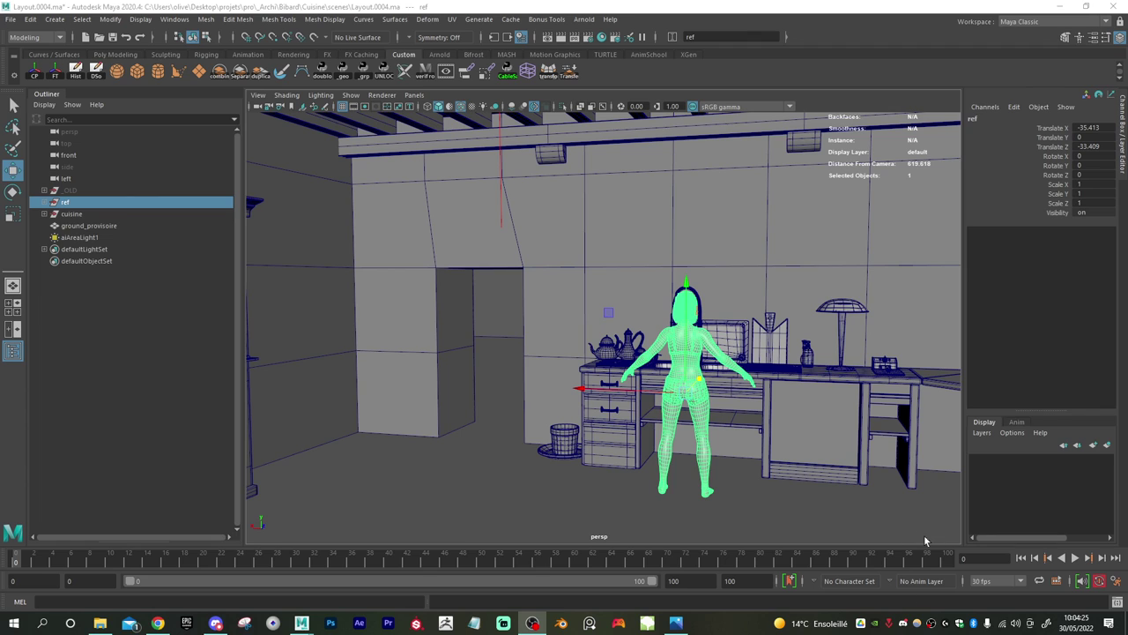
- Examine the reference figure's size against the sink counter and the doorway from several angles
alt+drag(598, 458, 600, 418)
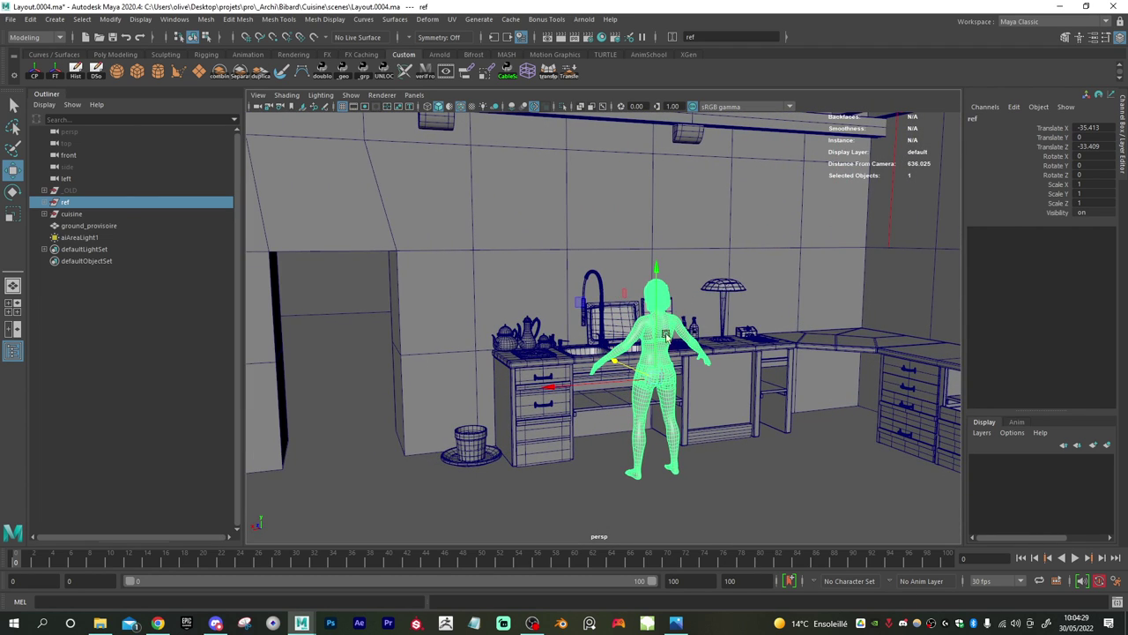
alt+drag(671, 444, 706, 386)
alt+right_drag(705, 385, 657, 471)
alt+drag(685, 465, 673, 461)
scroll(753, 438, down, 4)
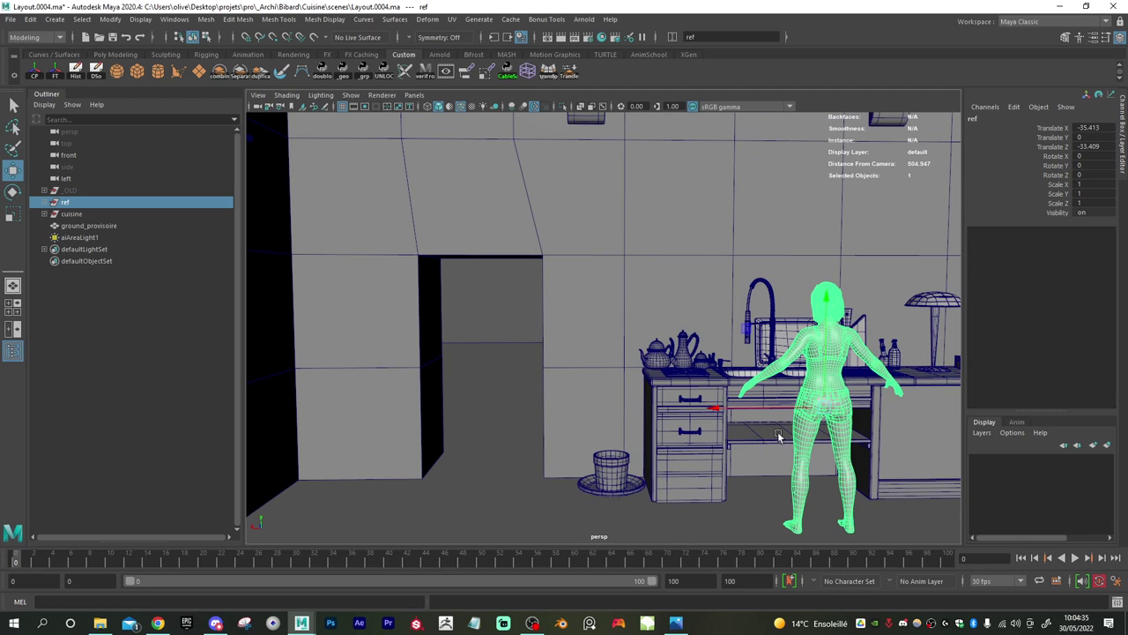
alt+middle_drag(780, 439, 673, 432)
alt+right_drag(673, 432, 762, 449)
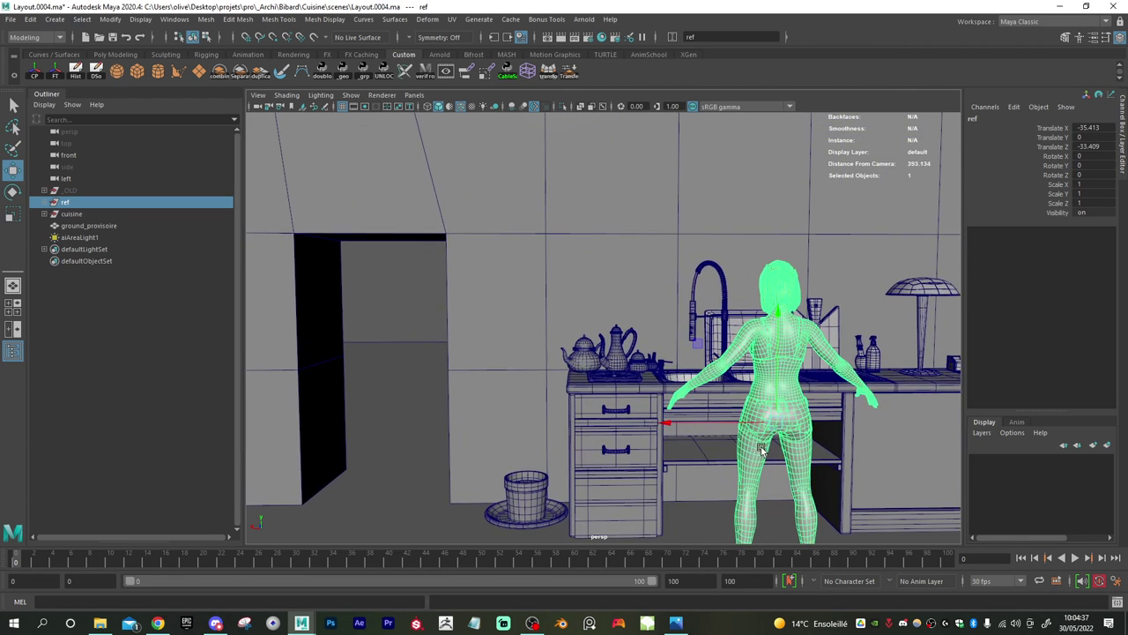
alt+middle_drag(752, 462, 663, 408)
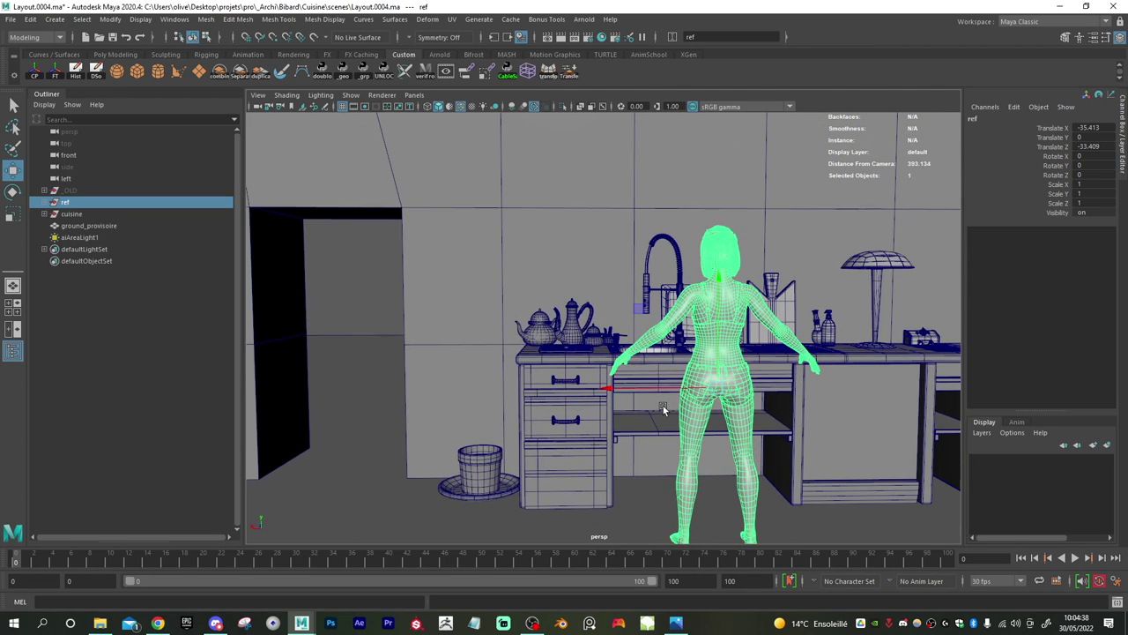
- Try scaling the whole cuisine group down uniformly to about 88.2 to match the reference figure
click(71, 214)
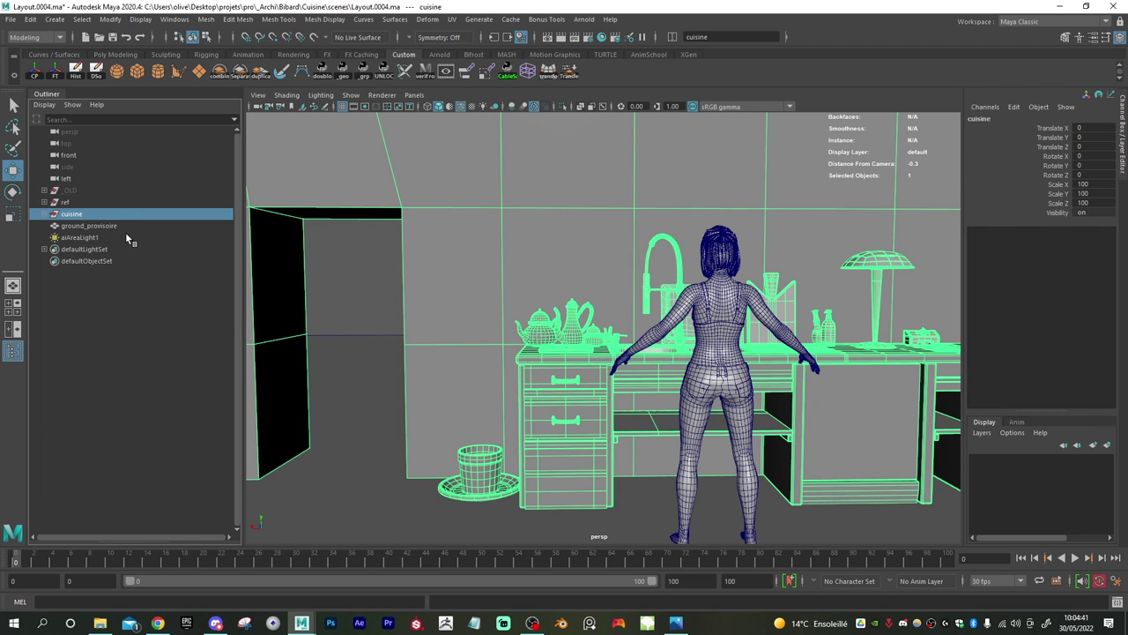
alt+right_drag(692, 389, 579, 373)
alt+drag(579, 373, 627, 351)
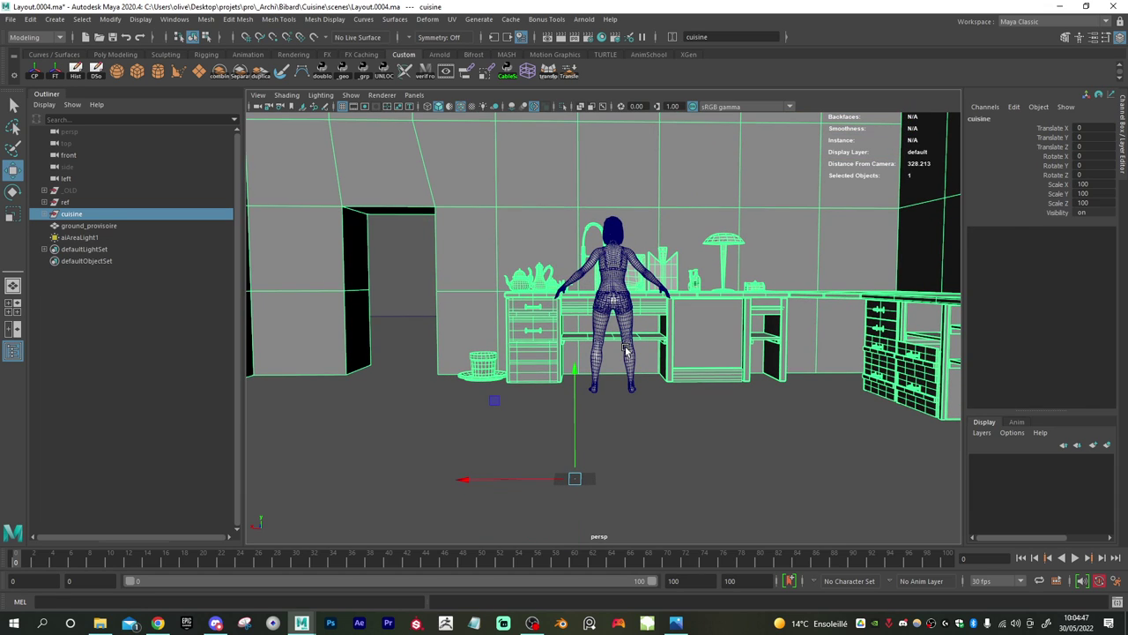
key(r)
alt+middle_drag(588, 332, 617, 364)
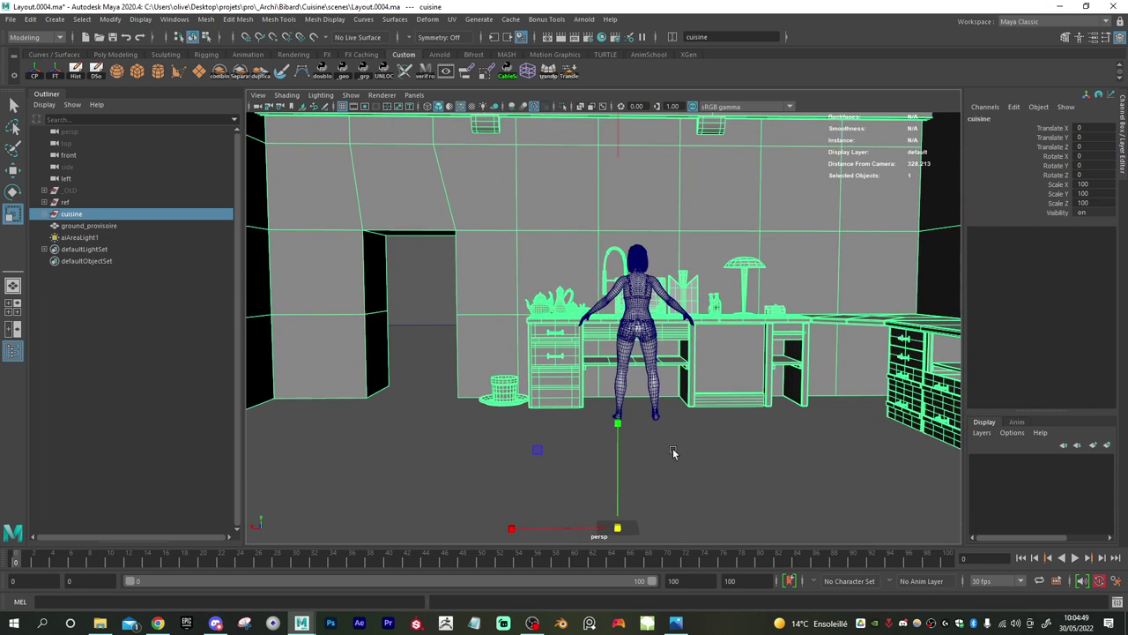
drag(620, 528, 449, 496)
alt+right_drag(554, 457, 602, 460)
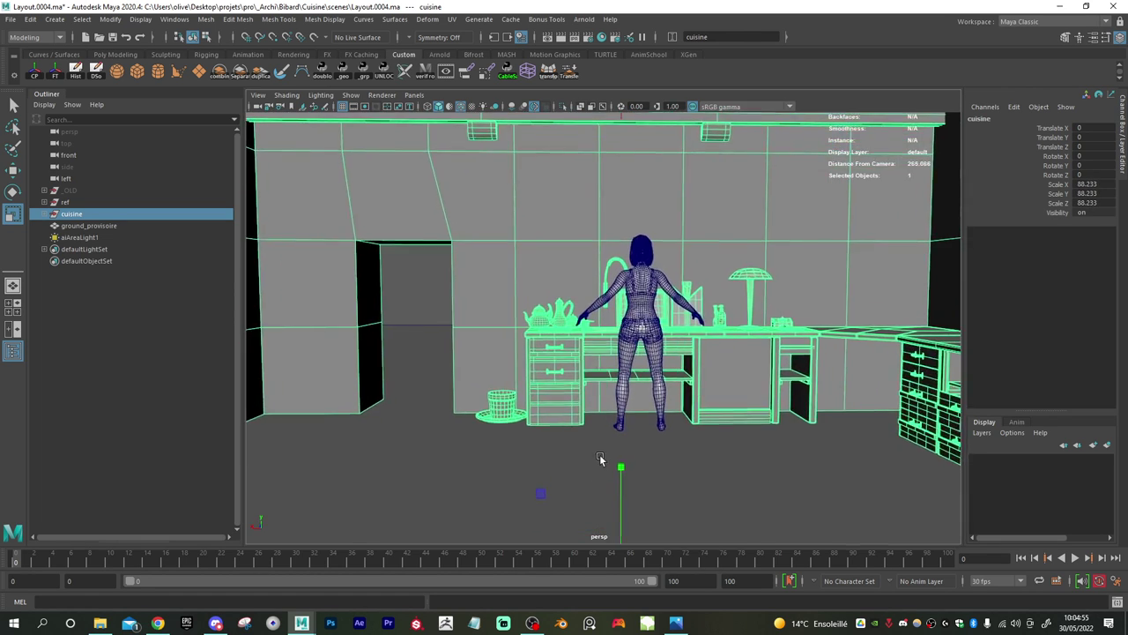
- Try reducing the cuisine group uniformly to about 80.7, and undo both scale changes
alt+drag(570, 462, 613, 463)
alt+drag(744, 468, 796, 496)
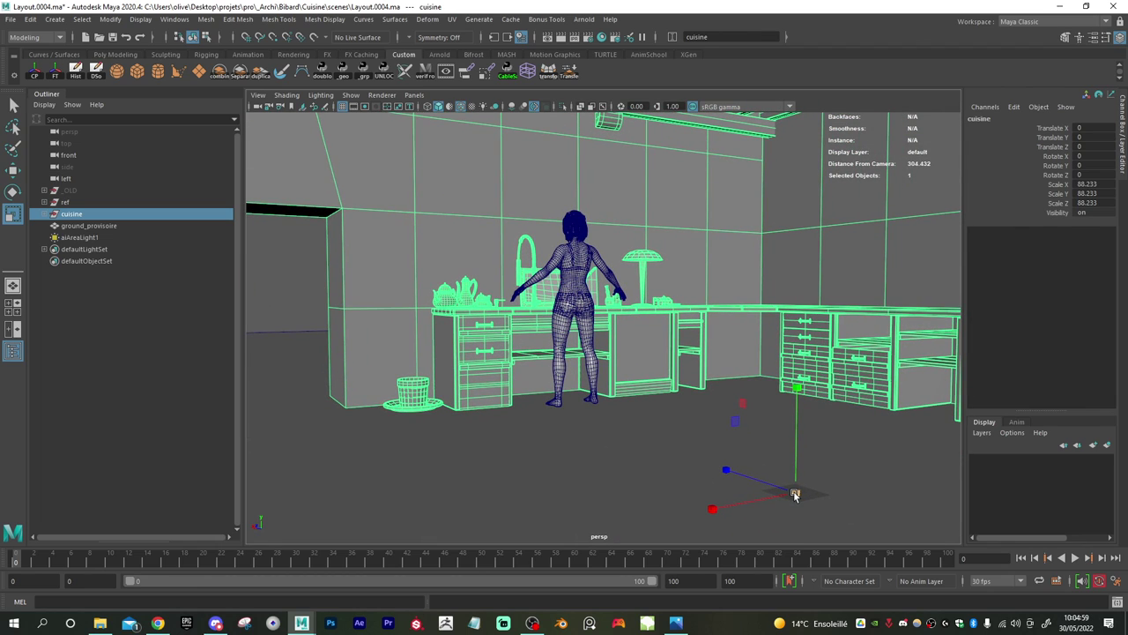
drag(796, 495, 675, 473)
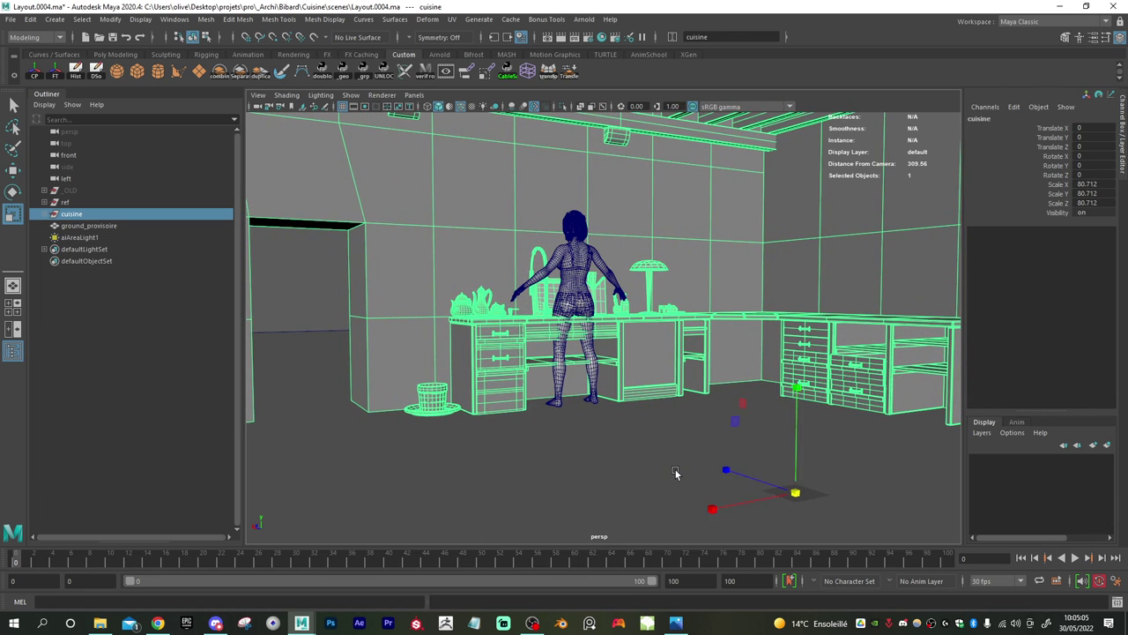
key(ctrl+z)
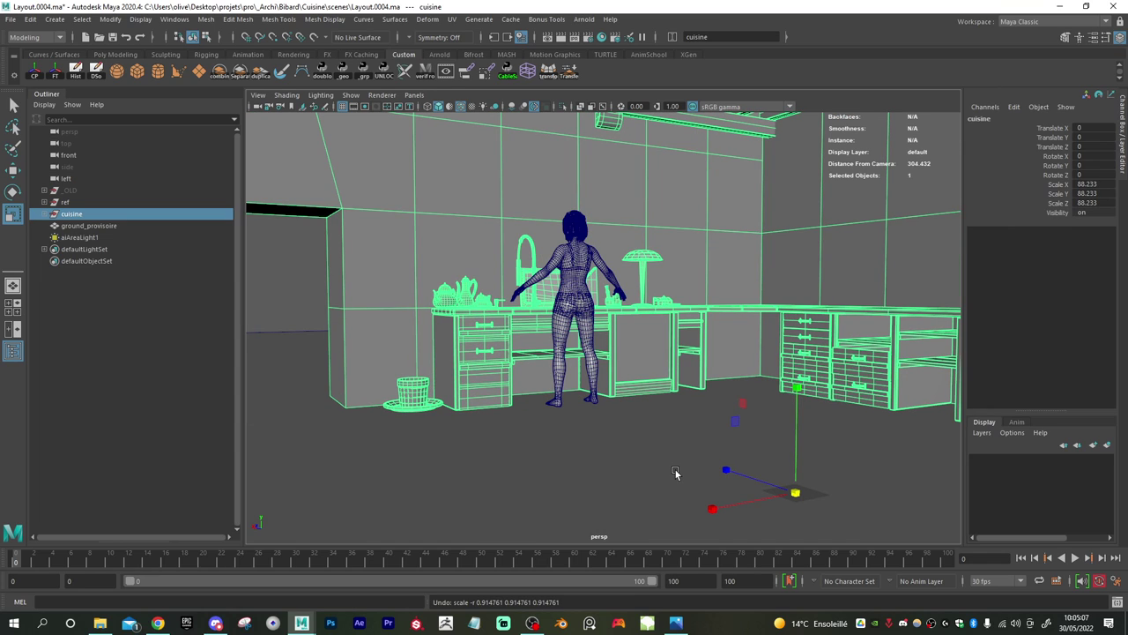
key(ctrl+z)
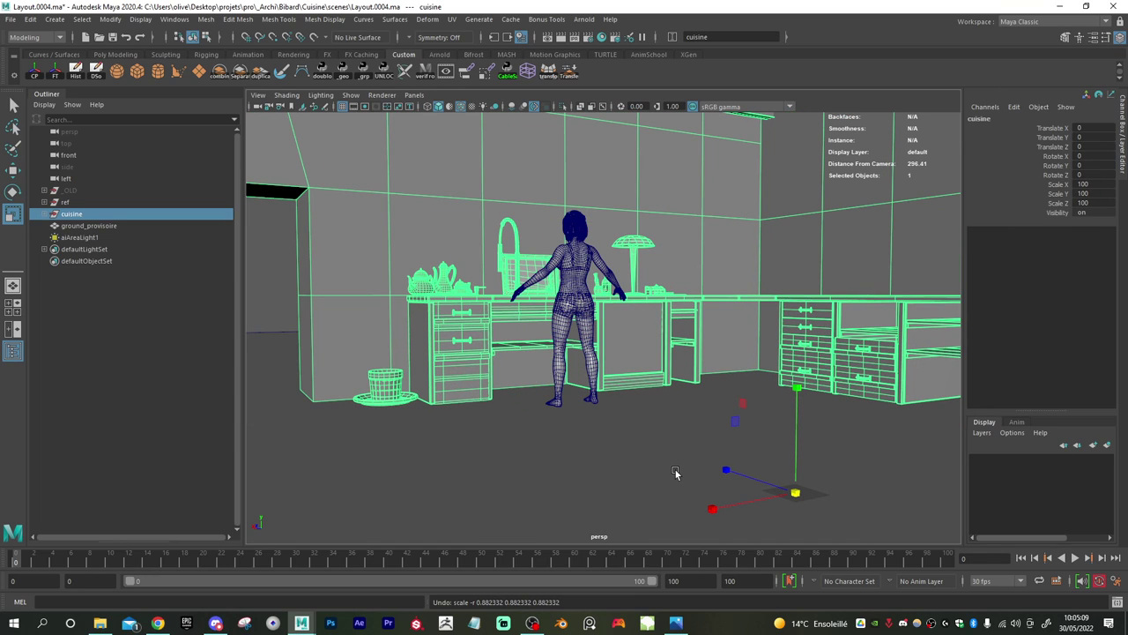
- Move the ref figure along Z to about 28.4, closer to the sink counter
alt+drag(663, 468, 591, 405)
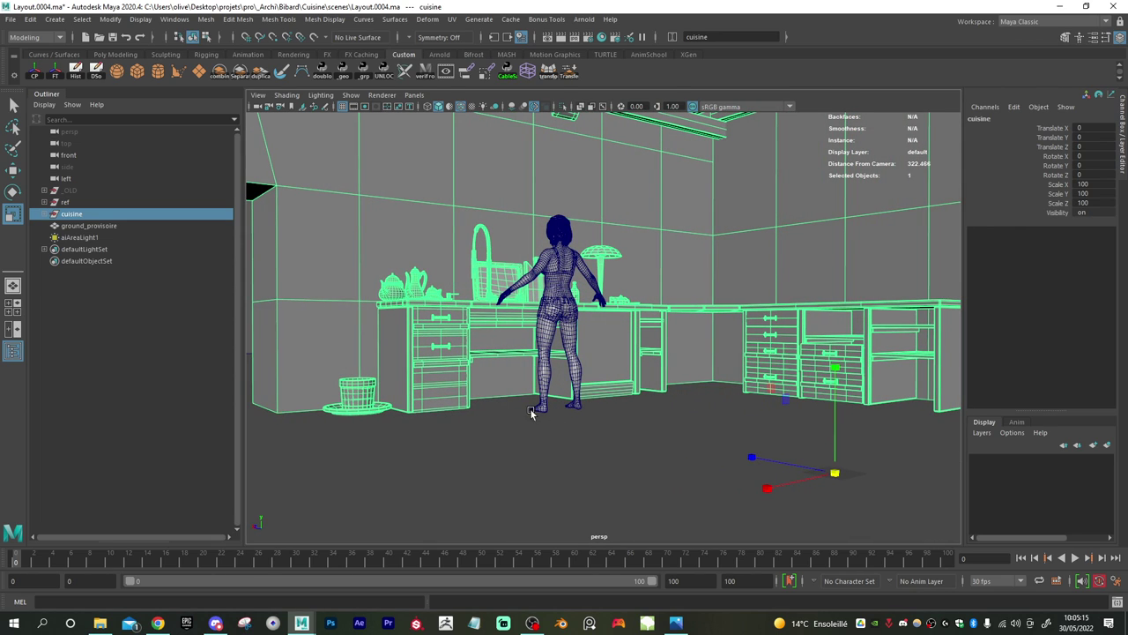
alt+drag(510, 386, 499, 358)
alt+right_drag(499, 358, 637, 390)
alt+middle_drag(585, 385, 645, 406)
scroll(647, 404, down, 8)
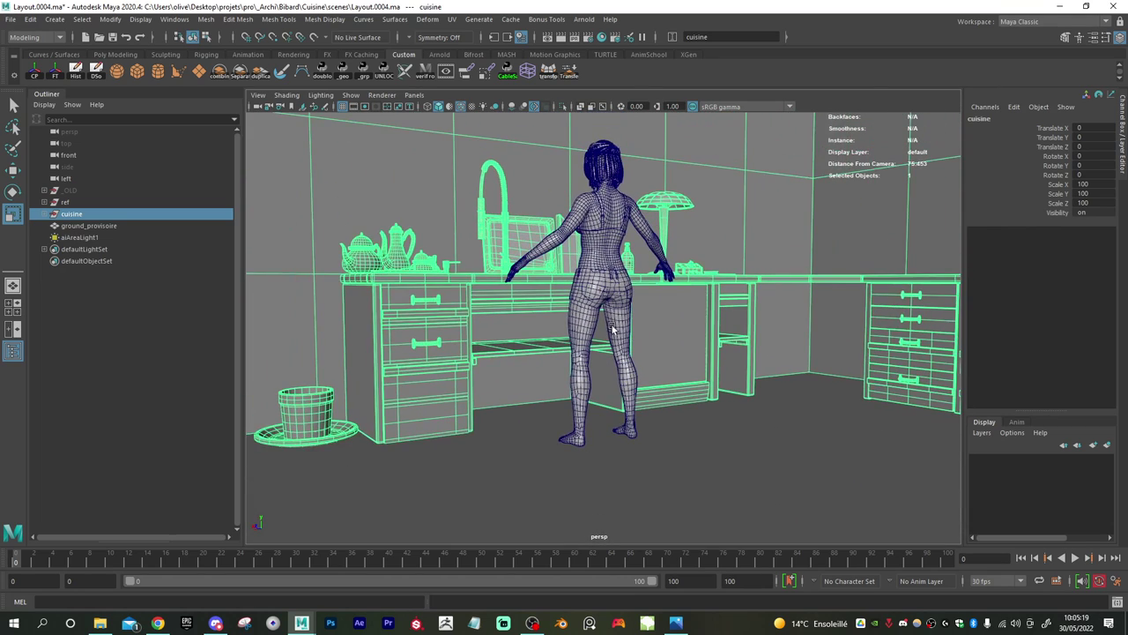
click(88, 201)
alt+drag(575, 335, 627, 342)
key(w)
drag(455, 253, 387, 243)
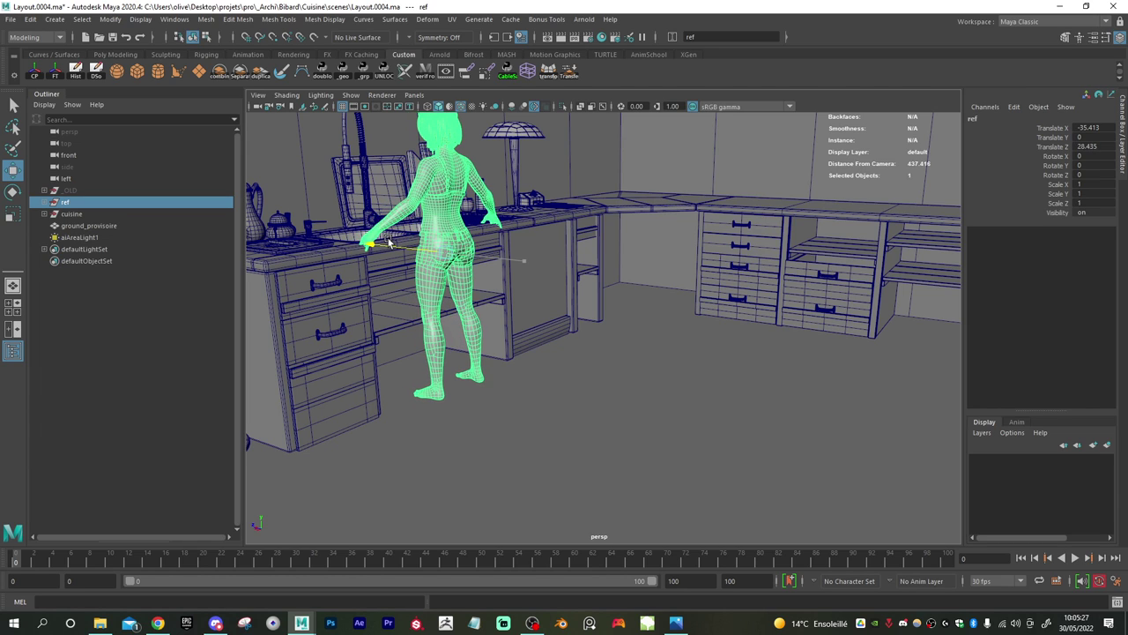
alt+drag(647, 411, 605, 402)
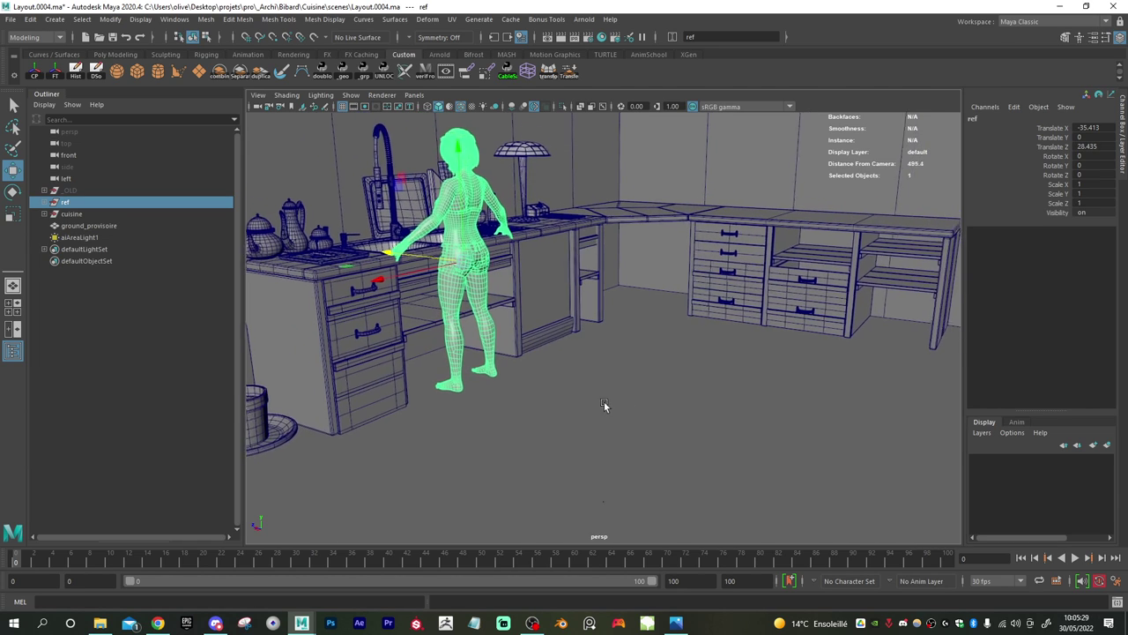
- Scale the cuisine group down uniformly to 96.6
click(72, 214)
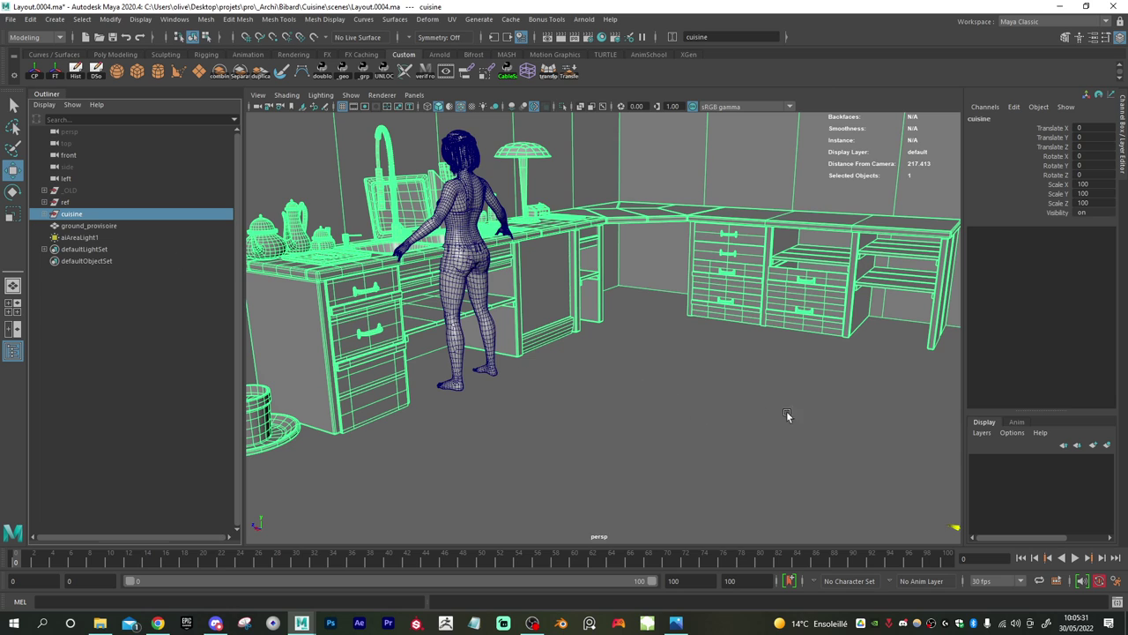
alt+drag(810, 410, 723, 400)
key(r)
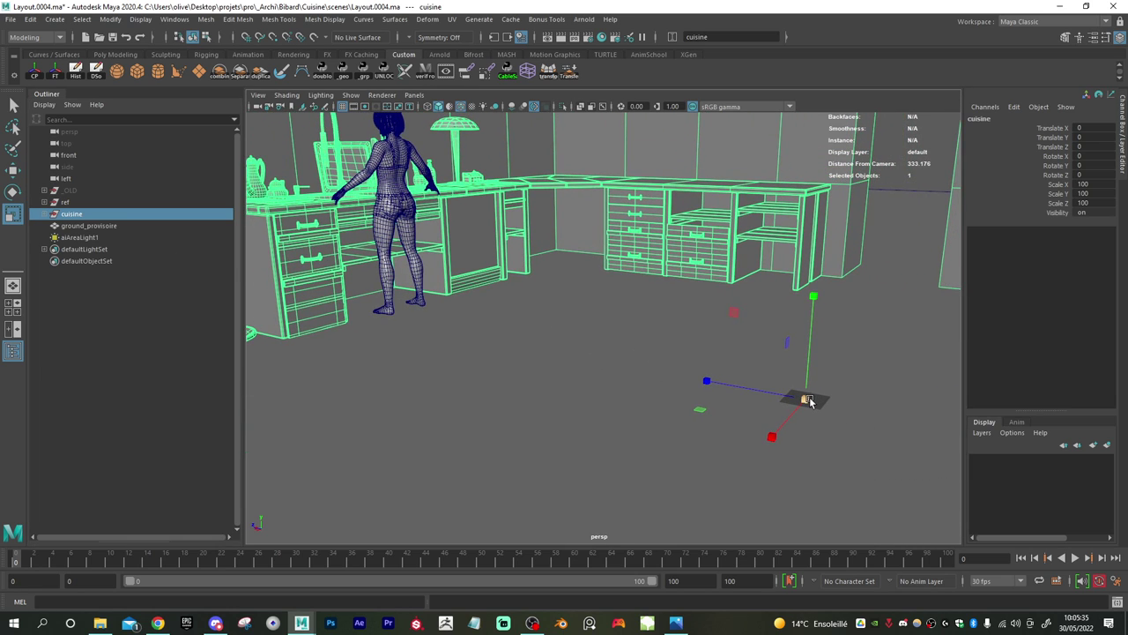
drag(810, 401, 768, 392)
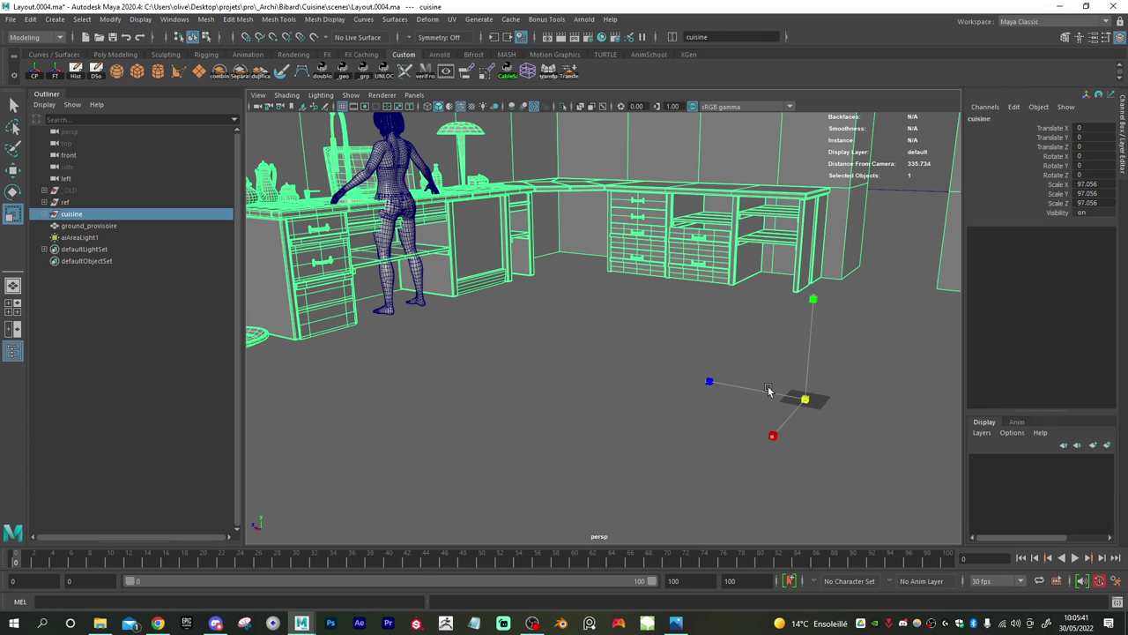
drag(768, 391, 763, 390)
- Examine the rescaled kitchen around the reference figure, comparing the sink and countertop height with her body
scroll(529, 304, down, 2)
alt+drag(529, 304, 501, 308)
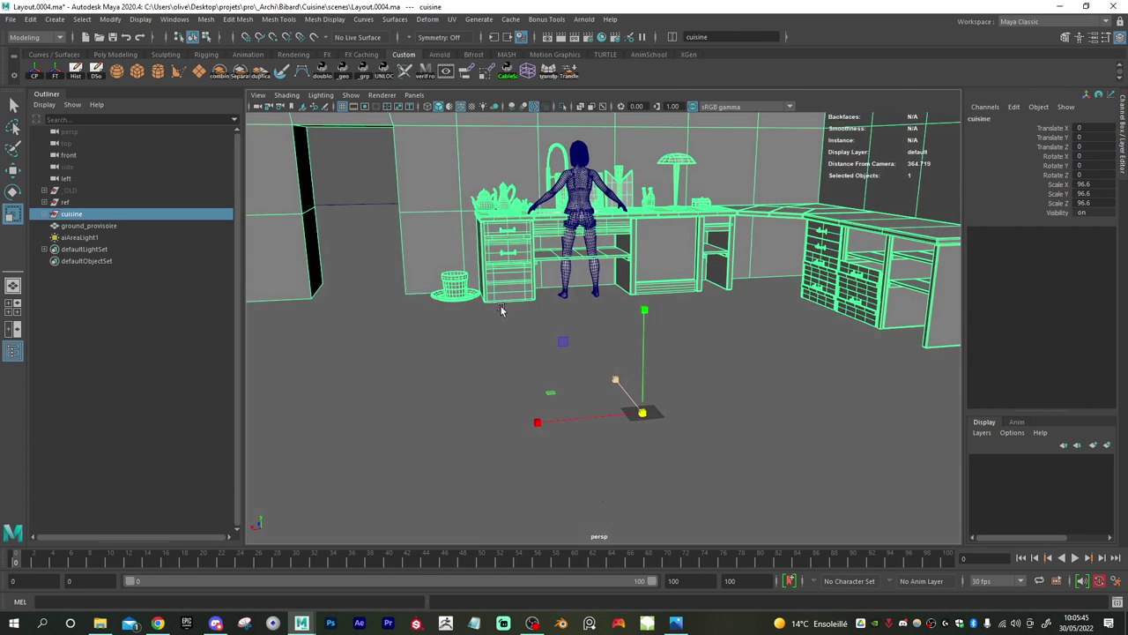
alt+middle_drag(527, 236, 542, 317)
alt+drag(535, 329, 503, 327)
scroll(503, 327, down, 2)
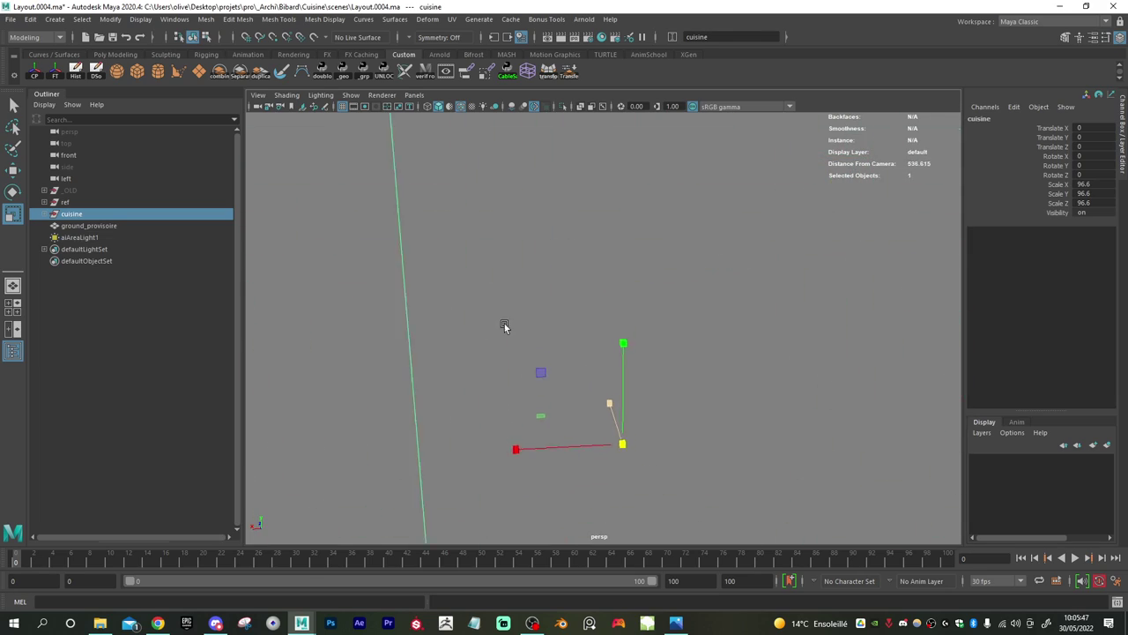
scroll(504, 327, up, 5)
alt+middle_drag(597, 290, 656, 411)
scroll(657, 412, up, 3)
alt+drag(559, 374, 589, 369)
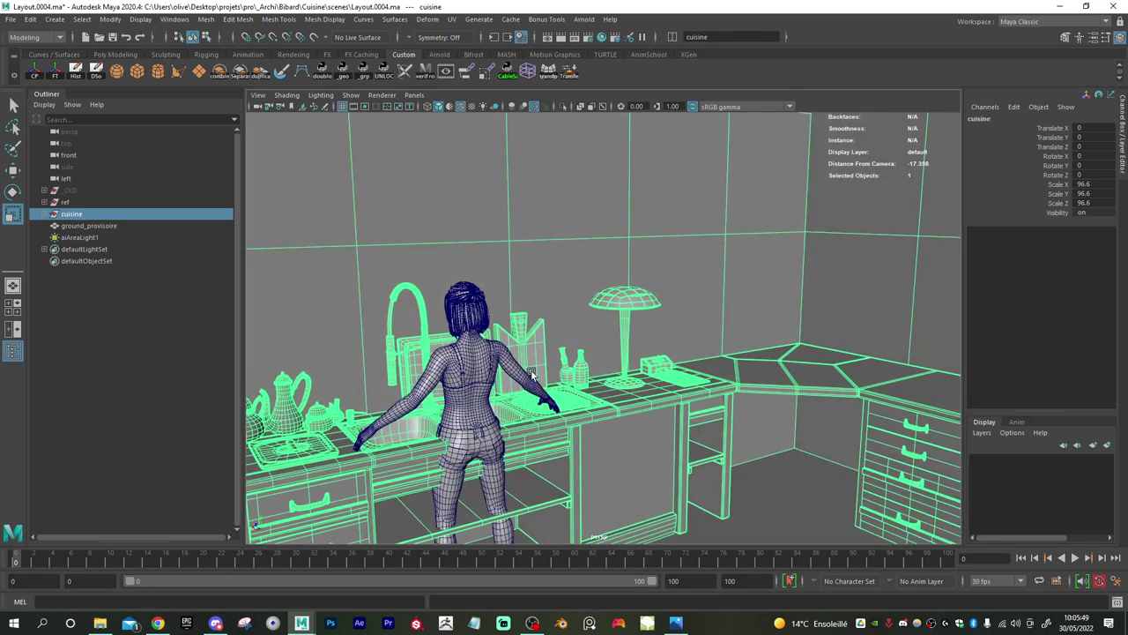
alt+middle_drag(532, 374, 696, 341)
scroll(564, 379, up, 5)
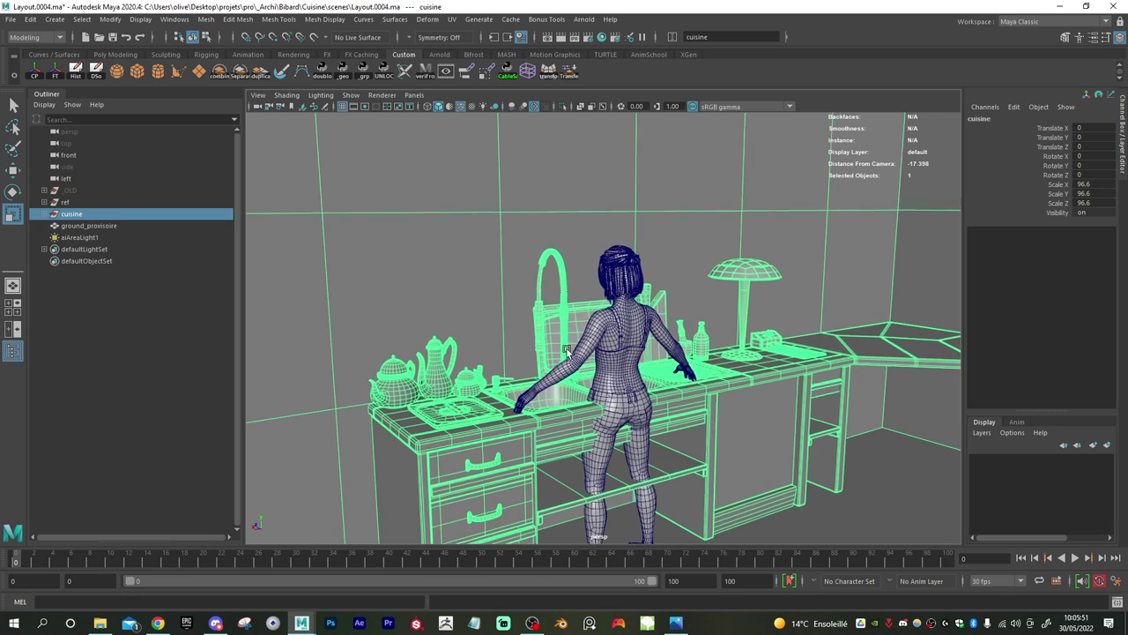
alt+middle_drag(578, 378, 678, 344)
alt+drag(566, 378, 384, 396)
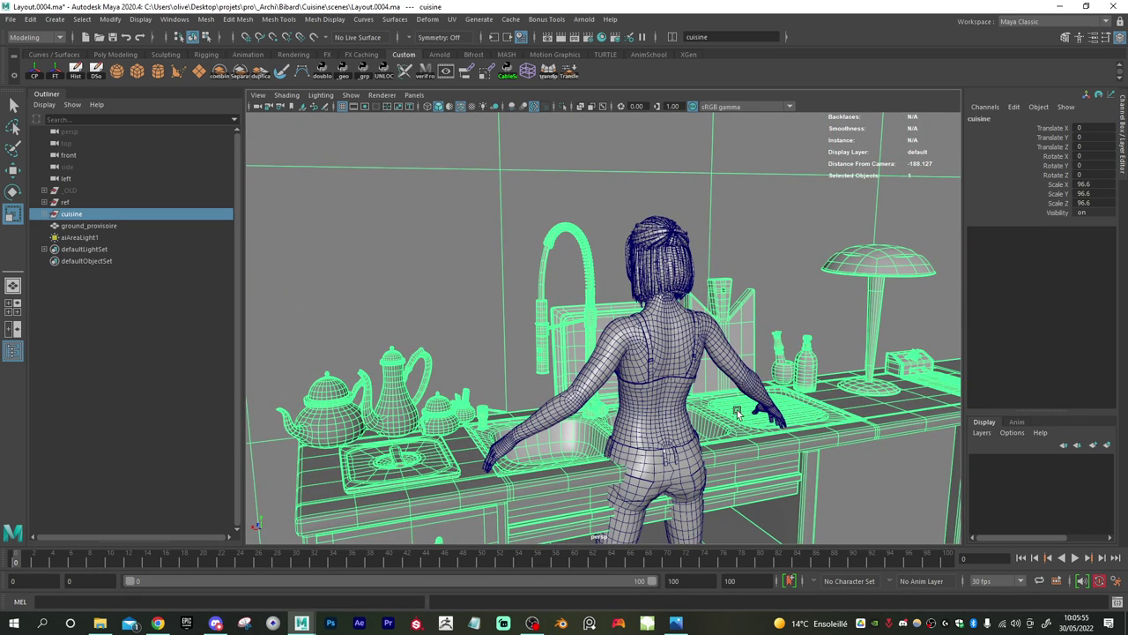
alt+drag(654, 425, 700, 448)
- Move the ref figure back from the sink counter along Z to about -12.2
click(85, 202)
key(w)
scroll(743, 448, down, 2)
alt+middle_drag(621, 388, 561, 386)
alt+drag(545, 318, 588, 370)
scroll(498, 426, up, 2)
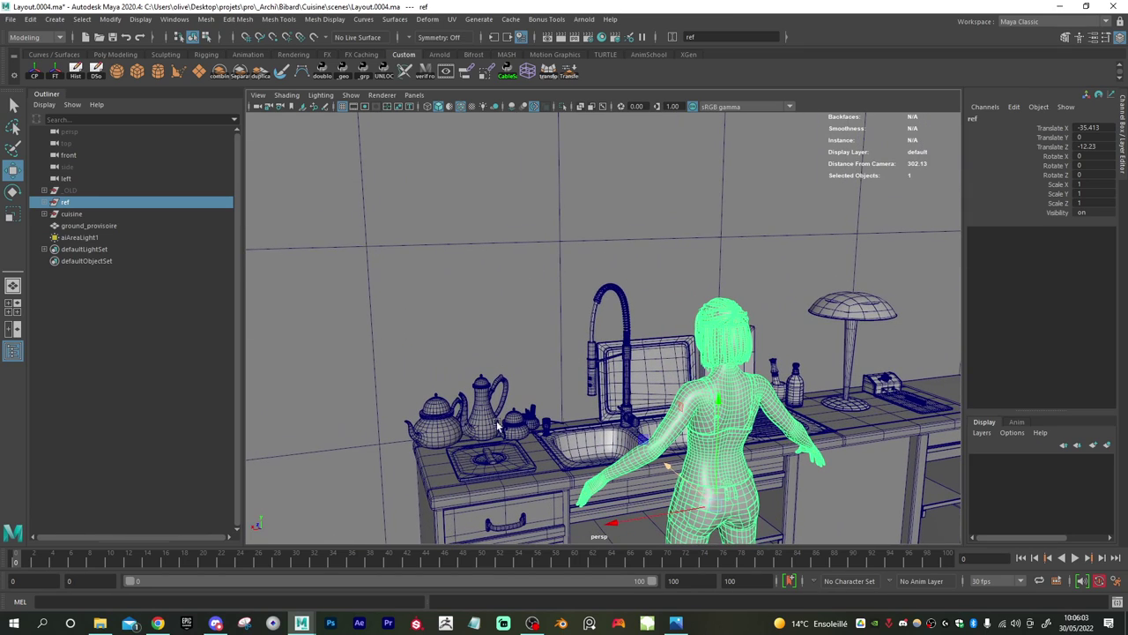
- Expand the cuisine group down through plan_de_travail to the contents of plan_de_travail_et_tiroirs
click(44, 213)
click(89, 251)
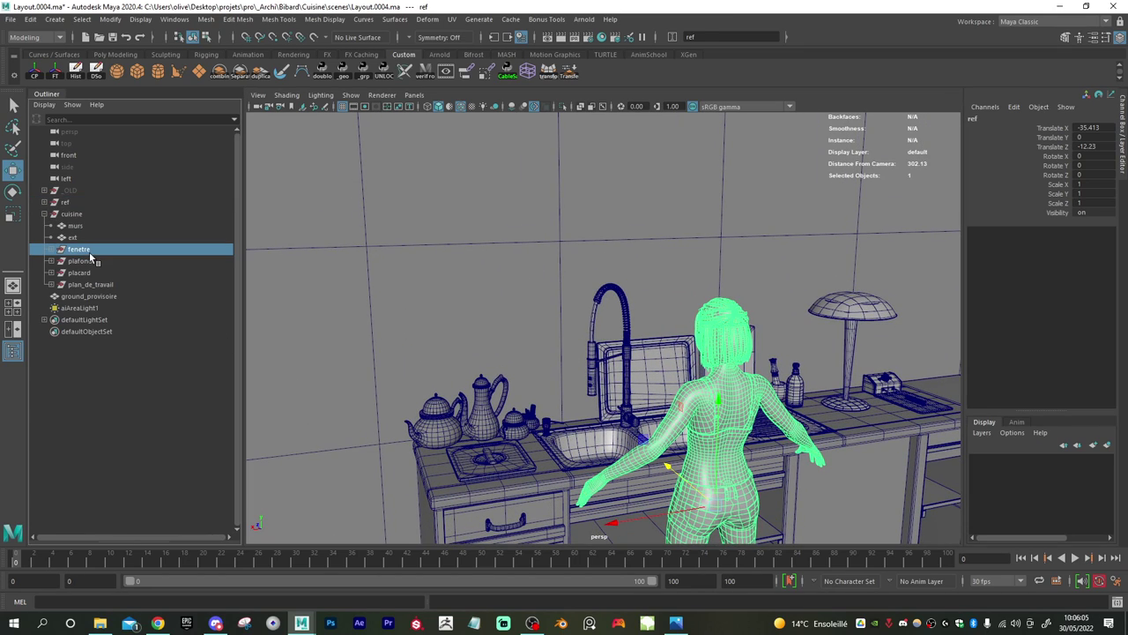
click(89, 261)
click(81, 273)
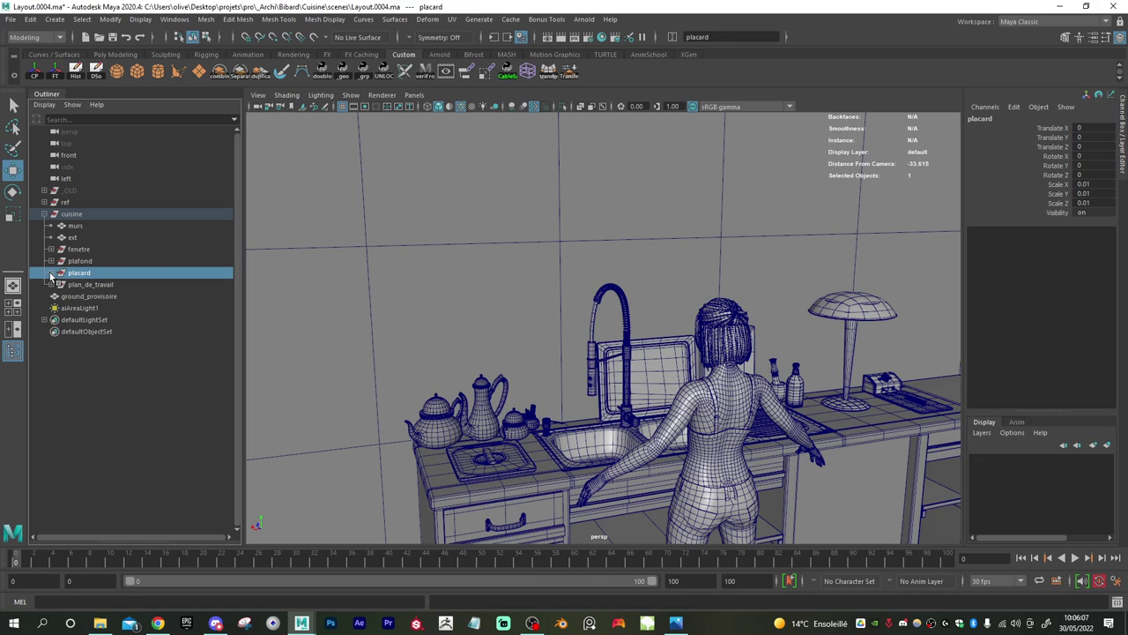
click(51, 274)
click(50, 273)
click(50, 285)
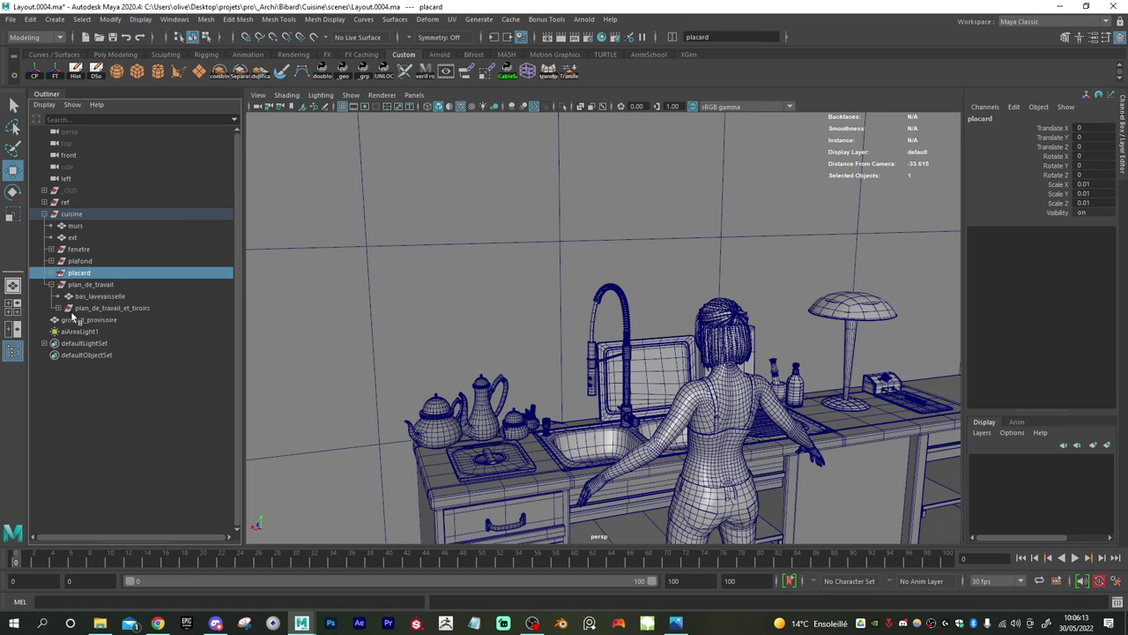
click(57, 307)
- Check which countertop parts the subgroups contain and select the espace_evier group inside partie_gauche
click(99, 321)
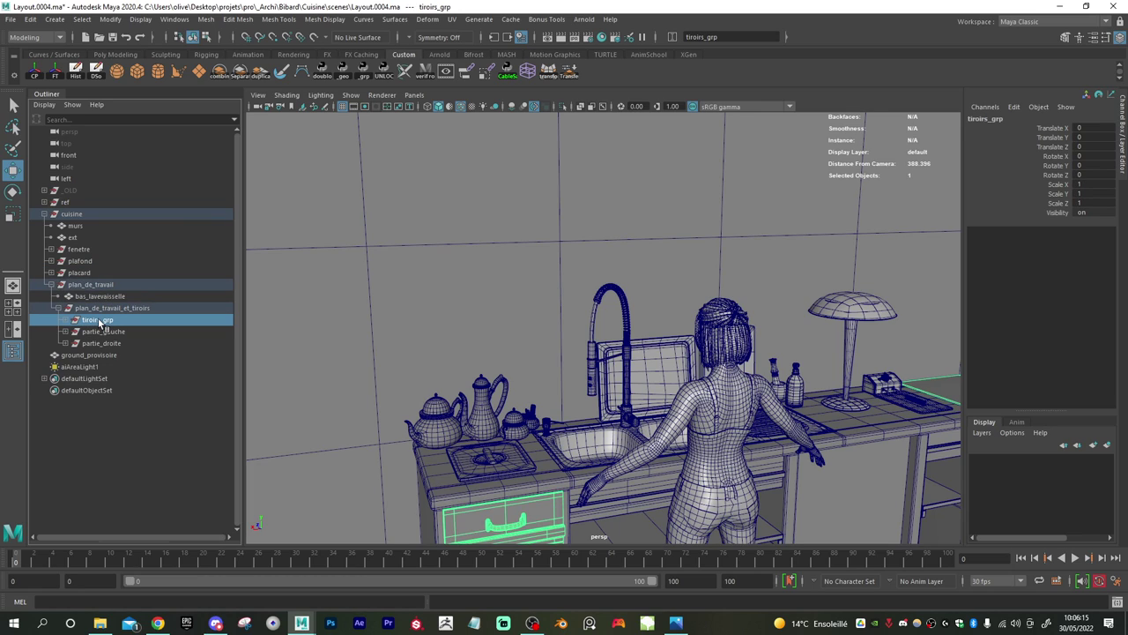
click(120, 342)
click(110, 331)
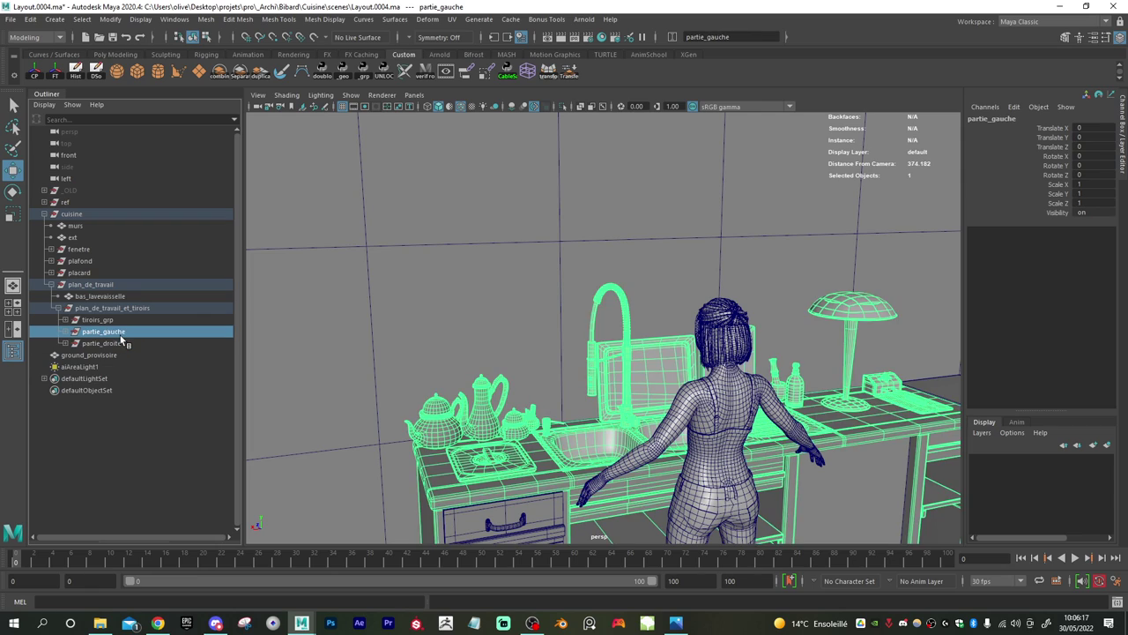
click(75, 331)
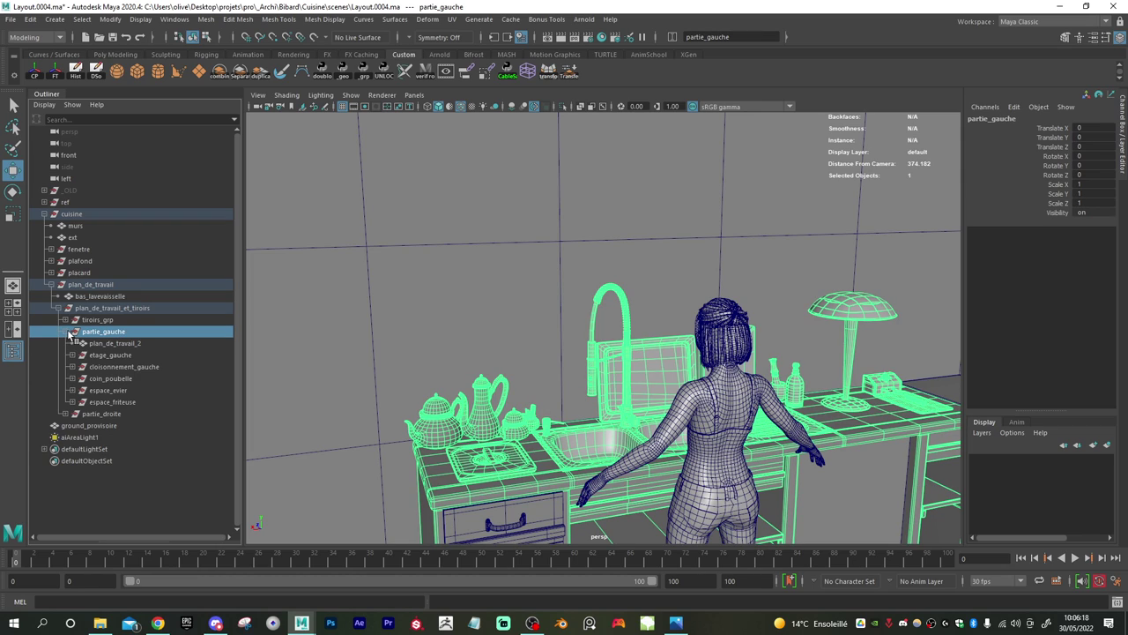
click(110, 391)
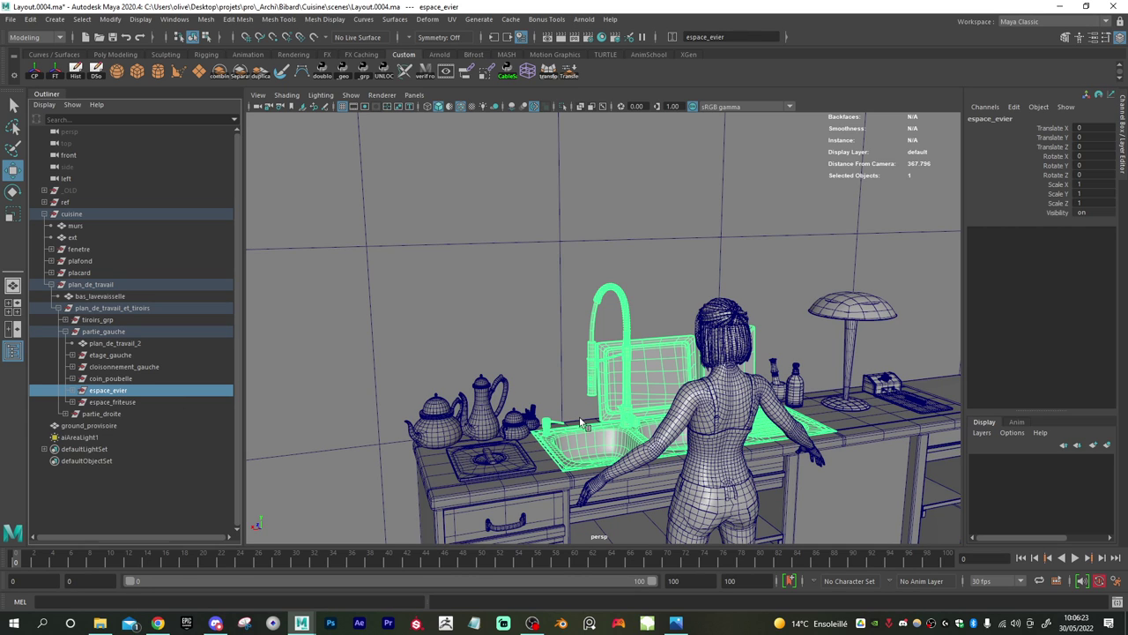
alt+drag(592, 430, 603, 463)
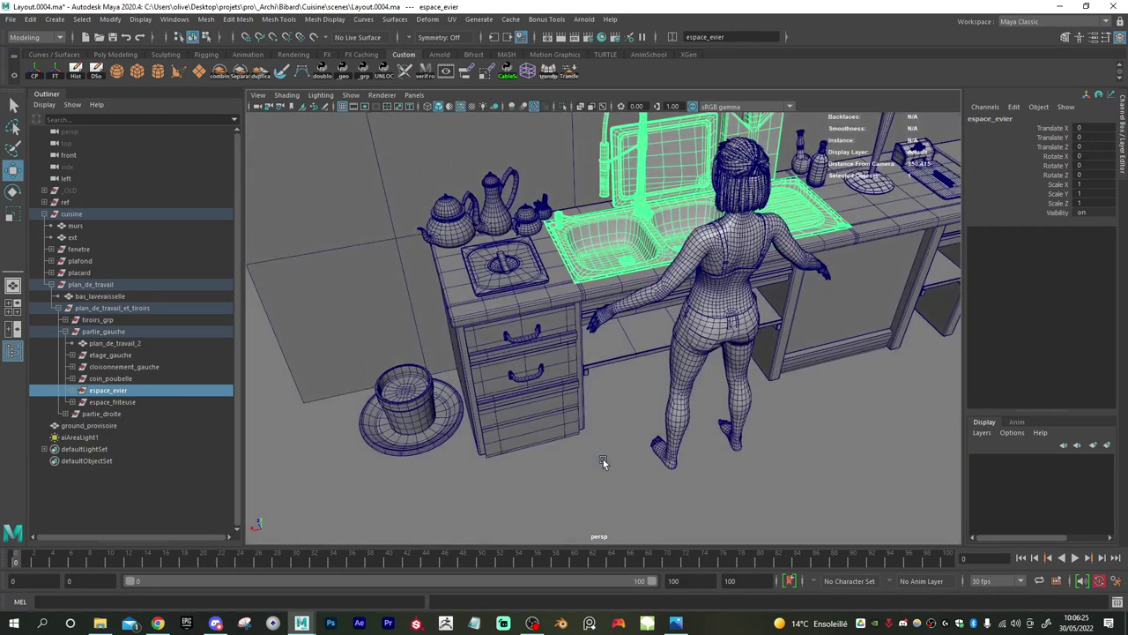
alt+middle_drag(662, 357, 488, 433)
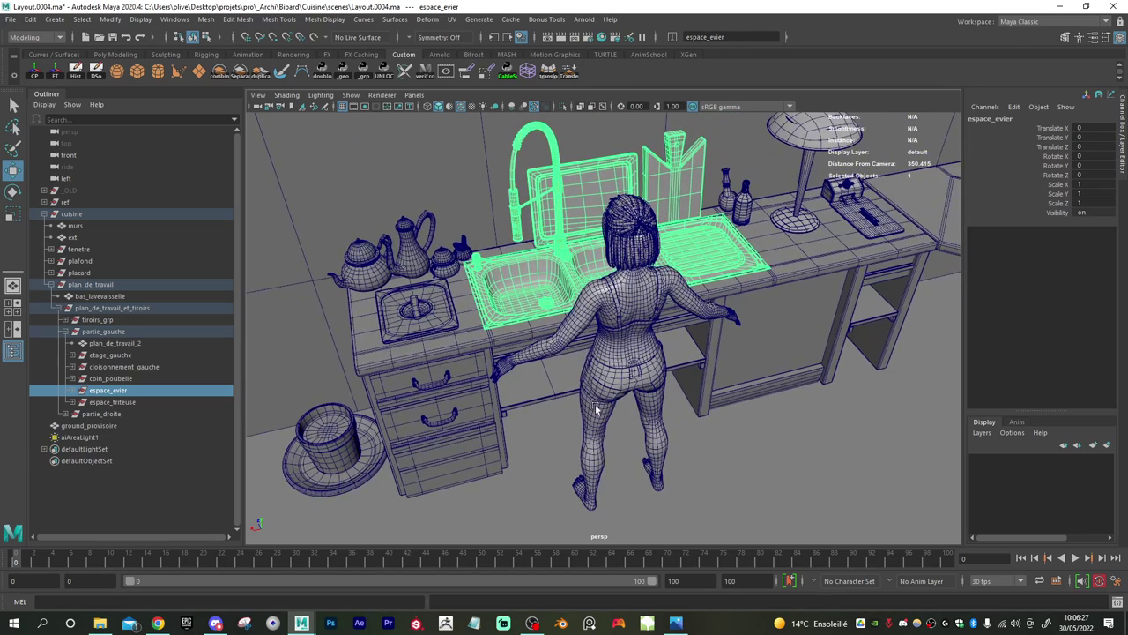
alt+drag(658, 399, 590, 369)
alt+middle_drag(625, 427, 592, 215)
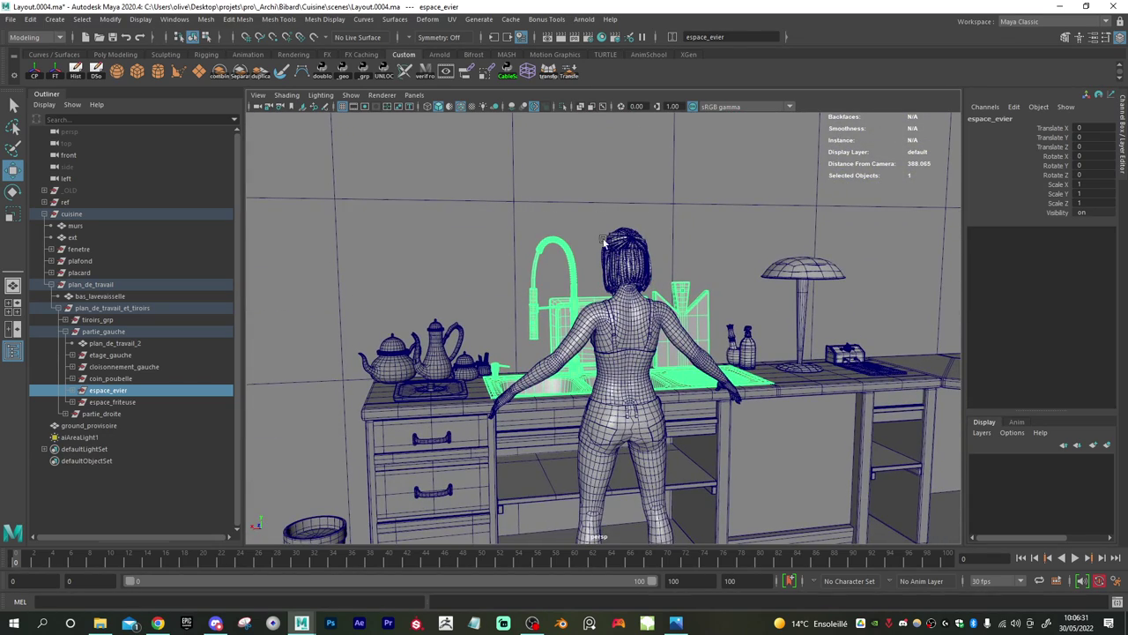
- Examine the selected sink group around the reference figure, comparing the basins and faucet with her body from several angles
alt+middle_drag(603, 256, 604, 403)
alt+right_drag(605, 403, 681, 412)
alt+drag(562, 383, 587, 416)
alt+middle_drag(580, 460, 535, 336)
alt+drag(534, 336, 554, 402)
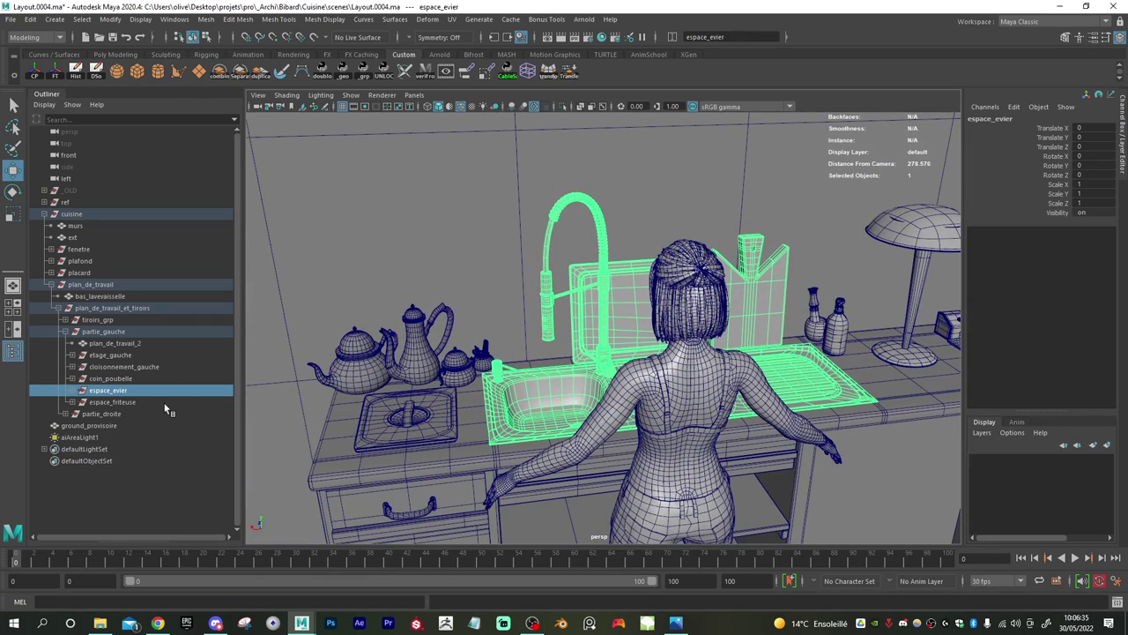
middle_drag(118, 414, 137, 385)
alt+drag(448, 374, 511, 381)
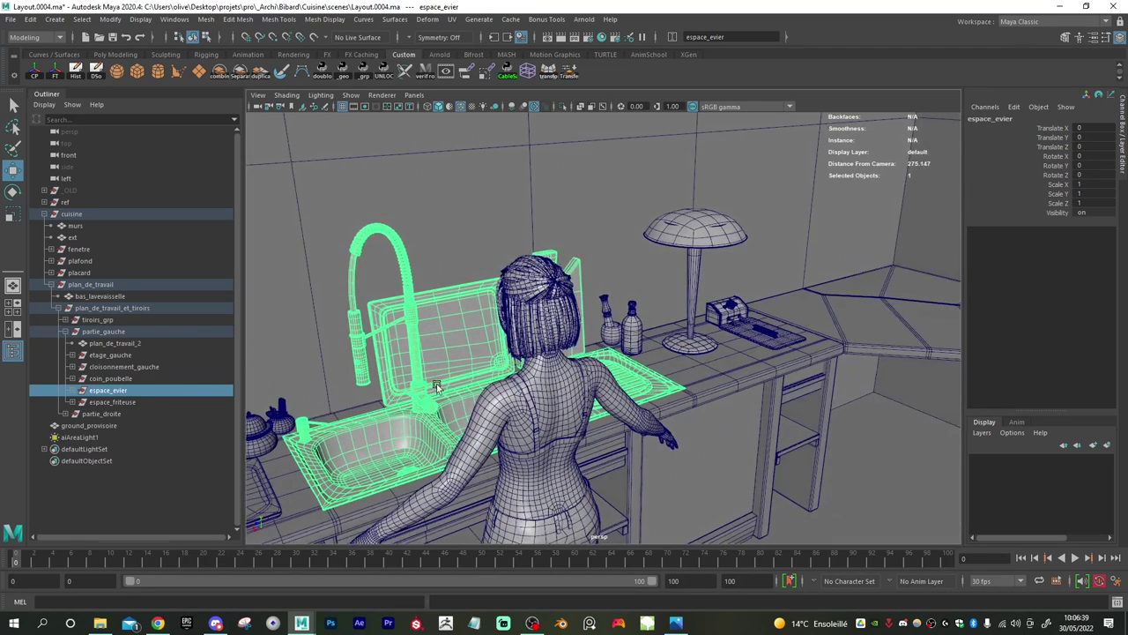
alt+middle_drag(488, 371, 723, 309)
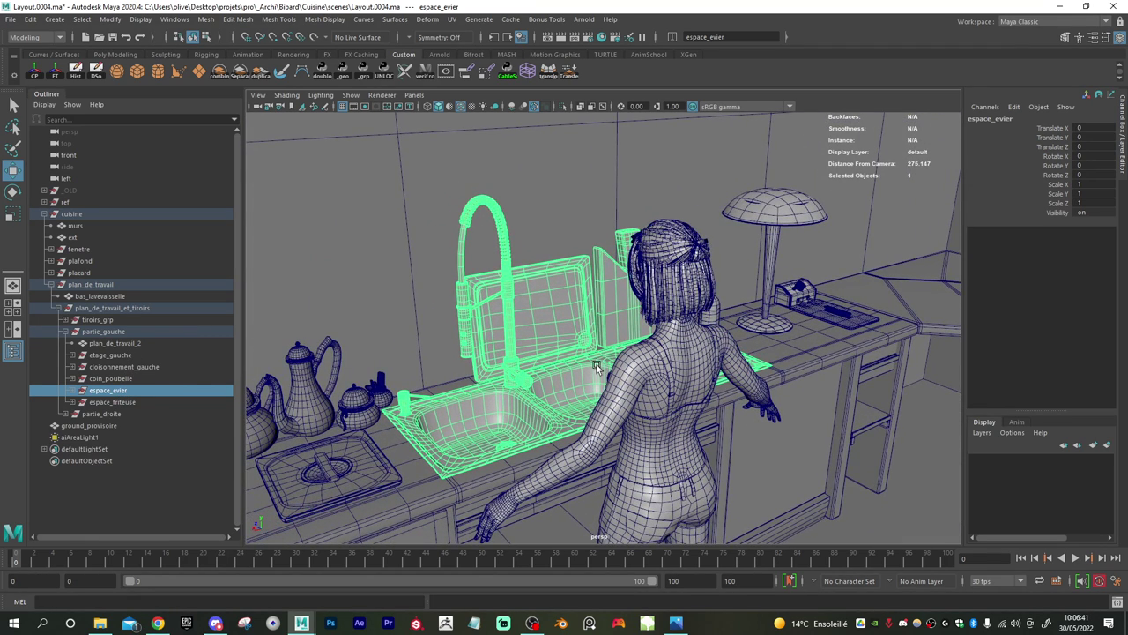
alt+drag(564, 370, 435, 391)
alt+drag(564, 412, 549, 367)
alt+middle_drag(549, 368, 411, 252)
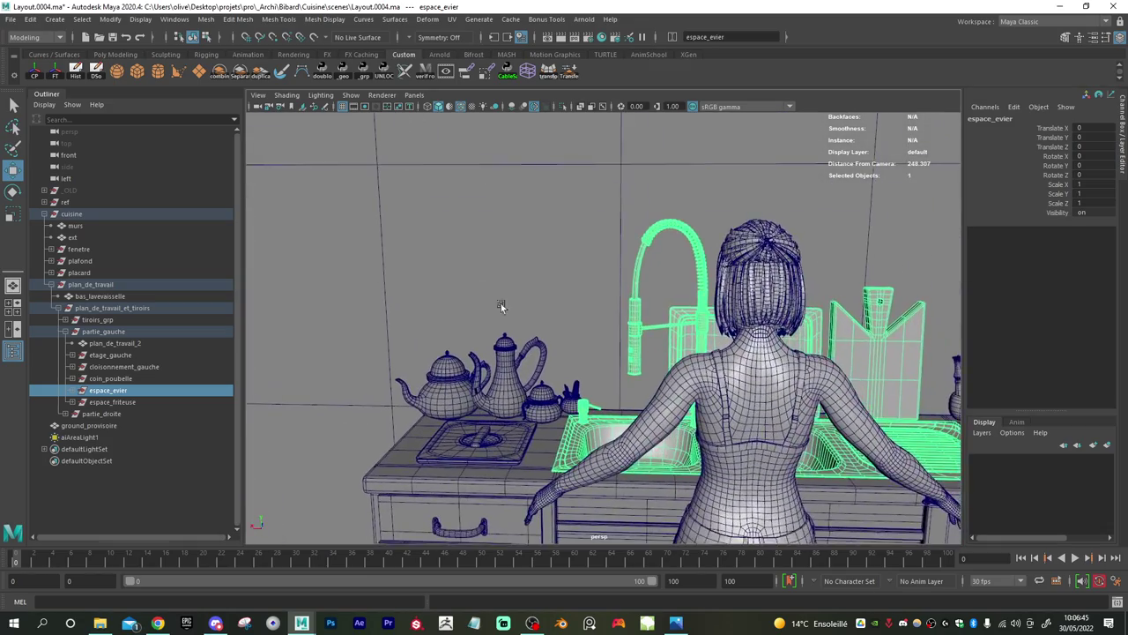
alt+right_drag(502, 305, 591, 382)
alt+drag(591, 382, 586, 384)
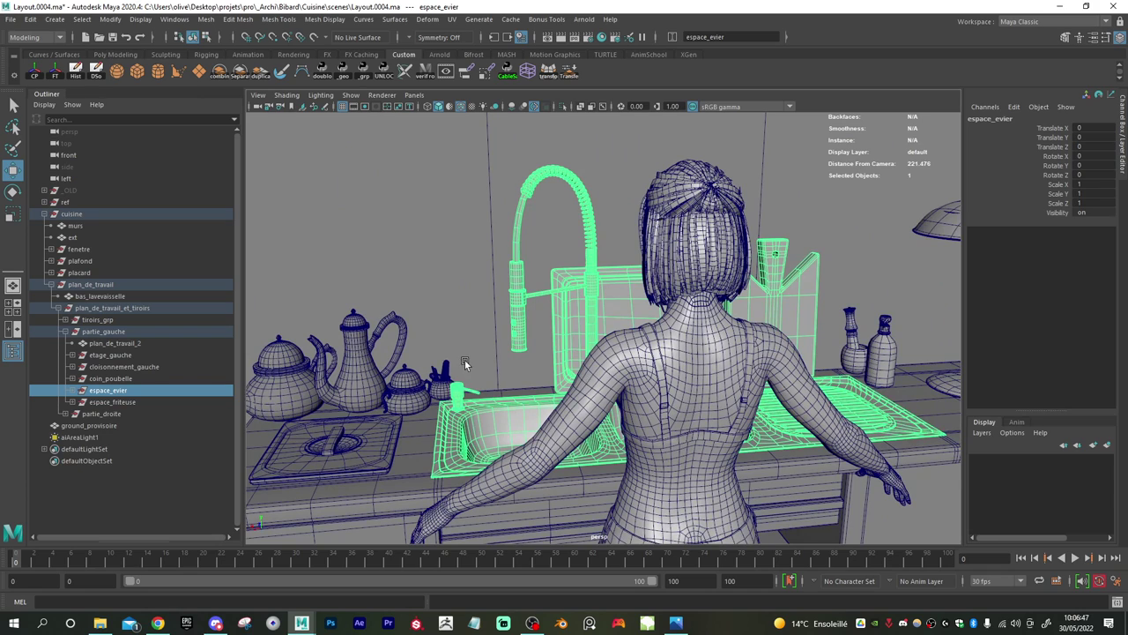
alt+drag(467, 364, 582, 396)
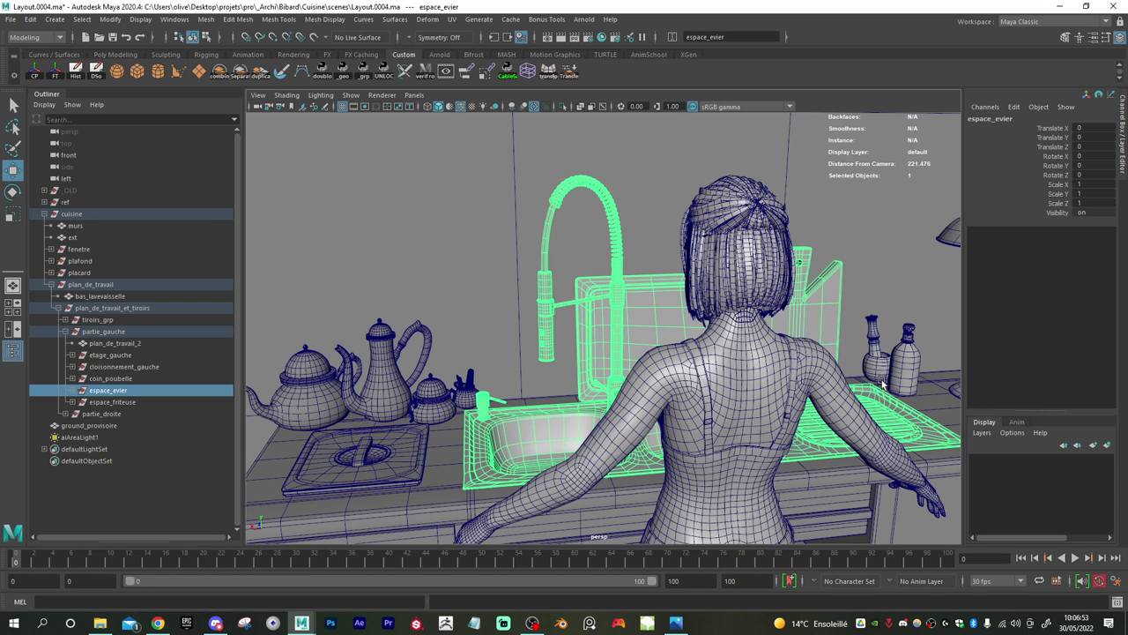
- Select the faucet's lower body and inspect the faucet's height relative to the sink and the reference figure
click(622, 300)
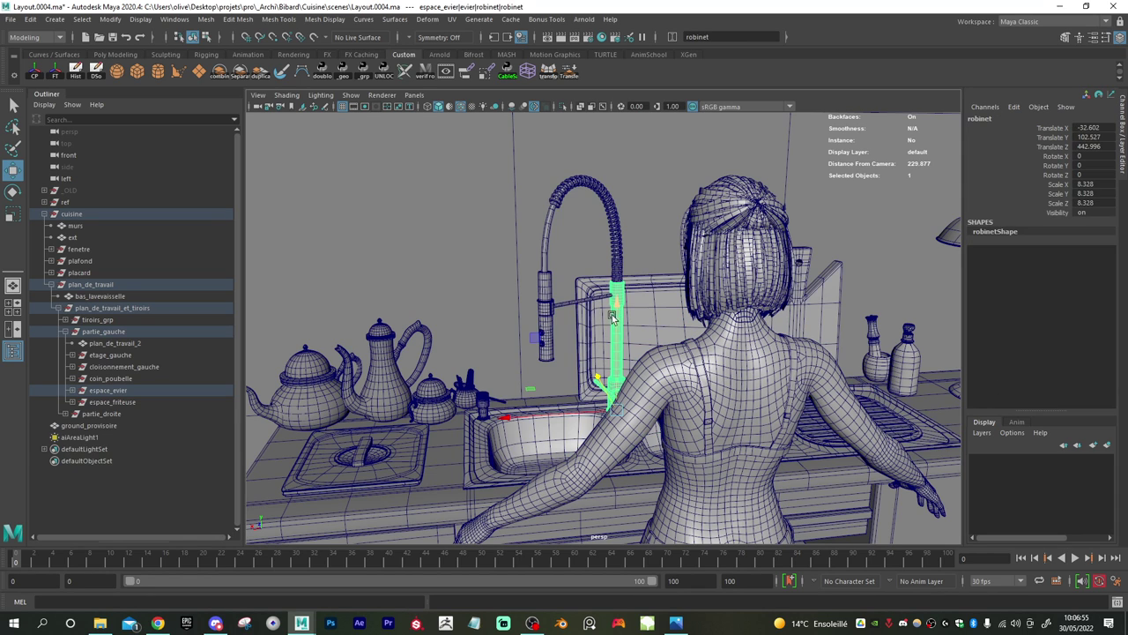
alt+drag(568, 302, 646, 315)
scroll(644, 317, up, 1)
scroll(645, 319, up, 3)
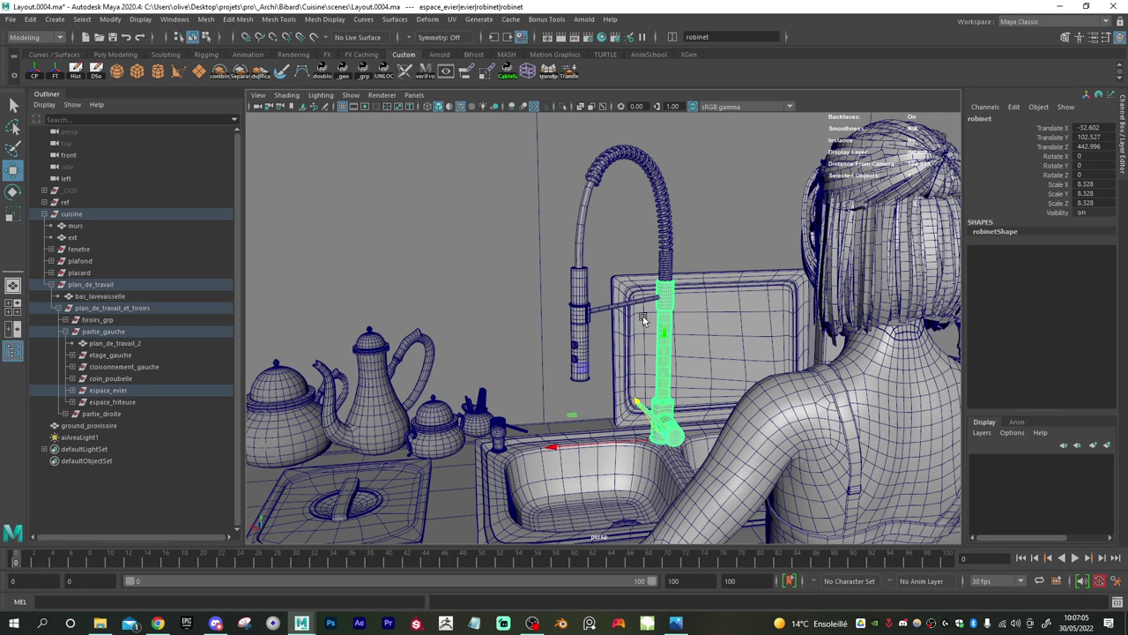
scroll(643, 319, down, 2)
alt+drag(614, 346, 619, 376)
- Expand espace_evier and its evier subgroup, and select the robinet group that holds the whole faucet
click(72, 390)
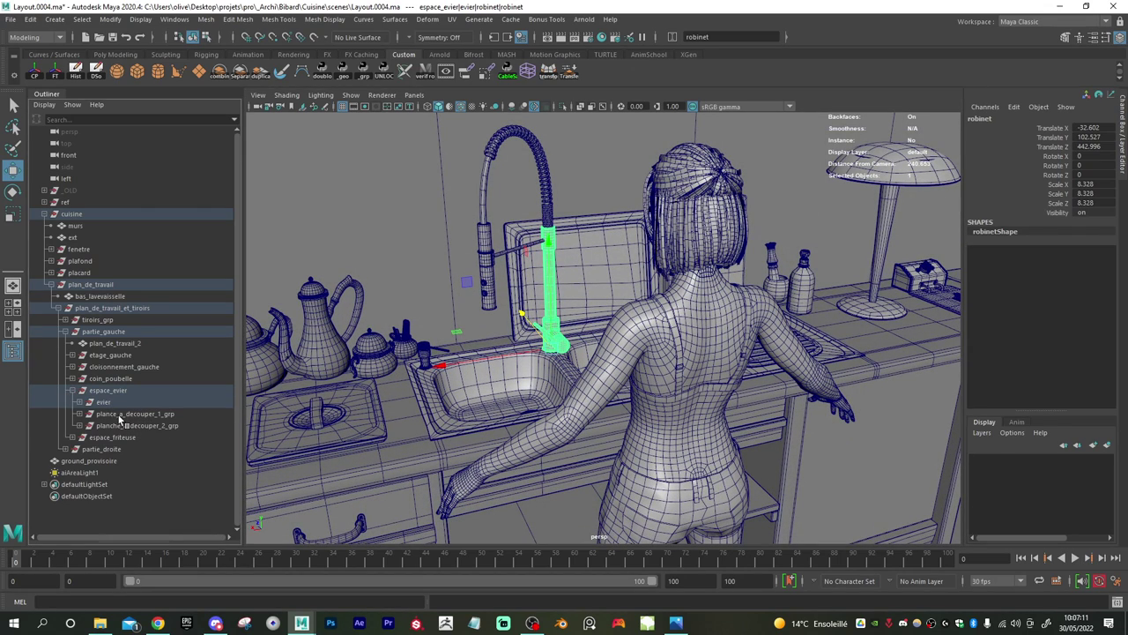
key(alt+Tab)
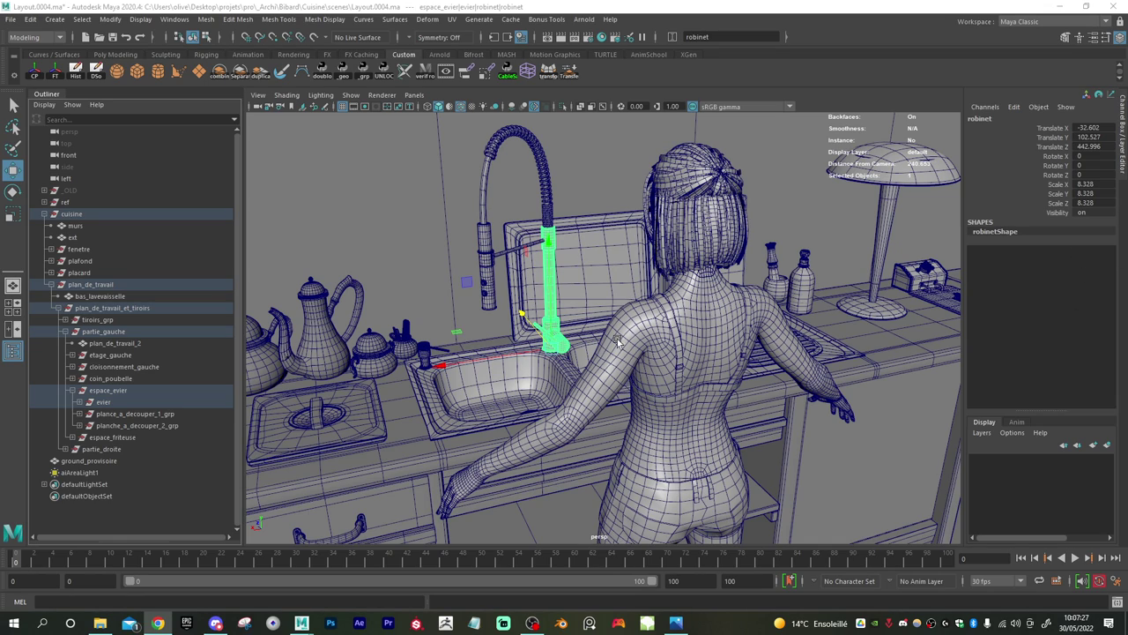
alt+drag(617, 388, 513, 377)
alt+drag(724, 349, 622, 404)
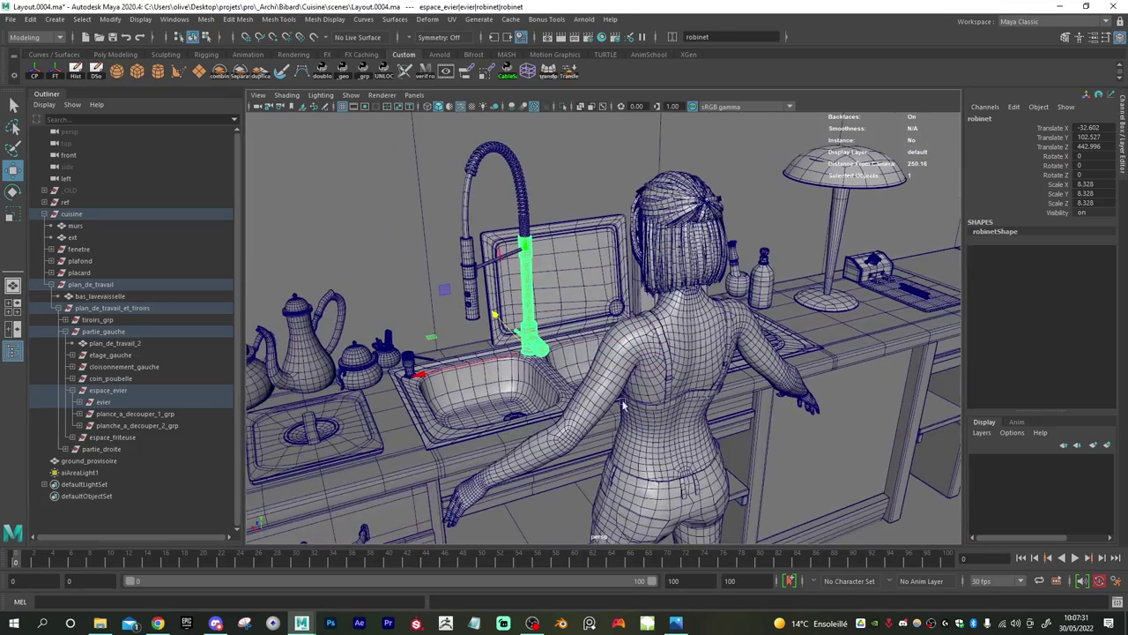
click(99, 403)
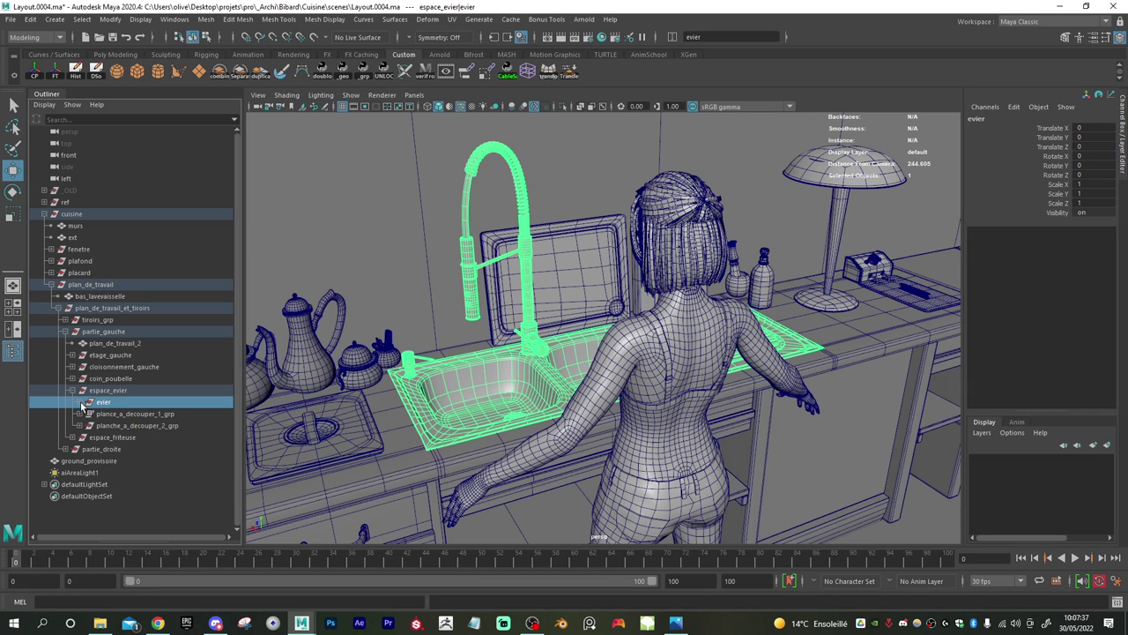
click(82, 405)
click(141, 425)
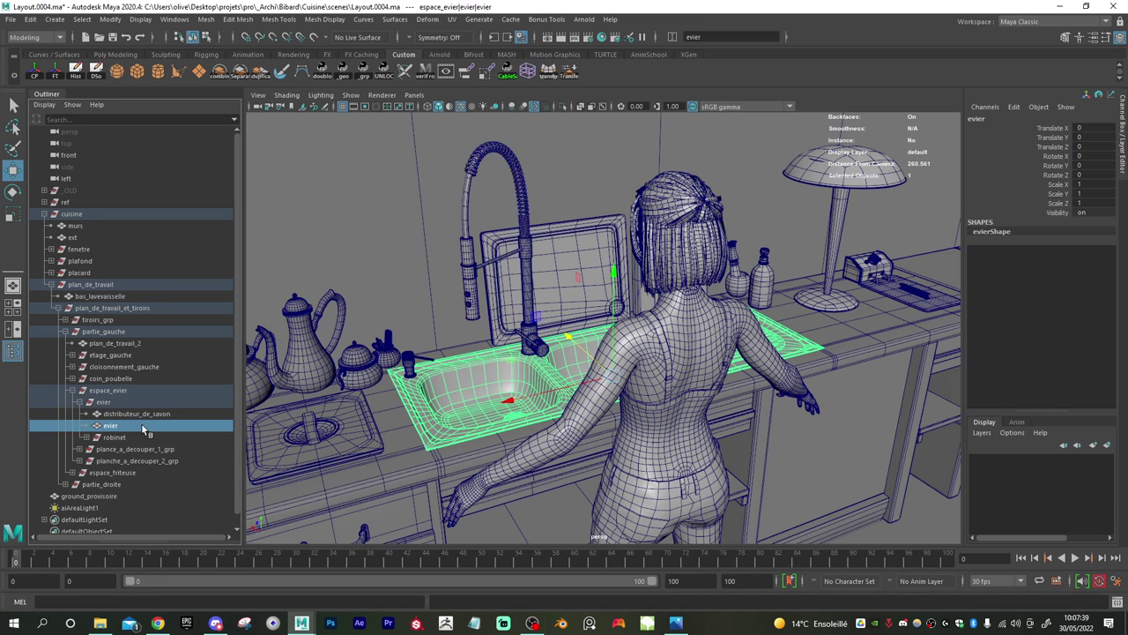
click(143, 440)
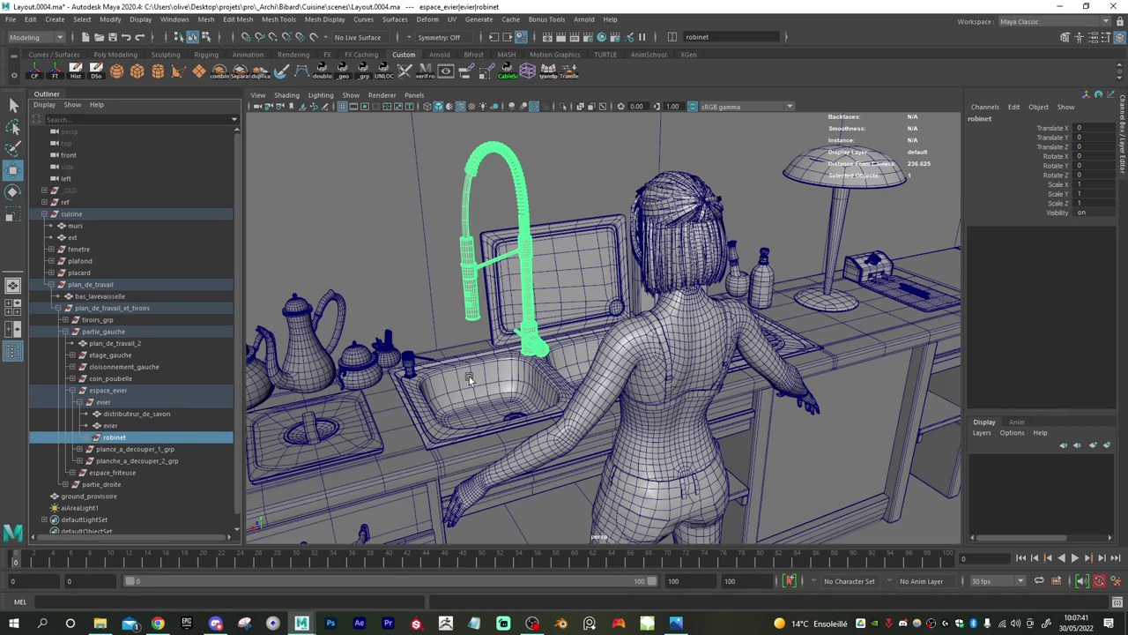
- Center the robinet group's pivot and isolate the faucet to get a close look at the underside of its base
click(40, 76)
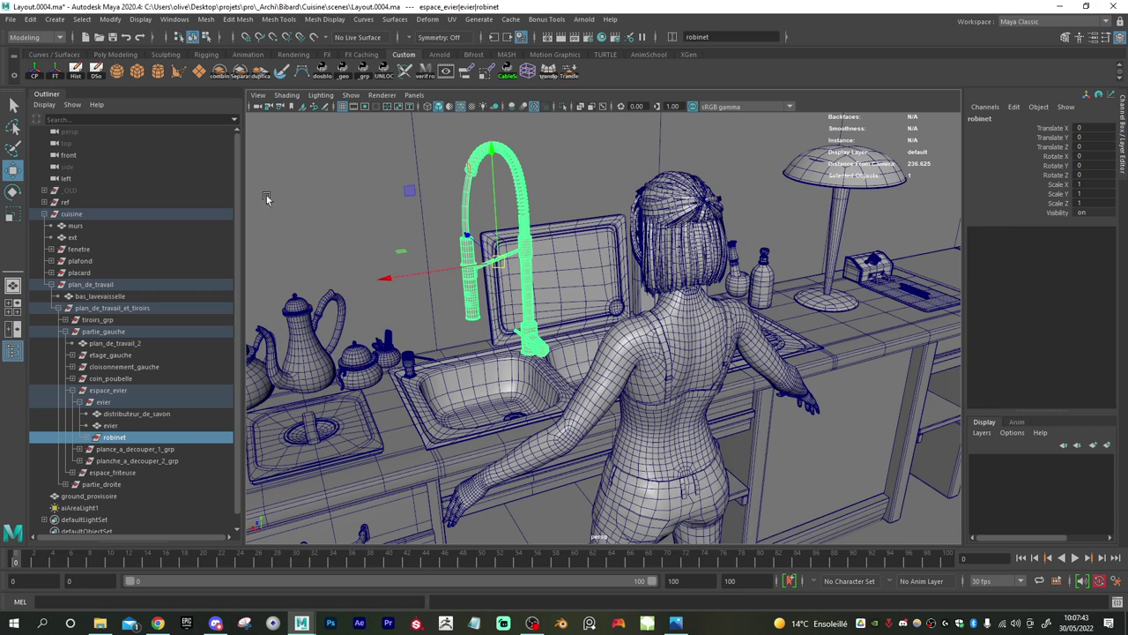
key(ctrl+1)
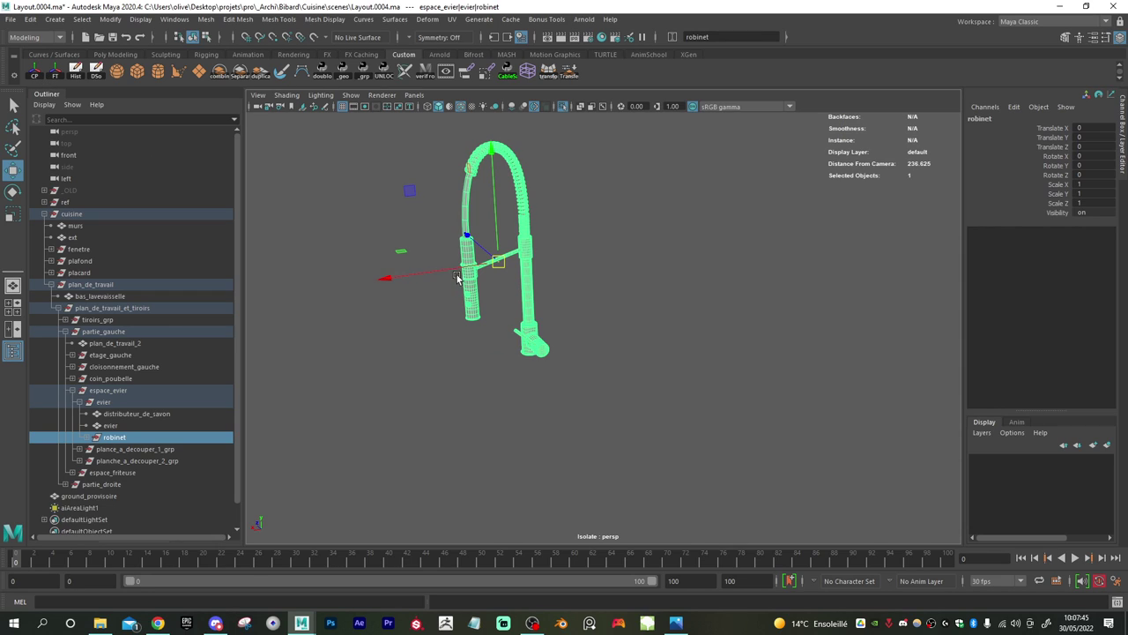
key(f)
alt+drag(655, 414, 601, 358)
alt+middle_drag(628, 367, 564, 335)
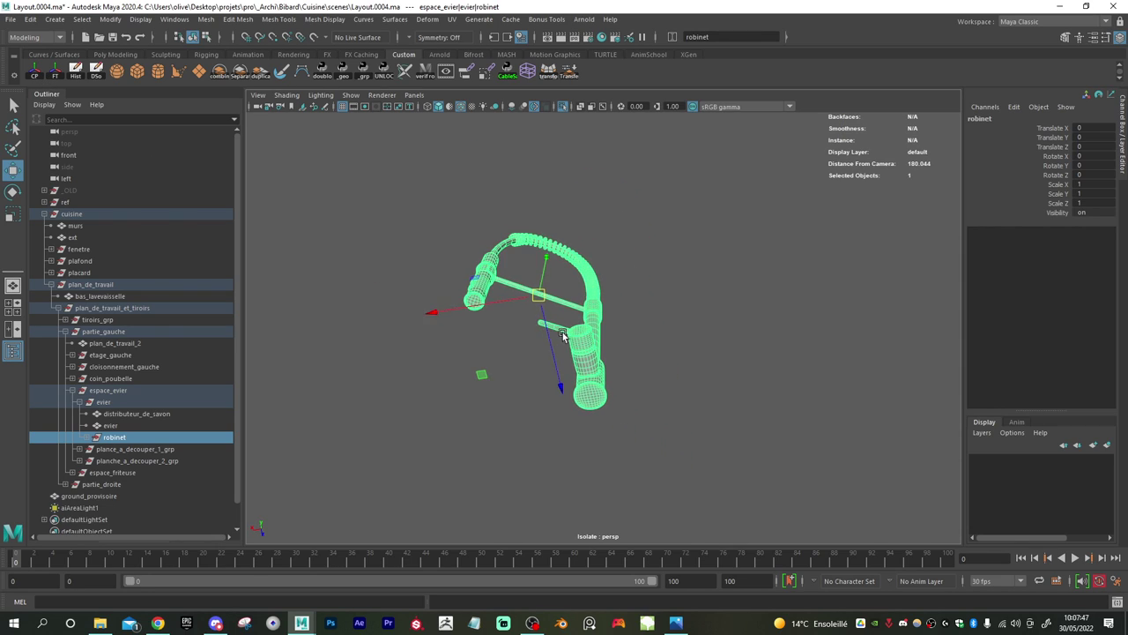
alt+right_drag(565, 335, 611, 376)
alt+middle_drag(611, 376, 625, 309)
alt+right_drag(625, 309, 662, 334)
- Snap the robinet group's pivot to a vertex at the bottom of the faucet's base
key(d)
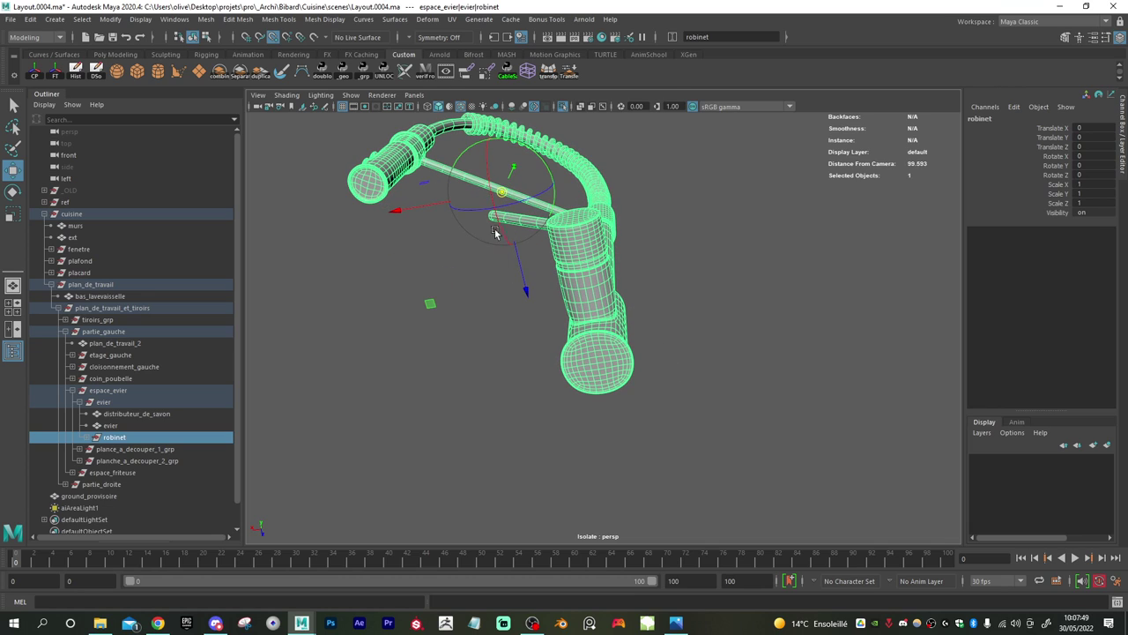
key(v)
drag(503, 193, 599, 364)
alt+right_drag(743, 340, 515, 298)
alt+drag(516, 298, 531, 334)
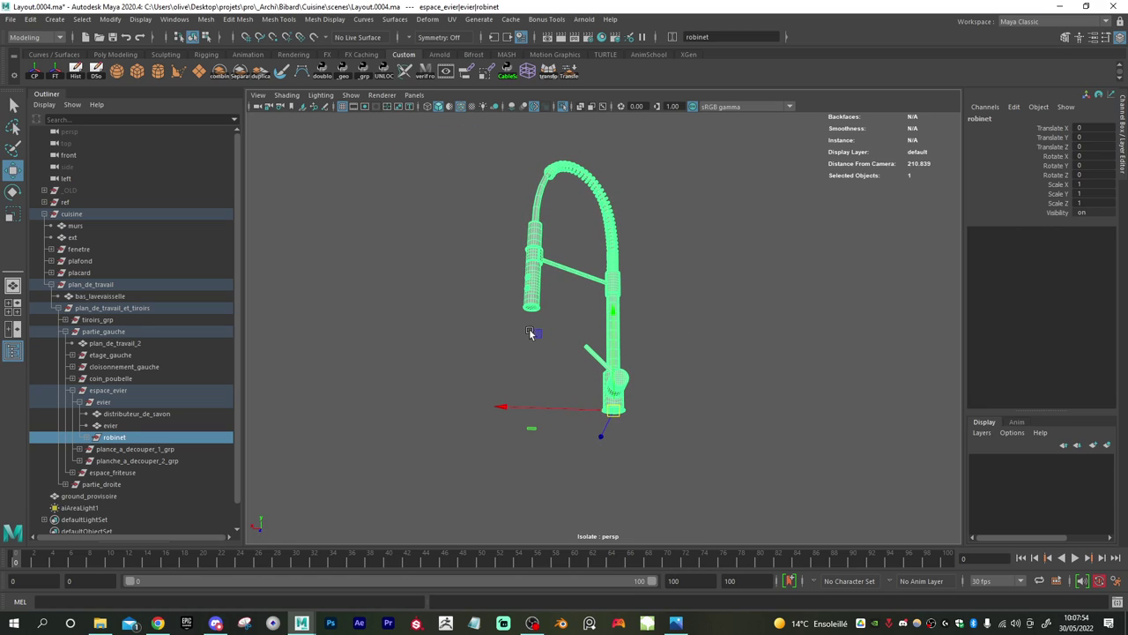
- Turn off the isolation and scale the robinet group uniformly to about 0.681
click(562, 107)
alt+right_drag(674, 291, 490, 267)
alt+drag(490, 268, 525, 303)
alt+right_drag(525, 303, 649, 344)
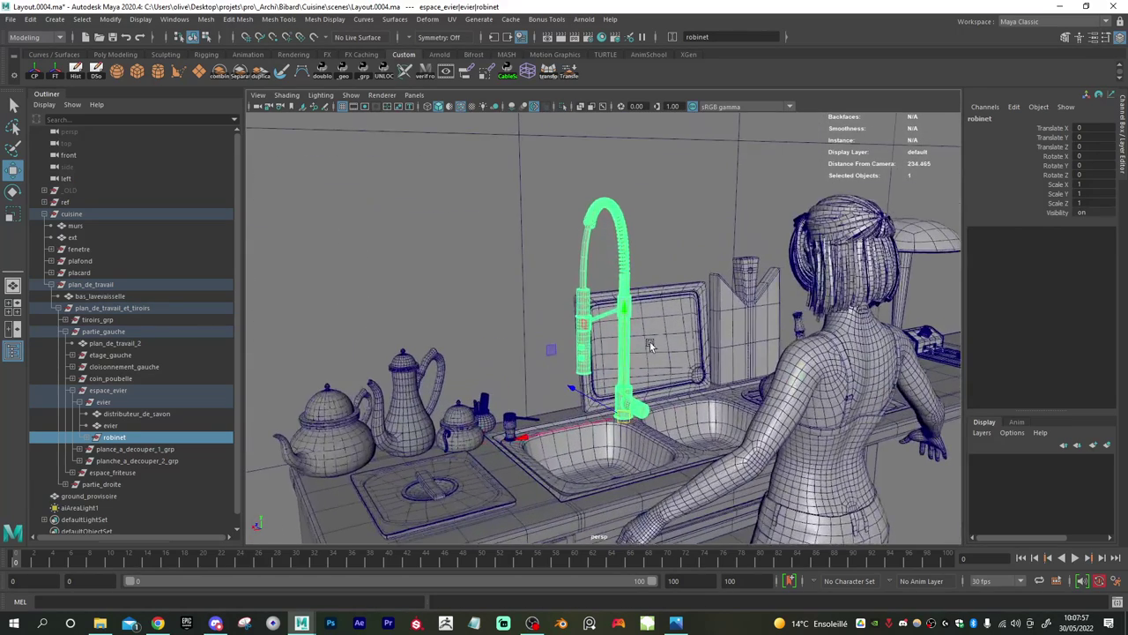
alt+middle_drag(649, 344, 629, 274)
alt+drag(630, 274, 621, 344)
key(r)
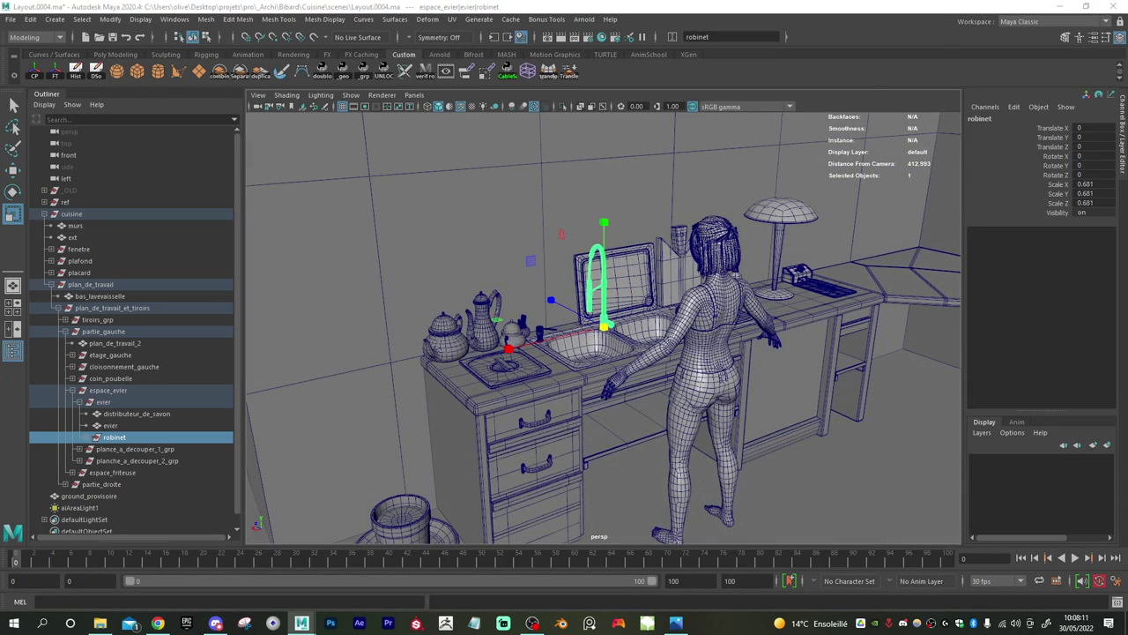
- Move the robinet group along Z to about -80.45, placing it against the reference figure's torso for comparison
alt+drag(753, 360, 623, 351)
key(w)
drag(565, 312, 691, 337)
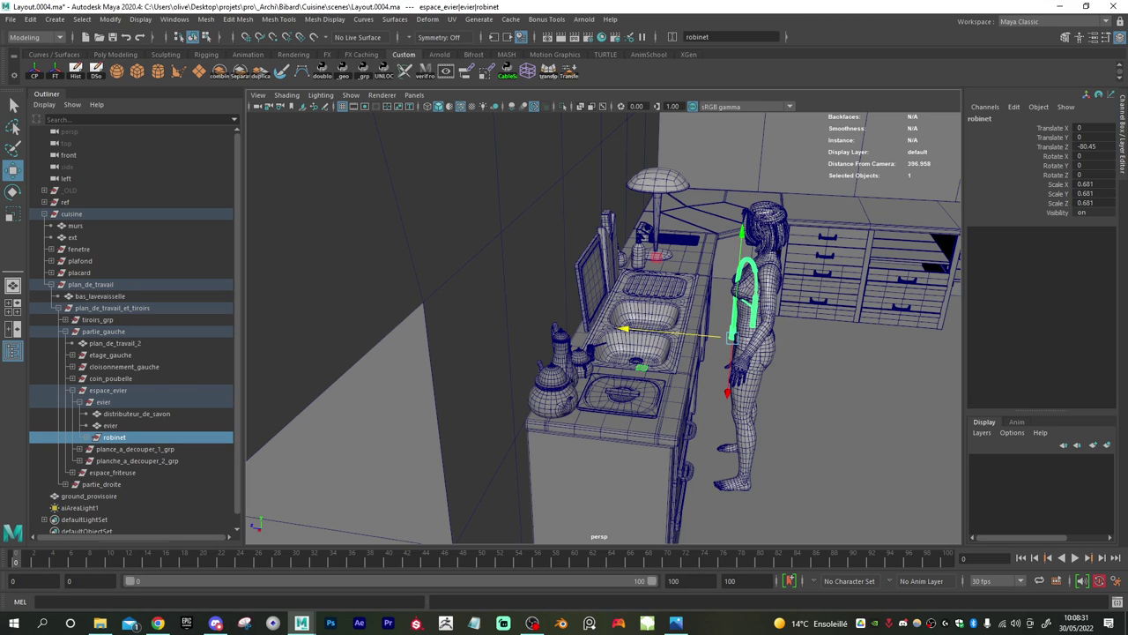
- Compare the faucet's size with the reference figure's torso from closer and side views
key(alt+Tab)
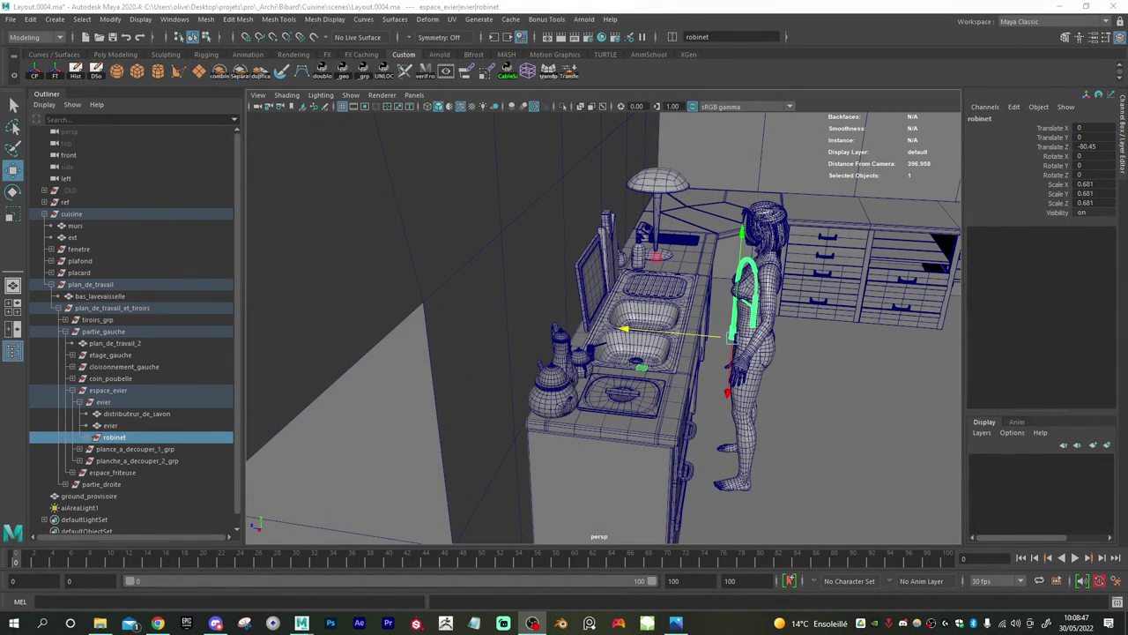
click(772, 5)
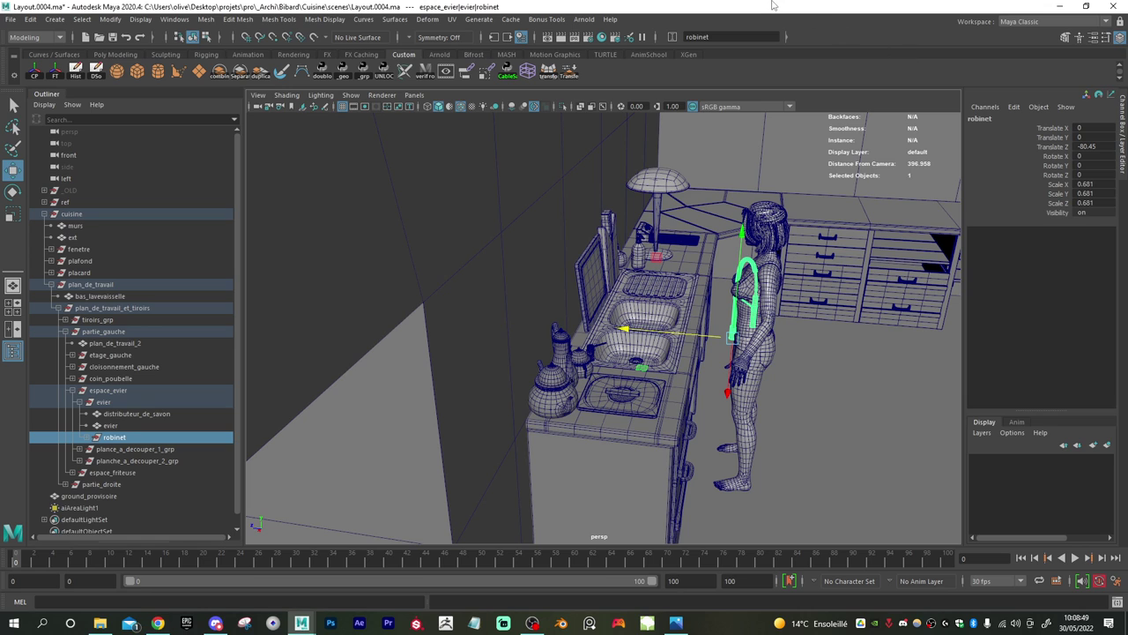
alt+drag(776, 301, 699, 288)
alt+right_drag(698, 288, 752, 304)
alt+drag(752, 304, 801, 315)
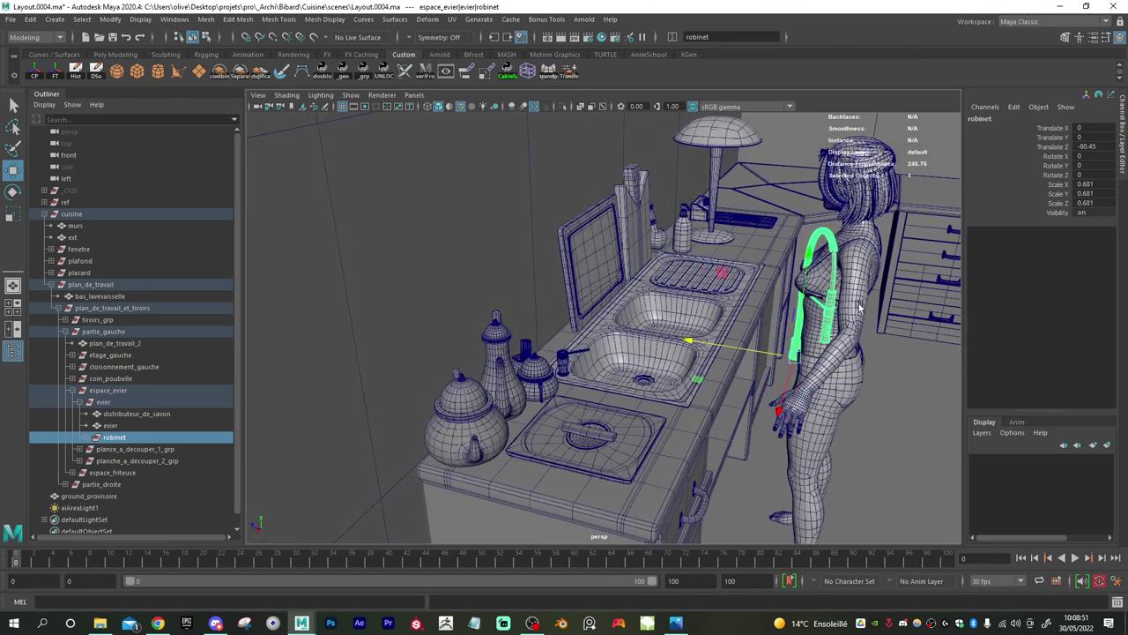
key(alt+Tab)
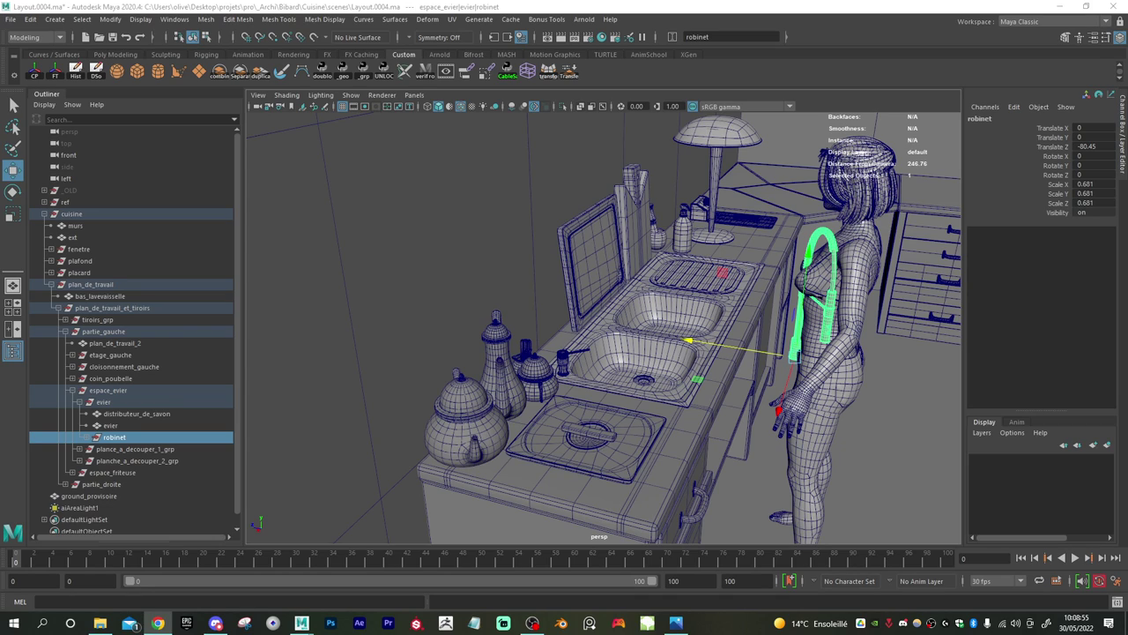
key(alt+Tab)
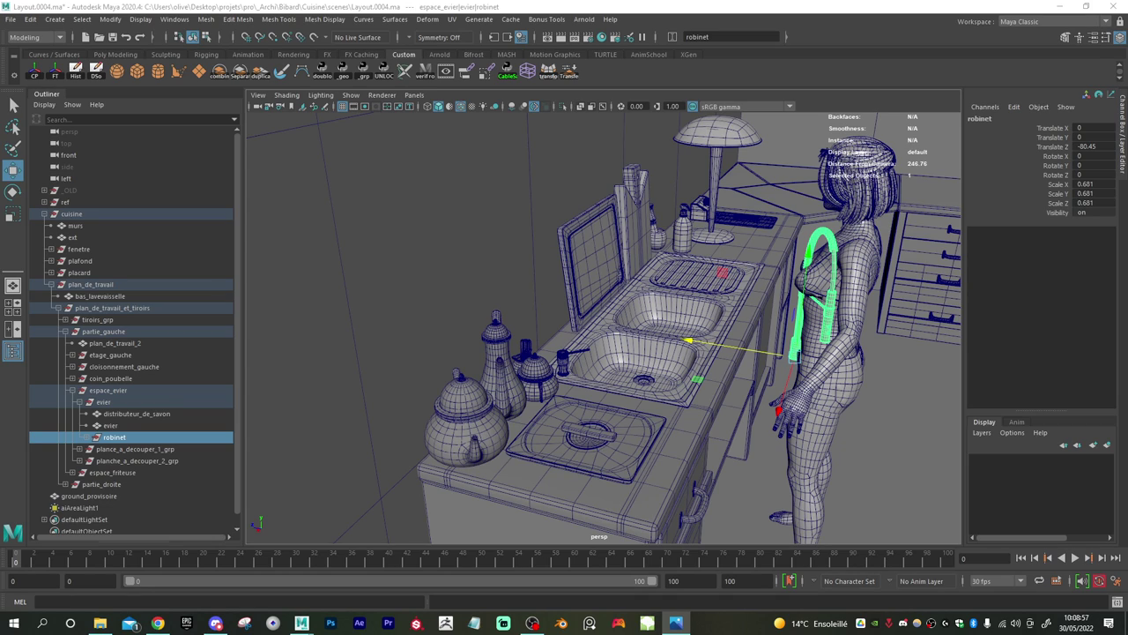
mouse_move(852, 317)
alt+mouse_down()
mouse_move(868, 285)
mouse_move(855, 335)
alt+mouse_up()
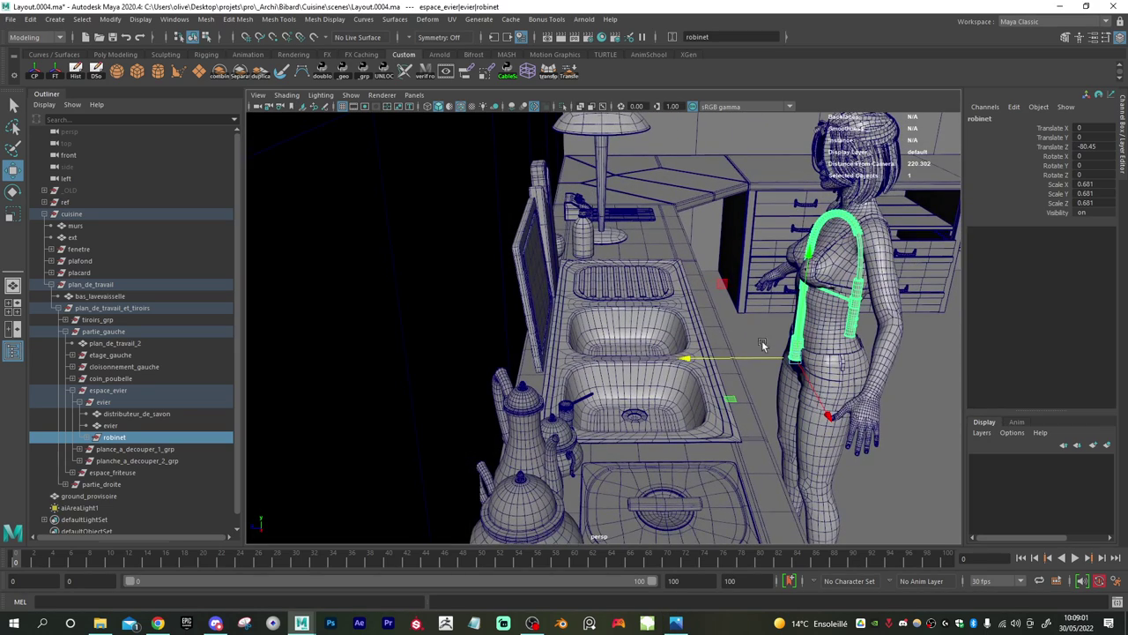
- Scale the robinet group uniformly to about 0.641 and move it back to the sink at about Z 1.45
key(r)
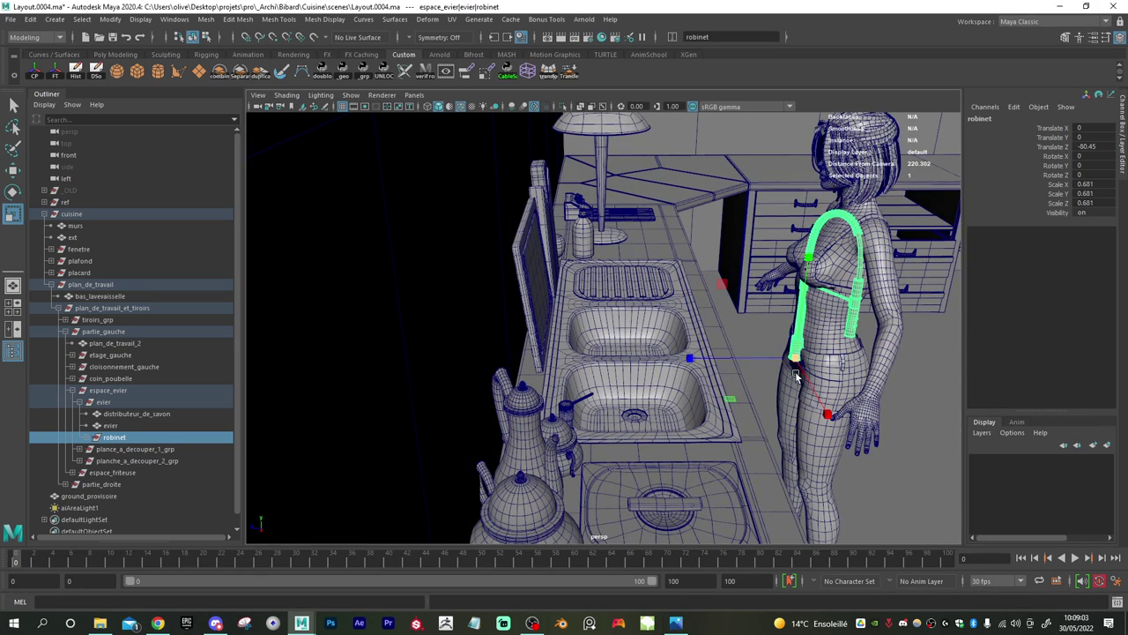
drag(796, 359, 489, 362)
key(w)
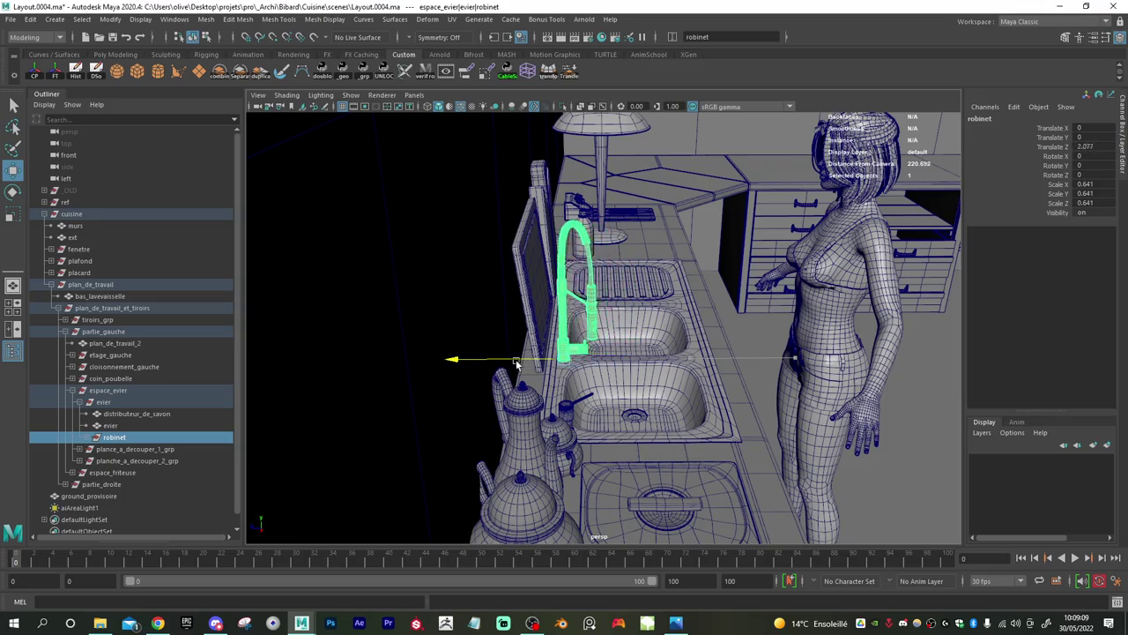
- Adjust the robinet group along Z to about -1.427 to seat the faucet's base on the sink rim
alt+drag(695, 374, 592, 366)
alt+right_drag(591, 366, 719, 418)
alt+middle_drag(719, 418, 840, 447)
alt+drag(839, 448, 792, 466)
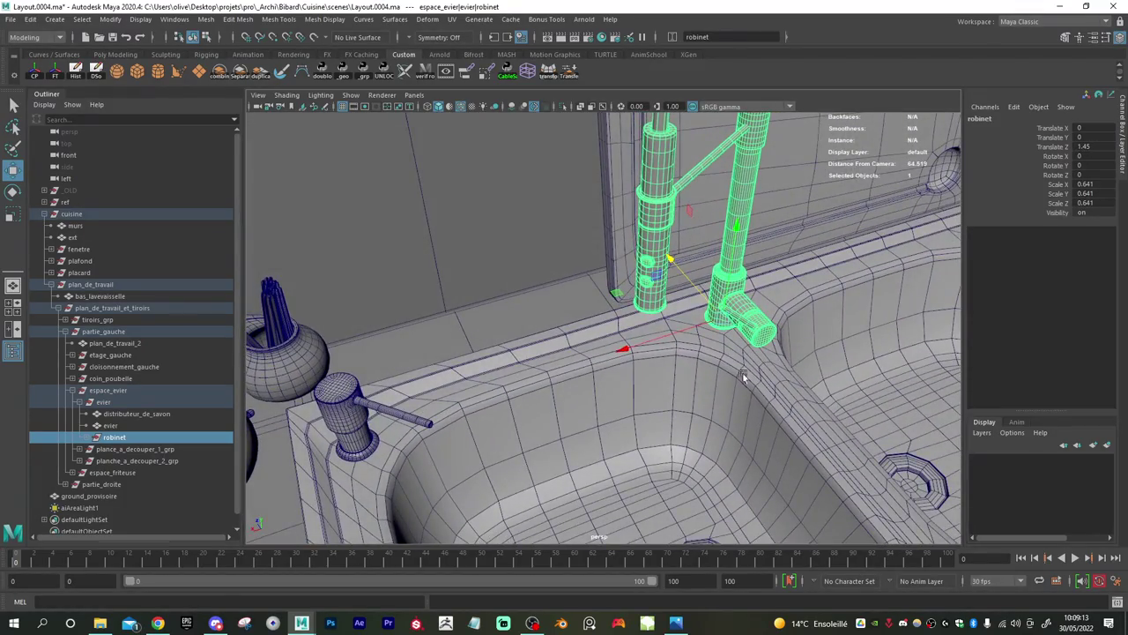
drag(700, 295, 708, 298)
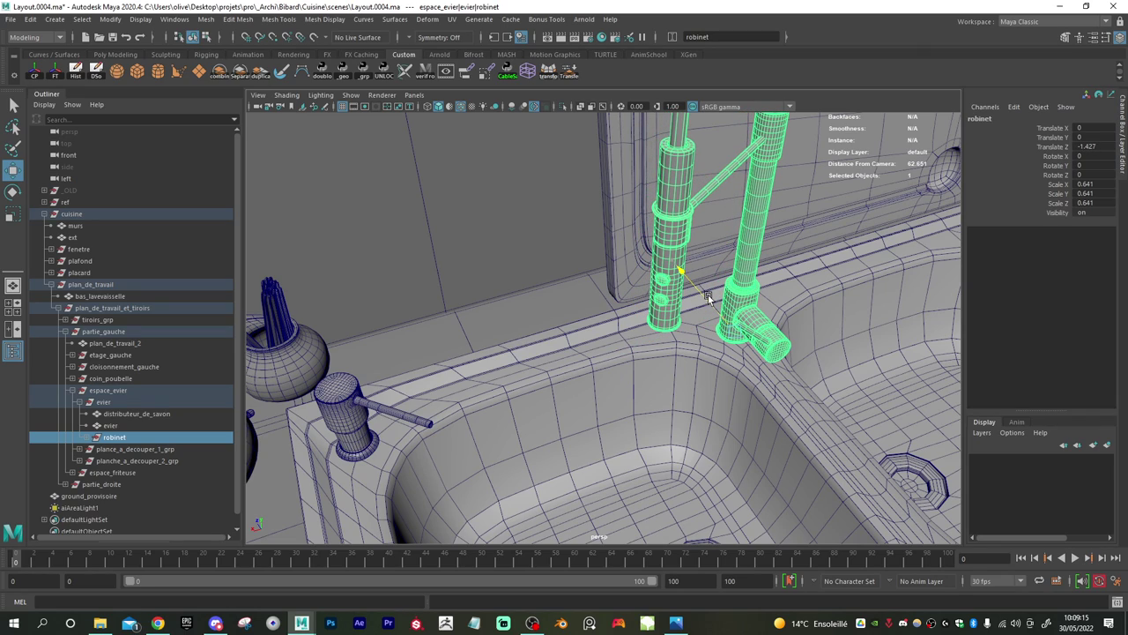
- Select the soap dispenser distributeur_de_savon beside the sink and scale it uniformly to about 0.849
alt+right_drag(780, 345, 757, 364)
alt+drag(757, 364, 565, 391)
scroll(565, 390, up, 3)
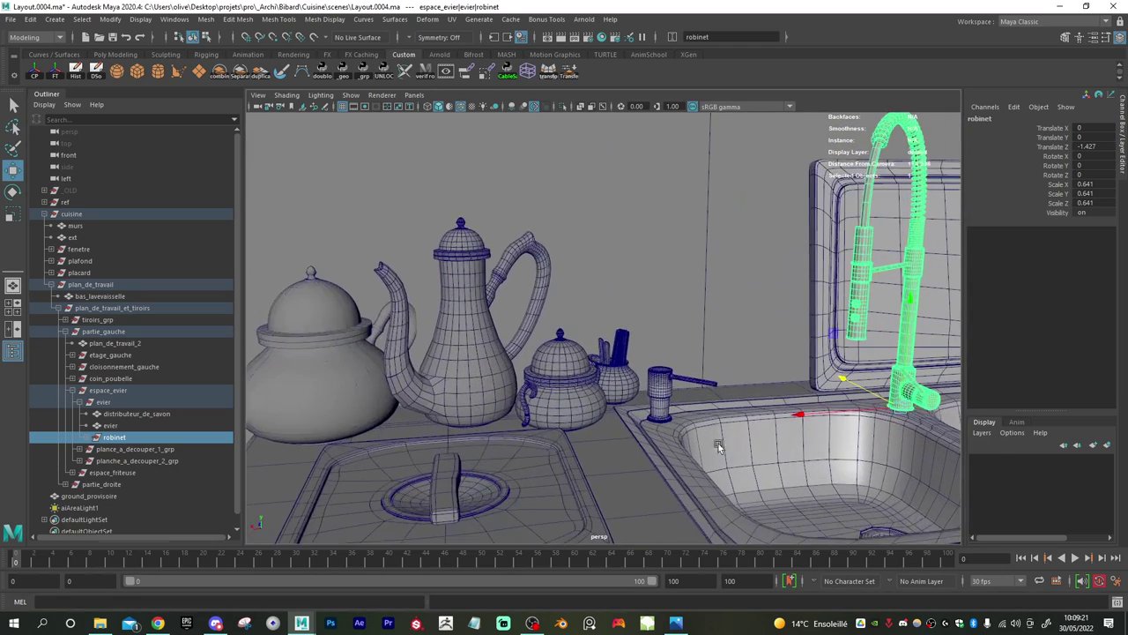
click(667, 416)
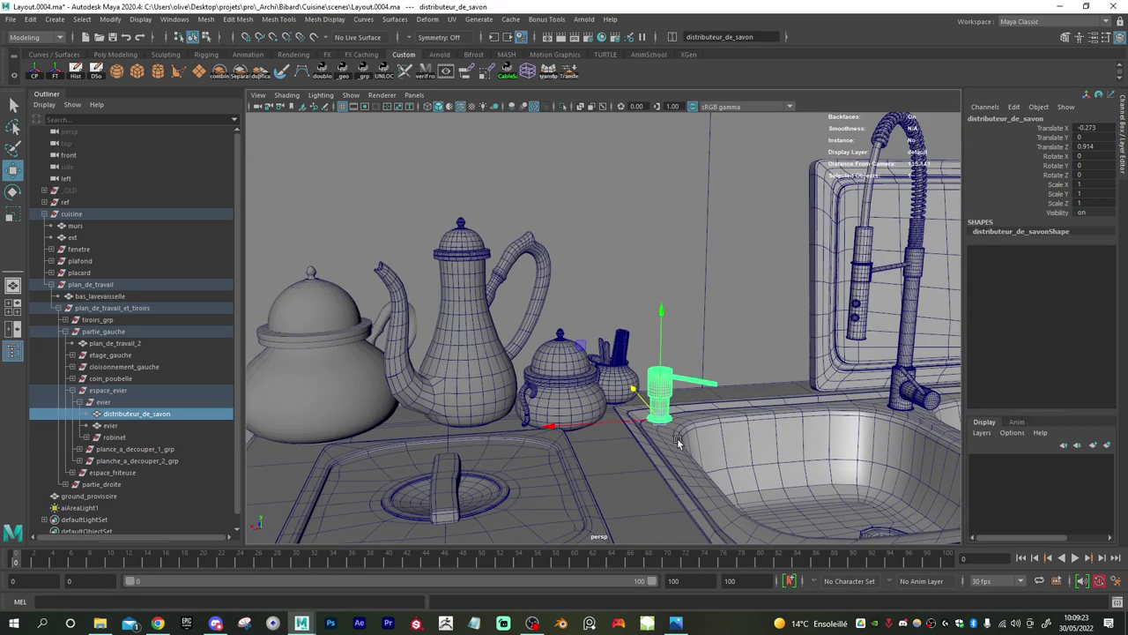
key(r)
drag(660, 422, 633, 446)
key(w)
alt+right_drag(633, 441, 637, 442)
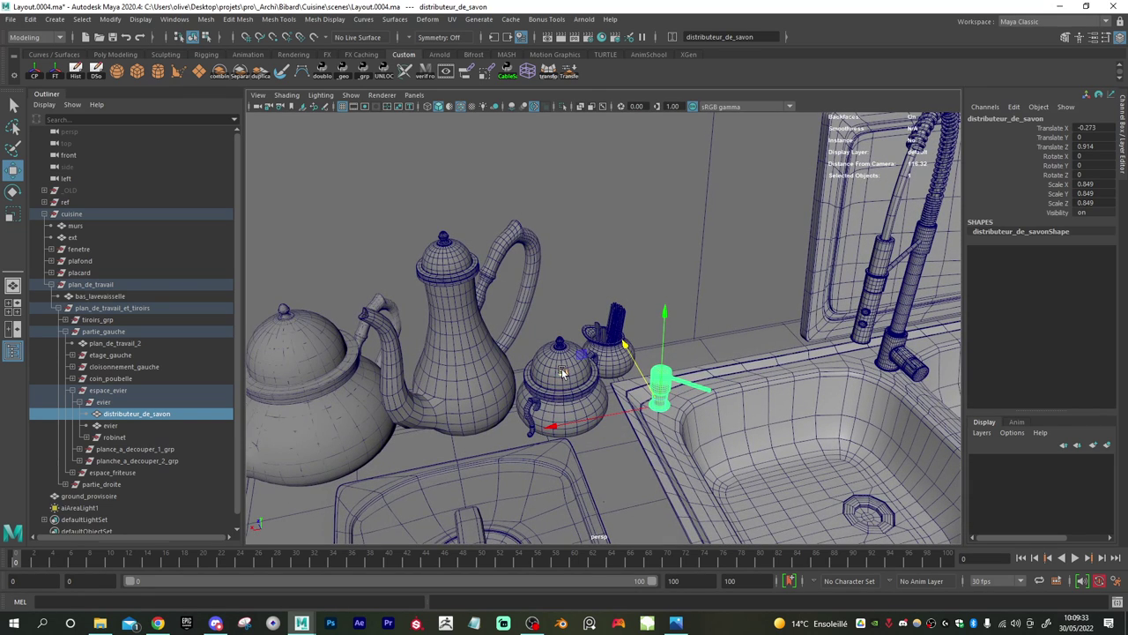
- Move the soap dispenser to the sink's rear corner at about X -0.785, Z -0.081 and compare it with the reference figure
drag(561, 371, 567, 373)
alt+right_drag(808, 431, 696, 453)
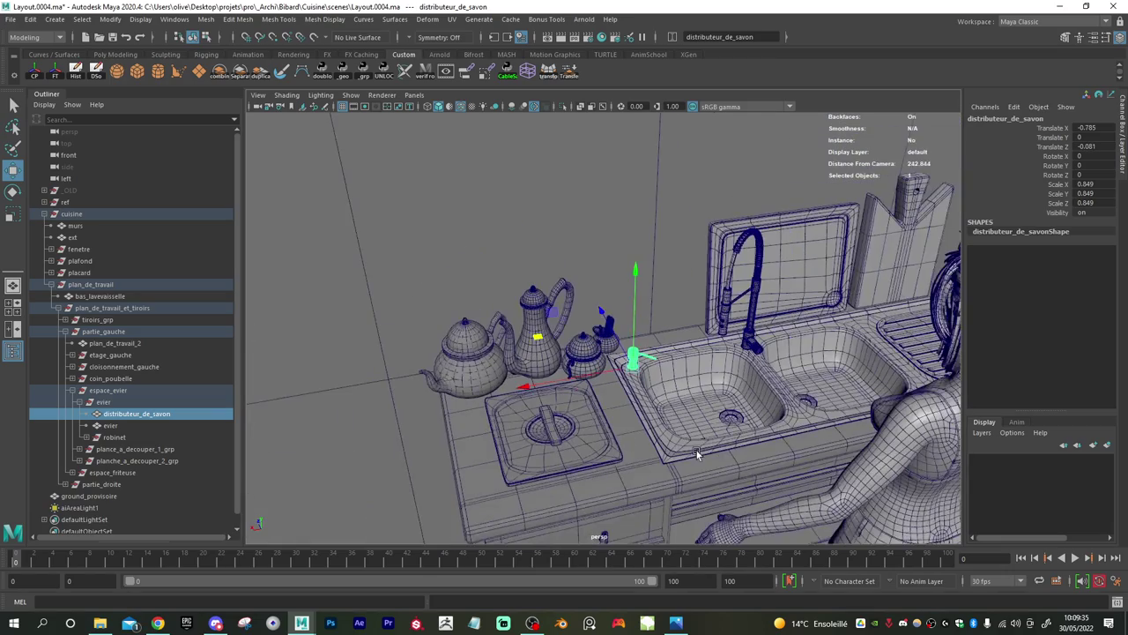
alt+drag(696, 453, 729, 429)
alt+middle_drag(728, 429, 578, 380)
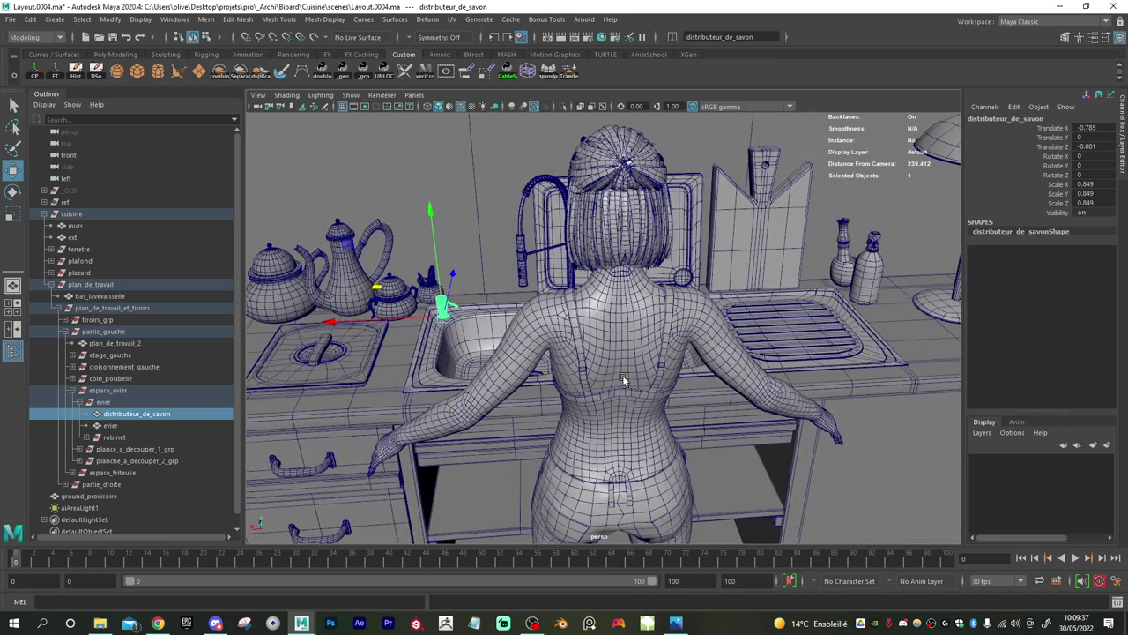
- Scale the plance_a_decouper_1_grp cutting board behind the faucet uniformly to about 0.715 and check it against the reference figure
alt+drag(623, 374, 652, 352)
click(654, 276)
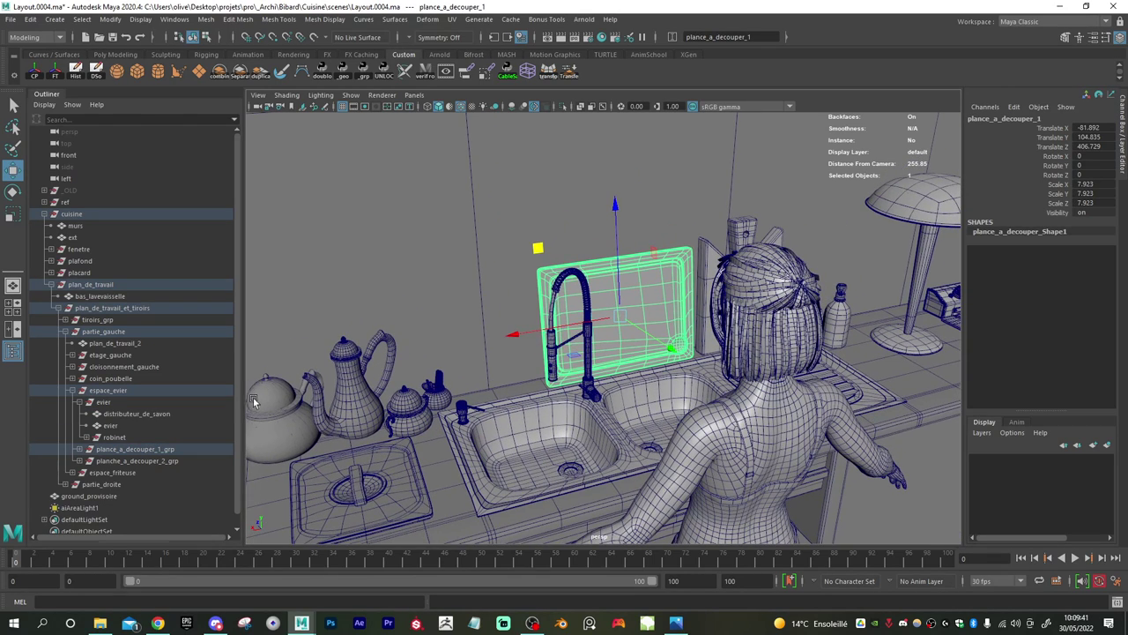
click(109, 451)
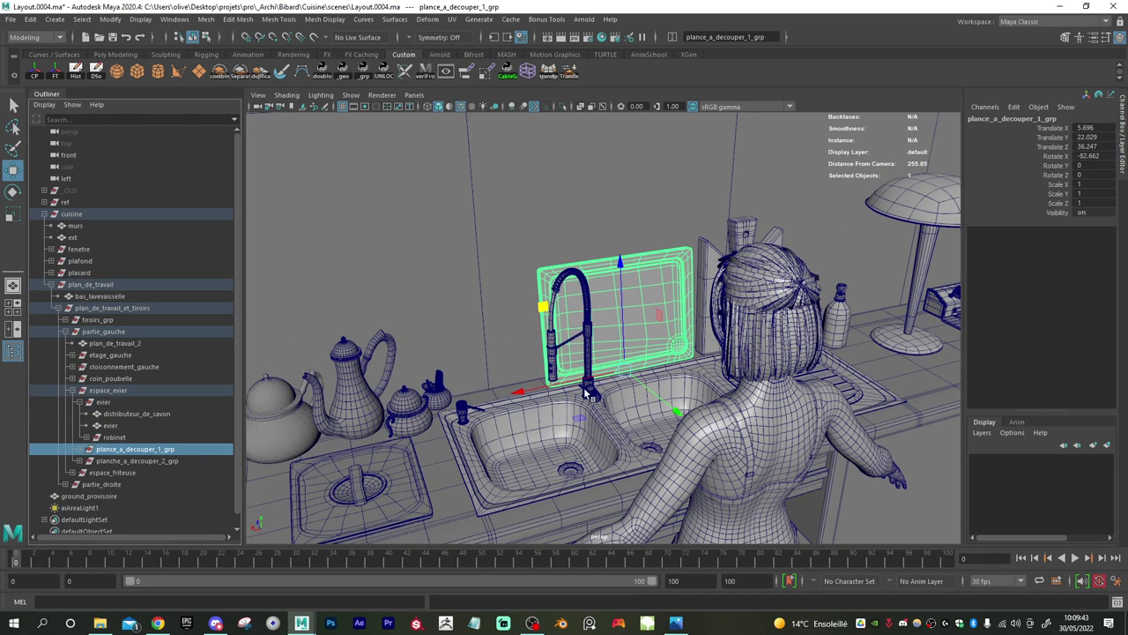
key(r)
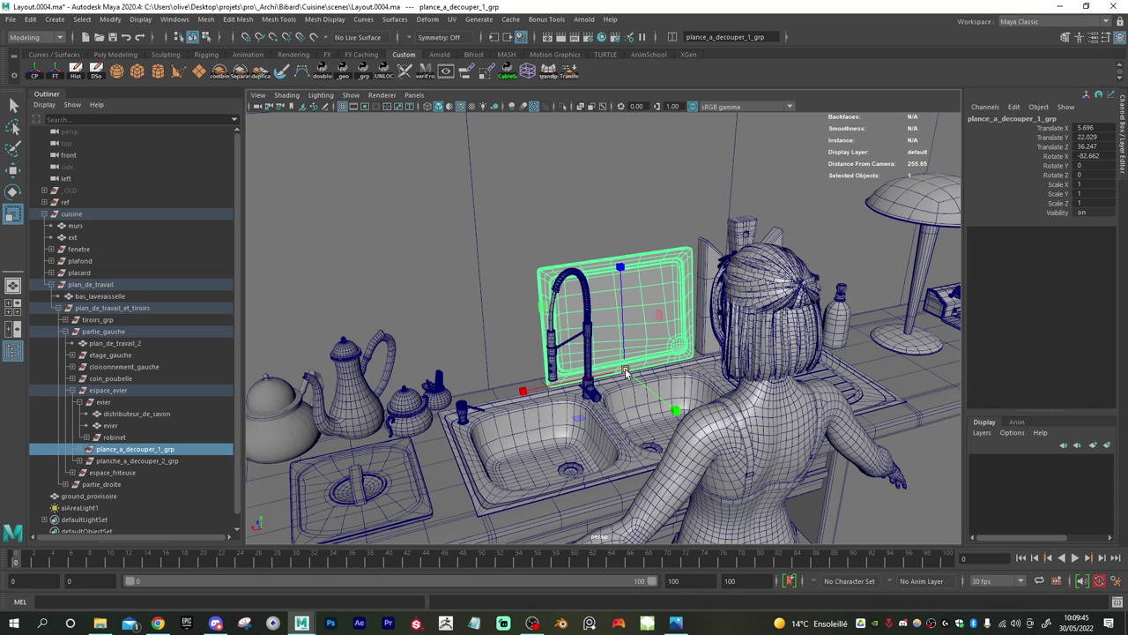
drag(625, 371, 559, 357)
drag(636, 401, 616, 403)
alt+drag(535, 360, 448, 402)
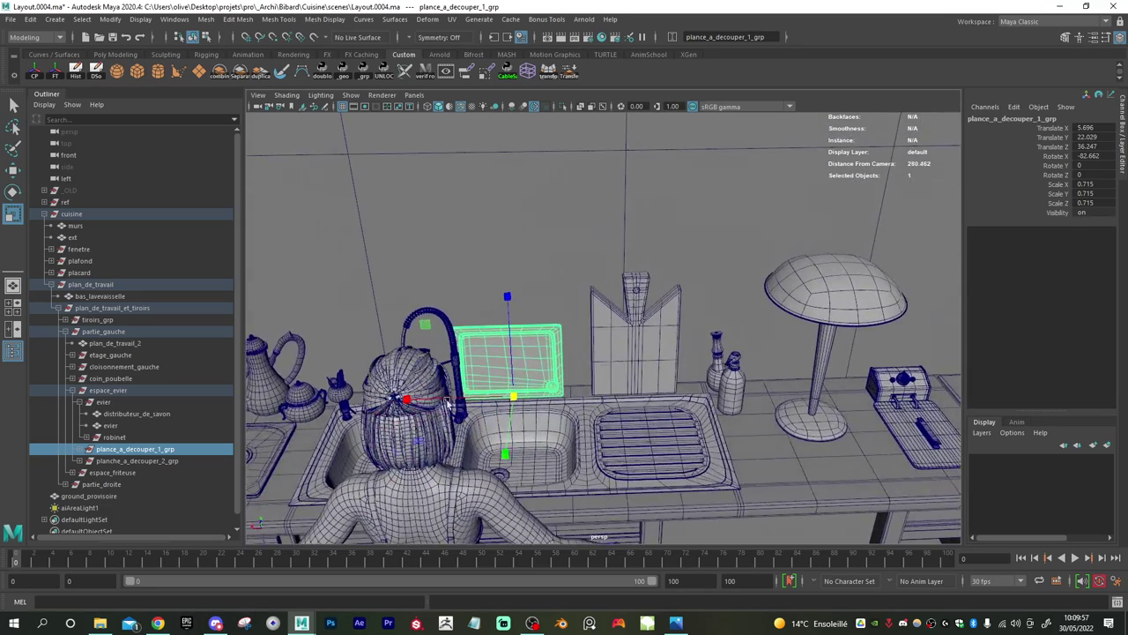
alt+drag(529, 365, 396, 356)
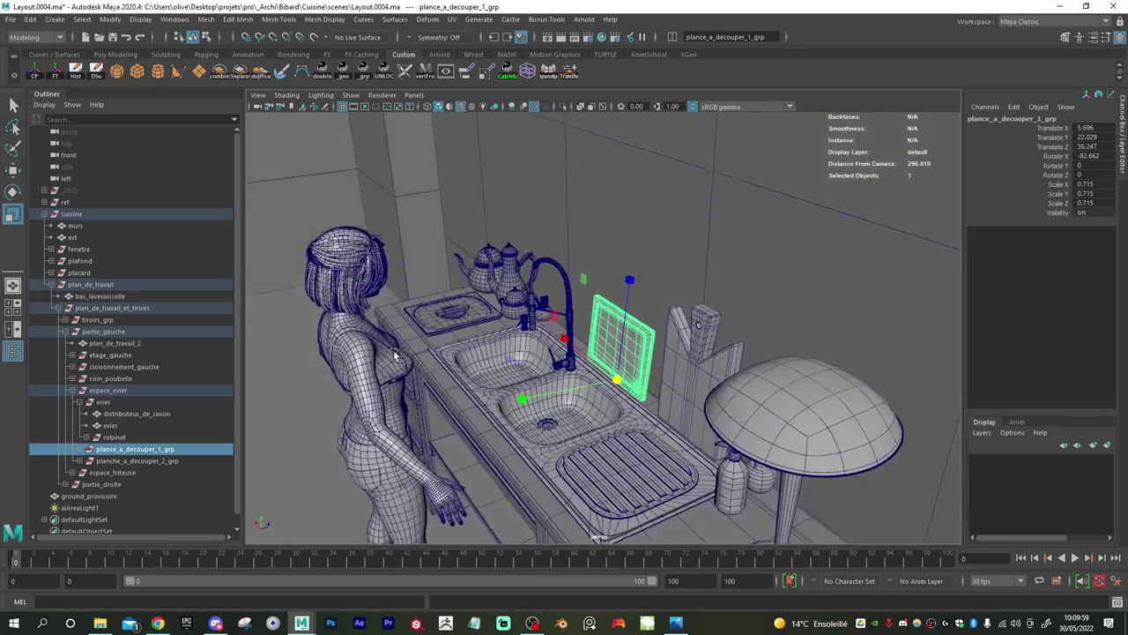
- Lean plance_a_decouper_1_grp against the wall at about Y 22.147, Z 35.325 with its X rotation at -77.059
alt+right_drag(395, 357, 652, 402)
alt+drag(687, 403, 638, 505)
key(w)
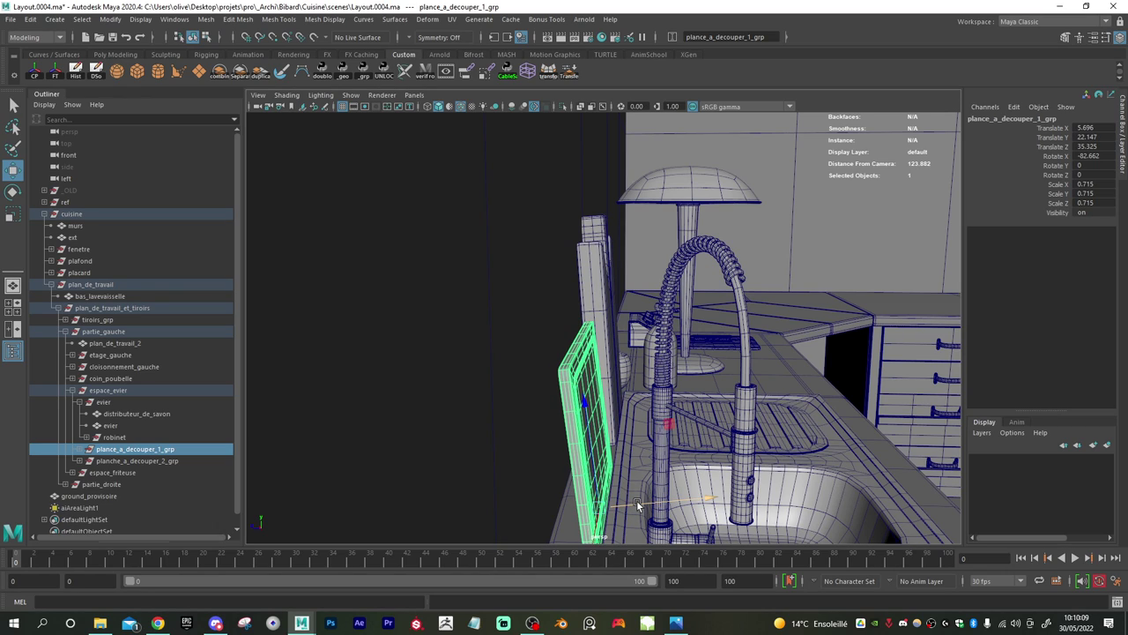
key(e)
drag(640, 430, 664, 327)
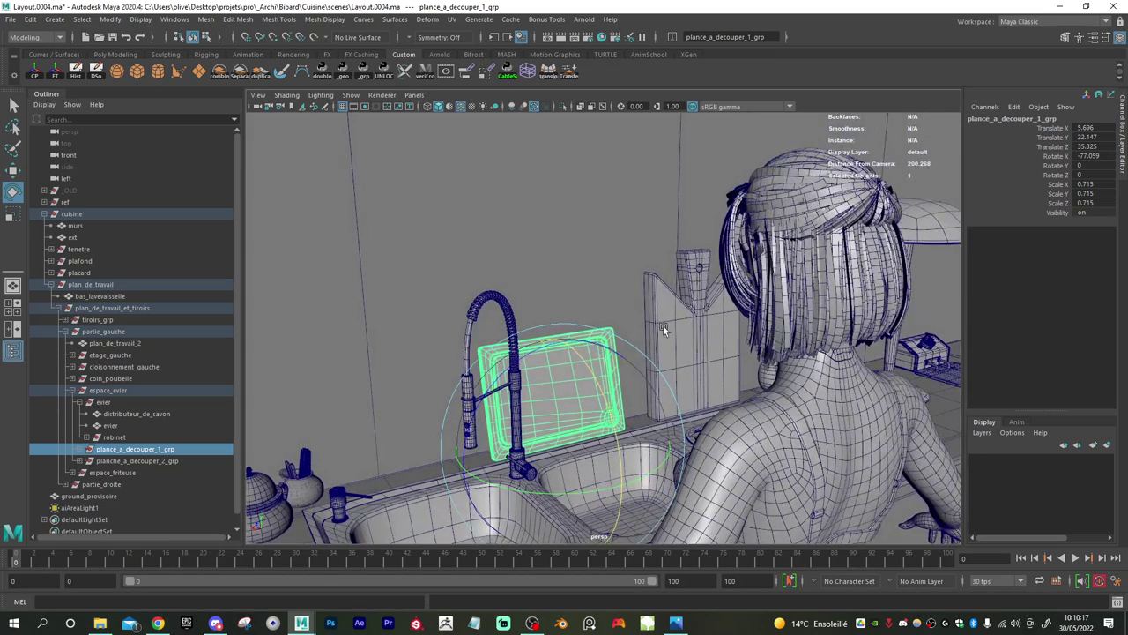
click(669, 324)
- Match the second cutting board planche_a_decouper_2 to the first board's group scale by setting its X, Y and Z scale to 0.715
click(550, 397)
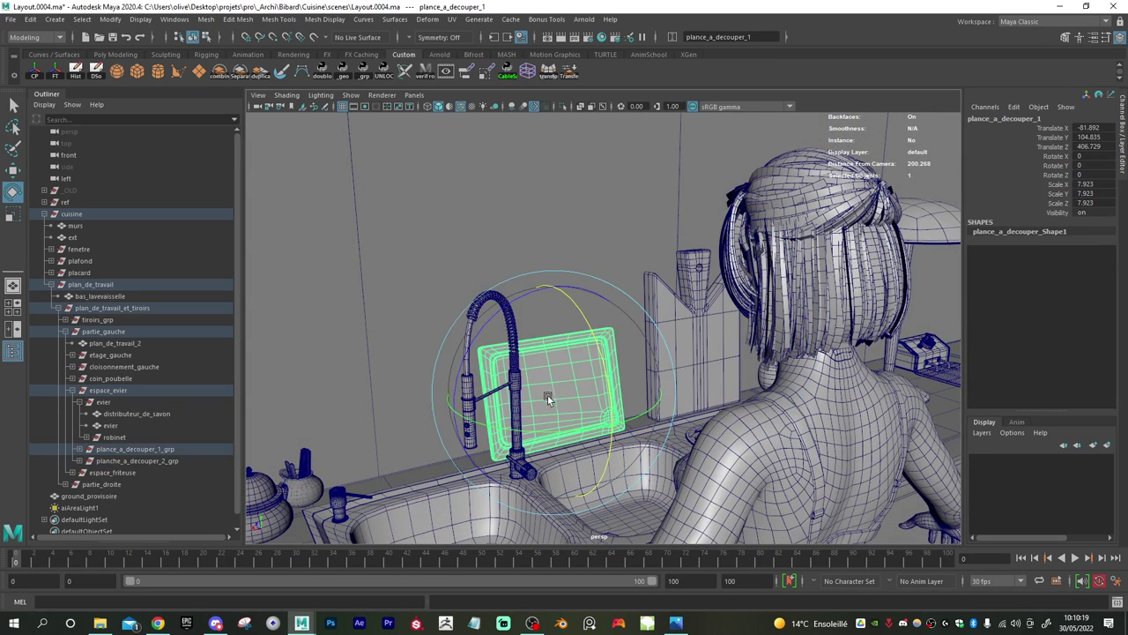
click(146, 450)
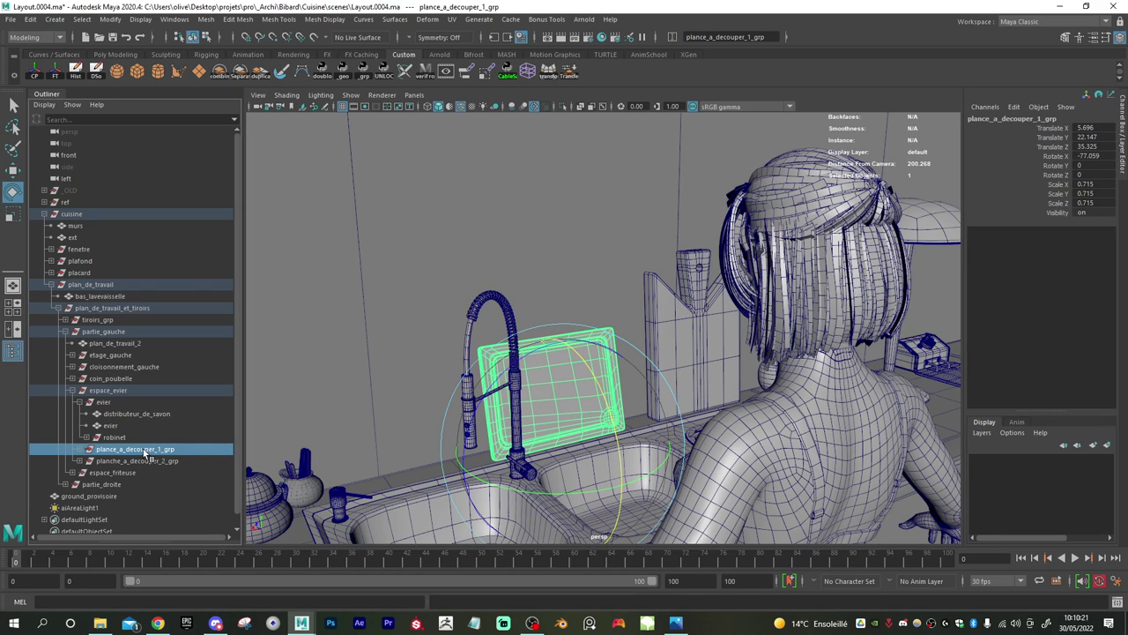
click(691, 341)
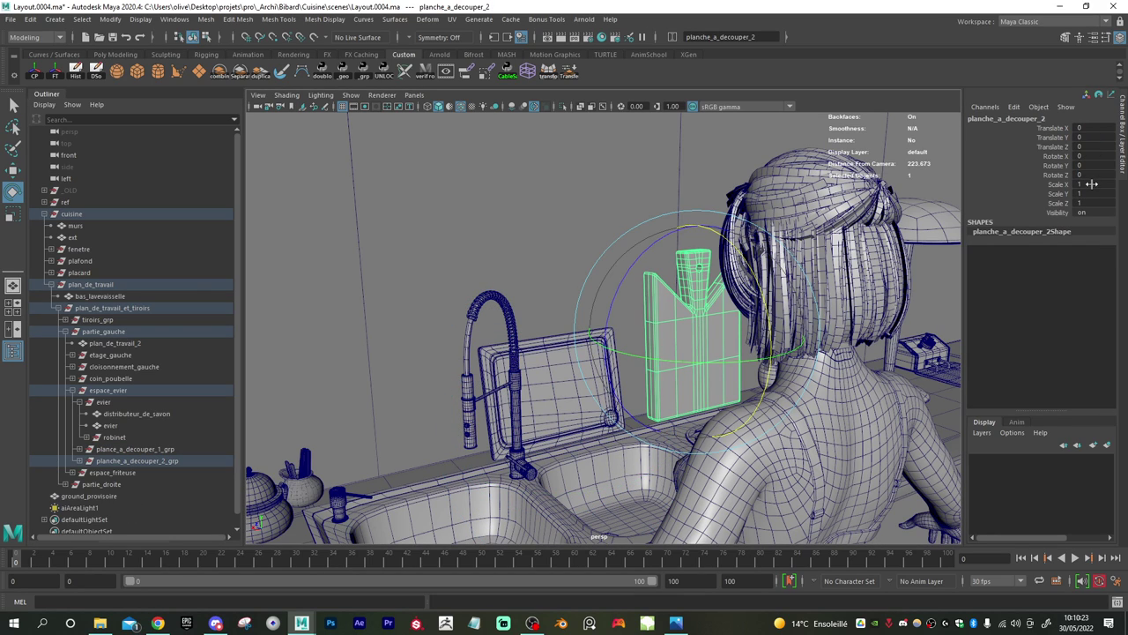
drag(1092, 183, 1094, 201)
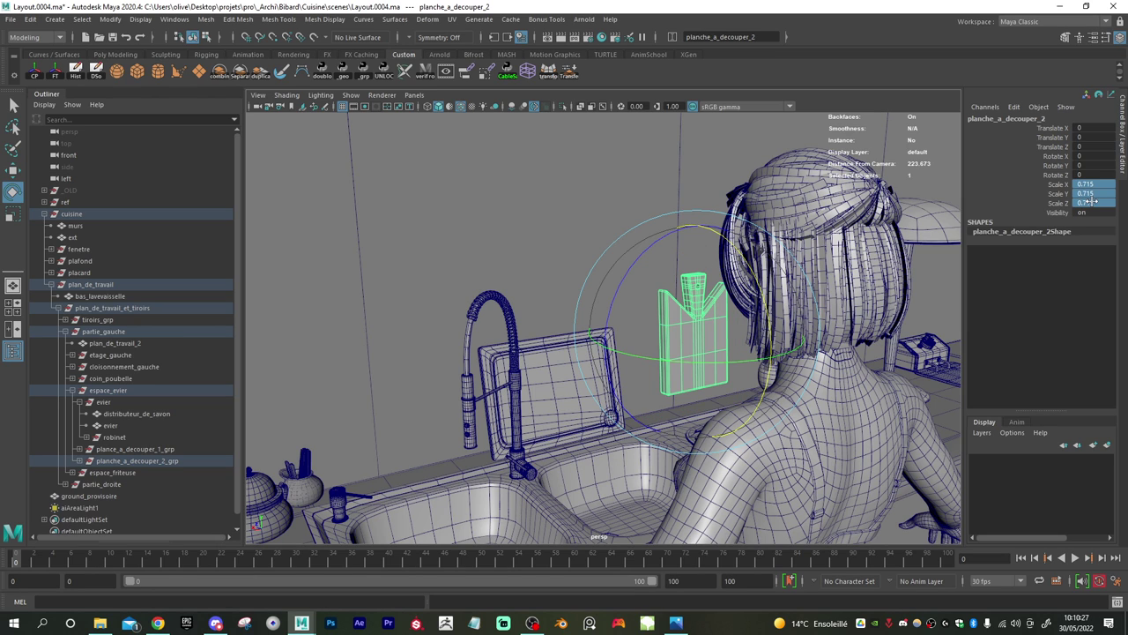
- Lower planche_a_decouper_2 along Y so its base rests on the countertop behind the sink
key(w)
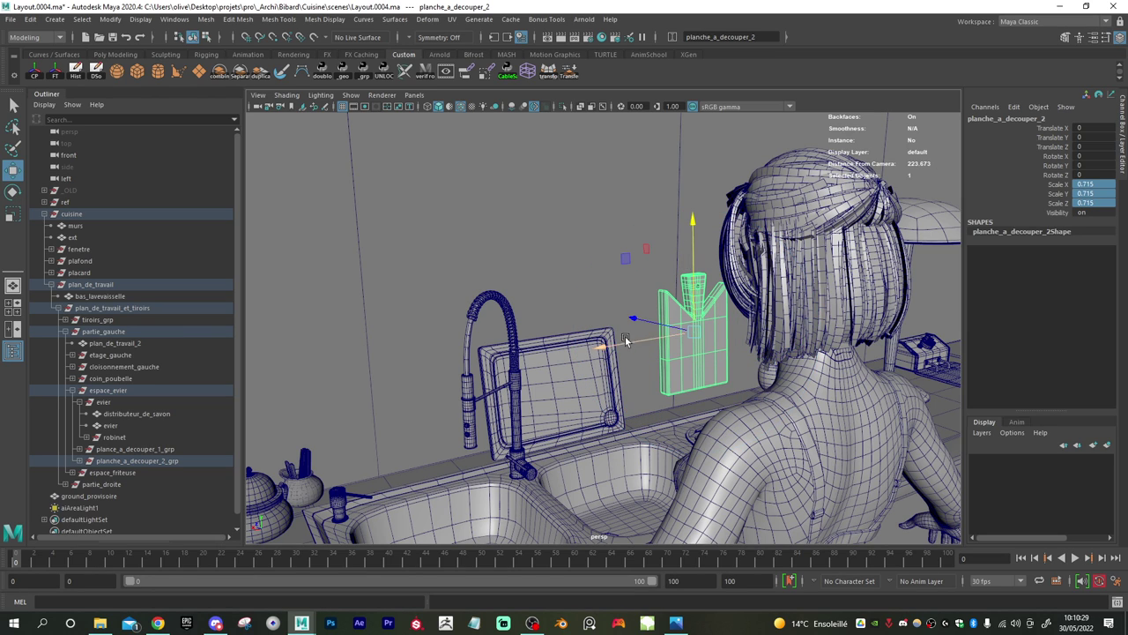
alt+drag(625, 337, 711, 385)
drag(690, 230, 701, 262)
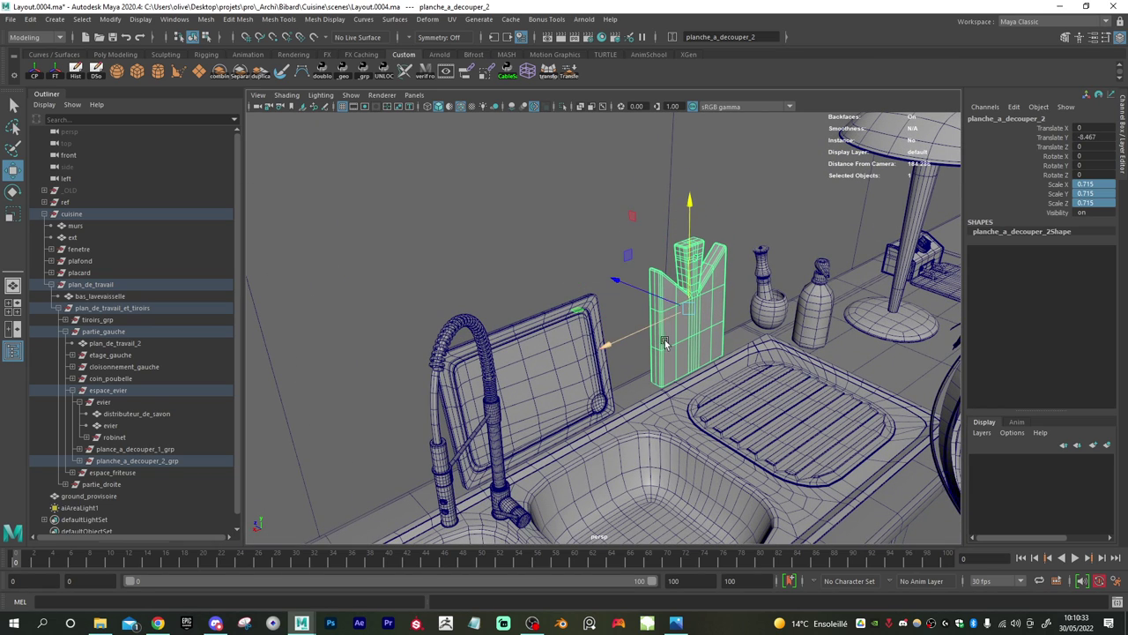
alt+drag(617, 394, 583, 372)
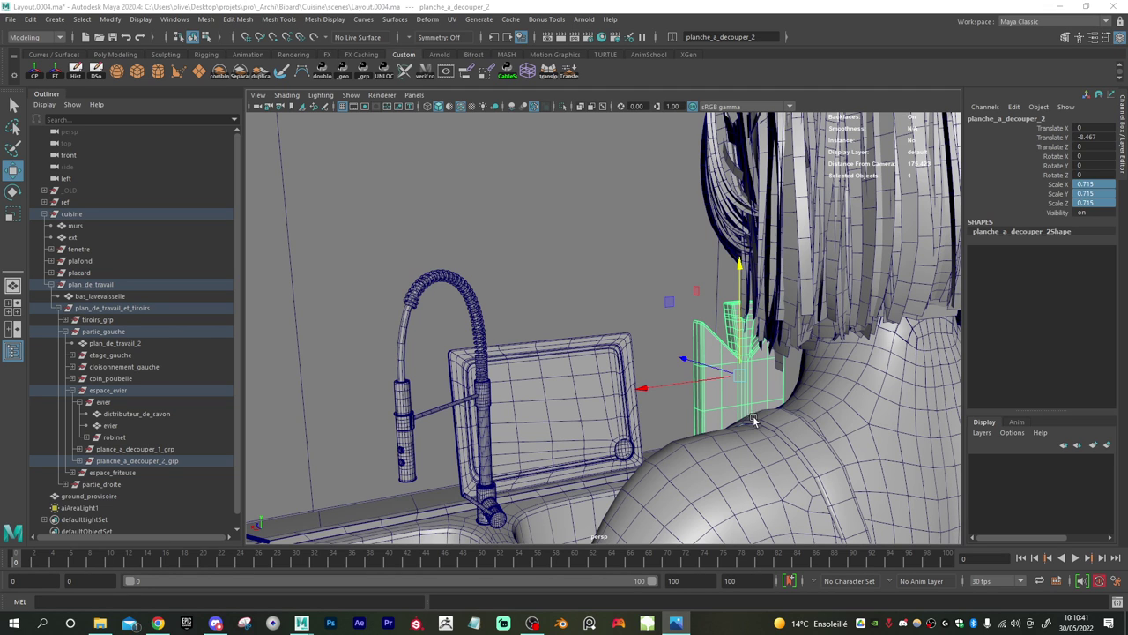
- Scale the planche_a_decouper_2_grp group uniformly to about 1.101 and check its size beside the first cutting board
click(153, 460)
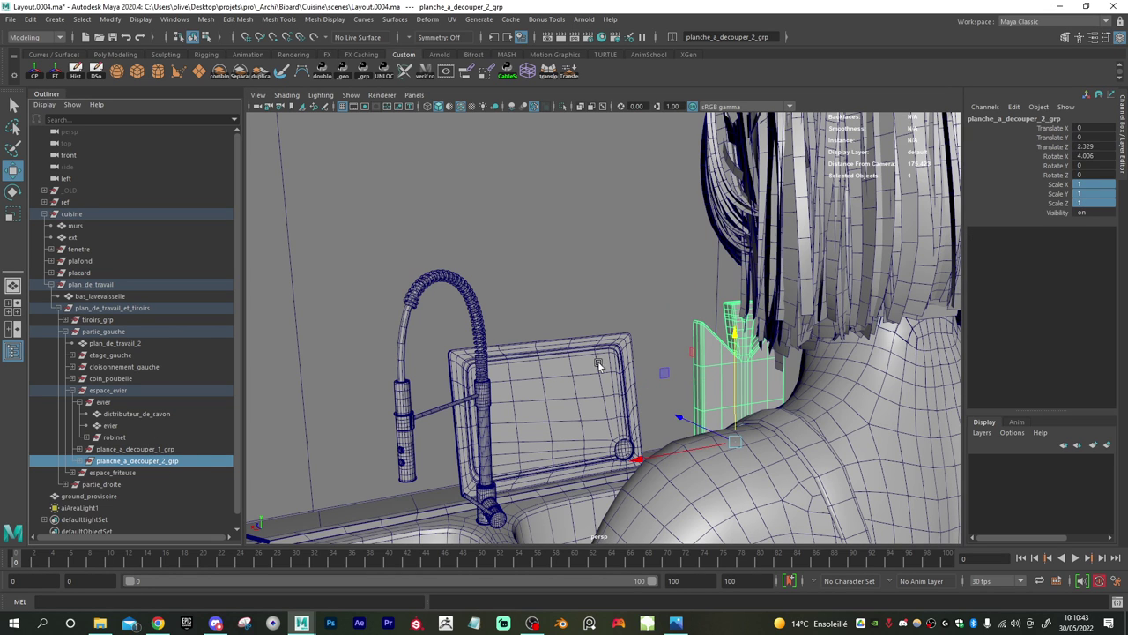
key(f)
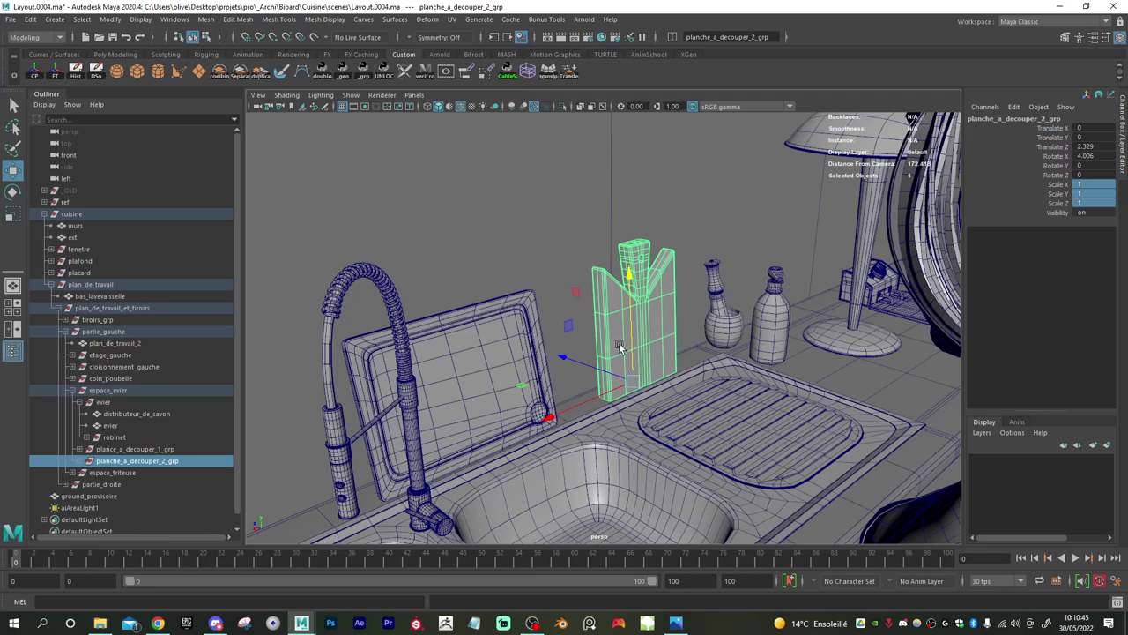
key(r)
drag(636, 384, 532, 407)
key(w)
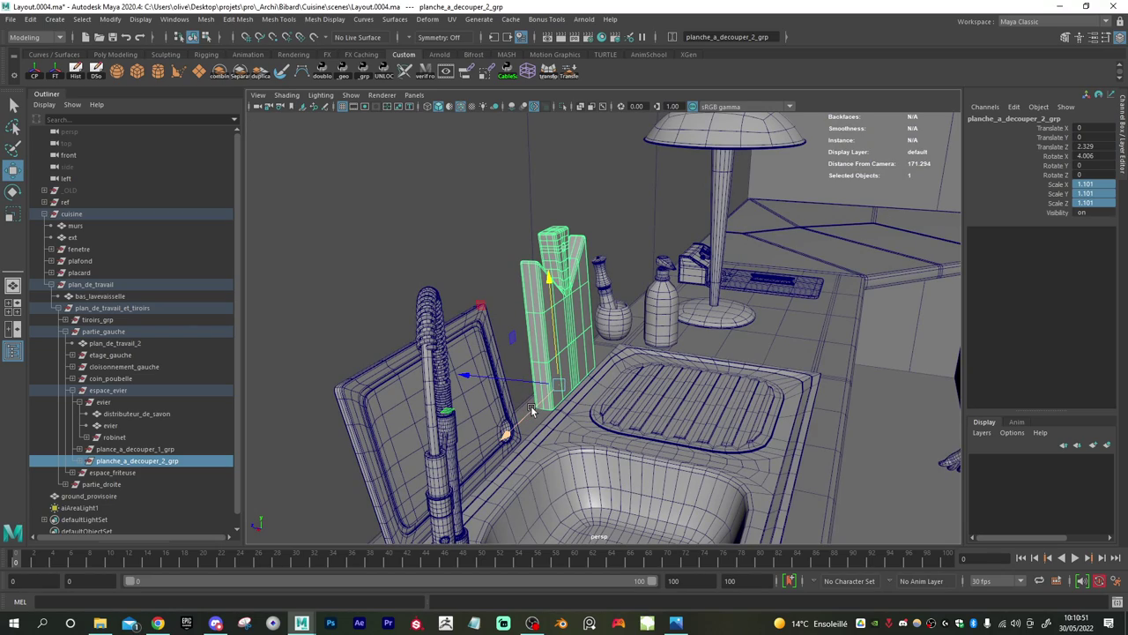
alt+drag(533, 410, 448, 469)
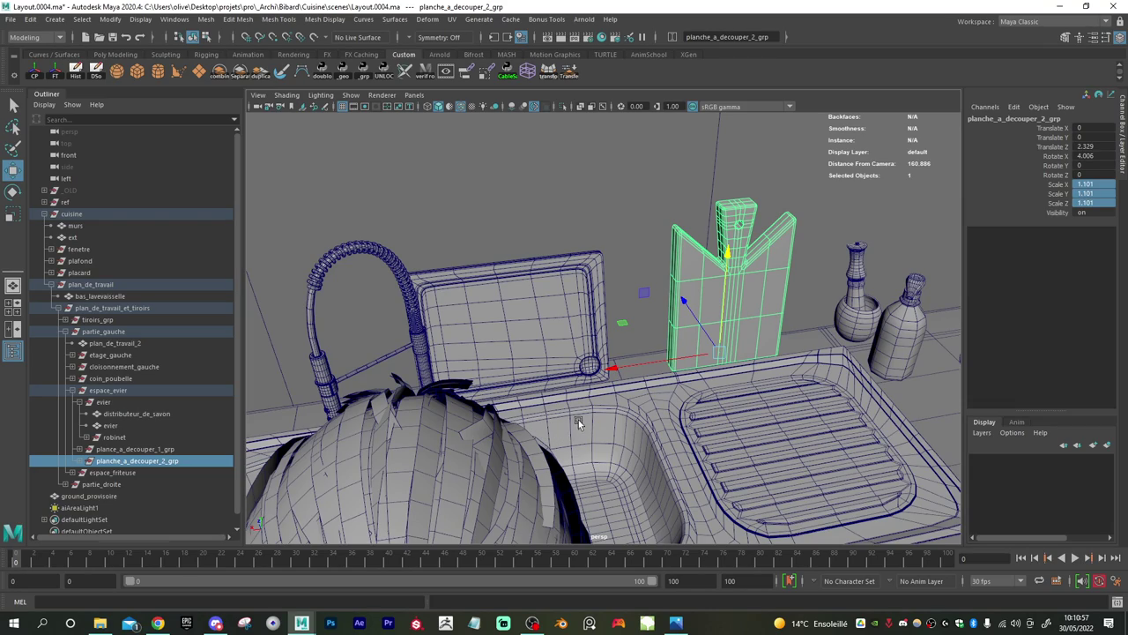
alt+right_drag(578, 419, 497, 397)
alt+drag(497, 397, 569, 397)
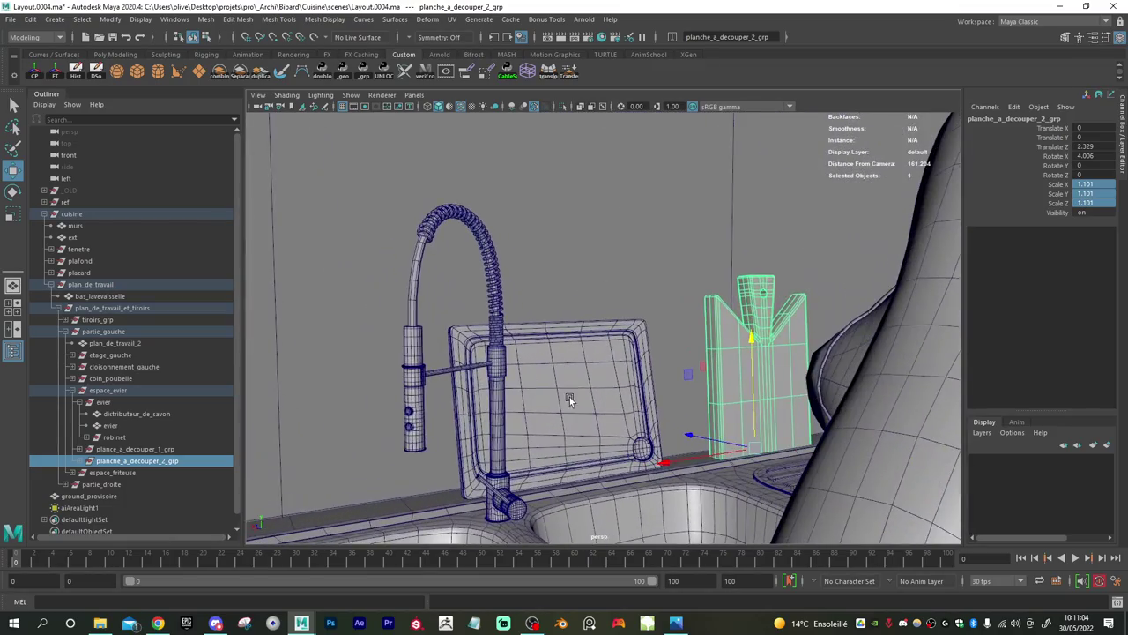
- Enlarge the plance_a_decouper_1_grp group uniformly to about 0.737 and compare it with the faucet and reference figure
click(117, 450)
alt+drag(590, 459, 517, 463)
key(r)
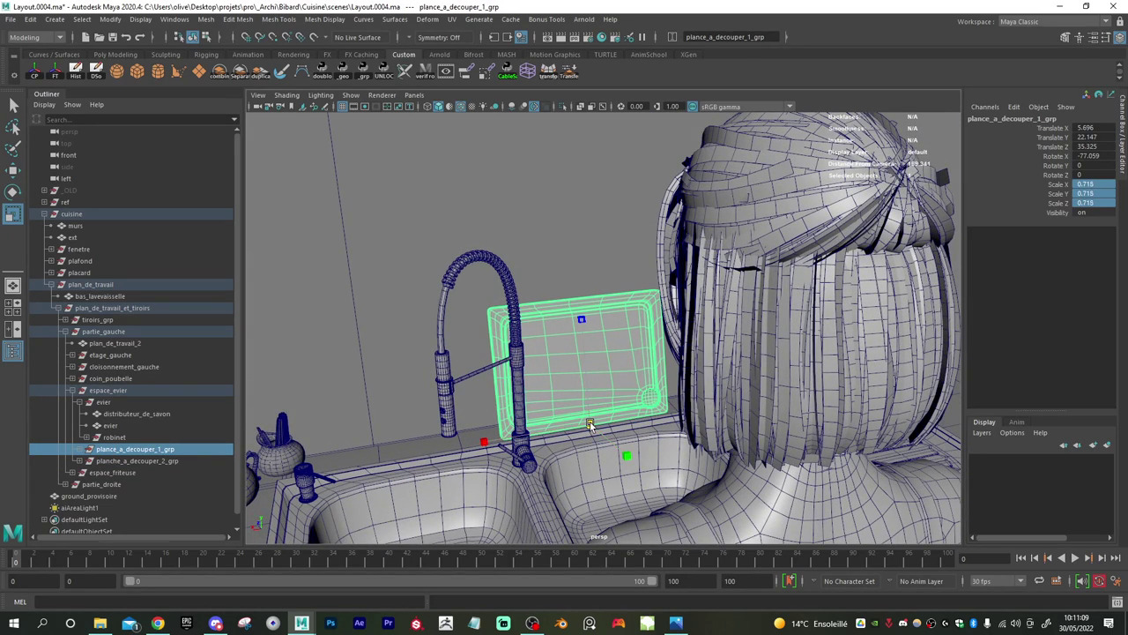
drag(590, 425, 493, 452)
alt+right_drag(494, 451, 524, 439)
alt+middle_drag(523, 439, 581, 431)
alt+right_drag(582, 432, 635, 441)
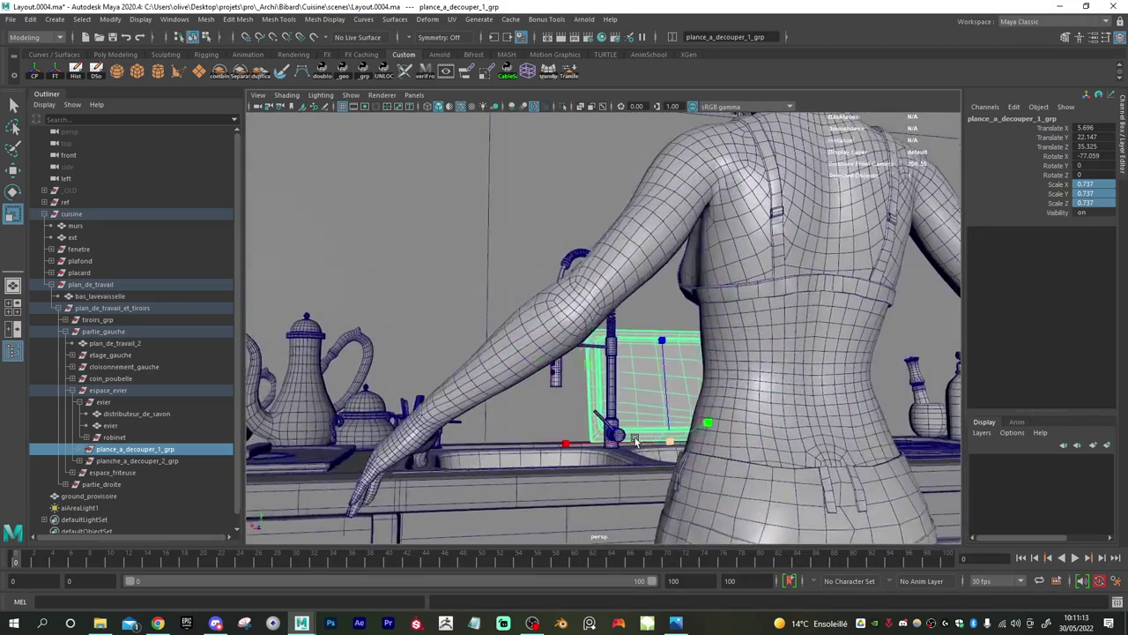
alt+drag(635, 440, 657, 479)
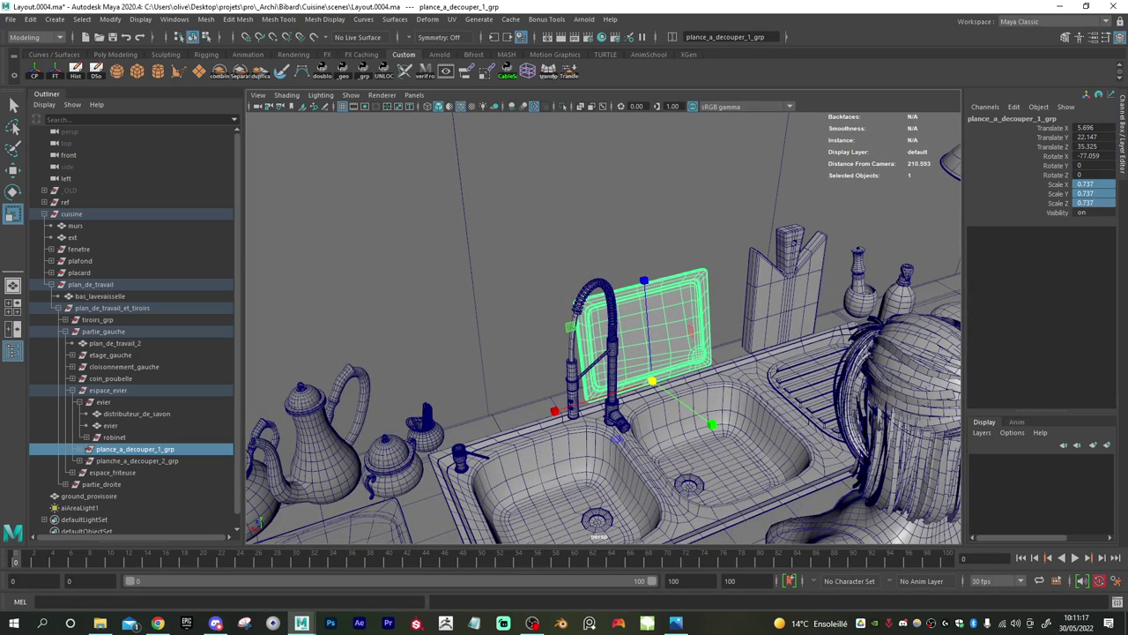
- Select the evier sink and examine its size against the reference figure from several angles
alt+right_drag(740, 465, 617, 446)
click(630, 438)
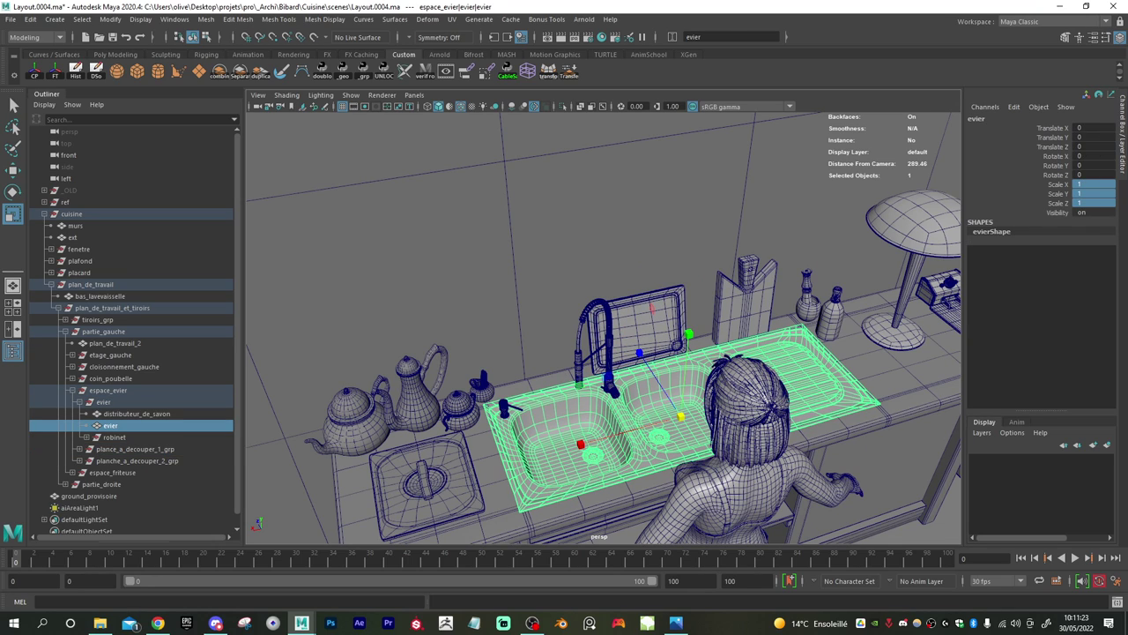
alt+middle_drag(665, 419, 832, 391)
alt+drag(832, 391, 774, 368)
alt+middle_drag(775, 368, 702, 386)
alt+right_drag(702, 385, 761, 409)
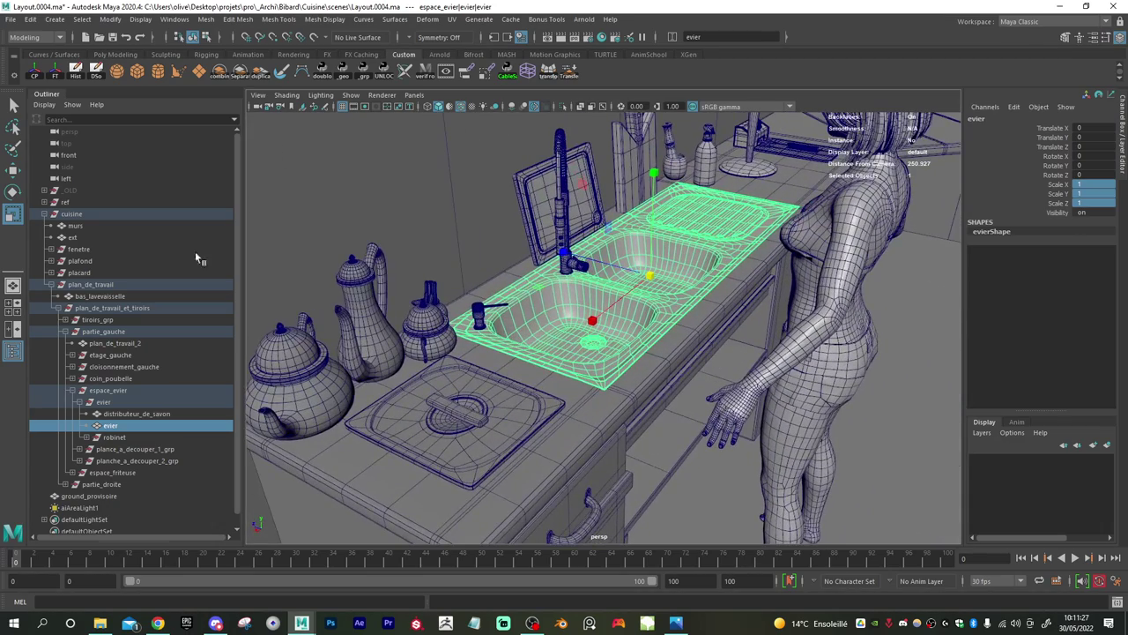
- Move the ref figure into the sink's first basin at about X -5.185, Z 71.244 to judge the basin's width
click(70, 203)
key(w)
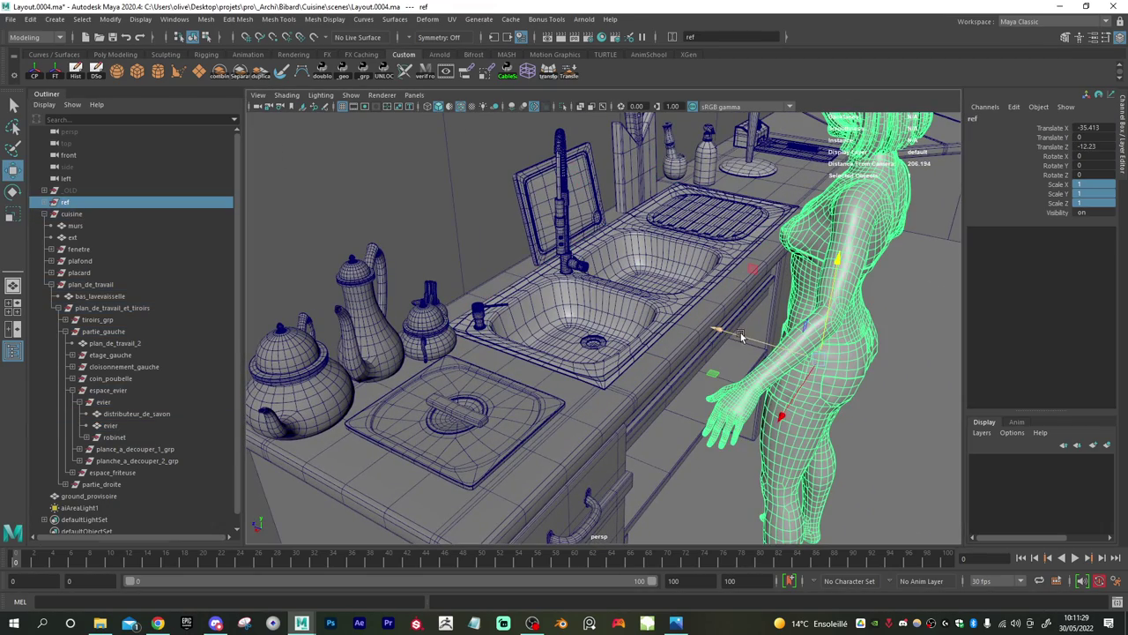
drag(760, 360, 668, 357)
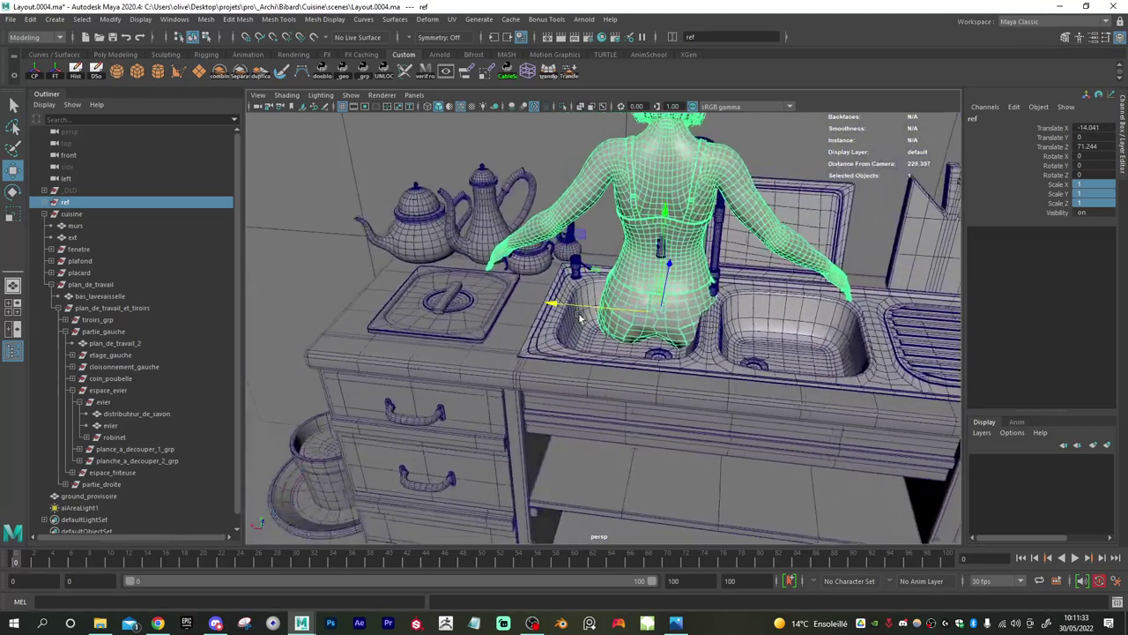
drag(582, 311, 556, 305)
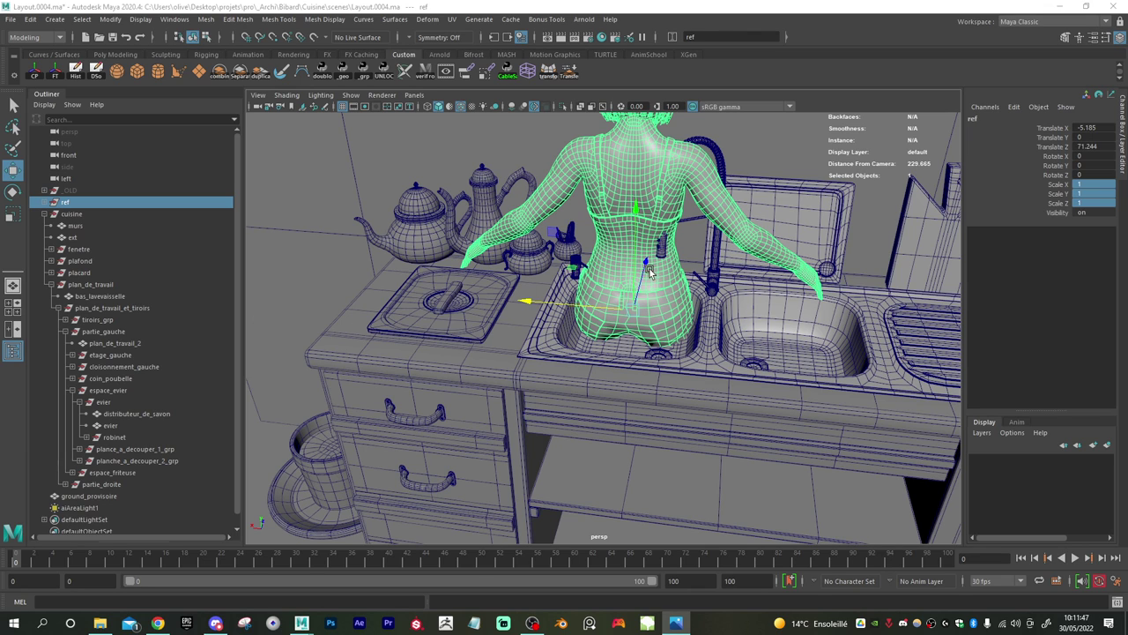
- Move the ref figure back in front of the counter at about Z -9.311 and hide it
drag(646, 264, 558, 380)
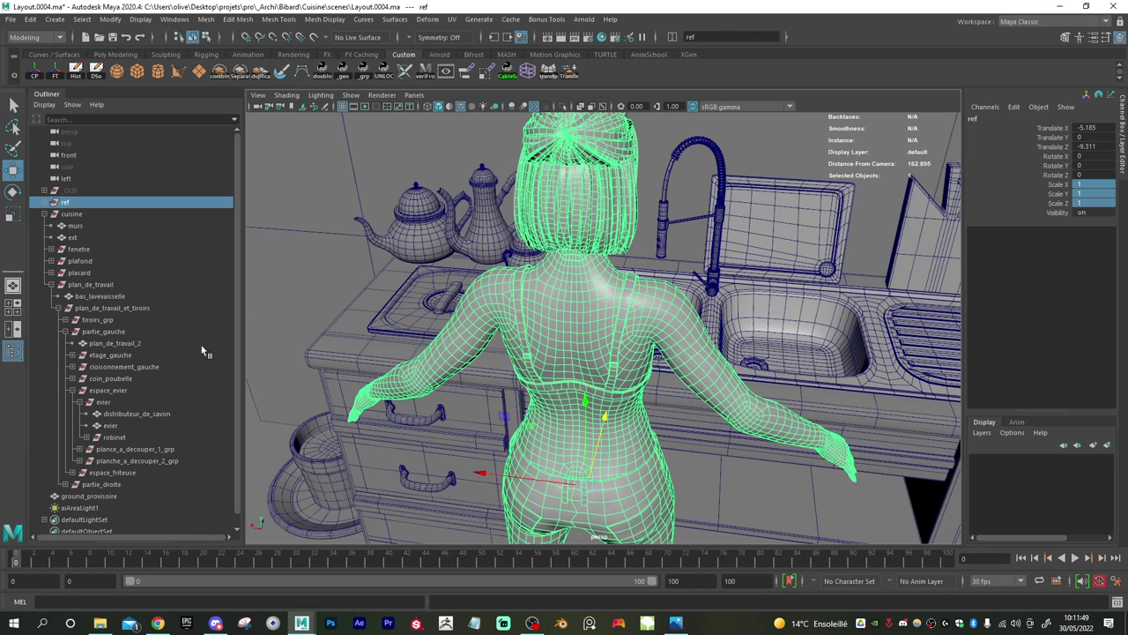
key(ctrl+h)
alt+drag(537, 327, 596, 335)
- Snap the evier sink's pivot to a vertex on the front rim between the two basins and activate the Scale tool
click(578, 340)
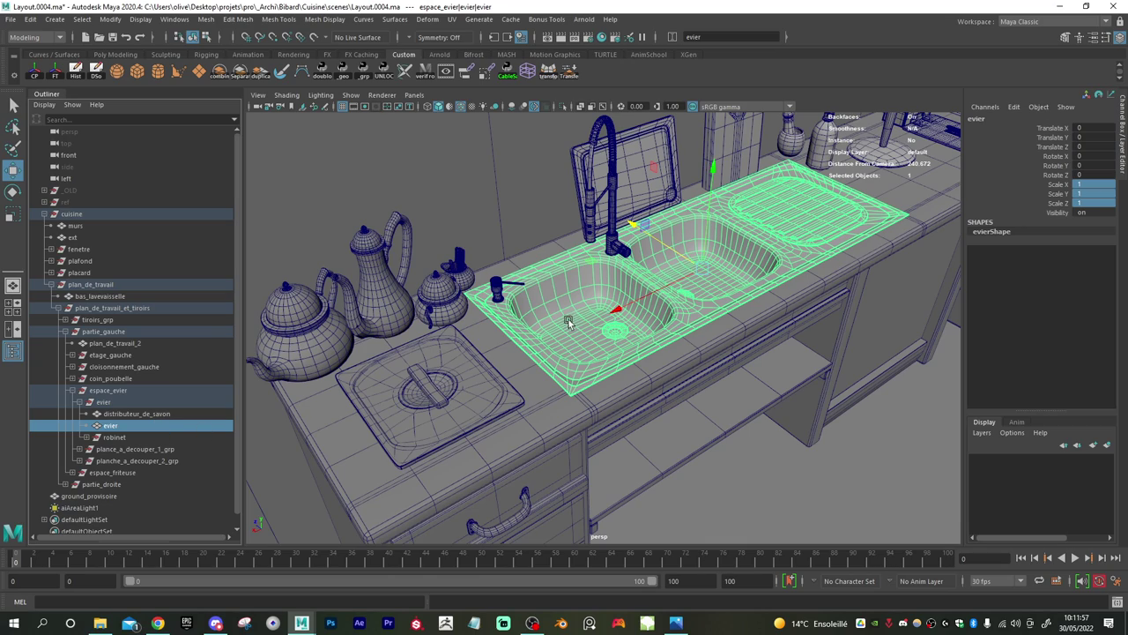
alt+drag(568, 320, 574, 309)
alt+right_drag(574, 308, 655, 407)
alt+drag(634, 402, 596, 381)
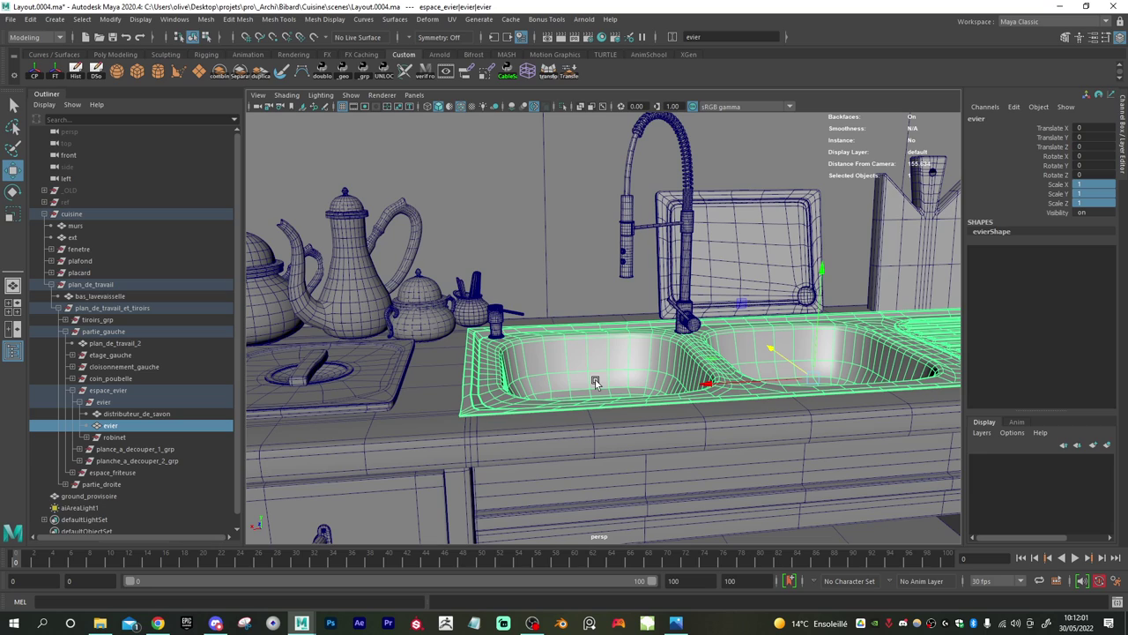
key(d)
key(v)
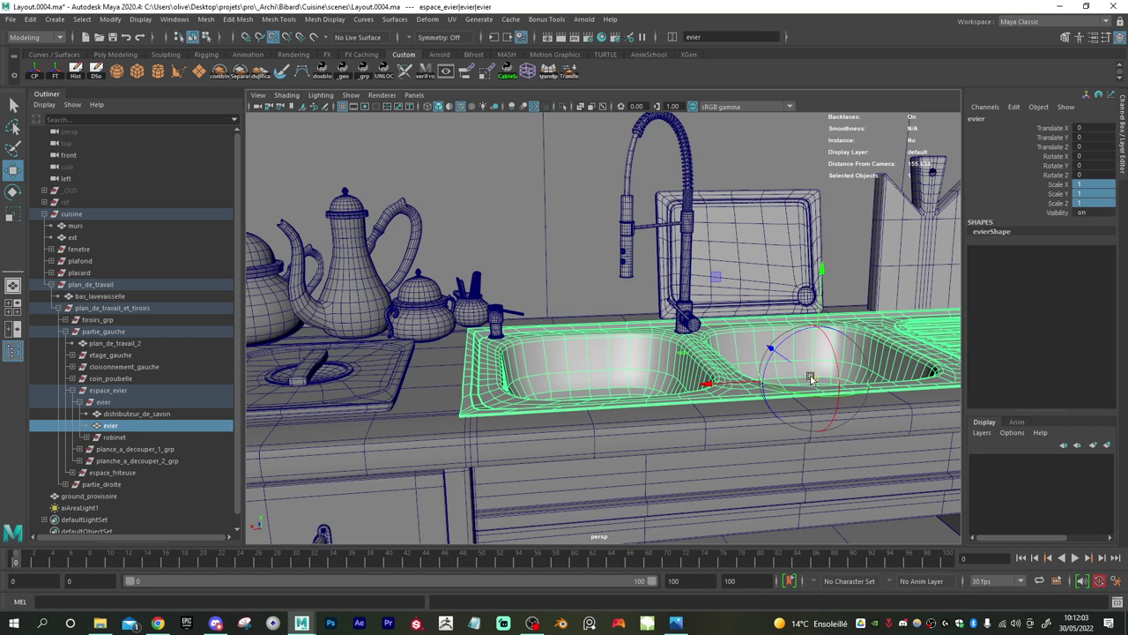
drag(811, 377, 745, 391)
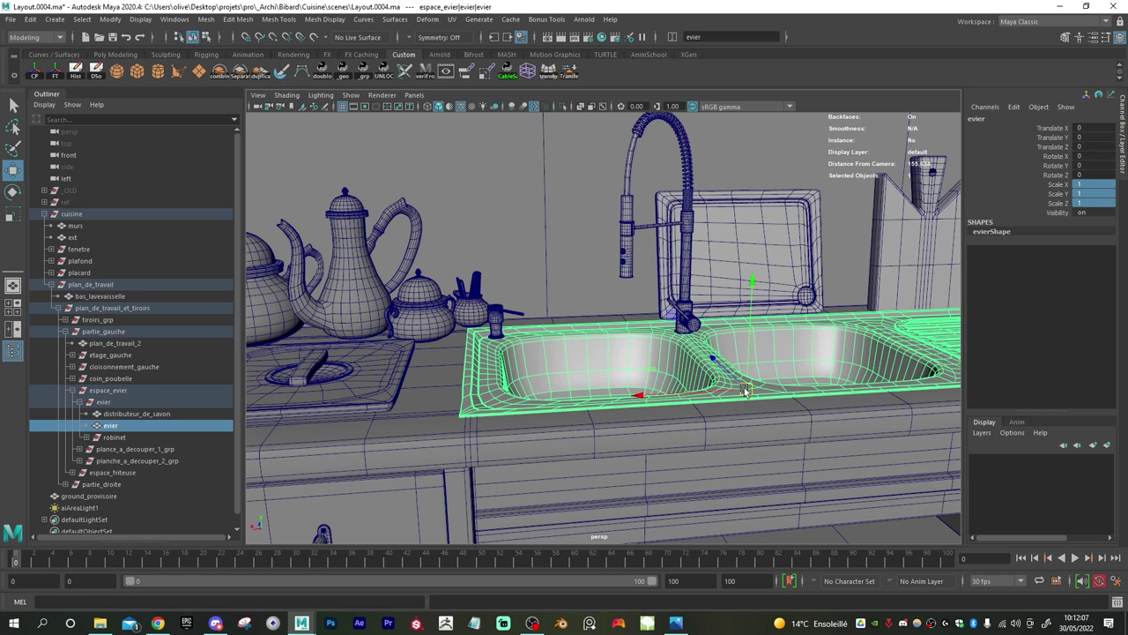
key(r)
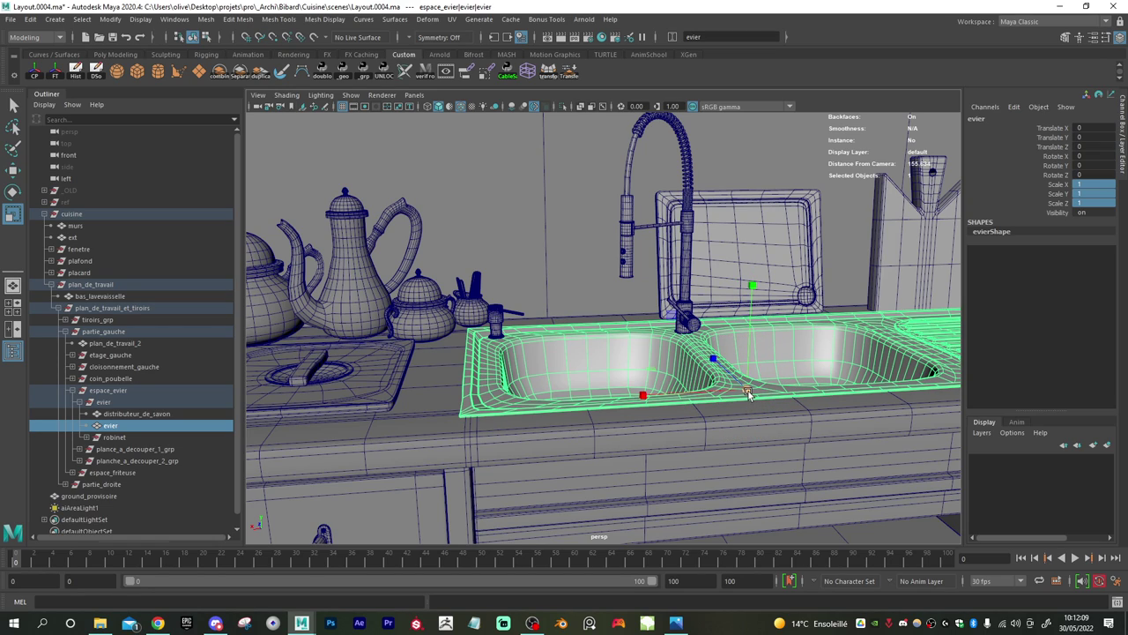
- Unhide the ref figure and scale the evier sink uniformly to 0.933
click(82, 200)
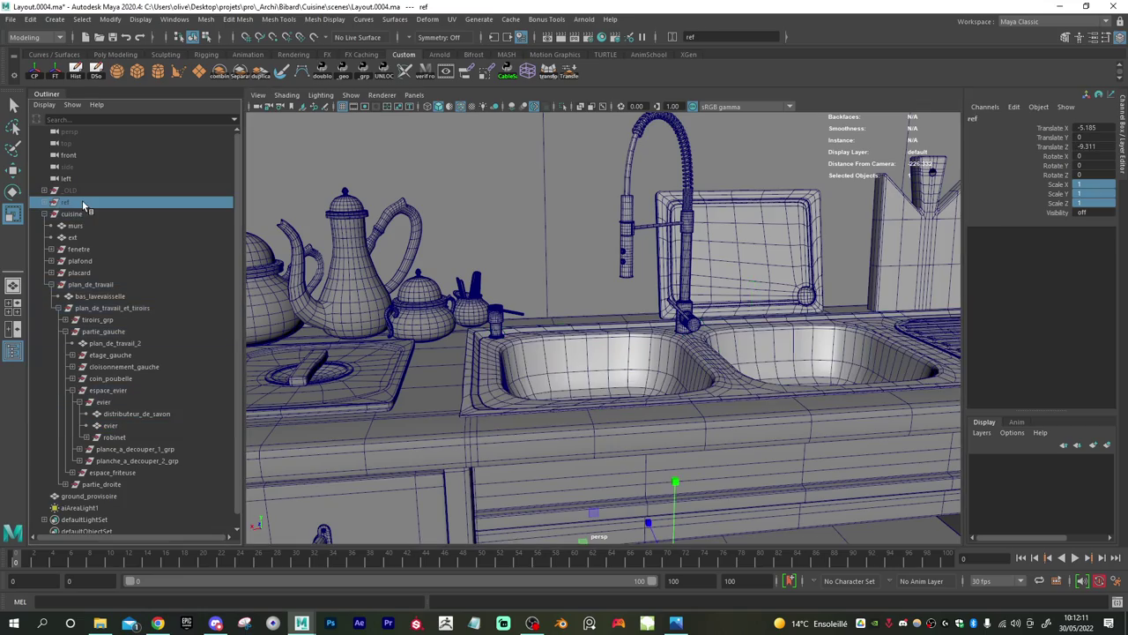
key(h)
alt+drag(388, 298, 678, 324)
click(684, 326)
alt+right_drag(692, 335, 632, 390)
alt+drag(632, 391, 524, 323)
key(w)
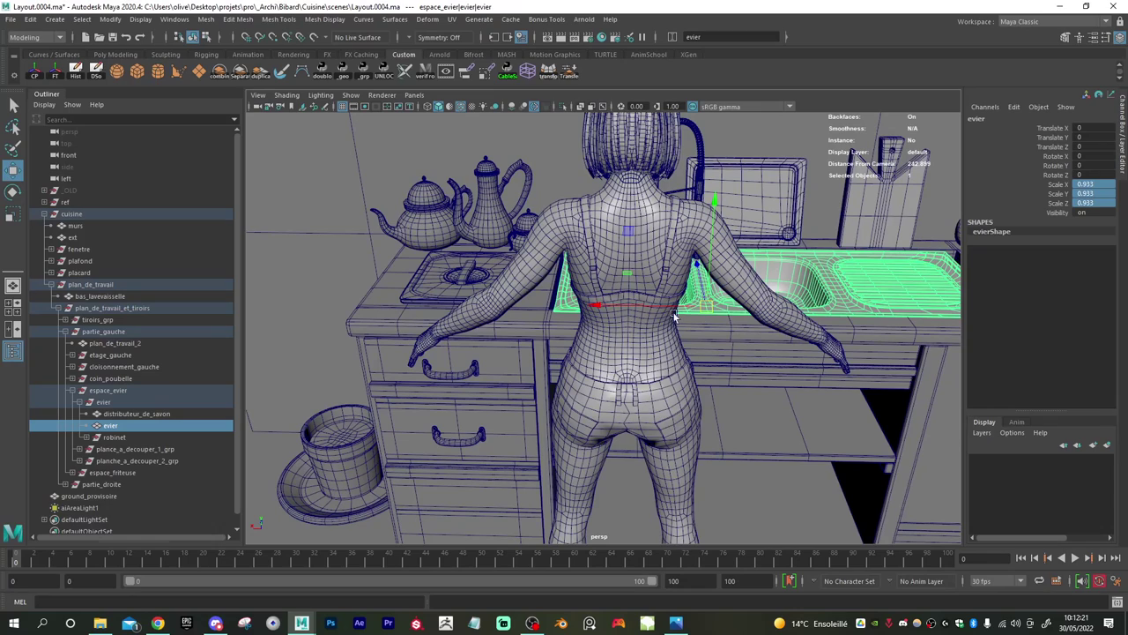
- Pull the evier sink forward to the ref figure at about X 4.569, Z -70.448 and scale it uniformly to 0.856
drag(675, 315, 711, 397)
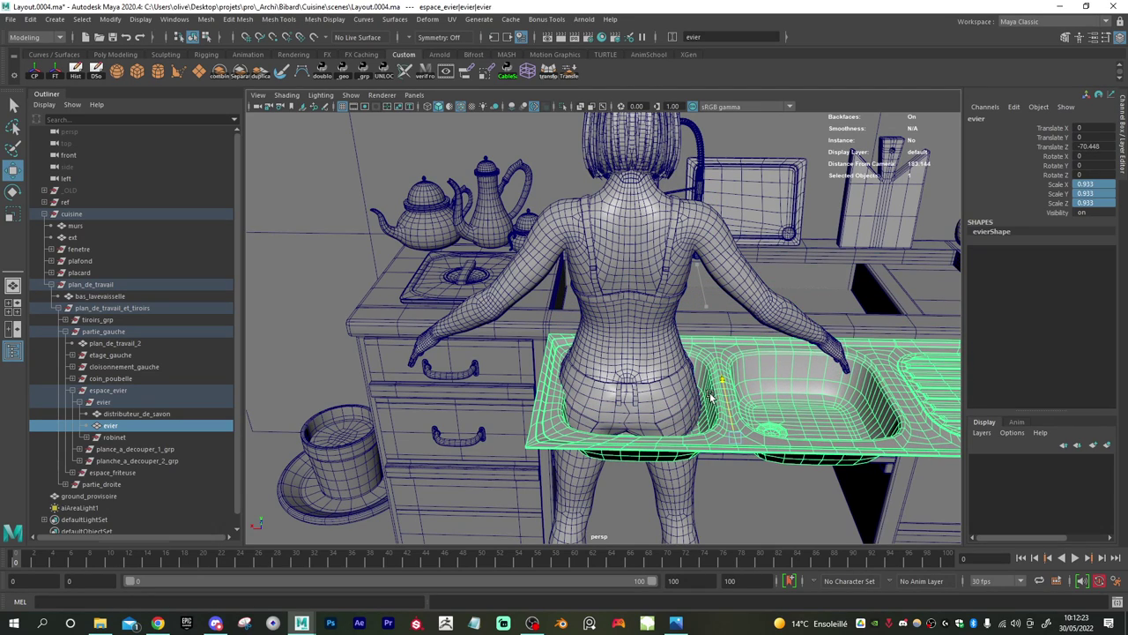
drag(641, 437, 626, 435)
key(r)
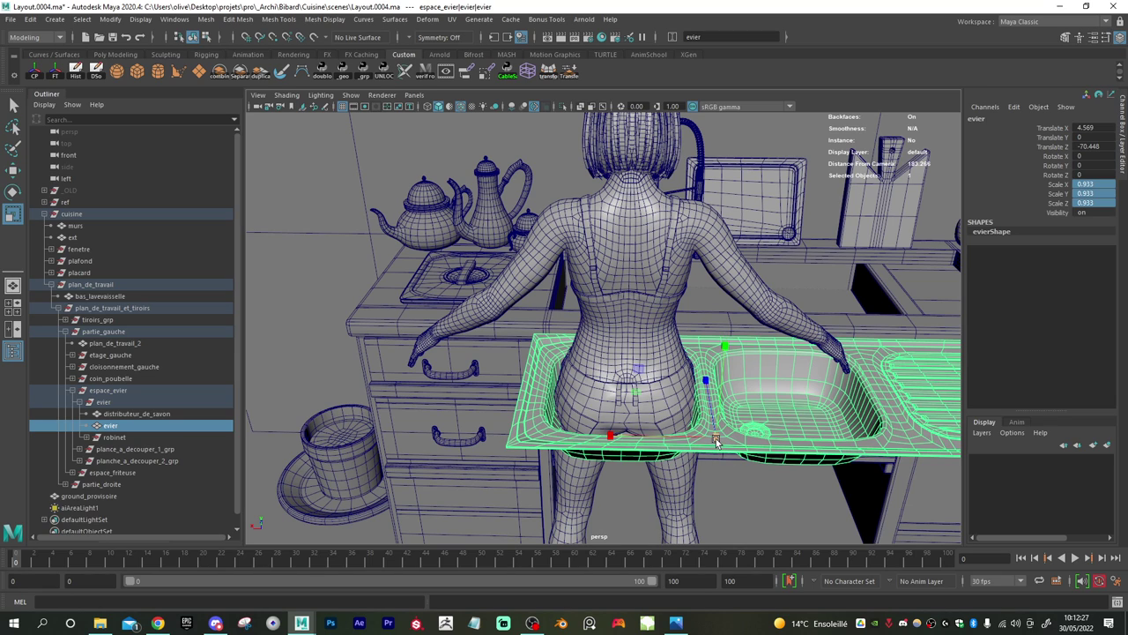
drag(716, 439, 683, 438)
- Move the evier sink back into the countertop at about X 5.422, Z 5.37
key(w)
alt+drag(625, 354, 726, 371)
drag(723, 301, 519, 256)
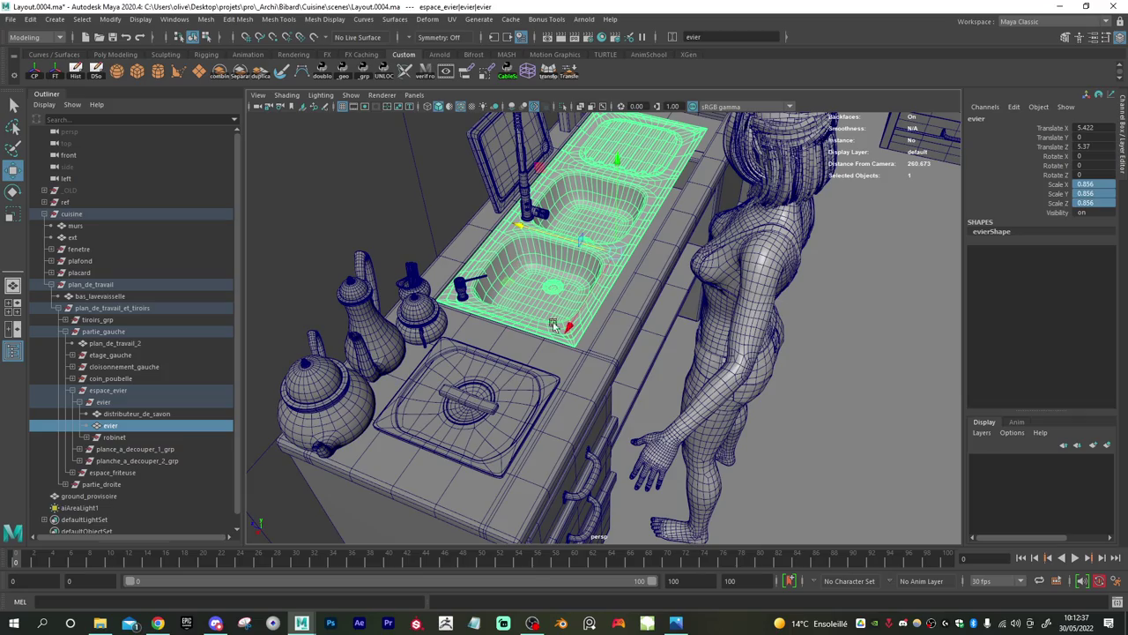
- Isolate the evier sink with plan_de_travail_2, examine how it sits in the cutout, and restore the full scene
alt+drag(554, 325, 496, 323)
scroll(495, 322, up, 5)
alt+middle_drag(487, 304, 590, 419)
alt+drag(590, 419, 669, 466)
shift+click(677, 481)
key(ctrl+1)
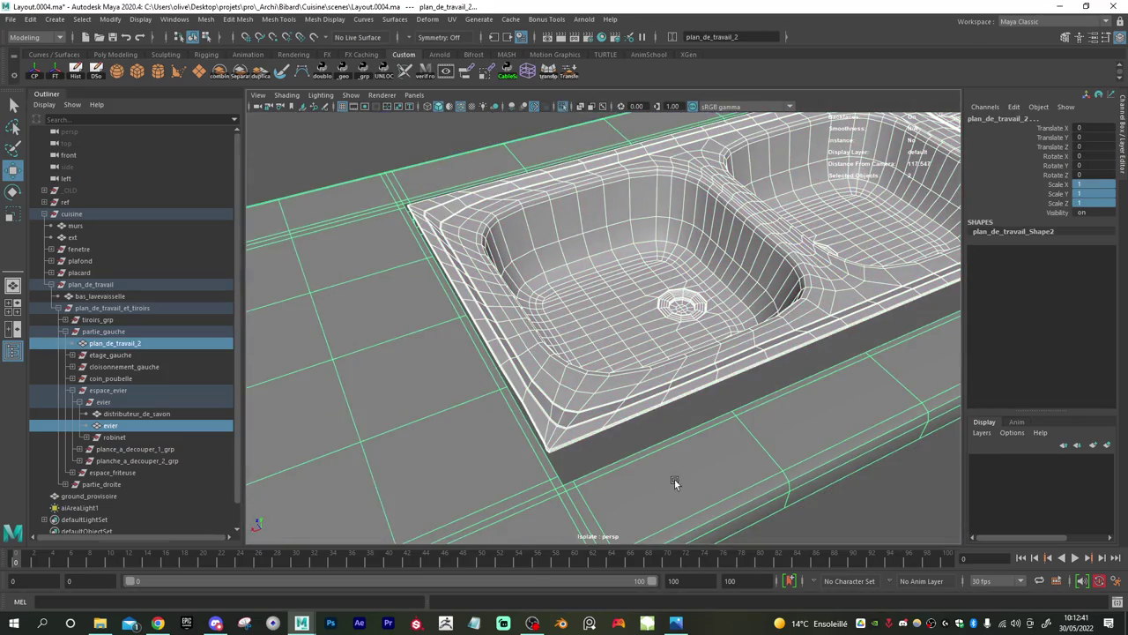
scroll(610, 391, down, 3)
alt+drag(608, 390, 632, 391)
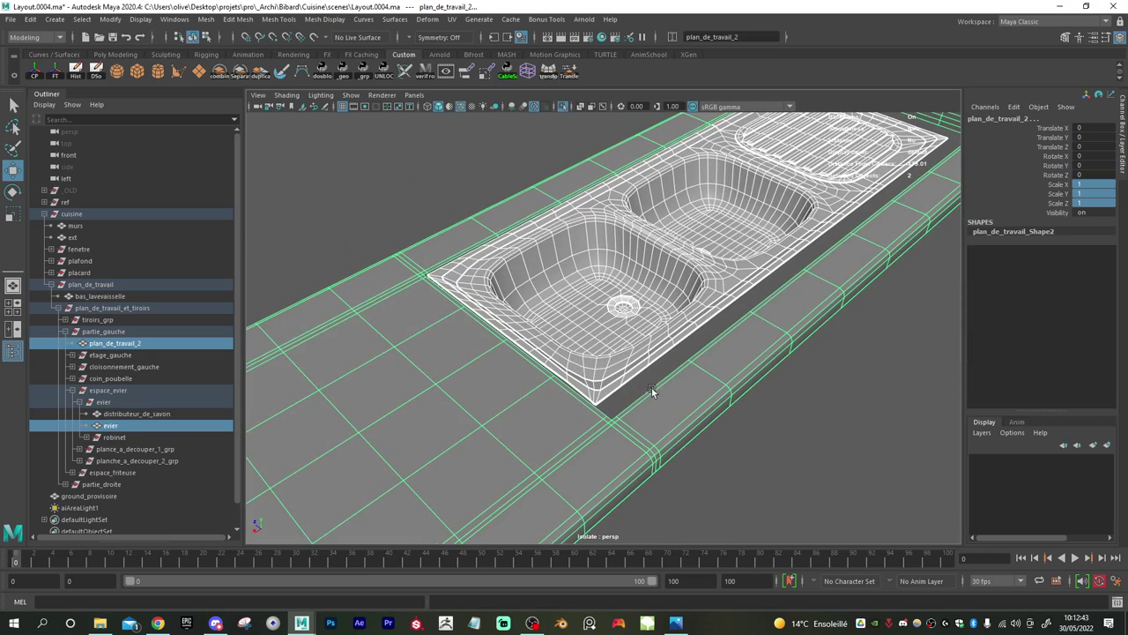
click(564, 108)
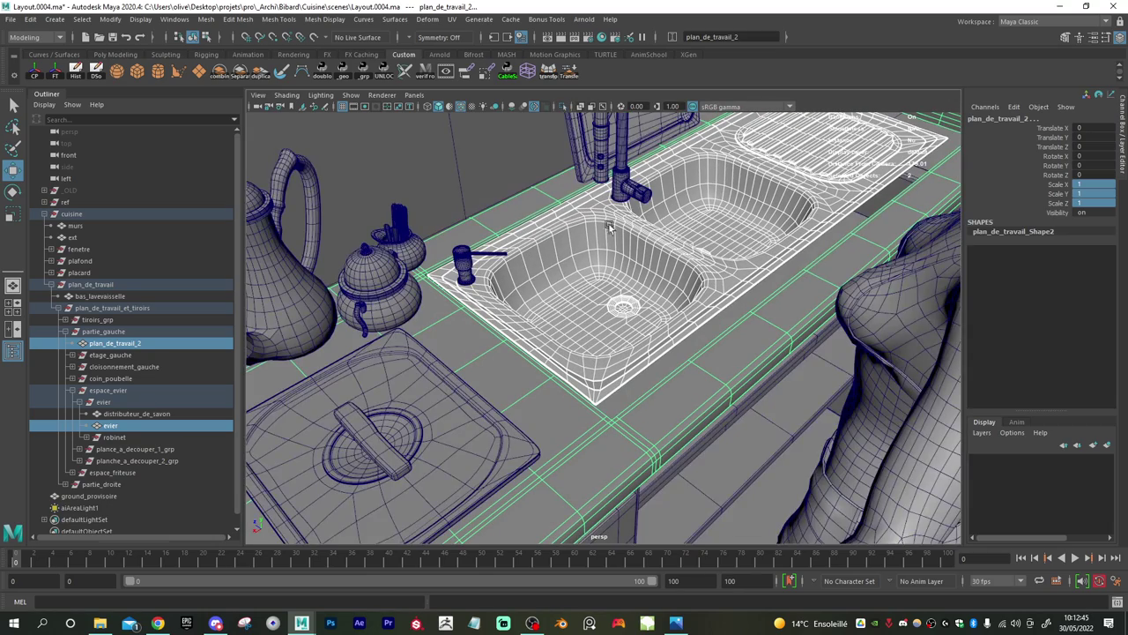
- Shift the evier sink along the countertop to about X 1.287
alt+drag(607, 229, 487, 309)
click(656, 266)
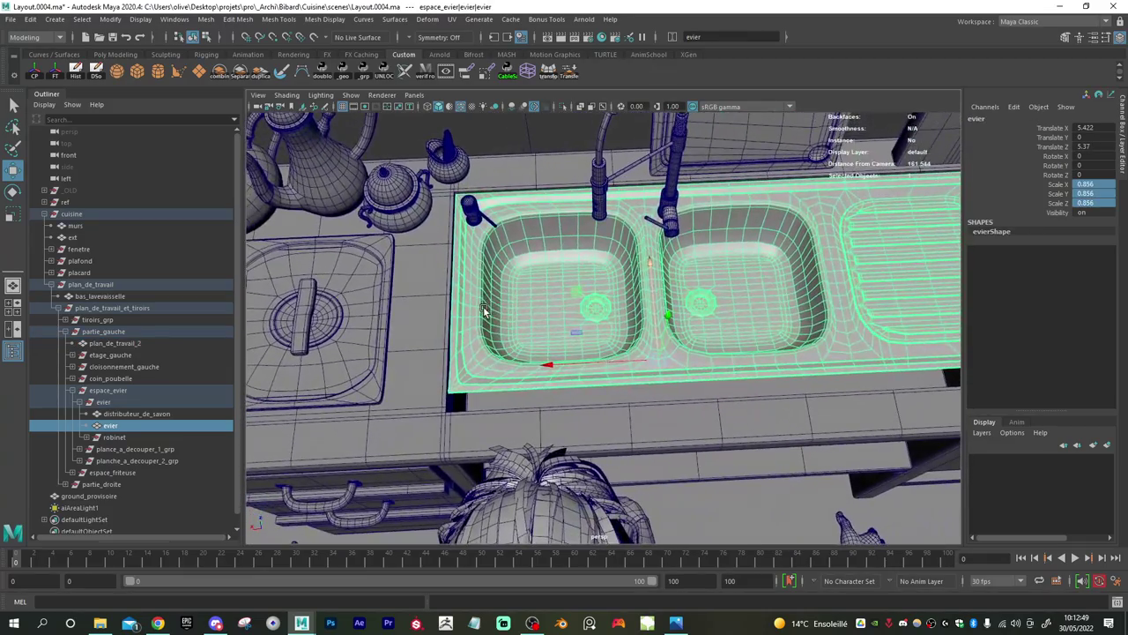
drag(589, 365, 590, 303)
- Isolate the evier sink with plan_de_travail_2 and shift the countertop vertices at the first basin's end of the cutout to the sink's edge
shift+click(613, 467)
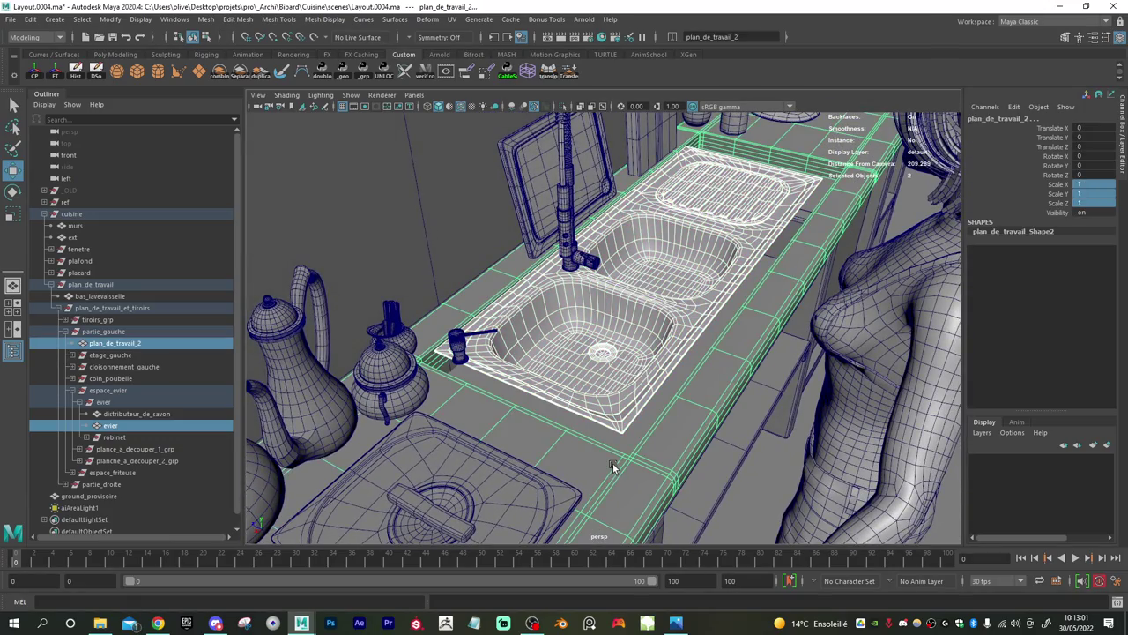
key(ctrl+1)
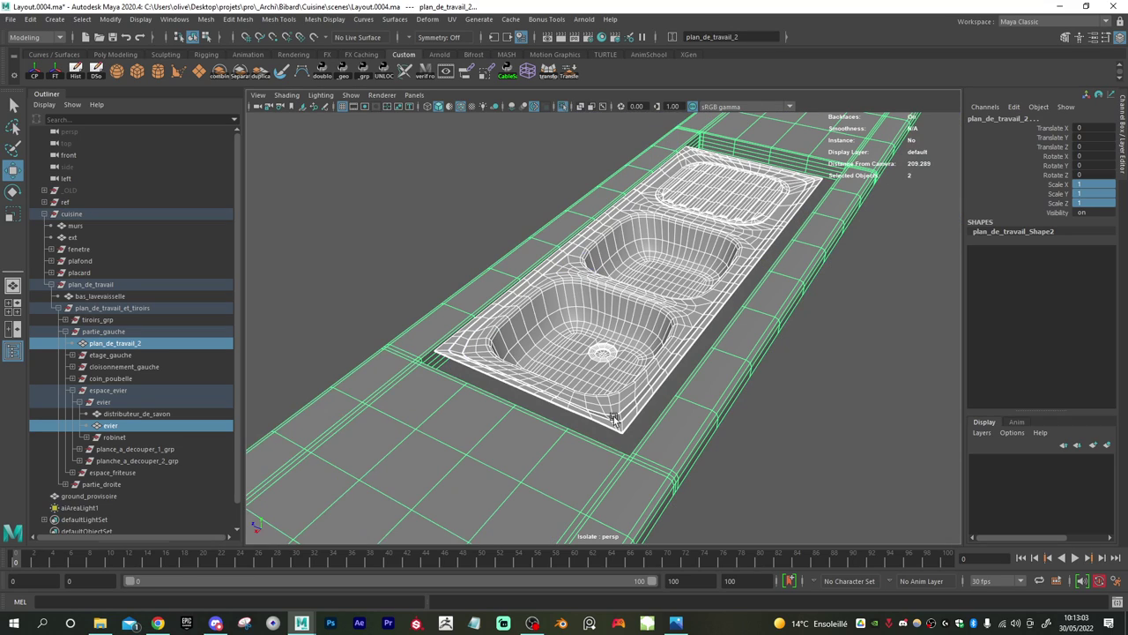
mouse_move(545, 398)
alt+mouse_down()
mouse_move(467, 404)
mouse_move(543, 398)
alt+mouse_up()
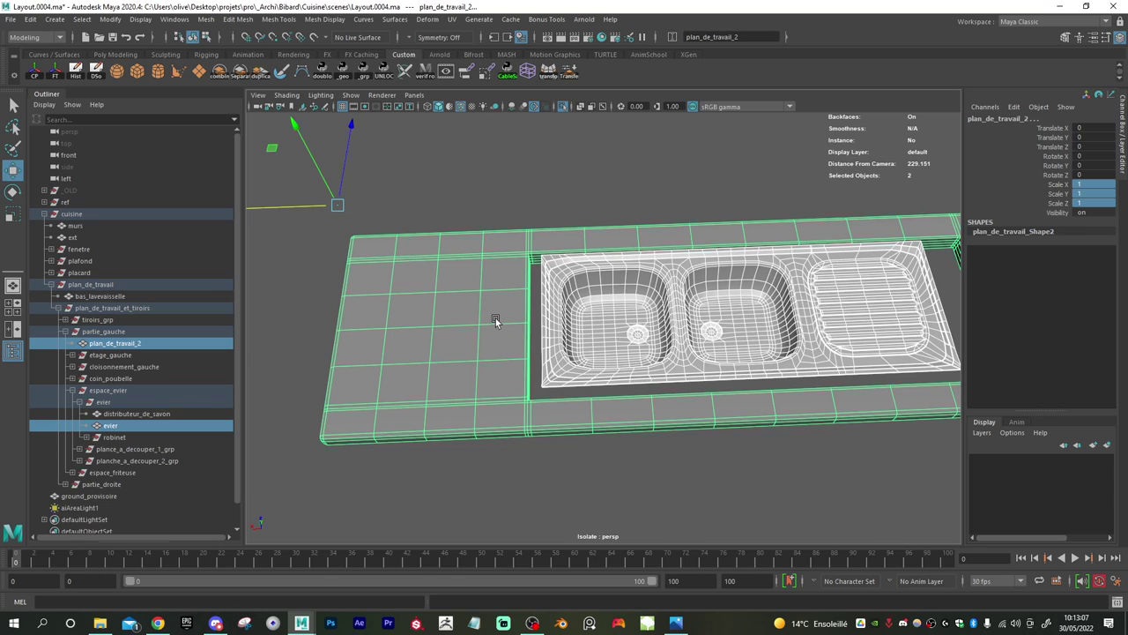
right_click(495, 299)
click(439, 298)
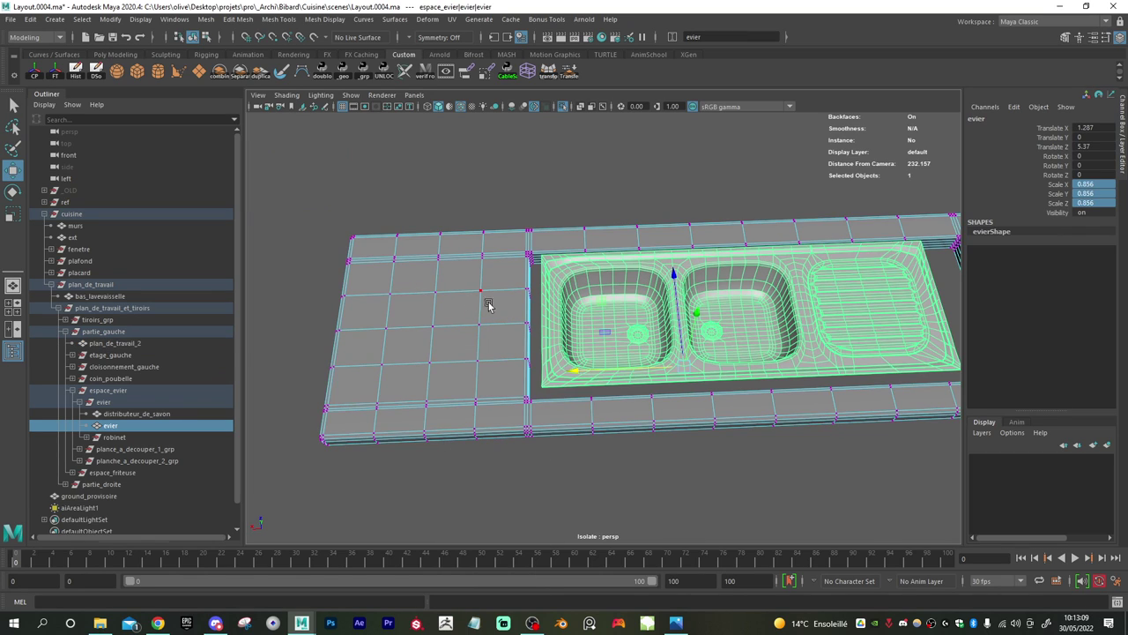
drag(511, 203, 579, 465)
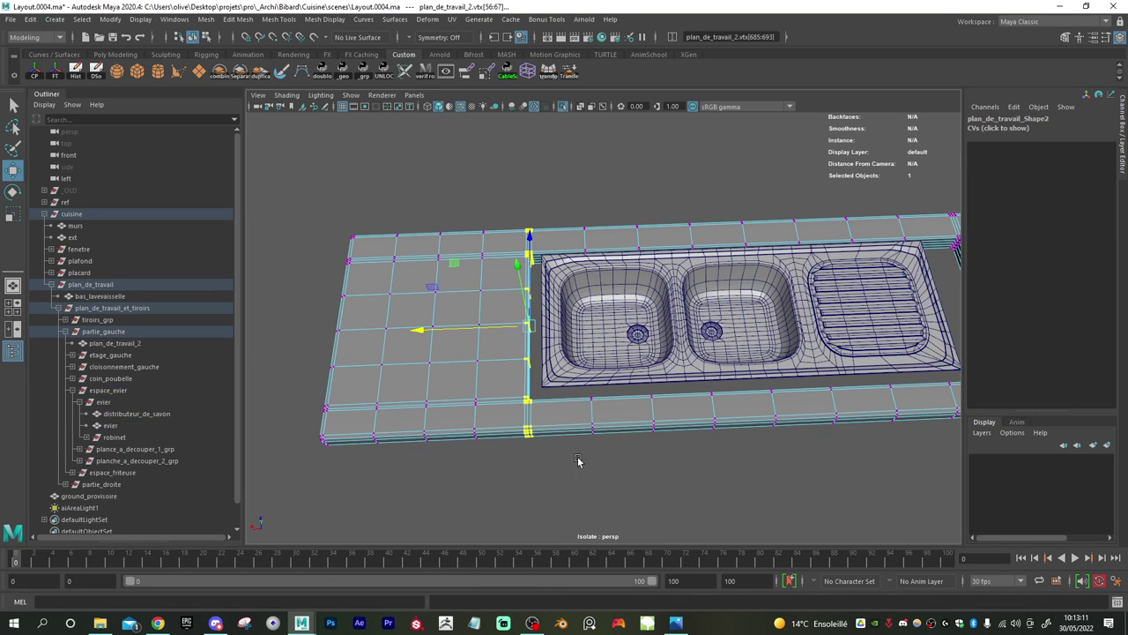
drag(474, 331, 486, 326)
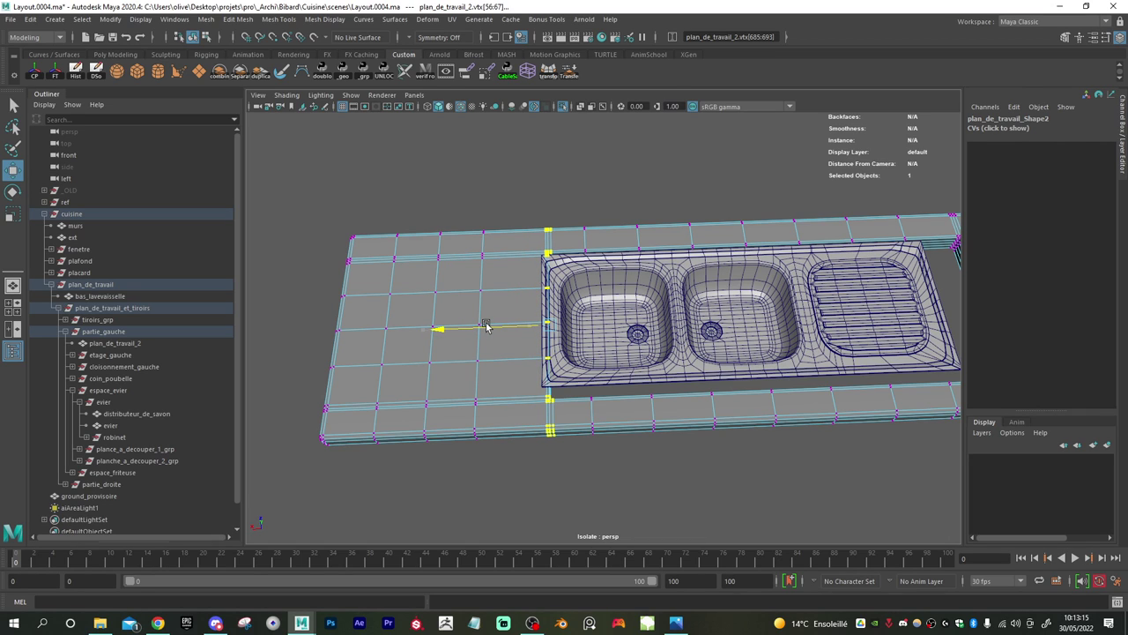
- Try deleting the countertop vertices along the front and back strips of the sink cutout, and undo the deletion
alt+middle_drag(734, 352, 648, 354)
mouse_move(648, 355)
alt+mouse_down()
mouse_move(650, 338)
mouse_move(643, 342)
alt+mouse_up()
drag(789, 226, 503, 436)
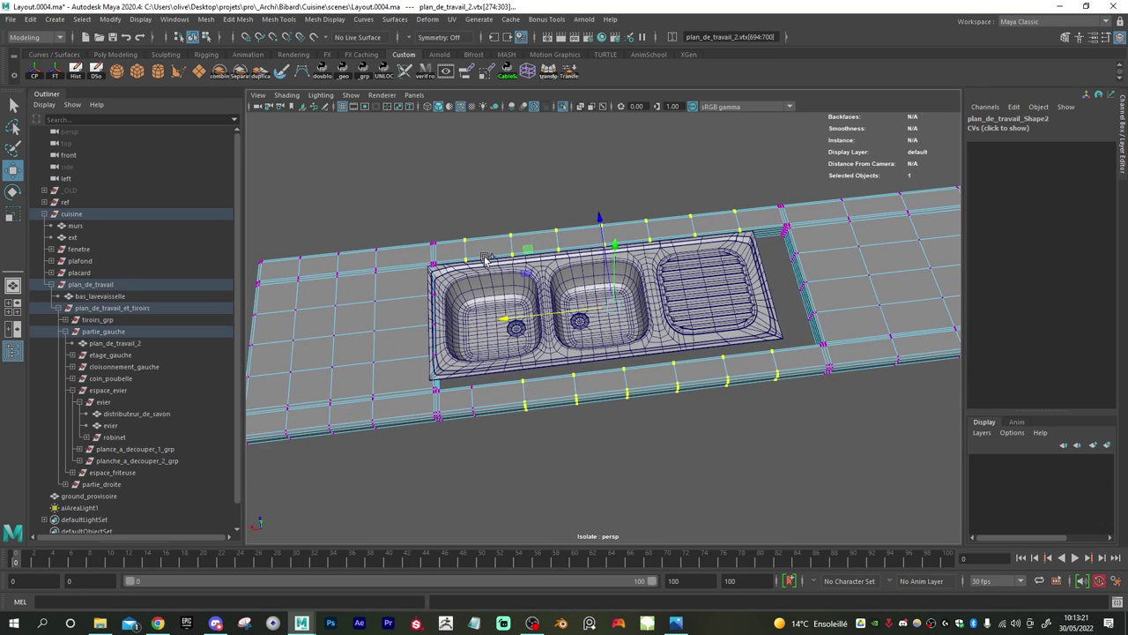
drag(492, 180, 516, 474)
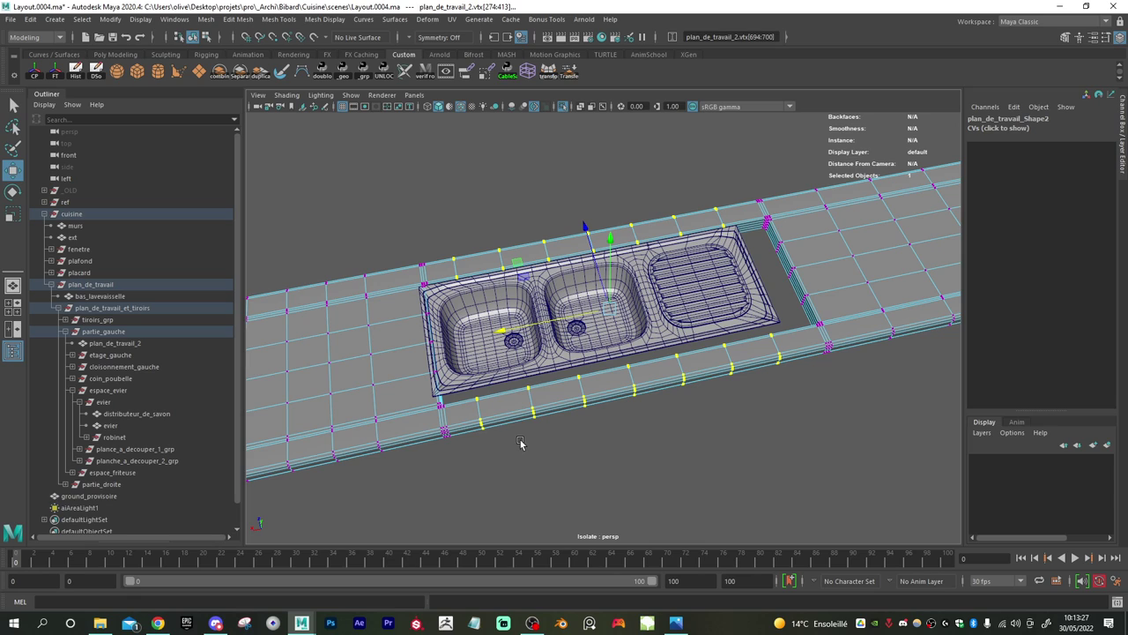
key(Delete)
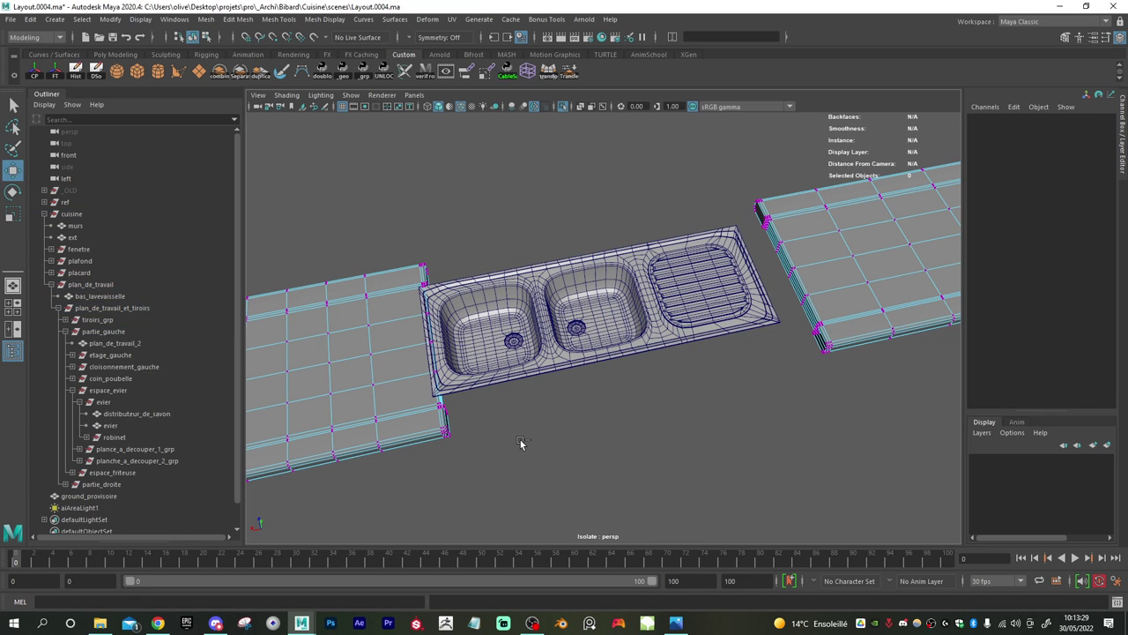
key(ctrl+z)
key(ctrl+z)
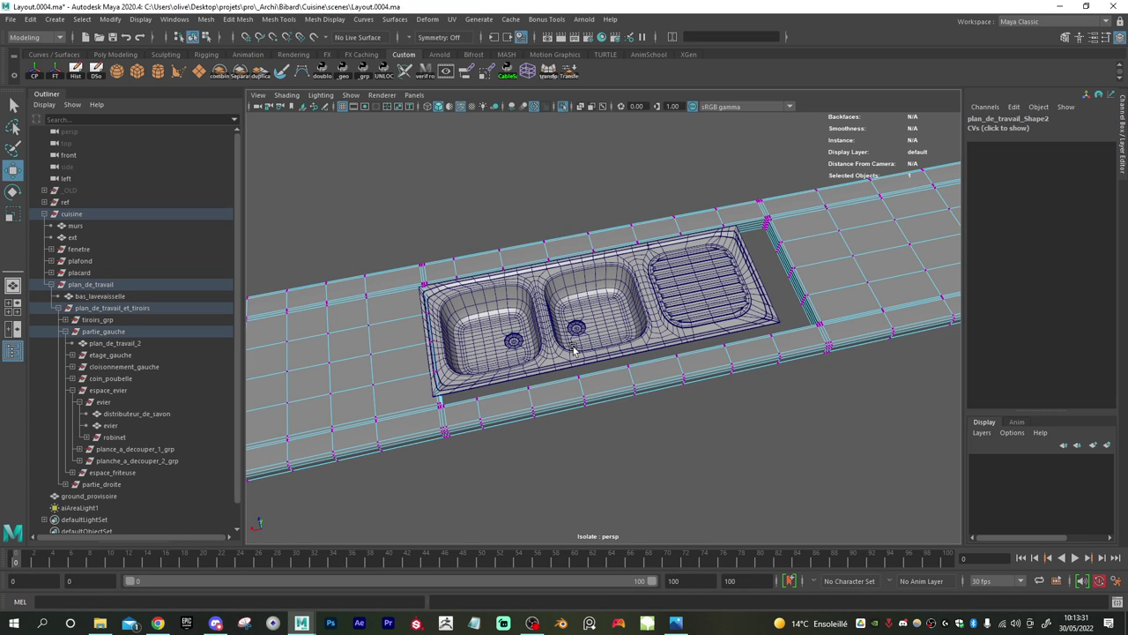
- Try deleting one column of vertices in the middle of the countertop's front strip, and undo the deletion
alt+drag(573, 350, 602, 427)
click(602, 427)
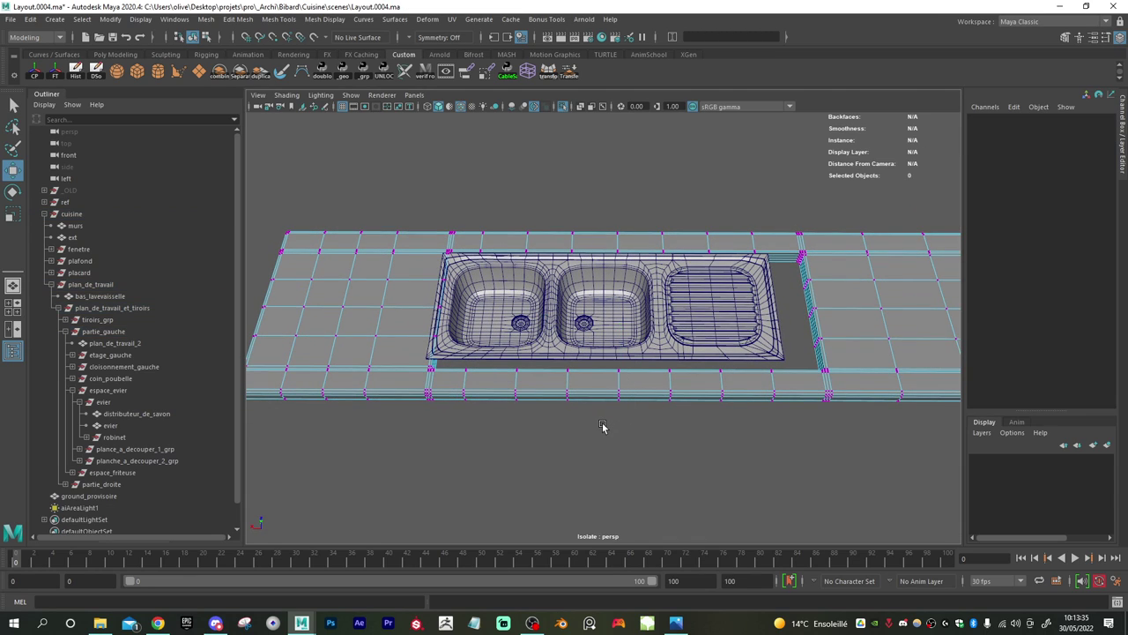
drag(636, 360, 578, 432)
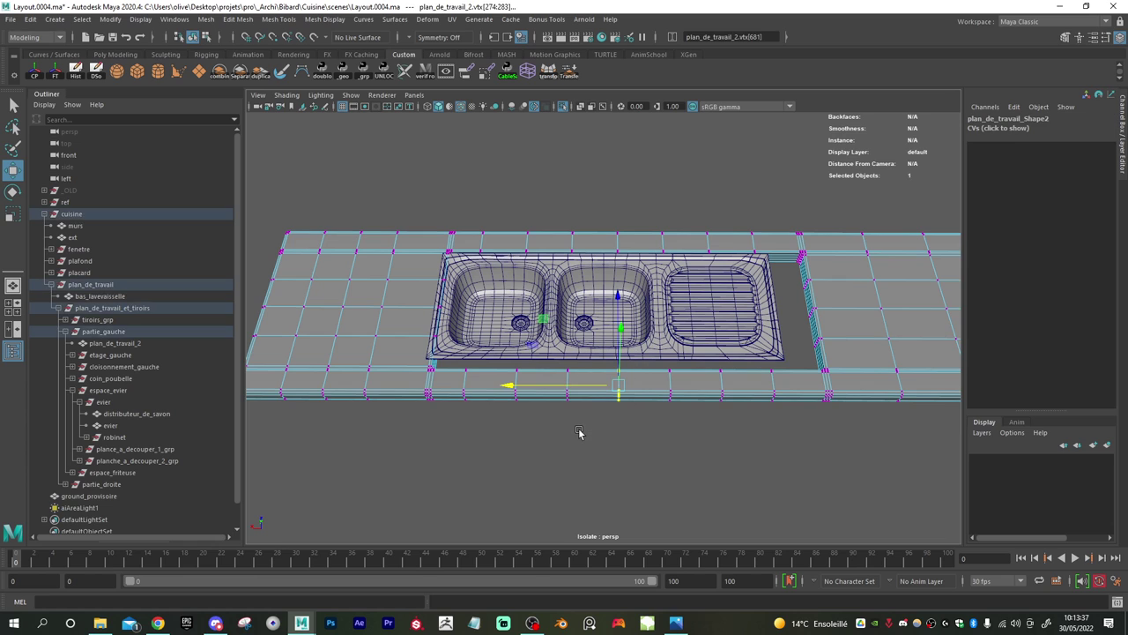
key(Delete)
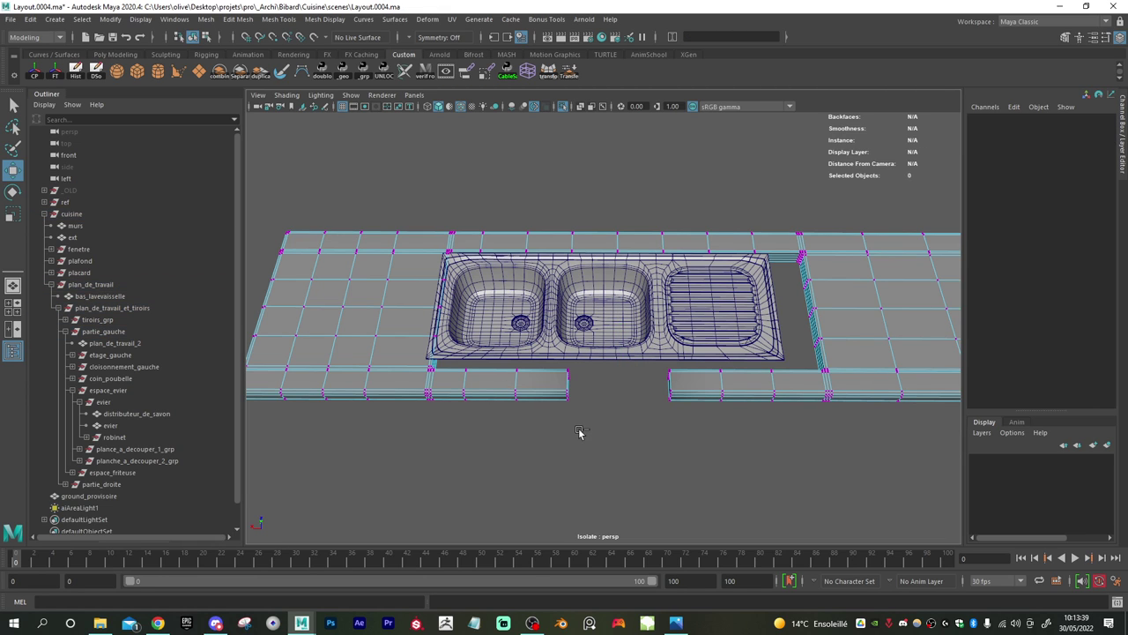
mouse_move(633, 410)
alt+mouse_down()
mouse_move(584, 388)
mouse_move(616, 405)
alt+mouse_up()
key(ctrl+z)
key(ctrl+z)
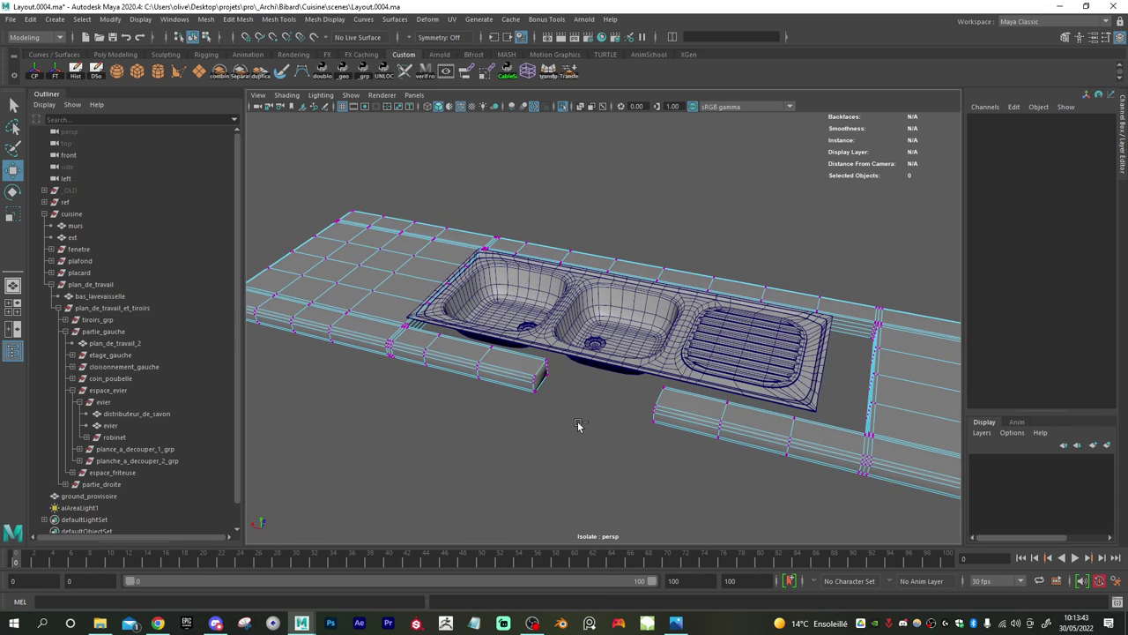
- Select the crosswise edges on the countertop strips in front of and behind the sink and delete them
alt+drag(639, 438, 657, 441)
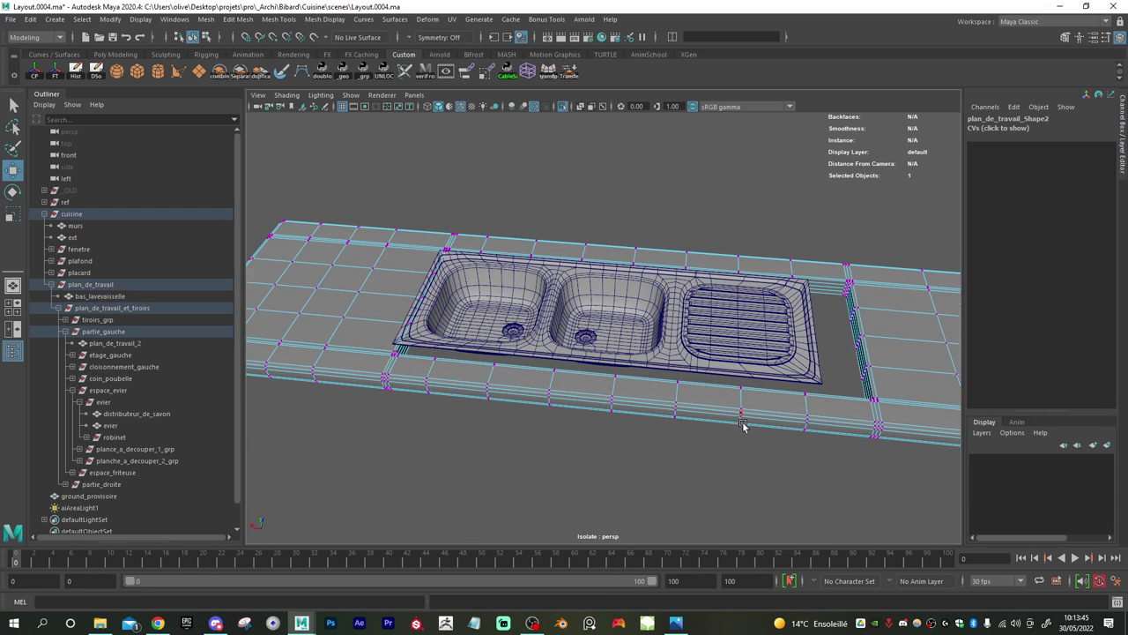
alt+drag(743, 426, 678, 444)
right_drag(699, 349, 703, 319)
click(635, 236)
key(q)
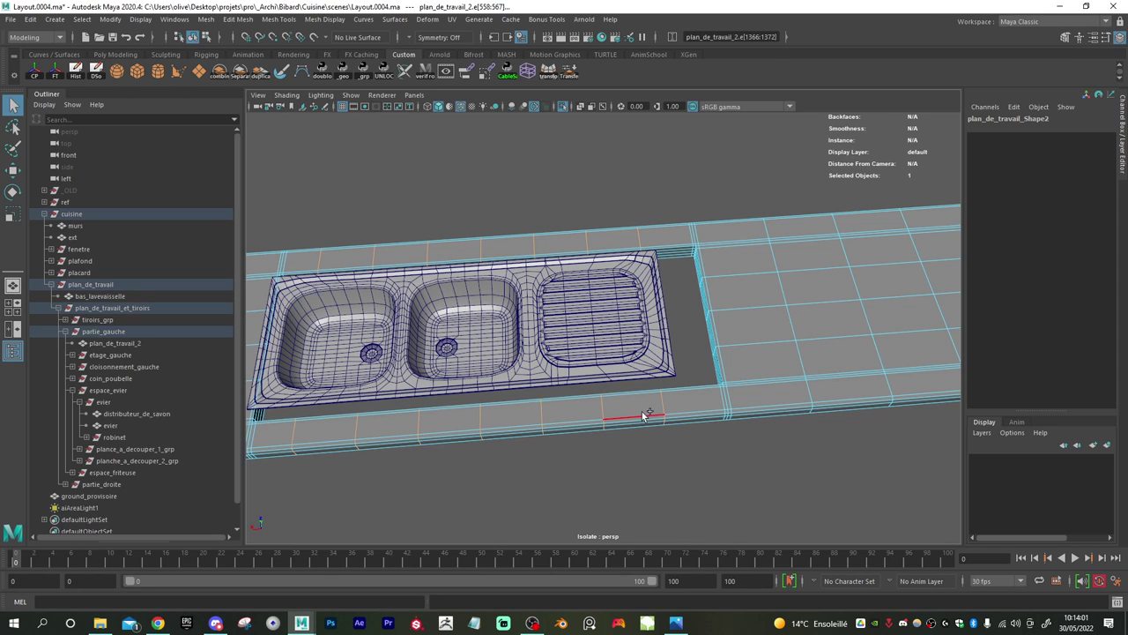
alt+middle_drag(623, 462, 714, 428)
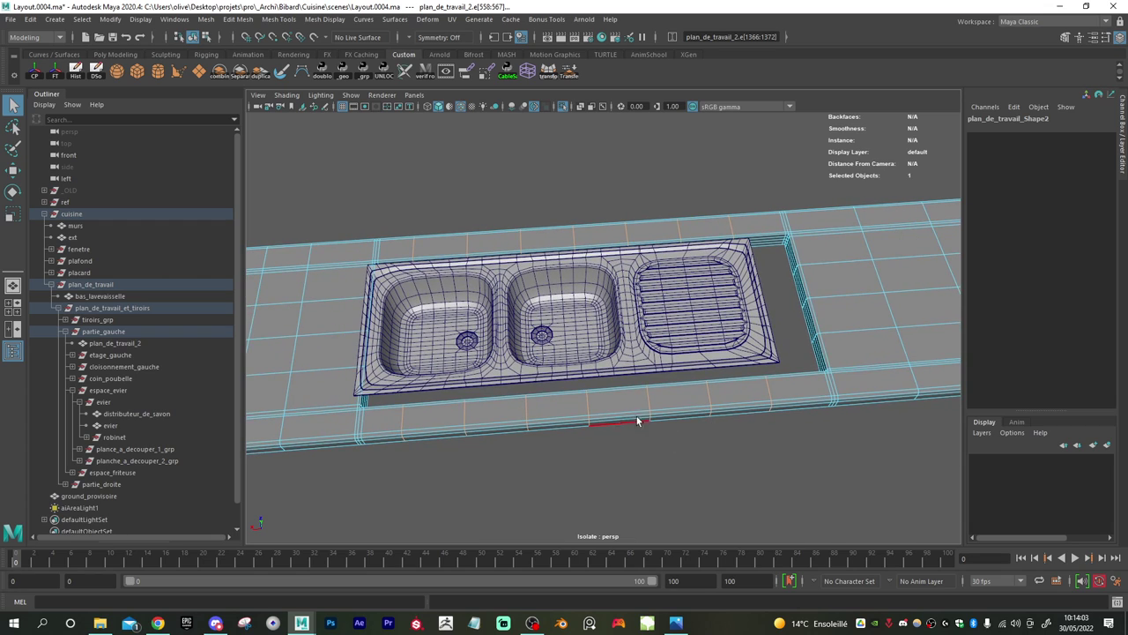
shift+right_drag(612, 397, 571, 406)
- Show the full scene again and examine the countertop and sink together with the ref figure
alt+right_drag(732, 403, 528, 387)
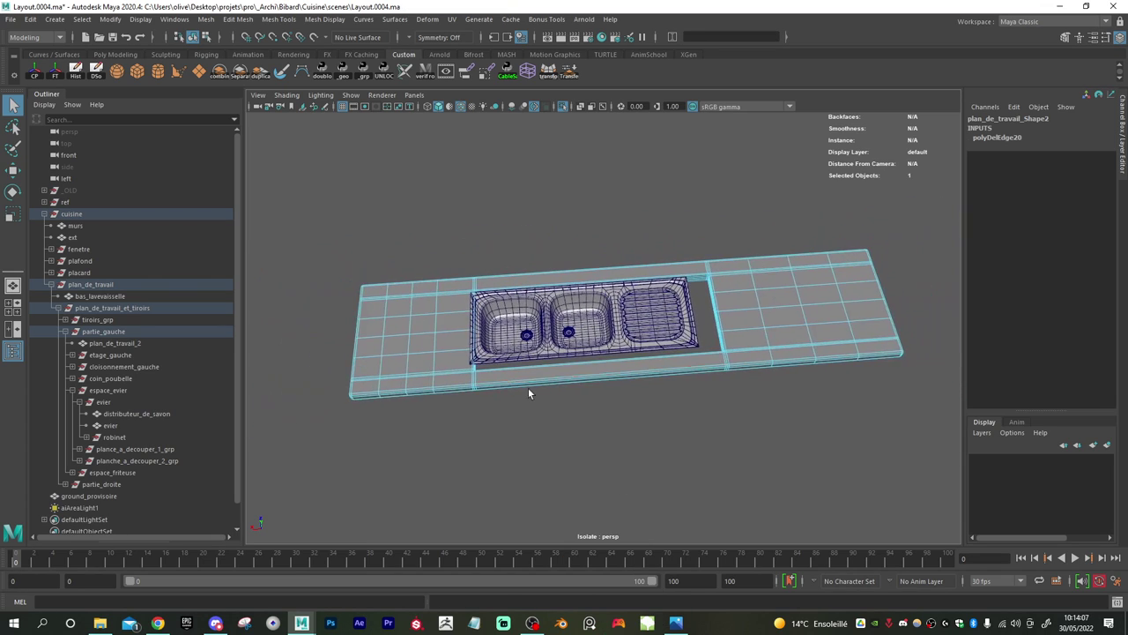
click(564, 107)
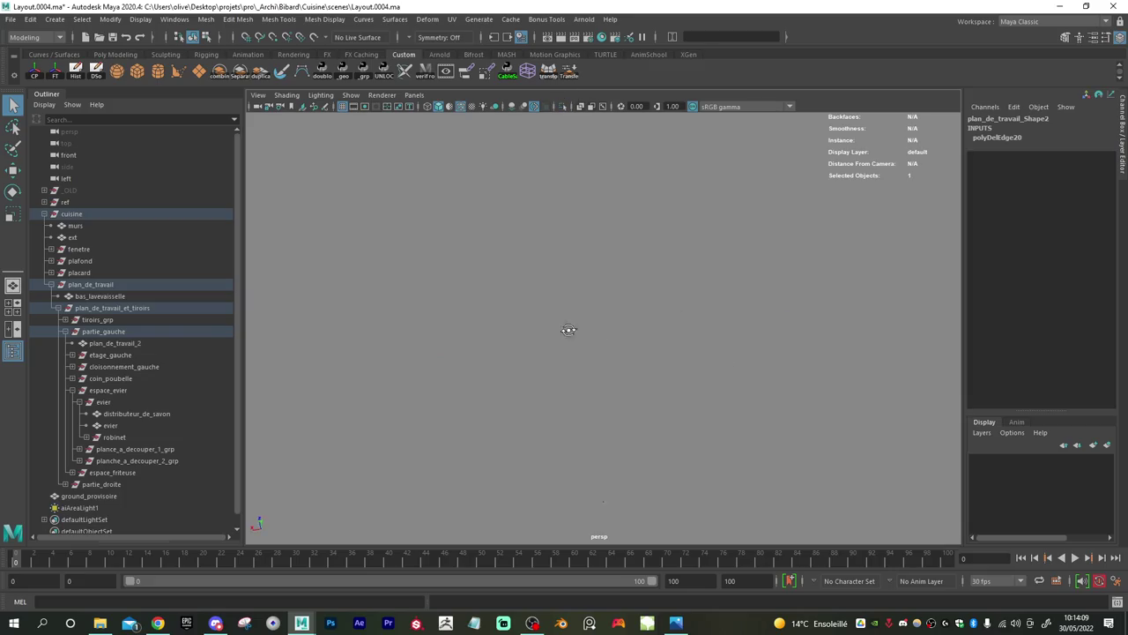
alt+right_drag(851, 380, 818, 391)
alt+right_drag(648, 388, 585, 359)
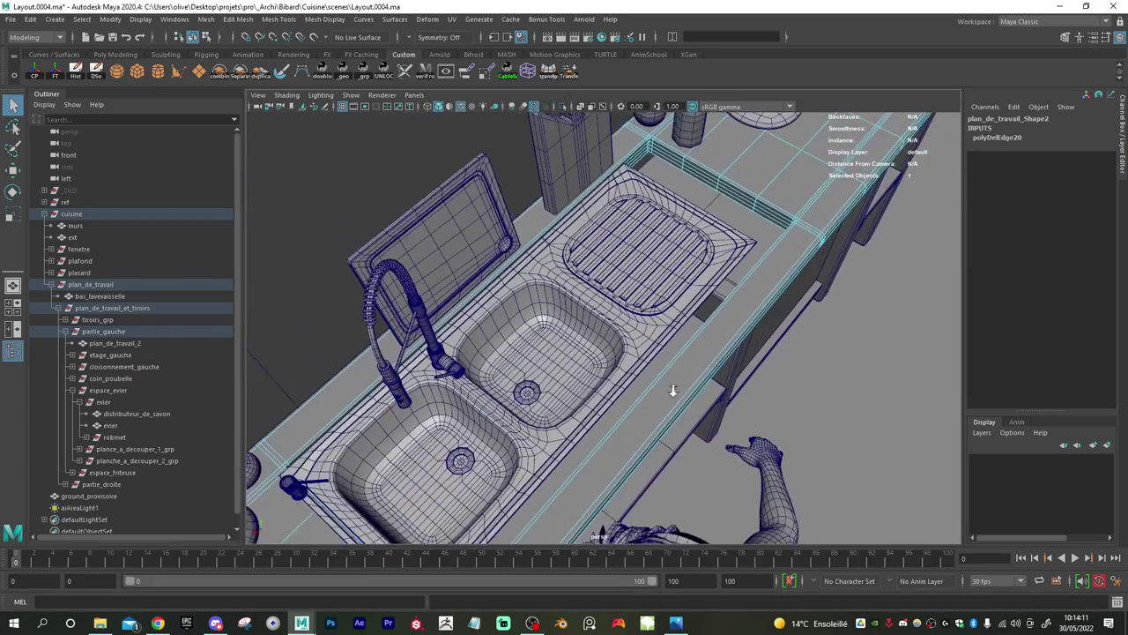
alt+drag(672, 391, 536, 333)
alt+right_drag(634, 349, 564, 340)
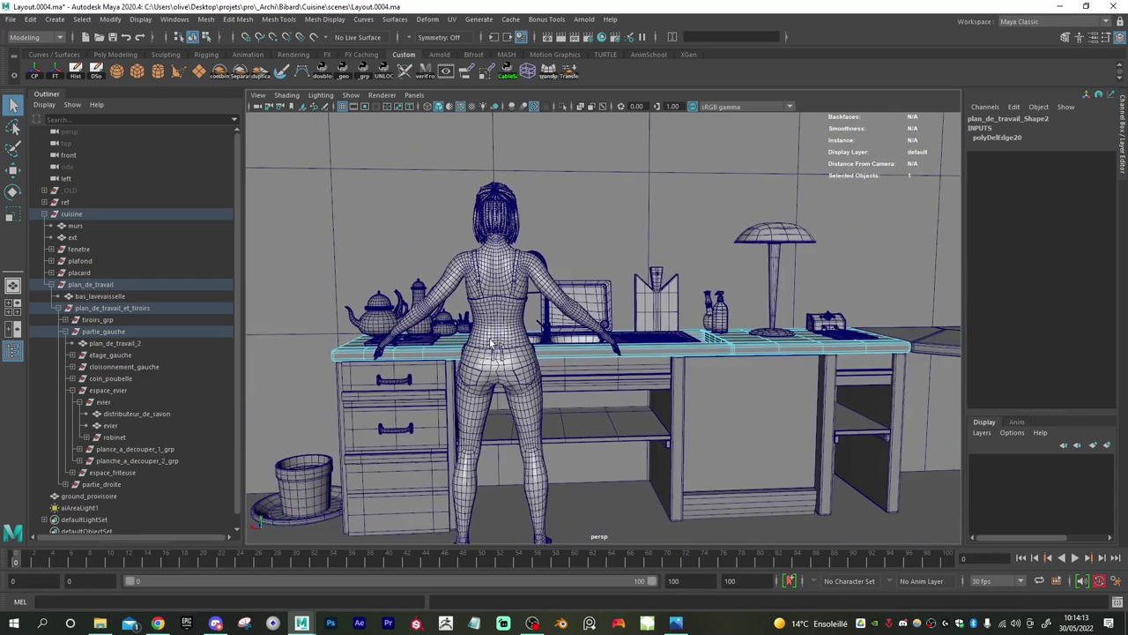
alt+drag(600, 370, 591, 399)
- Undo the countertop's edge deletion and vertex shift, back to the full scene with the sink and plan_de_travail_2 selected
key(ctrl+z)
key(ctrl+z)
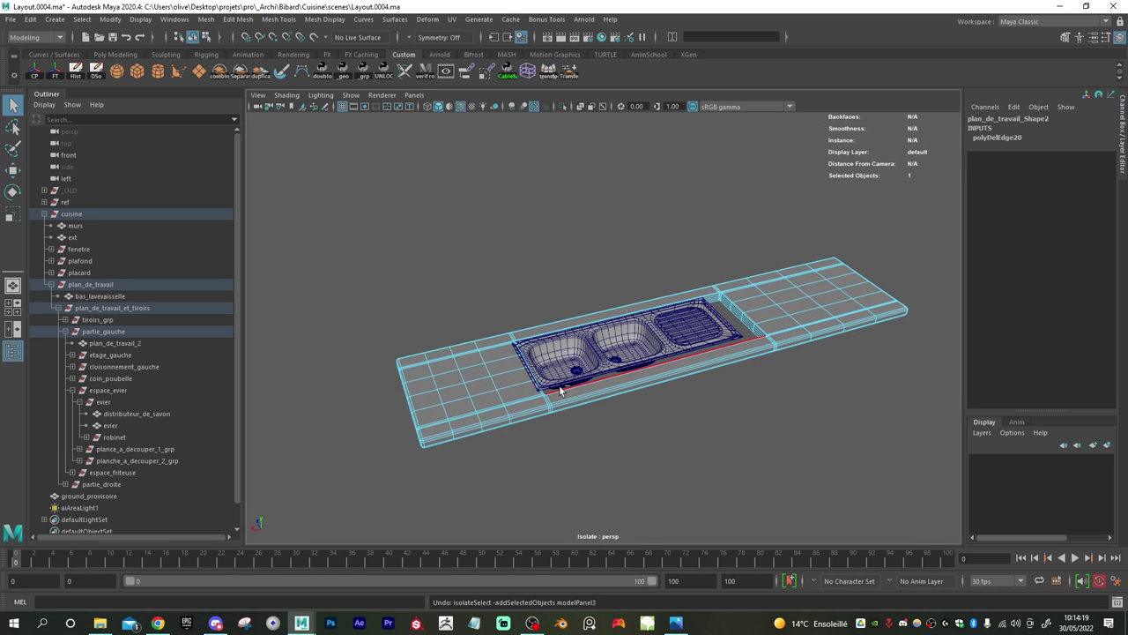
key(ctrl+z)
key(ctrl+z)
key(ctrl+z)
key(ctrl+z)
key(ctrl+z)
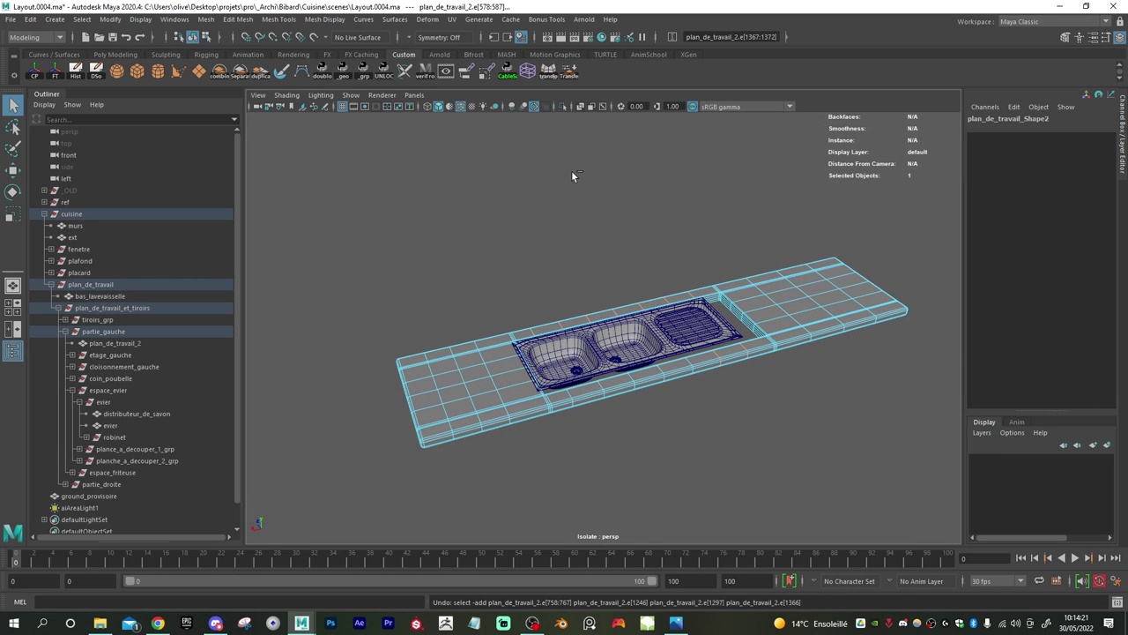
key(ctrl+z)
key(ctrl+z)
key(ctrl+z)
key(ctrl+z)
key(ctrl+z)
key(ctrl+z)
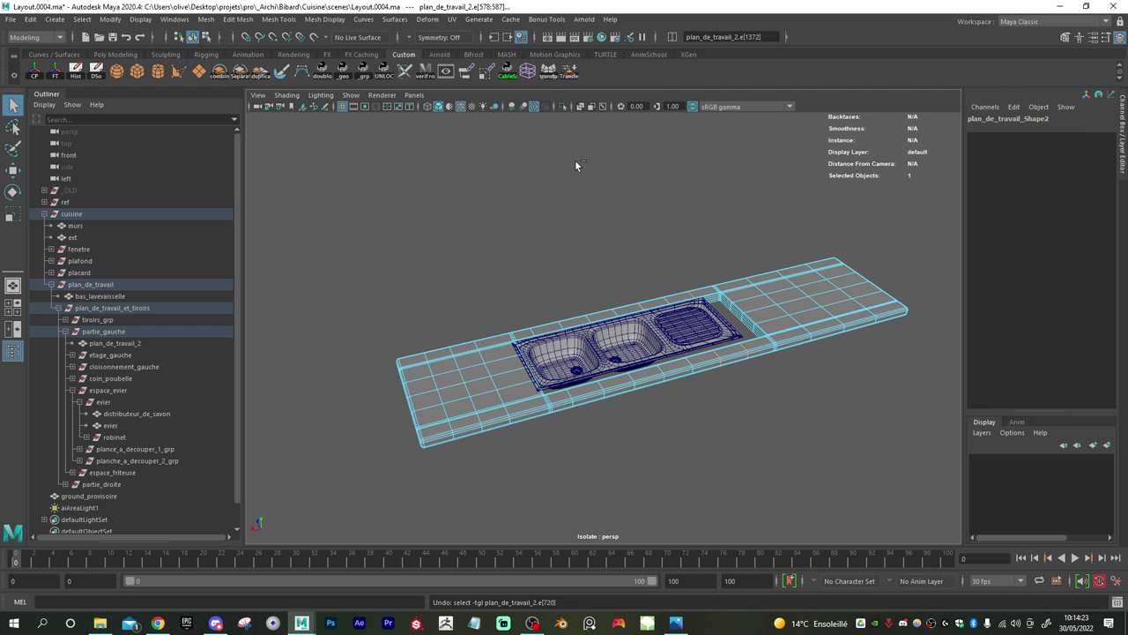
key(ctrl+z)
key(ctrl+z)
key(ctrl+z)
key(ctrl+z)
key(ctrl+z)
key(ctrl+z)
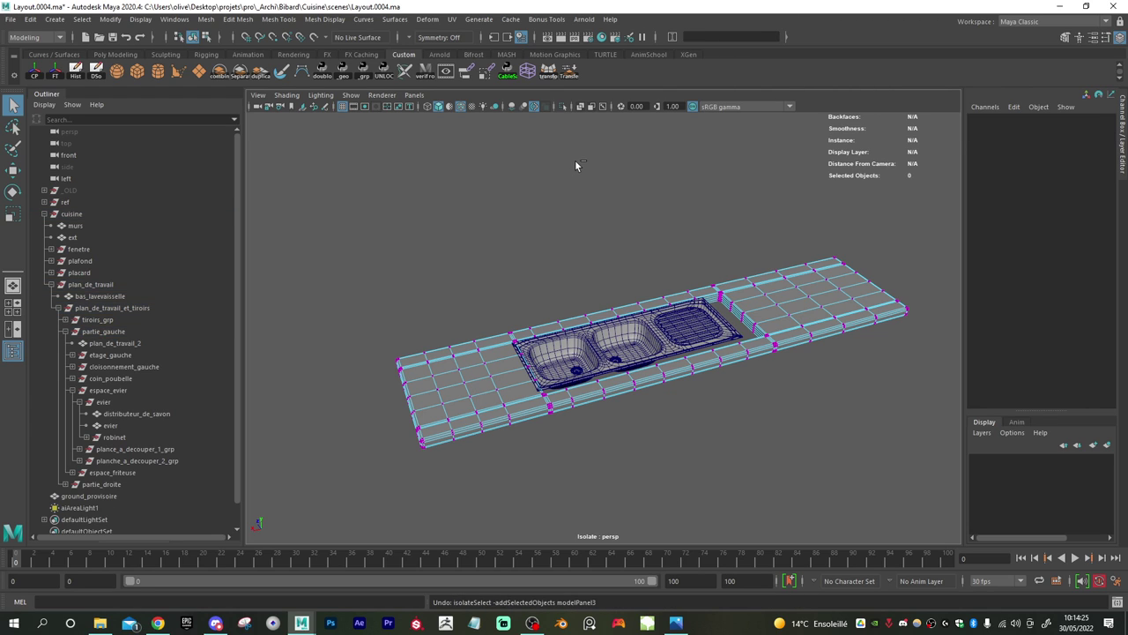
key(ctrl+z)
key(ctrl+z)
key(ctrl+z)
key(ctrl+z)
key(ctrl+z)
key(ctrl+z)
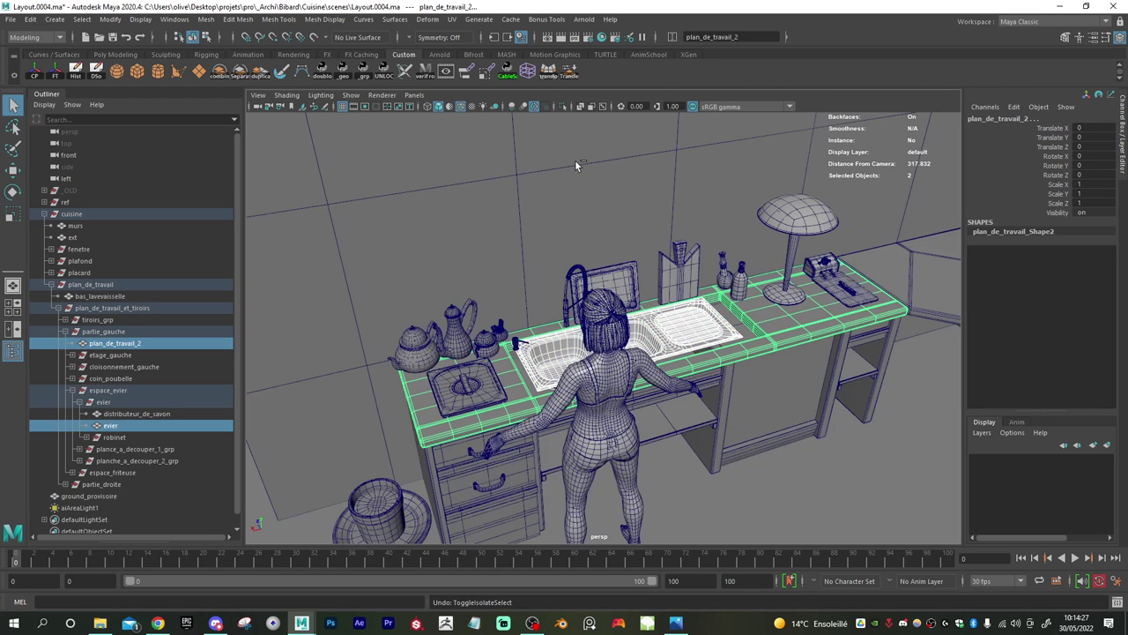
- Undo the remaining countertop cutout edits and the isolated view, back to the full scene with only the sink selected
key(ctrl+z)
key(ctrl+z)
key(ctrl+z)
key(ctrl+z)
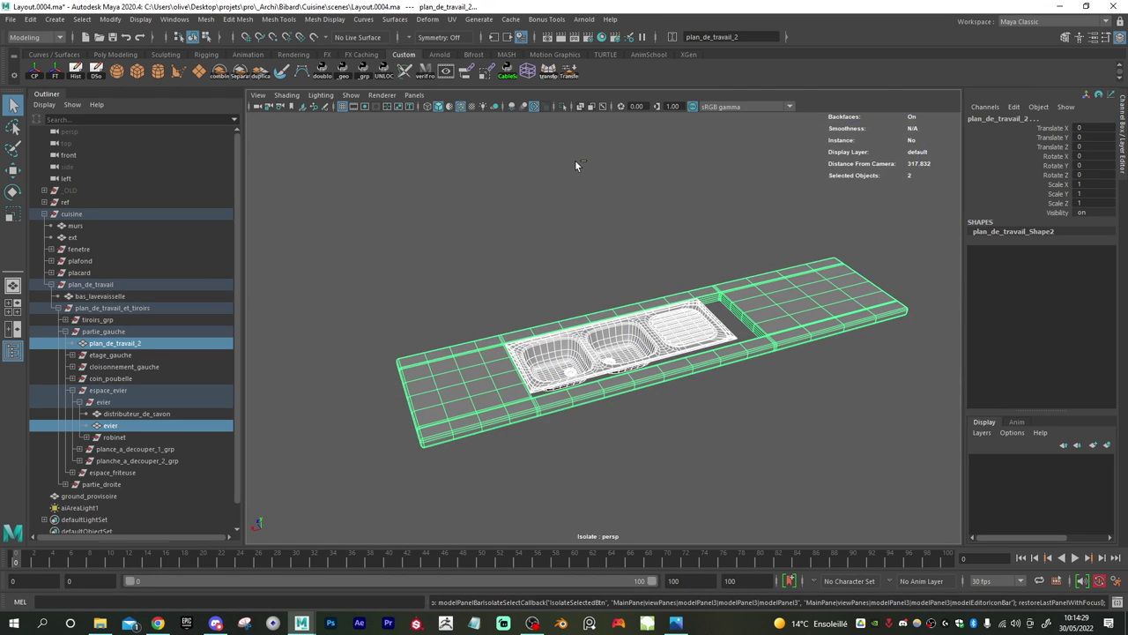
key(ctrl+z)
key(ctrl+z)
key(ctrl+z)
key(ctrl+z)
key(ctrl+z)
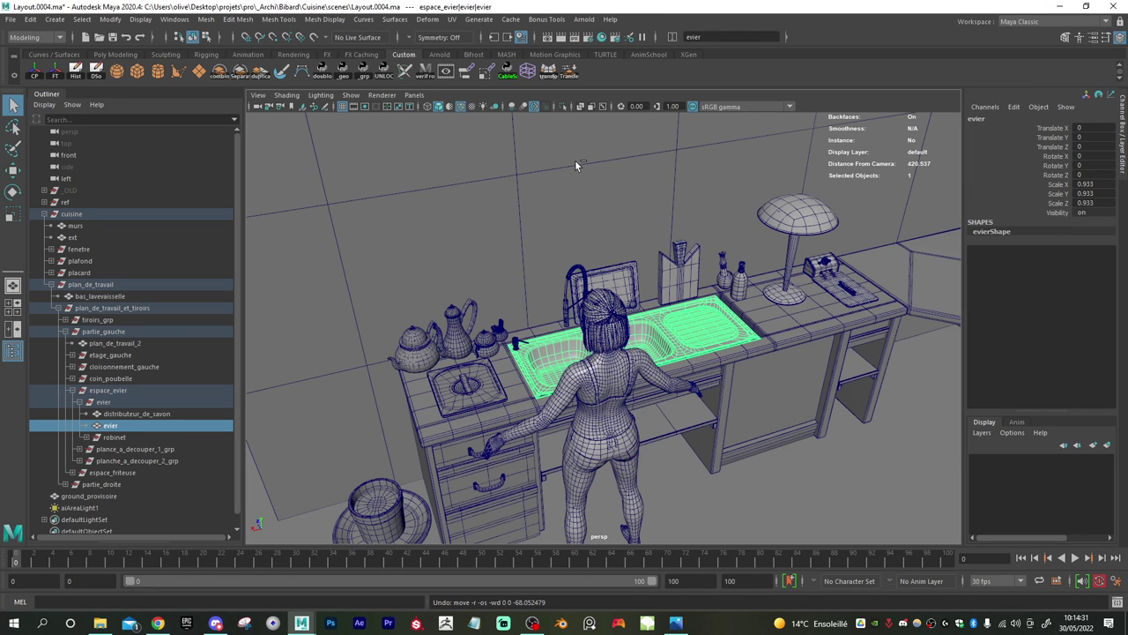
- Select the rectangular cutting board beside the faucet and slide it along the wall to Translate X -90.417
scroll(559, 378, up, 4)
alt+drag(559, 377, 631, 350)
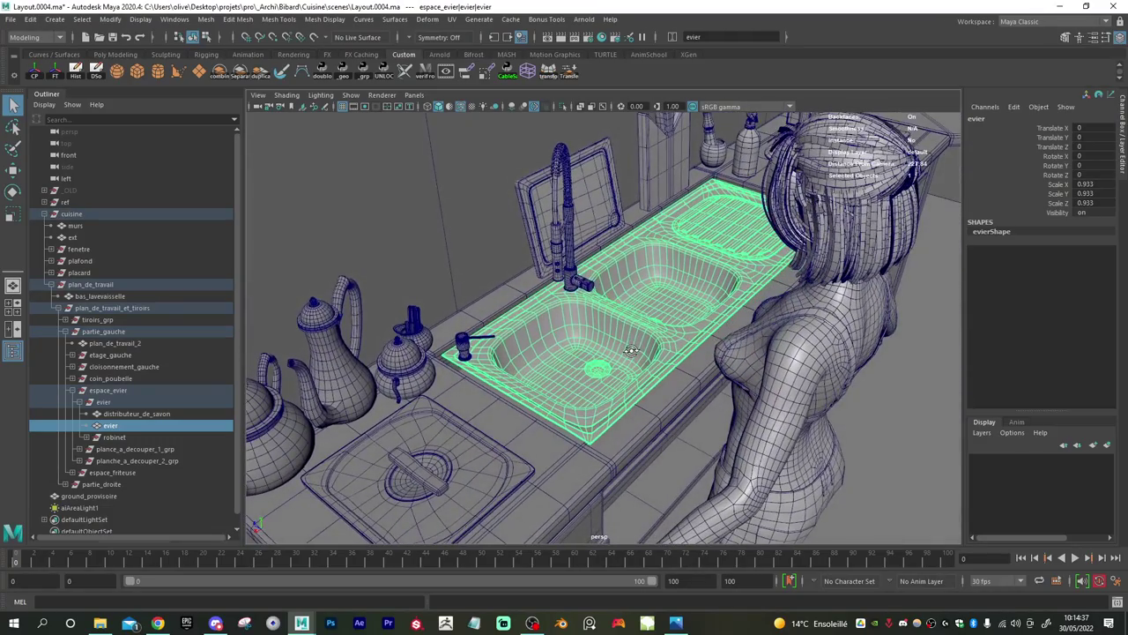
key(alt+Tab)
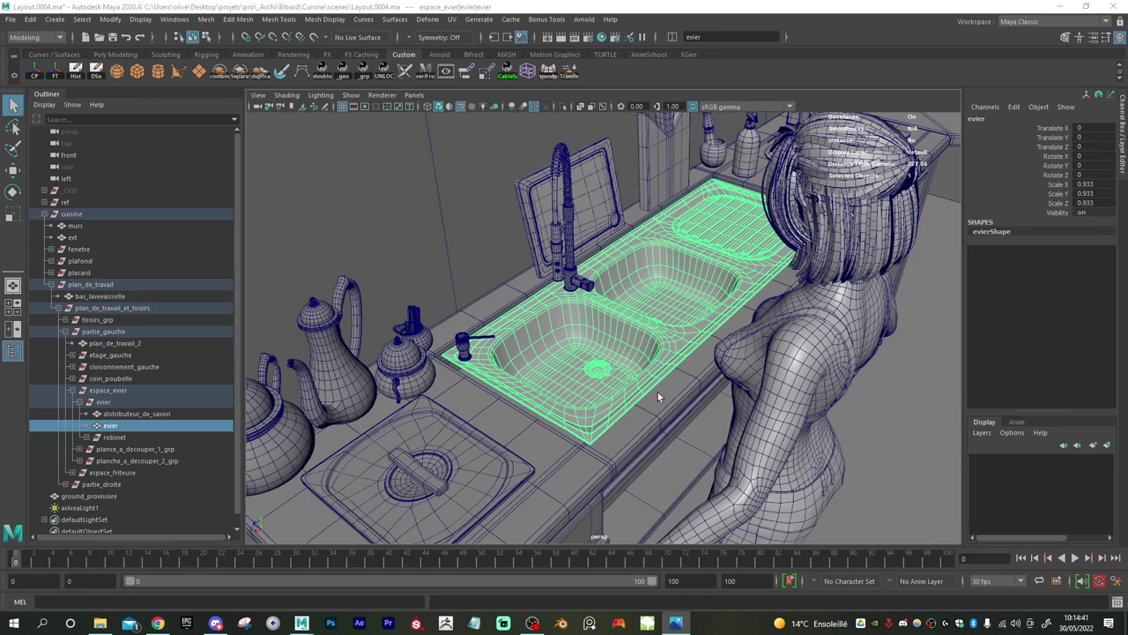
alt+drag(657, 397, 625, 356)
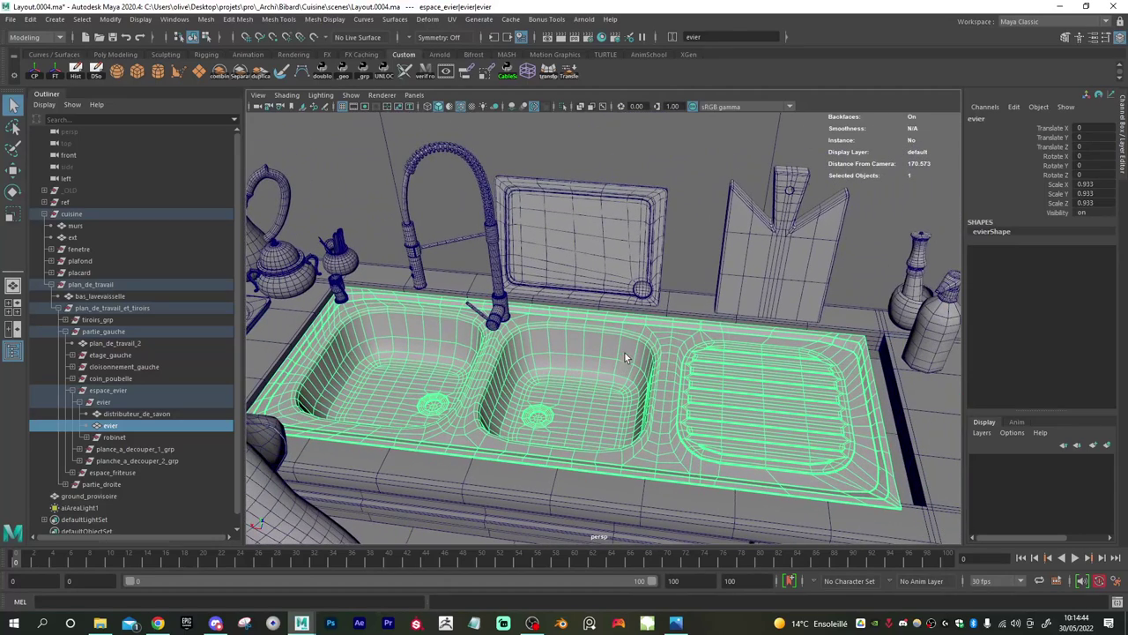
click(628, 279)
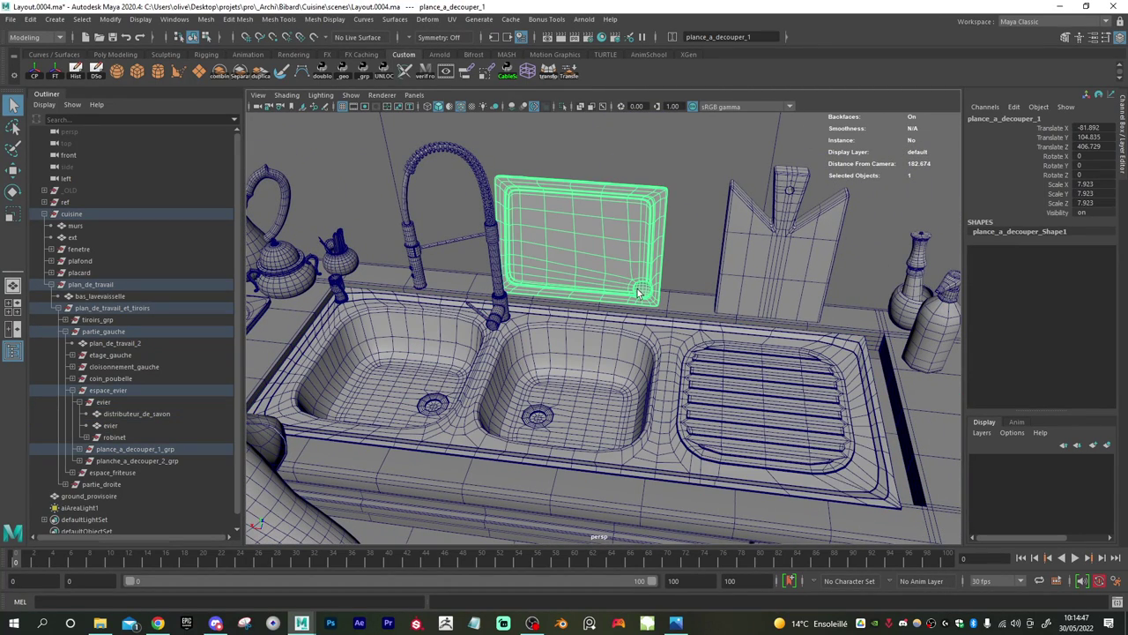
alt+drag(640, 294, 617, 320)
key(w)
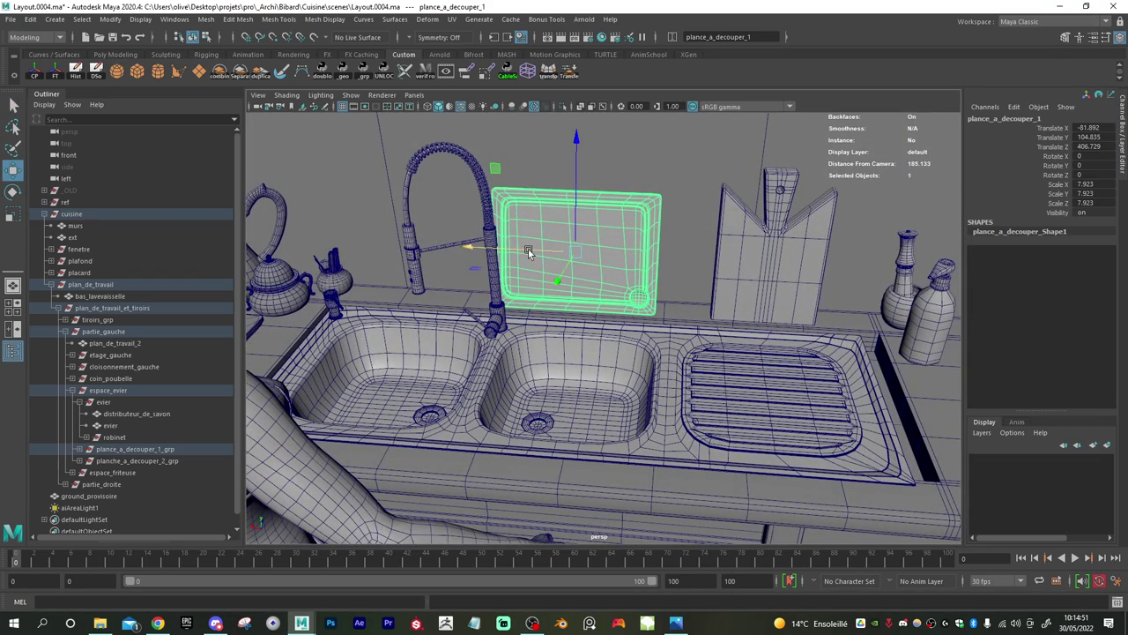
drag(528, 252, 574, 252)
- Widen the rectangular cutting board by shifting the vertices of its faucet-side half sideways, and insert a vertical edge loop across its middle
right_click(566, 228)
right_drag(566, 227, 524, 229)
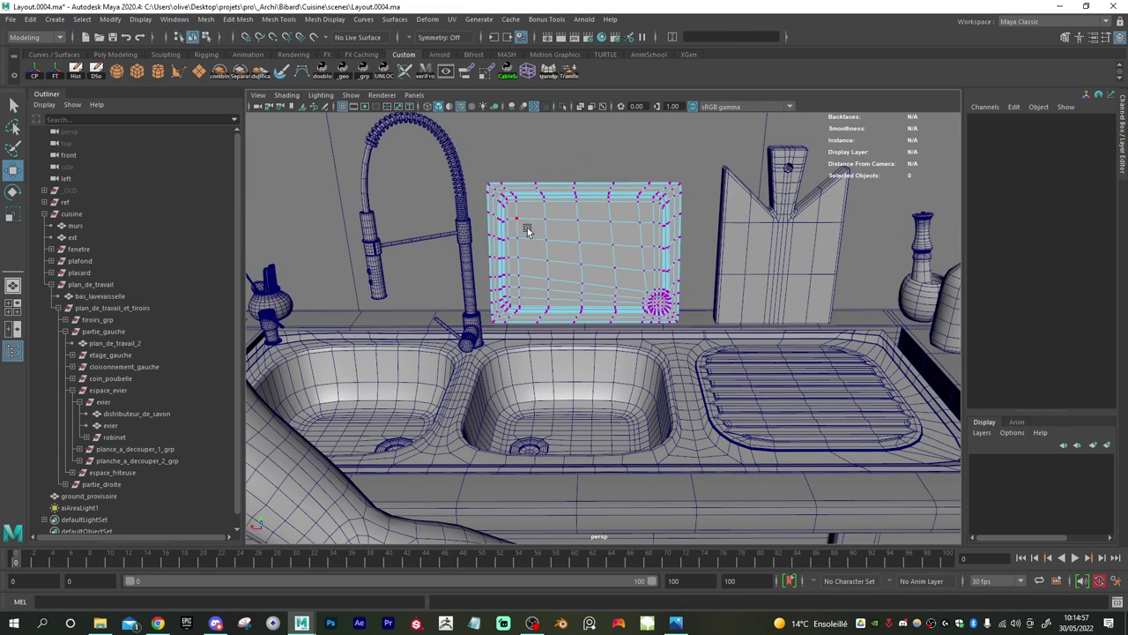
alt+drag(527, 230, 542, 222)
drag(577, 170, 396, 388)
drag(465, 265, 432, 263)
right_drag(620, 238, 532, 251)
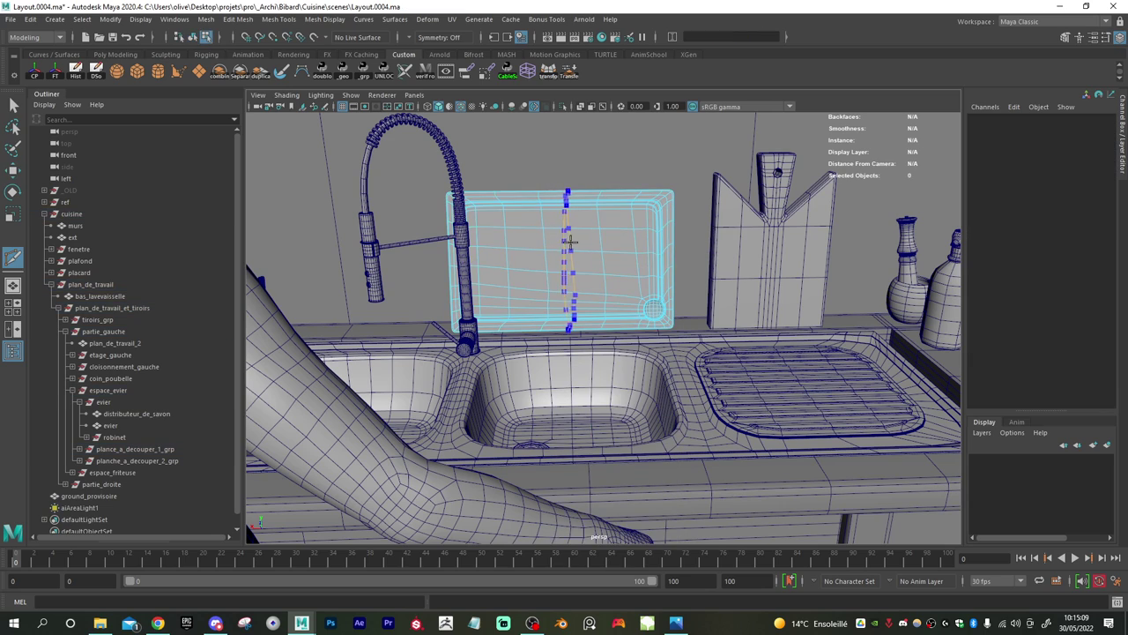
right_drag(637, 240, 675, 216)
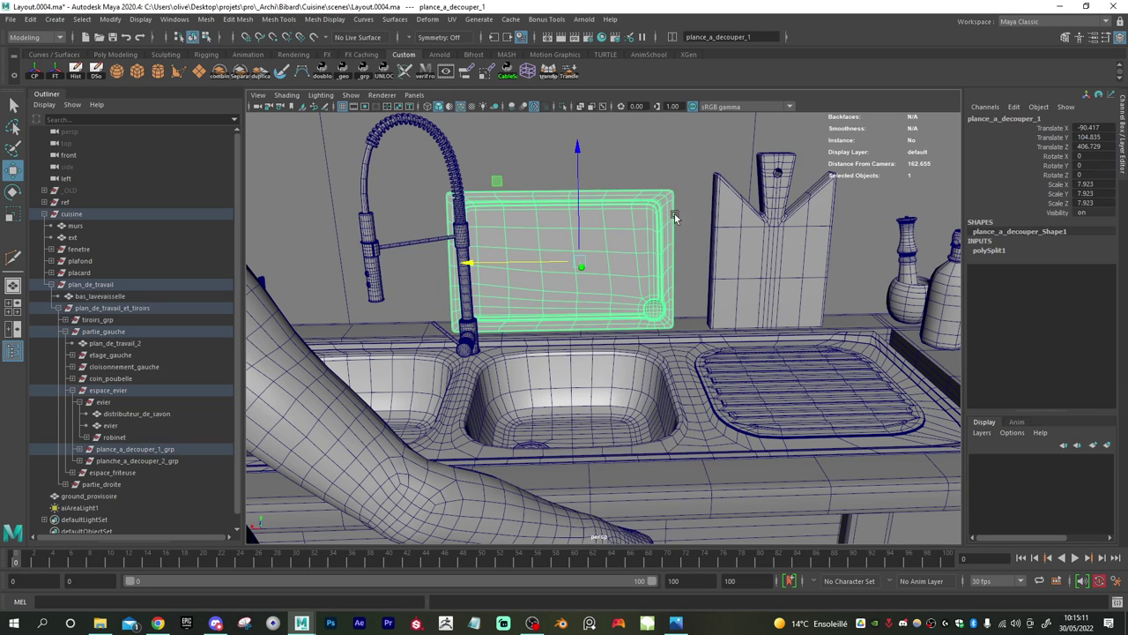
- Scale planche_a_decouper_2_grp uniformly to 1.187 and shift it sideways to Translate X 2.641
scroll(574, 297, down, 3)
alt+drag(574, 297, 531, 305)
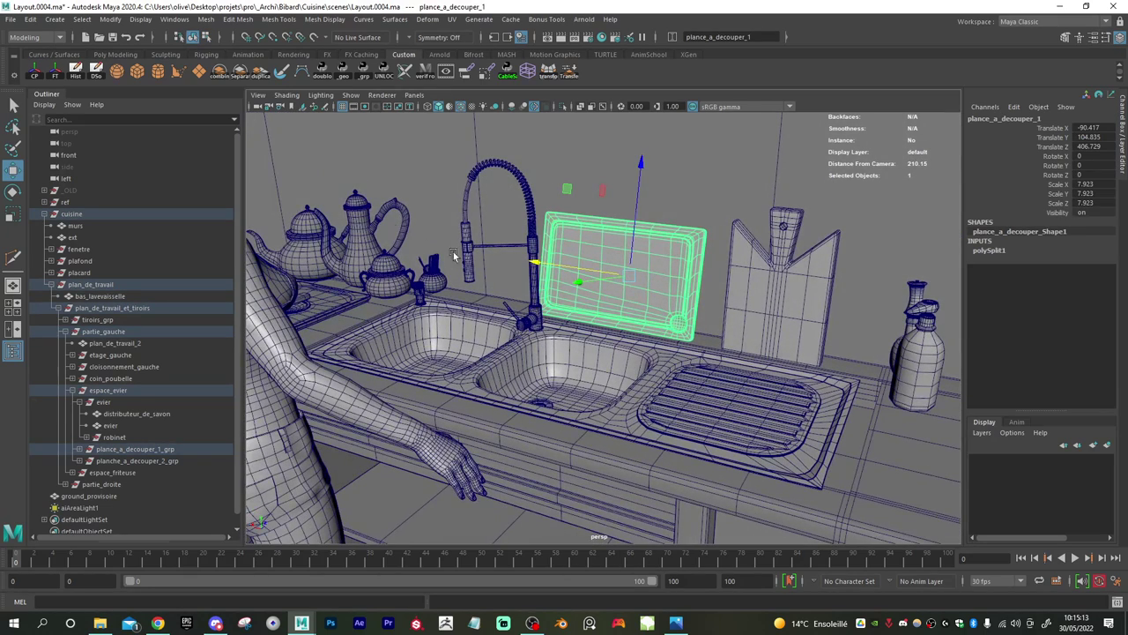
alt+right_drag(666, 342, 622, 334)
alt+drag(623, 334, 573, 315)
click(629, 286)
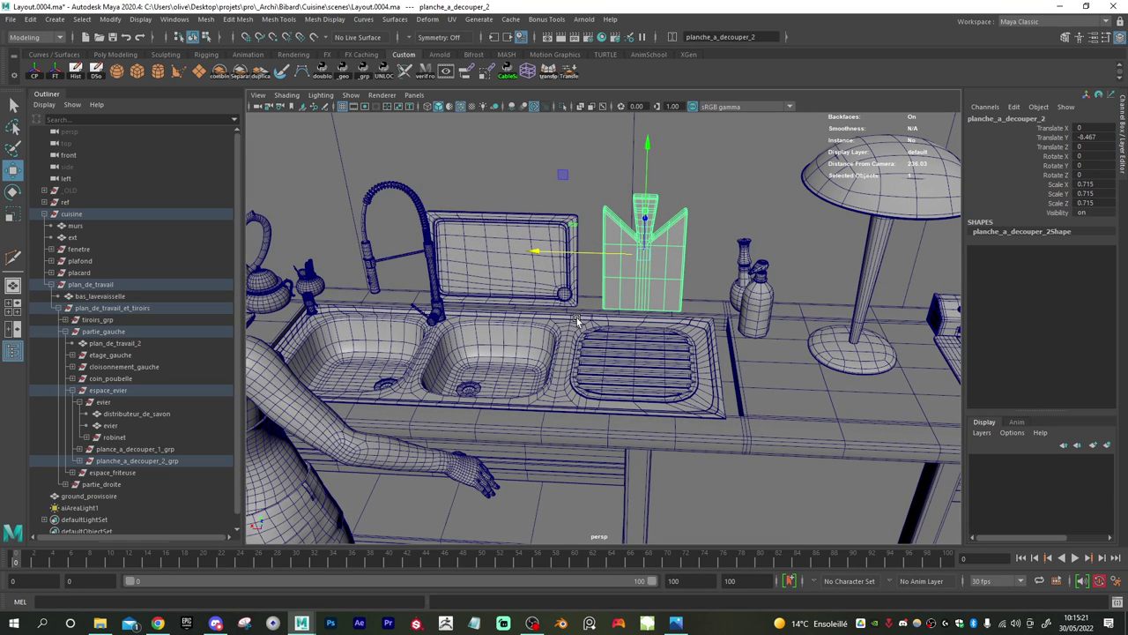
key(r)
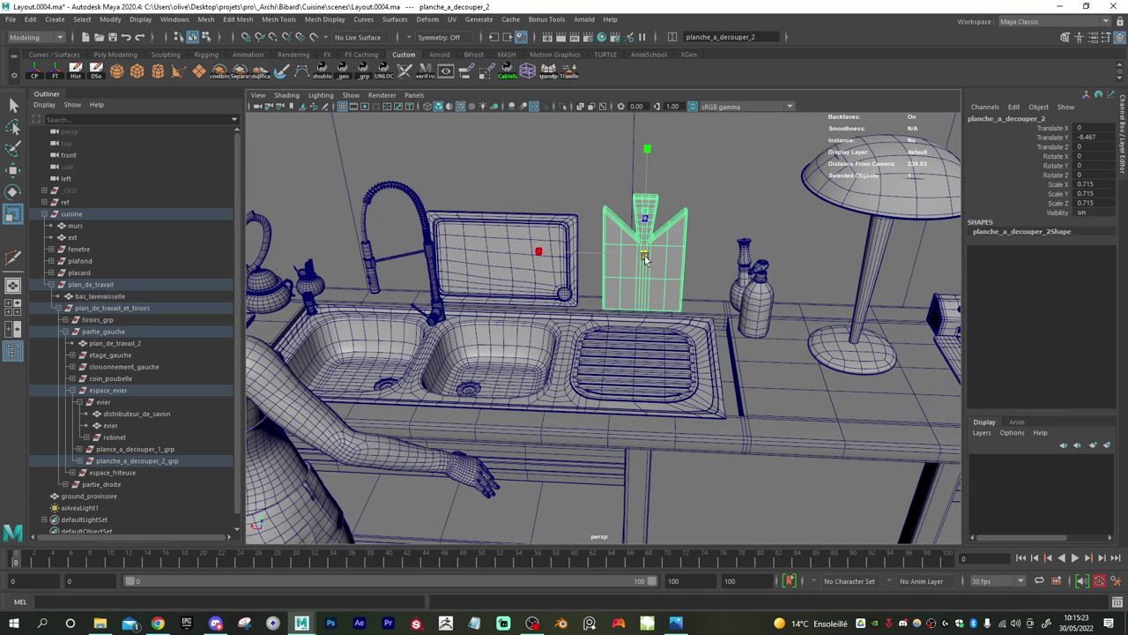
click(136, 461)
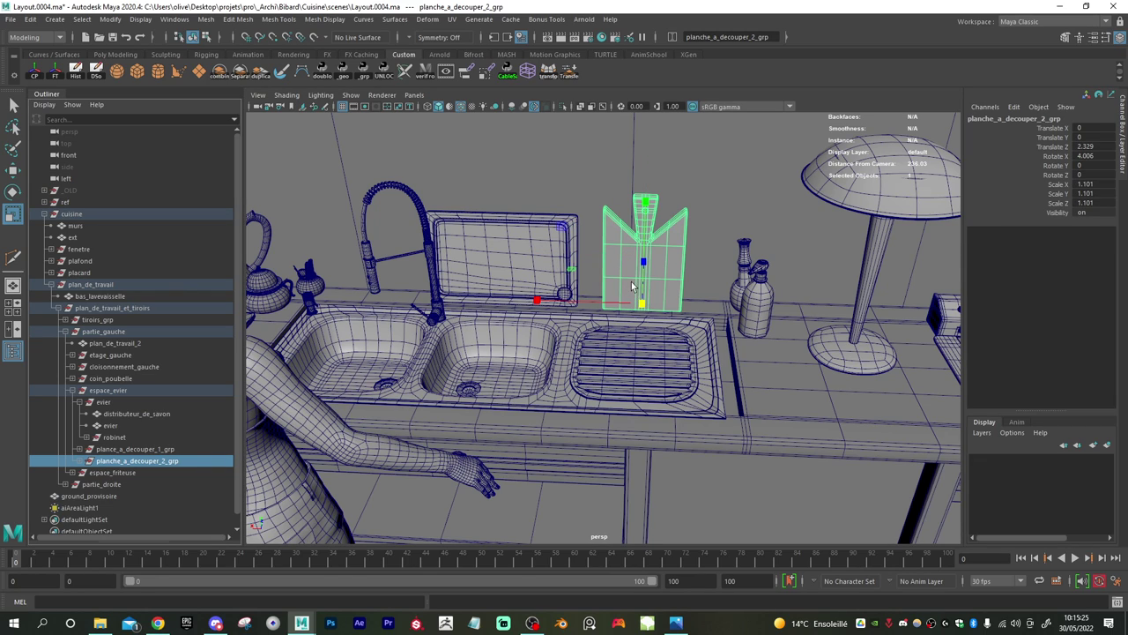
drag(643, 306, 660, 306)
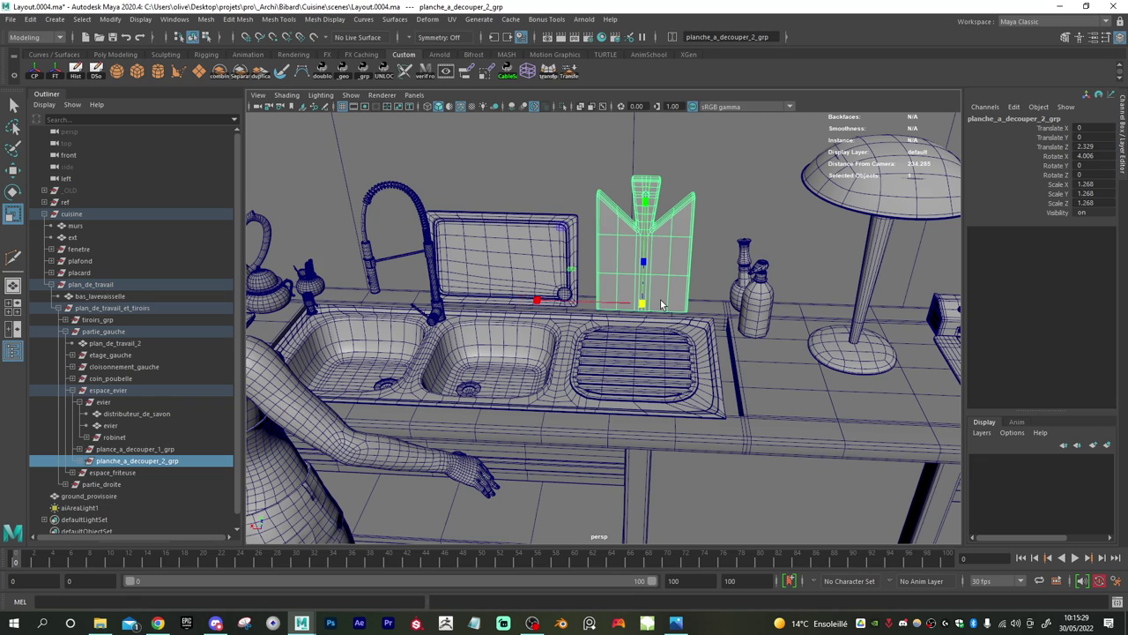
key(w)
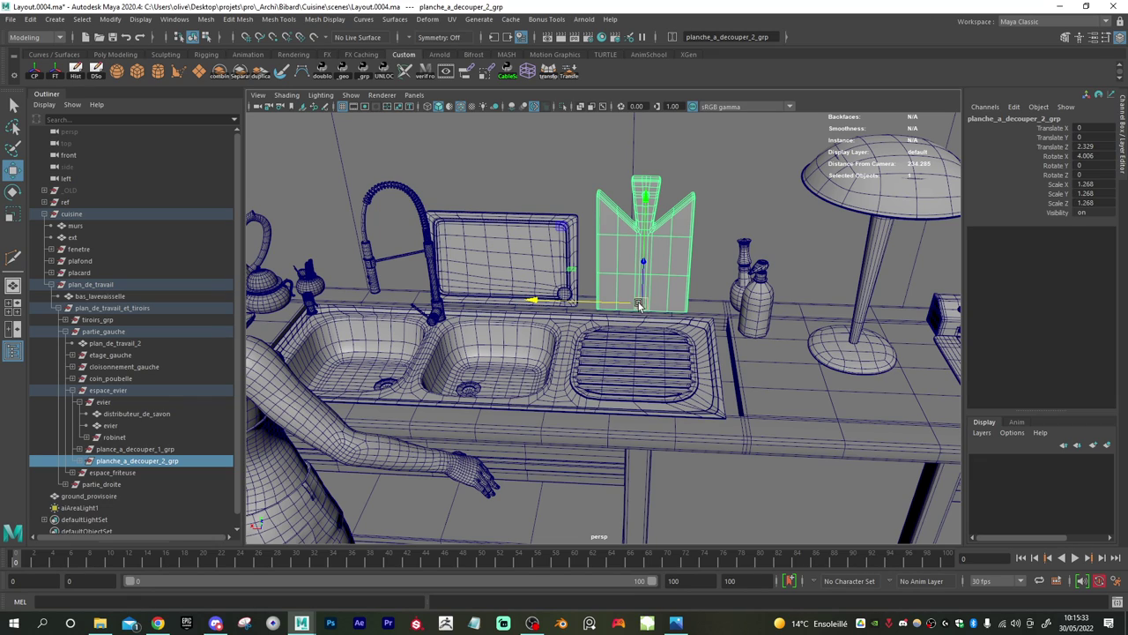
key(r)
drag(643, 306, 603, 301)
key(w)
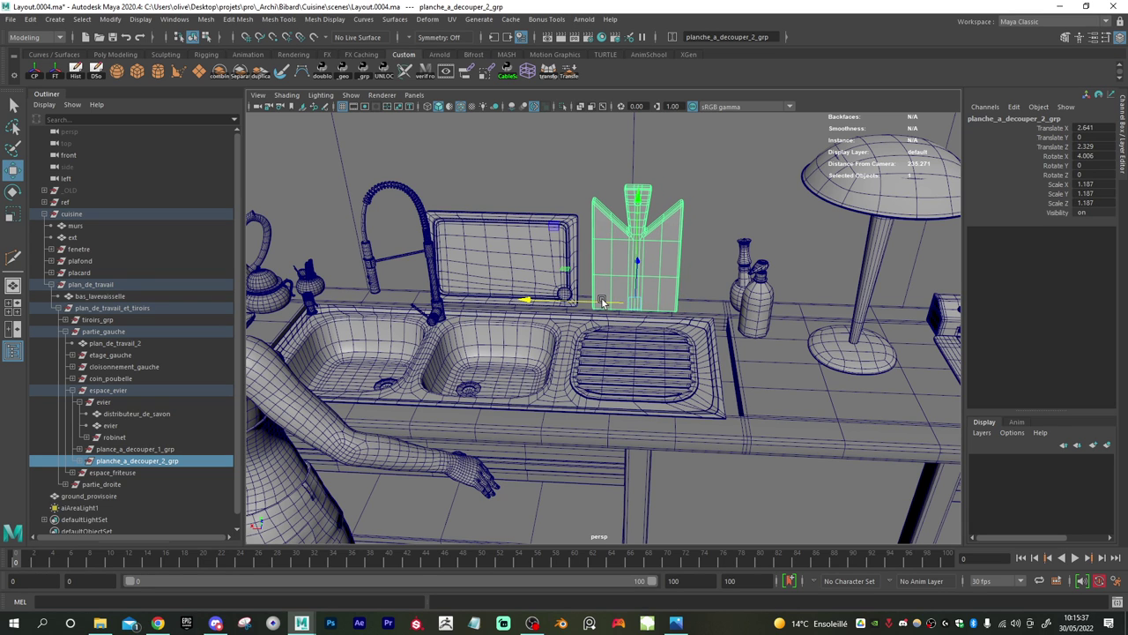
- Move planche_a_decouper_2_grp along its depth axis, away from the wall, to Translate Y 0.173 and Translate Z -0.137
alt+drag(693, 351, 630, 326)
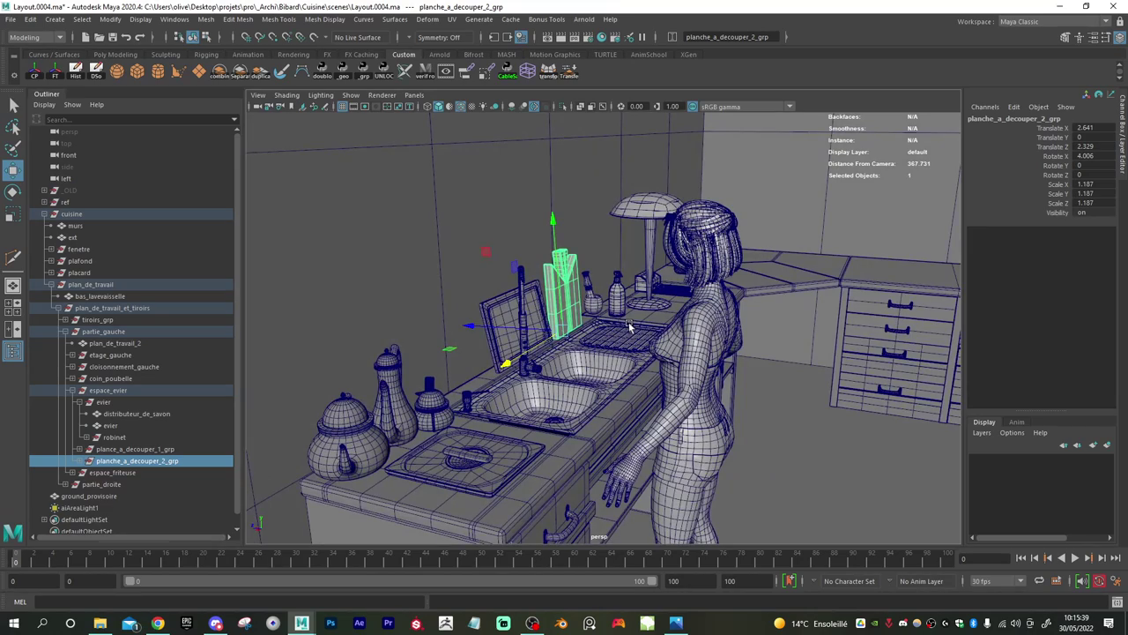
scroll(631, 329, up, 4)
alt+middle_drag(642, 358, 737, 410)
scroll(737, 412, up, 5)
alt+drag(737, 414, 681, 462)
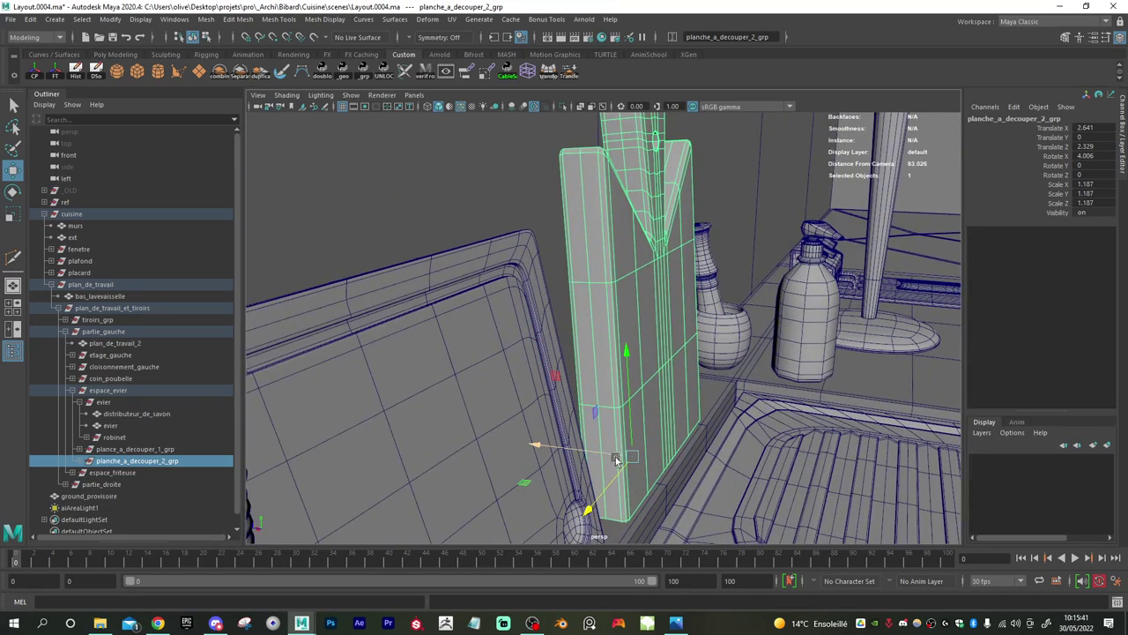
drag(594, 454, 611, 451)
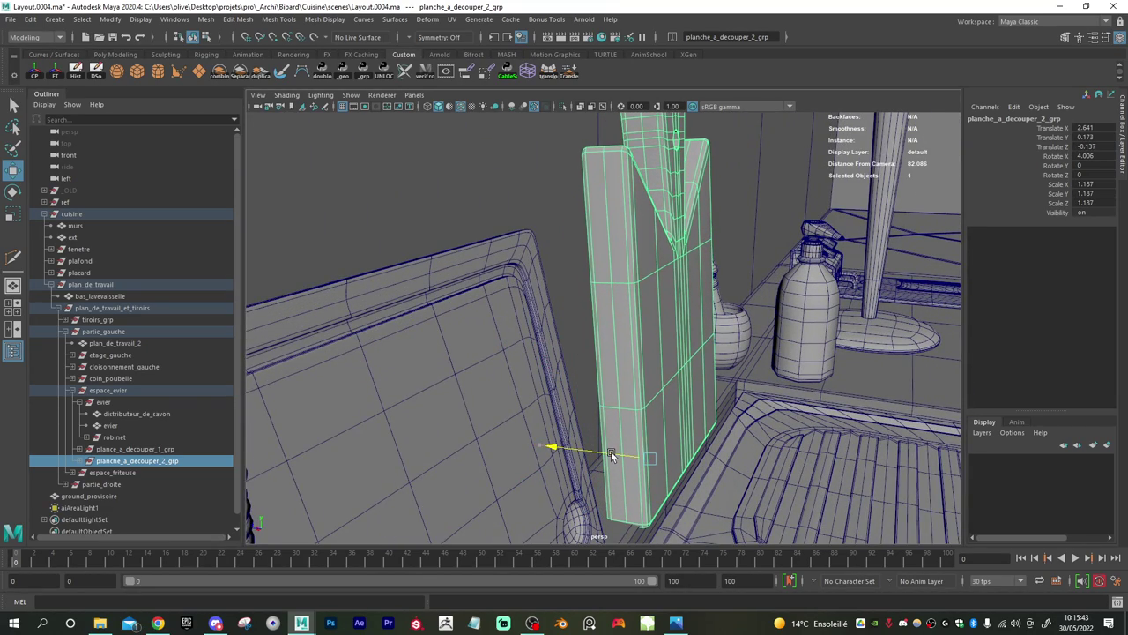
- Undo all the cutting board edits and the sink's resizing, back to the ref group being selected
alt+drag(737, 450, 655, 456)
scroll(758, 451, down, 5)
scroll(655, 458, down, 6)
alt+drag(482, 373, 573, 403)
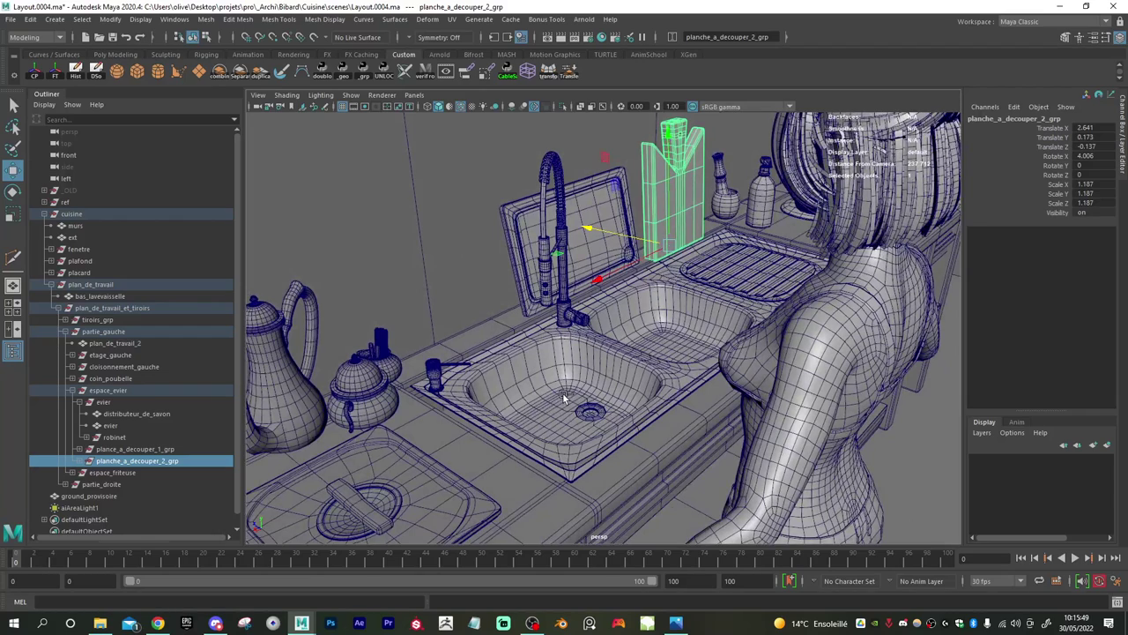
key(ctrl+z)
key(ctrl+z)
key(ctrl+z)
key(ctrl+z)
key(ctrl+z)
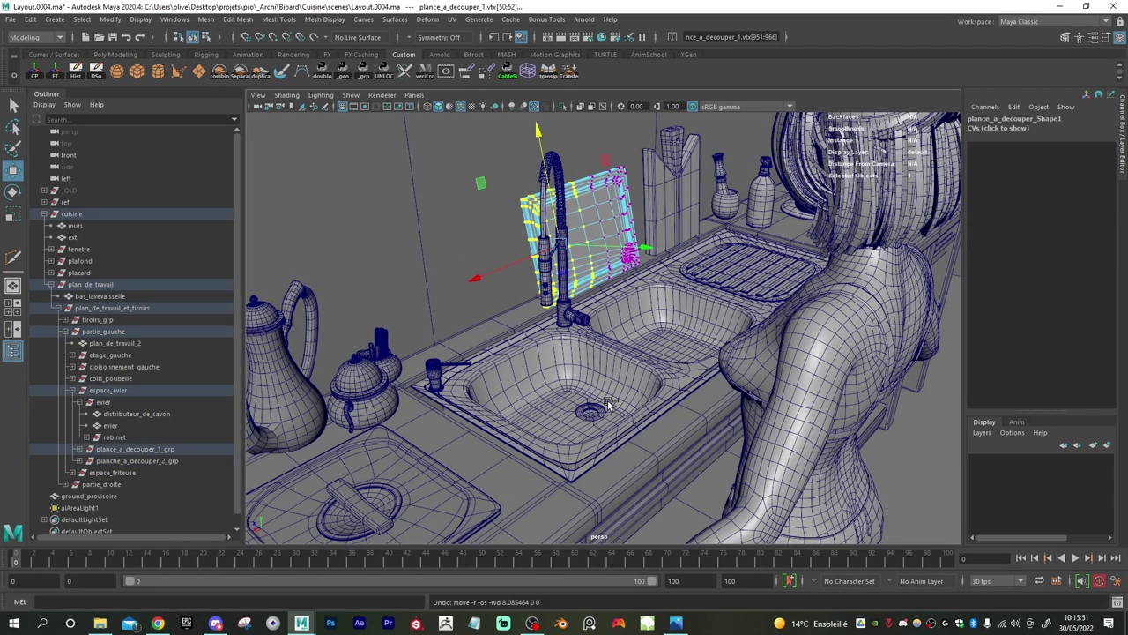
key(ctrl+z)
key(ctrl+z)
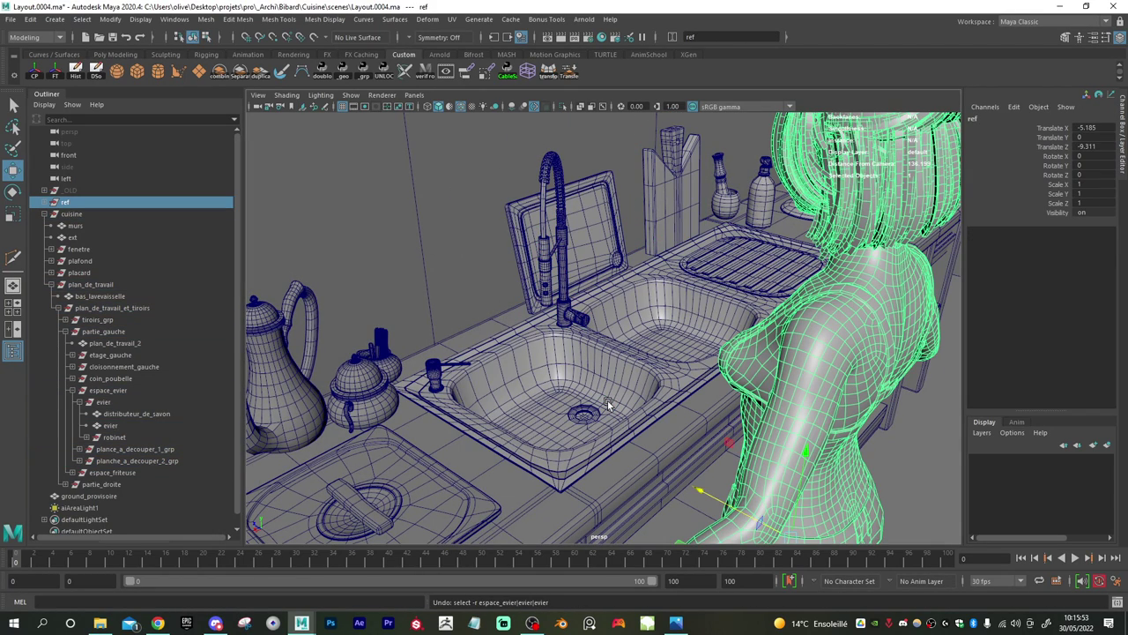
- Select the rectangular cutting board and slide it away from the faucet to Translate X -94.876
key(f)
alt+drag(594, 402, 536, 416)
alt+right_drag(535, 416, 587, 397)
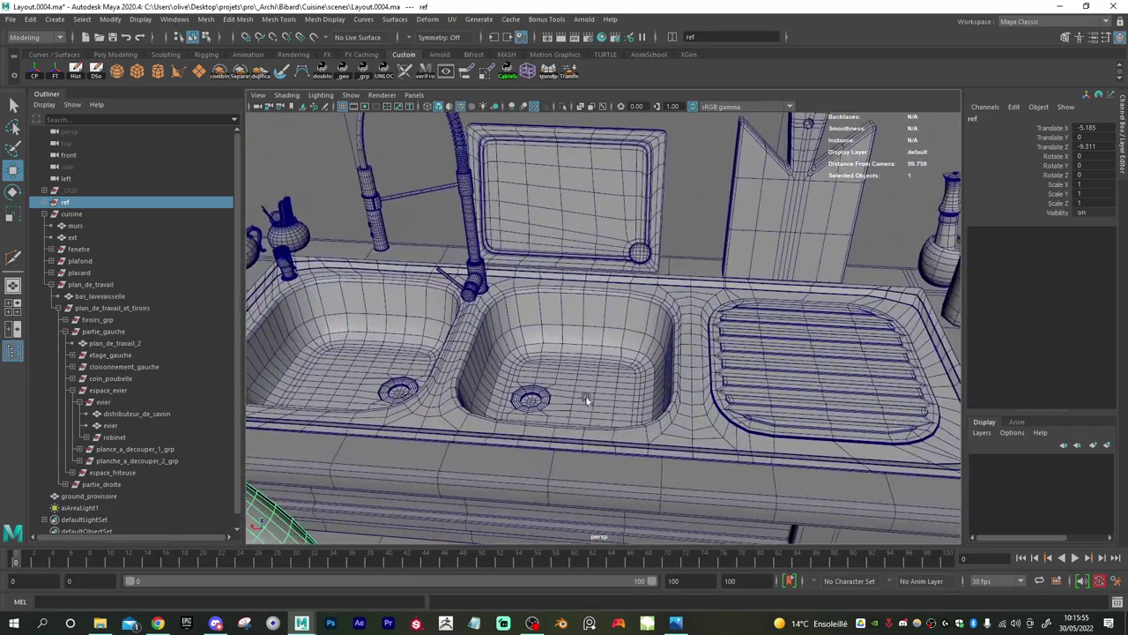
alt+drag(587, 397, 642, 386)
click(596, 320)
key([)
key([)
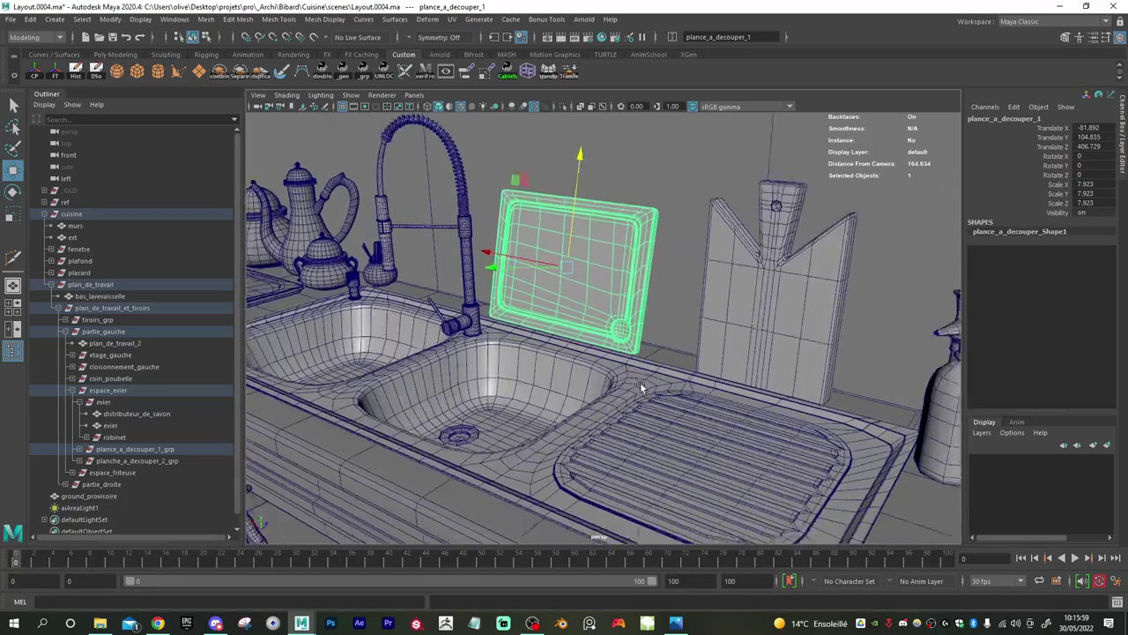
alt+middle_drag(642, 386, 559, 298)
key([)
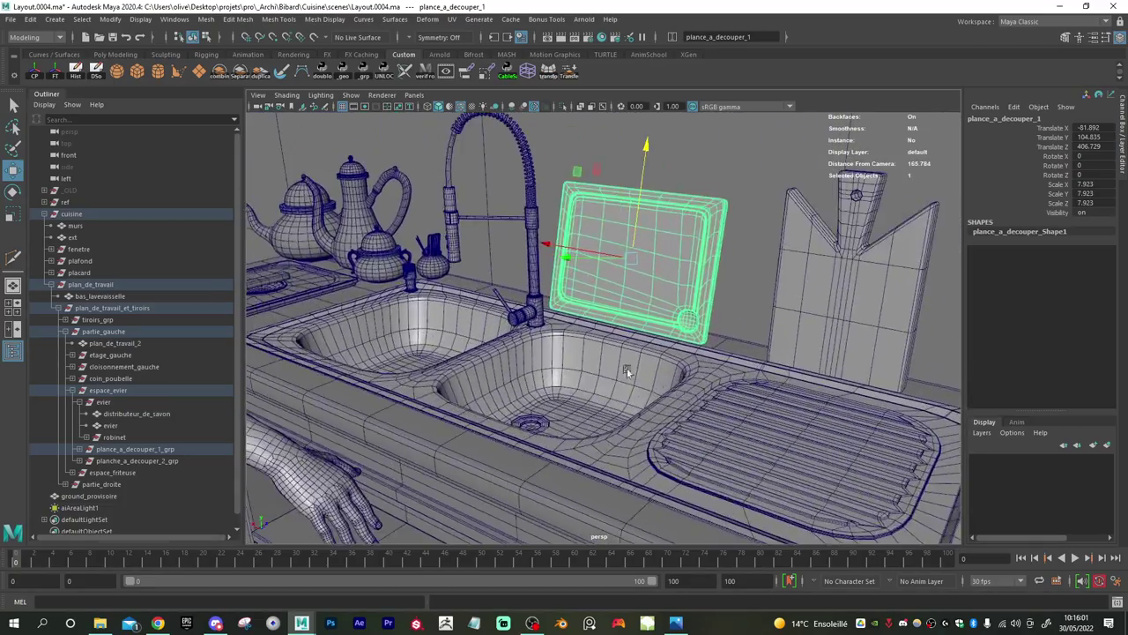
alt+middle_drag(581, 343, 619, 373)
alt+right_drag(620, 373, 723, 369)
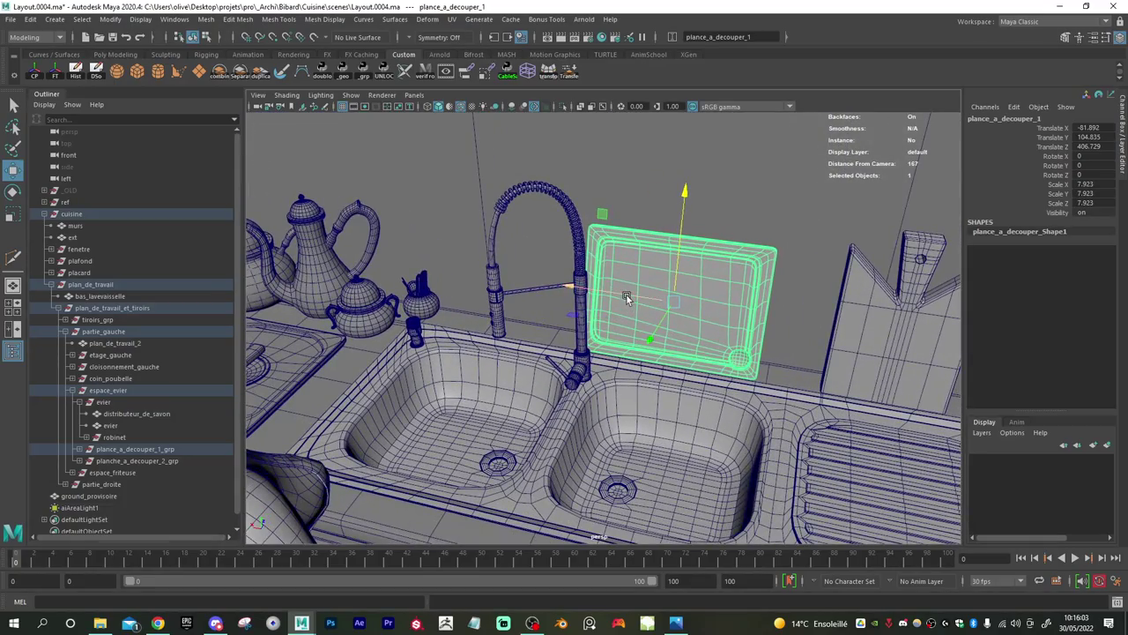
drag(626, 298, 661, 309)
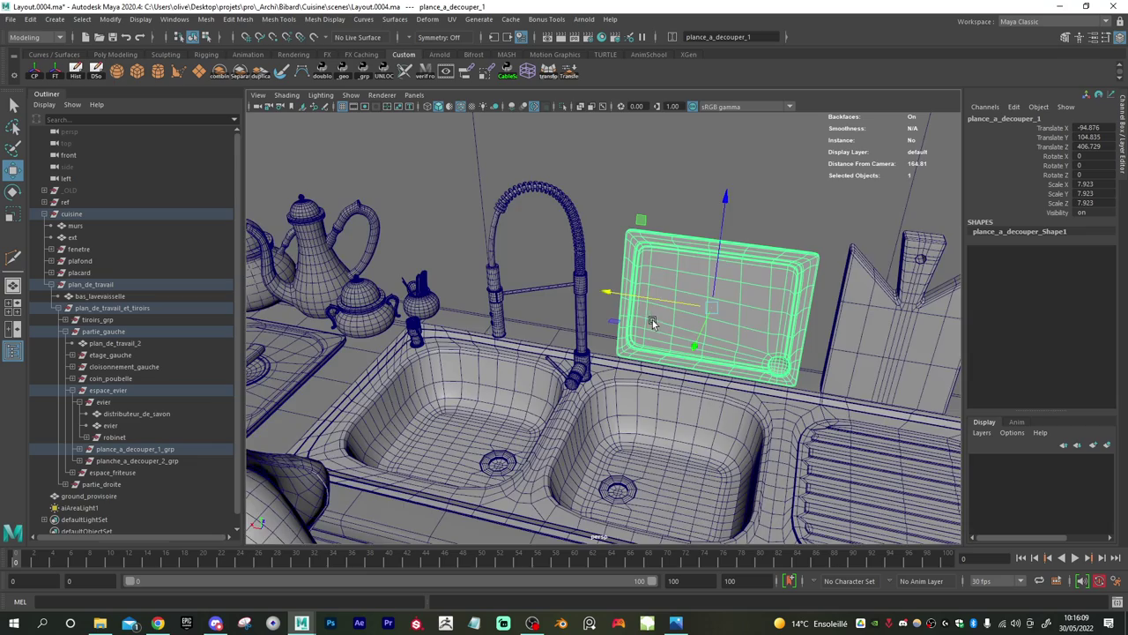
- Select the vertices on the faucet-side half of the rectangular cutting board and shift them toward the faucet to widen it
scroll(652, 320, down, 1)
right_click(669, 255)
right_drag(669, 255, 661, 255)
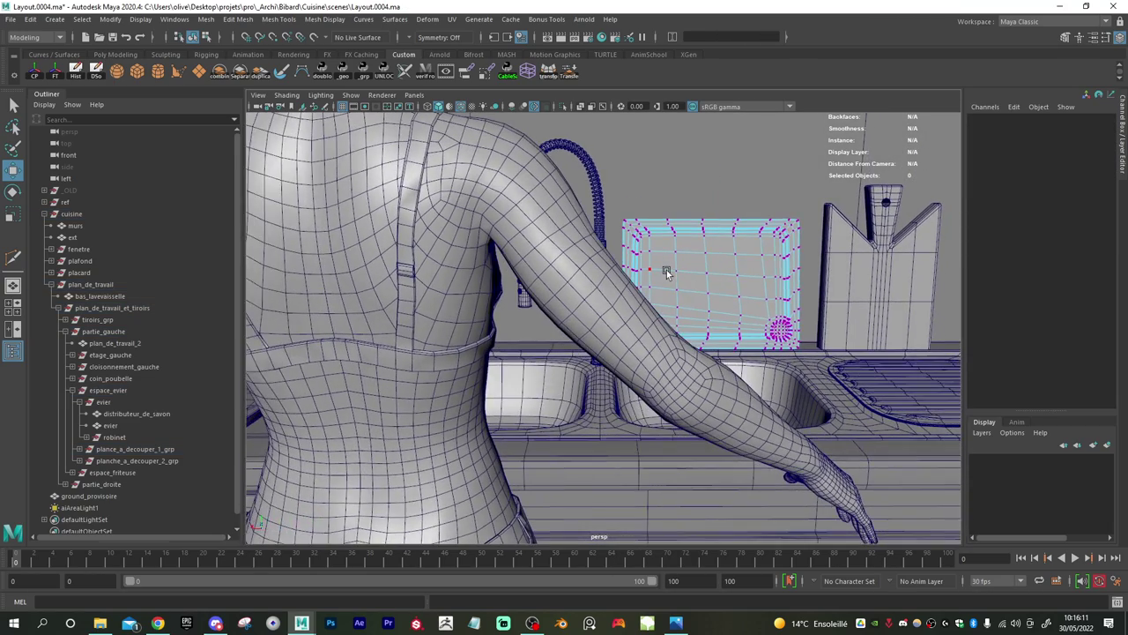
drag(719, 191, 549, 377)
alt+drag(549, 377, 553, 289)
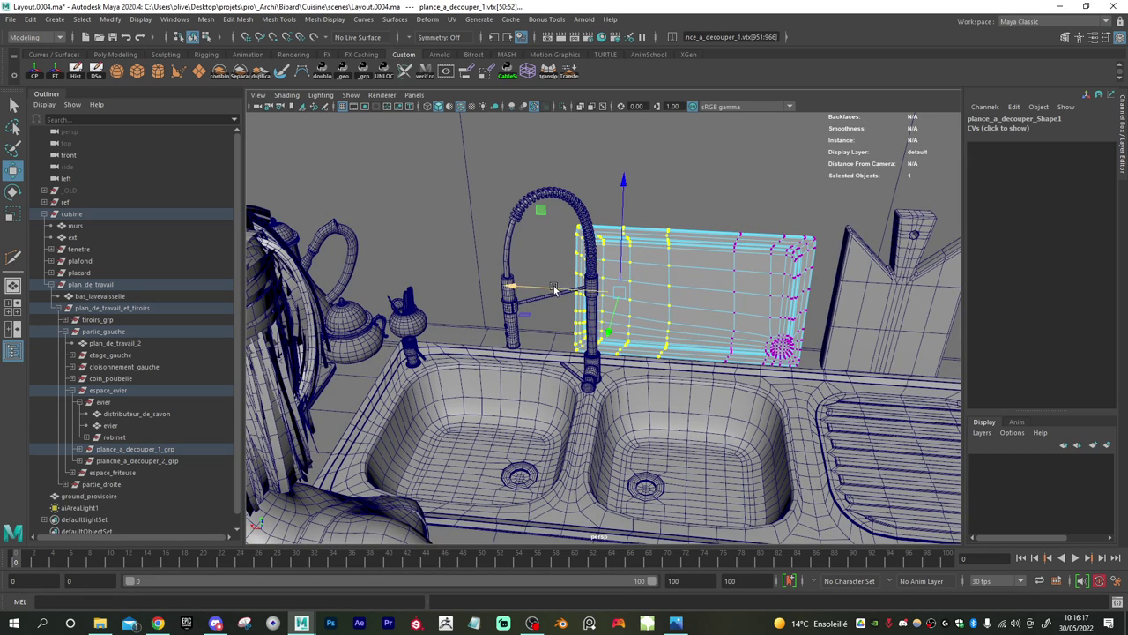
alt+drag(649, 334, 661, 313)
alt+middle_drag(675, 295, 644, 333)
scroll(644, 334, up, 2)
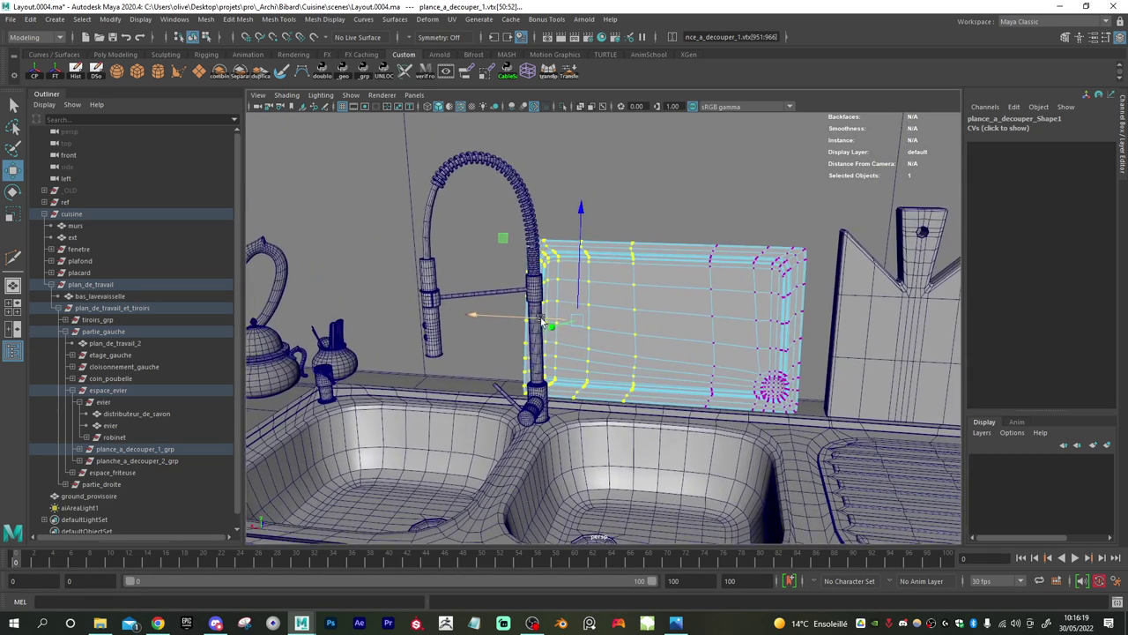
alt+drag(518, 320, 535, 321)
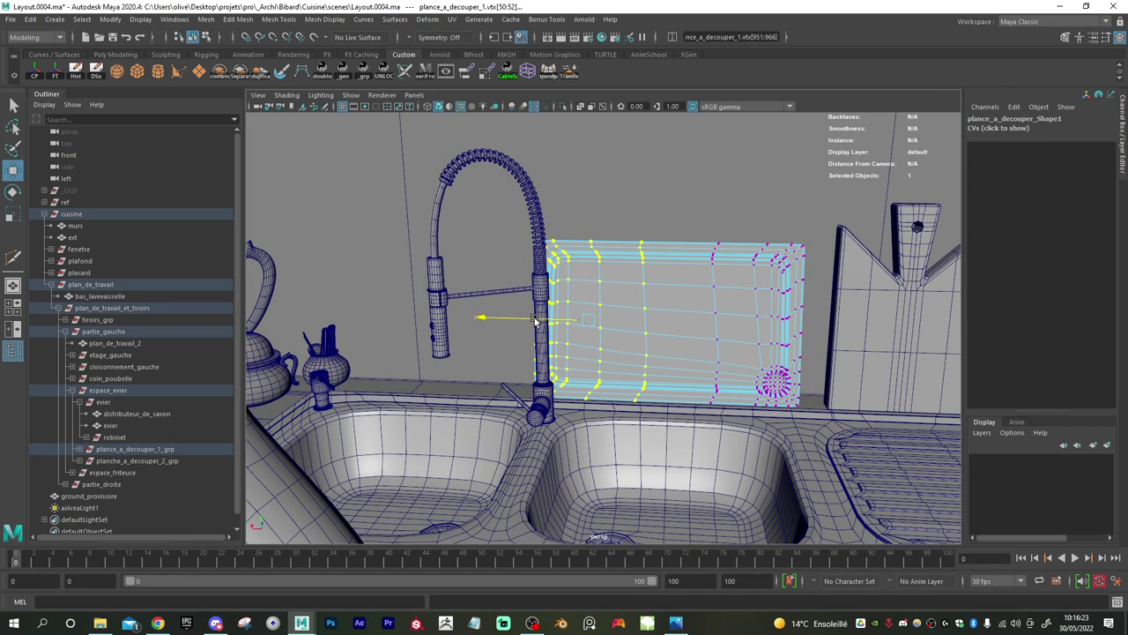
- Insert a vertical edge loop across the stretched middle of the rectangular cutting board with the Multi-Cut tool
right_drag(673, 323, 580, 289)
ctrl+click(679, 300)
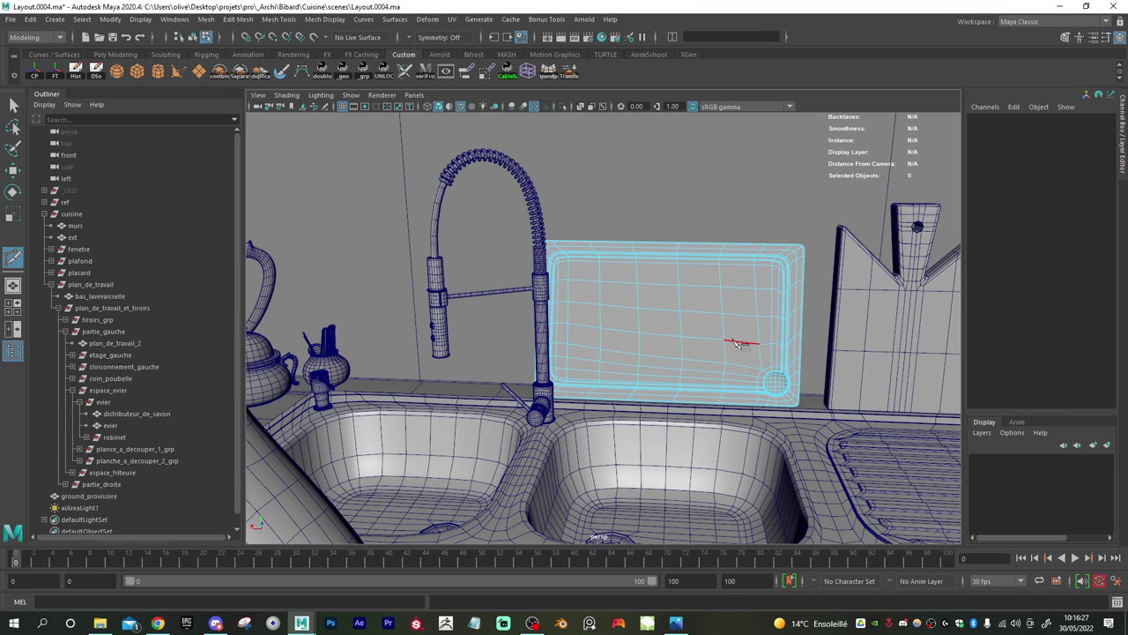
key(w)
- Return to object mode and scale the notched cutting board beside the rectangular one up slightly
alt+middle_drag(753, 357, 596, 337)
alt+middle_drag(701, 328, 626, 335)
right_drag(626, 333, 640, 316)
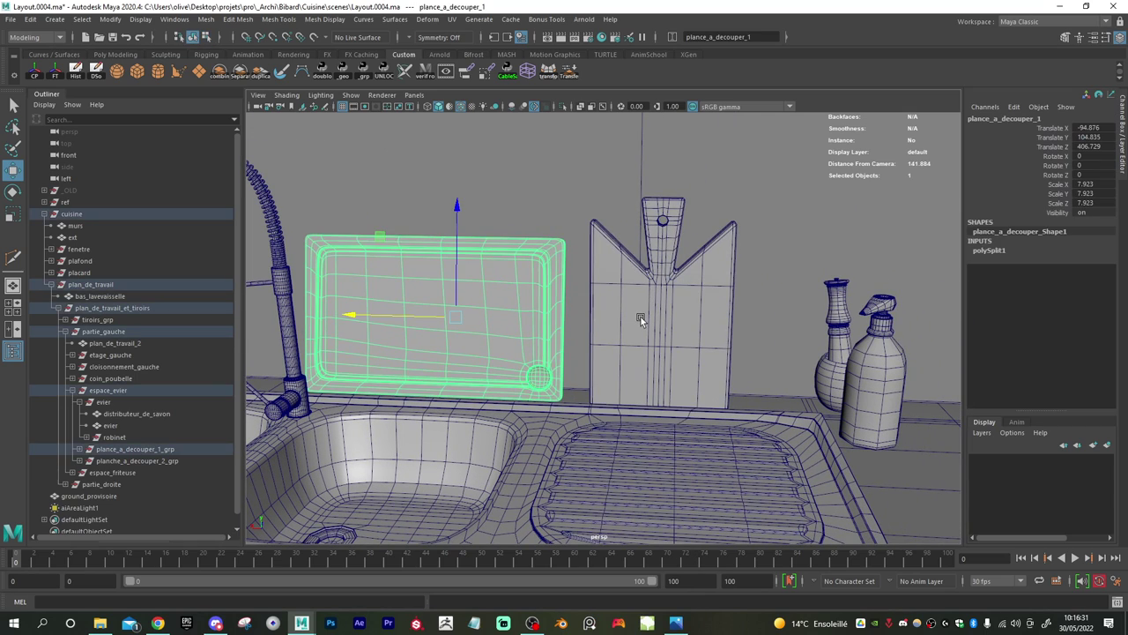
click(641, 317)
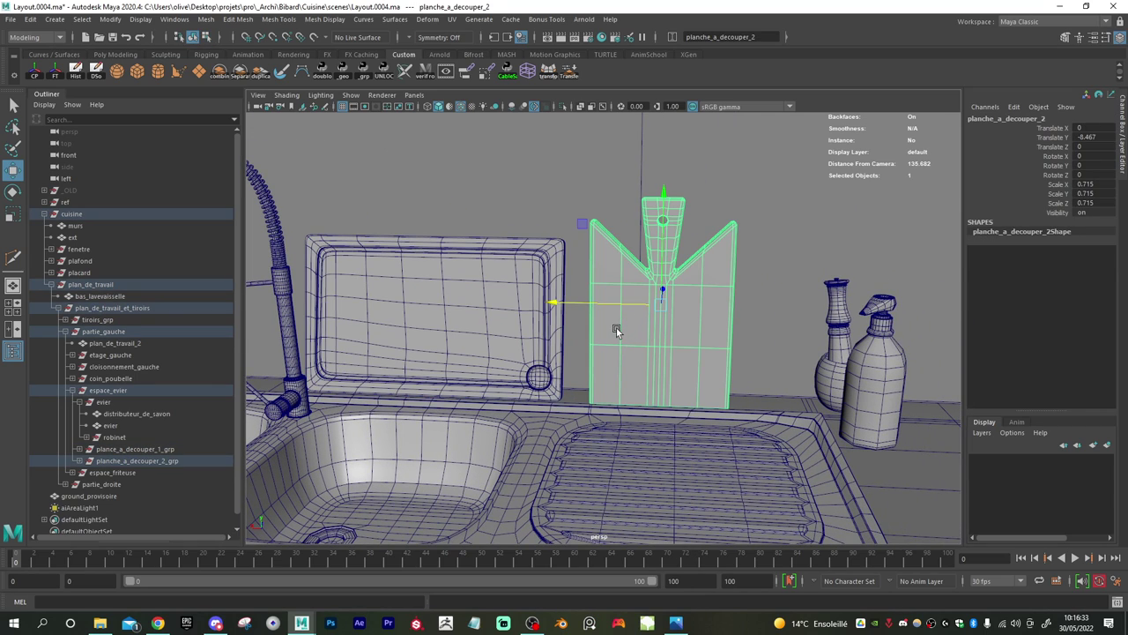
key(r)
drag(663, 306, 670, 306)
key(w)
- Move planche_a_decouper_2_grp to Translate Y 1.429 and Translate Z 2.429, and tilt it to Rotate X 5.45
alt+drag(641, 342, 731, 379)
click(148, 462)
key(f)
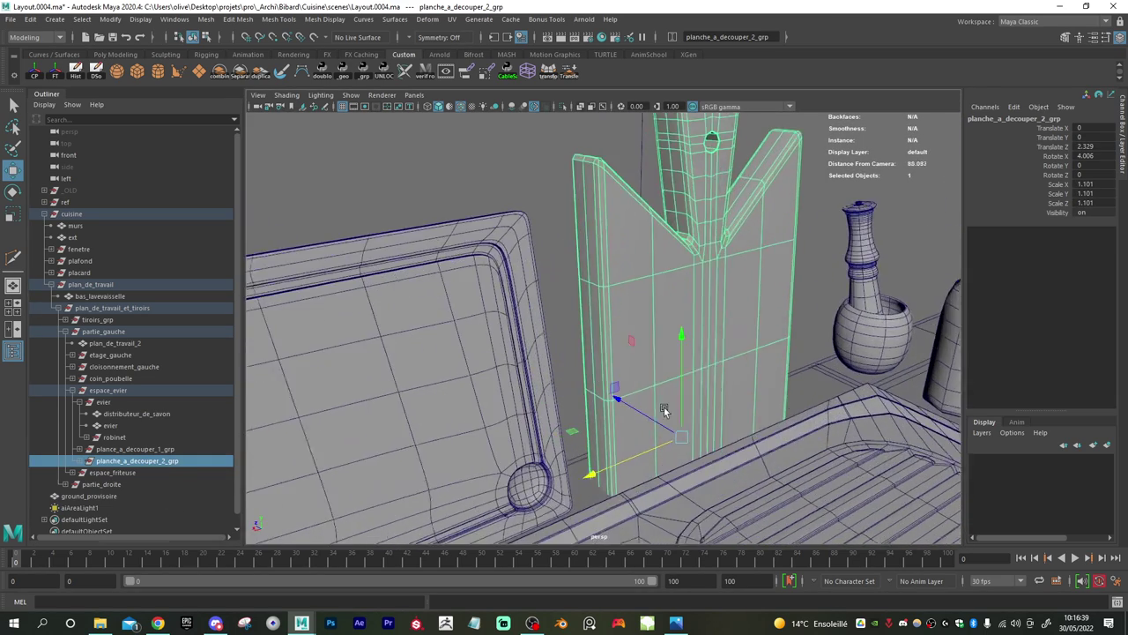
drag(681, 354, 683, 354)
key(ctrl+z)
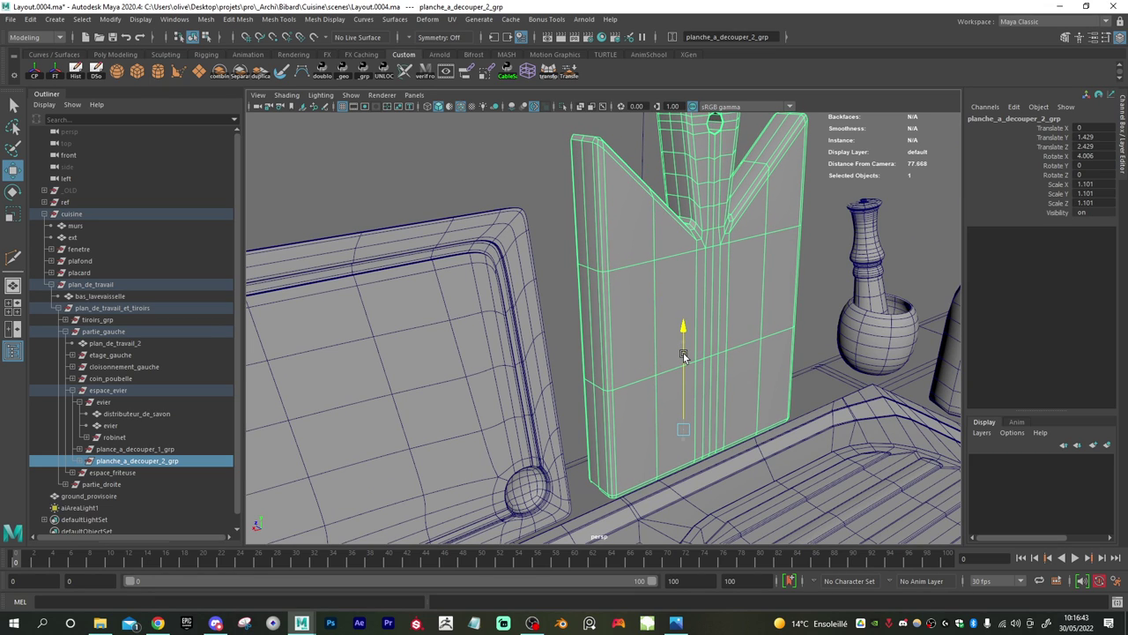
alt+drag(617, 382, 682, 354)
key(e)
alt+right_drag(683, 354, 603, 315)
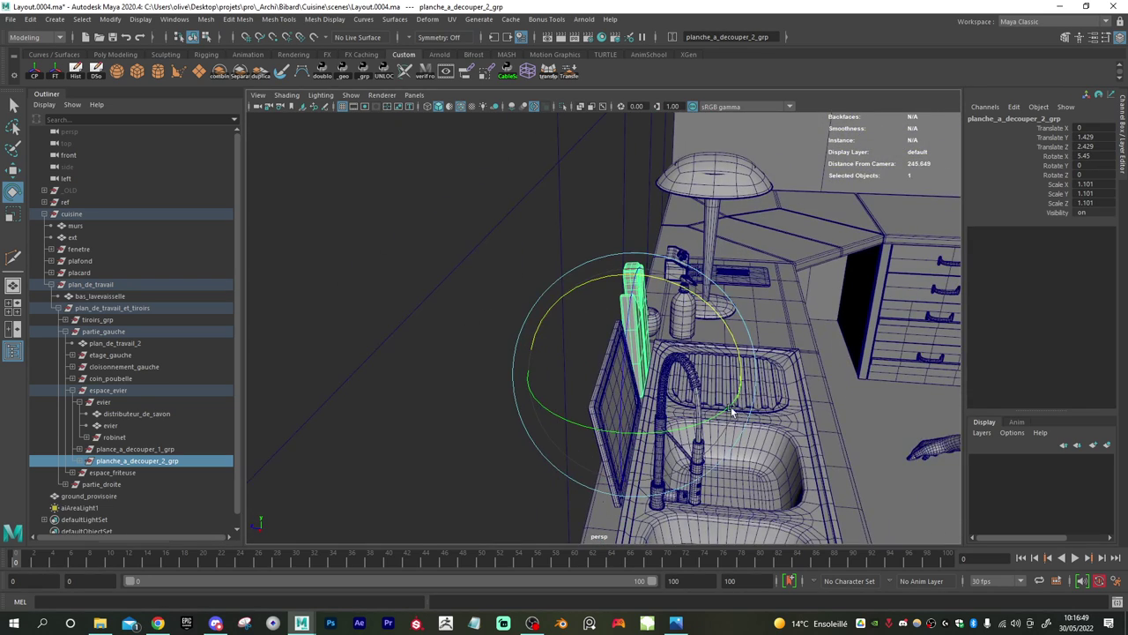
- Examine the proportions of the cutting boards, worktop and drawers against the human figure from several angles
alt+drag(731, 406, 608, 396)
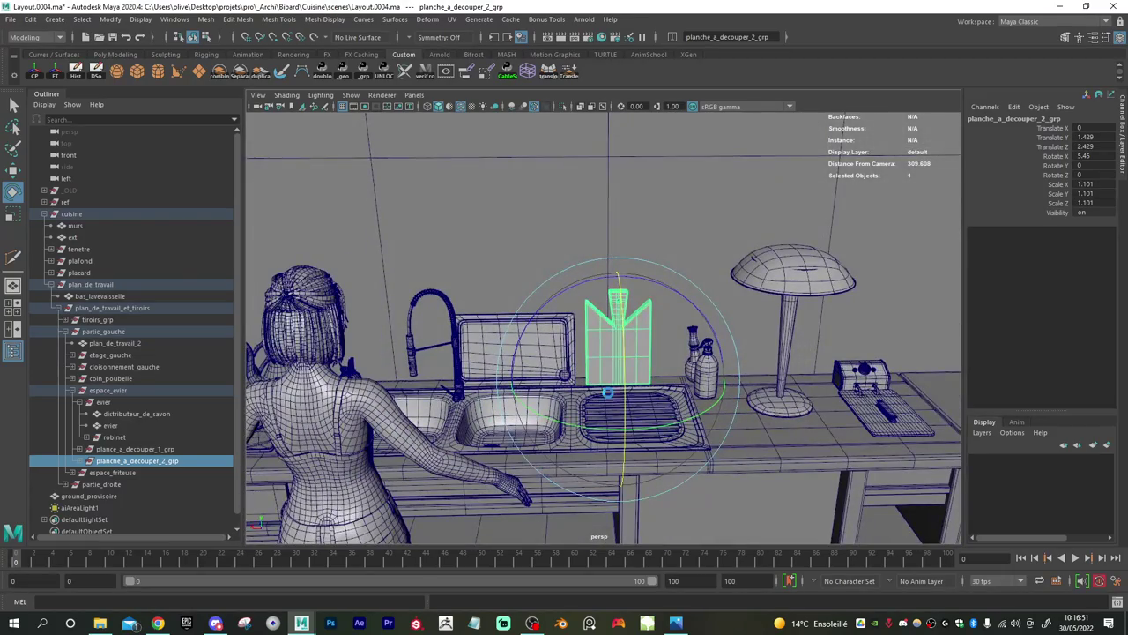
alt+right_drag(525, 429, 375, 399)
alt+drag(375, 398, 481, 398)
right_drag(481, 399, 520, 283)
click(452, 419)
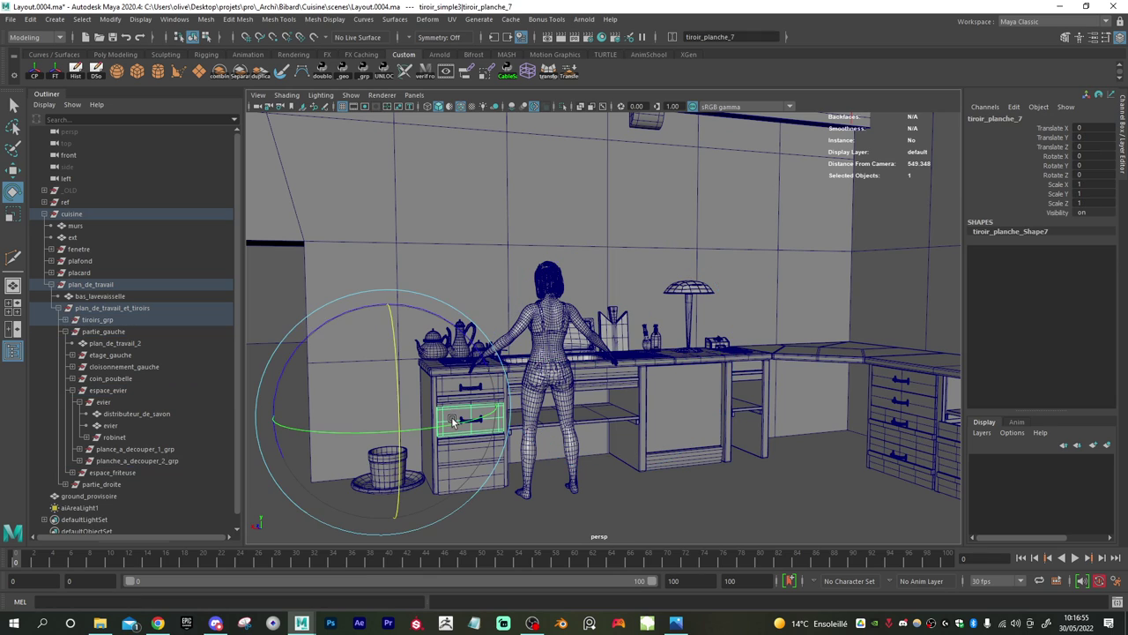
alt+drag(449, 424, 518, 400)
key(q)
alt+right_drag(519, 401, 565, 420)
alt+drag(523, 420, 585, 338)
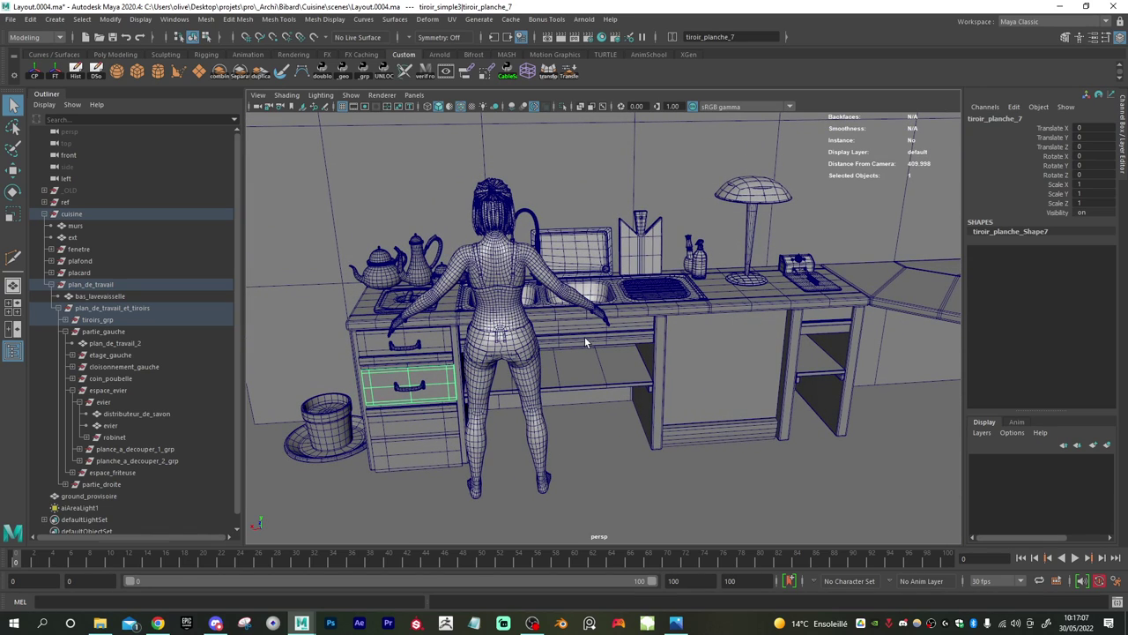
key(alt+Tab)
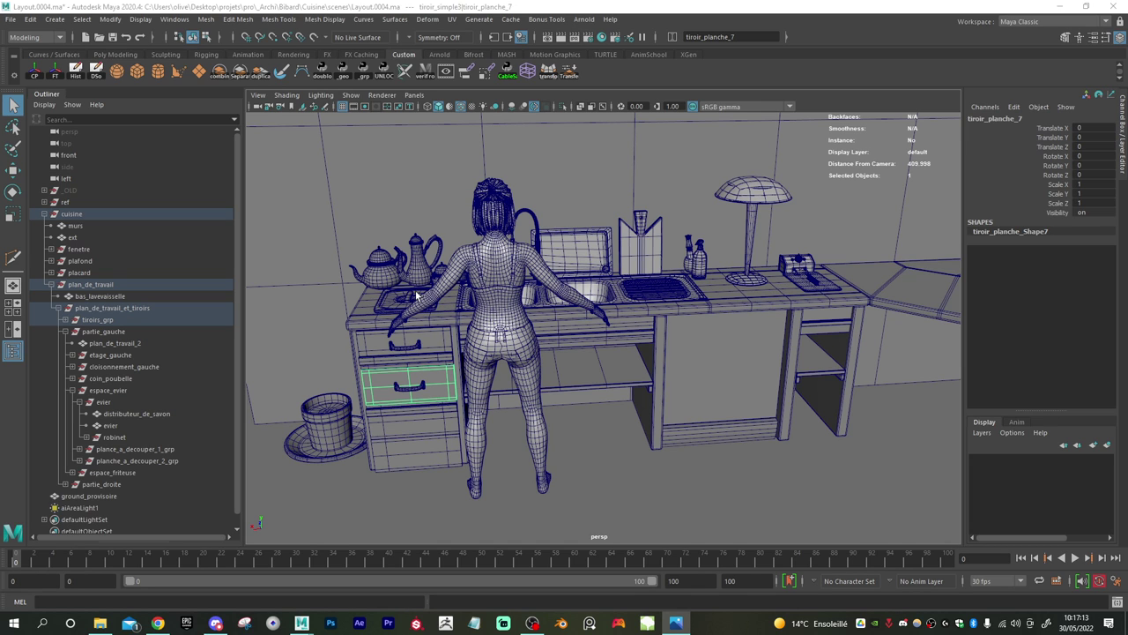
- Expand the coin_poubelle group and isolate the tall teapot group theiere_argent in the viewport
scroll(418, 296, up, 8)
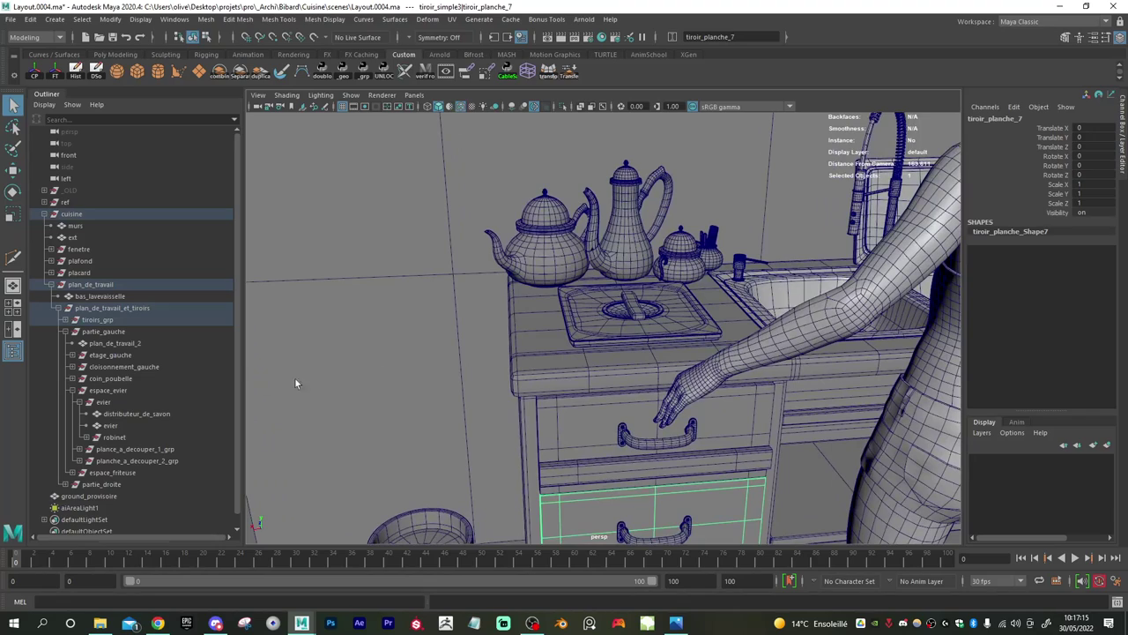
click(546, 253)
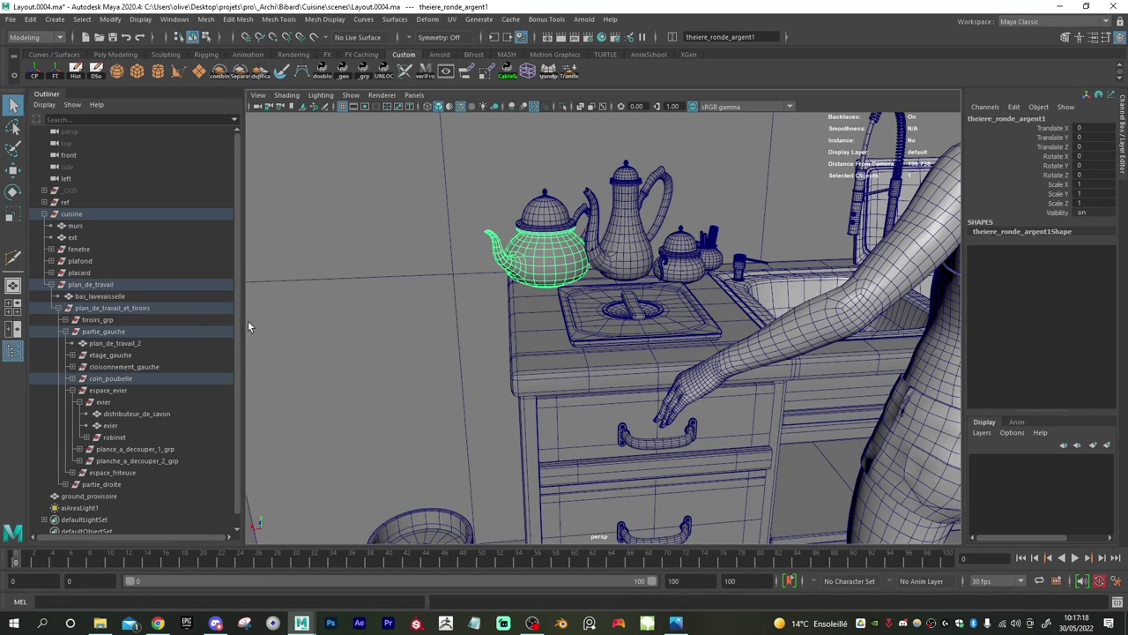
click(72, 380)
click(115, 426)
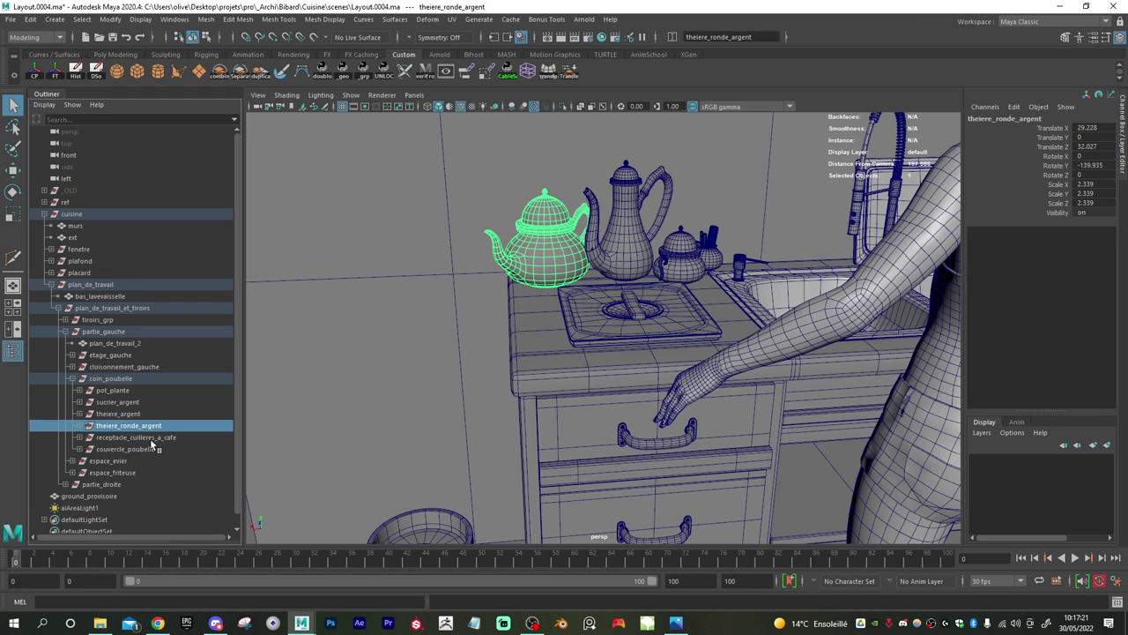
key(w)
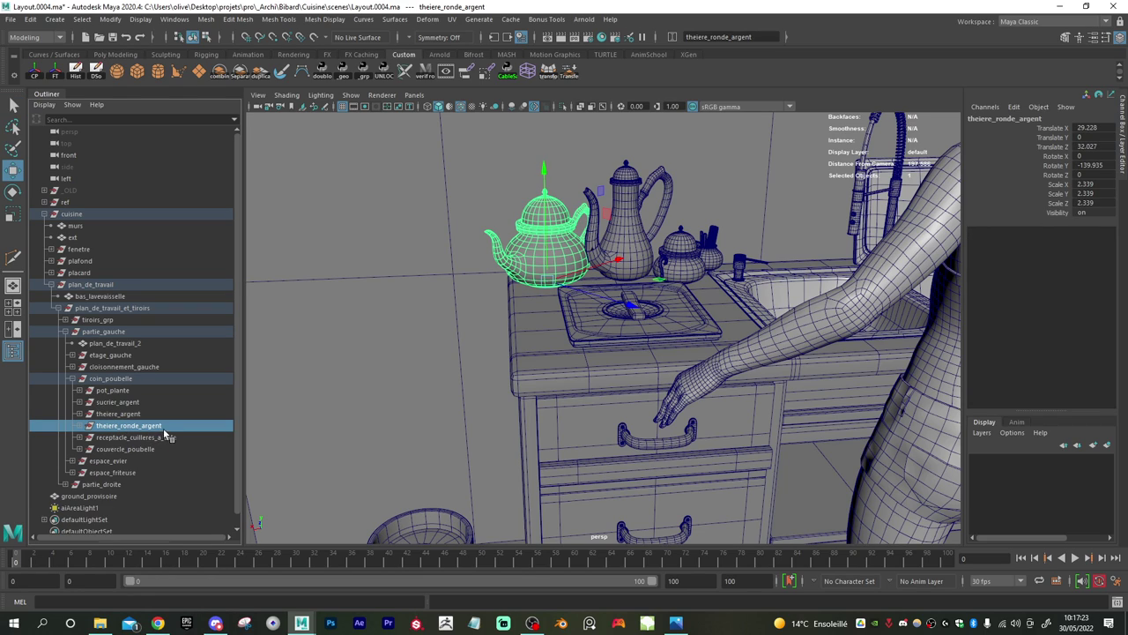
key(r)
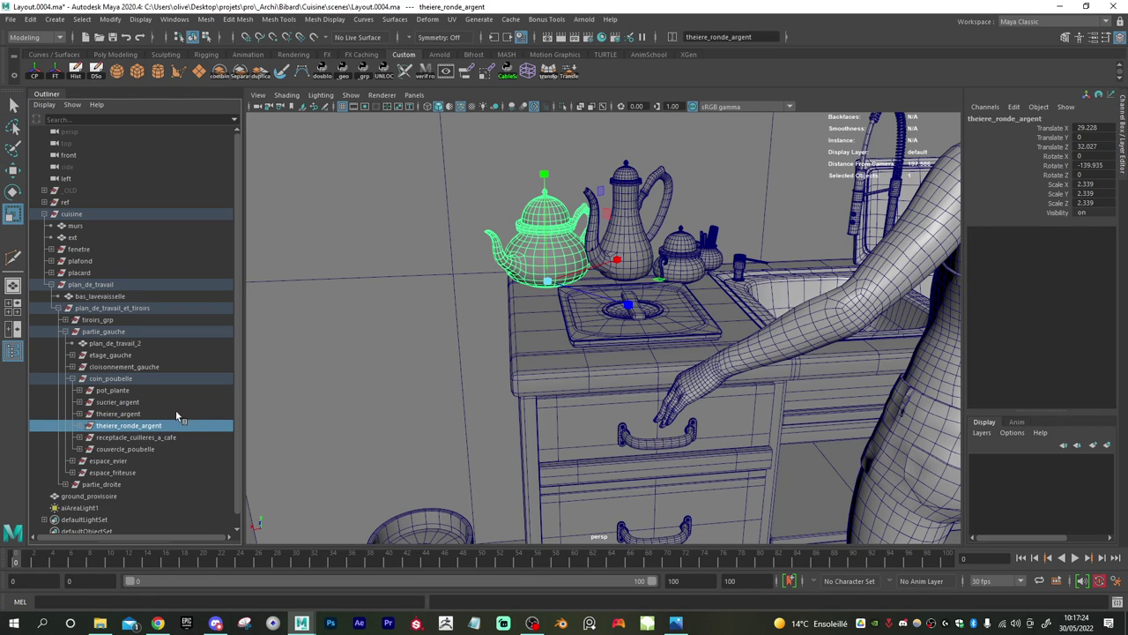
ctrl+click(123, 414)
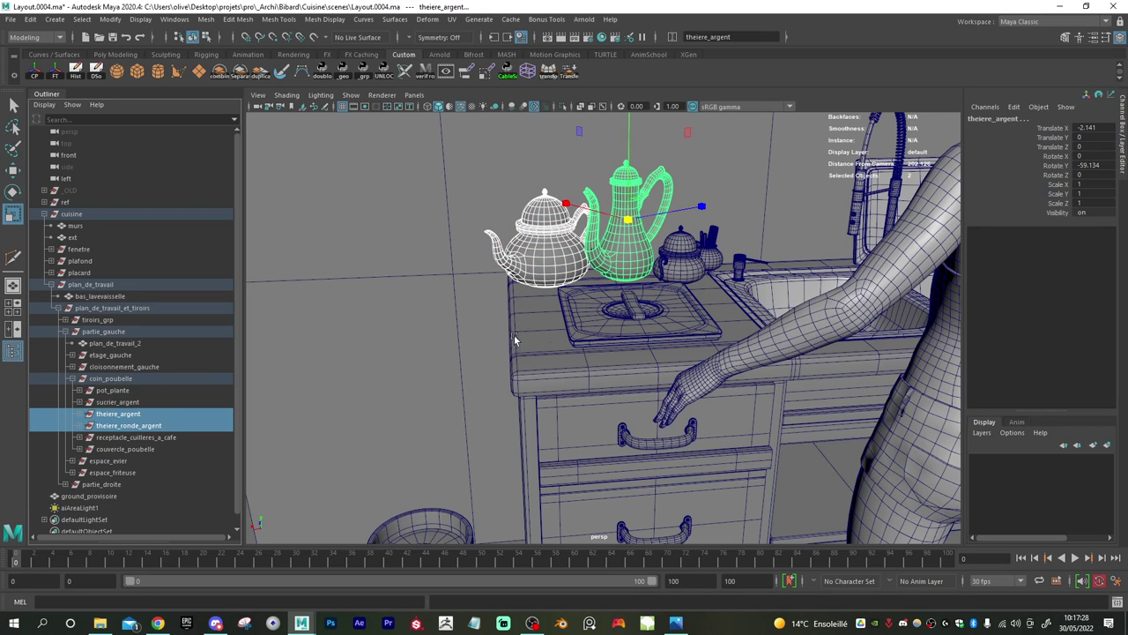
click(108, 414)
key(ctrl+1)
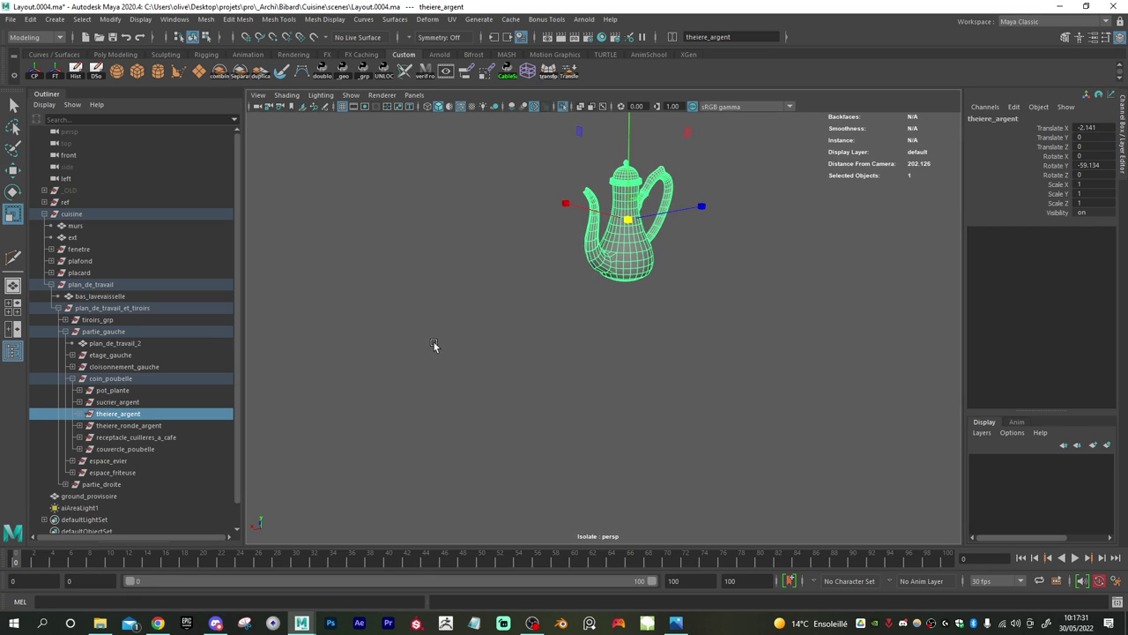
- Snap the pivot of theiere_argent to the bottom of its base and end the isolation
alt+drag(655, 295, 640, 371)
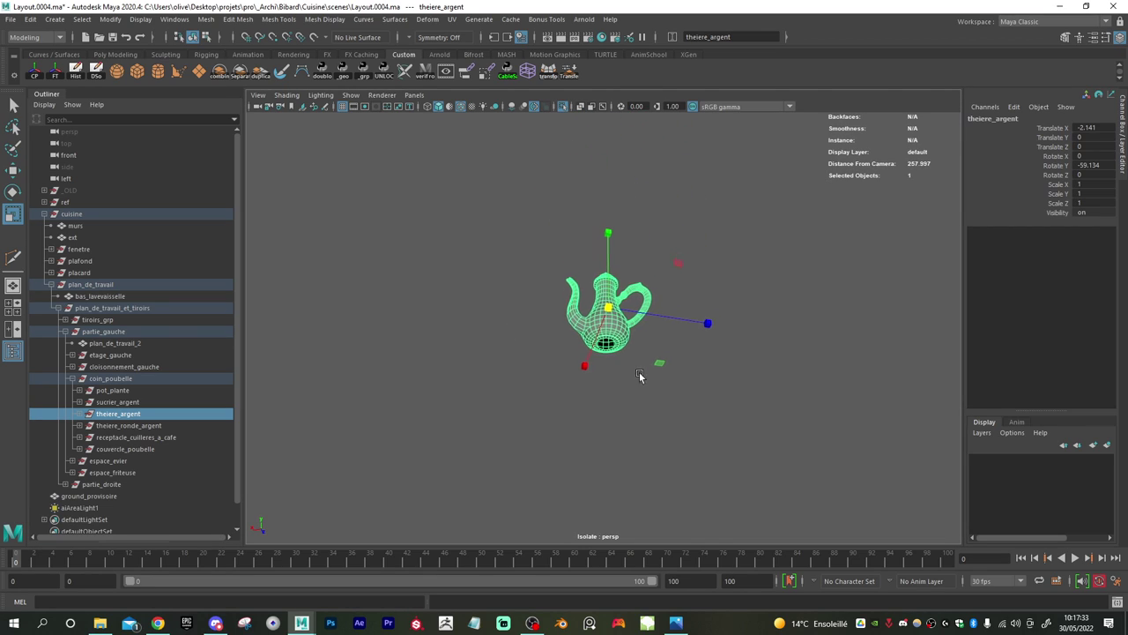
alt+right_drag(639, 371, 725, 430)
key(d)
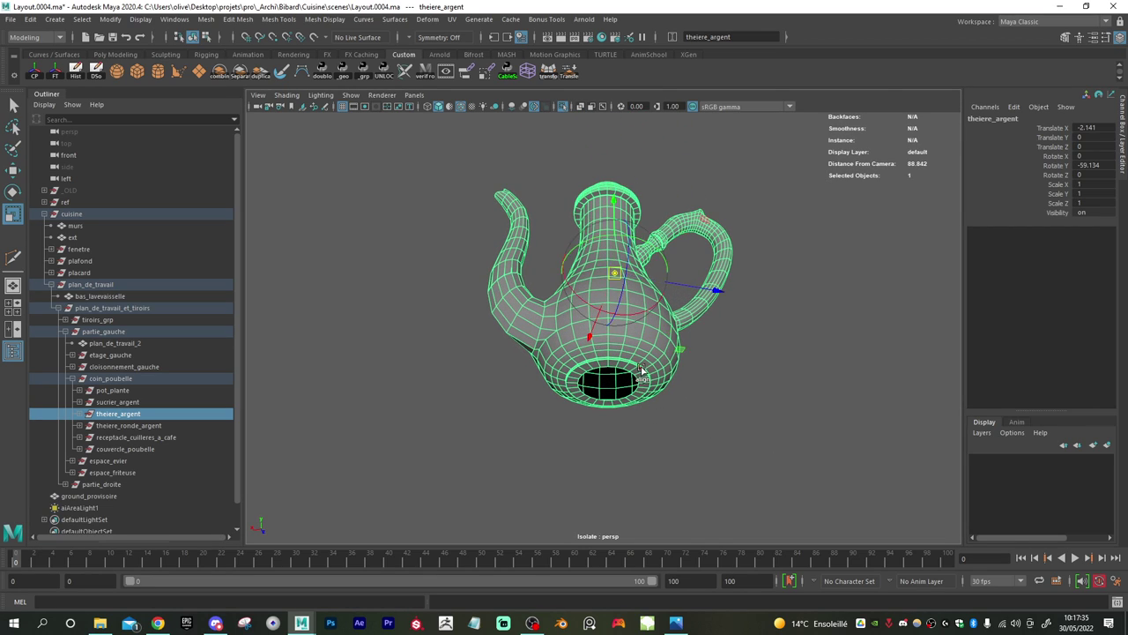
key(v)
drag(614, 199, 622, 508)
alt+middle_drag(615, 470, 567, 406)
alt+right_drag(567, 407, 579, 456)
alt+middle_drag(579, 456, 597, 363)
alt+right_drag(597, 363, 654, 394)
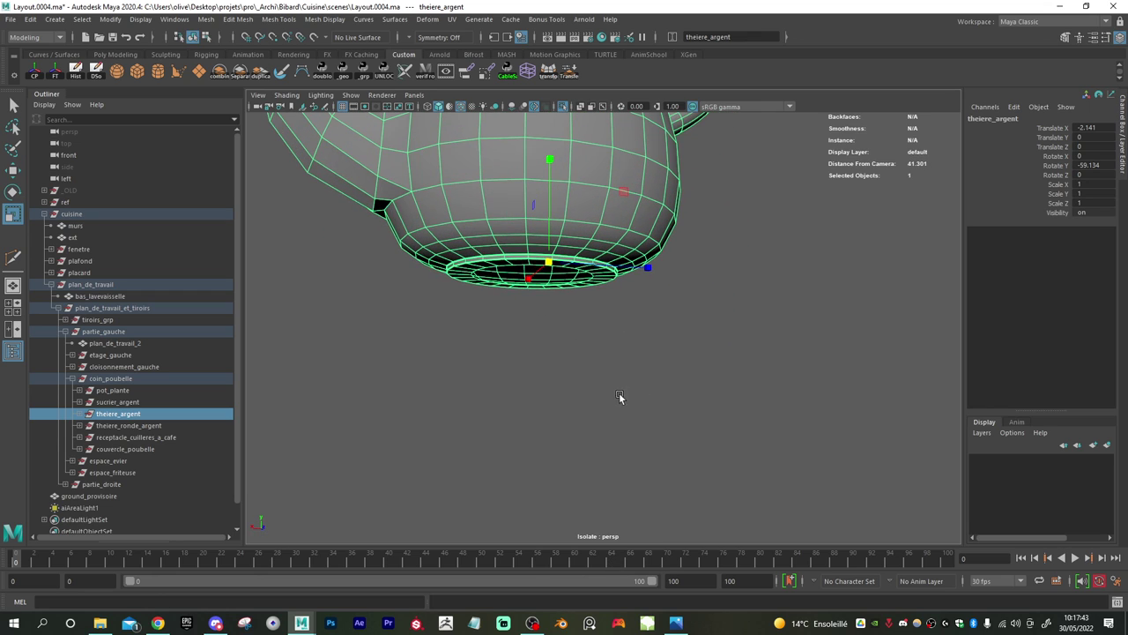
key(d)
key(v)
drag(548, 189, 675, 320)
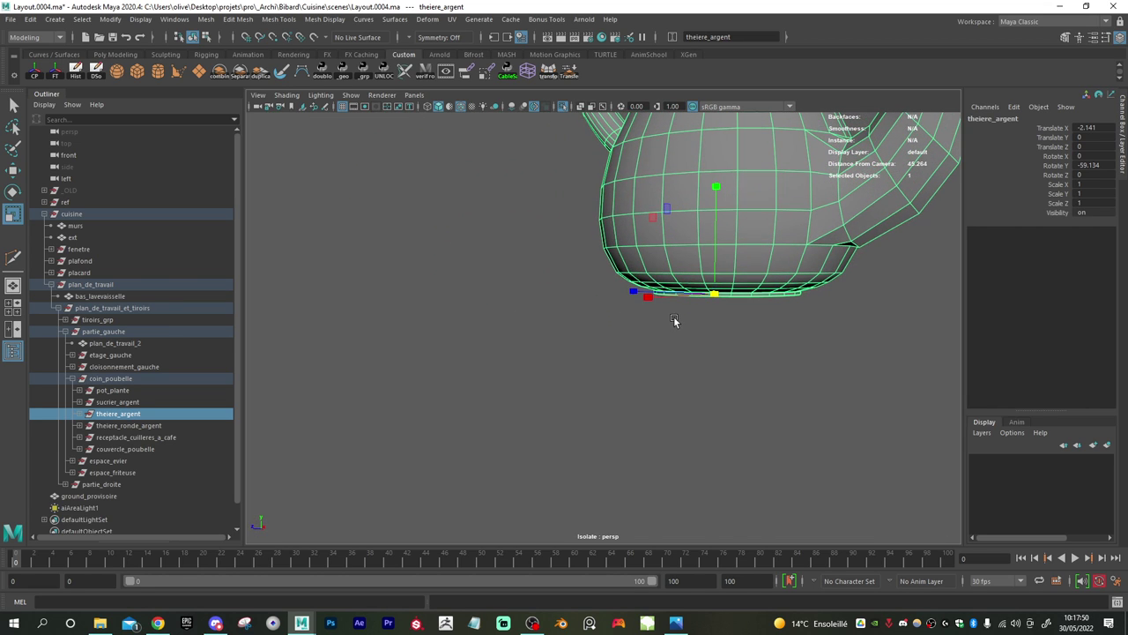
click(562, 108)
- Try scaling theiere_argent uniformly to 0.773, and undo the scaling
scroll(456, 309, down, 5)
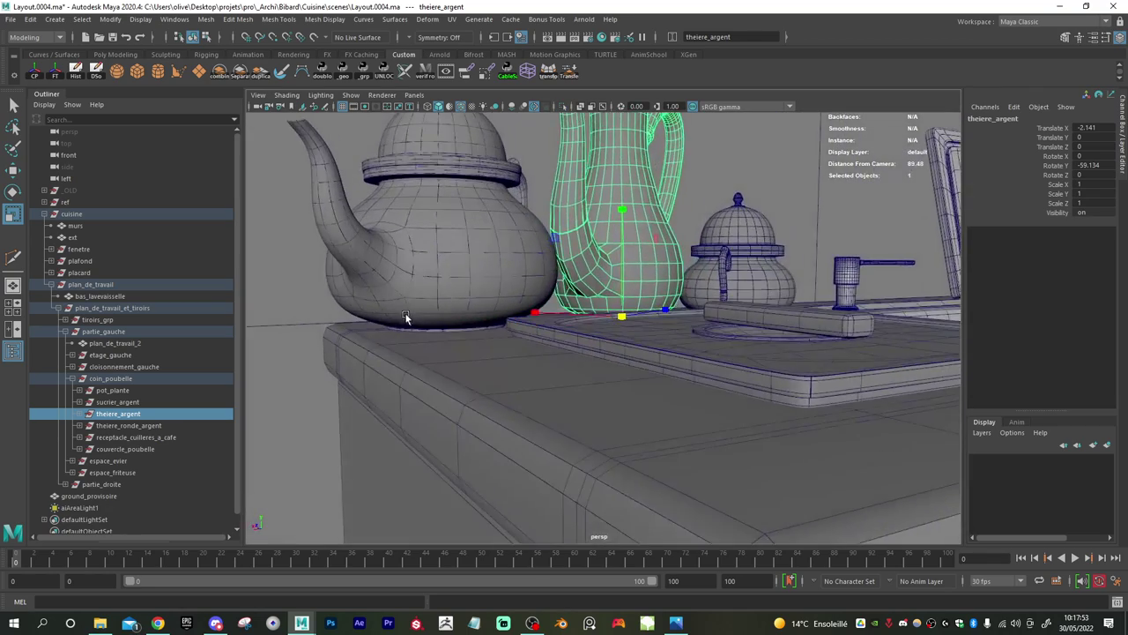
alt+drag(428, 337, 550, 374)
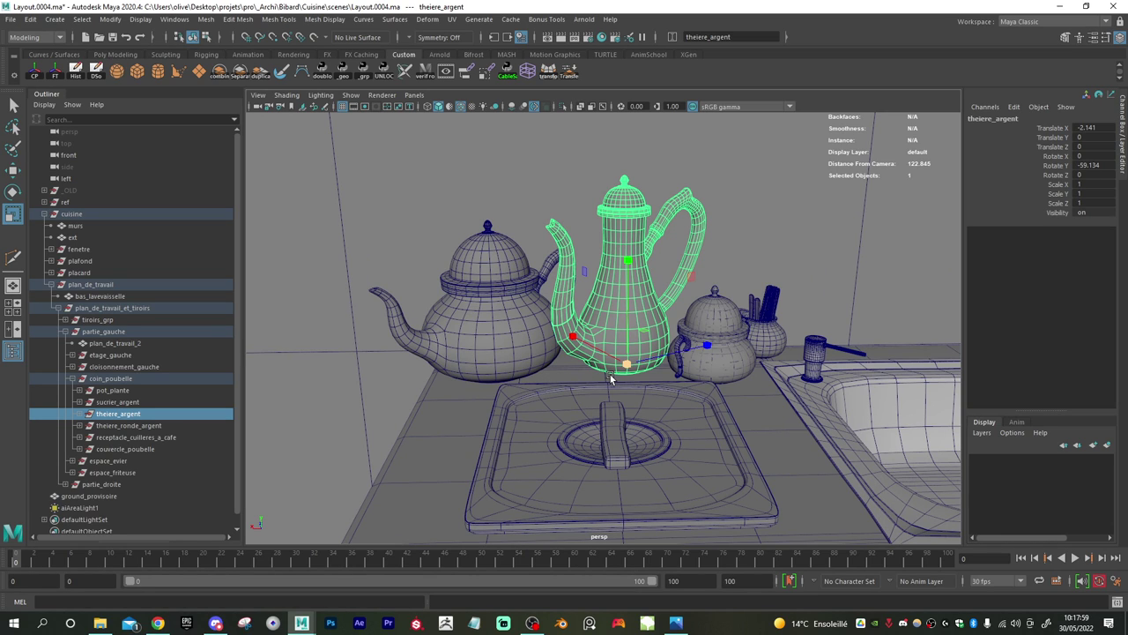
alt+drag(610, 377, 569, 364)
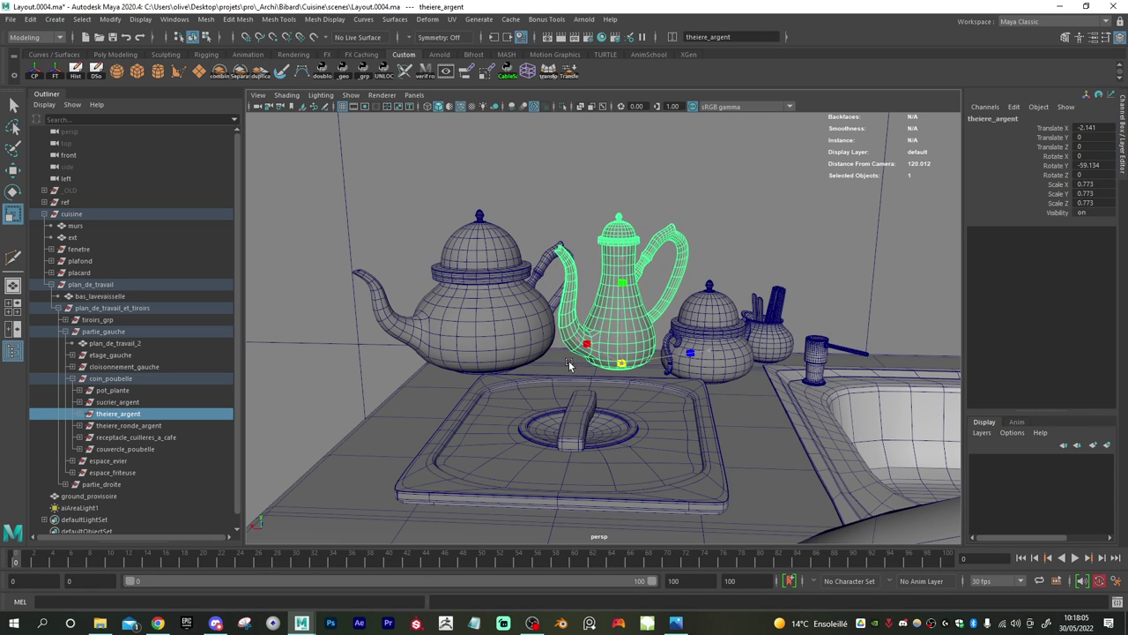
key(ctrl+z)
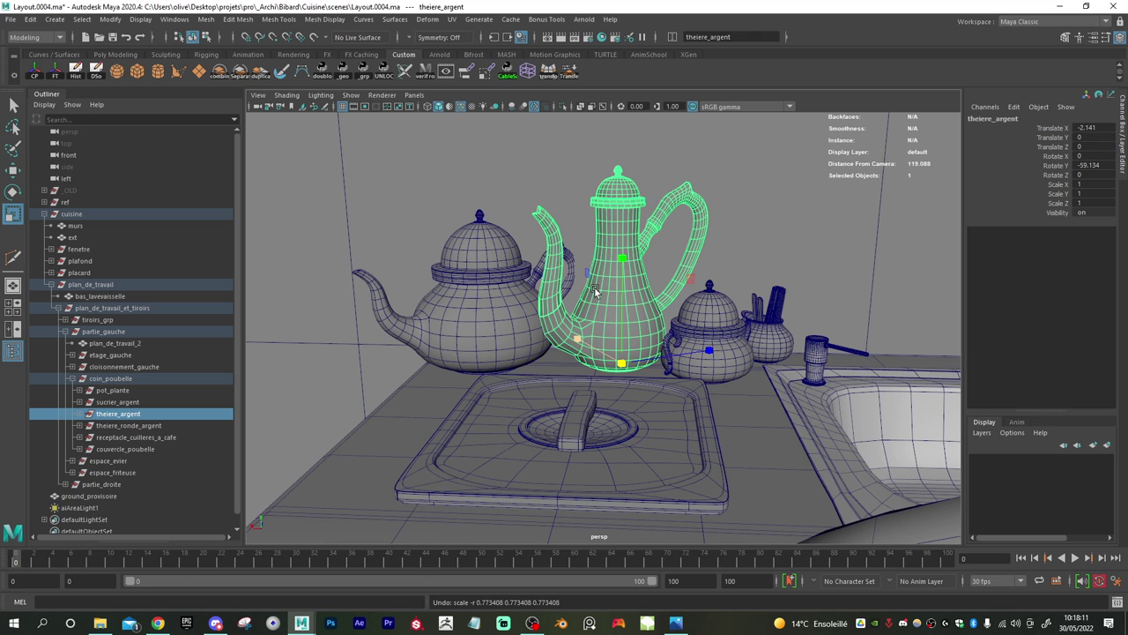
- Try flattening theiere_argent vertically to Scale Y 0.642, and undo the scaling
scroll(605, 312, up, 3)
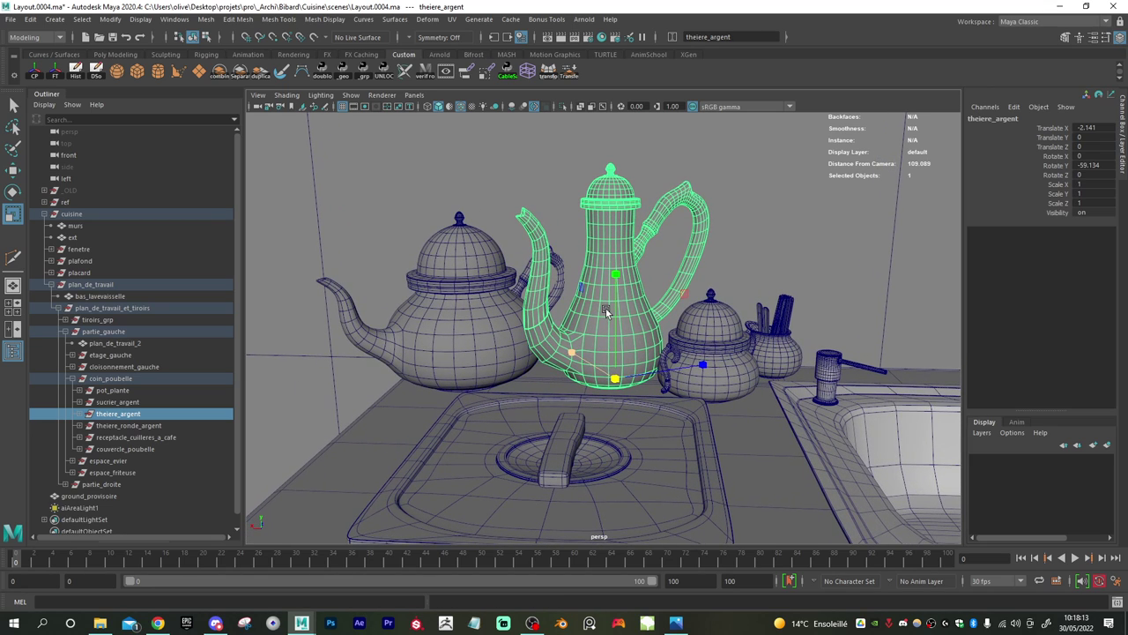
alt+middle_drag(633, 300, 610, 265)
scroll(616, 268, up, 2)
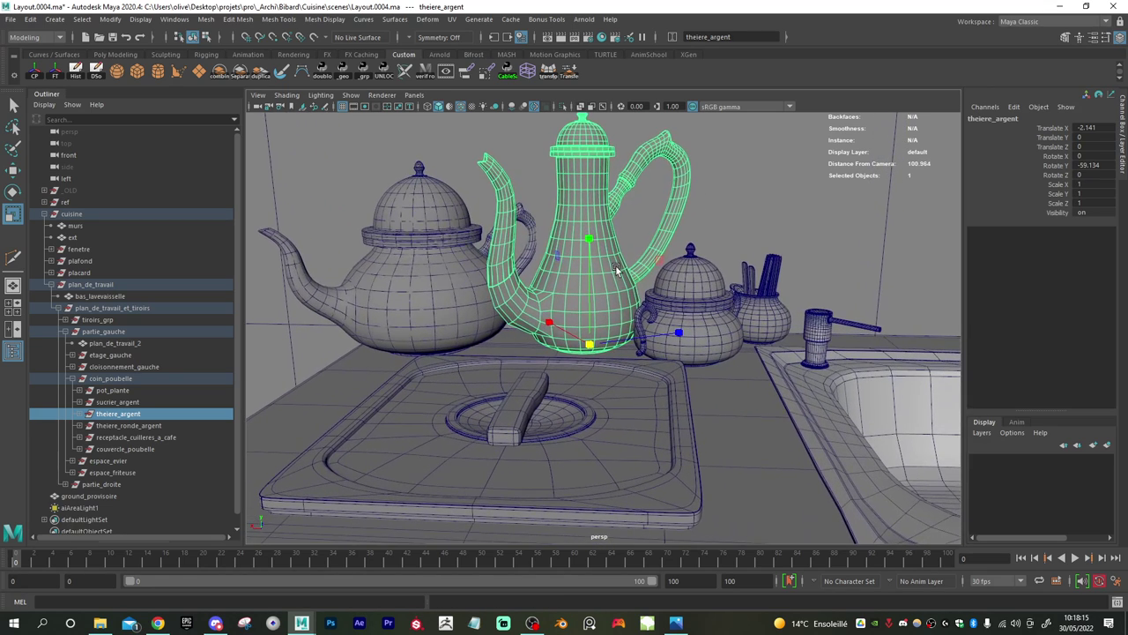
alt+drag(617, 271, 617, 316)
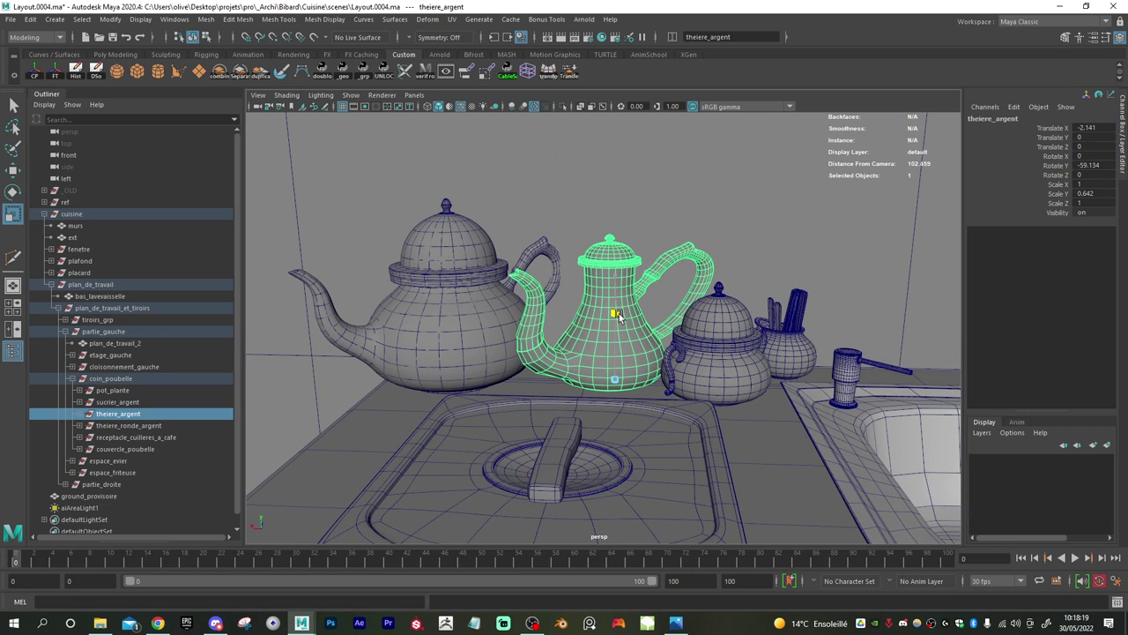
key(ctrl+z)
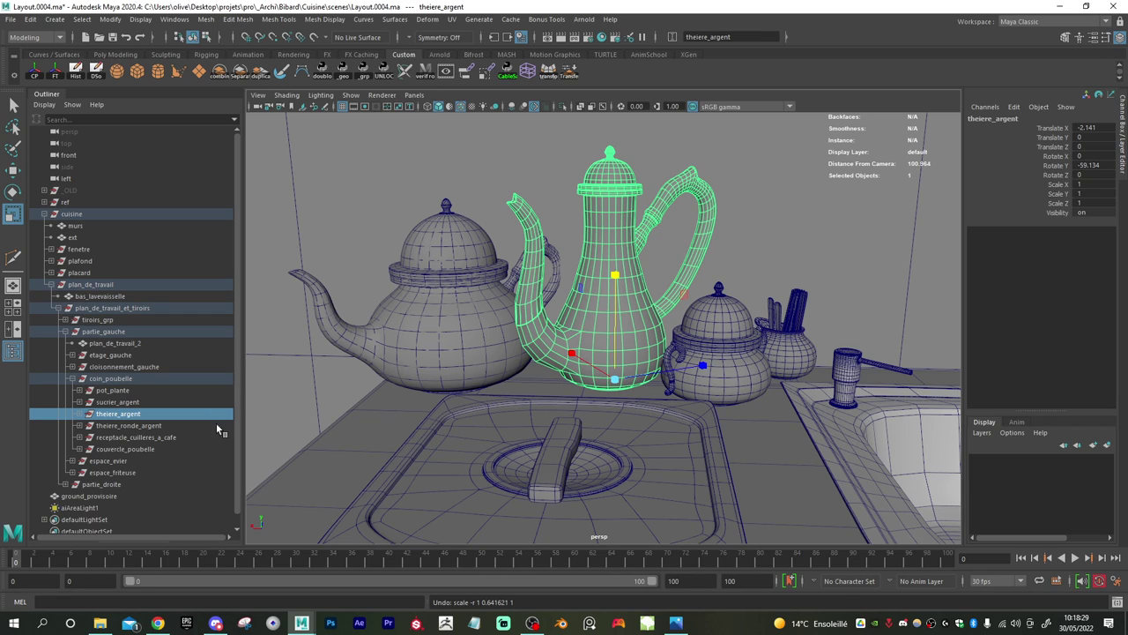
- Duplicate sucrier_argent and raise the copy above the original to Translate Y 15.895
click(743, 377)
click(127, 402)
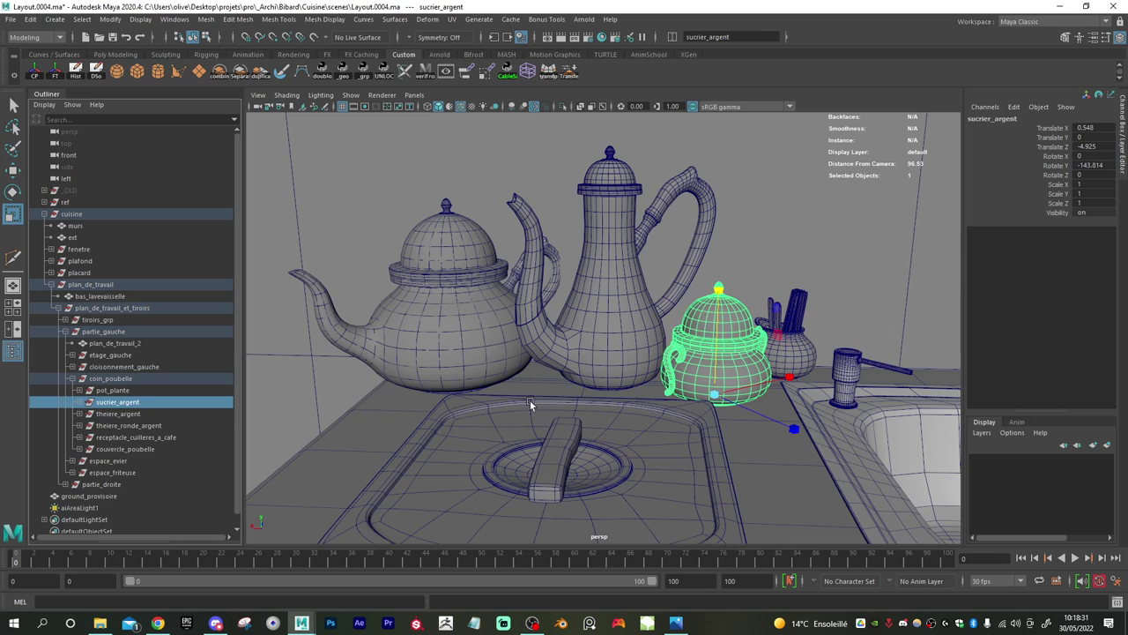
key(ctrl+d)
key(w)
drag(728, 330, 718, 199)
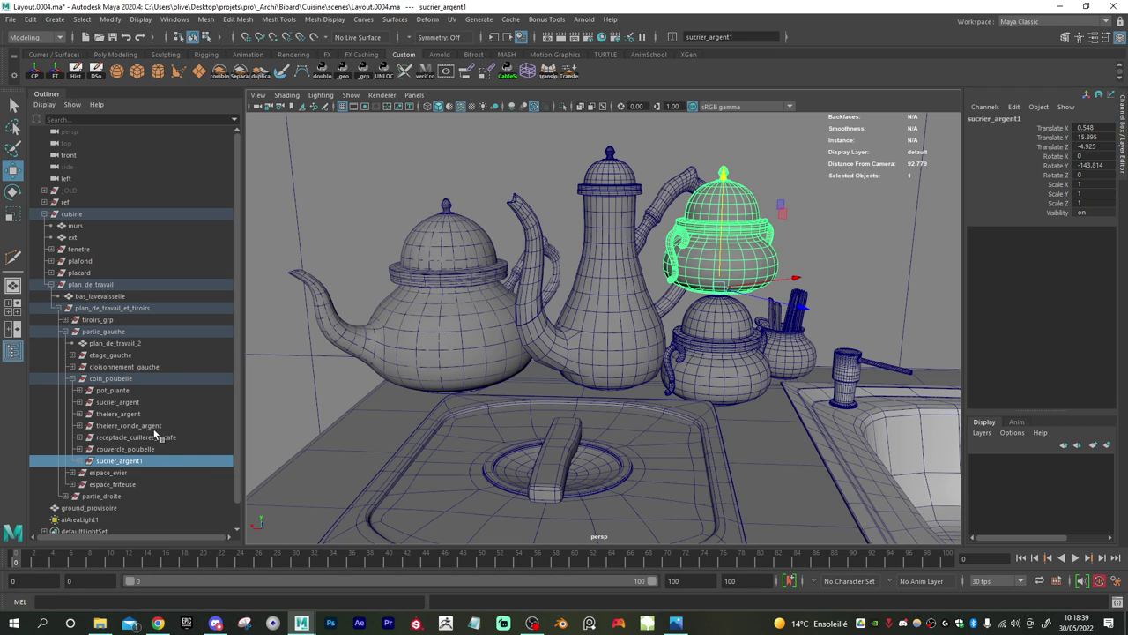
- Scale the tall teapot group theiere_argent uniformly to 0.852
click(123, 413)
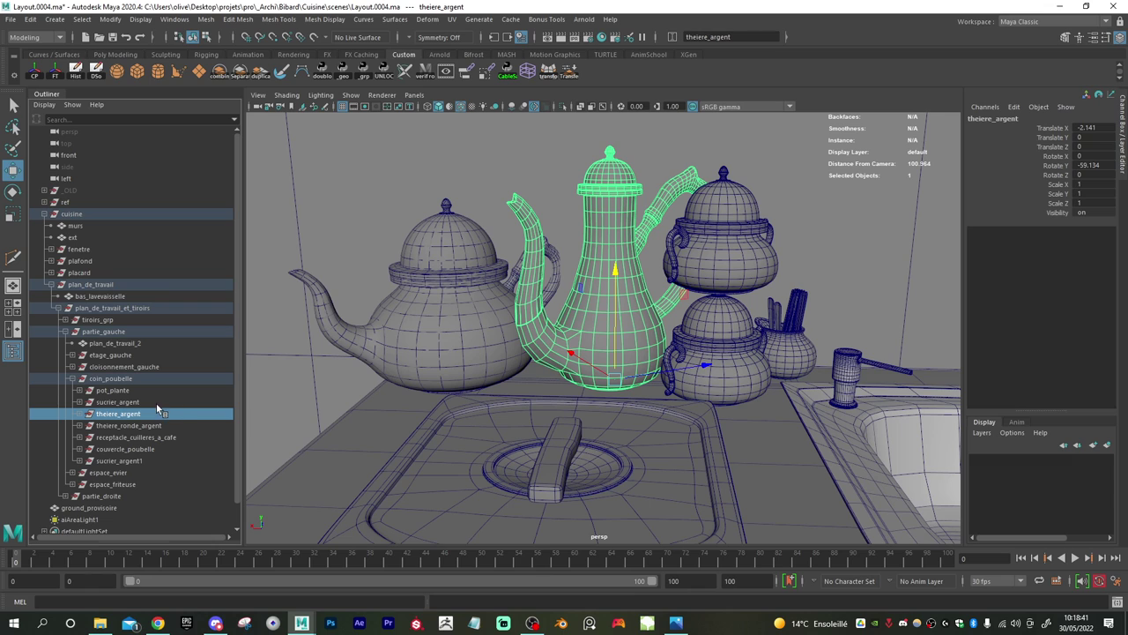
key(r)
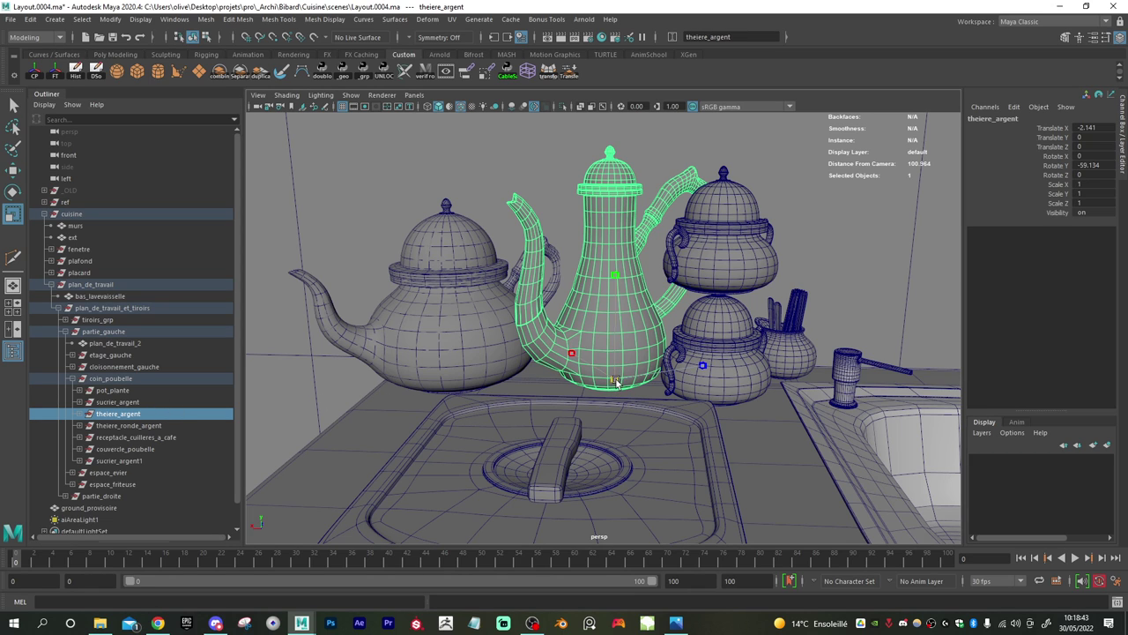
mouse_move(613, 380)
mouse_down()
mouse_move(592, 381)
mouse_move(613, 376)
mouse_move(602, 376)
mouse_up()
alt+drag(526, 319, 517, 320)
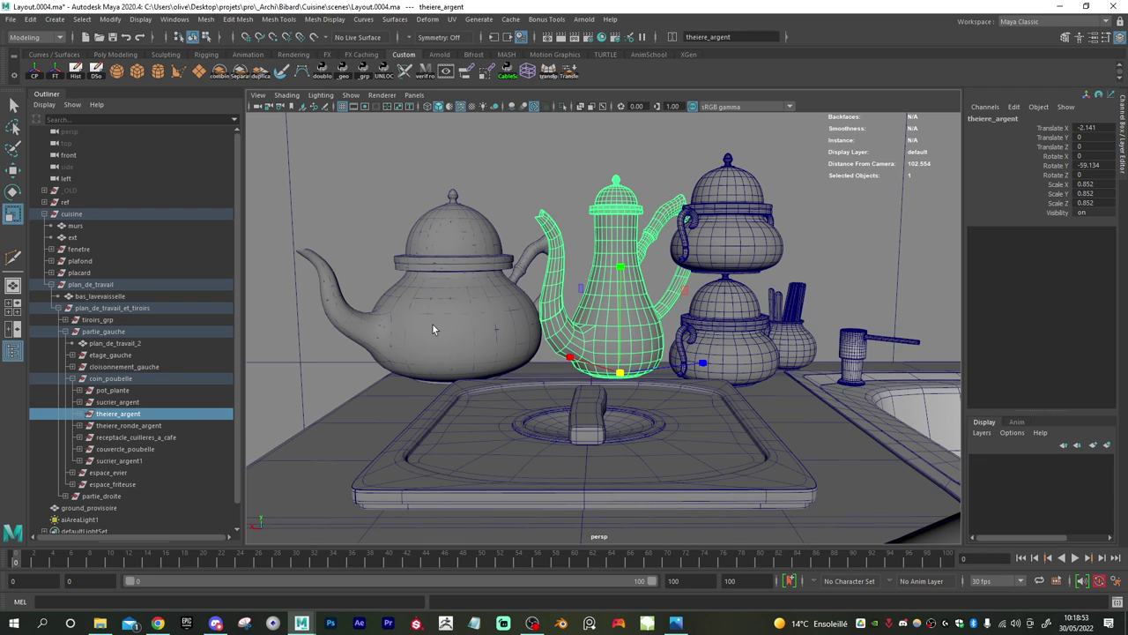
- Scale the round teapot group theiere_ronde_argent uniformly to 1.708
click(152, 427)
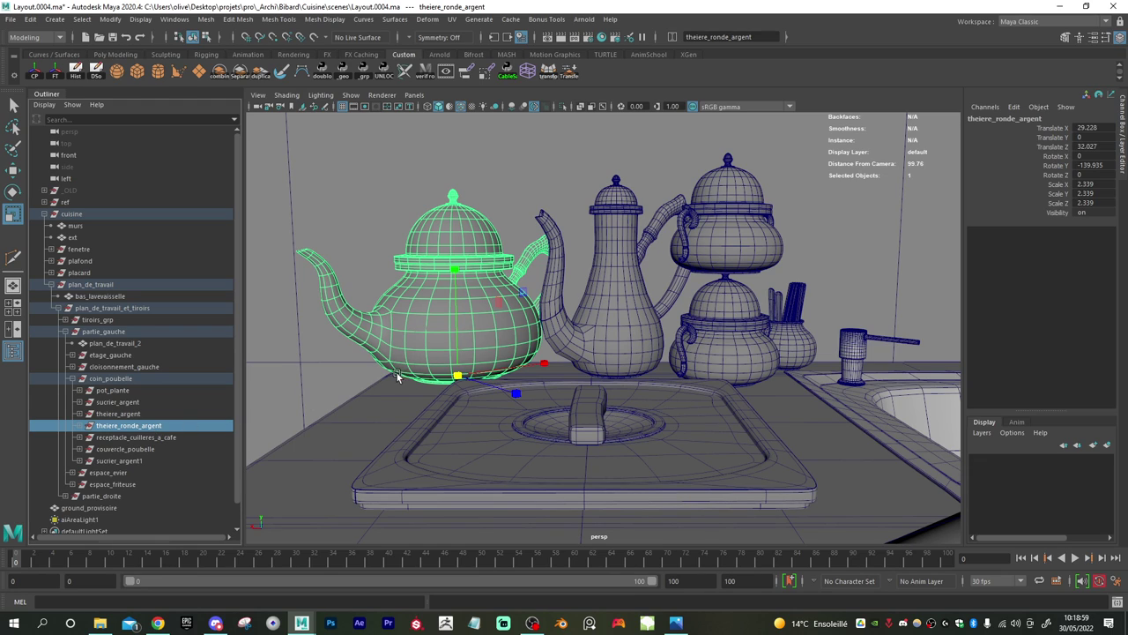
drag(458, 378, 378, 377)
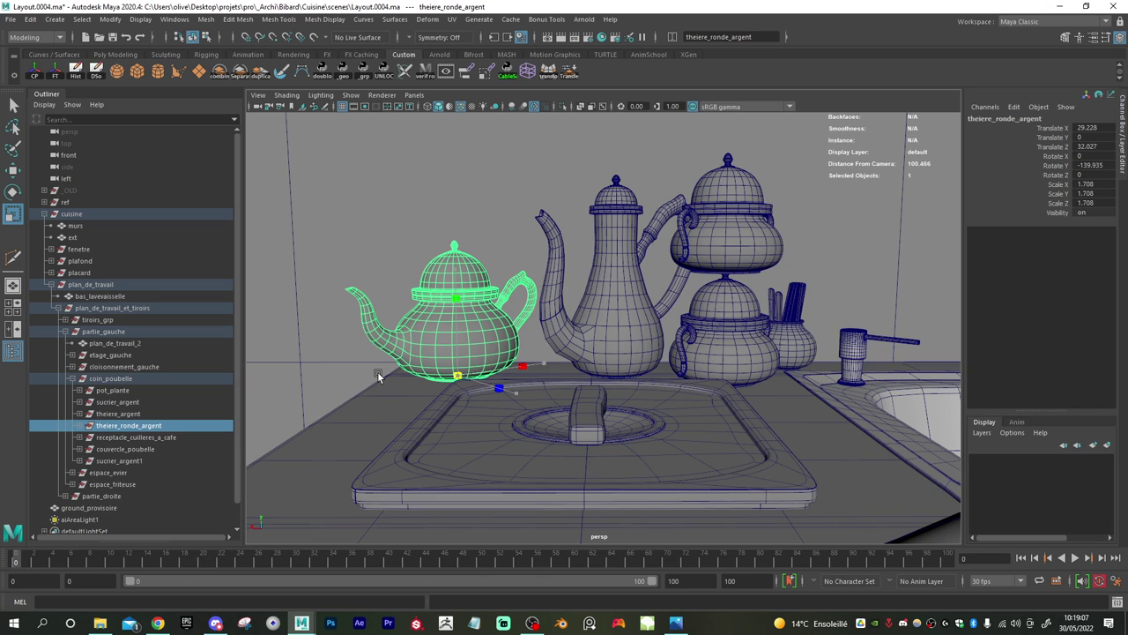
- Move the round teapot group theiere_ronde_argent to Translate X 25.712 and Translate Z 33.785
alt+drag(403, 367, 433, 379)
key(w)
middle_drag(571, 397, 596, 393)
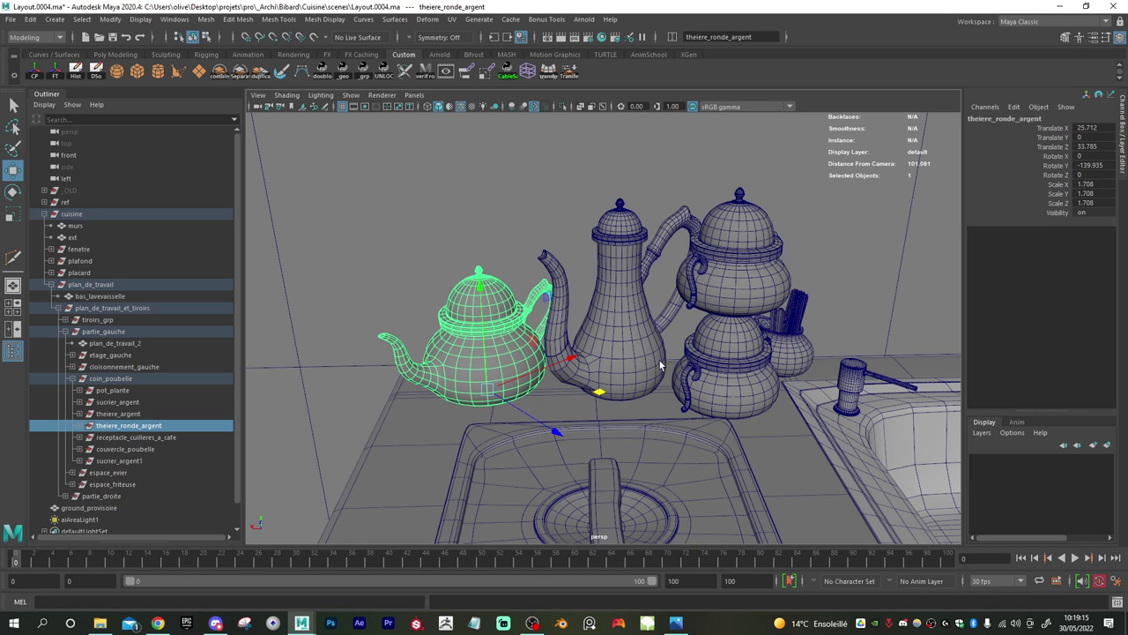
- Move the tall teapot group theiere_argent to Translate X 0.131 and Translate Z -3.443
alt+drag(659, 358, 698, 364)
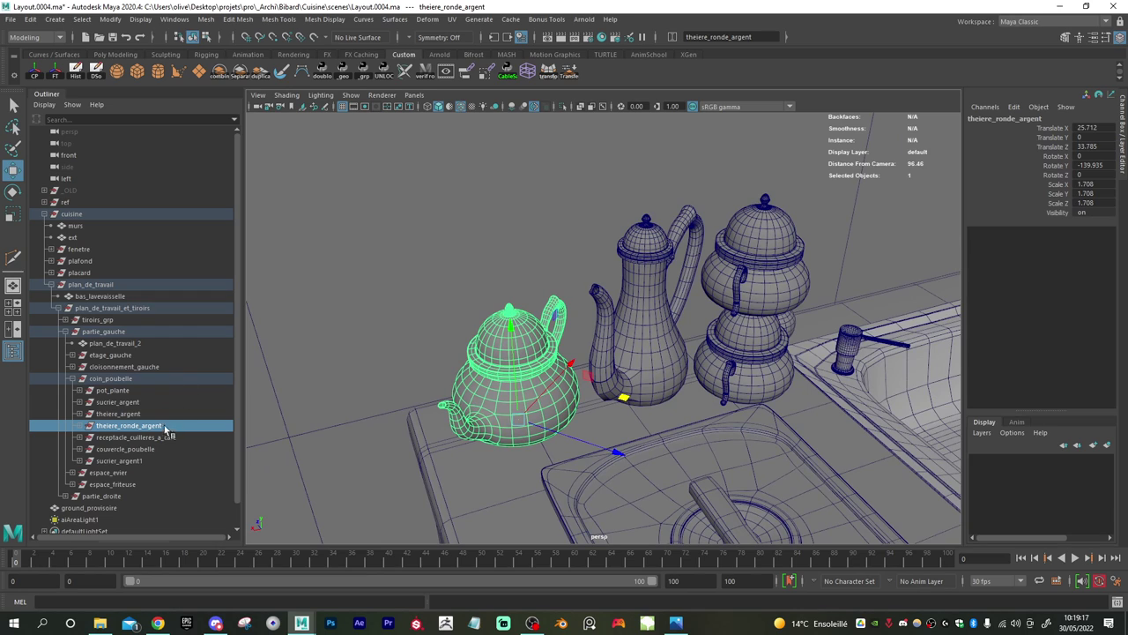
click(134, 414)
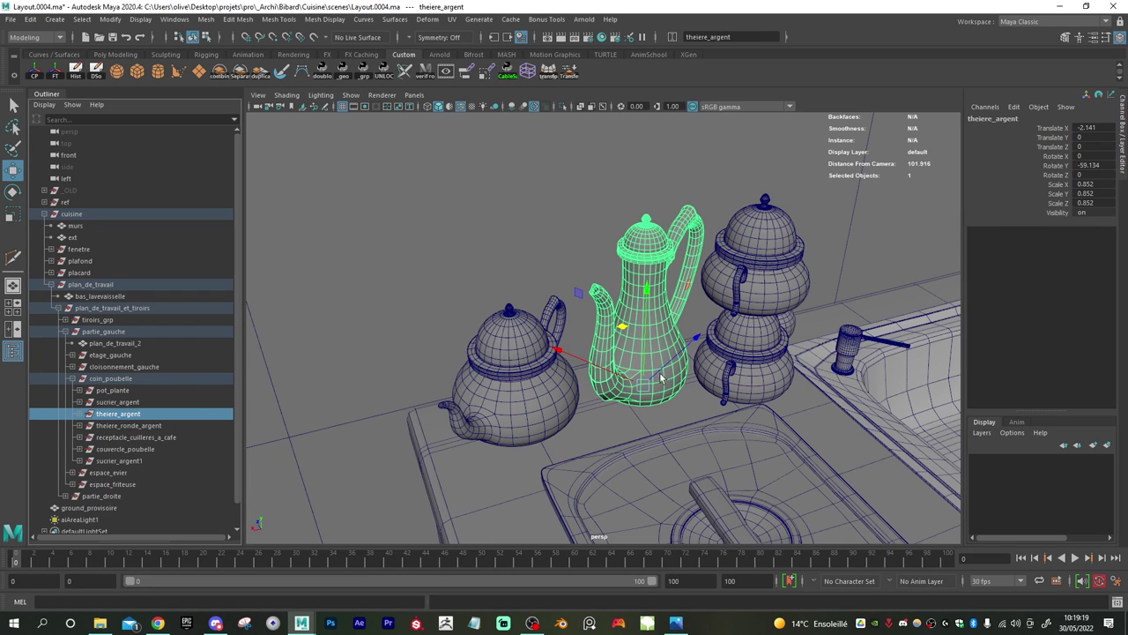
alt+drag(608, 393, 614, 398)
drag(618, 321, 571, 380)
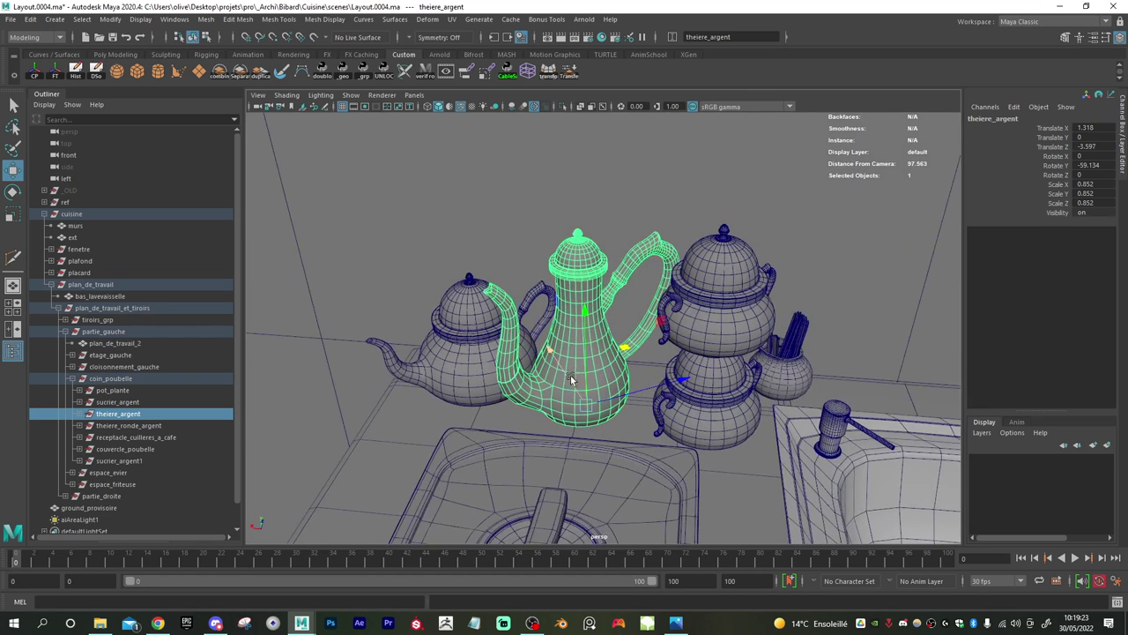
drag(621, 347, 630, 352)
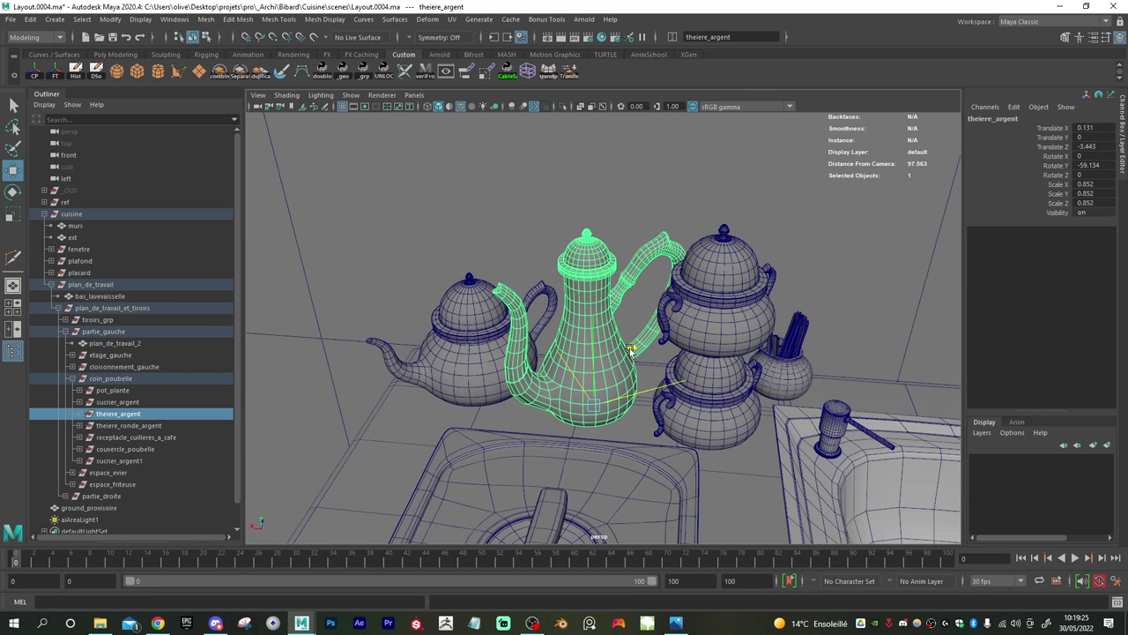
- Delete the duplicate sugar bowl stacked above the original
alt+drag(603, 398, 638, 385)
click(753, 269)
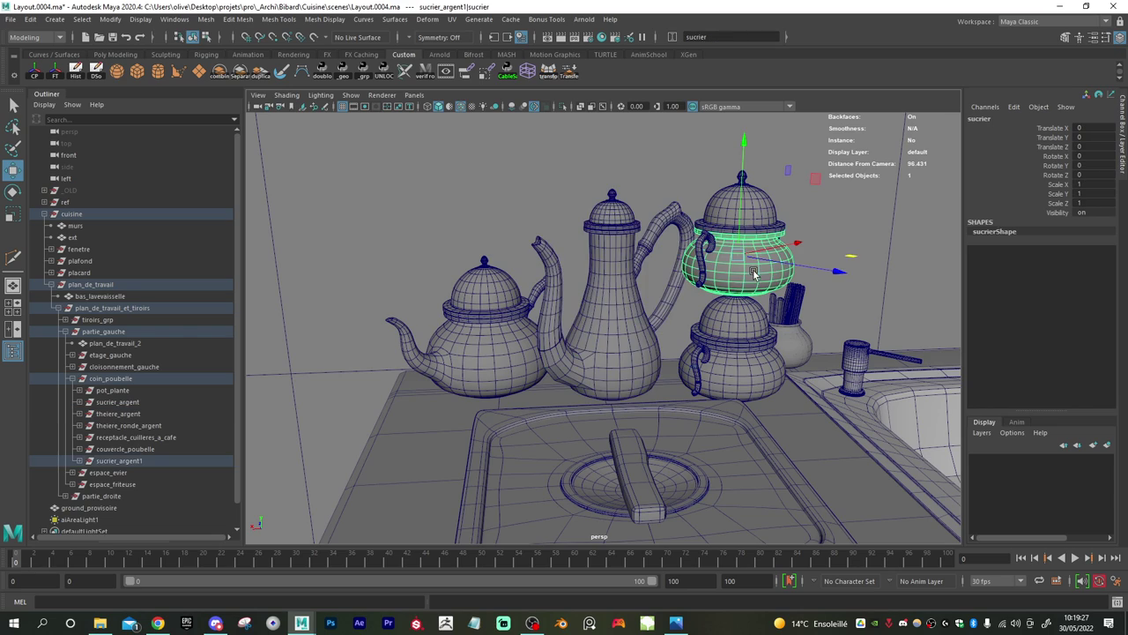
key(Delete)
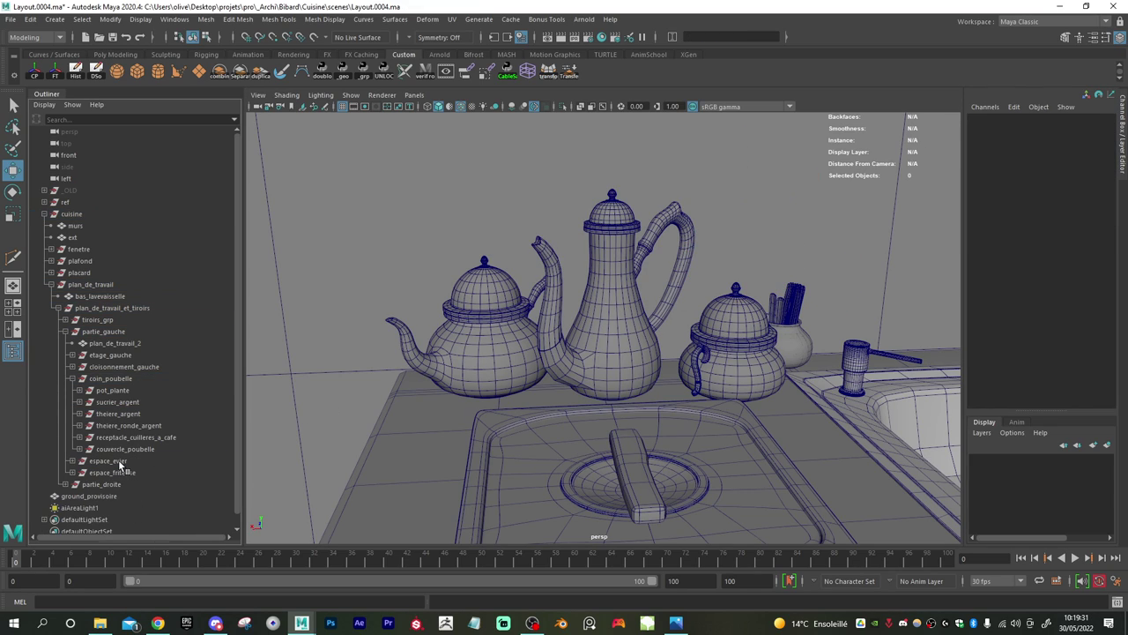
- Move sucrier_argent to Translate X 2.808 and Translate Z -2.522, and turn it to Rotate Y -131.677
click(734, 357)
click(125, 403)
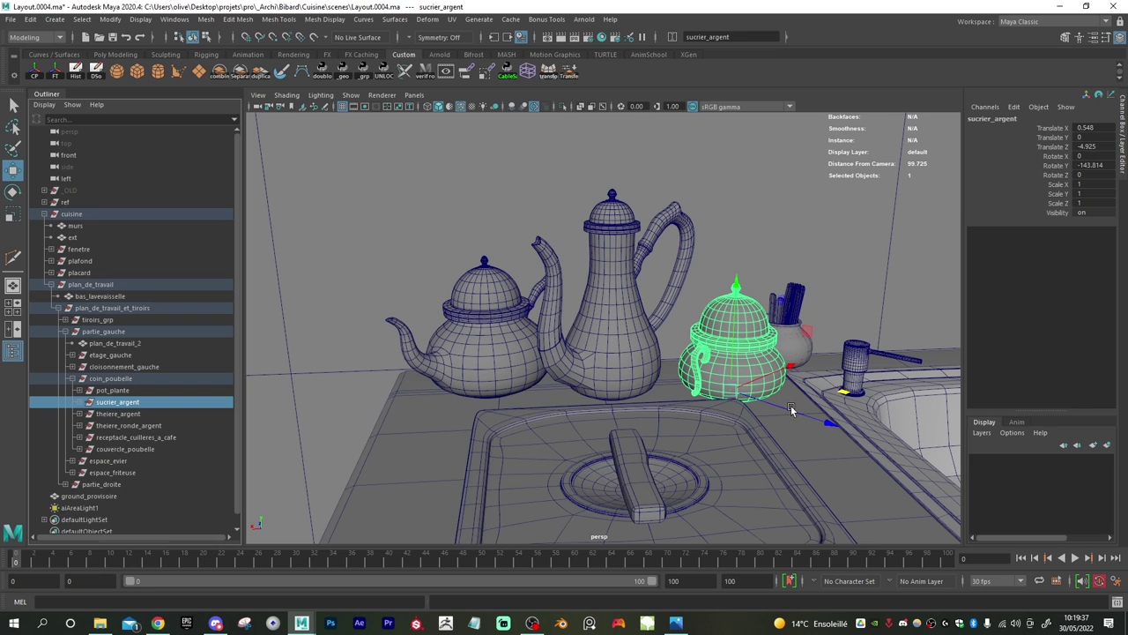
drag(791, 409, 729, 453)
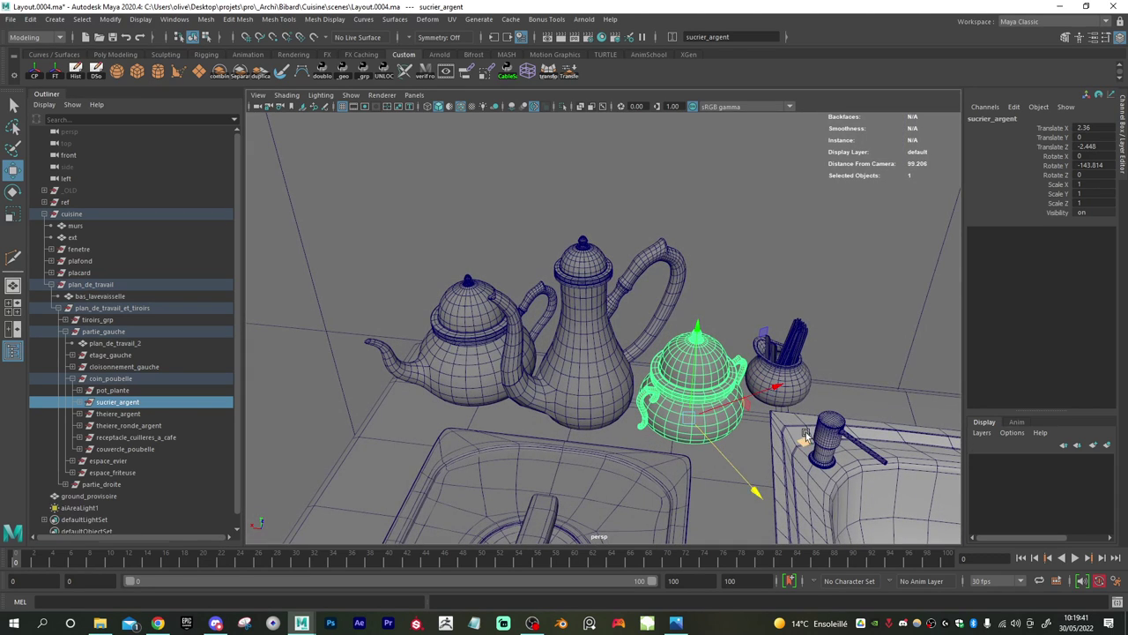
drag(806, 432, 803, 431)
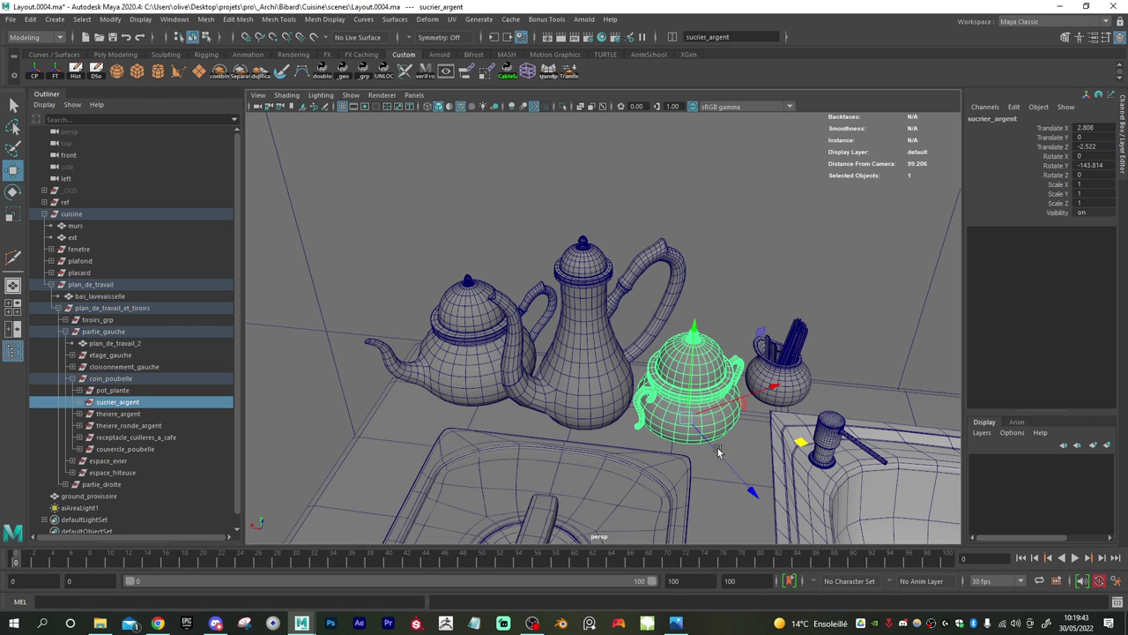
mouse_move(721, 451)
alt+mouse_down()
mouse_move(684, 435)
mouse_move(721, 442)
alt+mouse_up()
key(e)
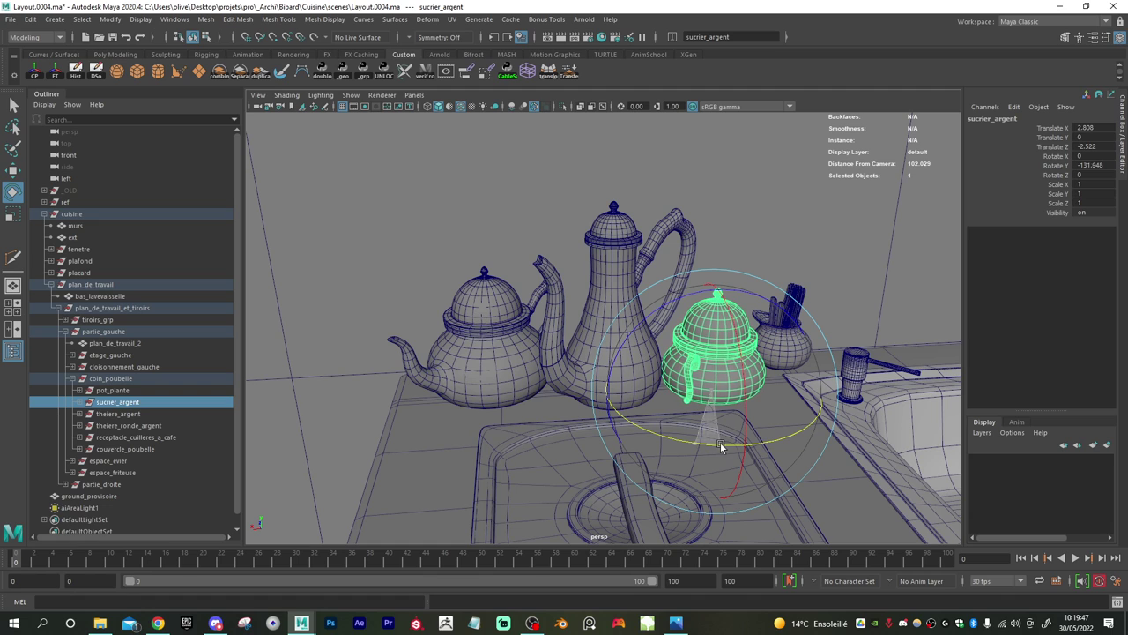
alt+right_drag(725, 441, 619, 421)
alt+drag(619, 421, 604, 418)
alt+drag(670, 401, 641, 432)
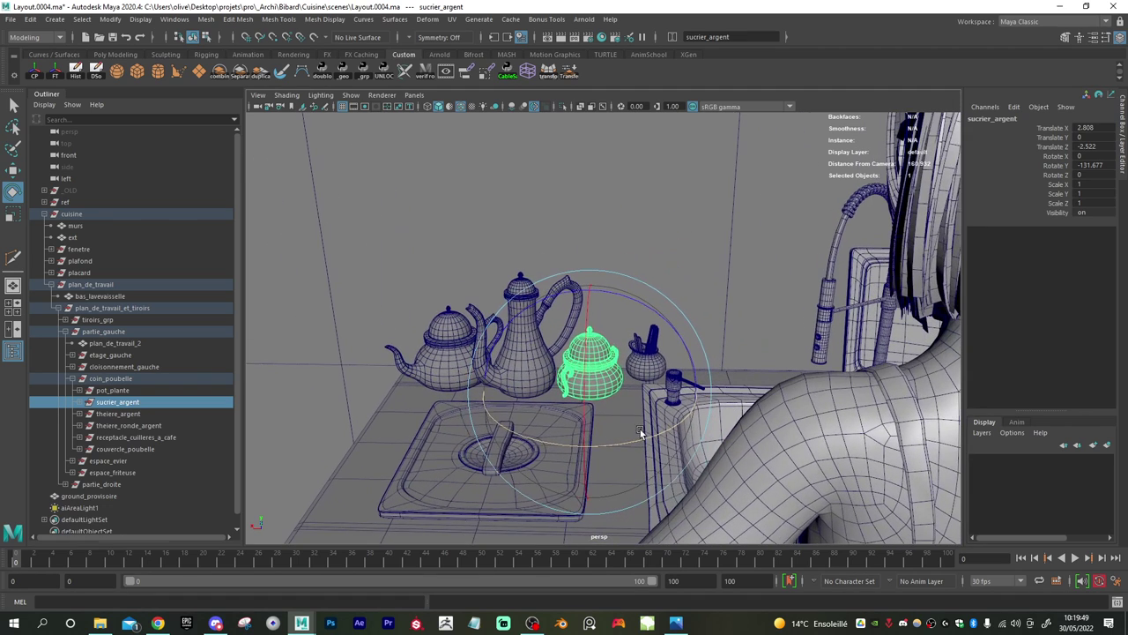
- Move the coffee spoon holder receptacle_cuilleres_a_cafe to Translate X 5.817 and Translate Z 4.757
click(134, 438)
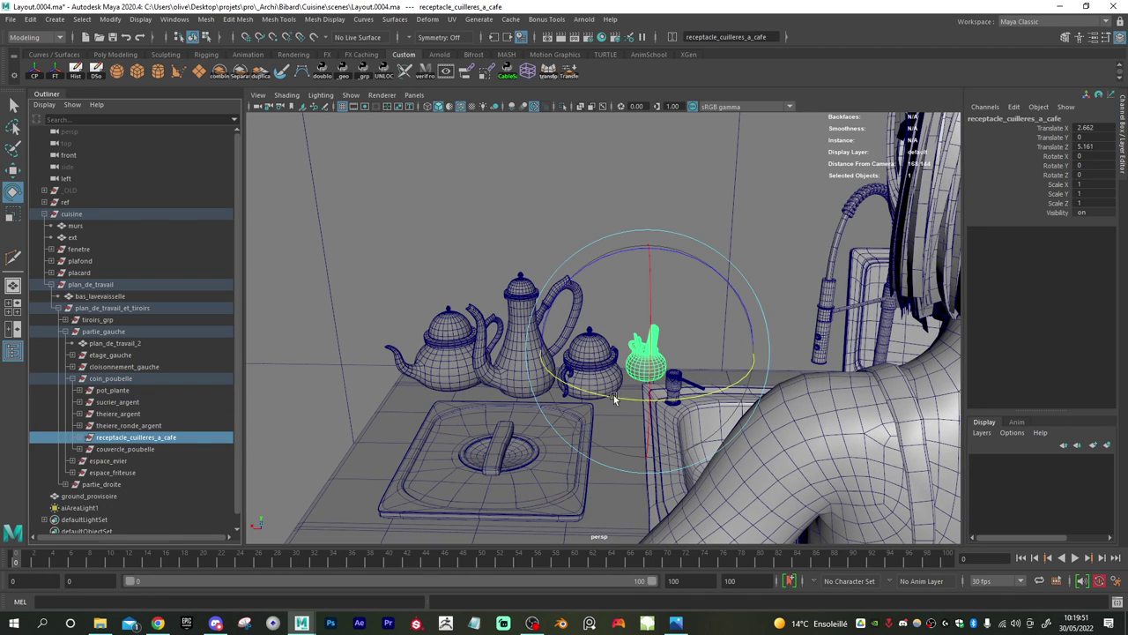
key(w)
alt+drag(638, 401, 594, 375)
alt+right_drag(594, 376, 708, 415)
alt+drag(708, 415, 701, 409)
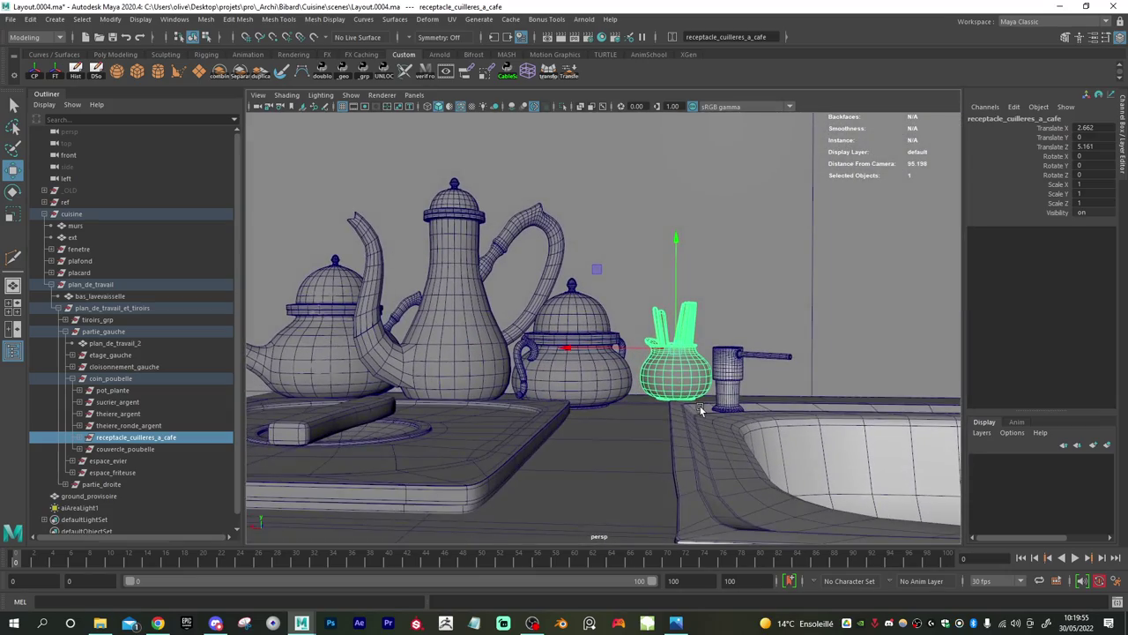
alt+drag(627, 395, 633, 443)
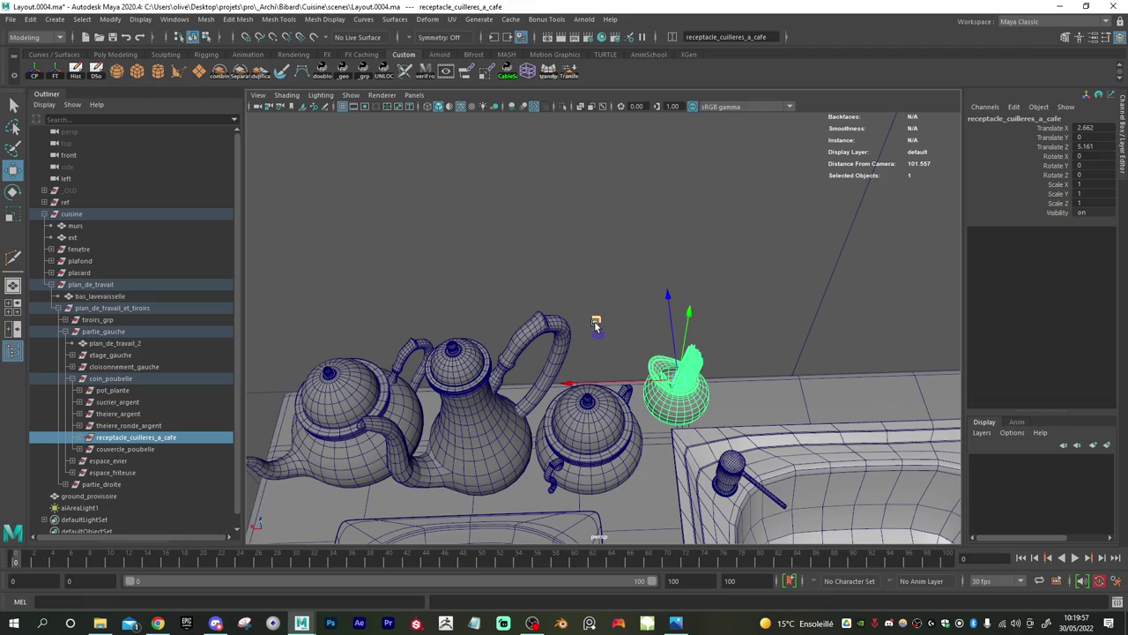
drag(596, 322, 505, 358)
alt+right_drag(505, 358, 485, 355)
mouse_move(617, 405)
alt+mouse_down()
mouse_move(701, 379)
mouse_move(619, 391)
alt+mouse_up()
alt+right_drag(620, 390, 521, 375)
alt+drag(521, 374, 514, 369)
alt+right_drag(513, 369, 622, 410)
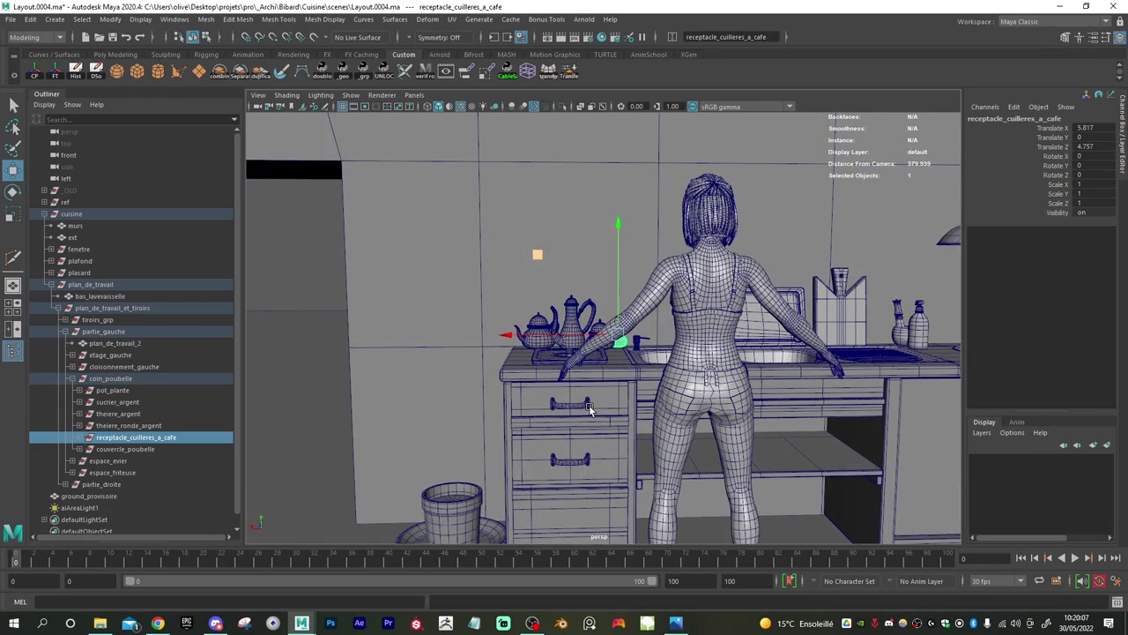
- Scale the tall teapot's handle anse_theiere uniformly to 0.737
alt+middle_drag(553, 372, 564, 393)
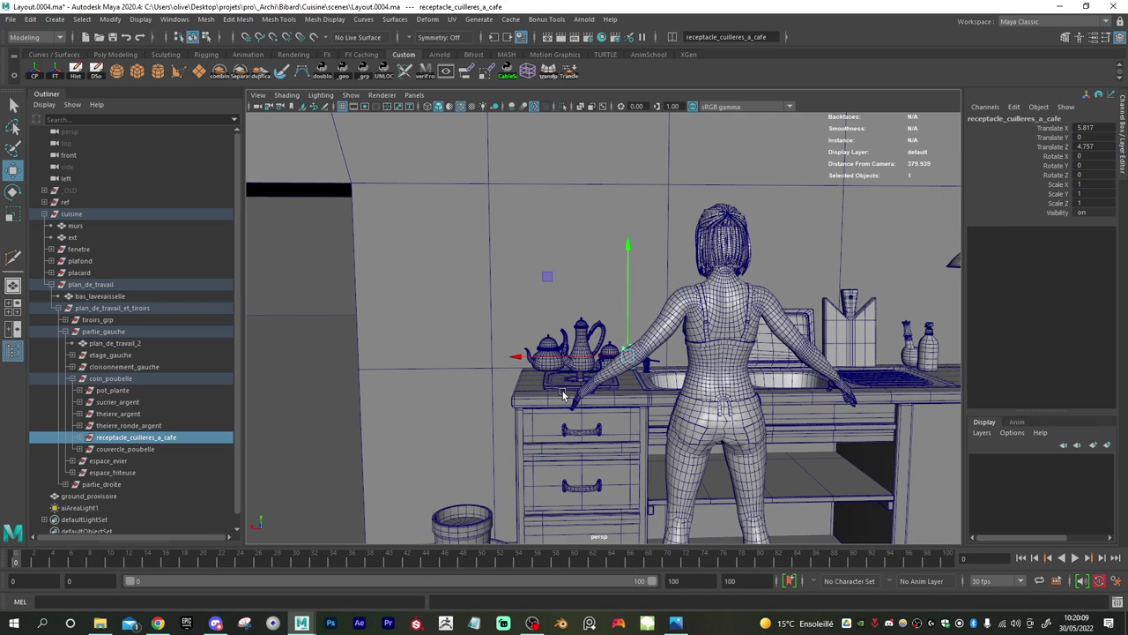
alt+right_drag(562, 394, 609, 481)
click(580, 385)
alt+drag(580, 386, 527, 428)
key(r)
key(w)
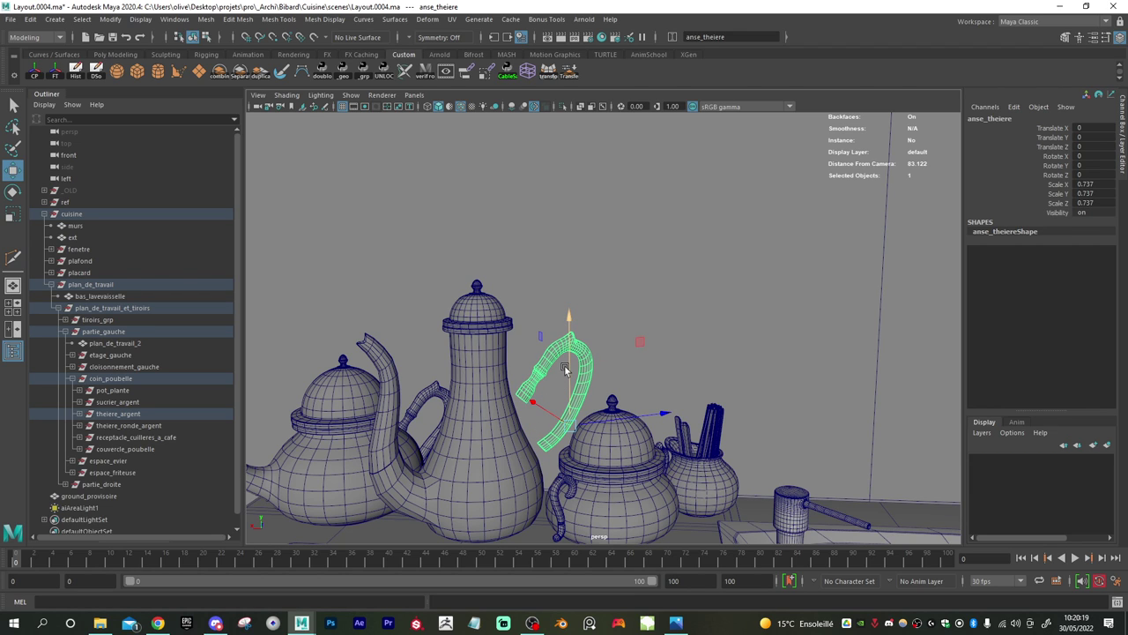
- Move the handle anse_theiere against the tall teapot's body, to Translate Y 3.147 and Translate Z -3.535
drag(565, 370, 491, 405)
drag(628, 415, 602, 420)
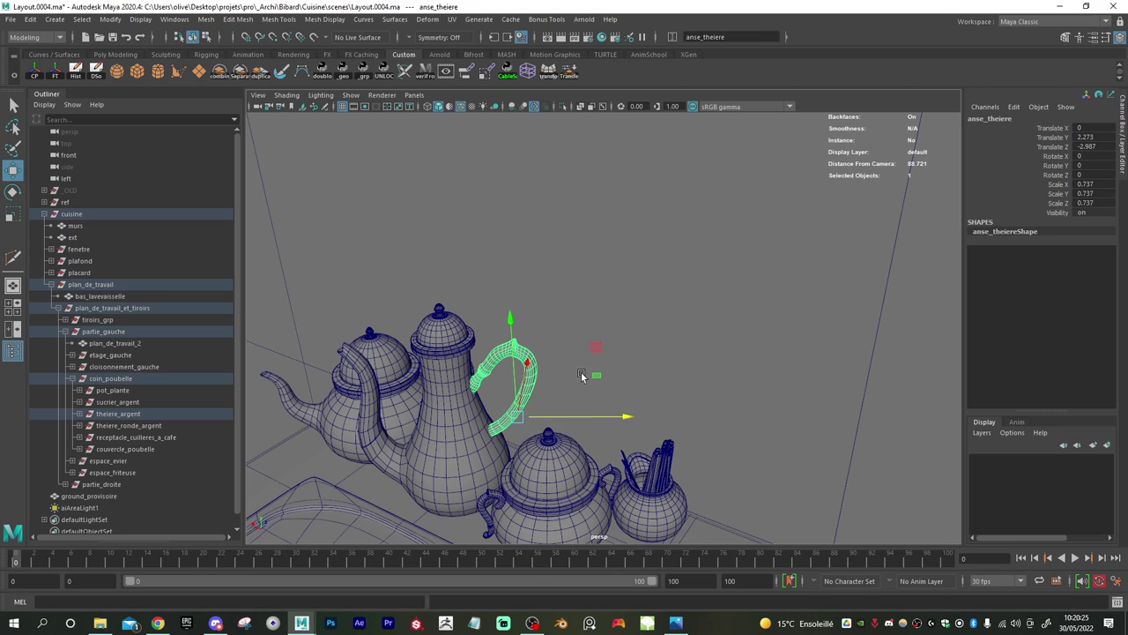
drag(507, 331, 508, 325)
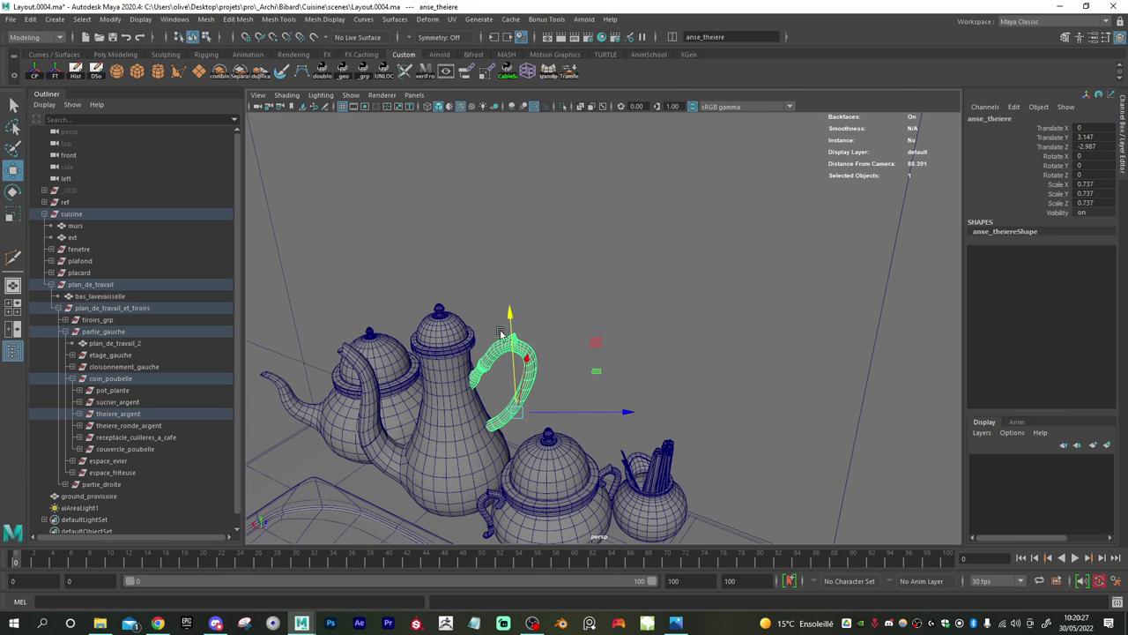
alt+drag(470, 363, 493, 344)
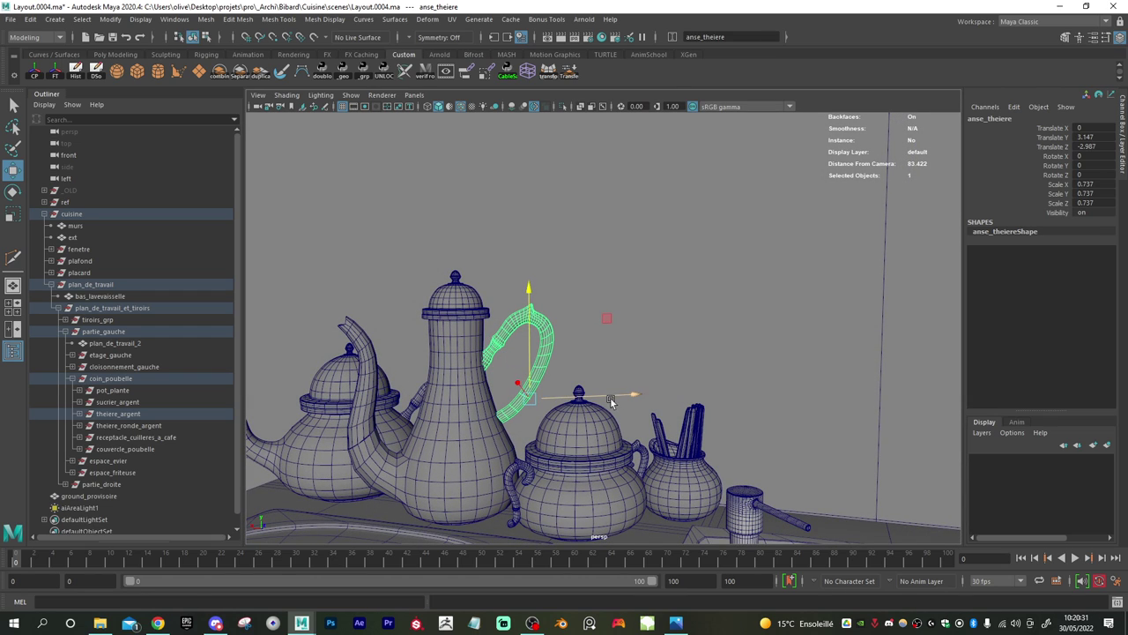
drag(614, 398, 608, 397)
- Tilt the handle anse_theiere to Rotate X 3.363, Rotate Y -0.059 and Rotate Z 2.01
key(e)
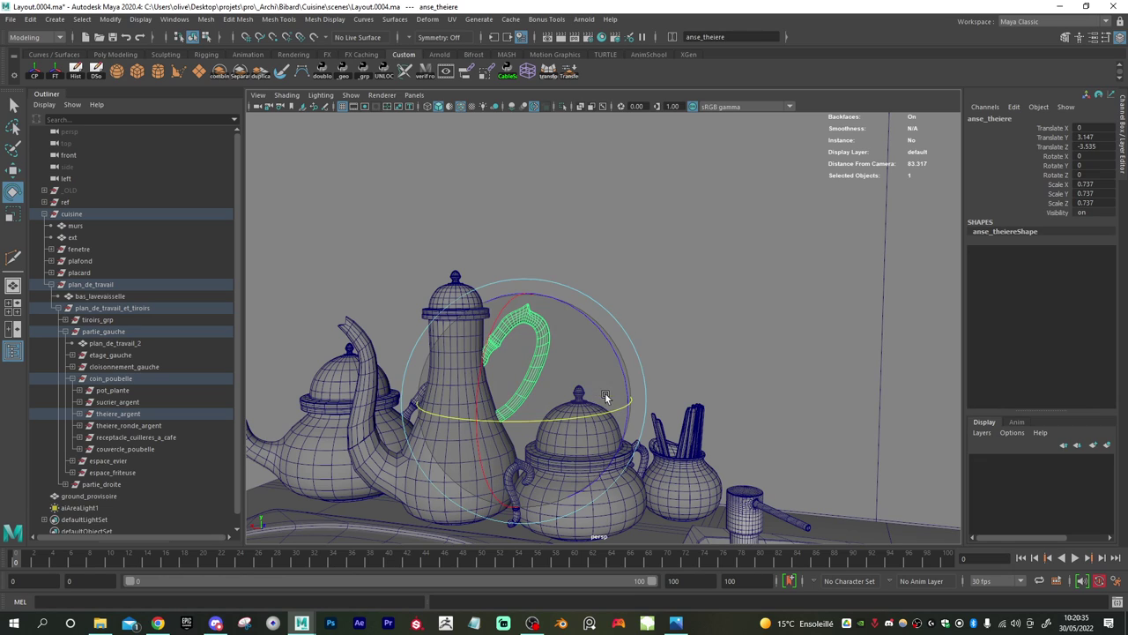
mouse_move(592, 343)
mouse_down()
mouse_move(604, 330)
mouse_move(591, 351)
mouse_up()
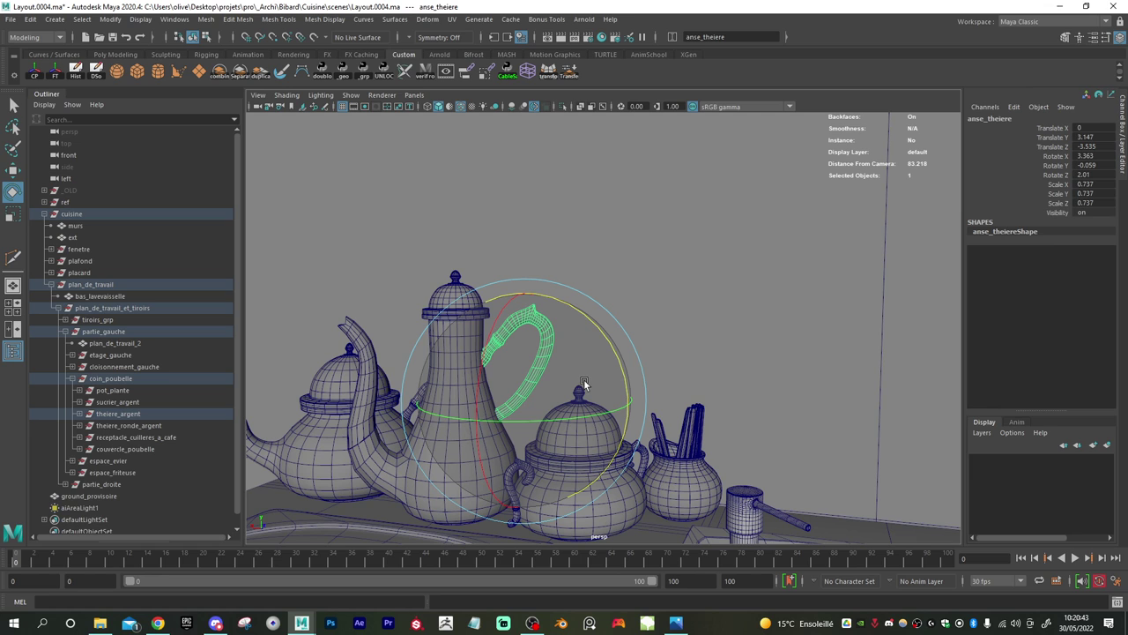
key(w)
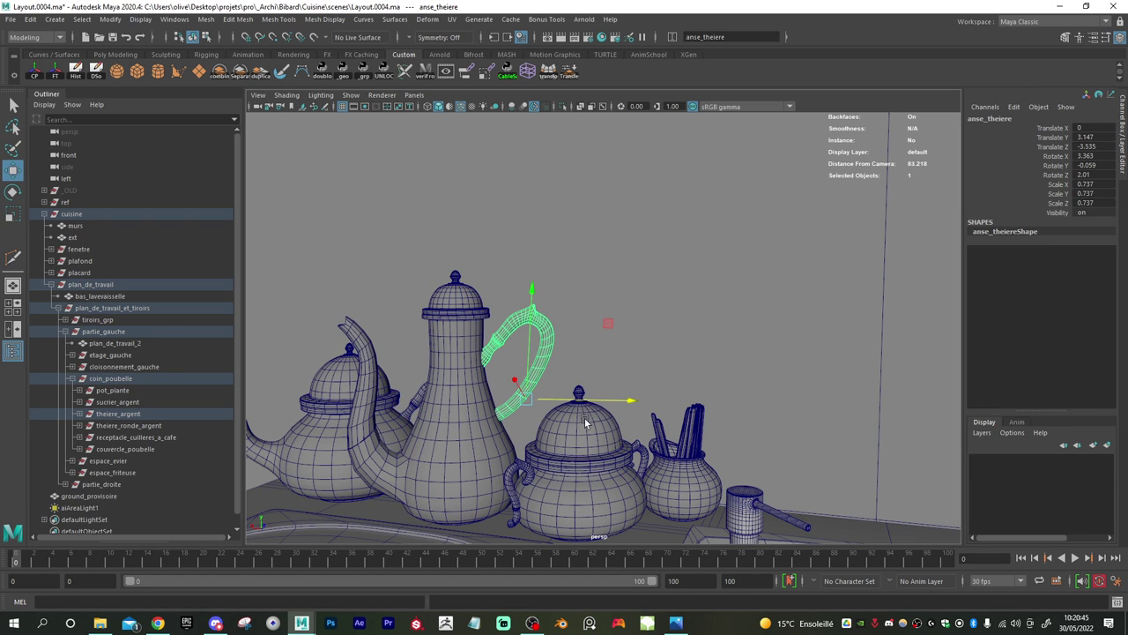
- Lower the tall teapot's handle anse_theiere to Translate Y 1.28
alt+right_drag(586, 422, 457, 395)
alt+drag(457, 395, 622, 453)
click(628, 421)
click(590, 352)
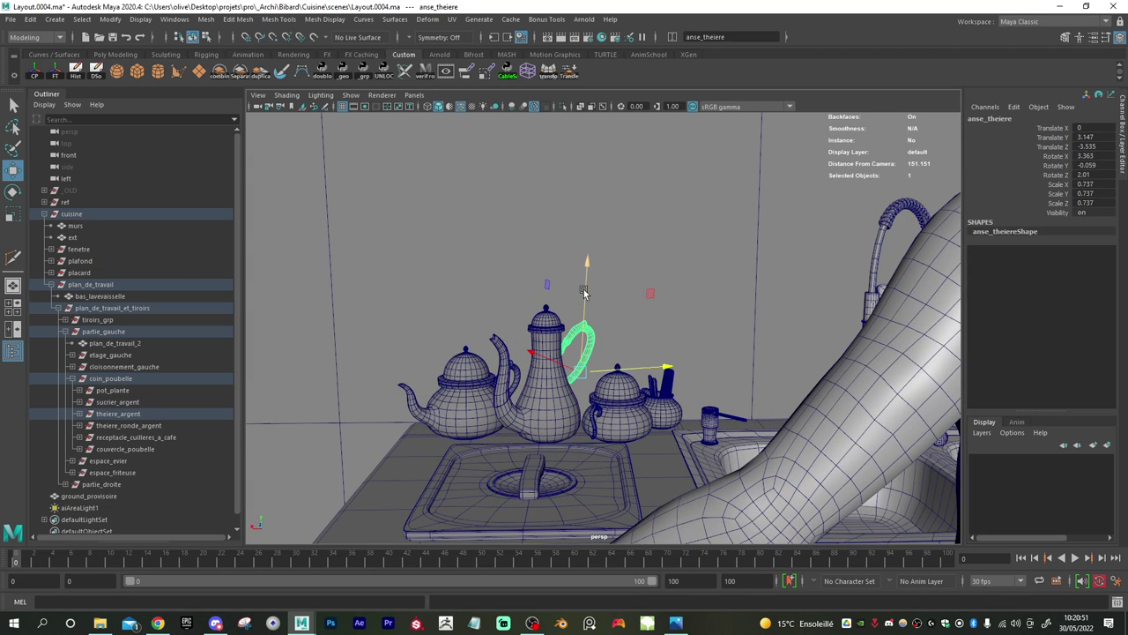
drag(573, 333, 547, 334)
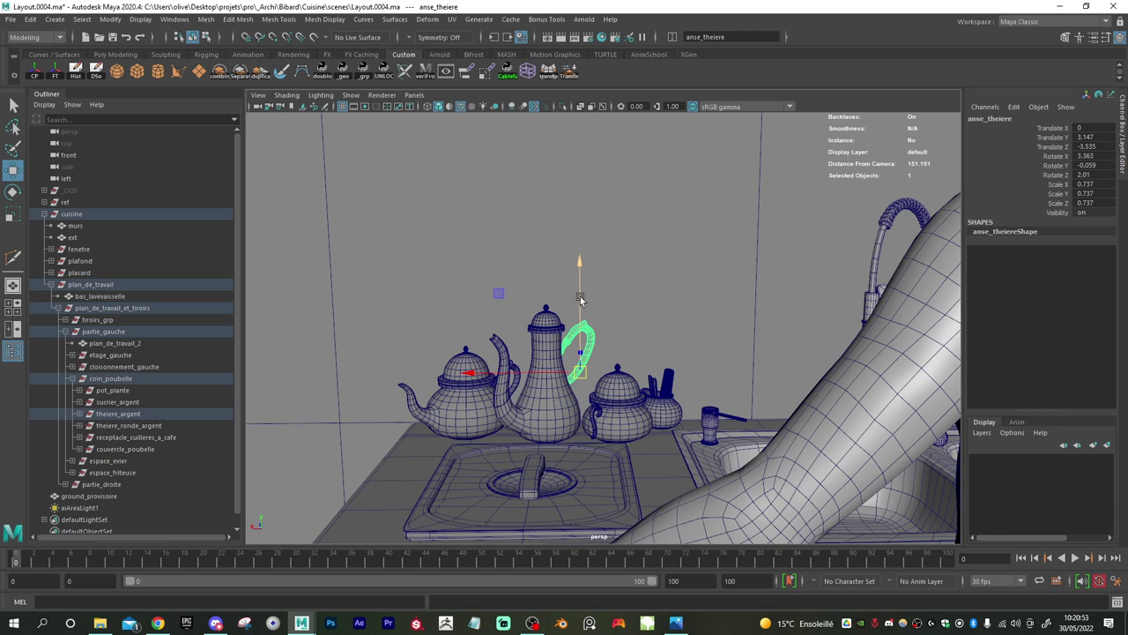
drag(580, 299, 581, 307)
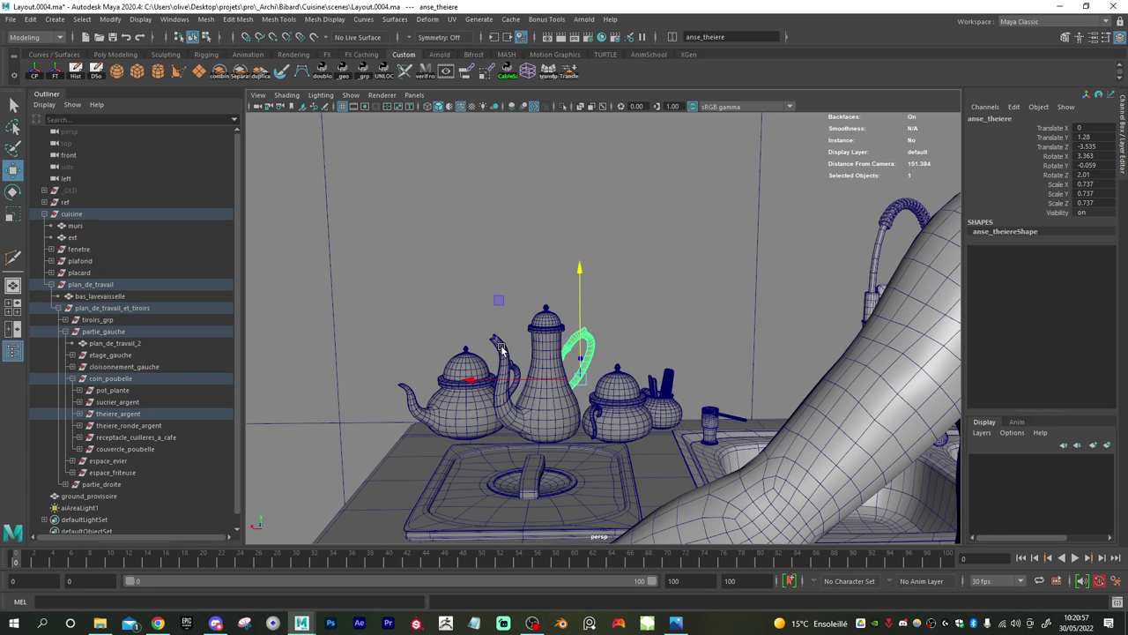
- Offset the handle's vertices with a component transform of Local Translate Z 0.341, and return to object selection
scroll(500, 346, up, 5)
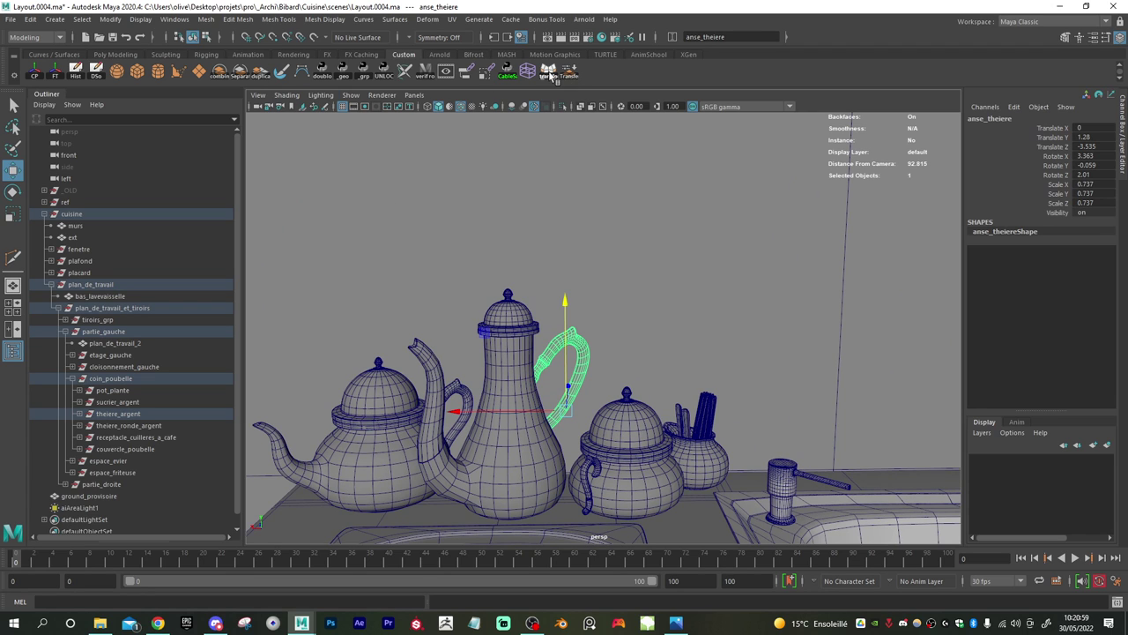
click(549, 72)
scroll(618, 374, up, 5)
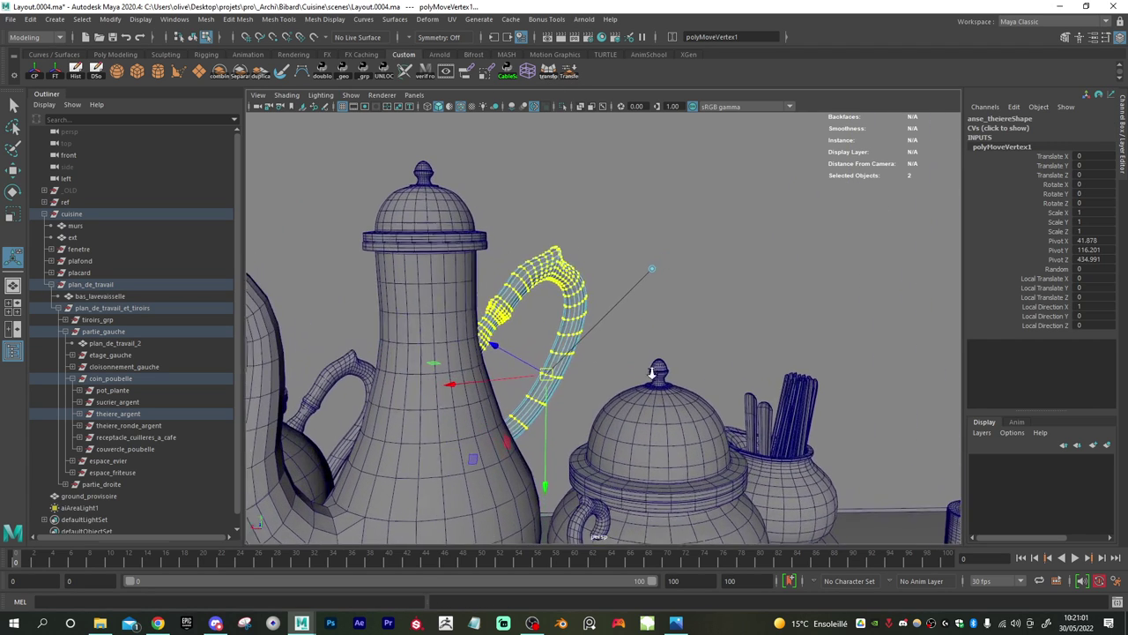
mouse_move(495, 346)
mouse_down()
mouse_move(500, 354)
mouse_move(476, 360)
mouse_move(490, 356)
mouse_up()
scroll(503, 354, down, 4)
alt+right_drag(490, 356, 517, 326)
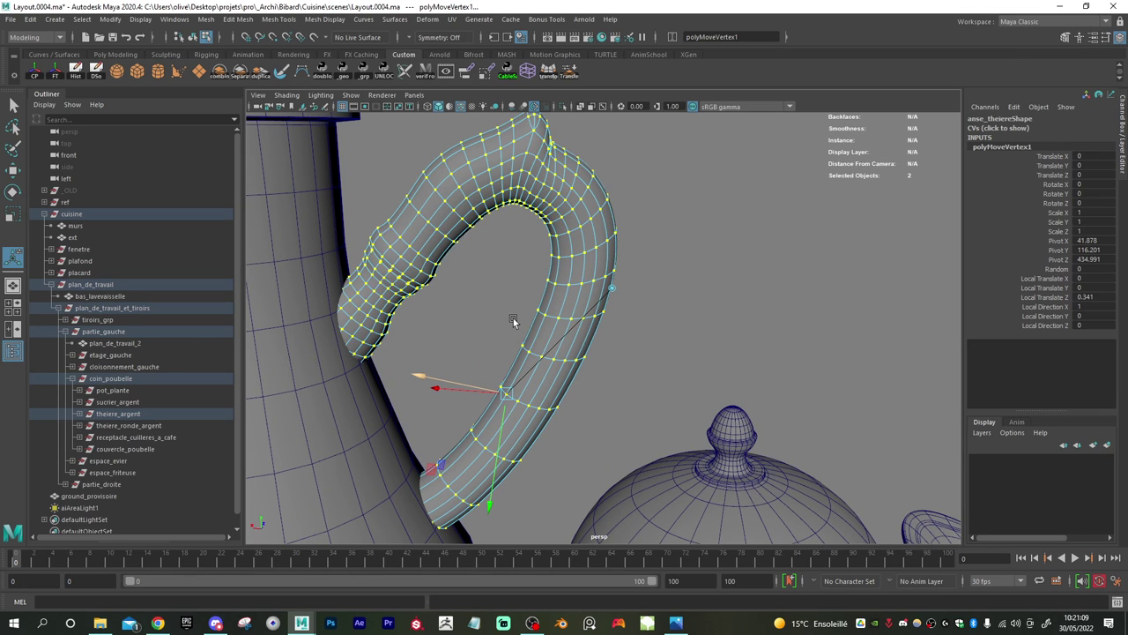
key(1)
alt+right_drag(591, 319, 429, 316)
alt+drag(478, 364, 500, 361)
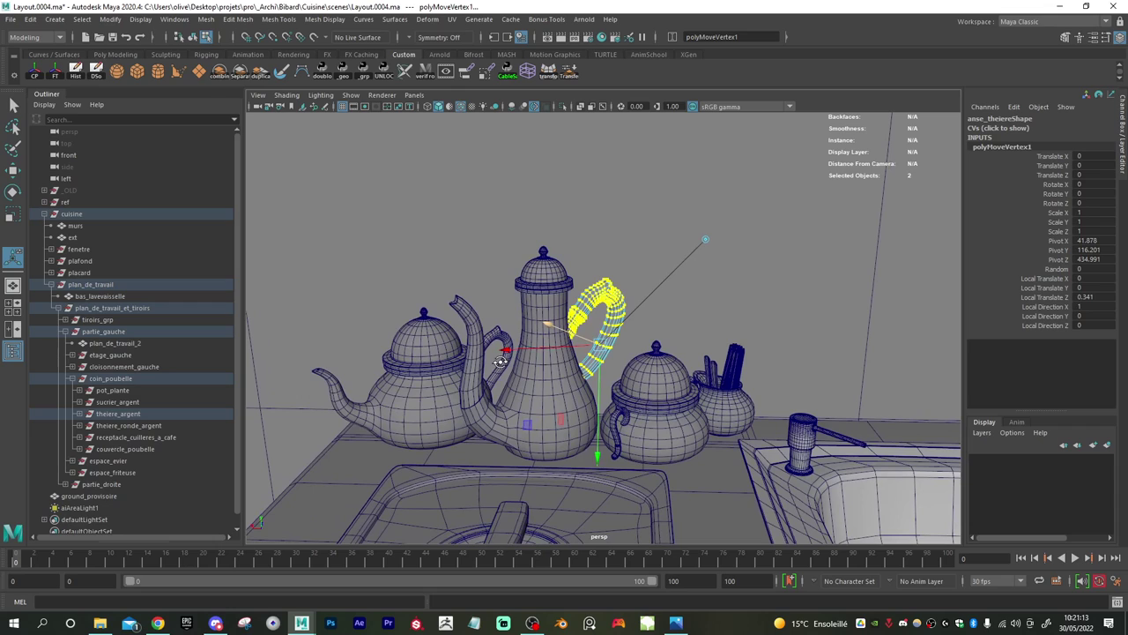
right_drag(571, 335, 582, 276)
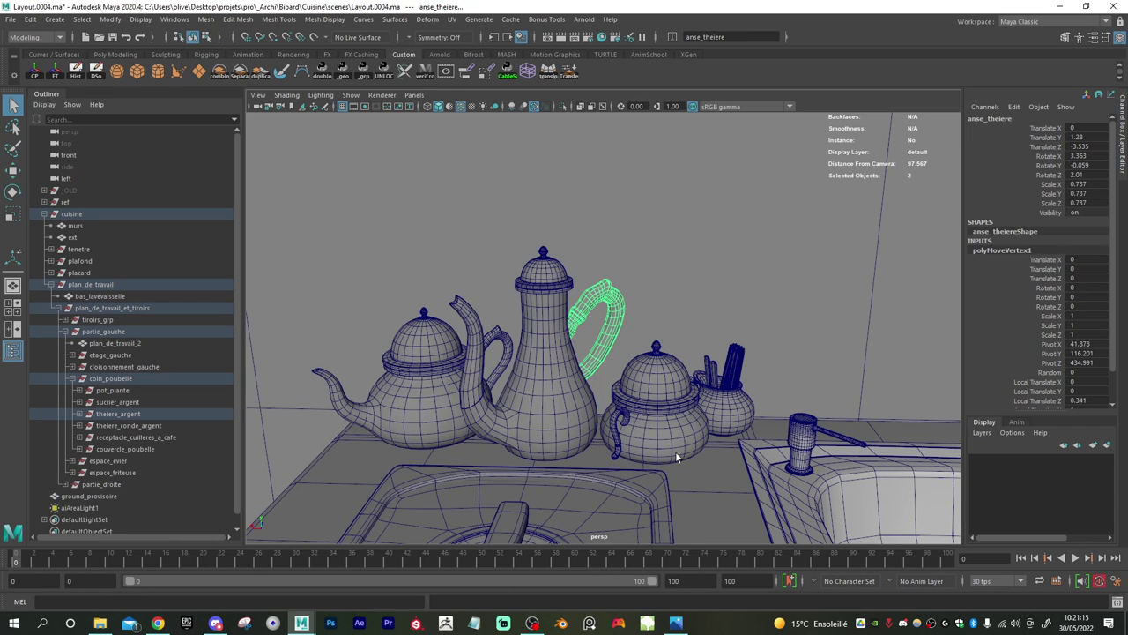
- Select the tall teapot's body and turn off the wireframe overlay on the shaded scene
alt+right_drag(677, 457, 577, 396)
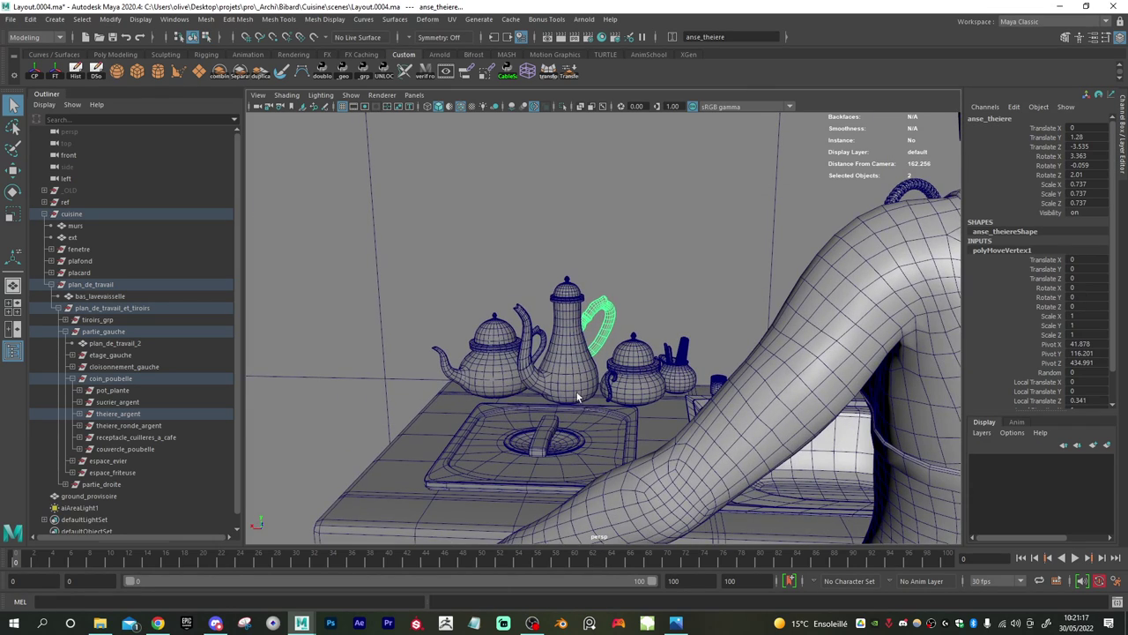
click(577, 397)
alt+drag(577, 397, 526, 192)
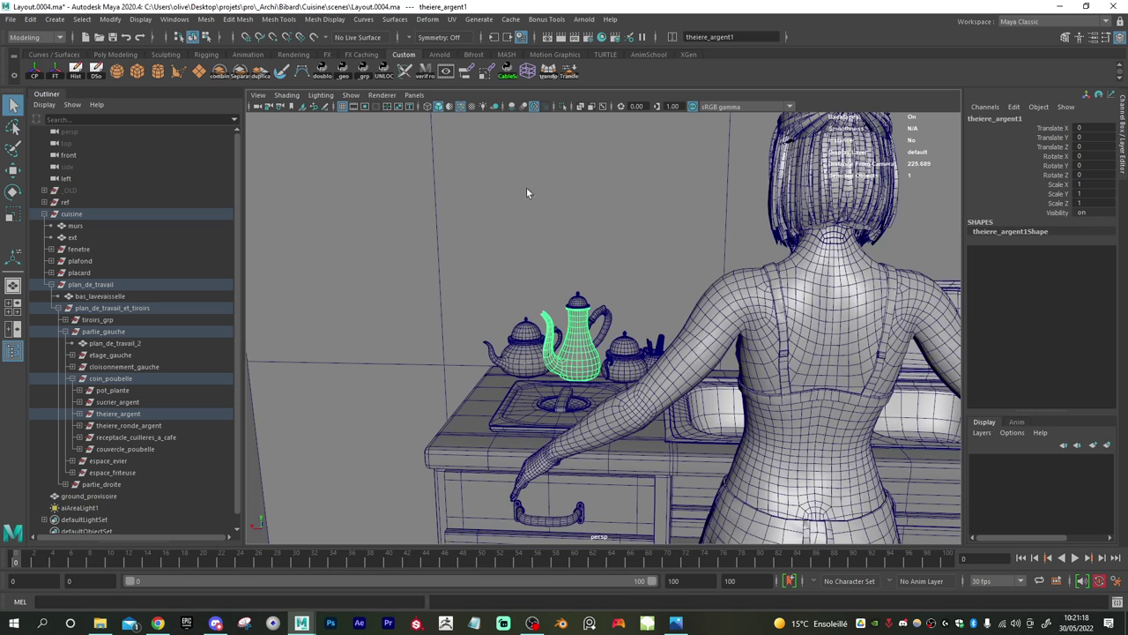
click(461, 107)
mouse_move(564, 322)
alt+mouse_down()
mouse_move(596, 310)
mouse_move(571, 319)
alt+mouse_up()
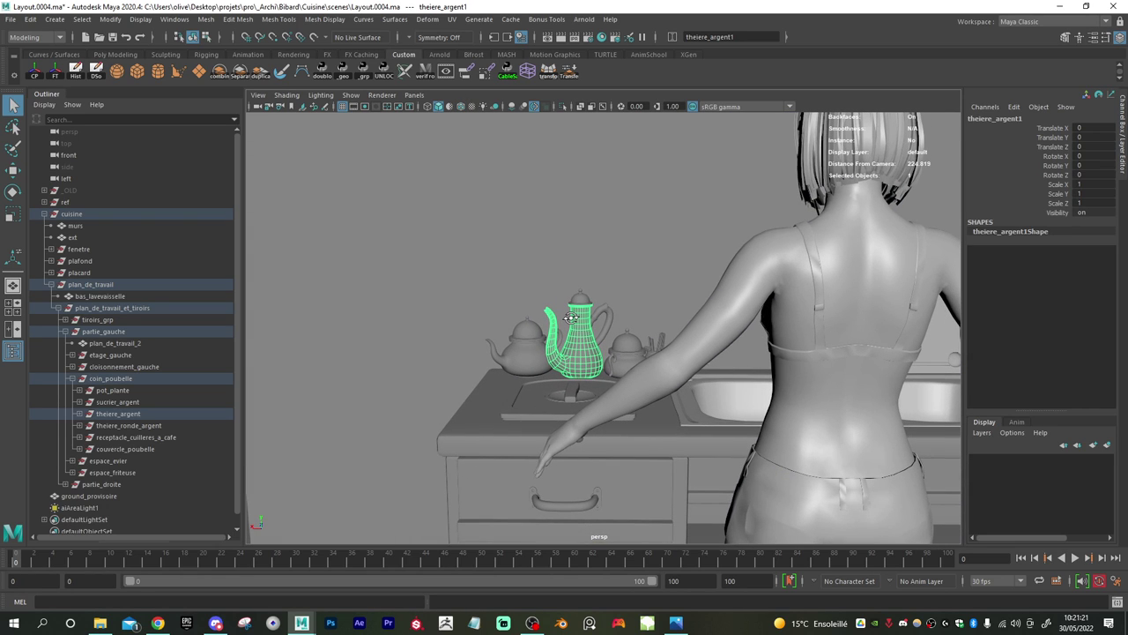
- Save the scene Layout.0004.ma
alt+right_drag(571, 317, 614, 340)
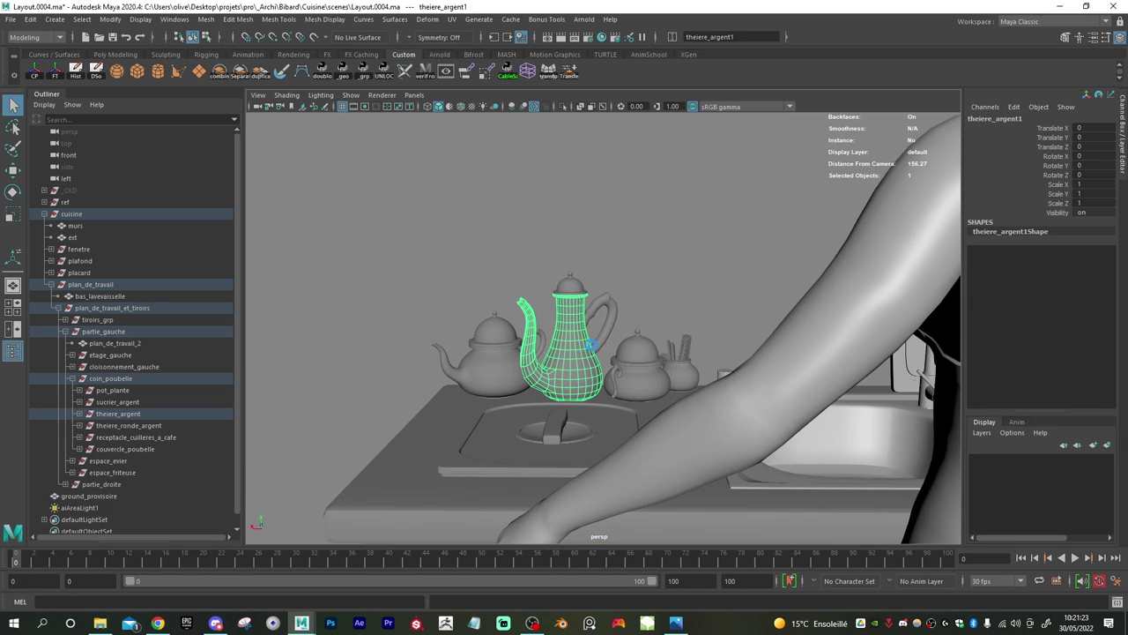
key(ctrl+s)
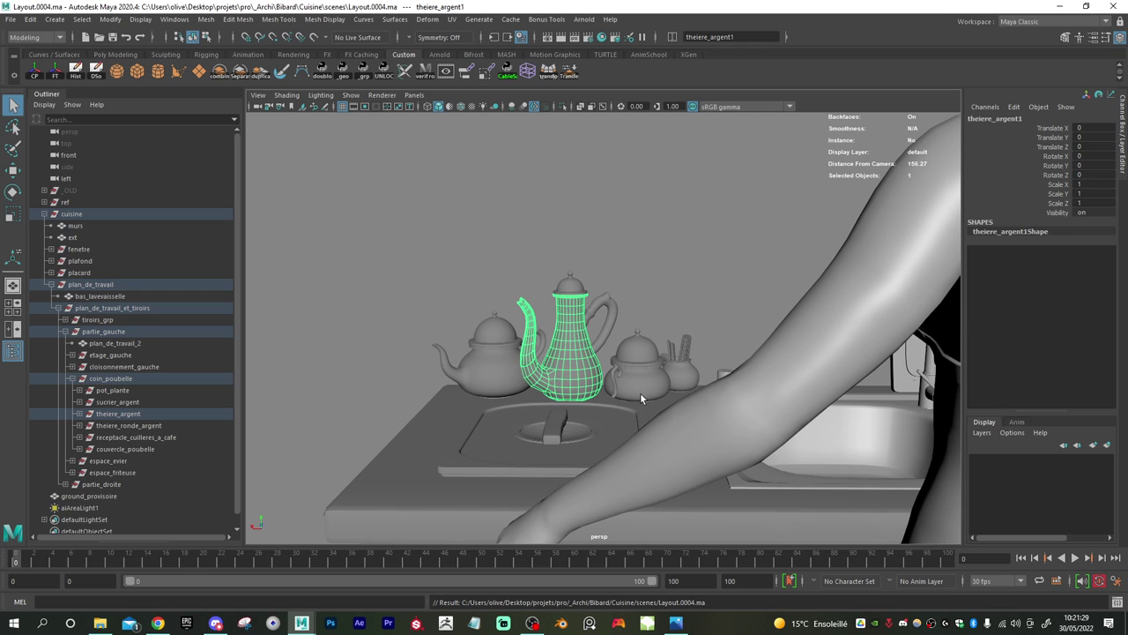
- Switch the round teapot's lid, couvercle_theiere_ronde_argent, to face selection
alt+drag(480, 337, 552, 332)
alt+right_drag(551, 327, 652, 361)
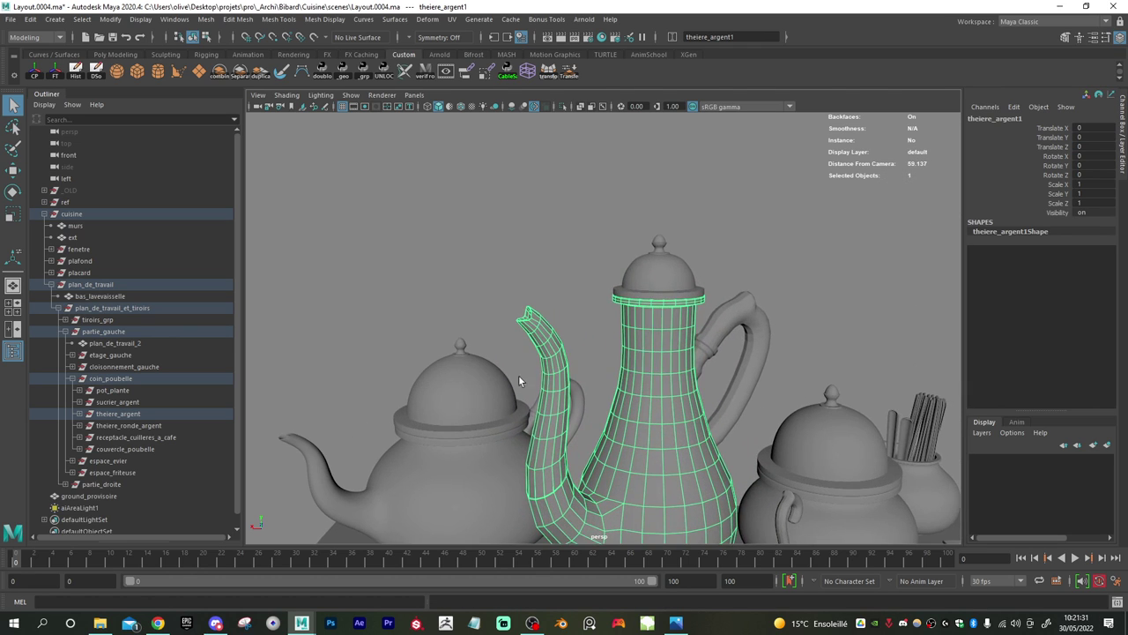
alt+middle_drag(519, 375, 600, 352)
alt+right_drag(644, 379, 773, 433)
alt+middle_drag(487, 374, 623, 349)
click(598, 346)
right_drag(599, 350, 537, 312)
scroll(640, 425, up, 3)
scroll(640, 425, up, 2)
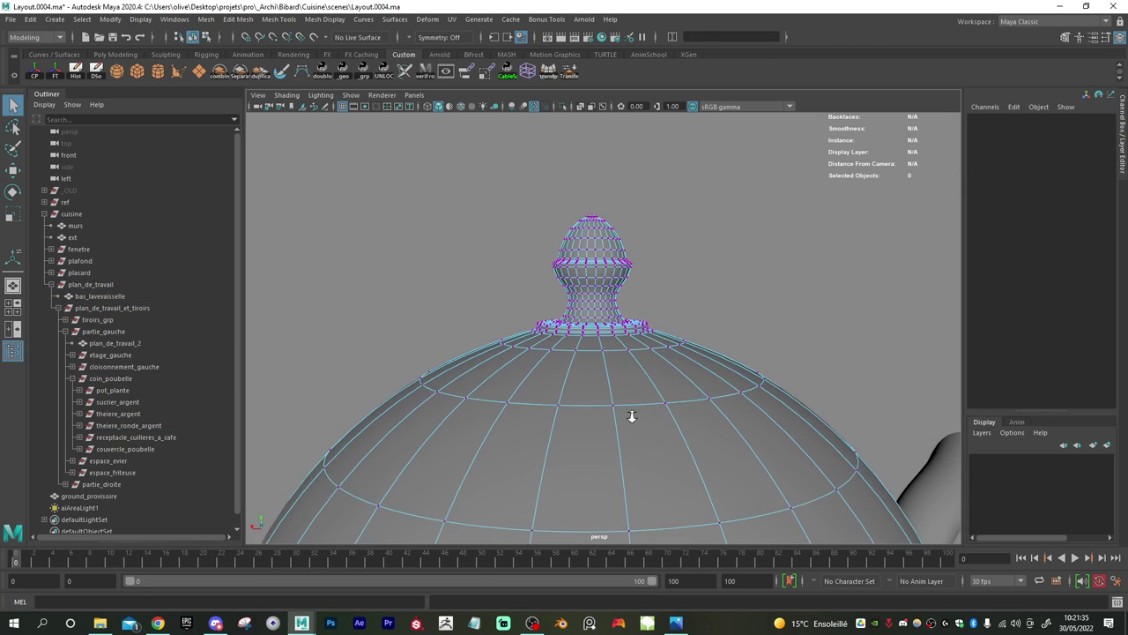
right_drag(585, 239, 585, 265)
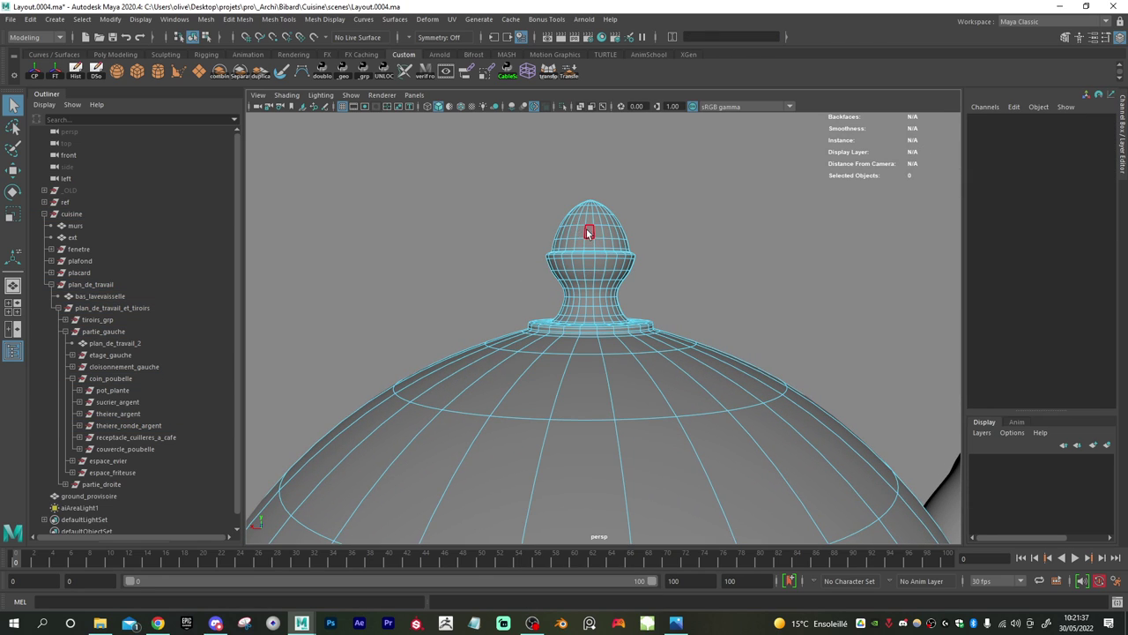
- Select all faces of the round teapot lid's knob, growing the selection from one face down to the knob's base
click(588, 233)
key(shift+period)
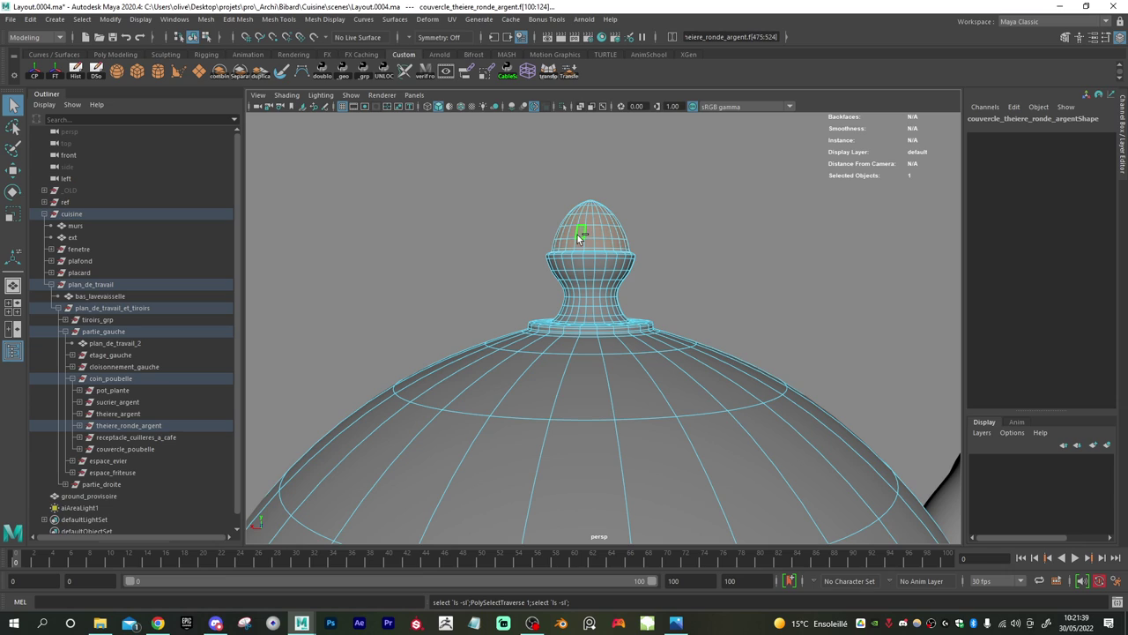
key(shift+period)
key(shift+period)
key(shift+period)
key(shift+period)
key(shift+period)
key(shift+period)
key(shift+period)
key(shift+period)
key(shift+period)
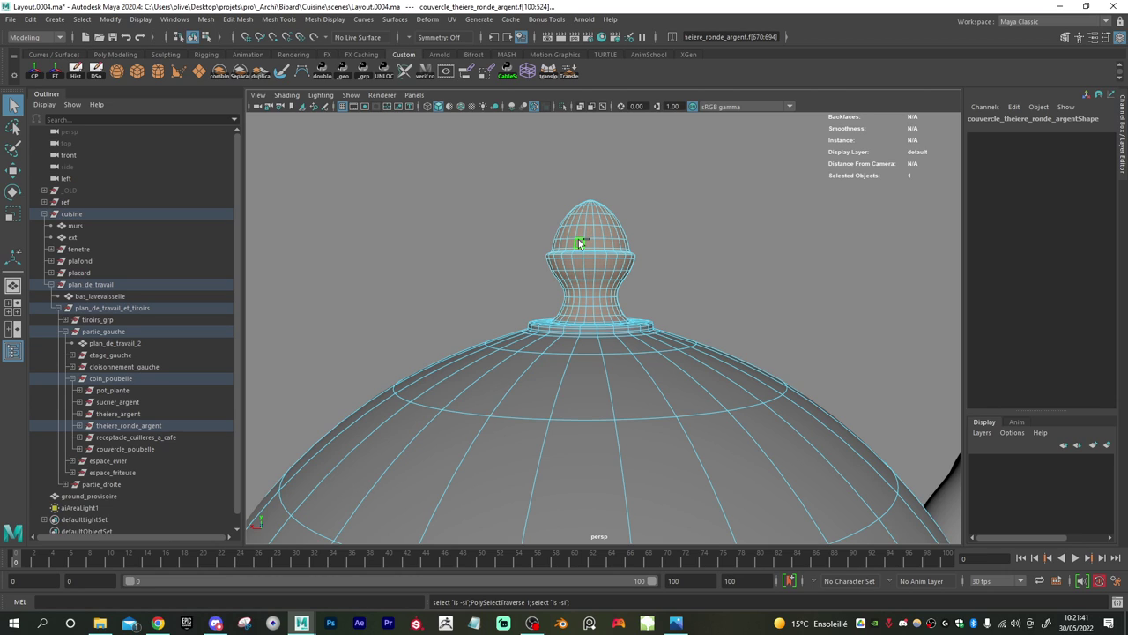
key(shift+period)
key(shift+period)
key(shift+period)
key(shift+period)
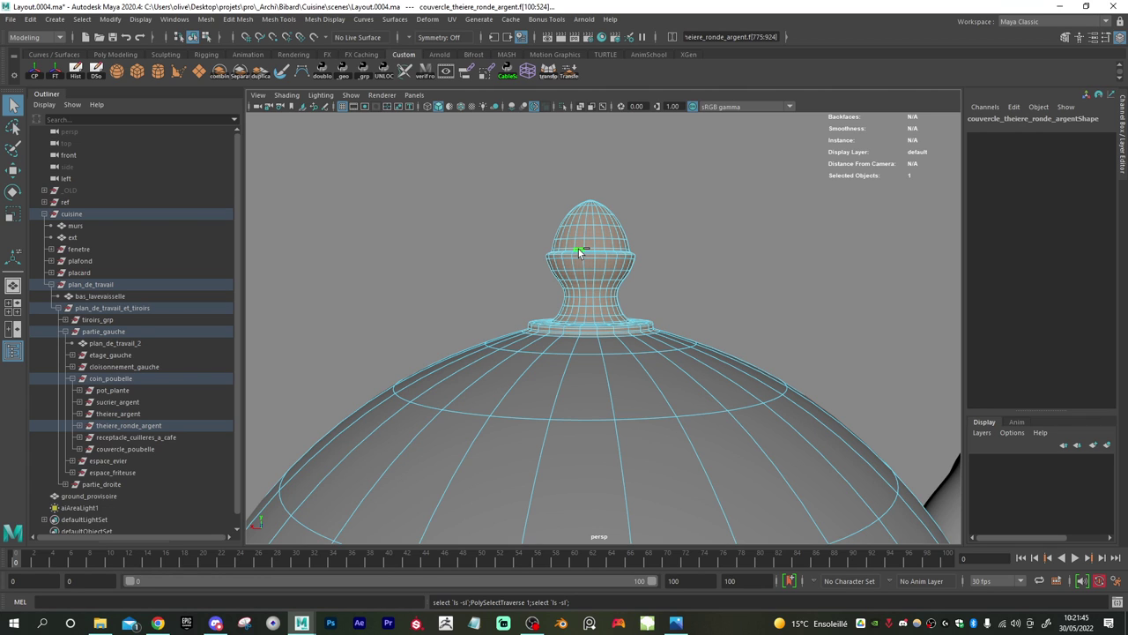
- Enlarge the round teapot lid's knob uniformly, raise it slightly along Y, and return to object selection
key(r)
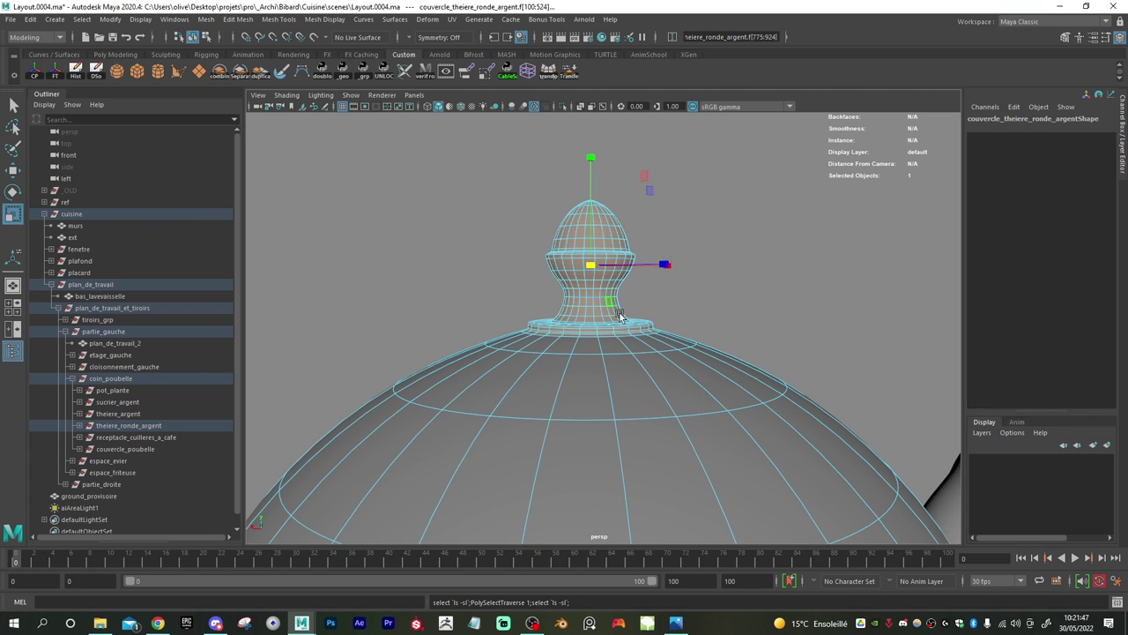
alt+right_drag(578, 249, 438, 336)
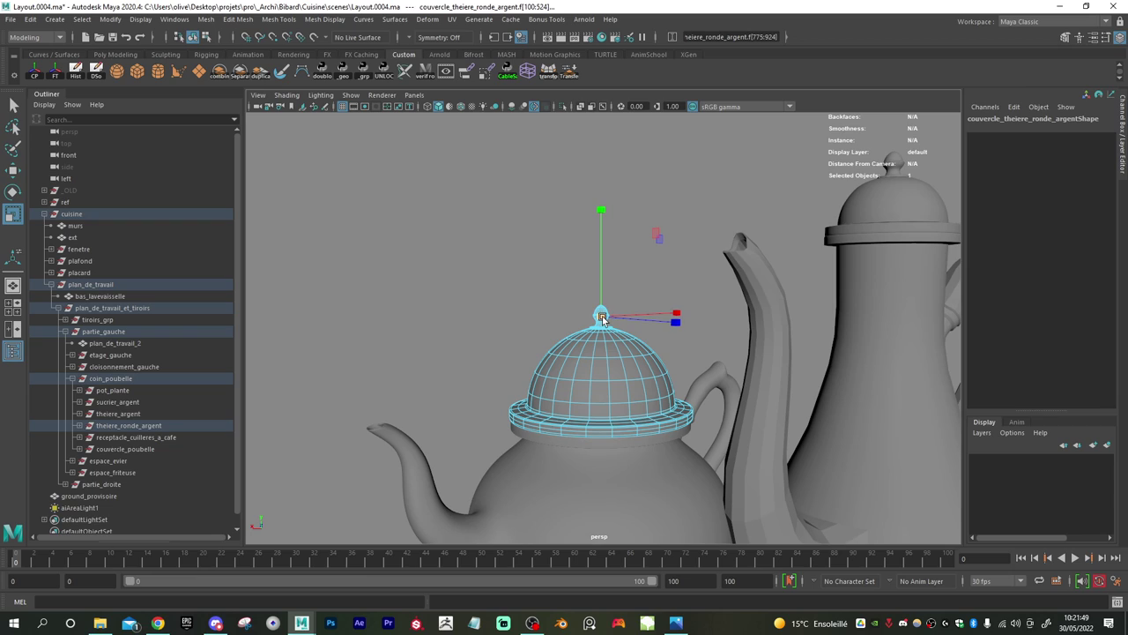
drag(602, 319, 613, 321)
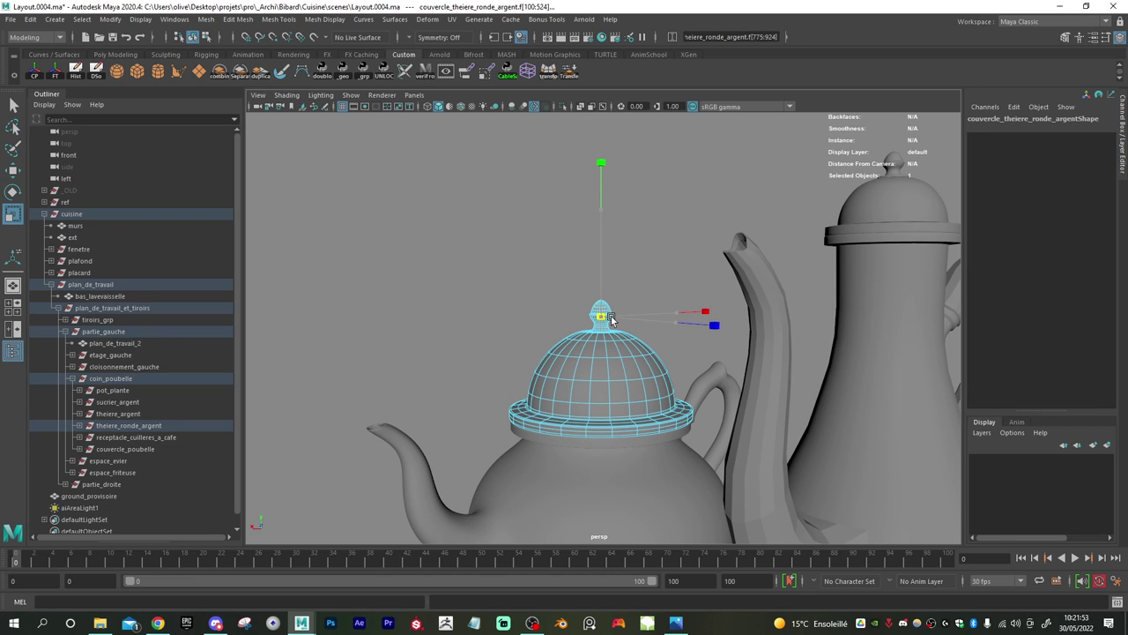
key(w)
drag(601, 269, 601, 268)
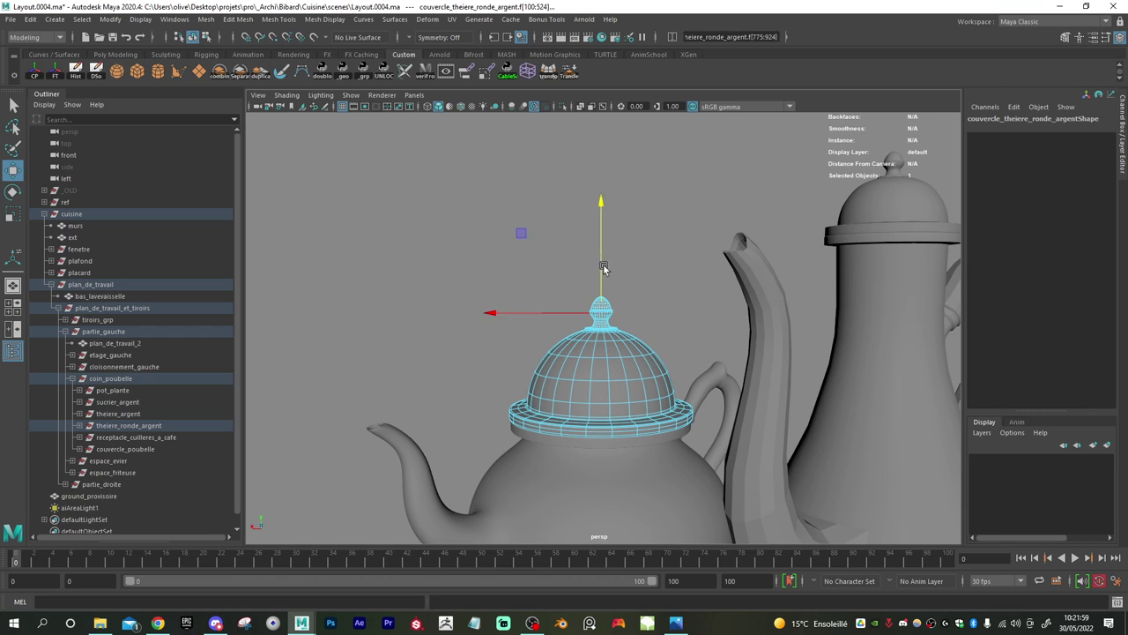
scroll(555, 357, down, 5)
alt+middle_drag(596, 406, 552, 390)
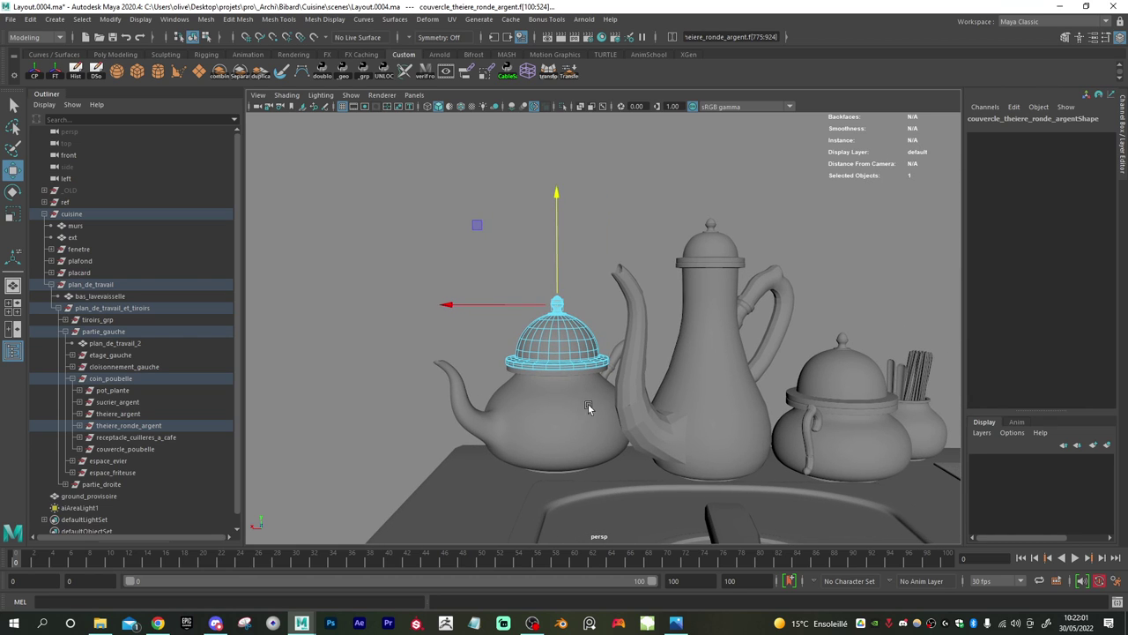
right_drag(554, 338, 611, 283)
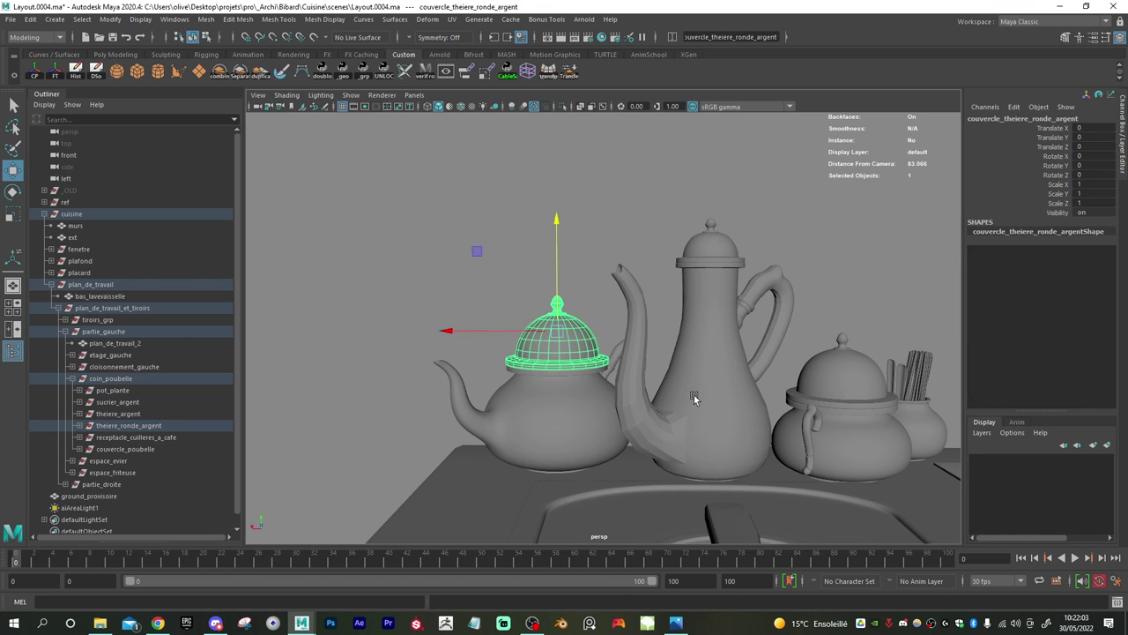
- Select the tall teapot's lid, couvercle_theiere_argent, and switch it to face selection
click(707, 412)
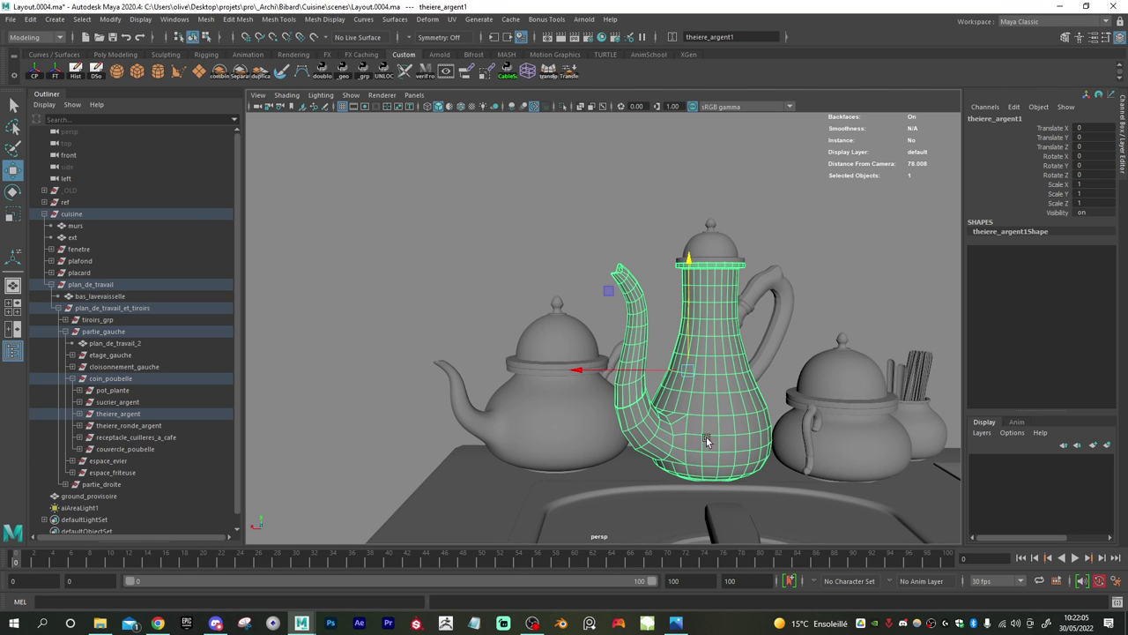
alt+middle_drag(701, 299, 630, 353)
alt+right_drag(629, 352, 735, 408)
alt+middle_drag(687, 287, 616, 401)
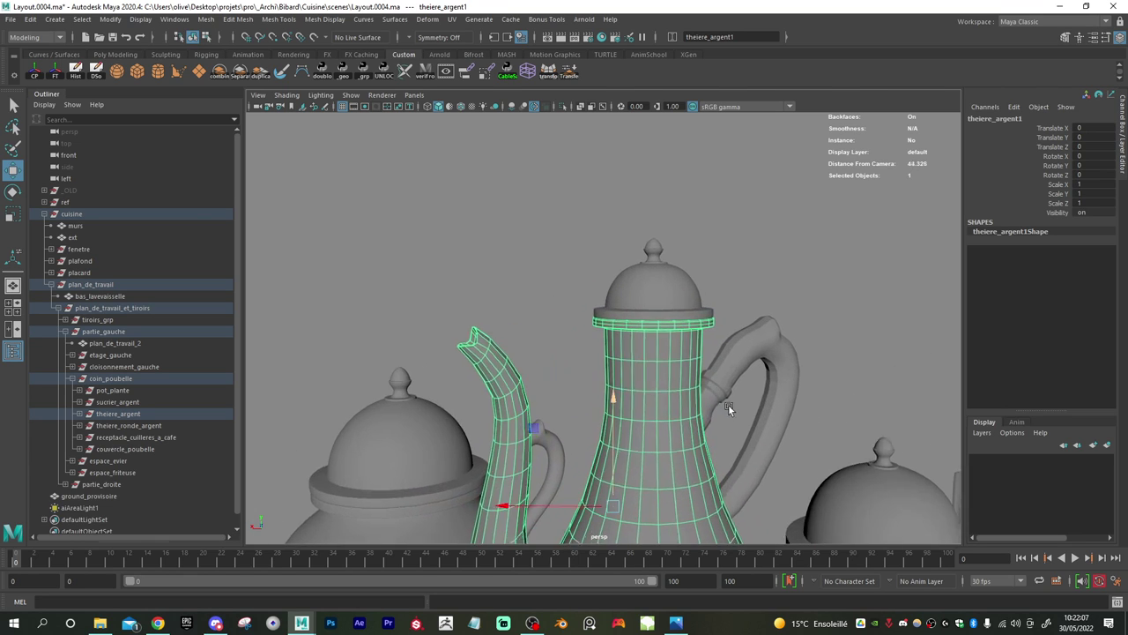
scroll(616, 405, up, 8)
click(628, 383)
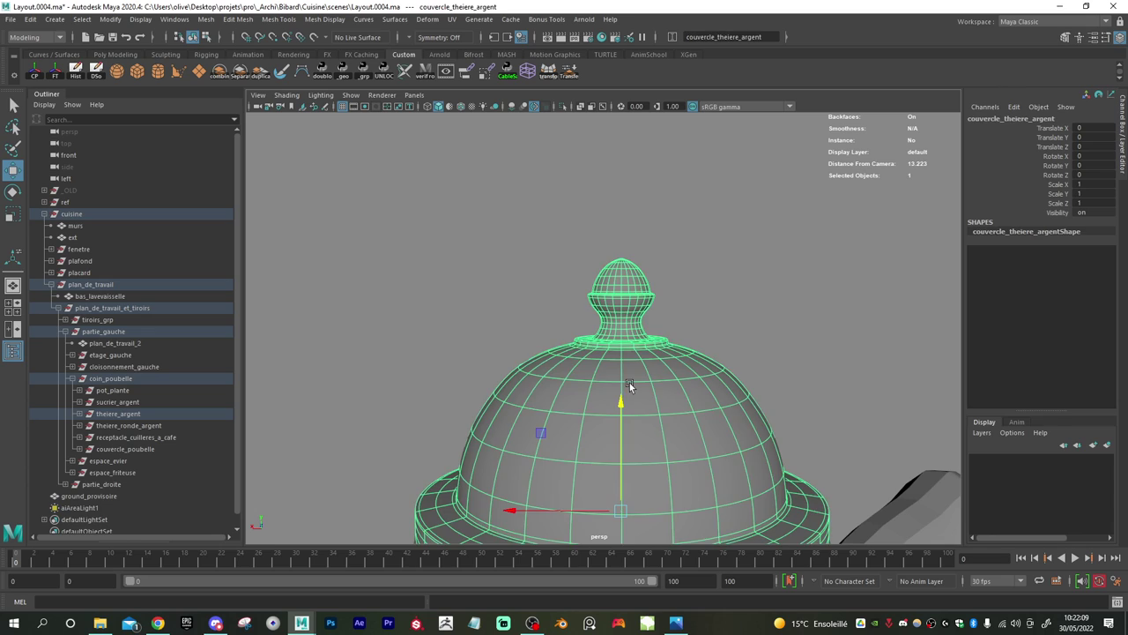
right_drag(615, 288, 618, 280)
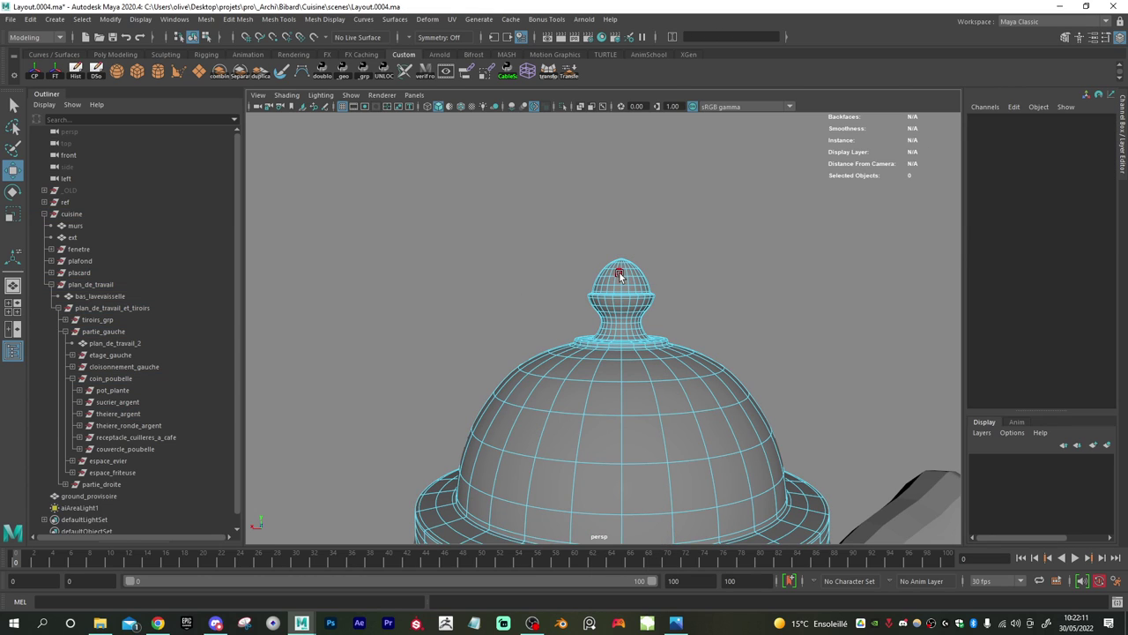
- Select the faces of the tall teapot lid's knob by growing the selection from one face to the base
click(618, 274)
key(q)
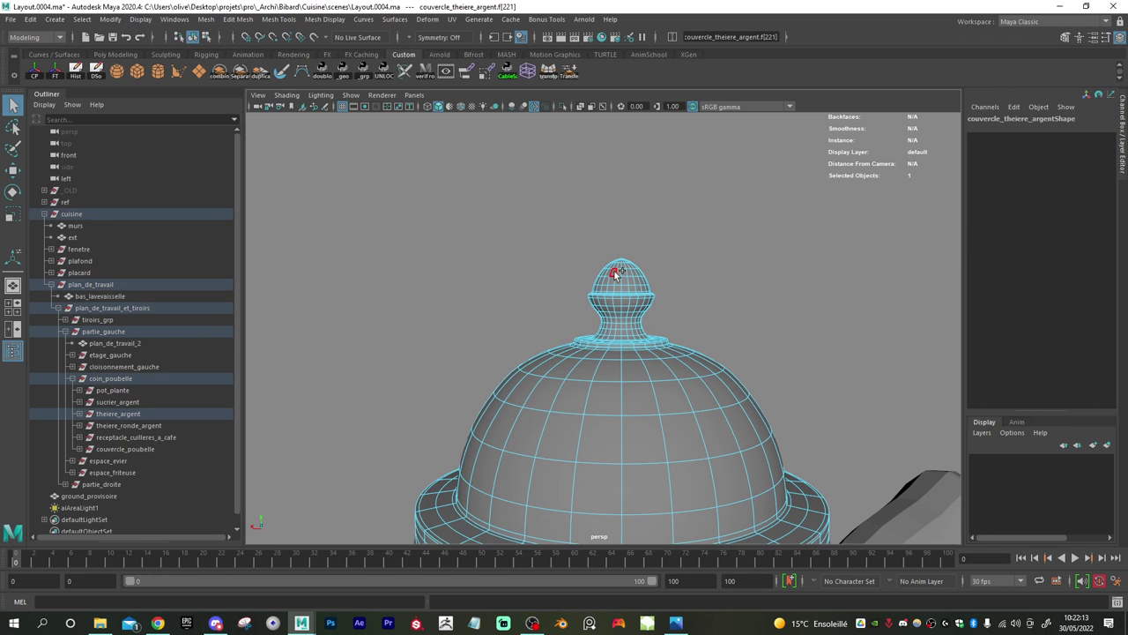
key(shift+period)
key(shift+period)
key(shift+period)
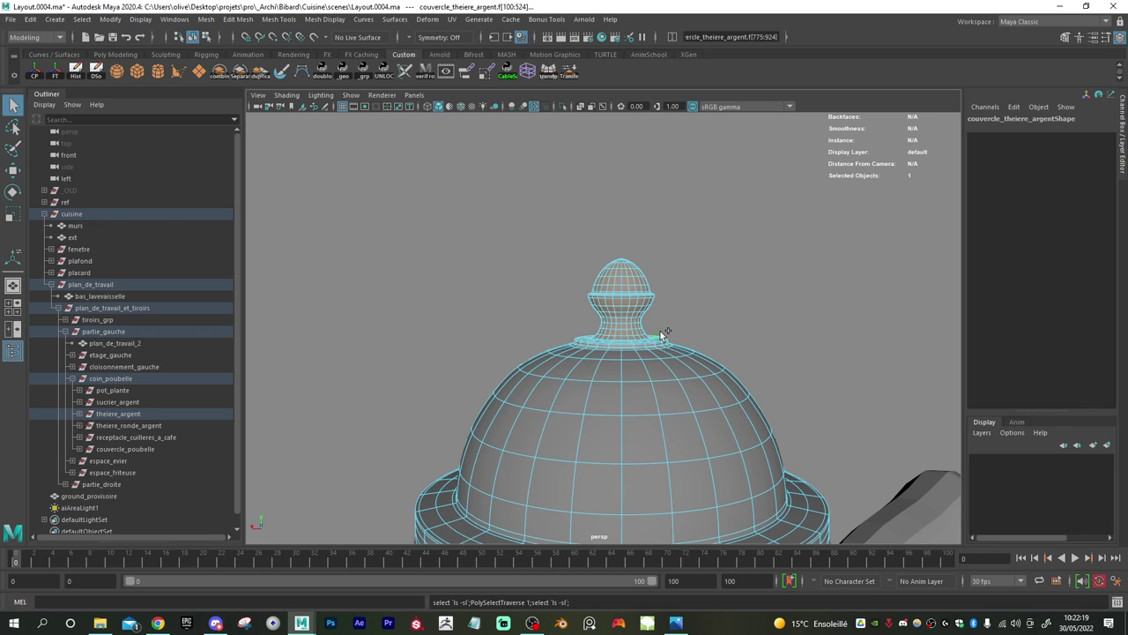
- Enlarge the selected knob on the tall teapot's lid slightly and uniformly
key(r)
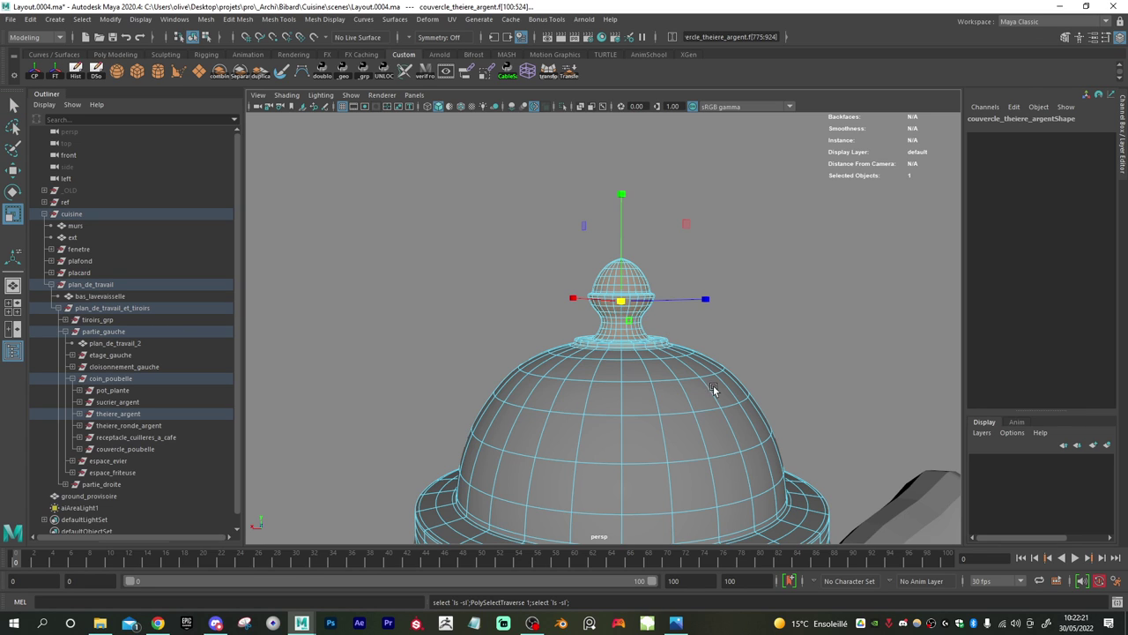
alt+right_drag(715, 390, 394, 343)
alt+middle_drag(627, 410, 630, 344)
alt+right_drag(630, 345, 585, 329)
drag(608, 258, 611, 261)
- Raise the tall teapot lid's knob slightly along Y and return to object selection
key(w)
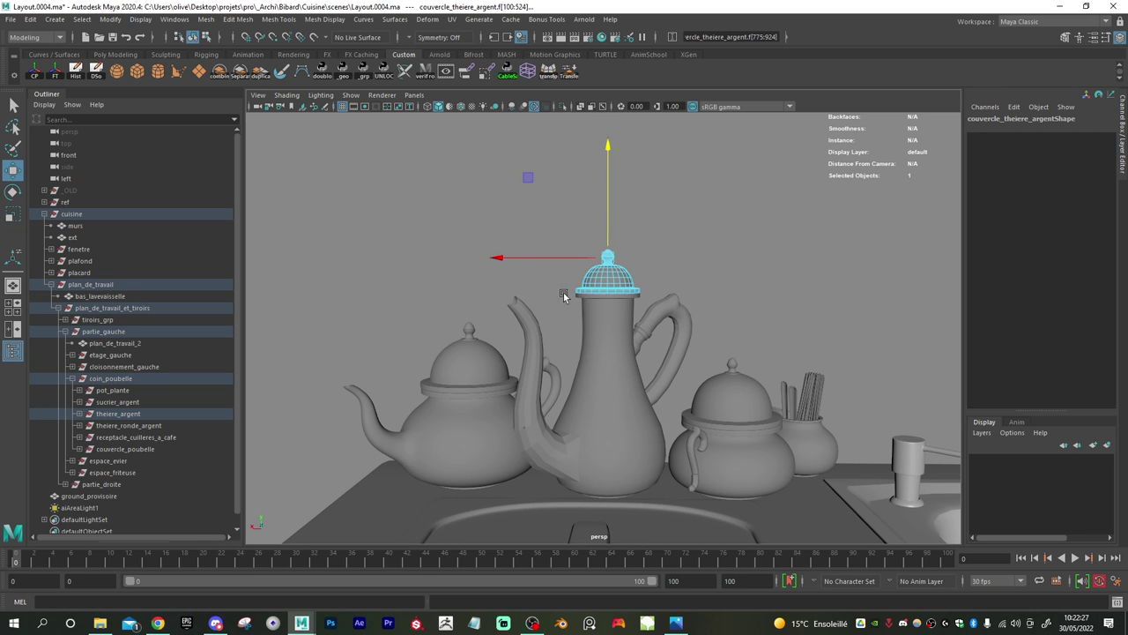
alt+right_drag(567, 294, 745, 370)
alt+middle_drag(648, 313, 620, 498)
alt+right_drag(620, 498, 696, 443)
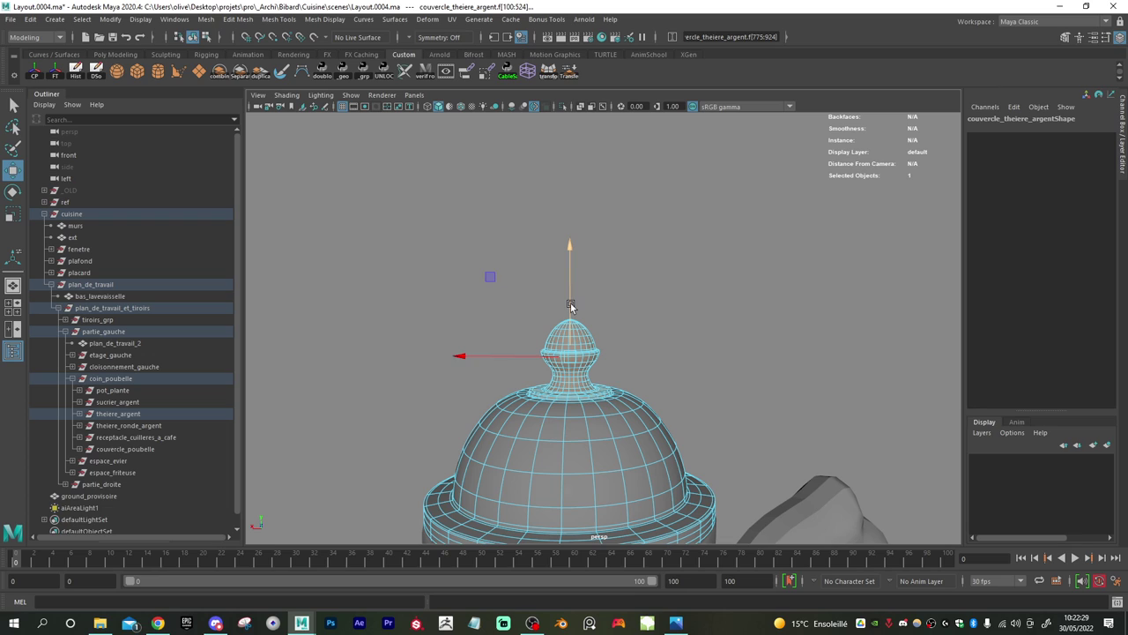
drag(571, 304, 566, 300)
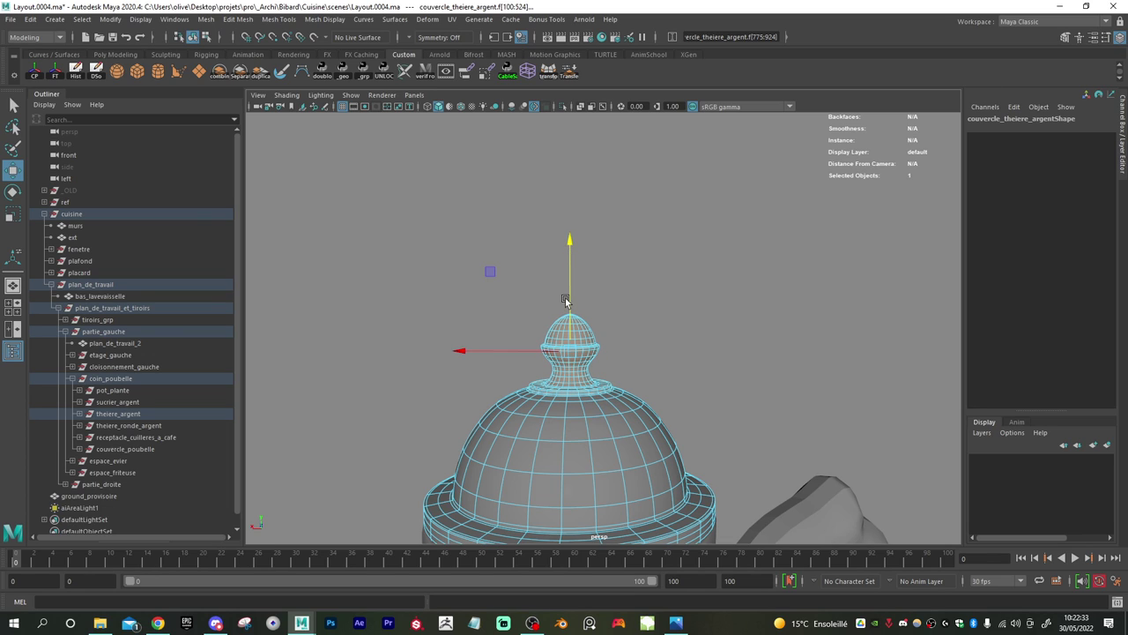
alt+right_drag(626, 399, 473, 406)
alt+middle_drag(604, 463, 507, 254)
alt+middle_drag(653, 393, 579, 376)
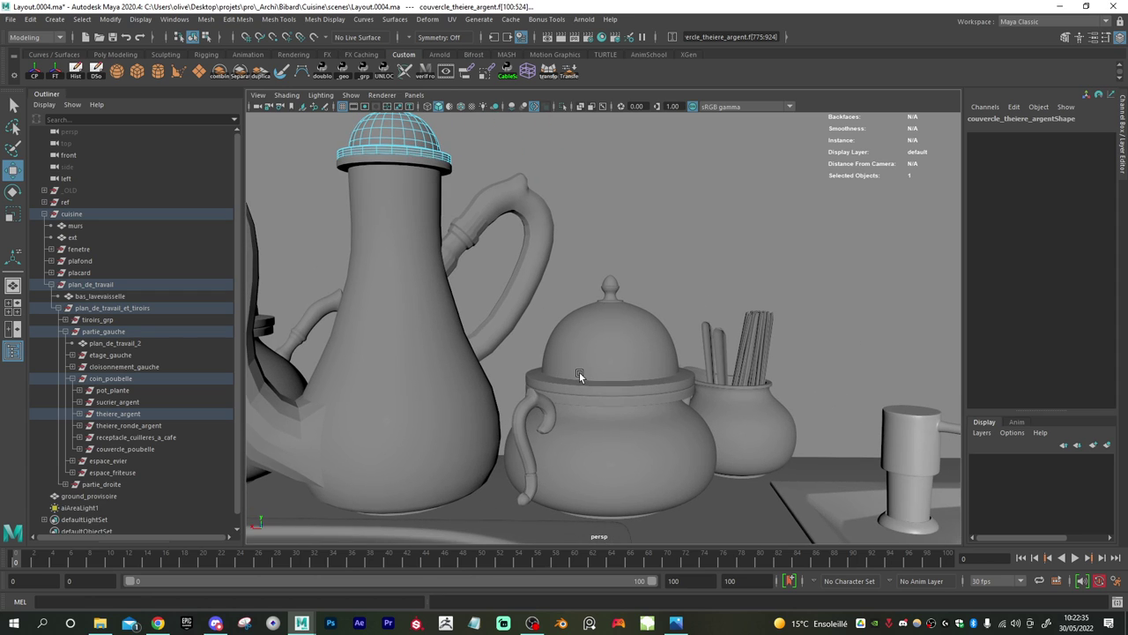
alt+right_drag(649, 402, 511, 400)
alt+right_drag(582, 401, 503, 403)
alt+drag(503, 404, 522, 410)
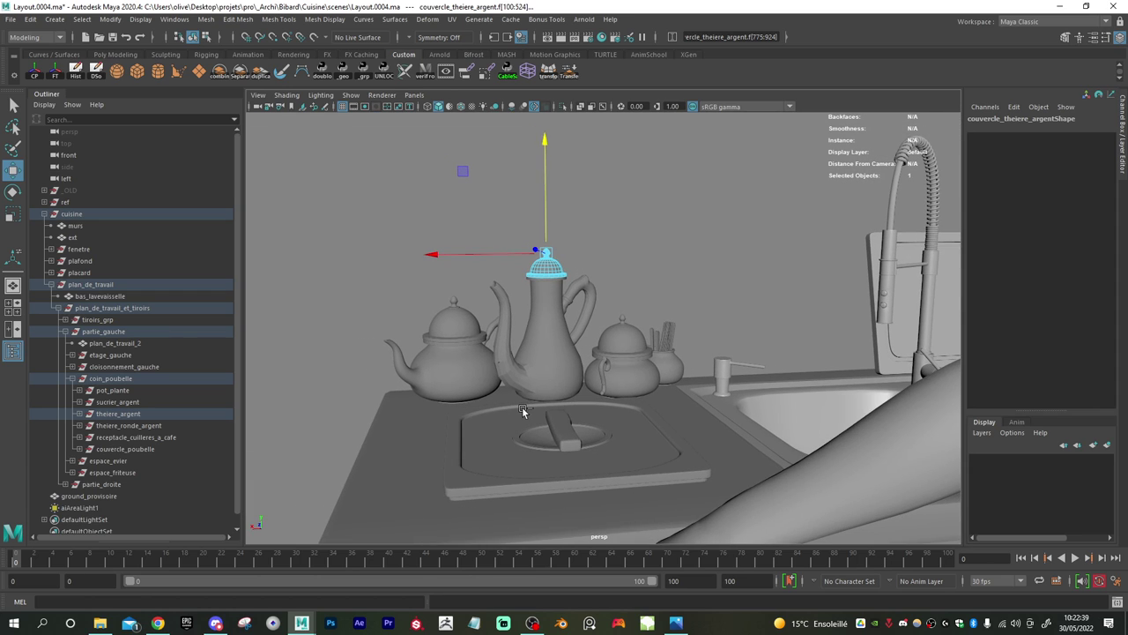
right_drag(561, 344, 616, 291)
- Select the sugar bowl's lid, couvercle_sucrier, and switch it to face selection
click(672, 379)
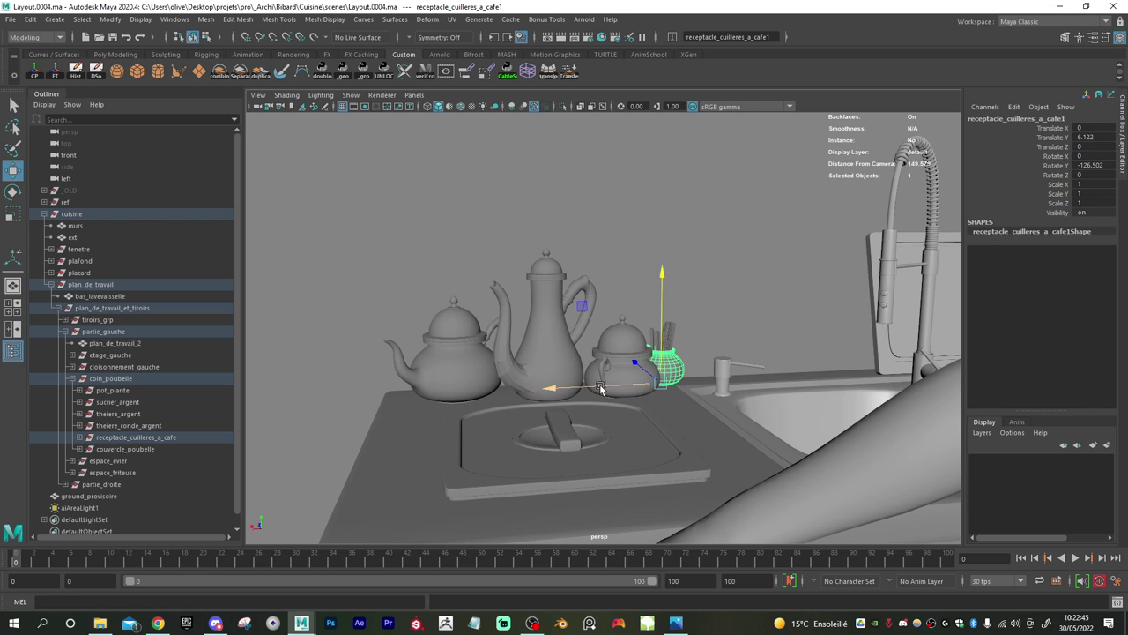
alt+drag(603, 367, 579, 371)
alt+right_drag(579, 370, 684, 409)
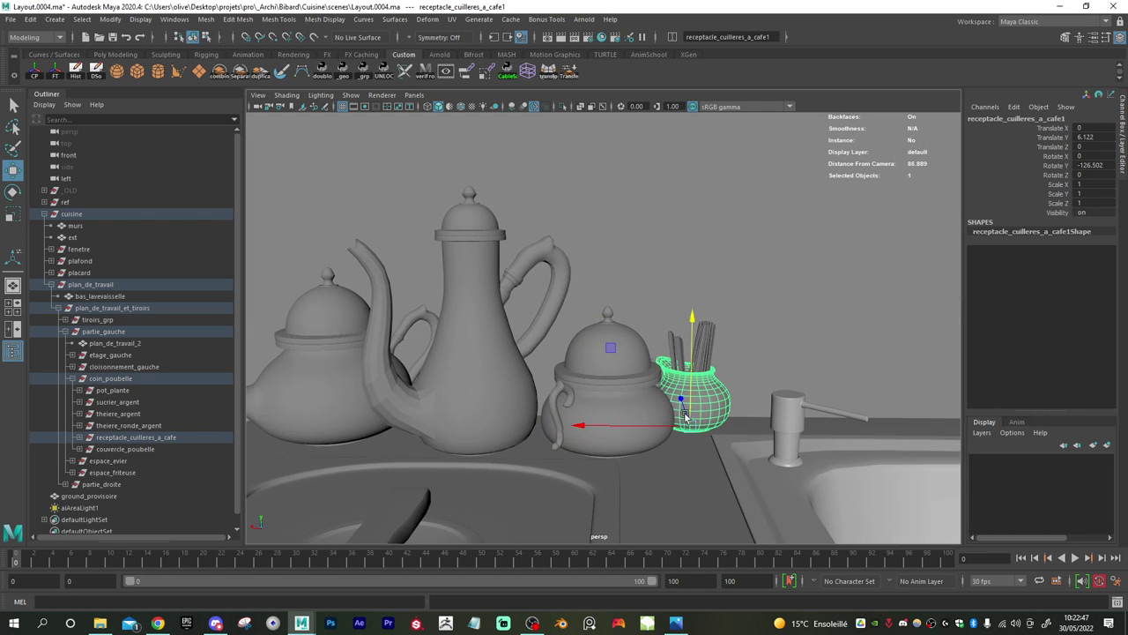
alt+middle_drag(684, 409, 661, 388)
alt+drag(629, 380, 612, 388)
alt+right_drag(612, 388, 649, 416)
click(649, 417)
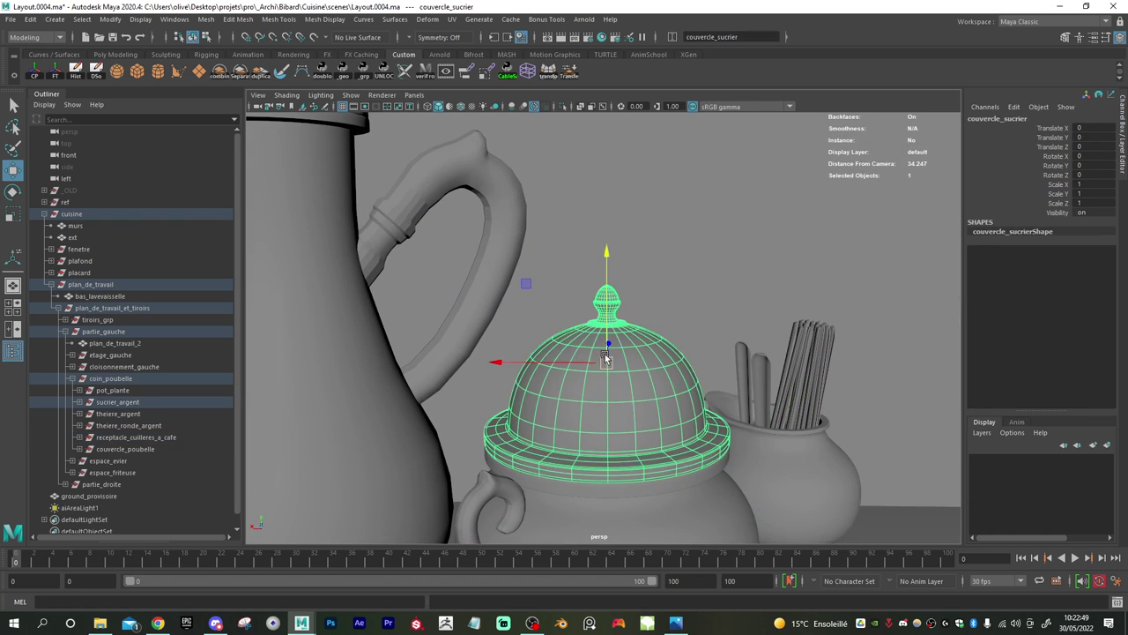
scroll(639, 392, up, 6)
right_click(634, 351)
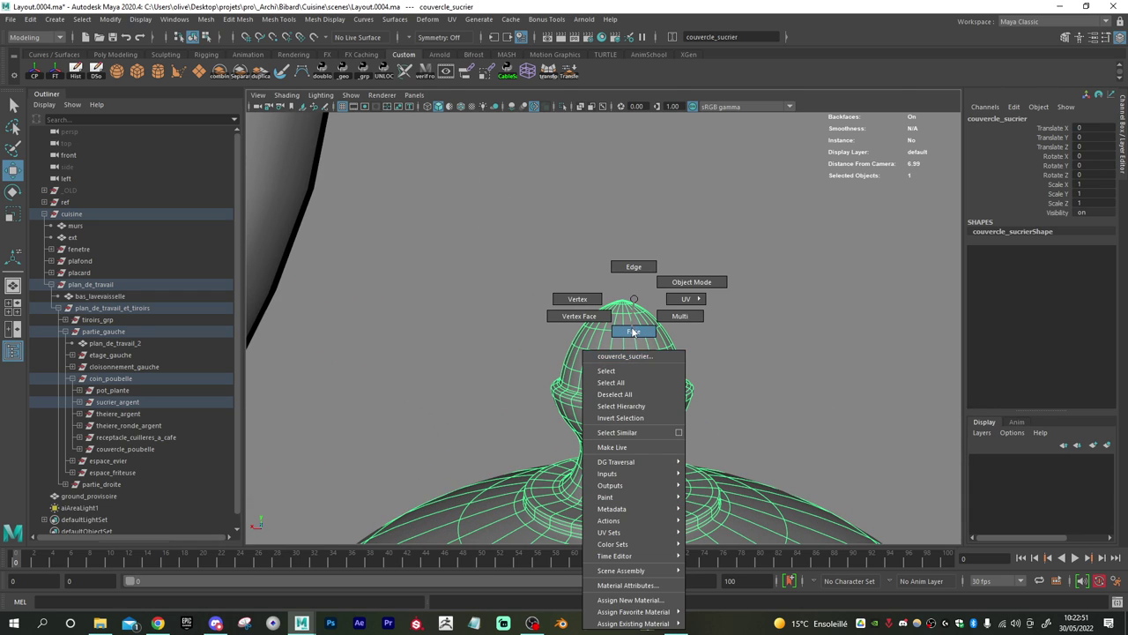
click(633, 332)
- Select all faces of the sugar bowl lid's knob, growing the selection from one face past its base ring
click(615, 334)
key(q)
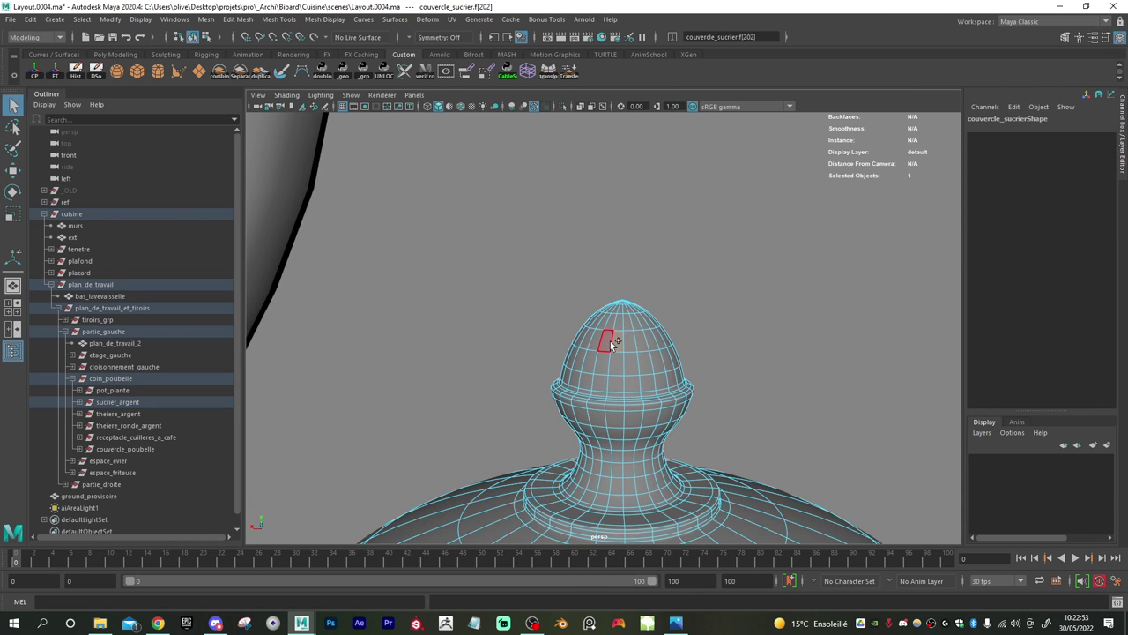
key(shift+period)
key(shift+period)
key(shift+period)
key(shift+period)
key(shift+period)
key(shift+period)
key(shift+period)
key(shift+period)
key(shift+period)
key(shift+period)
key(shift+period)
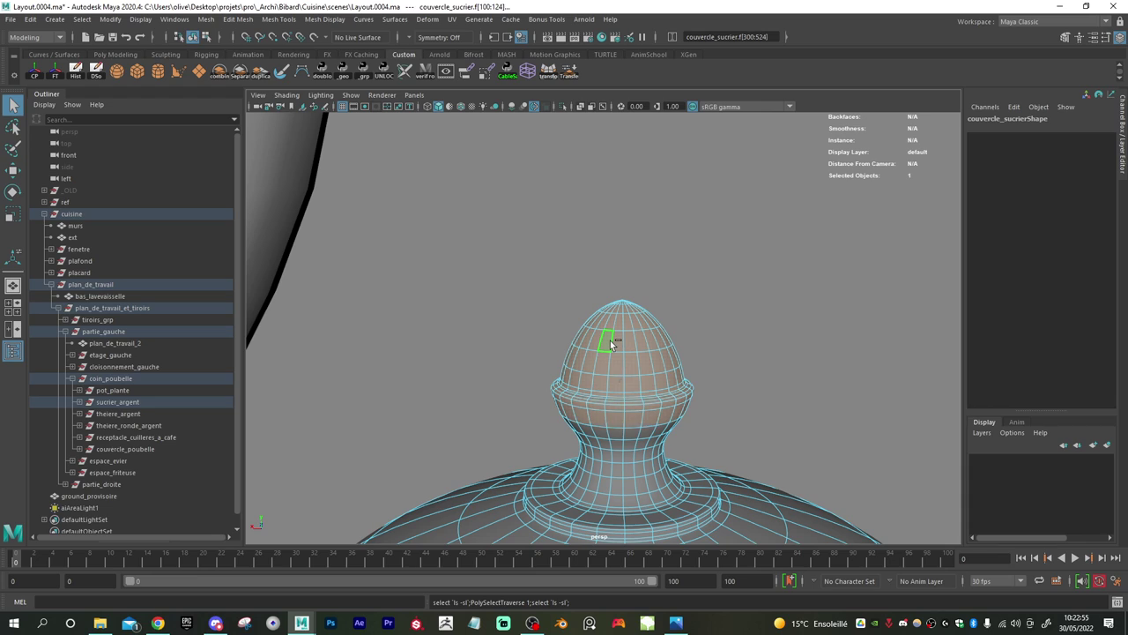
key(shift+period)
key(shift+period)
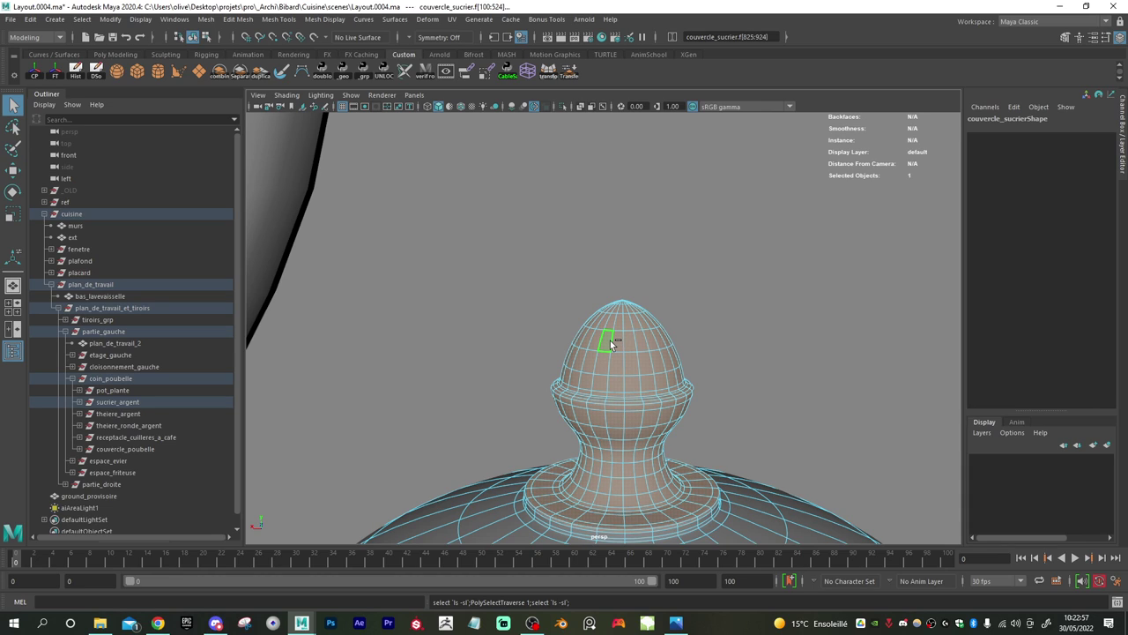
key(shift+period)
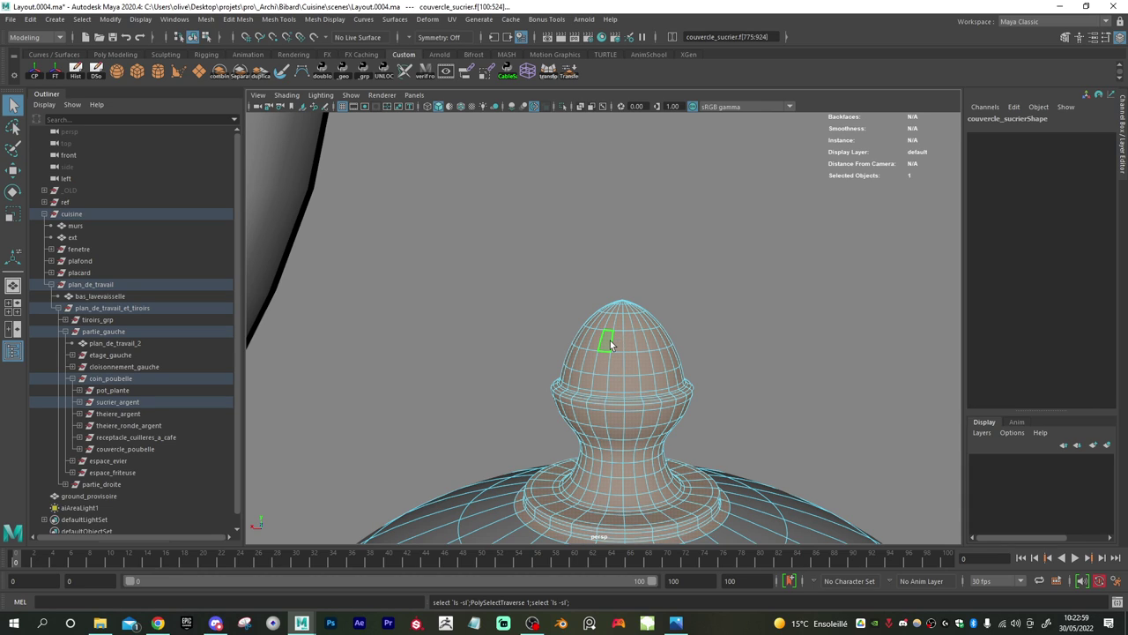
- Enlarge the selected knob on the sugar bowl's lid slightly and uniformly, and return to object selection
key(r)
scroll(568, 426, down, 3)
scroll(644, 425, down, 10)
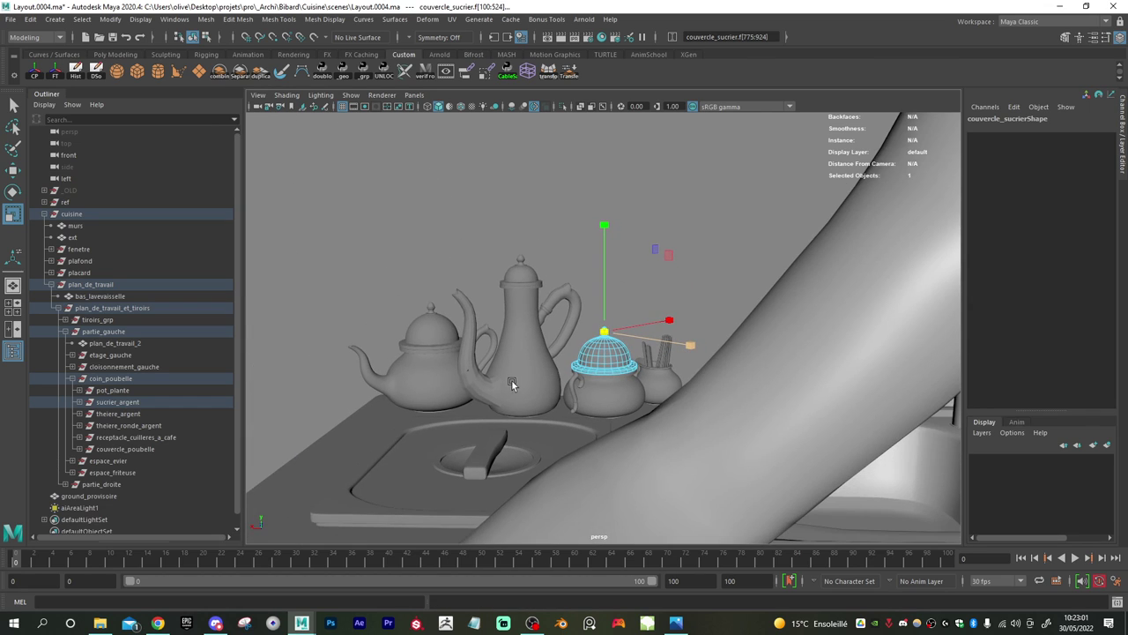
alt+drag(513, 382, 539, 380)
scroll(666, 370, up, 5)
drag(628, 330, 633, 331)
key(w)
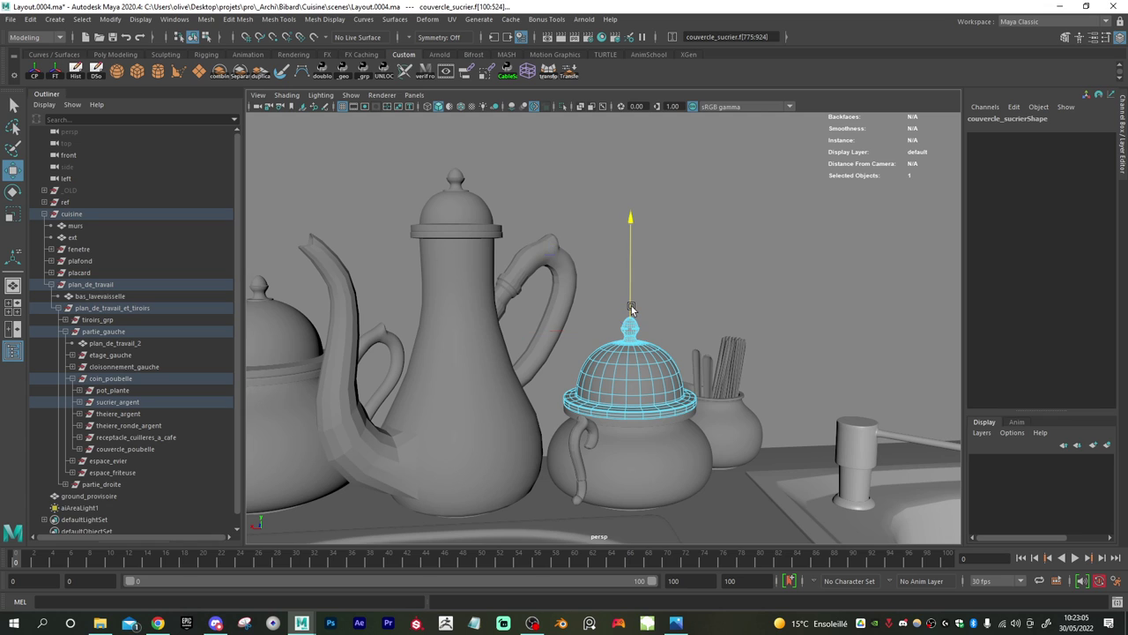
scroll(631, 306, up, 8)
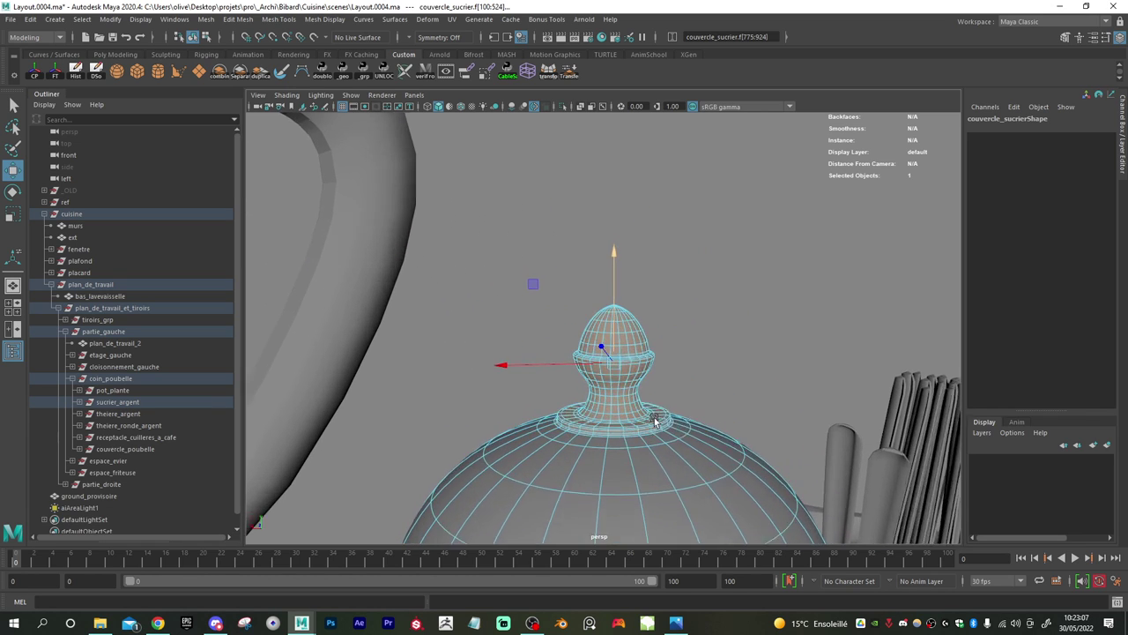
scroll(624, 340, down, 10)
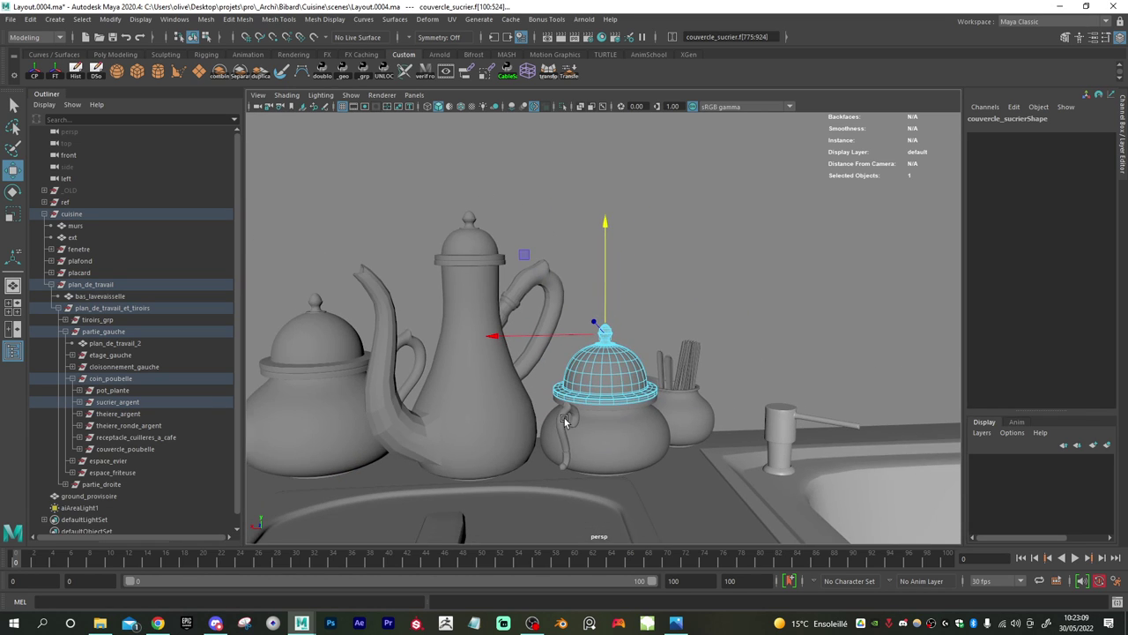
right_drag(599, 315, 652, 280)
scroll(635, 389, down, 2)
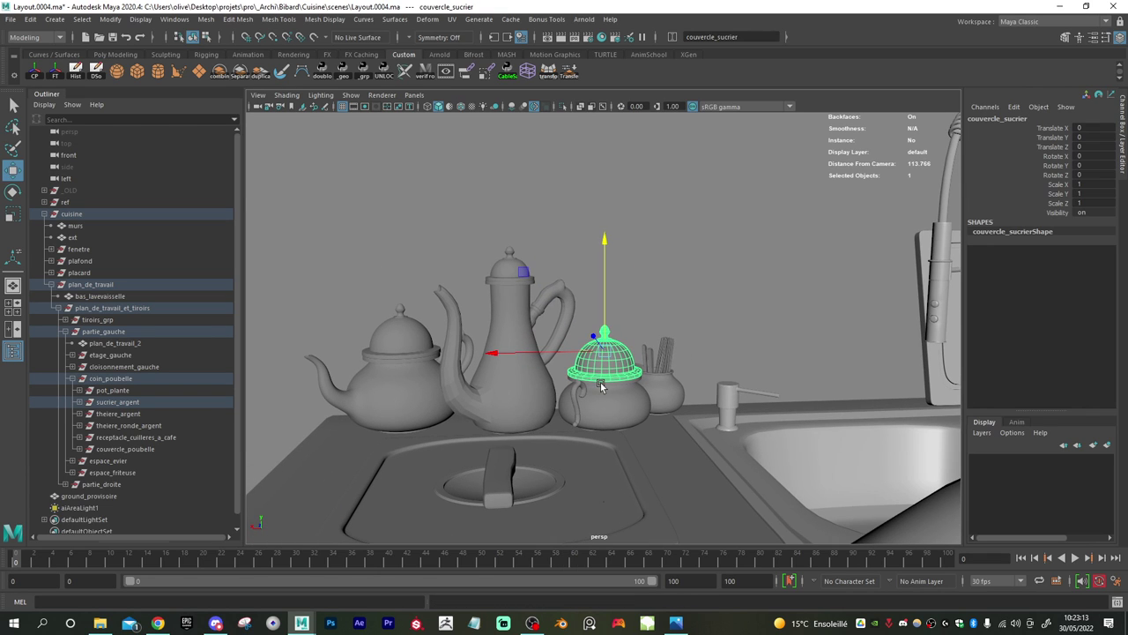
- Examine the silver tableware, bin lid and sink faucet from several angles against the human figure's proportions
scroll(549, 432, down, 5)
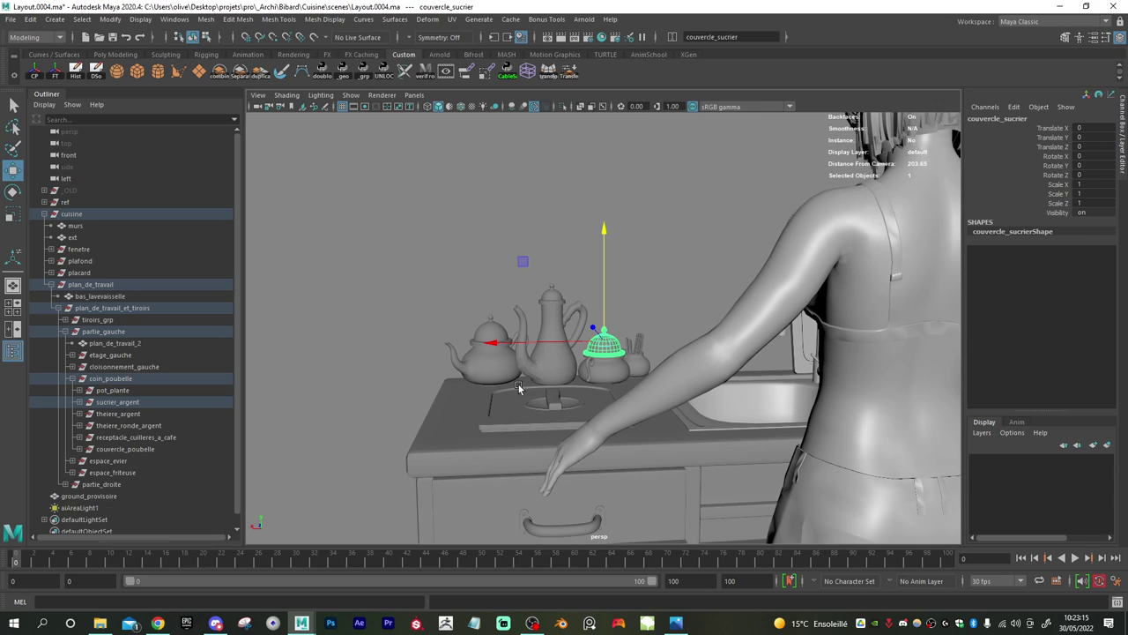
click(516, 417)
alt+drag(516, 416, 550, 439)
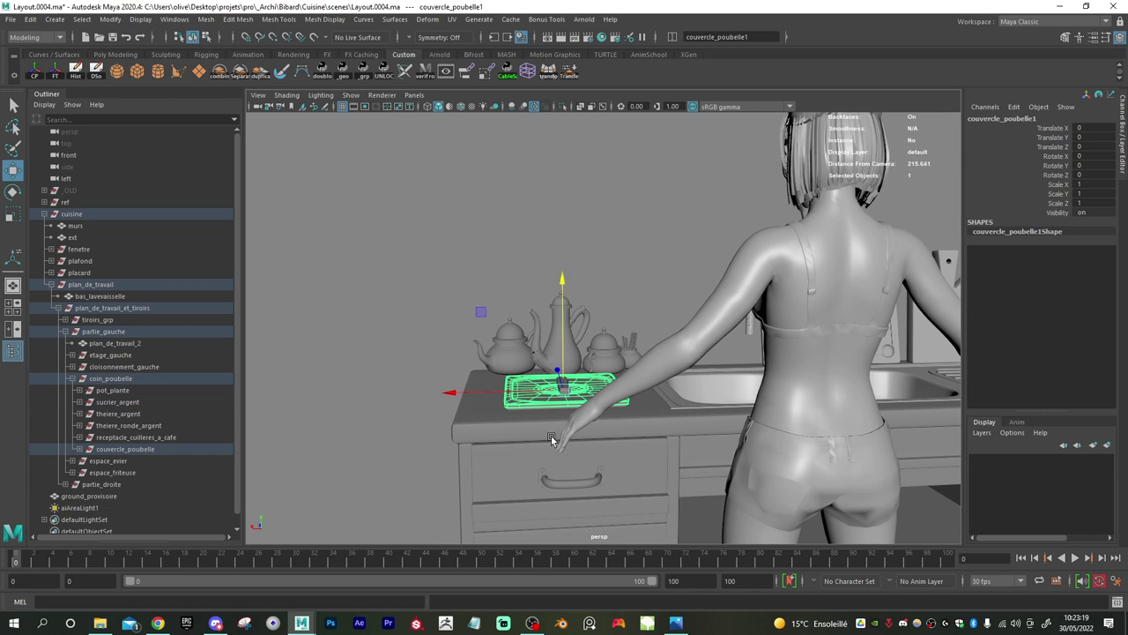
scroll(618, 359, down, 5)
mouse_move(623, 376)
alt+mouse_down()
mouse_move(773, 411)
mouse_move(713, 392)
mouse_move(726, 403)
mouse_move(705, 357)
mouse_move(622, 355)
alt+mouse_up()
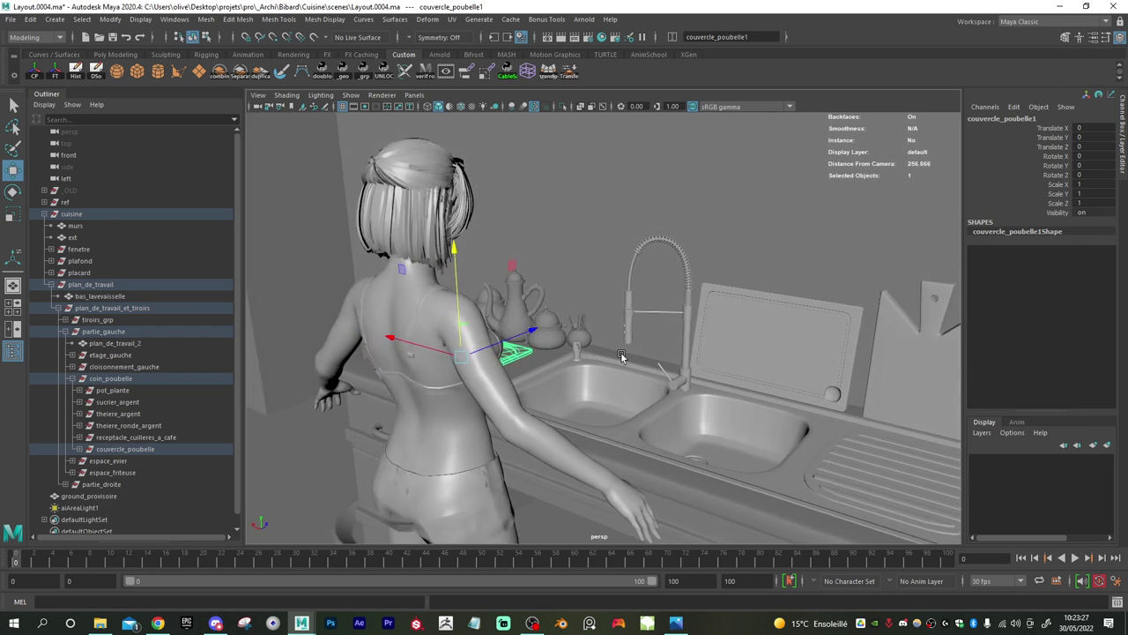
alt+right_drag(622, 356, 750, 403)
alt+middle_drag(750, 403, 679, 357)
alt+right_drag(679, 357, 718, 385)
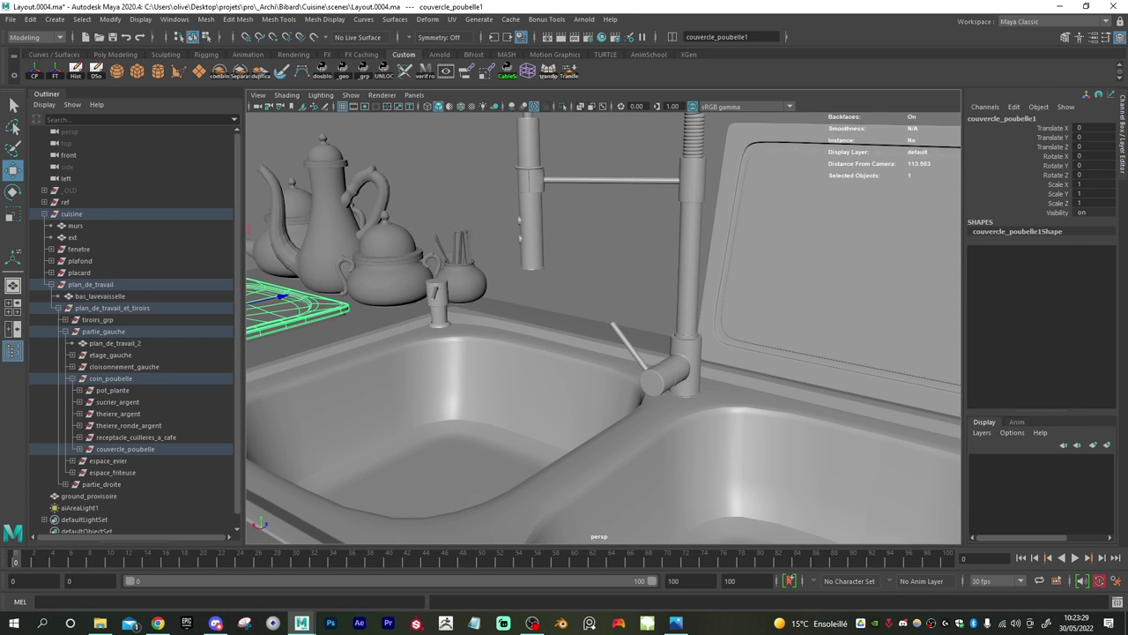
alt+right_drag(951, 379, 594, 355)
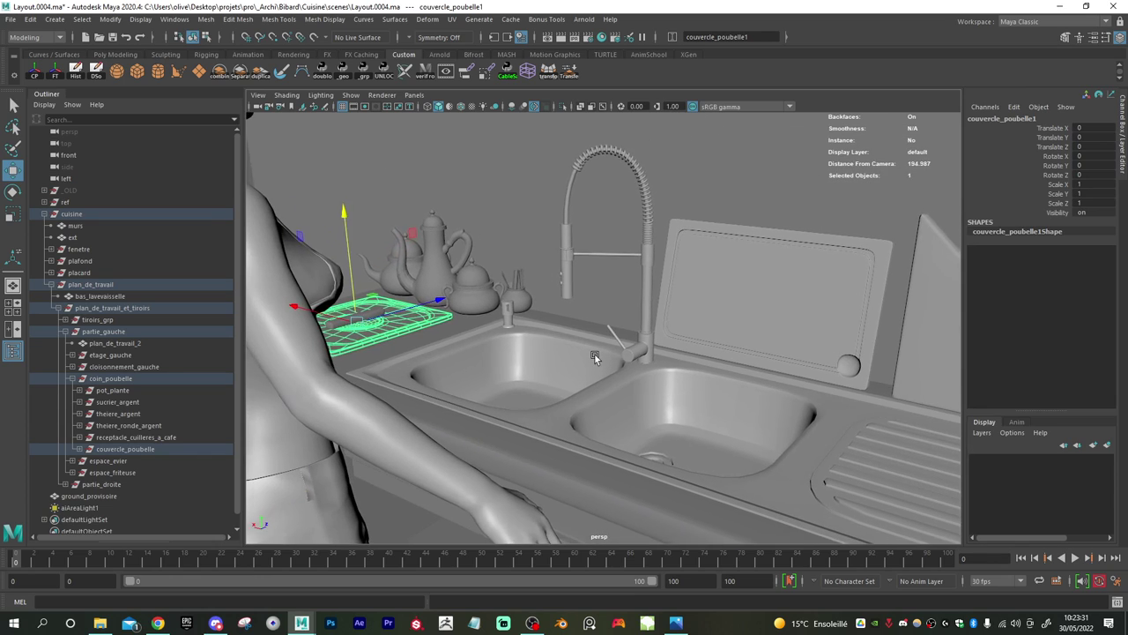
alt+drag(594, 355, 441, 305)
alt+drag(592, 312, 617, 311)
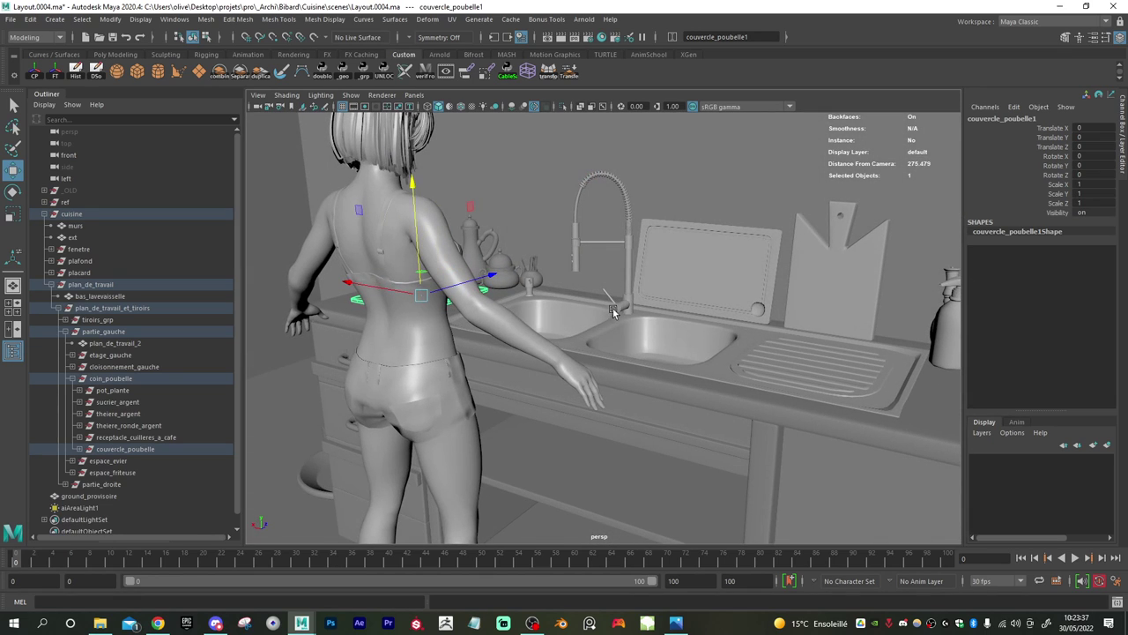
- Duplicate the HUMAN figure, rotate the copy about 57.5 degrees around Y and position it with its hand beside the sink faucet
click(529, 339)
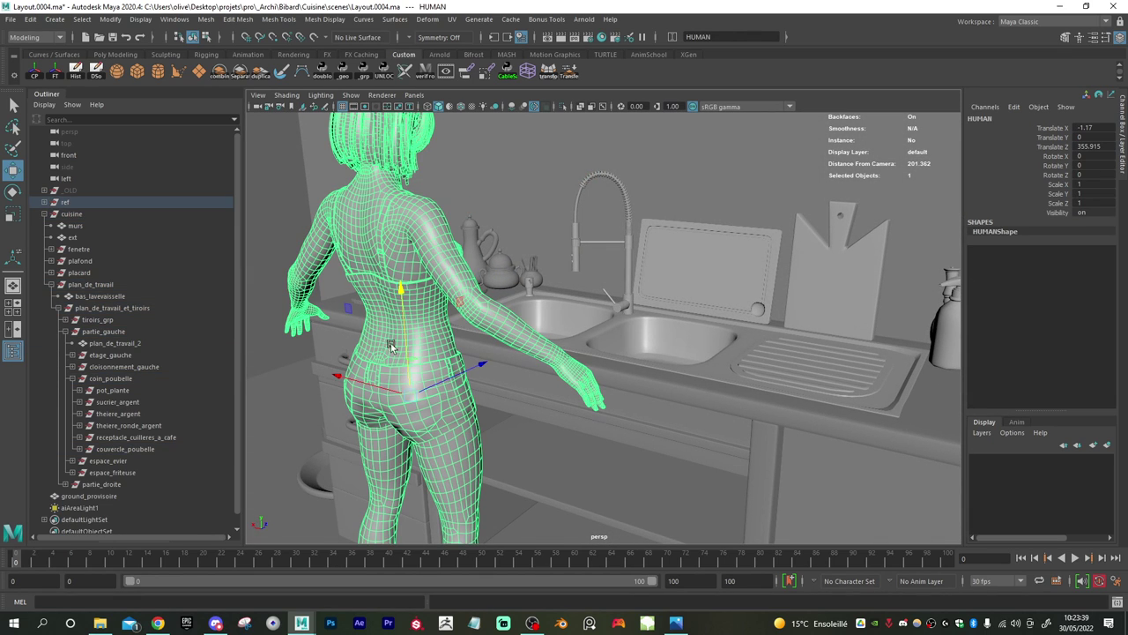
key(ctrl+d)
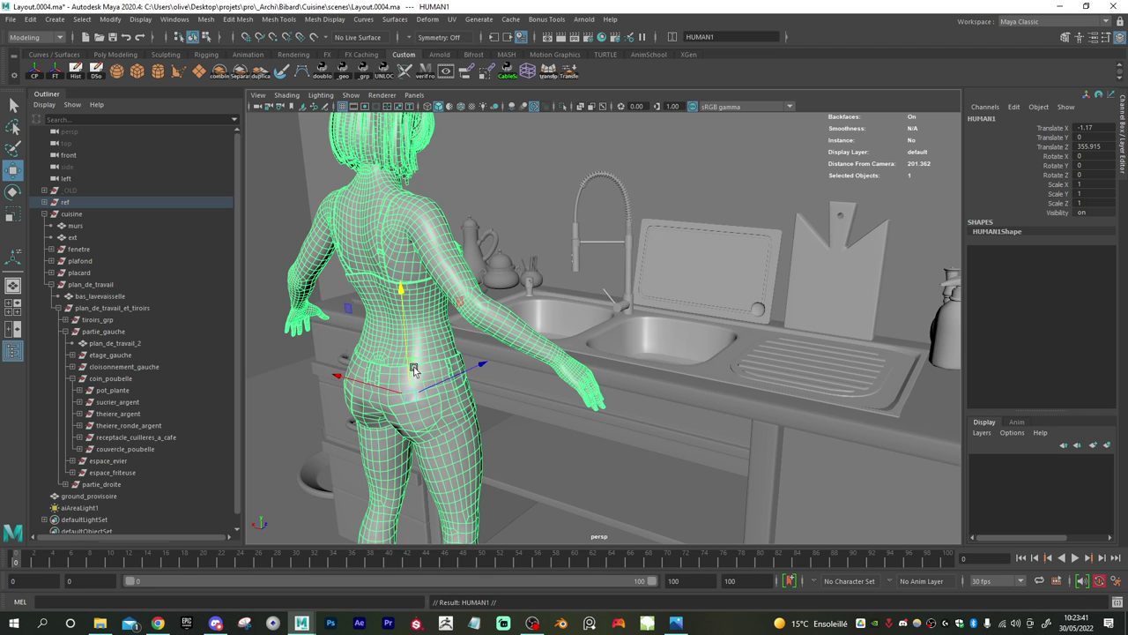
drag(465, 371, 573, 396)
key(e)
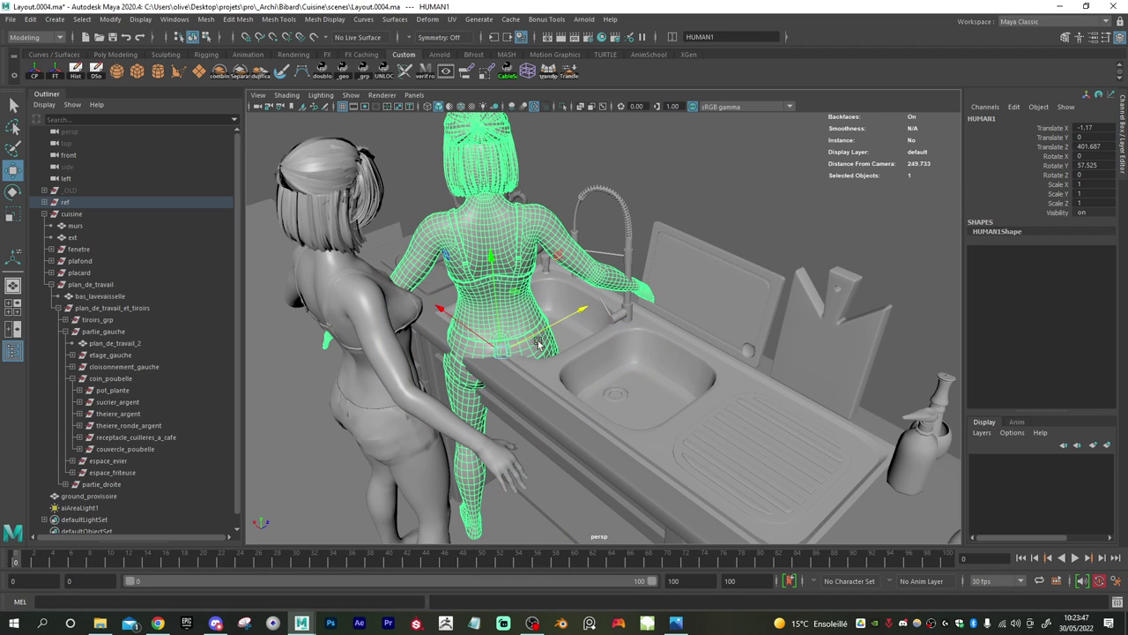
drag(515, 293, 504, 301)
middle_drag(506, 299, 441, 307)
- Compare the duplicate figure's hand with the faucet base up close, and delete the duplicate
alt+drag(465, 323, 622, 349)
alt+right_drag(622, 348, 668, 380)
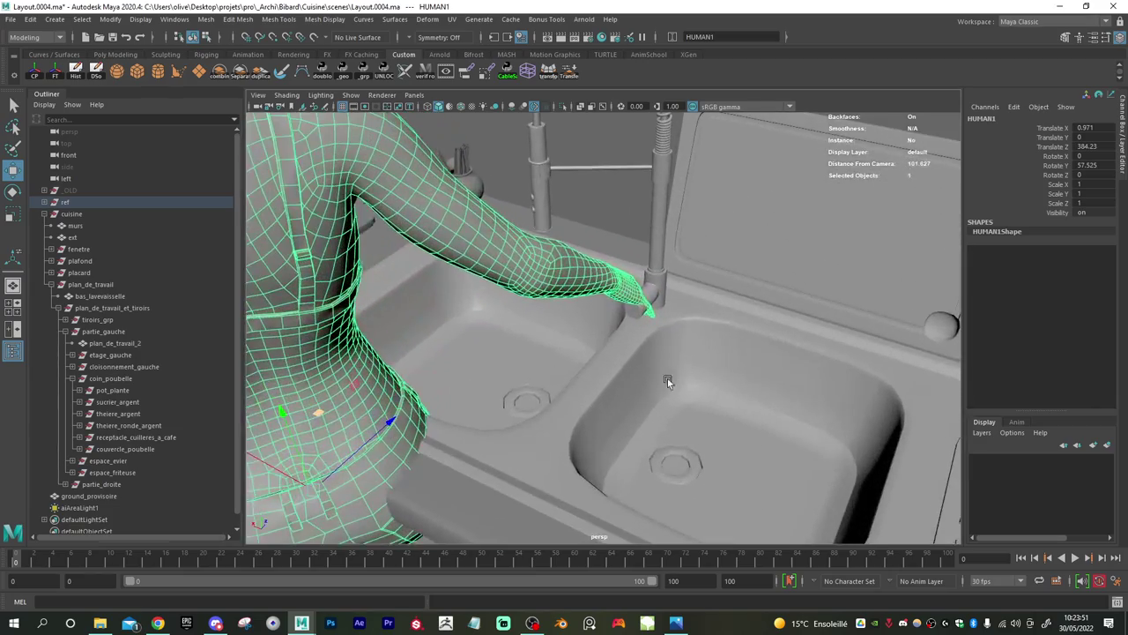
alt+drag(547, 352, 692, 332)
alt+right_drag(648, 327, 673, 334)
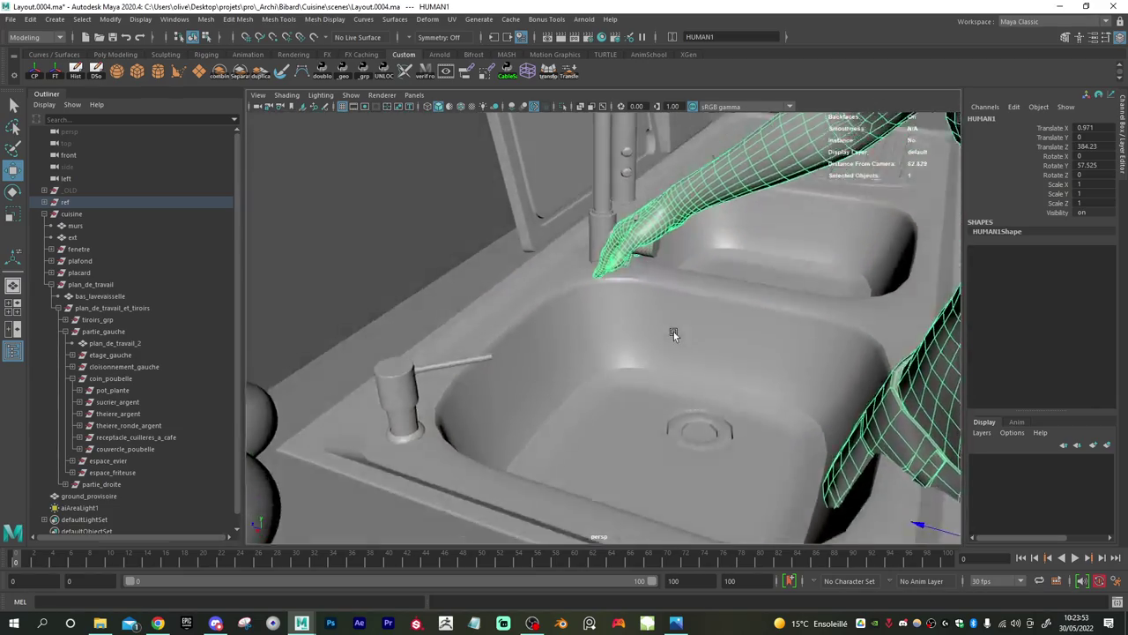
alt+drag(674, 332, 654, 313)
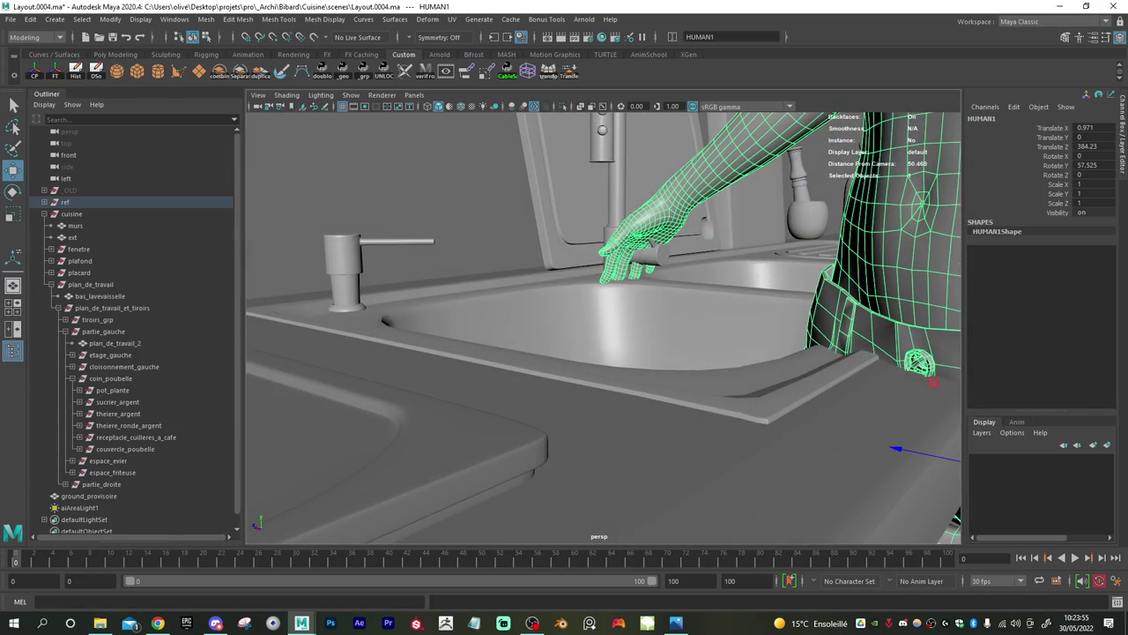
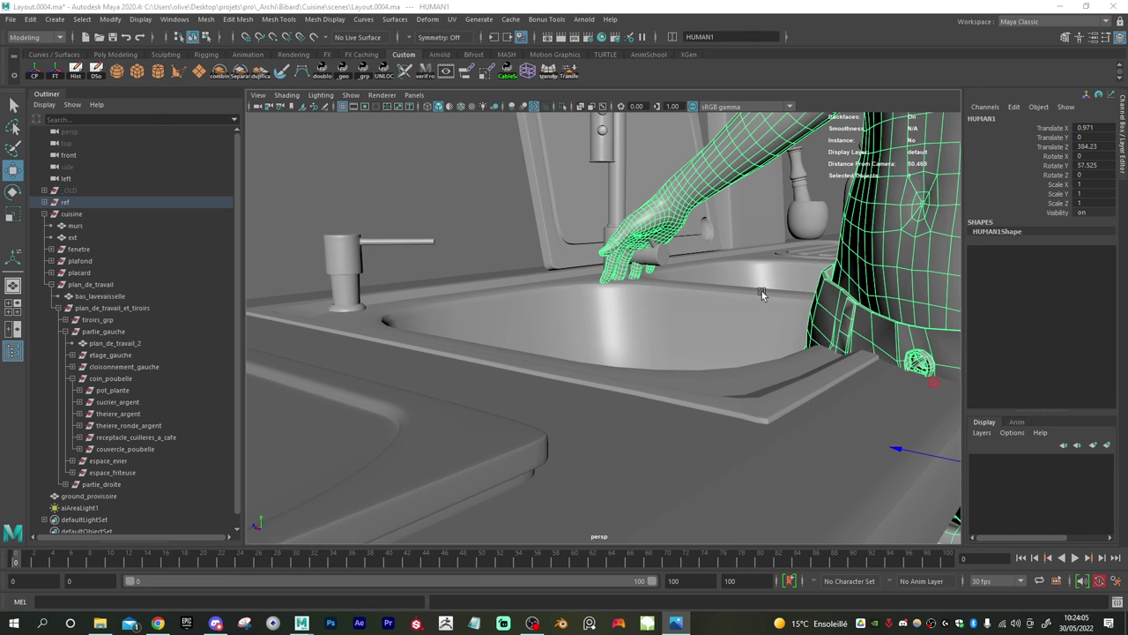
alt+drag(712, 256, 538, 341)
key(Delete)
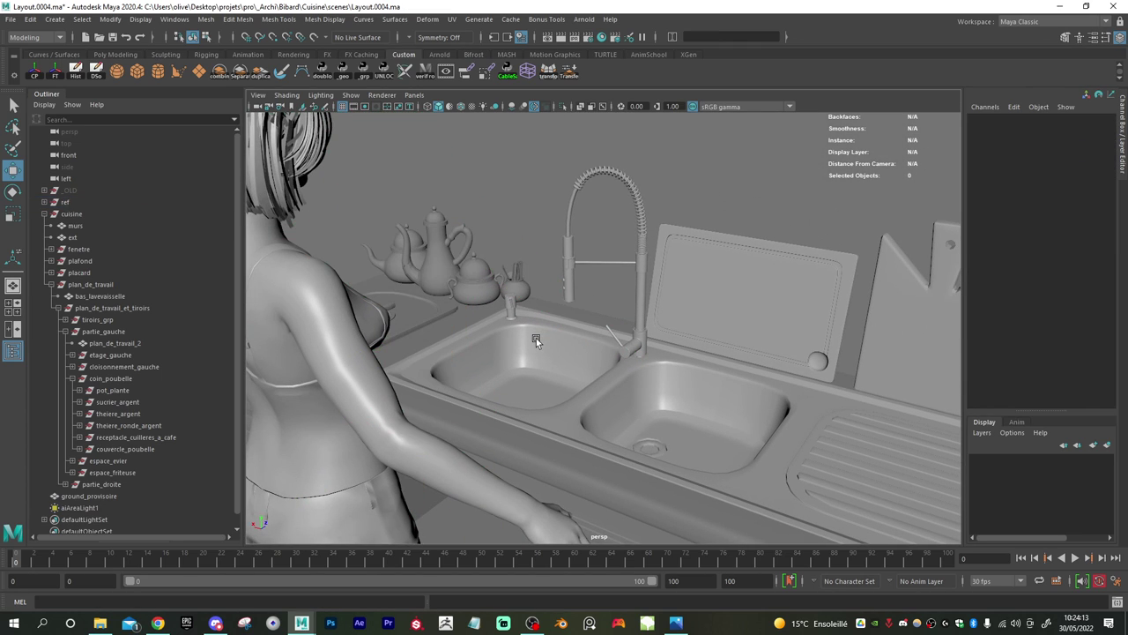
- Select the faucet body, robinet, together with its spray head, bout_robinet, ready for scaling
alt+right_drag(599, 399, 541, 371)
alt+drag(540, 371, 569, 372)
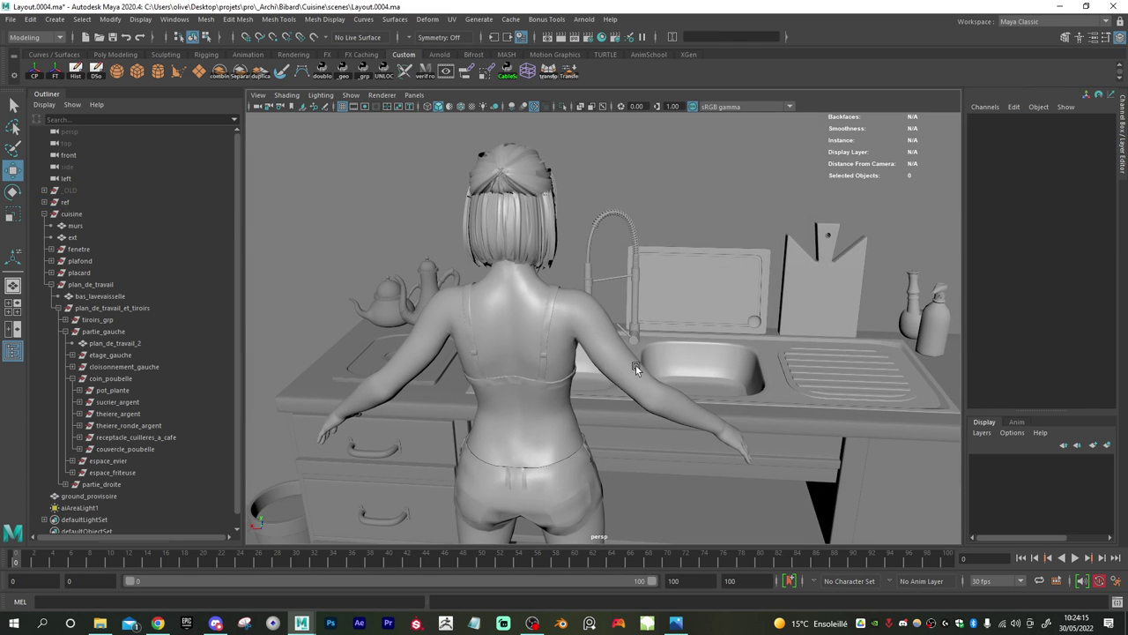
alt+drag(636, 365, 604, 345)
scroll(626, 353, up, 3)
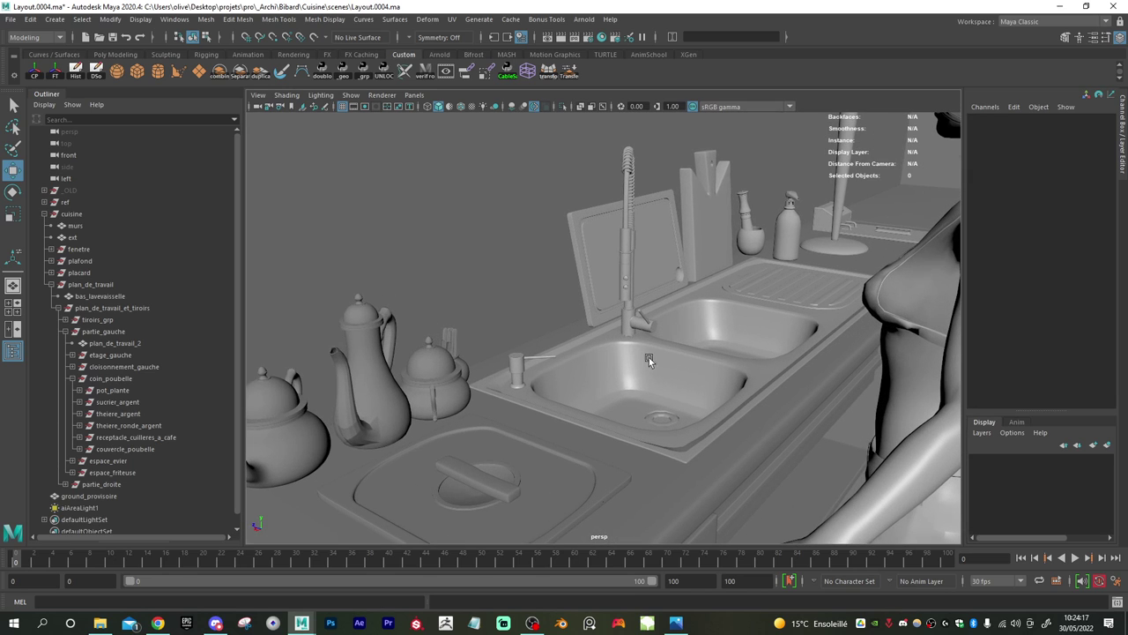
click(631, 331)
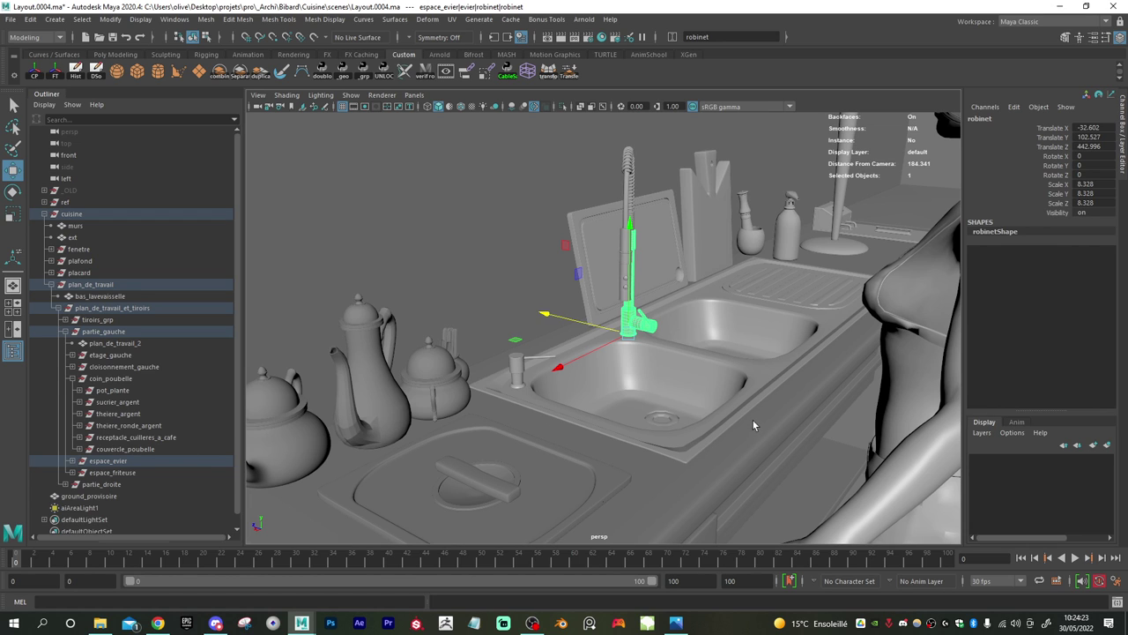
alt+drag(679, 354, 650, 360)
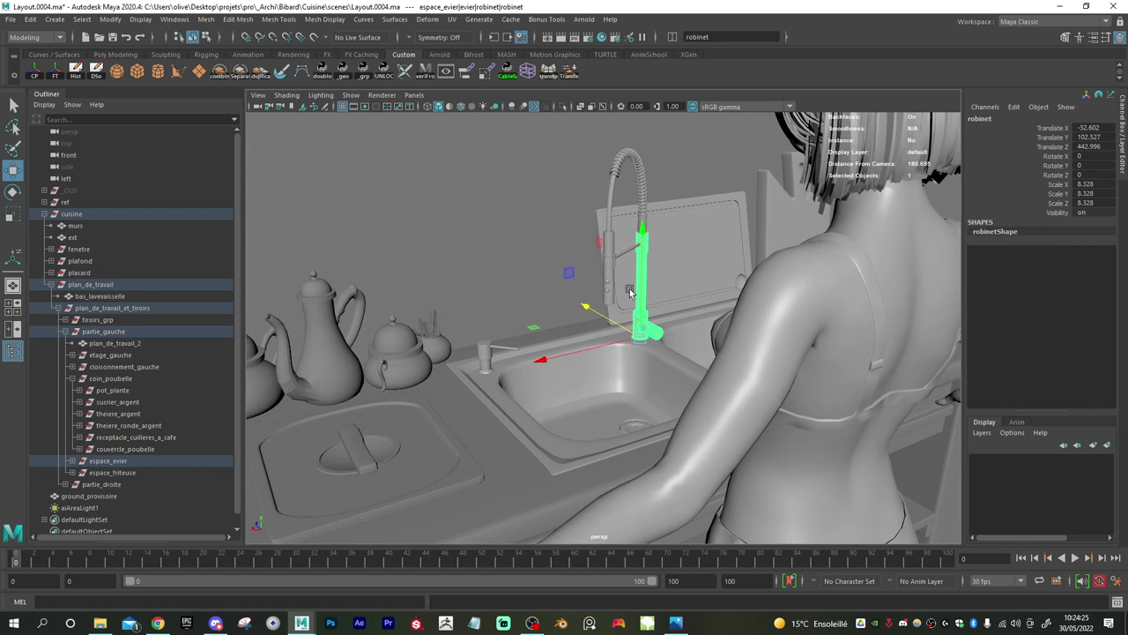
shift+click(609, 243)
alt+drag(641, 298, 650, 345)
alt+right_drag(651, 344, 692, 377)
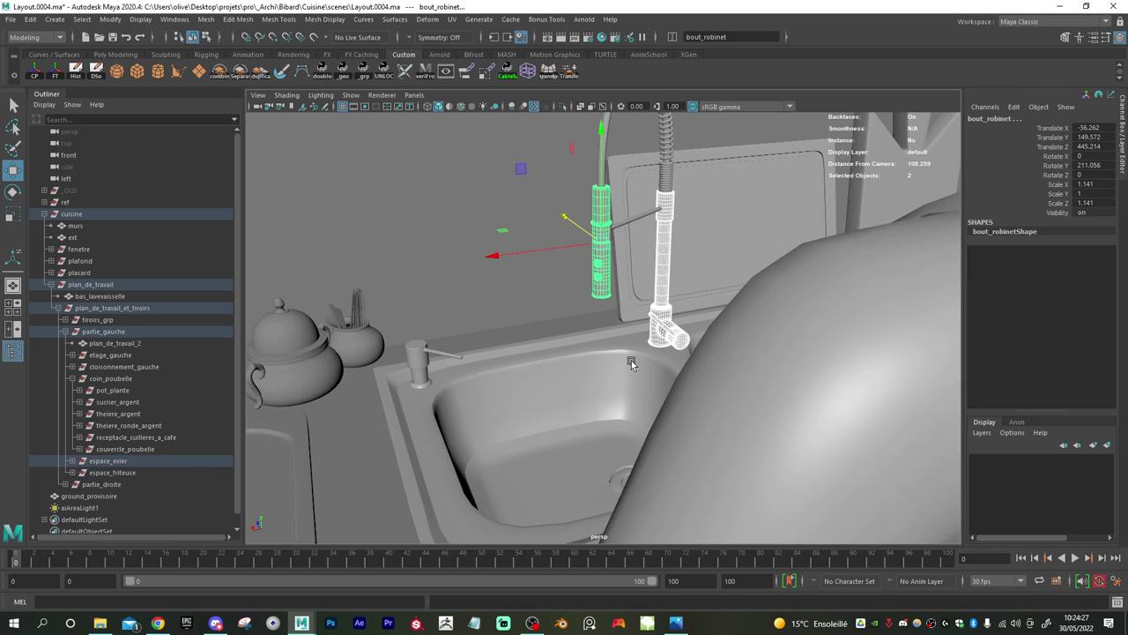
alt+right_drag(629, 360, 655, 369)
key(r)
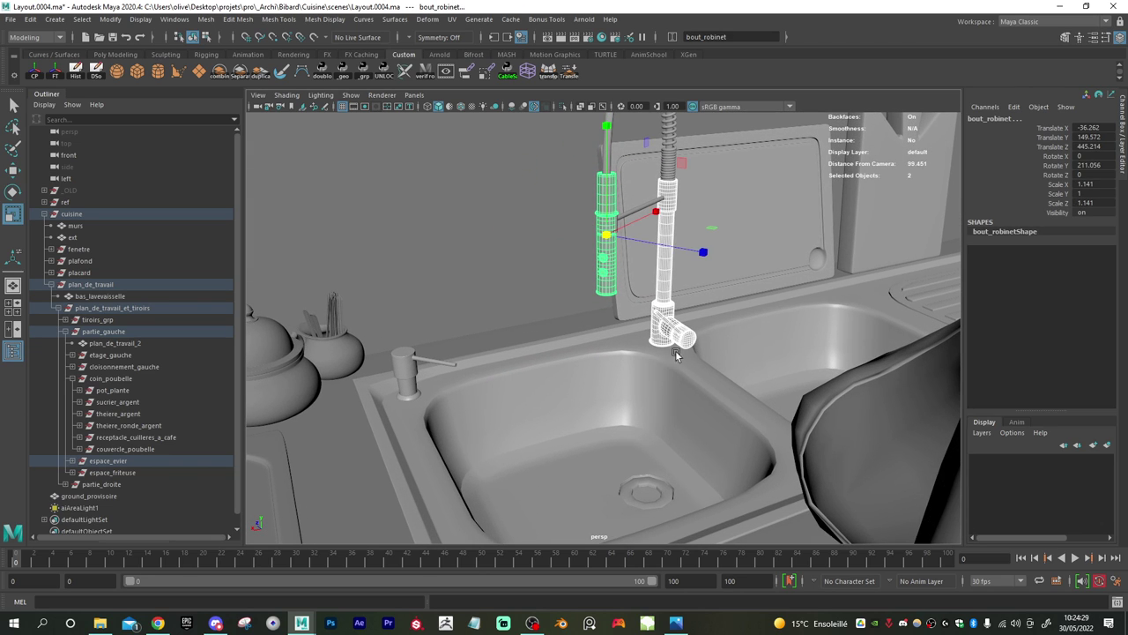
- Try enlarging the two faucet parts uniformly and thickening them only in X and Z, undoing each attempt
drag(608, 236, 618, 237)
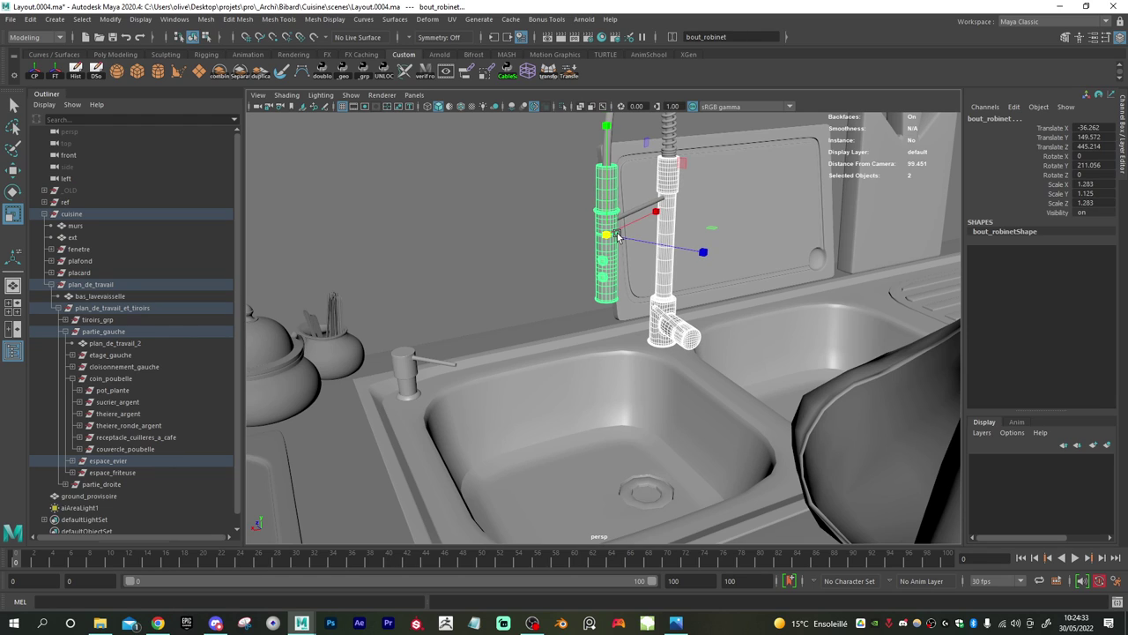
key(ctrl+z)
drag(707, 230, 715, 229)
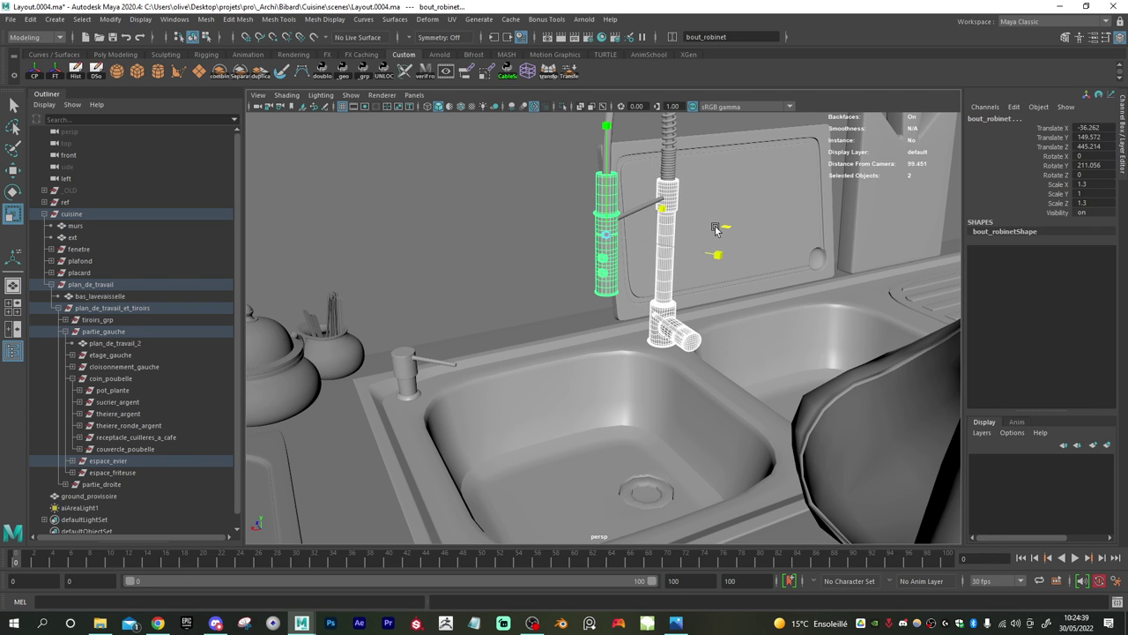
mouse_move(682, 309)
alt+mouse_down()
mouse_move(767, 264)
mouse_move(696, 321)
alt+mouse_up()
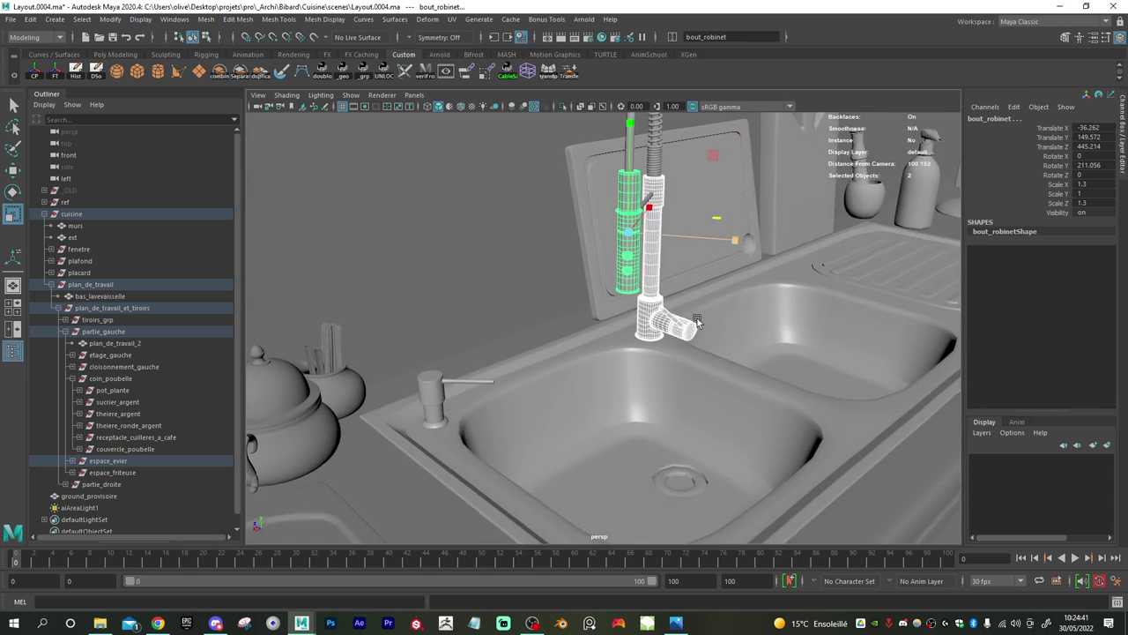
drag(719, 219, 731, 220)
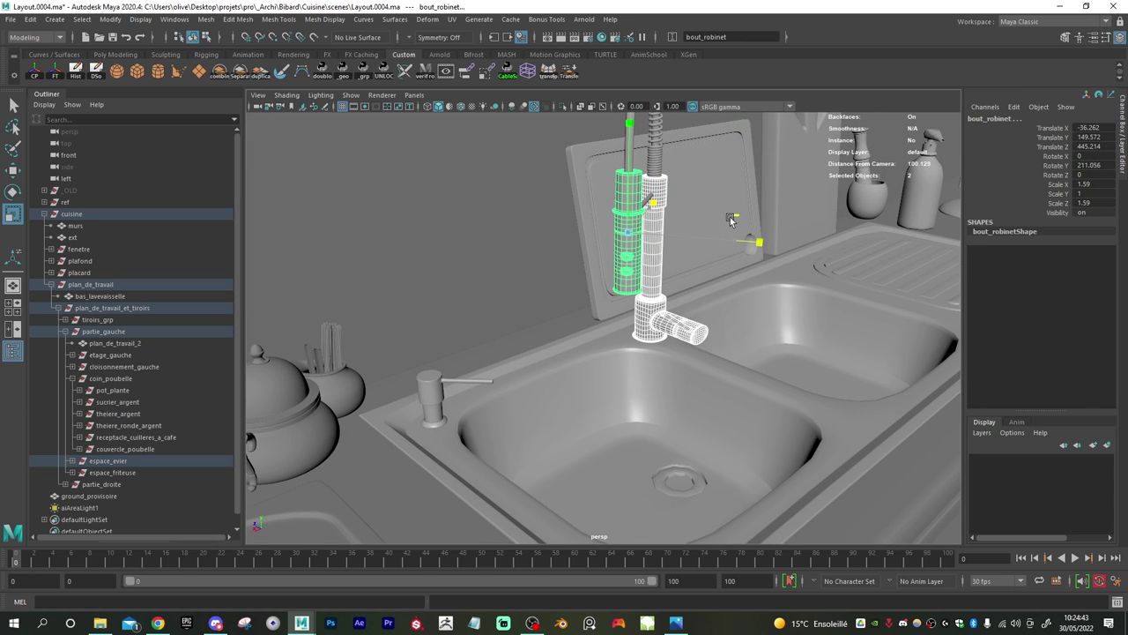
key(ctrl+z)
key(ctrl+z)
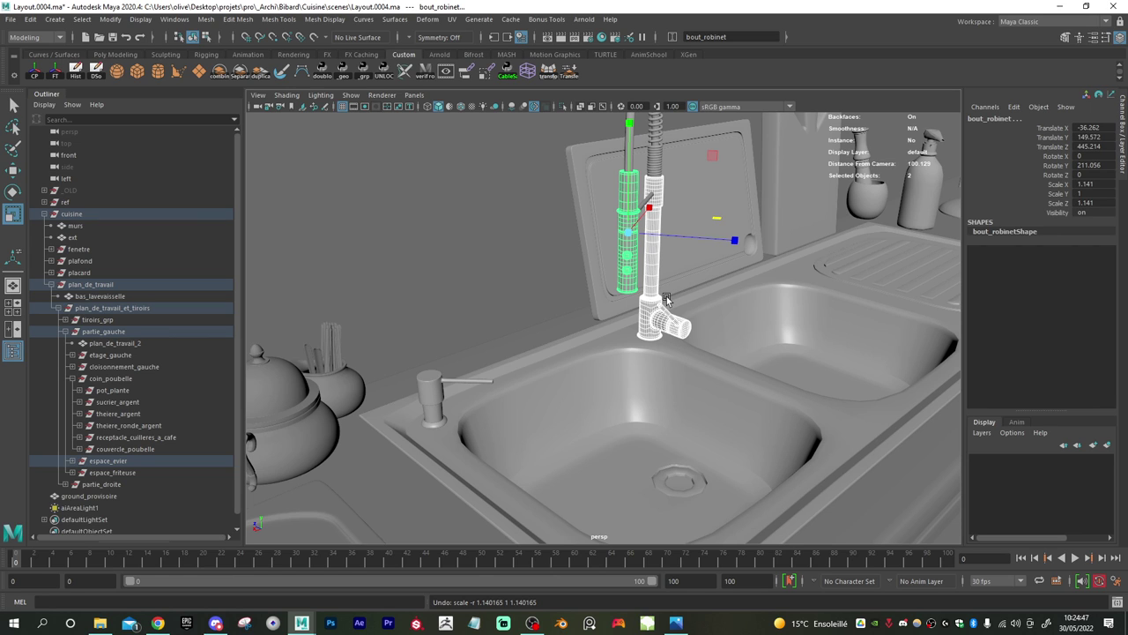
- Thicken the faucet body and spray head slightly in X and Z only, bringing the spray head's X and Z scale to about 1.26
alt+drag(666, 296, 645, 331)
alt+right_drag(644, 332, 769, 411)
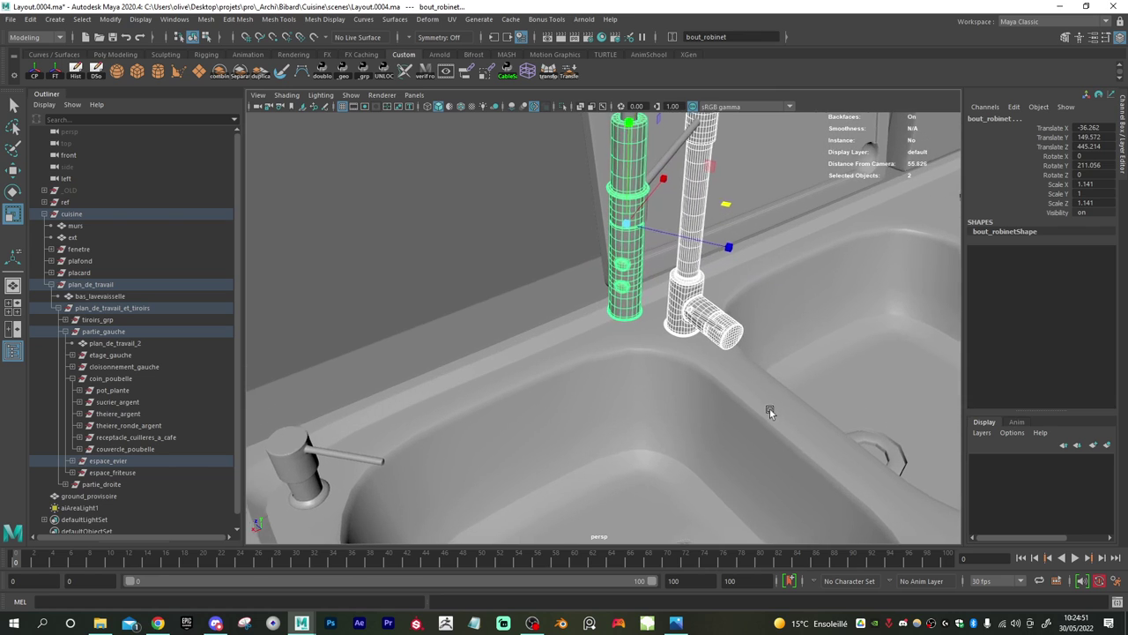
drag(725, 204, 733, 205)
mouse_move(682, 356)
alt+mouse_down()
mouse_move(658, 303)
mouse_move(621, 328)
mouse_move(696, 351)
alt+mouse_up()
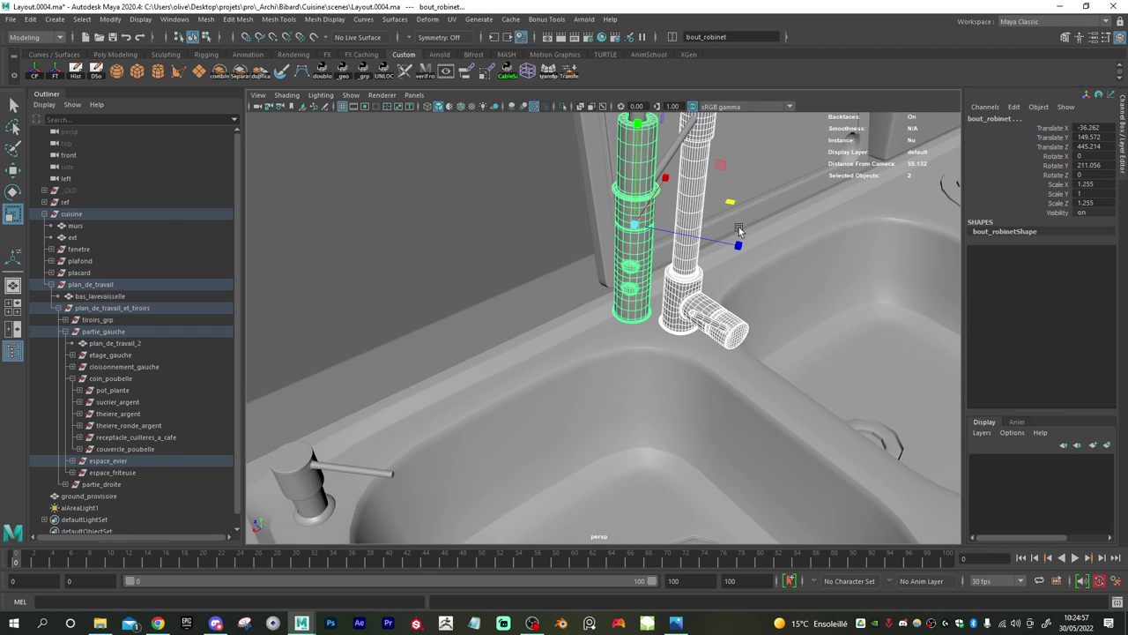
drag(732, 204, 732, 203)
alt+right_drag(734, 203, 639, 344)
alt+drag(639, 344, 626, 312)
- Select the sink, evier, check the thickened faucet against the human figure, and save the scene
click(610, 374)
alt+drag(610, 373, 575, 353)
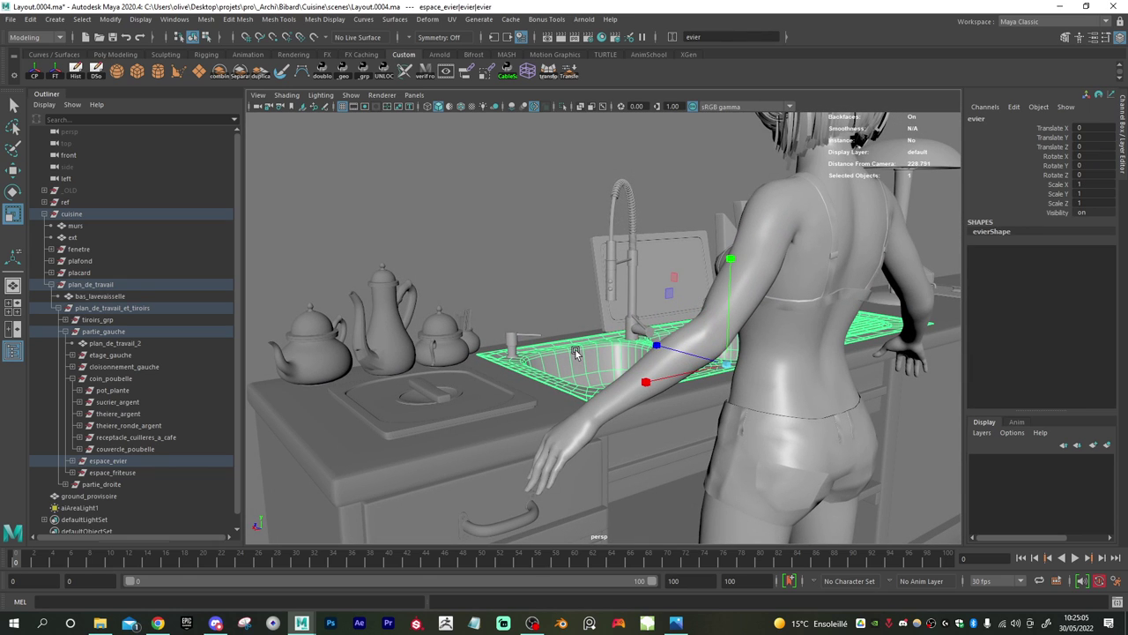
alt+drag(577, 354, 647, 405)
alt+drag(638, 301, 655, 304)
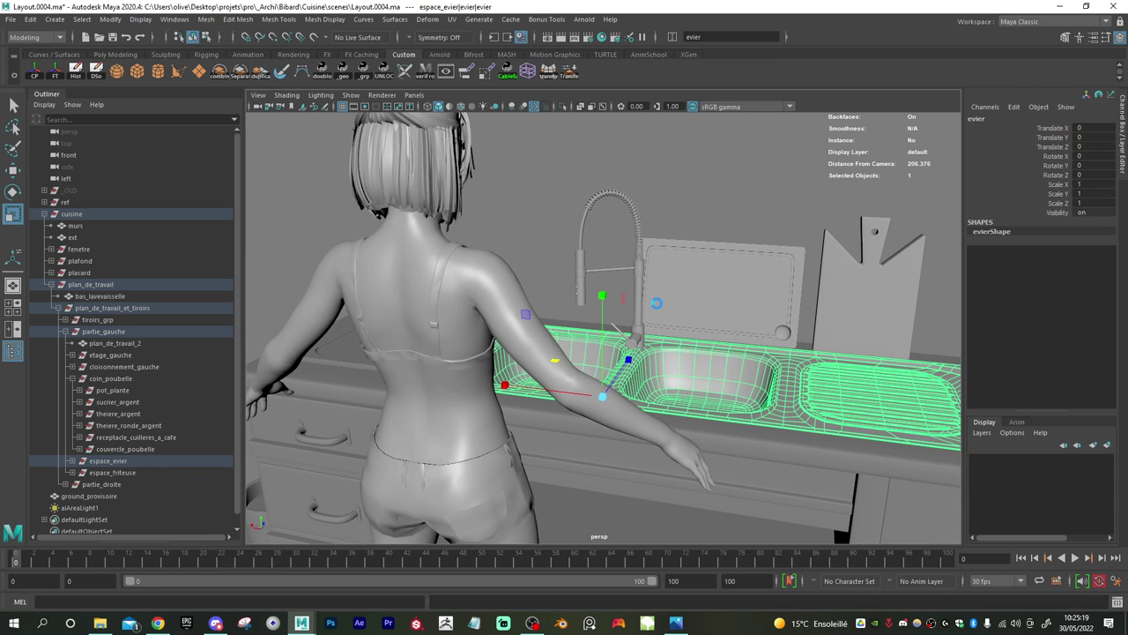
key(ctrl+s)
drag(1127, 98, 1091, 89)
alt+drag(676, 277, 673, 310)
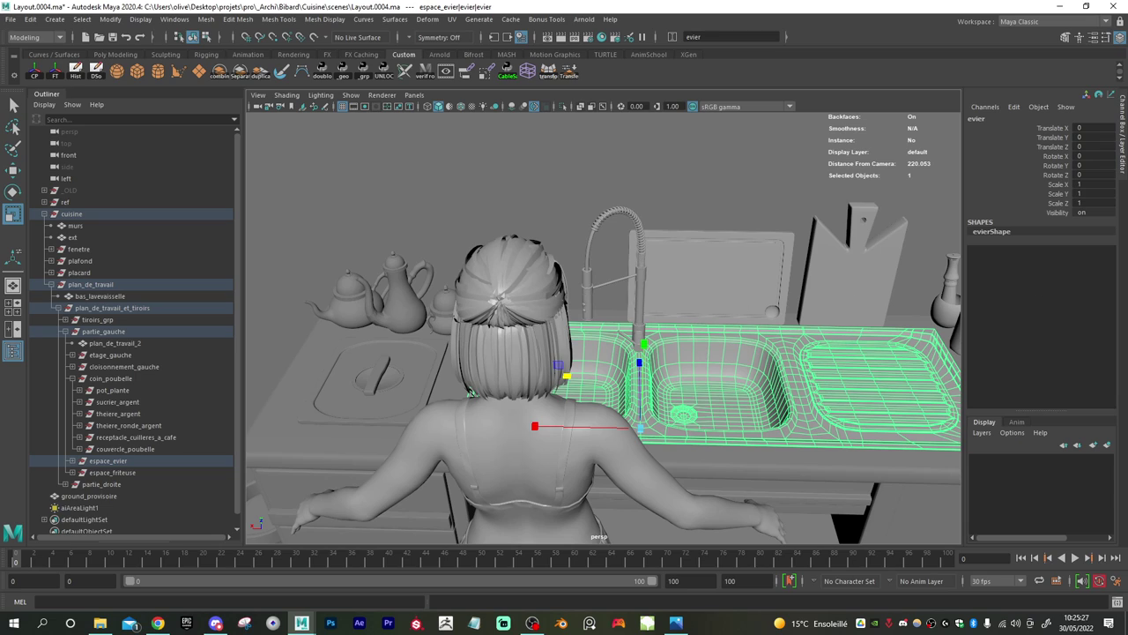
- Compare the sink area with reference photo IMG_1468.JPG and inspect the cutting board, bottles, lamp and fryer along the counter
key(alt+Tab)
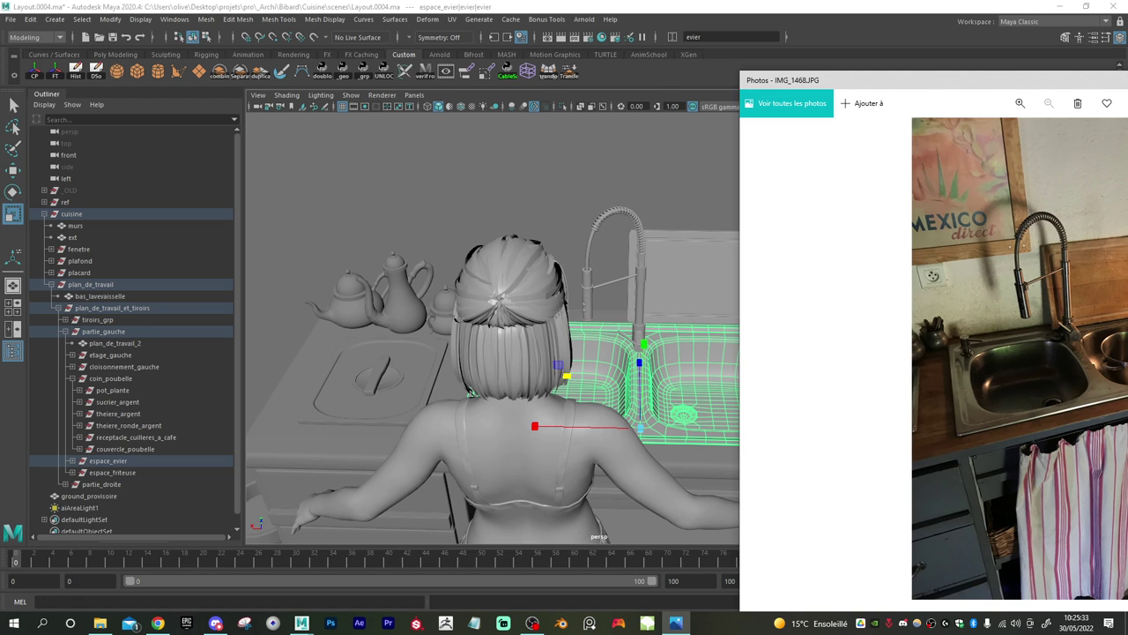
key(alt+Tab)
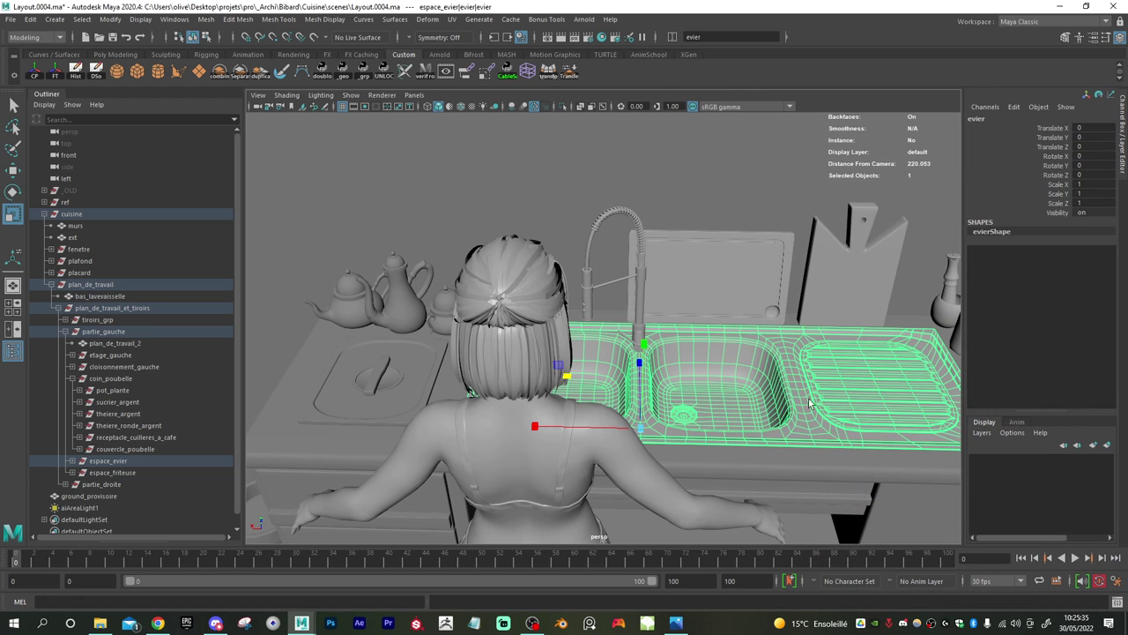
scroll(760, 410, down, 5)
alt+drag(761, 410, 642, 344)
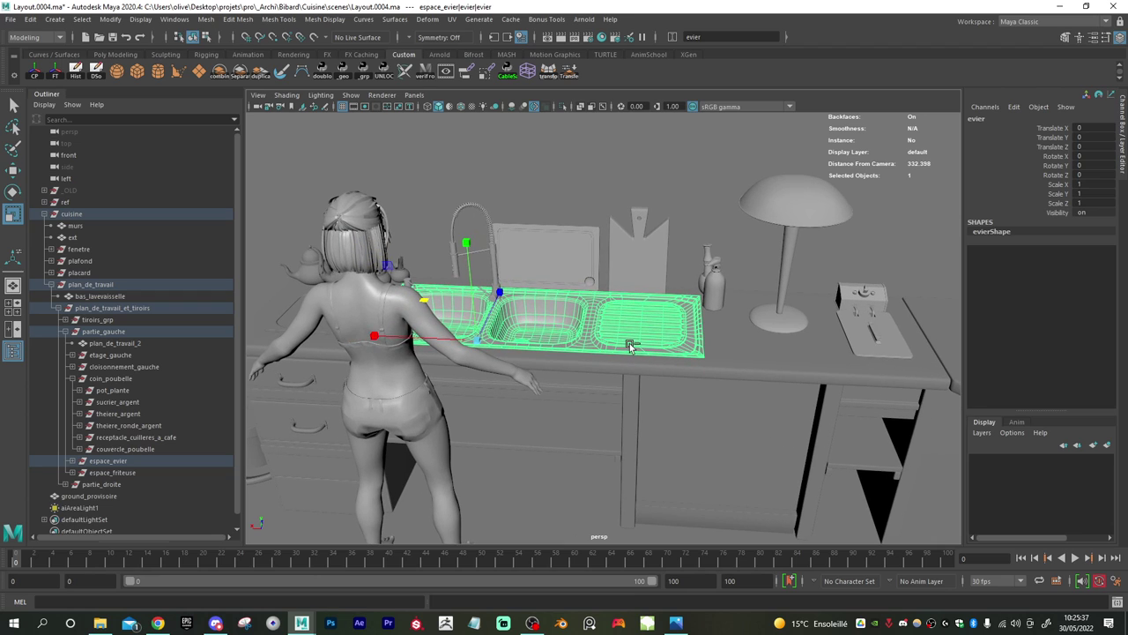
alt+drag(749, 351, 627, 331)
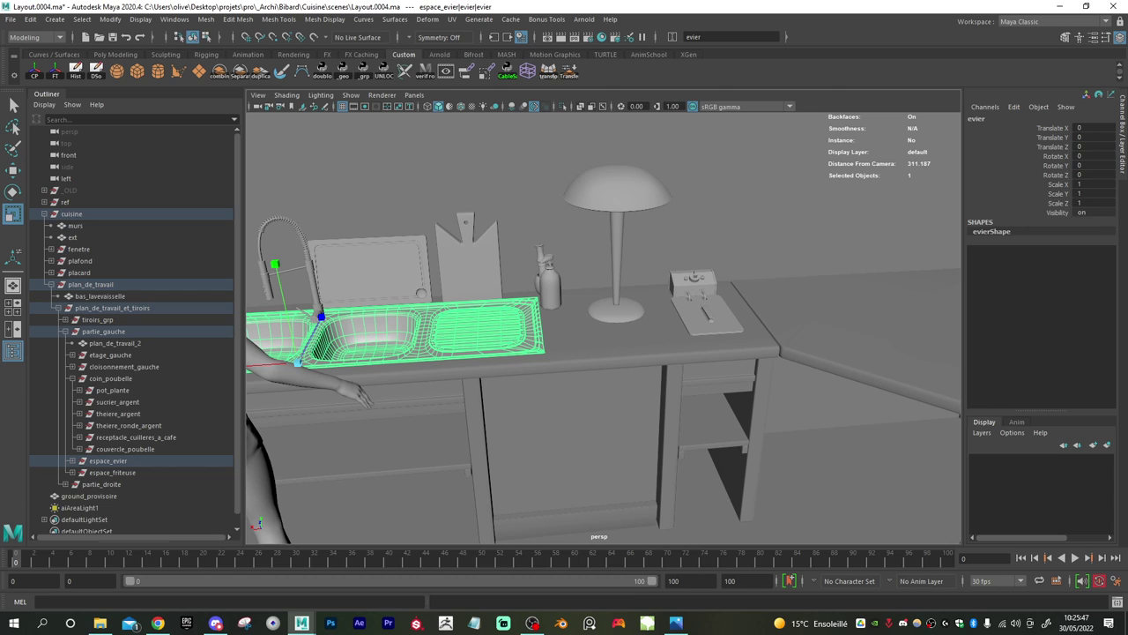
key(alt+Tab)
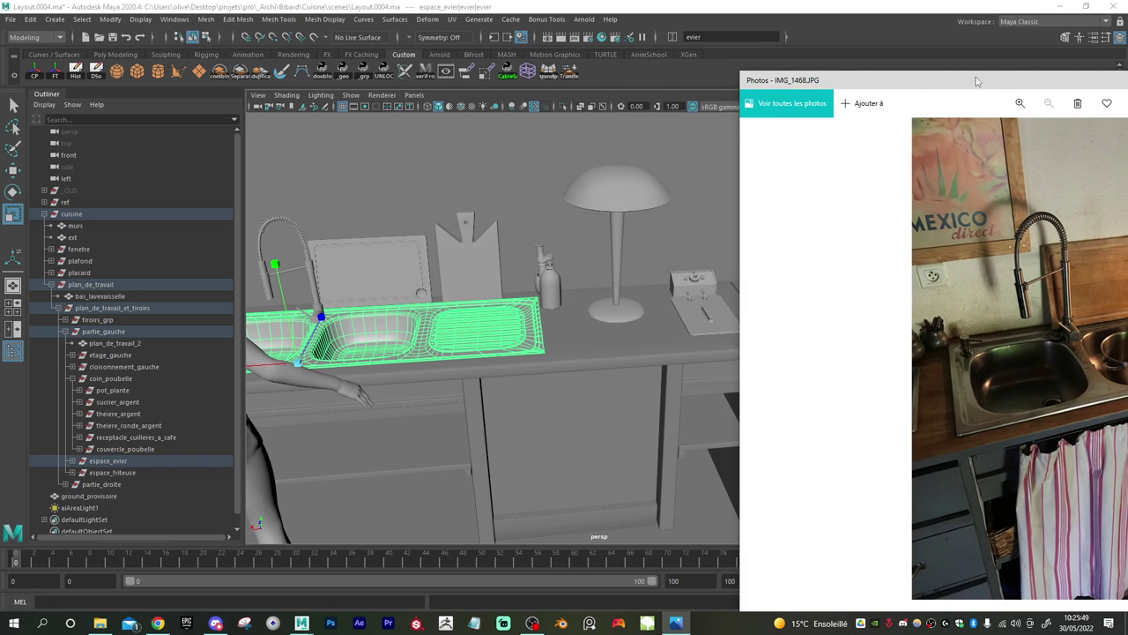
key(alt+Tab)
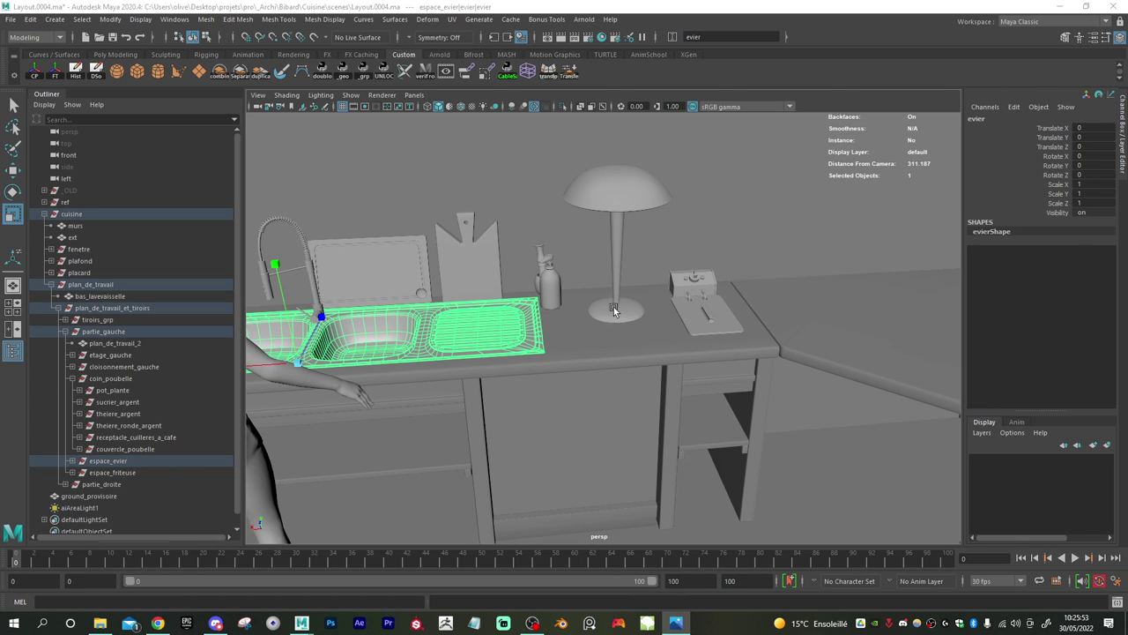
alt+drag(463, 312, 447, 290)
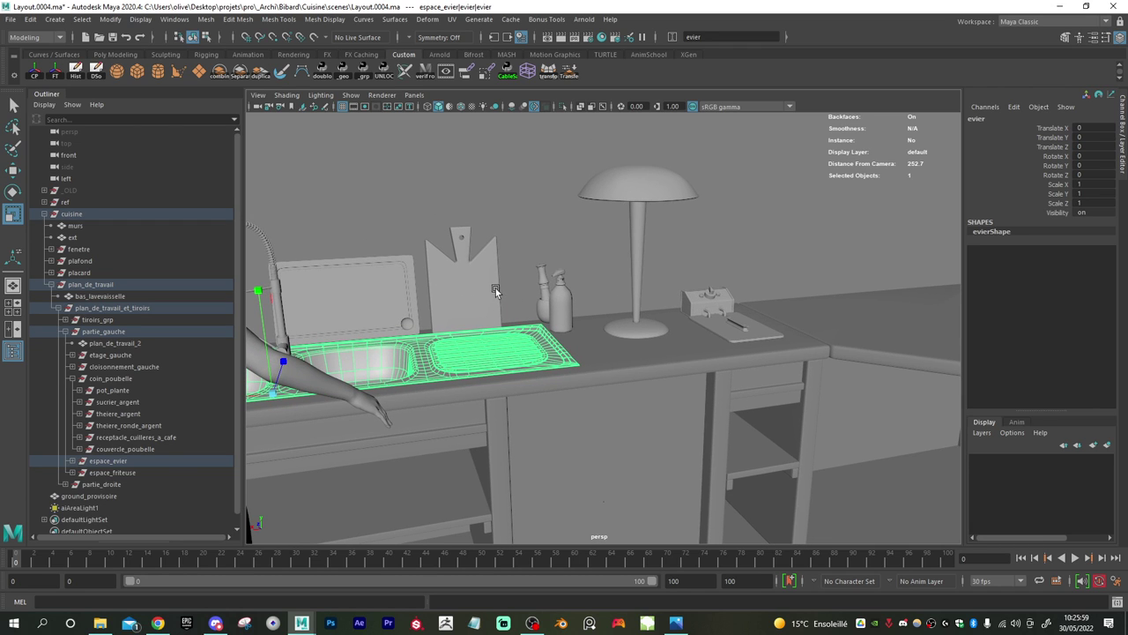
scroll(496, 293, up, 5)
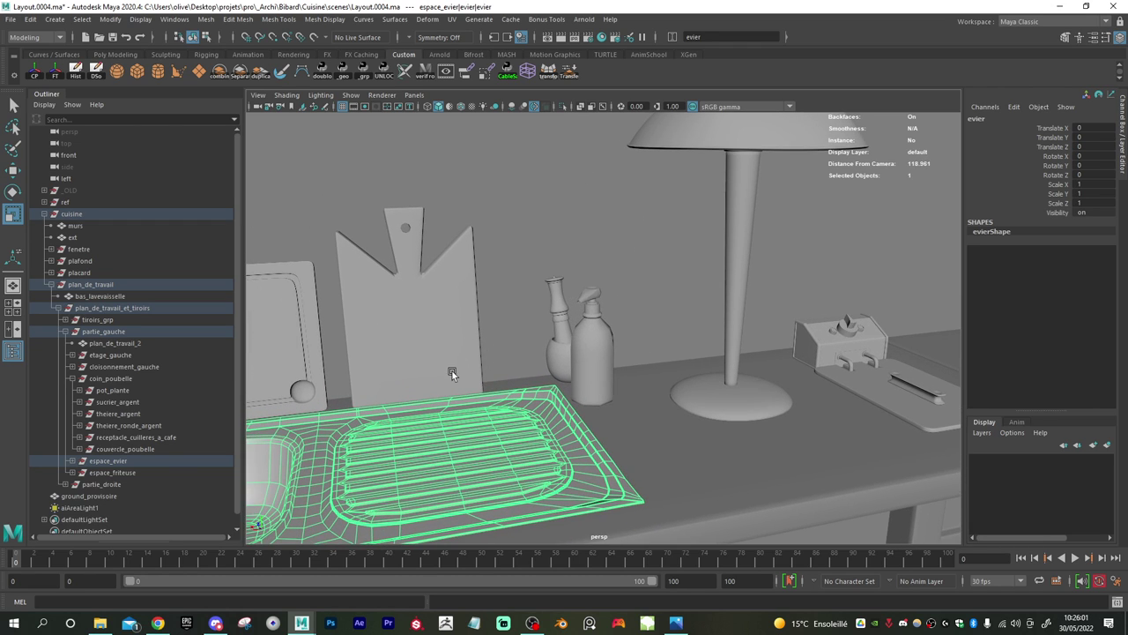
scroll(451, 374, up, 5)
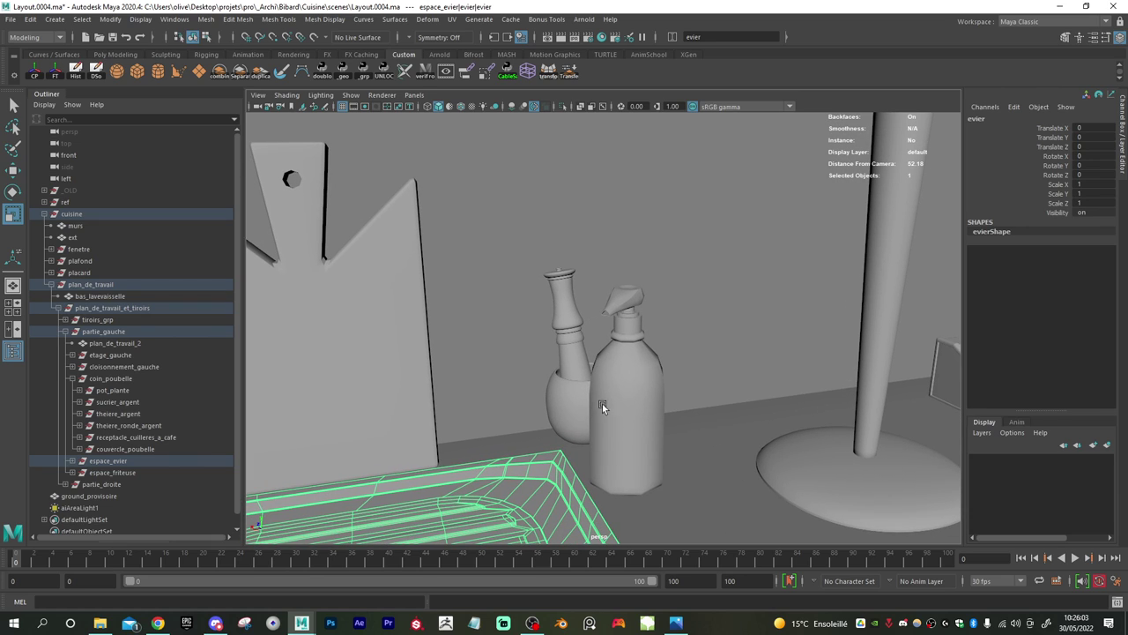
- Select the espace_friteuse group and compare the size of its lamp, bottles and fryer with the human figure
click(142, 472)
key(f)
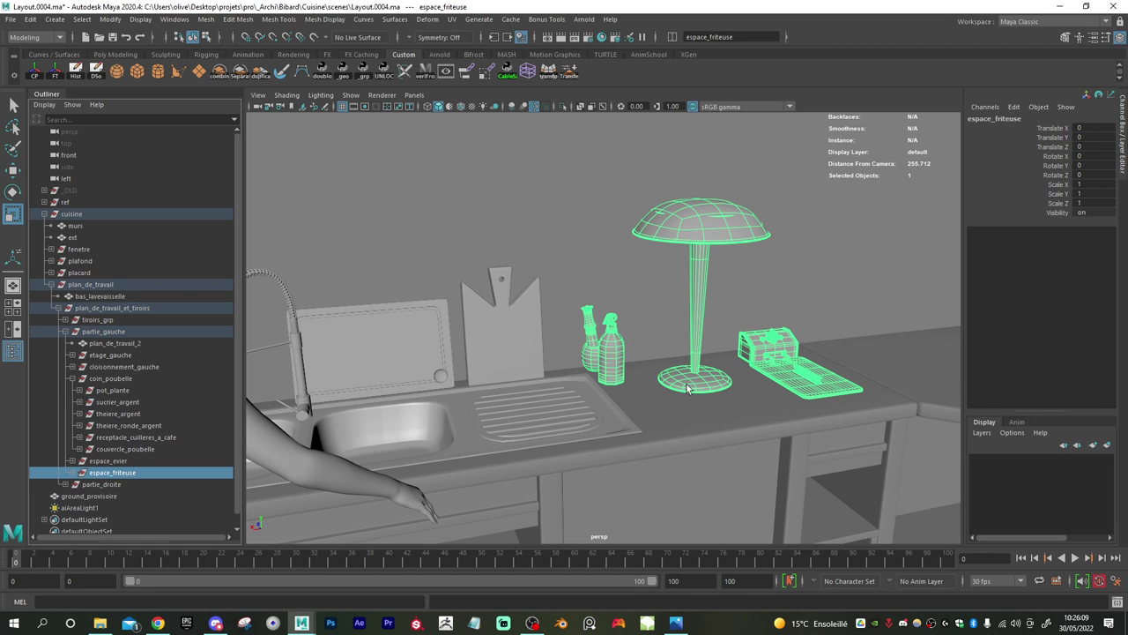
mouse_move(688, 388)
alt+mouse_down()
mouse_move(630, 363)
mouse_move(607, 366)
mouse_move(680, 386)
alt+mouse_up()
scroll(680, 385, up, 2)
alt+middle_drag(680, 385, 641, 323)
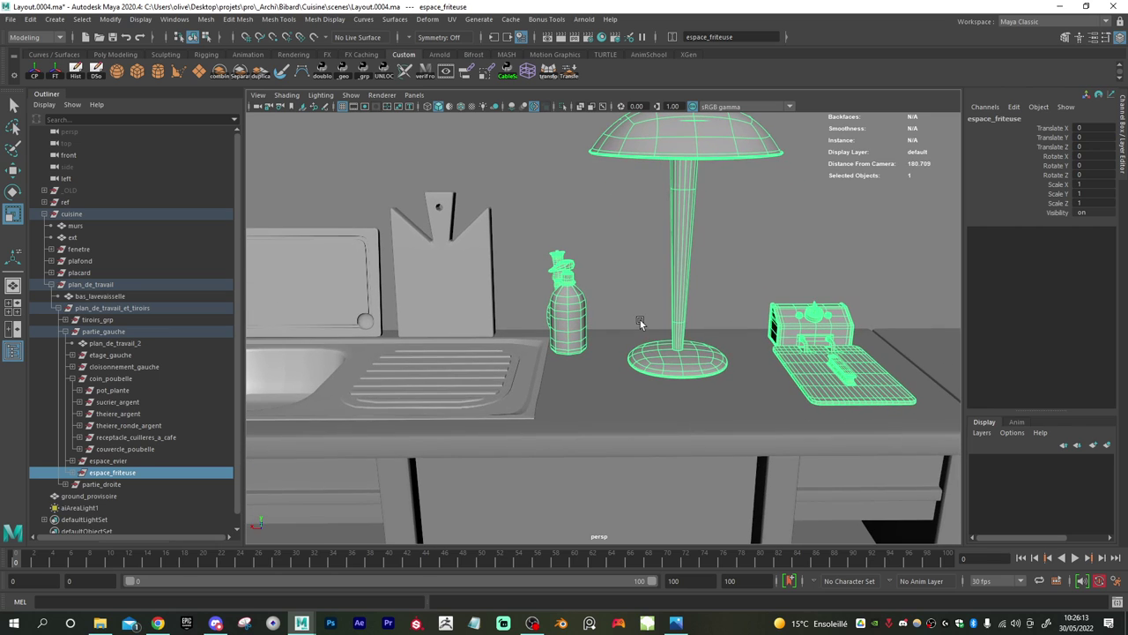
mouse_move(641, 322)
alt+right_down()
mouse_move(691, 353)
mouse_move(583, 279)
mouse_move(626, 318)
alt+right_up()
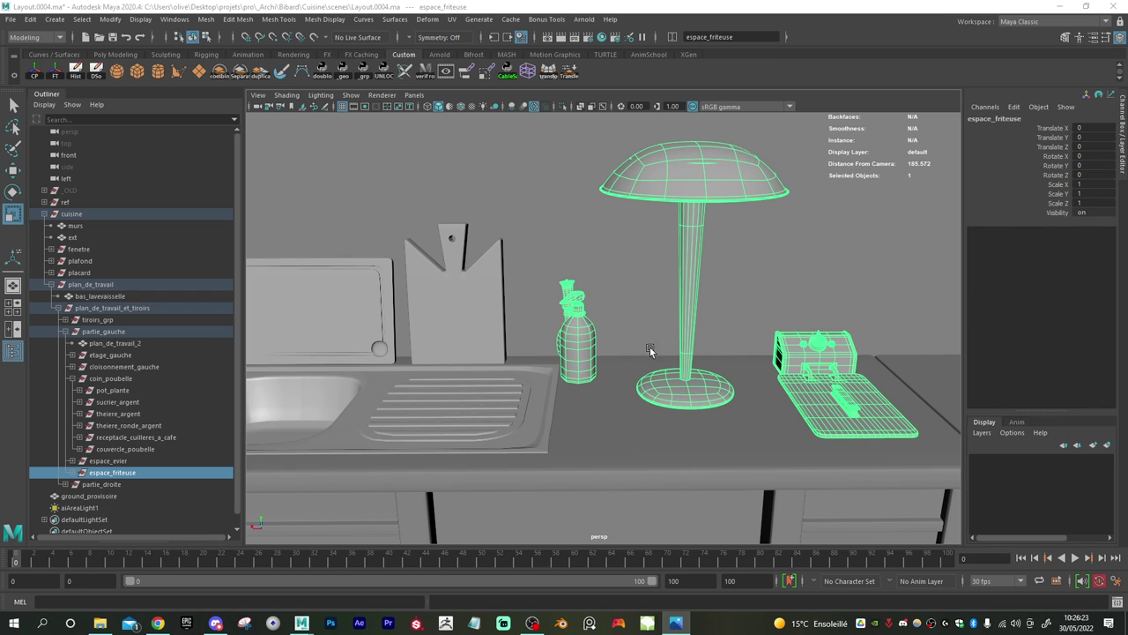
alt+right_drag(636, 392, 541, 371)
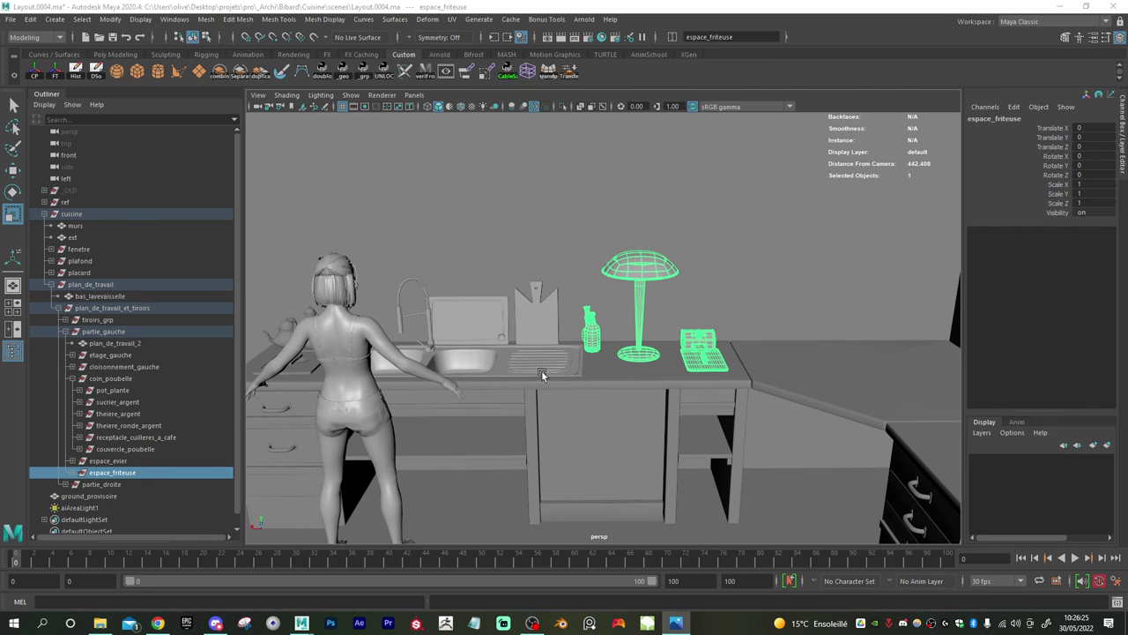
alt+drag(542, 370, 568, 350)
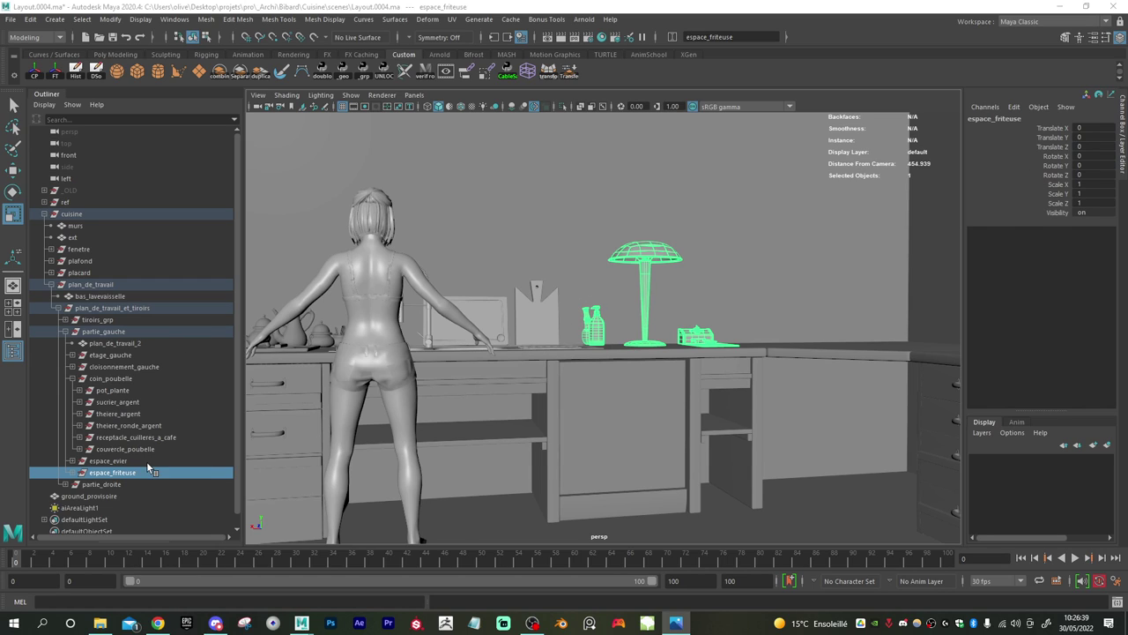
- Group lampe, bouteile_de_savon and bol_pilon_grp inside espace_friteuse and name the group autour_friteuse
click(78, 473)
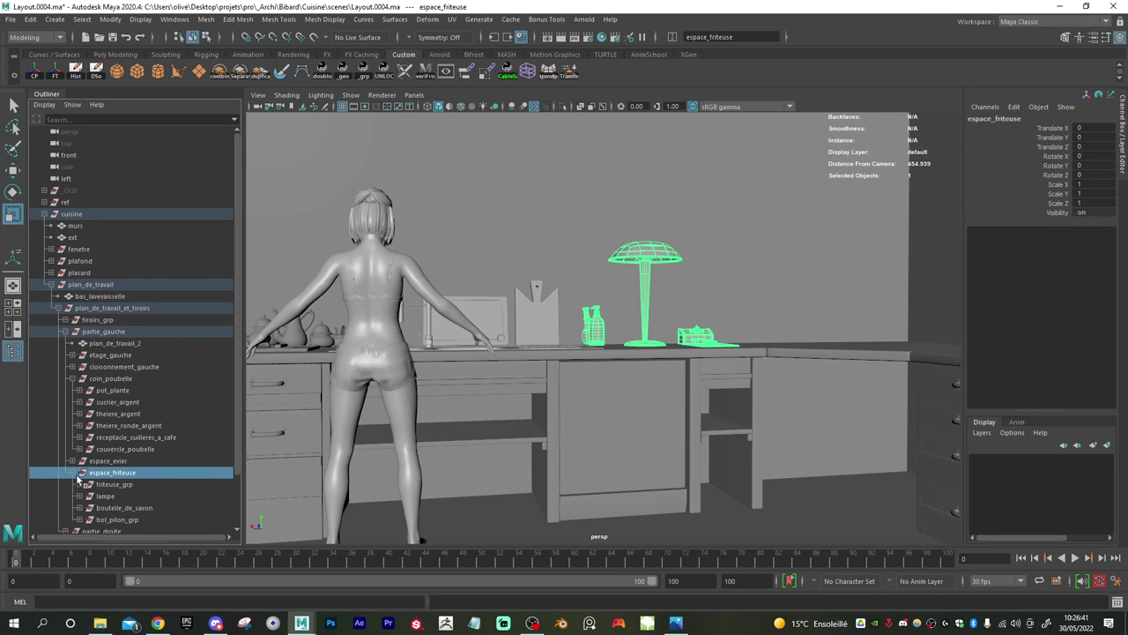
click(118, 493)
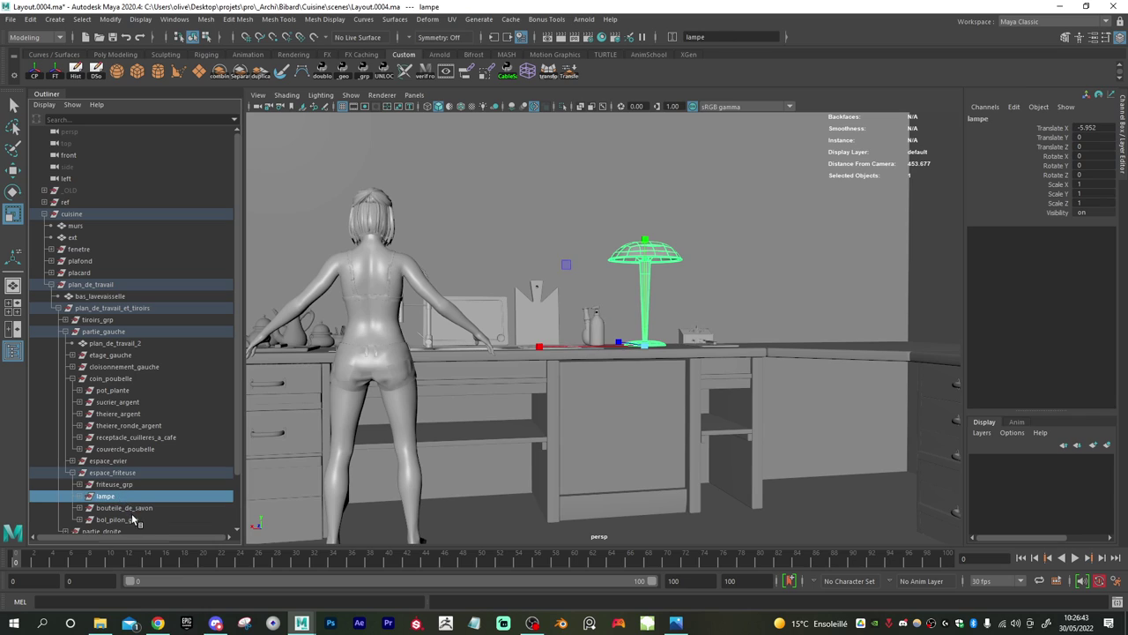
shift+click(132, 515)
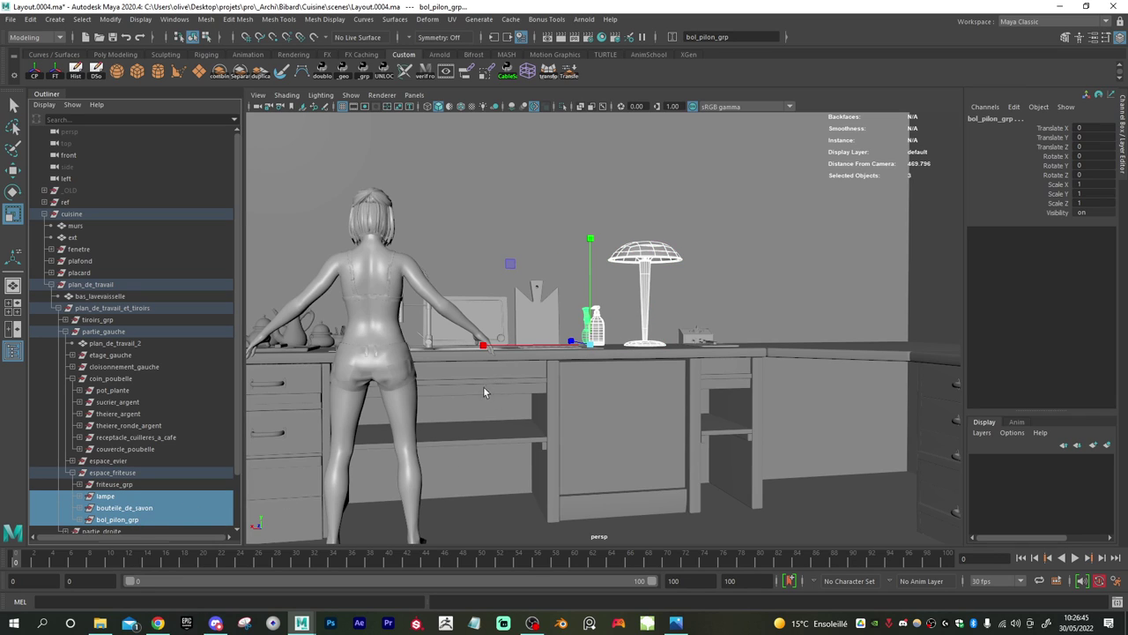
key(ctrl+g)
double_click(120, 497)
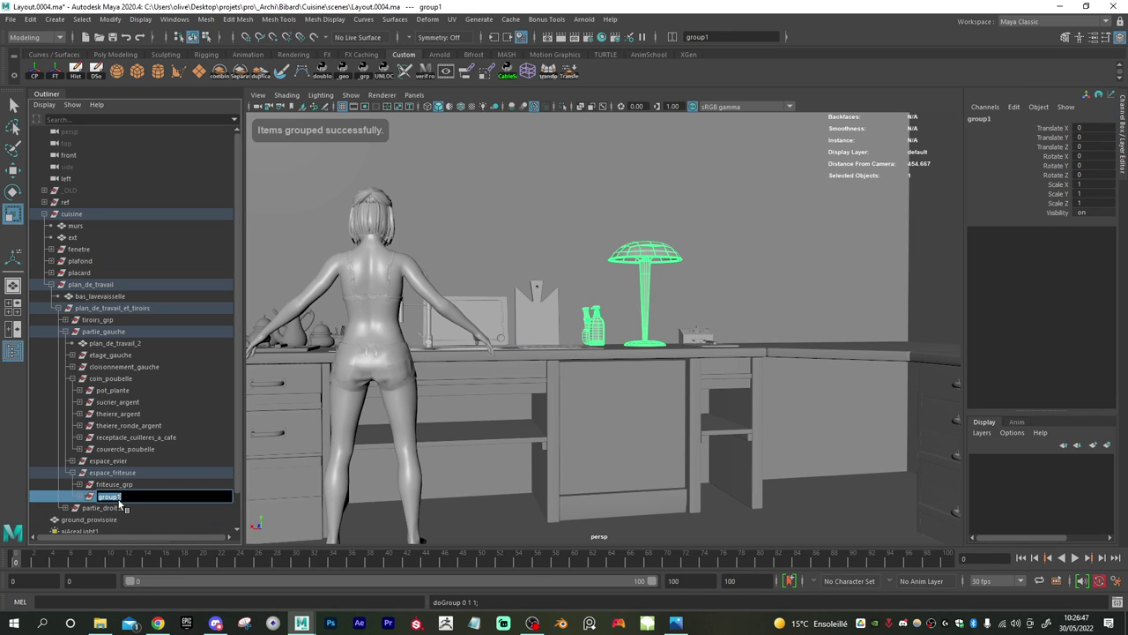
text(autour frit)
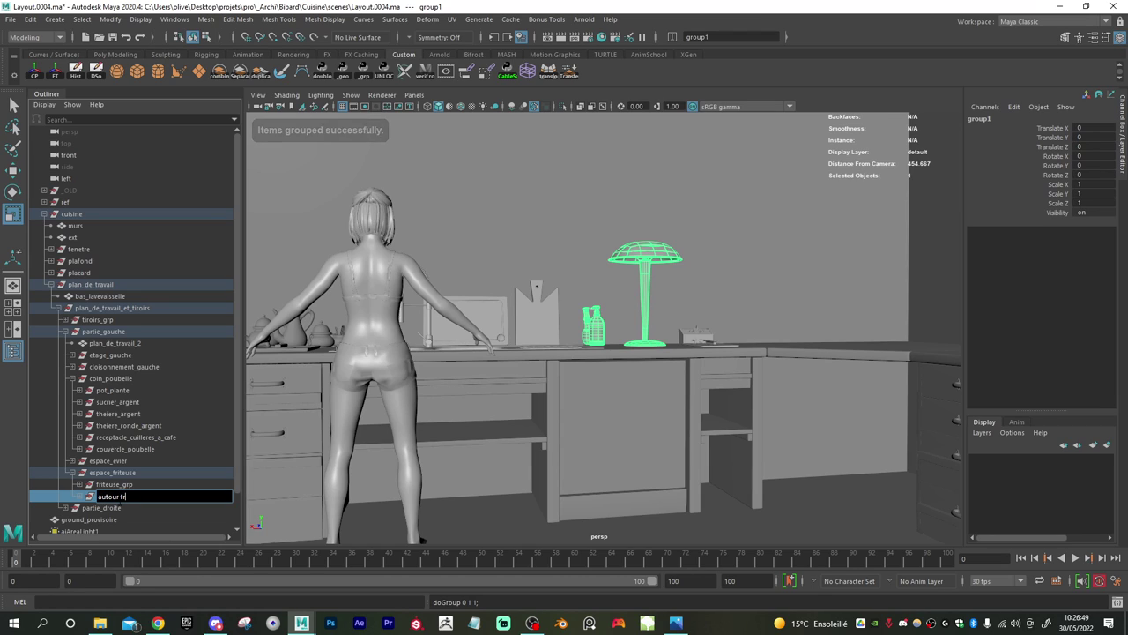
text(e)
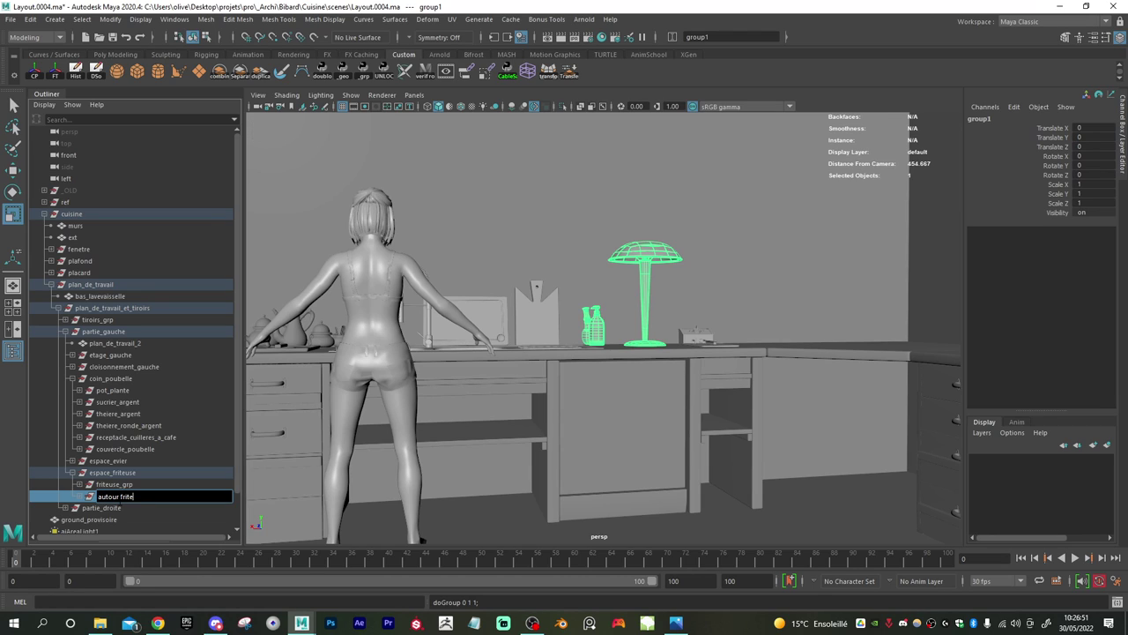
text(use)
key(Return)
- Isolate the autour_friteuse group, snap its pivot to the base of the lamp, and show the full kitchen again
key(w)
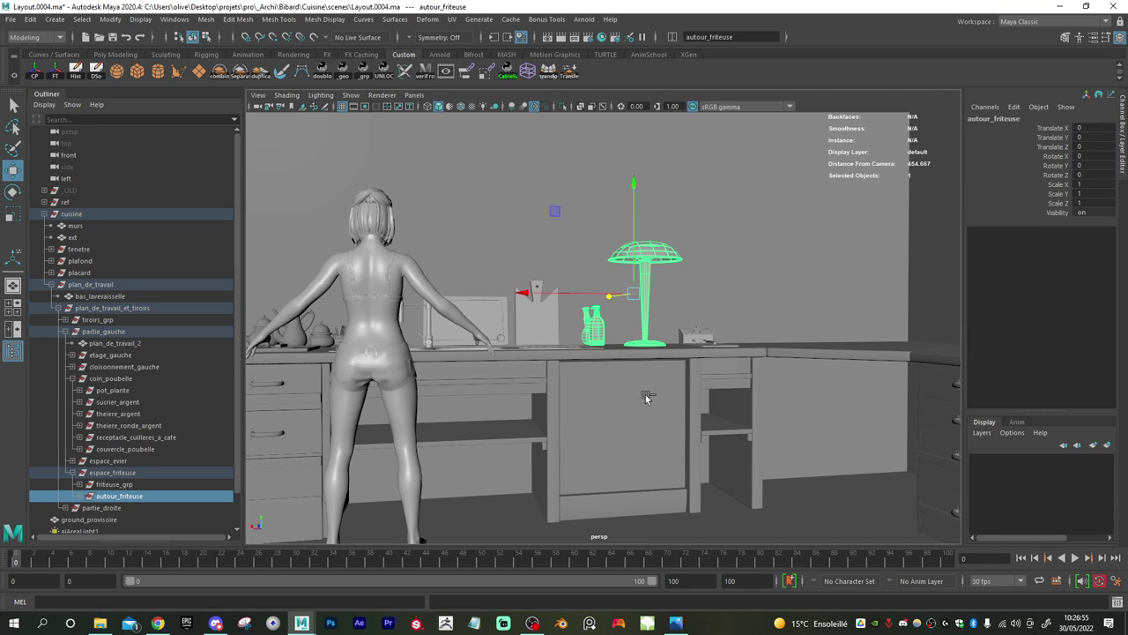
key(ctrl+1)
key(f)
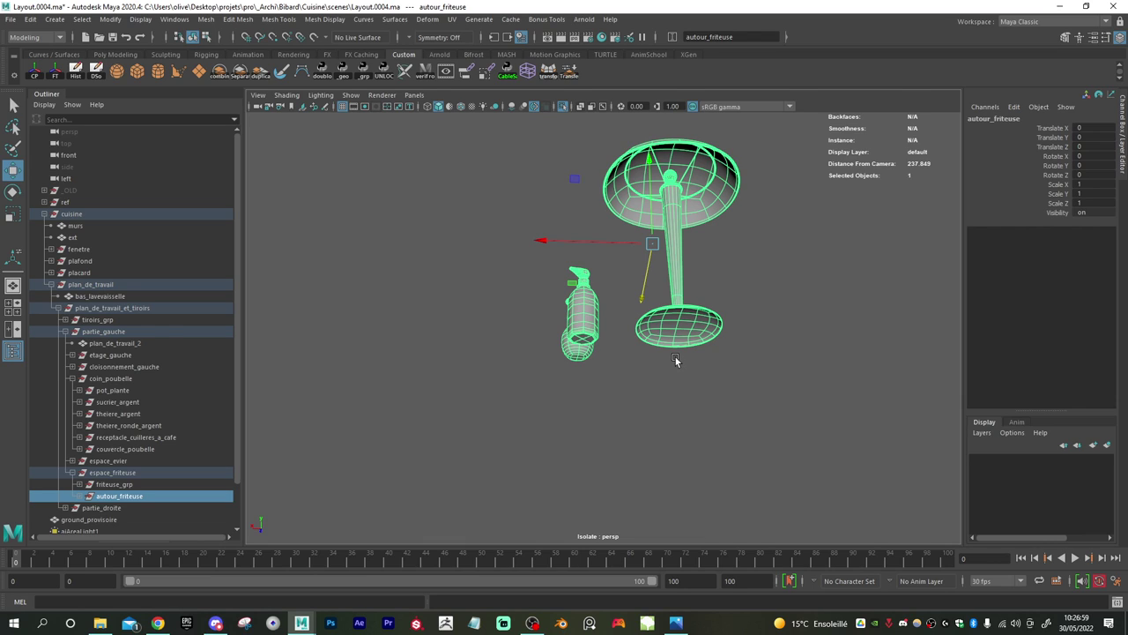
key(d)
key(v)
drag(653, 244, 696, 374)
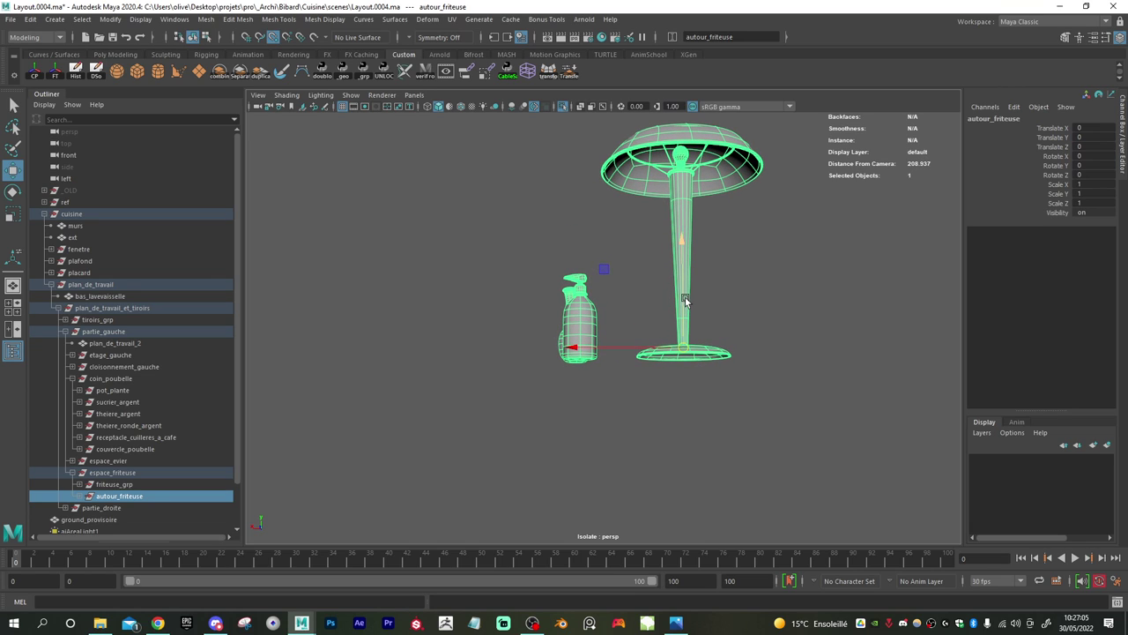
drag(685, 296, 684, 343)
key(ctrl+z)
key(d)
key(v)
drag(683, 268, 653, 423)
key(w)
click(563, 108)
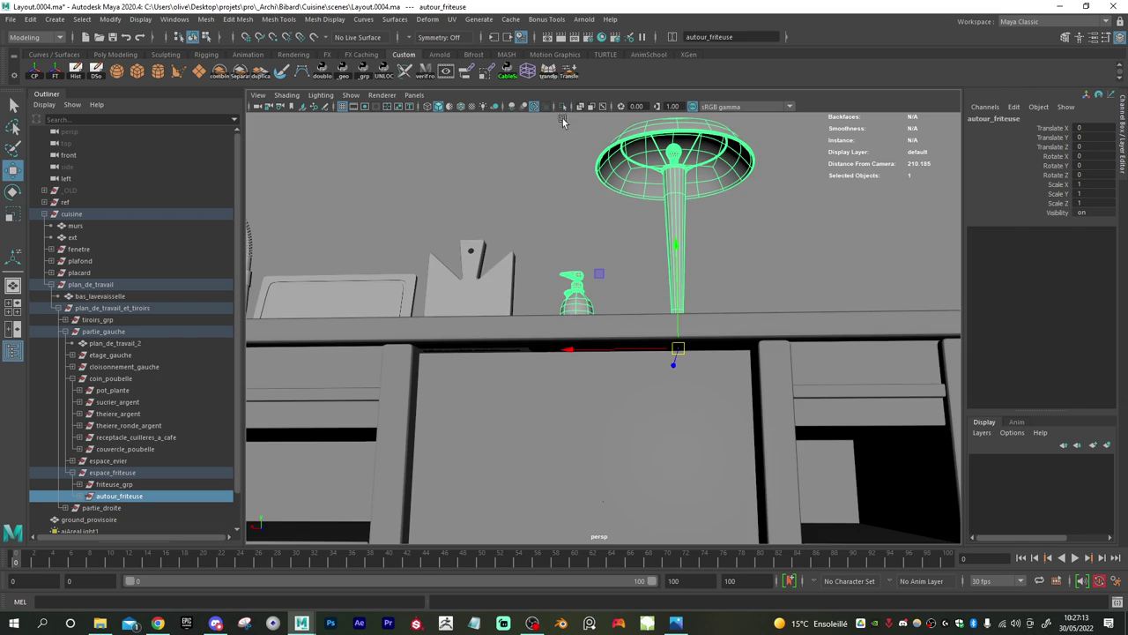
- Move the autour_friteuse group off the counter to the human figure, at X 145.98 and Z -76.277
scroll(564, 194, down, 5)
alt+drag(540, 322, 571, 404)
alt+middle_drag(522, 393, 640, 304)
alt+right_drag(640, 303, 737, 354)
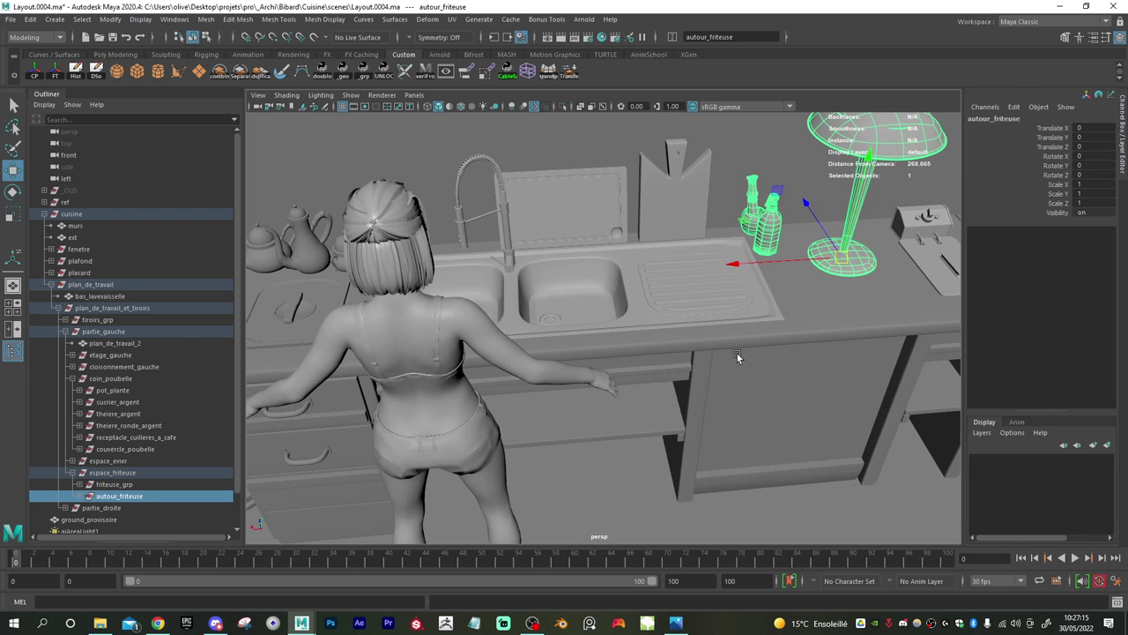
drag(822, 271, 402, 379)
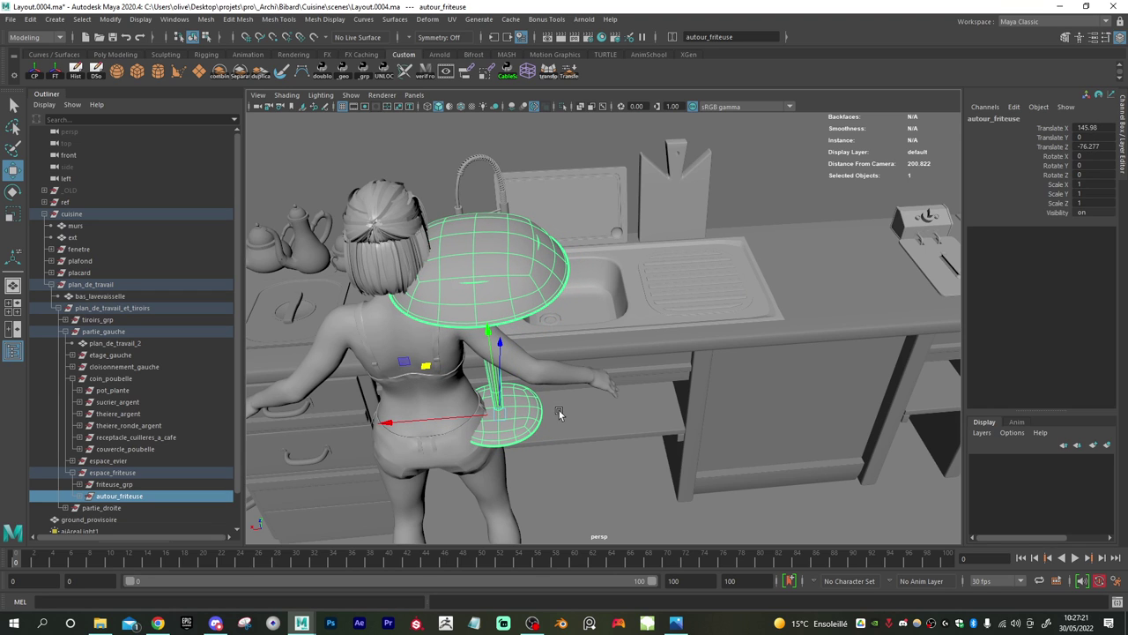
- Scale the autour_friteuse group down uniformly to 0.613 to suit the human figure
alt+drag(502, 435, 535, 439)
key(r)
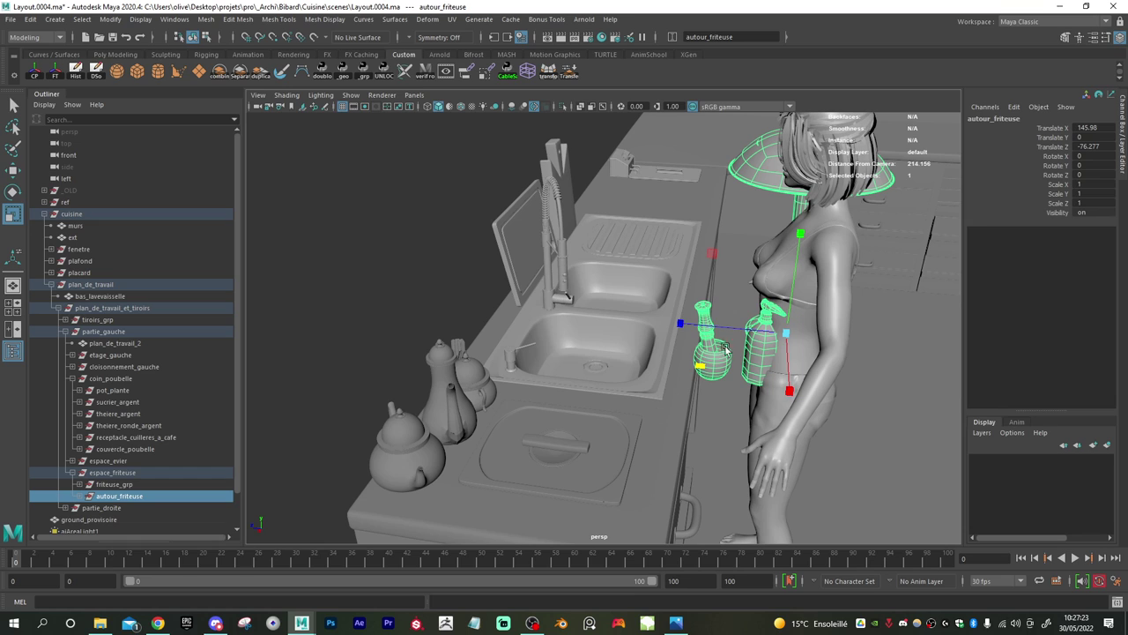
drag(784, 336, 837, 356)
scroll(739, 352, up, 1)
- Move autour_friteuse back onto the counter beside the sink at X 10.335 and Z -2.327, and freeze its transformations
key(w)
scroll(838, 353, down, 2)
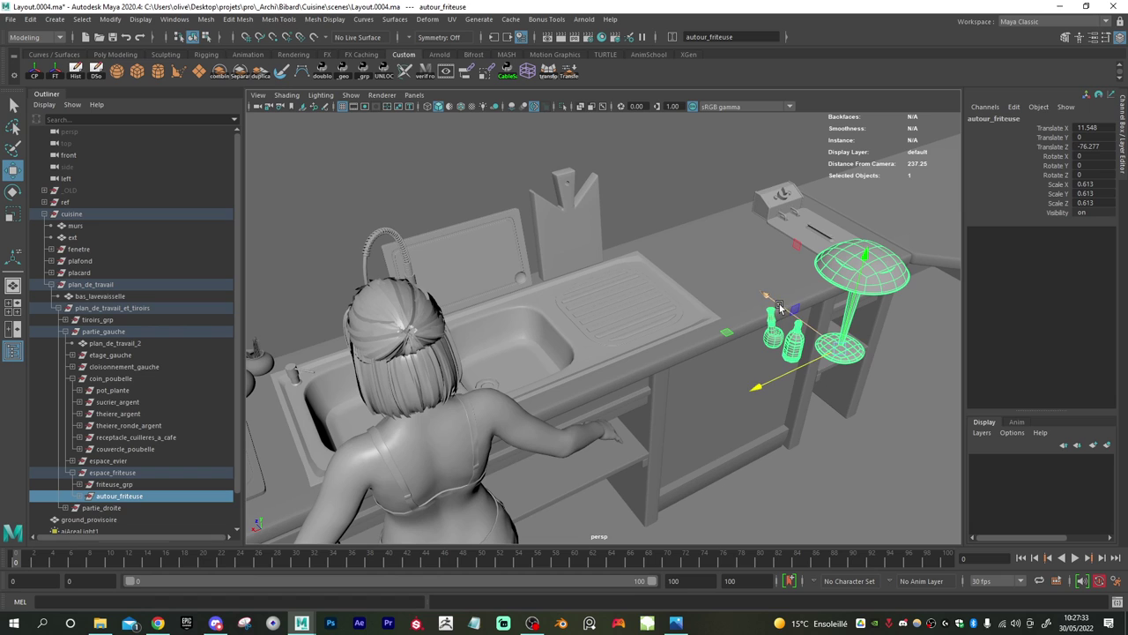
drag(780, 313, 600, 248)
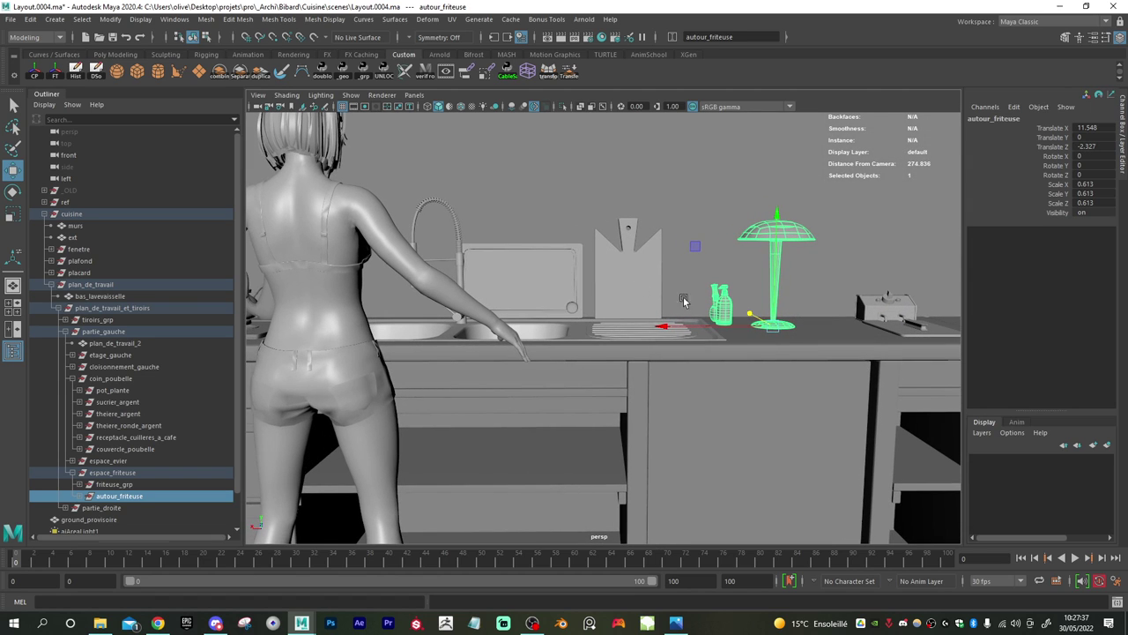
scroll(683, 301, up, 4)
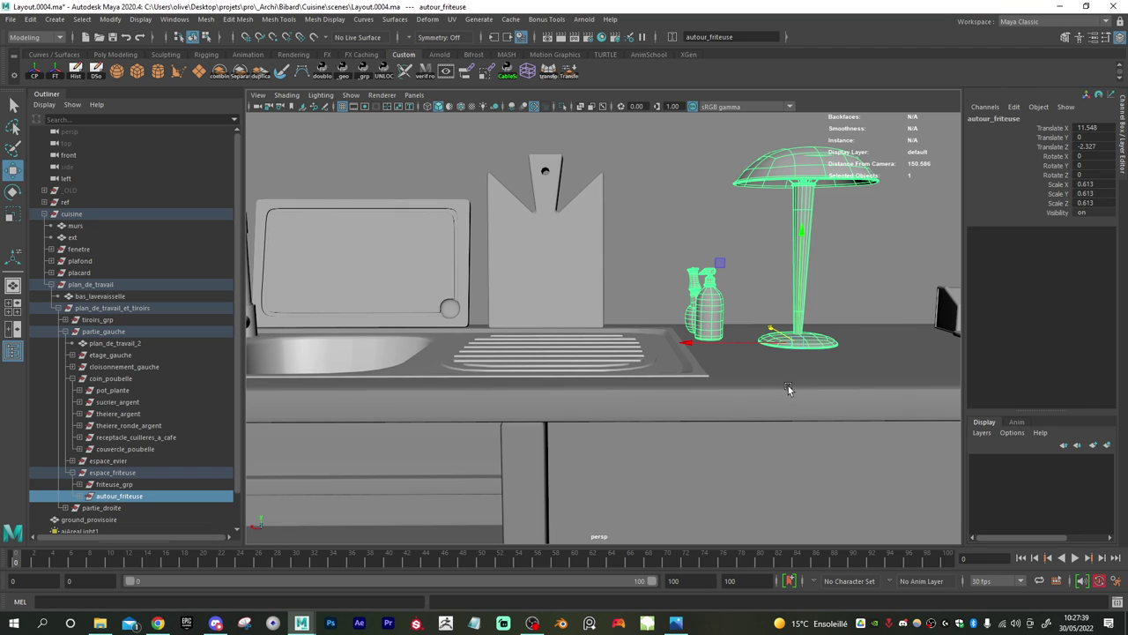
alt+drag(789, 389, 721, 380)
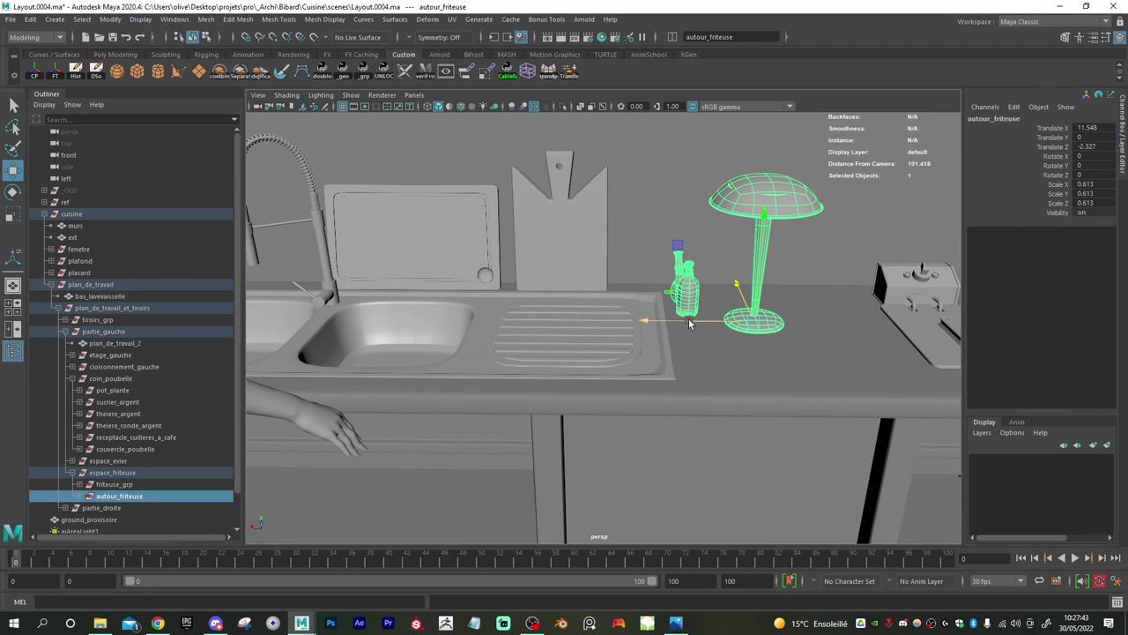
drag(724, 327, 699, 323)
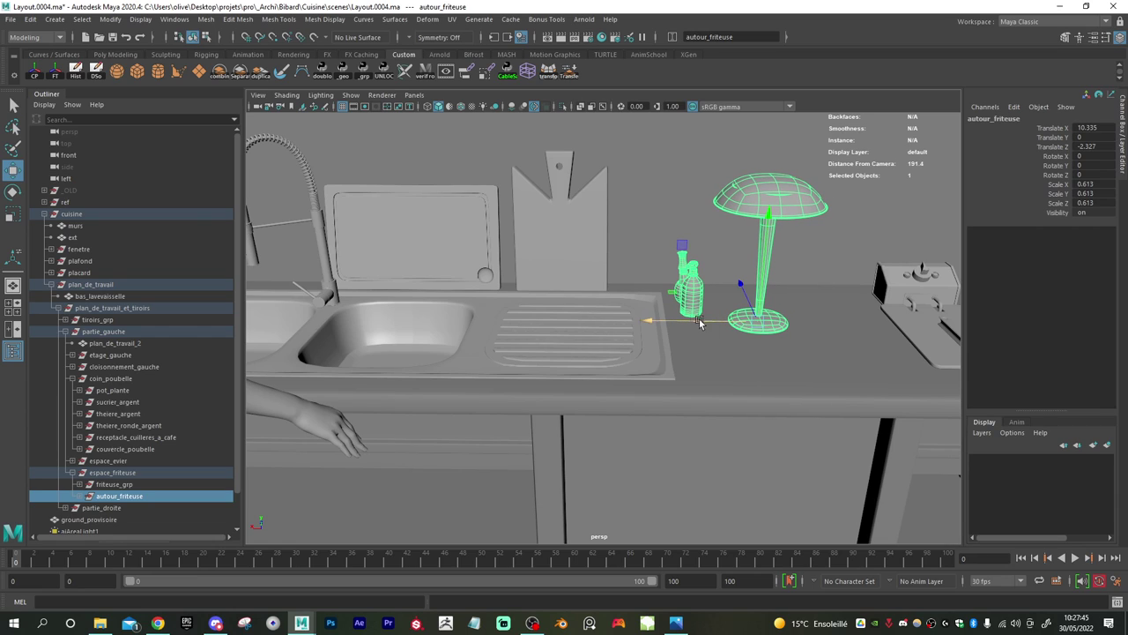
click(58, 80)
- Examine the reduced lamp, soap bottle and mortar against the human figure, the sink and the fryer
alt+middle_drag(802, 335, 714, 369)
alt+drag(714, 369, 720, 374)
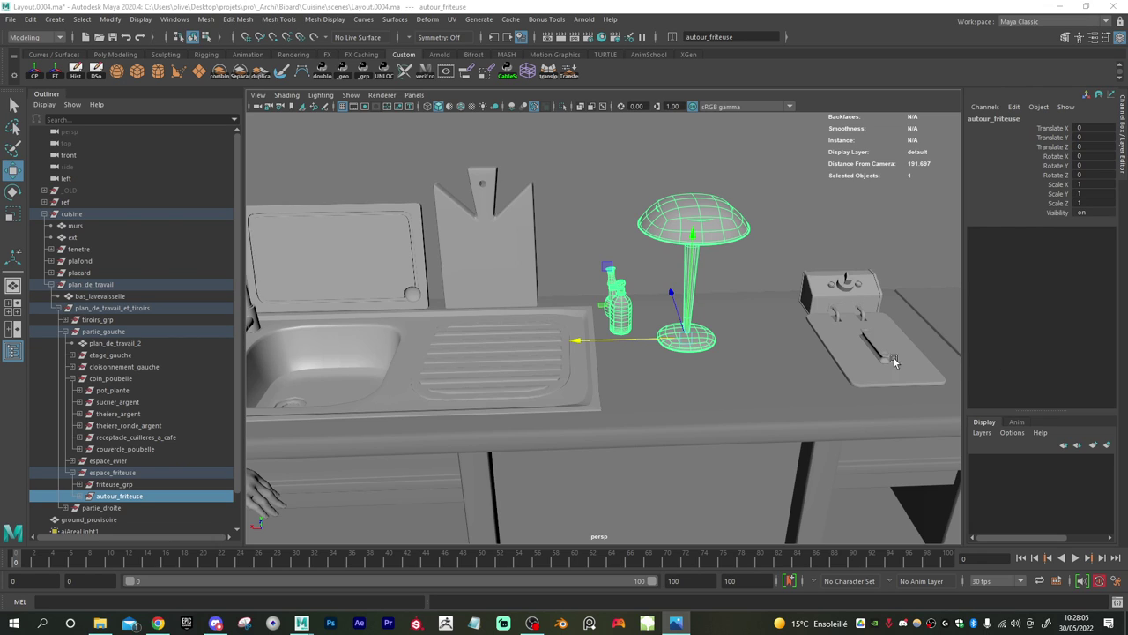
scroll(789, 320, down, 3)
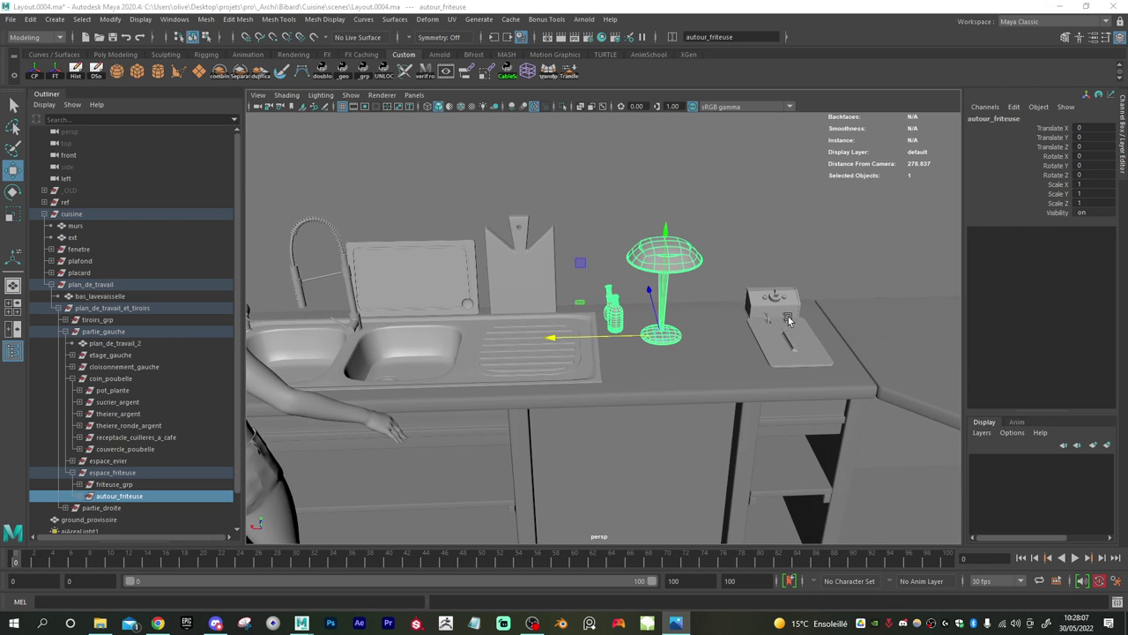
scroll(789, 320, down, 1)
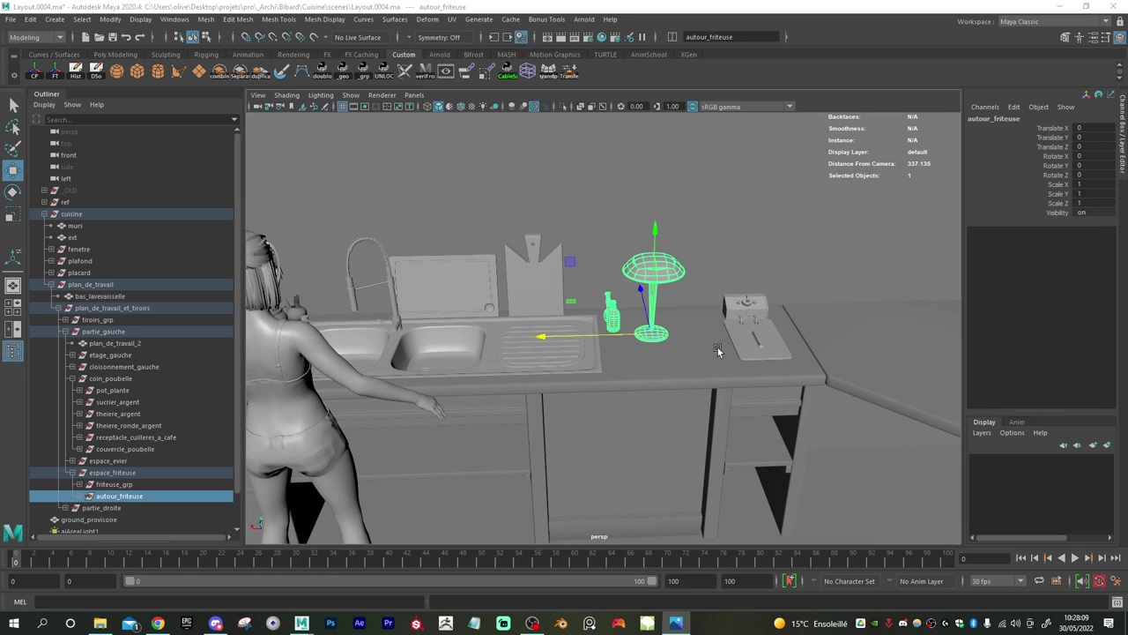
scroll(719, 351, up, 2)
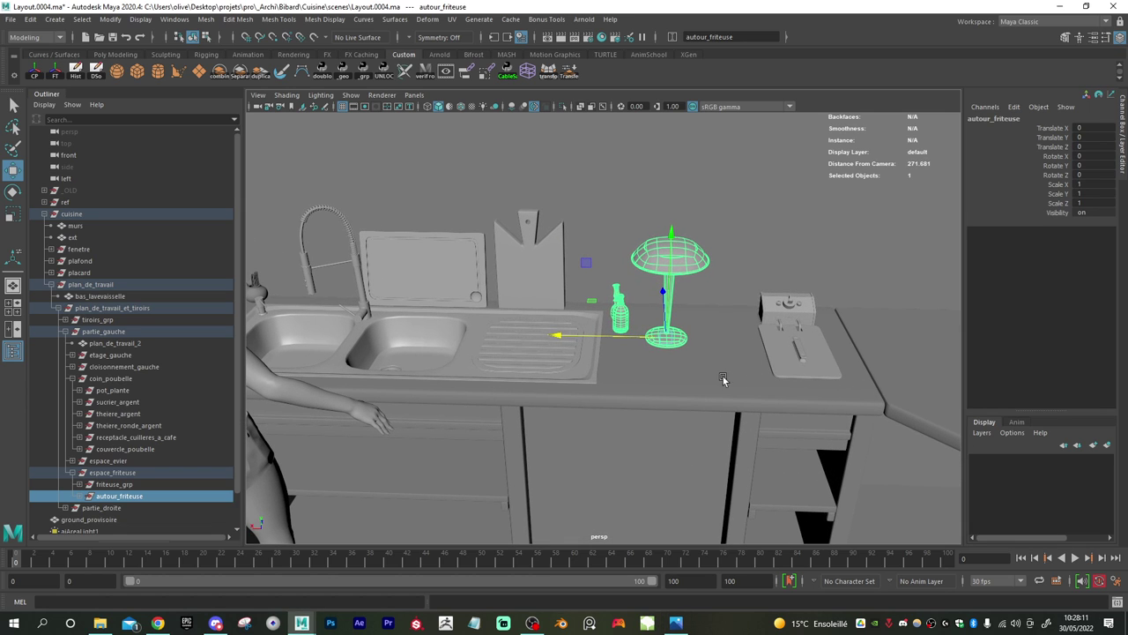
scroll(723, 388, up, 4)
scroll(725, 412, up, 1)
mouse_move(636, 390)
alt+mouse_down()
mouse_move(638, 375)
mouse_move(657, 369)
mouse_move(645, 369)
alt+mouse_up()
alt+middle_drag(552, 336, 647, 401)
scroll(646, 401, up, 1)
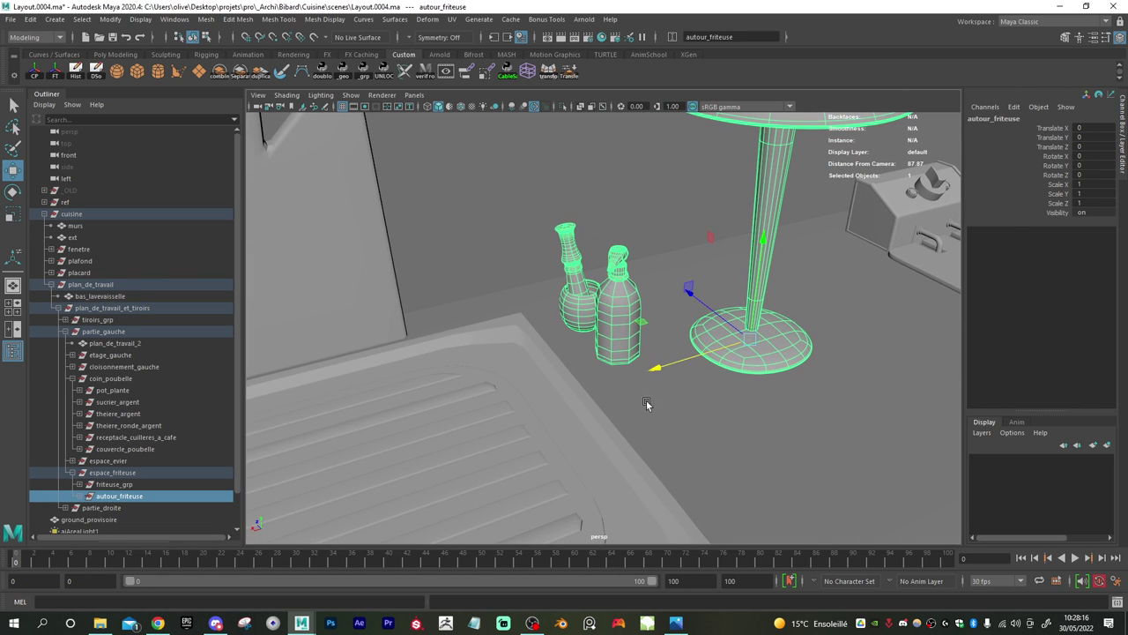
- Expand autour_friteuse and select its mortar-and-pestle group, bol_pilon_grp
click(77, 496)
scroll(142, 465, down, 2)
click(132, 460)
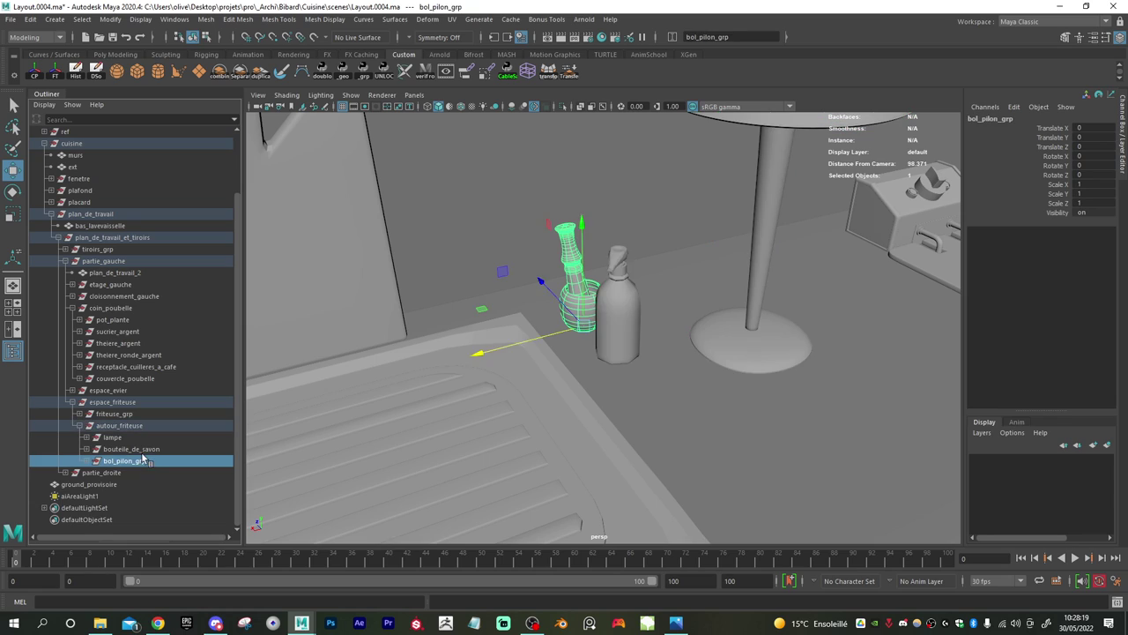
- Move the bouteile_de_savon and bol_pilon_grp groups together beside the sink, to about X 3.633 and Z 6.659
shift+click(190, 448)
drag(524, 332, 474, 321)
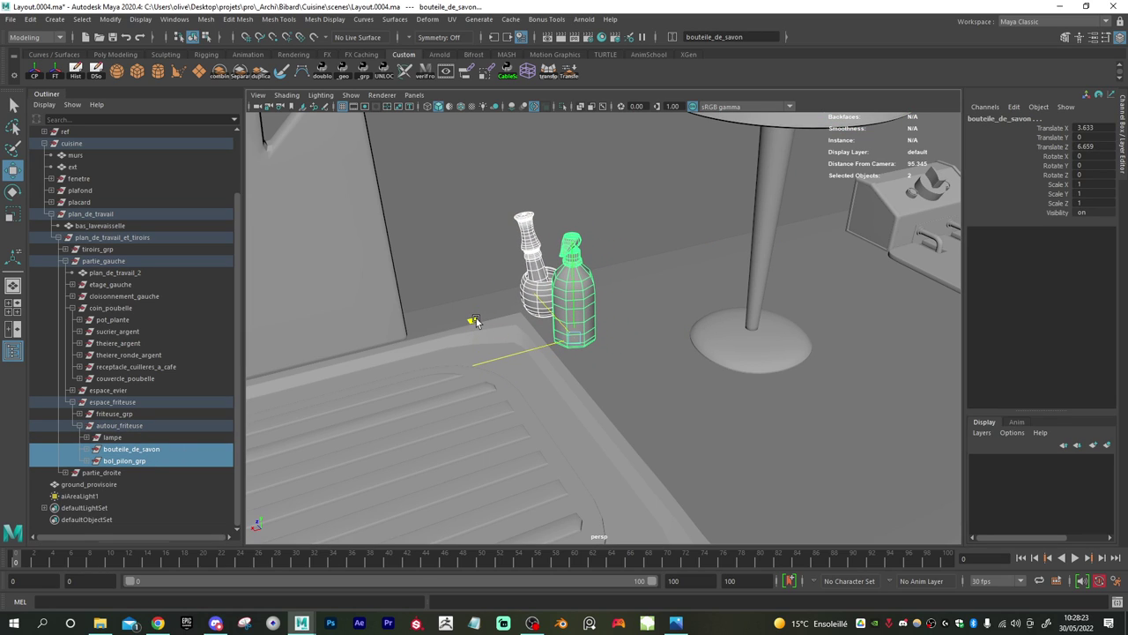
alt+drag(580, 371, 467, 342)
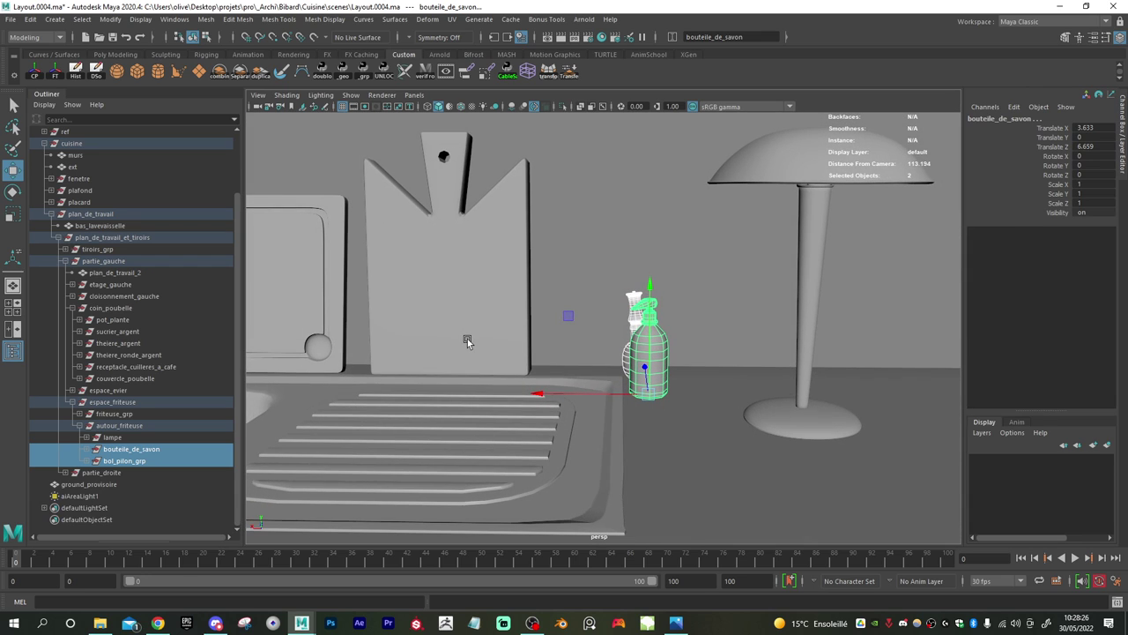
- Scale the whole autour_friteuse group uniformly to about 1.025
ctrl+click(128, 439)
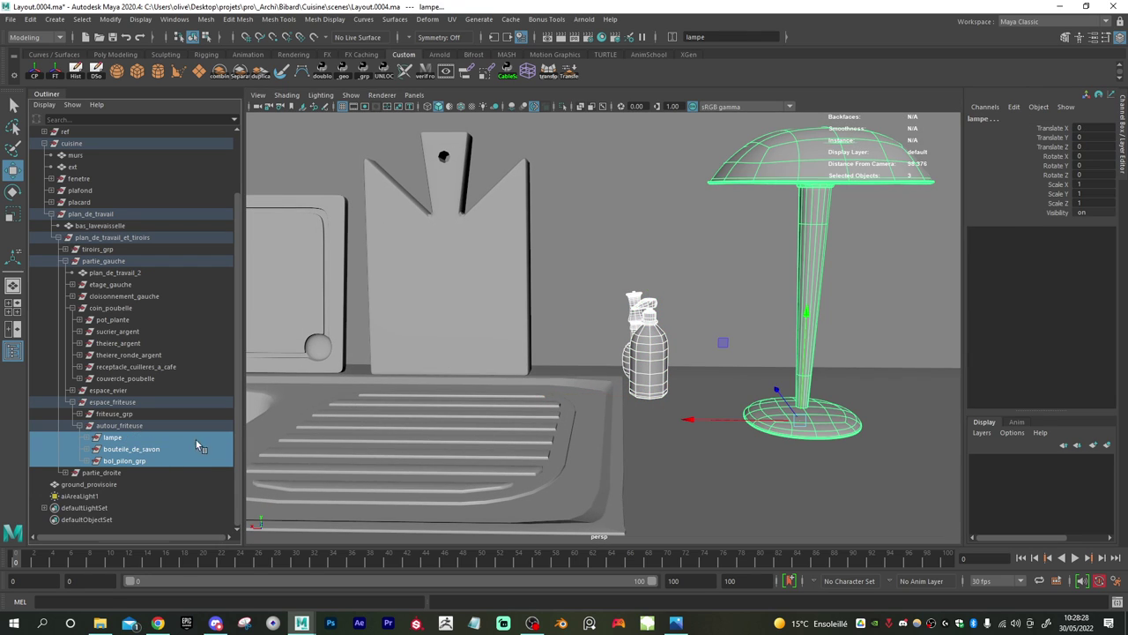
click(132, 427)
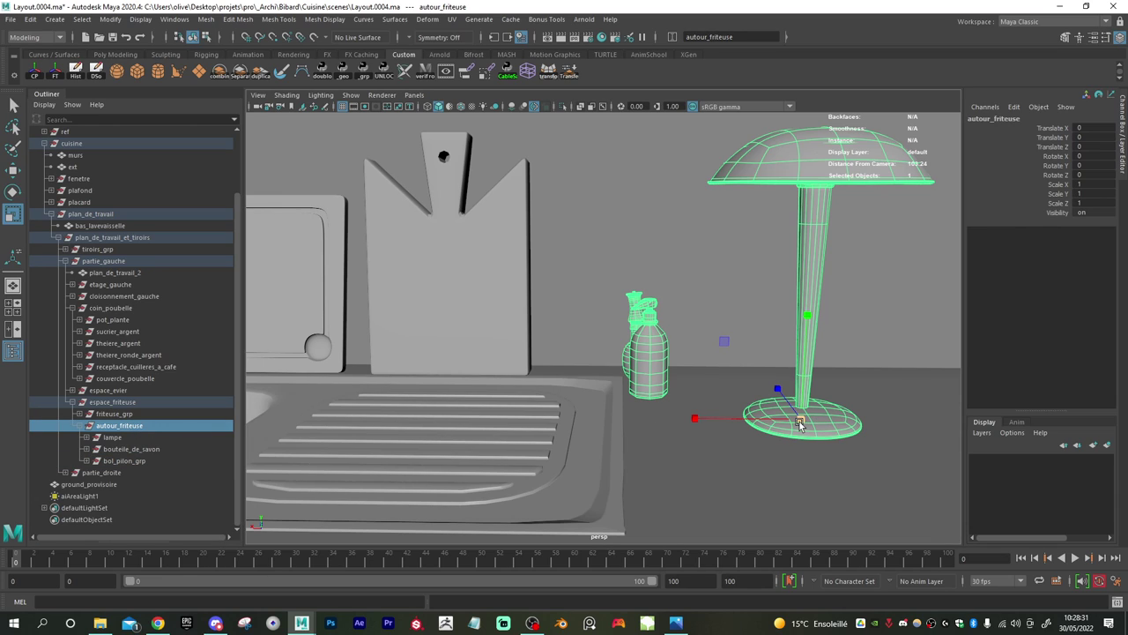
drag(800, 424, 810, 426)
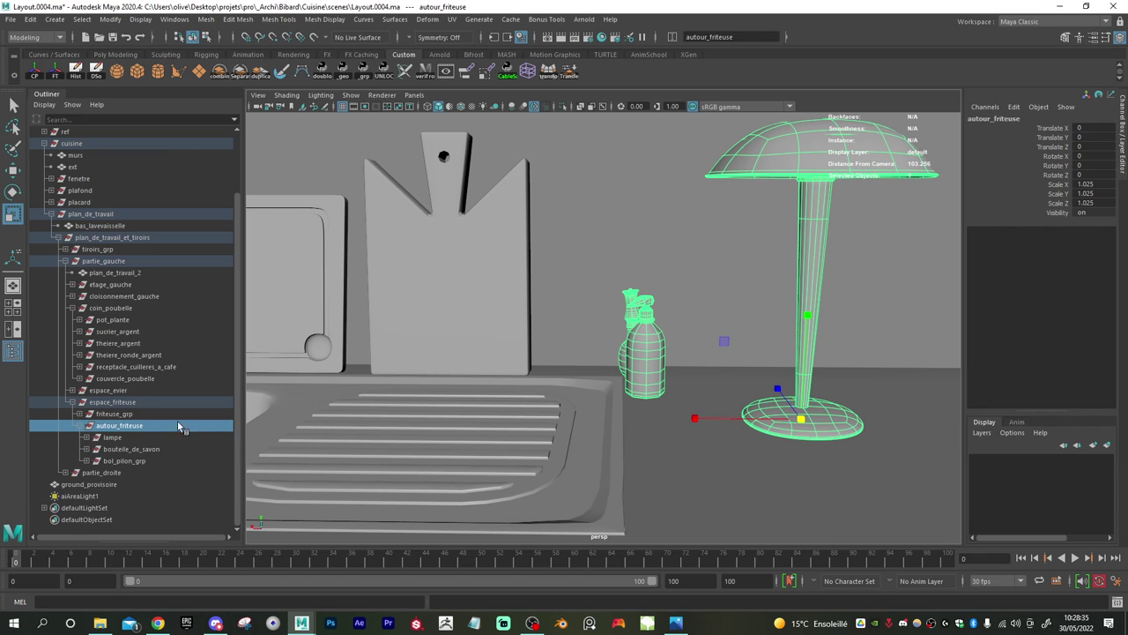
- Enlarge the soap bottle and mortar groups together with a uniform scale of about 1.212
click(141, 450)
ctrl+click(146, 461)
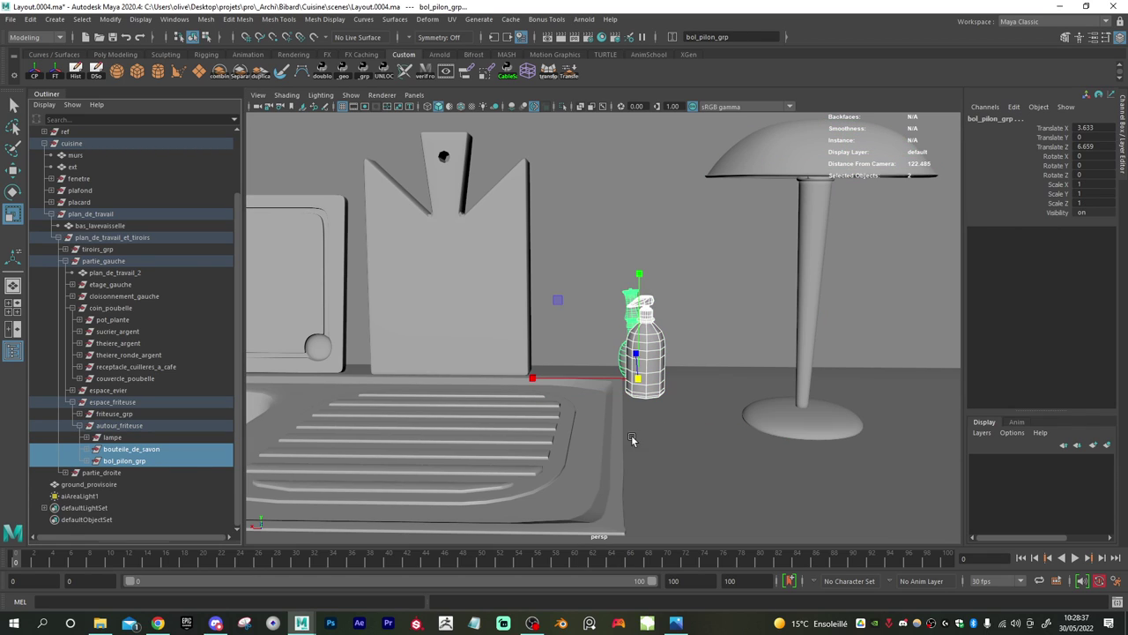
drag(645, 380, 663, 386)
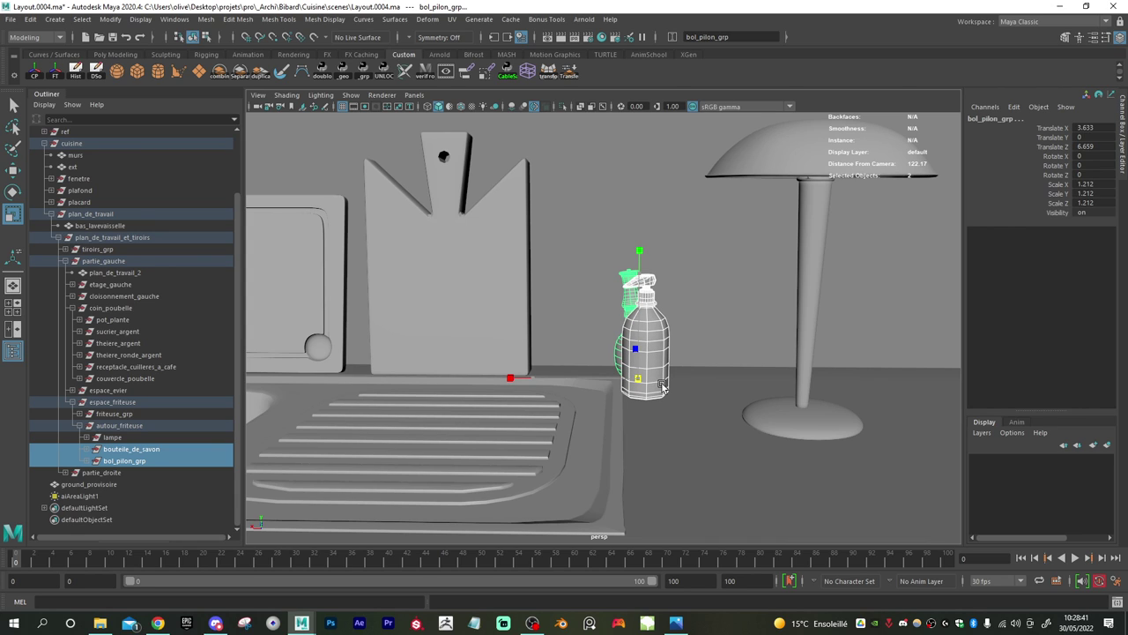
- Move the soap bottle and mortar together away from the sink, to about -0.533 in X
alt+drag(663, 432, 619, 399)
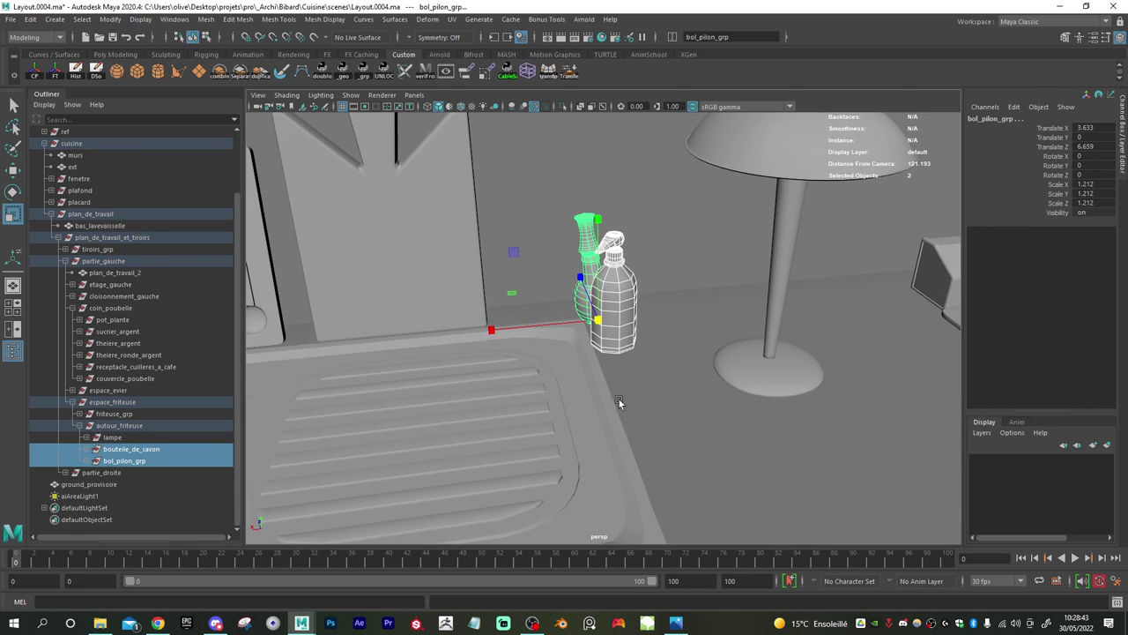
key(w)
drag(519, 324, 540, 327)
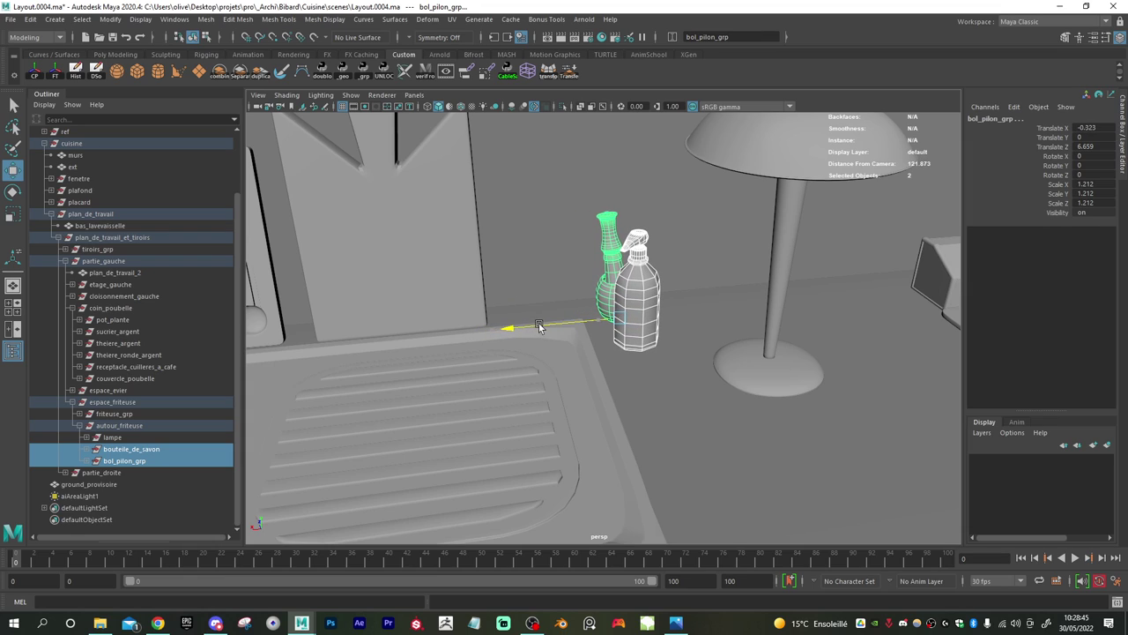
- Move only the soap bottle back in front of the mortar, to about 3.009 in X
ctrl+click(148, 462)
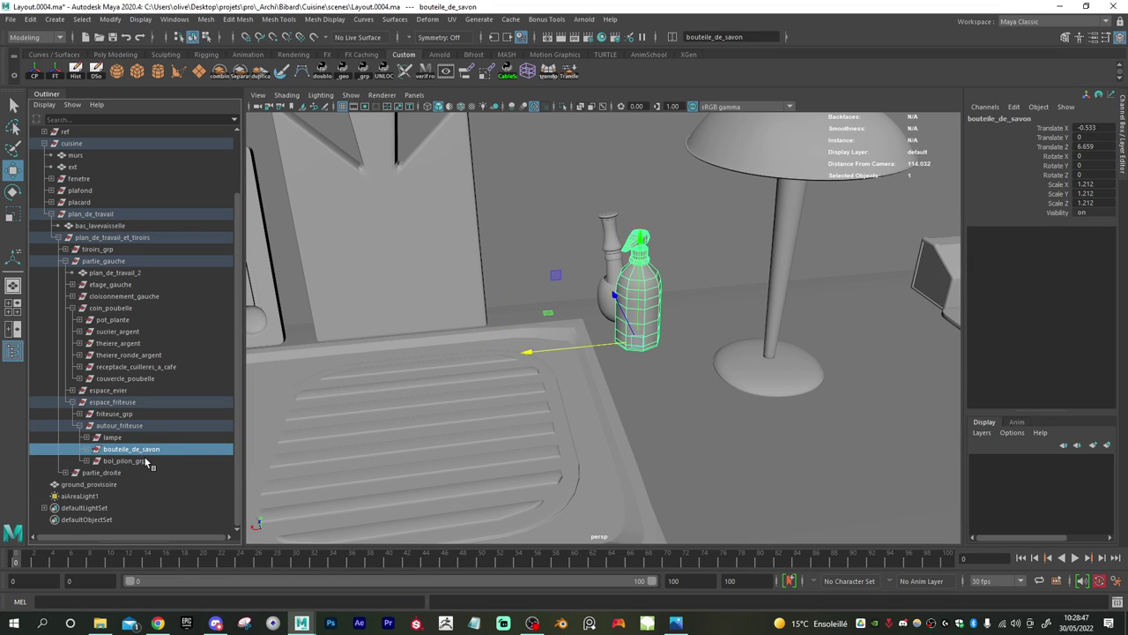
click(149, 461)
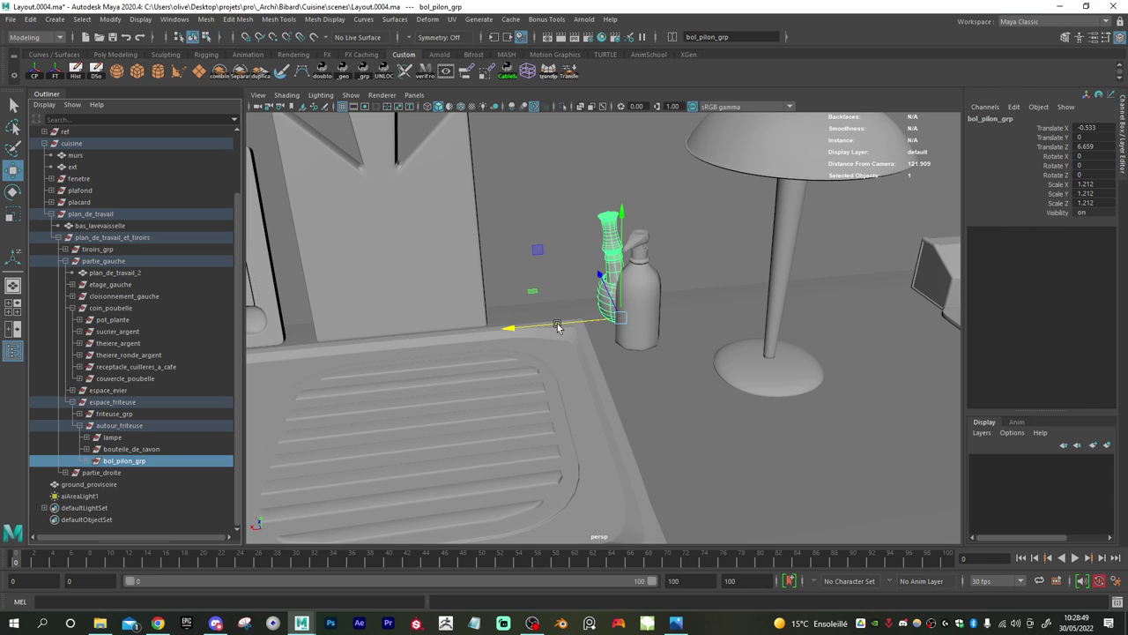
click(132, 449)
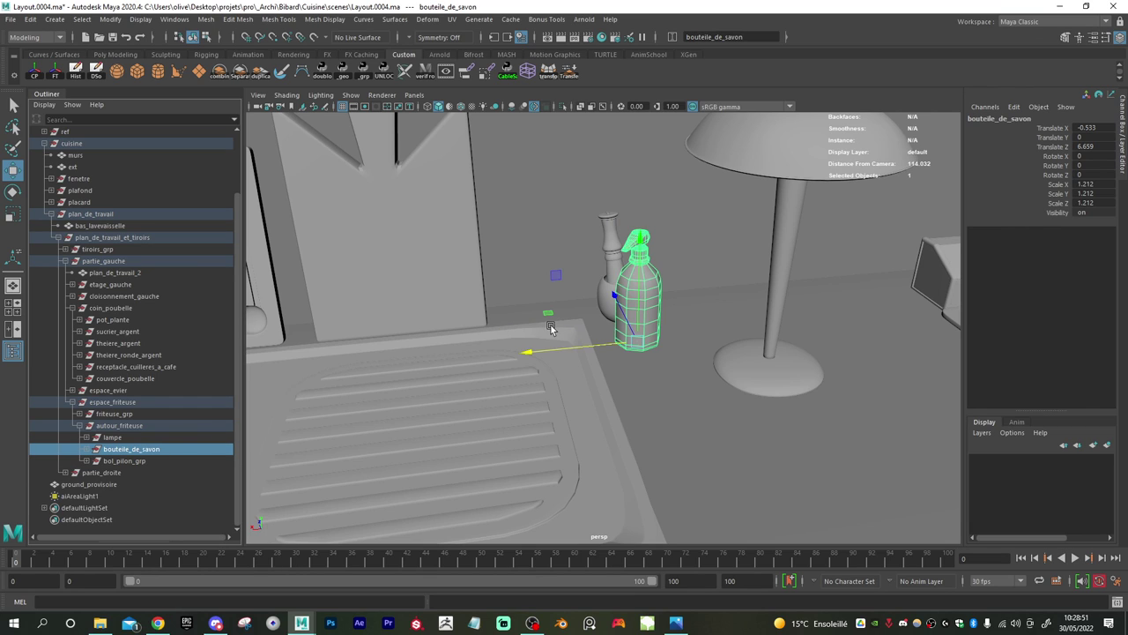
drag(586, 343, 569, 349)
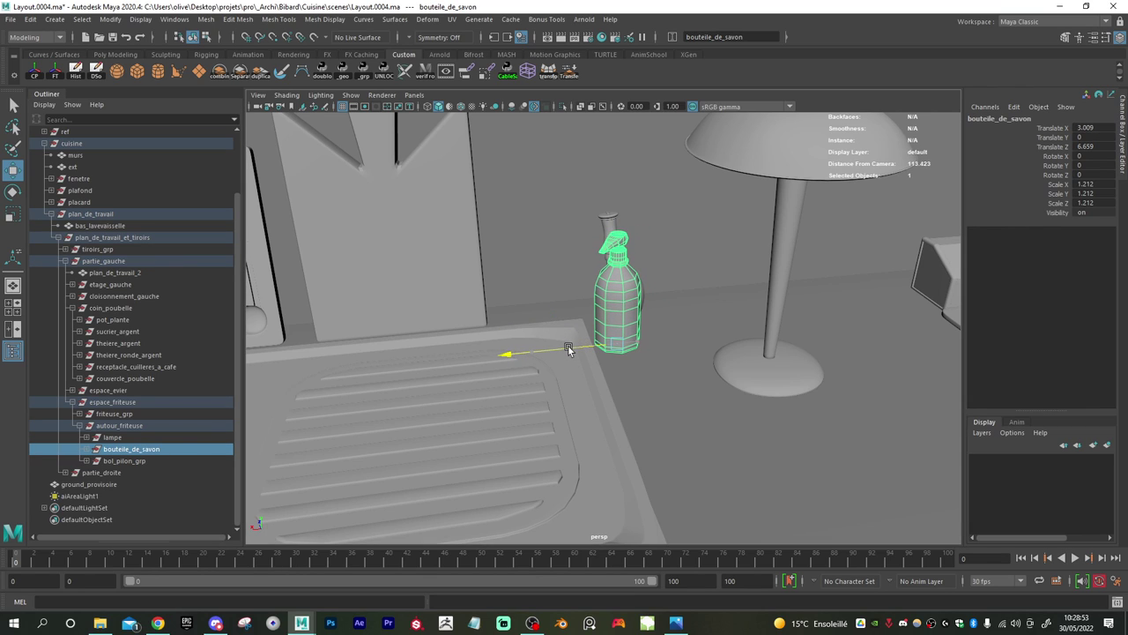
- Push the soap bottle and mortar together toward the back wall, to about 11.513 in Z
alt+right_drag(727, 373, 595, 372)
alt+drag(594, 372, 595, 396)
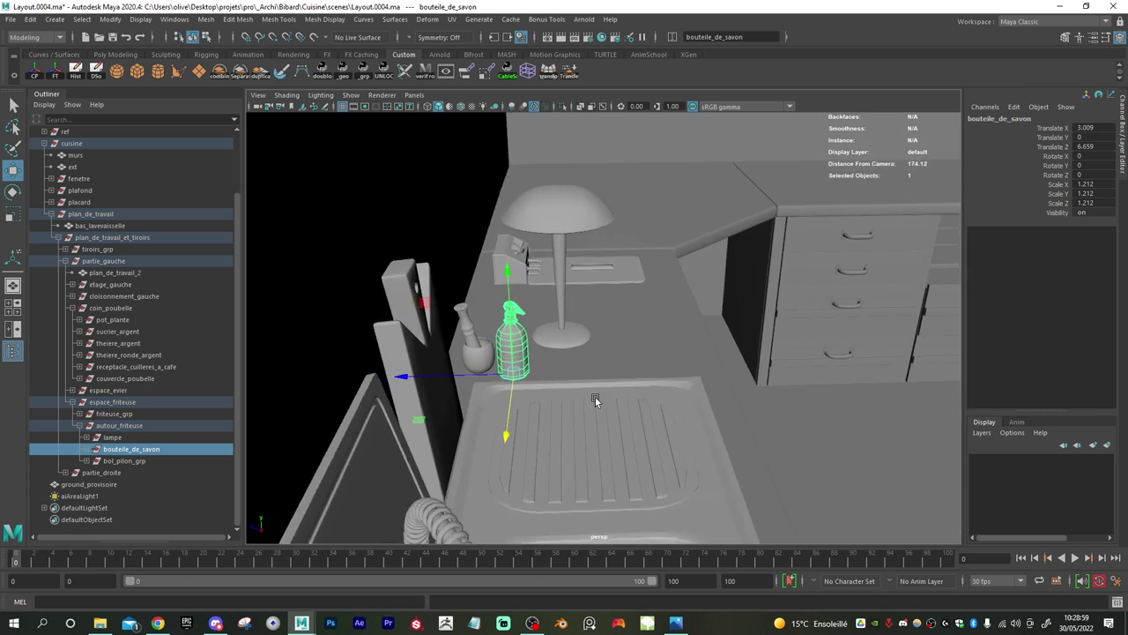
scroll(595, 396, up, 3)
ctrl+click(156, 461)
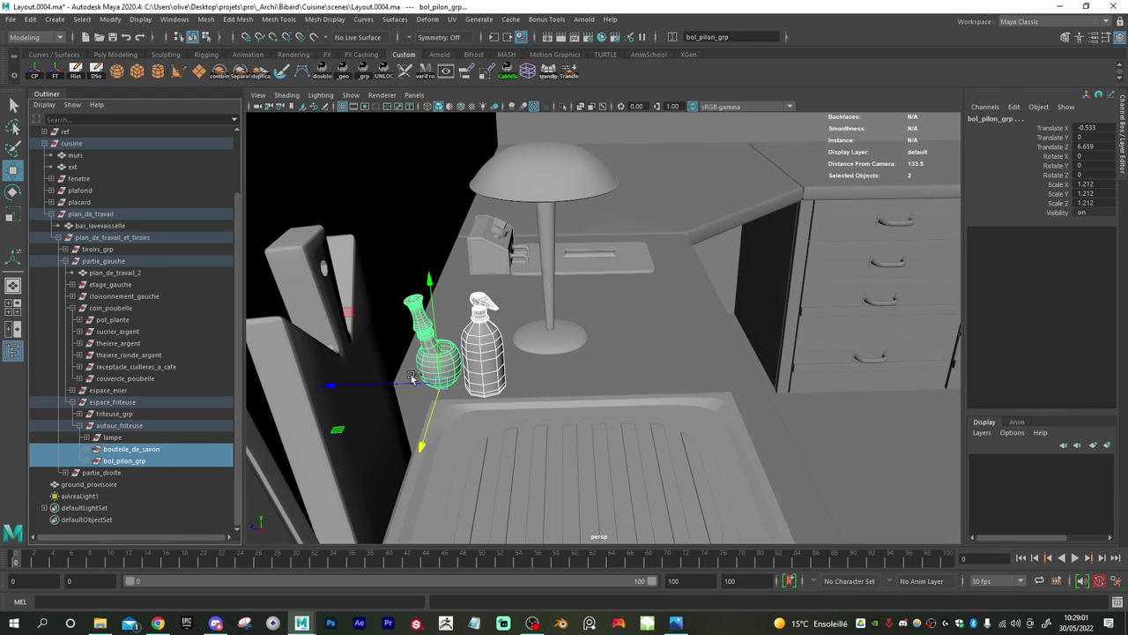
drag(404, 386, 380, 382)
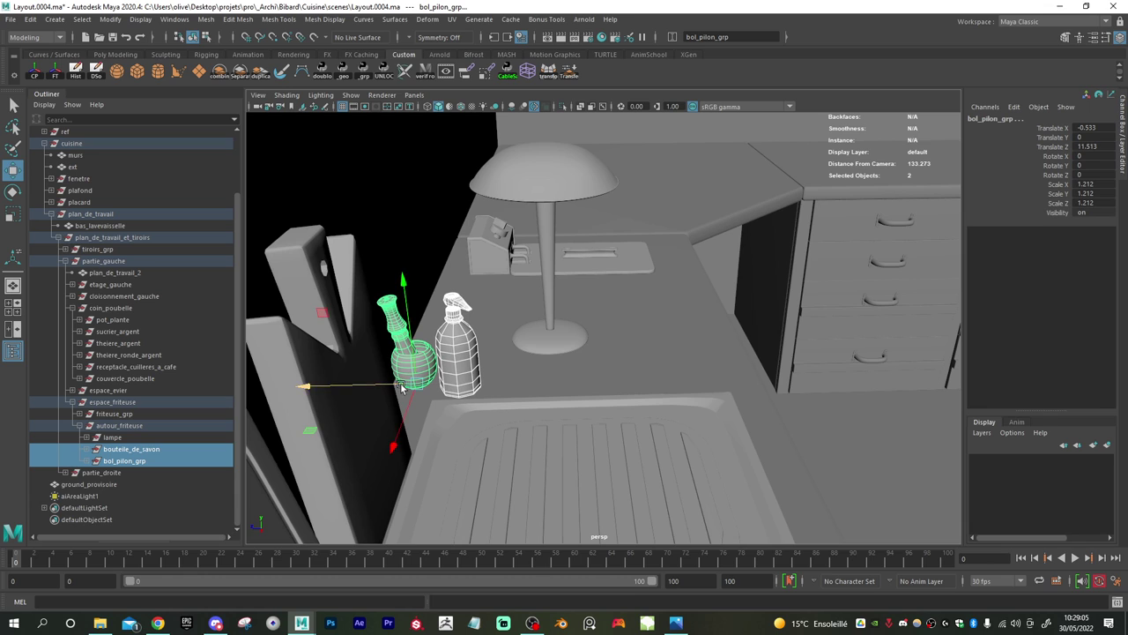
- Freeze the transformations of the soap bottle and mortar groups
scroll(623, 370, down, 4)
alt+drag(623, 371, 559, 378)
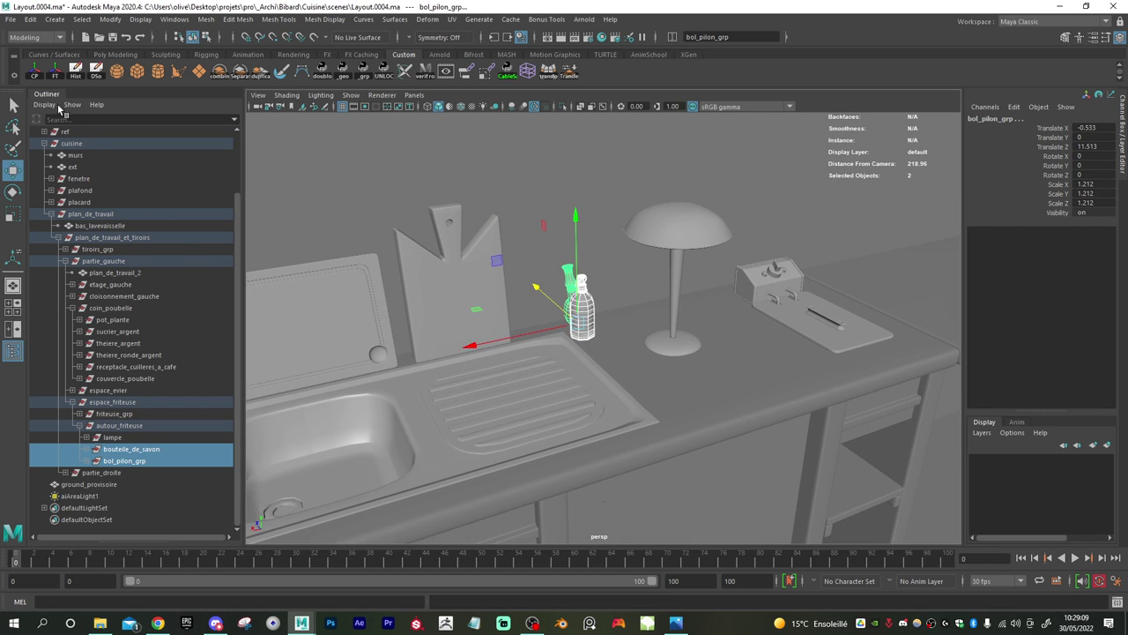
click(54, 72)
alt+drag(657, 353, 531, 343)
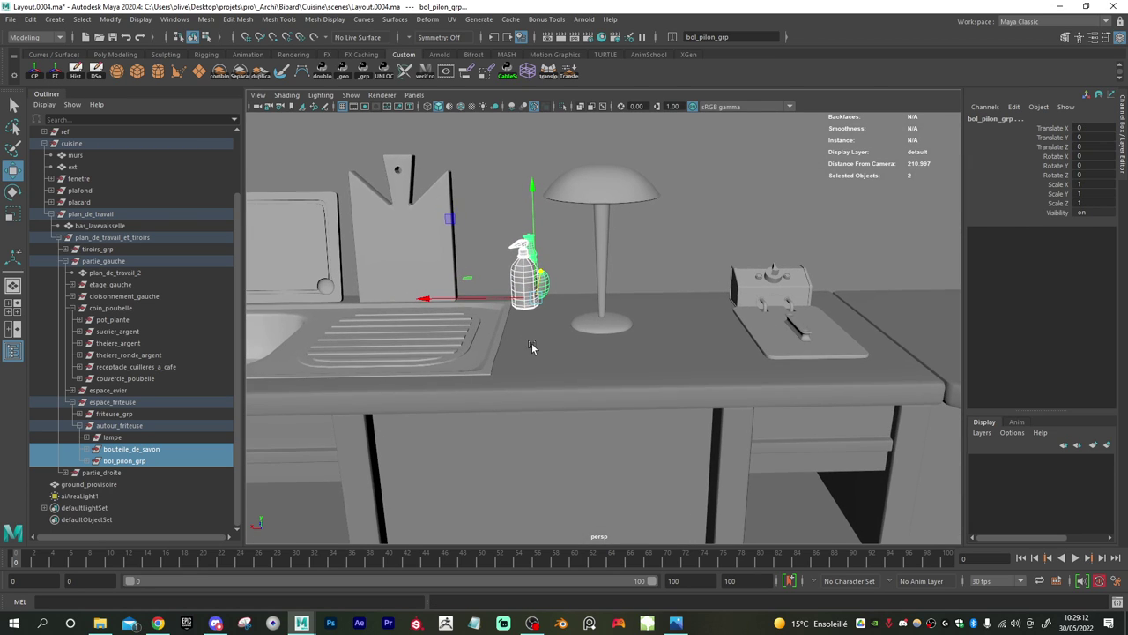
- Move the whole lampe group across the worktop toward the soap bottle, to about X 8.502 and Z 11.214
click(597, 307)
alt+drag(573, 312, 305, 407)
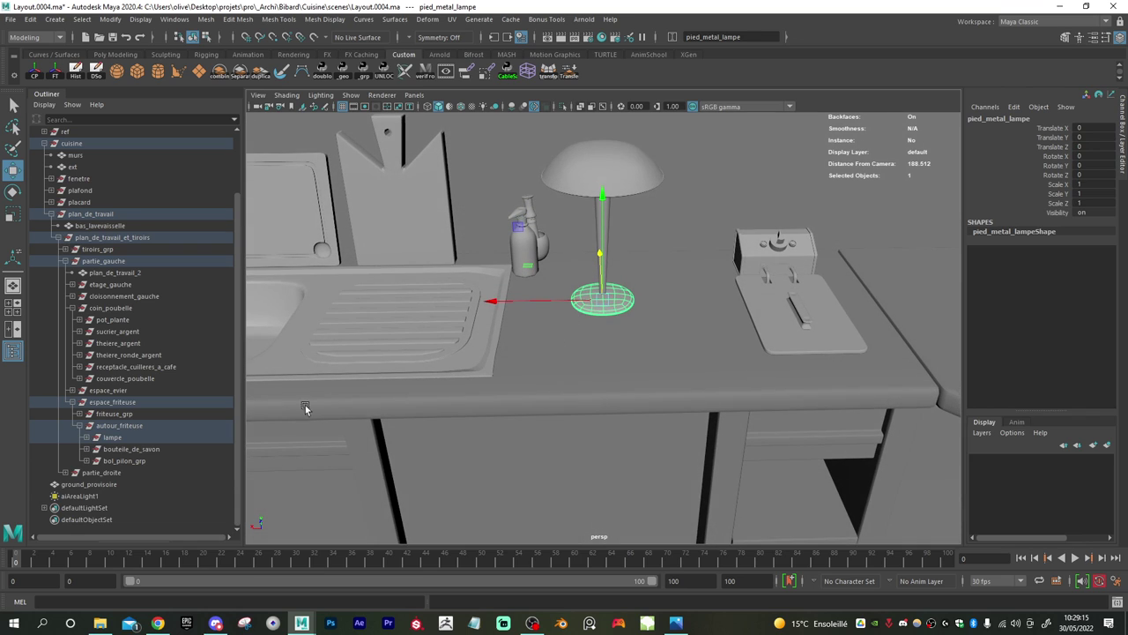
click(135, 440)
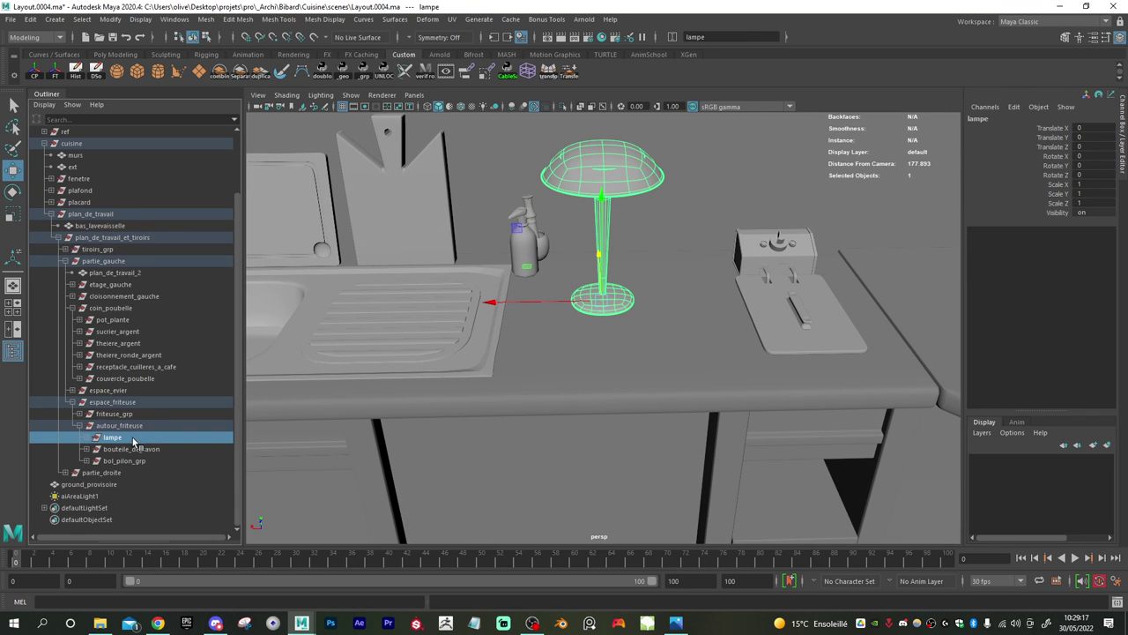
alt+drag(471, 292, 541, 352)
scroll(574, 335, up, 3)
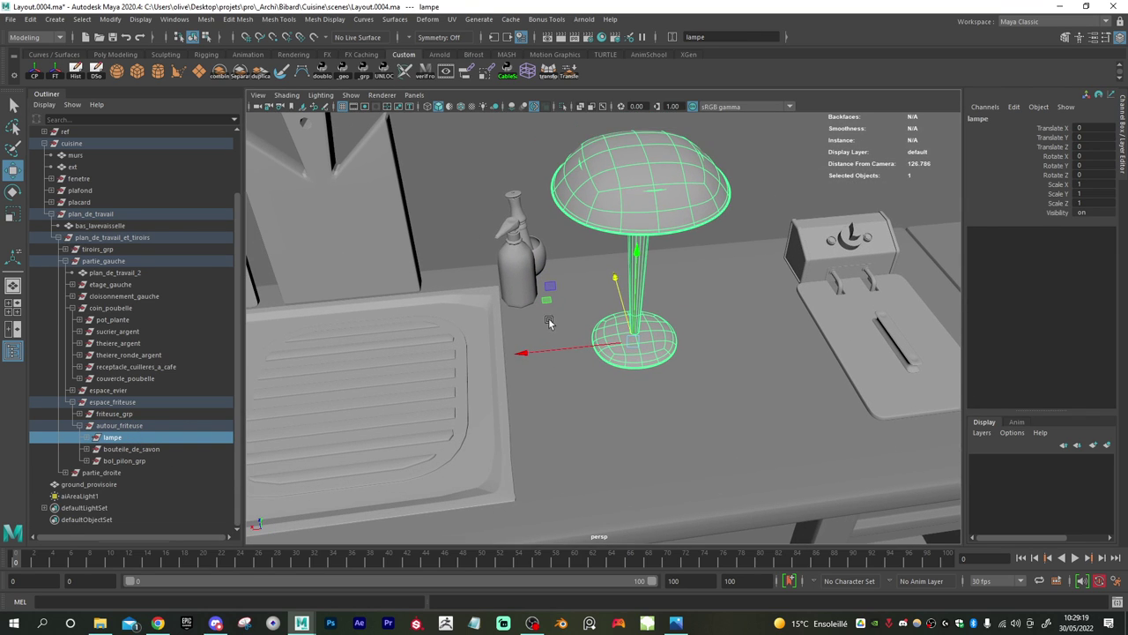
drag(548, 305, 500, 274)
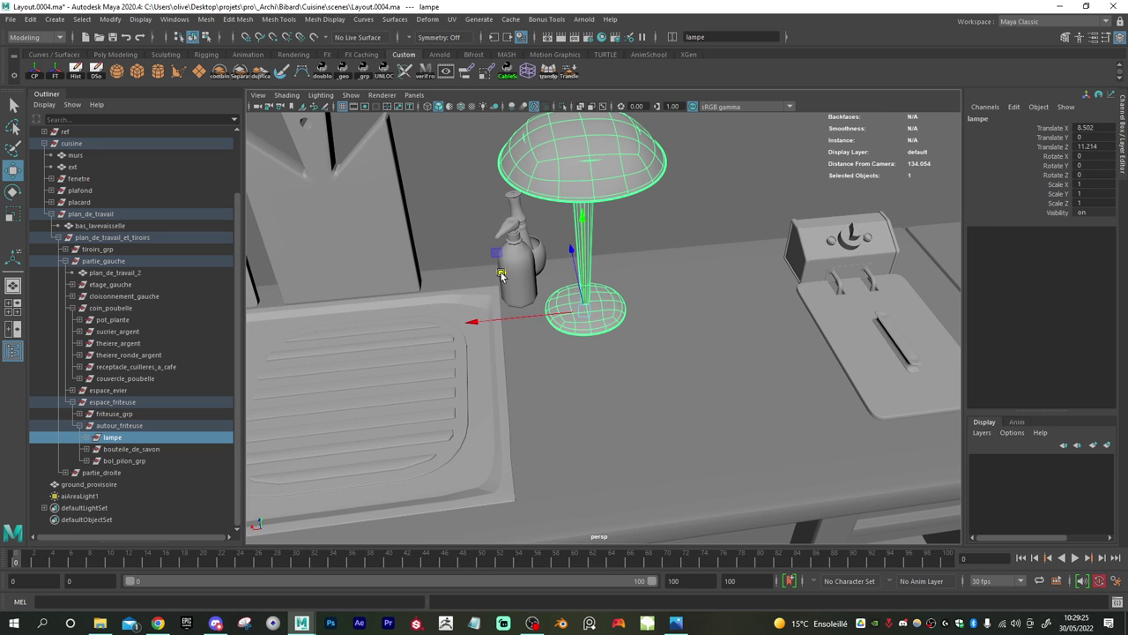
- Widen the lamp's base and shade together to a scale of about 1.296 in X and Z, keeping Y at 1
alt+right_drag(501, 275, 402, 308)
mouse_move(514, 346)
alt+mouse_down()
mouse_move(509, 318)
mouse_move(535, 351)
alt+mouse_up()
alt+right_drag(535, 351, 668, 420)
click(620, 388)
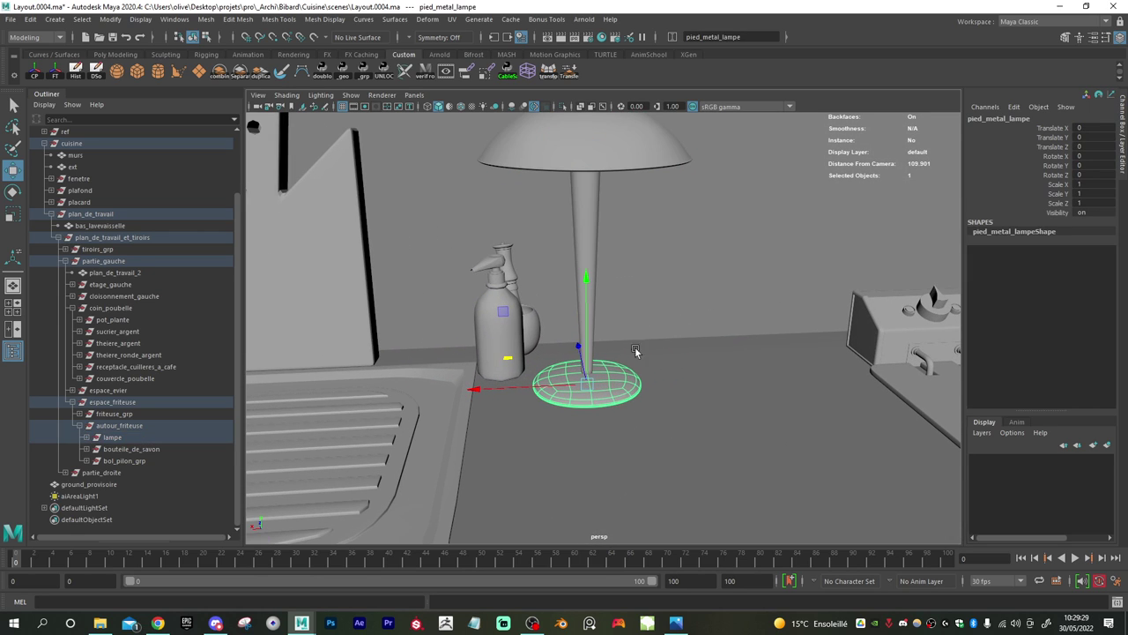
shift+click(586, 153)
alt+drag(586, 153, 480, 144)
key(r)
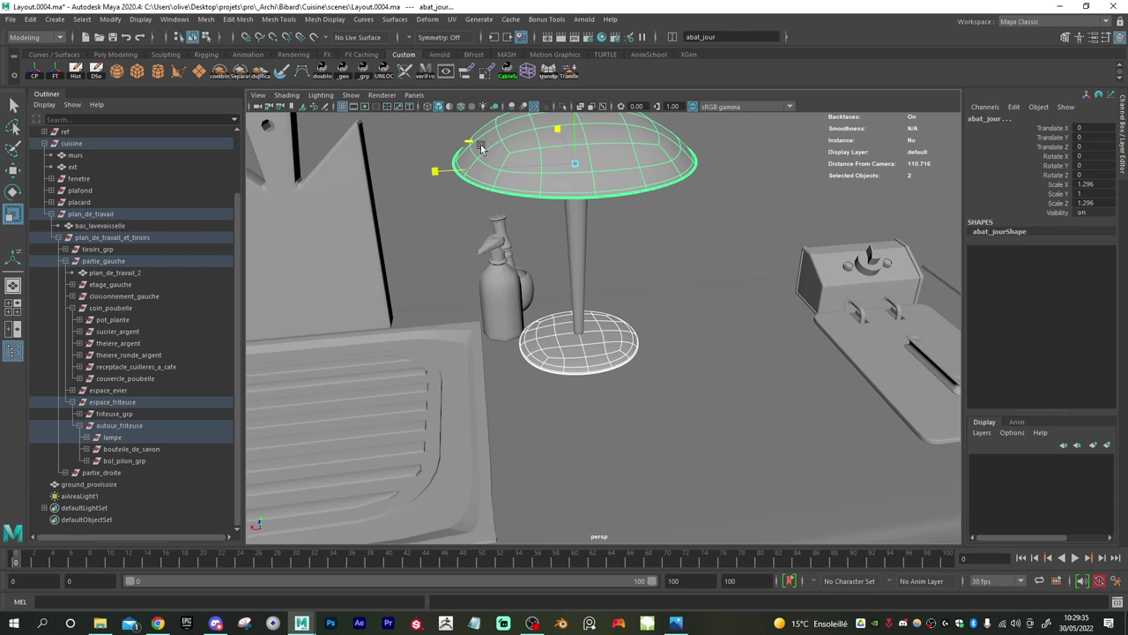
- Shift the lampe group slightly away from the soap bottle, to about X 5.236 and Z 9.96
click(113, 438)
key(w)
drag(493, 314, 539, 319)
middle_drag(538, 317, 552, 347)
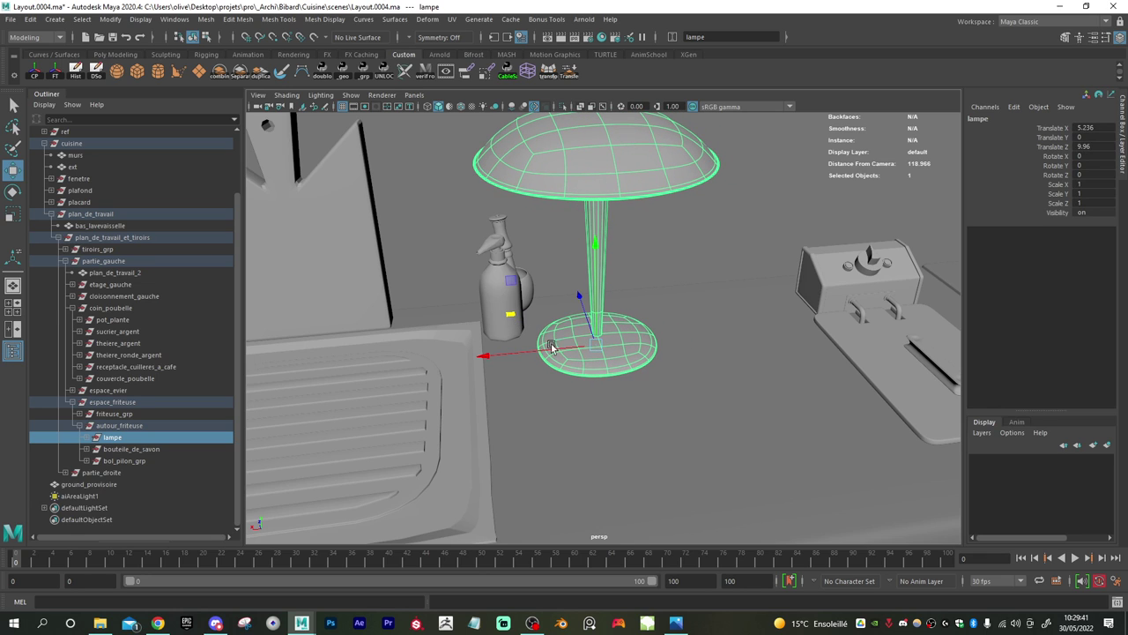
- Examine the support under the lampshade, and check the worktop objects' proportions against the character in the kitchen
alt+drag(620, 366, 604, 318)
alt+right_drag(605, 317, 815, 389)
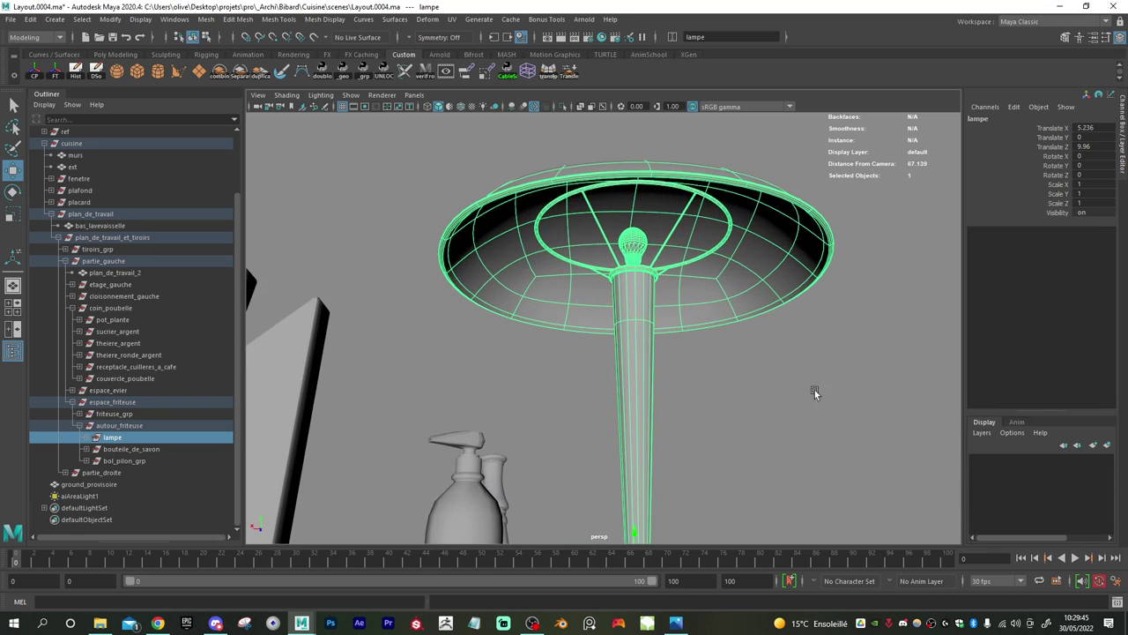
alt+drag(640, 347, 592, 332)
alt+right_drag(593, 332, 659, 287)
click(648, 253)
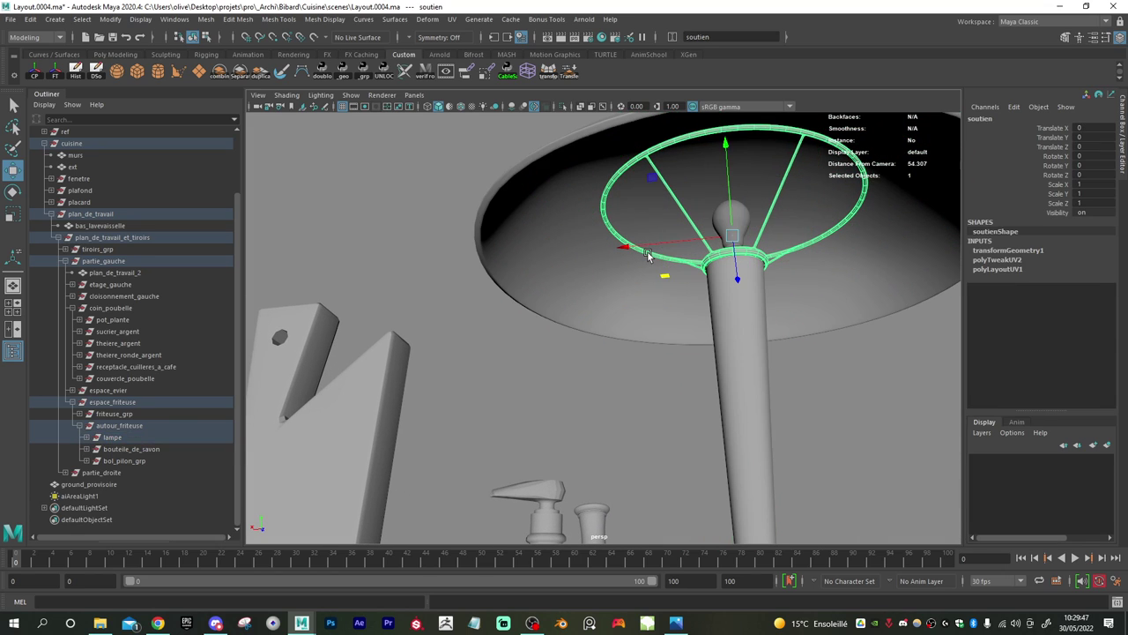
alt+drag(712, 302, 666, 346)
alt+right_drag(666, 346, 532, 276)
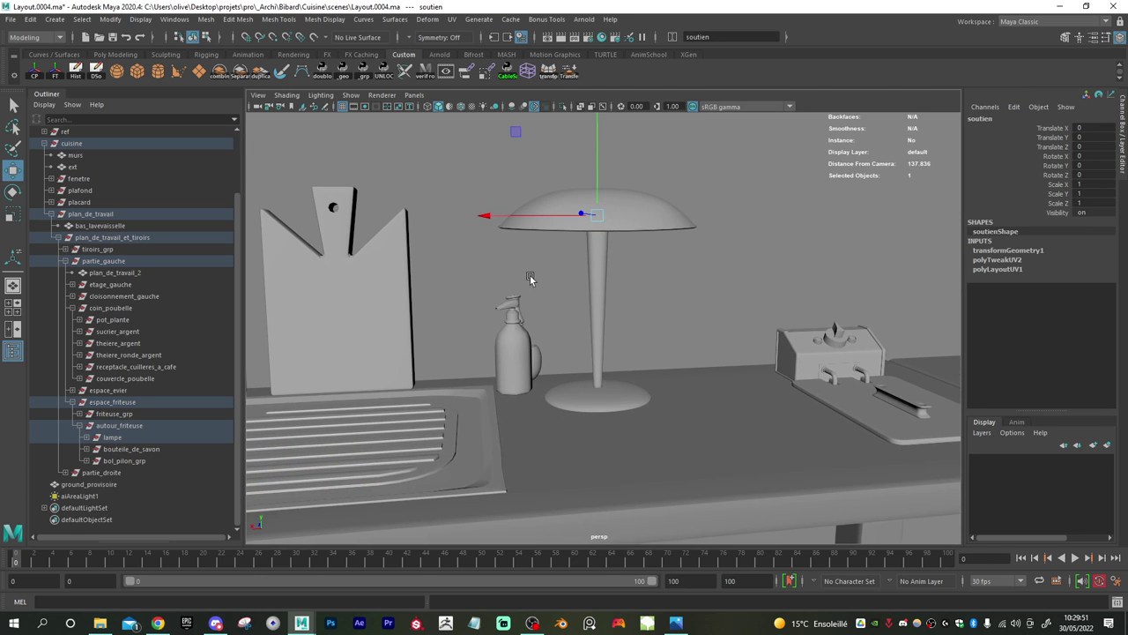
alt+middle_drag(531, 276, 554, 350)
mouse_move(554, 350)
alt+mouse_down()
mouse_move(546, 304)
mouse_move(570, 352)
alt+mouse_up()
alt+right_drag(570, 353, 508, 388)
scroll(508, 388, down, 5)
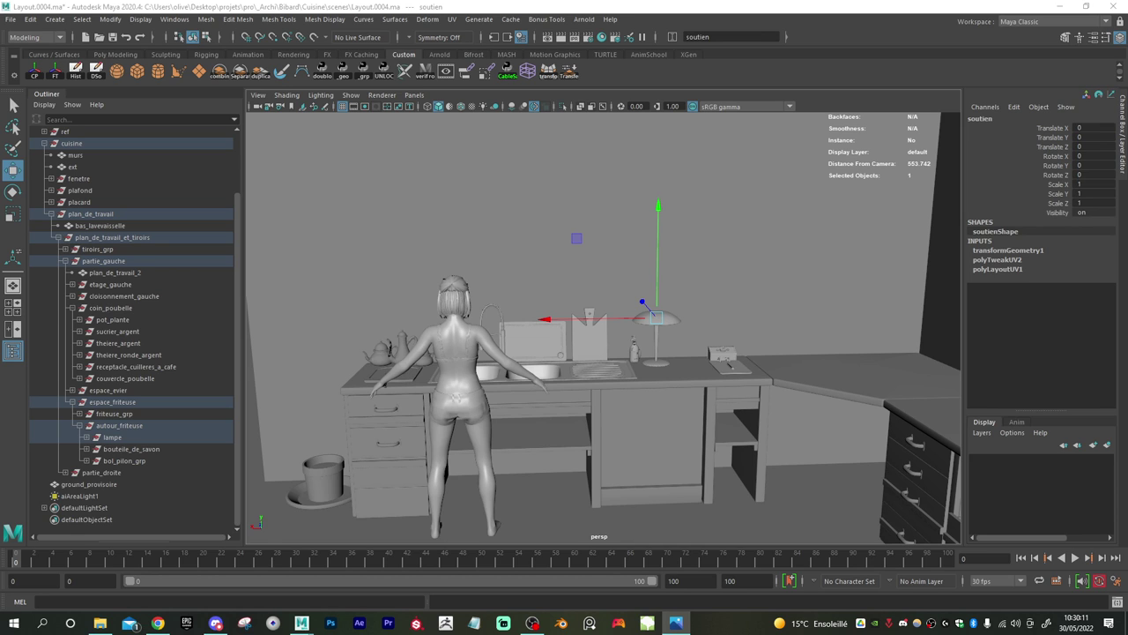
alt+drag(561, 369, 676, 363)
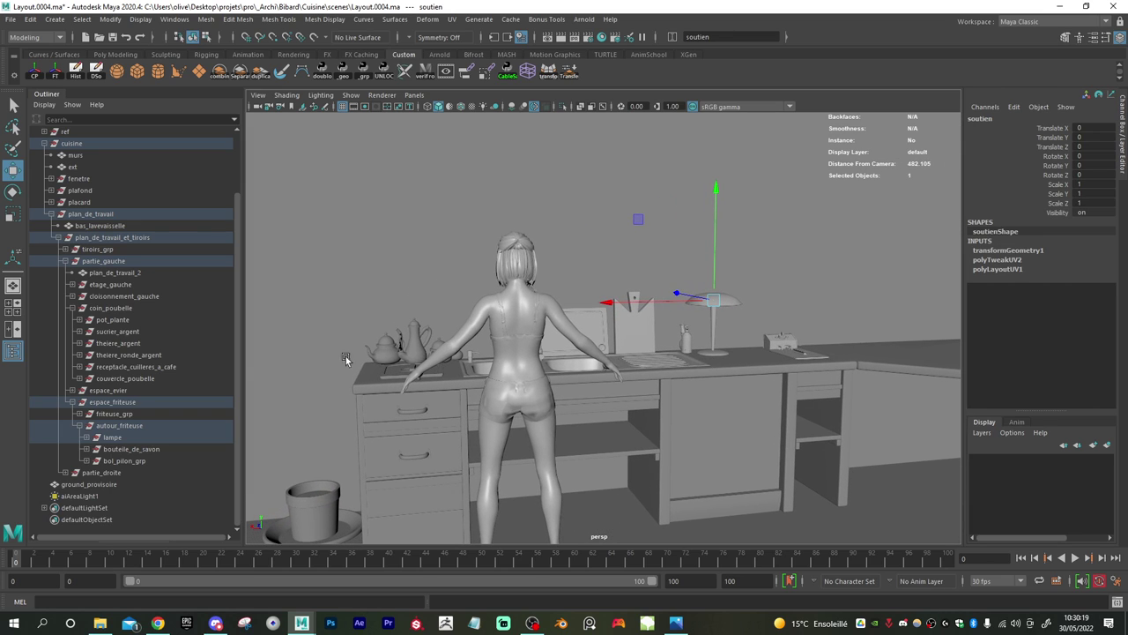
- Collapse the kitchen hierarchy and scale the whole cuisine group uniformly down to about 93.721 to suit the character
click(58, 215)
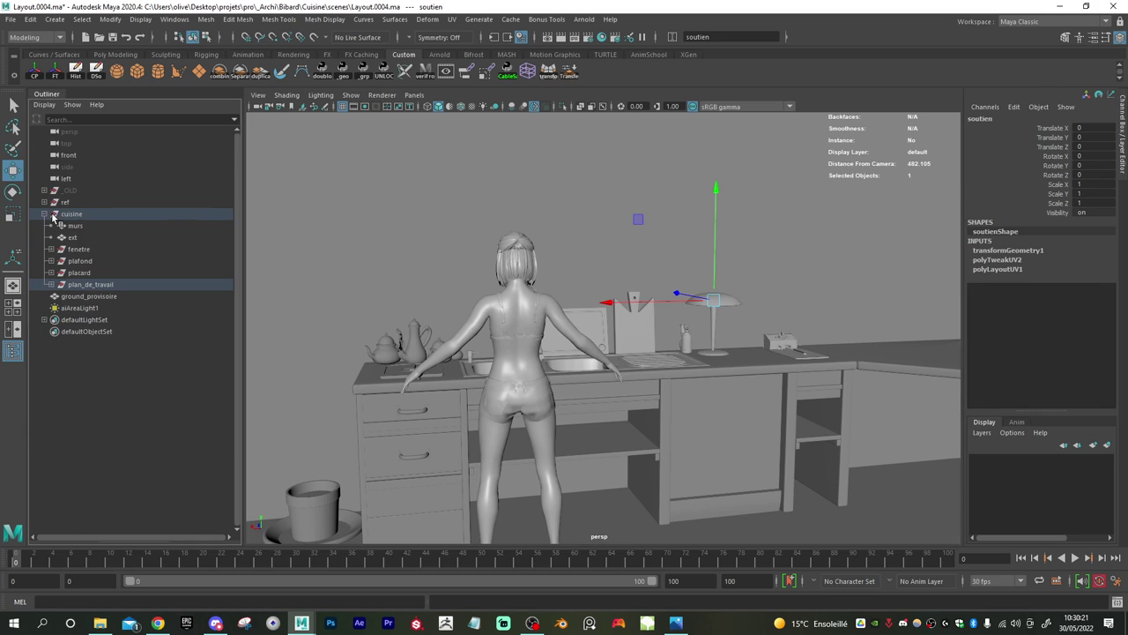
click(72, 215)
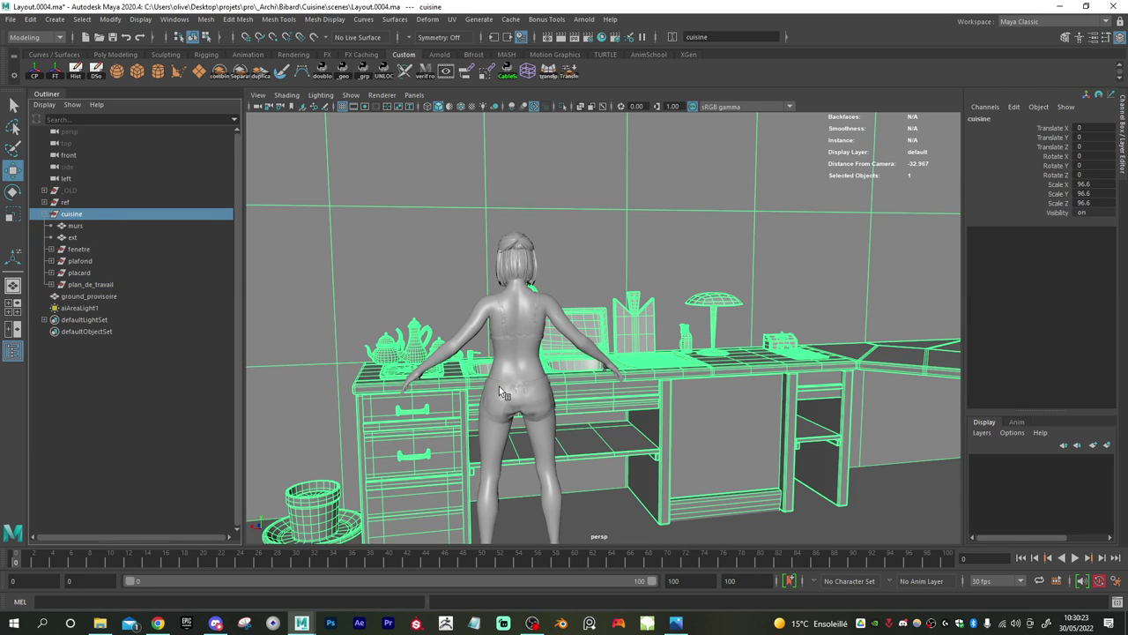
alt+drag(499, 386, 517, 384)
key(r)
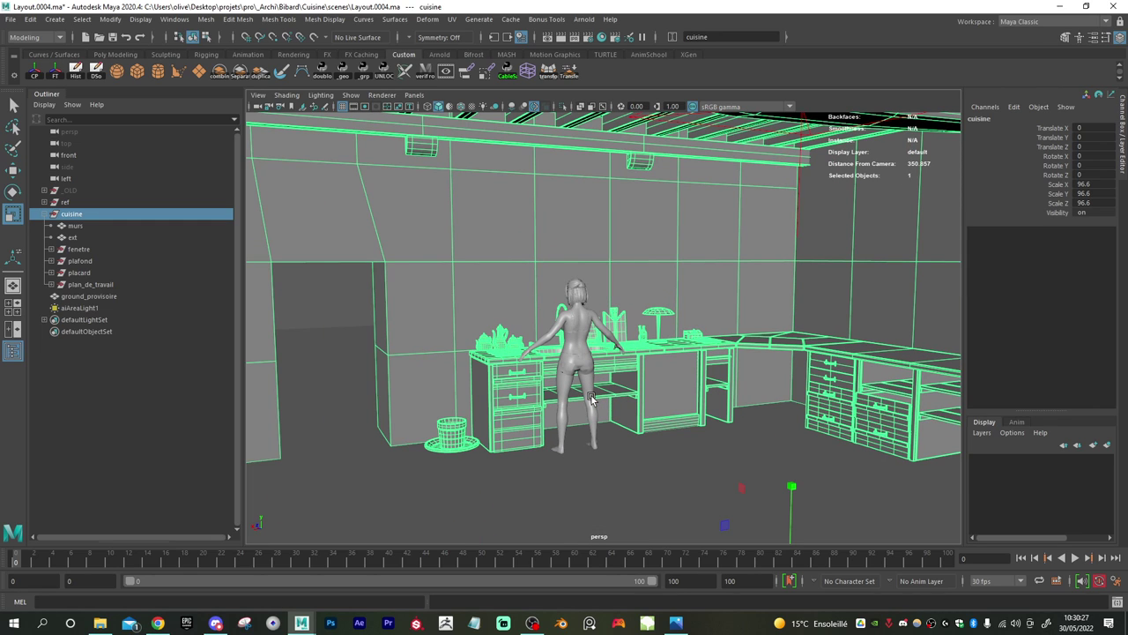
alt+middle_drag(675, 422, 651, 364)
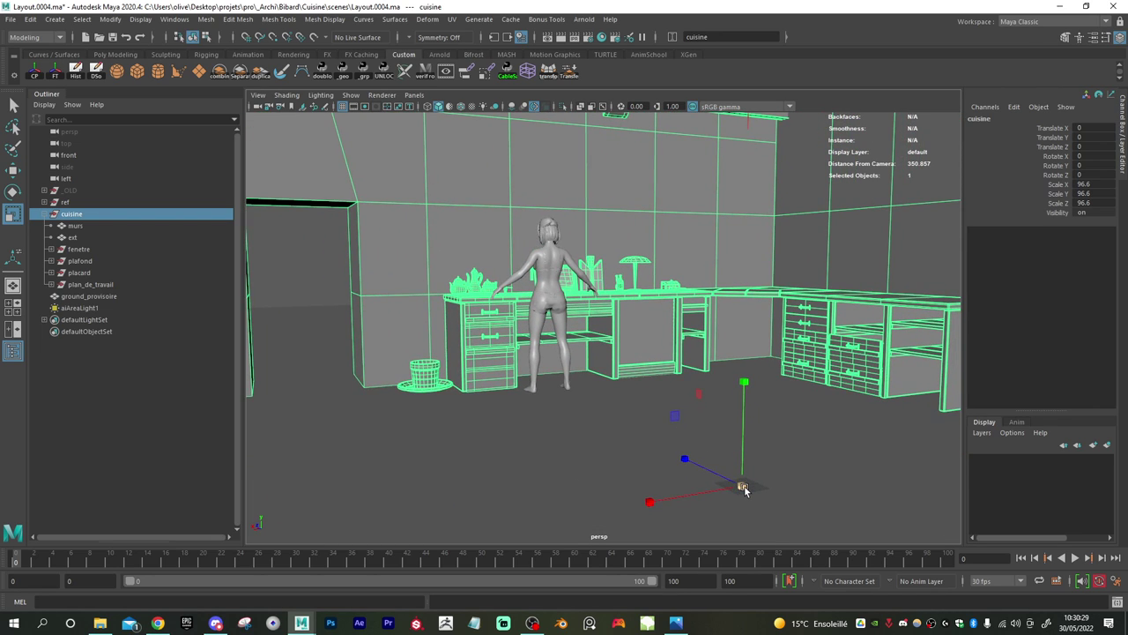
drag(745, 491, 706, 482)
alt+drag(527, 328, 519, 335)
alt+right_drag(518, 335, 604, 373)
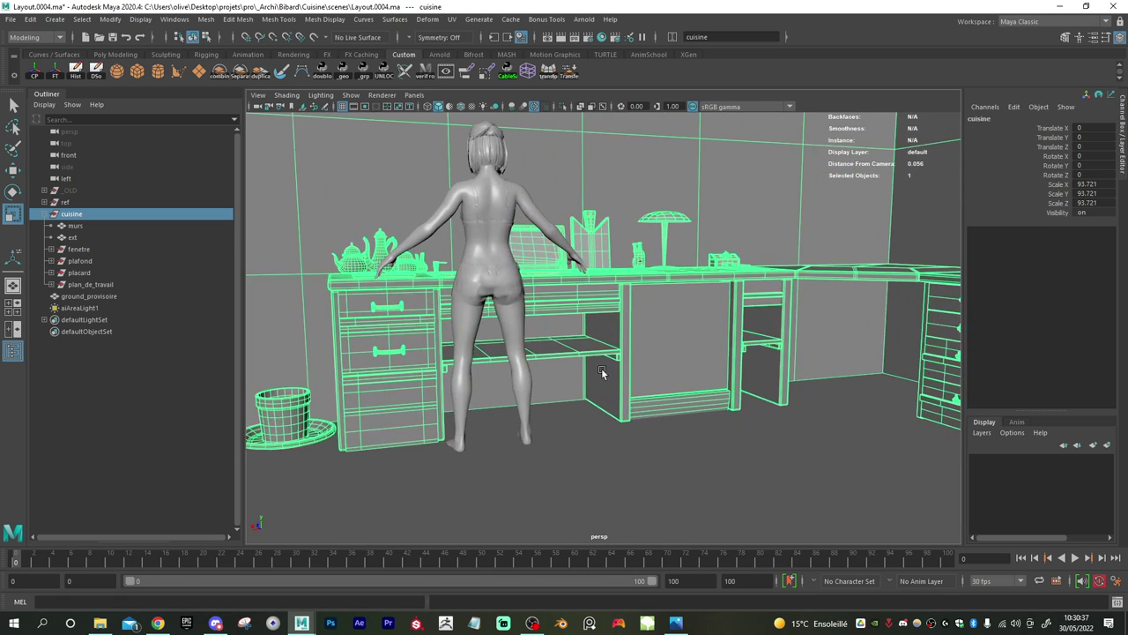
- Examine the scaled-down cuisine group against the character from several angles, checking the worktop height, drawers and sink area
alt+drag(604, 373, 559, 371)
alt+right_drag(559, 372, 589, 374)
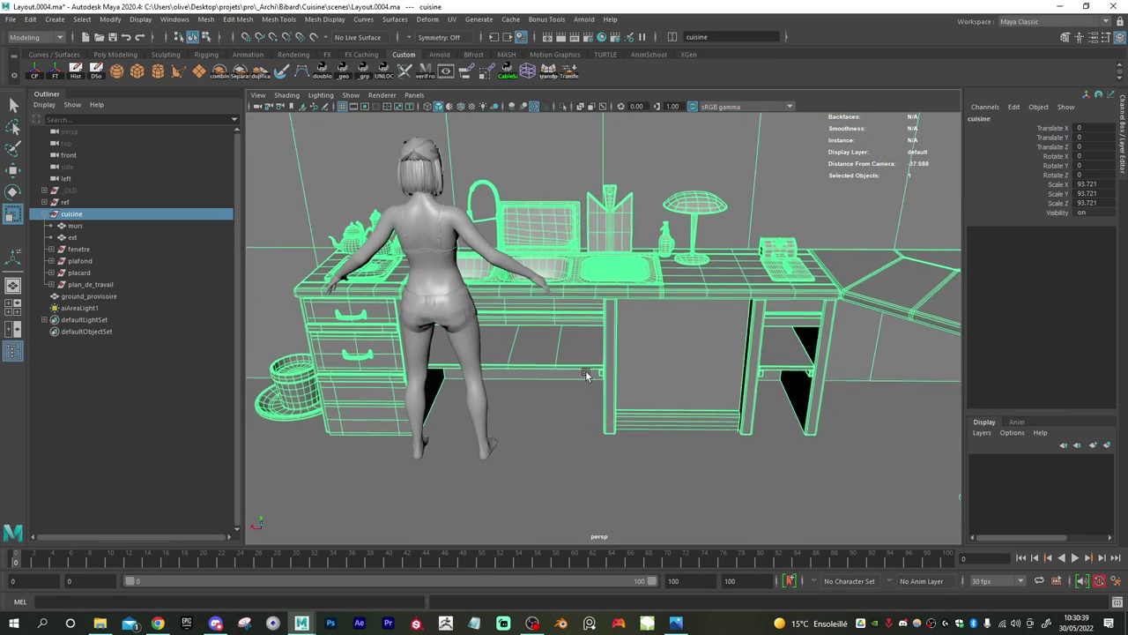
alt+drag(588, 375, 561, 357)
scroll(561, 360, down, 4)
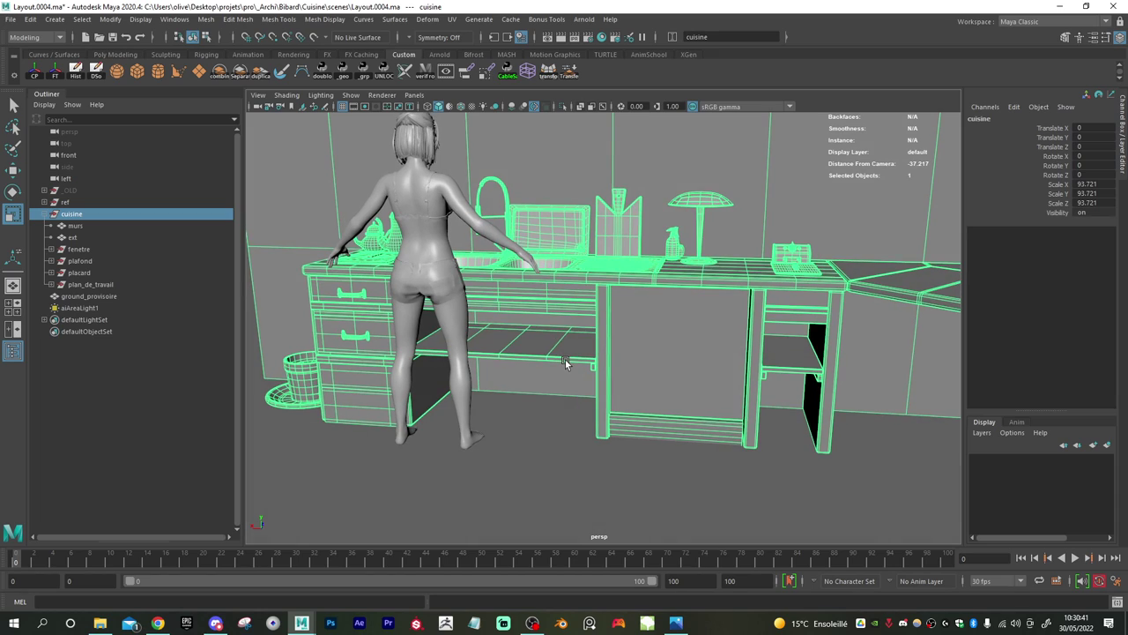
alt+right_drag(581, 369, 569, 378)
alt+middle_drag(570, 377, 617, 326)
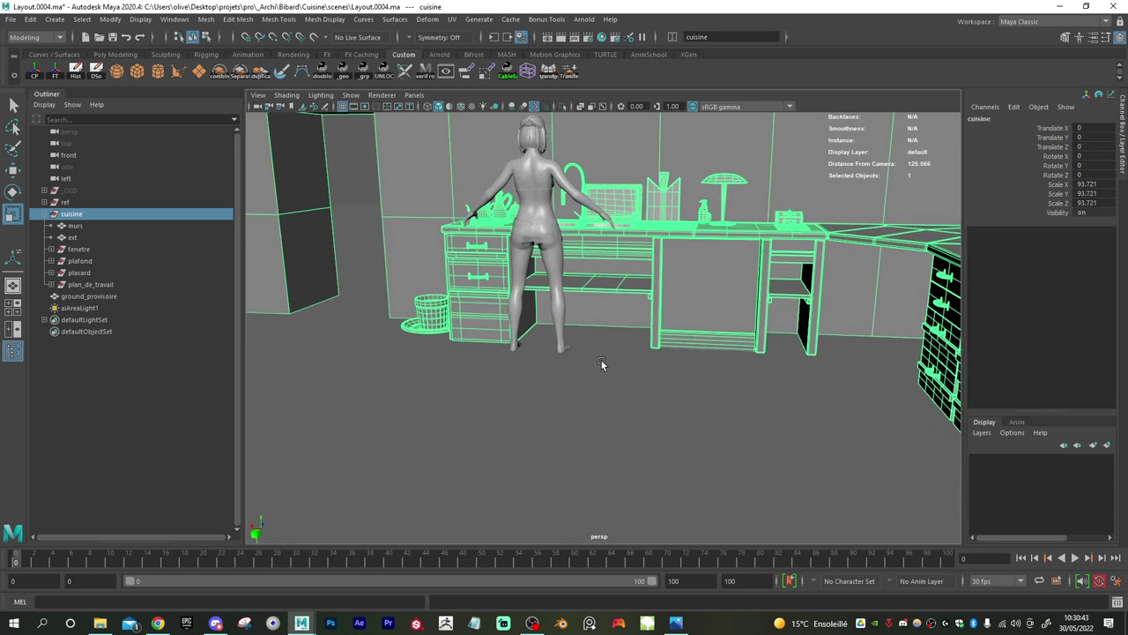
alt+drag(602, 365, 599, 307)
alt+right_drag(598, 307, 731, 412)
alt+drag(587, 322, 589, 314)
alt+middle_drag(588, 314, 603, 339)
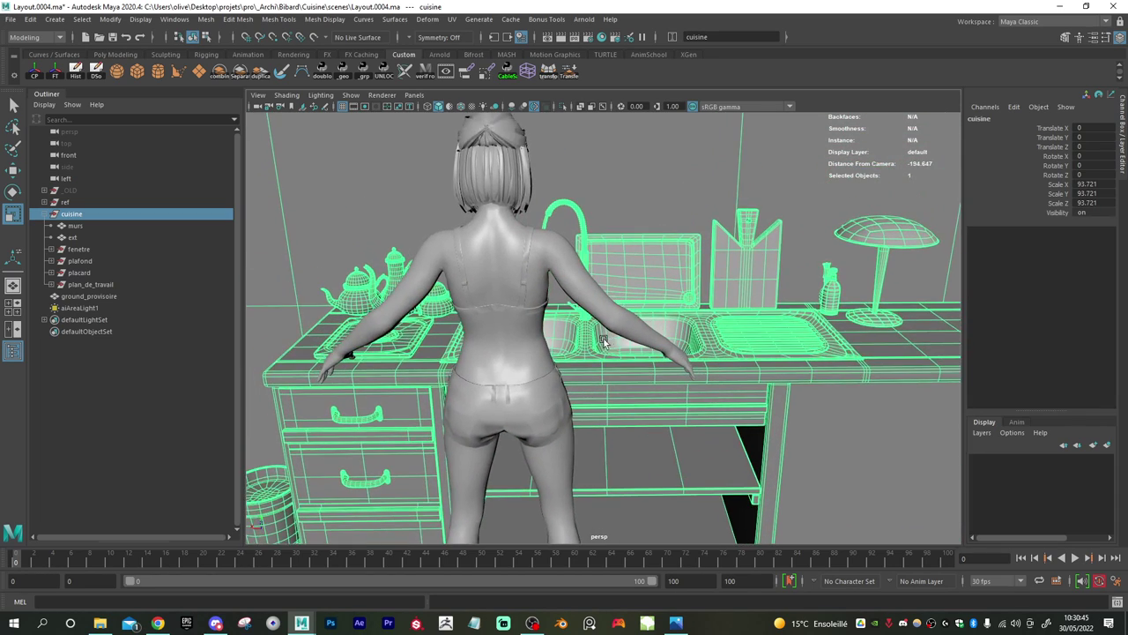
- Expand plan_de_travail and espace_evier in the hierarchy and select the whole robinet group under evier
alt+drag(574, 333, 725, 383)
click(543, 330)
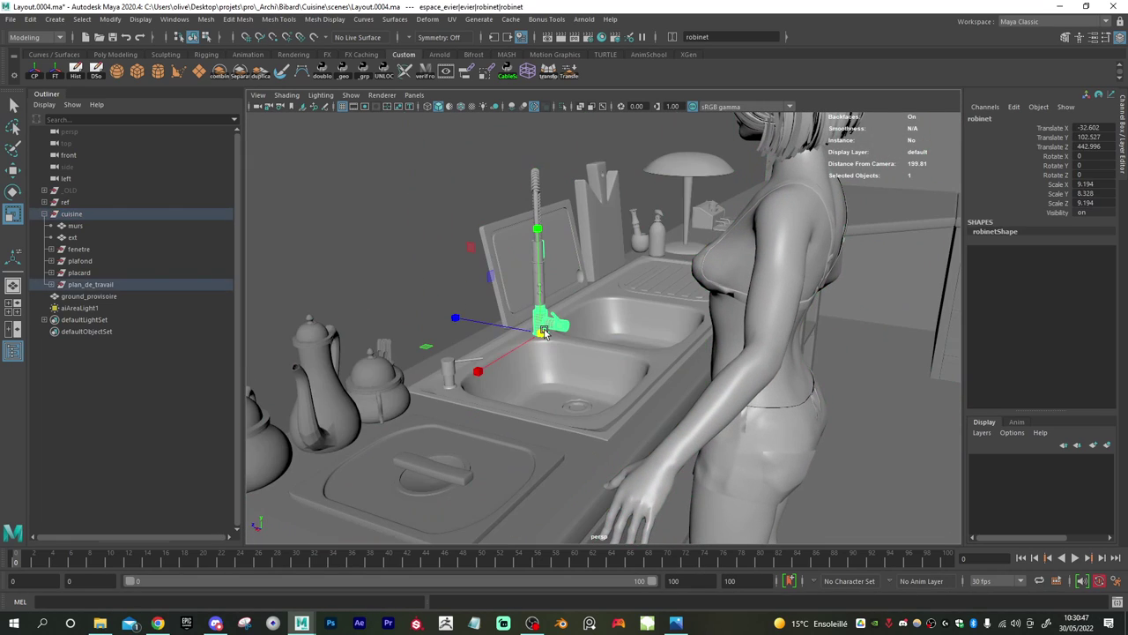
click(51, 285)
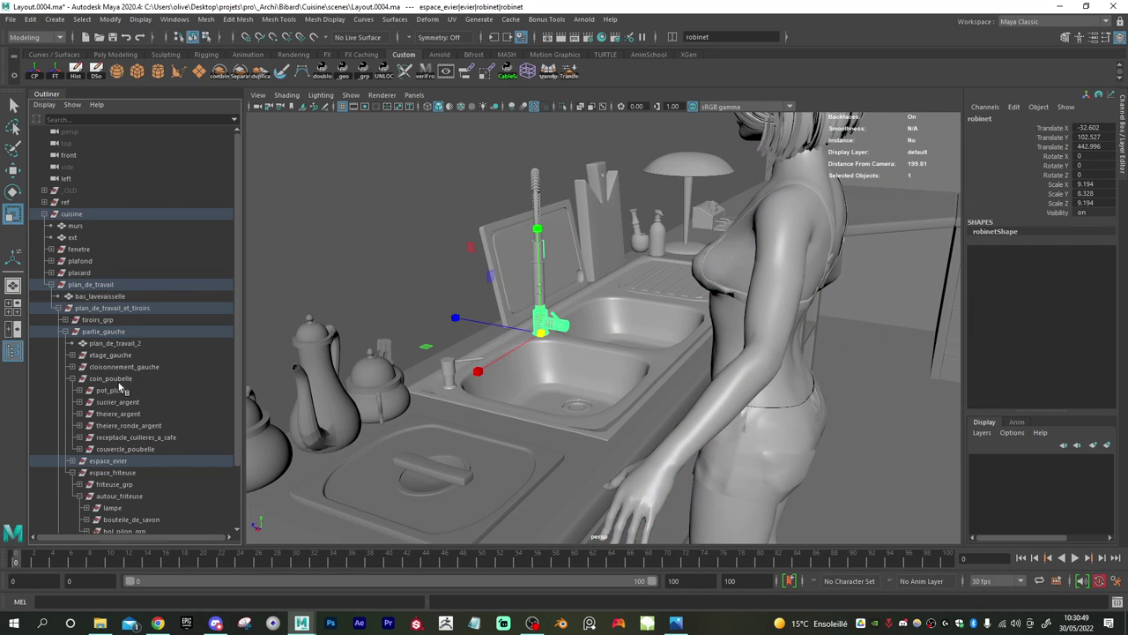
click(108, 462)
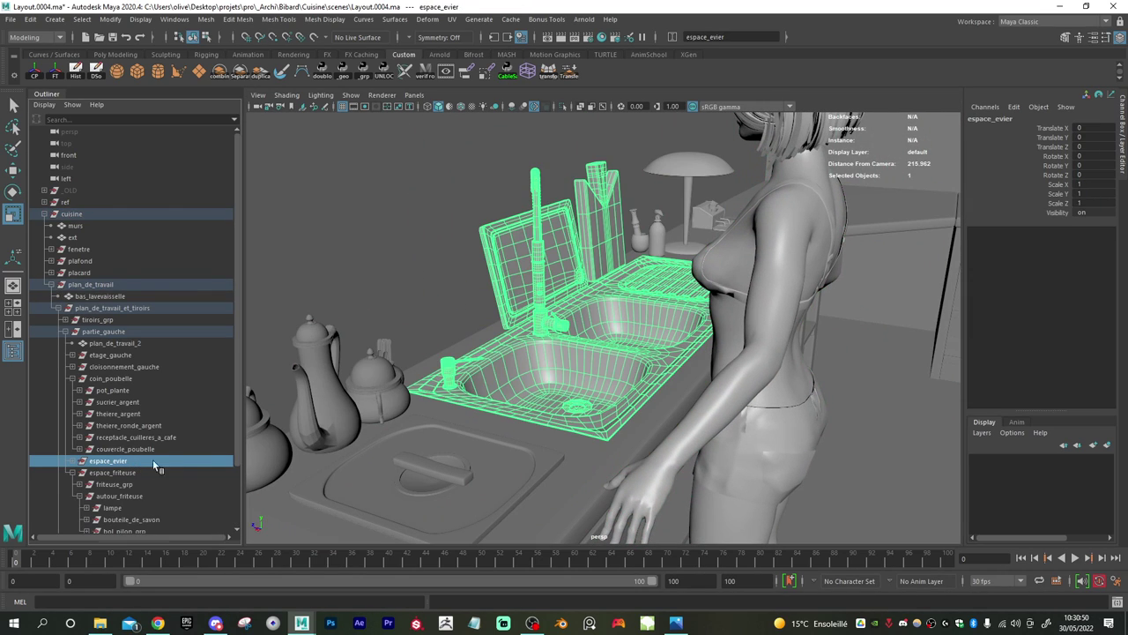
click(75, 463)
scroll(133, 476, down, 4)
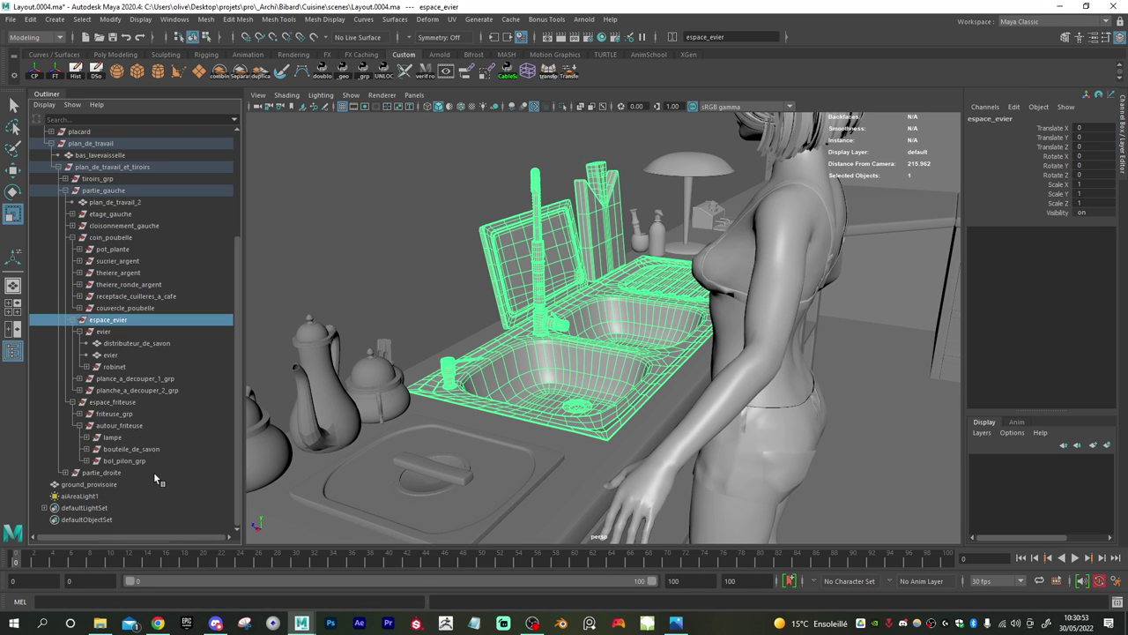
click(110, 368)
alt+drag(473, 366, 511, 381)
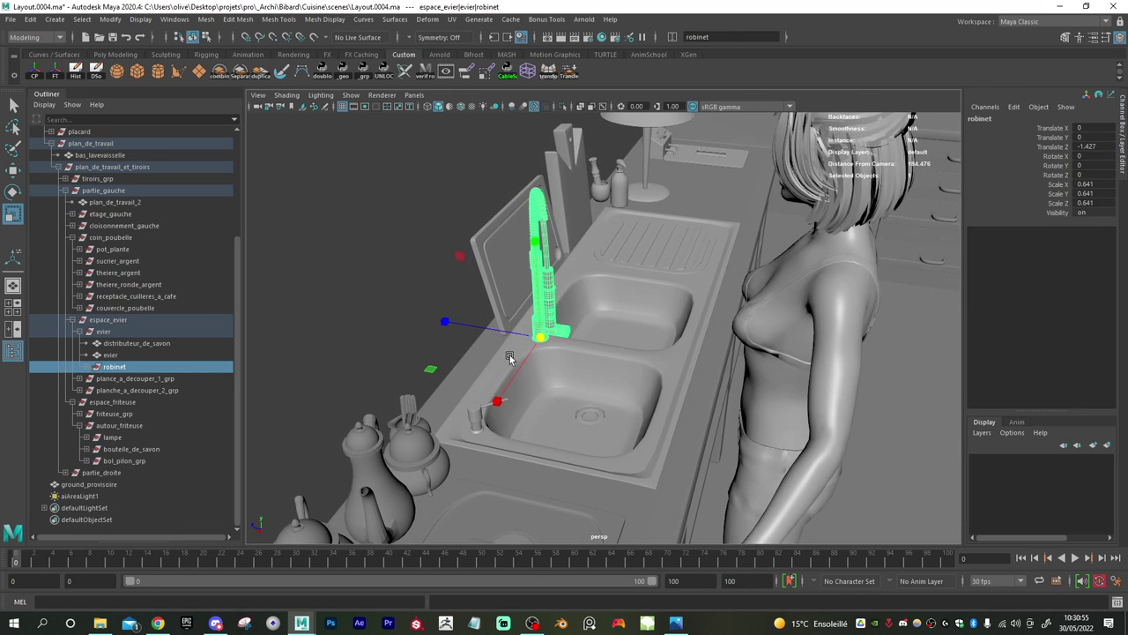
- Pull the robinet group away from the sink to about X 16.167 and Z -69.734, and scale it uniformly to about 0.676
key(w)
drag(491, 325, 641, 347)
drag(631, 444, 595, 460)
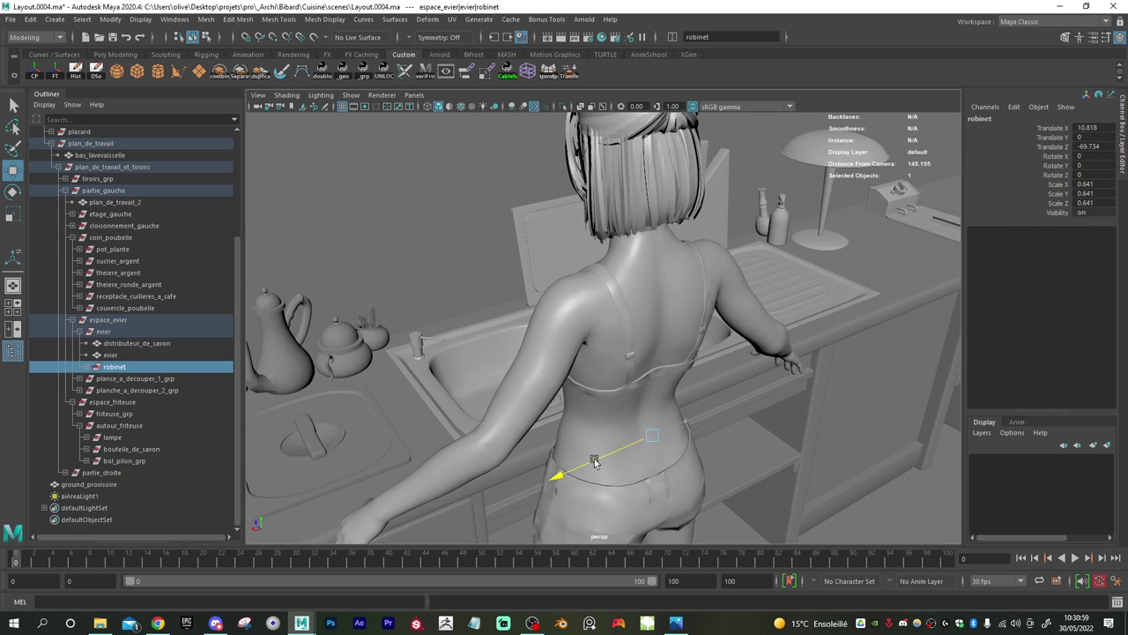
alt+drag(566, 424, 650, 416)
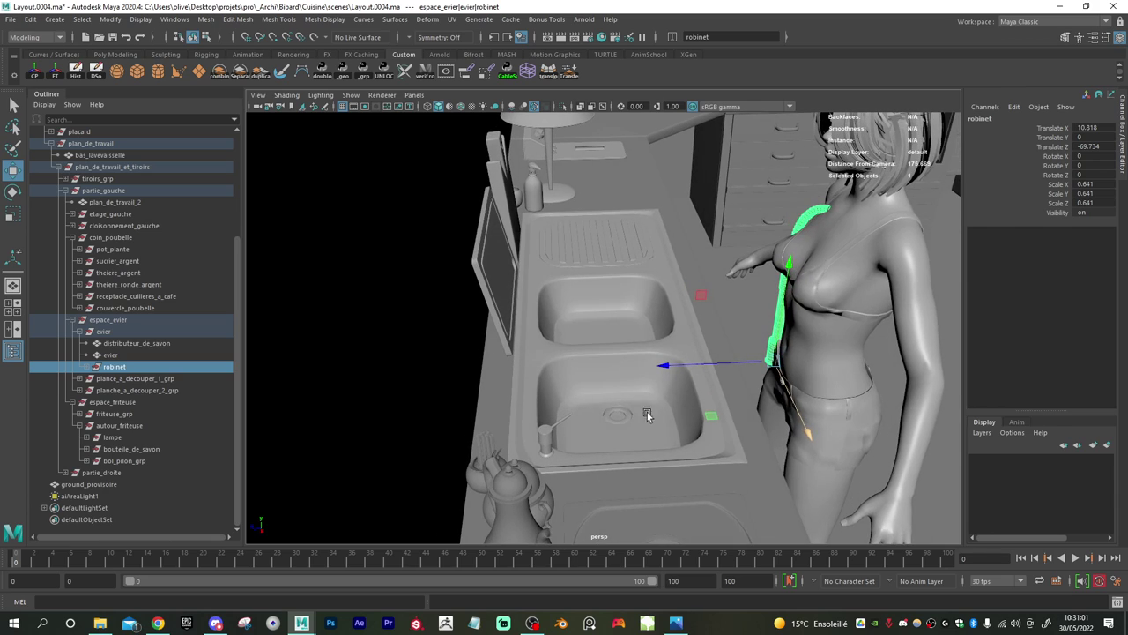
drag(793, 422, 786, 375)
key(w)
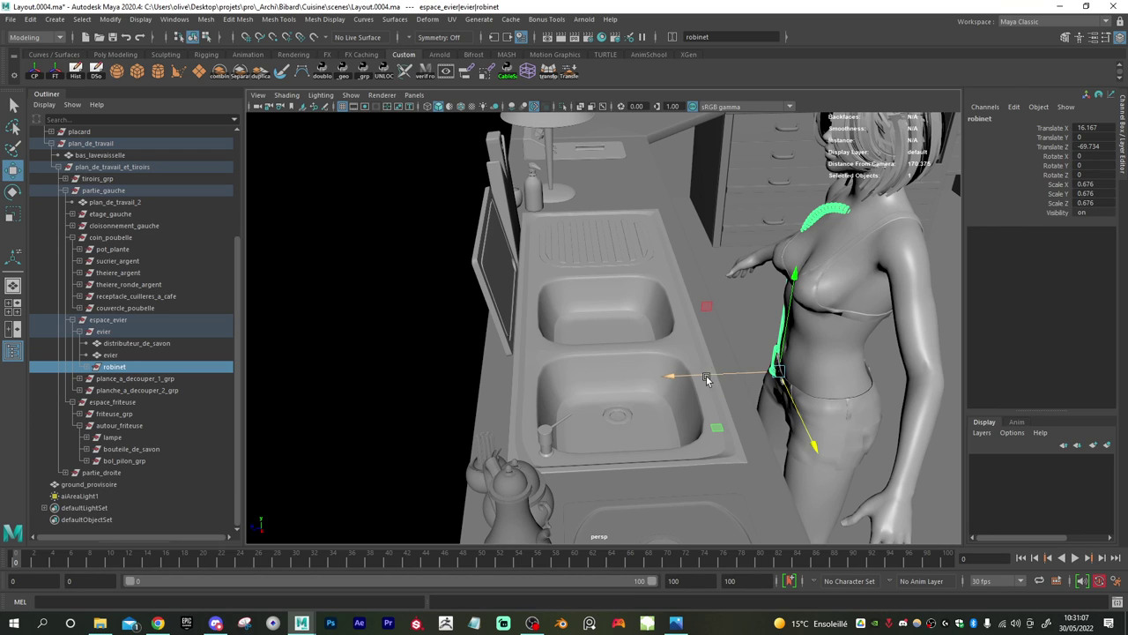
- Snap the faucet onto a vertex at the sink's back rim, about X -0.162, Y 0.012, Z -0.84, and freeze its transformations
click(459, 106)
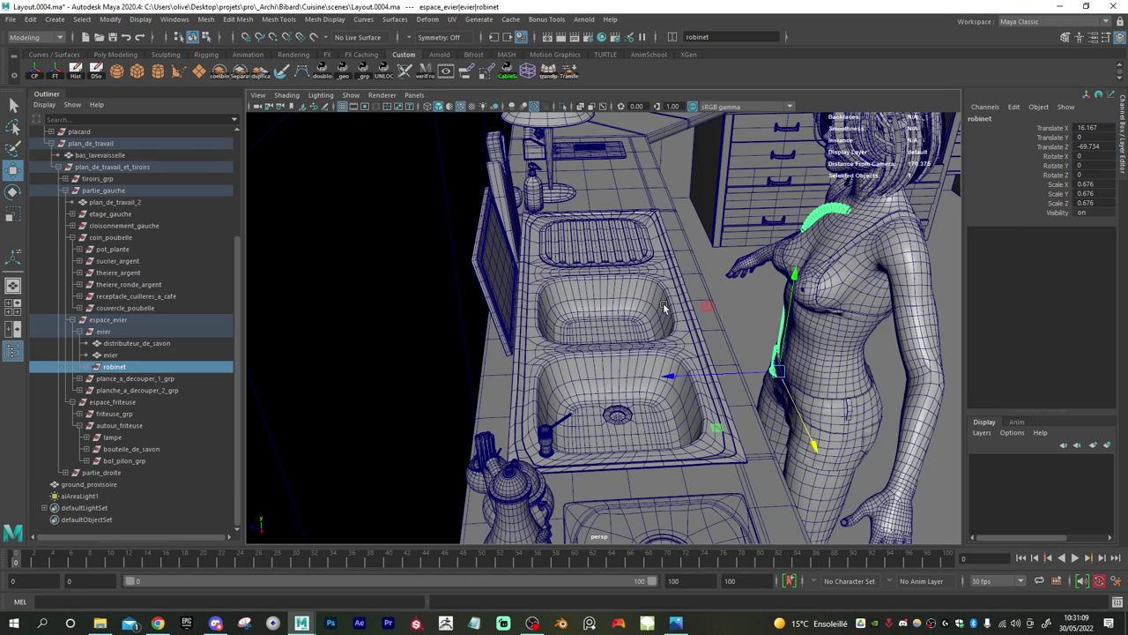
key(v)
middle_drag(716, 429, 542, 348)
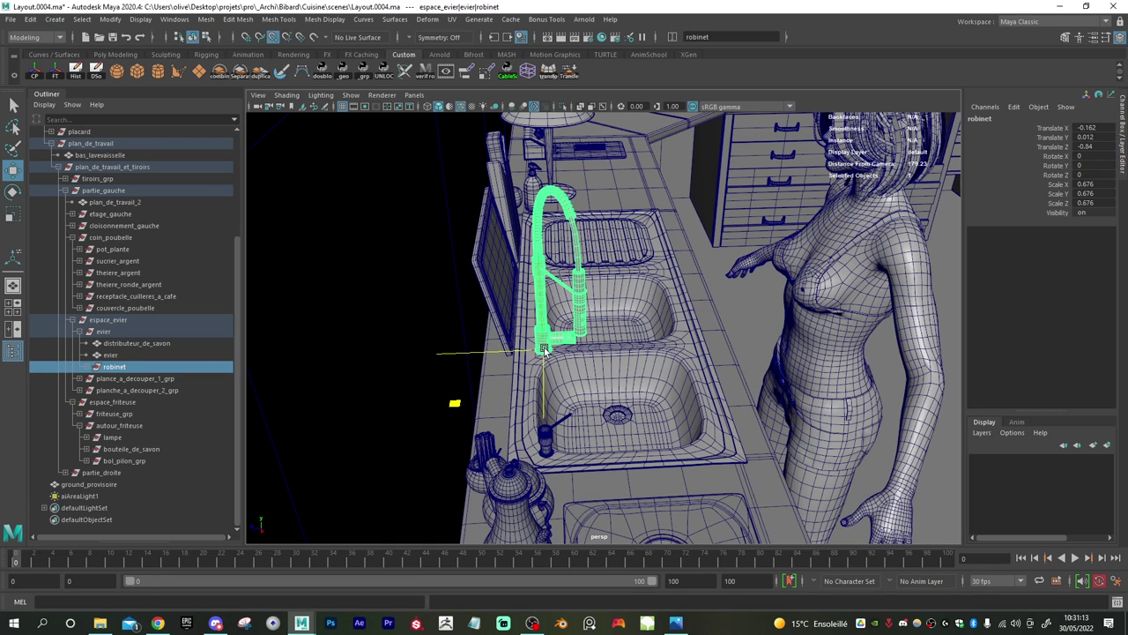
alt+drag(713, 379, 650, 361)
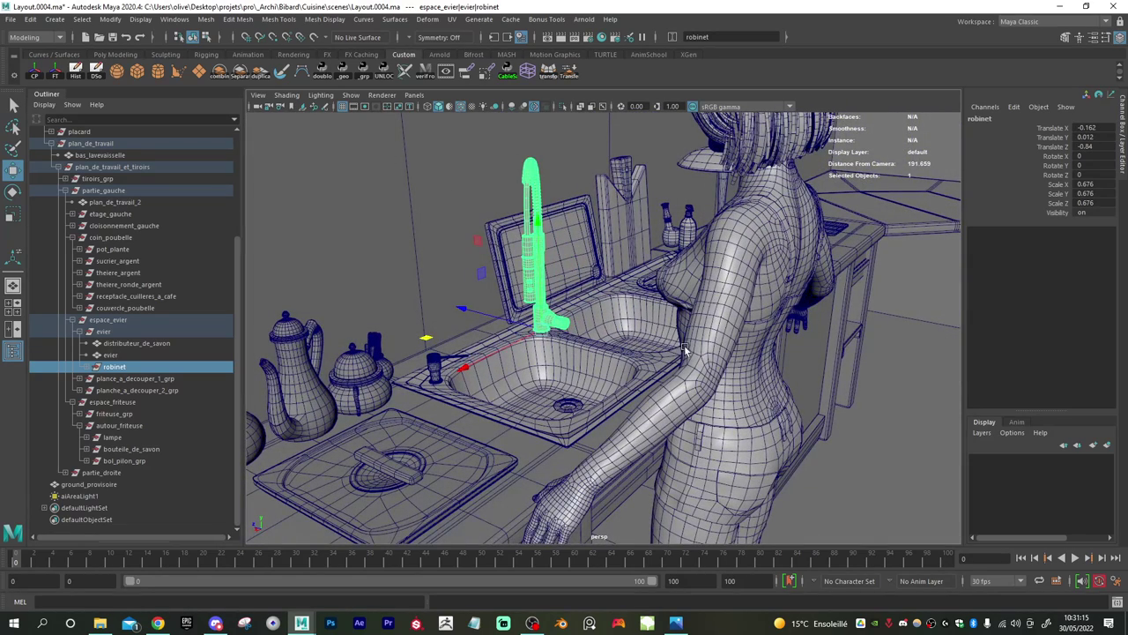
click(55, 71)
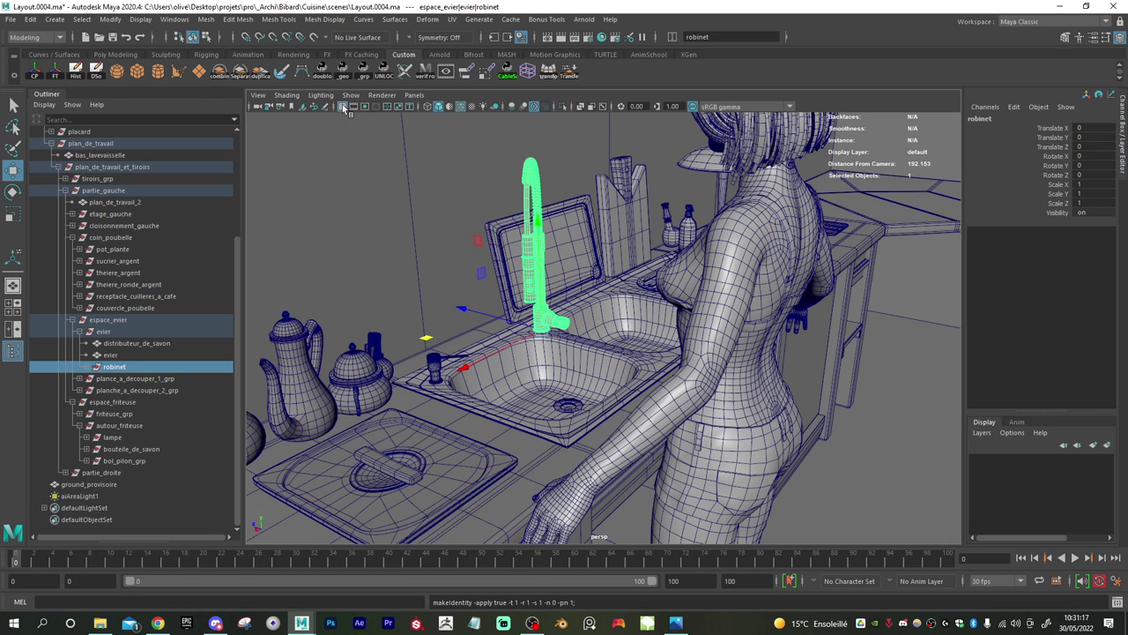
click(459, 106)
- Check the faucet and worktop from the front and save the scene
mouse_move(664, 304)
alt+mouse_down()
mouse_move(595, 326)
mouse_move(632, 335)
alt+mouse_up()
click(784, 291)
alt+drag(718, 351, 573, 323)
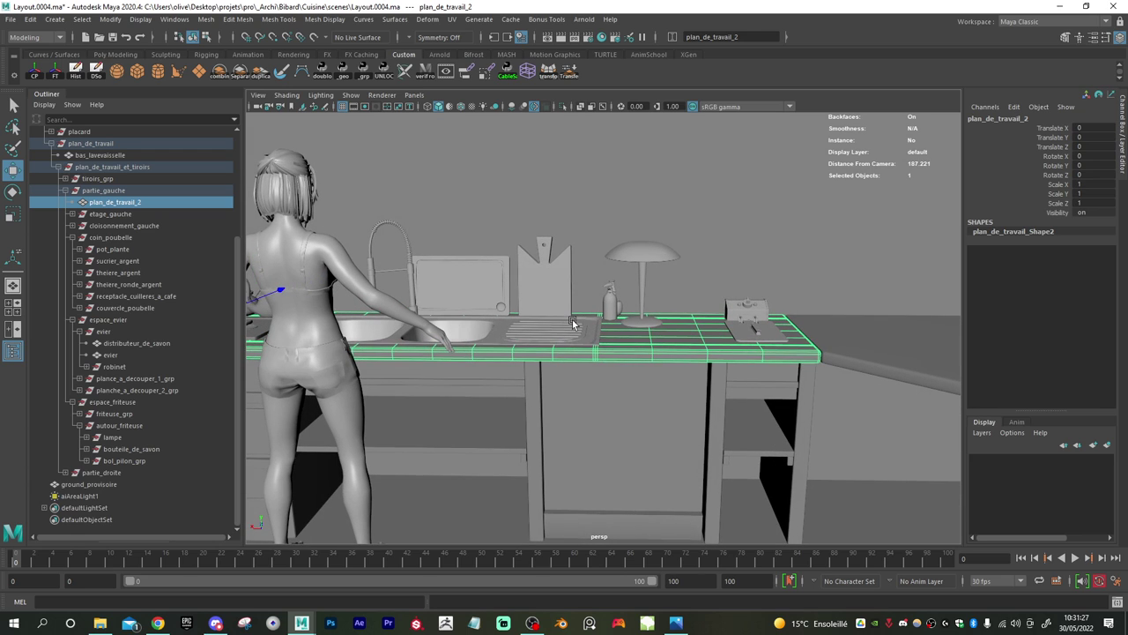
scroll(573, 323, down, 6)
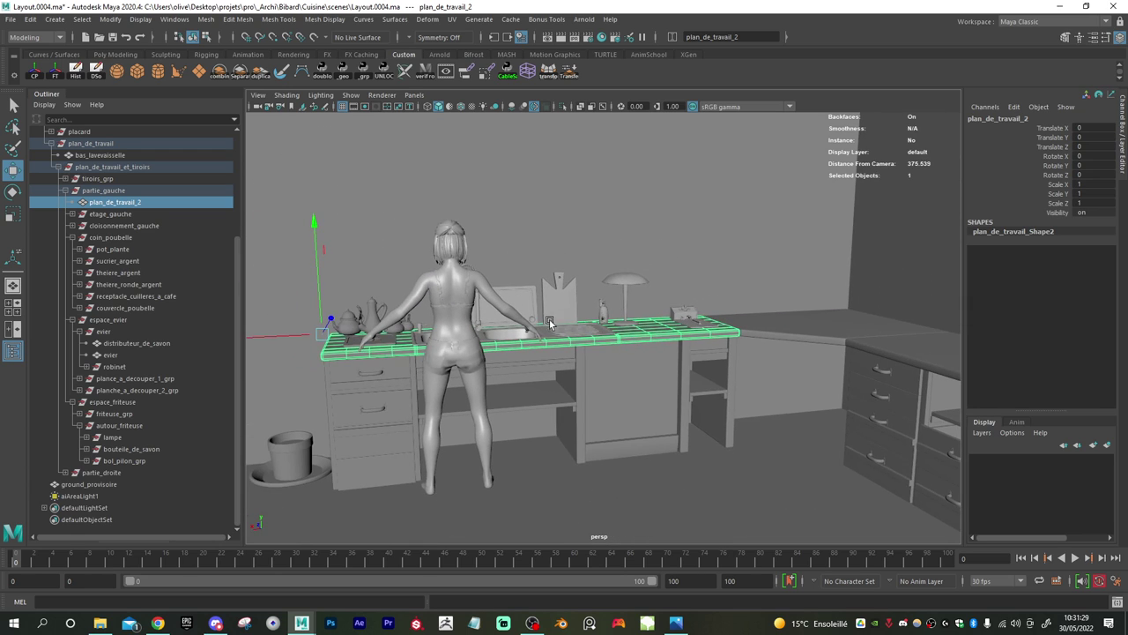
key(ctrl+s)
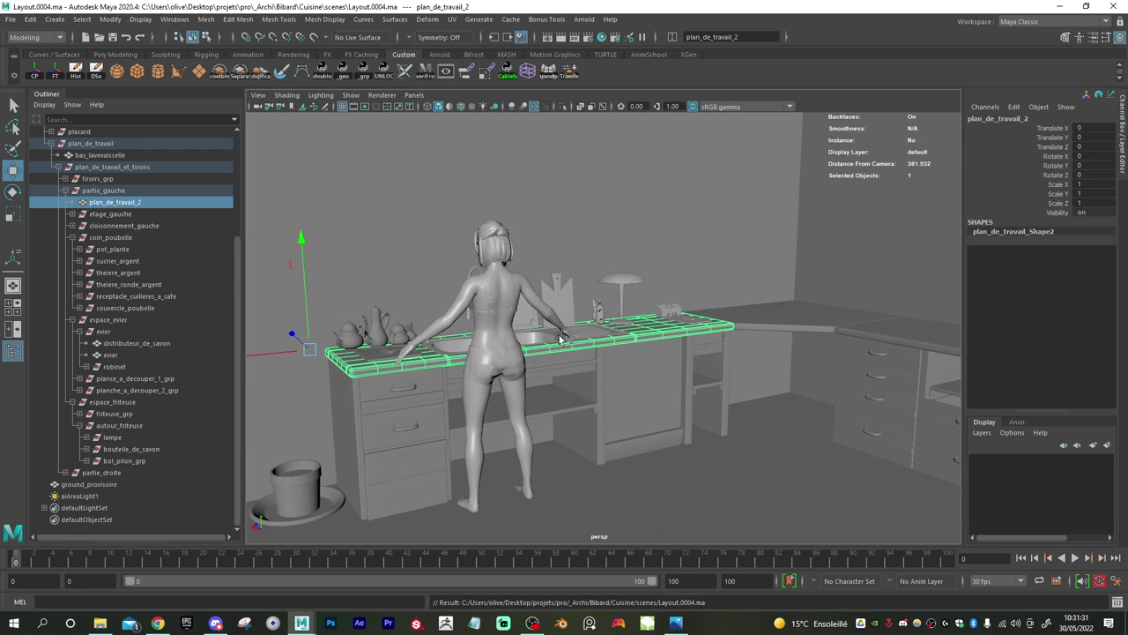
- Examine the whole room around the character, comparing the doorway, worktop and beamed ceiling with the character's height
alt+drag(474, 372, 508, 363)
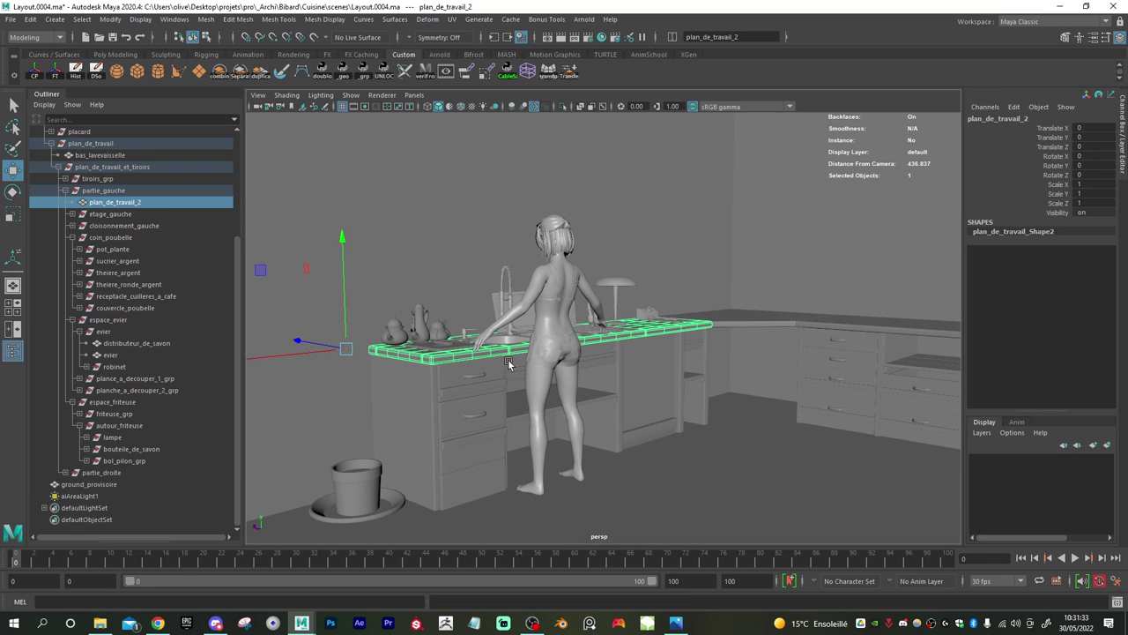
alt+drag(684, 382, 650, 384)
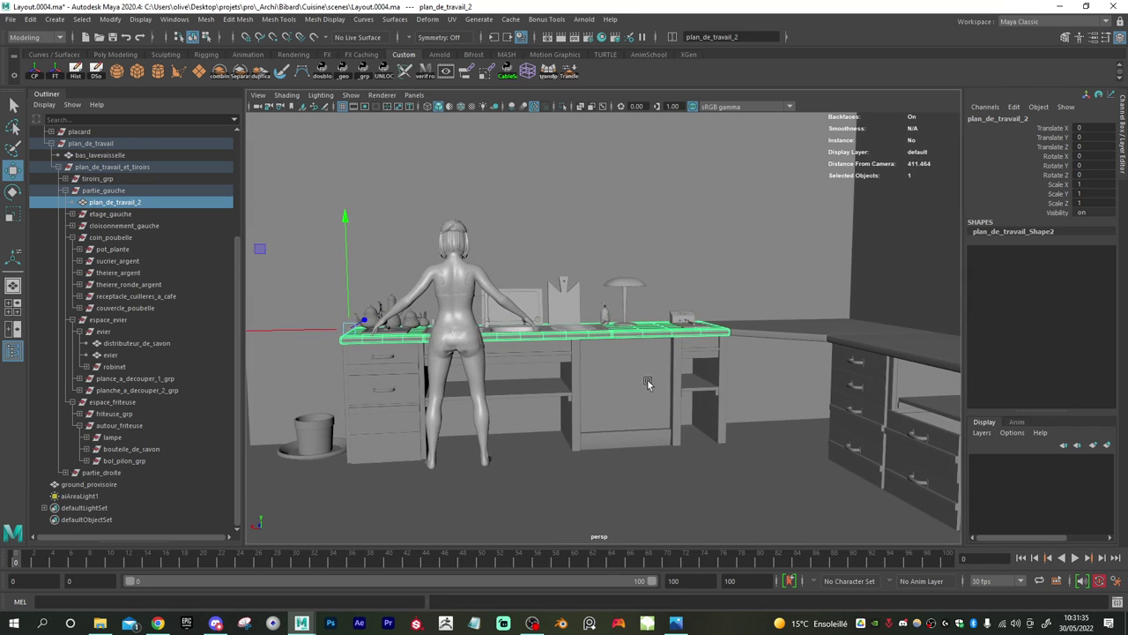
alt+right_drag(650, 383, 506, 356)
alt+drag(565, 367, 577, 369)
alt+right_drag(578, 369, 534, 391)
alt+drag(534, 391, 509, 354)
alt+middle_drag(508, 354, 534, 375)
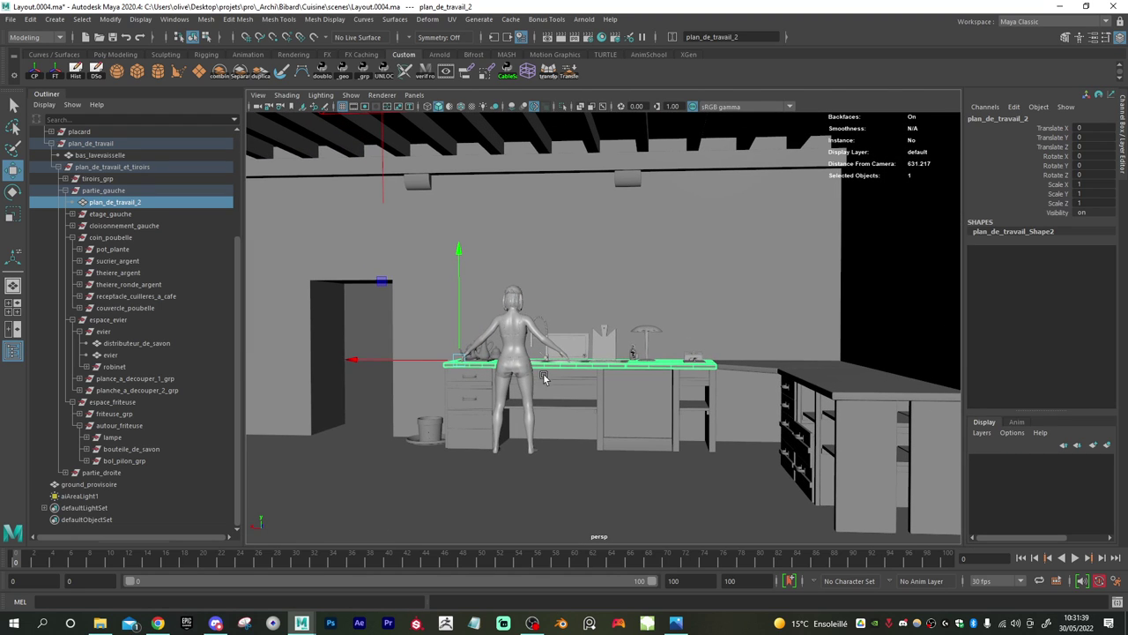
alt+drag(541, 377, 560, 378)
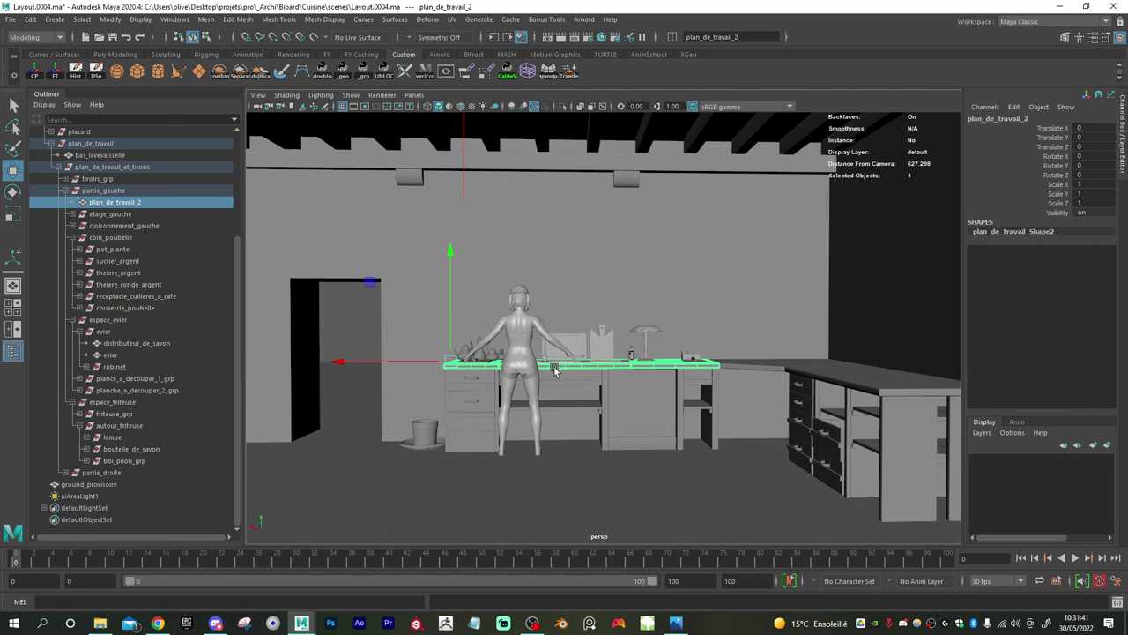
scroll(554, 371, up, 5)
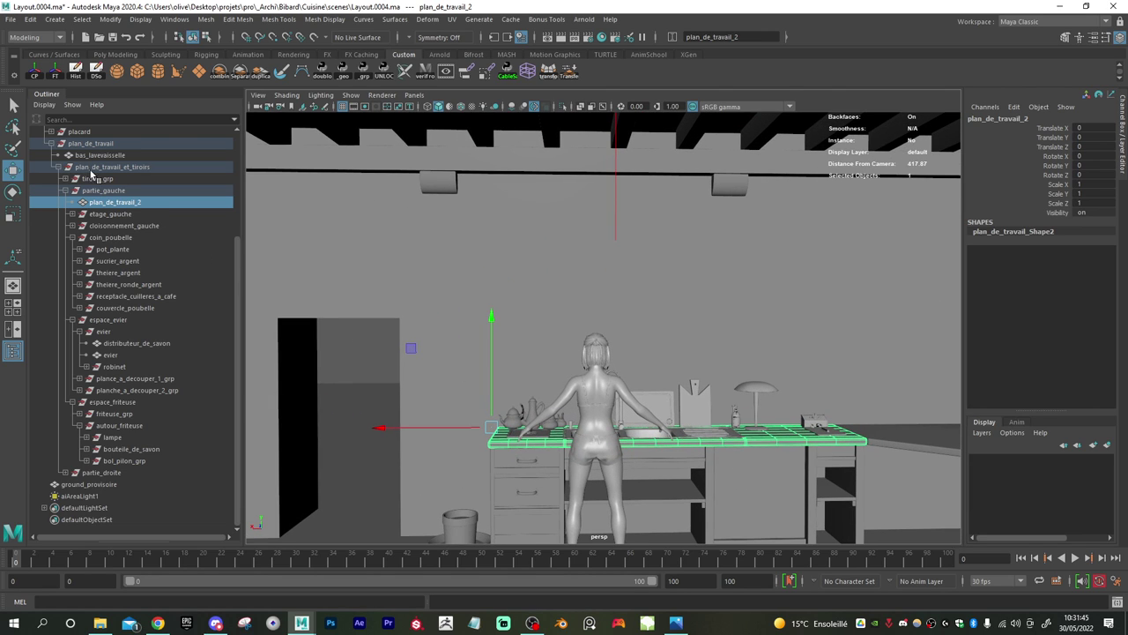
- Duplicate the ref character and raise the copy to about Y 177.89 above the original's head to gauge the ceiling height
scroll(154, 258, up, 4)
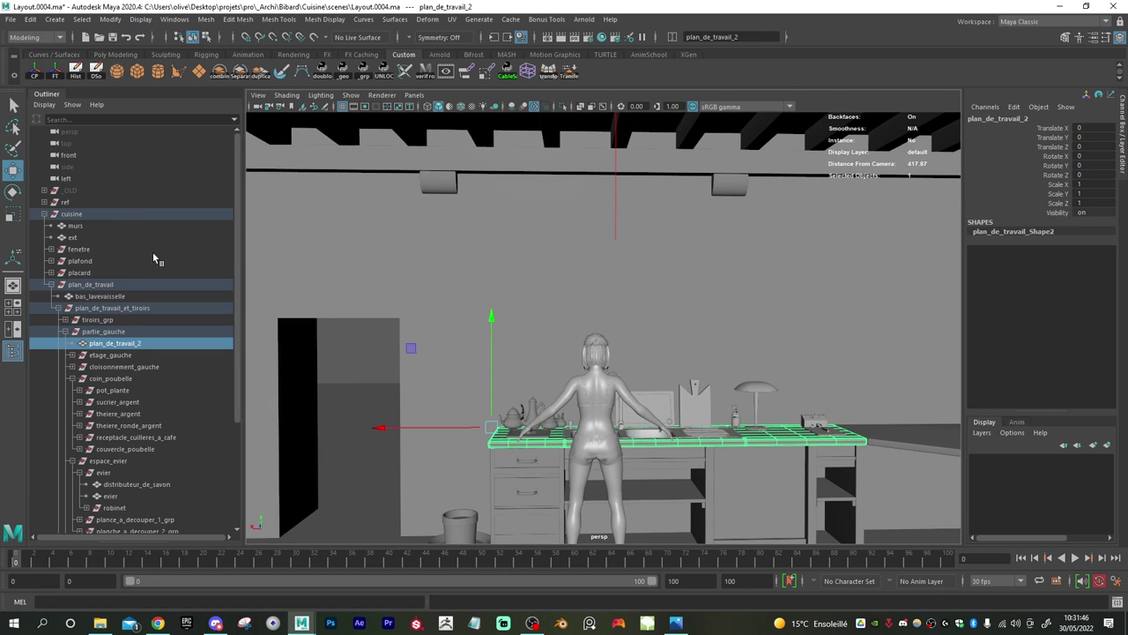
click(67, 203)
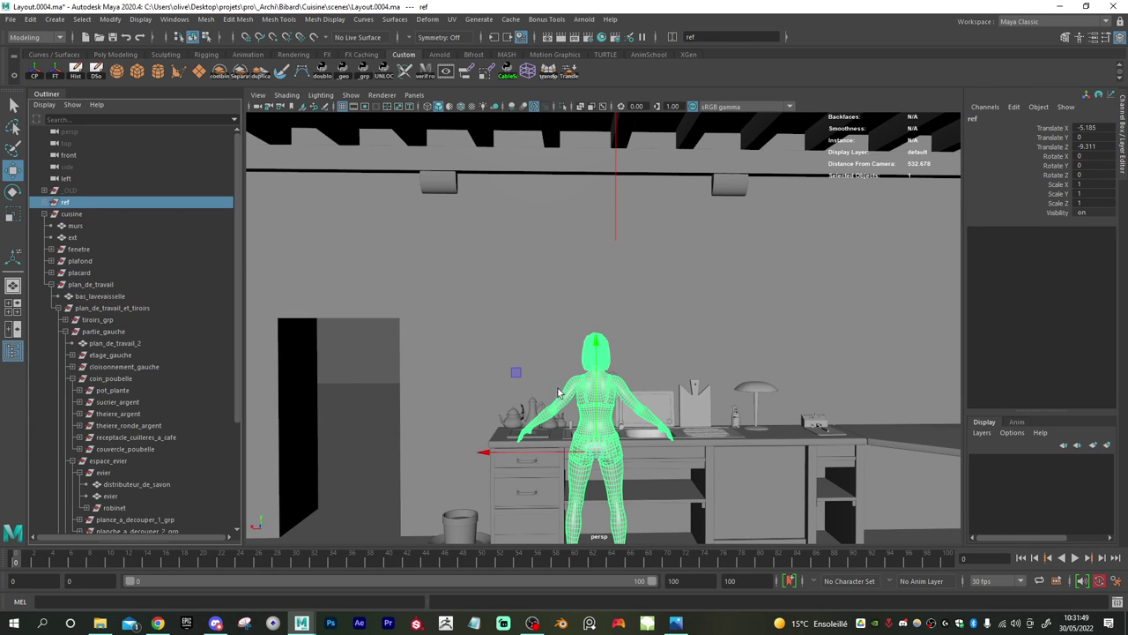
key(ctrl+d)
drag(602, 340, 620, 114)
alt+right_drag(670, 181, 559, 214)
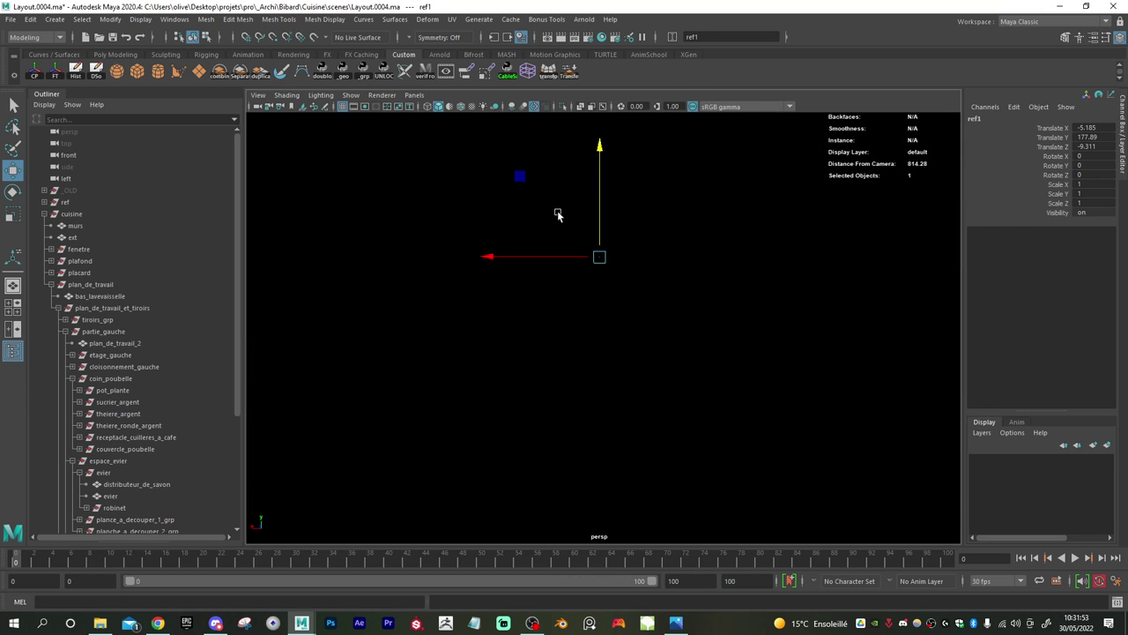
alt+drag(559, 215, 612, 352)
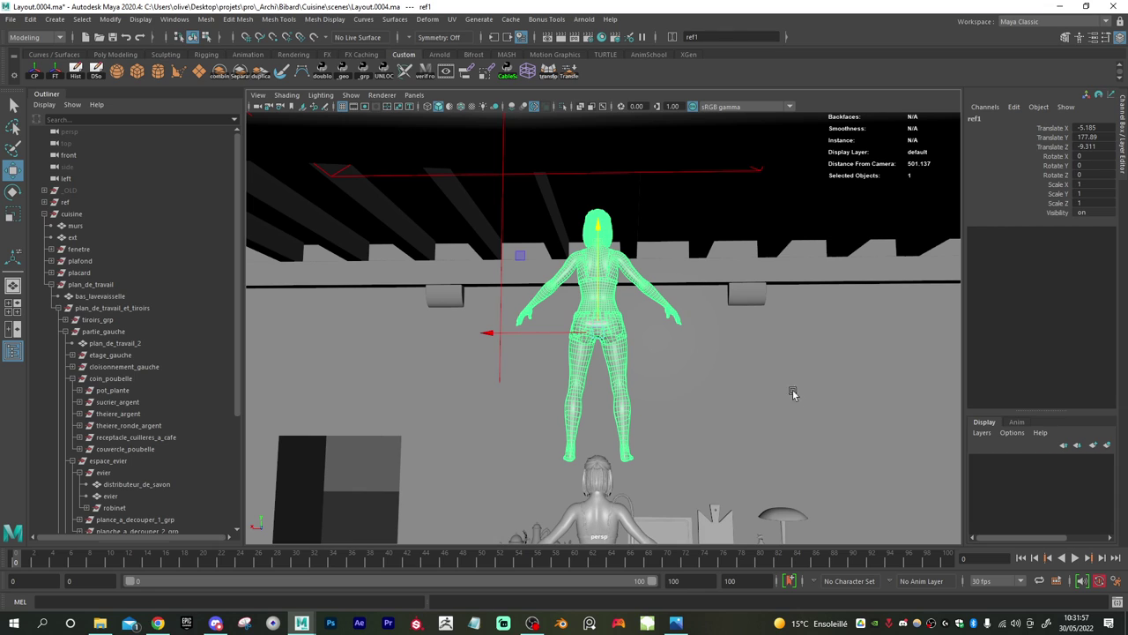
alt+drag(692, 387, 491, 373)
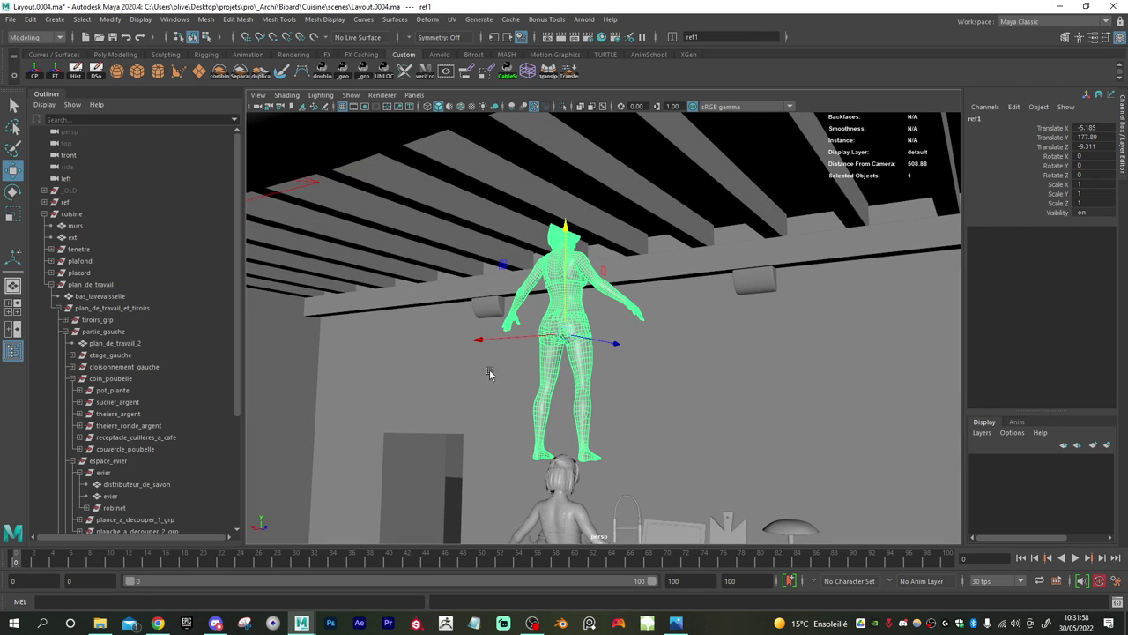
- Collapse the plan_de_travail group and go through the cuisine group's parts to select the plafond group
click(51, 284)
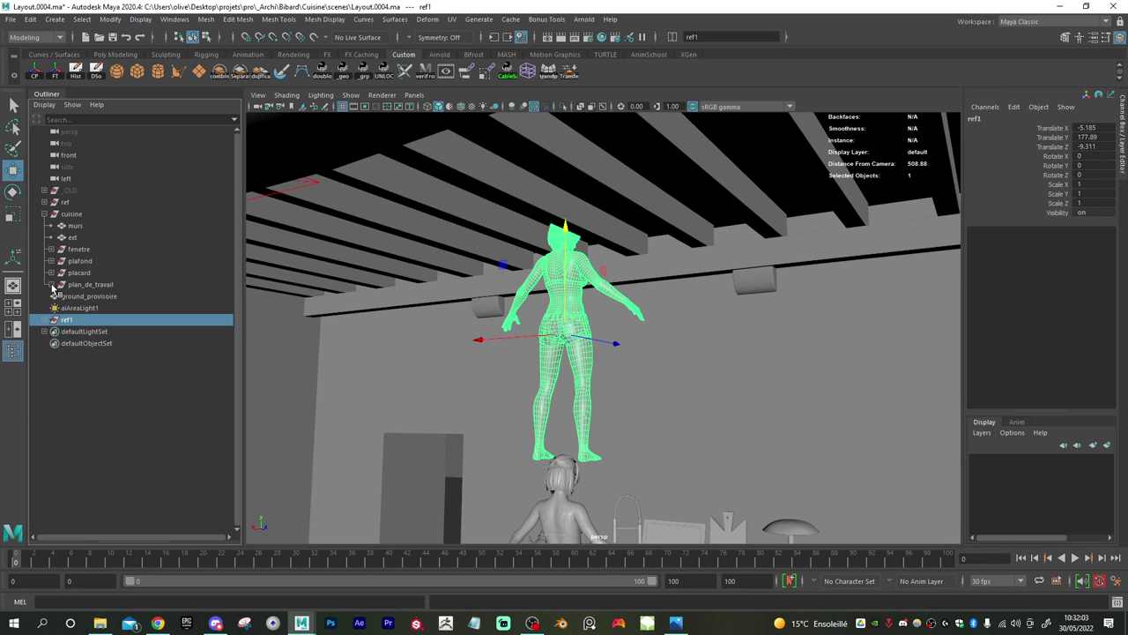
click(86, 215)
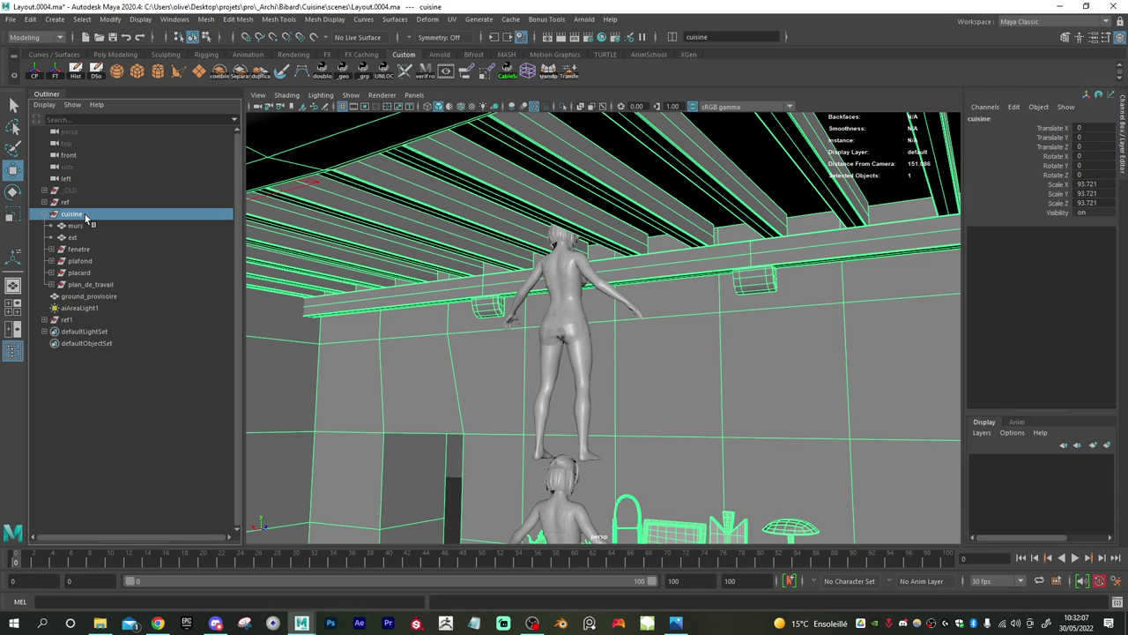
click(78, 226)
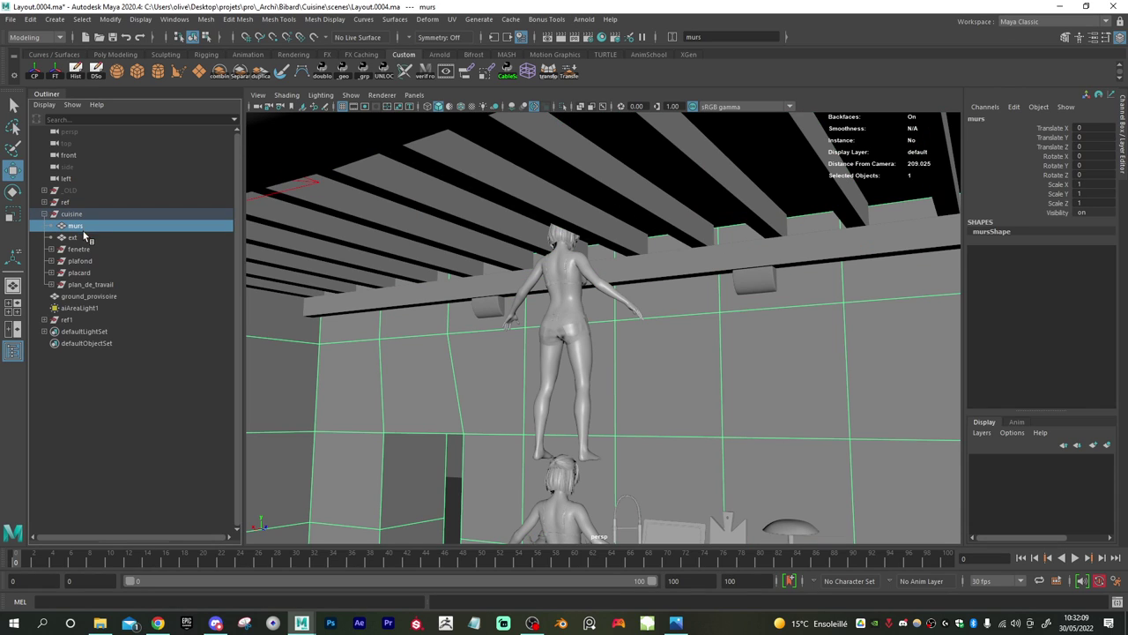
click(86, 238)
click(81, 261)
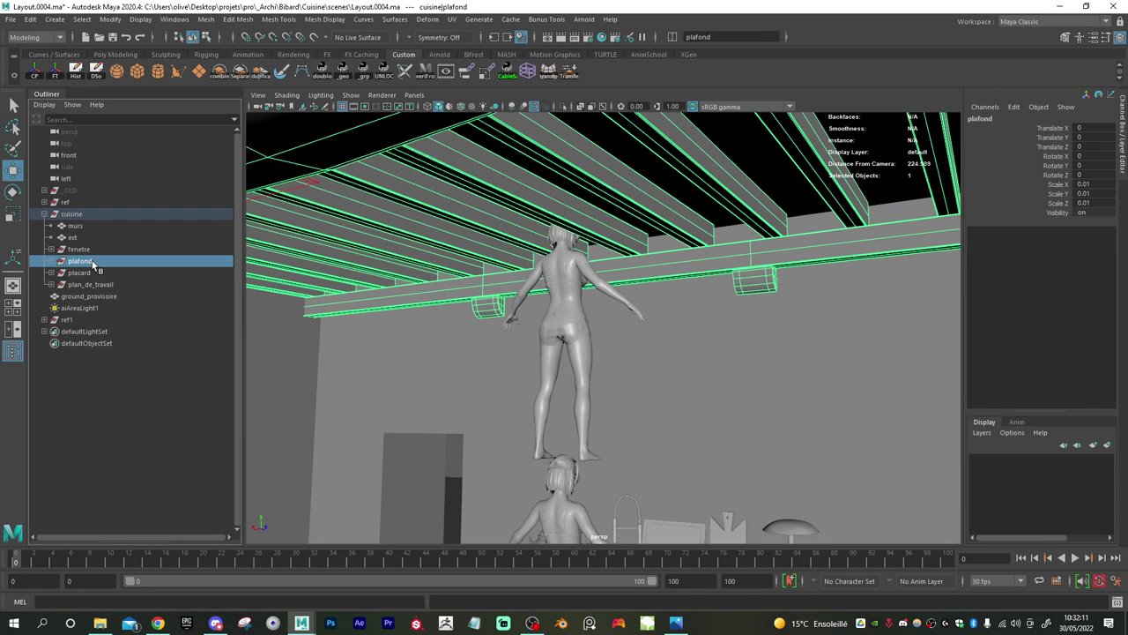
- Lower the plafond group to about Translate Y -0.109, judging the ceiling beams against the raised character copy
key(f)
alt+drag(501, 352, 596, 348)
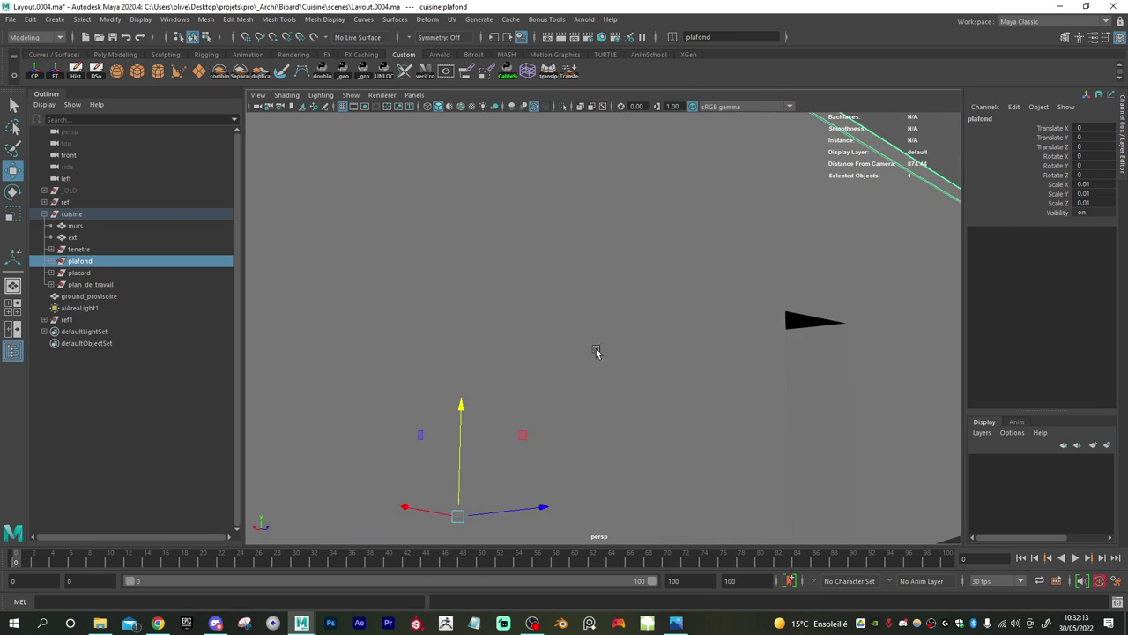
alt+right_drag(596, 348, 809, 387)
alt+drag(613, 347, 644, 349)
alt+right_drag(644, 350, 652, 354)
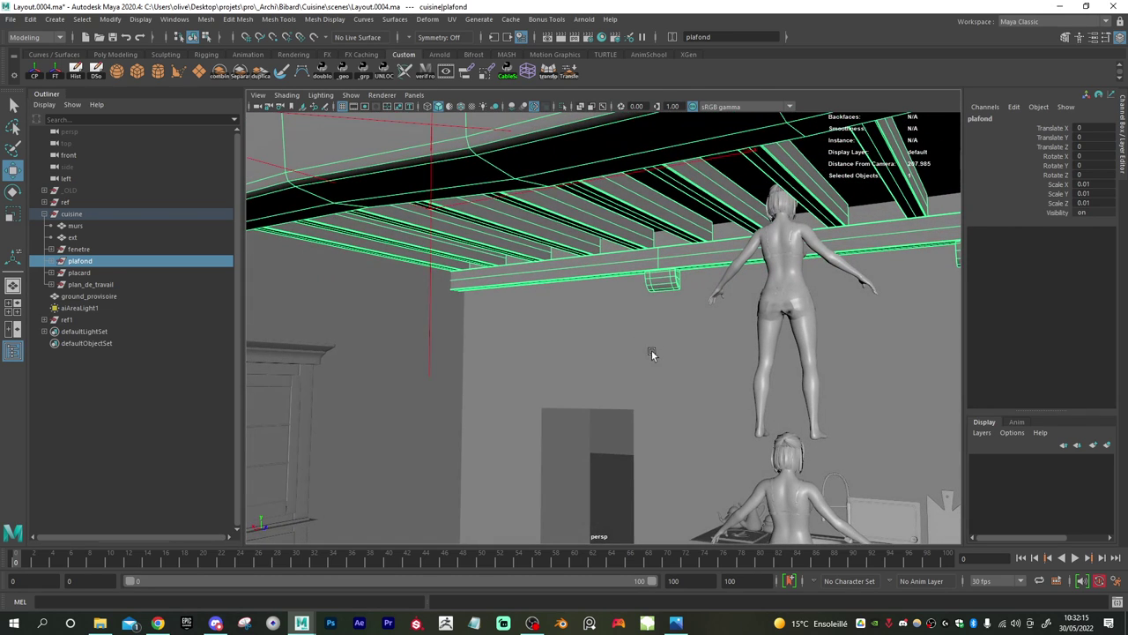
mouse_move(722, 331)
alt+mouse_down()
mouse_move(536, 282)
mouse_move(524, 290)
mouse_move(619, 325)
mouse_move(424, 323)
mouse_move(429, 344)
mouse_move(552, 230)
mouse_move(496, 308)
mouse_move(541, 323)
mouse_move(529, 308)
mouse_move(727, 264)
mouse_move(703, 338)
alt+mouse_up()
alt+middle_drag(703, 339, 676, 440)
alt+right_drag(702, 408, 606, 378)
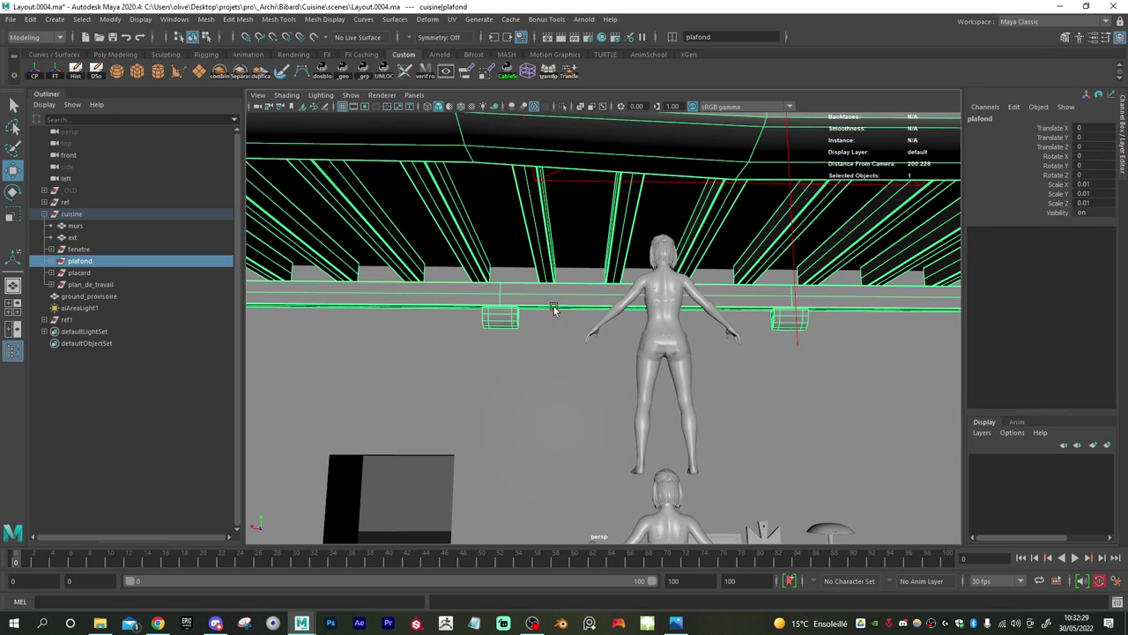
alt+drag(789, 311, 677, 346)
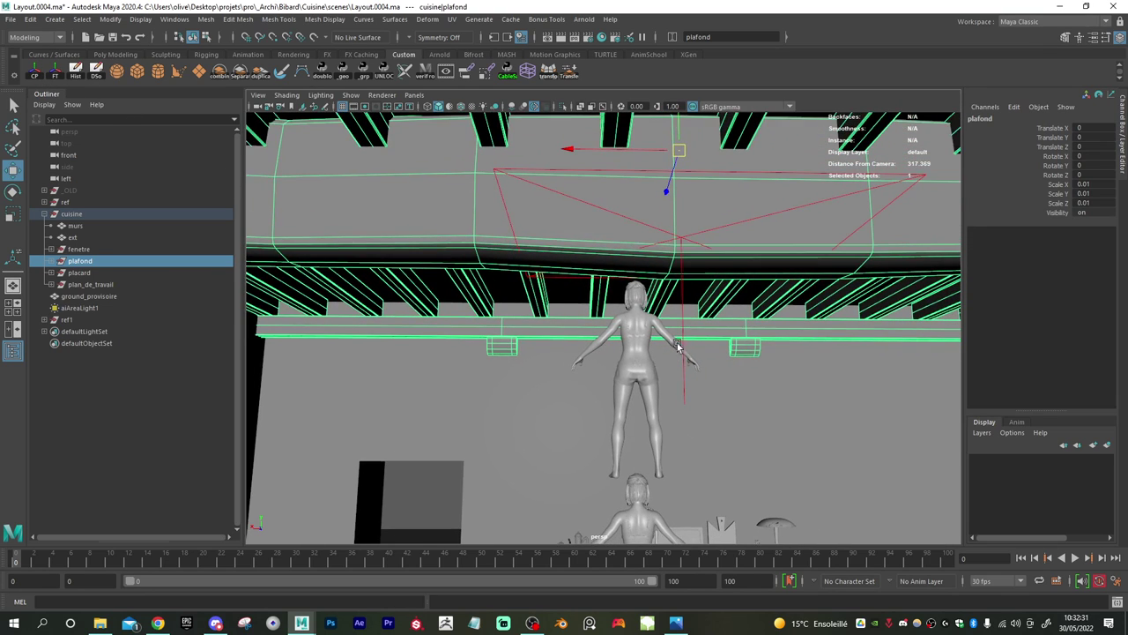
alt+drag(675, 294, 672, 290)
alt+middle_drag(678, 169, 682, 230)
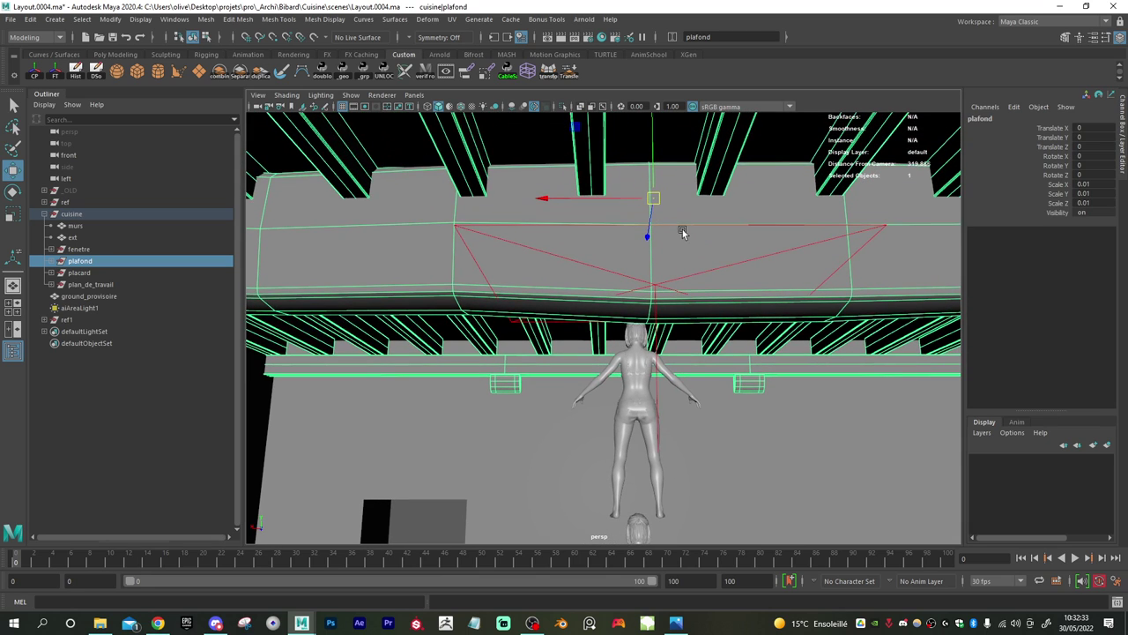
drag(654, 161, 655, 177)
alt+drag(604, 263, 650, 209)
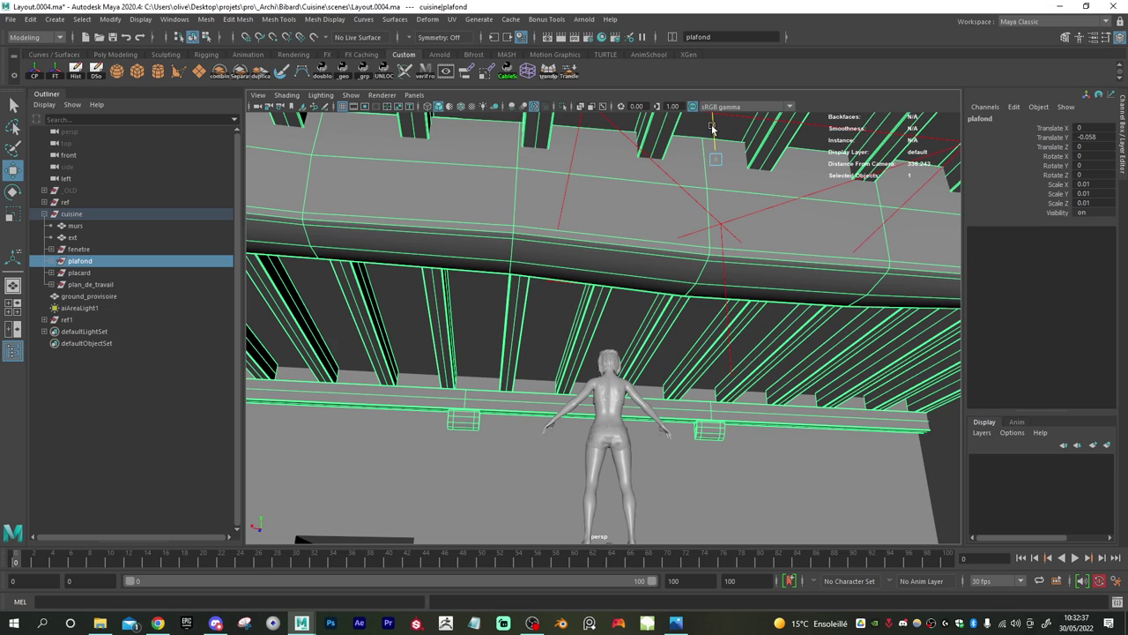
drag(714, 129, 721, 137)
alt+drag(607, 403, 591, 305)
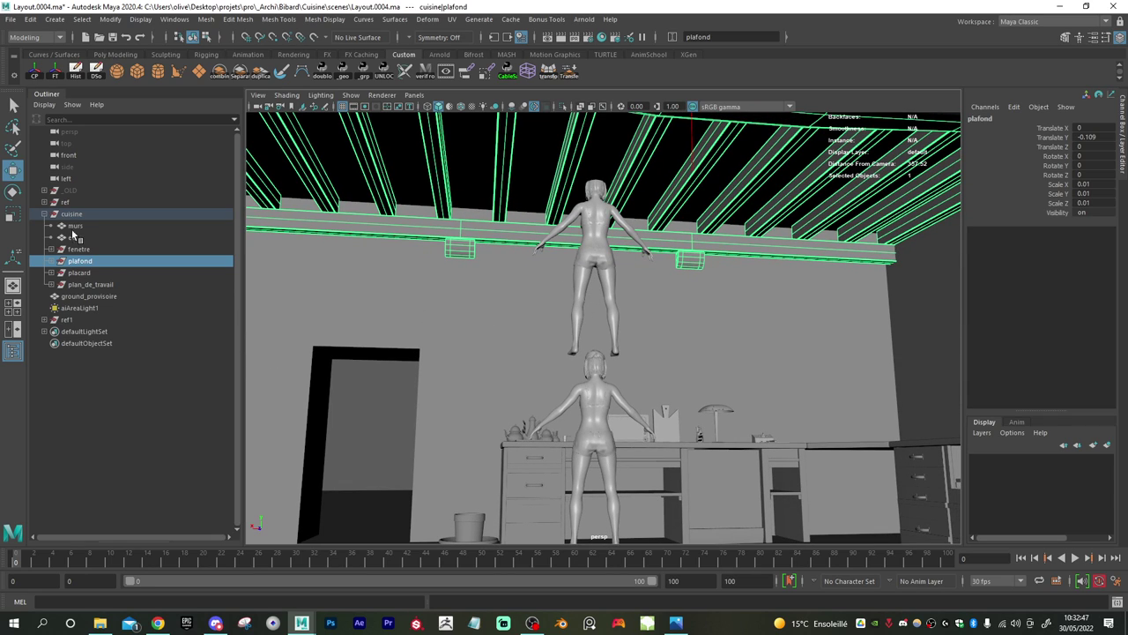
- Delete the raised character copy ref1 and check the lowered ceiling above the remaining character
click(69, 206)
click(614, 260)
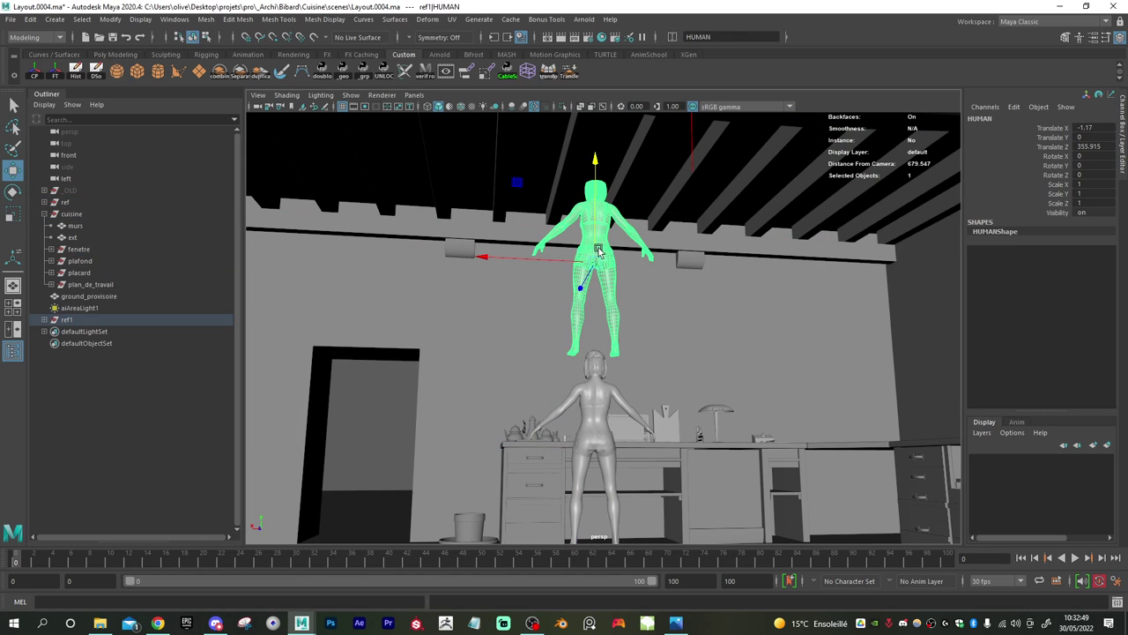
click(91, 322)
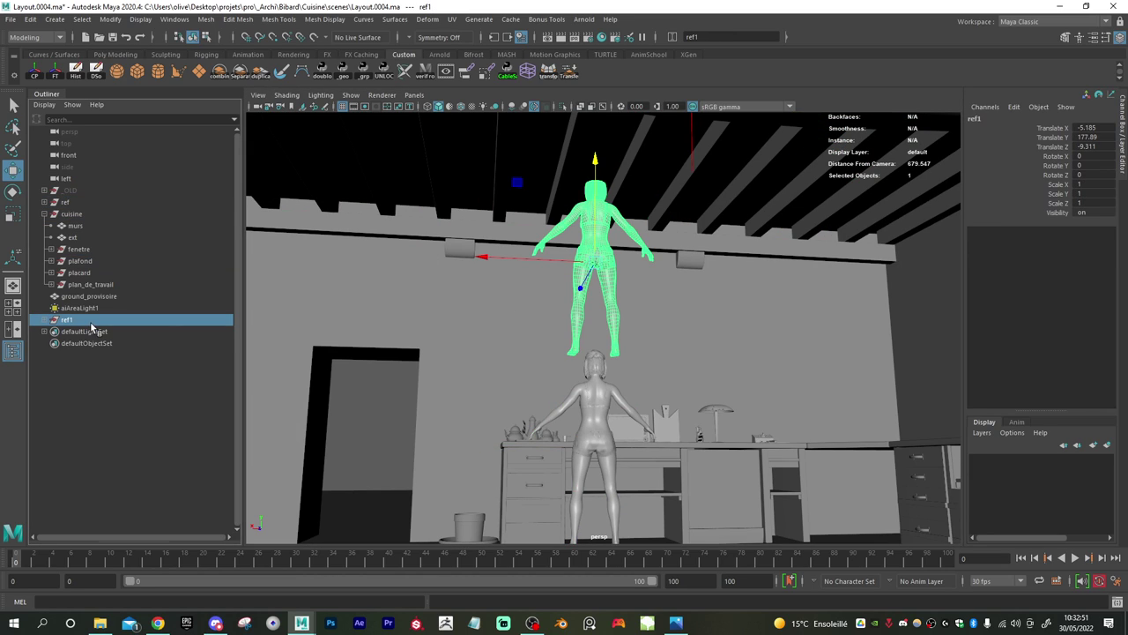
key(Delete)
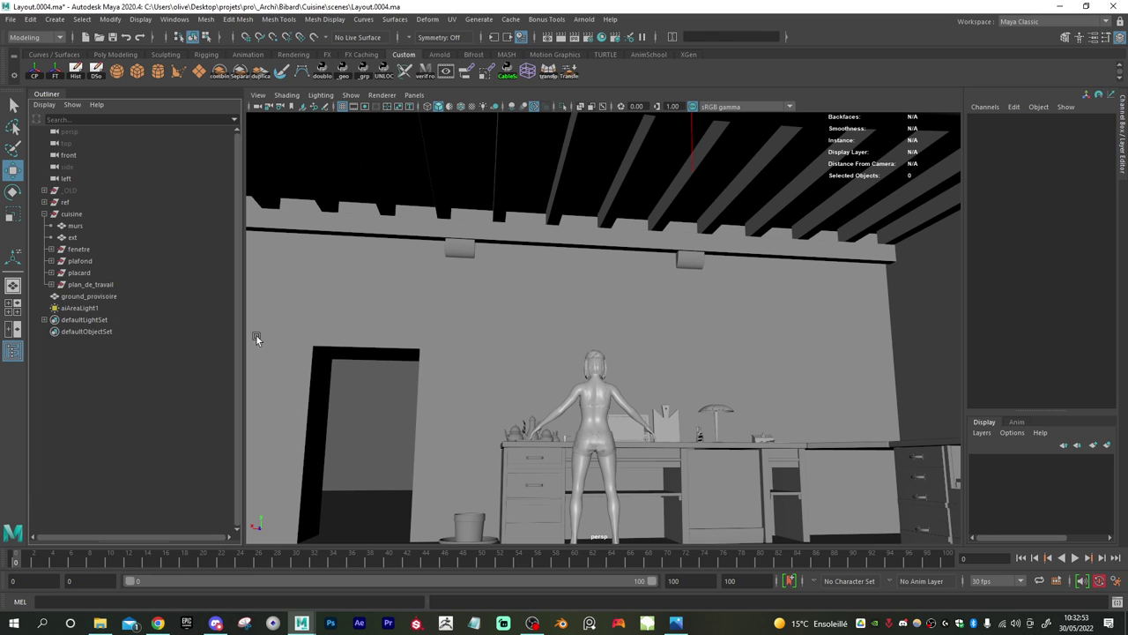
alt+drag(610, 315, 539, 320)
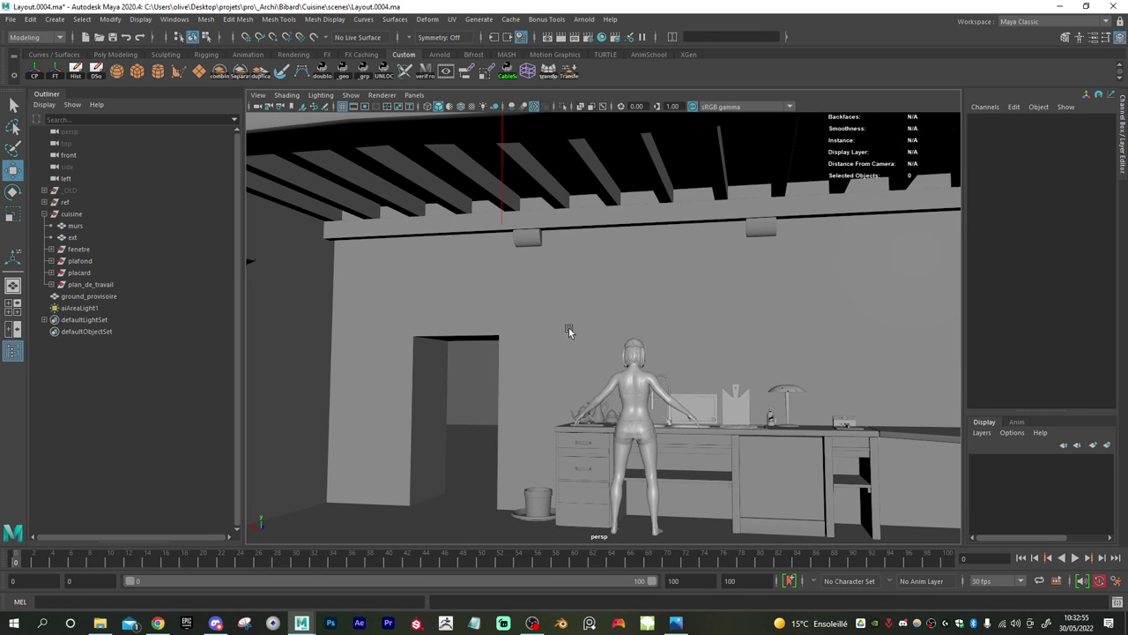
alt+drag(631, 360, 618, 363)
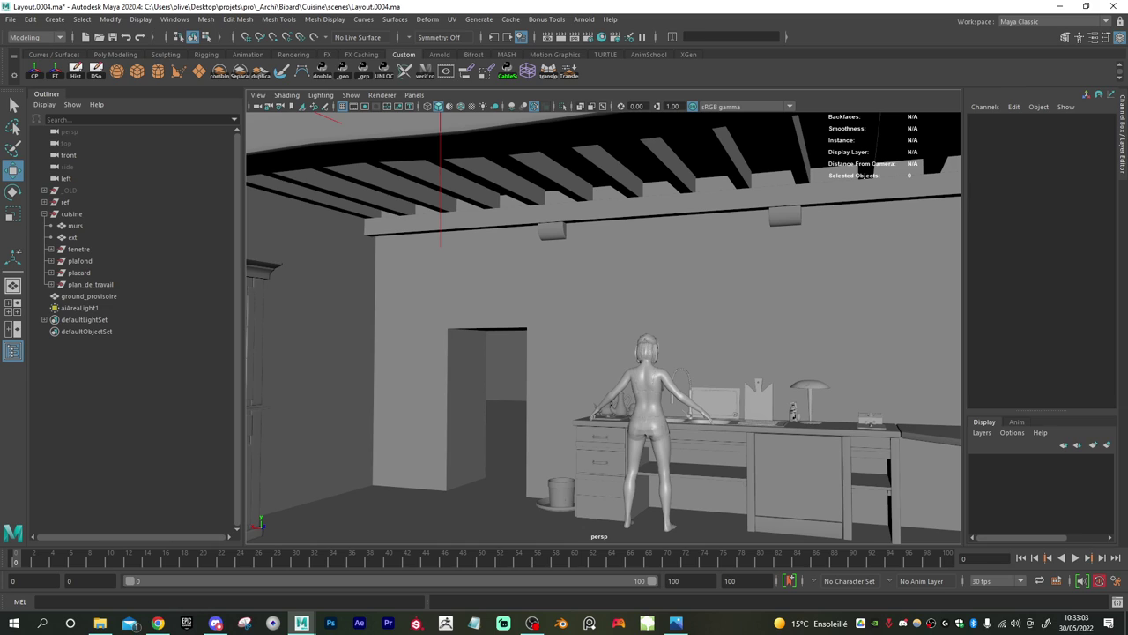
- Switch to Photoshop, create a 4032 x 3024 px document from the clipboard preset and paste the kitchen photo into it
click(331, 624)
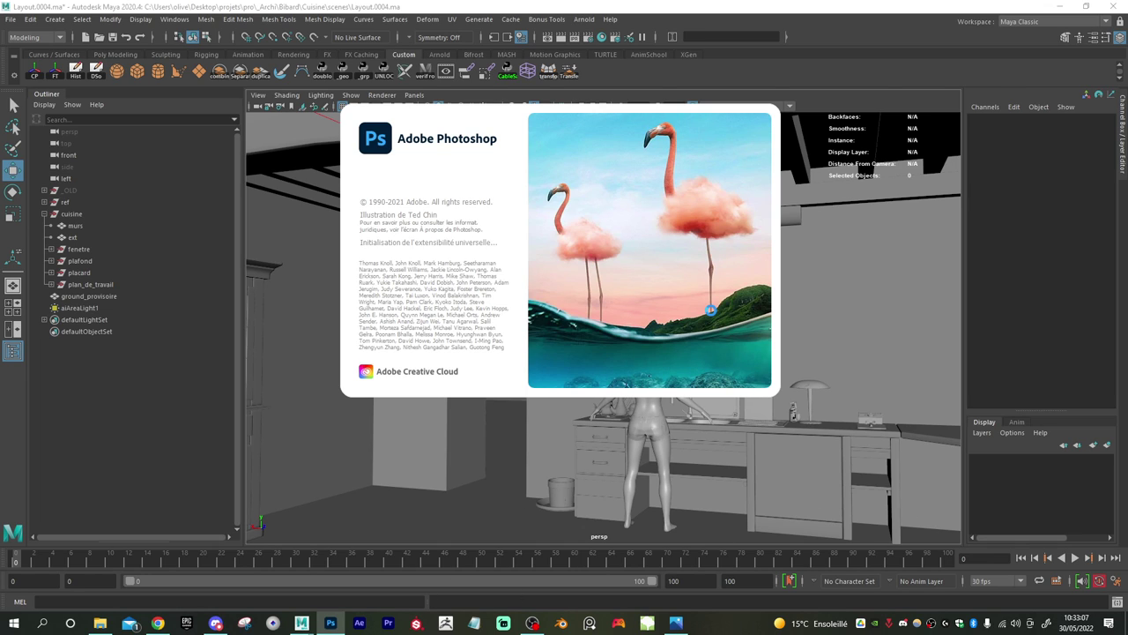
click(498, 334)
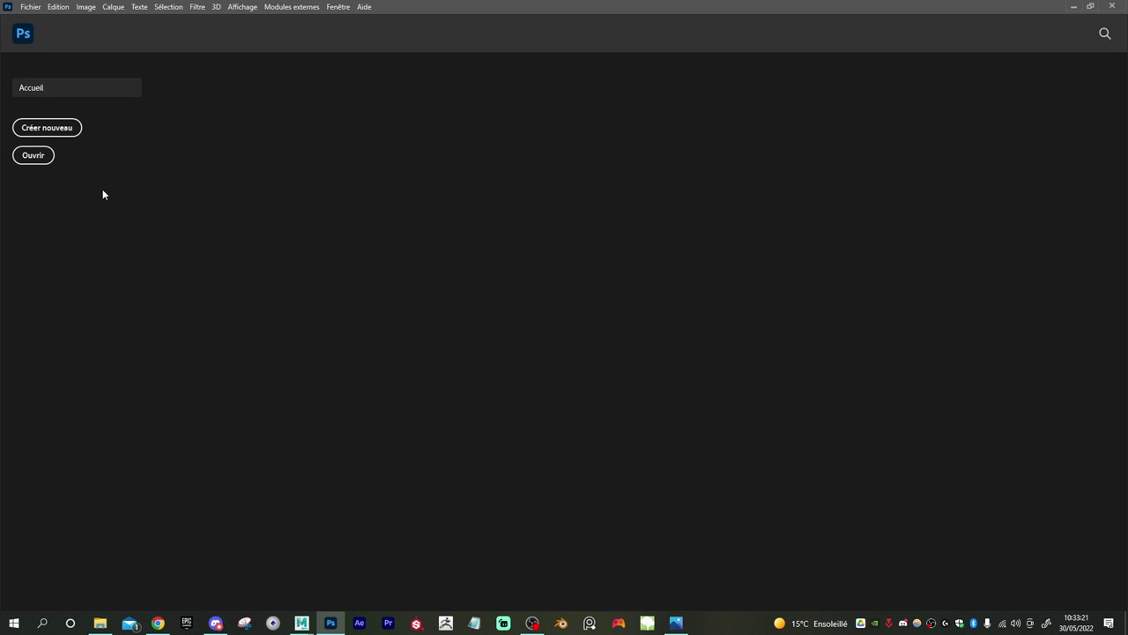
key(alt+Tab)
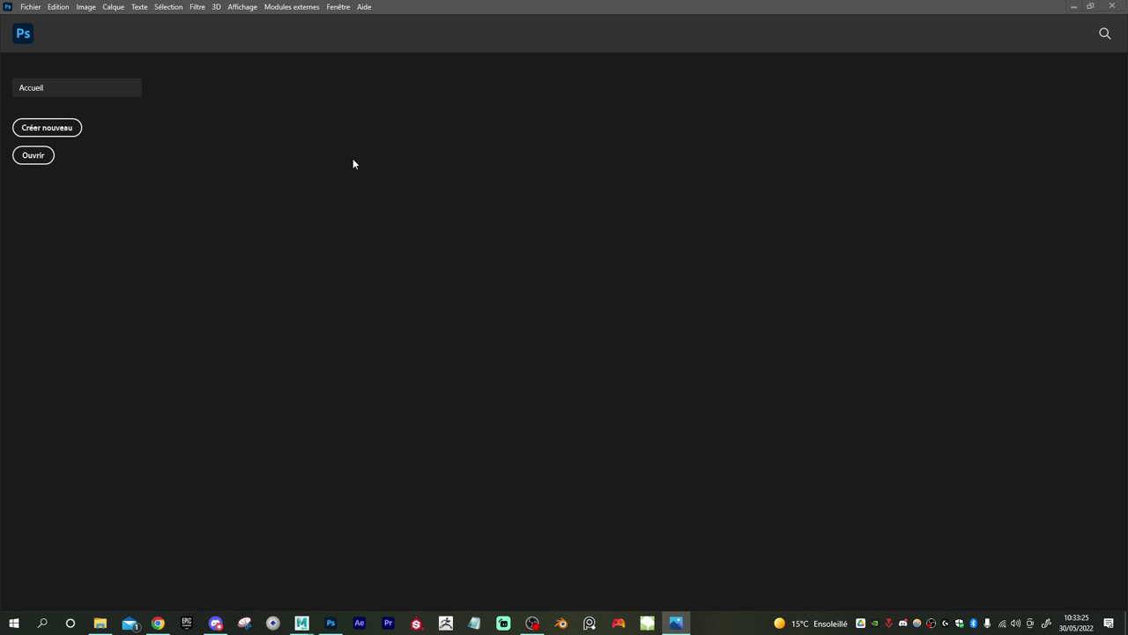
click(47, 127)
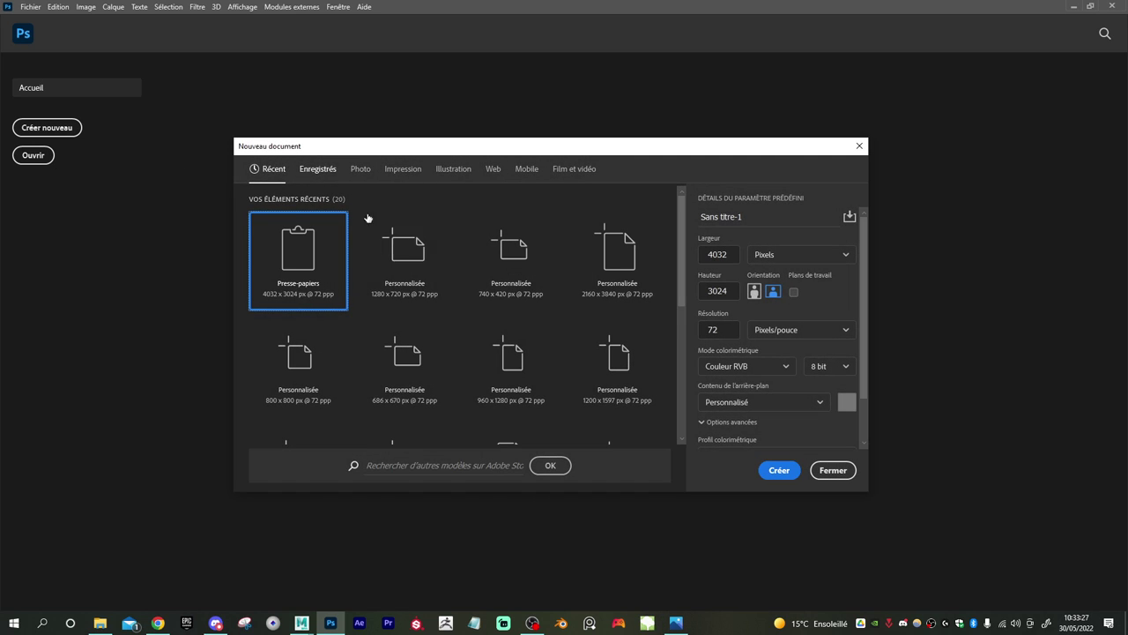
click(780, 470)
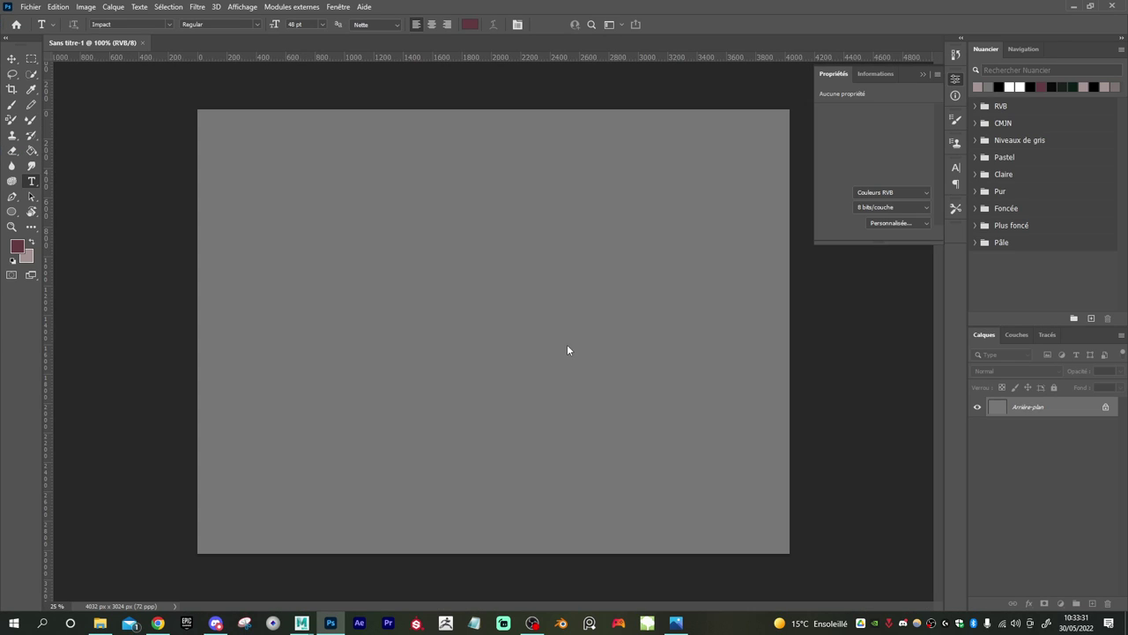
drag(566, 343, 566, 343)
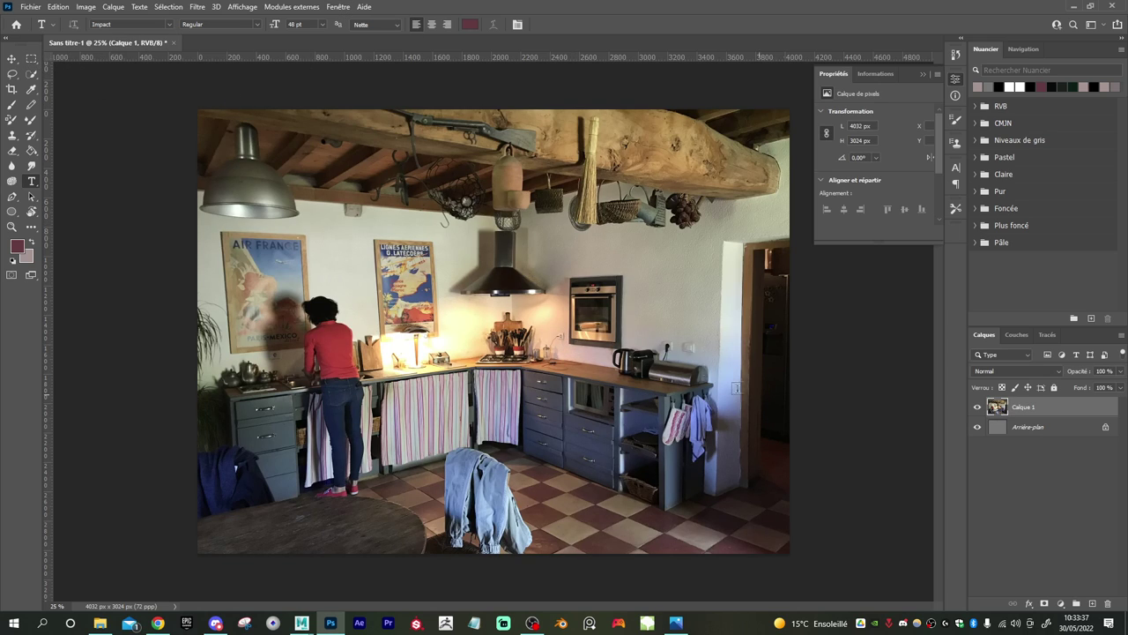
- Open Select and Mask on the kitchen photo layer and run Select Subject to isolate the woman at the sink
click(12, 74)
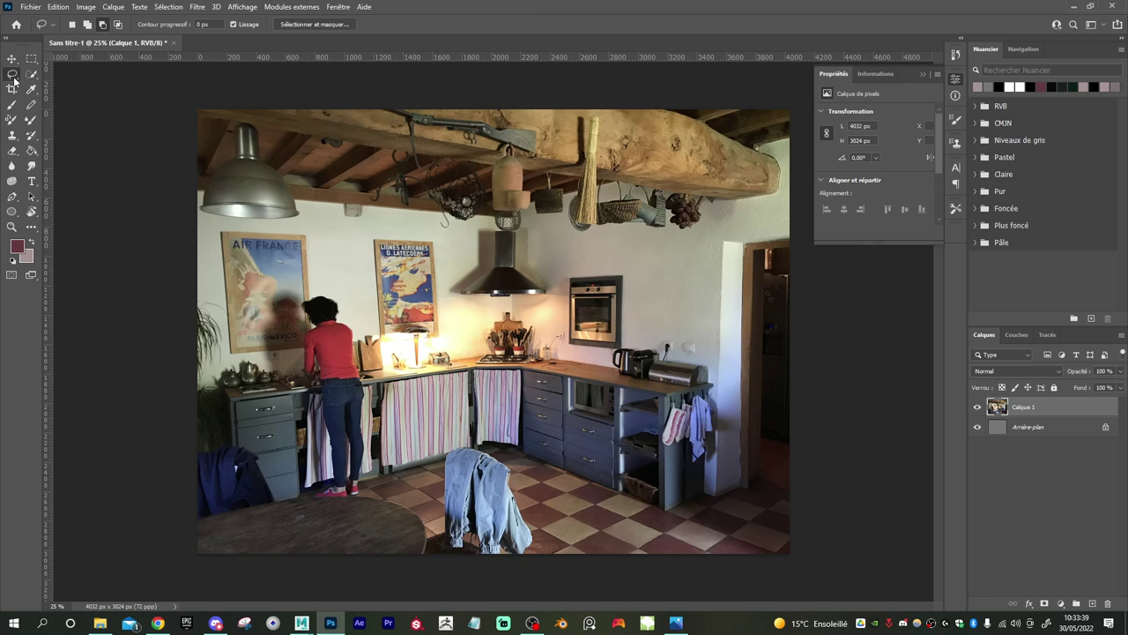
click(310, 25)
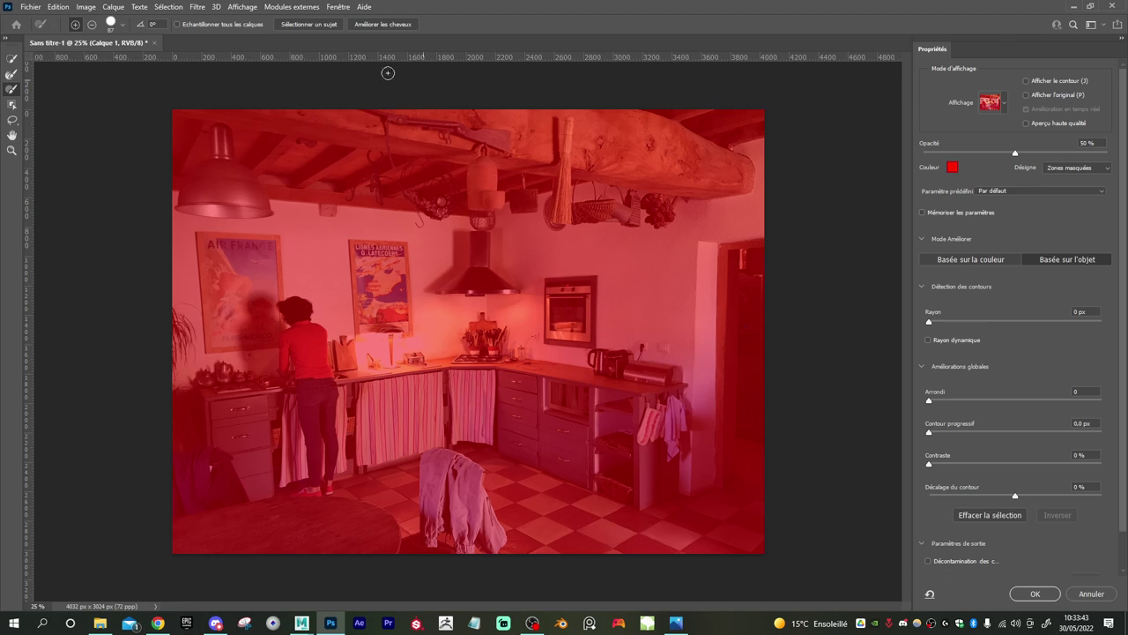
click(308, 26)
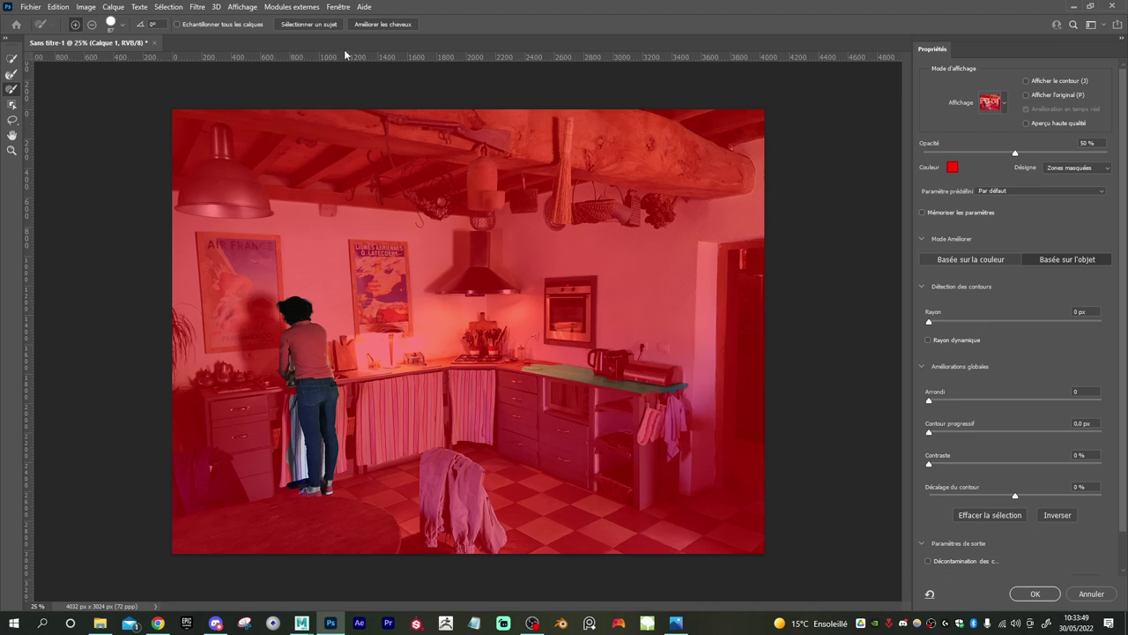
- Subtract the worktop, drawer and wall areas from the subject selection with Quick Selection and output the woman as a masked layer copy
click(10, 61)
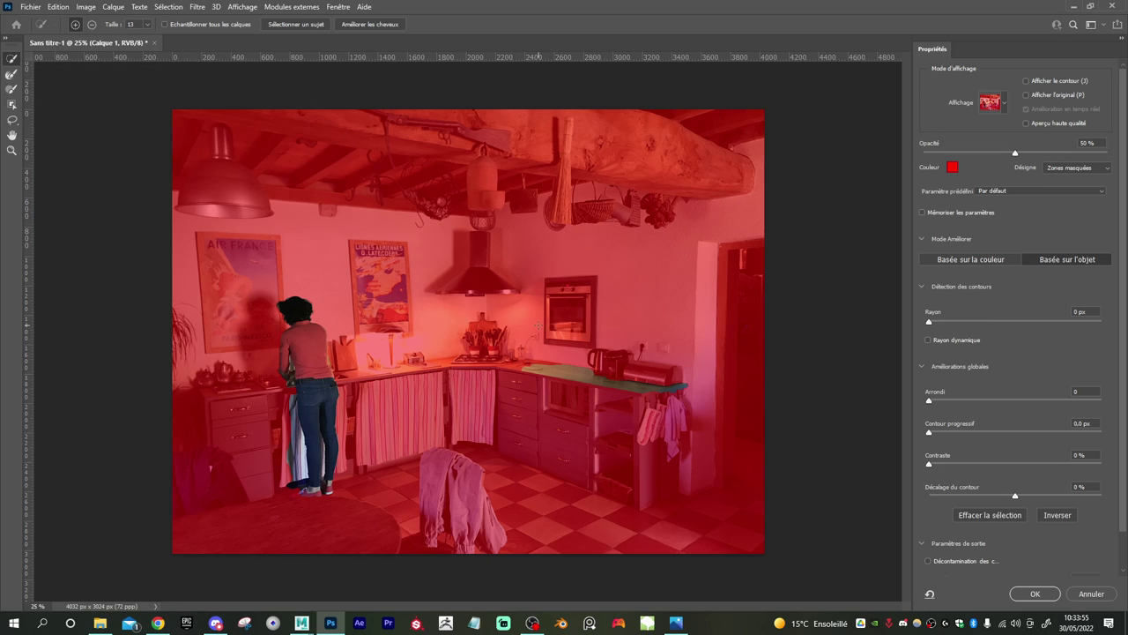
mouse_move(538, 326)
mouse_down()
mouse_move(517, 377)
mouse_move(554, 391)
mouse_up()
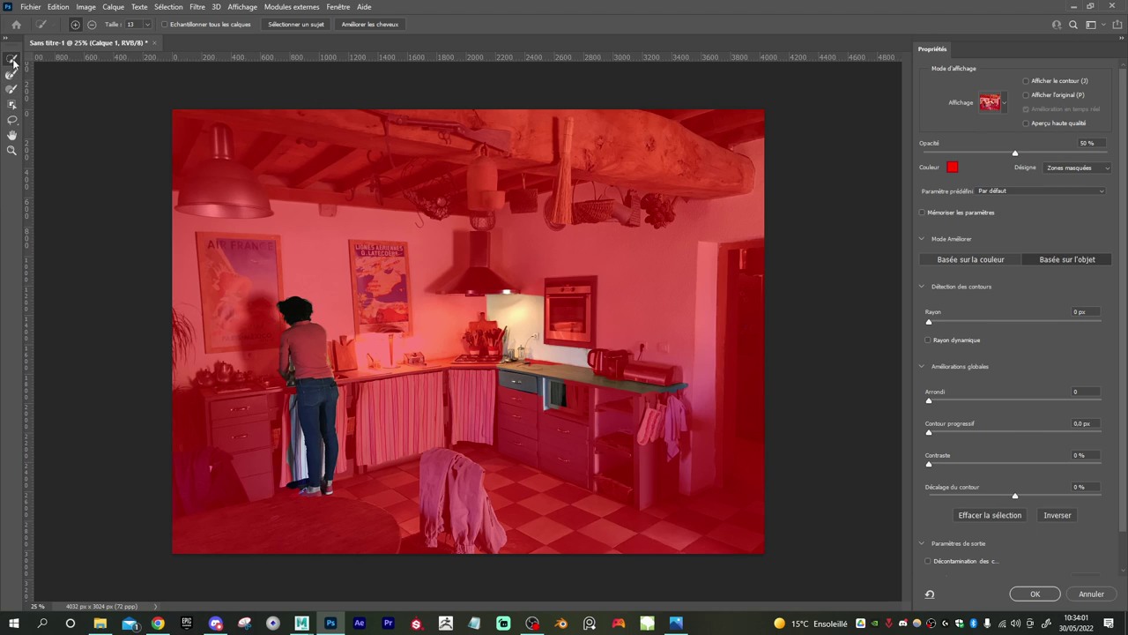
click(93, 27)
mouse_move(554, 328)
mouse_down()
mouse_move(501, 298)
mouse_move(533, 334)
mouse_up()
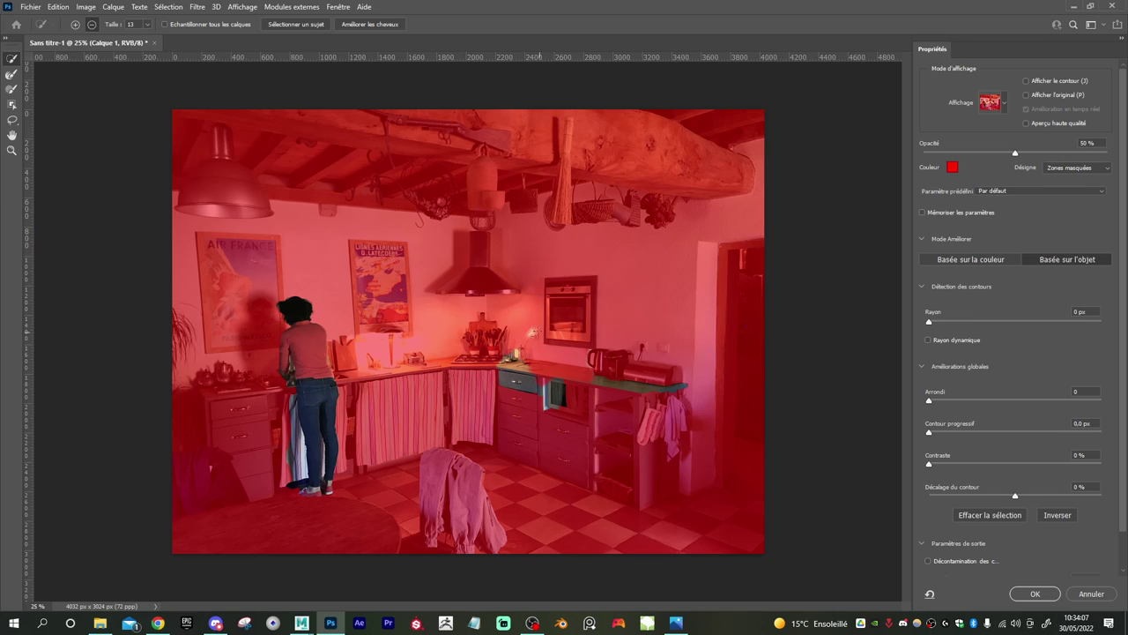
mouse_move(524, 385)
mouse_down()
mouse_move(506, 376)
mouse_move(551, 411)
mouse_up()
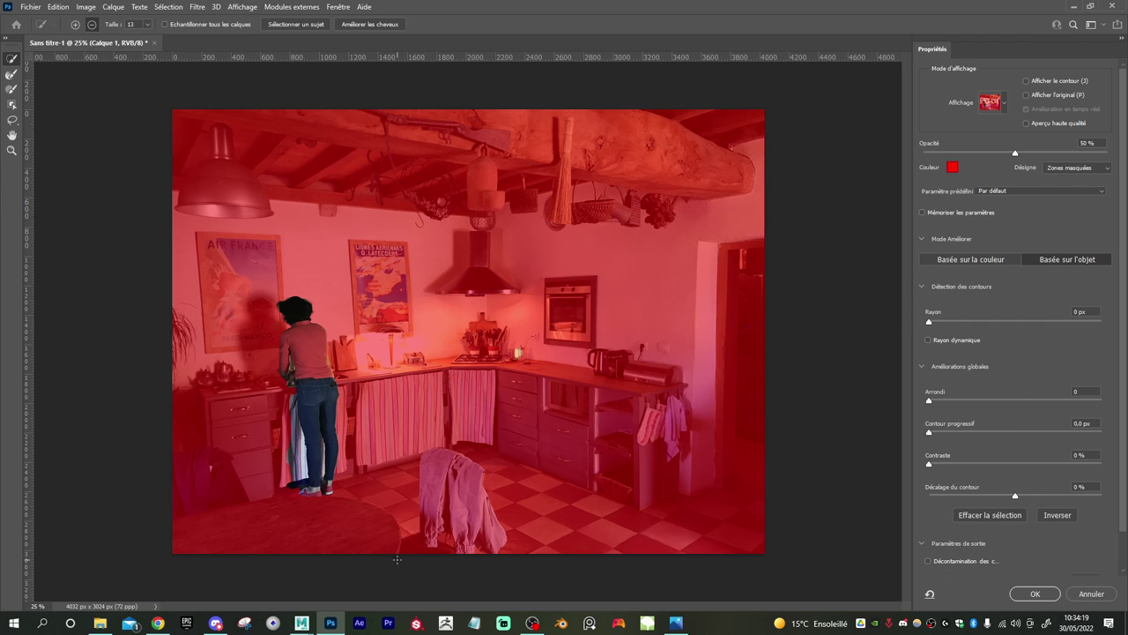
click(1033, 595)
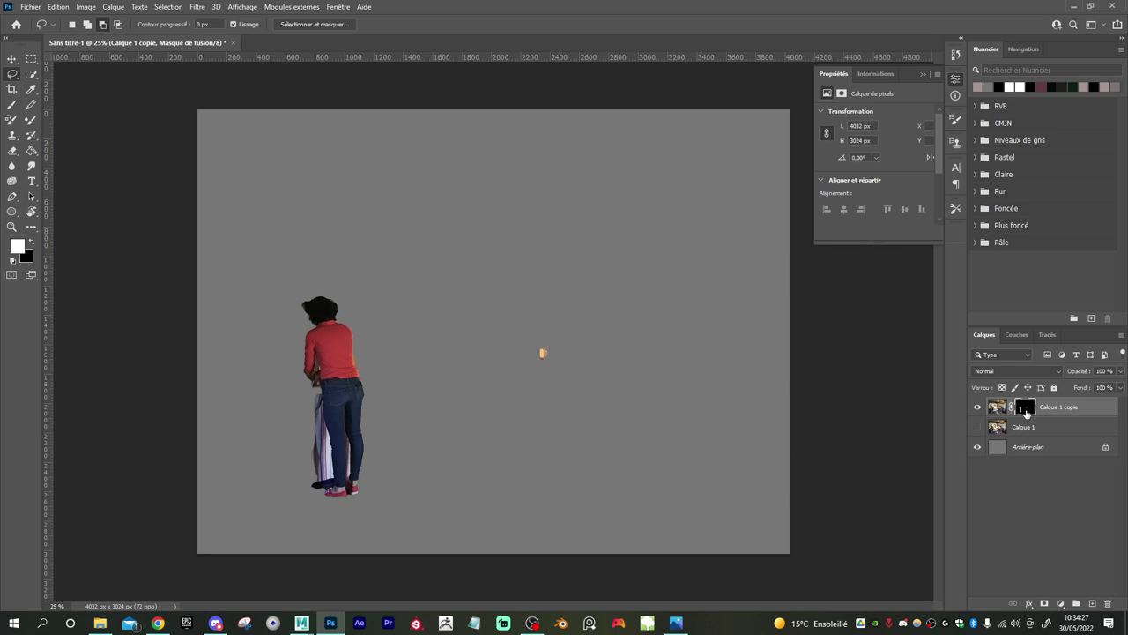
- Try selecting the woman's jeans and red sweater with the Magic Wand, and clear the selection
click(31, 74)
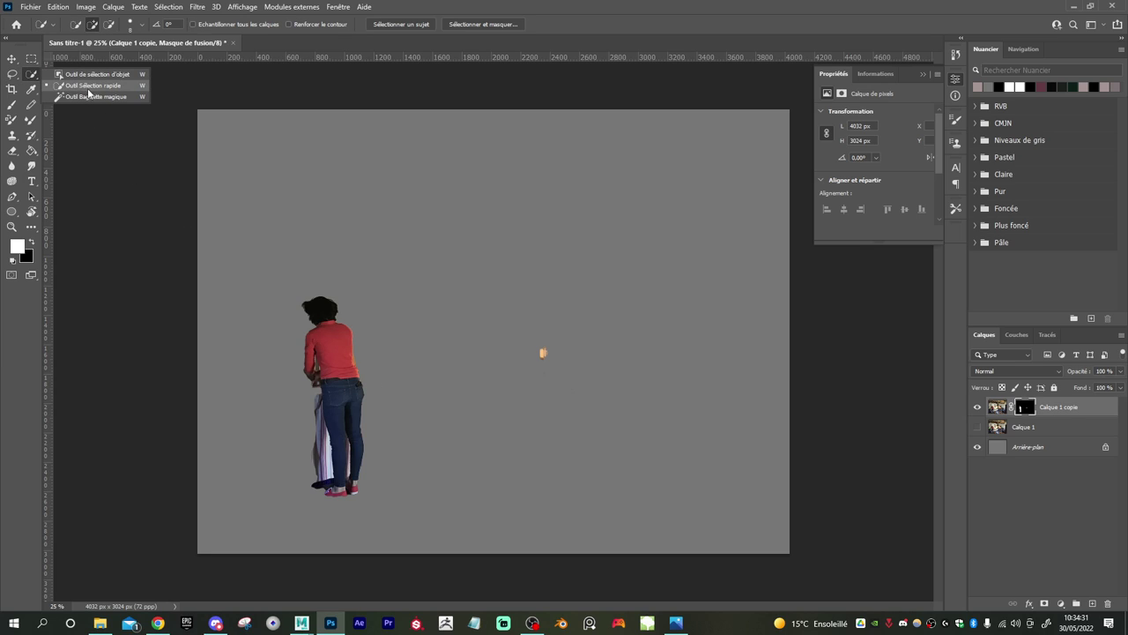
click(92, 96)
click(339, 386)
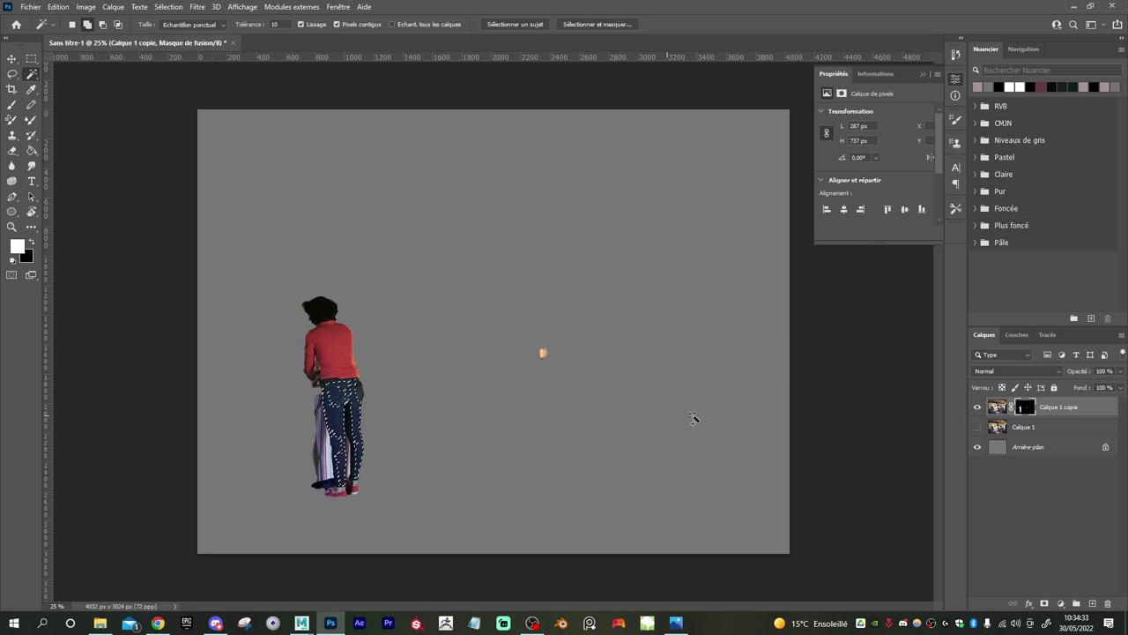
click(1023, 407)
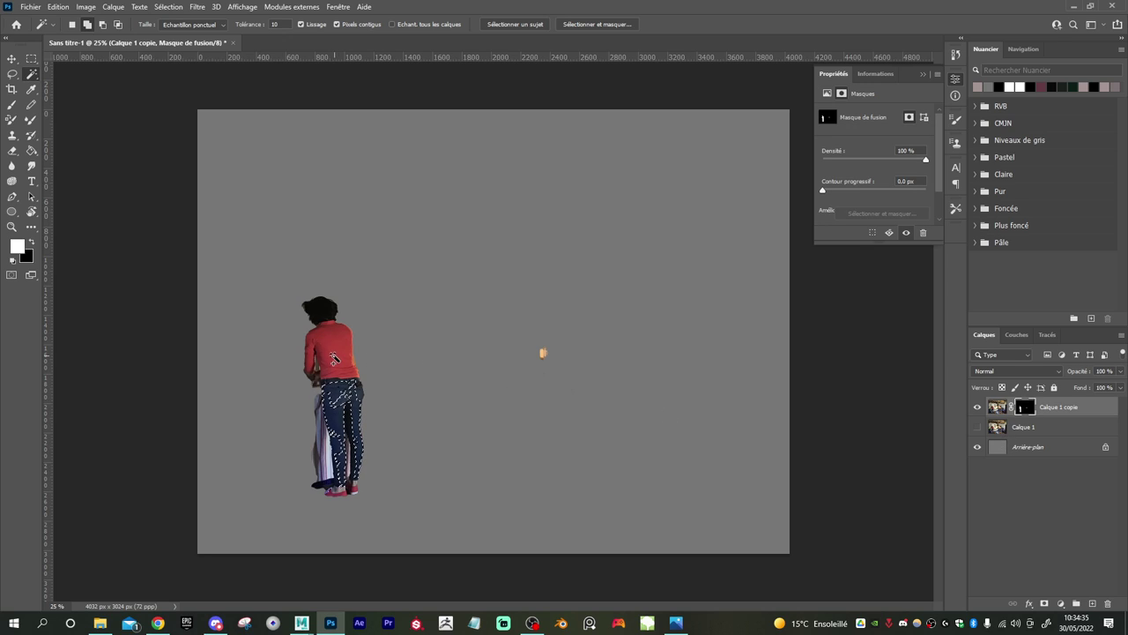
shift+click(343, 363)
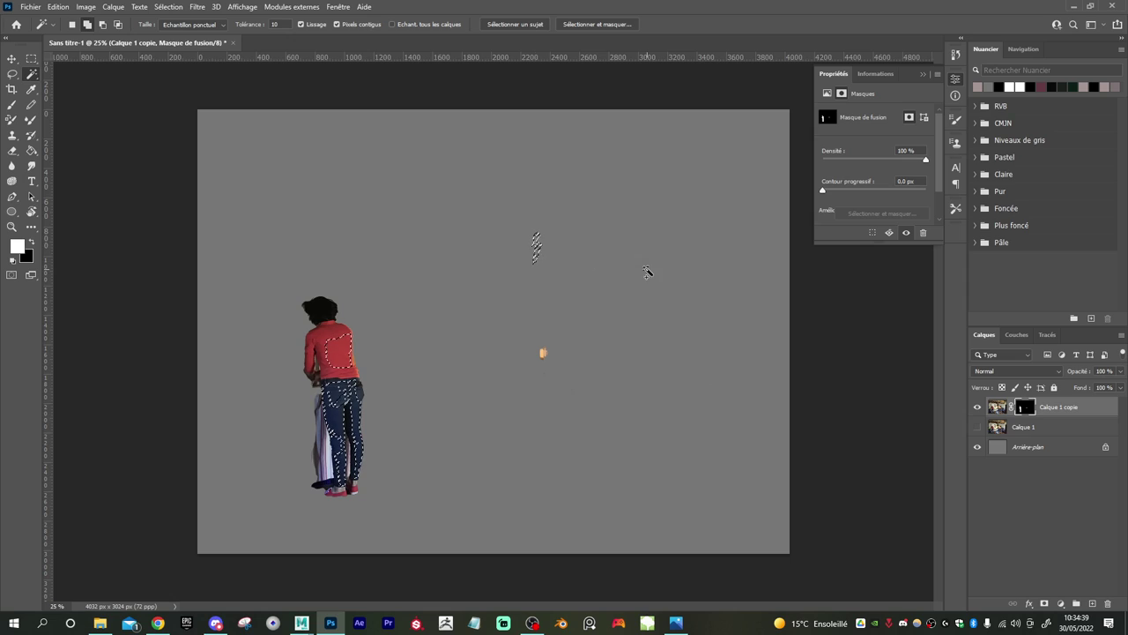
key(ctrl+d)
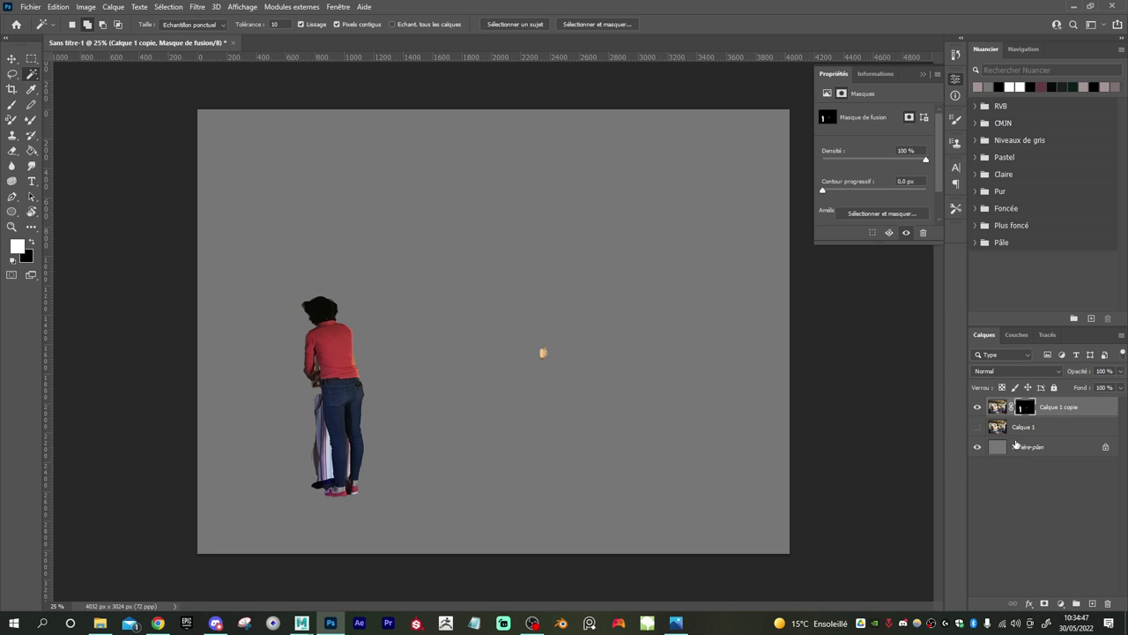
- Show the kitchen photo layer again and stack a duplicate of the woman cutout directly above her head in the photo
click(977, 427)
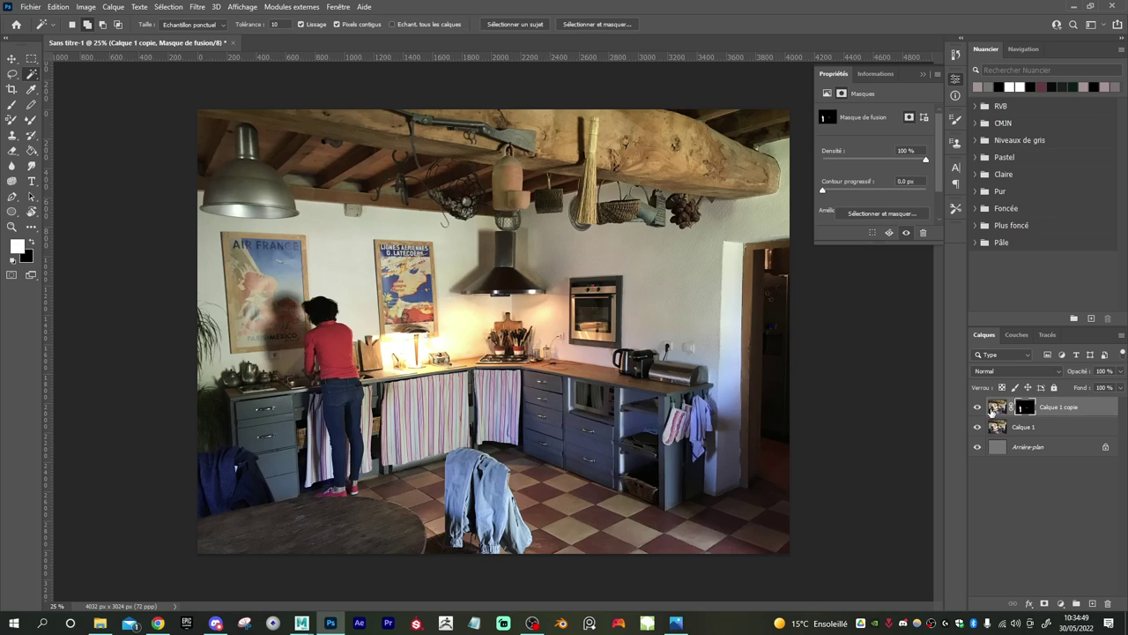
click(995, 408)
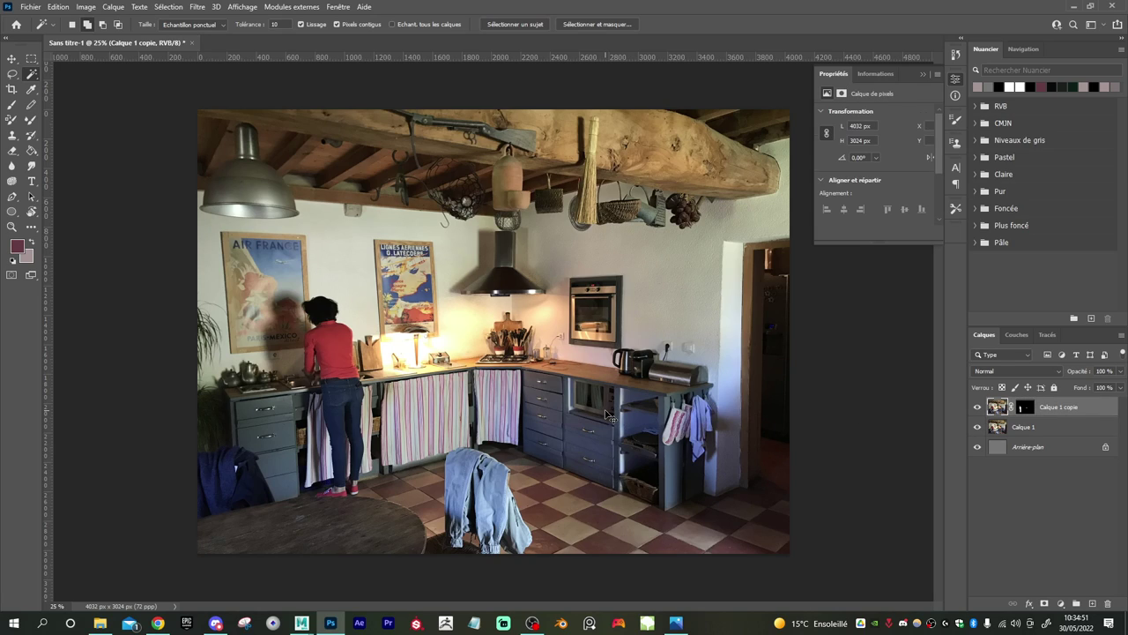
key(ctrl+j)
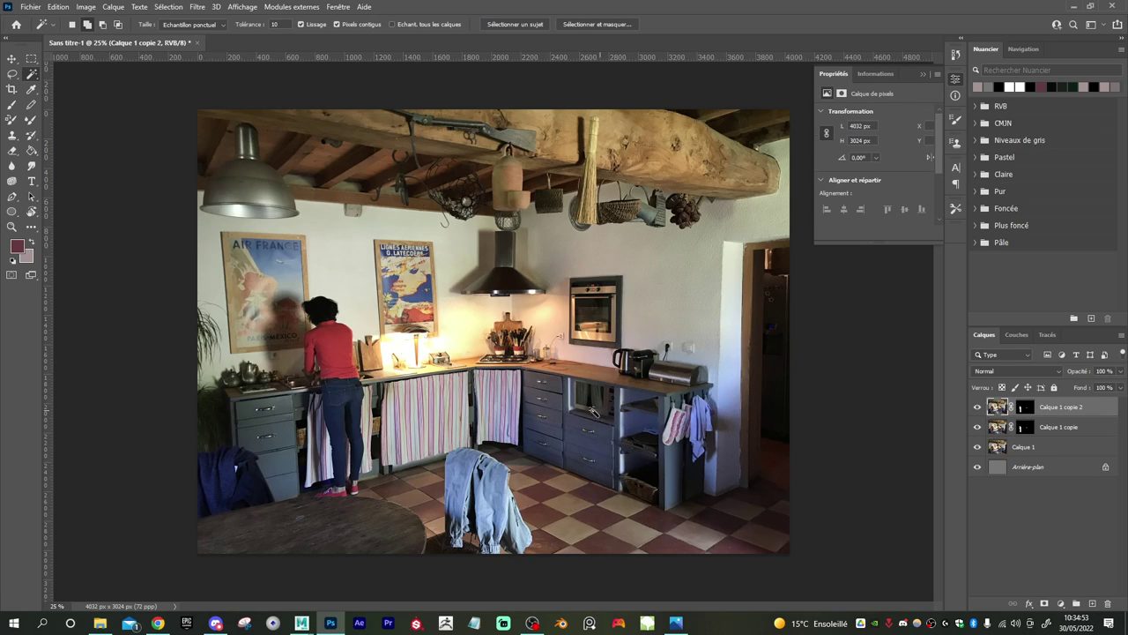
key(v)
drag(370, 336, 349, 139)
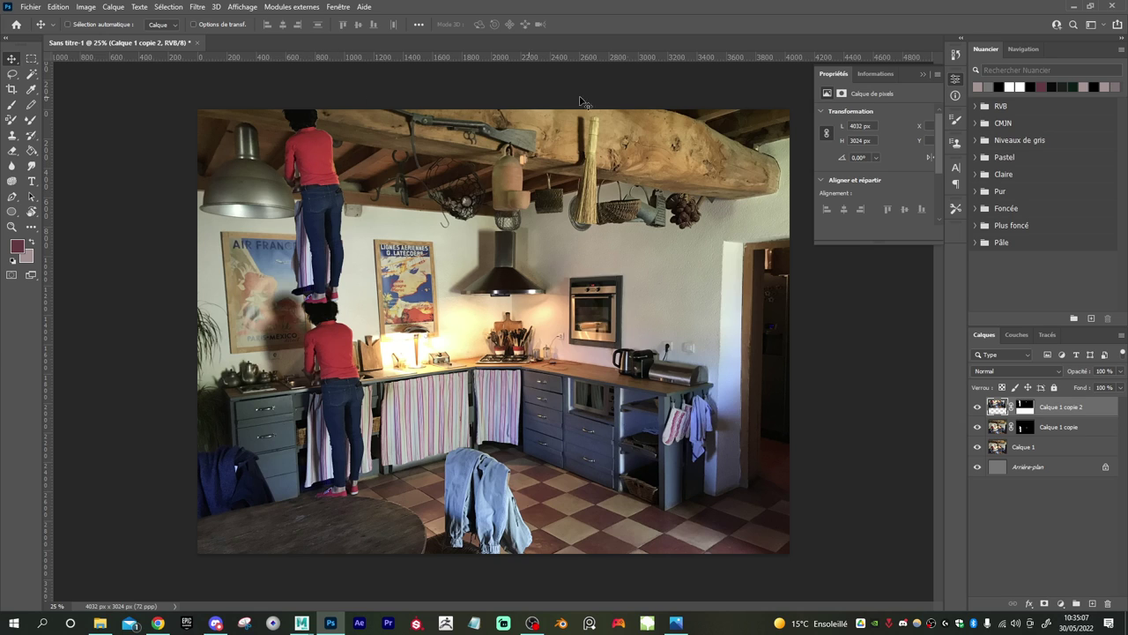
- Switch to Maya, duplicate the ref figure and raise the copy to Translate Y 175.456 above the original's head
key(alt+Tab)
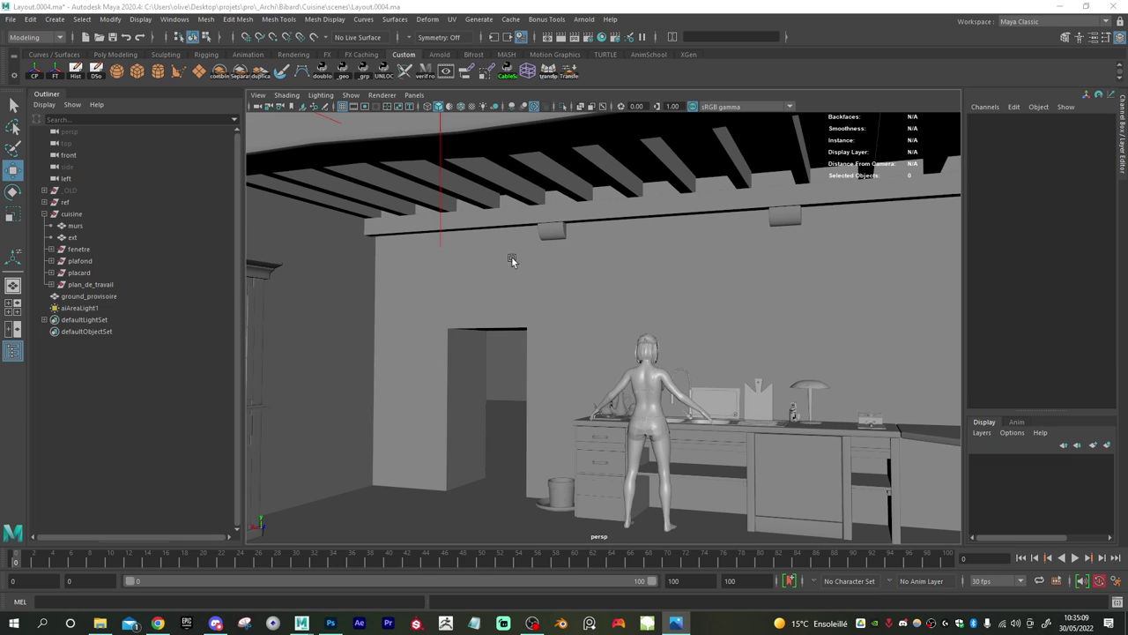
click(81, 261)
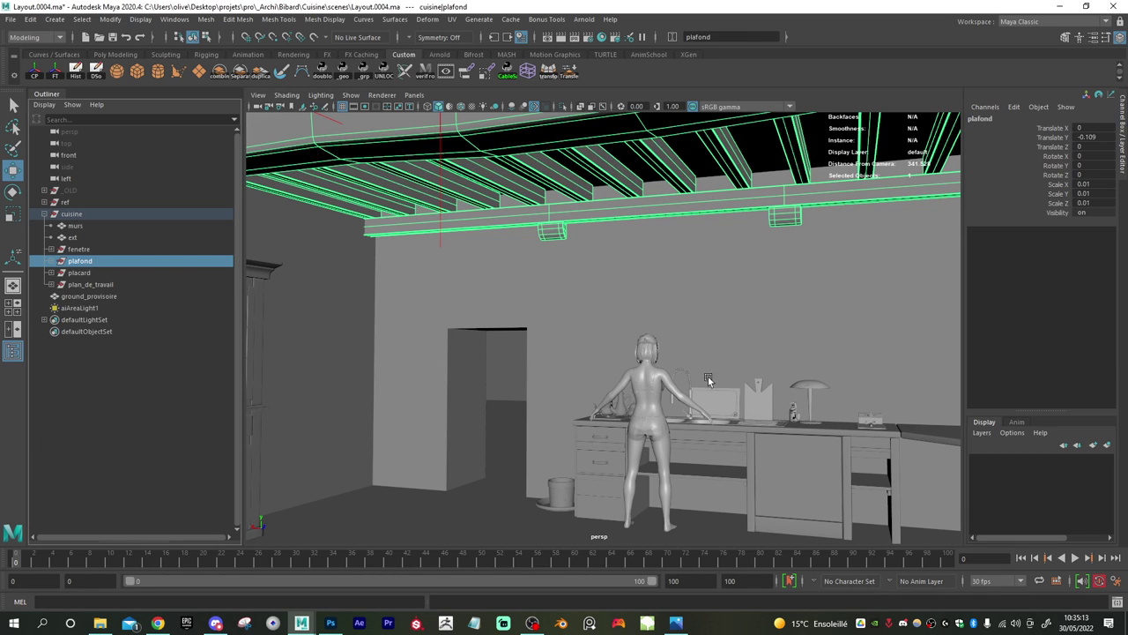
click(84, 203)
key(ctrl+d)
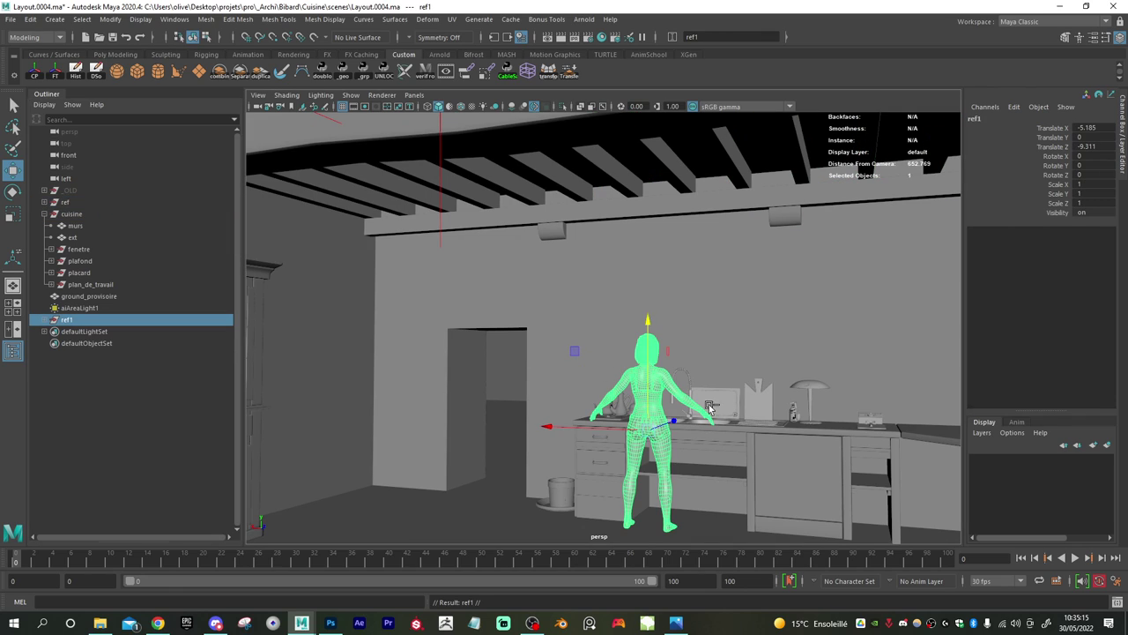
drag(650, 321, 656, 139)
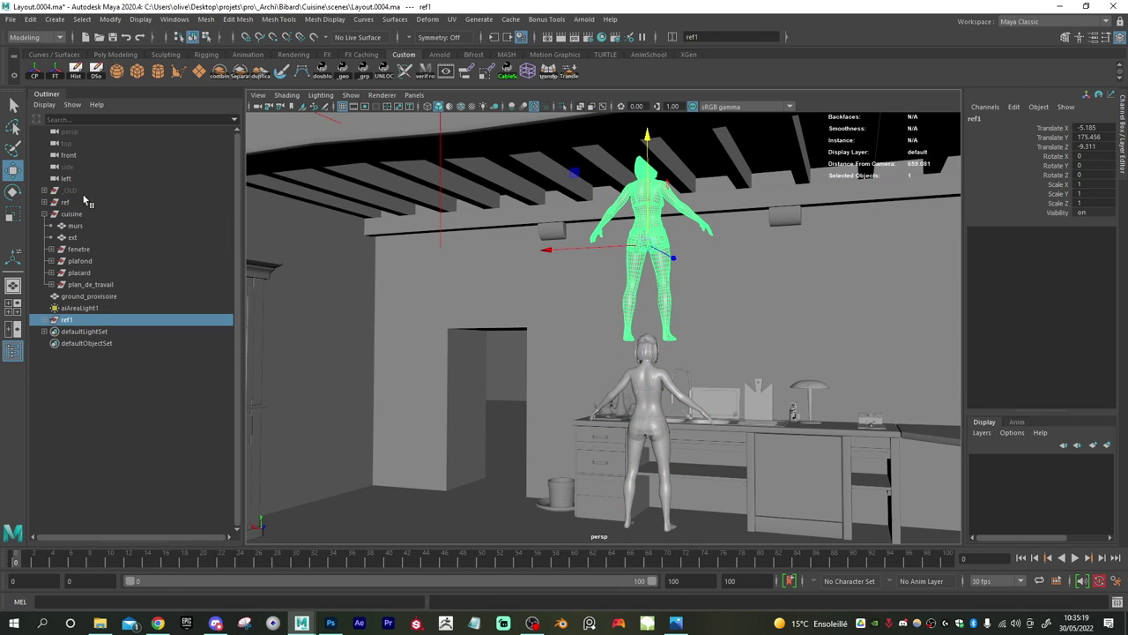
- Lower the plafond ceiling group to Translate Y -0.367
click(80, 261)
alt+drag(648, 339, 667, 347)
alt+right_drag(706, 334, 629, 333)
alt+drag(629, 332, 599, 293)
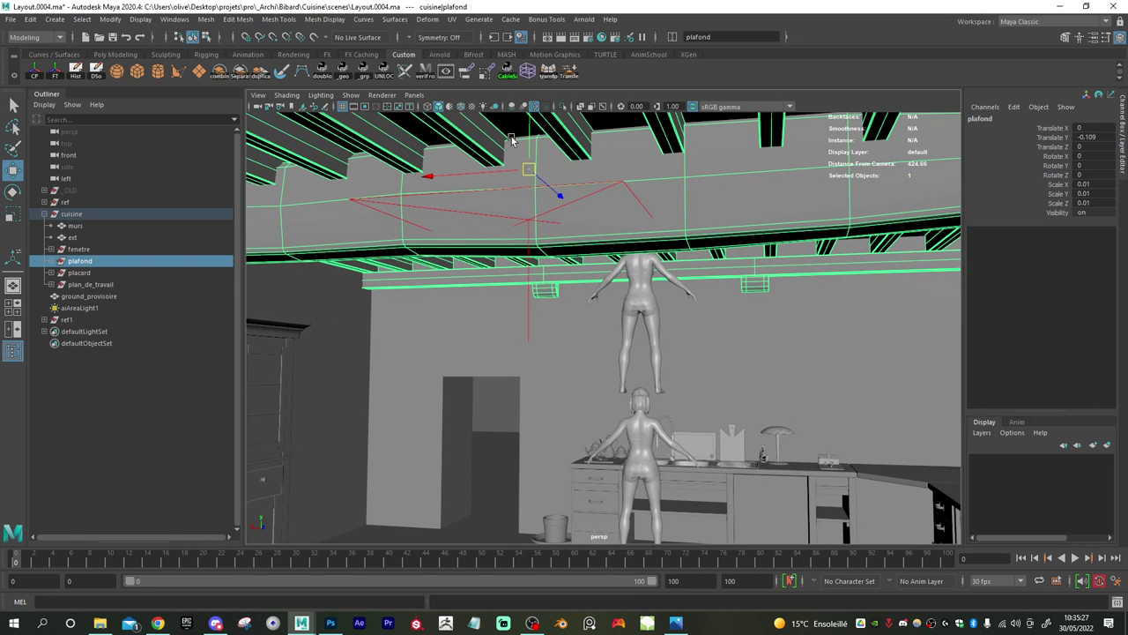
drag(528, 137, 528, 185)
- Lower the plafond group further to Translate Y -0.657, bringing the beams down around the stacked figure's torso
alt+drag(542, 250, 532, 244)
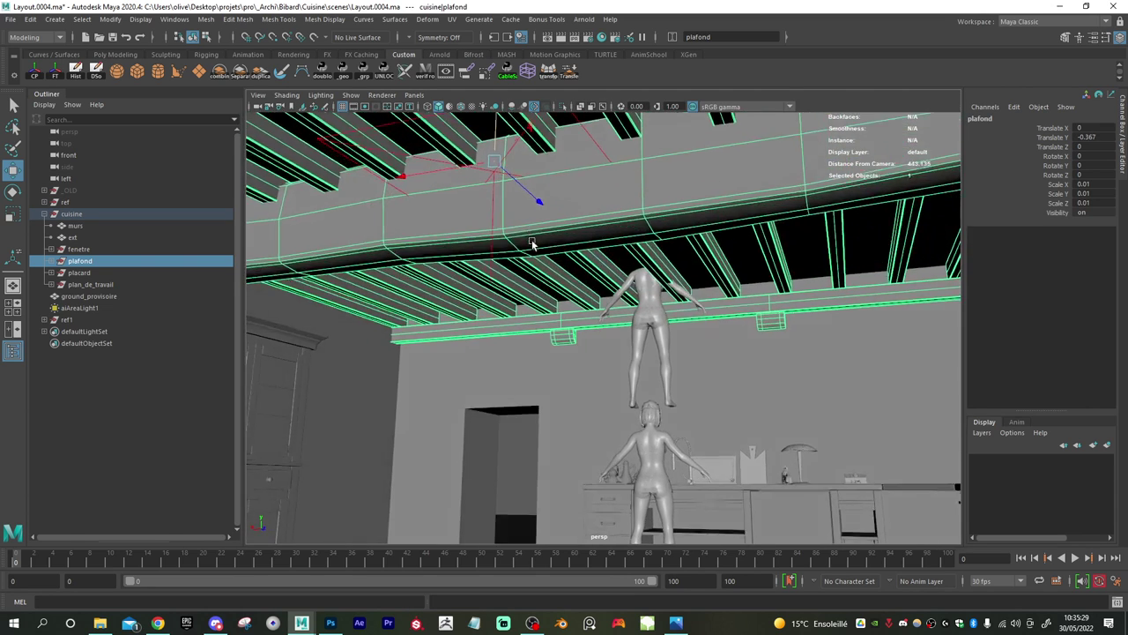
drag(492, 127, 496, 168)
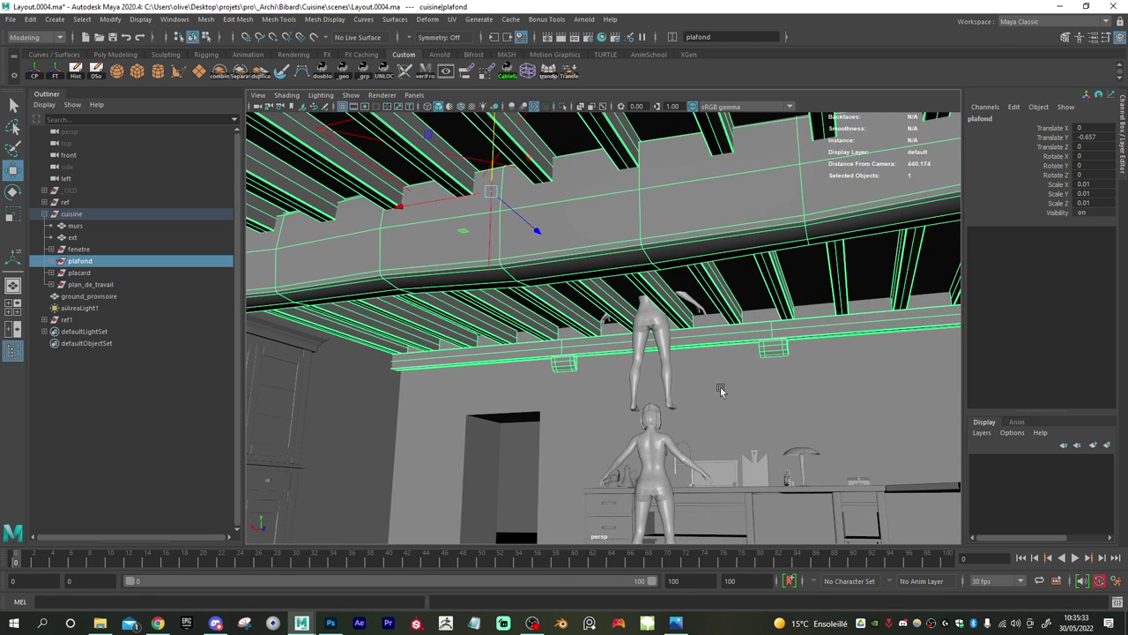
alt+drag(678, 410, 686, 405)
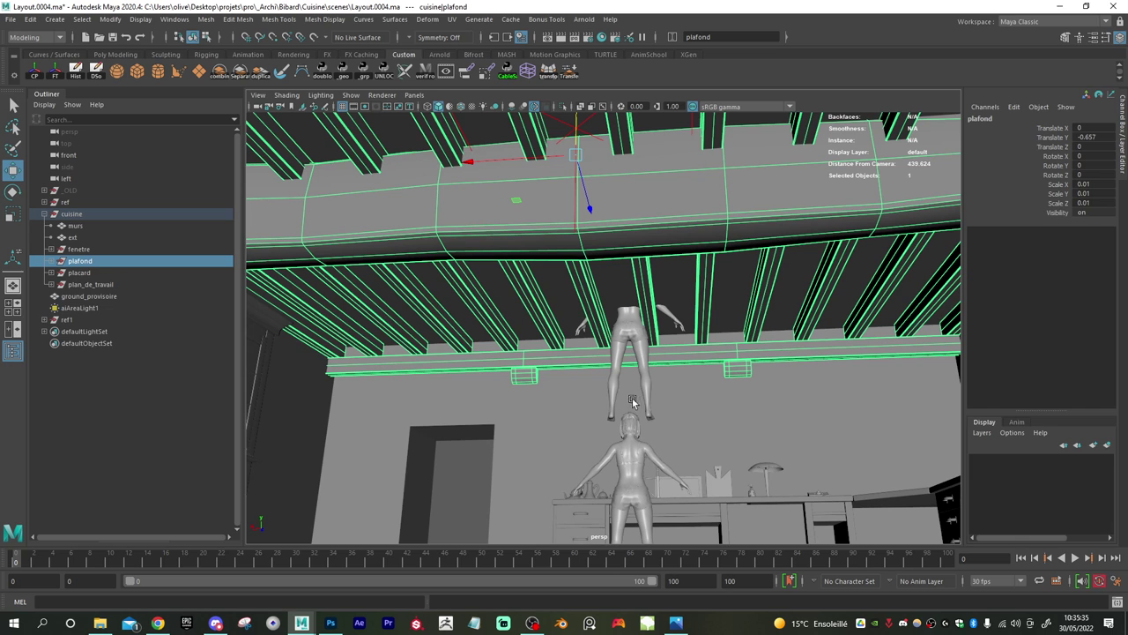
- Hide the raised figure copy and check the ceiling height above the figure at the worktop from several angles
click(103, 320)
key(h)
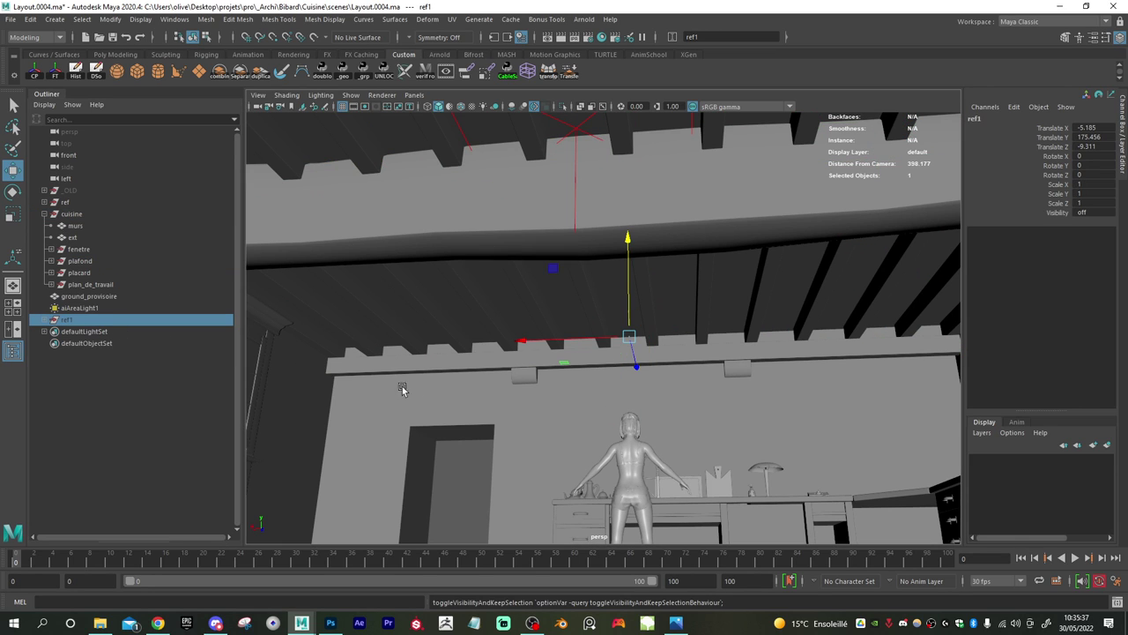
alt+drag(558, 420, 582, 439)
alt+right_drag(582, 439, 681, 463)
alt+middle_drag(680, 464, 647, 334)
alt+right_drag(648, 333, 663, 351)
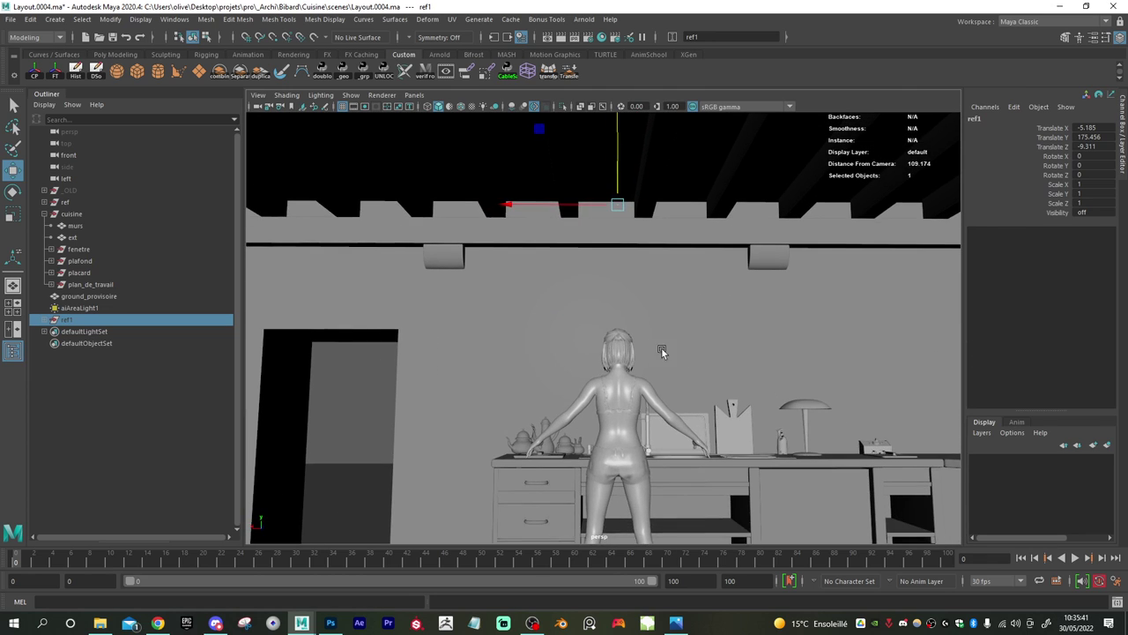
alt+drag(663, 352, 689, 320)
alt+middle_drag(723, 394, 701, 284)
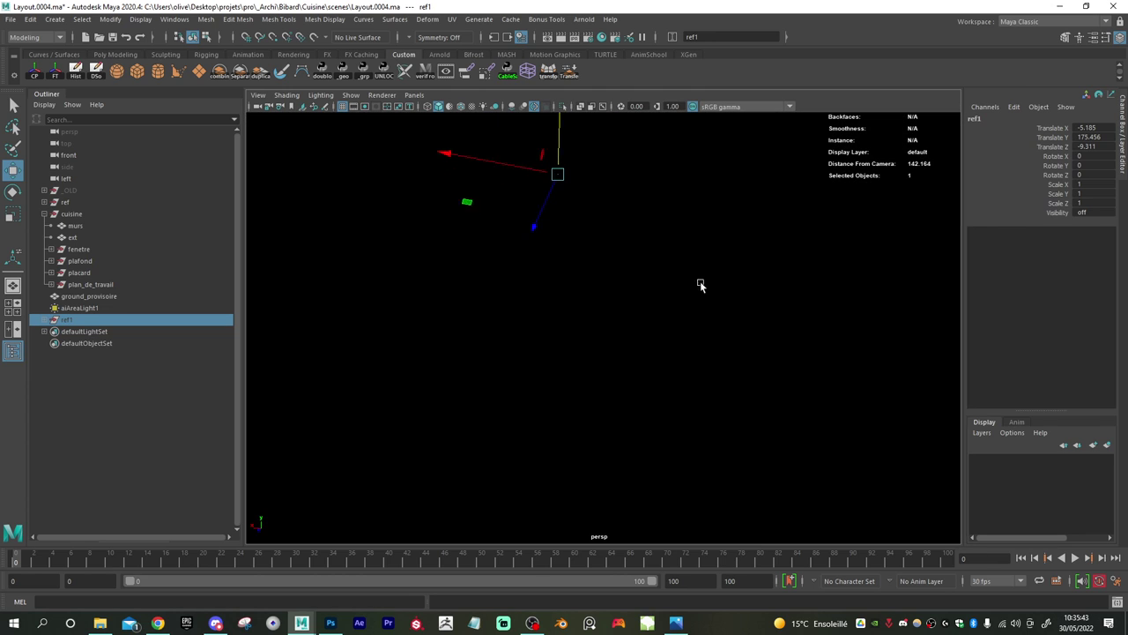
alt+drag(701, 285, 574, 303)
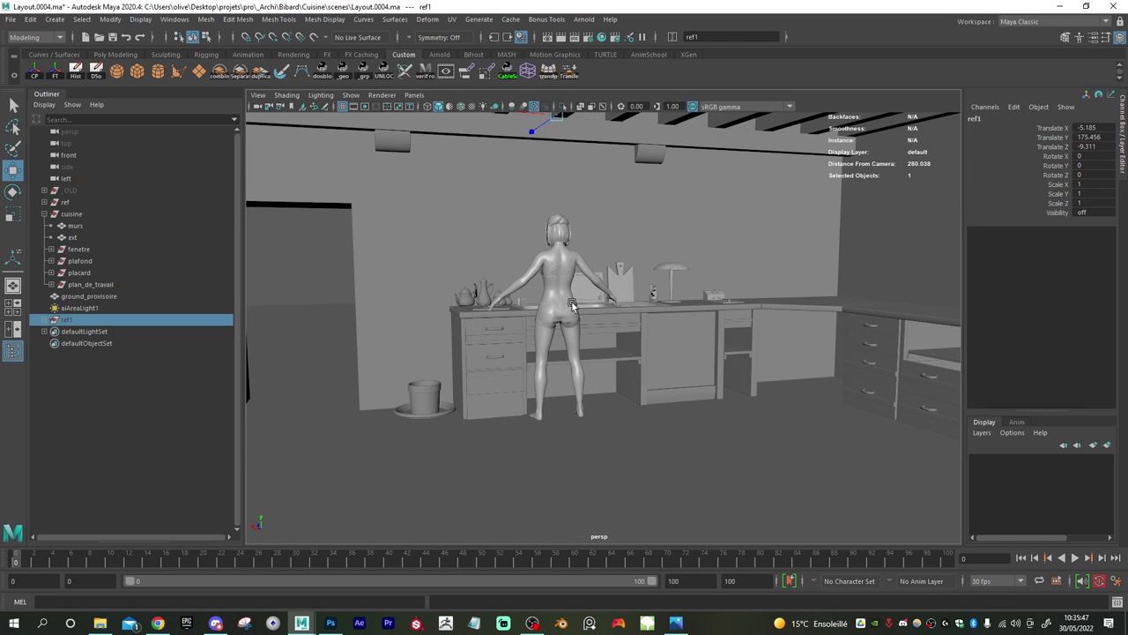
- Bring up the kitchen reference photo to compare its ceiling height with the scene, and clear it from the viewport
click(675, 622)
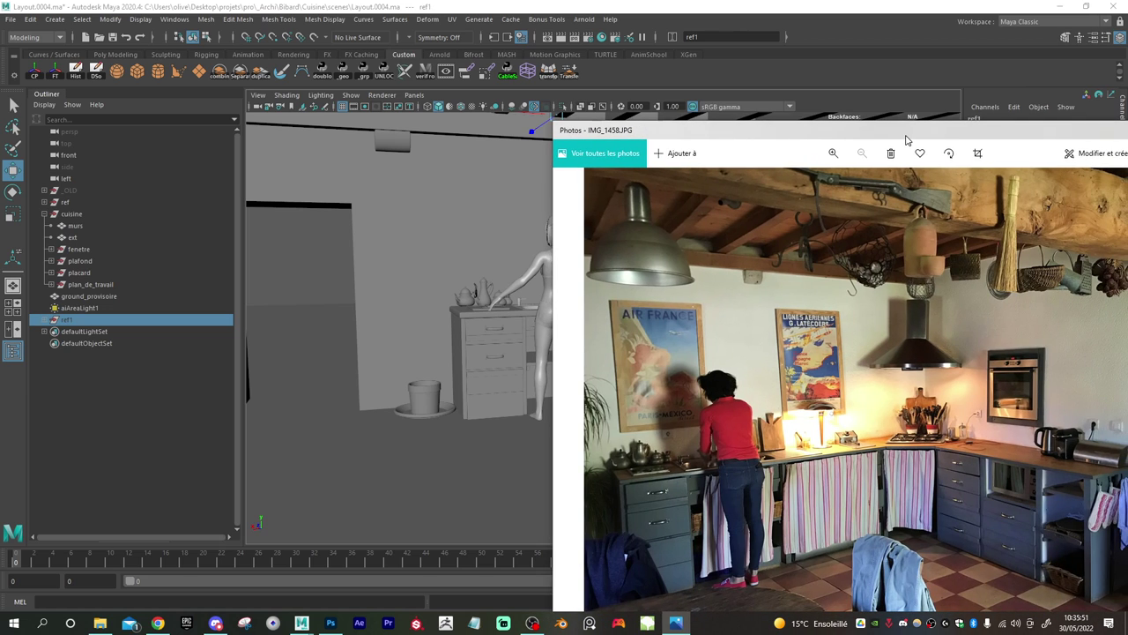
drag(907, 140, 1127, 139)
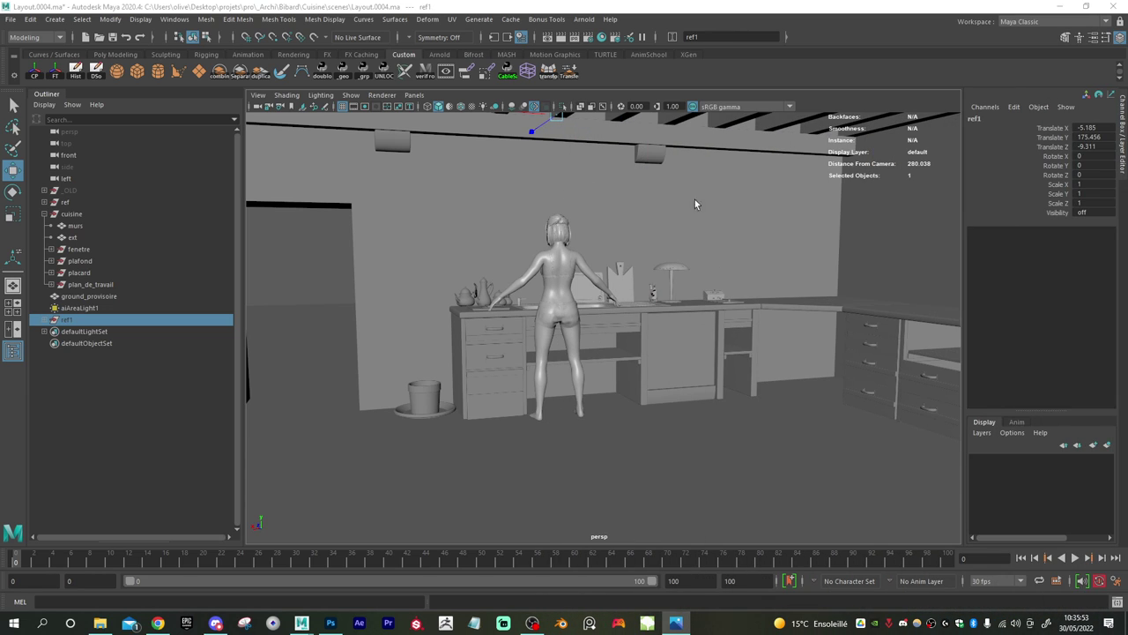
alt+right_drag(695, 203, 651, 210)
alt+middle_drag(651, 210, 654, 231)
alt+drag(615, 229, 598, 219)
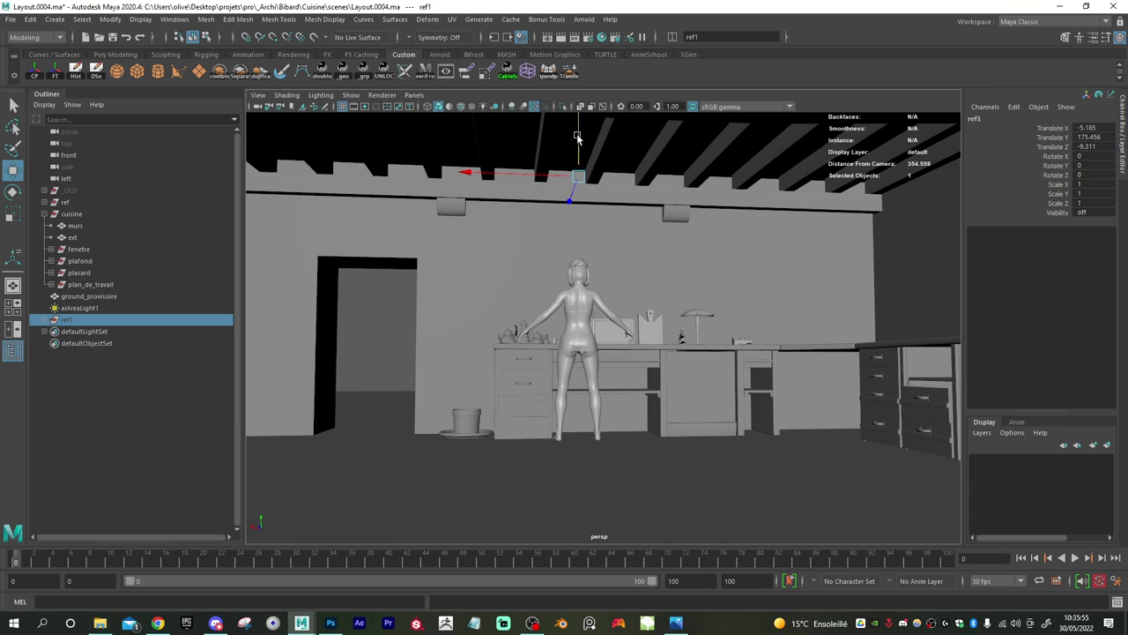
- Select the plafond group and examine the ceiling and main beam height relative to the figure at the worktop
drag(578, 148, 587, 123)
key(ctrl+z)
click(71, 215)
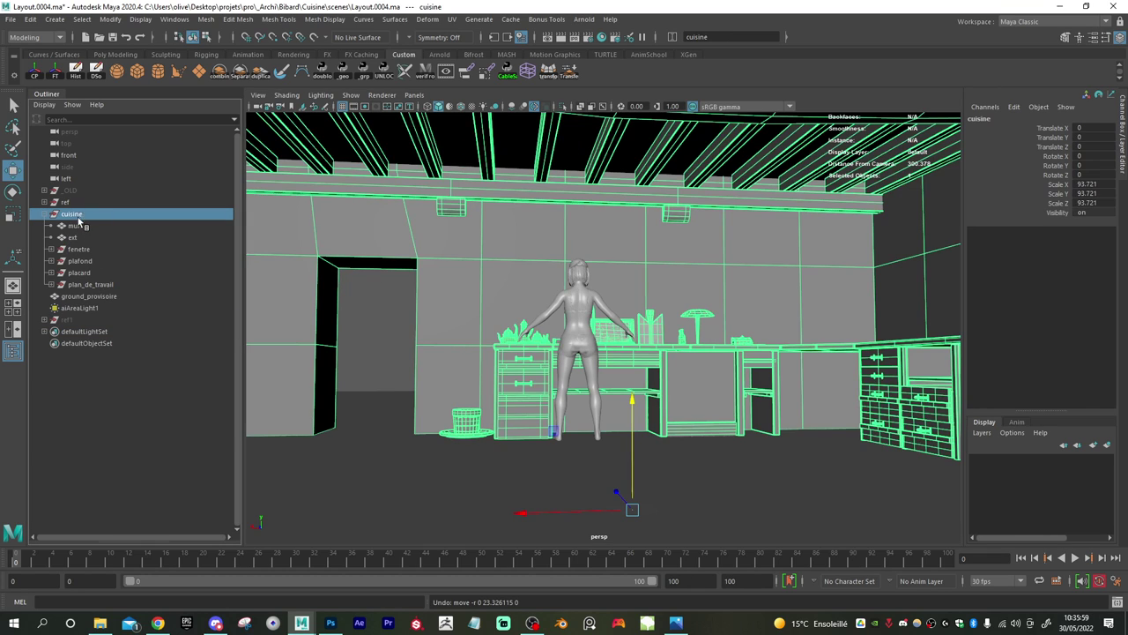
click(89, 261)
key(f)
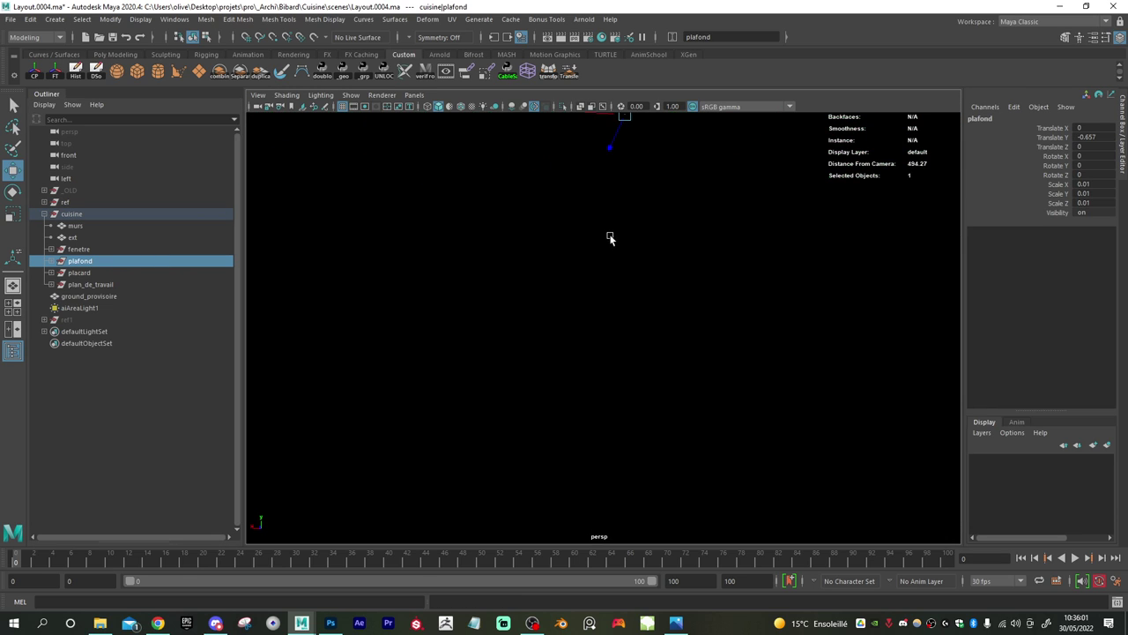
mouse_move(610, 236)
alt+right_down()
mouse_move(671, 269)
mouse_move(558, 242)
alt+right_up()
alt+middle_drag(616, 230, 615, 278)
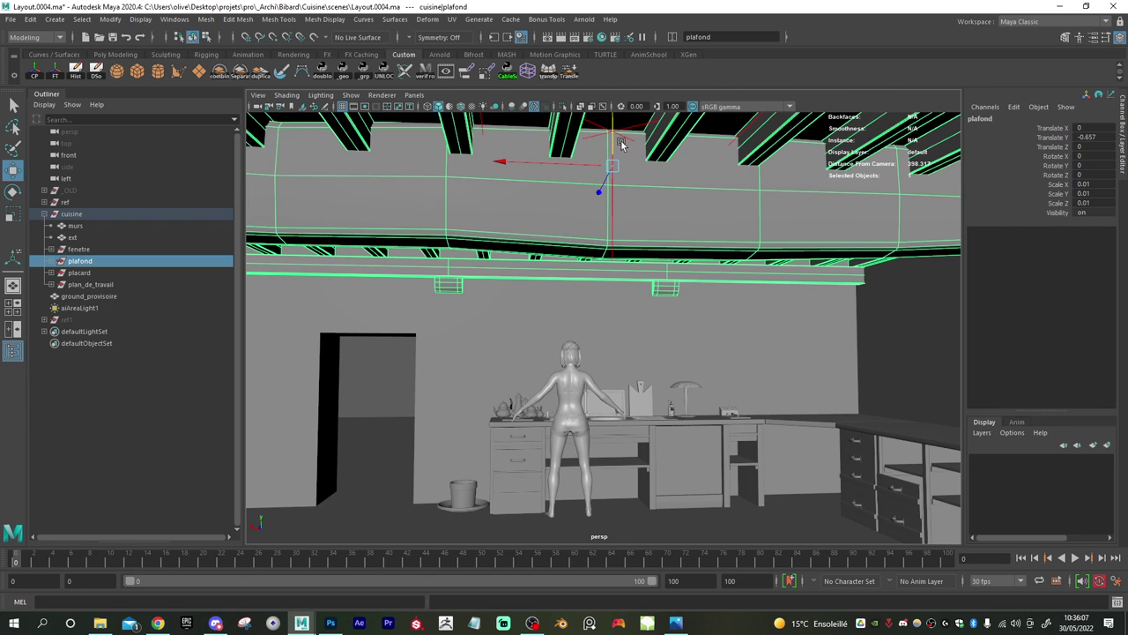
alt+middle_drag(628, 358, 630, 325)
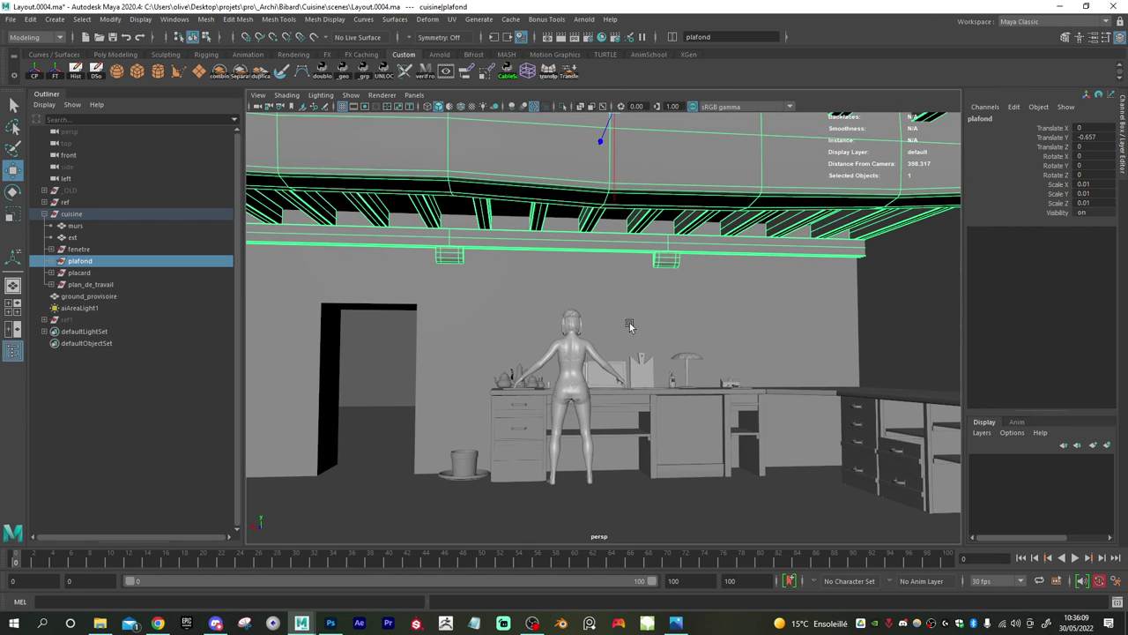
- Delete the raised figure copy and place a new duplicate of ref under the main beam at Translate Z -364.015
click(105, 320)
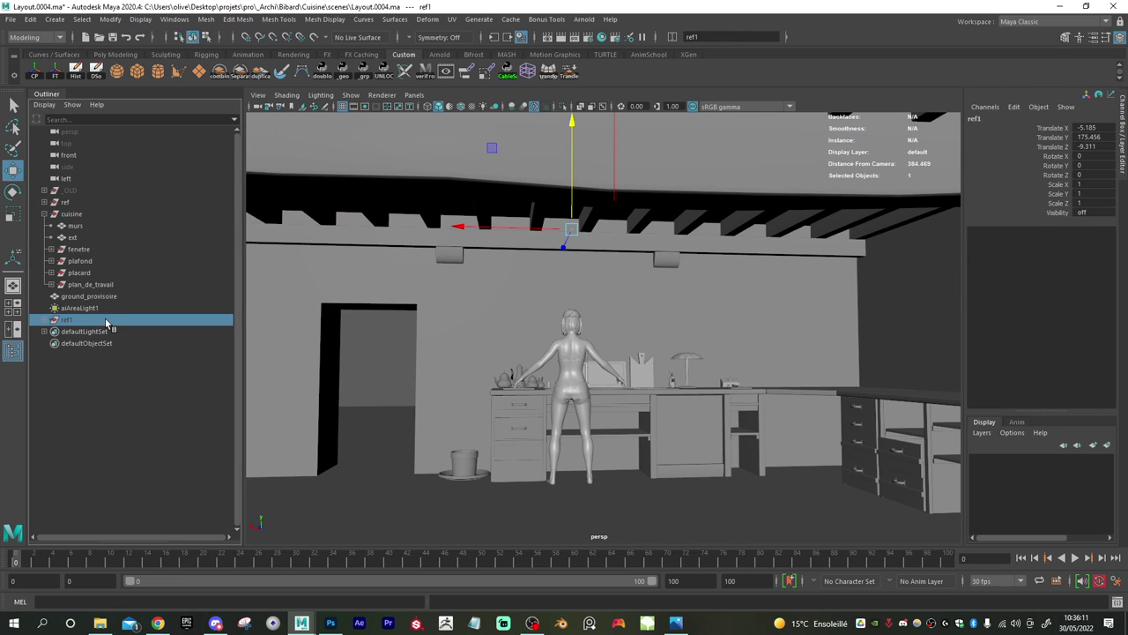
key(h)
key(Delete)
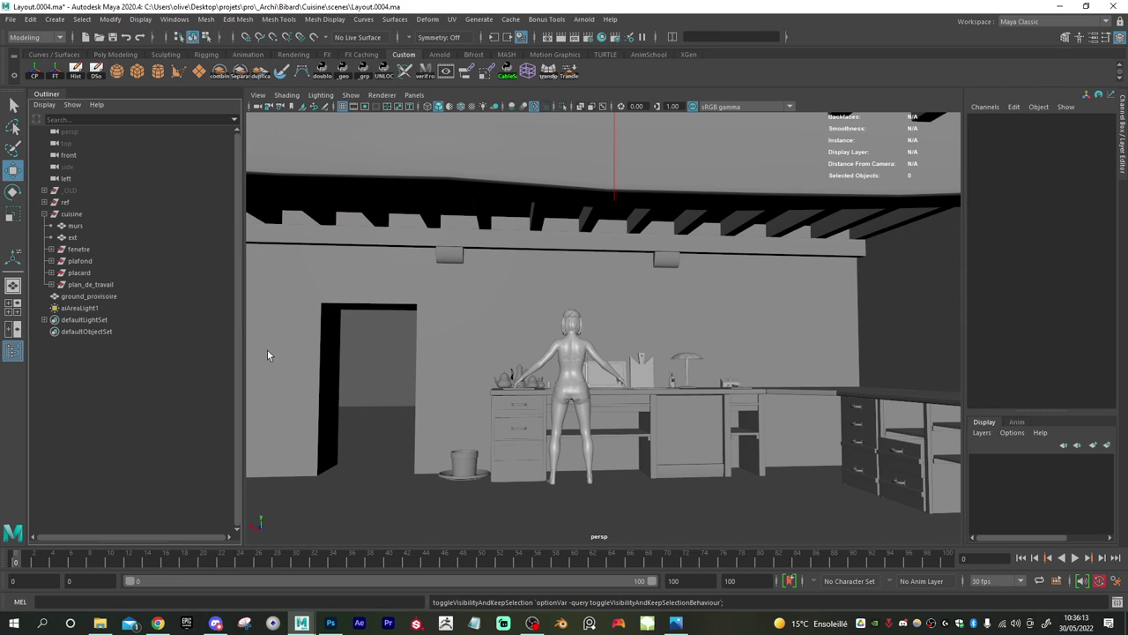
click(71, 203)
key(ctrl+d)
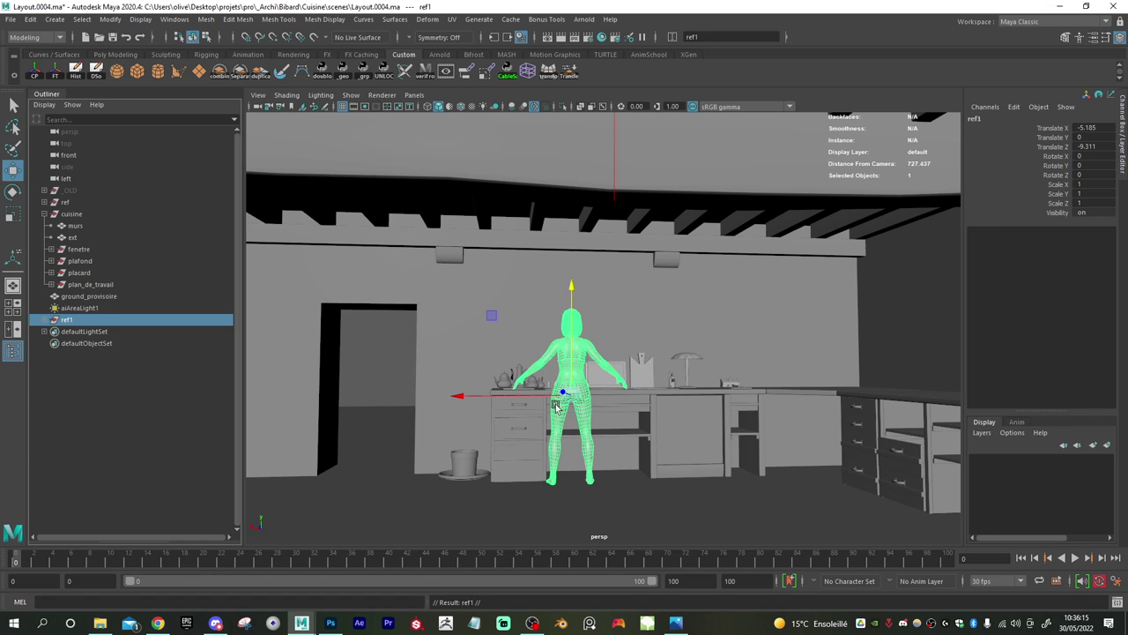
alt+drag(554, 402, 531, 425)
drag(536, 384, 658, 436)
alt+drag(659, 427, 676, 403)
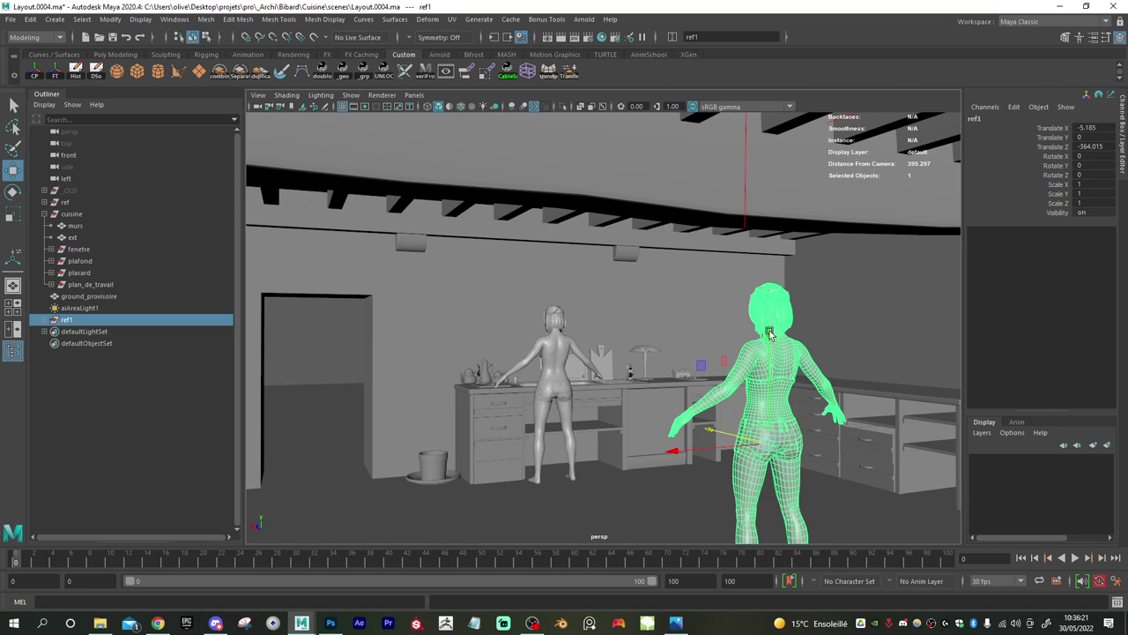
alt+middle_drag(770, 333, 760, 345)
alt+drag(651, 381, 712, 379)
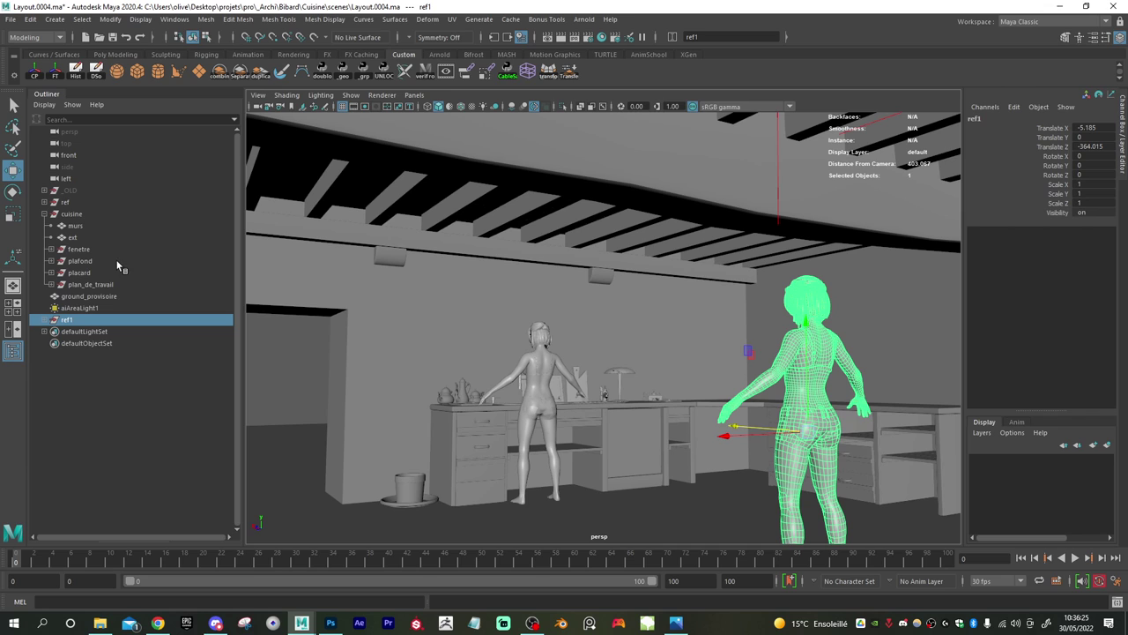
- Raise the plafond group to Translate Y -0.146 and check from outside how it sits on the walls
click(79, 261)
alt+drag(784, 263, 773, 269)
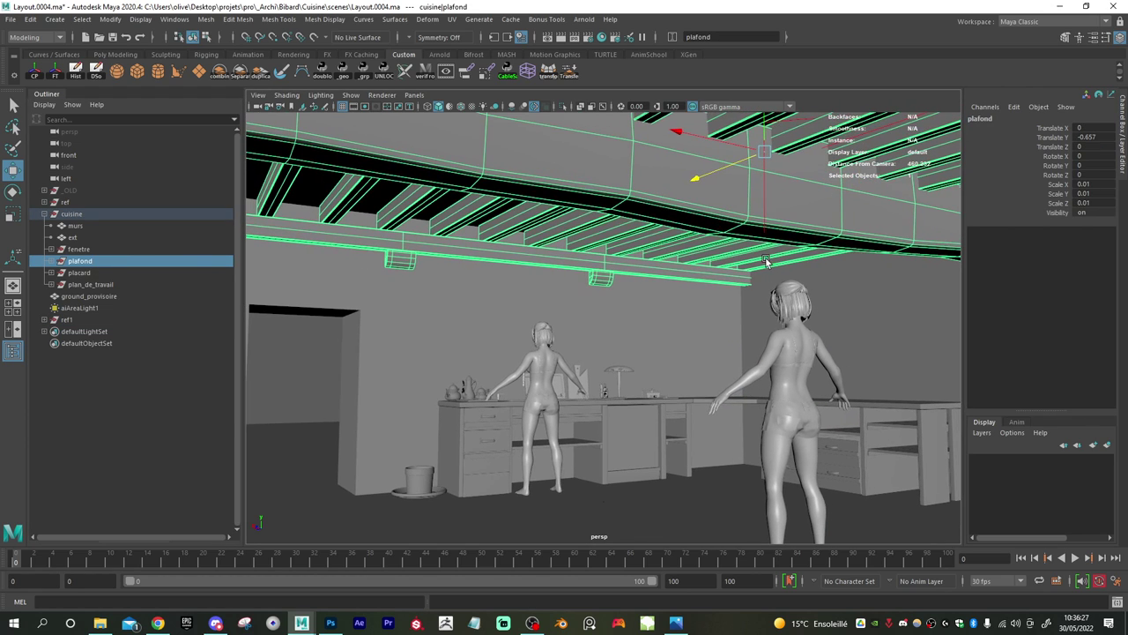
drag(766, 130, 785, 57)
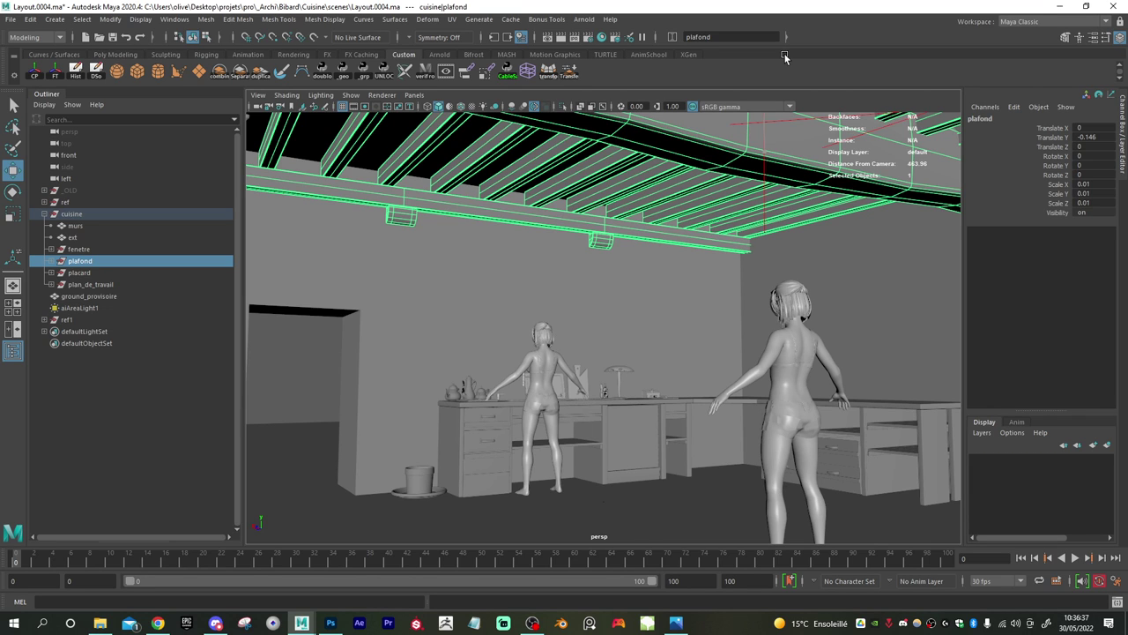
key(f)
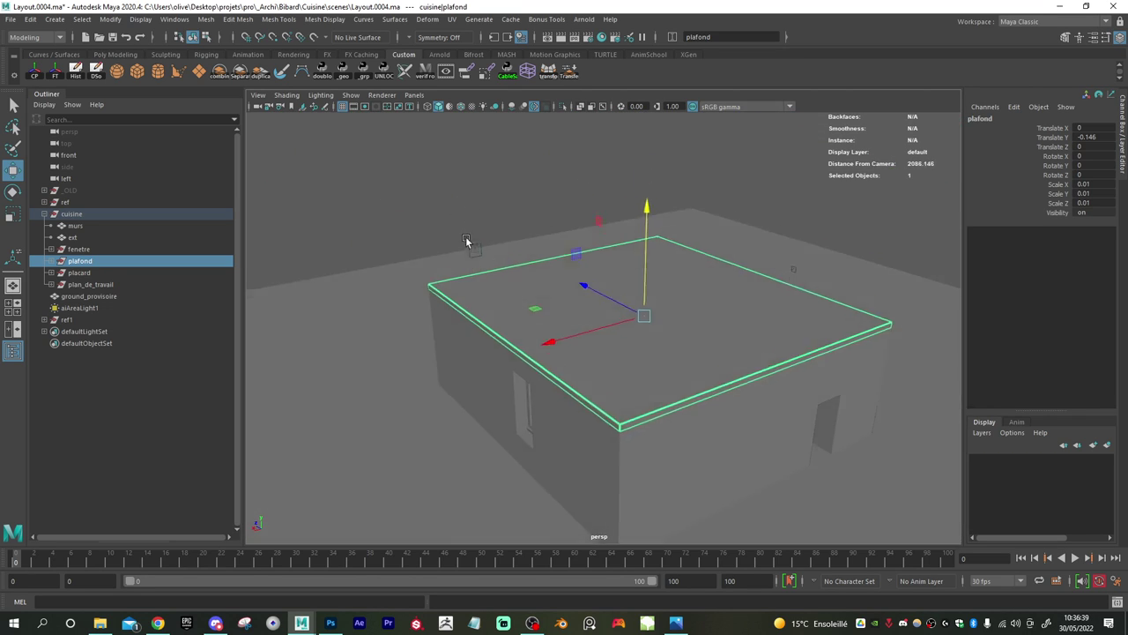
alt+drag(466, 239, 469, 215)
alt+right_drag(521, 234, 620, 287)
alt+drag(589, 255, 589, 267)
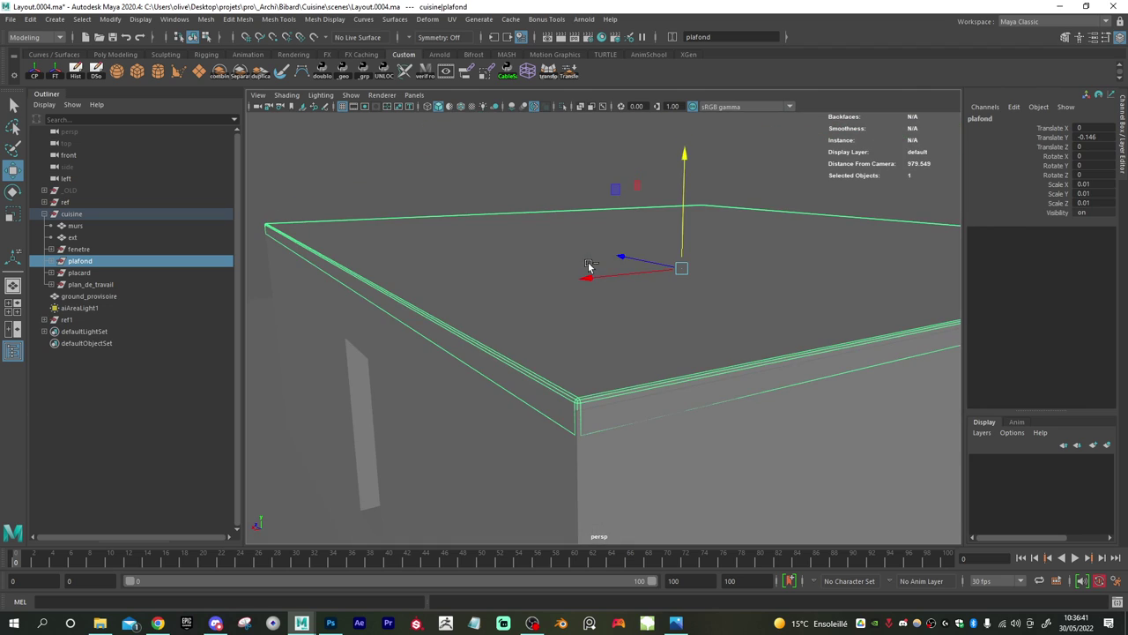
- Undo the recent figure duplication, deletion and ceiling moves, going back to the plafond group at Translate Y -0.367
key(ctrl+z)
key(ctrl+z)
key(ctrl+z)
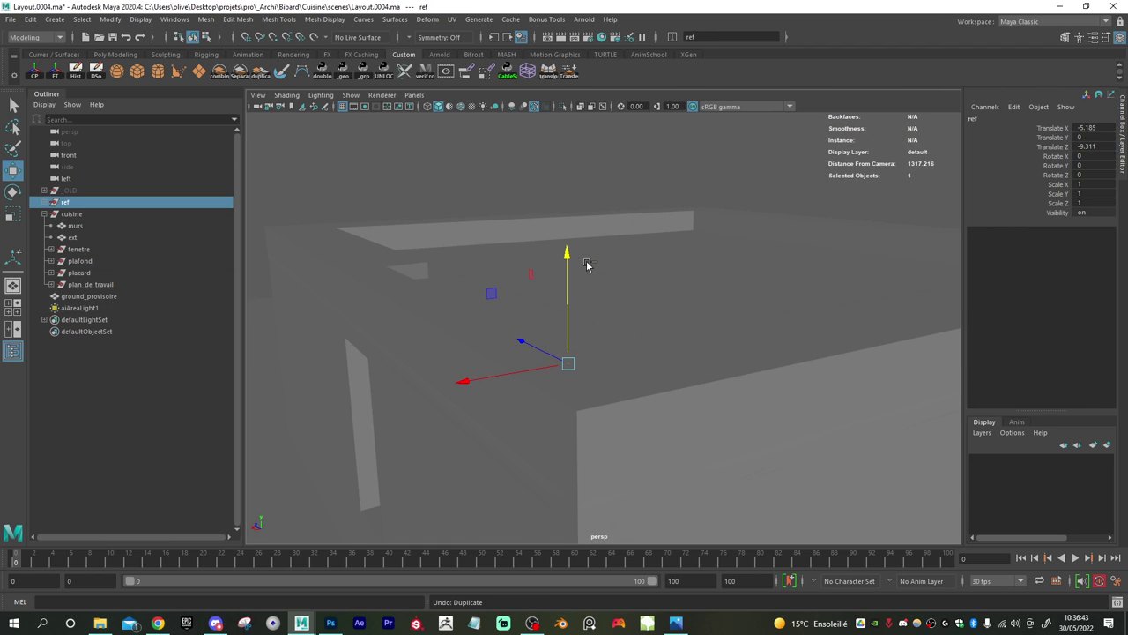
key(ctrl+z)
key(ctrl+z)
key(ctrl+z)
key(ctrl+z)
key(ctrl+z)
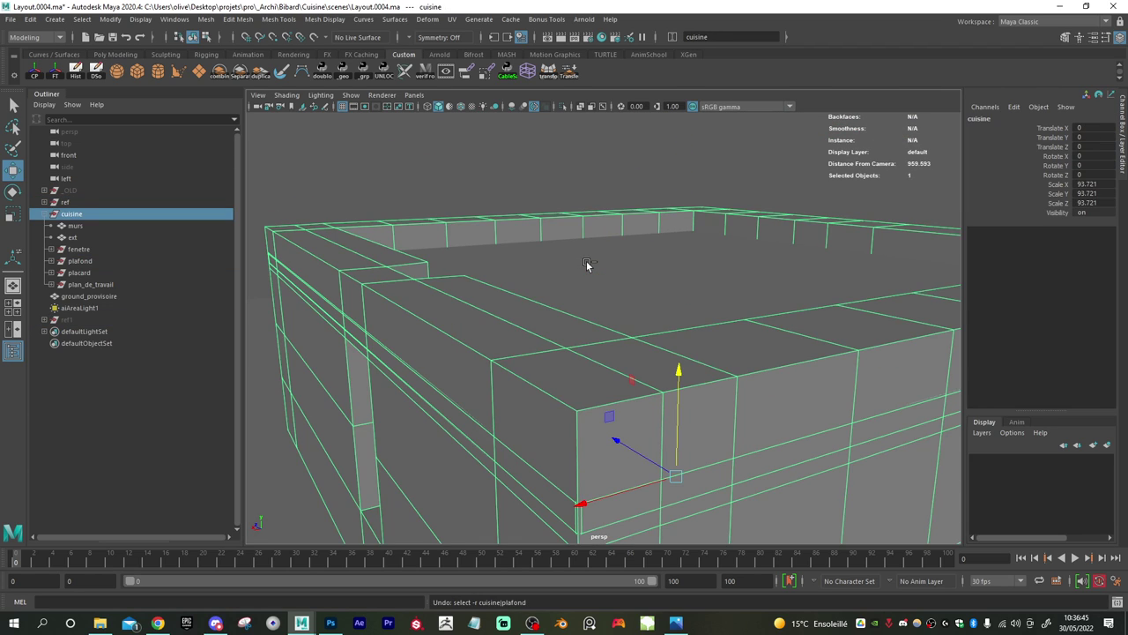
key(ctrl+z)
key(ctrl+z)
key(ctrl+z)
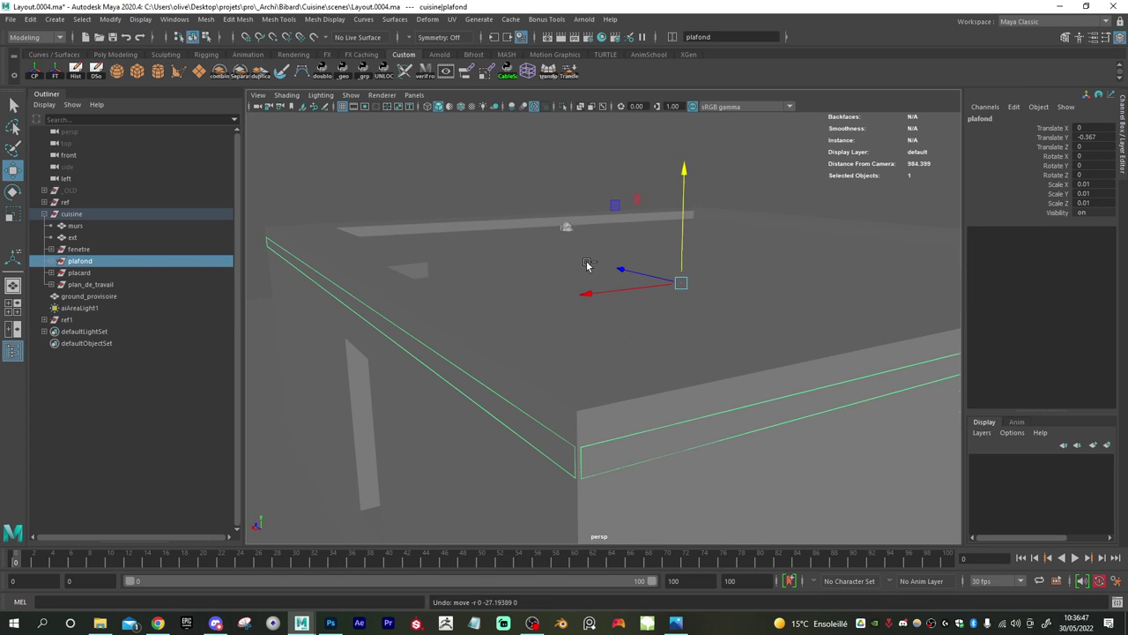
- Undo the earlier figure duplication and ceiling moves further, going back to the plafond group at Translate Y -0.109
key(ctrl+z)
key(ctrl+z)
key(ctrl+z)
key(ctrl+z)
key(ctrl+z)
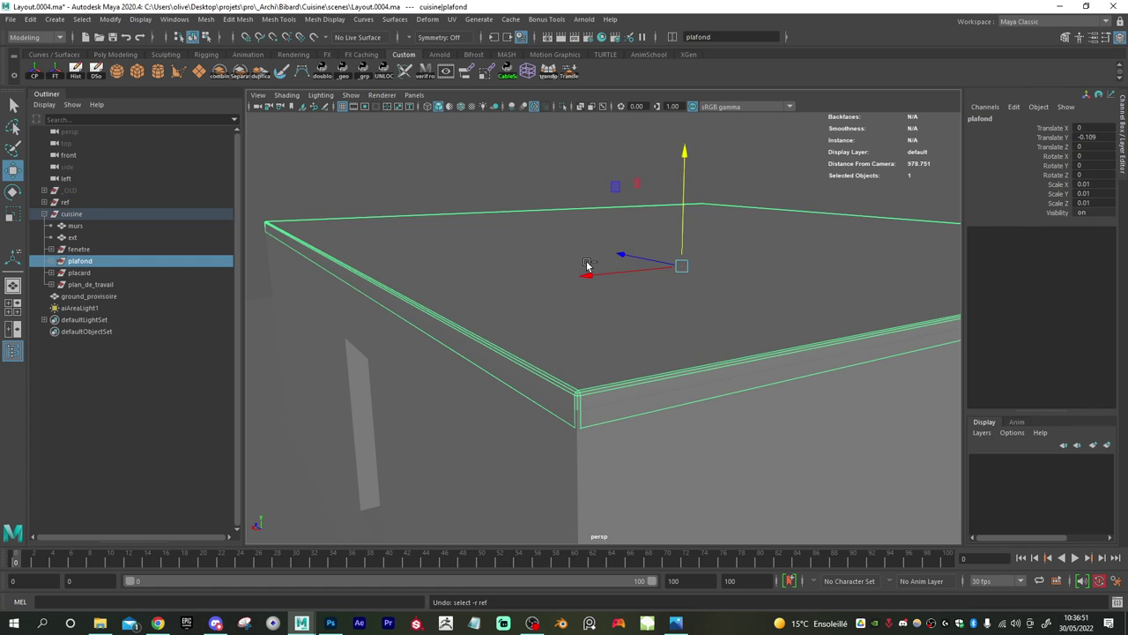
- Duplicate the ref figure and move the copy forward from the worktop to Translate Z -434.425
alt+drag(605, 408, 592, 377)
alt+right_drag(592, 377, 657, 416)
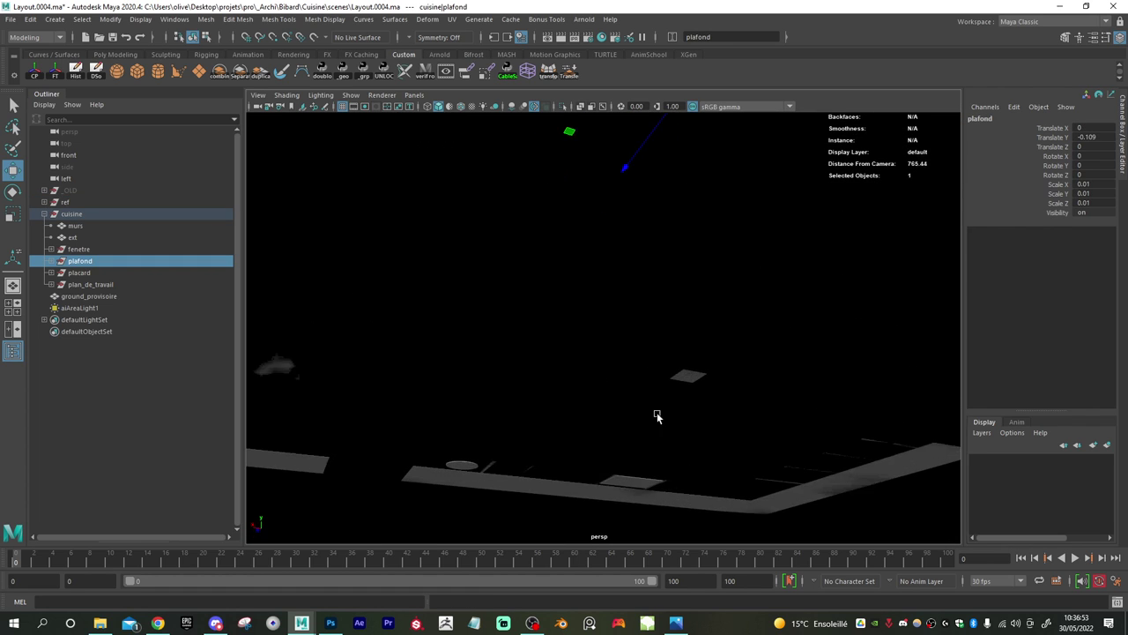
alt+drag(658, 416, 623, 386)
alt+right_drag(622, 386, 725, 426)
alt+middle_drag(580, 369, 585, 333)
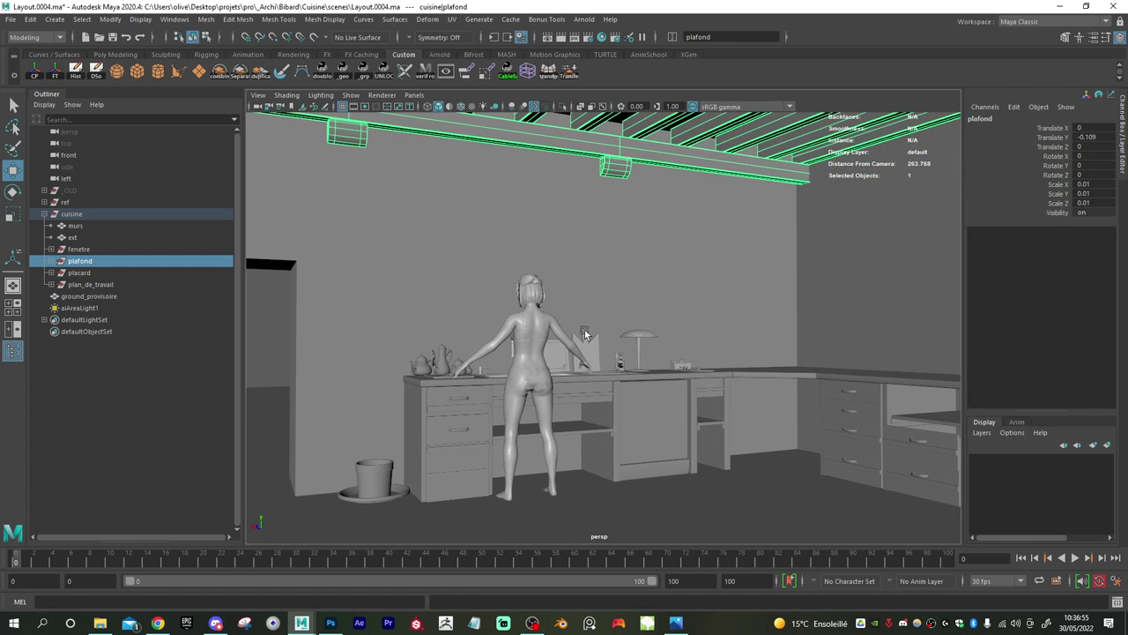
click(79, 206)
key(ctrl+d)
alt+right_drag(707, 403, 578, 382)
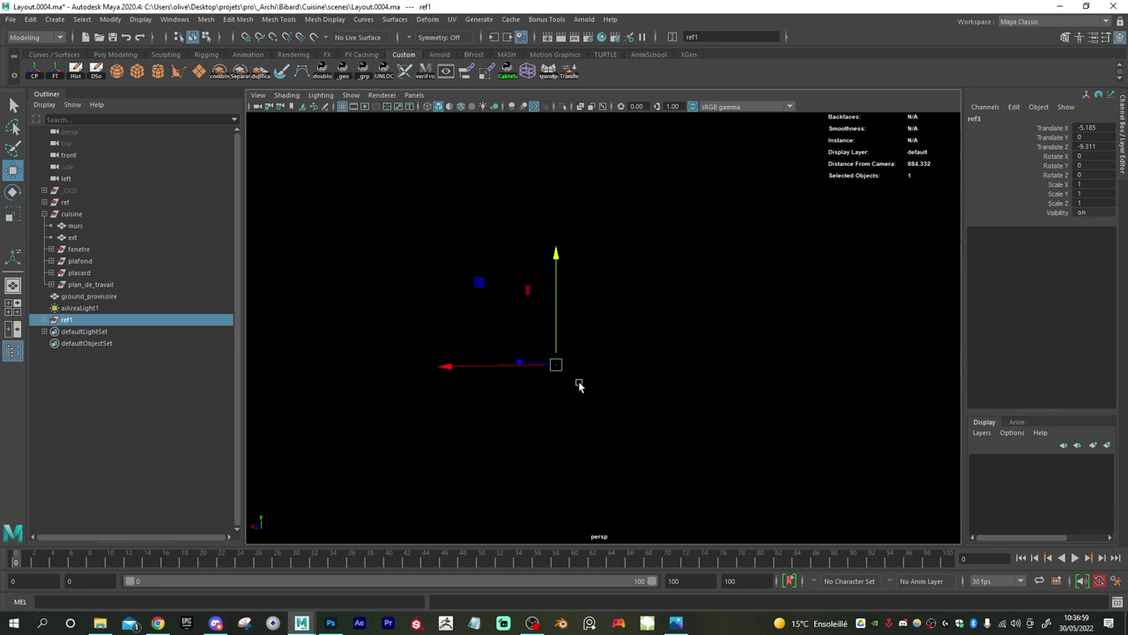
key(ctrl+1)
key(ctrl+1)
key(ctrl+1)
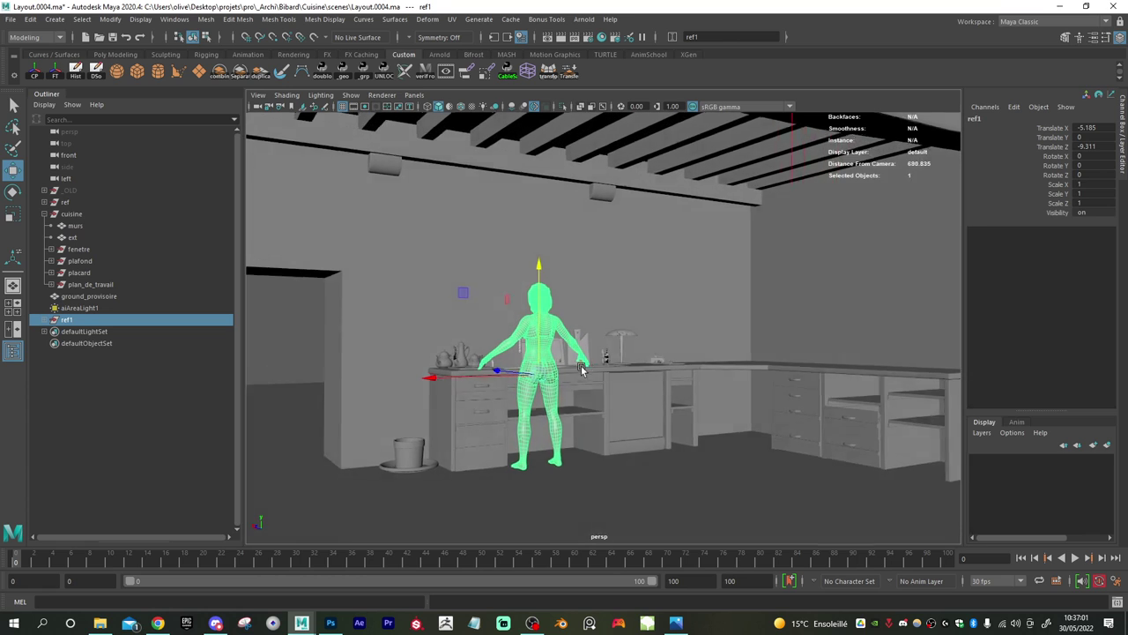
drag(501, 371, 772, 393)
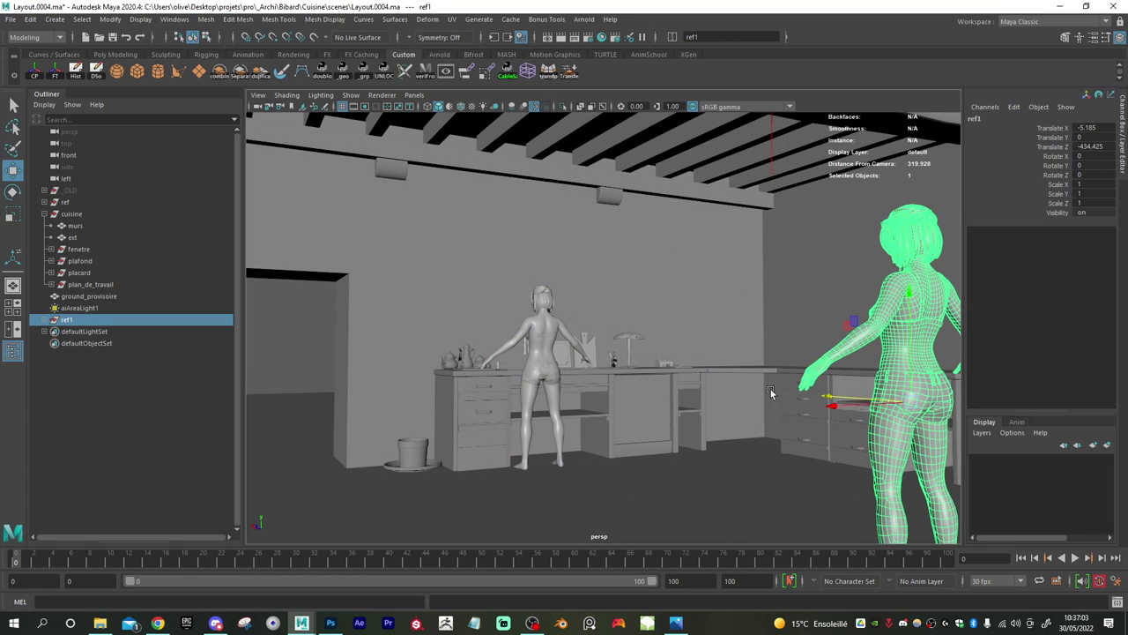
- Hide the murs walls so the kitchen and both figures can be viewed from outside the room
alt+drag(745, 341, 780, 390)
scroll(779, 374, down, 3)
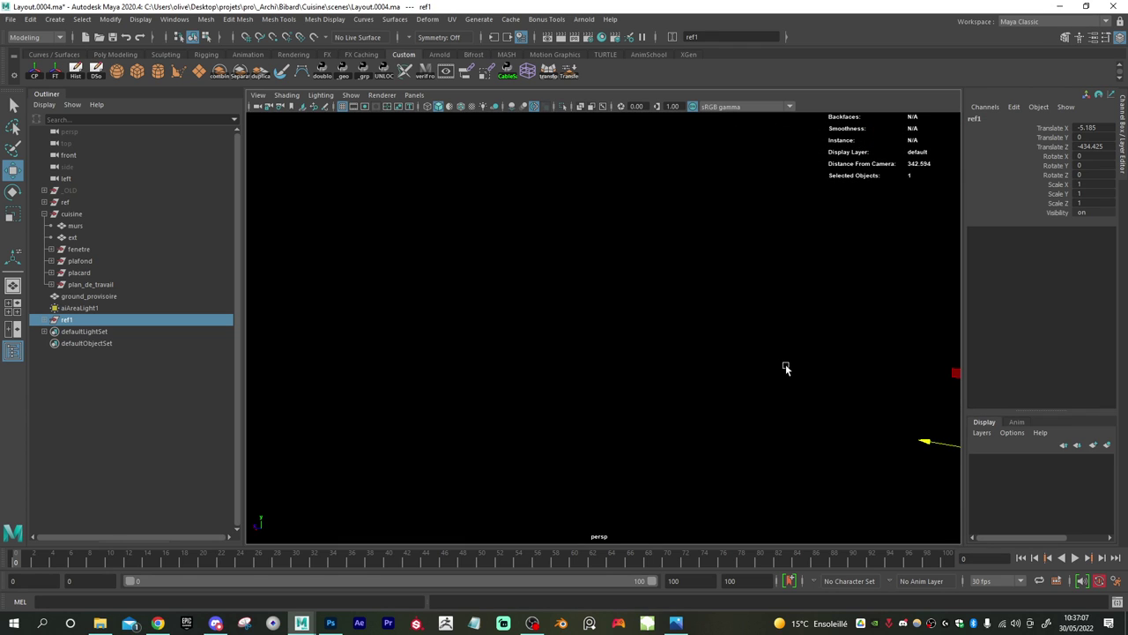
alt+drag(786, 367, 642, 357)
scroll(617, 351, down, 5)
click(689, 368)
key(ctrl+h)
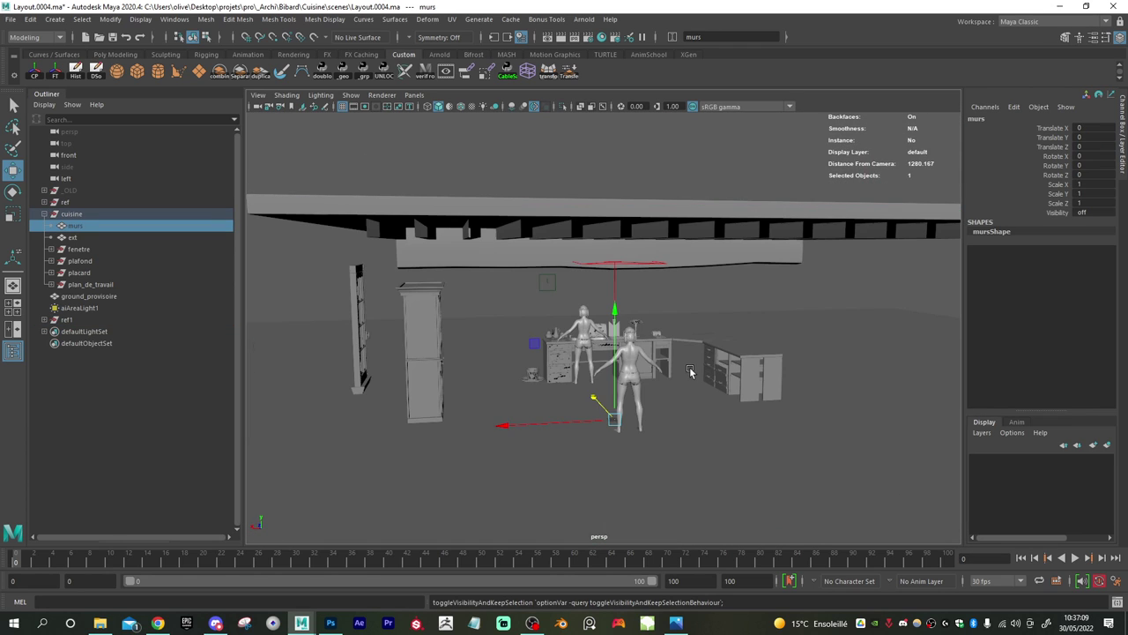
- Move the ref1 figure copy to Translate Z -335.42, near the main beam
scroll(689, 367, up, 5)
scroll(687, 373, up, 4)
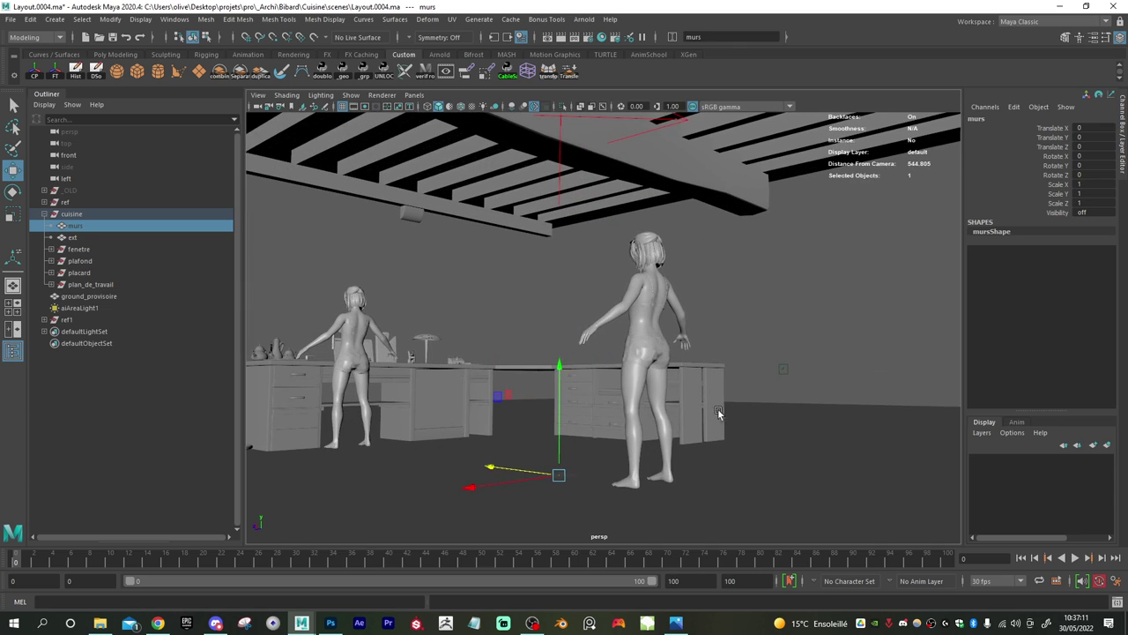
click(88, 319)
alt+drag(432, 267, 531, 322)
drag(646, 390, 620, 222)
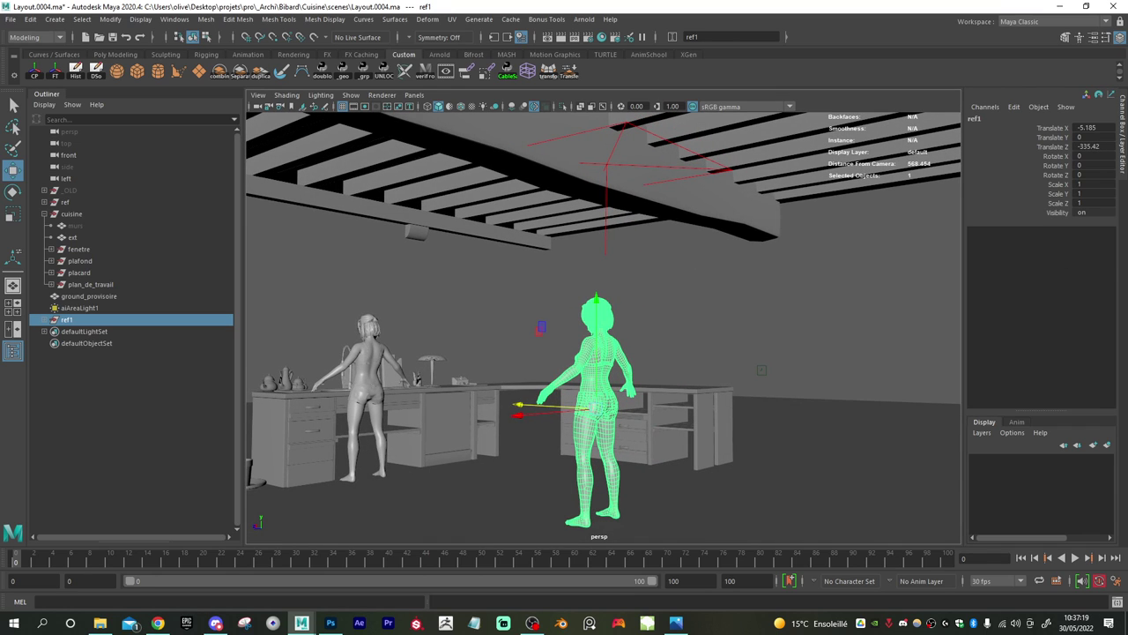
- Bring up the reference photo IMG_1458.JPG beside the viewport and compare its beam height with the modelled figures
drag(1127, 99, 685, 71)
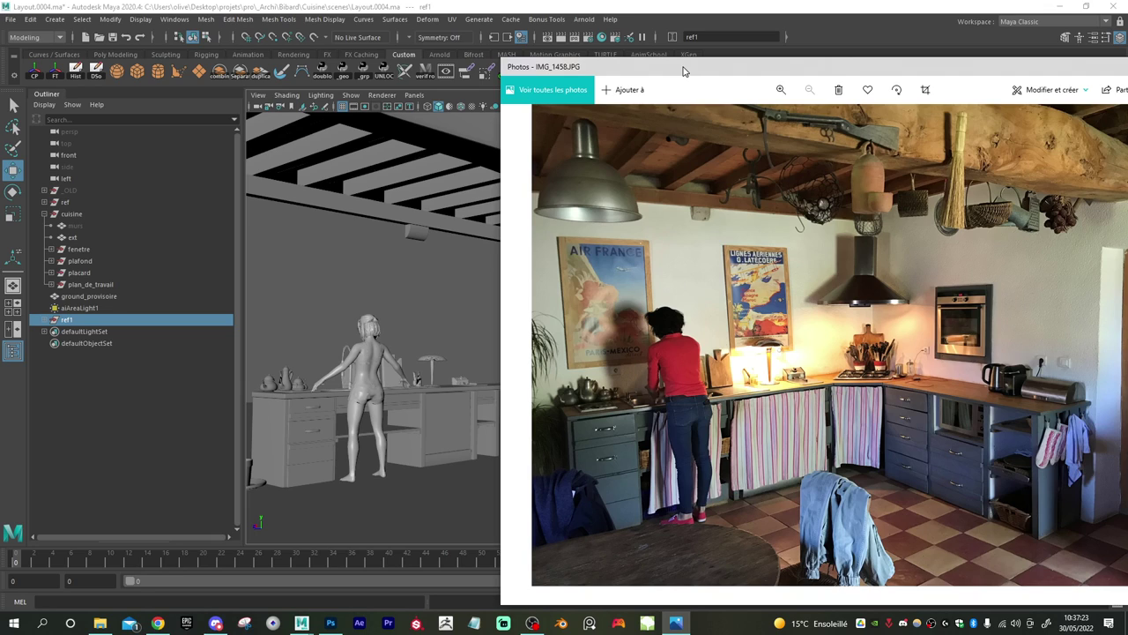
drag(685, 70, 668, 71)
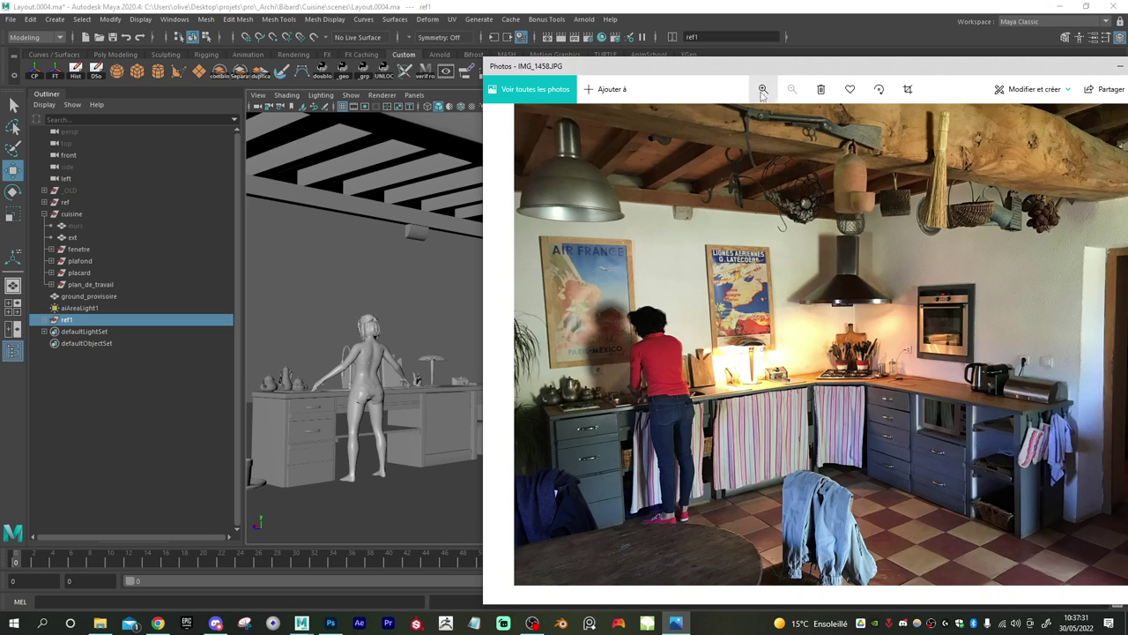
drag(776, 65, 1127, 76)
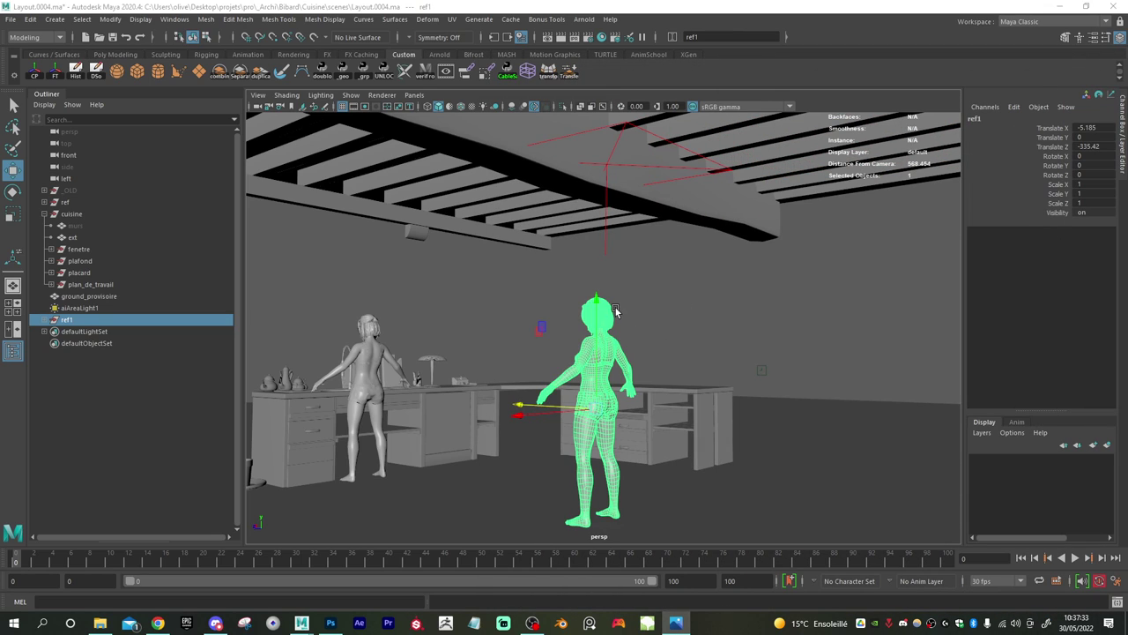
- Lower the plafond group to Translate Y -0.391 and check its height above both figures
alt+drag(614, 309, 593, 305)
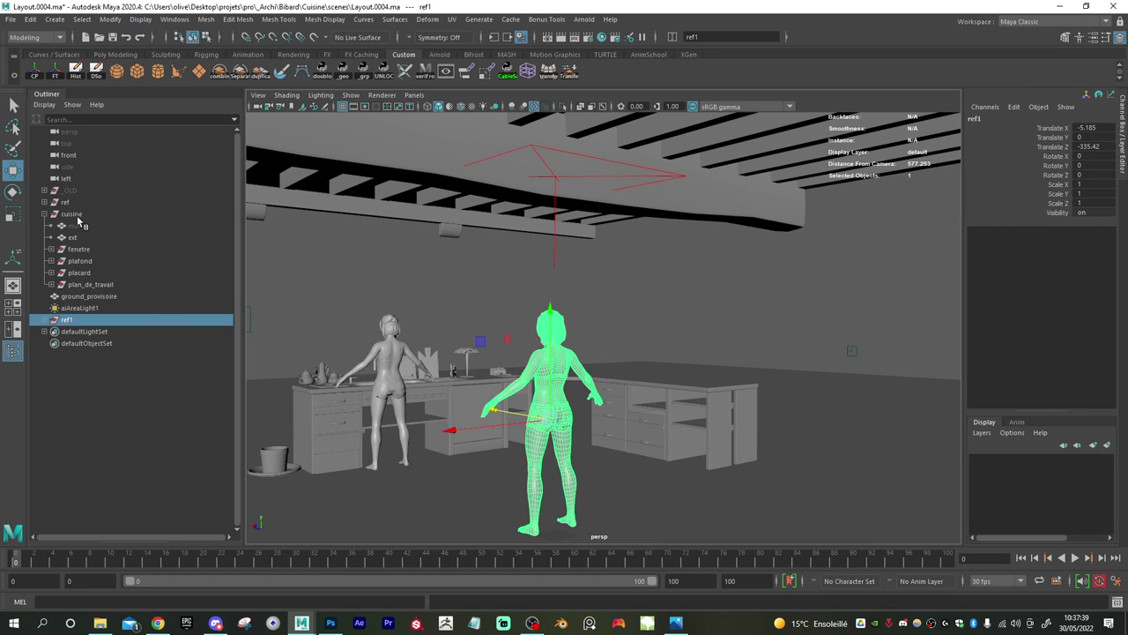
click(80, 261)
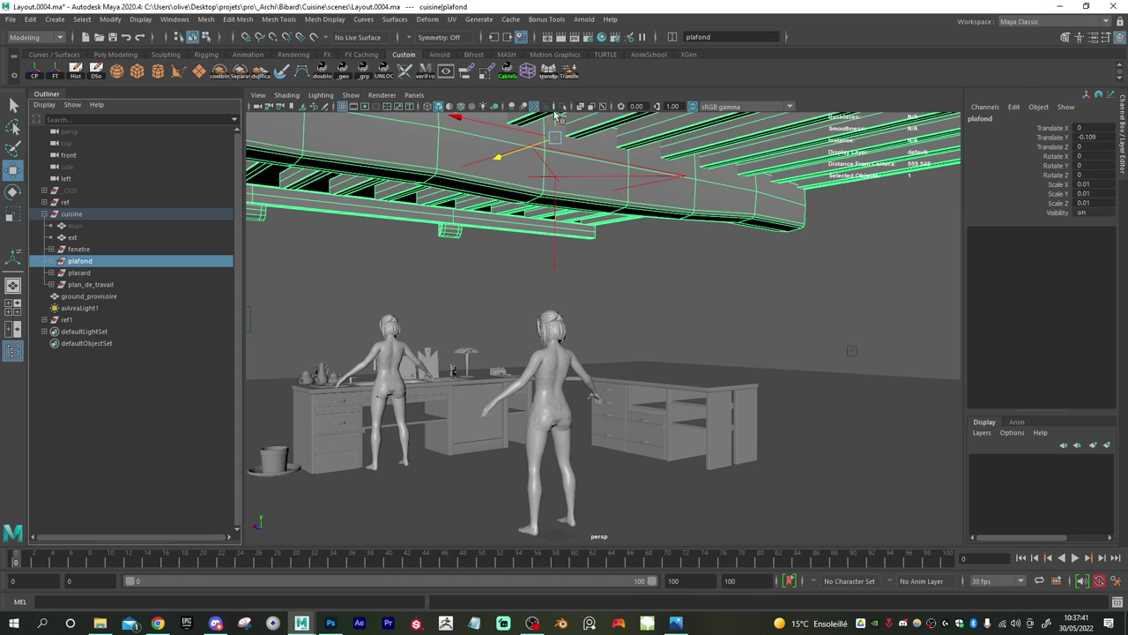
alt+right_drag(582, 197, 571, 215)
alt+middle_drag(570, 214, 588, 233)
drag(586, 159, 566, 209)
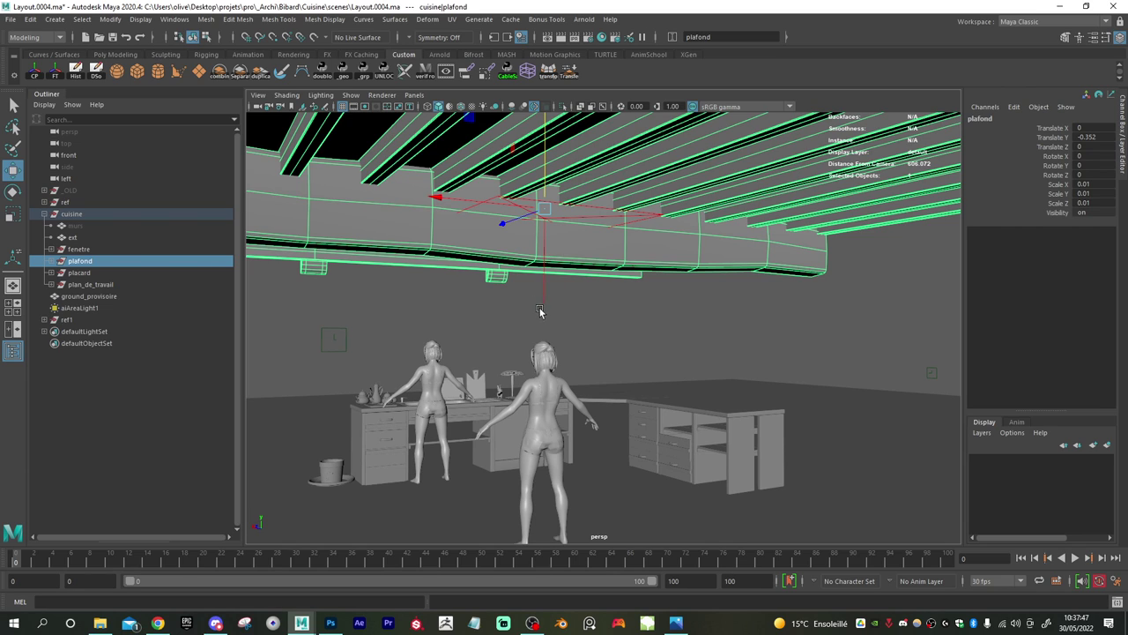
drag(546, 161, 554, 172)
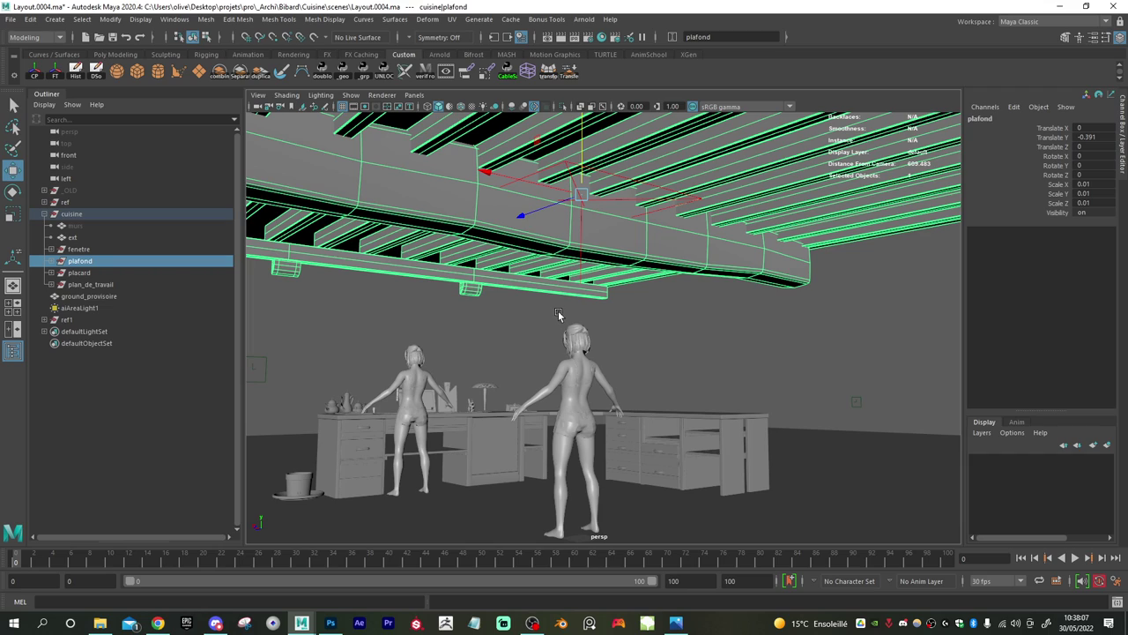
alt+drag(558, 310, 526, 301)
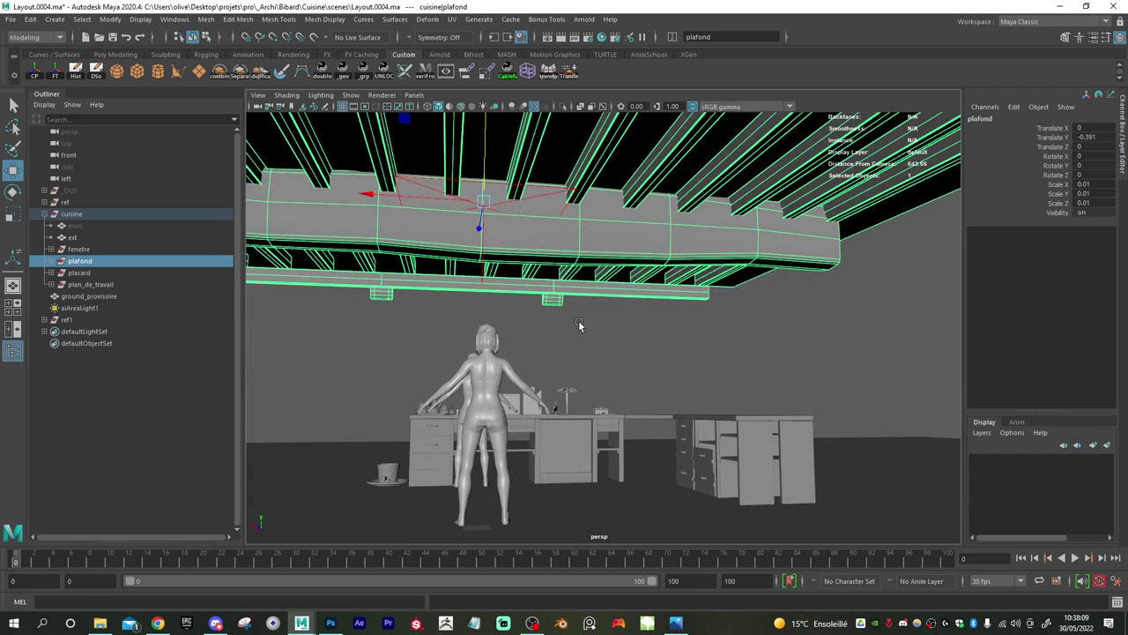
mouse_move(580, 325)
alt+mouse_down()
mouse_move(580, 309)
mouse_move(600, 319)
mouse_move(587, 309)
alt+mouse_up()
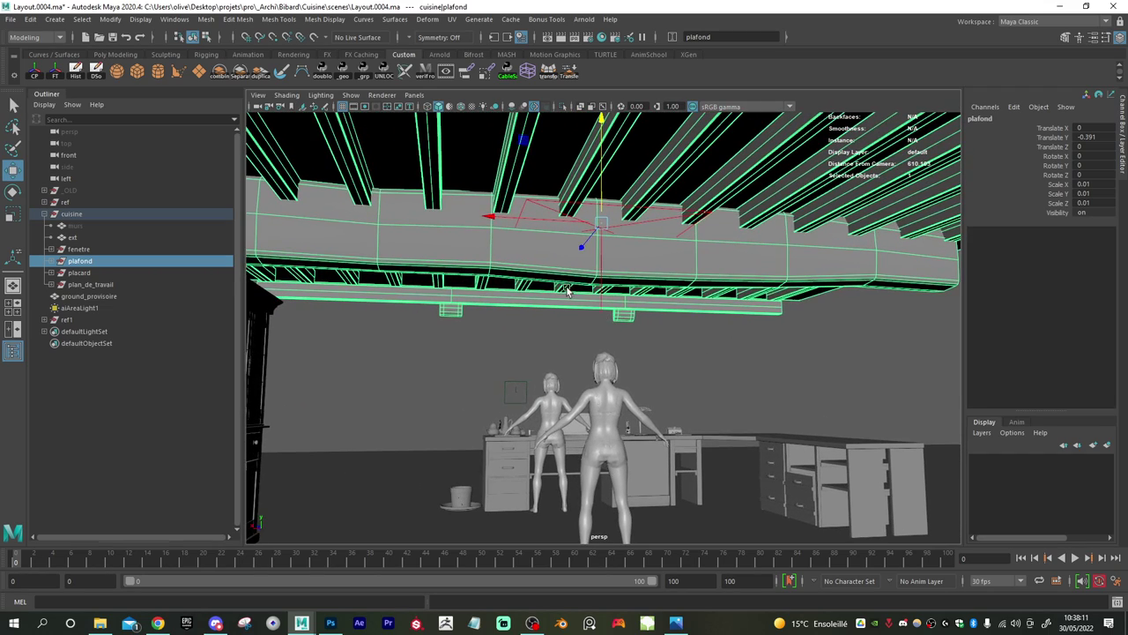
- Lower the main beam poutre_principale on its own to Translate Y -24.108
click(561, 269)
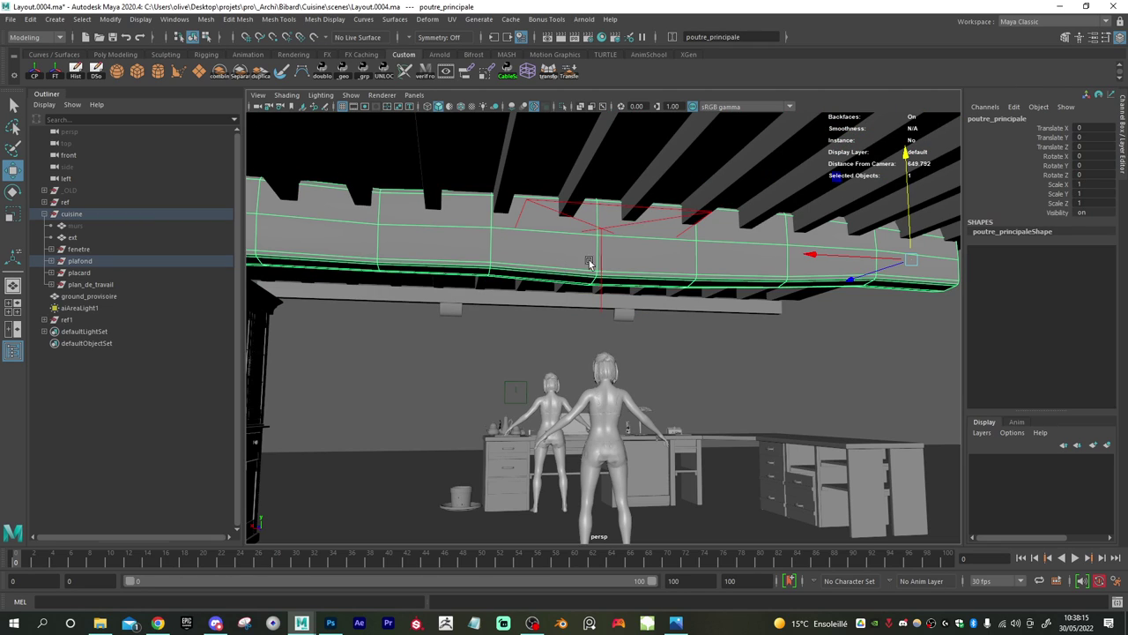
drag(908, 208, 910, 228)
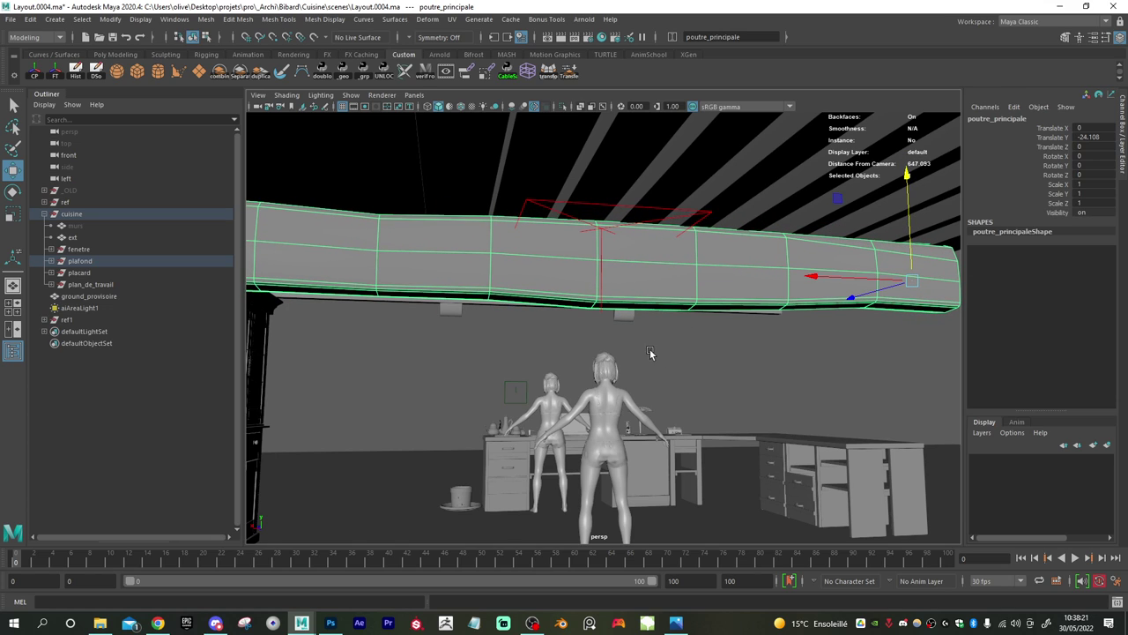
alt+drag(650, 353, 653, 354)
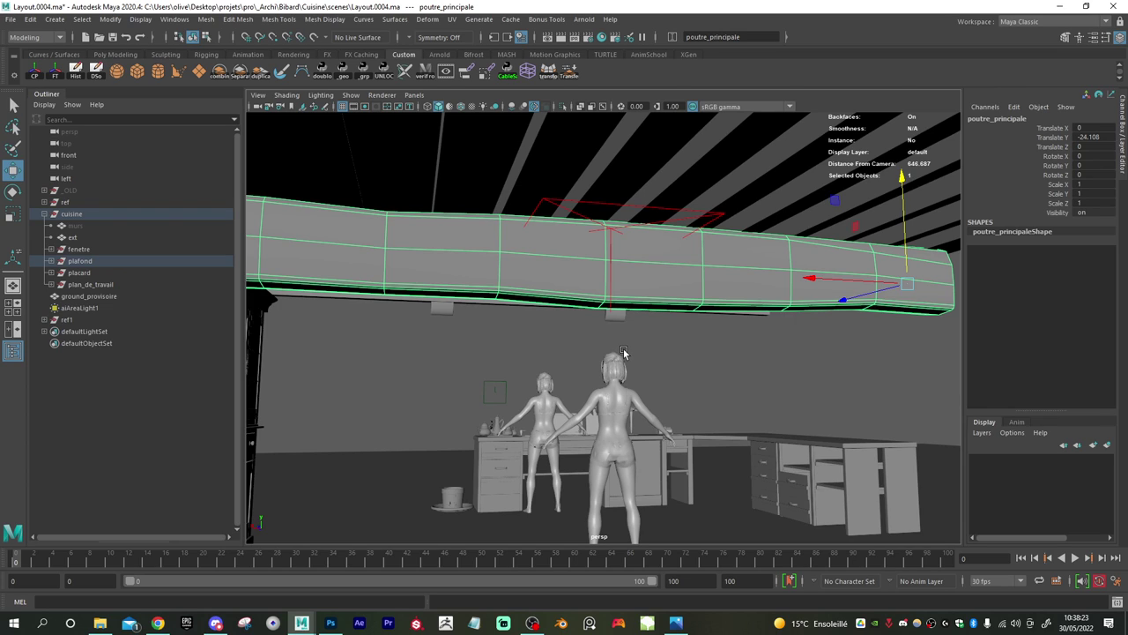
- Raise the plafond group to Translate Y -0.194 and view it from outside
click(86, 264)
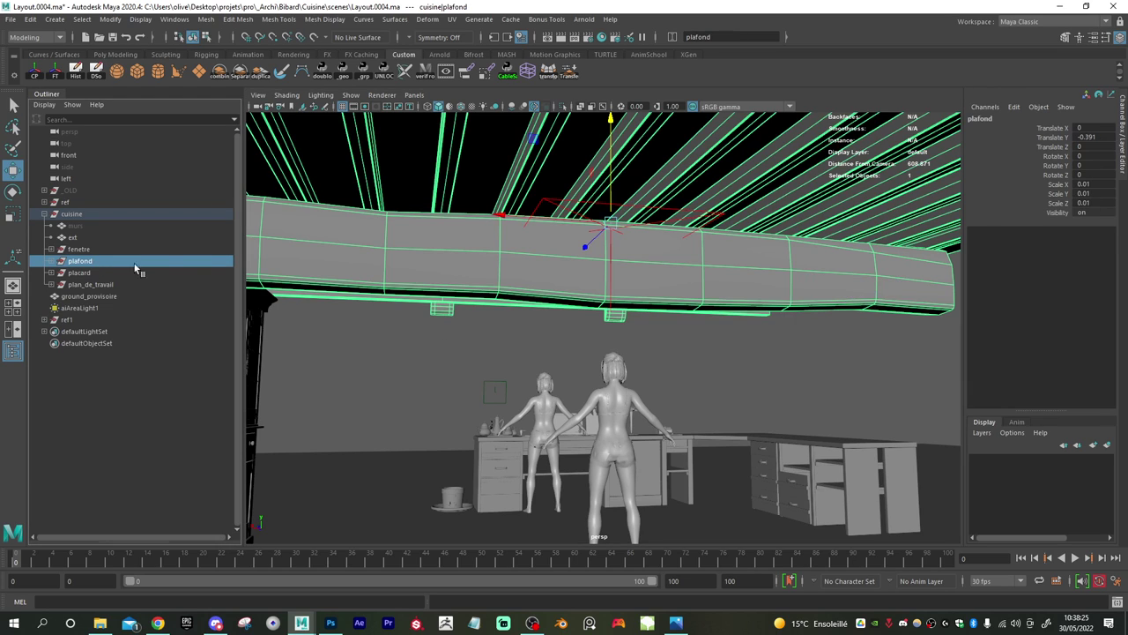
drag(611, 163, 612, 144)
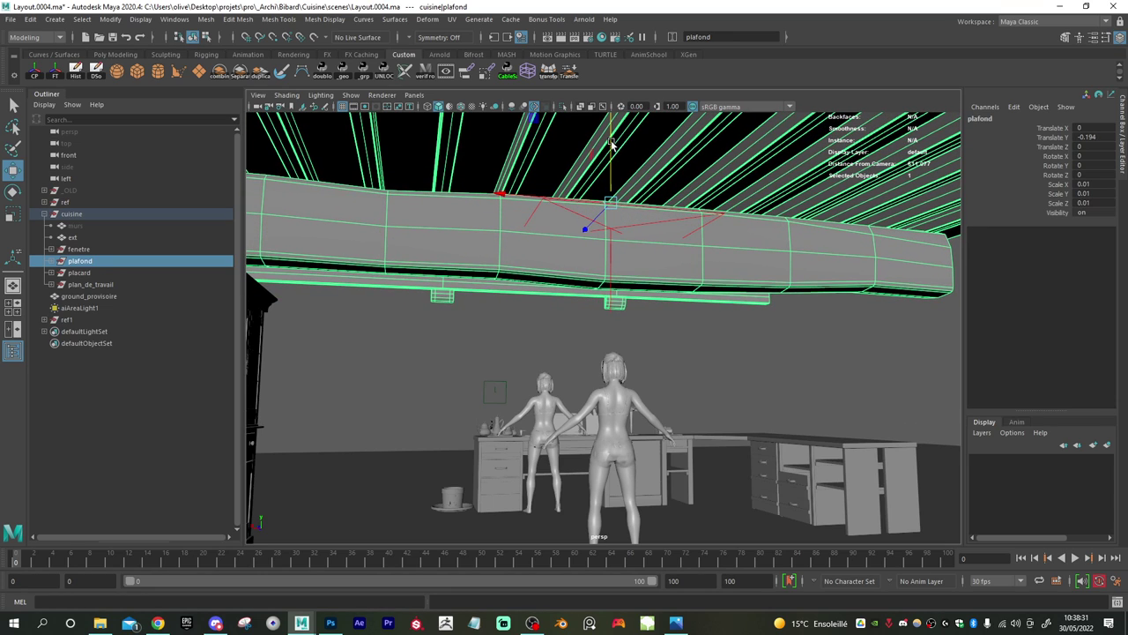
alt+right_drag(666, 198, 356, 183)
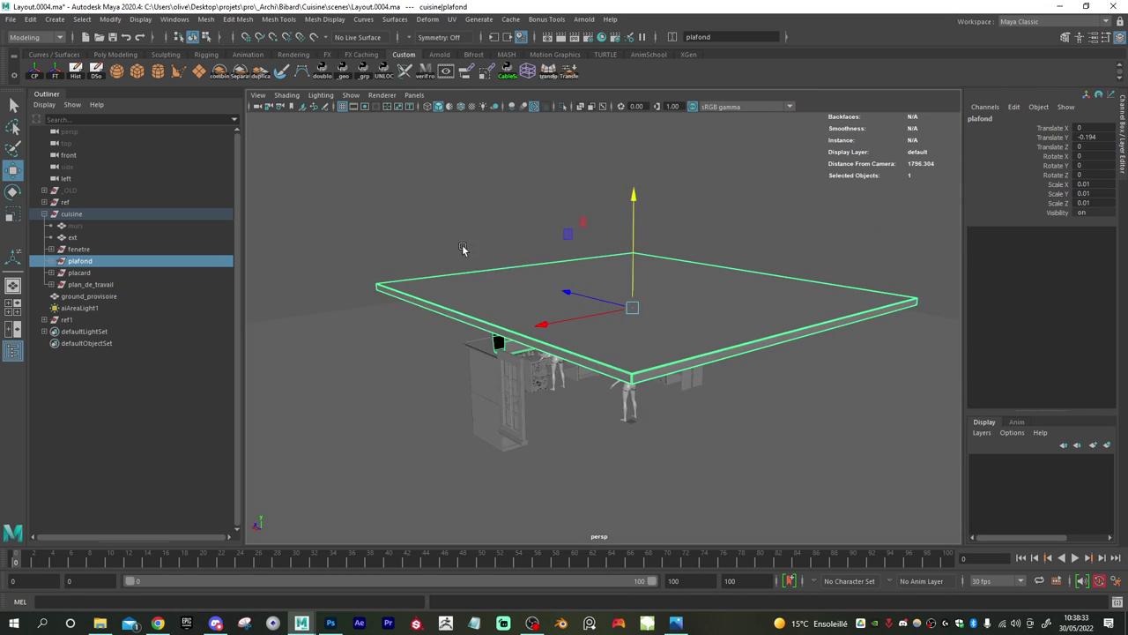
- Show the murs walls again and set the plafond group's Translate Y to 0
click(76, 228)
key(shift+h)
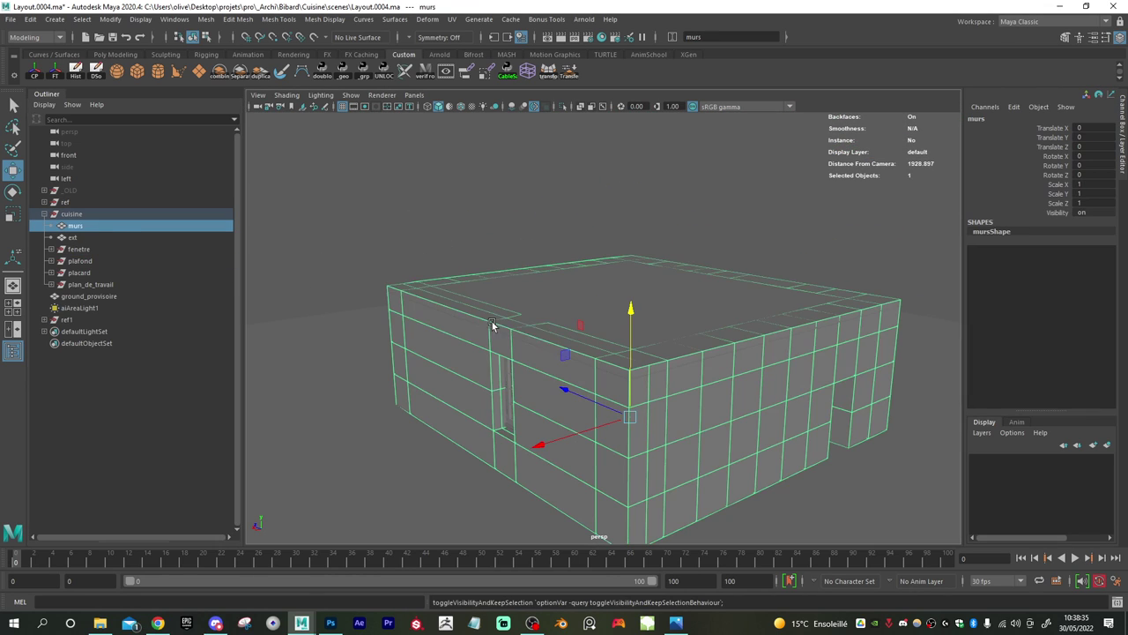
scroll(546, 353, up, 3)
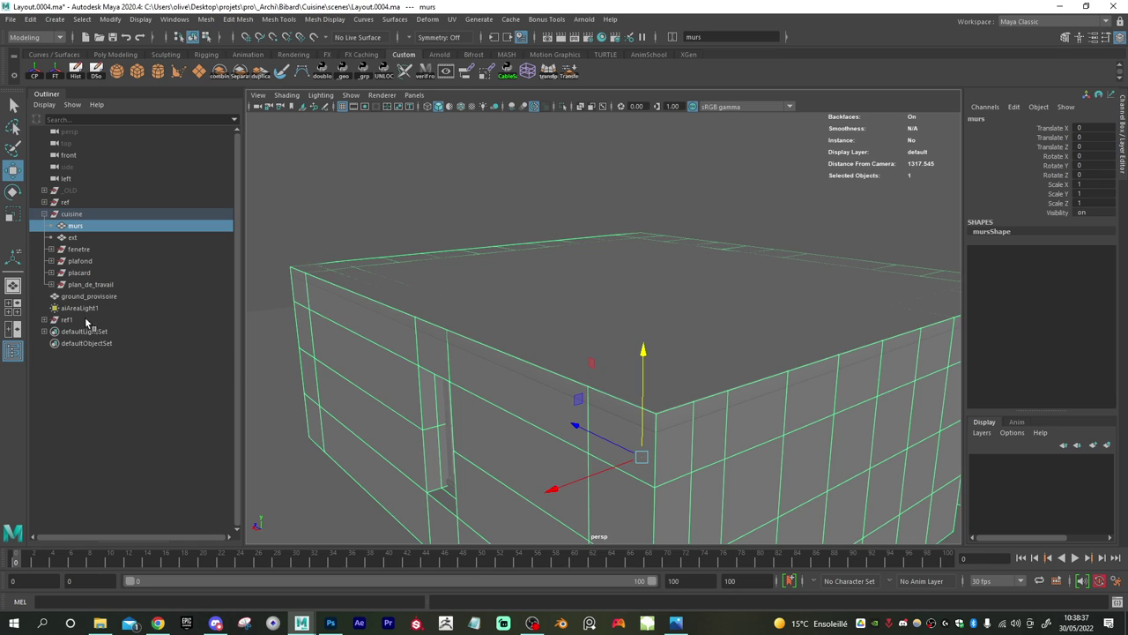
click(102, 263)
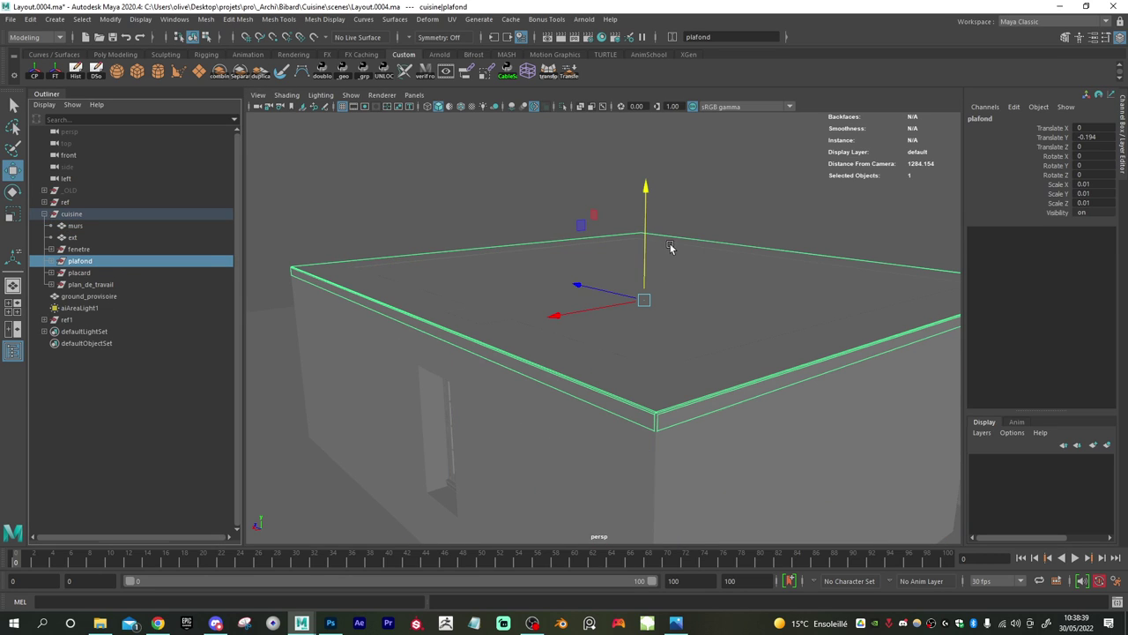
drag(648, 238, 648, 228)
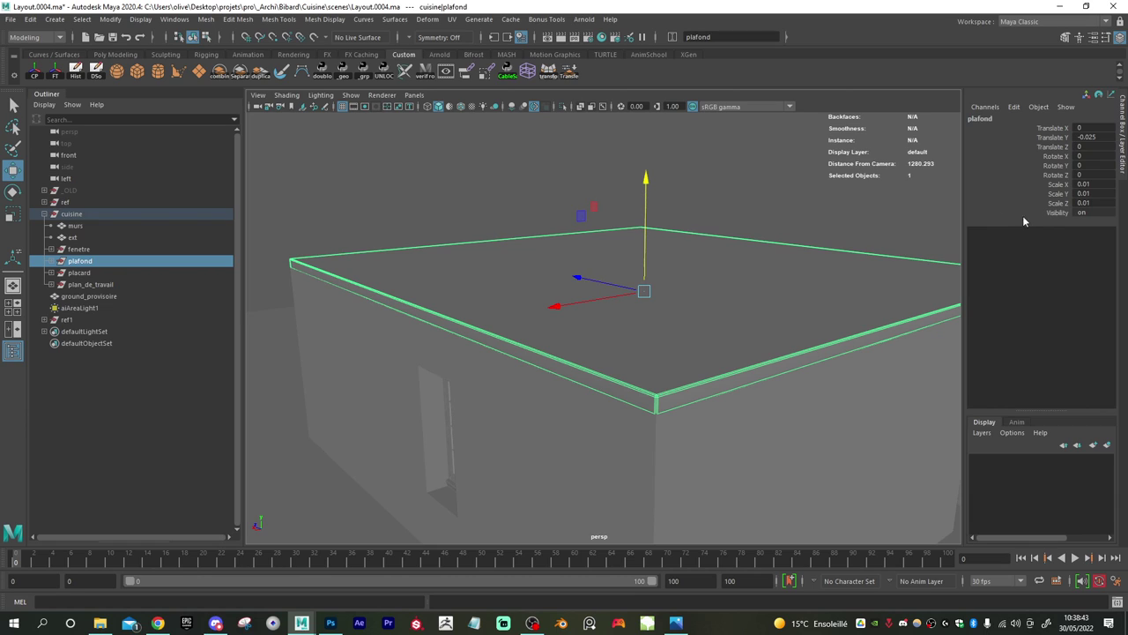
double_click(1090, 137)
text(0)
key(Return)
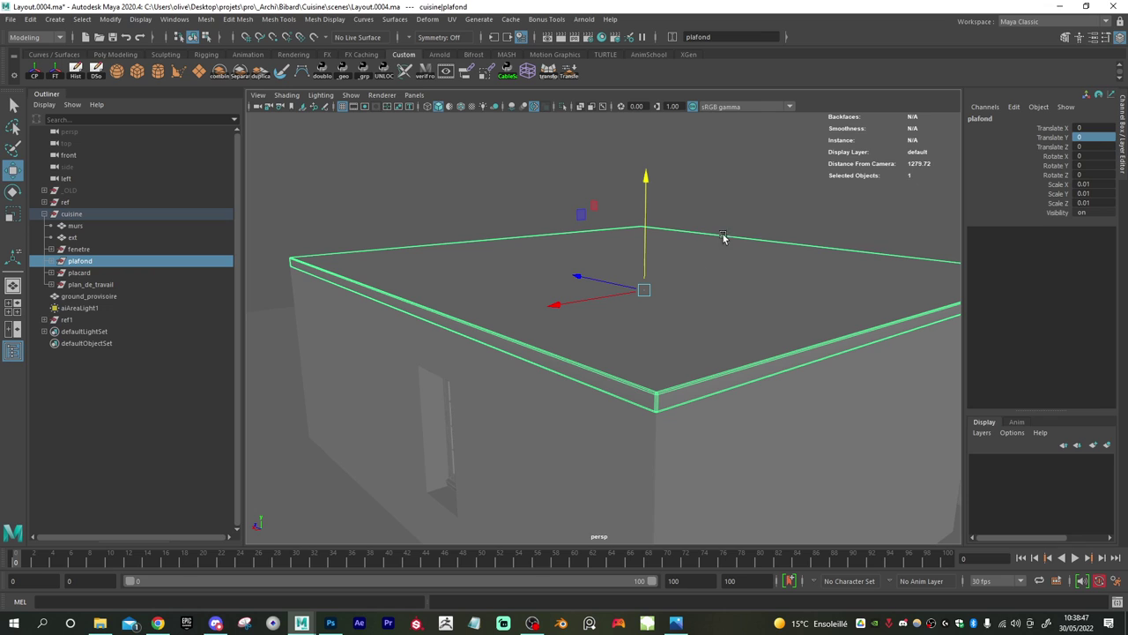
- Hide the murs walls again to see the furniture and beams beneath the ceiling
alt+drag(725, 234, 708, 421)
alt+right_drag(708, 421, 754, 412)
click(718, 384)
key(h)
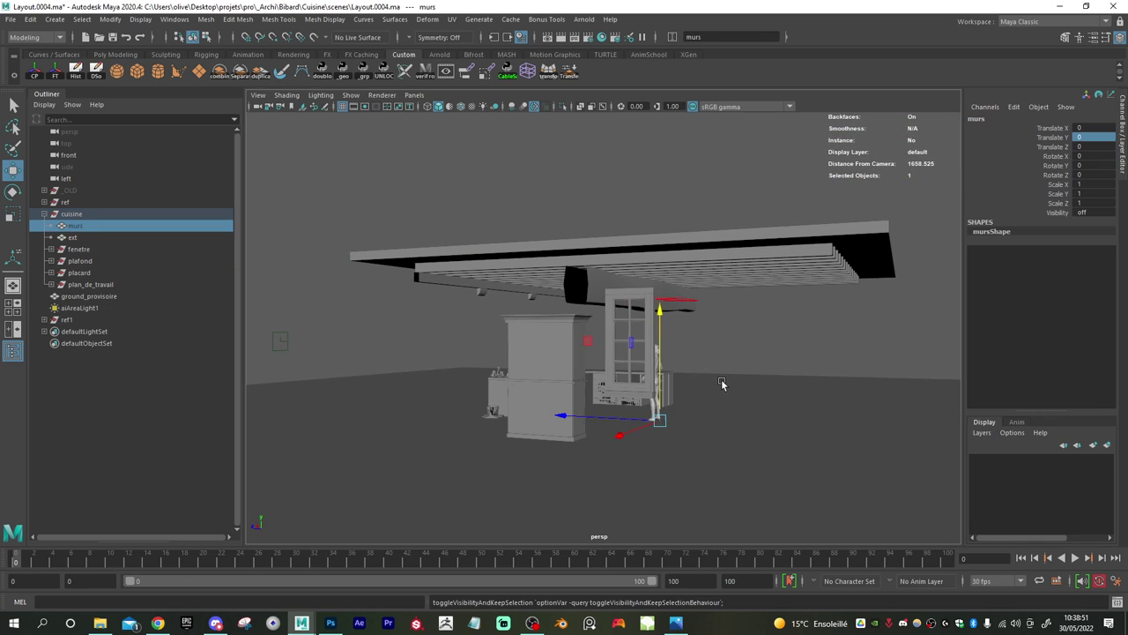
- Frame both figures under the main beam and compare the proportions with the reference photo IMG_1458.JPG
alt+drag(694, 389, 663, 395)
alt+right_drag(663, 395, 761, 435)
alt+drag(762, 435, 662, 425)
alt+right_drag(662, 424, 722, 447)
alt+drag(704, 435, 704, 393)
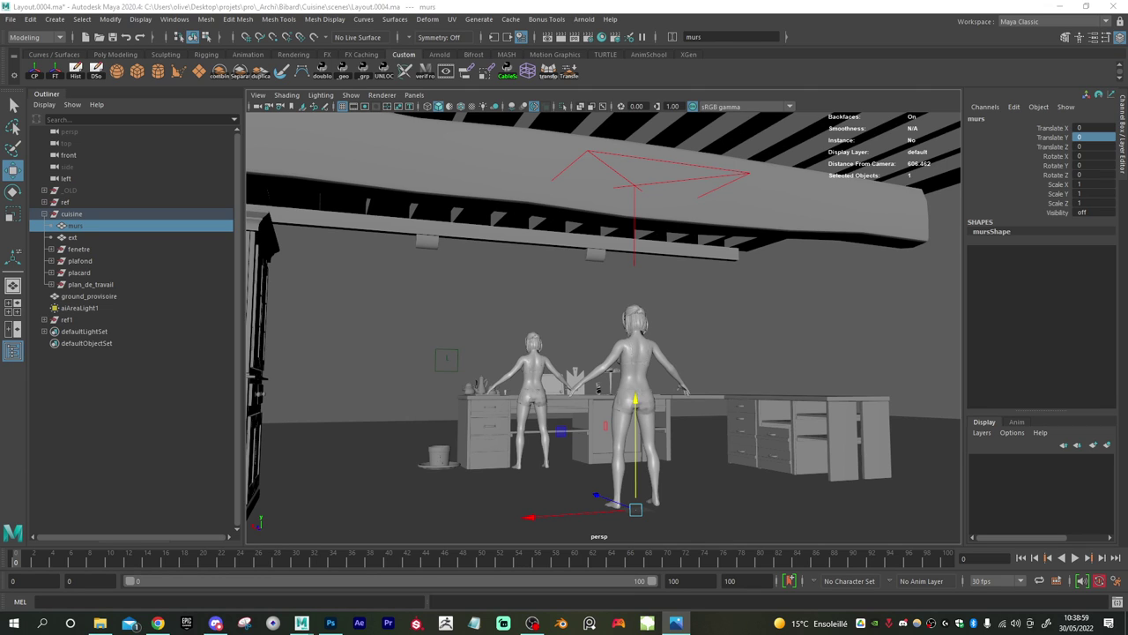
drag(1127, 121, 1002, 126)
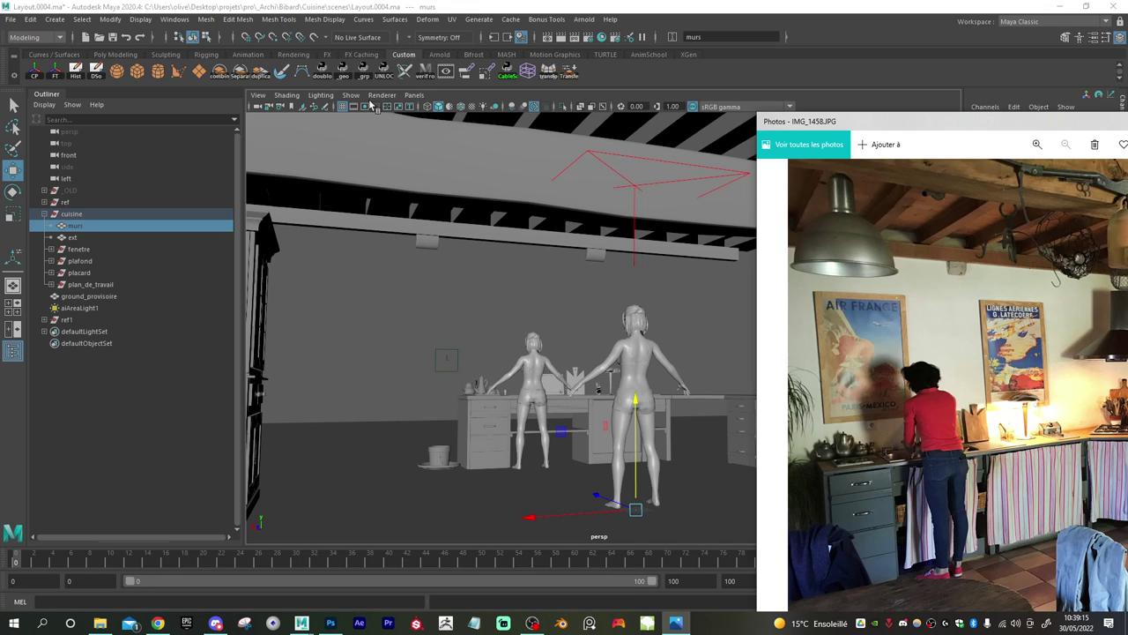
- Try flat lighting and no lights in the perspective view, and restore the default lighting
click(414, 95)
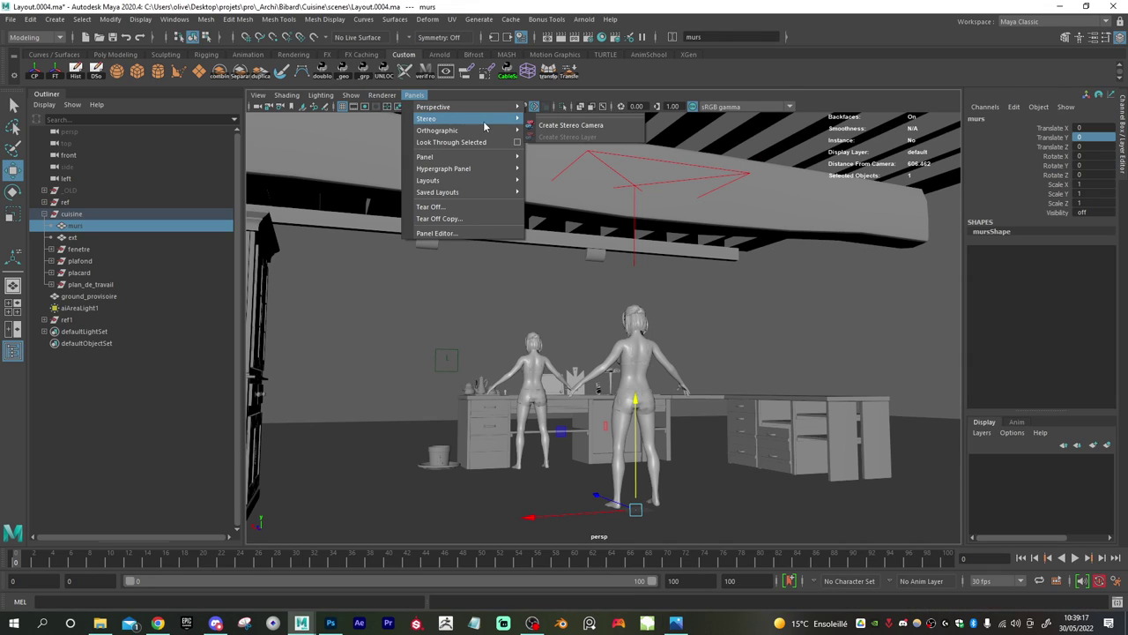
mouse_move(388, 97)
mouse_move(322, 95)
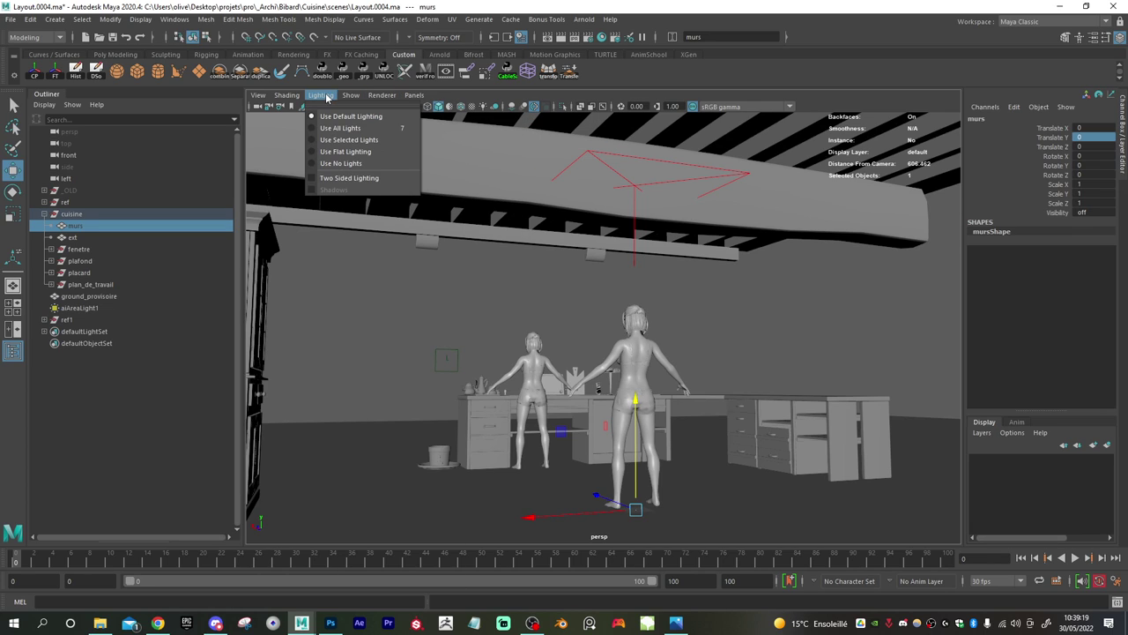
click(346, 151)
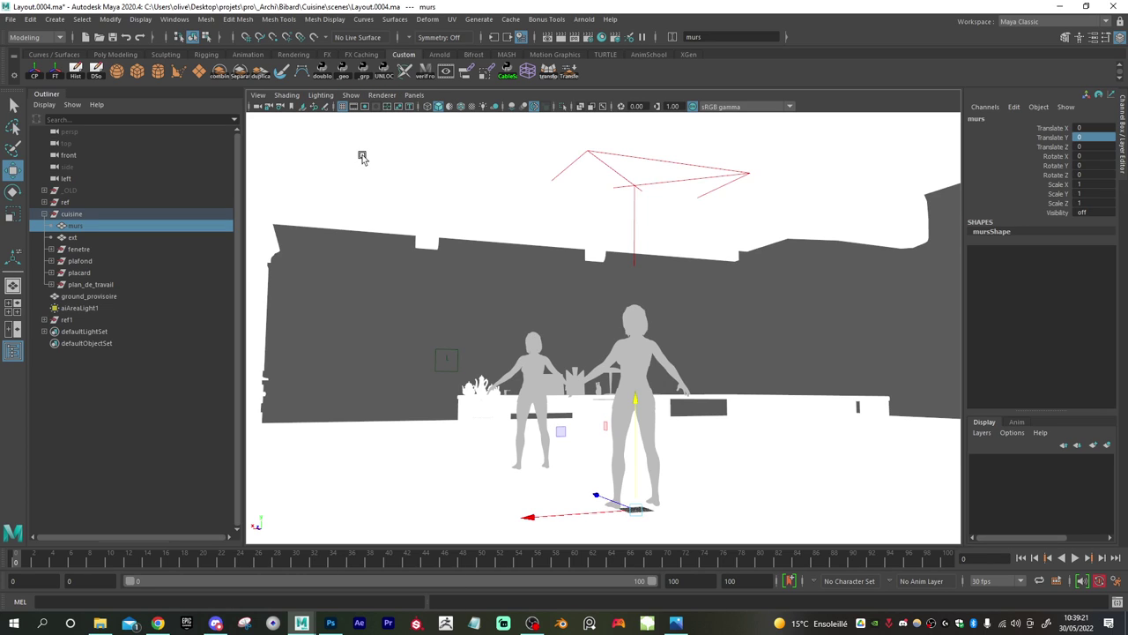
click(351, 95)
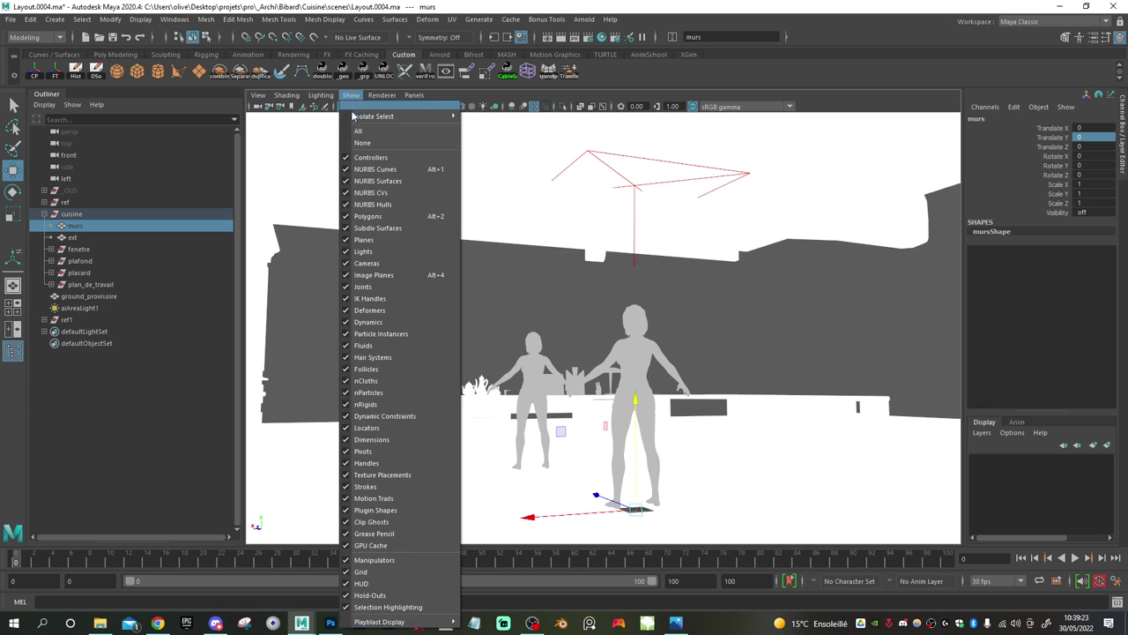
mouse_move(322, 95)
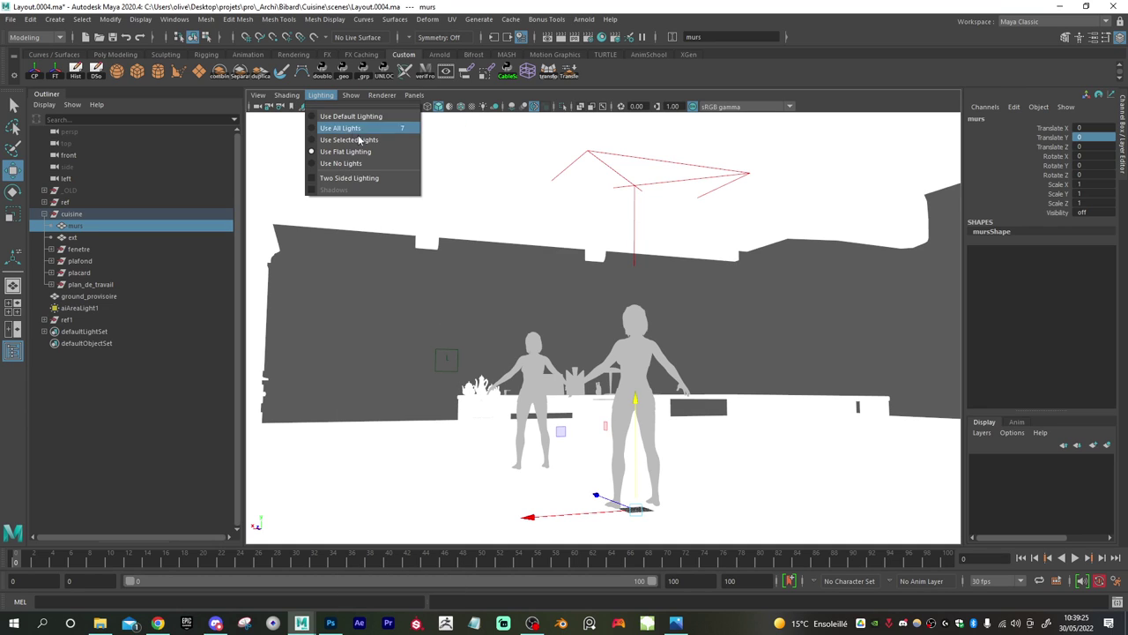
click(370, 162)
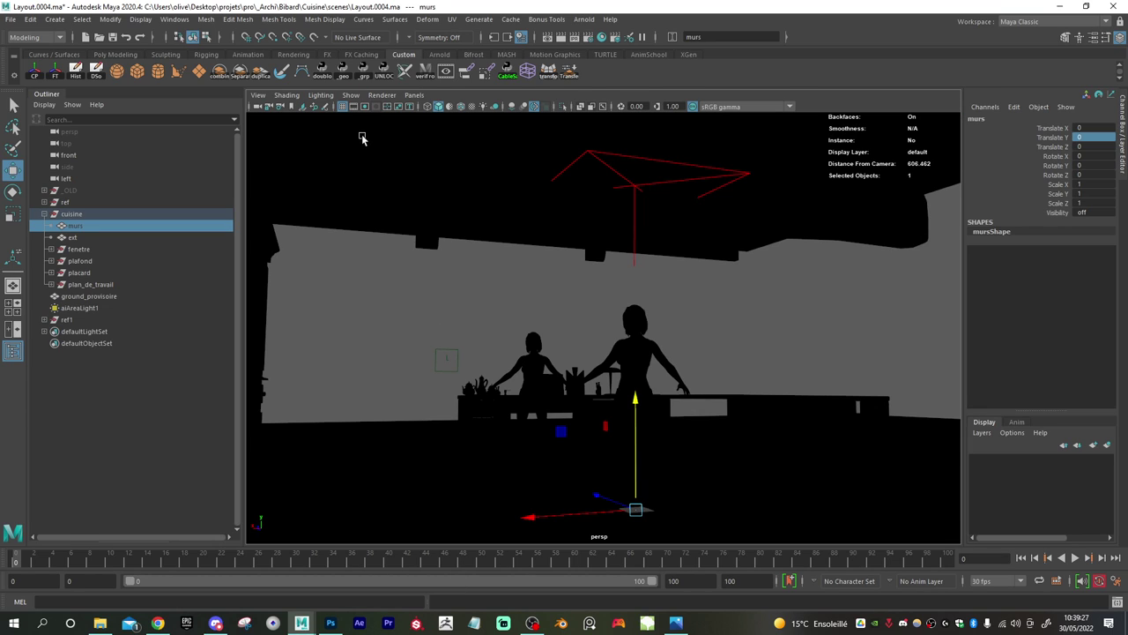
click(321, 95)
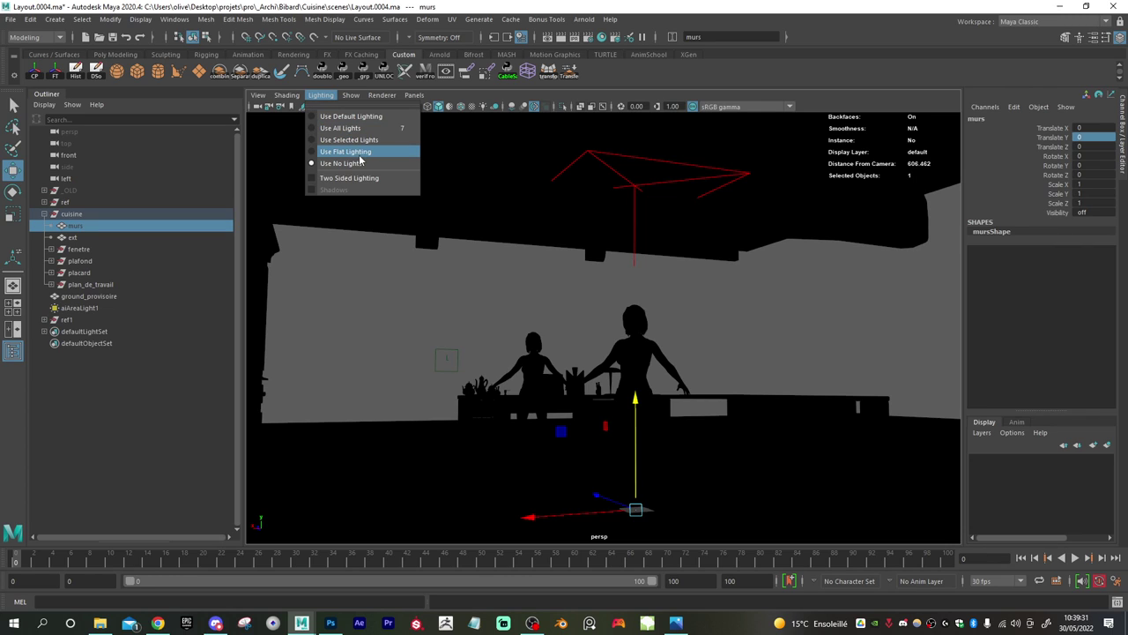
click(361, 116)
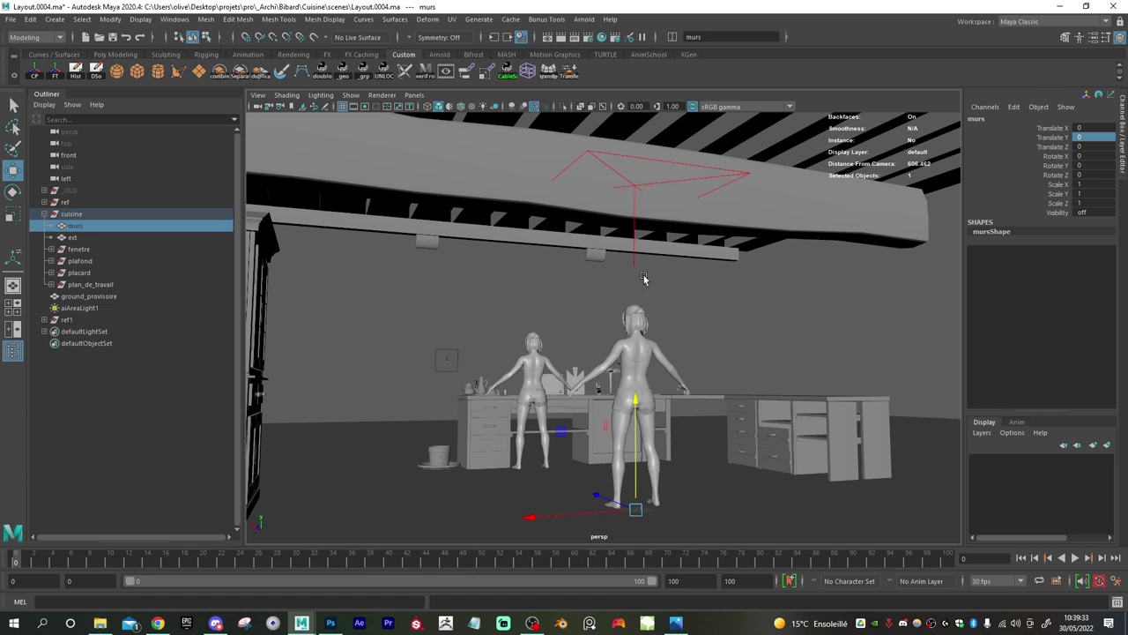
- Set the perspective view to flat lighting and overlay wireframe on the shaded models
alt+drag(622, 299, 584, 293)
scroll(584, 292, up, 3)
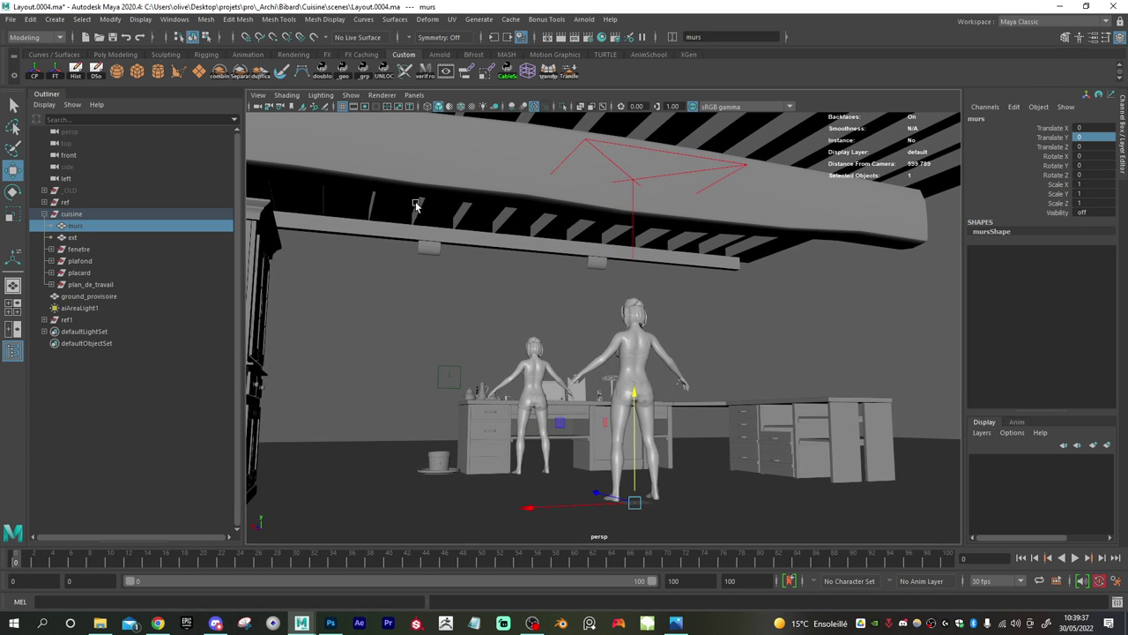
click(350, 95)
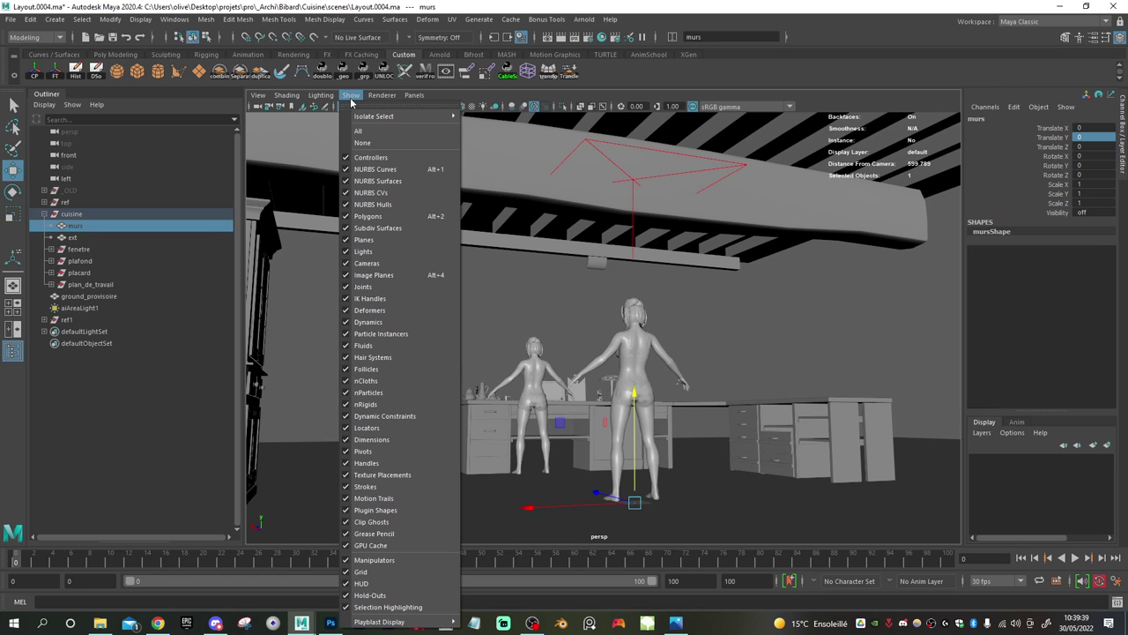
mouse_move(321, 96)
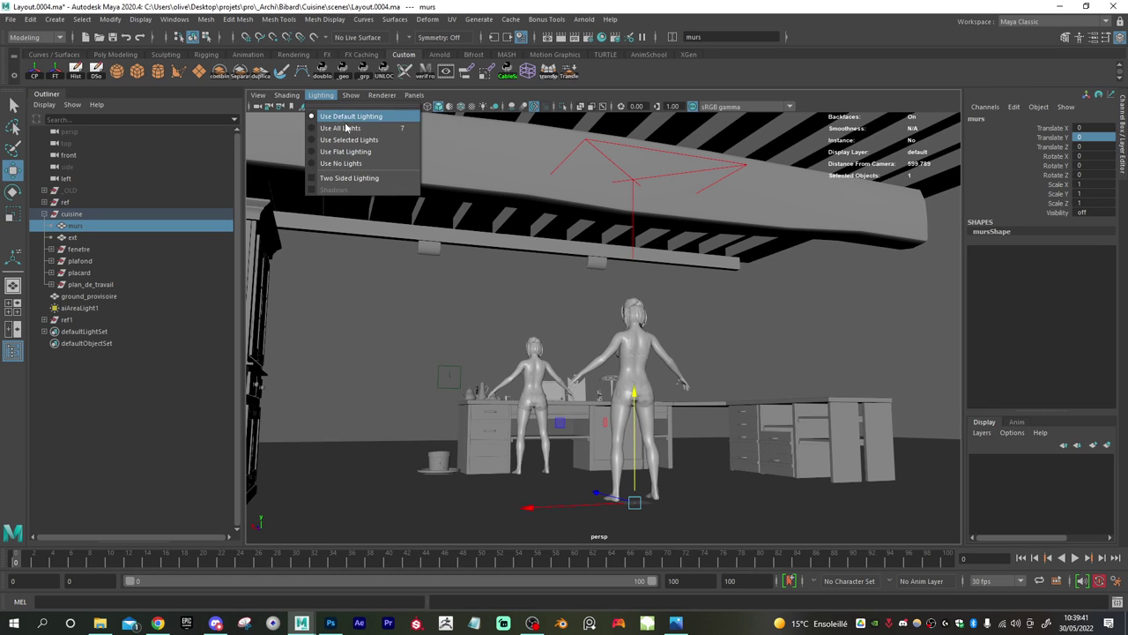
click(388, 151)
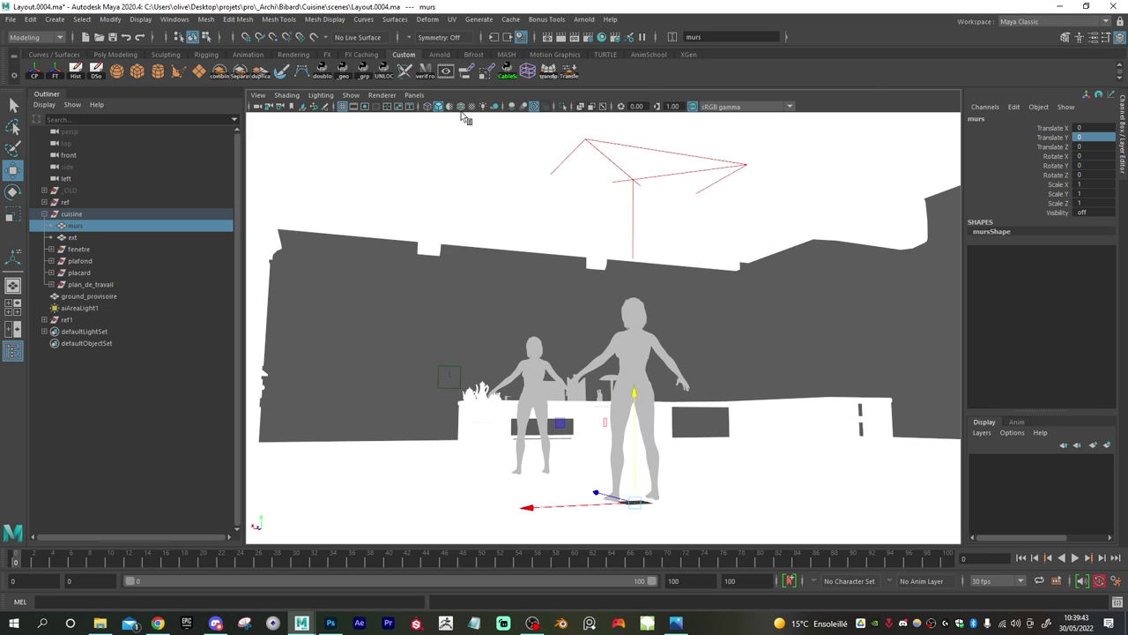
click(460, 106)
alt+drag(472, 268, 469, 274)
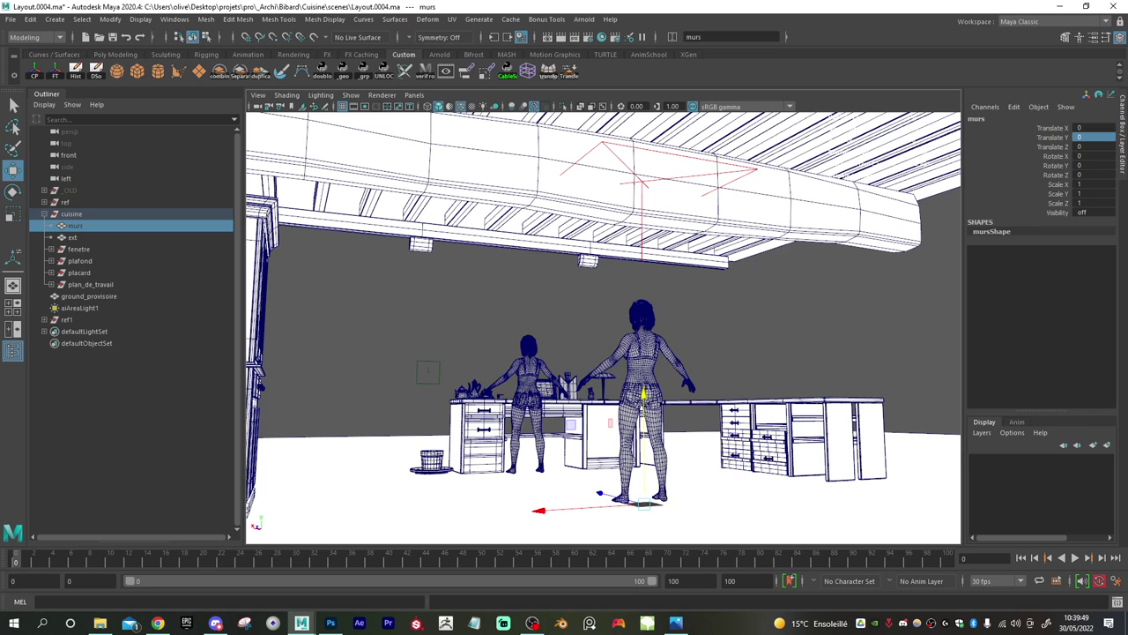
- Check reference photo IMG_1458.JPG, switch to Photoshop, rotate the upper woman copy by -4.81° and align it above the lower one
click(675, 623)
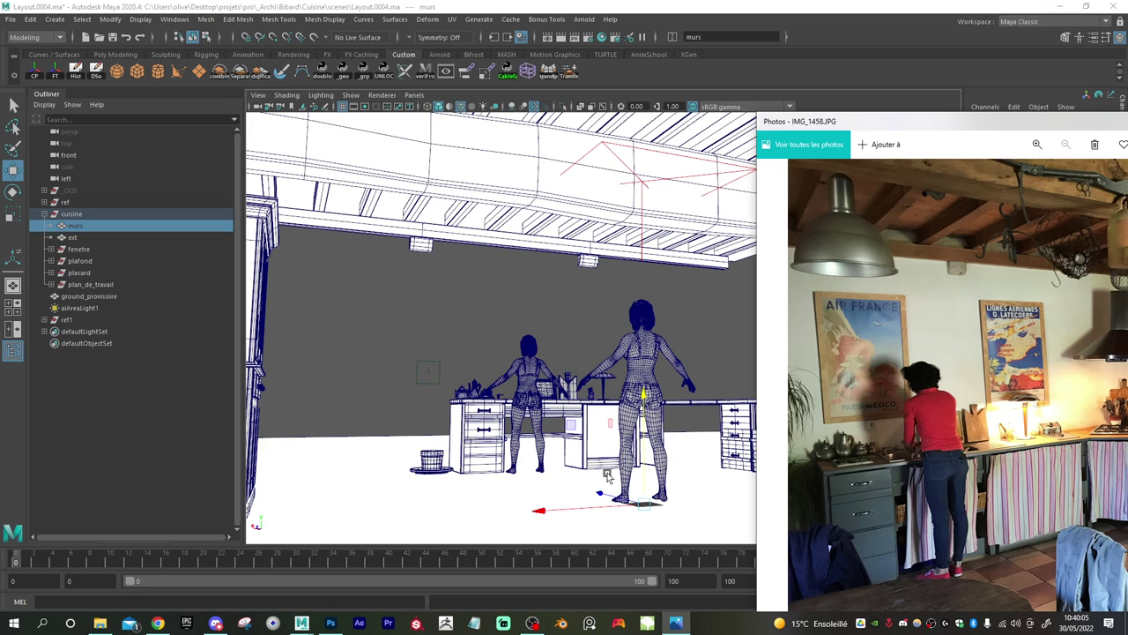
click(331, 623)
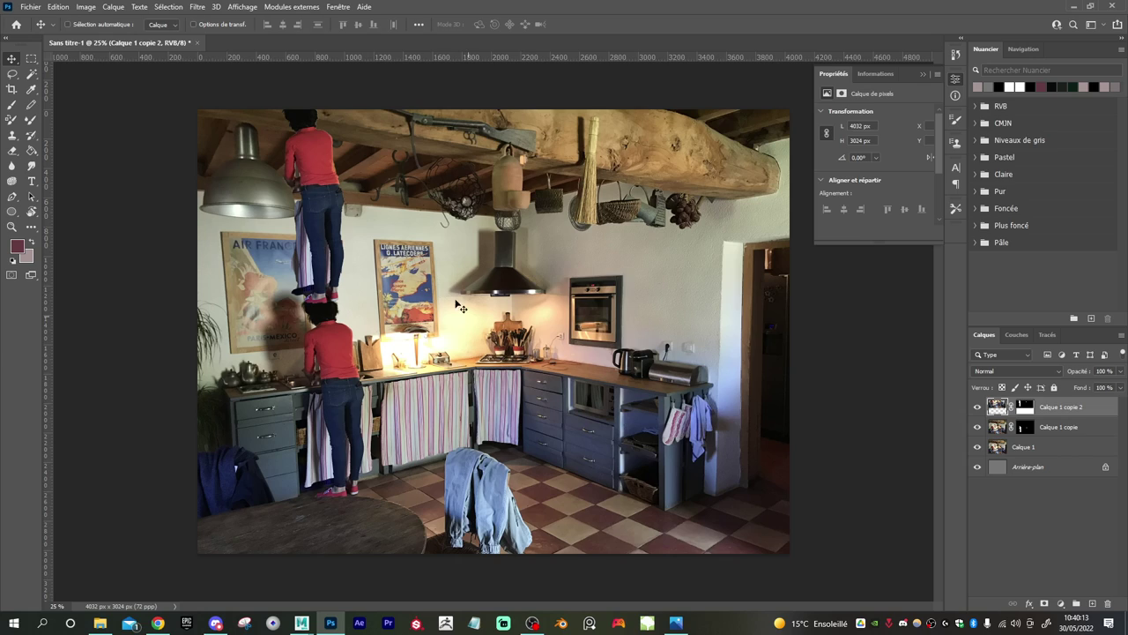
drag(336, 197, 325, 198)
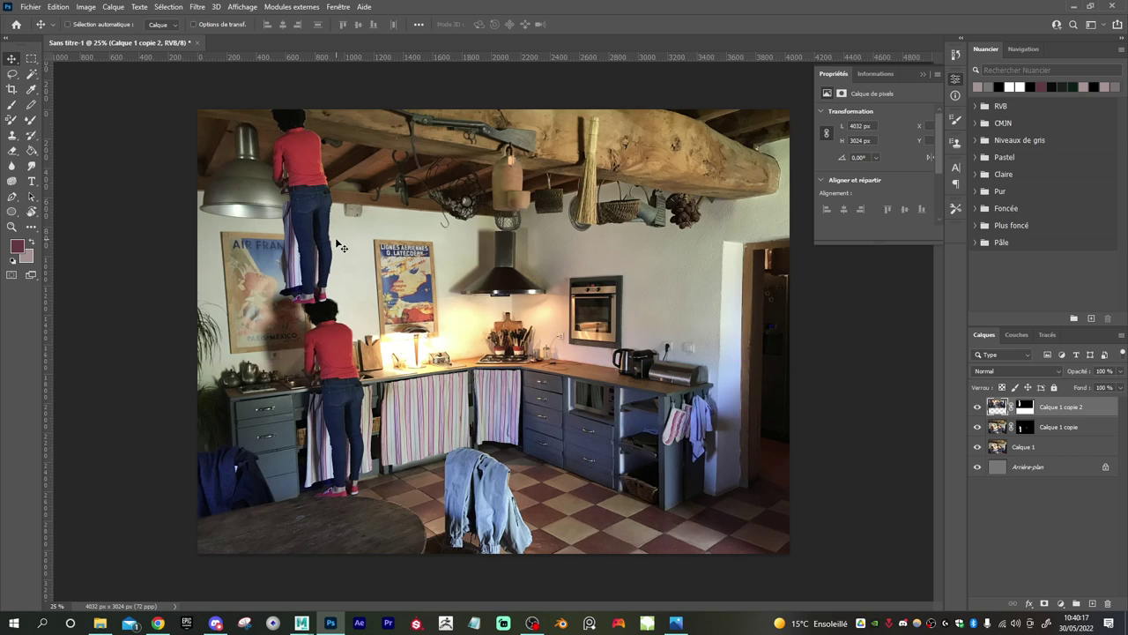
key(ctrl+t)
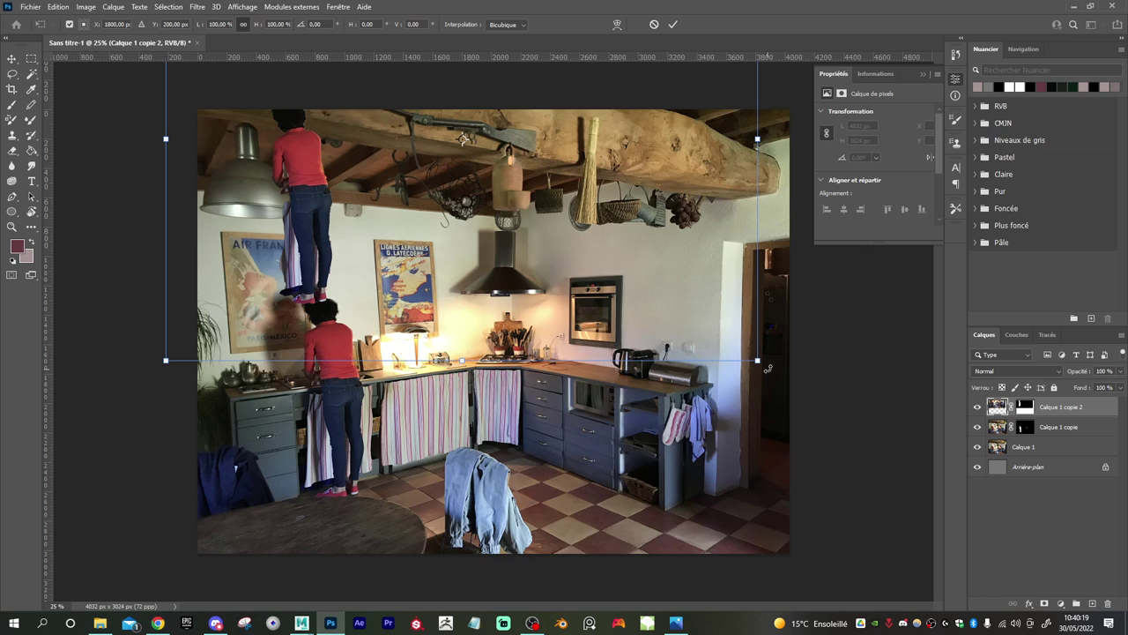
drag(768, 368, 775, 335)
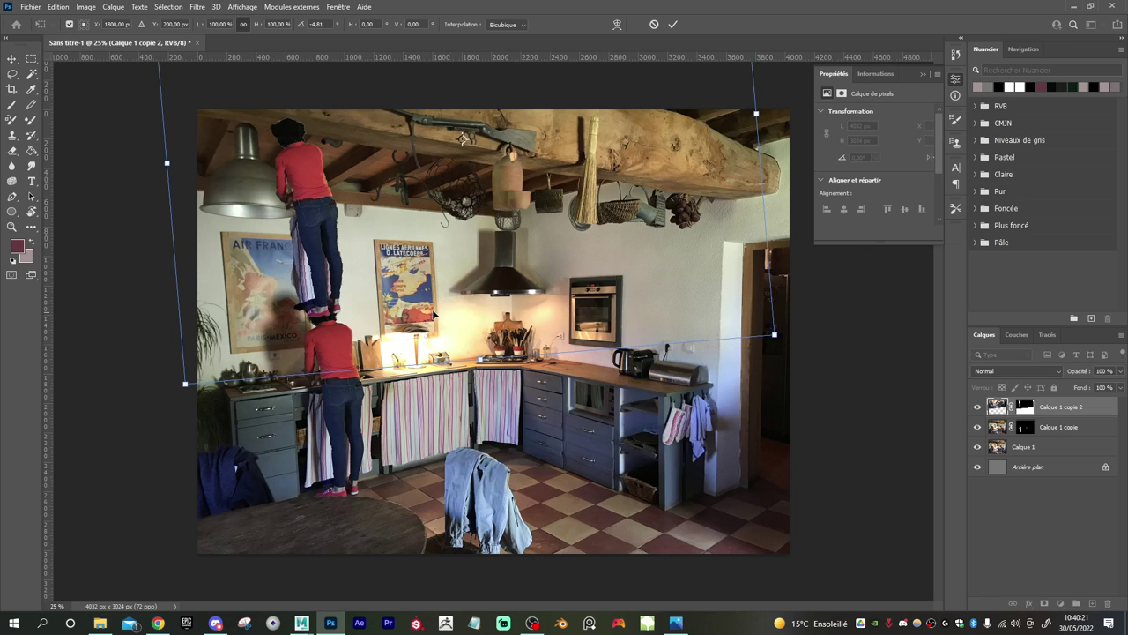
drag(420, 313, 412, 300)
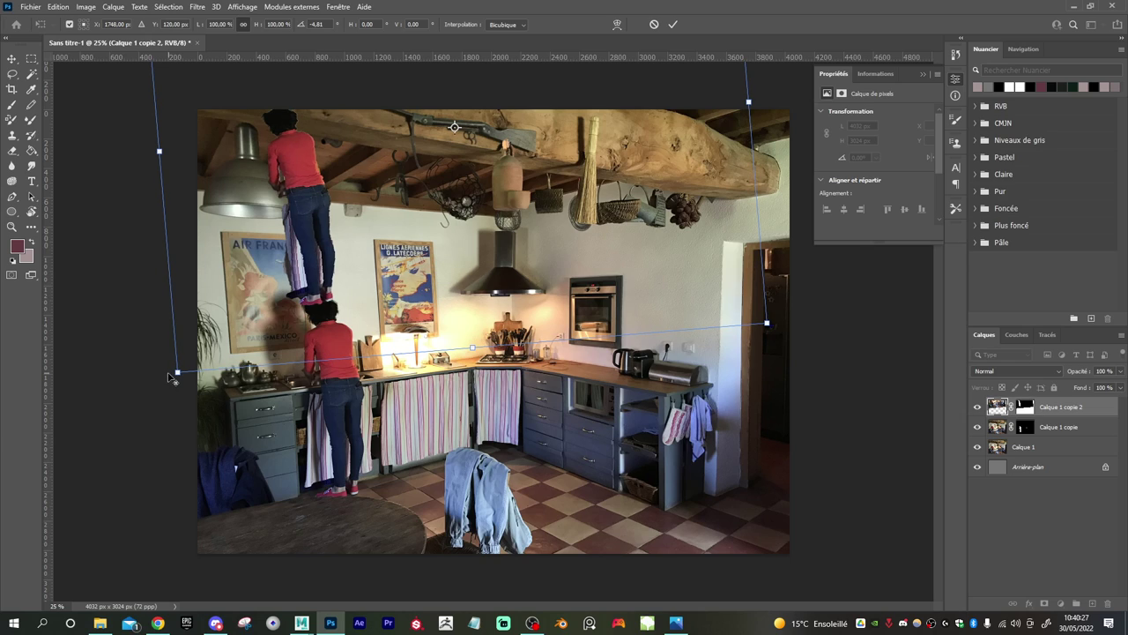
- Scale the upper woman copy to 96.16%, stand it on the lower woman's head, and return to Maya
drag(176, 371, 186, 362)
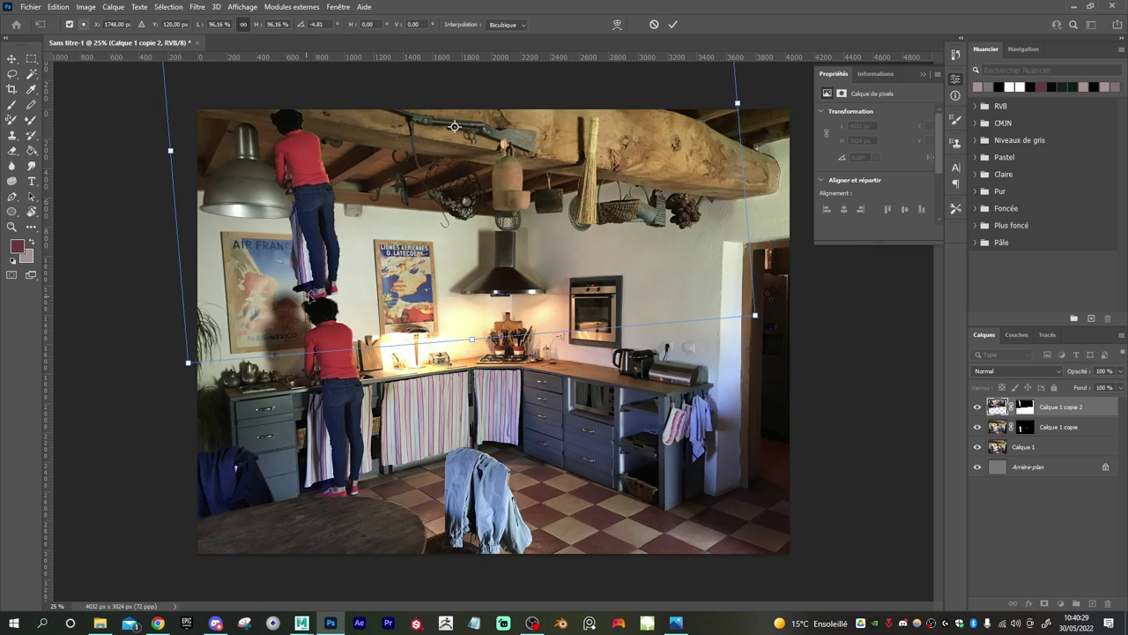
drag(310, 298, 314, 301)
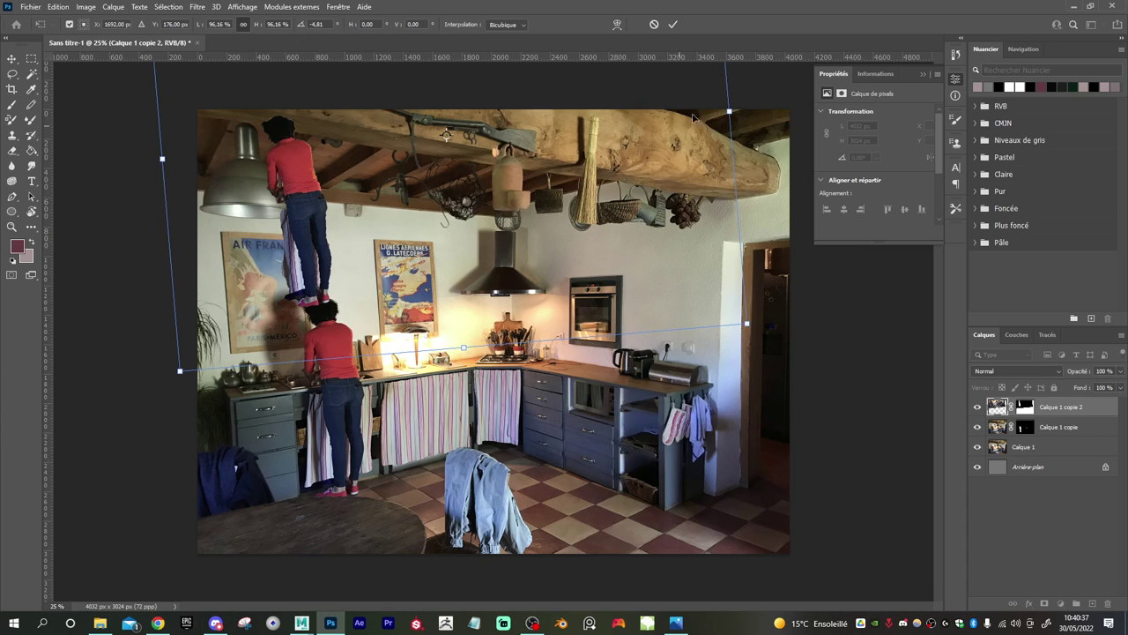
click(1075, 8)
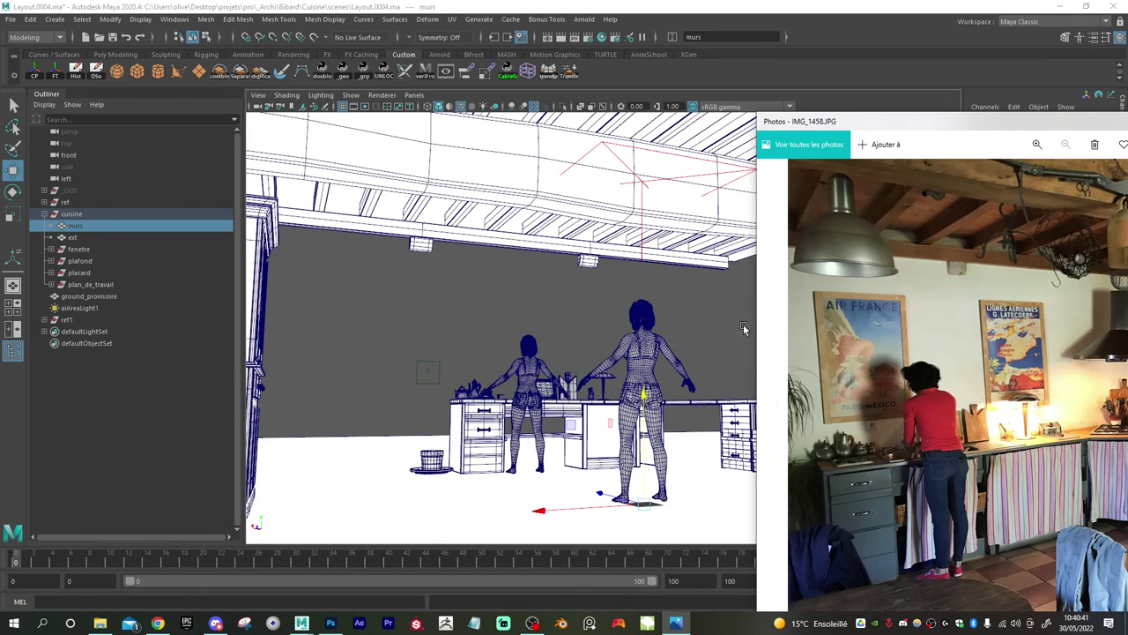
- Duplicate the ref figure and raise the copy to Translate Y 175.712, standing on the original's head
click(79, 261)
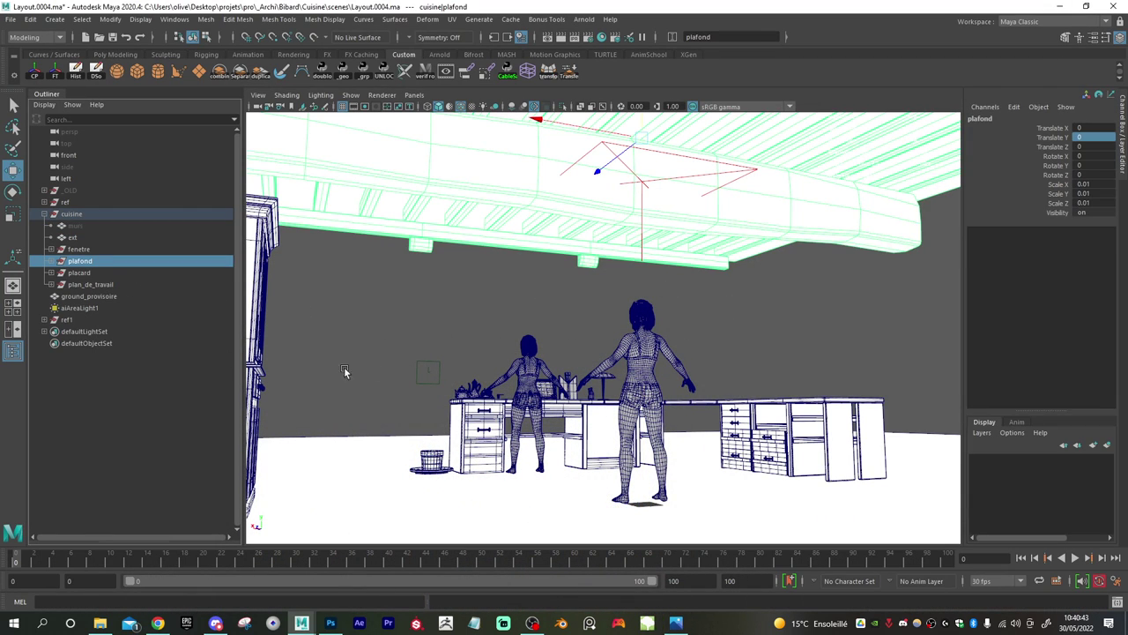
click(85, 202)
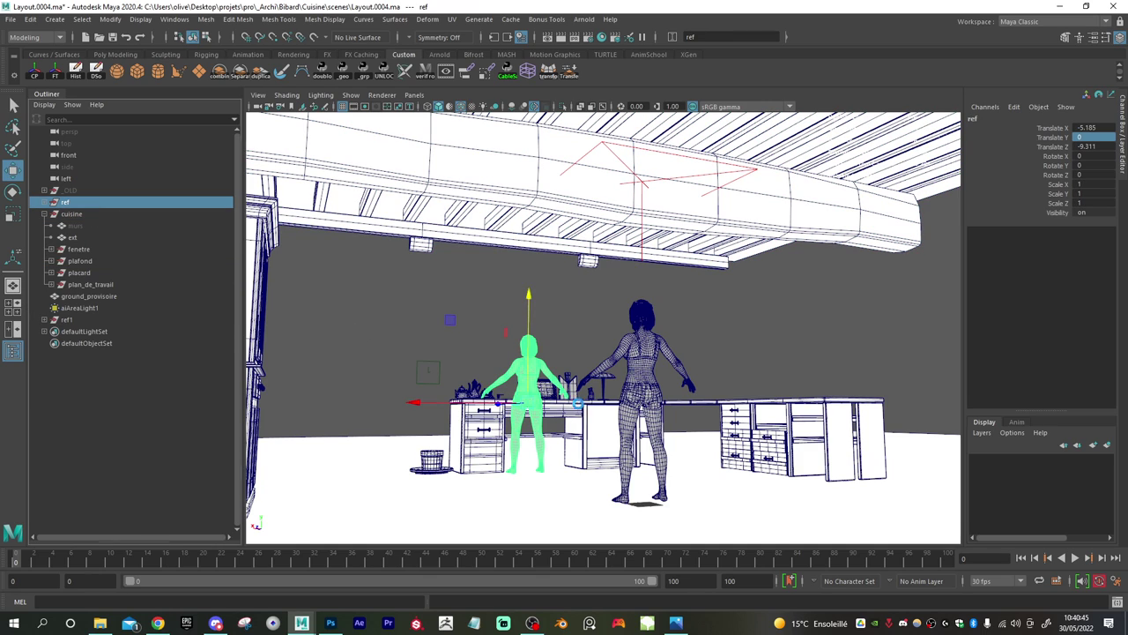
key(ctrl+d)
drag(528, 297, 551, 173)
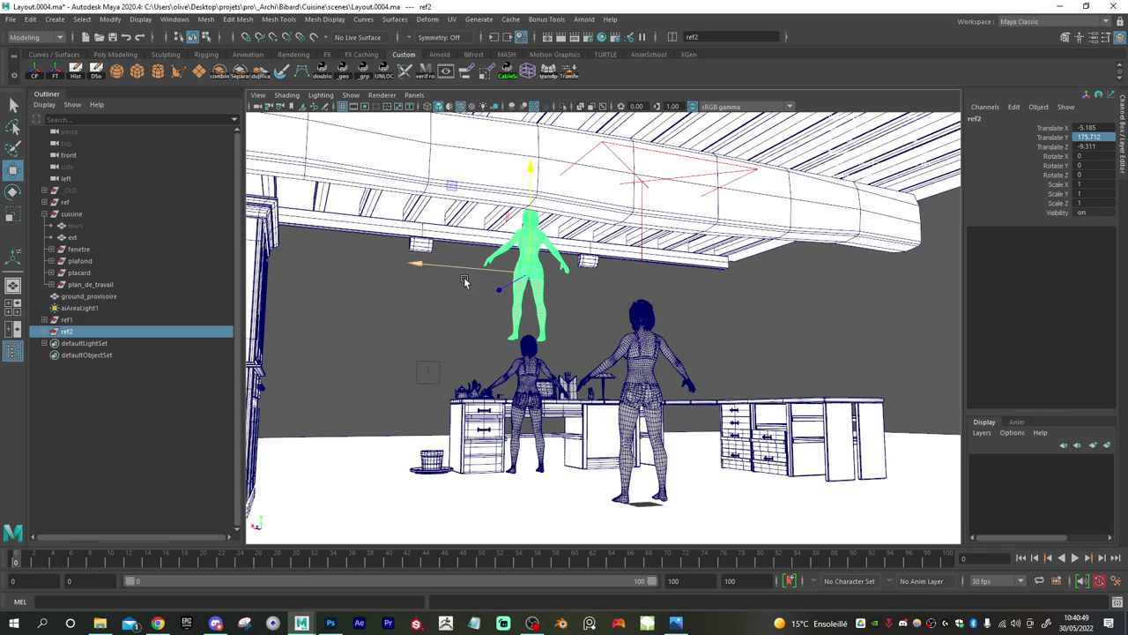
- Lower the plafond group to Translate Y -0.393 and check it against the stacked figures
click(95, 260)
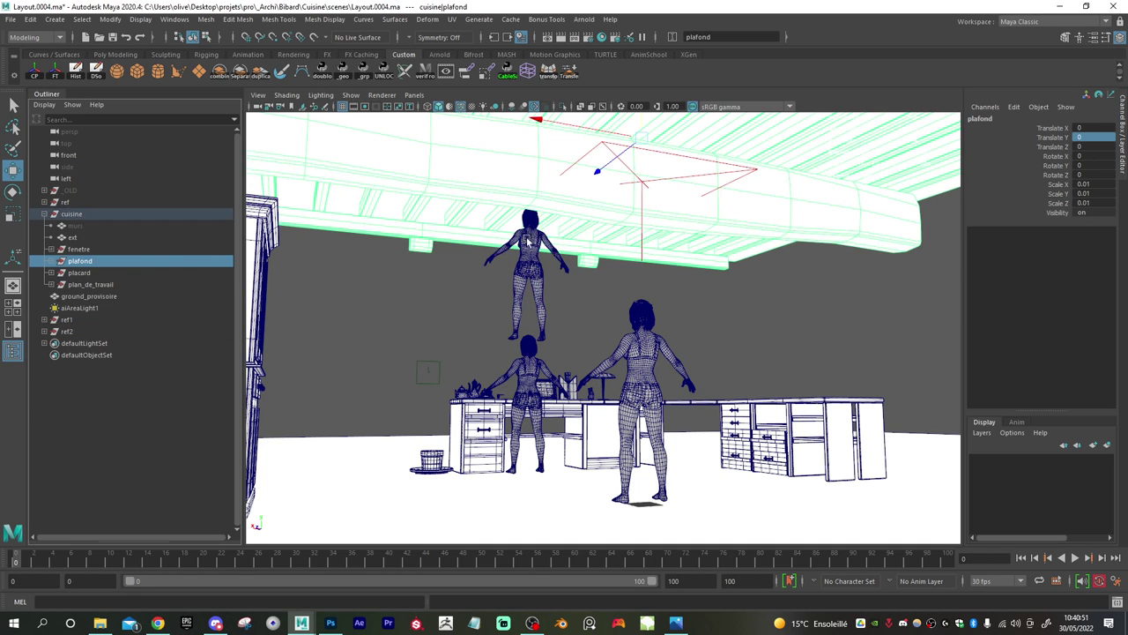
alt+drag(580, 166, 604, 198)
drag(644, 162, 649, 186)
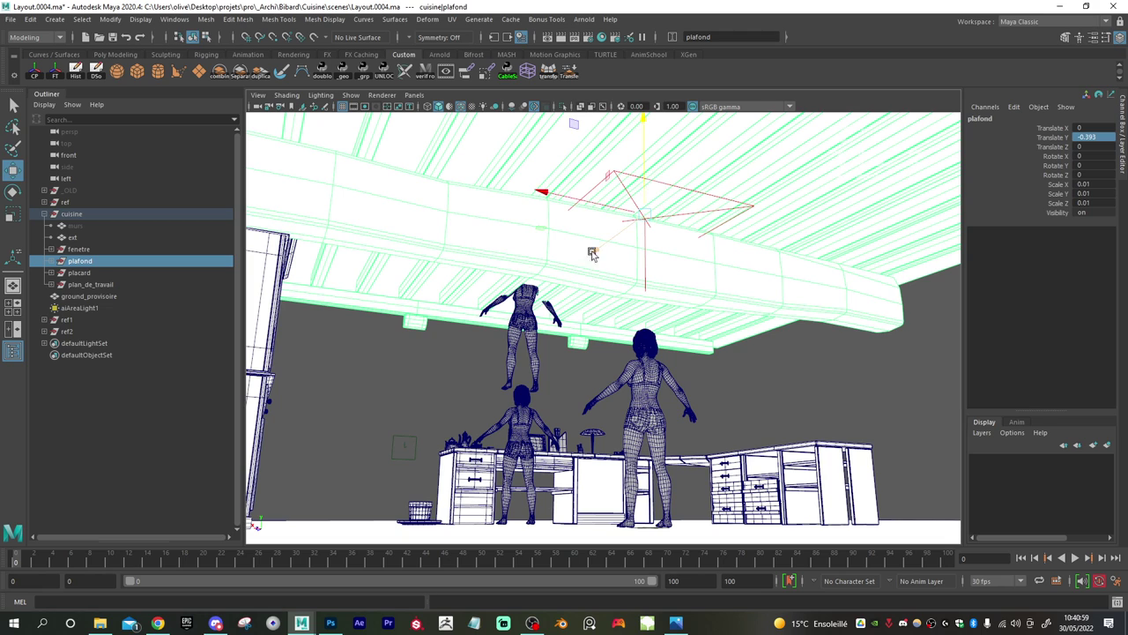
alt+drag(592, 254, 567, 280)
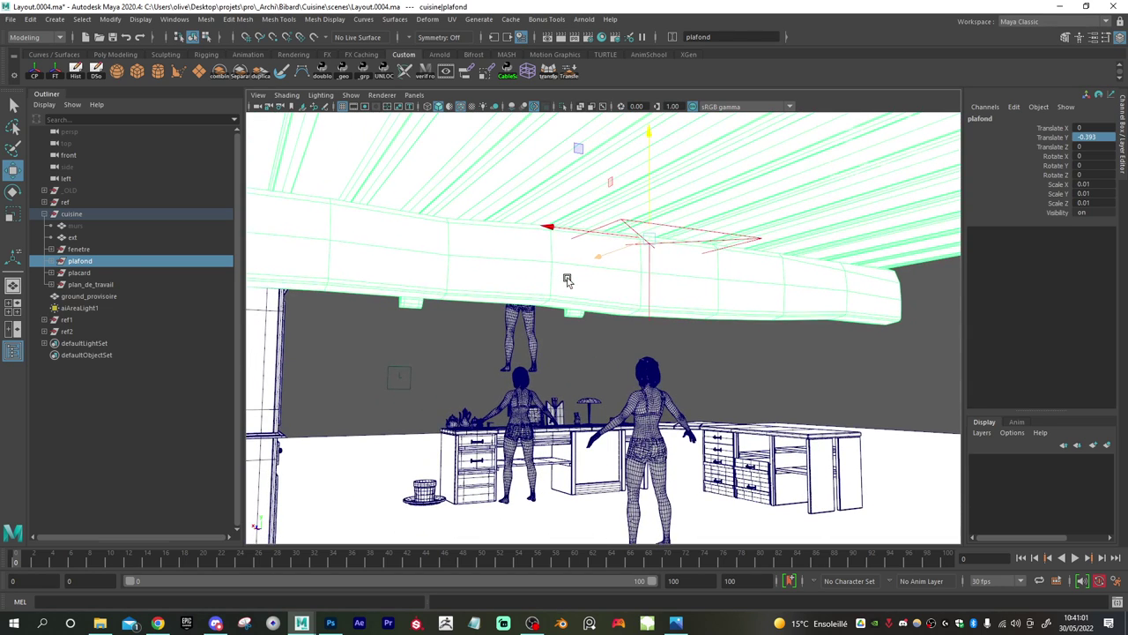
alt+middle_drag(657, 385, 643, 362)
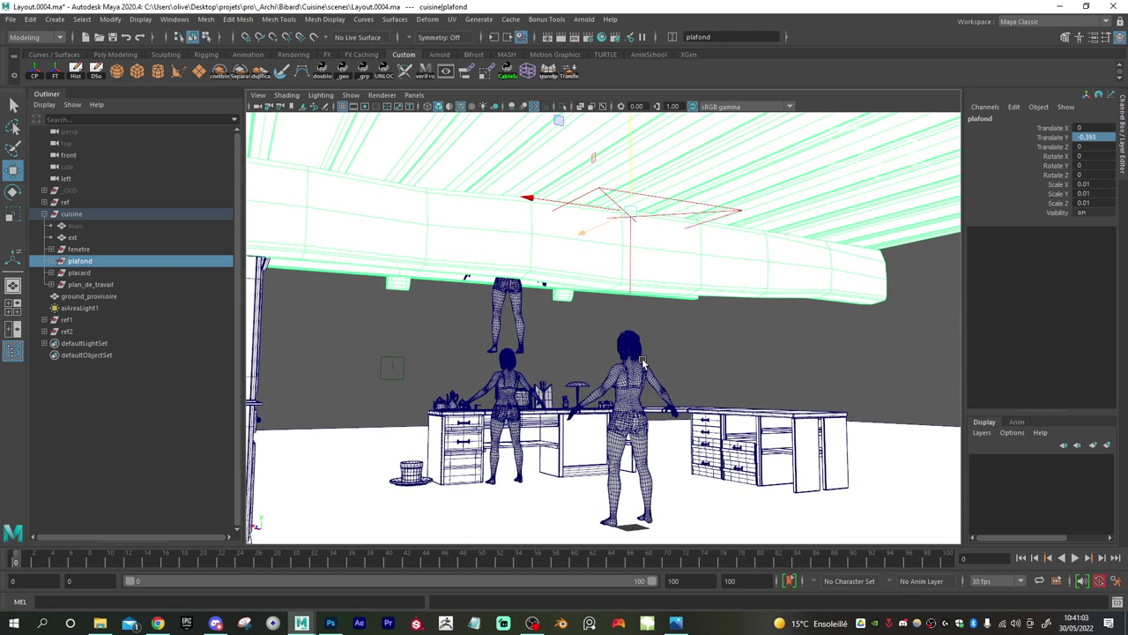
- Isolate the poutre_principale beam, snap its pivot to a vertex on the upper edge near mid-length, and show the whole scene again
click(673, 277)
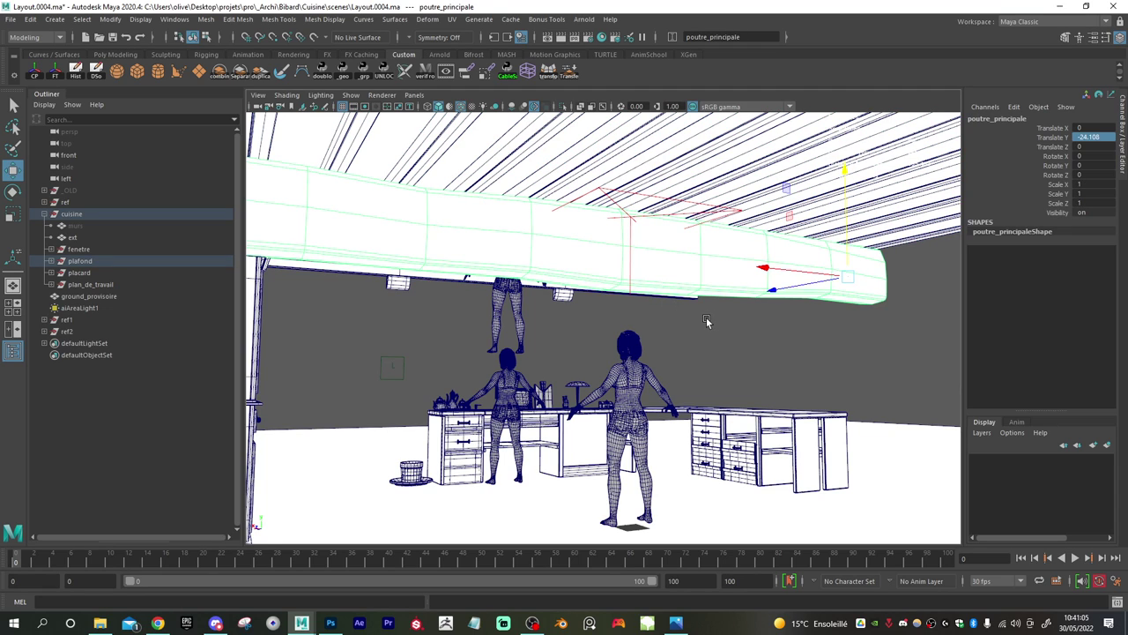
alt+drag(705, 321, 714, 324)
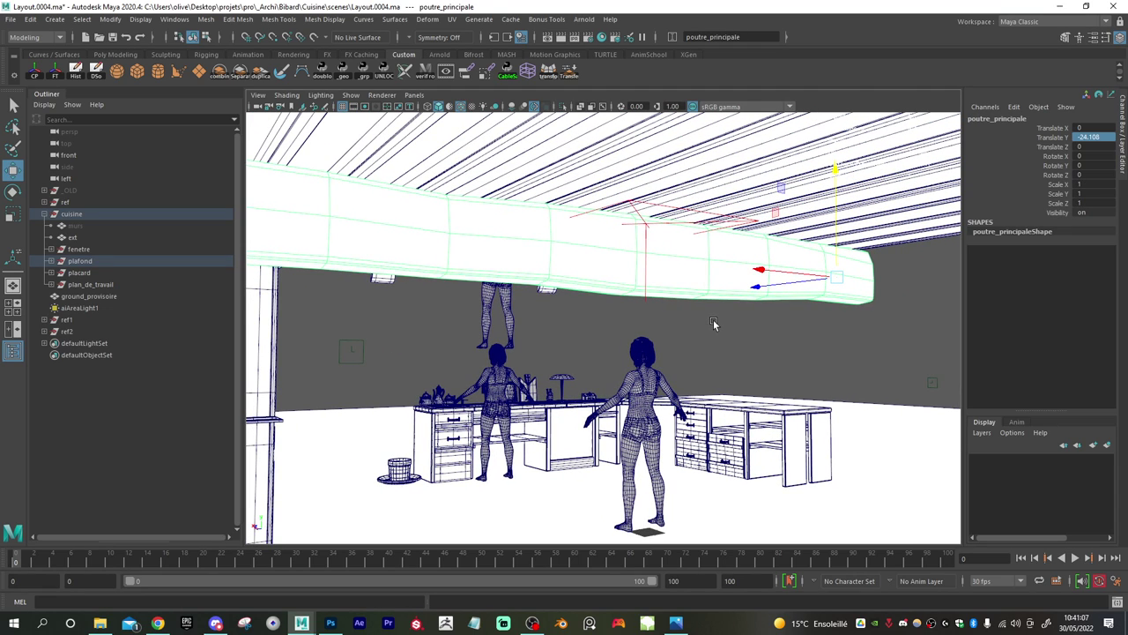
key(ctrl+1)
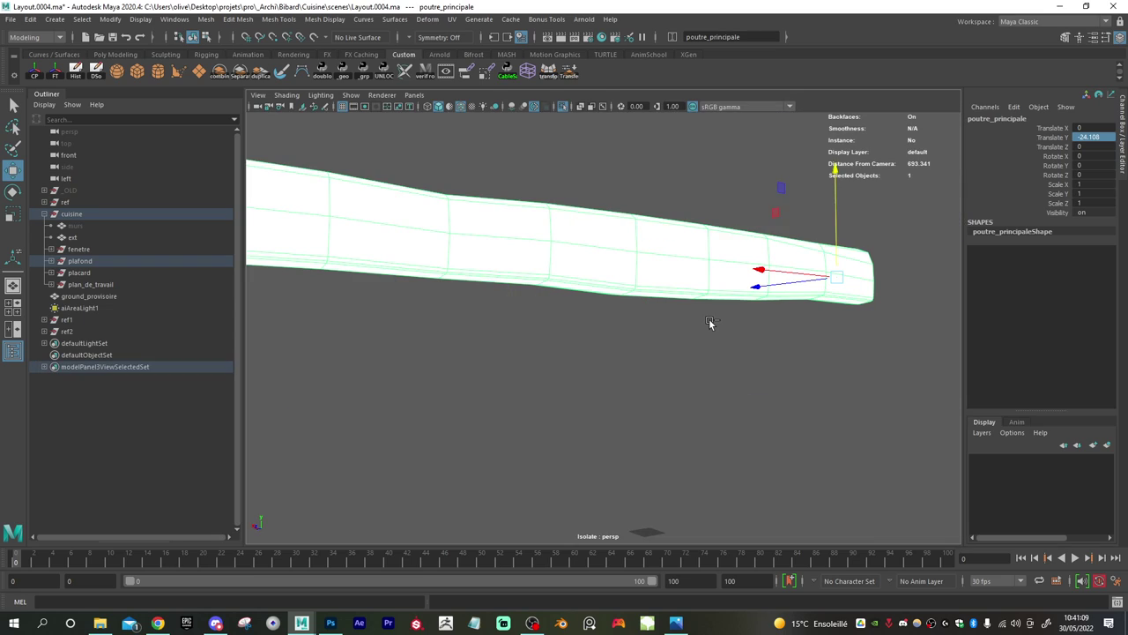
alt+drag(710, 323, 677, 313)
key(d)
key(v)
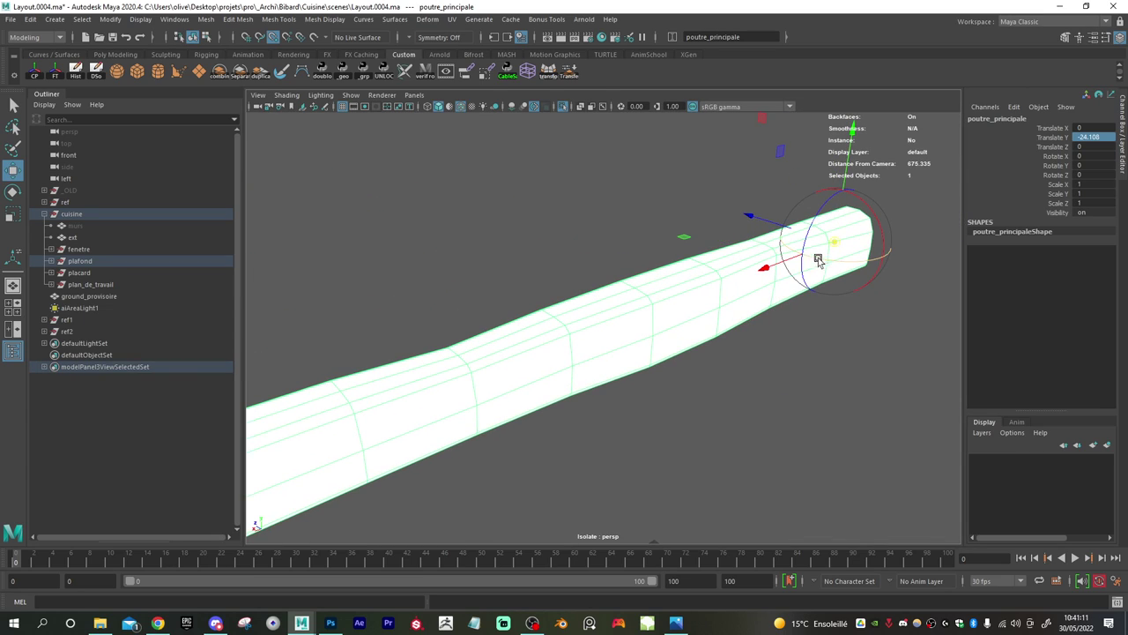
drag(837, 244, 558, 317)
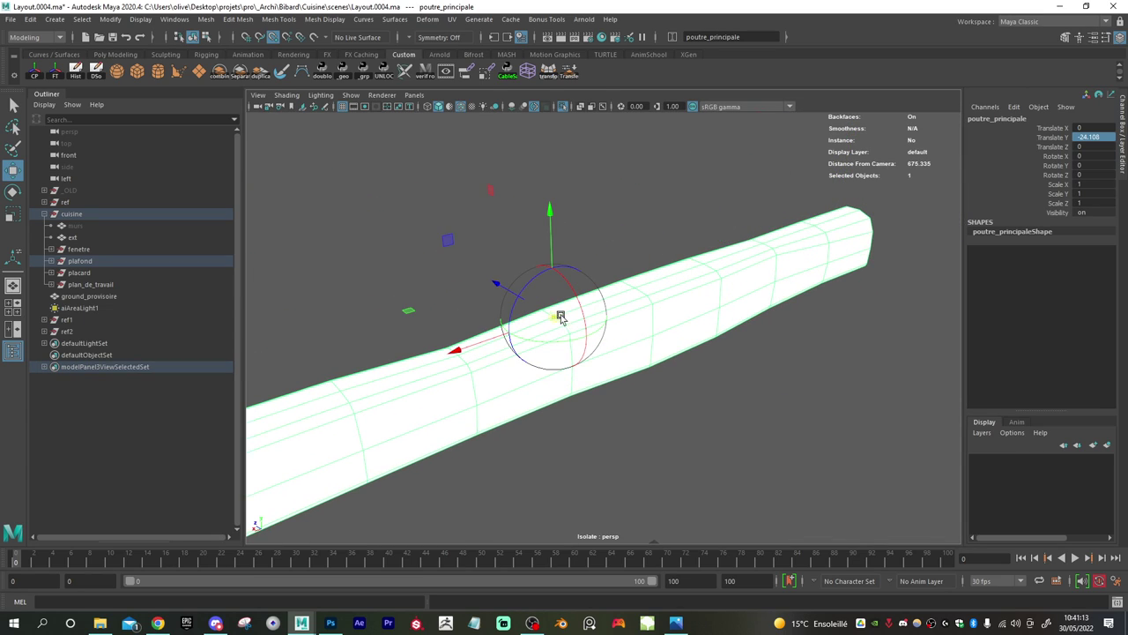
key(w)
click(570, 106)
- Scale the poutre_principale beam uniformly to 0.914 from its pivot on the upper edge
alt+drag(574, 235, 535, 242)
key(r)
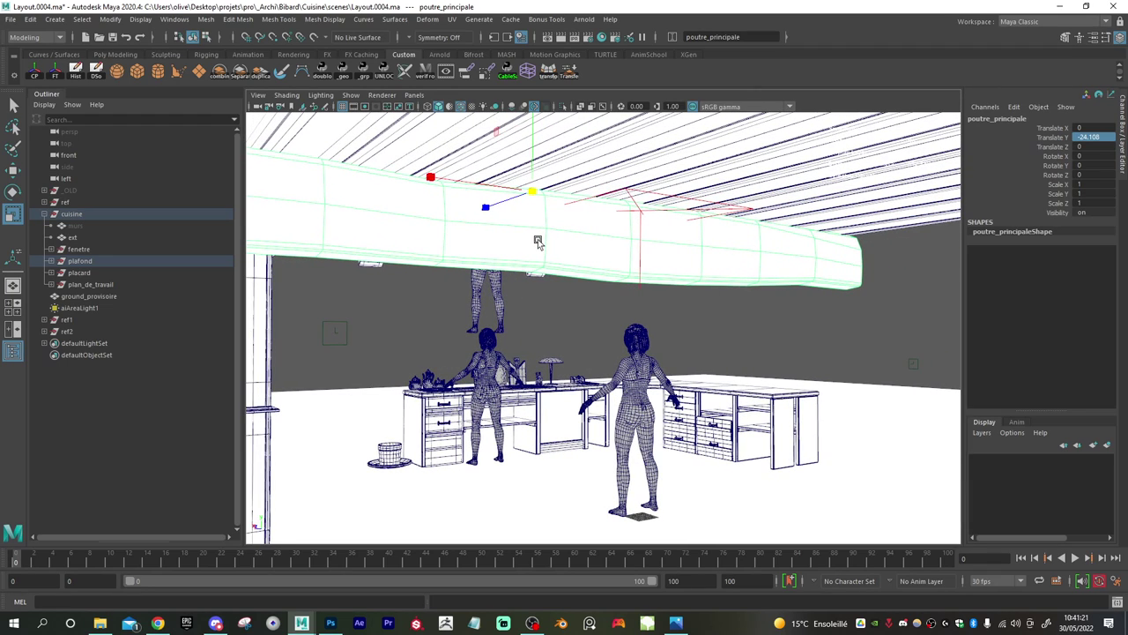
click(531, 191)
click(531, 162)
alt+drag(542, 167, 519, 252)
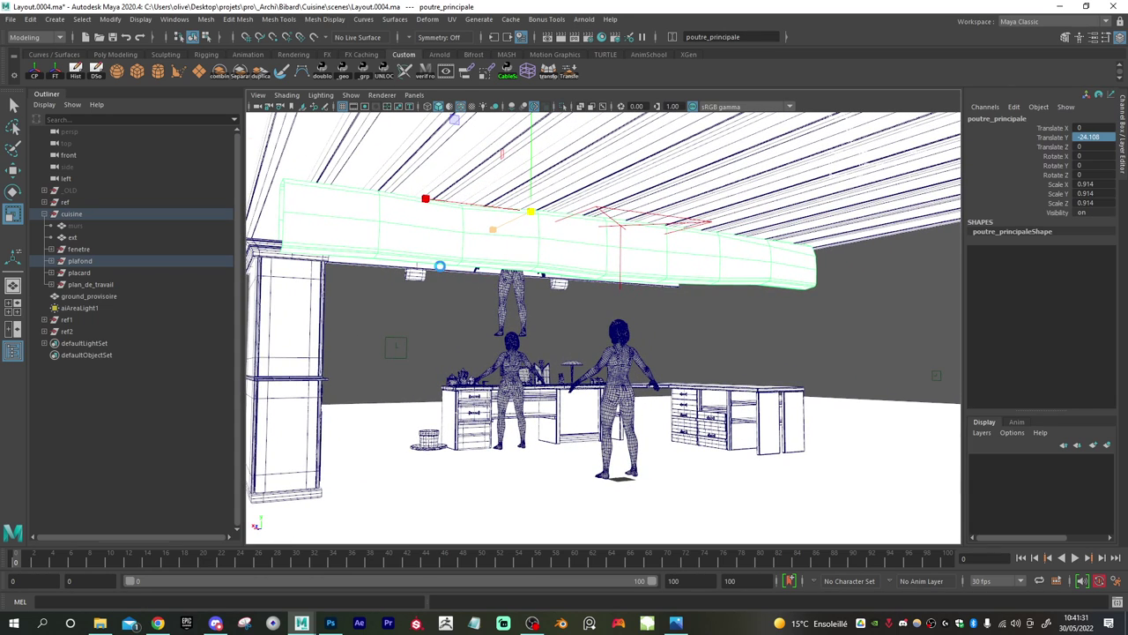
alt+drag(426, 266, 432, 265)
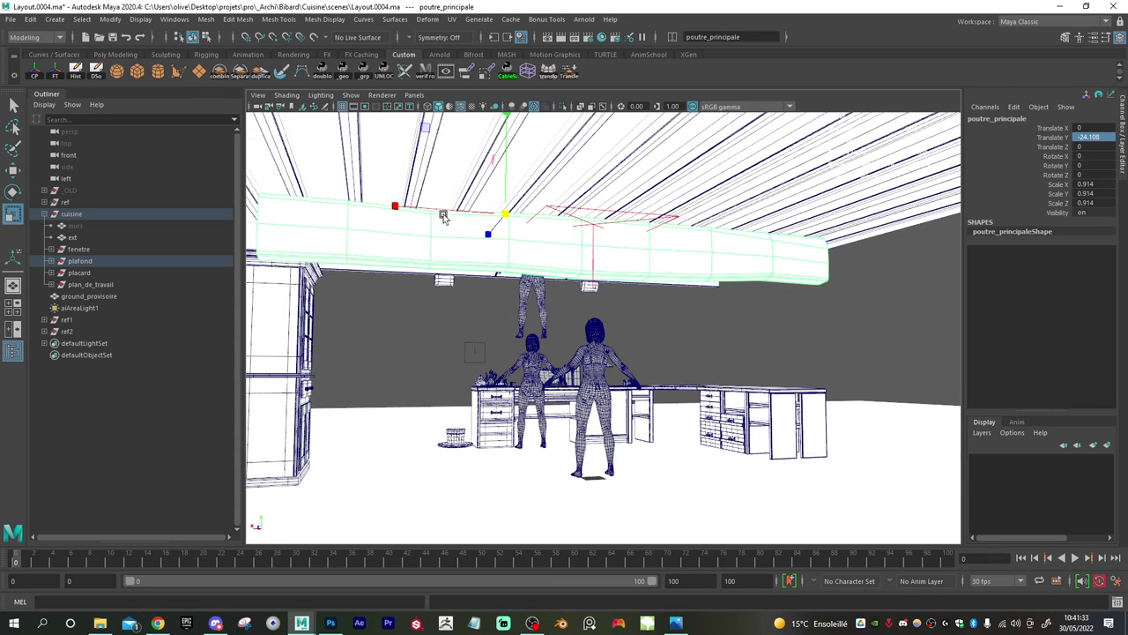
- Try stretching the main beam lengthwise to Scale X 1.054, and undo the stretch
drag(436, 211, 435, 211)
middle_drag(434, 211, 419, 212)
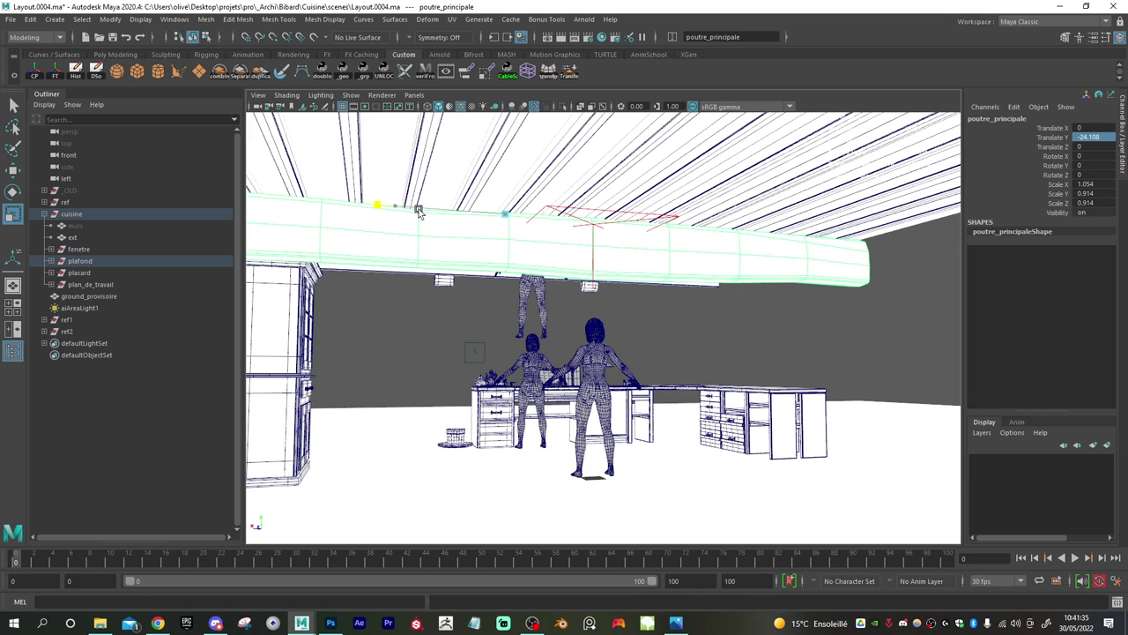
alt+drag(491, 239, 471, 256)
key(ctrl+z)
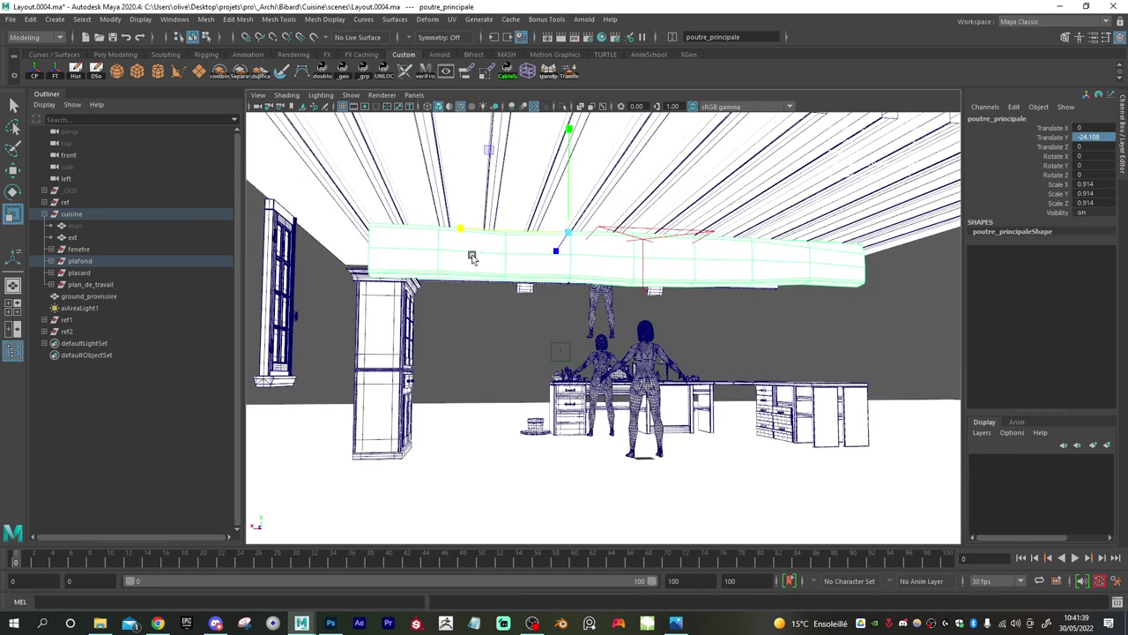
- Unhide the murs walls and check how the main beam meets them
click(103, 226)
key(h)
alt+drag(584, 366, 844, 369)
alt+drag(452, 313, 527, 315)
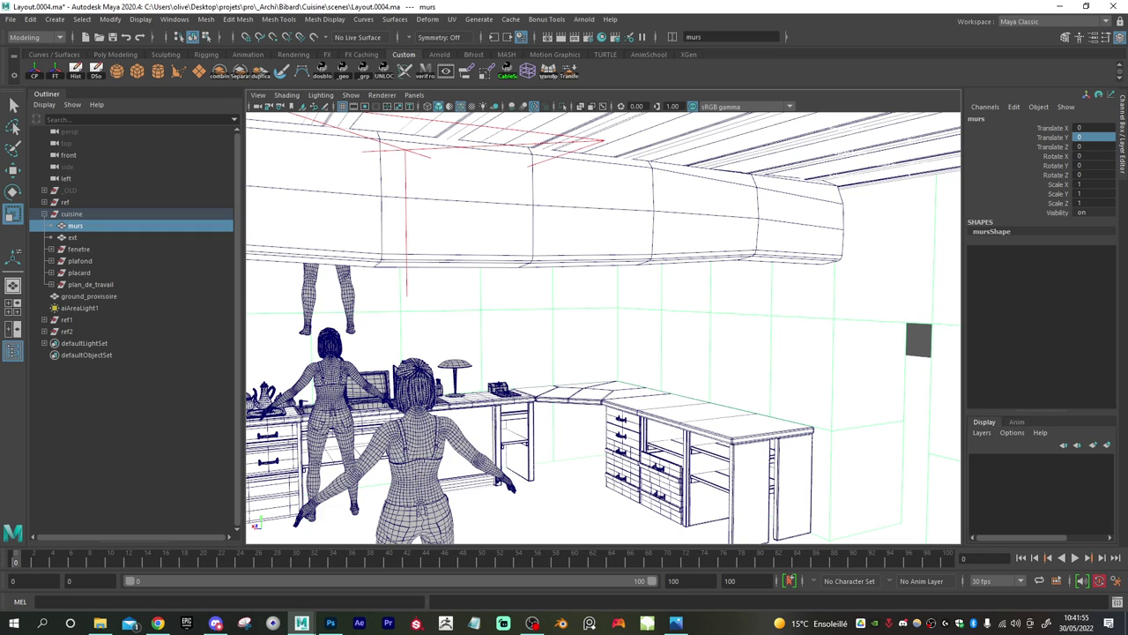
mouse_move(1127, 121)
mouse_down()
mouse_move(904, 114)
mouse_move(1127, 117)
mouse_up()
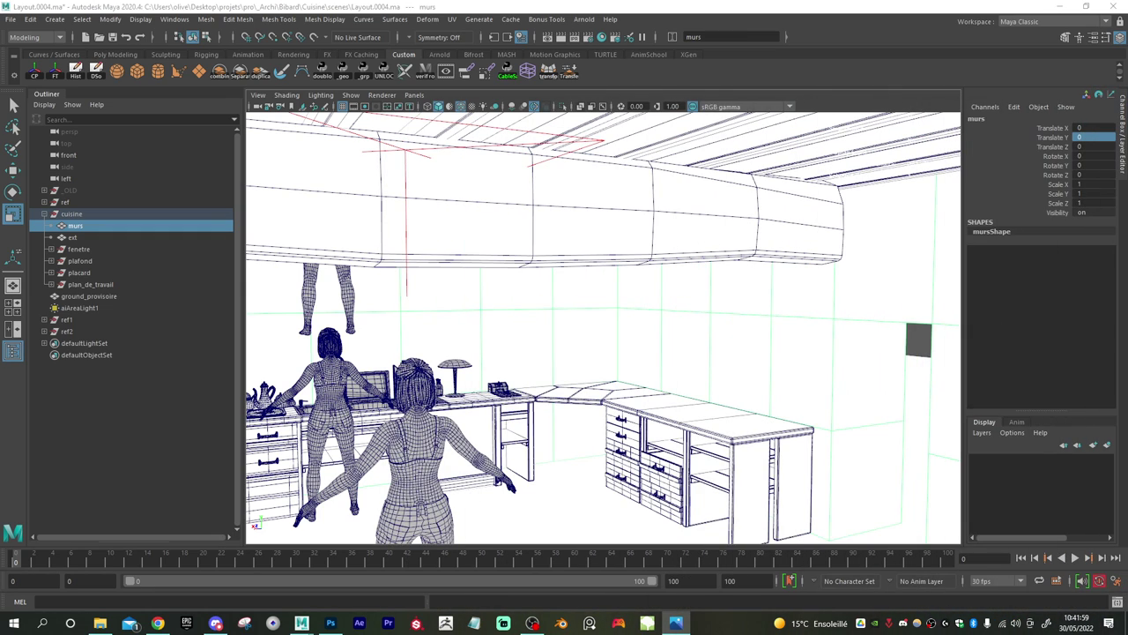
- Lower the main beam to Translate Y -190.712 beside the front woman for comparison, and scale it uniformly to 0.645
click(480, 220)
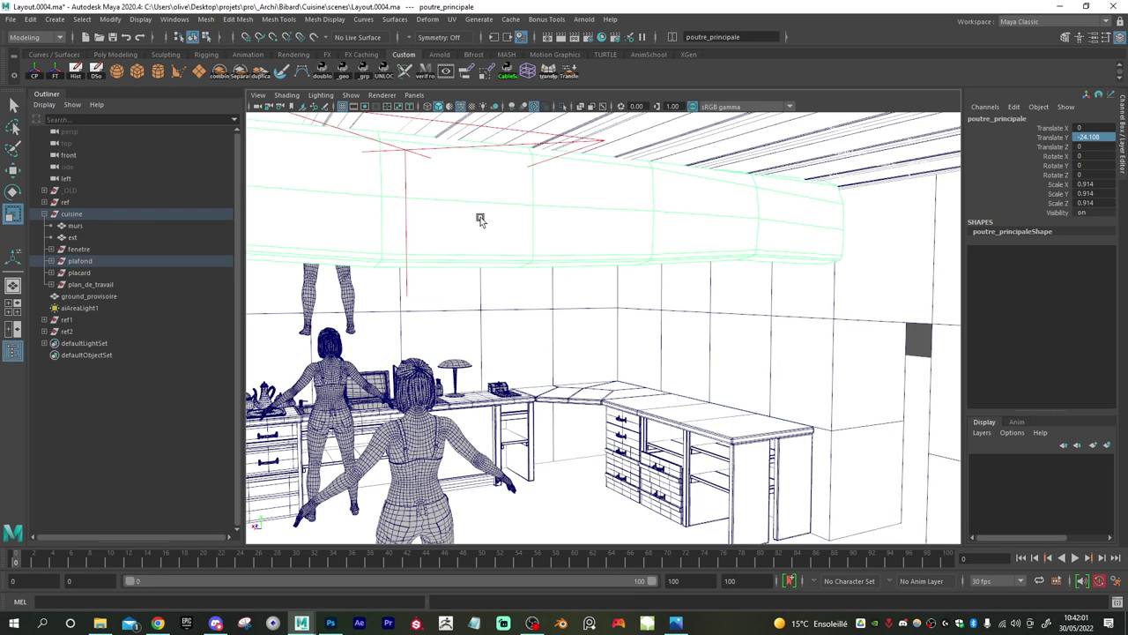
key(f)
alt+drag(551, 257, 483, 264)
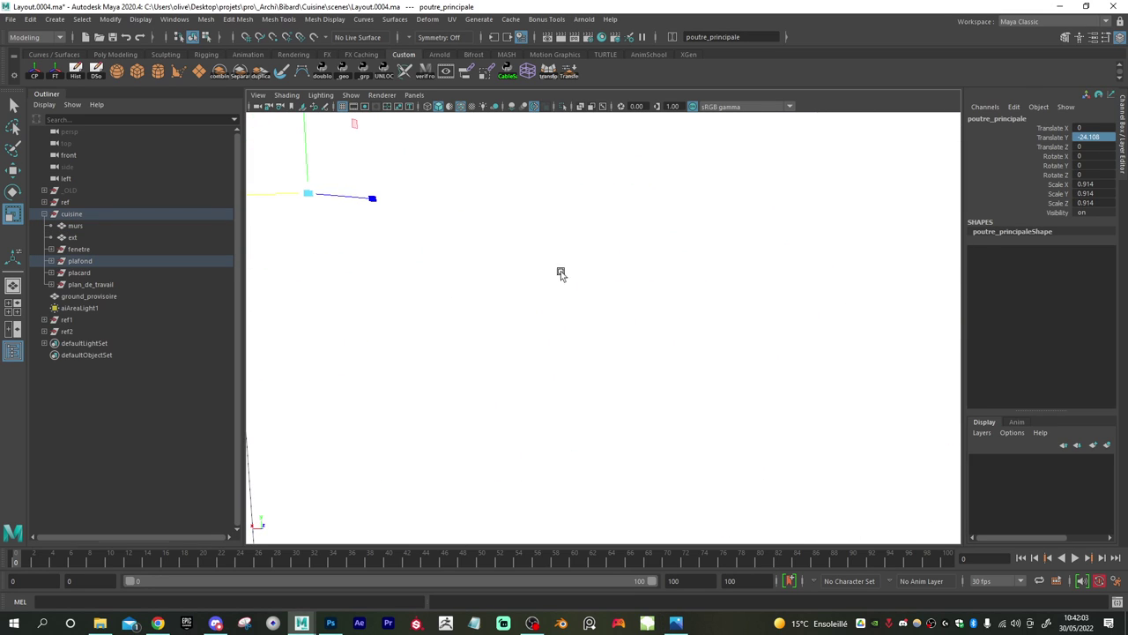
alt+right_drag(466, 279, 361, 277)
alt+middle_drag(362, 277, 773, 272)
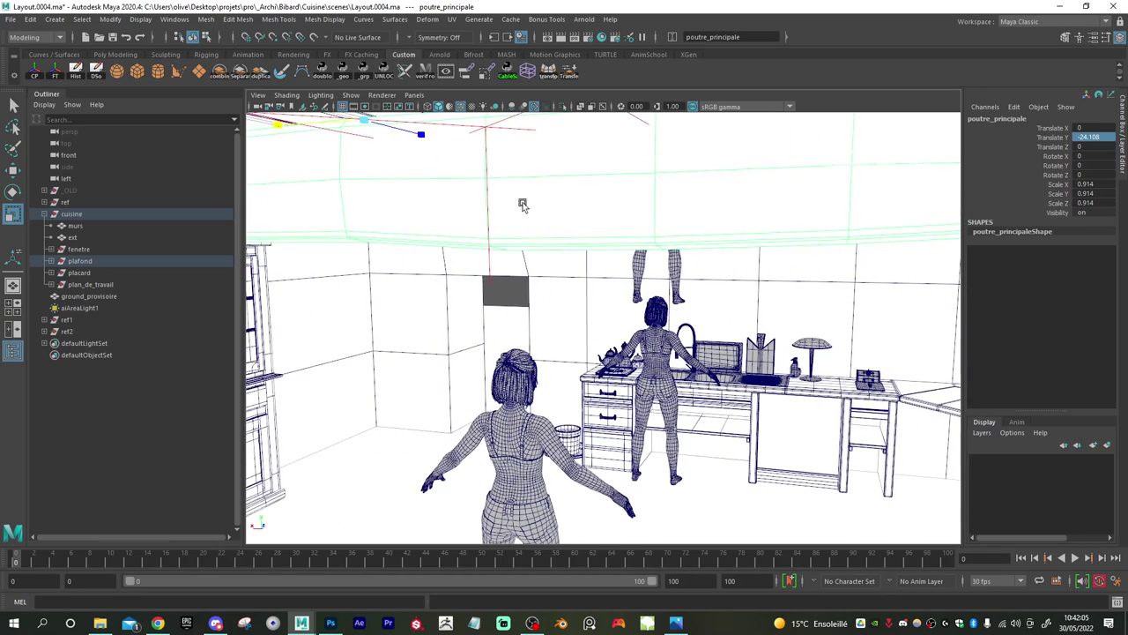
alt+middle_drag(524, 207, 605, 291)
alt+right_drag(605, 290, 521, 244)
key(w)
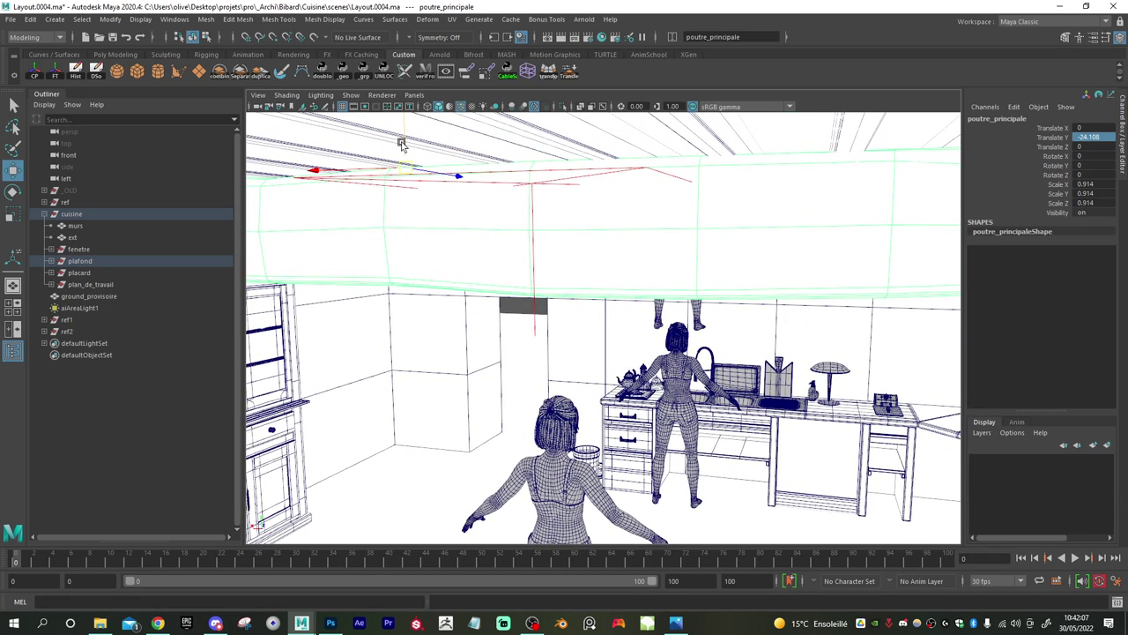
drag(401, 144, 410, 408)
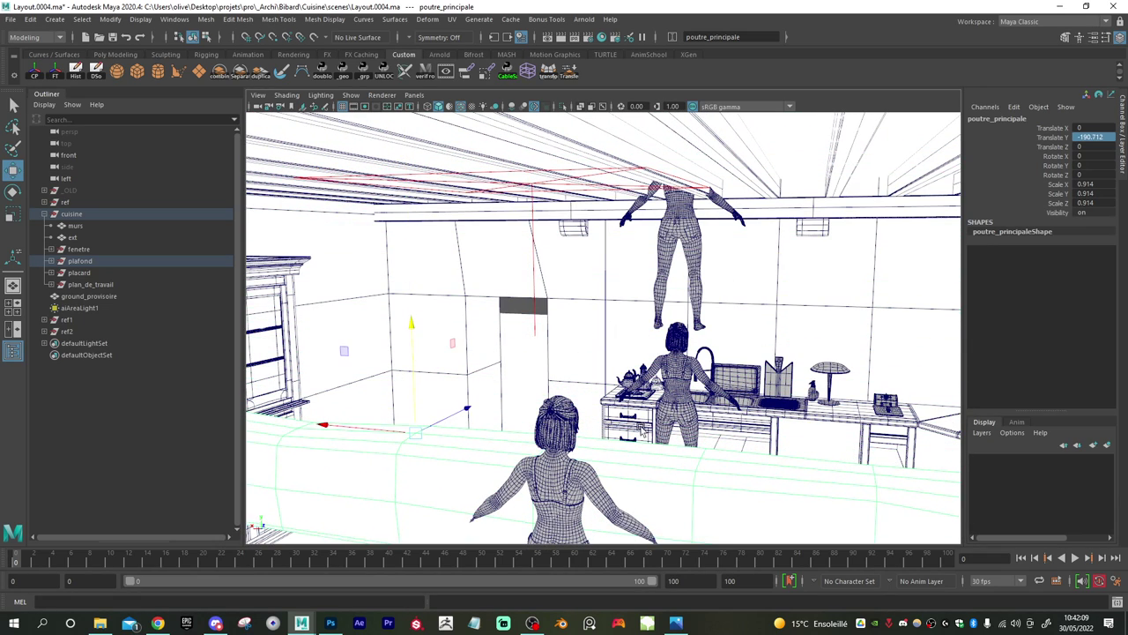
alt+drag(640, 431, 636, 236)
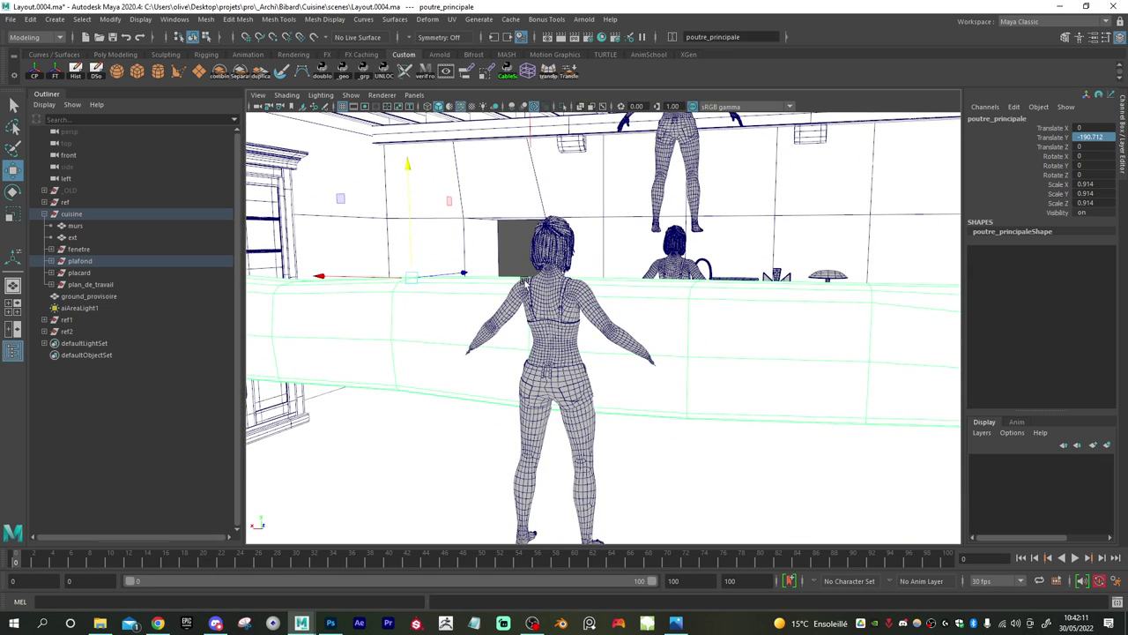
key(r)
drag(409, 279, 201, 282)
- Raise the main beam back up against the ceiling joists at Translate Y -25.528
key(w)
drag(411, 187, 411, 101)
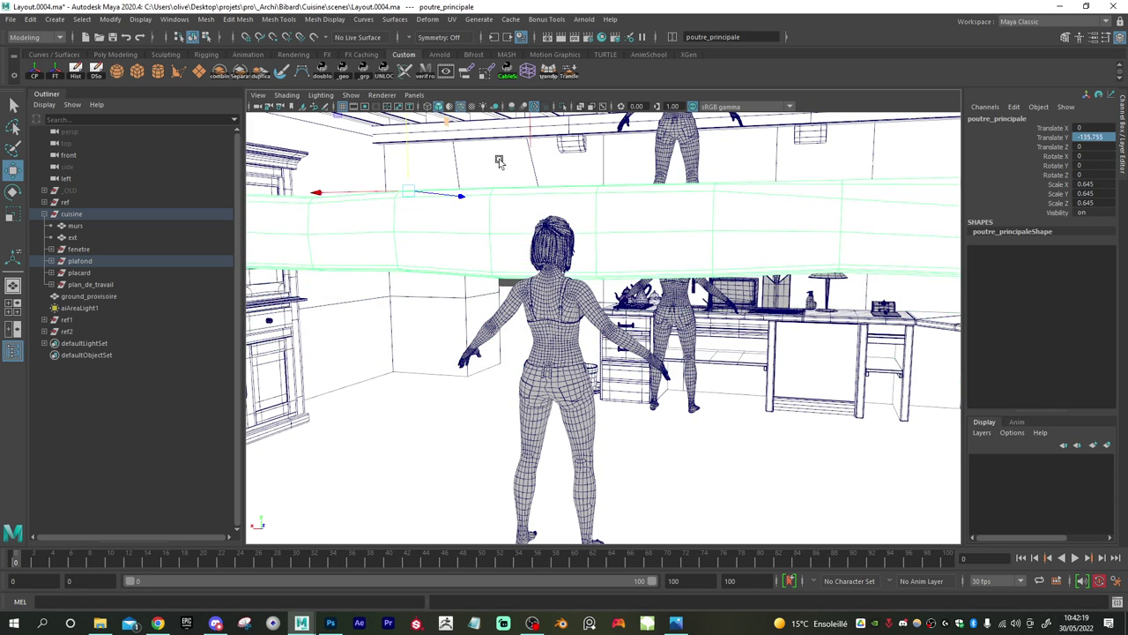
scroll(500, 162, down, 4)
alt+middle_drag(500, 162, 503, 267)
drag(450, 242, 476, 95)
scroll(586, 207, down, 3)
alt+drag(584, 206, 596, 202)
alt+right_drag(598, 202, 721, 247)
alt+middle_drag(460, 261, 756, 258)
alt+drag(755, 258, 595, 245)
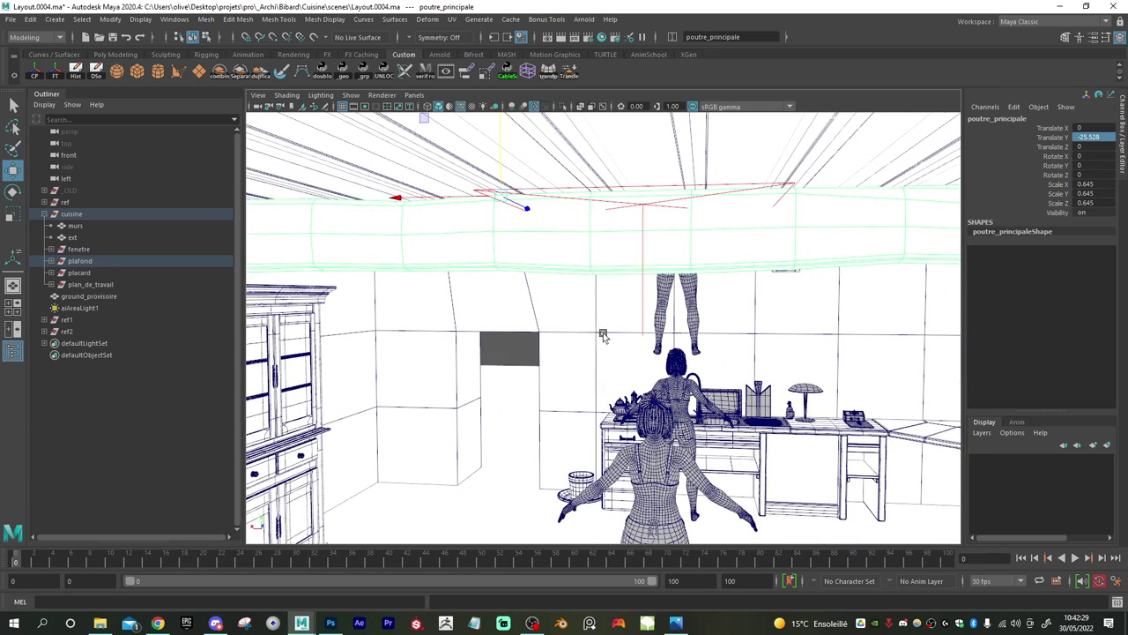
alt+right_drag(603, 335, 645, 305)
alt+drag(644, 305, 691, 307)
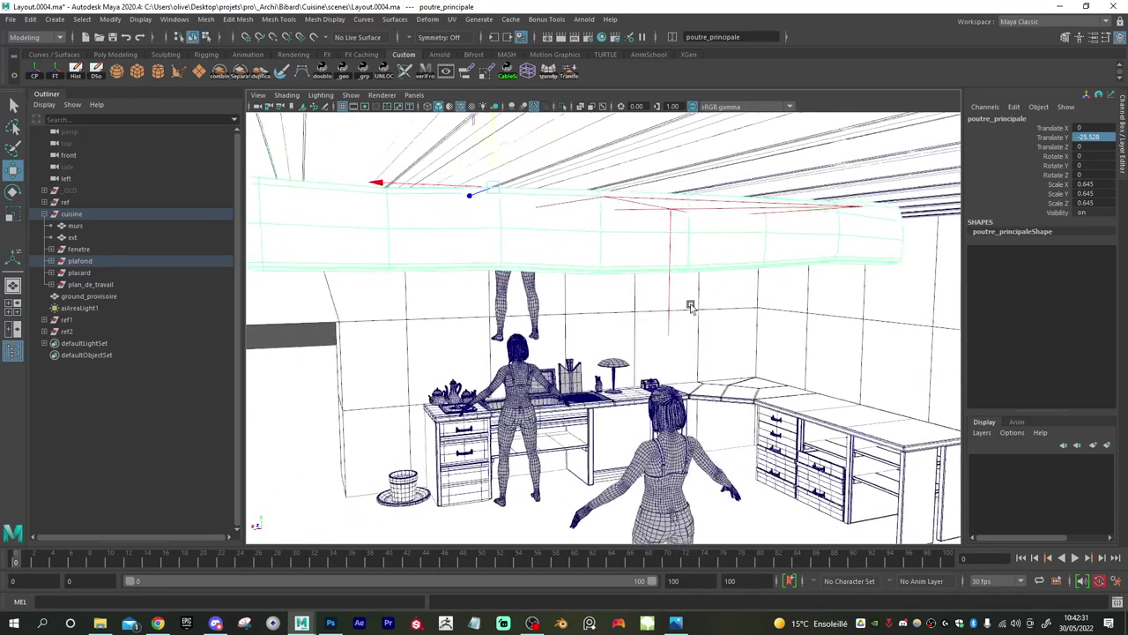
- Shift the main beam to Translate X -70.972 and extend its end vertices outward above the tall cabinet
drag(397, 183, 515, 188)
alt+drag(563, 232, 456, 221)
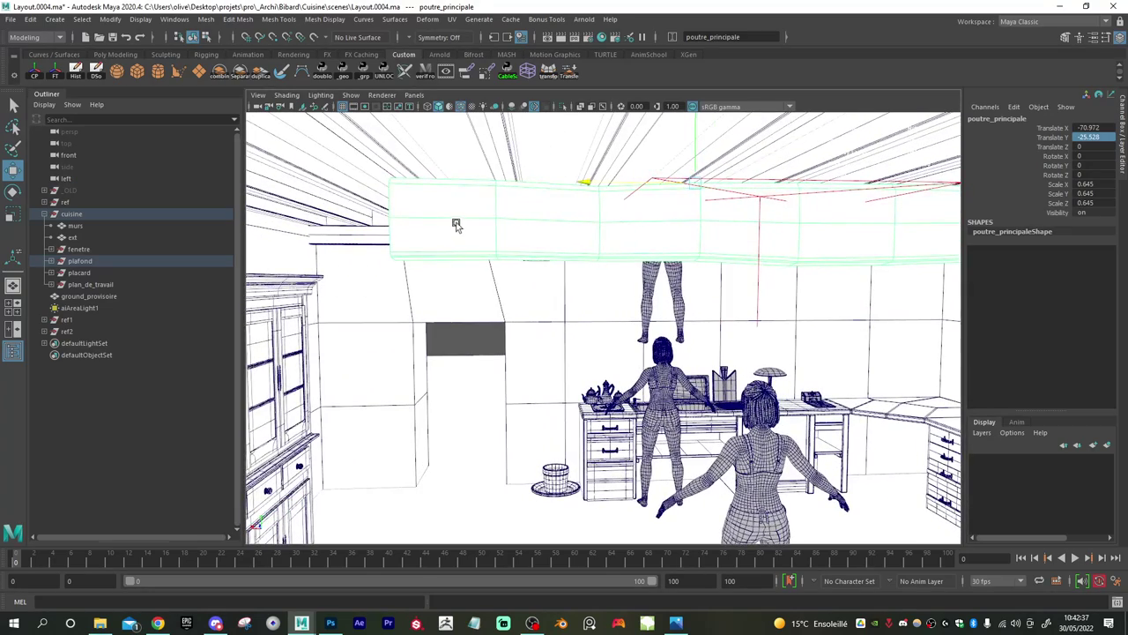
right_drag(455, 222, 423, 223)
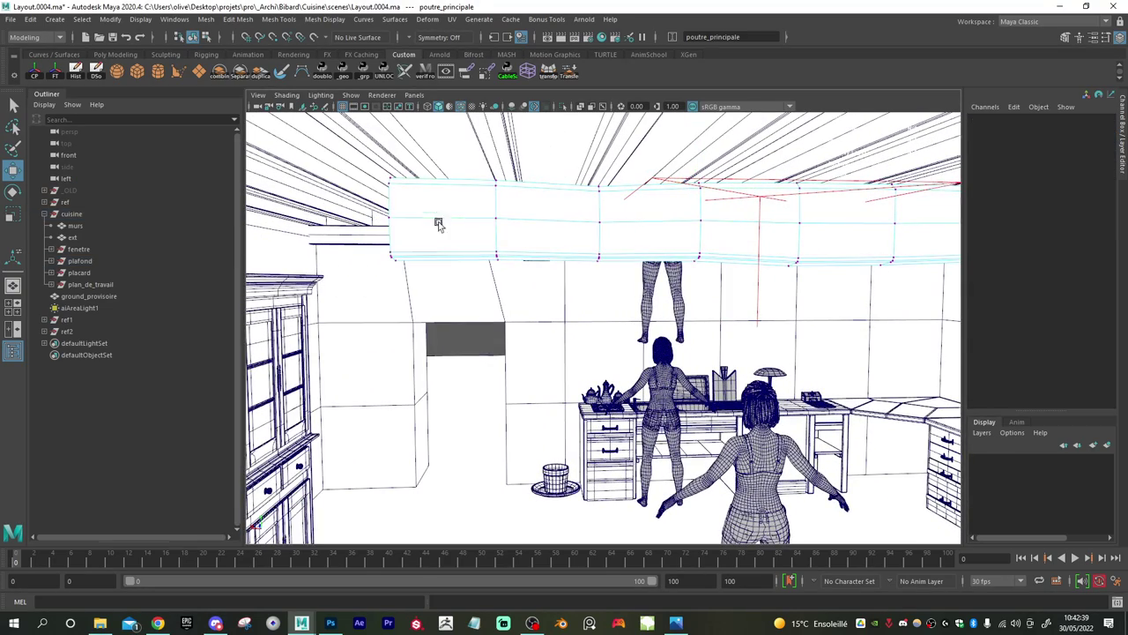
alt+drag(439, 223, 547, 237)
drag(506, 178, 374, 300)
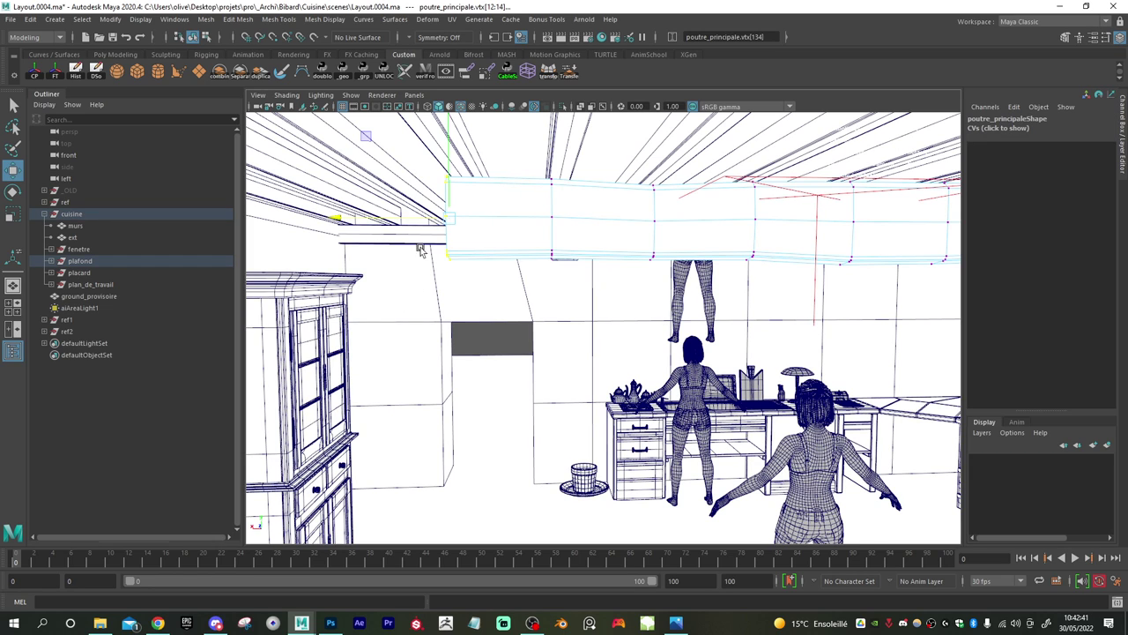
alt+drag(455, 259, 490, 246)
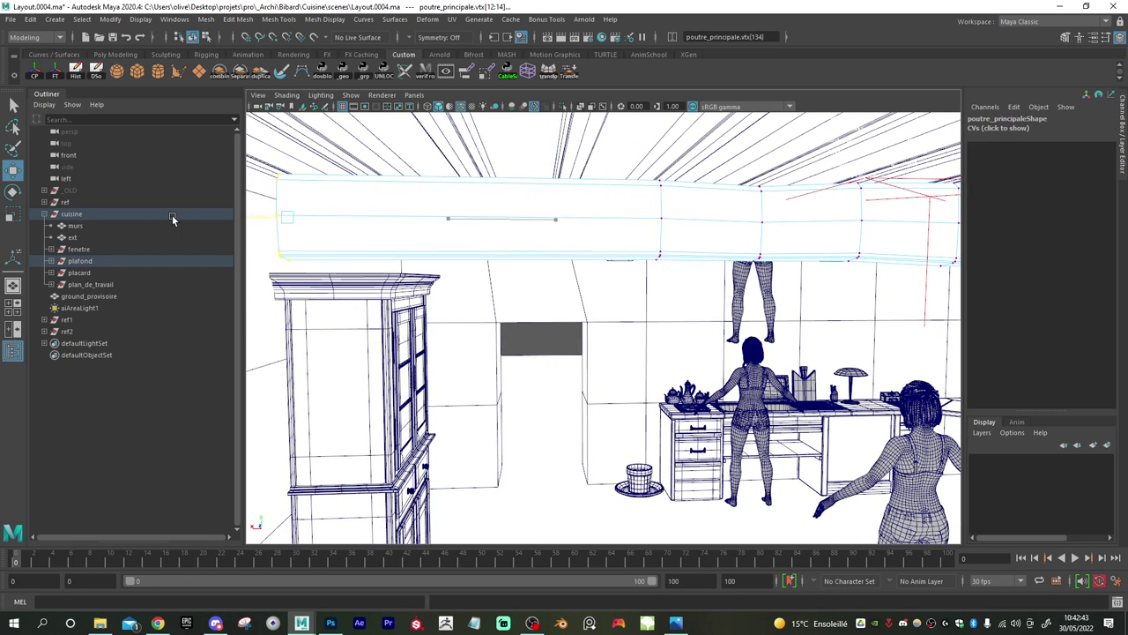
middle_drag(172, 215, 153, 214)
- Extend the beam's opposite end vertices outward into the side wall beyond the corner worktop, and return to object mode
alt+drag(697, 215, 631, 252)
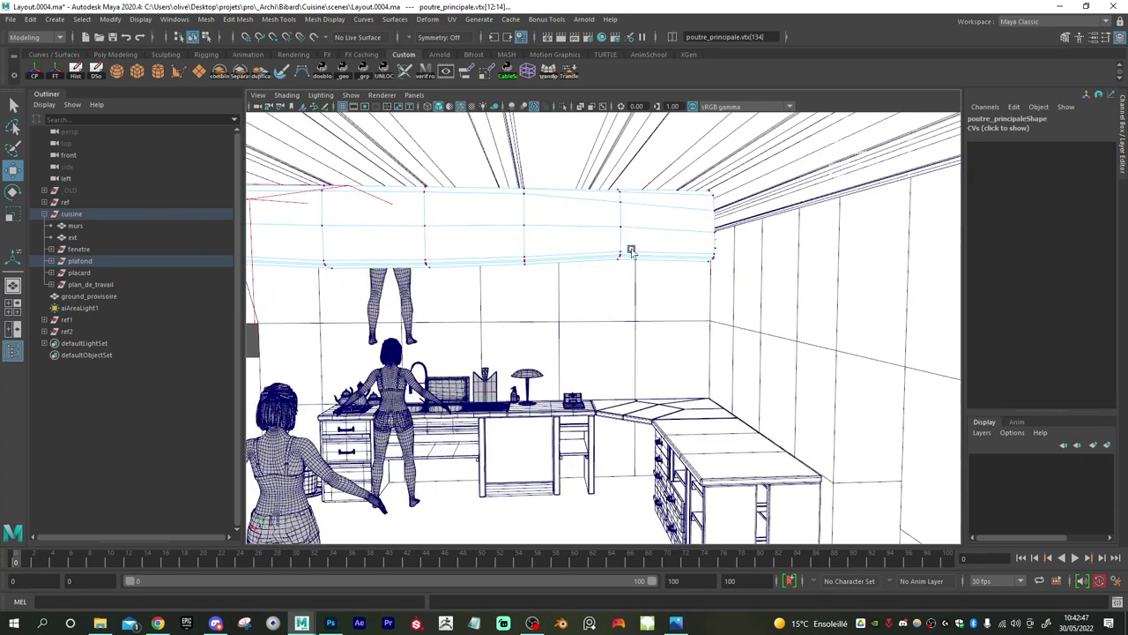
drag(646, 309, 785, 169)
drag(614, 227, 773, 226)
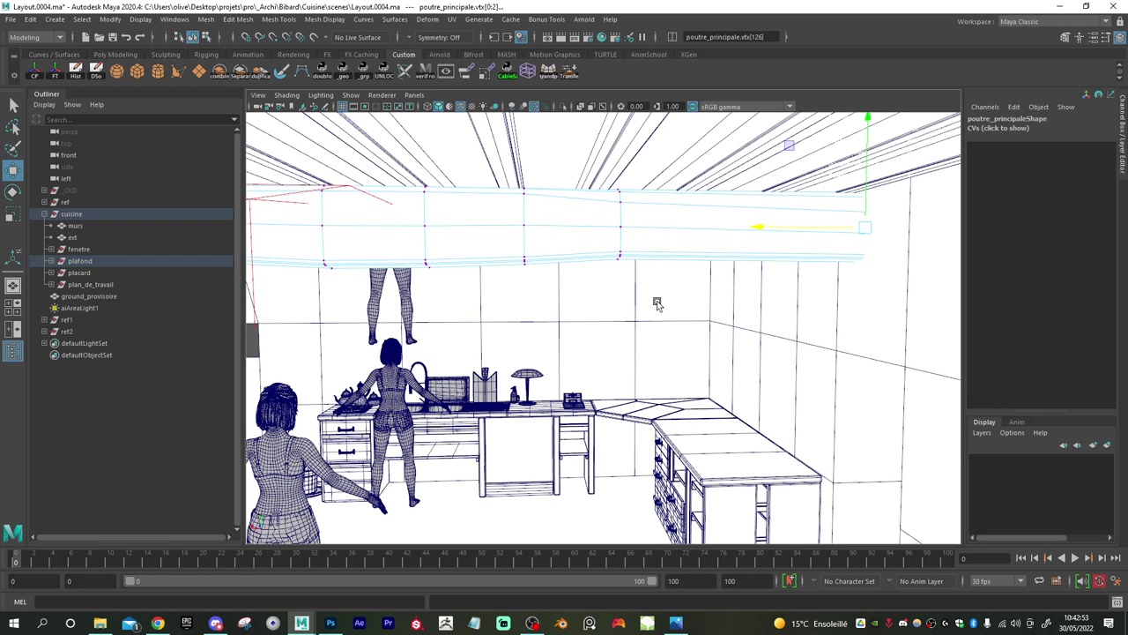
mouse_move(580, 306)
alt+right_down()
mouse_move(547, 297)
mouse_move(600, 300)
alt+right_up()
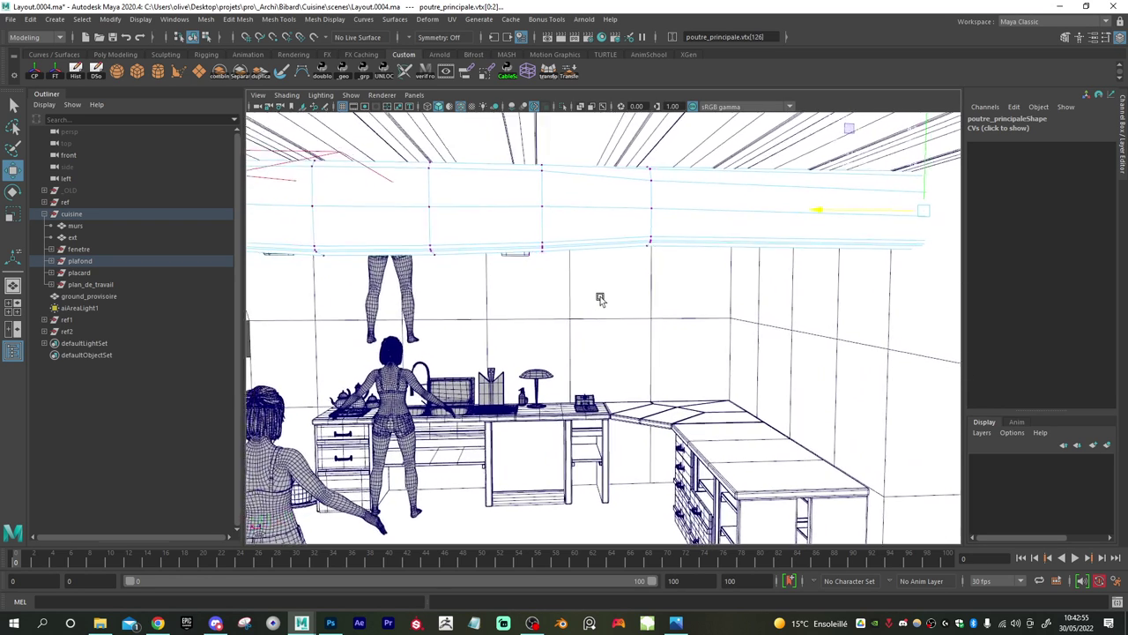
alt+drag(600, 298, 676, 275)
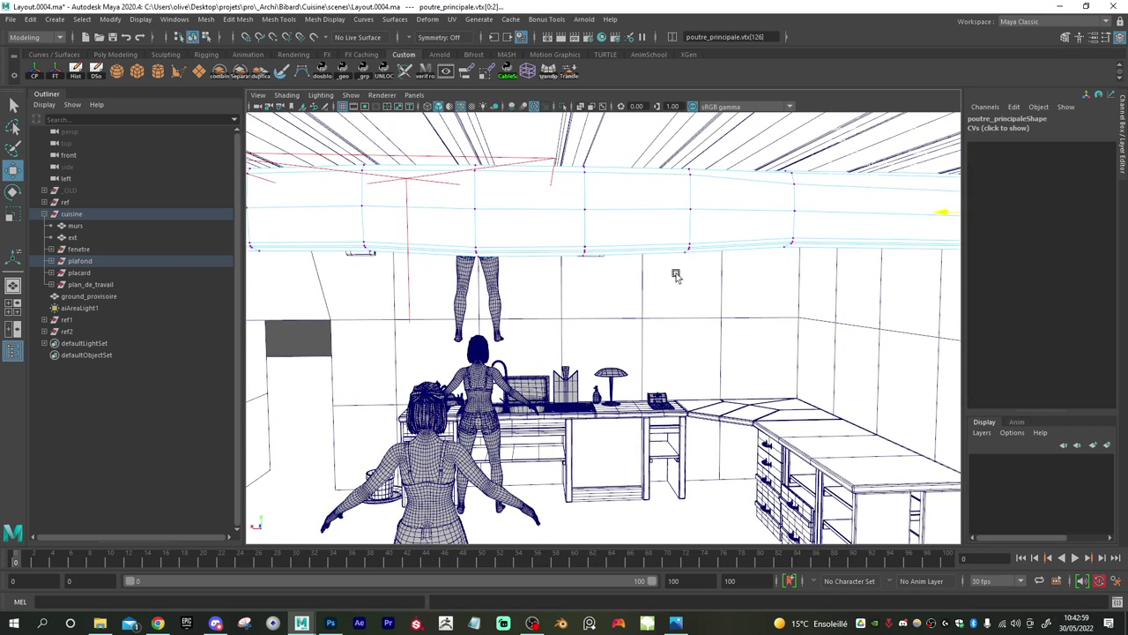
alt+drag(591, 259, 621, 251)
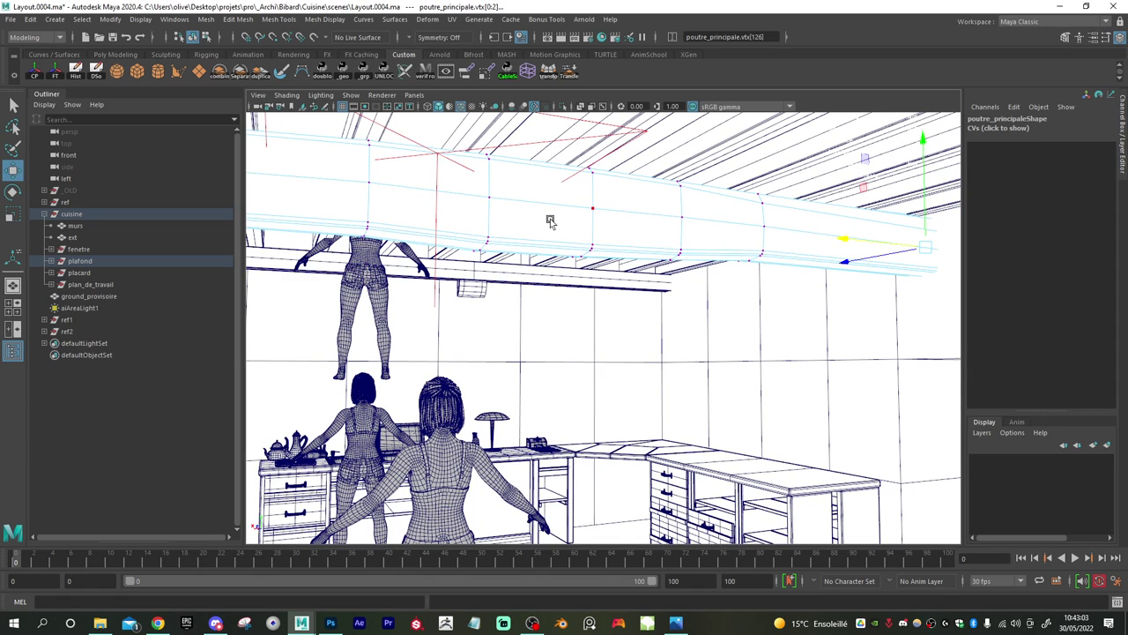
right_drag(551, 221, 613, 203)
mouse_move(578, 283)
alt+mouse_down()
mouse_move(578, 262)
mouse_move(589, 281)
mouse_move(567, 288)
alt+mouse_up()
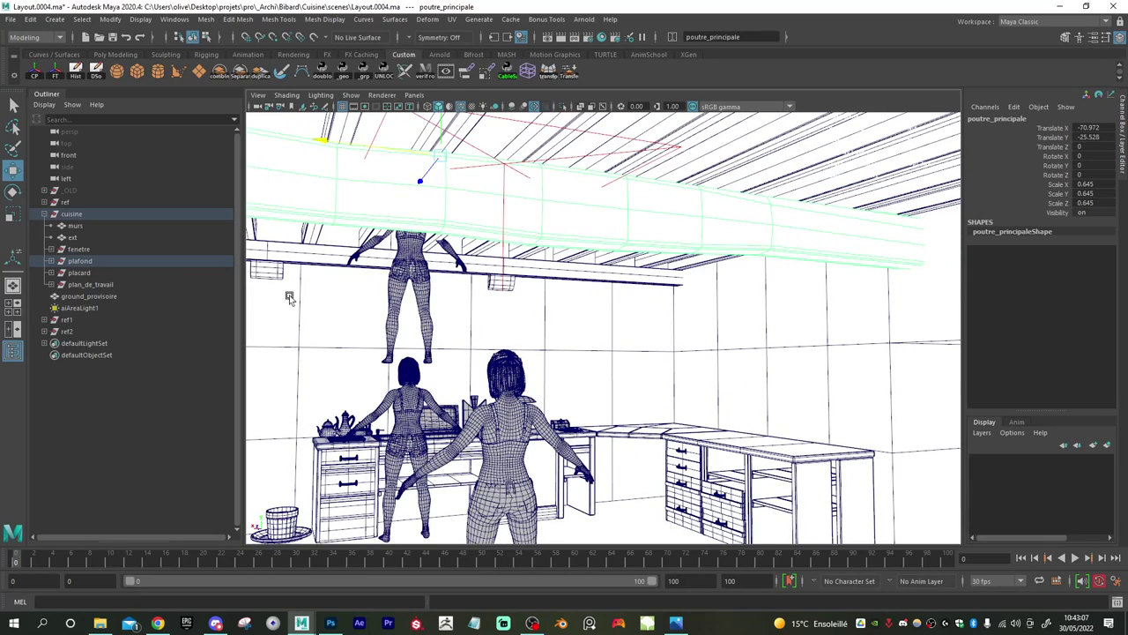
- Lower the whole plafond group to Translate Y -0.591
click(79, 261)
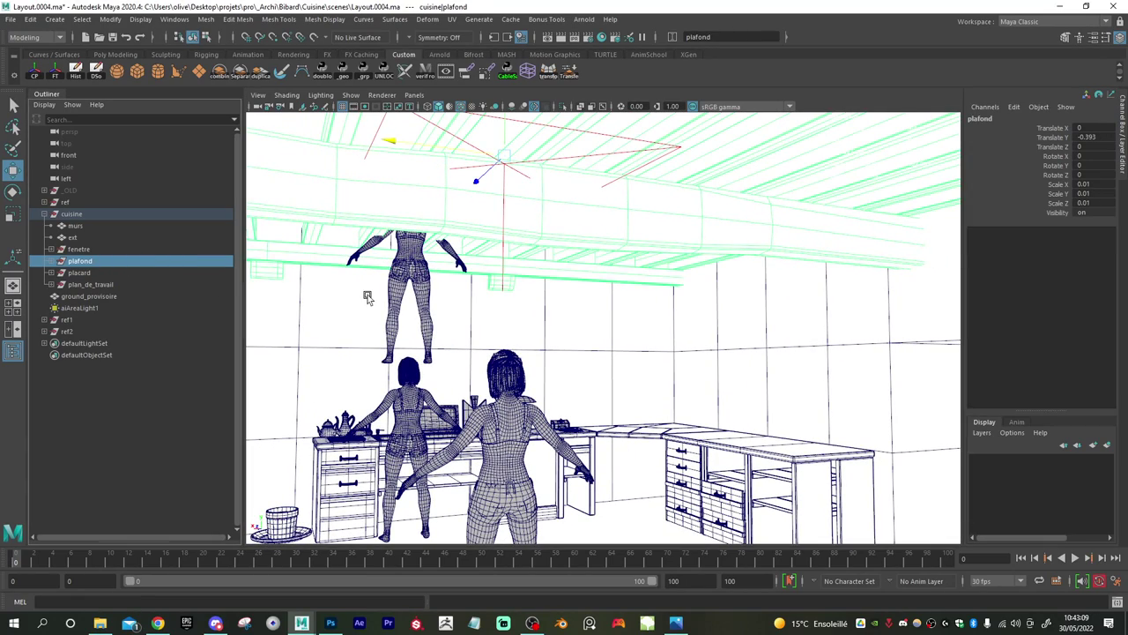
alt+drag(368, 296, 451, 263)
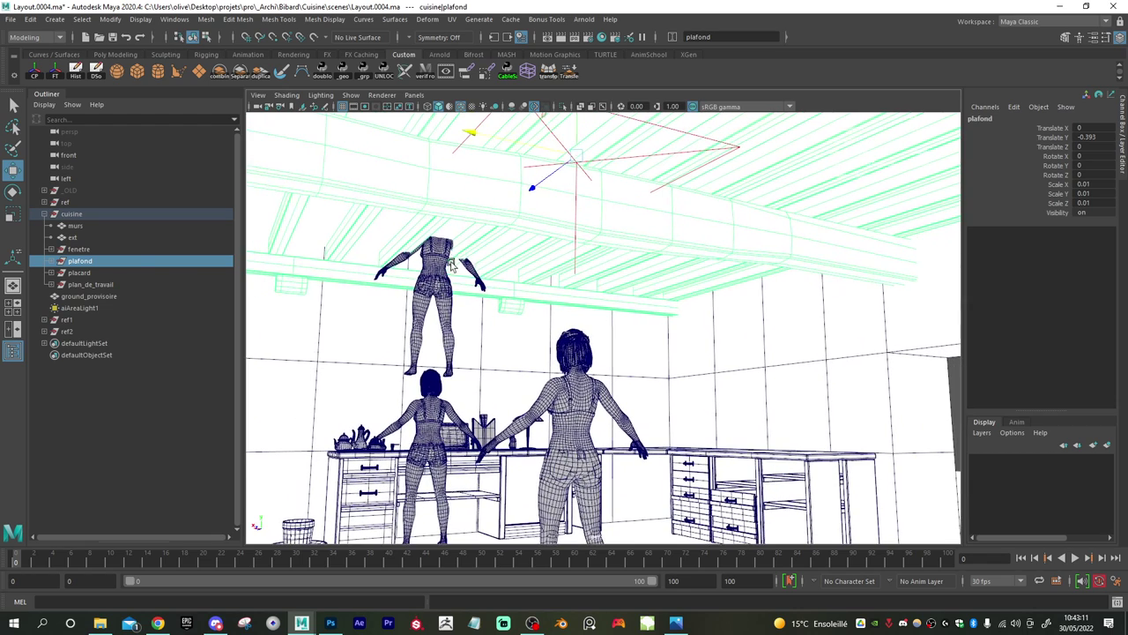
drag(578, 132, 579, 160)
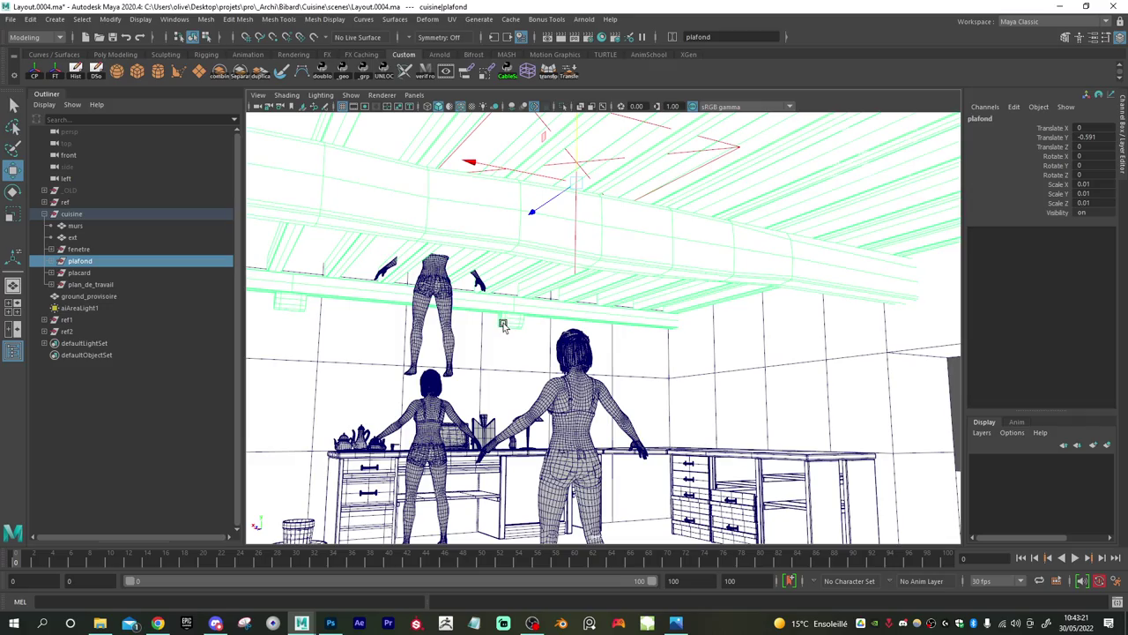
- Scale the soutien_de_pierre stone support uniformly to 0.728 and raise it to Translate Y 2.295 under the wall beam
click(503, 325)
alt+drag(502, 325, 632, 403)
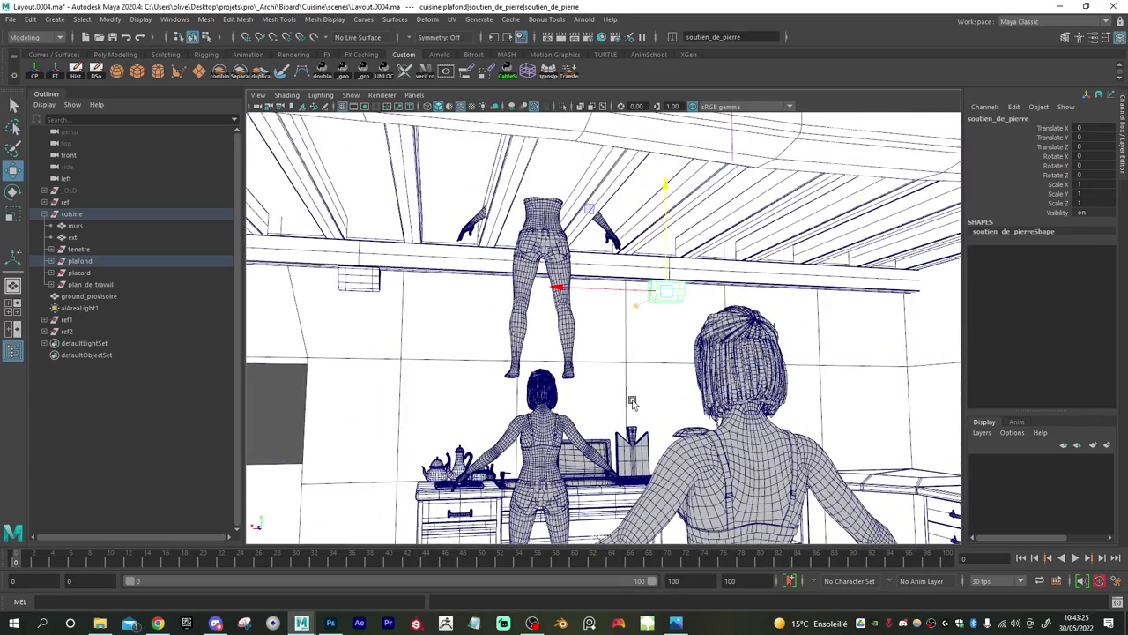
alt+drag(678, 363, 701, 369)
key(r)
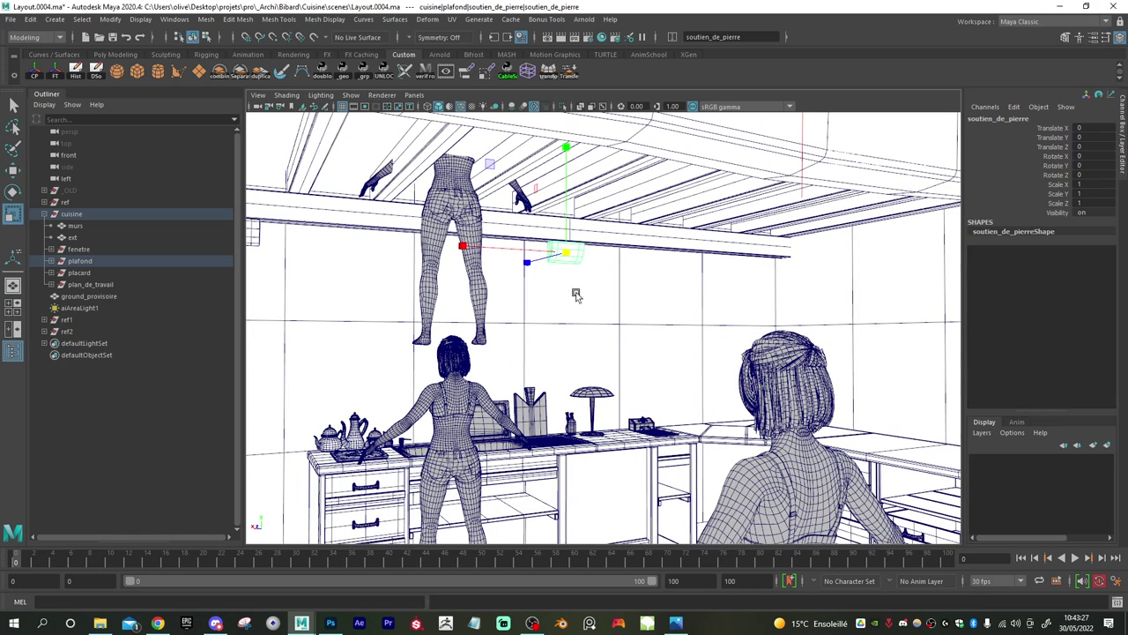
drag(566, 256, 740, 365)
key(w)
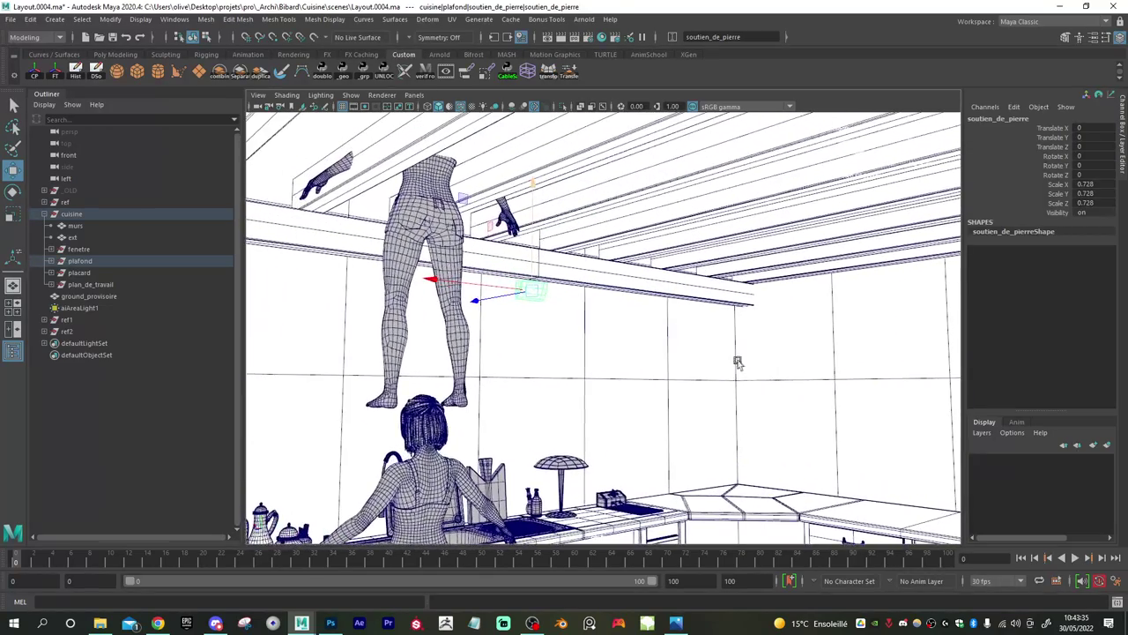
drag(533, 252, 535, 250)
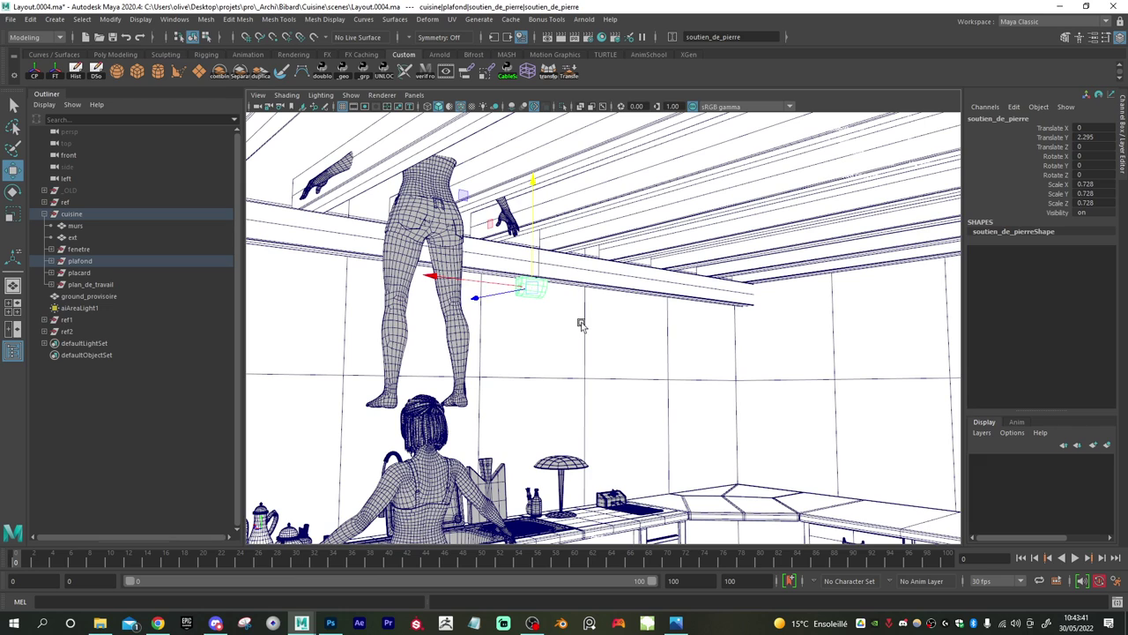
- Switch the viewport to default lighting and raise the stone support to Translate Y 2.493 against the wall beam's underside
click(324, 96)
click(351, 116)
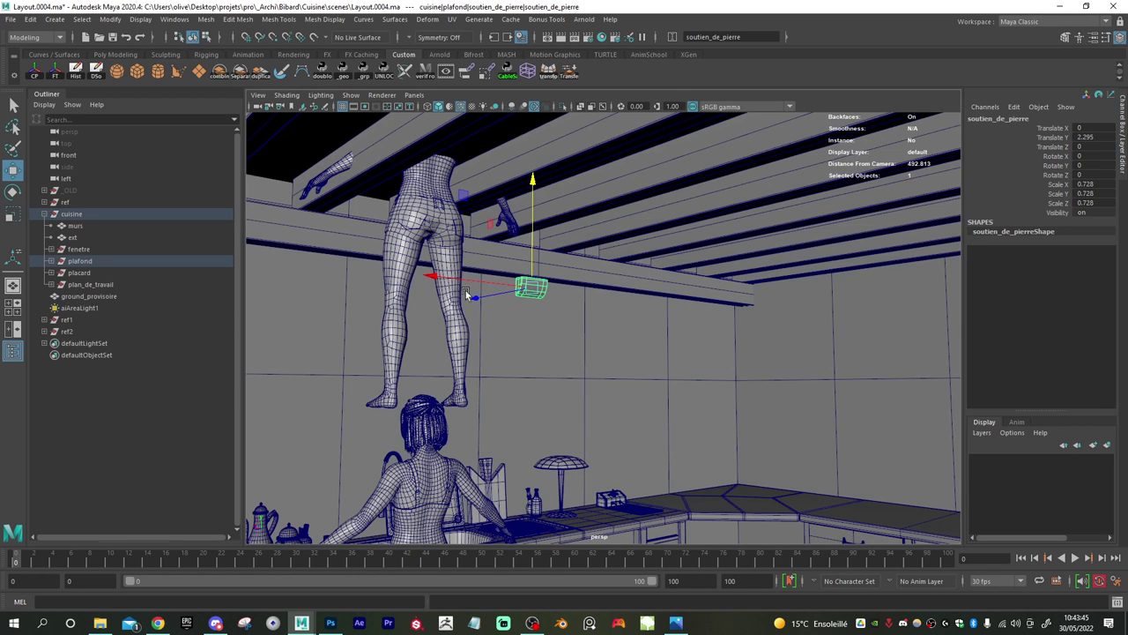
scroll(381, 310, up, 3)
scroll(627, 367, up, 2)
alt+drag(591, 376, 604, 295)
drag(606, 236, 602, 231)
alt+right_drag(603, 233, 533, 290)
alt+drag(593, 308, 544, 327)
alt+right_drag(544, 327, 427, 324)
alt+middle_drag(437, 335, 606, 350)
alt+right_drag(606, 350, 447, 326)
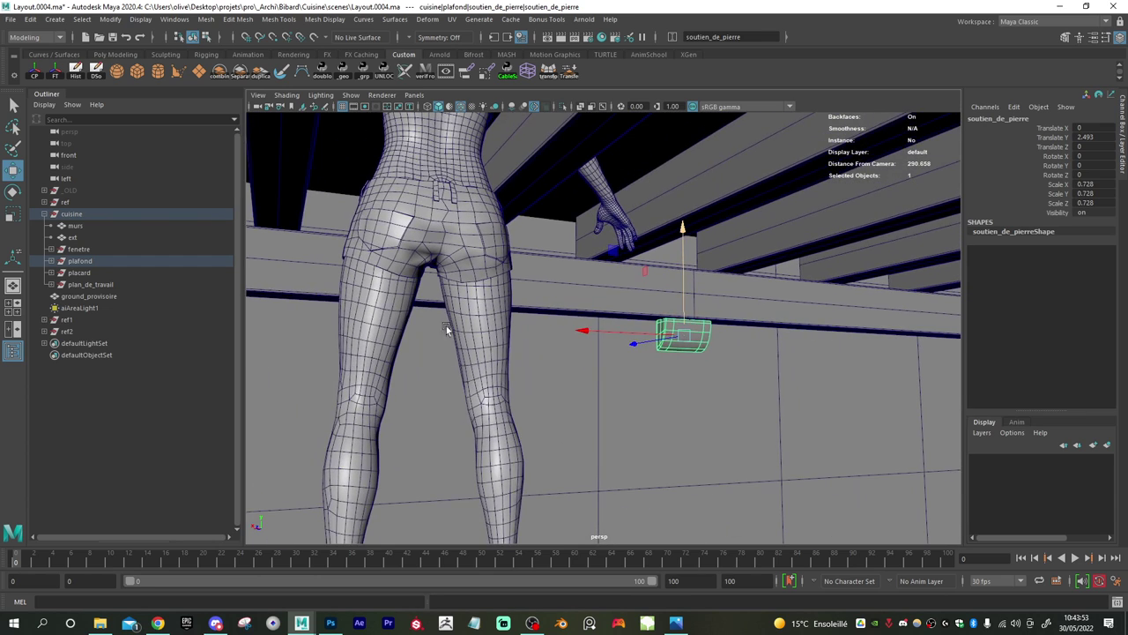
- Set the second stone support's Translate Y to 2.493 to match the first support under the wall beam
alt+drag(447, 326, 432, 347)
alt+middle_drag(432, 347, 662, 305)
click(284, 265)
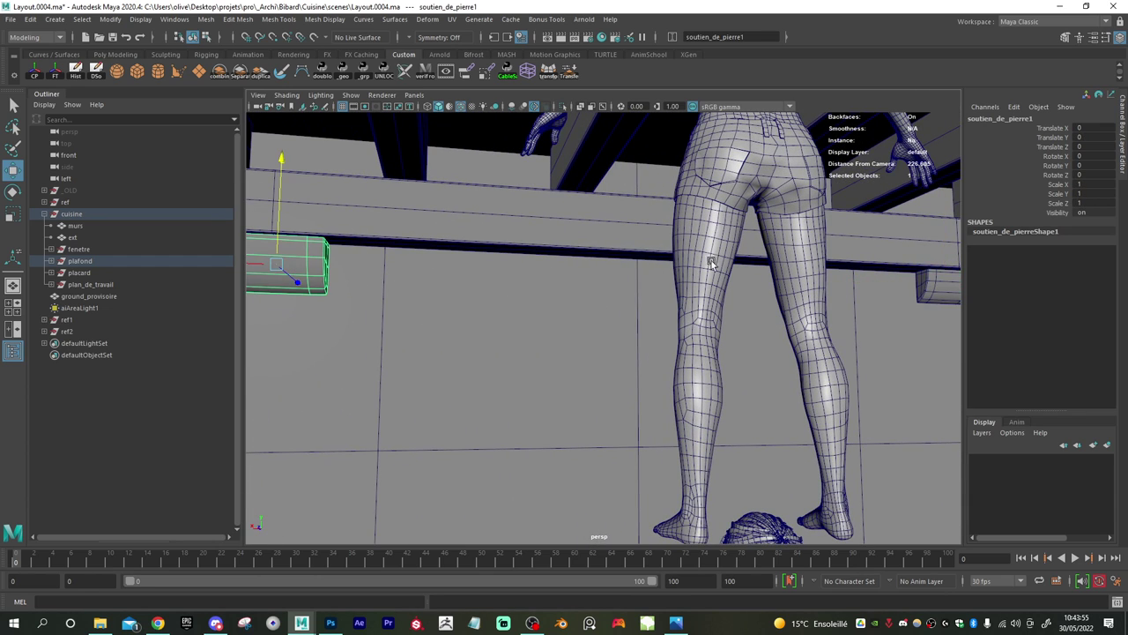
click(940, 278)
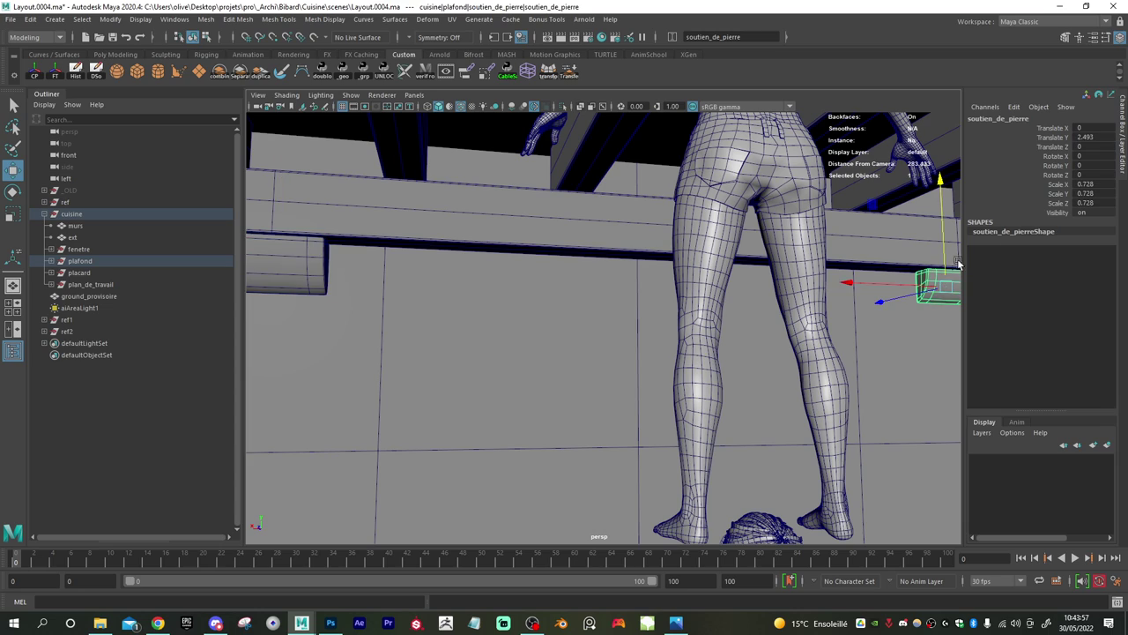
double_click(1086, 137)
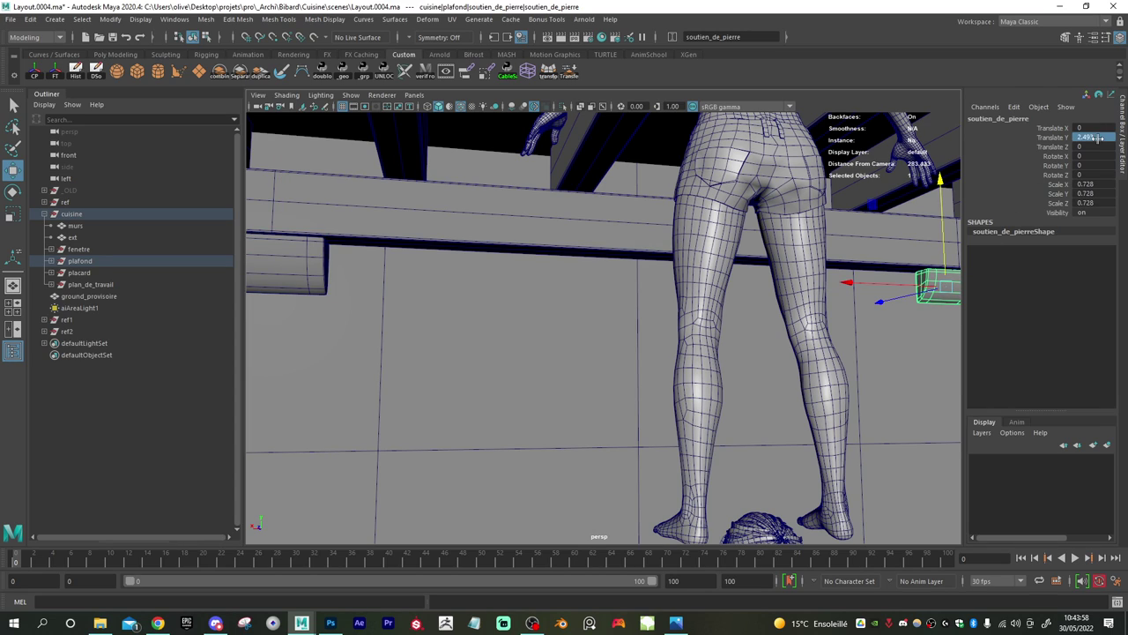
click(313, 268)
double_click(1091, 137)
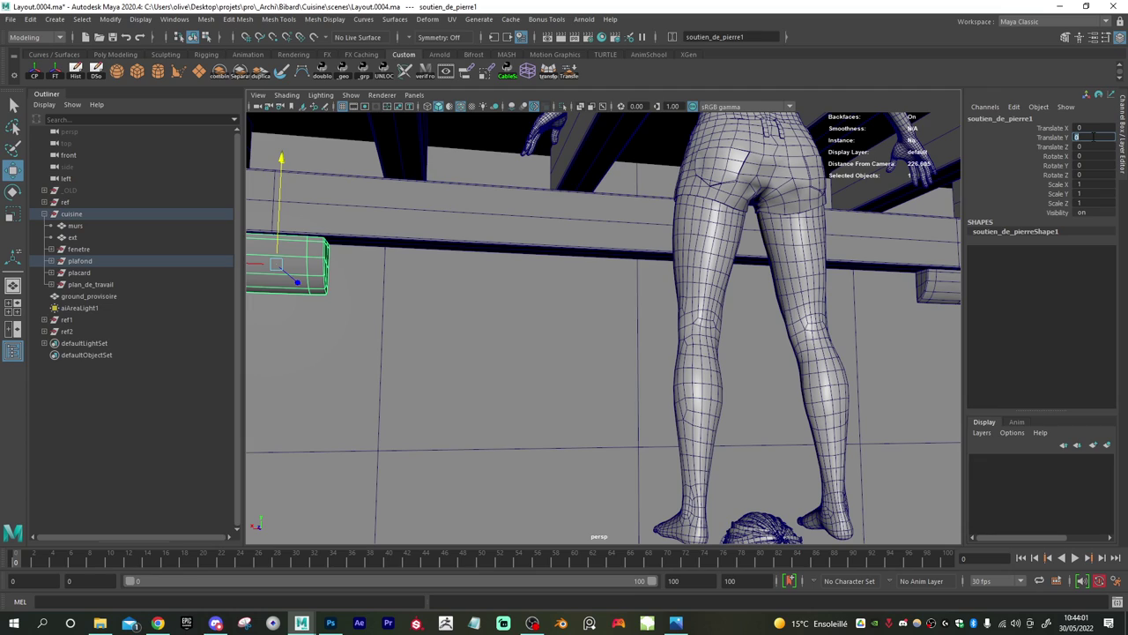
key(Return)
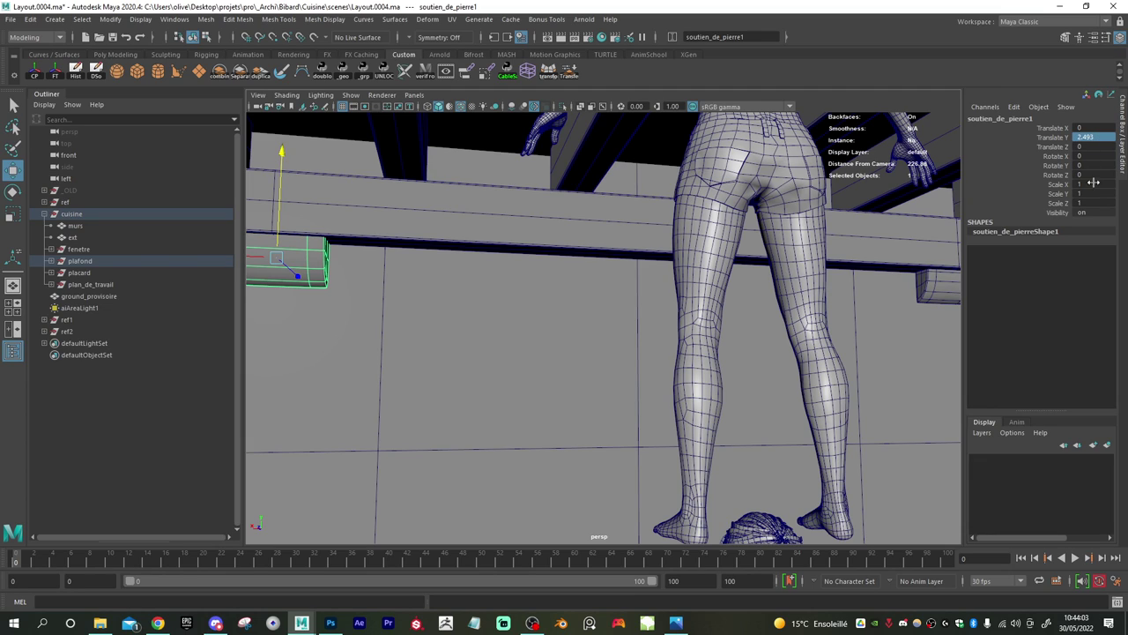
- Match the second stone support's size to the first by setting Scale X, Y and Z to 0.728
click(943, 281)
double_click(1093, 184)
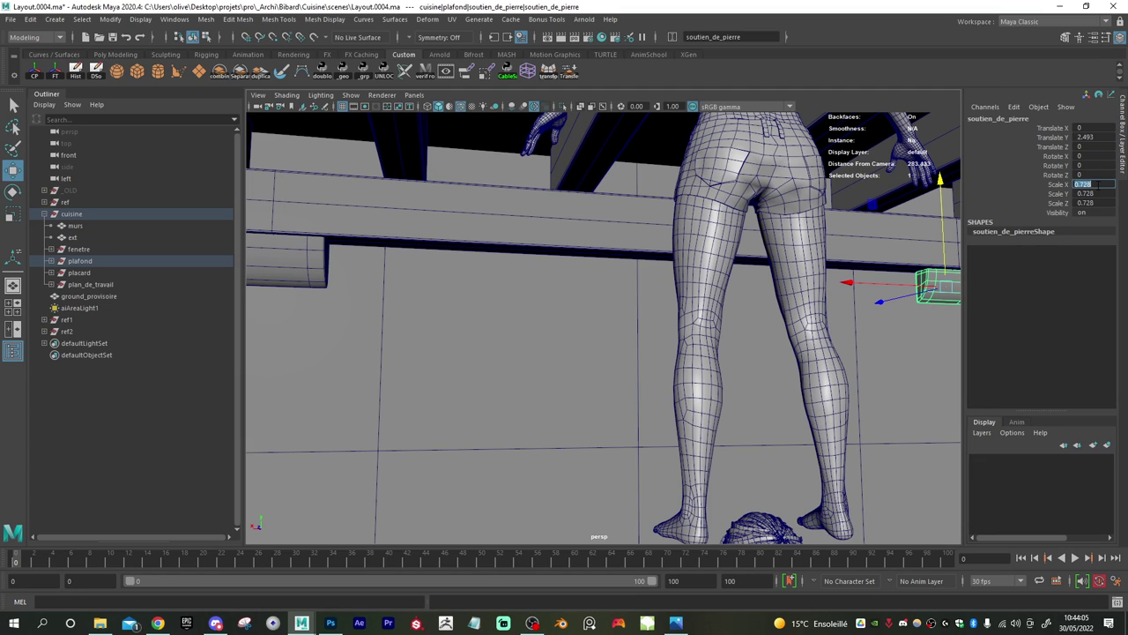
click(325, 266)
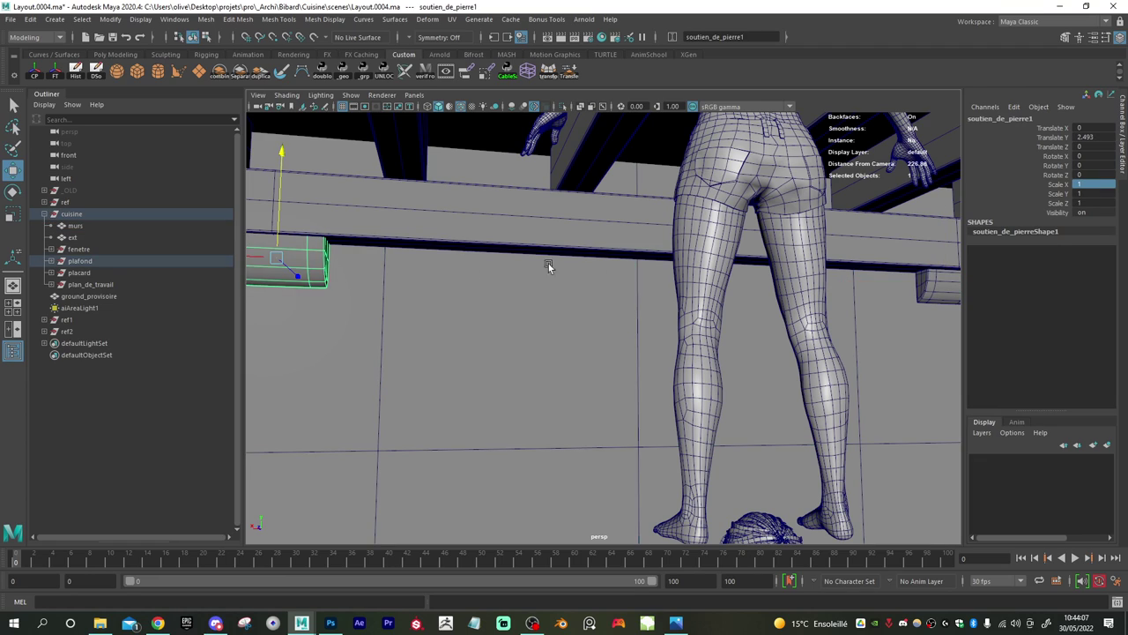
drag(1093, 182, 1088, 203)
key(Return)
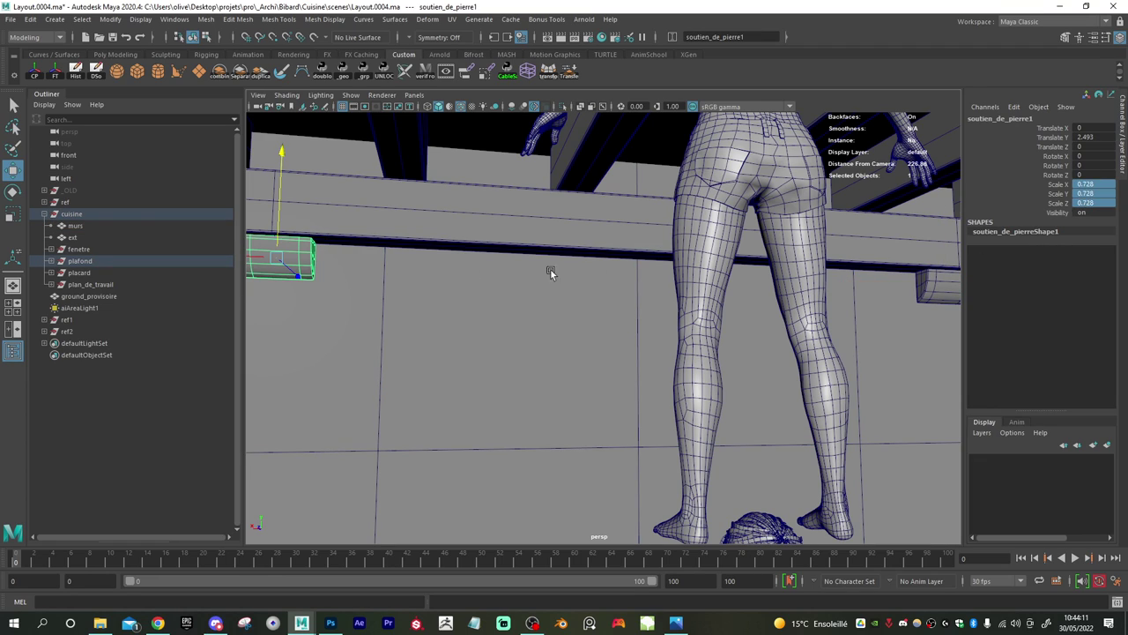
- Freeze the transformations of both stone supports together
shift+click(934, 290)
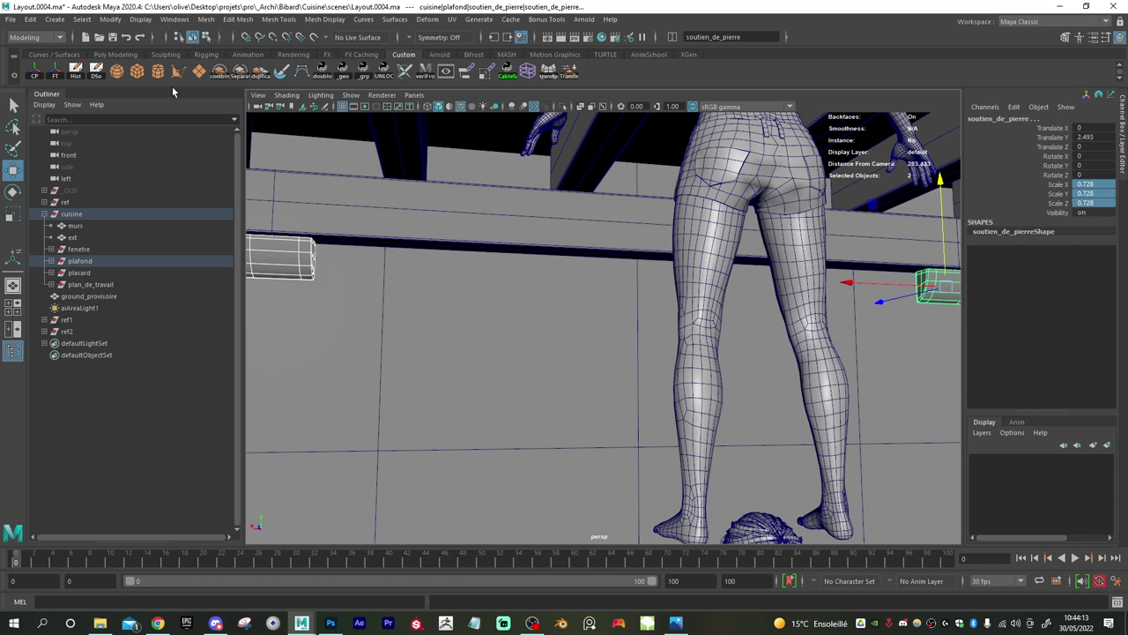
click(54, 73)
alt+right_drag(676, 313, 488, 279)
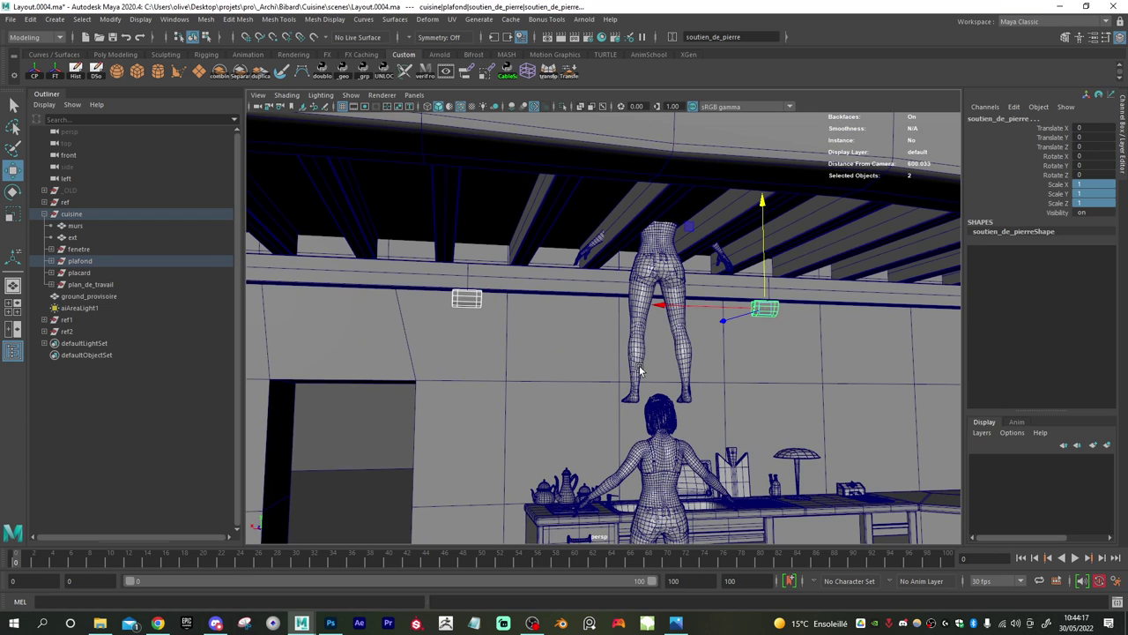
alt+middle_drag(639, 366, 586, 333)
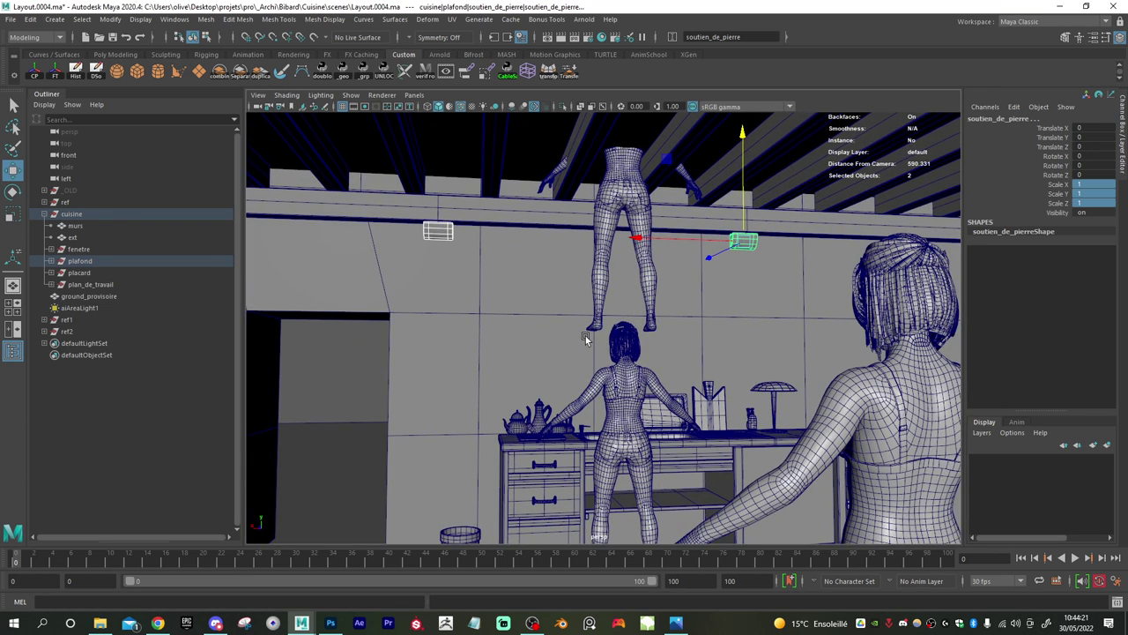
- Select the murs walls and the fenetre window group together and switch them to vertex editing
click(469, 342)
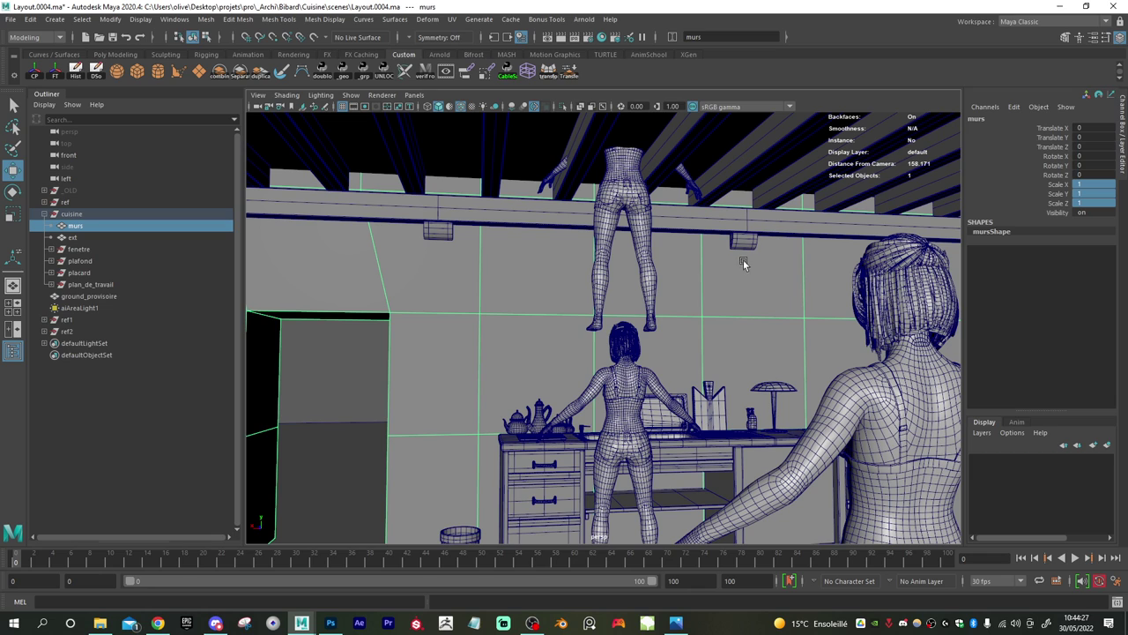
alt+middle_drag(618, 412, 637, 393)
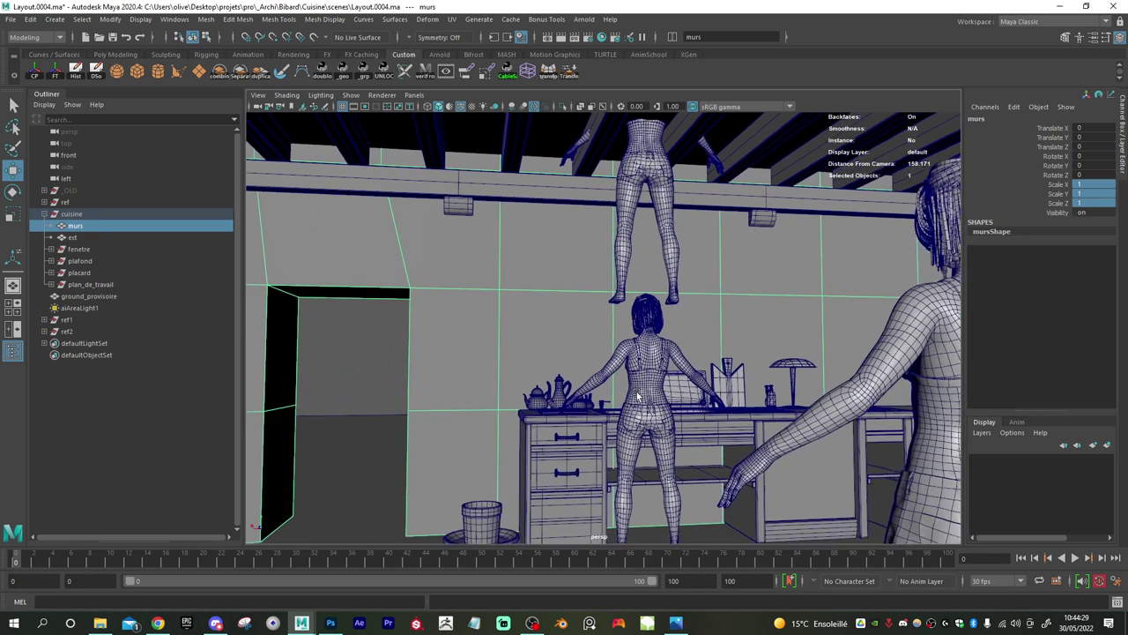
scroll(638, 397, up, 2)
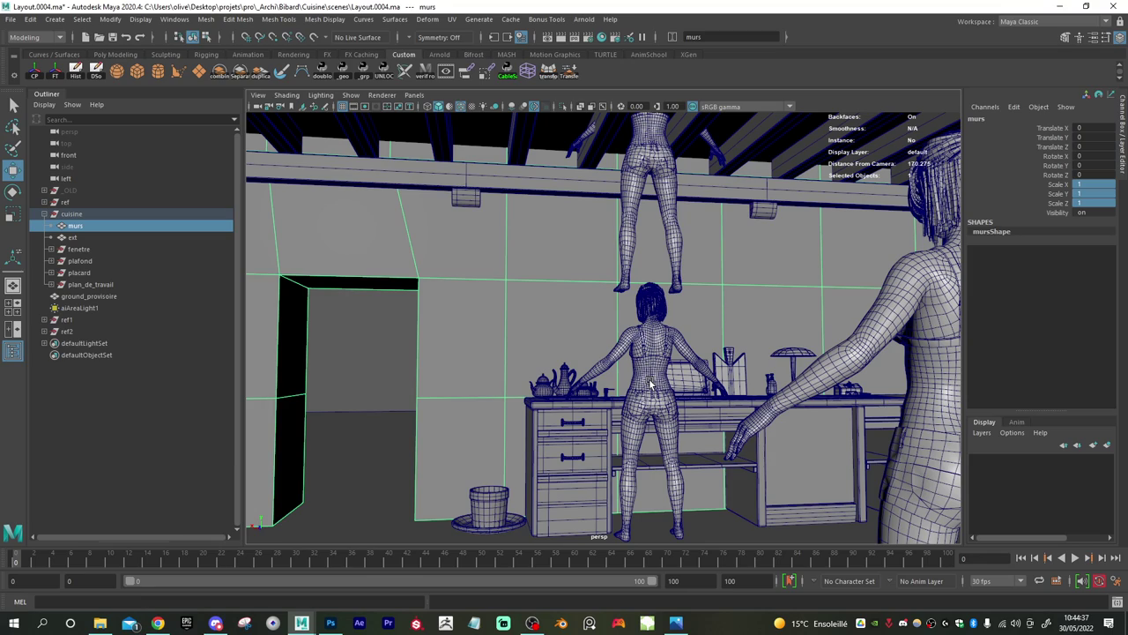
alt+right_drag(666, 287, 532, 302)
alt+drag(532, 302, 543, 278)
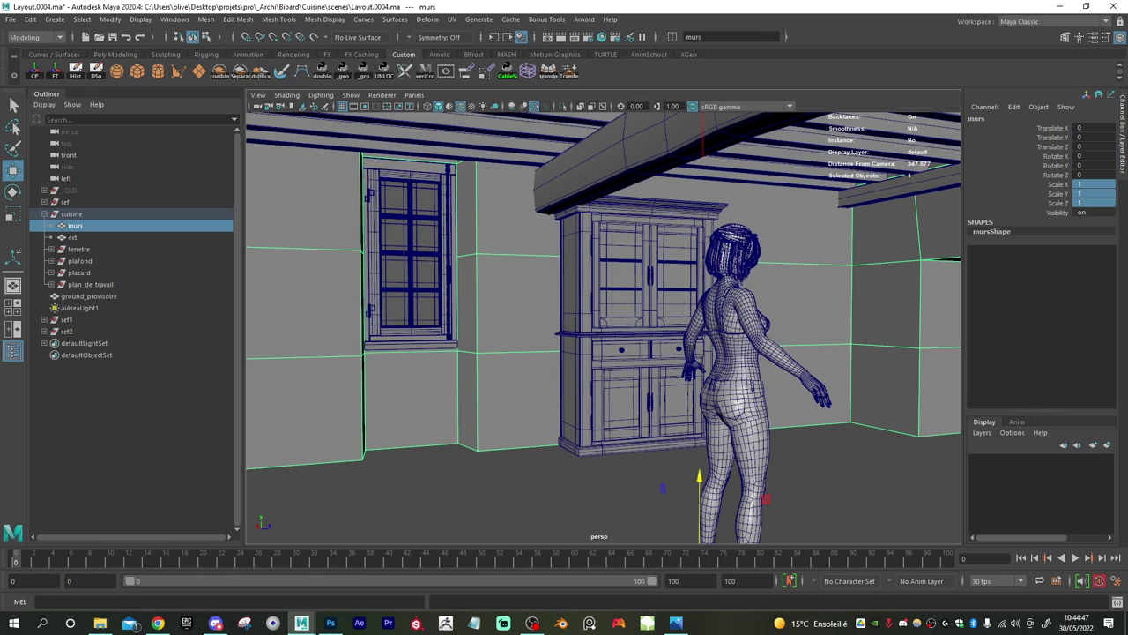
key(alt+Tab)
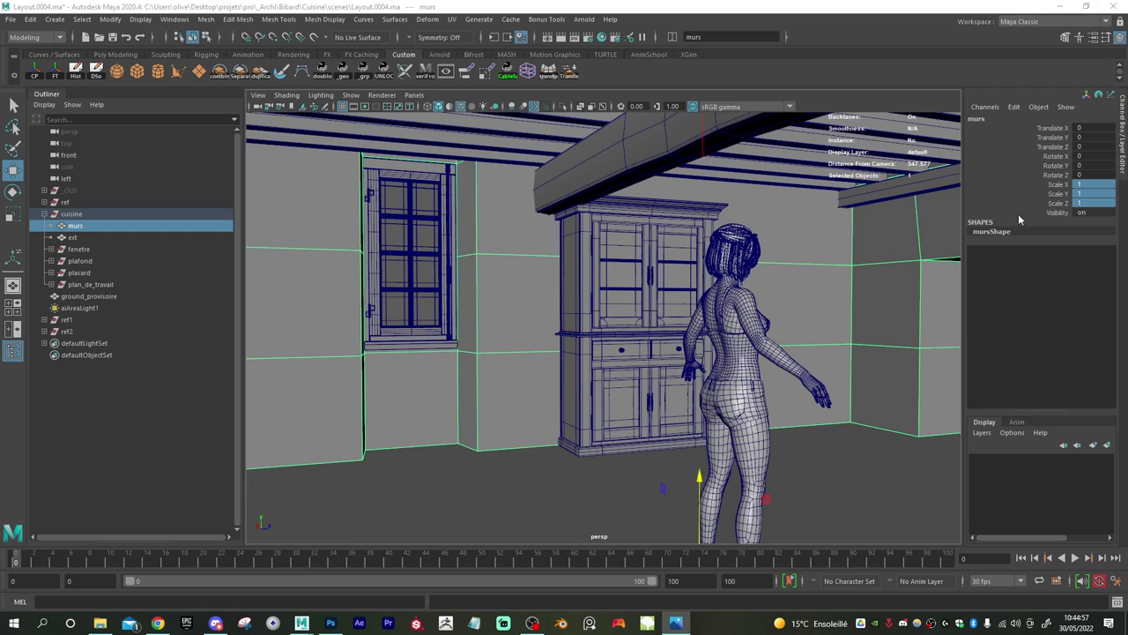
ctrl+click(86, 249)
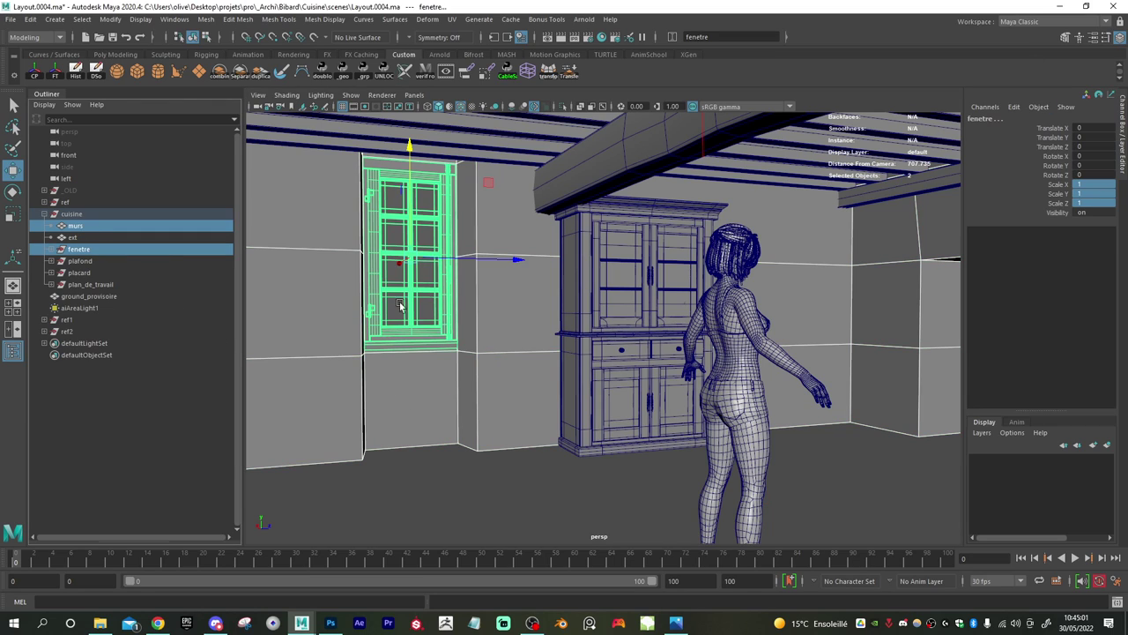
click(1065, 38)
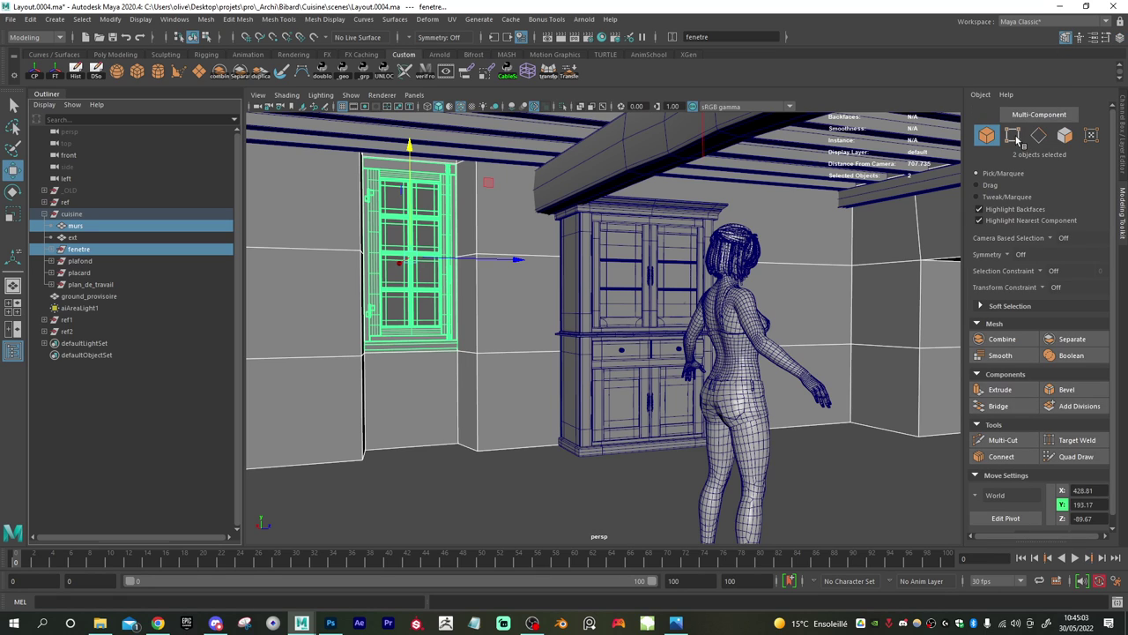
click(1013, 135)
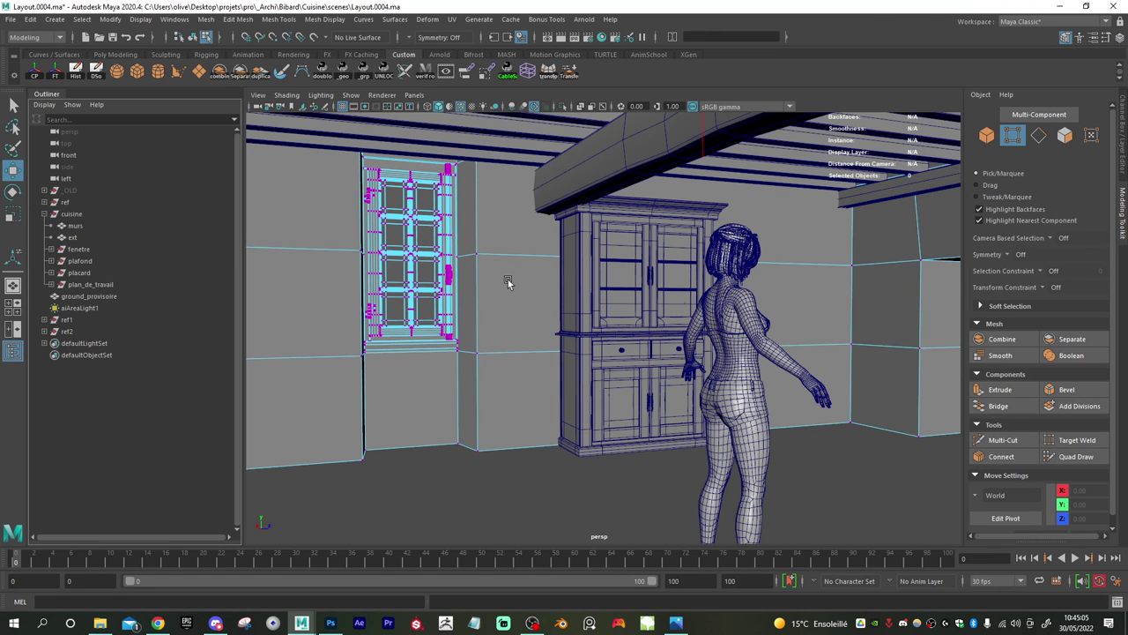
- Select all the window's vertices along with the wall vertices around its recess, leaving out those at floor level
alt+drag(508, 282, 501, 270)
drag(286, 368, 511, 9)
key(f)
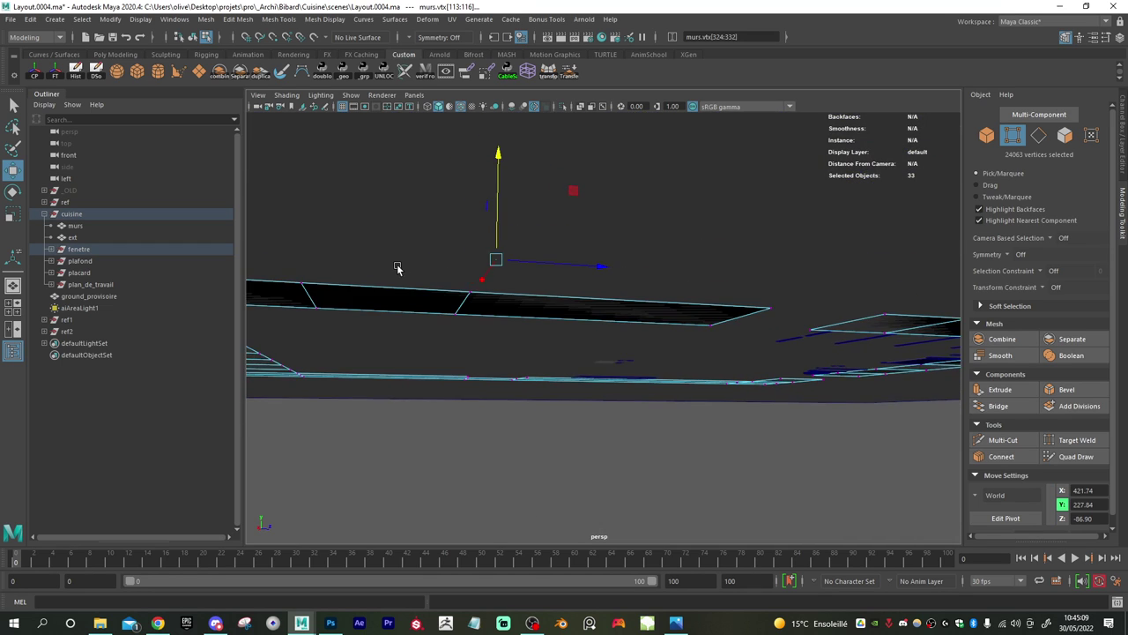
alt+drag(575, 283, 776, 190)
alt+drag(760, 230, 491, 251)
alt+right_drag(491, 250, 564, 298)
alt+middle_drag(563, 296, 645, 311)
alt+drag(644, 310, 587, 321)
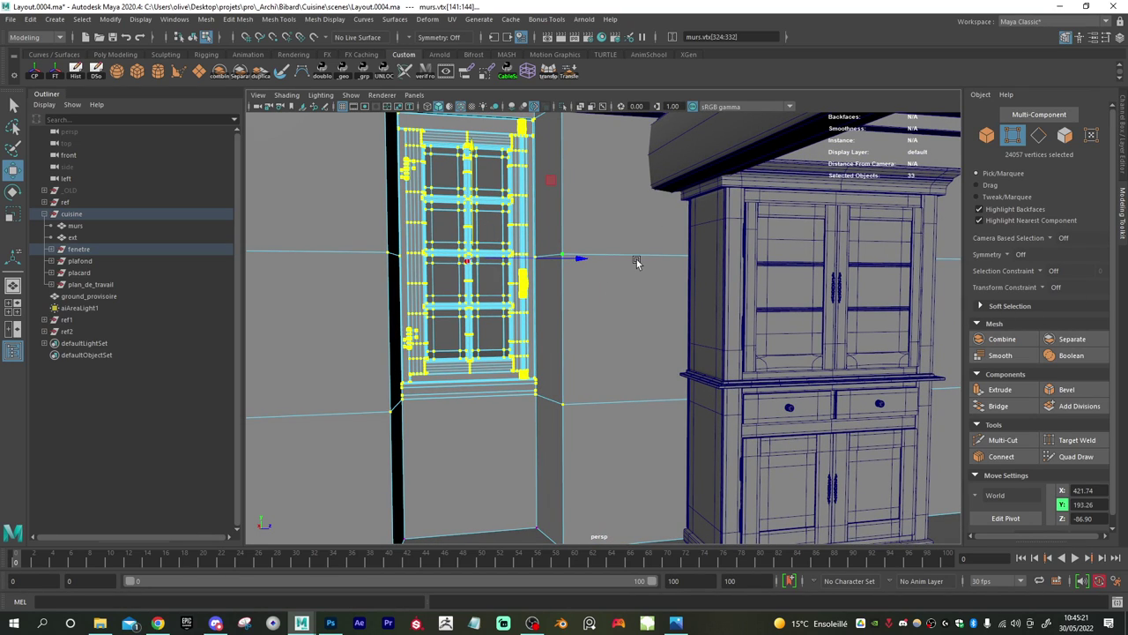
scroll(780, 304, down, 3)
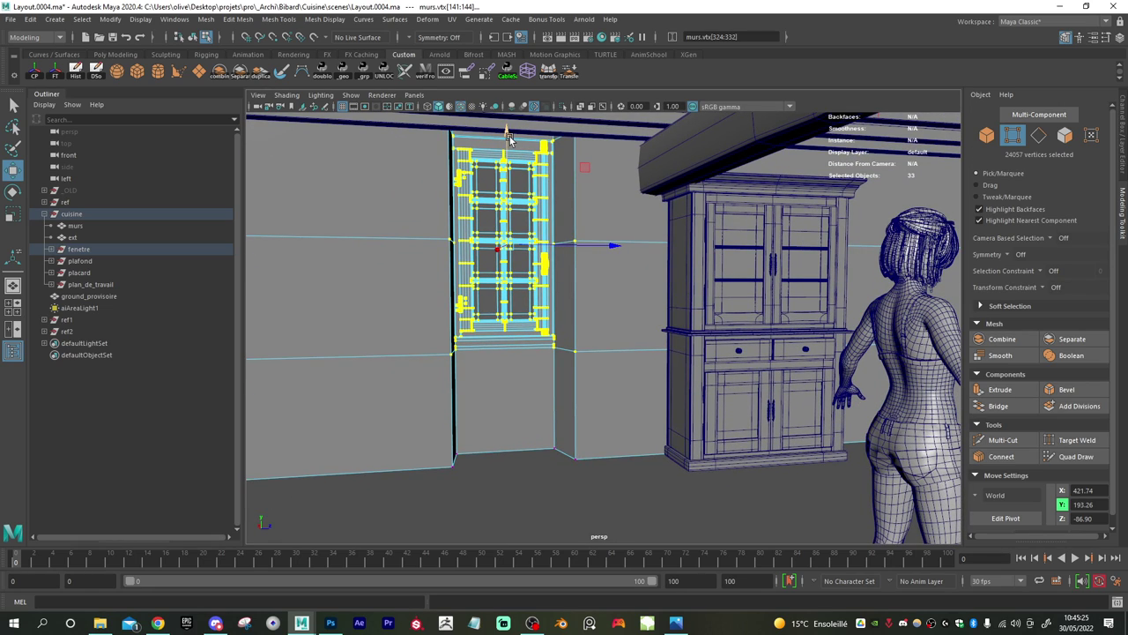
- Try lowering the window and its surrounding wall vertices by about 40 units, to a Y position of 153.52
drag(508, 137, 524, 190)
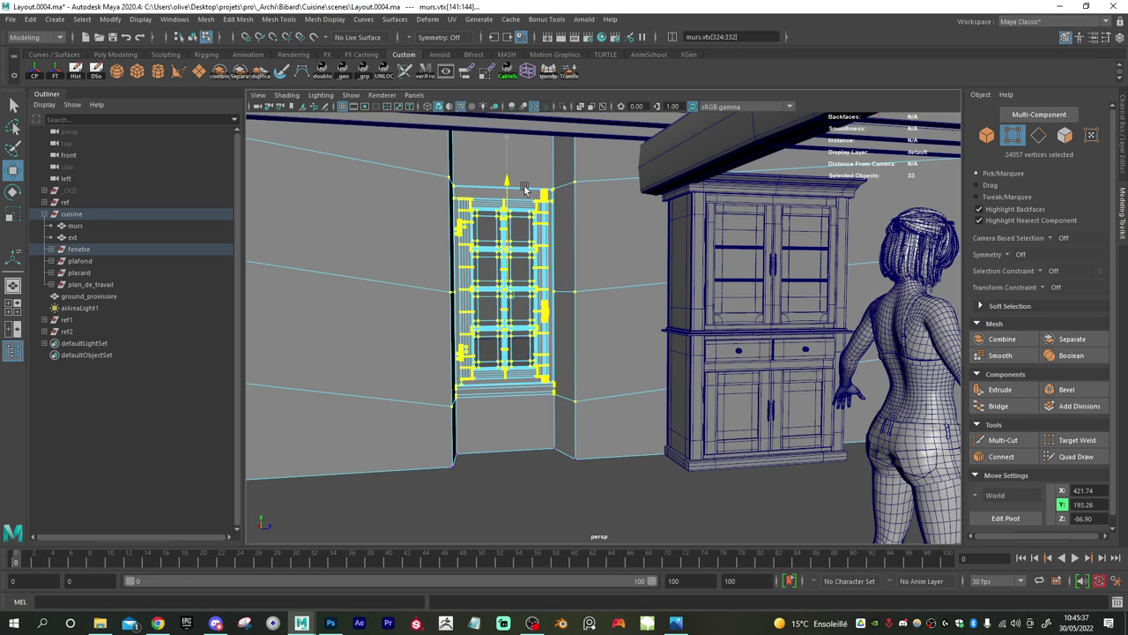
drag(525, 190, 525, 185)
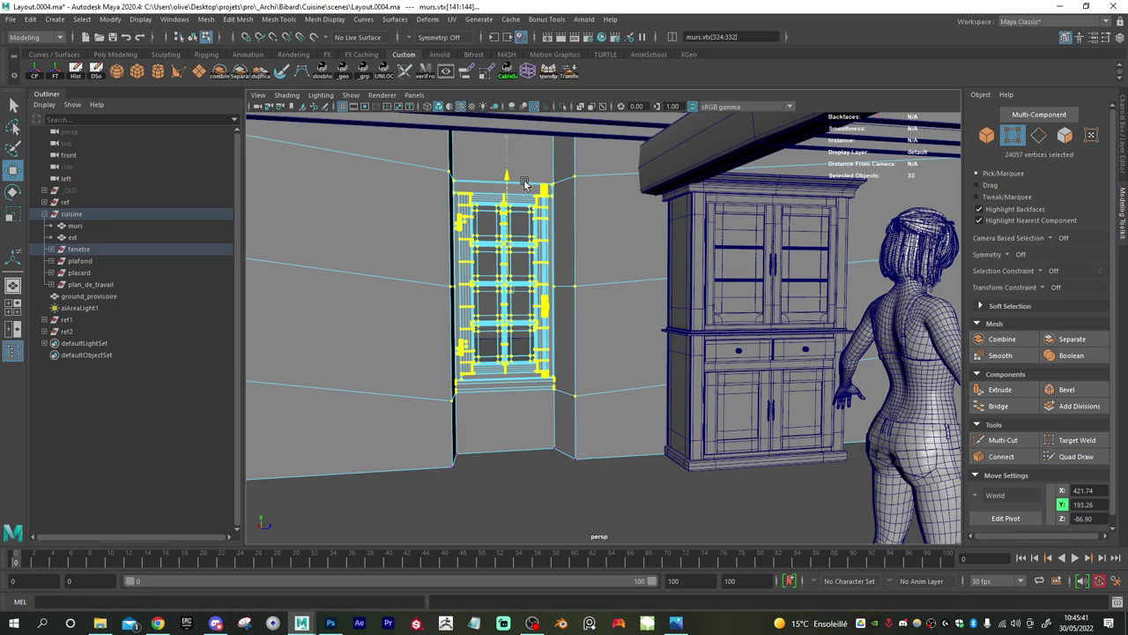
drag(524, 183, 524, 184)
mouse_move(508, 245)
alt+mouse_down()
mouse_move(544, 251)
mouse_move(518, 243)
alt+mouse_up()
alt+right_drag(518, 242, 584, 277)
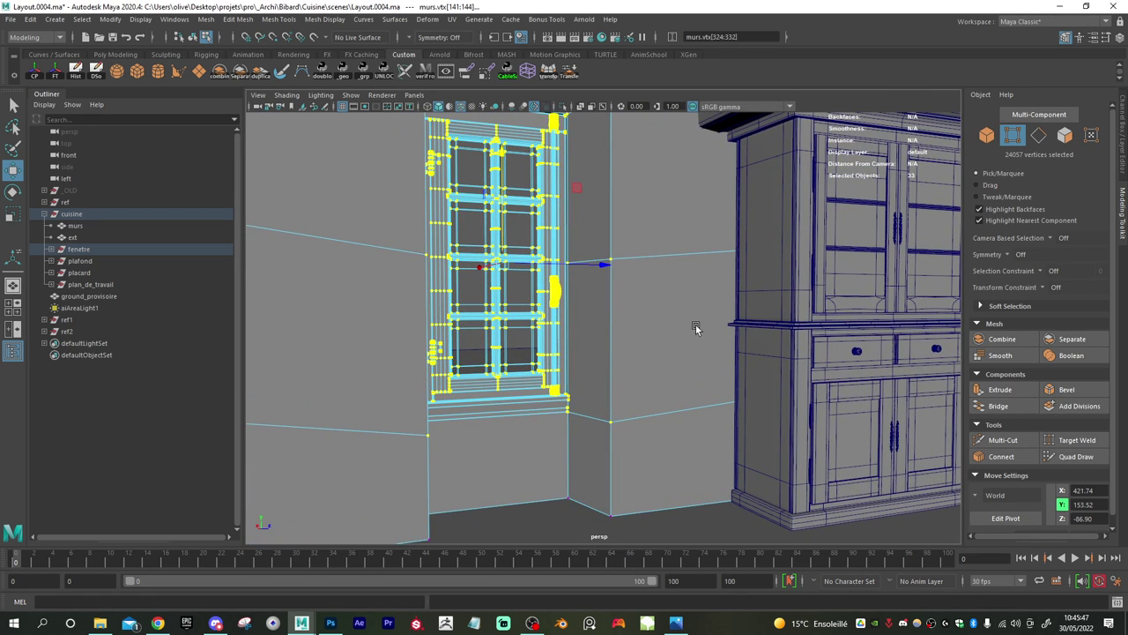
alt+right_drag(695, 324, 481, 309)
alt+drag(527, 328, 482, 326)
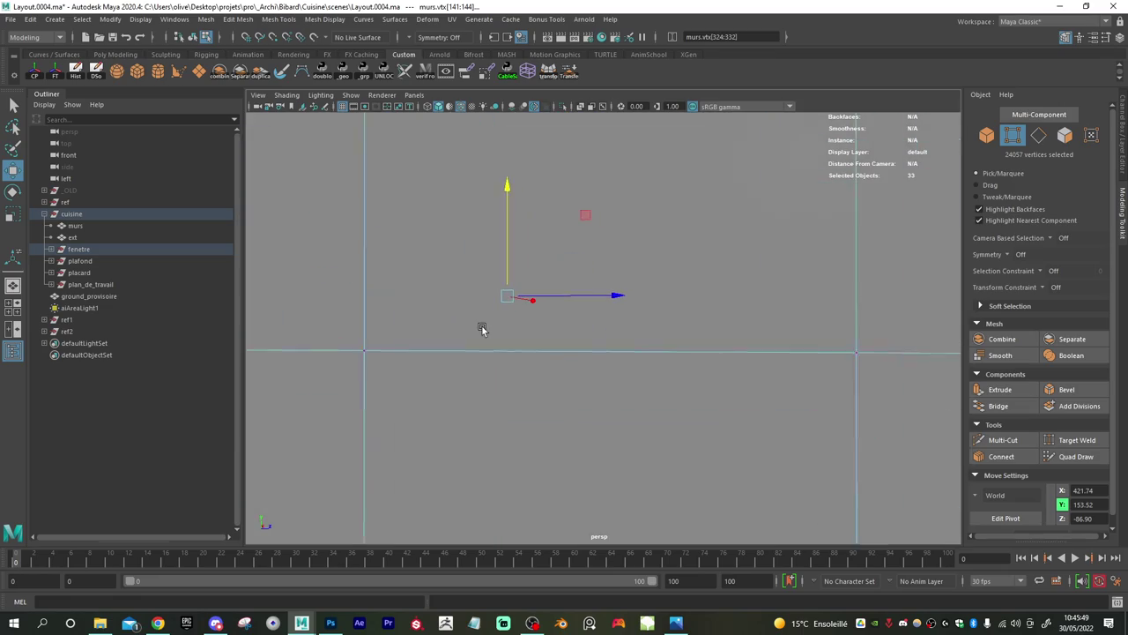
alt+right_drag(482, 328, 680, 369)
alt+drag(622, 360, 671, 365)
alt+right_drag(671, 366, 539, 346)
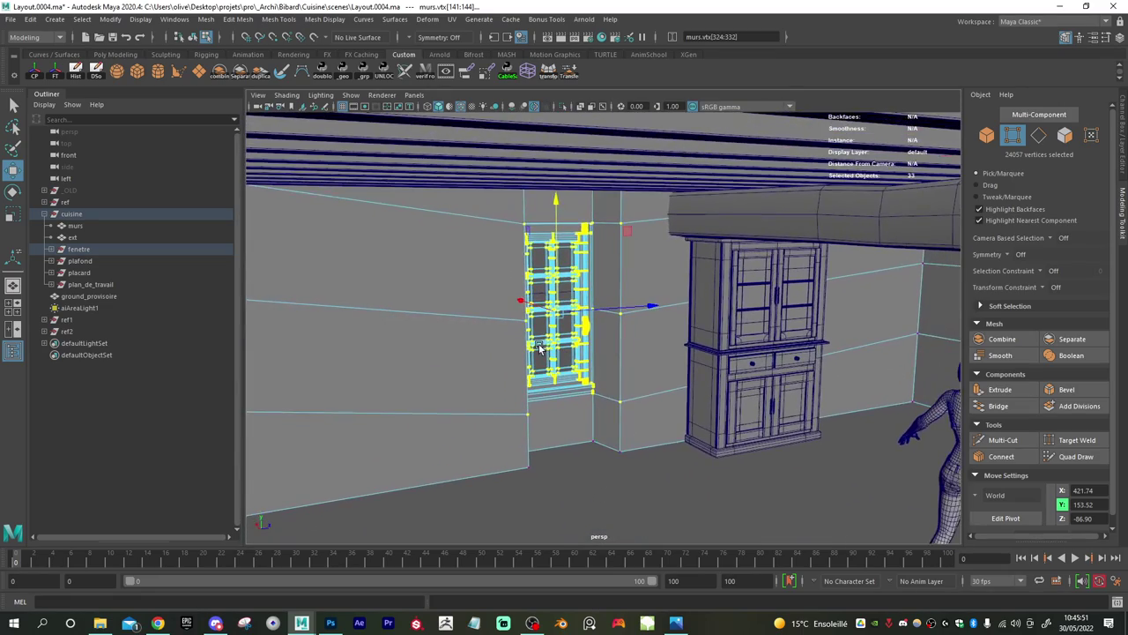
alt+middle_drag(677, 364, 526, 310)
key(ctrl+z)
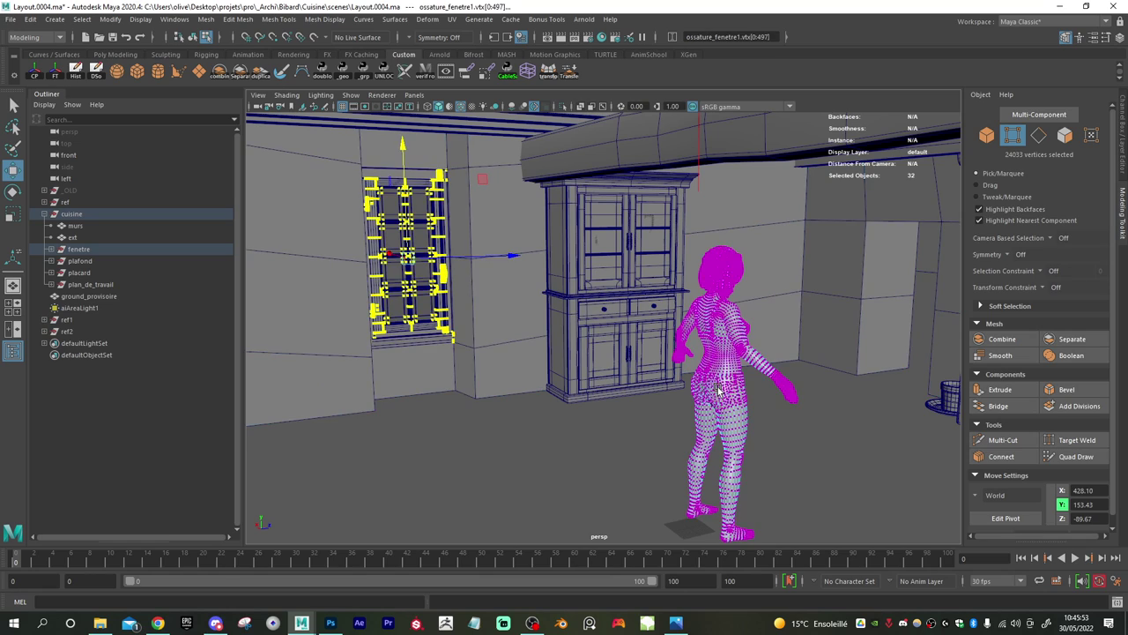
- Move the ref1 figure in front of the window, to X 323.77 and Z -92.53, to compare their heights
click(92, 331)
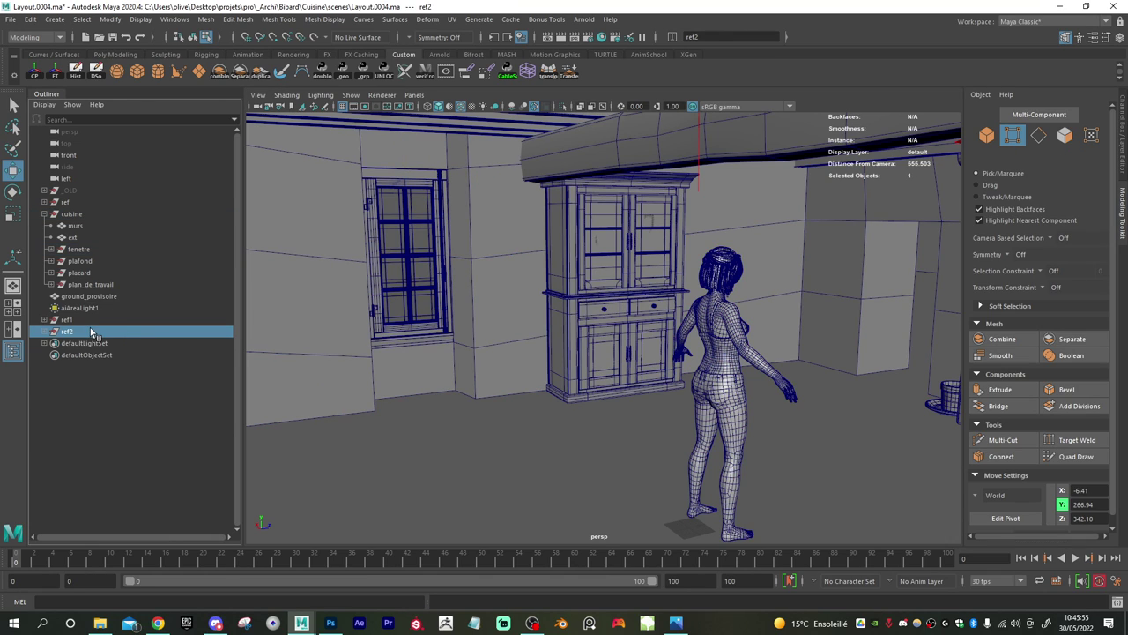
click(89, 323)
drag(687, 376, 519, 321)
drag(599, 328, 503, 323)
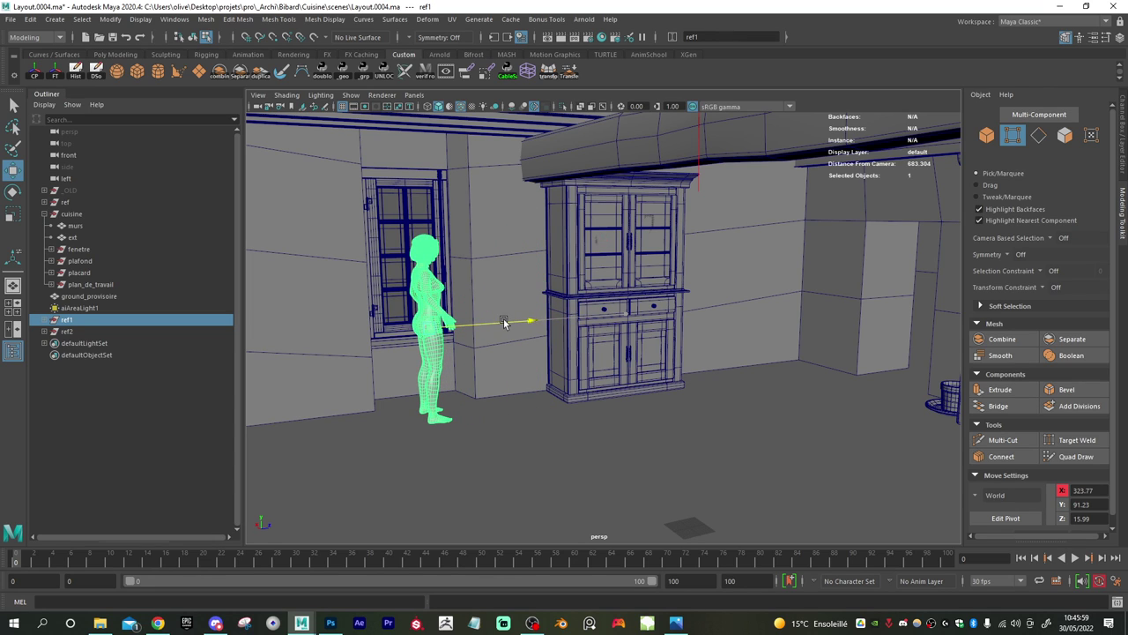
alt+middle_drag(406, 337, 492, 353)
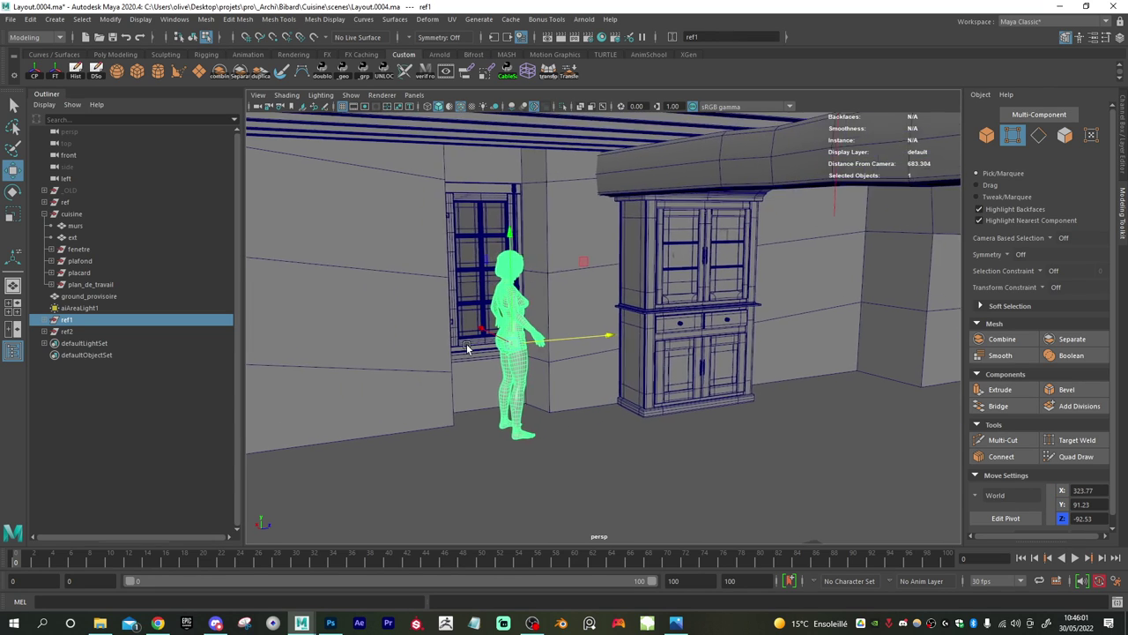
scroll(494, 355, up, 1)
- Undo the figure's relocation and the lowering of the window and wall vertices
shift+click(426, 299)
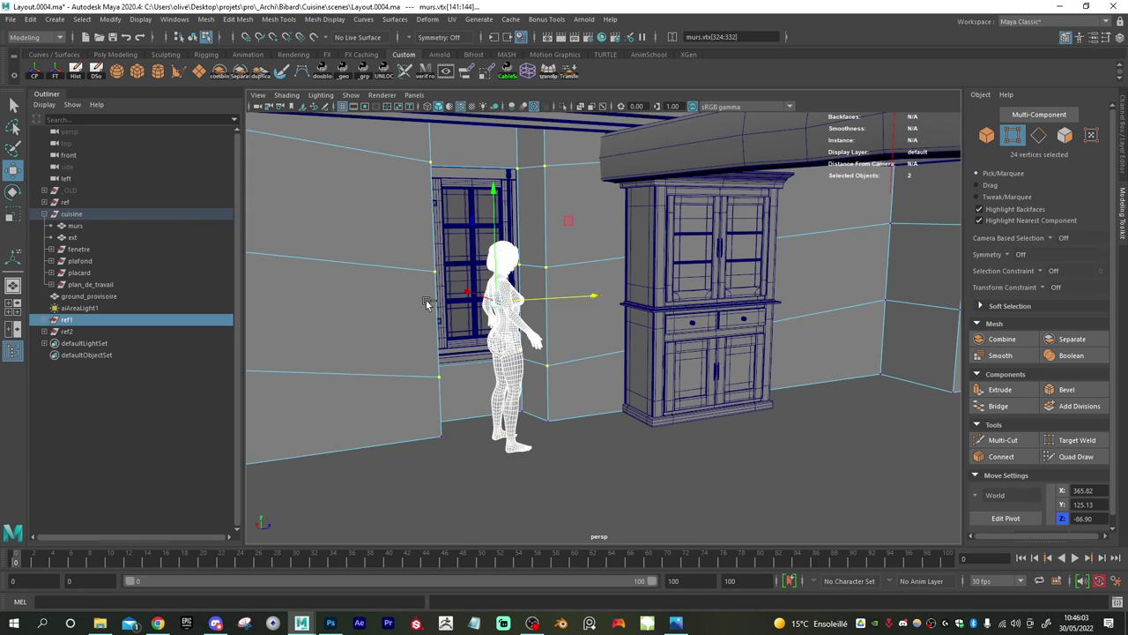
key(ctrl+z)
key(ctrl+z)
key(ctrl+z)
key(ctrl+z)
key(ctrl+z)
key(ctrl+z)
key(ctrl+z)
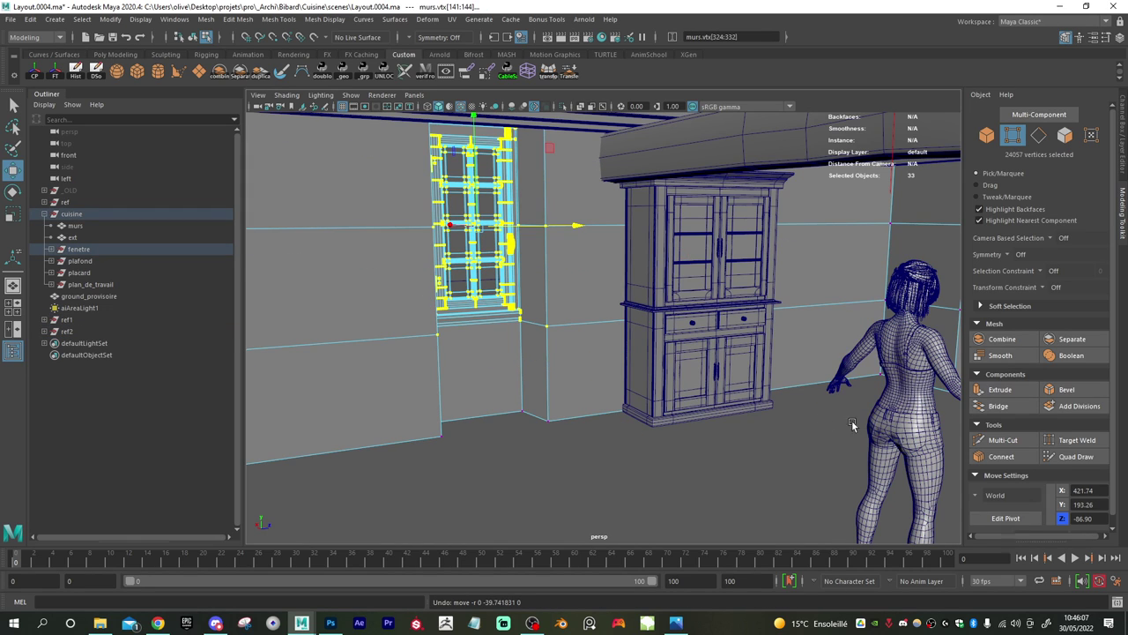
- Return to object selection and move the ref1 figure across the room to stand in front of the window
click(100, 333)
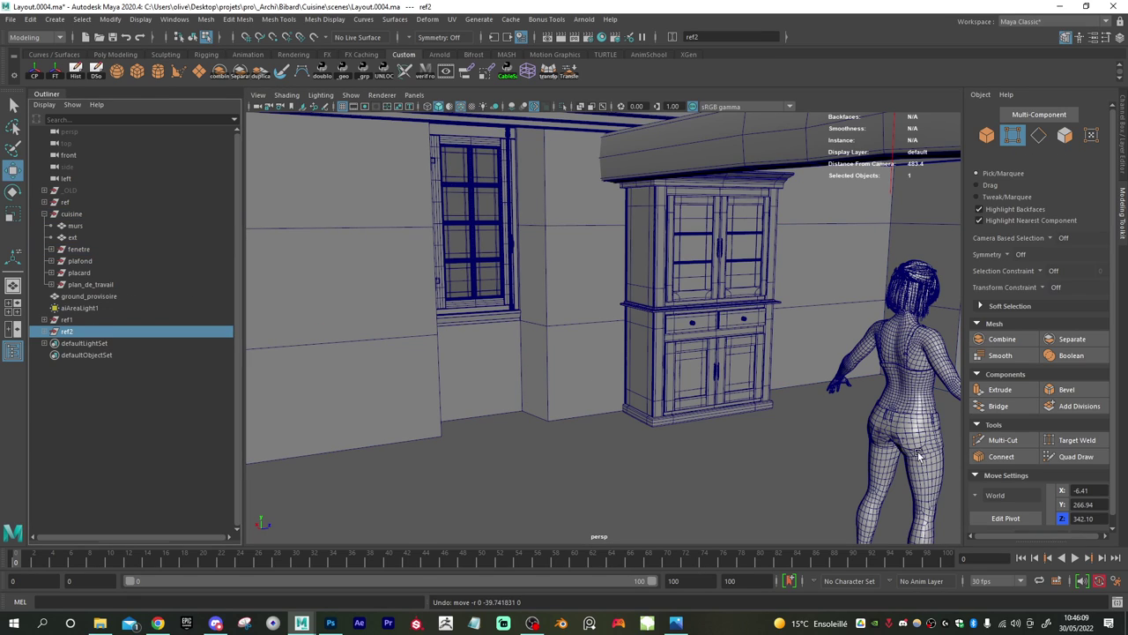
key(F9)
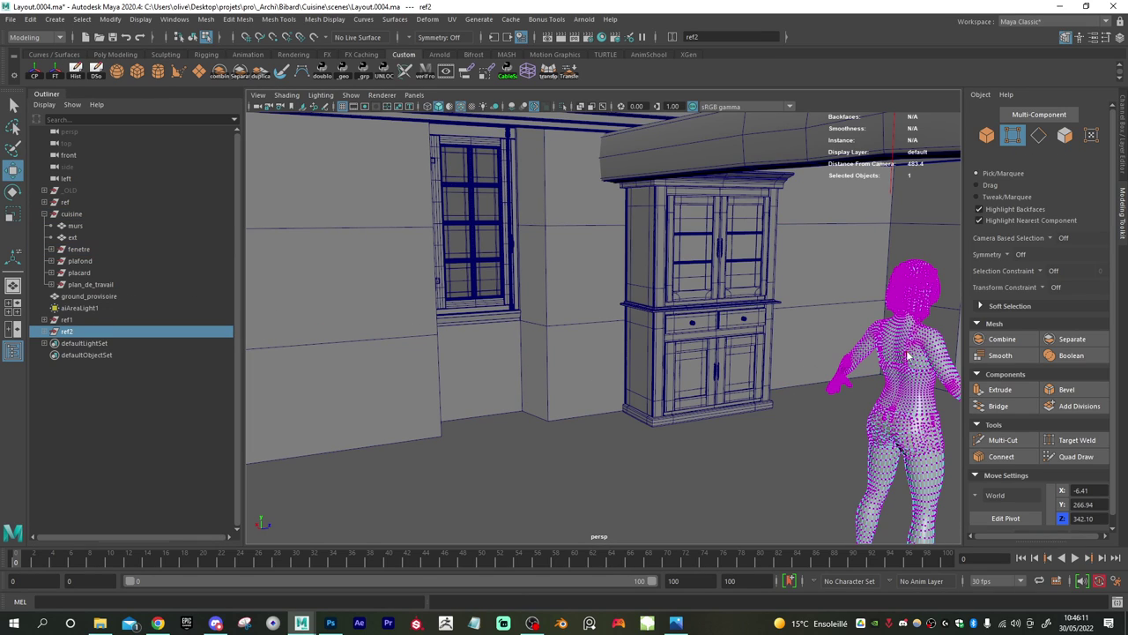
right_drag(908, 355, 961, 287)
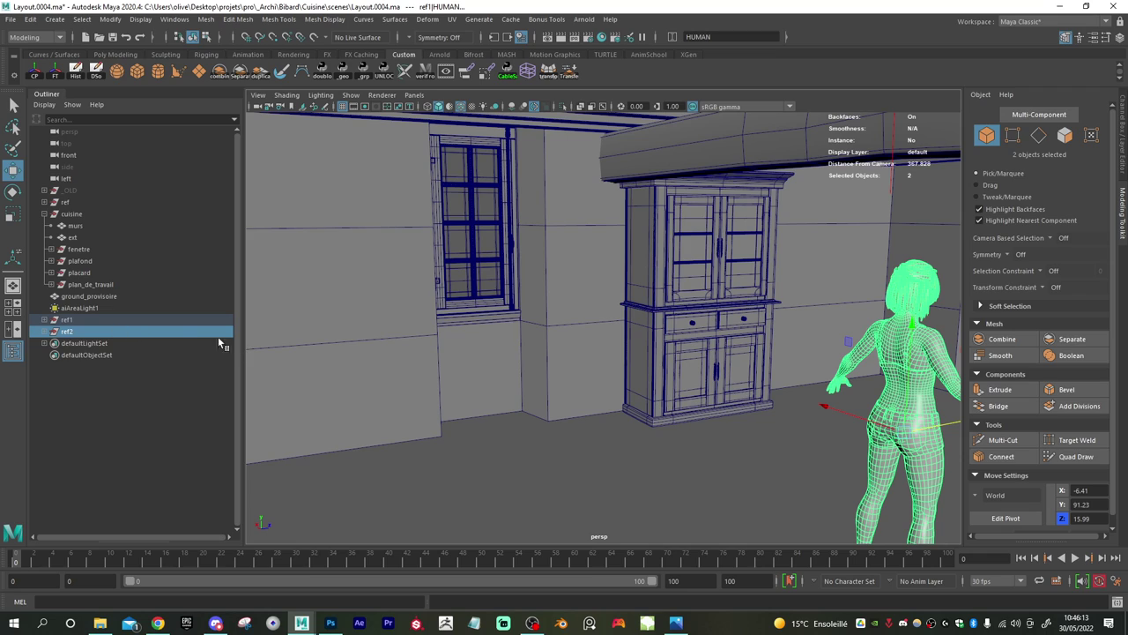
click(76, 333)
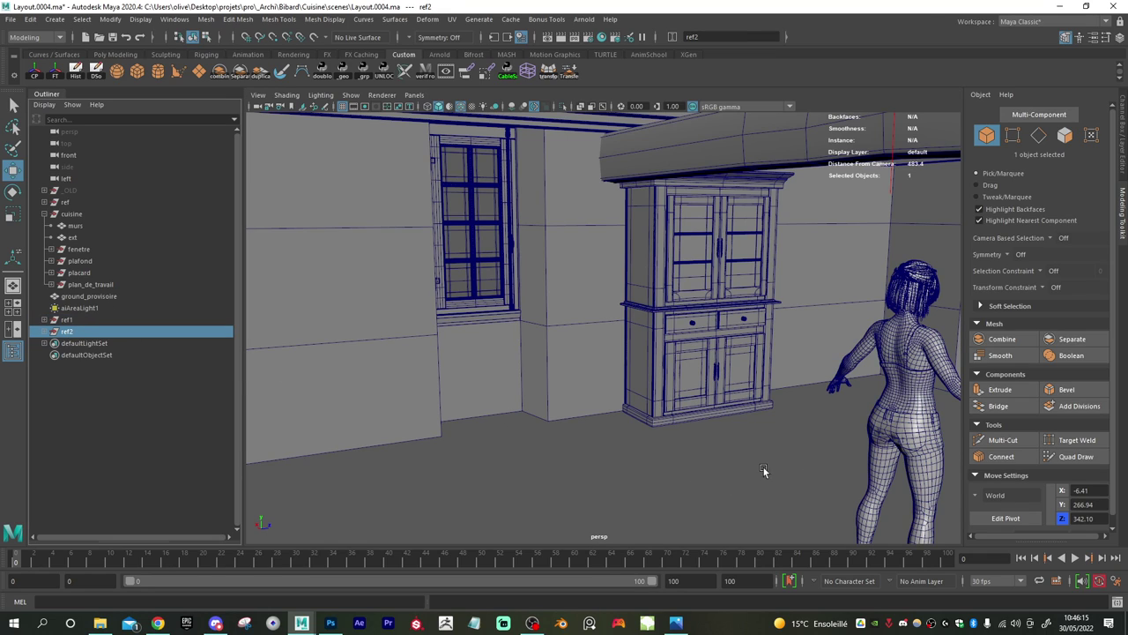
click(93, 320)
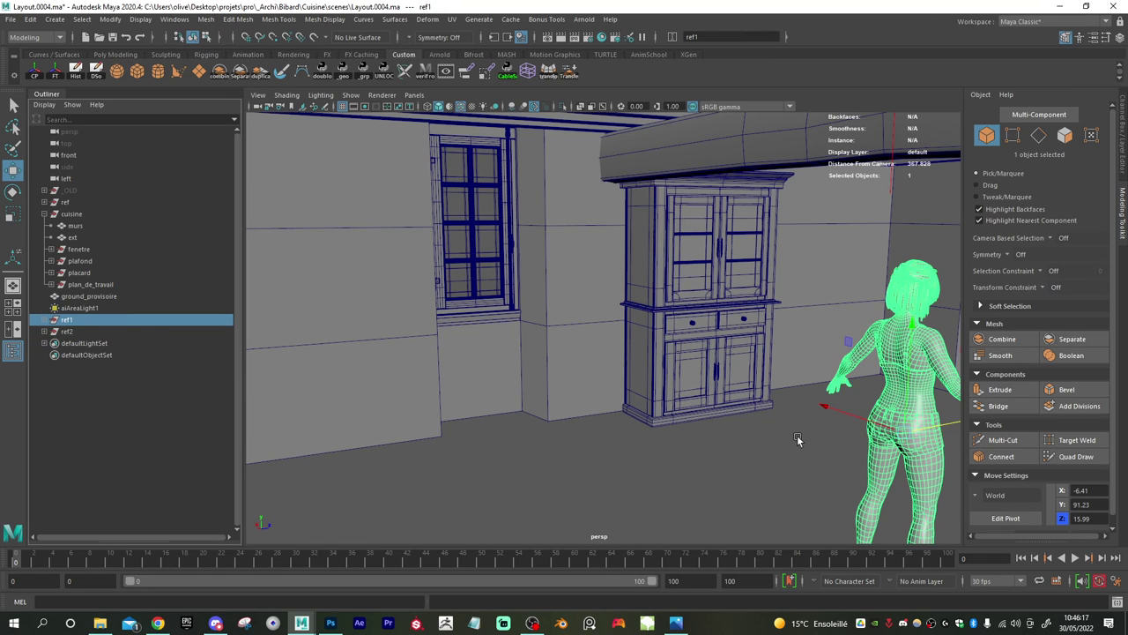
drag(839, 411, 566, 340)
- Rotate the ref1 figure about Y to face the window, and shift it closer to X 354.43, Z -89.81
key(e)
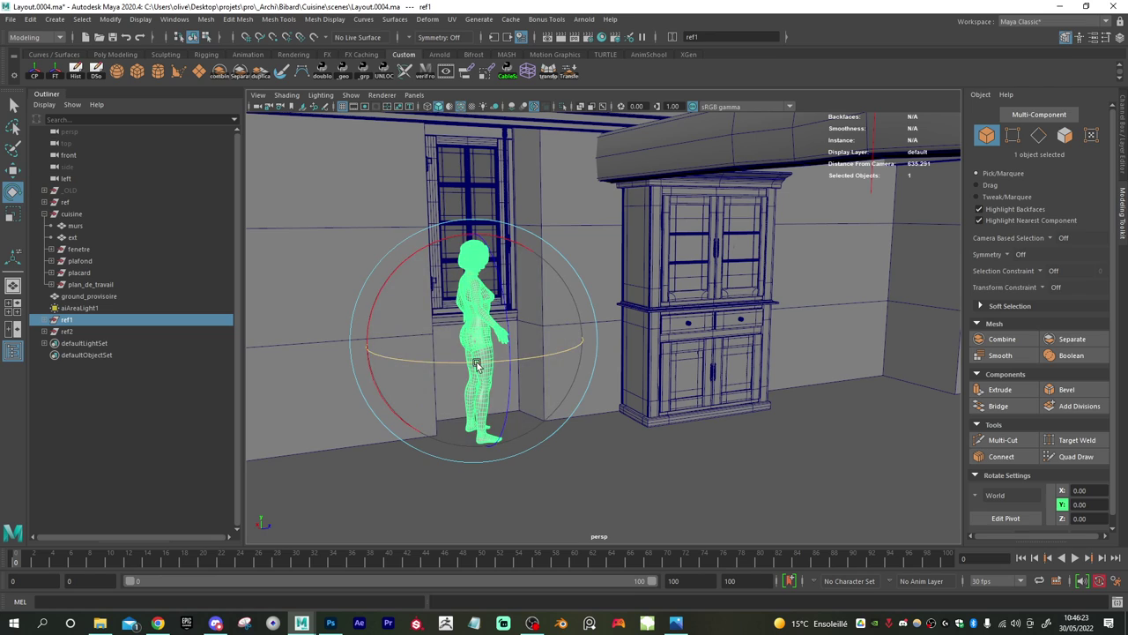
drag(479, 365, 634, 359)
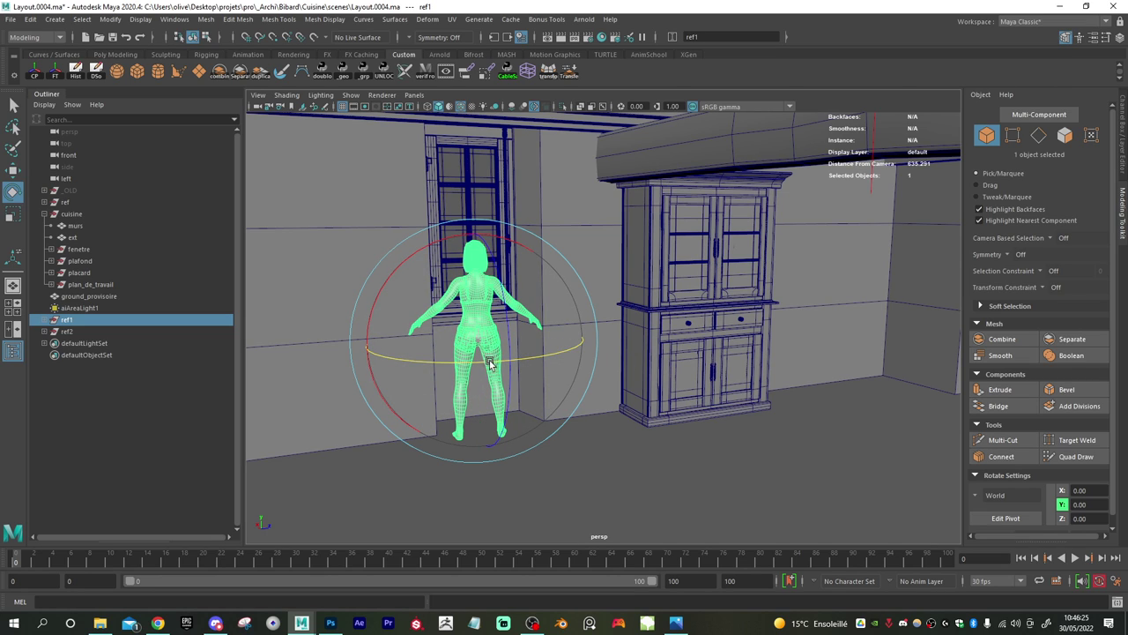
key(w)
drag(530, 340, 509, 370)
alt+middle_drag(494, 346, 551, 353)
alt+drag(550, 352, 548, 363)
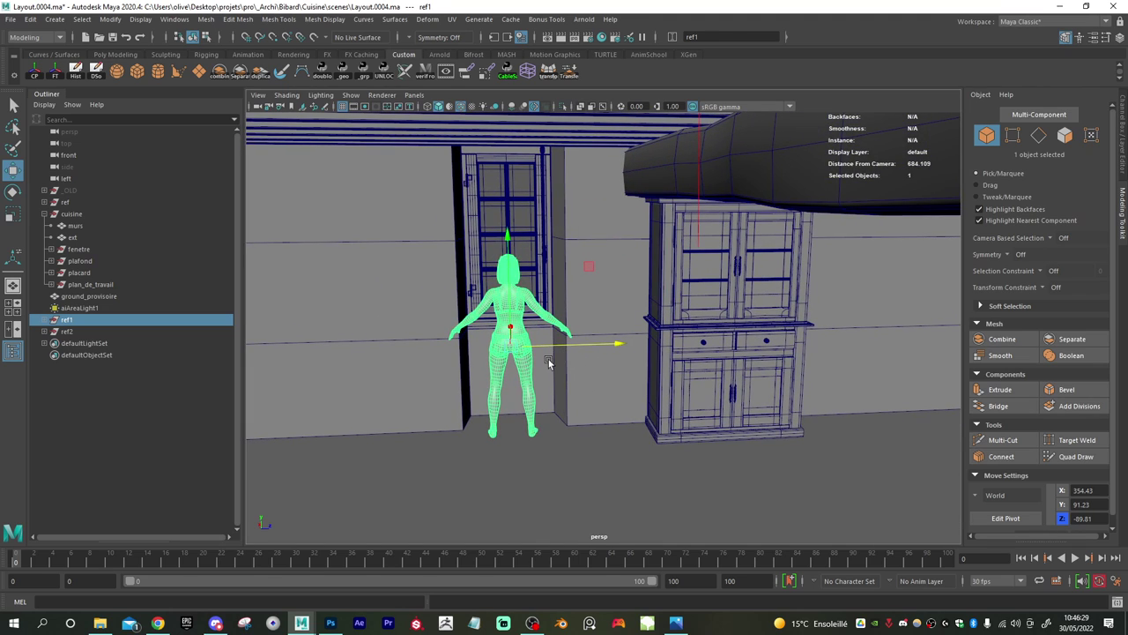
- Examine the ref1 figure's proportions against the window and the cupboard from several viewing angles
alt+drag(471, 400, 529, 390)
alt+right_drag(529, 390, 593, 408)
alt+drag(572, 407, 586, 377)
alt+drag(684, 362, 480, 339)
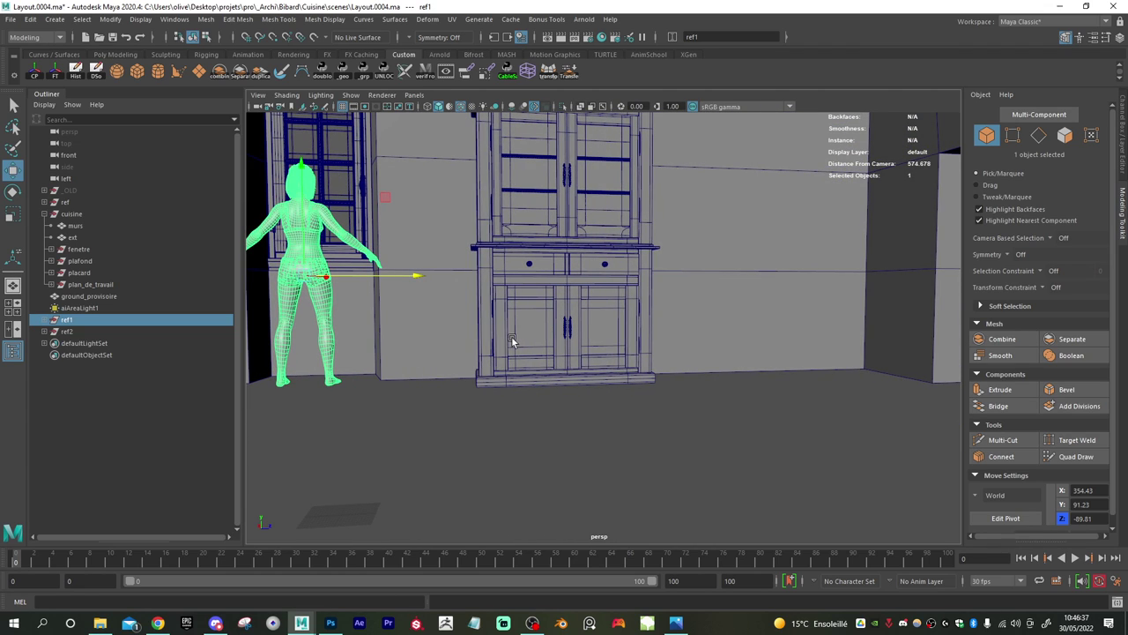
alt+middle_drag(445, 316, 592, 372)
alt+drag(461, 347, 448, 349)
alt+right_drag(447, 349, 427, 345)
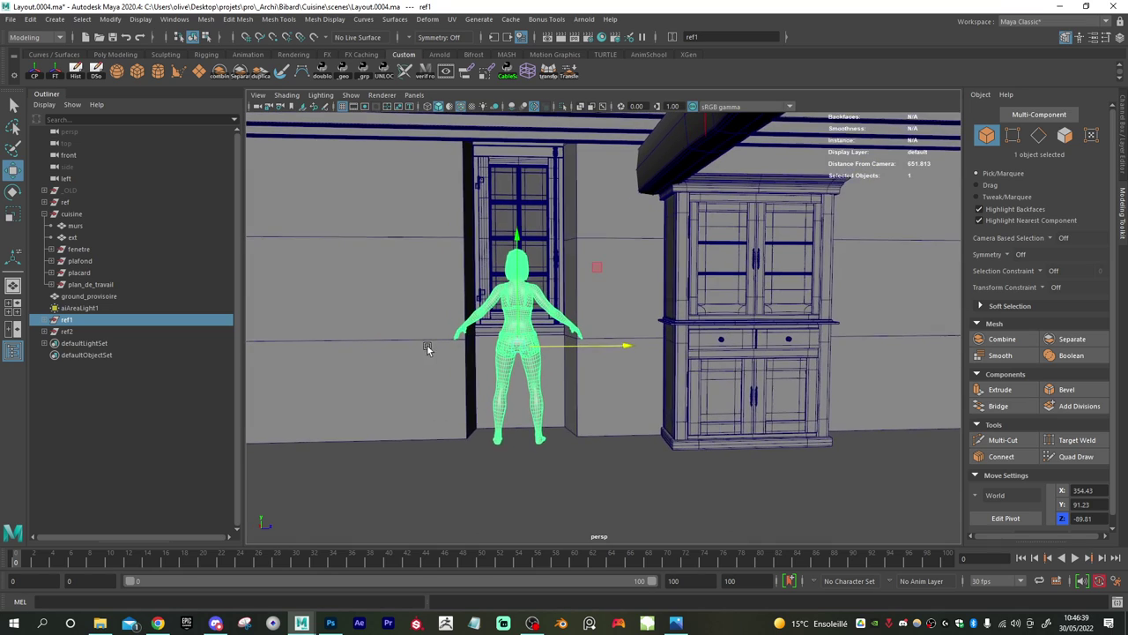
alt+drag(427, 345, 310, 345)
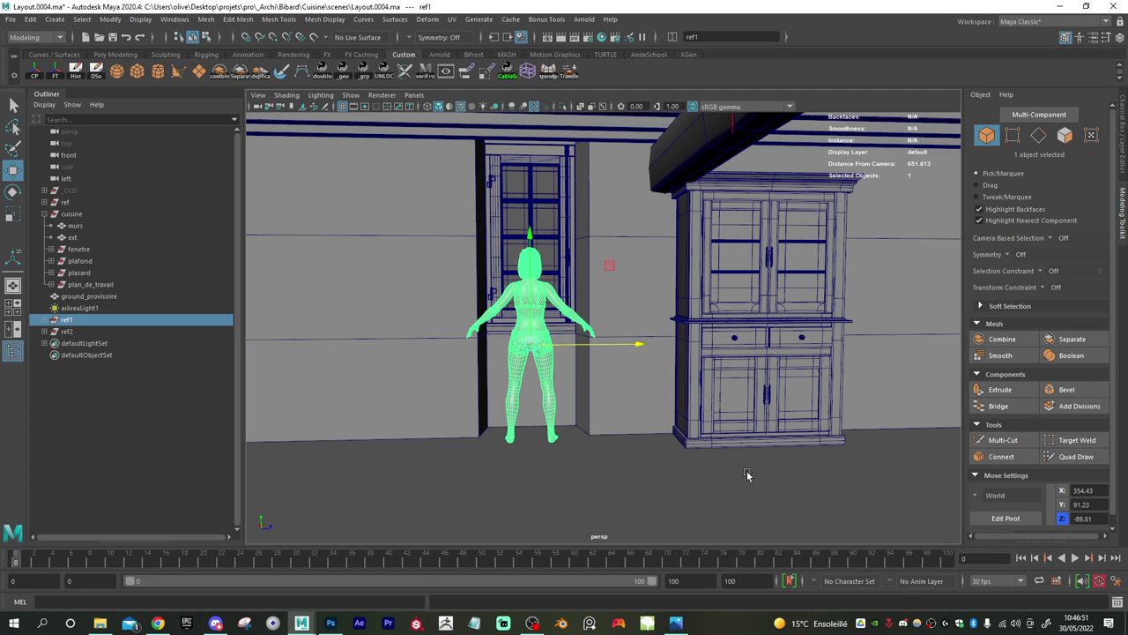
- Isolate the placard group, snap its pivot to the cupboard's bottom rear corner near the window, and show the whole scene again
click(762, 397)
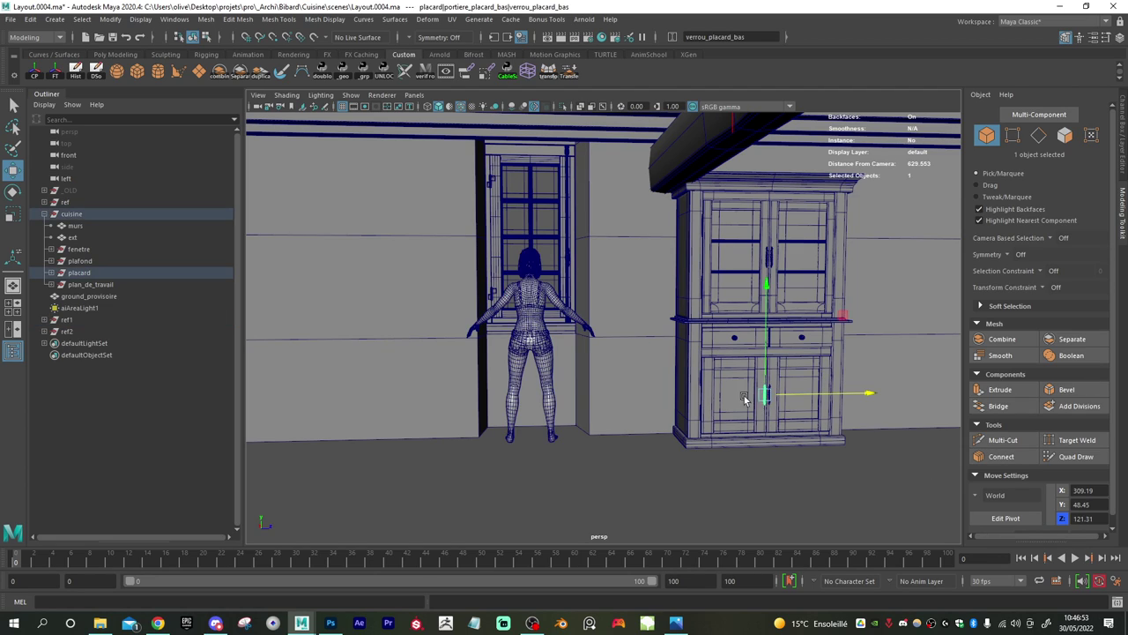
alt+drag(723, 398, 415, 373)
click(81, 273)
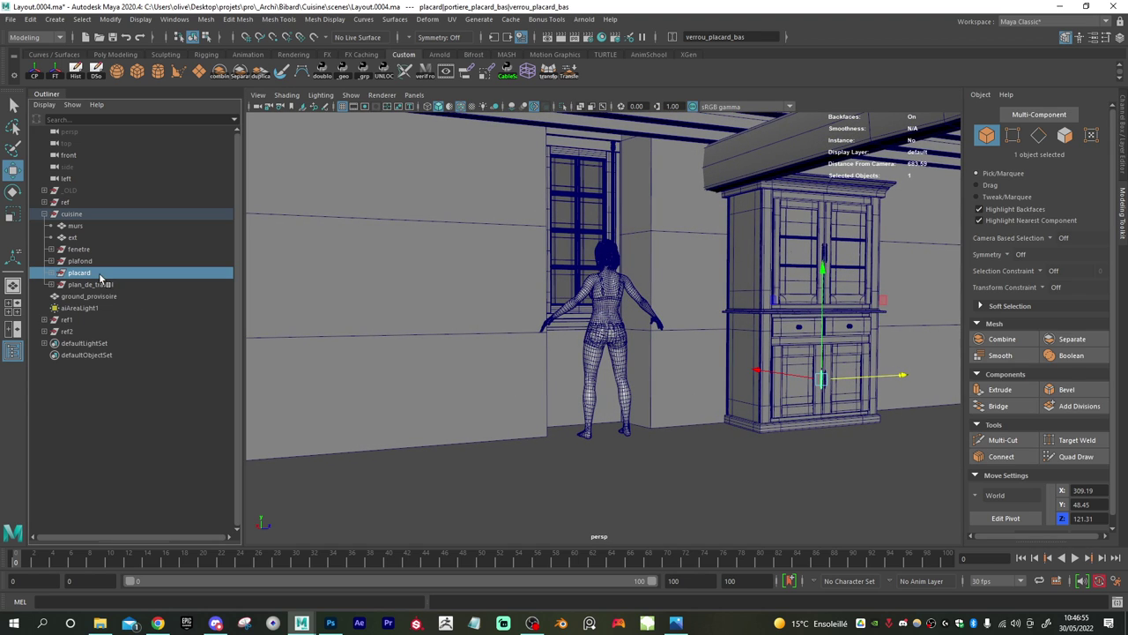
key(f)
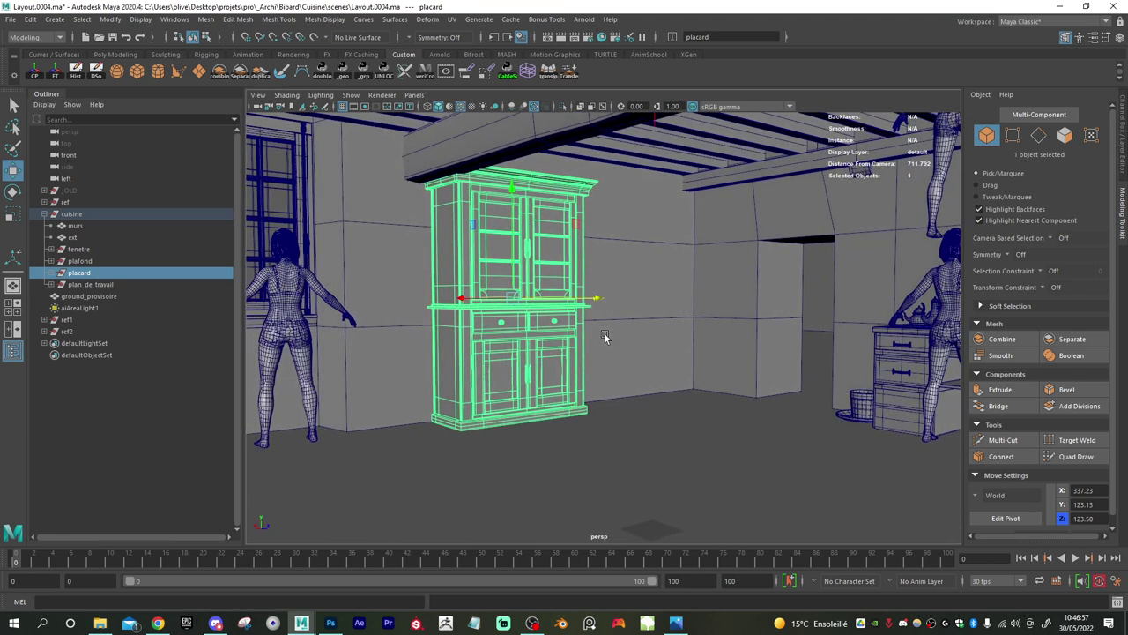
key(ctrl+1)
alt+drag(552, 374, 561, 351)
alt+right_drag(562, 351, 570, 355)
key(d)
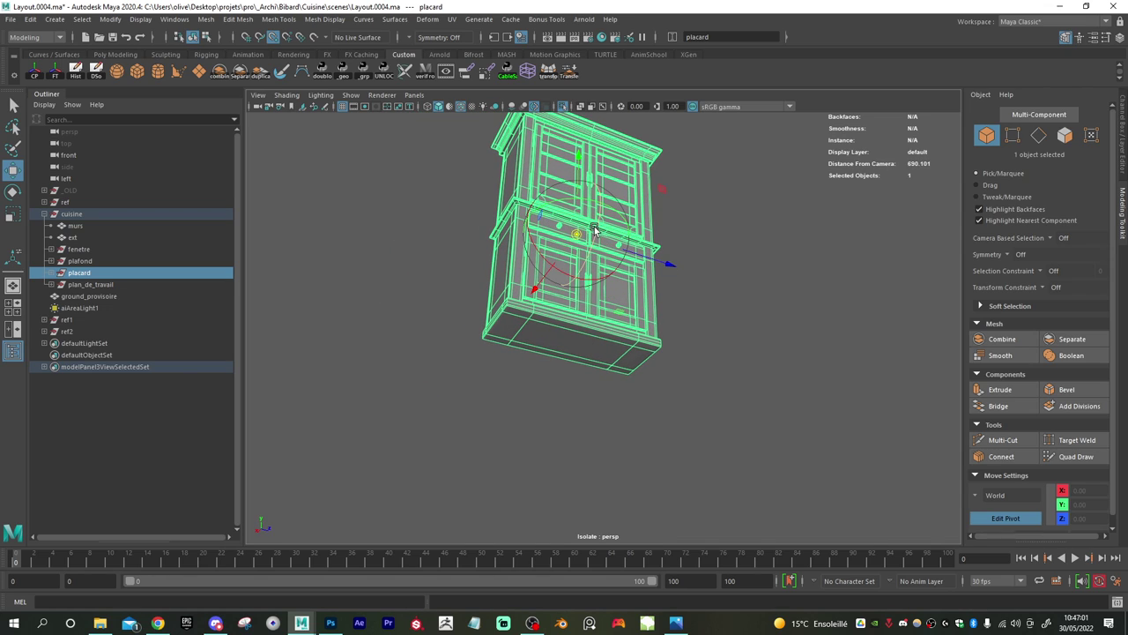
key(v)
drag(576, 236, 501, 343)
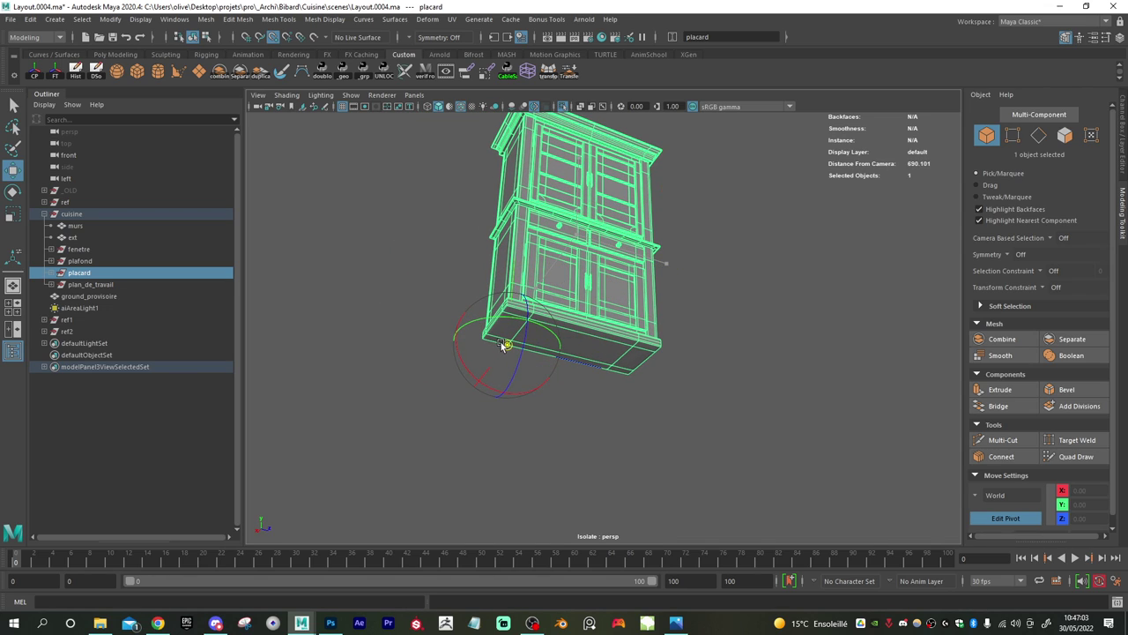
key(Insert)
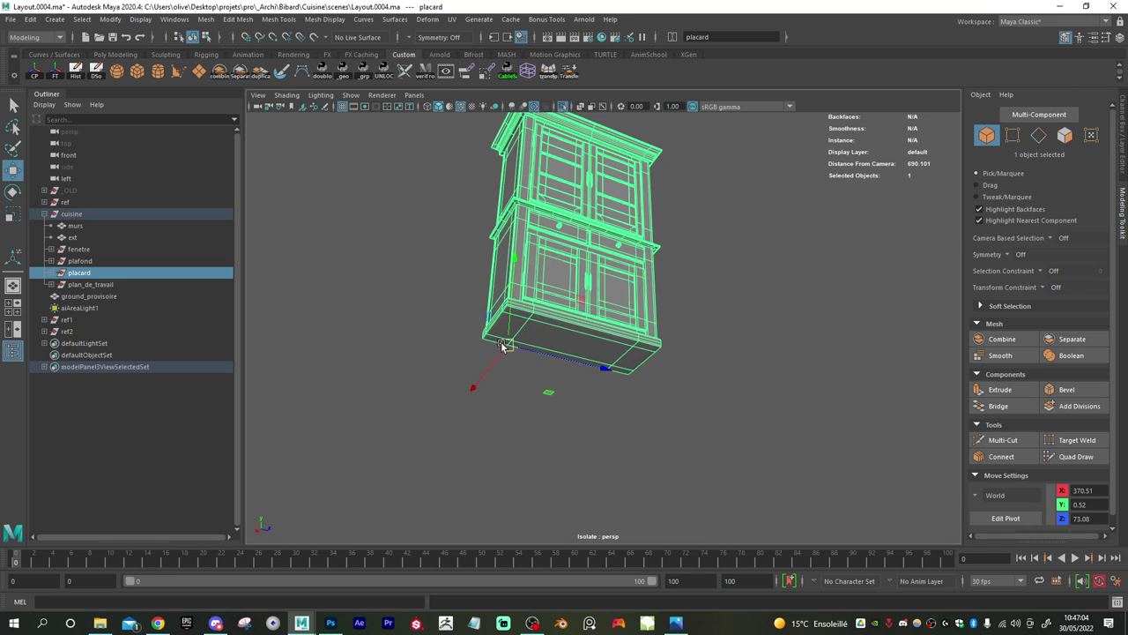
click(563, 107)
- Move the cupboard beside the counter to X 115.35, Z 251.19 and scale it down uniformly to 0.009 against the figure
alt+drag(592, 301, 531, 319)
alt+drag(361, 365, 677, 357)
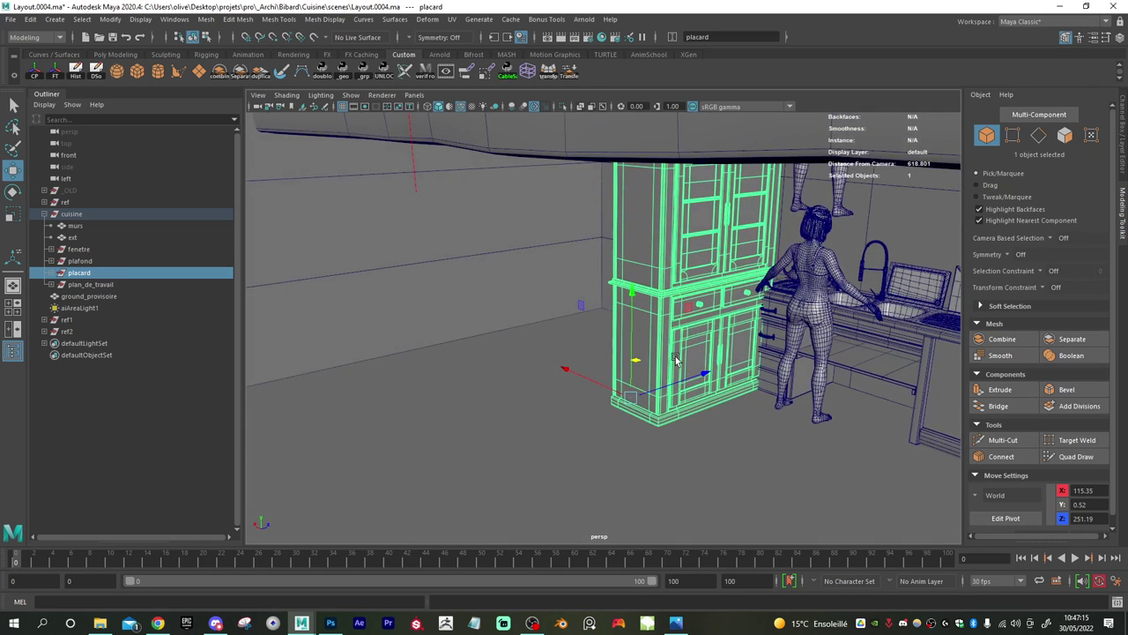
key(r)
drag(628, 399, 568, 391)
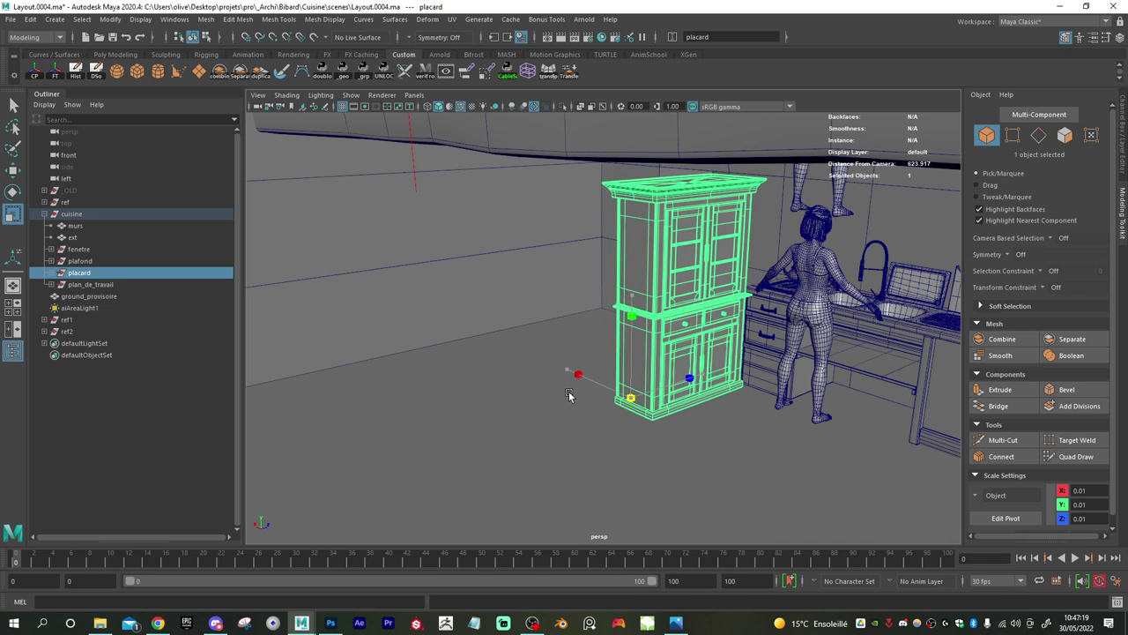
alt+drag(693, 408, 680, 370)
scroll(680, 370, up, 3)
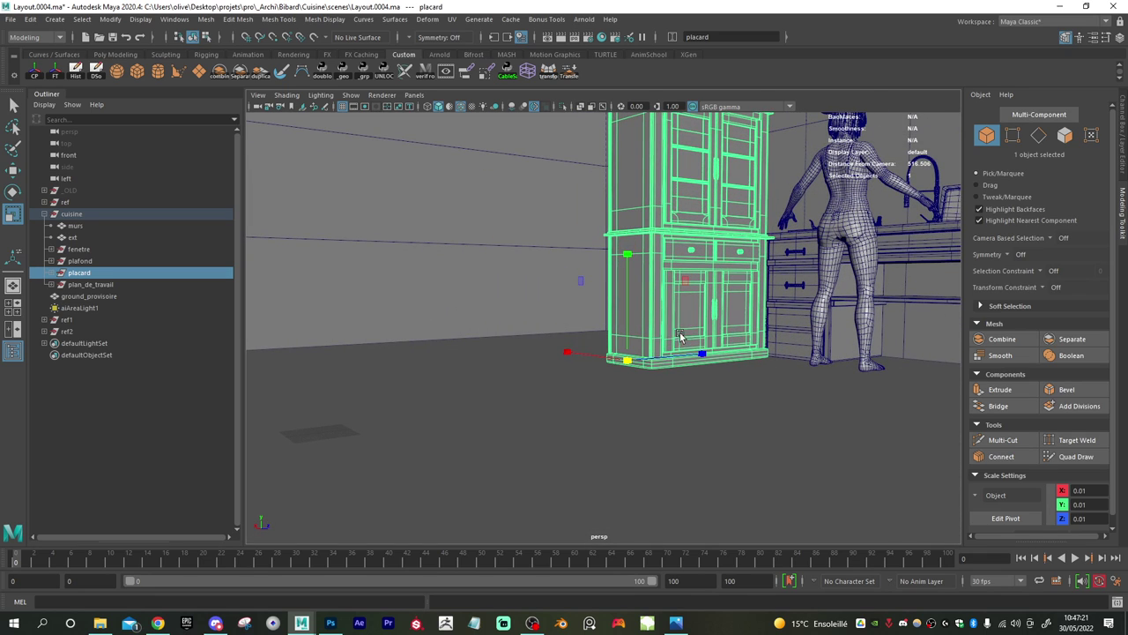
scroll(688, 331, down, 3)
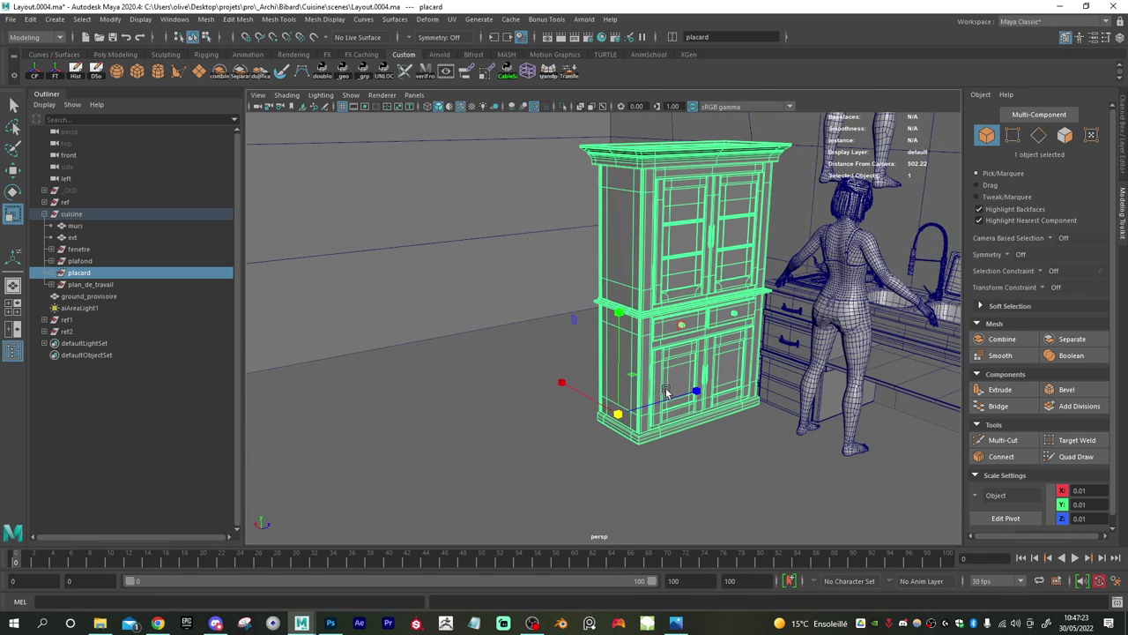
click(620, 416)
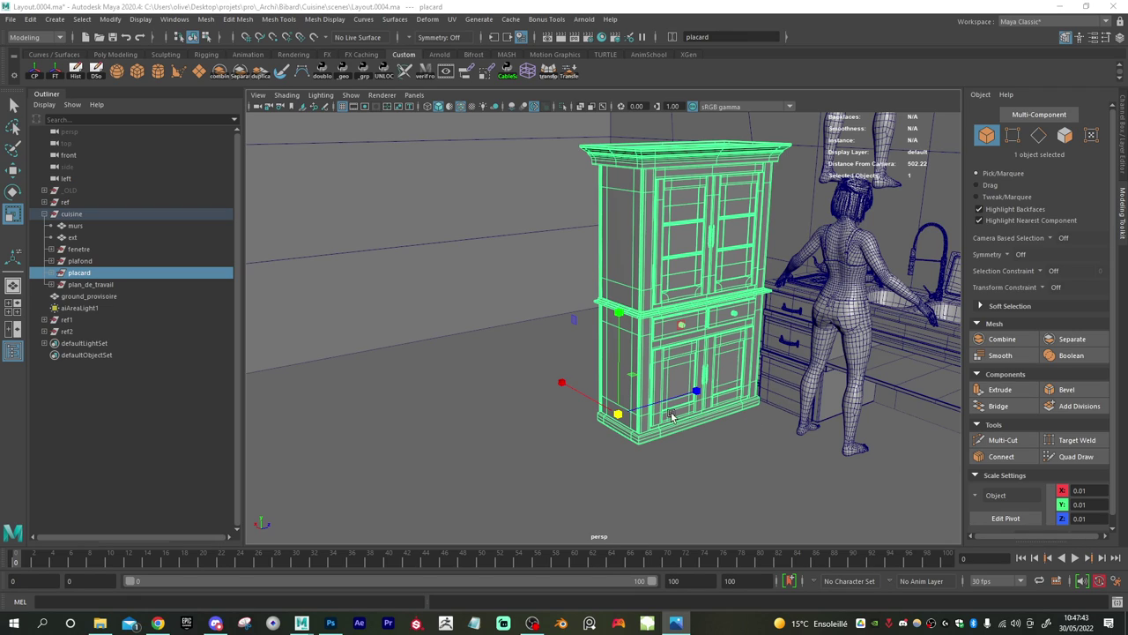
drag(616, 418, 645, 424)
- Set the cupboard's Translate X, Y and Z to 0 to place it back against its wall
key(w)
alt+right_drag(728, 456, 616, 427)
alt+drag(616, 427, 635, 427)
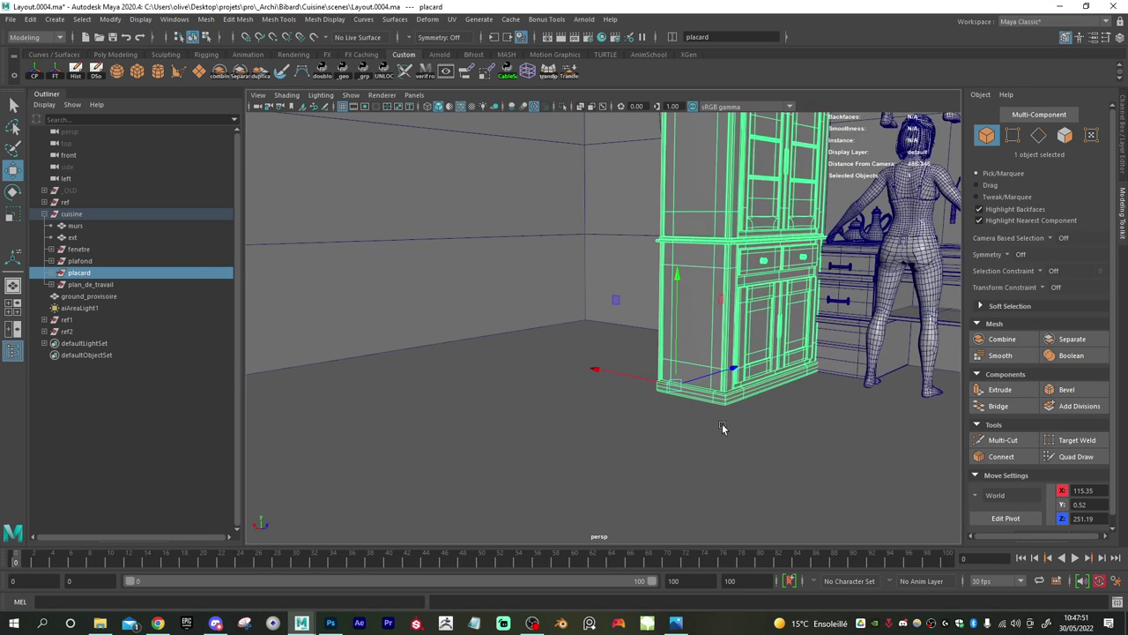
alt+drag(721, 427, 680, 396)
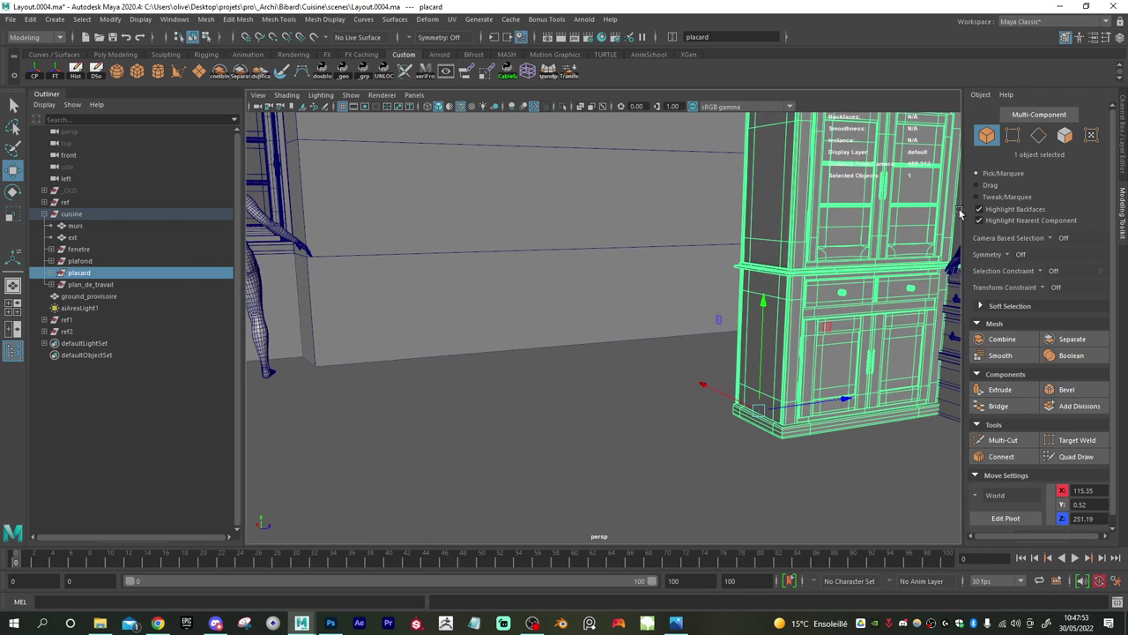
click(1065, 37)
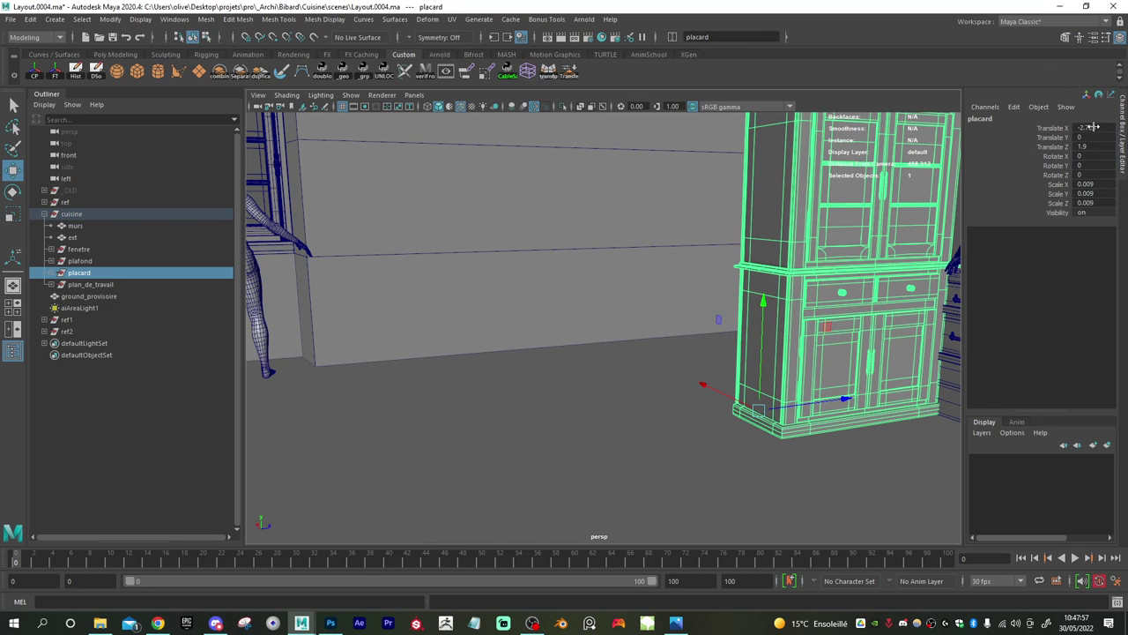
drag(1093, 127, 1098, 147)
text(0)
key(Return)
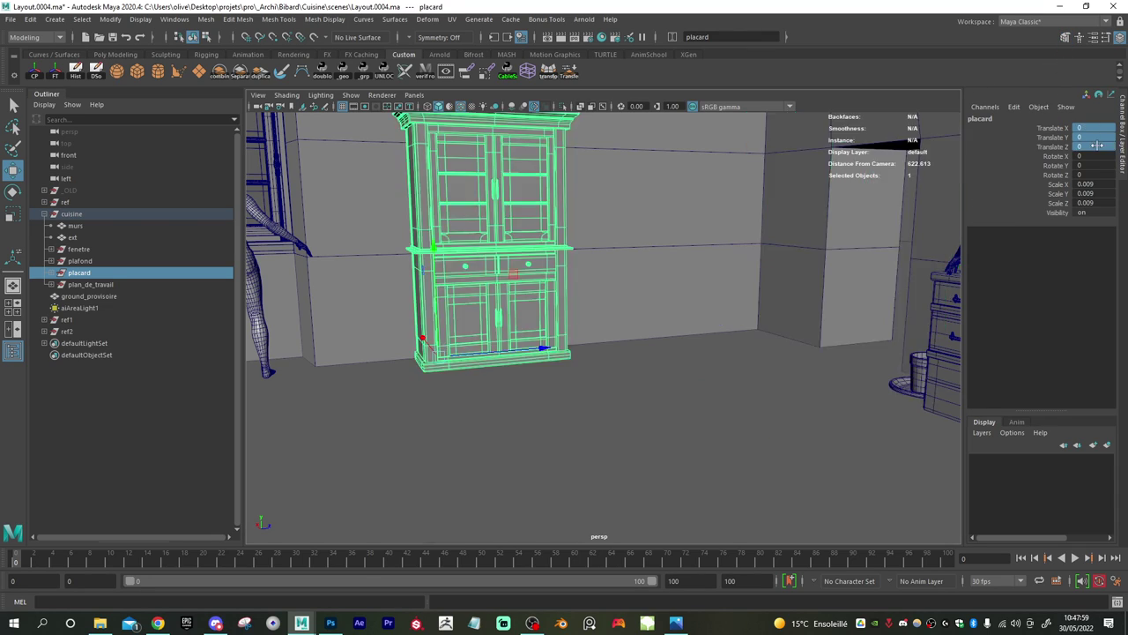
- Check the reference photo and slide the cupboard towards the window to a Translate Z of -0.211
alt+drag(706, 331, 679, 319)
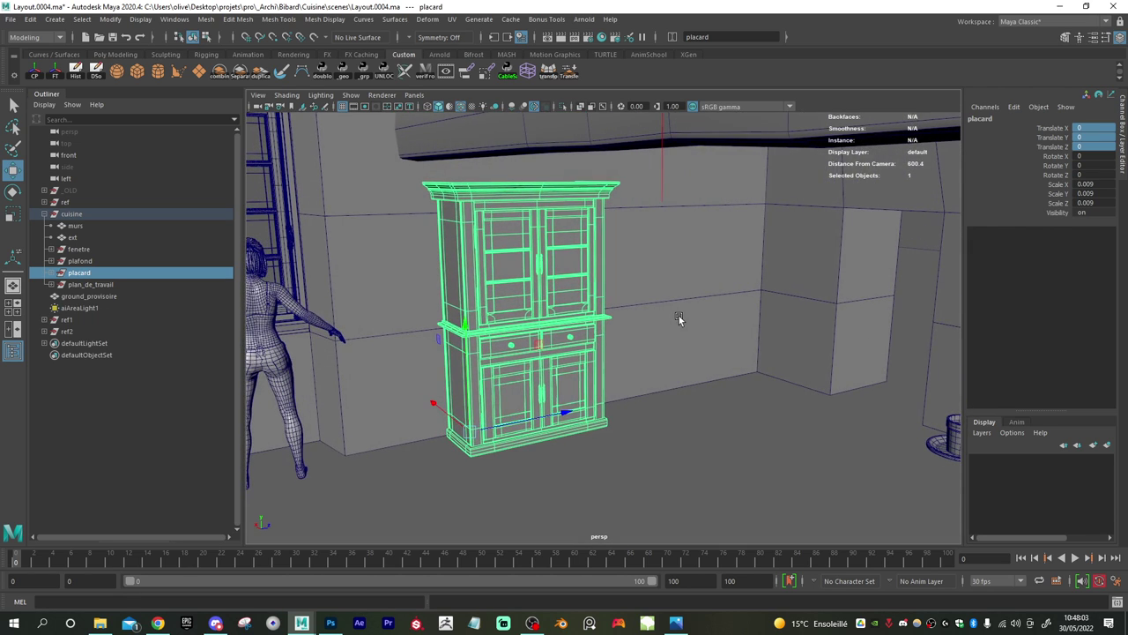
key(alt+Tab)
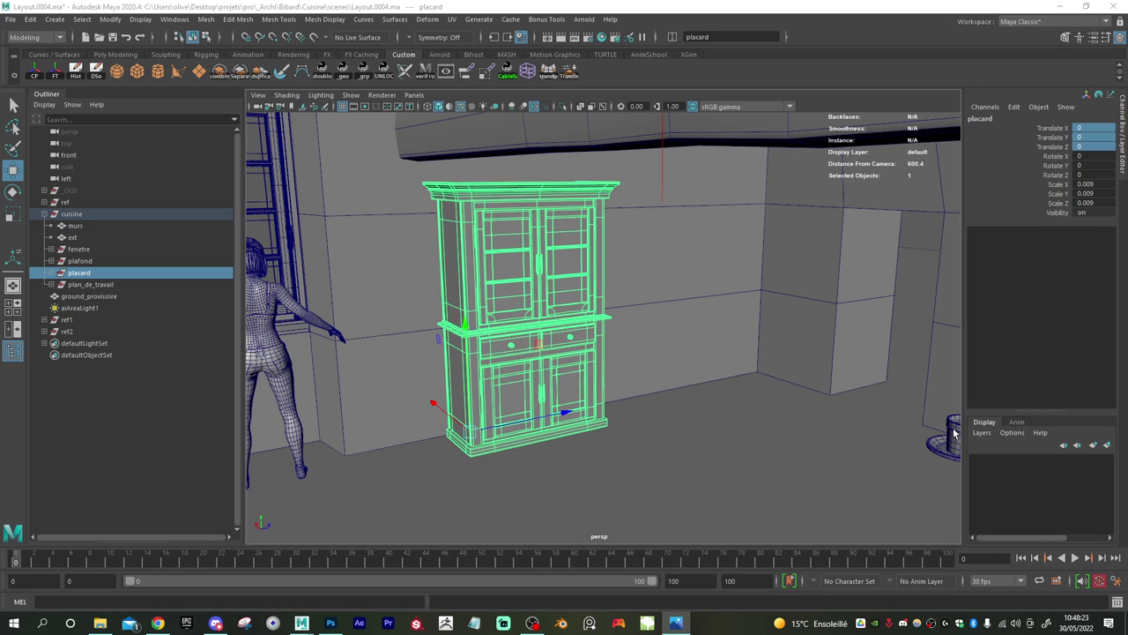
drag(570, 415, 549, 416)
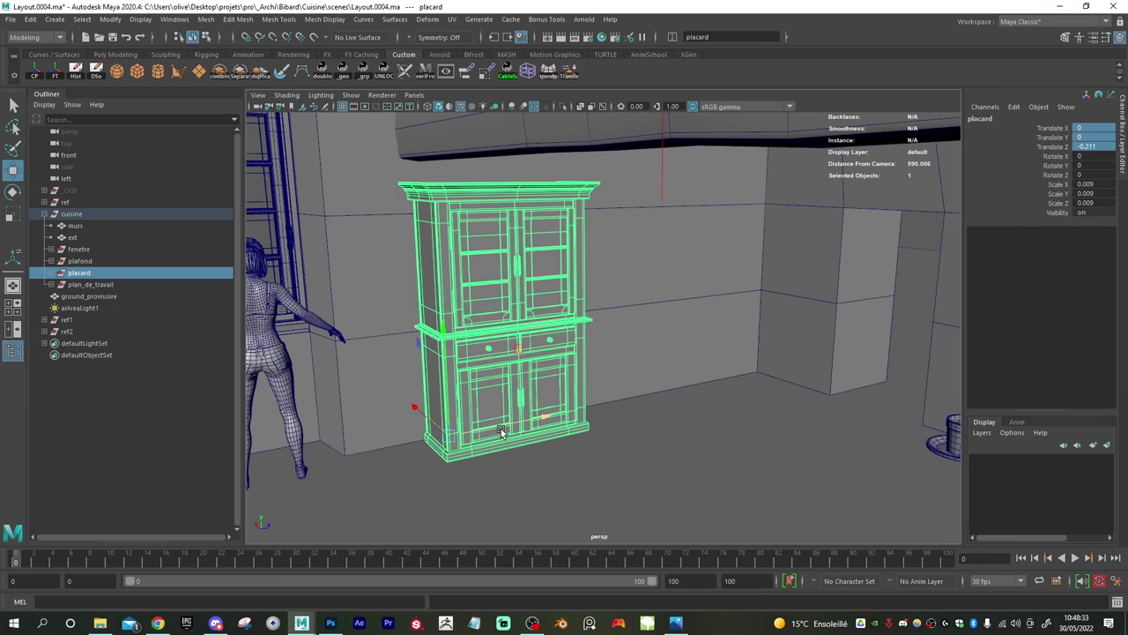
alt+drag(357, 300, 434, 320)
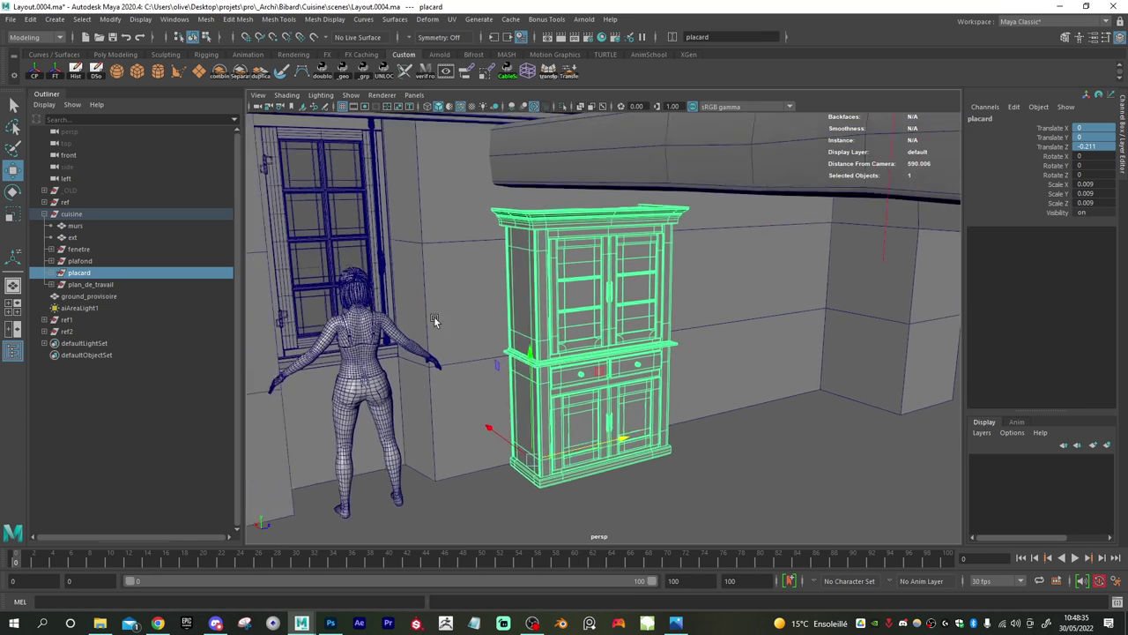
alt+middle_drag(434, 320, 471, 337)
alt+drag(471, 330, 461, 322)
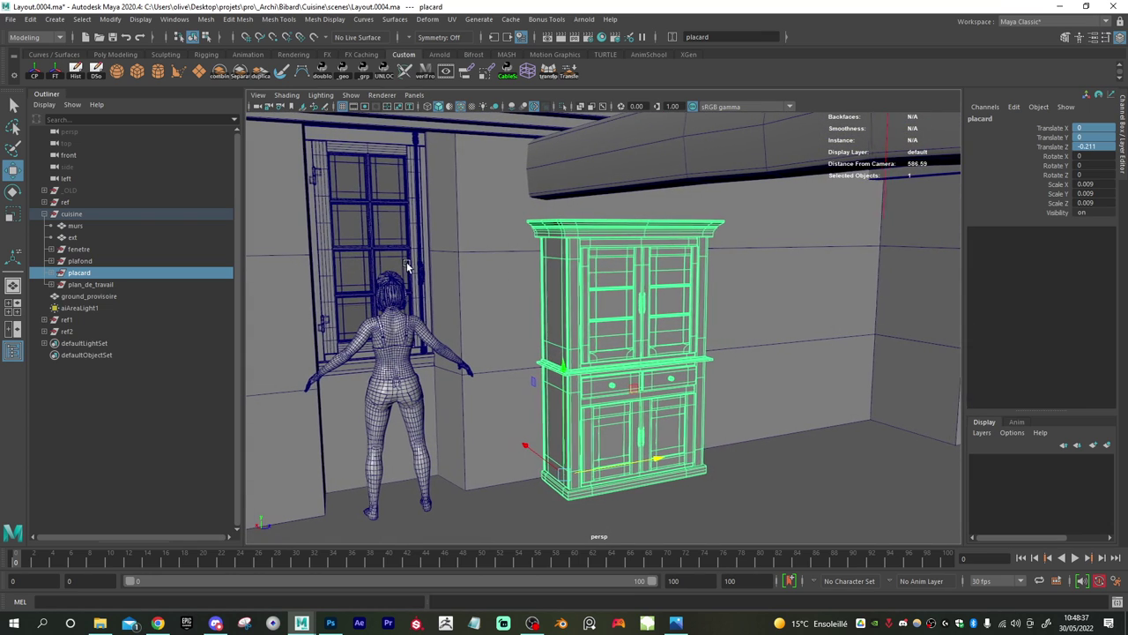
alt+drag(406, 267, 440, 262)
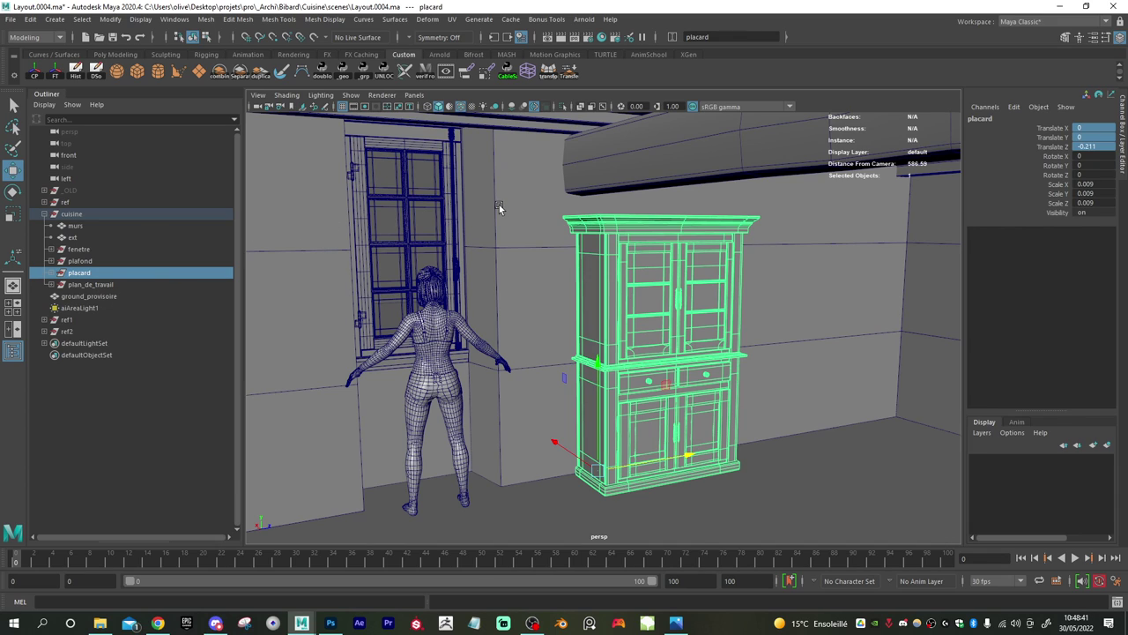
click(372, 227)
ctrl+click(97, 250)
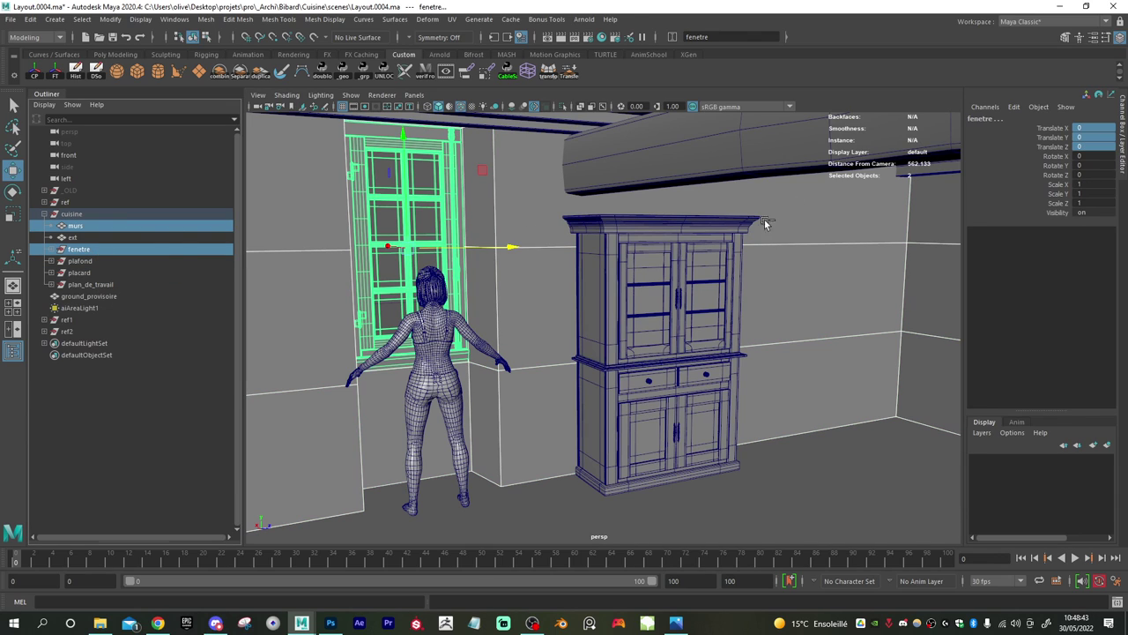
right_click(518, 185)
right_drag(518, 185, 484, 181)
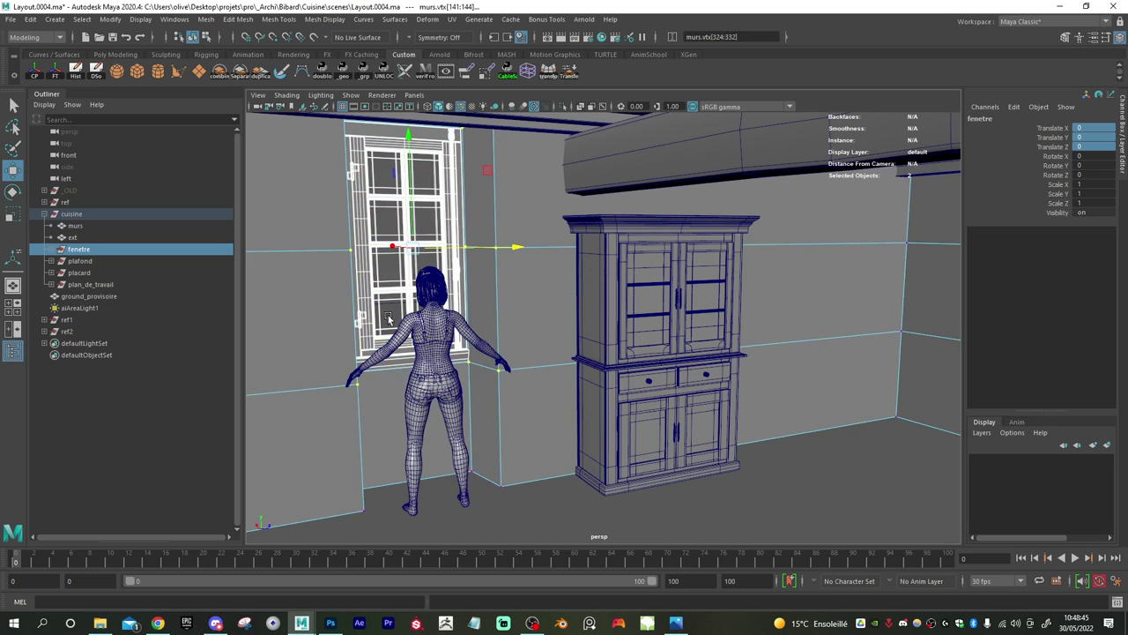
drag(301, 431, 548, 61)
alt+right_drag(586, 149, 516, 227)
alt+drag(570, 260, 461, 257)
alt+right_drag(461, 256, 529, 302)
alt+drag(529, 306, 544, 297)
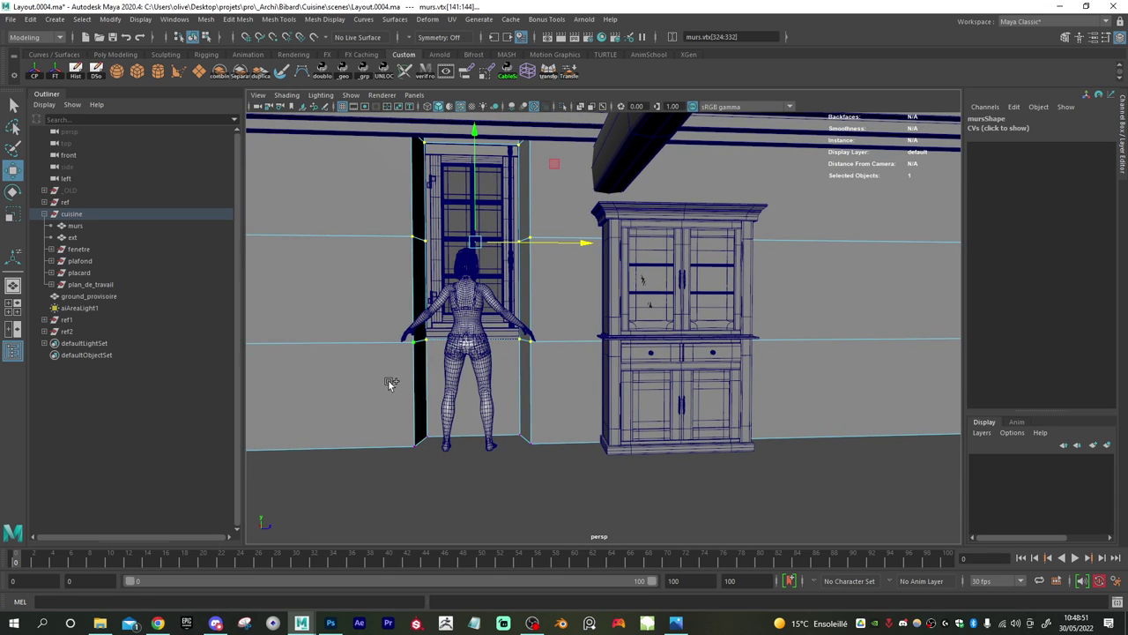
drag(390, 382, 561, 95)
right_drag(401, 209, 366, 211)
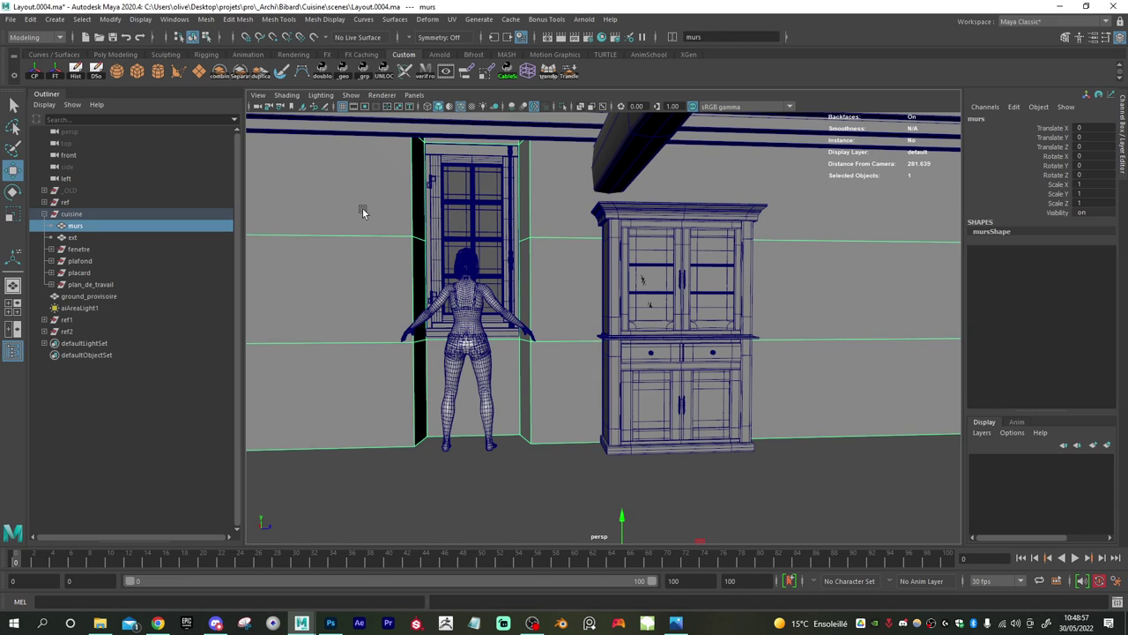
- Select the walls together with the window group and pick the vertices of the whole window and its wall opening
ctrl+click(80, 249)
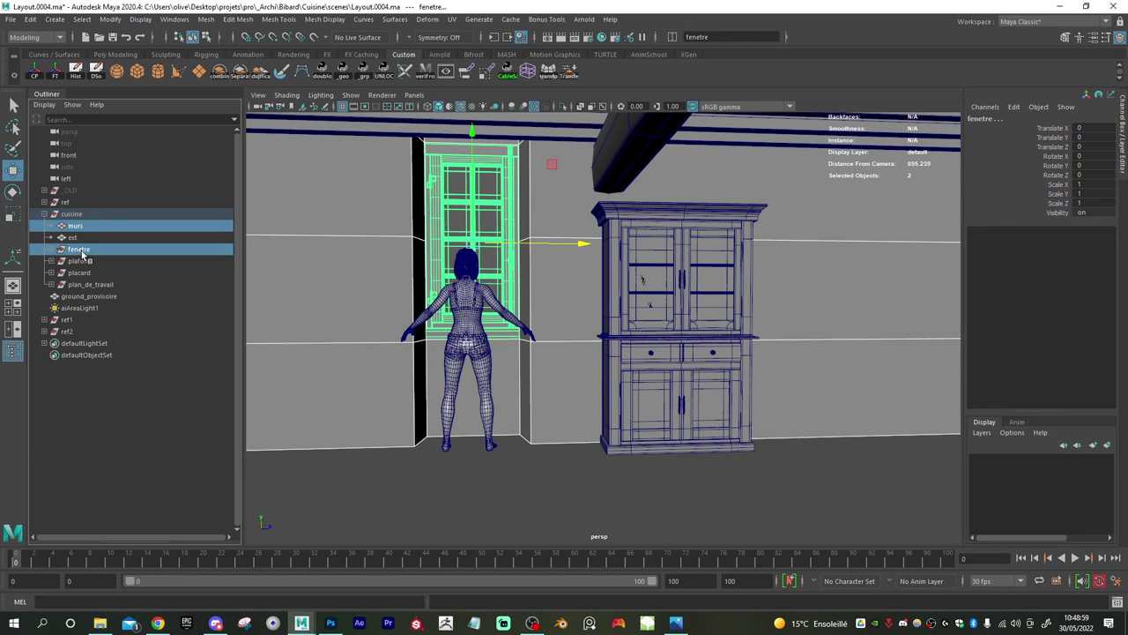
click(1077, 38)
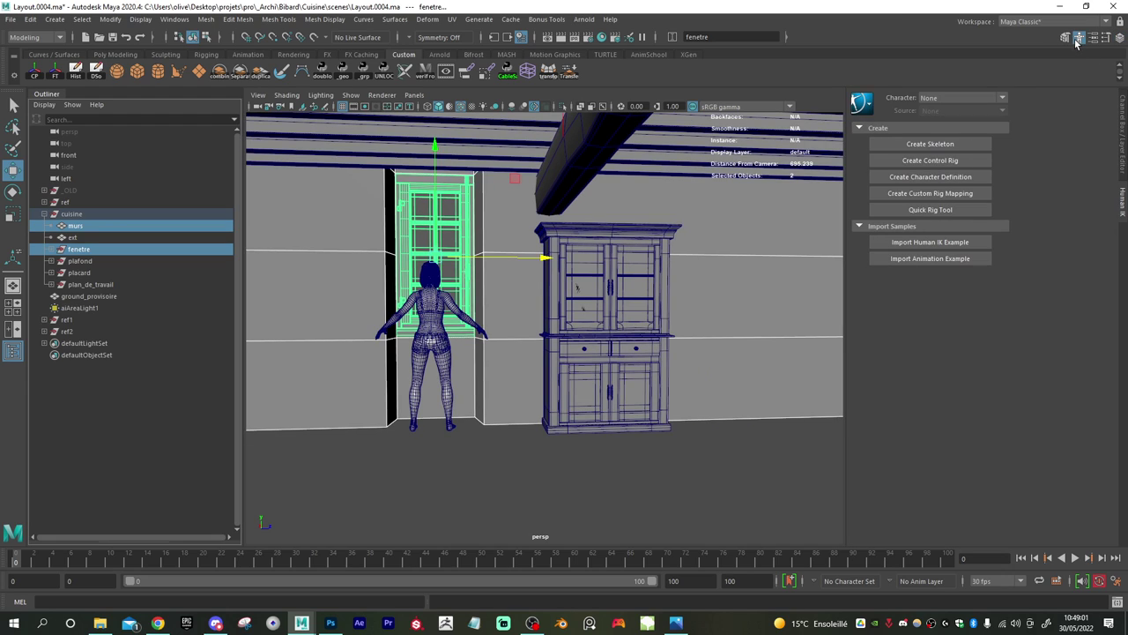
click(1067, 39)
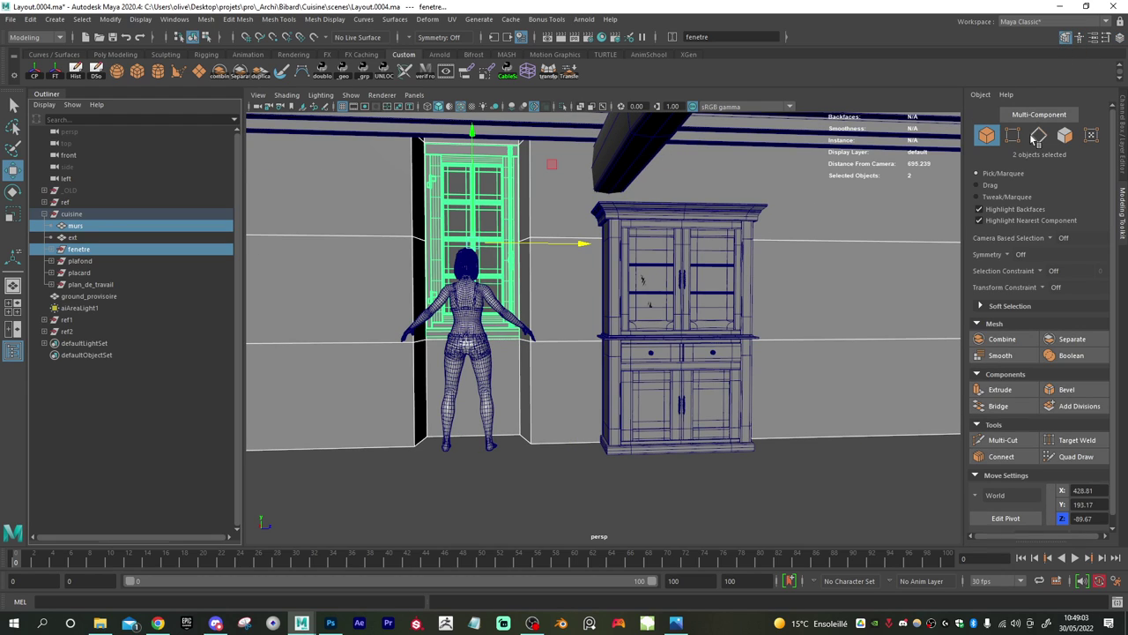
click(1013, 136)
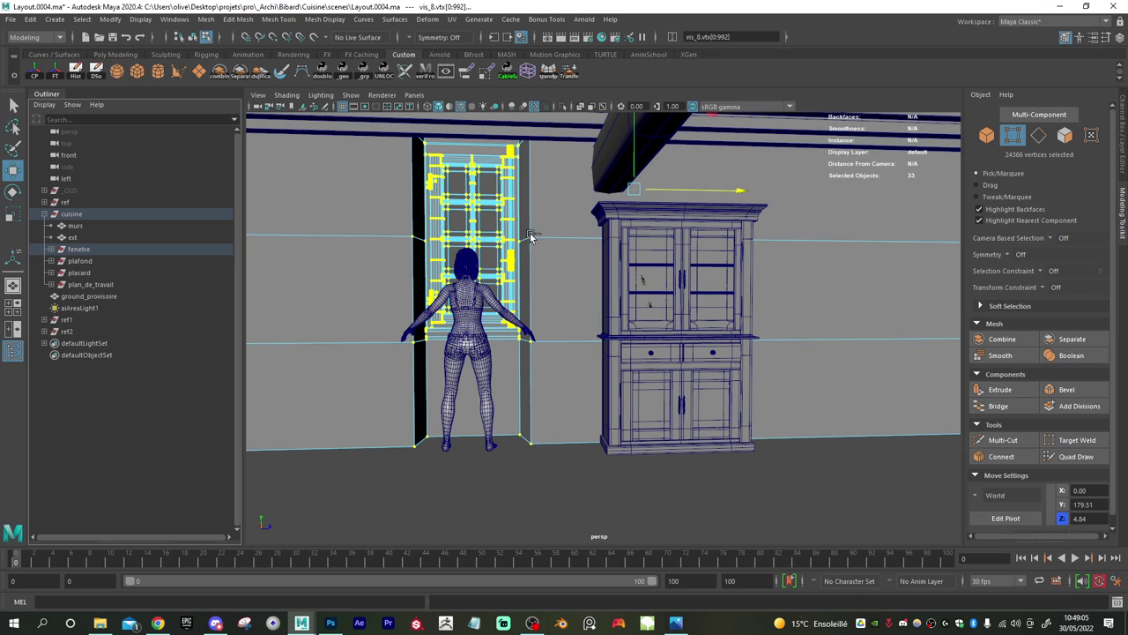
right_drag(390, 214, 356, 205)
drag(379, 370, 572, 116)
- Lower the selected window and opening vertices against the figure to a world Y of 158.06
alt+right_drag(608, 214, 480, 225)
alt+drag(481, 224, 542, 259)
alt+right_drag(541, 259, 619, 288)
alt+drag(620, 289, 658, 292)
alt+middle_drag(678, 241, 642, 353)
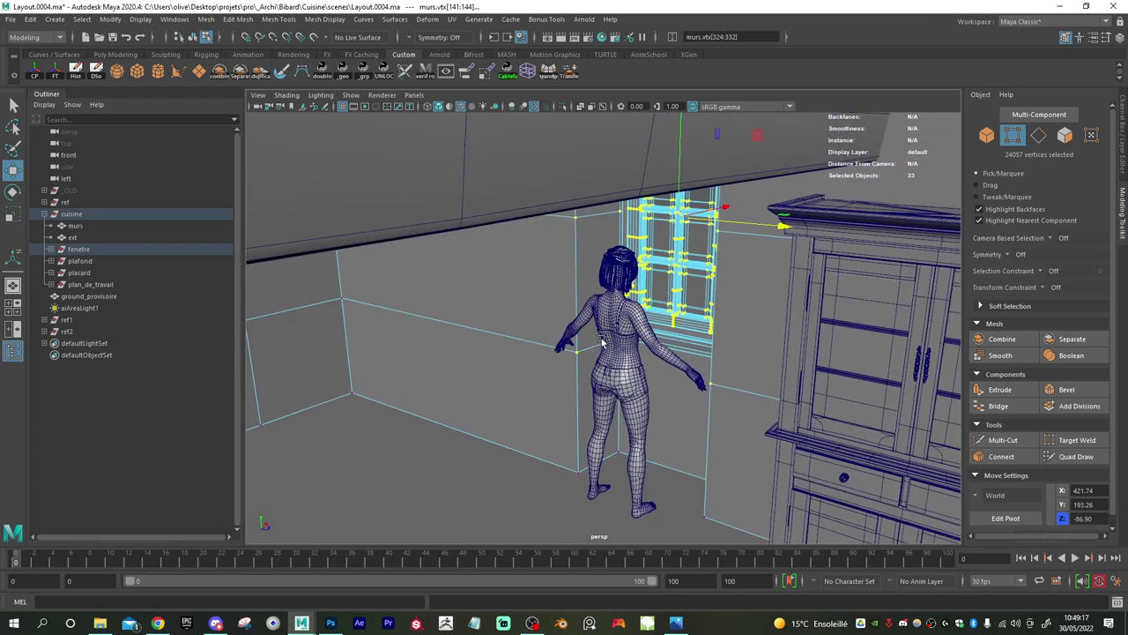
alt+right_drag(575, 345, 617, 335)
alt+drag(546, 291, 561, 324)
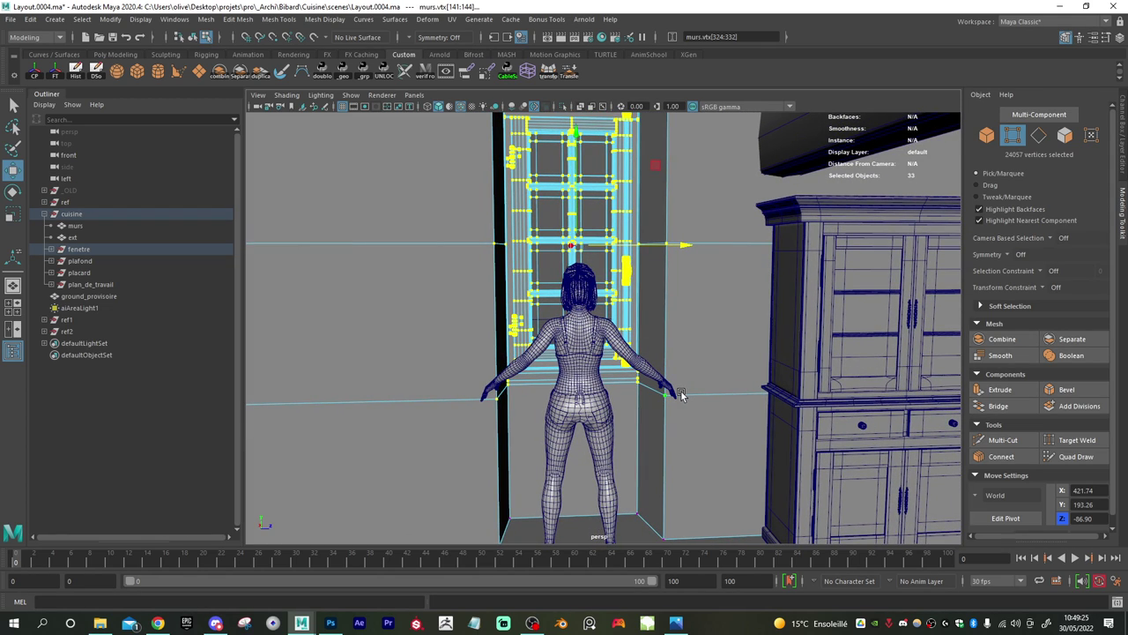
alt+drag(678, 394, 644, 379)
mouse_move(618, 337)
alt+mouse_down()
mouse_move(628, 361)
mouse_move(613, 328)
alt+mouse_up()
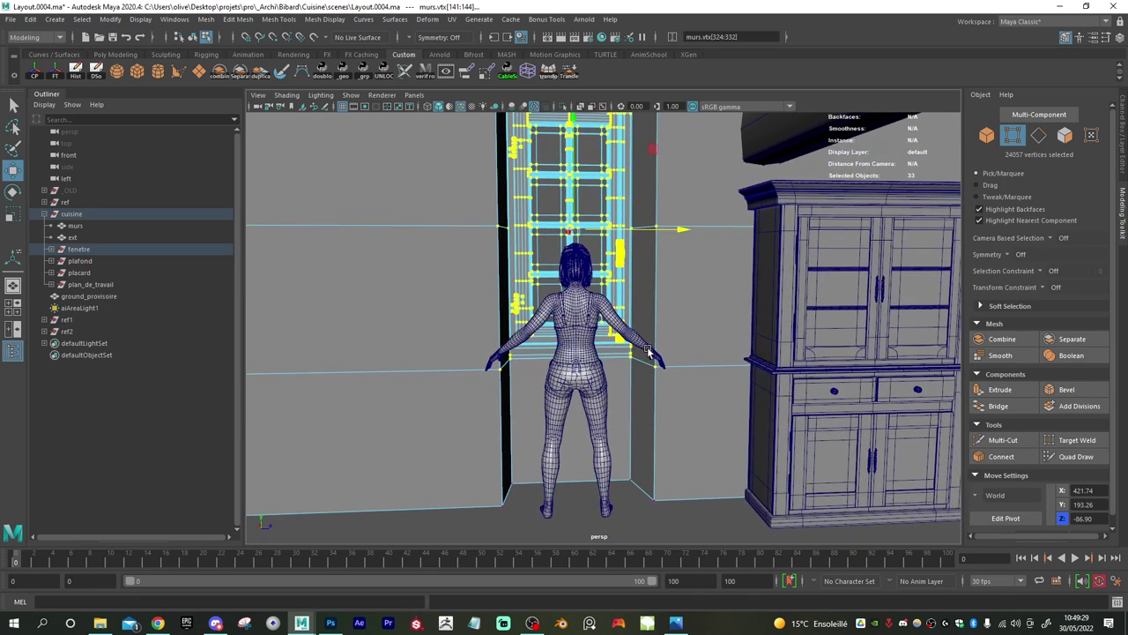
alt+middle_drag(611, 324, 614, 368)
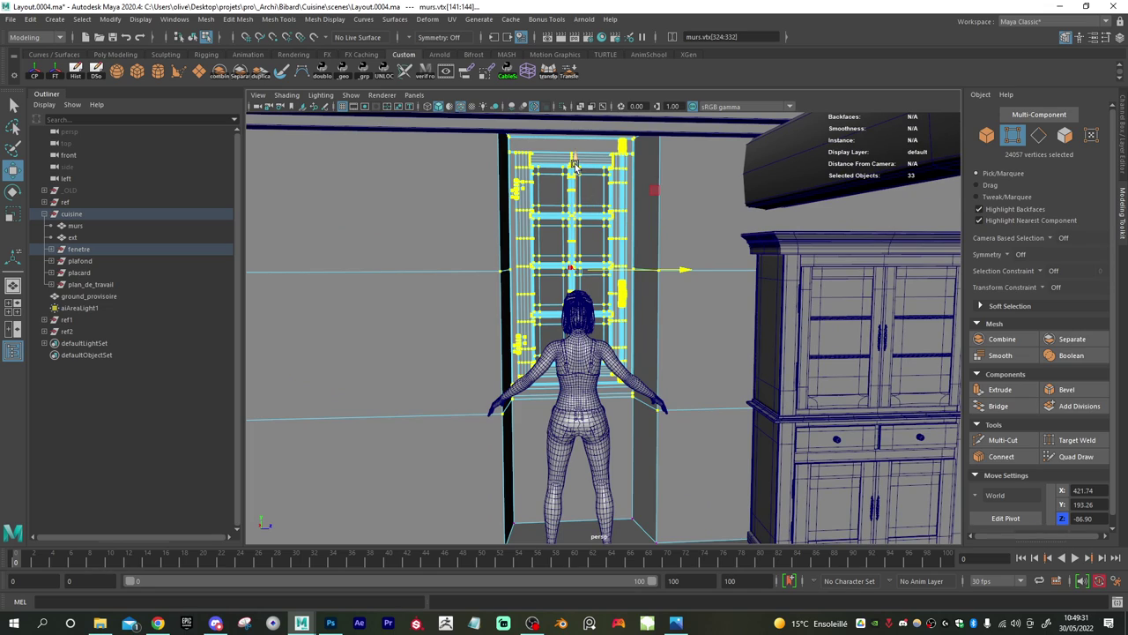
middle_drag(574, 166, 579, 214)
drag(577, 214, 578, 215)
alt+drag(480, 300, 524, 254)
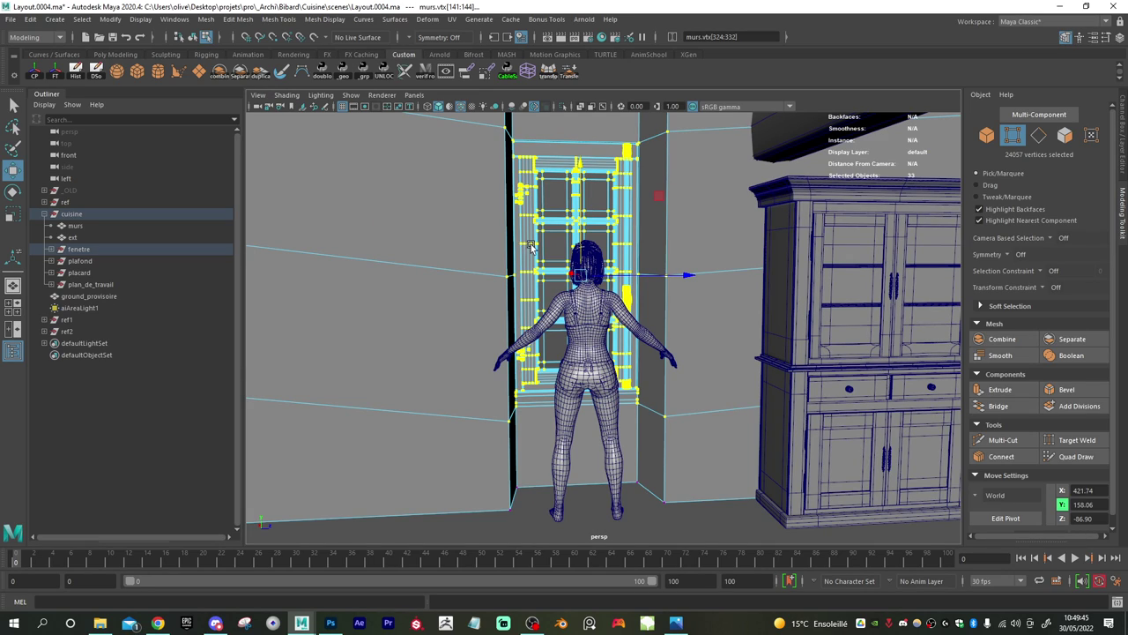
- Select the fenetre group and scale the window down uniformly to 0.92
click(79, 249)
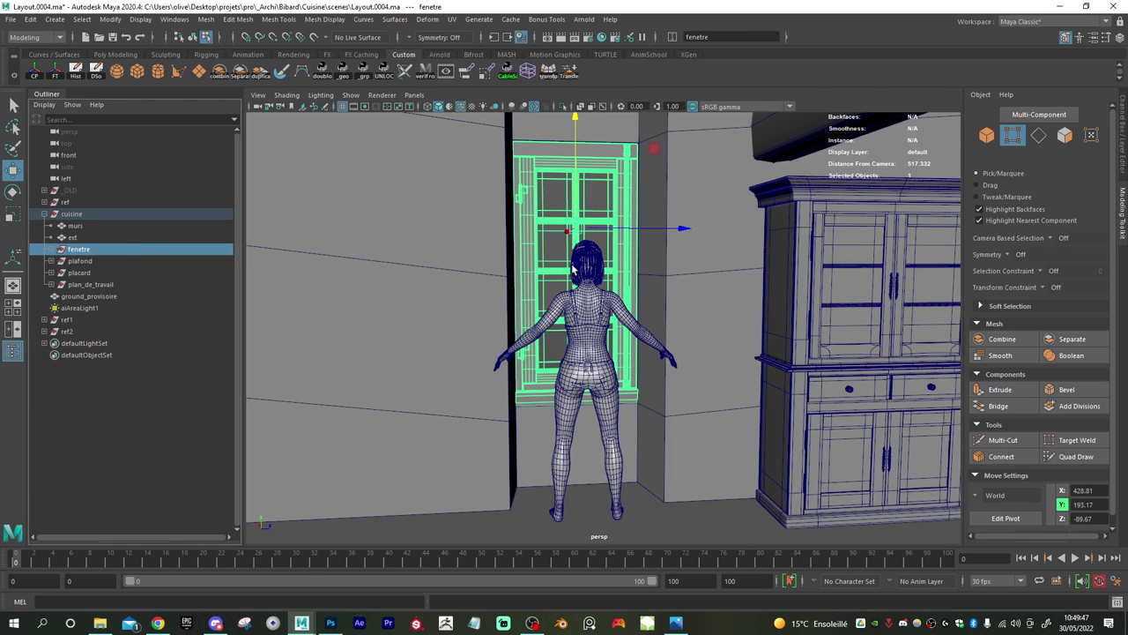
alt+drag(519, 216, 514, 263)
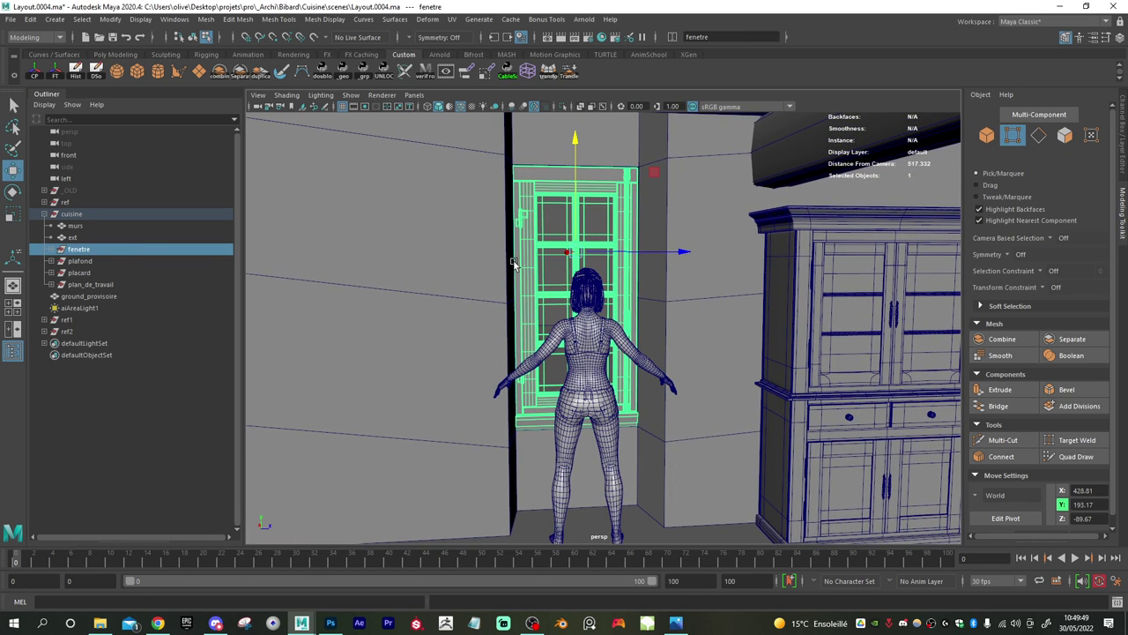
key(r)
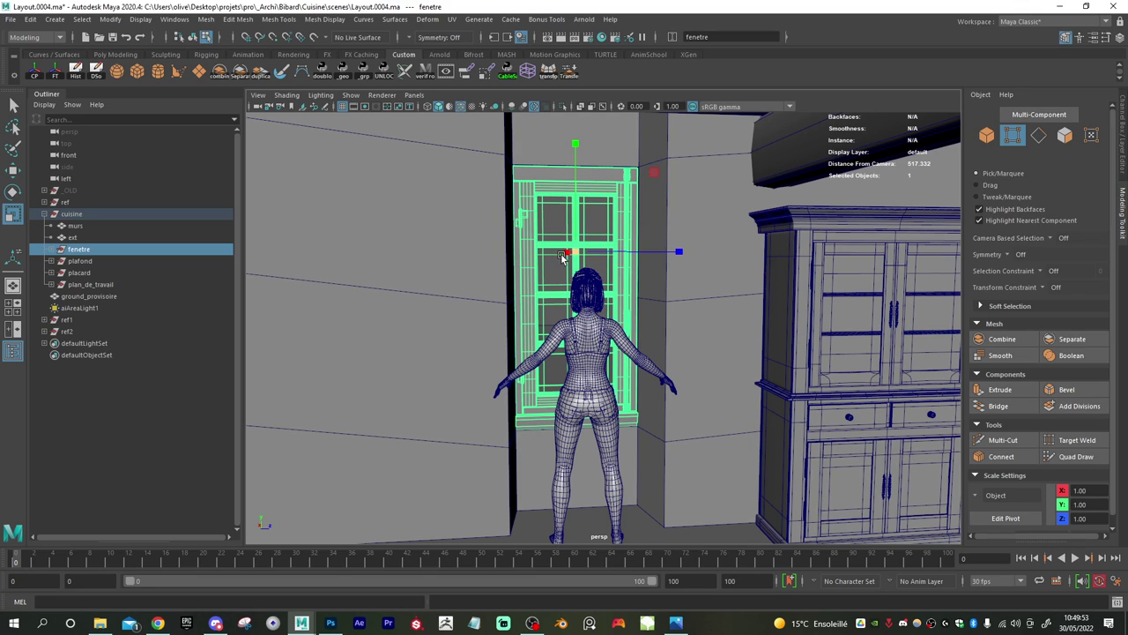
drag(576, 253, 560, 255)
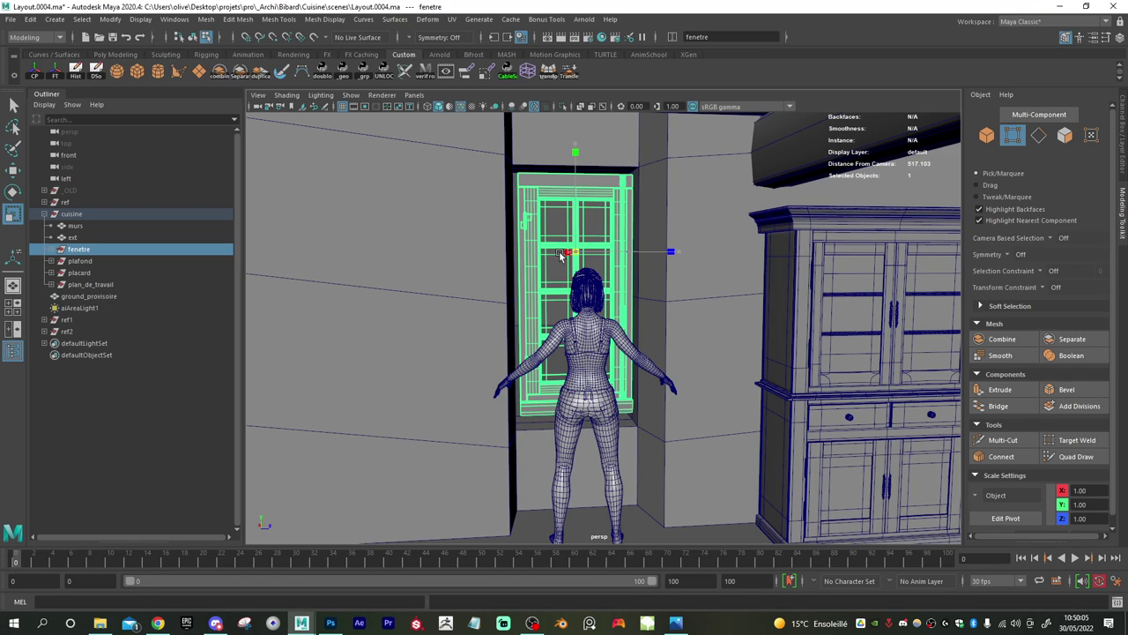
drag(560, 256, 559, 256)
- Move the scaled window slightly upwards so its frame sits near the top of the wall opening
alt+right_drag(522, 276, 745, 332)
alt+drag(498, 368, 663, 296)
alt+middle_drag(484, 293, 732, 307)
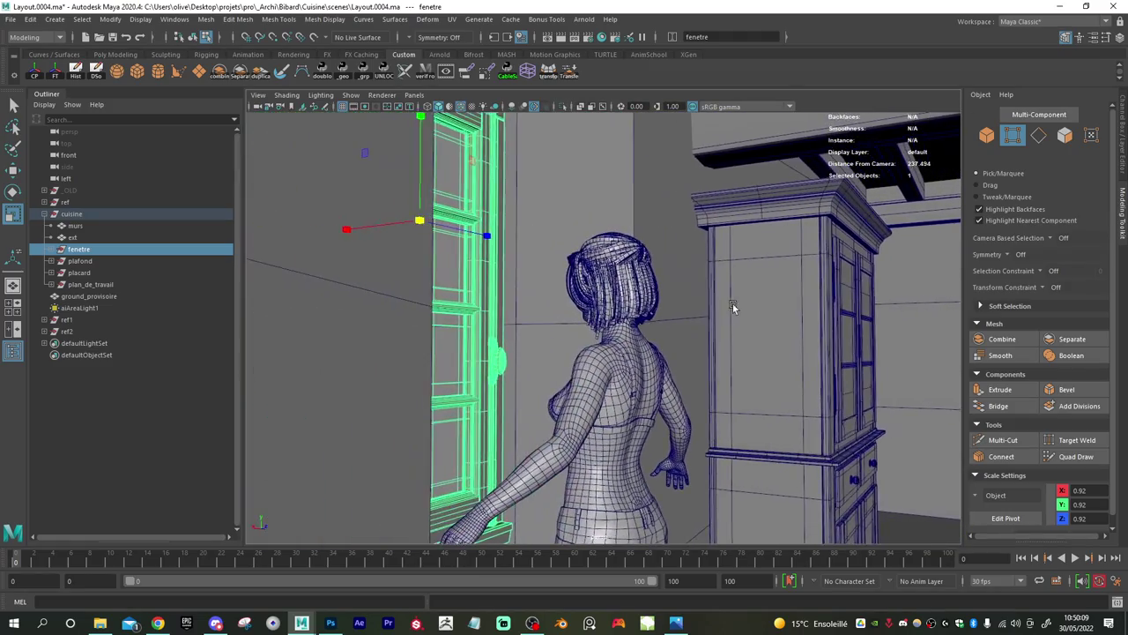
alt+drag(733, 306, 565, 303)
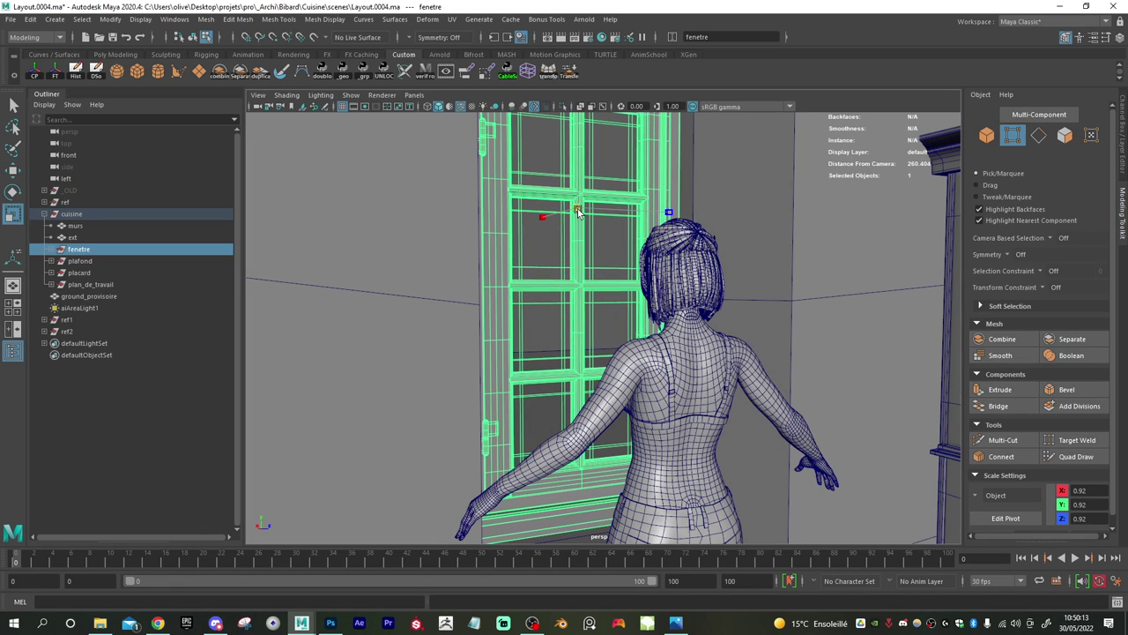
alt+right_drag(692, 255, 427, 253)
alt+drag(586, 316, 578, 291)
key(w)
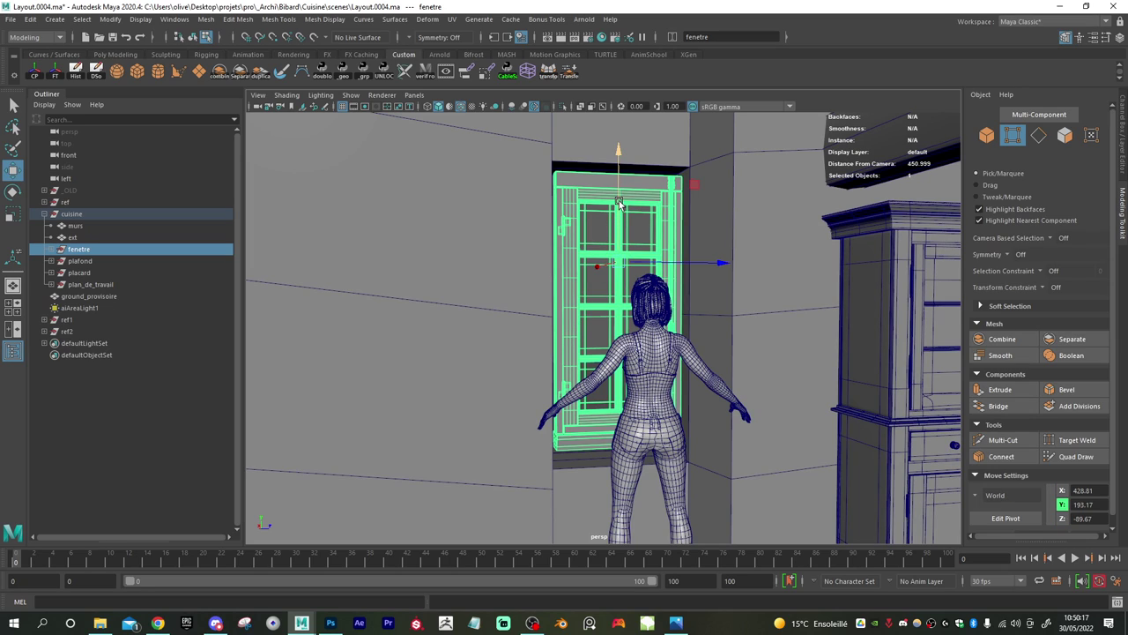
drag(620, 203, 620, 196)
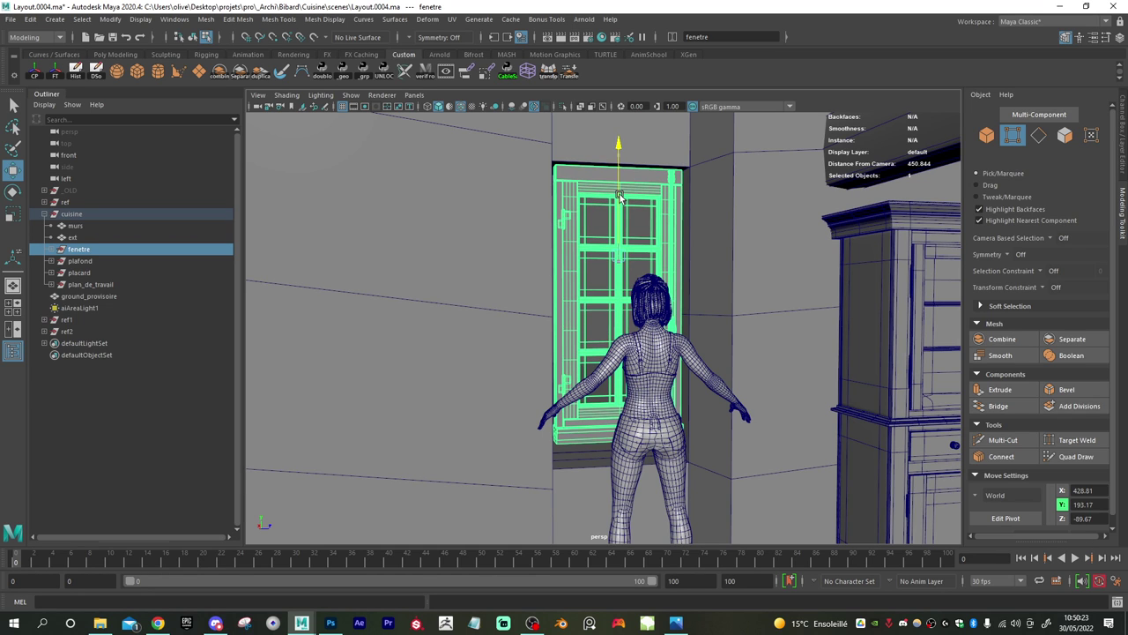
- Return the walls to object selection and isolate the walls and window in the view
alt+right_drag(728, 274, 593, 312)
alt+drag(593, 312, 546, 342)
alt+right_drag(547, 342, 640, 405)
key(ctrl+z)
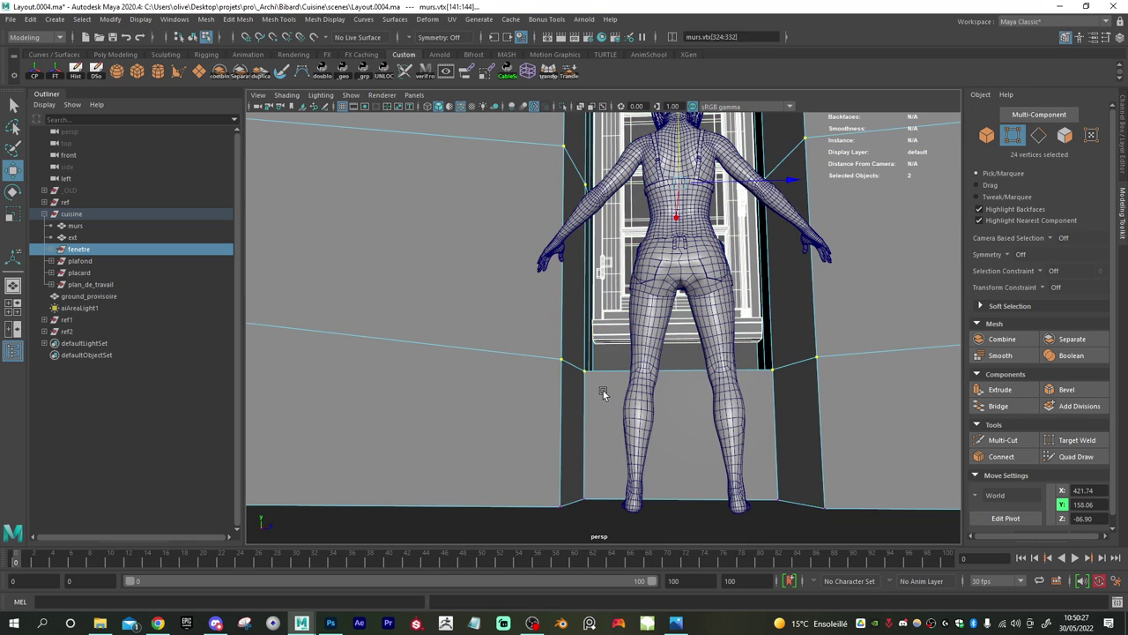
alt+drag(584, 377, 614, 384)
scroll(615, 385, down, 5)
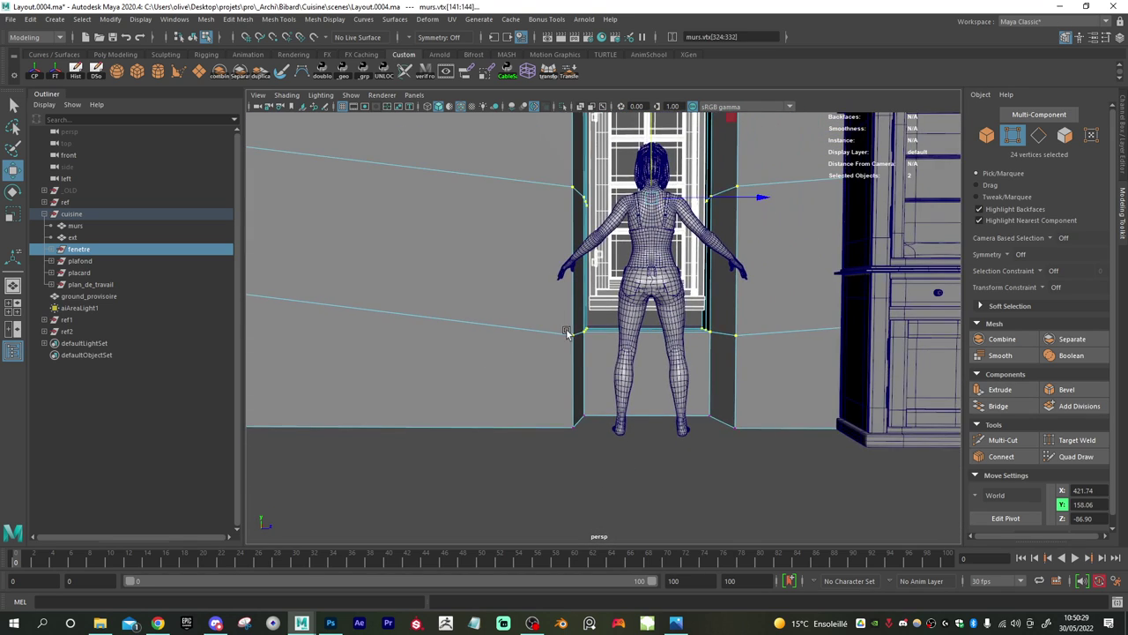
alt+middle_drag(686, 307, 685, 370)
scroll(671, 293, down, 3)
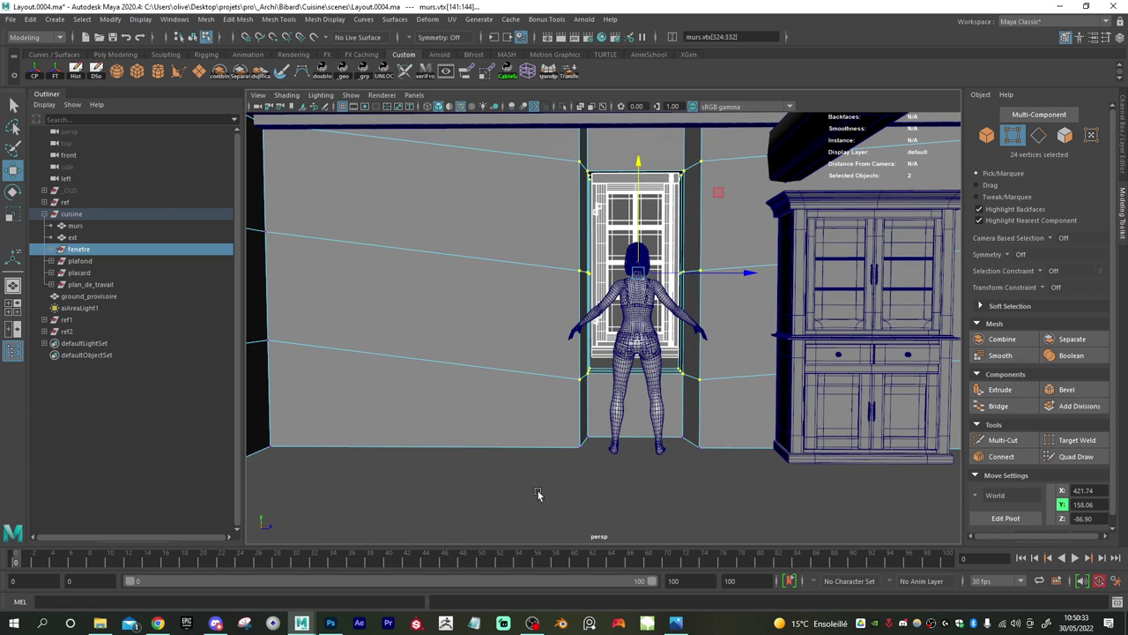
alt+drag(562, 474, 604, 393)
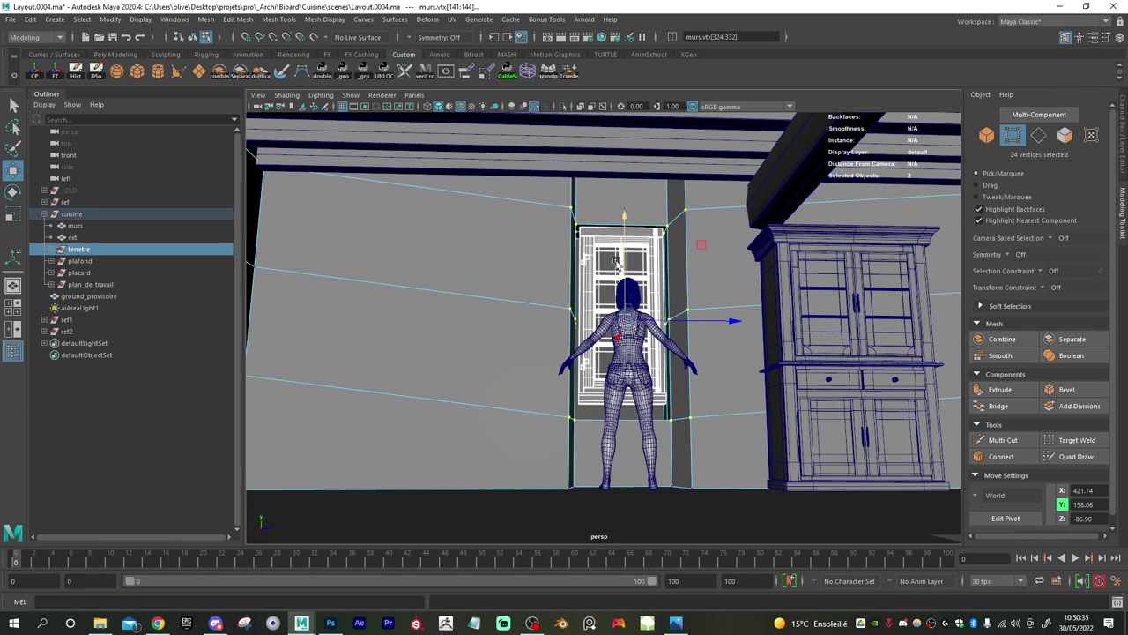
right_drag(617, 262, 645, 222)
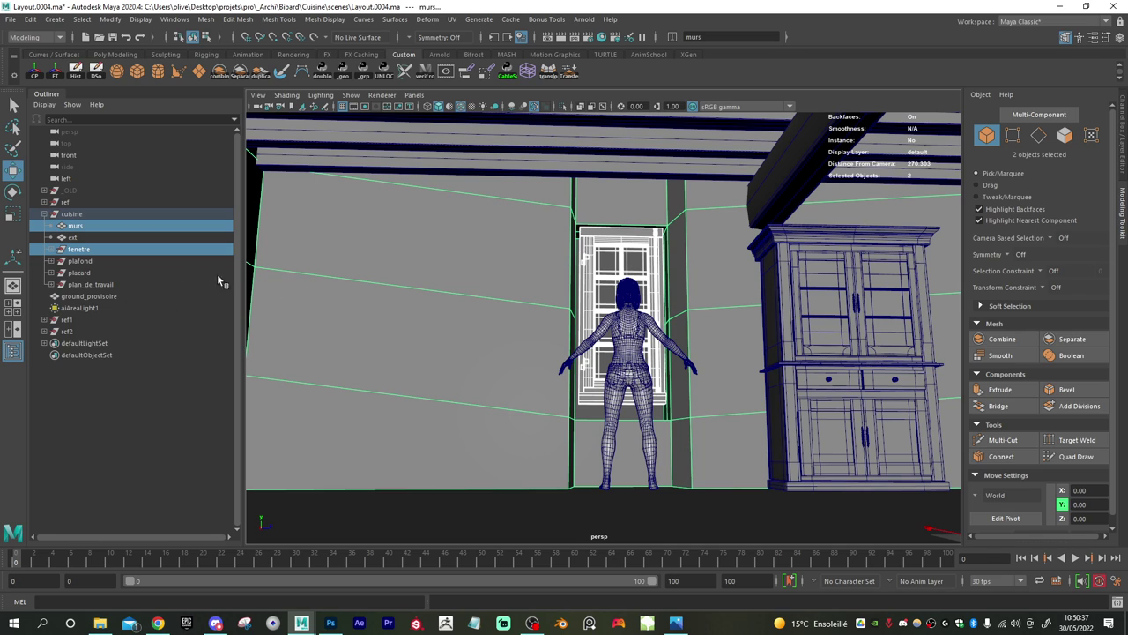
key(ctrl+1)
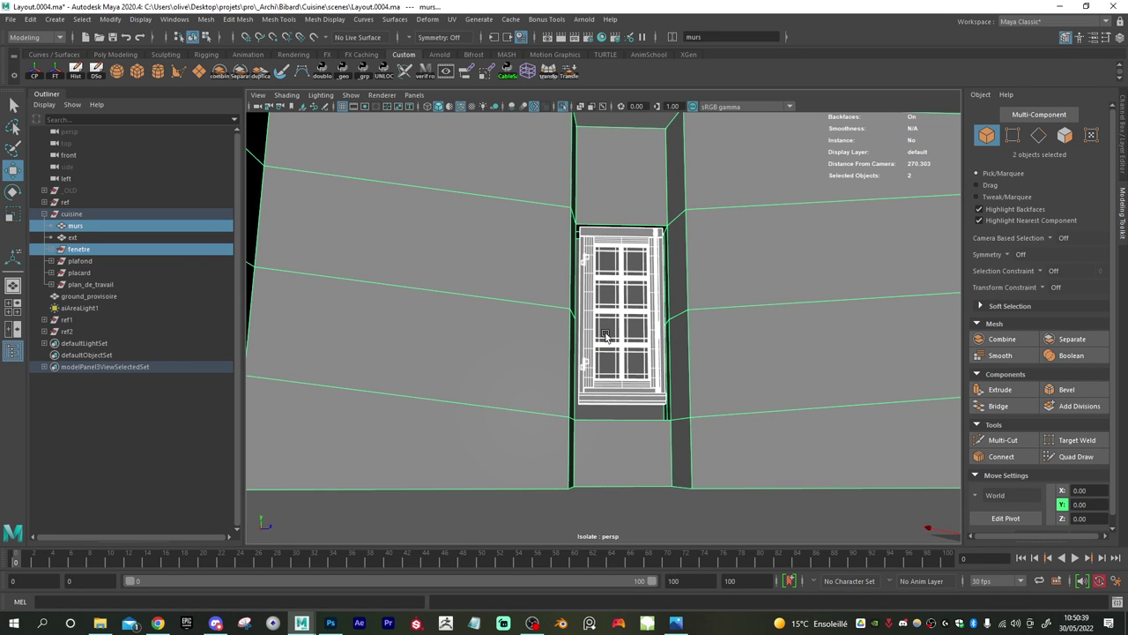
mouse_move(606, 335)
alt+mouse_down()
mouse_move(601, 379)
mouse_move(592, 345)
alt+mouse_up()
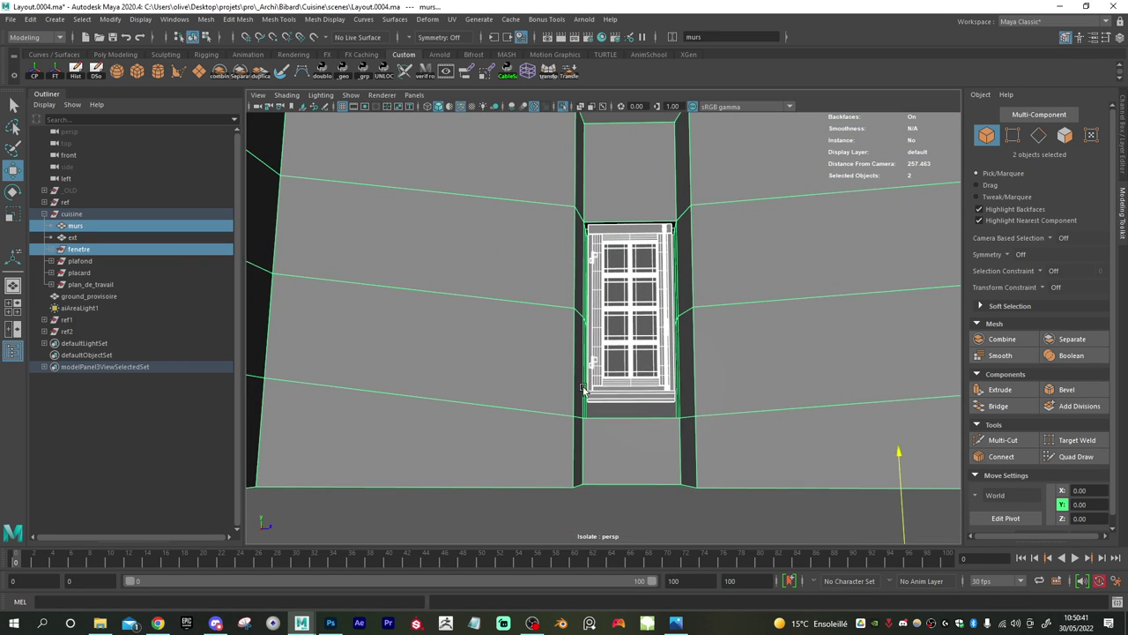
- Select all the wall vertices along the window opening's hinge-side edge, from floor to top, in vertex mode
right_drag(555, 349, 552, 322)
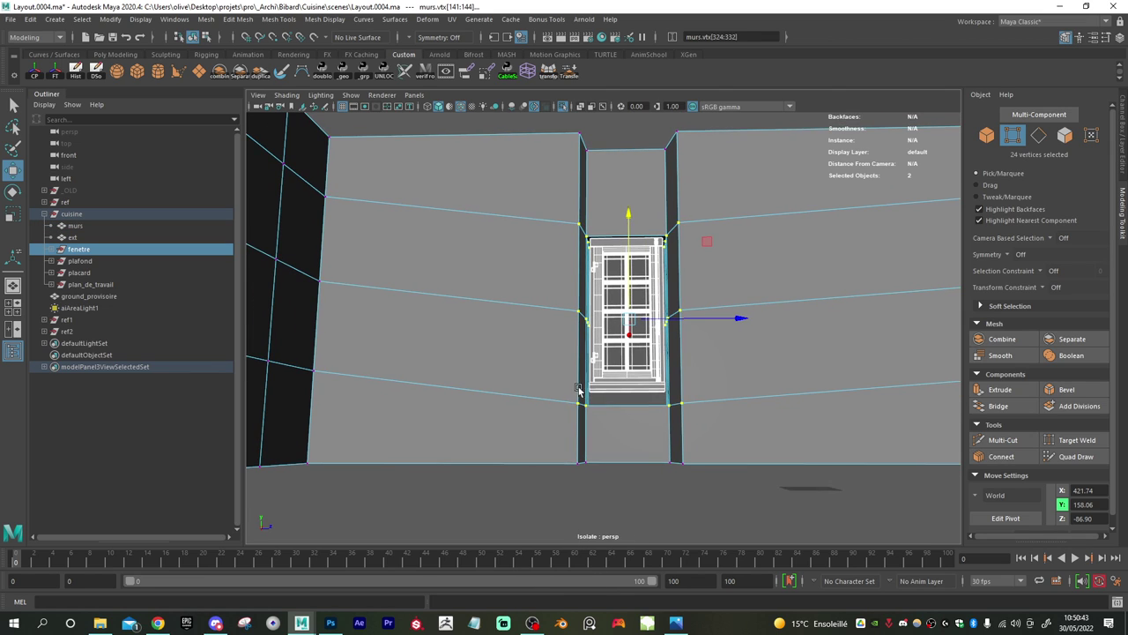
alt+drag(578, 389, 581, 349)
drag(539, 490, 622, 115)
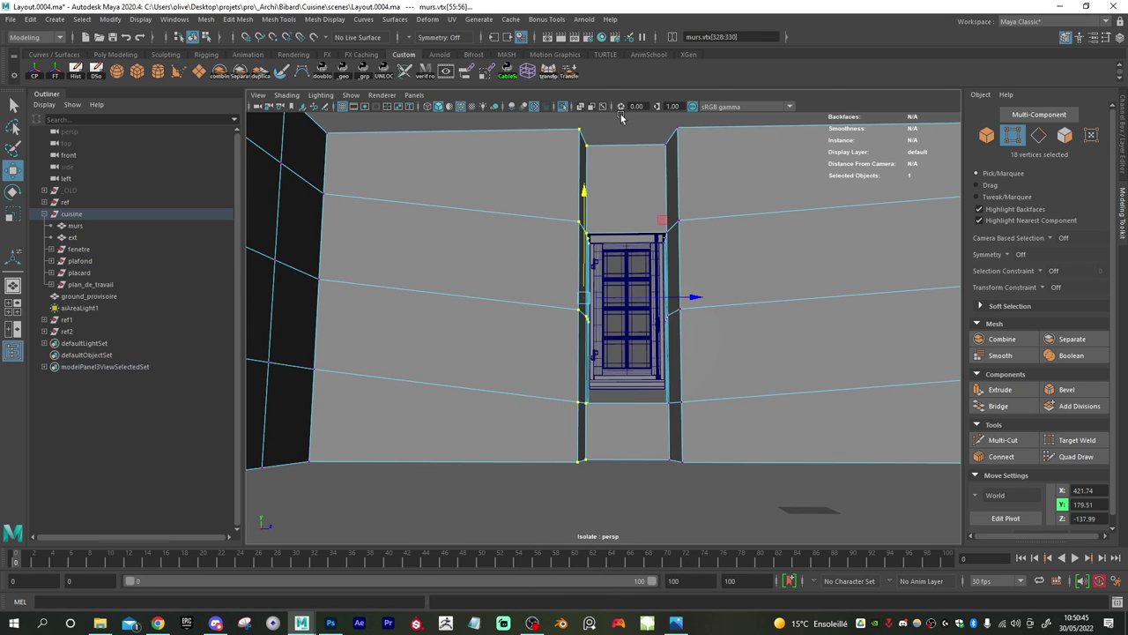
alt+drag(582, 271, 583, 289)
alt+right_drag(583, 290, 716, 374)
alt+middle_drag(596, 315, 592, 378)
alt+right_drag(592, 378, 670, 386)
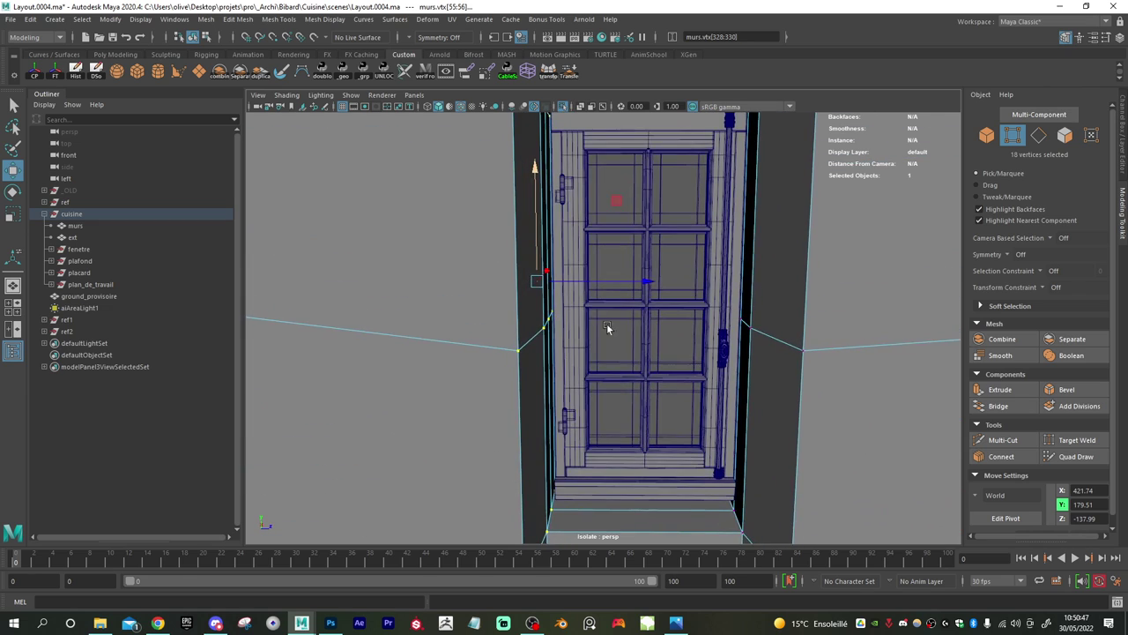
alt+middle_drag(606, 323, 649, 414)
alt+right_drag(649, 414, 708, 440)
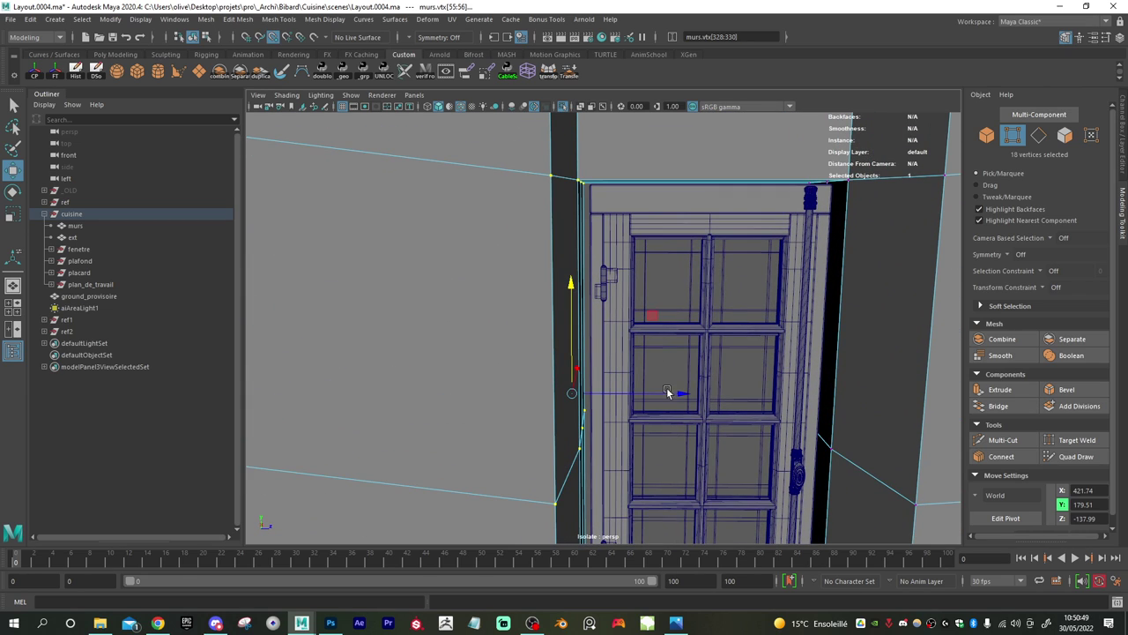
- Shift the selected hinge-side vertices along Z to a world Z of -133.69, closing the gap to the window frame
drag(671, 394, 728, 393)
drag(630, 379, 599, 373)
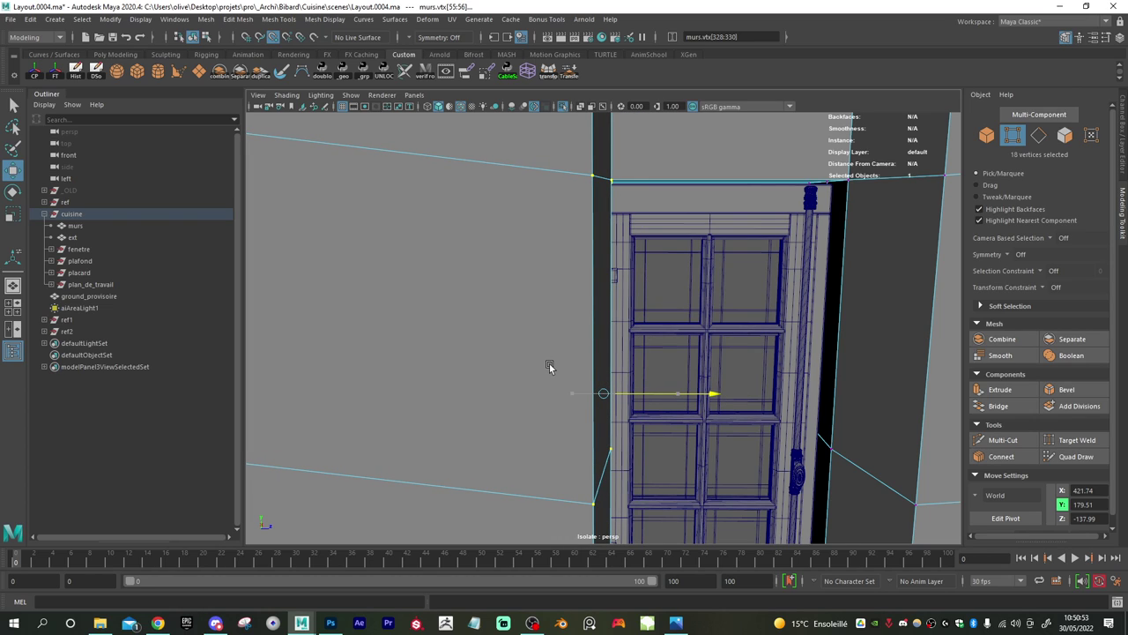
drag(712, 395, 686, 393)
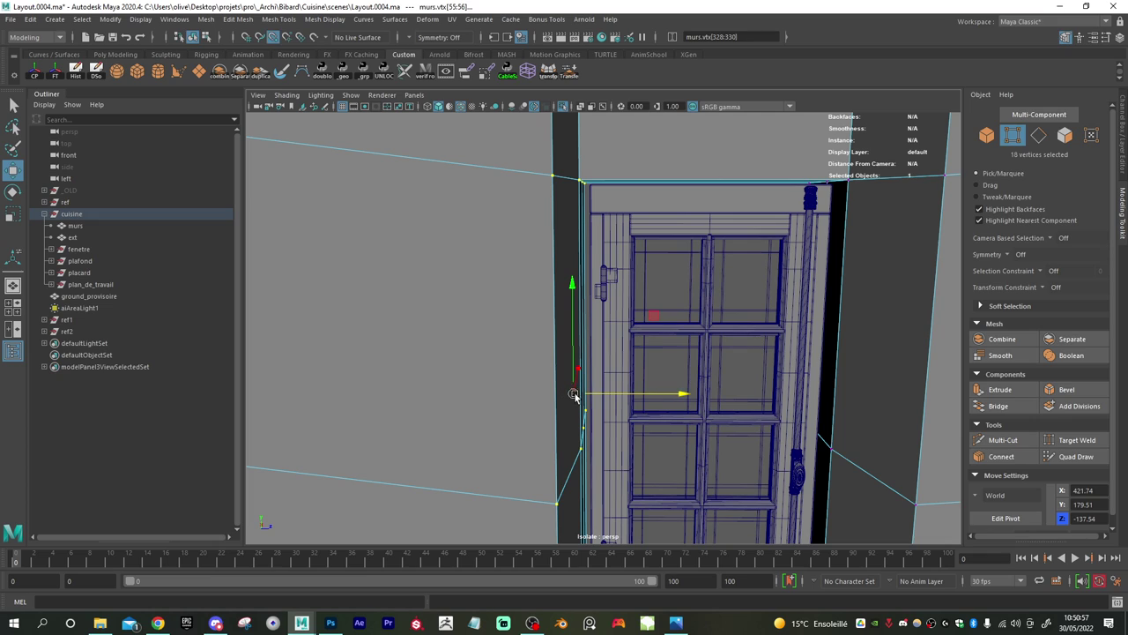
drag(591, 393, 558, 207)
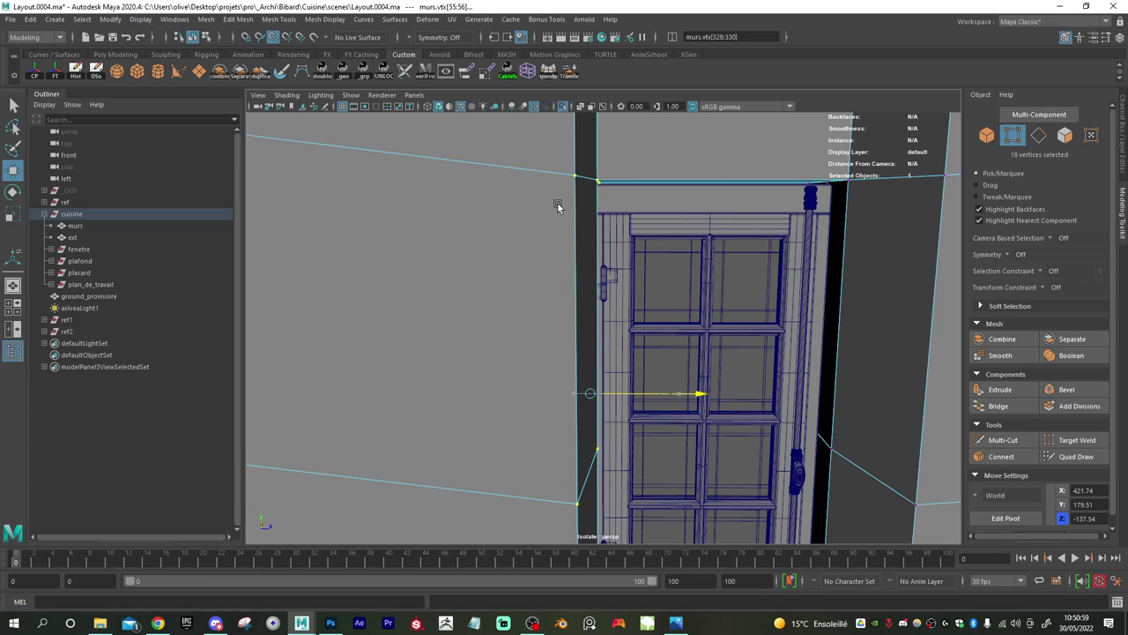
middle_drag(559, 204, 596, 263)
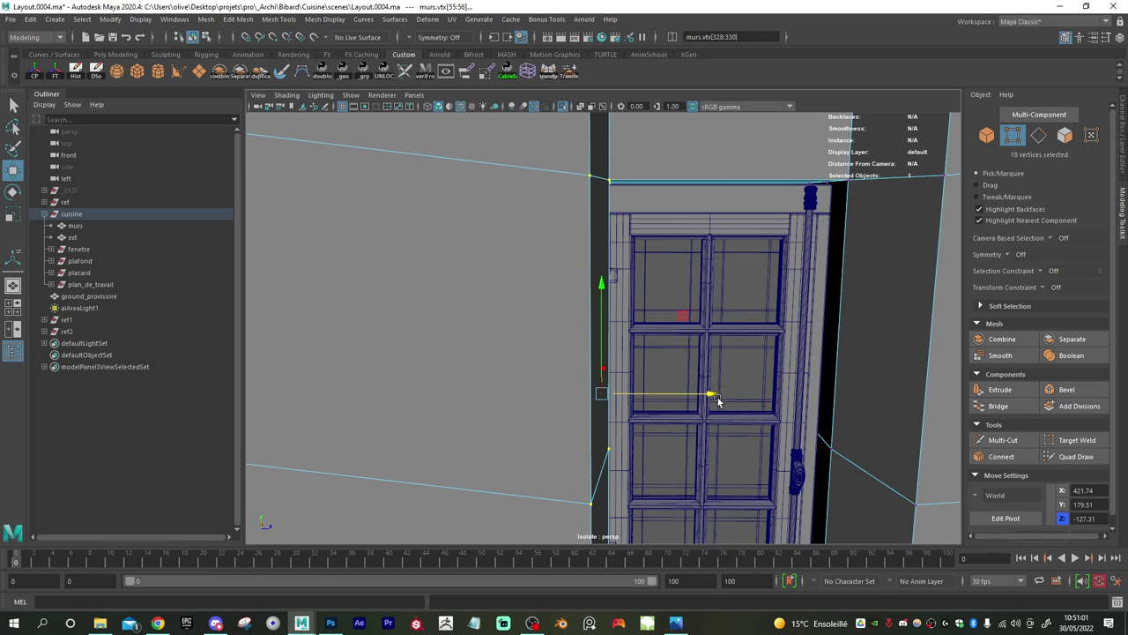
drag(713, 394, 592, 338)
alt+right_drag(591, 337, 709, 382)
alt+drag(709, 383, 778, 445)
alt+right_drag(759, 388, 542, 303)
alt+drag(542, 303, 623, 307)
alt+drag(741, 292, 717, 371)
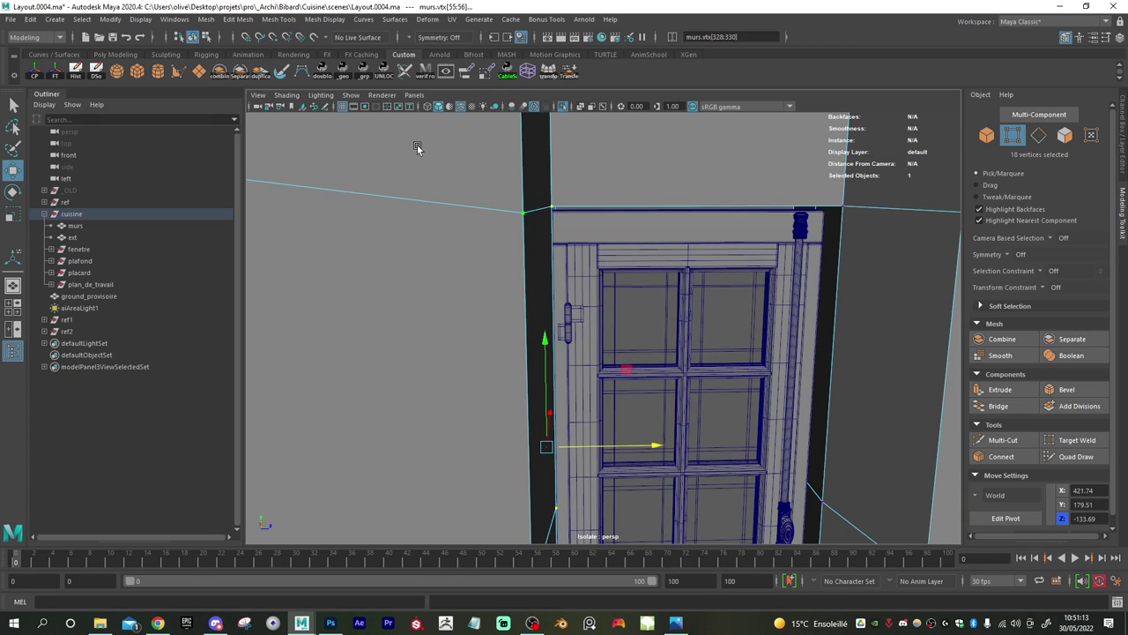
- Select the vertices along the top of the window opening and lower them to a world Y of 252.66, against the frame
drag(417, 144, 885, 296)
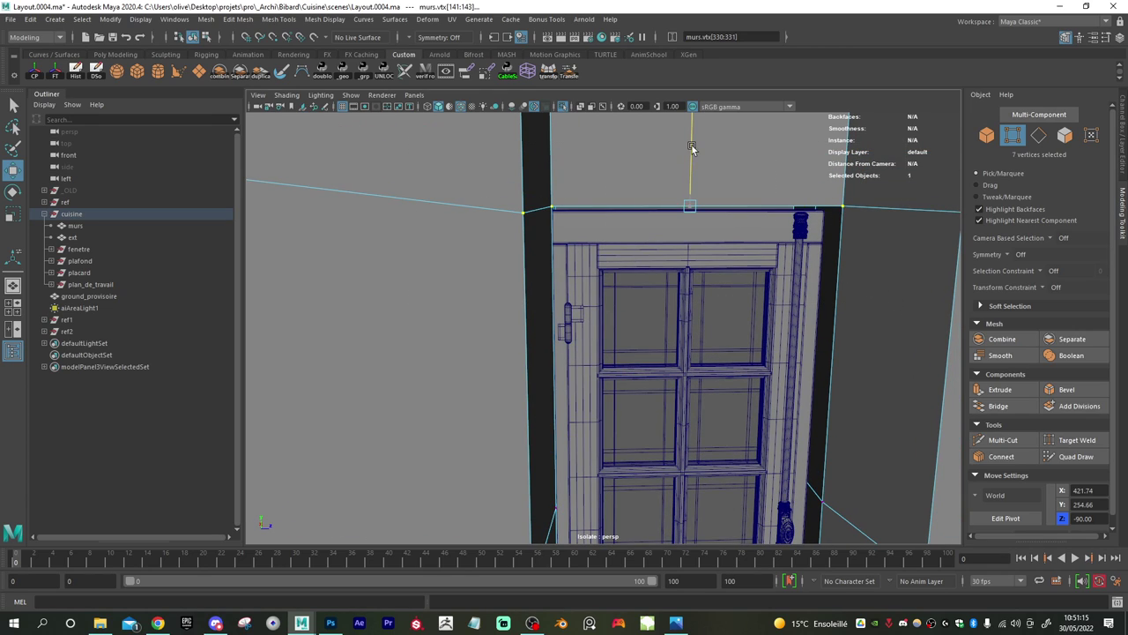
drag(692, 148, 736, 172)
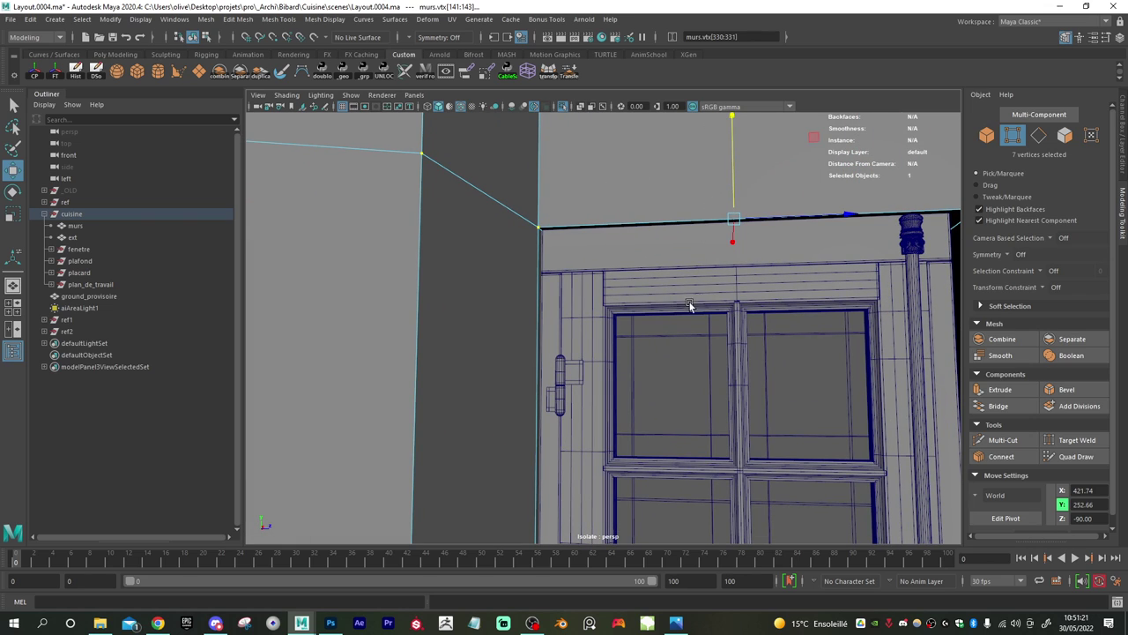
alt+right_drag(745, 398, 500, 345)
alt+right_drag(709, 388, 529, 367)
alt+middle_drag(621, 342, 634, 204)
alt+middle_drag(674, 365, 679, 295)
alt+right_drag(737, 338, 560, 300)
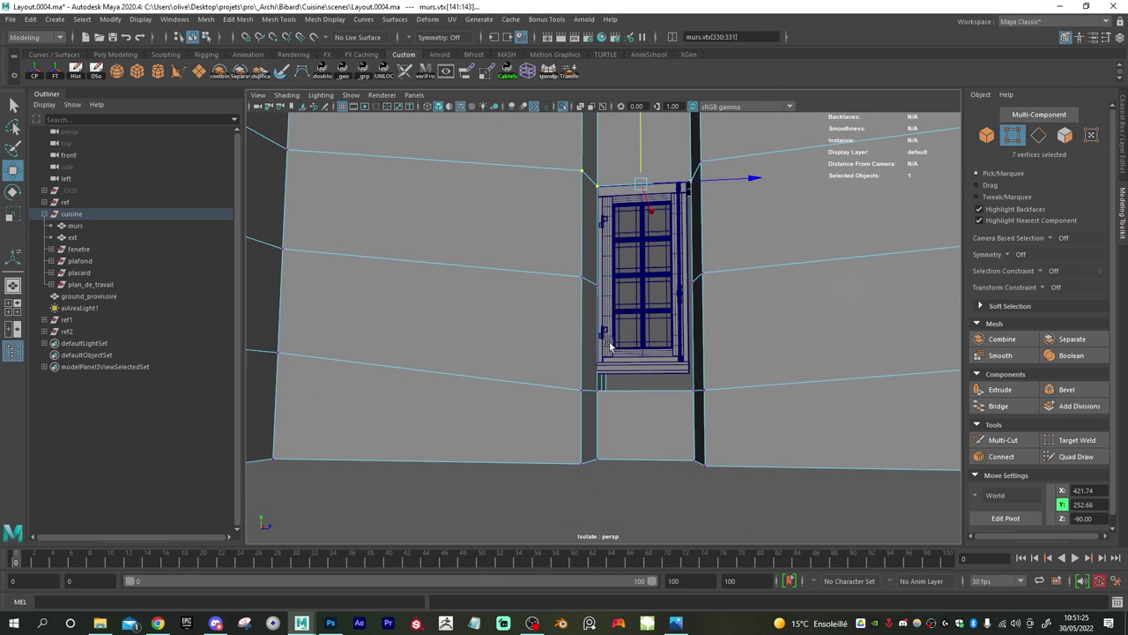
alt+drag(663, 291, 675, 289)
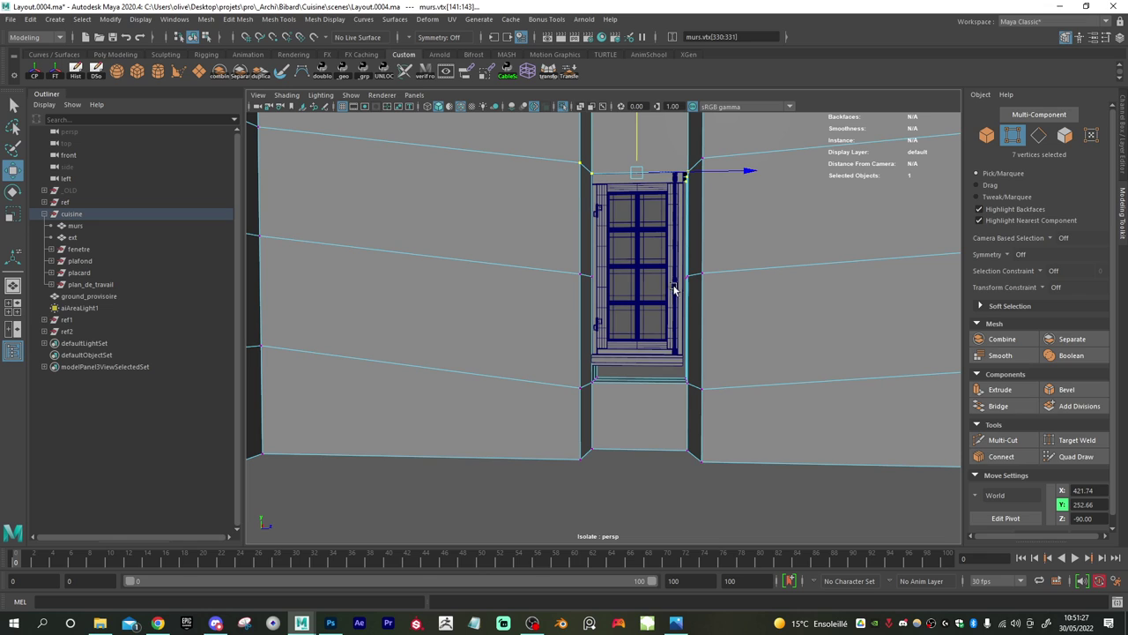
- Select the wall vertices on the opening's handle side and move them inward against the frame, to a world Z of -43.21
drag(663, 139, 741, 493)
alt+right_drag(646, 337, 725, 381)
alt+middle_drag(701, 352, 620, 371)
scroll(622, 374, up, 5)
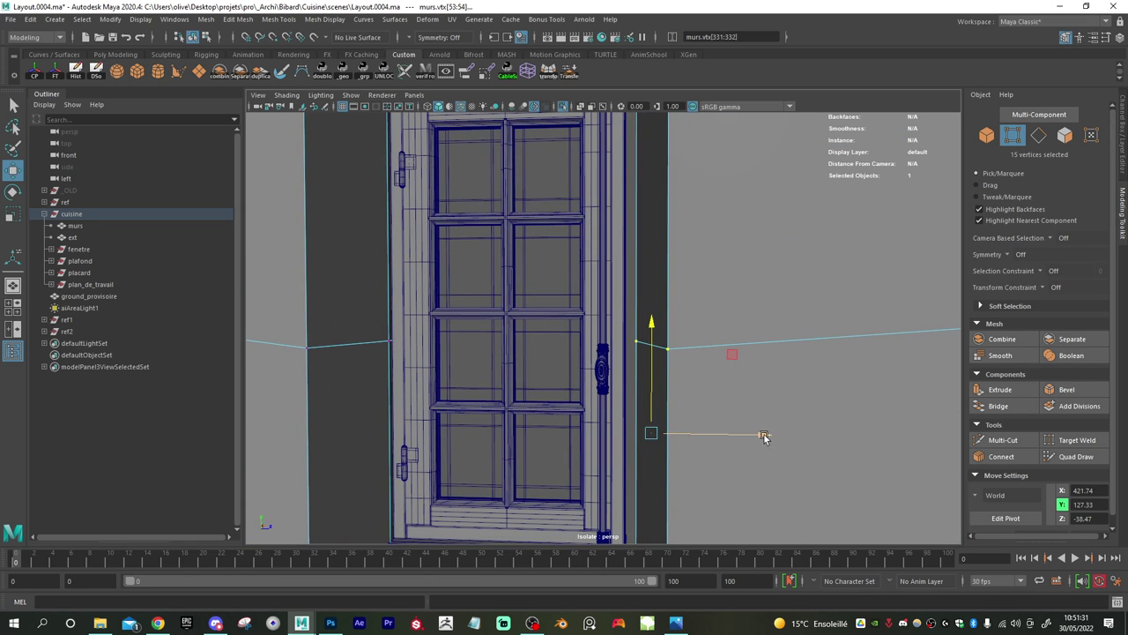
drag(764, 438, 749, 438)
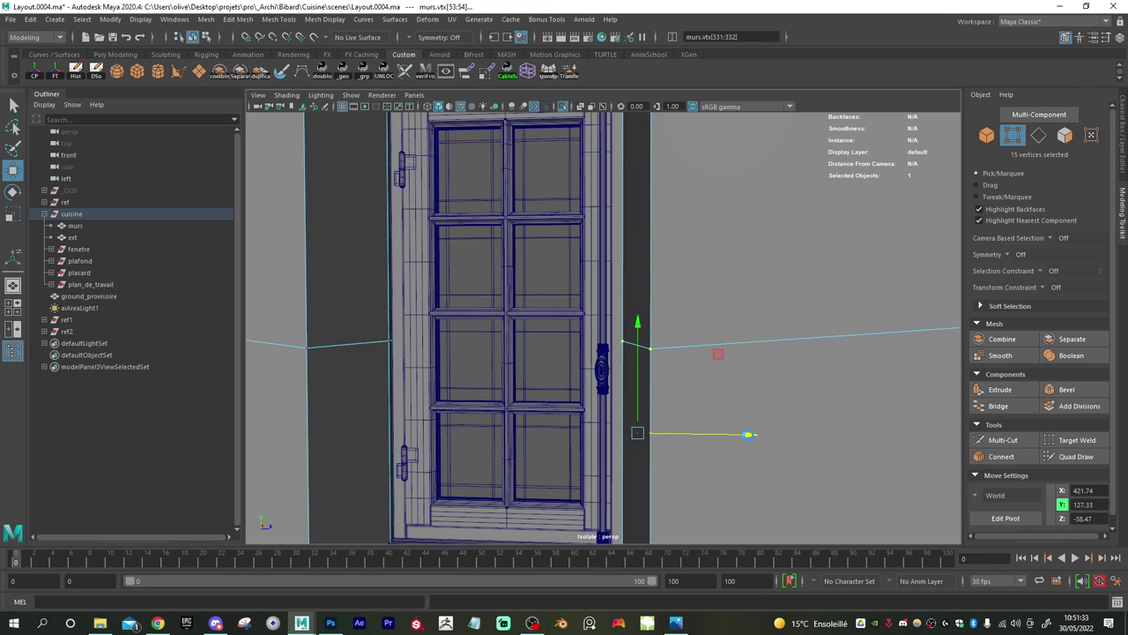
alt+drag(669, 419, 597, 387)
alt+drag(508, 370, 600, 415)
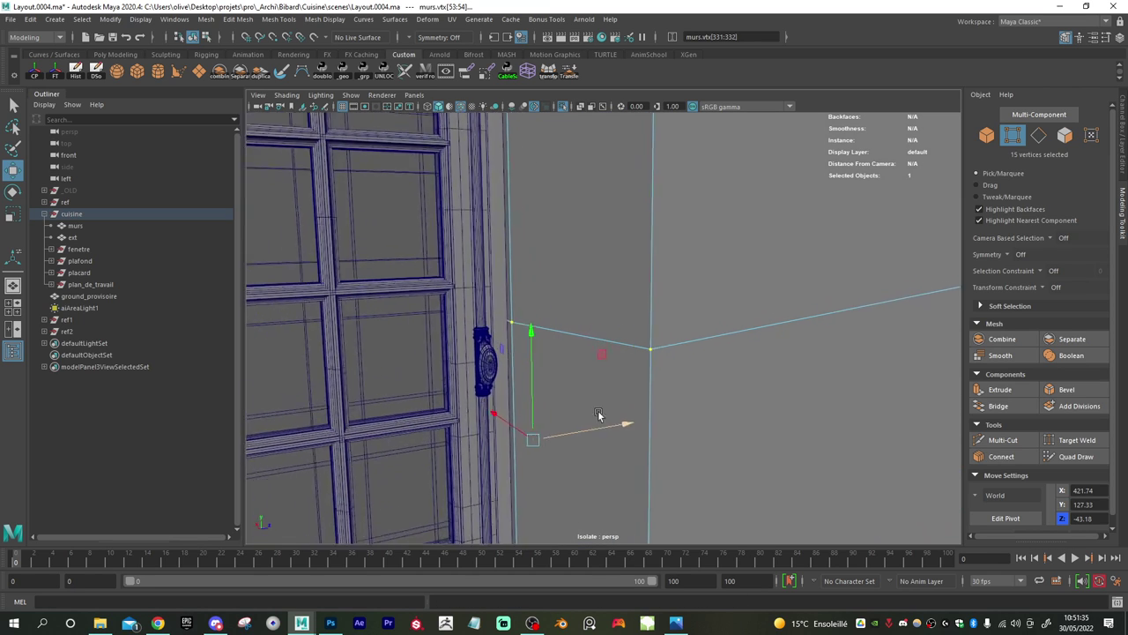
alt+right_drag(600, 414, 693, 454)
drag(605, 463, 605, 463)
alt+right_drag(615, 438, 453, 430)
alt+drag(453, 430, 479, 428)
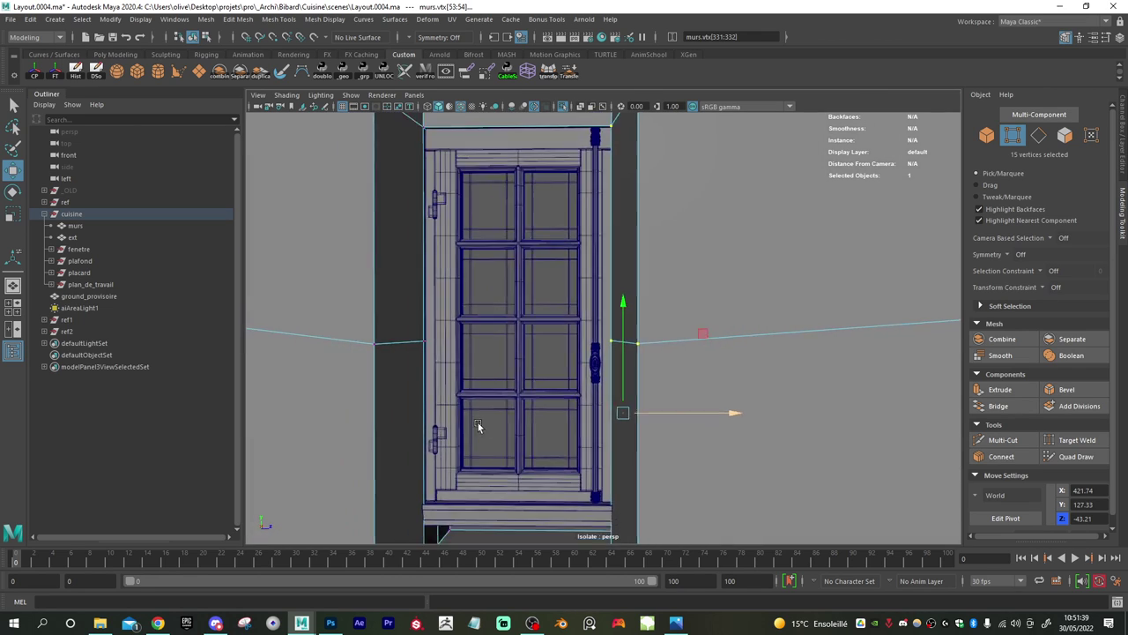
- Select the vertices along the bottom of the window opening and raise them to the window sill, at a world Y of 77.31
alt+right_drag(478, 429, 448, 410)
alt+middle_drag(448, 410, 489, 286)
drag(746, 321, 419, 432)
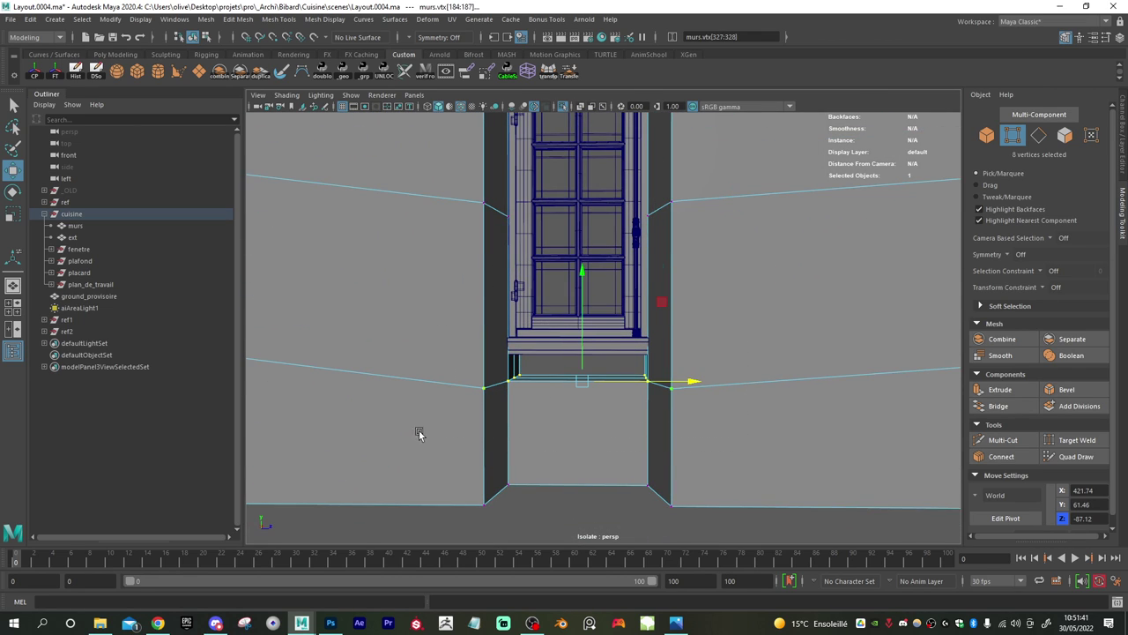
drag(584, 279, 614, 328)
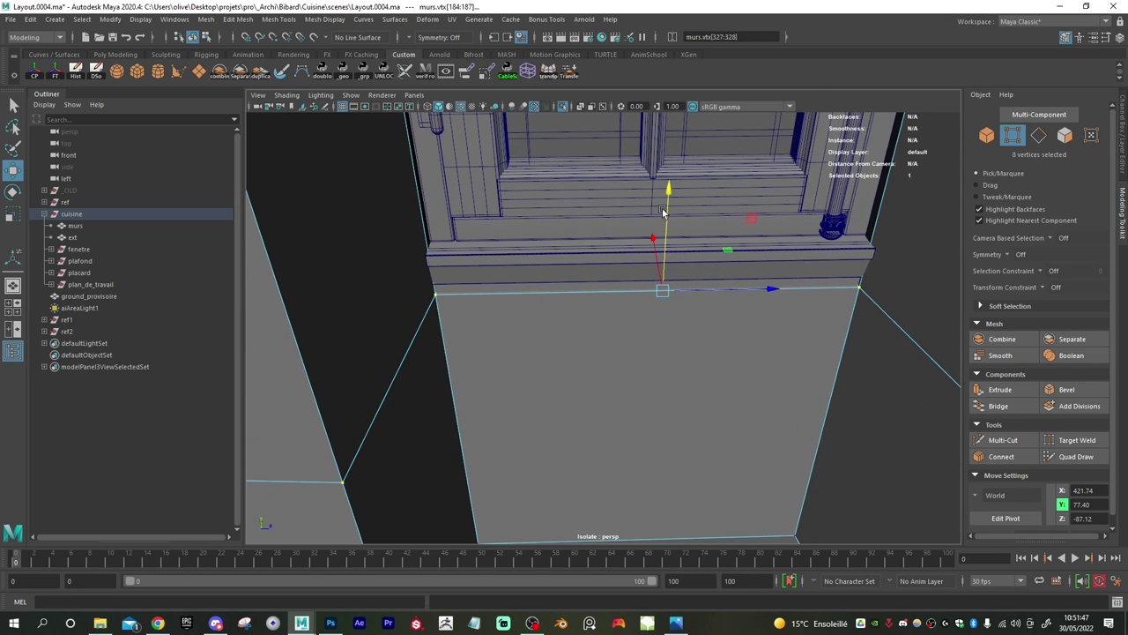
alt+drag(663, 212, 696, 292)
alt+drag(663, 357, 716, 391)
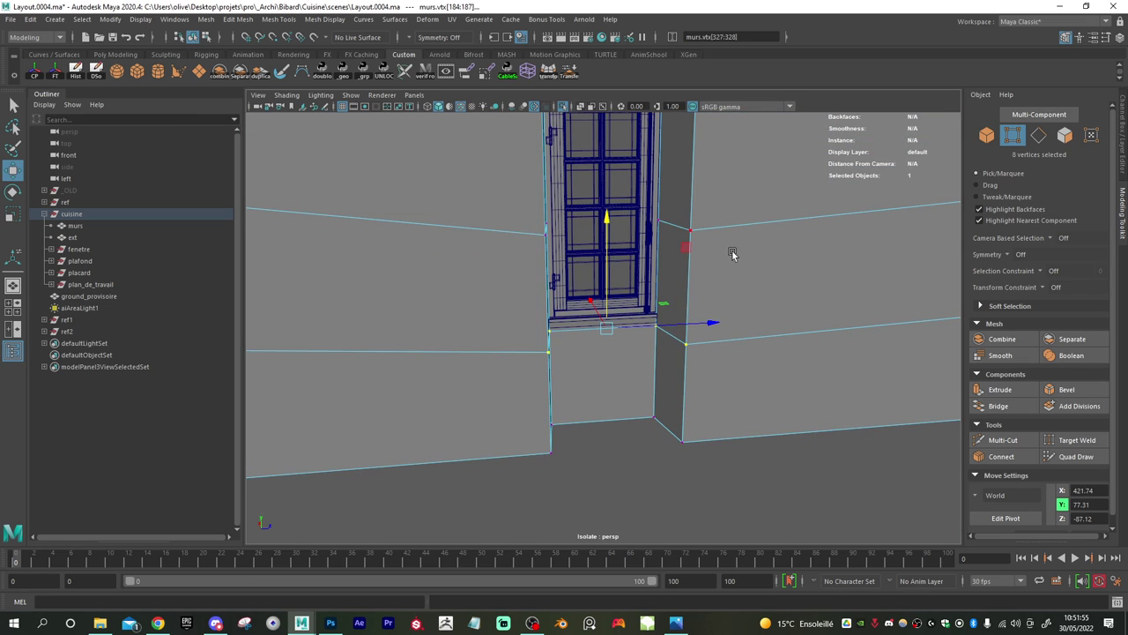
- Return the walls to object selection and end the isolated view to show the whole kitchen
right_drag(731, 254, 765, 230)
key(ctrl+1)
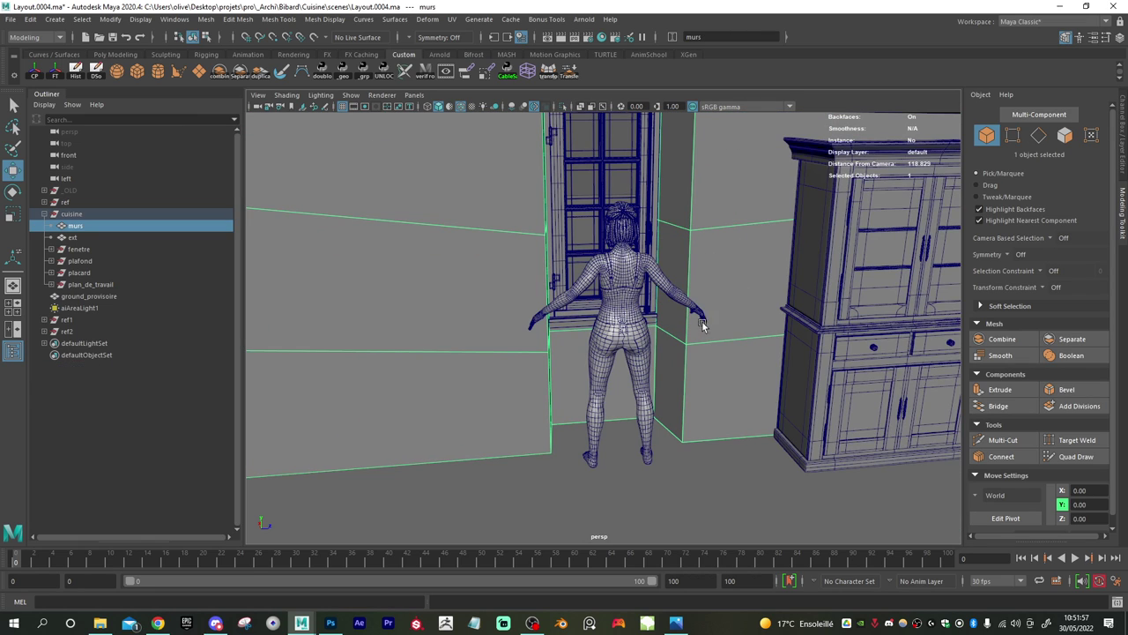
- Flatten the eight vertices of the murs wall along the line above the window to one height by scaling them in Y
alt+drag(680, 327, 667, 326)
alt+right_drag(667, 326, 604, 312)
alt+drag(605, 312, 614, 309)
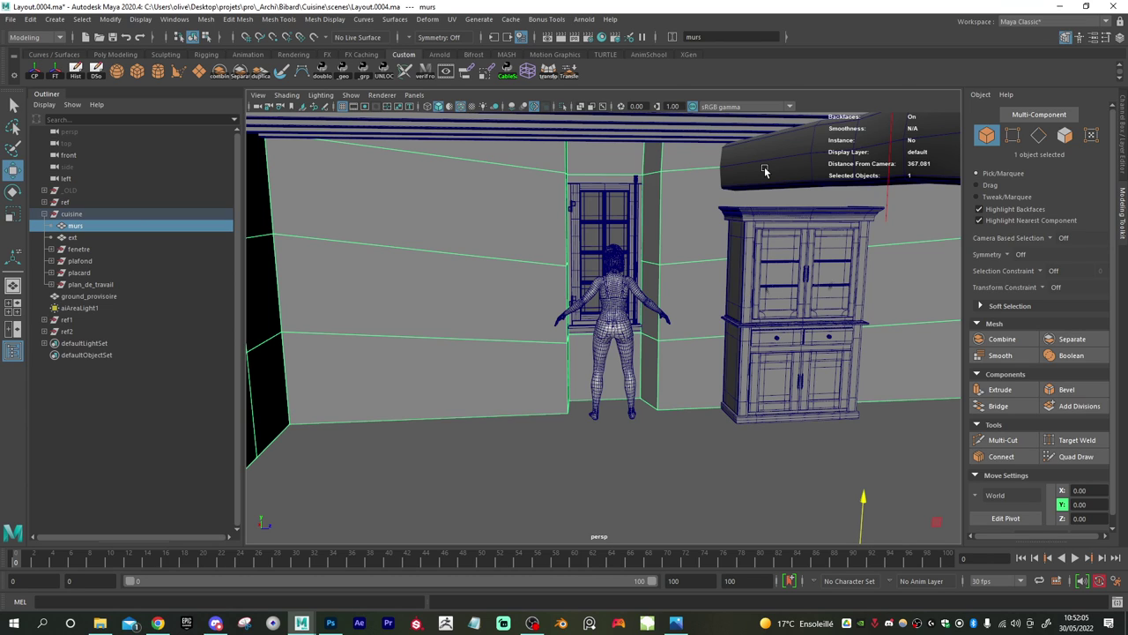
alt+drag(659, 180, 582, 185)
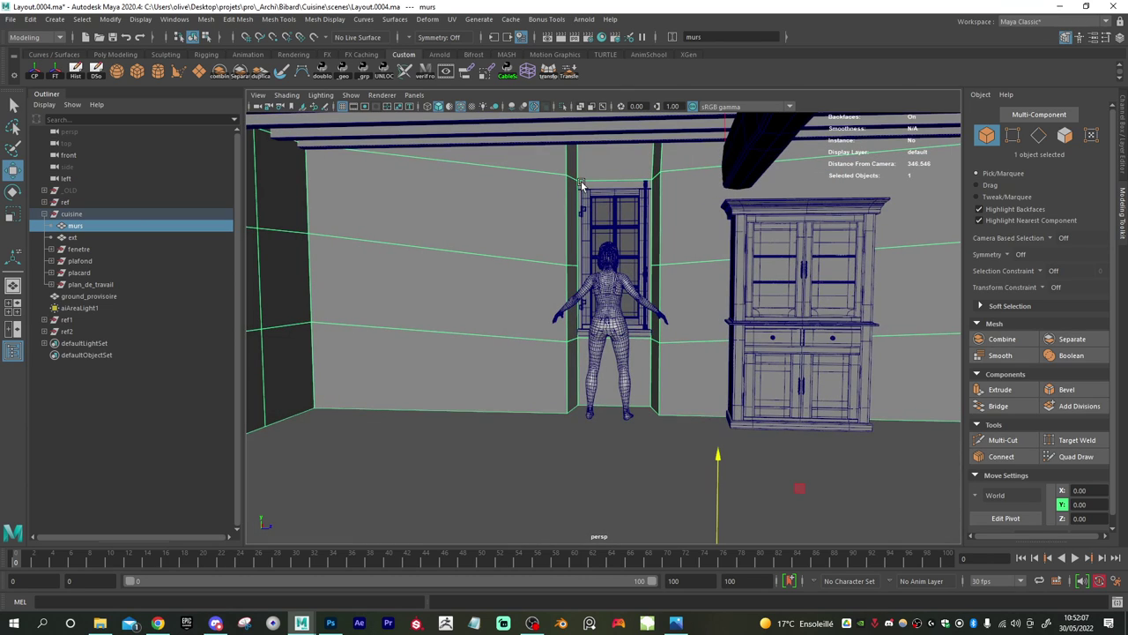
alt+middle_drag(583, 206, 607, 254)
alt+right_drag(606, 254, 662, 212)
alt+middle_drag(662, 212, 641, 281)
alt+right_drag(641, 281, 720, 340)
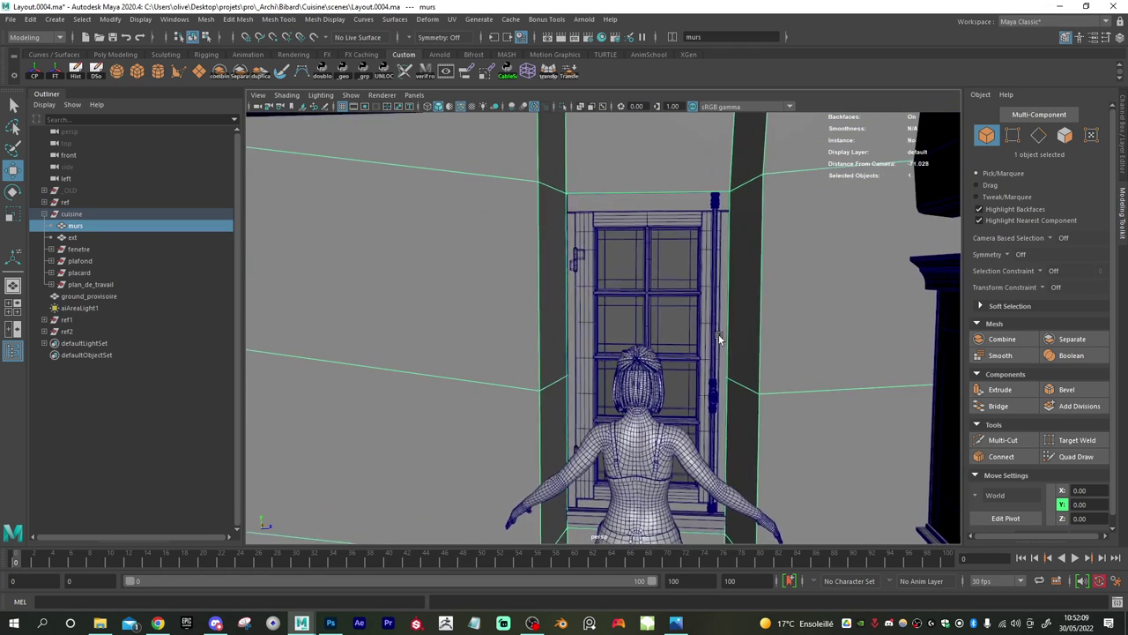
alt+middle_drag(620, 243, 628, 274)
alt+right_drag(628, 273, 635, 202)
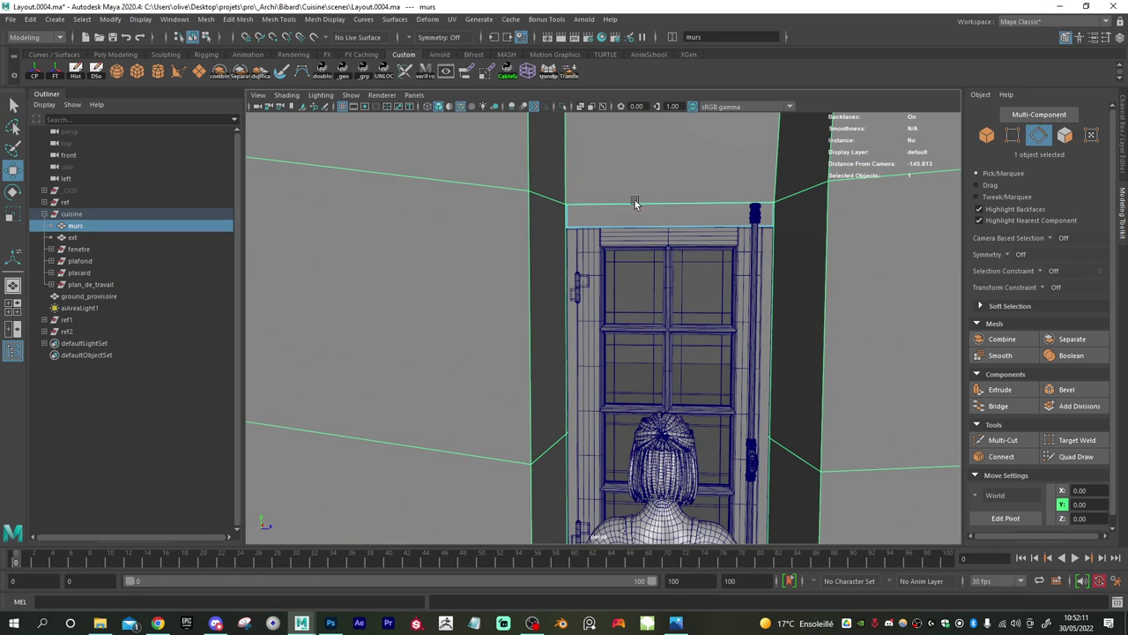
right_click(458, 184)
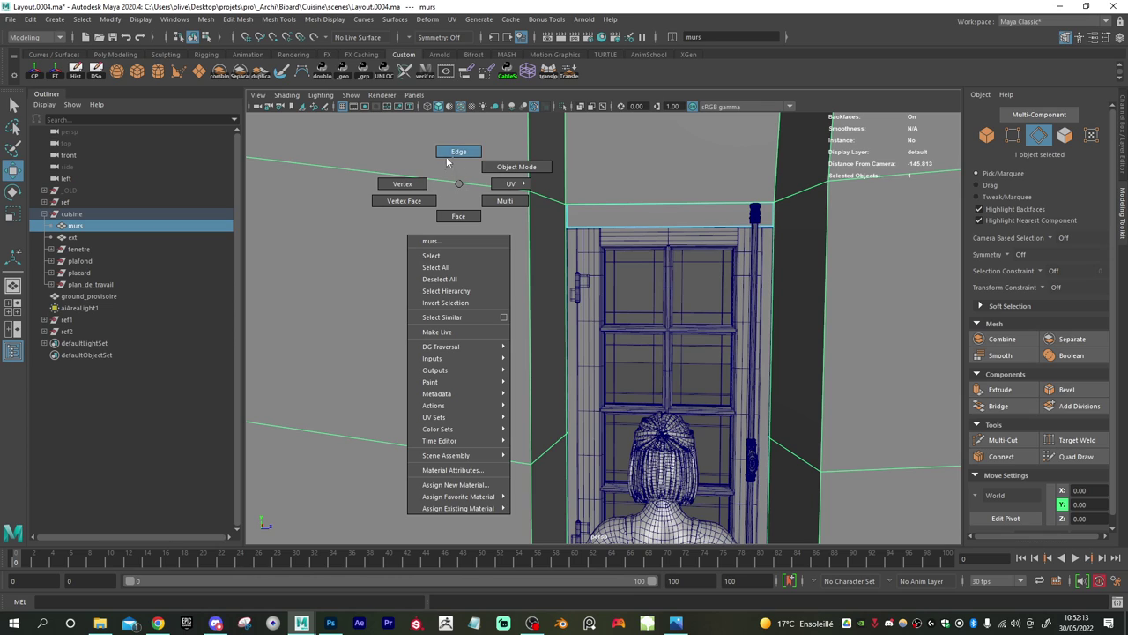
click(450, 157)
drag(473, 141, 824, 251)
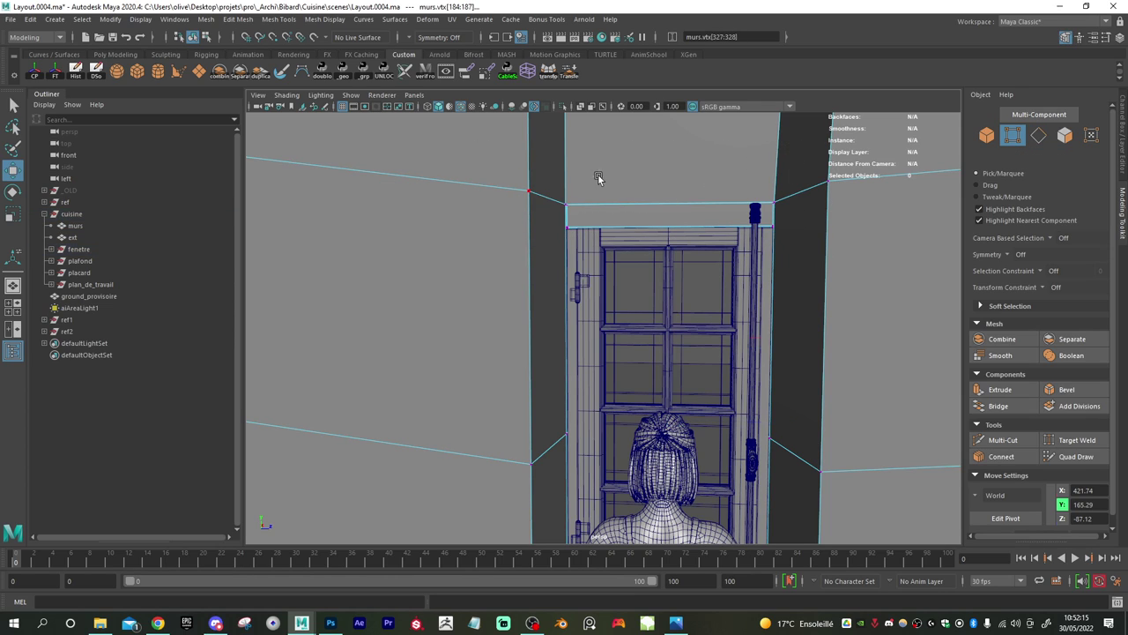
right_drag(612, 151, 570, 133)
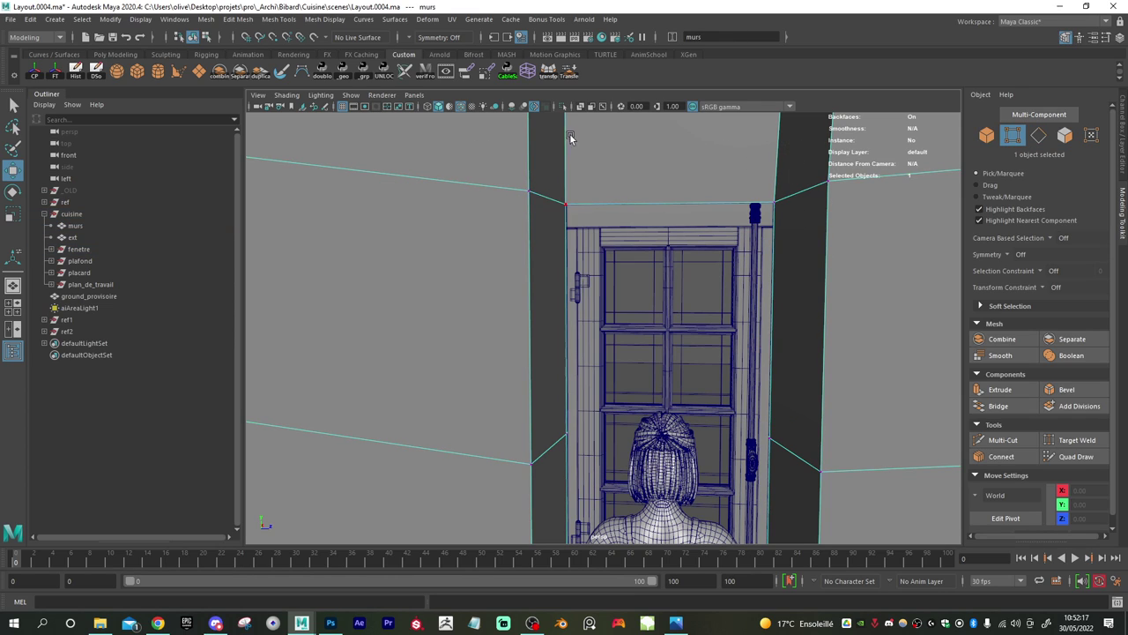
drag(451, 139, 884, 267)
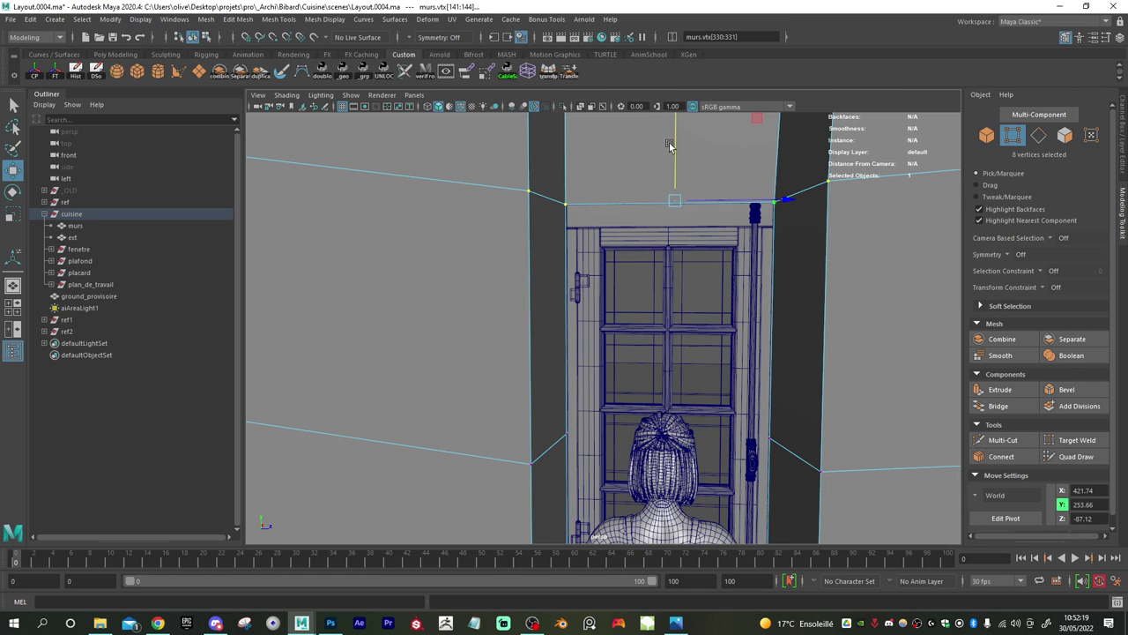
key(r)
drag(676, 152, 683, 394)
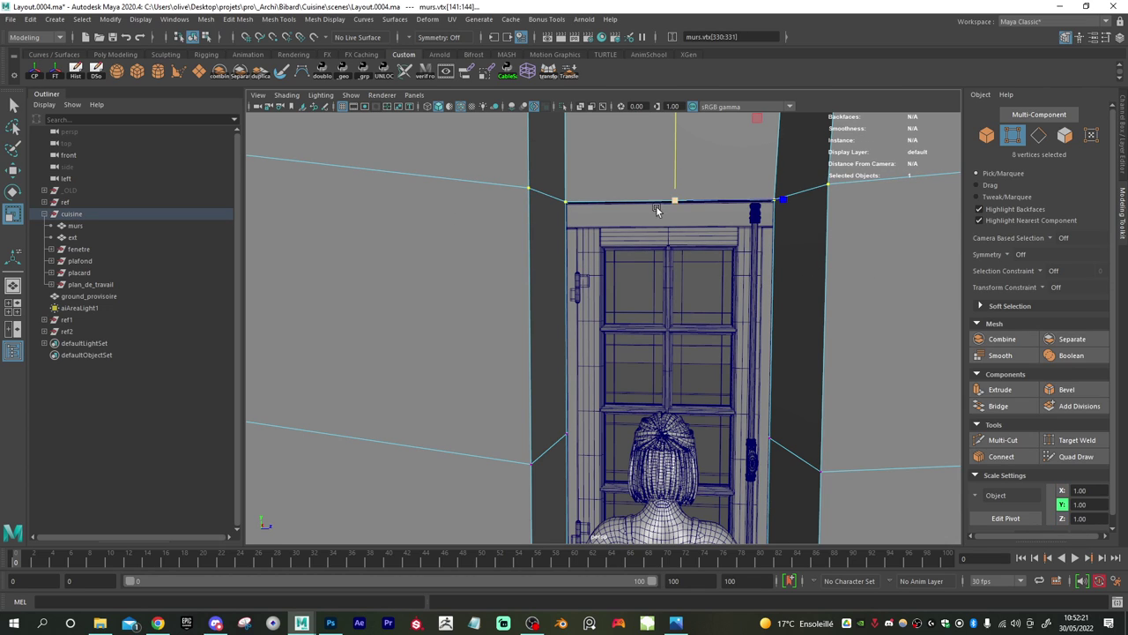
- Move the flattened wall vertices above the window slightly down along Y, just above the window frame
key(w)
alt+middle_drag(666, 159, 668, 176)
scroll(669, 176, up, 1)
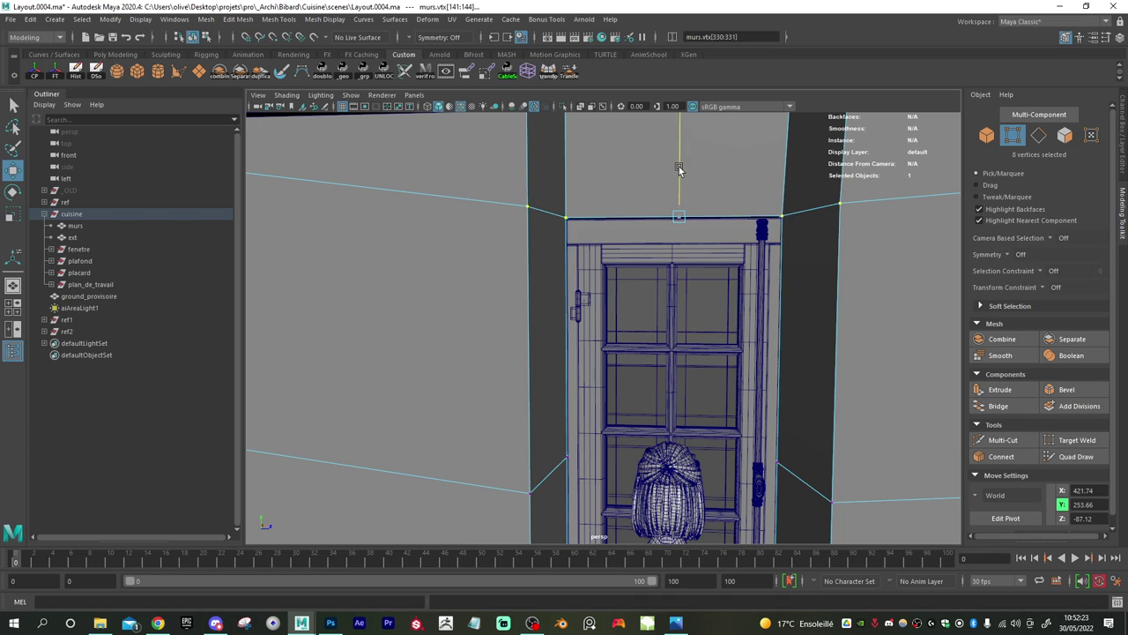
drag(678, 169, 684, 172)
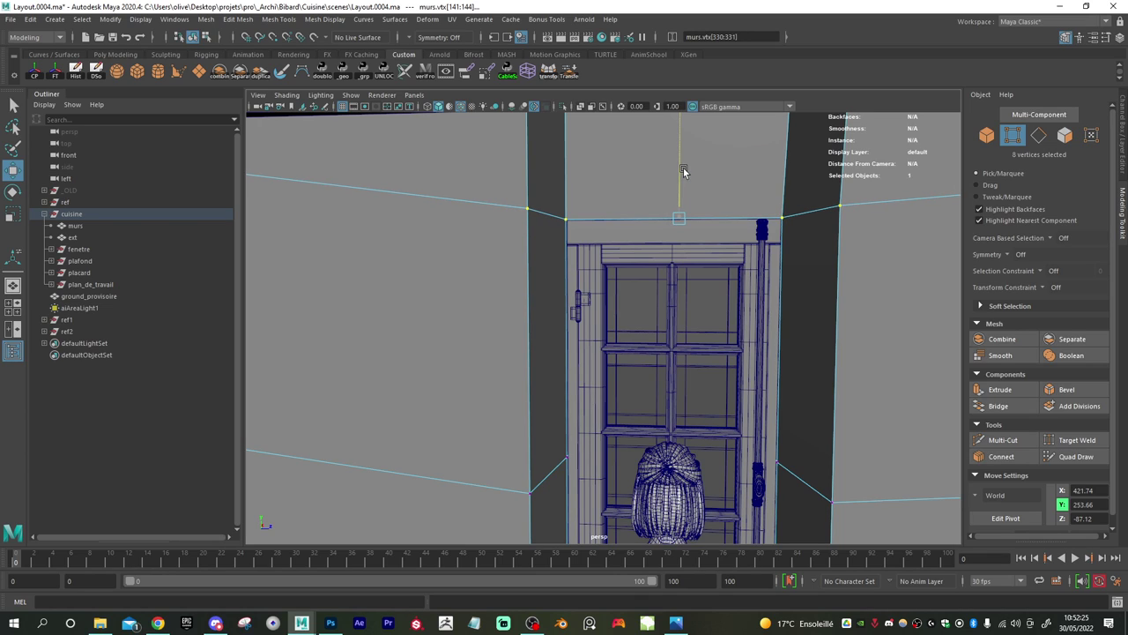
- Delete the three wall faces of the recess above the window: the back face and both side faces
right_click(602, 175)
click(606, 203)
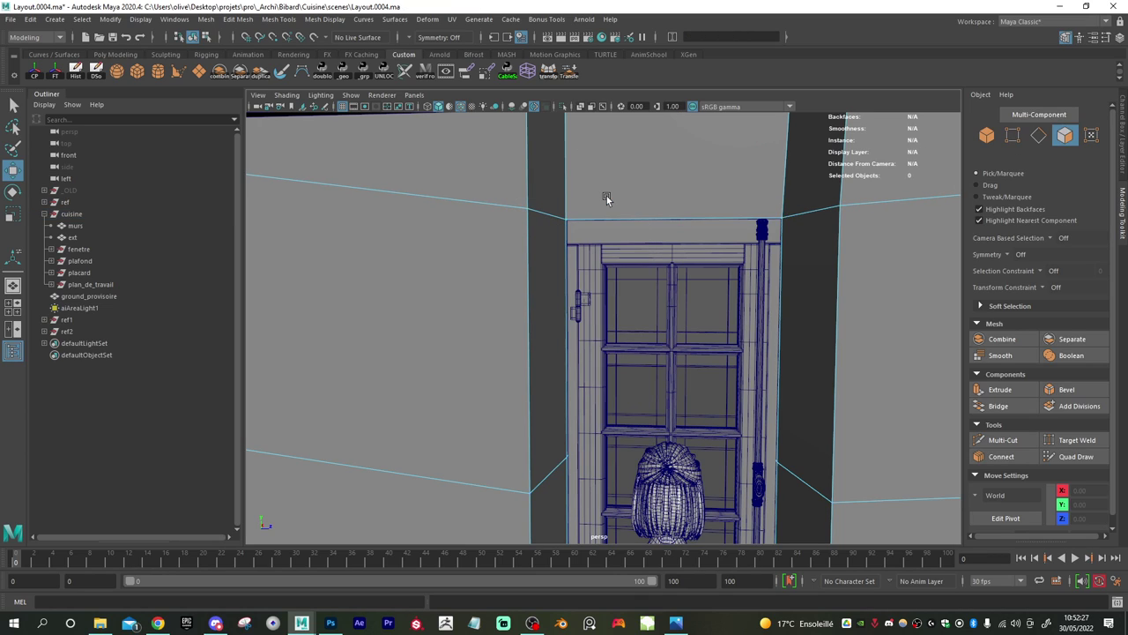
click(613, 151)
shift+click(556, 164)
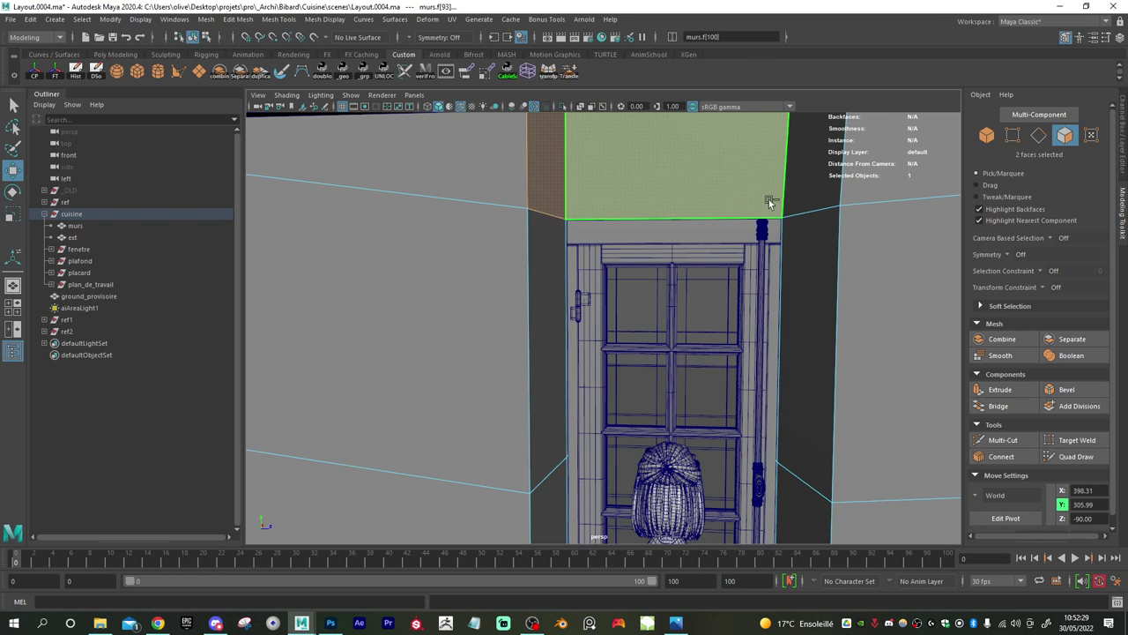
shift+click(801, 186)
key(Delete)
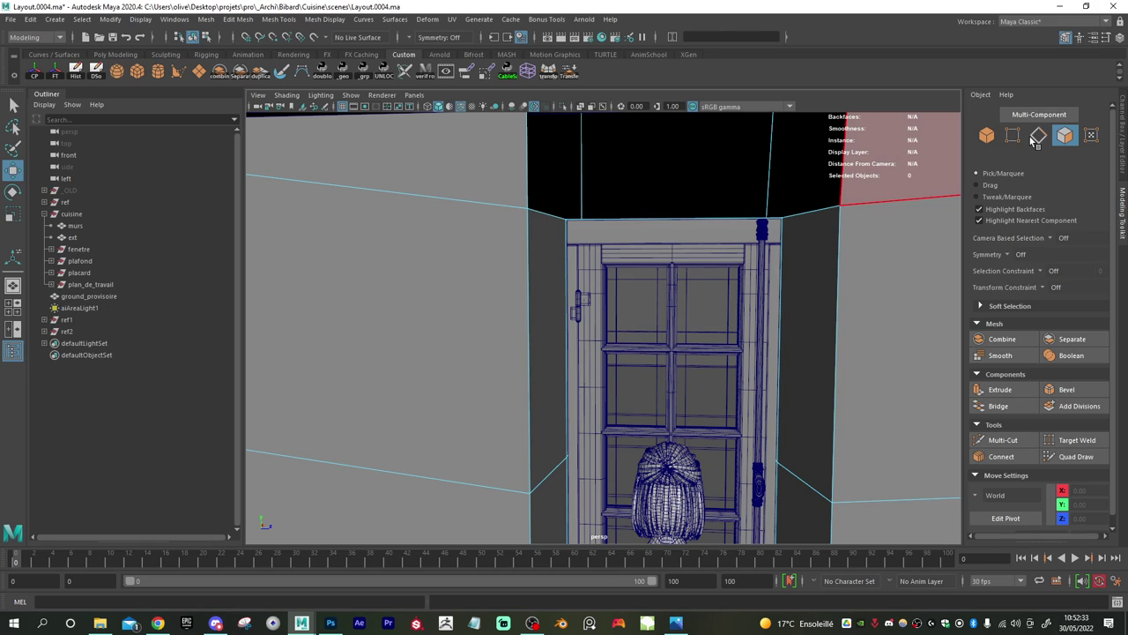
- Bridge the two upper side edges of the window recess to close its ceiling
click(1034, 137)
click(803, 219)
shift+click(541, 218)
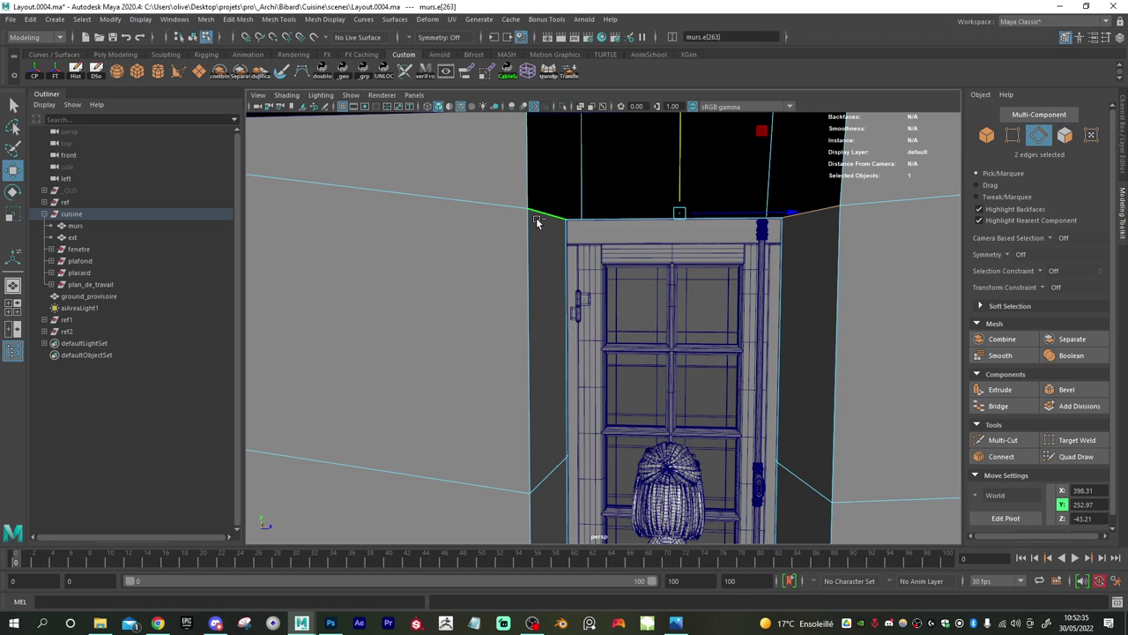
shift+right_drag(537, 219, 533, 359)
- Bridge the two vertical wall edges on either side of the opening above the recess to close the front wall
alt+right_drag(659, 328, 573, 301)
alt+drag(573, 302, 537, 216)
click(538, 216)
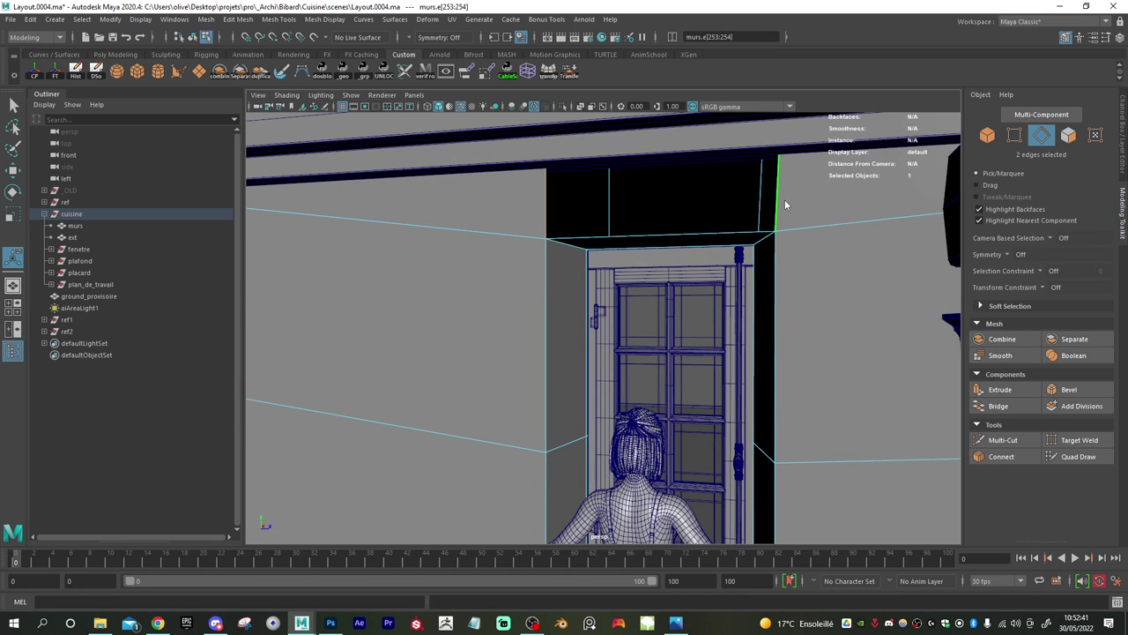
shift+right_drag(785, 204, 689, 292)
- Bridge the two long edges of the remaining gap in the wall's upper surface over the window, and return to the Move tool
alt+drag(690, 293, 657, 261)
alt+right_drag(656, 261, 537, 370)
alt+drag(537, 371, 534, 382)
alt+right_drag(534, 382, 574, 392)
alt+middle_drag(573, 390, 569, 328)
alt+drag(566, 212, 572, 249)
alt+middle_drag(572, 249, 594, 350)
alt+right_drag(594, 350, 677, 359)
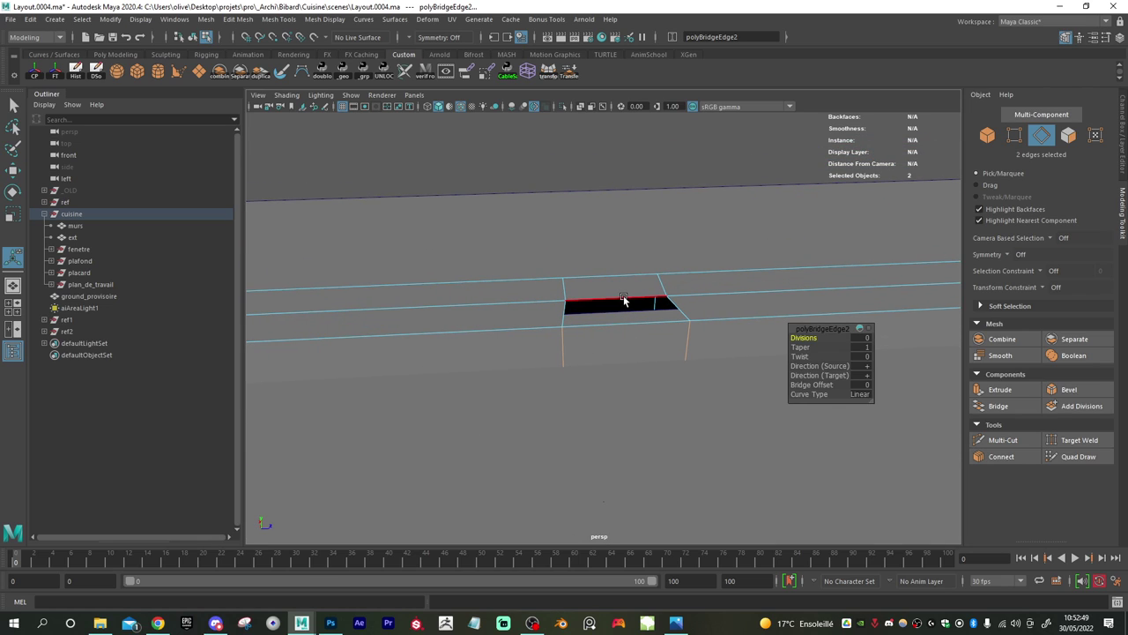
click(624, 298)
shift+click(607, 323)
shift+right_drag(607, 324, 591, 466)
alt+drag(591, 466, 591, 419)
alt+right_drag(591, 419, 655, 457)
alt+drag(650, 455, 608, 349)
key(w)
- Inspect the rebuilt window recess and the neighbouring cupboard from several angles against the human reference figure
scroll(599, 347, up, 3)
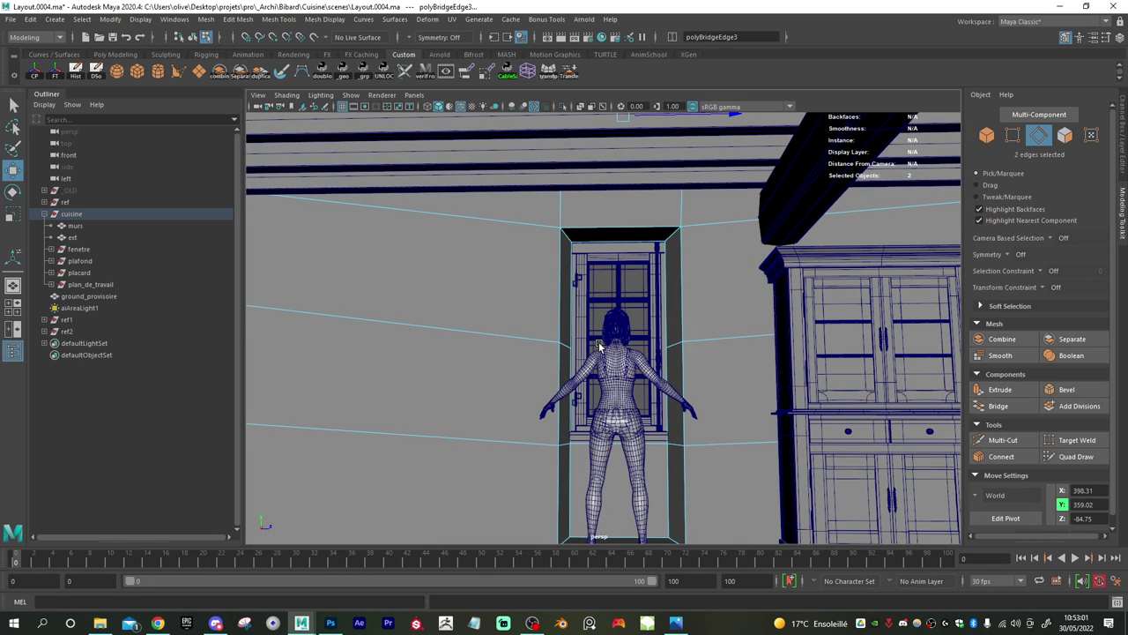
alt+drag(643, 330, 629, 333)
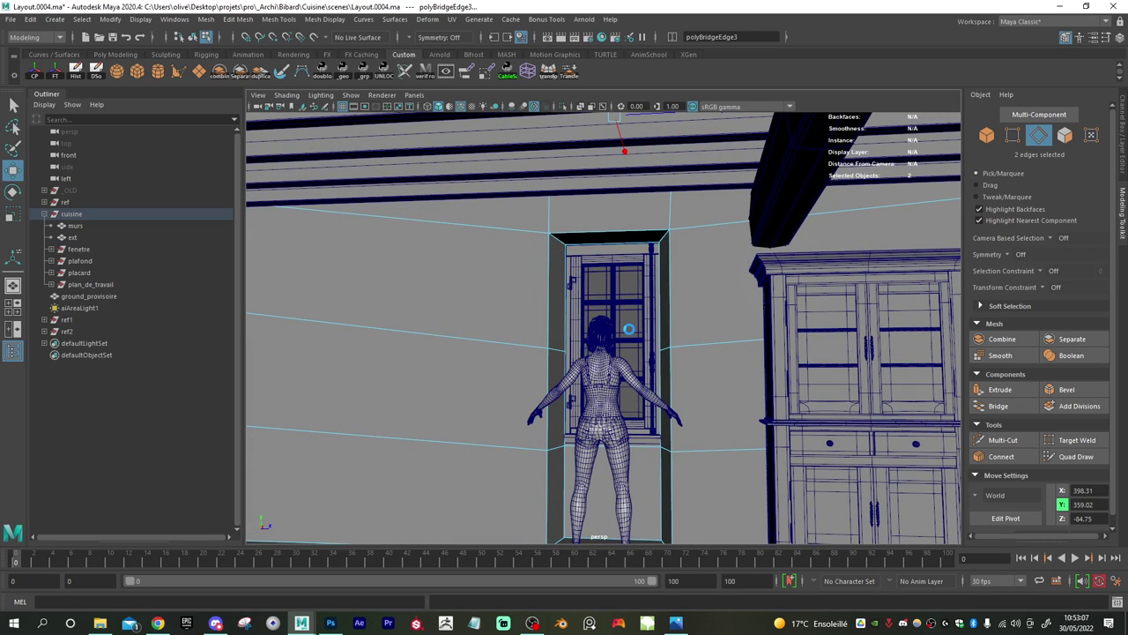
alt+drag(629, 340, 604, 289)
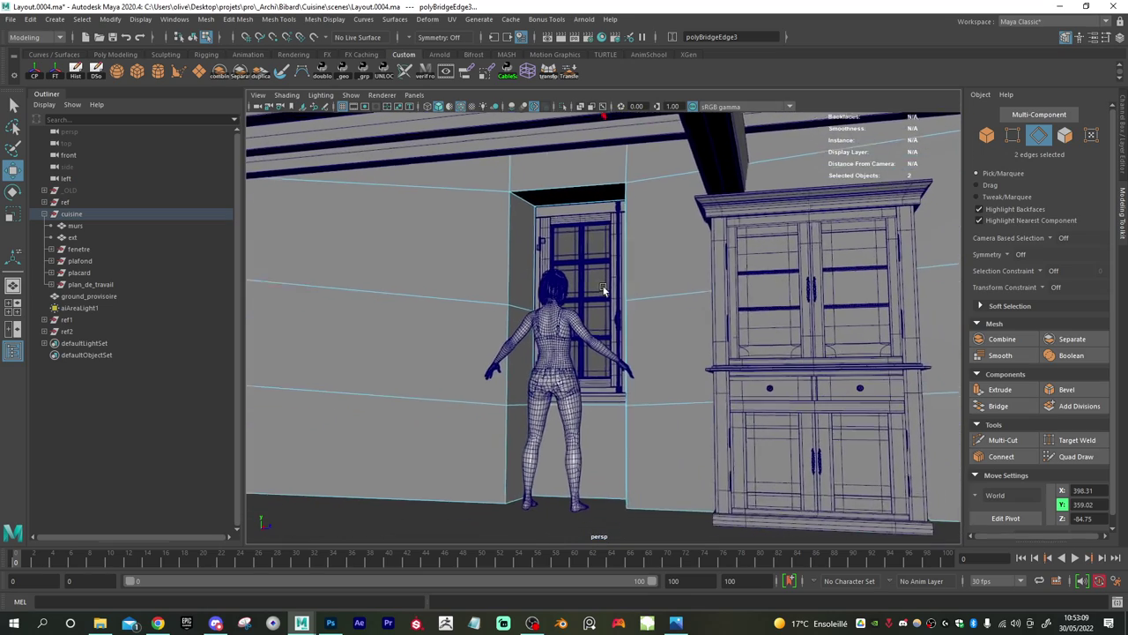
alt+right_drag(604, 289, 610, 309)
alt+middle_drag(610, 309, 629, 268)
alt+right_drag(629, 268, 632, 262)
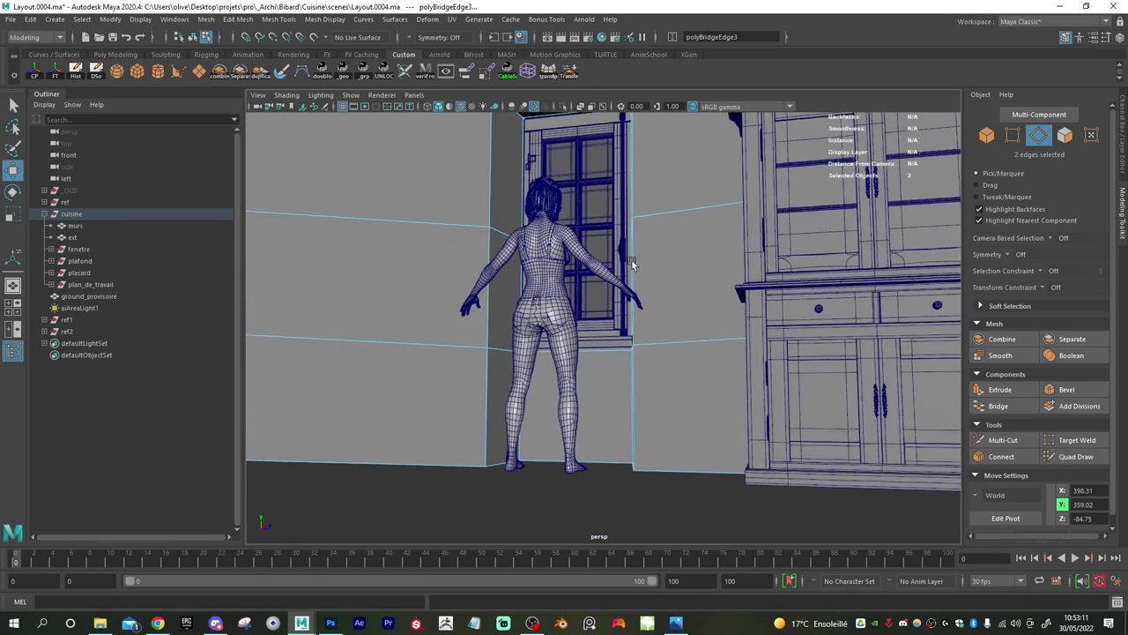
alt+drag(631, 262, 603, 297)
alt+drag(633, 331, 669, 331)
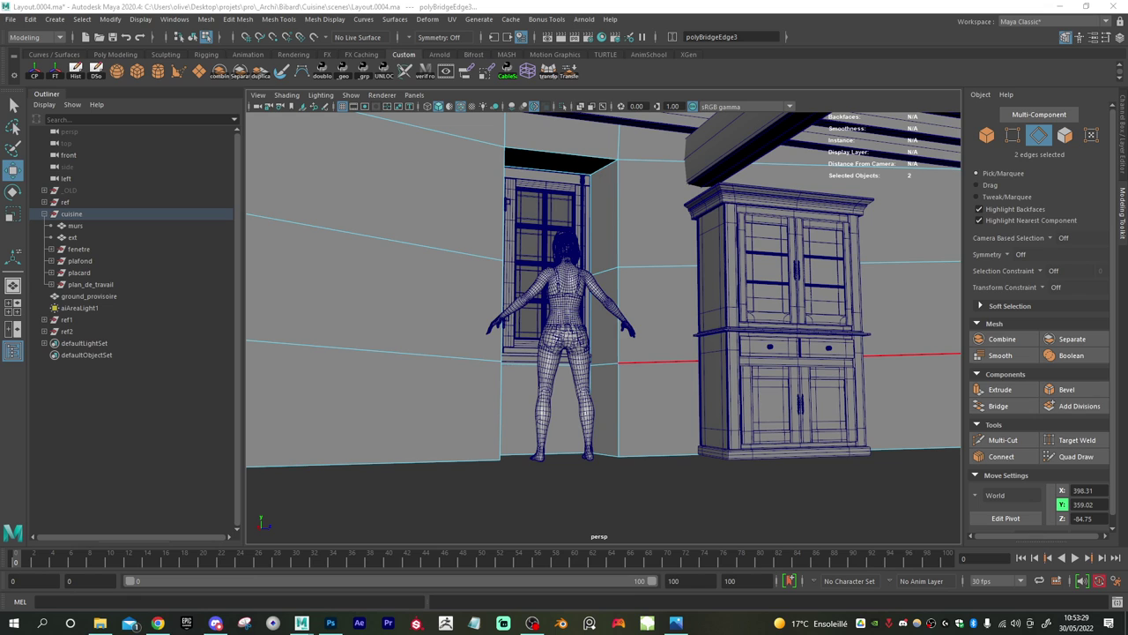
alt+drag(670, 359, 370, 350)
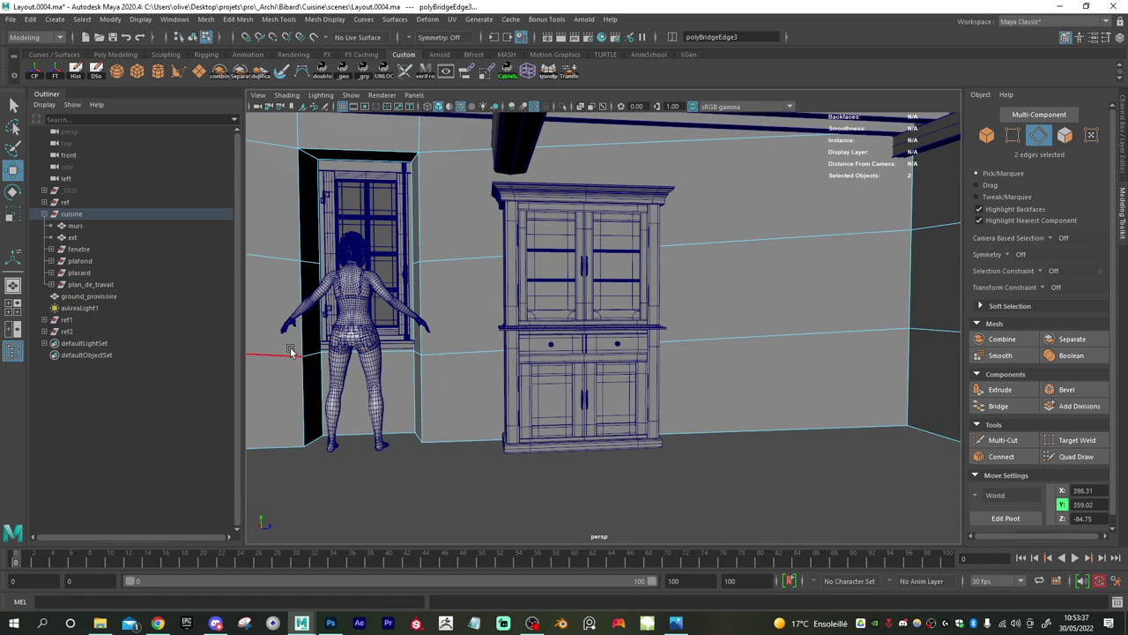
- Duplicate the ref2 figure and move the copy along the wall past the cupboard, to about X 354, Z 378
click(70, 331)
key(ctrl+d)
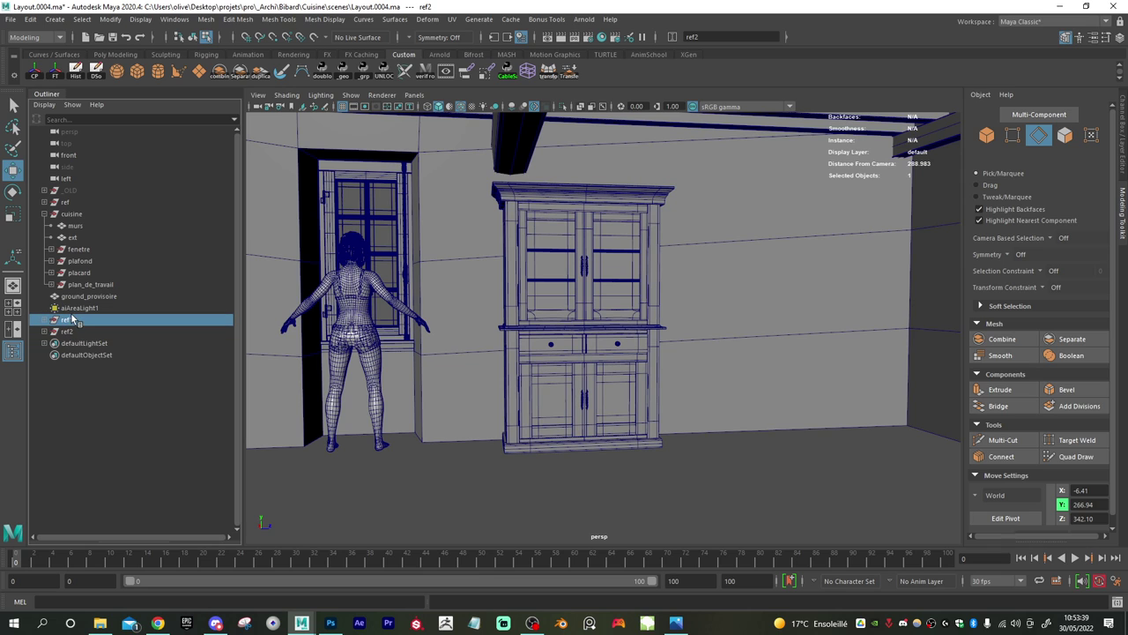
drag(454, 341, 950, 338)
alt+drag(821, 367, 655, 347)
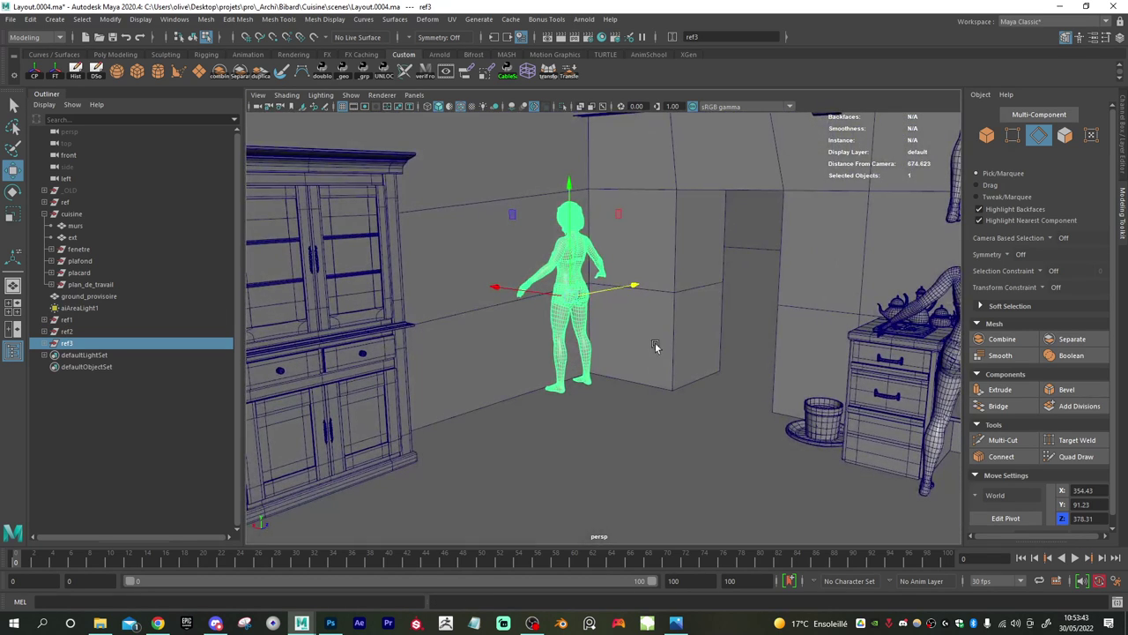
- Move the ref3 figure in front of the doorway at about X 219, Z 443 and rotate it around Y to face the opening
drag(541, 296, 691, 341)
key(e)
drag(762, 346, 678, 318)
key(w)
drag(617, 296, 575, 284)
alt+right_drag(719, 342, 658, 330)
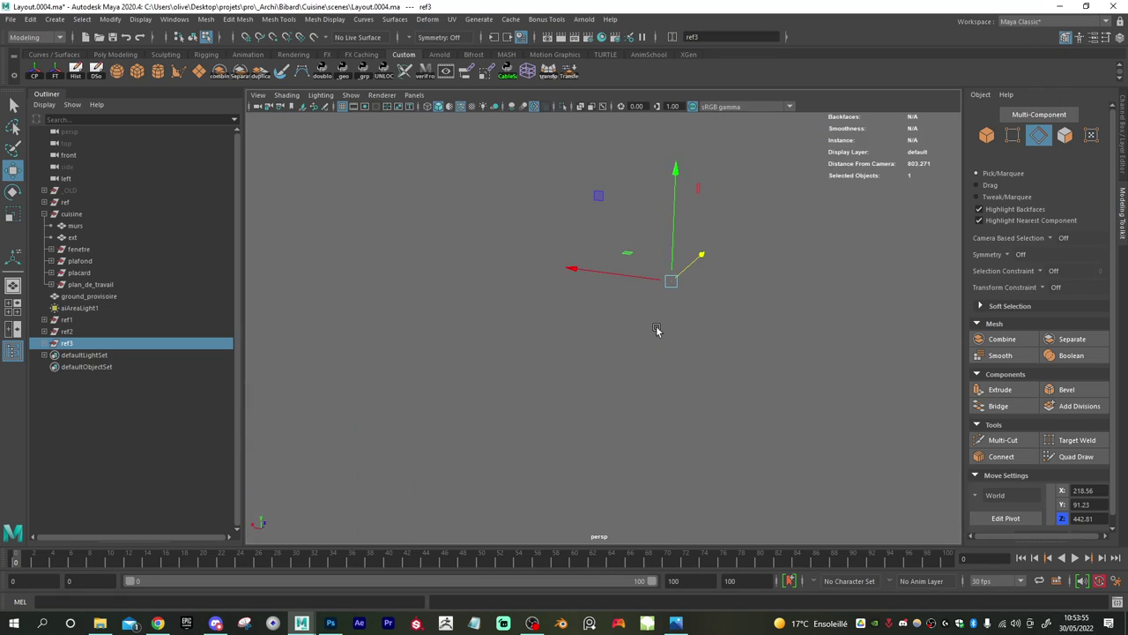
mouse_move(658, 329)
alt+mouse_down()
mouse_move(731, 308)
mouse_move(649, 318)
alt+mouse_up()
alt+middle_drag(650, 318, 494, 319)
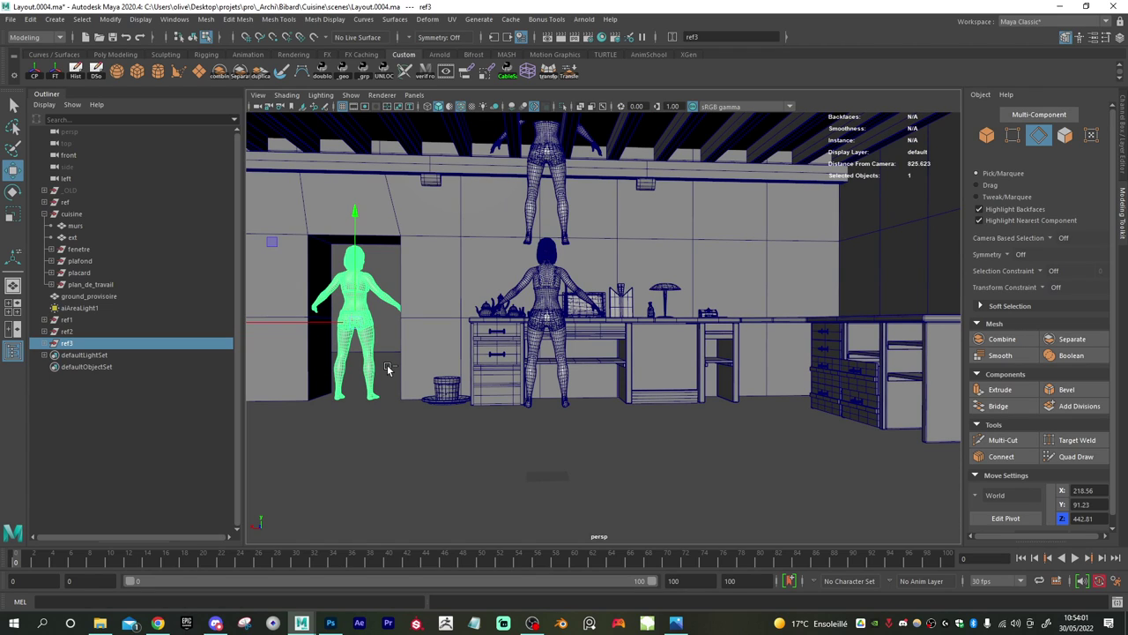
- Duplicate the ref3 figure and move the copy across the kitchen to about X -187, Z 84
key(ctrl+d)
scroll(466, 373, down, 5)
scroll(470, 374, up, 3)
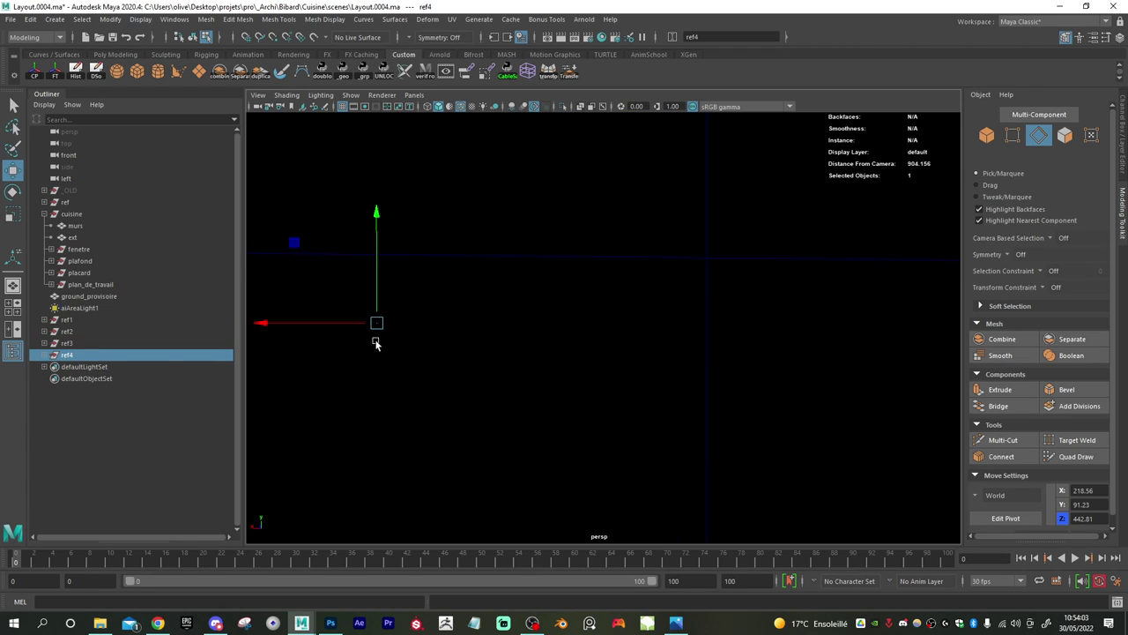
alt+right_drag(375, 343, 447, 352)
alt+middle_drag(314, 333, 468, 367)
drag(365, 332, 924, 375)
key(f)
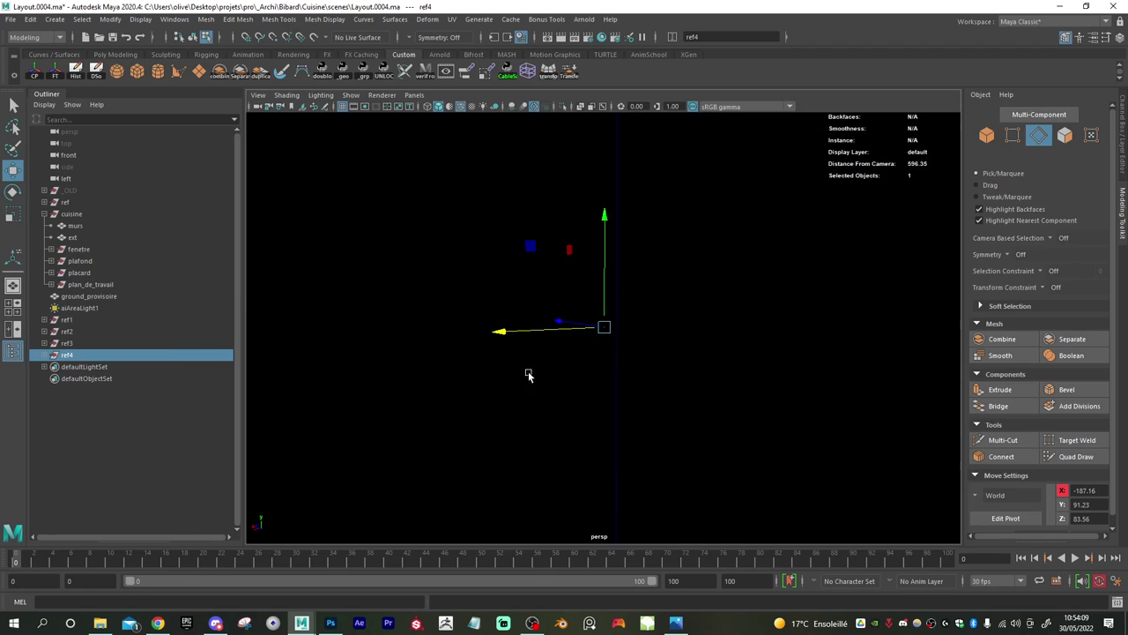
- Move the ref4 figure beyond the end of the worktop at about X -348, Z 19 and rotate it around Y
alt+drag(529, 375, 582, 379)
alt+middle_drag(582, 379, 485, 348)
alt+right_drag(451, 323, 491, 318)
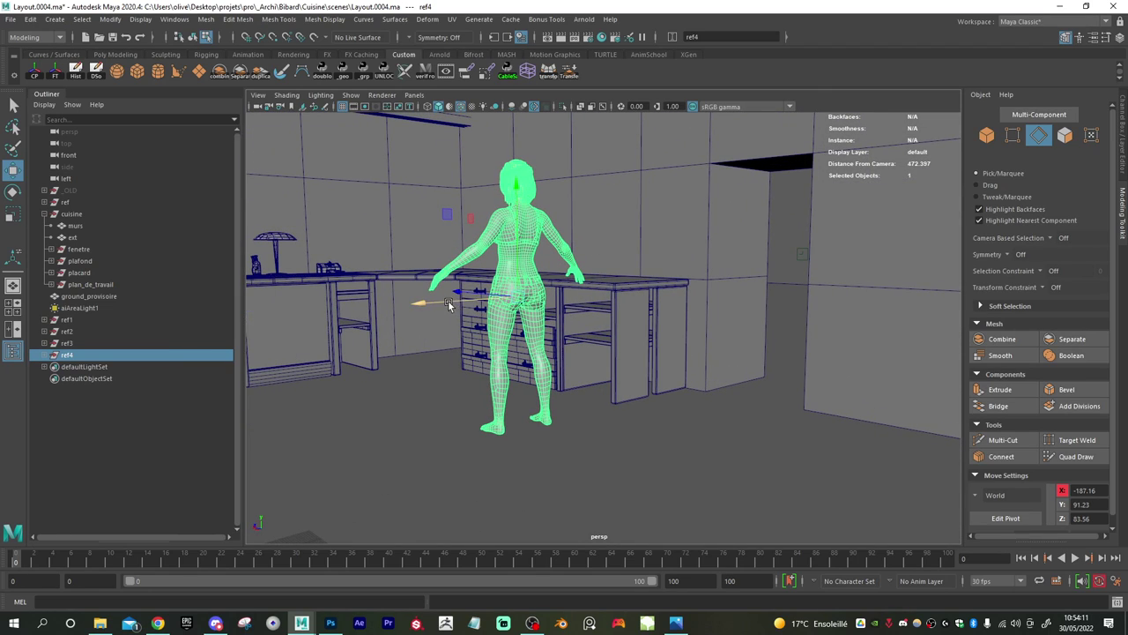
drag(448, 300, 695, 296)
key(e)
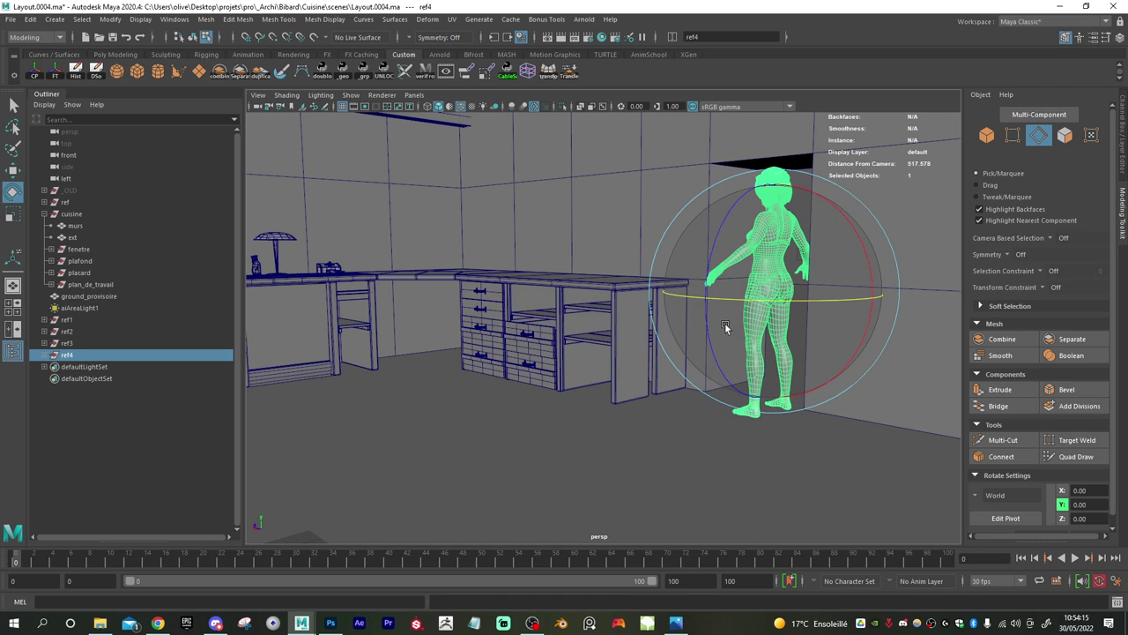
drag(793, 308, 706, 303)
key(w)
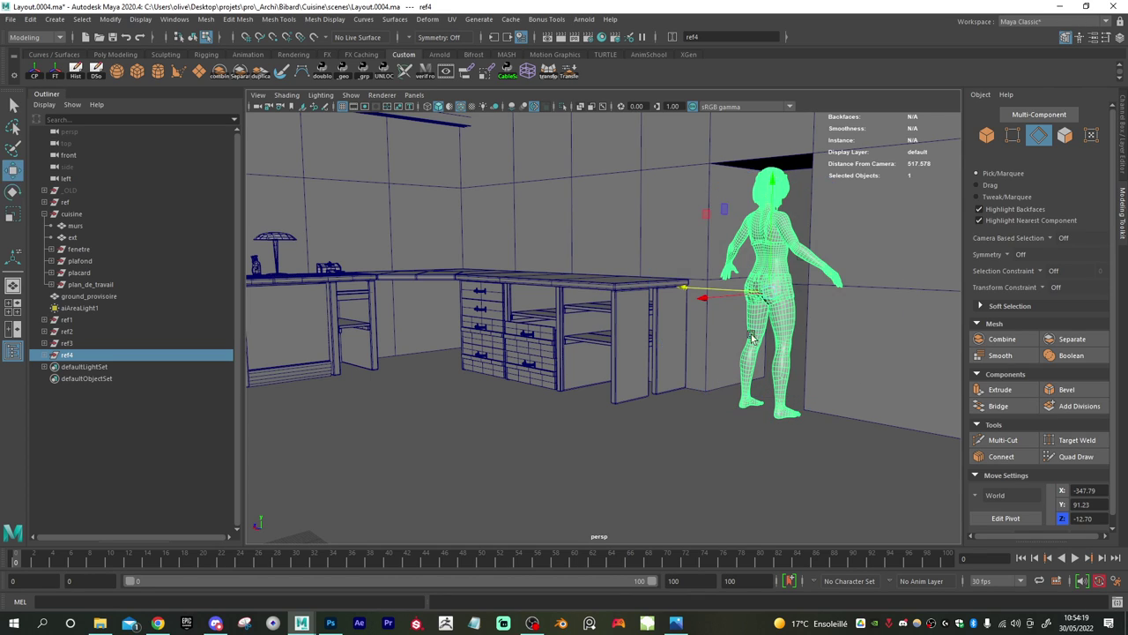
alt+drag(763, 329, 608, 366)
- Move the ref1 to ref4 figures into the ref group and hide that group
shift+click(74, 321)
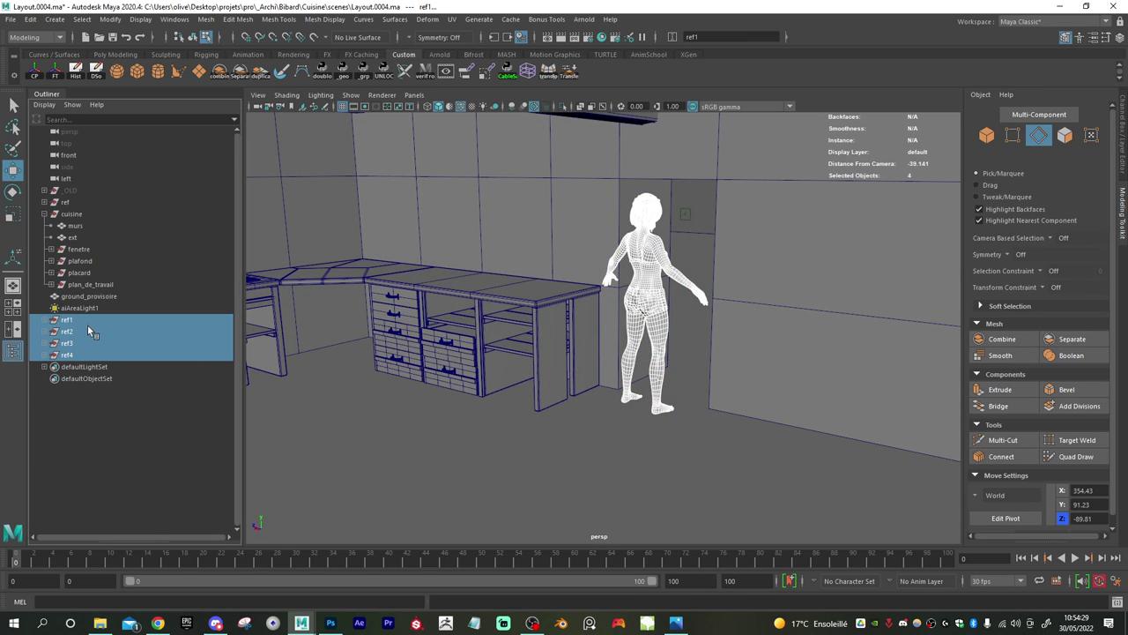
drag(82, 320, 71, 350)
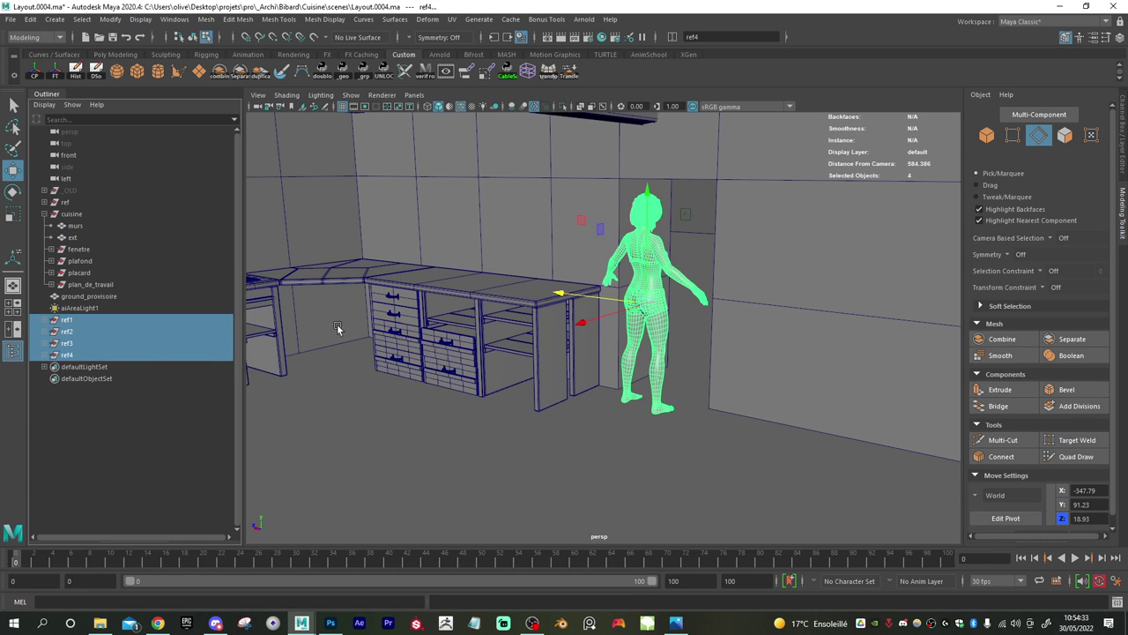
alt+drag(476, 376, 453, 368)
alt+middle_drag(453, 368, 582, 387)
alt+drag(582, 386, 281, 377)
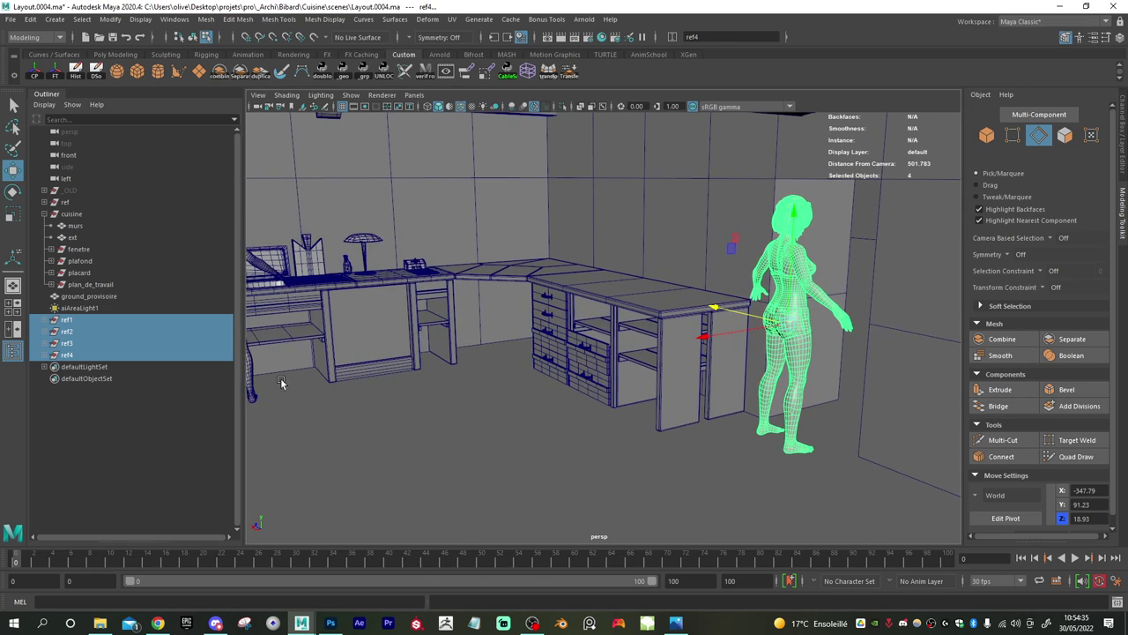
middle_drag(73, 321, 84, 200)
click(85, 200)
key(ctrl+h)
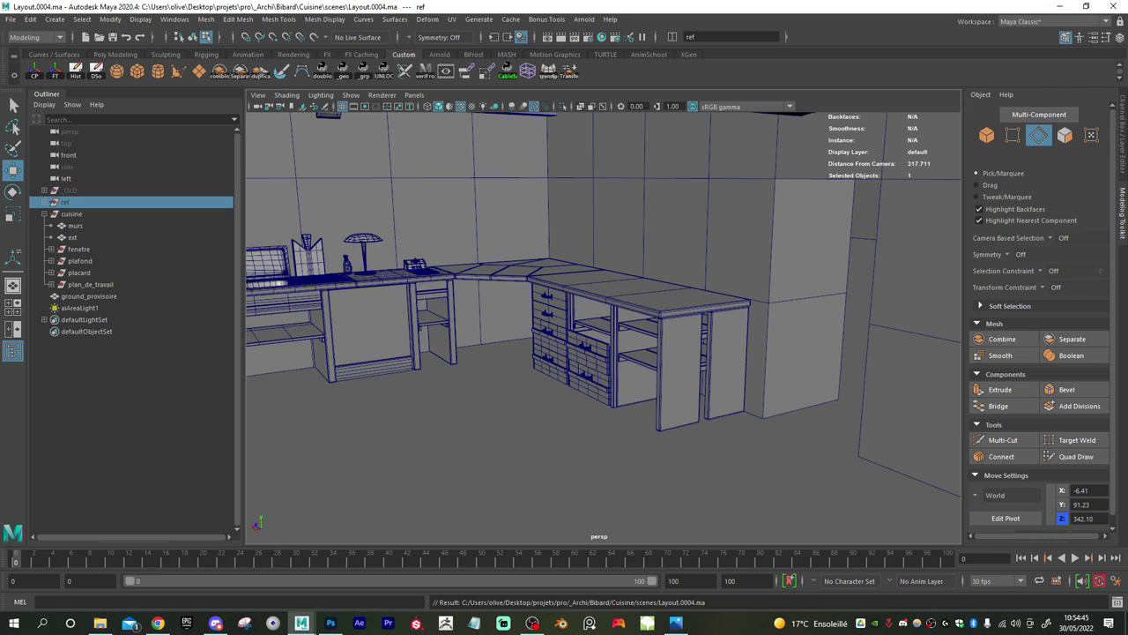
- Make the ref group visible again and delete the ref2 figure floating above the sink
click(675, 622)
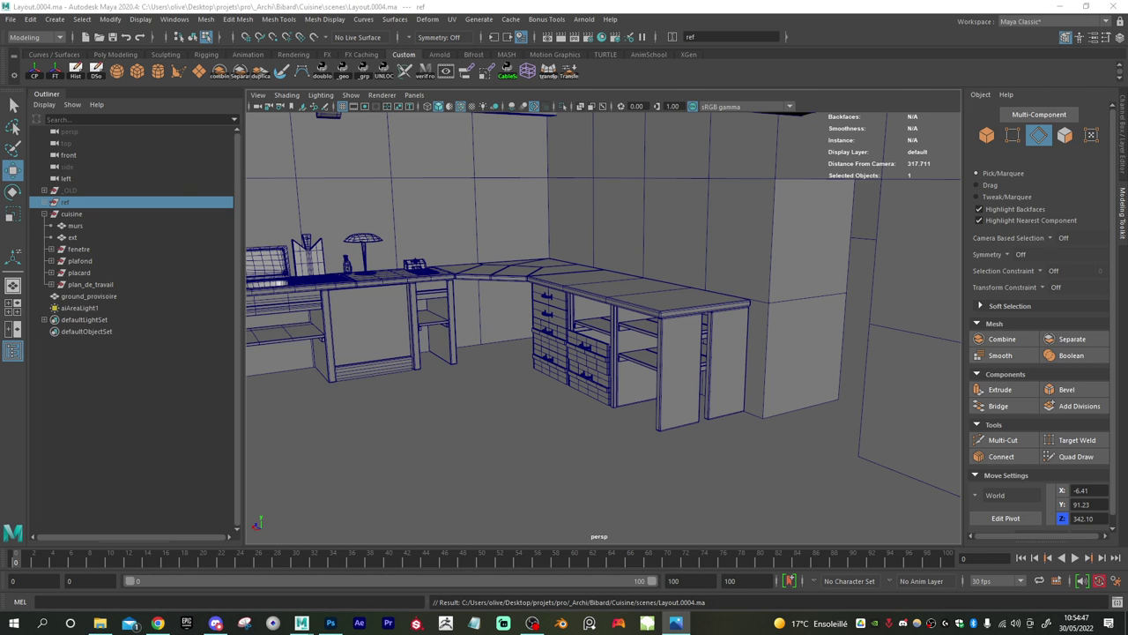
alt+middle_drag(389, 329, 647, 355)
alt+drag(647, 355, 689, 353)
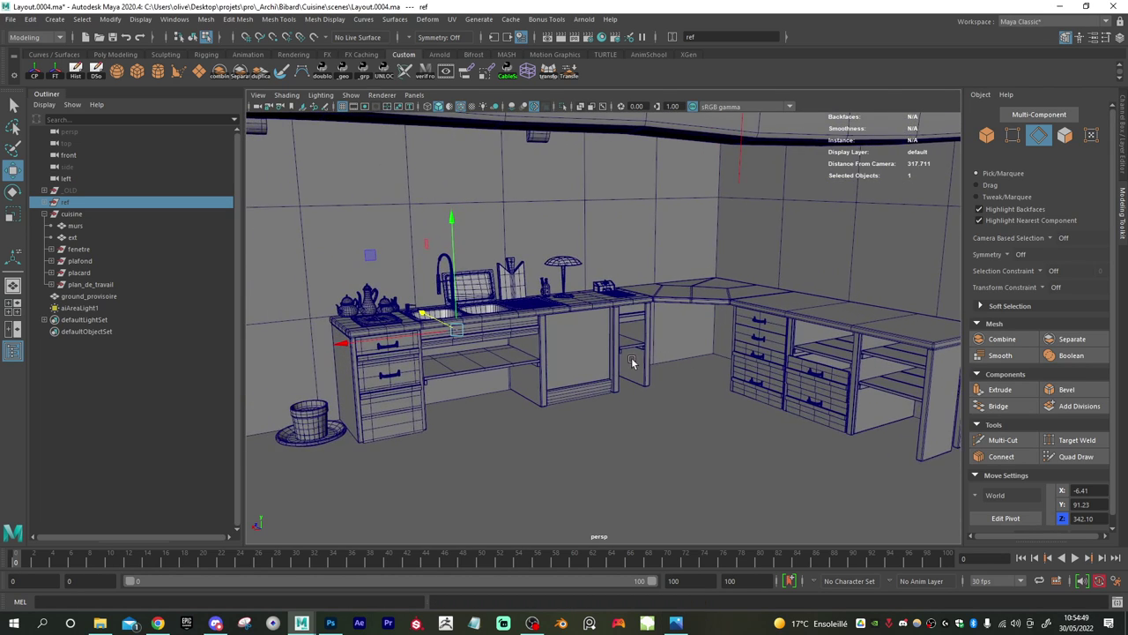
alt+middle_drag(630, 356, 670, 349)
click(44, 202)
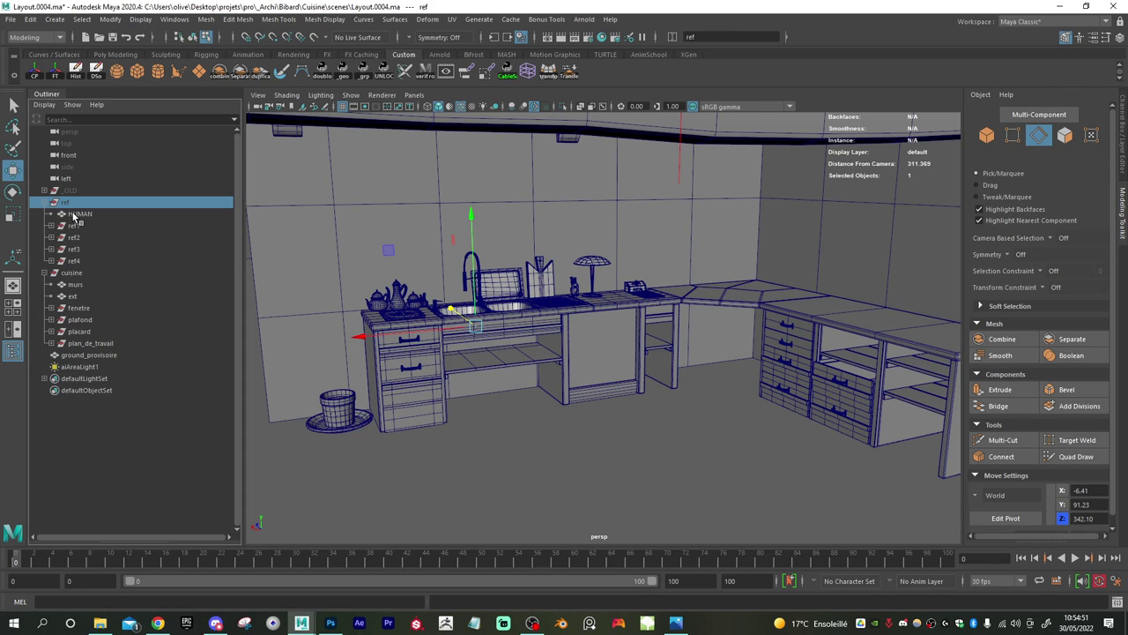
key(h)
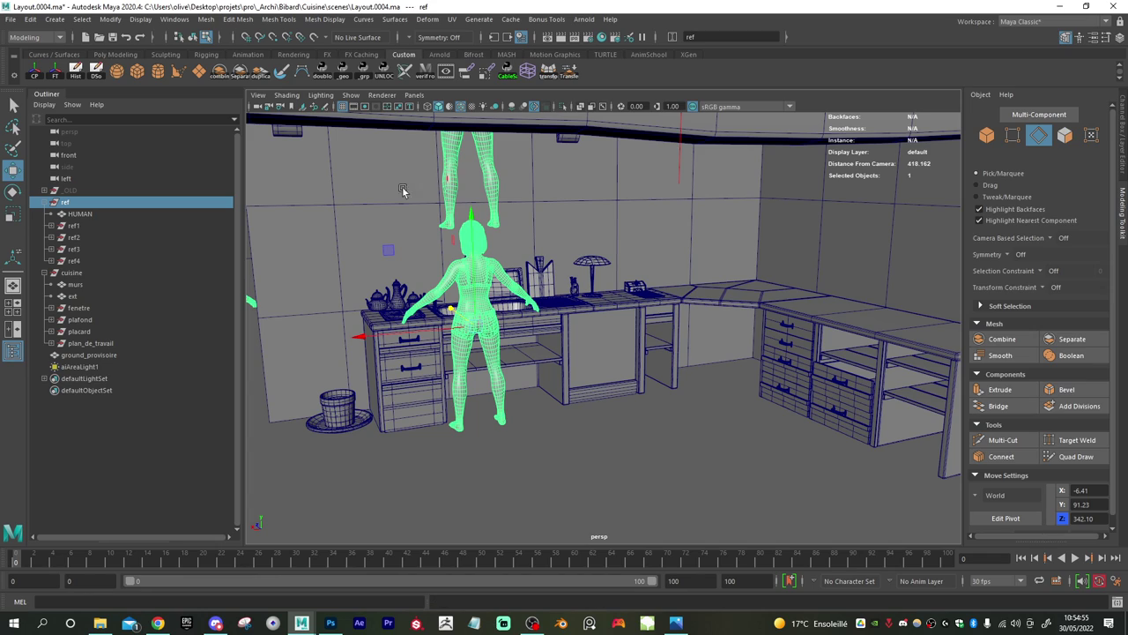
click(81, 237)
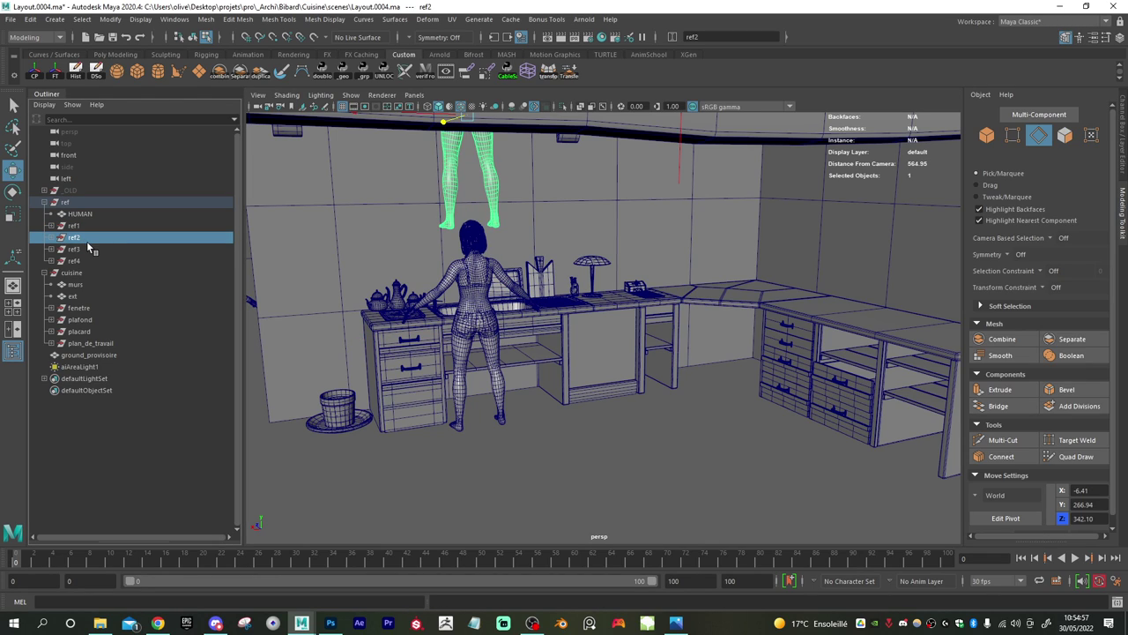
key(Delete)
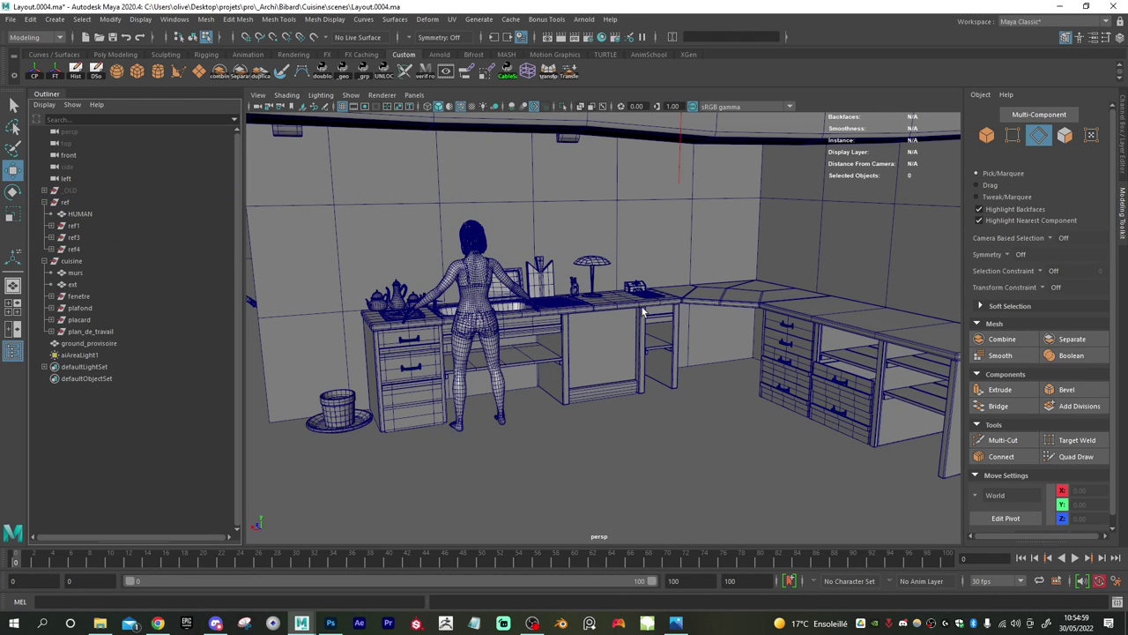
- Examine the sink-side worktop, the objects on it and the cupboards beneath it in relation to the standing figure
mouse_move(602, 320)
alt+mouse_down()
mouse_move(634, 295)
mouse_move(618, 304)
alt+mouse_up()
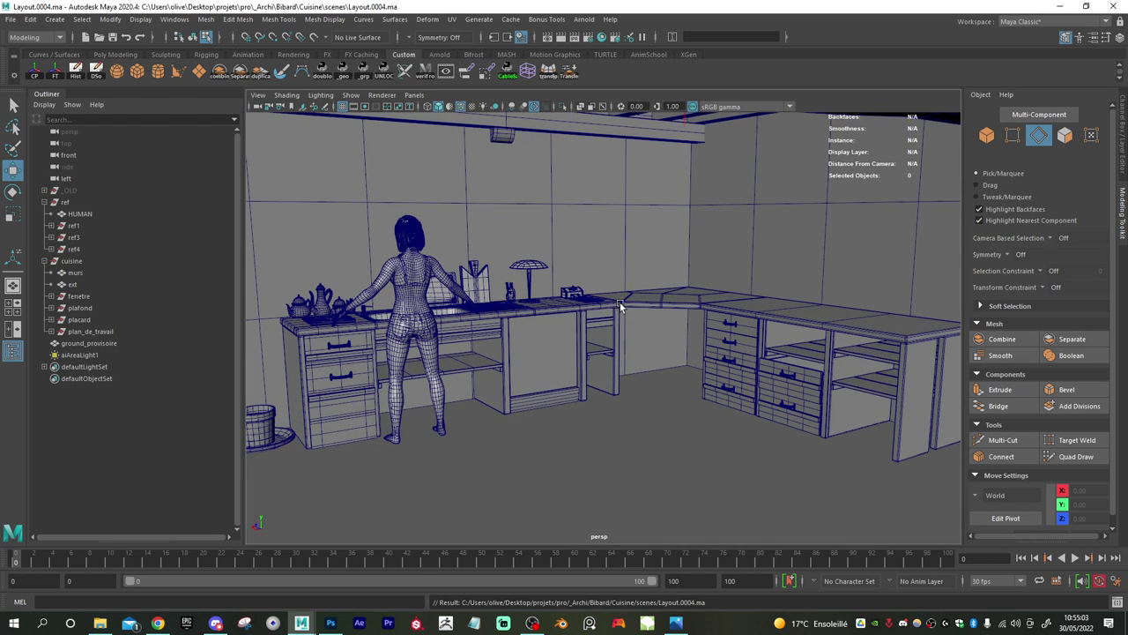
alt+drag(526, 335, 454, 314)
alt+middle_drag(454, 314, 498, 344)
alt+right_drag(499, 344, 703, 376)
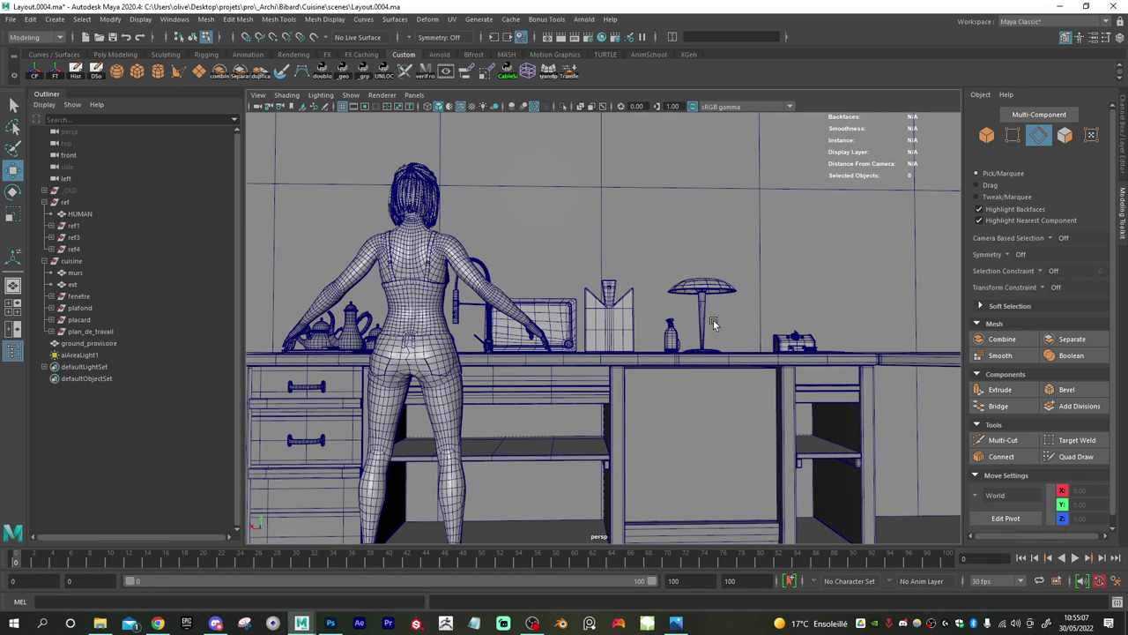
key(alt+Tab)
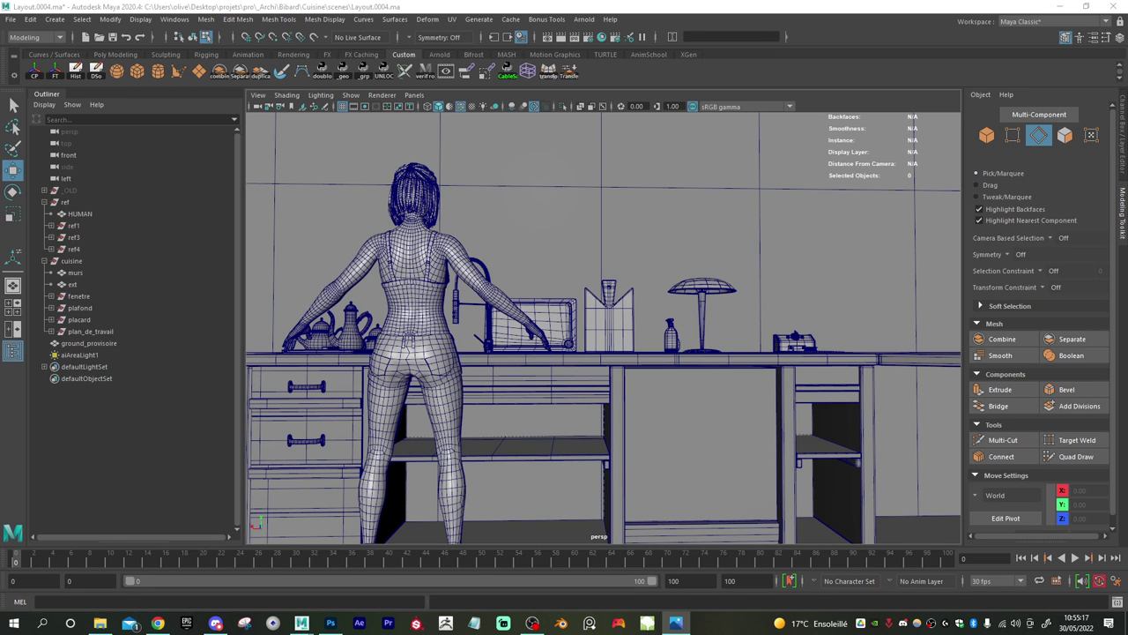
alt+drag(855, 433, 597, 383)
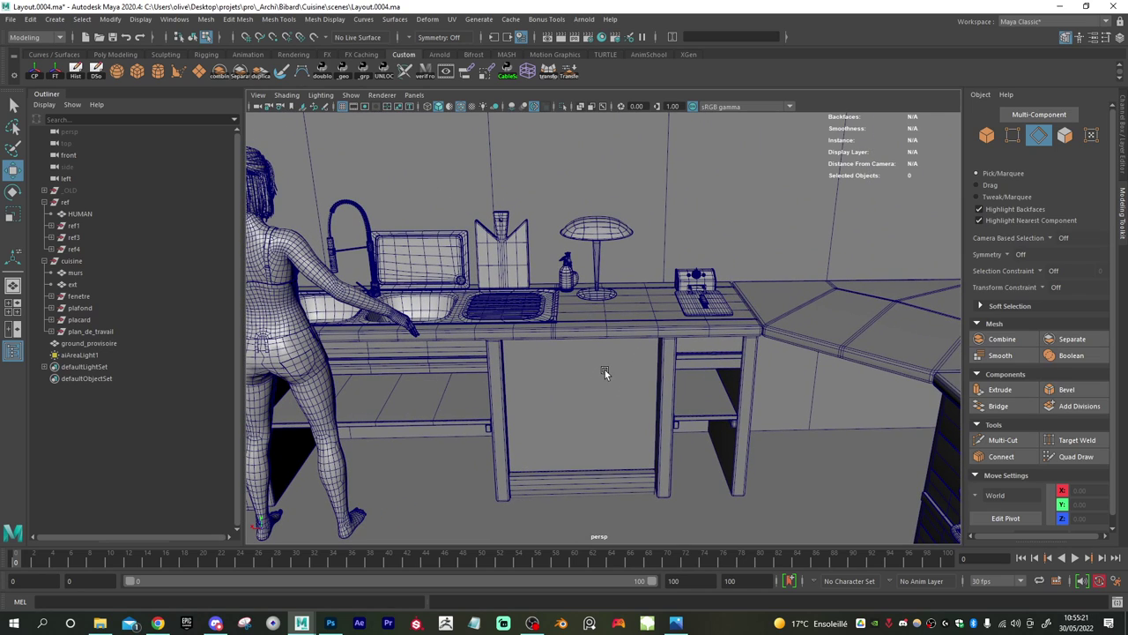
scroll(612, 344, down, 5)
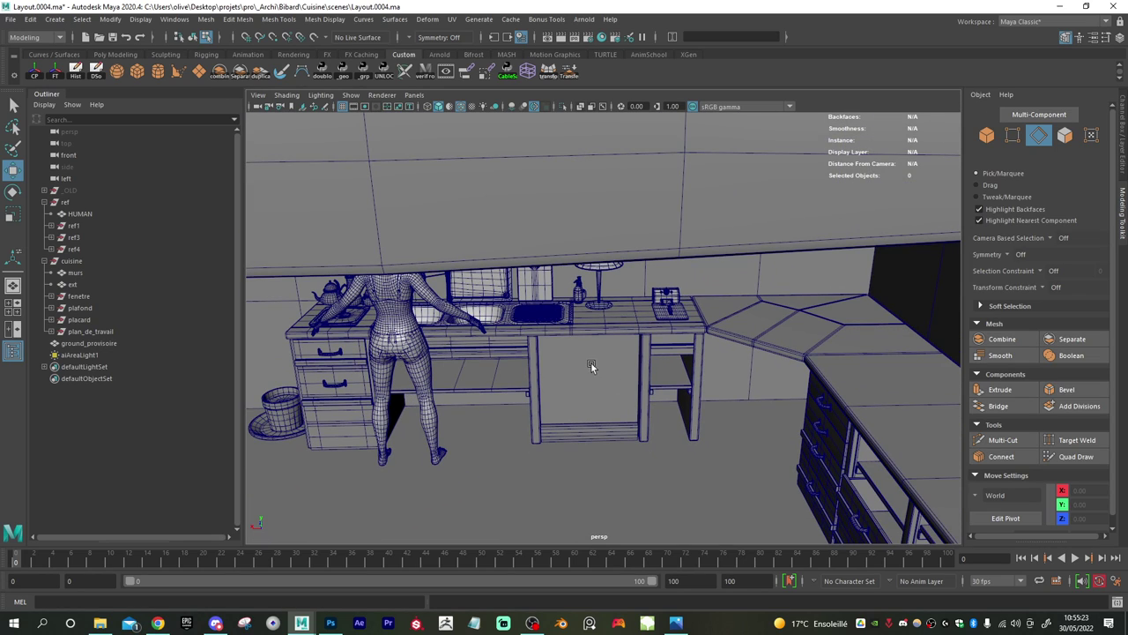
alt+drag(564, 359, 585, 305)
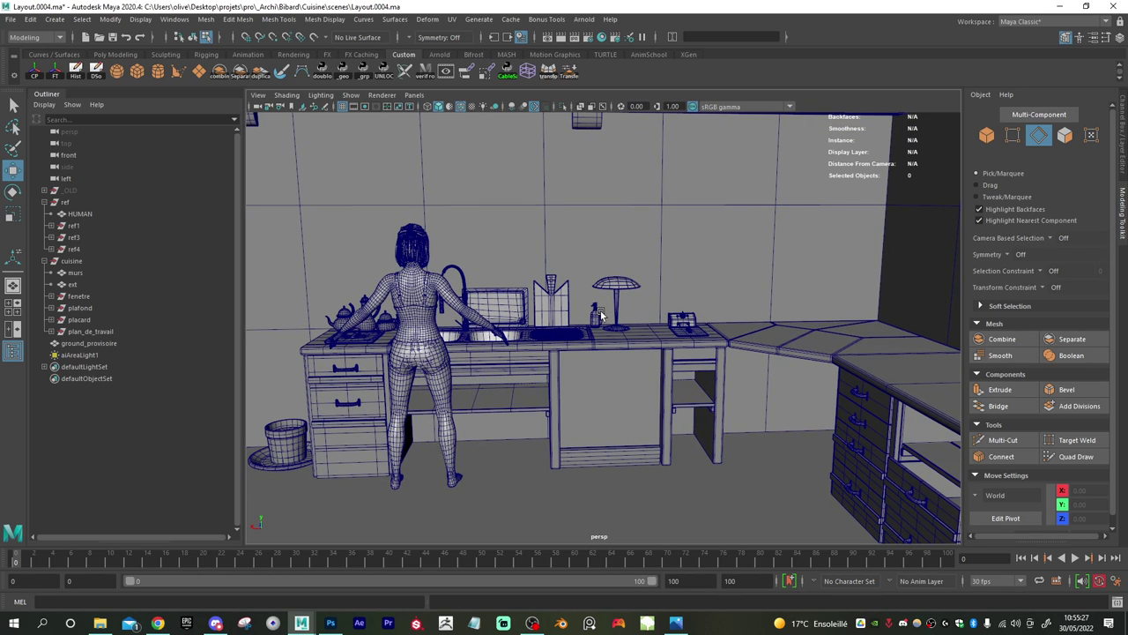
scroll(619, 354, up, 4)
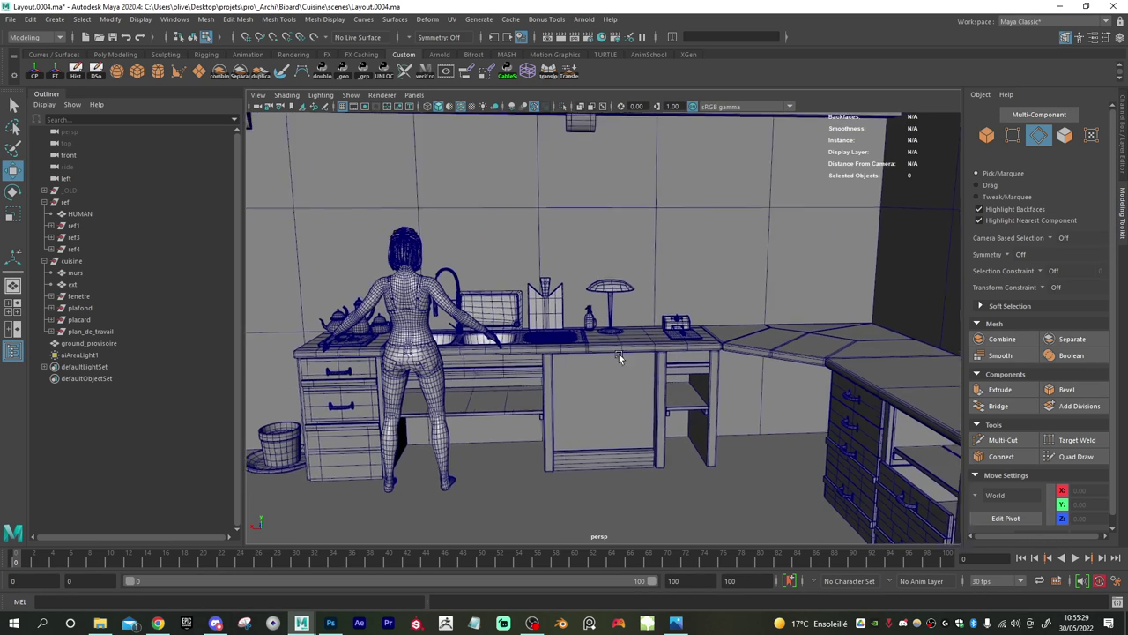
scroll(579, 365, up, 3)
alt+middle_drag(564, 379, 629, 264)
- Select the plan_de_travail_2 worktop in object mode and expand the plan_de_travail group to reveal it in the hierarchy
click(593, 318)
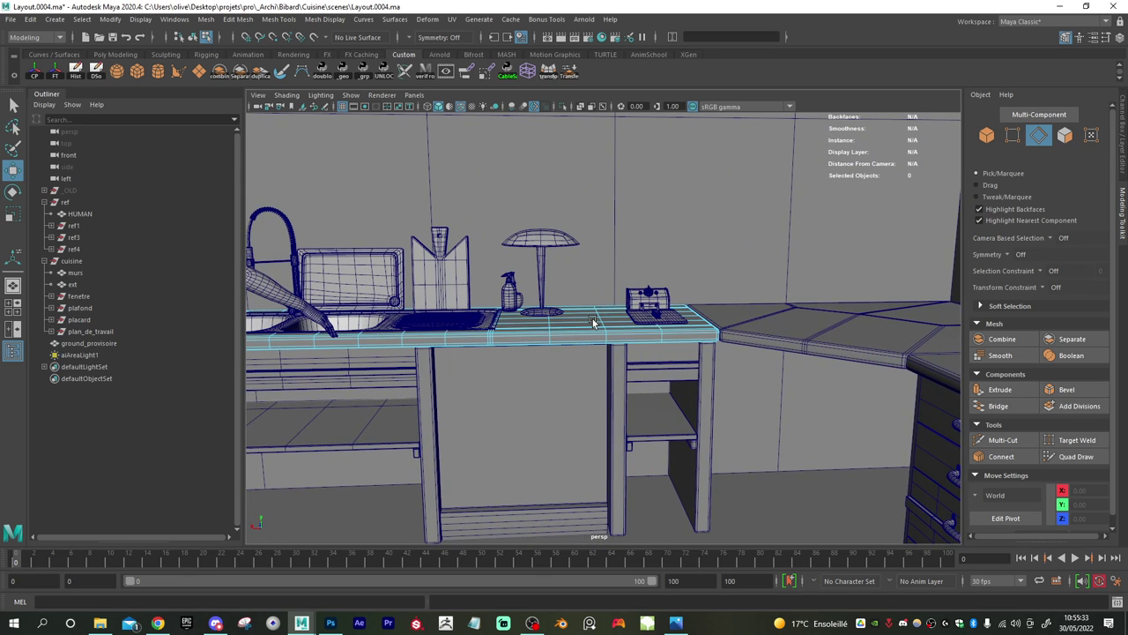
alt+right_drag(593, 318, 711, 407)
right_drag(613, 341, 663, 285)
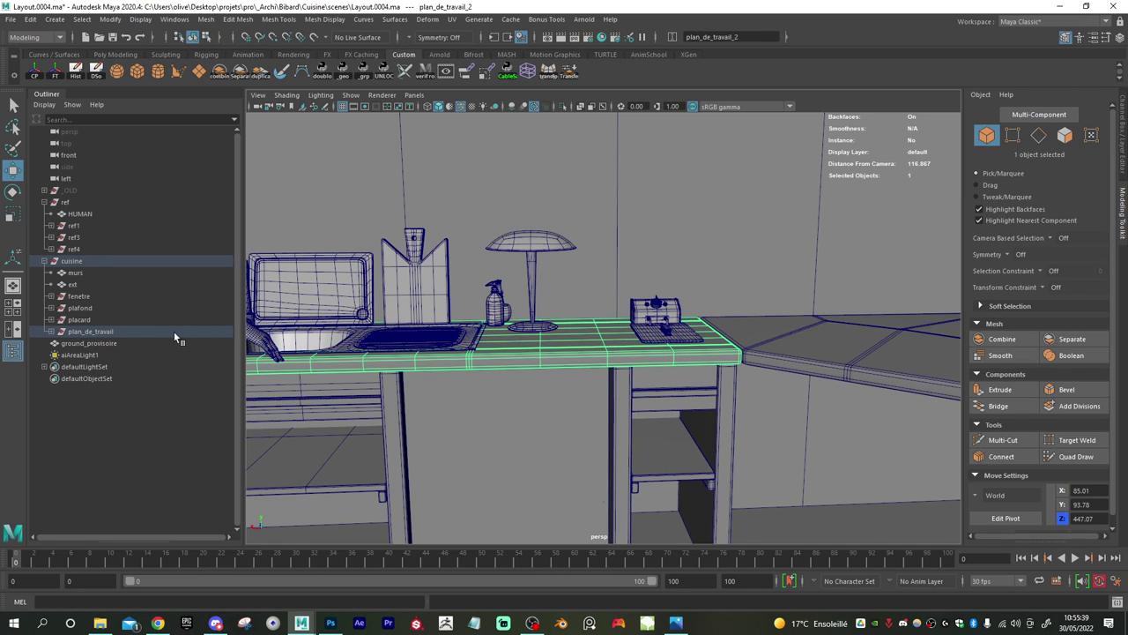
click(50, 331)
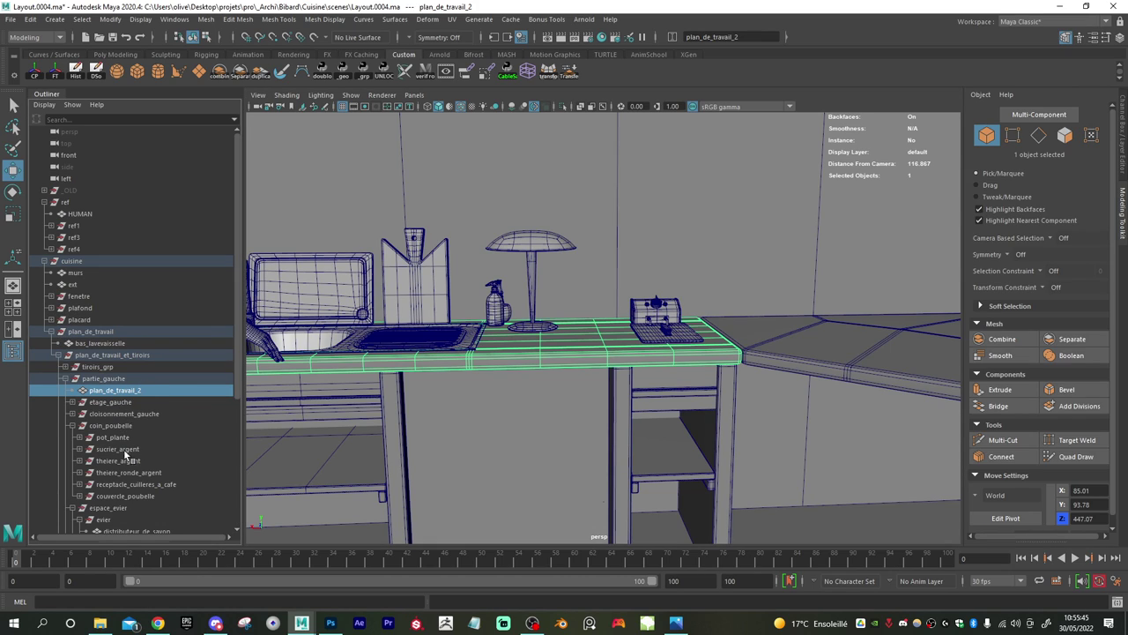
key(alt+Tab)
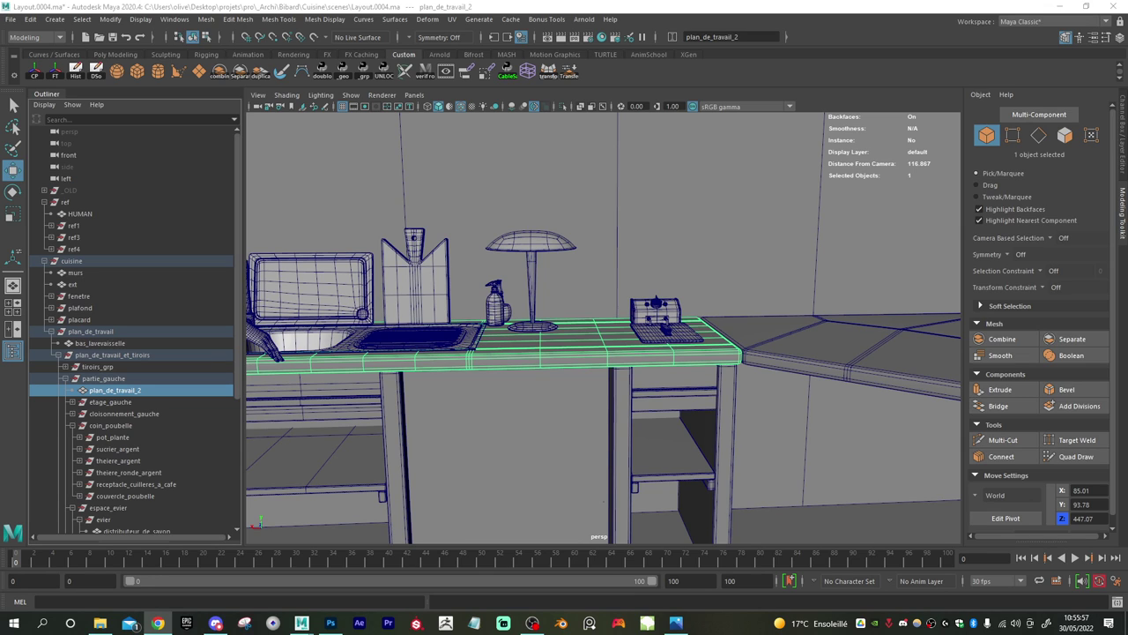
- Collapse the coin_poubelle and espace_evier groups and add friteuse_grp to the worktop selection
alt+right_drag(671, 445, 642, 412)
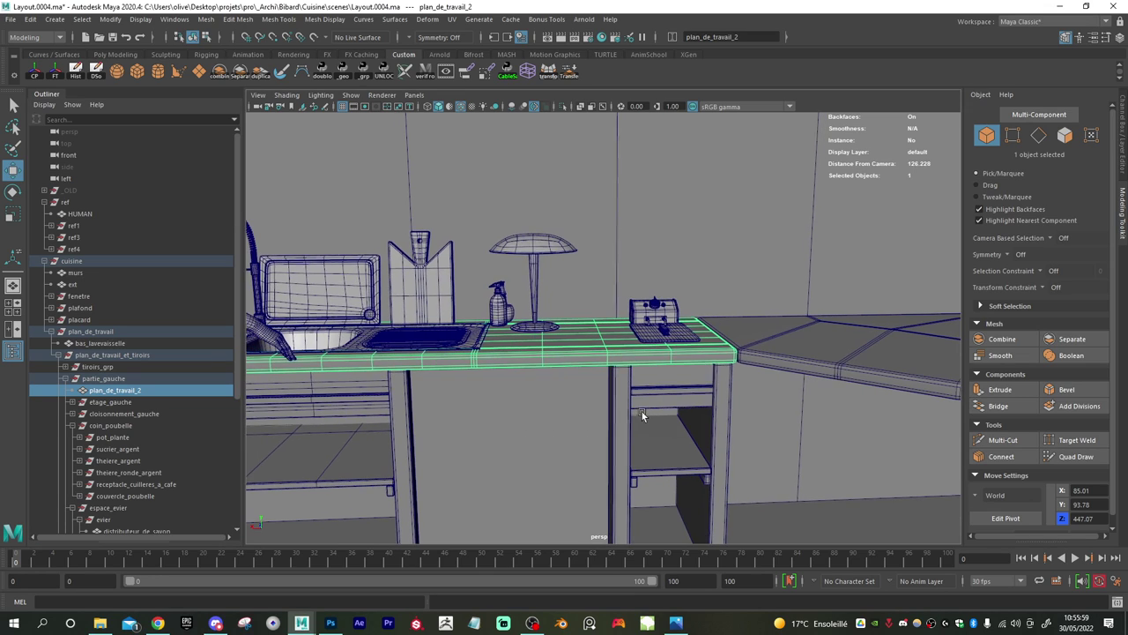
alt+middle_drag(640, 410, 656, 362)
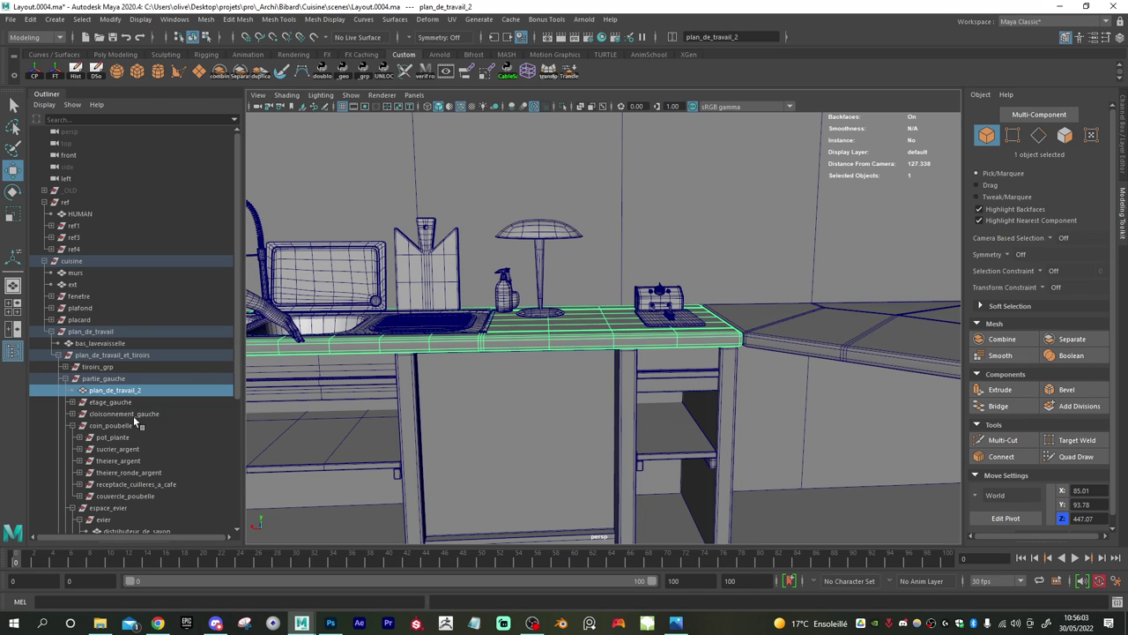
scroll(97, 437, down, 5)
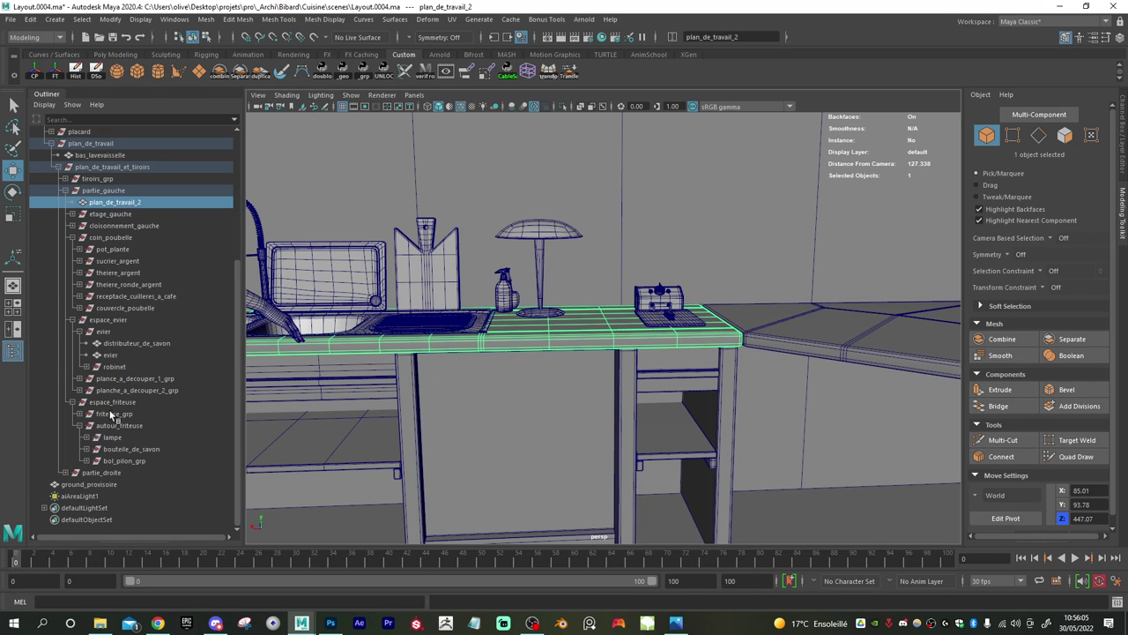
scroll(109, 412, up, 5)
click(73, 426)
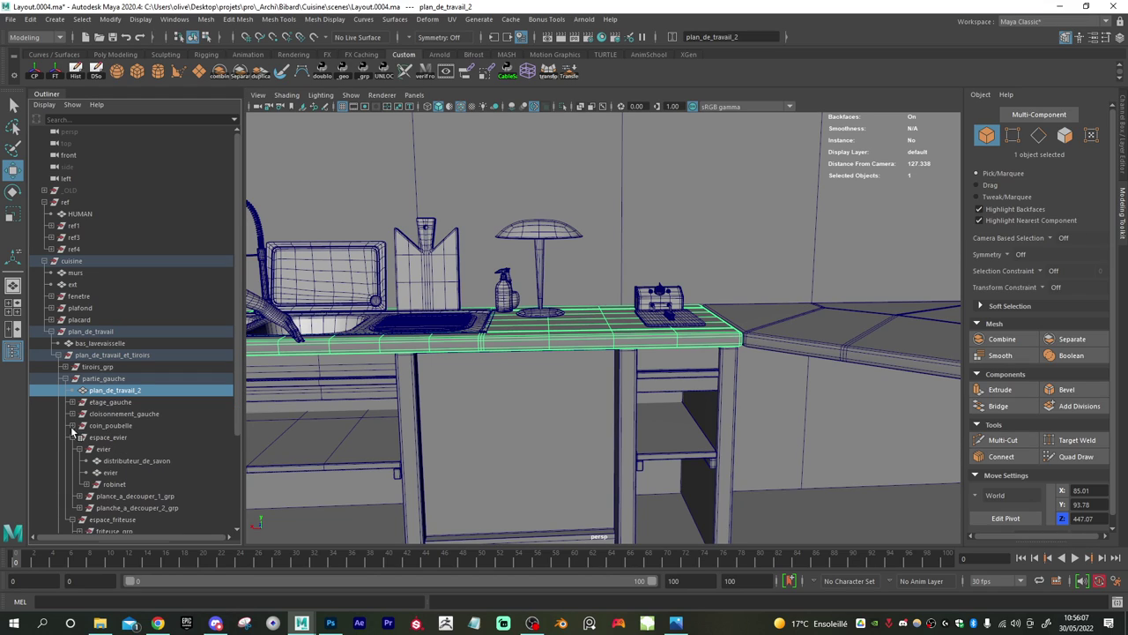
click(73, 438)
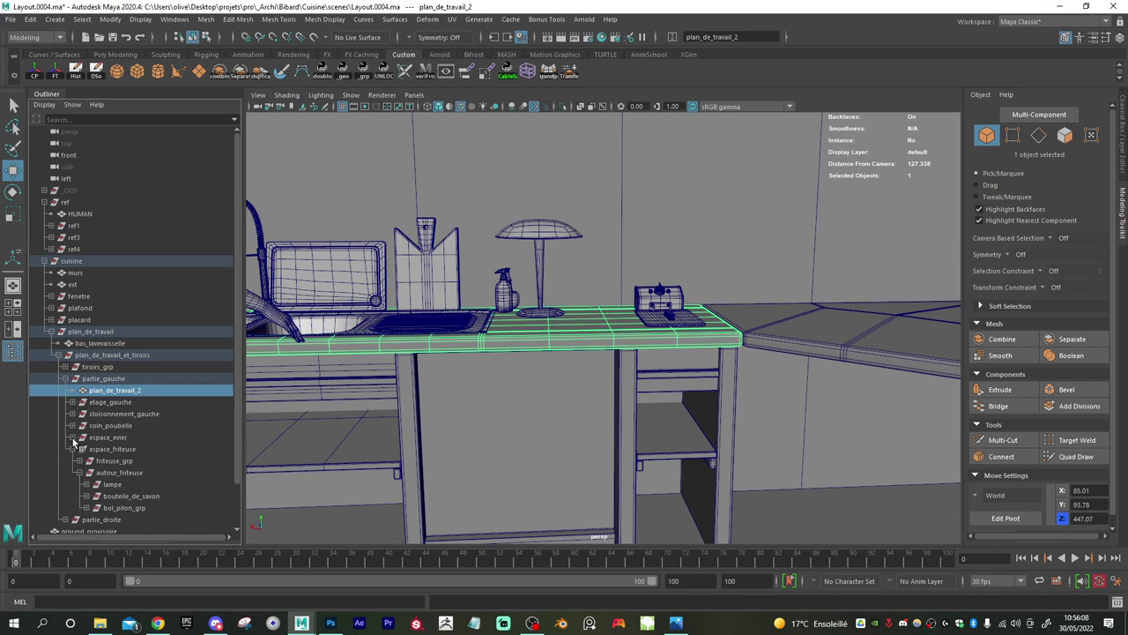
ctrl+click(119, 461)
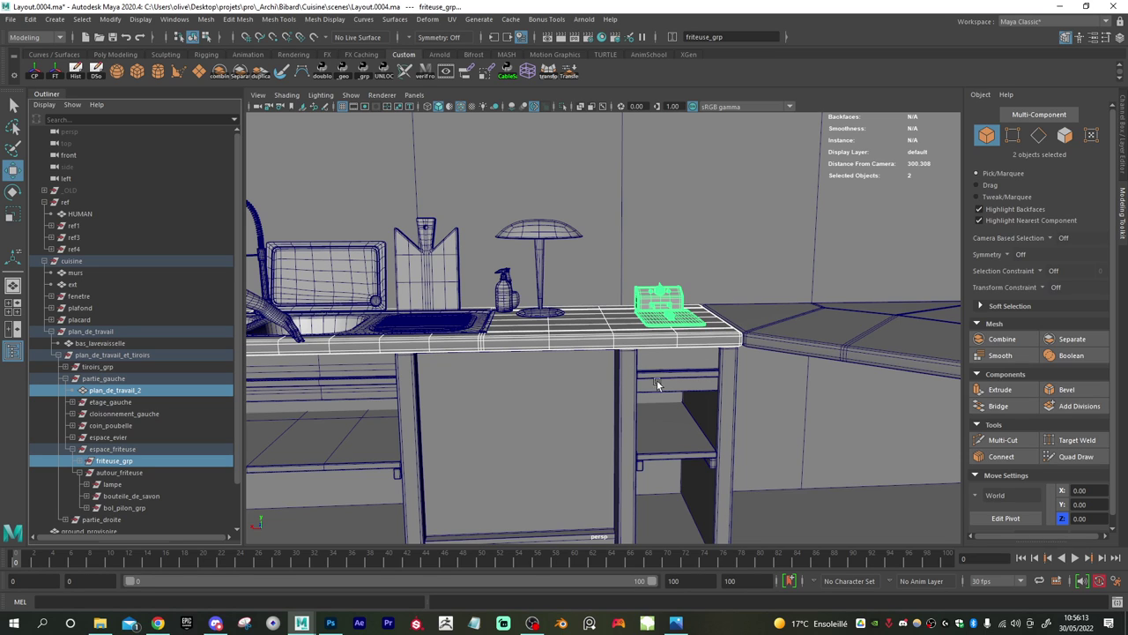
- Add the bas_lavevaisselle front, its adjacent partition, the neighbouring rail and the shelf below it to the selection
alt+drag(610, 429, 585, 352)
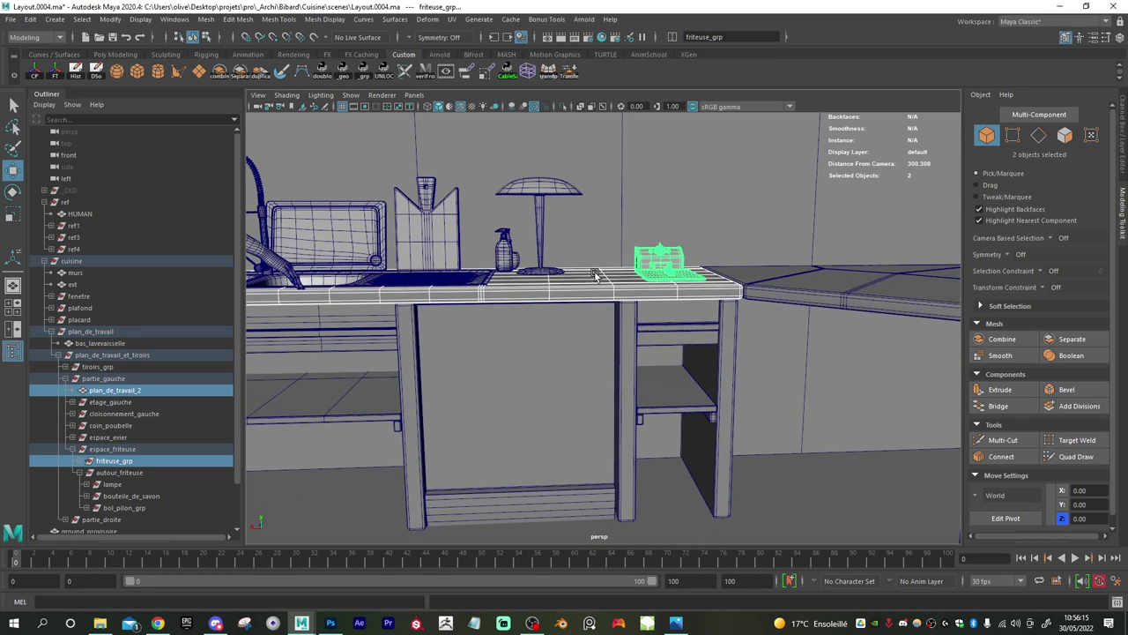
shift+click(589, 368)
shift+click(630, 362)
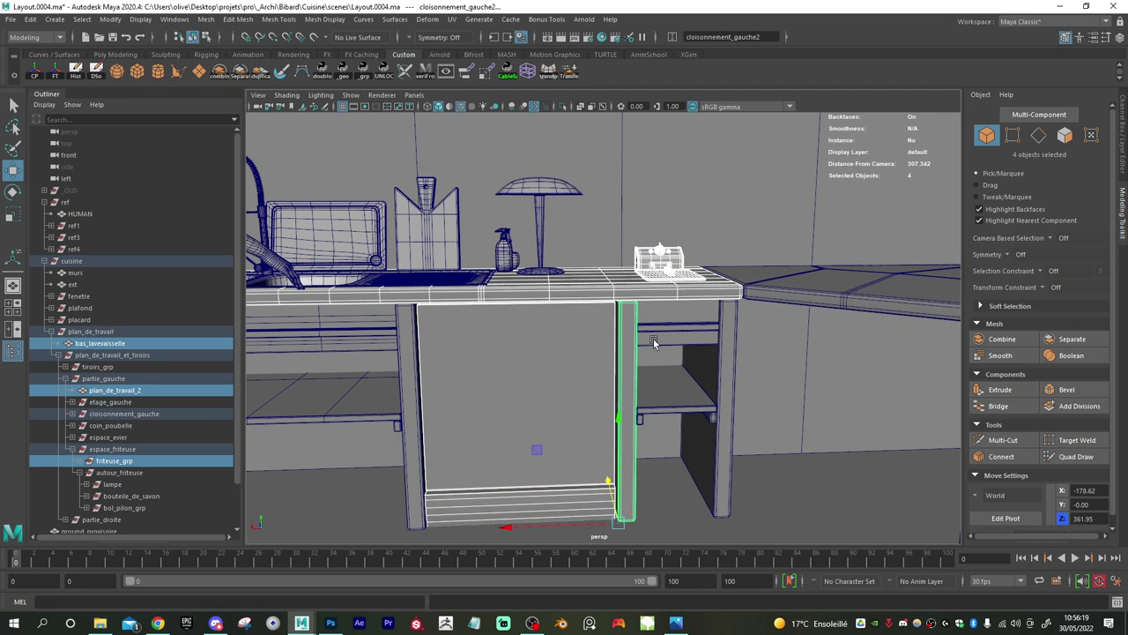
shift+click(676, 319)
shift+click(671, 389)
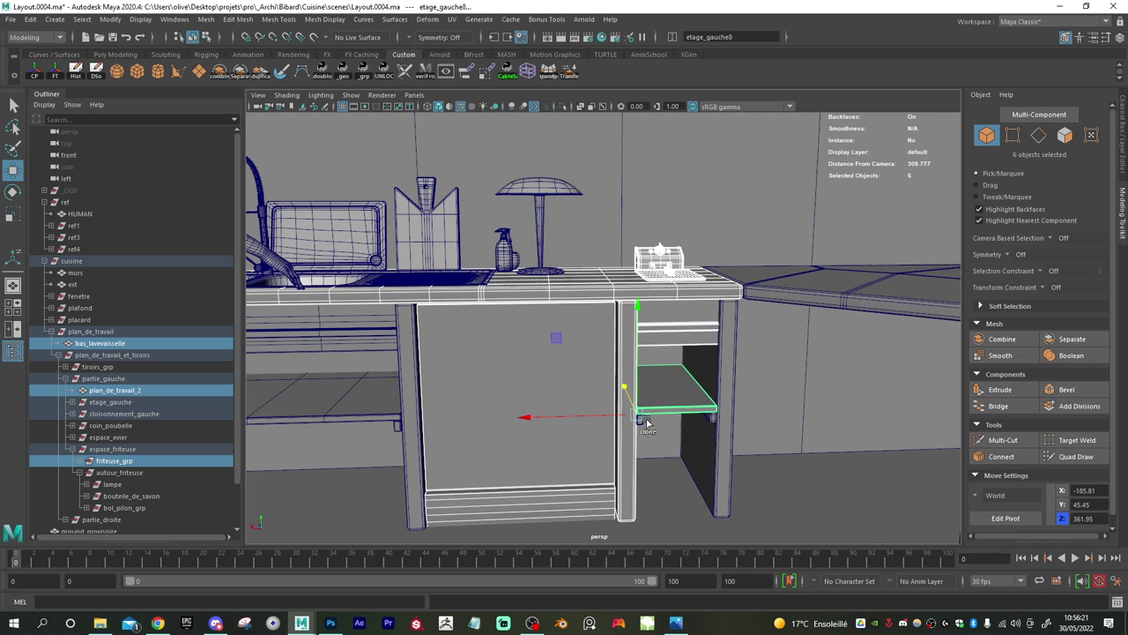
- Add the two small brackets supporting the shelf beside the dishwasher to the selection
alt+middle_drag(589, 382, 650, 429)
alt+drag(649, 428, 517, 309)
alt+right_drag(517, 309, 647, 382)
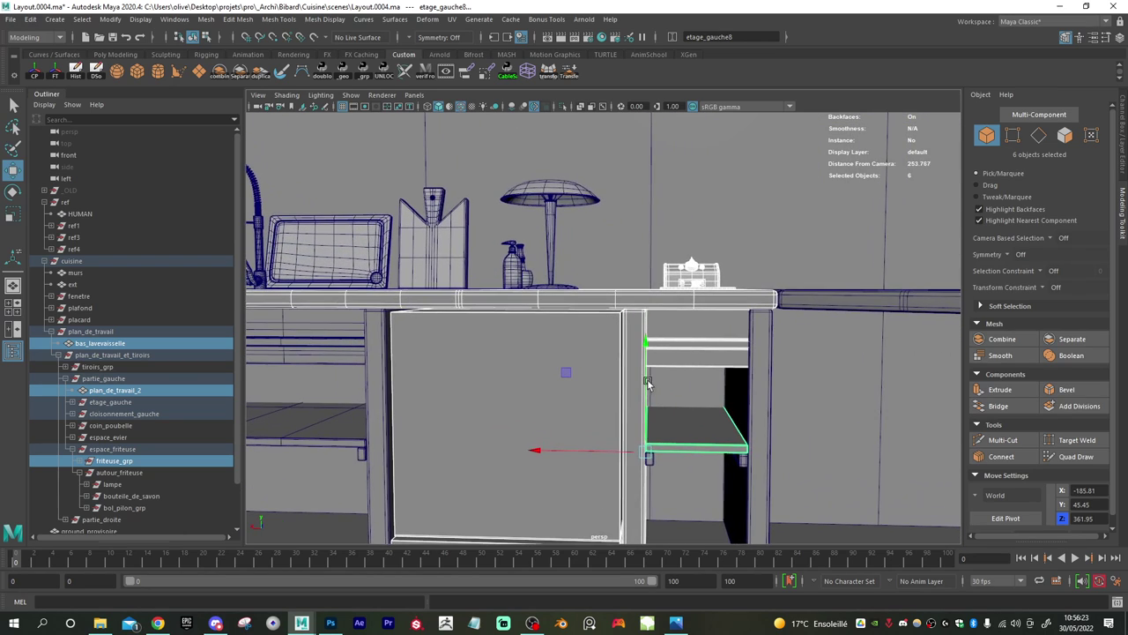
key(q)
shift+click(650, 459)
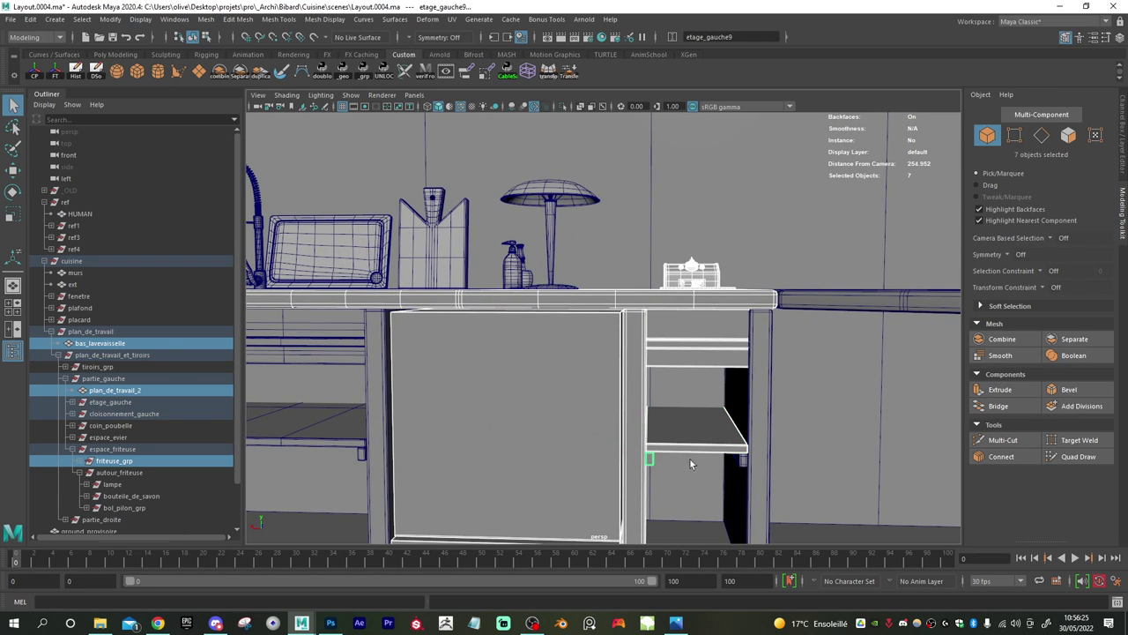
shift+click(742, 459)
- Switch the selected worktop, fryer, dishwasher and shelf parts to vertex mode
alt+drag(755, 438, 572, 445)
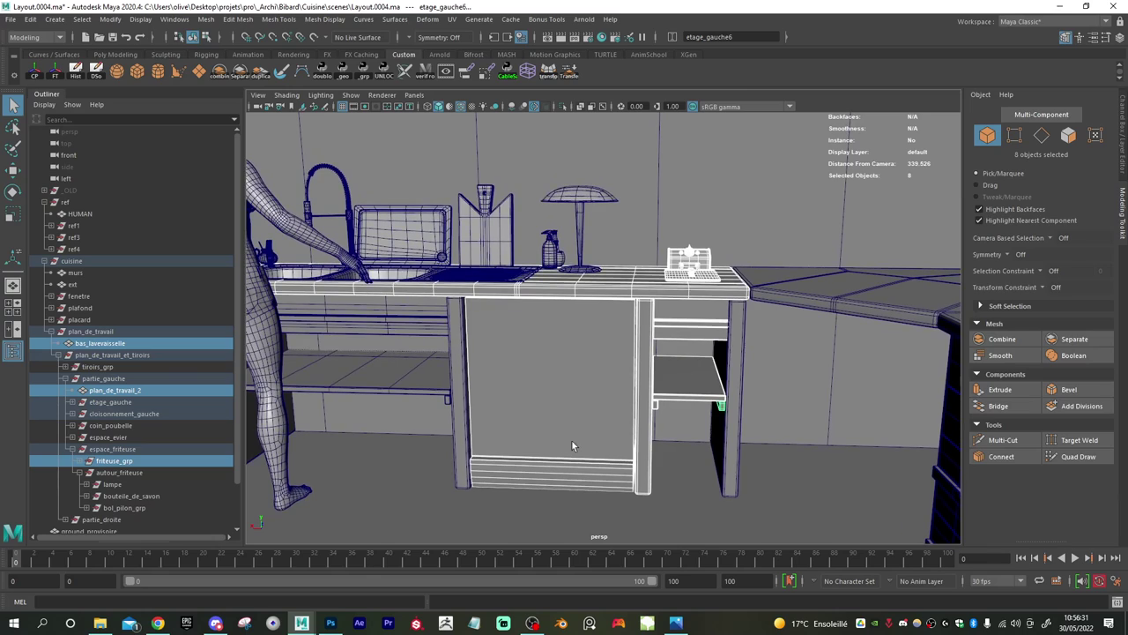
alt+middle_drag(572, 445, 577, 413)
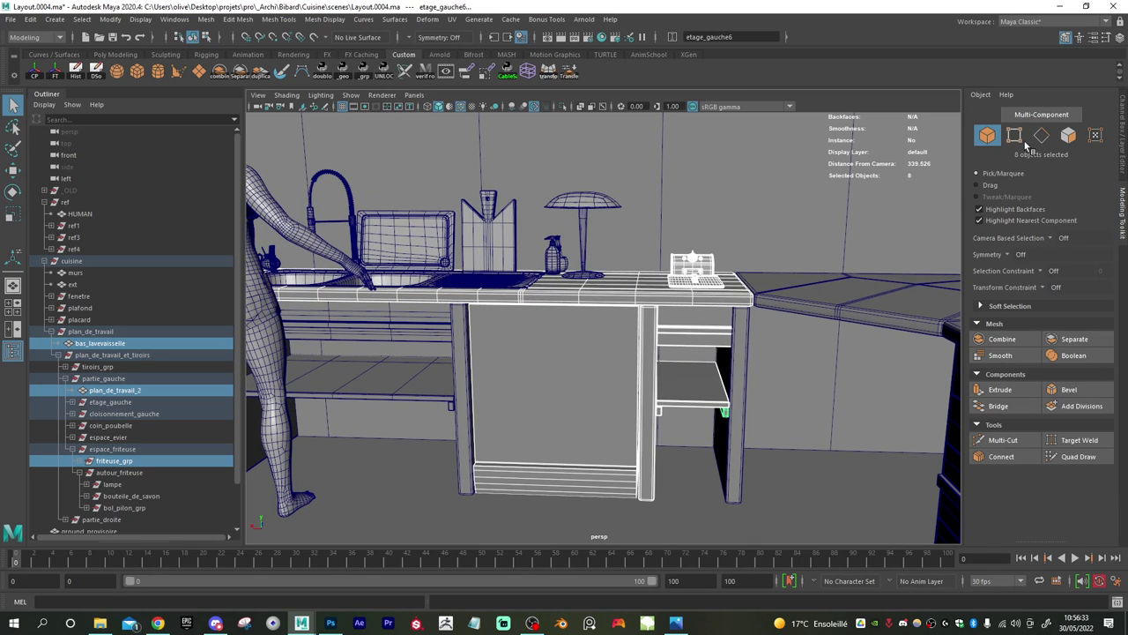
click(1015, 136)
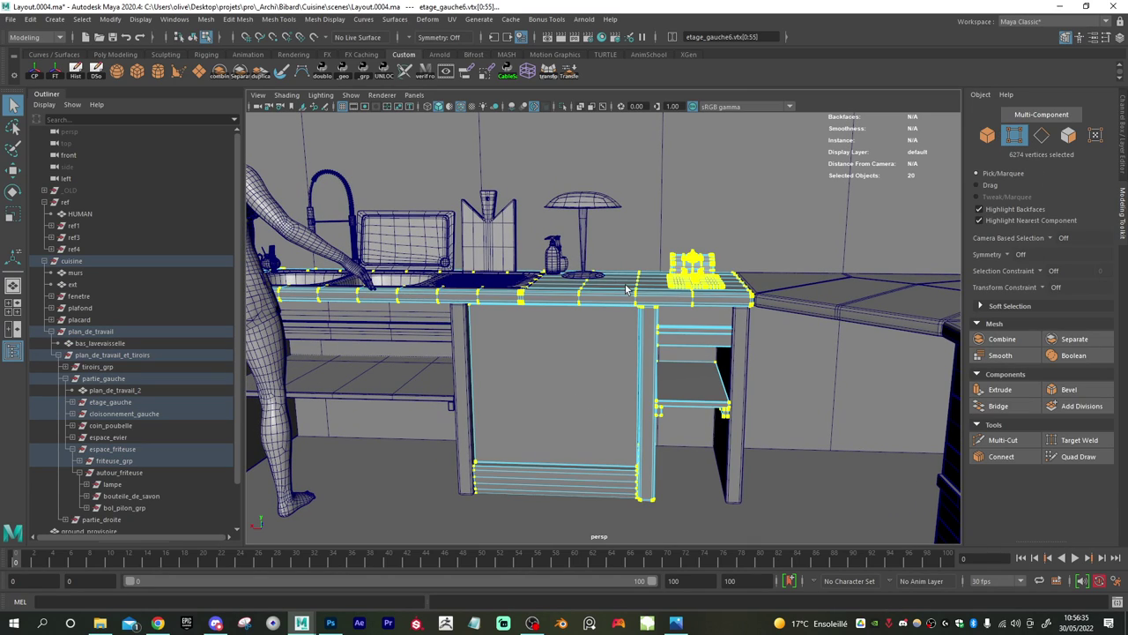
- Deselect the vertices on the sink side of the worktop and dishwasher front, keeping the fryer-side vertices selected
alt+drag(605, 307, 258, 500)
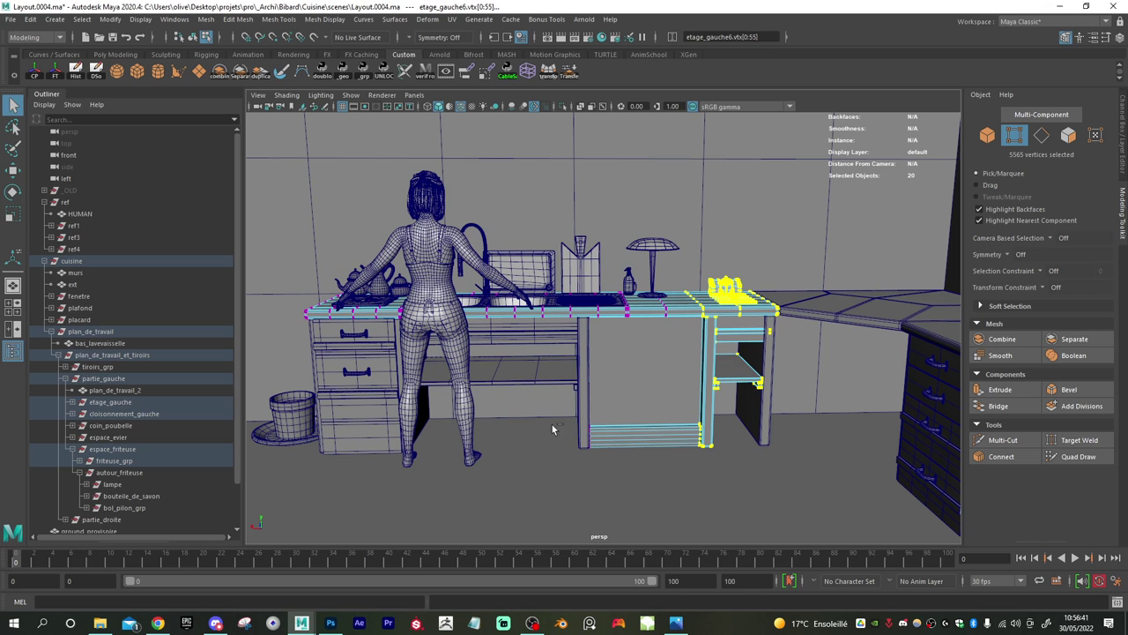
scroll(652, 353, up, 5)
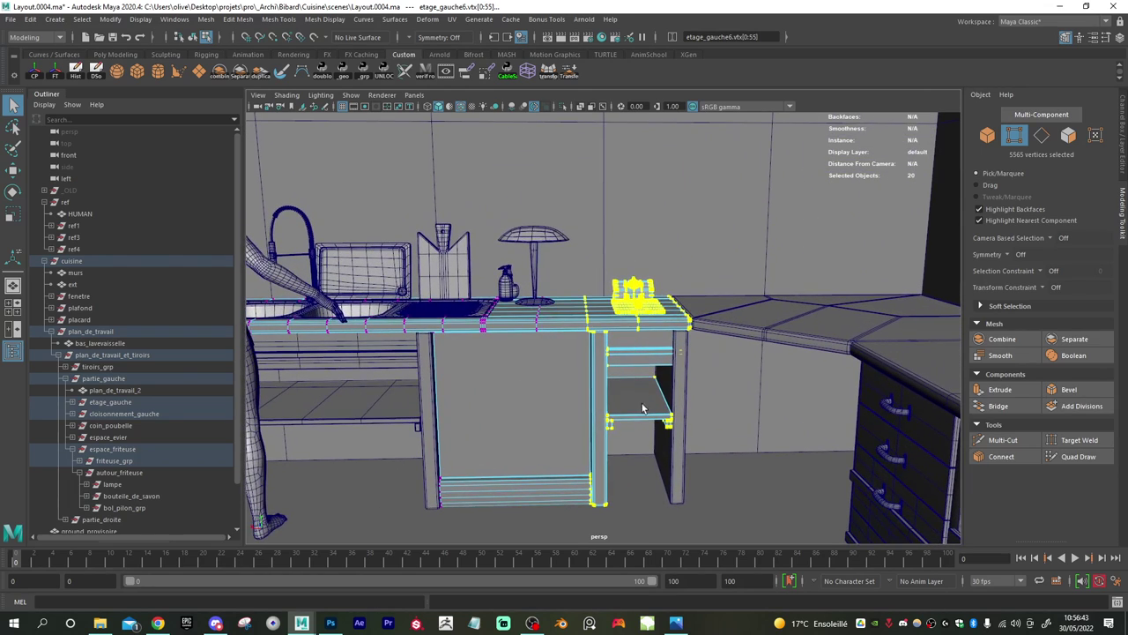
- Try to move the selected fryer-side vertices along X to -183.07 towards the sink, and undo the move
key(w)
drag(608, 385, 549, 385)
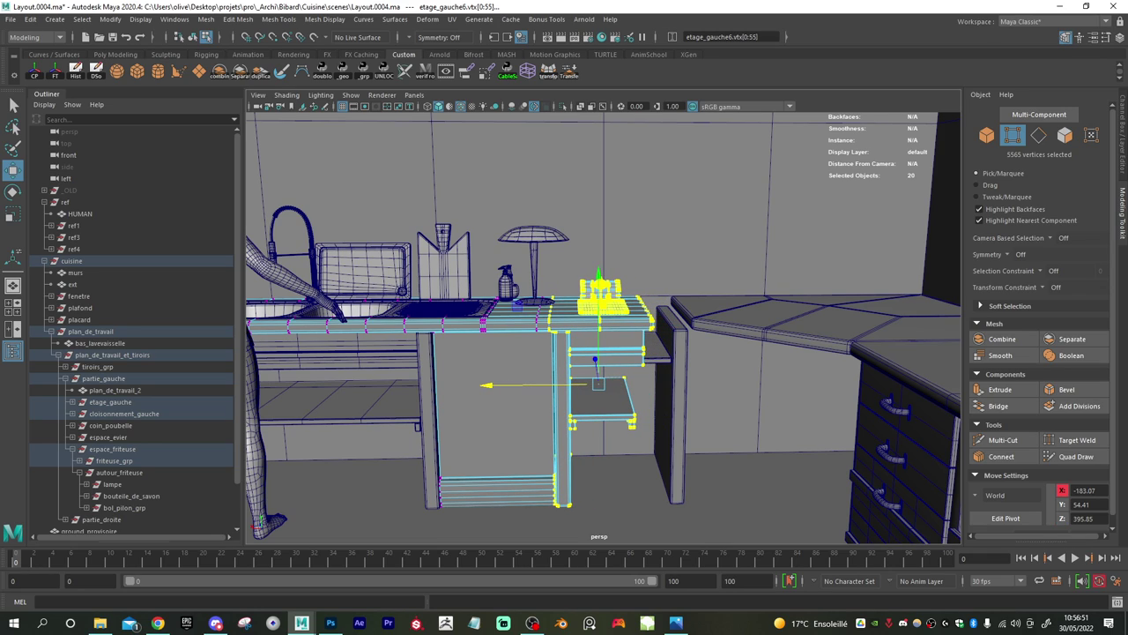
click(676, 622)
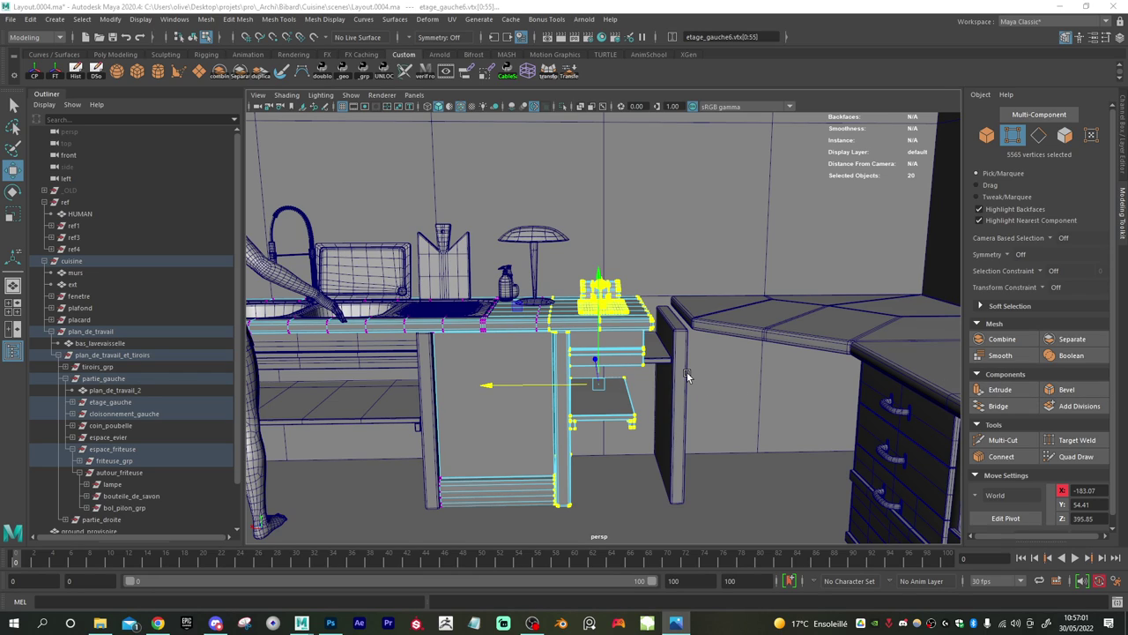
alt+middle_drag(687, 371, 720, 408)
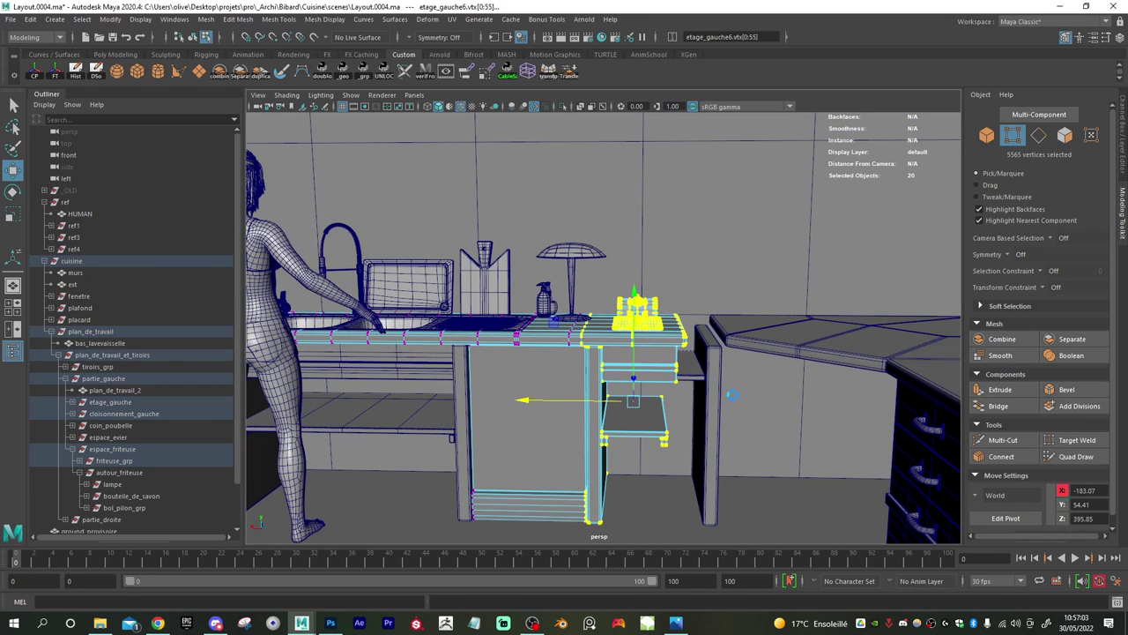
key(ctrl+z)
- Add the missed vertices around the partition, rail and shelf beside the dishwasher to the current vertex selection
alt+drag(694, 436, 709, 404)
alt+middle_drag(708, 404, 667, 352)
alt+drag(667, 351, 659, 340)
alt+drag(679, 403, 695, 425)
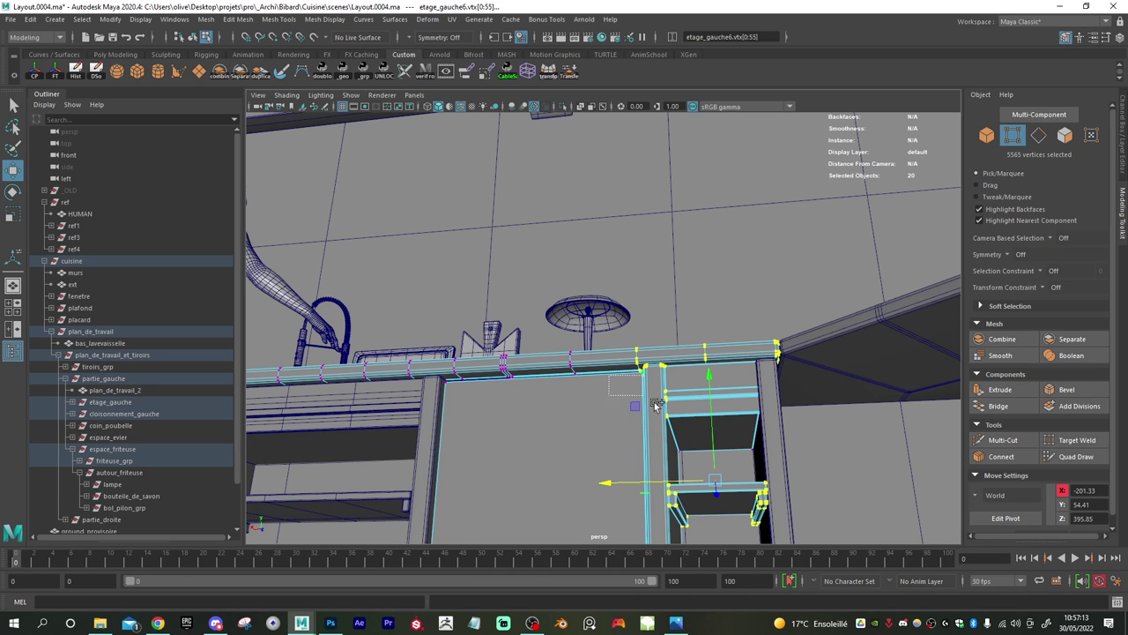
shift+drag(663, 404, 811, 506)
alt+right_drag(811, 506, 693, 454)
alt+drag(693, 454, 705, 481)
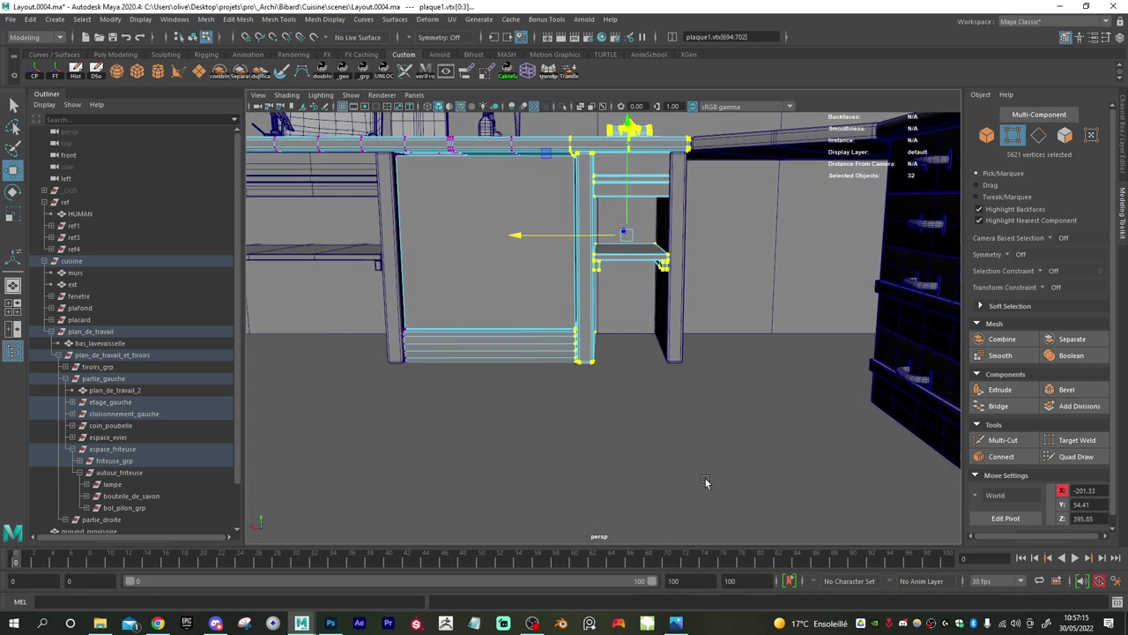
- Move the selected worktop-end, fryer, partition and shelf vertices along X to -180.16, narrowing the dishwasher bay
alt+right_drag(705, 481, 577, 298)
alt+drag(578, 298, 668, 448)
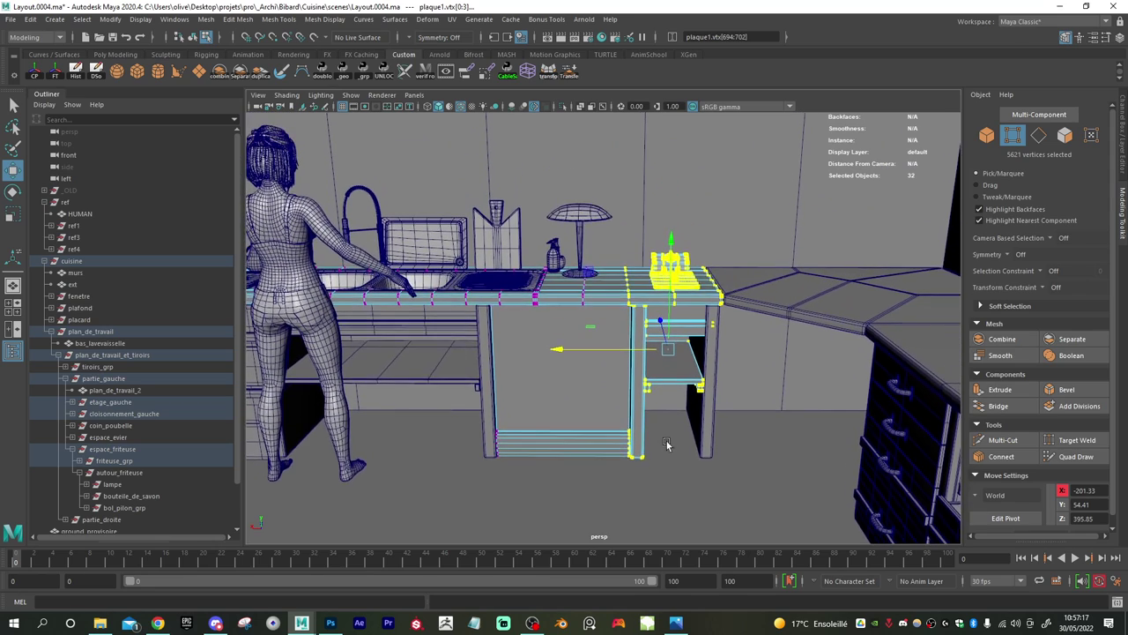
scroll(636, 381, up, 2)
drag(592, 352, 552, 351)
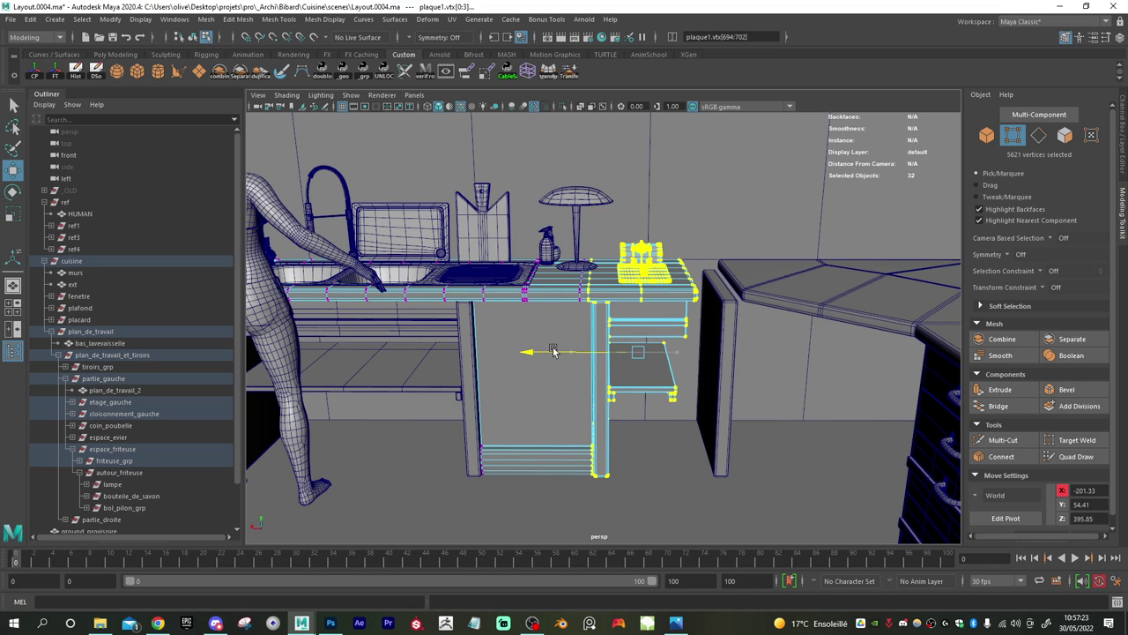
drag(552, 351, 551, 350)
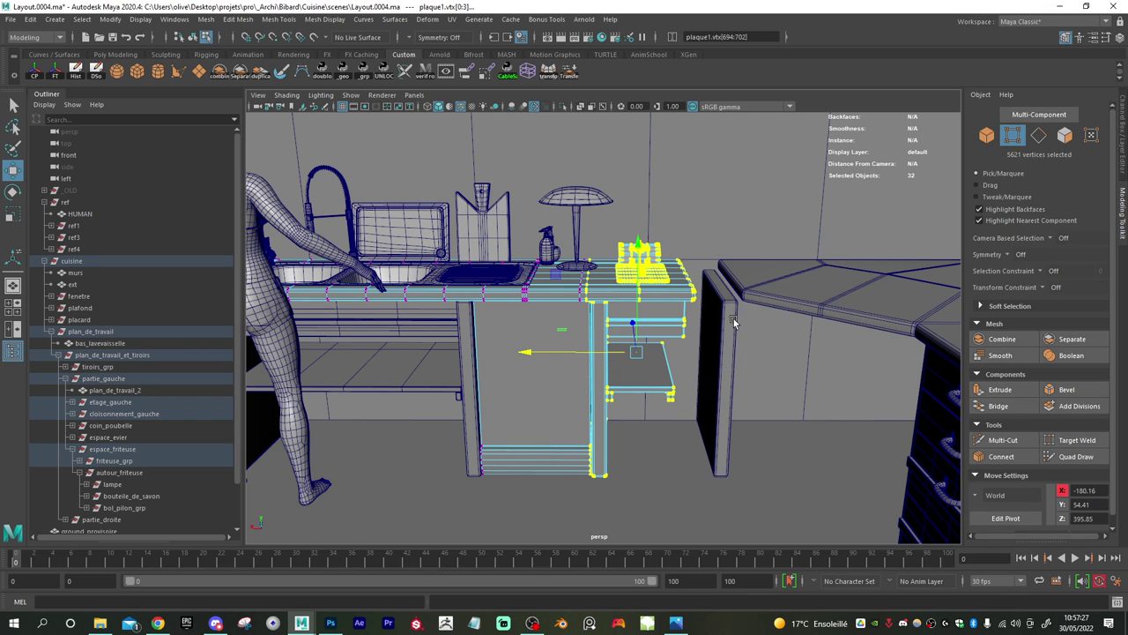
- Return to object mode and select the end partition and the corner worktop plan_de_travail_1
right_drag(733, 321, 745, 314)
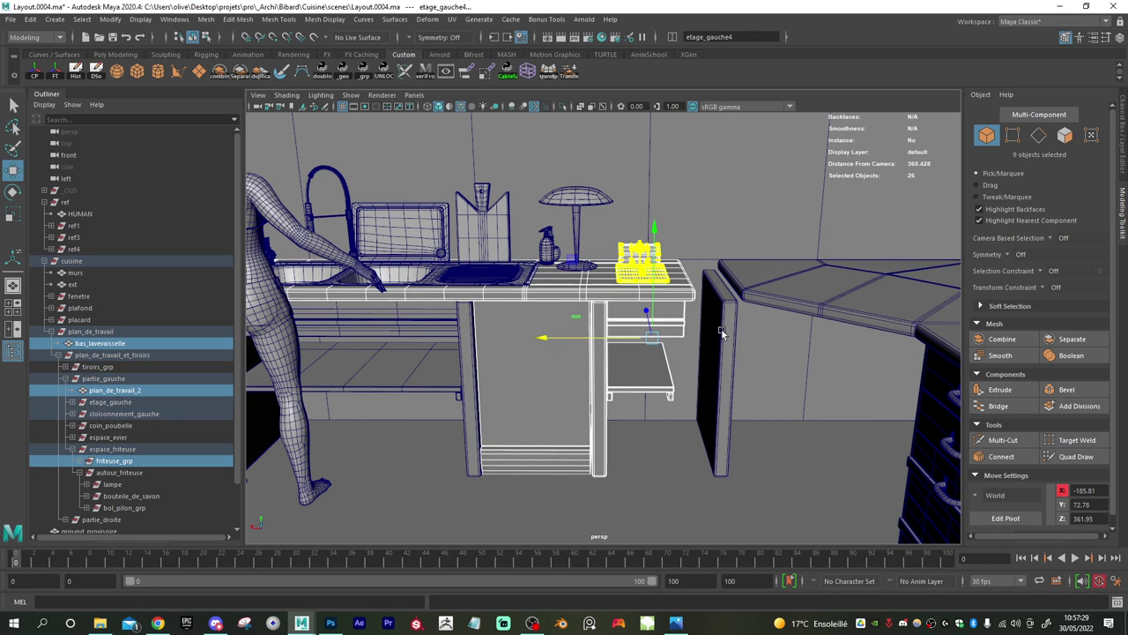
click(722, 331)
shift+click(796, 291)
alt+drag(731, 332, 840, 328)
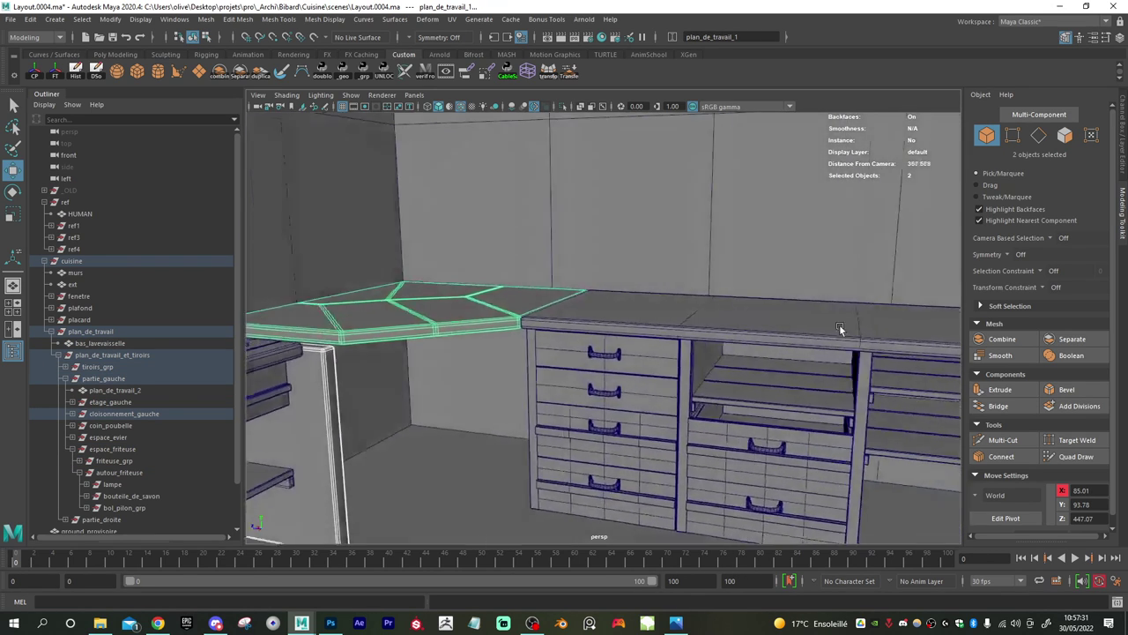
alt+right_drag(839, 326, 597, 289)
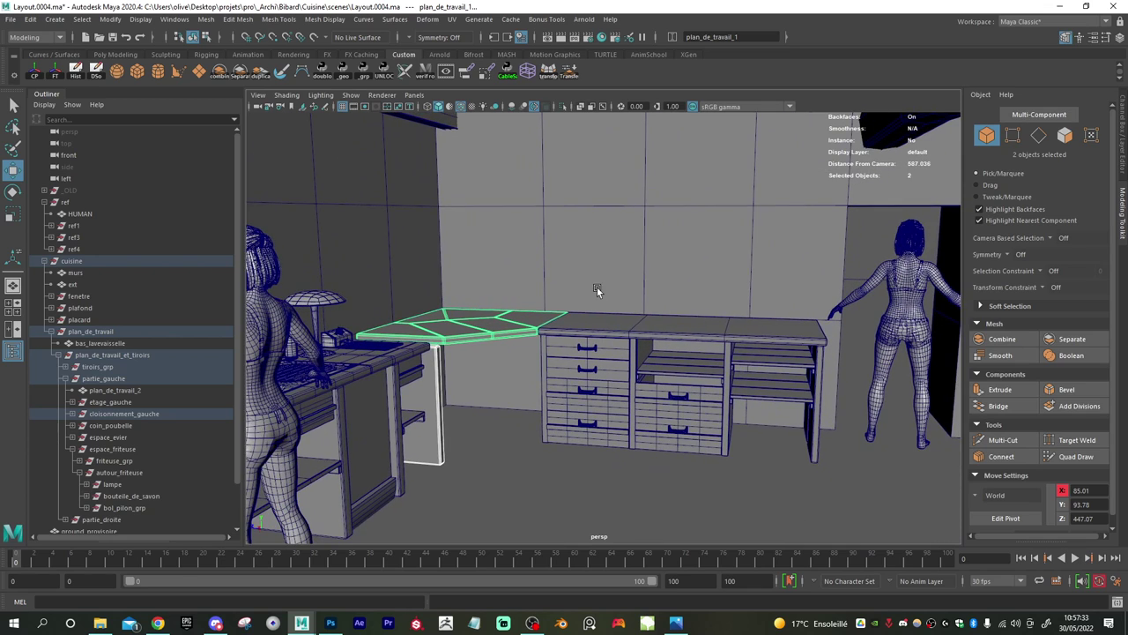
- Add the murs walls and the partie_droite group to the partition and corner worktop selection
click(642, 261)
alt+drag(713, 289, 735, 289)
mouse_move(735, 289)
alt+right_down()
mouse_move(657, 275)
mouse_move(739, 294)
alt+right_up()
alt+drag(738, 295, 486, 279)
alt+right_drag(486, 279, 770, 353)
alt+drag(770, 353, 613, 304)
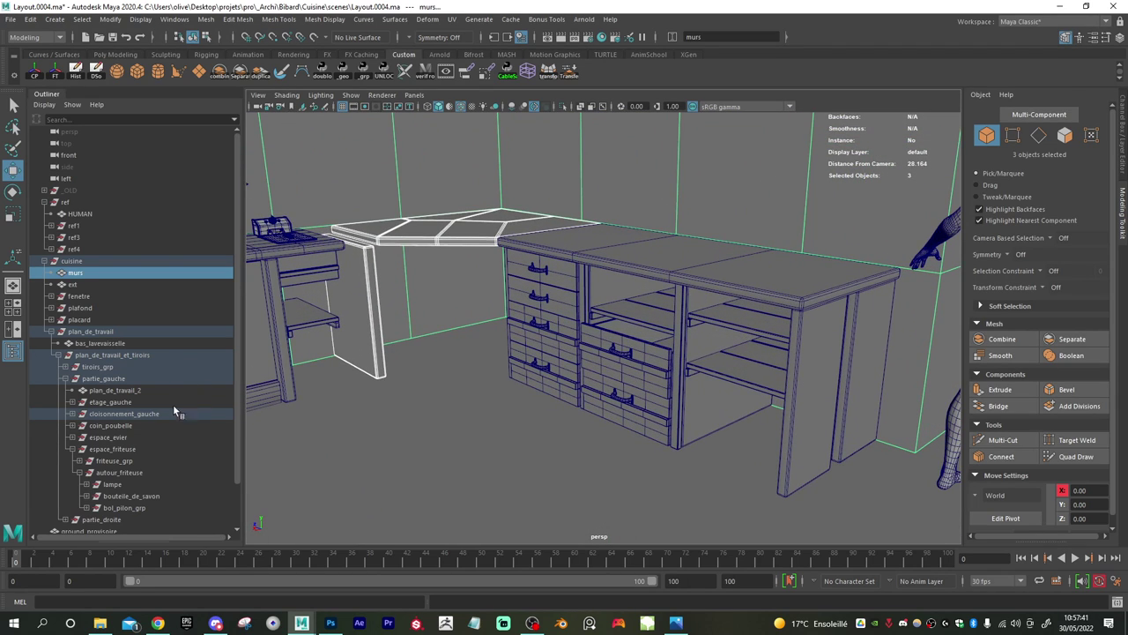
scroll(132, 477, down, 3)
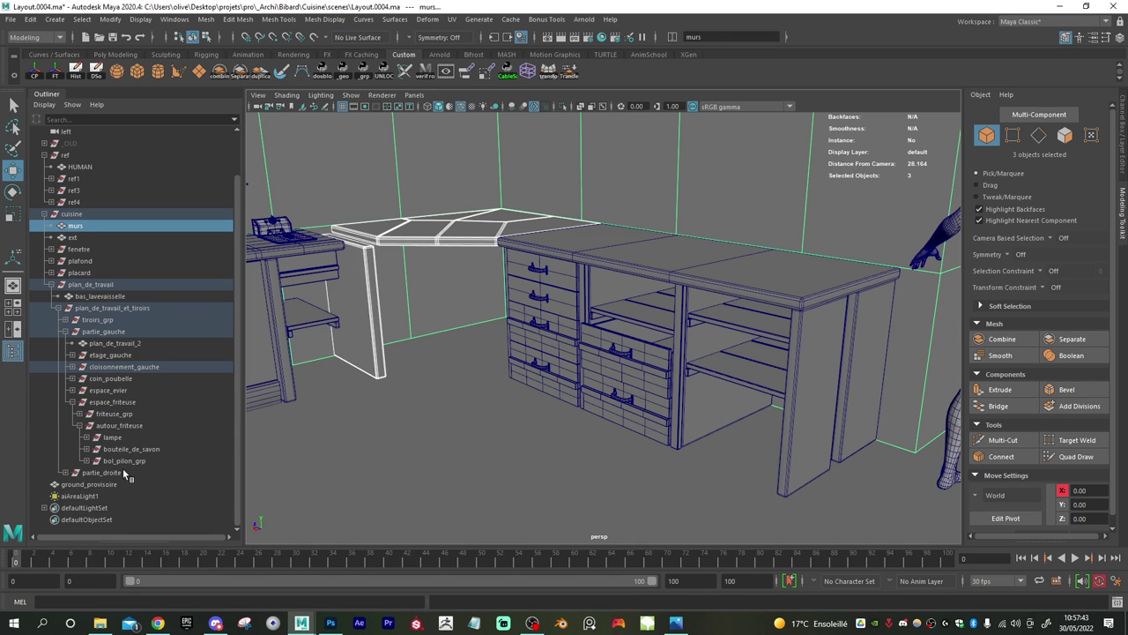
ctrl+click(119, 471)
- Switch the selected walls, corner worktop, partition and partie_droite parts to vertex mode
alt+right_drag(694, 349, 461, 332)
alt+drag(399, 376, 408, 352)
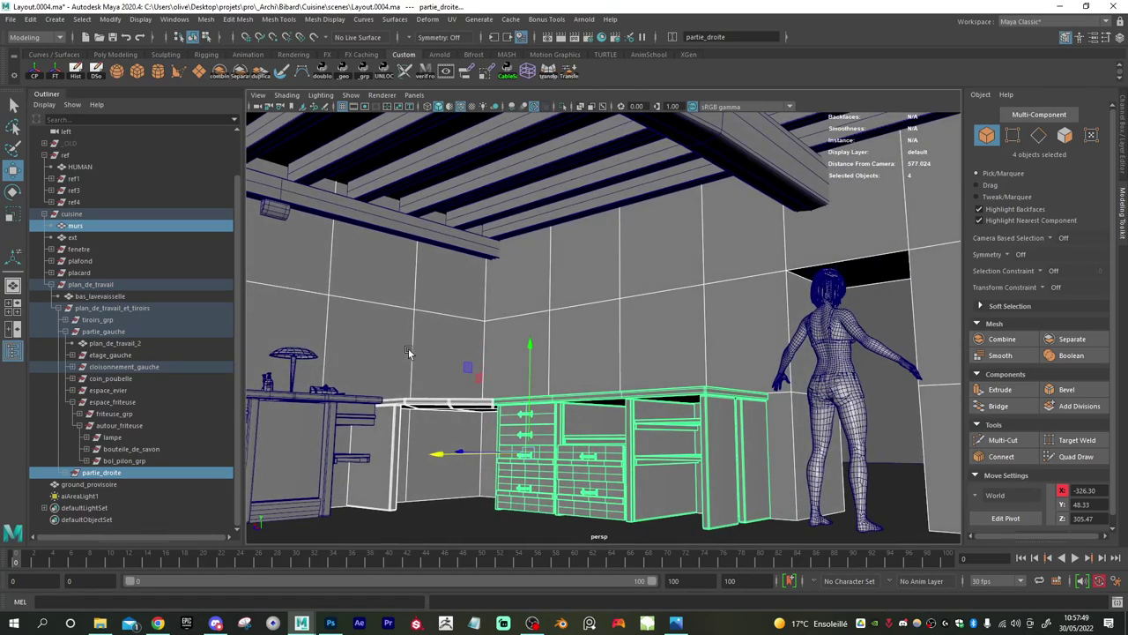
ctrl+click(1013, 139)
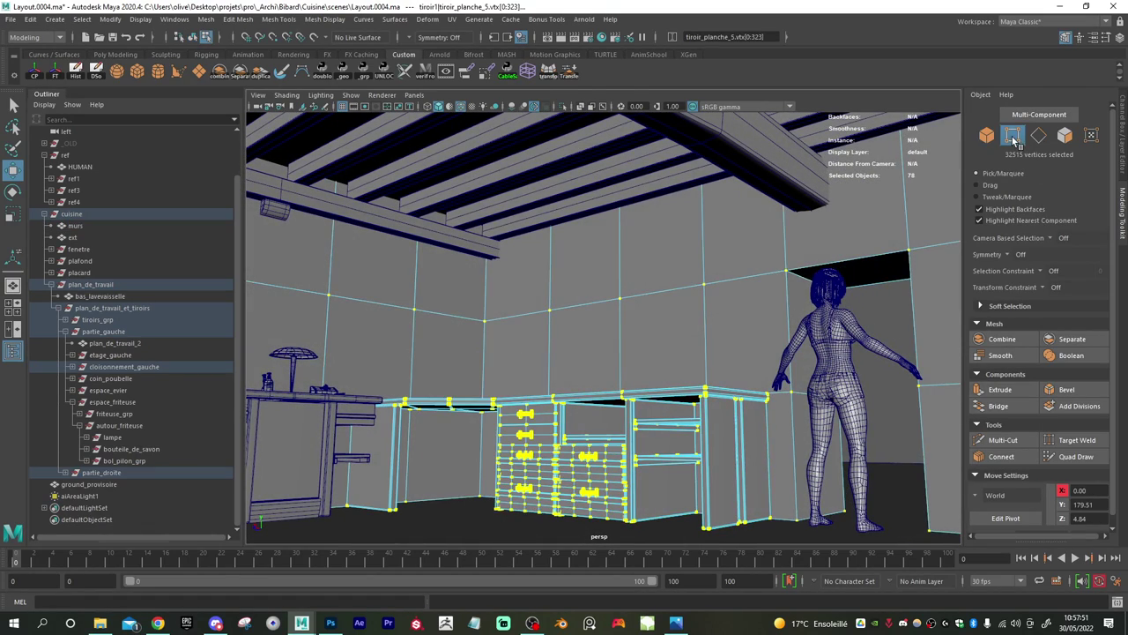
alt+right_drag(754, 332, 512, 329)
mouse_move(511, 328)
alt+mouse_down()
mouse_move(547, 330)
mouse_move(519, 330)
alt+mouse_up()
alt+right_drag(519, 331, 667, 371)
alt+drag(600, 373, 512, 351)
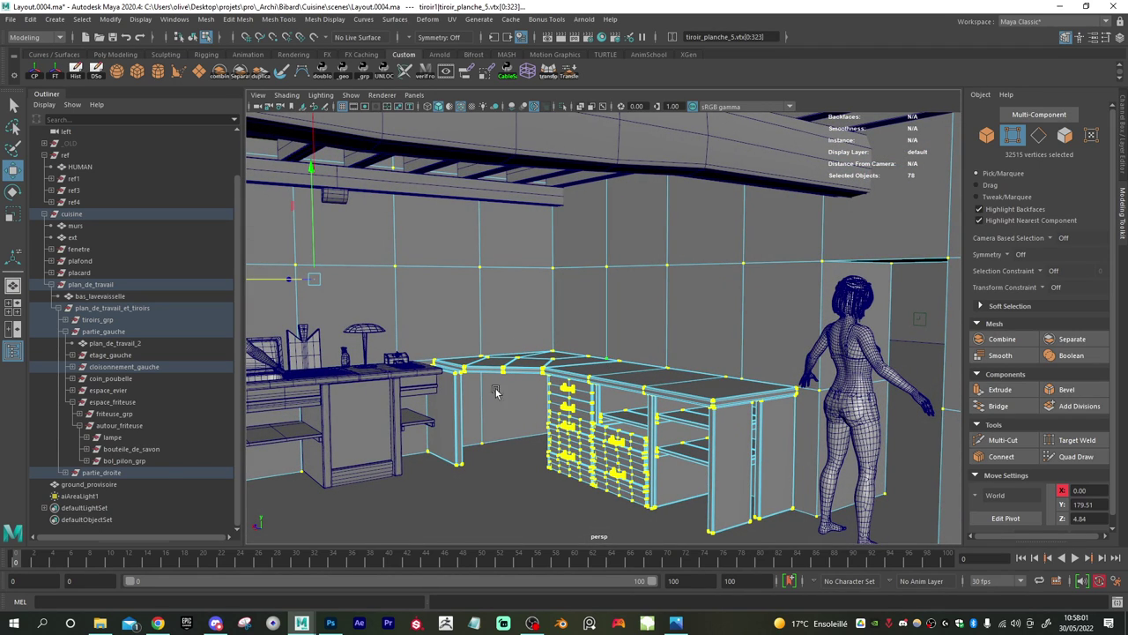
- Select the end partition, corner worktop and partie_droite group as objects and move them along X until partie_droite is at -309.02
click(123, 474)
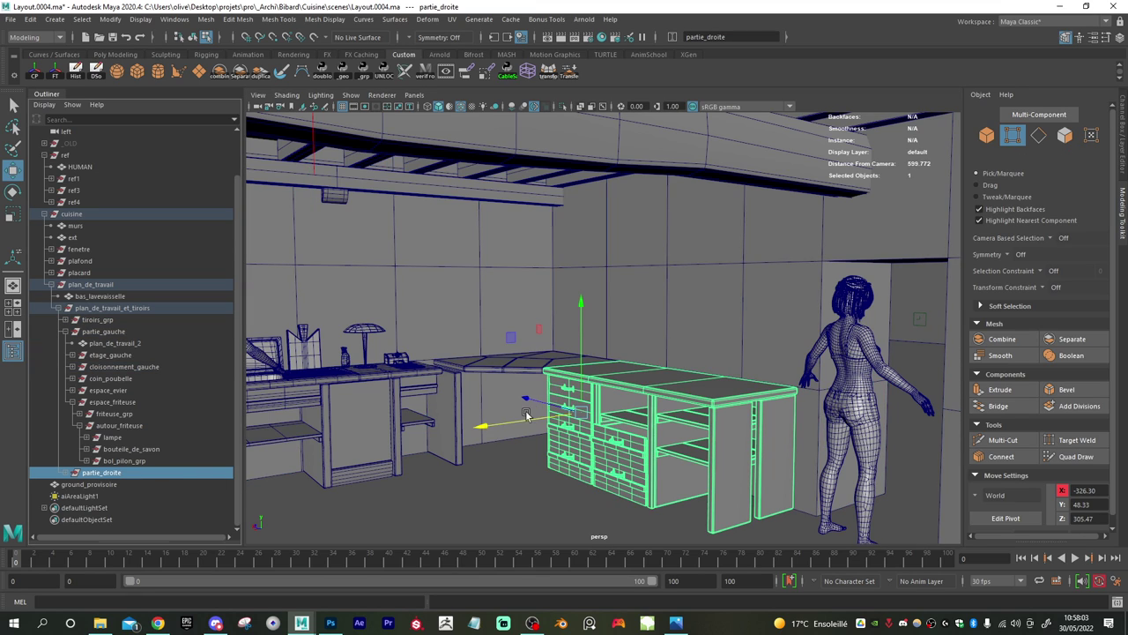
alt+drag(470, 426, 454, 432)
alt+right_drag(454, 432, 567, 463)
shift+double_click(540, 359)
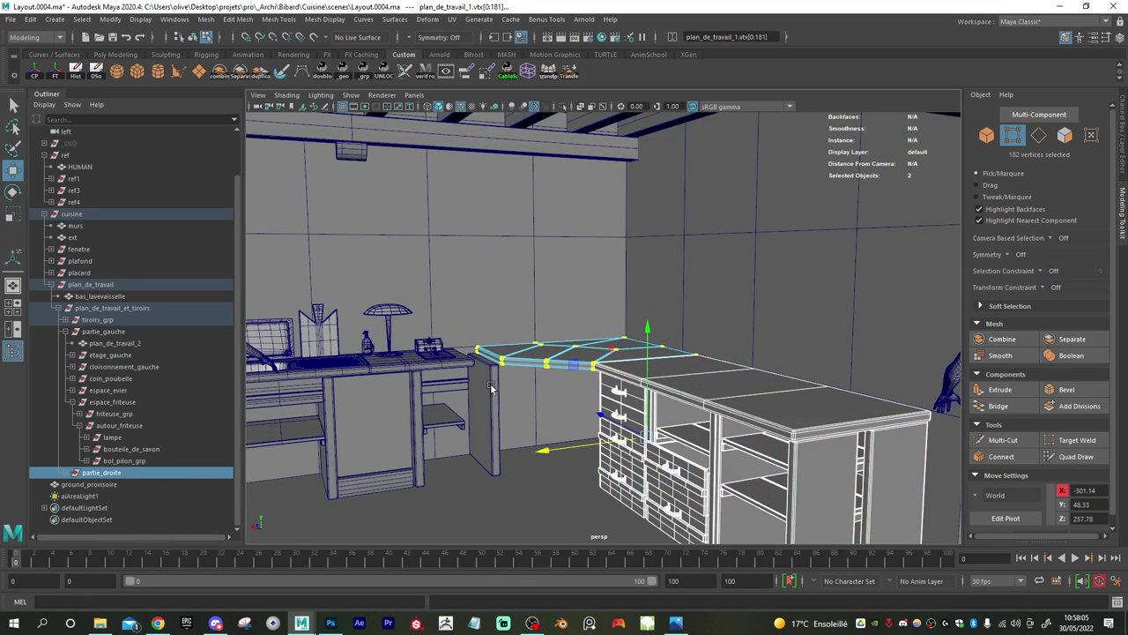
shift+double_click(492, 387)
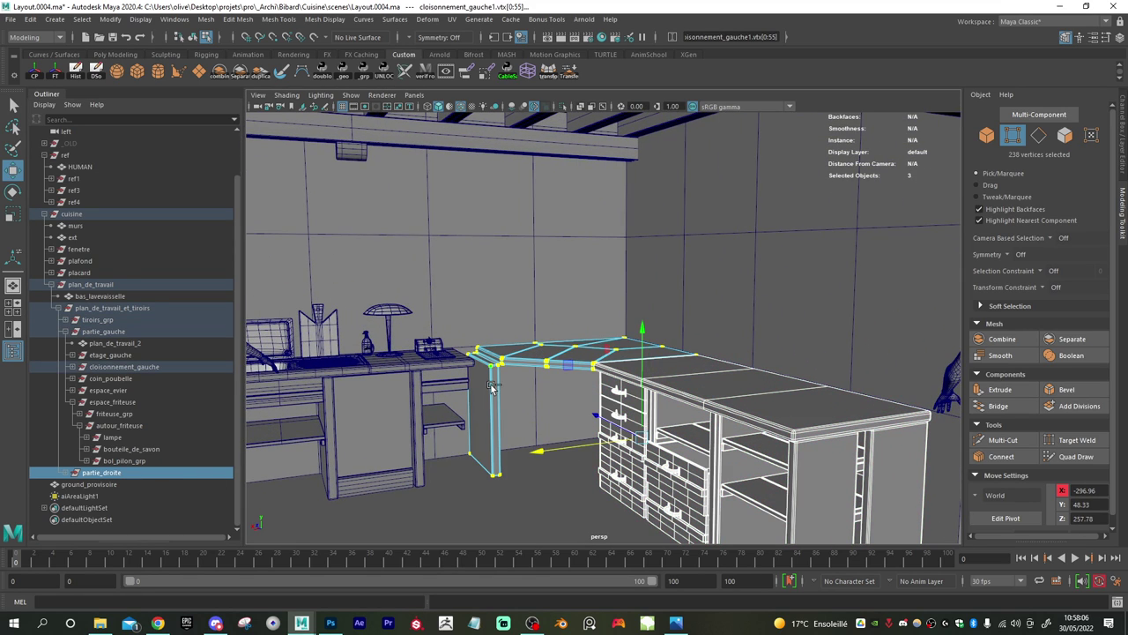
click(986, 134)
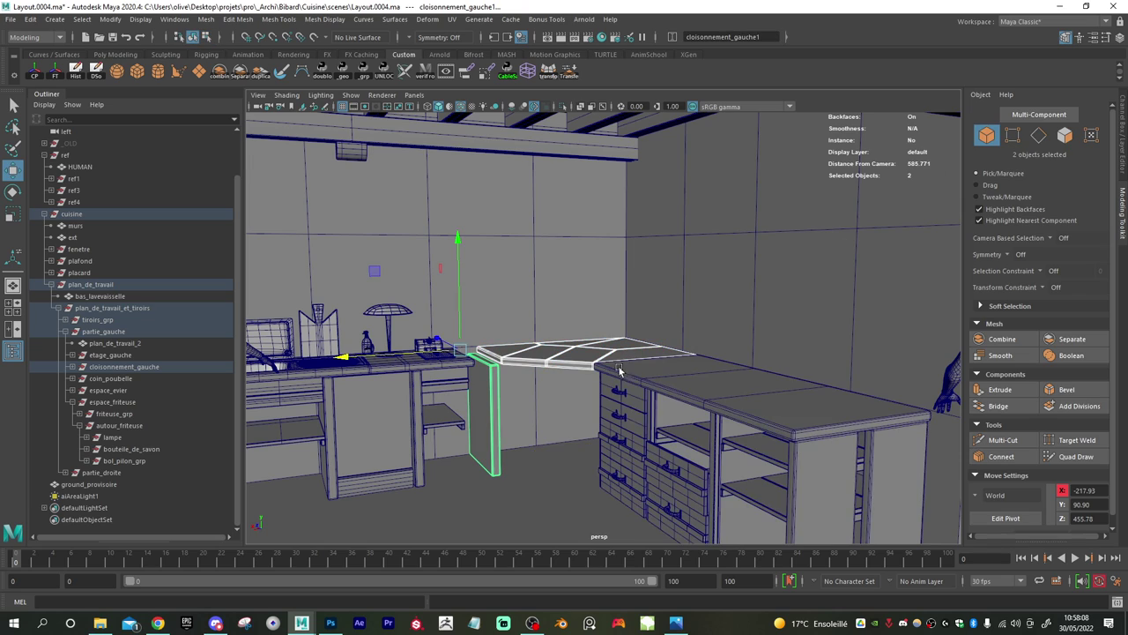
ctrl+click(130, 474)
drag(547, 432, 527, 438)
alt+right_drag(411, 438, 565, 457)
drag(573, 437, 573, 436)
alt+drag(427, 430, 413, 427)
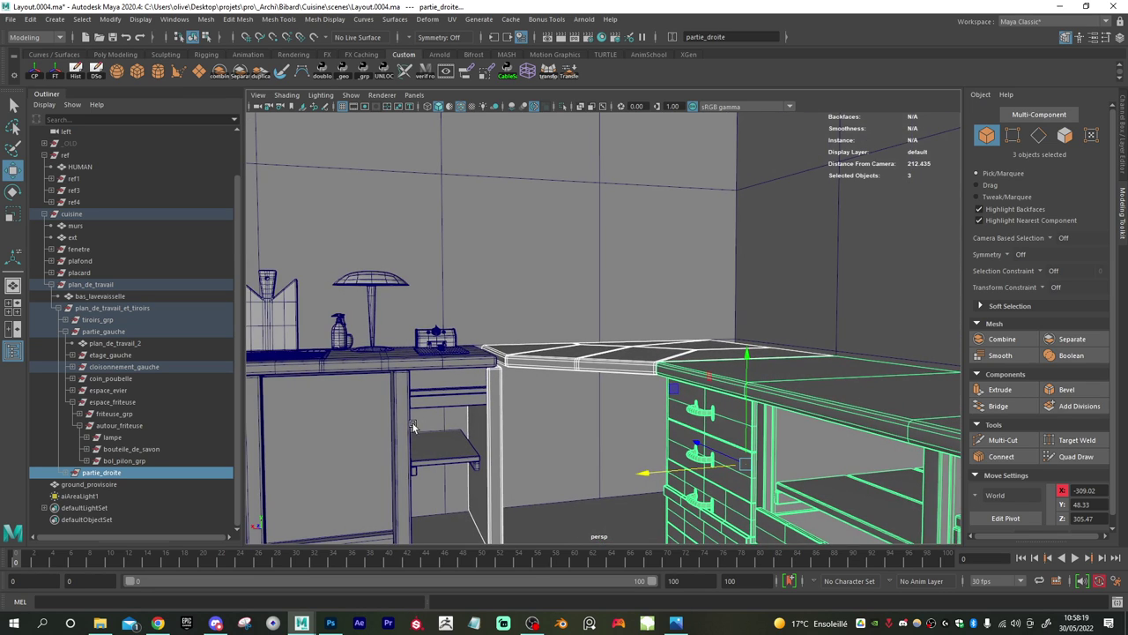
scroll(485, 423, up, 3)
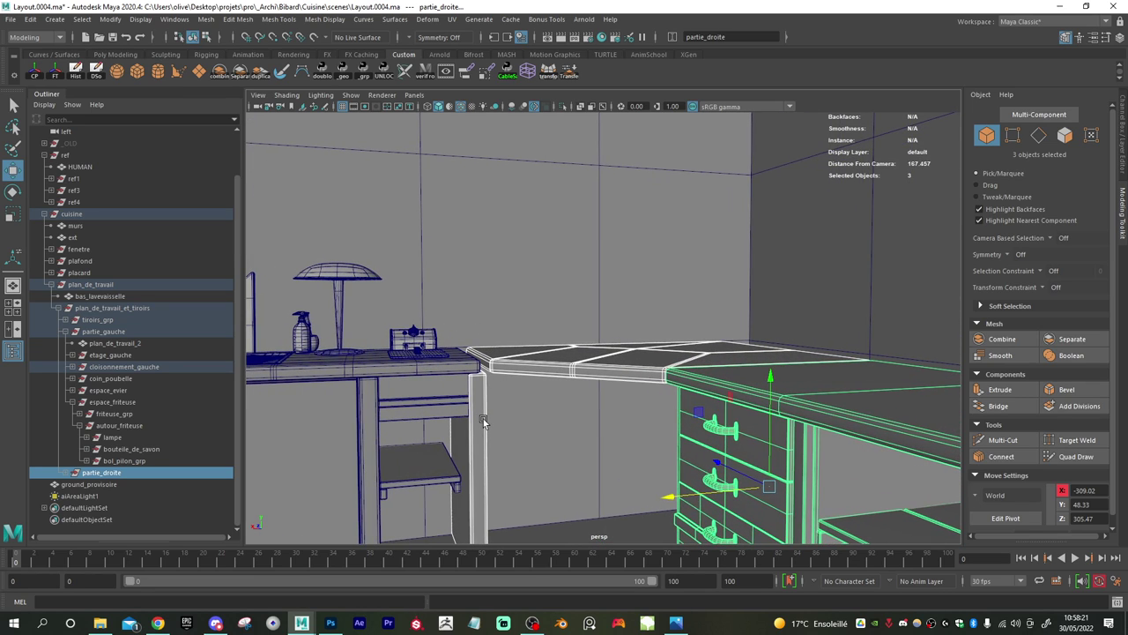
- Fine-tune the selected right-hand units along X until partie_droite is at -305.14, aligning them with the shortened worktop
key(f)
alt+drag(455, 346, 496, 384)
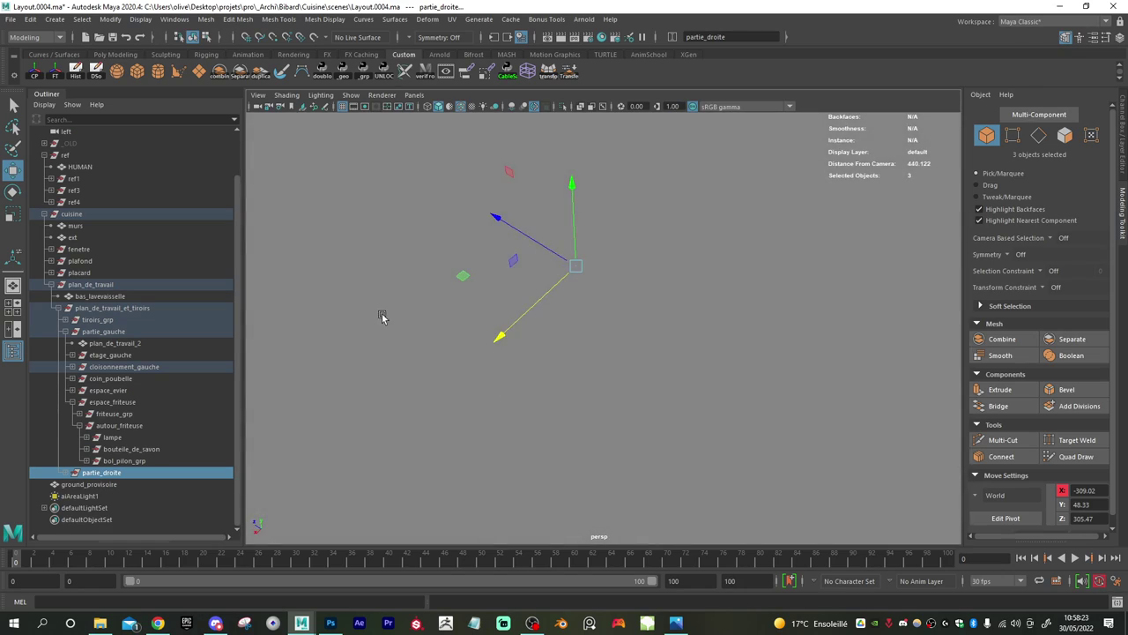
scroll(342, 306, up, 8)
alt+middle_drag(340, 307, 803, 406)
scroll(491, 312, down, 3)
alt+drag(491, 312, 718, 331)
alt+drag(896, 311, 887, 320)
alt+right_drag(661, 397, 574, 404)
alt+drag(573, 404, 600, 340)
key(f)
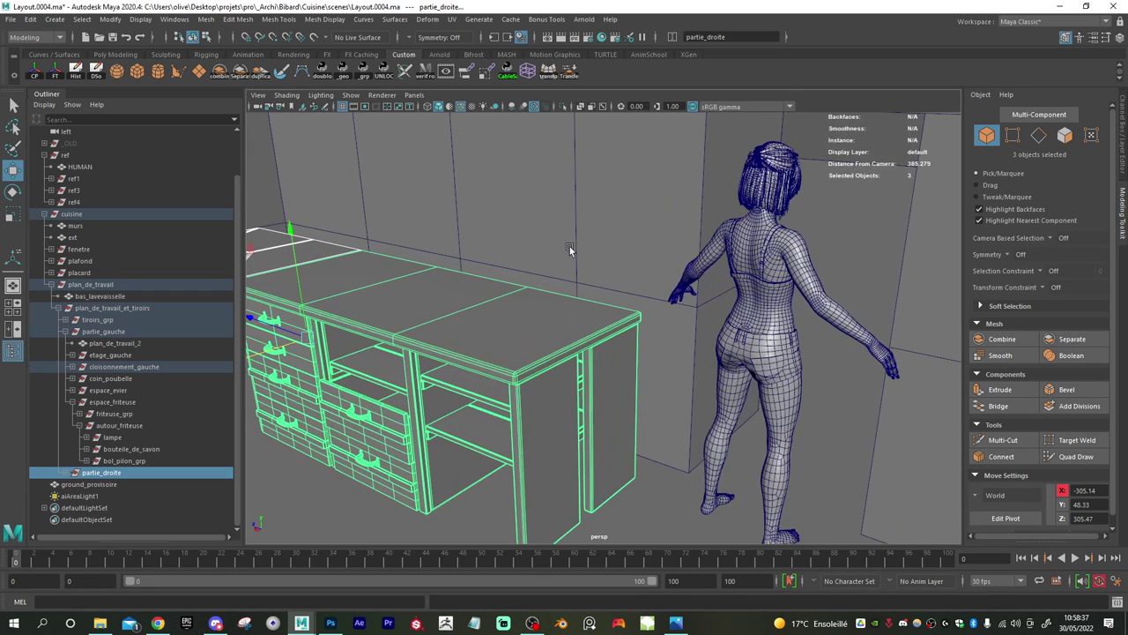
- Select the vertices of the murs wall behind the partie_droite units and move them along X to -352.43
click(569, 246)
alt+right_drag(679, 301, 529, 282)
alt+right_drag(674, 341, 440, 306)
alt+drag(604, 345, 533, 335)
click(1013, 134)
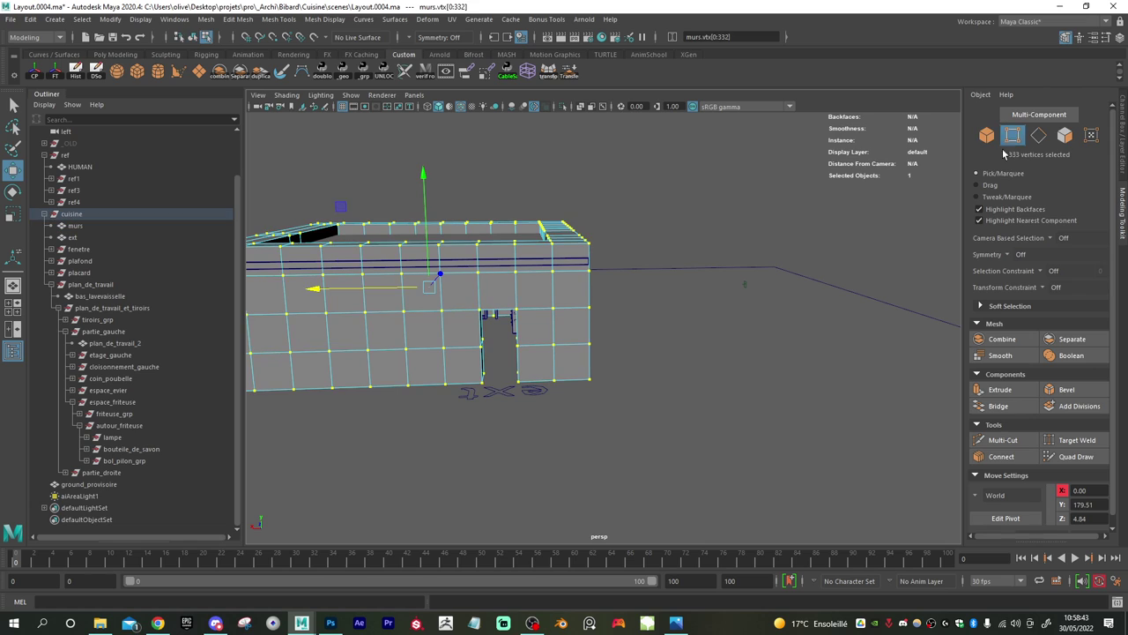
drag(646, 190, 580, 415)
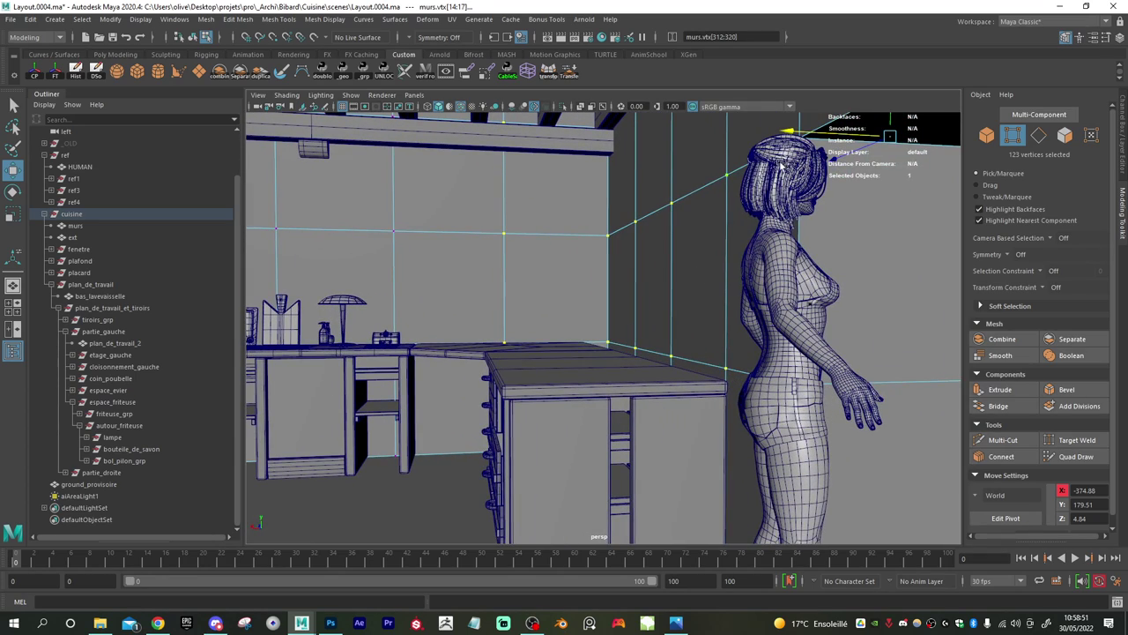
drag(793, 134, 722, 142)
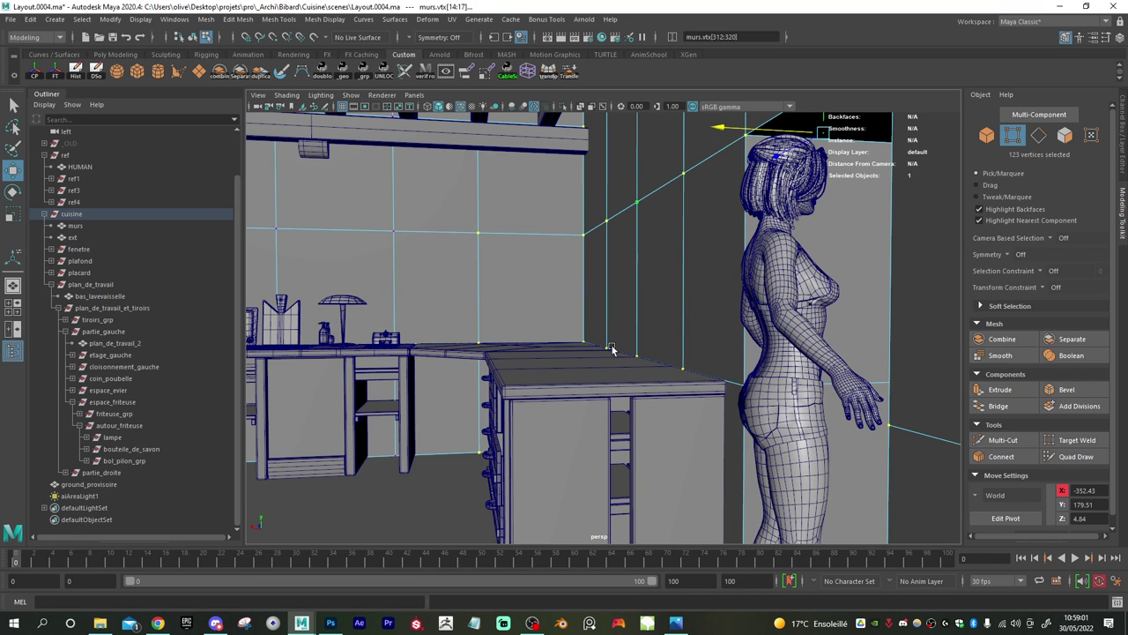
- Examine the adjusted wall, the corner worktop and the sink area with its reference figure from several angles
key(f)
alt+drag(609, 370, 569, 370)
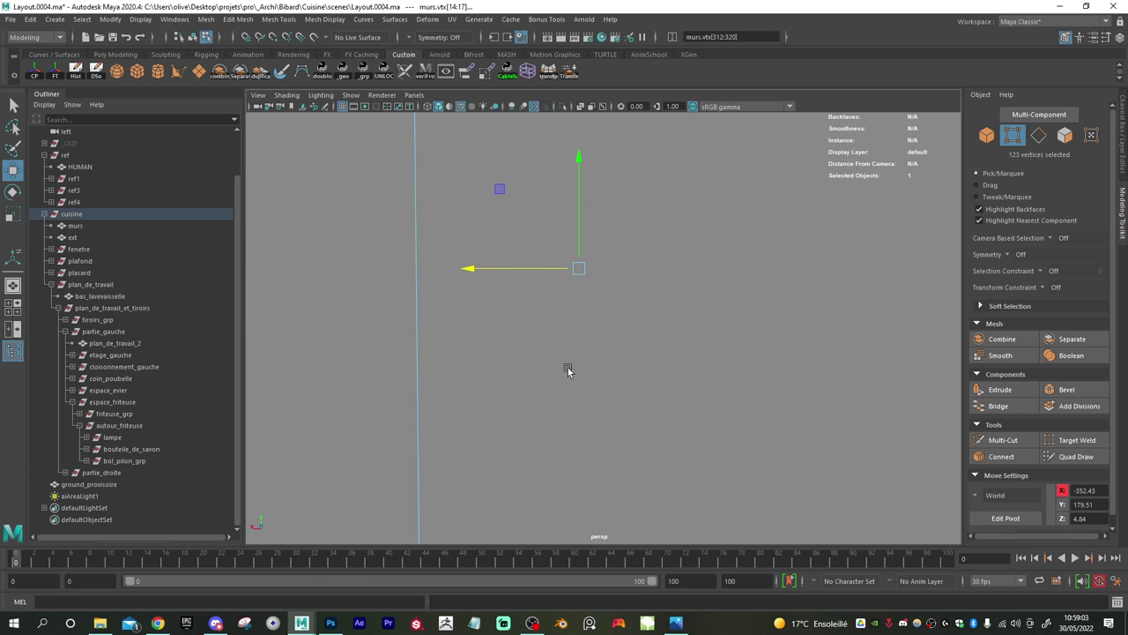
alt+right_drag(569, 371, 674, 354)
alt+middle_drag(674, 355, 674, 384)
alt+drag(673, 382, 712, 389)
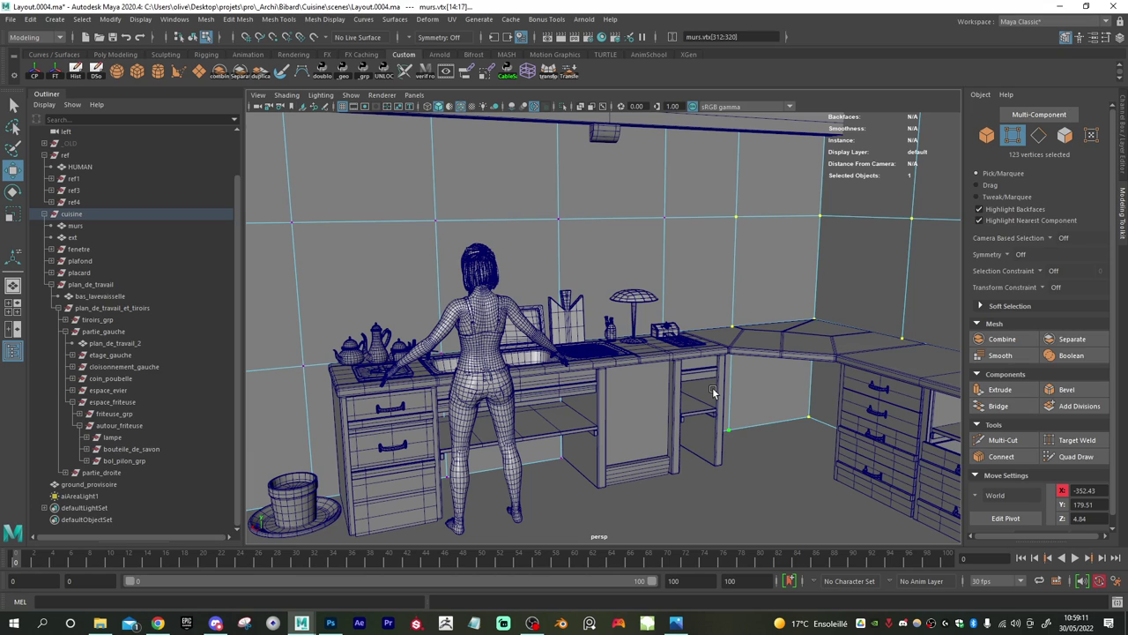
alt+right_drag(447, 446, 420, 421)
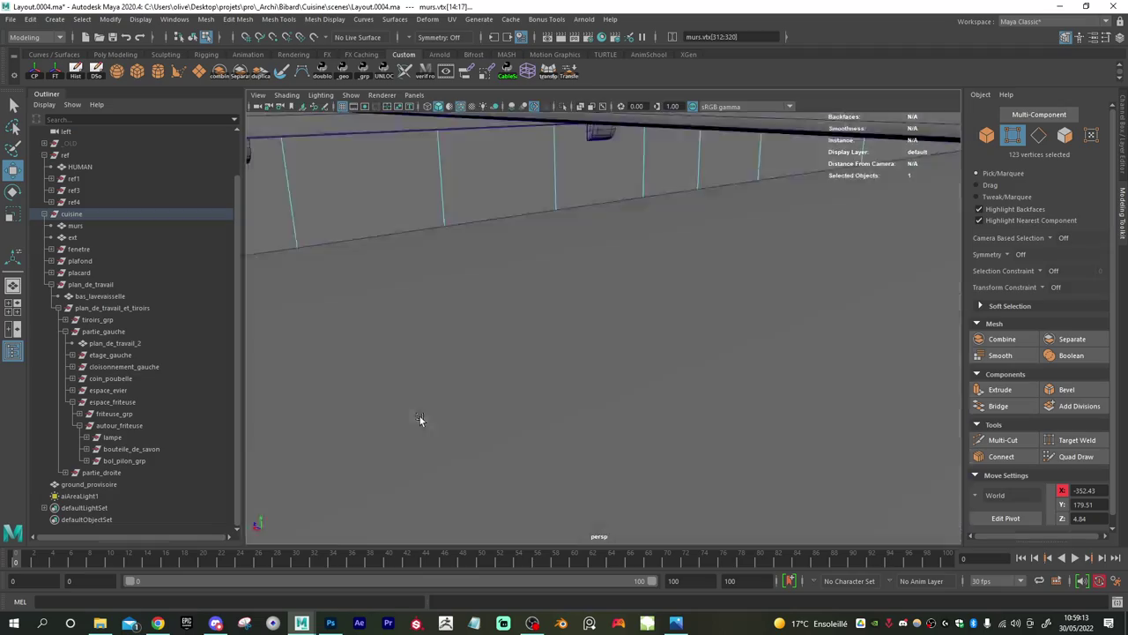
alt+drag(421, 420, 516, 438)
alt+right_drag(515, 438, 582, 453)
alt+middle_drag(582, 453, 622, 364)
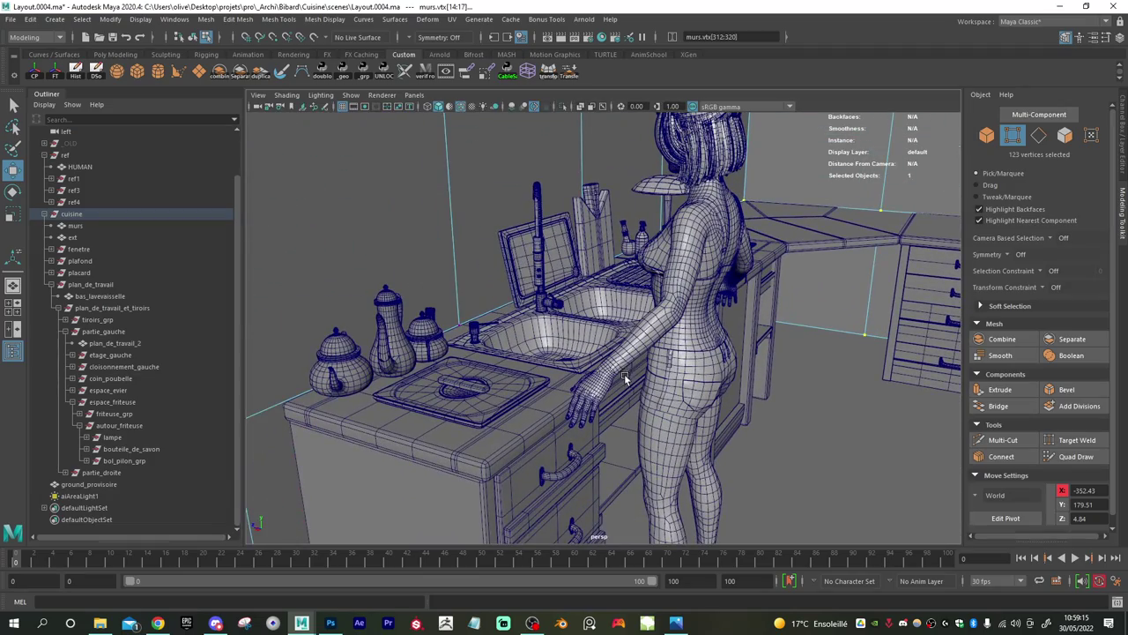
- Frame the murs walls and return them to object mode
alt+drag(900, 404, 643, 408)
key(f)
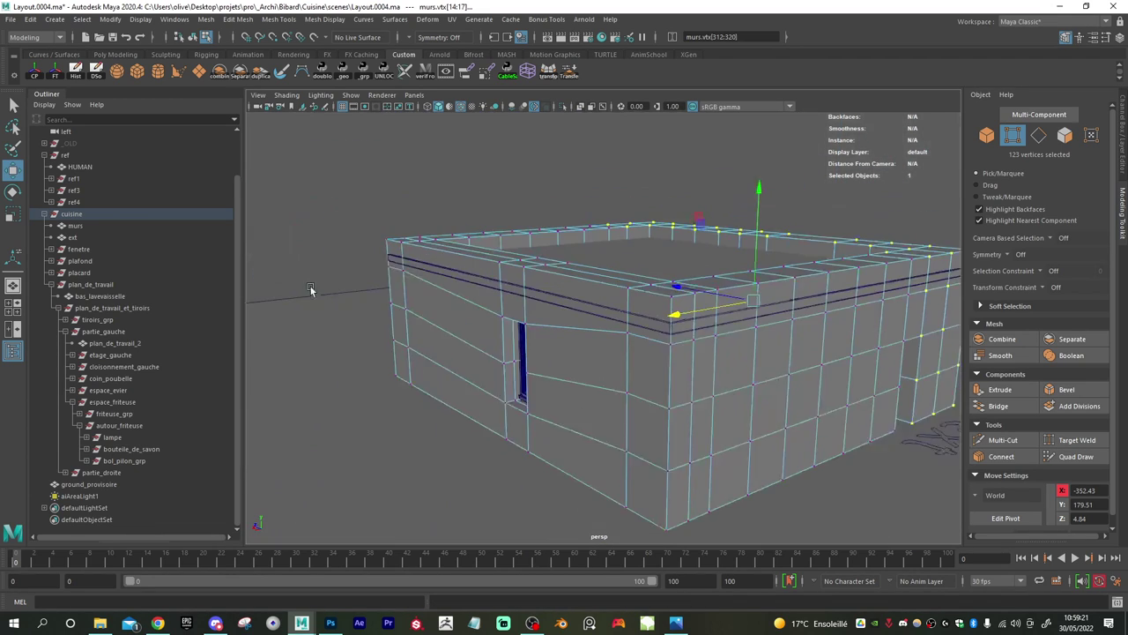
right_drag(611, 299, 663, 283)
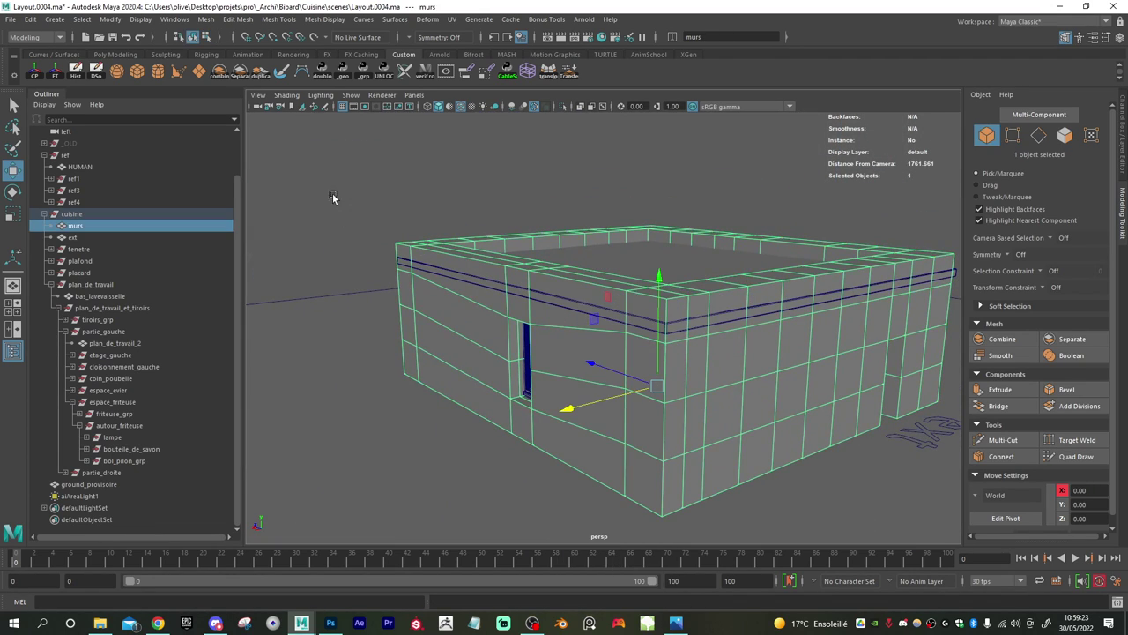
- Select every object in the kitchen scene
drag(333, 197, 961, 527)
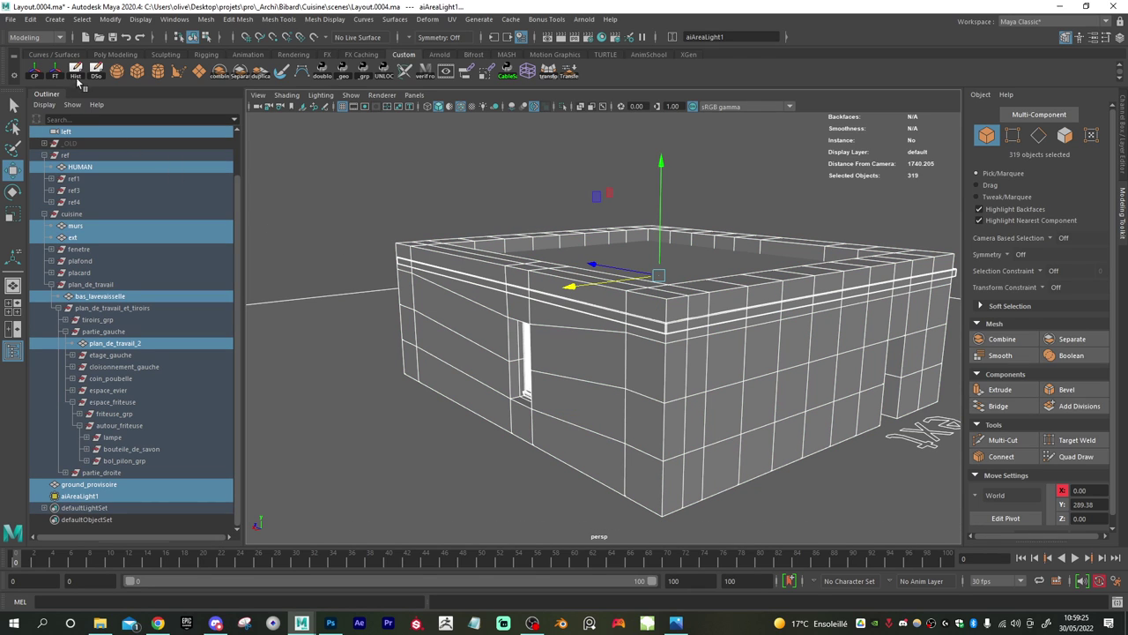
alt+drag(875, 294, 723, 293)
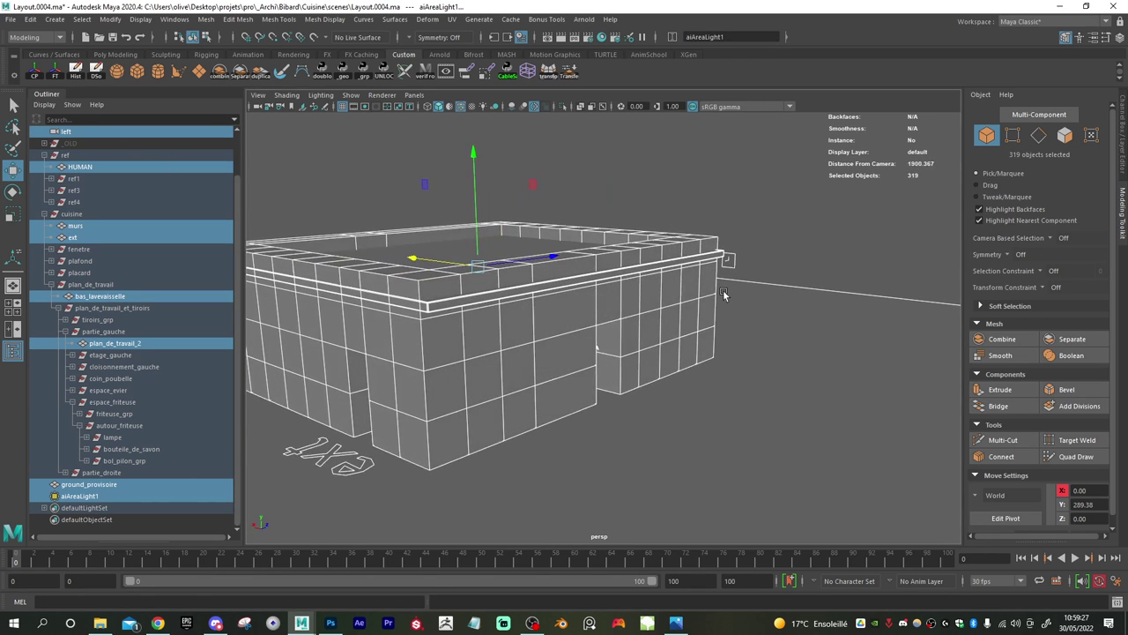
alt+drag(612, 292, 698, 323)
alt+right_drag(698, 322, 710, 359)
- Select the plafond ceiling slab above the walls and expand its parent group in the outliner
click(672, 431)
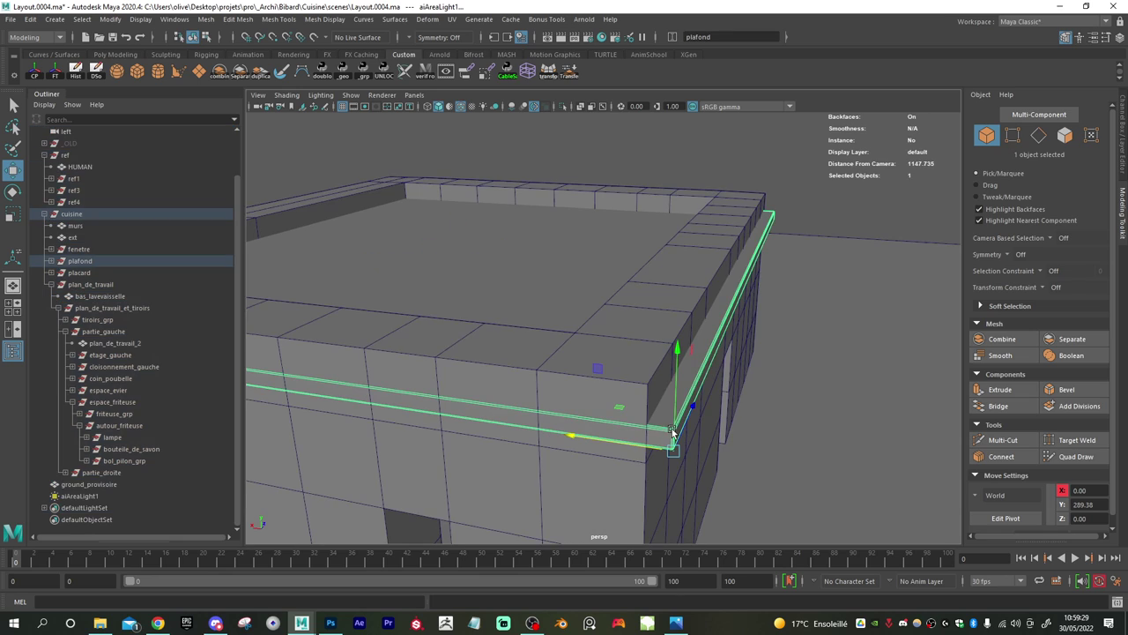
alt+drag(531, 410, 624, 397)
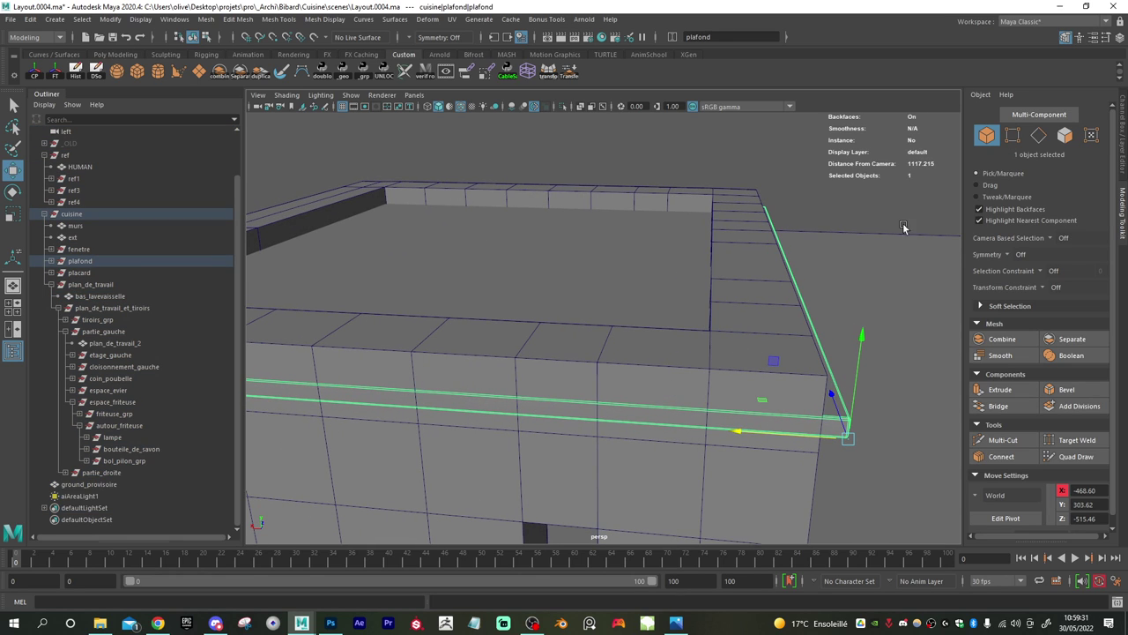
alt+drag(687, 342, 718, 308)
alt+middle_drag(718, 308, 682, 301)
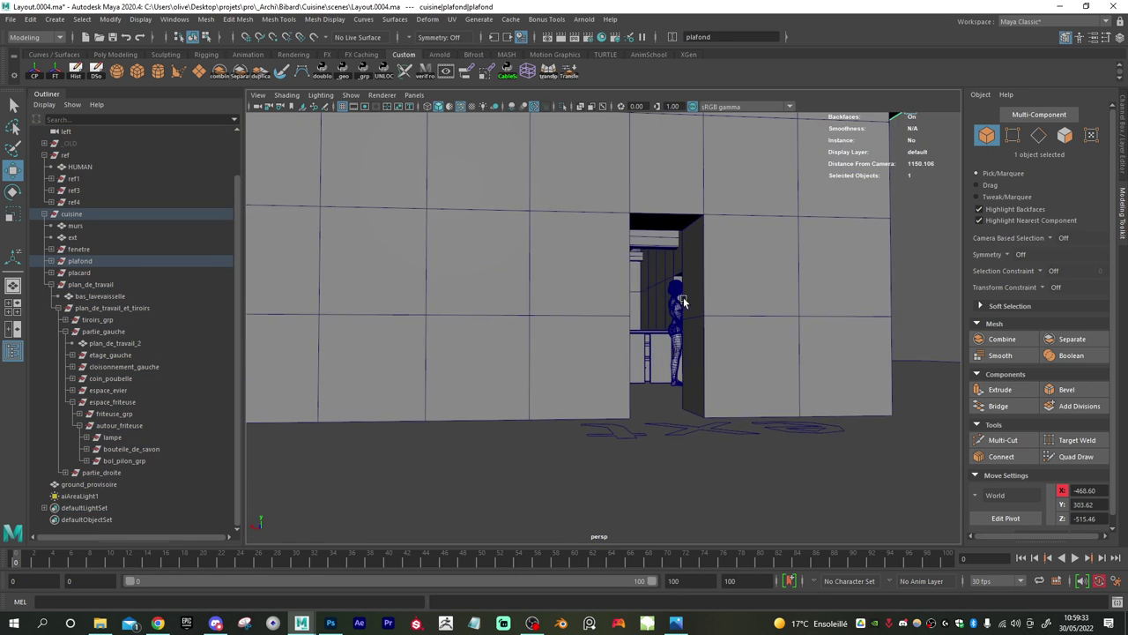
alt+right_drag(682, 301, 705, 300)
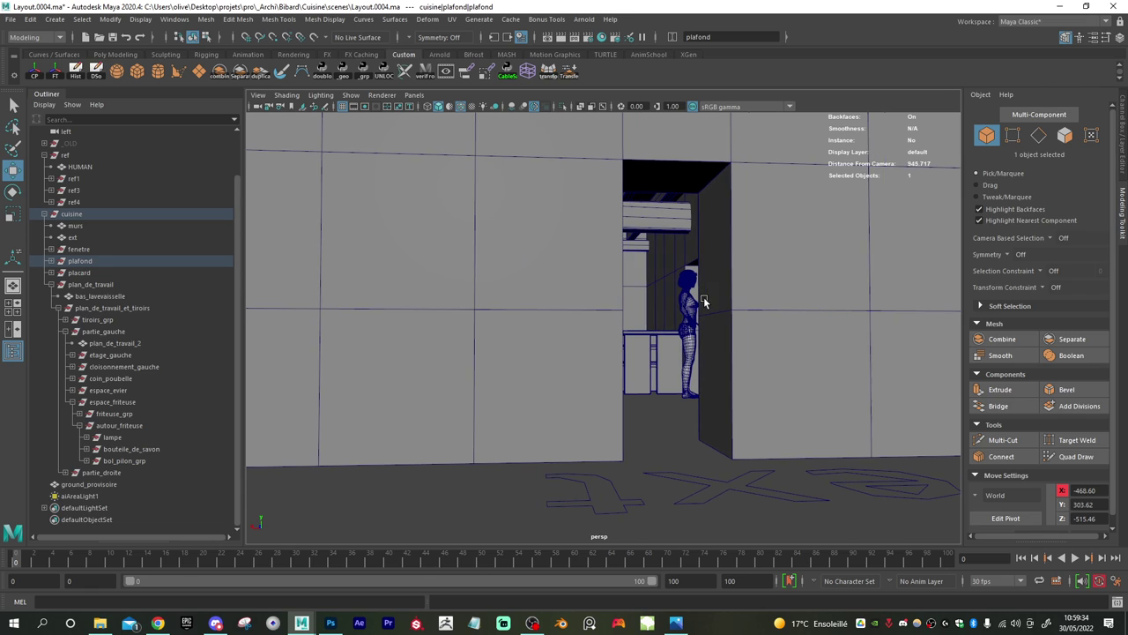
click(50, 261)
- Examine how the ceiling slab overlaps the walls and how the beams fit inside the kitchen
scroll(417, 283, down, 10)
alt+drag(423, 249, 433, 278)
alt+middle_drag(433, 278, 574, 261)
alt+right_drag(573, 261, 706, 299)
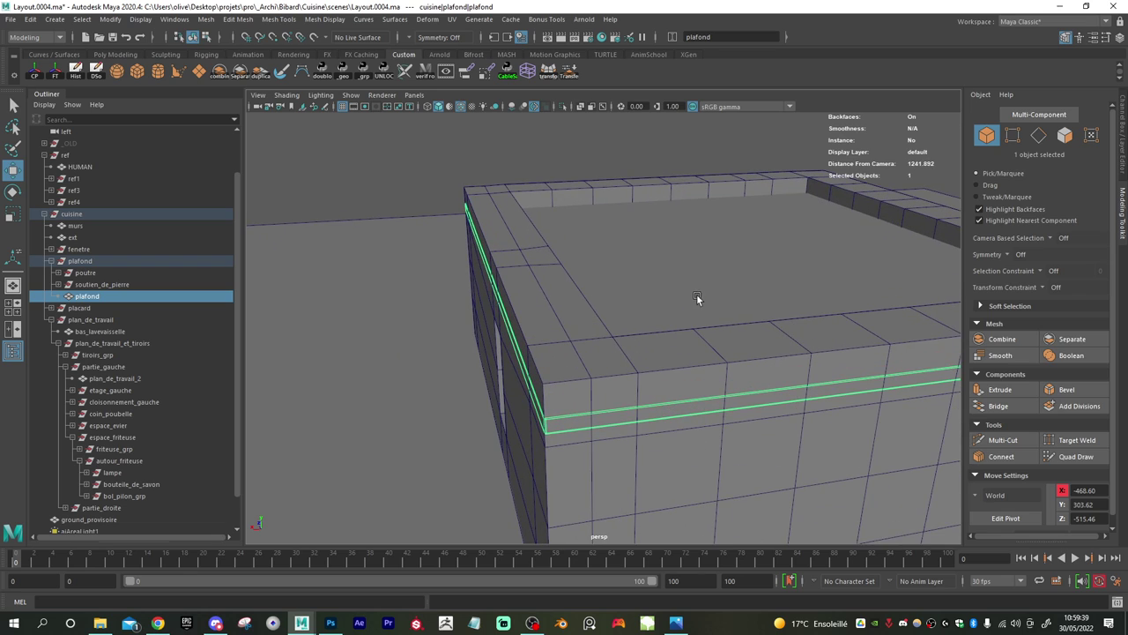
alt+drag(698, 297, 625, 280)
alt+right_drag(625, 279, 785, 325)
alt+drag(785, 325, 830, 312)
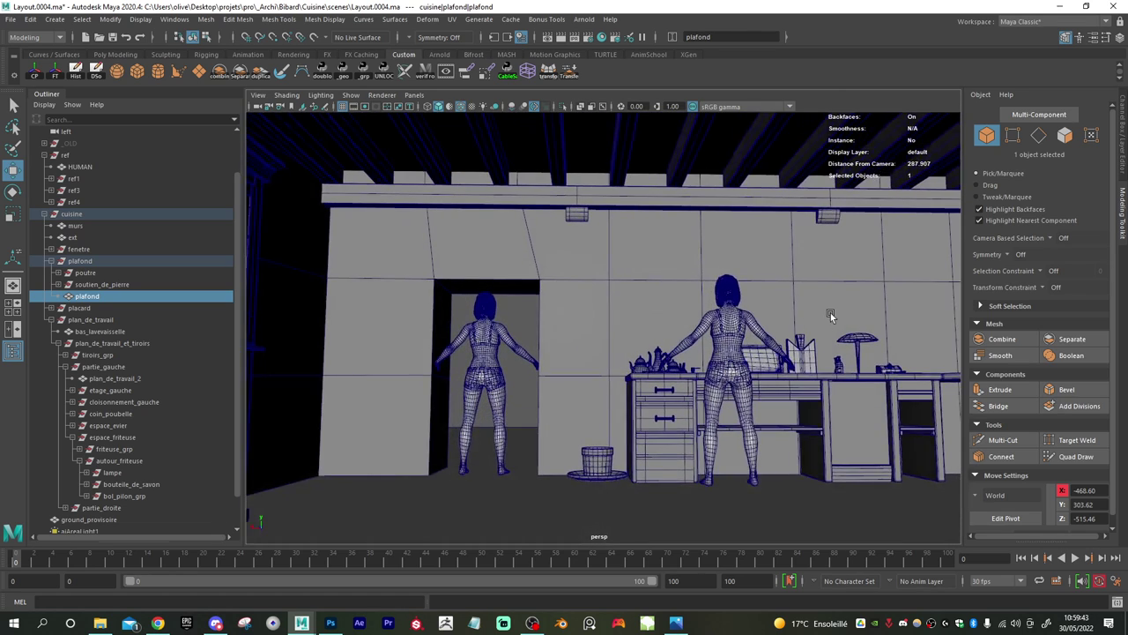
alt+middle_drag(830, 312, 494, 327)
alt+right_drag(494, 327, 527, 319)
alt+middle_drag(565, 289, 670, 355)
- Move the vertices at the poutre_principale end near the right-hand wall along X to -354.28, and save the scene
click(785, 255)
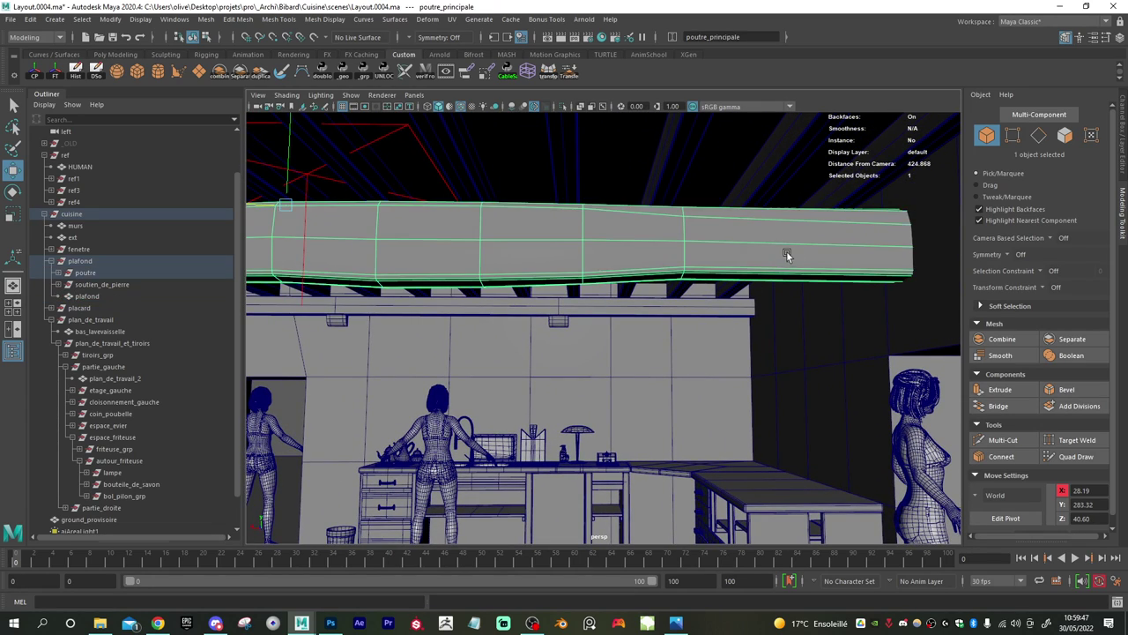
click(1012, 138)
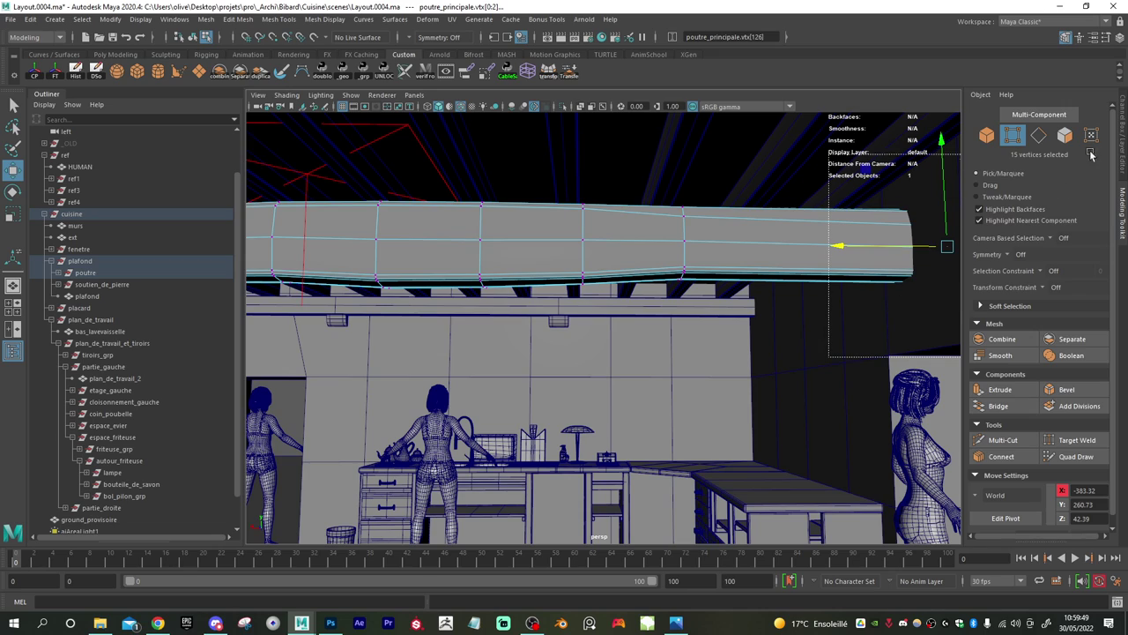
drag(869, 248, 822, 249)
alt+middle_drag(480, 280, 800, 278)
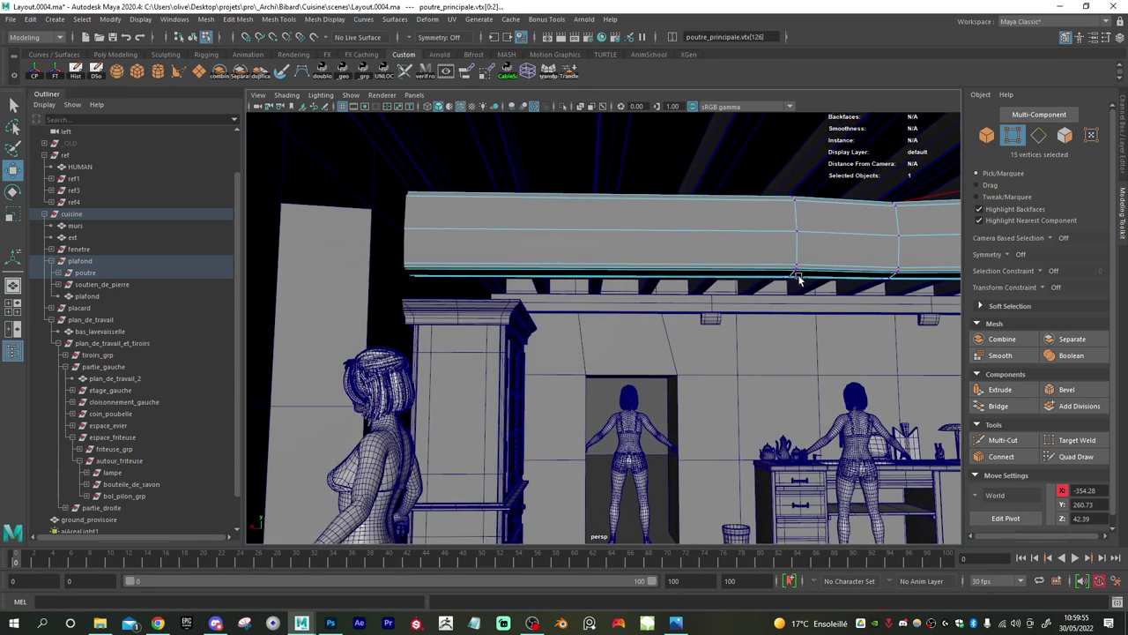
alt+drag(730, 286, 616, 295)
key(ctrl+s)
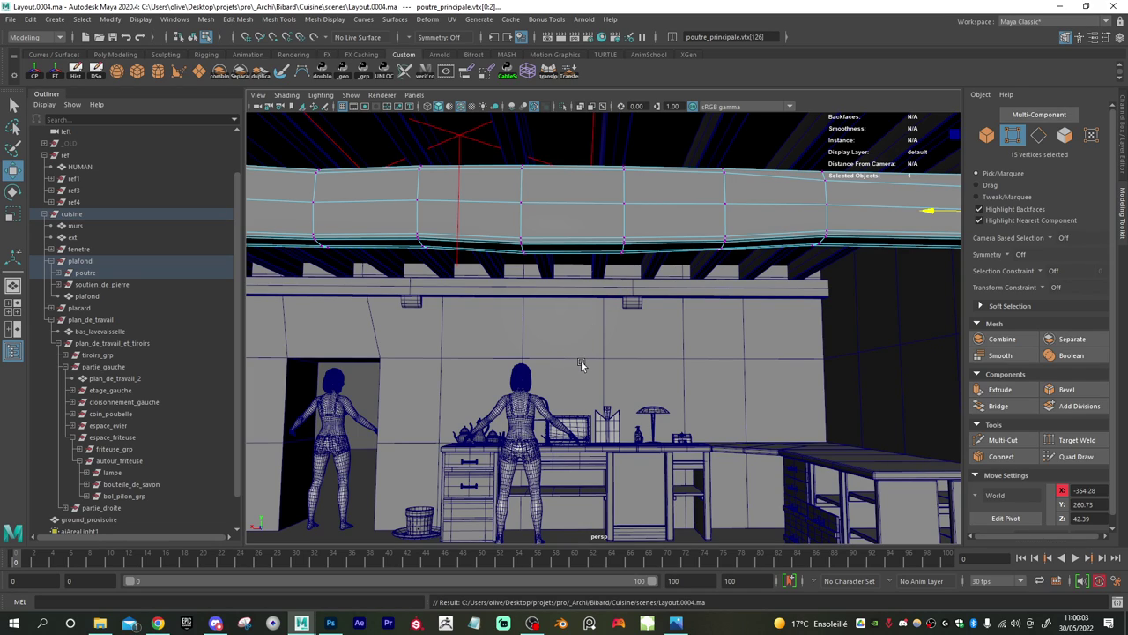
- Select friteuse_grp beside the lamp on the worktop and center its pivot
alt+drag(621, 379, 723, 362)
alt+middle_drag(748, 373, 692, 363)
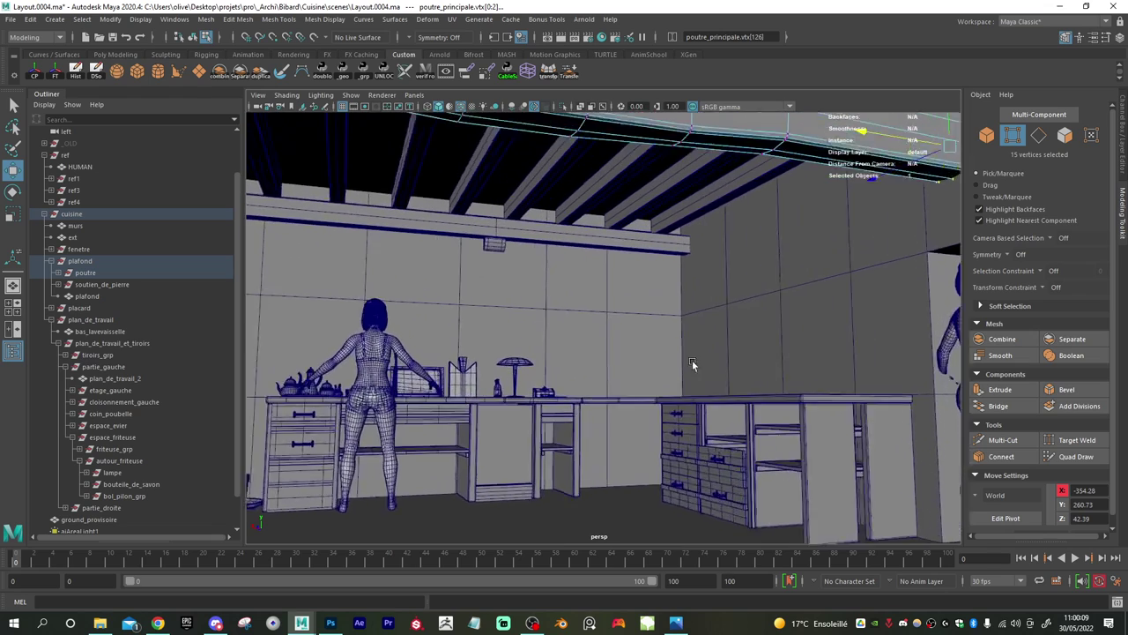
alt+drag(692, 364, 682, 381)
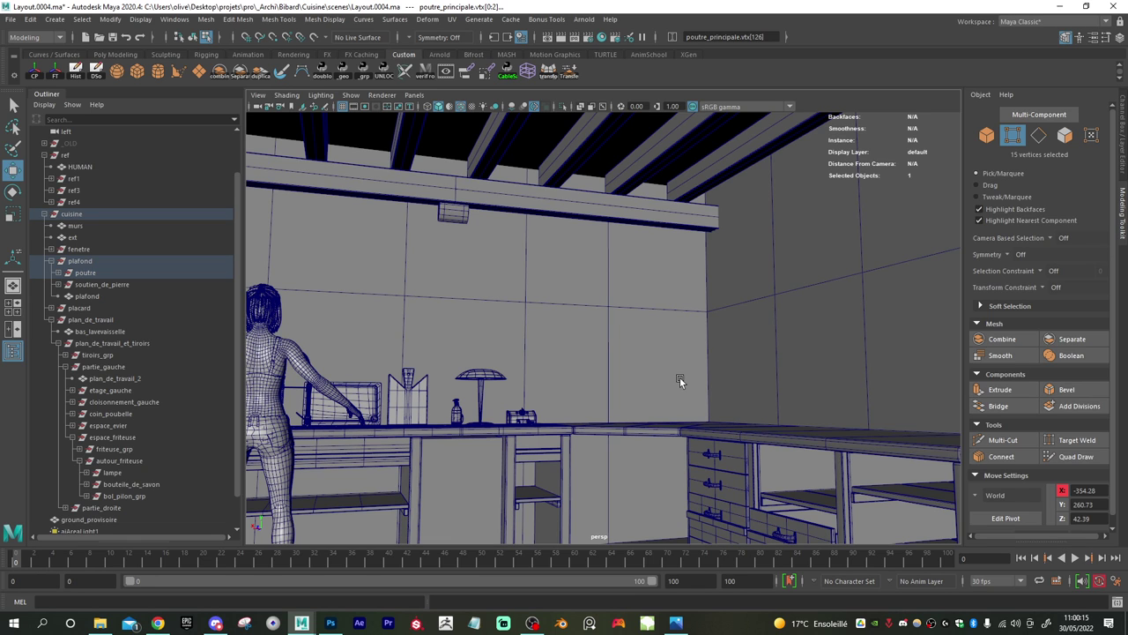
mouse_move(567, 373)
alt+mouse_down()
mouse_move(506, 390)
mouse_move(573, 452)
mouse_move(582, 360)
alt+mouse_up()
scroll(583, 359, up, 5)
alt+drag(504, 411, 581, 390)
click(117, 449)
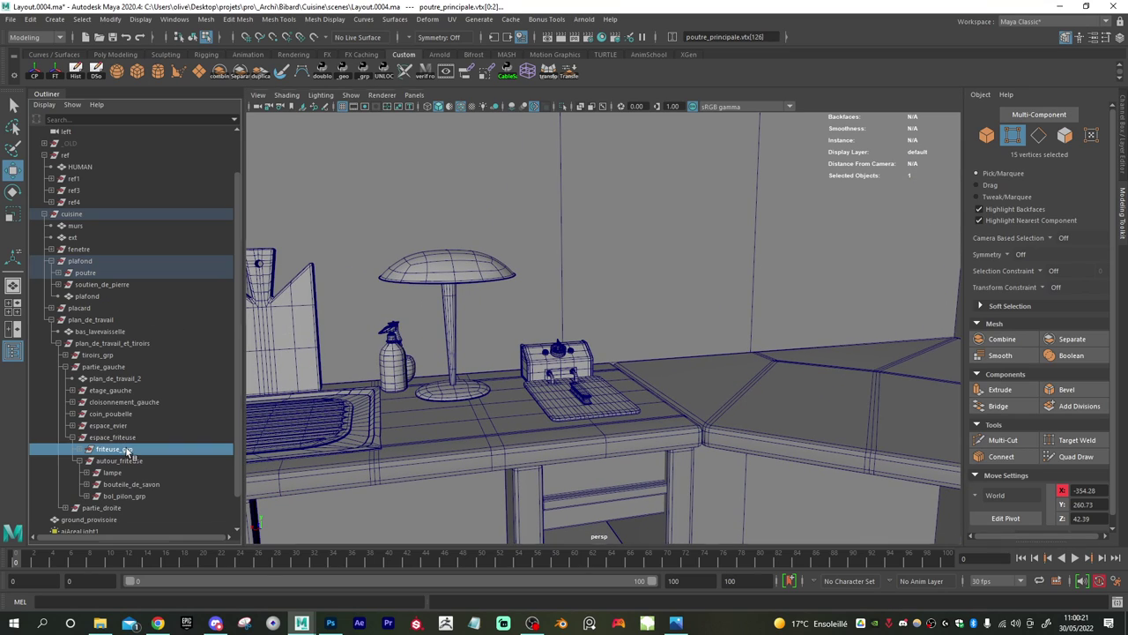
key(r)
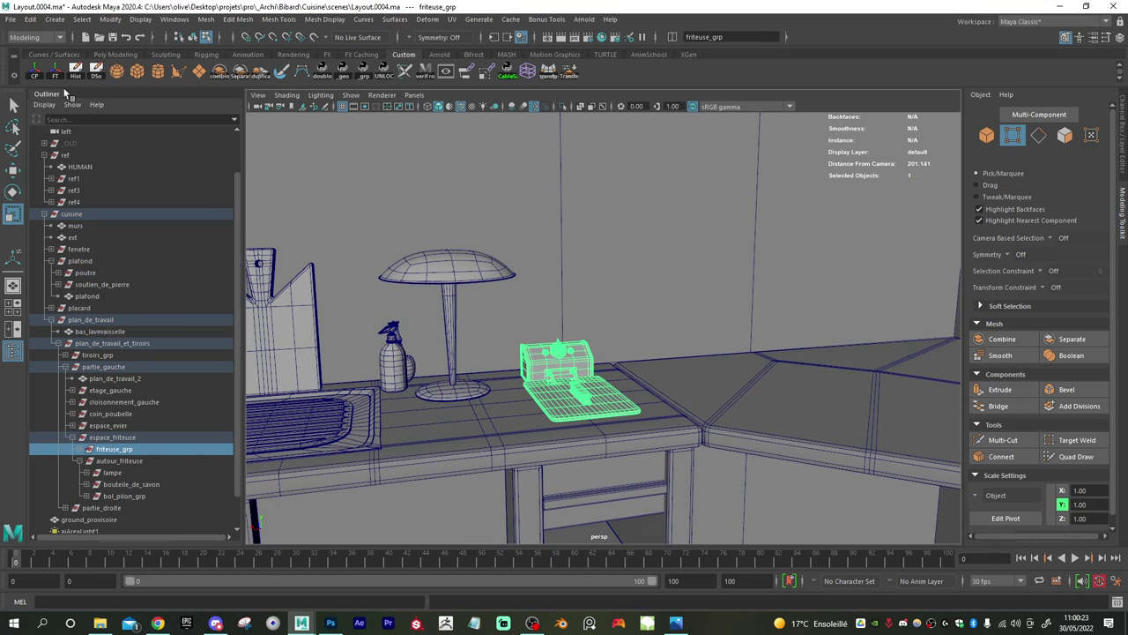
click(35, 70)
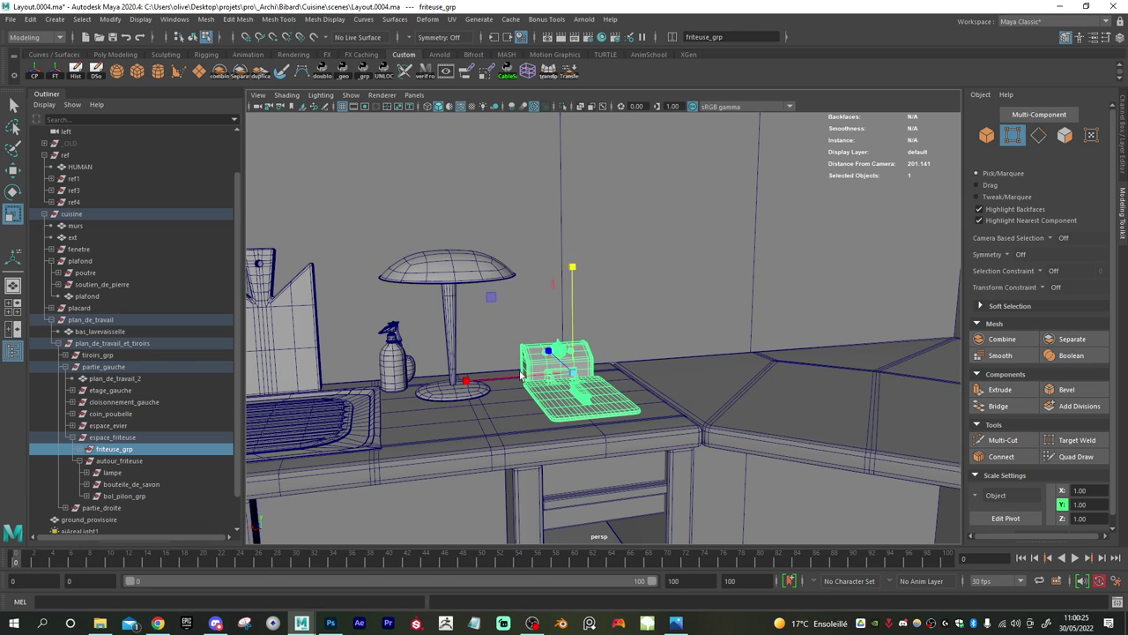
- Isolate friteuse_grp, snap its pivot to a vertex on the underside of the board, and show the whole scene again
alt+drag(520, 375, 514, 386)
alt+drag(515, 388, 542, 318)
alt+right_drag(542, 379, 668, 439)
alt+middle_drag(578, 395, 658, 329)
alt+right_drag(658, 329, 755, 391)
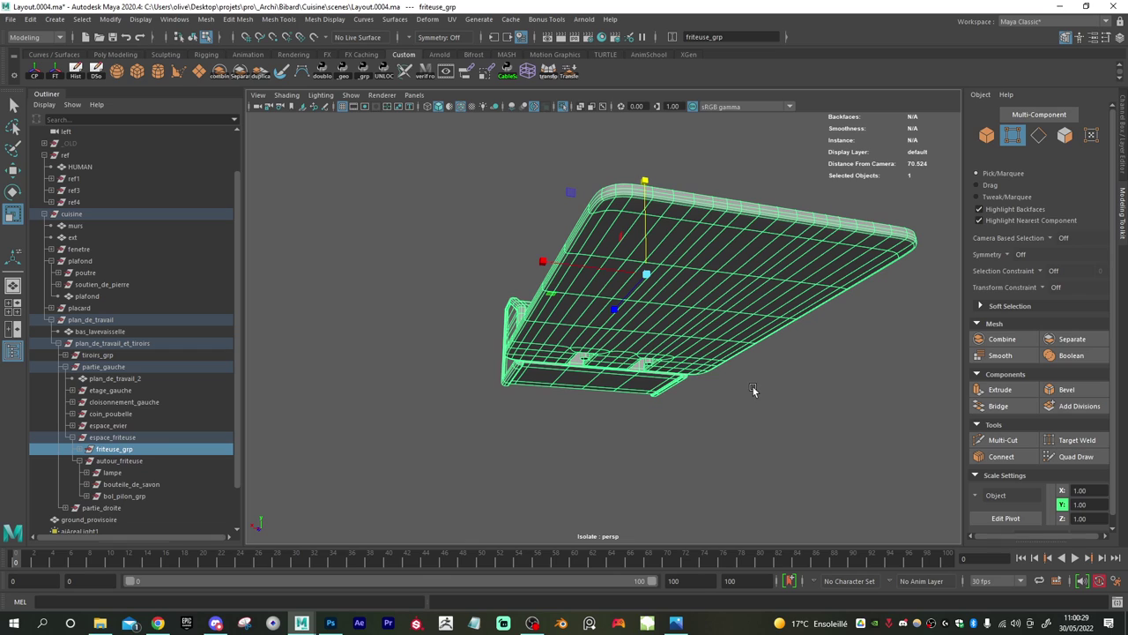
key(d)
key(v)
drag(647, 276, 678, 307)
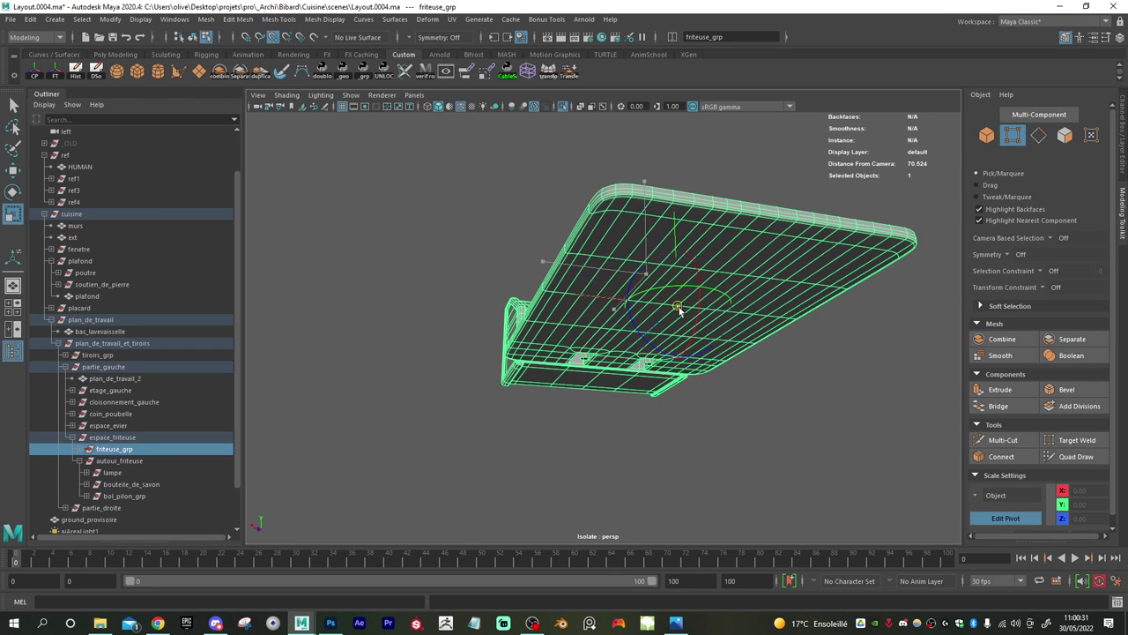
click(563, 106)
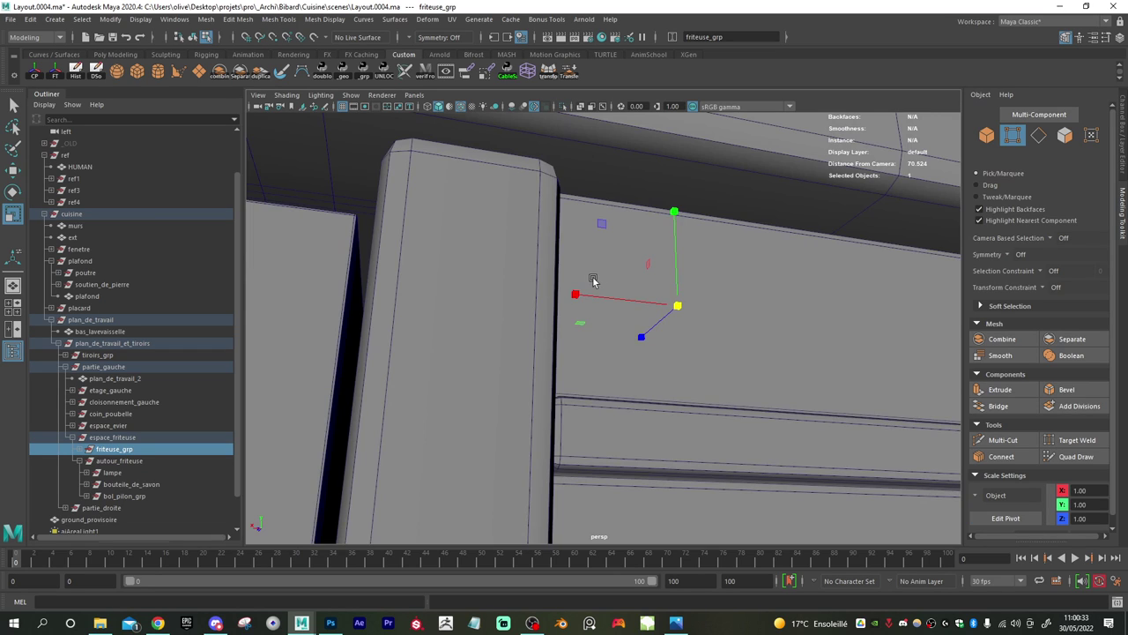
- Isolate friteuse_grp again, snap its pivot to the bottom back edge of the fryer box, and leave isolation
alt+drag(592, 277, 591, 314)
alt+middle_drag(664, 383, 645, 337)
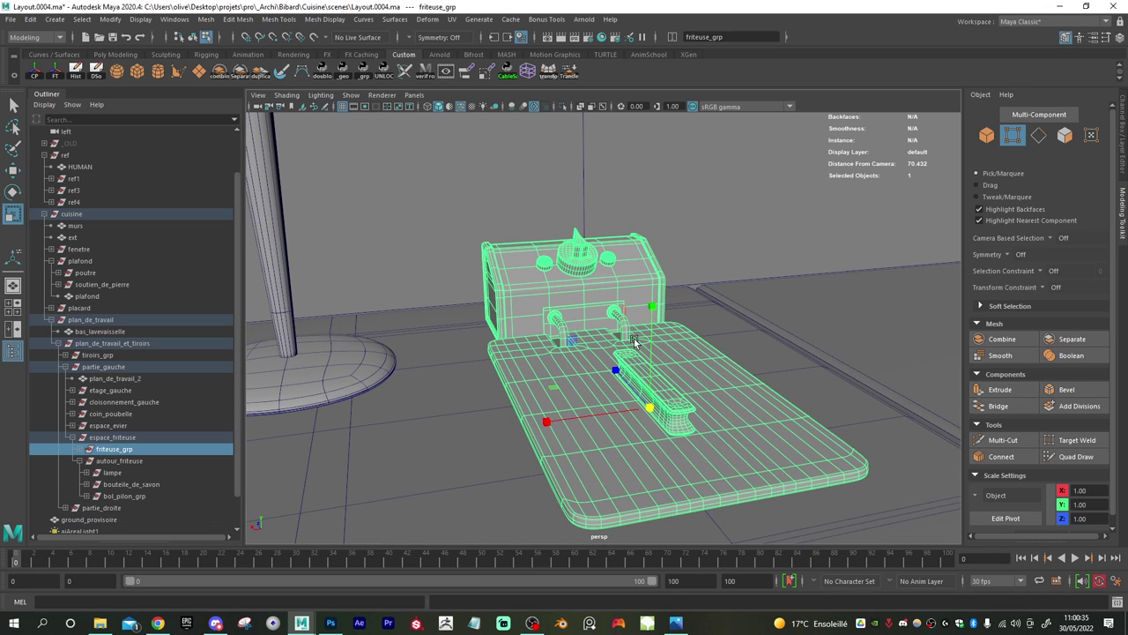
key(ctrl+1)
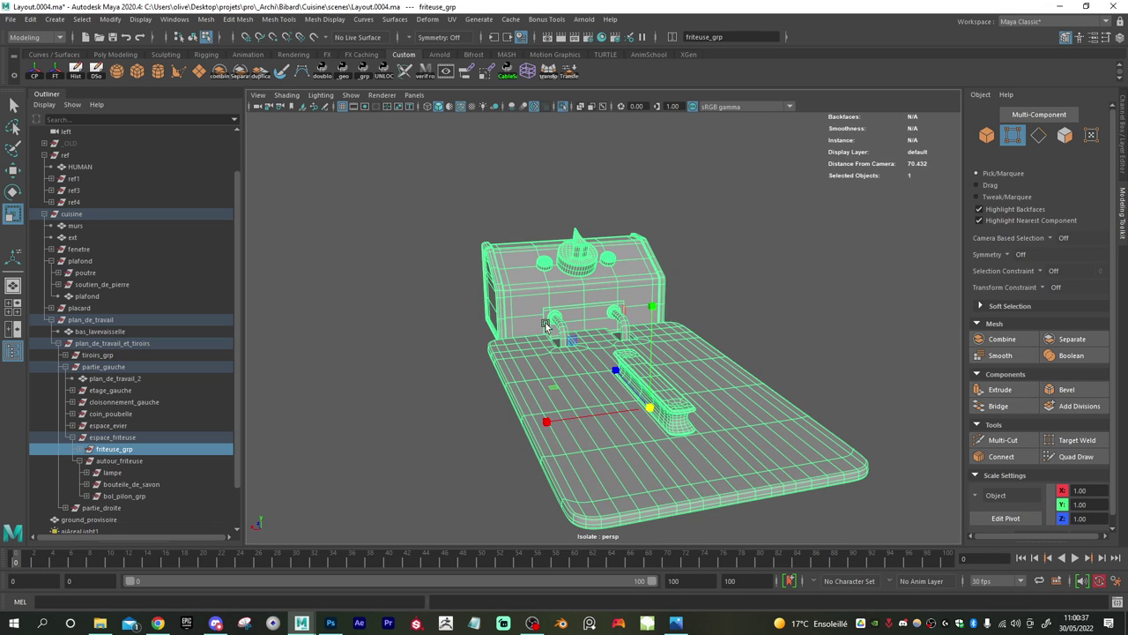
alt+drag(631, 340, 659, 268)
key(d)
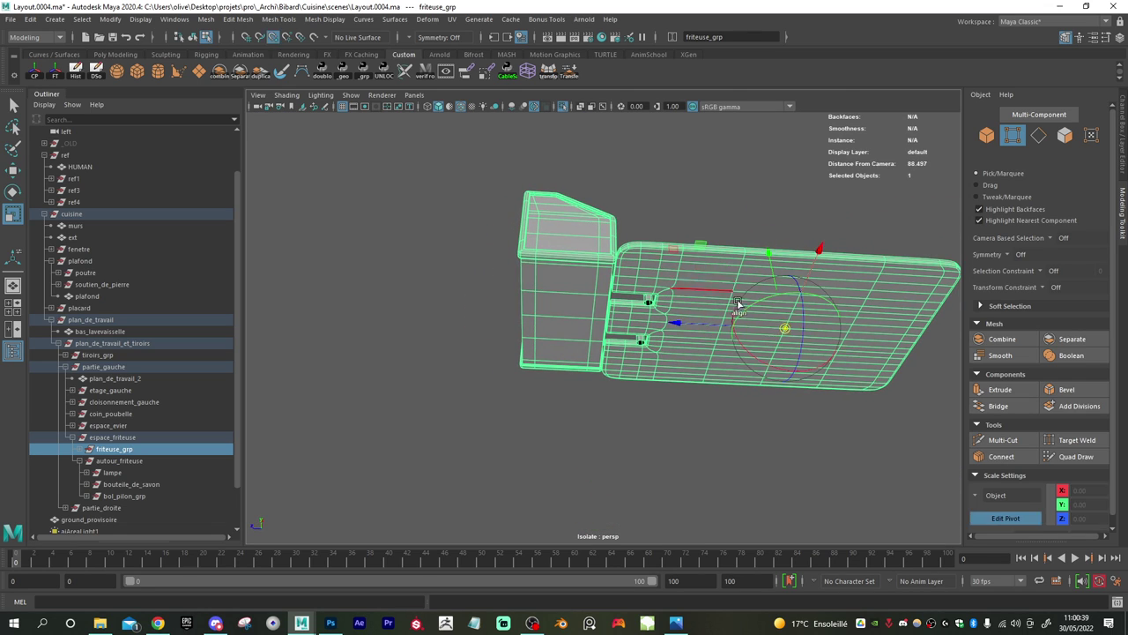
key(v)
drag(786, 328, 526, 317)
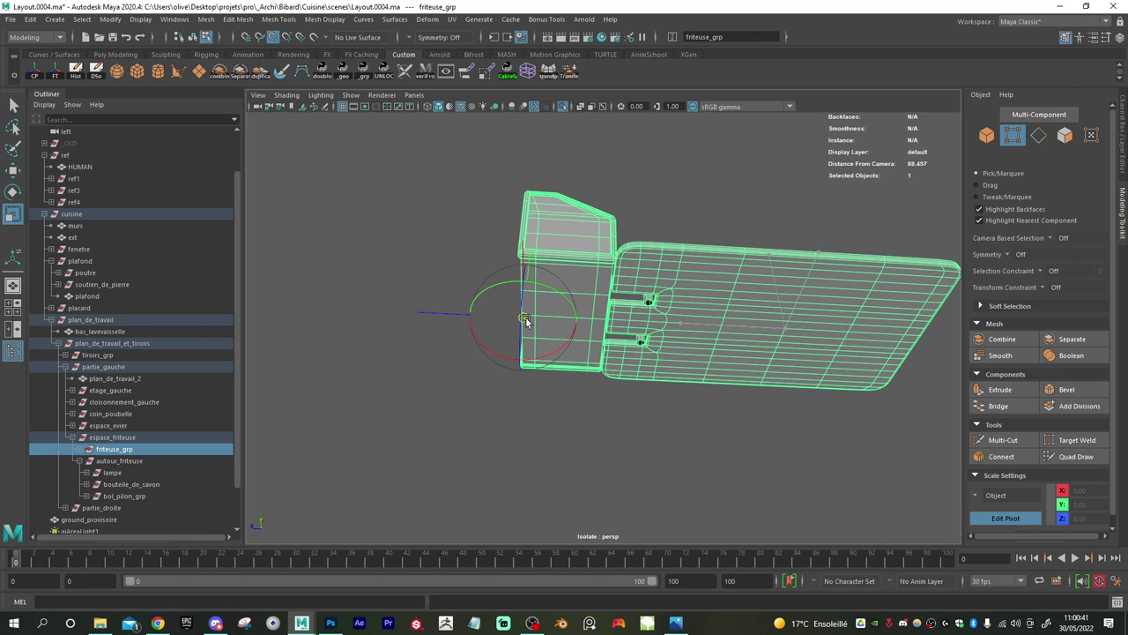
key(d)
click(565, 109)
- Scale friteuse_grp uniformly to 1.13 from its new pivot
alt+drag(788, 293, 565, 375)
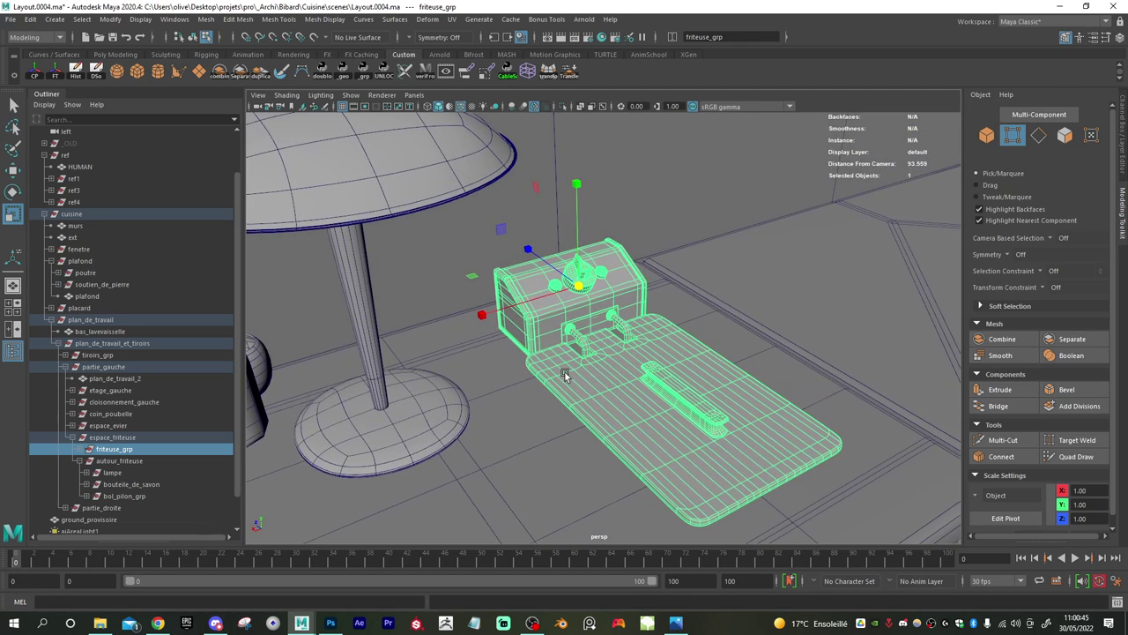
drag(579, 286, 619, 299)
alt+right_drag(685, 338, 608, 342)
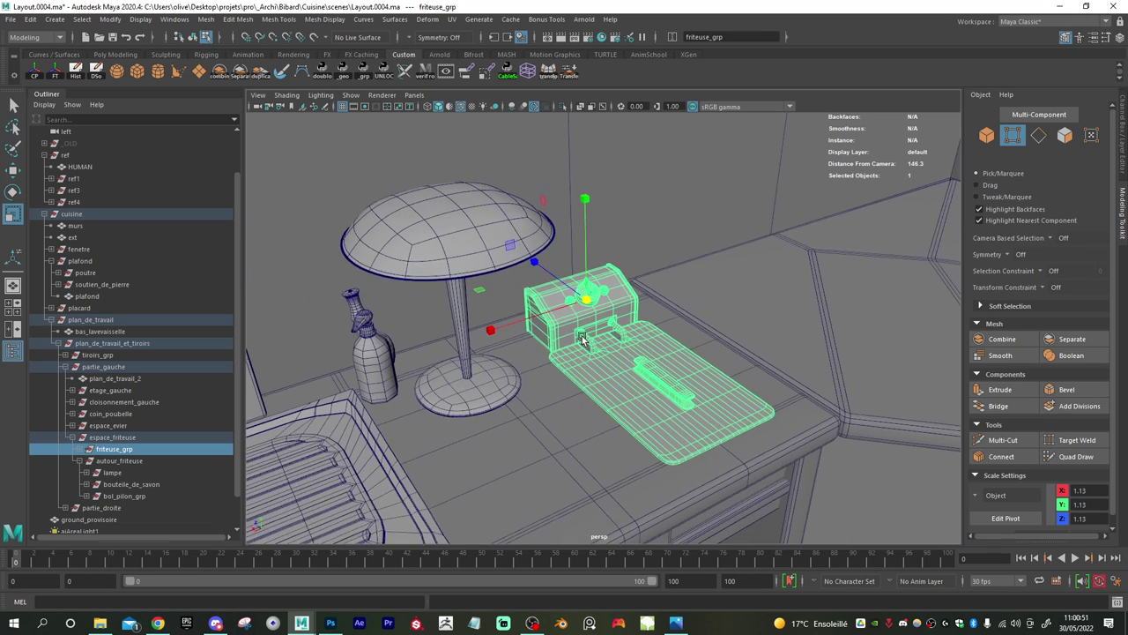
mouse_move(608, 342)
alt+mouse_down()
mouse_move(540, 337)
mouse_move(565, 300)
mouse_move(580, 329)
mouse_move(605, 325)
alt+mouse_up()
- Position friteuse_grp on the worktop at X -187.61 and Z 423.75, and save the scene
key(w)
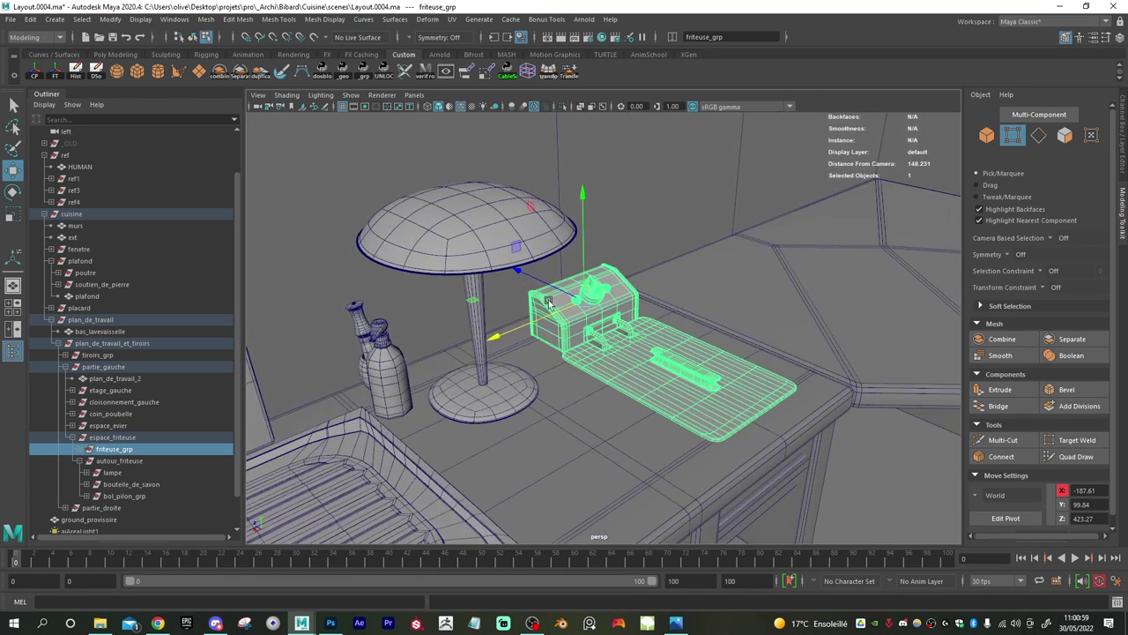
drag(545, 287, 545, 286)
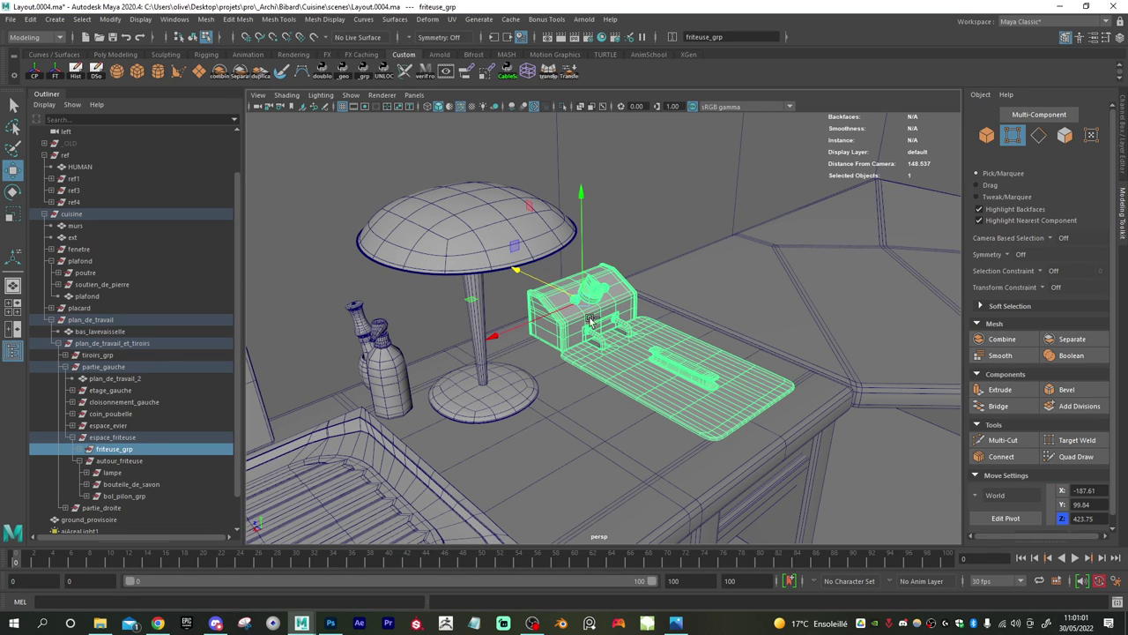
key(ctrl+s)
- Turn off the wireframe overlay on shaded objects to judge the fryer's size beside the sink
scroll(584, 368, down, 5)
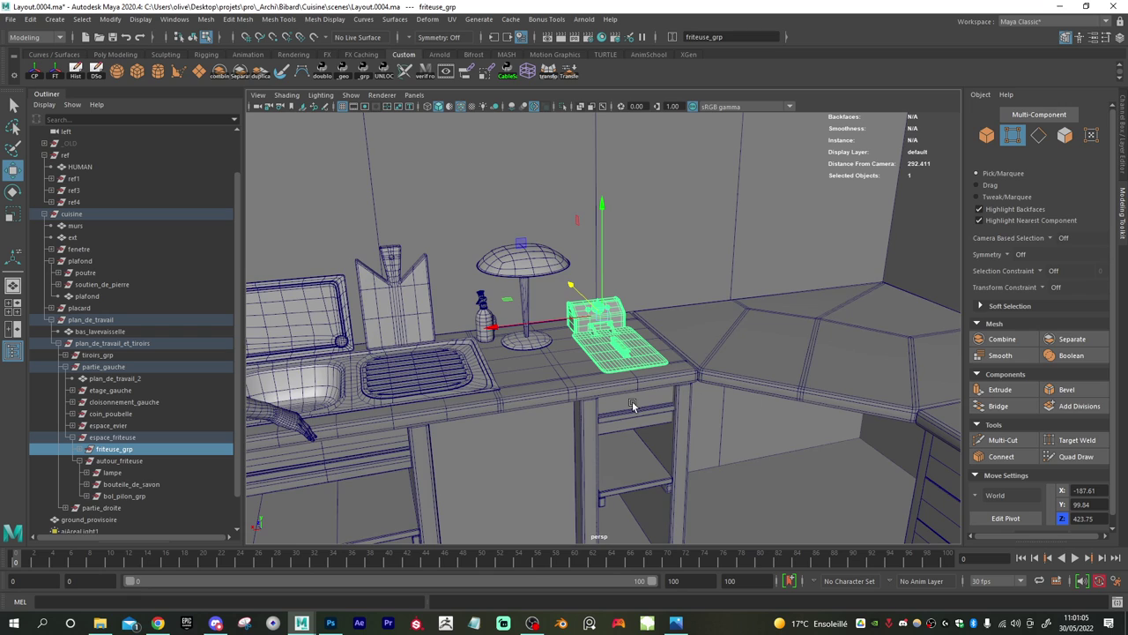
alt+drag(632, 402, 673, 408)
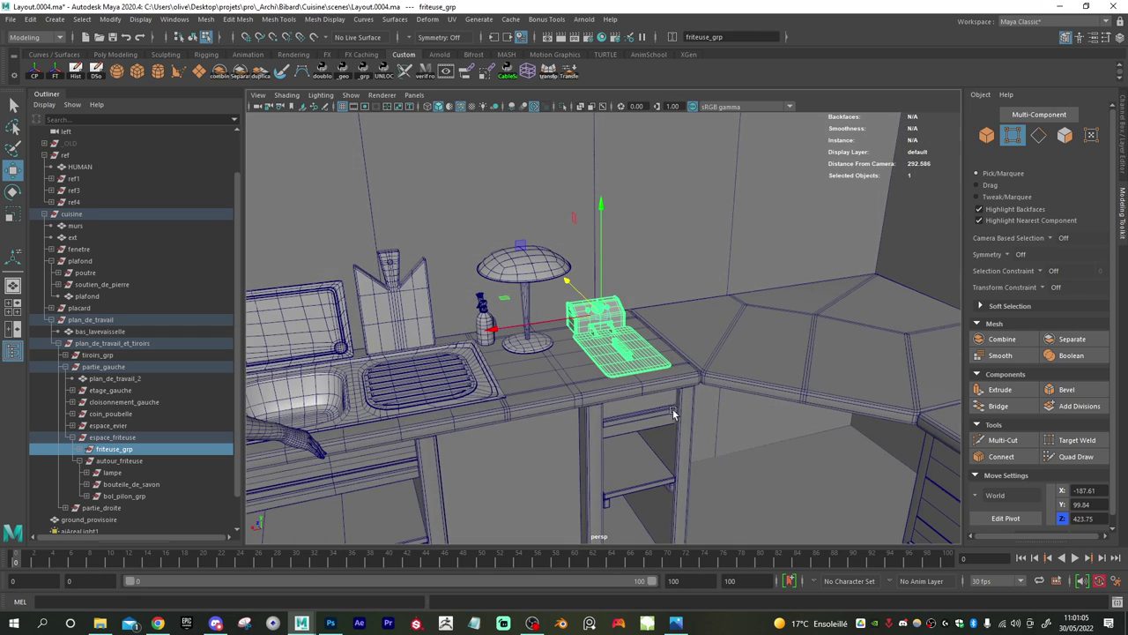
click(460, 108)
alt+drag(549, 298, 596, 328)
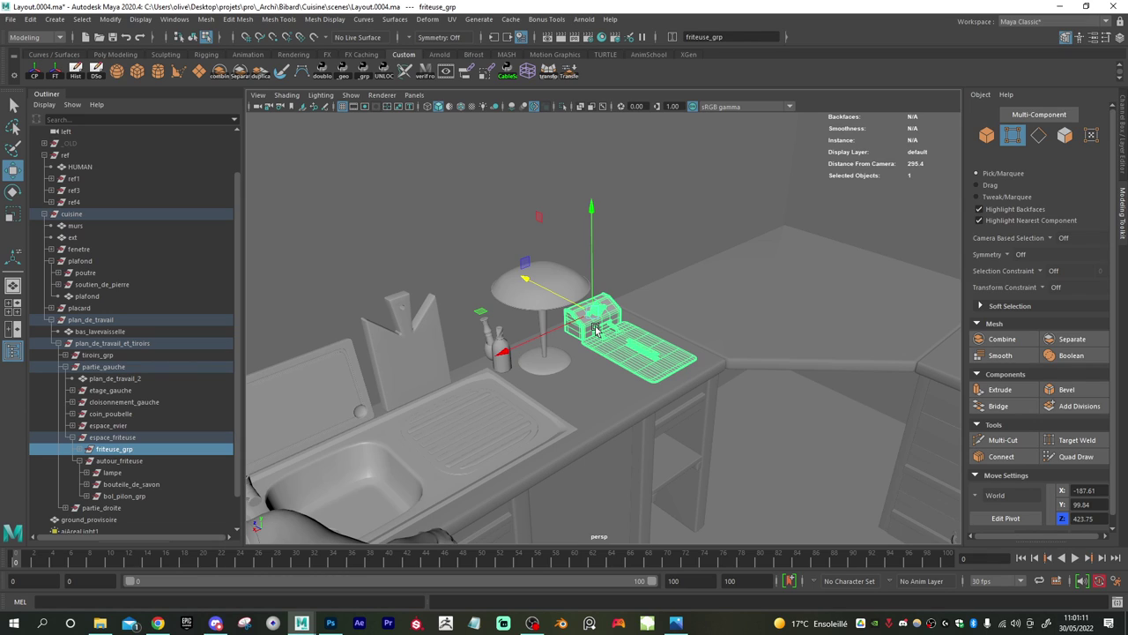
- Move friteuse_grp along X to between the lamp and the sink and scale it up very slightly
drag(509, 356, 389, 396)
key(r)
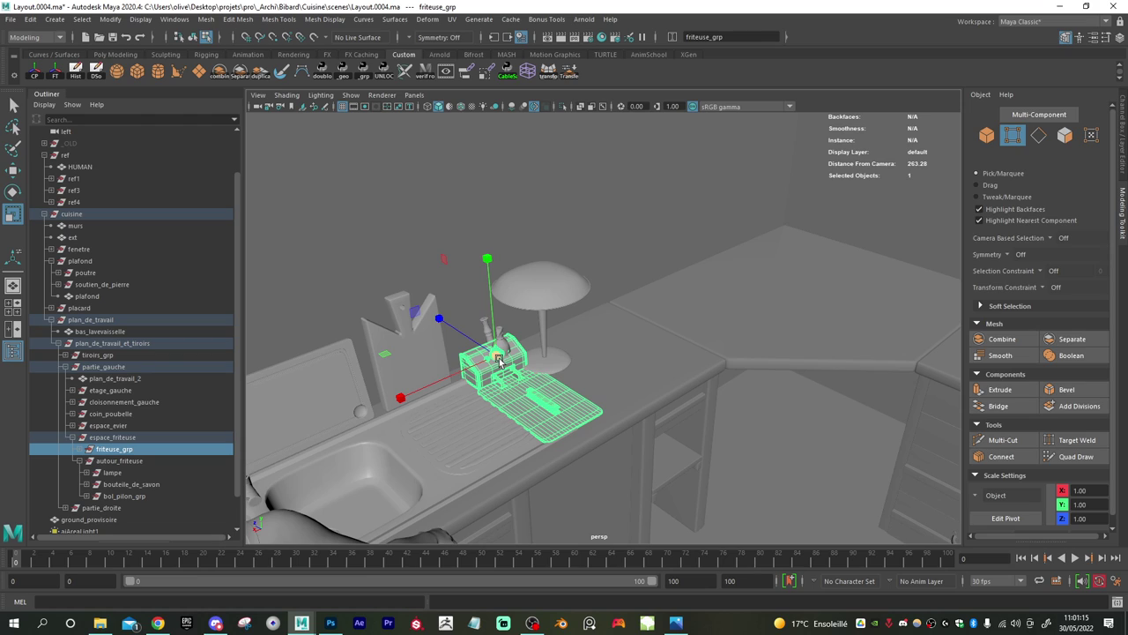
click(498, 359)
drag(499, 359, 500, 360)
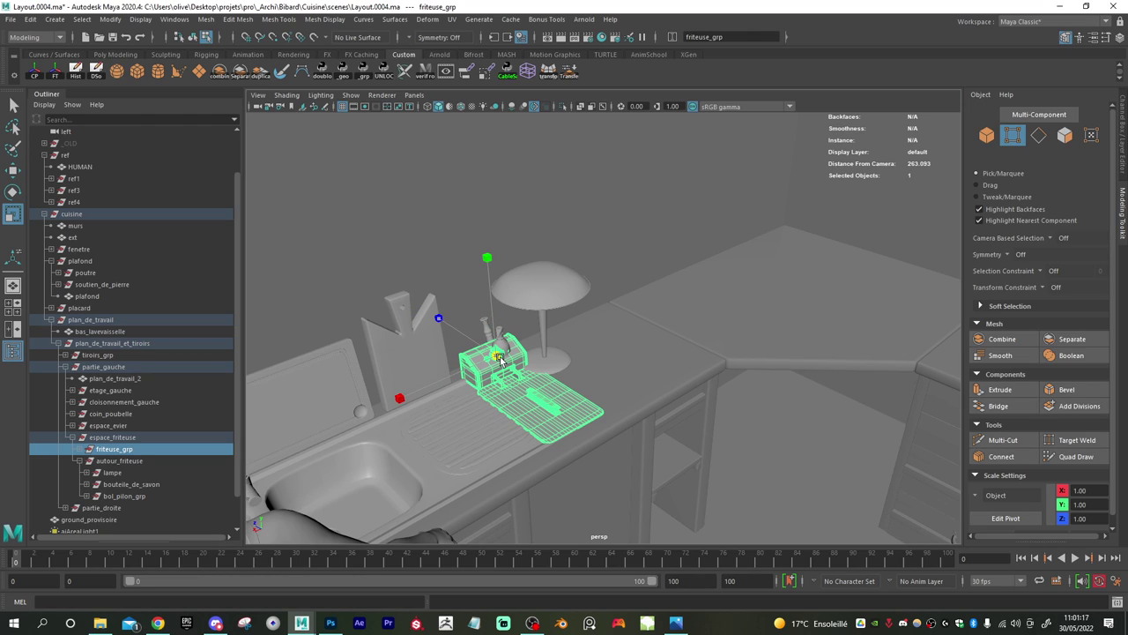
- Move friteuse_grp along X back to the corner side of the lamp at -187.24
key(w)
drag(441, 379, 555, 347)
alt+drag(554, 348, 592, 374)
alt+right_drag(593, 374, 641, 400)
drag(563, 307, 557, 307)
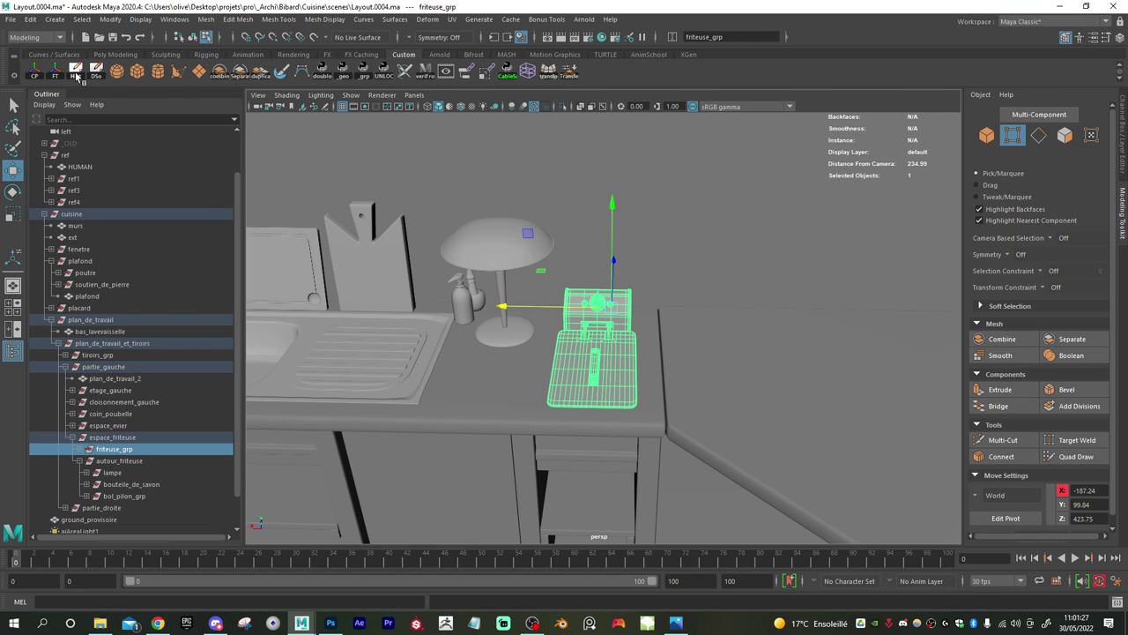
scroll(646, 334, down, 3)
alt+drag(646, 334, 605, 340)
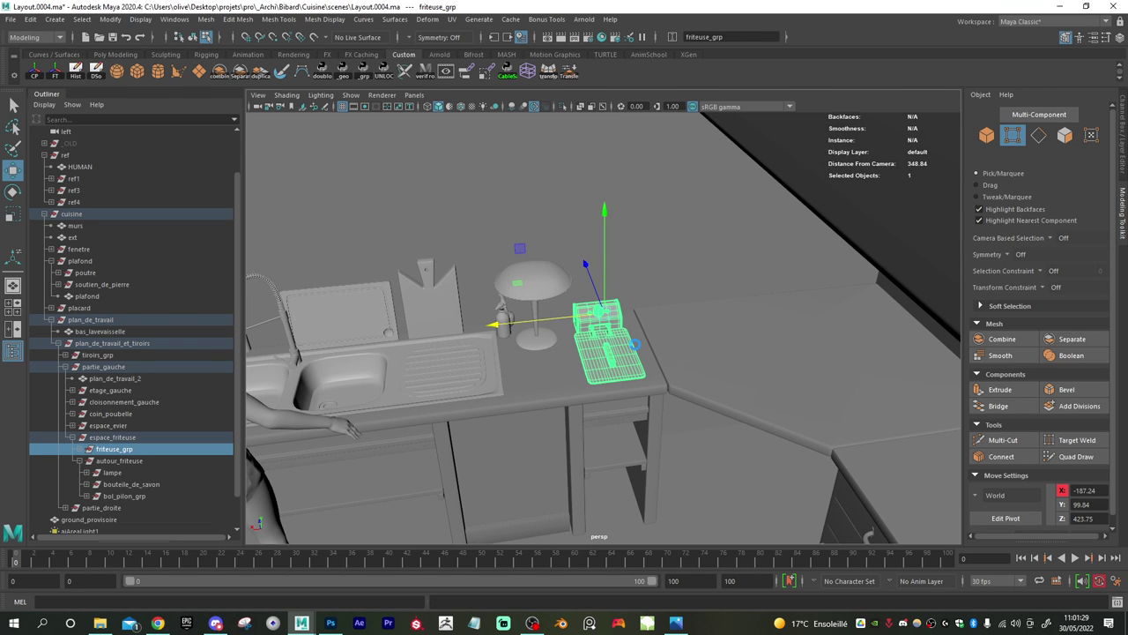
- Move friteuse_grp along X to -189.27, slightly farther from the lamp, and save the scene
key(ctrl+s)
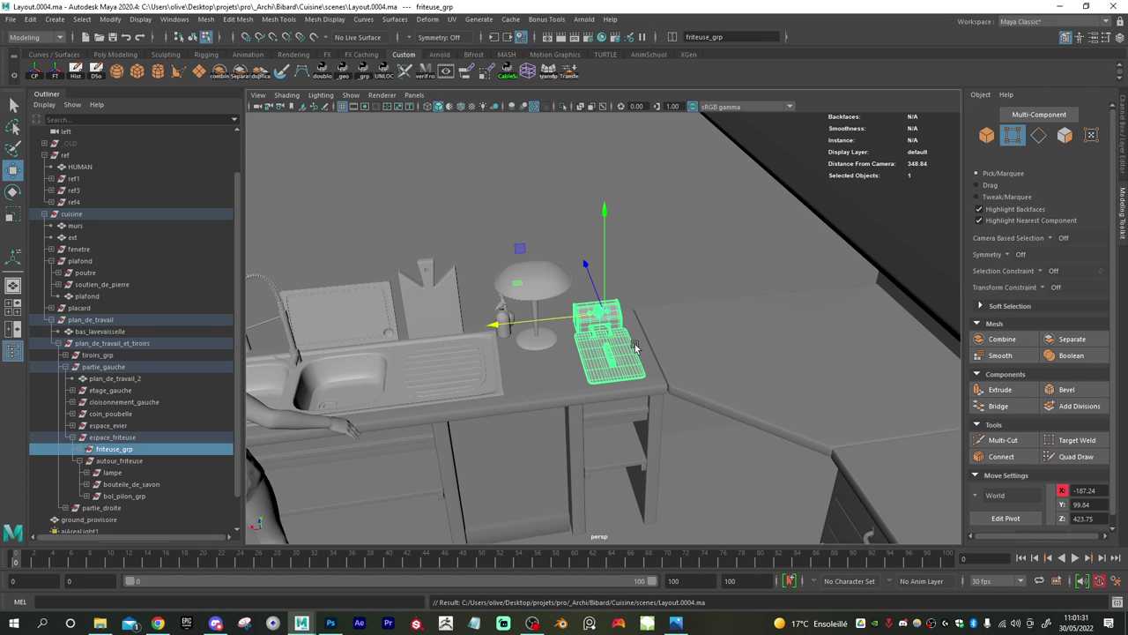
scroll(504, 396, up, 5)
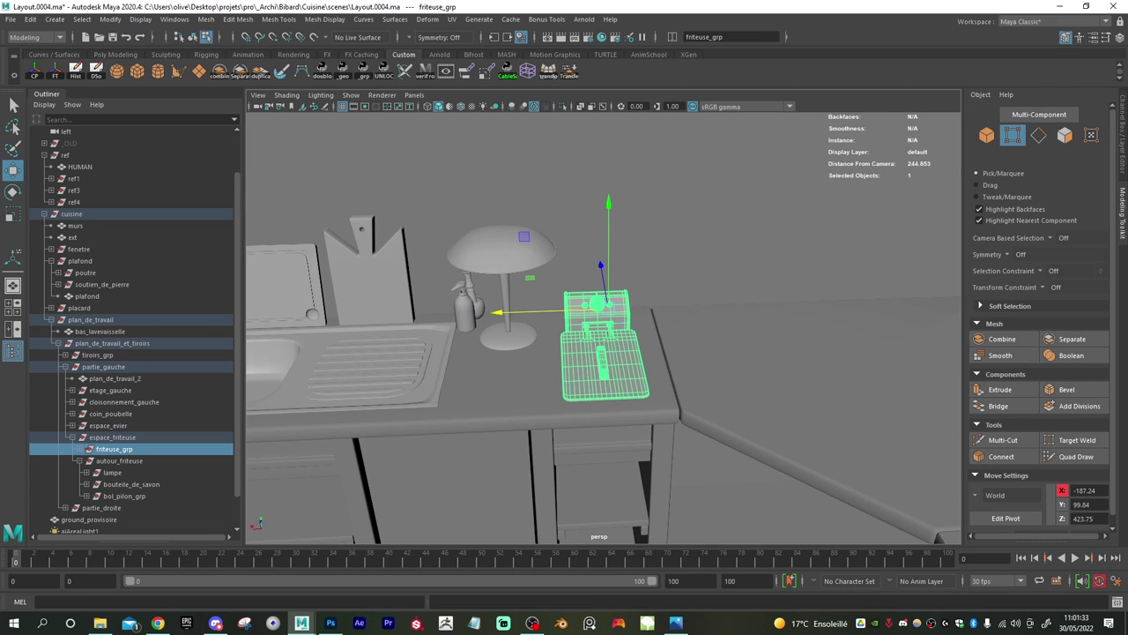
key(alt+Tab)
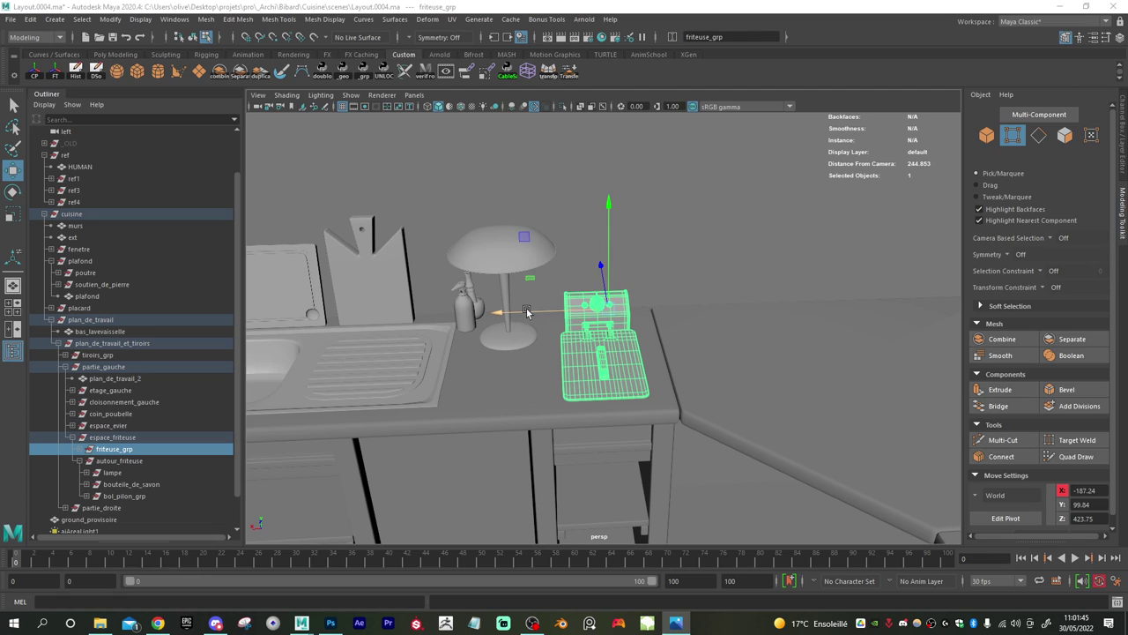
drag(538, 316, 545, 315)
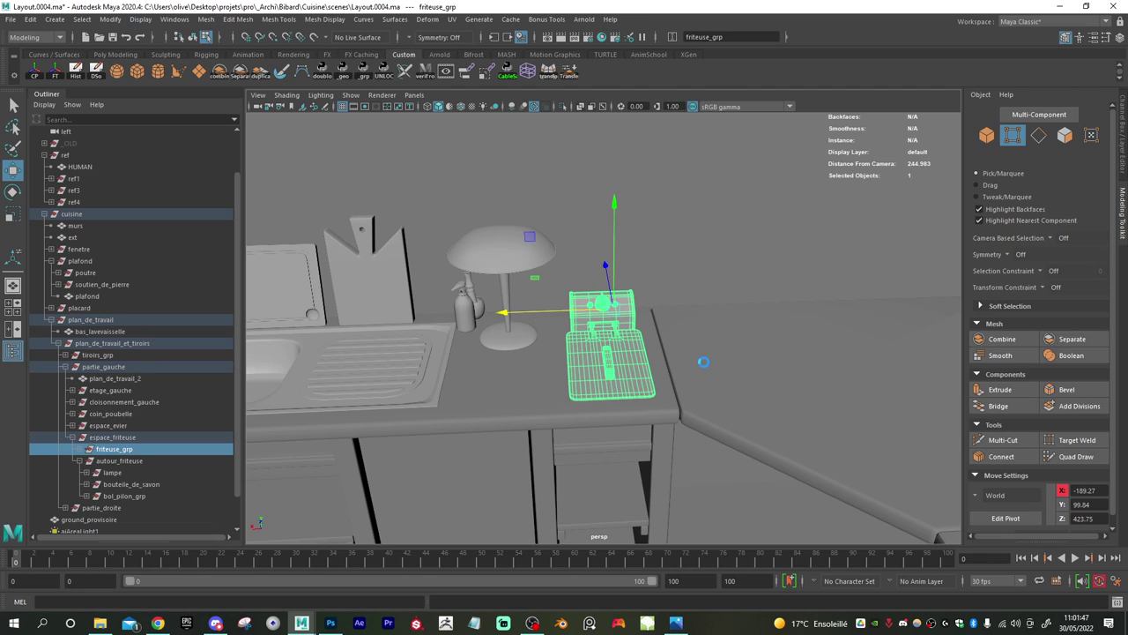
key(ctrl+s)
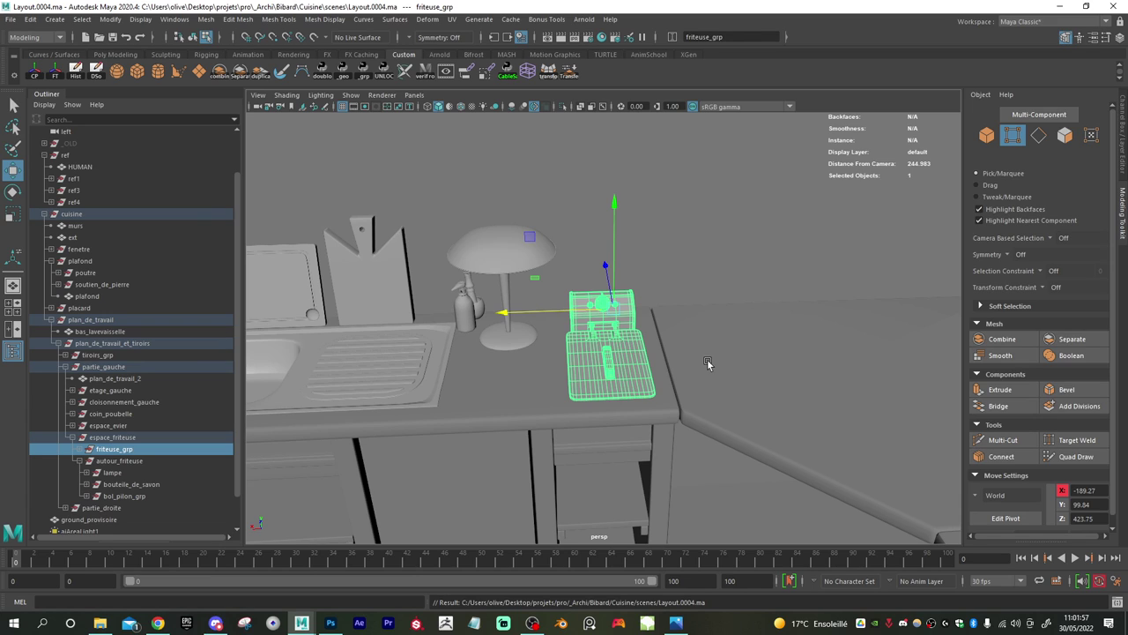
- Examine the fryer beside the lamp and the adjoining corner worktop from close up and several angles
scroll(512, 300, up, 5)
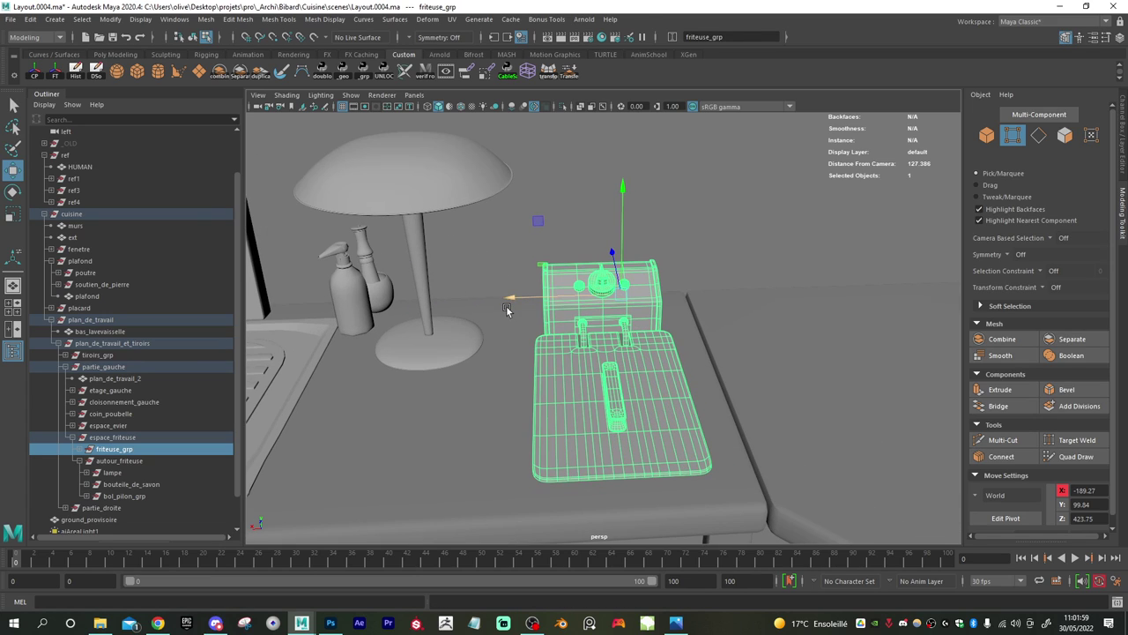
alt+middle_drag(432, 279, 447, 322)
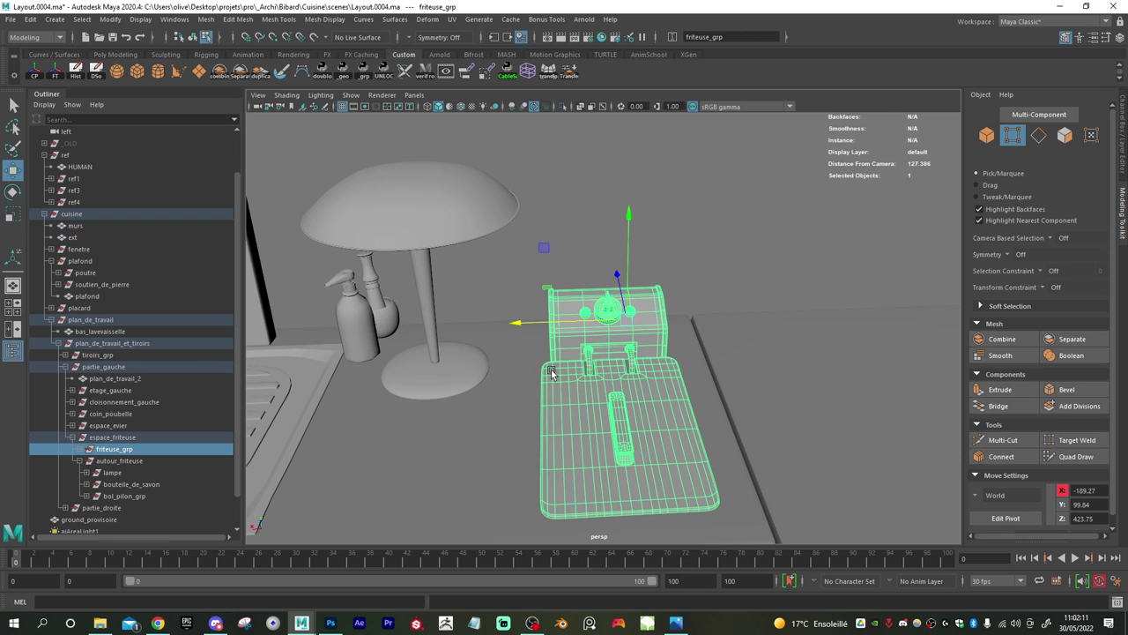
alt+drag(566, 388, 459, 314)
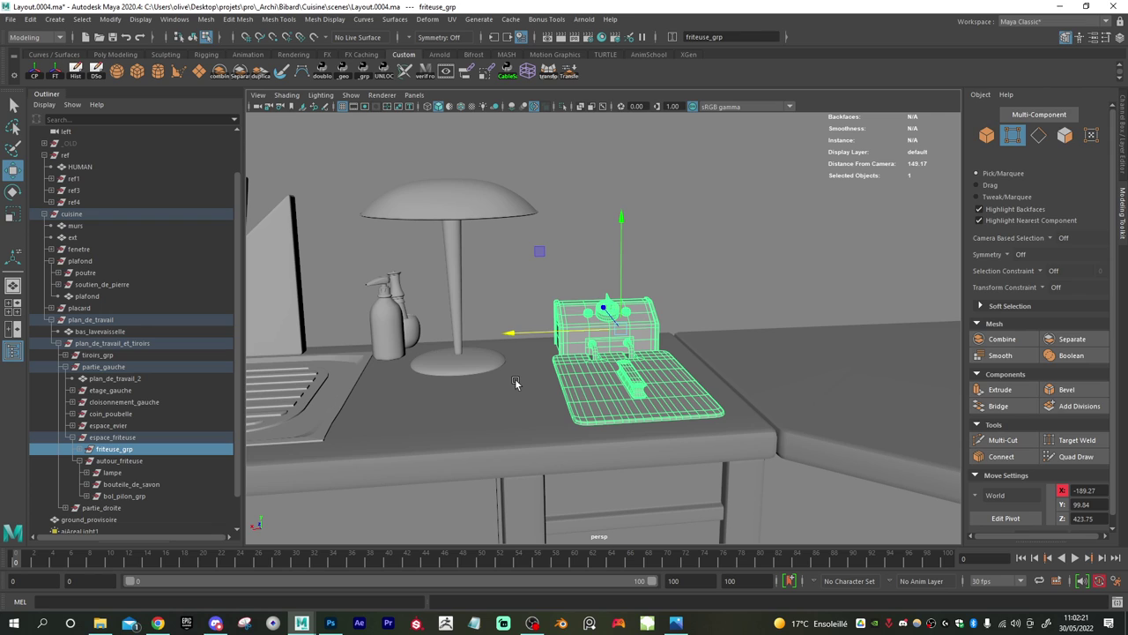
scroll(516, 382, down, 3)
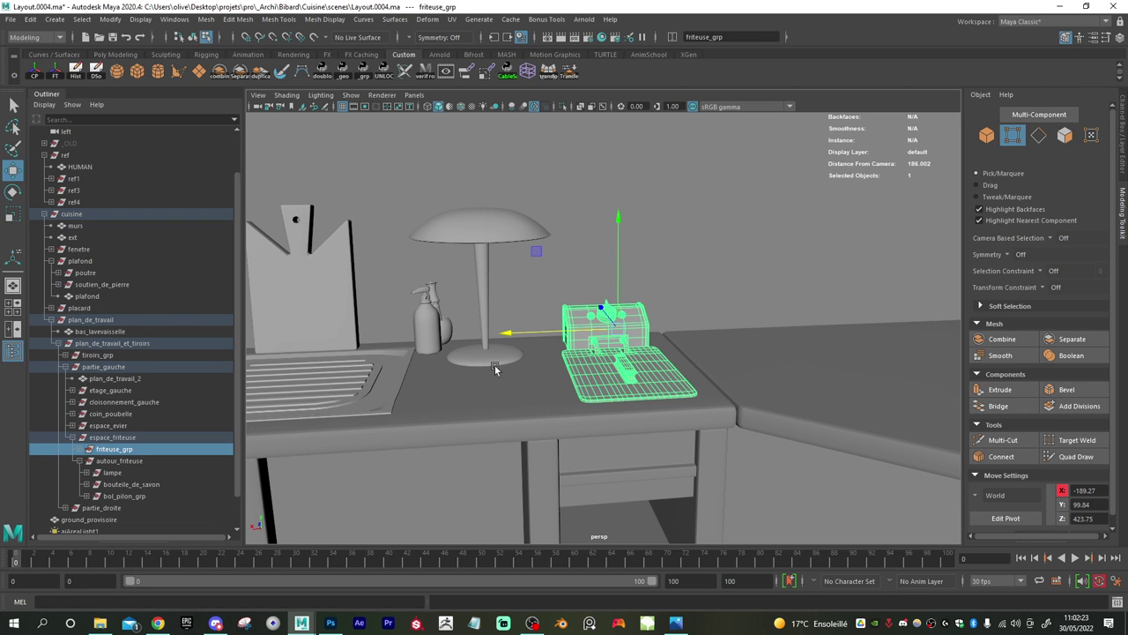
alt+middle_drag(445, 340, 496, 405)
scroll(529, 397, down, 1)
alt+middle_drag(775, 377, 487, 381)
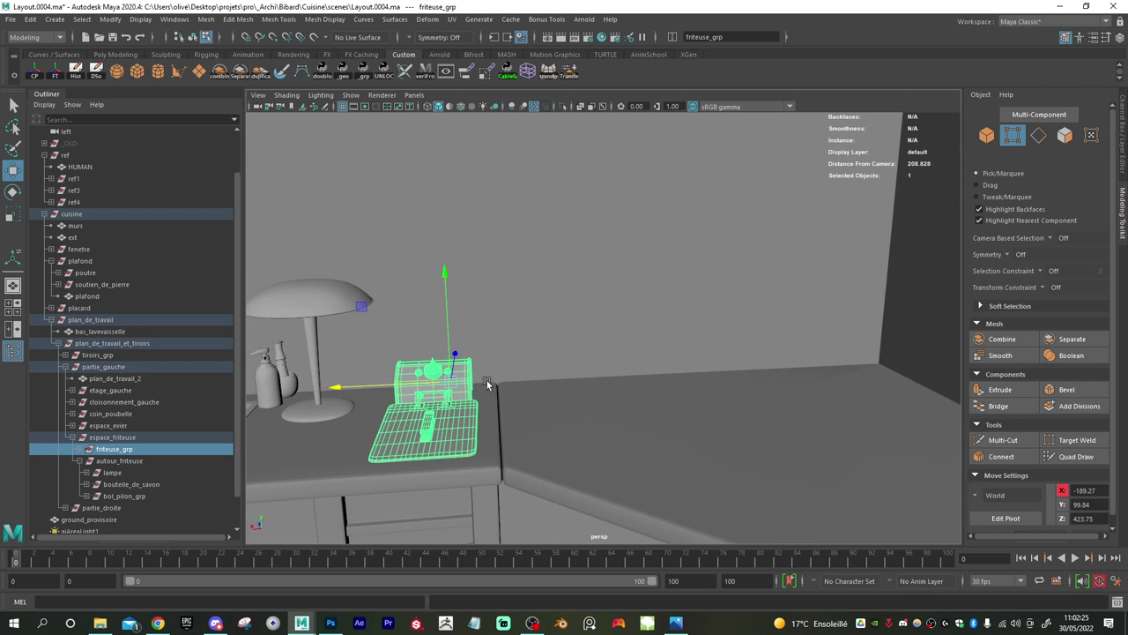
alt+drag(487, 382, 722, 389)
- Select all the top faces of the corner worktop plan_de_travail_1 and flatten them along Y with the Scale tool
shift+double_click(731, 377)
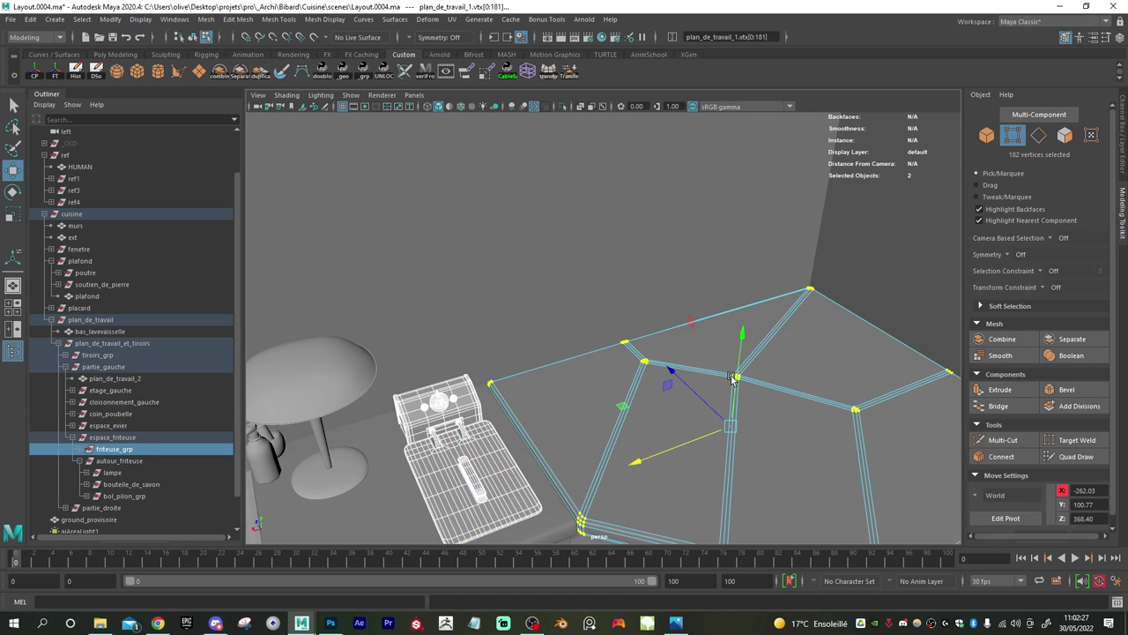
alt+middle_drag(753, 393, 683, 388)
scroll(732, 397, up, 3)
alt+drag(769, 406, 736, 353)
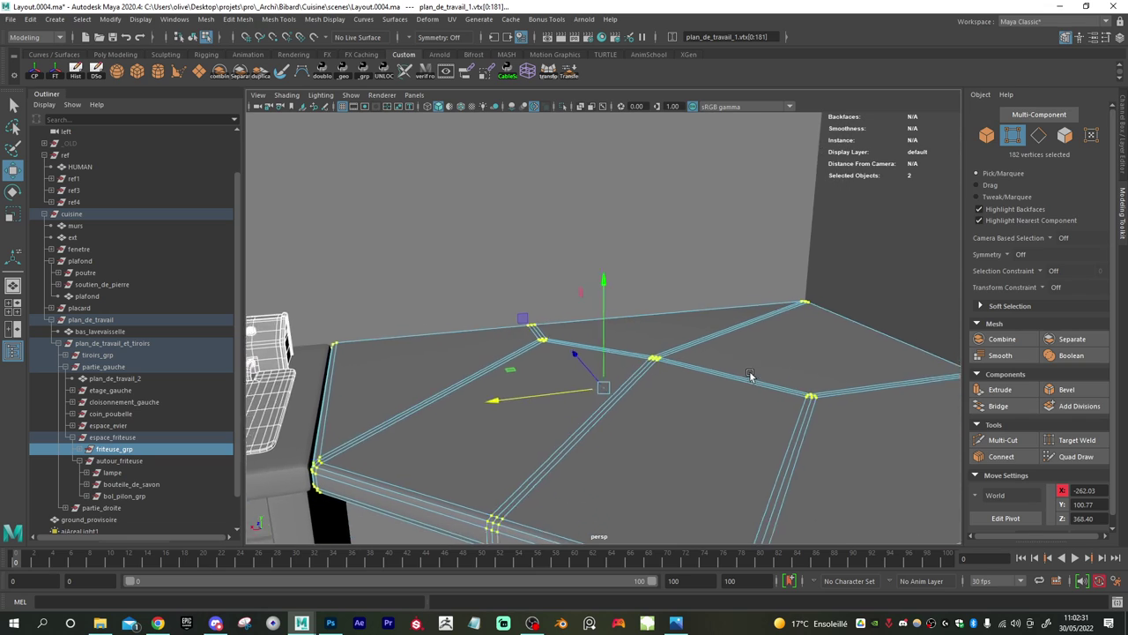
right_drag(735, 352, 763, 391)
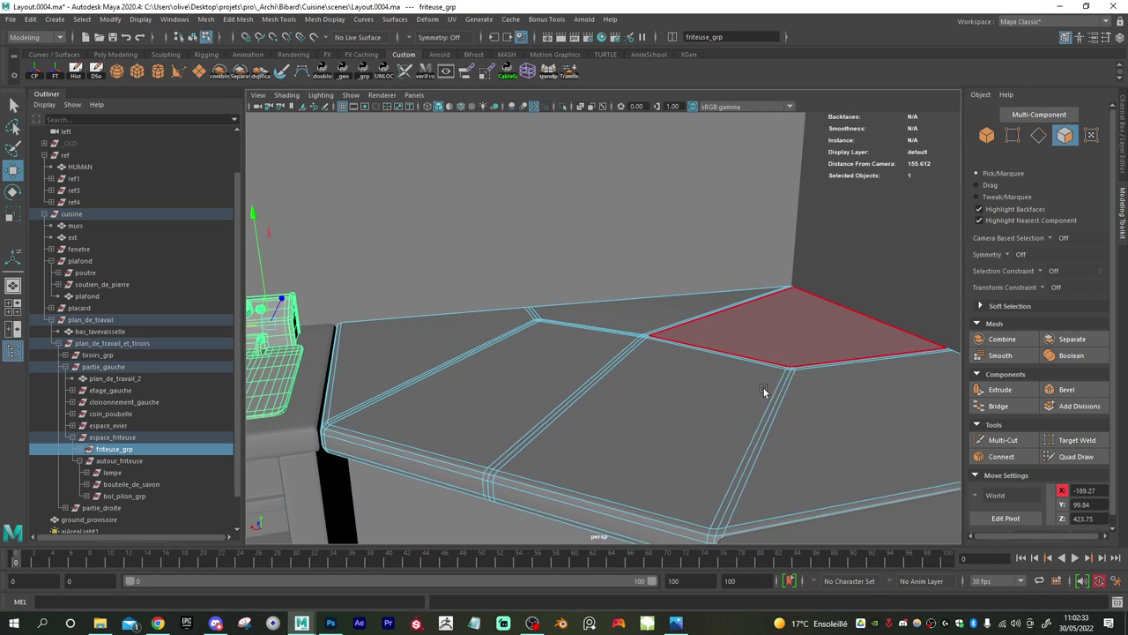
alt+drag(763, 388, 718, 394)
click(728, 326)
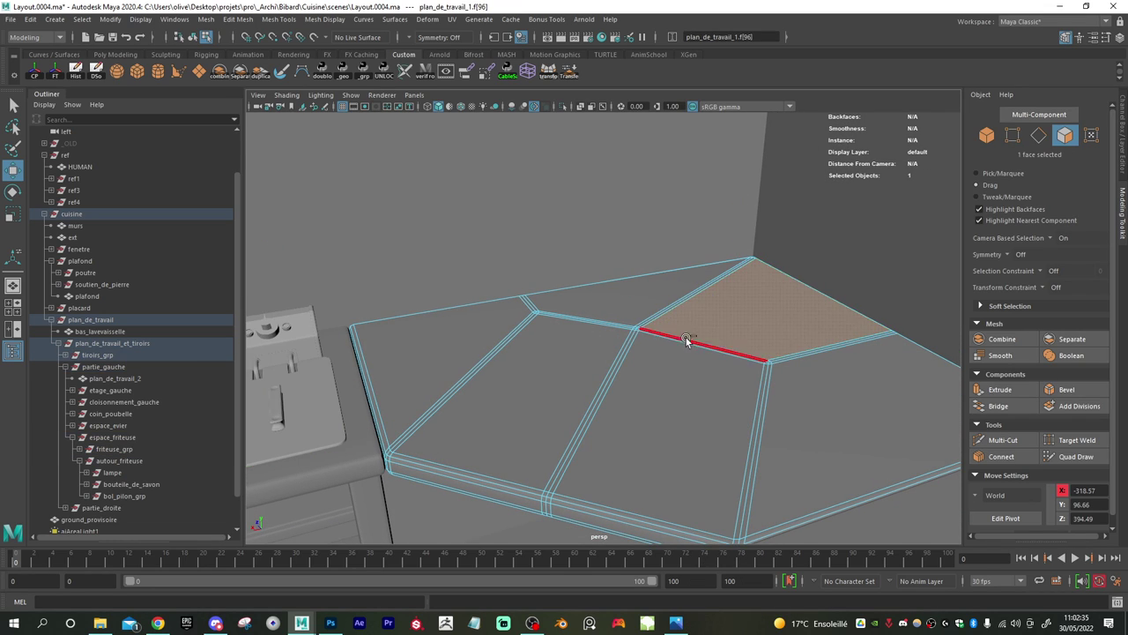
shift+click(696, 339)
mouse_move(683, 369)
shift+mouse_down()
mouse_move(700, 346)
mouse_move(687, 360)
mouse_move(577, 380)
mouse_move(654, 316)
shift+mouse_up()
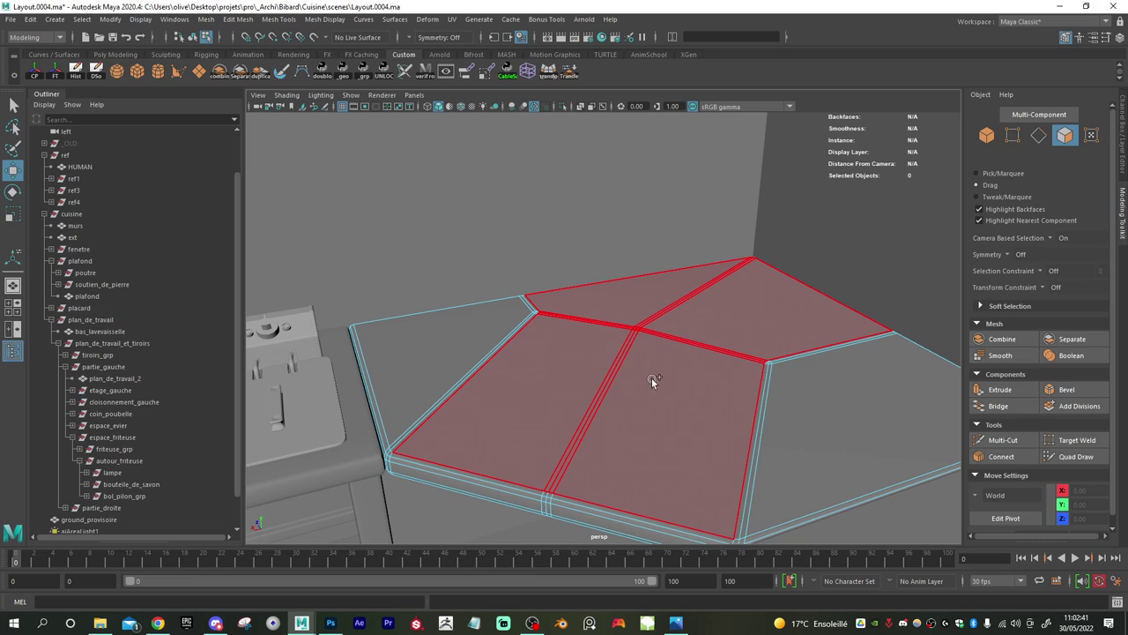
drag(651, 378, 763, 361)
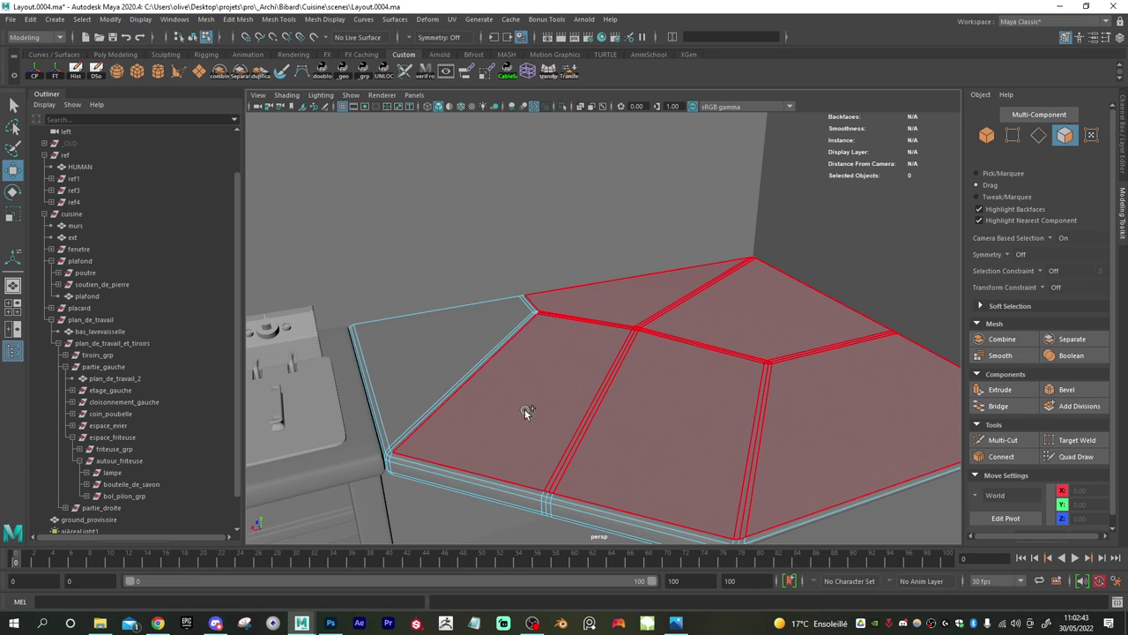
mouse_move(525, 408)
mouse_down()
mouse_move(447, 391)
mouse_move(479, 345)
mouse_move(542, 311)
mouse_up()
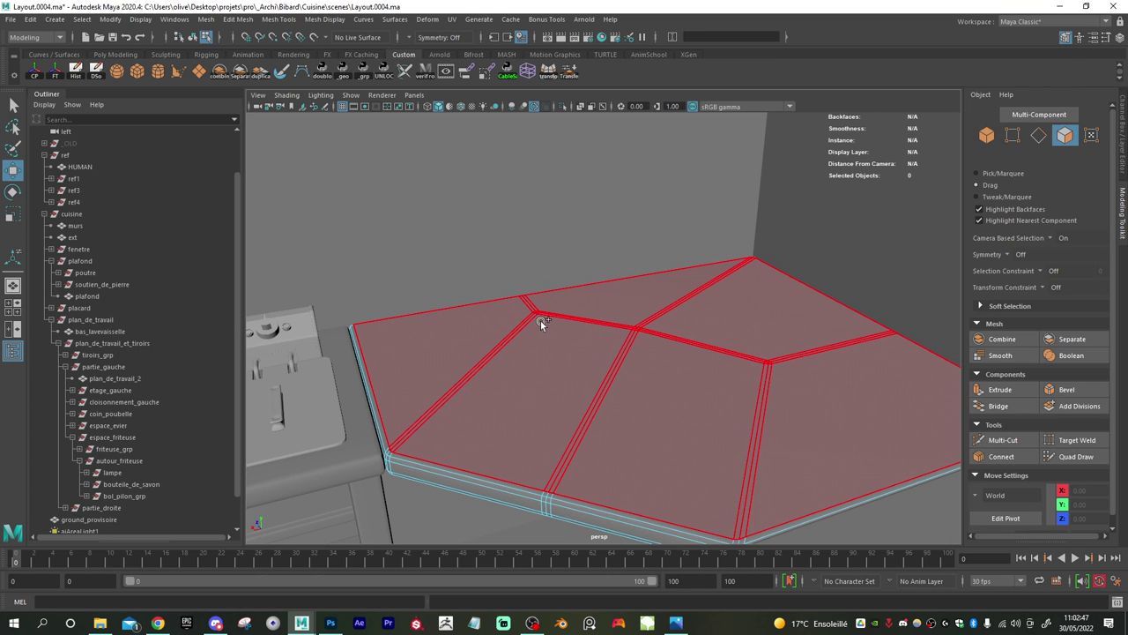
drag(541, 323, 549, 314)
key(r)
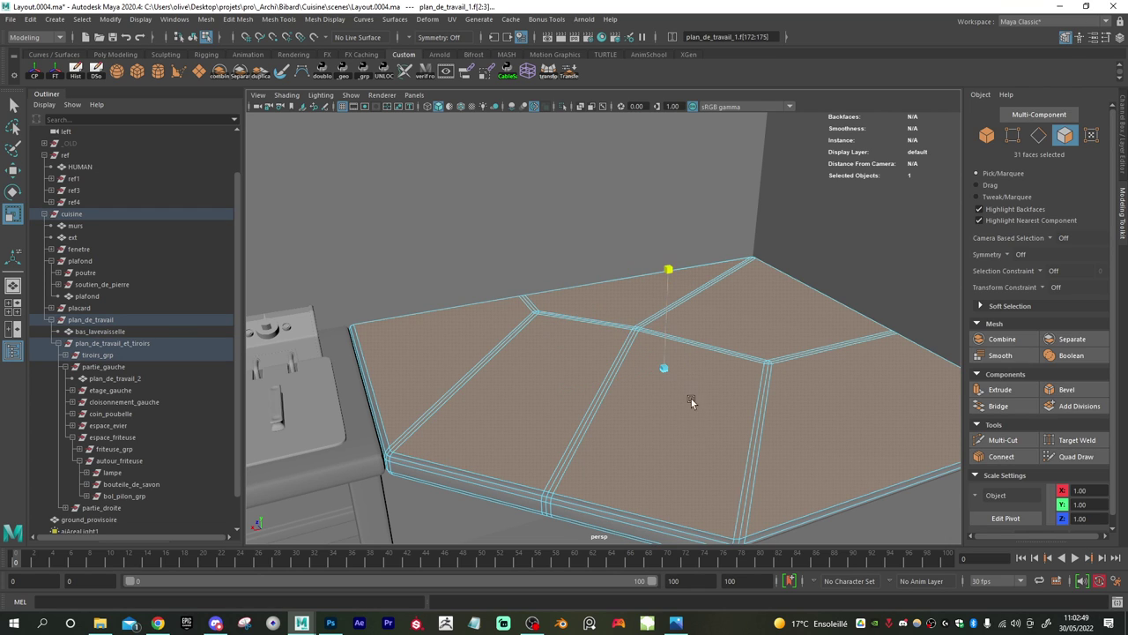
alt+drag(713, 518, 649, 429)
key(w)
- Check the corner worktop's surface and its join with plan_de_travail_3 in object mode from several angles
right_drag(718, 299, 787, 283)
click(879, 480)
alt+right_drag(825, 448, 708, 429)
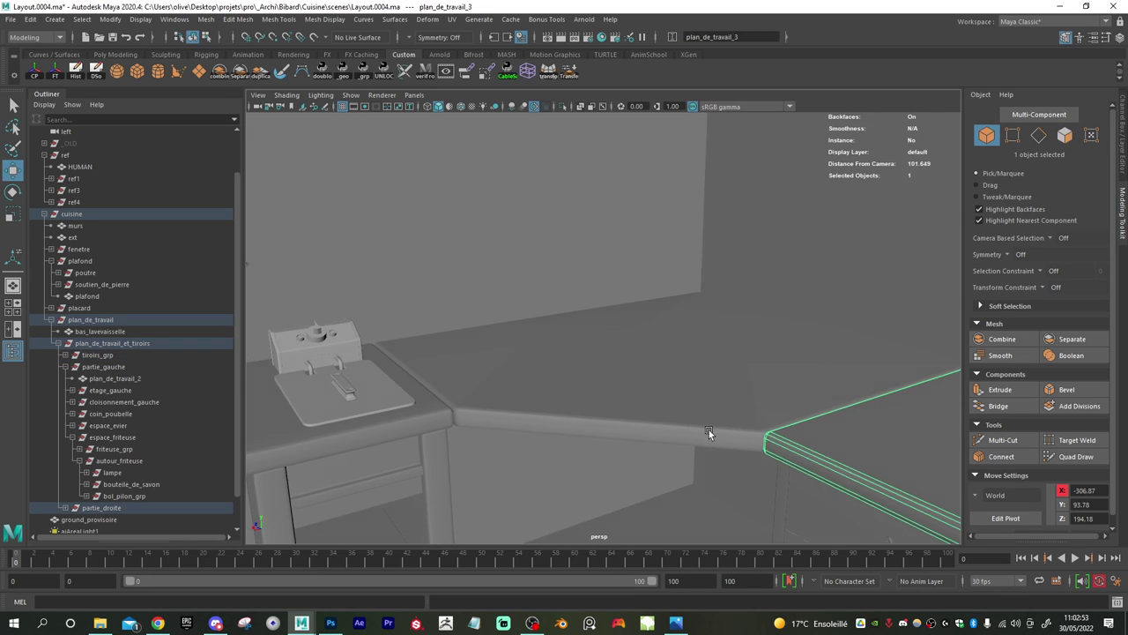
alt+drag(708, 429, 686, 421)
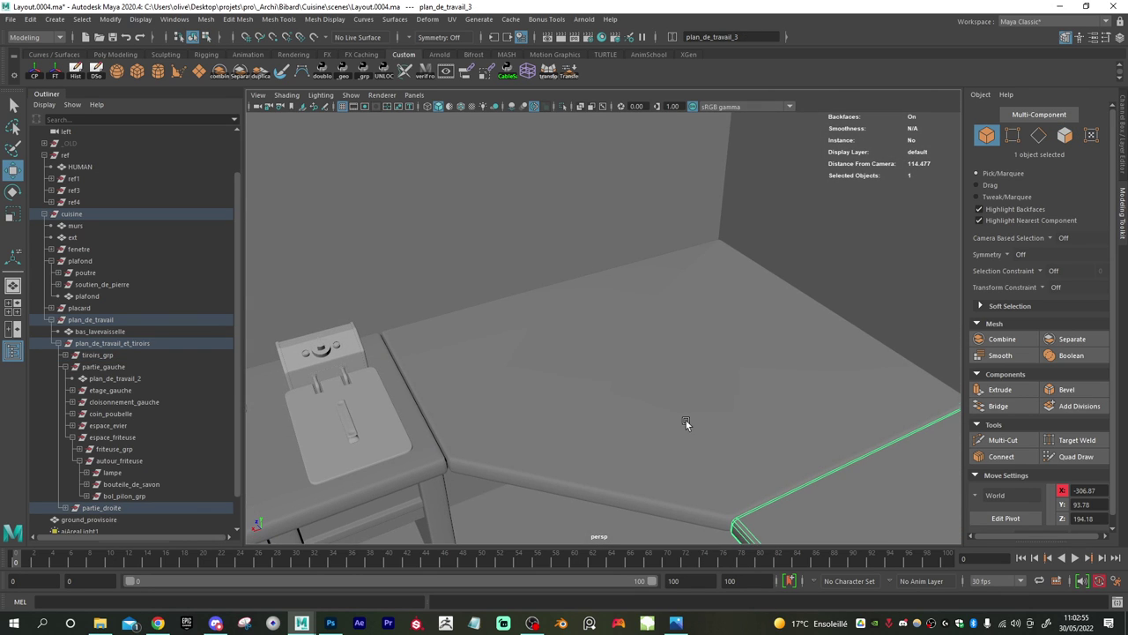
click(686, 420)
right_drag(700, 299, 780, 514)
alt+drag(637, 443, 790, 420)
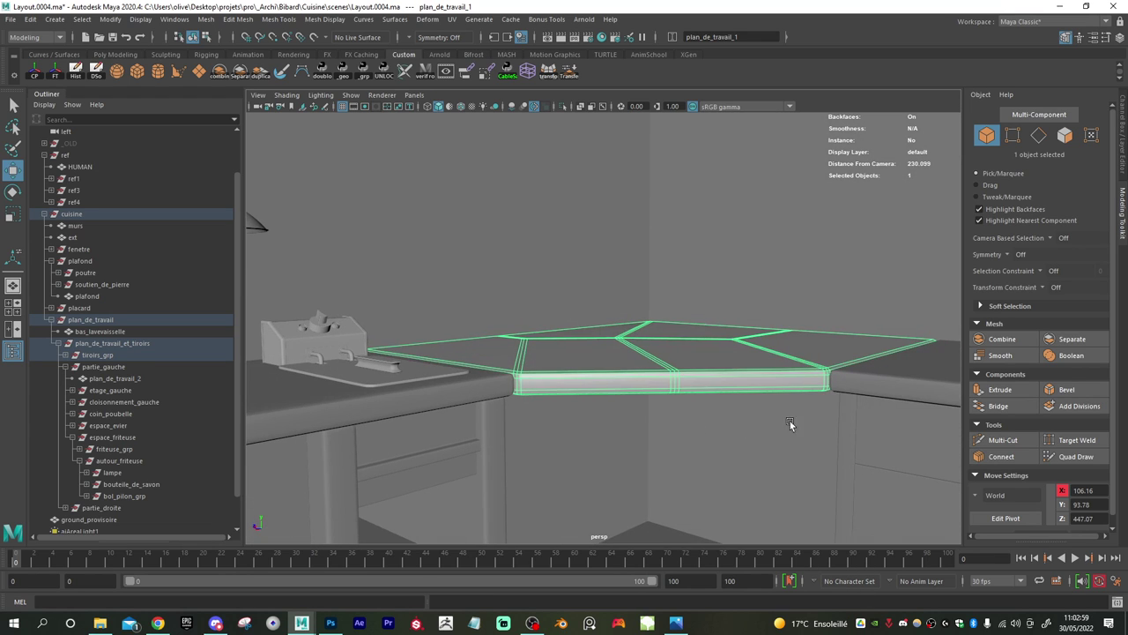
click(888, 393)
alt+drag(889, 392, 783, 438)
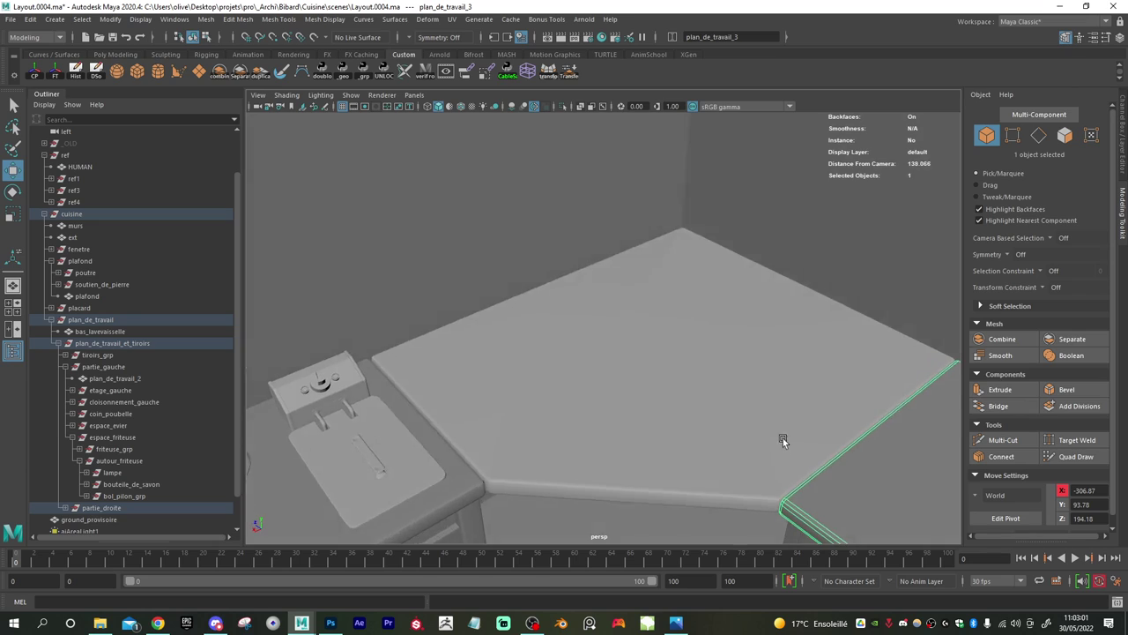
scroll(778, 434, up, 3)
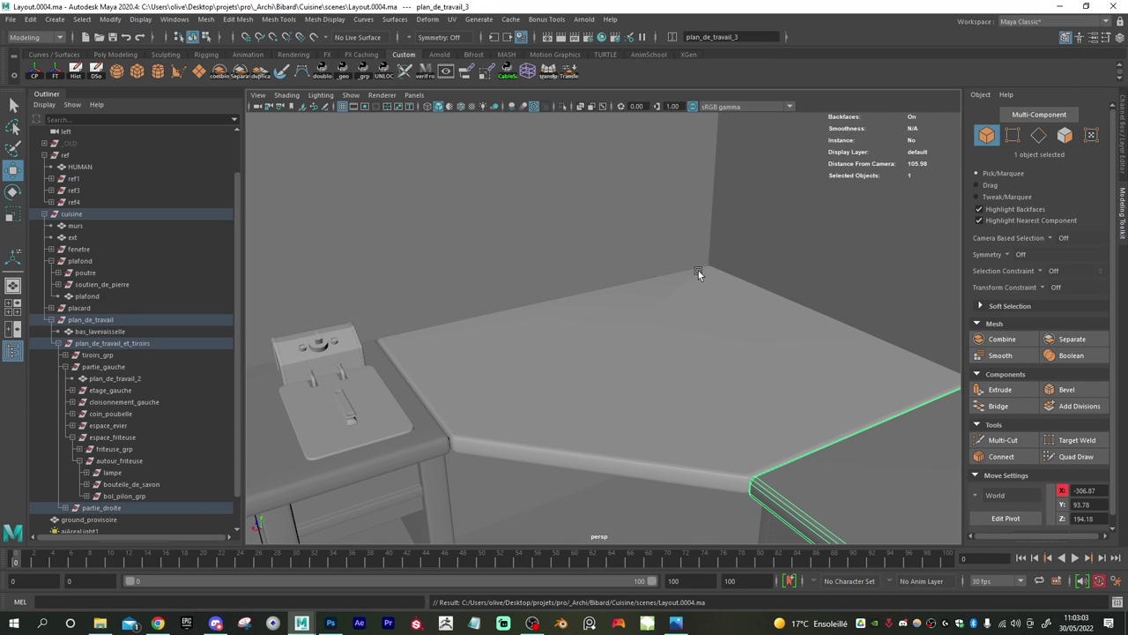
- Move the central vertex group of plan_de_travail_1 in the XZ plane toward the plan_de_travail_3 side and return to object mode
scroll(741, 335, up, 8)
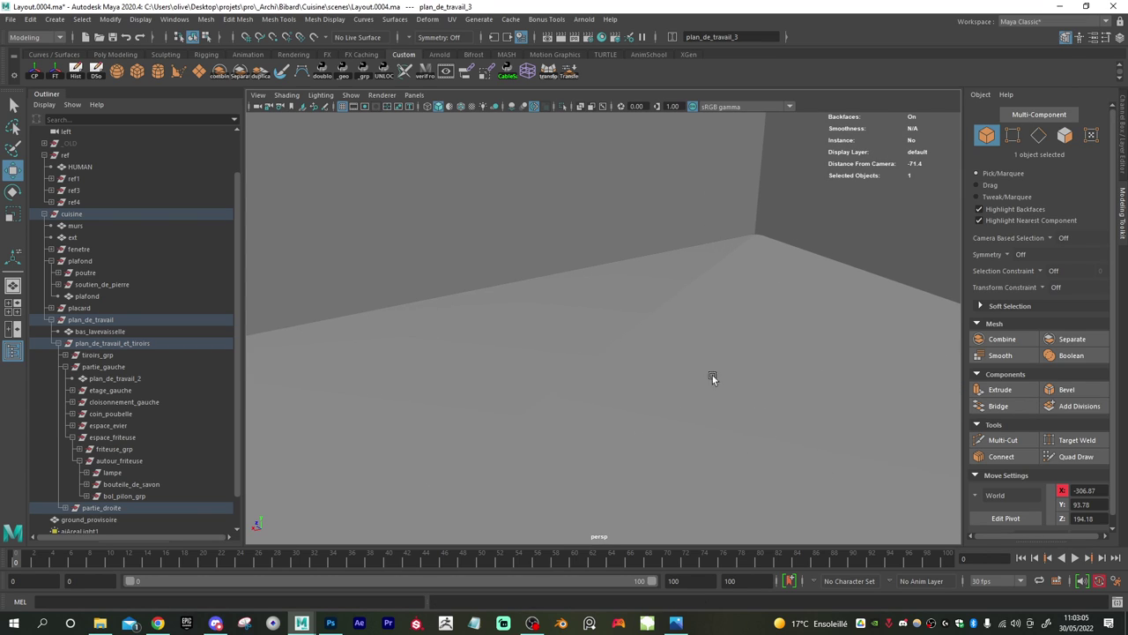
click(688, 337)
scroll(714, 379, down, 6)
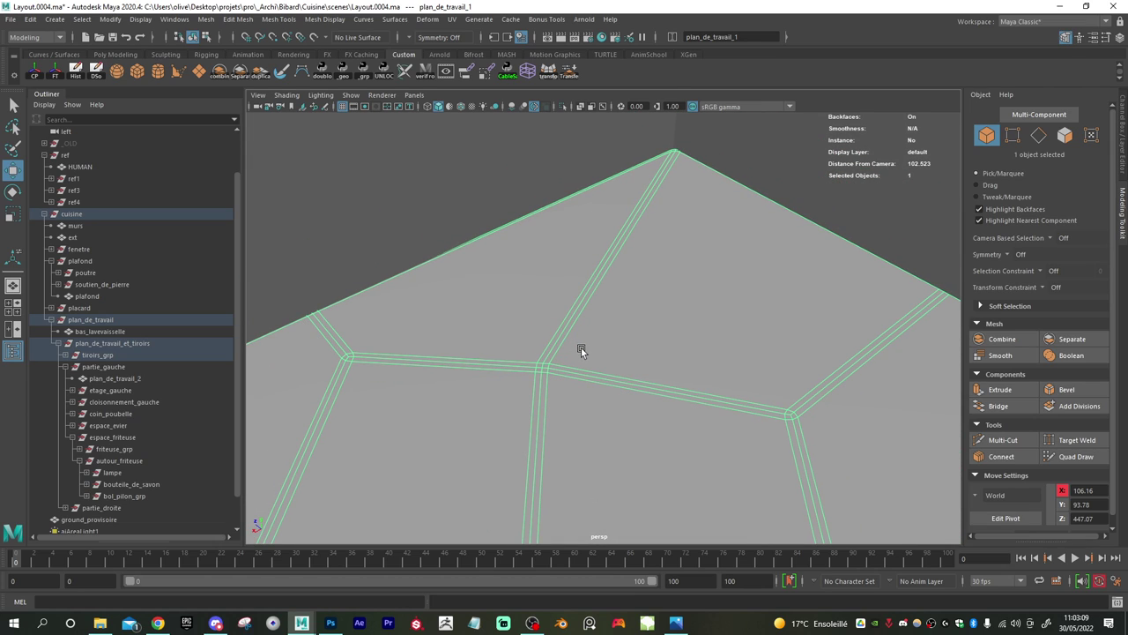
click(1015, 136)
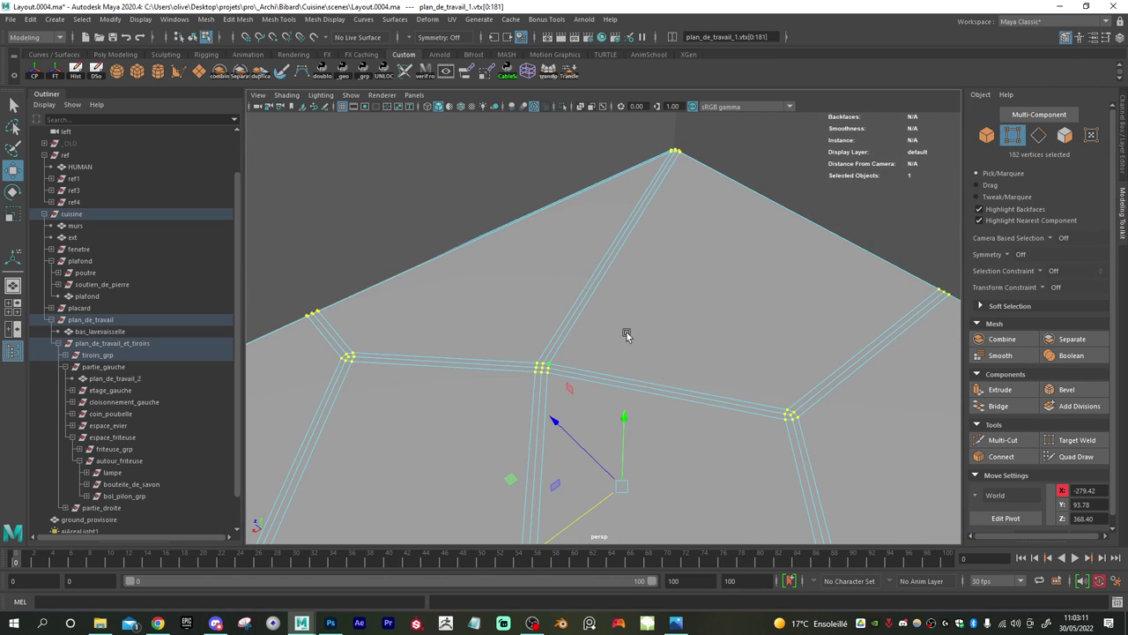
drag(569, 330, 500, 408)
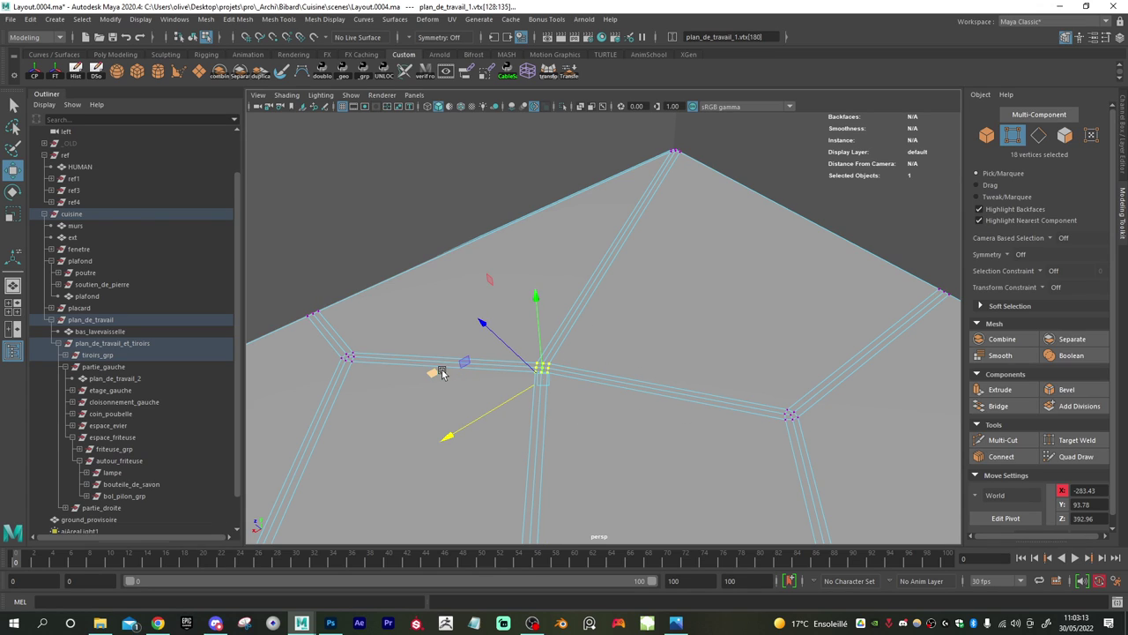
drag(436, 373, 537, 387)
right_drag(712, 298, 756, 317)
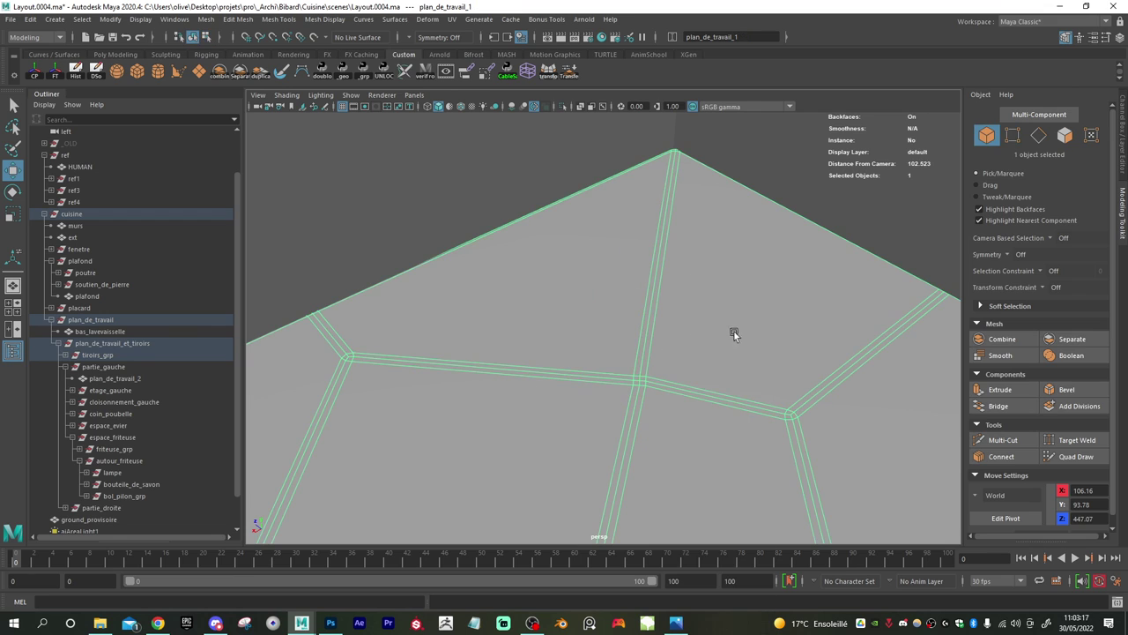
key(f)
alt+drag(637, 430, 649, 386)
click(765, 404)
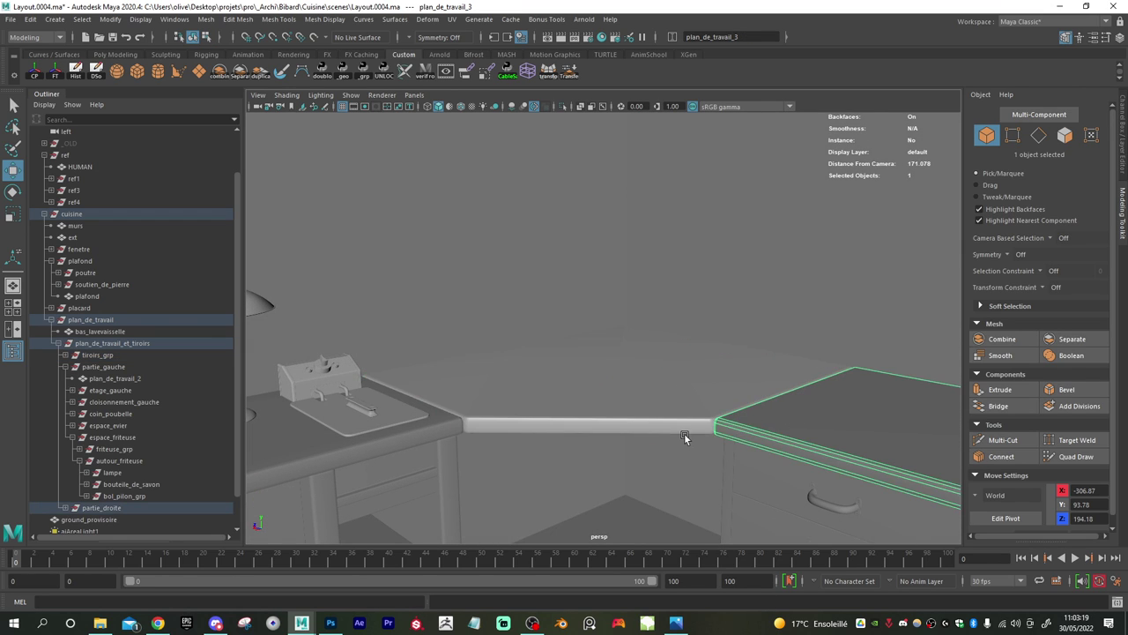
mouse_move(684, 433)
alt+mouse_down()
mouse_move(693, 459)
mouse_move(732, 448)
mouse_move(738, 433)
mouse_move(702, 442)
alt+mouse_up()
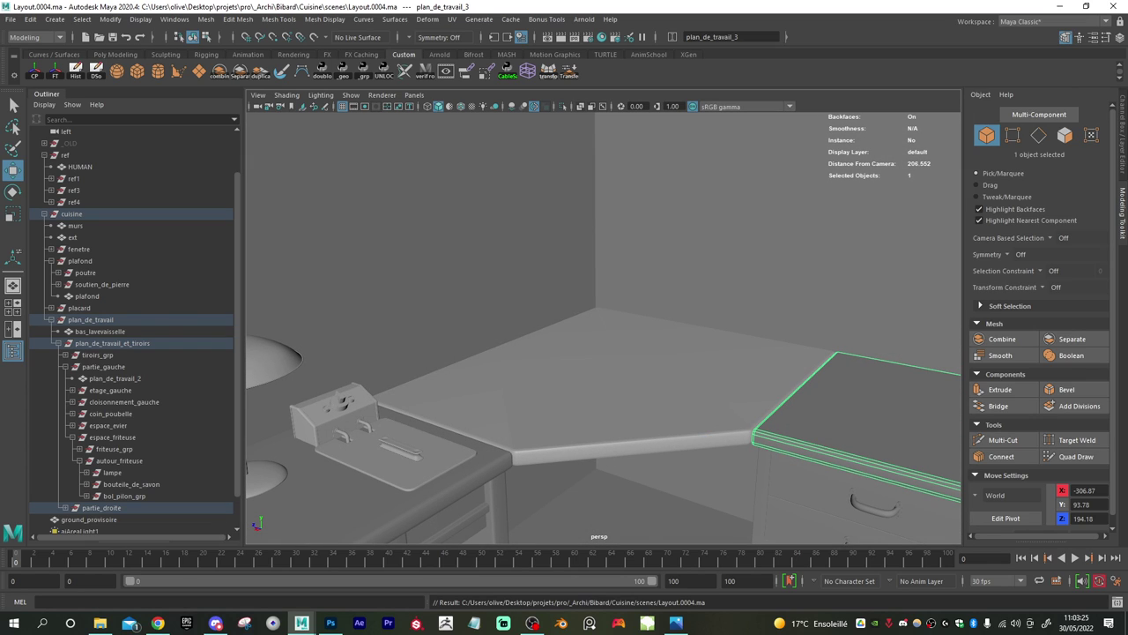
- Examine the arrangement of the sink, cutting boards, lamp and fryer along the worktop
key(alt+Tab)
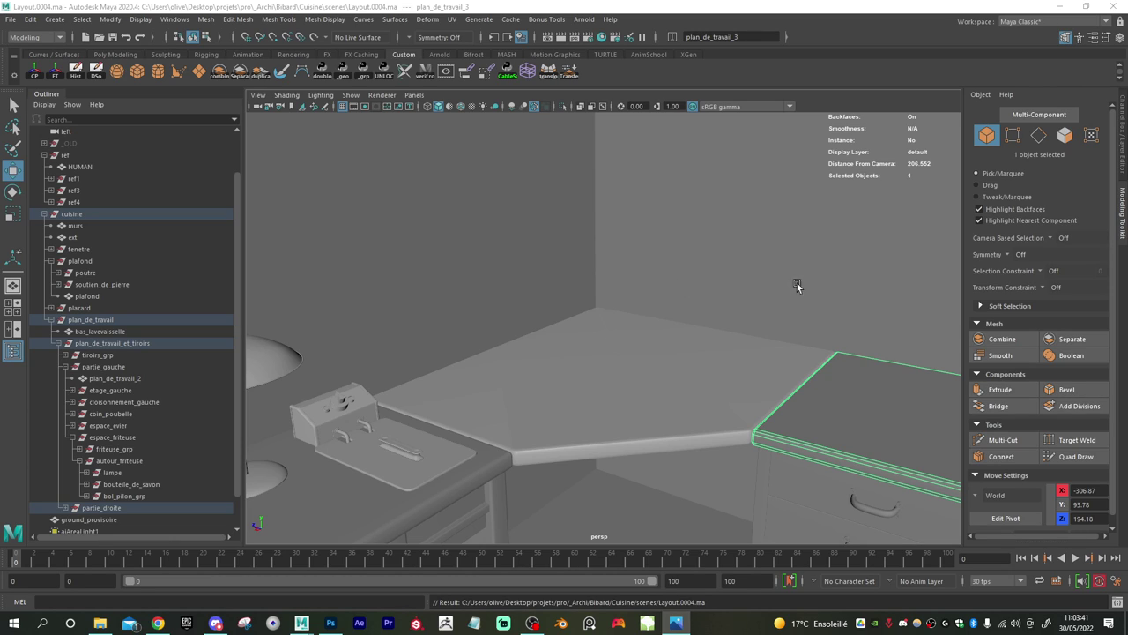
alt+drag(420, 325, 565, 361)
scroll(562, 348, up, 5)
alt+middle_drag(560, 336, 646, 350)
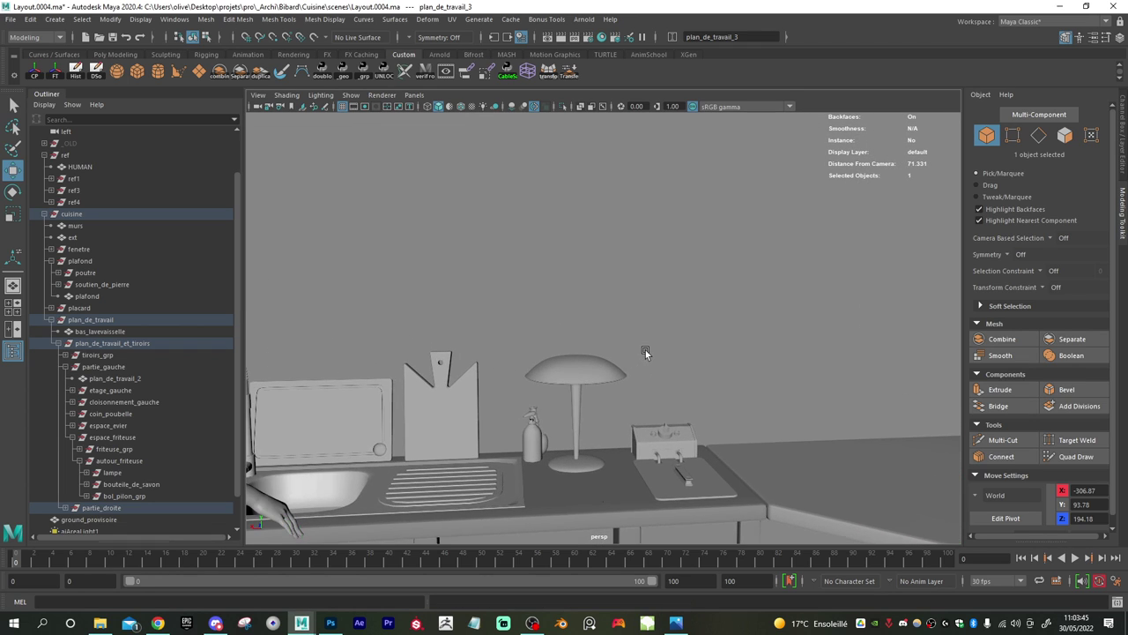
alt+drag(645, 350, 625, 346)
alt+right_drag(625, 346, 618, 342)
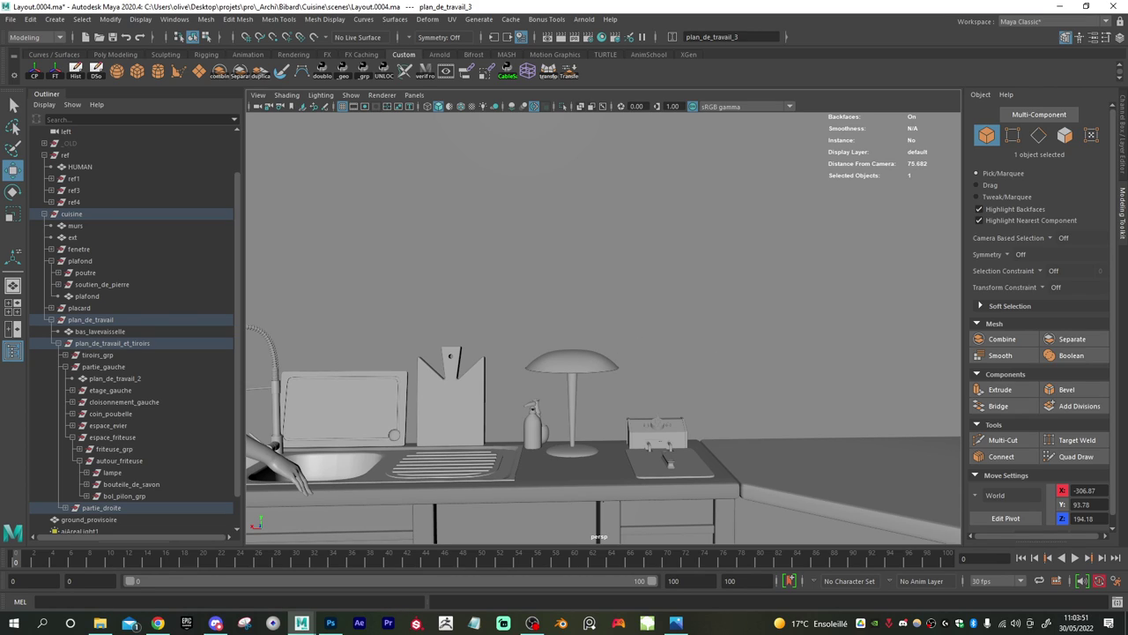
- Switch to Chrome and search Google for "poster aeropostale" in a maximized window
key(alt+Tab)
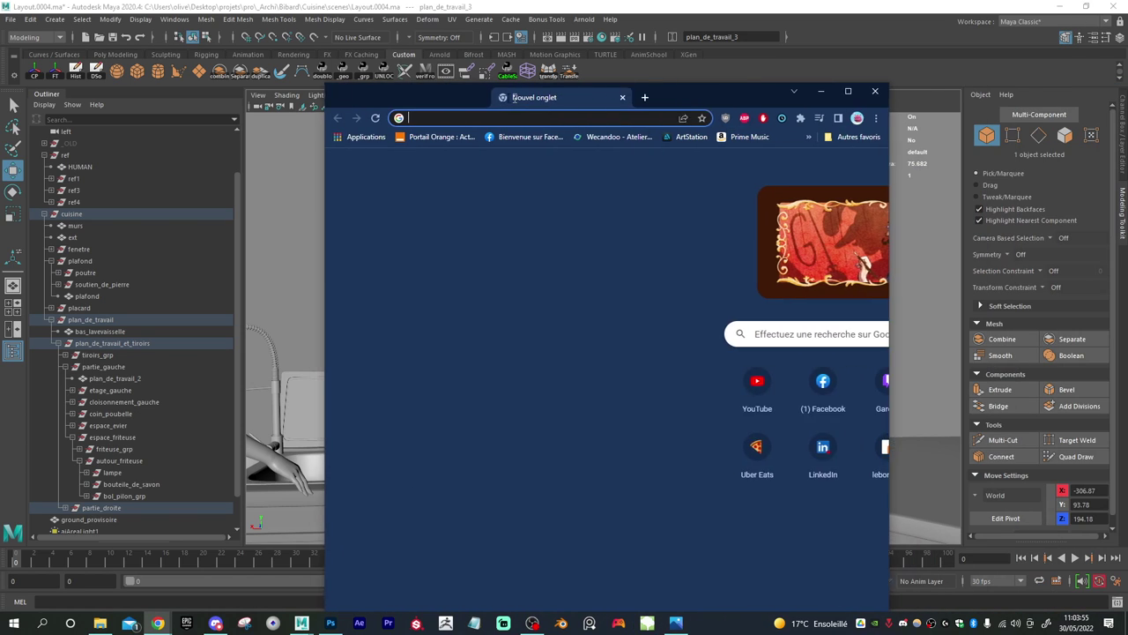
double_click(622, 98)
click(481, 31)
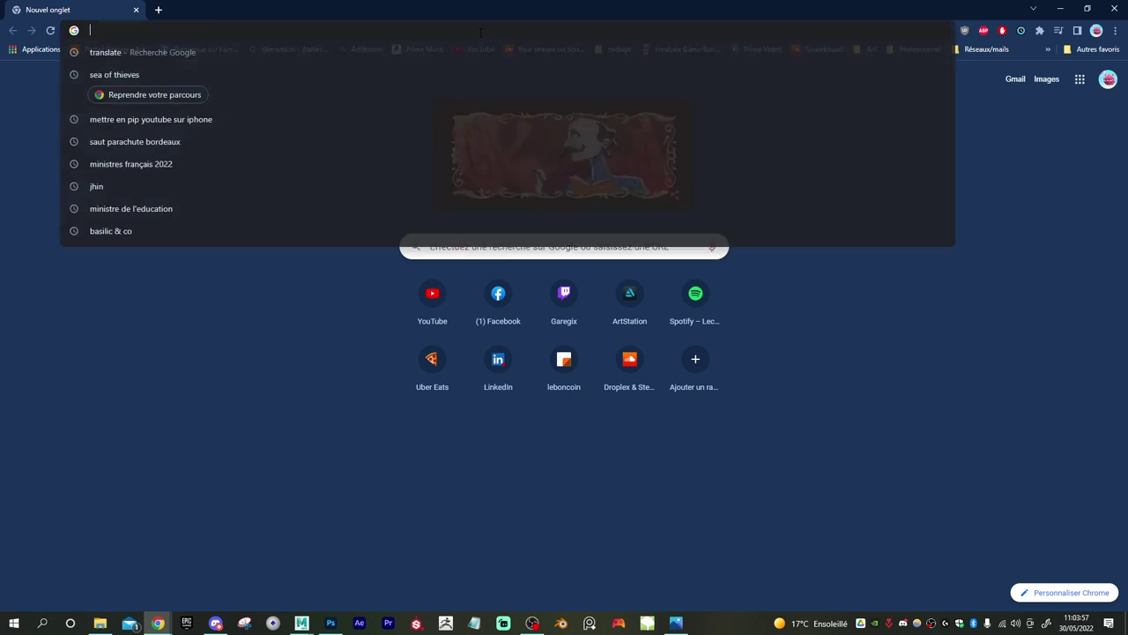
text(poster a)
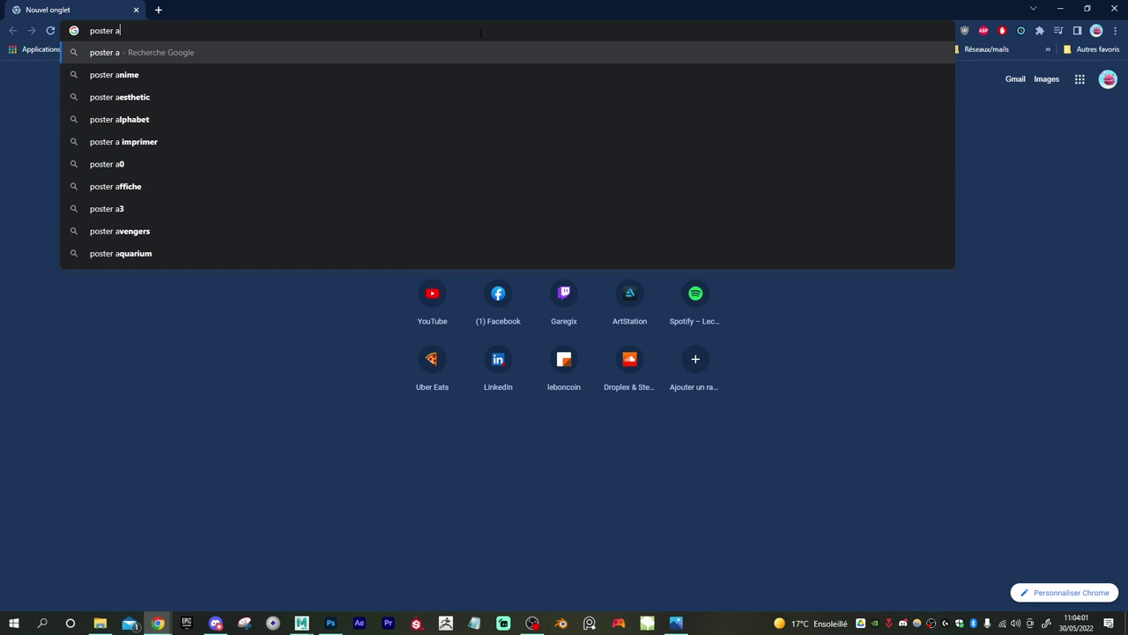
text(er)
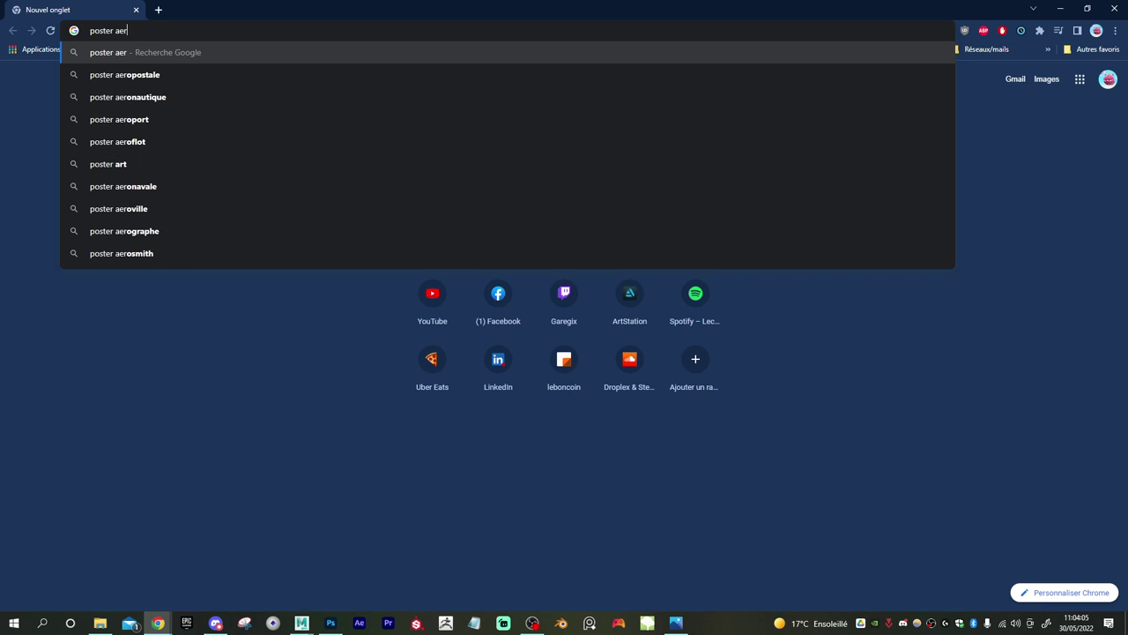
text(opostale)
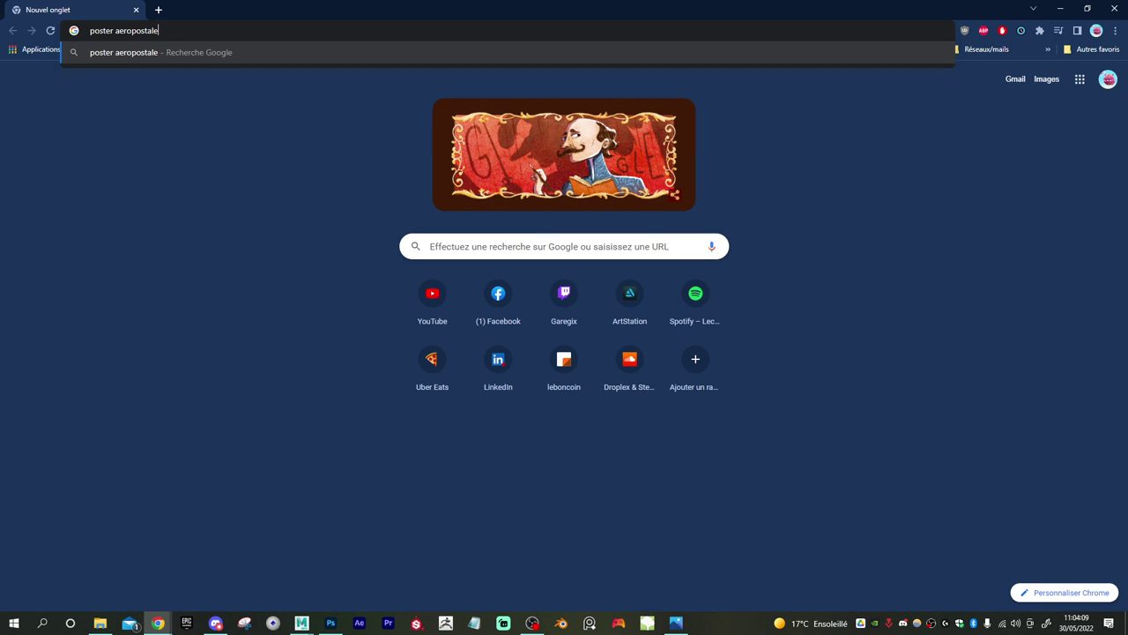
text( ai)
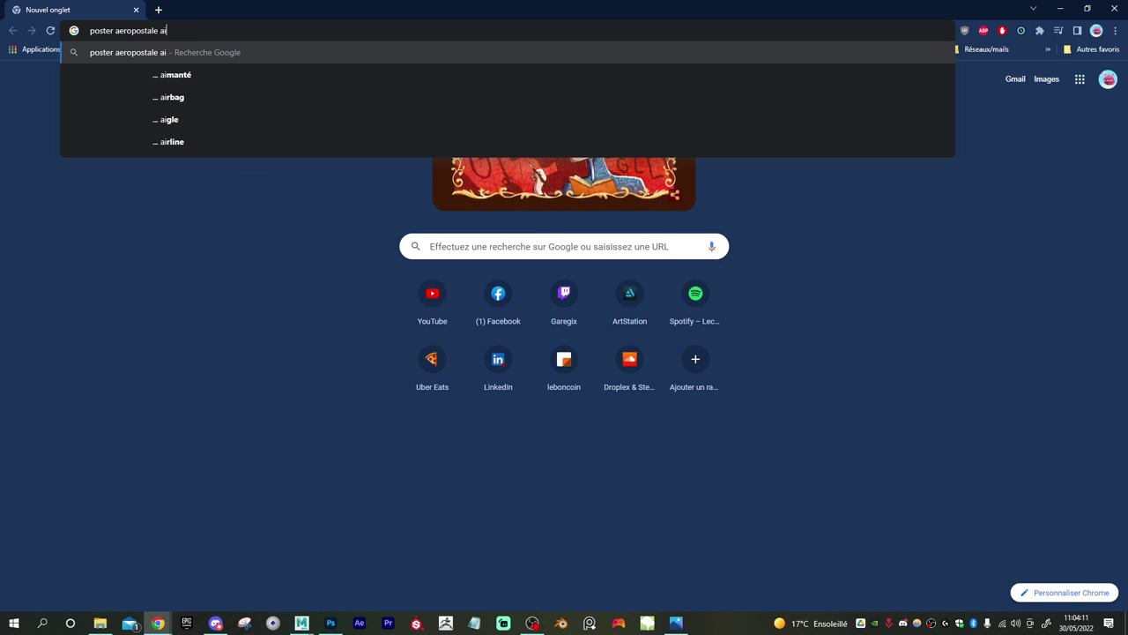
key(BackSpace)
key(BackSpace)
key(Return)
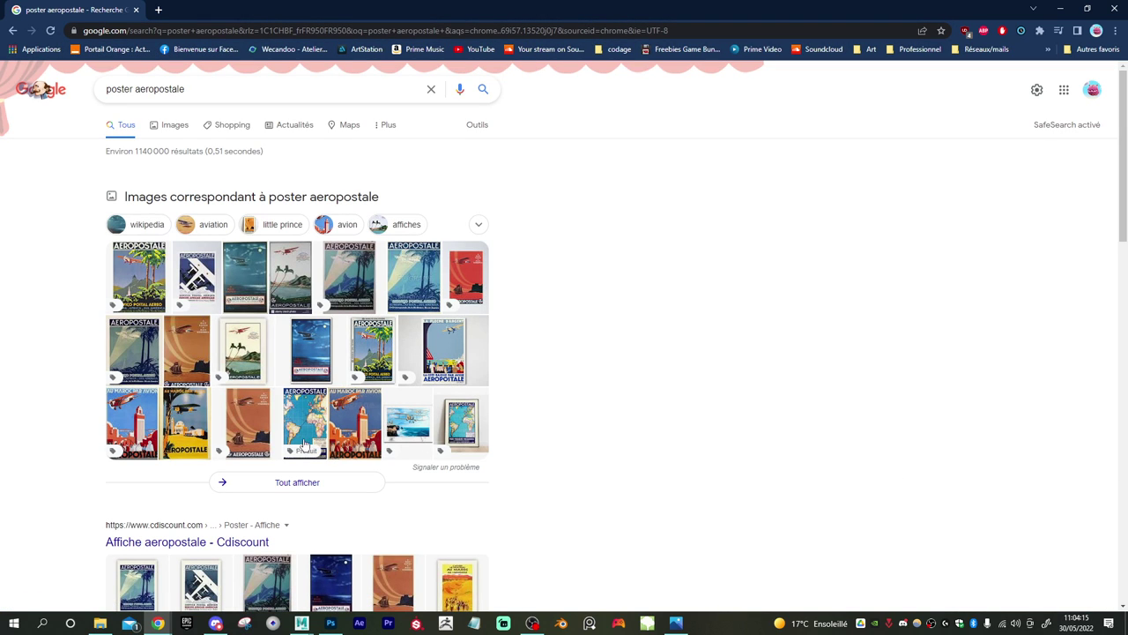
scroll(532, 446, down, 2)
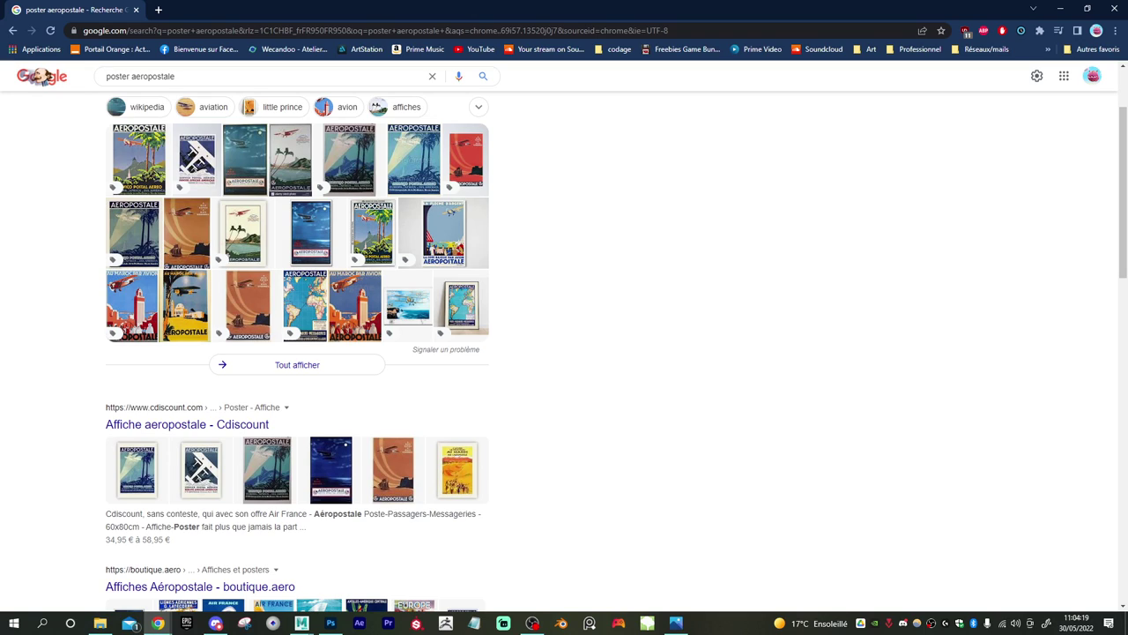
- Refine the search to "poster aeropostale latécoère" and show the image results
key(alt+Tab)
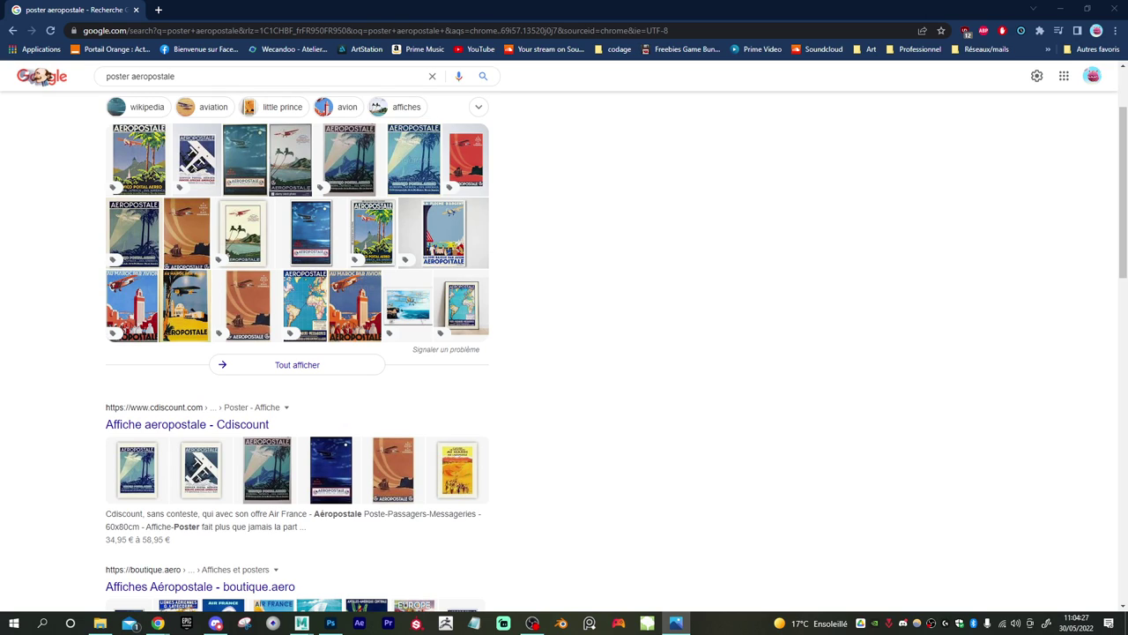
click(189, 76)
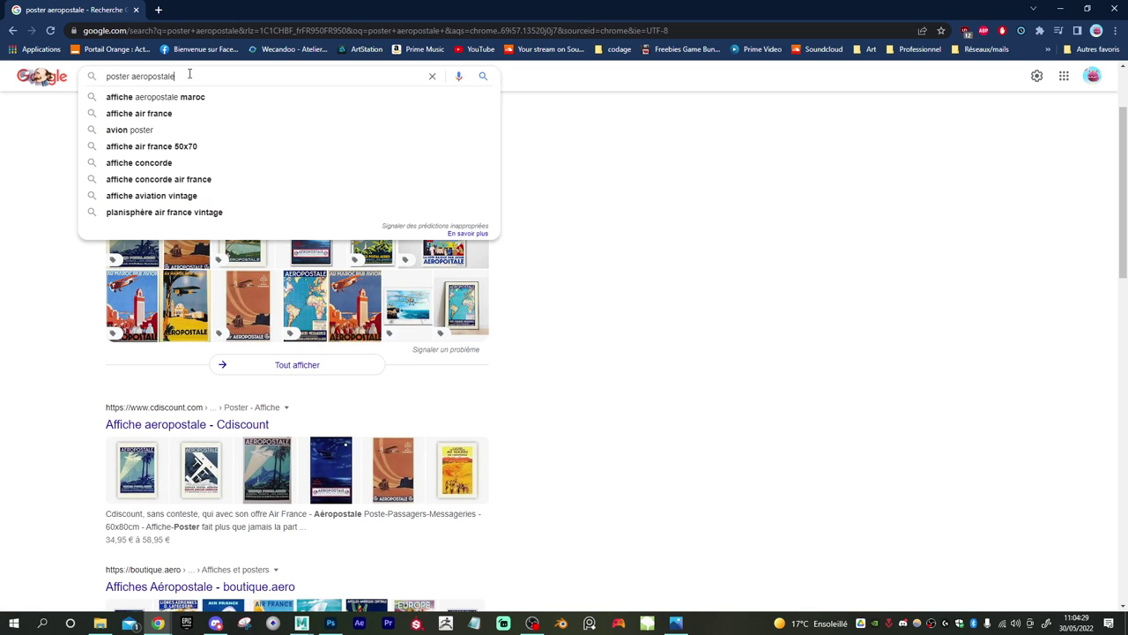
text(lat)
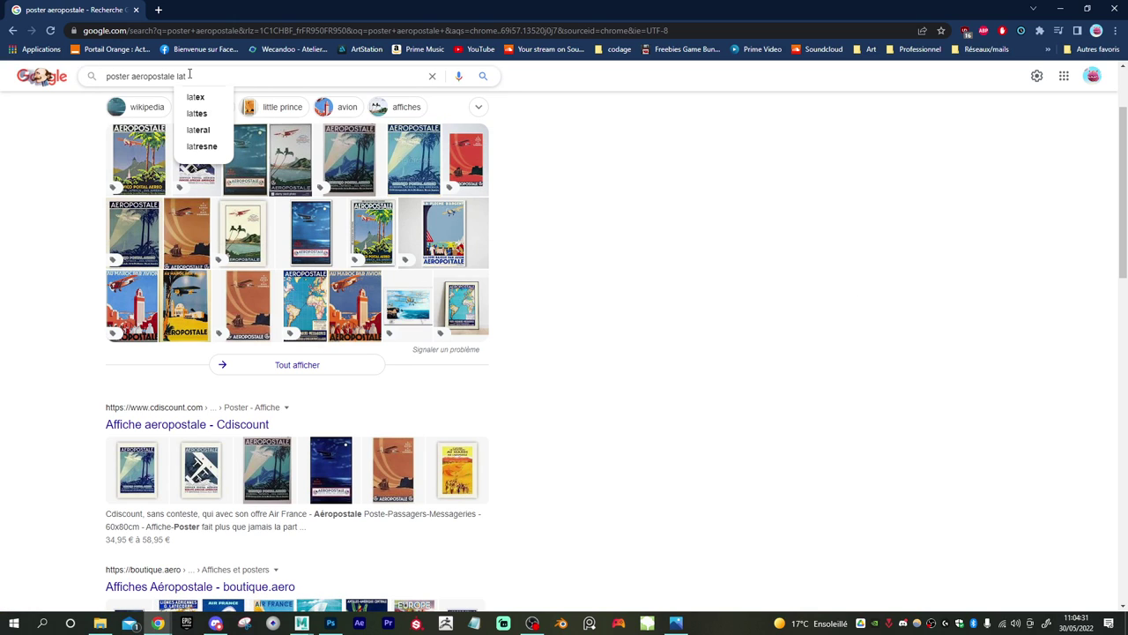
text(écoère)
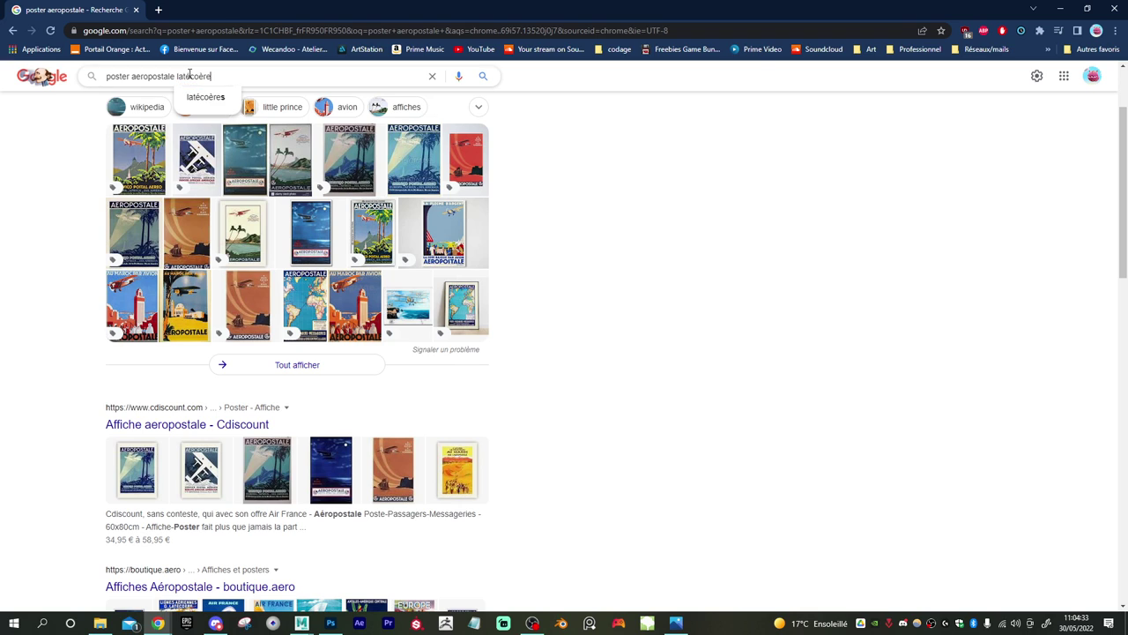
key(Return)
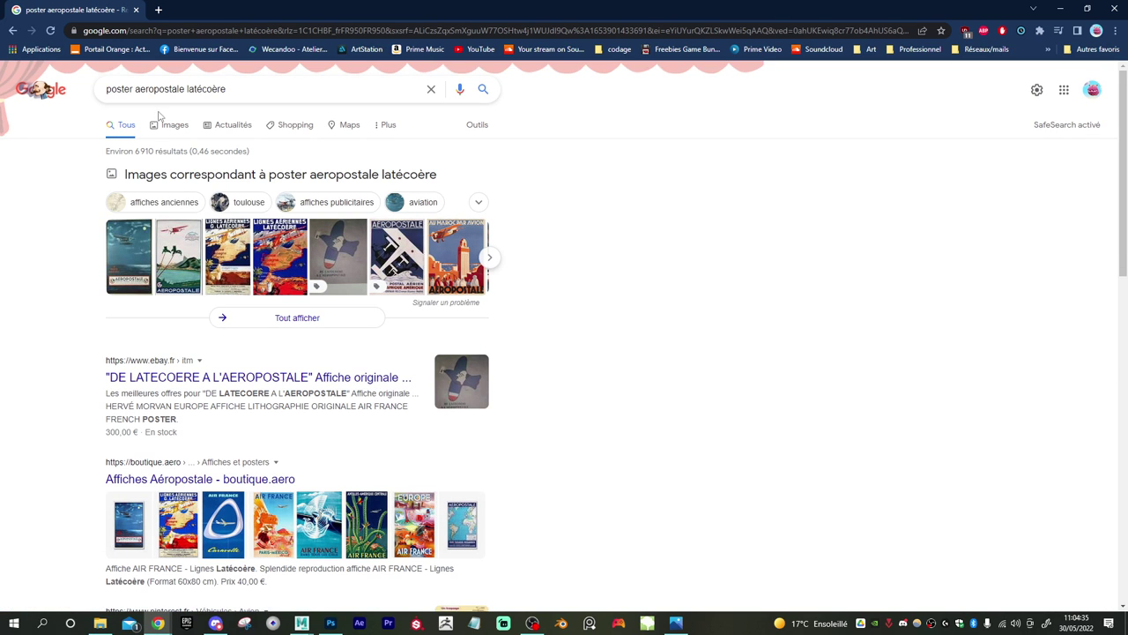
click(167, 128)
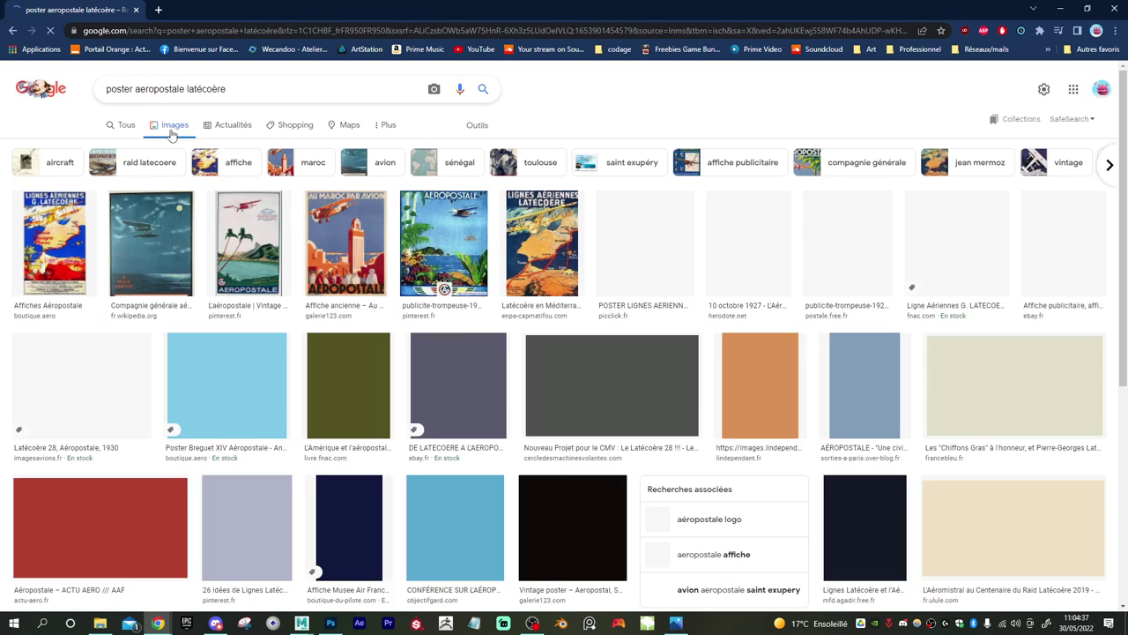
- Browse the image results and preview the boutique.aero Latécoère poster and the Cartes-gravures Air France / LATECOERE Affiche 1921 A315 poster
click(70, 221)
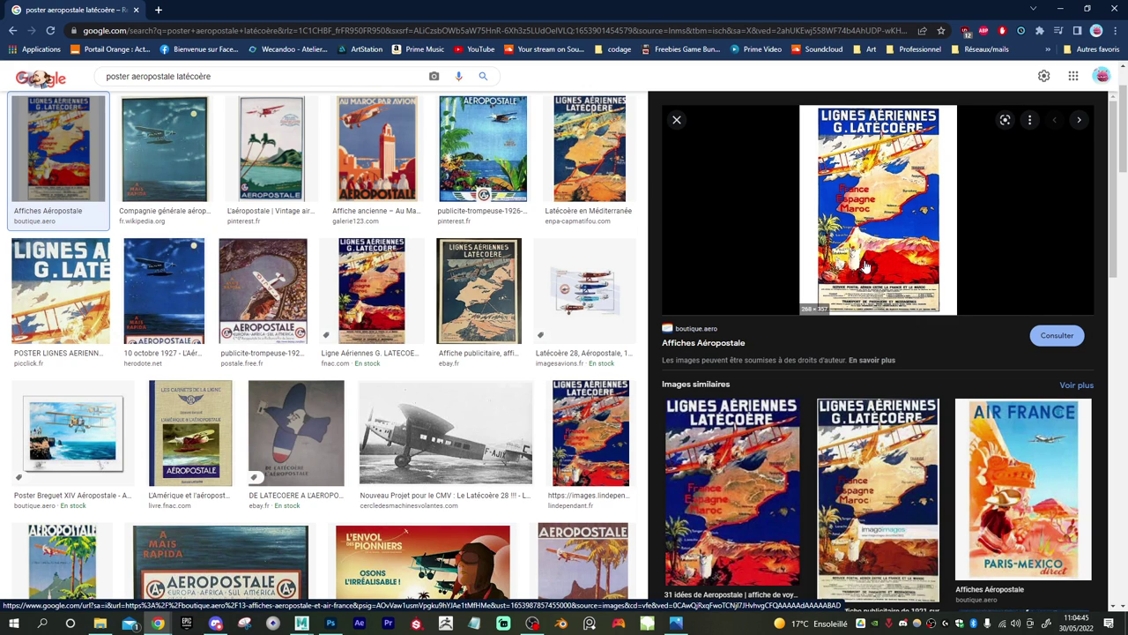
scroll(494, 359, down, 3)
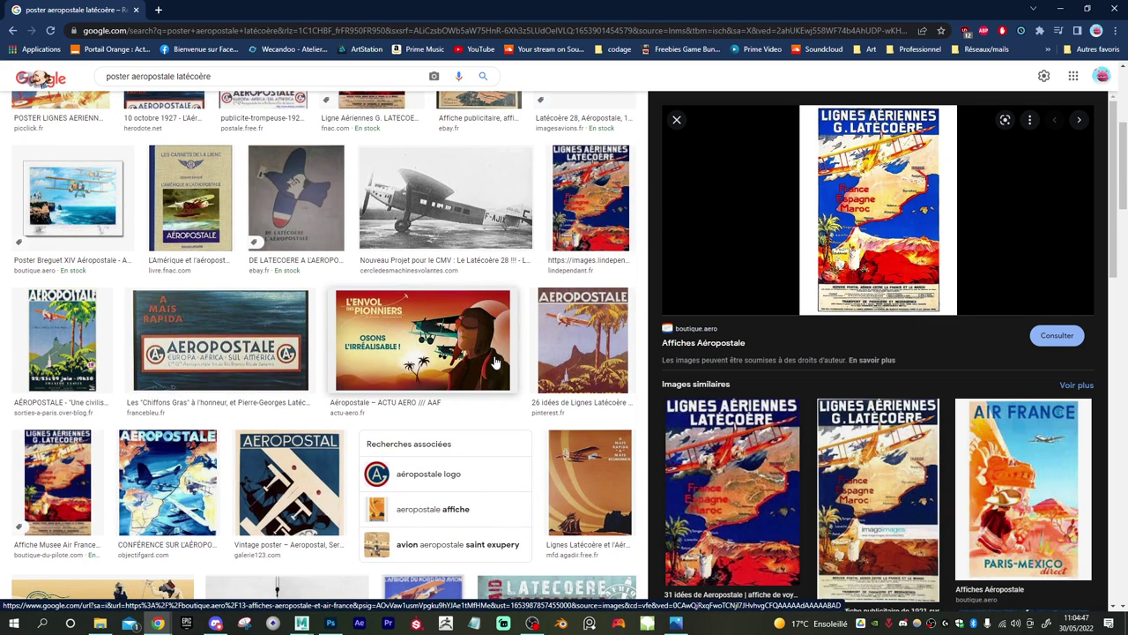
scroll(496, 361, down, 4)
scroll(496, 360, down, 3)
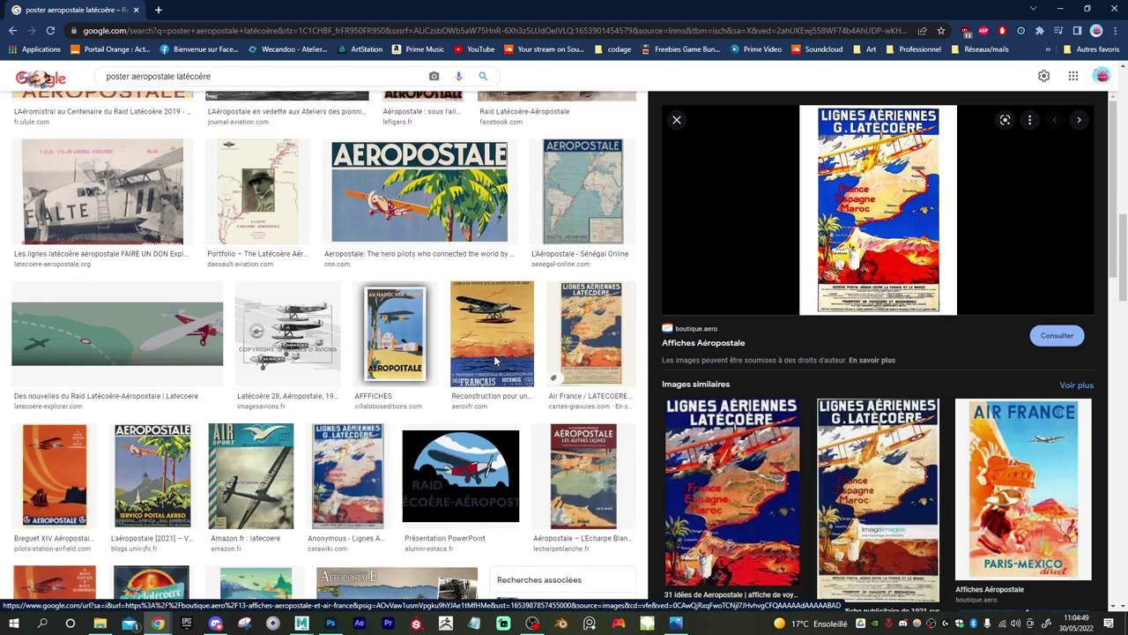
click(580, 338)
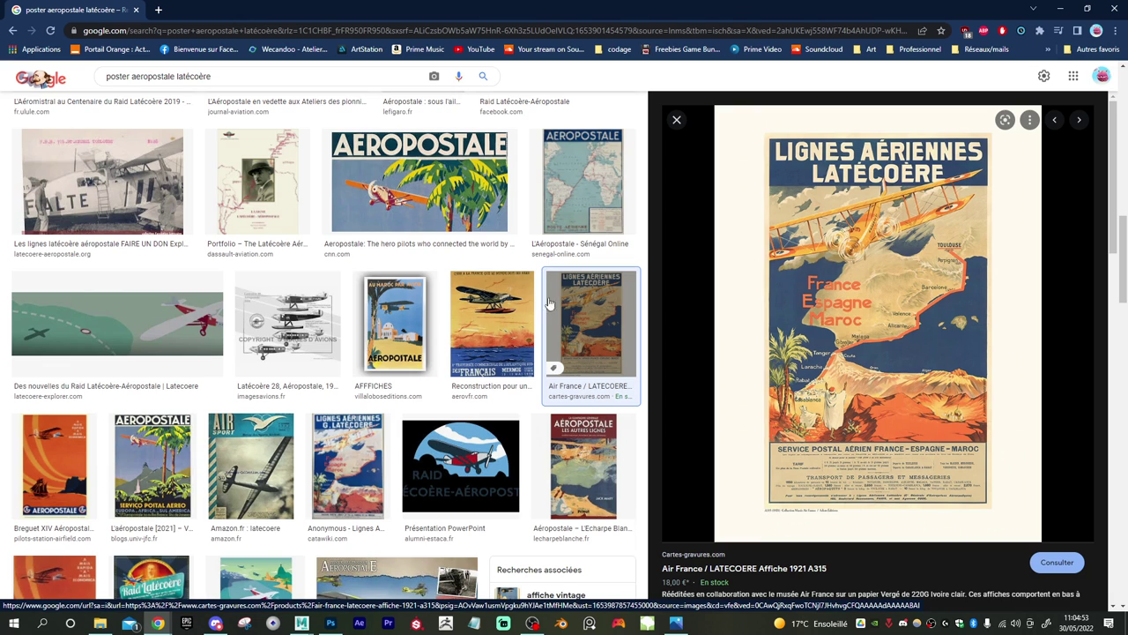
scroll(353, 342, up, 5)
scroll(825, 529, down, 2)
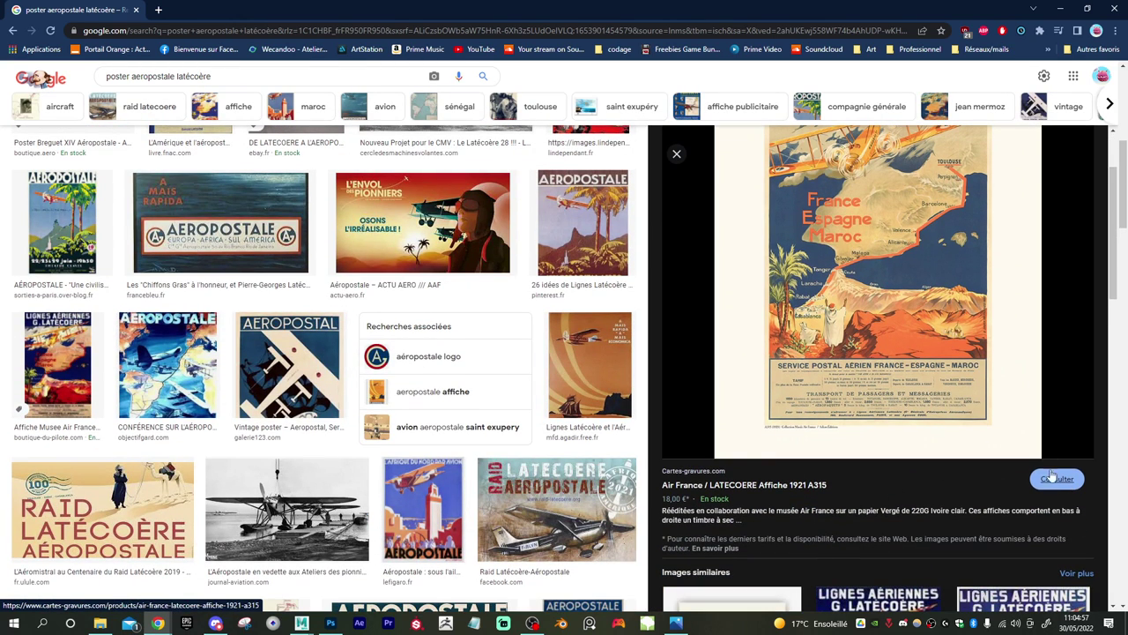
scroll(384, 176, up, 5)
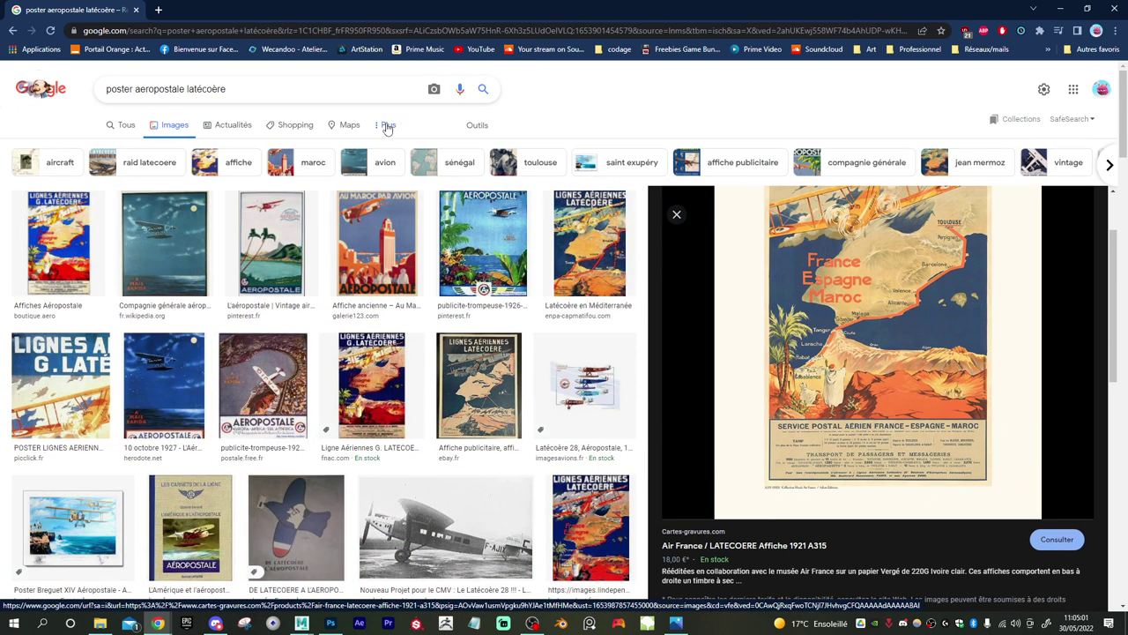
- Restrict the image results to large images (Grandes images) and look through them for the Lignes Aériennes Latécoère poster
click(477, 126)
click(107, 147)
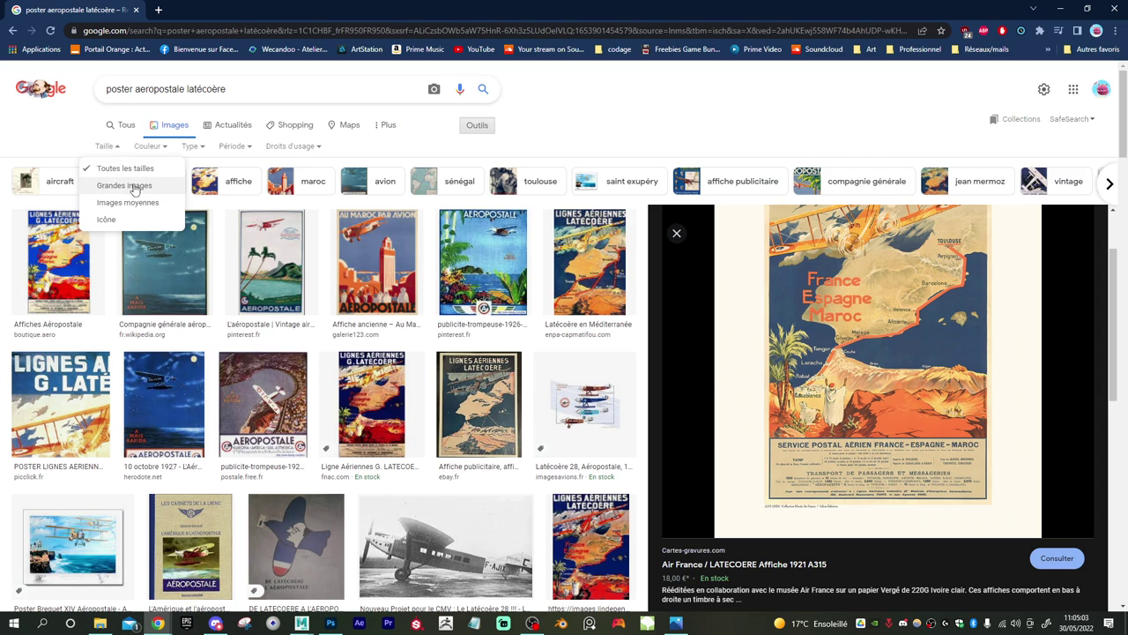
click(125, 186)
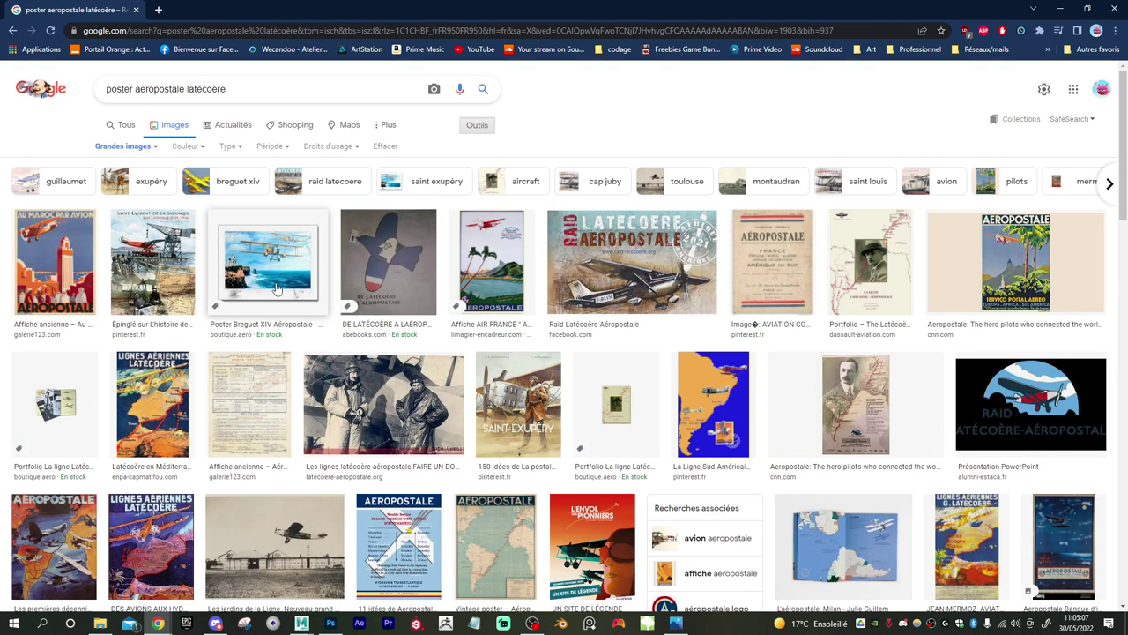
scroll(443, 403, down, 2)
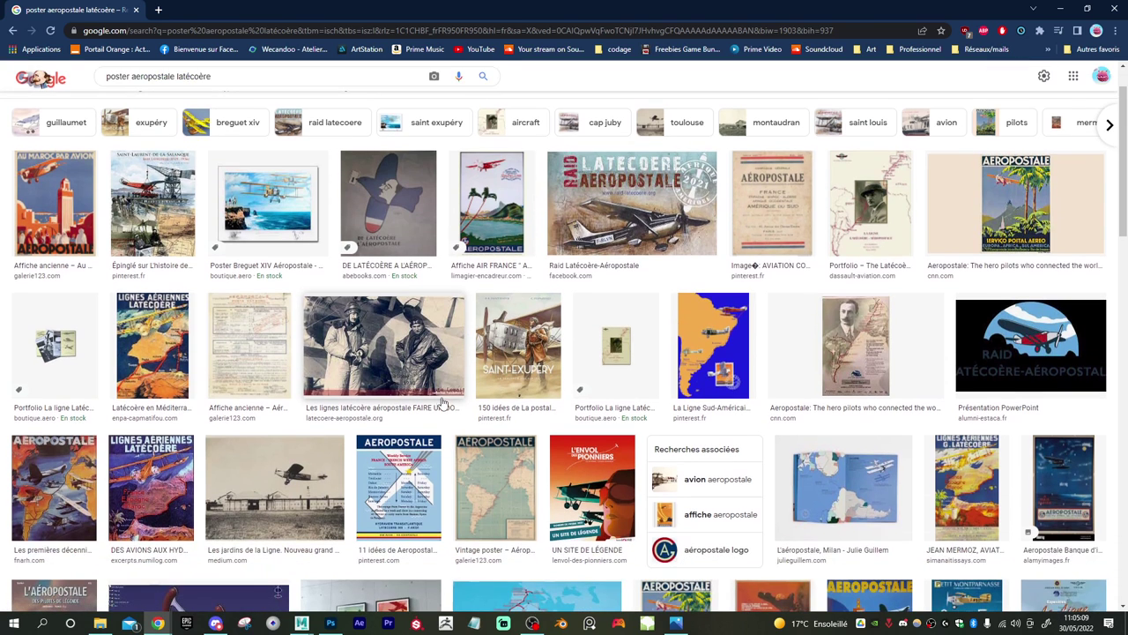
scroll(443, 403, down, 3)
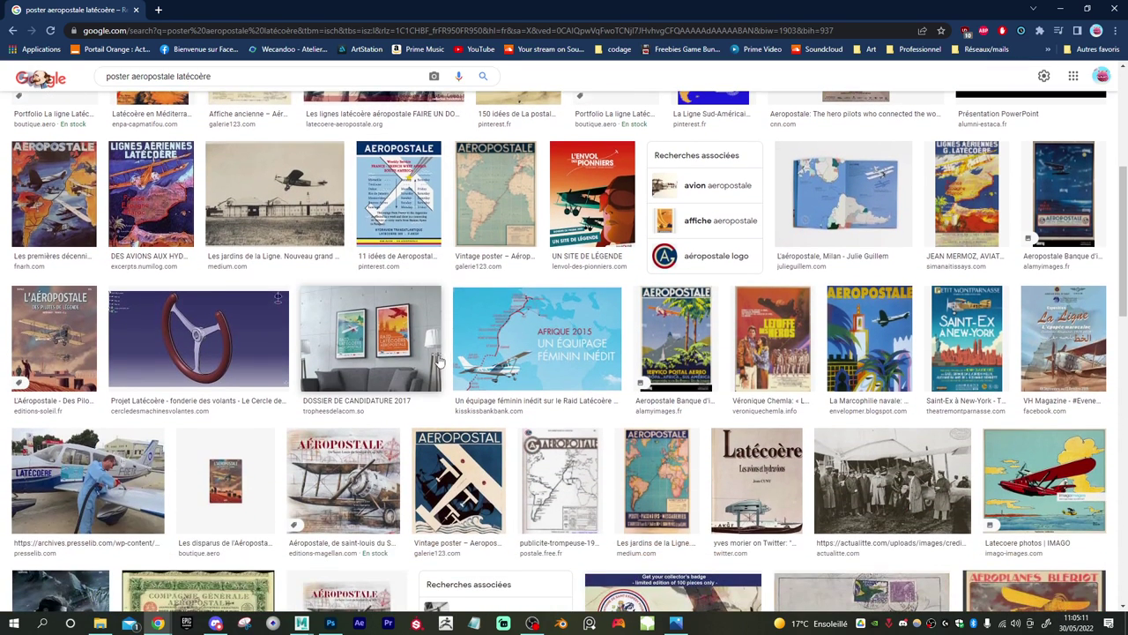
scroll(582, 388, down, 3)
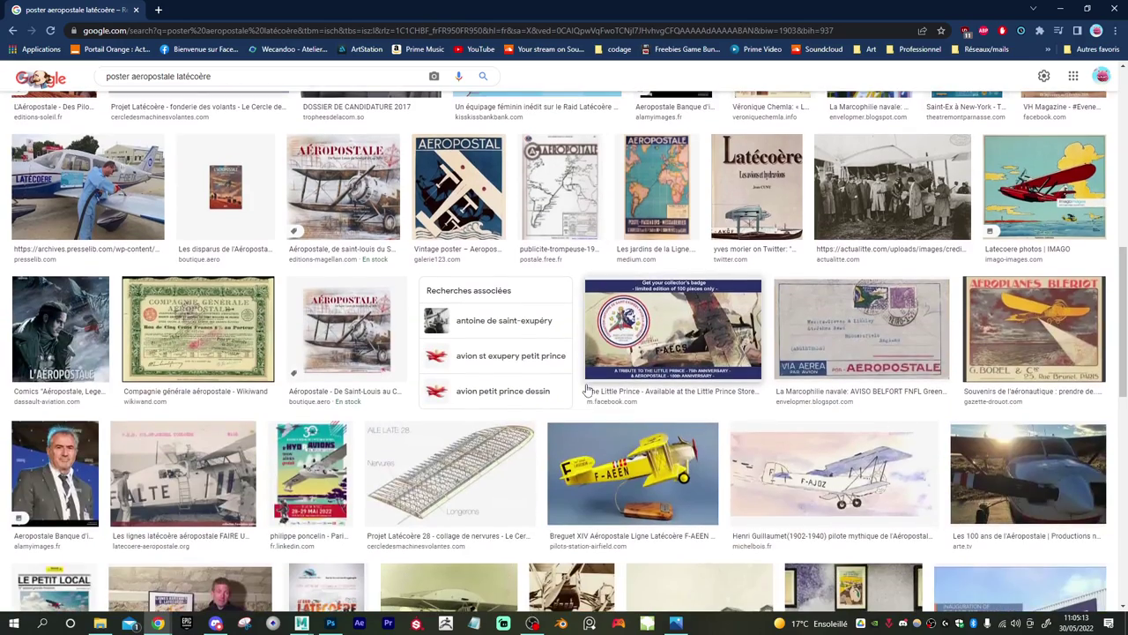
scroll(587, 389, down, 2)
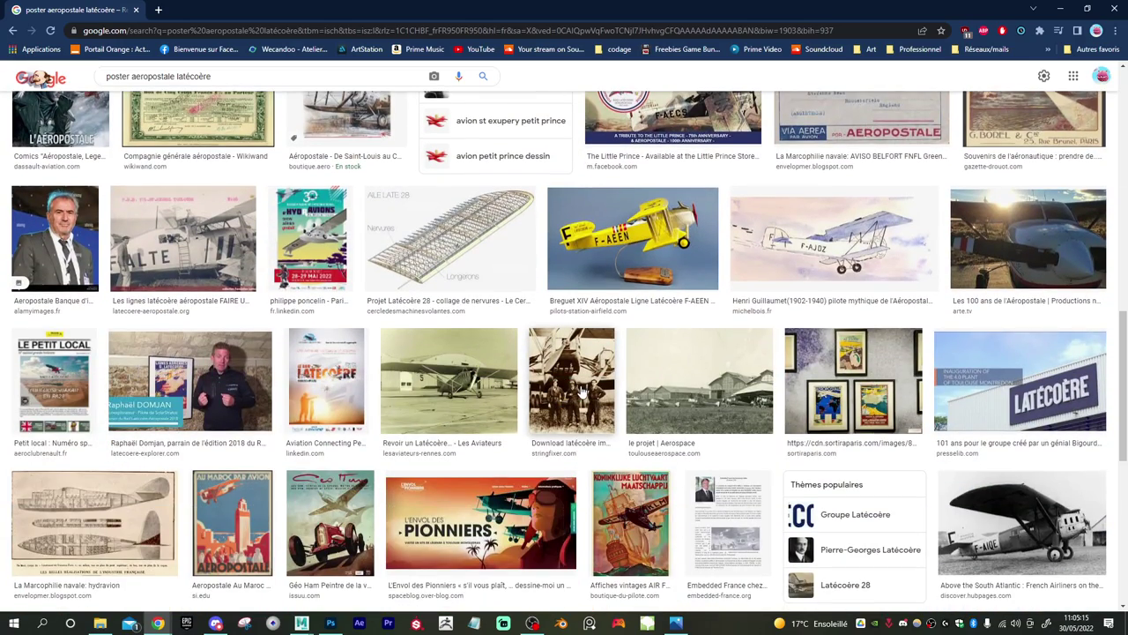
scroll(582, 390, down, 3)
scroll(582, 390, down, 3)
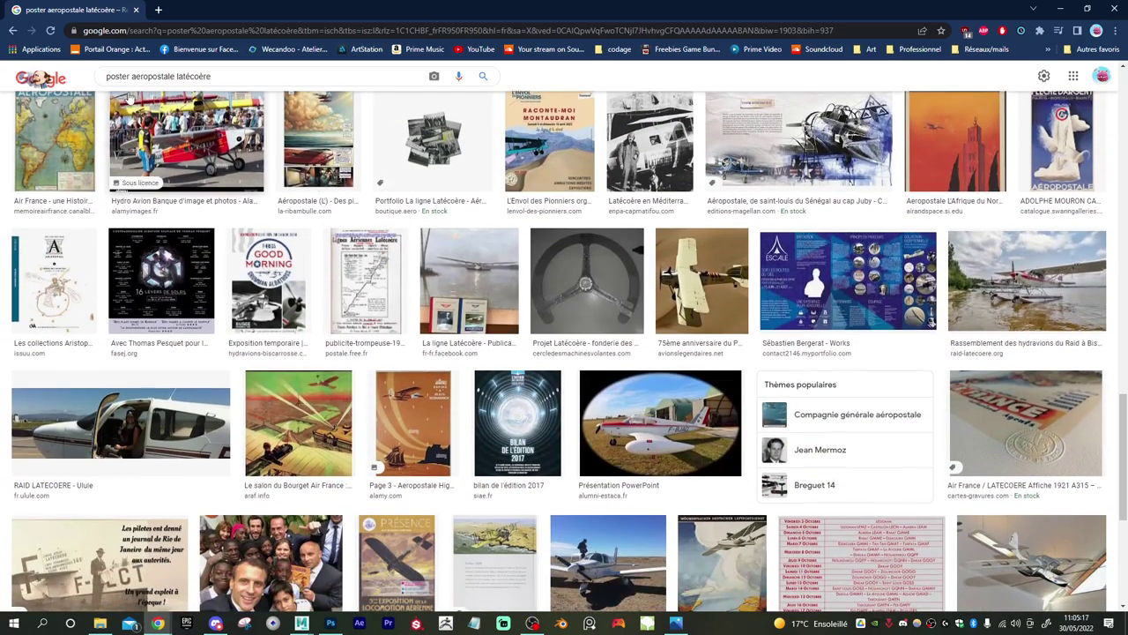
- Return to the unfiltered results, search the Cartes-gravures poster with Google Lens and check its source image for other sizes
click(7, 33)
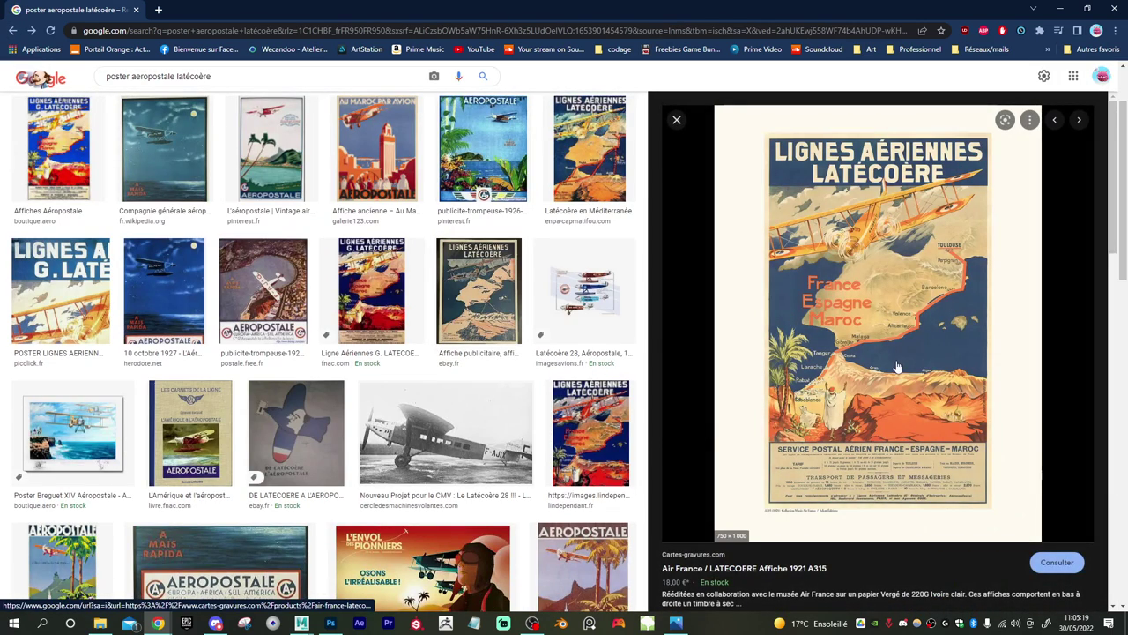
right_click(913, 354)
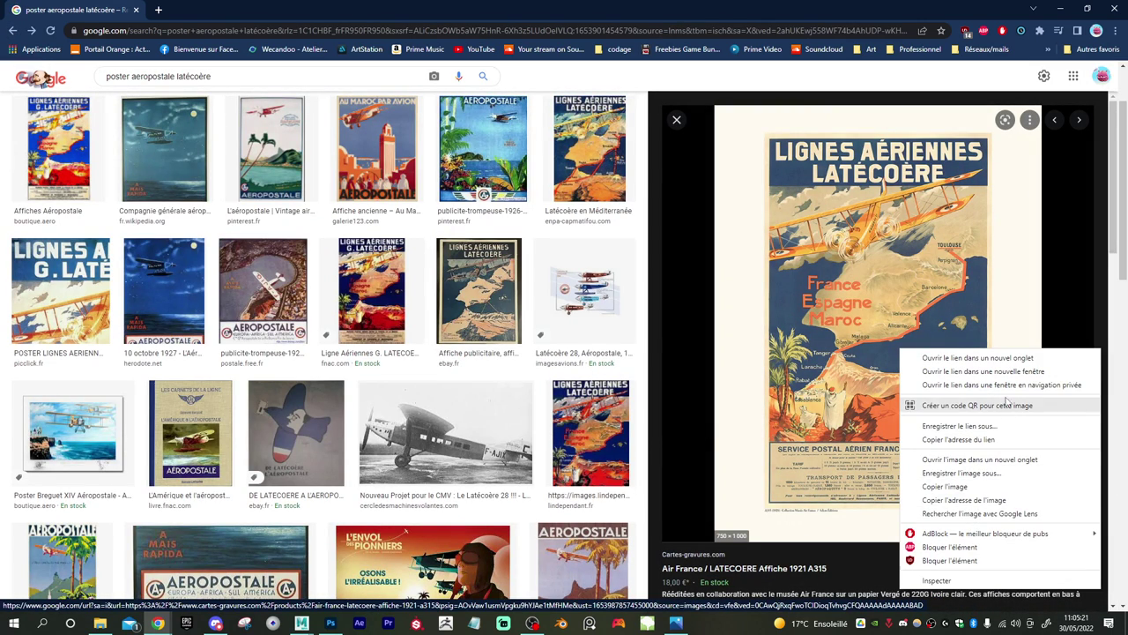
click(996, 514)
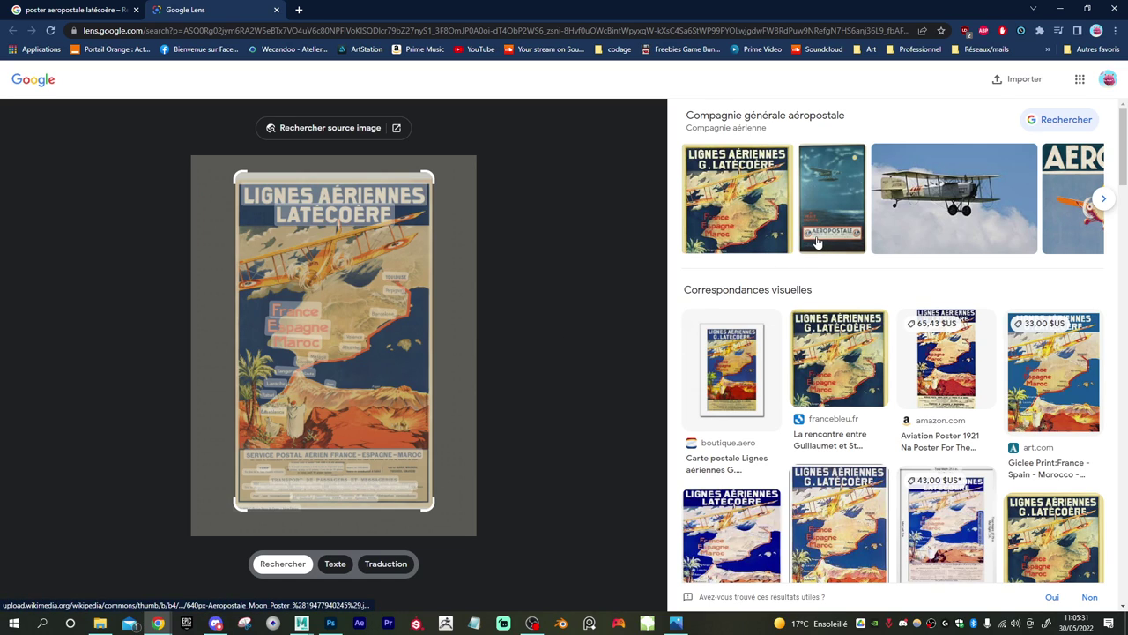
click(328, 129)
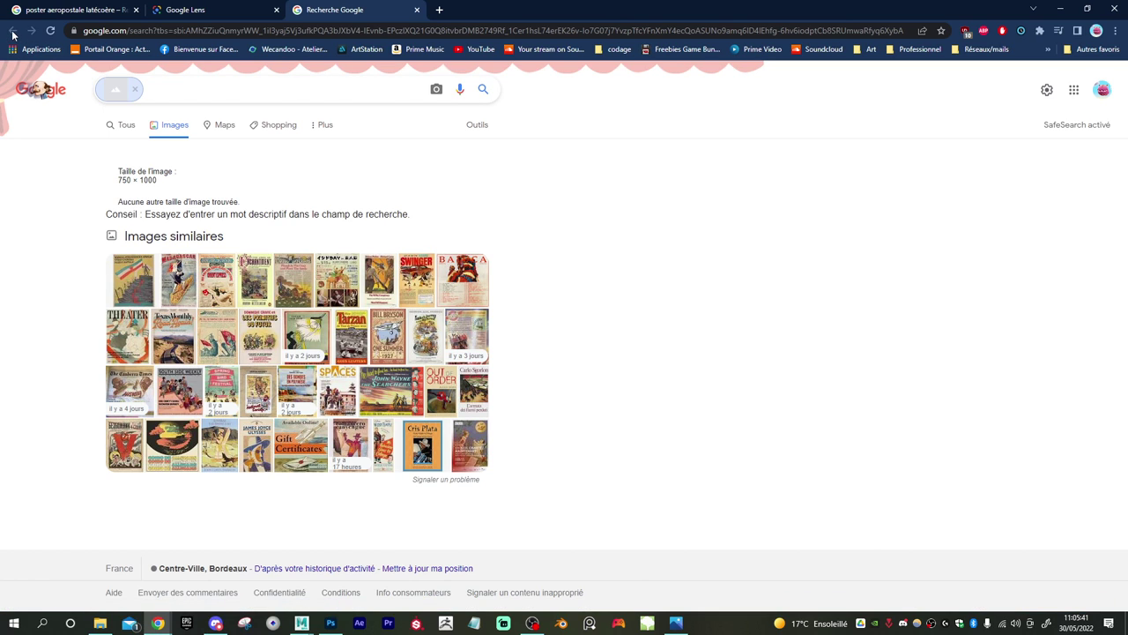
click(417, 10)
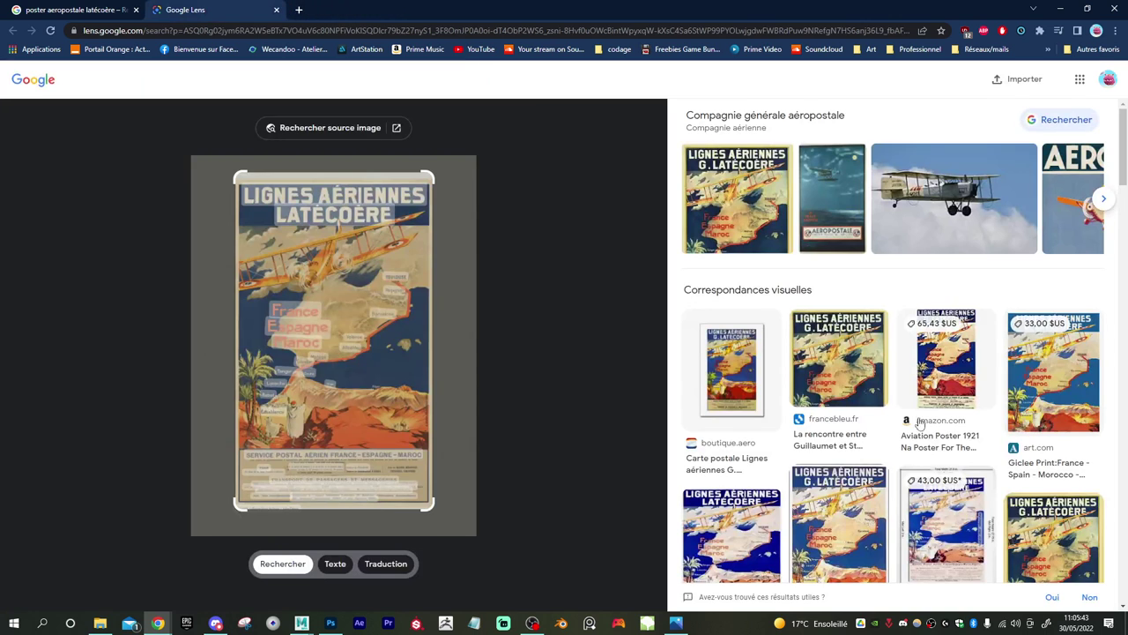
- Look through the Google Lens visual matches for a better version of the Lignes Aériennes Latécoère poster
scroll(922, 423, down, 2)
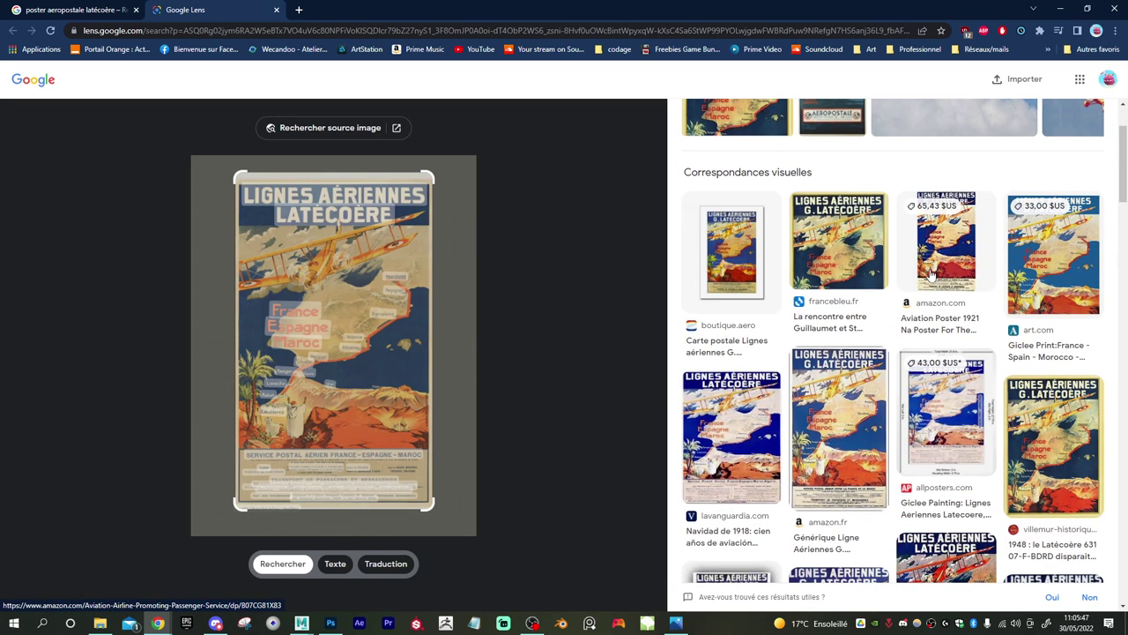
scroll(931, 269, down, 3)
scroll(931, 275, down, 1)
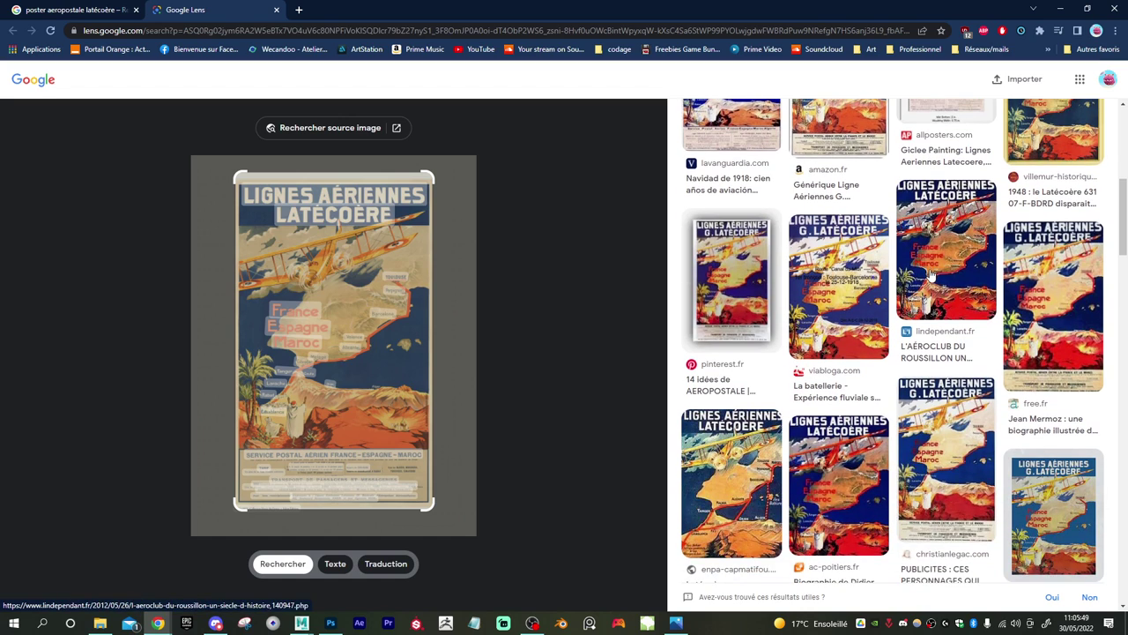
scroll(931, 275, down, 1)
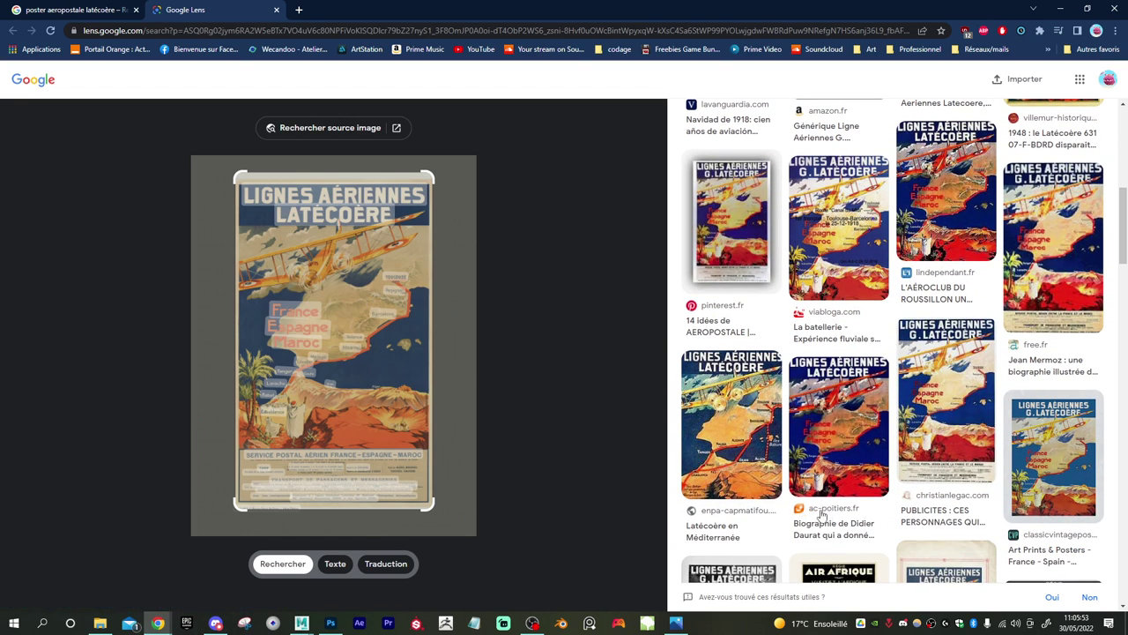
scroll(822, 509, down, 1)
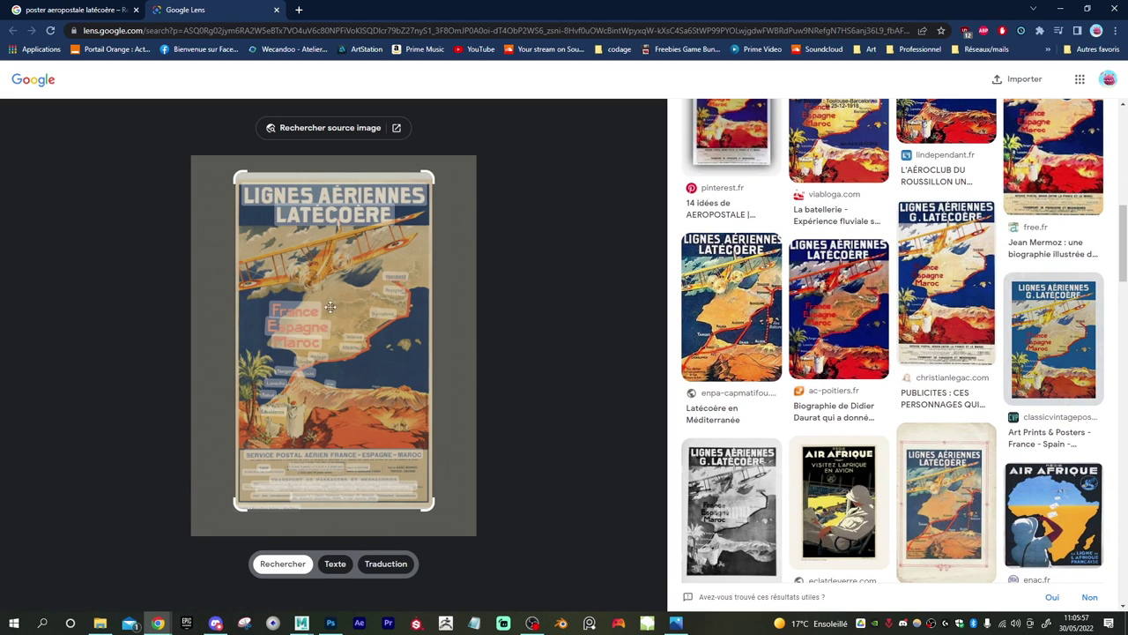
scroll(729, 441, down, 1)
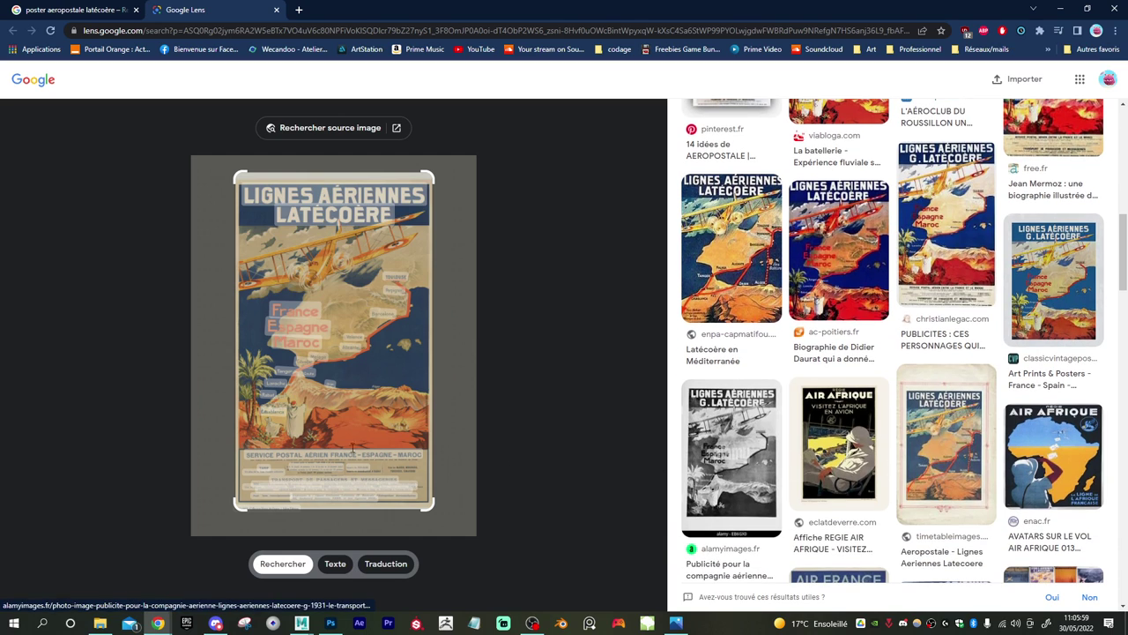
- Close the Google Lens results and open the Cartes-gravures poster image at full size in its own browser tab
click(274, 10)
right_click(860, 339)
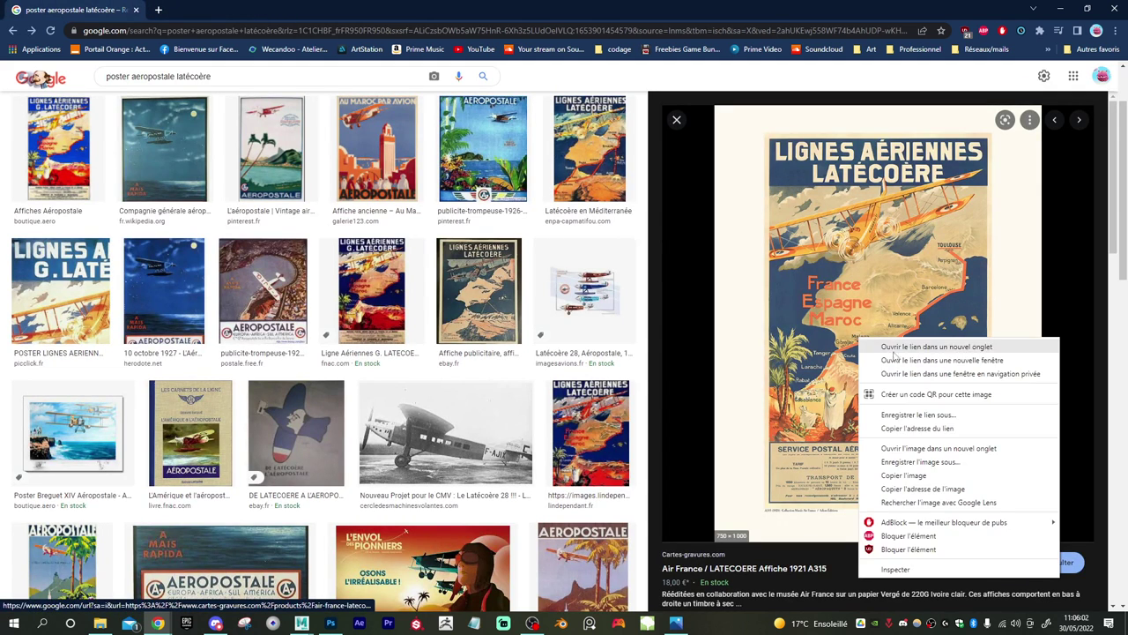
click(939, 447)
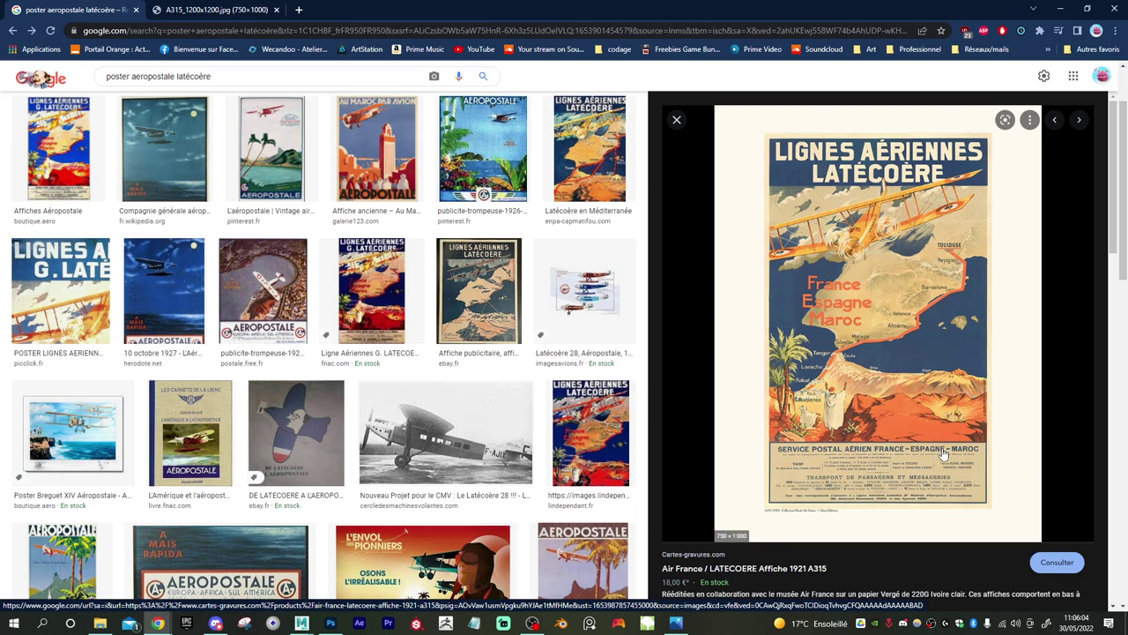
click(198, 10)
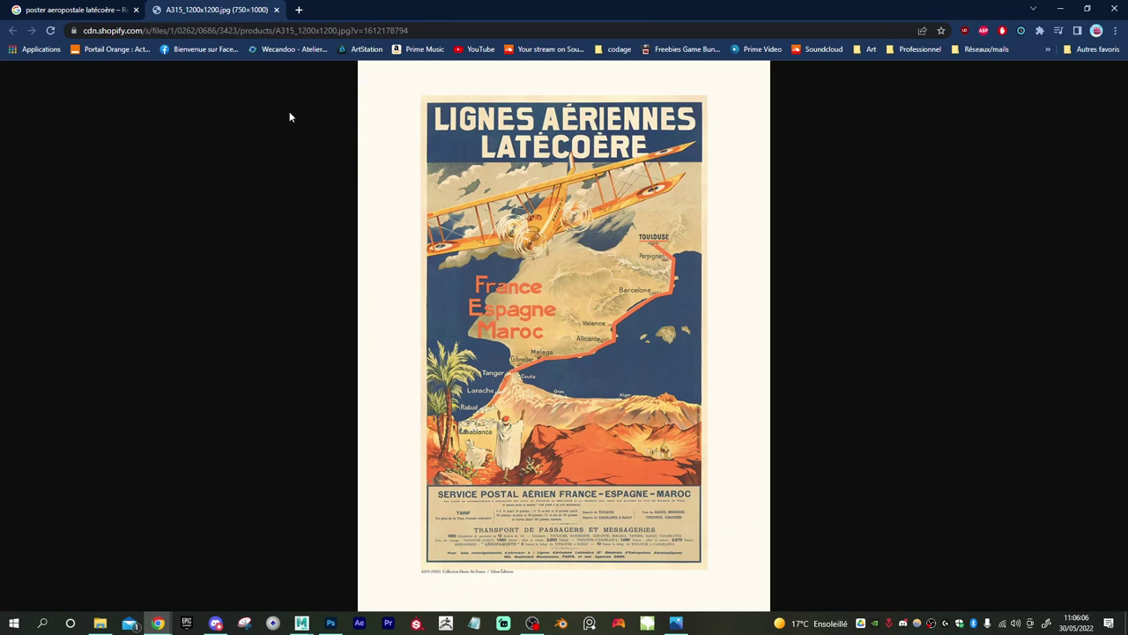
- Start saving the poster image and browse to the Cuisine project's sourceimages\externe folder
right_click(552, 254)
click(632, 268)
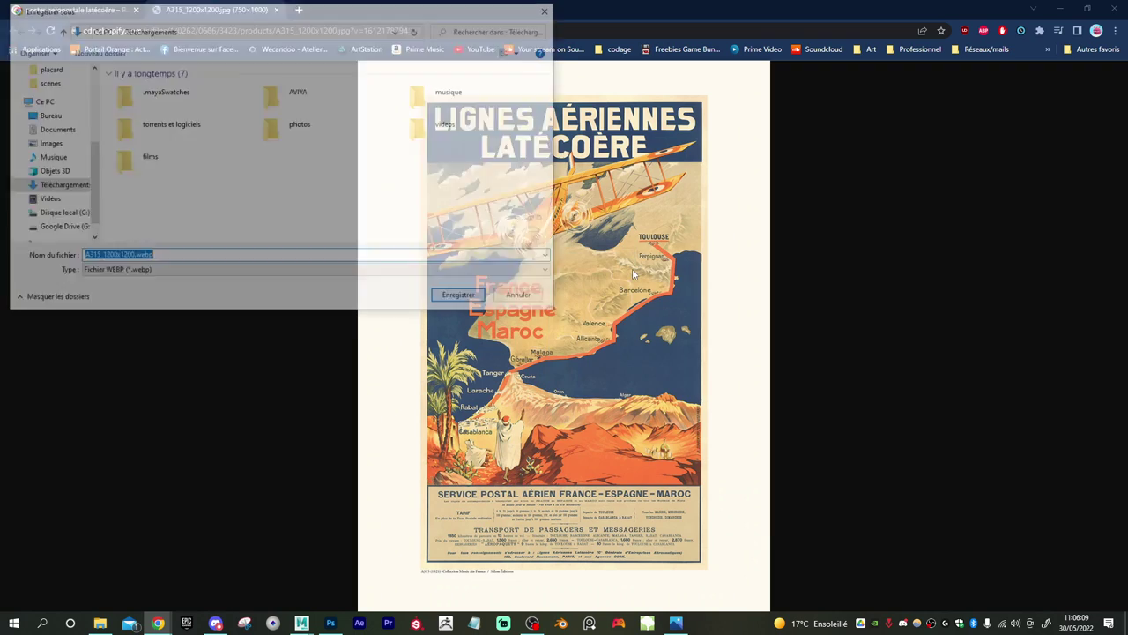
click(323, 176)
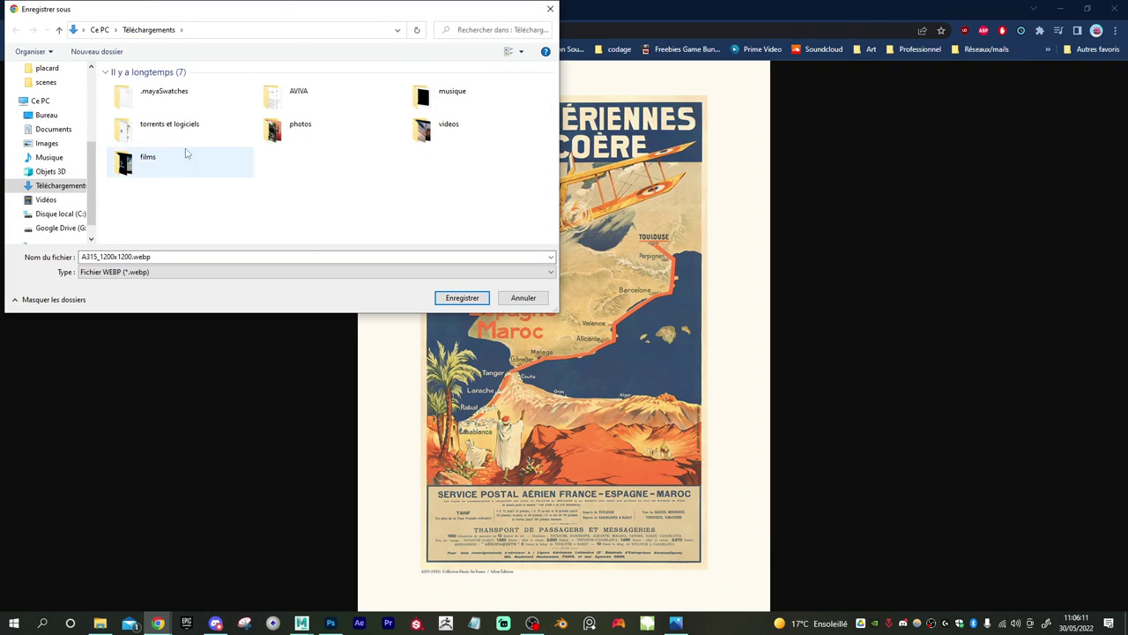
scroll(53, 150, up, 3)
click(64, 185)
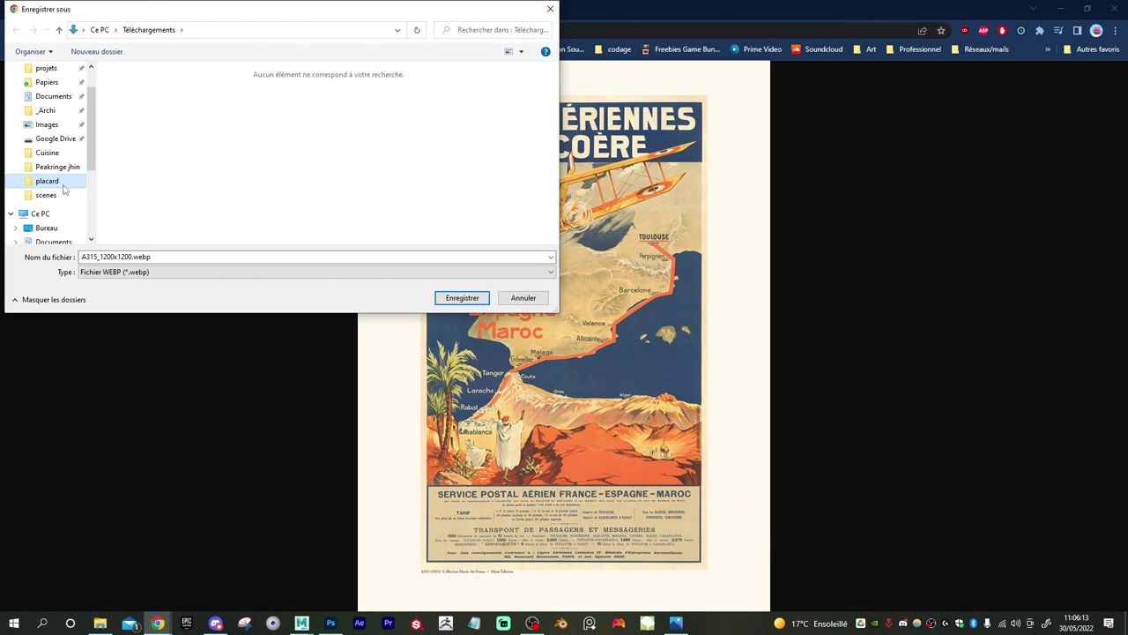
click(234, 31)
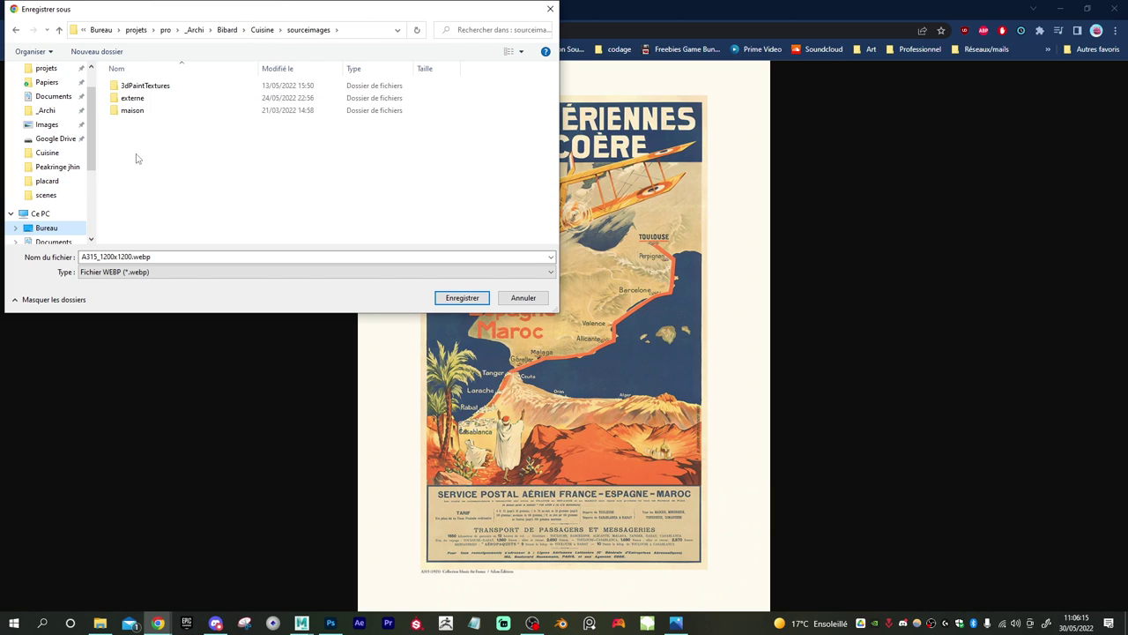
double_click(154, 98)
- Create a folder named "posters" inside externe, and cancel saving the image as a WEBP file
right_click(184, 169)
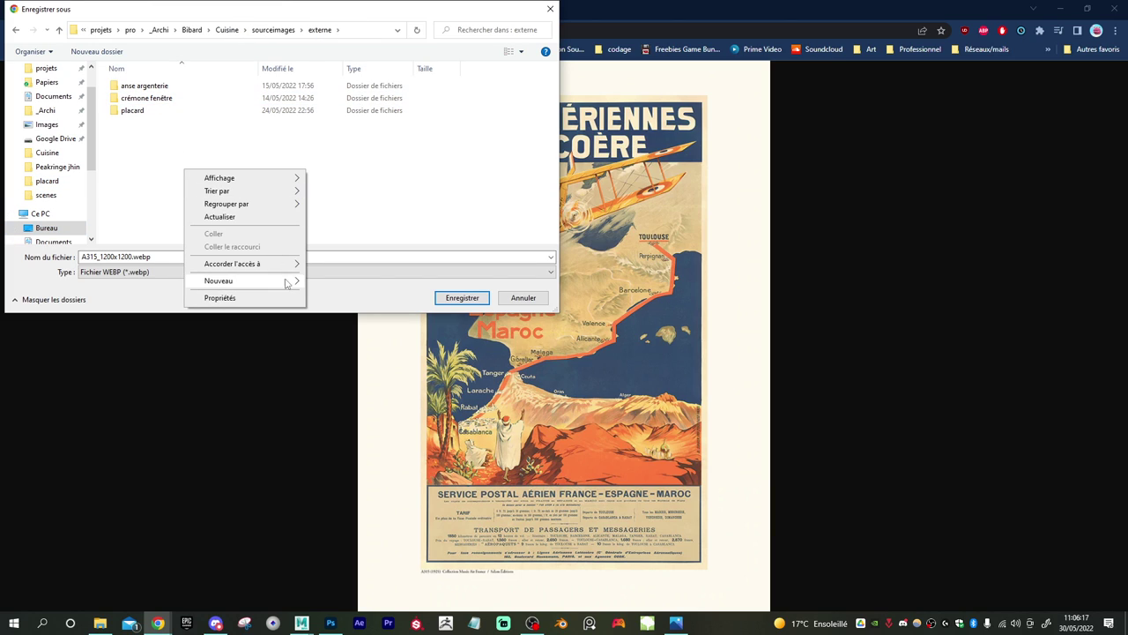
mouse_move(300, 281)
click(336, 282)
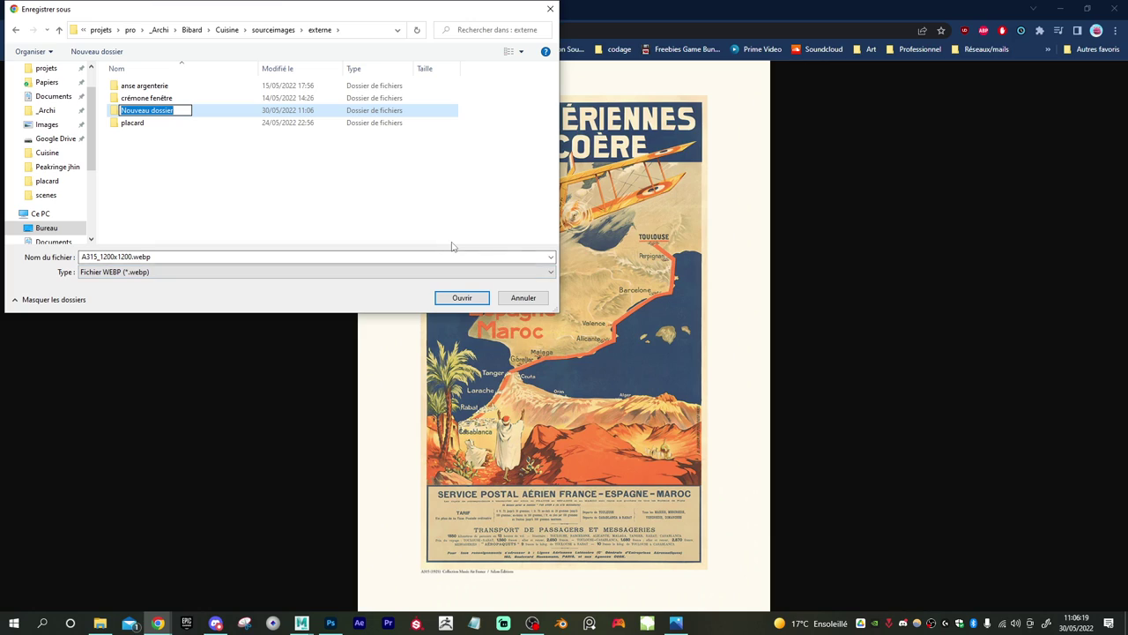
text(post)
key(Return)
key(Return)
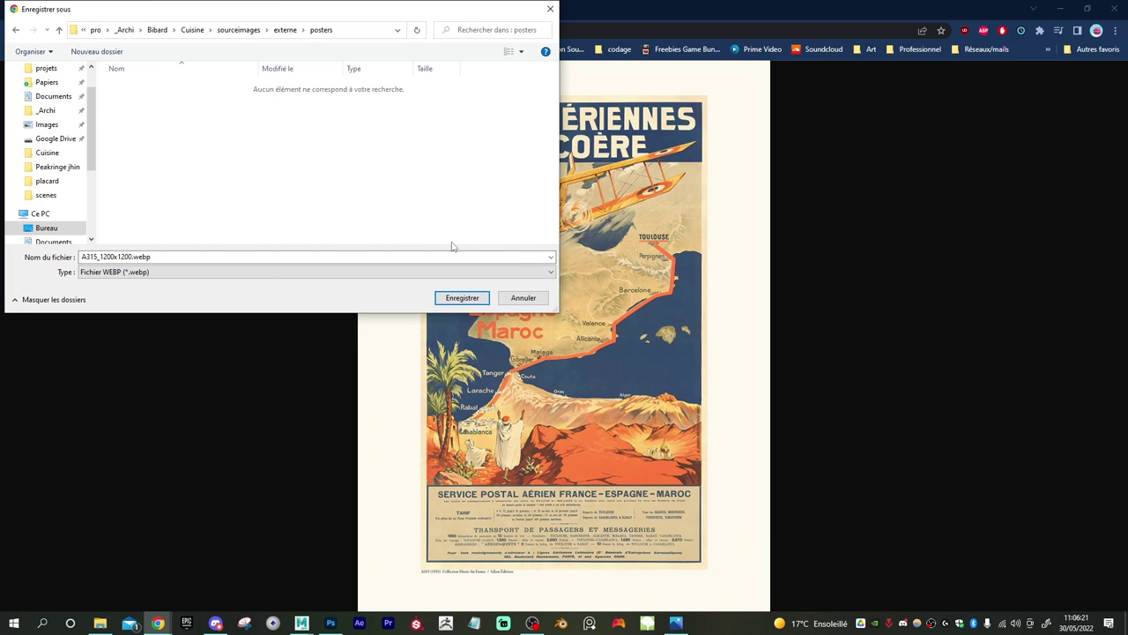
key(Tab)
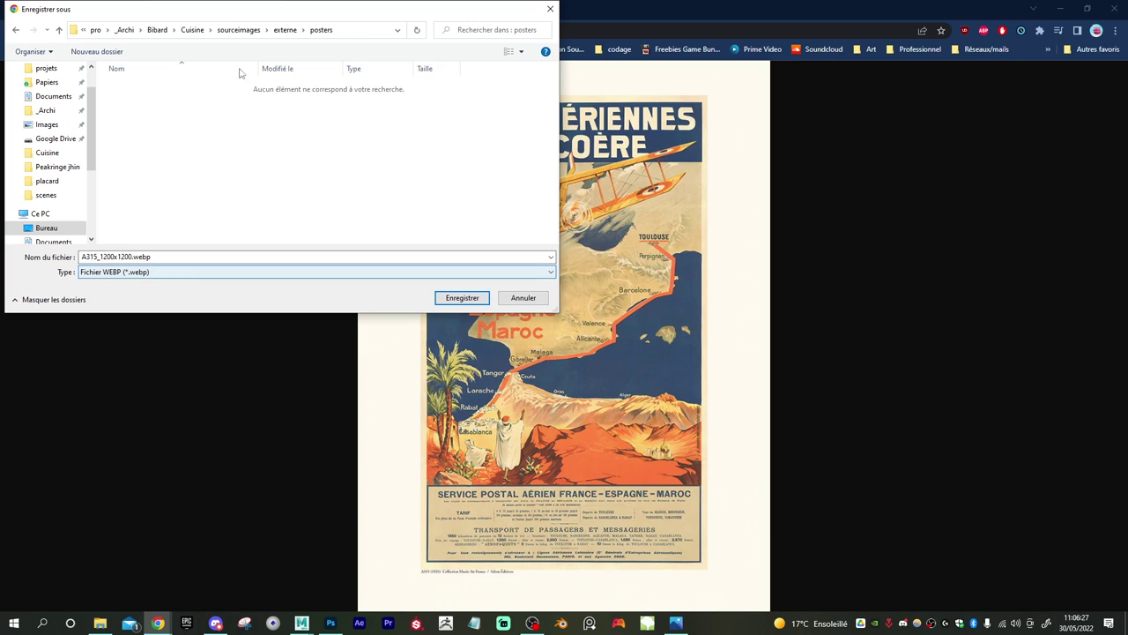
click(413, 185)
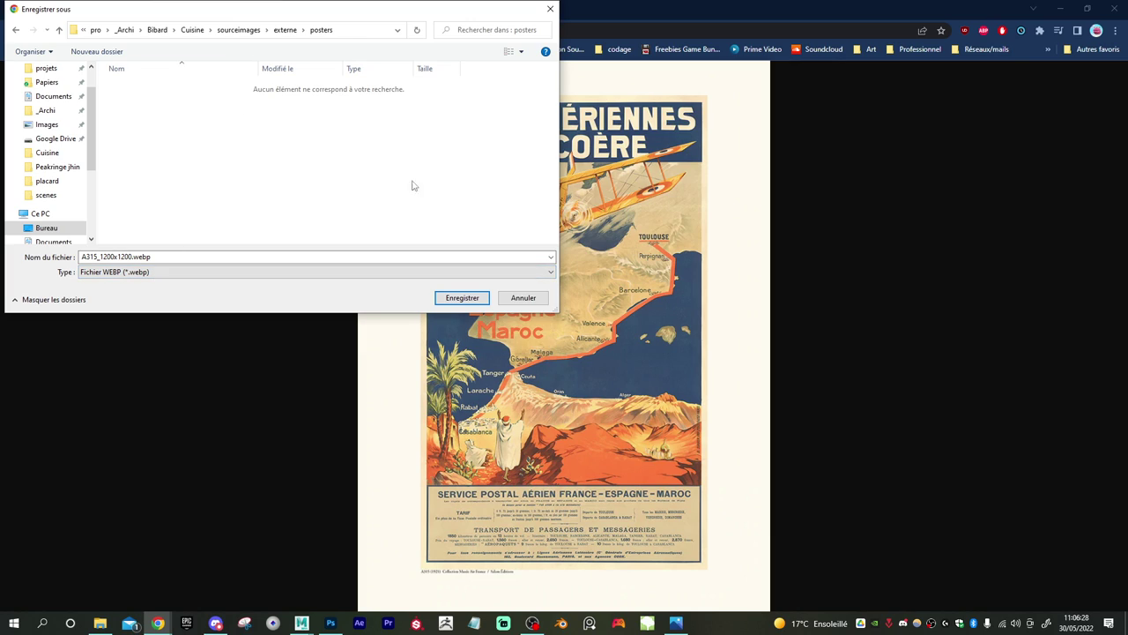
click(524, 297)
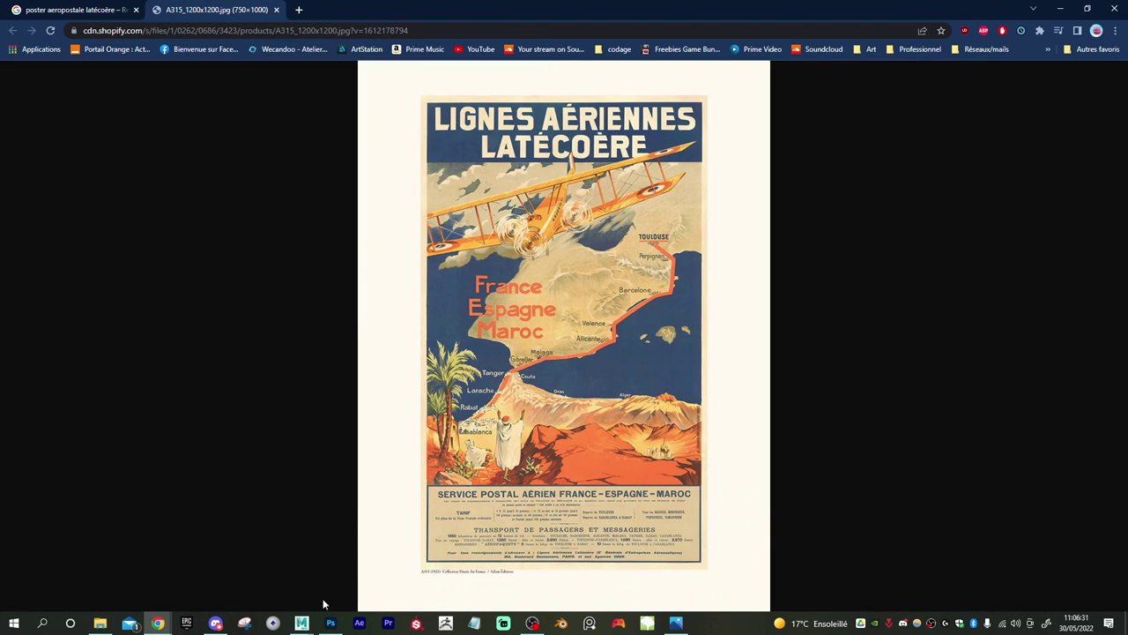
- Capture the poster artwork, cropped closely without the wide cream margin, with the Windows screen capture tool (Outil Capture d'écran)
click(245, 623)
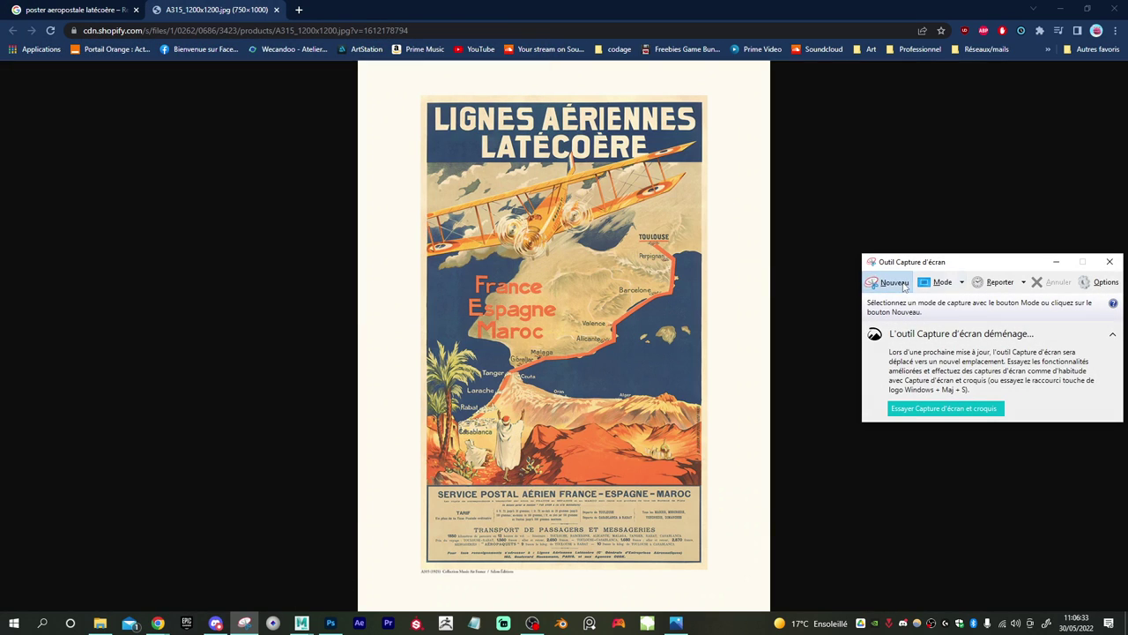
click(899, 284)
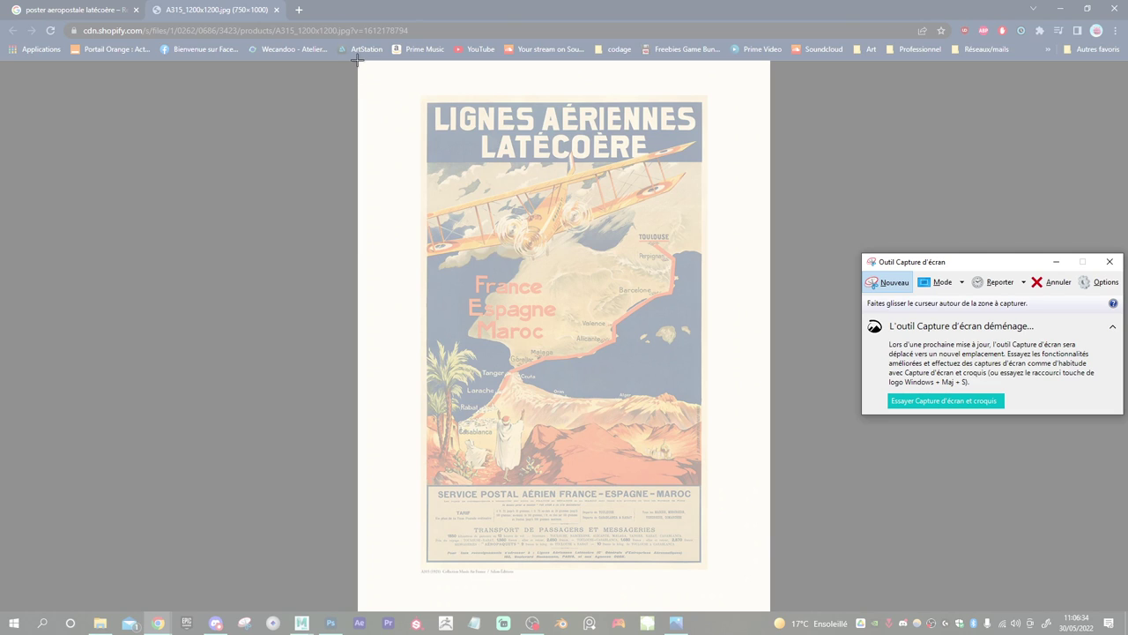
drag(357, 60, 770, 610)
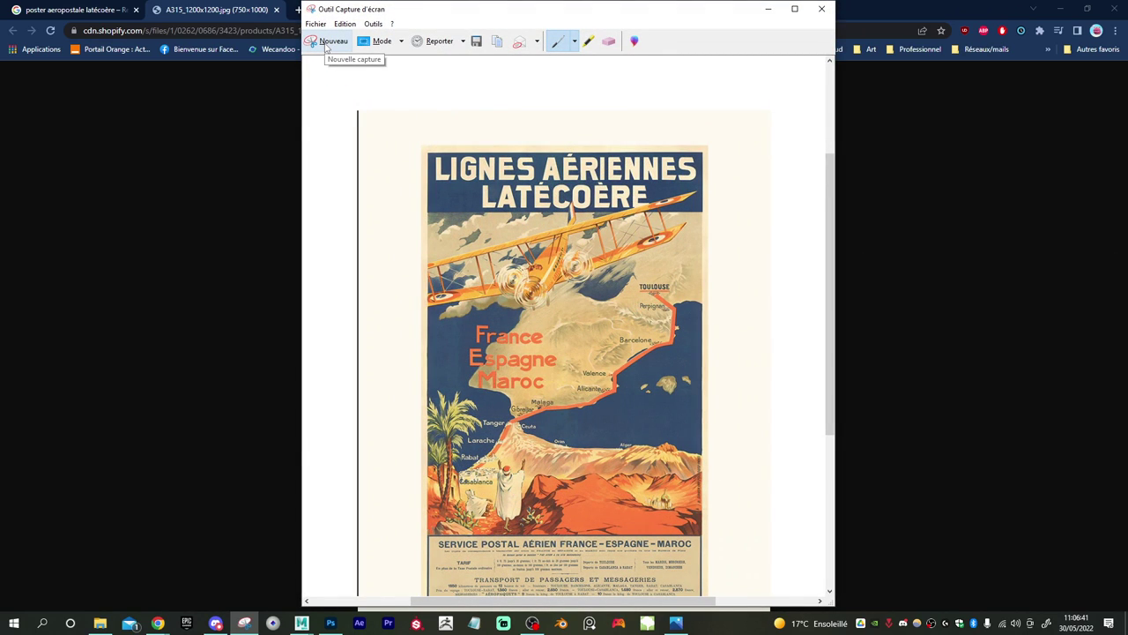
click(333, 42)
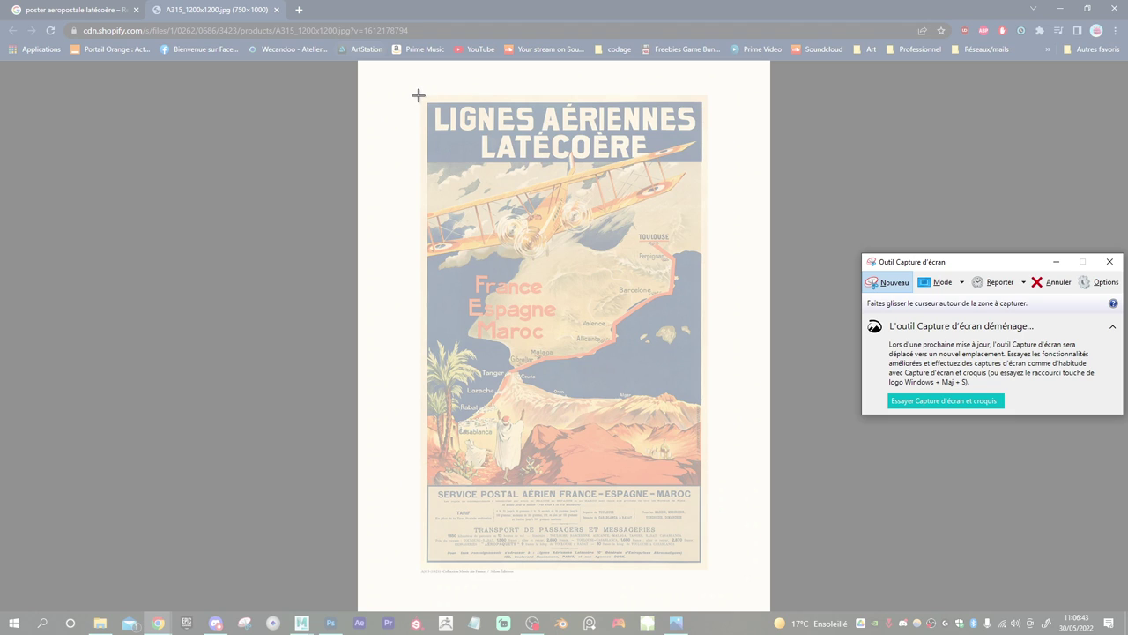
drag(418, 95, 708, 578)
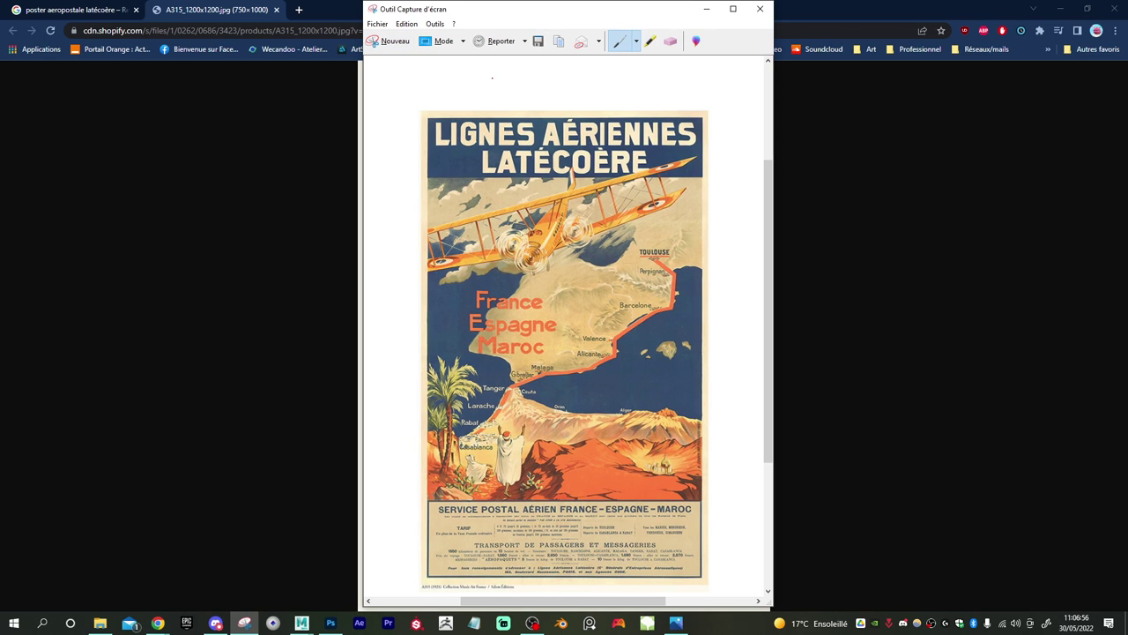
- Save the capture as a JPEG named "lignes aériennes G latécoère" in the externe\posters folder
click(538, 42)
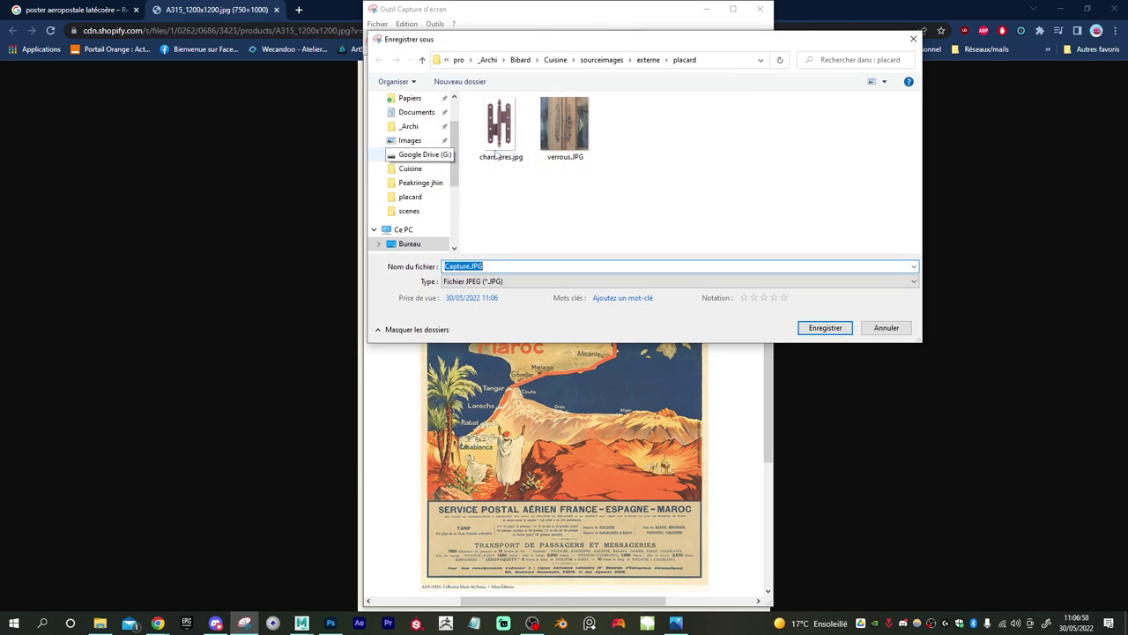
click(649, 59)
double_click(496, 153)
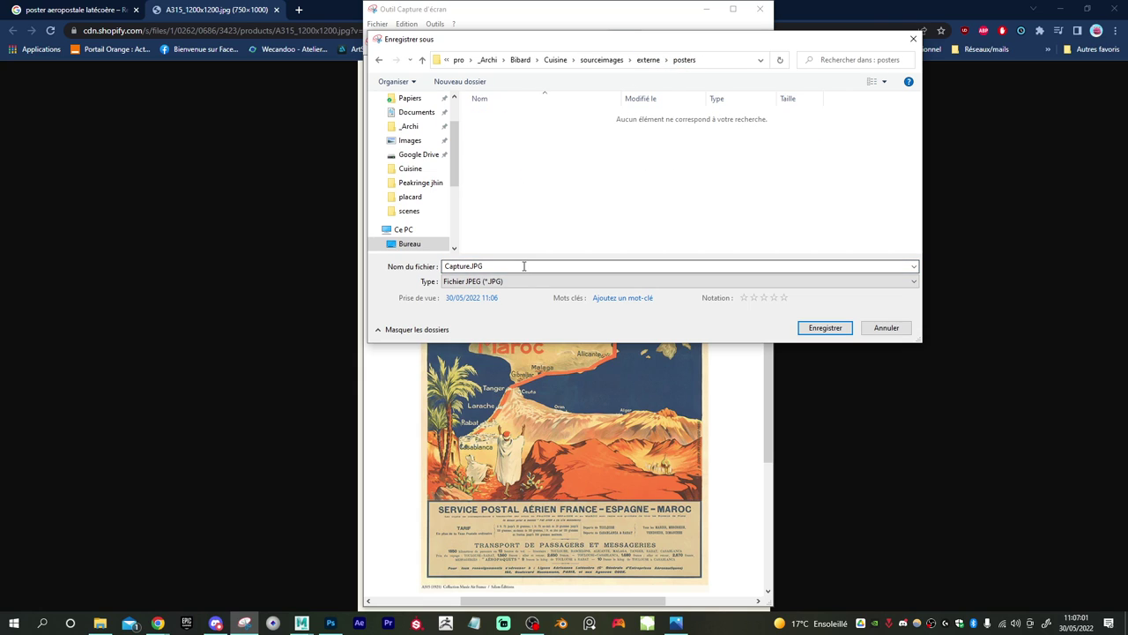
key(BackSpace)
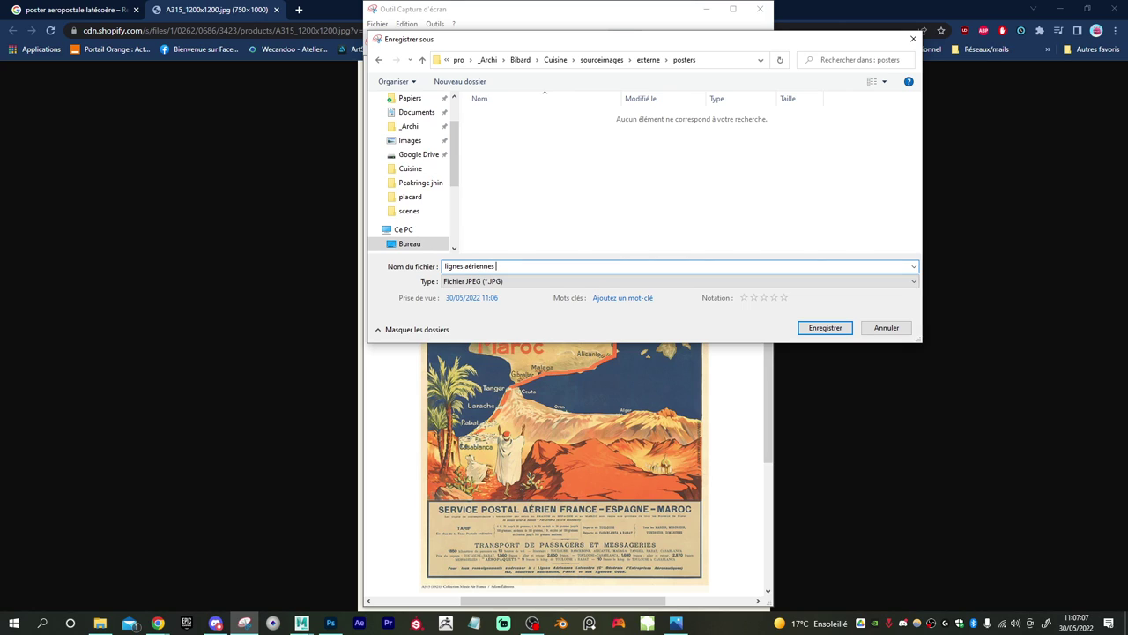
text(G latecoeres)
key(BackSpace)
key(BackSpace)
key(BackSpace)
key(BackSpace)
key(BackSpace)
key(BackSpace)
key(BackSpace)
text(écoères)
key(BackSpace)
click(826, 330)
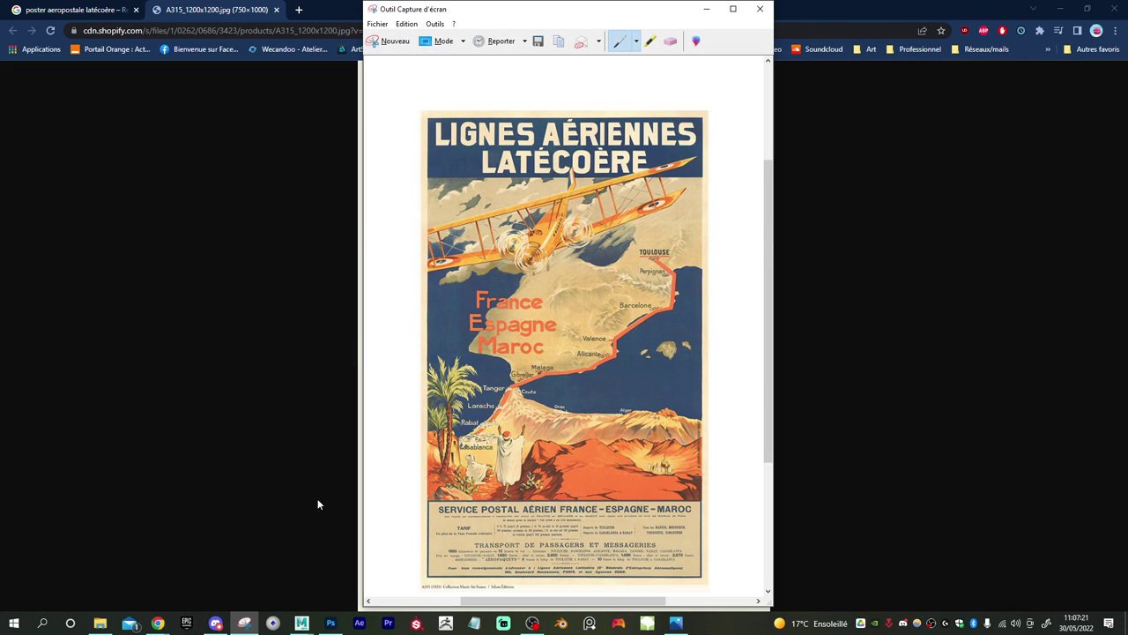
- Launch Topaz Gigapixel AI
click(12, 626)
text(gig)
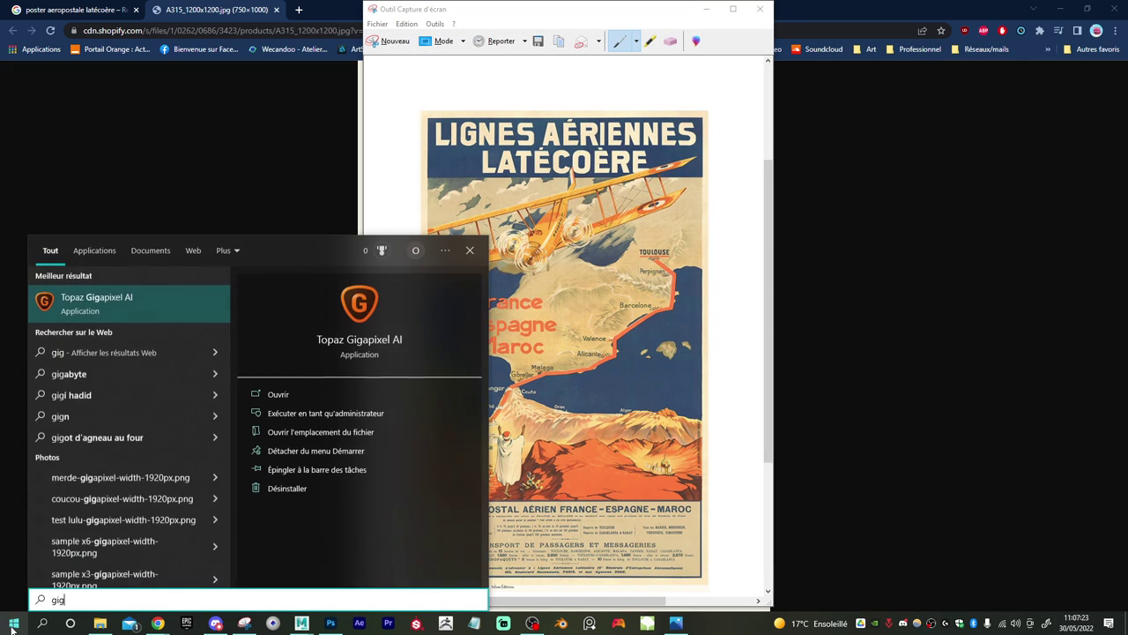
key(Return)
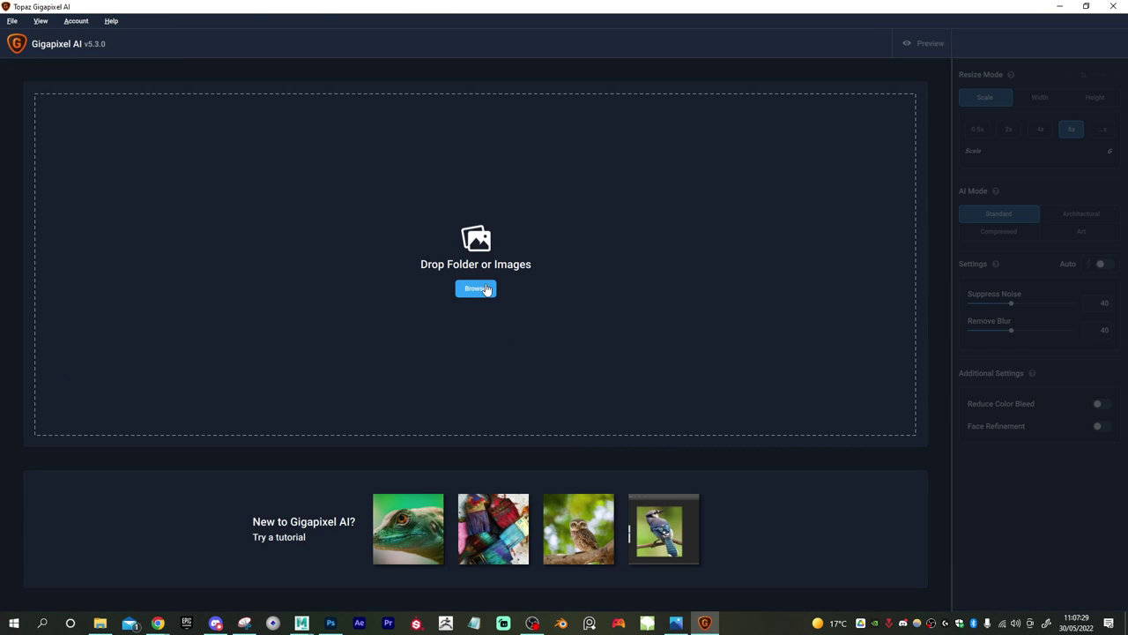
- Load "lignes aériennes G latécoère.JPG" from the posters folder and compare the original with the upscaled preview
click(487, 291)
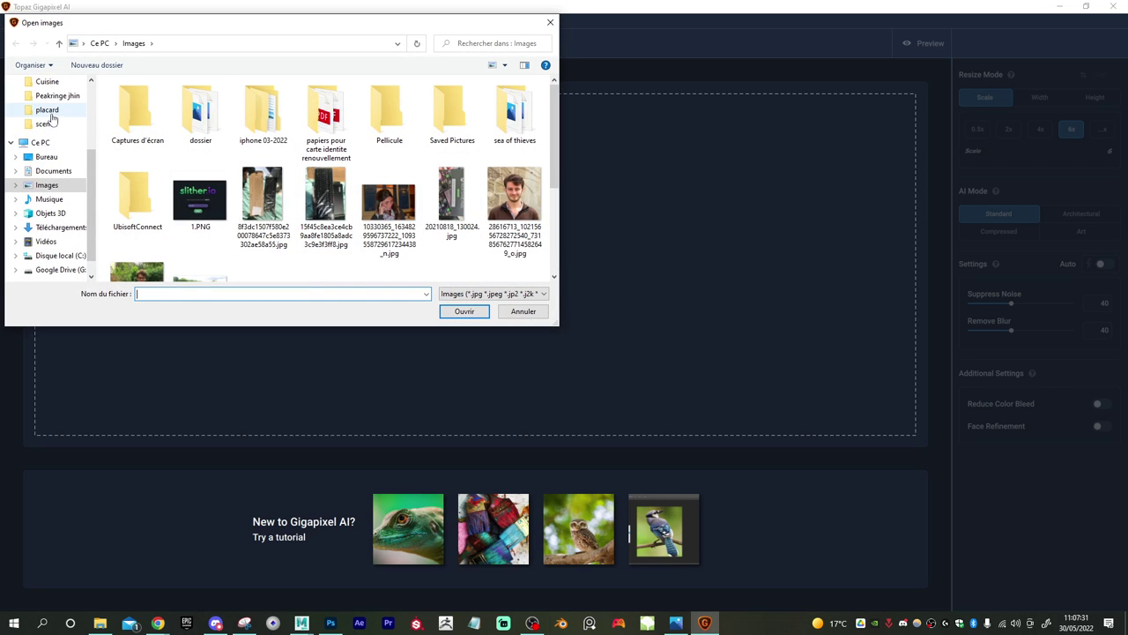
click(46, 110)
click(283, 43)
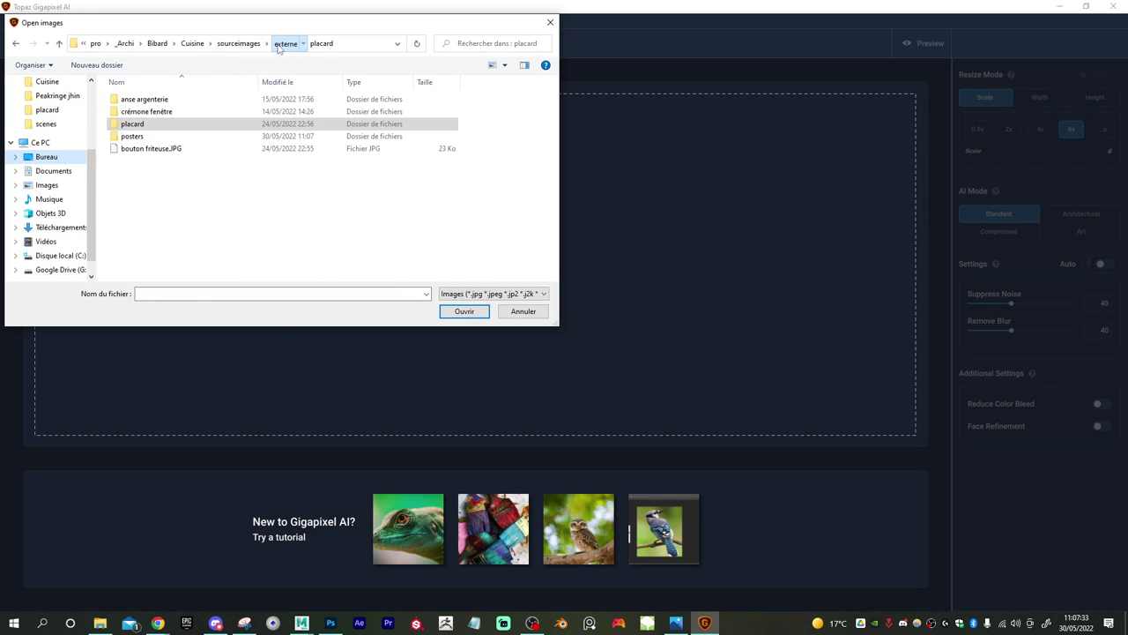
double_click(154, 135)
click(137, 110)
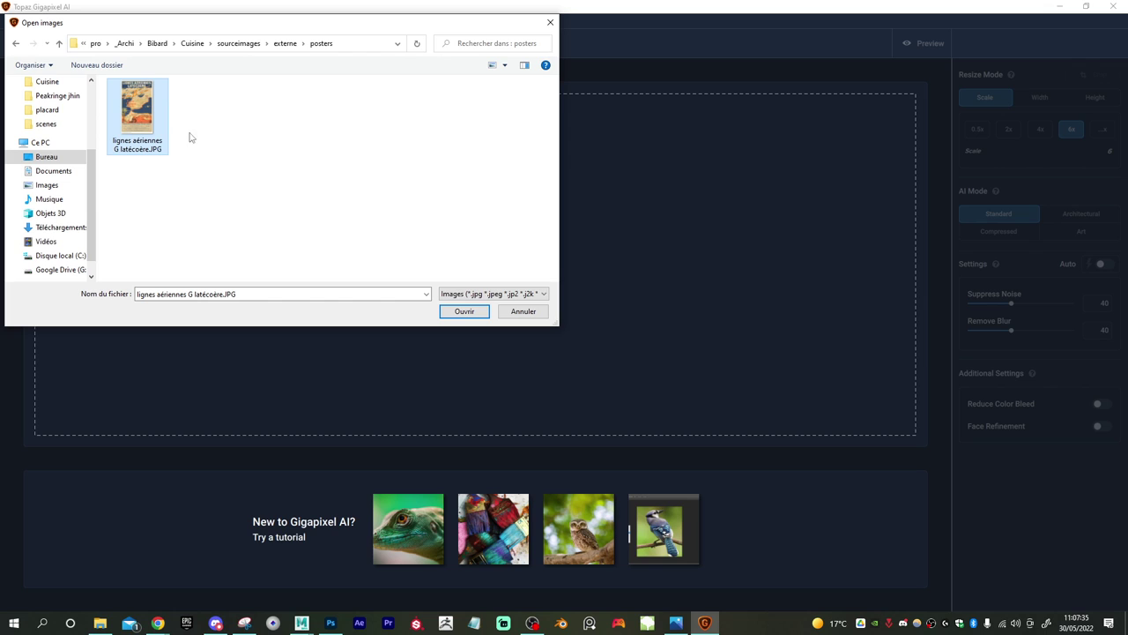
click(465, 312)
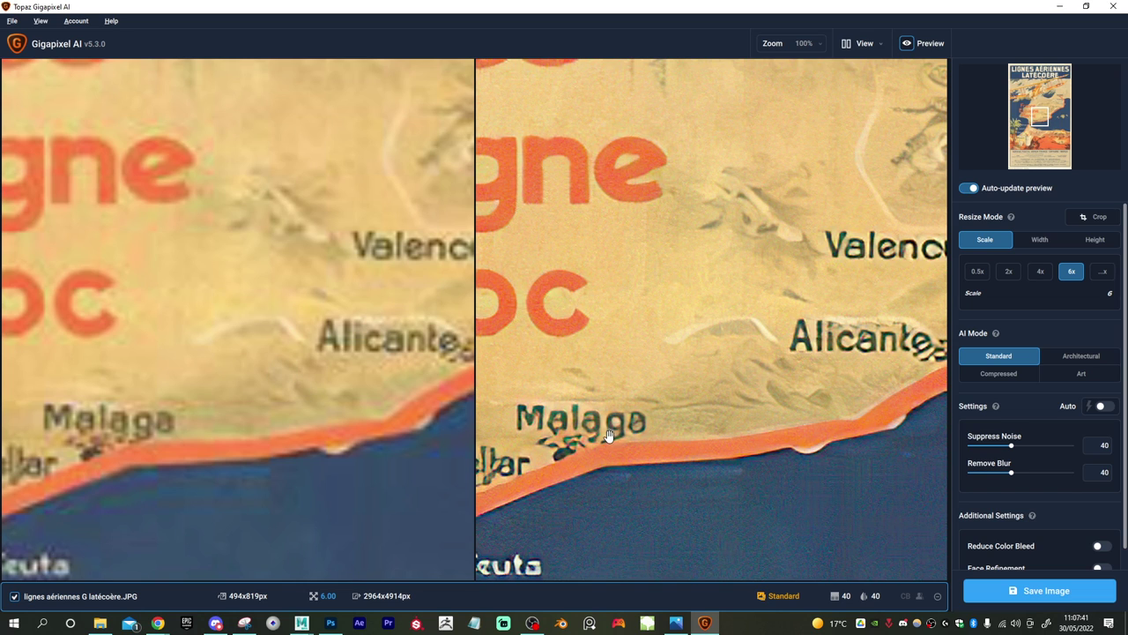
scroll(635, 423, down, 6)
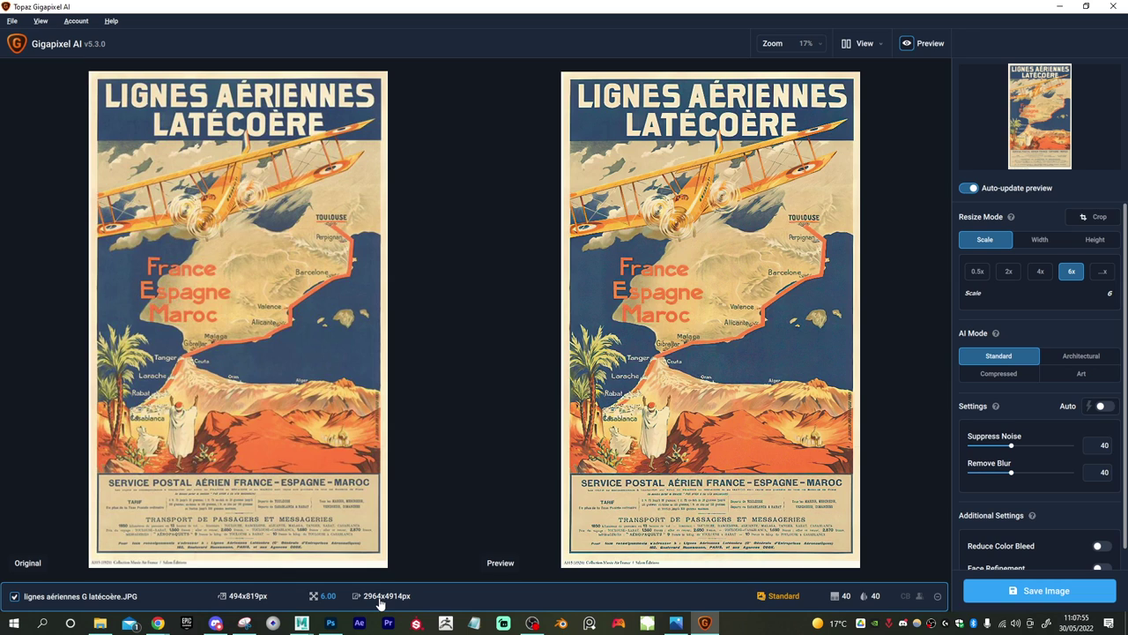
scroll(725, 413, up, 2)
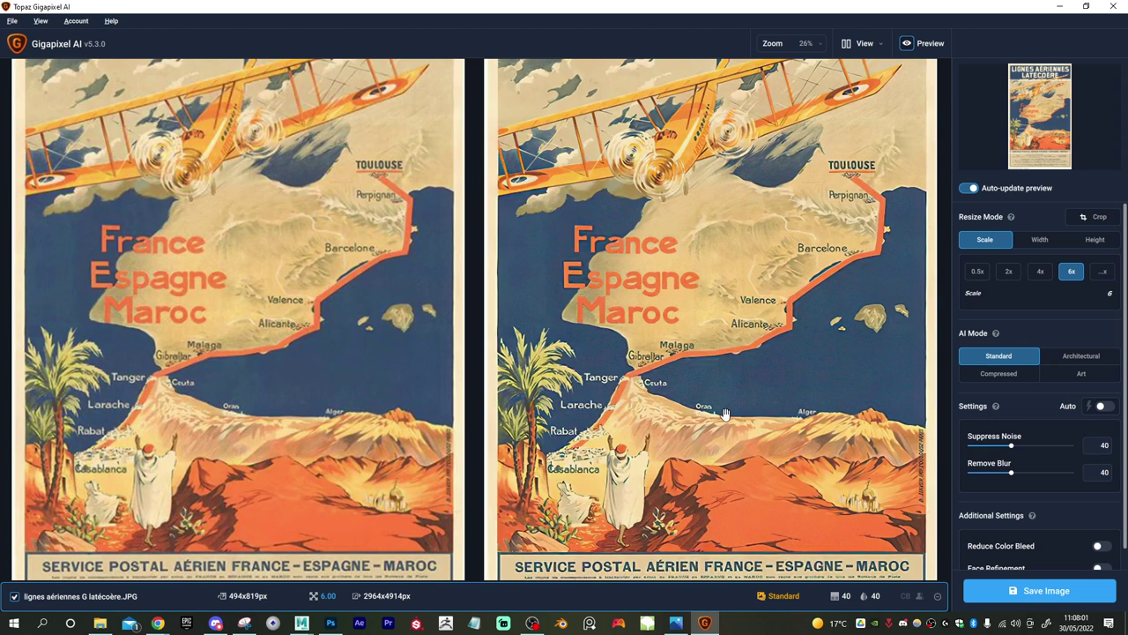
- Try the 4x and 2x upscale factors on the poster and inspect the map area in the preview
scroll(725, 413, down, 1)
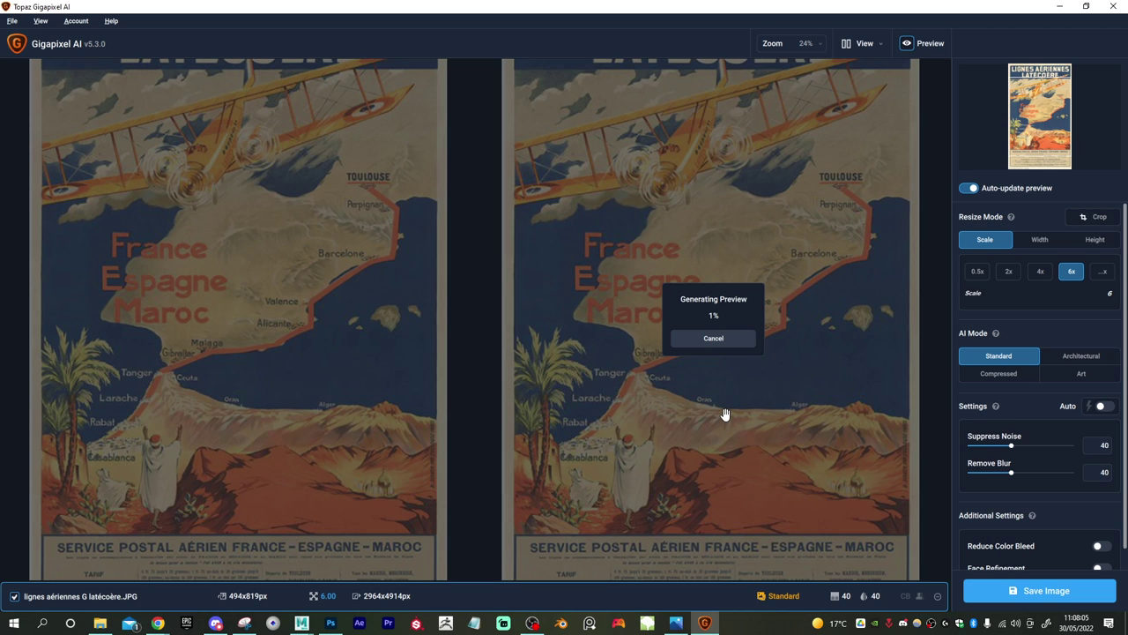
scroll(725, 413, down, 1)
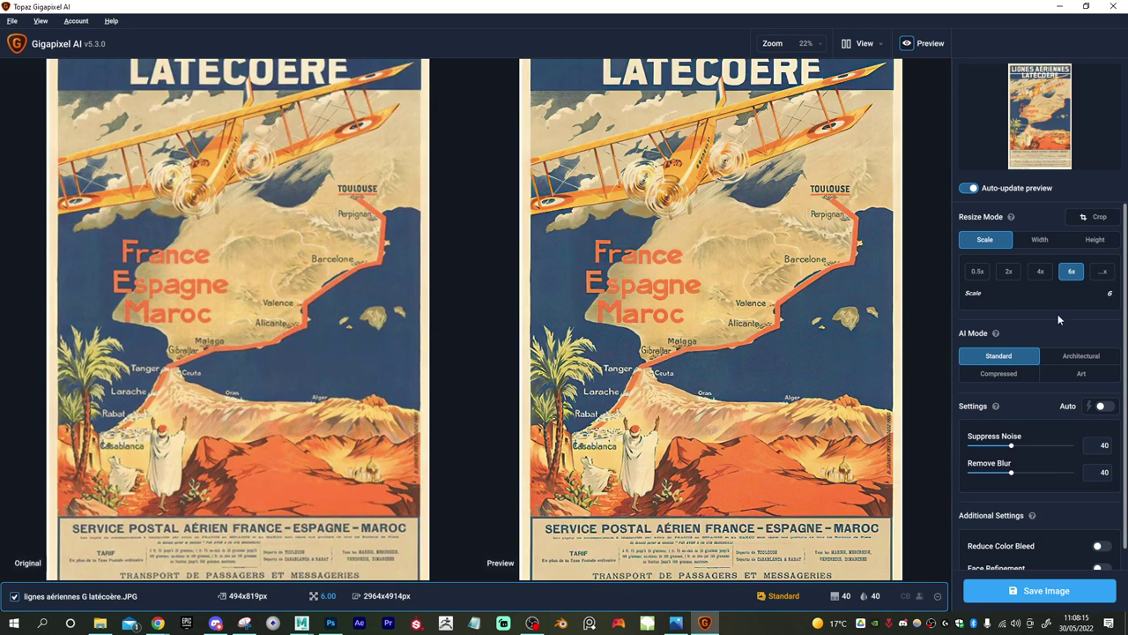
click(1041, 272)
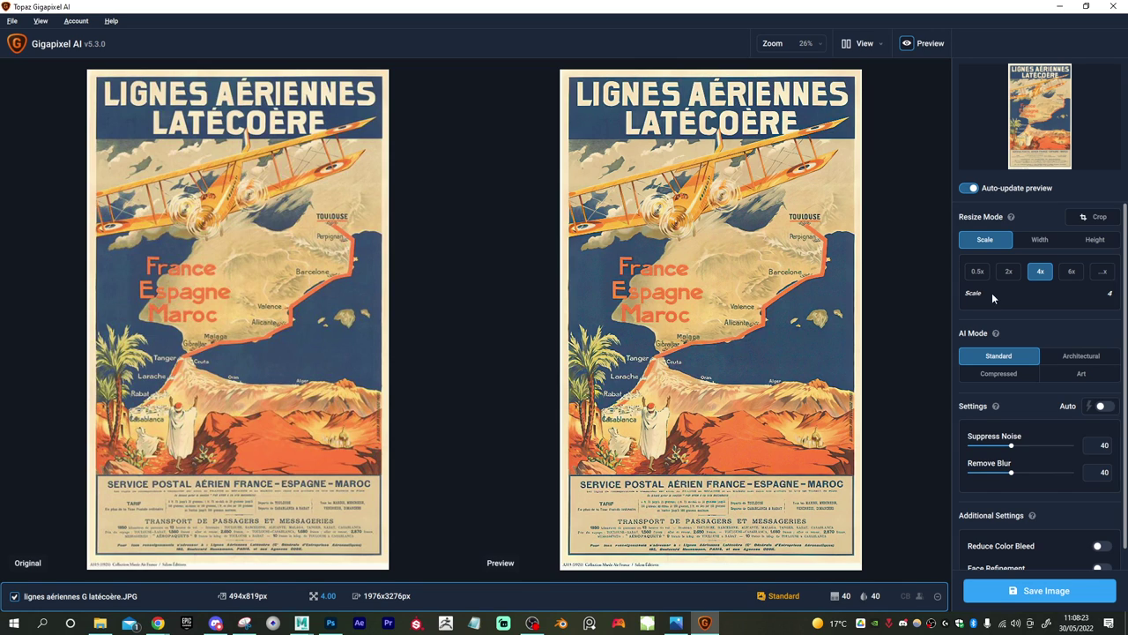
click(1009, 272)
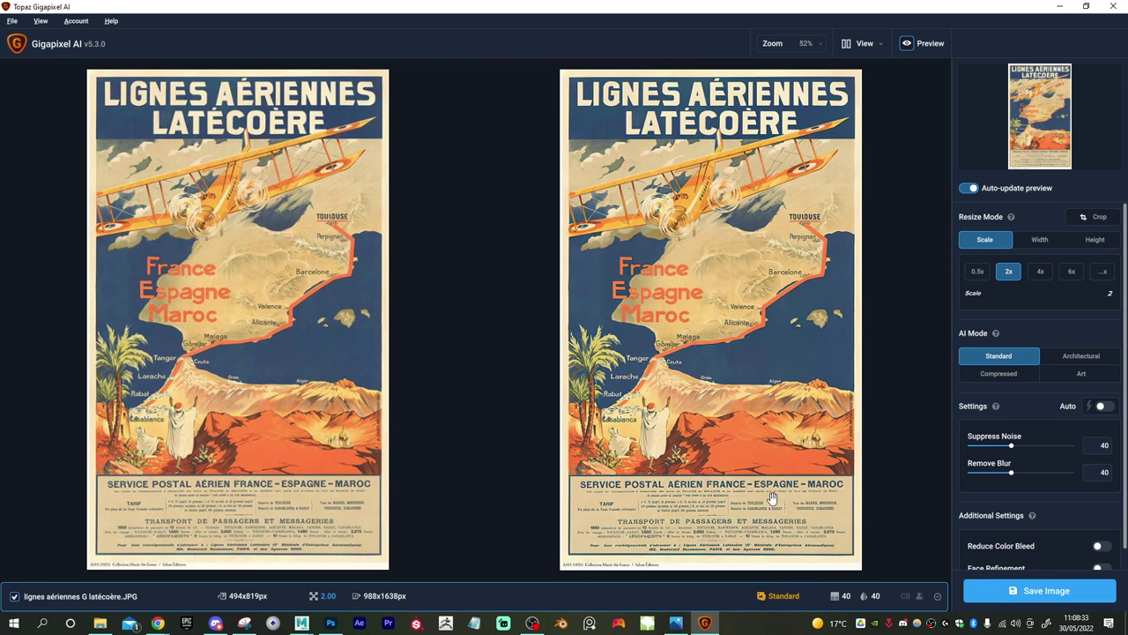
scroll(702, 529, up, 4)
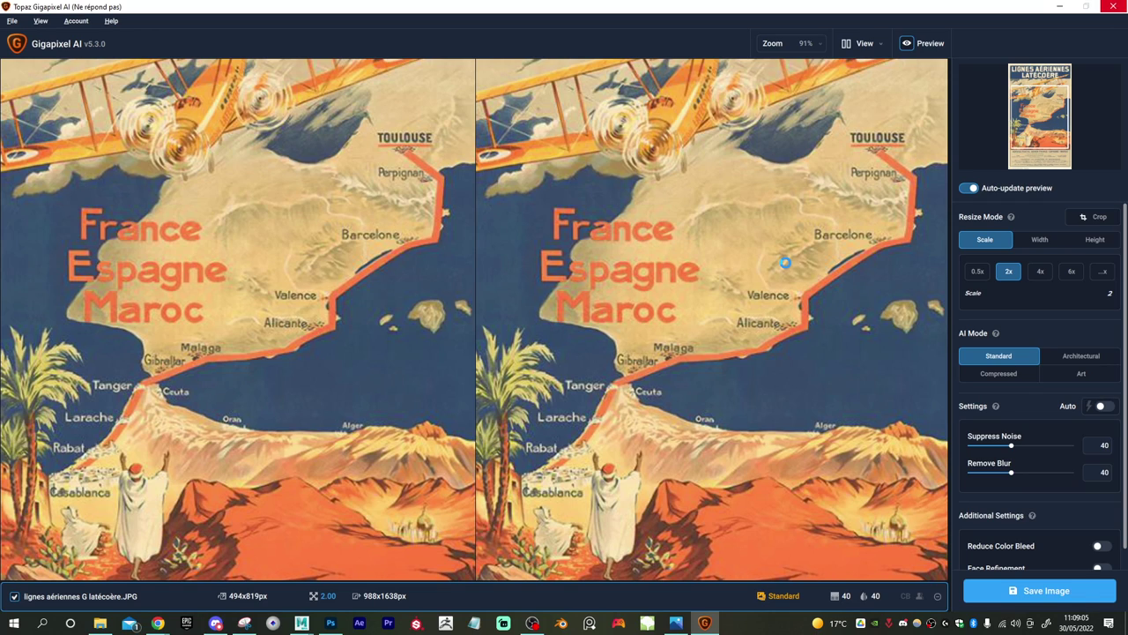
- Force the unresponsive Topaz Gigapixel AI to close and launch it again
right_click(705, 623)
click(697, 606)
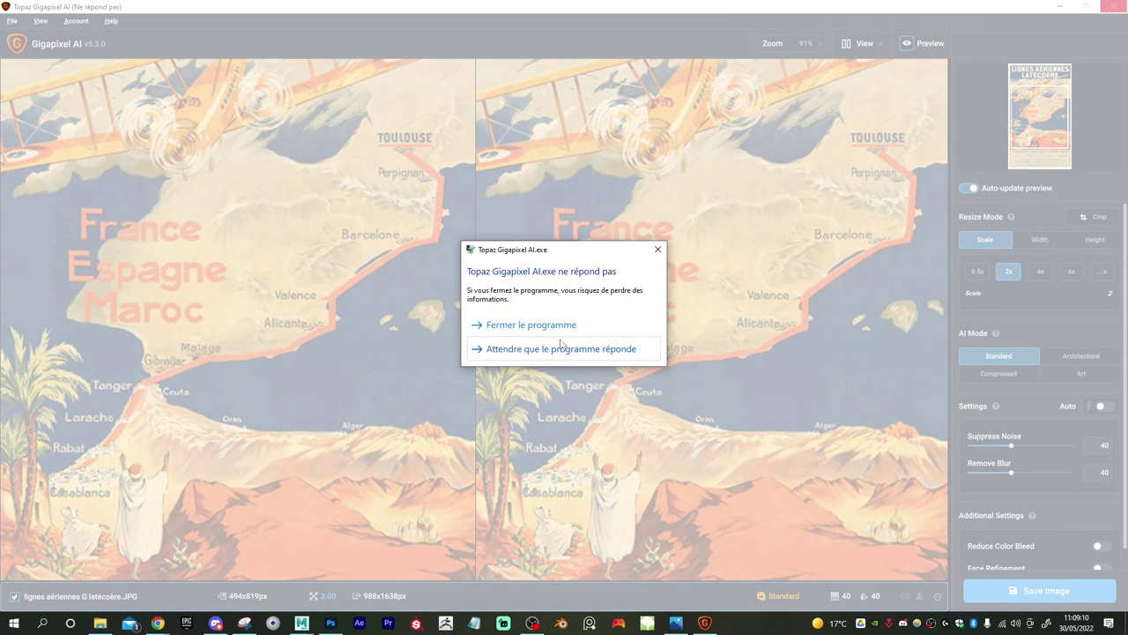
click(533, 325)
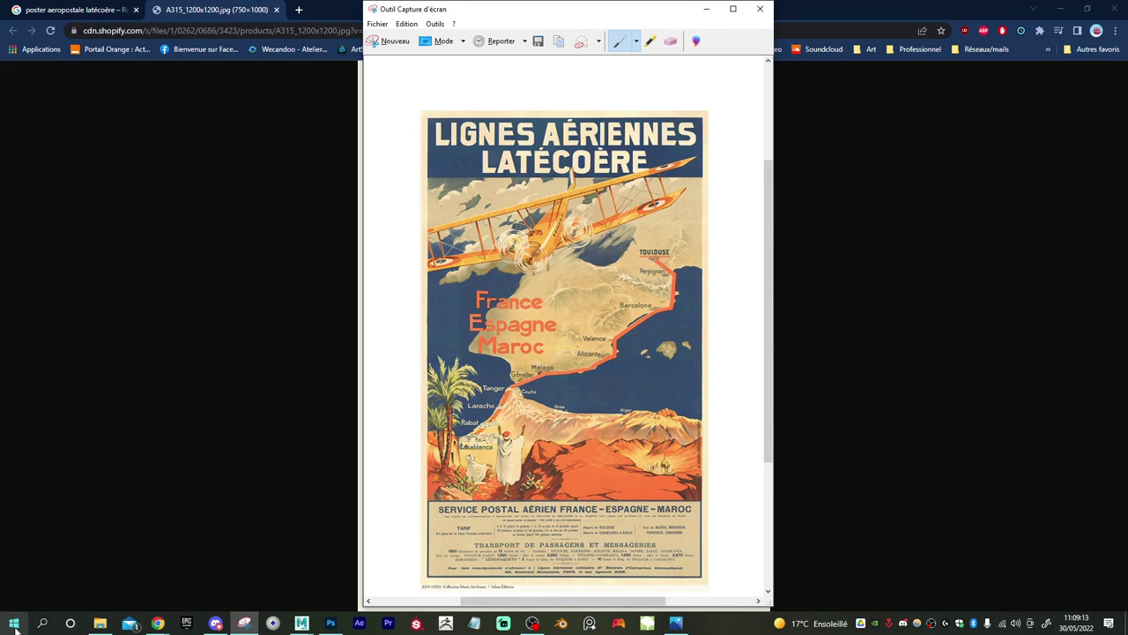
click(12, 626)
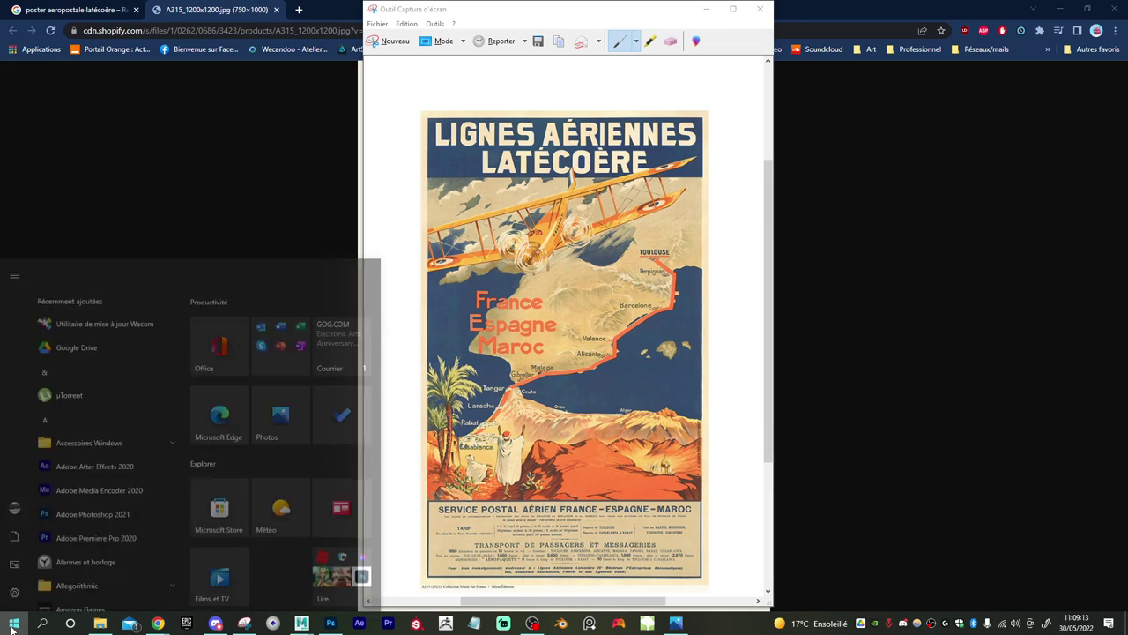
text(gig)
key(Return)
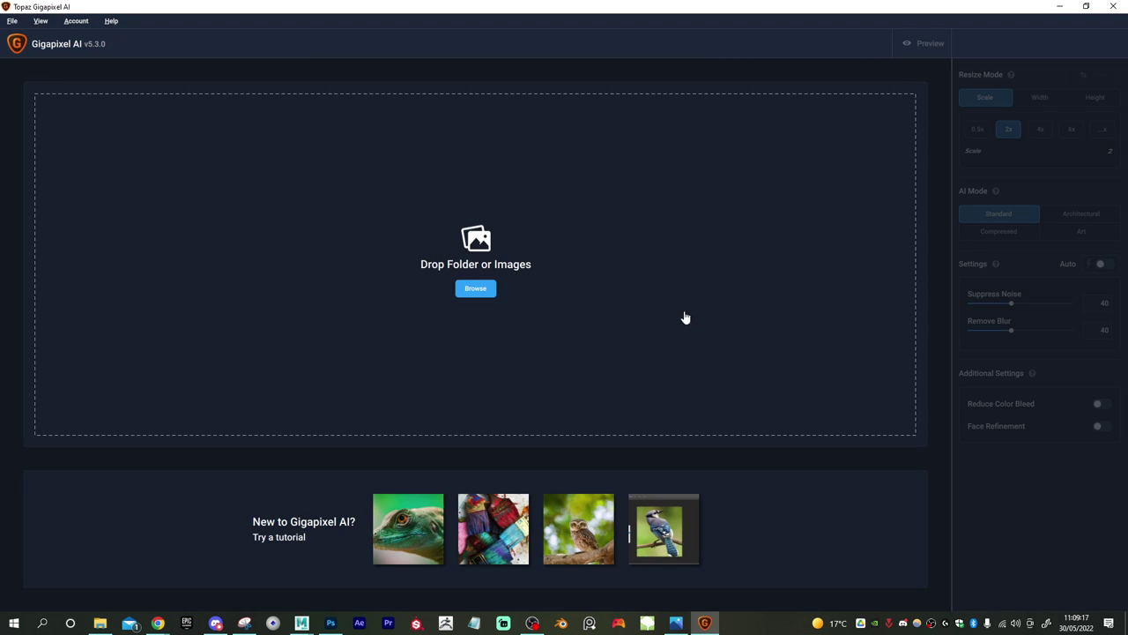
- Load "lignes aériennes G latécoère.JPG" for upscaling again
click(480, 293)
click(133, 114)
click(462, 312)
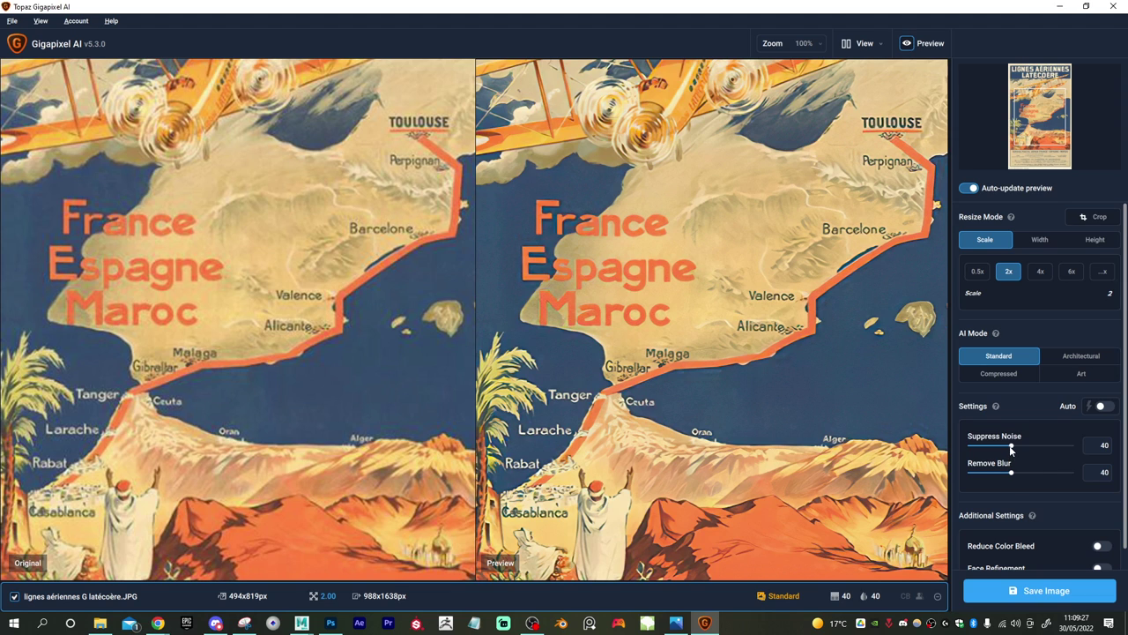
- Set Suppress Noise to 14 and Remove Blur to 0, and check the preview of the poster's lower text
drag(1012, 448, 988, 448)
click(988, 472)
drag(989, 475, 961, 470)
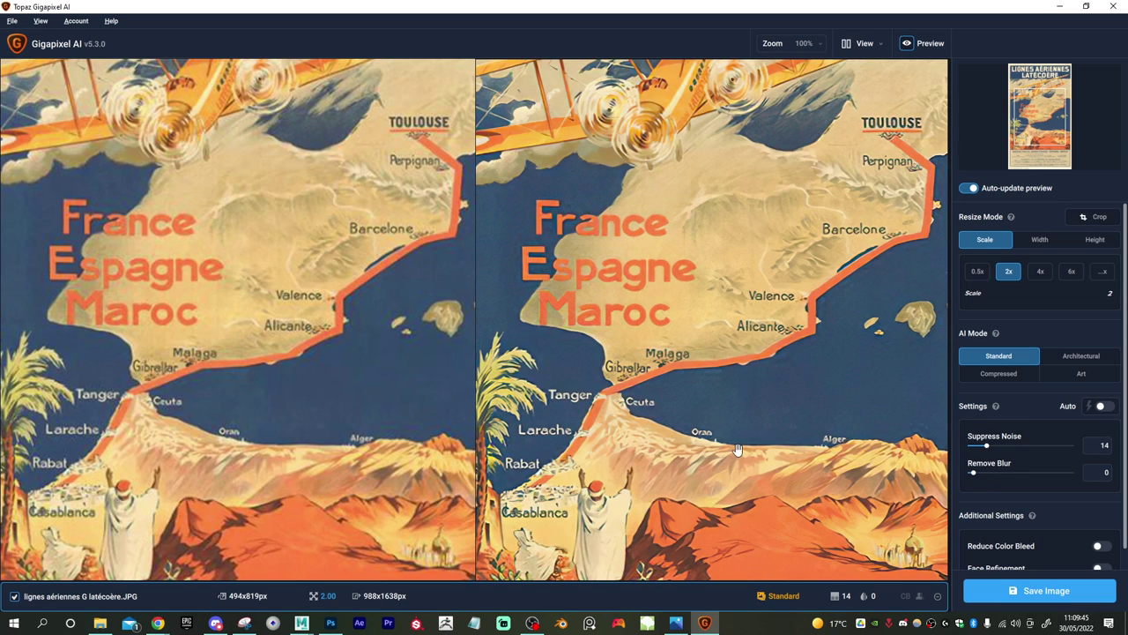
drag(738, 452, 721, 194)
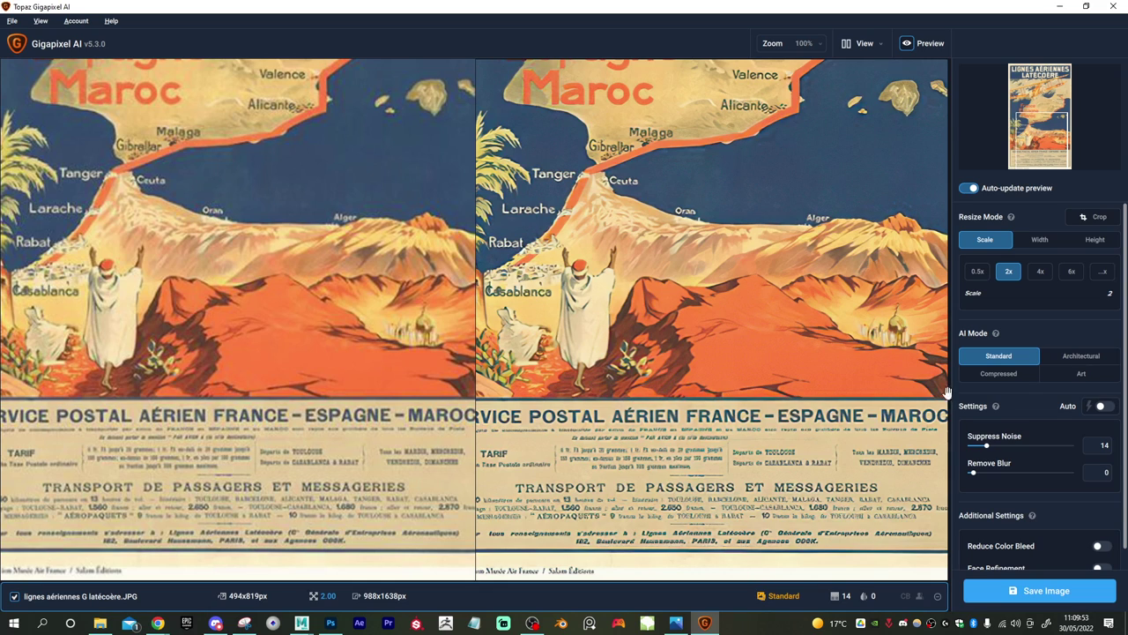
- Try the Art, Architectural and Compressed AI modes with automatic settings enabled, and return to the Standard mode
click(1084, 374)
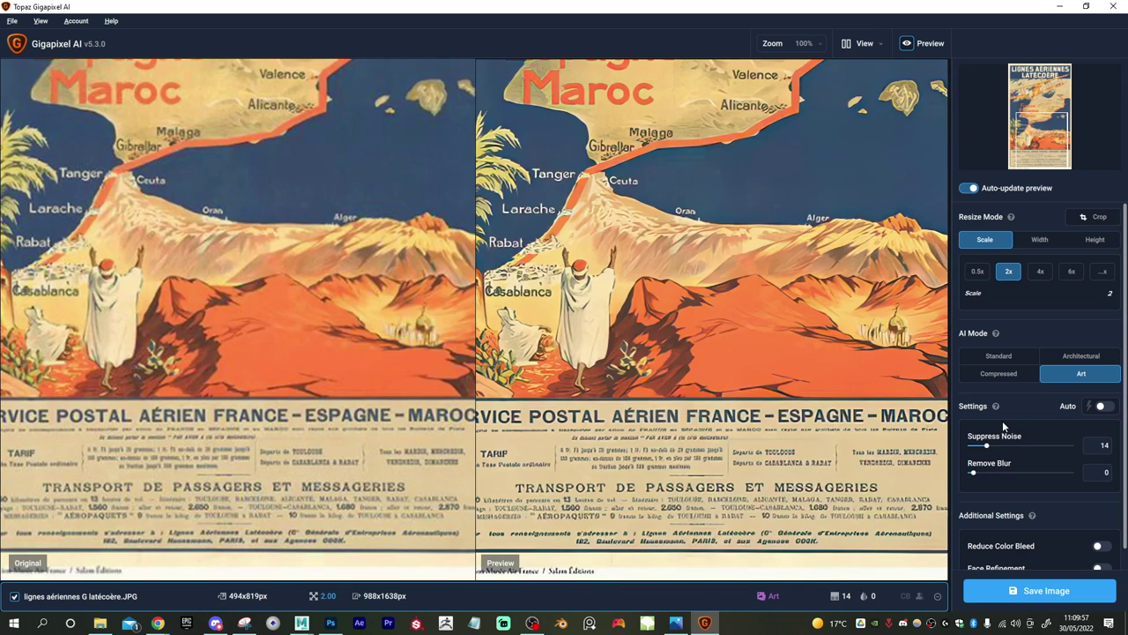
click(1100, 407)
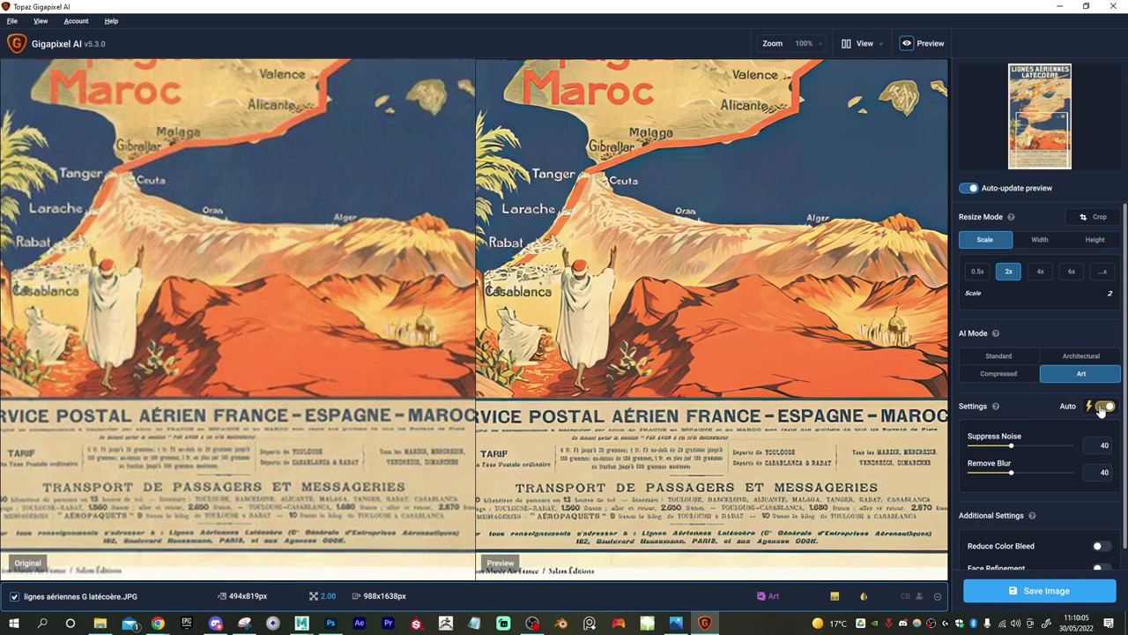
click(1074, 363)
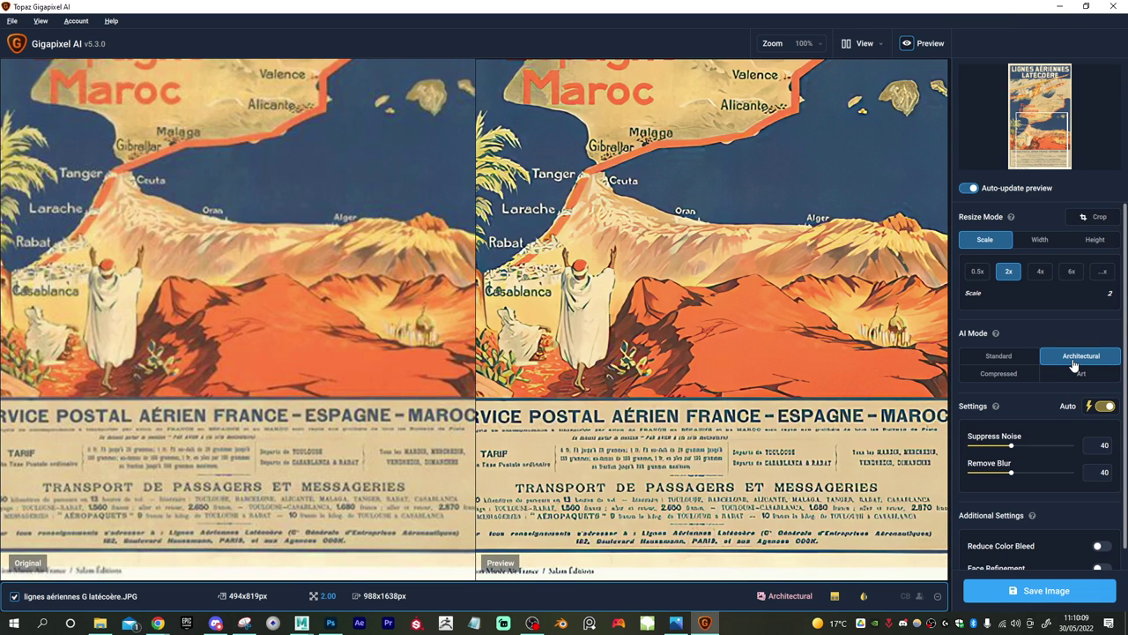
click(1013, 382)
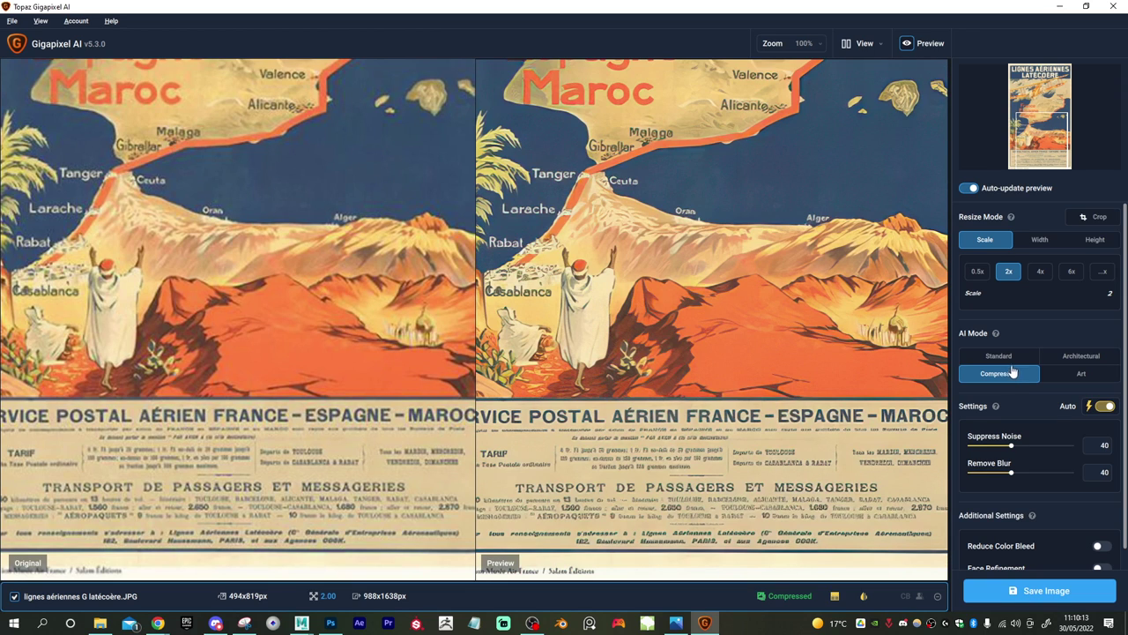
click(1009, 362)
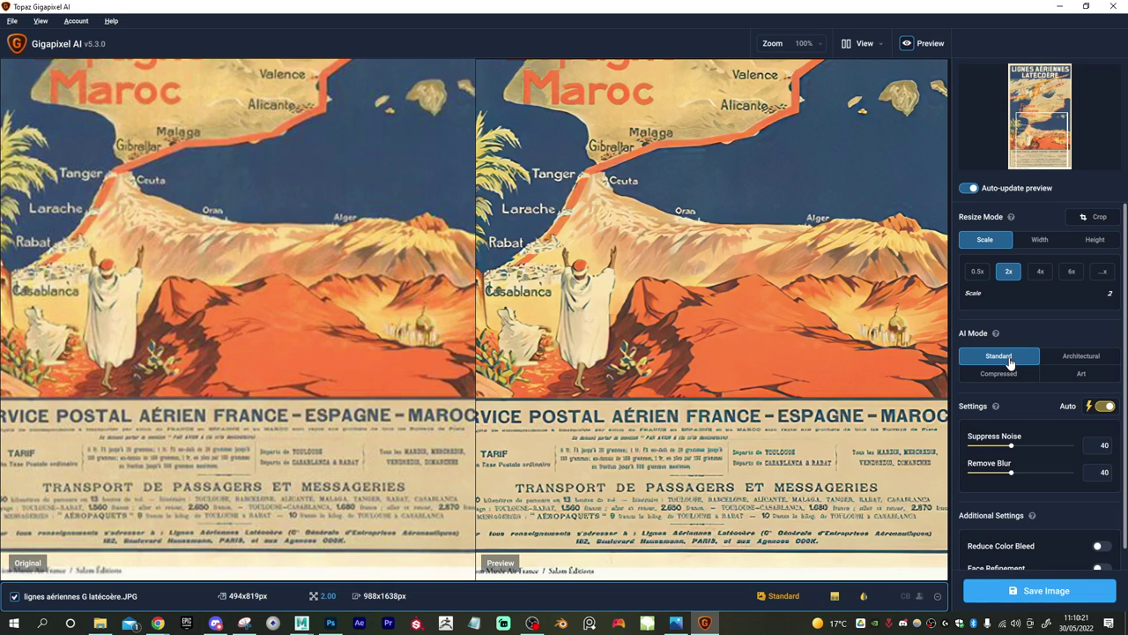
- Set the upscale factor to 4x and compare the preview with the original across the mountains and map
click(1041, 271)
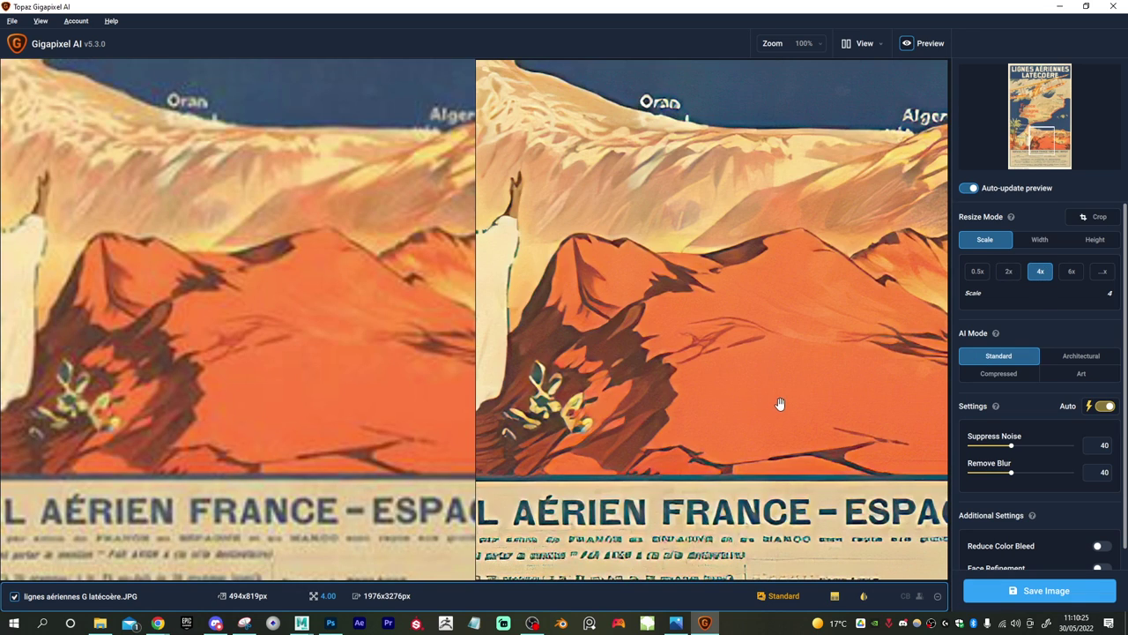
scroll(786, 379, down, 4)
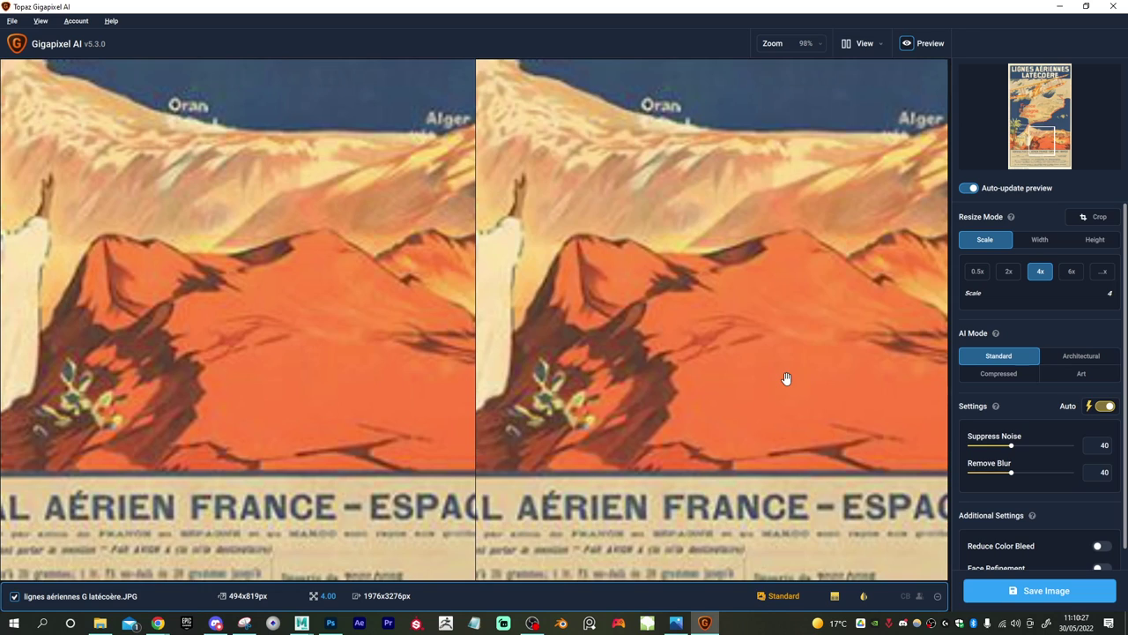
scroll(787, 378, down, 2)
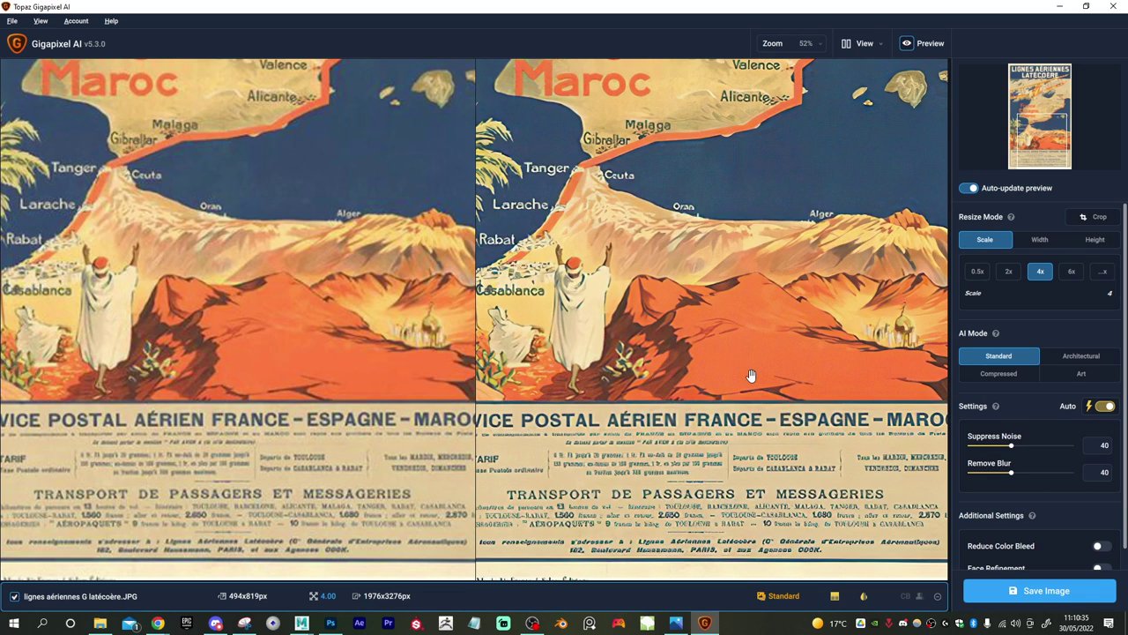
drag(717, 236, 714, 447)
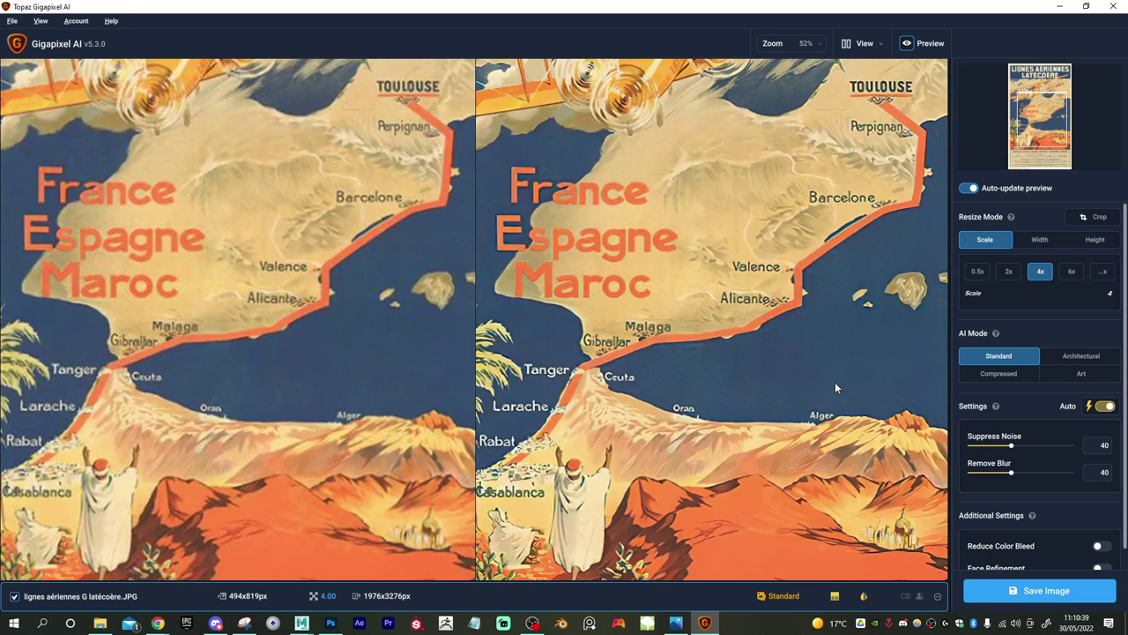
- Disable the automatic settings and set Suppress Noise to 0 and Remove Blur to 100
scroll(1031, 526, down, 1)
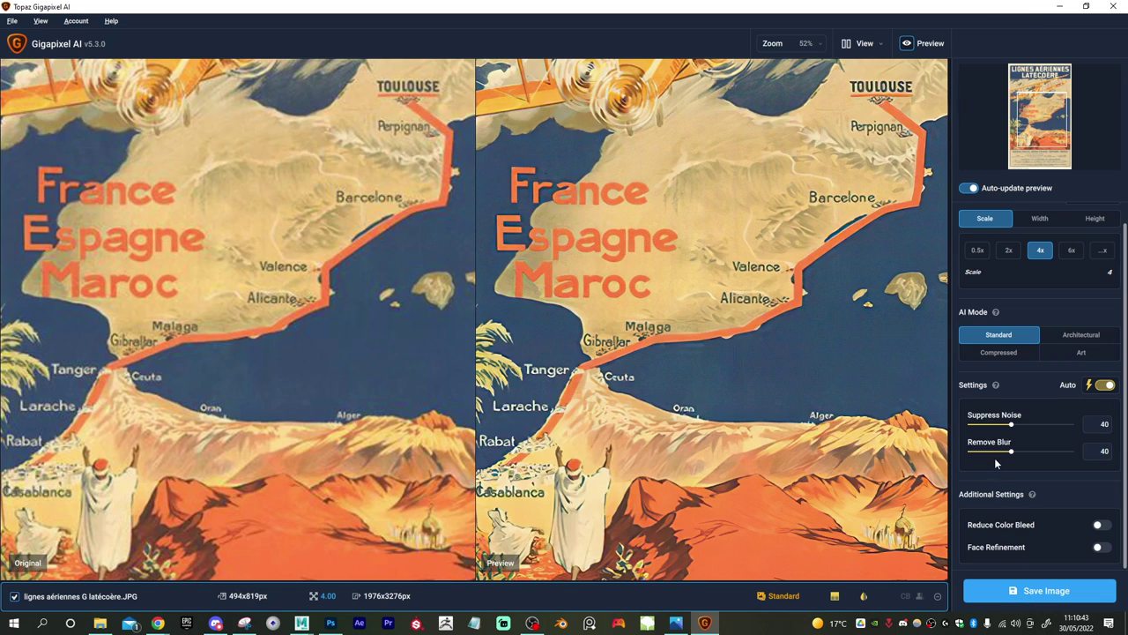
click(1105, 386)
click(1000, 453)
drag(999, 453, 963, 449)
drag(1042, 451, 1070, 451)
drag(1011, 424, 1068, 424)
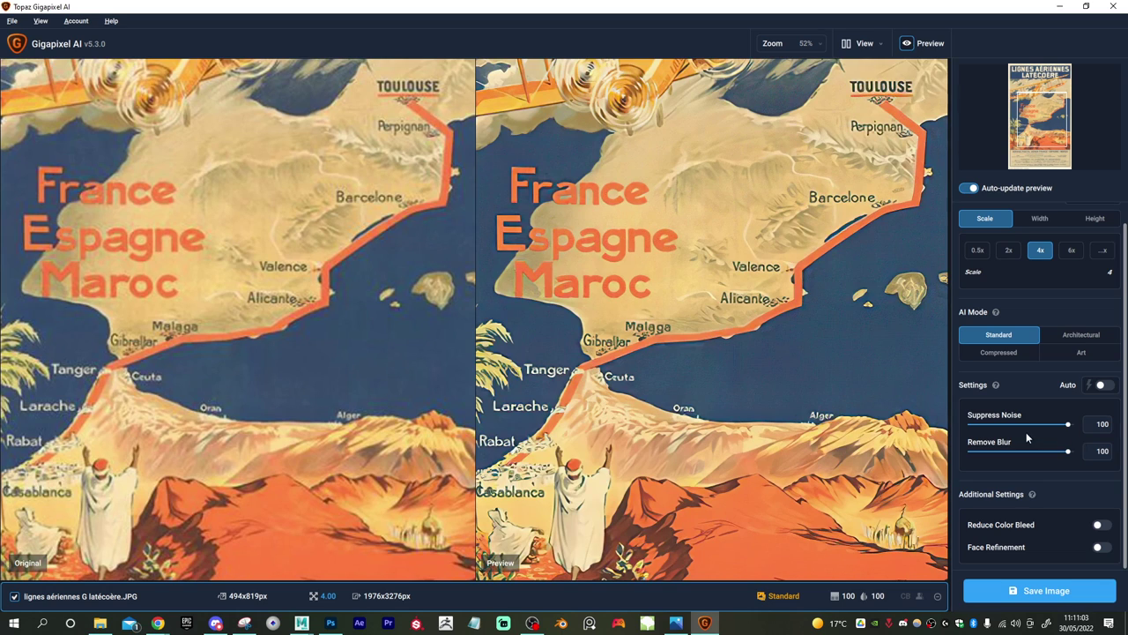
drag(1013, 425, 909, 425)
- Save the upscaled poster in the source folder as the PNG "lignes aériennes G latécoère-gigapixel-scale-4_00x"
click(1036, 592)
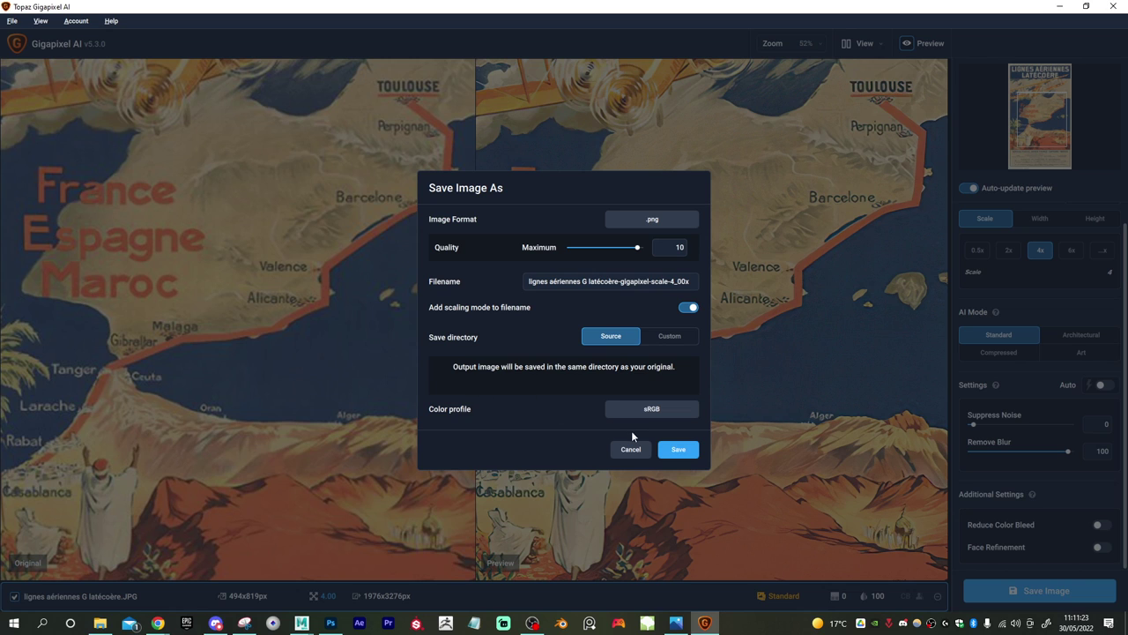
click(687, 453)
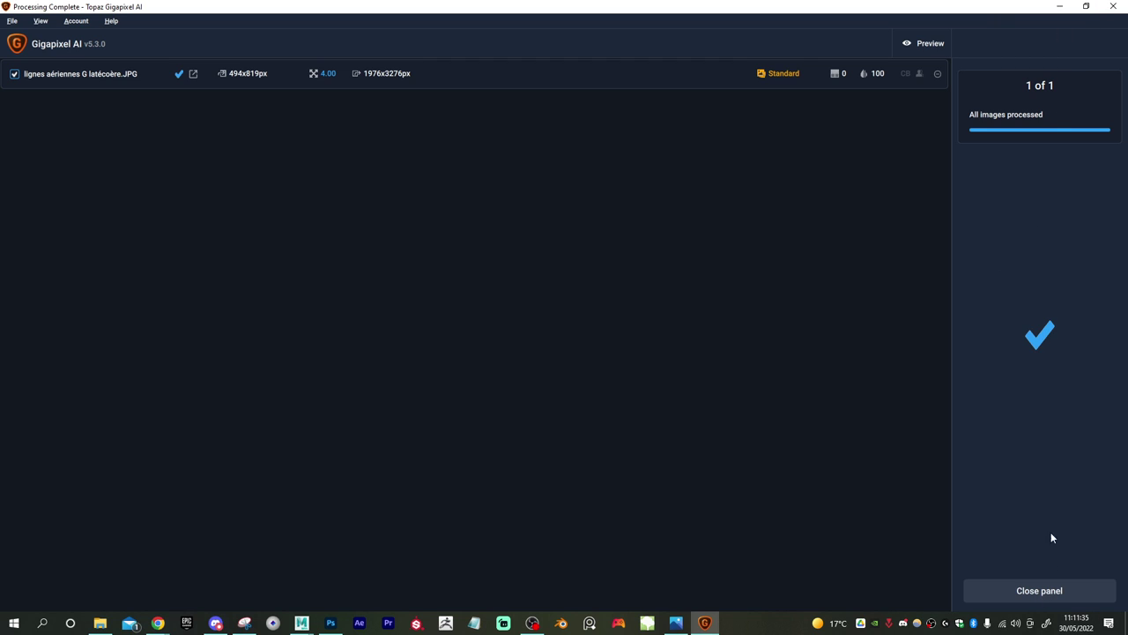
- Close Topaz Gigapixel AI and the screen capture tool (Outil Capture d'écran)
click(1112, 7)
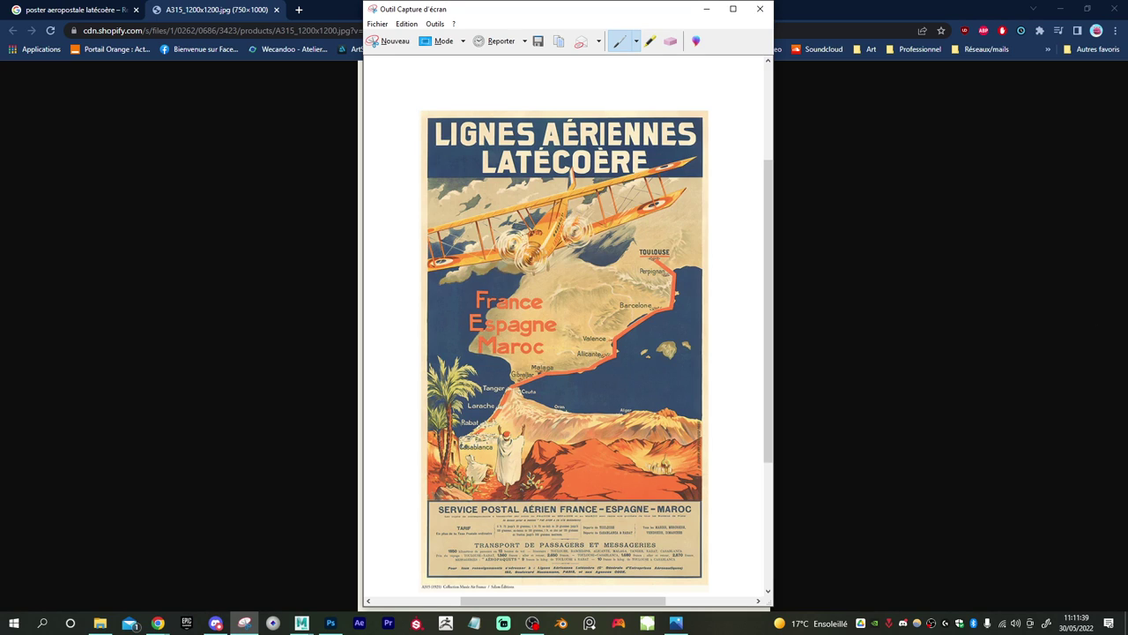
mouse_move(1127, 96)
mouse_down()
mouse_move(1089, 96)
mouse_move(1127, 96)
mouse_up()
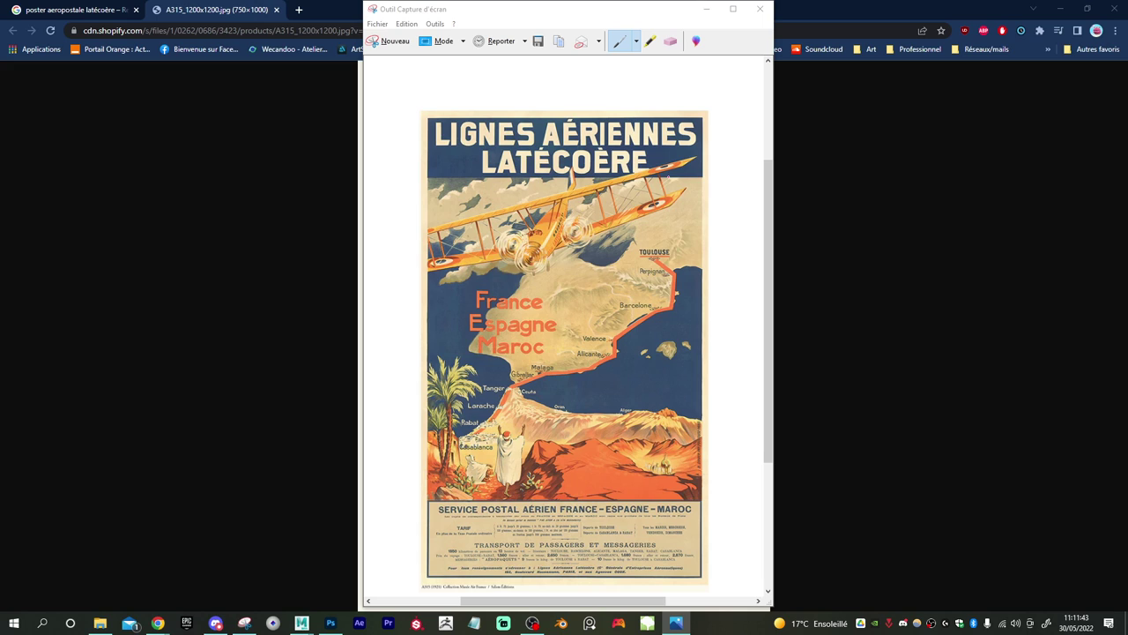
click(760, 9)
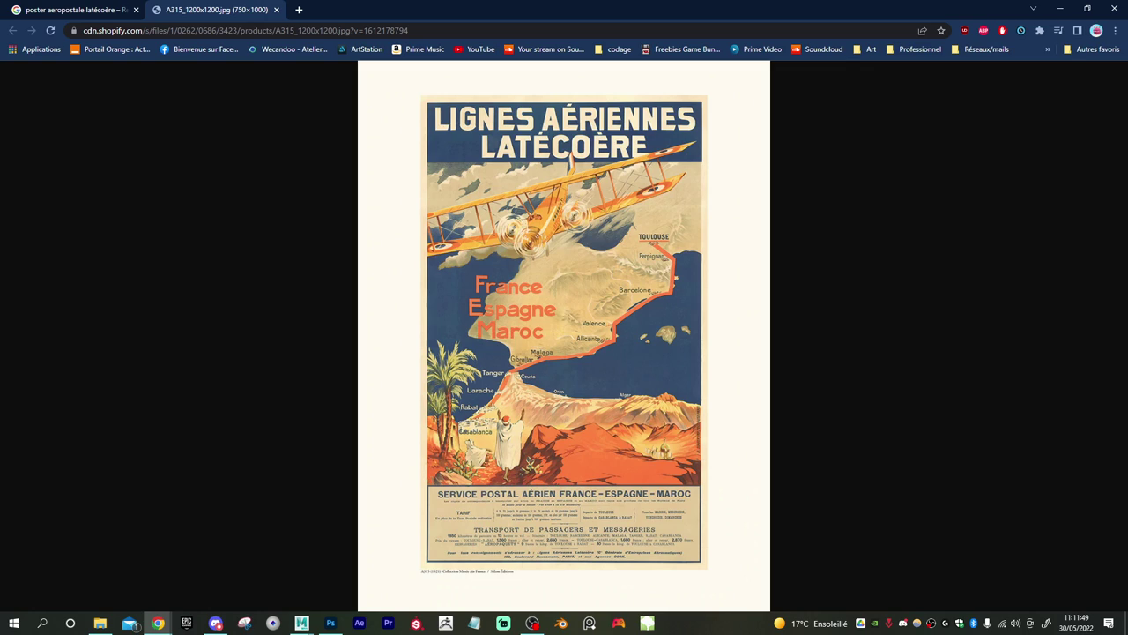
- Switch to the file explorer and open the original "lignes aériennes G latécoère.JPG" in Photos
key(alt+Tab)
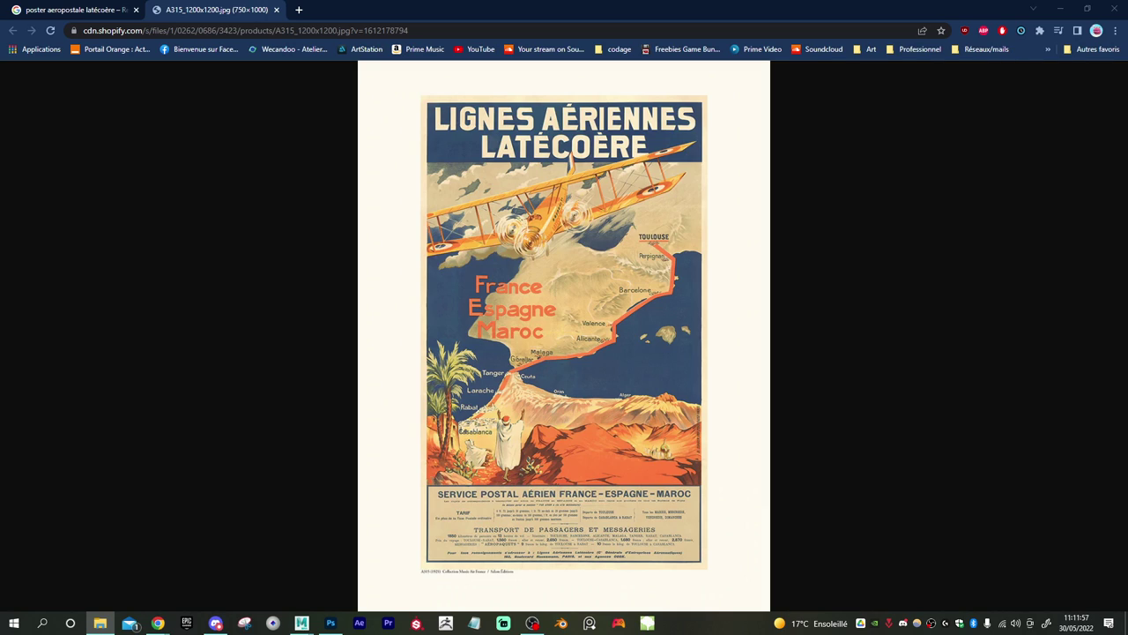
drag(1127, 44, 521, 133)
double_click(521, 133)
double_click(132, 141)
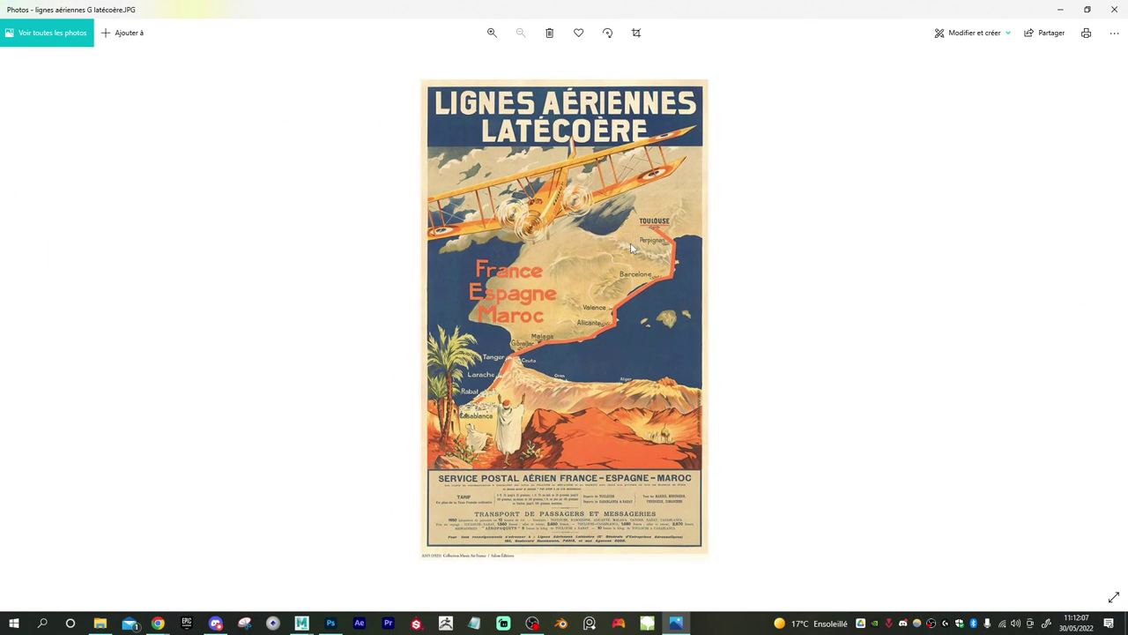
- Compare the original JPEG with the upscaled PNG in Photos, including a close-up of the lower text and mountains
key(Right)
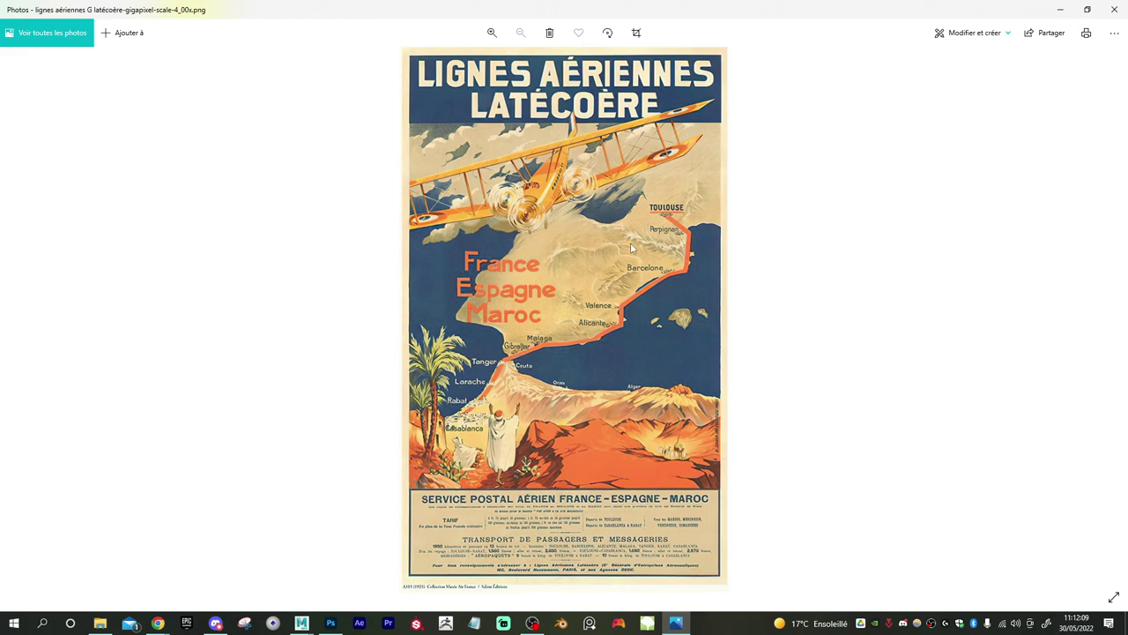
key(Left)
key(Right)
key(Left)
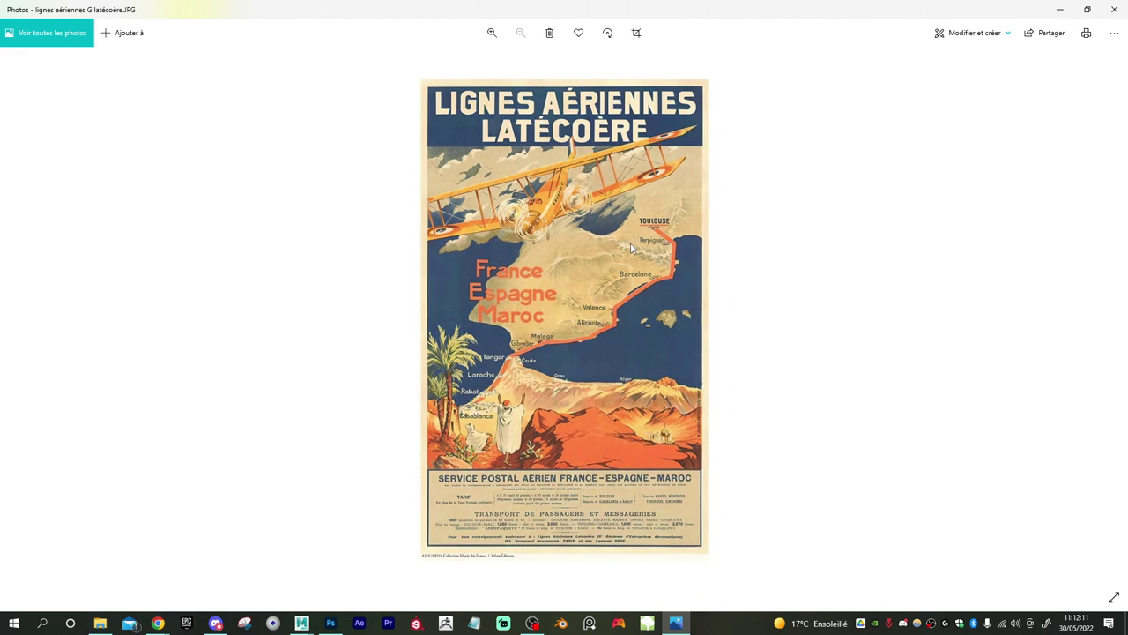
key(Right)
key(Left)
scroll(556, 526, up, 5)
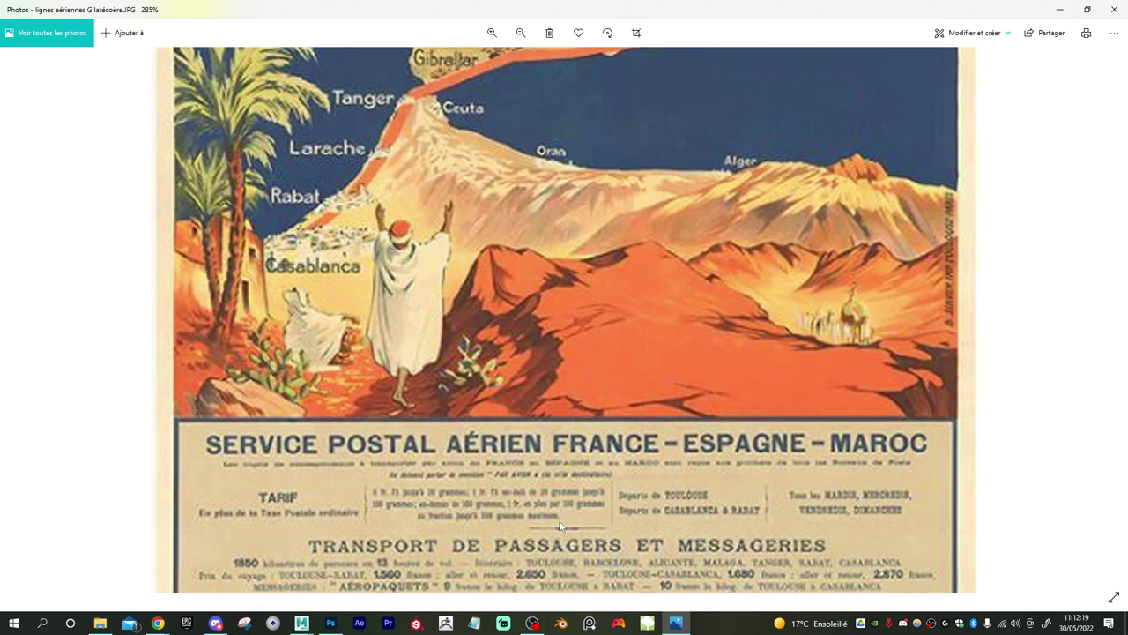
scroll(643, 451, down, 5)
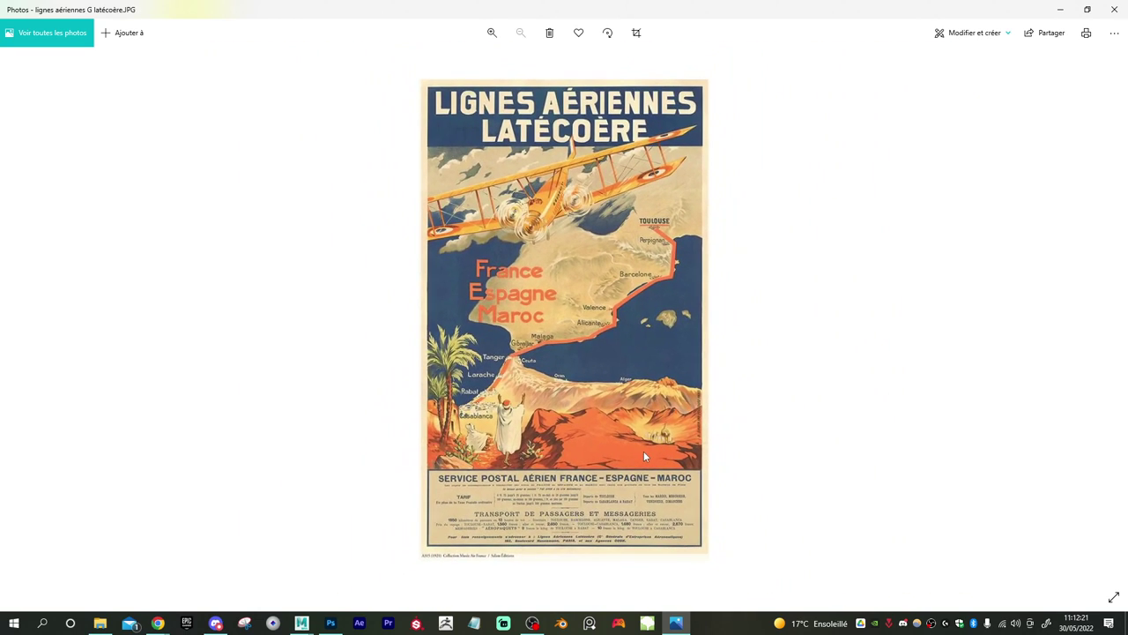
key(Right)
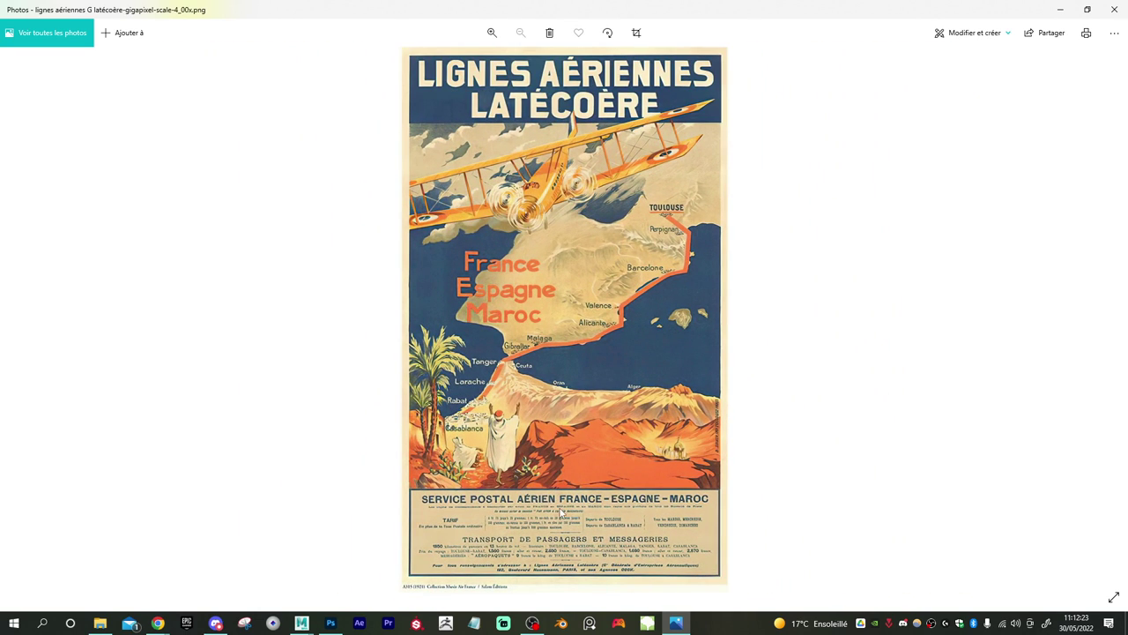
- Inspect the lower text of the upscaled poster PNG up close and close Photos
scroll(541, 518, up, 4)
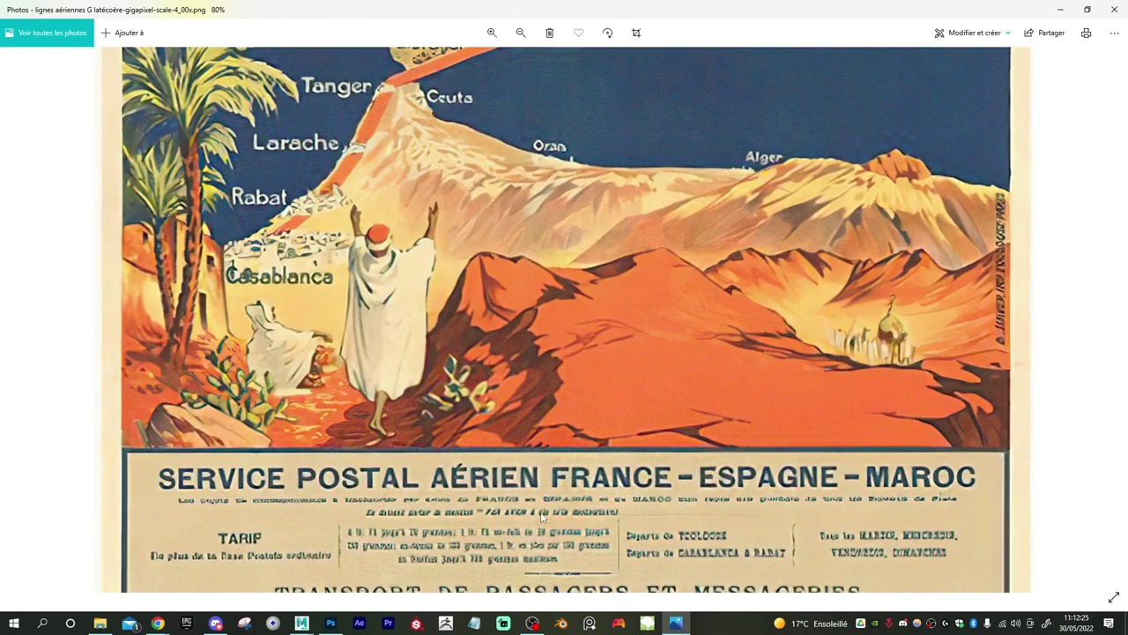
drag(568, 544, 579, 468)
scroll(580, 474, down, 4)
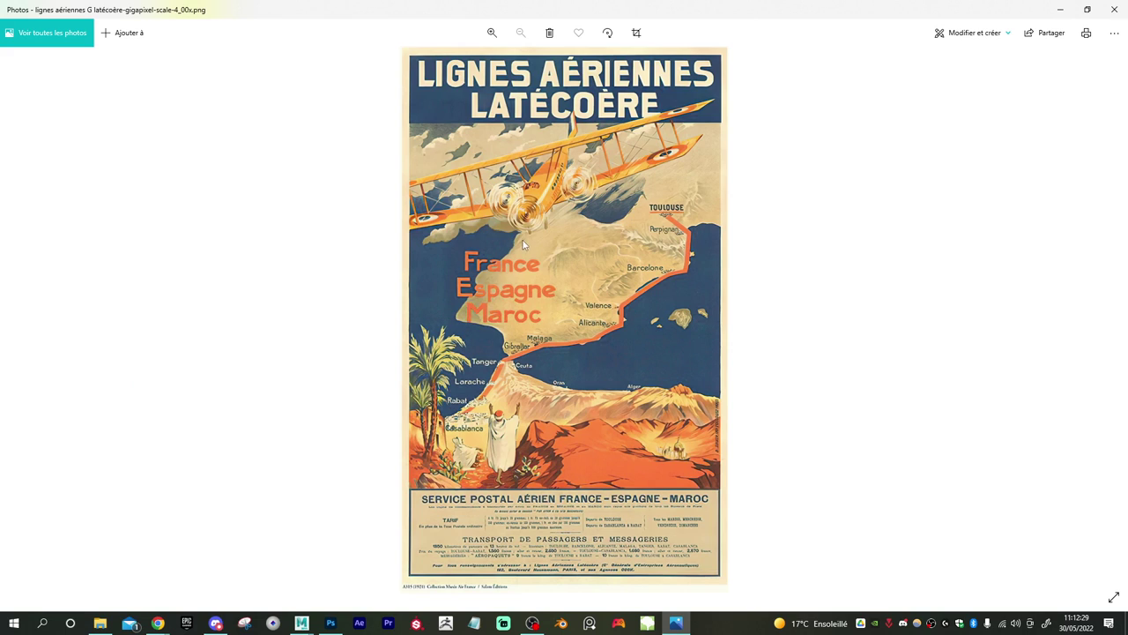
click(1114, 9)
- Delete the original "lignes aériennes G latécoère.JPG" from the posters folder and minimize the file explorer
click(138, 211)
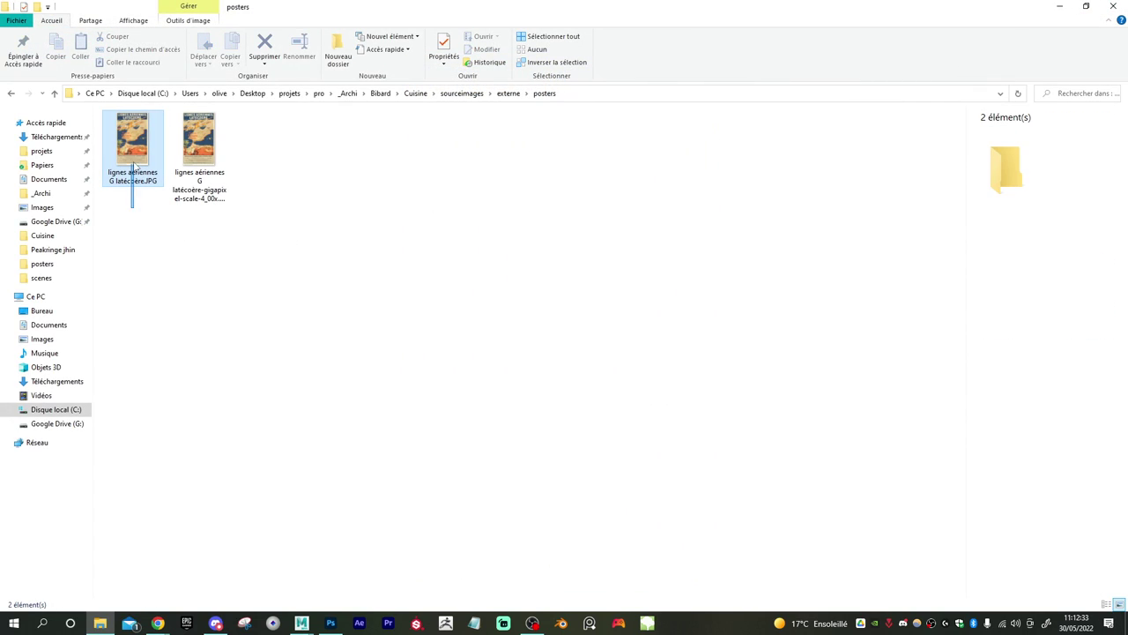
click(134, 162)
key(Delete)
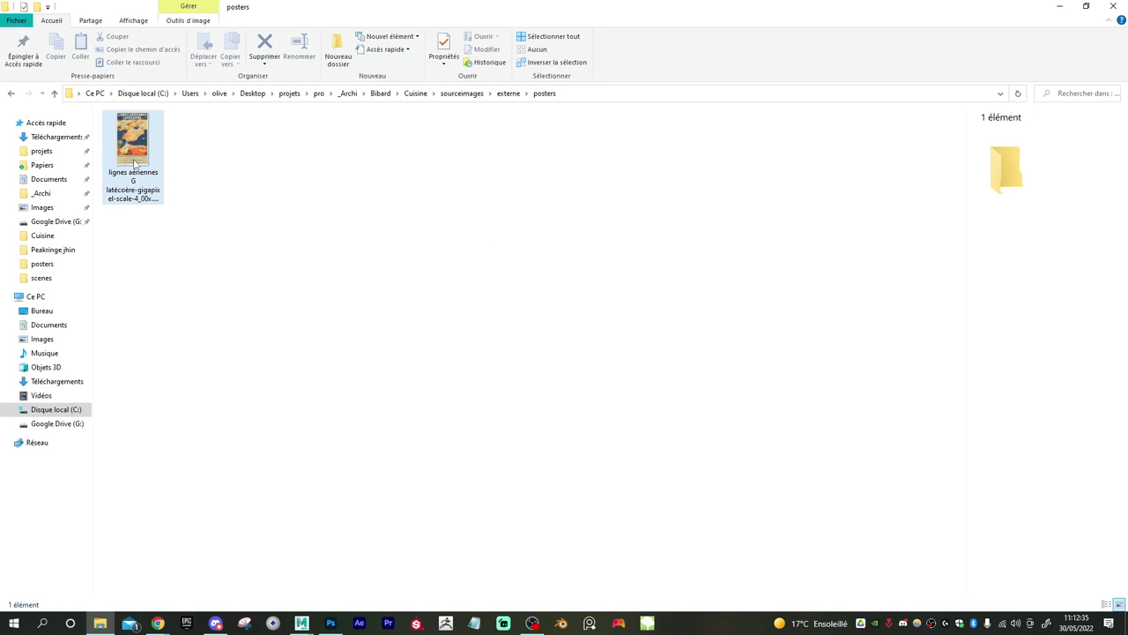
click(1056, 9)
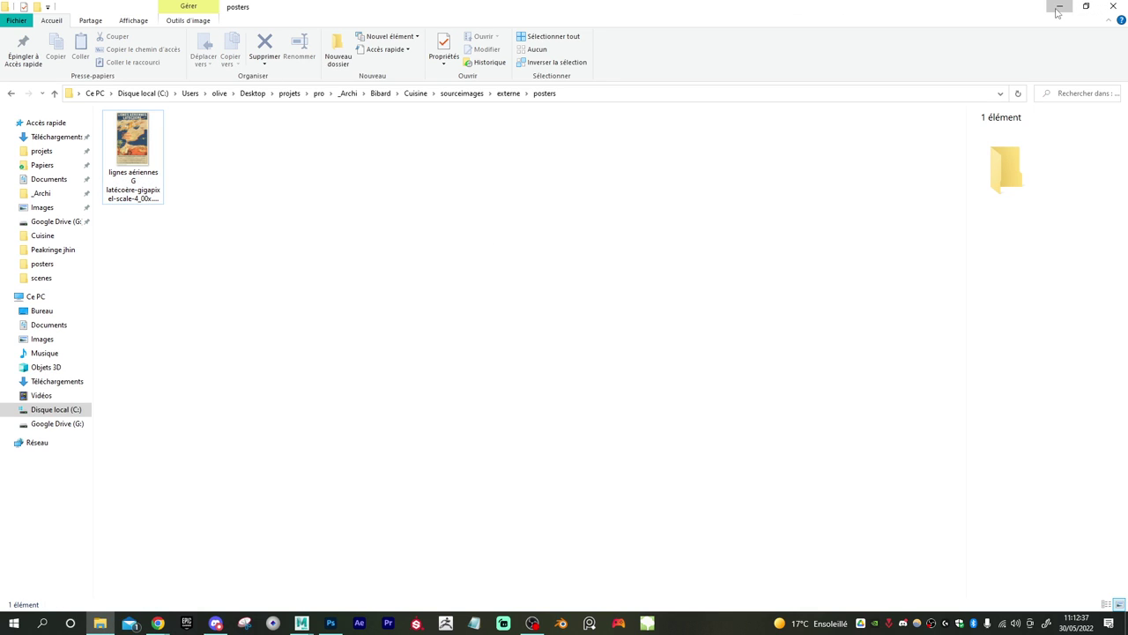
click(1059, 7)
click(99, 624)
click(1058, 7)
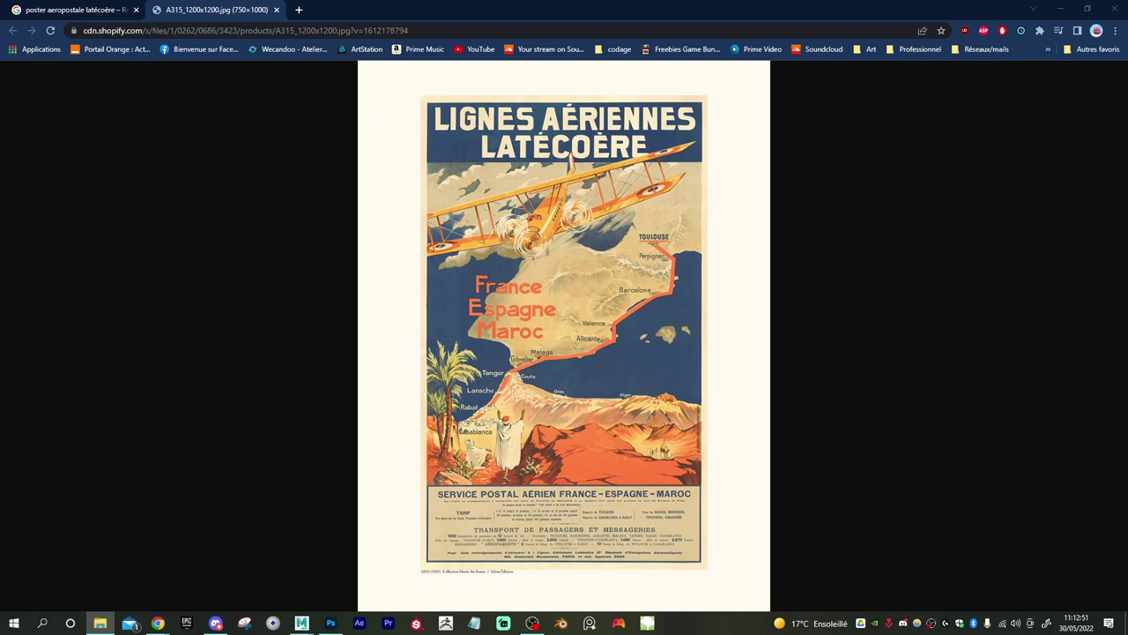
- Search for the poster image with Google Lens in Chrome and check the art.com match, closing its page
right_click(536, 255)
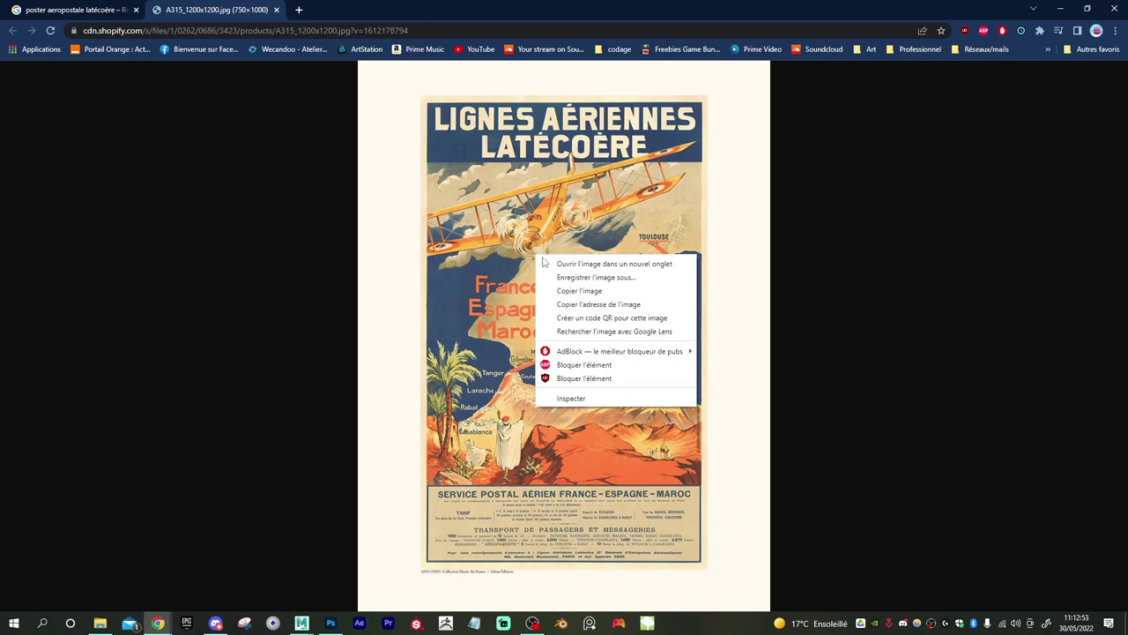
click(634, 330)
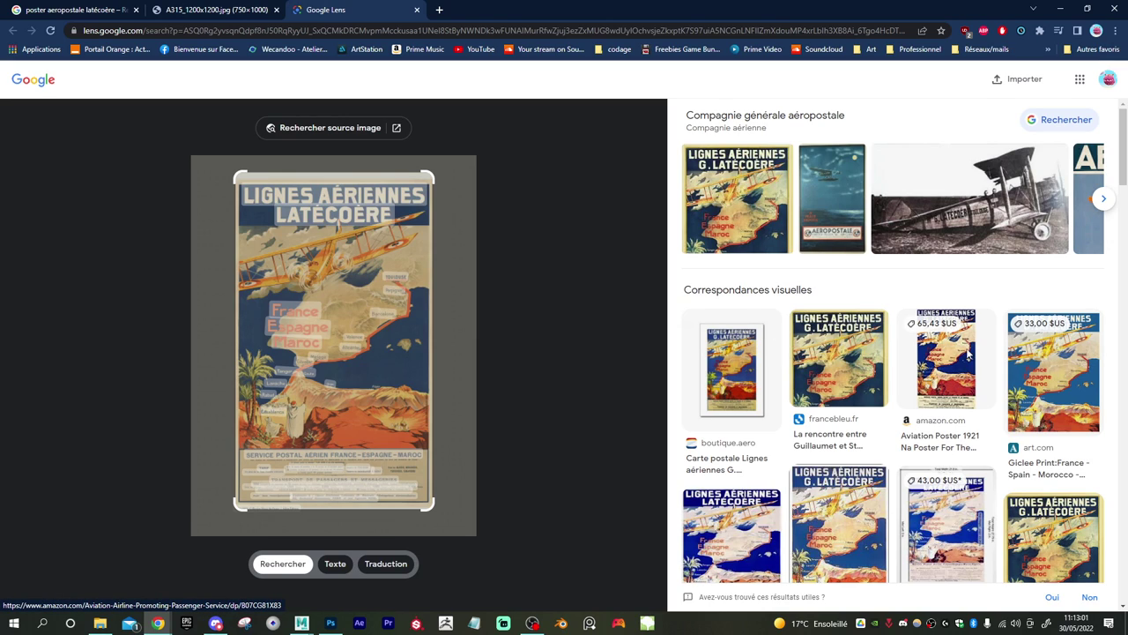
click(1030, 403)
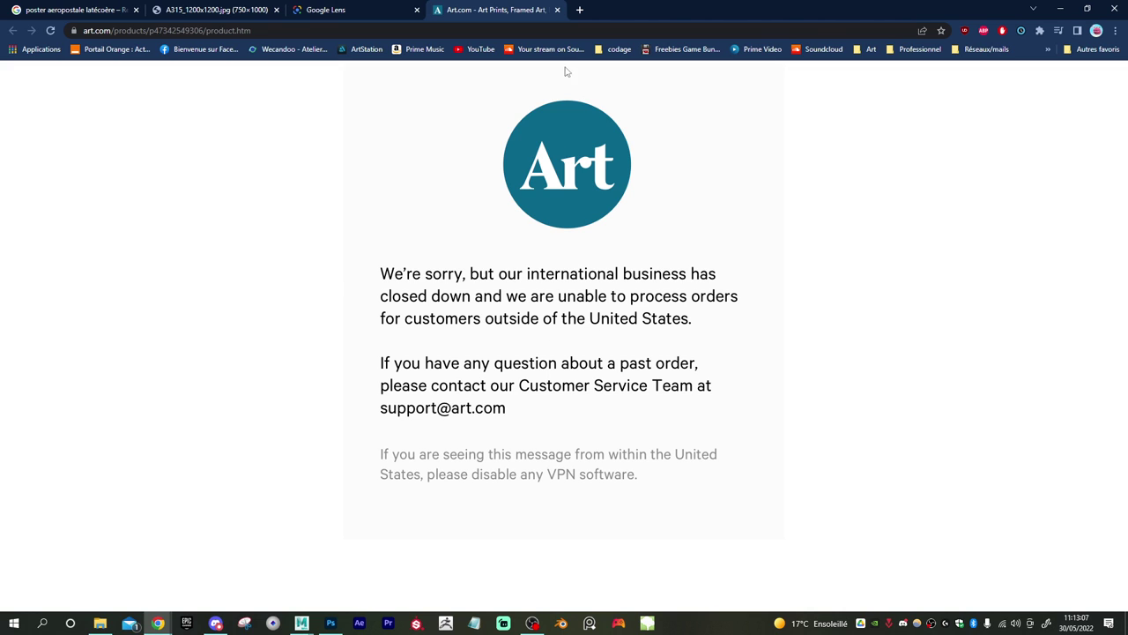
click(556, 9)
- Check the villemur-historique match, temporarily disabling uBlock's strict blocking of the domain, and close its page
scroll(981, 441, down, 2)
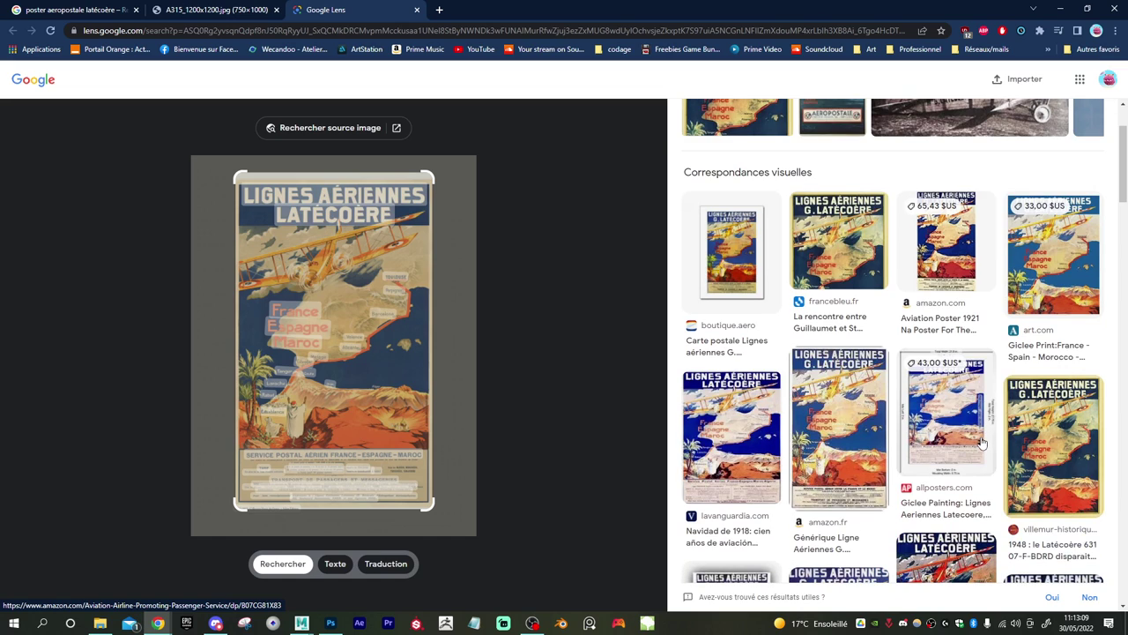
scroll(985, 440, down, 1)
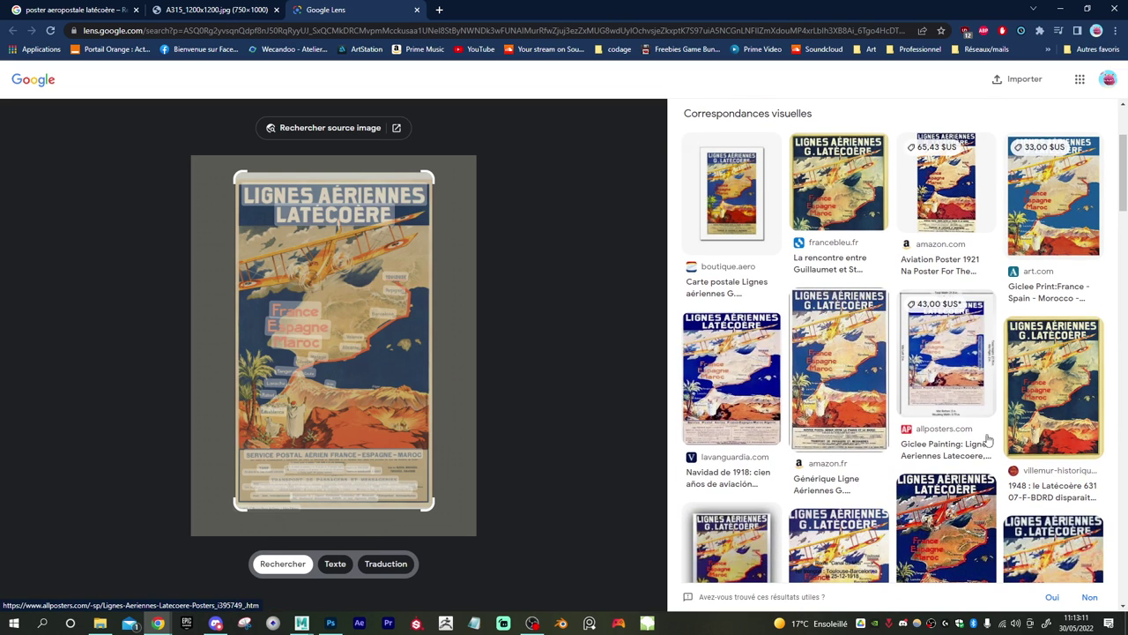
click(1049, 413)
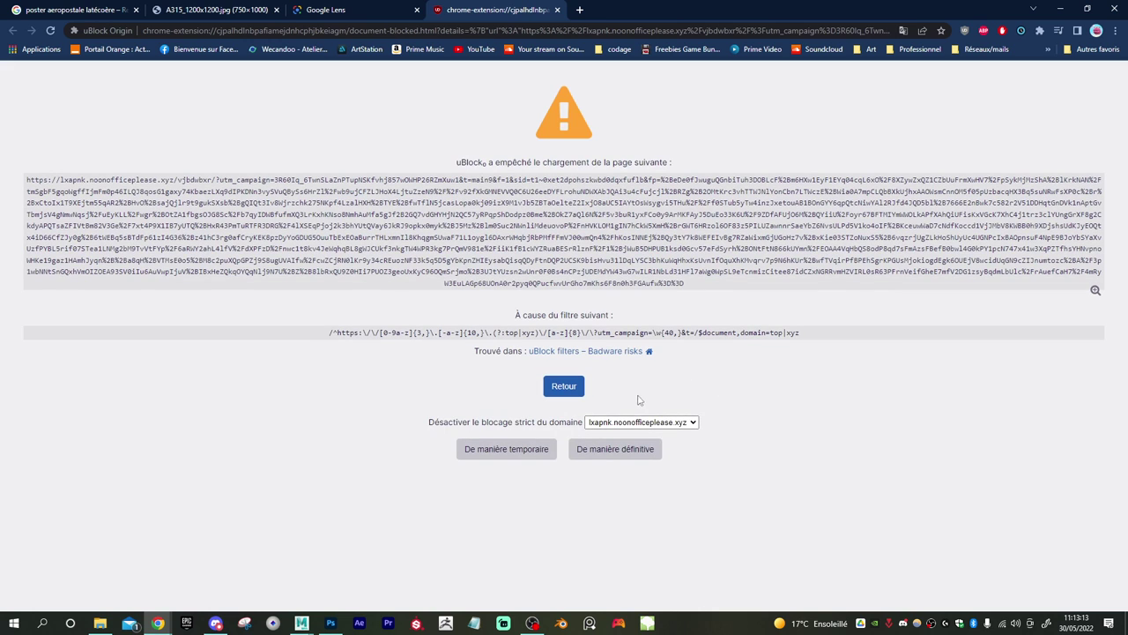
click(532, 450)
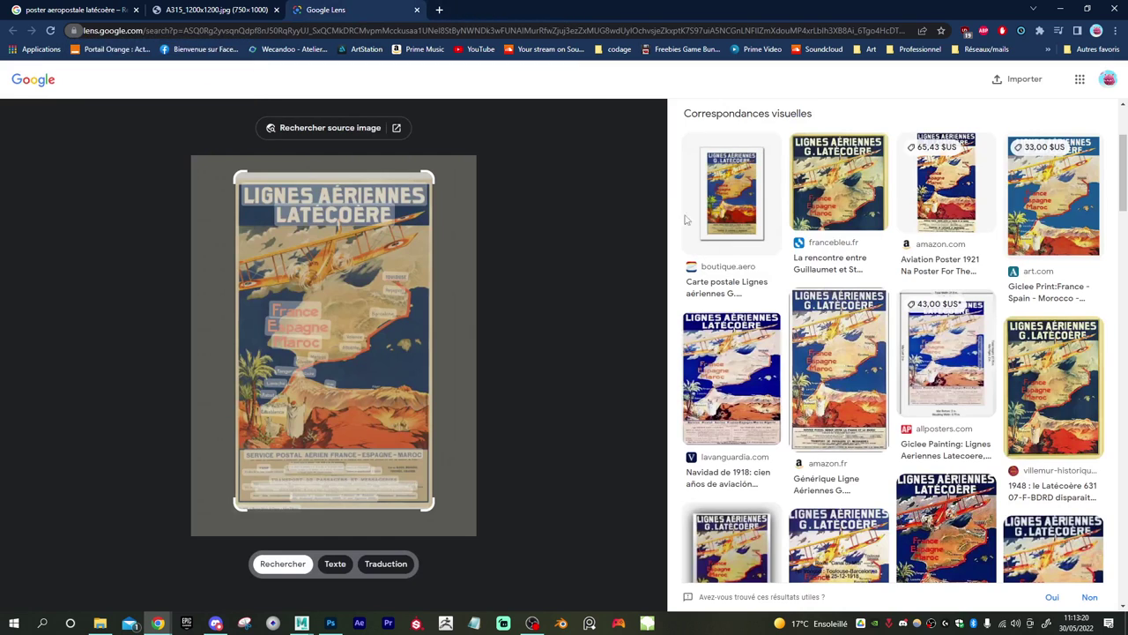
click(557, 10)
- Browse the Google Lens visual matches for another version of the Latécoère poster
scroll(991, 494, down, 4)
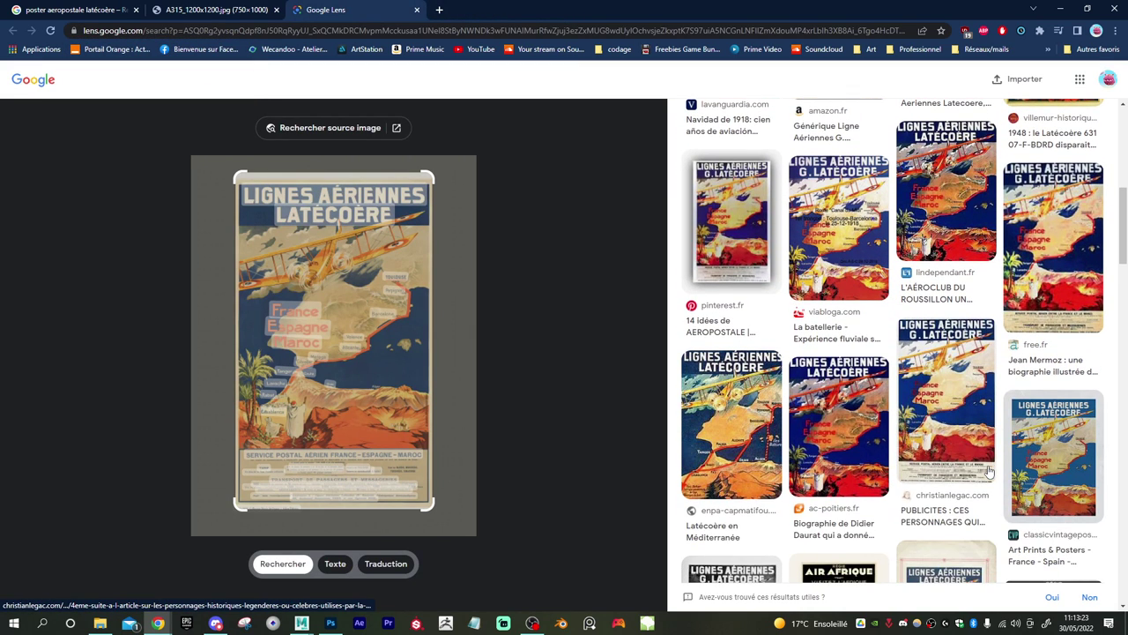
scroll(989, 471, down, 3)
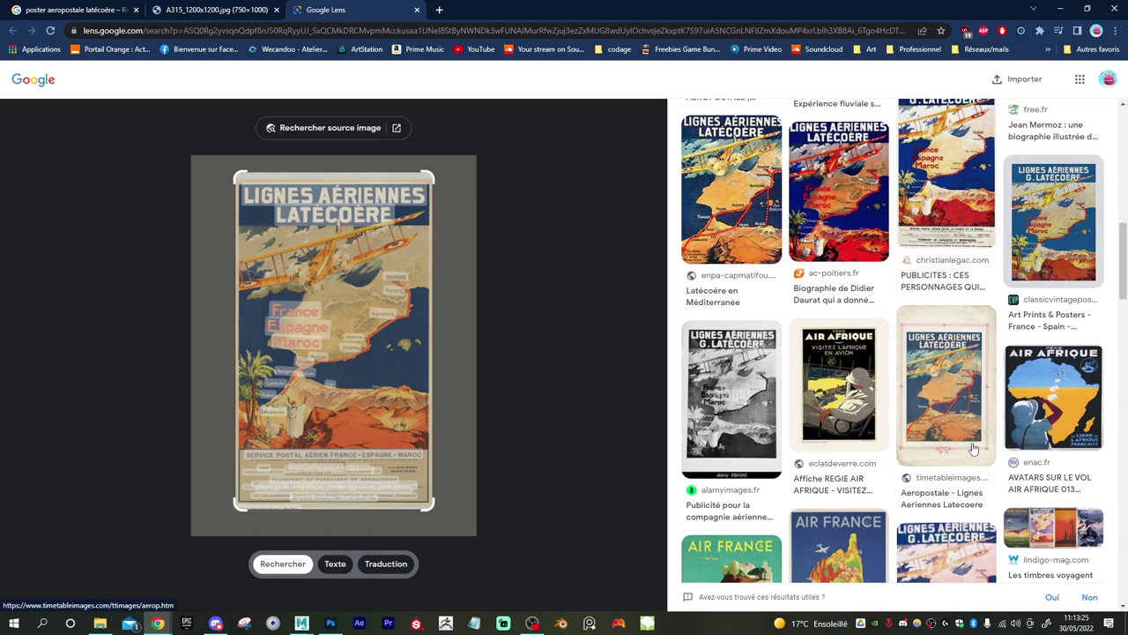
scroll(973, 450, down, 1)
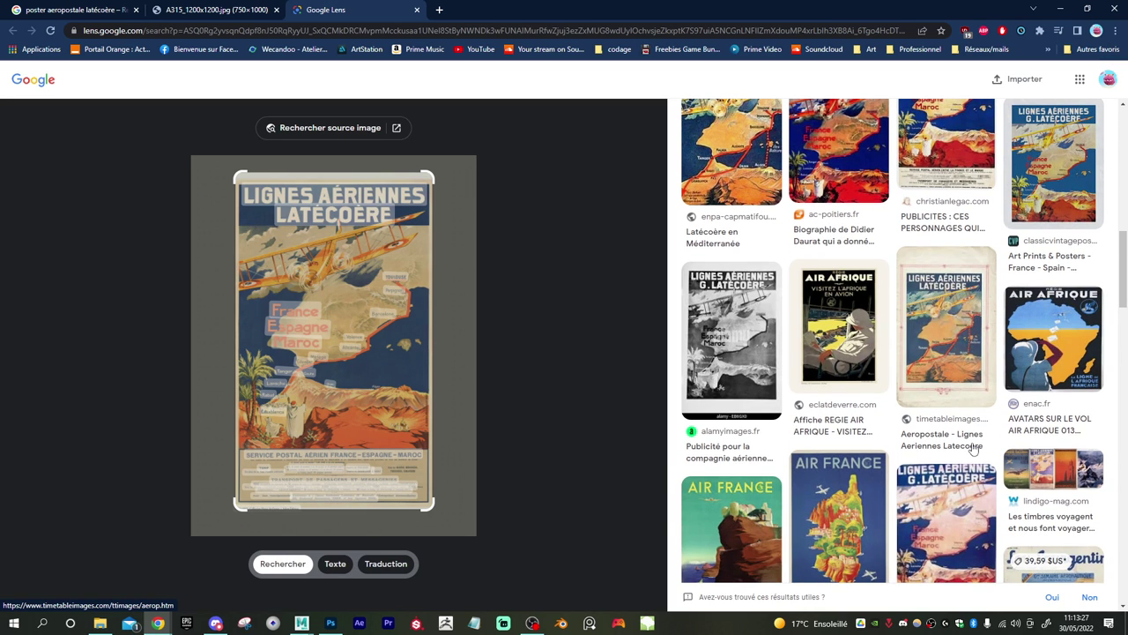
scroll(973, 450, down, 1)
scroll(971, 432, down, 2)
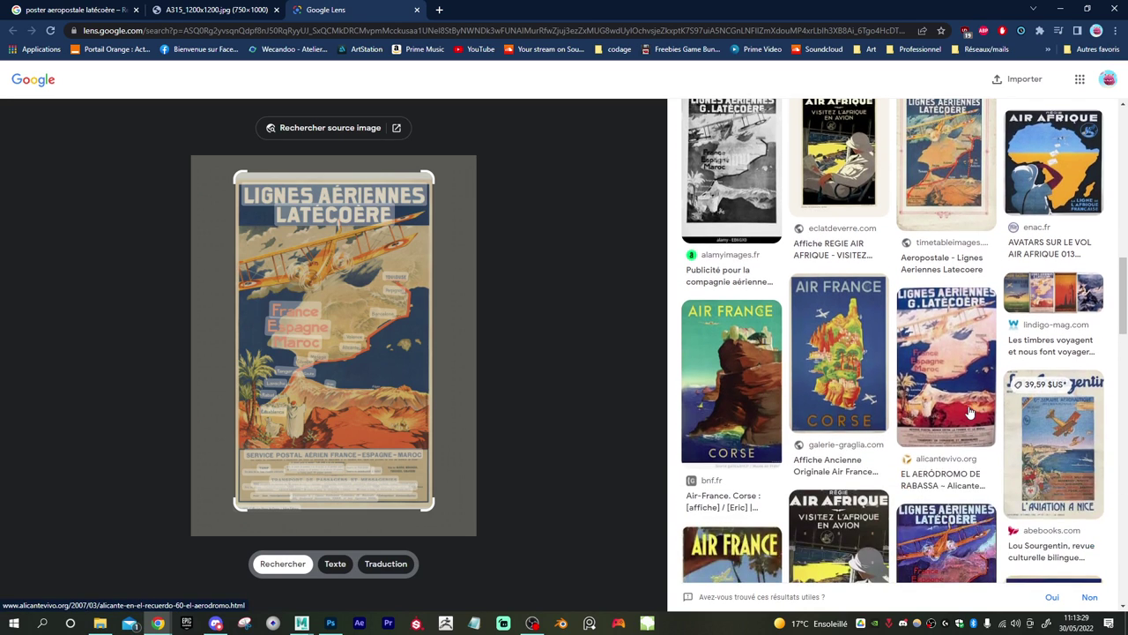
scroll(970, 412, down, 3)
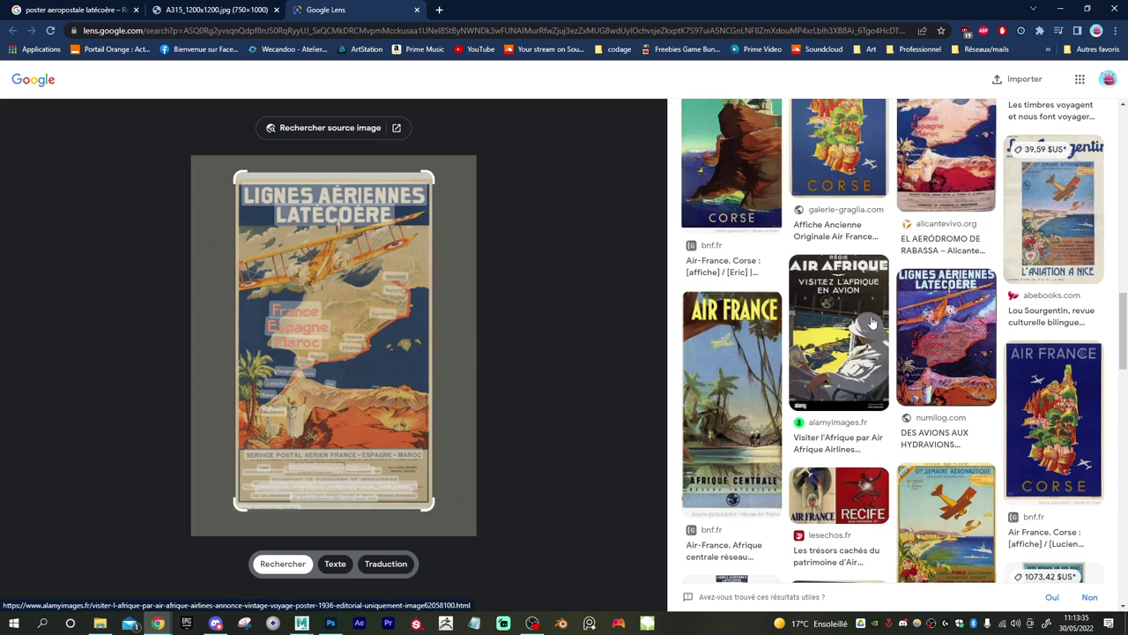
scroll(871, 322, down, 2)
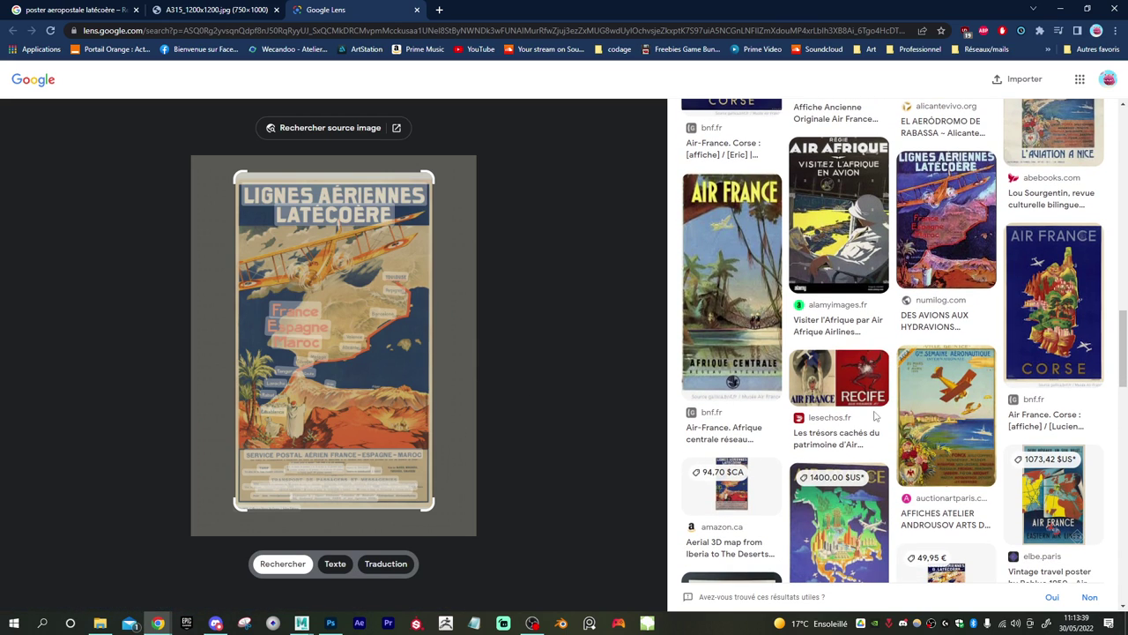
scroll(982, 362, down, 4)
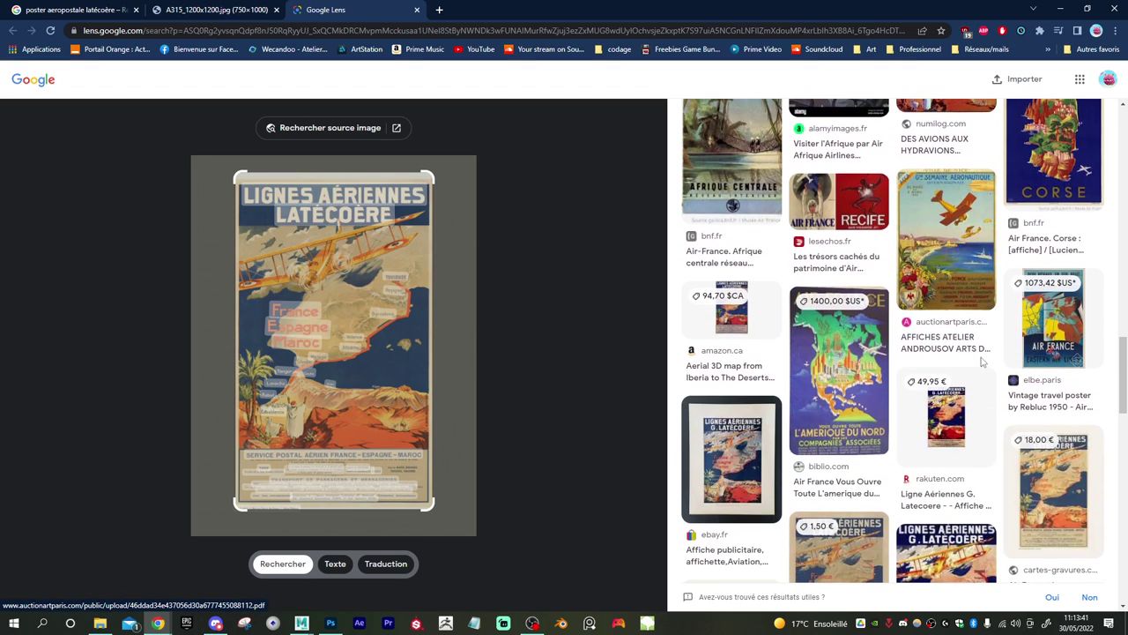
scroll(981, 361, down, 2)
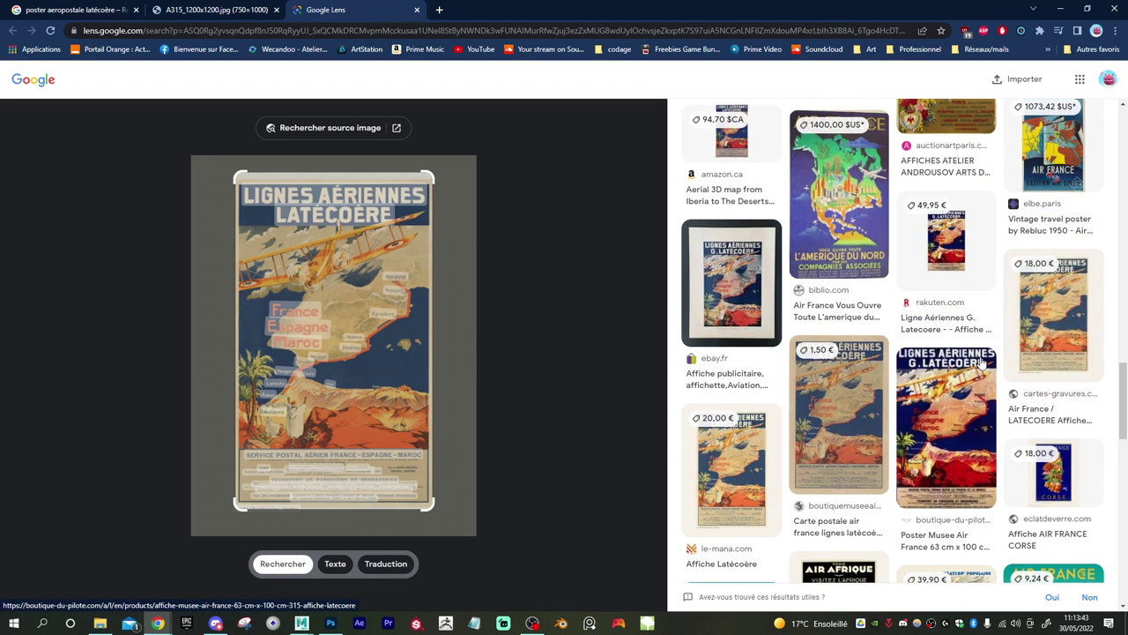
- Open the cartes-gravures match priced 18,00 € and view its poster image enlarged in a new tab
click(1055, 322)
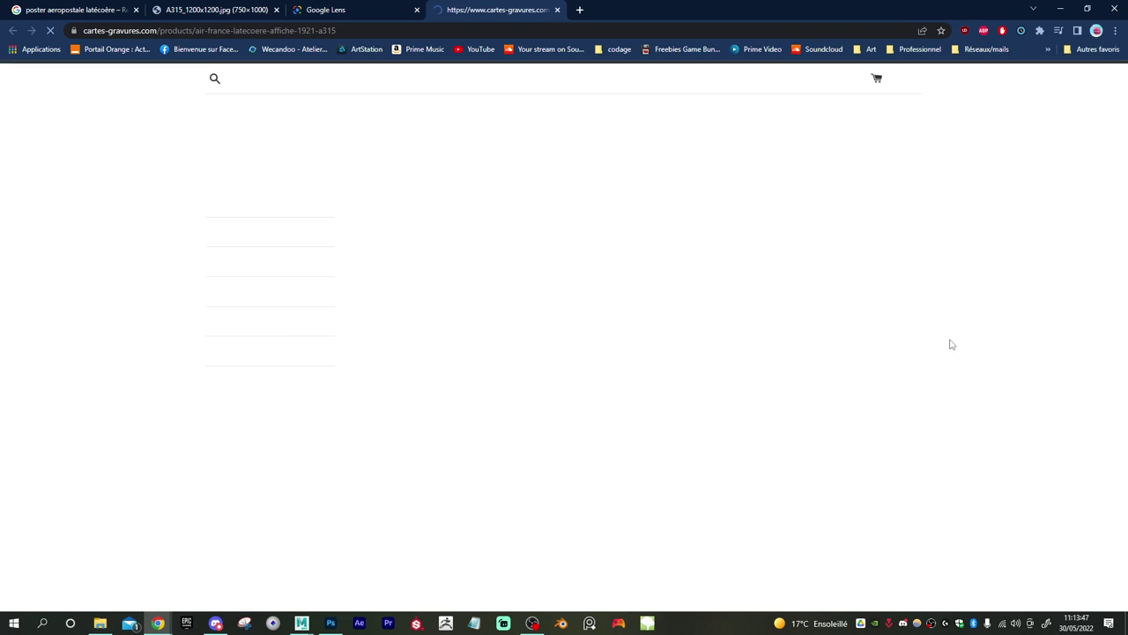
scroll(560, 351, down, 1)
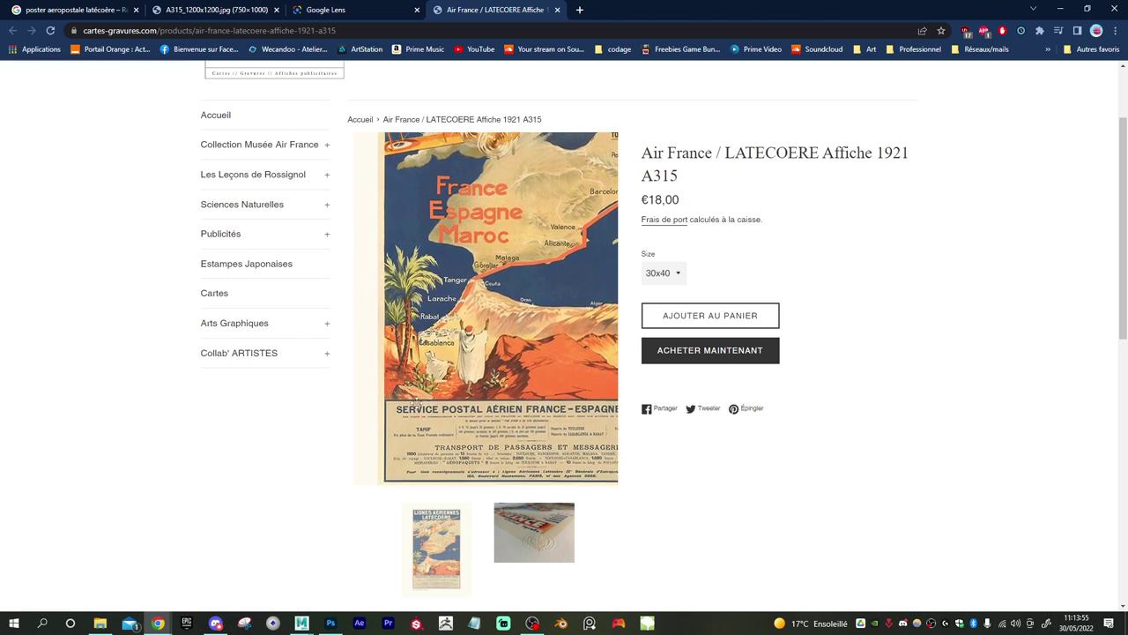
right_click(434, 349)
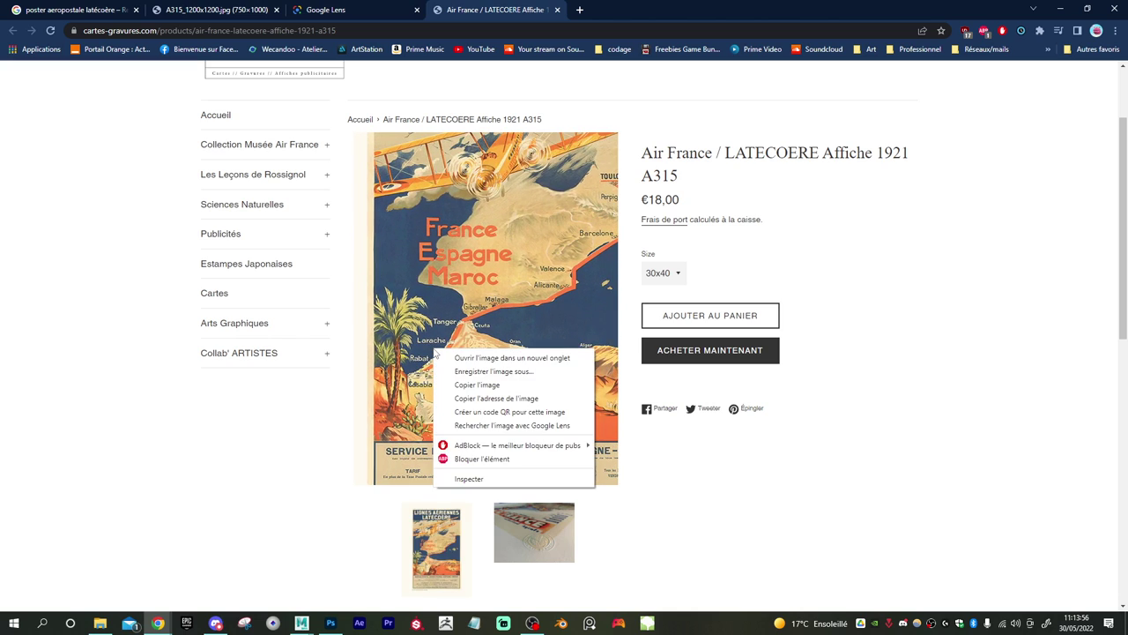
click(512, 357)
click(639, 9)
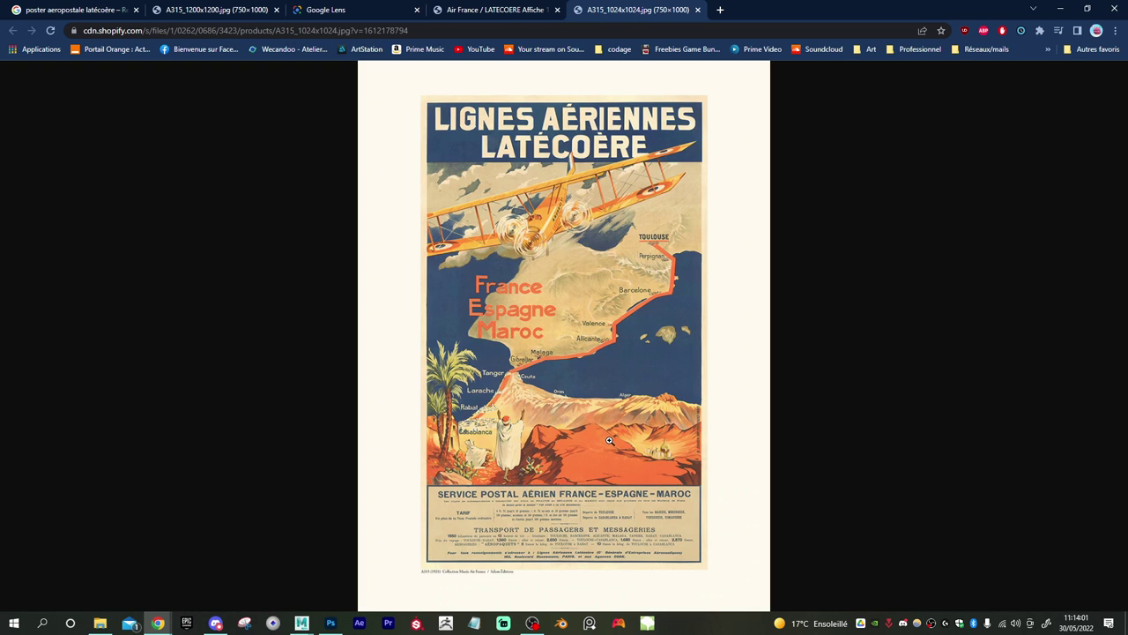
click(598, 485)
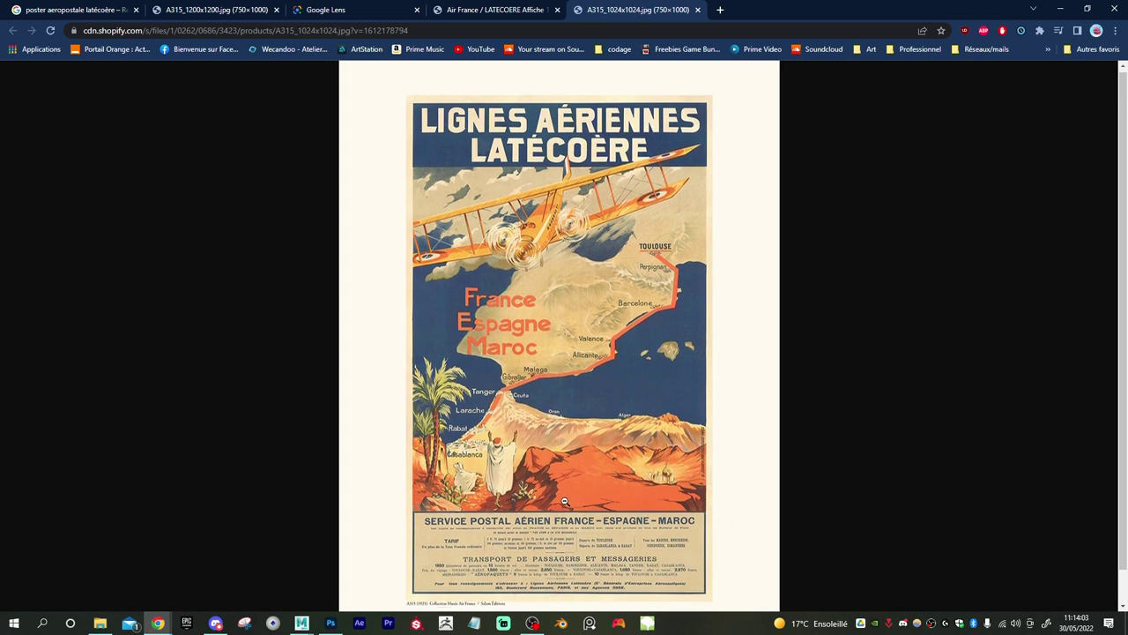
scroll(564, 511, down, 1)
right_click(550, 301)
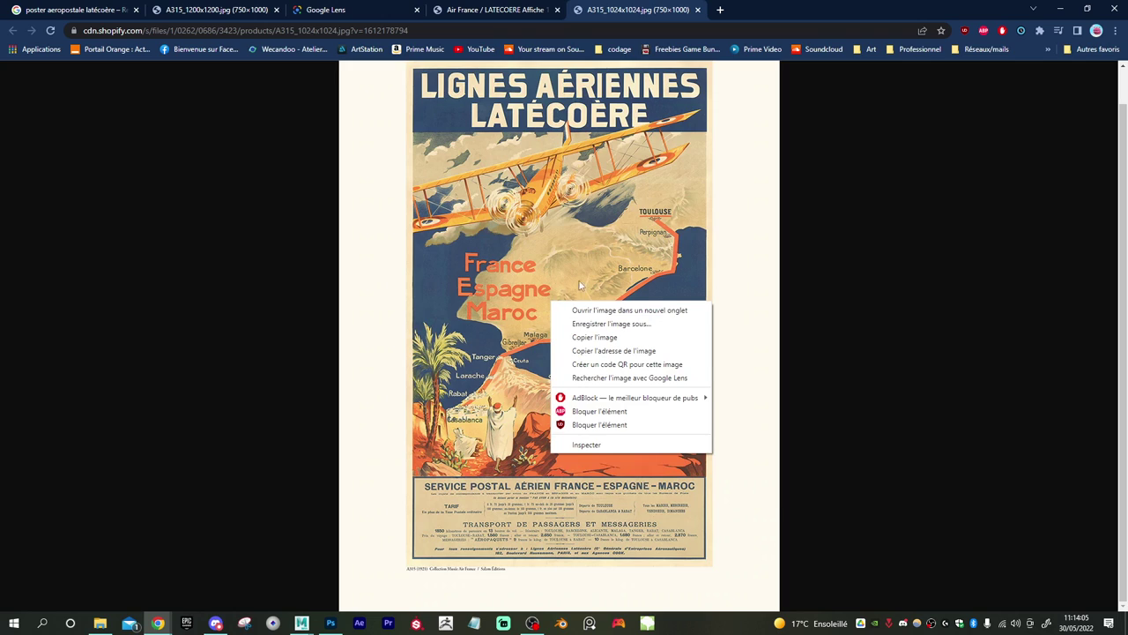
click(611, 323)
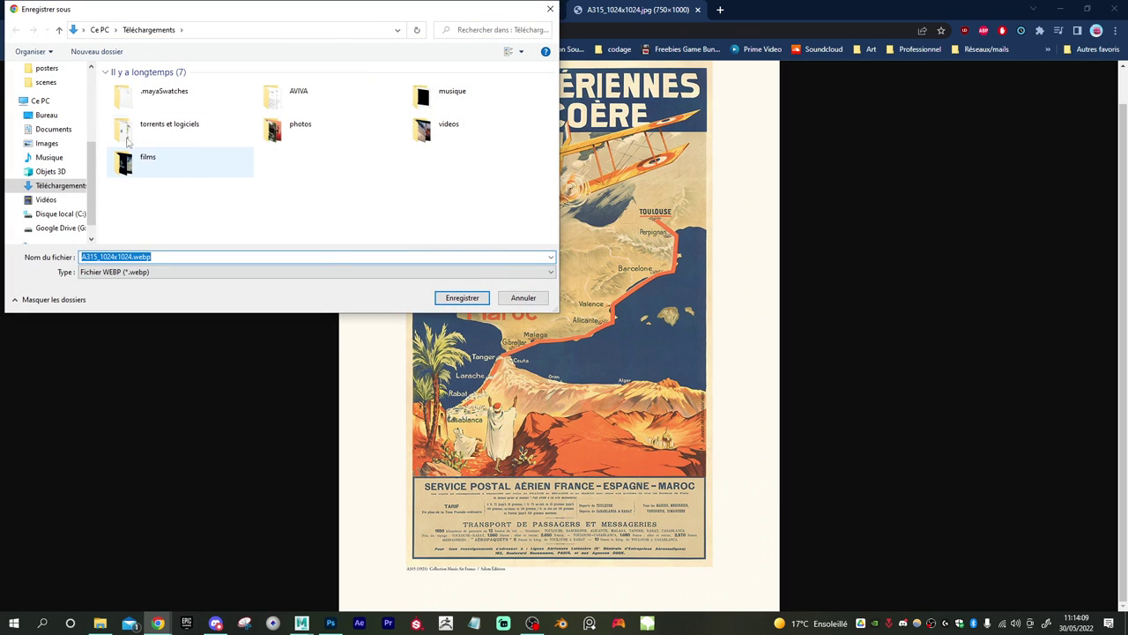
click(49, 70)
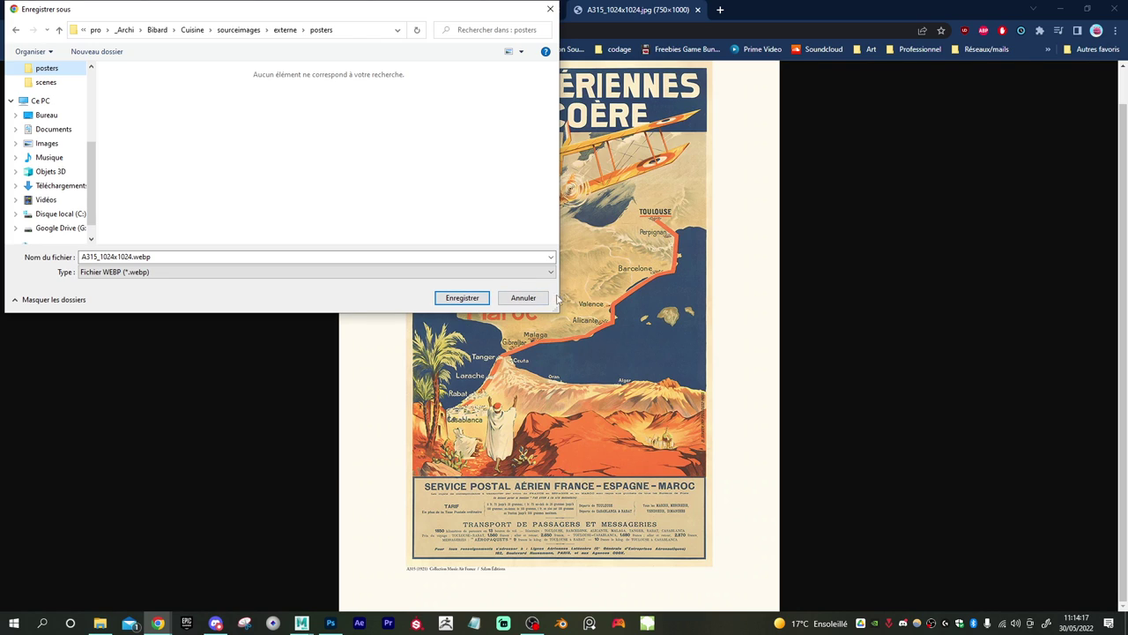
click(523, 298)
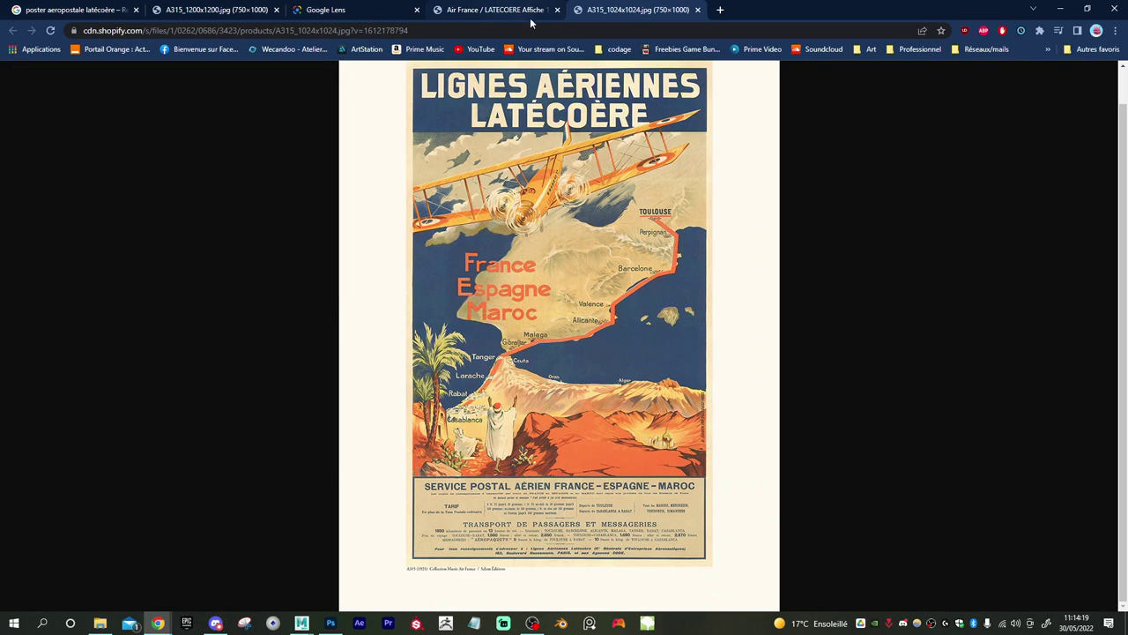
click(698, 11)
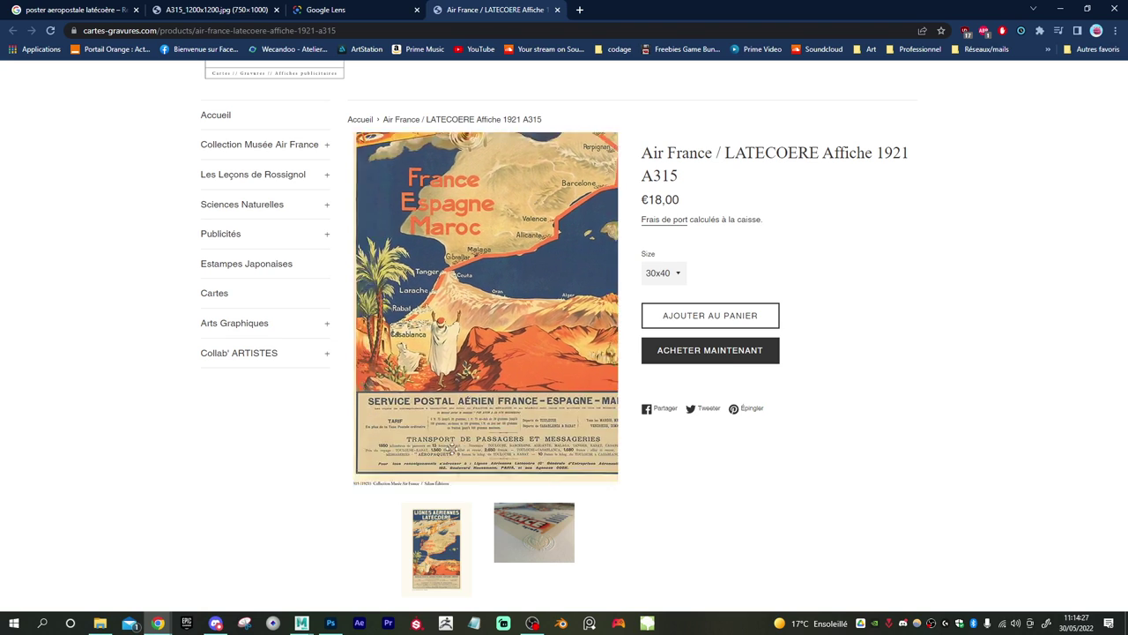
- Save the product page's poster image as "A315_1024x1024.webp" in the posters folder and open the download's options
right_click(496, 258)
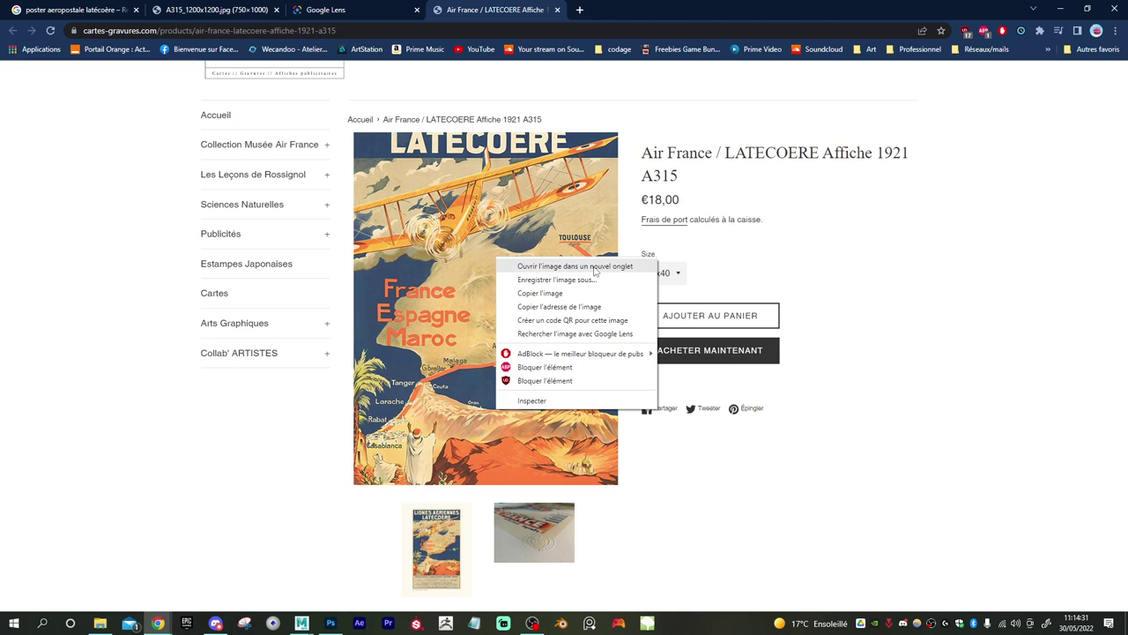
click(605, 281)
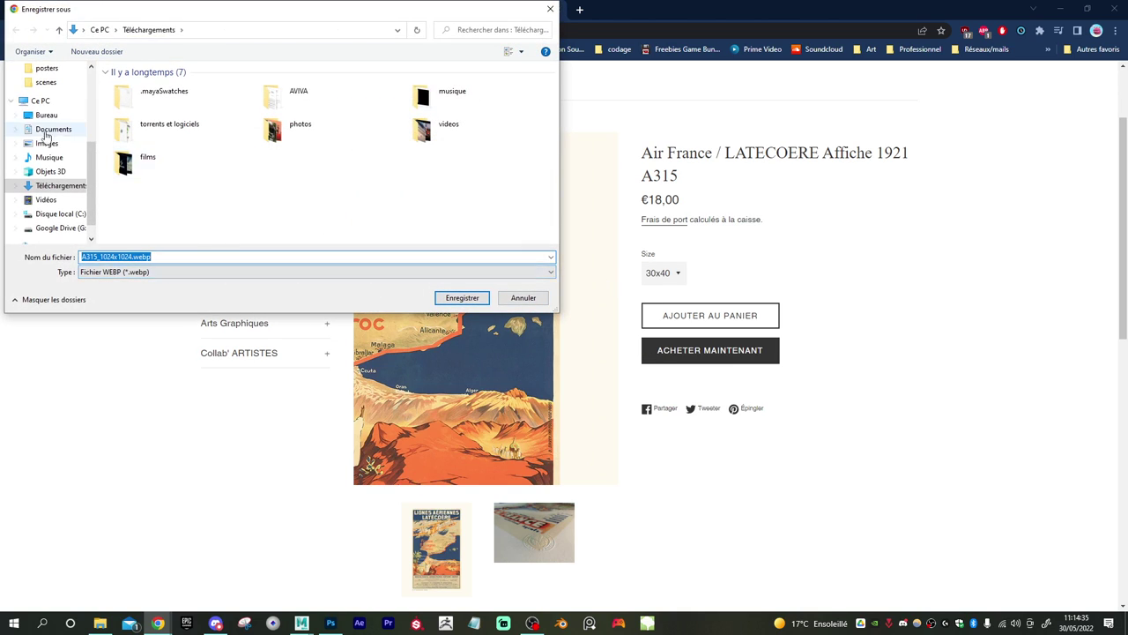
scroll(55, 128, up, 1)
click(46, 97)
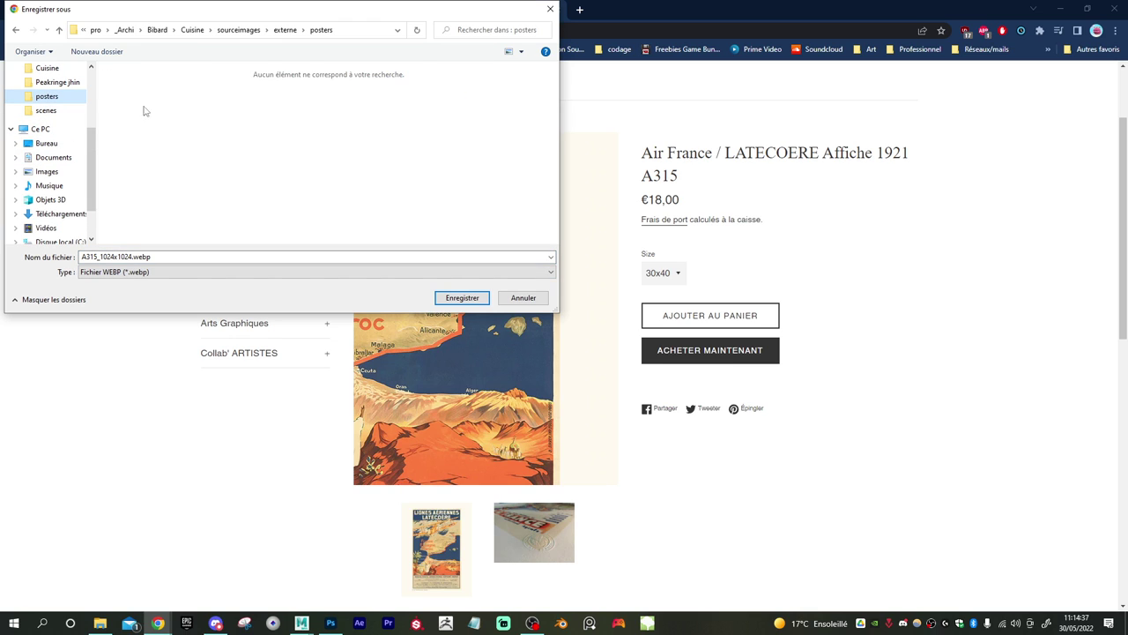
click(460, 298)
click(123, 593)
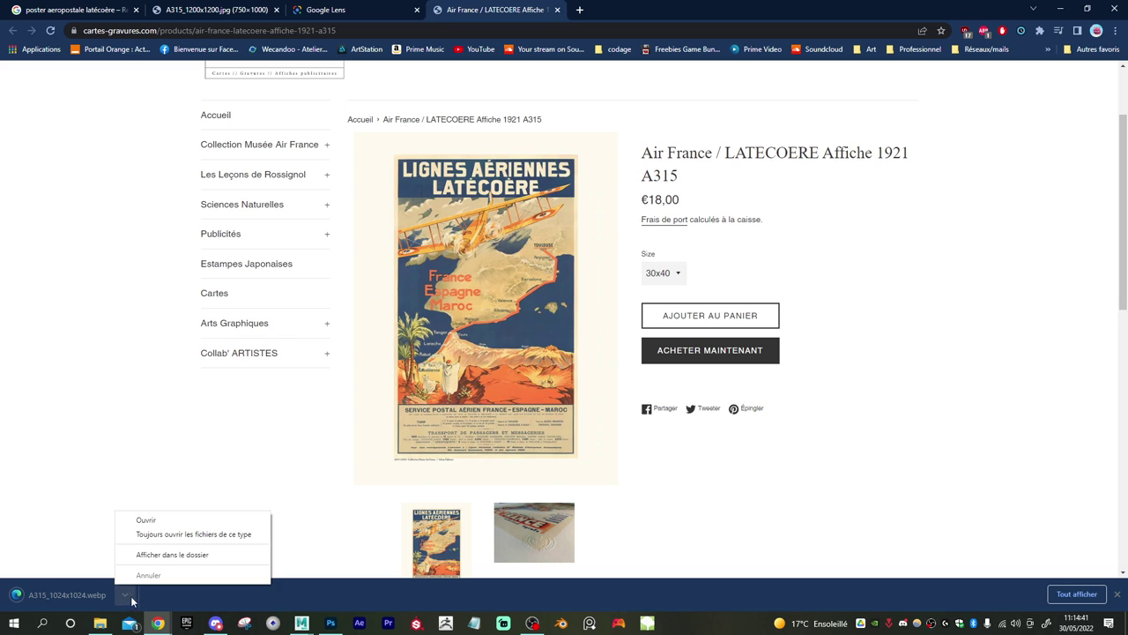
- Show the downloaded poster in its folder, try to open it in Photoshop, and close the untitled document and Photoshop
click(174, 557)
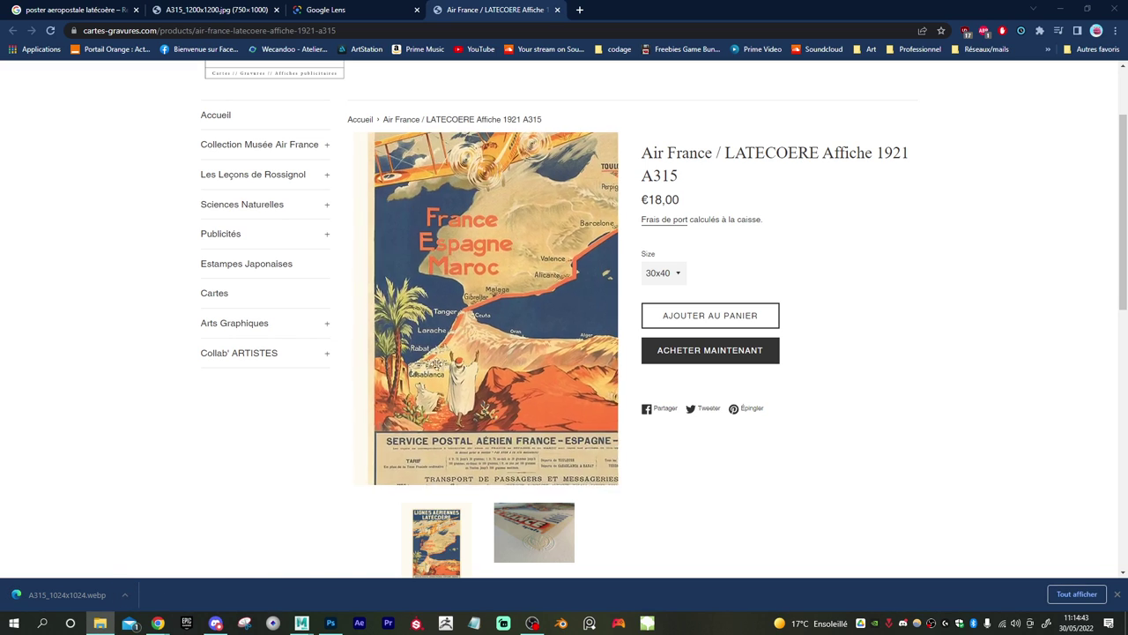
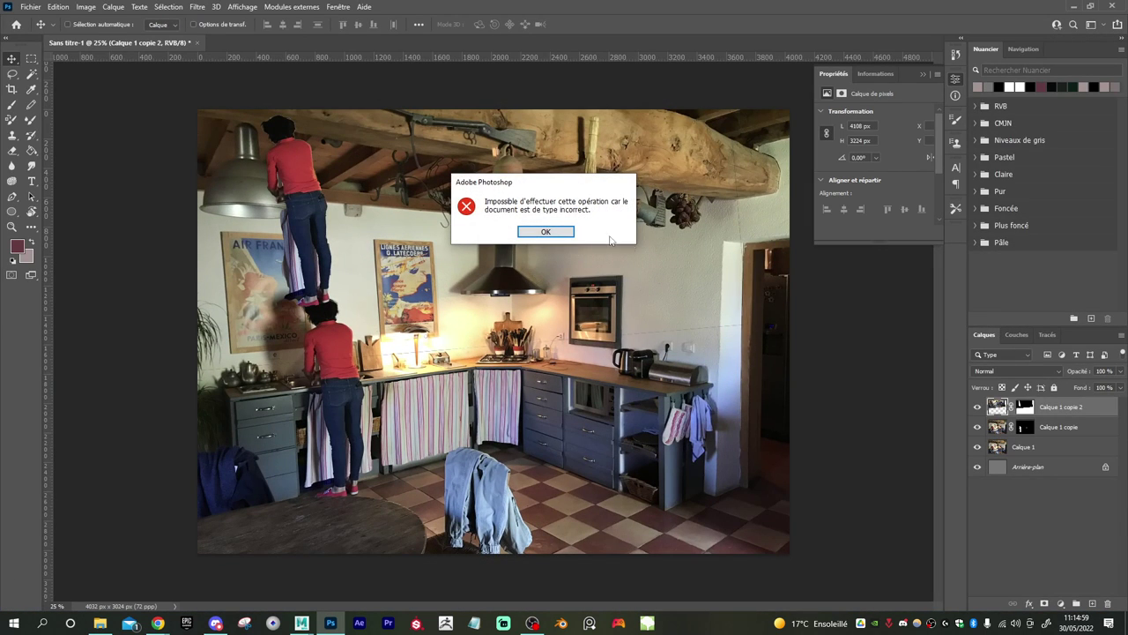
click(546, 232)
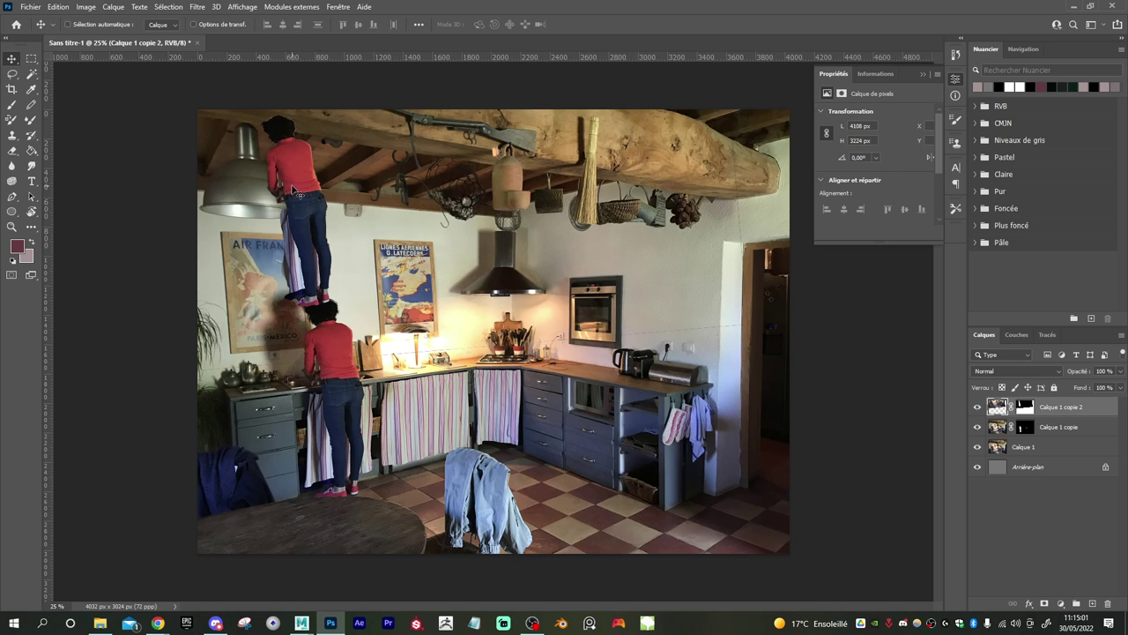
click(199, 44)
click(580, 230)
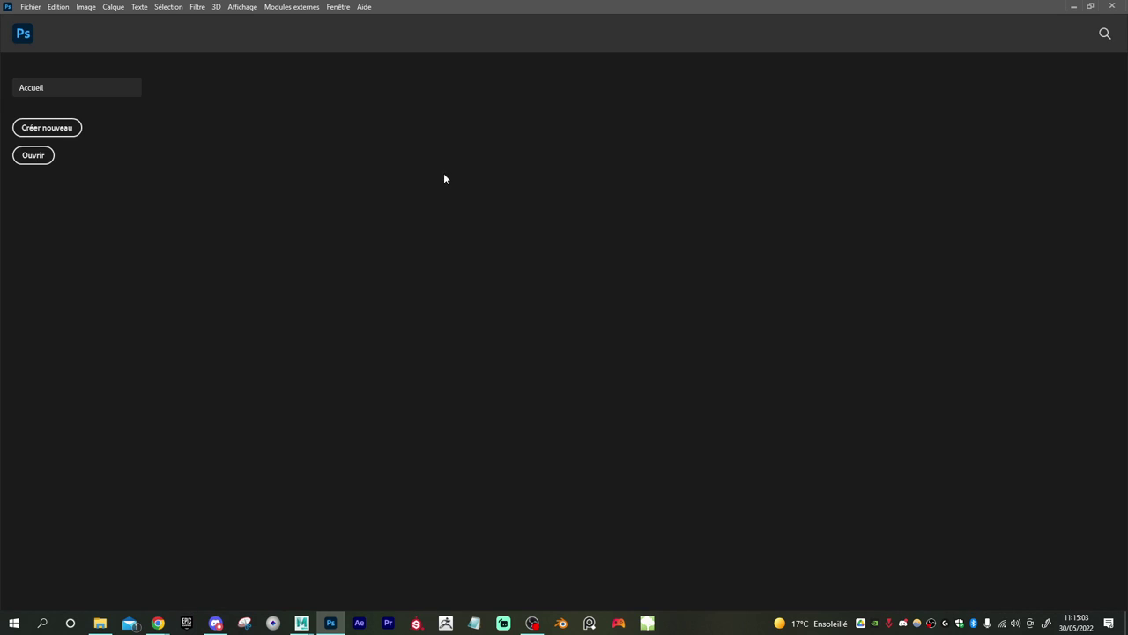
click(1109, 6)
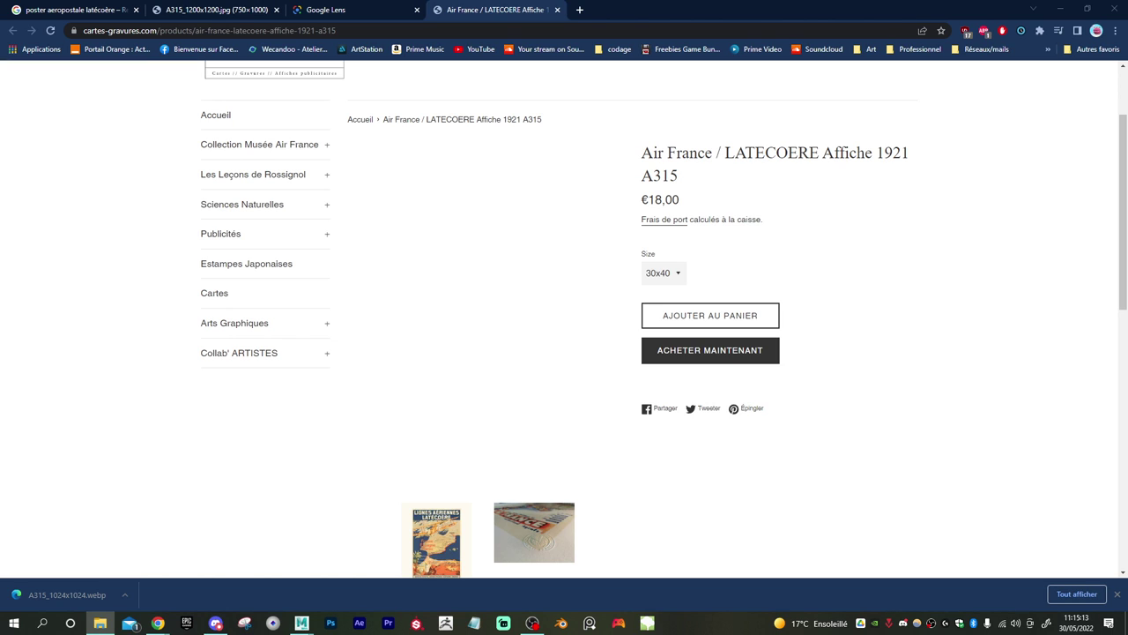
- Examine "A315_1024x1024.webp" in Paint, enlarging the small print at 300 % and checking the title area, and close it
scroll(302, 308, down, 2)
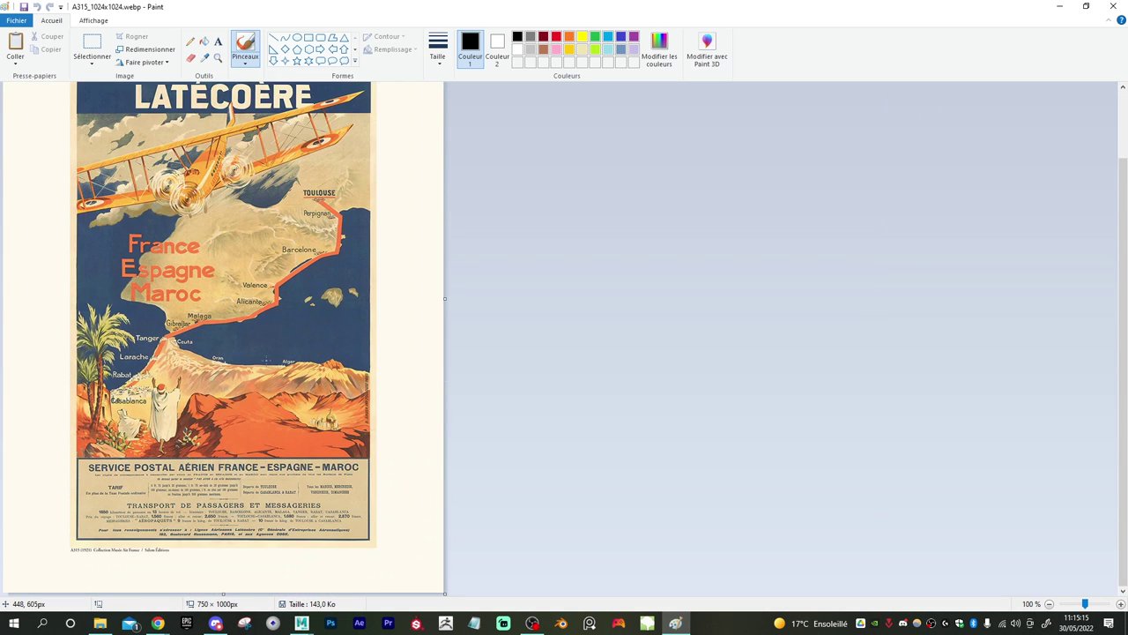
scroll(235, 388, up, 2)
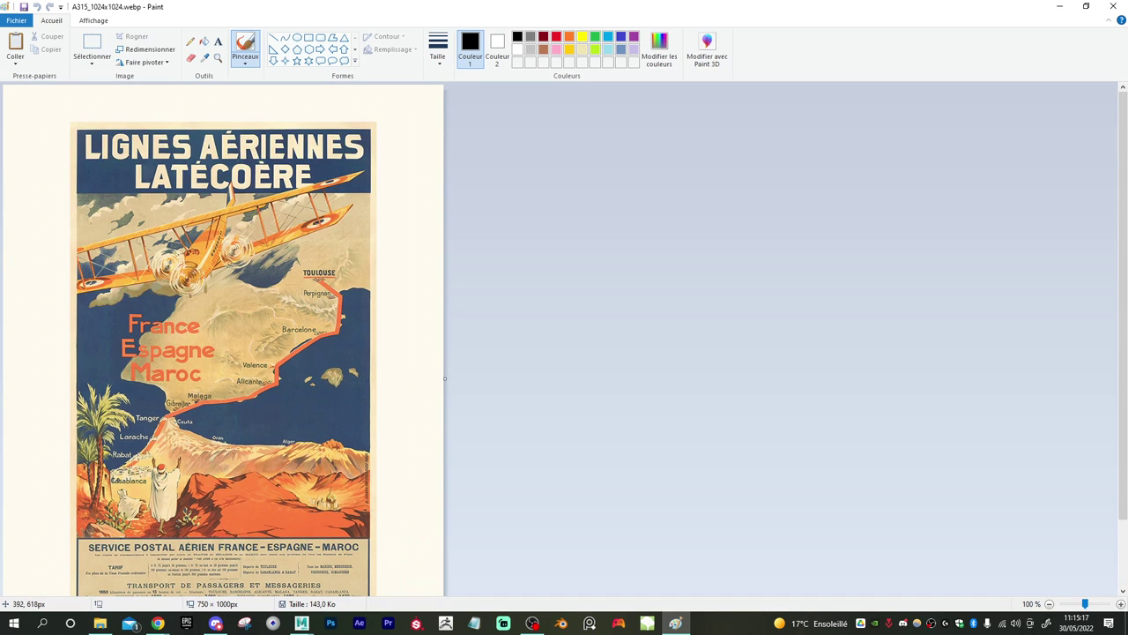
scroll(234, 448, down, 2)
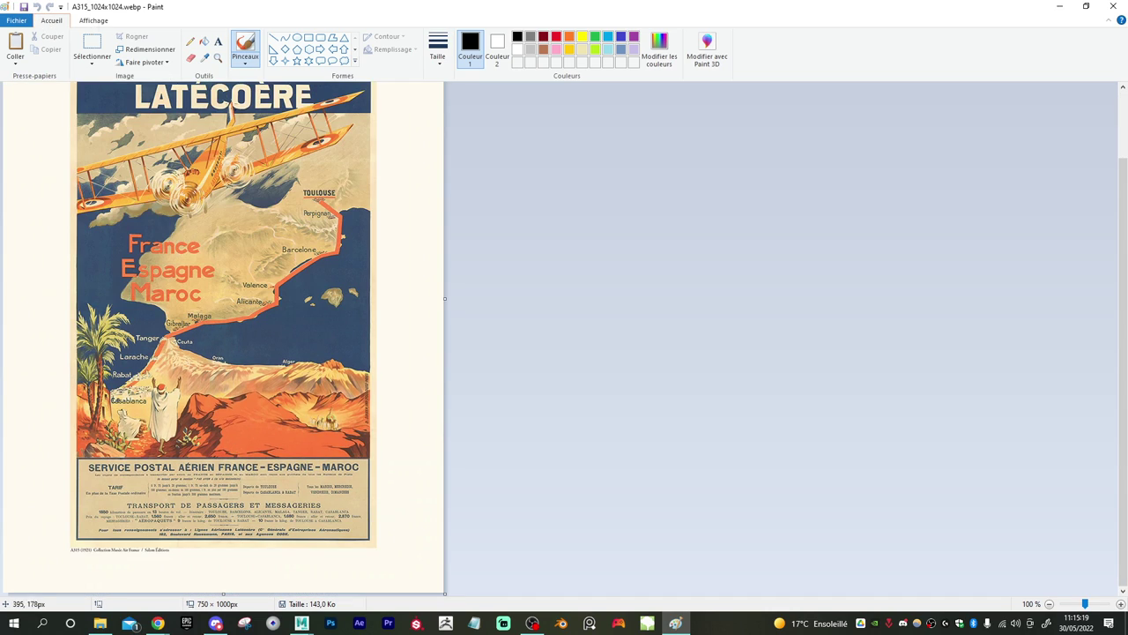
click(218, 57)
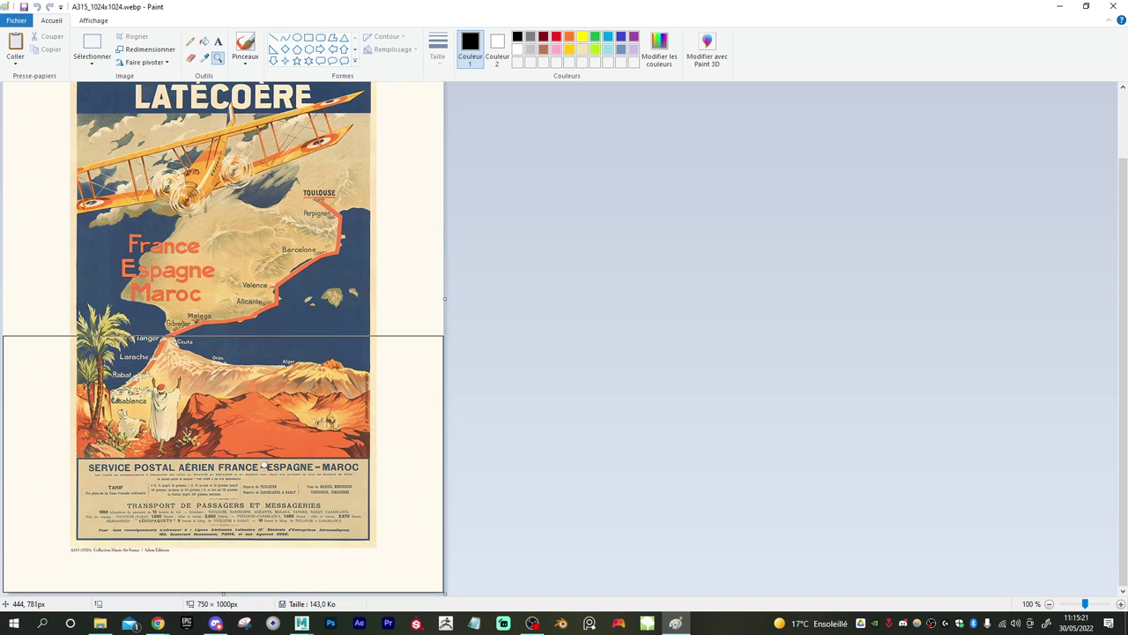
click(262, 467)
click(319, 455)
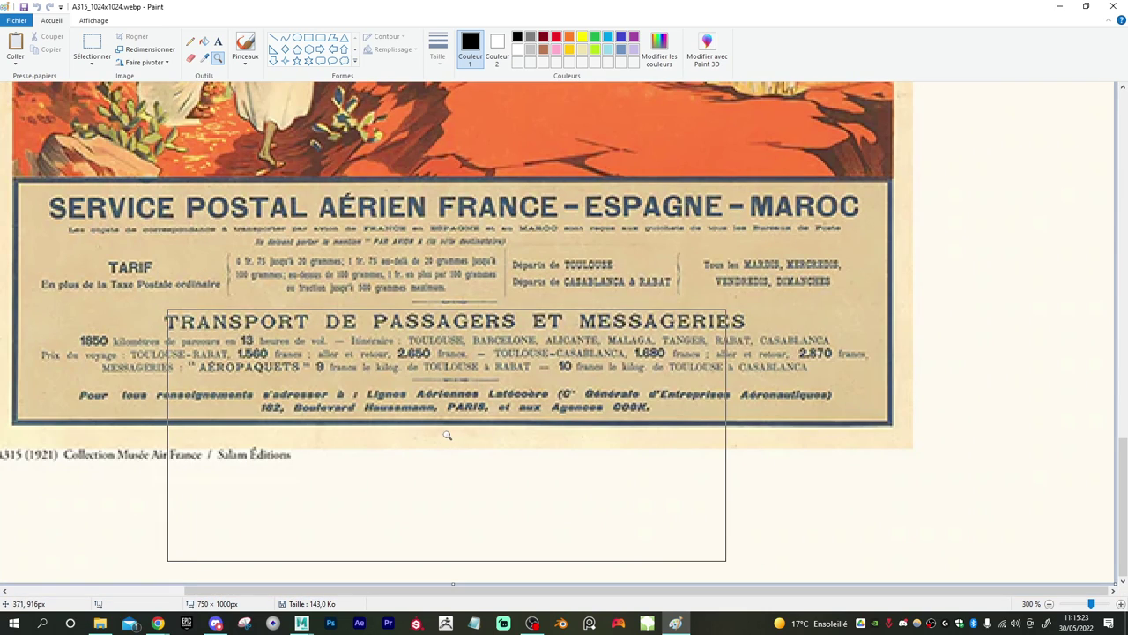
scroll(454, 379, up, 6)
scroll(476, 388, down, 5)
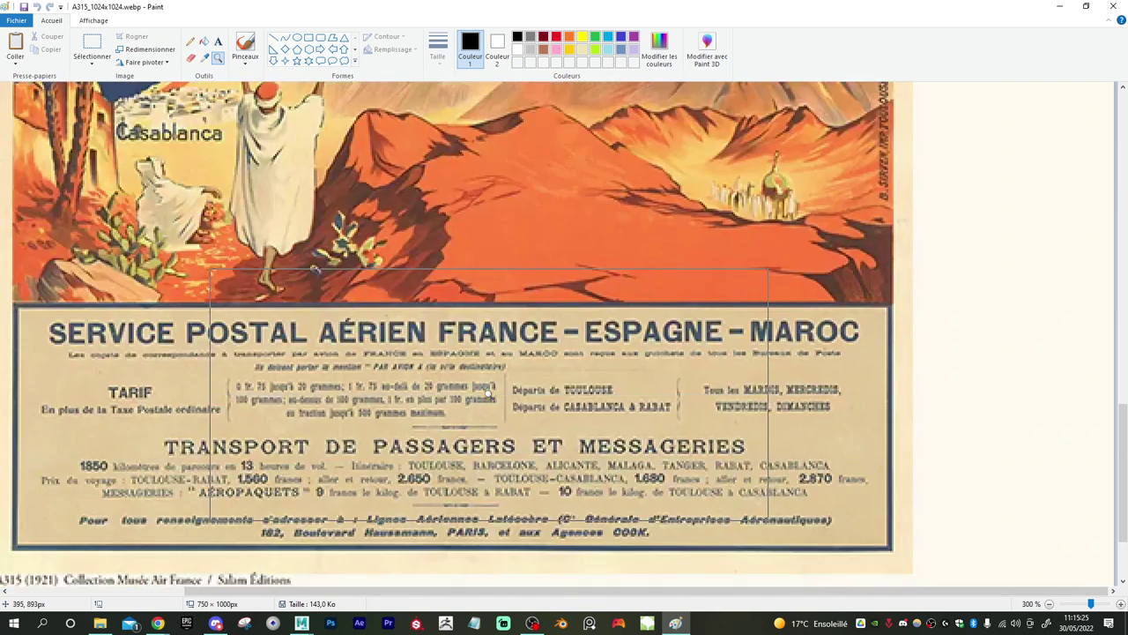
scroll(488, 395, up, 1)
scroll(488, 394, up, 10)
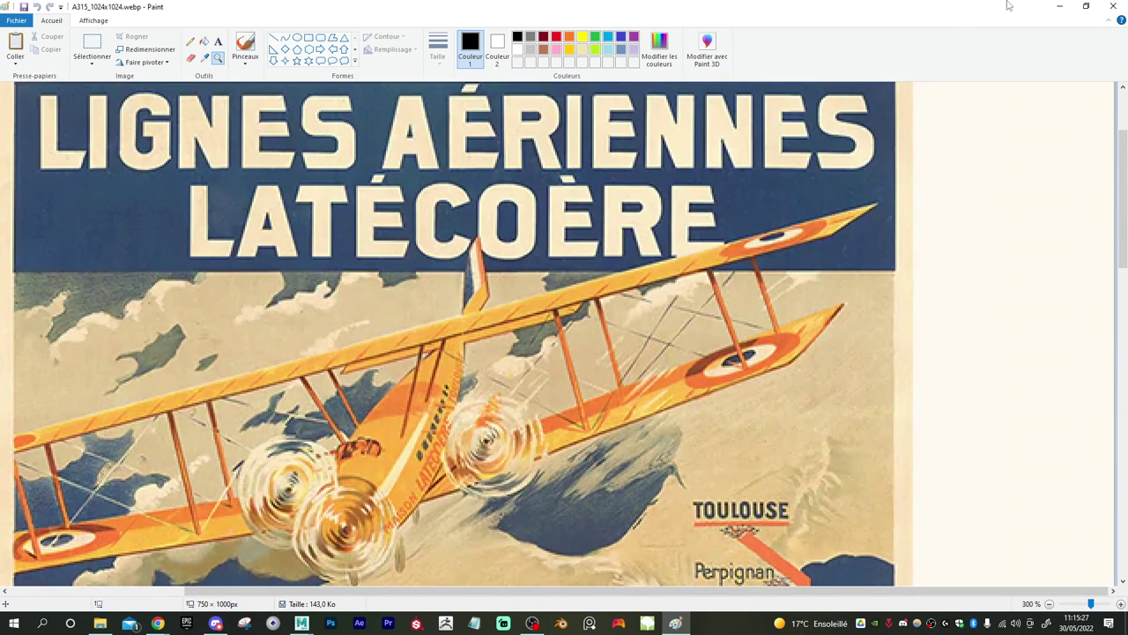
click(1113, 7)
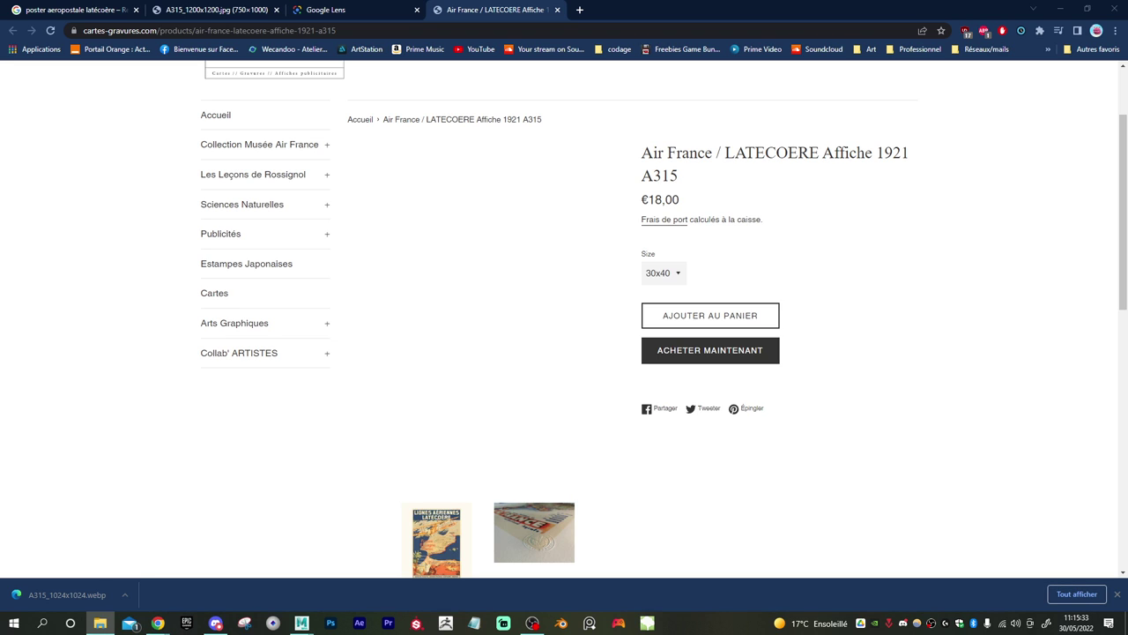
- Examine the sharpness of "lignes aériennes G latécoère-gigapixel-scale-4_00x.png" from its small print to its title in Paint, and close it
scroll(653, 404, down, 10)
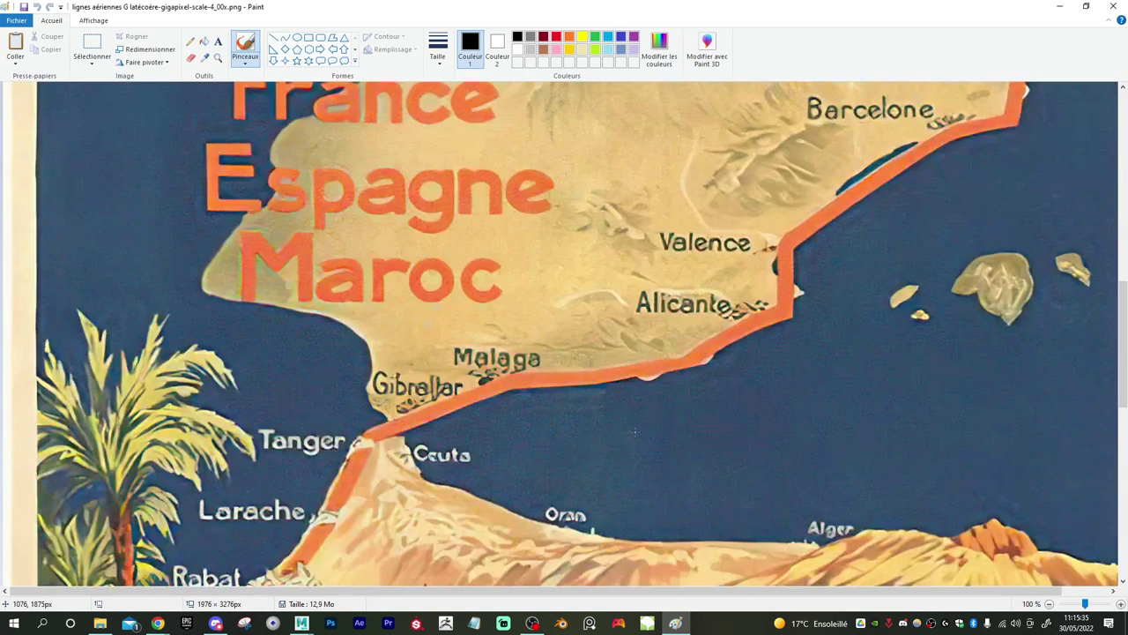
scroll(564, 333, down, 3)
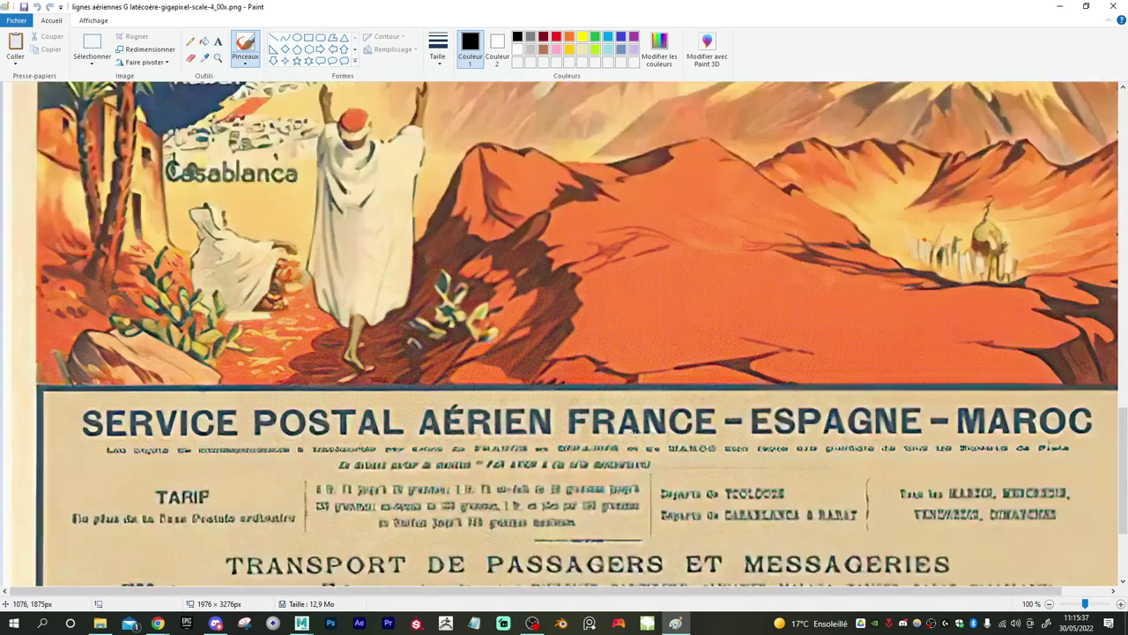
scroll(565, 334, up, 18)
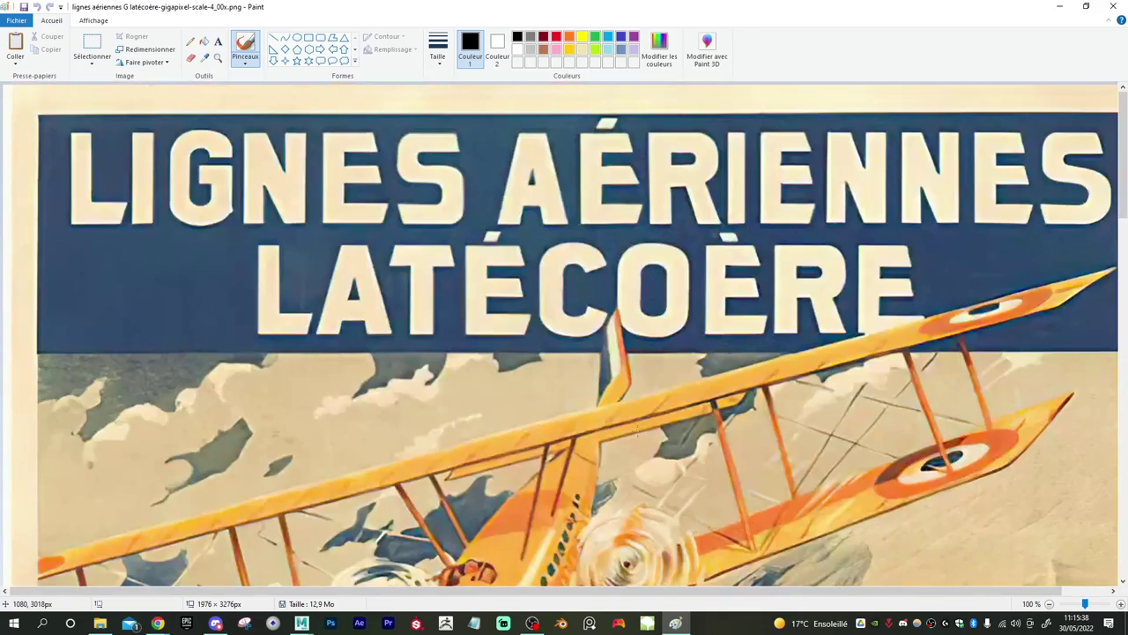
click(1113, 7)
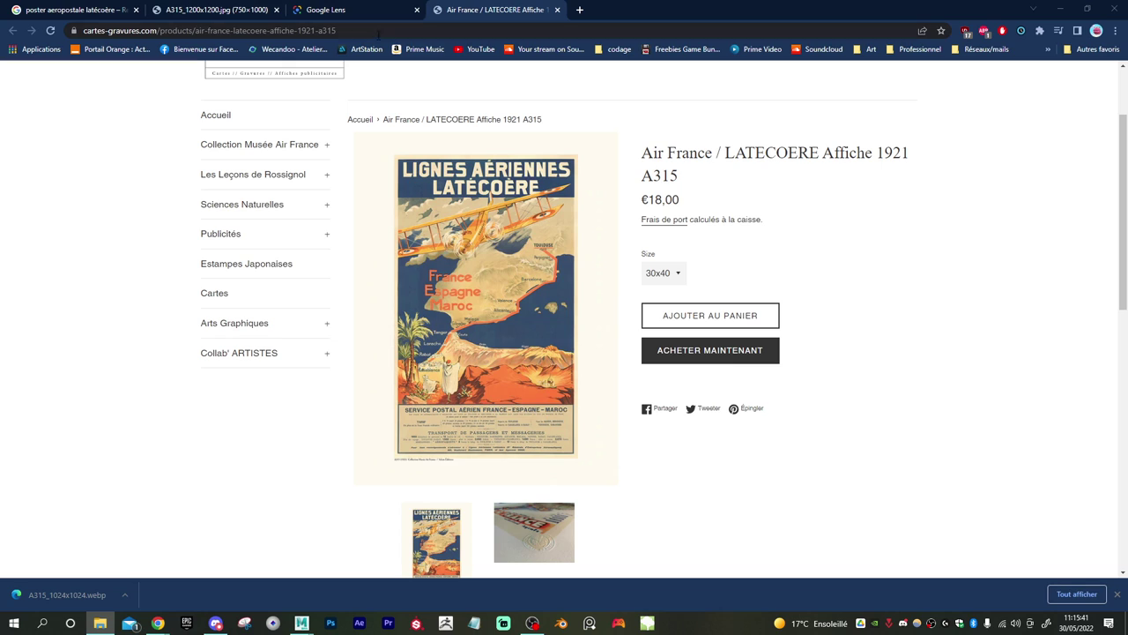
- Close the cartes-gravures, Google Lens and enlarged poster pages, then the browser itself
click(556, 9)
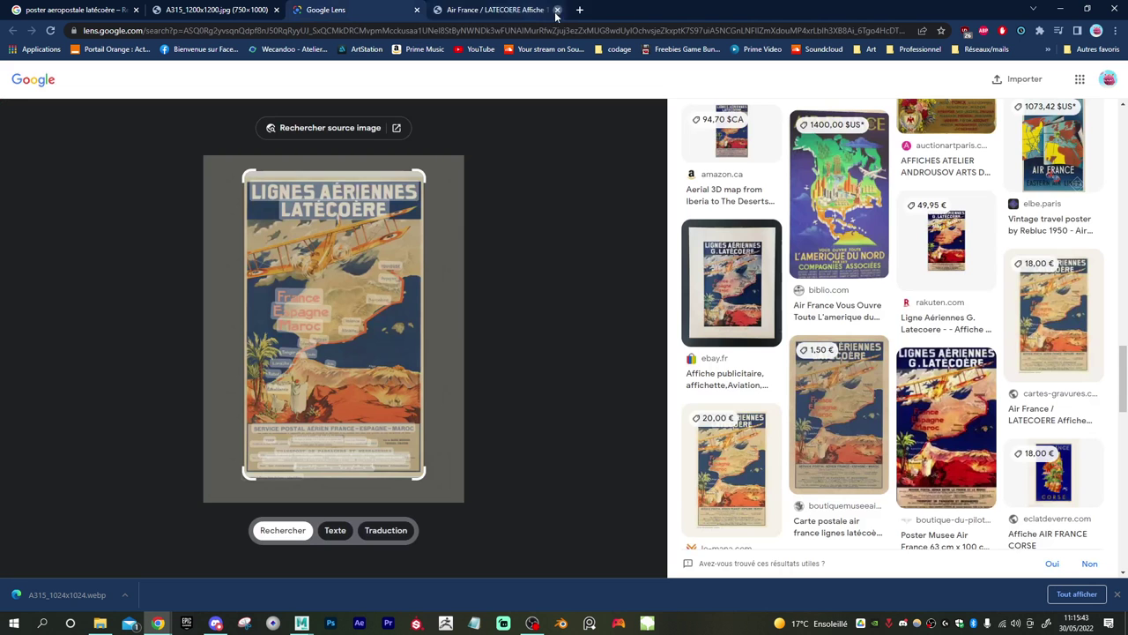
click(417, 10)
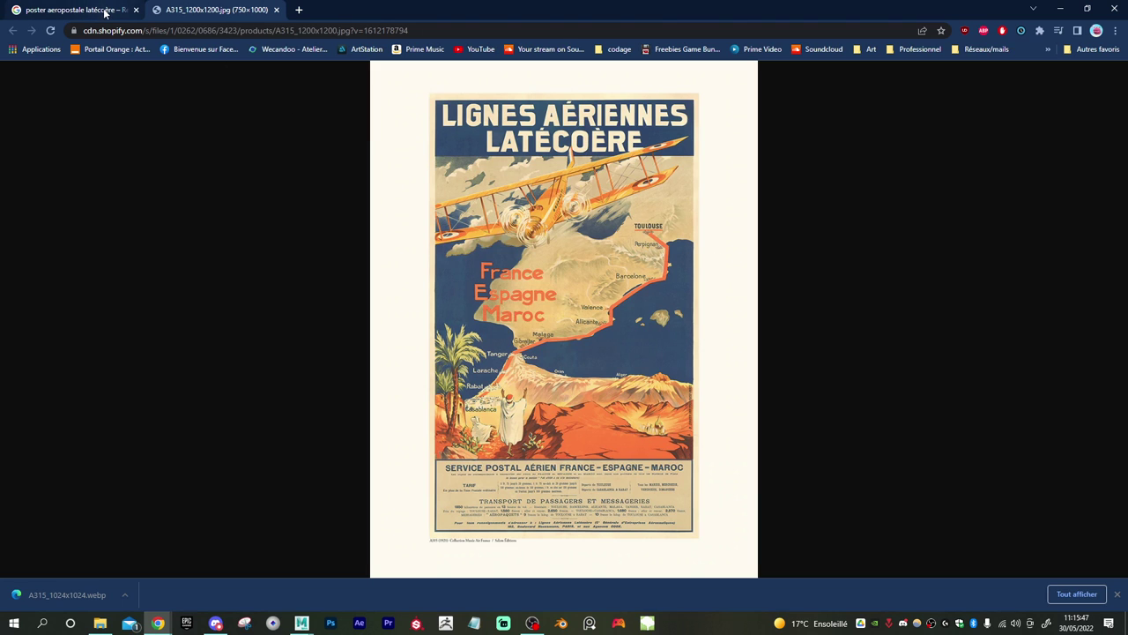
click(276, 10)
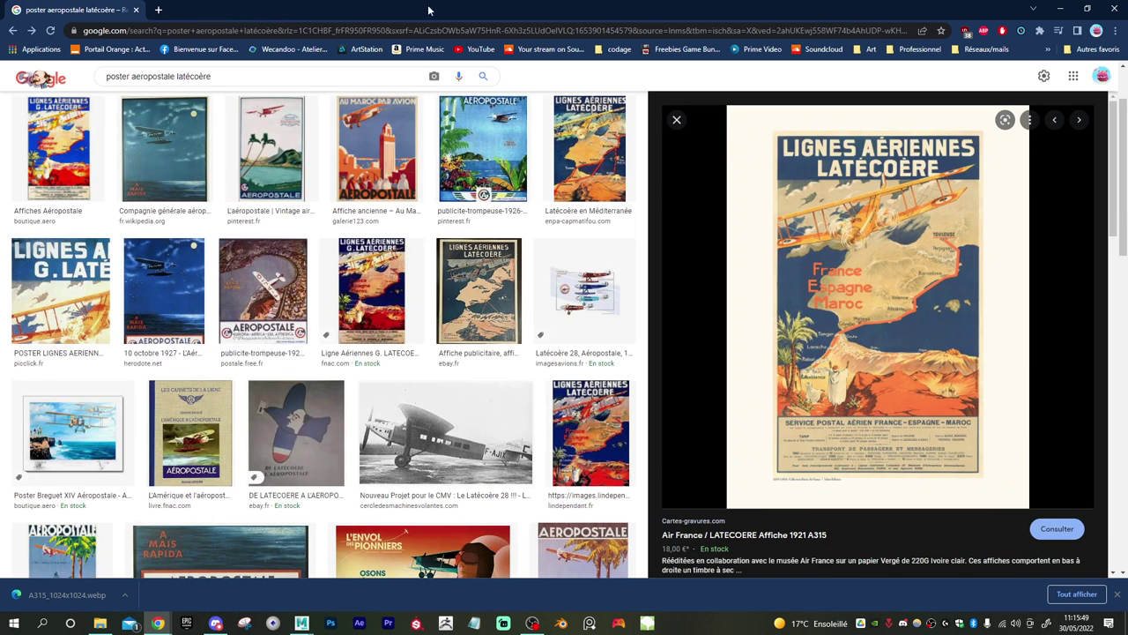
click(1114, 9)
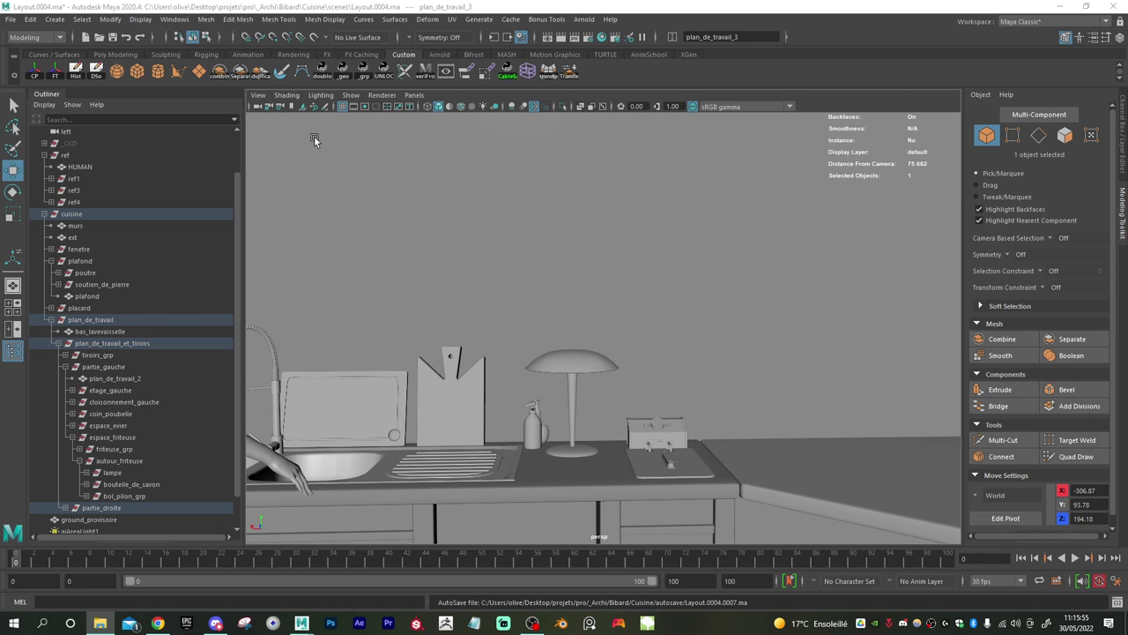
click(259, 96)
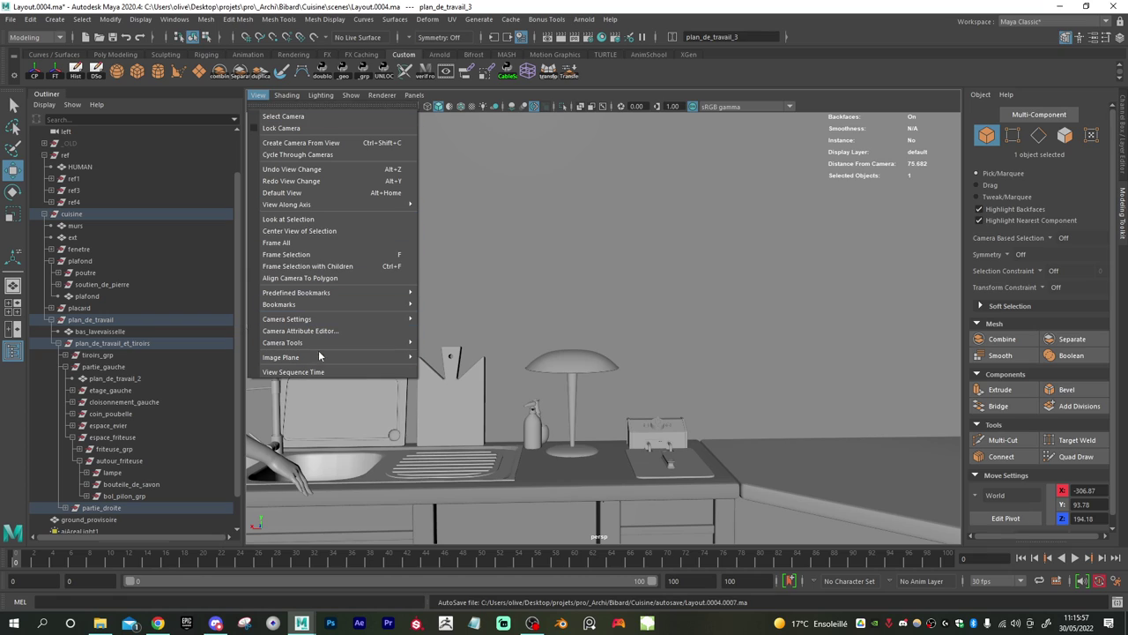
mouse_move(333, 363)
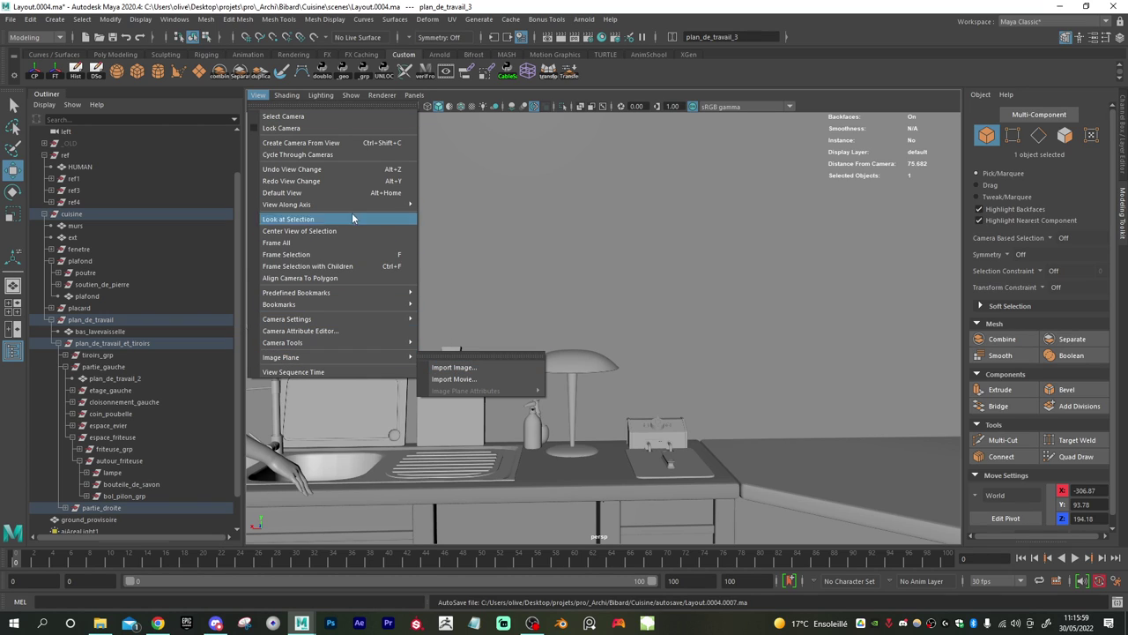
click(568, 262)
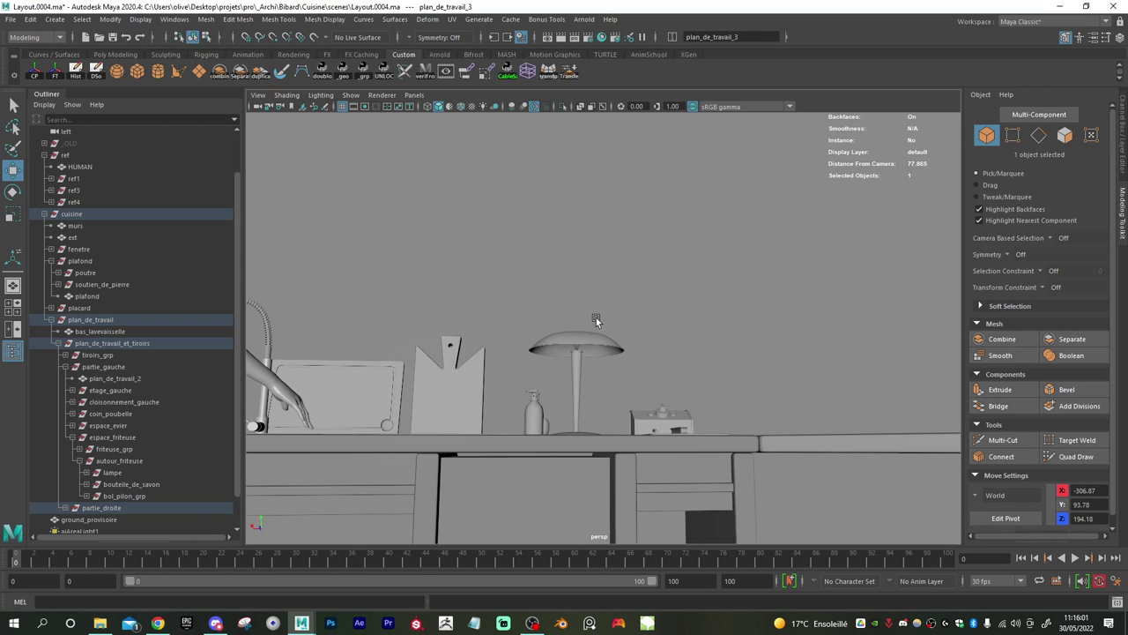
- Switch the Maya viewport to the front view and hide the murs object so the worktop area is exposed
key(space)
mouse_move(611, 310)
mouse_down()
mouse_move(596, 313)
mouse_move(606, 332)
mouse_up()
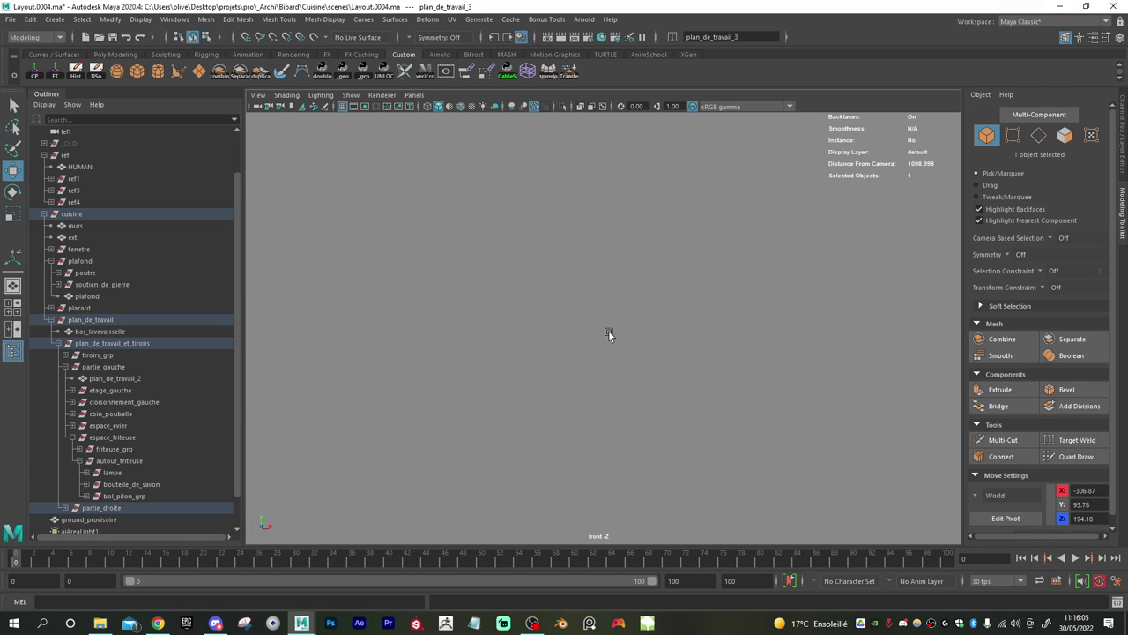
click(610, 333)
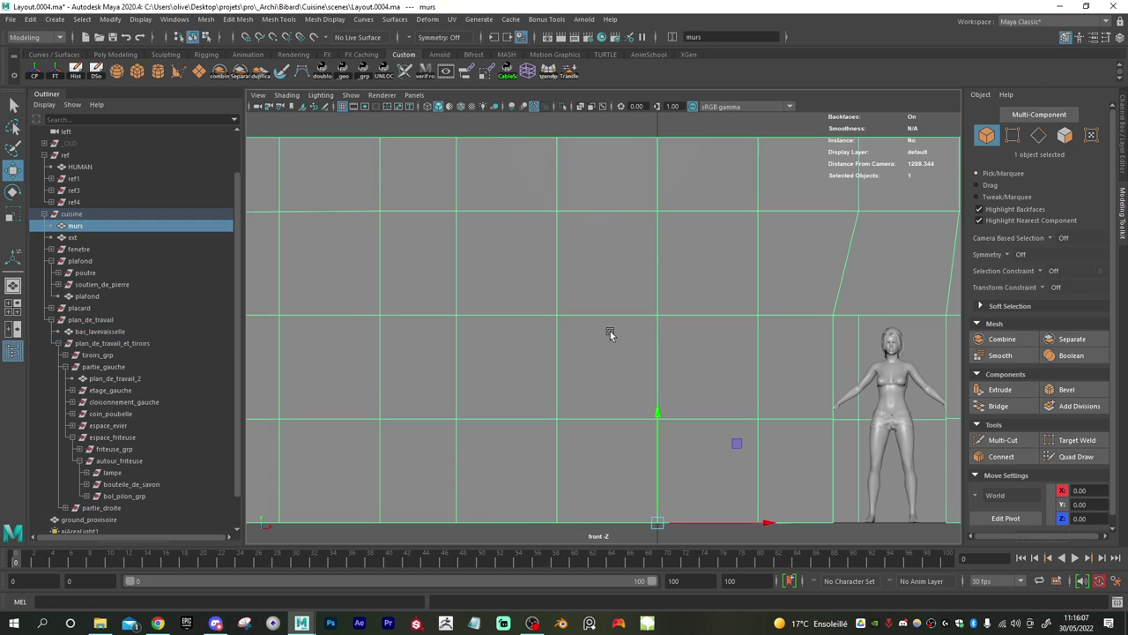
key(h)
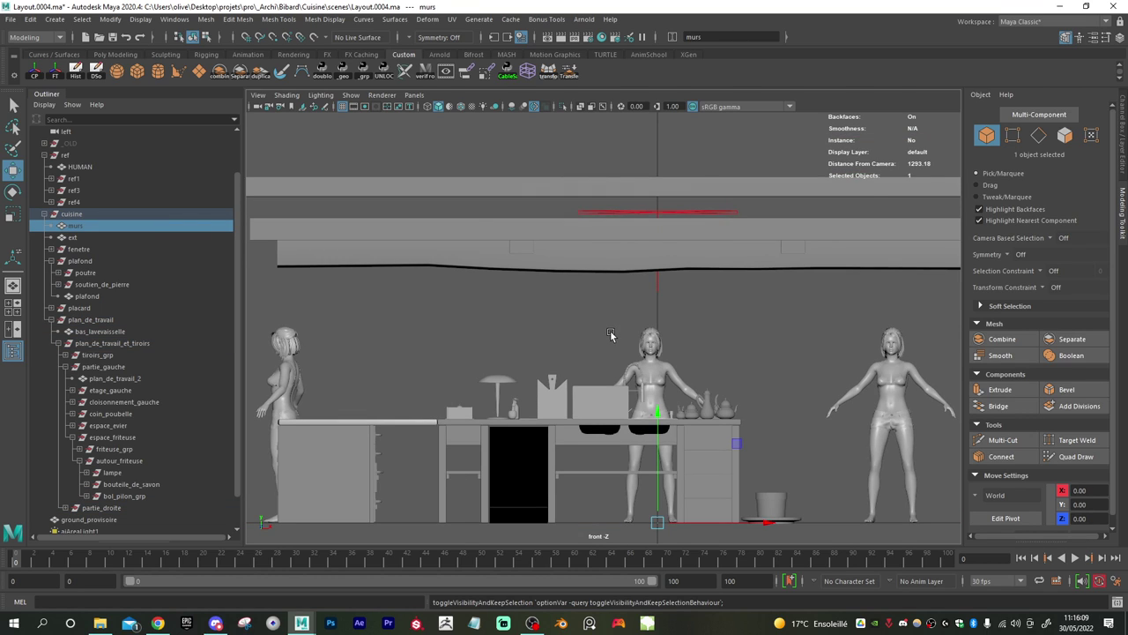
scroll(610, 333, up, 2)
scroll(610, 334, up, 2)
scroll(545, 347, up, 2)
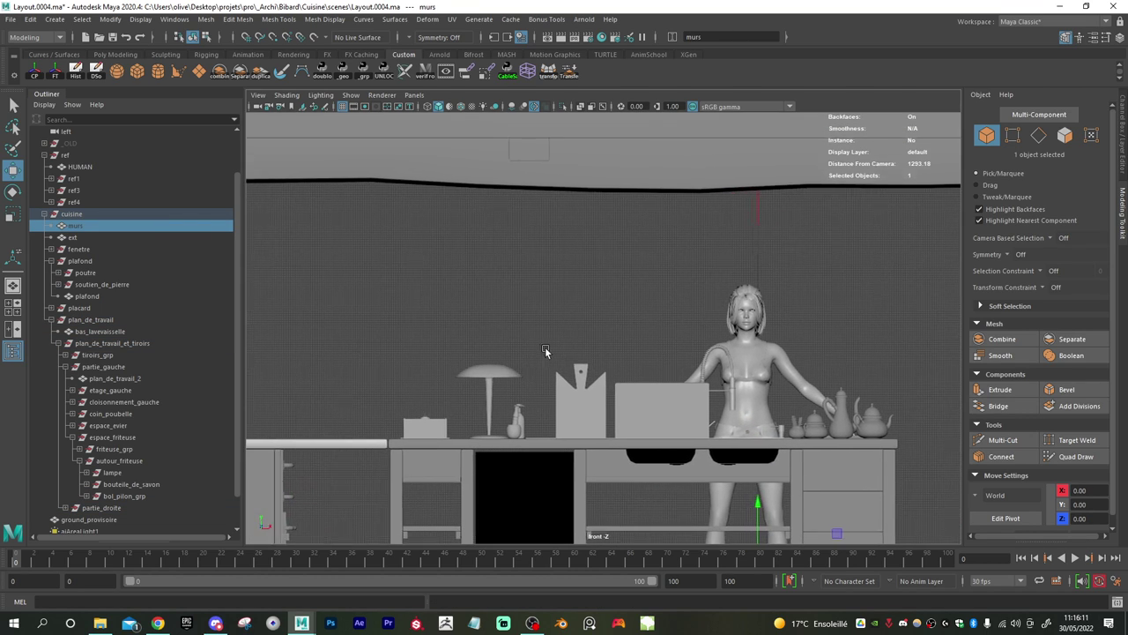
- Import "lignes aériennes G latécoère-gigapixel-scale-4_00x.png" from the sourceimages/externe/posters folder as an image plane in the front view
click(254, 98)
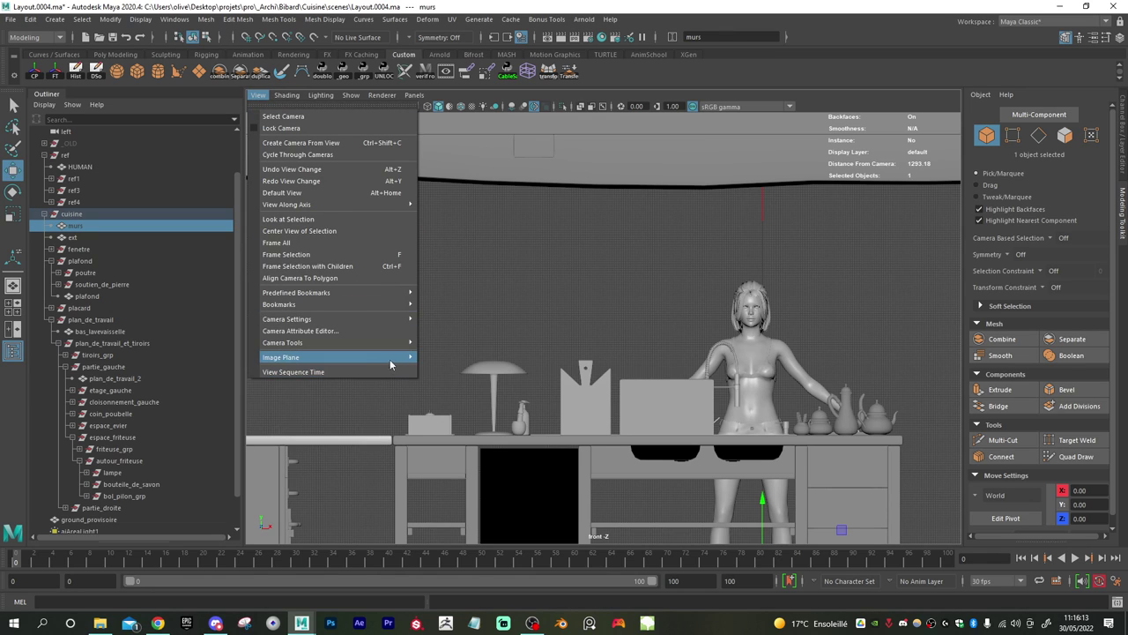
mouse_move(393, 356)
click(460, 359)
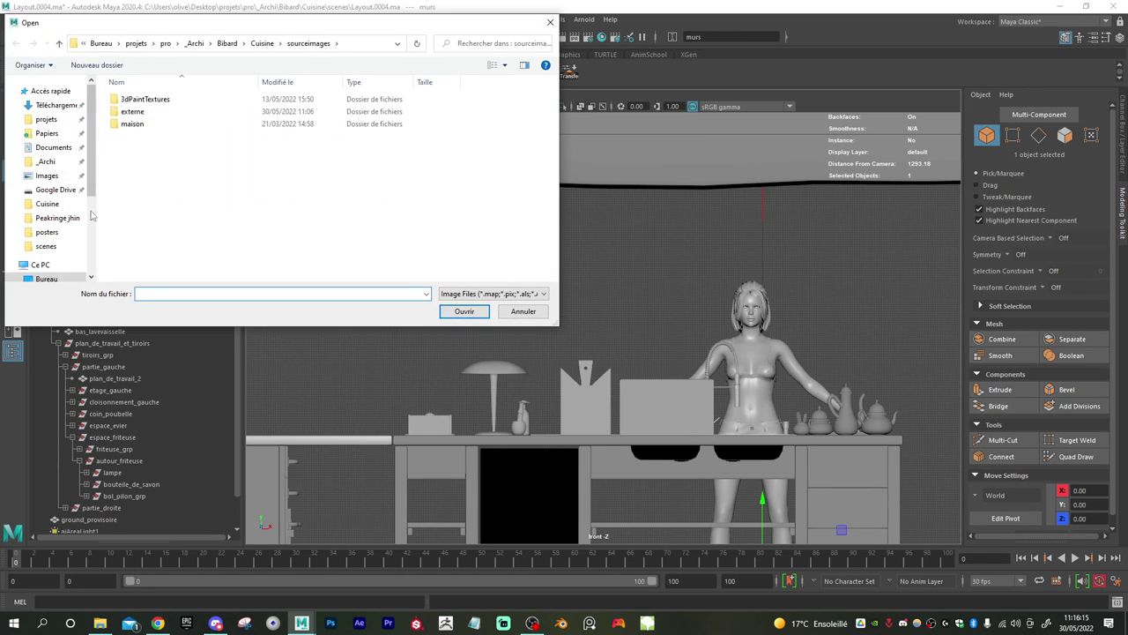
click(136, 113)
double_click(140, 114)
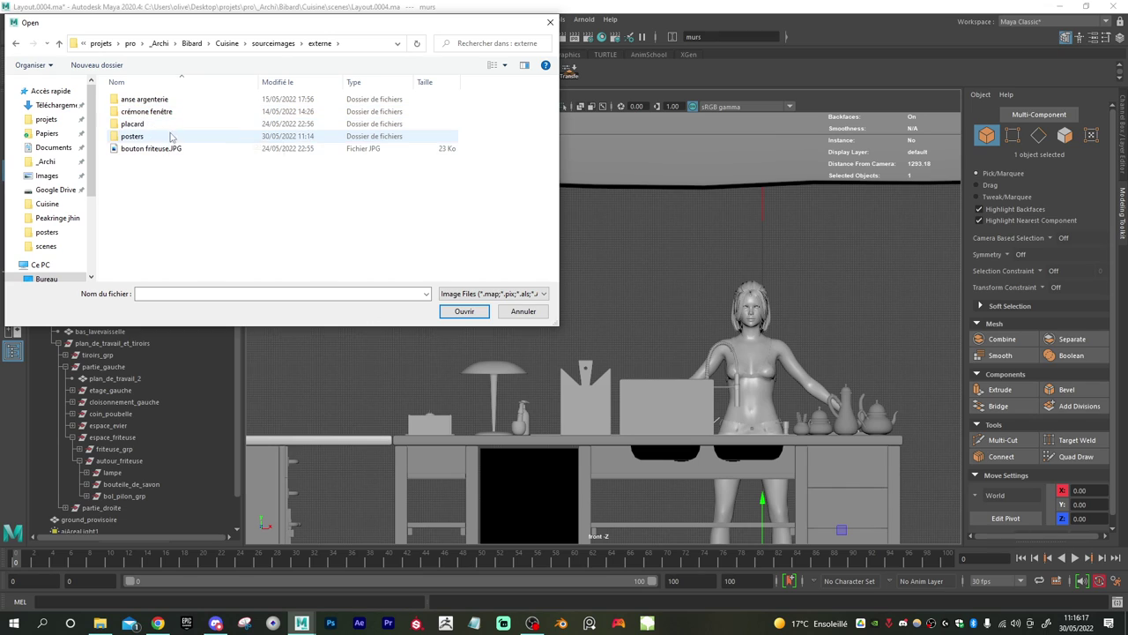
double_click(146, 135)
click(152, 131)
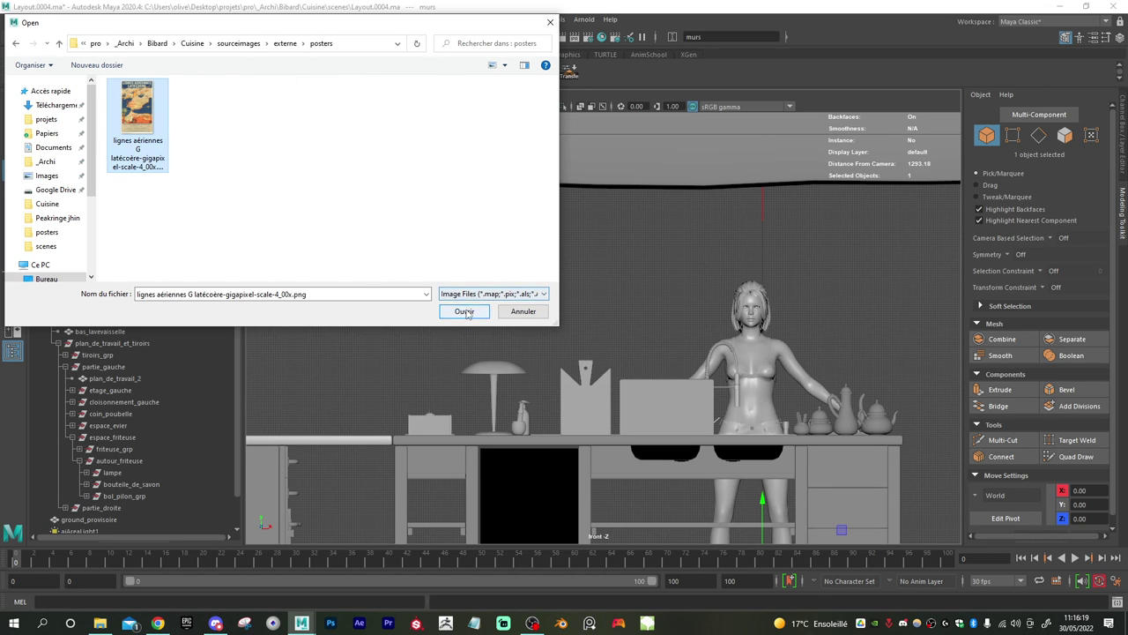
click(463, 311)
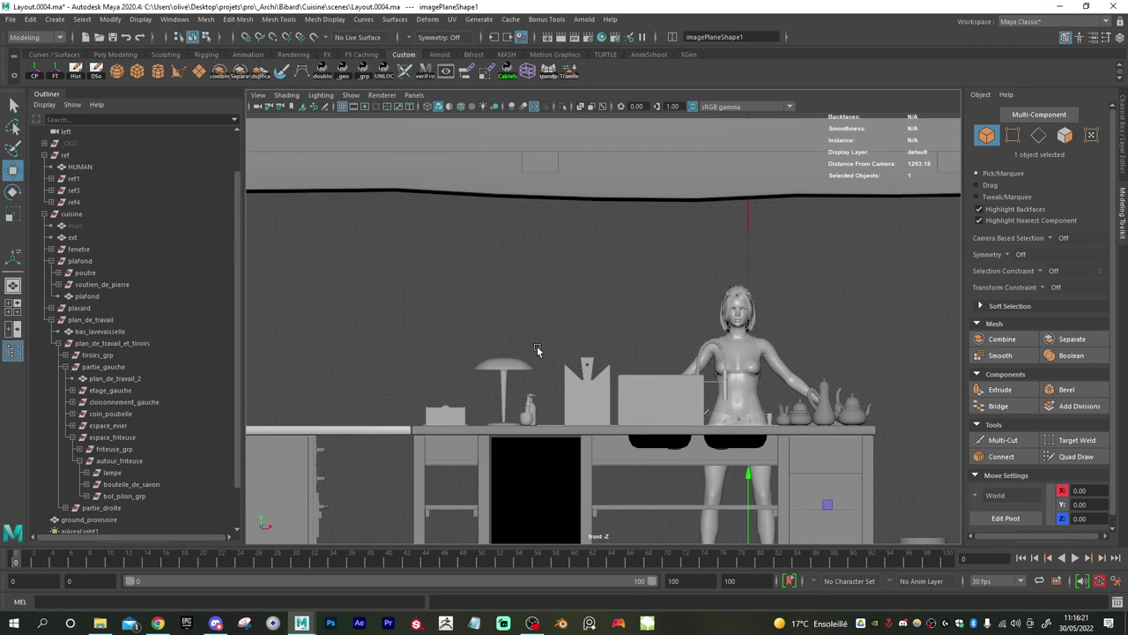
- Move the poster image plane above the lamp to about X -150, Y 148, and move reference photo IMG_1469.JPG to the other monitor
scroll(536, 346, down, 5)
drag(723, 385, 619, 257)
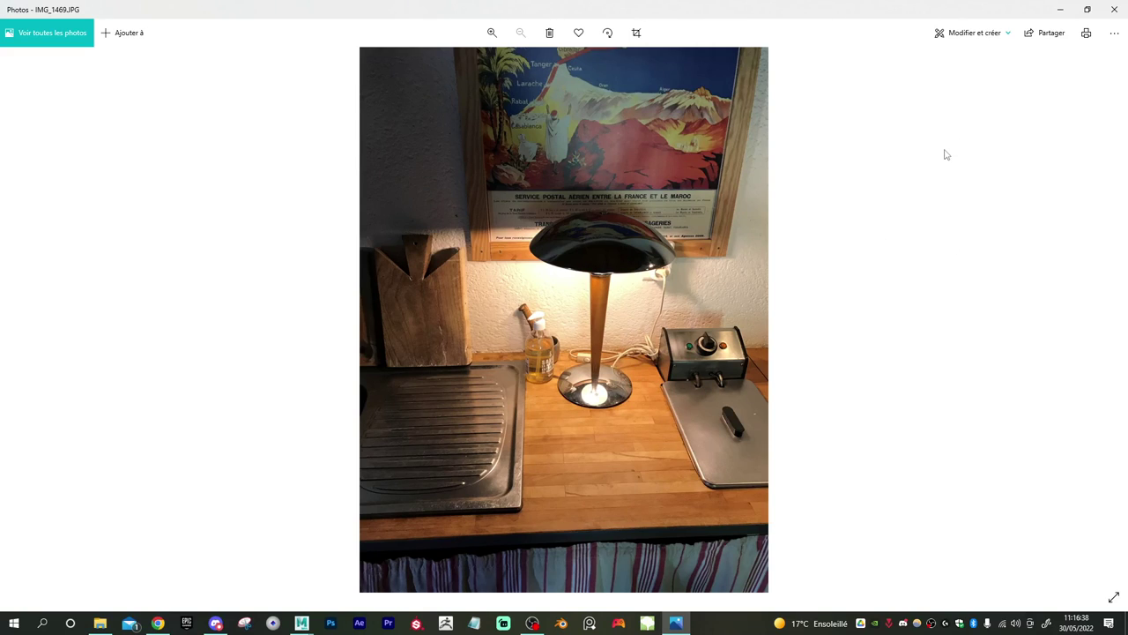
double_click(949, 18)
drag(1093, 81, 1127, 81)
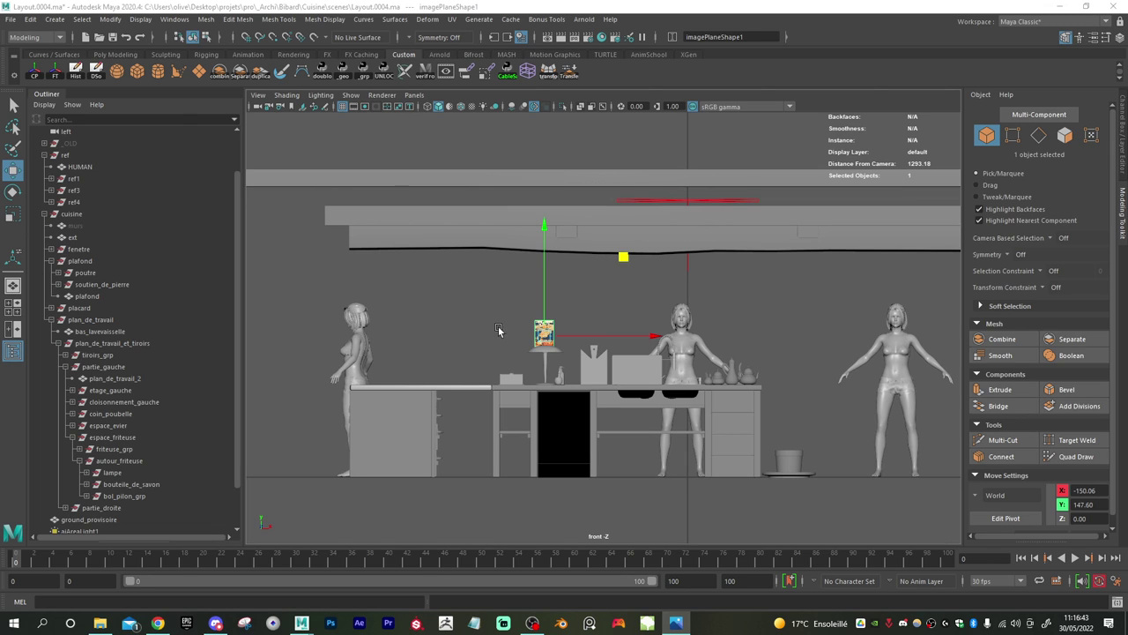
- Move the poster image plane in the front view to beside the lamp, at about X -193, Y 123
alt+middle_drag(488, 380, 547, 358)
alt+right_drag(547, 358, 699, 405)
alt+middle_drag(543, 355, 587, 376)
alt+right_drag(586, 375, 712, 411)
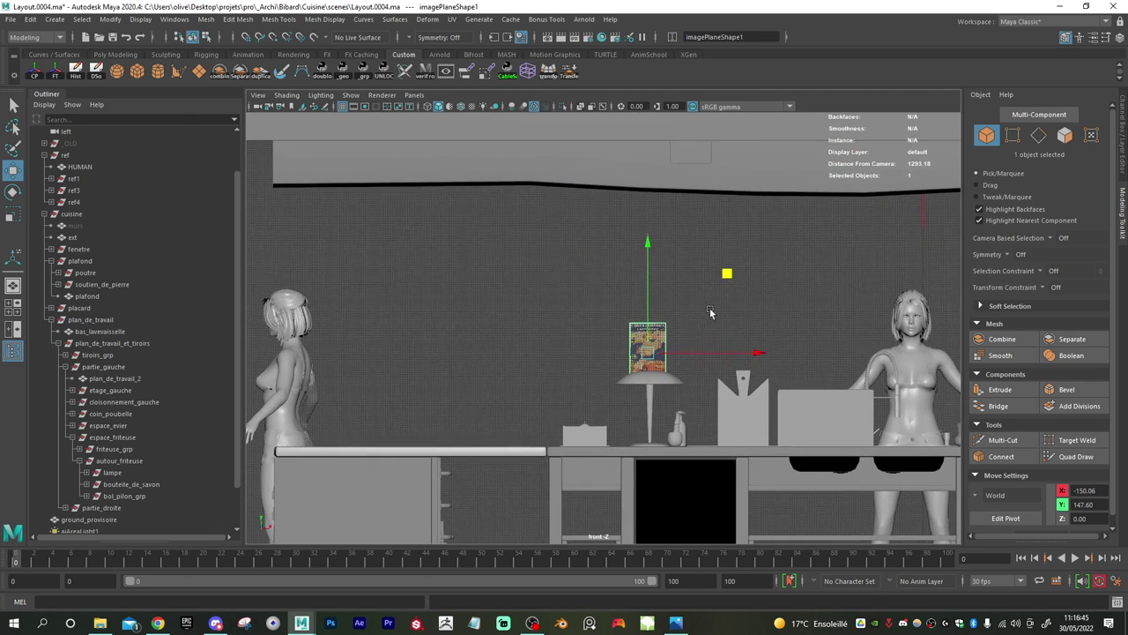
middle_drag(727, 276, 663, 298)
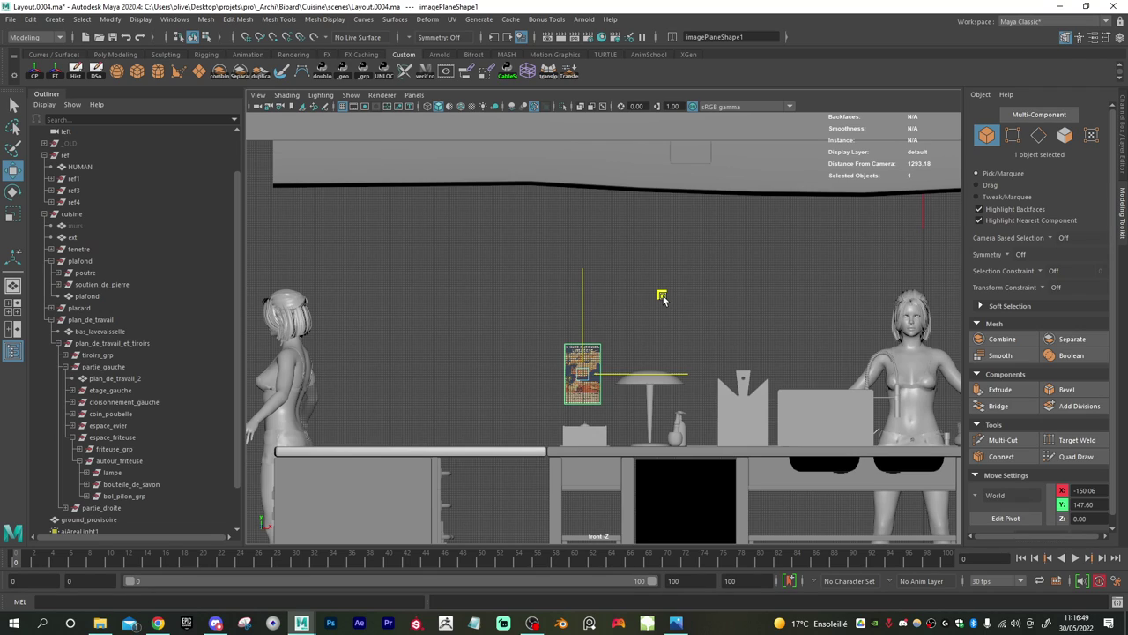
middle_drag(660, 295, 650, 322)
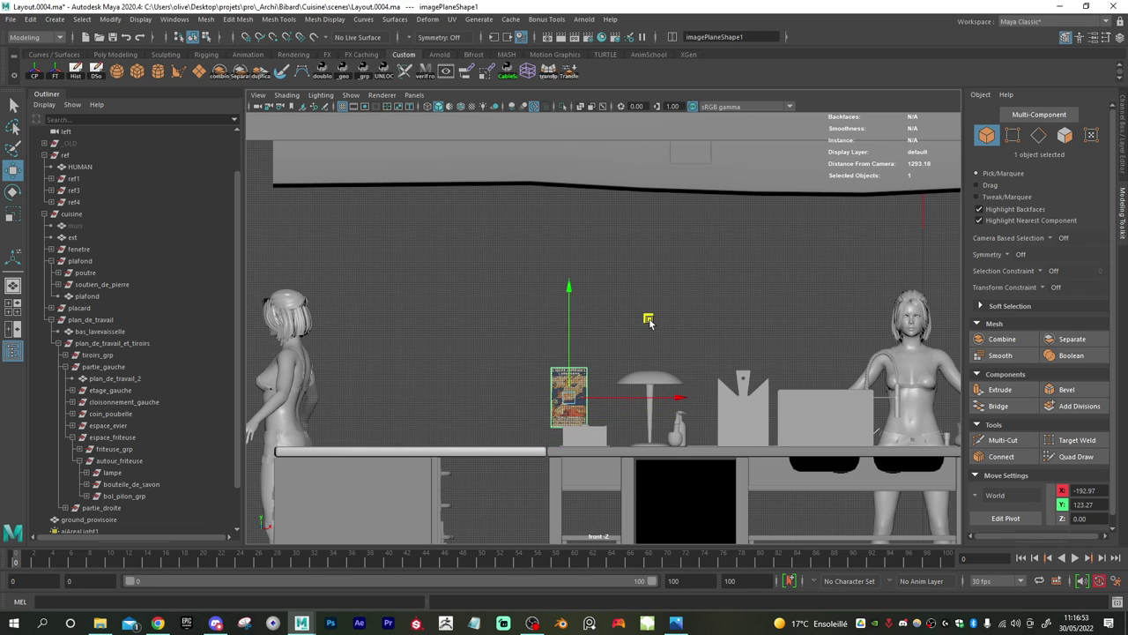
- Scale the poster image plane uniformly to about 2.84
key(d)
key(r)
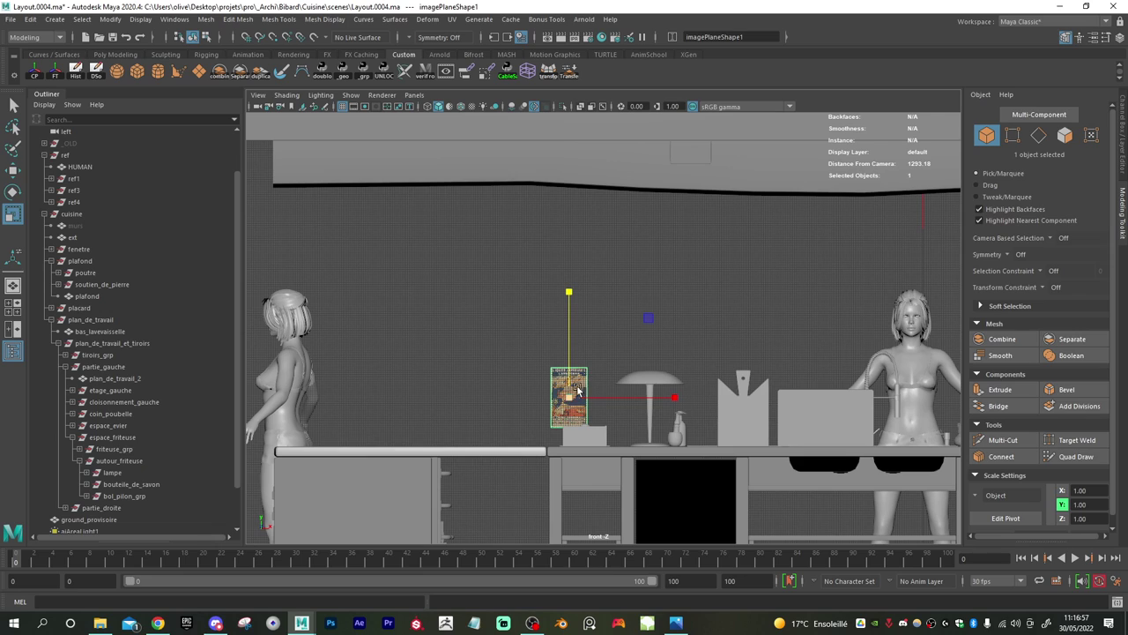
drag(571, 396, 636, 390)
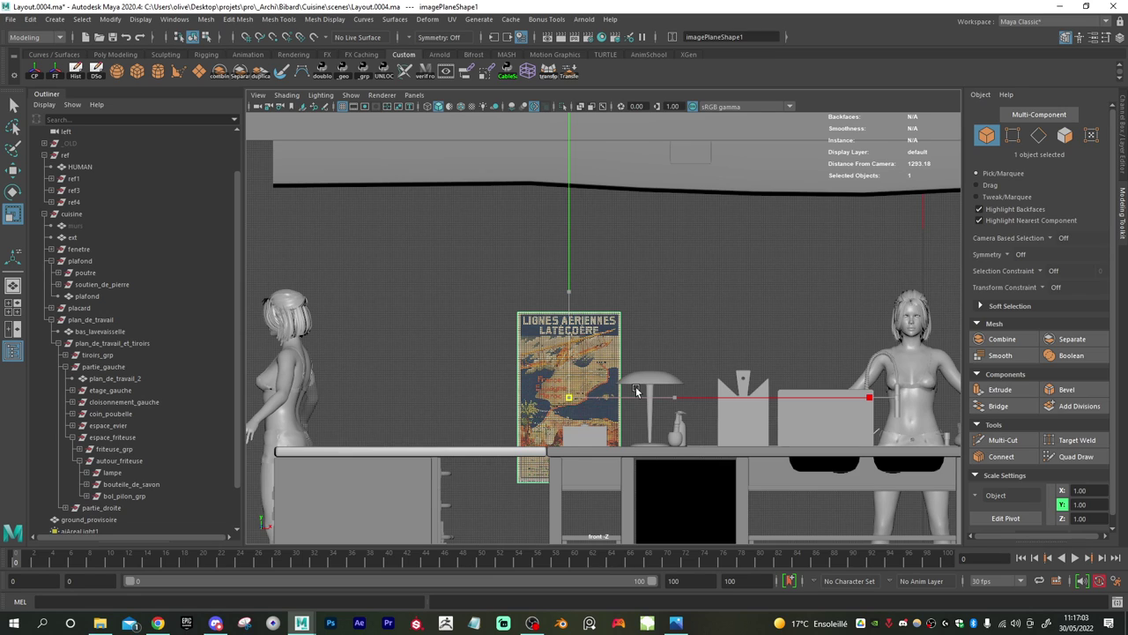
- Switch to the perspective view and move the poster image plane along Z to about 443.5, behind the worktop objects
key(space)
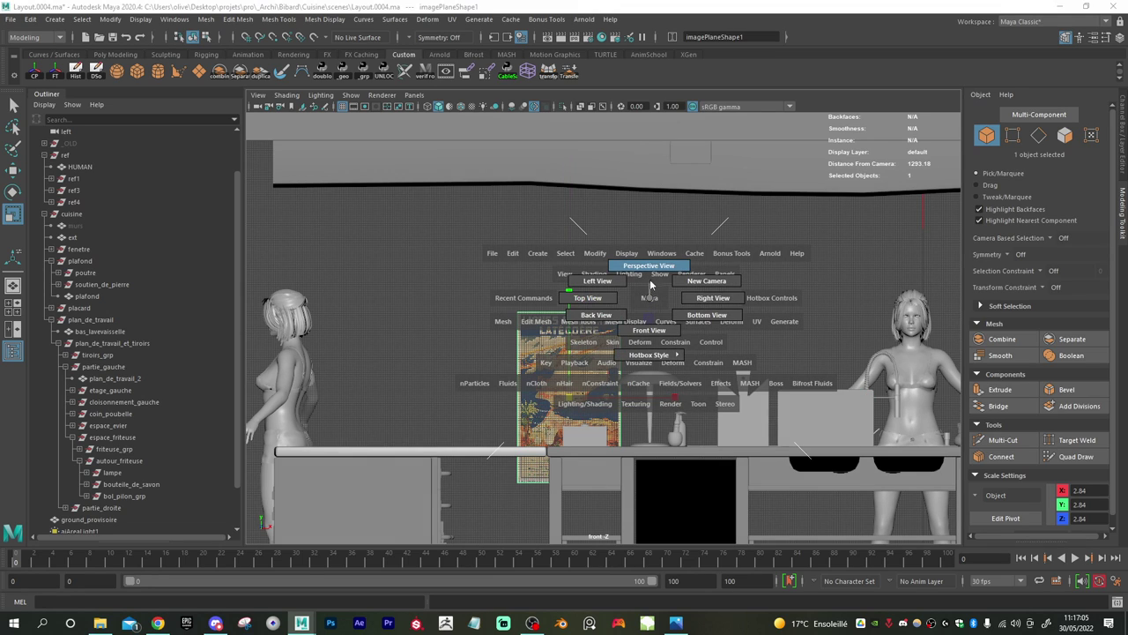
drag(651, 285, 650, 273)
alt+right_drag(609, 383, 431, 335)
alt+middle_drag(458, 357, 544, 374)
key(w)
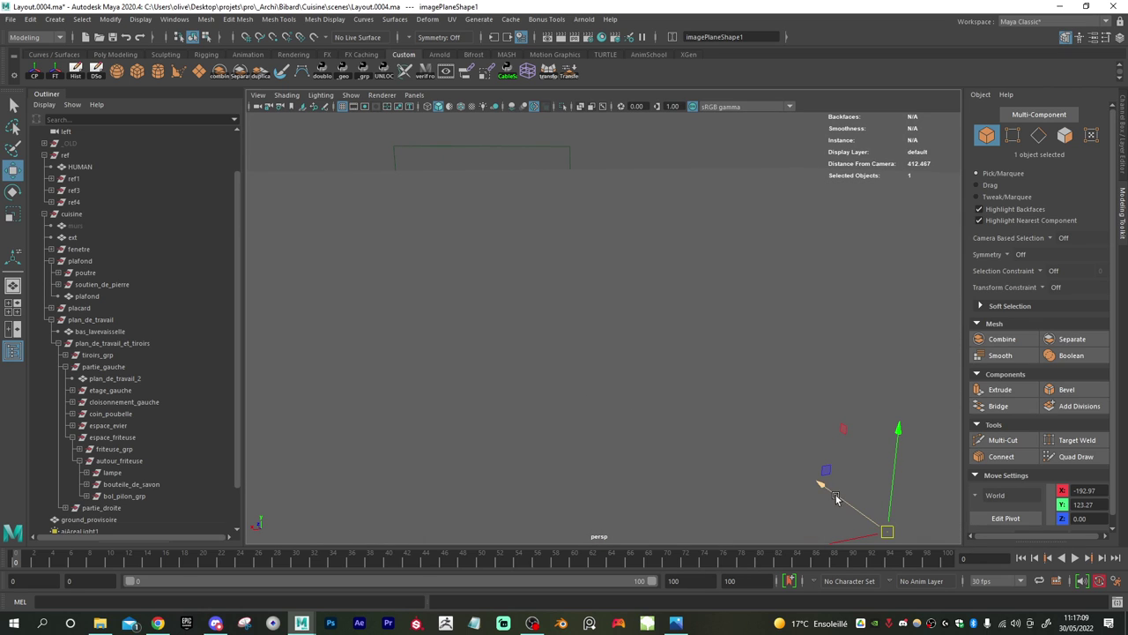
drag(836, 494, 622, 347)
alt+right_drag(613, 362, 773, 503)
mouse_move(657, 445)
alt+mouse_down()
mouse_move(681, 471)
mouse_move(648, 443)
mouse_move(678, 446)
alt+mouse_up()
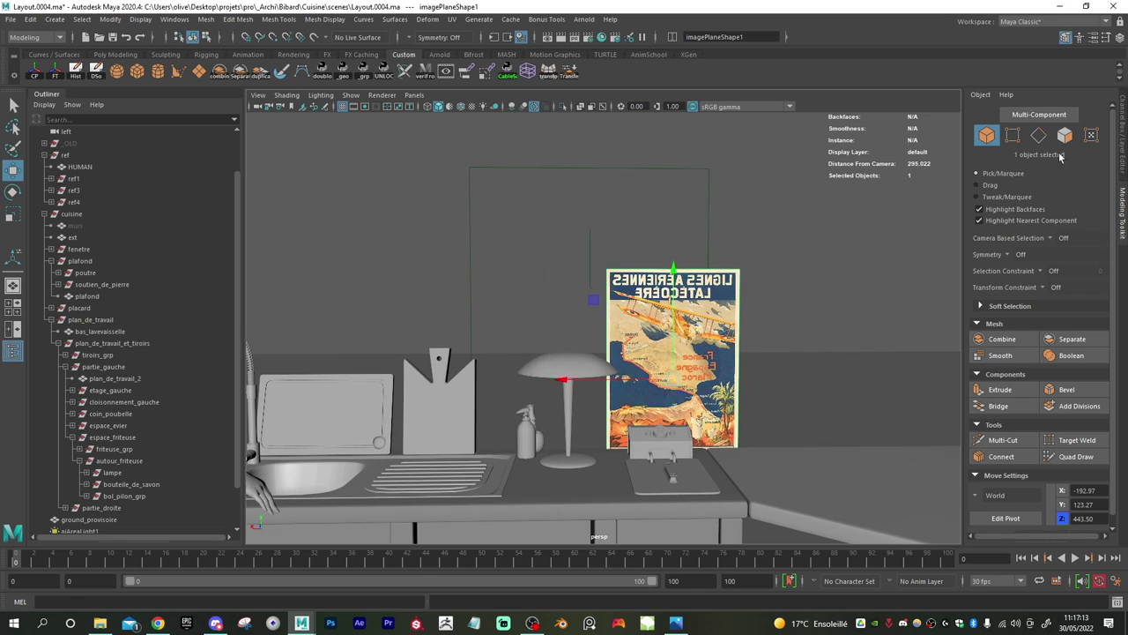
- Rotate the Lignes Aériennes Latécoère poster about 180 degrees around its vertical axis so its lettering reads correctly
click(1067, 37)
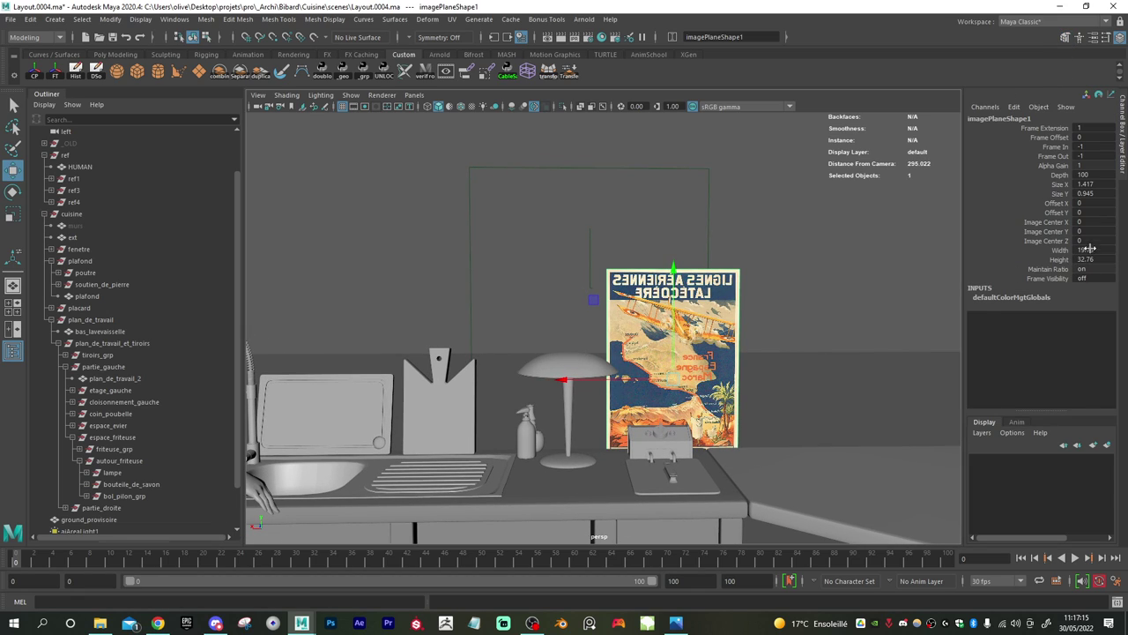
key(e)
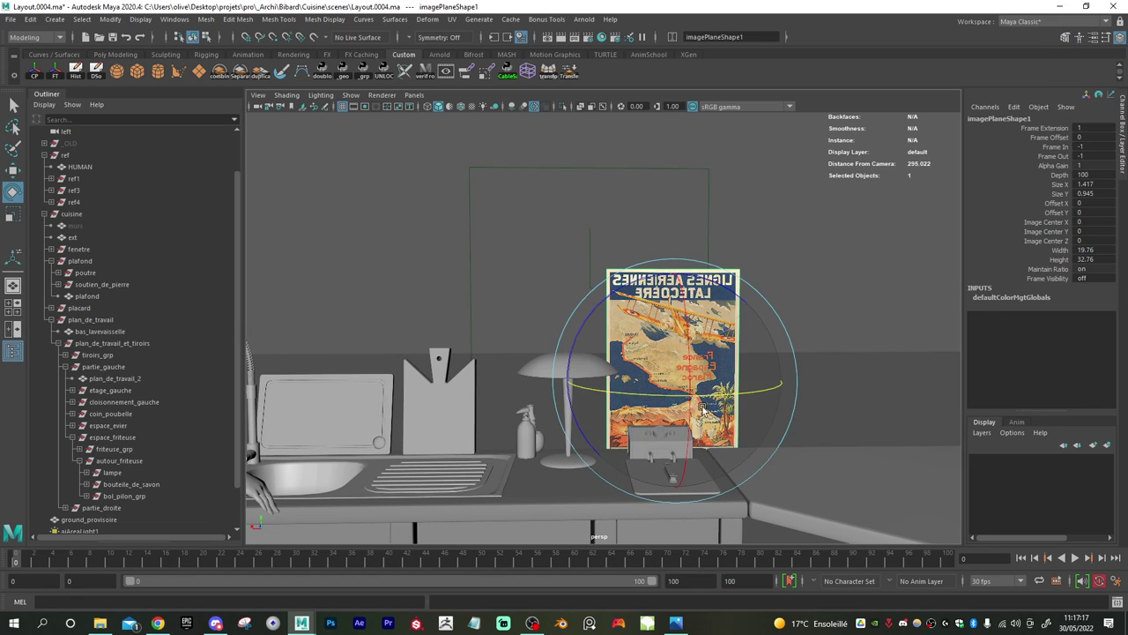
drag(758, 397, 613, 399)
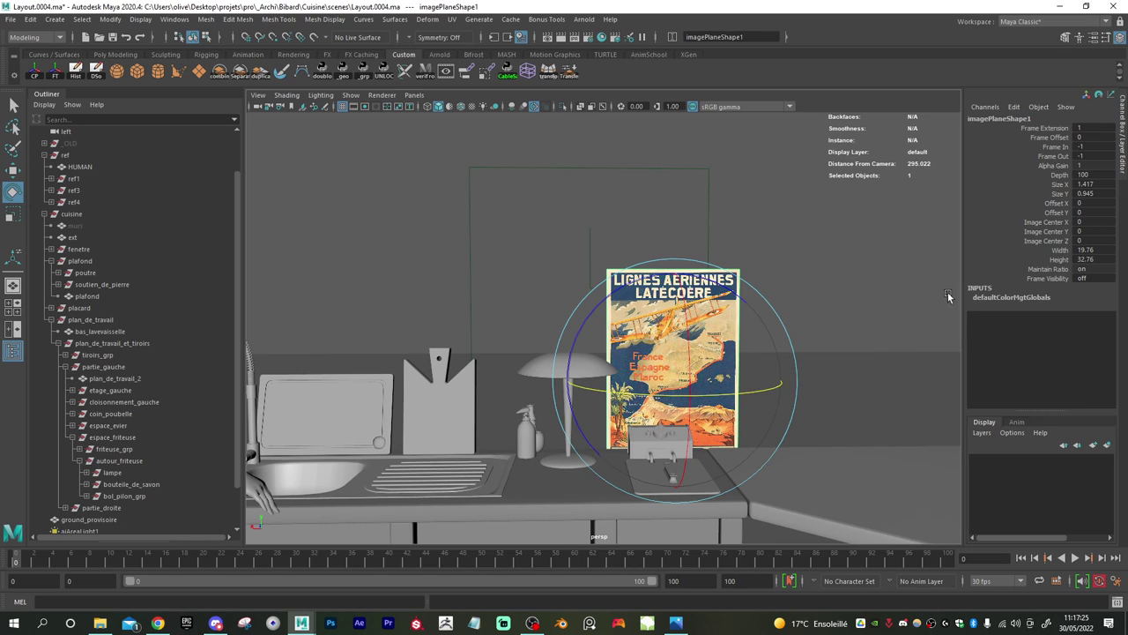
drag(735, 392, 737, 391)
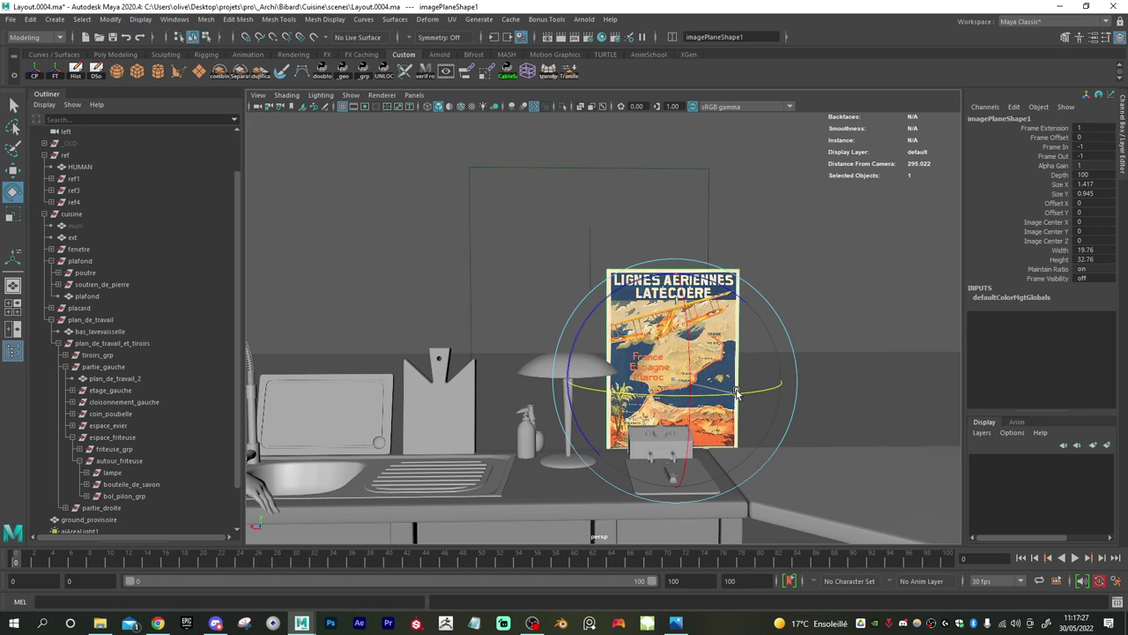
click(1094, 39)
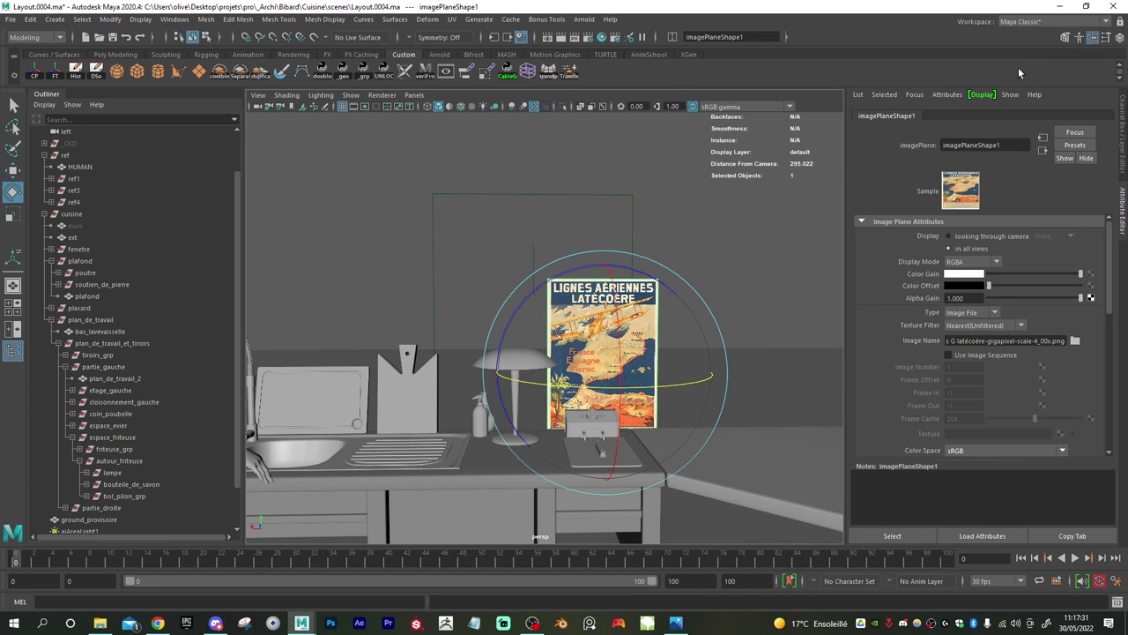
click(1094, 39)
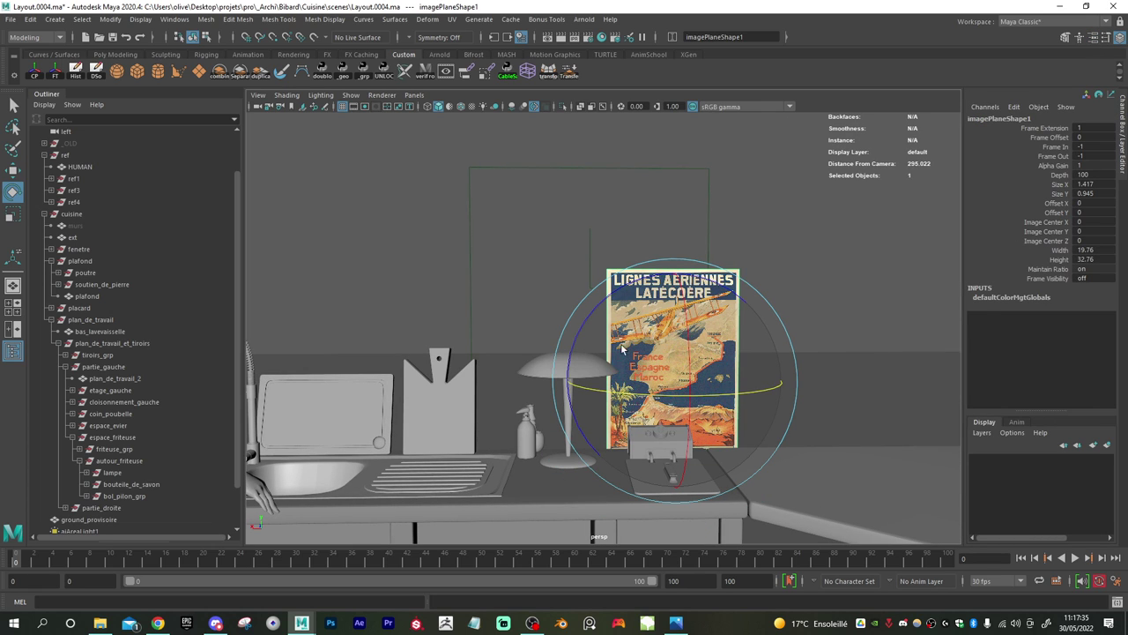
- Move the poster back to the wall behind the countertop and raise it above the lamp
alt+drag(566, 342, 698, 363)
key(w)
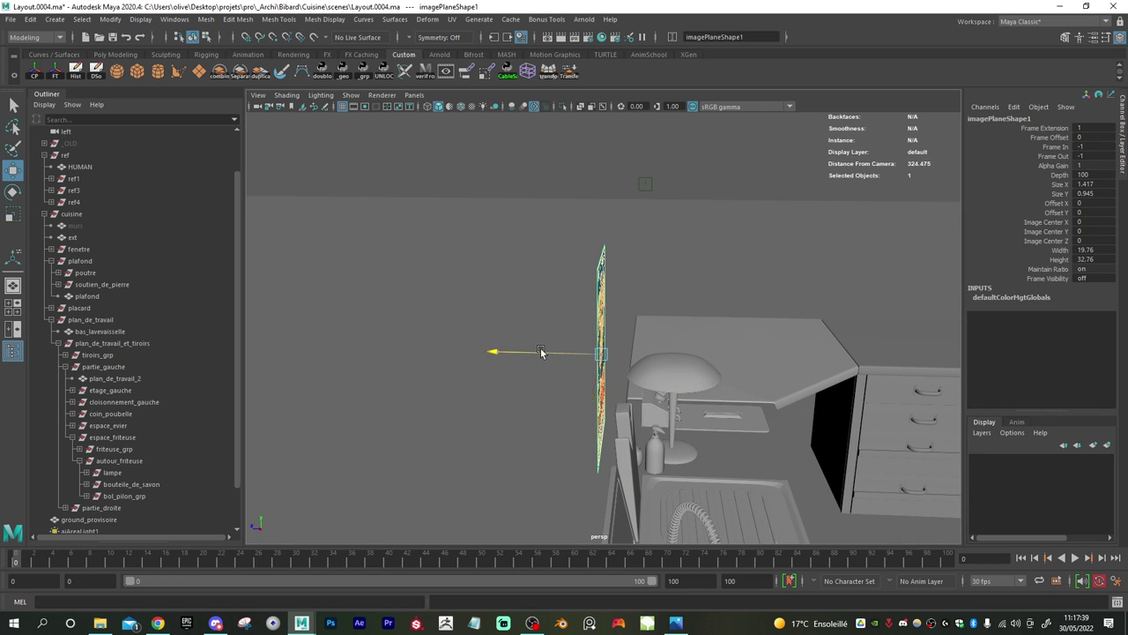
drag(540, 352, 487, 347)
drag(582, 262, 582, 164)
- Enlarge the poster uniformly and shift it slightly sideways on the wall behind the lamp
key(r)
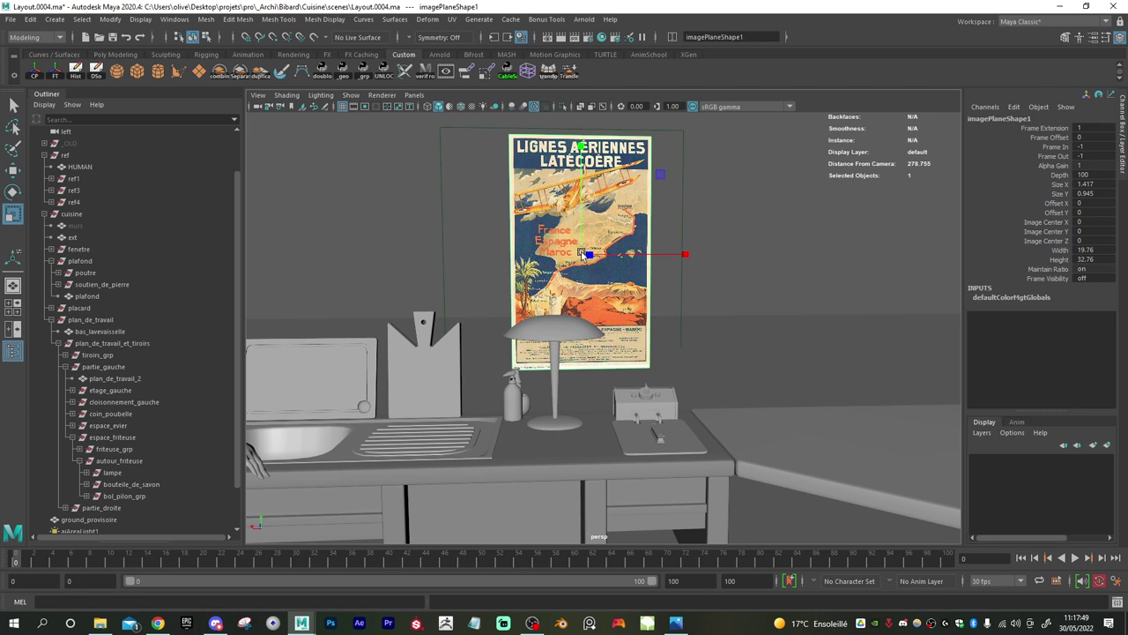
drag(585, 258, 641, 267)
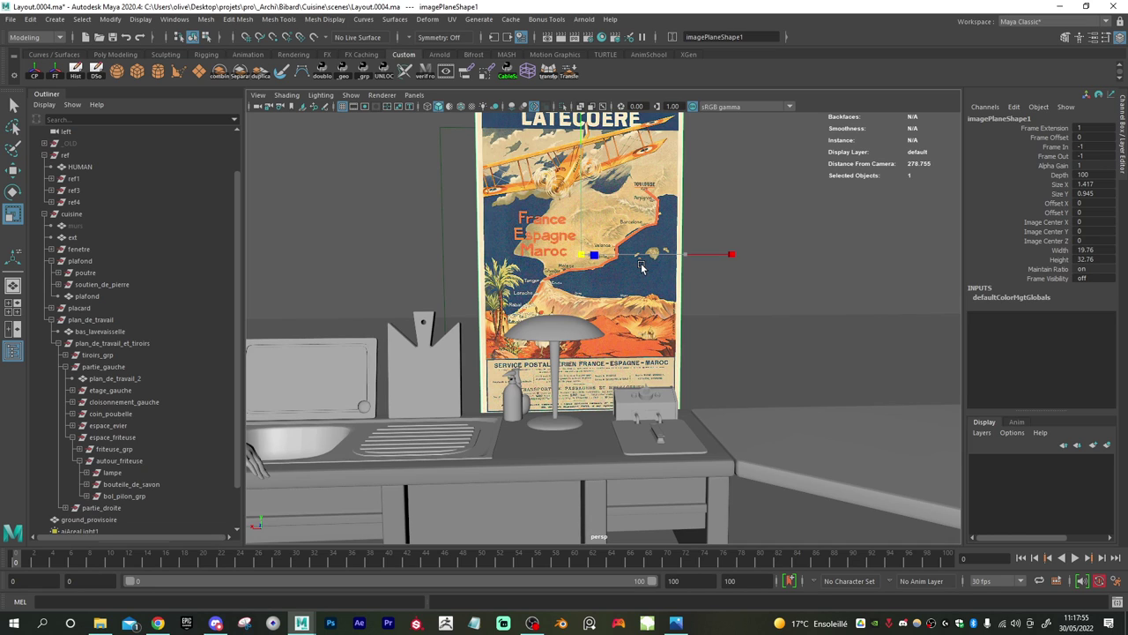
drag(641, 267, 680, 283)
key(w)
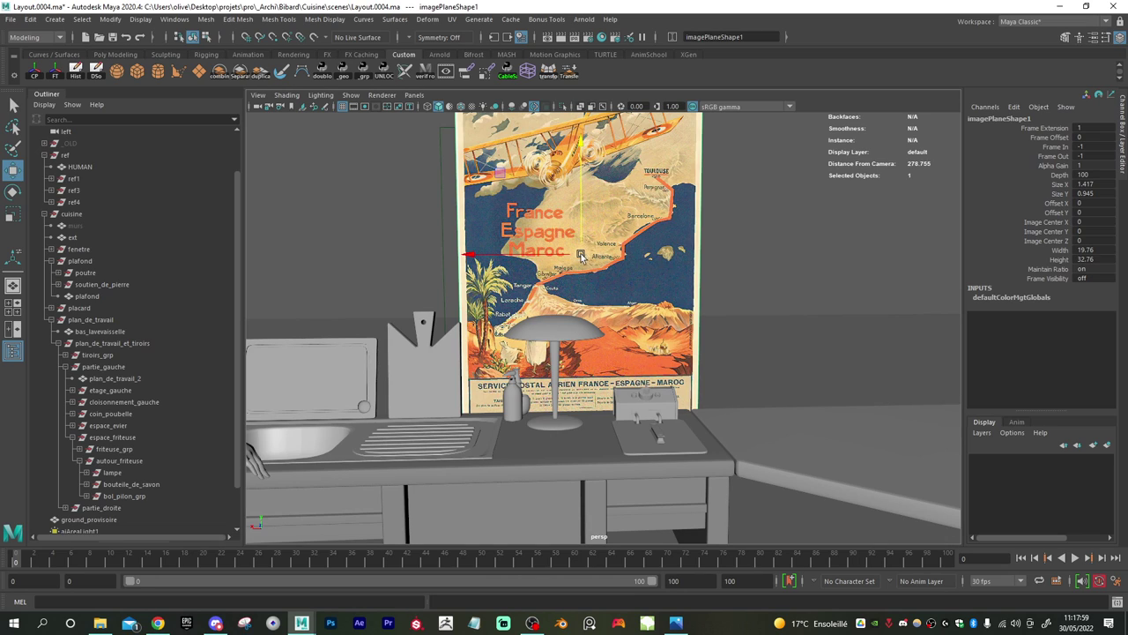
drag(581, 256, 498, 256)
- Fine-tune the poster's uniform scale and its horizontal position between the cutting board and the fryer
key(r)
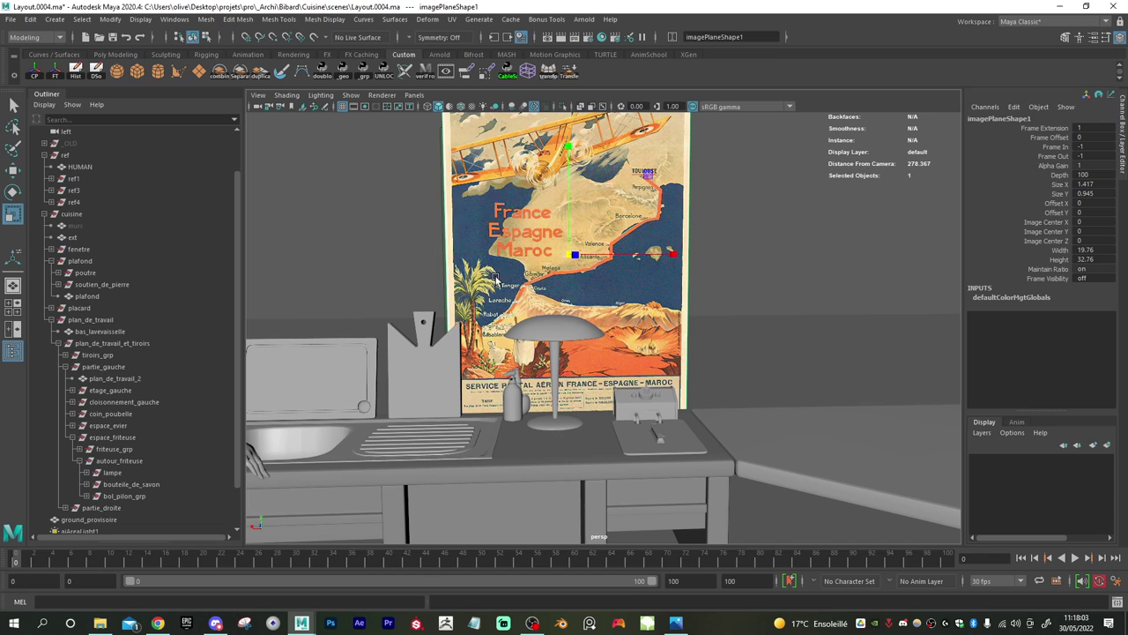
drag(572, 255, 532, 257)
key(w)
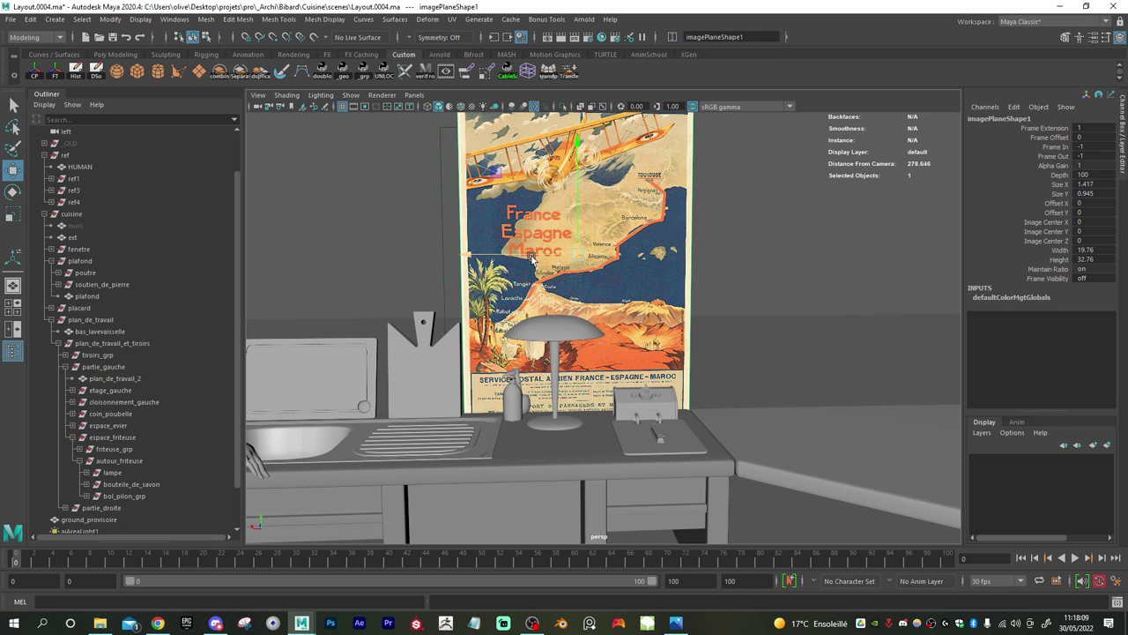
key(r)
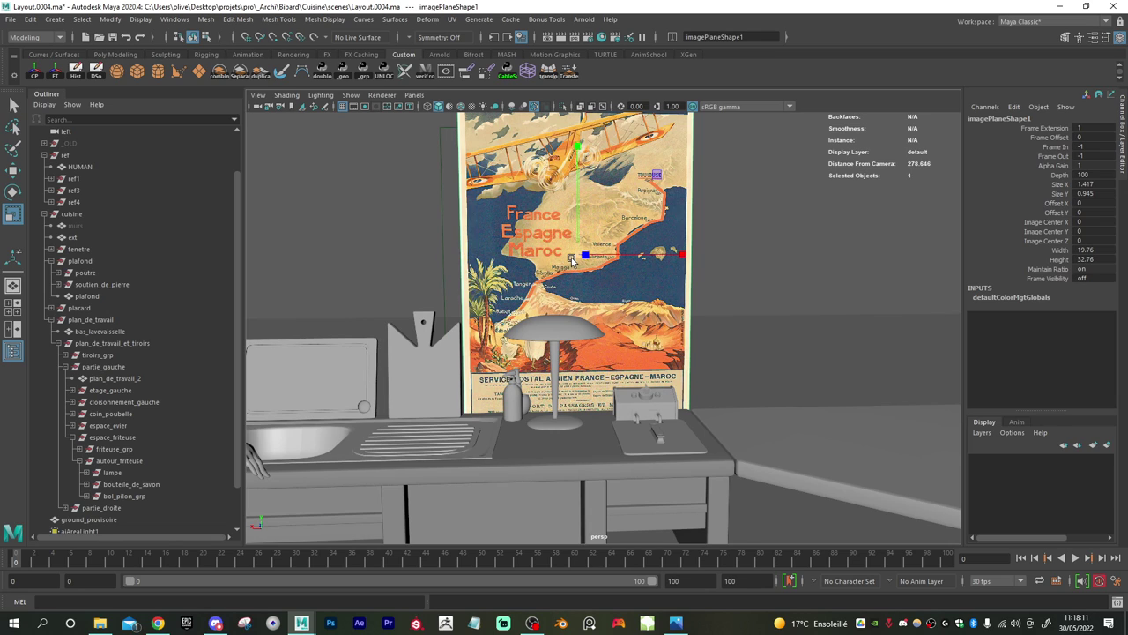
drag(571, 257, 577, 305)
key(w)
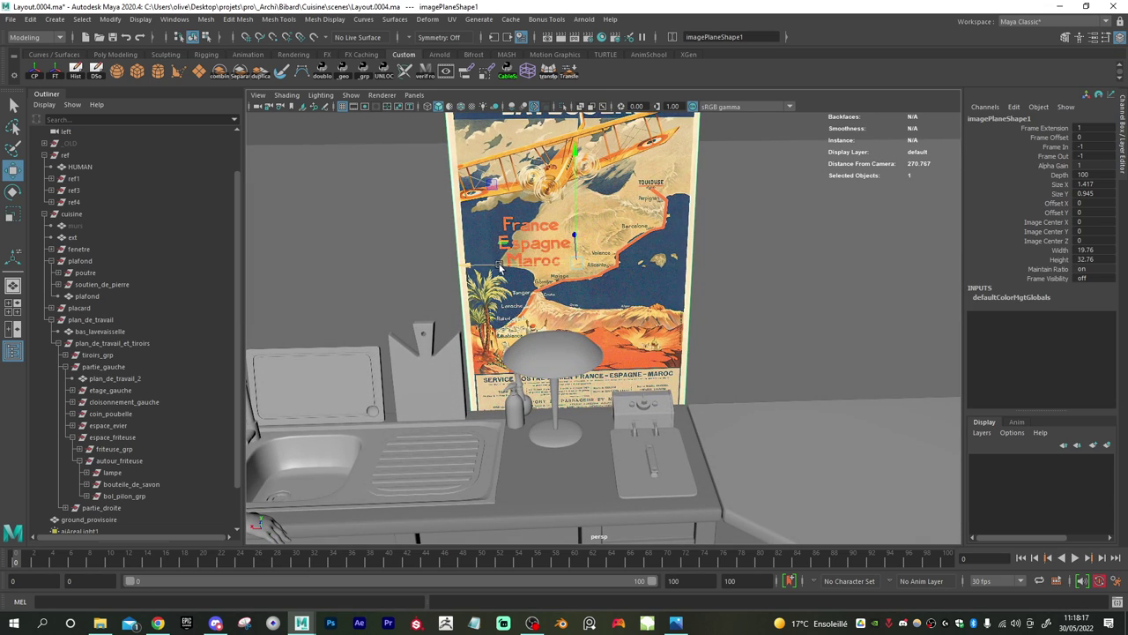
drag(500, 264, 502, 264)
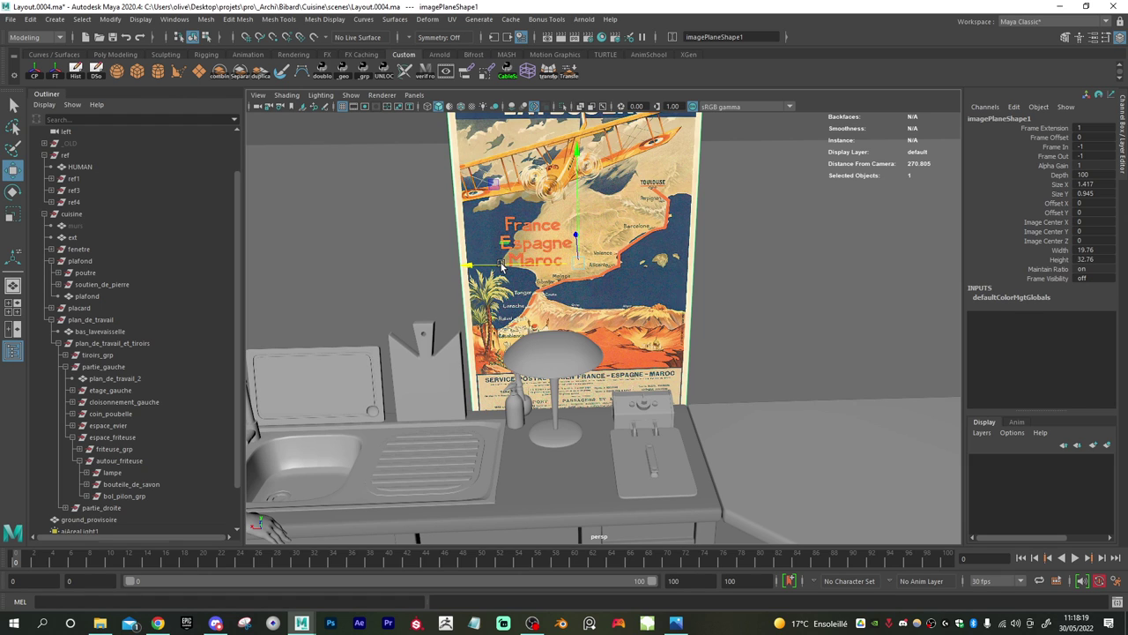
- Examine the poster's size and placement relative to the human figure, the ceiling beams and the countertop
alt+drag(484, 347, 584, 159)
alt+right_drag(746, 241, 541, 247)
alt+drag(541, 246, 596, 233)
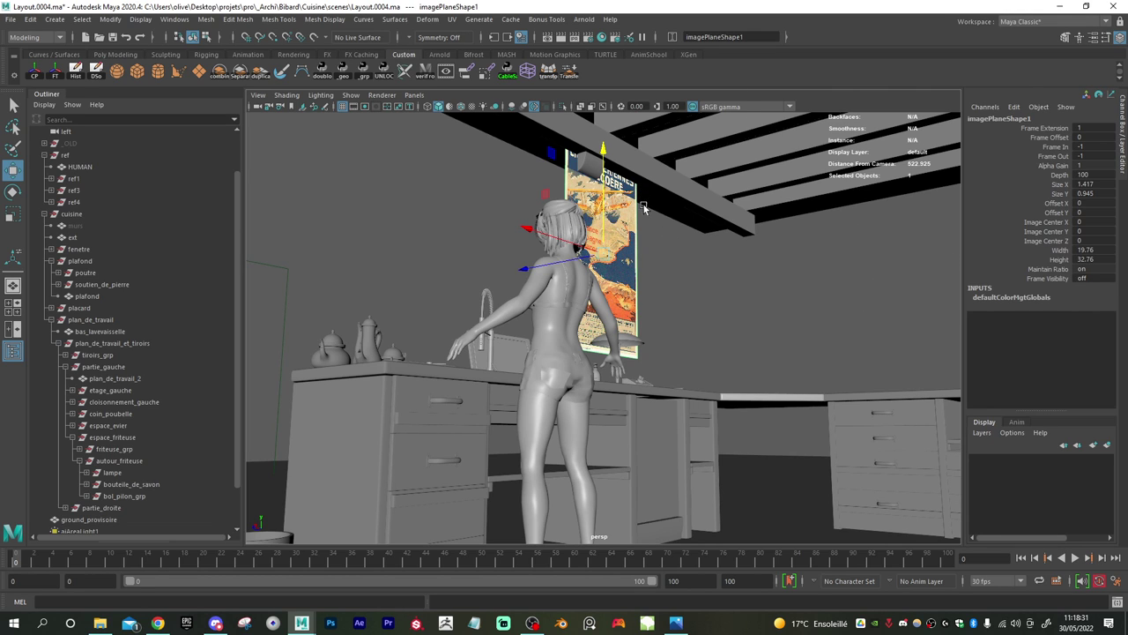
mouse_move(685, 292)
alt+mouse_down()
mouse_move(670, 264)
mouse_move(692, 293)
mouse_move(663, 301)
mouse_move(678, 303)
alt+mouse_up()
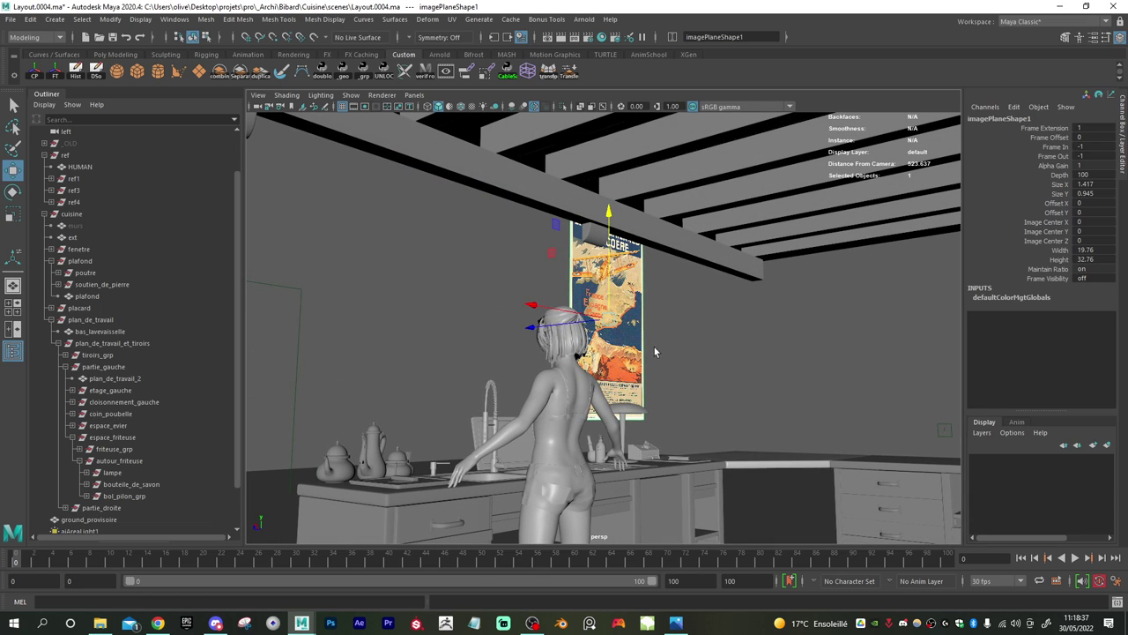
alt+drag(674, 341, 645, 328)
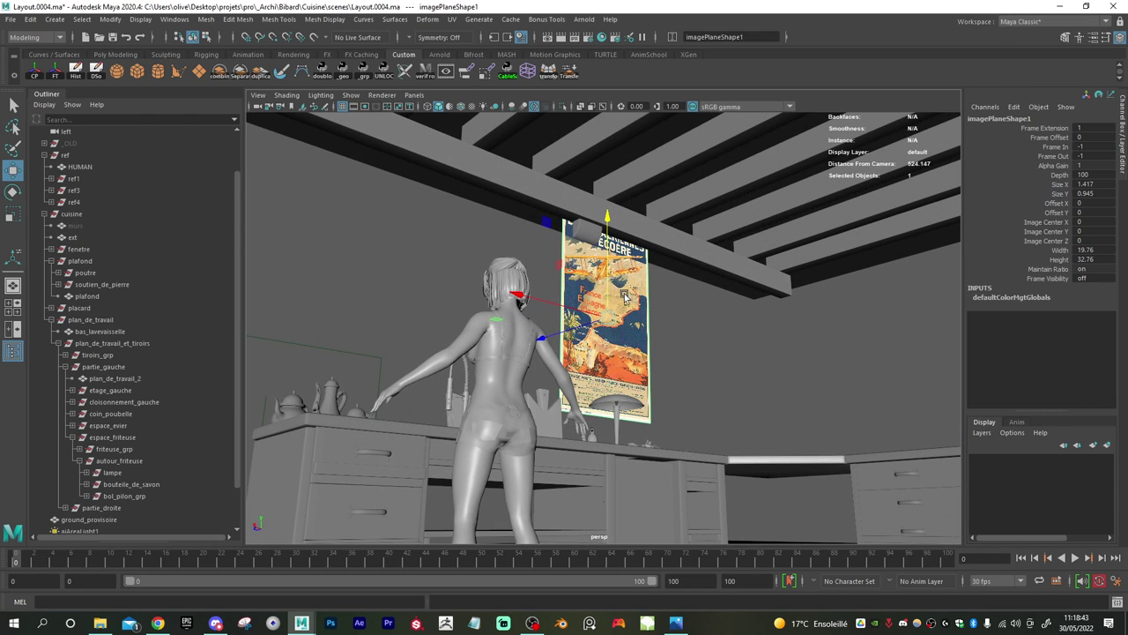
alt+drag(631, 330, 615, 346)
alt+right_drag(614, 345, 737, 390)
alt+drag(737, 390, 624, 376)
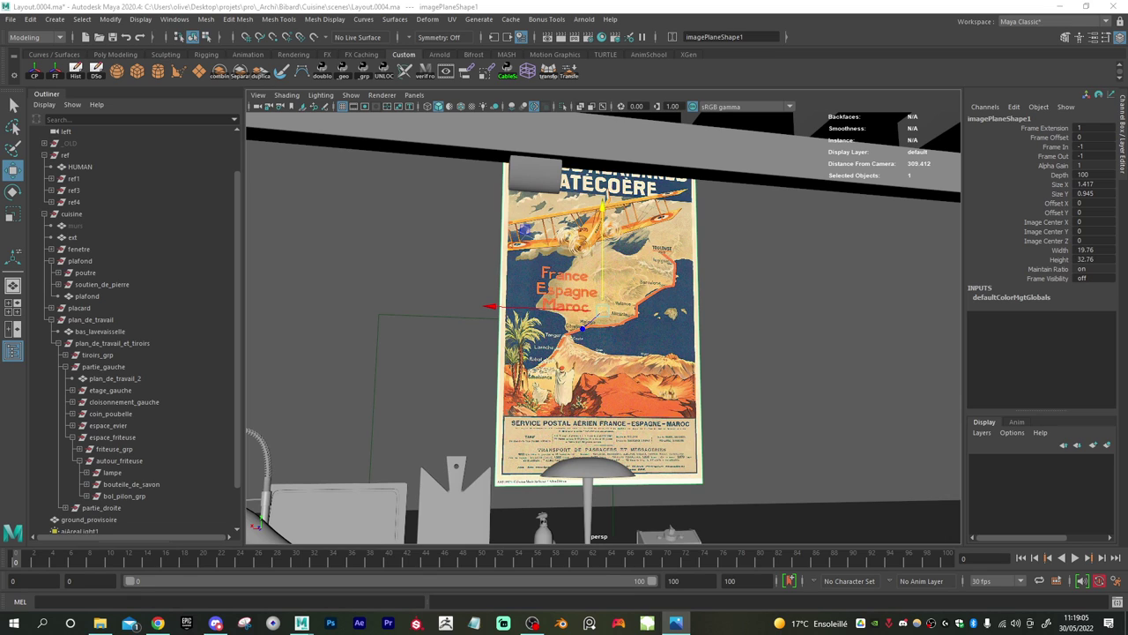
- Compare the poster, lamp and fryer layout with the kitchen reference photos IMG_1458.JPG and IMG_1469.JPG
drag(1127, 17, 980, 74)
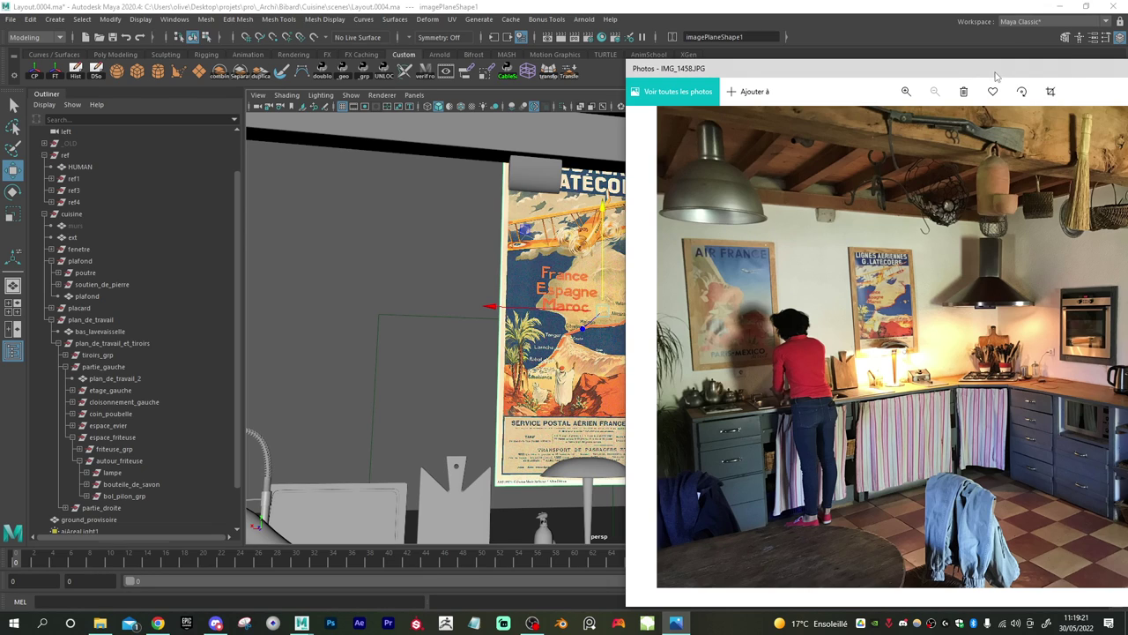
key(alt+F4)
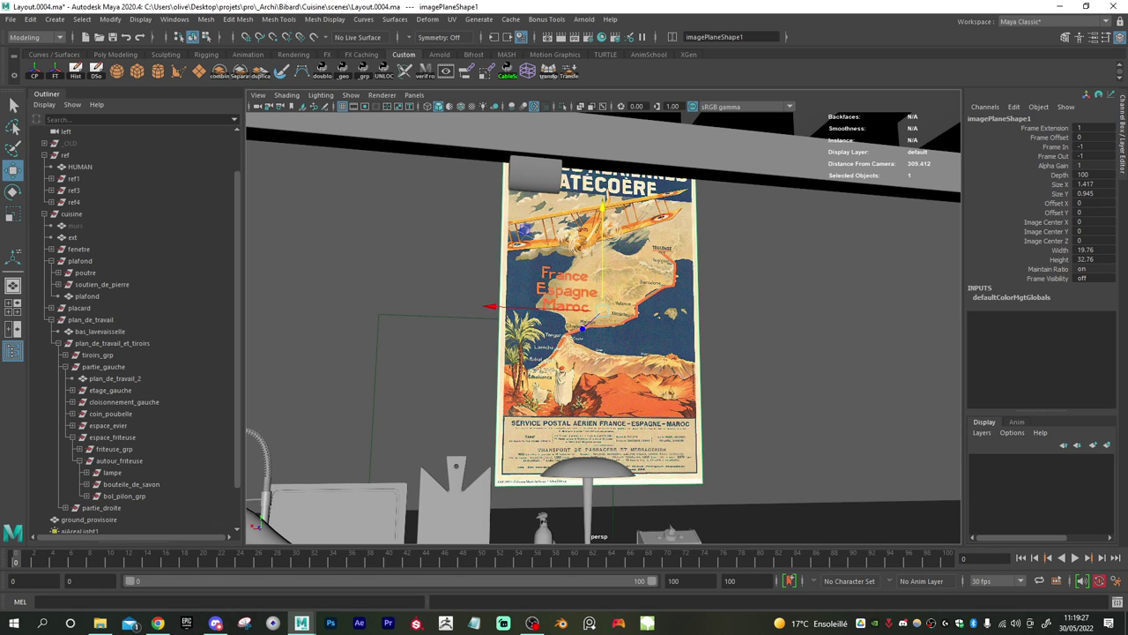
key(Return)
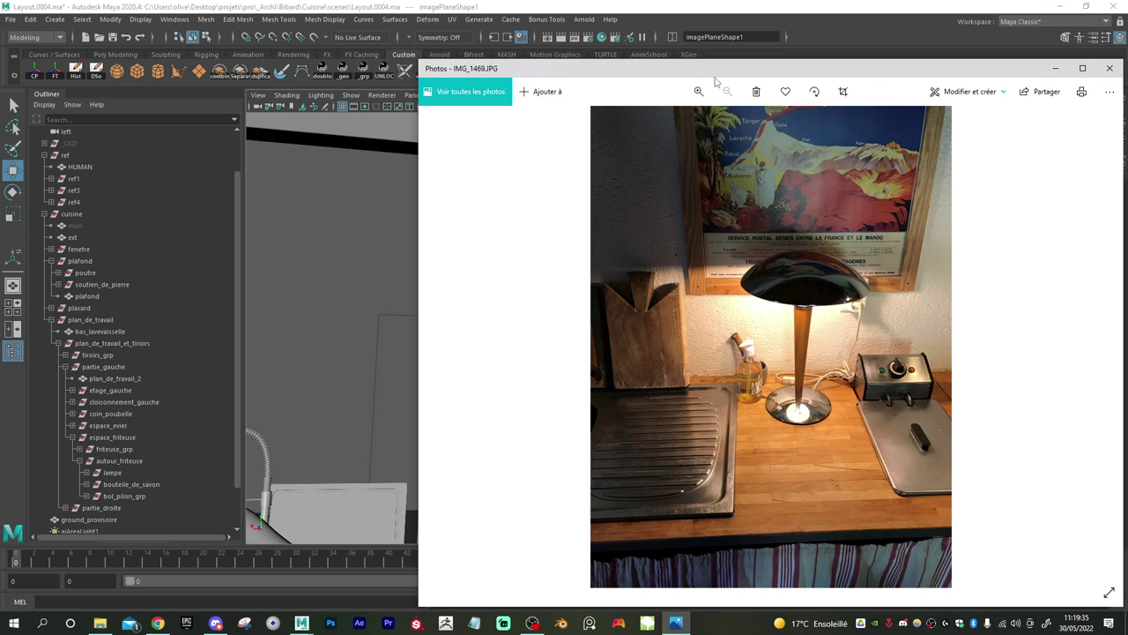
drag(716, 78, 1127, 80)
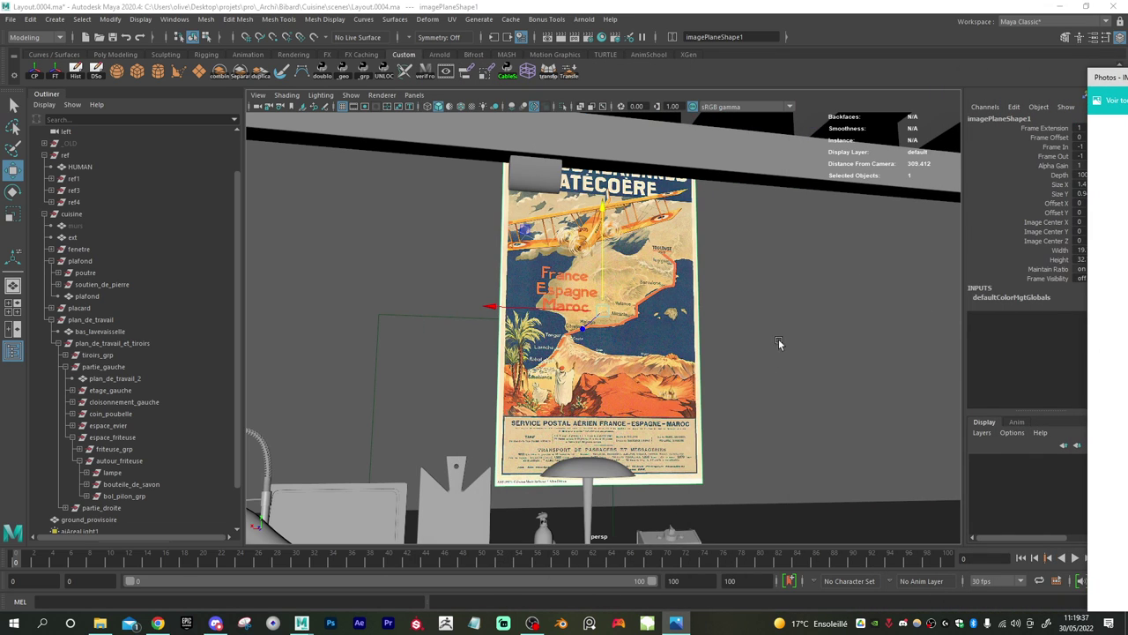
alt+drag(734, 353, 712, 401)
alt+middle_drag(713, 401, 731, 231)
alt+right_drag(731, 231, 770, 272)
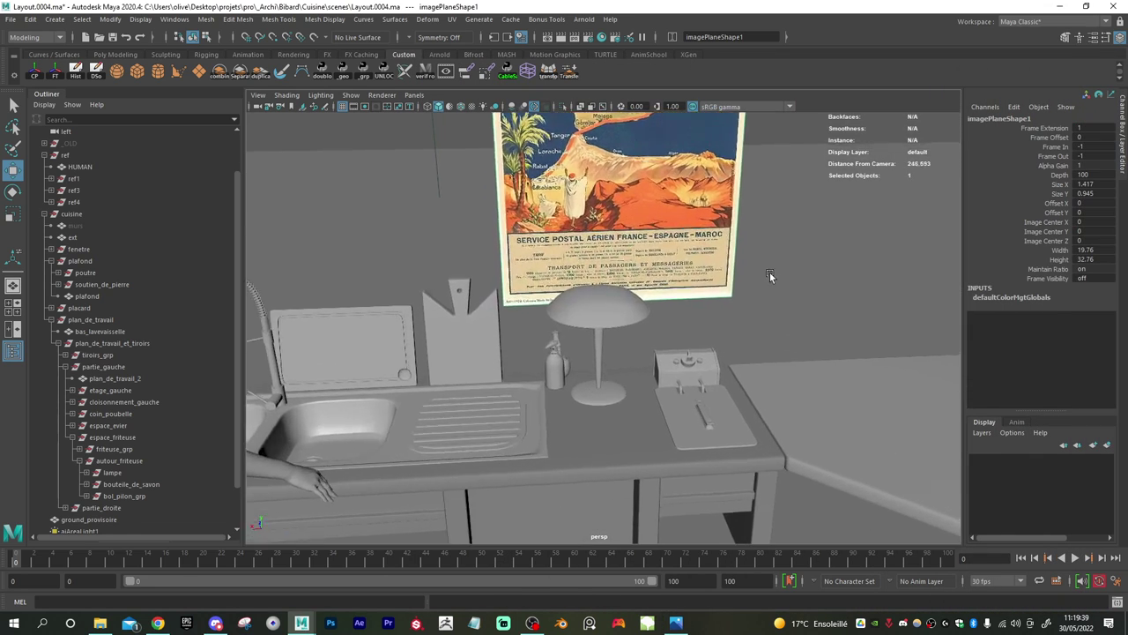
alt+right_drag(696, 298, 718, 310)
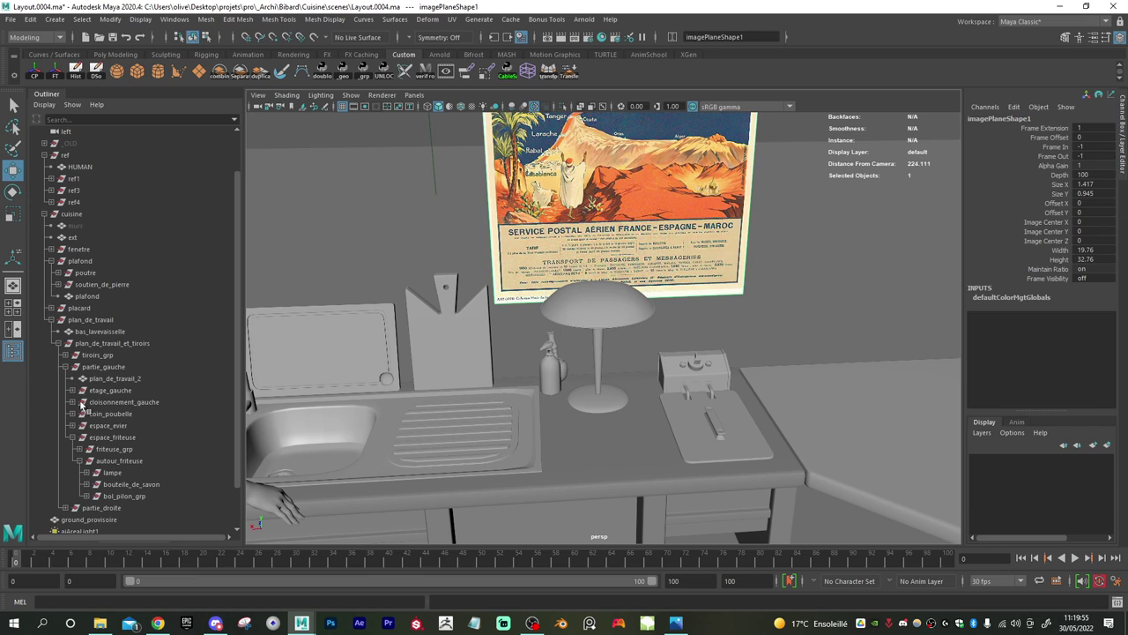
- Scale the whole fryer group friteuse_grp down uniformly to about 0.912
click(685, 420)
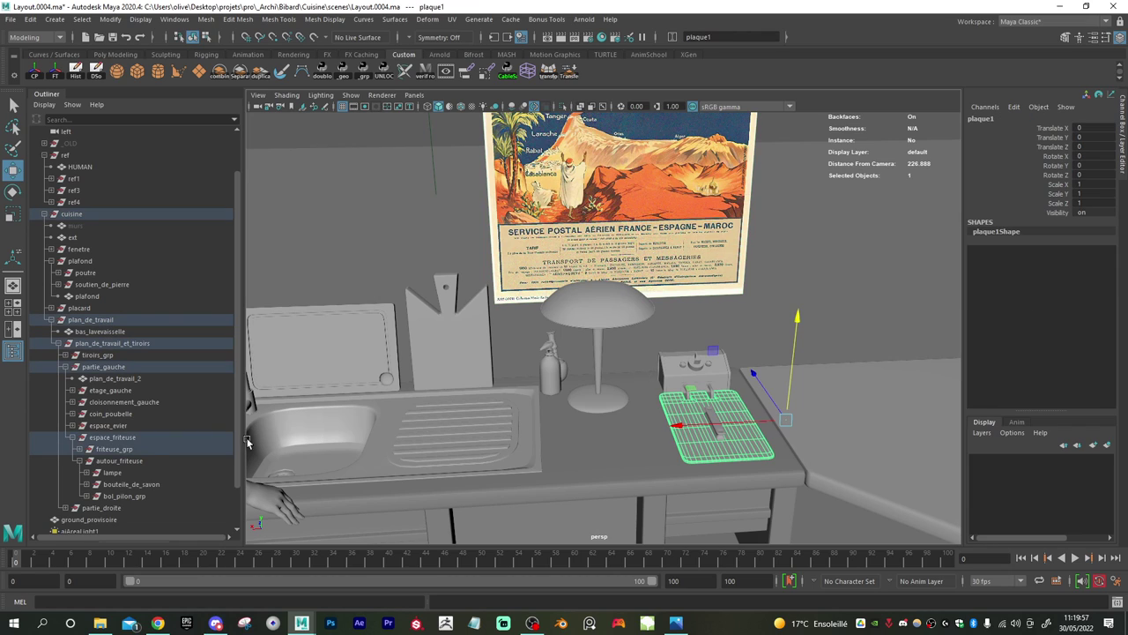
key(r)
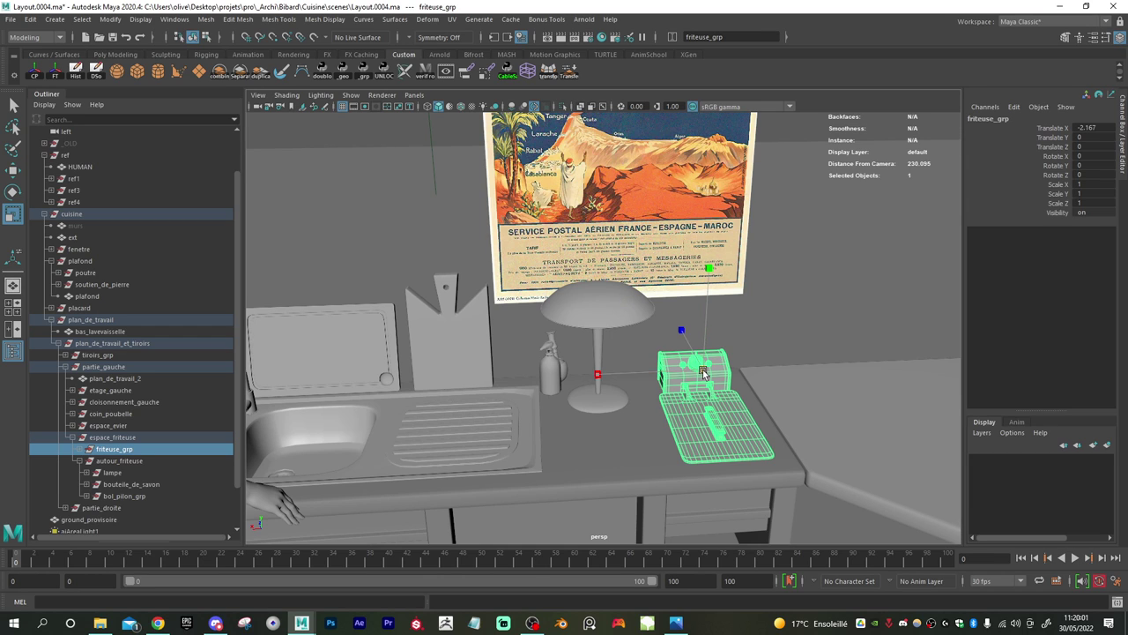
drag(703, 371, 691, 371)
alt+drag(636, 456, 685, 463)
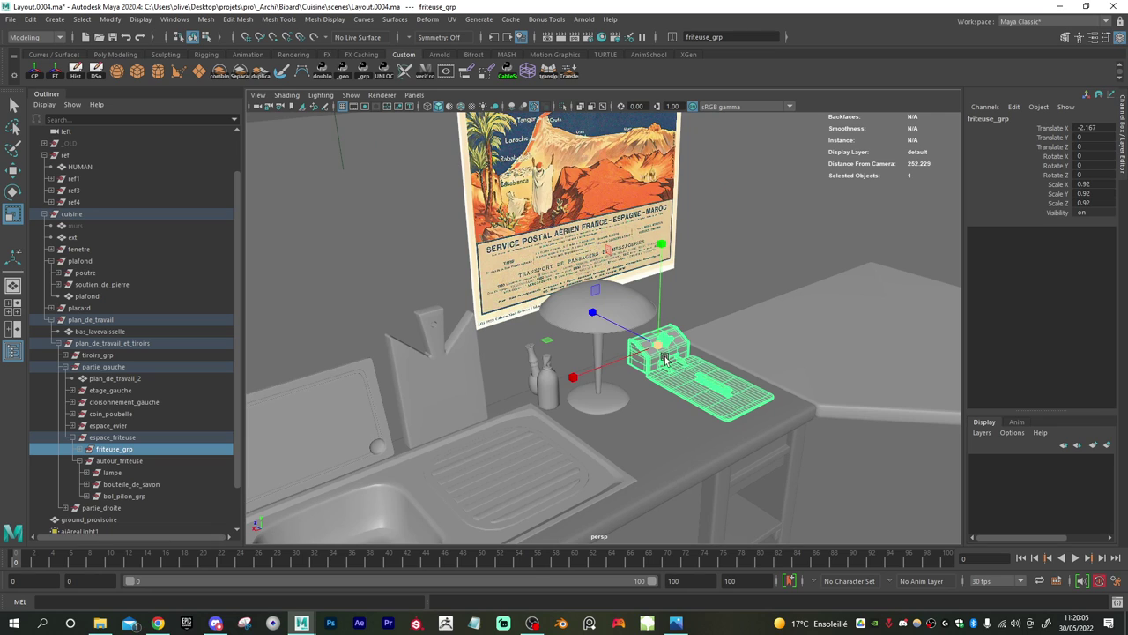
drag(659, 350, 665, 448)
key(w)
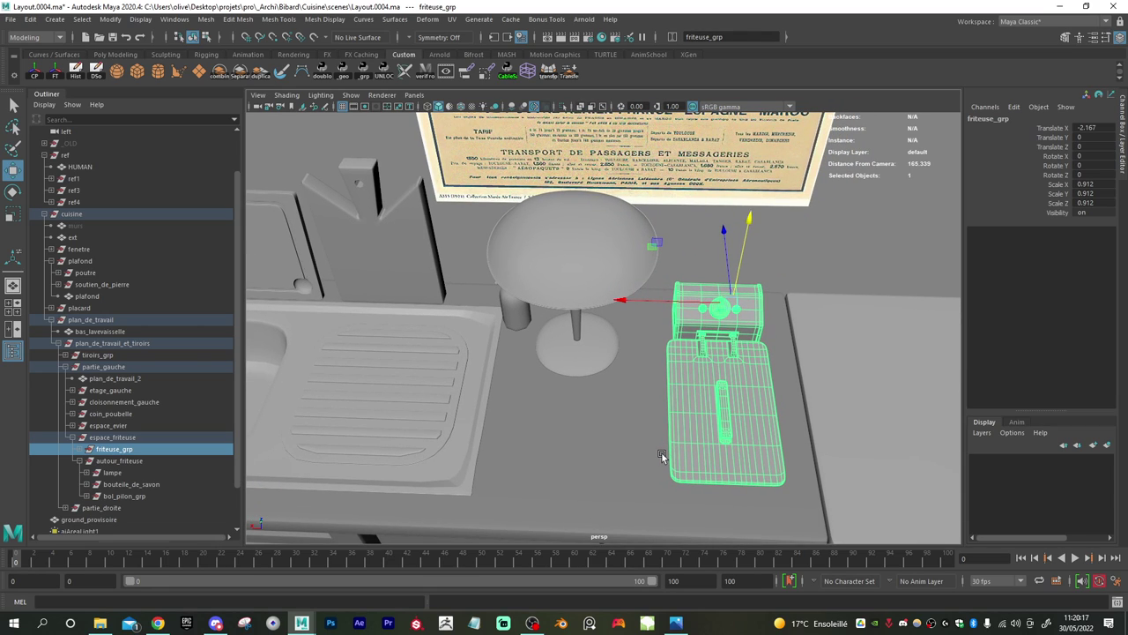
- Fine-tune the fryer group's uniform scale and freeze its transformations
key(r)
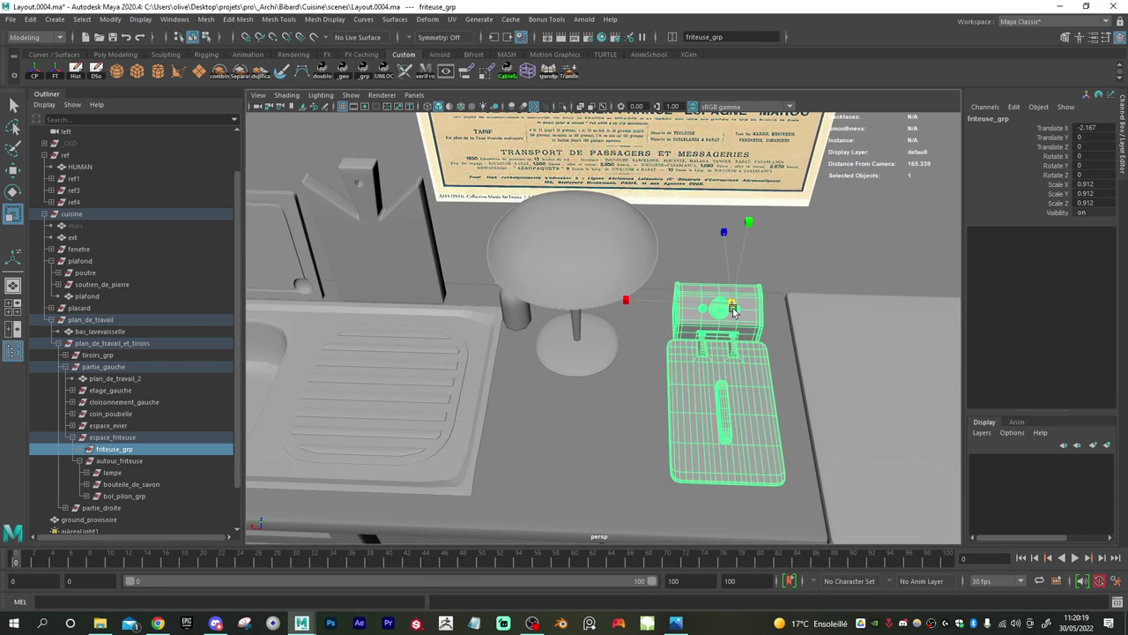
drag(729, 307, 736, 314)
alt+drag(696, 431, 666, 418)
click(57, 72)
scroll(625, 319, down, 3)
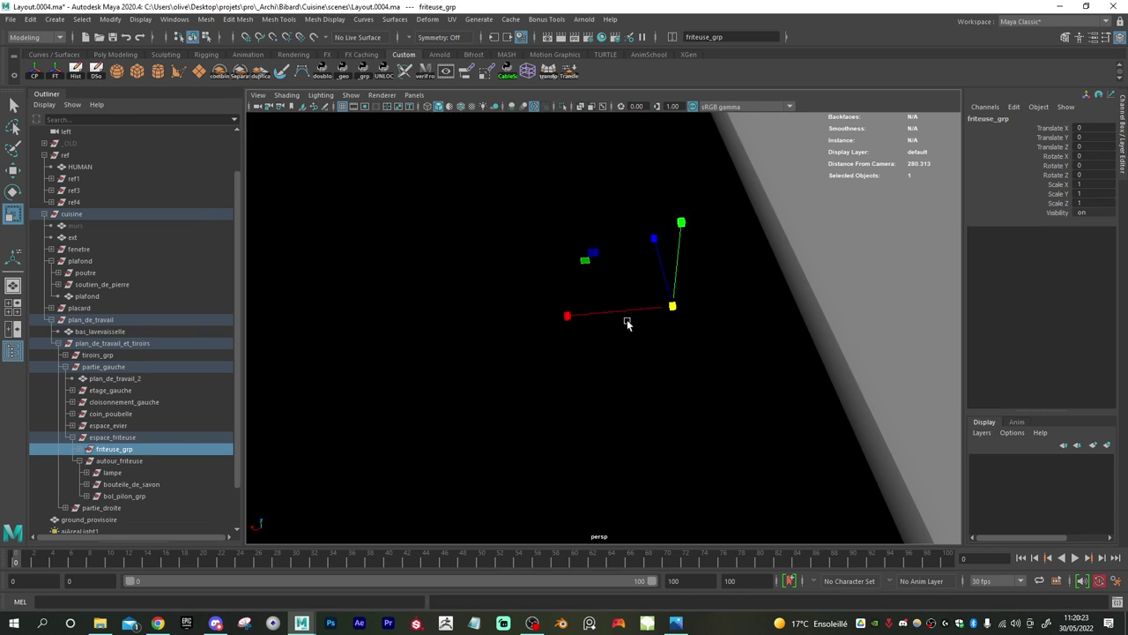
mouse_move(625, 319)
alt+mouse_down()
mouse_move(615, 305)
mouse_move(601, 331)
mouse_move(610, 324)
alt+mouse_up()
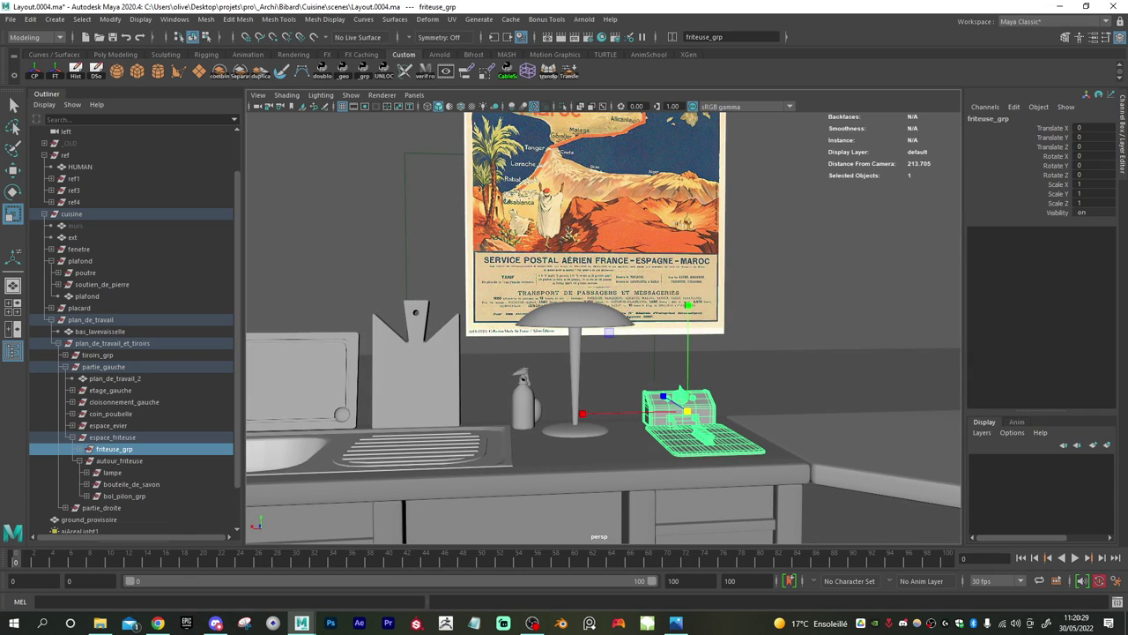
- Scale the poster image plane on the wall down uniformly to about 4.108
click(635, 277)
scroll(583, 342, up, 3)
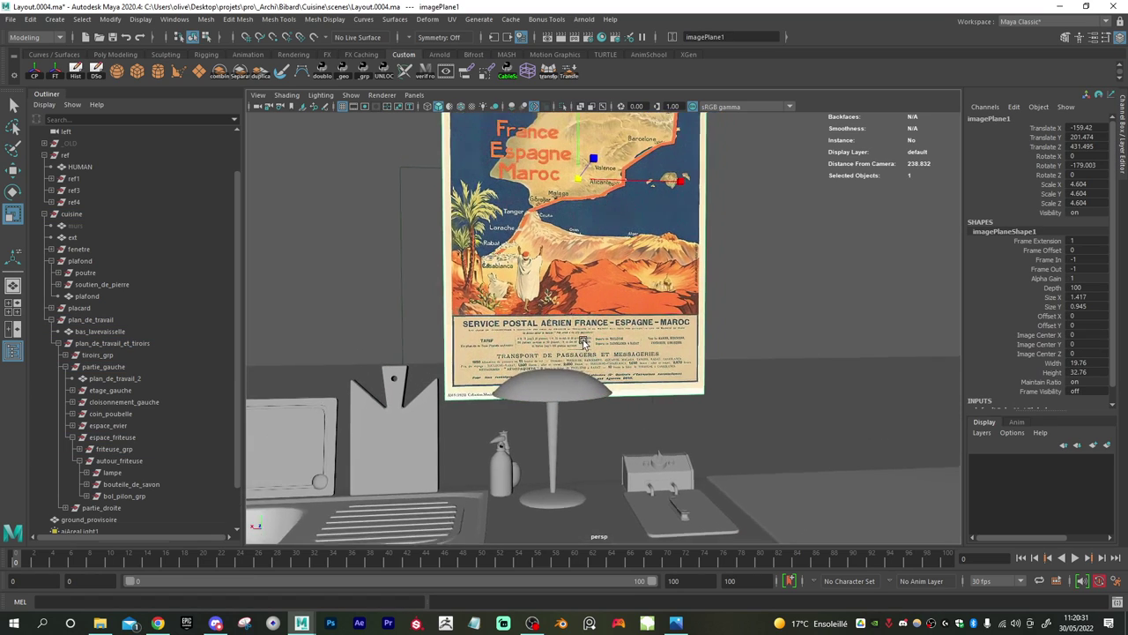
alt+middle_drag(583, 342, 579, 358)
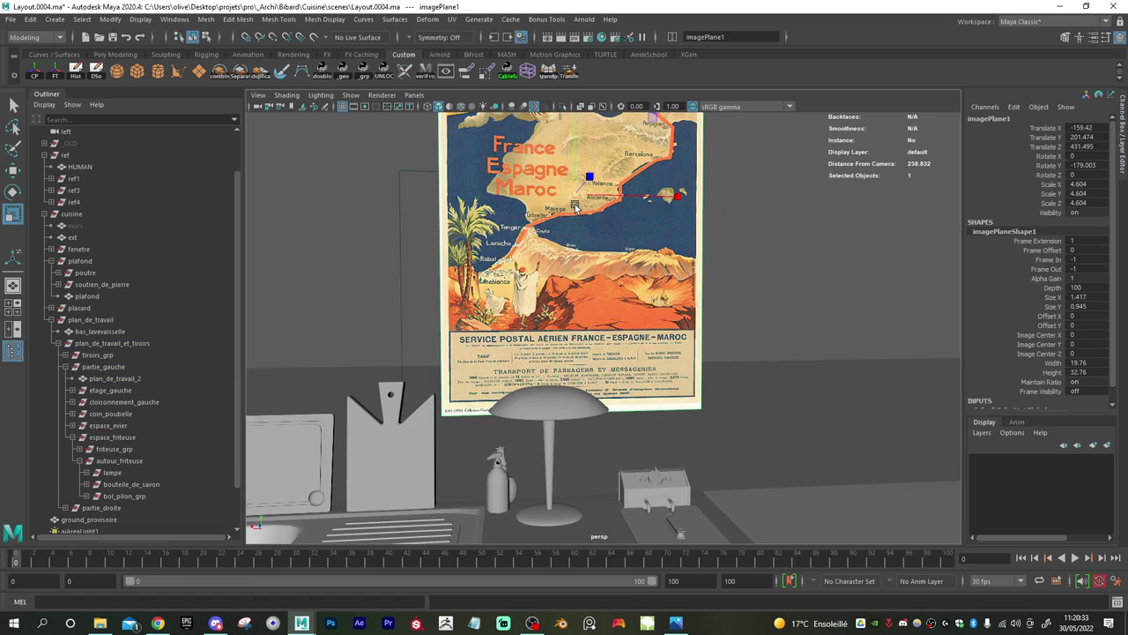
drag(576, 197, 563, 197)
alt+drag(597, 296, 573, 269)
key(w)
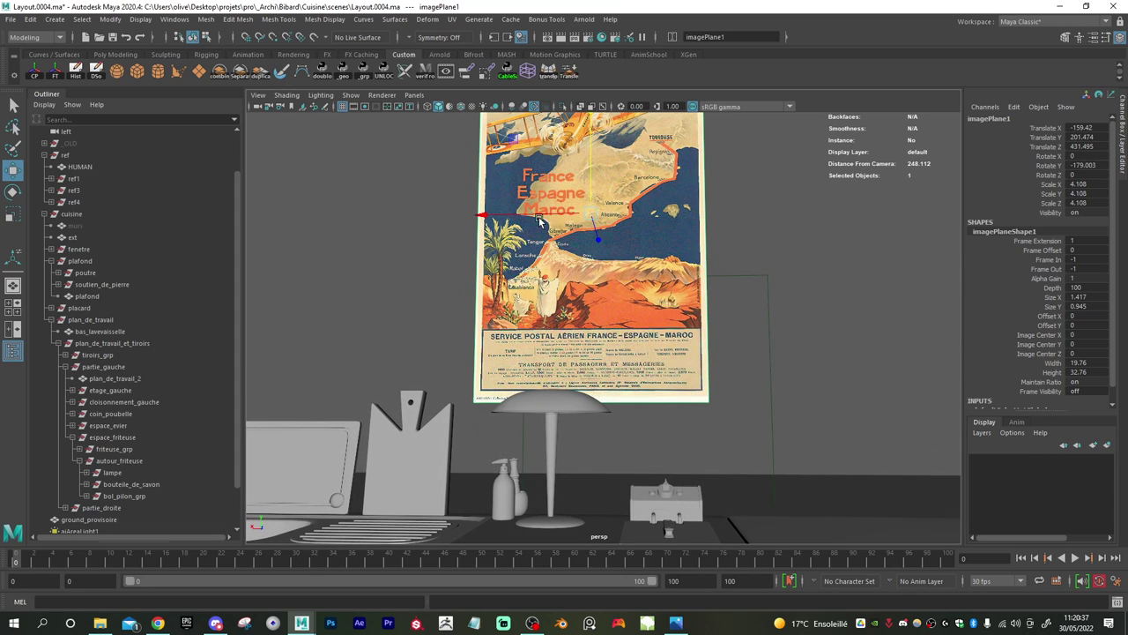
- Scale the poster image plane uniformly to about 3.922, and move it to about Translate X -157.346 and Translate Y 148.757
key(r)
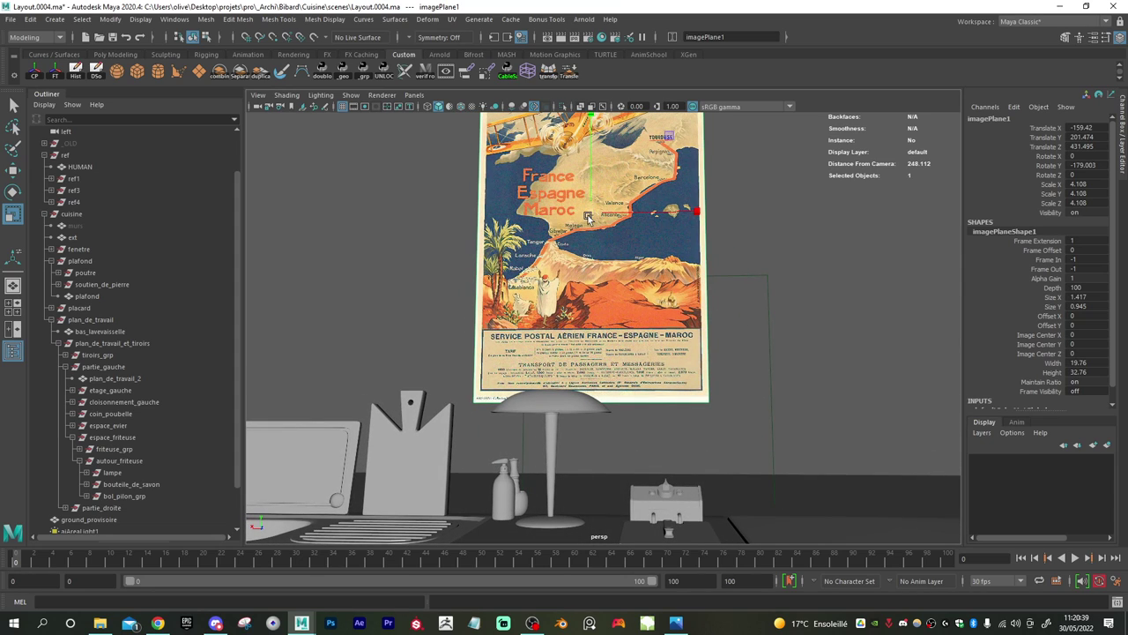
drag(590, 214, 592, 333)
key(w)
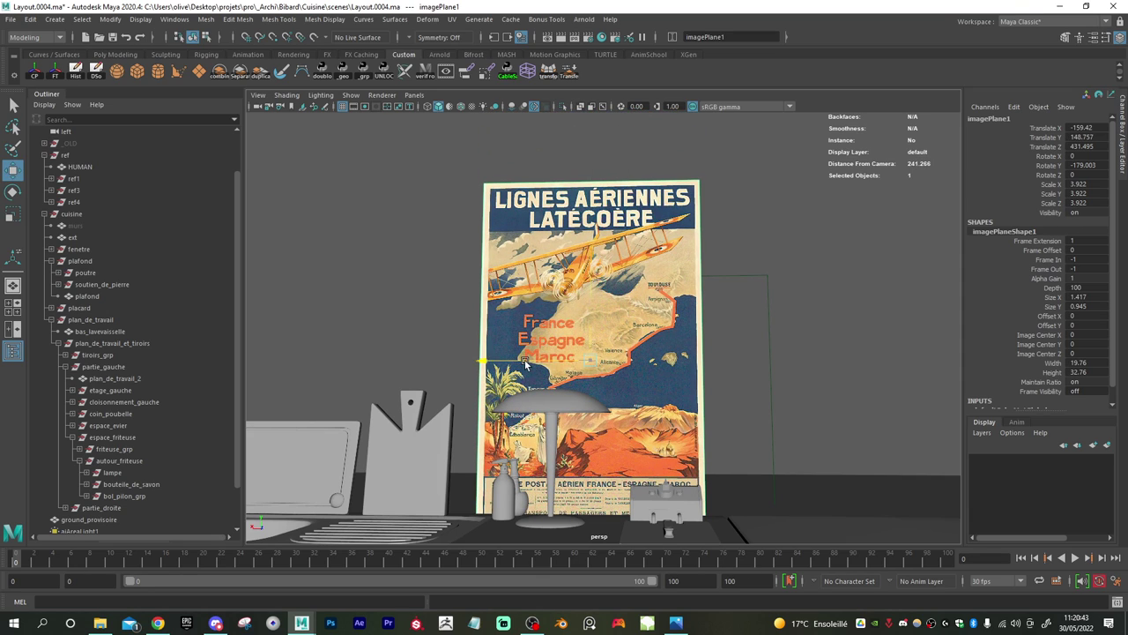
drag(525, 362, 519, 362)
alt+drag(551, 407, 569, 444)
- Scale the poster uniformly to about 4.137 and move it to about Translate X -155.906 and Translate Y 195.415
key(r)
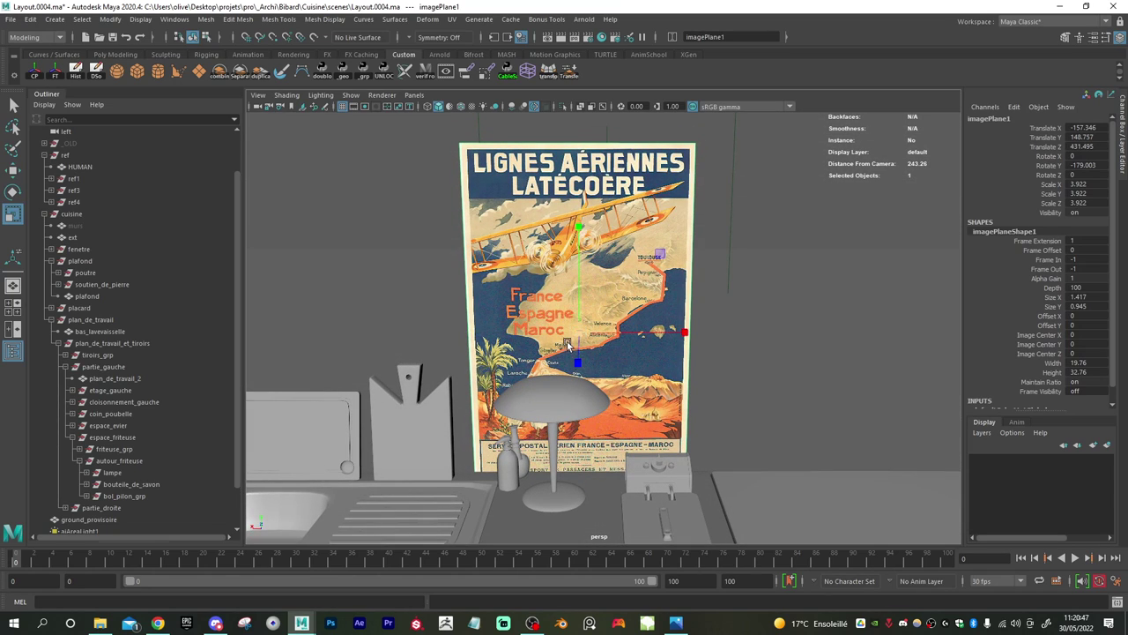
drag(578, 340, 535, 332)
key(w)
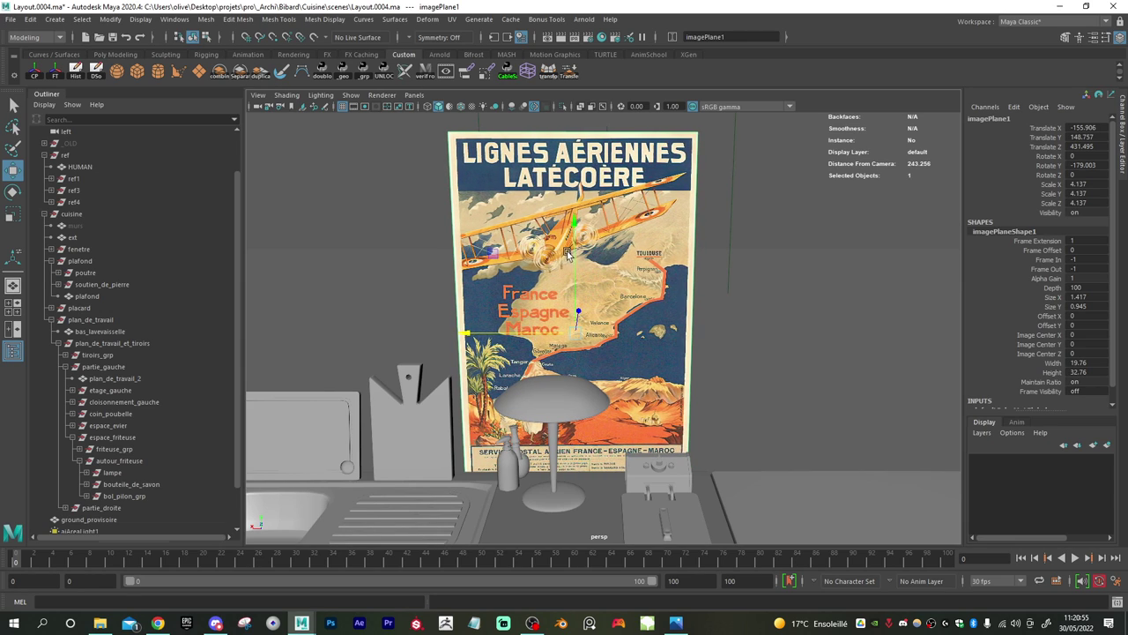
drag(576, 253, 605, 139)
alt+right_drag(605, 140, 538, 204)
alt+drag(538, 204, 558, 175)
scroll(529, 222, up, 2)
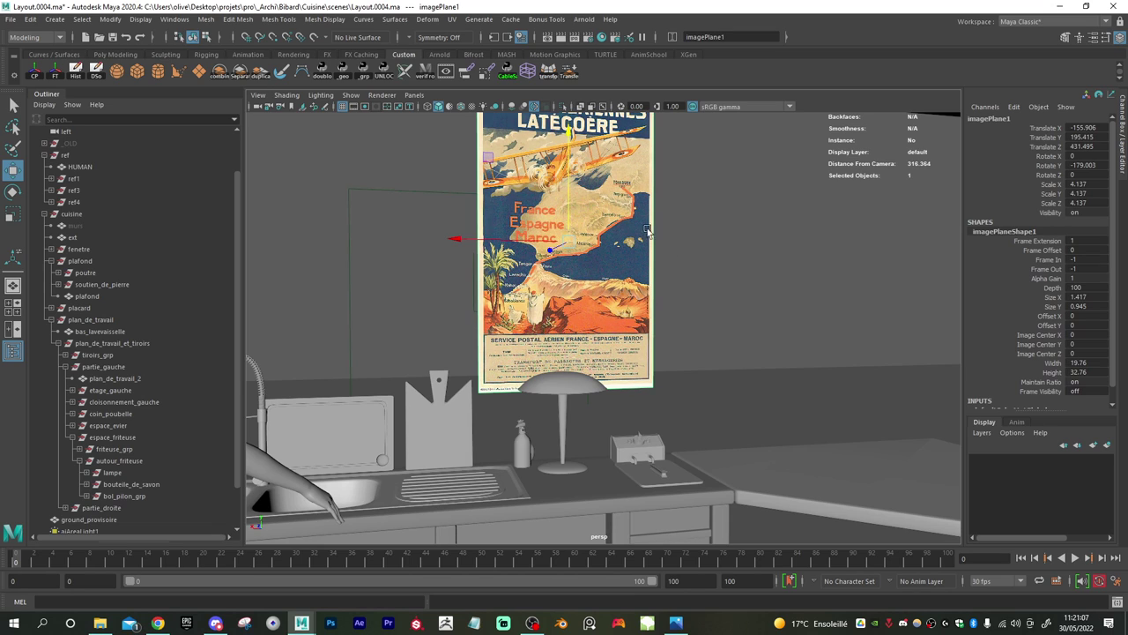
alt+drag(620, 312, 597, 312)
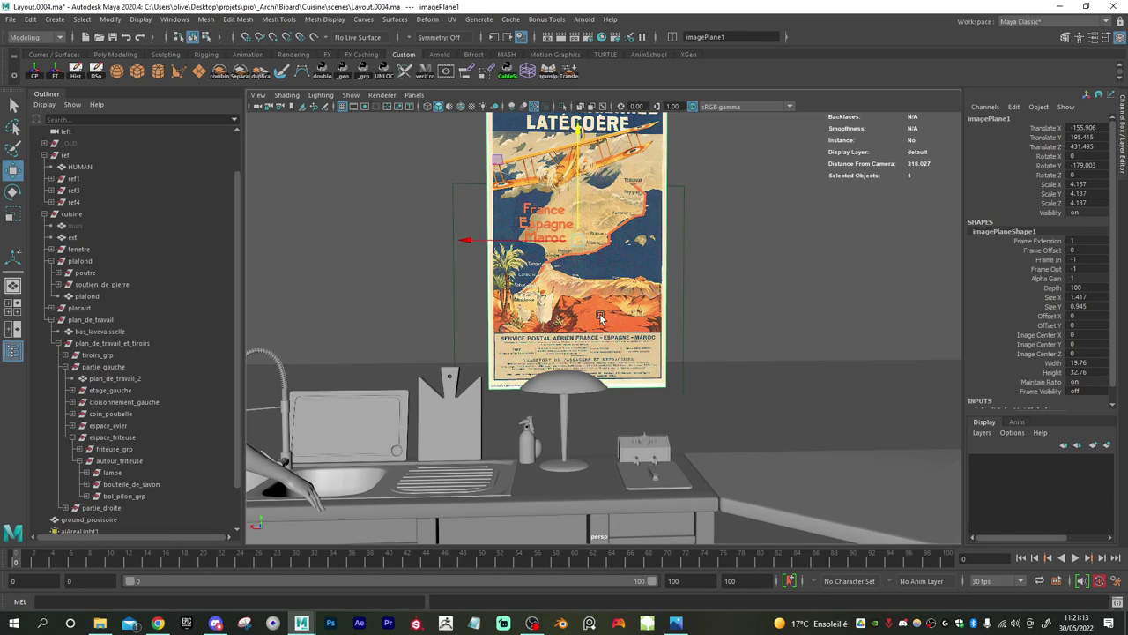
- Scale the poster uniformly down to about 4.024 and lower it behind the lamp to about Translate Y 153.79
key(r)
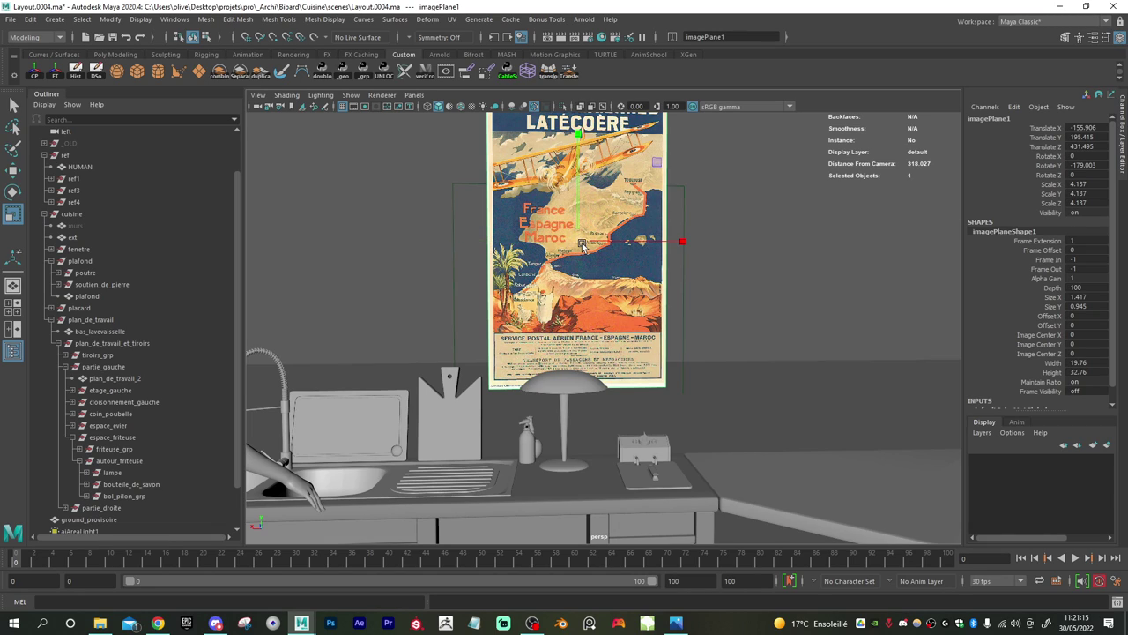
drag(580, 243, 590, 245)
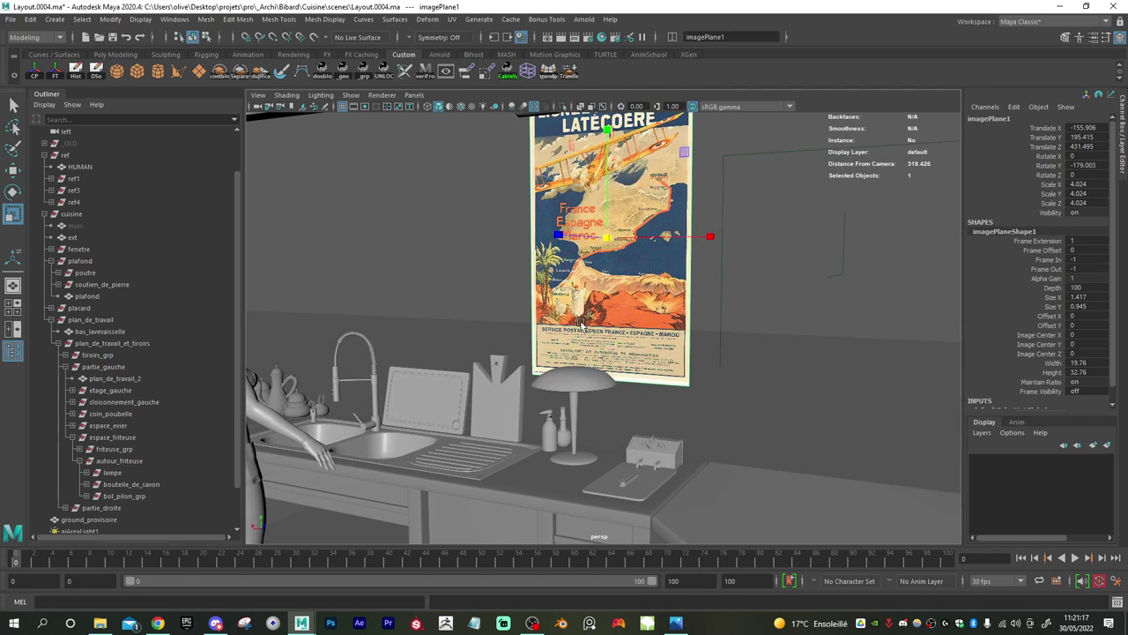
key(w)
drag(599, 188, 706, 322)
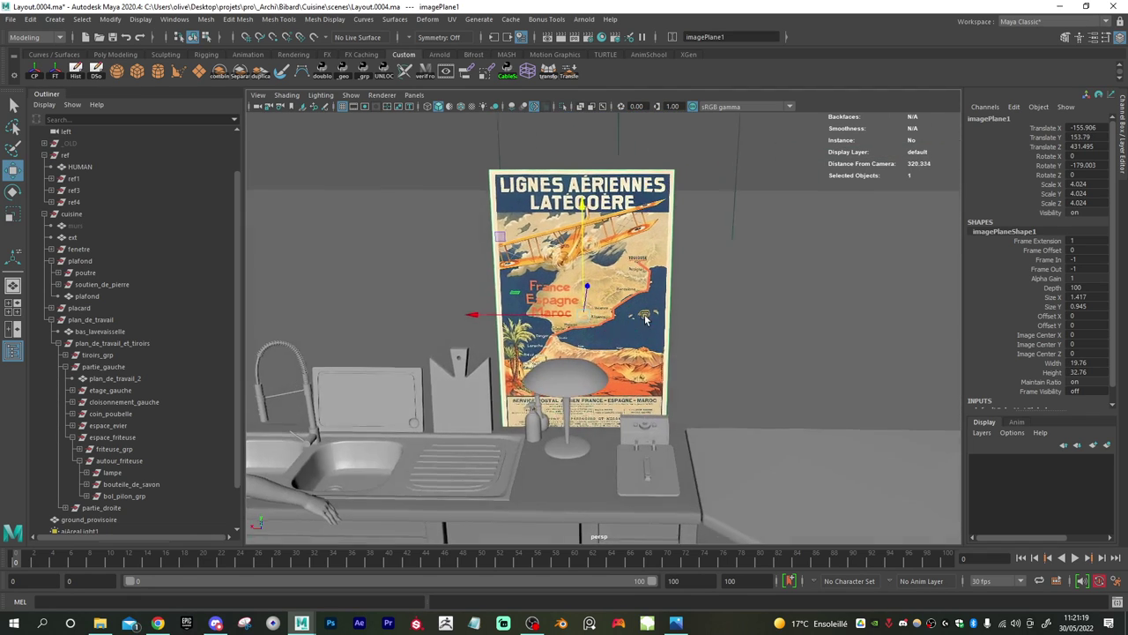
- Raise the poster on the wall to about Translate Y 195.434, with its lower edge near the lampshade
alt+right_drag(705, 322, 767, 416)
alt+drag(767, 417, 633, 411)
alt+middle_drag(633, 411, 594, 264)
alt+drag(595, 264, 644, 300)
alt+right_drag(643, 300, 461, 270)
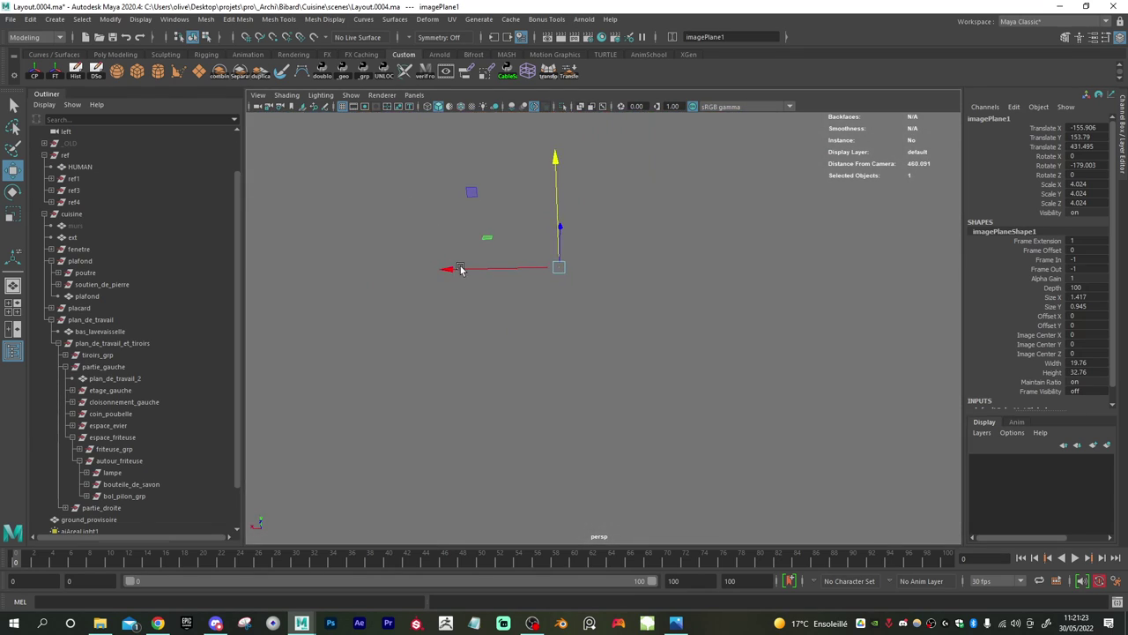
alt+drag(461, 270, 494, 231)
alt+middle_drag(547, 278, 558, 379)
drag(554, 300, 580, 308)
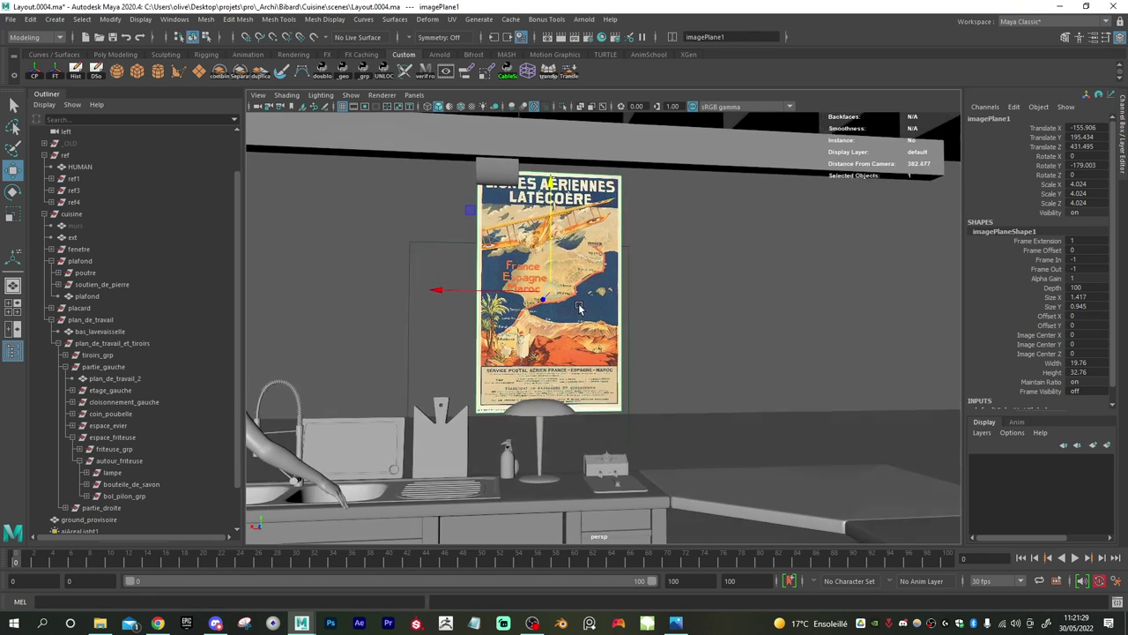
- Raise the whole plafond ceiling group above the poster to about Translate Y -0.188
alt+right_drag(579, 307, 505, 286)
click(96, 274)
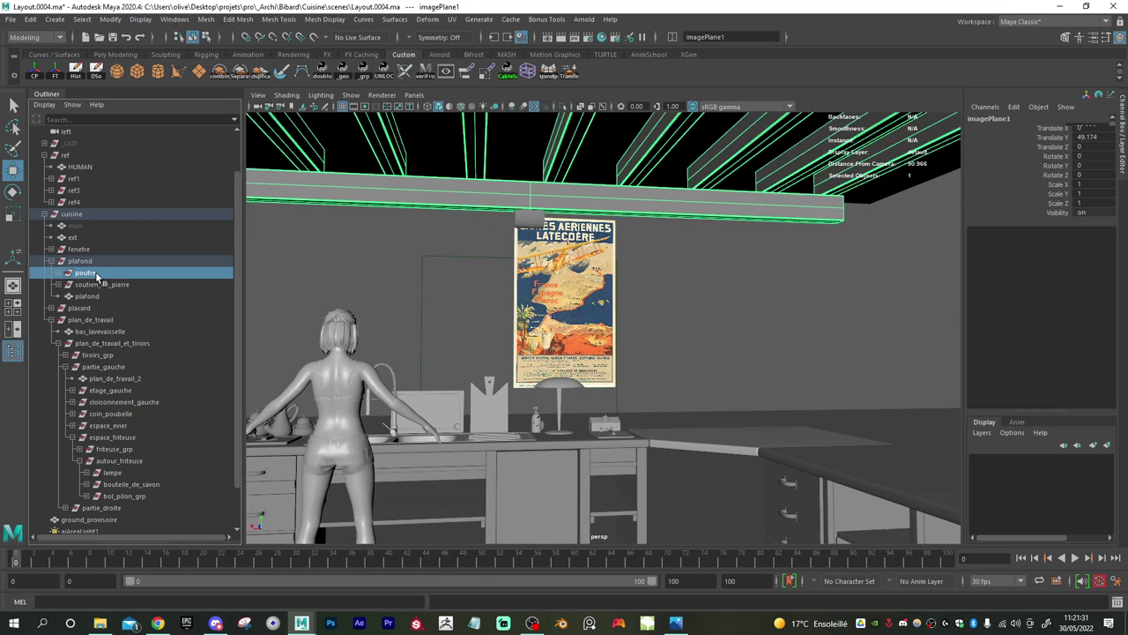
click(96, 262)
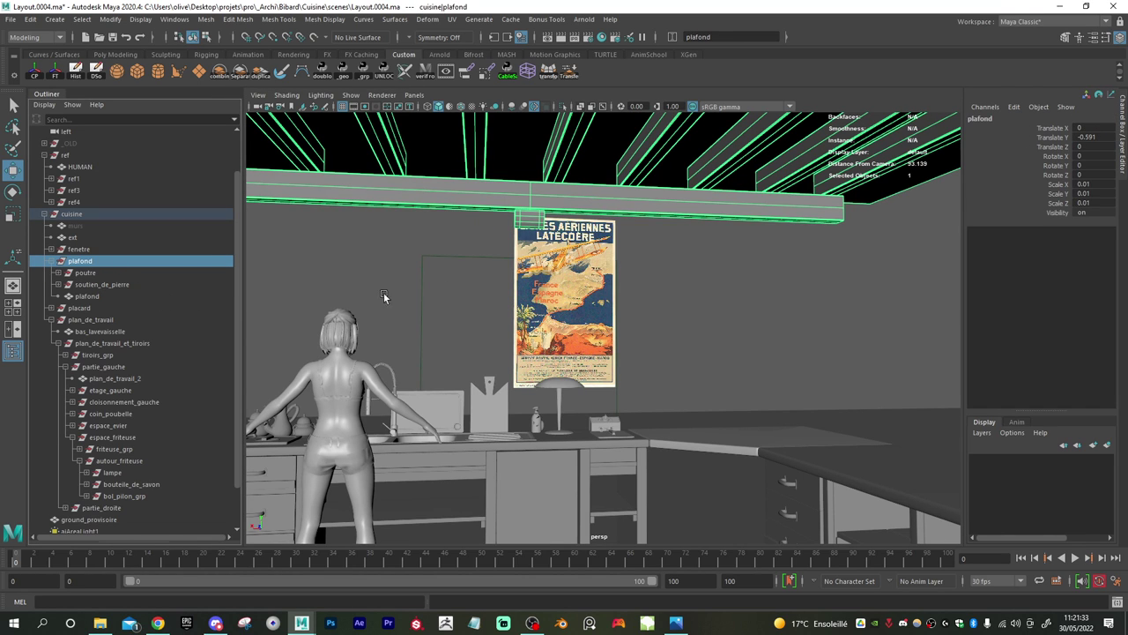
alt+right_drag(383, 294, 370, 293)
alt+right_drag(721, 291, 548, 271)
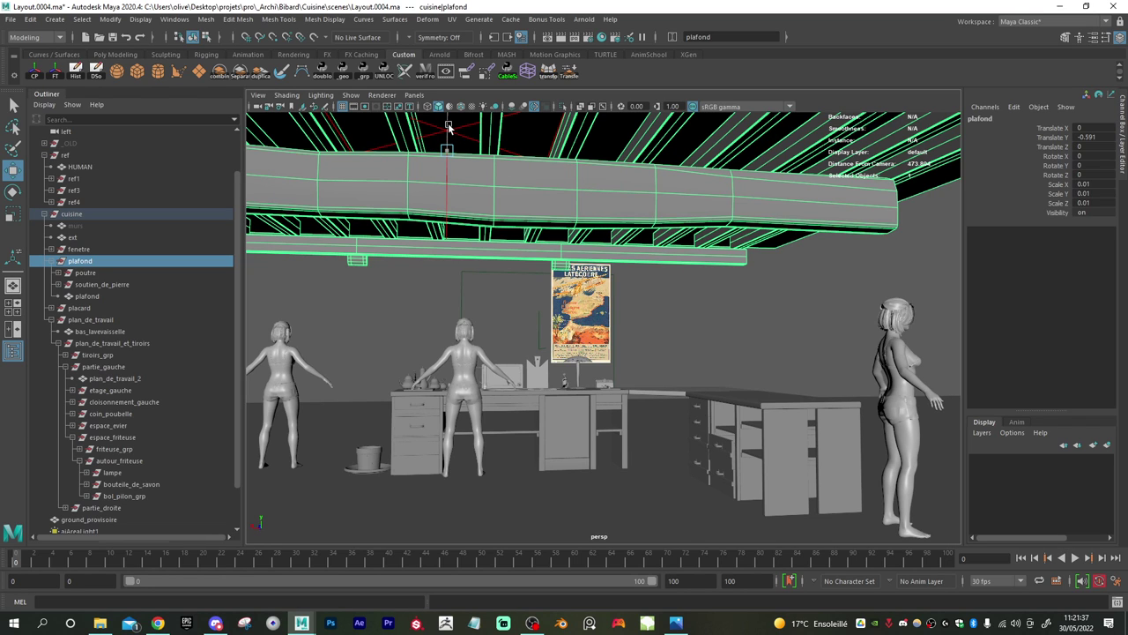
drag(449, 128, 467, 75)
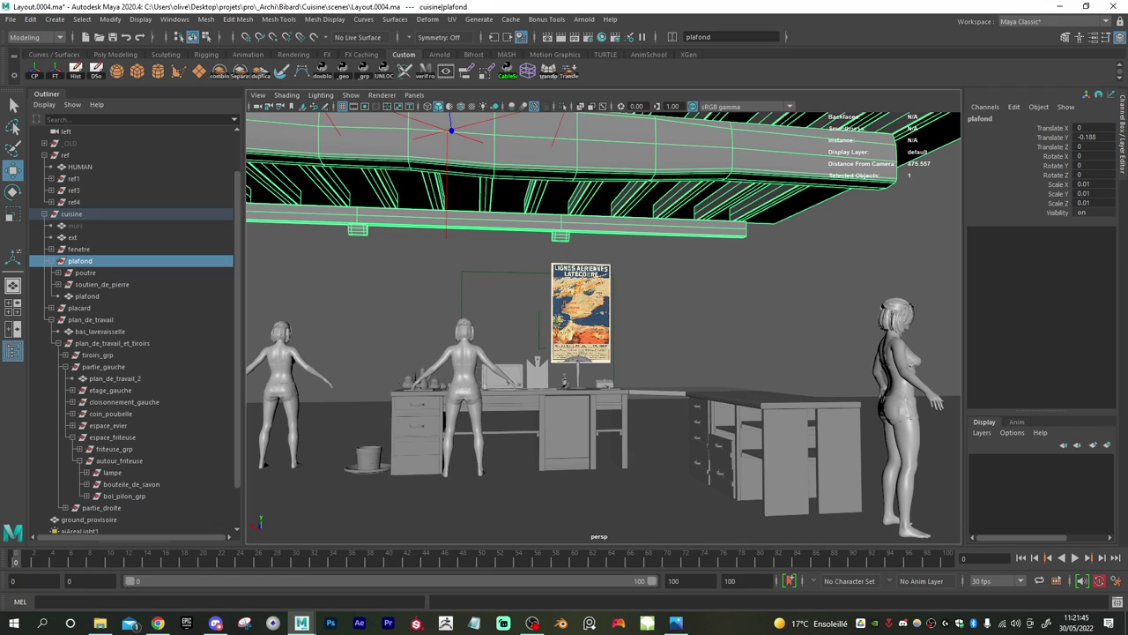
- Check reference photos IMG_1458.JPG and IMG_1469.JPG, and shift both soutien_de_pierre stone supports along the beam to about Translate X 51.944
drag(1127, 78, 1127, 141)
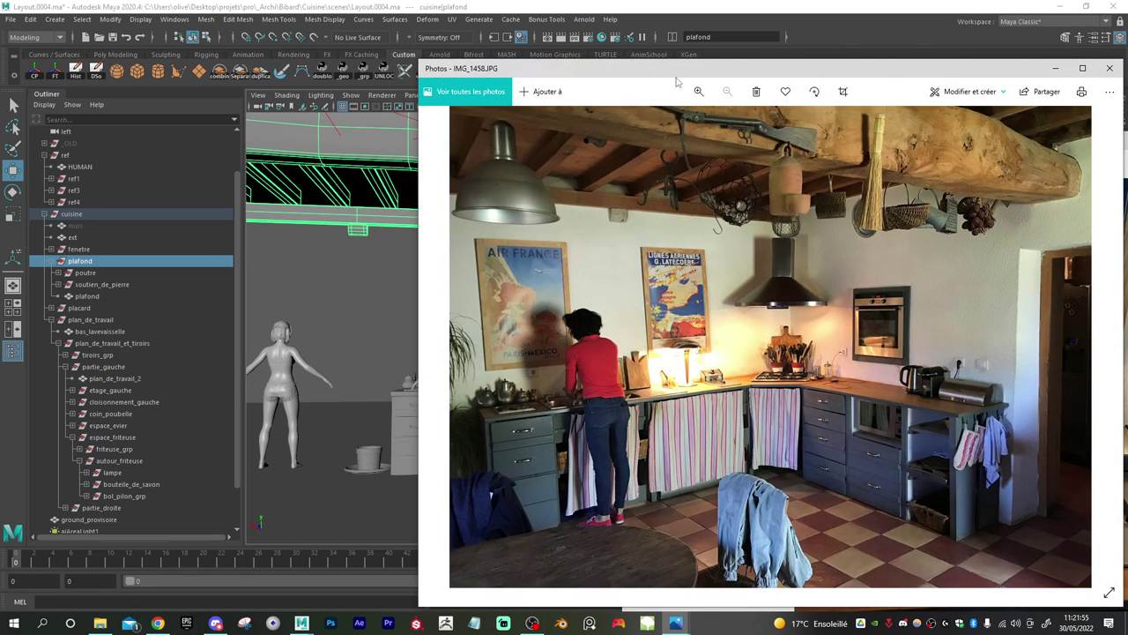
drag(678, 71, 1127, 66)
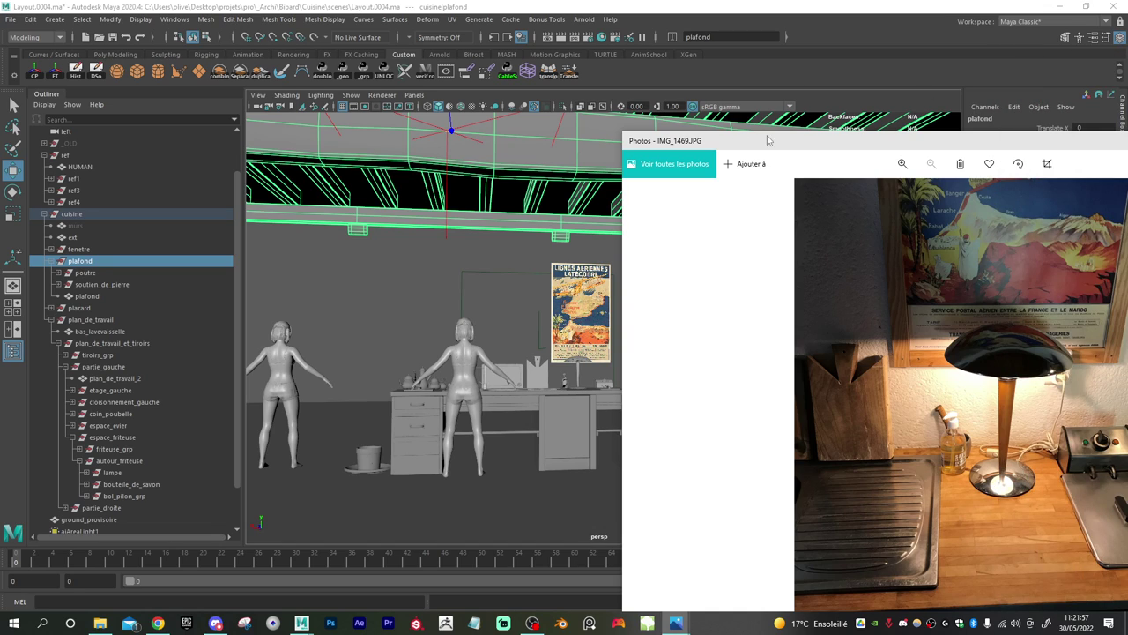
drag(769, 142, 1127, 143)
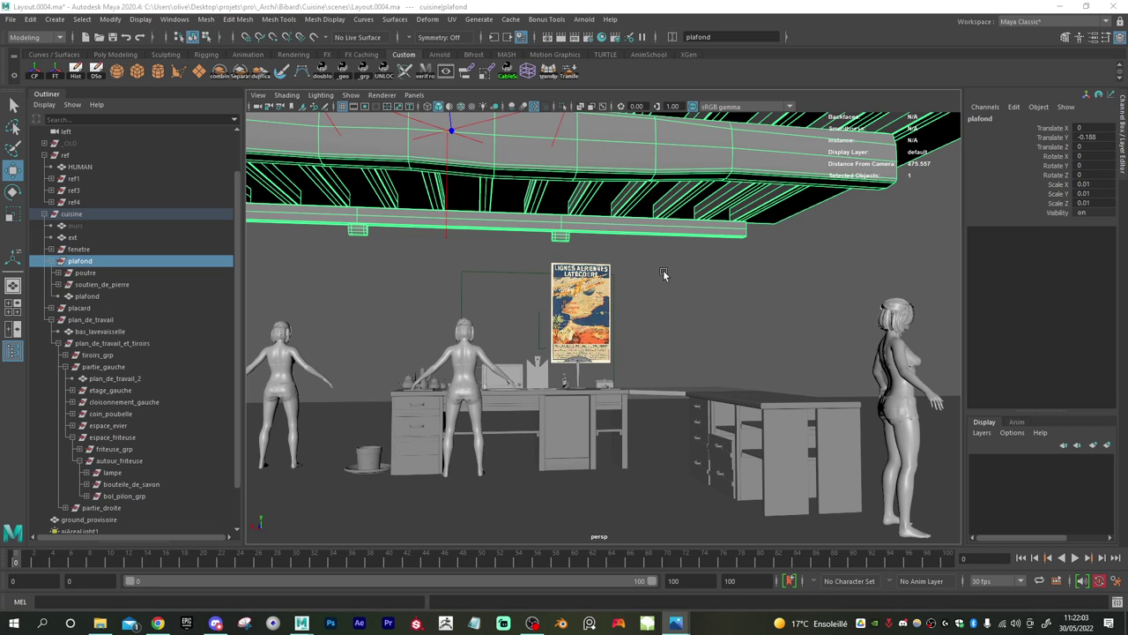
click(560, 237)
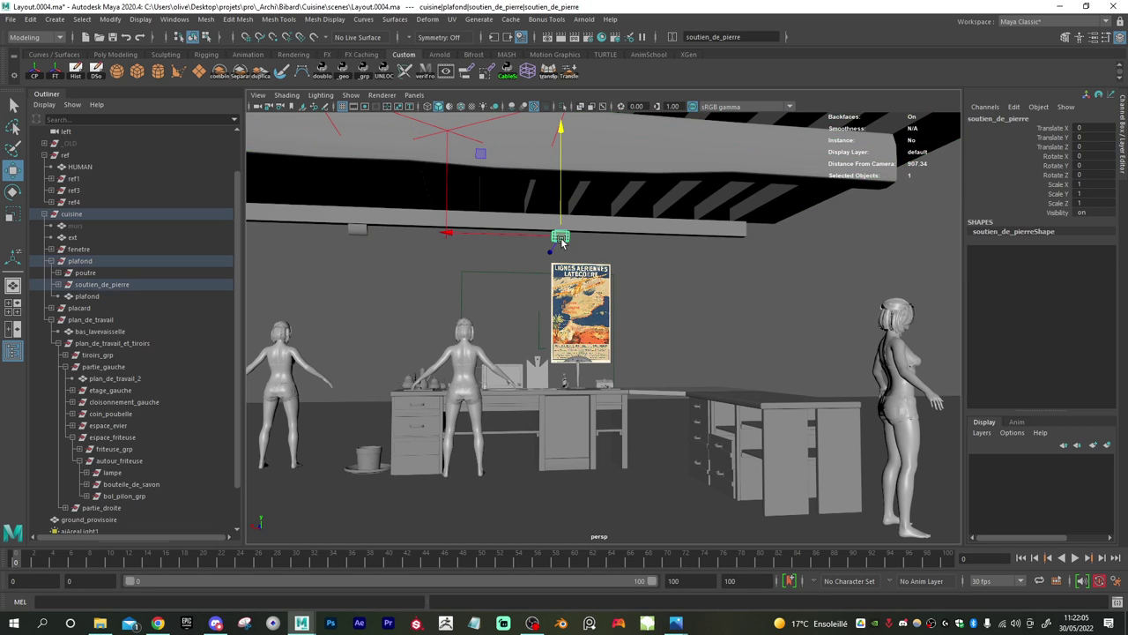
shift+click(361, 233)
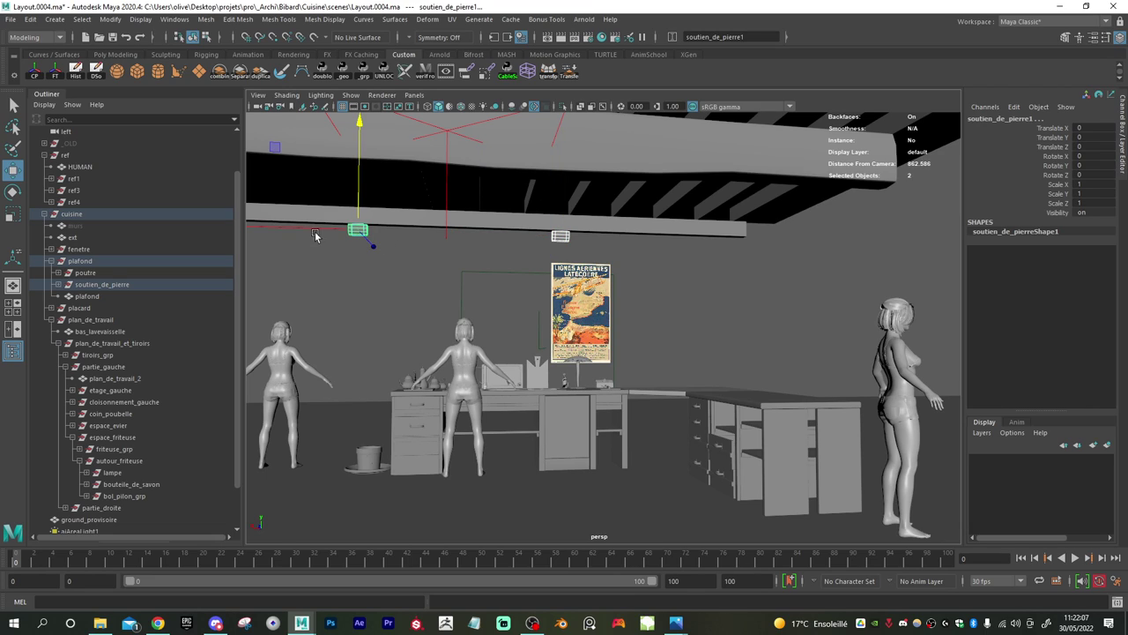
drag(314, 228, 272, 230)
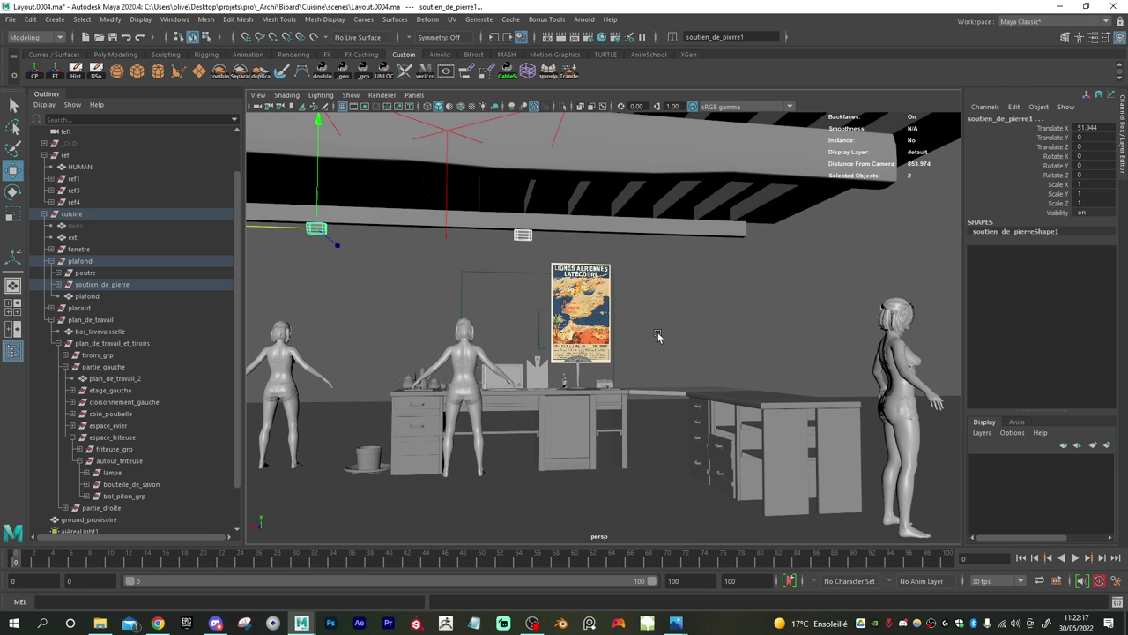
- Fine-tune the height of the plafond ceiling group to about Translate Y -0.166
click(99, 263)
alt+middle_drag(546, 240, 526, 278)
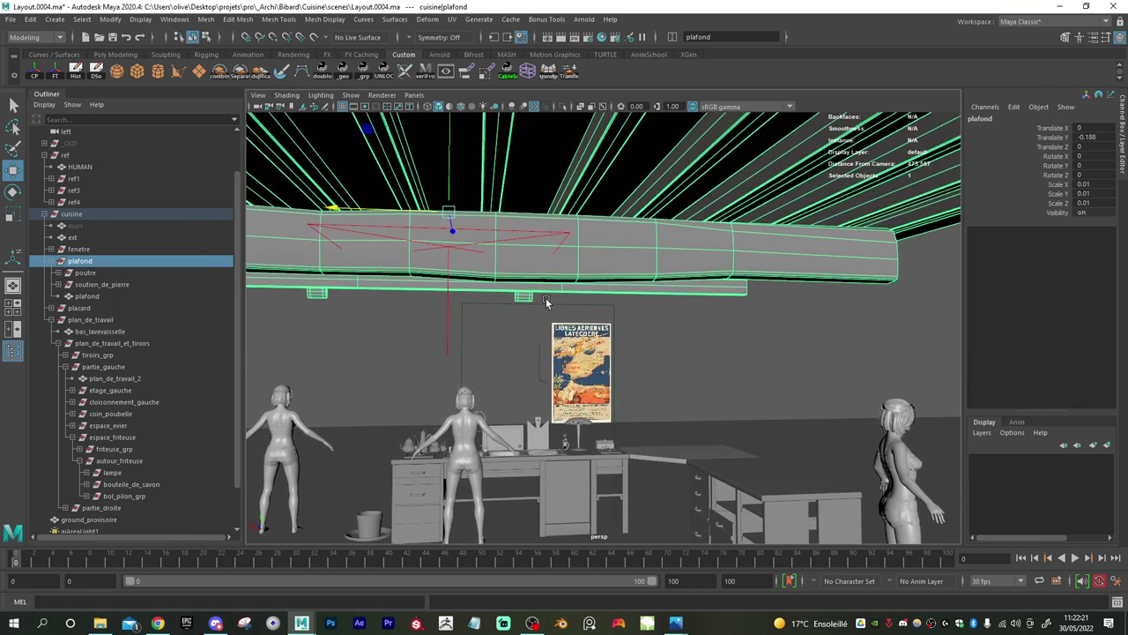
drag(446, 178, 448, 169)
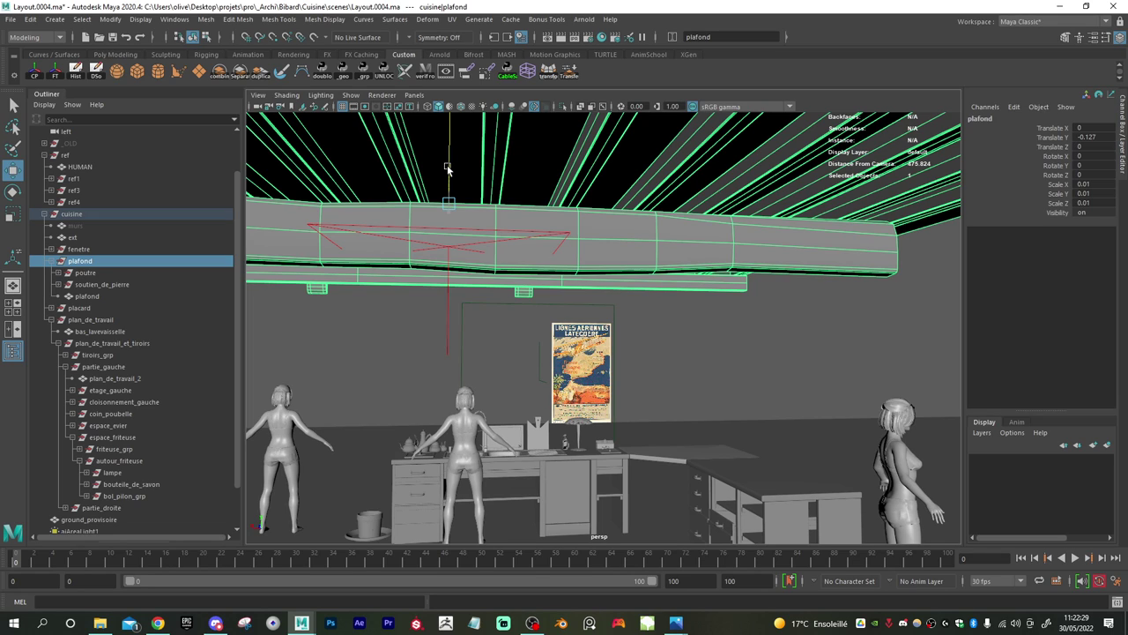
drag(447, 170, 447, 175)
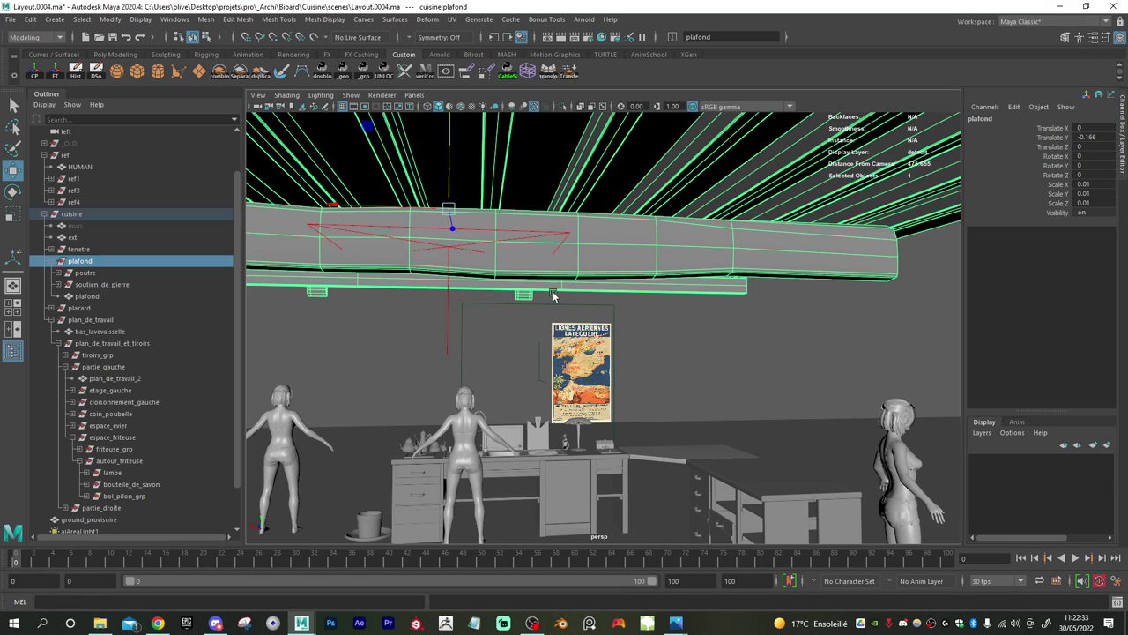
- Shift both soutien_de_pierre stone supports back along the beam to about Translate X 33.311
click(524, 297)
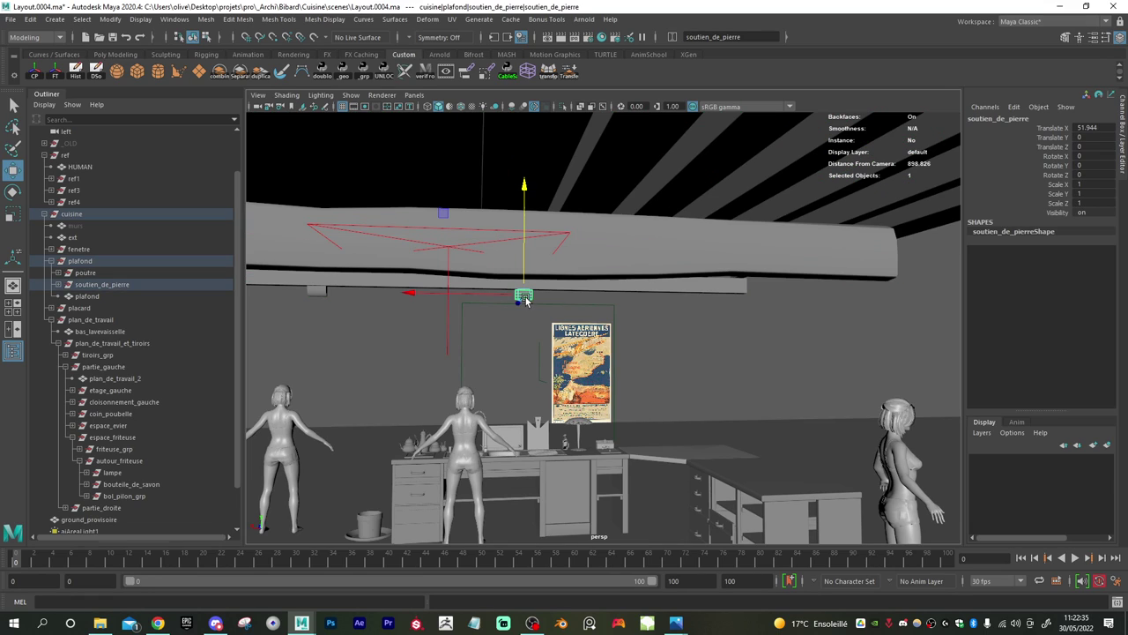
shift+click(315, 293)
mouse_move(295, 293)
mouse_down()
mouse_move(275, 293)
mouse_move(293, 294)
mouse_up()
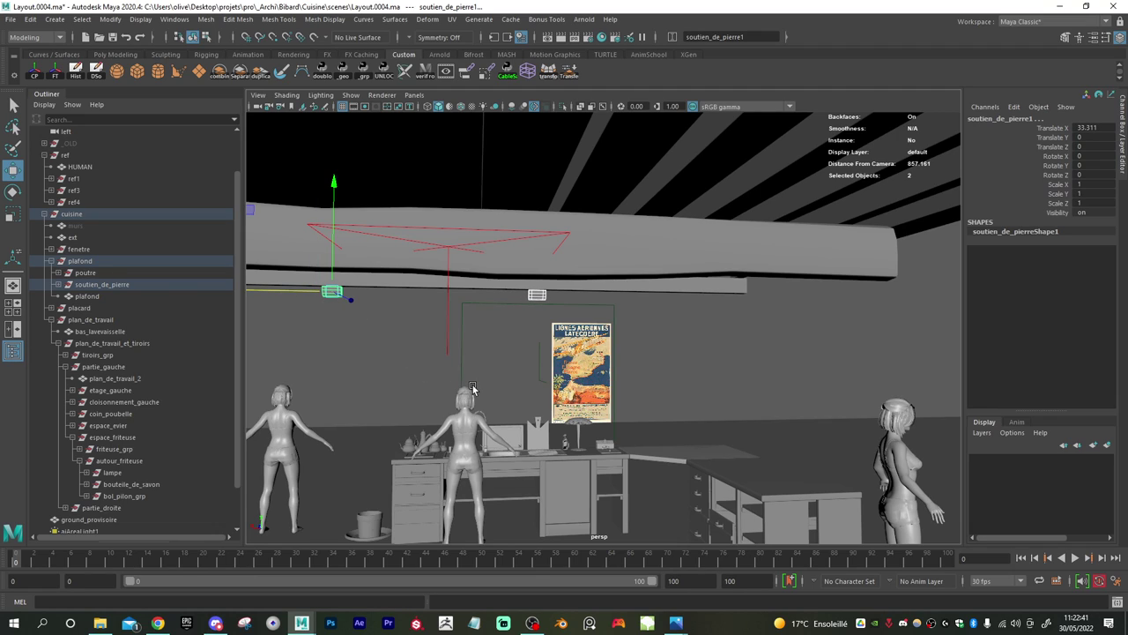
- Unhide the murs wall object in the cuisine group
alt+middle_drag(549, 406, 545, 351)
alt+right_drag(545, 350, 608, 375)
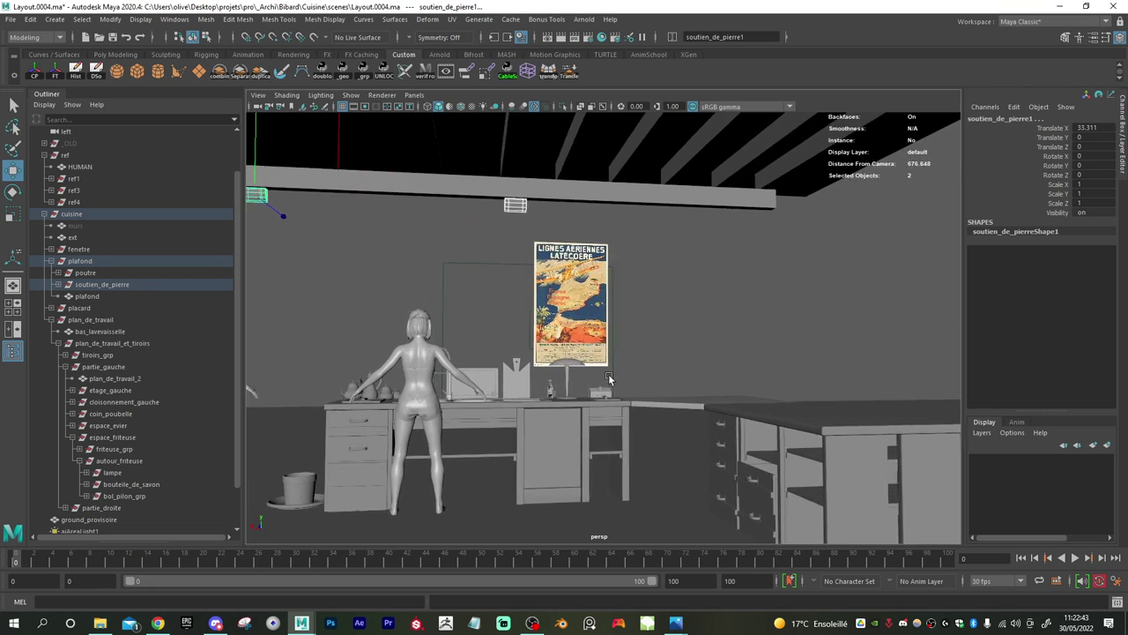
scroll(609, 377, up, 4)
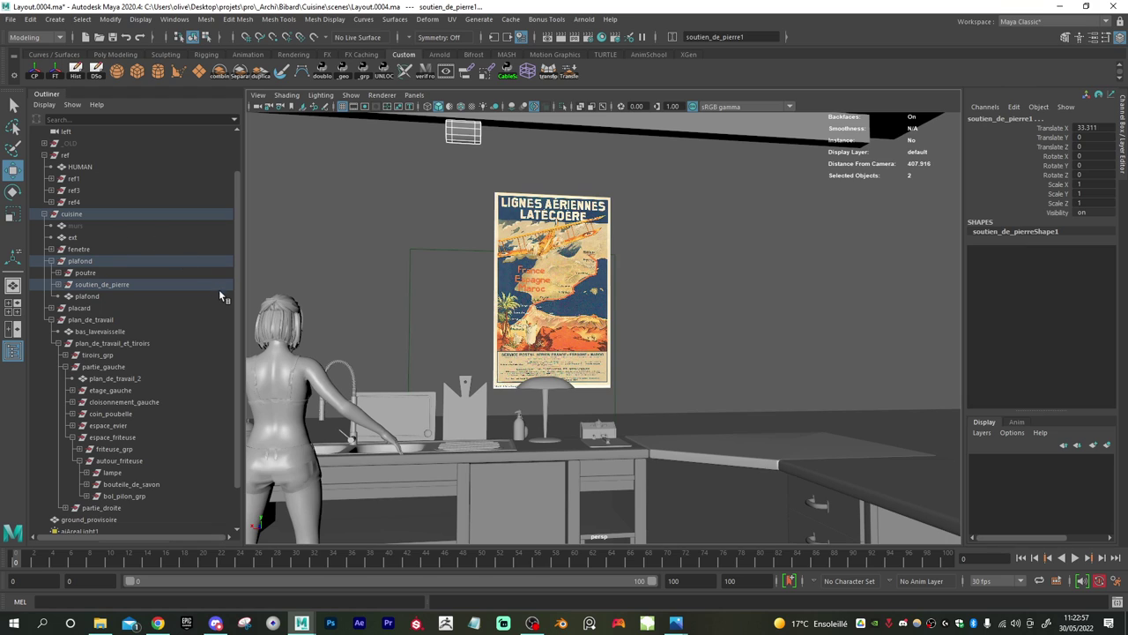
click(116, 229)
key(h)
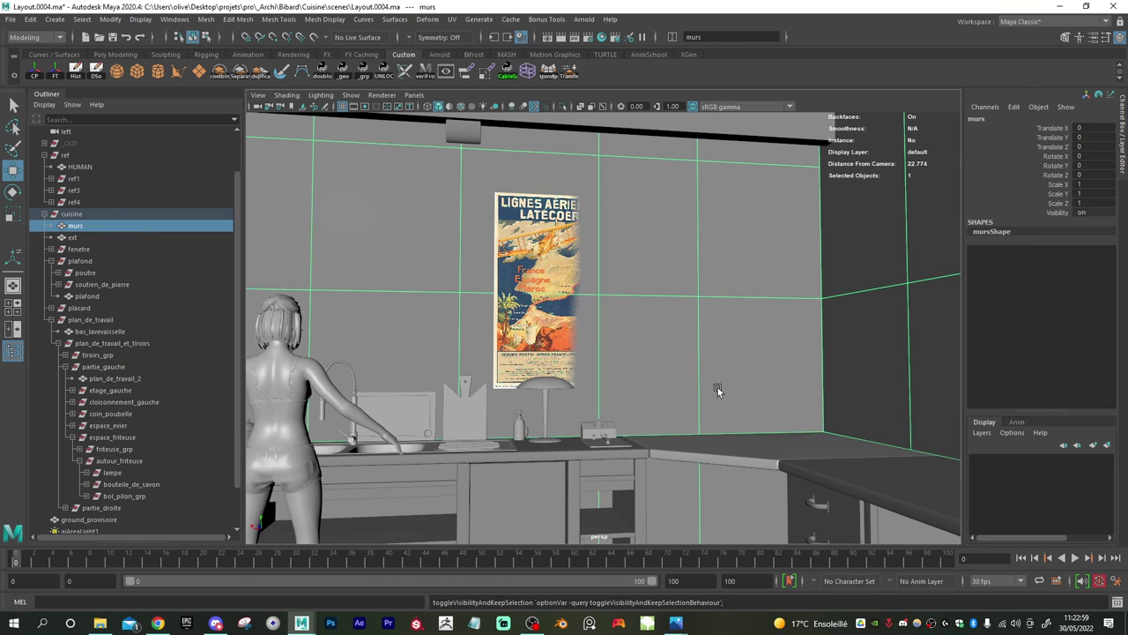
- Examine the murs walls from outside and inside the kitchen, and how the poster sits against the wall behind the worktop
key(f)
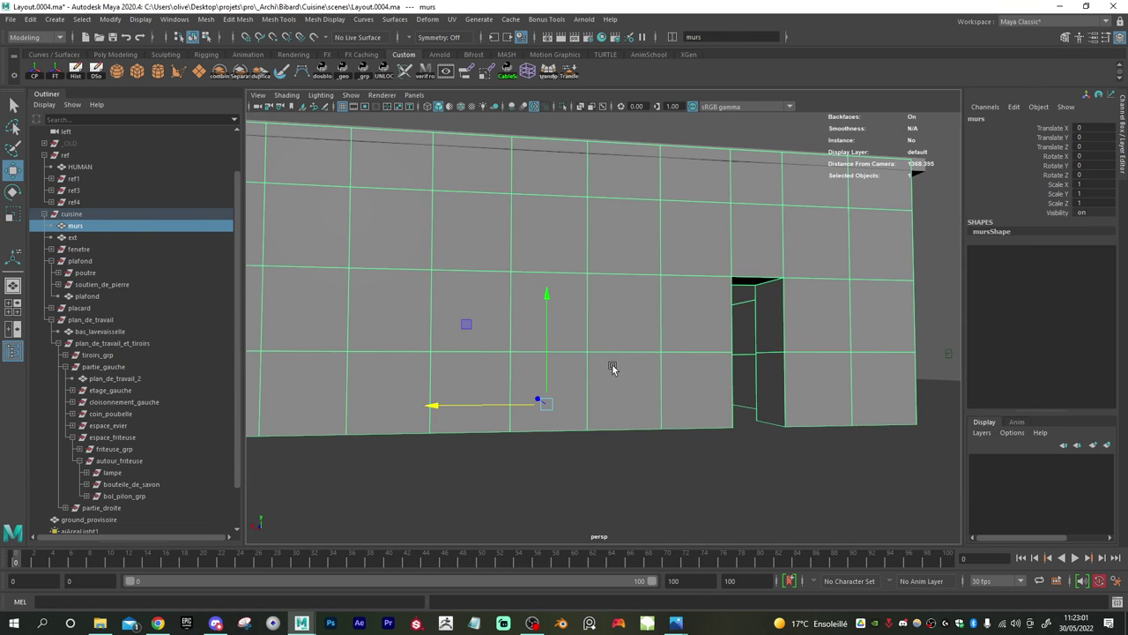
alt+drag(602, 367, 567, 355)
alt+middle_drag(609, 237, 632, 297)
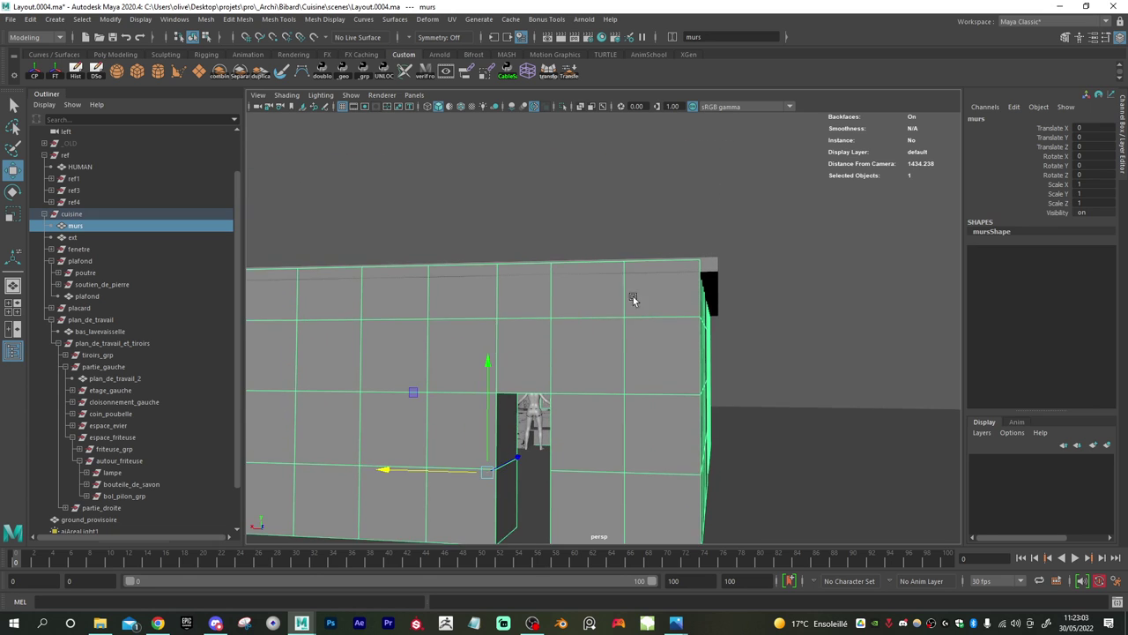
alt+right_drag(632, 297, 661, 209)
alt+middle_drag(602, 394, 638, 307)
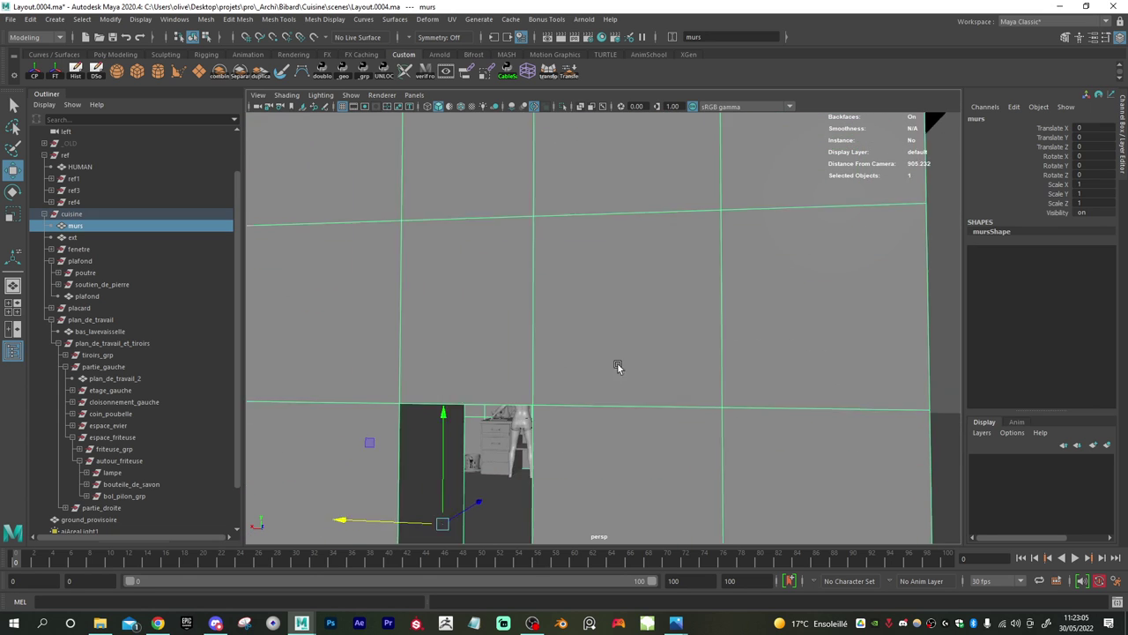
scroll(637, 305, up, 8)
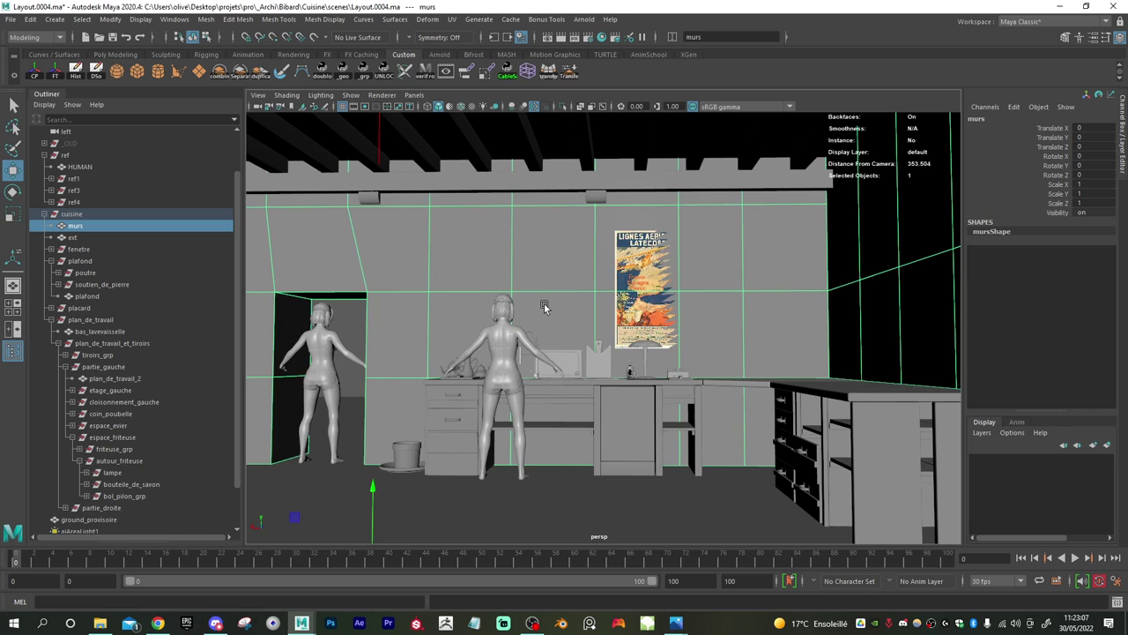
alt+drag(560, 302, 583, 297)
scroll(600, 313, up, 3)
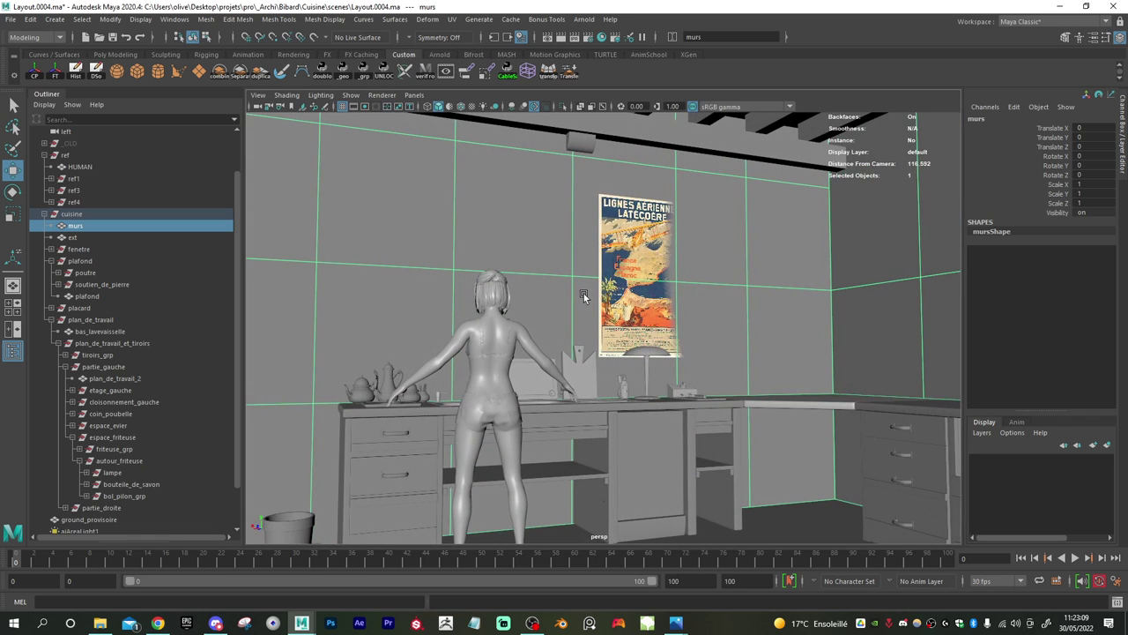
scroll(584, 296, up, 5)
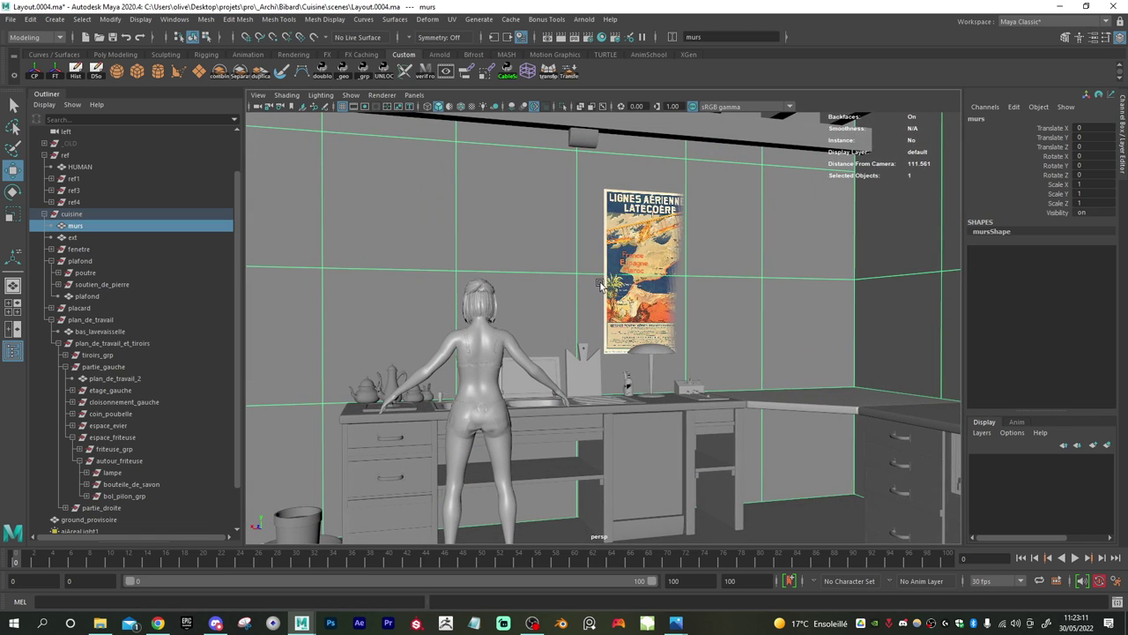
- Move the imagePlane1 poster off the wall behind the worktop to about Translate Z 430.317
scroll(592, 287, down, 5)
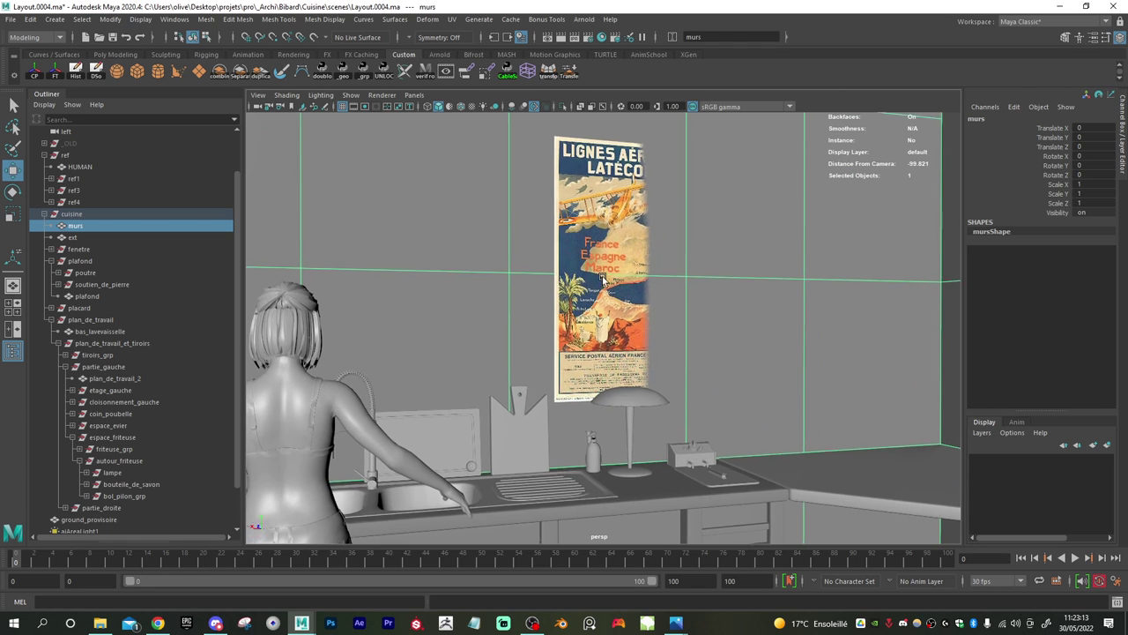
alt+drag(592, 288, 658, 376)
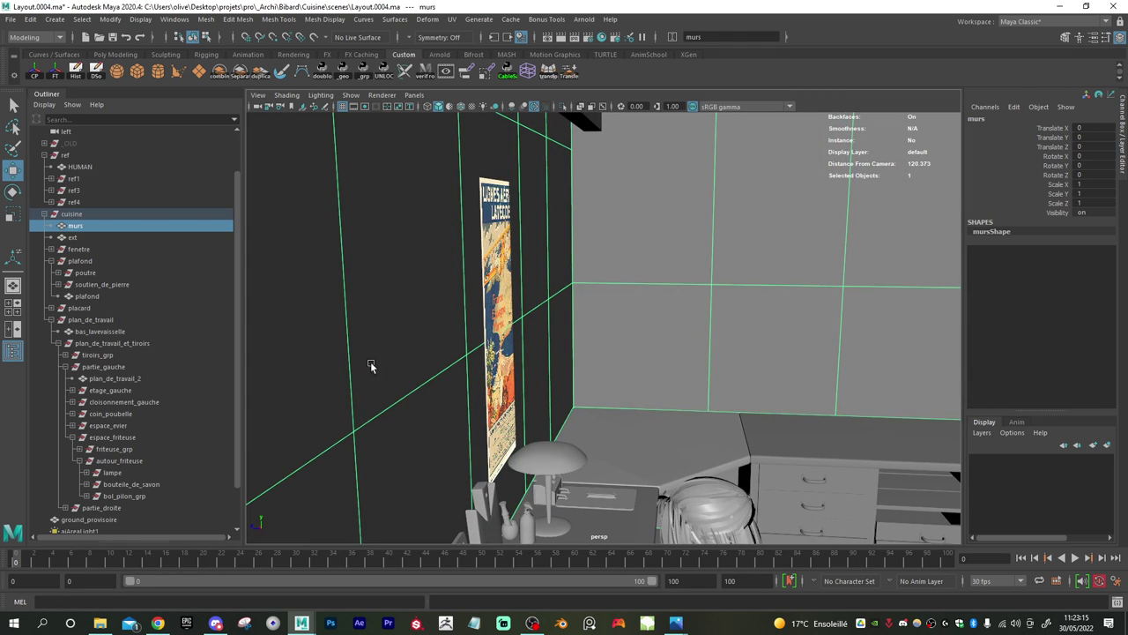
scroll(141, 427, down, 2)
scroll(133, 432, up, 3)
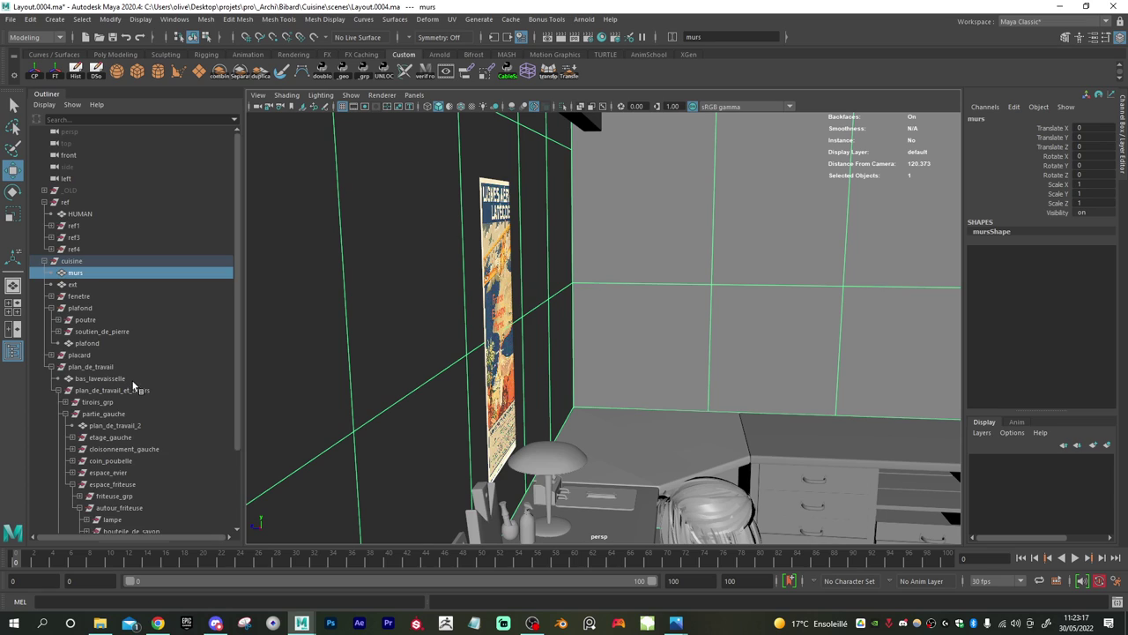
scroll(131, 441, down, 3)
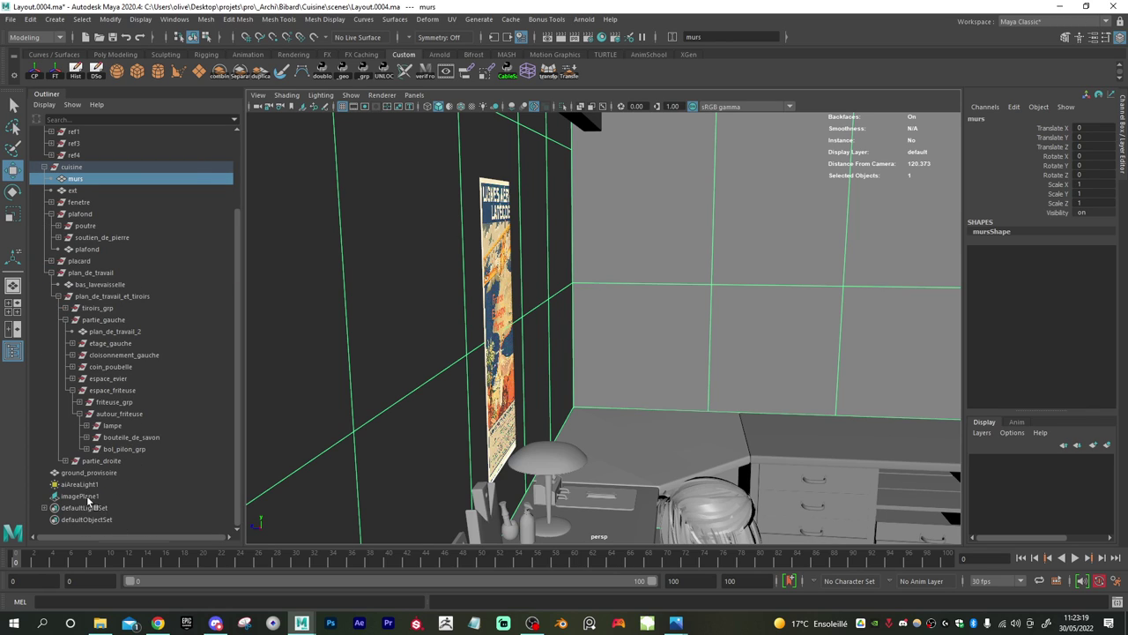
click(87, 497)
drag(446, 324, 473, 337)
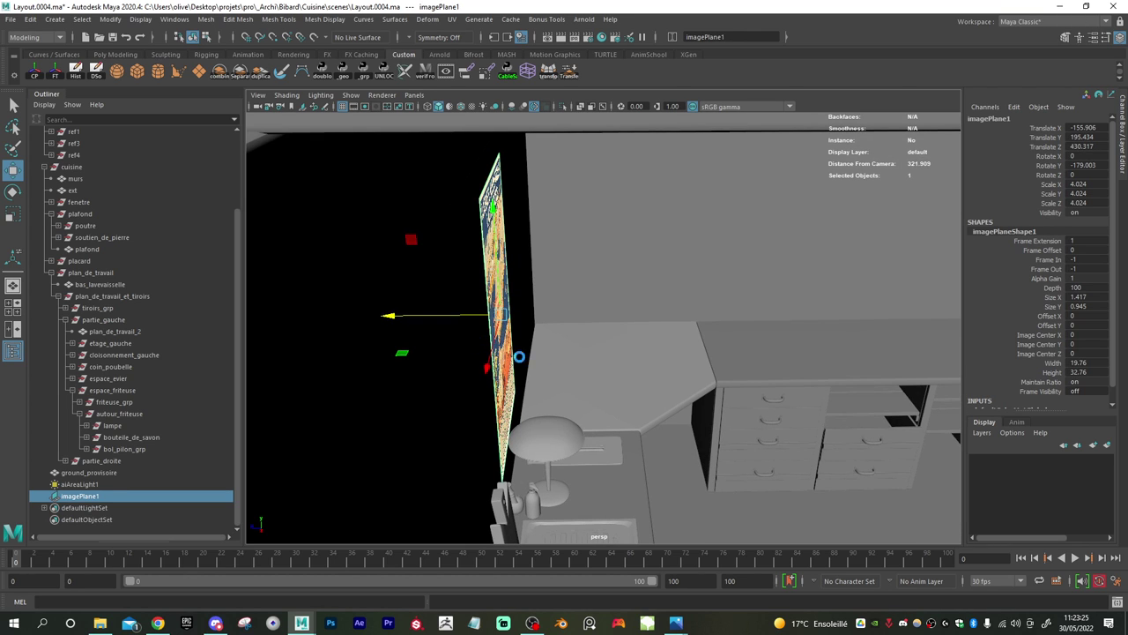
- Scale the imagePlane1 poster in depth to about Scale Z -6.991, keeping Scale X and Y at 4.024
scroll(517, 327, up, 3)
alt+middle_drag(514, 268, 570, 363)
alt+drag(570, 362, 395, 344)
scroll(412, 342, down, 5)
alt+middle_drag(568, 395, 518, 363)
scroll(518, 363, up, 2)
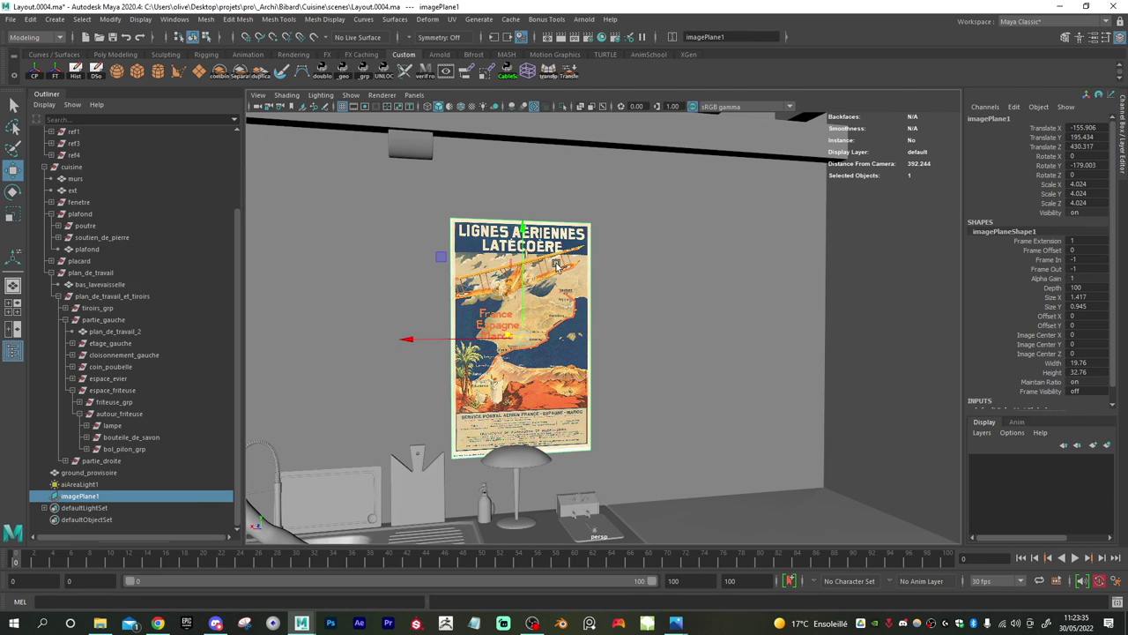
key(r)
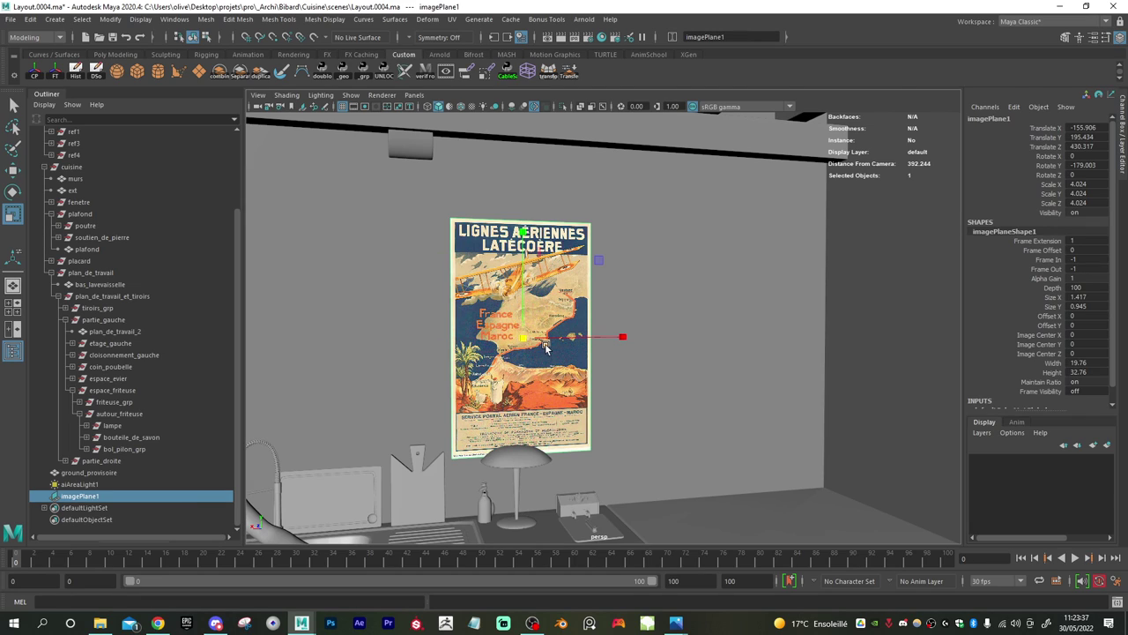
drag(527, 340, 214, 269)
key(w)
alt+drag(529, 444, 518, 443)
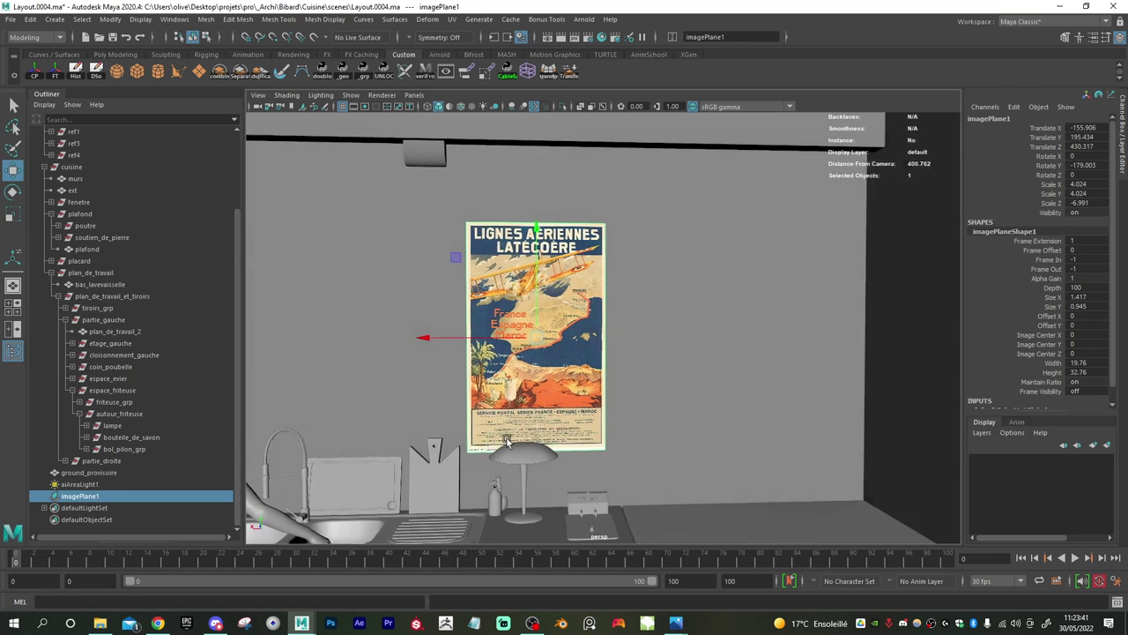
alt+middle_drag(524, 438, 537, 391)
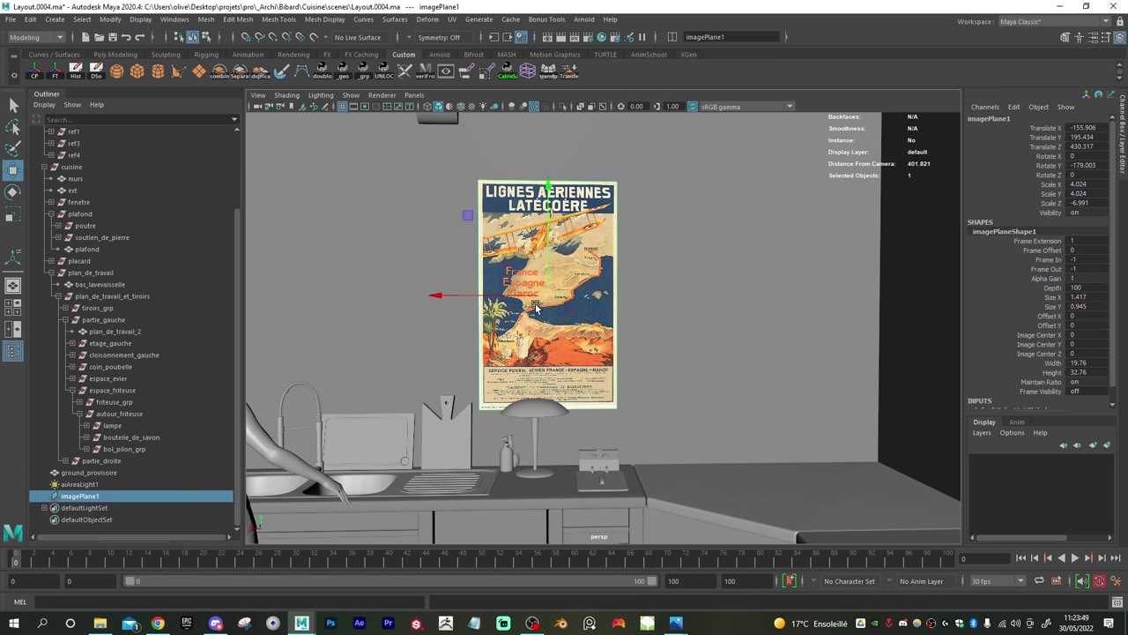
- Duplicate the poster image plane and move the copy in front of the original, to about Translate Z 427.395
key(ctrl+d)
alt+drag(515, 257, 567, 269)
drag(486, 281, 411, 261)
- Scale the duplicated poster down to about 3.59 in X and Y, and select both poster planes
key(r)
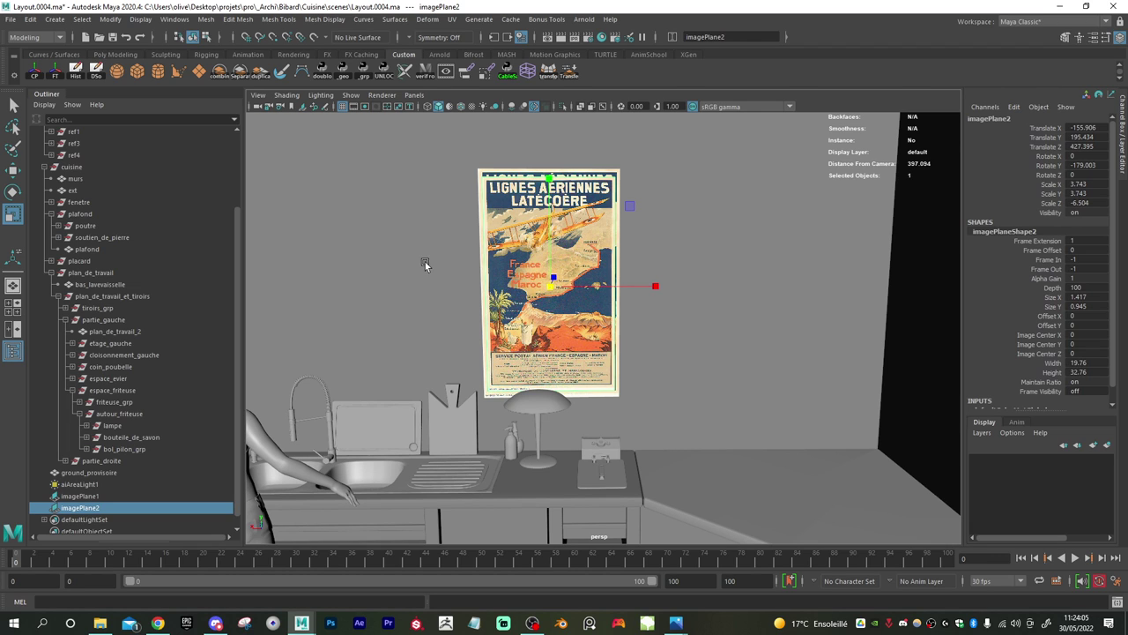
scroll(495, 335, up, 3)
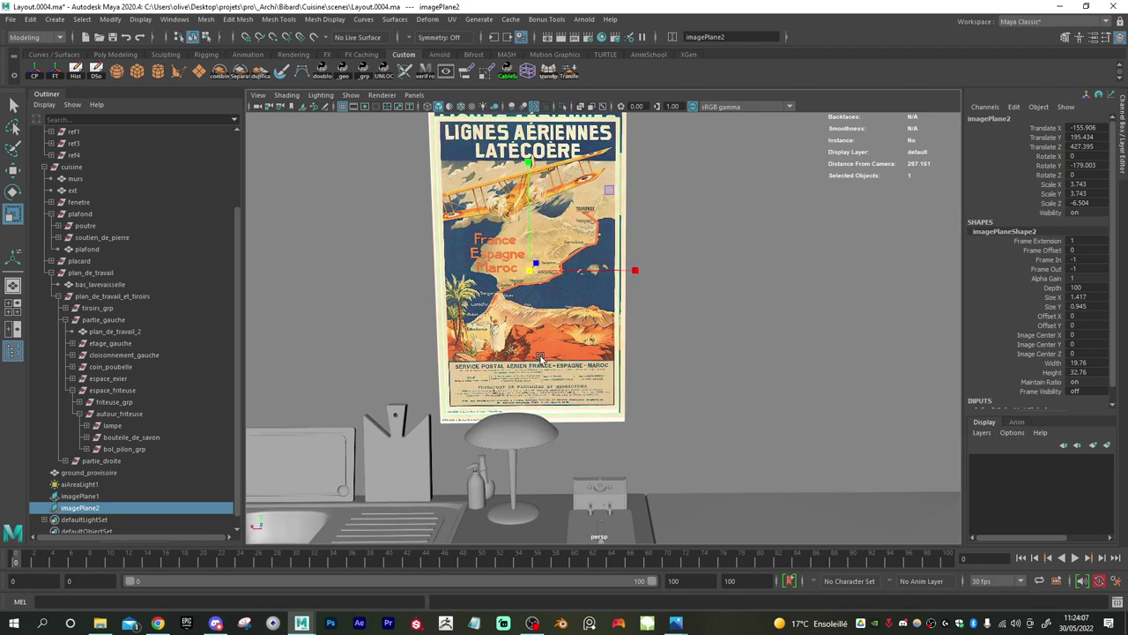
scroll(575, 321, up, 3)
scroll(574, 322, up, 1)
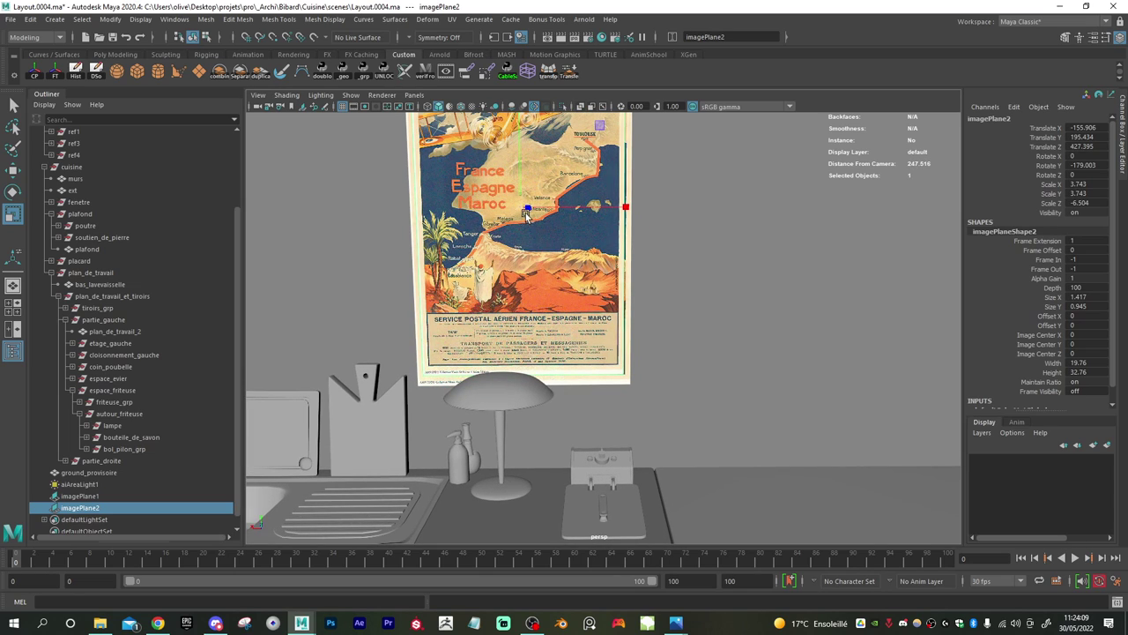
drag(522, 210, 514, 212)
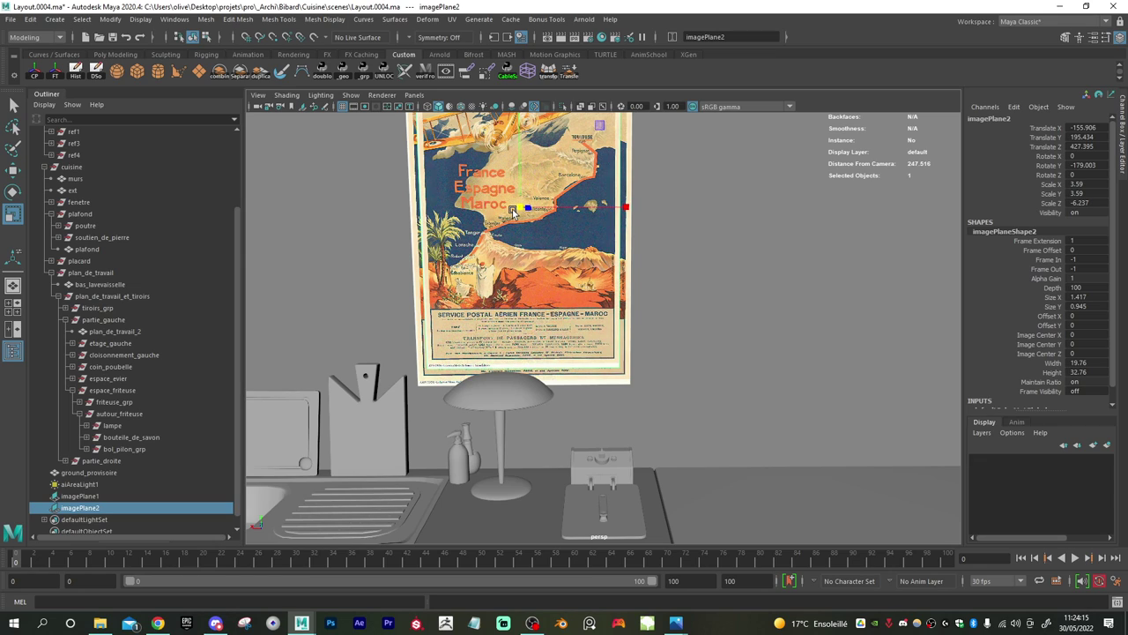
key(w)
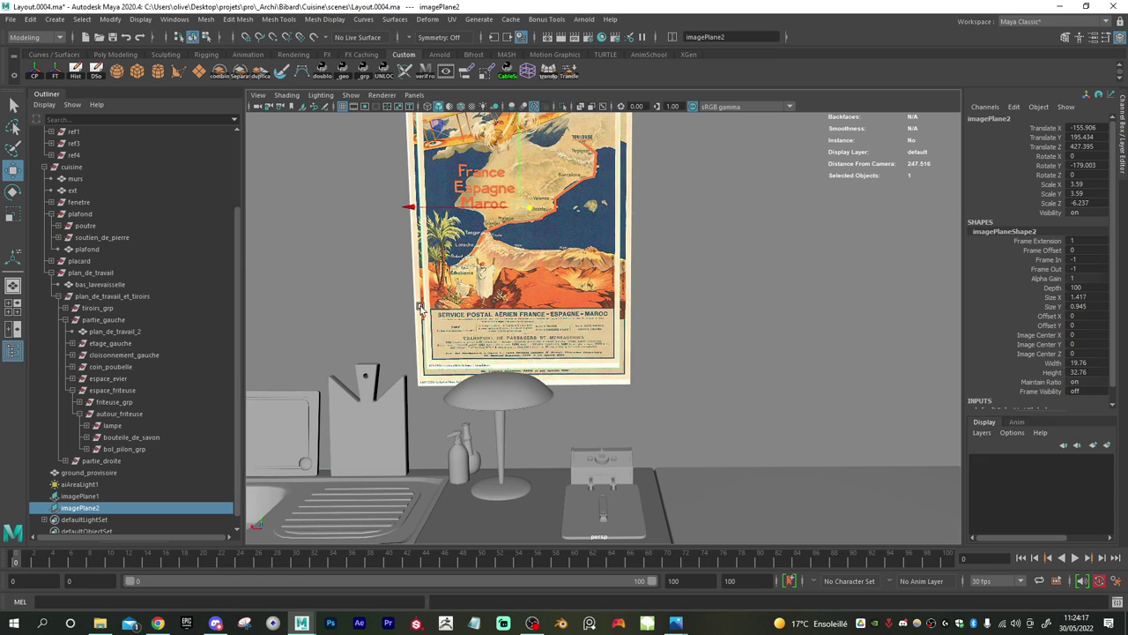
shift+click(421, 307)
shift+click(96, 499)
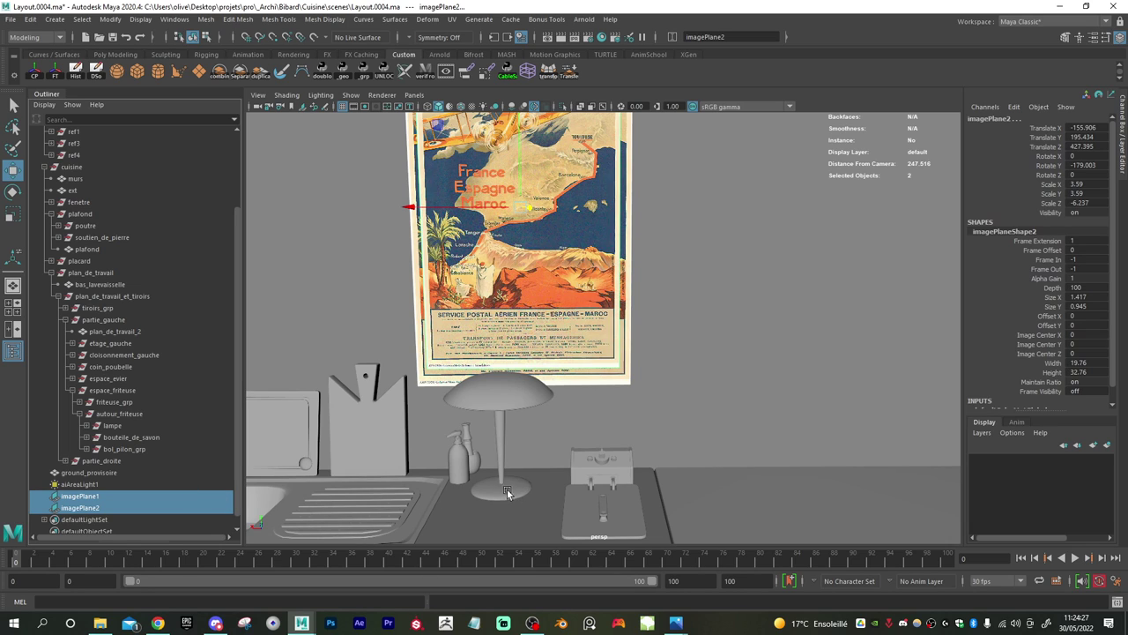
- Scale the whole lampe group uniformly up to about 1.309
alt+drag(527, 488, 543, 446)
click(532, 457)
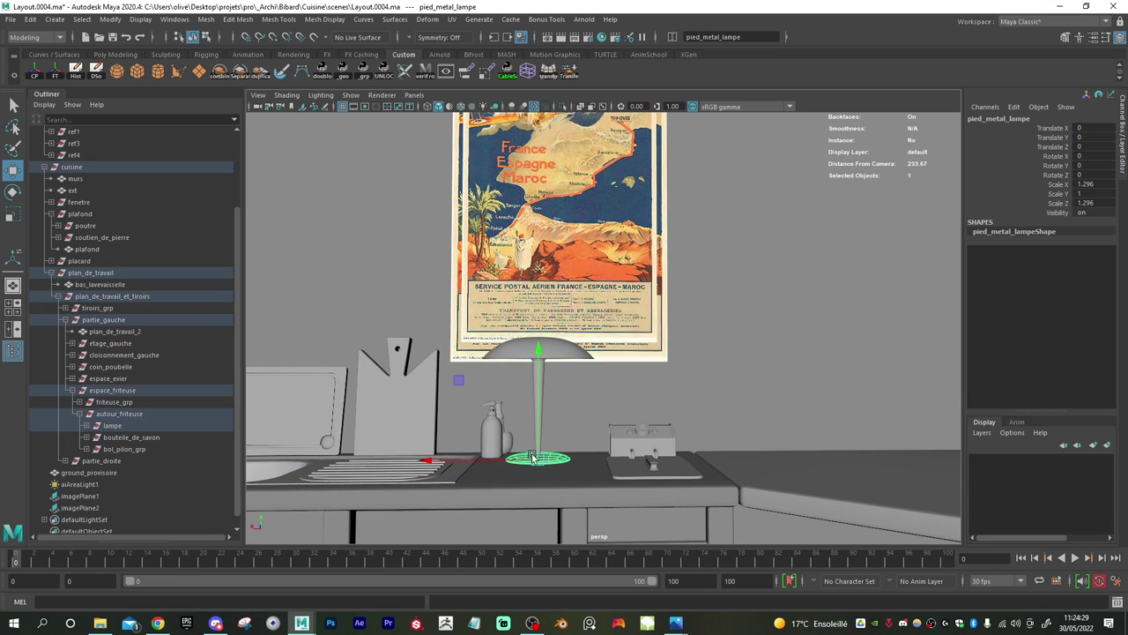
click(115, 425)
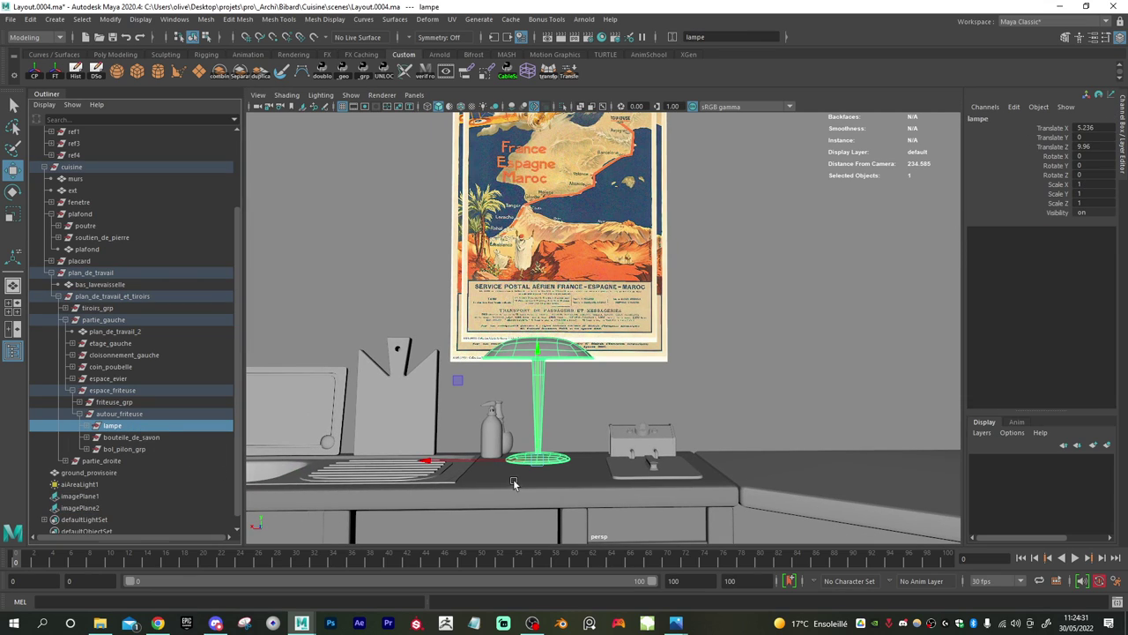
key(r)
drag(538, 466, 579, 476)
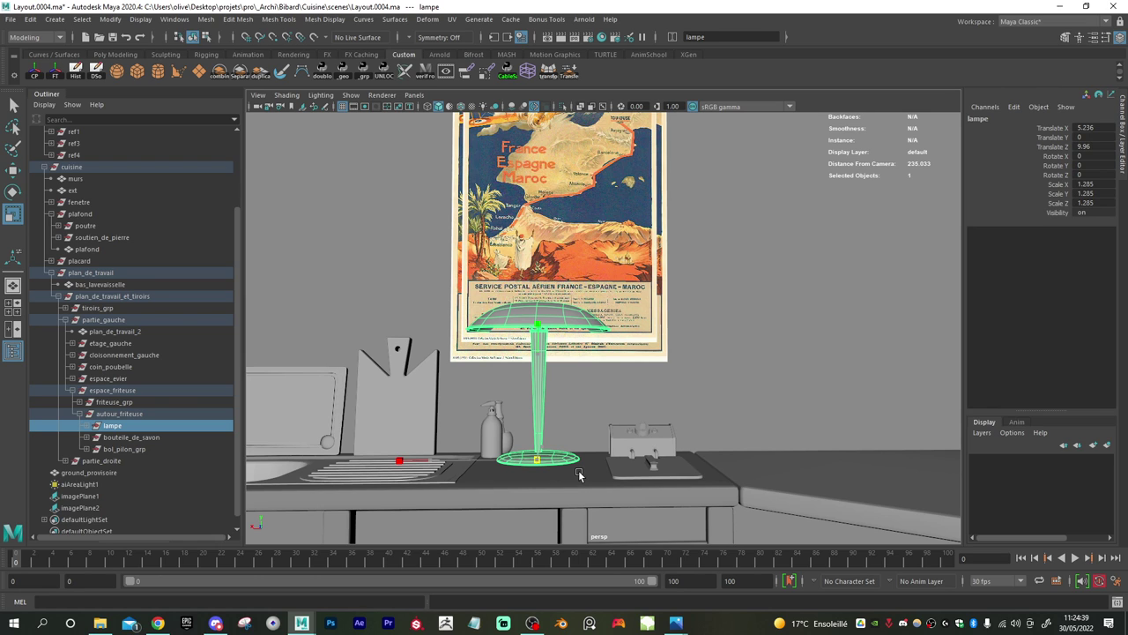
drag(579, 475, 583, 476)
alt+drag(518, 444, 560, 463)
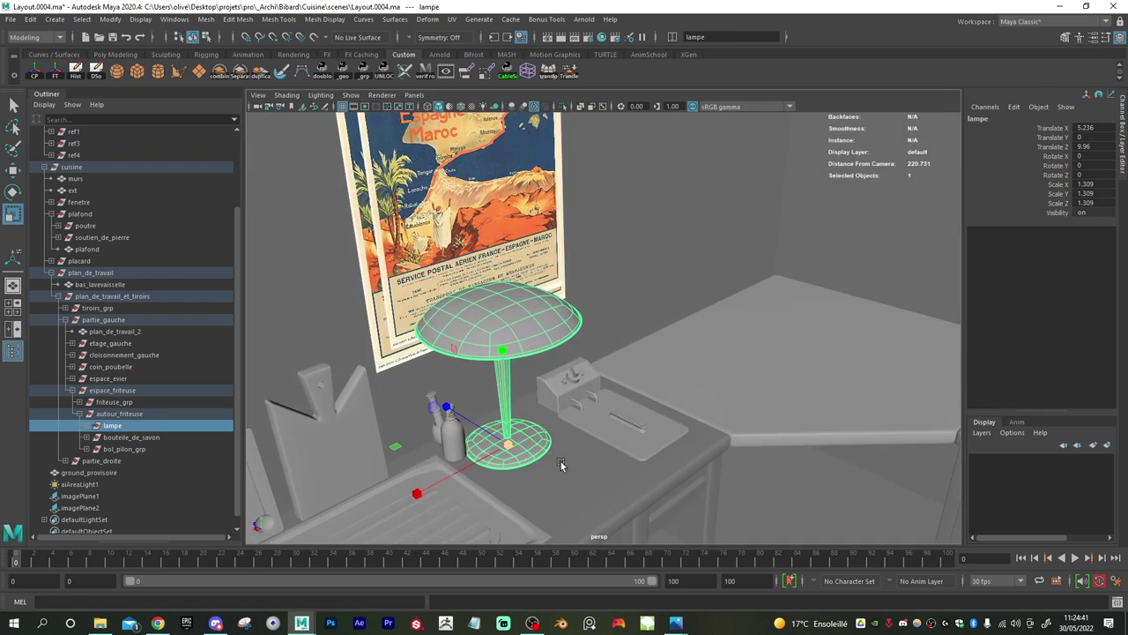
- Move the lampe group along the worktop's depth to about Translate Z -1.438
key(w)
mouse_move(490, 434)
mouse_down()
mouse_move(518, 442)
mouse_move(491, 409)
mouse_move(476, 432)
mouse_up()
drag(459, 474, 380, 428)
- Enlarge the lampe group further to a uniform scale of about 1.414
click(518, 326)
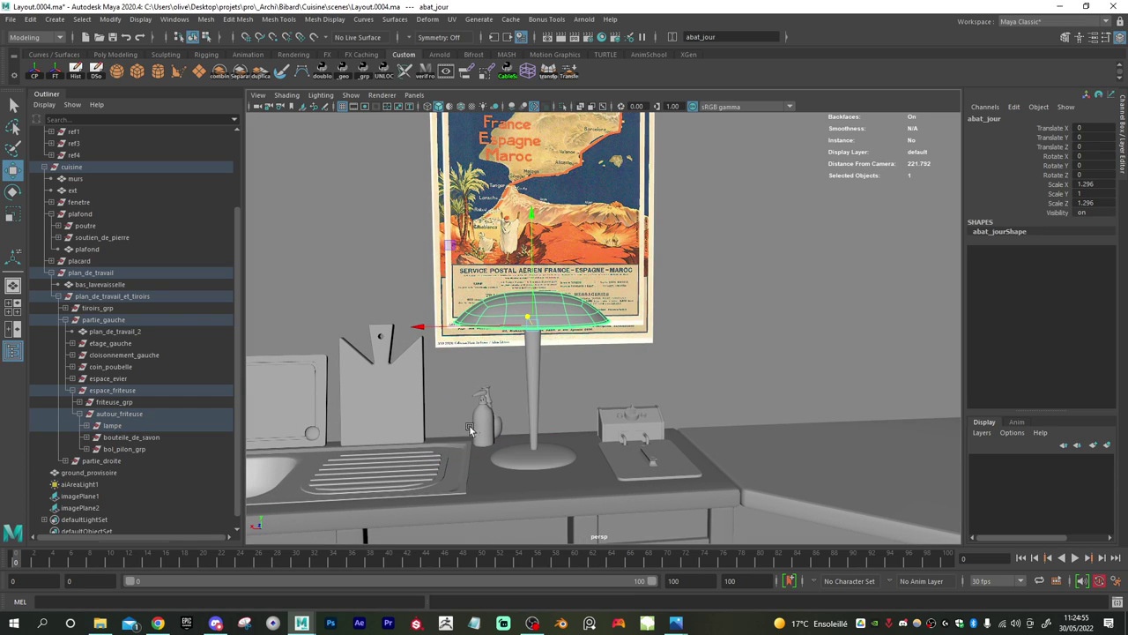
alt+drag(402, 364, 429, 367)
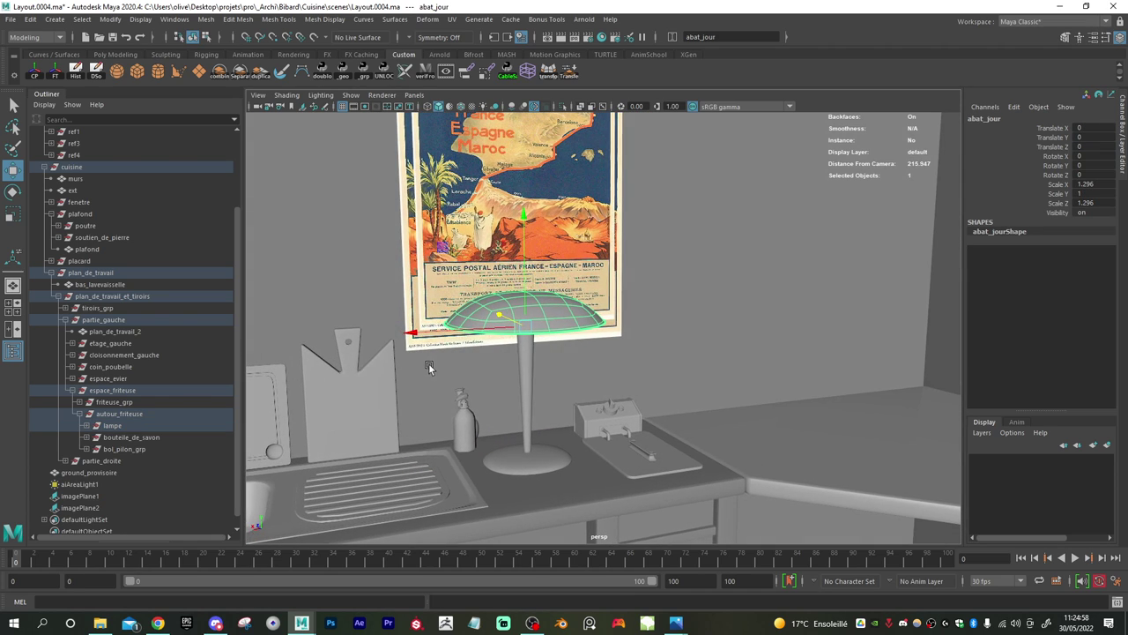
click(112, 425)
key(r)
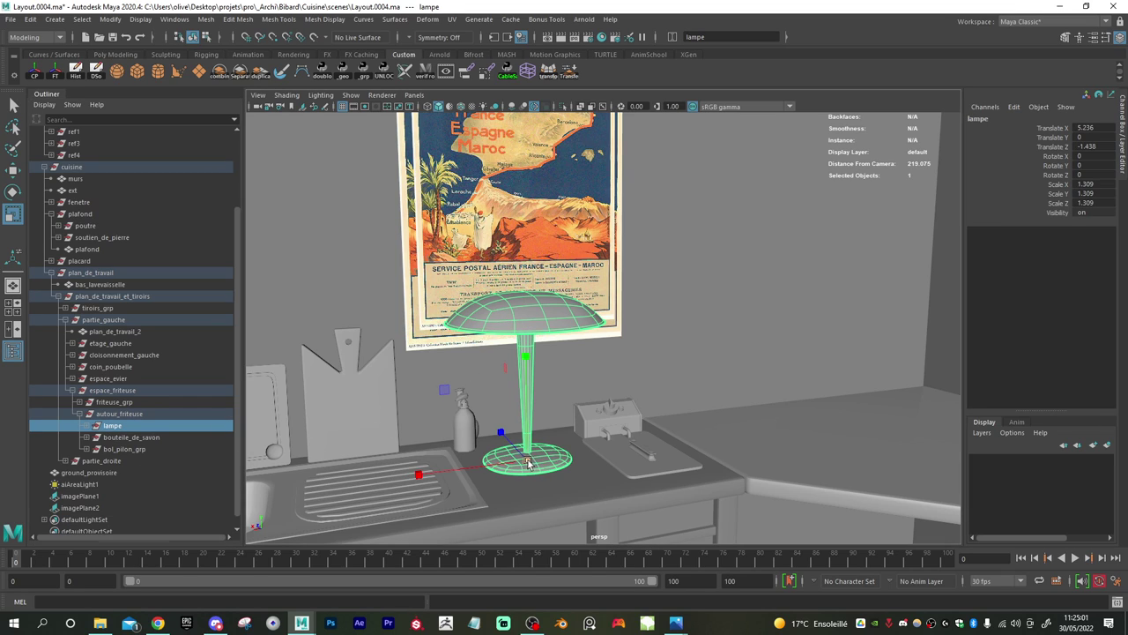
drag(537, 461, 477, 452)
- Narrow the lamp's shade and metal base together to about 1.145 in Scale X and Z
click(558, 461)
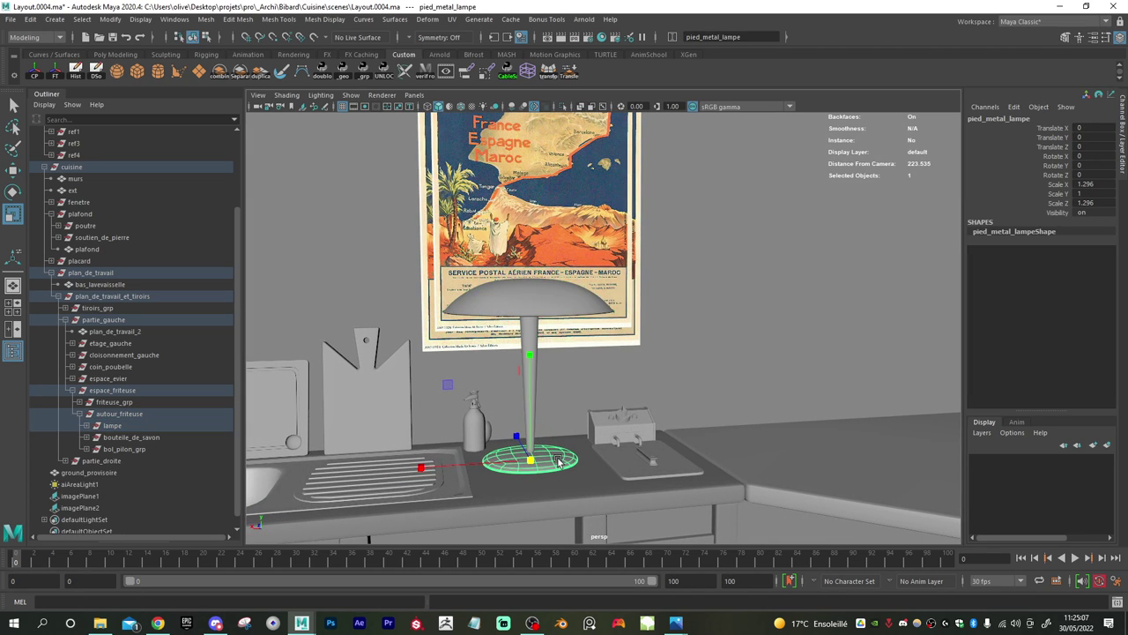
shift+click(542, 297)
alt+drag(542, 297, 535, 423)
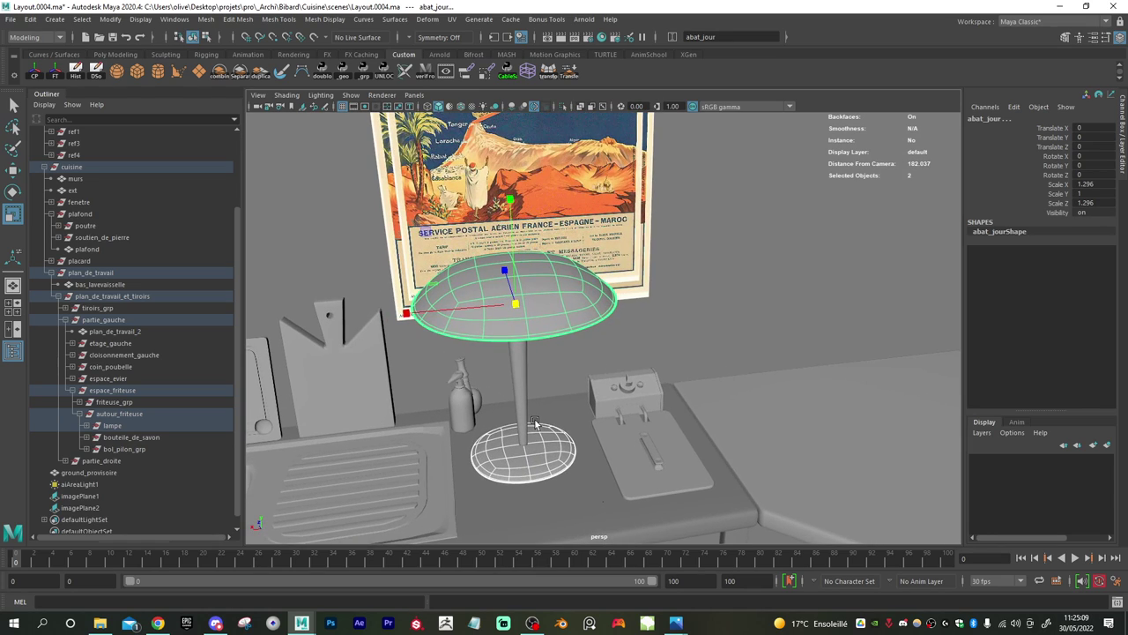
drag(411, 309, 441, 285)
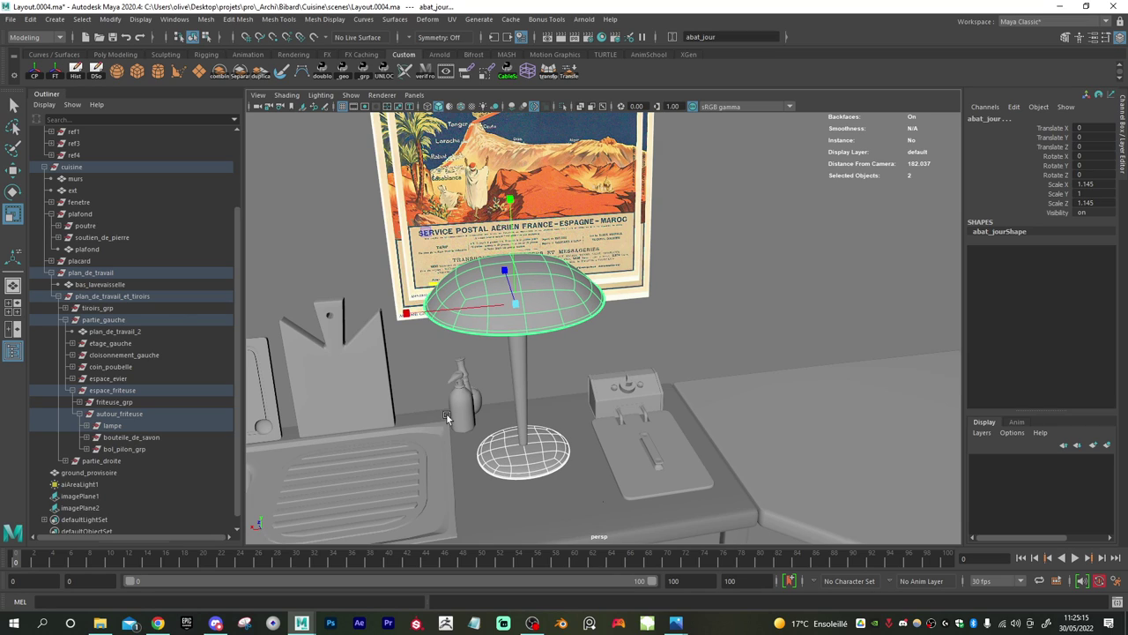
- Reposition the lampe group on the worktop at about Translate X 1.918 and Translate Z 3.665
click(113, 426)
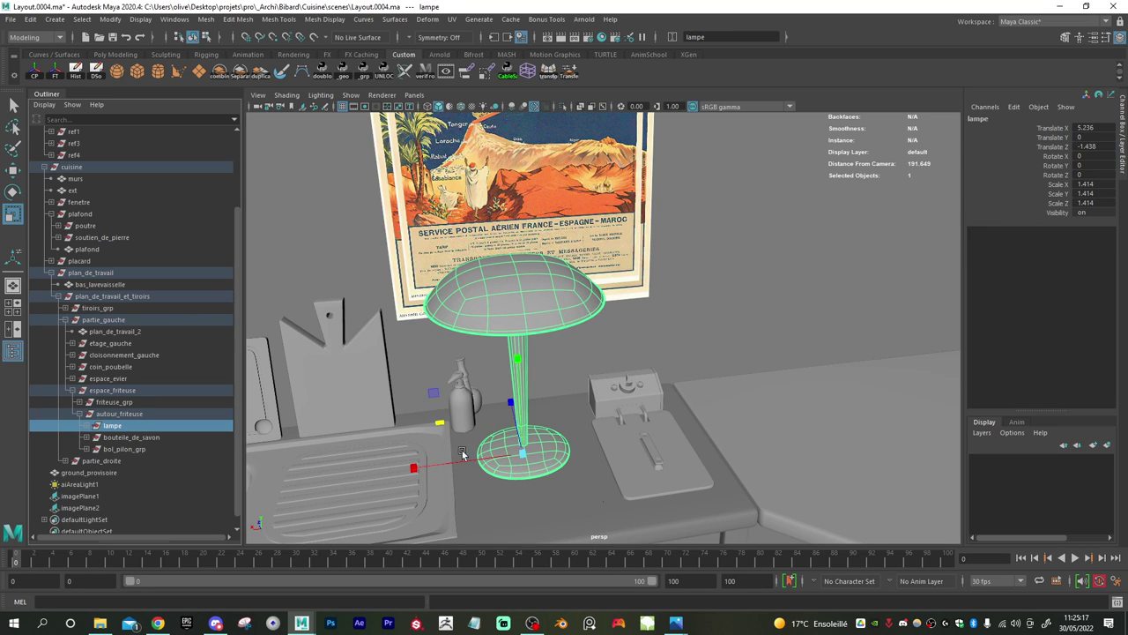
key(w)
drag(447, 465, 459, 464)
alt+drag(442, 416, 522, 424)
drag(456, 472, 497, 452)
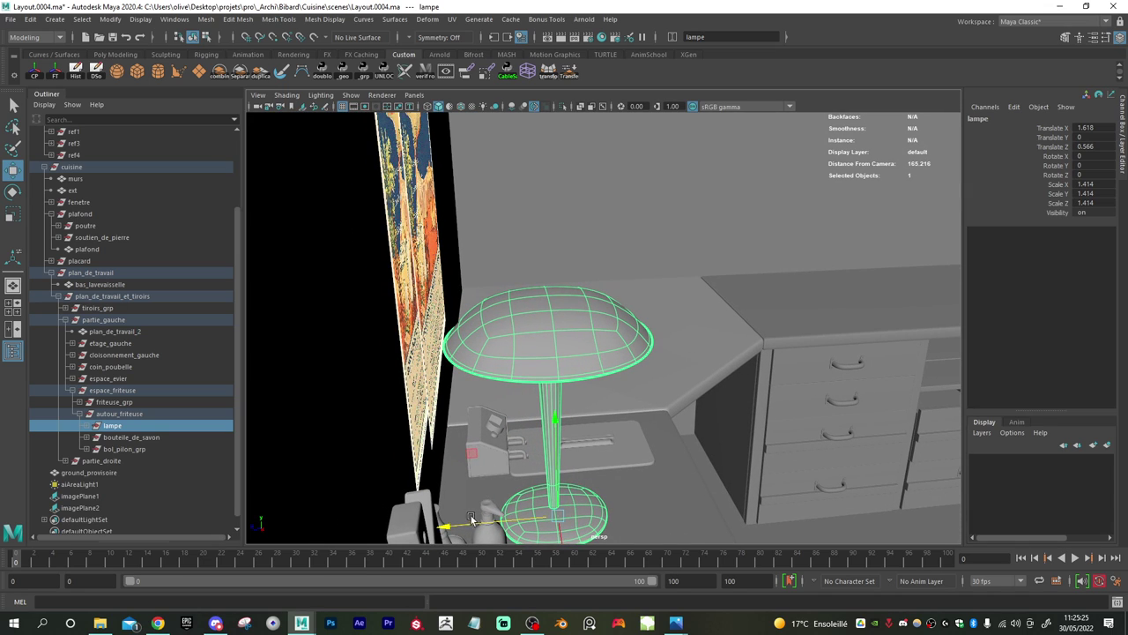
mouse_move(471, 516)
mouse_down()
mouse_move(458, 520)
mouse_move(519, 462)
mouse_move(459, 469)
mouse_move(466, 494)
mouse_up()
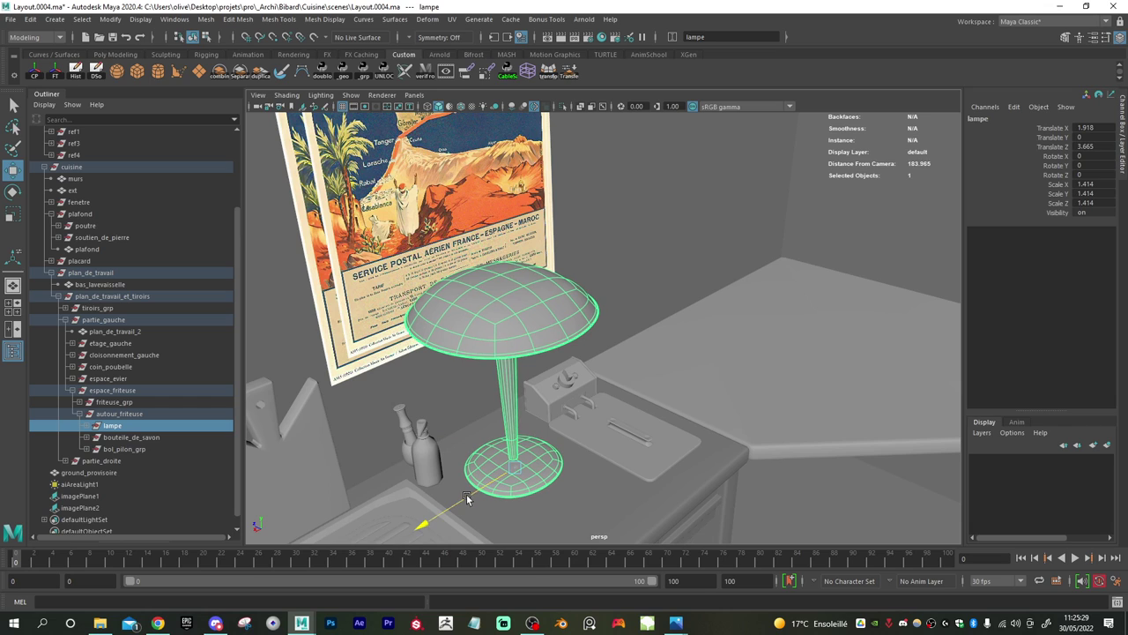
- Freeze the lampe group's transformations and delete its history
click(58, 75)
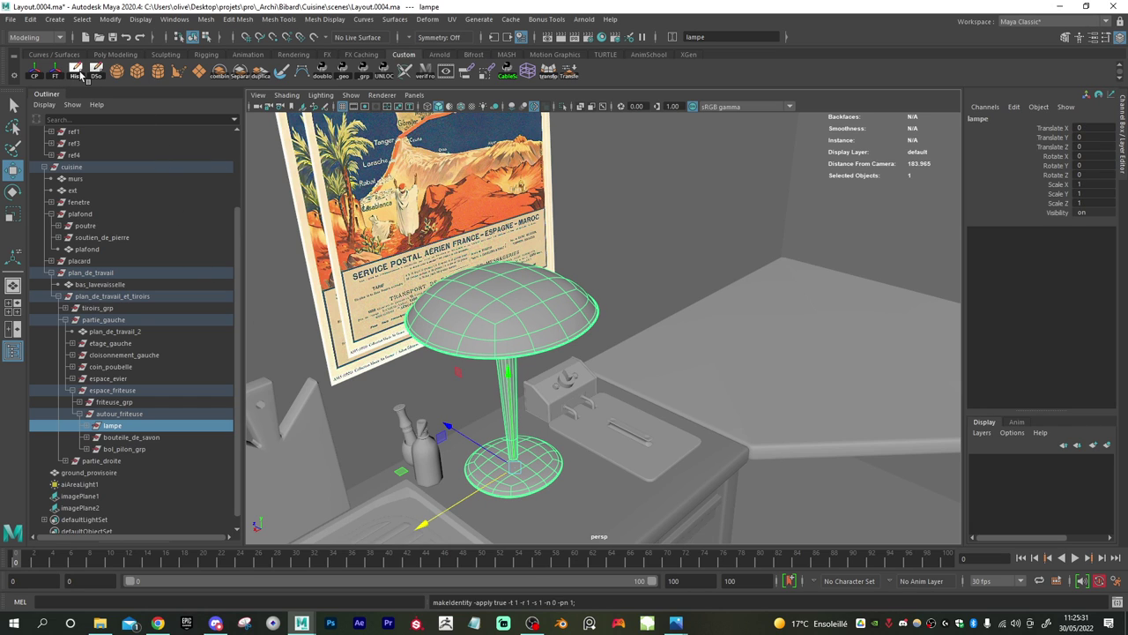
click(76, 75)
- Create a polygon cube for comparison with the poster and isolate it in the view
scroll(472, 335, down, 3)
alt+drag(473, 335, 440, 327)
alt+drag(456, 208, 451, 379)
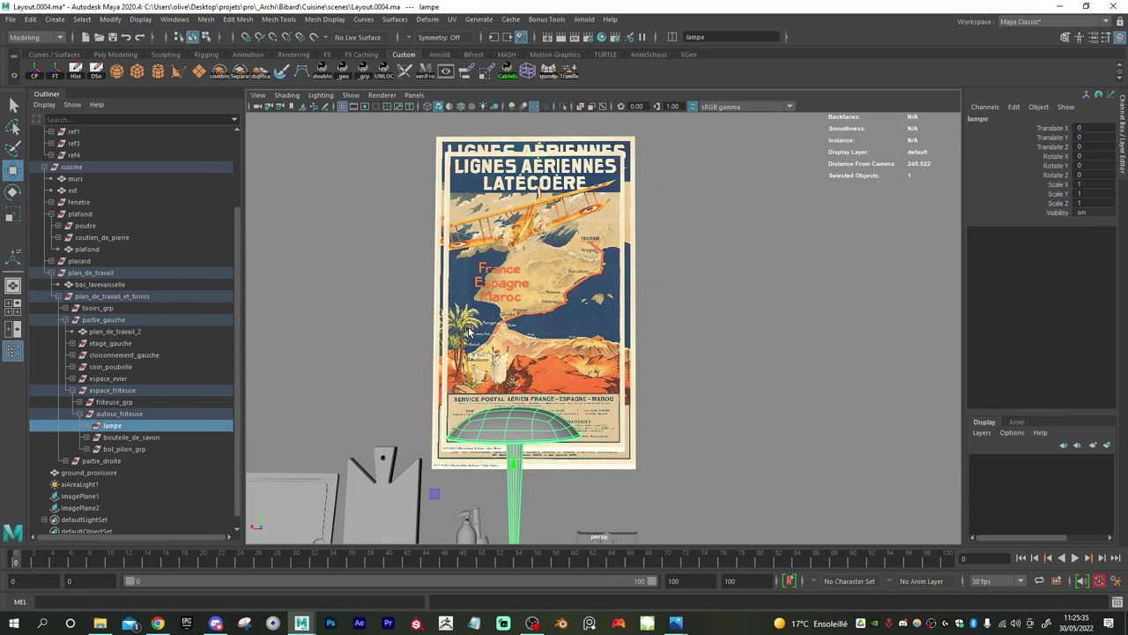
scroll(470, 332, down, 6)
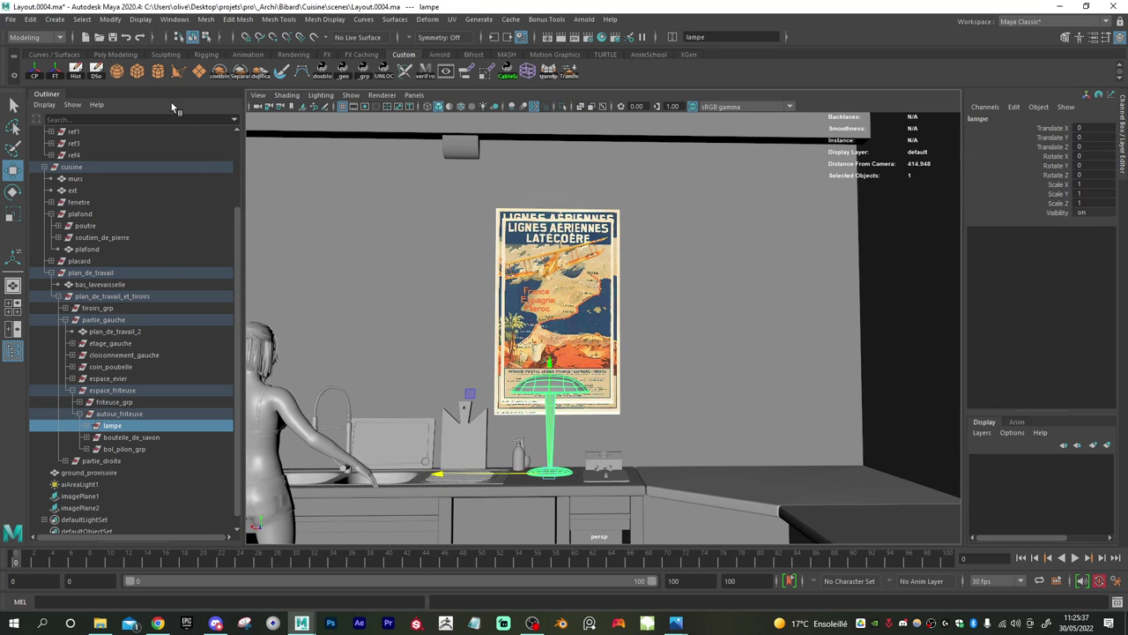
click(137, 70)
scroll(540, 393, down, 5)
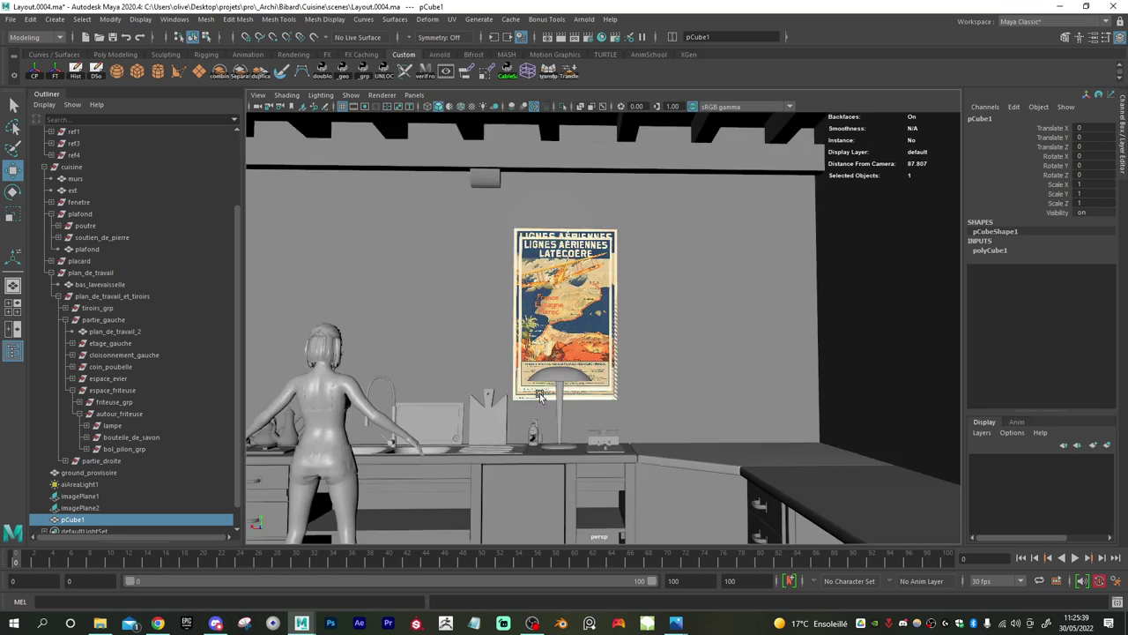
scroll(540, 393, up, 2)
alt+drag(541, 401, 524, 382)
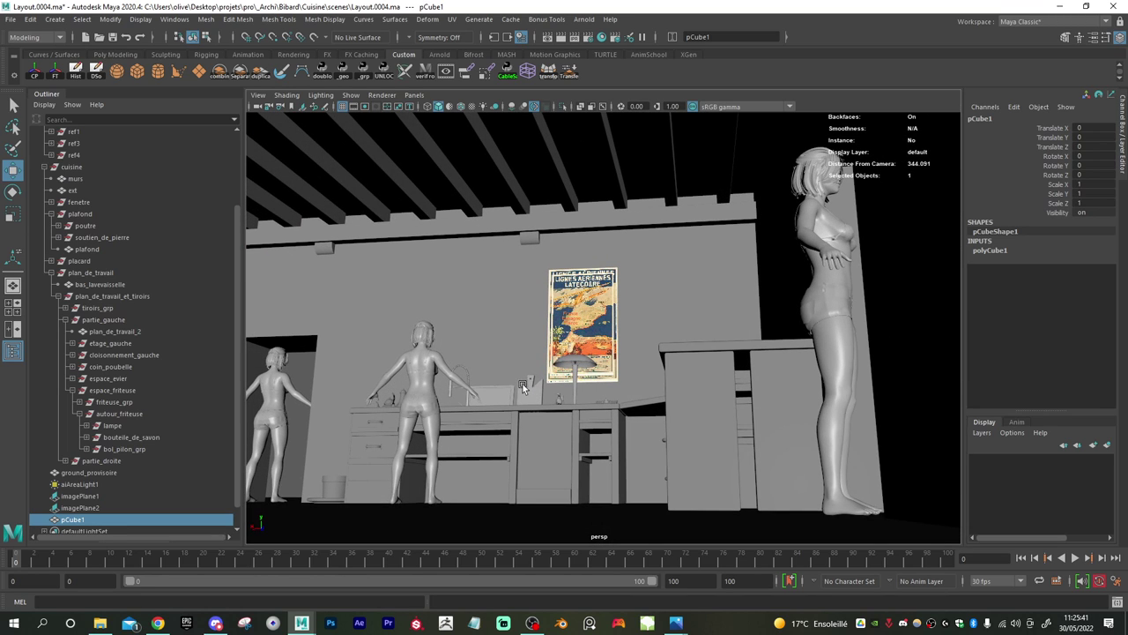
key(ctrl+1)
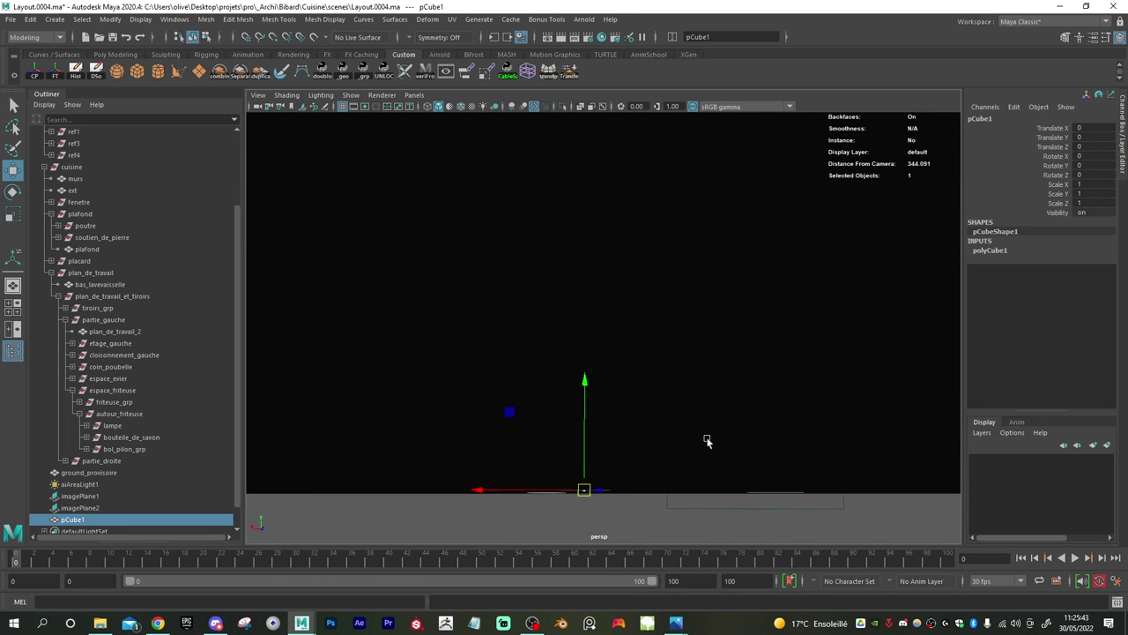
- Leave isolation and snap the cube to the poster wall, at about Translate X -93.721, Y 193.32, Z 431.416
key(v)
drag(591, 490, 621, 394)
key(ctrl+1)
alt+middle_drag(621, 394, 575, 368)
alt+right_drag(575, 368, 730, 431)
alt+middle_drag(730, 432, 549, 413)
key(v)
drag(393, 418, 585, 271)
alt+drag(508, 270, 535, 254)
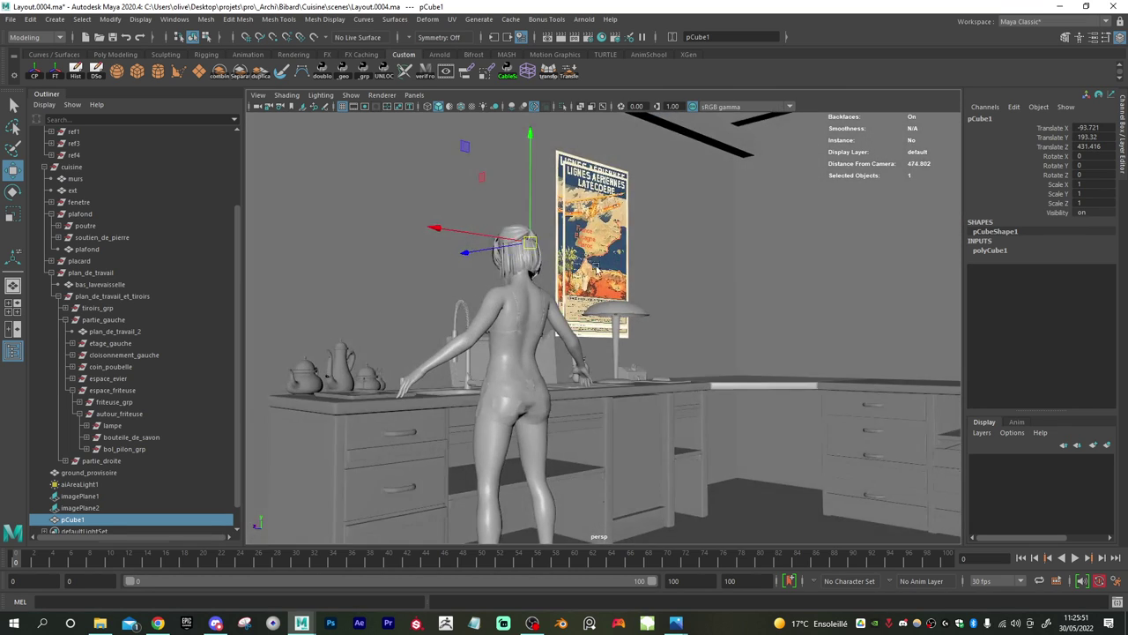
- Move the cube to the poster's left edge, at about Translate X -119.569 and Translate Z 429.196
alt+right_drag(535, 254, 600, 273)
alt+drag(481, 216, 541, 258)
alt+middle_drag(541, 256, 579, 357)
alt+right_drag(579, 358, 670, 384)
alt+middle_drag(494, 318, 446, 417)
drag(422, 422, 552, 312)
key(r)
scroll(640, 363, up, 4)
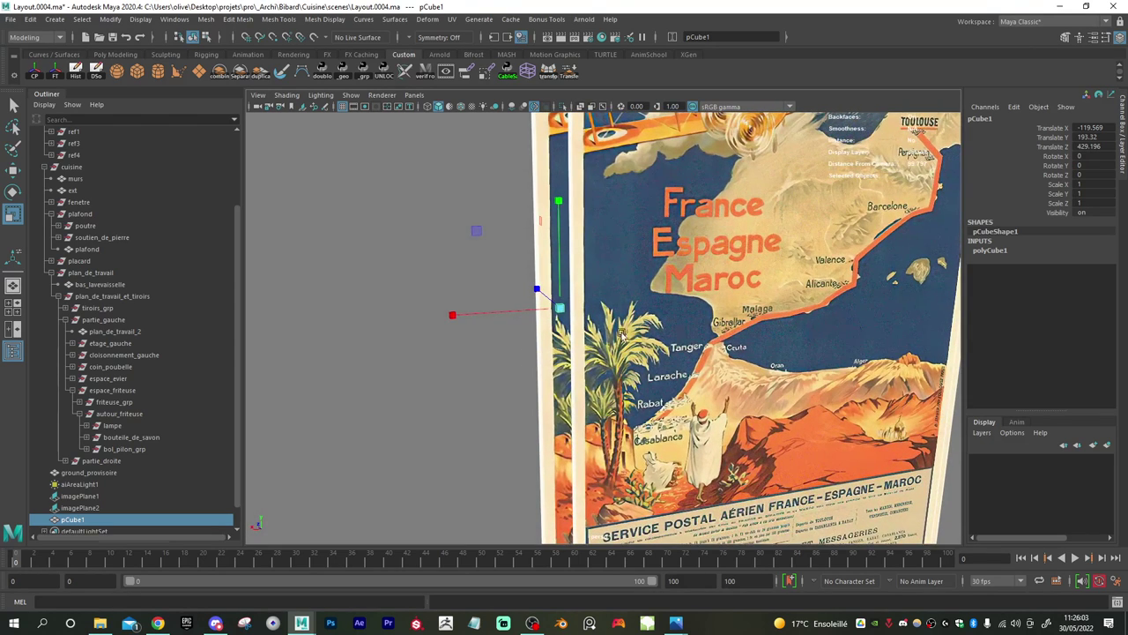
- Move the imagePlane2 poster slightly in depth to about Translate Z 429.929
click(586, 344)
click(95, 506)
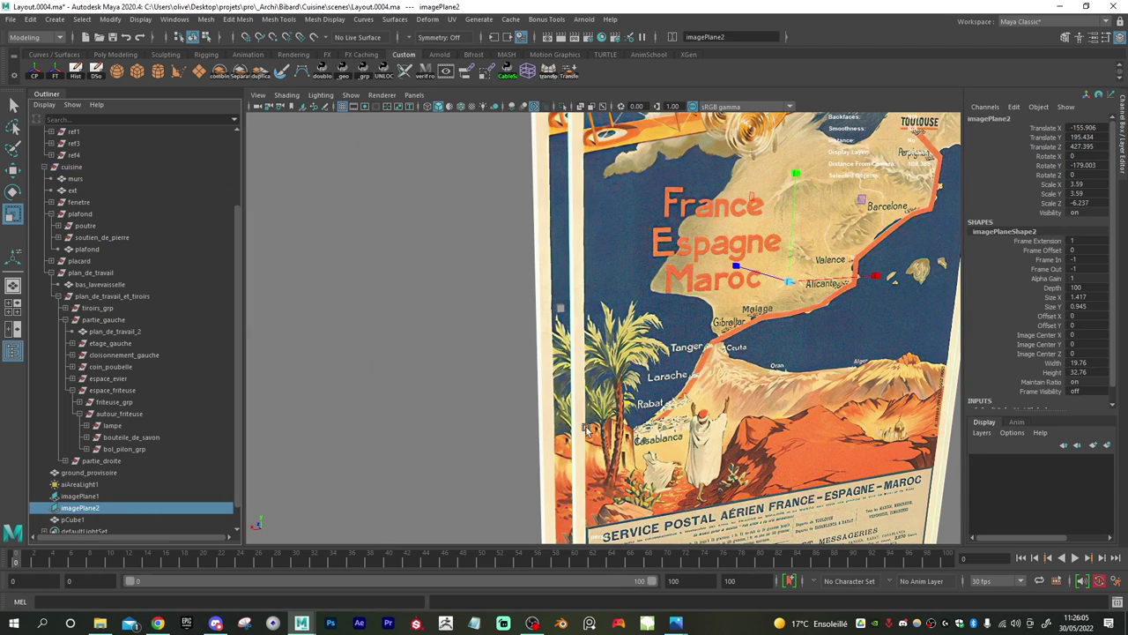
alt+drag(617, 291, 702, 255)
key(w)
mouse_move(585, 310)
alt+mouse_down()
mouse_move(481, 307)
mouse_move(577, 309)
alt+mouse_up()
scroll(577, 309, up, 5)
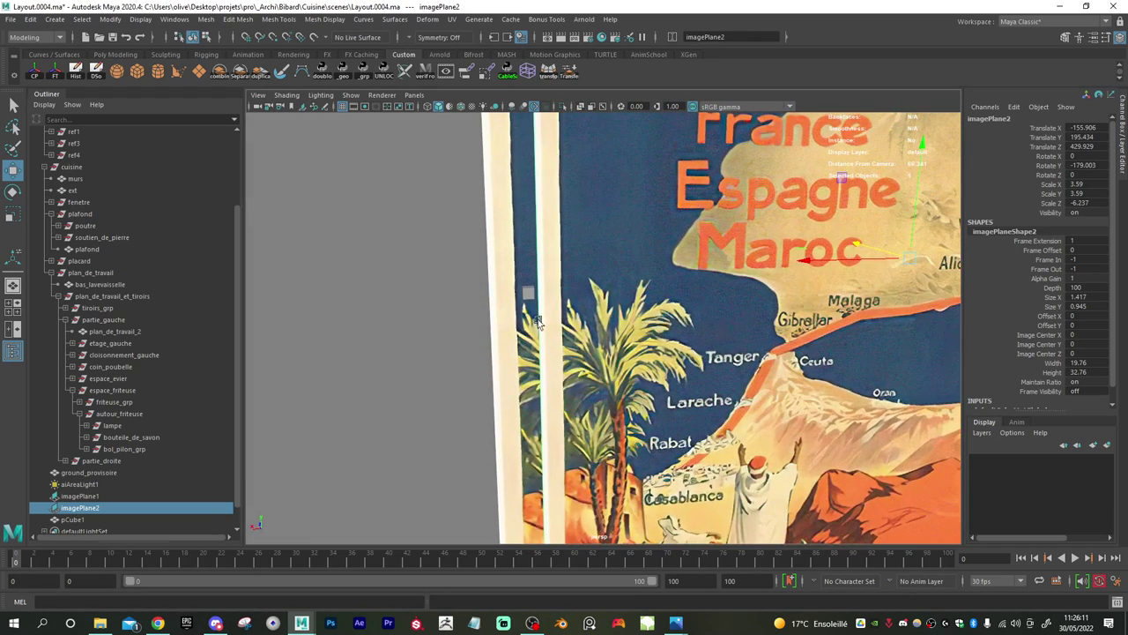
- Widen the cube to about Scale X 5.072 and align it over the poster's left border at about Translate X -118.657
click(528, 298)
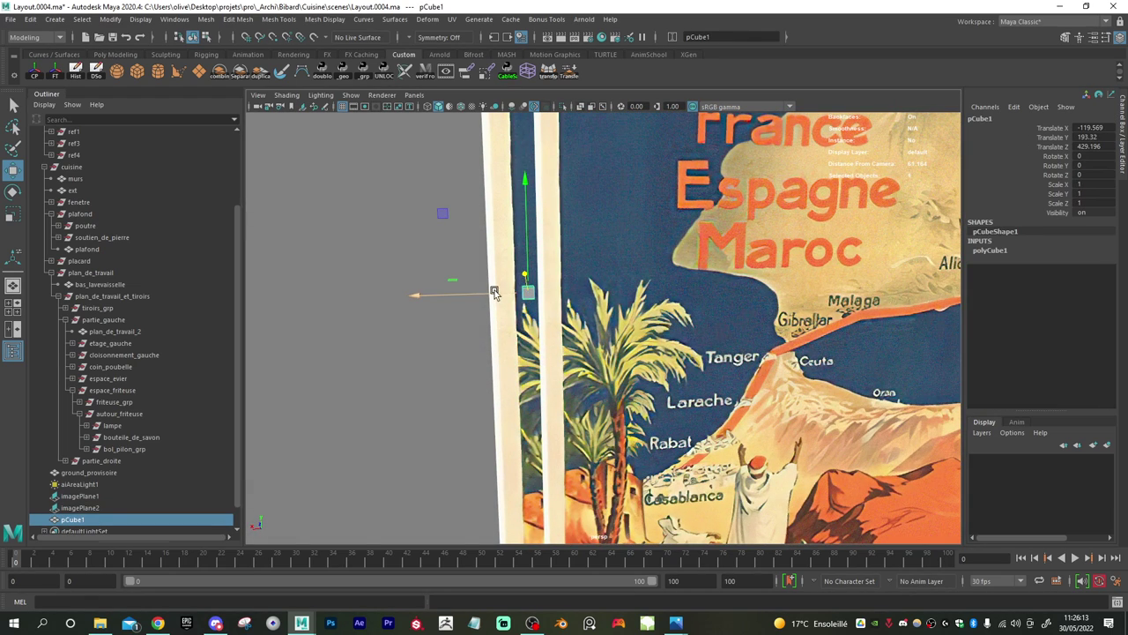
drag(482, 294, 83, 300)
key(r)
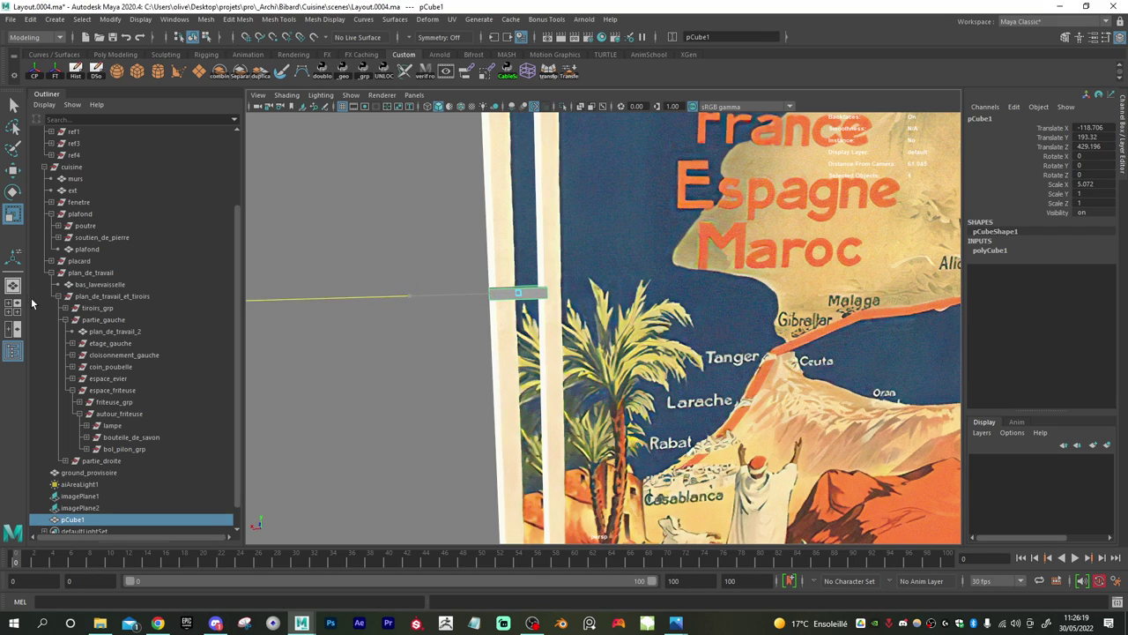
mouse_move(460, 315)
alt+mouse_down()
mouse_move(454, 345)
mouse_move(470, 315)
alt+mouse_up()
key(w)
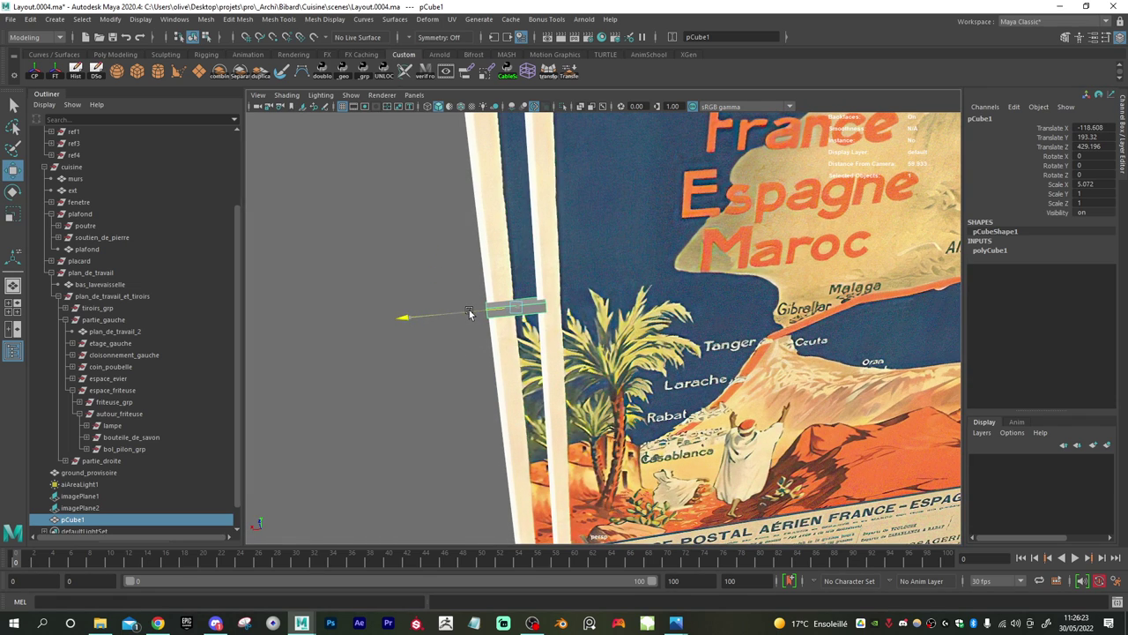
scroll(476, 305, up, 6)
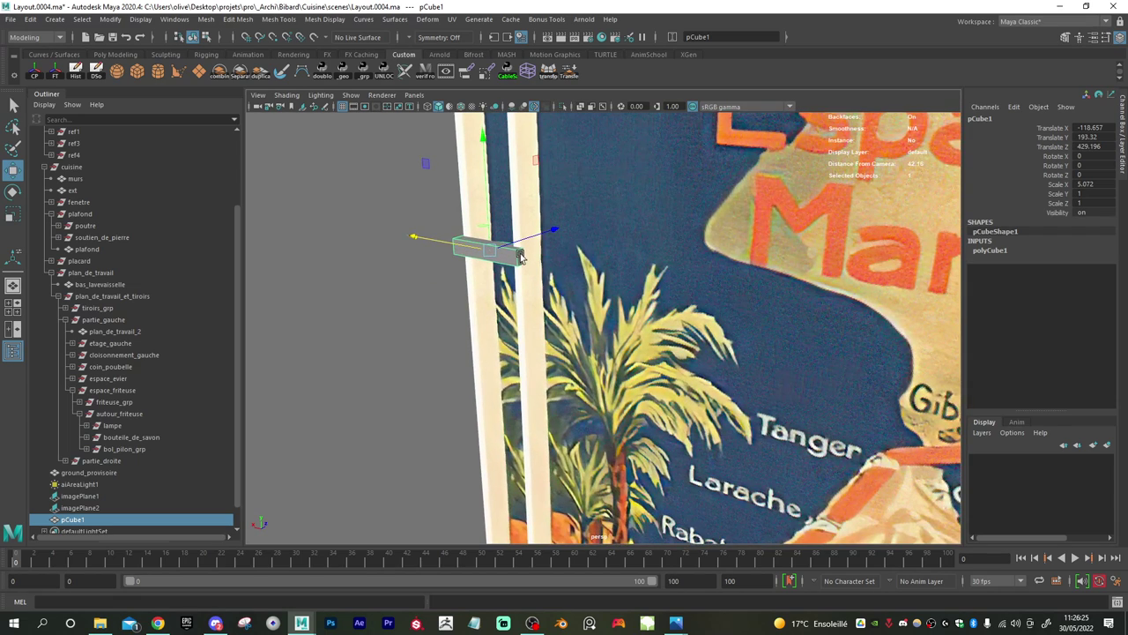
- Select the cube's upper and lower faces and scale them apart vertically into a tall strip along the poster's left edge
right_click(520, 255)
right_drag(520, 262, 521, 287)
click(520, 259)
alt+drag(520, 264, 475, 254)
click(490, 245)
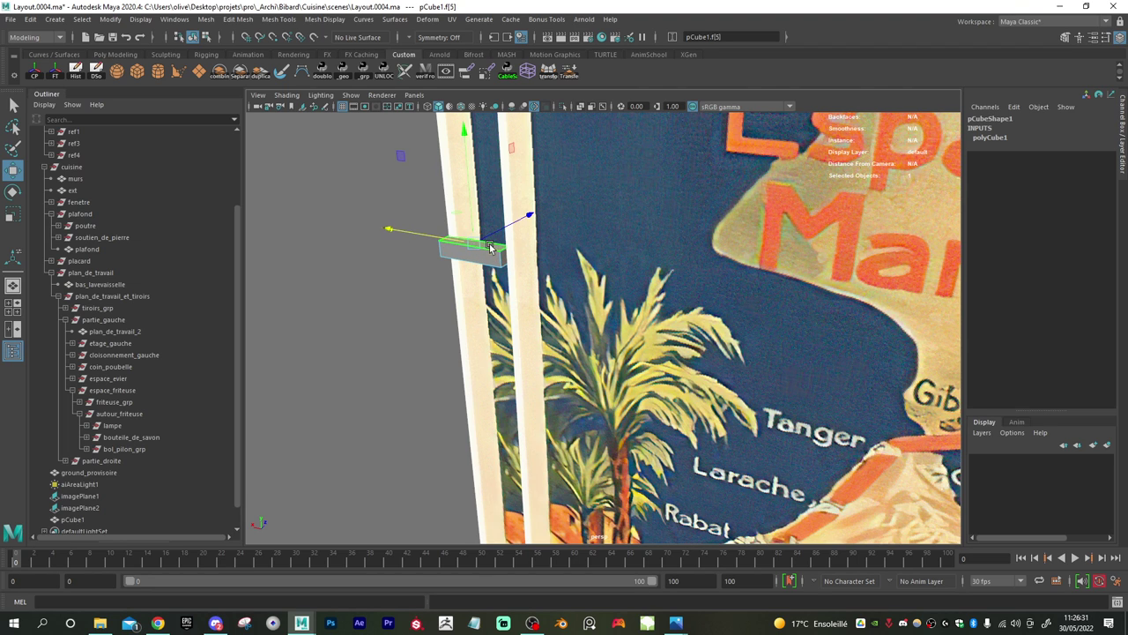
alt+drag(478, 296, 480, 253)
shift+click(476, 286)
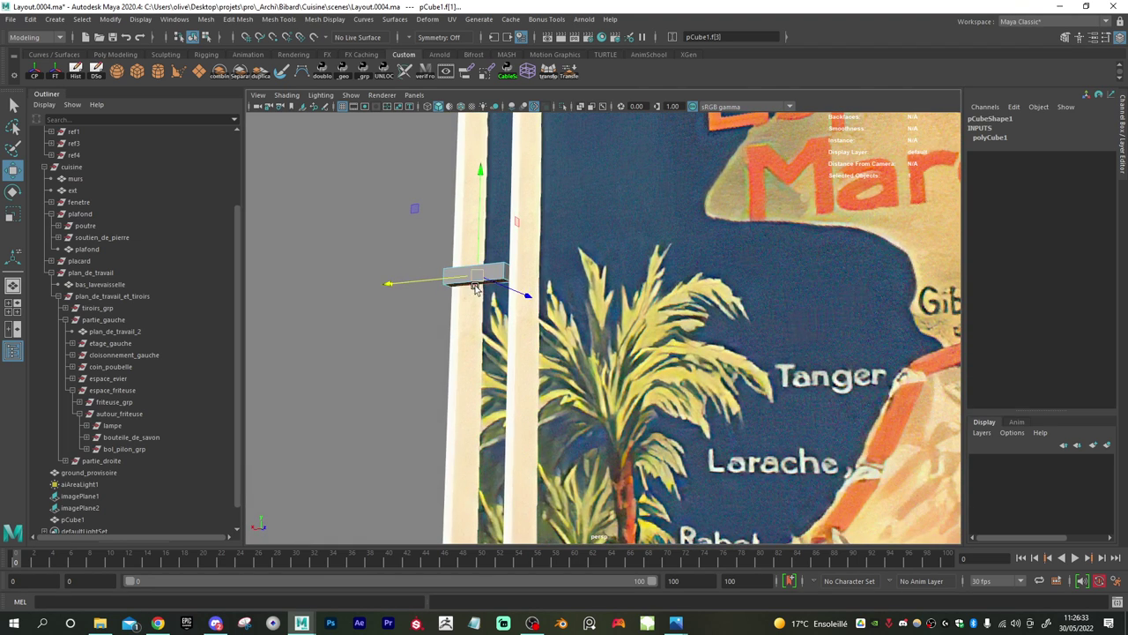
alt+right_drag(476, 286, 258, 327)
scroll(457, 390, down, 3)
key(r)
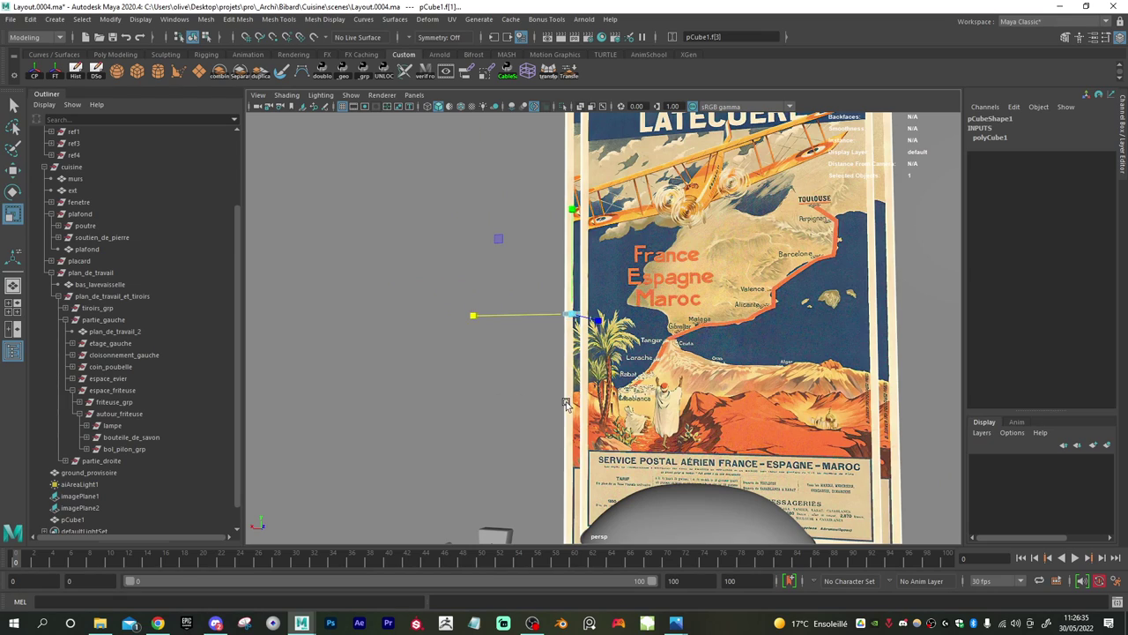
scroll(592, 359, down, 4)
click(590, 217)
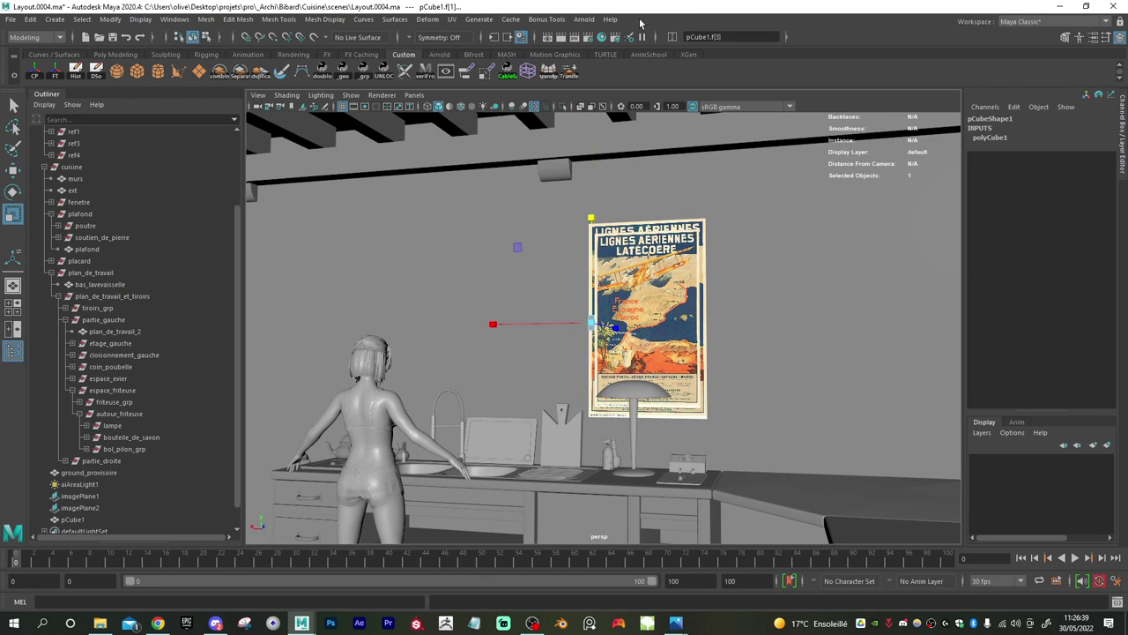
drag(595, 251, 653, 26)
drag(593, 286, 594, 283)
middle_drag(593, 284, 665, 4)
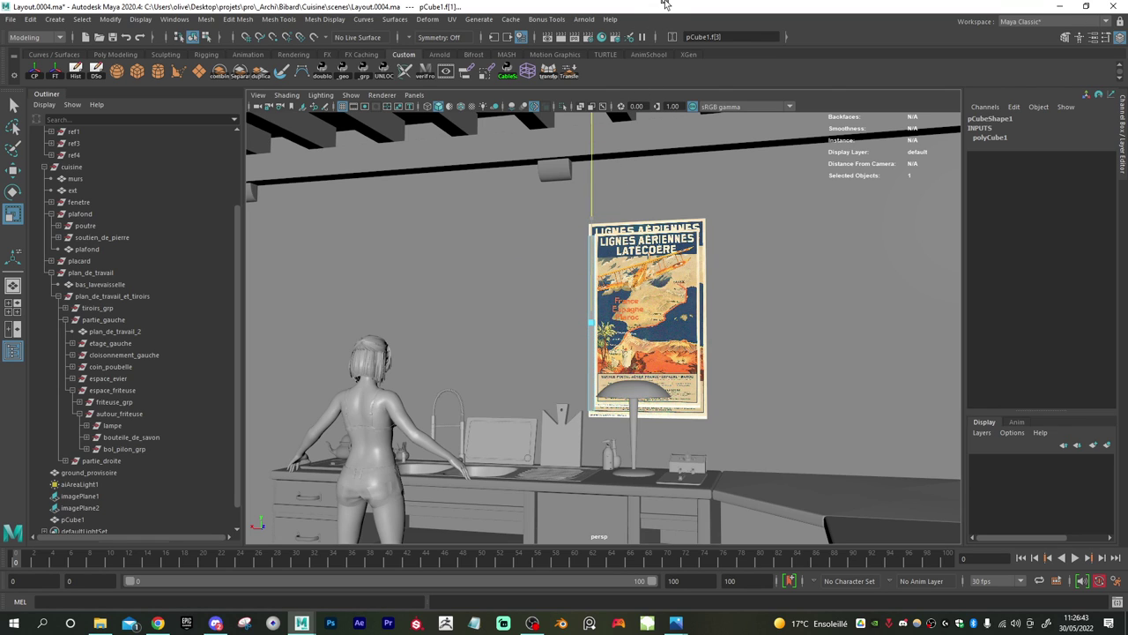
drag(666, 6, 667, 4)
- Scale the strip's end faces further apart vertically to span the full height of the larger poster
alt+drag(577, 290, 607, 305)
alt+right_drag(607, 305, 636, 323)
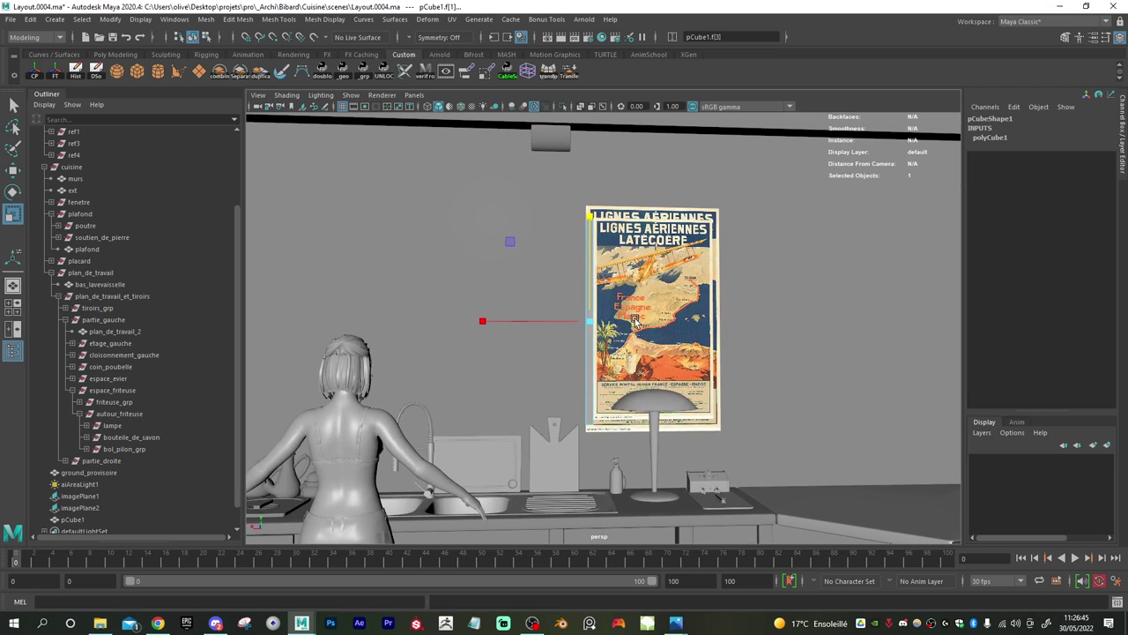
scroll(645, 365, up, 3)
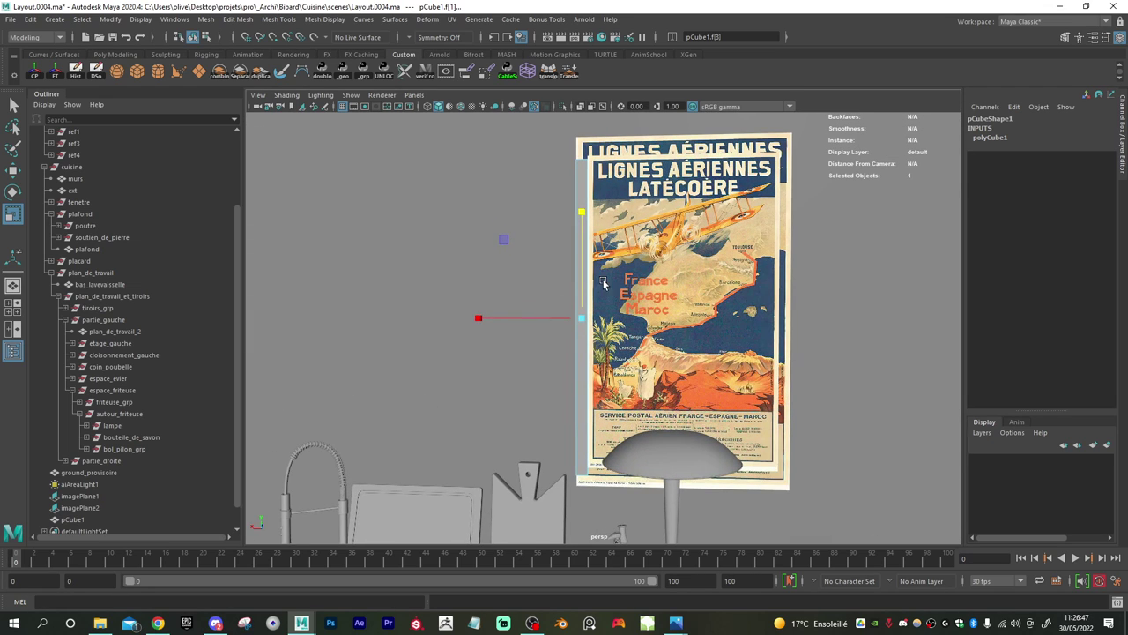
scroll(603, 282, up, 5)
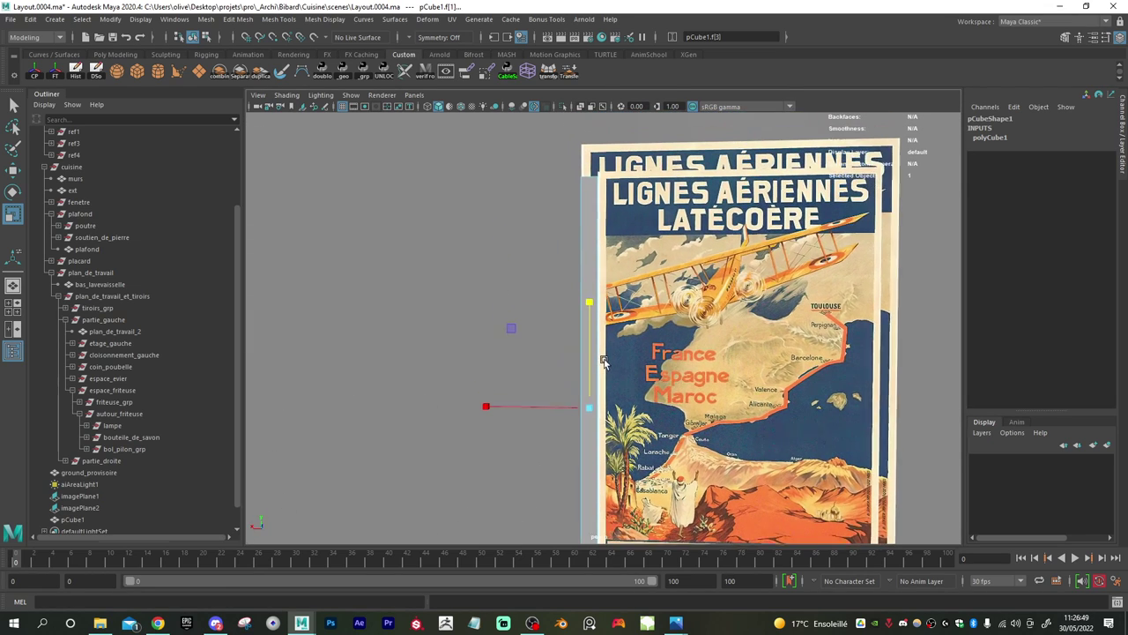
scroll(603, 361, down, 6)
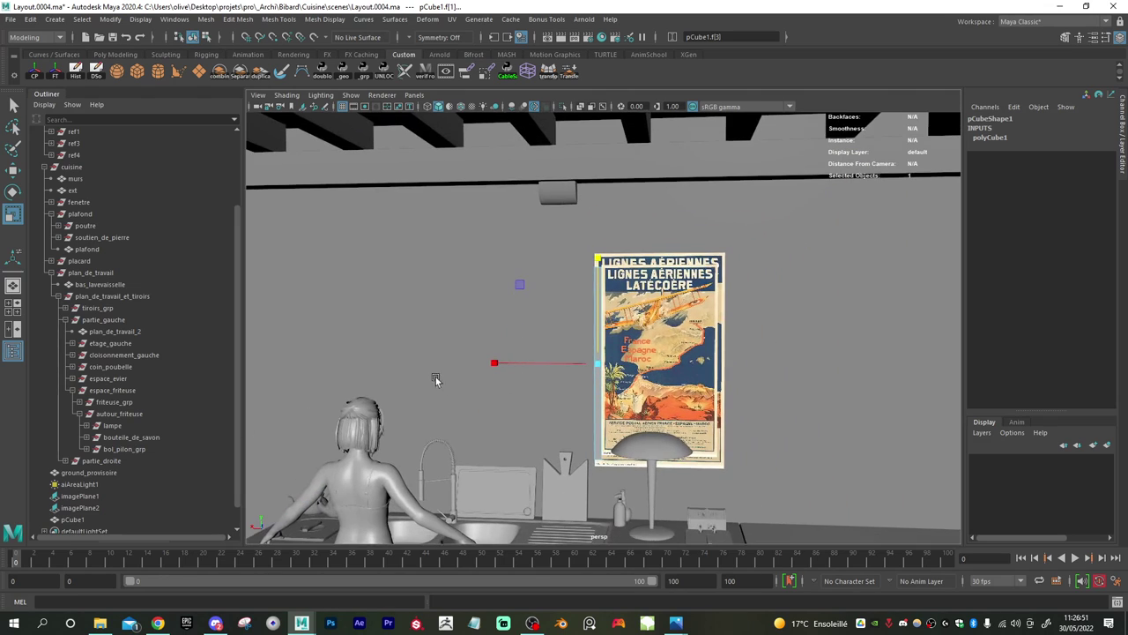
scroll(598, 327, up, 3)
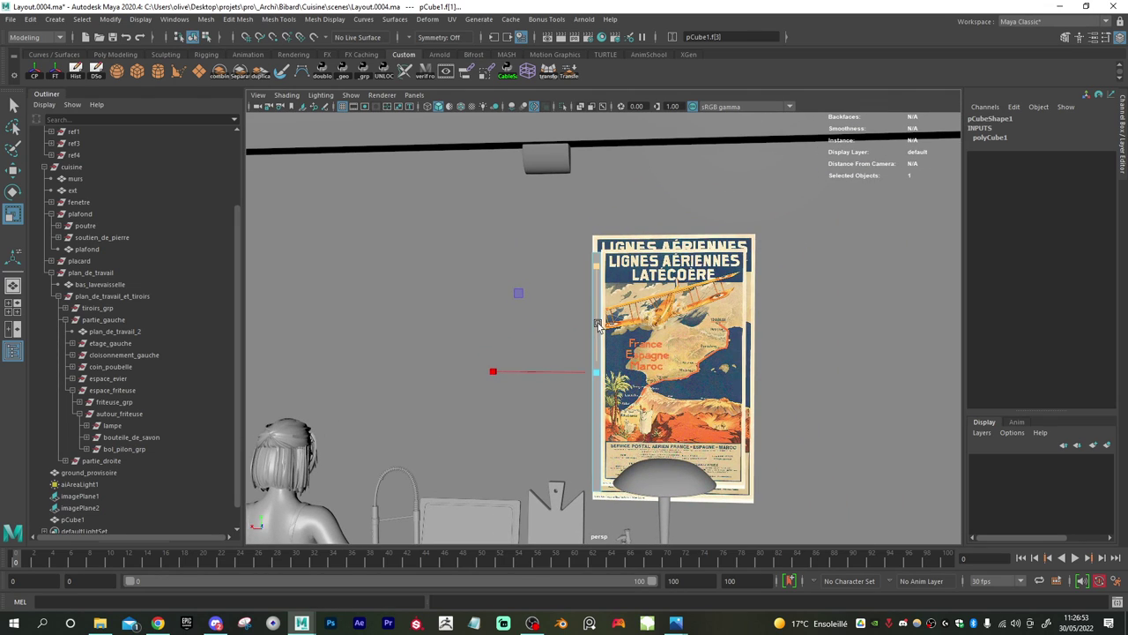
drag(598, 327, 602, 308)
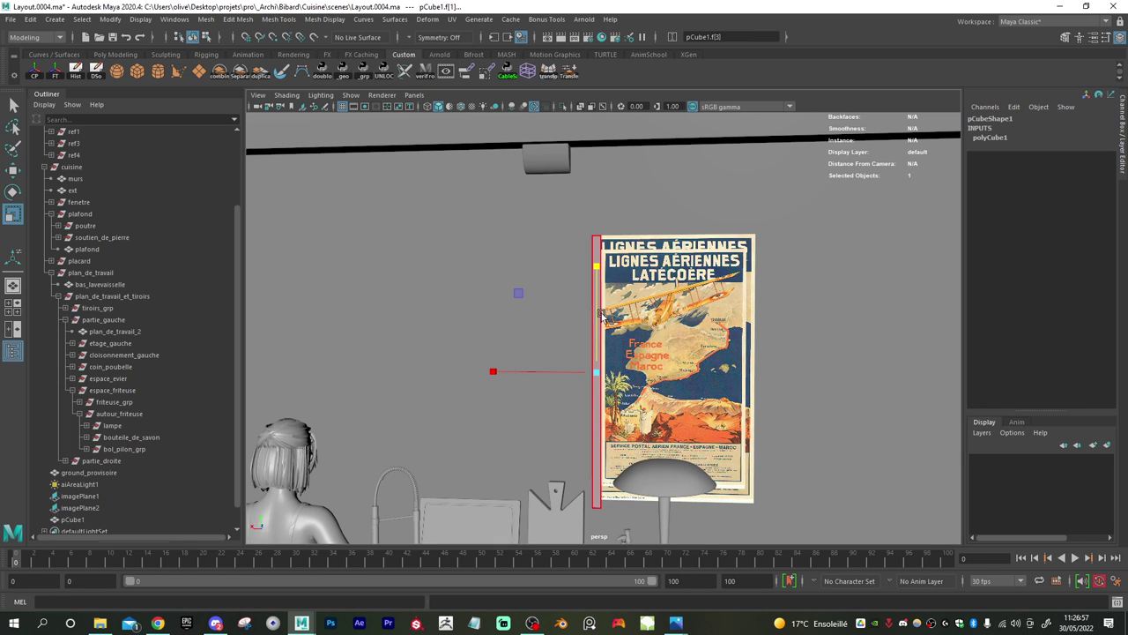
- Raise the strip's lower end face to line up with the larger poster's bottom edge
alt+middle_drag(591, 395, 606, 263)
alt+right_drag(607, 263, 709, 393)
alt+drag(709, 394, 650, 356)
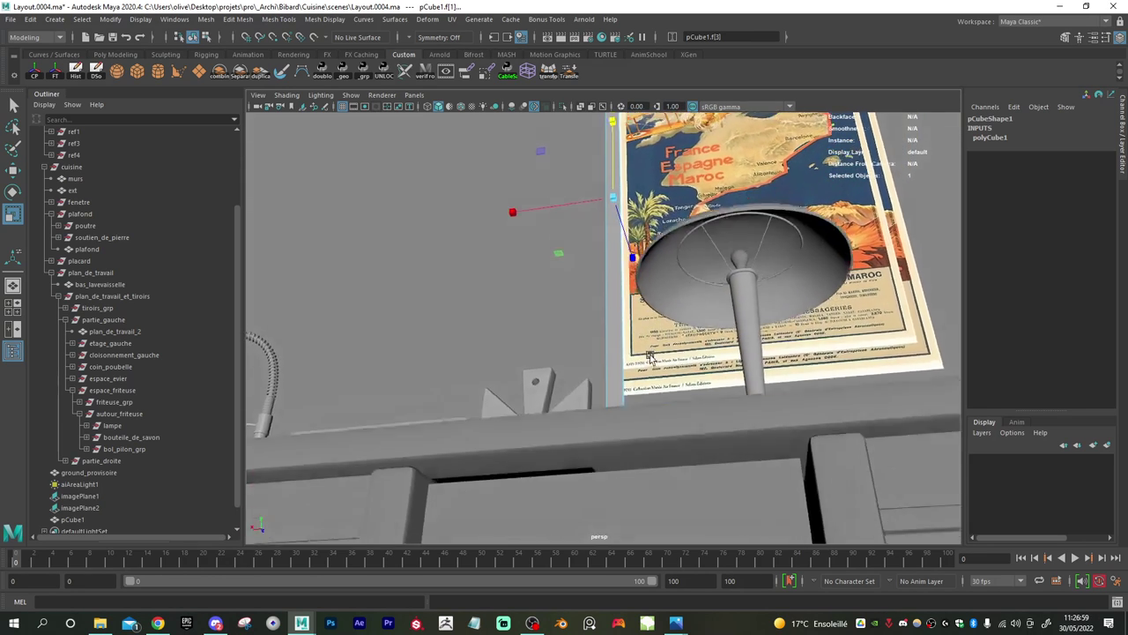
alt+right_drag(649, 355, 696, 421)
alt+middle_drag(697, 421, 704, 463)
alt+drag(703, 467, 644, 515)
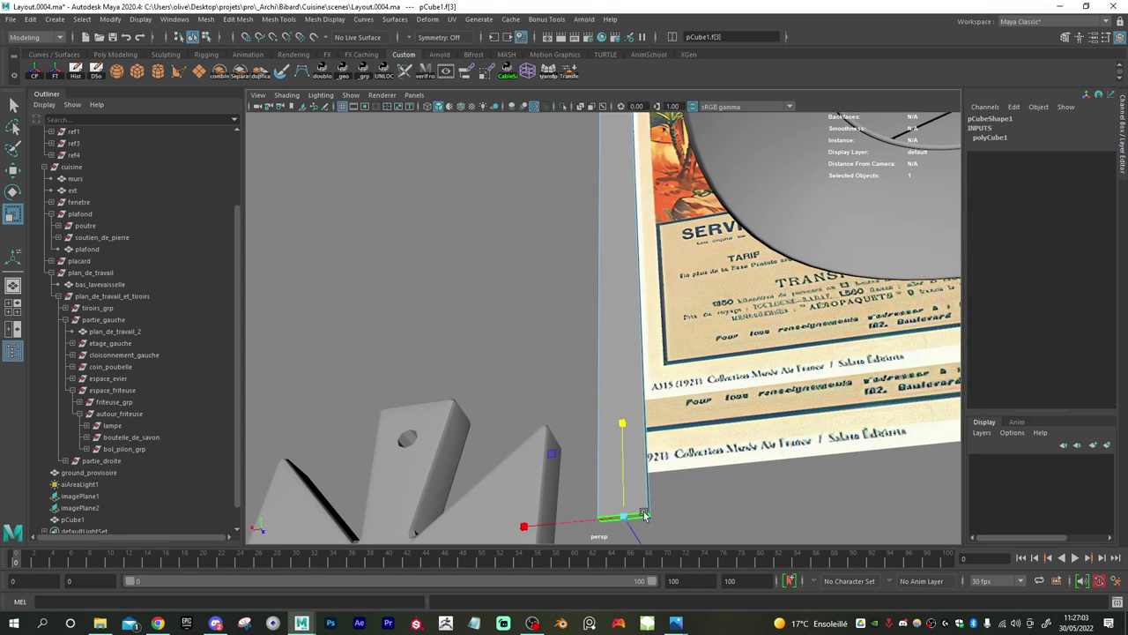
key(w)
drag(622, 462, 627, 421)
- Move the strip's inner side face along X to adjust its width against the smaller poster's left edge
alt+drag(645, 402, 627, 440)
click(636, 381)
alt+right_drag(667, 444, 437, 439)
alt+middle_drag(581, 282, 579, 403)
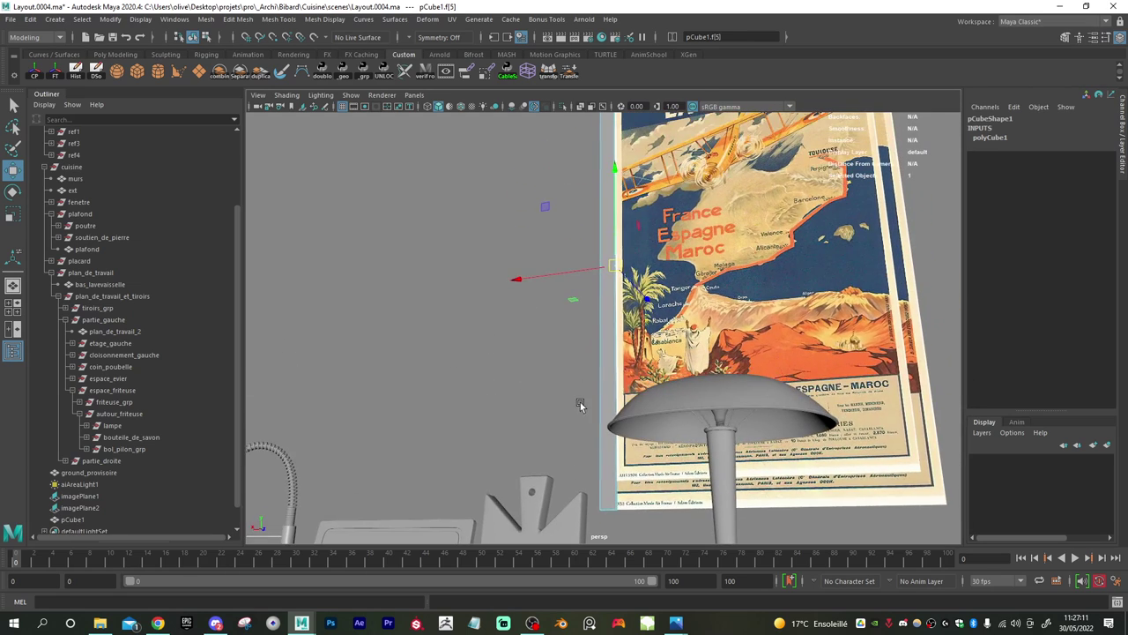
alt+drag(579, 402, 595, 394)
alt+drag(567, 347, 573, 310)
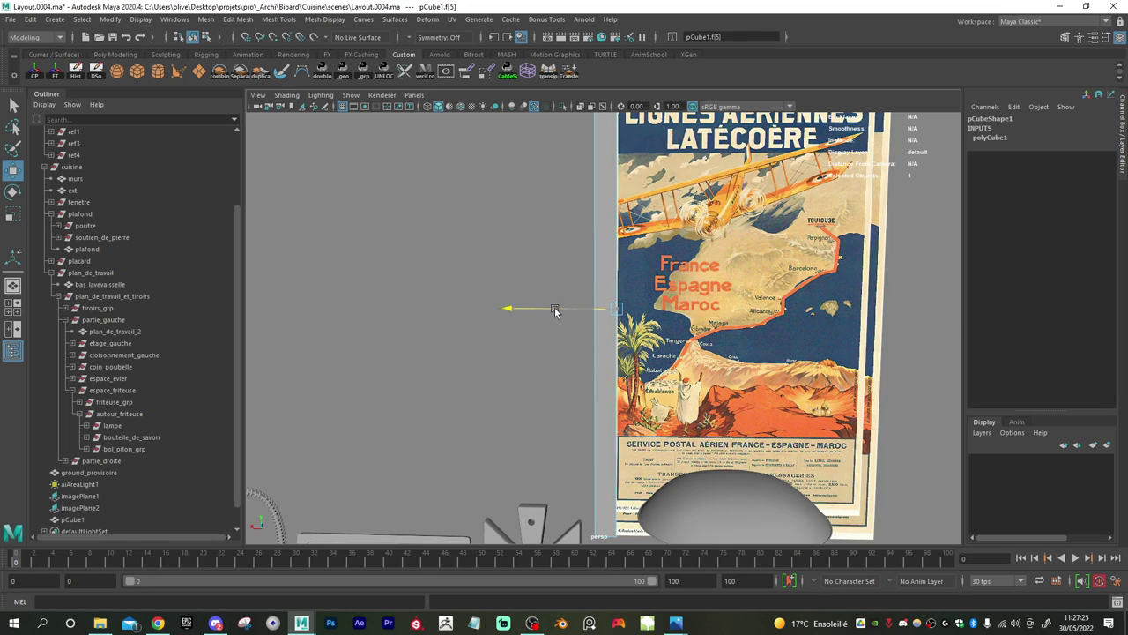
scroll(569, 282, down, 4)
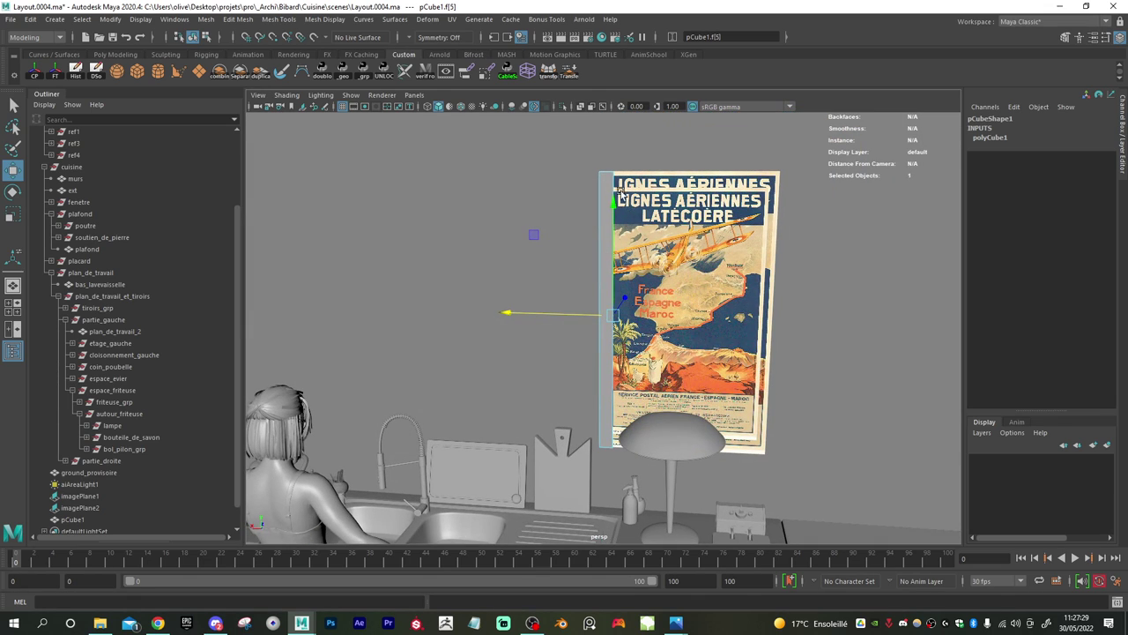
- Return to object mode, duplicate the strip and move the copy to the poster's right edge at about Translate X -192.103
right_drag(623, 194, 644, 173)
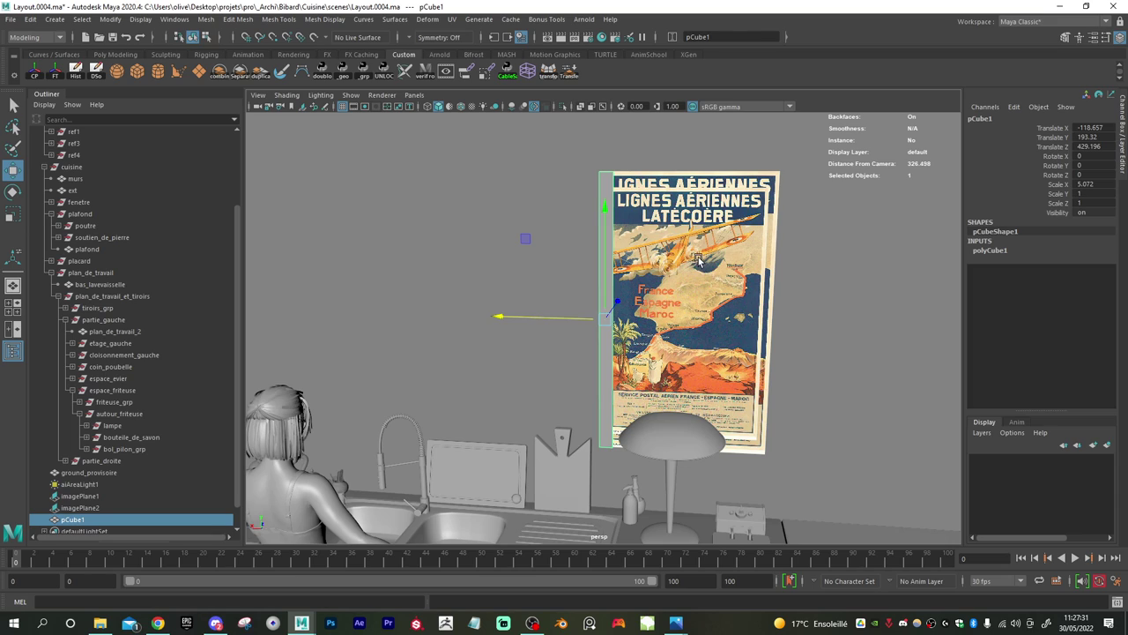
key(ctrl+d)
drag(542, 316, 700, 314)
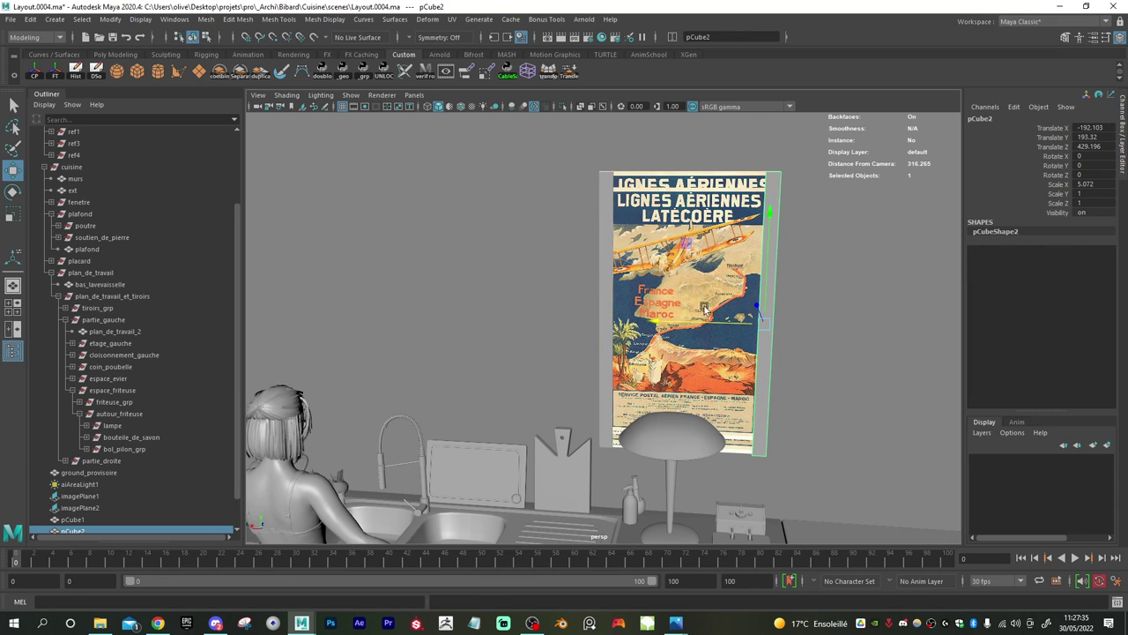
- Duplicate the left frame strip and rotate the copy 90 degrees around Z to make it horizontal
click(605, 196)
scroll(622, 252, up, 5)
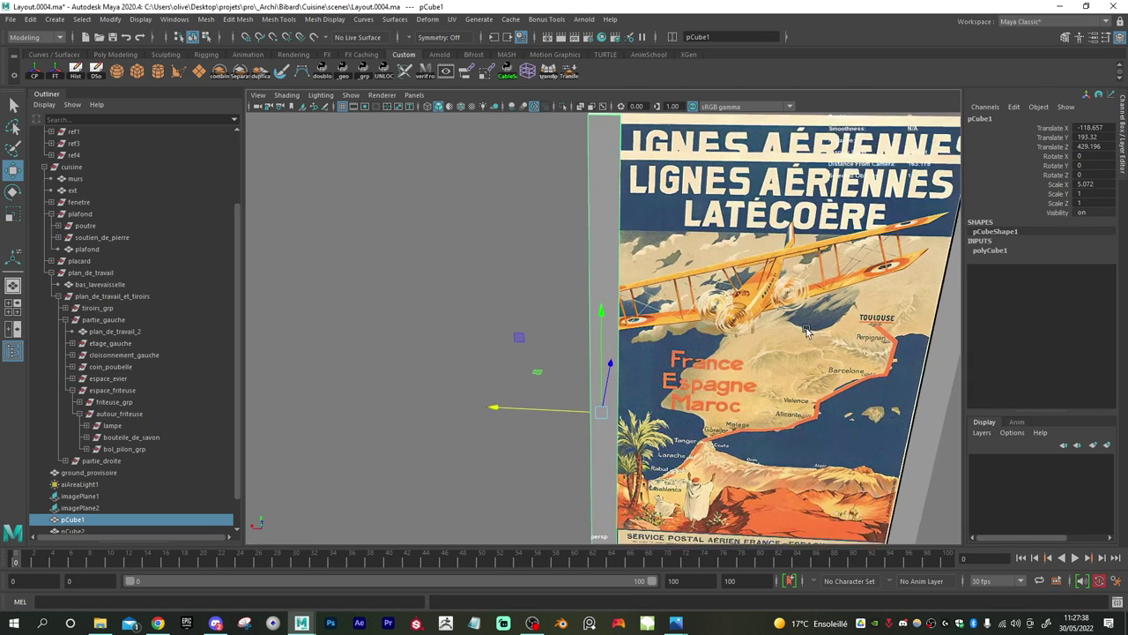
alt+right_drag(806, 331, 812, 332)
alt+middle_drag(673, 259, 671, 288)
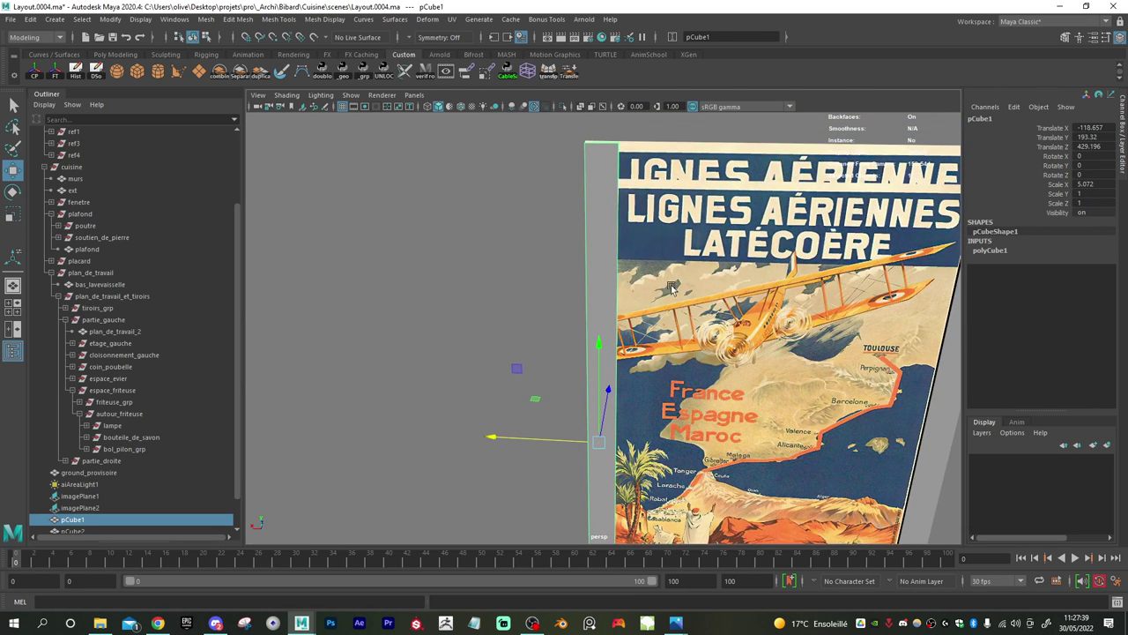
key(ctrl+d)
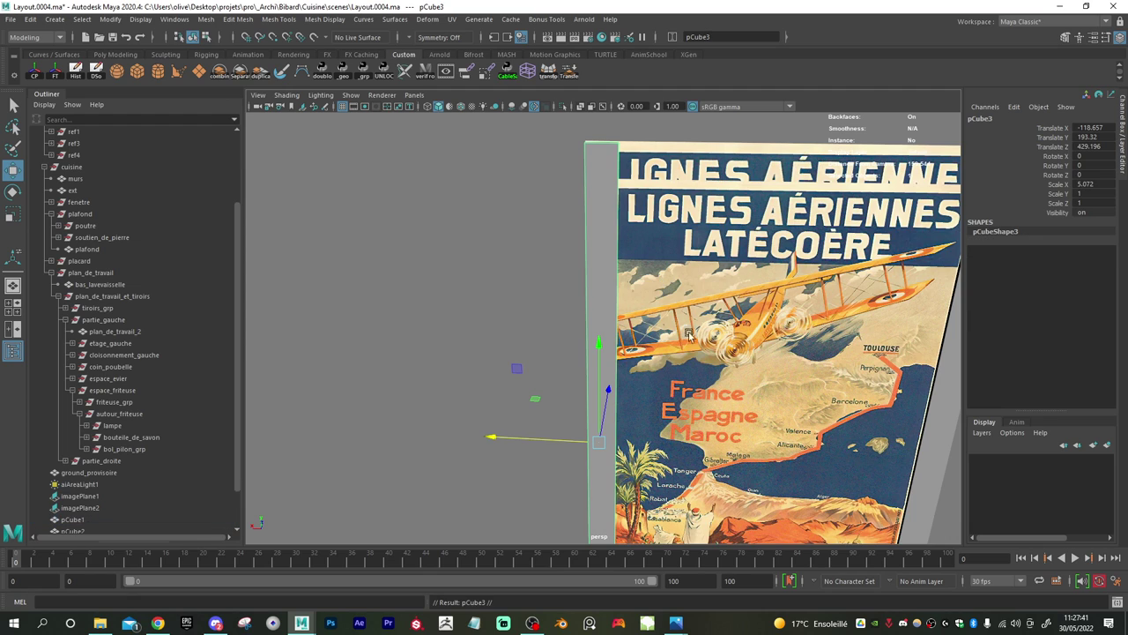
alt+drag(662, 392, 651, 354)
key(e)
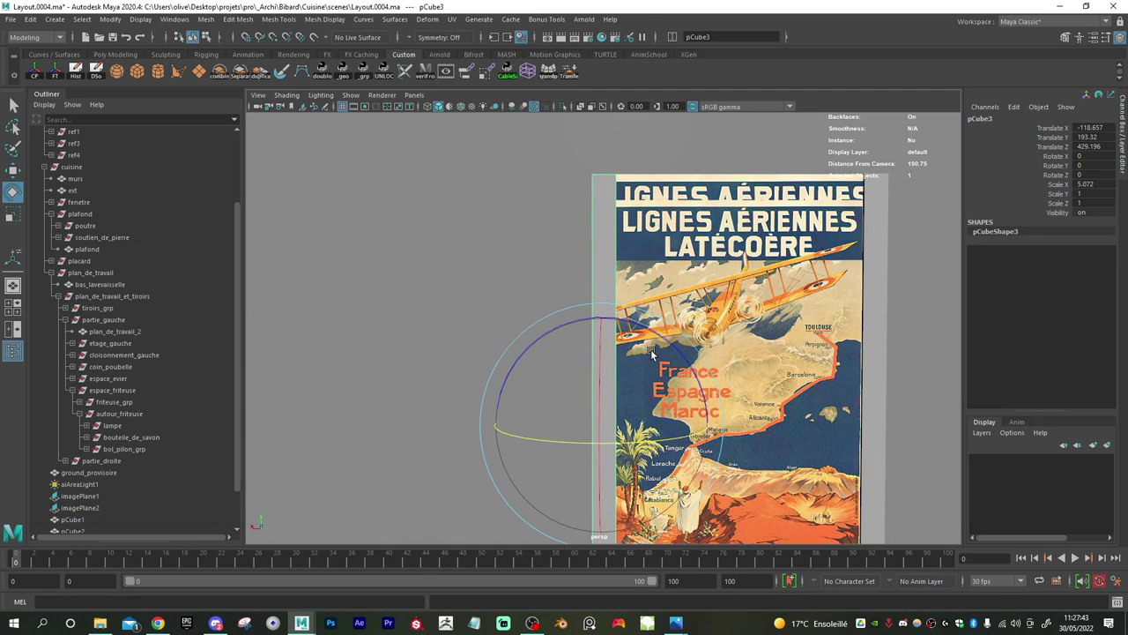
mouse_move(644, 309)
mouse_down()
mouse_move(653, 354)
mouse_move(716, 394)
mouse_up()
key(w)
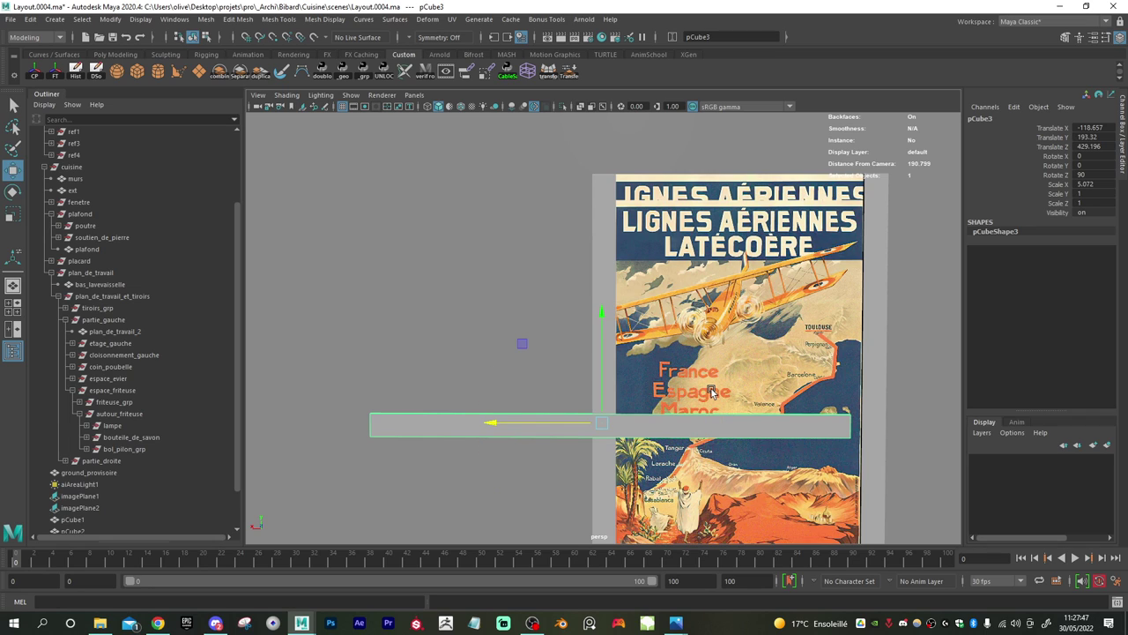
- Move the horizontal strip to the poster's top edge, at about Translate X -121.551 and Translate Y 258.43
drag(617, 359, 706, 107)
alt+middle_drag(686, 176, 614, 283)
alt+right_drag(614, 283, 658, 307)
drag(430, 292, 443, 292)
scroll(424, 296, down, 2)
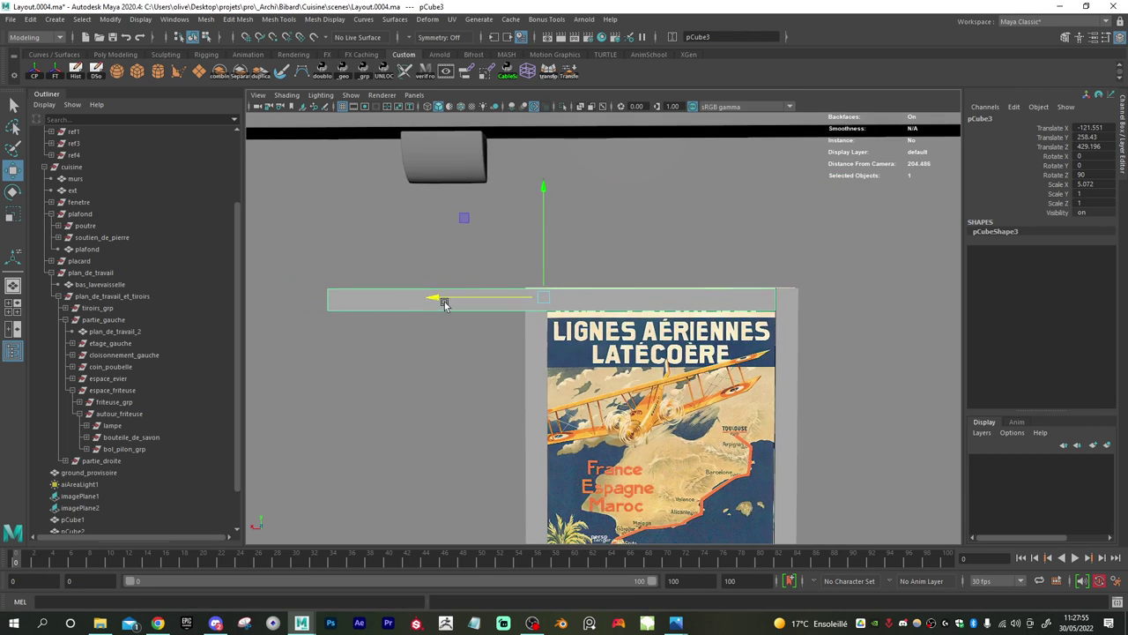
- Shorten the top strip by moving its left-end vertices along X to meet the left strip's inner edge
right_click(407, 300)
right_drag(403, 306, 352, 299)
drag(362, 287, 302, 370)
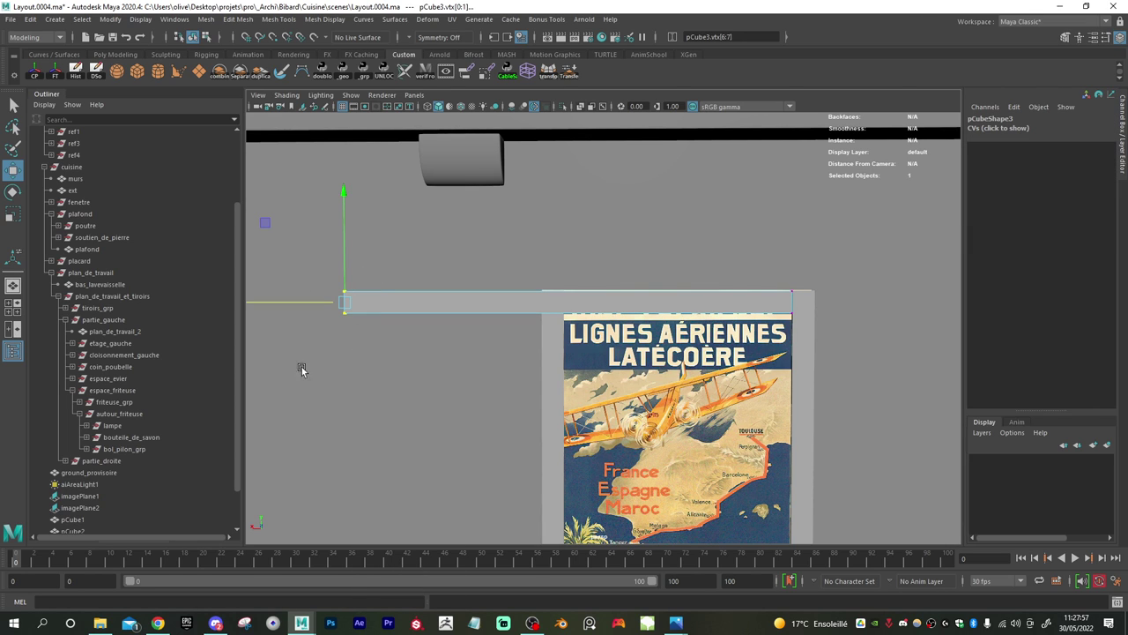
drag(312, 303, 532, 302)
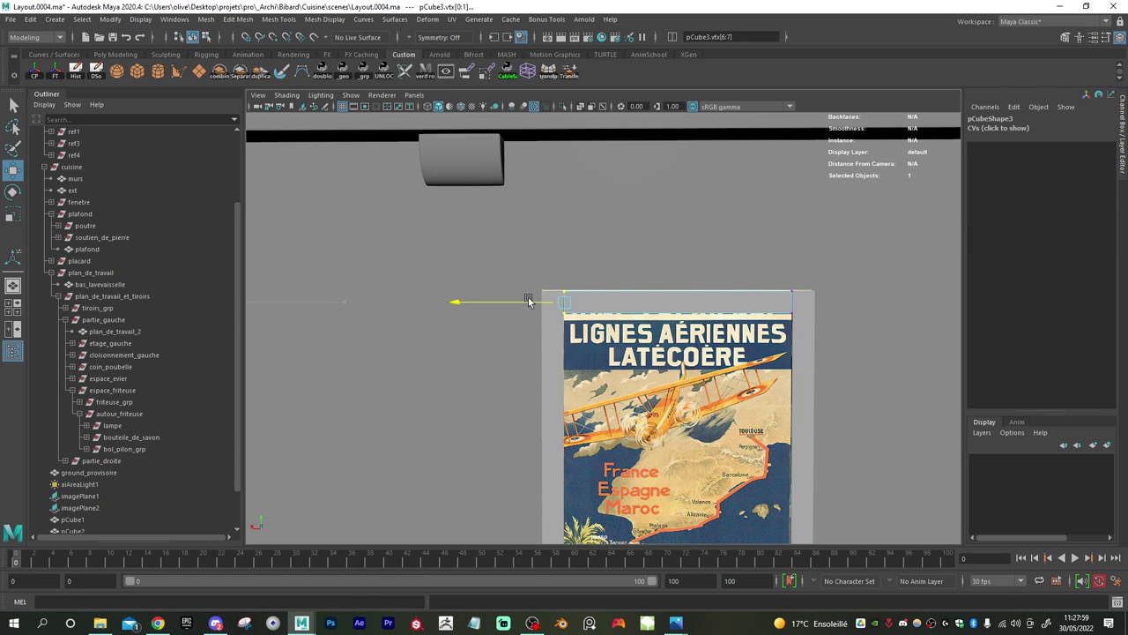
scroll(552, 314, up, 5)
scroll(554, 316, up, 3)
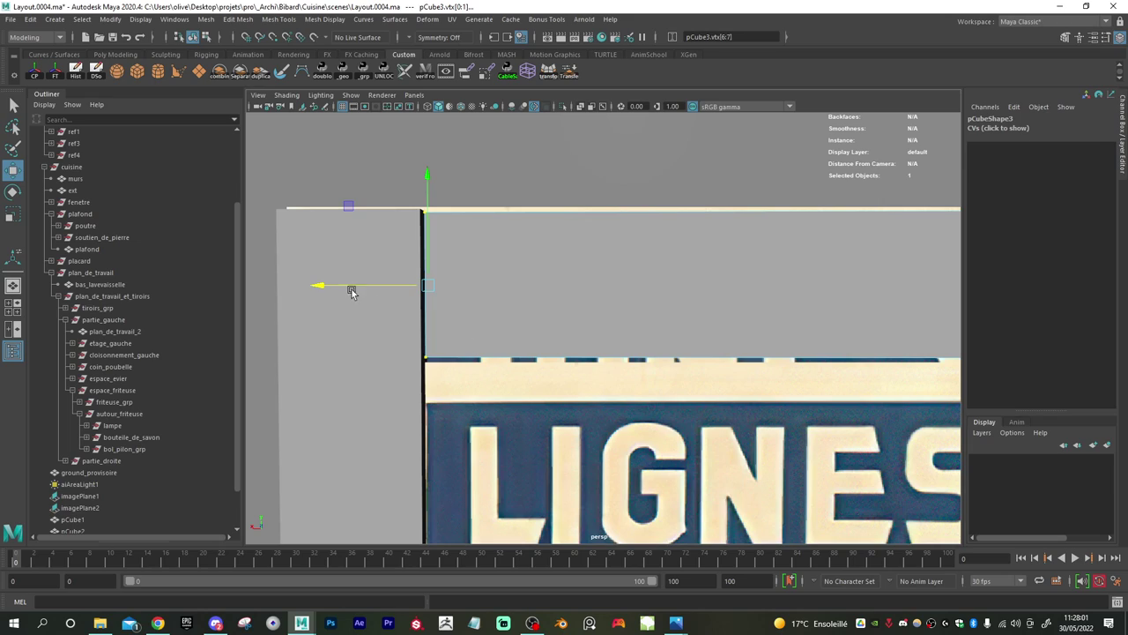
drag(356, 290, 353, 290)
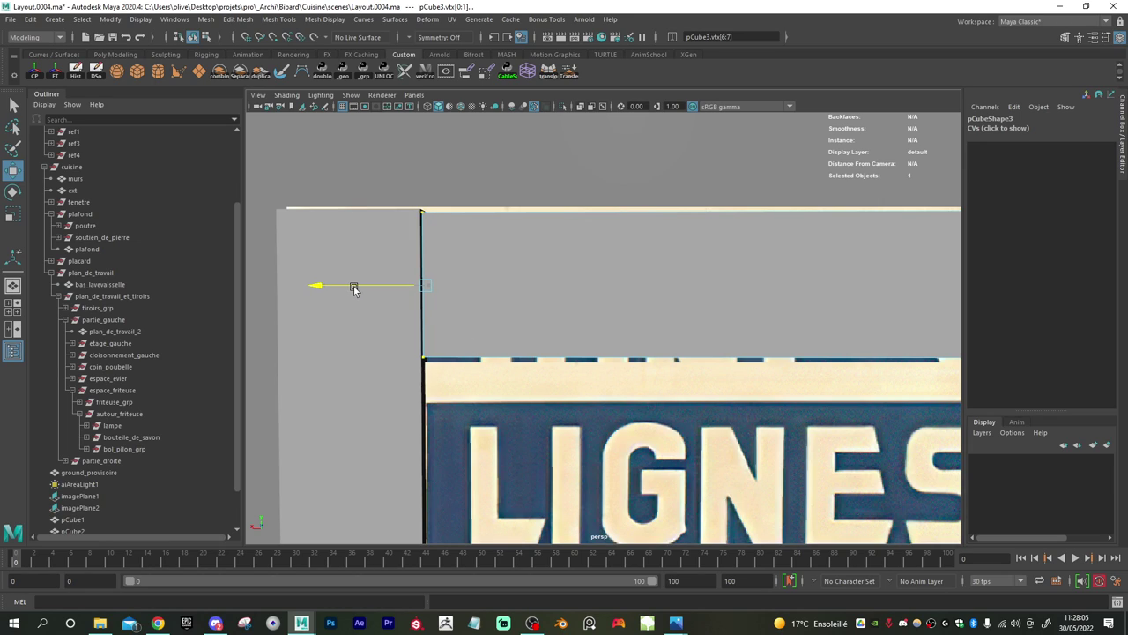
- Move the top strip's right-end vertices along X to meet the inner edge of the right frame strip
scroll(605, 290, down, 3)
alt+middle_drag(663, 287, 260, 291)
alt+middle_drag(718, 296, 330, 303)
alt+middle_drag(595, 302, 551, 318)
drag(499, 220, 610, 385)
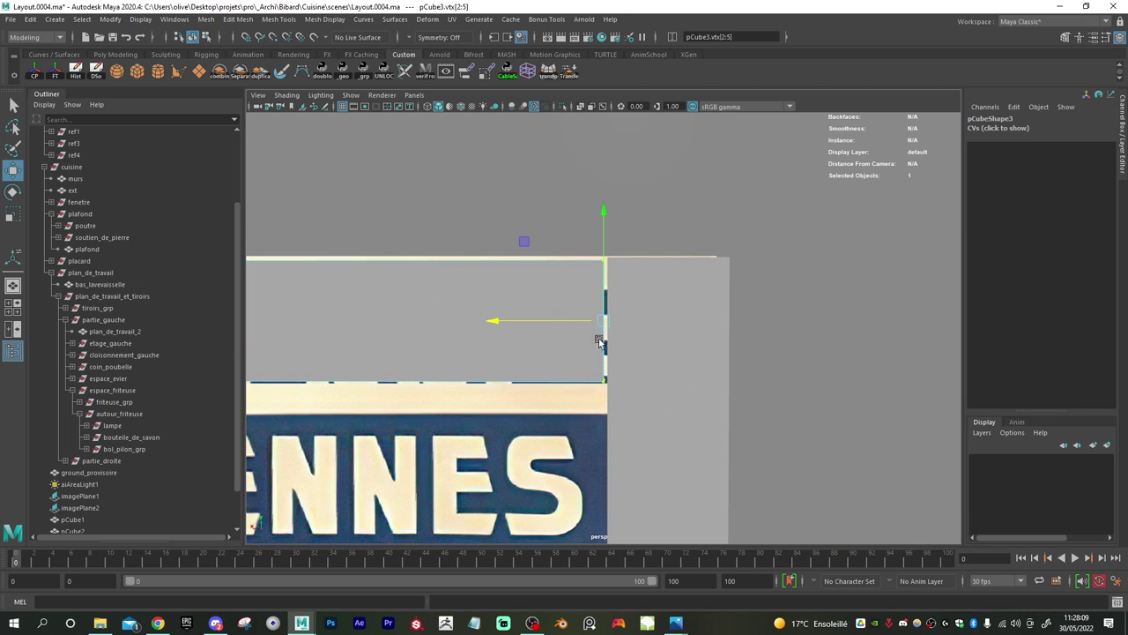
drag(520, 319, 501, 397)
alt+right_drag(586, 378, 414, 299)
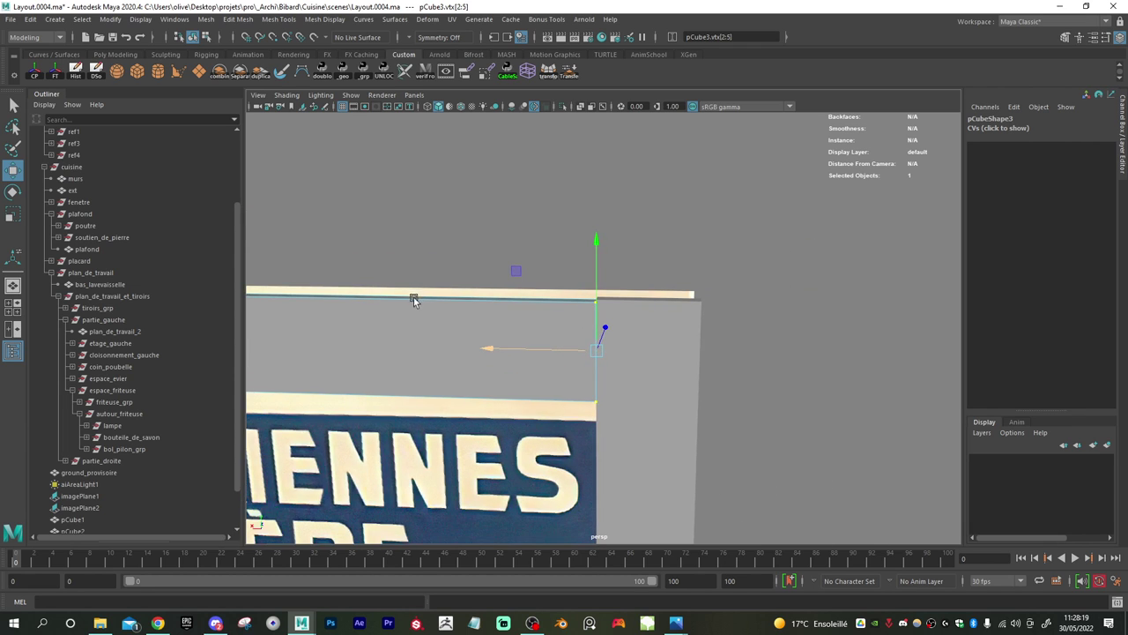
- Nudge the top strip's left-end vertices along X to close the gap with the left frame strip
alt+middle_drag(414, 299, 776, 310)
alt+middle_drag(318, 316, 572, 319)
alt+right_drag(572, 319, 723, 344)
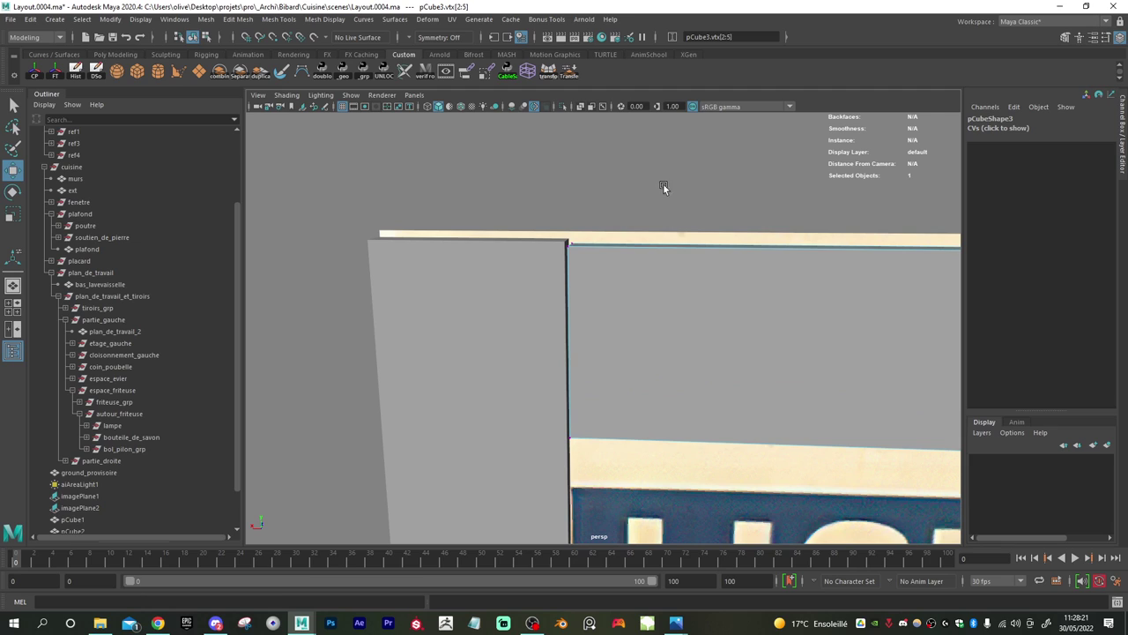
drag(664, 183, 417, 456)
drag(501, 339, 496, 338)
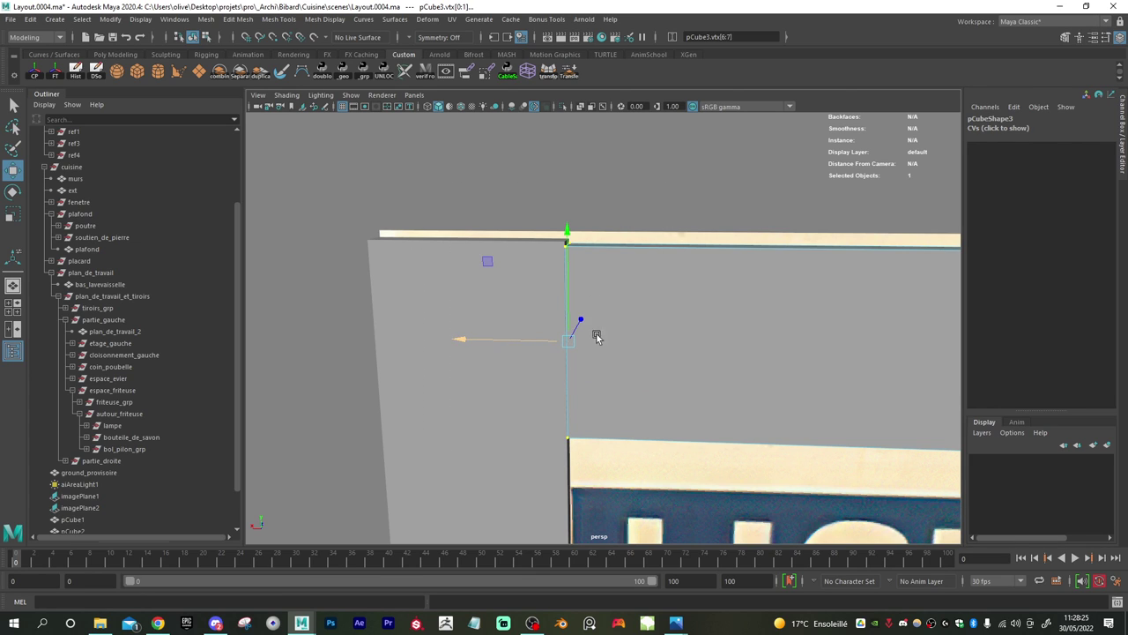
alt+drag(594, 332, 614, 258)
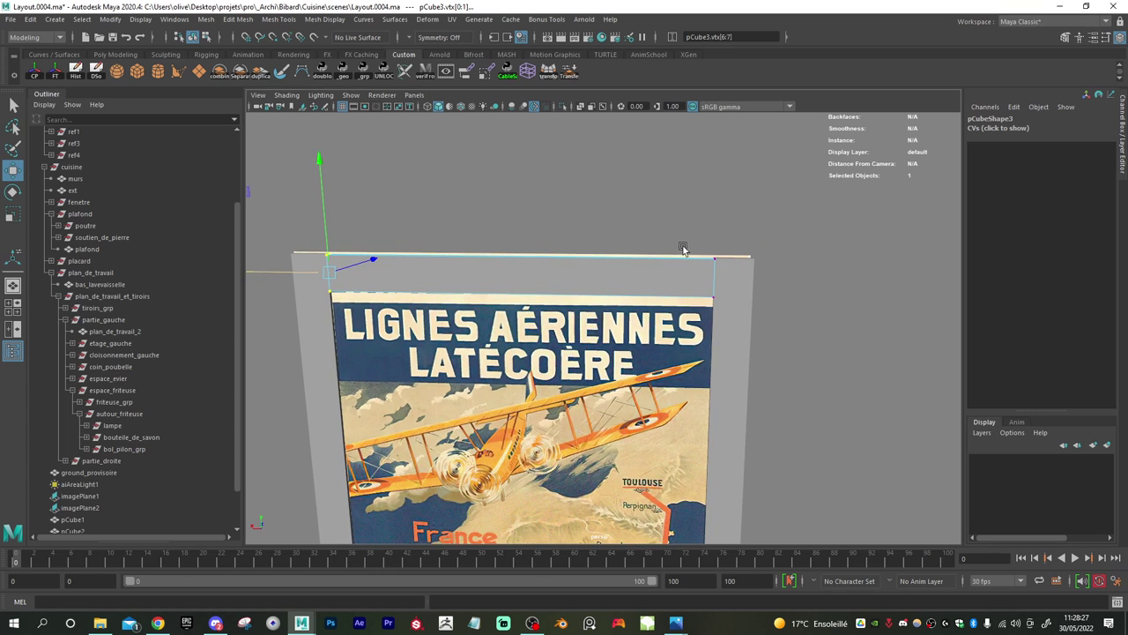
- Select all the top strip's vertices and raise them slightly along Y towards the side strips' upper ends
drag(776, 211, 290, 390)
scroll(725, 374, up, 4)
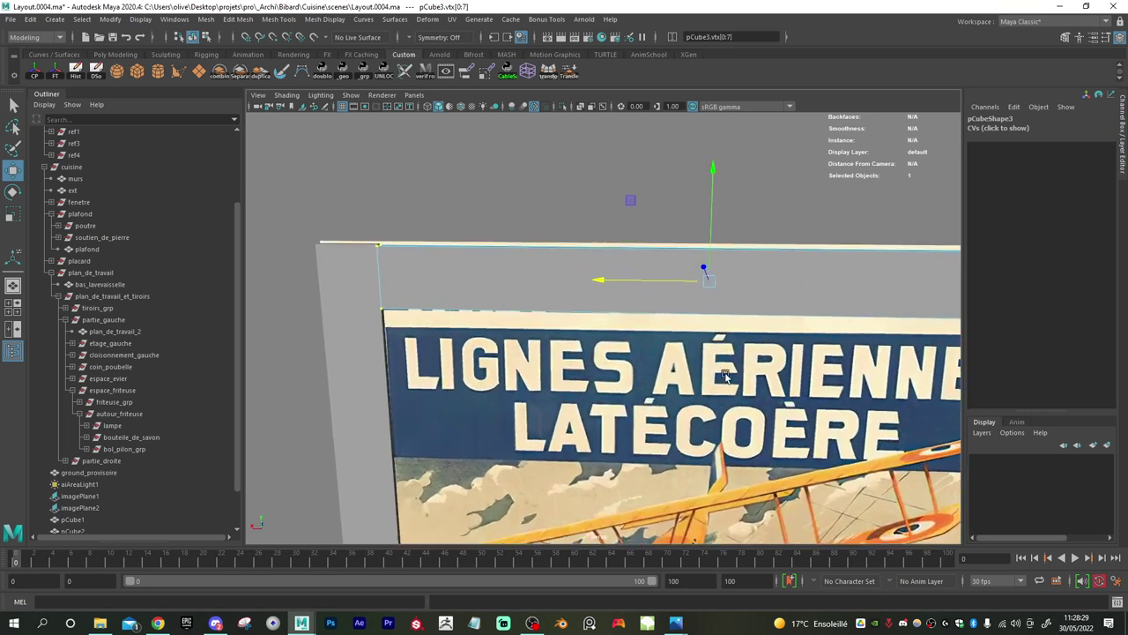
scroll(726, 377, up, 3)
alt+middle_drag(451, 280, 604, 333)
scroll(788, 332, up, 2)
alt+middle_drag(872, 294, 726, 356)
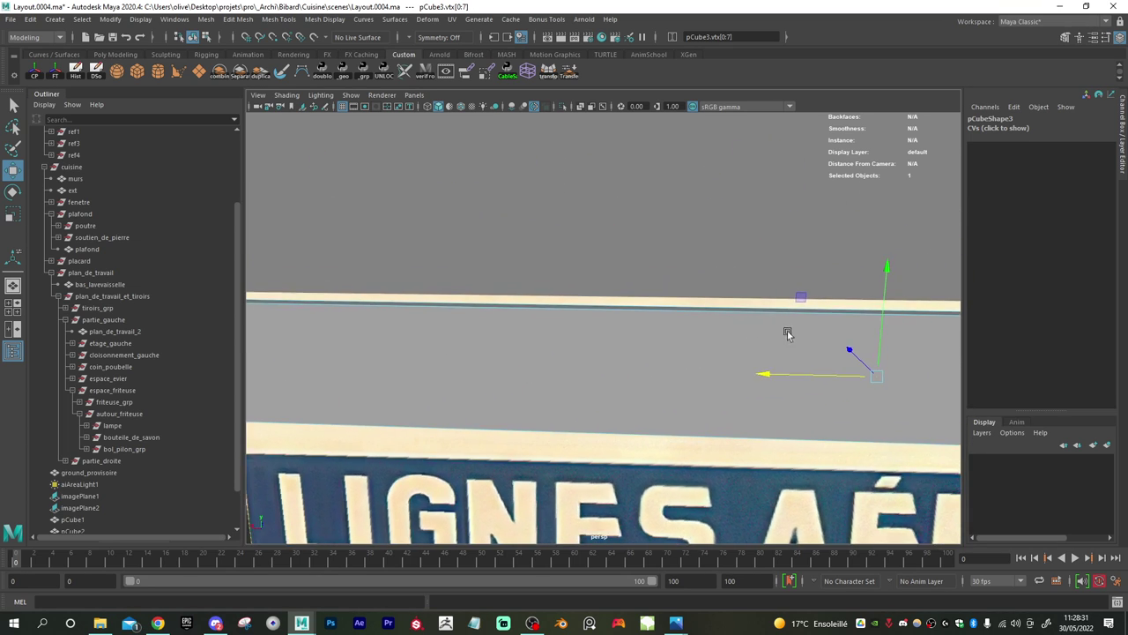
alt+drag(788, 334, 702, 294)
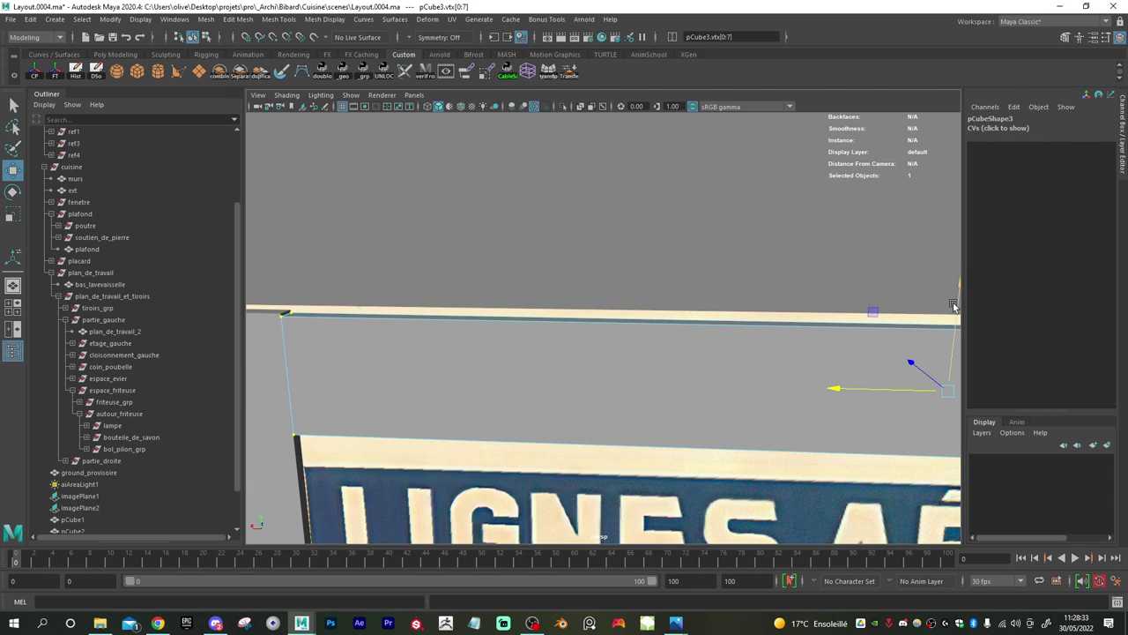
drag(953, 303, 953, 303)
- In object mode, snap the top strip's pivot to its upper-left corner and align the strip at Translate Y 258.478
right_drag(668, 340, 695, 285)
key(d)
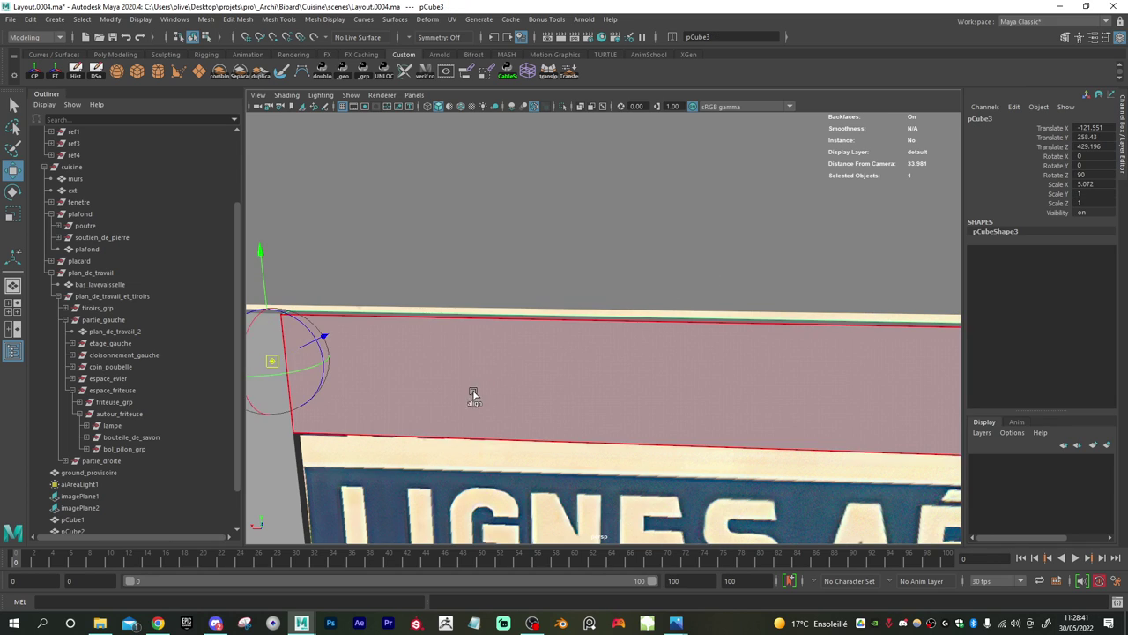
key(v)
drag(273, 361, 287, 327)
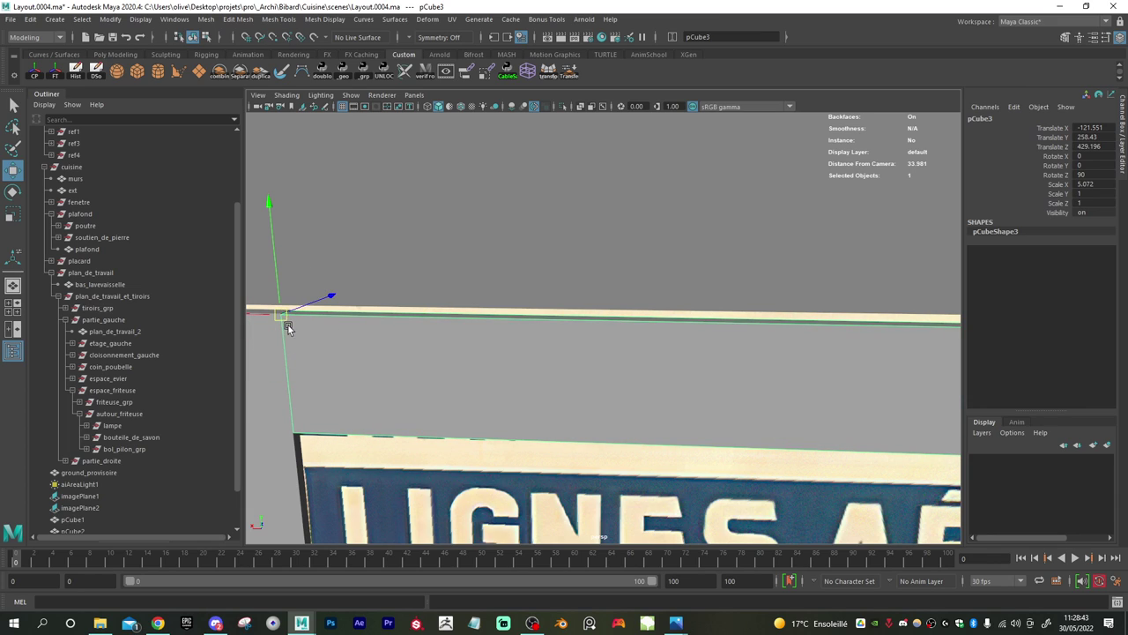
key(v)
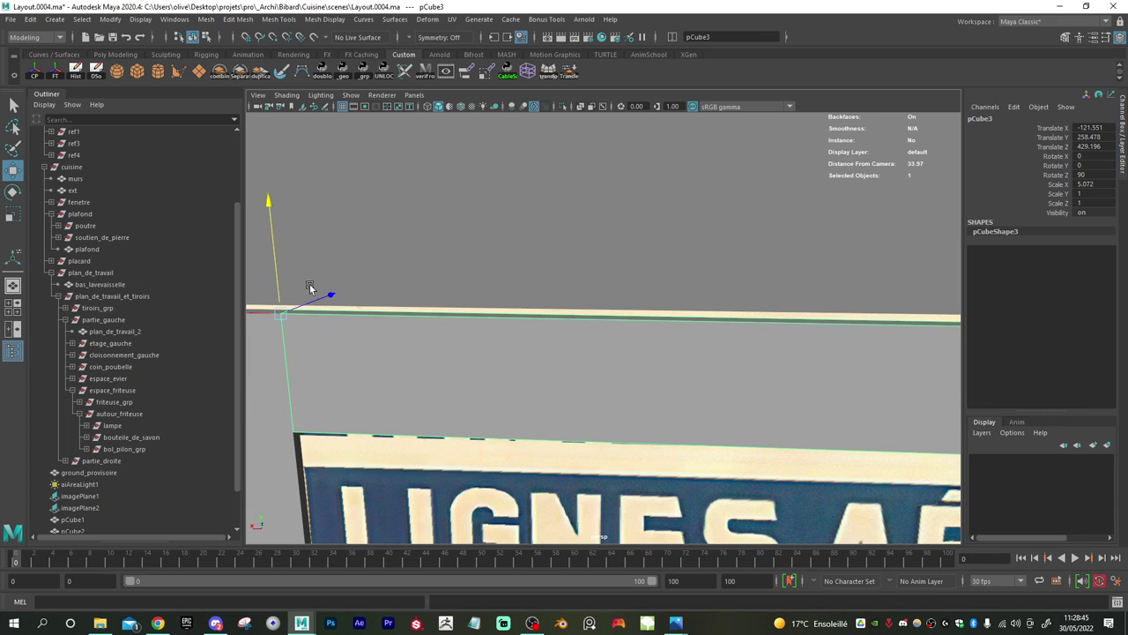
- Duplicate the top strip and move the copy down below the poster, at about Translate Y 124.111
scroll(309, 286, down, 5)
alt+middle_drag(597, 401, 521, 235)
scroll(522, 255, down, 3)
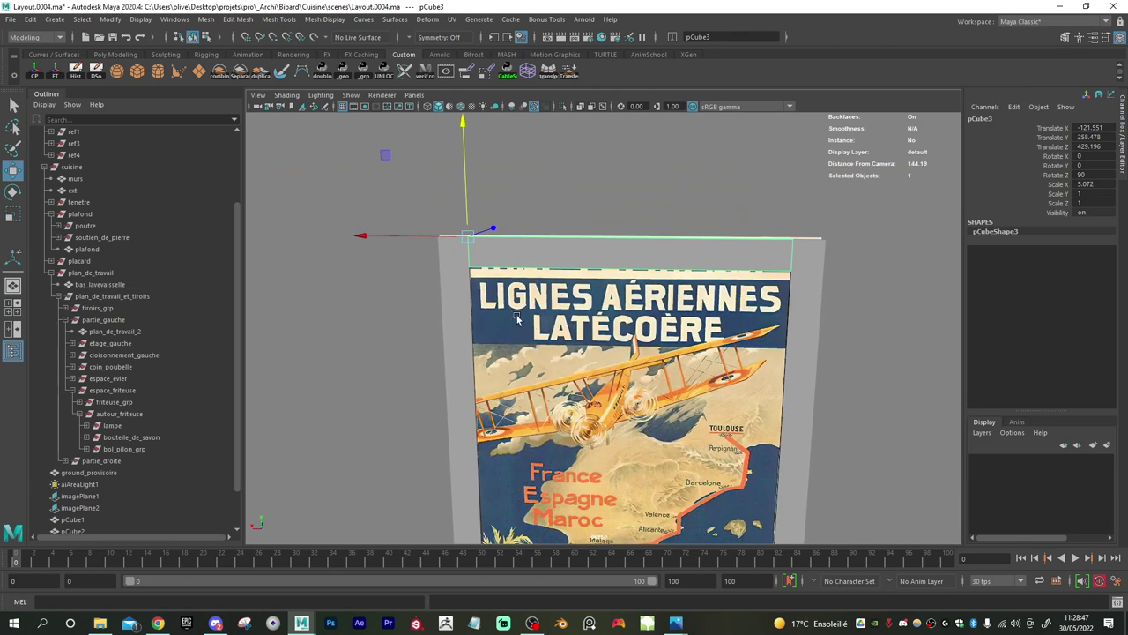
alt+middle_drag(554, 295, 547, 244)
key(ctrl+d)
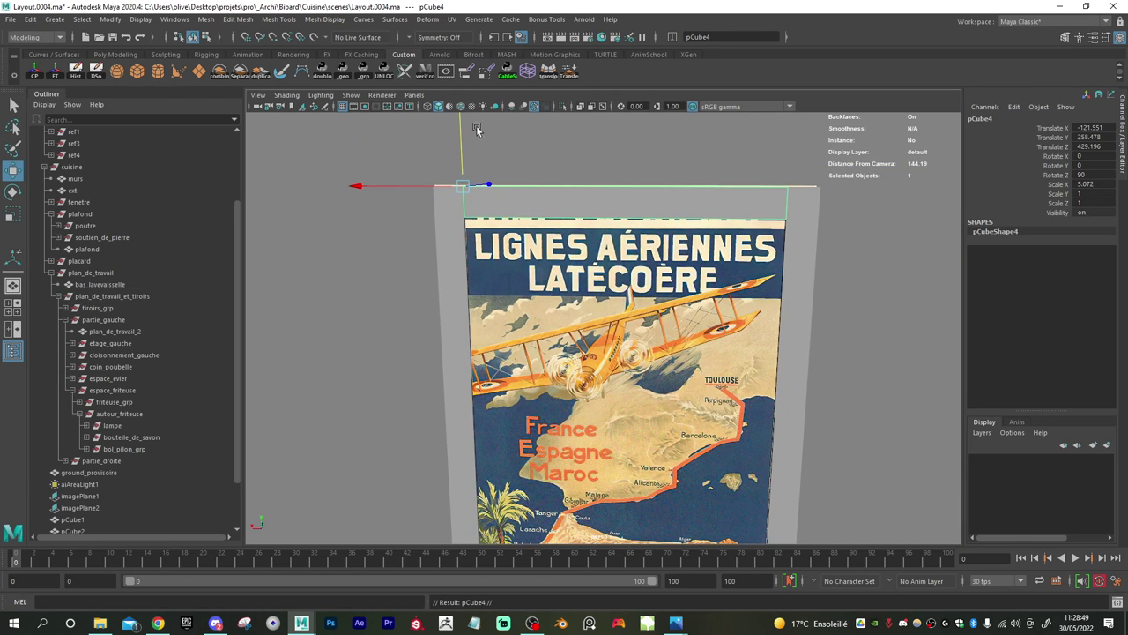
drag(463, 134, 491, 443)
alt+middle_drag(591, 405, 618, 217)
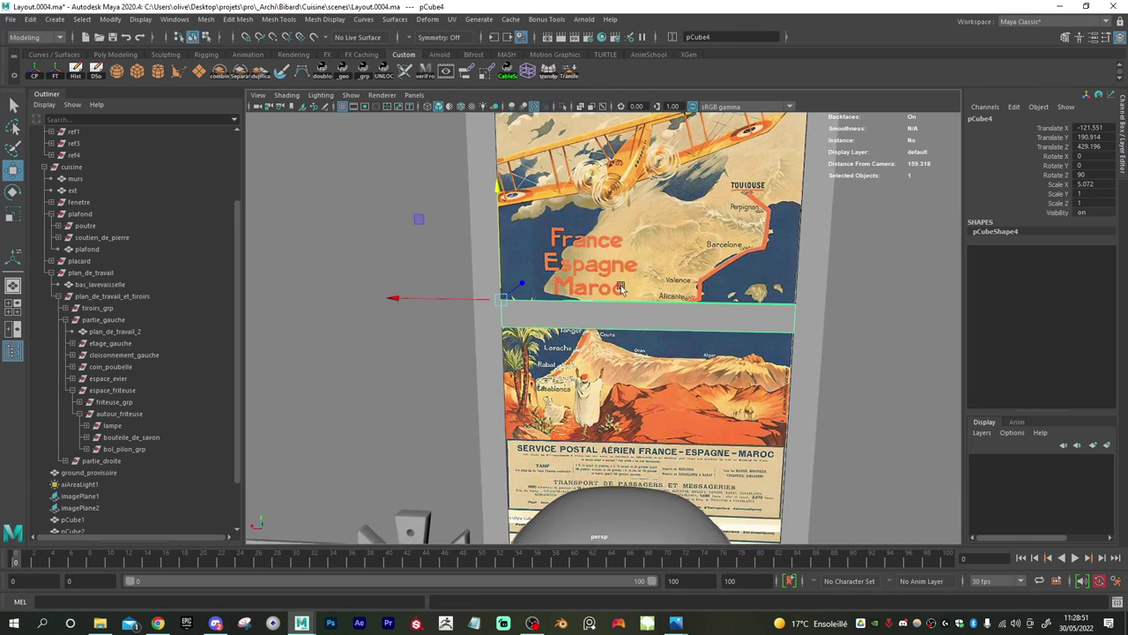
scroll(619, 238, down, 2)
alt+middle_drag(638, 372, 641, 266)
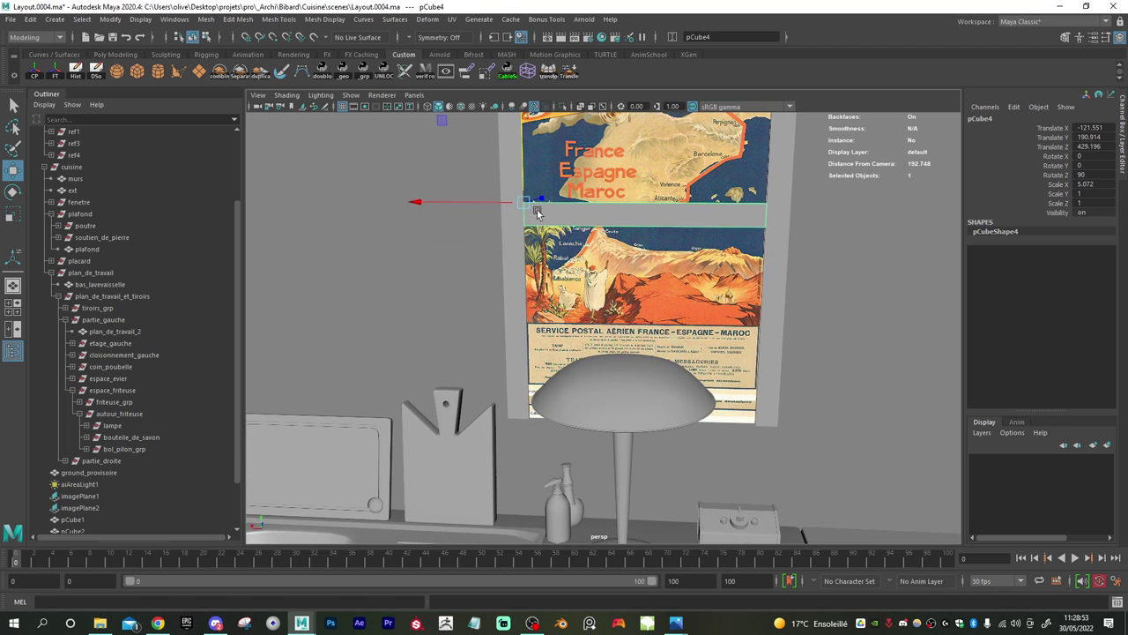
middle_drag(520, 176, 537, 405)
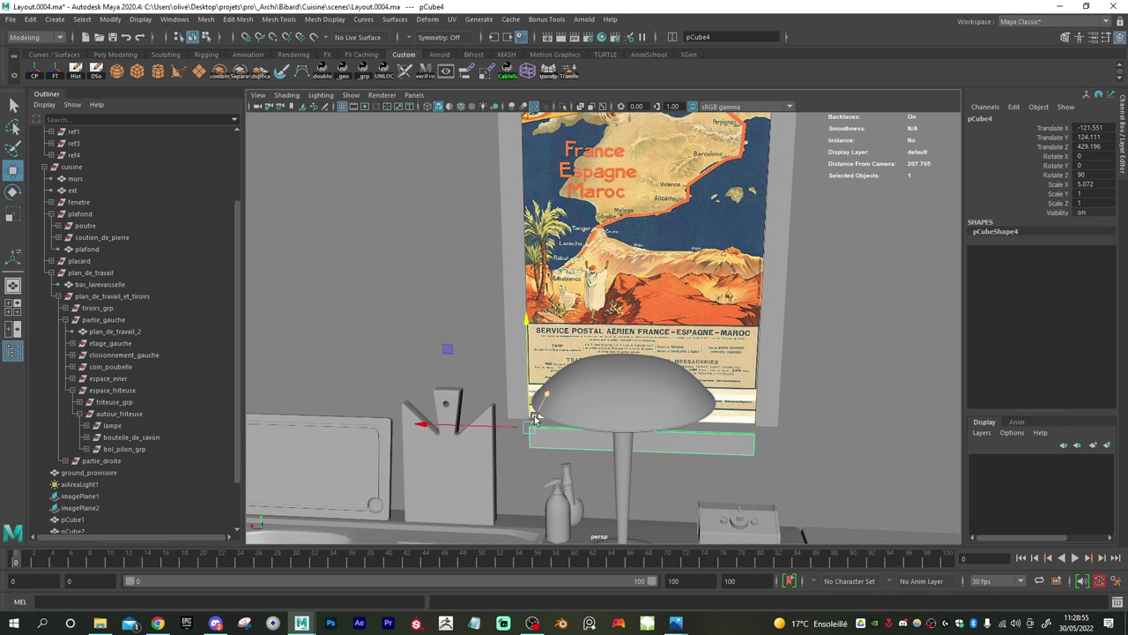
- Snap the bottom strip's pivot to its lower-left corner and raise the strip to the side strips' lower ends, at Translate Y 133.266
alt+middle_drag(557, 330, 584, 244)
alt+right_drag(586, 256, 697, 393)
alt+middle_drag(586, 343, 649, 319)
alt+right_drag(649, 319, 643, 383)
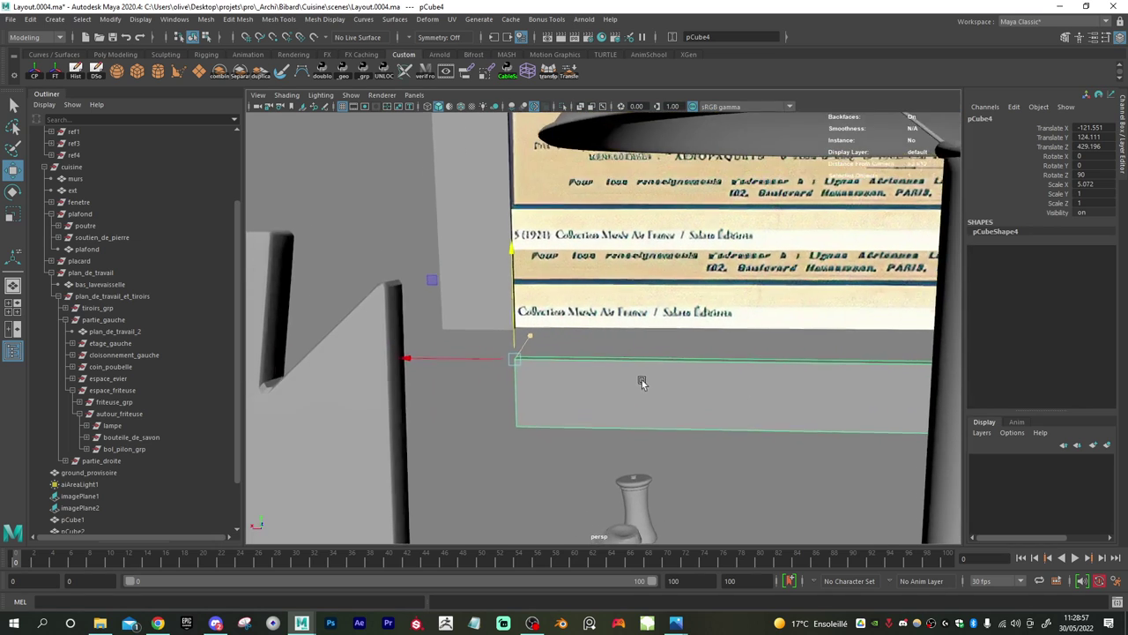
alt+drag(630, 388, 655, 393)
alt+middle_drag(521, 386, 767, 342)
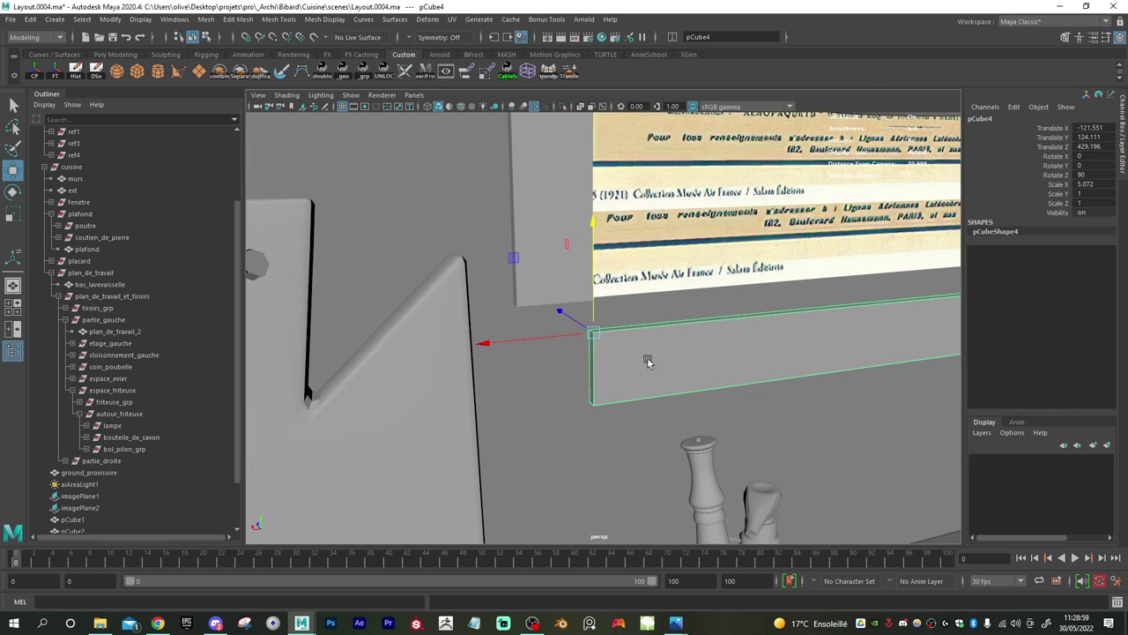
key(e)
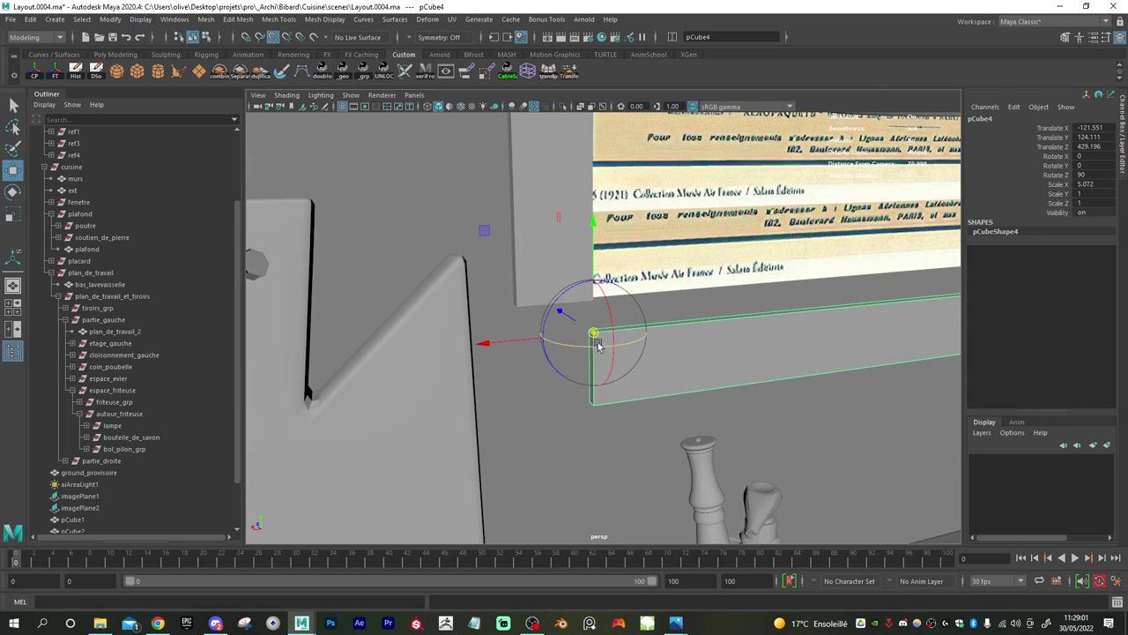
drag(595, 333, 594, 406)
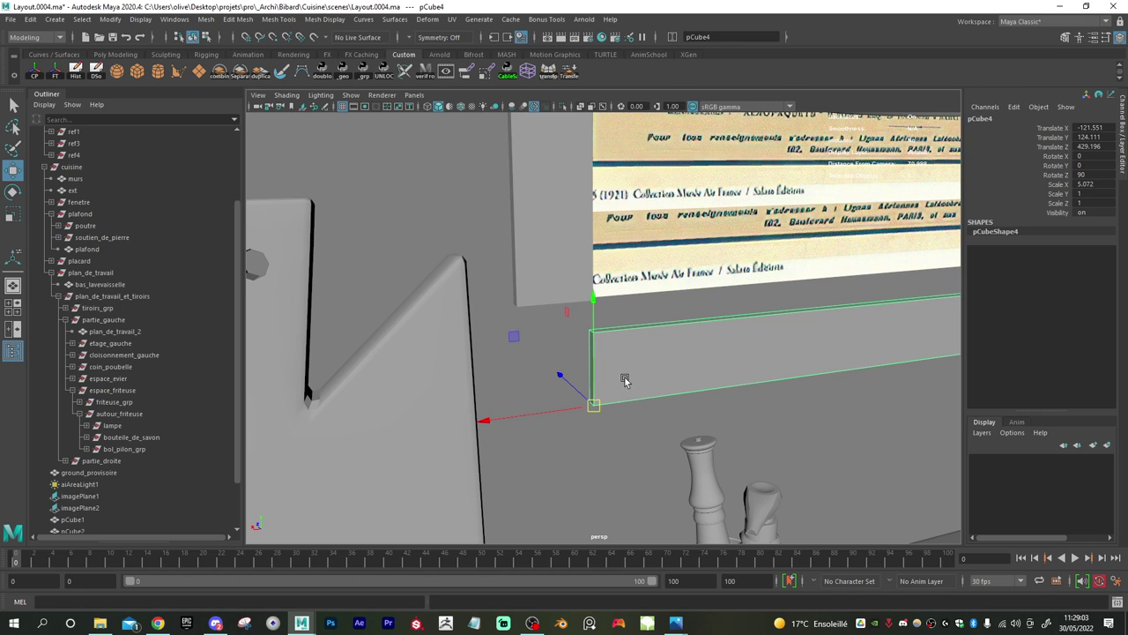
key(v)
drag(594, 315, 592, 306)
- Delete the extra poster image plane, imagePlane1
scroll(626, 327, down, 5)
alt+middle_drag(663, 265, 634, 318)
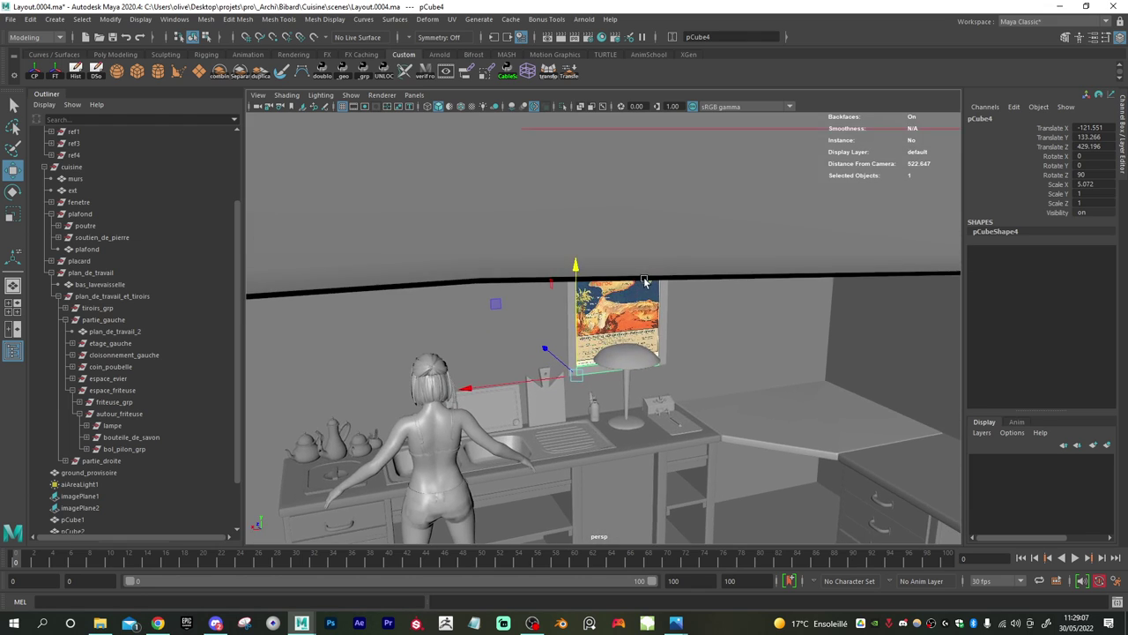
alt+drag(696, 319, 667, 282)
scroll(669, 282, up, 4)
alt+middle_drag(705, 304, 678, 334)
scroll(679, 334, up, 2)
scroll(679, 333, up, 1)
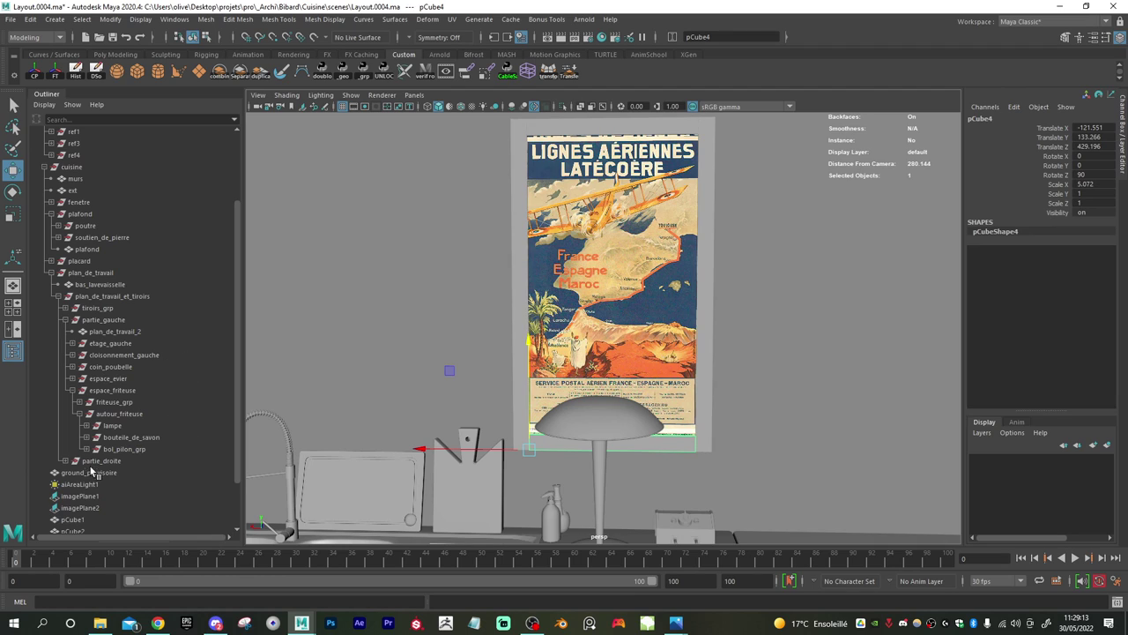
click(81, 496)
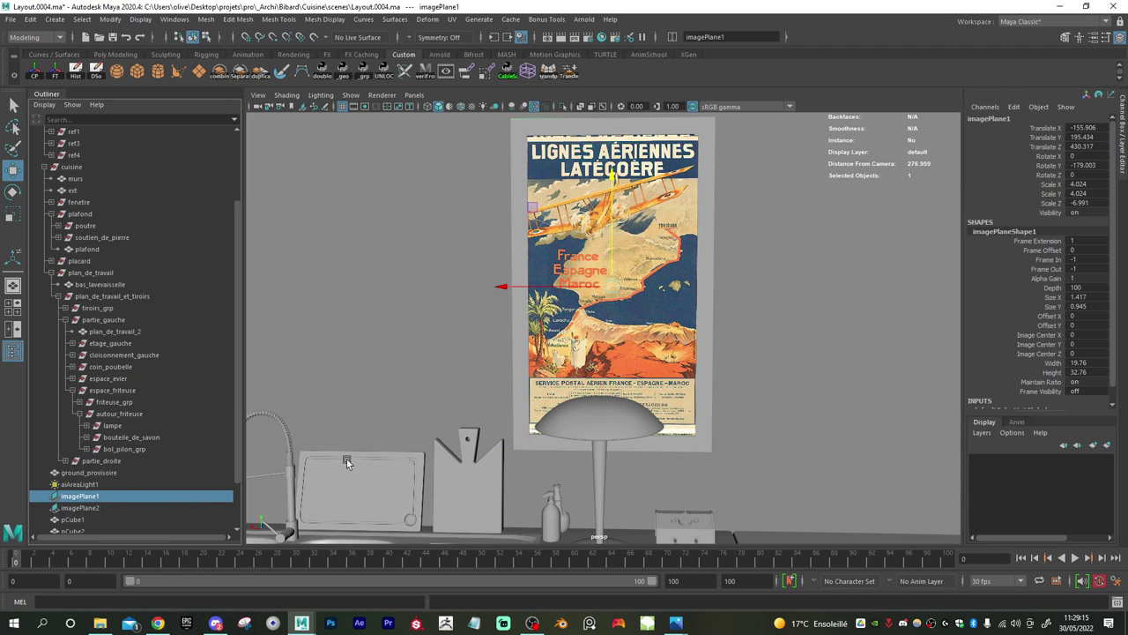
key(Delete)
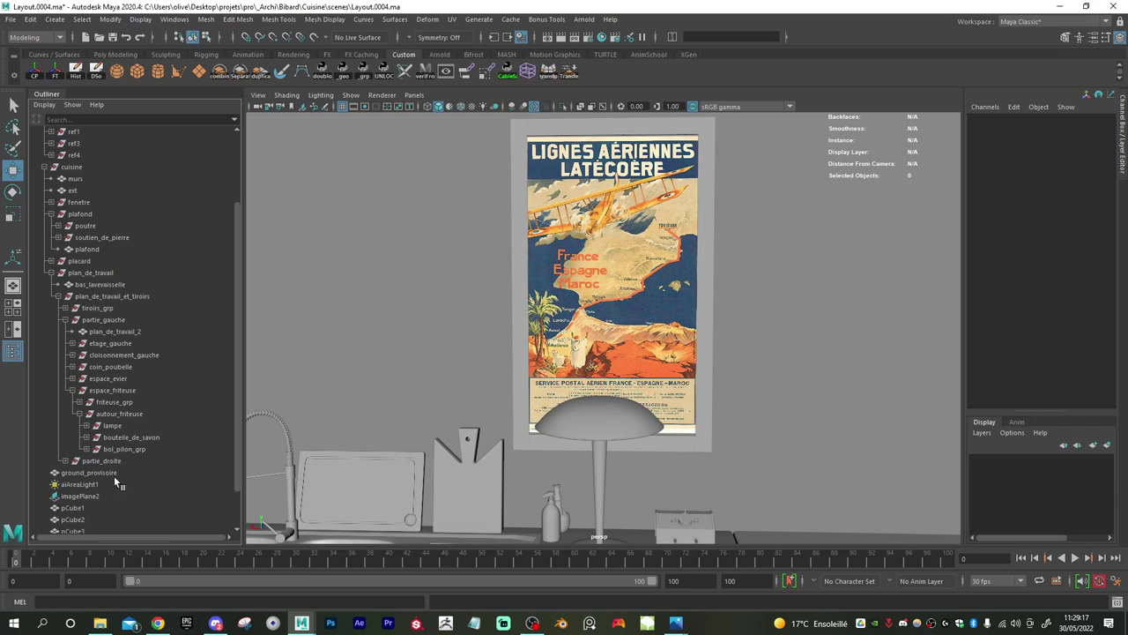
- Group the four frame strips around the poster and name the group cadre_poster
click(517, 336)
shift+click(704, 171)
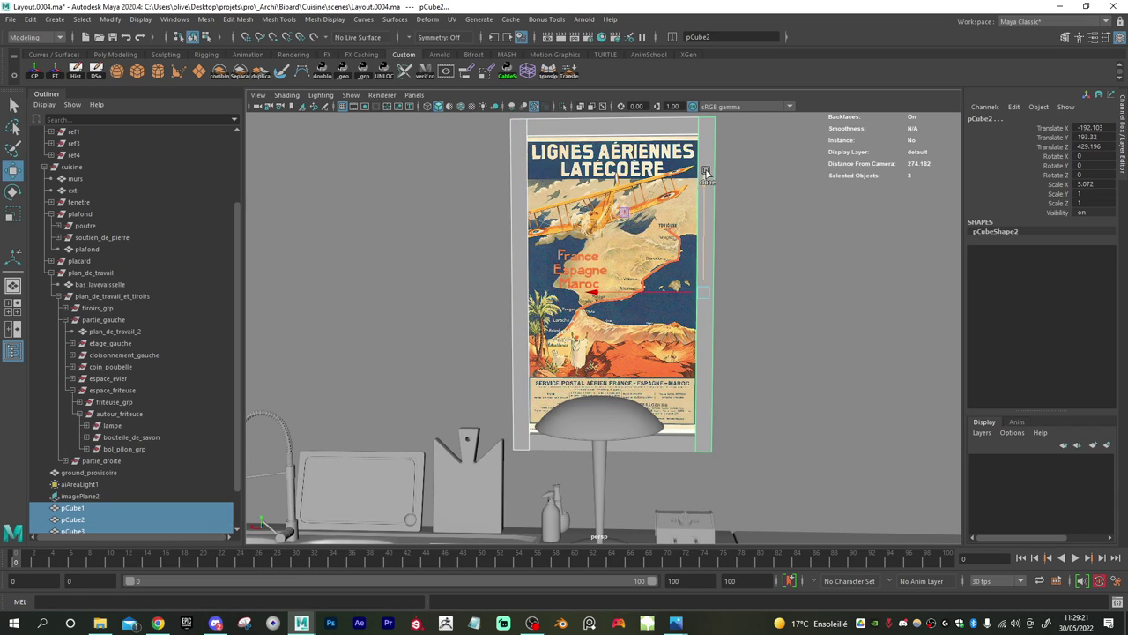
shift+click(670, 445)
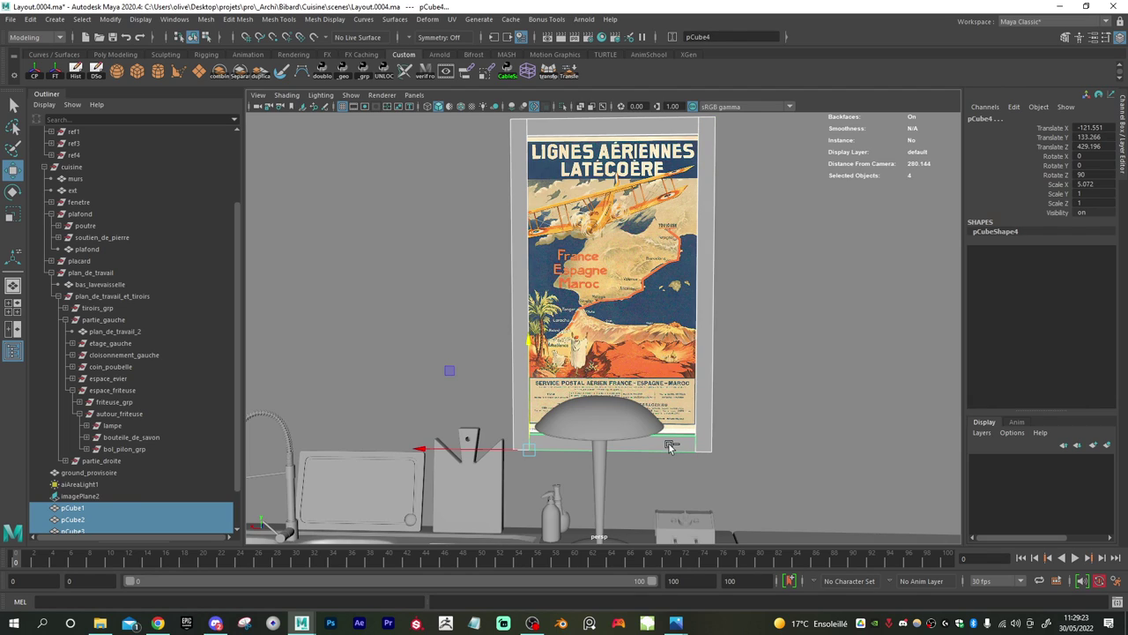
key(ctrl+g)
double_click(96, 509)
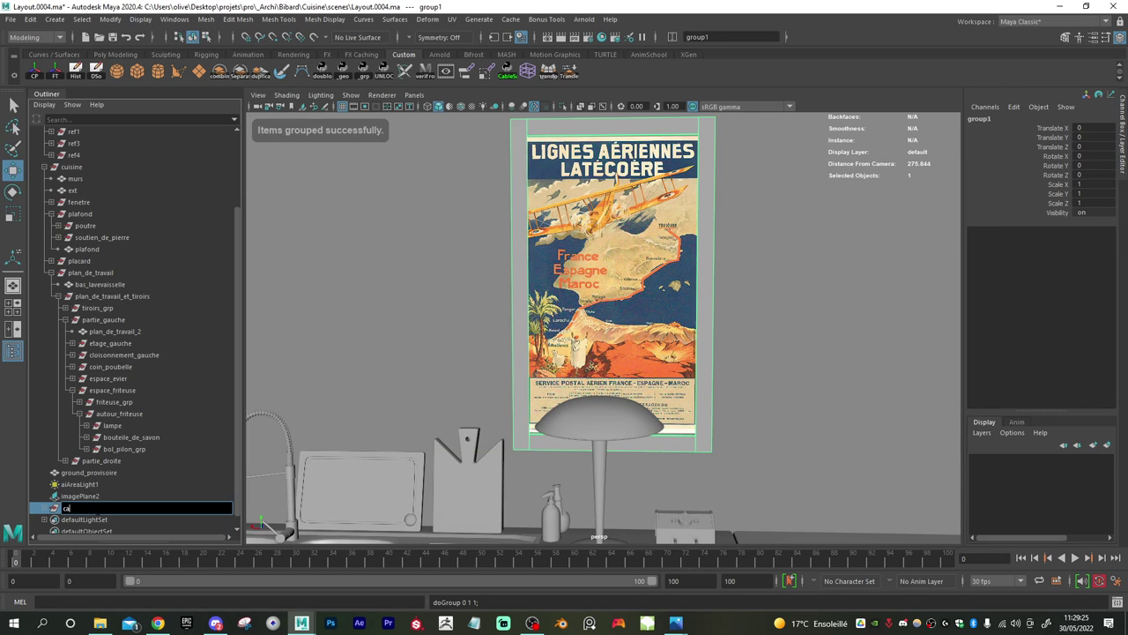
text(cadre_poster)
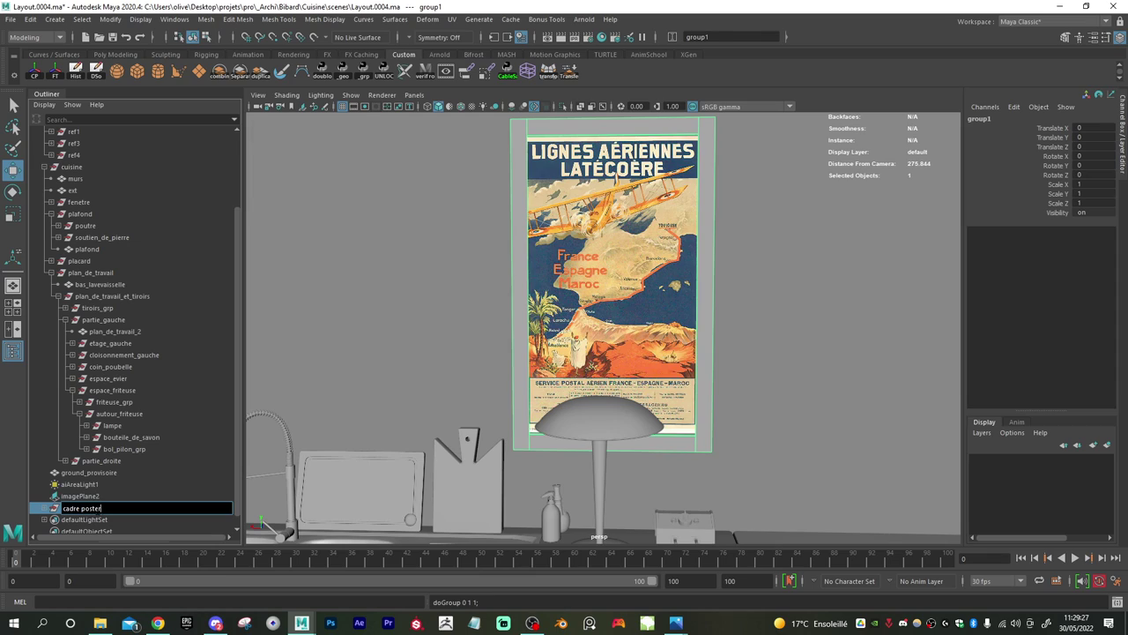
key(Return)
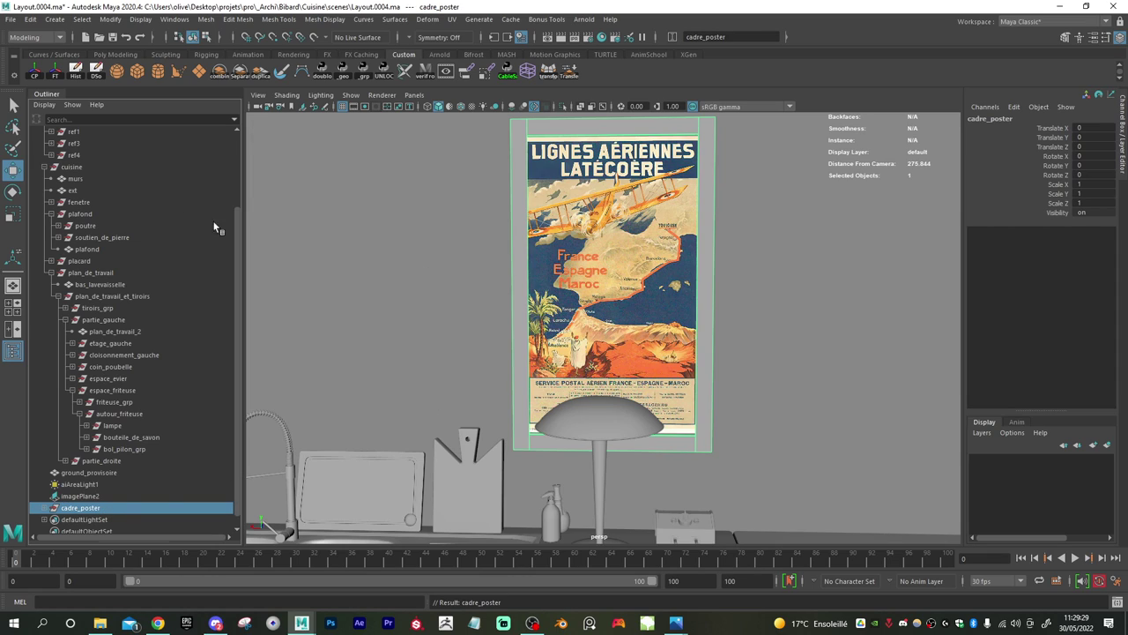
- Center the pivot of the cadre_poster group and lower the frame to about Translate Y -2.52
click(35, 69)
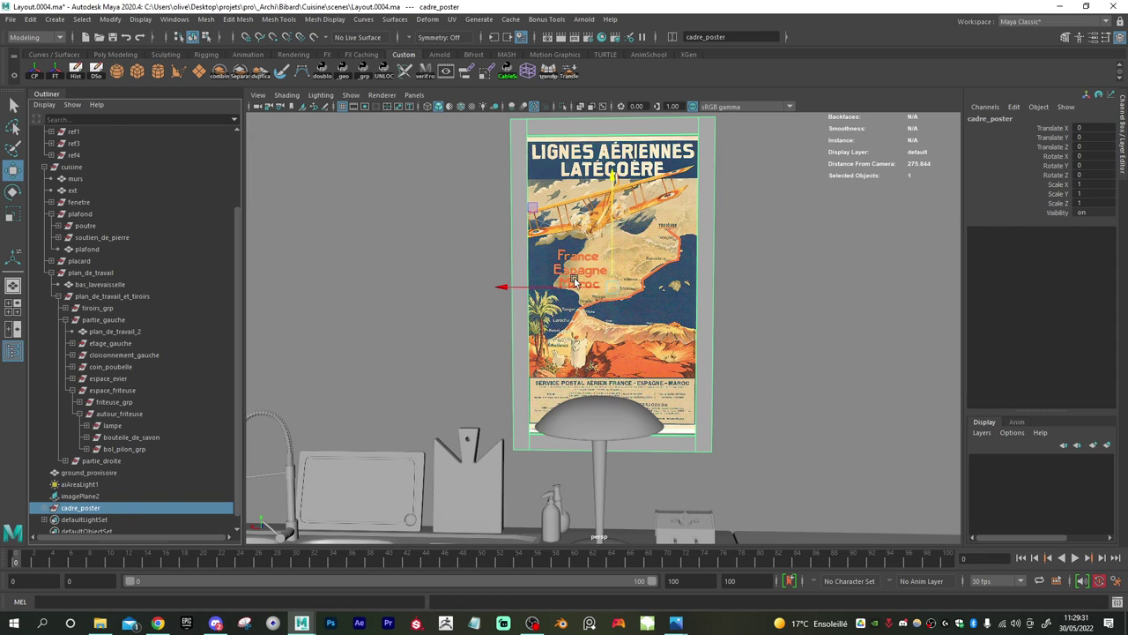
drag(612, 197, 614, 206)
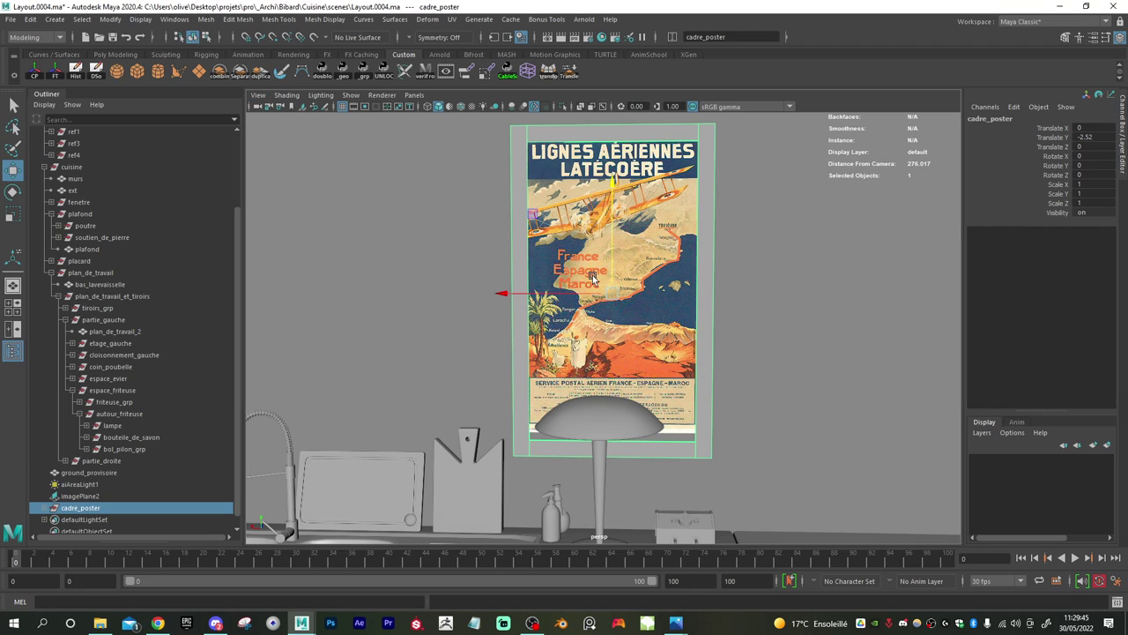
- Select the vertices at the lower end of the frame and raise them along Y to about 133.00
click(1064, 39)
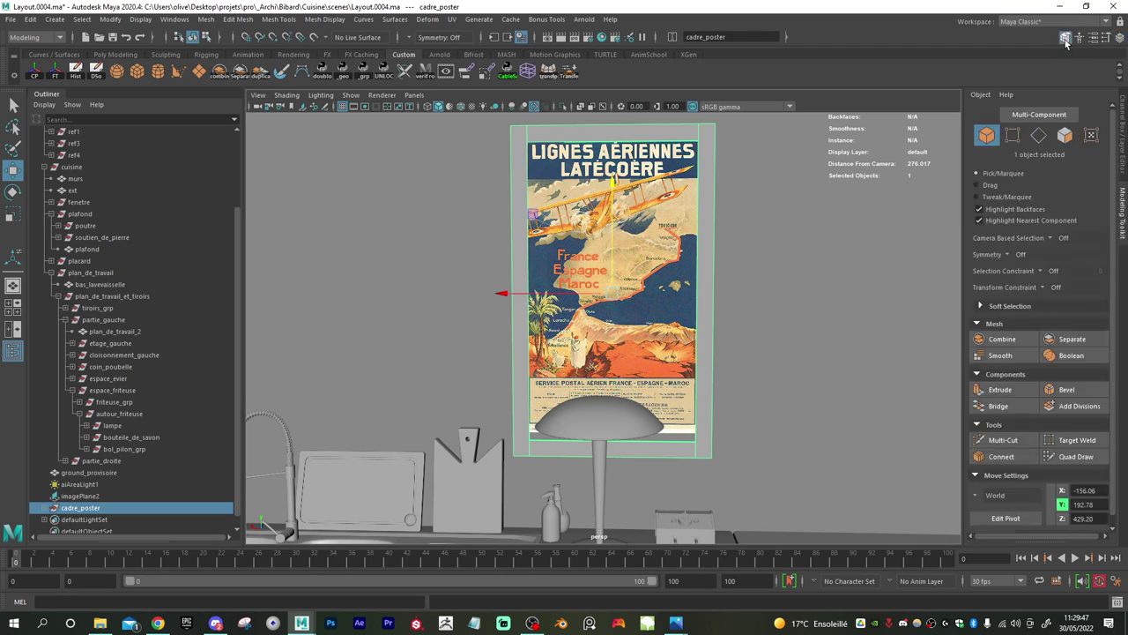
click(1013, 134)
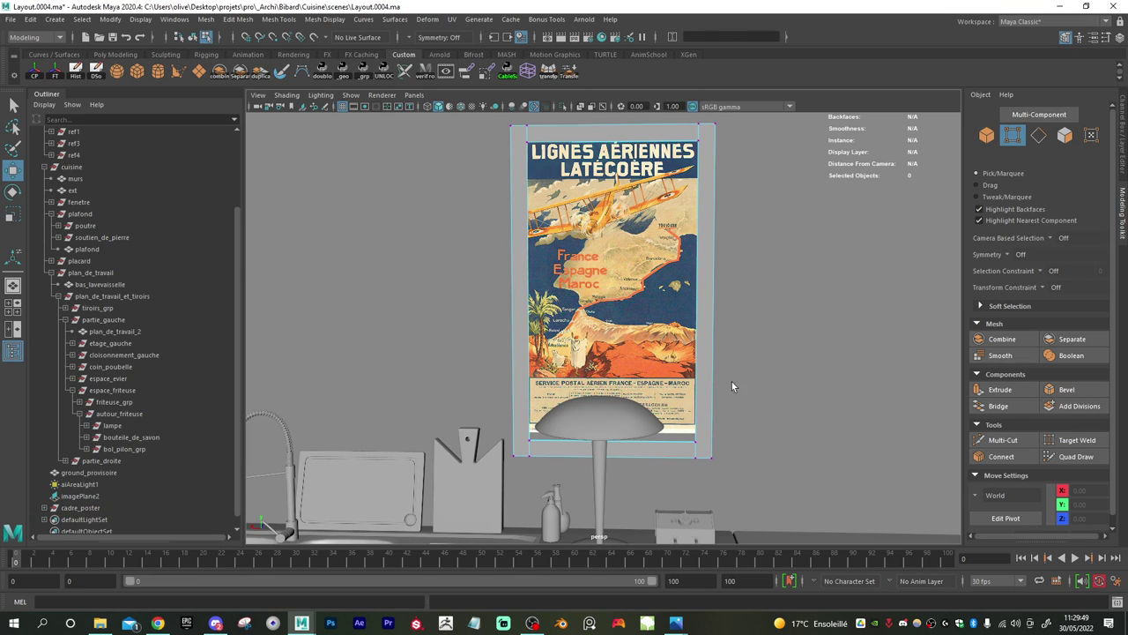
drag(790, 351, 423, 523)
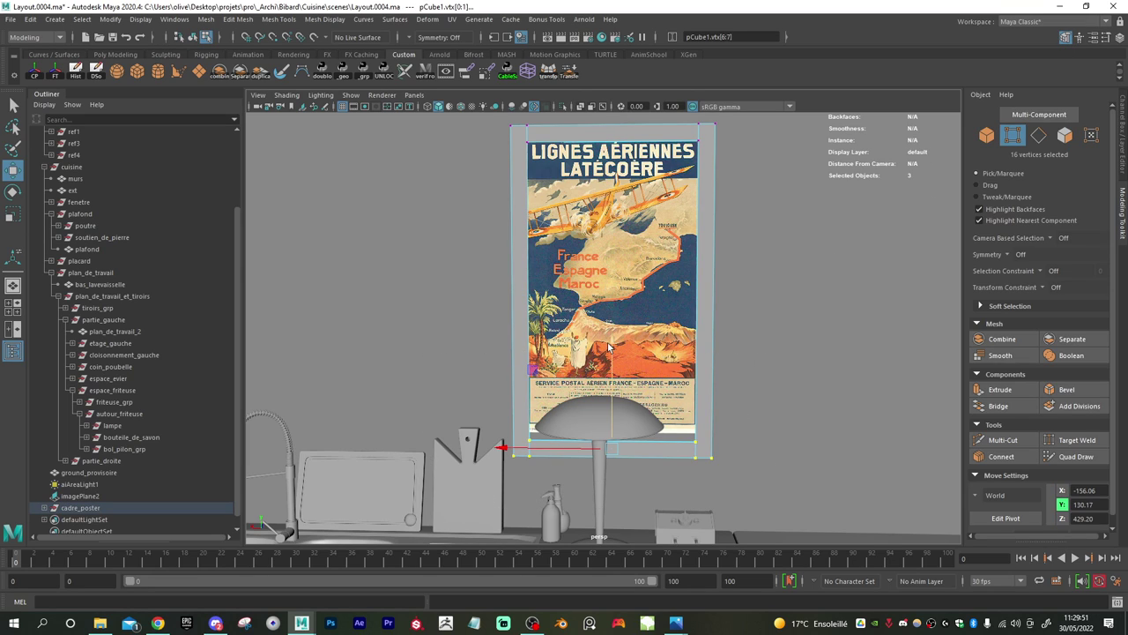
drag(608, 347, 604, 334)
alt+drag(480, 427, 647, 468)
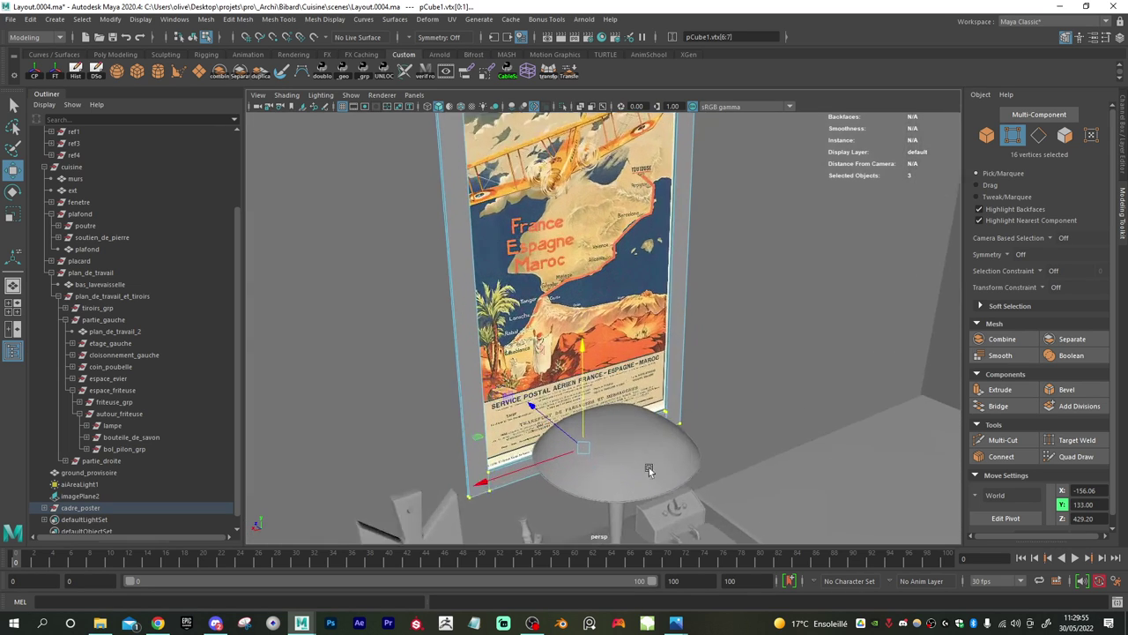
- Raise the selected lower-end vertices of the poster frame along Y to about 133.35
alt+middle_drag(647, 468, 708, 373)
alt+right_drag(708, 373, 935, 395)
alt+right_drag(683, 406, 793, 464)
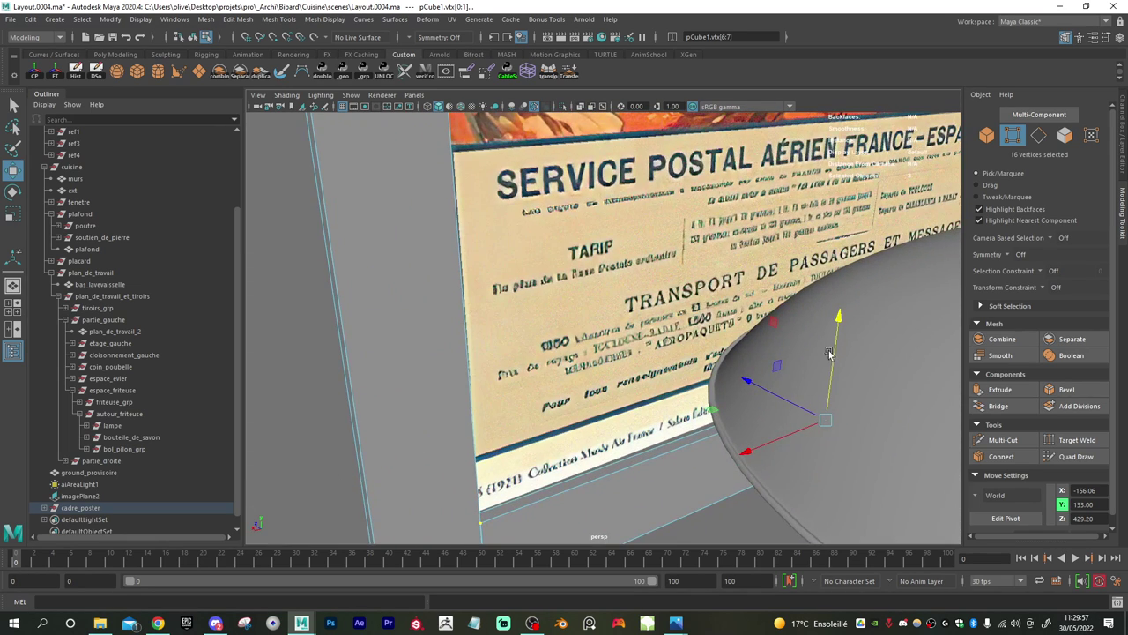
drag(840, 324, 838, 321)
scroll(459, 343, down, 8)
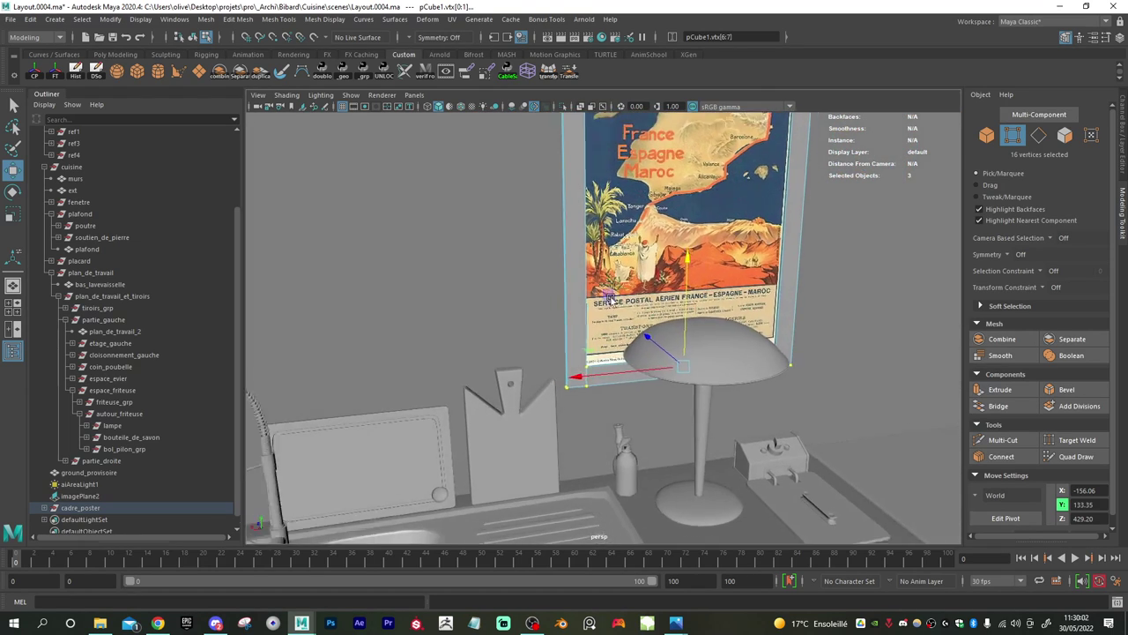
alt+drag(609, 298, 466, 299)
alt+right_drag(466, 300, 640, 374)
scroll(639, 374, down, 3)
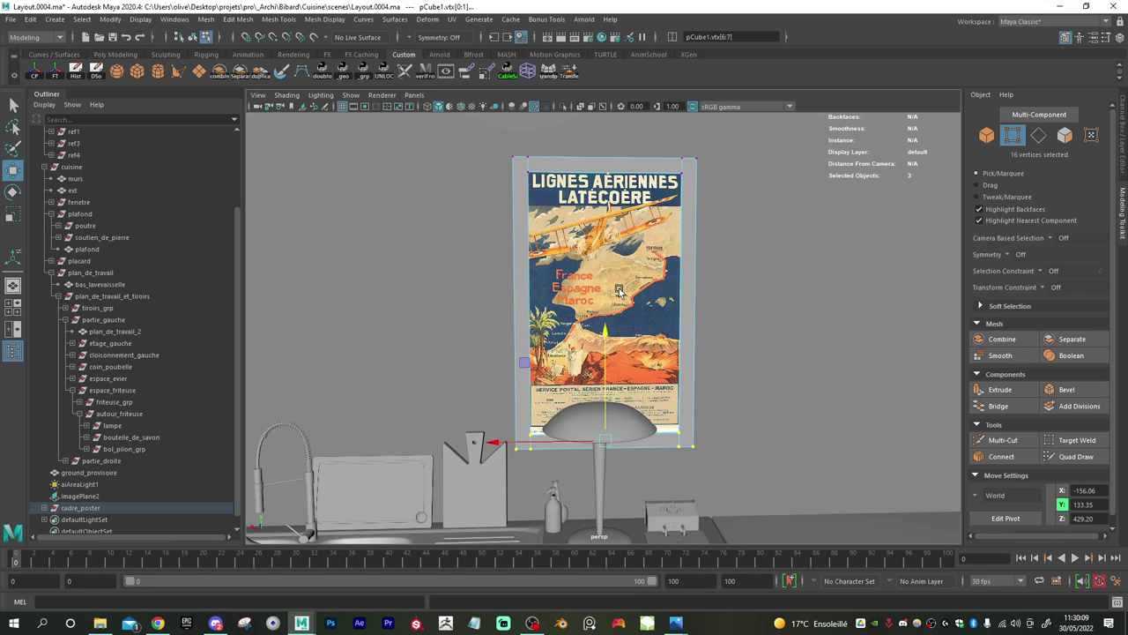
- Delete the poster image plane, imagePlane2, from inside the frame
key(ctrl+z)
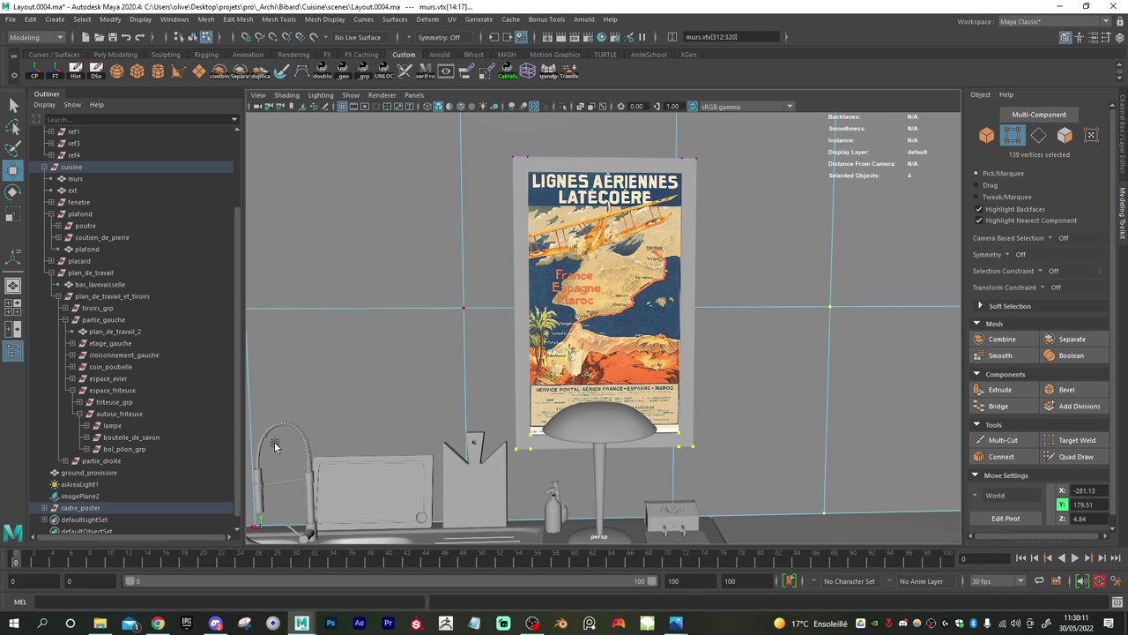
click(97, 497)
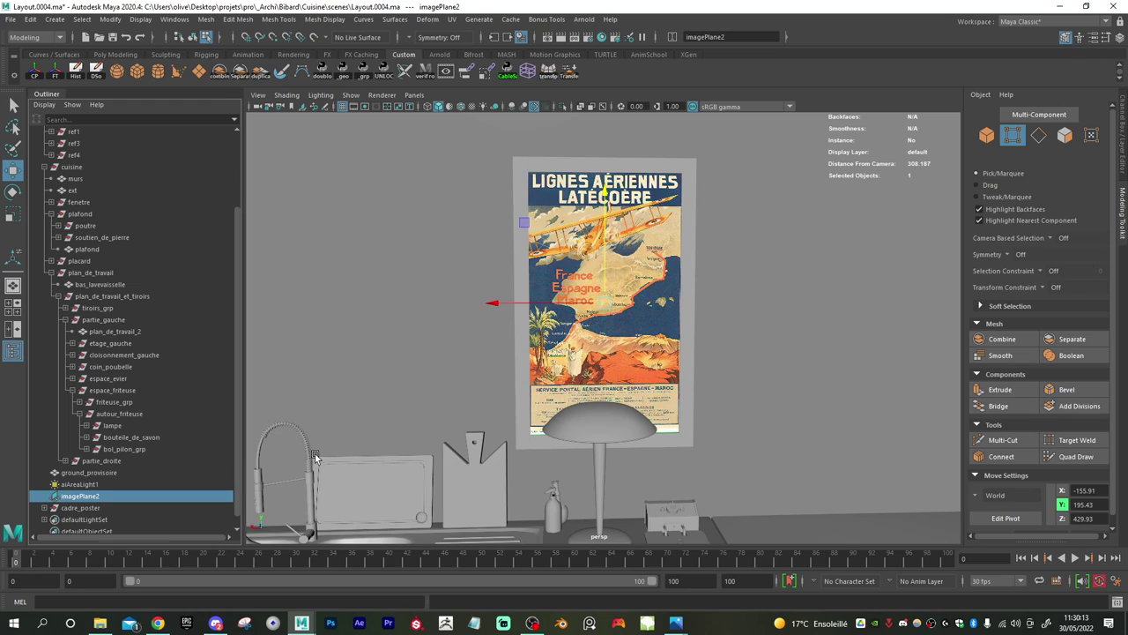
key(Delete)
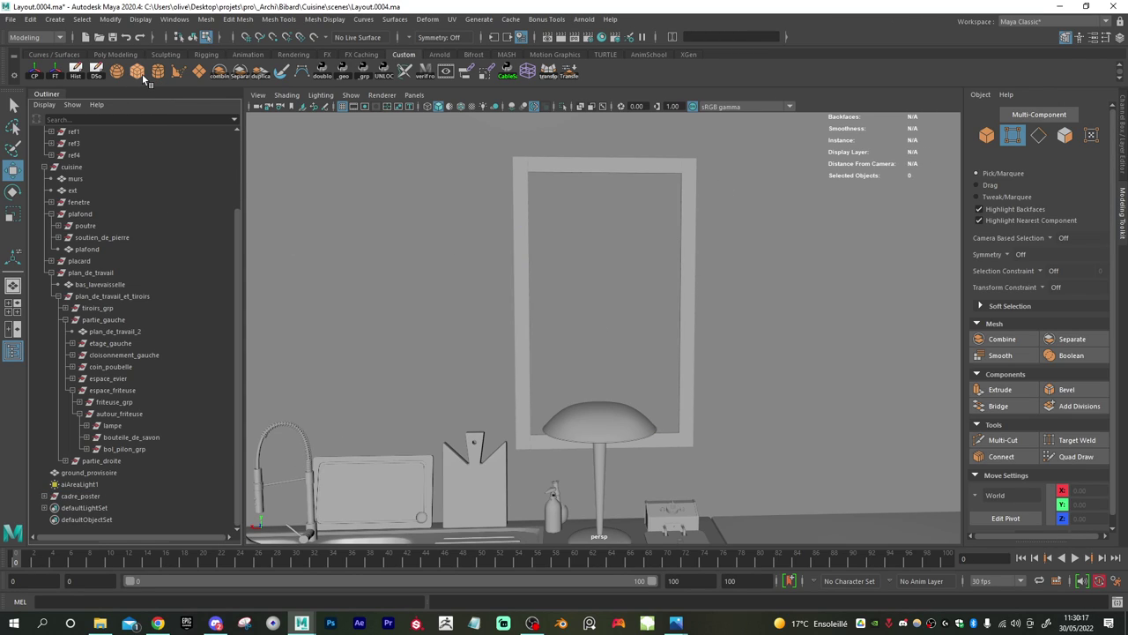
- Create a polygon plane and stand it upright by setting its Rotate X to -90
click(199, 72)
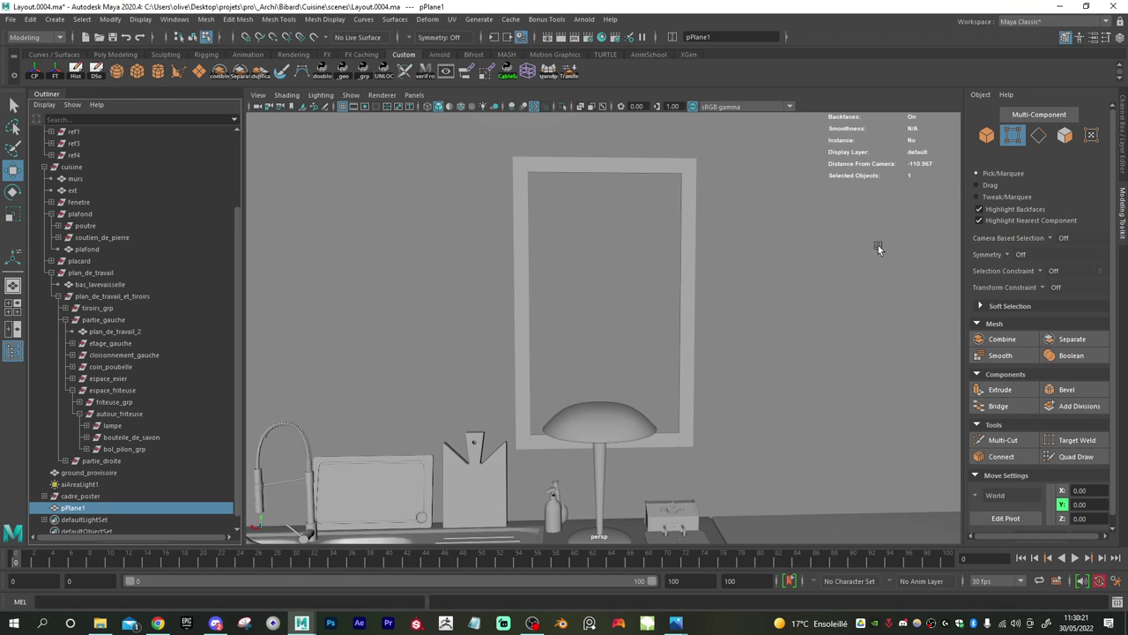
key(f)
key(f)
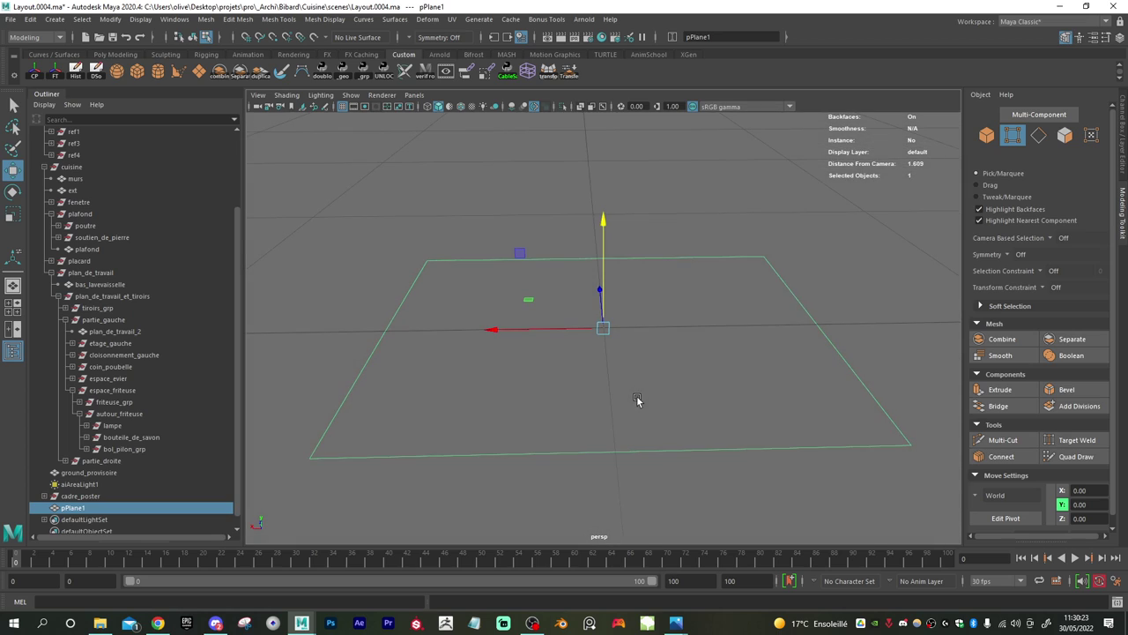
key(e)
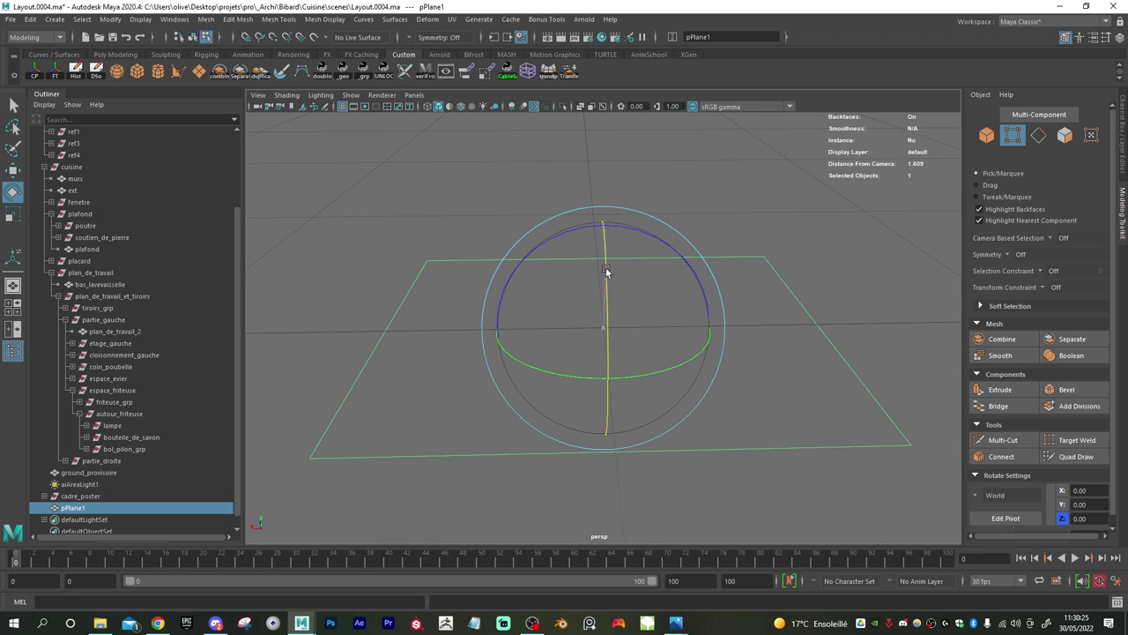
drag(608, 270, 591, 346)
drag(591, 345, 592, 345)
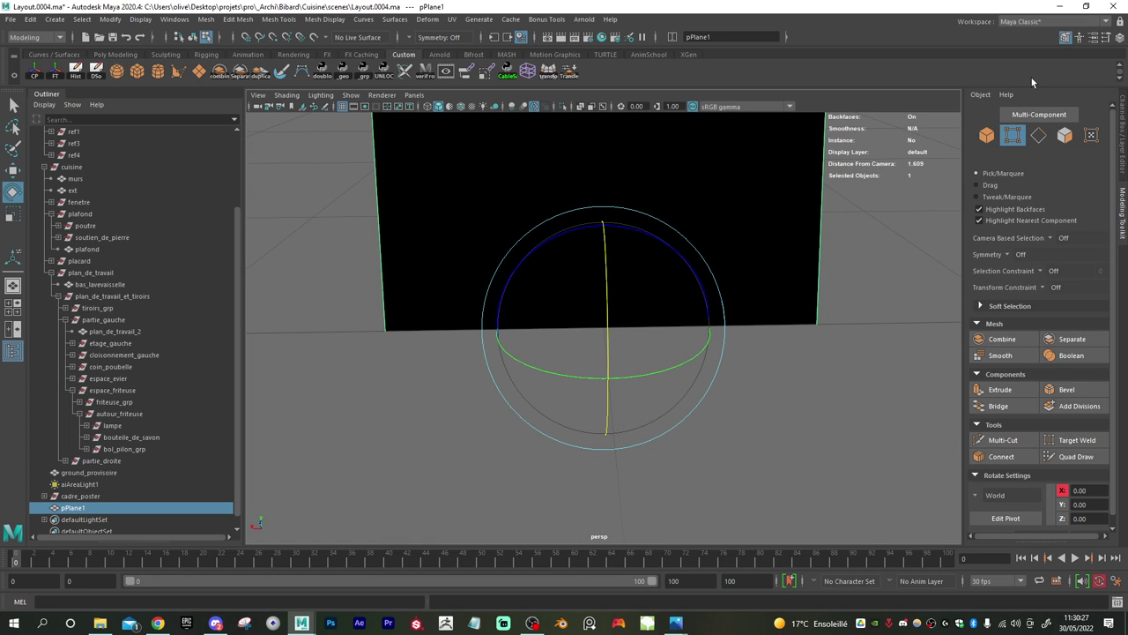
click(1067, 39)
double_click(1096, 157)
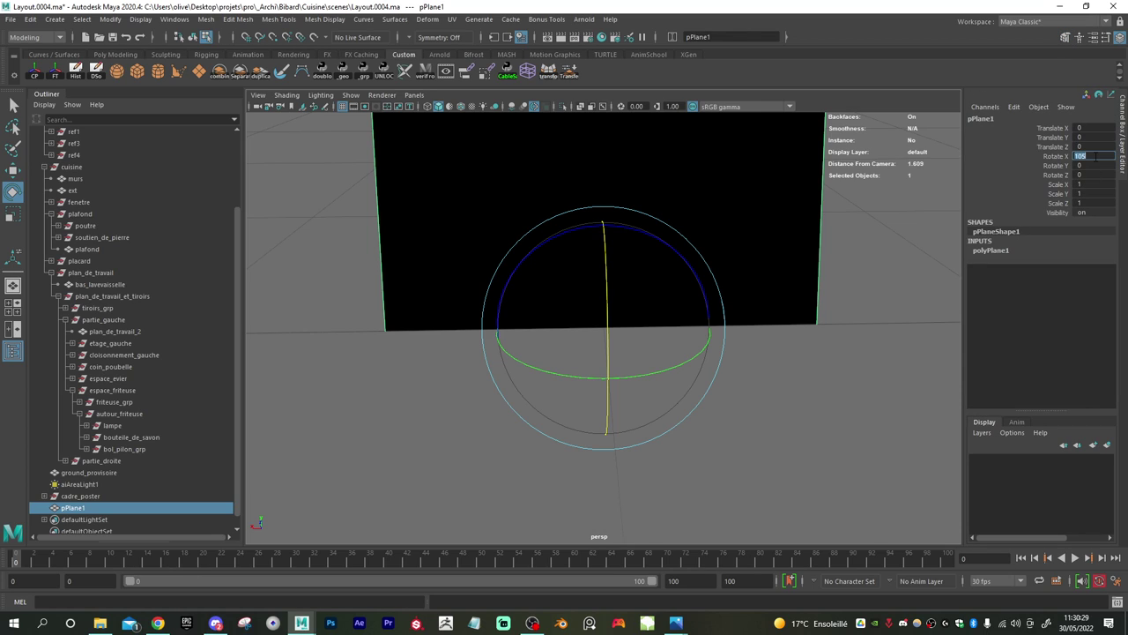
key(Return)
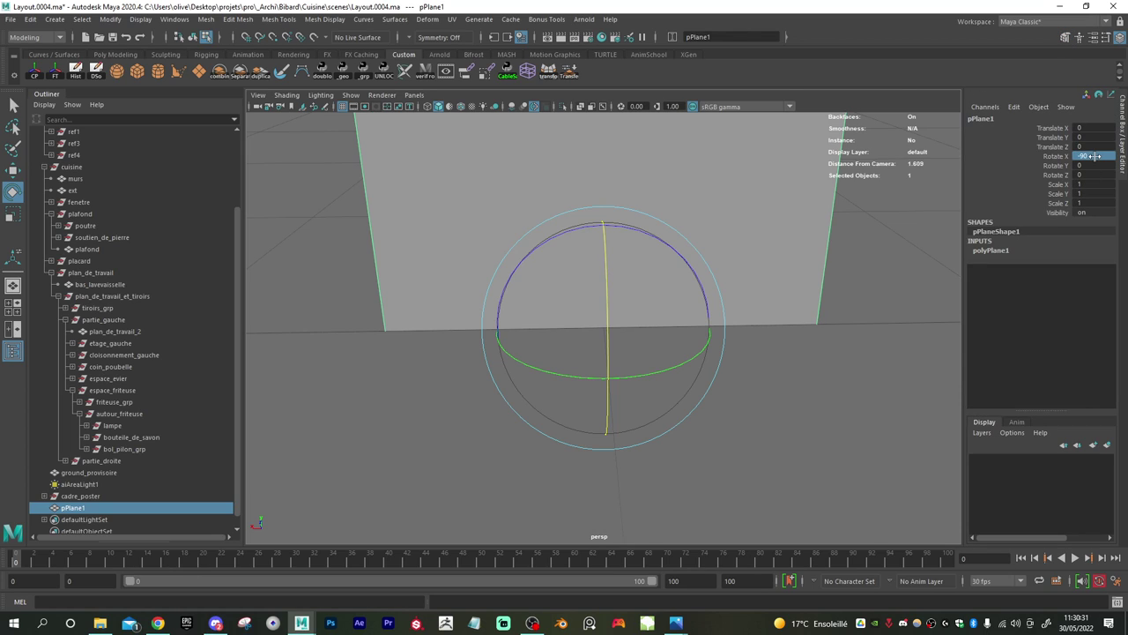
- Try to vertex-snap the upright plane from the scene origin up to the lamp beside the poster frame
key(w)
scroll(746, 270, down, 10)
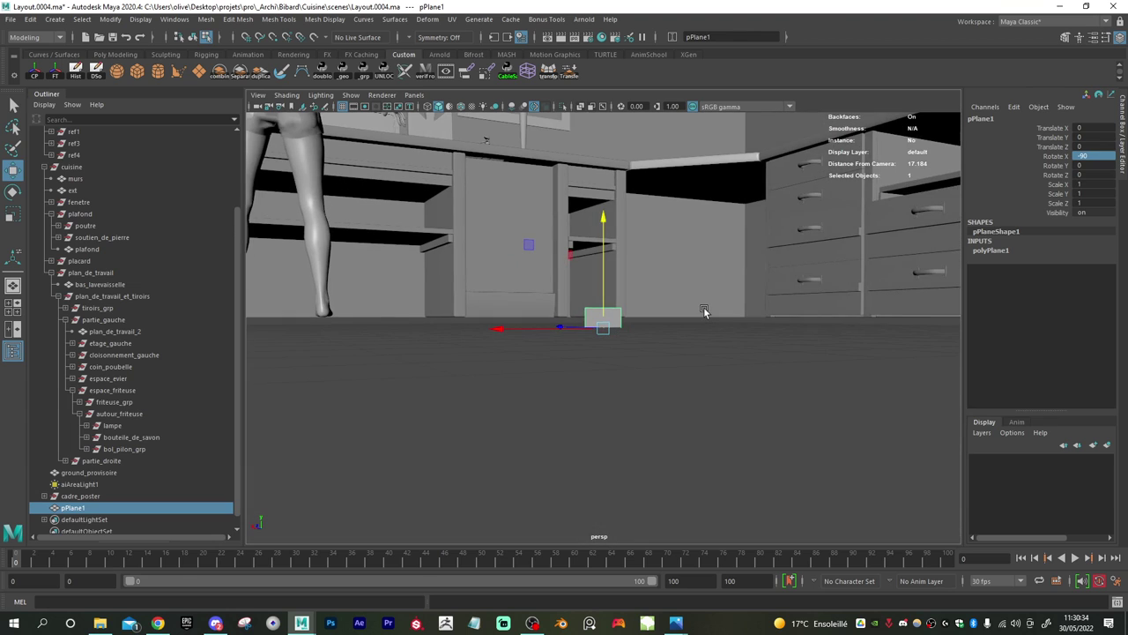
alt+drag(704, 311, 712, 280)
scroll(697, 264, down, 3)
alt+middle_drag(675, 238, 632, 388)
scroll(644, 397, down, 3)
scroll(647, 401, down, 3)
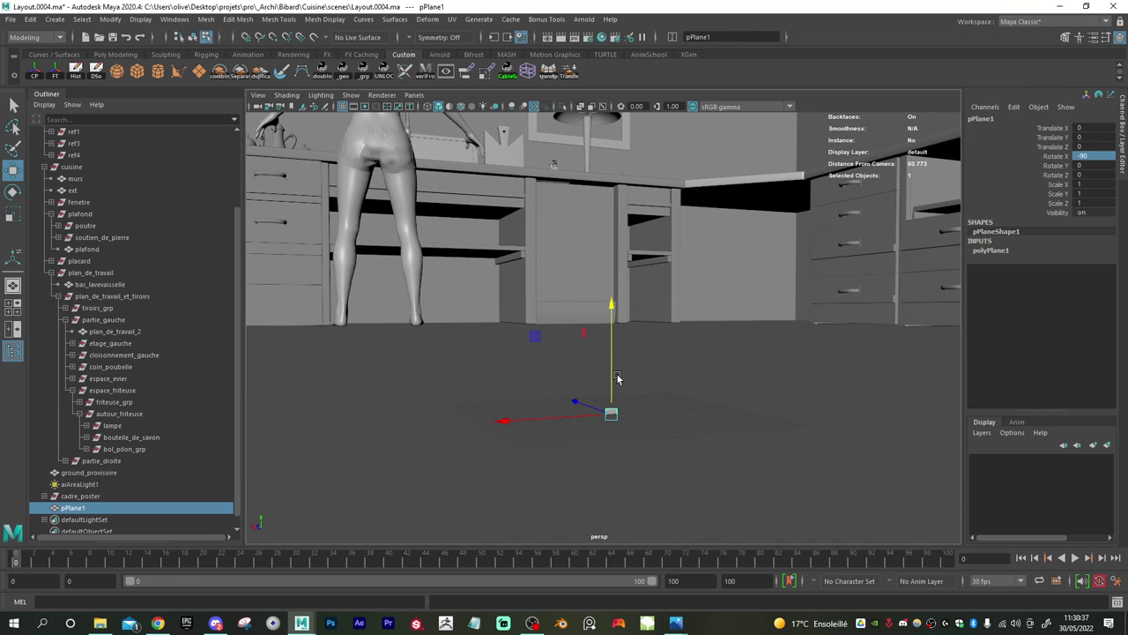
key(v)
drag(612, 419, 656, 122)
key(f)
alt+drag(620, 352, 481, 367)
alt+right_drag(482, 366, 512, 354)
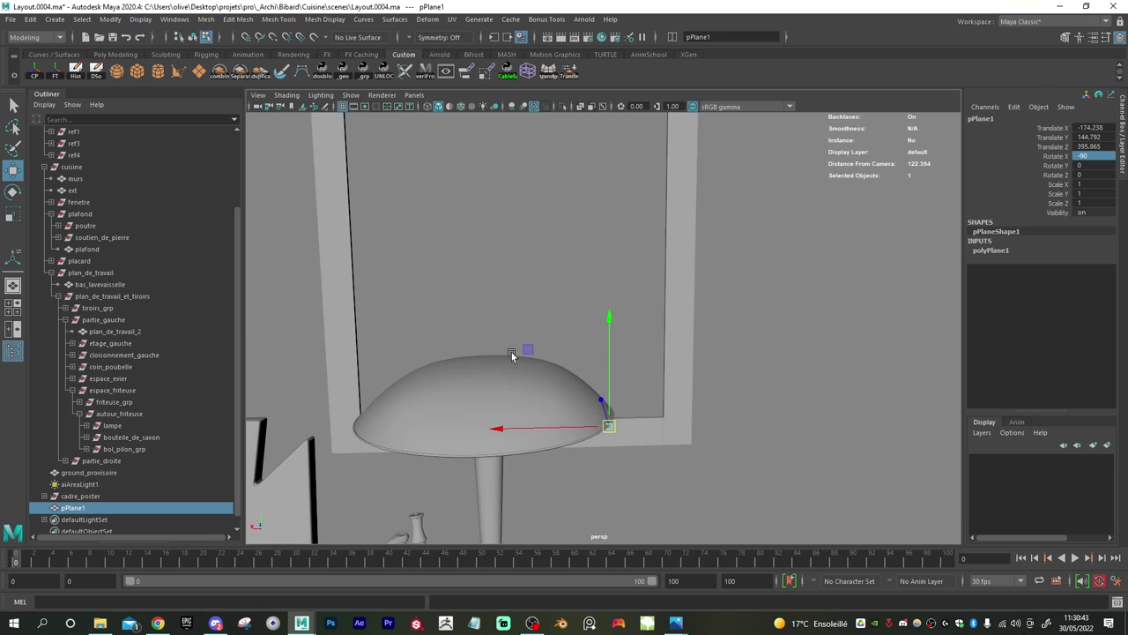
- Try to snap the plane from the lamp into the opening of the poster frame
drag(612, 428, 570, 294)
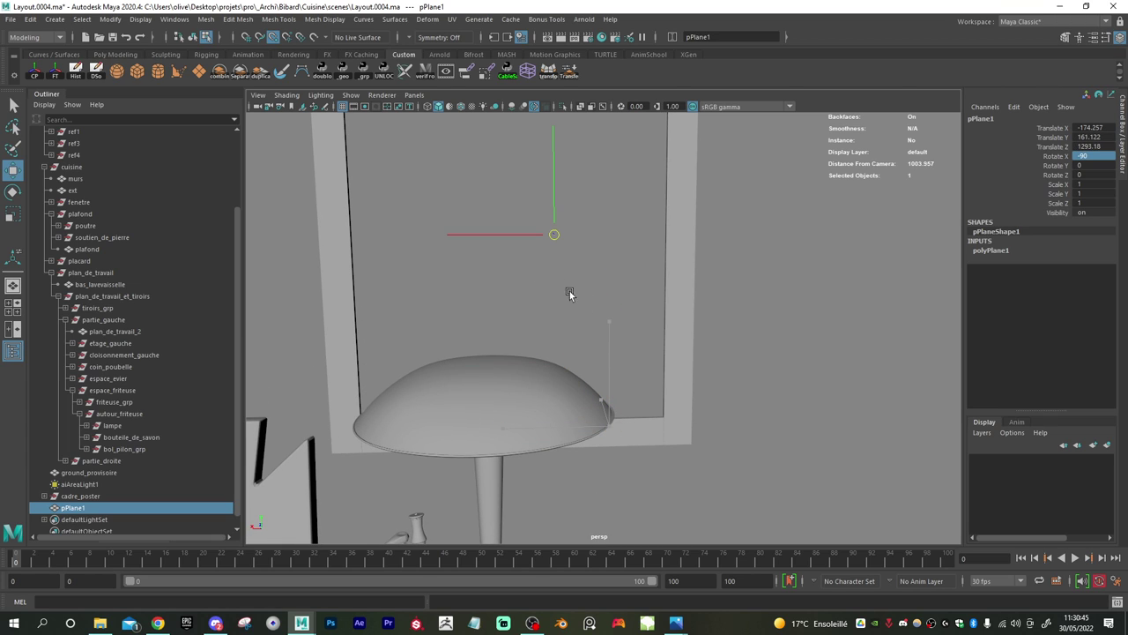
alt+drag(476, 283, 539, 282)
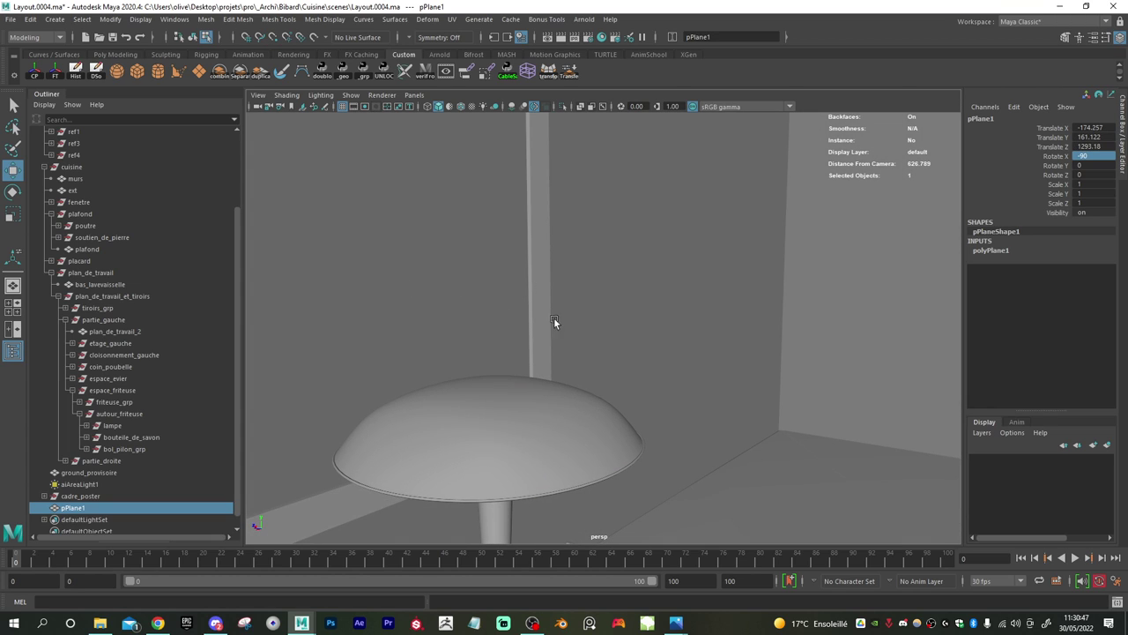
scroll(567, 323, down, 6)
alt+drag(567, 323, 662, 371)
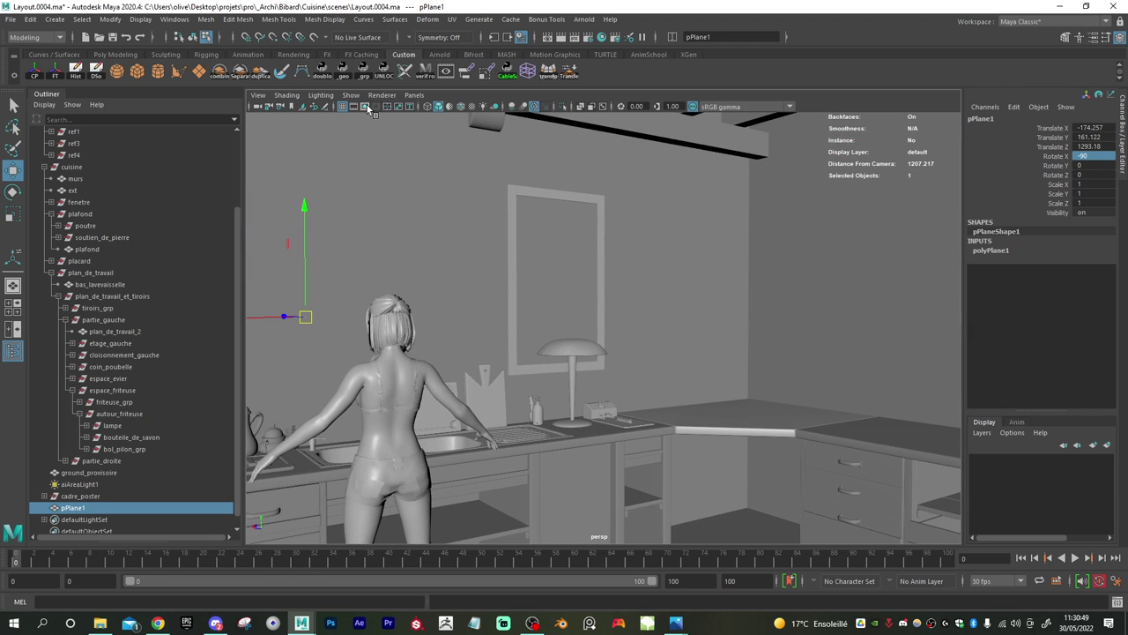
- Display wireframe on shaded and snap the plane to the wall vertex beside the frame, at about X -93.72, Y 193.32, Z 431.42
click(460, 107)
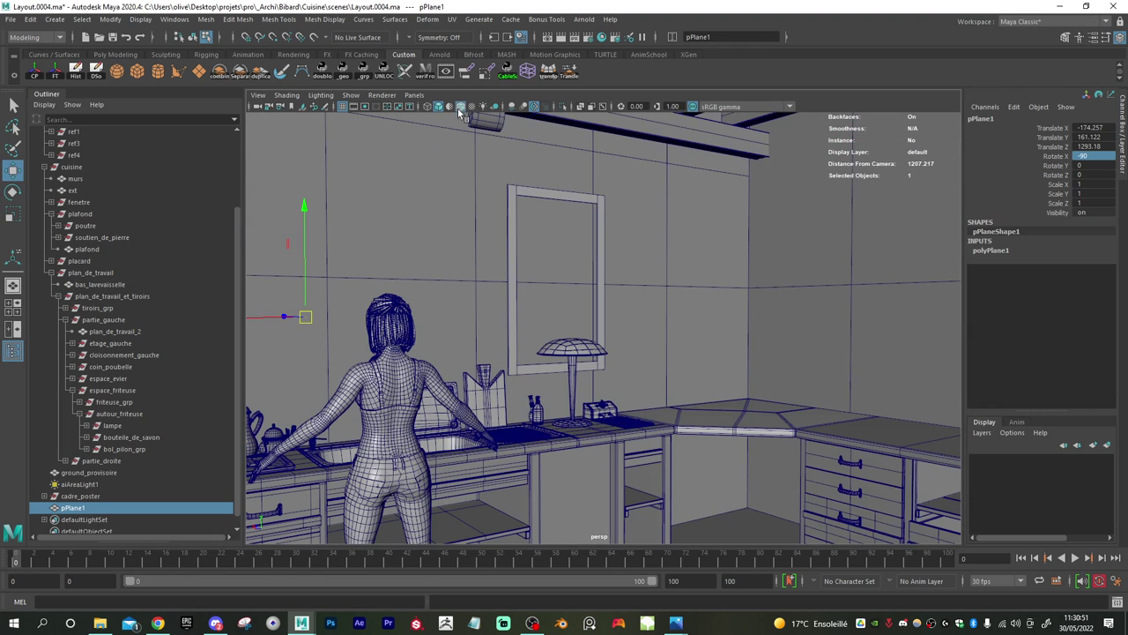
alt+middle_drag(471, 233, 495, 257)
drag(314, 324, 495, 298)
alt+drag(536, 342, 397, 335)
scroll(589, 388, up, 3)
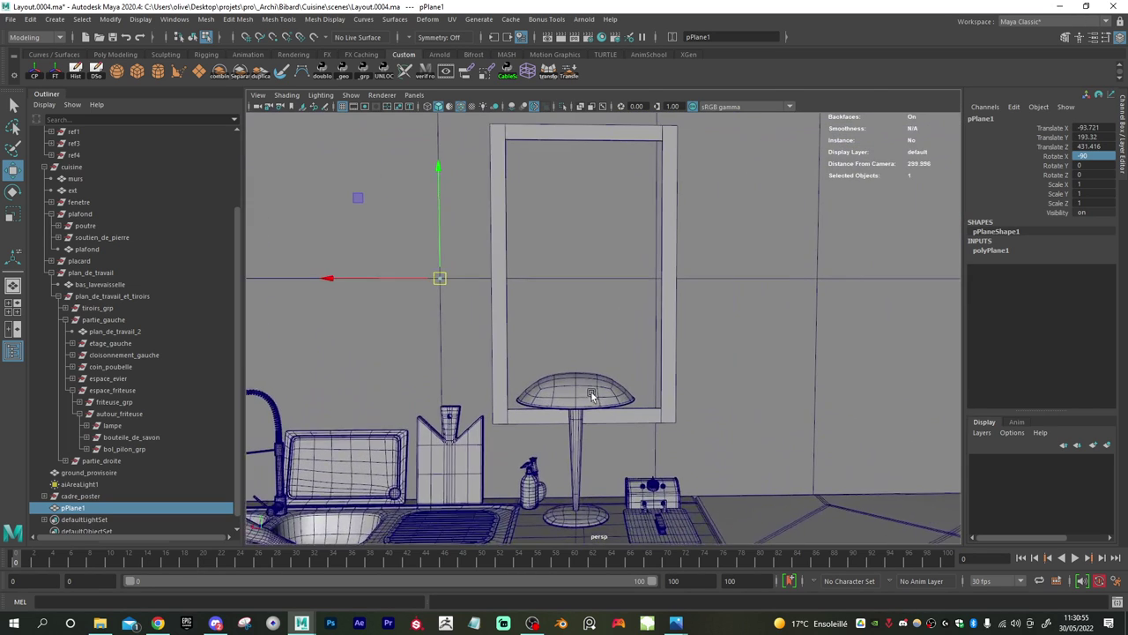
- Move the plane along X to about -158.03 inside the frame and scale it uniformly to about 62.19
alt+middle_drag(592, 392, 640, 456)
scroll(579, 406, up, 2)
drag(381, 345, 580, 348)
key(r)
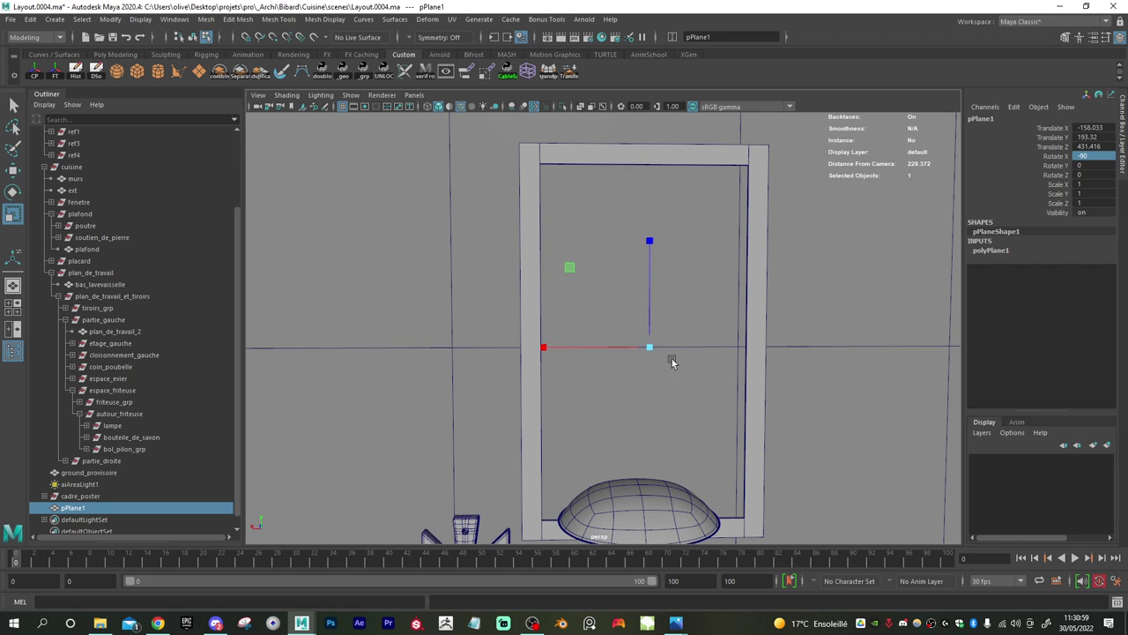
drag(649, 350, 781, 383)
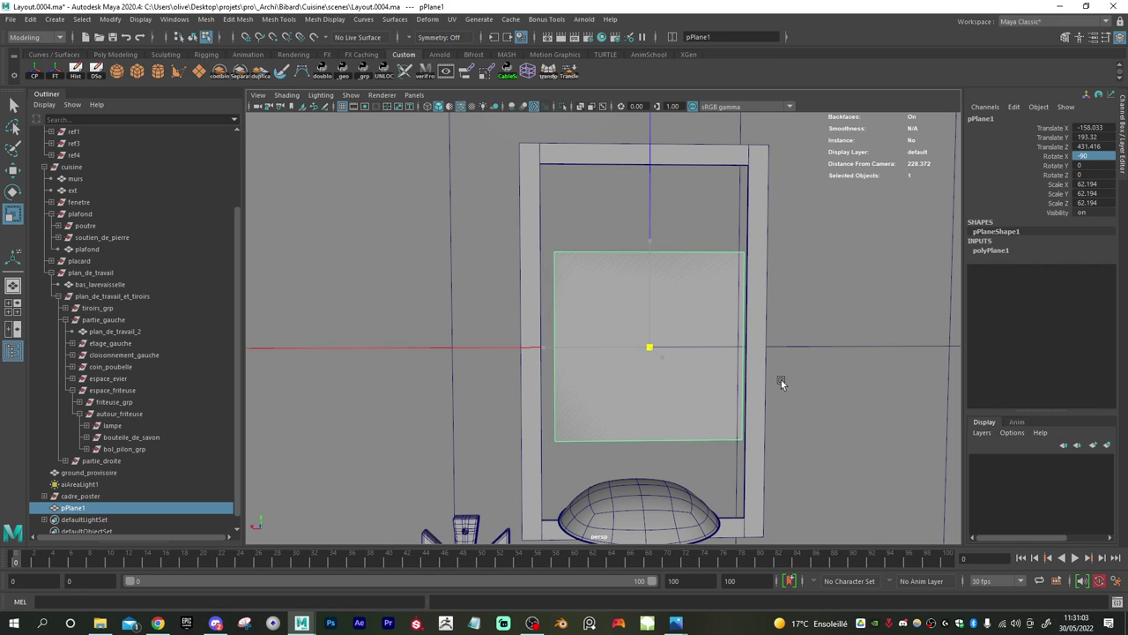
- Move the plane slightly off the wall along Z to about 430.93
key(w)
alt+drag(713, 376, 573, 381)
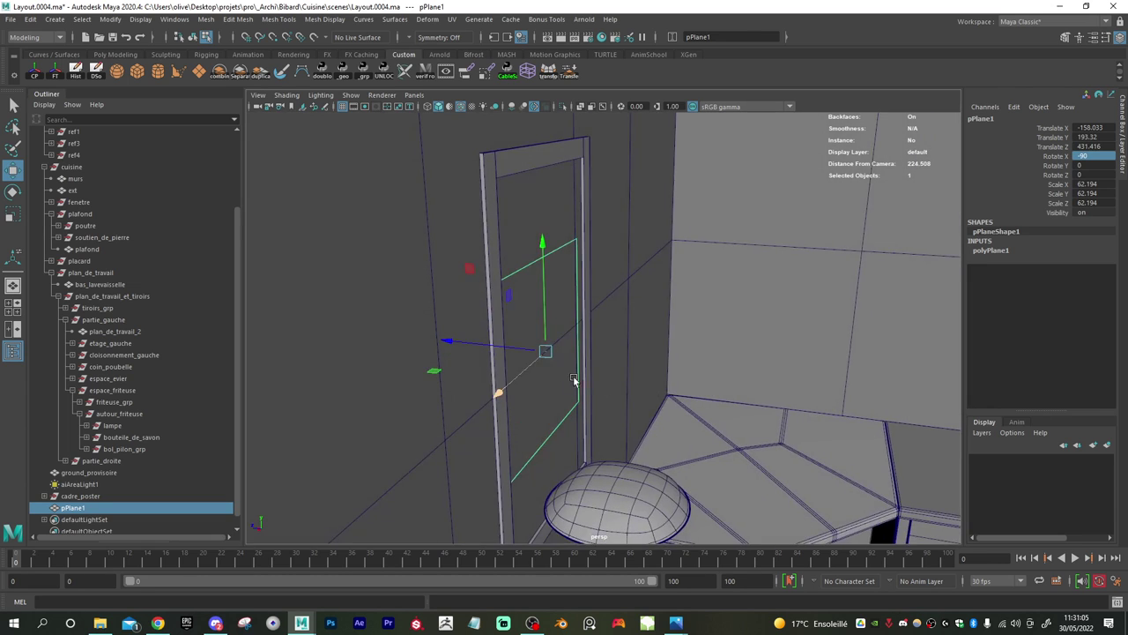
alt+right_drag(573, 379, 609, 386)
alt+middle_drag(610, 386, 746, 407)
drag(607, 370, 610, 372)
alt+drag(678, 358, 571, 354)
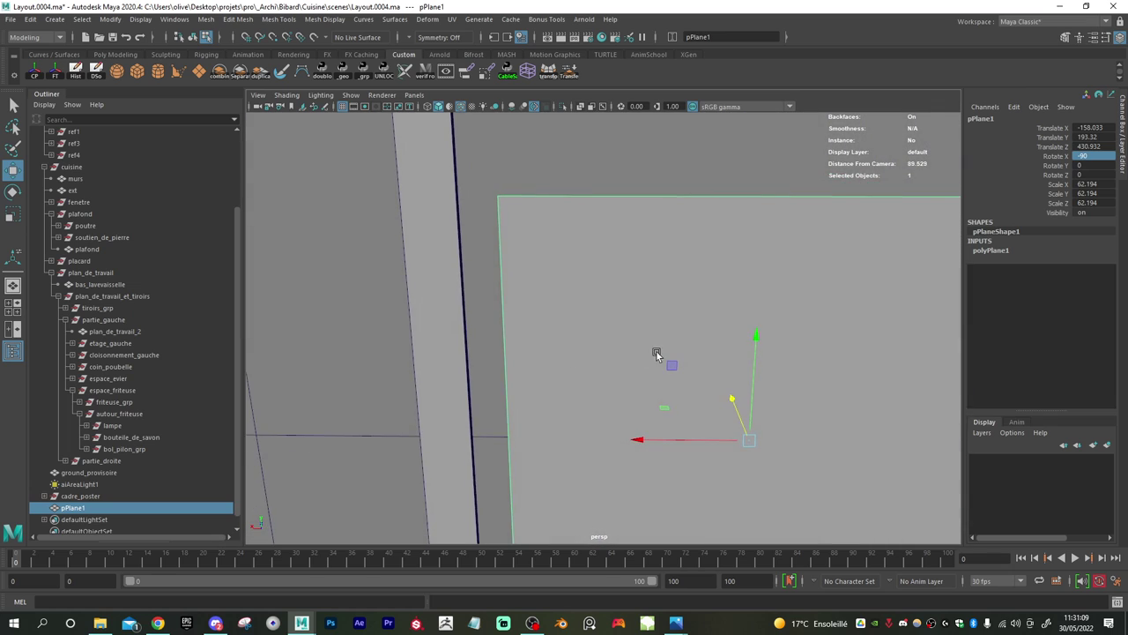
- Raise the plane's two upper vertices along Y and snap them to the frame's upper inner edge
scroll(657, 353, down, 5)
right_drag(629, 298, 575, 300)
drag(517, 245, 776, 308)
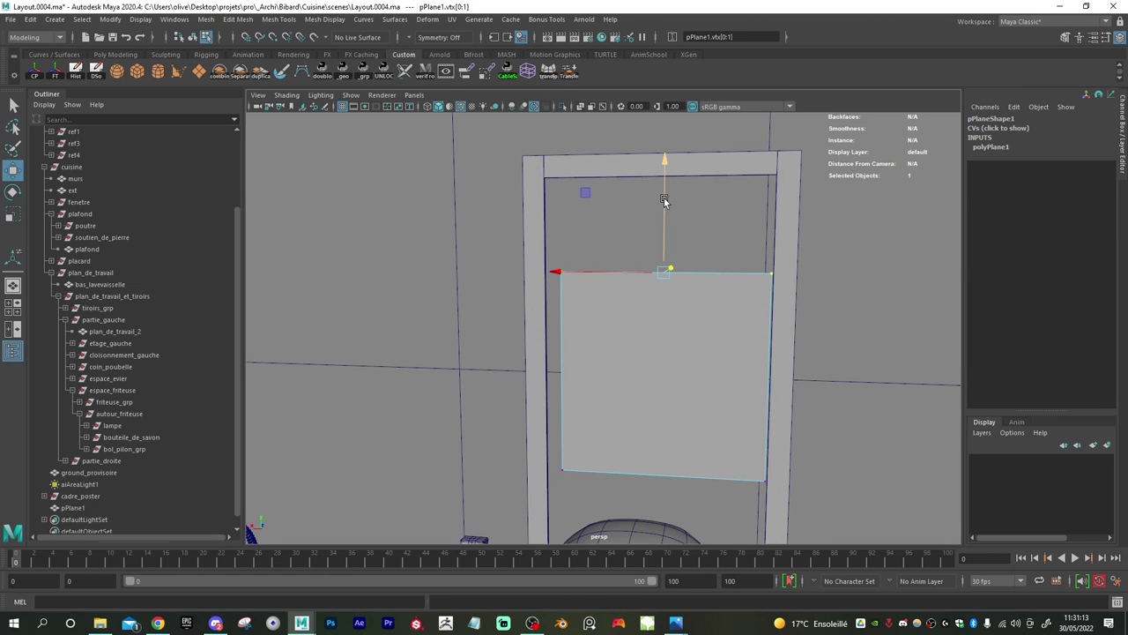
drag(665, 201, 685, 99)
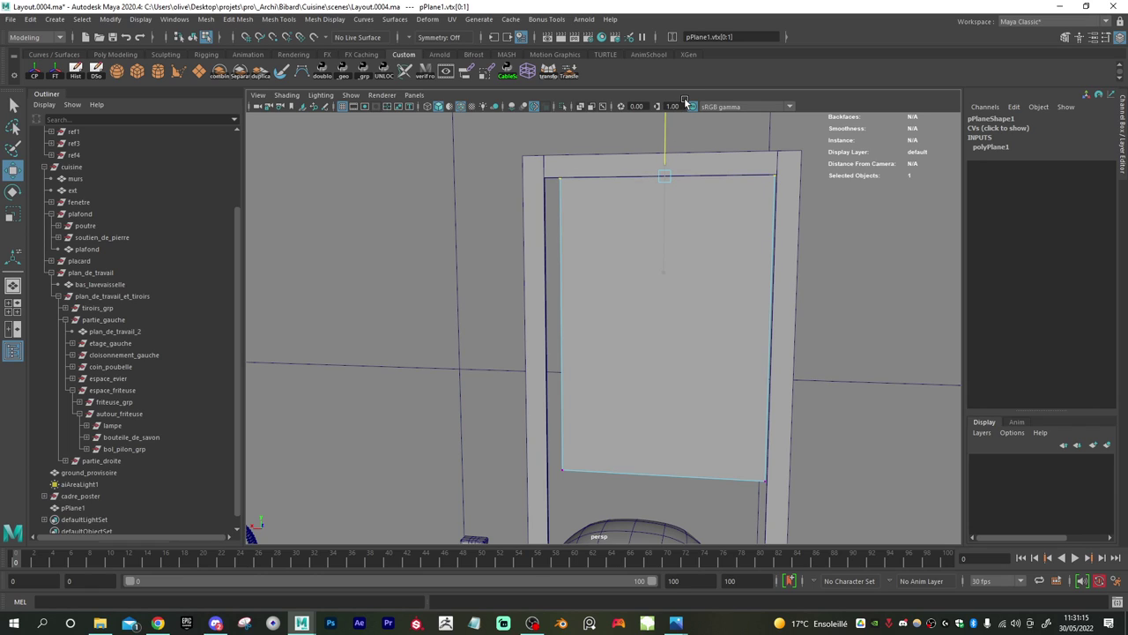
key(v)
drag(665, 156, 669, 190)
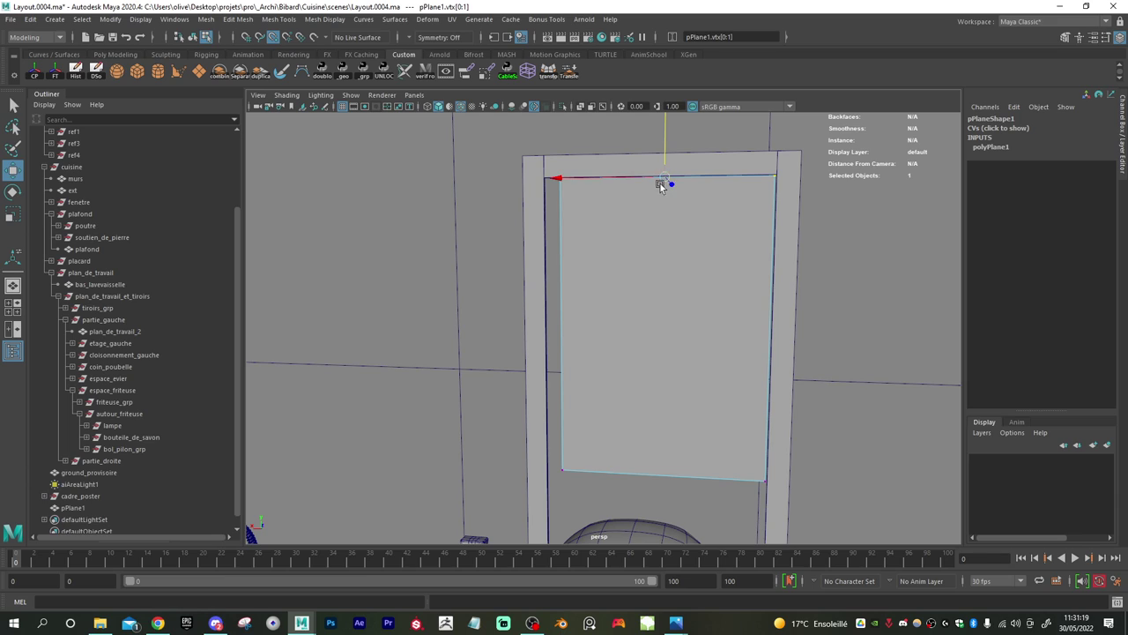
- Select the plane's left-hand side vertices and snap them along X to the frame's left inner edge
drag(592, 161, 476, 483)
key(v)
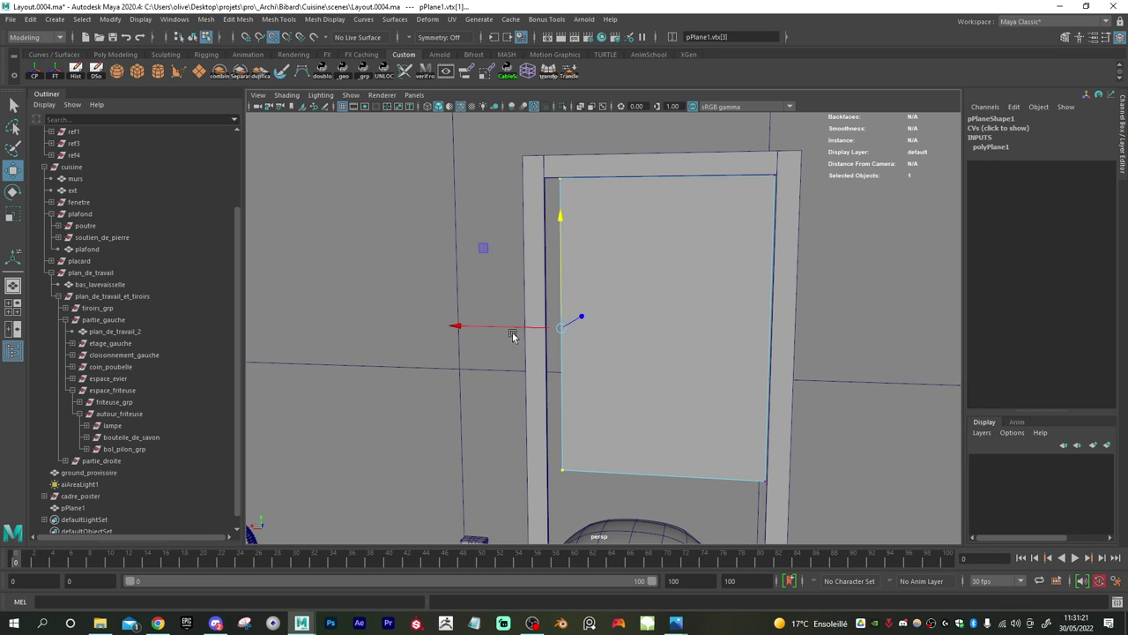
drag(512, 328, 537, 309)
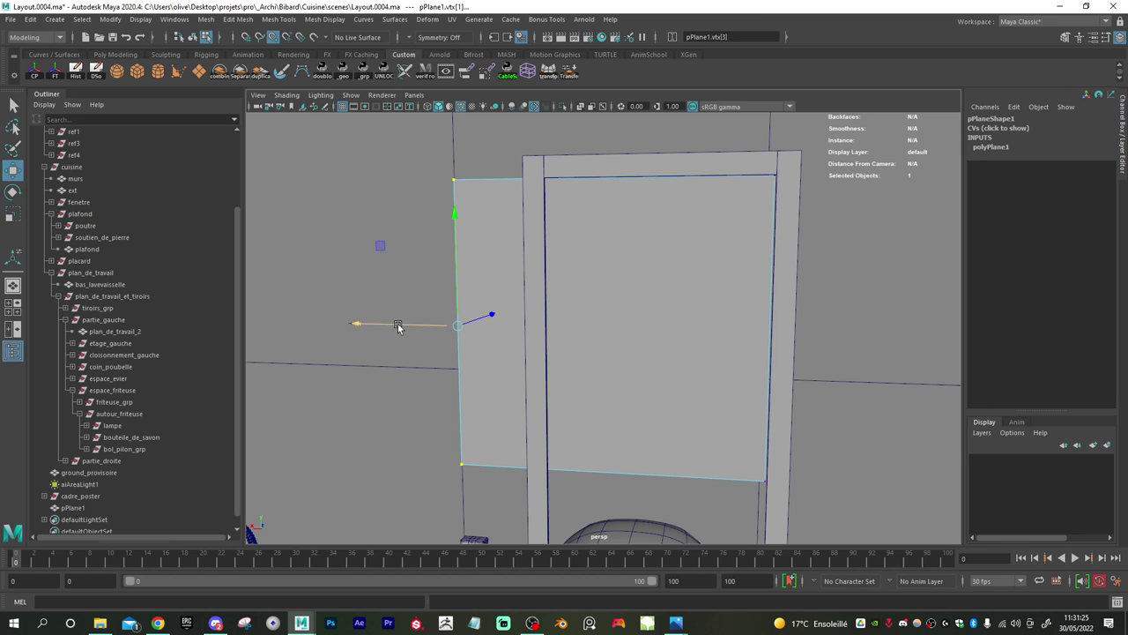
drag(398, 327, 521, 329)
drag(592, 340, 585, 345)
alt+drag(509, 369, 537, 359)
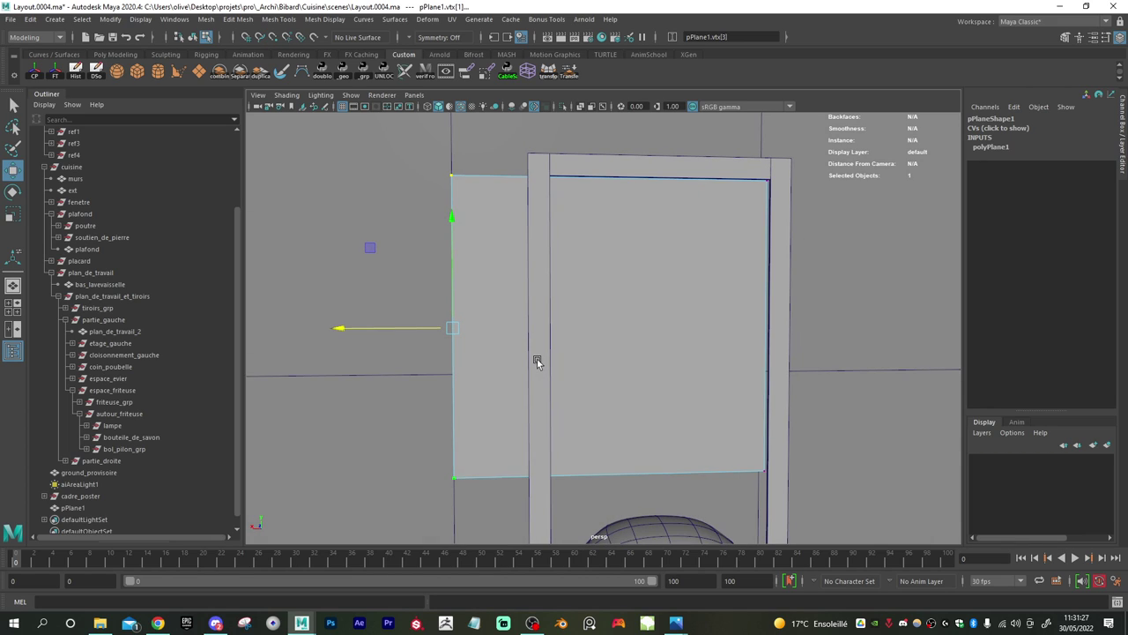
key(v)
drag(351, 328, 544, 189)
- Select the plane's right-hand side vertices and snap them along X to the frame's right inner edge
drag(726, 171, 834, 504)
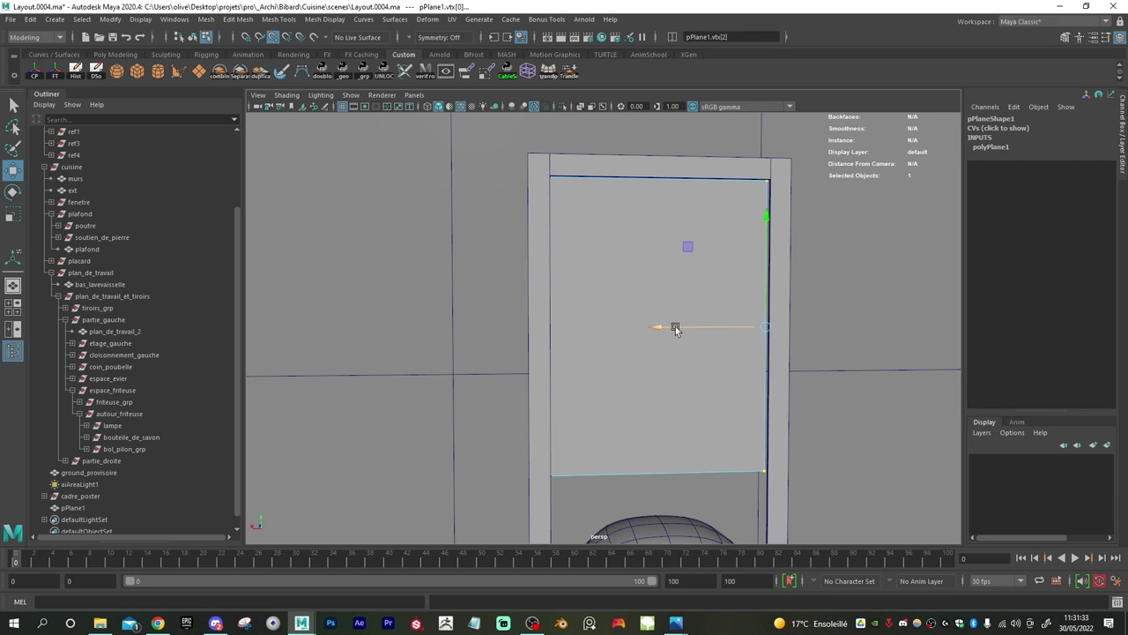
drag(675, 329, 771, 244)
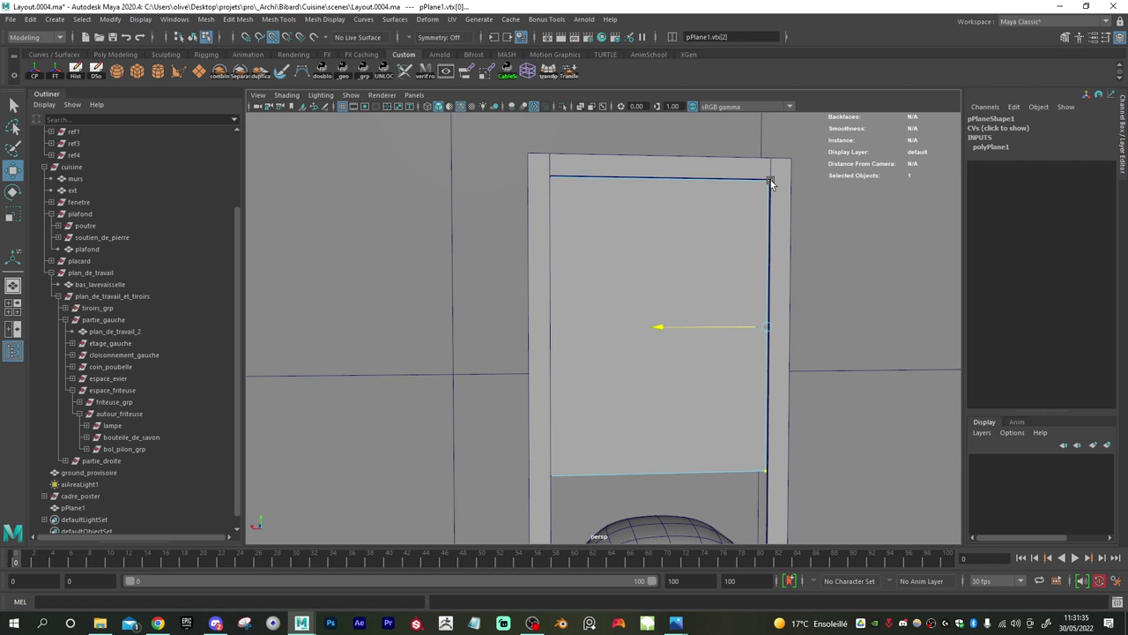
alt+drag(700, 460, 701, 456)
alt+right_drag(701, 455, 845, 482)
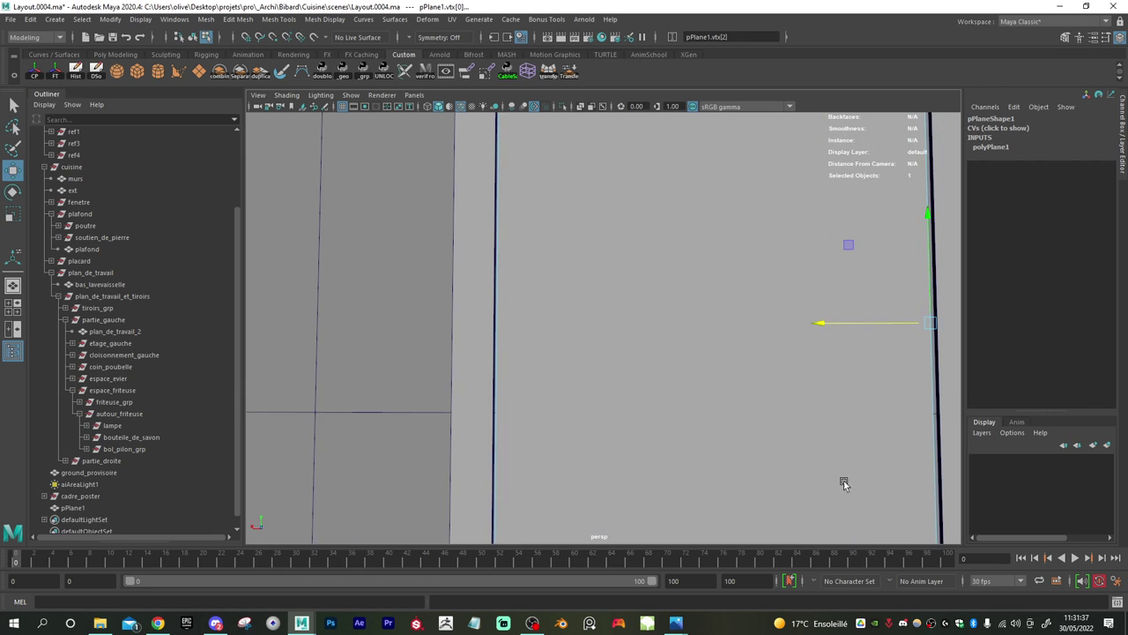
alt+middle_drag(846, 481, 617, 298)
alt+right_drag(616, 298, 675, 330)
alt+middle_drag(691, 336, 630, 413)
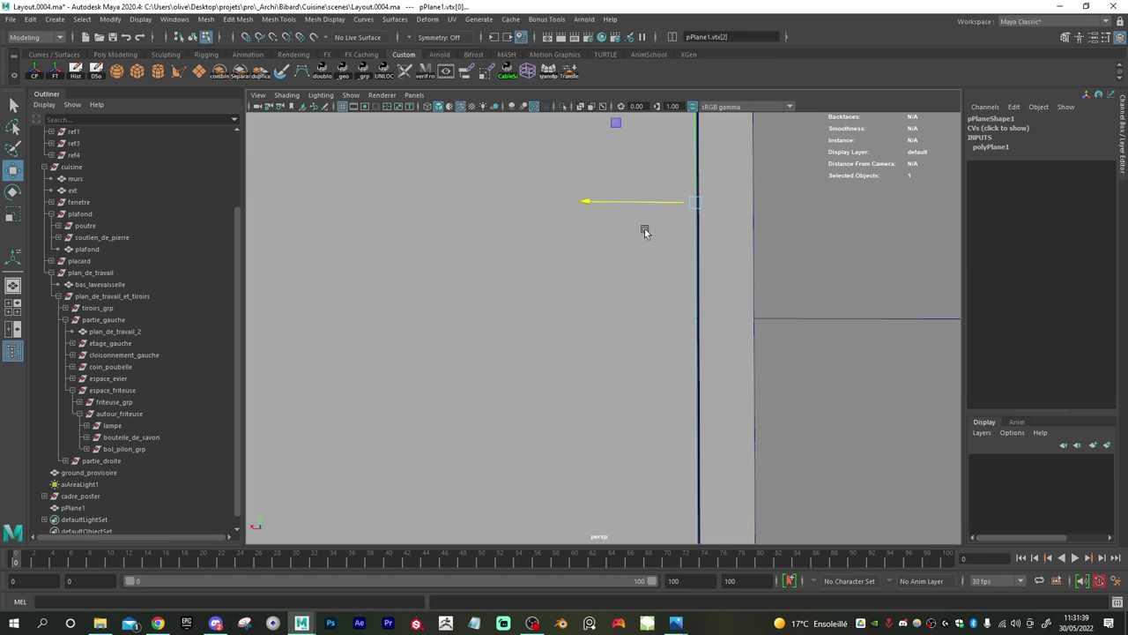
alt+right_drag(665, 353, 622, 289)
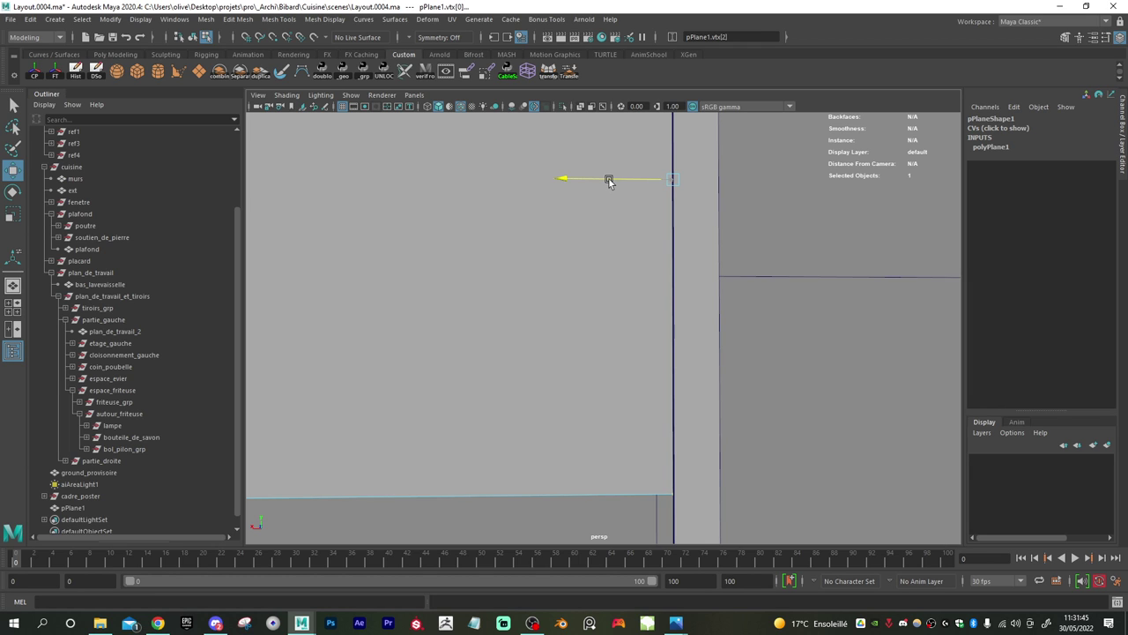
- Select the plane's left-hand side vertices and align them along X with the frame's left inner edge
alt+right_drag(660, 315, 554, 351)
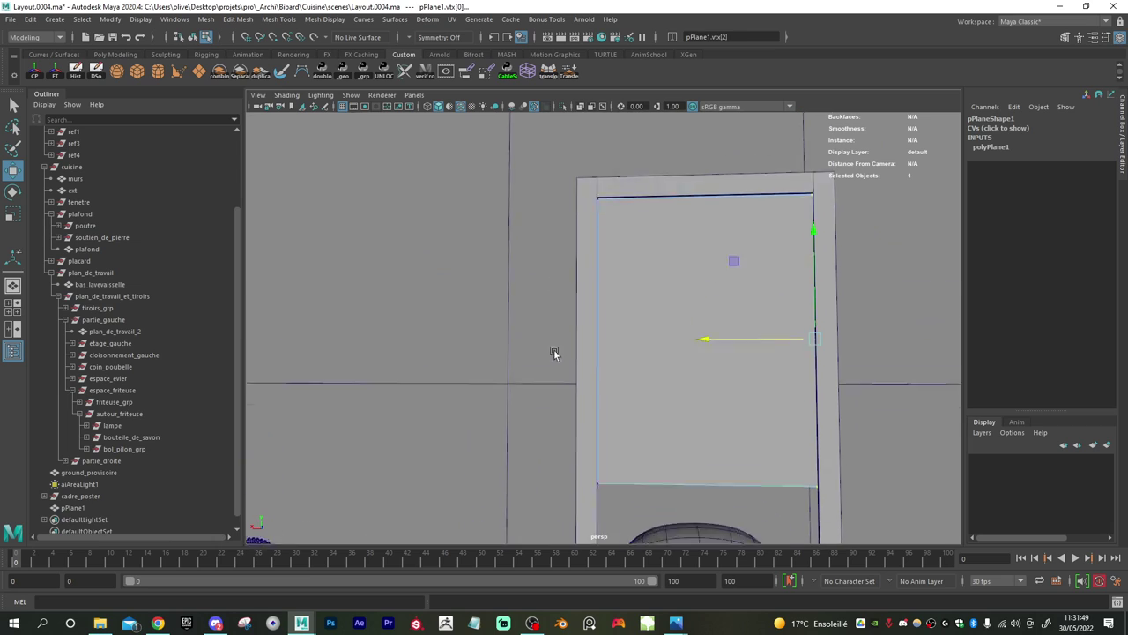
alt+middle_drag(553, 351, 556, 386)
drag(647, 199, 516, 517)
alt+middle_drag(605, 406, 603, 337)
alt+right_drag(602, 337, 688, 331)
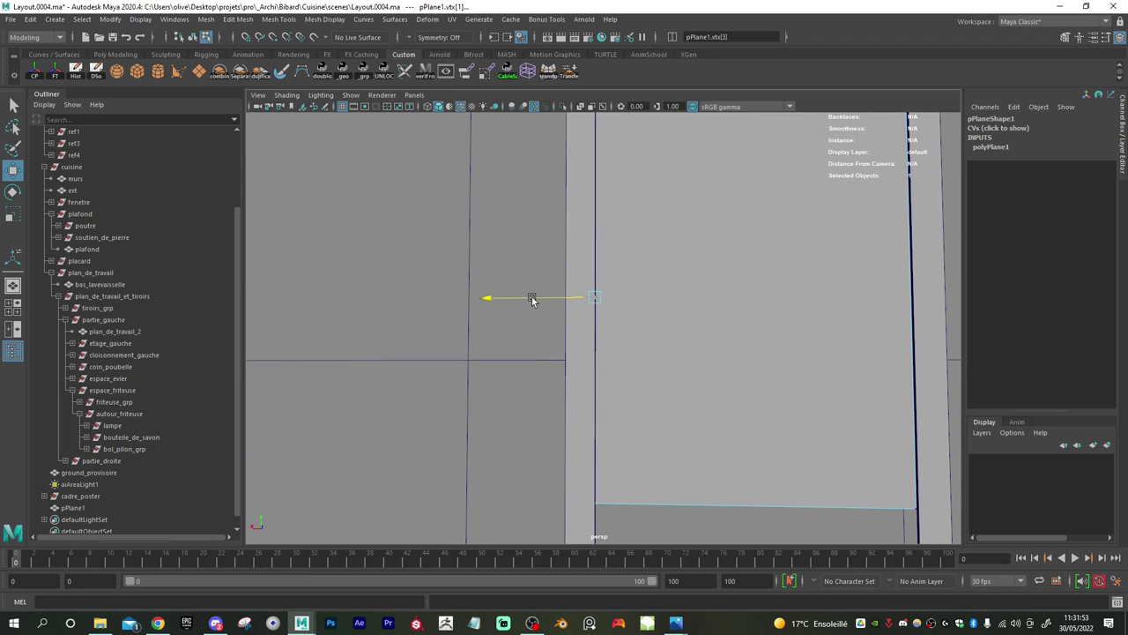
drag(533, 299, 534, 299)
alt+drag(630, 371, 624, 322)
alt+right_drag(624, 322, 753, 395)
alt+middle_drag(671, 396, 655, 378)
alt+drag(655, 376, 506, 171)
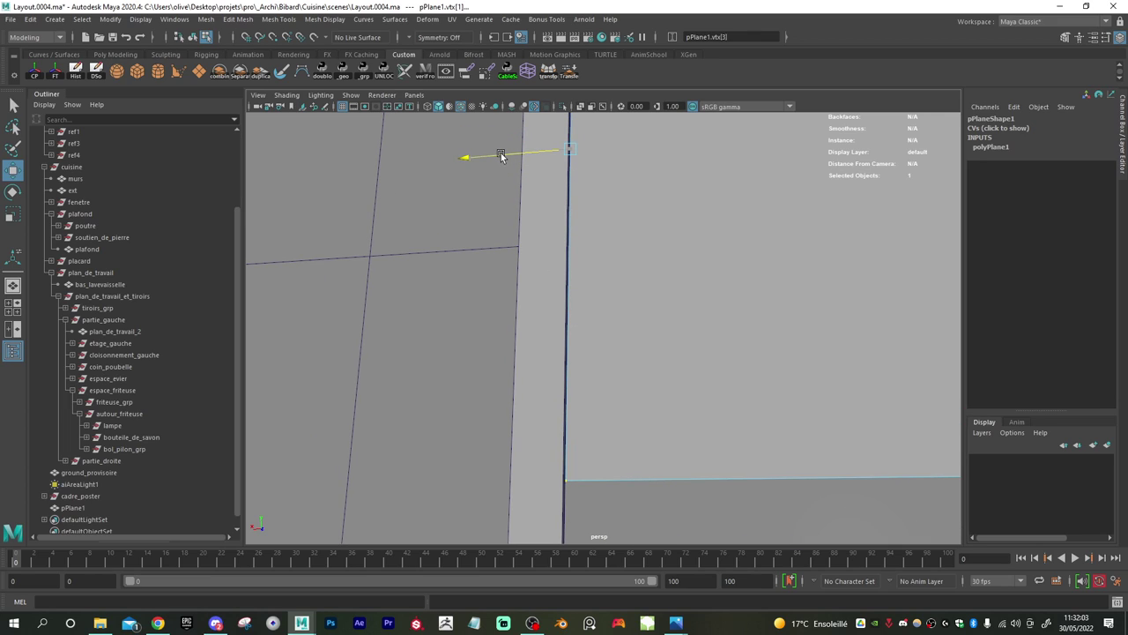
drag(501, 156, 502, 156)
- Select the plane's two upper vertices and raise them along Y to meet the frame's upper inner edge
alt+right_drag(715, 254, 655, 247)
alt+middle_drag(655, 247, 631, 485)
alt+right_drag(727, 441, 874, 429)
alt+drag(592, 307, 575, 336)
drag(362, 239, 981, 393)
alt+right_drag(713, 380, 596, 383)
alt+middle_drag(596, 382, 507, 400)
alt+drag(507, 401, 520, 392)
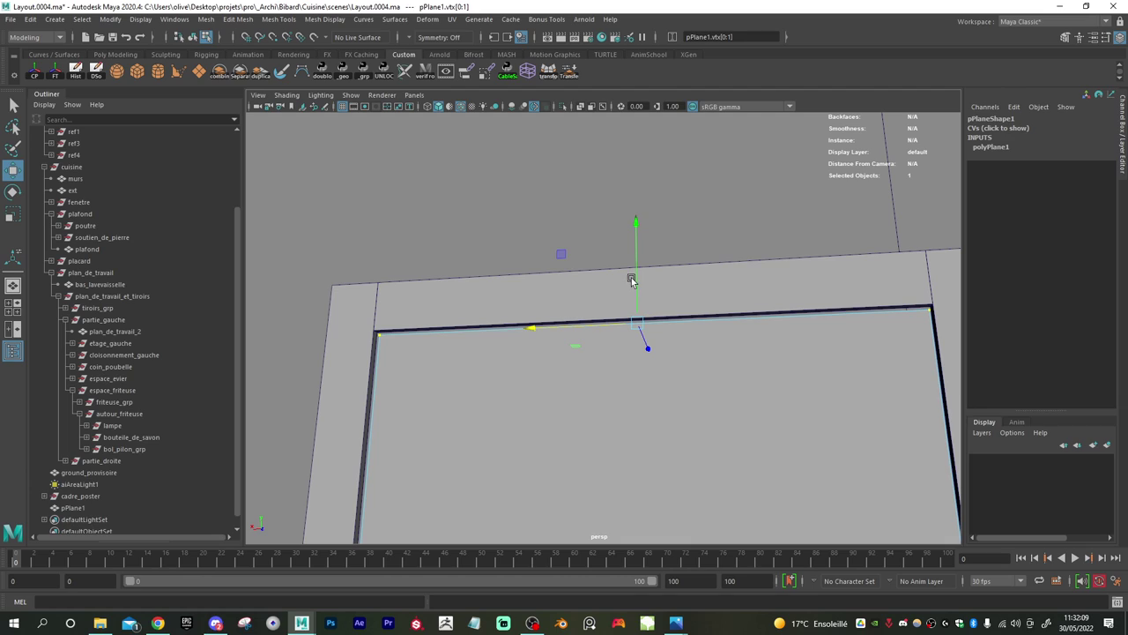
drag(631, 281, 635, 274)
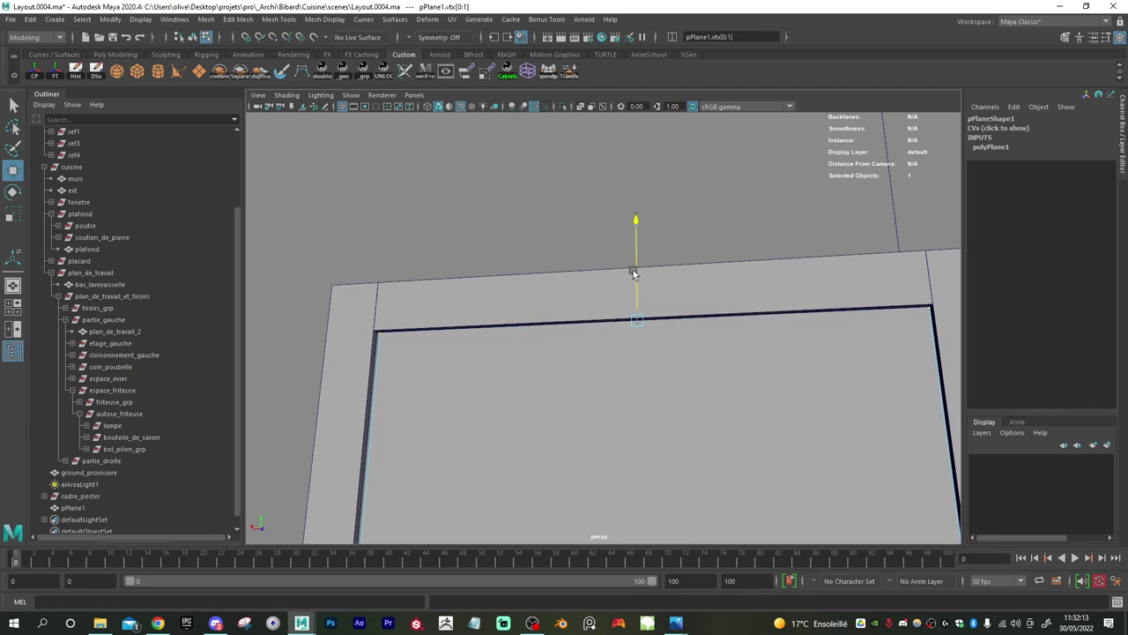
drag(633, 273, 635, 273)
- Raise the upper vertices slightly further along Y to close the gap under the frame's top strip
alt+drag(572, 325, 819, 430)
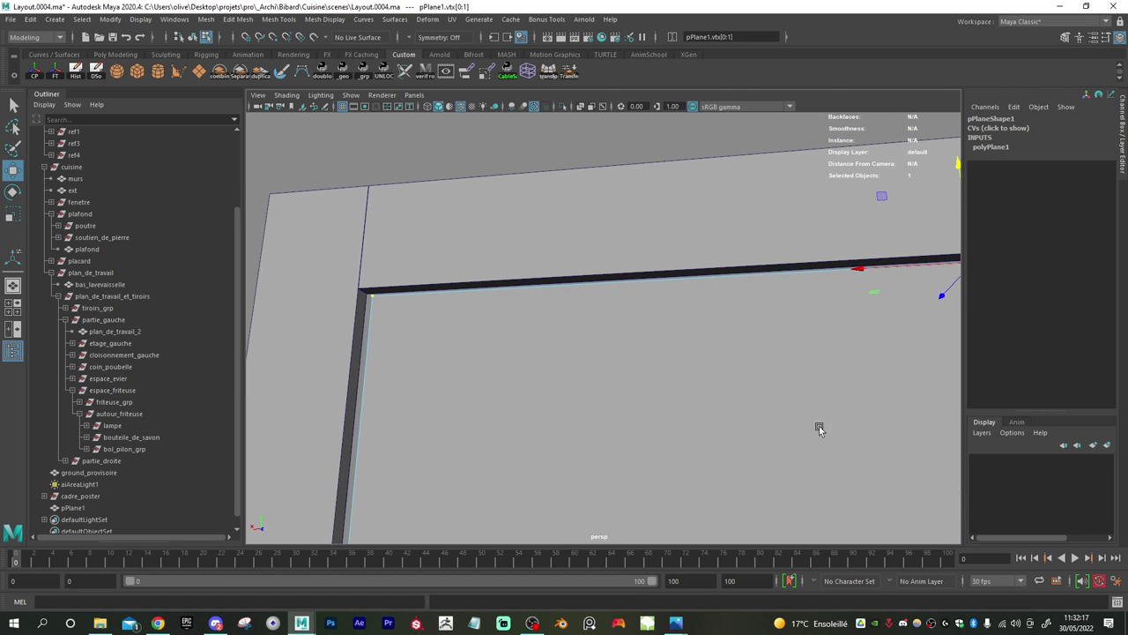
alt+drag(894, 246, 642, 304)
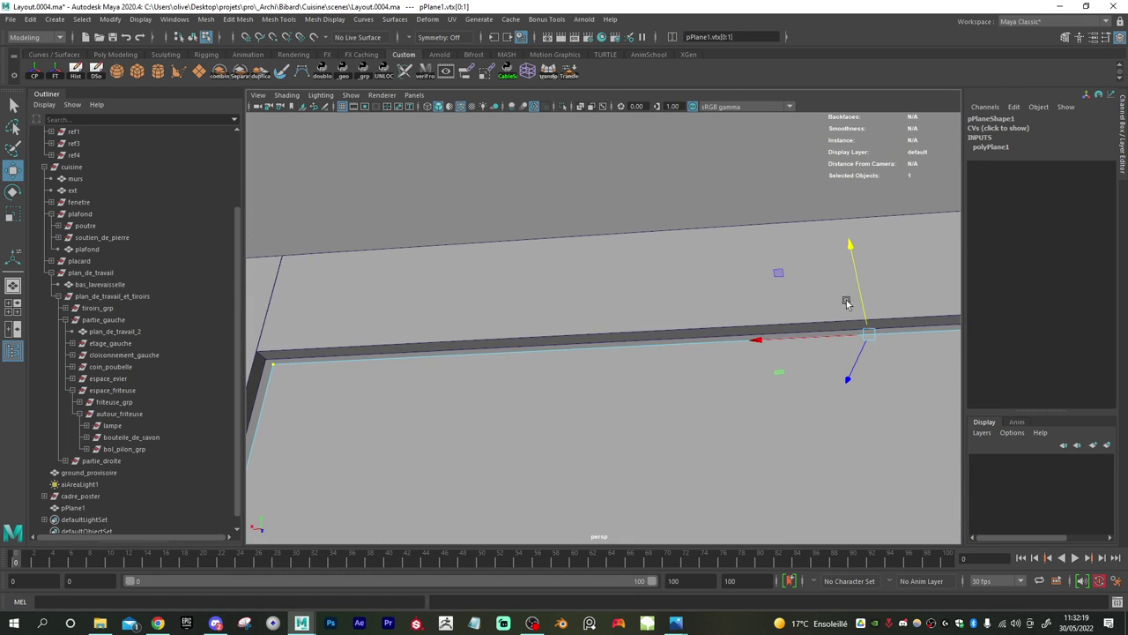
drag(857, 272, 851, 270)
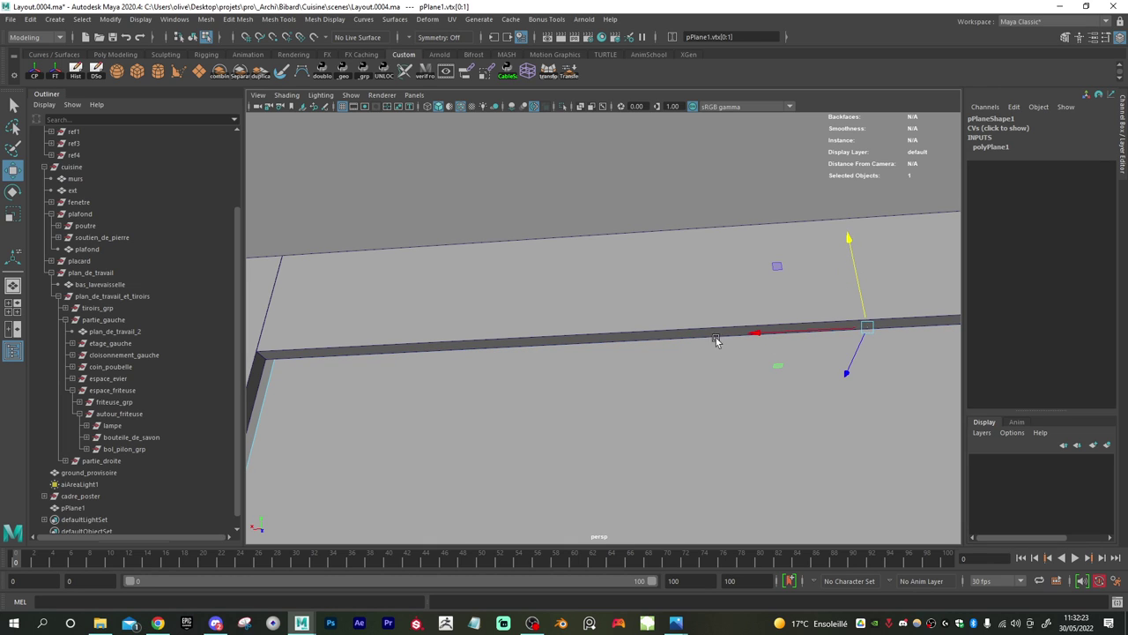
alt+drag(712, 341, 601, 337)
- Select the left-hand side vertices and shift them outward along X to close the gap with the frame's left strip
alt+drag(665, 453, 586, 431)
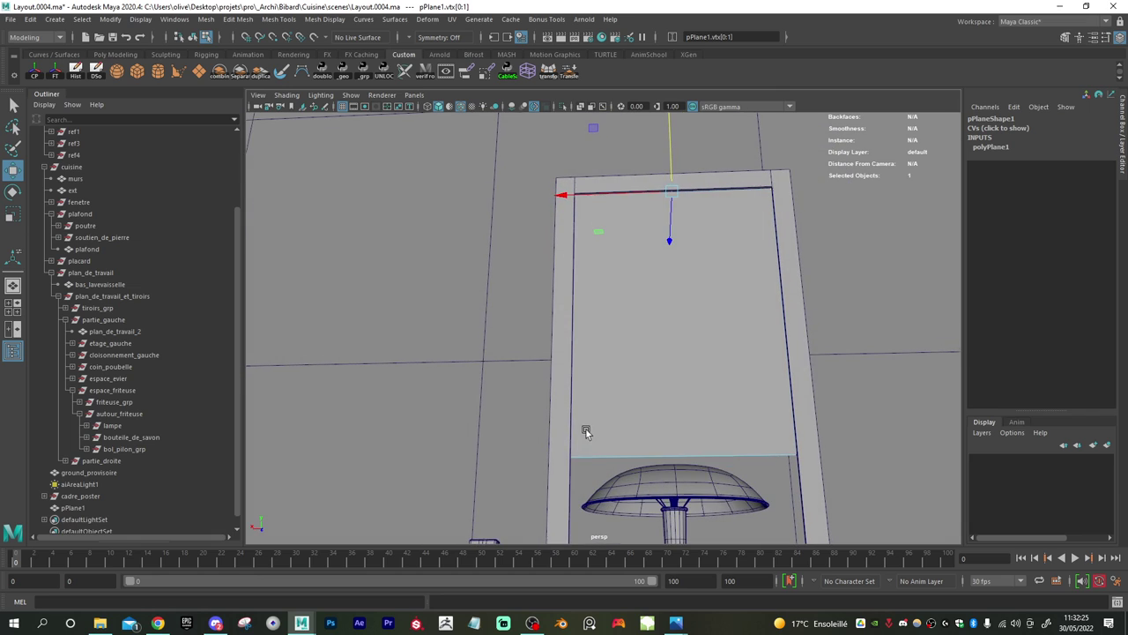
drag(516, 533, 625, 158)
alt+middle_drag(573, 256, 620, 350)
alt+right_drag(620, 350, 948, 498)
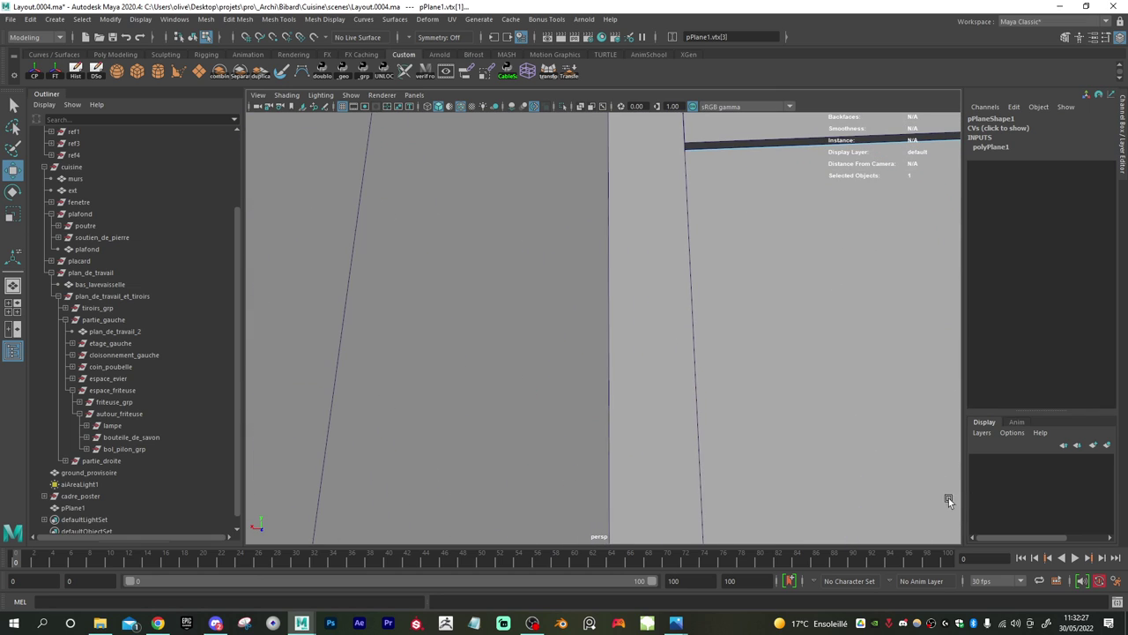
alt+middle_drag(713, 351, 549, 267)
alt+drag(549, 268, 591, 300)
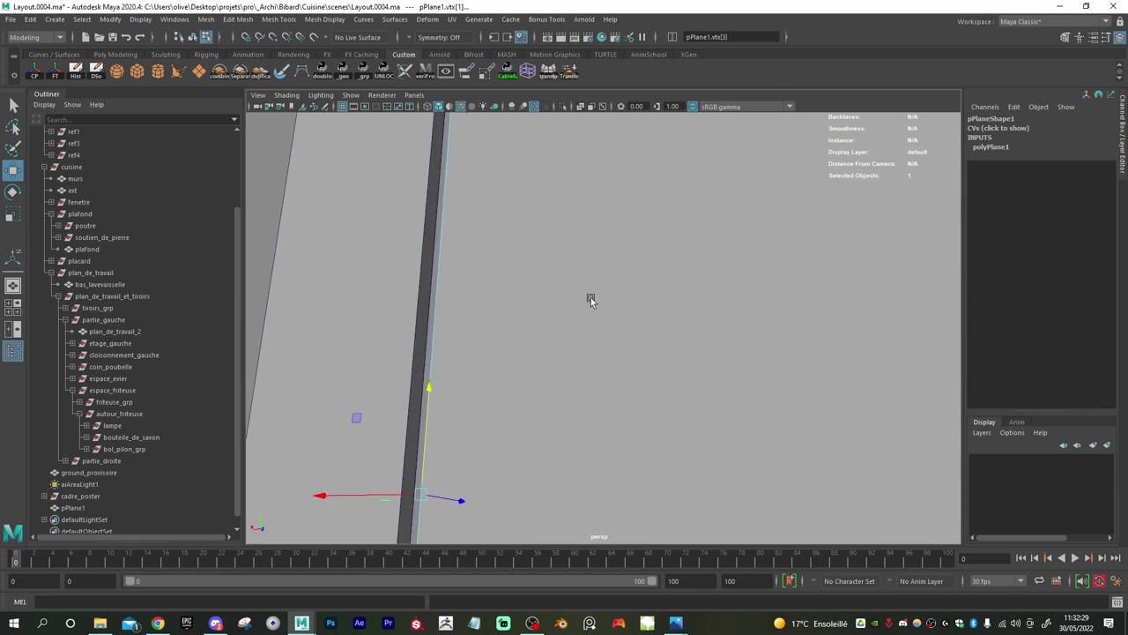
alt+middle_drag(591, 299, 618, 256)
key(w)
drag(516, 355, 488, 357)
mouse_move(477, 446)
alt+mouse_down()
mouse_move(485, 464)
mouse_move(470, 439)
alt+mouse_up()
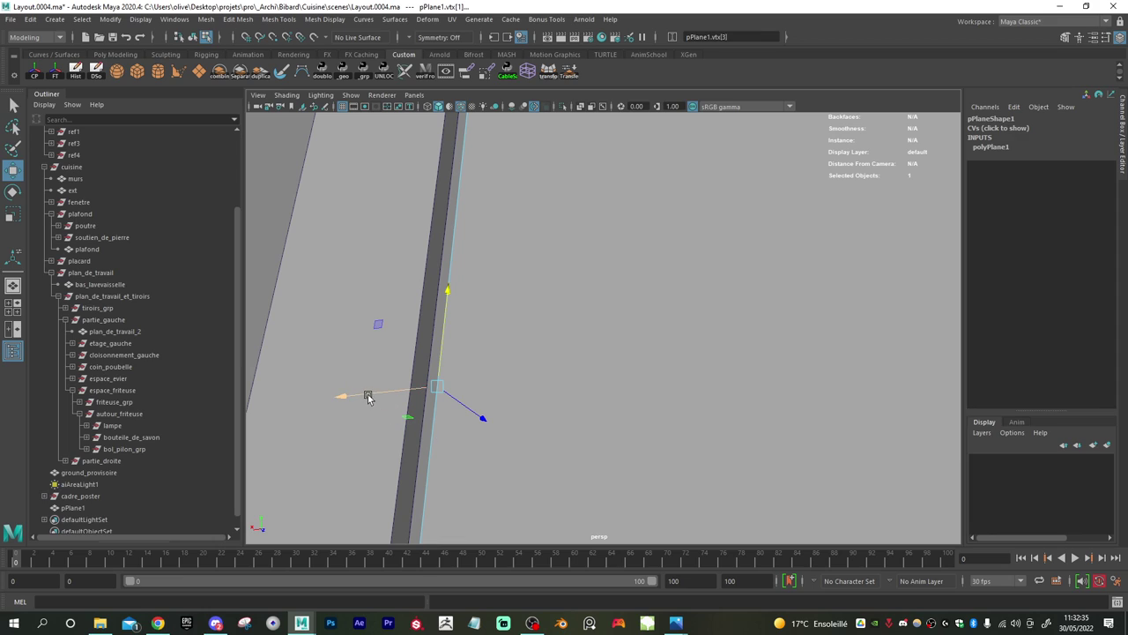
drag(368, 398, 357, 396)
- Select the right-hand side vertices and shift them outward along X to close the gap with the frame's right strip
alt+right_drag(357, 397, 235, 281)
alt+drag(693, 399, 605, 392)
alt+right_drag(604, 392, 573, 388)
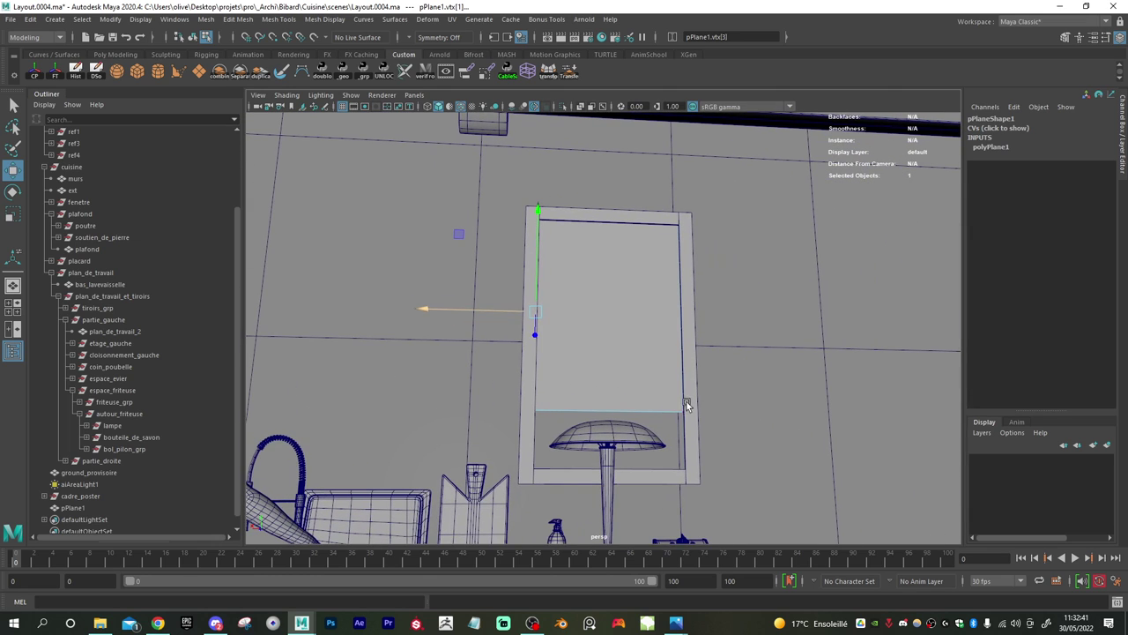
drag(734, 192, 623, 430)
alt+middle_drag(624, 352, 602, 408)
alt+right_drag(602, 409, 715, 418)
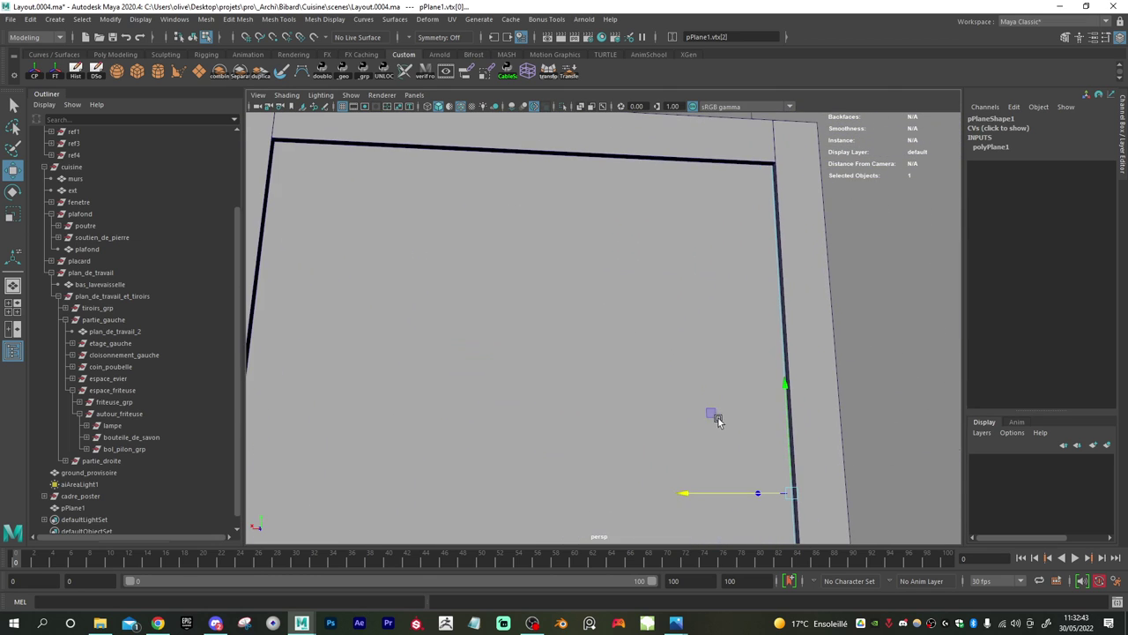
alt+middle_drag(716, 418, 606, 313)
scroll(723, 372, up, 3)
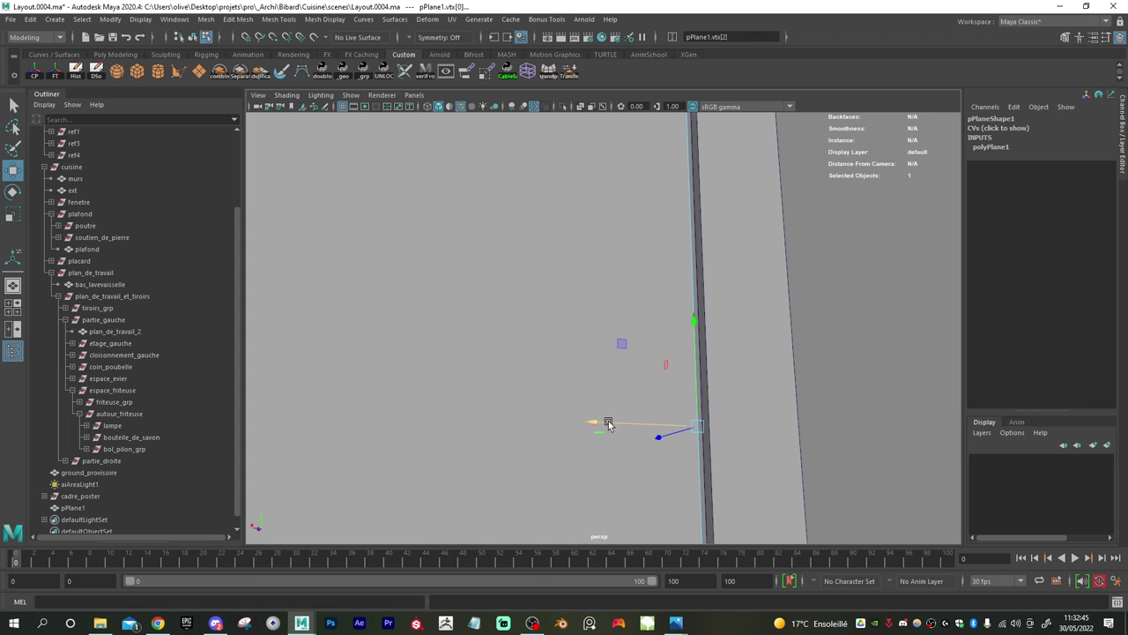
drag(608, 421, 610, 425)
scroll(532, 345, down, 5)
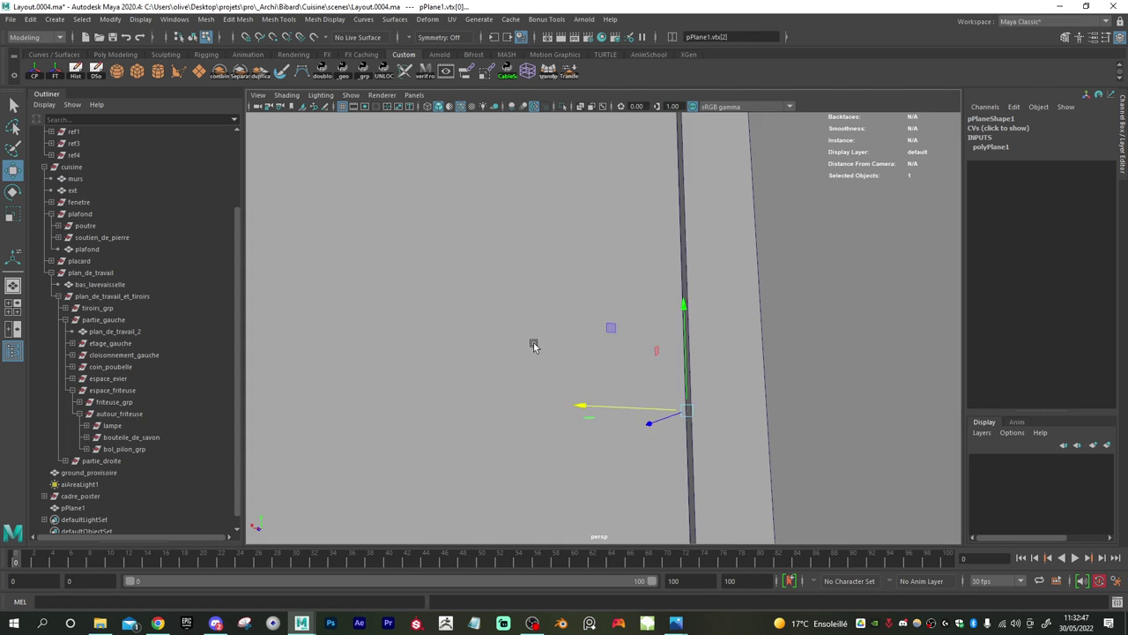
- Return to object mode and move the whole plane along Z to about 429.241 within the frame's depth
right_drag(470, 315, 503, 280)
alt+drag(476, 379, 514, 383)
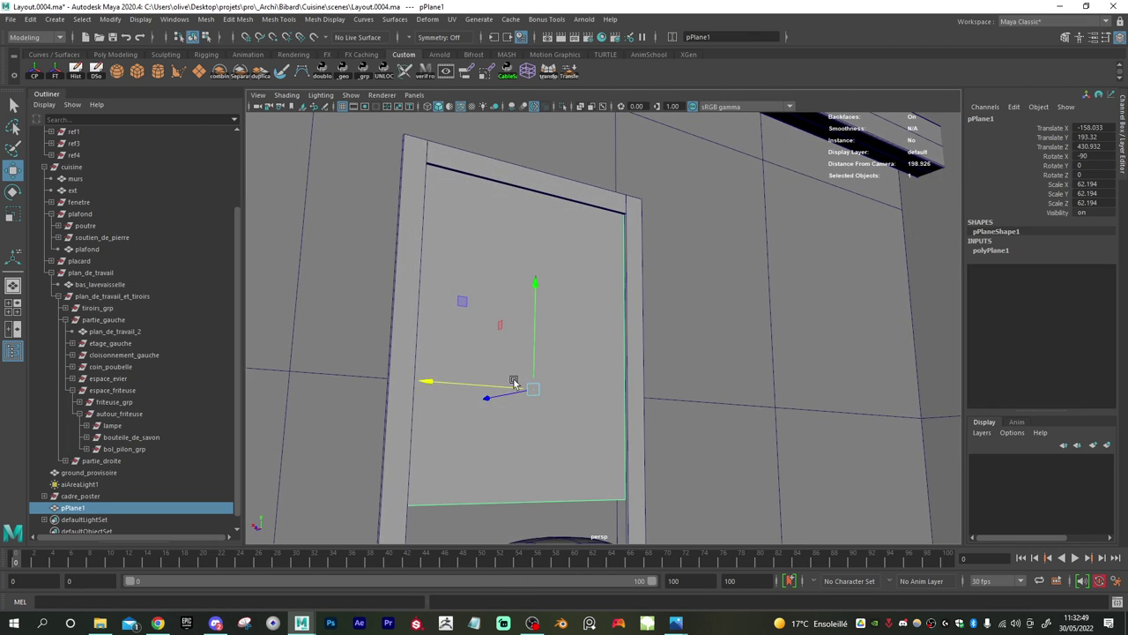
alt+middle_drag(514, 383, 622, 320)
scroll(671, 358, up, 2)
alt+drag(623, 320, 706, 365)
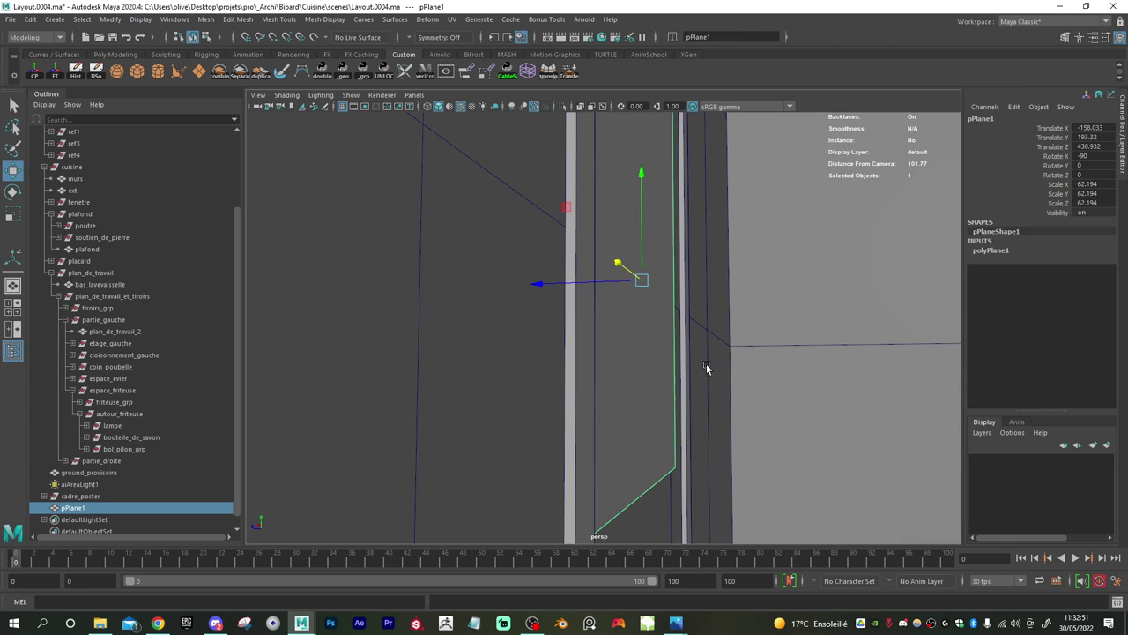
mouse_move(563, 303)
alt+mouse_down()
mouse_move(555, 282)
mouse_move(566, 287)
alt+mouse_up()
alt+drag(603, 352, 519, 385)
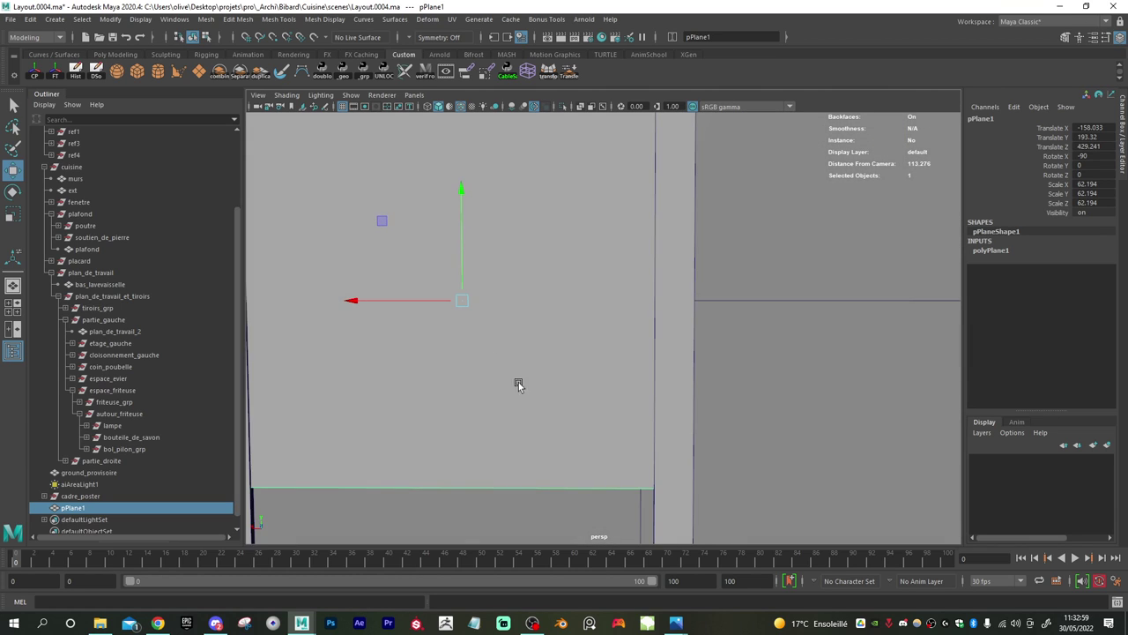
- Select the plane's two lower vertices and lower them along Y to the frame's bottom strip
alt+right_drag(518, 386, 492, 383)
alt+middle_drag(527, 409, 717, 311)
right_drag(684, 288, 621, 281)
drag(489, 262, 885, 397)
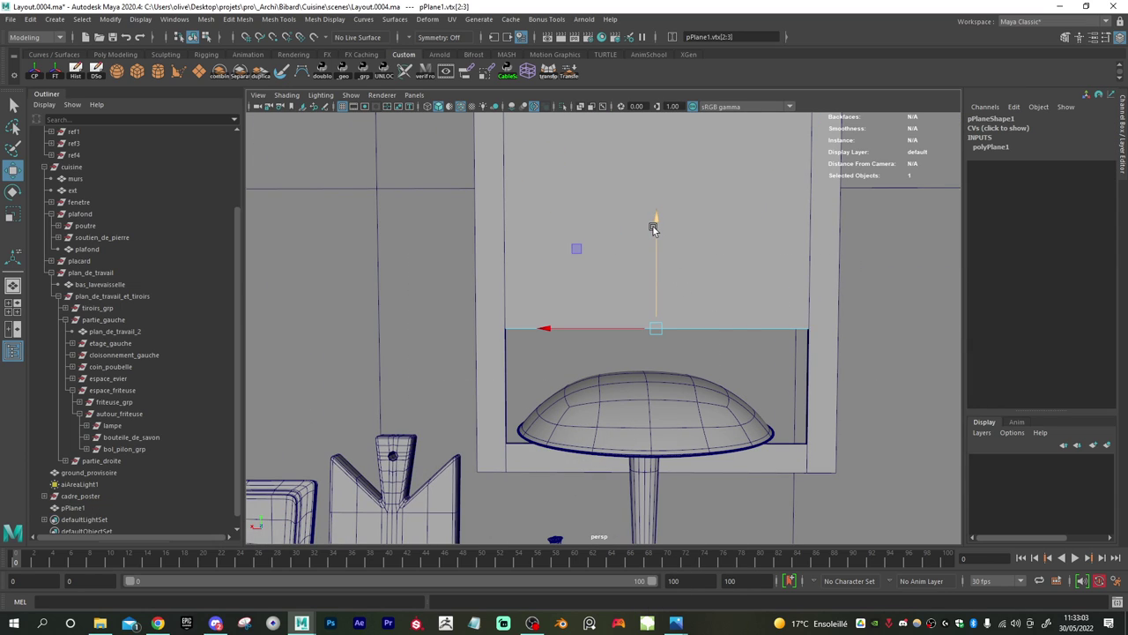
drag(656, 220, 659, 346)
alt+drag(713, 380, 638, 302)
scroll(524, 327, up, 4)
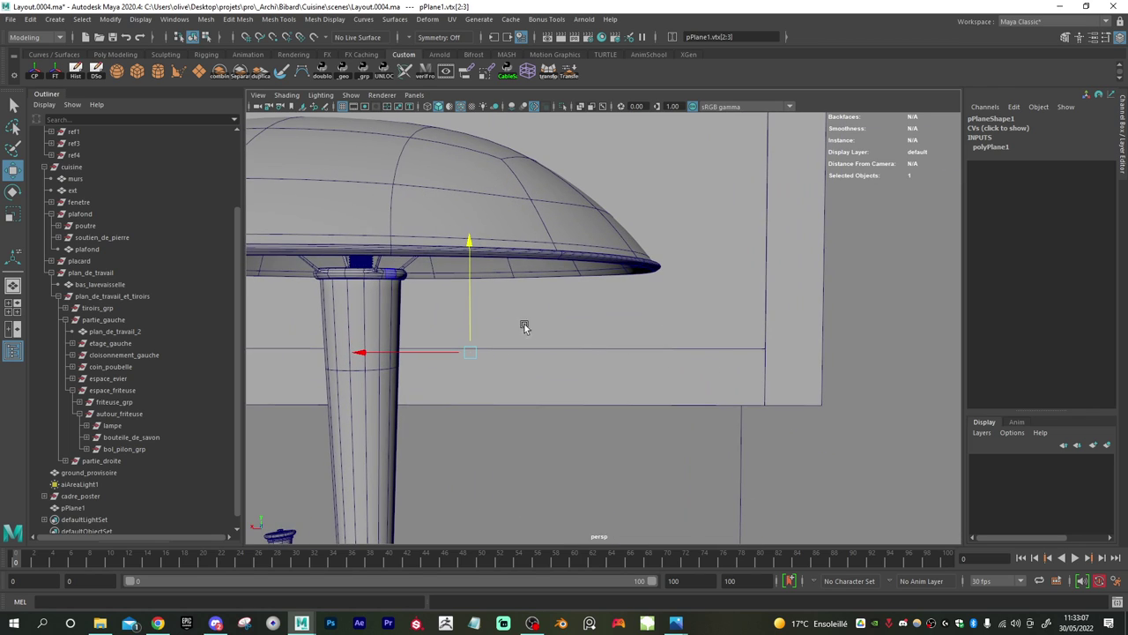
drag(469, 279, 535, 348)
scroll(549, 312, down, 6)
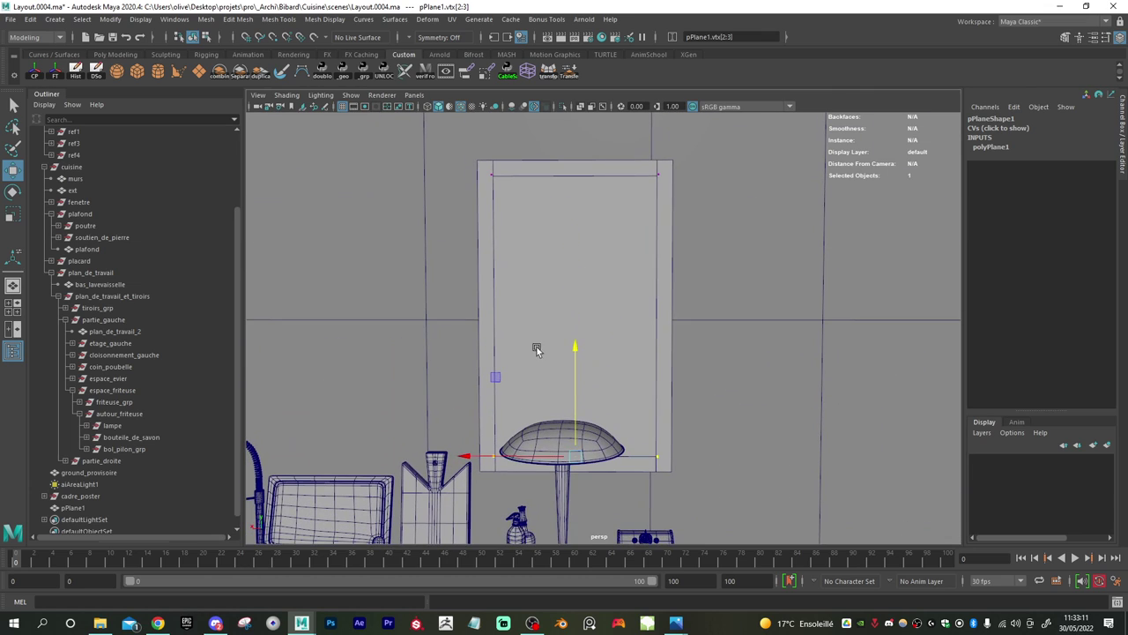
- Return to object mode and rename the plane as image
right_drag(559, 241, 599, 224)
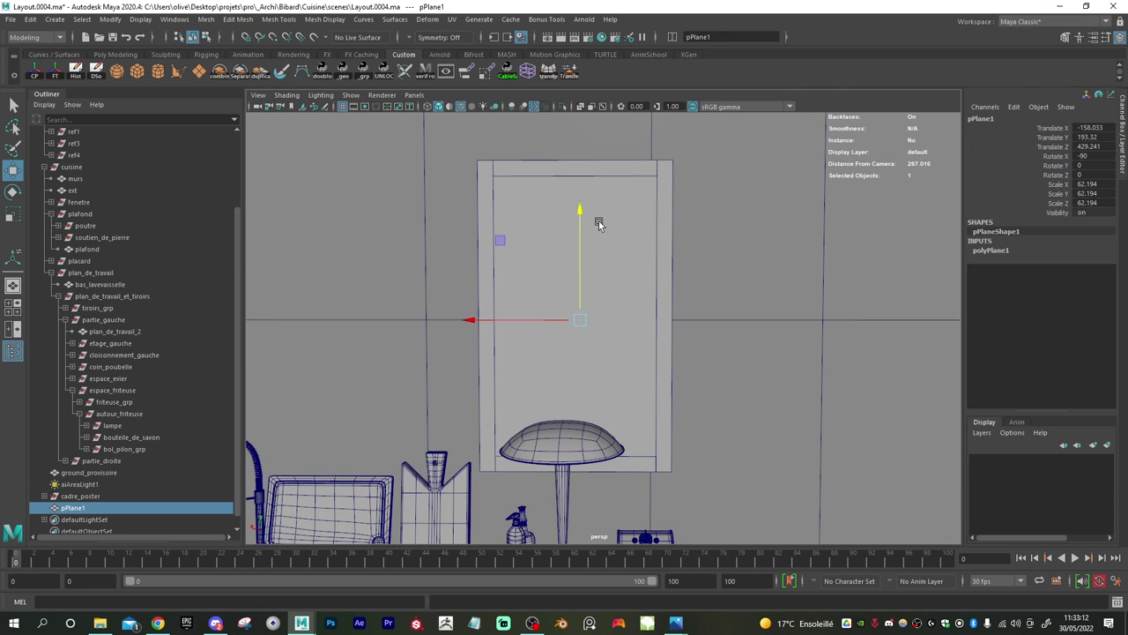
double_click(93, 509)
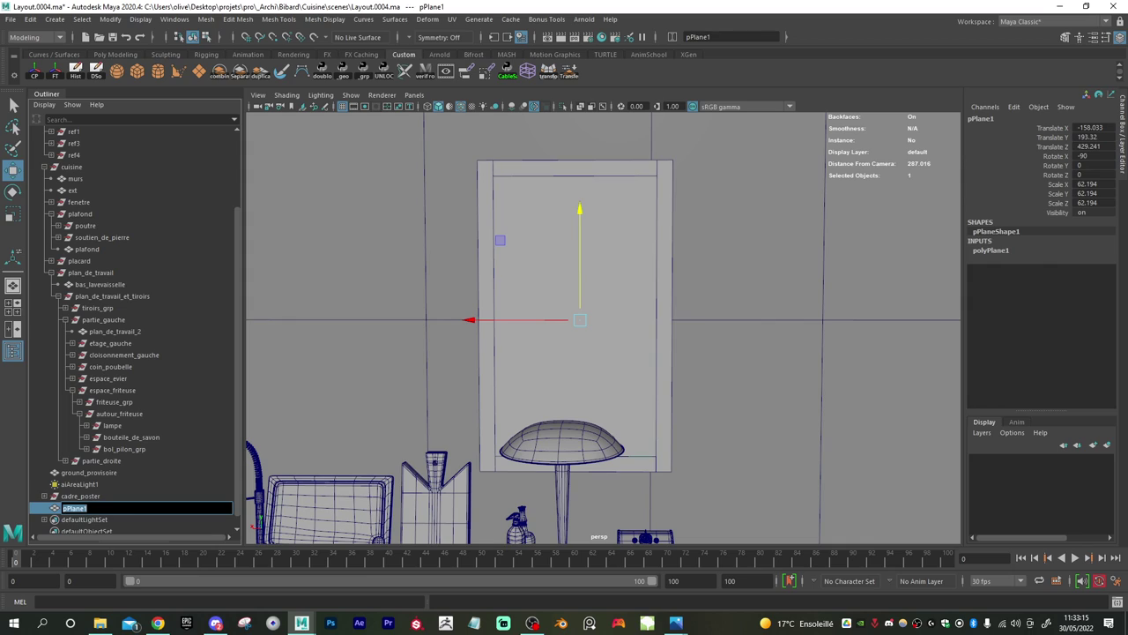
text(image)
key(Return)
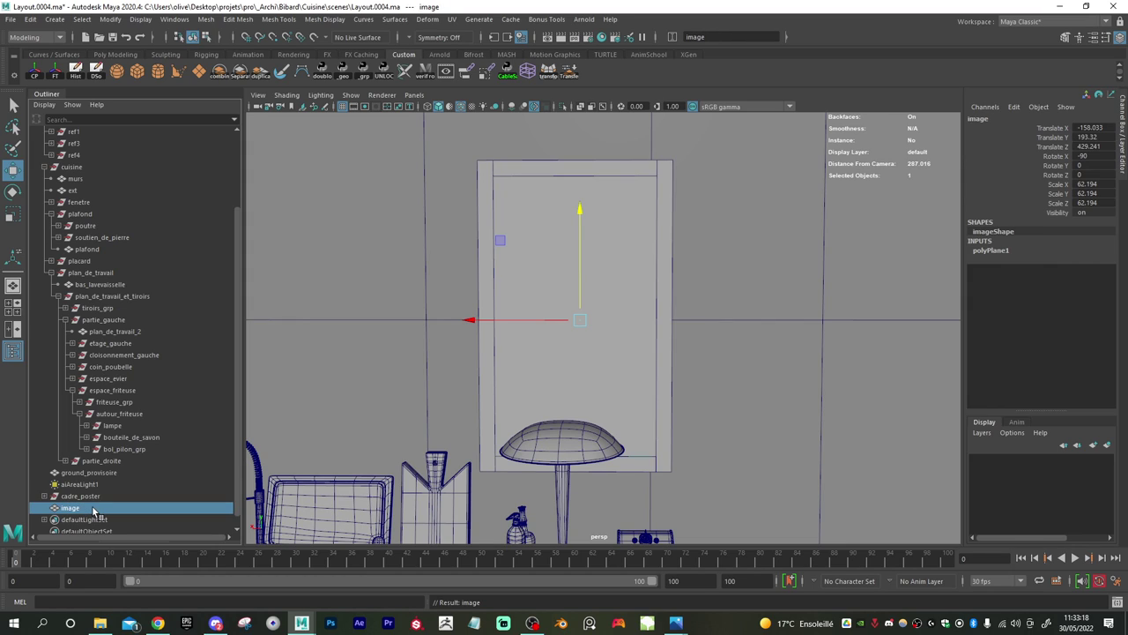
- Rename the four cubes inside cadre_poster with the base name cadre and add the _geo suffix to them
click(46, 498)
click(97, 506)
scroll(88, 504, down, 2)
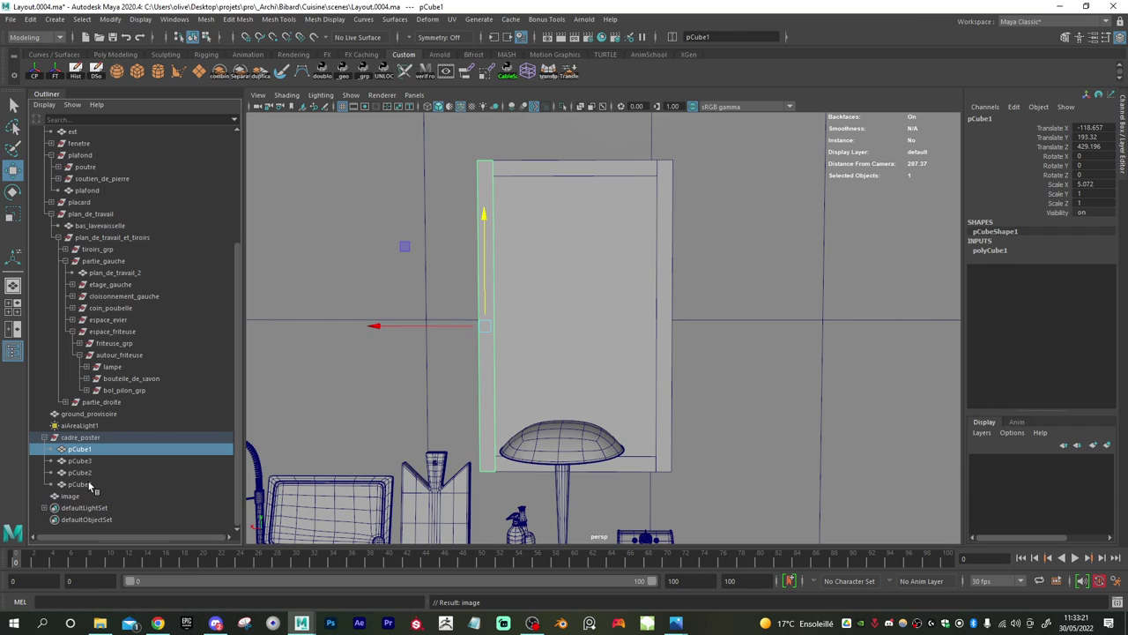
shift+click(89, 484)
click(733, 36)
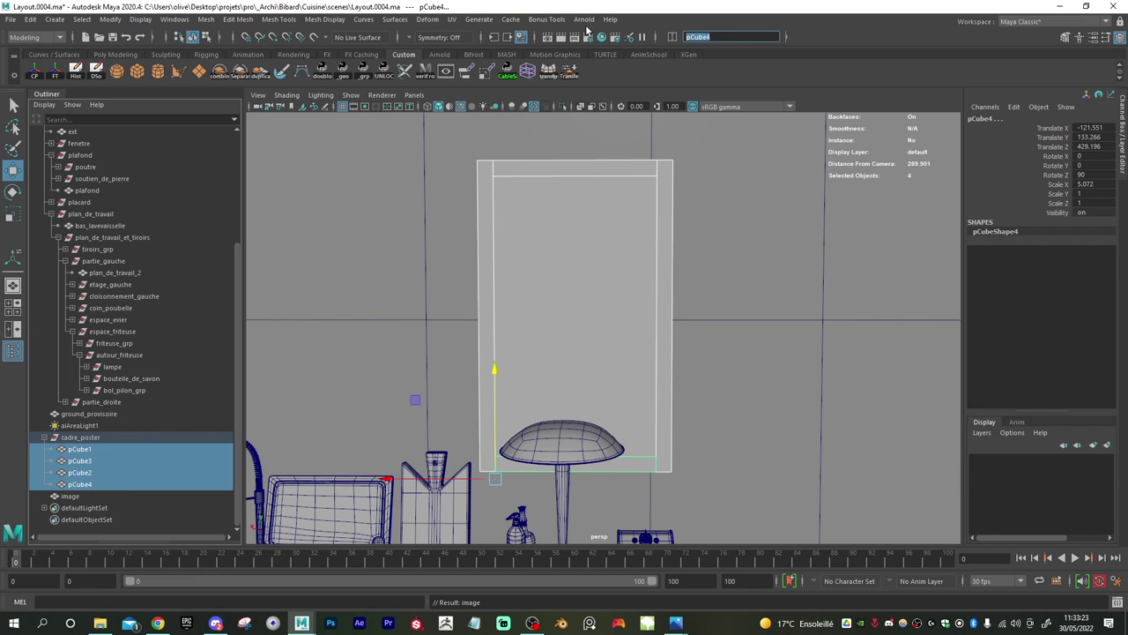
text(cadre)
key(Return)
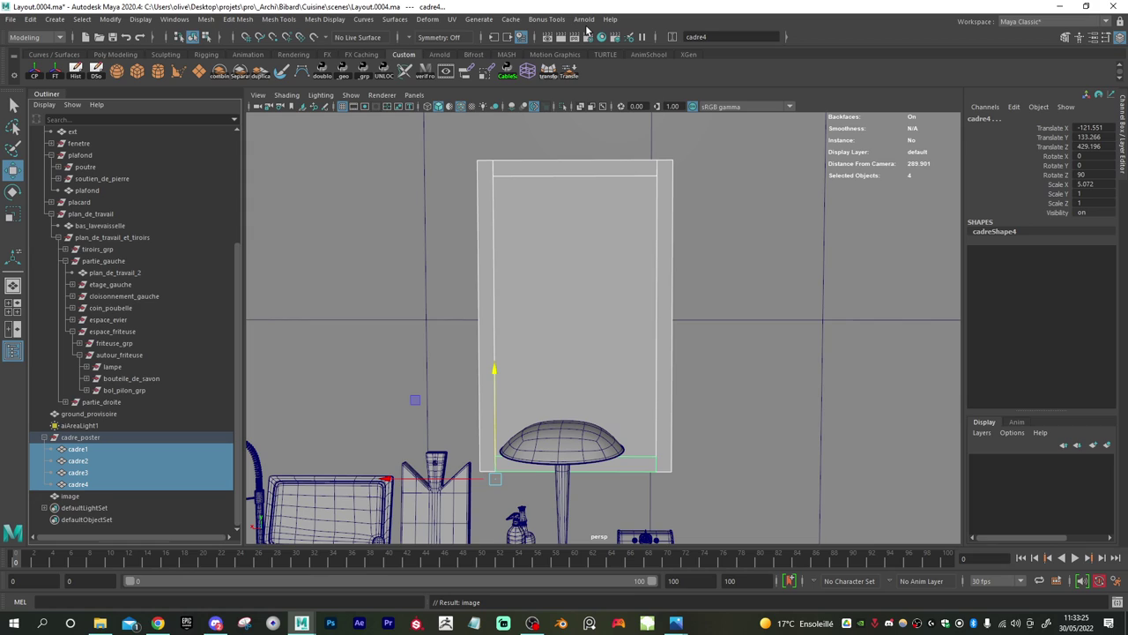
click(347, 76)
- Add the _geo suffix to the image plane and parent it under the cadre_poster group
click(70, 497)
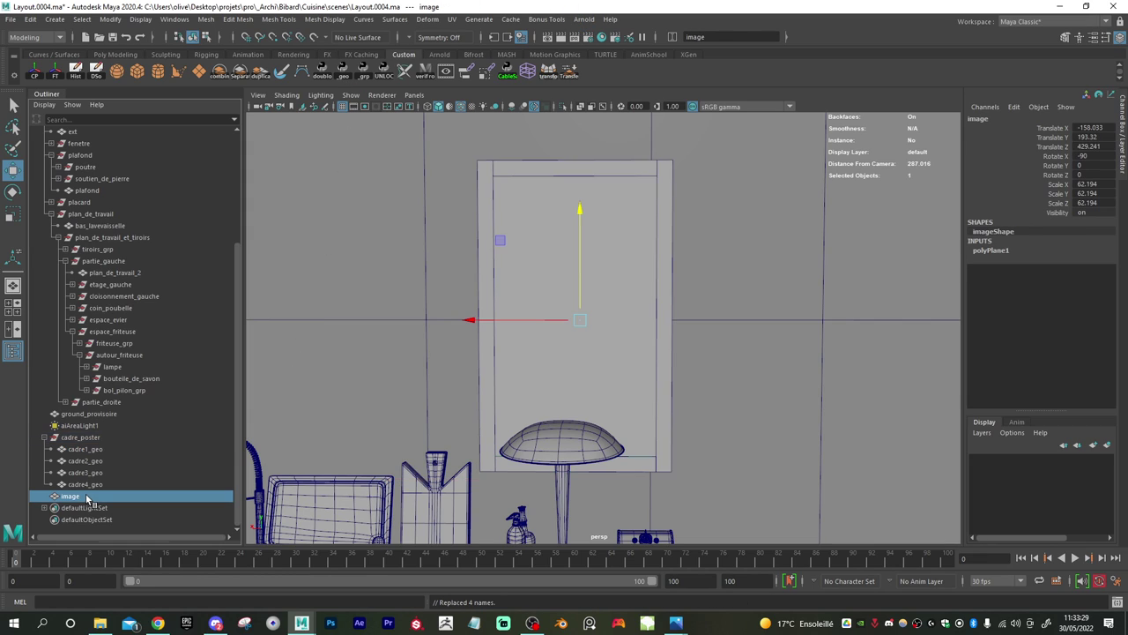
click(344, 77)
middle_drag(77, 499, 82, 444)
- Bevel the frame's left strip, cadre1_geo, with a fraction of 0.5 and 2 segments
click(486, 344)
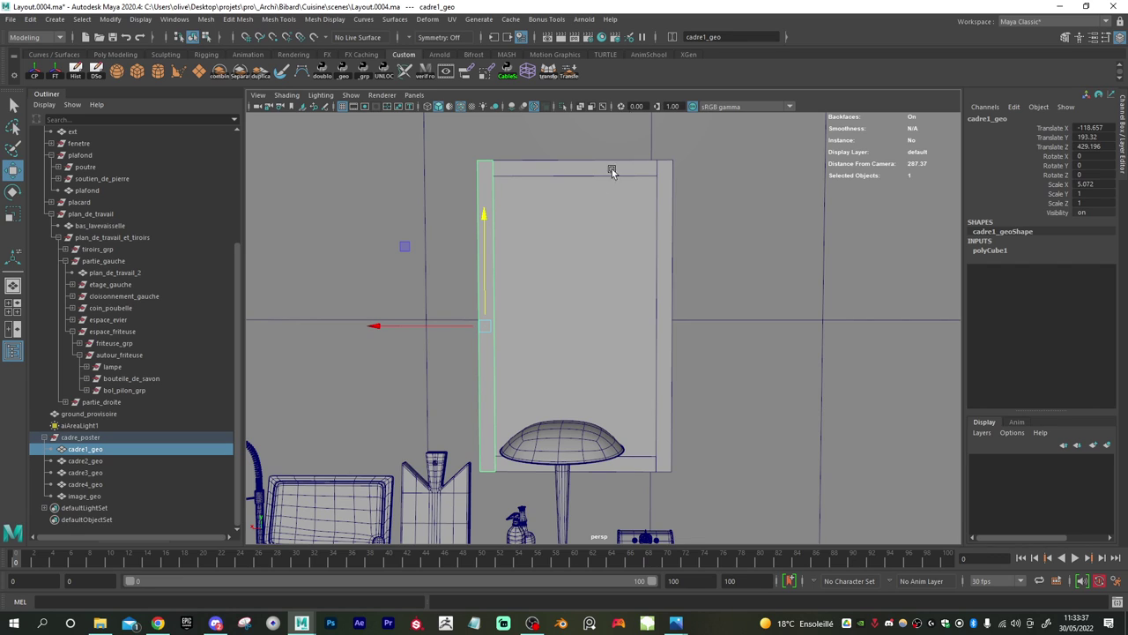
click(1066, 39)
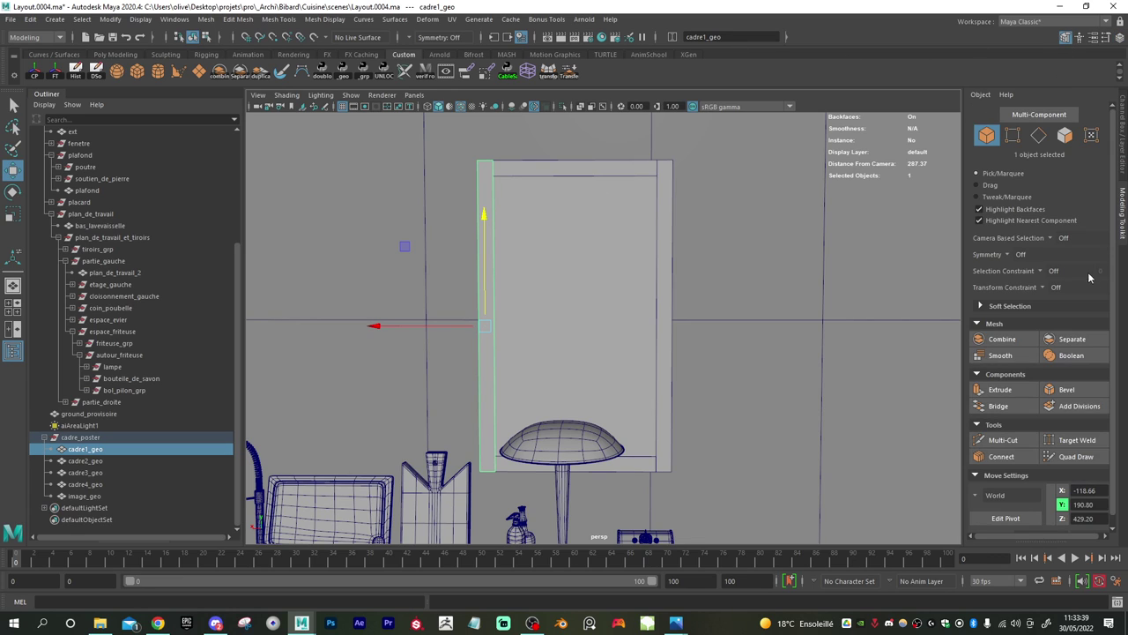
click(1068, 389)
alt+right_drag(441, 365, 559, 393)
alt+middle_drag(499, 409, 584, 184)
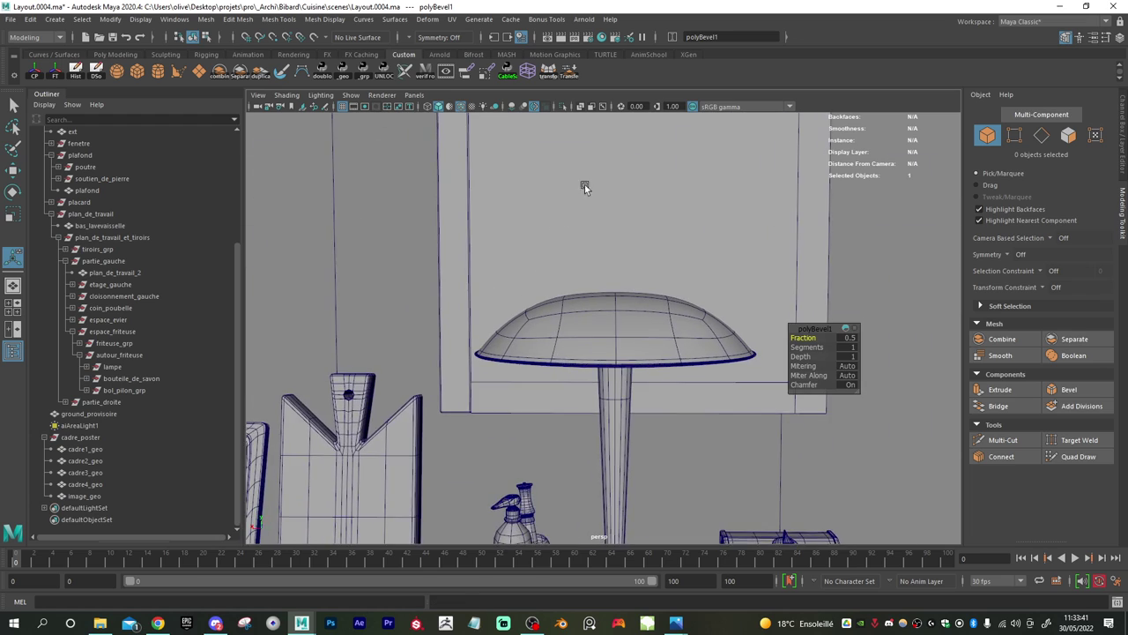
alt+right_drag(379, 287, 468, 302)
alt+middle_drag(419, 333, 547, 248)
scroll(547, 247, up, 3)
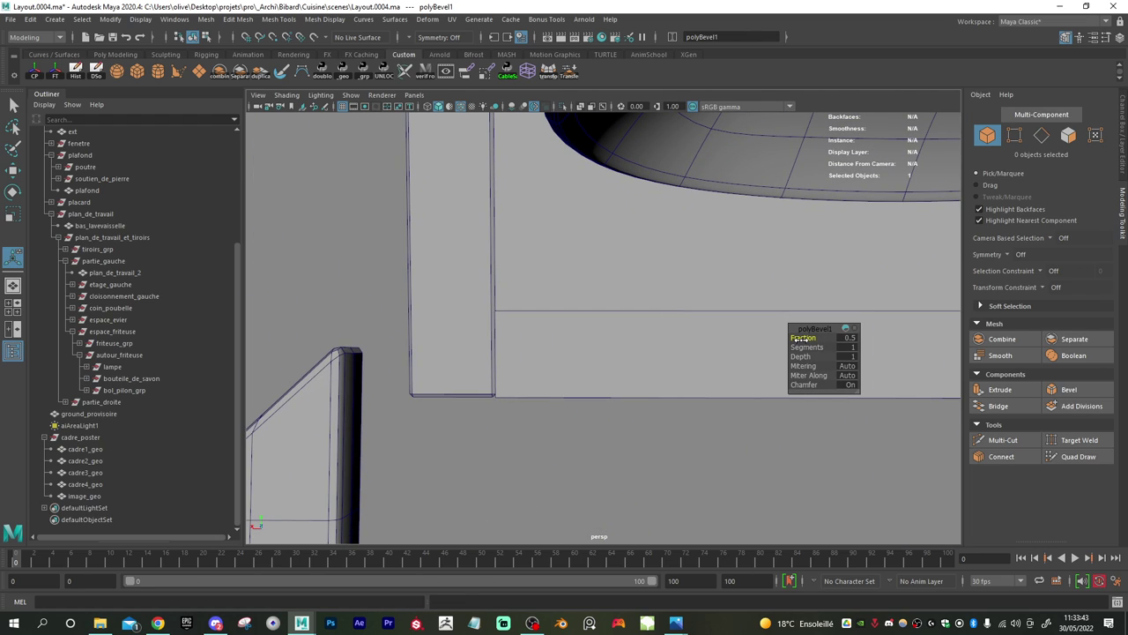
drag(797, 347, 806, 347)
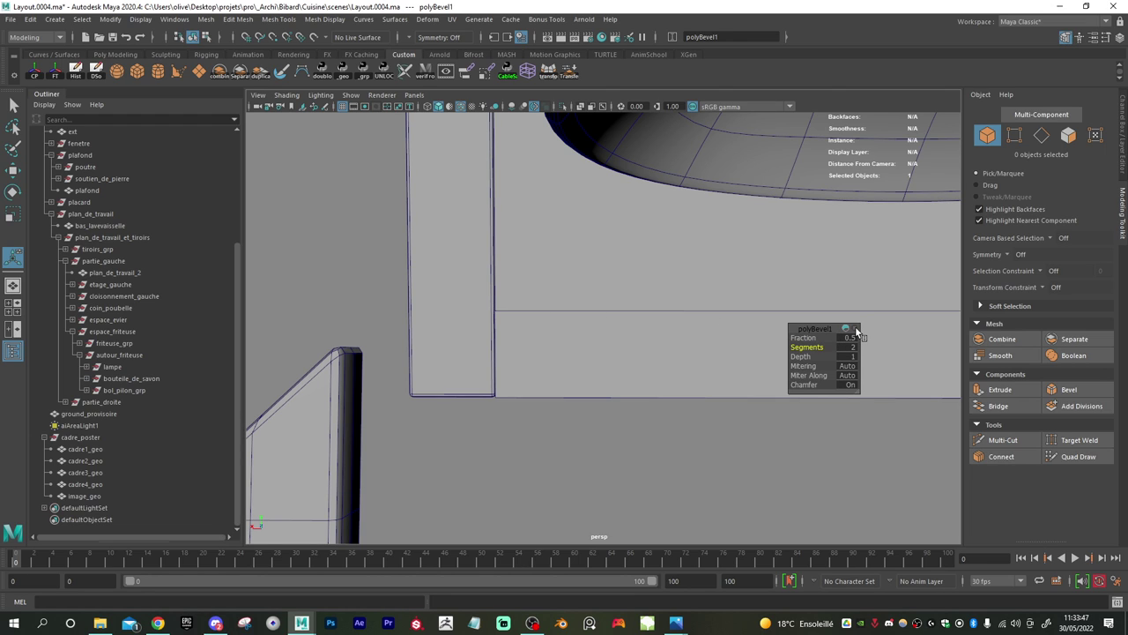
alt+right_drag(854, 332, 326, 284)
alt+right_drag(625, 245, 494, 231)
alt+middle_drag(717, 147, 651, 269)
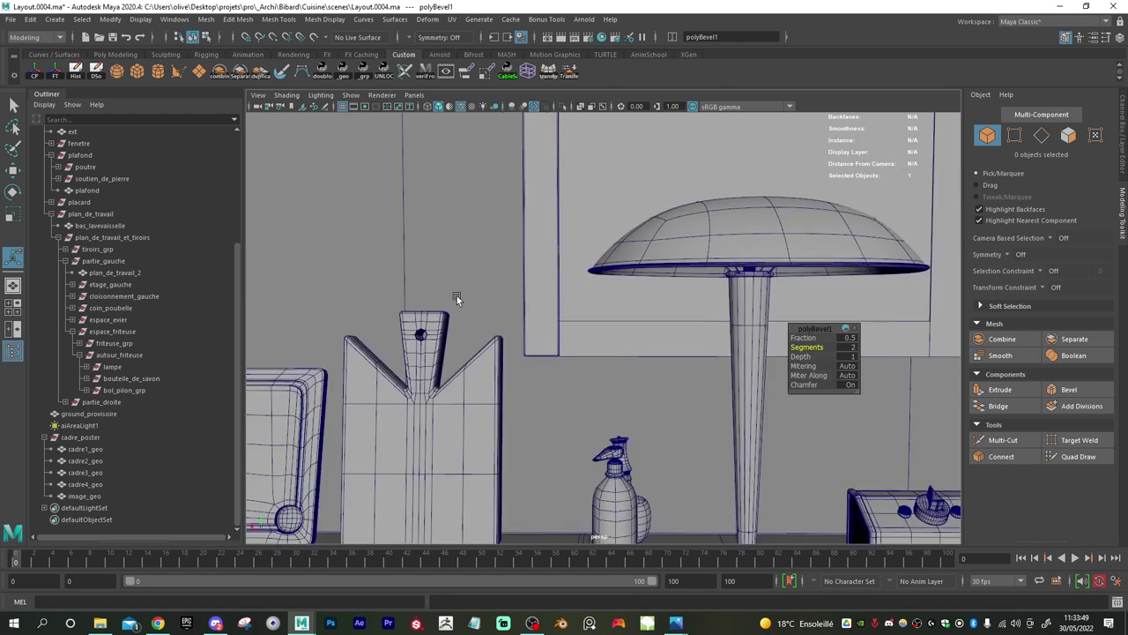
- Bevel the frame's top, right and bottom strips, cadre2_geo to cadre4_geo, with a fraction of 0.5 and 2 segments
scroll(651, 270, down, 2)
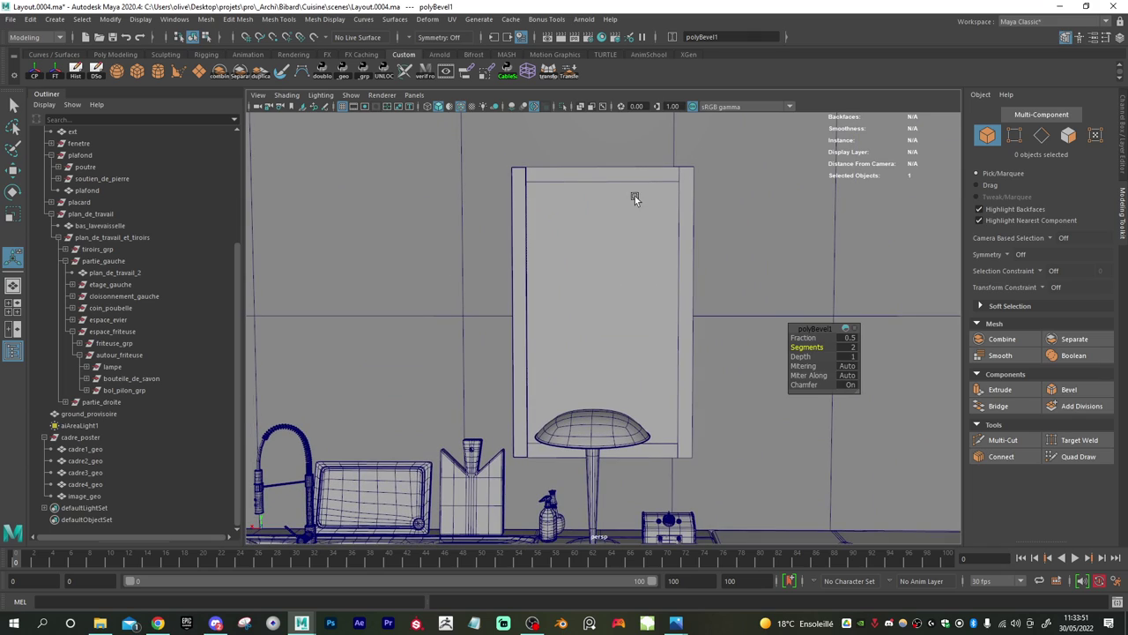
click(624, 176)
shift+click(685, 231)
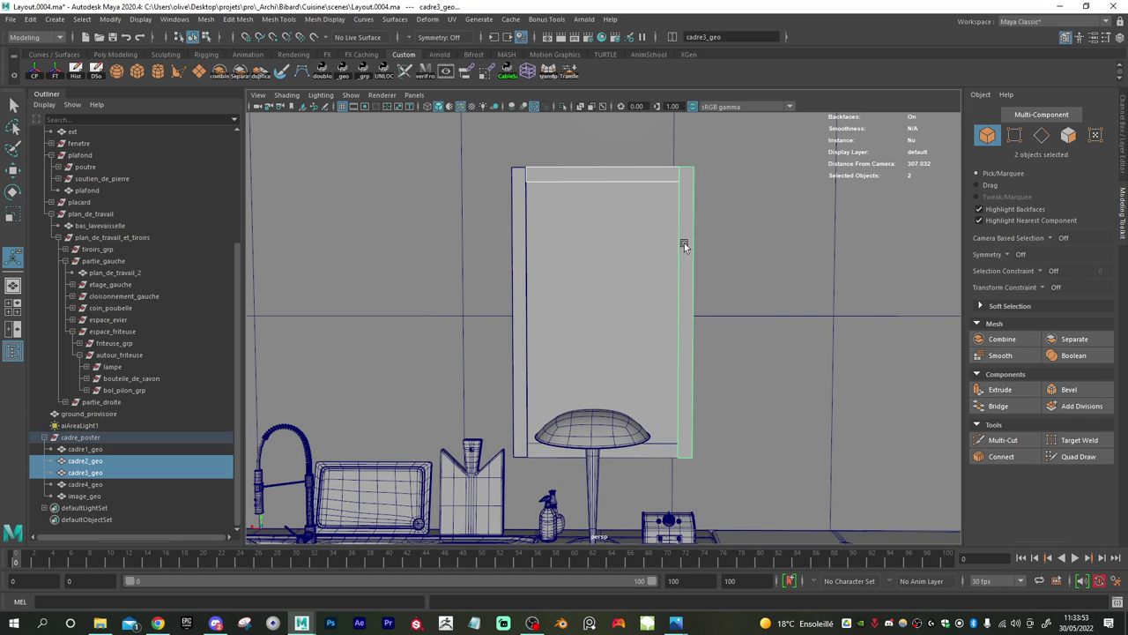
shift+click(661, 451)
click(1099, 390)
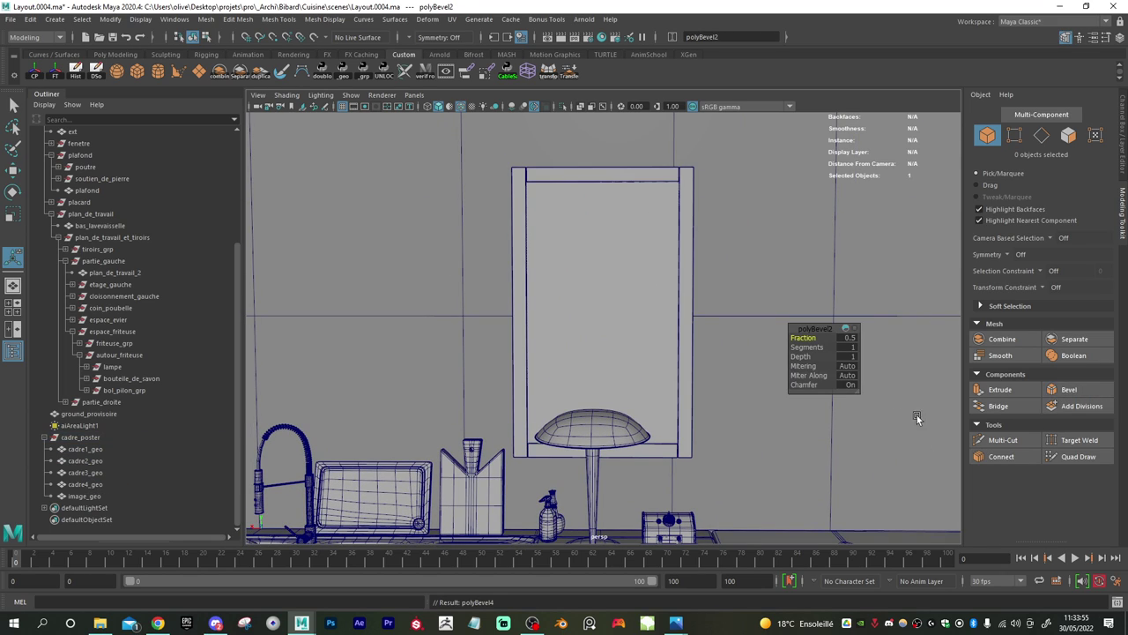
drag(818, 347, 820, 347)
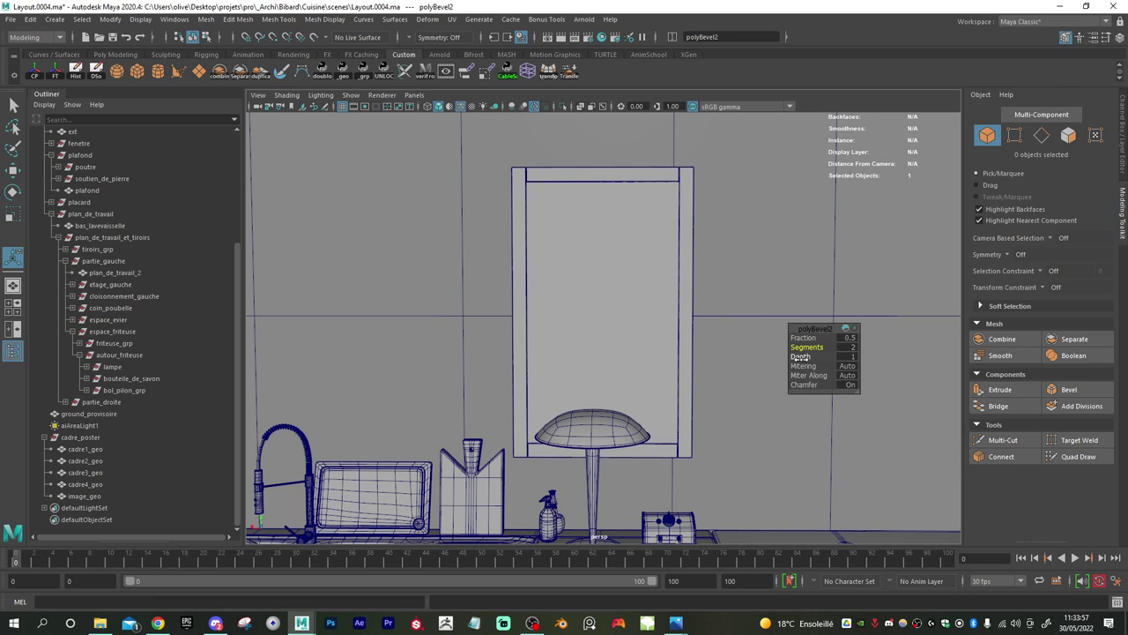
click(688, 320)
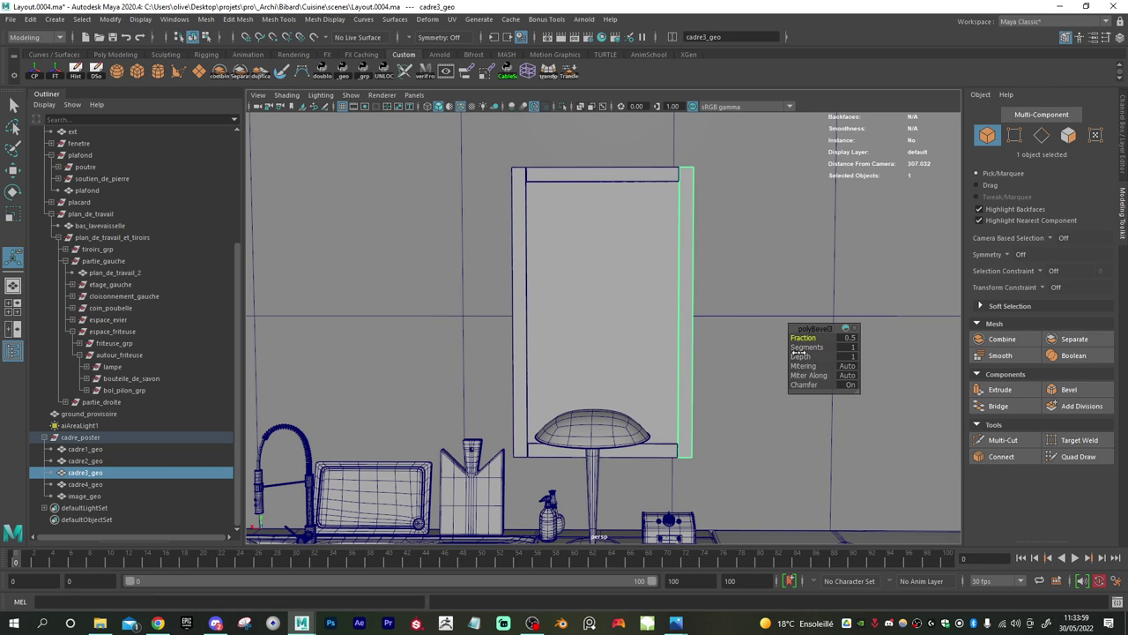
click(633, 179)
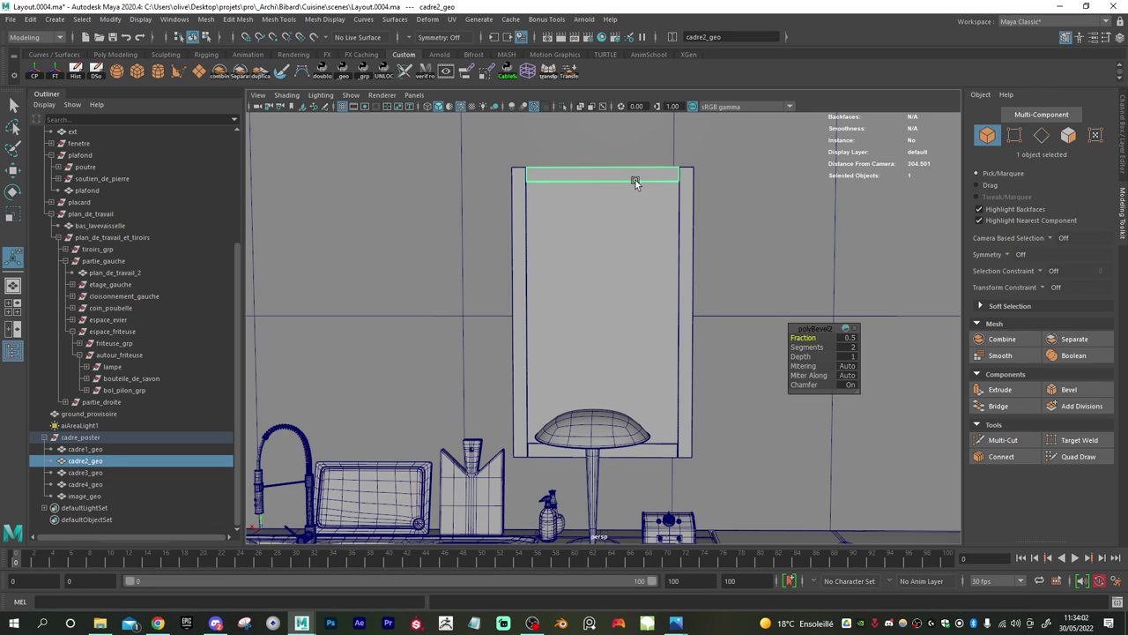
click(658, 457)
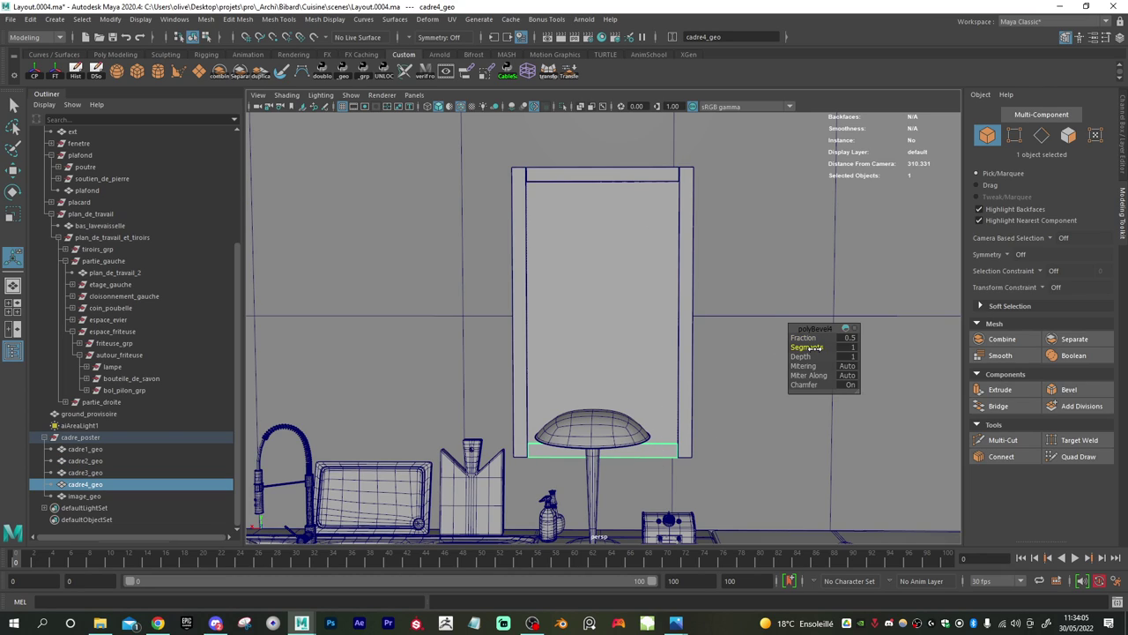
key(w)
scroll(611, 410, down, 1)
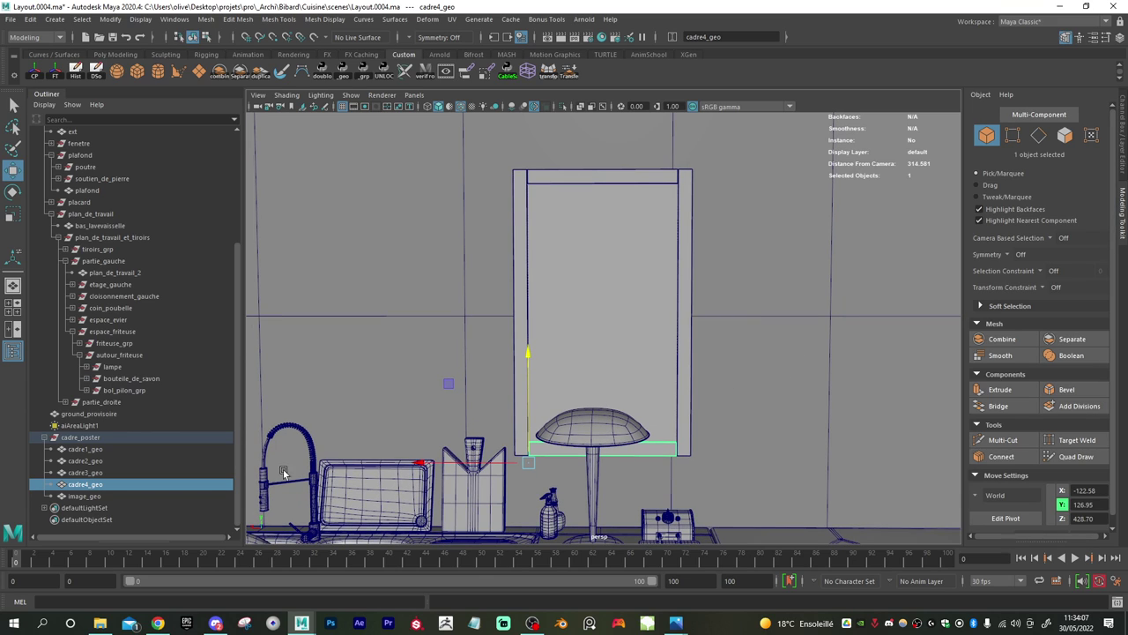
- Isolate the four frame strips, cadre1_geo to cadre4_geo, in the viewport and check their bevelled edges up close
shift+click(95, 449)
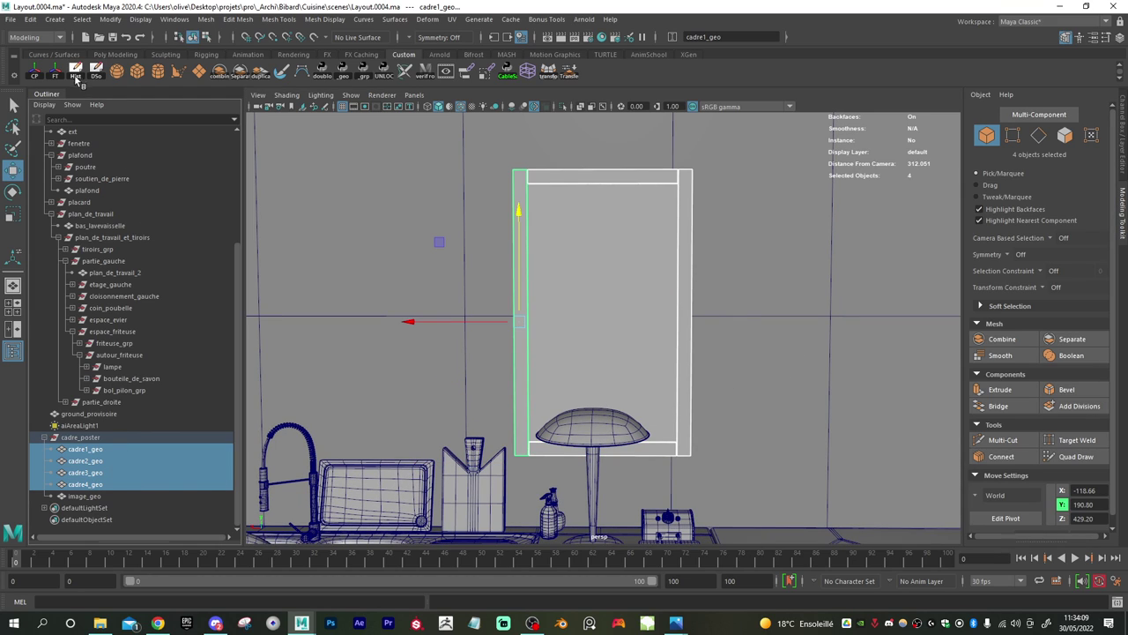
alt+middle_drag(587, 305, 564, 305)
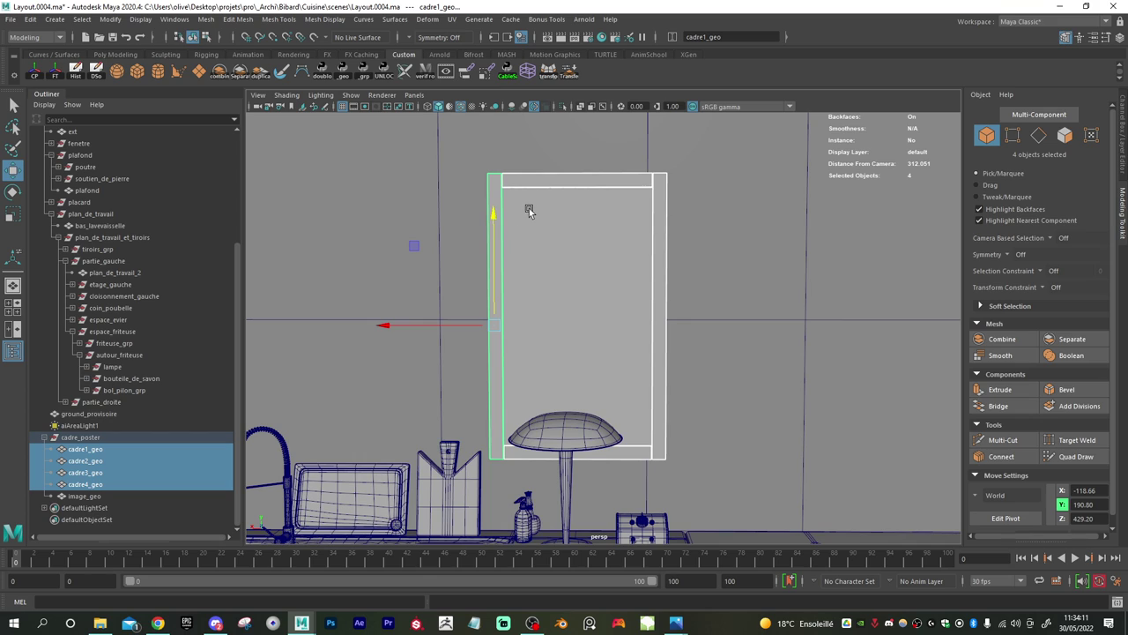
key(ctrl+1)
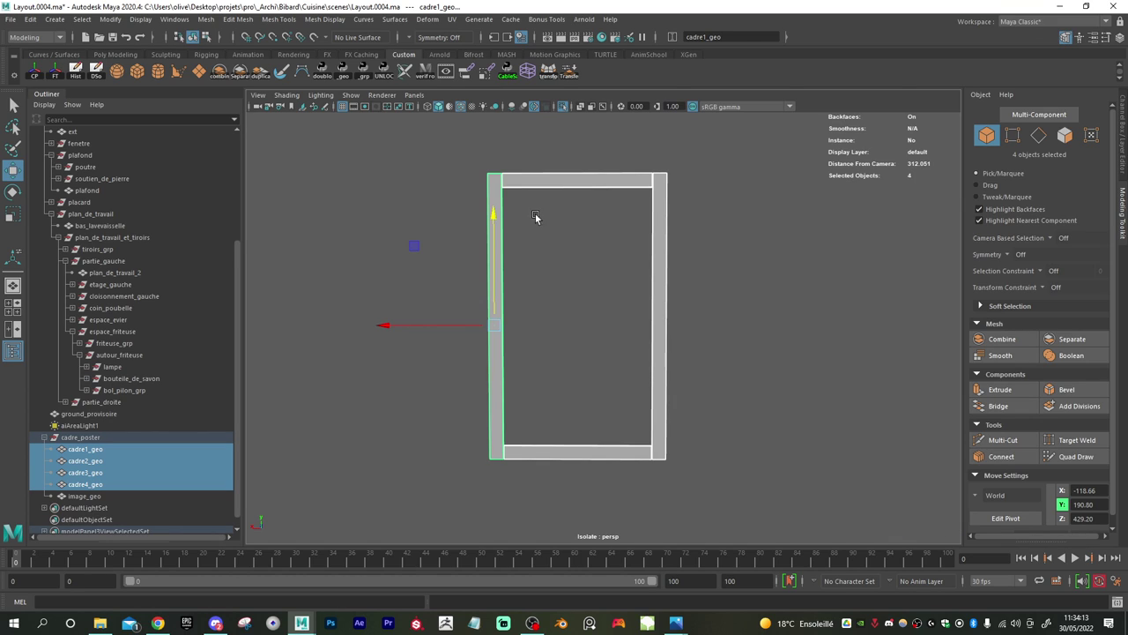
alt+drag(468, 238, 666, 266)
alt+right_drag(667, 266, 707, 291)
alt+drag(708, 292, 698, 342)
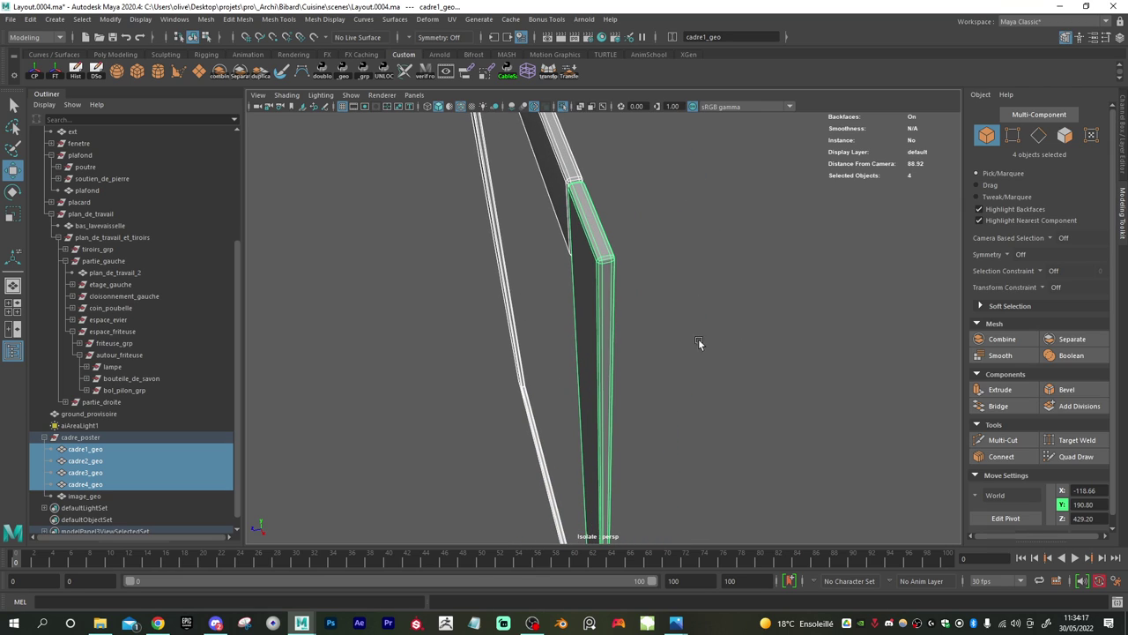
click(406, 71)
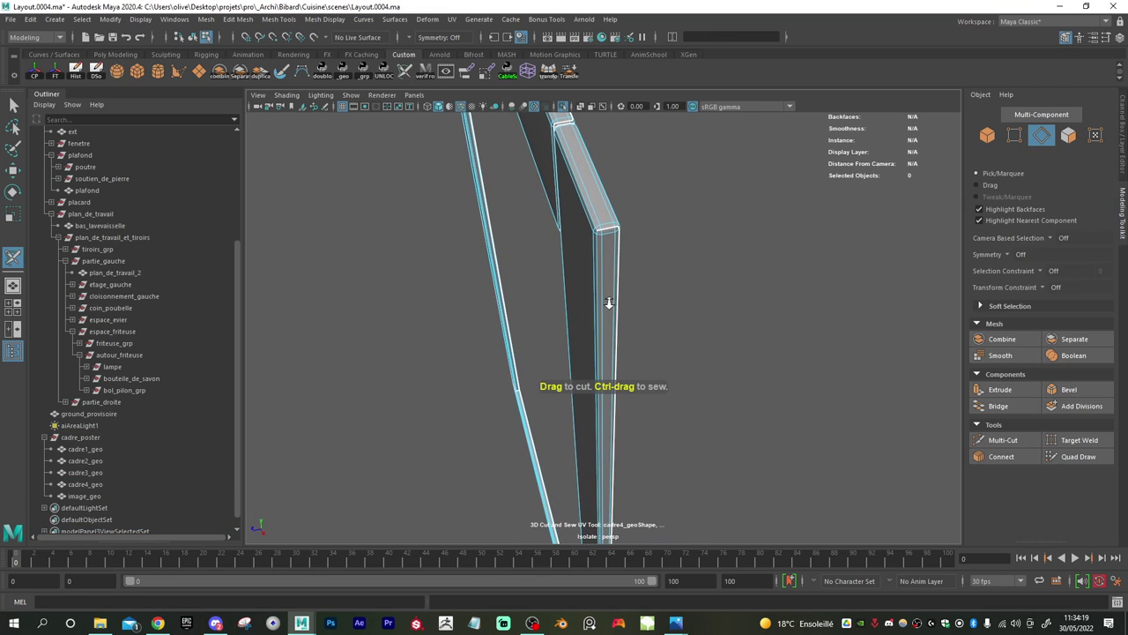
alt+right_drag(652, 305, 650, 218)
key(w)
drag(648, 219, 524, 348)
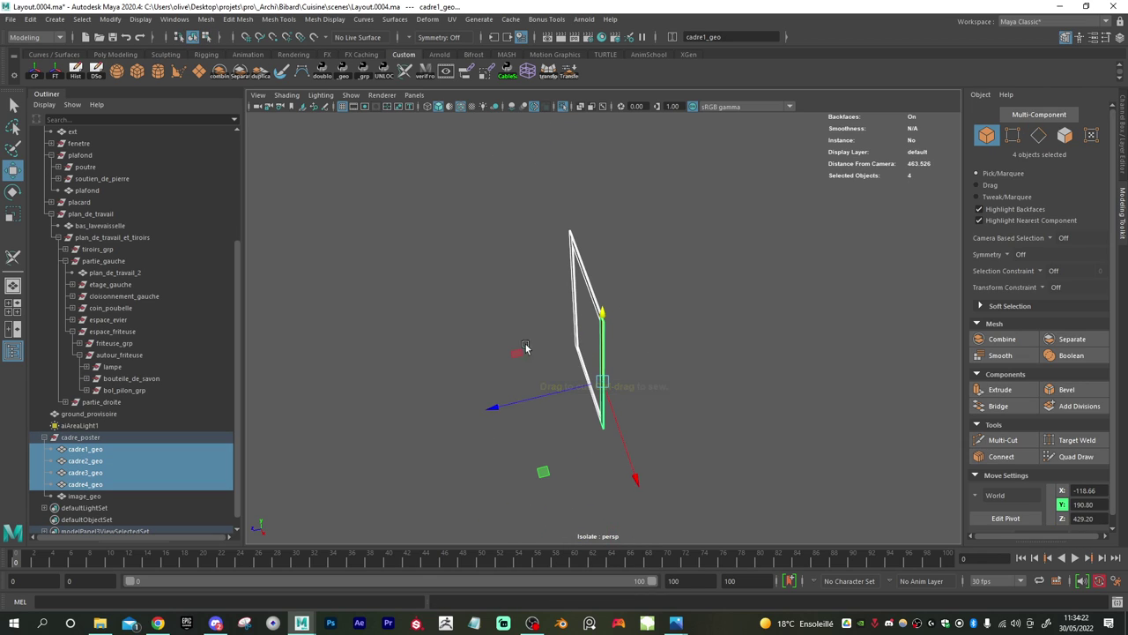
- Apply a UV projection to all faces of the four frame strips and return to object mode
click(451, 19)
click(495, 117)
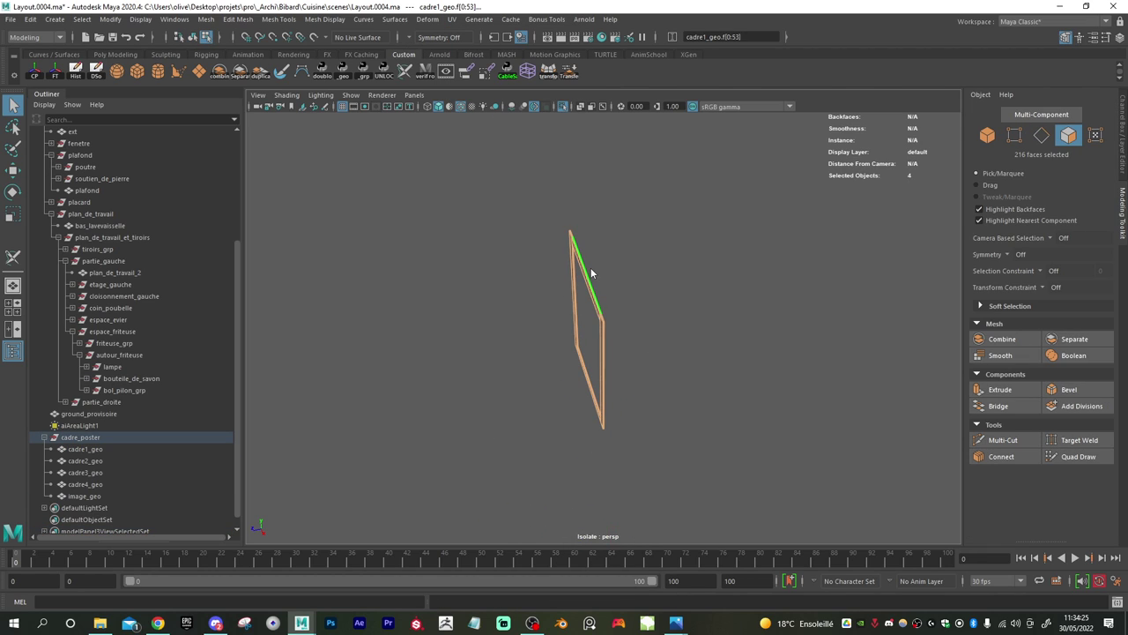
right_drag(591, 267, 637, 250)
click(638, 250)
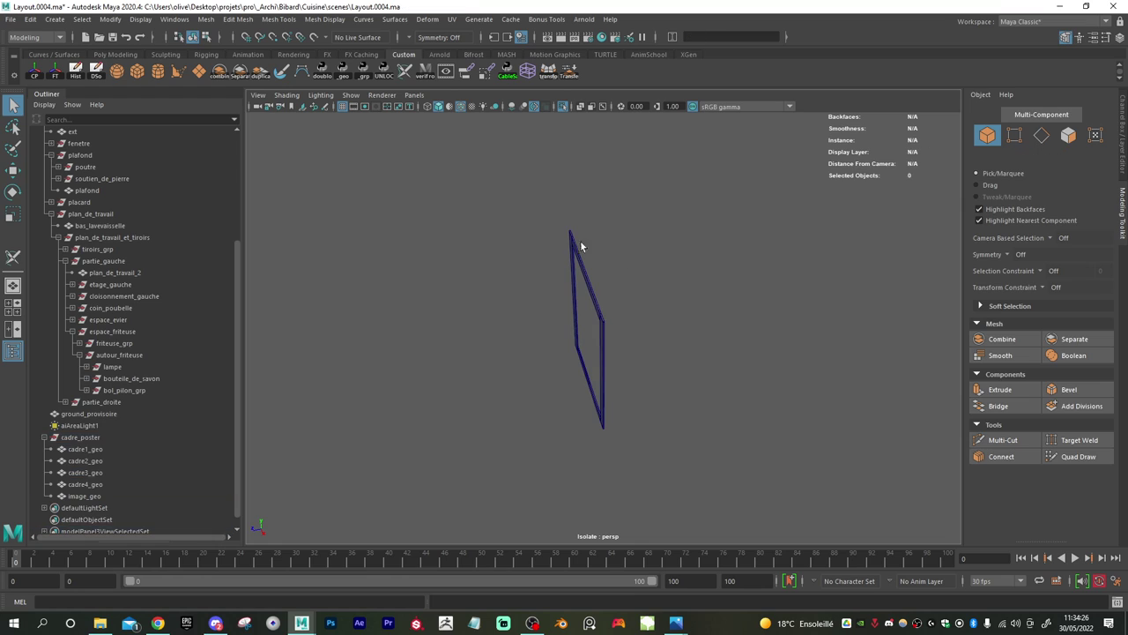
click(404, 70)
alt+drag(599, 373, 604, 320)
alt+middle_drag(605, 320, 616, 352)
alt+right_drag(615, 352, 713, 416)
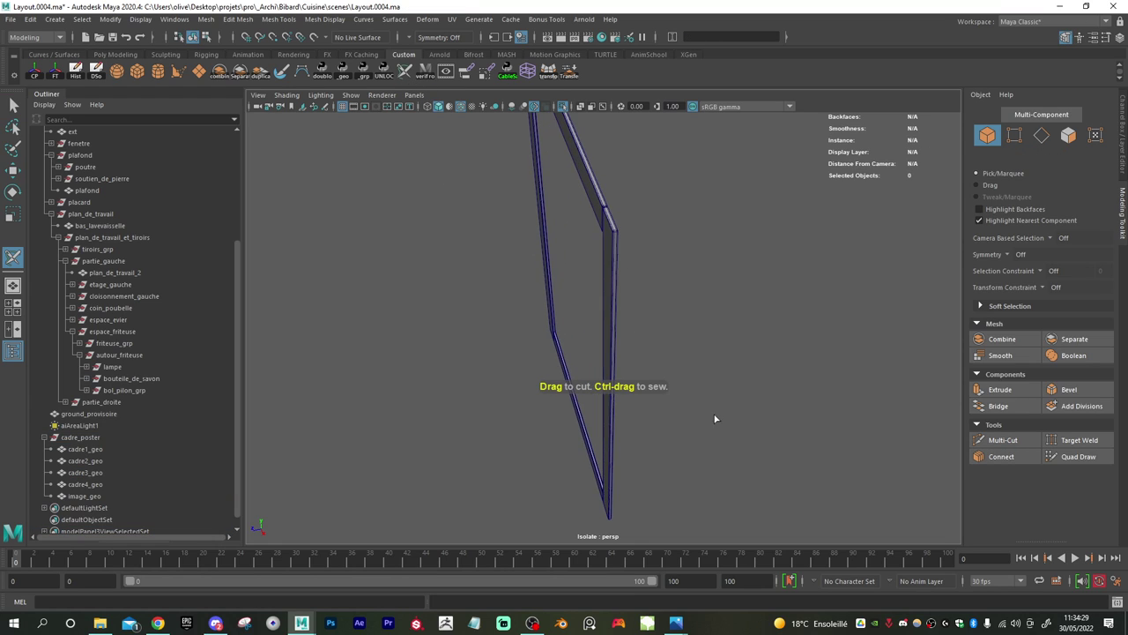
alt+drag(586, 336, 688, 376)
alt+middle_drag(688, 375, 675, 392)
alt+right_drag(675, 392, 749, 433)
- Insert a lengthwise edge loop along the middle of the frame's left strip, cadre1_geo, with Multi-Cut
click(719, 338)
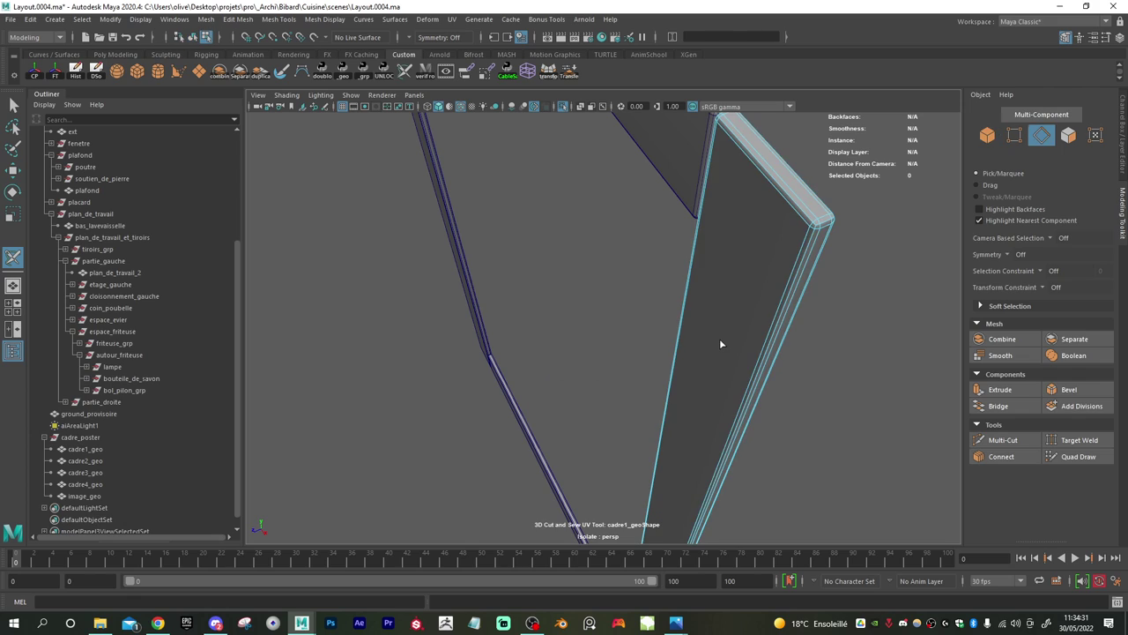
alt+drag(742, 297, 725, 314)
click(1009, 447)
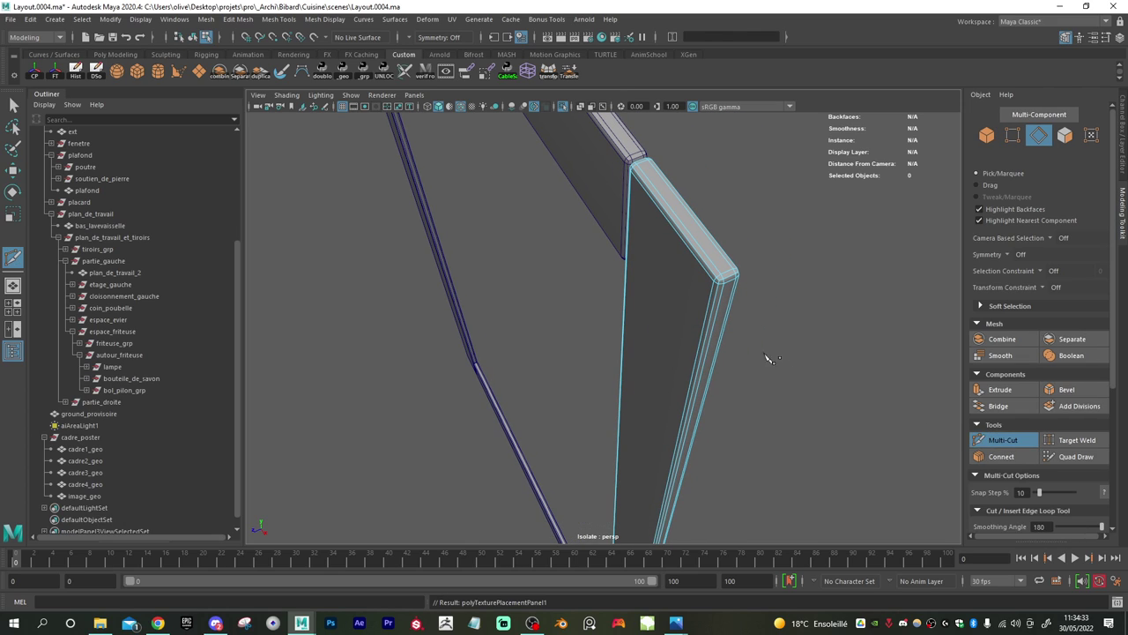
key(w)
click(996, 439)
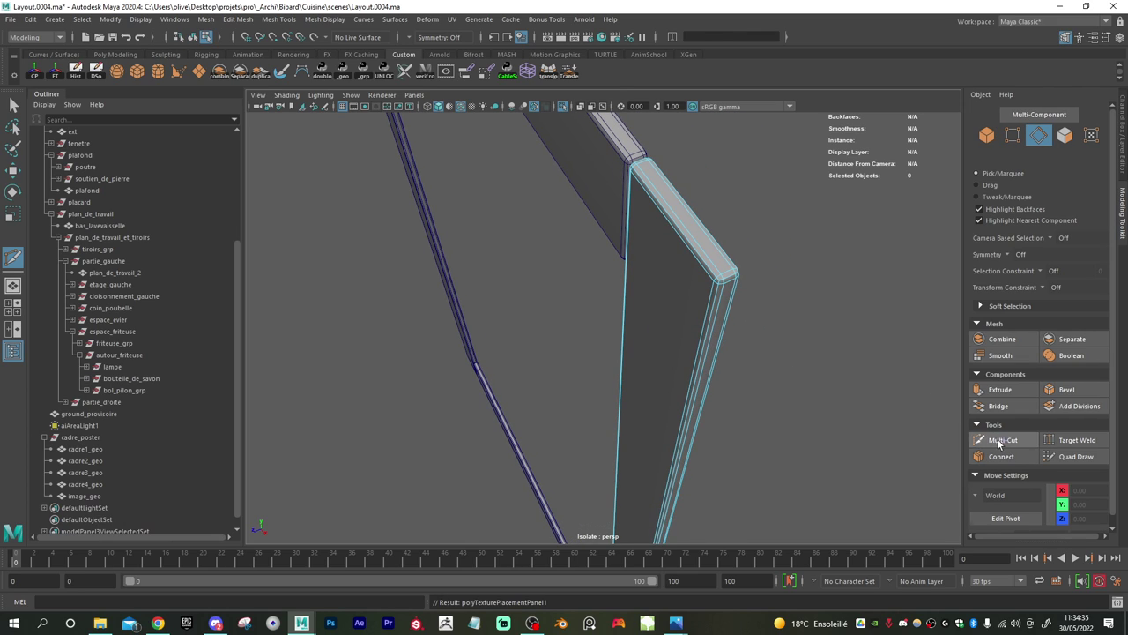
alt+drag(719, 304, 628, 353)
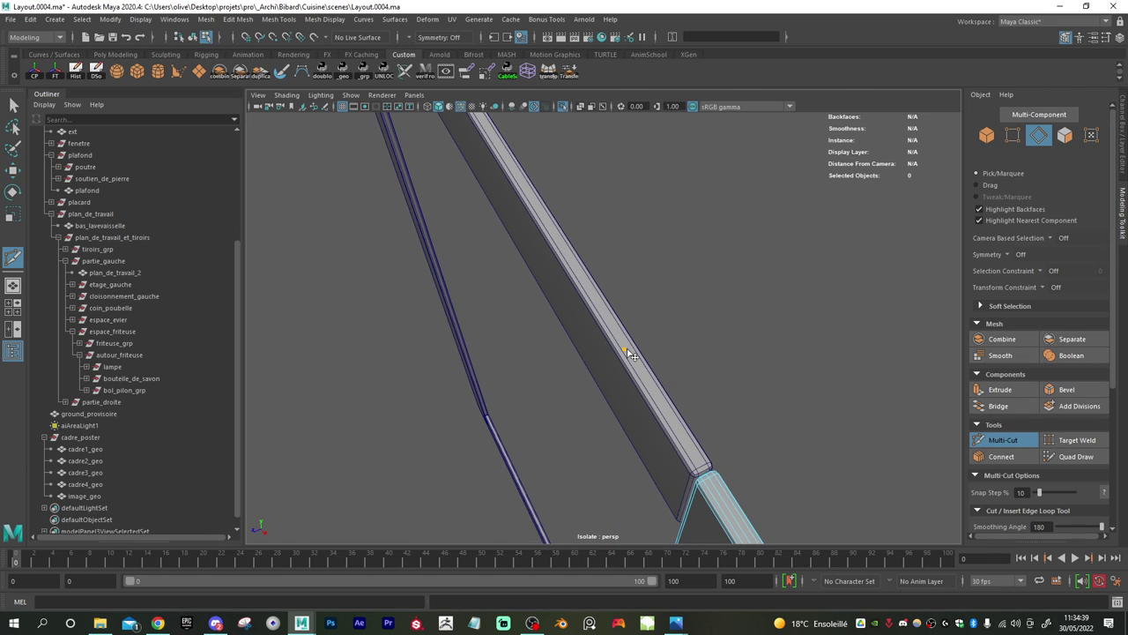
- Insert a lengthwise edge loop along the middle of the frame's top strip, cadre2_geo, with Multi-Cut
key(w)
click(631, 361)
shift+right_click(631, 363)
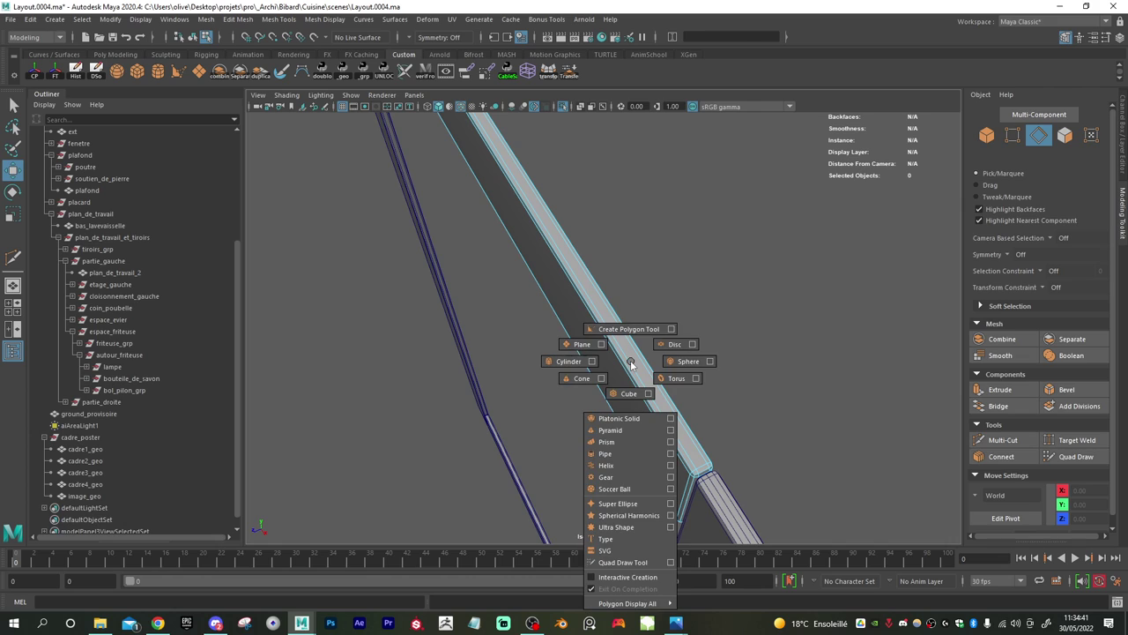
click(631, 363)
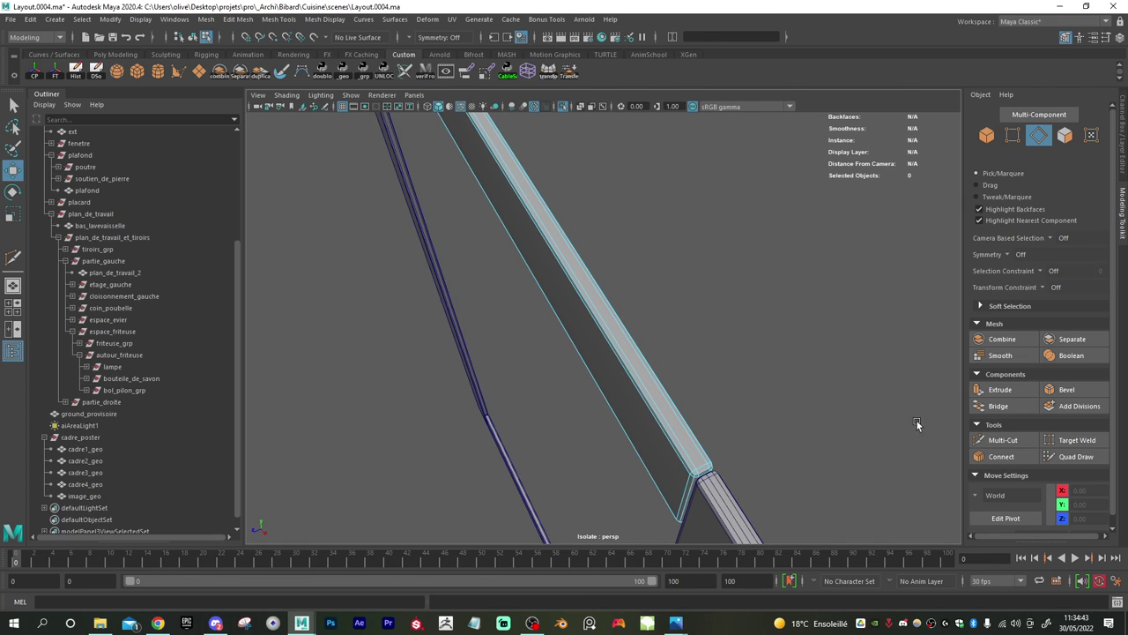
click(991, 440)
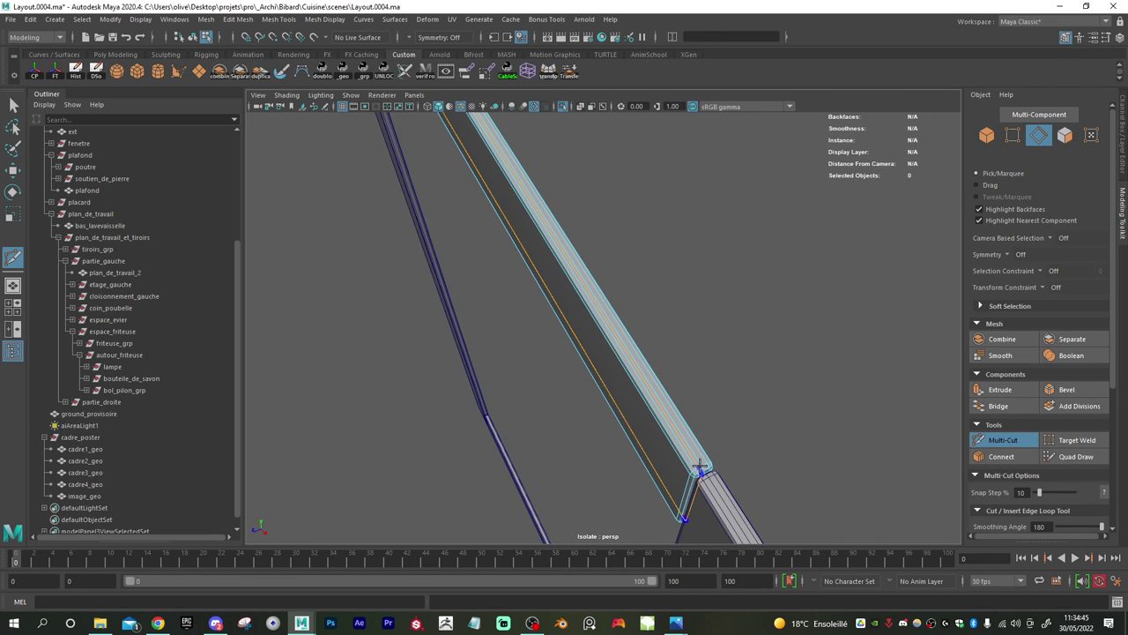
alt+drag(699, 465, 638, 398)
key(w)
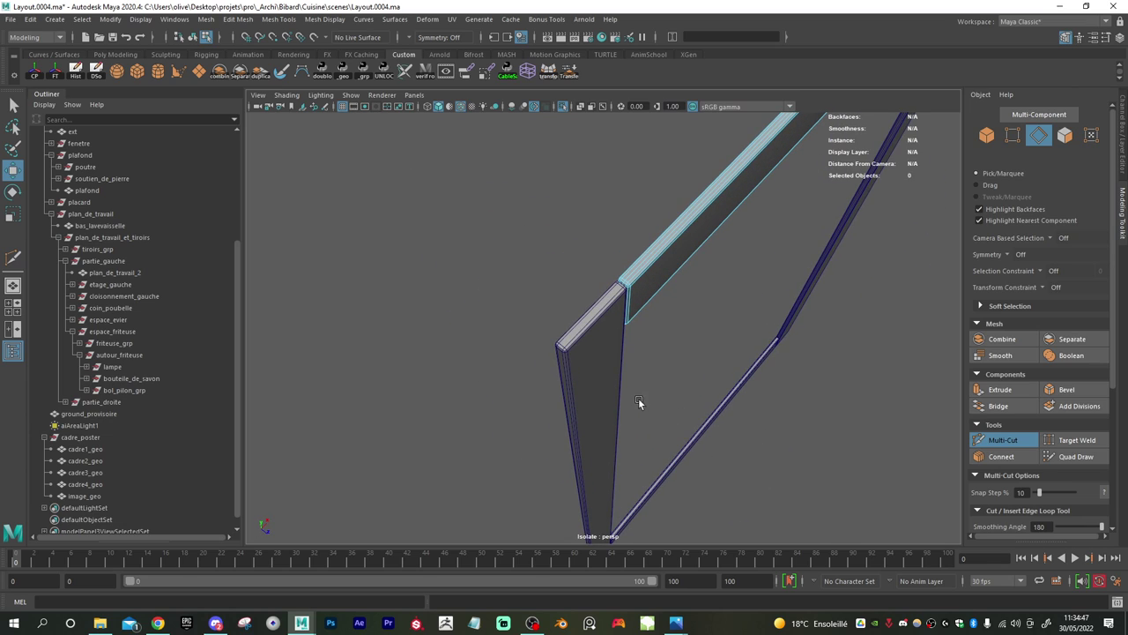
- Insert a centred lengthwise edge loop on the frame's right strip, cadre3_geo, with Multi-Cut
click(598, 377)
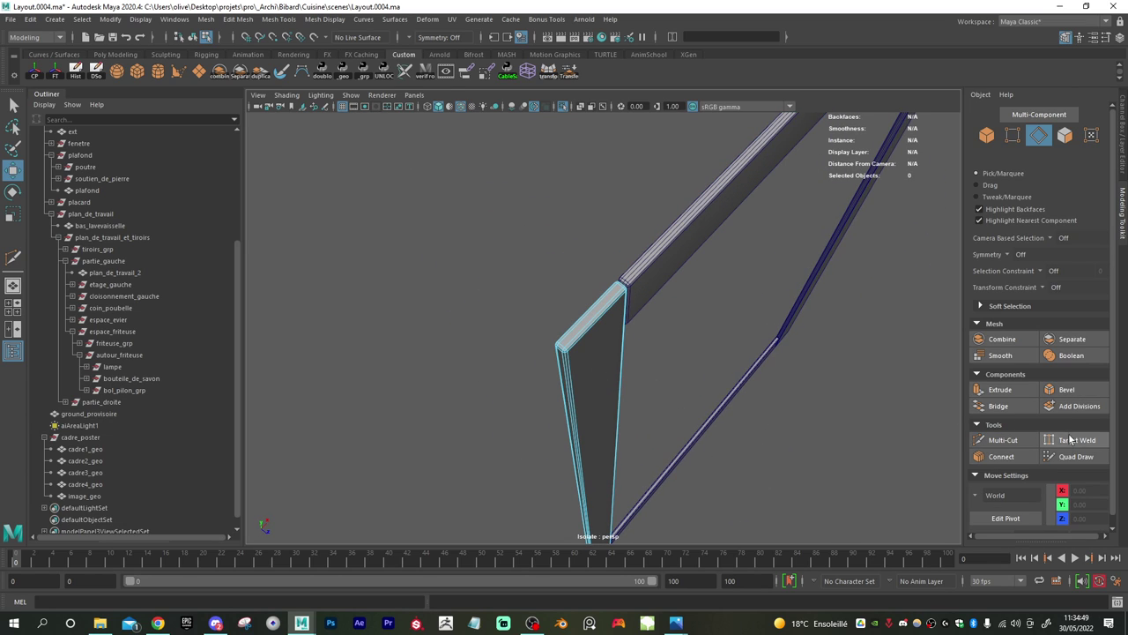
click(993, 445)
alt+drag(593, 345, 677, 372)
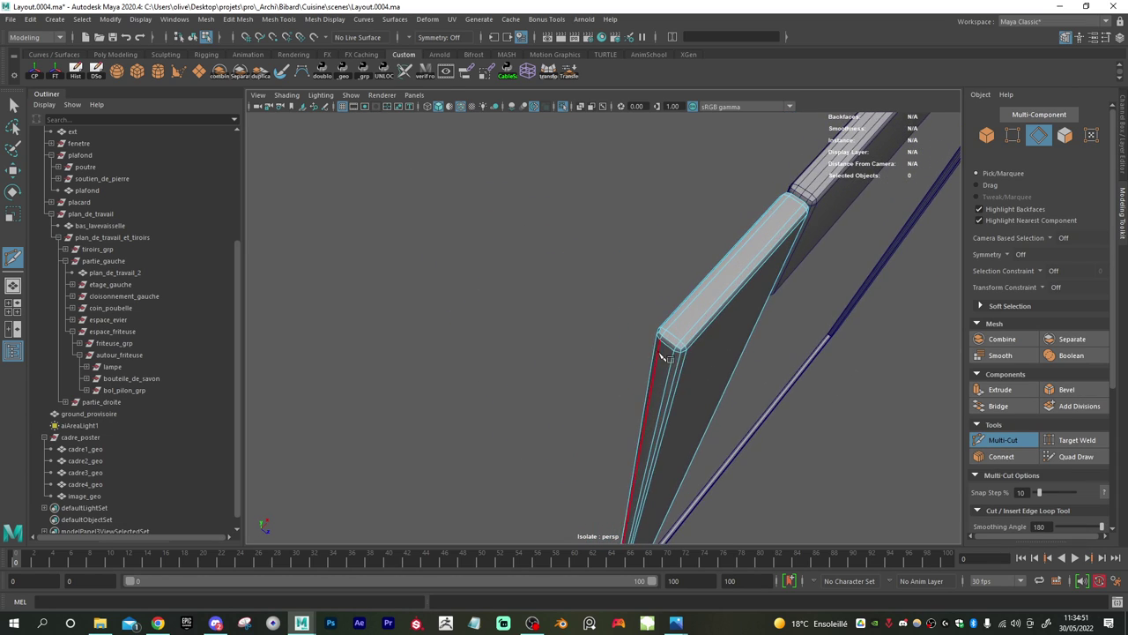
ctrl+middle_click(677, 339)
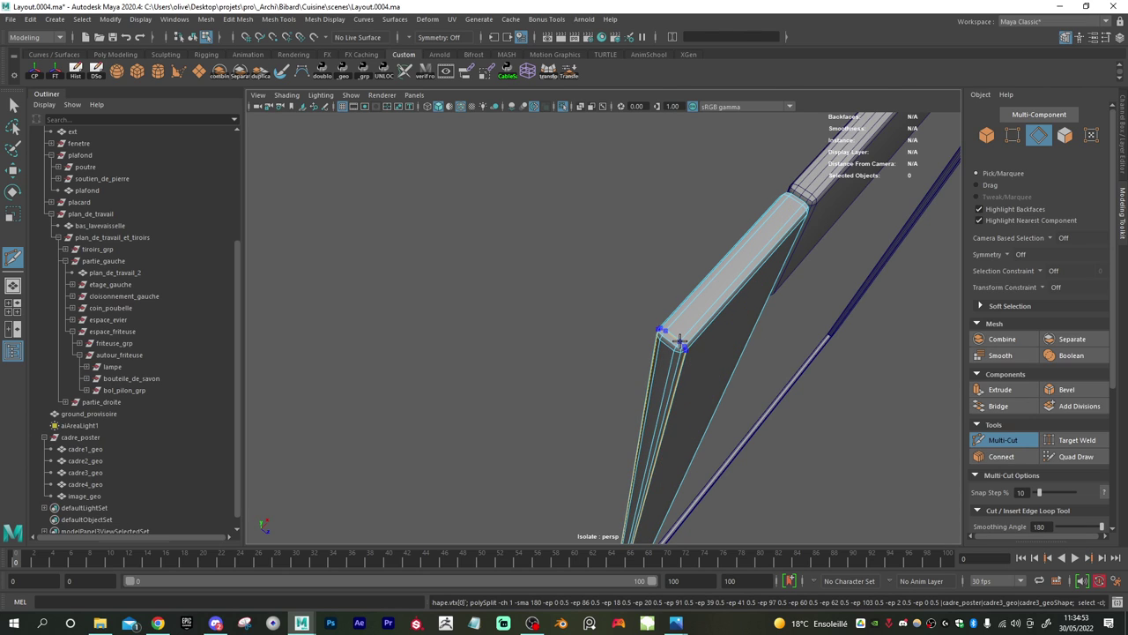
key(w)
- Select the frame's bottom strip, cadre4_geo, and insert a lengthwise edge loop on it with Multi-Cut
alt+drag(718, 368, 640, 391)
alt+middle_drag(640, 391, 621, 309)
scroll(738, 343, up, 5)
alt+middle_drag(705, 357, 729, 280)
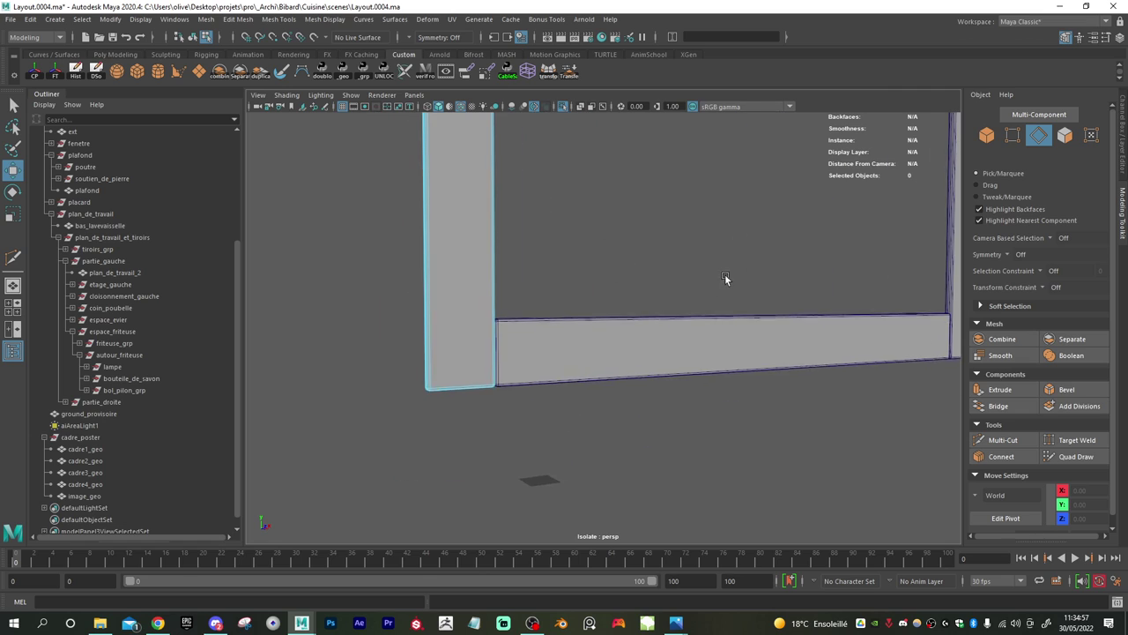
scroll(684, 317, up, 4)
right_drag(631, 299, 687, 282)
click(645, 370)
alt+drag(645, 370, 647, 327)
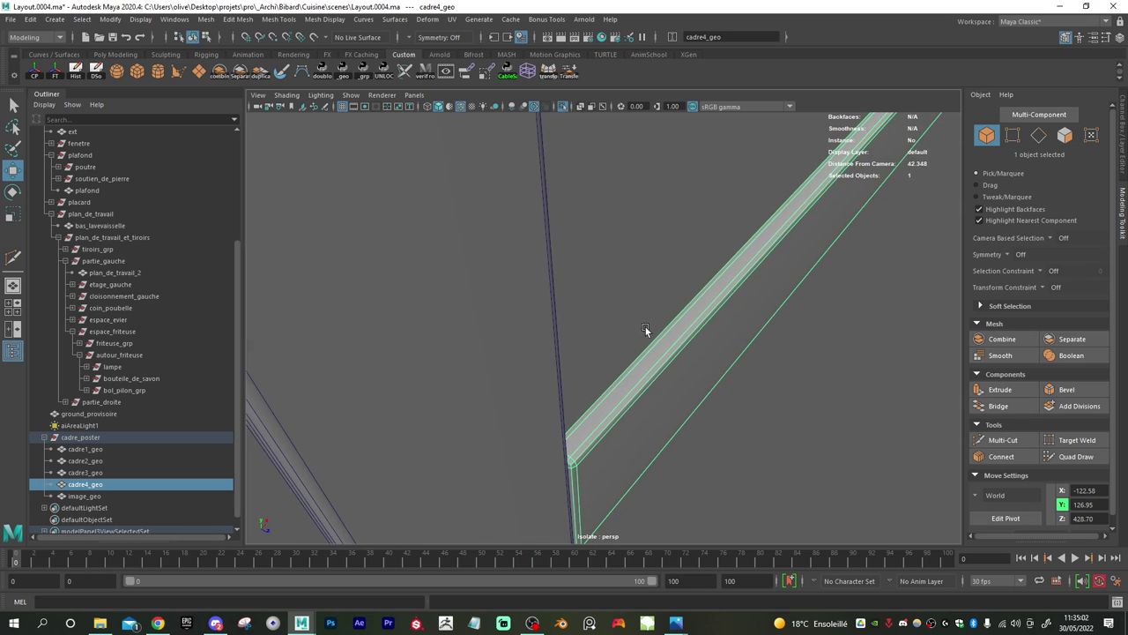
click(1002, 440)
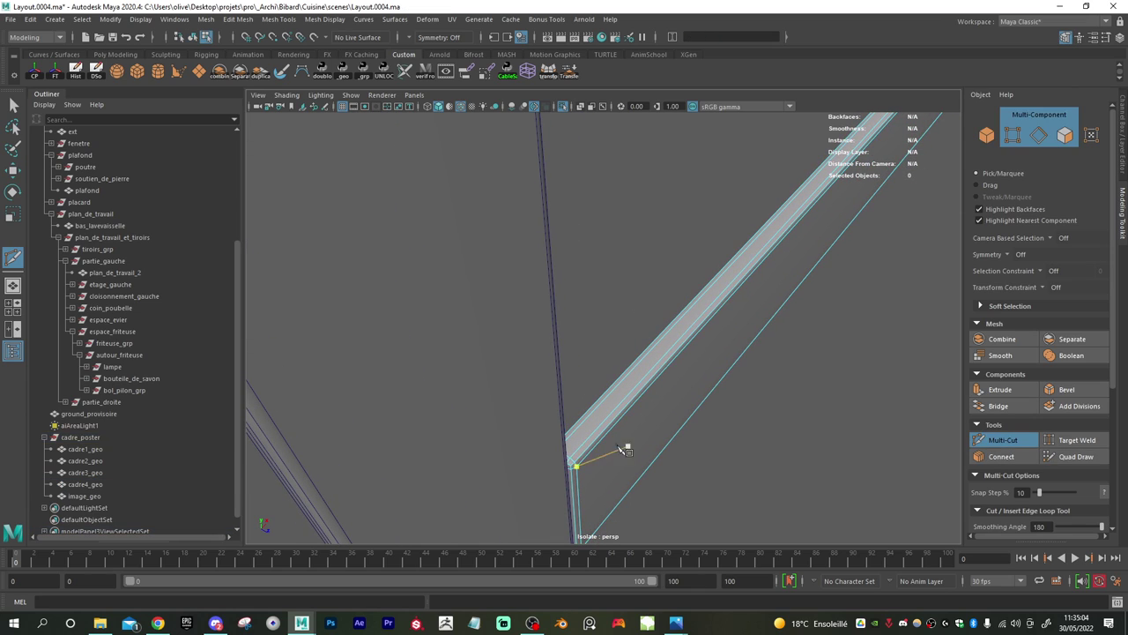
ctrl+click(567, 449)
key(w)
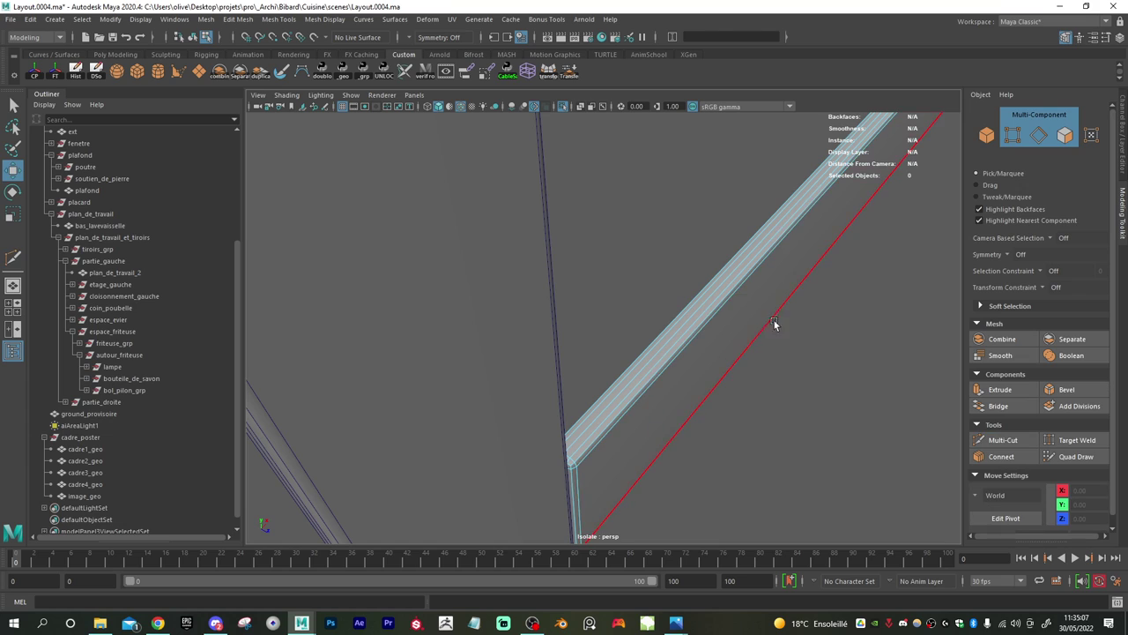
- Cut a UV seam near the end of the bottom strip, cadre4_geo, with the 3D Cut and Sew UV tool
scroll(608, 319, down, 5)
right_drag(718, 293, 780, 277)
alt+drag(819, 318, 564, 249)
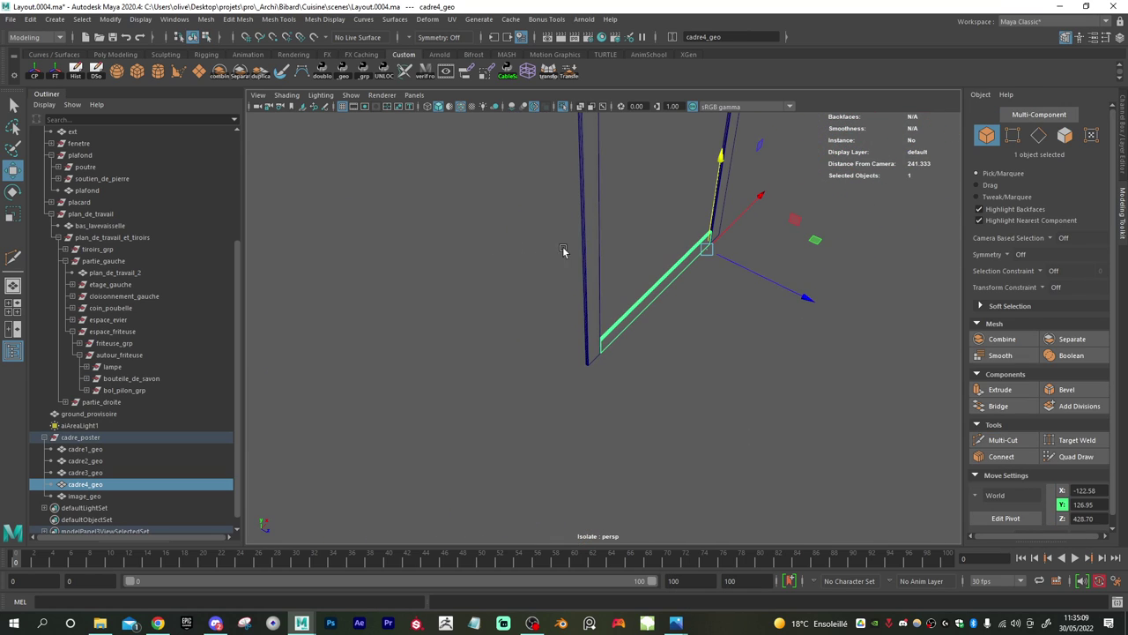
click(406, 78)
alt+right_drag(583, 337, 870, 416)
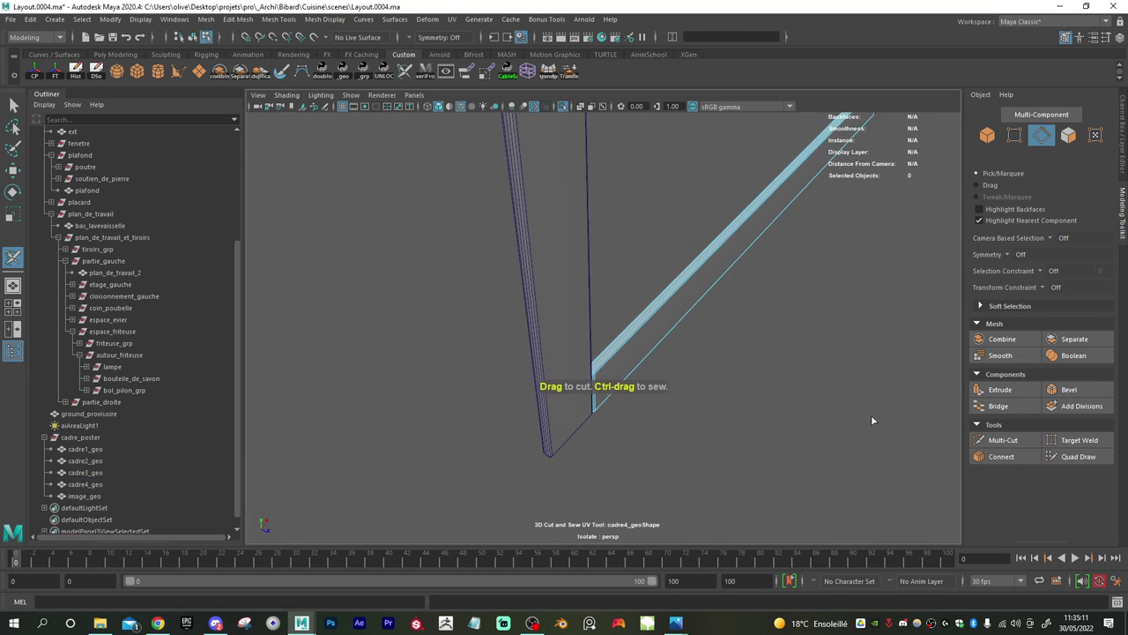
alt+right_drag(529, 388, 715, 421)
click(581, 425)
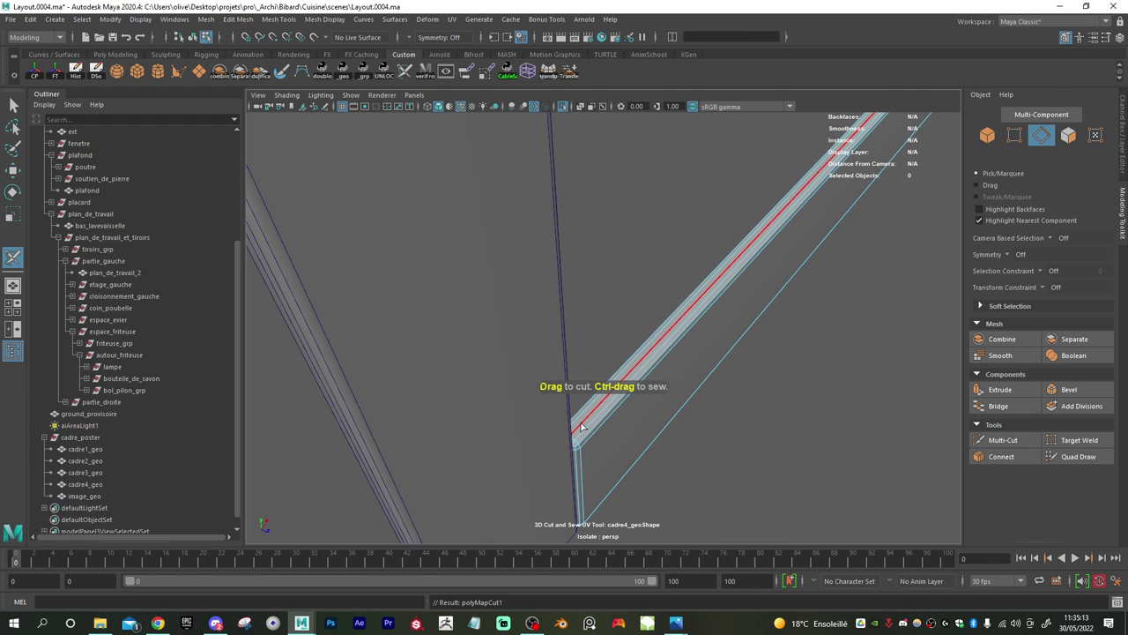
- Select the frame's right strip, cadre3_geo, and cut a lengthwise UV seam on it with the 3D Cut and Sew UV tool
alt+drag(765, 415, 575, 276)
right_drag(562, 242, 610, 197)
click(525, 177)
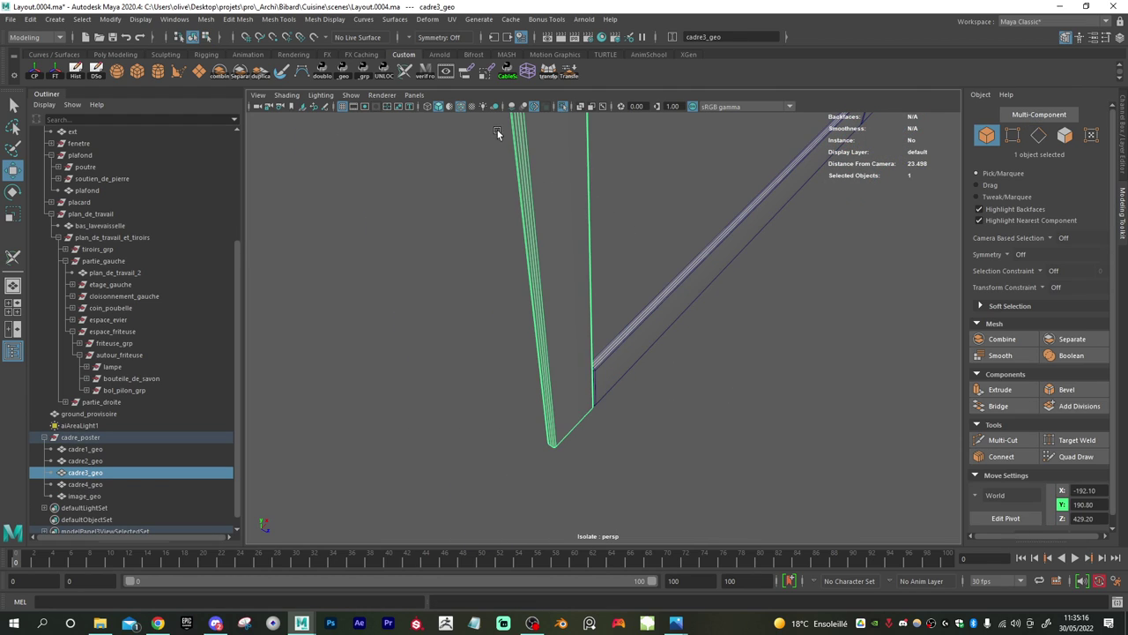
click(407, 72)
mouse_move(564, 294)
alt+mouse_down()
mouse_move(743, 284)
mouse_move(547, 300)
alt+mouse_up()
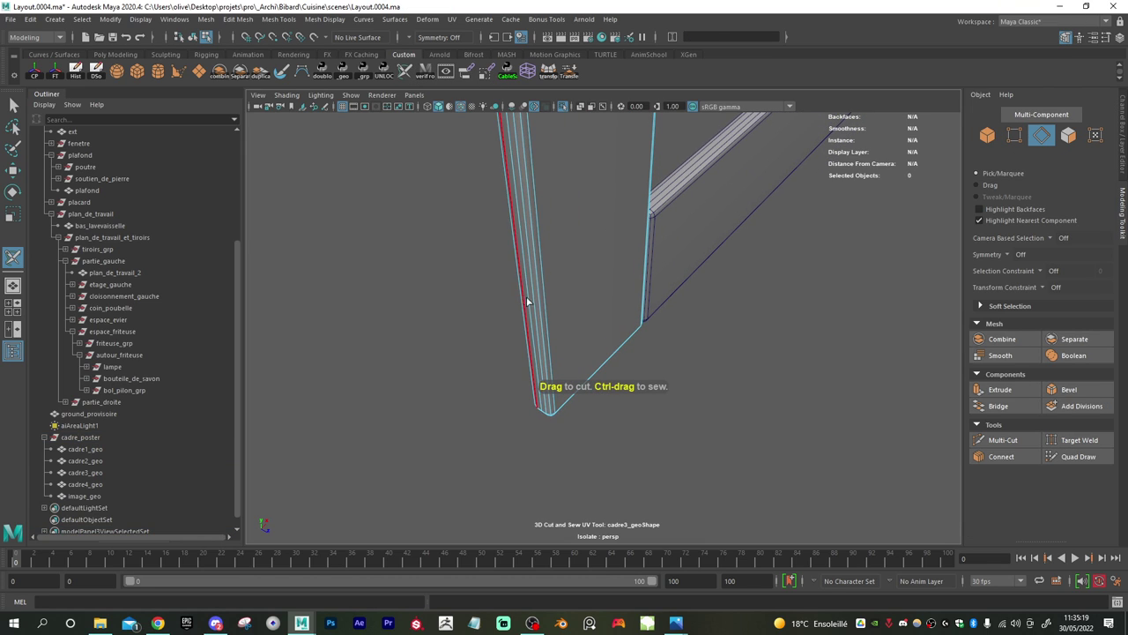
click(529, 304)
- Cut UV seams on the frame's left strip, cadre1_geo, with the 3D Cut and Sew UV tool and return to object selection
alt+right_drag(716, 324, 620, 207)
alt+middle_drag(620, 207, 636, 345)
alt+right_drag(636, 345, 544, 300)
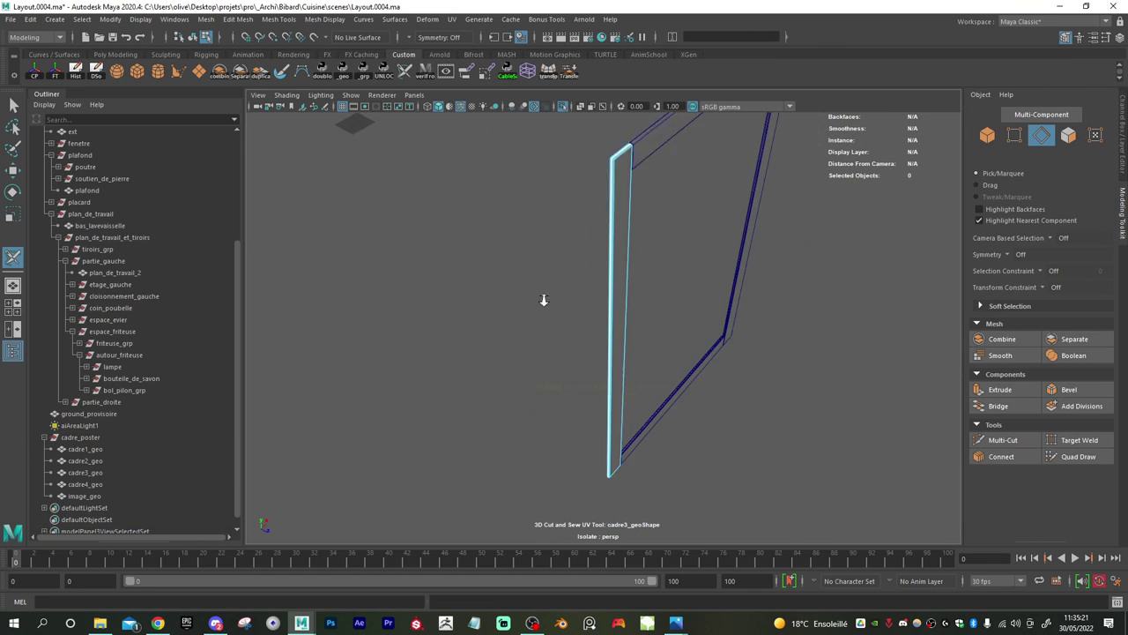
alt+middle_drag(544, 300, 654, 346)
alt+right_drag(654, 346, 785, 393)
alt+middle_drag(785, 393, 624, 346)
alt+right_drag(625, 346, 613, 305)
alt+middle_drag(613, 305, 645, 344)
alt+right_drag(645, 345, 609, 339)
alt+drag(609, 339, 526, 358)
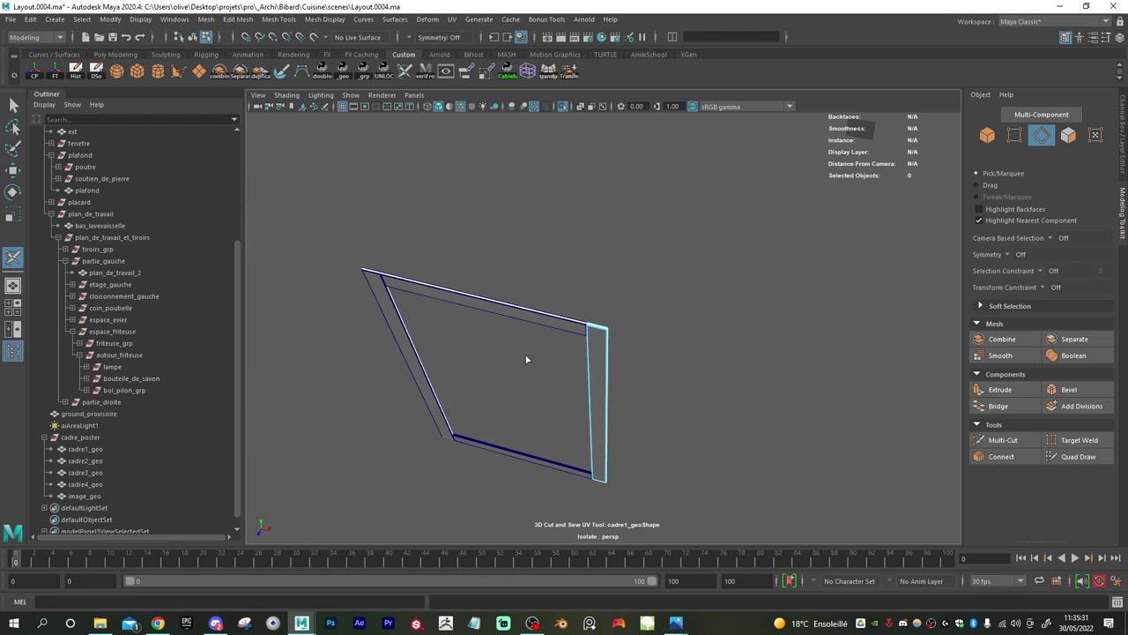
key(w)
right_drag(586, 328, 642, 288)
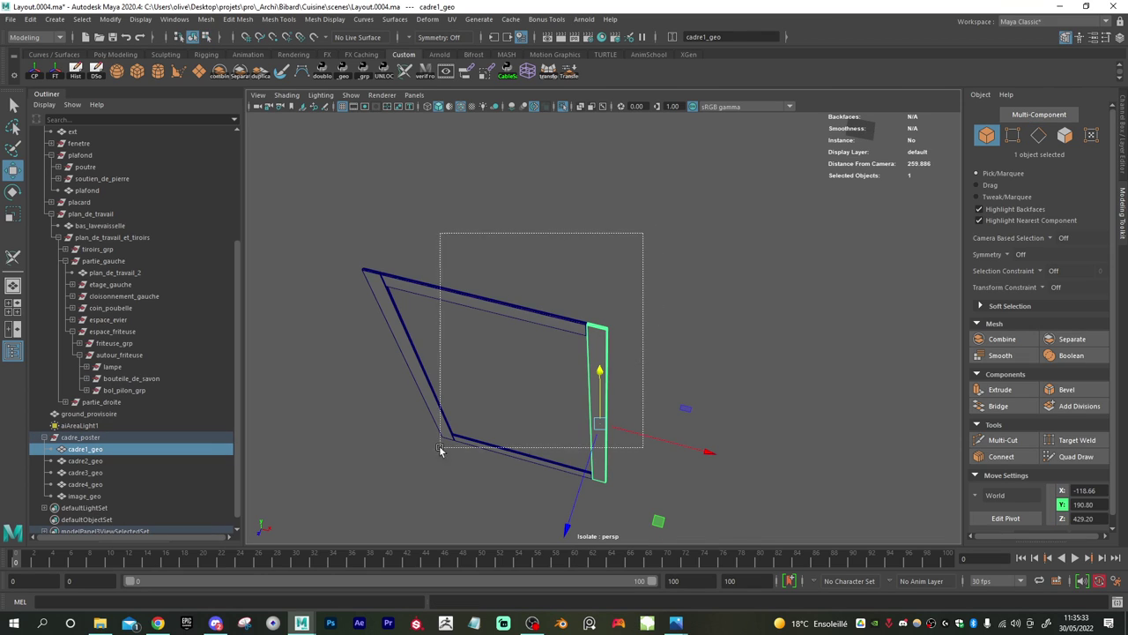
- Select the four frame strips and image_geo, leave isolation mode and open the UV Editor
ctrl+click(104, 496)
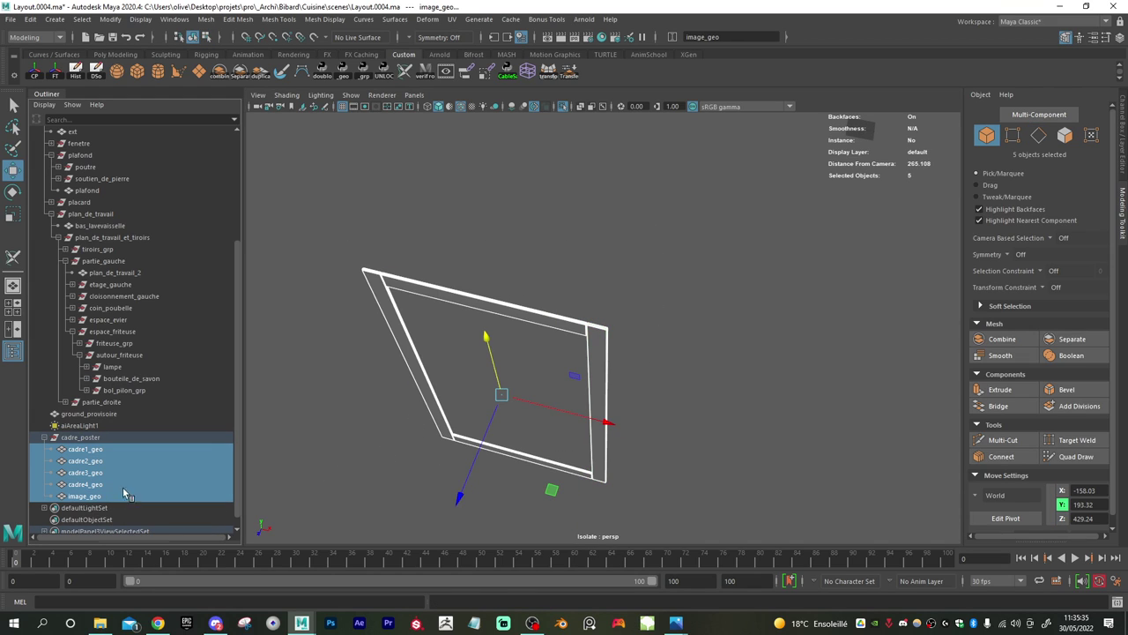
click(563, 106)
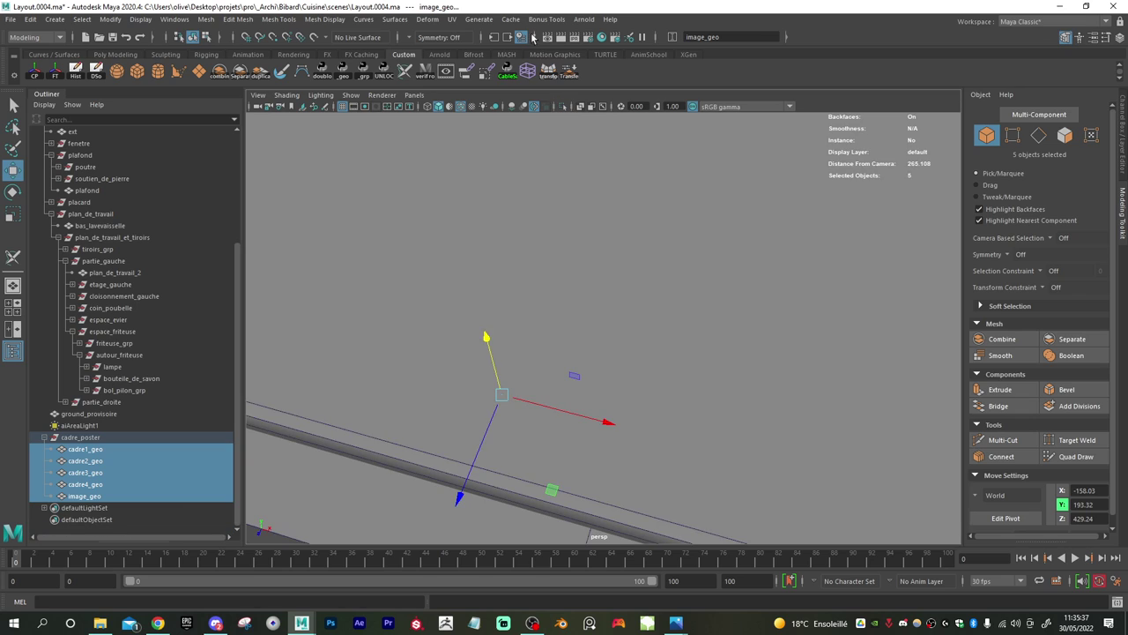
click(451, 19)
click(474, 41)
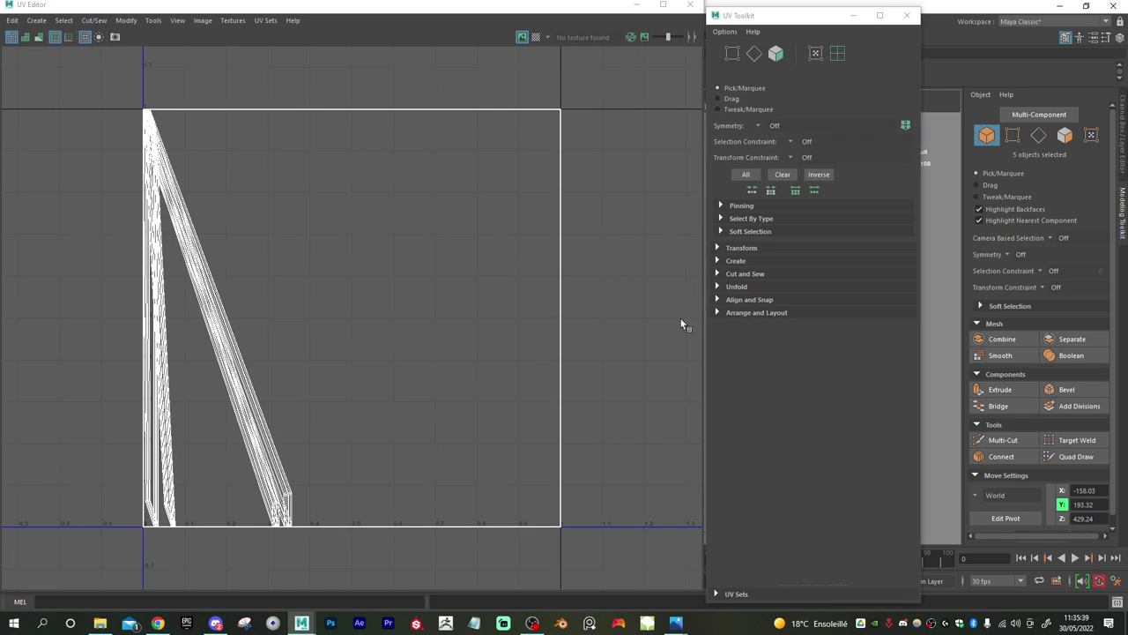
- Unfold and lay out the UVs of the frame strips and image_geo, and move the UV windows out of the viewport
click(737, 287)
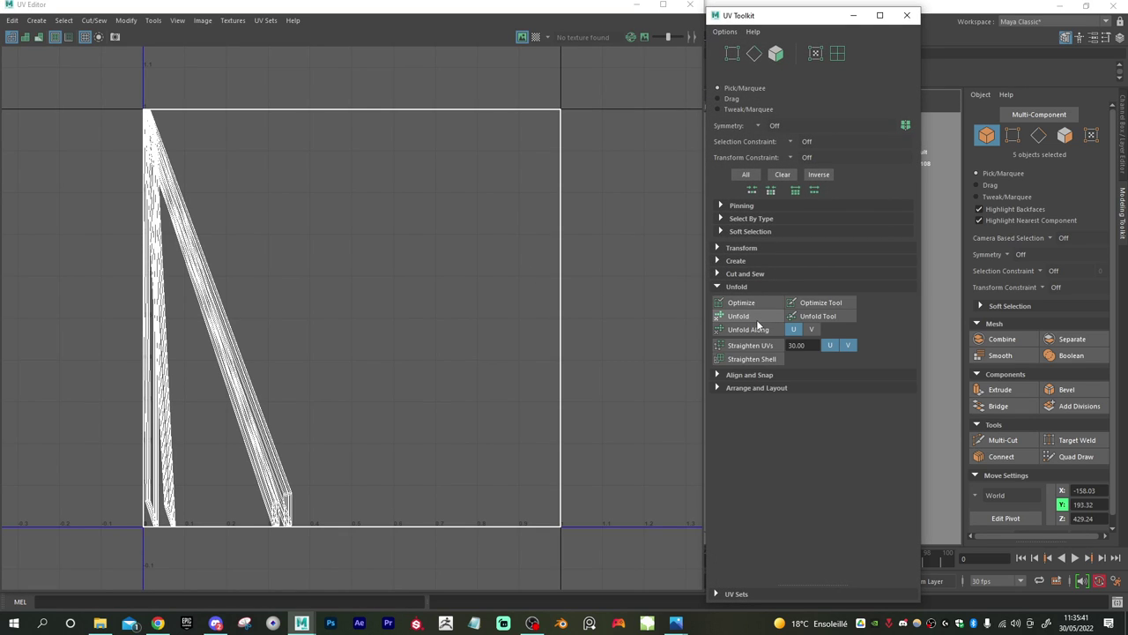
click(751, 388)
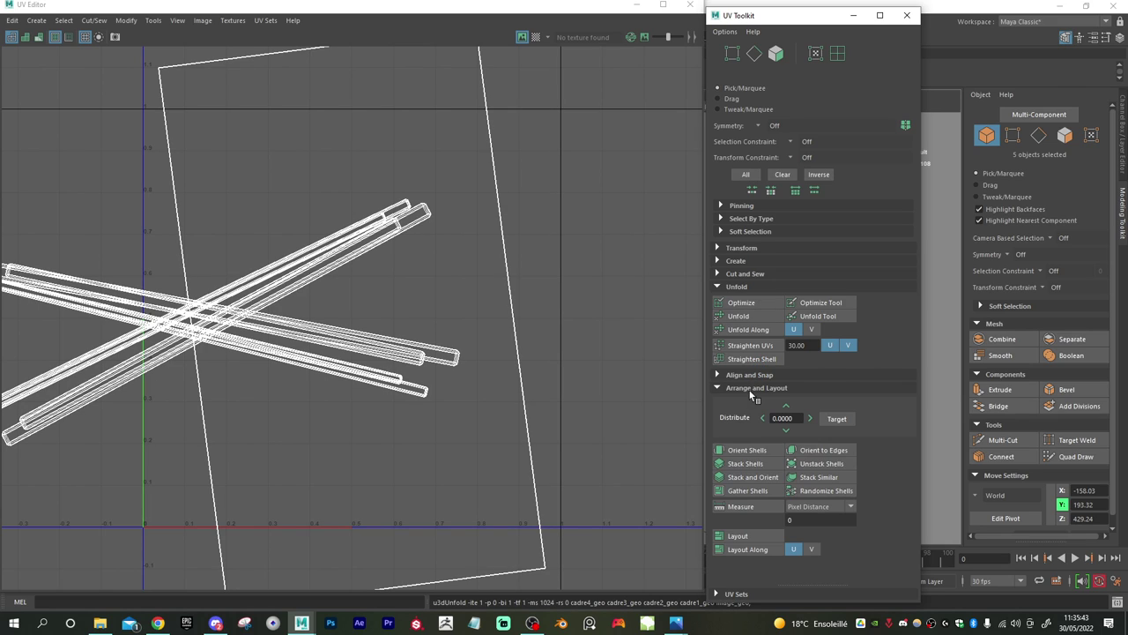
click(755, 536)
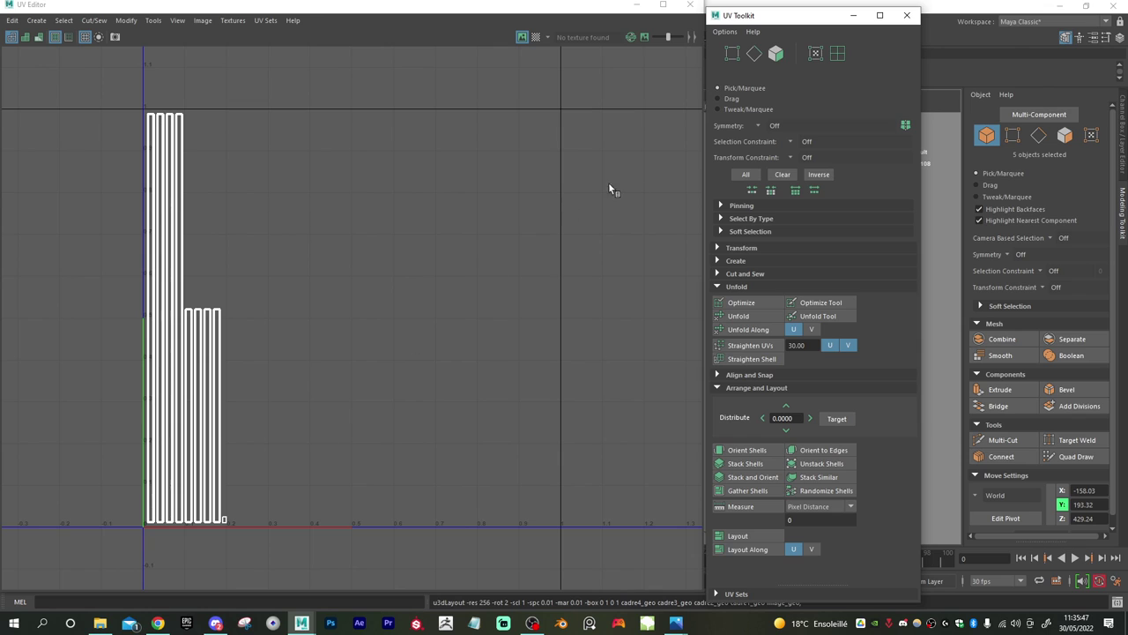
drag(757, 16, 700, 75)
drag(650, 12, 1127, 44)
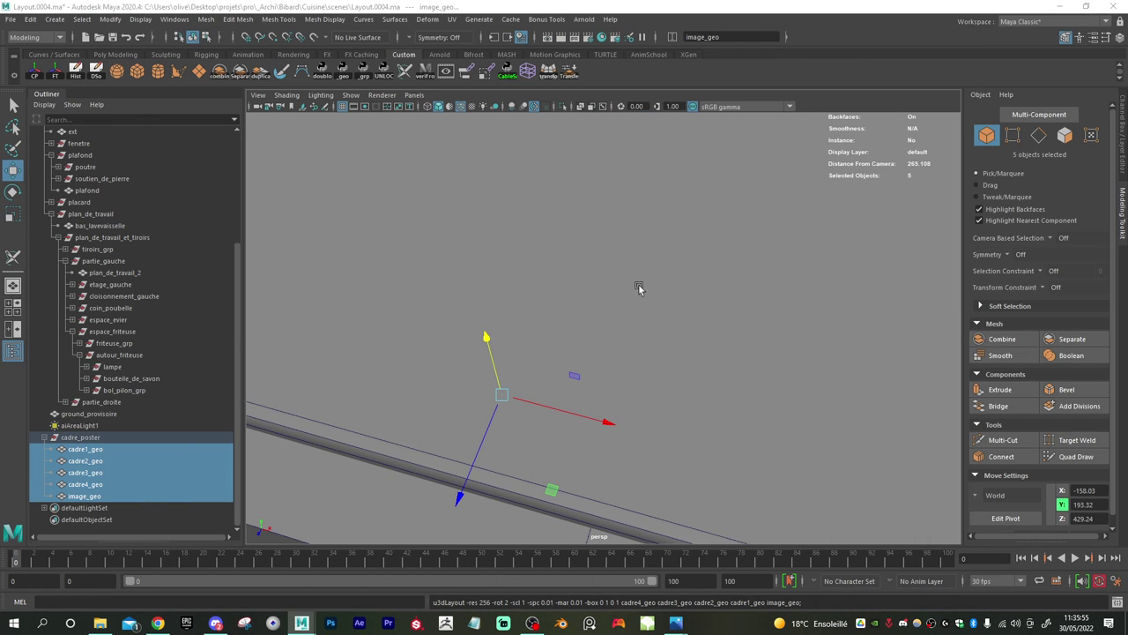
- Select the poster image, image_geo, lay out its UVs on their own and select its face
scroll(638, 286, down, 12)
alt+drag(644, 319, 585, 312)
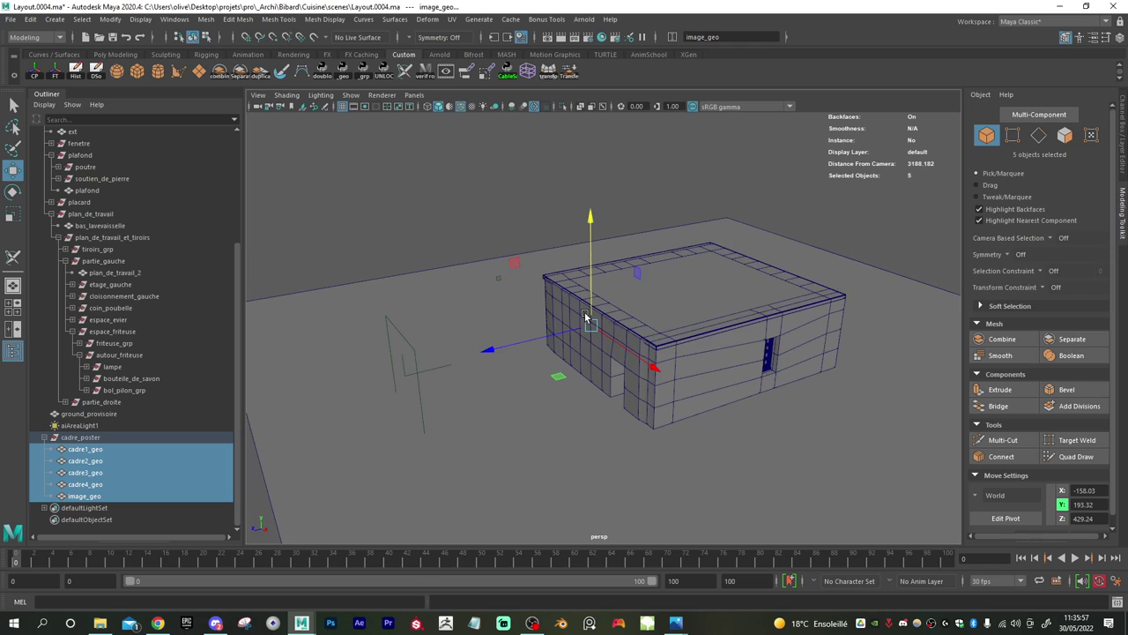
alt+right_drag(584, 312, 683, 358)
alt+drag(682, 358, 529, 327)
alt+right_drag(530, 331, 693, 391)
right_click(667, 299)
right_drag(668, 313, 685, 285)
click(664, 288)
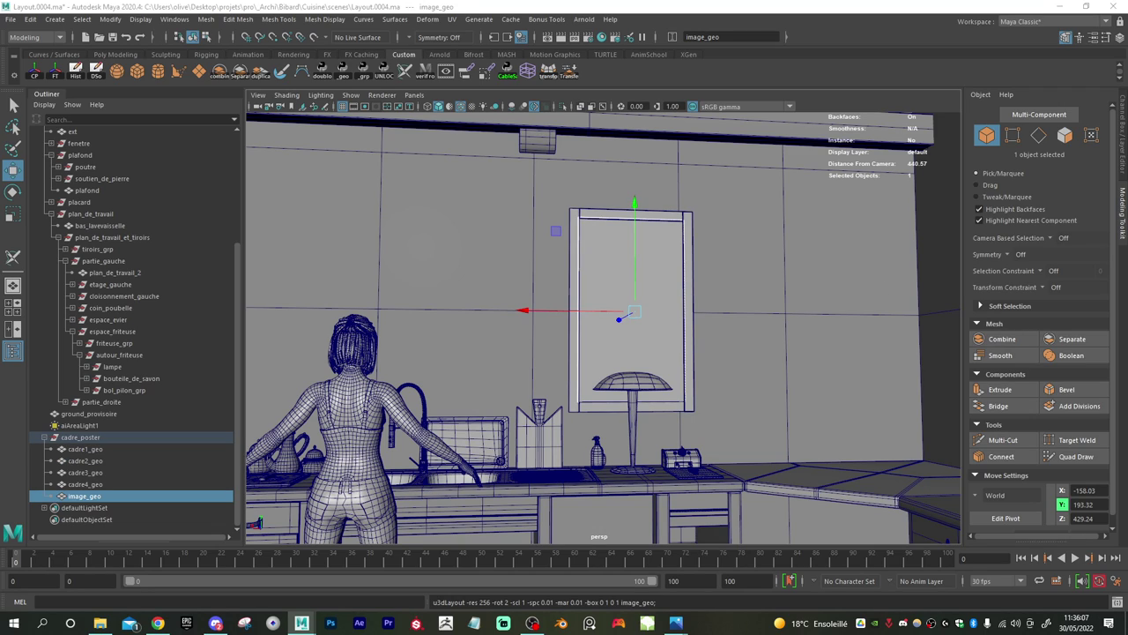
key(F11)
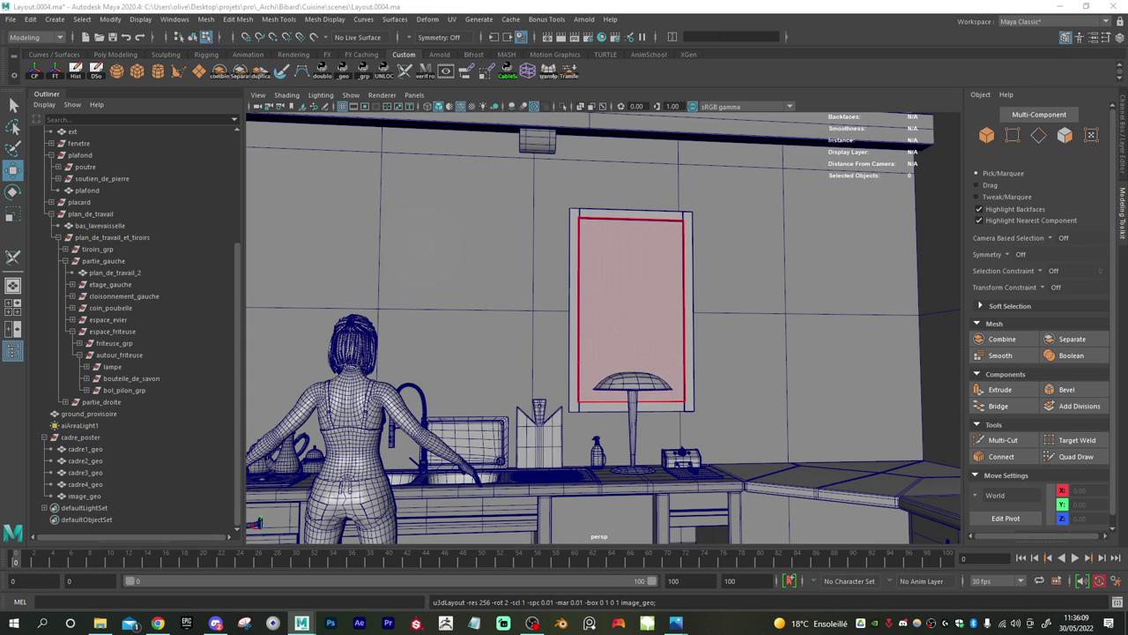
click(631, 310)
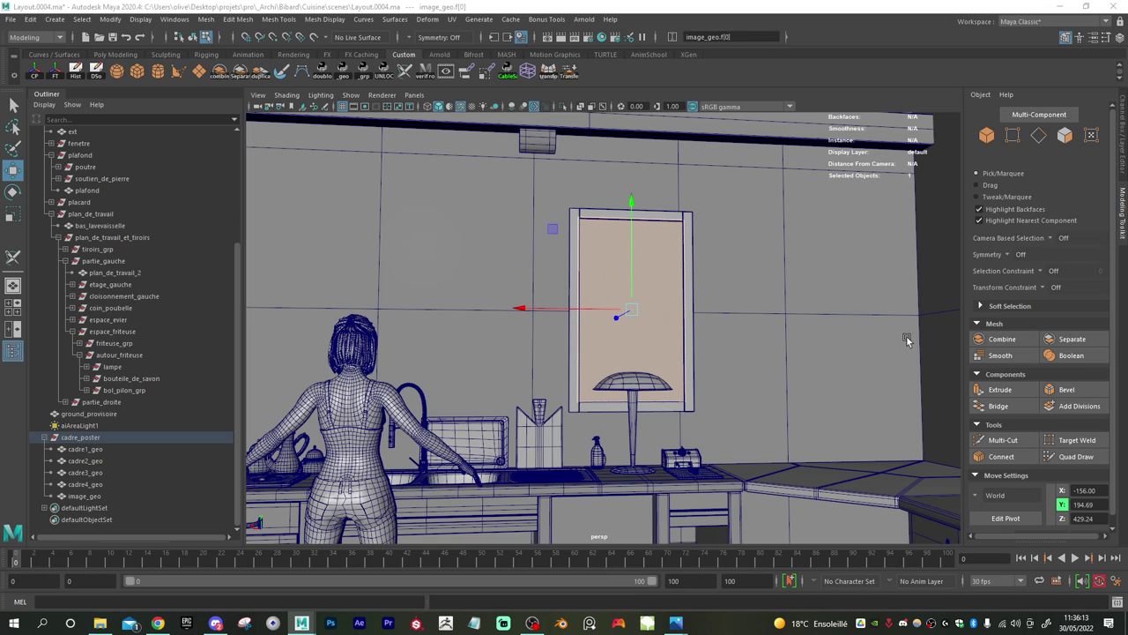
- Select the faces of the frame's top and bottom strips, cadre2_geo and cadre4_geo, and display the UV checker map on them
right_drag(676, 251, 701, 242)
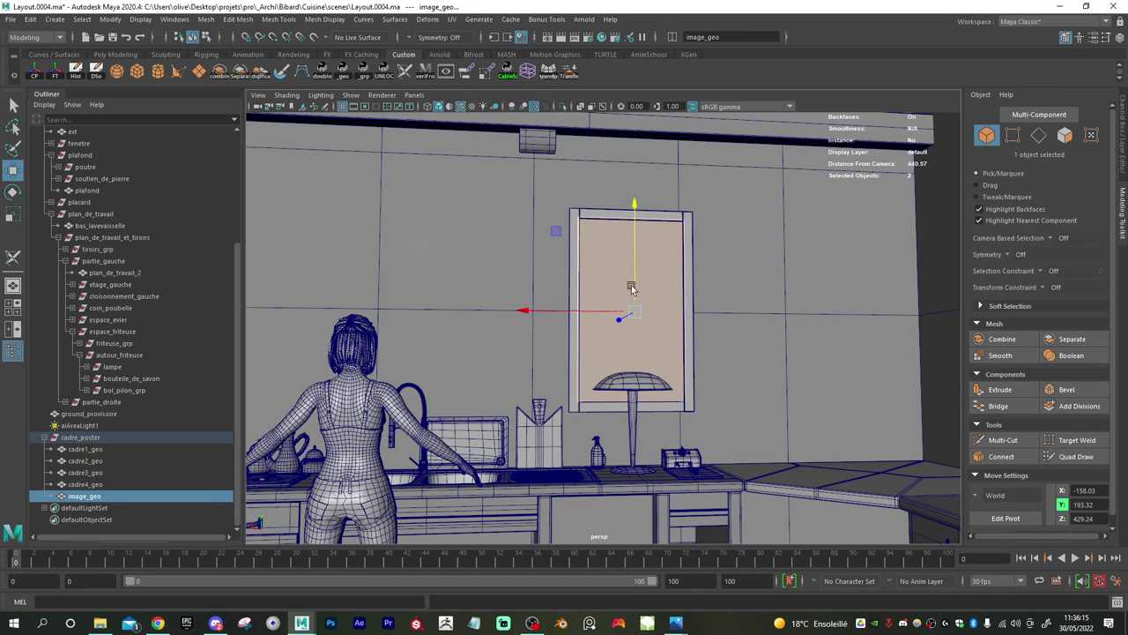
click(97, 439)
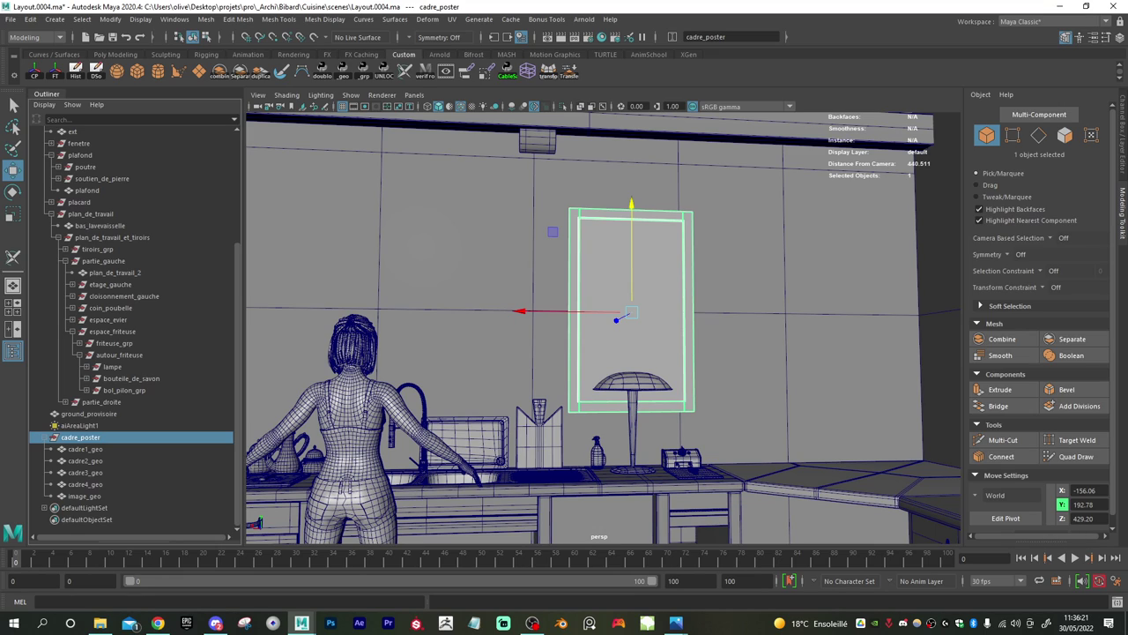
key(F8)
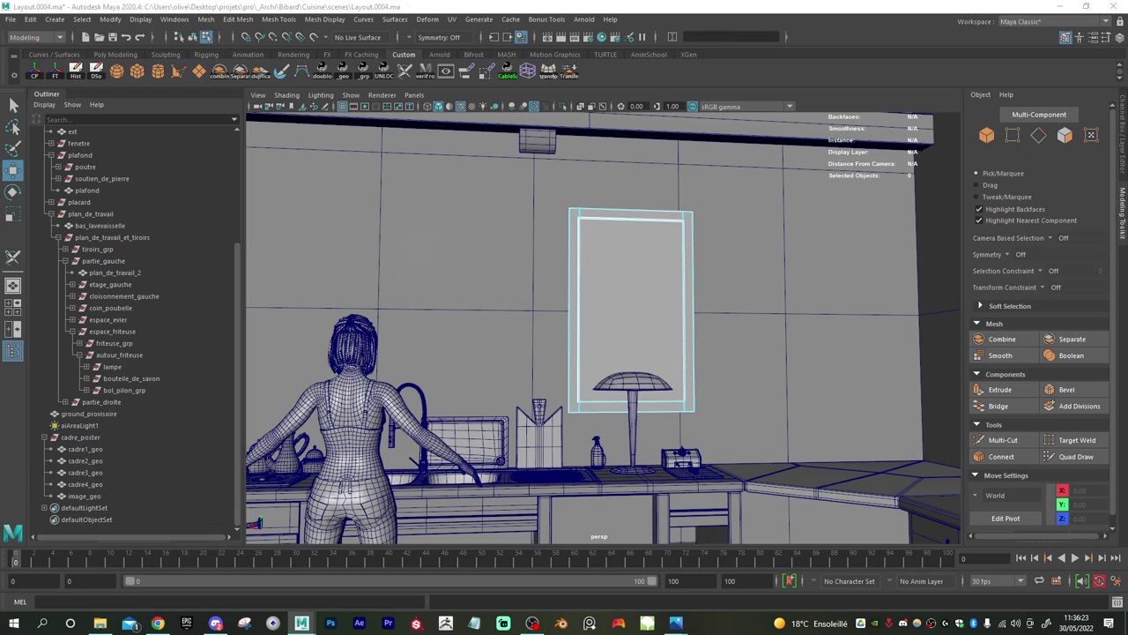
key(ctrl+z)
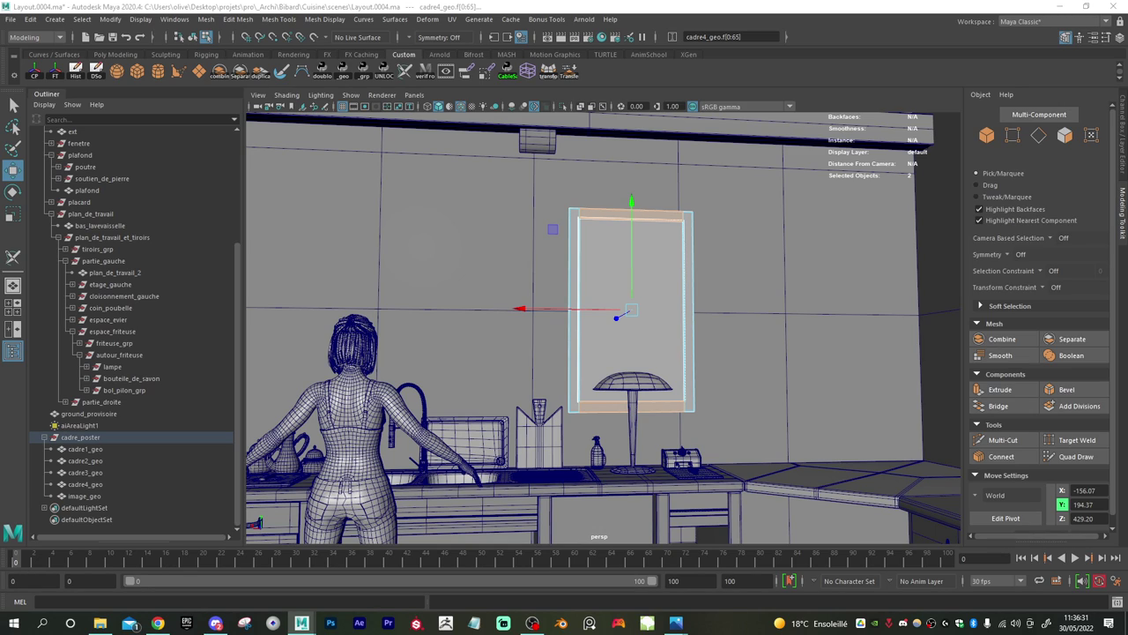
key(r)
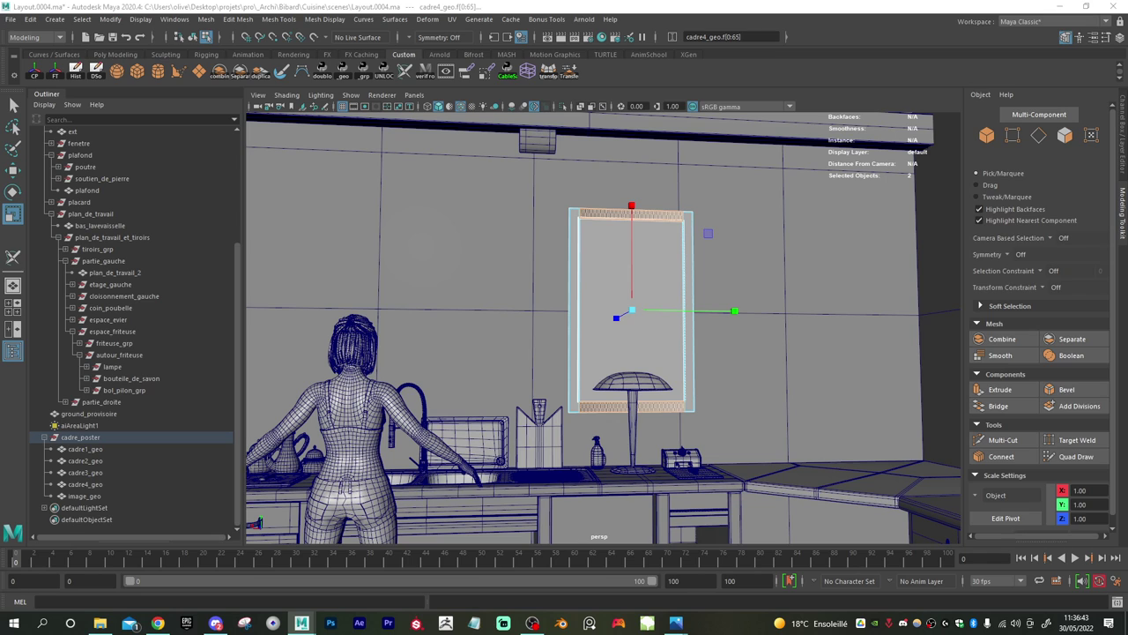
scroll(652, 280, up, 5)
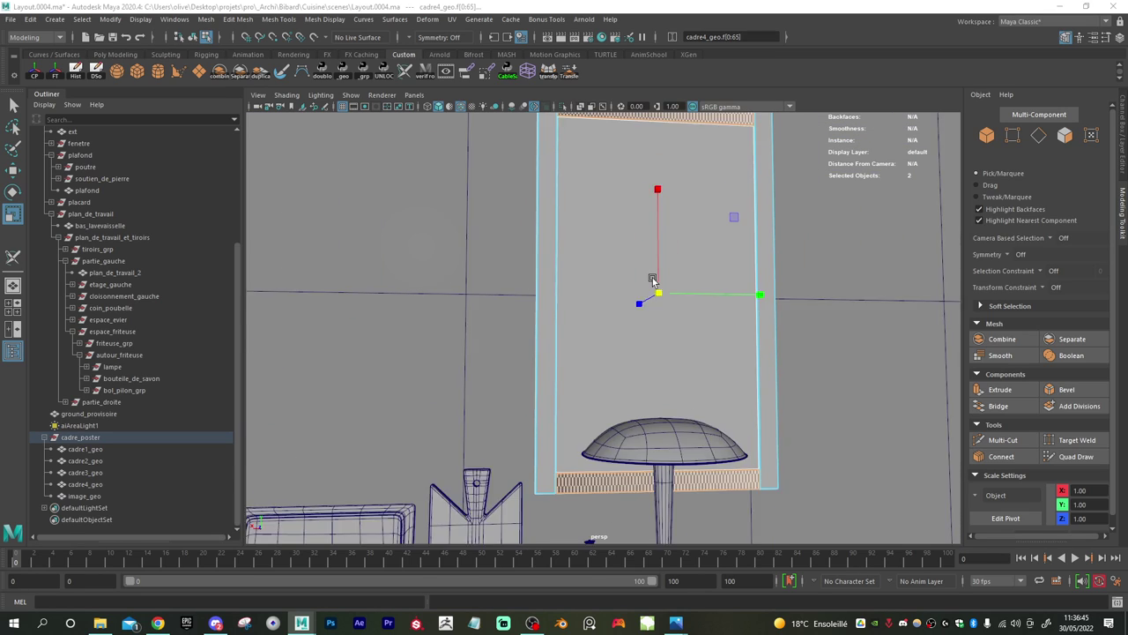
scroll(652, 278, down, 5)
- Select cadre_poster with all its child meshes, freeze their transformations and delete their history
right_drag(684, 212, 723, 201)
click(88, 448)
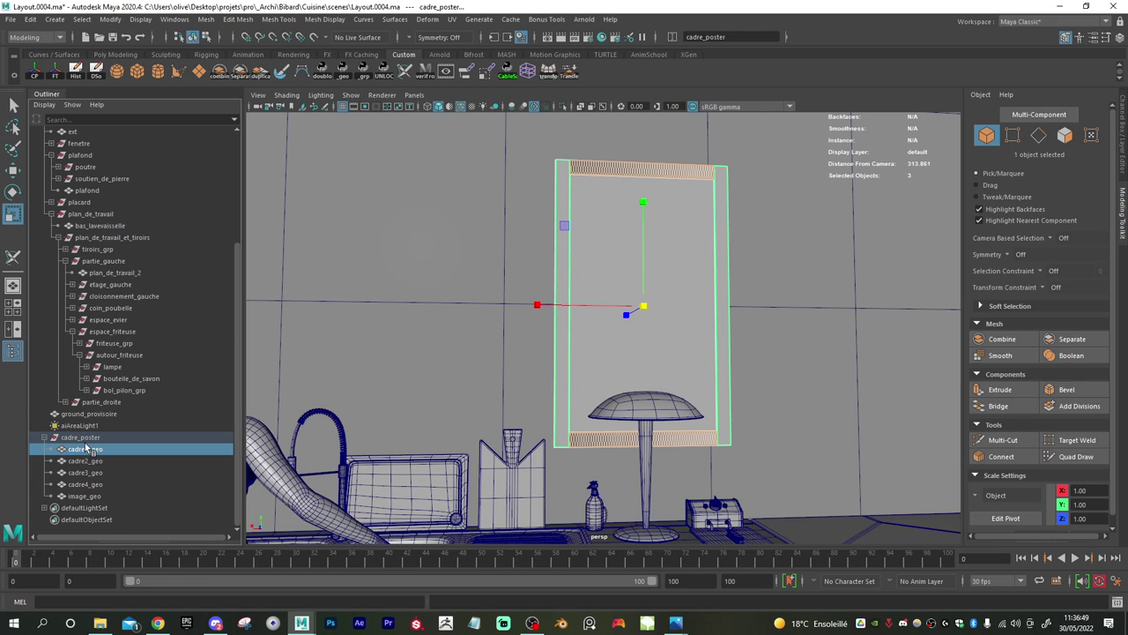
click(87, 440)
shift+click(84, 496)
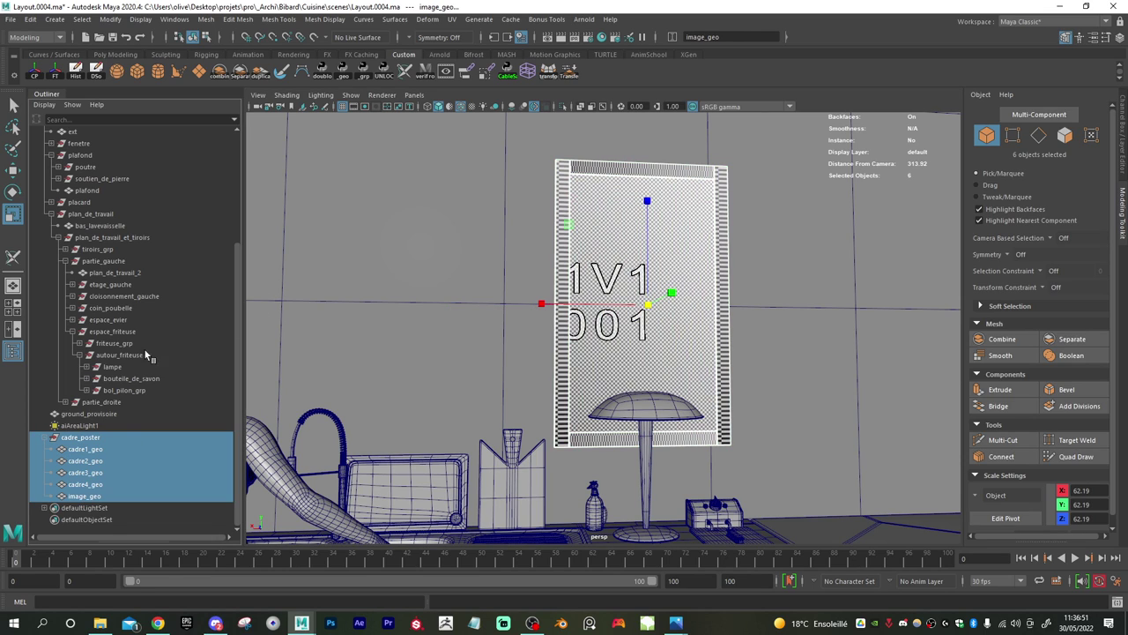
click(57, 76)
click(76, 76)
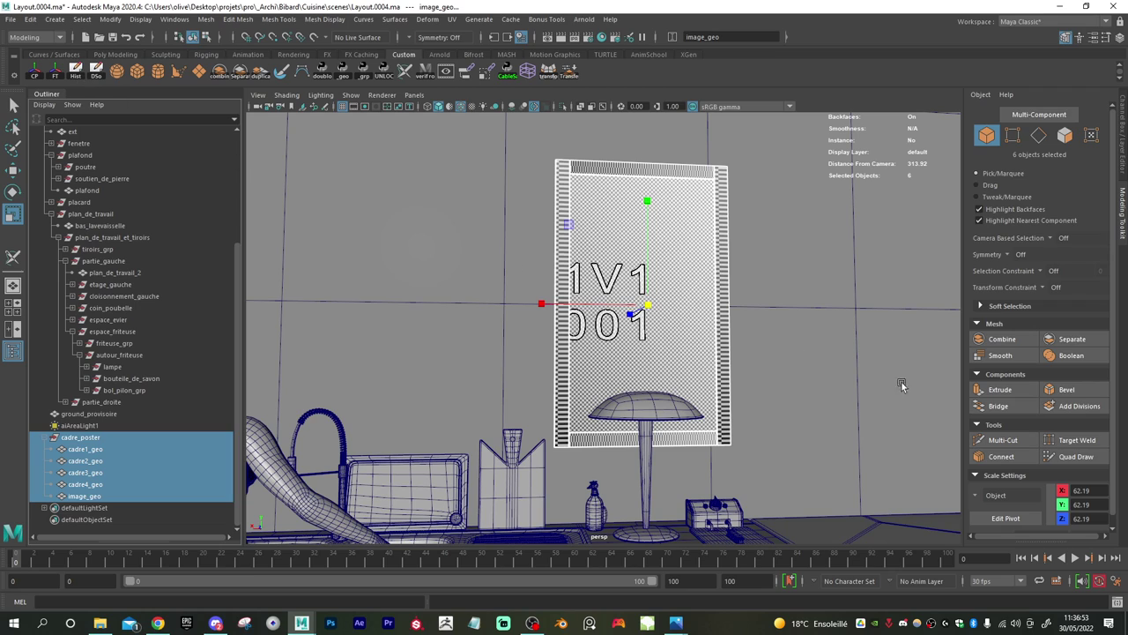
- Lay out the UVs of all faces of the four frame strips and the poster image together
key(F8)
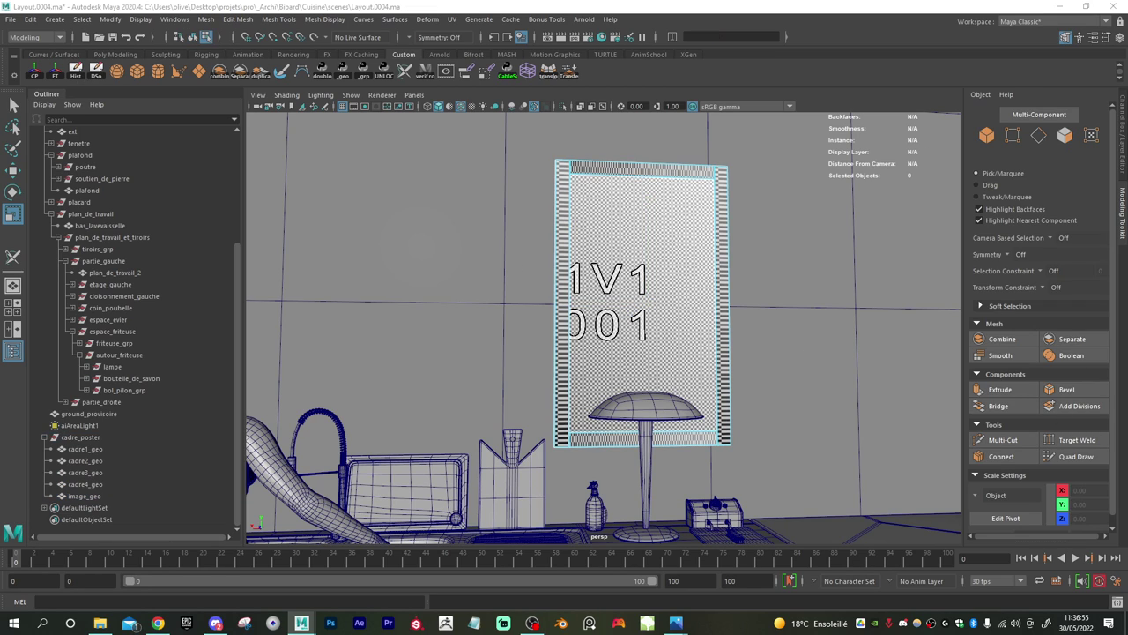
key(ctrl+shift+a)
key(ctrl+l)
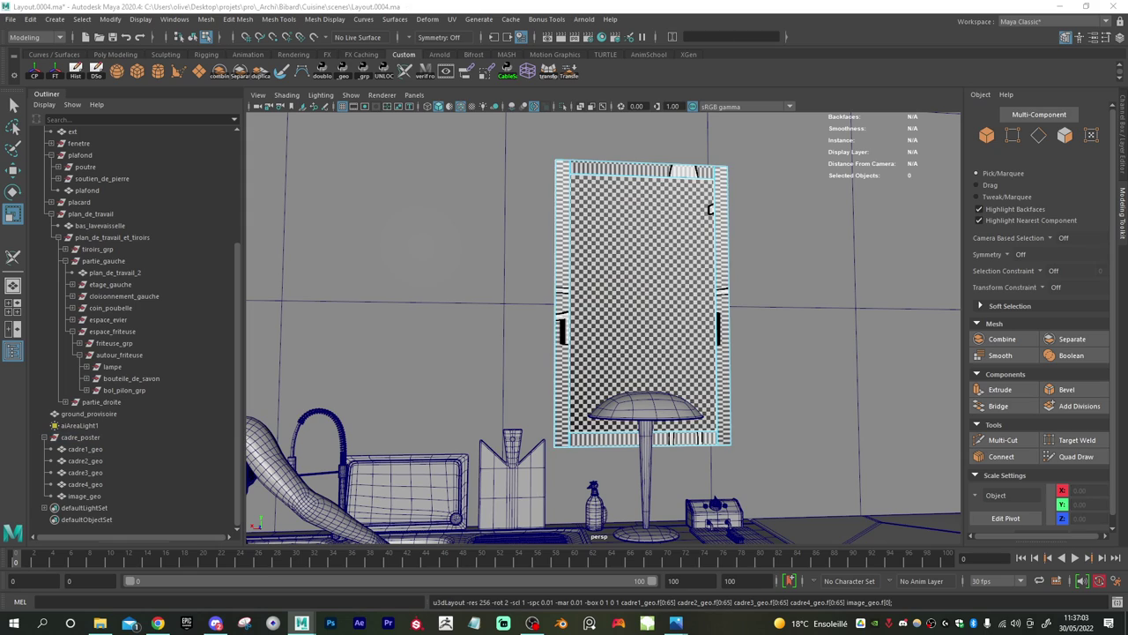
- Adjust the UVs of the side strips, then enlarge those of the top and bottom strips and image_geo for a finer checker pattern
key(w)
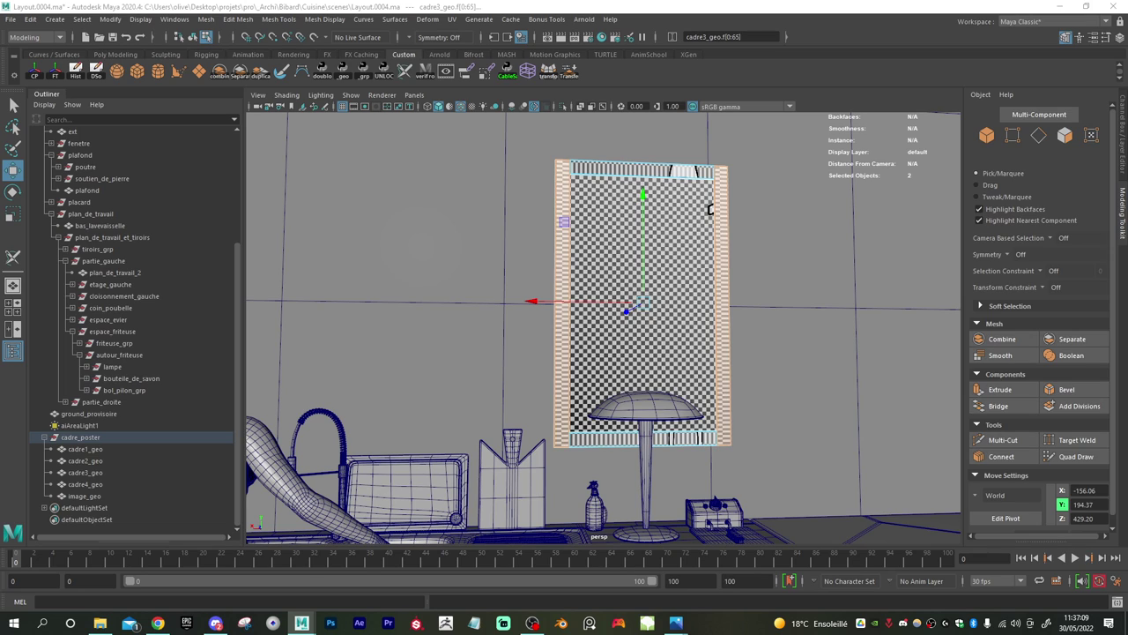
key(ctrl+z)
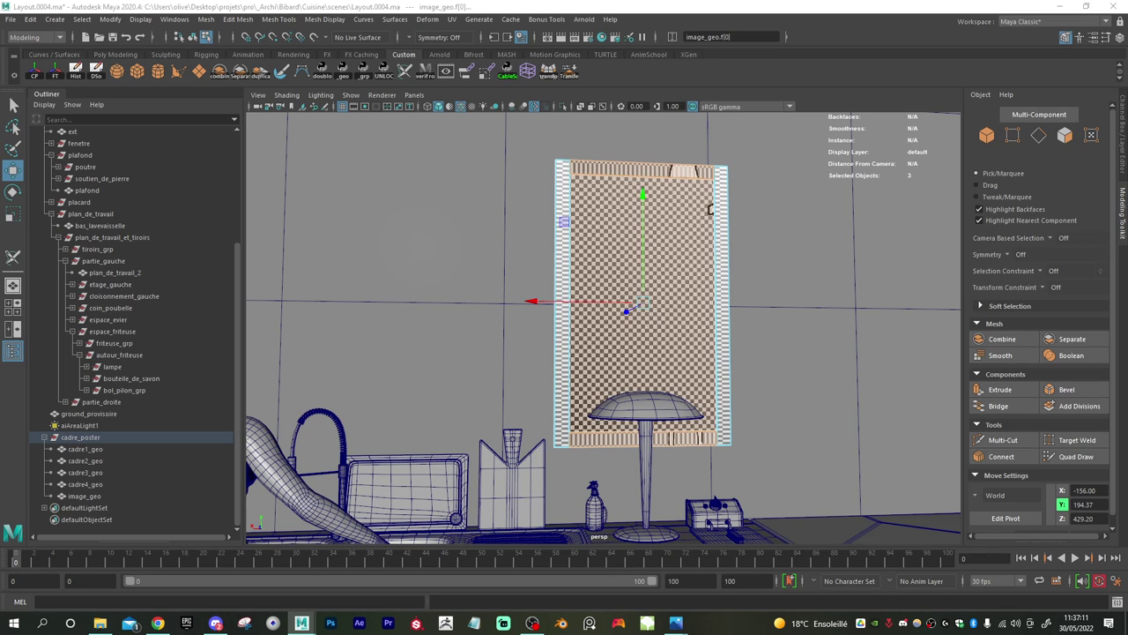
key(ctrl+l)
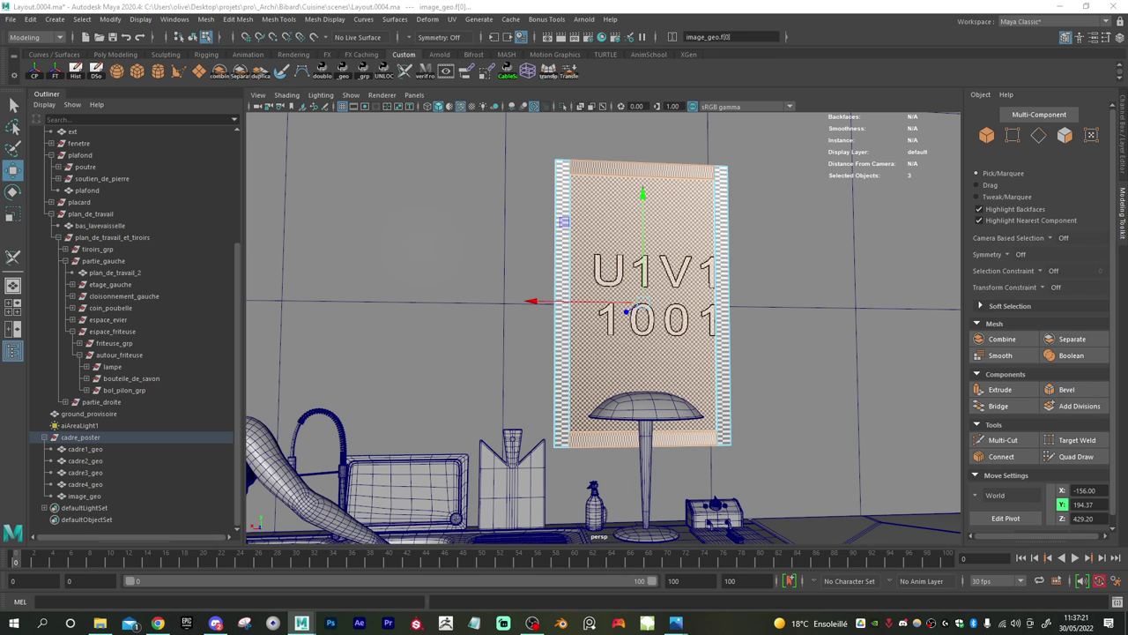
- Isolate the selection to the face of image_geo and reposition its UV shell
key(ctrl+z)
key(ctrl+z)
key(ctrl+z)
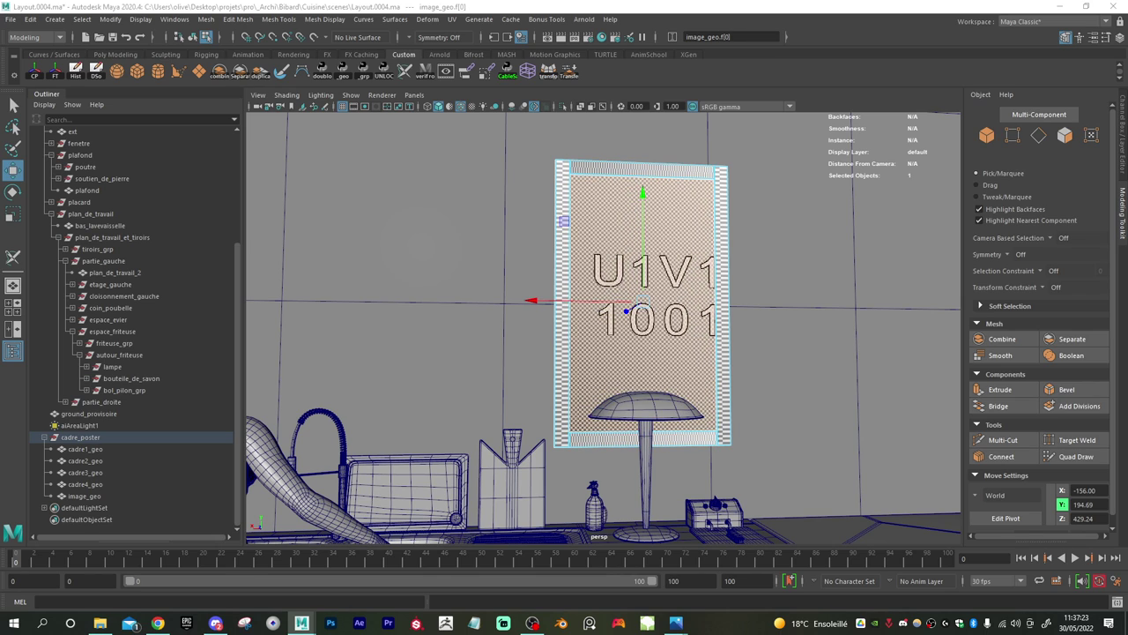
key(ctrl+l)
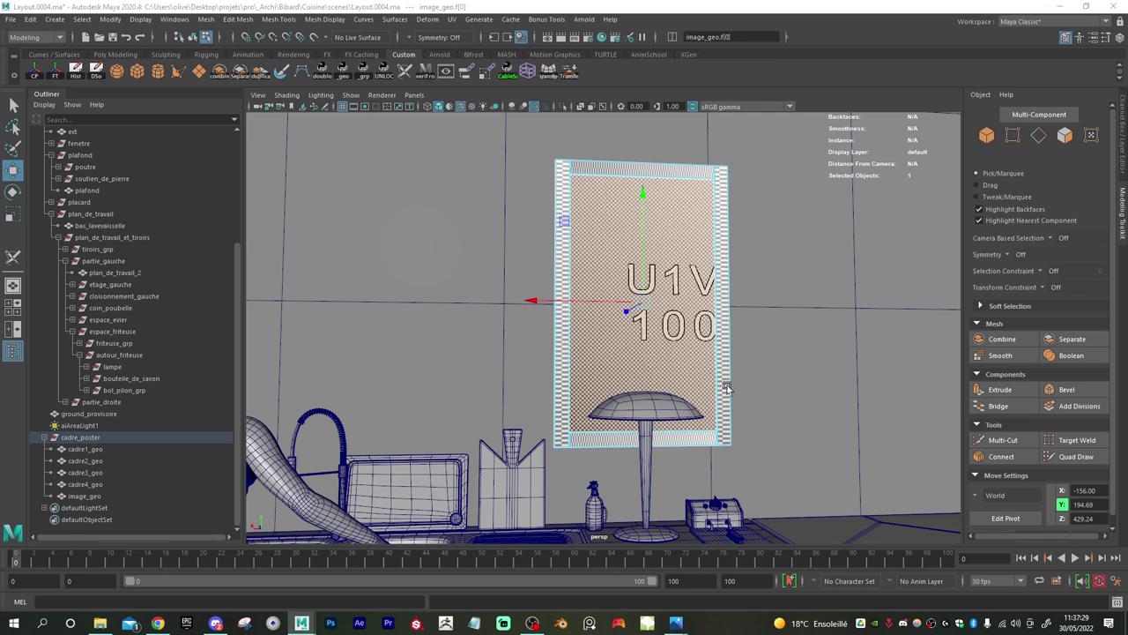
- Select the left strip, cadre1_geo, and examine the UV checker pattern on its front and side faces up close
scroll(692, 397, up, 5)
scroll(687, 399, up, 3)
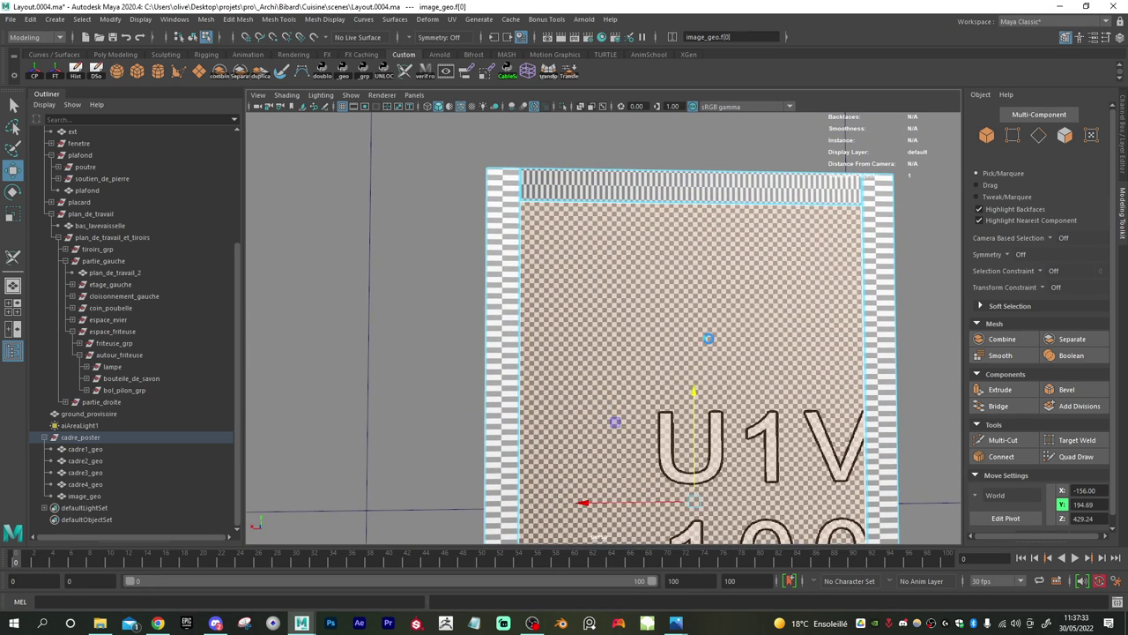
alt+drag(546, 285, 656, 301)
right_drag(588, 259, 617, 243)
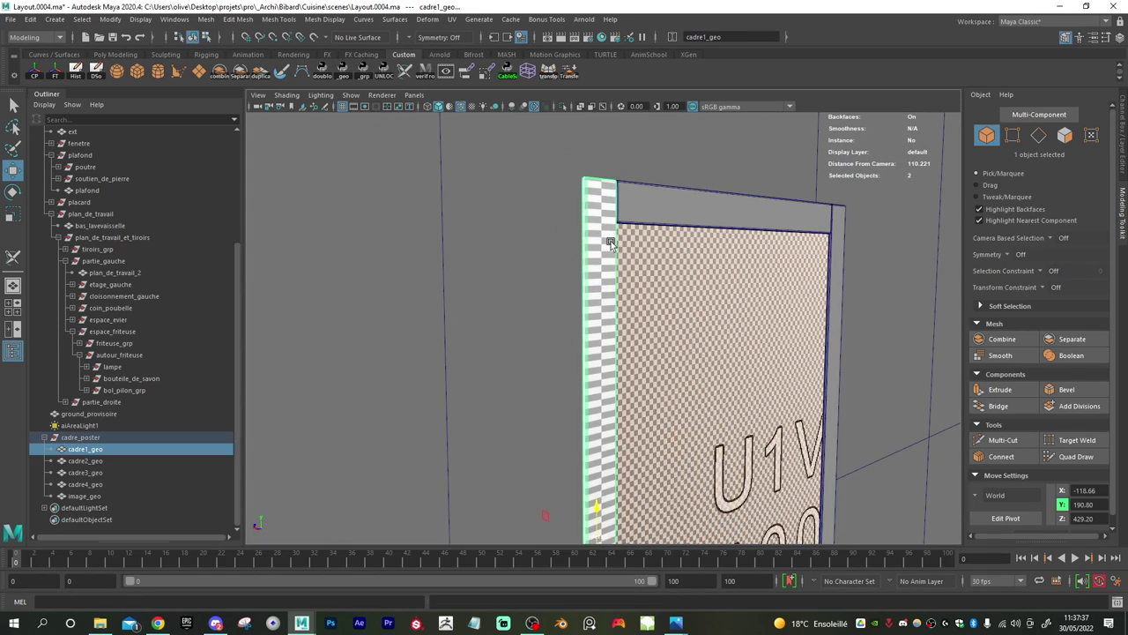
alt+drag(610, 242, 674, 275)
alt+drag(566, 194, 713, 383)
alt+right_drag(573, 277, 623, 315)
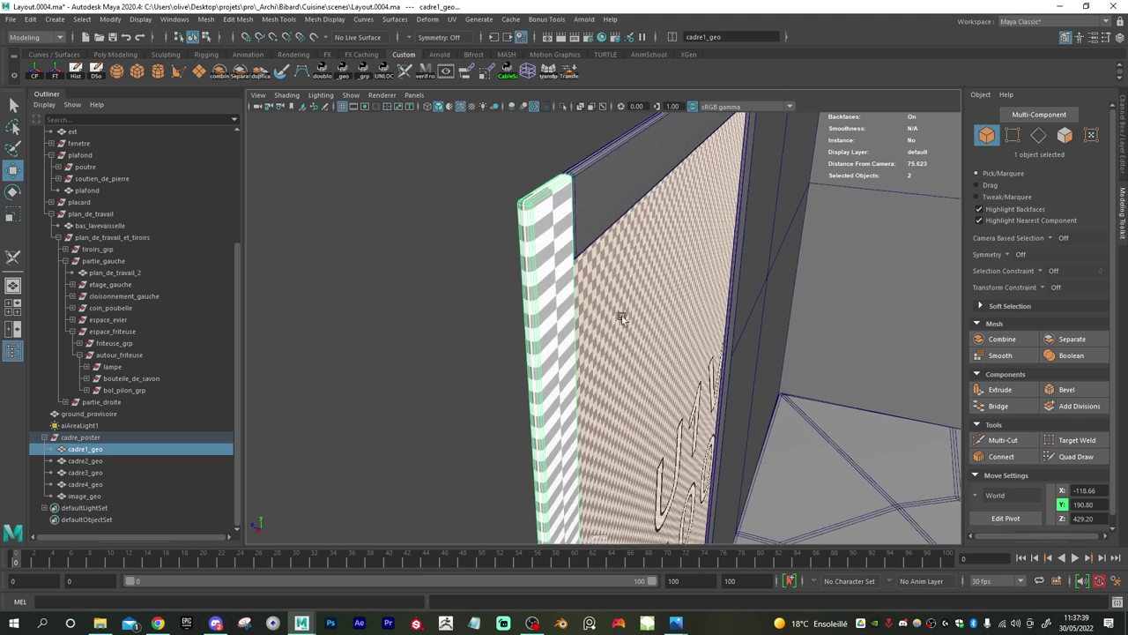
- Set the UV checker map size to 256 and examine the finer pattern on the left frame strip, cadre1_geo
alt+drag(622, 314, 767, 440)
scroll(768, 440, up, 2)
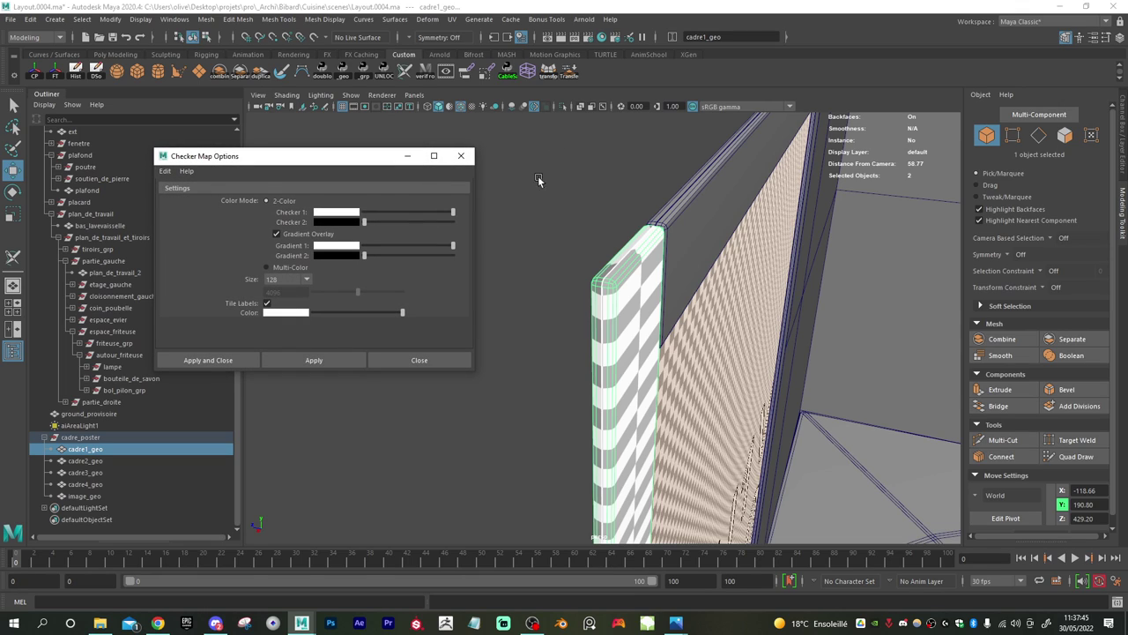
click(288, 280)
click(283, 373)
click(315, 362)
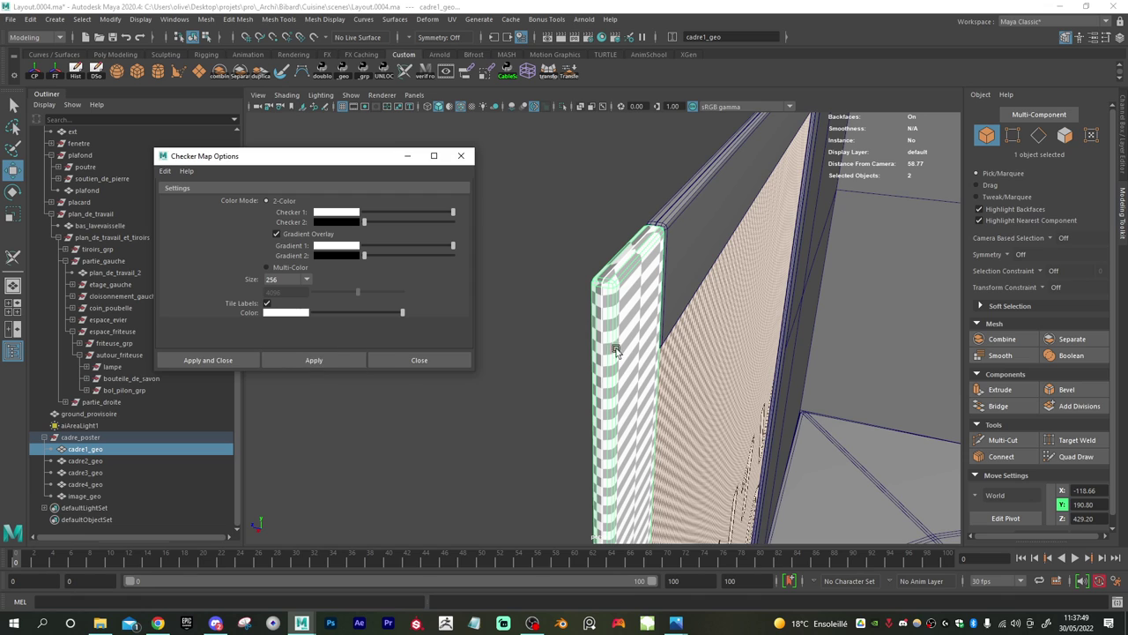
alt+drag(616, 346, 720, 426)
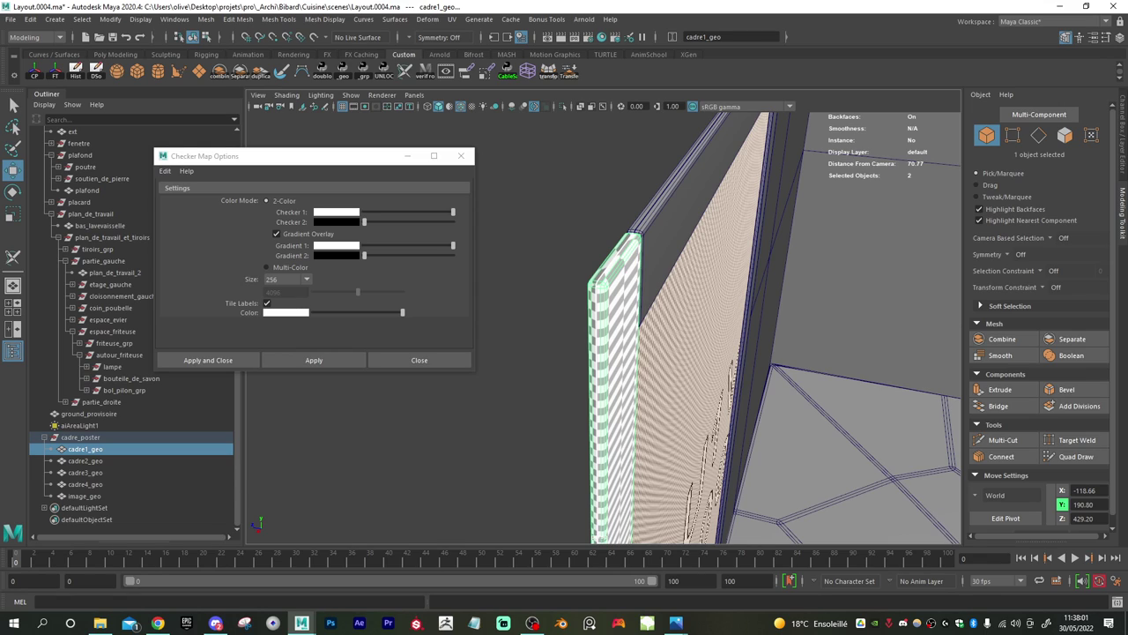
right_drag(621, 295, 679, 279)
click(419, 360)
- Display the object's channel attributes and examine the checker pattern across the whole framed poster from the front
scroll(675, 307, down, 3)
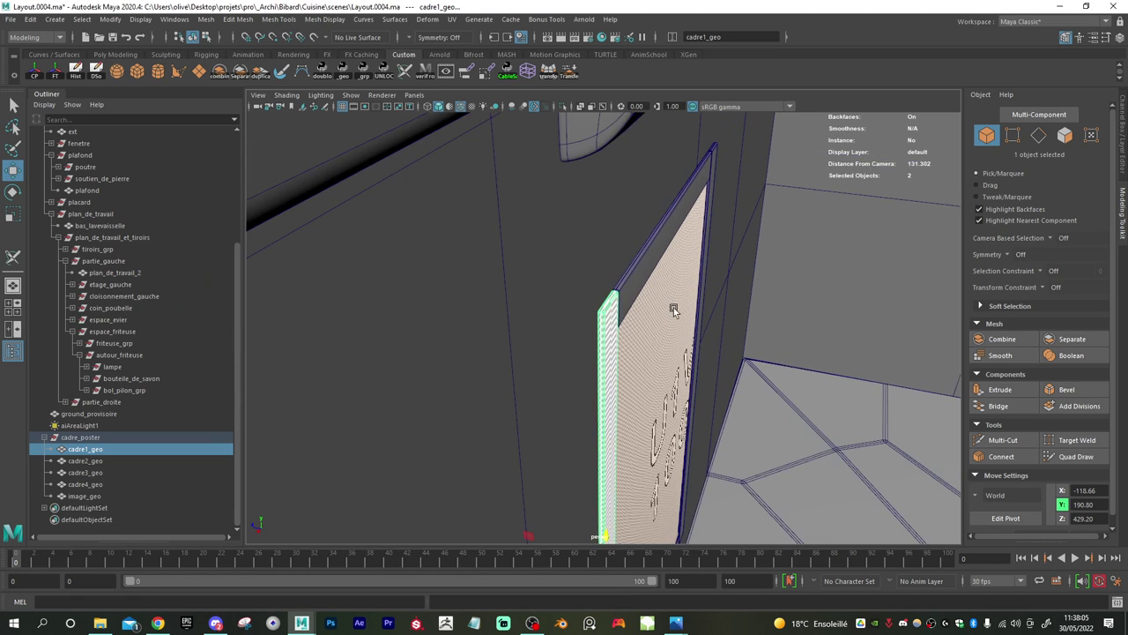
alt+drag(659, 337, 631, 326)
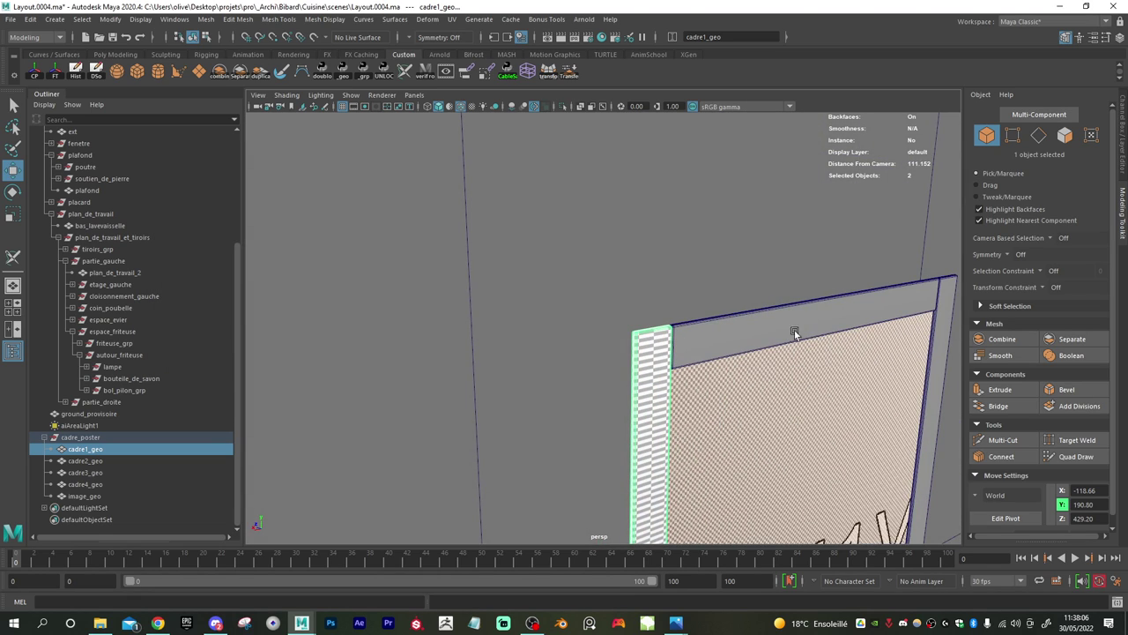
click(1065, 37)
scroll(791, 303, down, 2)
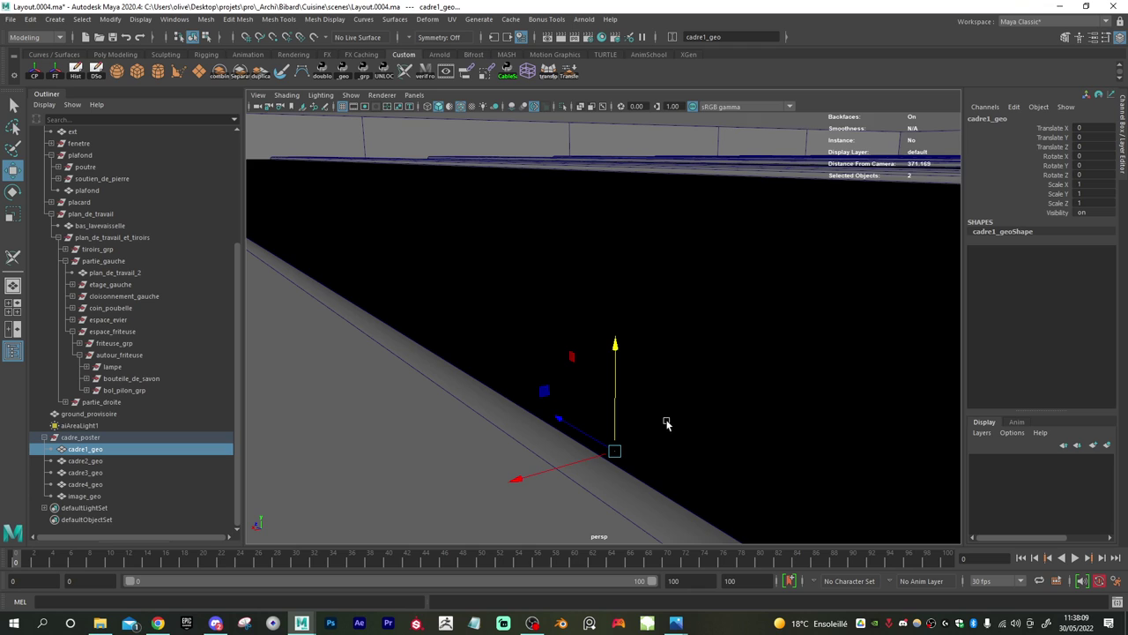
scroll(667, 423, up, 1)
alt+middle_drag(760, 401, 583, 176)
alt+drag(582, 177, 626, 323)
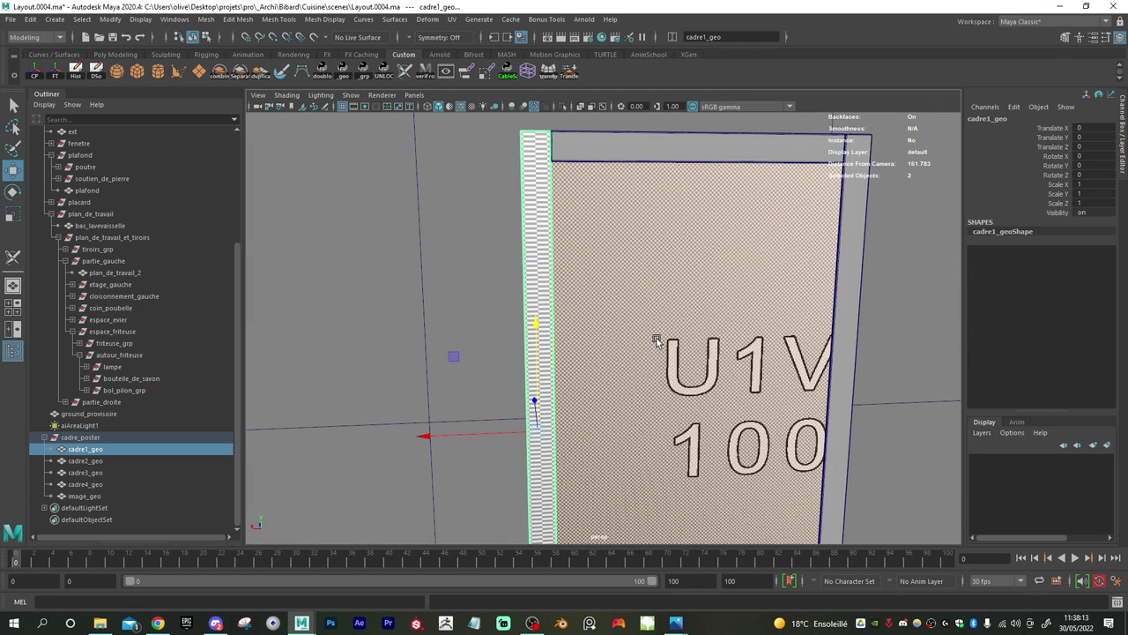
scroll(657, 342, down, 3)
scroll(657, 342, down, 1)
scroll(679, 386, up, 1)
alt+middle_drag(750, 412, 740, 345)
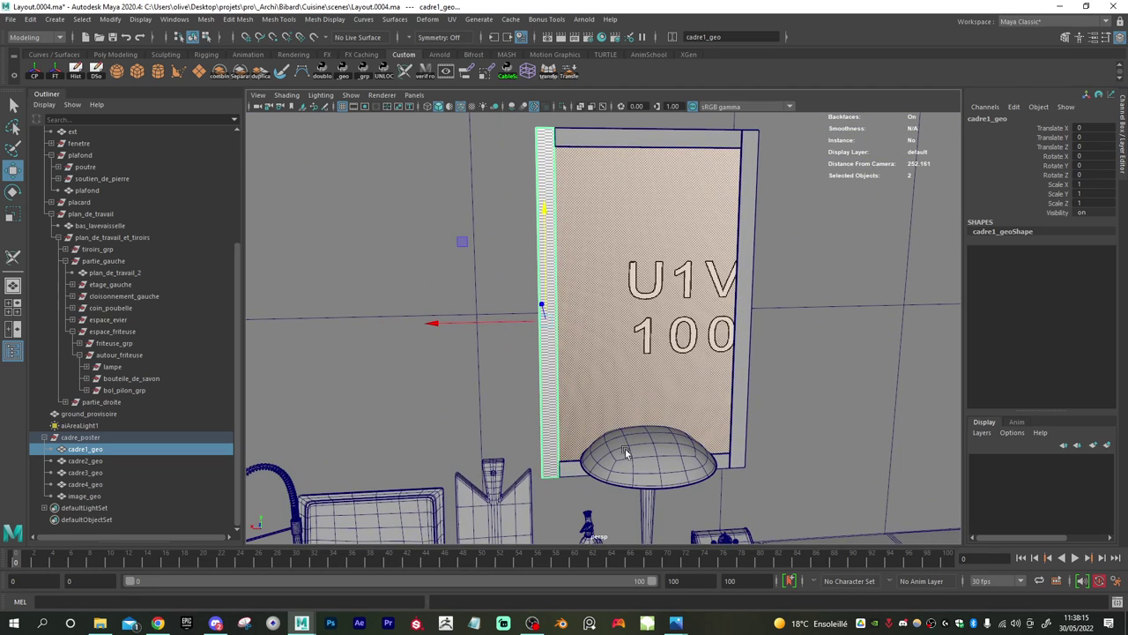
- Select only the four frame strips, cadre1_geo to cadre4_geo, and freeze their transformations
shift+click(567, 473)
shift+click(738, 390)
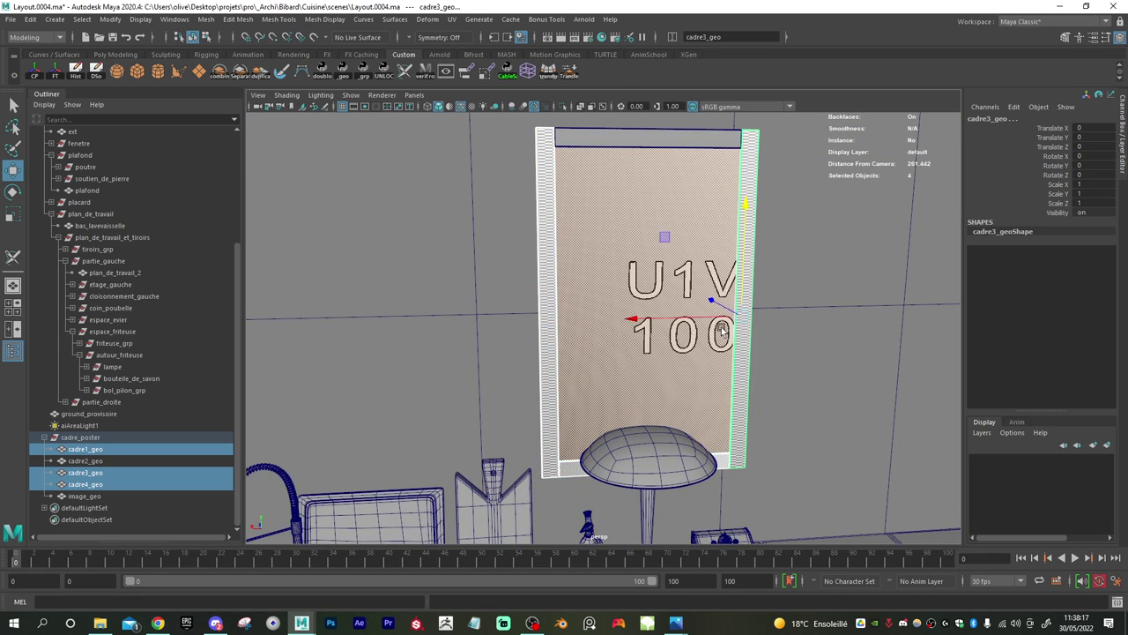
shift+click(613, 143)
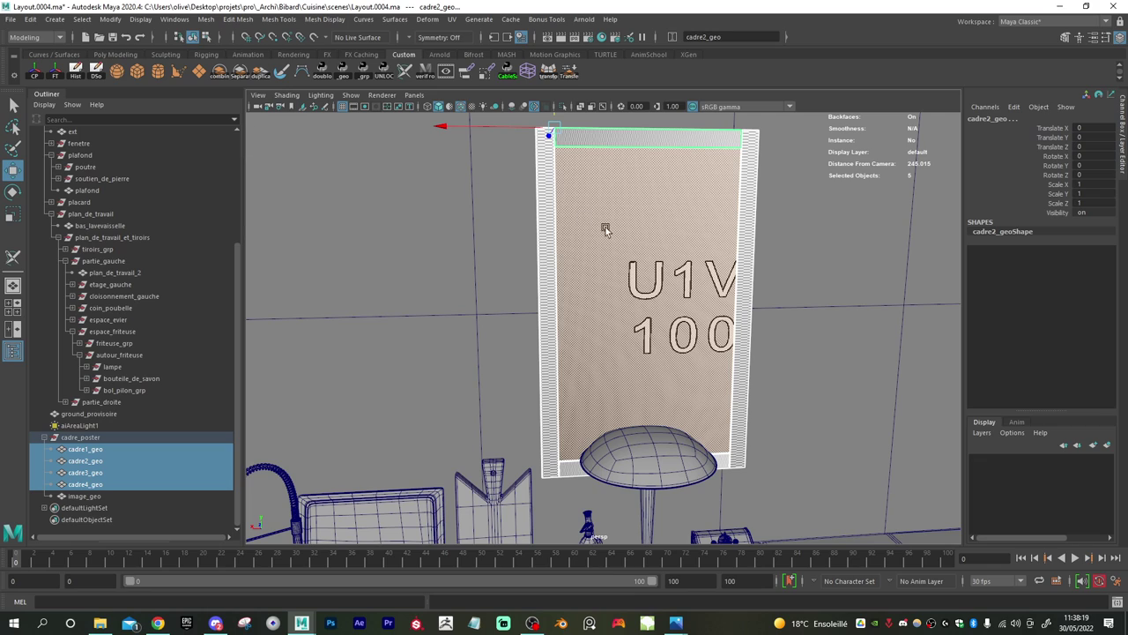
click(545, 209)
shift+click(601, 136)
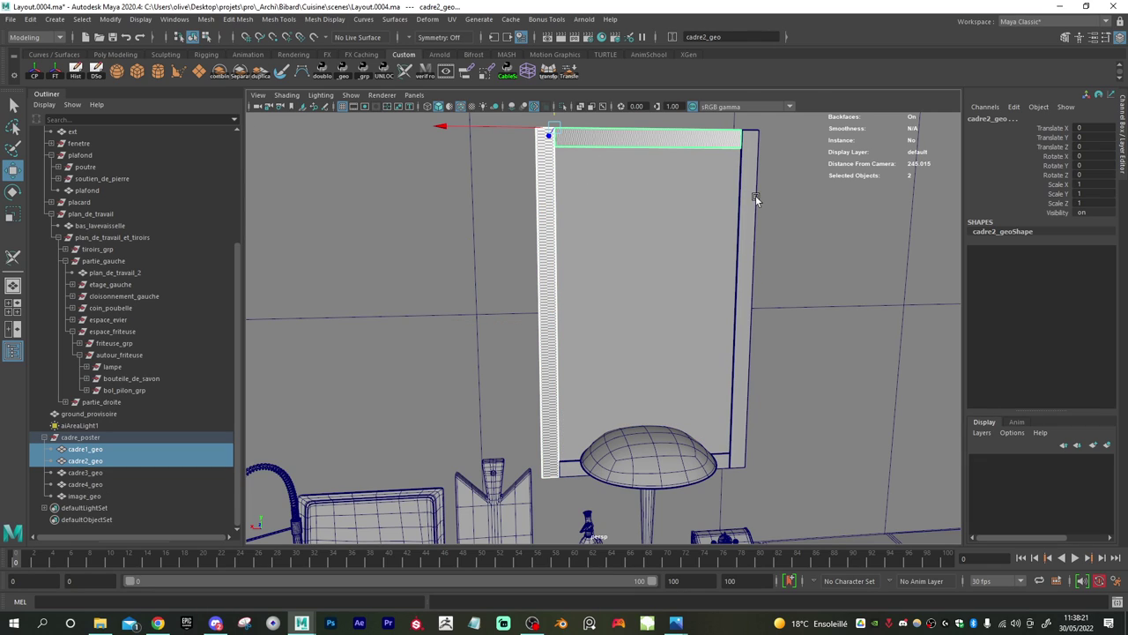
shift+click(754, 196)
shift+click(573, 471)
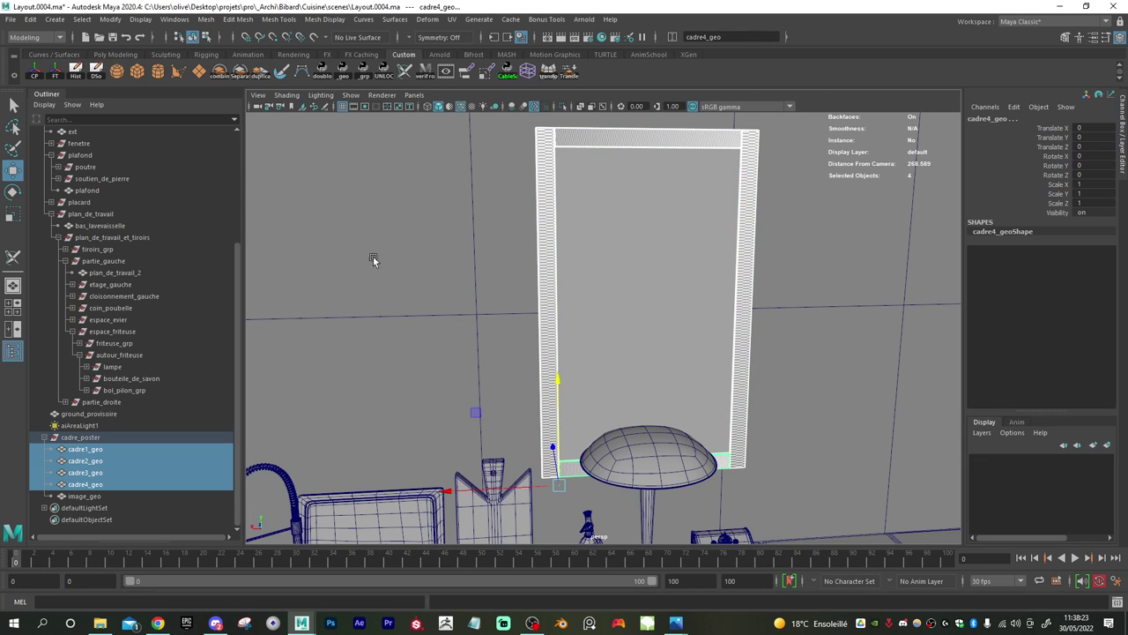
click(87, 76)
click(459, 156)
click(56, 72)
- Unfold and lay out the UVs of all faces of the four frame strips
key(F11)
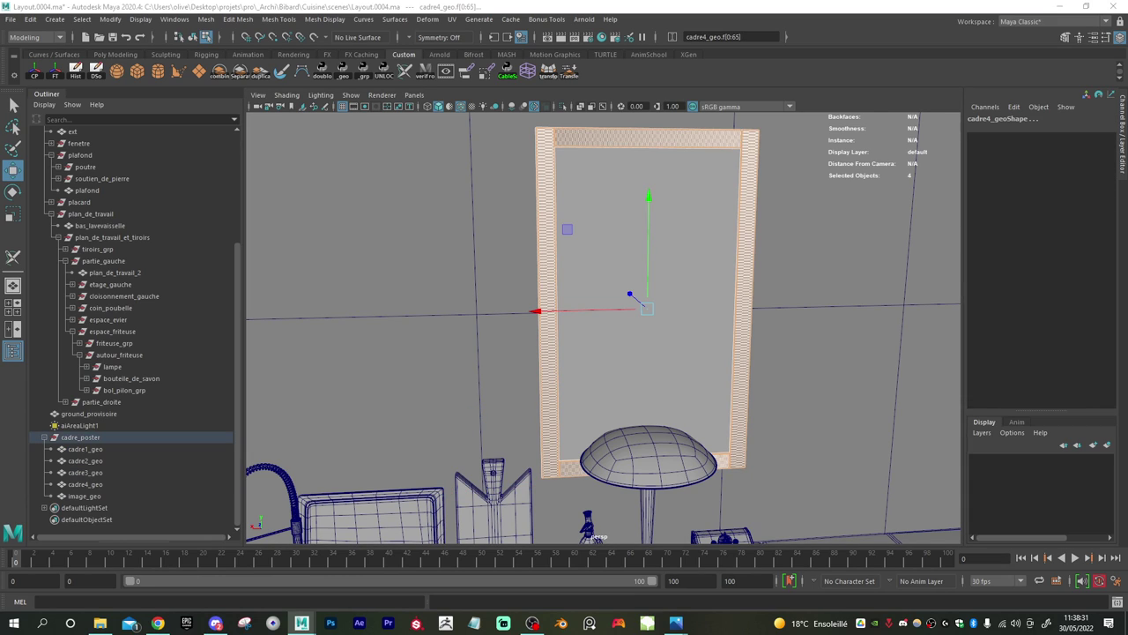
key(ctrl+u)
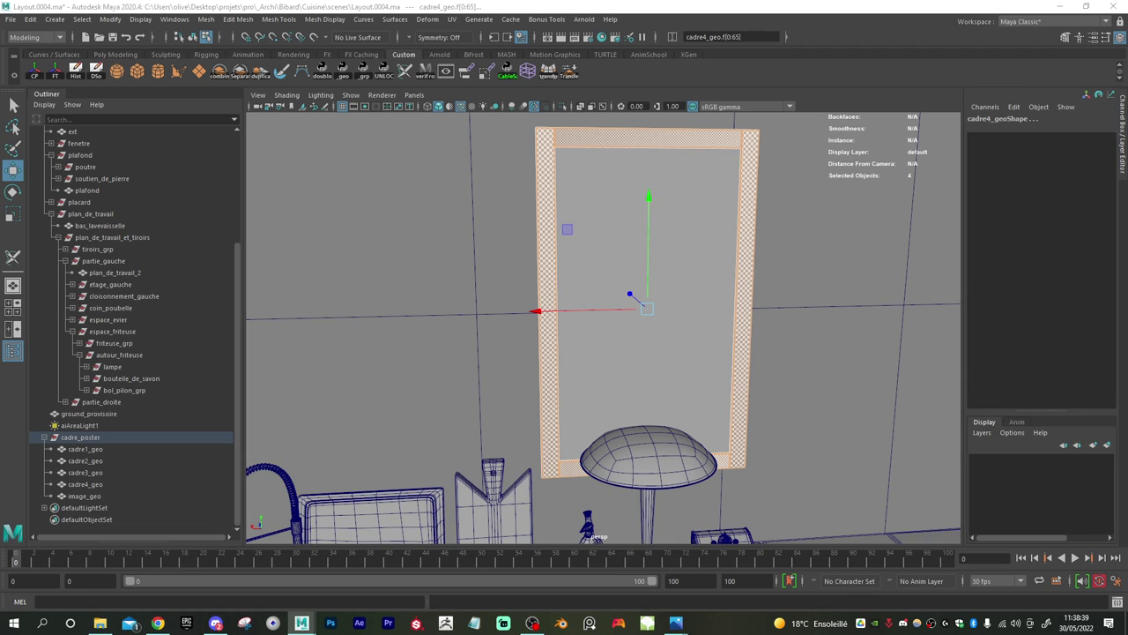
key(ctrl+l)
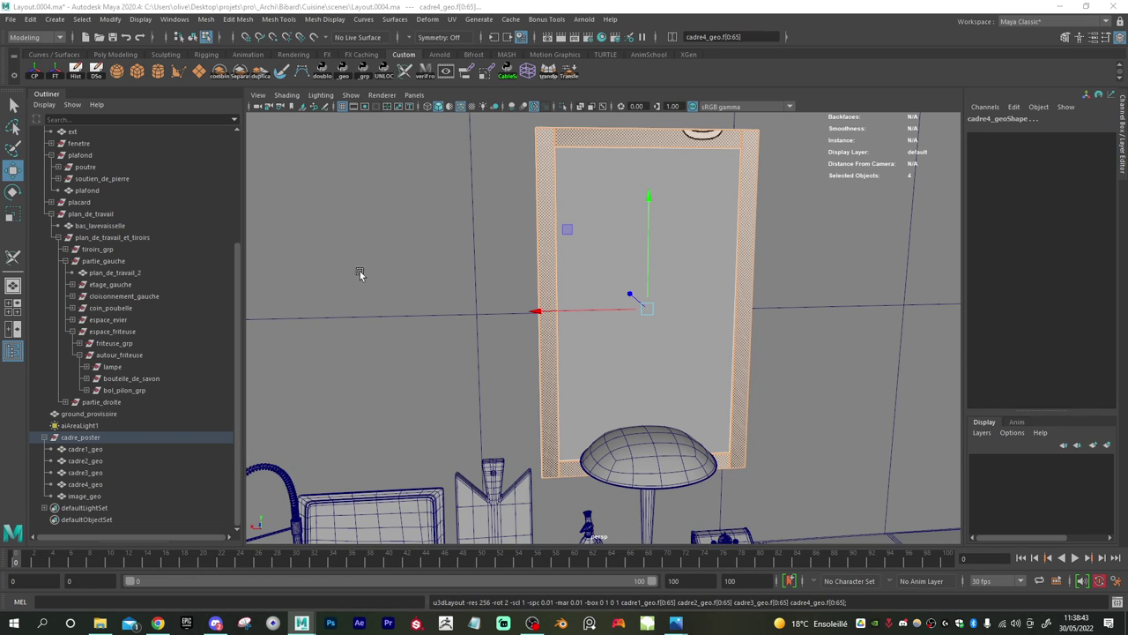
- Lay out the UVs of the four frame strips and image_geo together, and save the scene
middle_click(597, 185)
click(608, 199)
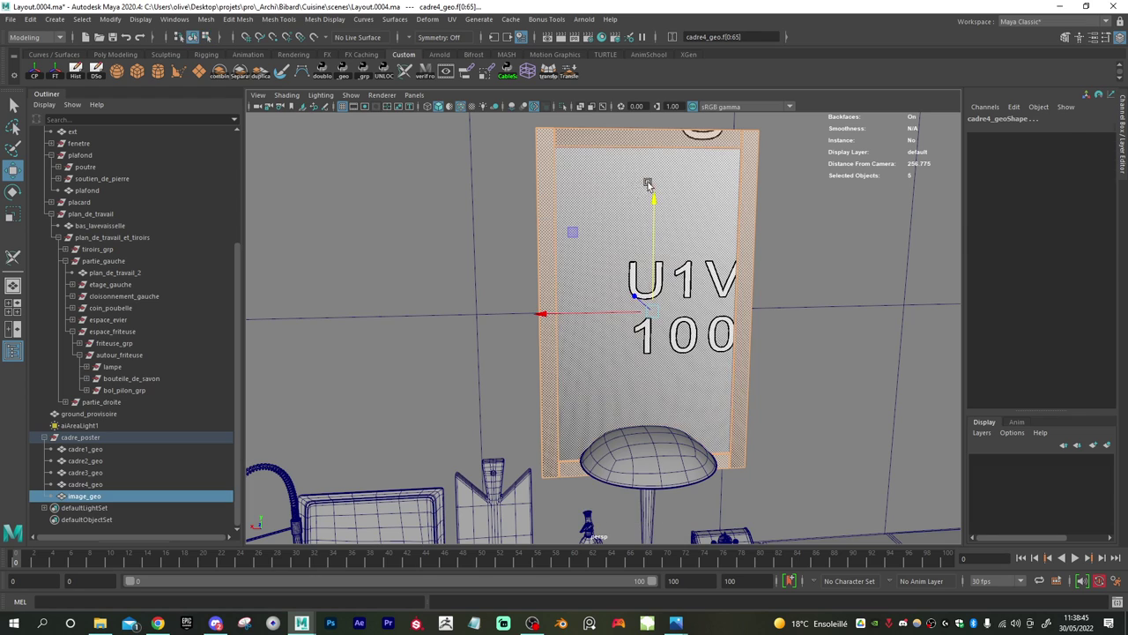
click(81, 451)
shift+click(101, 498)
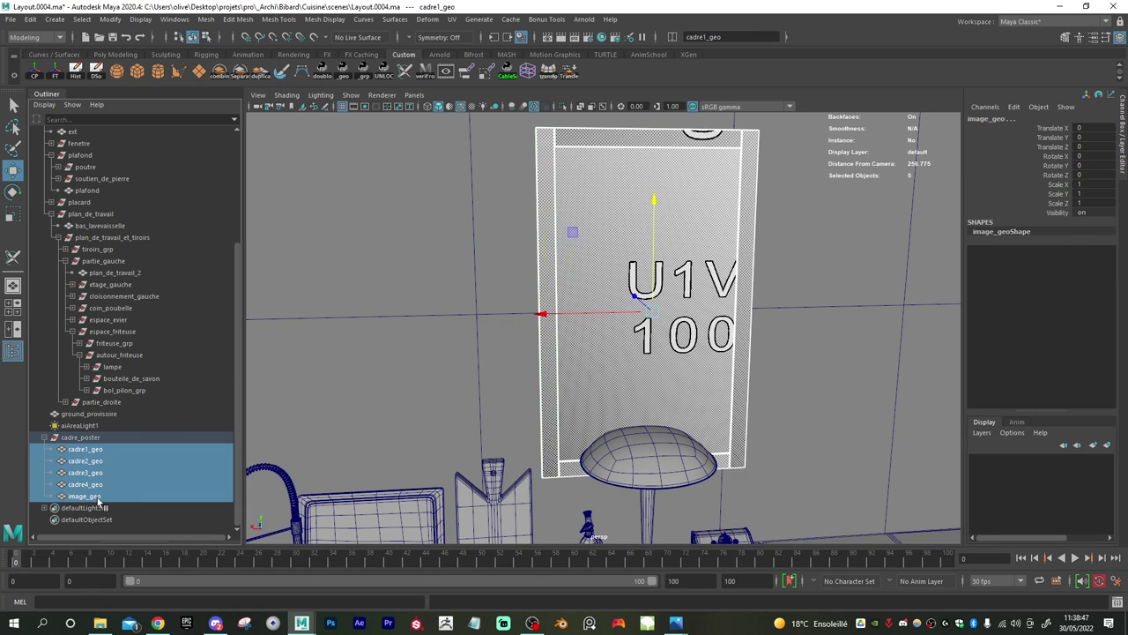
key(ctrl+l)
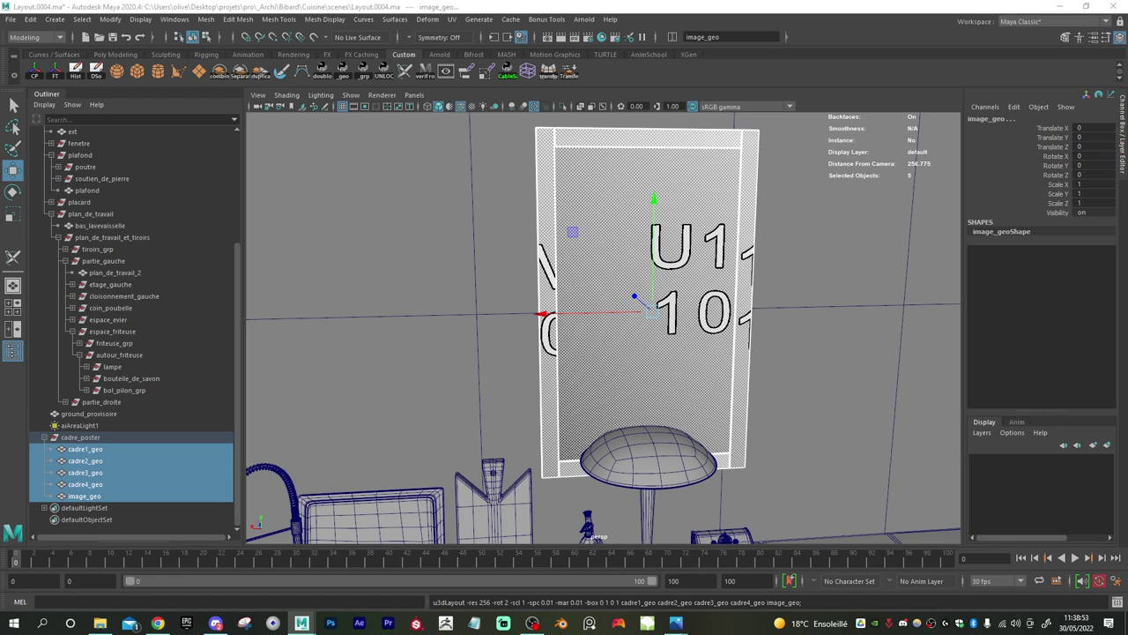
key(ctrl+s)
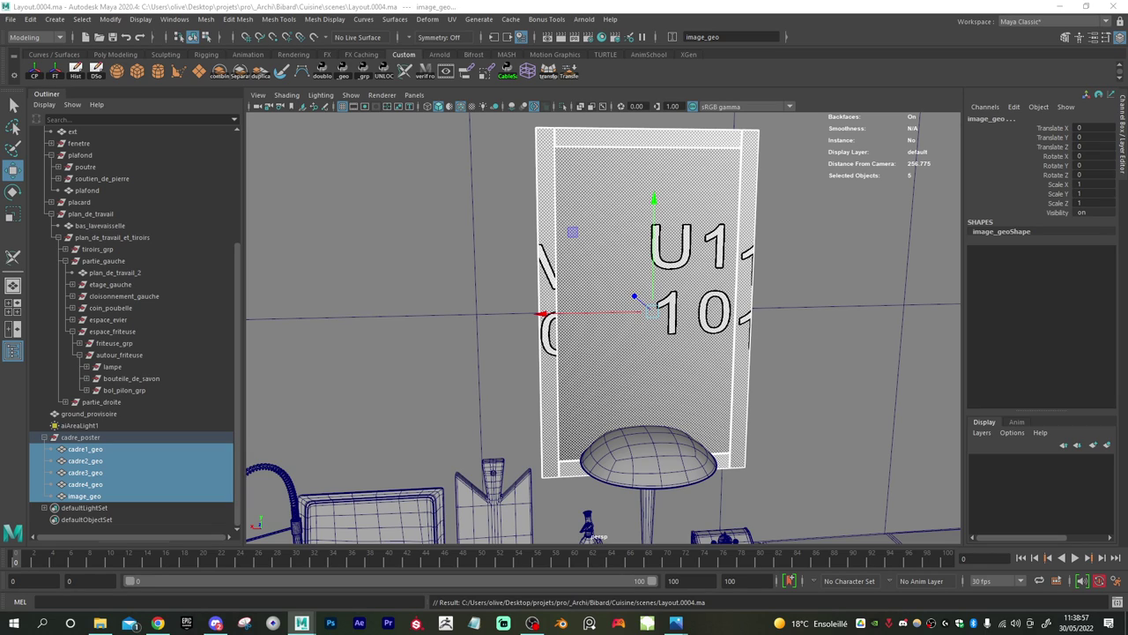
- Select faces of the top and bottom strips, extend the selection to all four frame strips and reposition their UVs
key(F11)
double_click(693, 138)
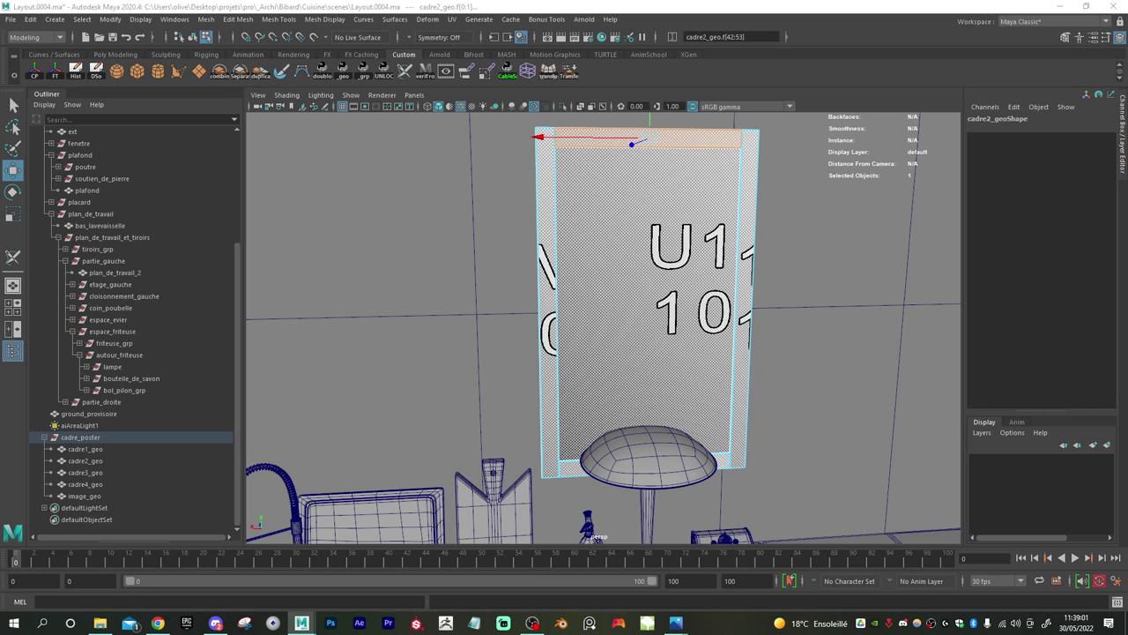
double_click(723, 461)
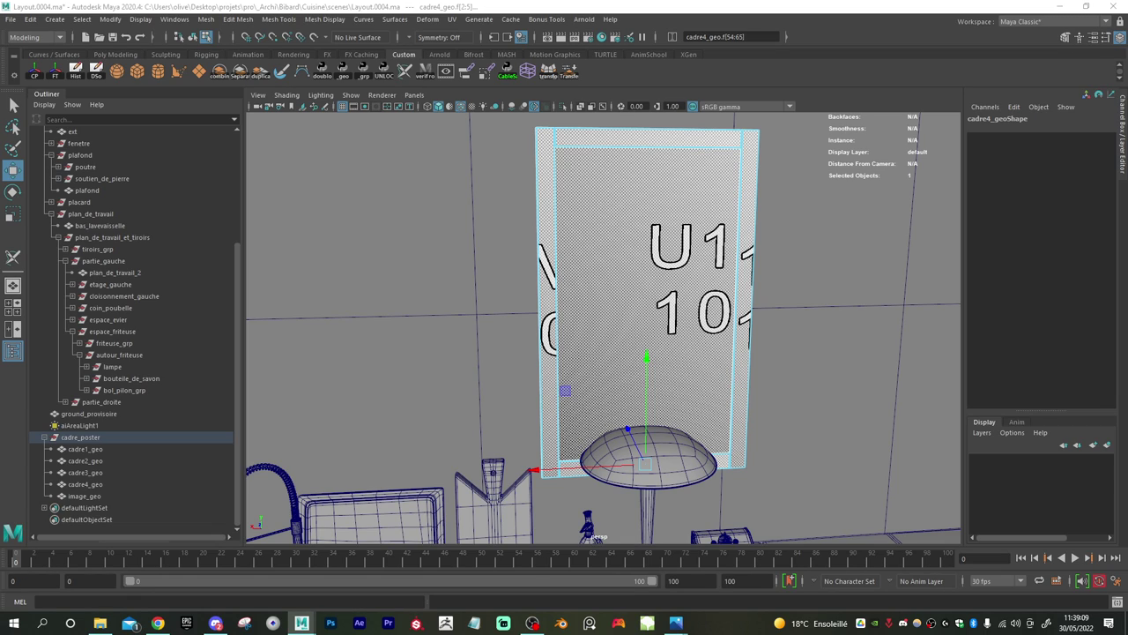
key(ctrl+shift+a)
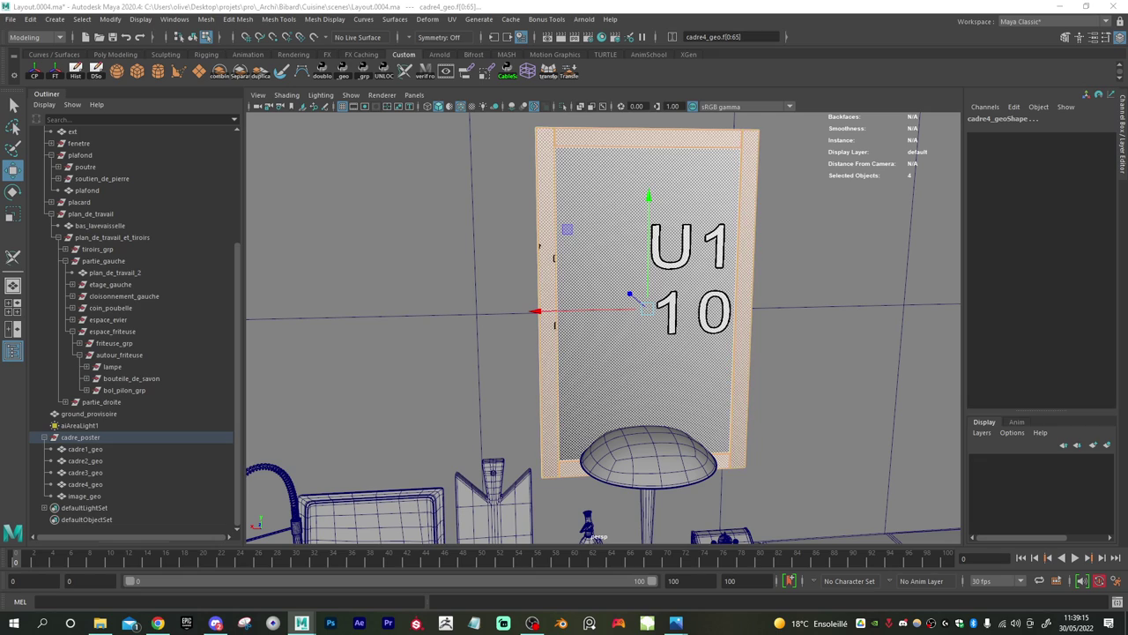
- Isolate the face selection to the two side strips, cadre1_geo and cadre3_geo, and adjust their UV shells
key(ctrl+z)
key(ctrl+z)
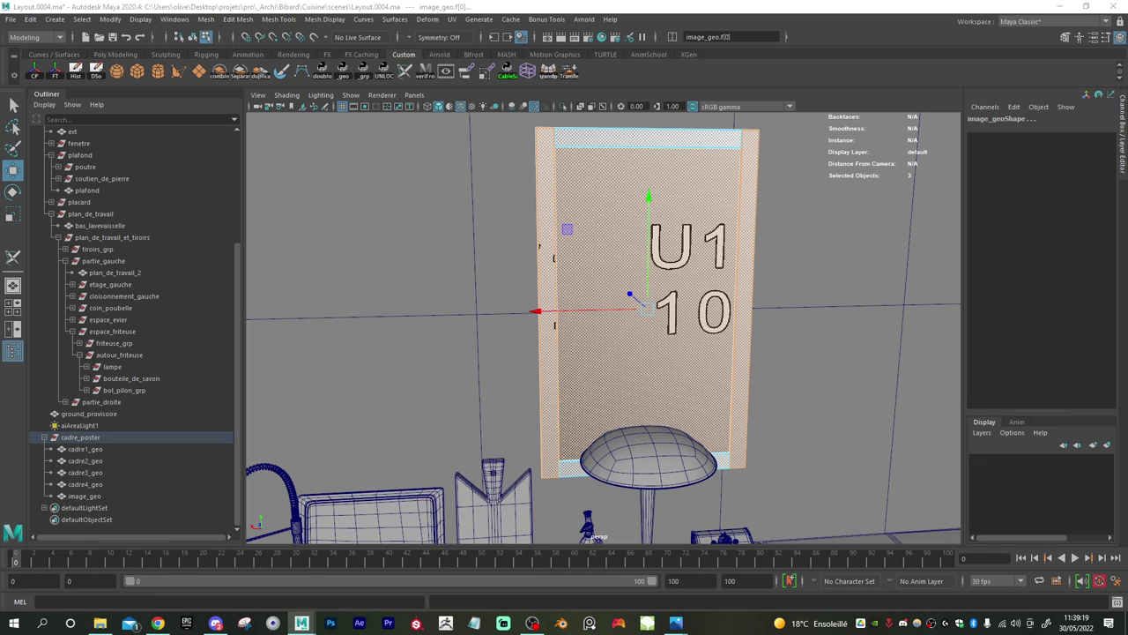
key(ctrl+z)
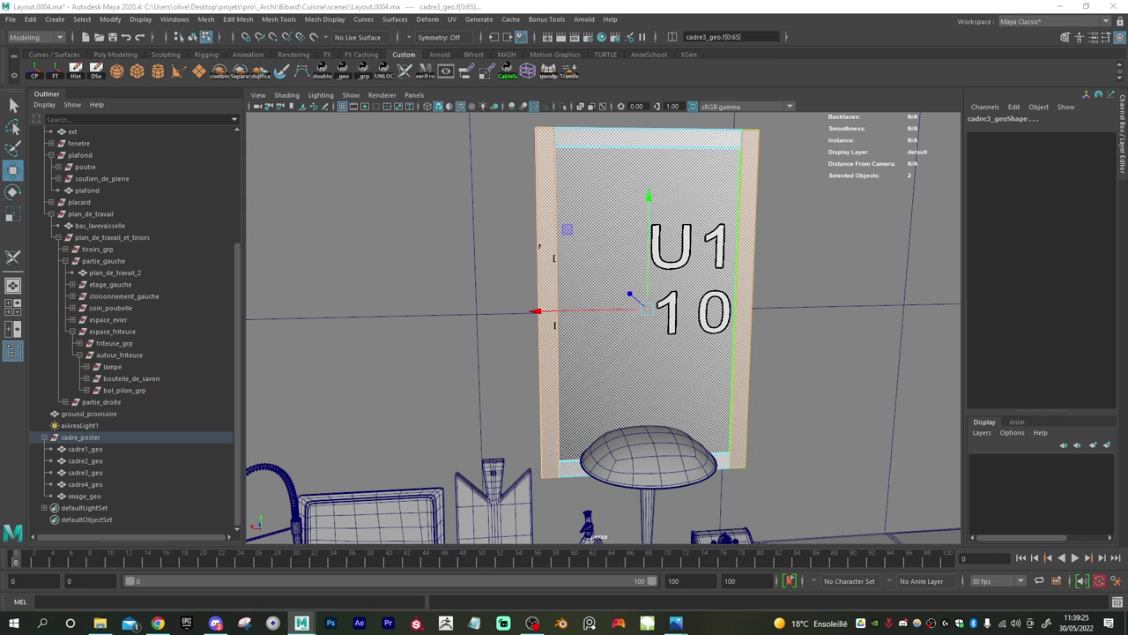
key(r)
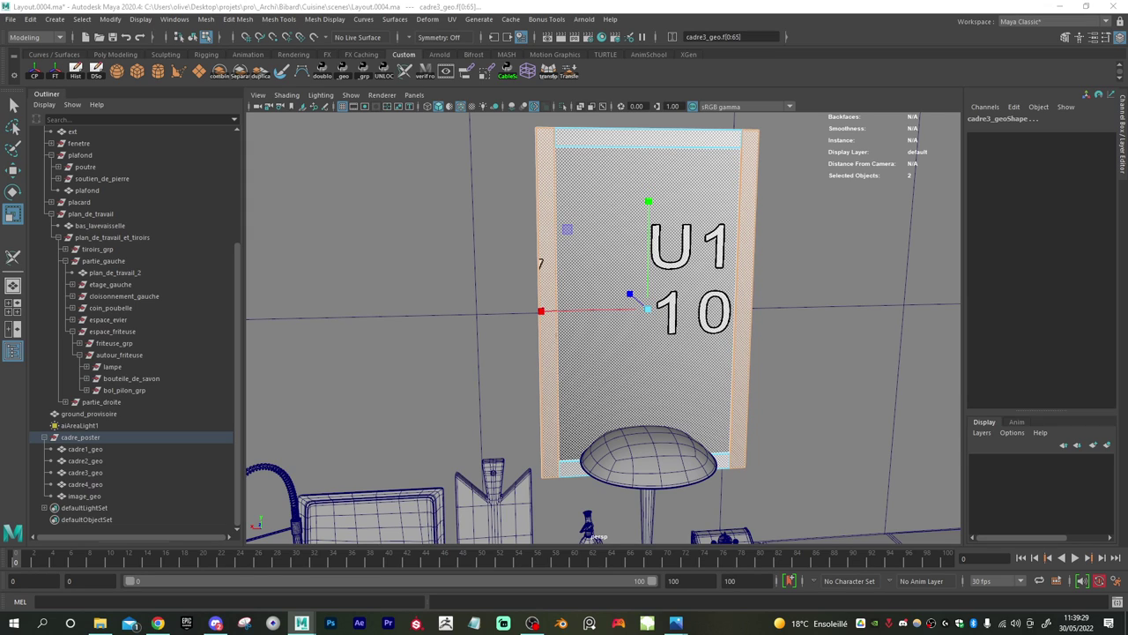
key(w)
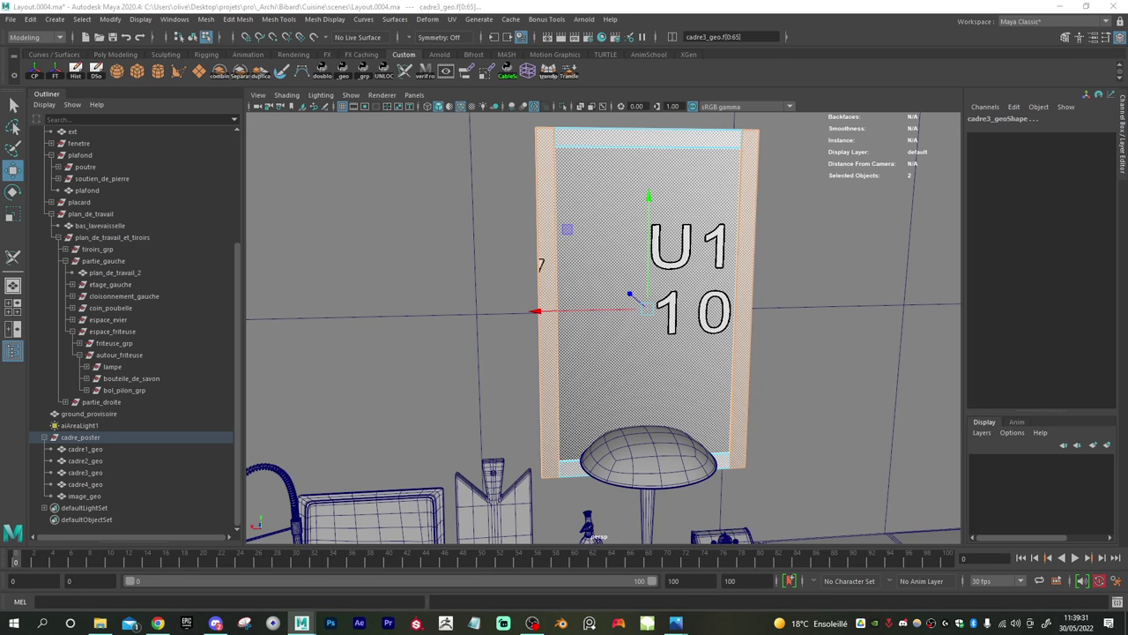
- Select the face of image_geo and enlarge its UV shell for a finer checker pattern
click(608, 256)
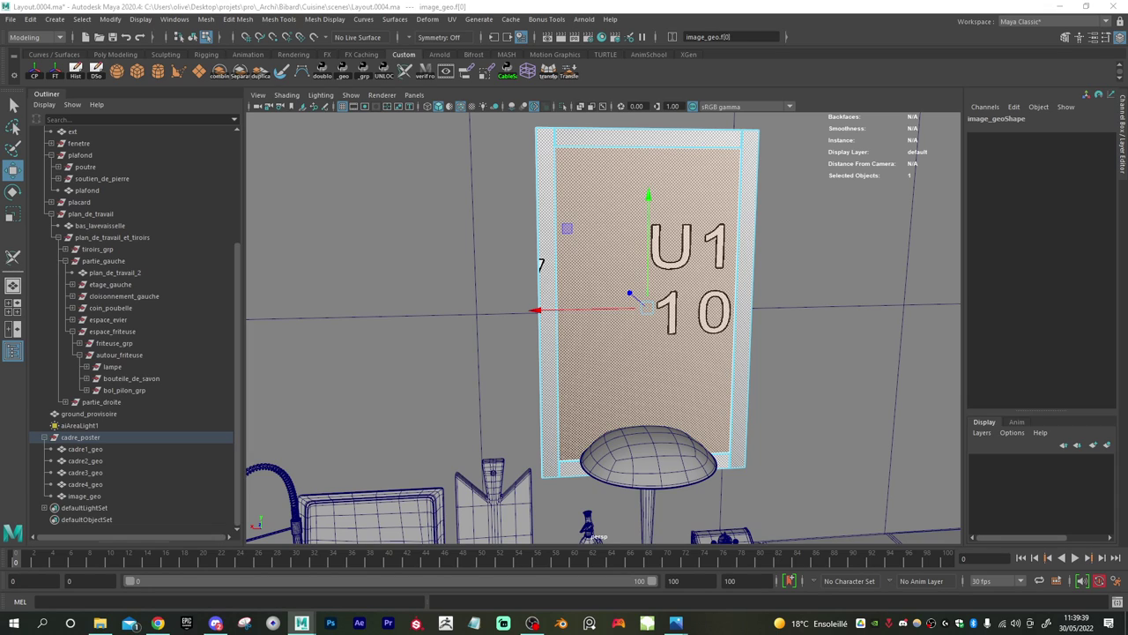
key(r)
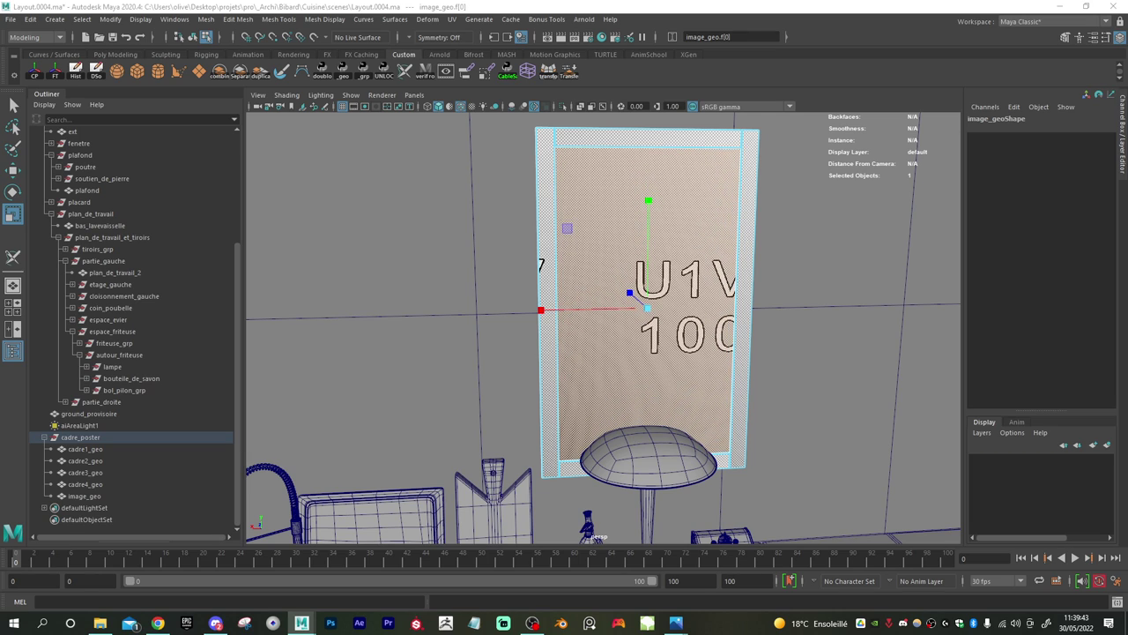
alt+right_drag(678, 342, 691, 353)
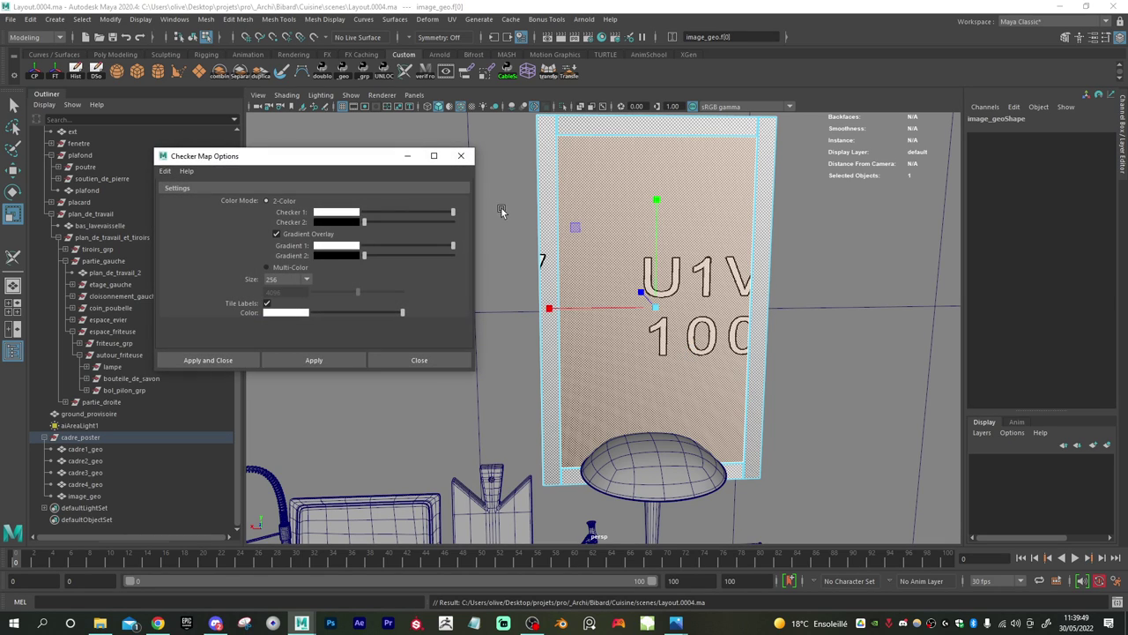
- Set the UV checker map size to 128 and save the scene
click(288, 282)
click(280, 362)
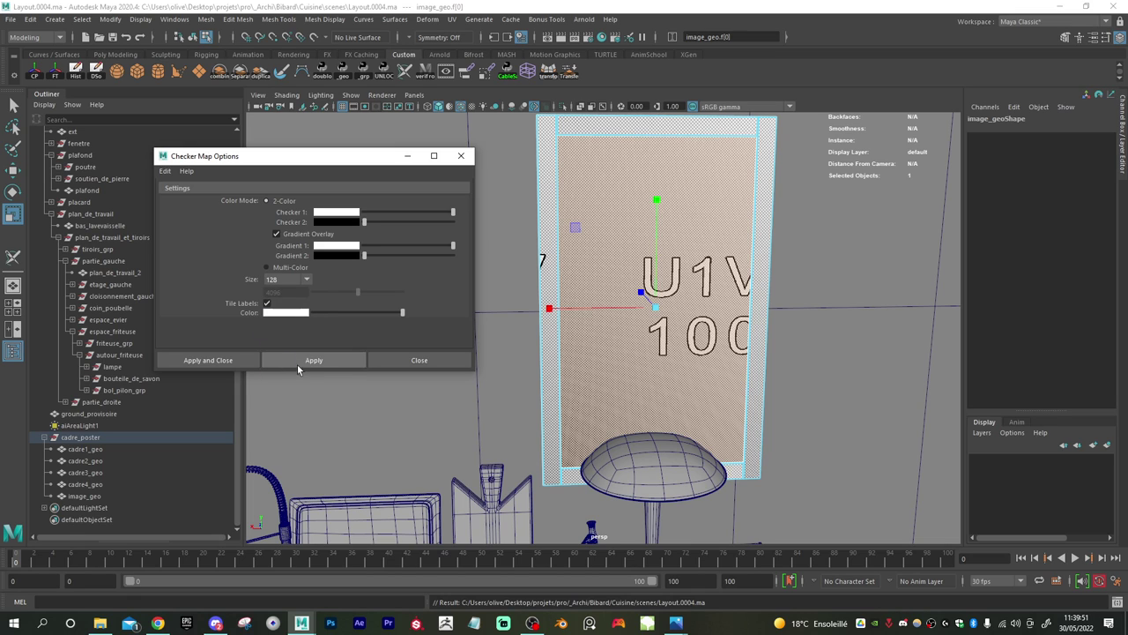
click(316, 361)
click(443, 359)
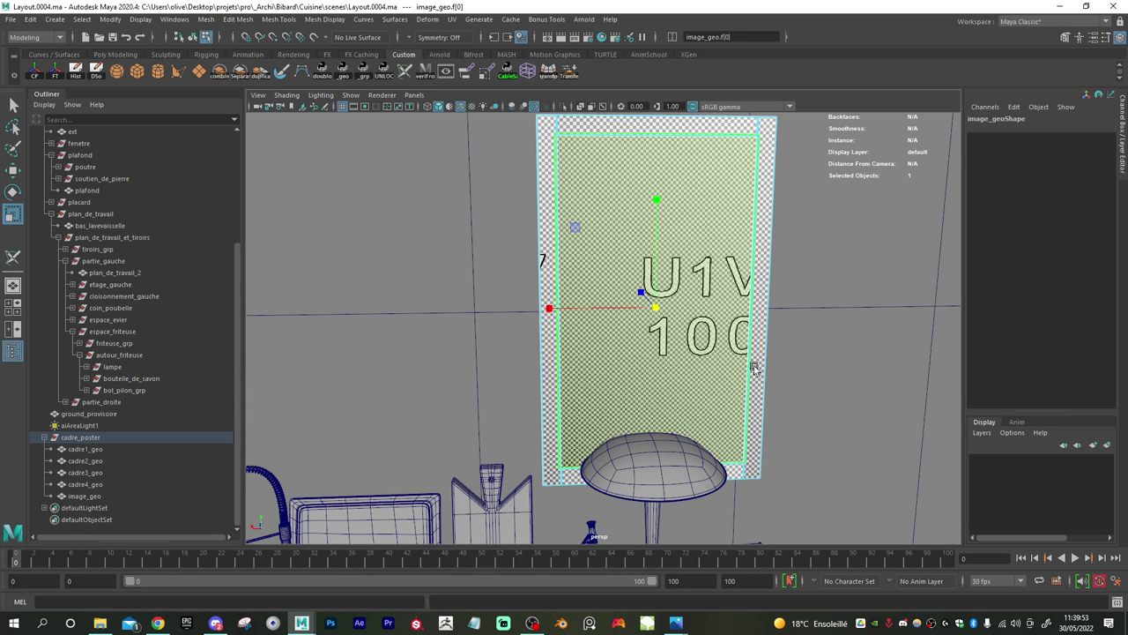
scroll(683, 356, down, 3)
key(ctrl+s)
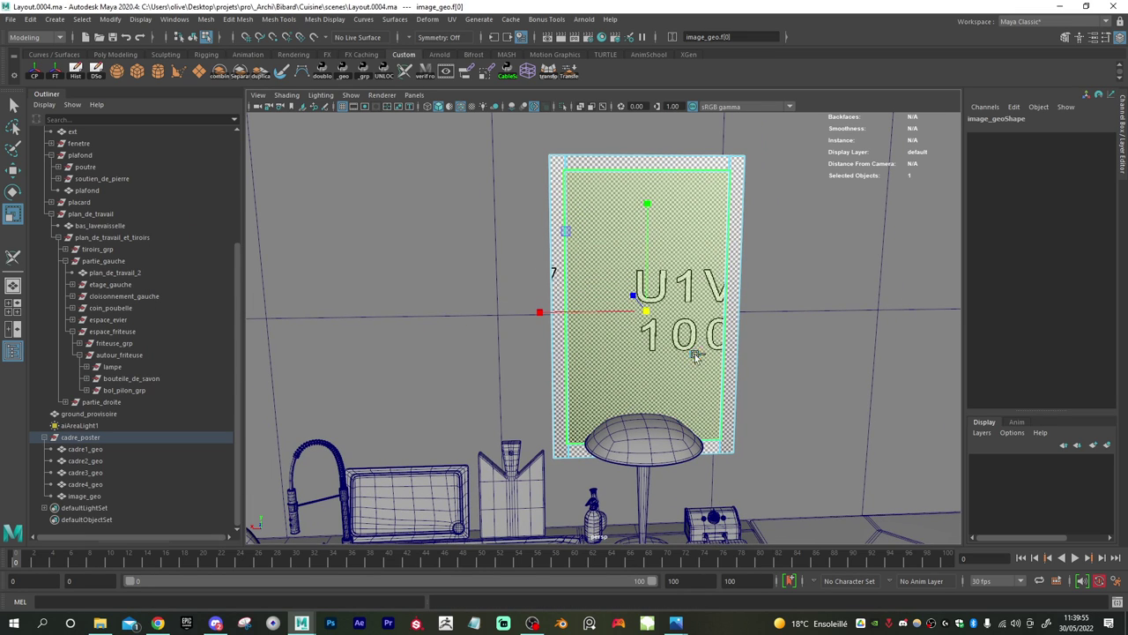
- Select the cadre_poster group with its four strips and image_geo, then freeze their transformations and delete their history
click(97, 441)
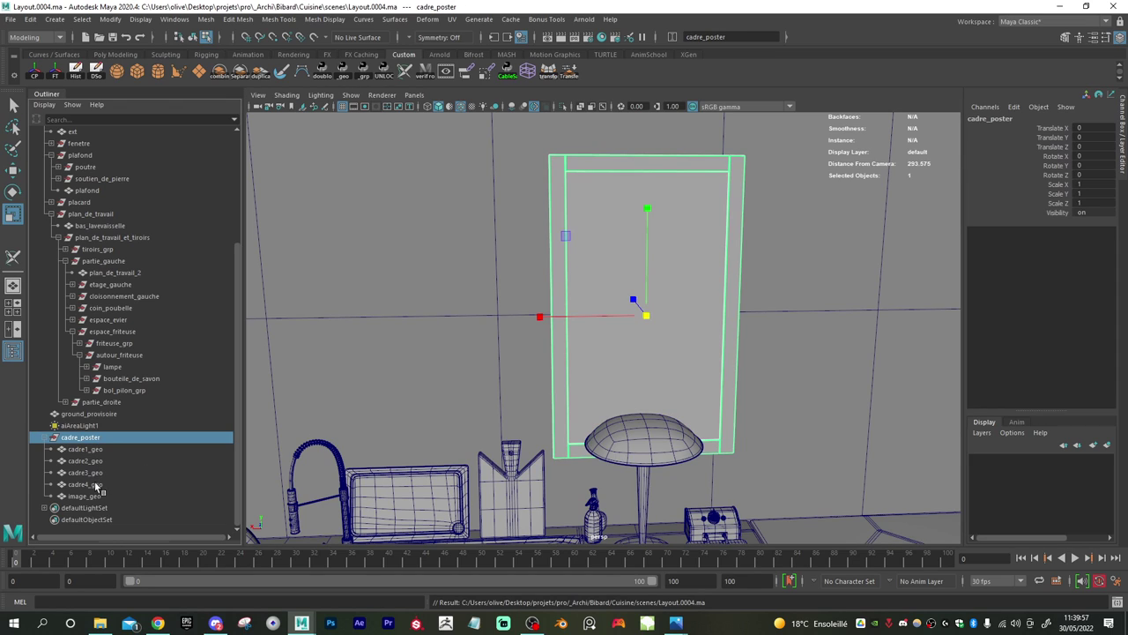
shift+click(97, 494)
click(52, 76)
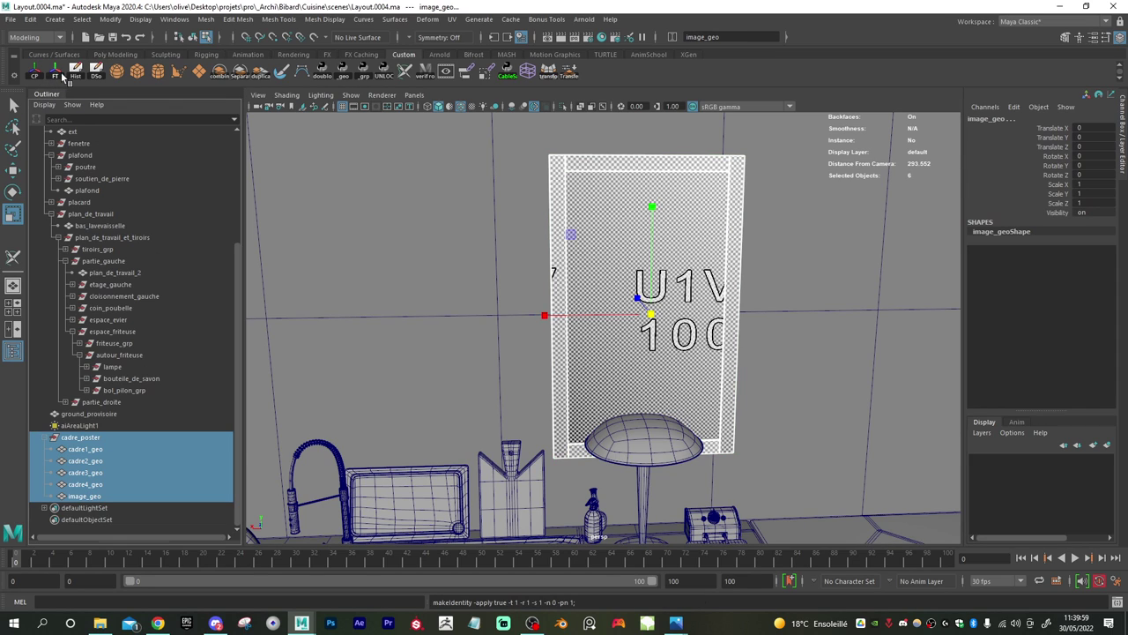
click(74, 72)
scroll(688, 399, down, 5)
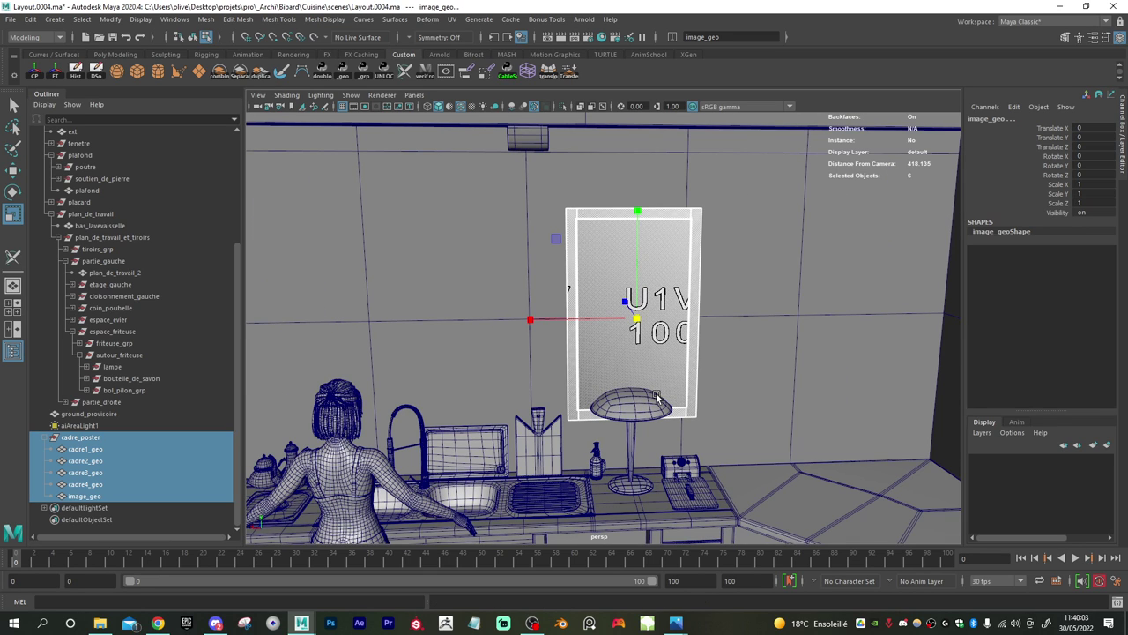
- Examine the poster frame on the wall, comparing the lit and textured display modes
scroll(656, 397, up, 5)
scroll(746, 426, down, 5)
alt+drag(746, 425, 670, 433)
key(7)
key(6)
key(7)
alt+drag(602, 370, 578, 352)
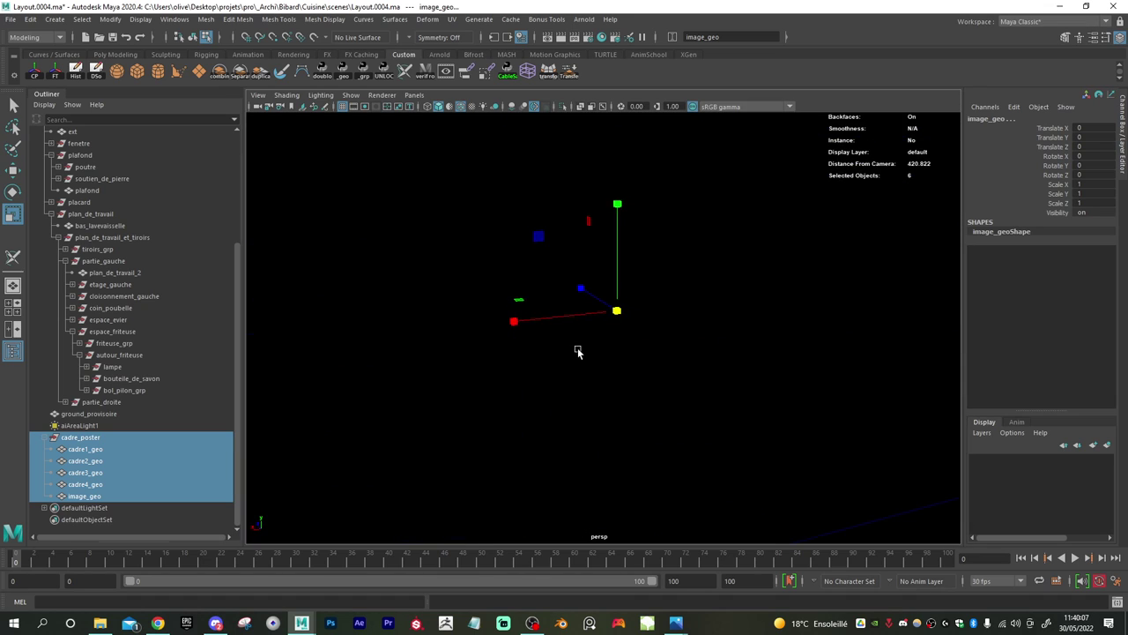
key(6)
scroll(618, 354, up, 5)
alt+middle_drag(650, 358, 665, 426)
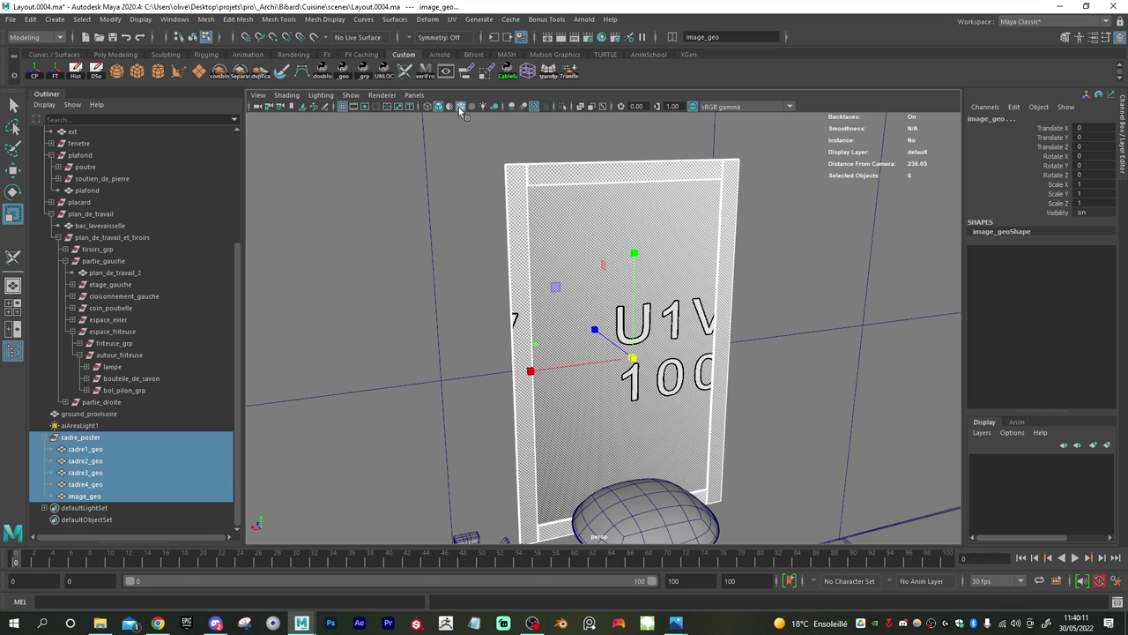
- Isolate the selected poster frame and shift its pivot along the depth axis with vertex snapping
key(ctrl+1)
alt+drag(526, 335, 572, 311)
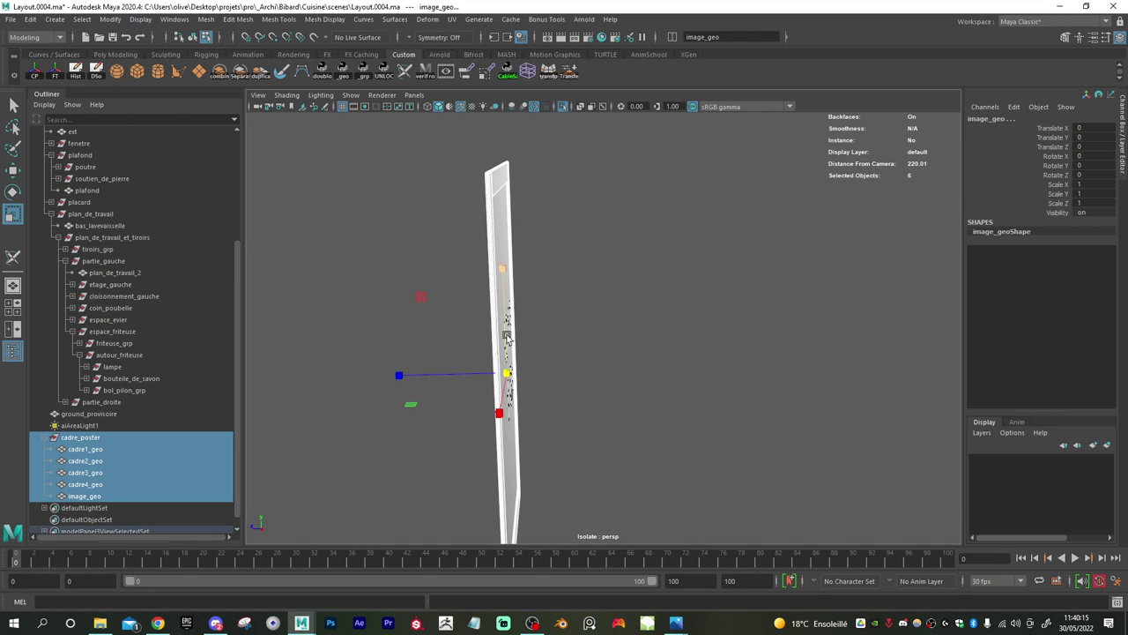
key(w)
alt+drag(456, 367, 476, 360)
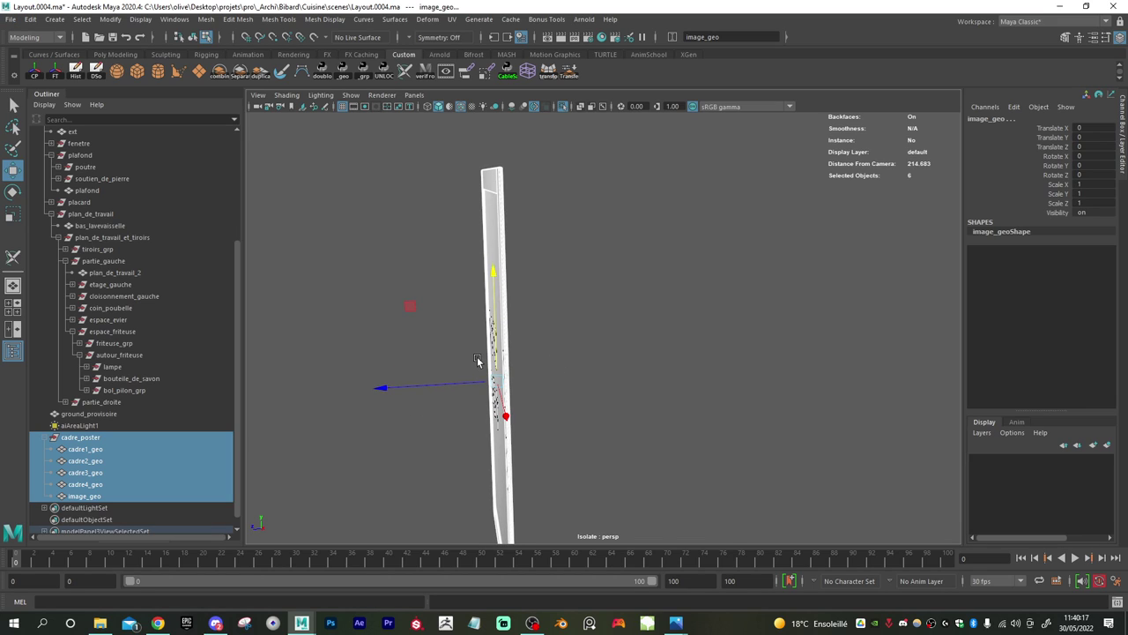
key(d)
key(v)
drag(415, 388, 293, 389)
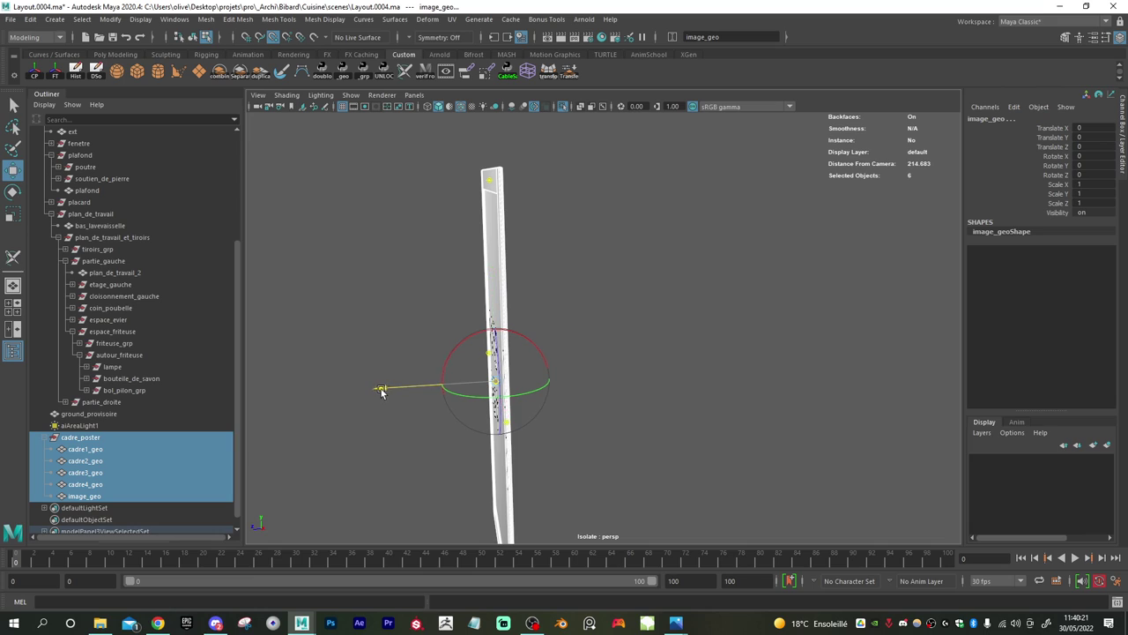
- Adjust the poster frame's pivot slightly along the depth axis toward the frame's back face
alt+drag(367, 392, 496, 398)
key(d)
key(v)
alt+drag(441, 397, 649, 379)
key(d)
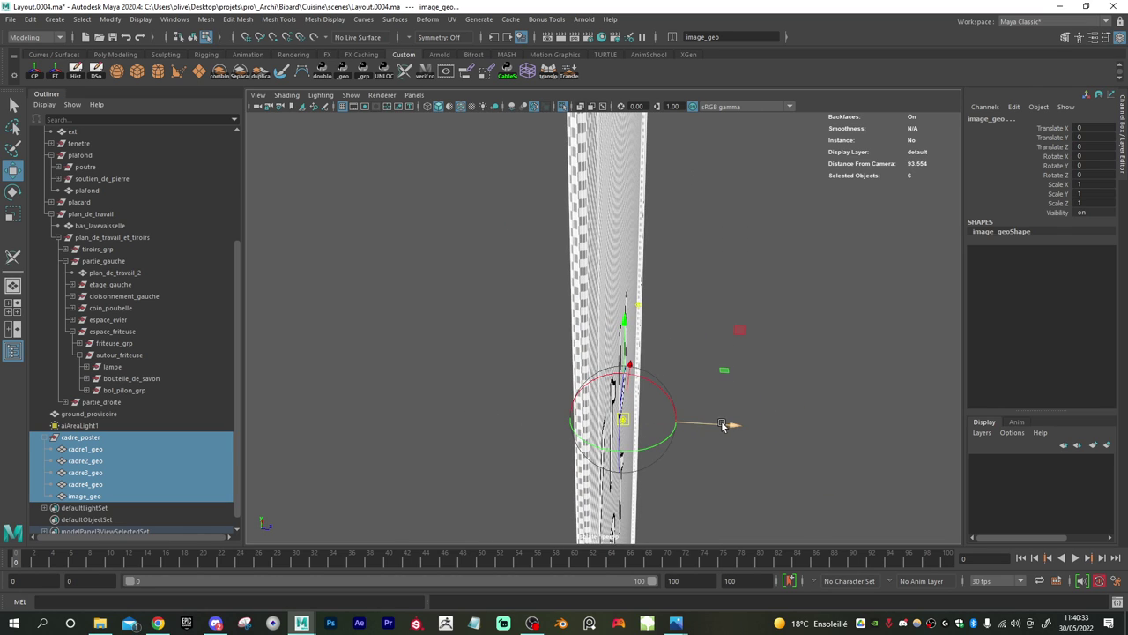
drag(707, 425, 711, 428)
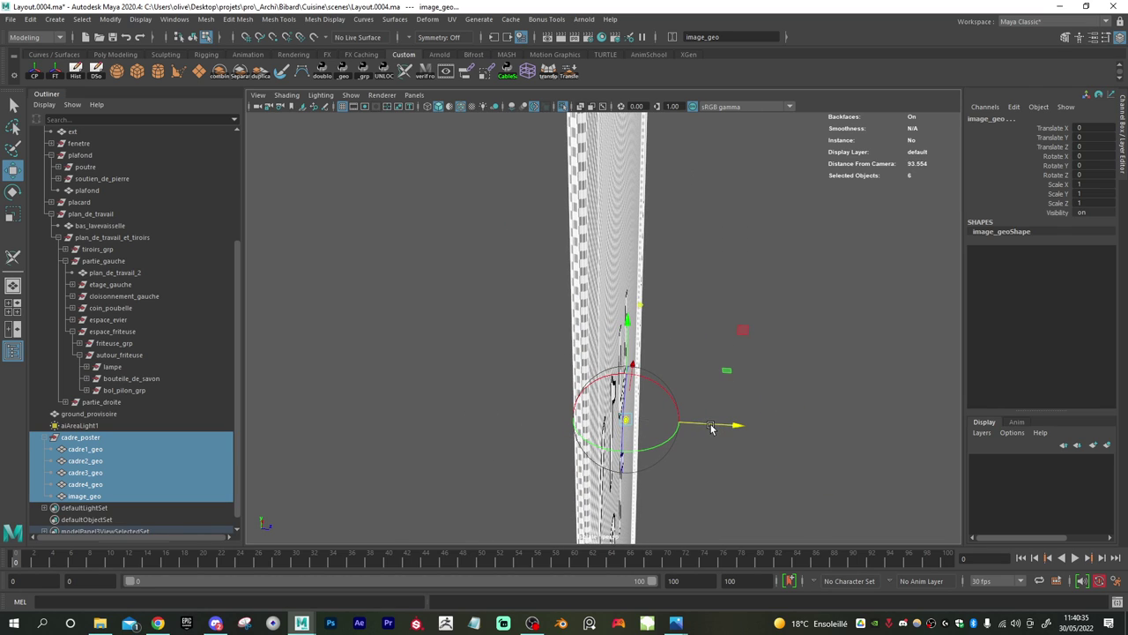
- Try to move the poster frame along its depth axis with vertex snapping, and undo the move
alt+drag(607, 451, 504, 424)
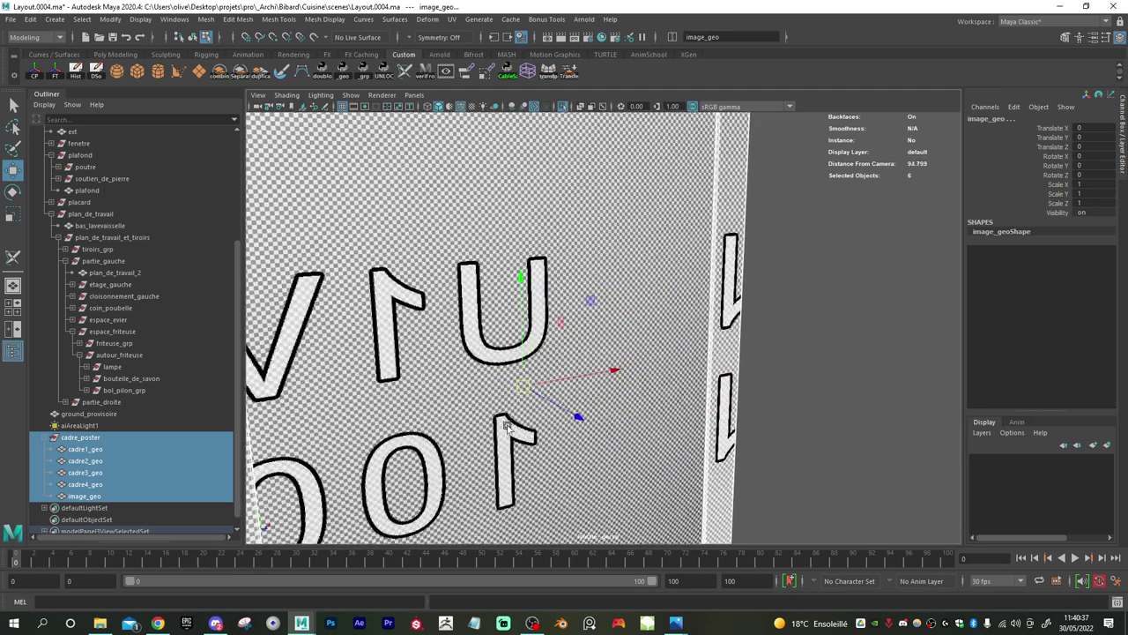
alt+middle_drag(425, 376, 645, 380)
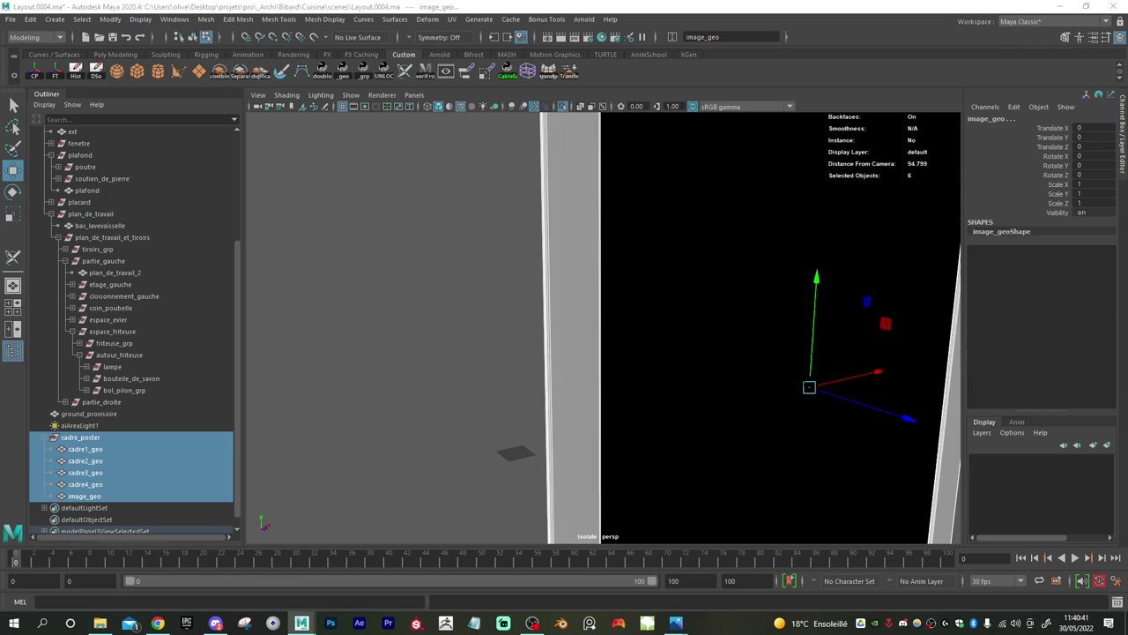
alt+drag(849, 351, 787, 349)
alt+middle_drag(755, 327, 829, 256)
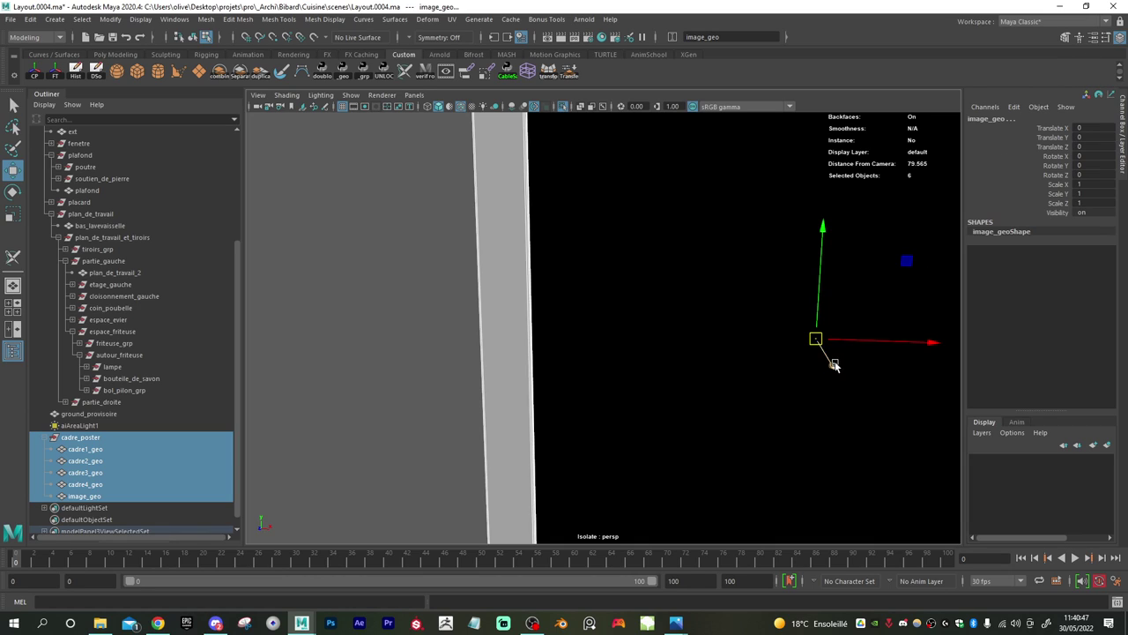
key(v)
drag(817, 340, 593, 361)
key(ctrl+z)
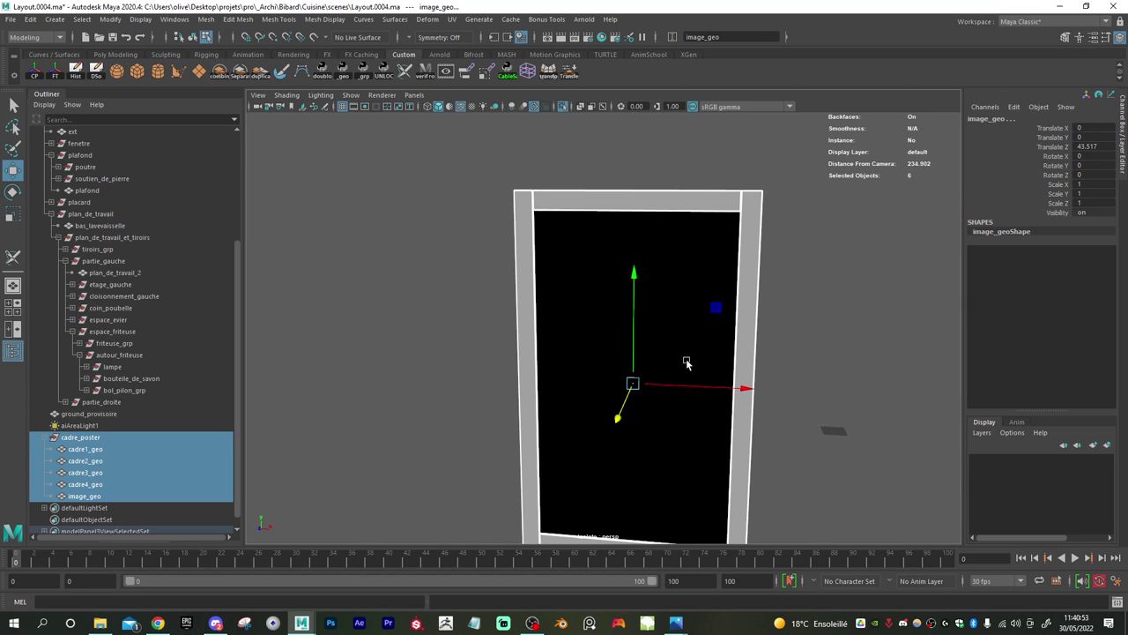
- Try to snap the poster frame's pivot to a lower inner corner of the frame, and undo it
key(d)
key(v)
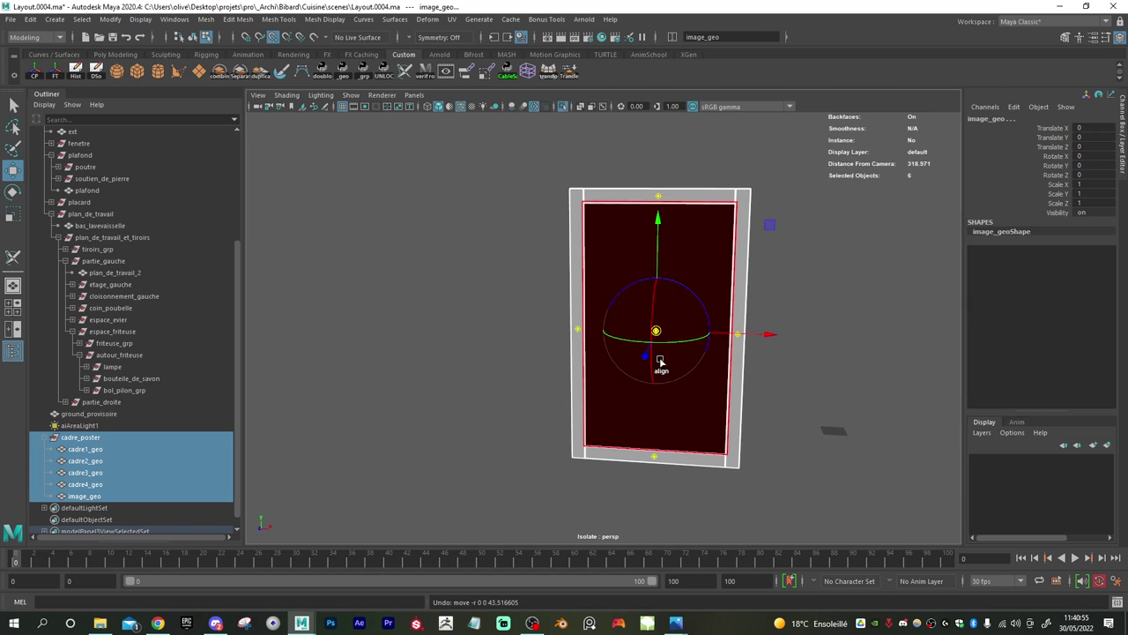
drag(657, 330, 605, 327)
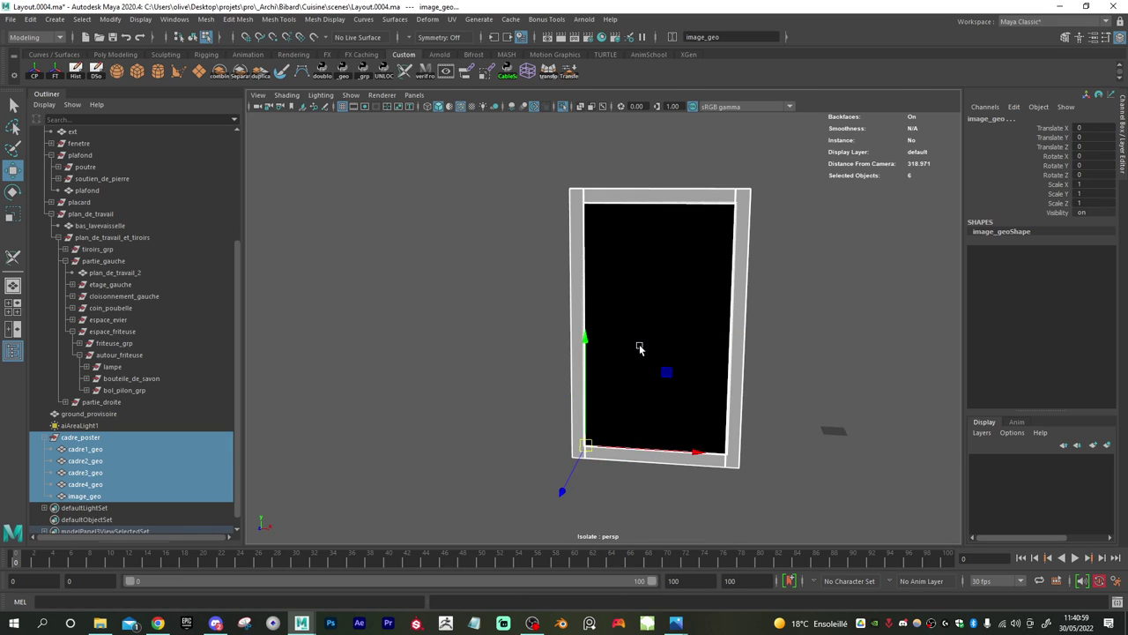
key(ctrl+z)
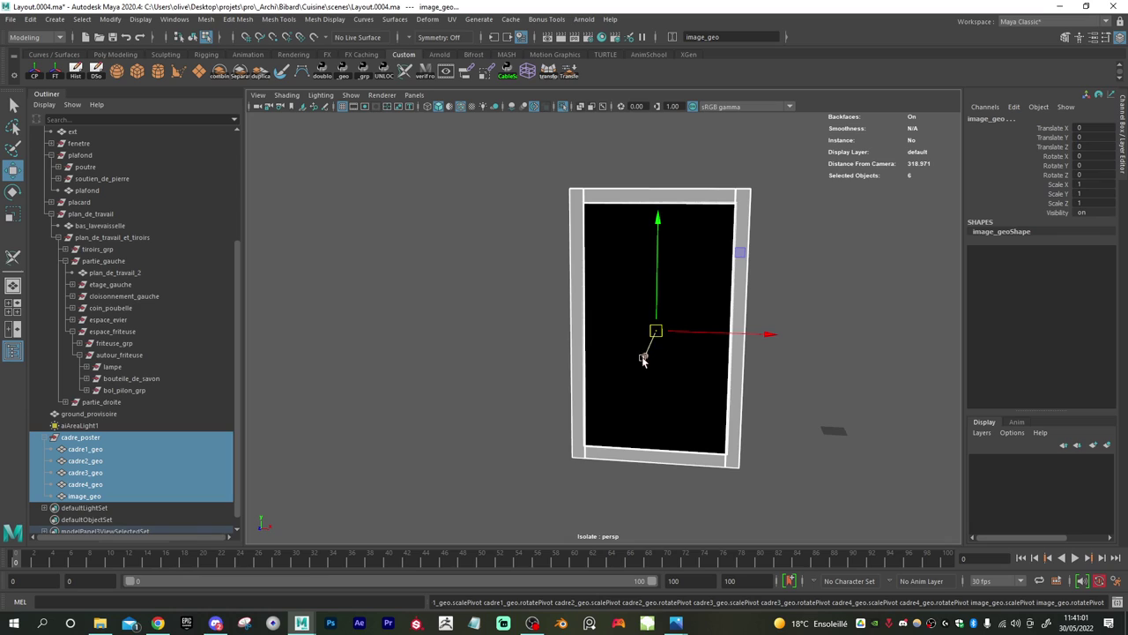
- Snap the frame's pivot along the depth axis only to a lower back corner vertex, and end the isolation
key(d)
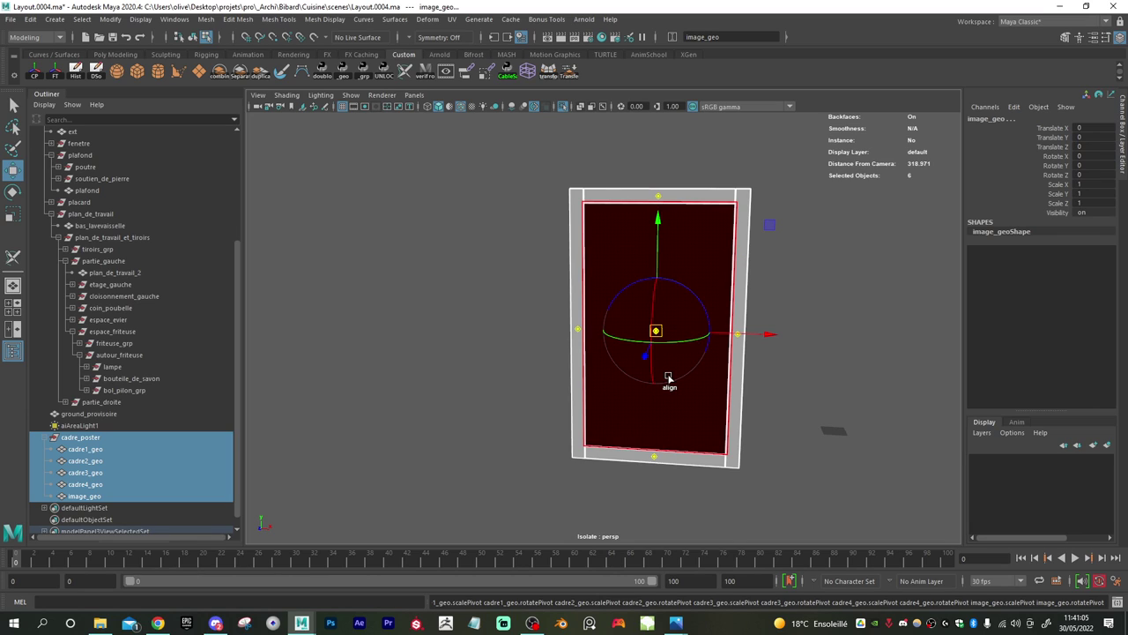
key(v)
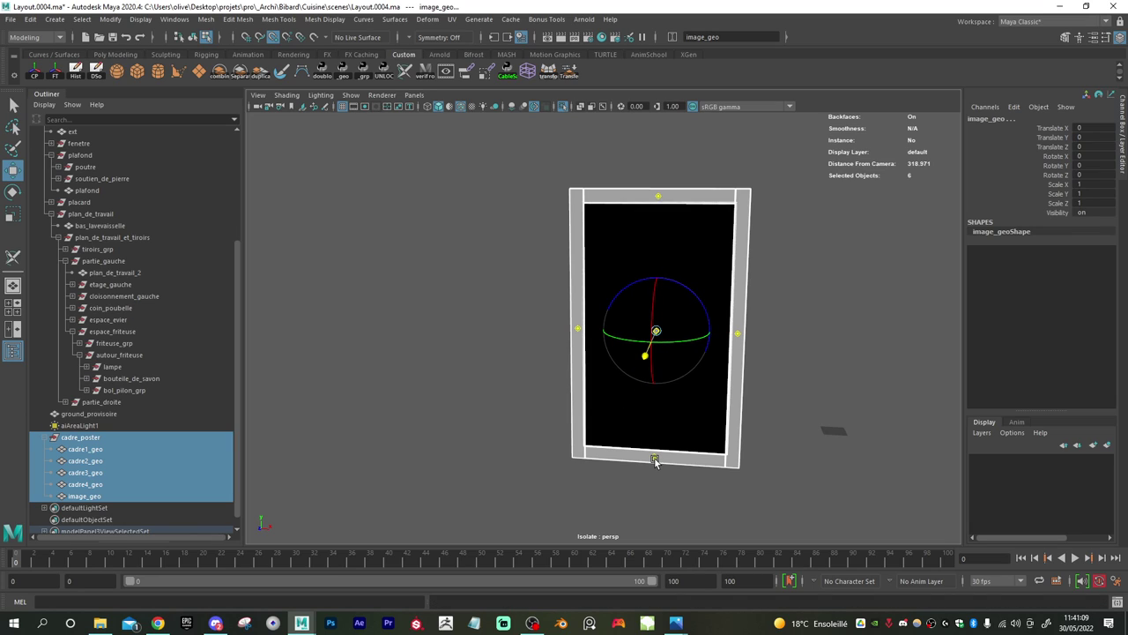
drag(655, 459, 592, 452)
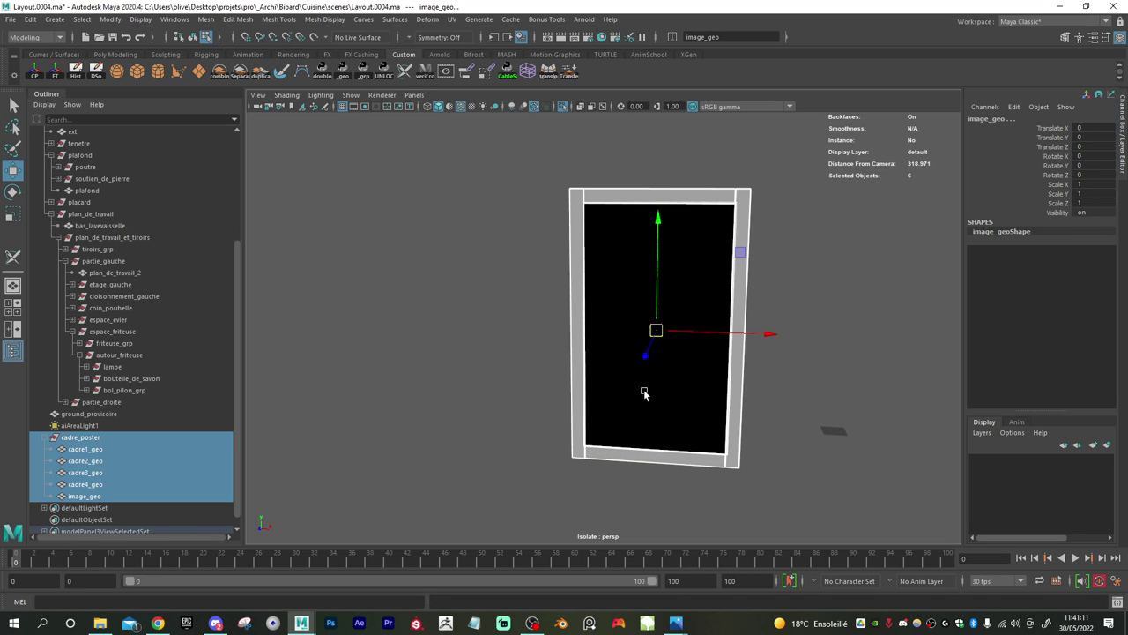
alt+drag(644, 393, 520, 325)
click(566, 108)
scroll(653, 341, down, 6)
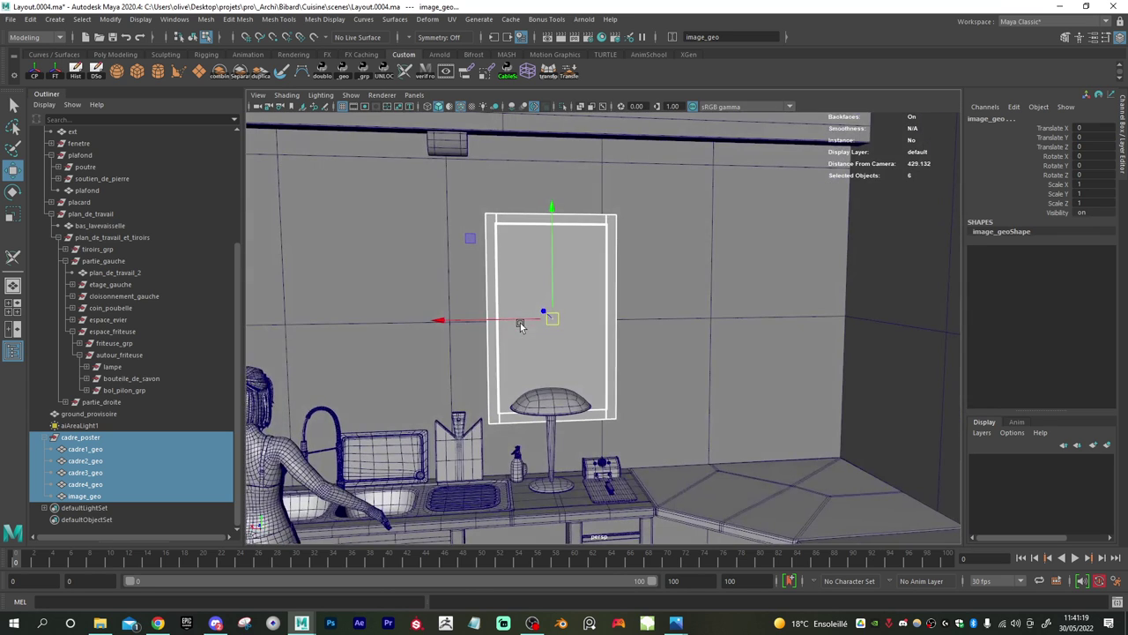
- Select and collapse the cadre_poster group, and move it against the wall to a Translate Z of 1.634
scroll(528, 331, up, 4)
alt+drag(634, 411, 751, 418)
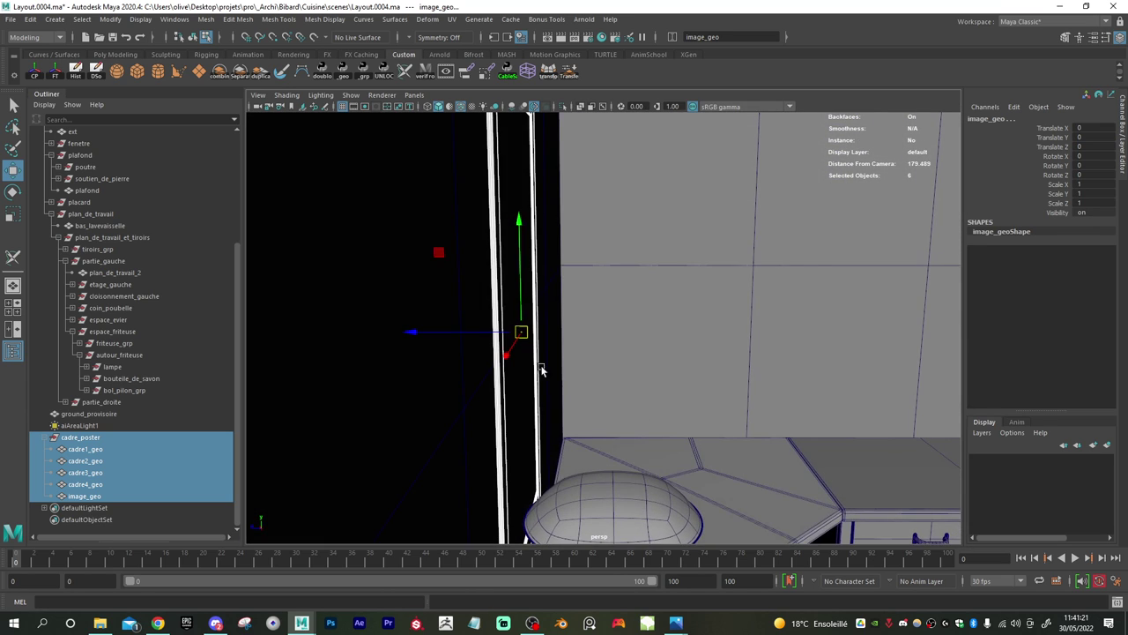
alt+middle_drag(542, 370, 590, 423)
mouse_move(590, 424)
alt+mouse_down()
mouse_move(607, 396)
mouse_move(600, 407)
alt+mouse_up()
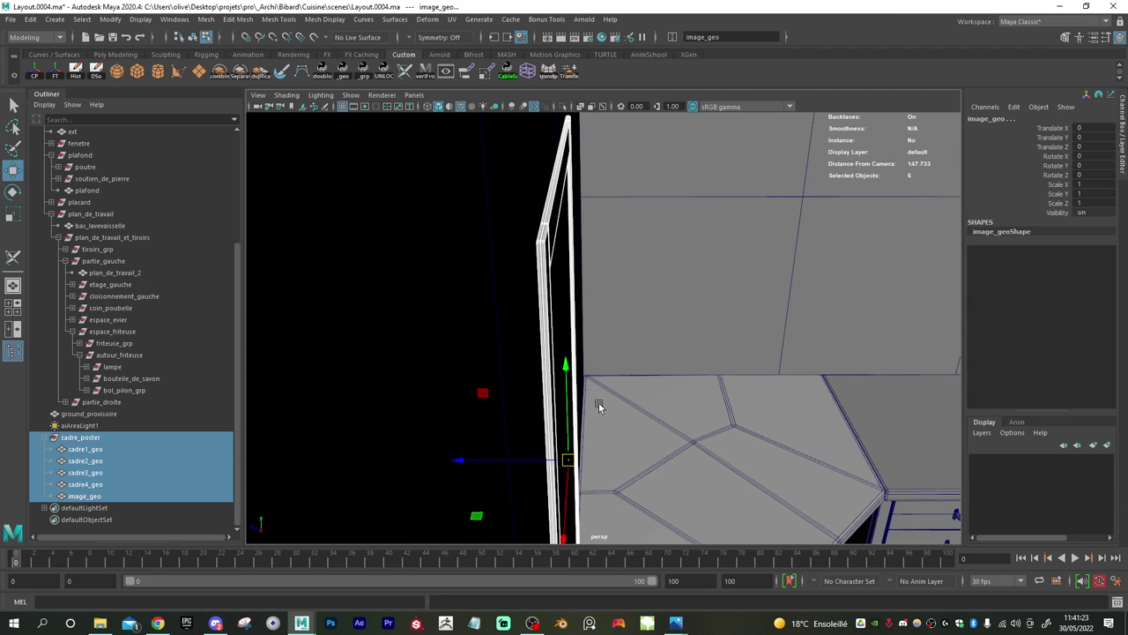
click(87, 439)
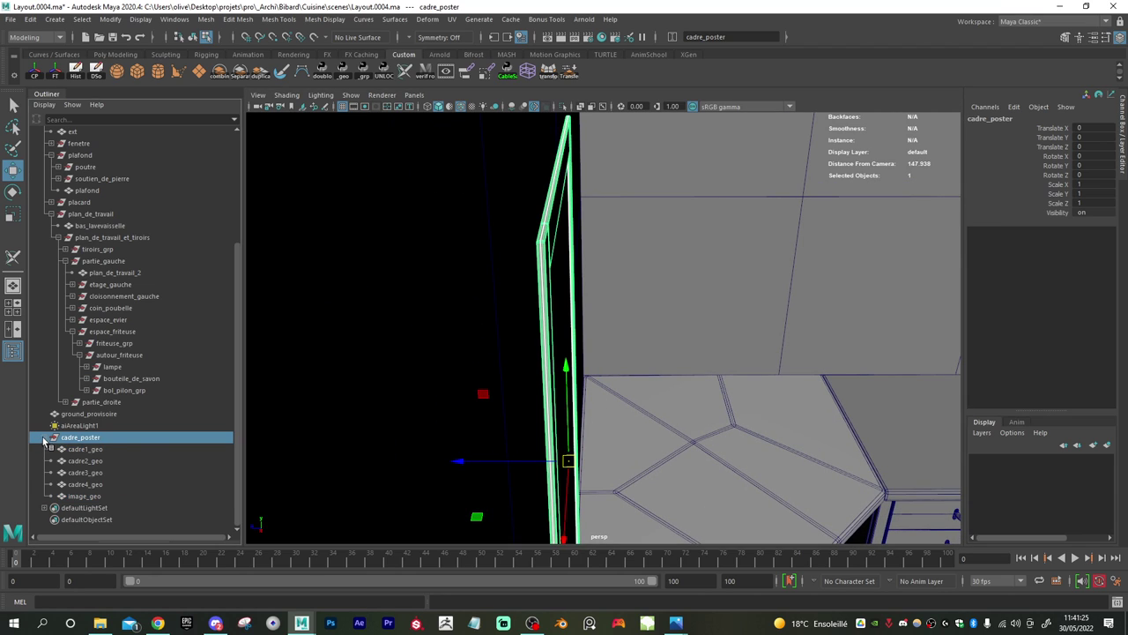
click(47, 439)
drag(479, 462, 468, 462)
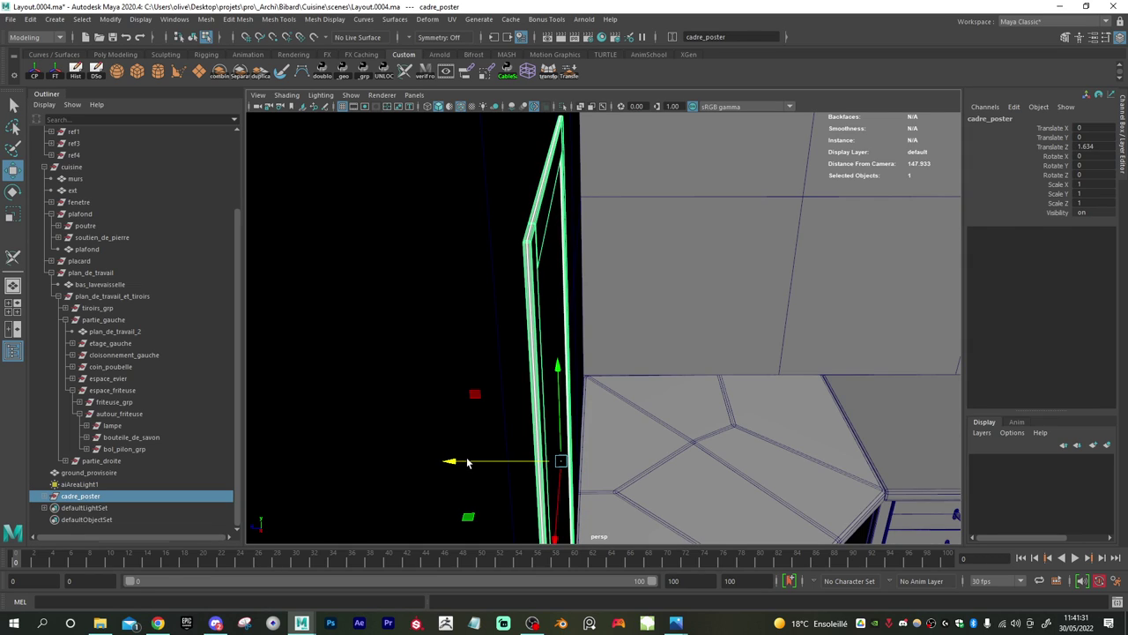
- Examine the poster frame's placement on the wall above the kitchen counter
scroll(580, 371, down, 3)
alt+drag(579, 371, 435, 382)
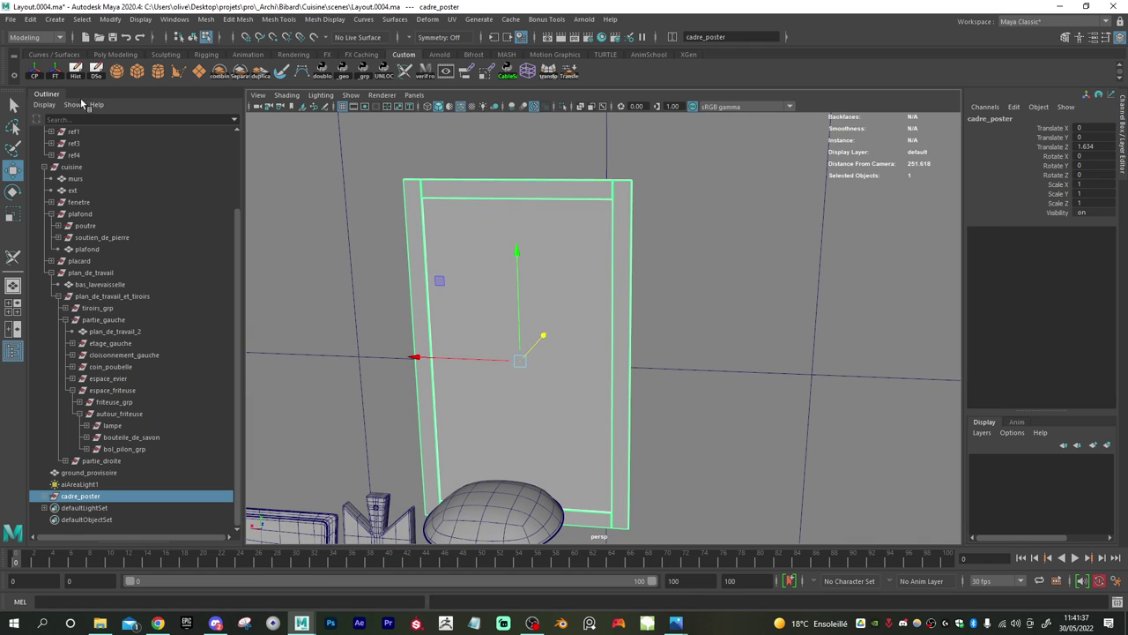
alt+drag(675, 412, 683, 324)
alt+right_drag(682, 325, 577, 306)
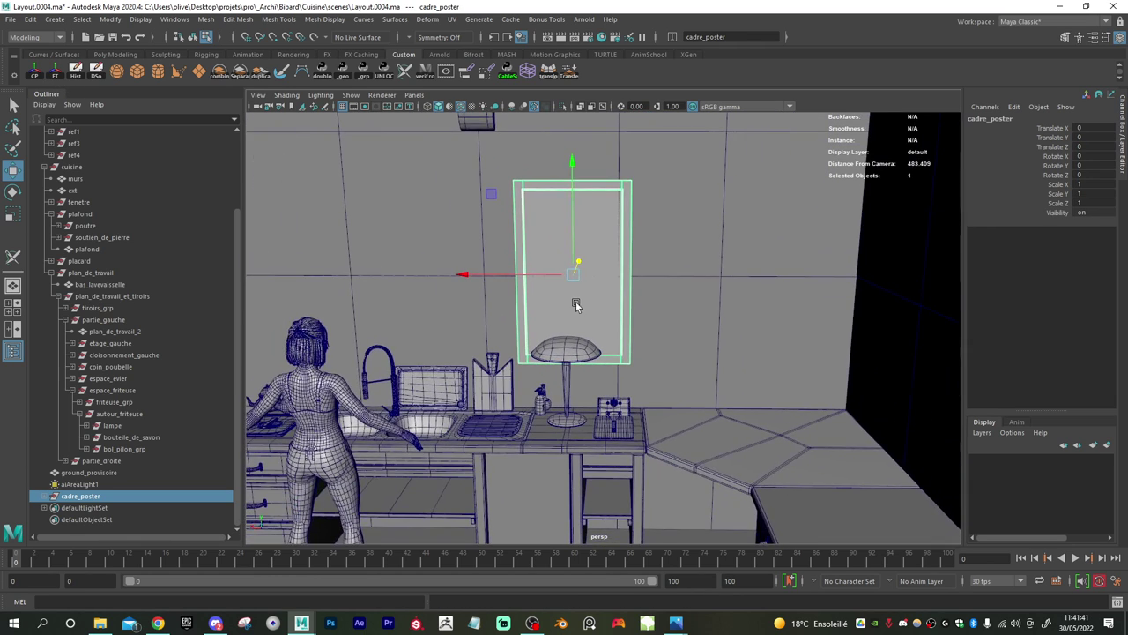
alt+drag(634, 374, 650, 376)
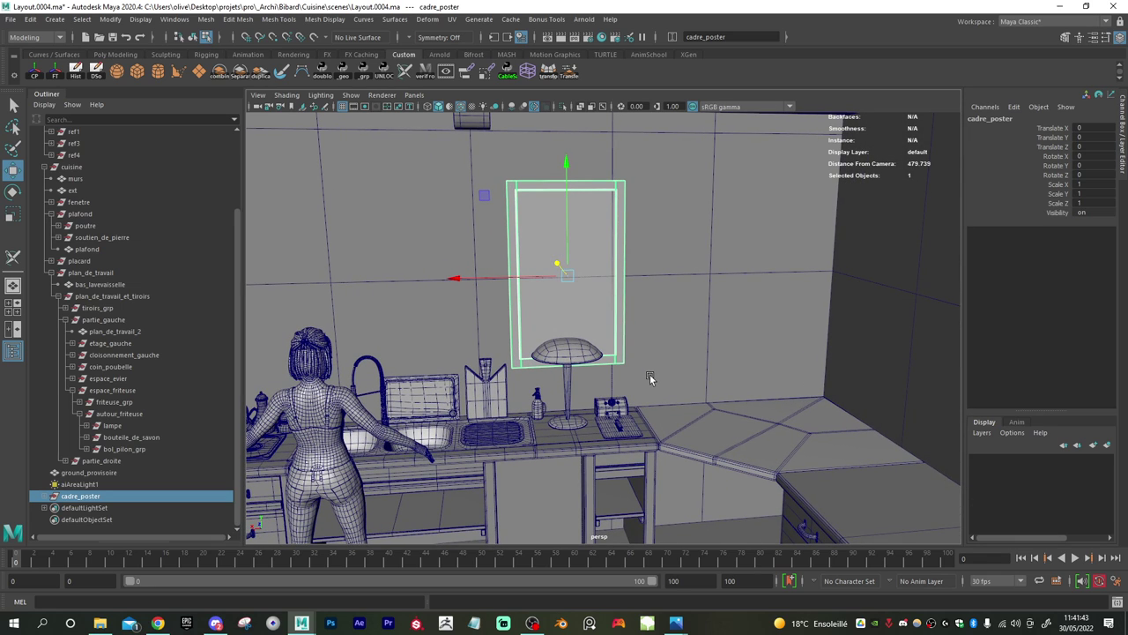
alt+right_drag(677, 369, 666, 366)
alt+drag(666, 369, 712, 368)
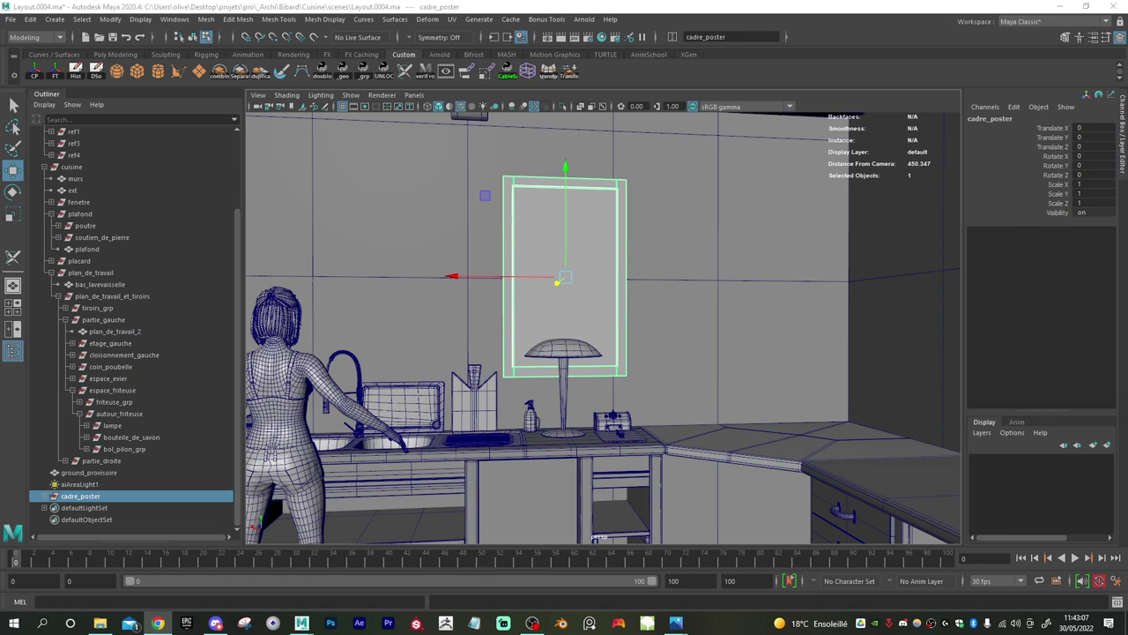
- Duplicate the whole cadre_poster group
right_drag(624, 229, 635, 229)
click(623, 229)
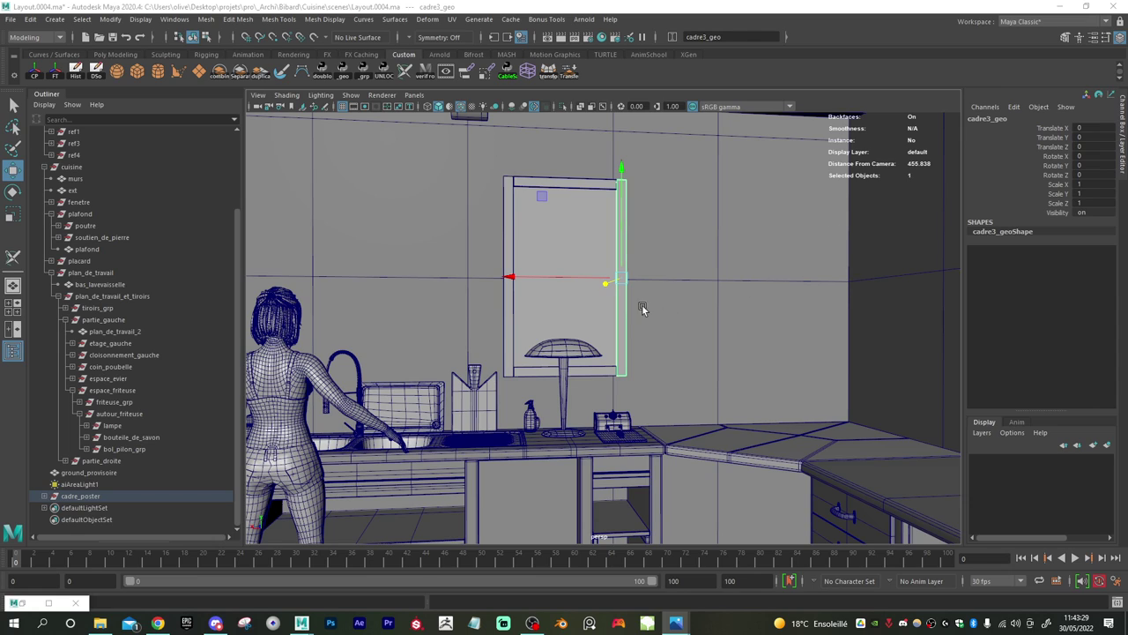
click(104, 499)
key(ctrl+d)
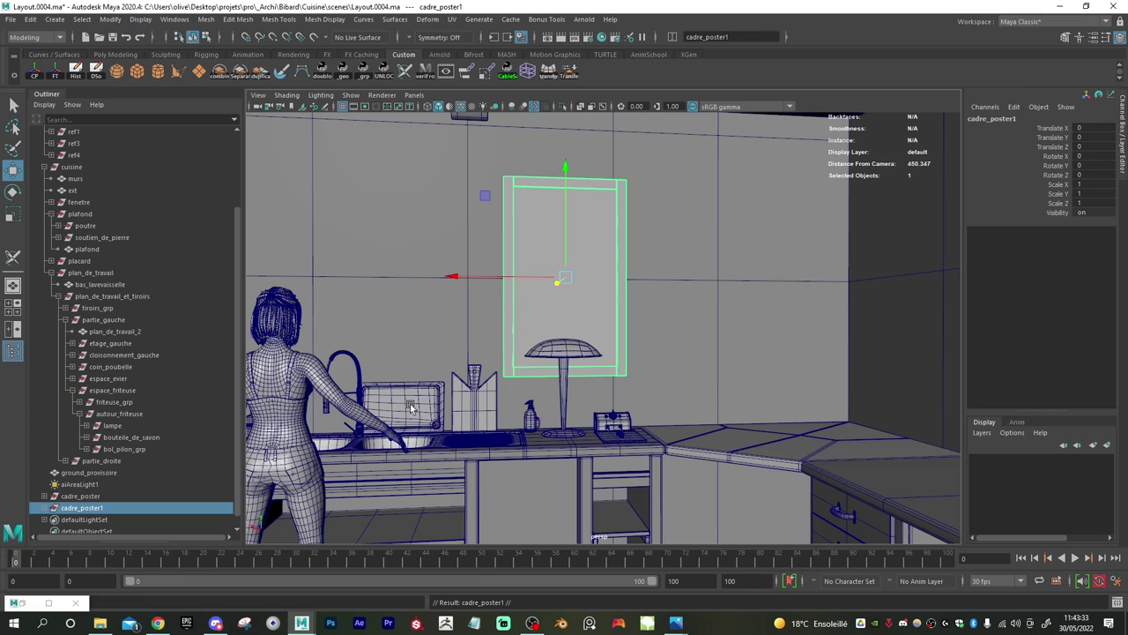
- Rename the original poster group to cadre_print_latecoere
double_click(88, 496)
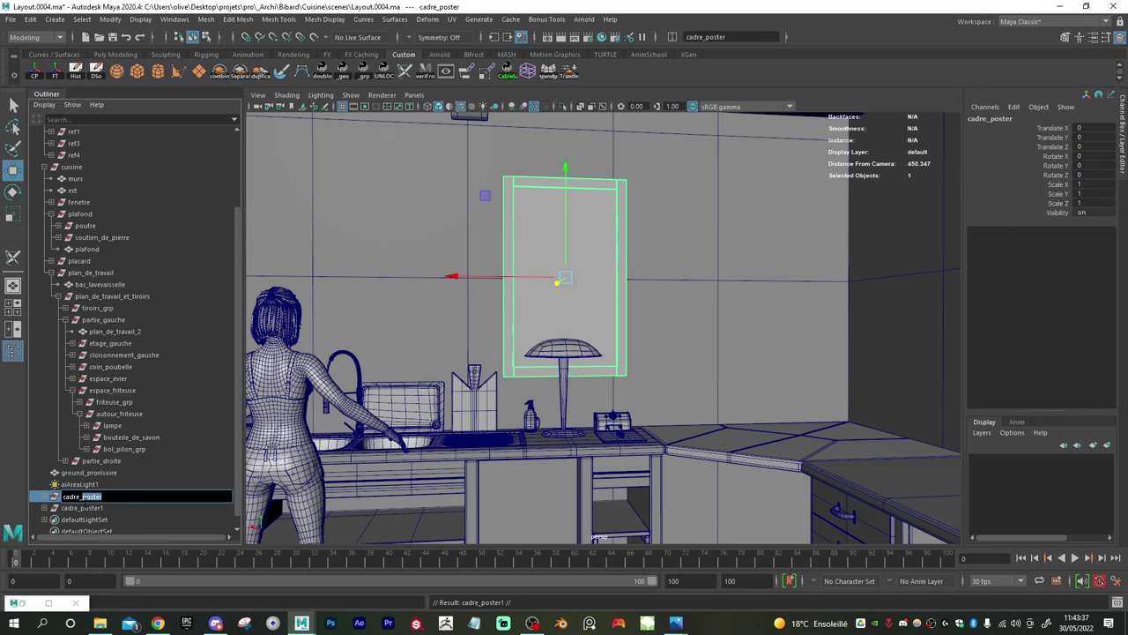
text(print_latecoere)
key(Return)
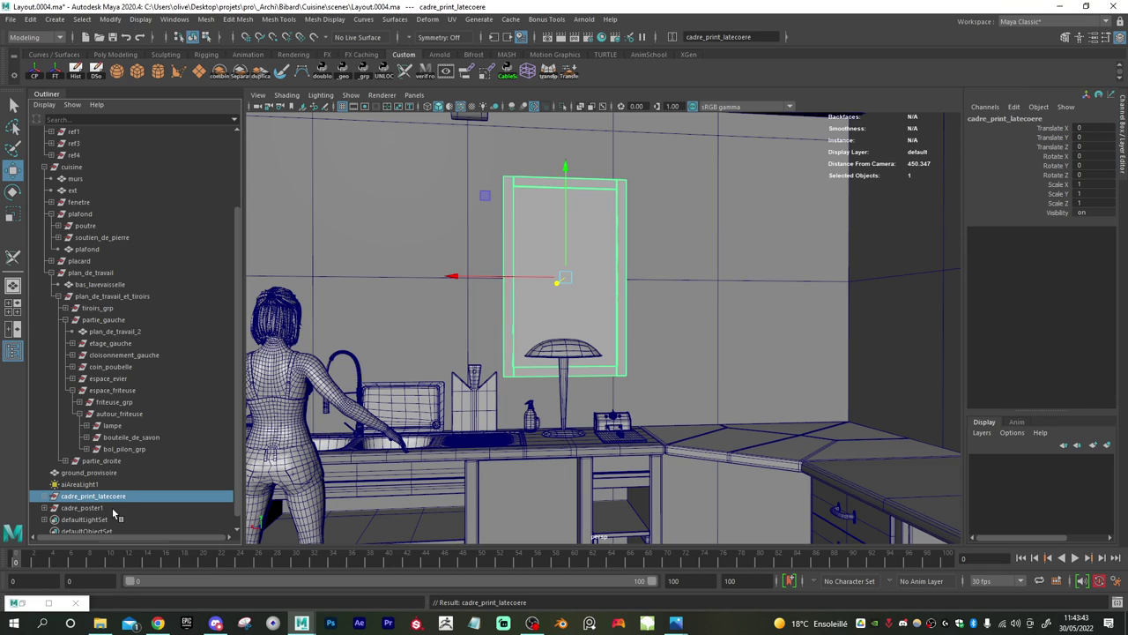
- Rename the duplicated poster group to cadre_air_france_mexico
double_click(112, 507)
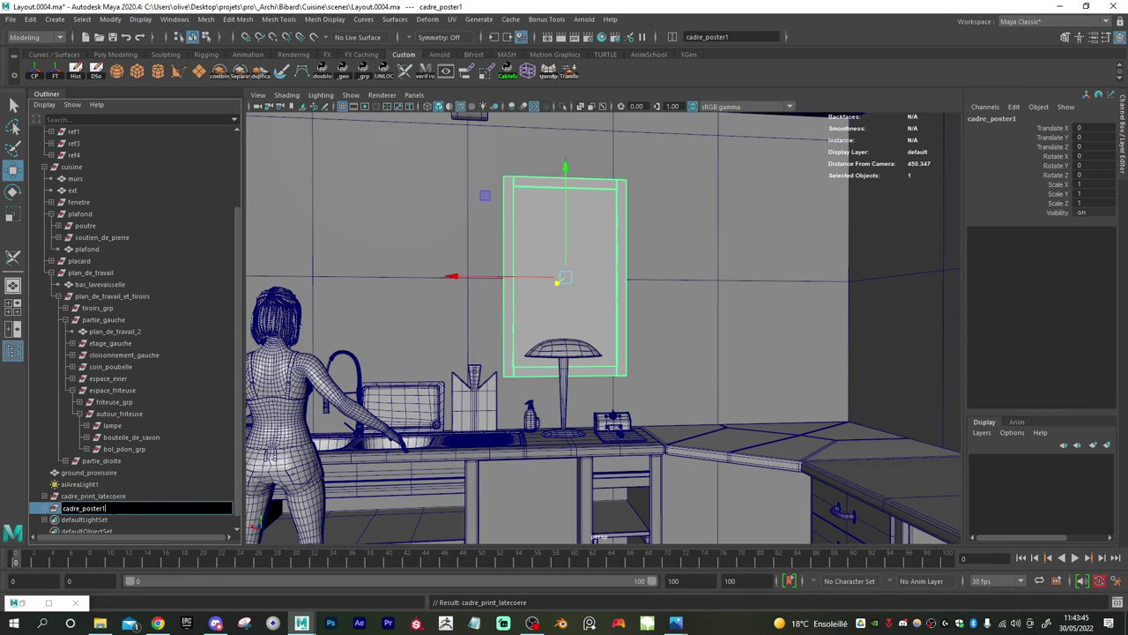
key(BackSpace)
key(BackSpace)
key(BackSpace)
key(BackSpace)
key(BackSpace)
key(BackSpace)
key(Return)
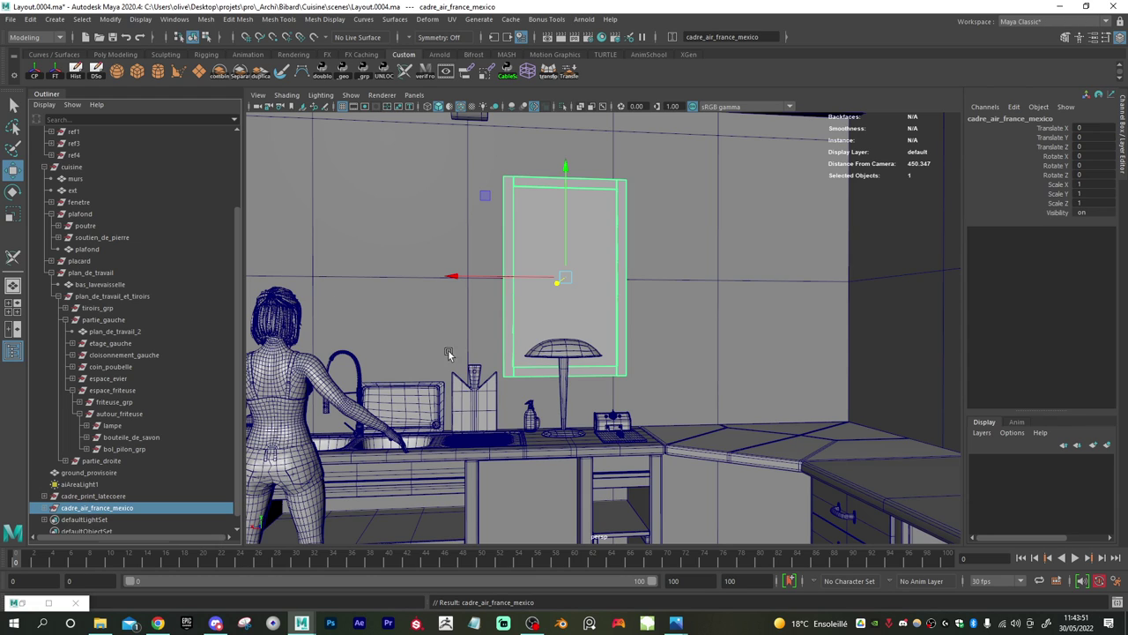
- Move the cadre_air_france_mexico frame along the wall behind the woman figure, to a Translate X of 179.971
alt+drag(494, 369, 672, 365)
scroll(538, 361, down, 1)
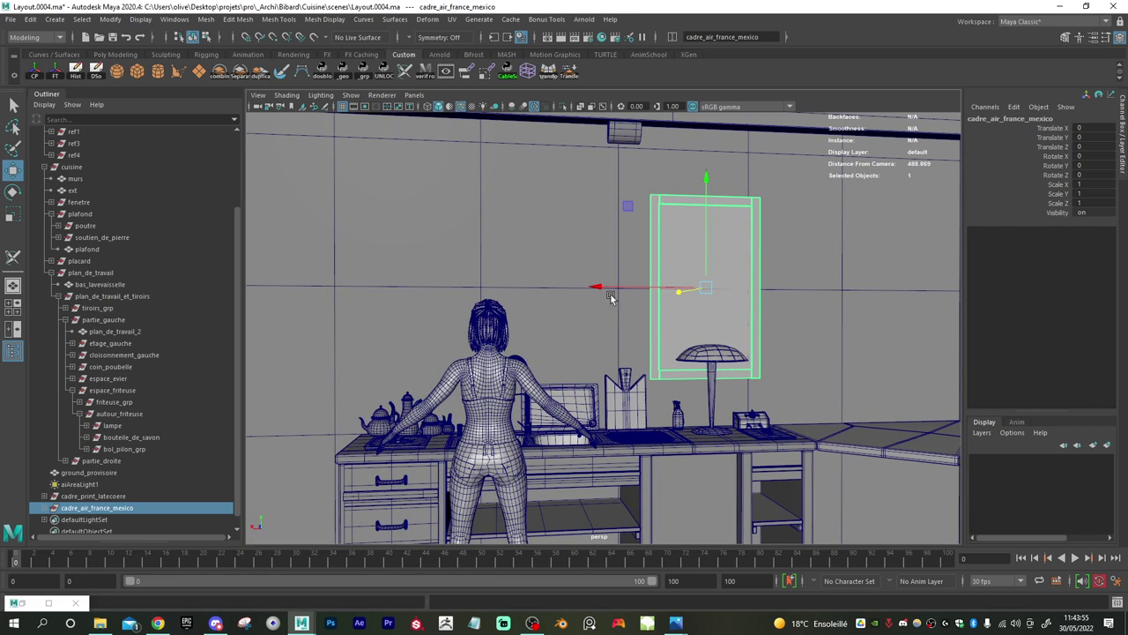
drag(615, 288, 343, 309)
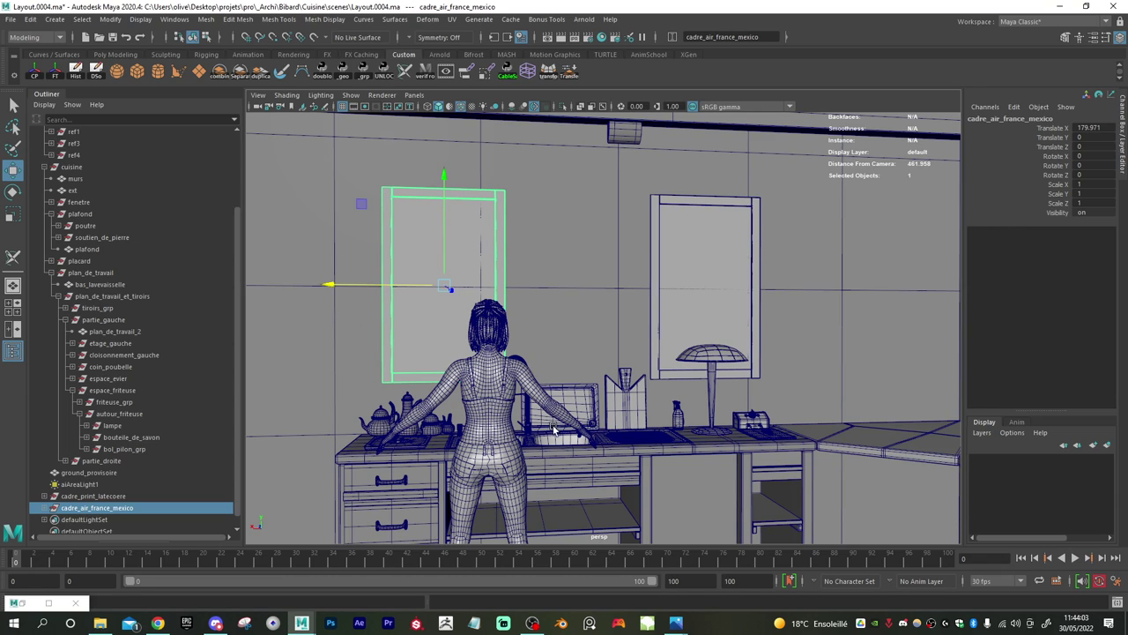
alt+drag(559, 461, 642, 421)
alt+right_drag(641, 420, 676, 441)
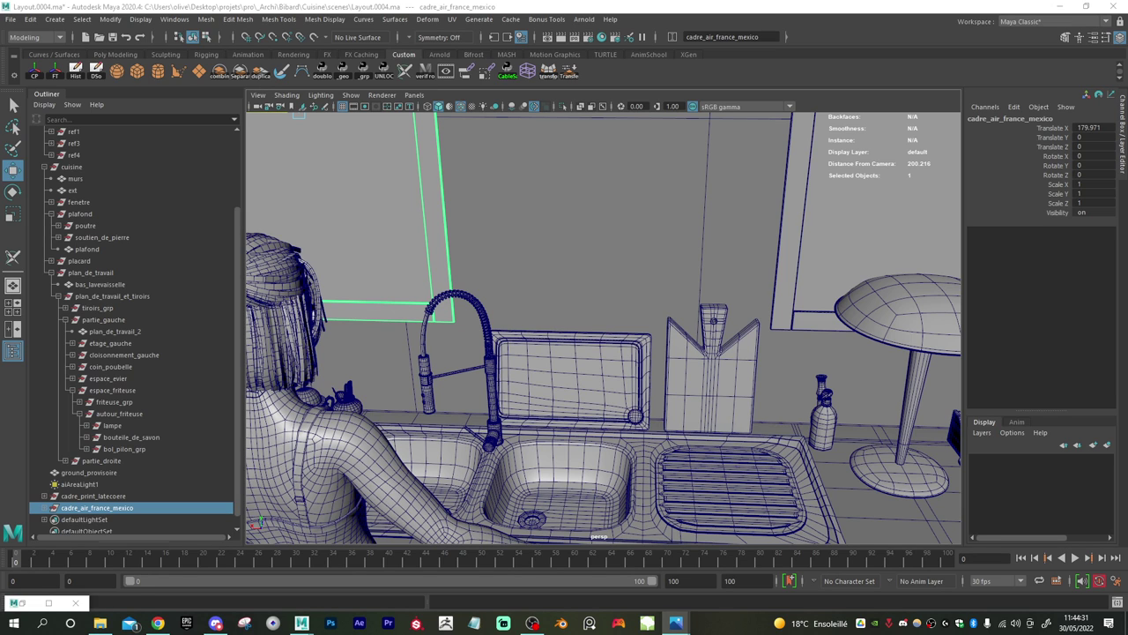
- Shift the cadre_air_france_mexico frame slightly along the wall behind the woman figure, to a Translate X of 177.524
scroll(501, 267, down, 5)
alt+drag(476, 277, 503, 265)
drag(304, 229, 309, 231)
scroll(609, 298, down, 4)
alt+drag(608, 297, 576, 285)
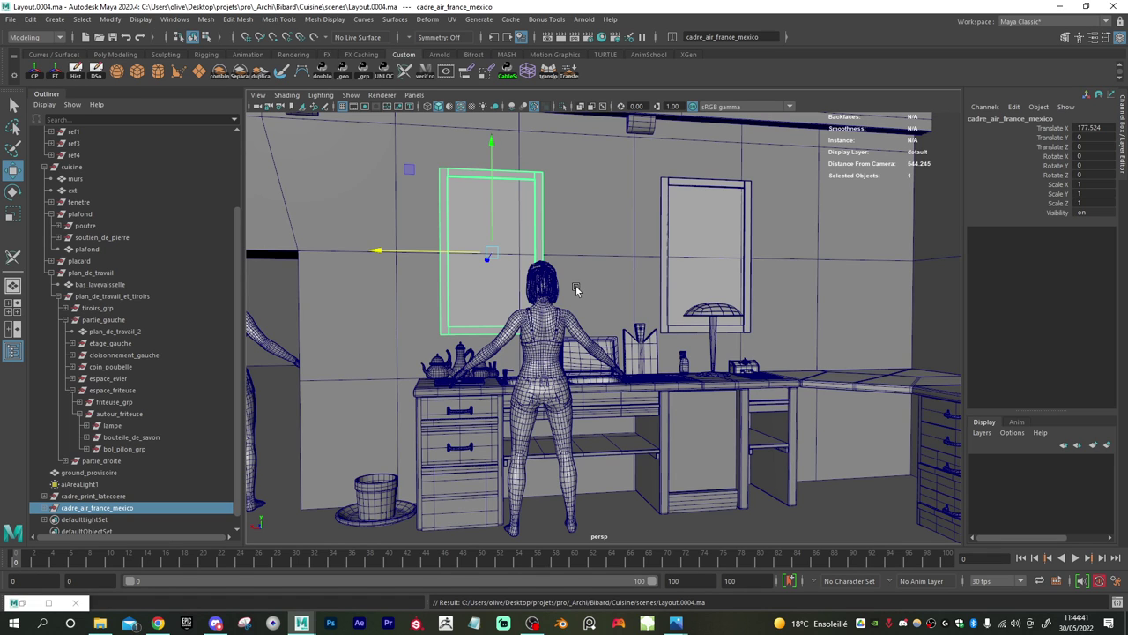
- Create a polygon cube and vertex-snap it to the back corner of the countertop where the two walls meet
alt+drag(575, 301, 609, 312)
scroll(609, 315, up, 3)
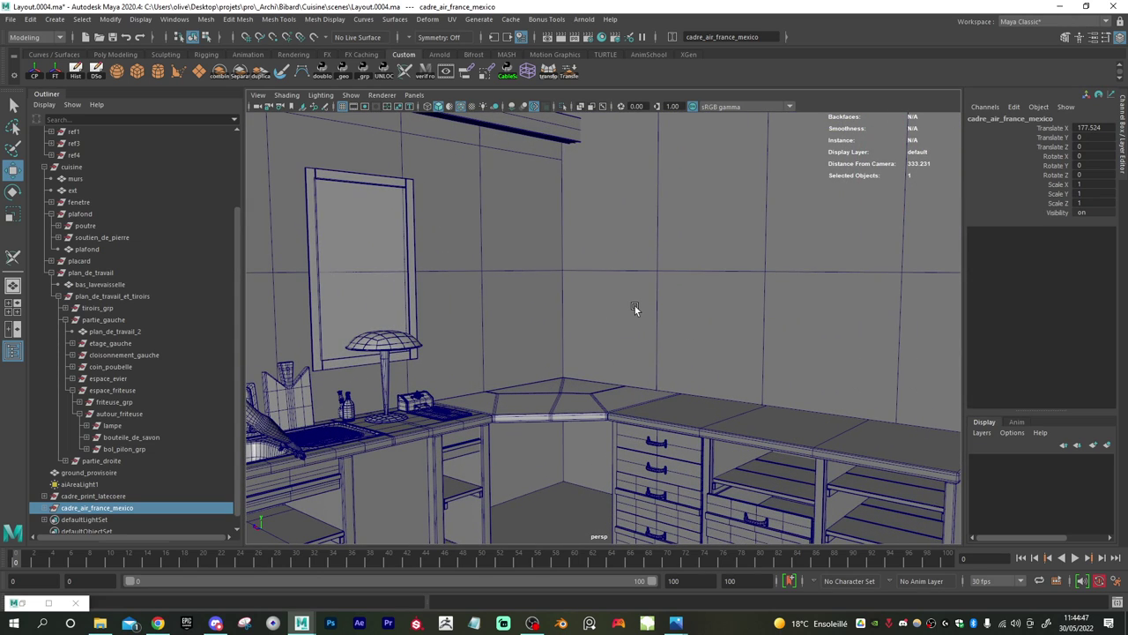
alt+middle_drag(577, 306, 619, 321)
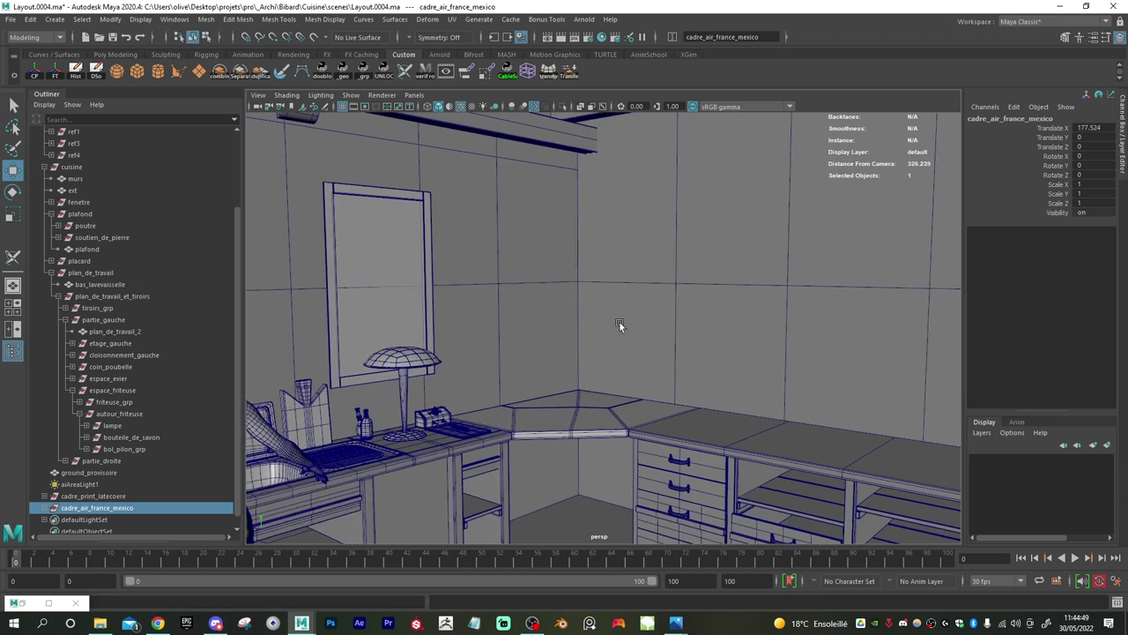
scroll(626, 326, up, 1)
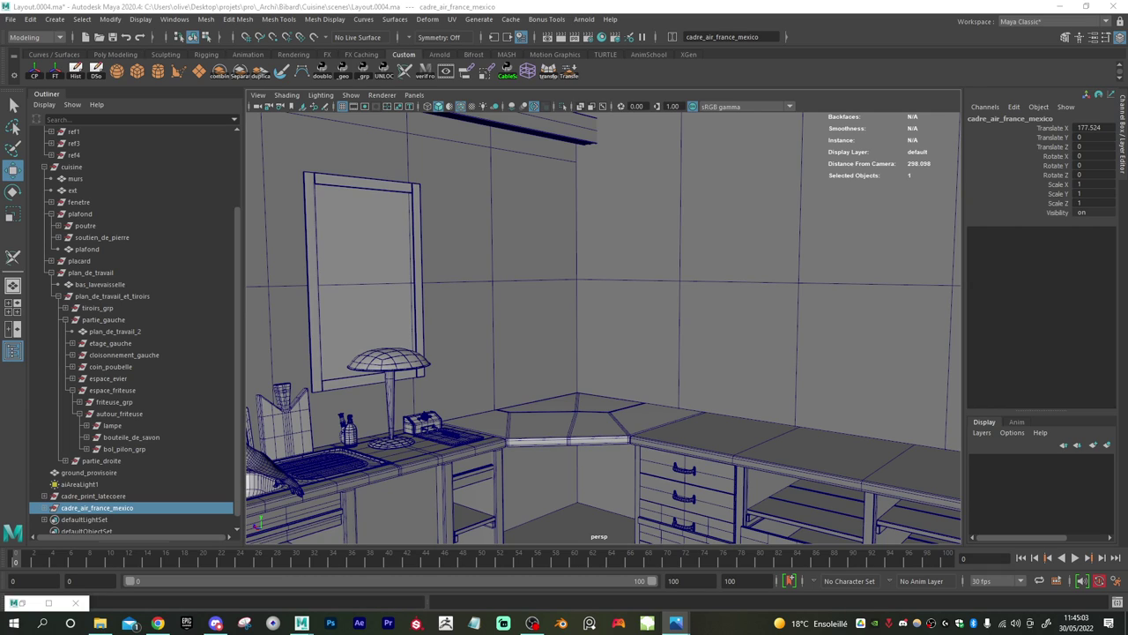
click(137, 71)
scroll(548, 393, down, 5)
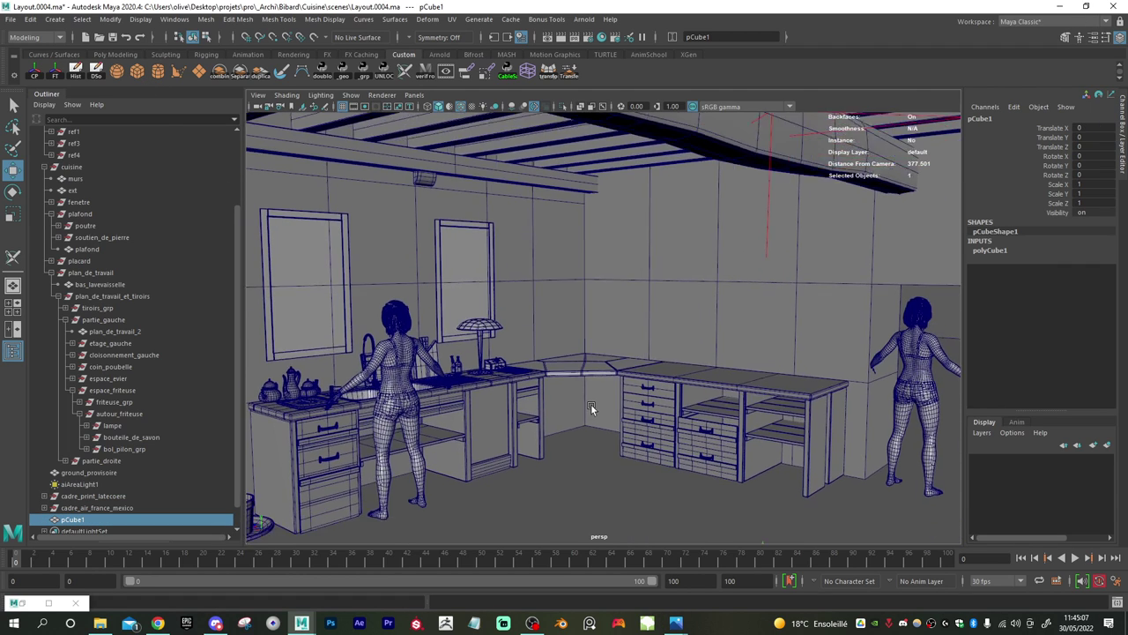
alt+middle_drag(591, 406, 585, 315)
key(v)
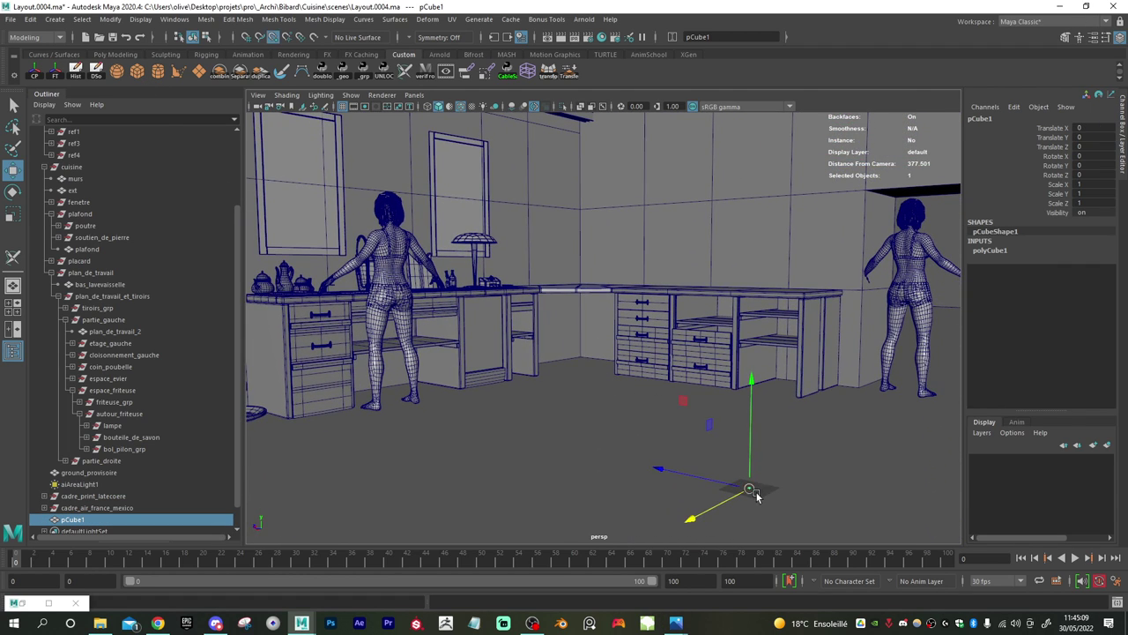
drag(750, 490, 579, 284)
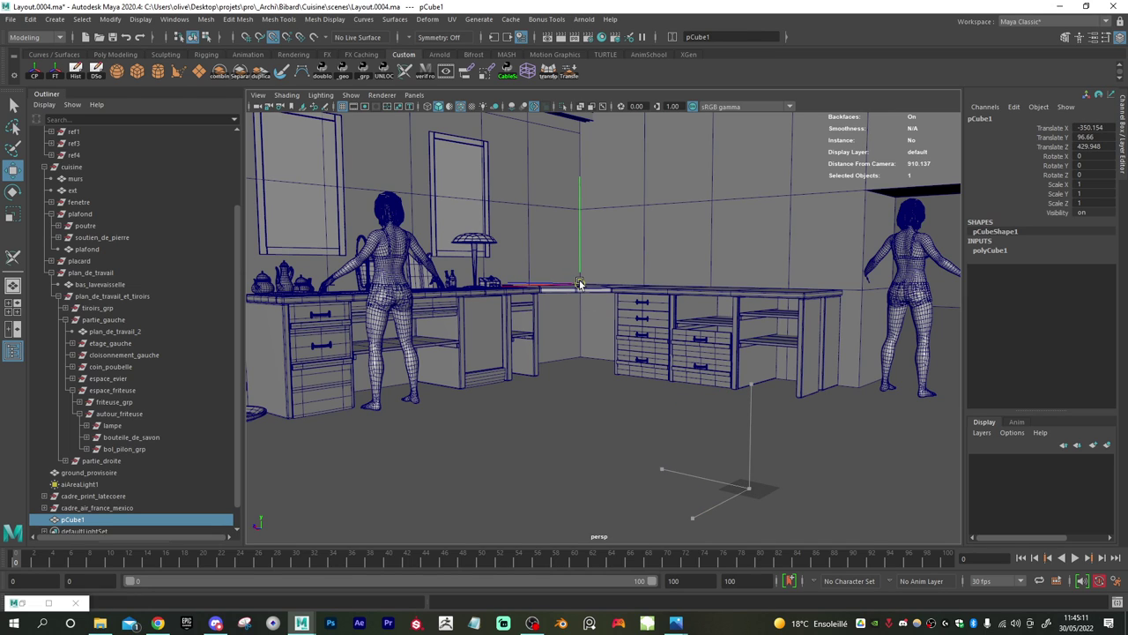
- Move the cube horizontally from the wall corner onto the corner worktop, to Translate X -288.77 and Translate Z 377.312
key(f)
alt+drag(574, 370, 499, 377)
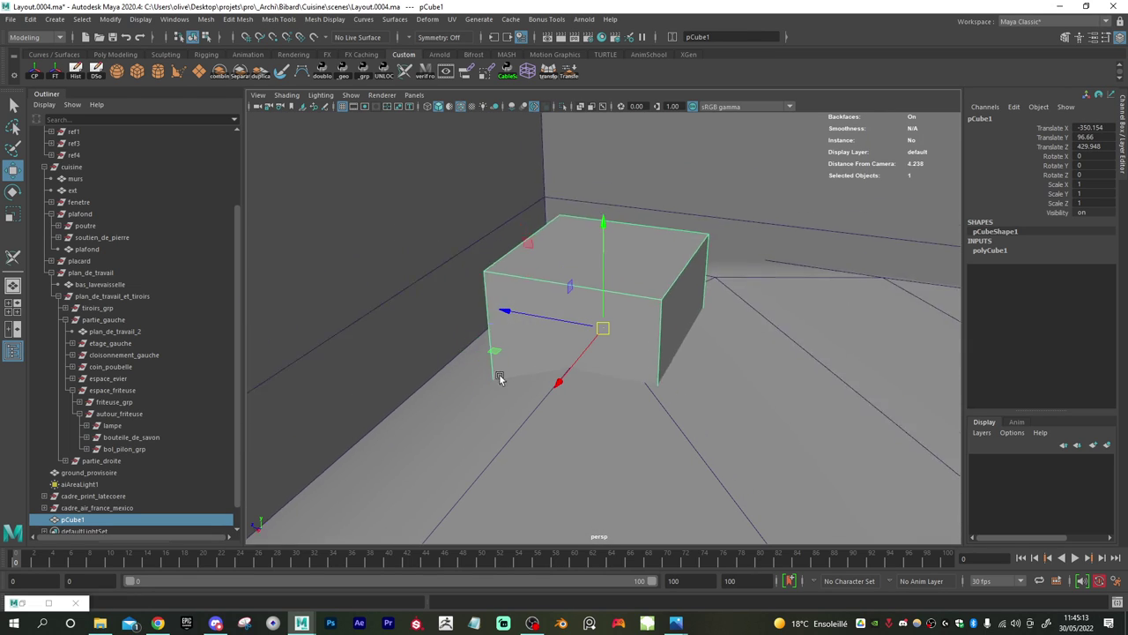
alt+right_drag(499, 377, 458, 385)
alt+middle_drag(675, 459, 538, 317)
alt+right_drag(616, 343, 459, 294)
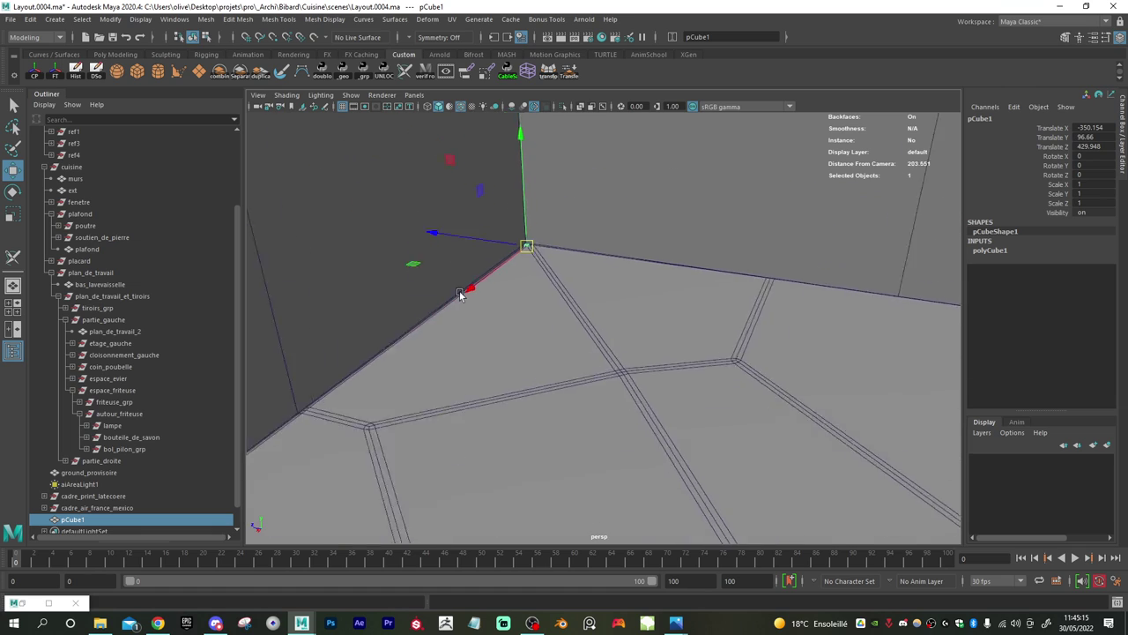
alt+drag(459, 295, 510, 330)
middle_drag(433, 282, 511, 394)
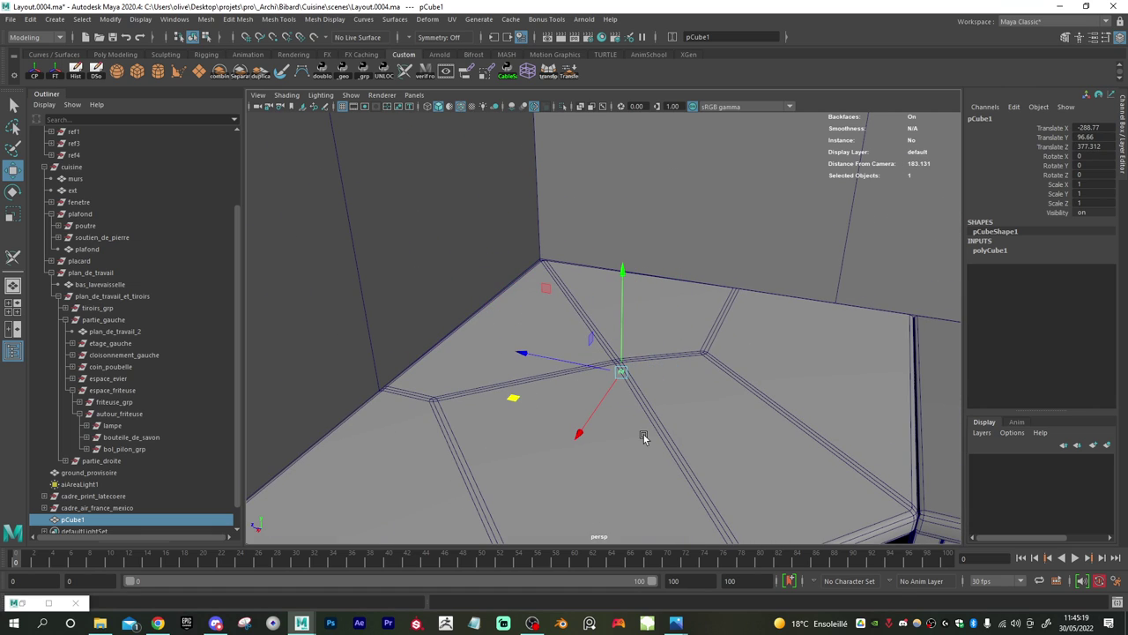
- Scale the cube uniformly to 110.109 and rotate it 45 degrees around Y to match the corner worktop's diagonal front
key(r)
drag(618, 373, 982, 520)
scroll(596, 407, down, 8)
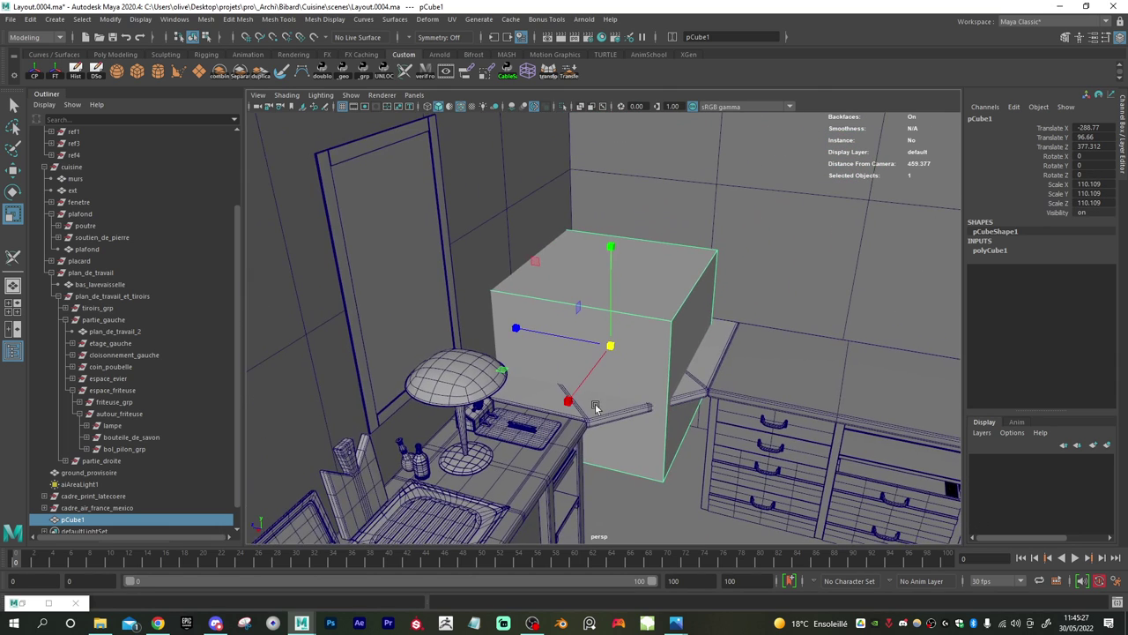
scroll(618, 392, up, 4)
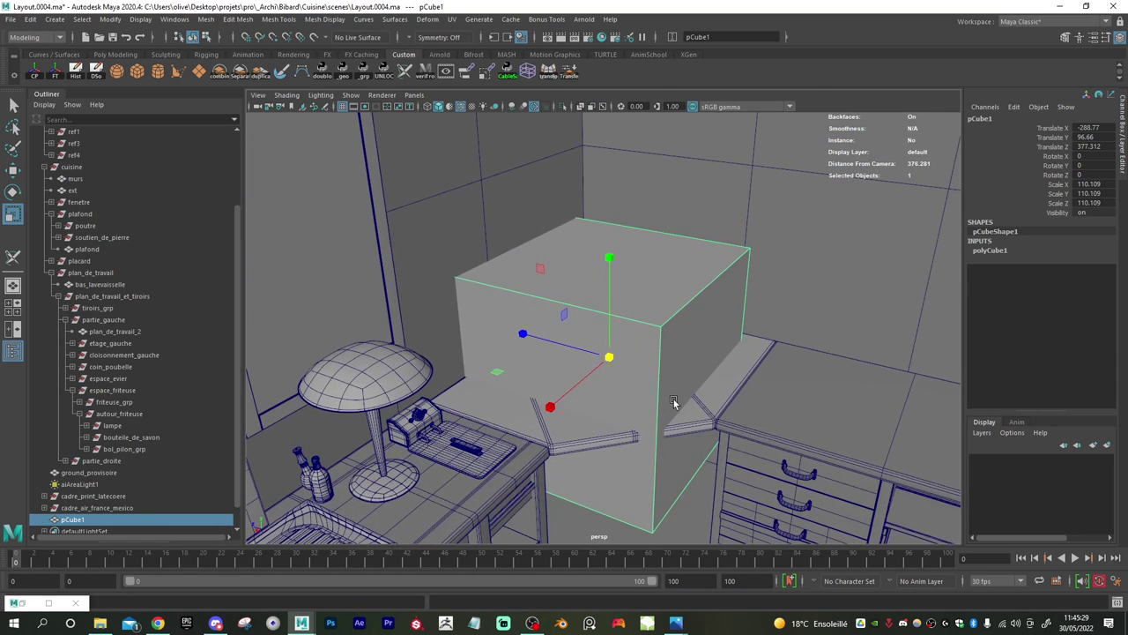
key(e)
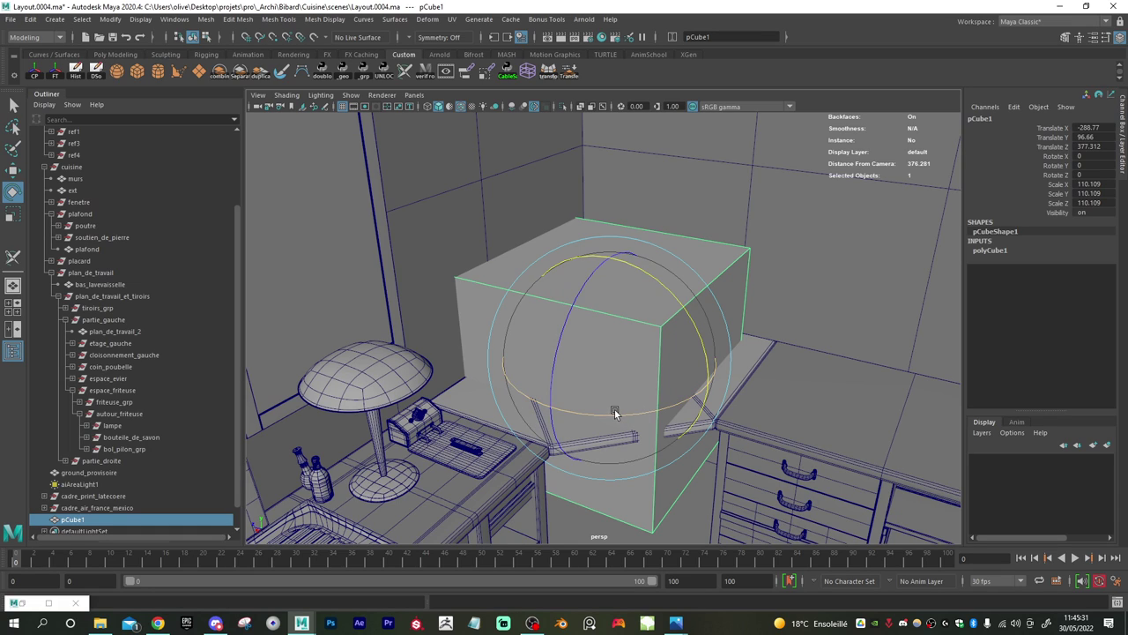
drag(608, 411, 645, 412)
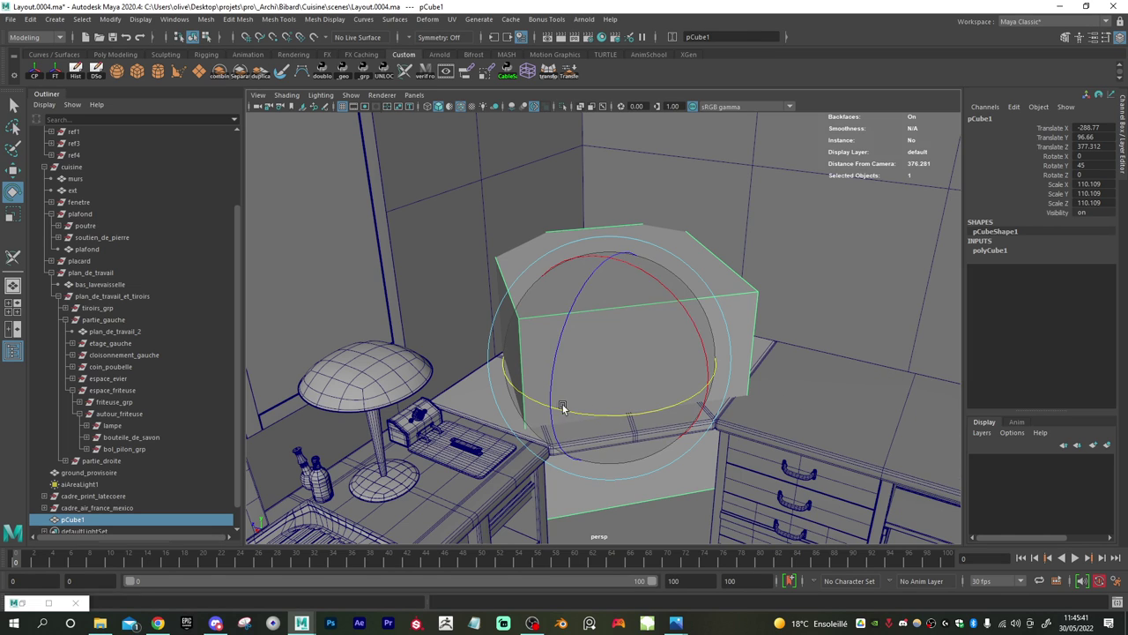
alt+drag(564, 405, 581, 413)
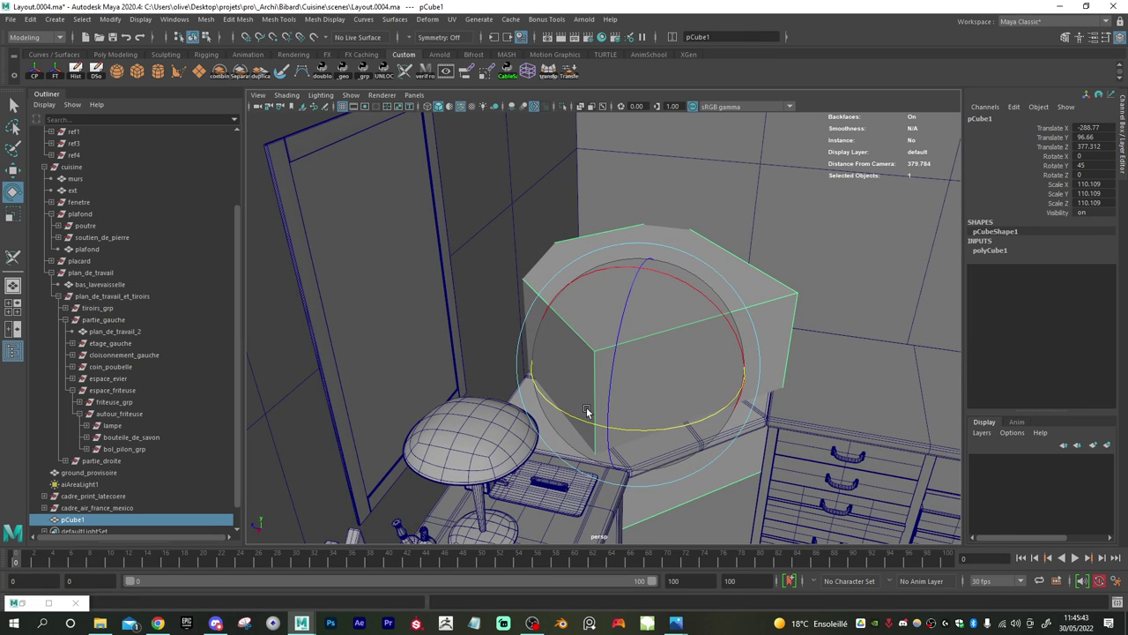
- Scale the cube uniformly to 77.641 and move it toward the worktop's diagonal front, to Translate X -277.249 and Z 365.791
key(r)
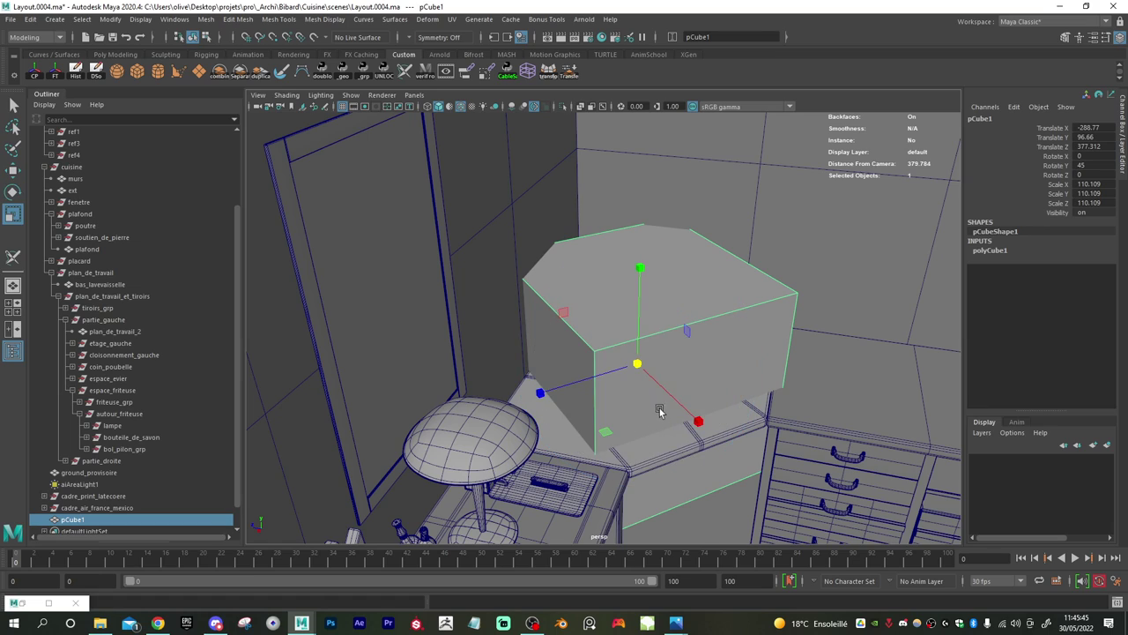
drag(640, 363, 575, 367)
key(w)
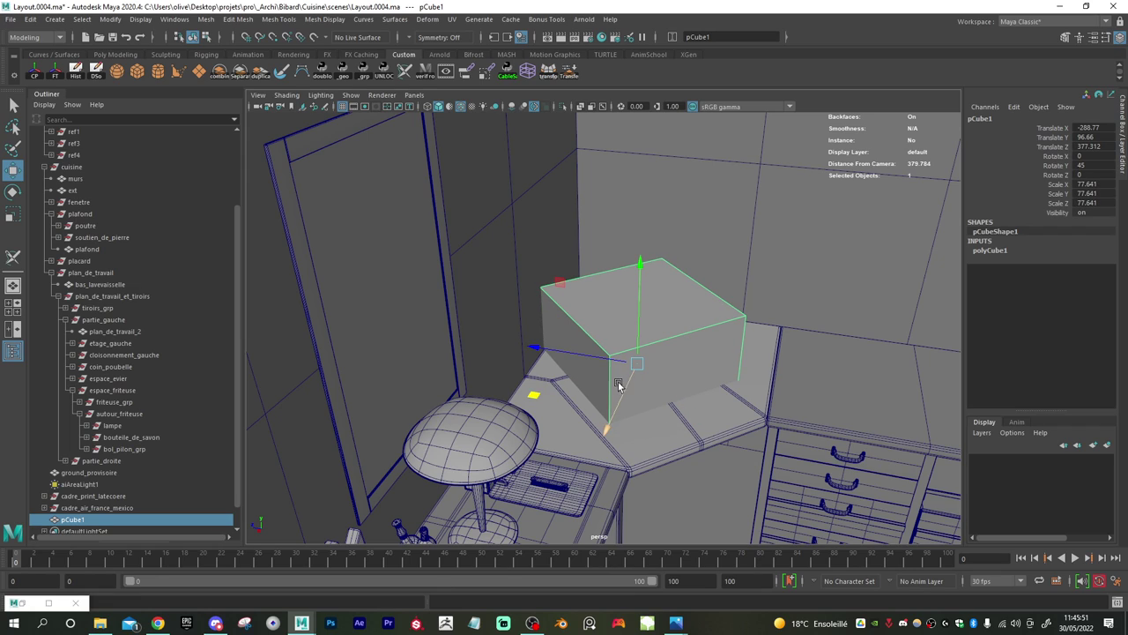
drag(633, 335, 576, 317)
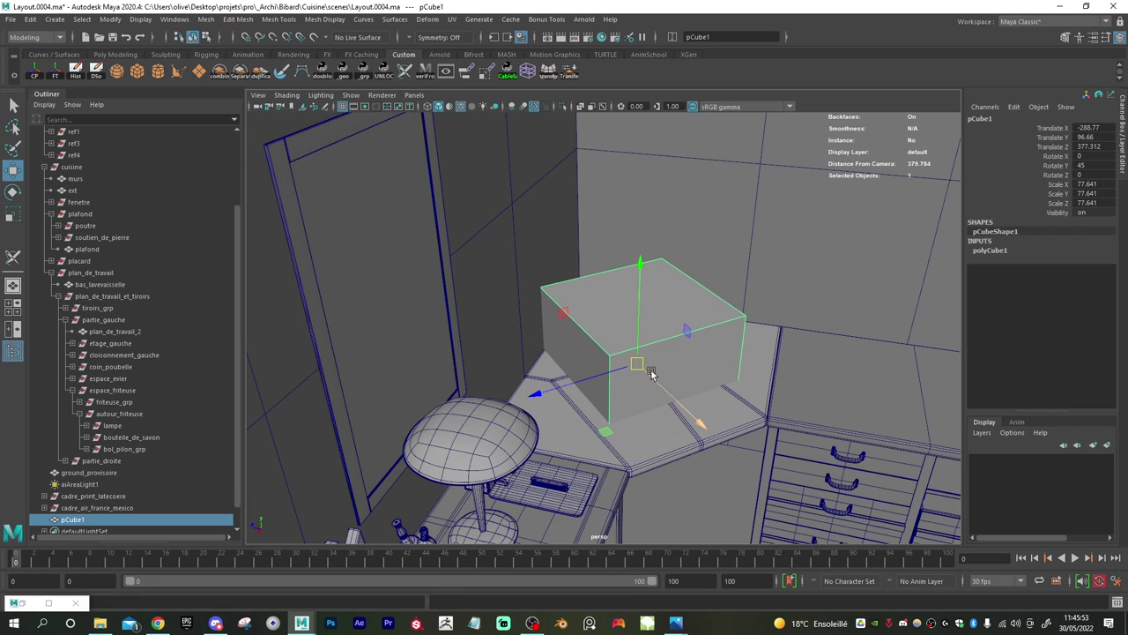
drag(672, 391, 692, 401)
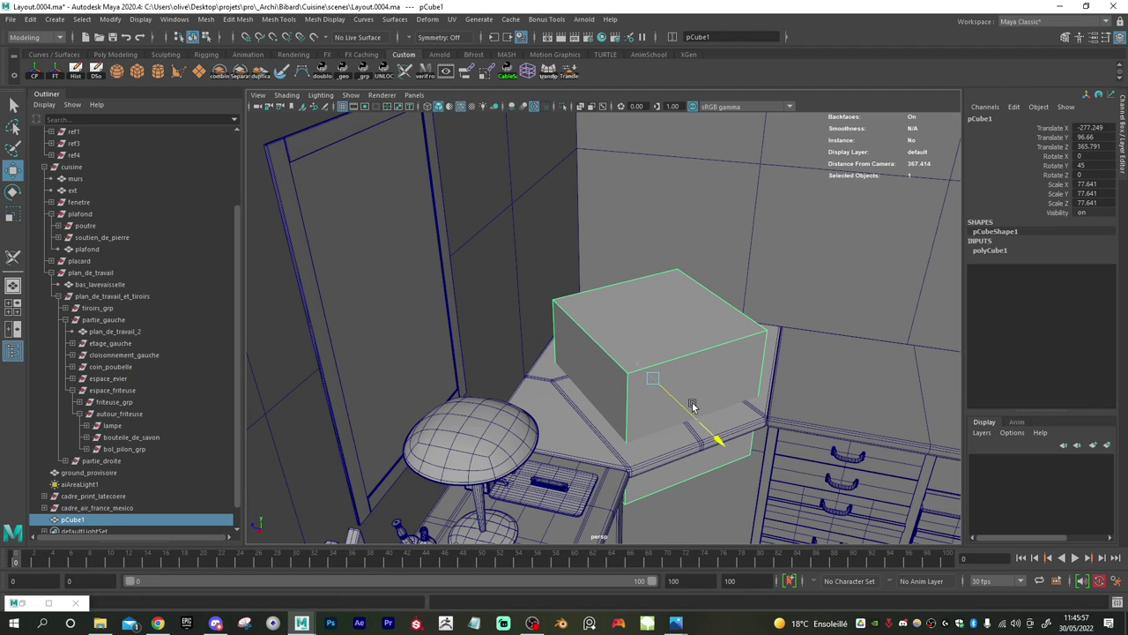
- Try to scale the cube uniformly from a pivot on its front top corner
key(r)
click(651, 381)
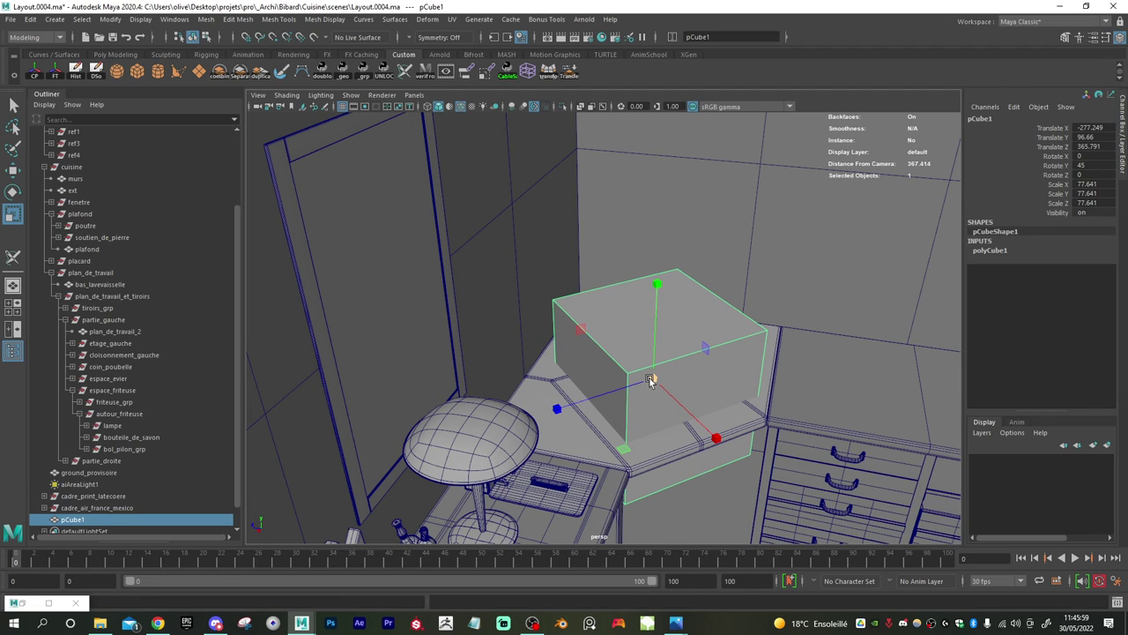
key(e)
key(r)
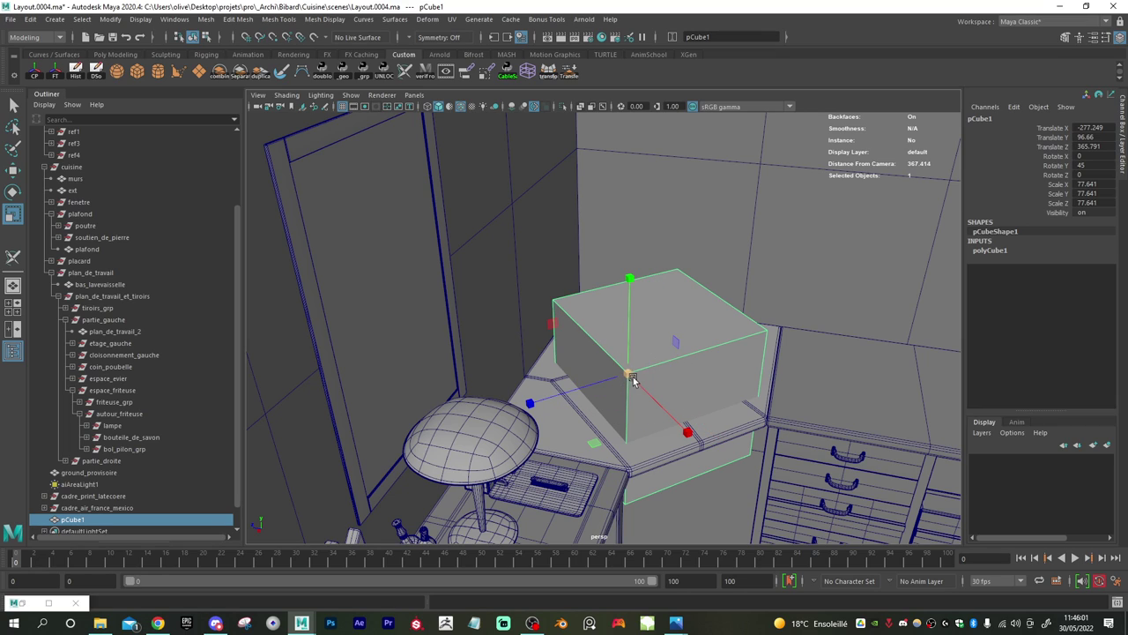
drag(629, 374, 676, 392)
key(ctrl+z)
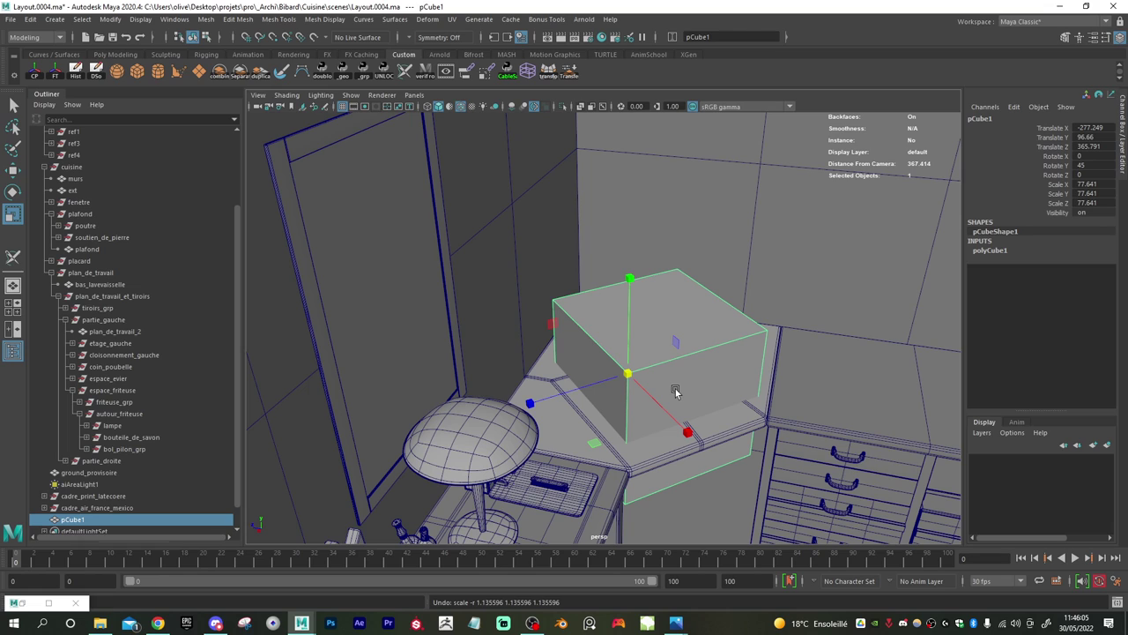
key(ctrl+z)
- Insert two centred edge loops crossing on the cube's top face and return to object selection
shift+right_drag(689, 365, 609, 313)
ctrl+middle_click(639, 352)
ctrl+middle_click(640, 314)
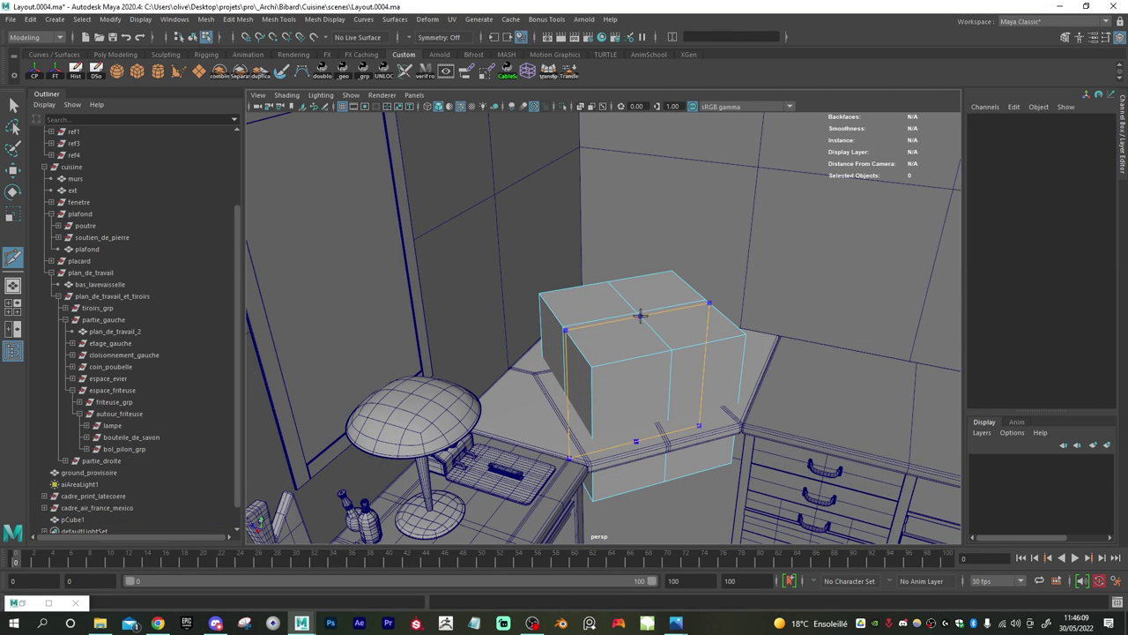
key(w)
right_drag(647, 301, 680, 292)
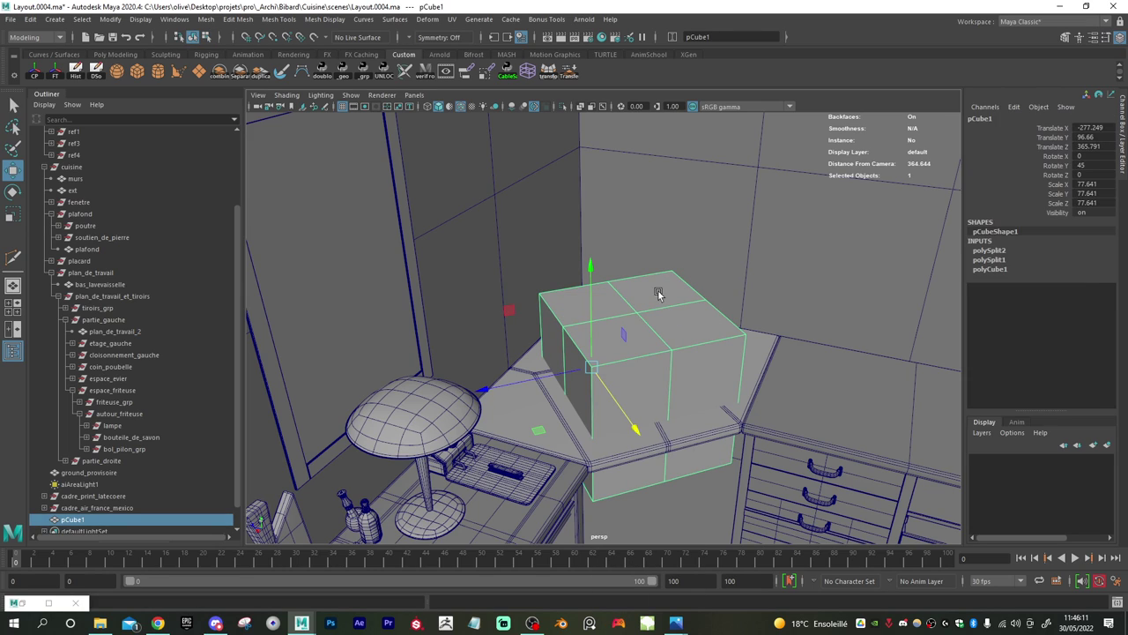
- Snap the cube's pivot to the midpoint of its front top edge and scale the cube uniformly to 96.246
key(d)
key(v)
drag(583, 373, 645, 372)
key(r)
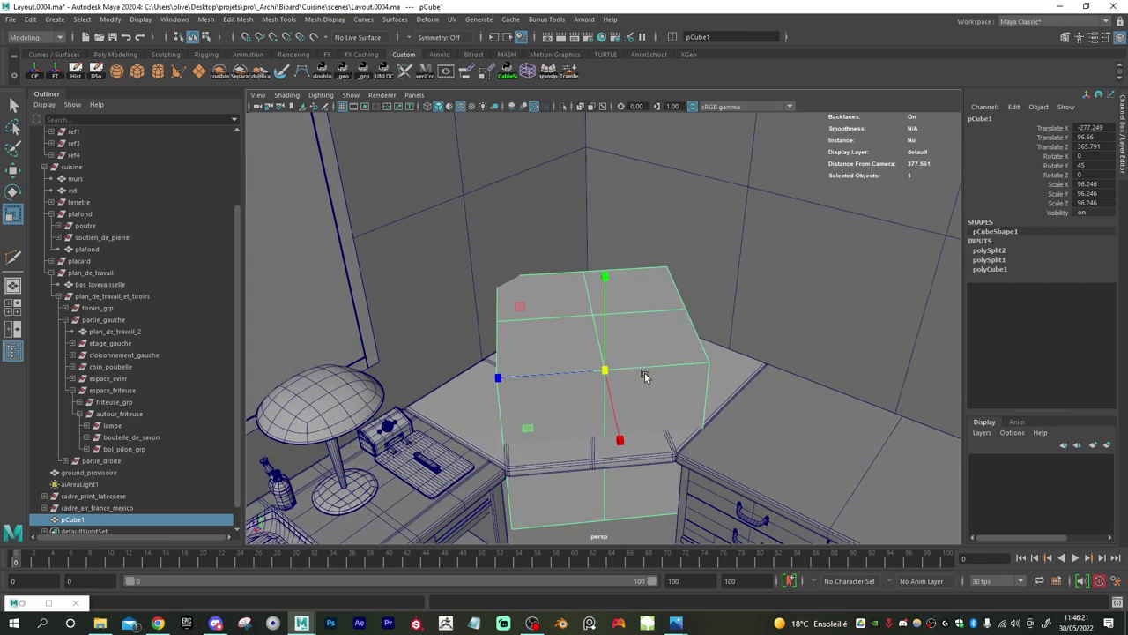
- Center the cube sideways on the corner worktop at Translate X -281.752 and Z 361.287, scaling it uniformly to 93.116
key(w)
drag(549, 378, 556, 378)
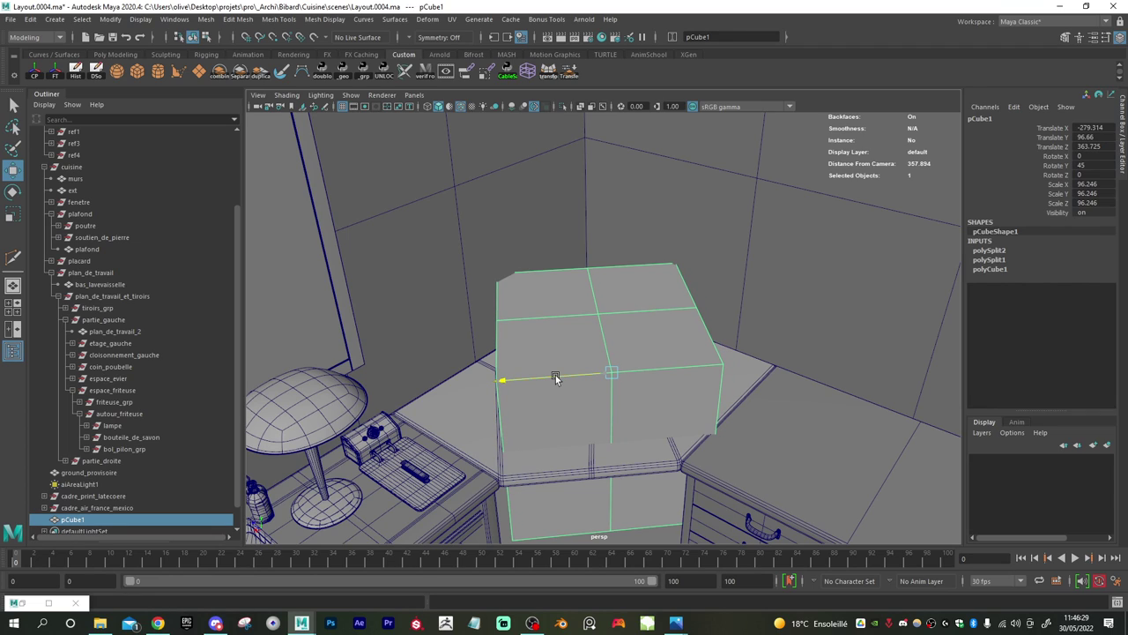
mouse_move(556, 378)
mouse_down()
mouse_move(617, 374)
mouse_move(553, 379)
mouse_up()
key(r)
key(w)
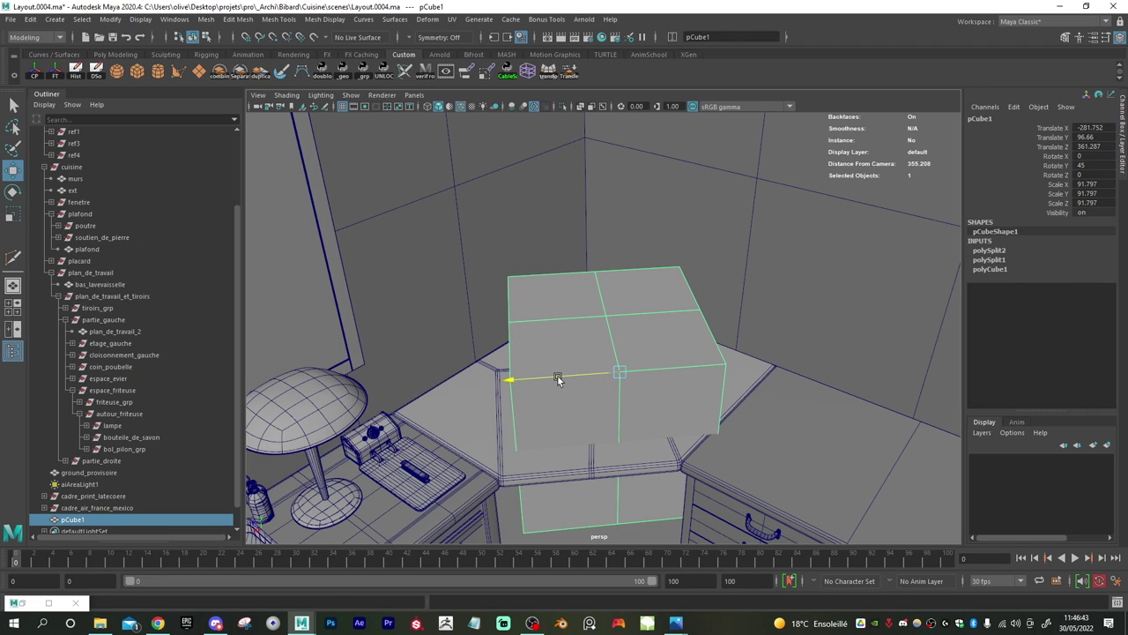
key(r)
drag(620, 372, 623, 373)
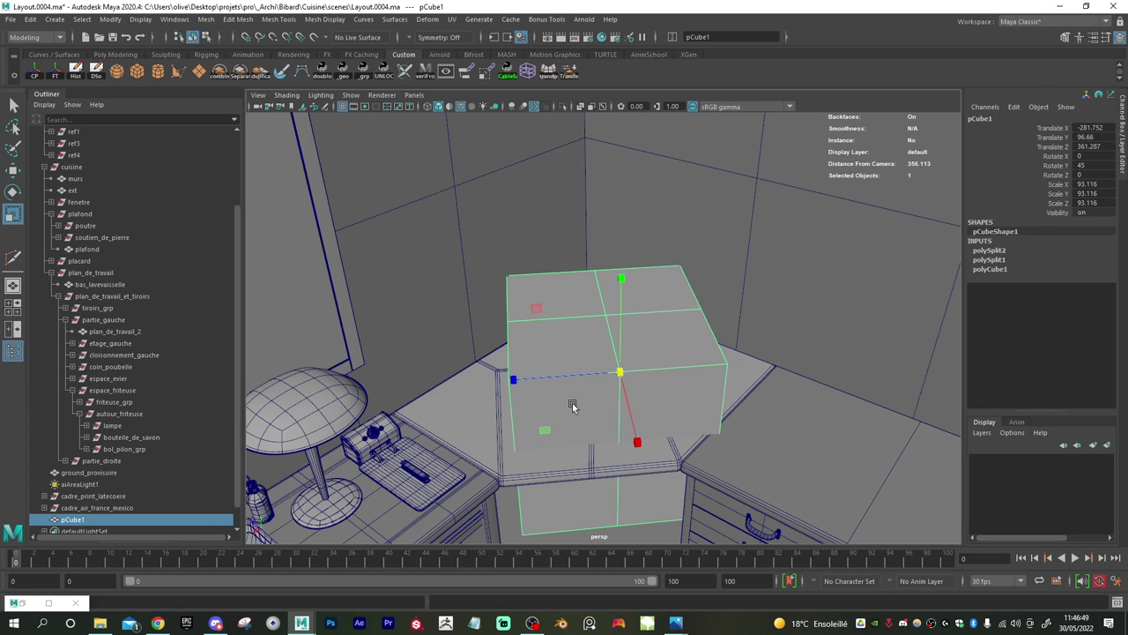
- Raise the cube vertically from the corner worktop to the upper part of the wall corner, near the ceiling beam
alt+drag(571, 406, 678, 457)
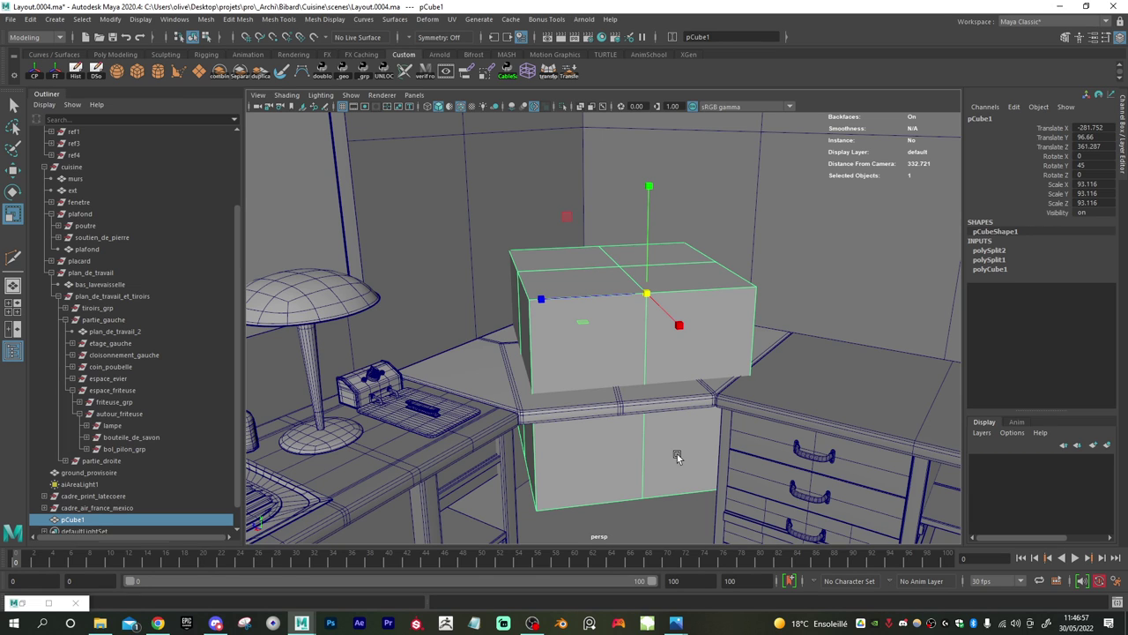
alt+drag(677, 456, 648, 87)
key(w)
alt+middle_drag(583, 332, 607, 388)
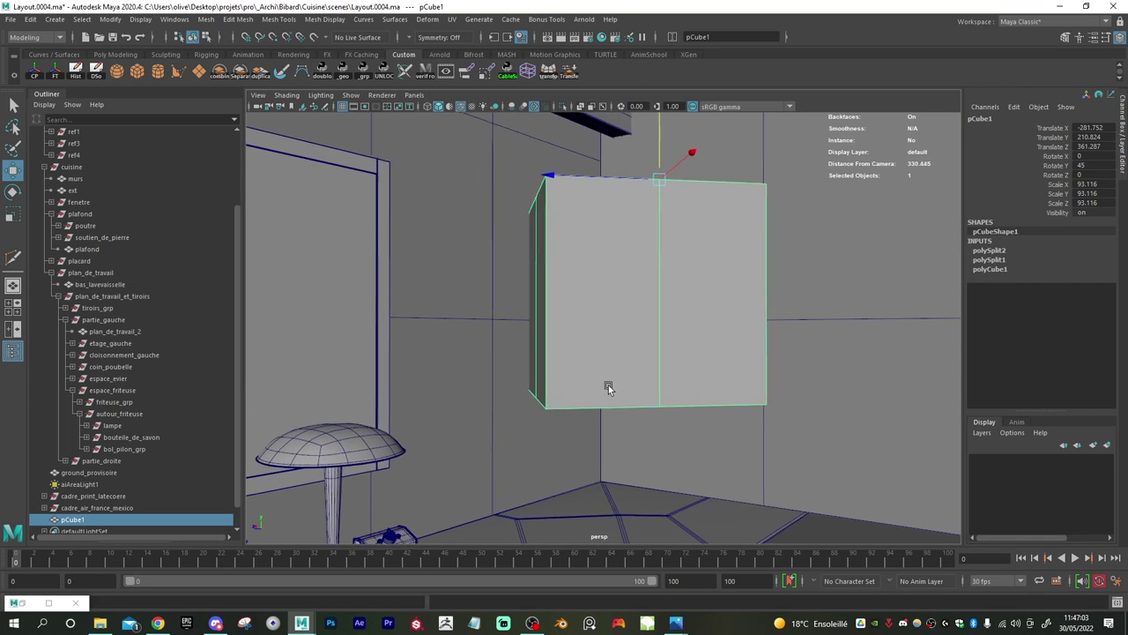
alt+right_drag(607, 388, 562, 386)
alt+middle_drag(575, 357, 579, 396)
alt+drag(579, 396, 629, 259)
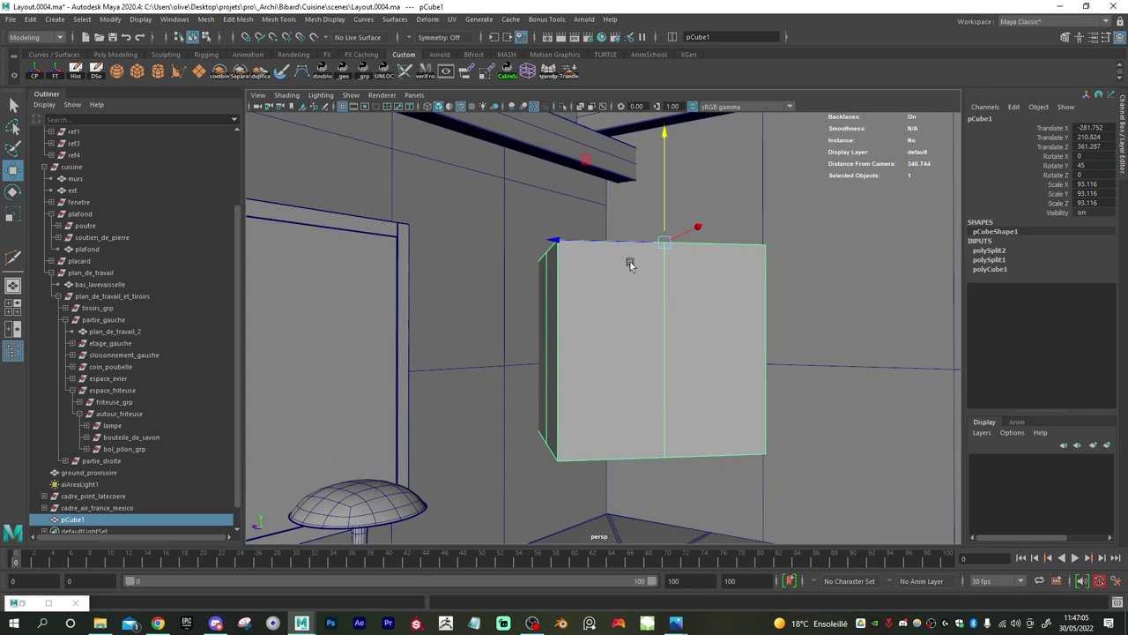
drag(667, 221, 669, 139)
drag(668, 112, 652, 134)
- Select the cube's top vertices and lower them to flatten the cube into a thin corner shelf slab
right_drag(639, 160, 521, 164)
drag(476, 139, 845, 293)
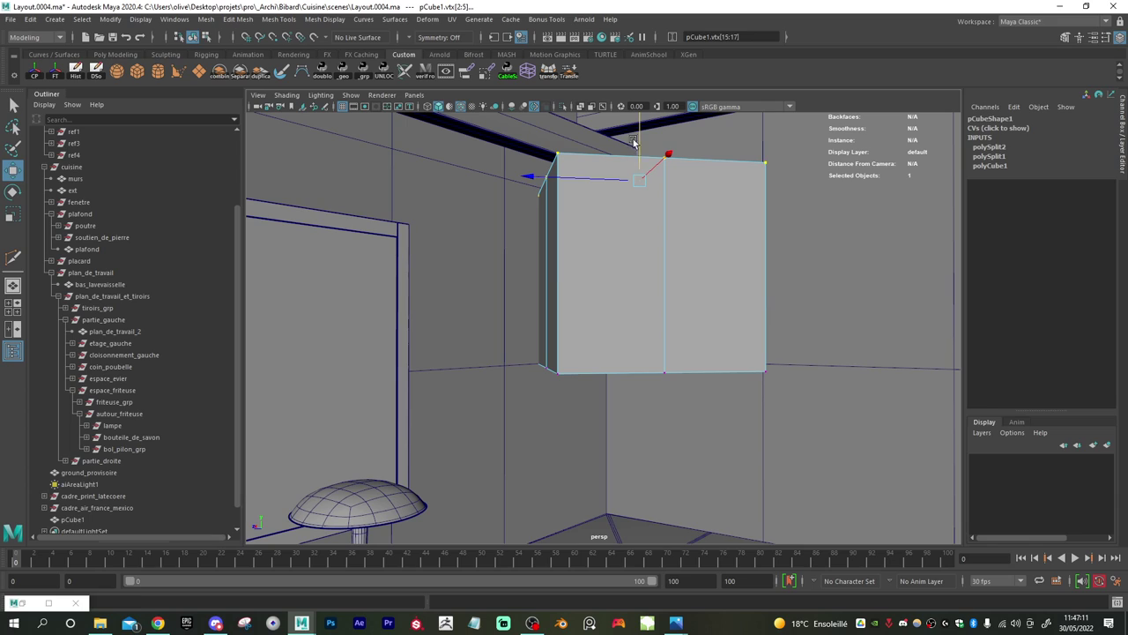
drag(632, 131, 641, 225)
drag(461, 140, 836, 292)
drag(640, 127, 651, 295)
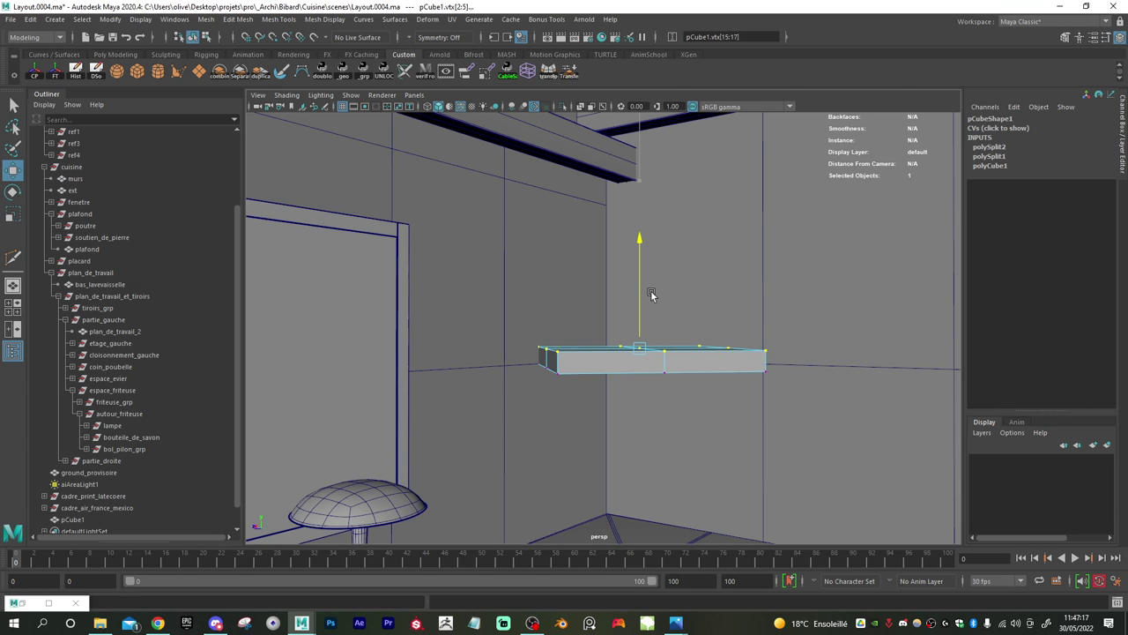
alt+drag(651, 295, 594, 408)
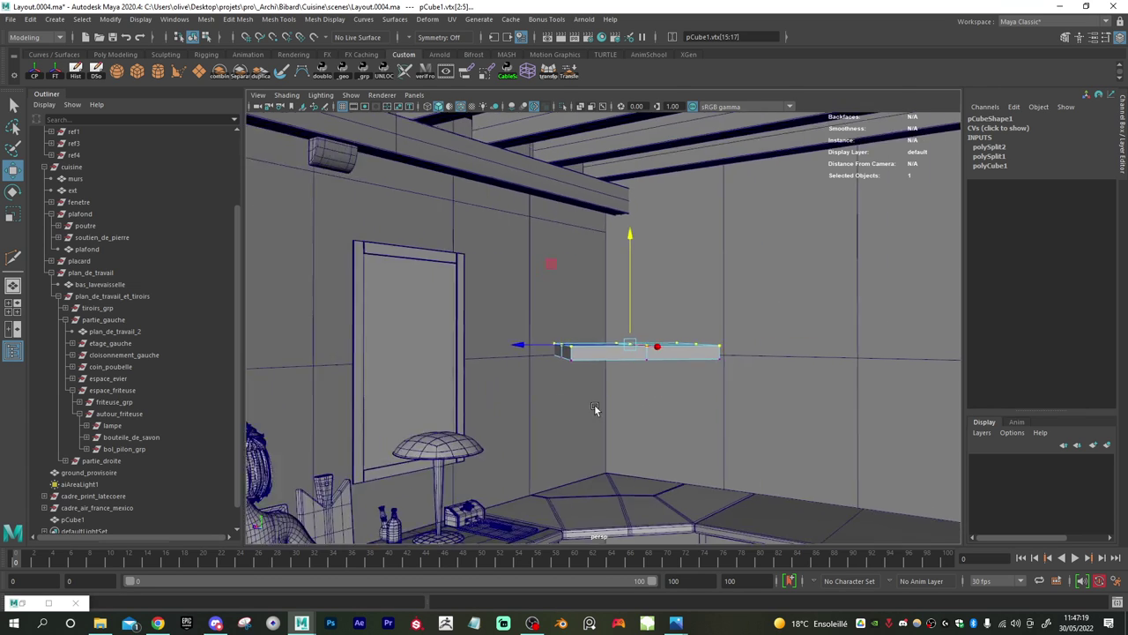
alt+right_drag(595, 408, 515, 411)
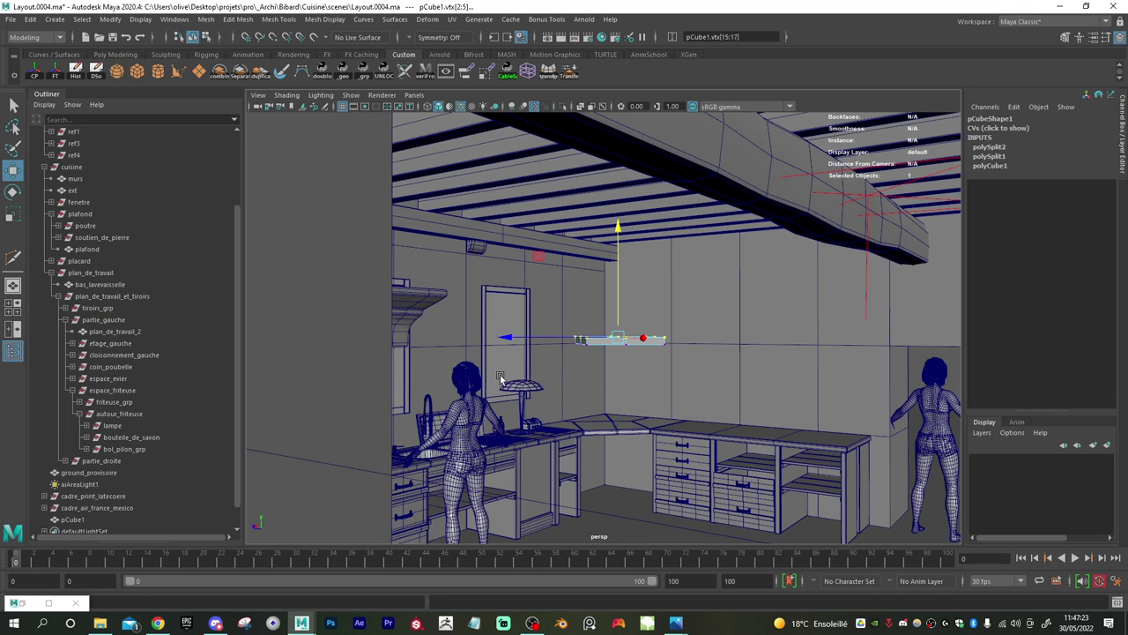
- Extrude the top faces of the corner slab upward with a Local Translate Z of 48.353
key(f)
alt+drag(572, 388, 597, 370)
right_drag(597, 371, 597, 330)
click(601, 359)
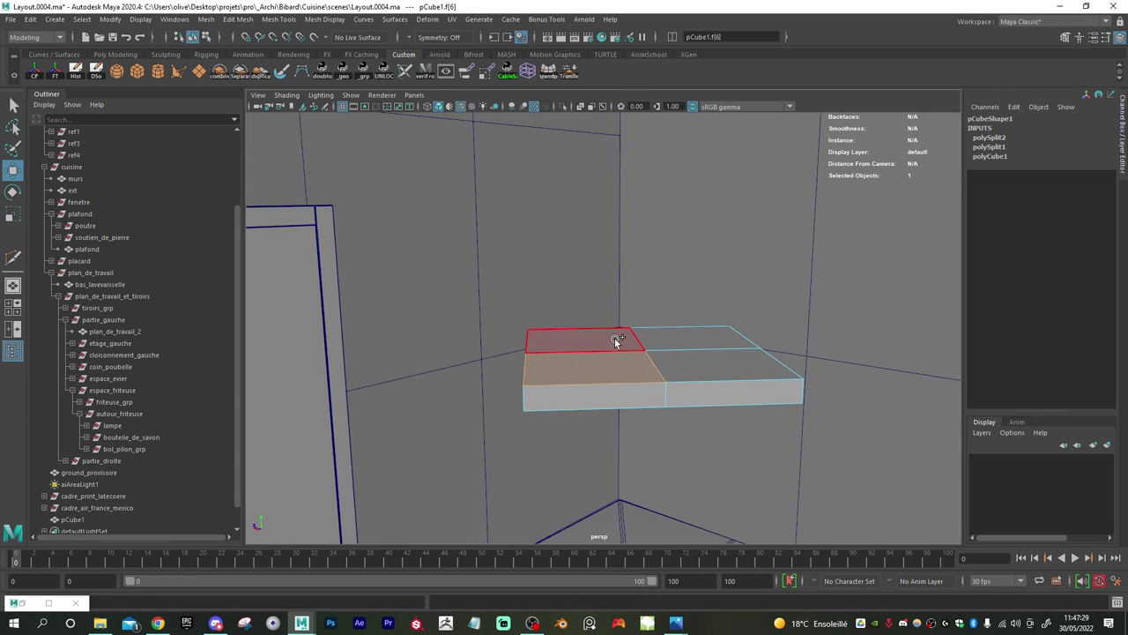
shift+drag(615, 342, 650, 364)
key(ctrl+e)
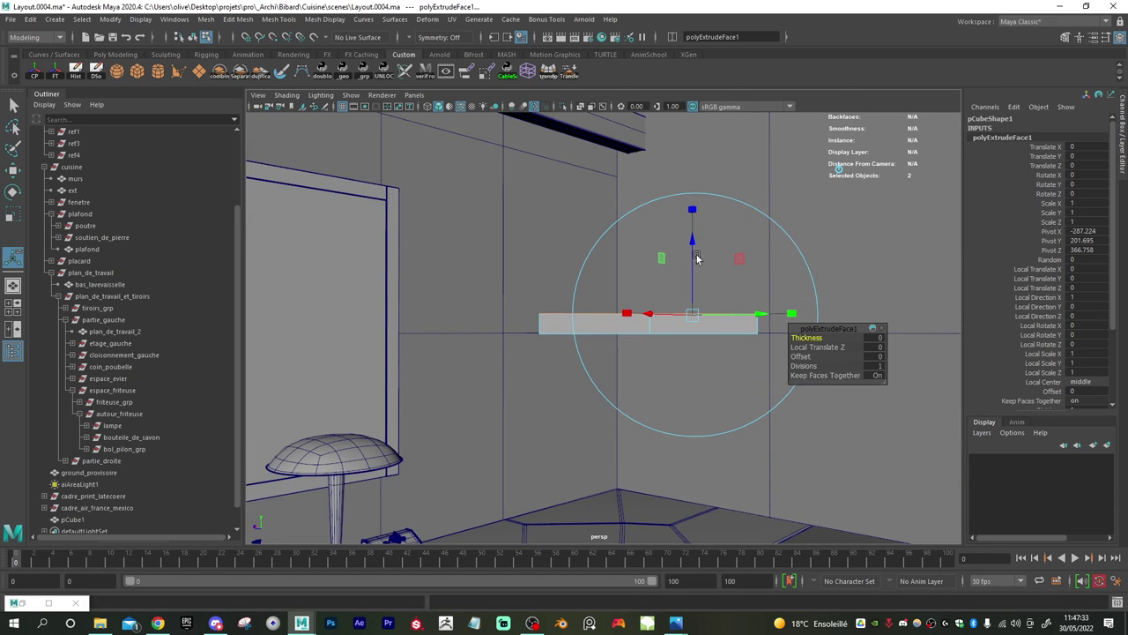
drag(695, 252, 722, 146)
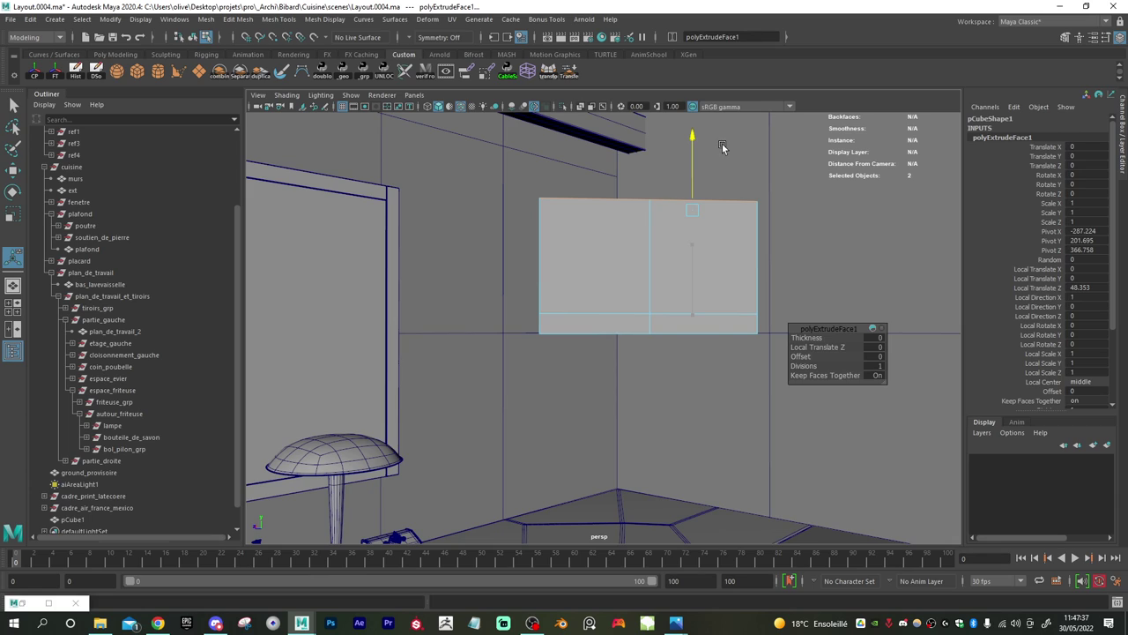
- Scale the extruded top faces inward to taper the block into a hood shape
key(r)
drag(635, 220, 548, 220)
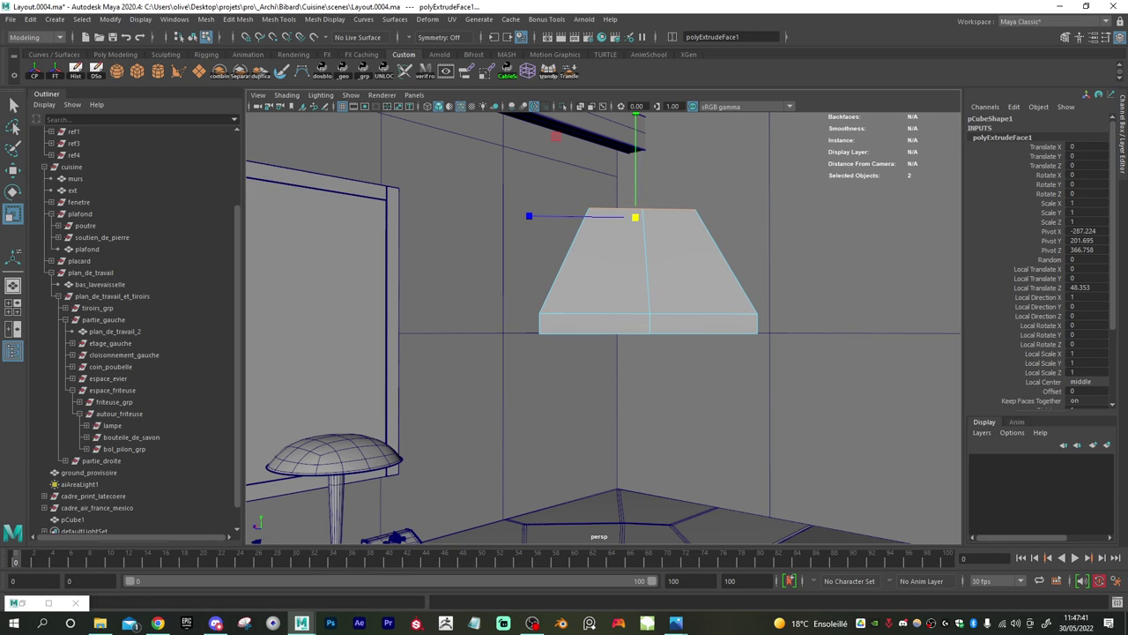
key(Left)
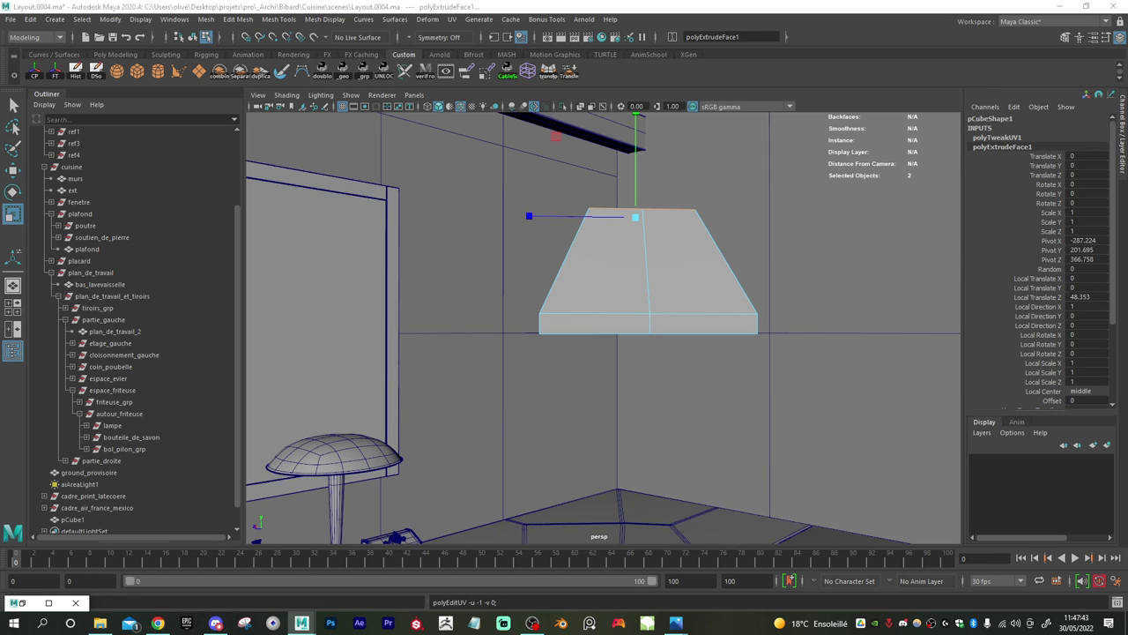
key(alt+Tab)
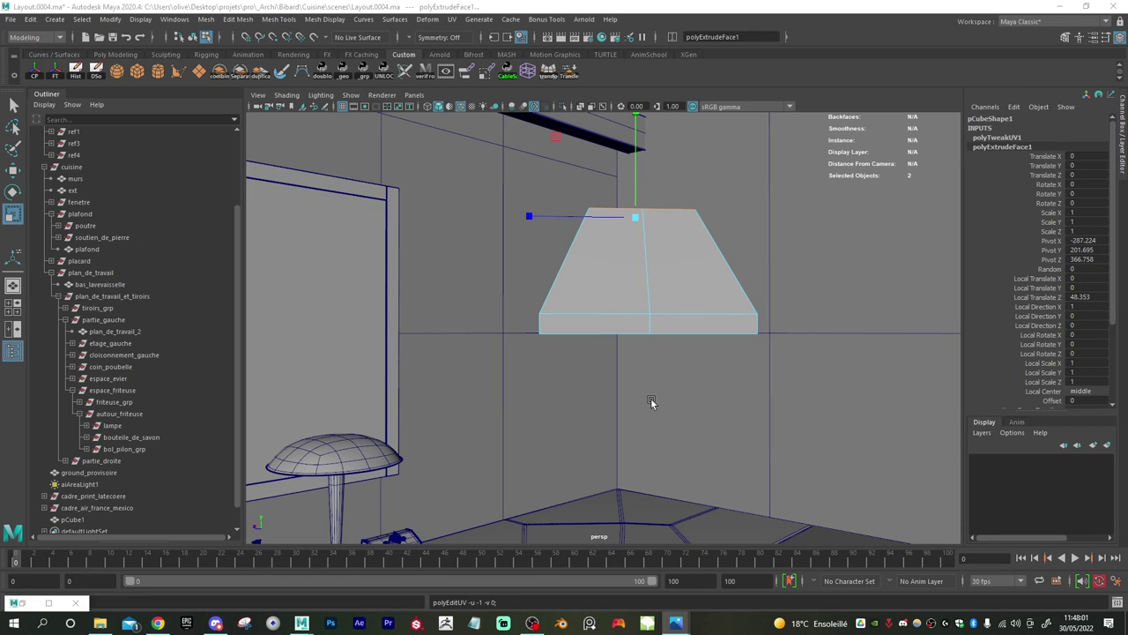
scroll(560, 402, down, 3)
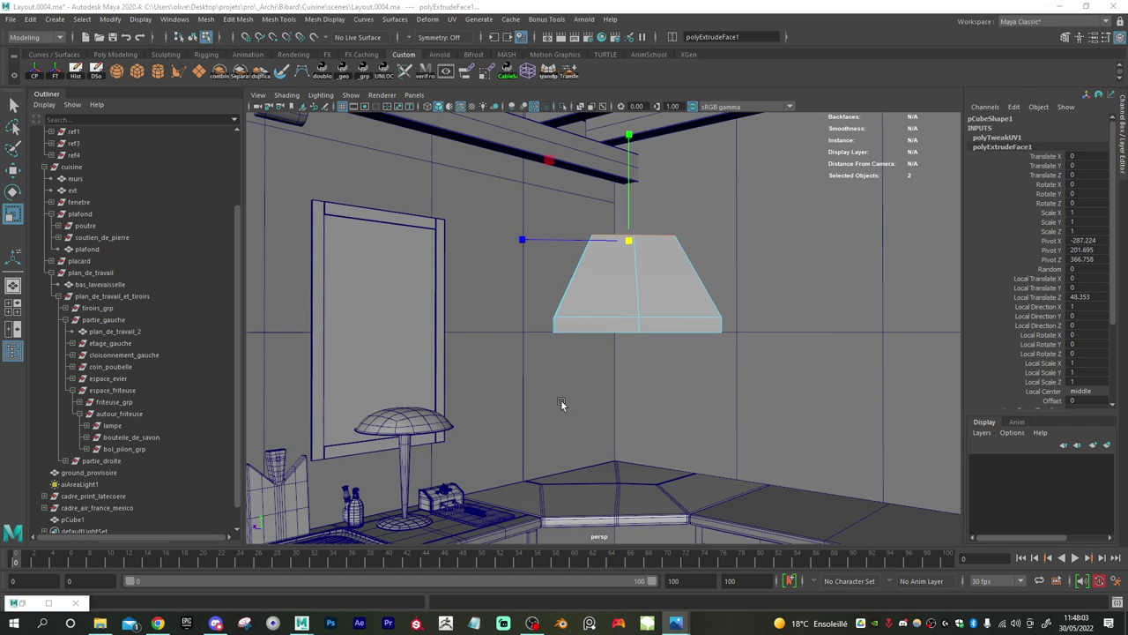
- Lower the whole hood object along the wall corner to Translate Y 233.816
right_drag(643, 300, 642, 247)
key(w)
drag(640, 143, 642, 170)
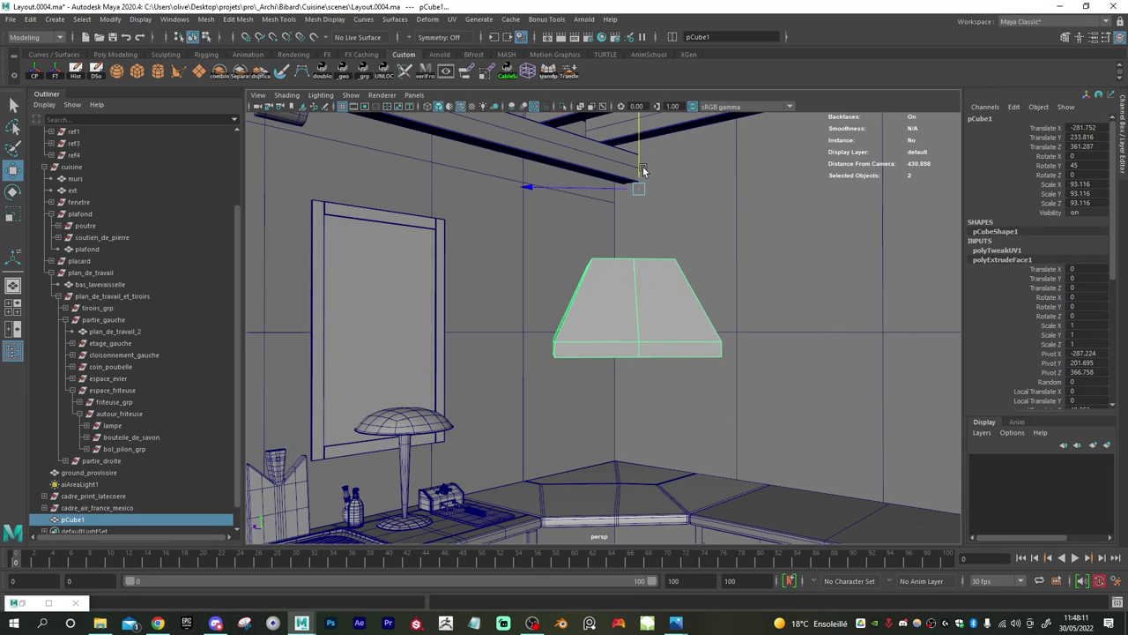
- Select the hood's top vertices, lower them to shorten the taper, and scale them inward to a narrower neck
right_drag(642, 276, 594, 272)
drag(570, 235, 703, 281)
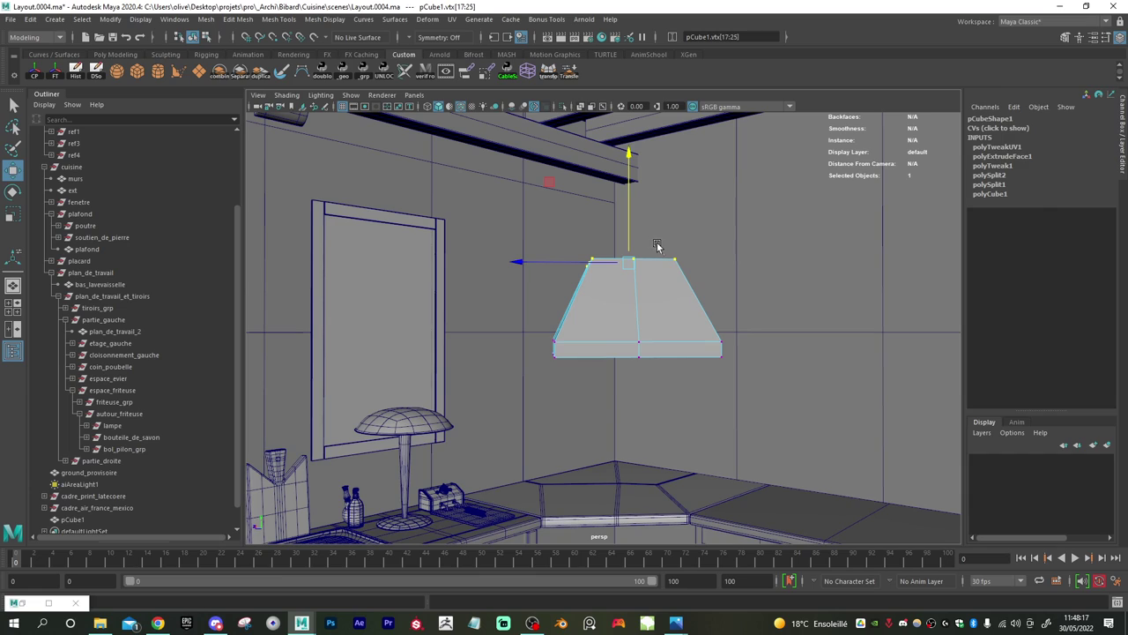
drag(623, 209, 634, 224)
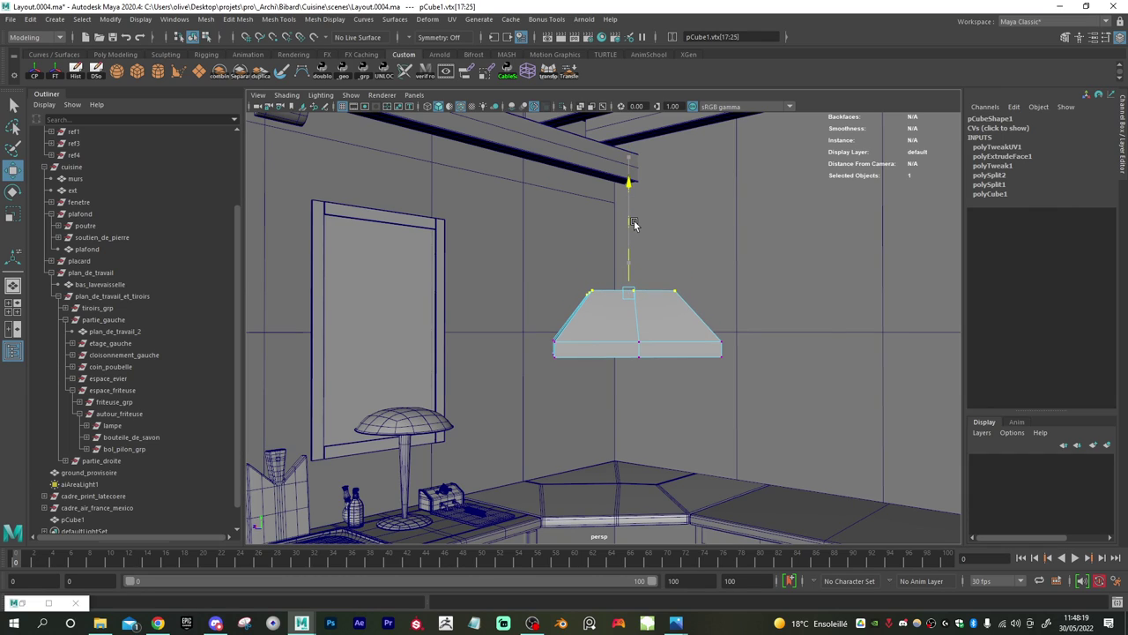
key(r)
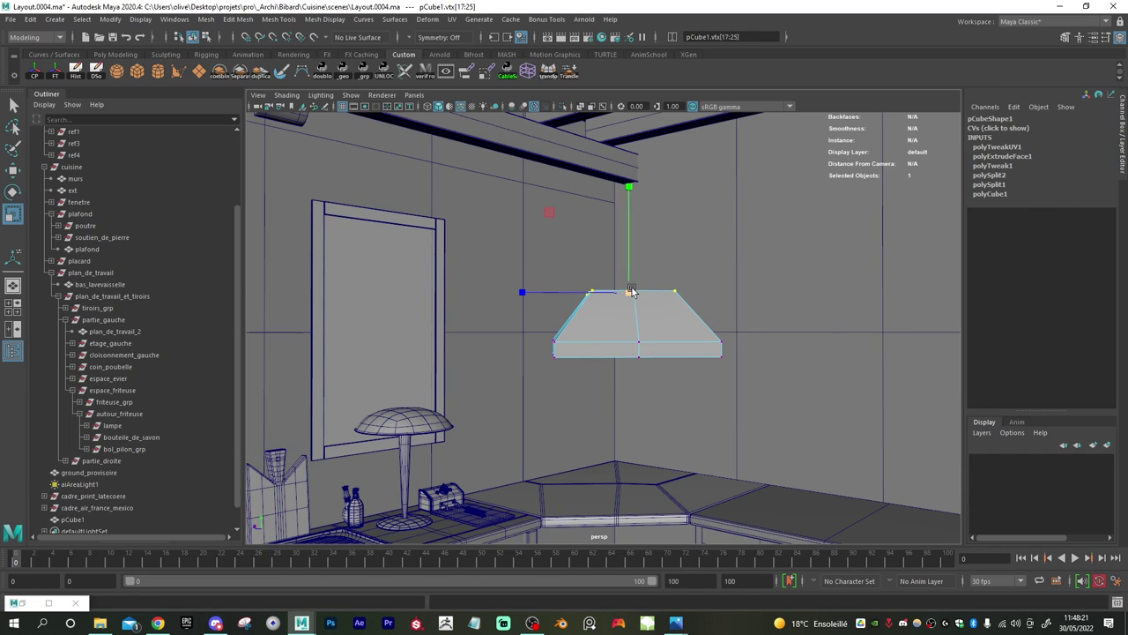
drag(631, 292, 628, 333)
- Extrude the hood's narrow top faces upward into a chimney with a Local Translate Z of 64.594
alt+right_drag(627, 333, 655, 345)
click(656, 344)
key(ctrl+e)
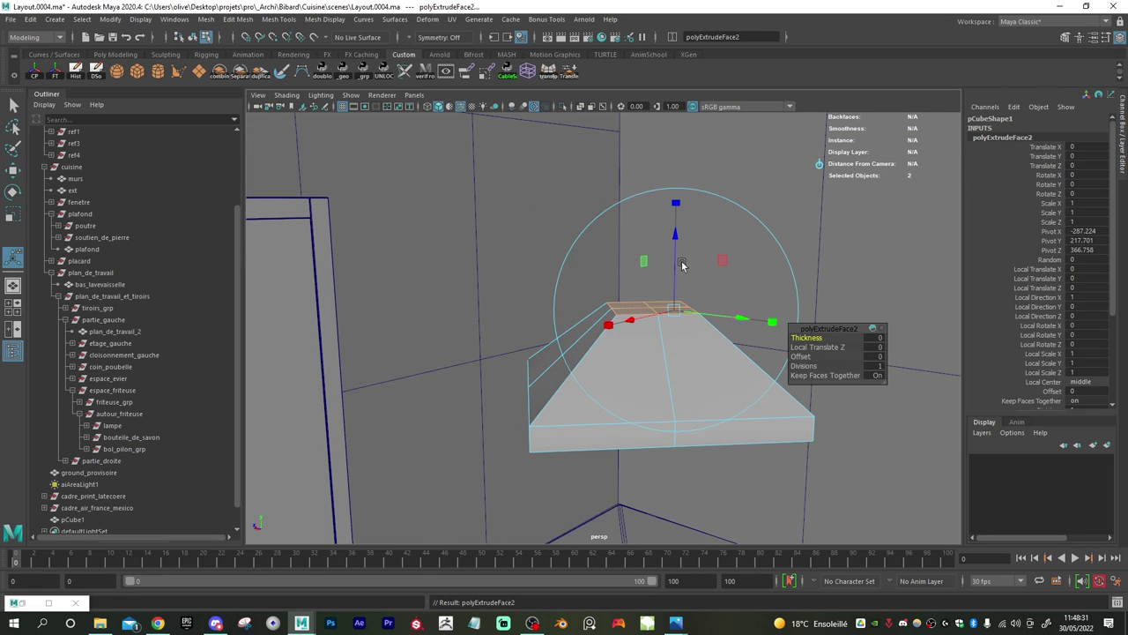
drag(676, 237, 702, 99)
key(f)
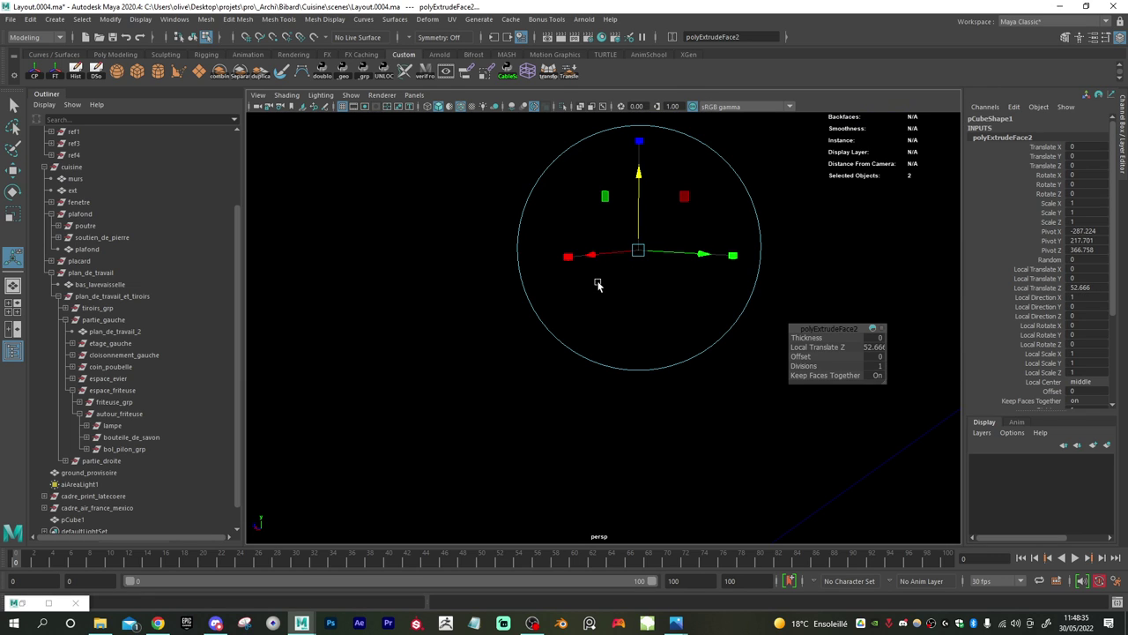
scroll(598, 282, up, 3)
alt+drag(598, 283, 582, 282)
scroll(584, 282, up, 1)
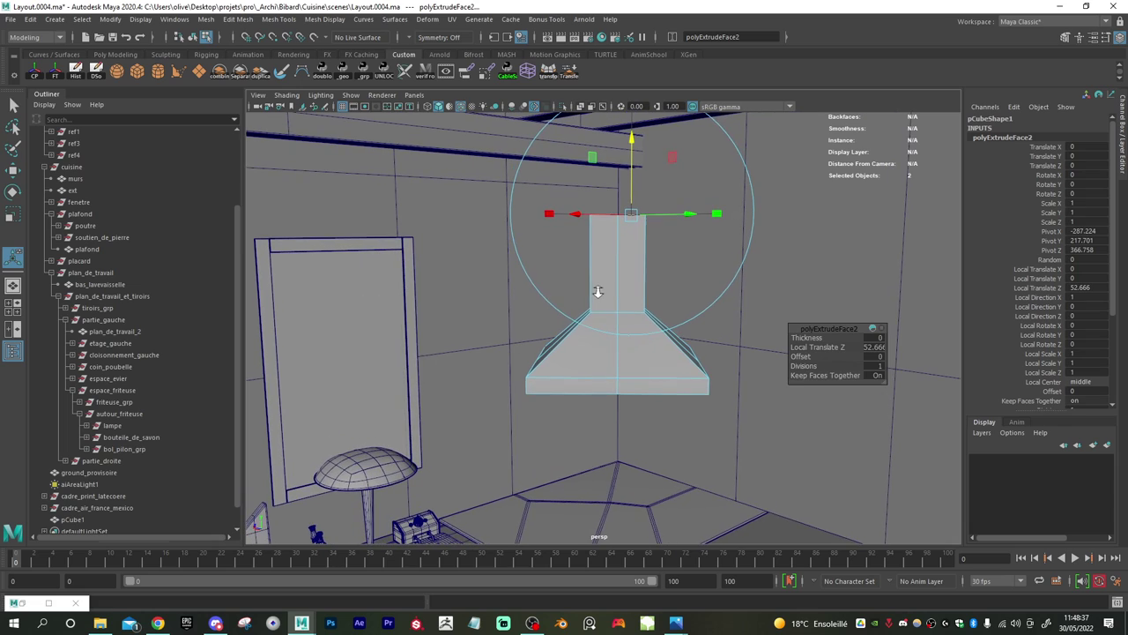
alt+drag(582, 239, 567, 239)
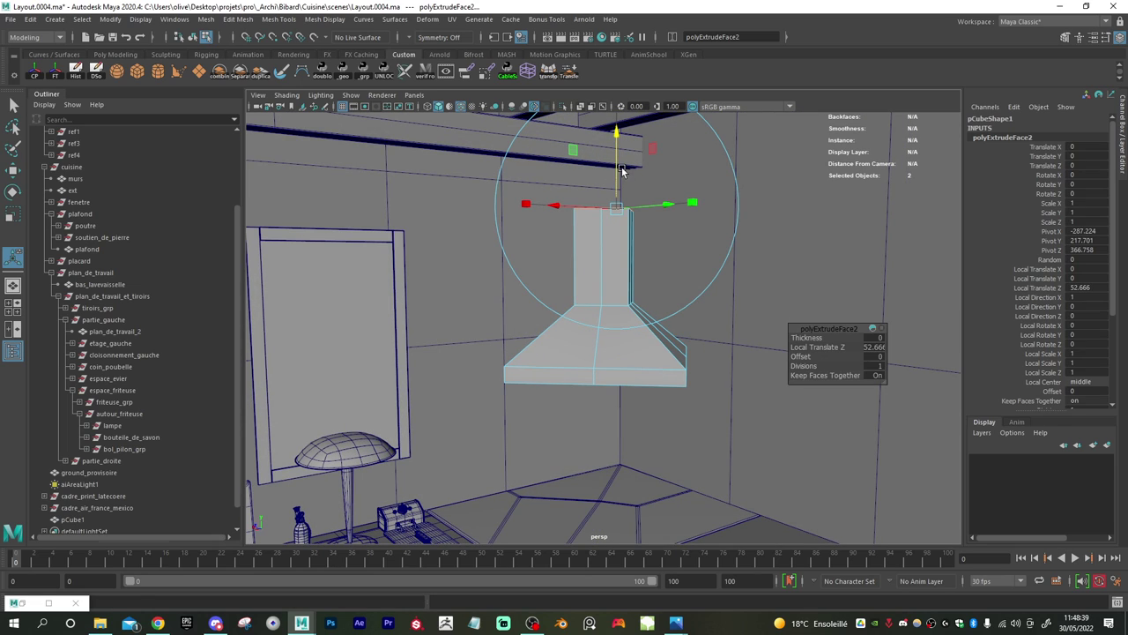
mouse_move(618, 166)
mouse_down()
mouse_move(618, 111)
mouse_move(618, 143)
mouse_up()
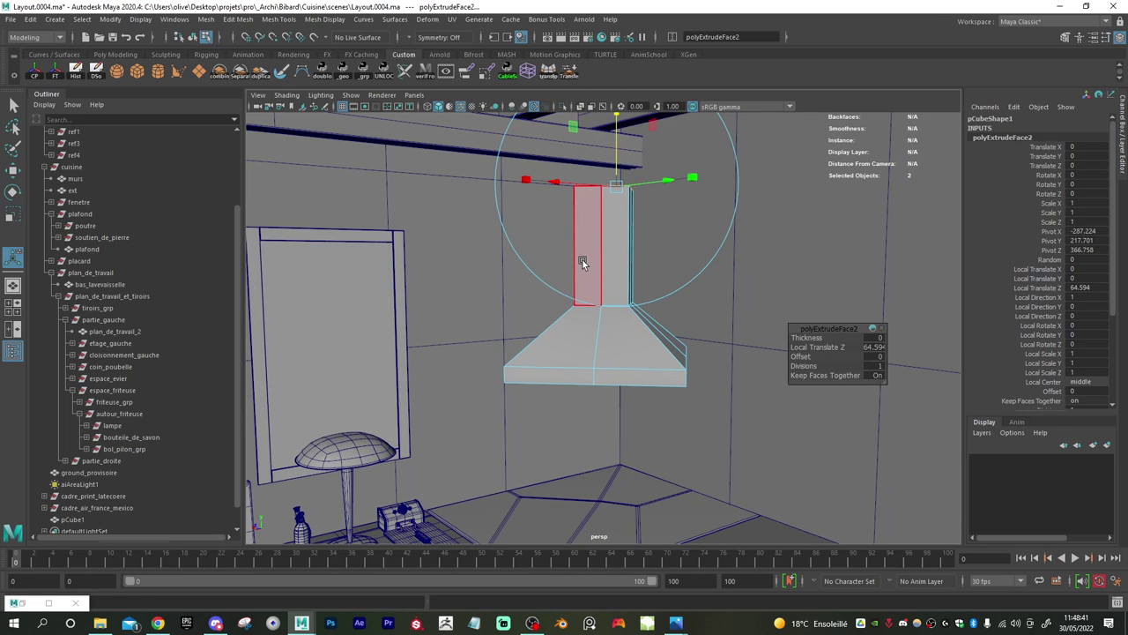
- Delete the chimney's top cap faces and select the faces around the chimney
key(Delete)
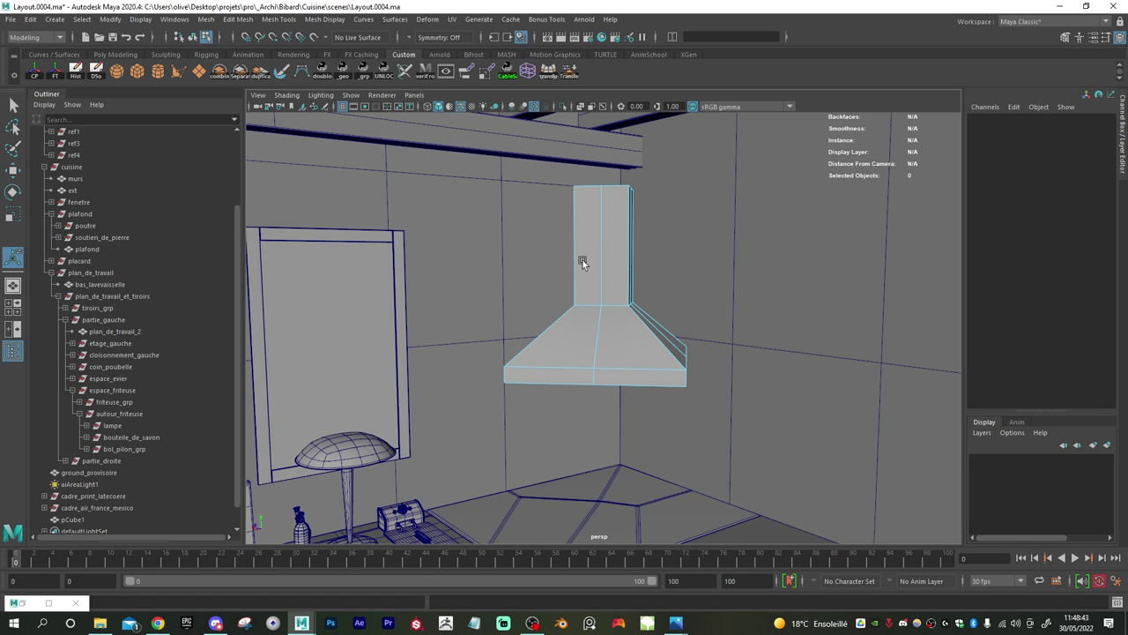
alt+drag(573, 304, 572, 281)
click(618, 244)
shift+double_click(637, 231)
scroll(590, 272, down, 3)
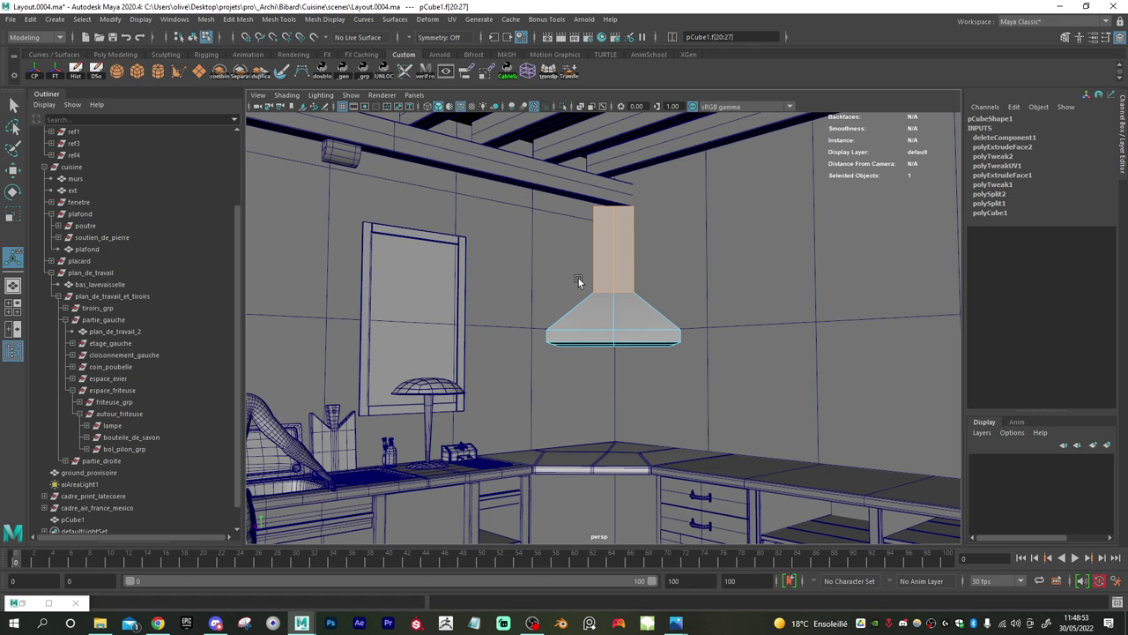
mouse_move(604, 360)
alt+mouse_down()
mouse_move(658, 365)
mouse_move(615, 360)
alt+mouse_up()
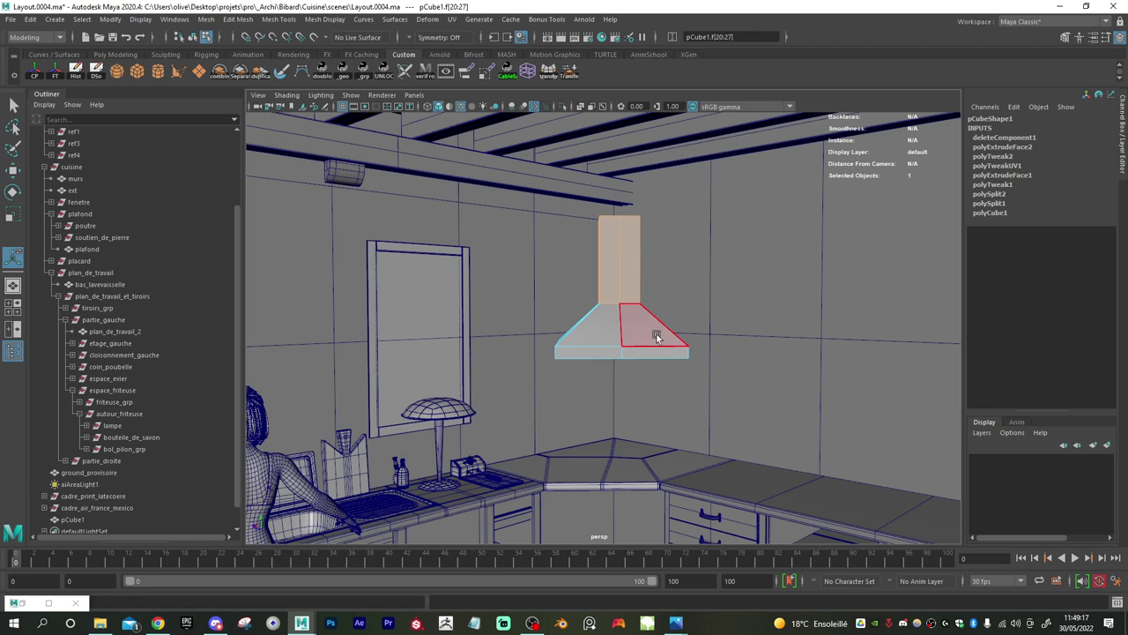
- Widen the whole hood horizontally to Scale X and Scale Z 115.647, keeping its height
right_drag(617, 327, 650, 288)
alt+drag(651, 281, 631, 341)
key(w)
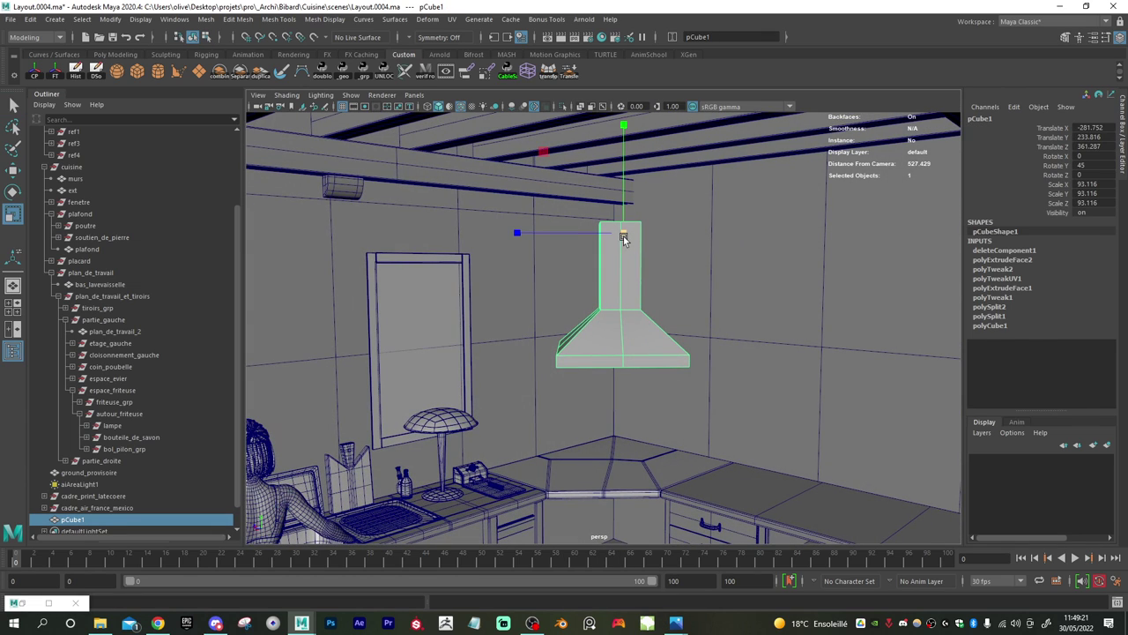
drag(624, 236, 665, 240)
key(ctrl+z)
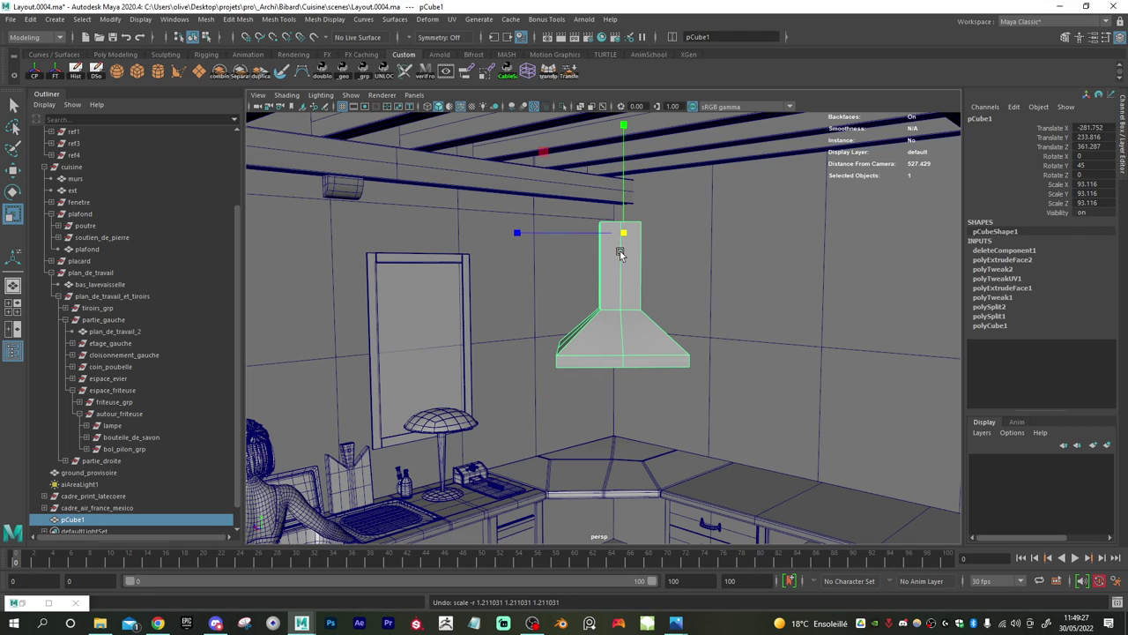
alt+drag(588, 251, 558, 172)
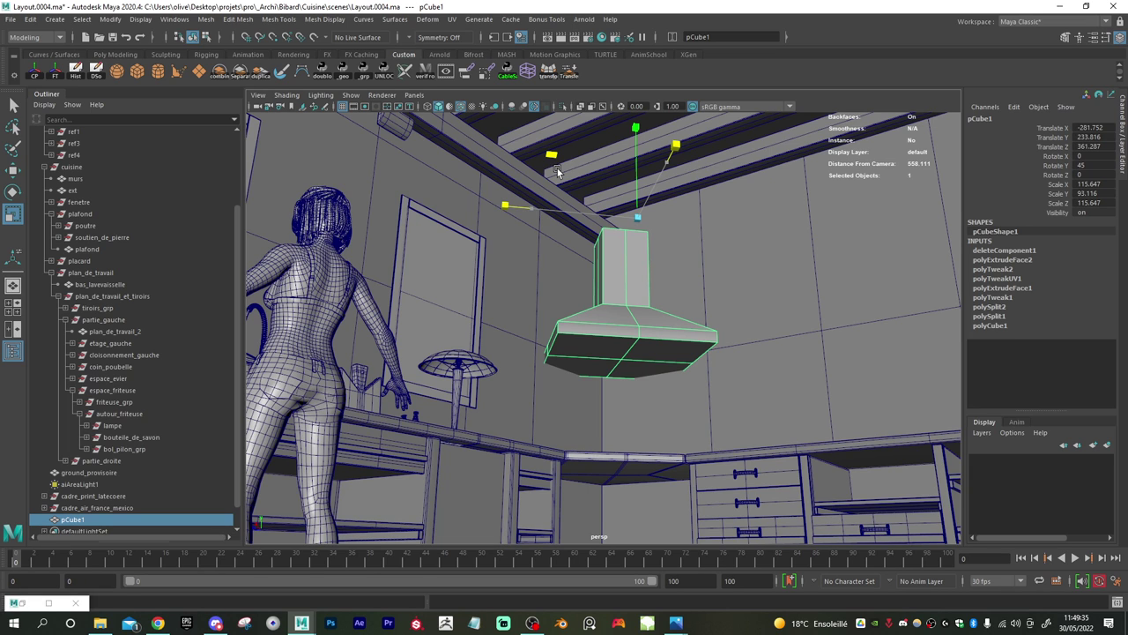
alt+drag(672, 316, 632, 336)
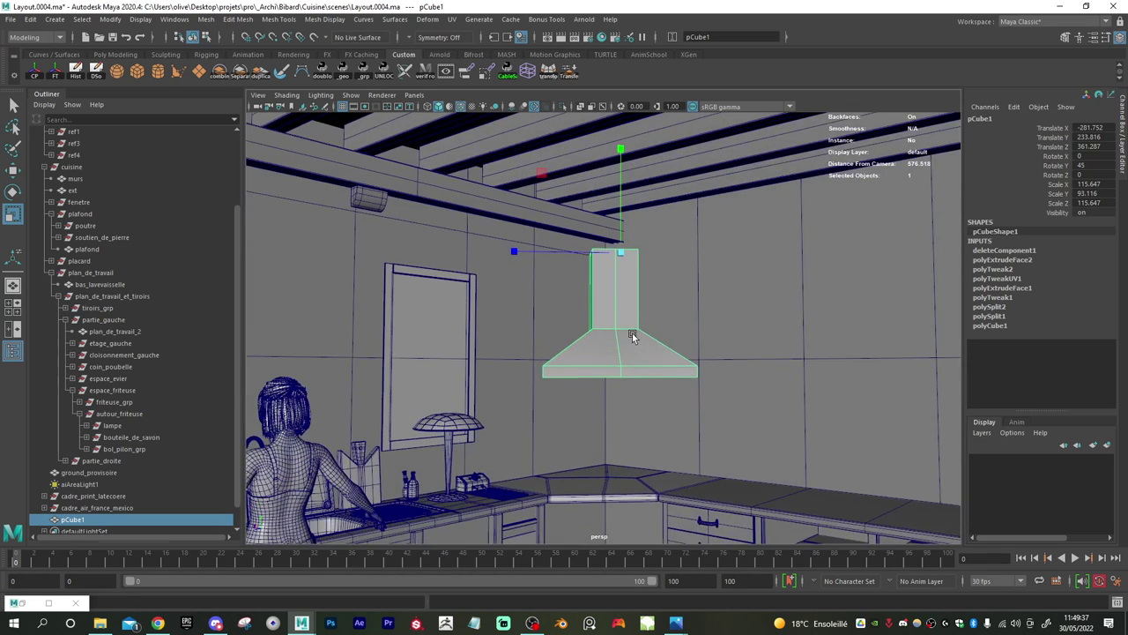
scroll(633, 333, up, 3)
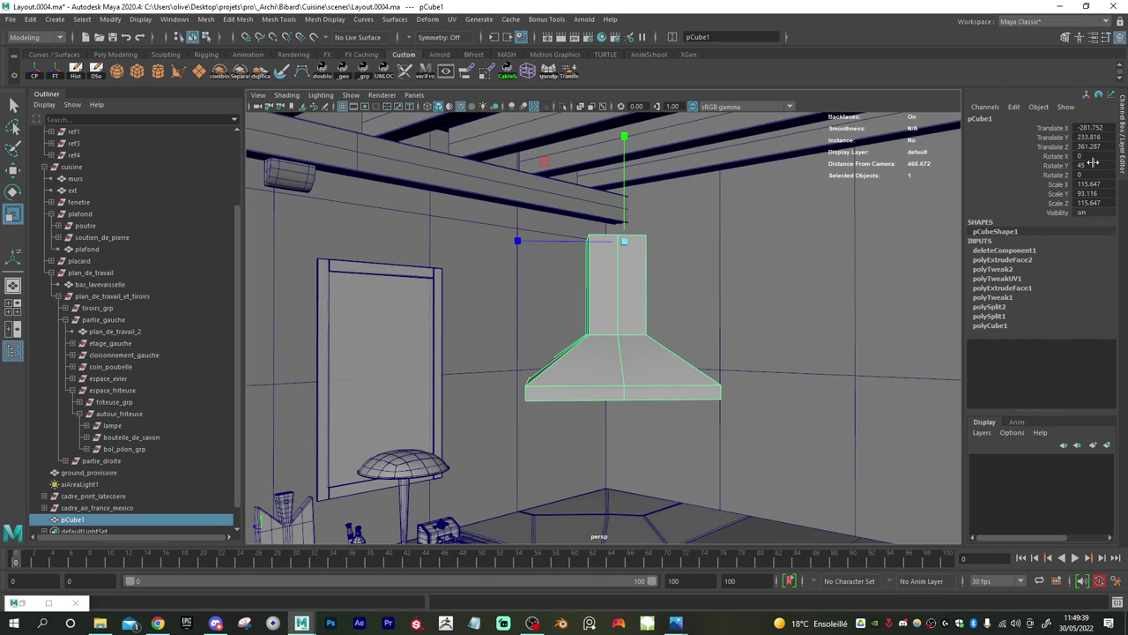
- Set the hood's Rotate Y to 0 and snap its pivot to the center vertex of its underside
double_click(1092, 164)
text(0)
key(Return)
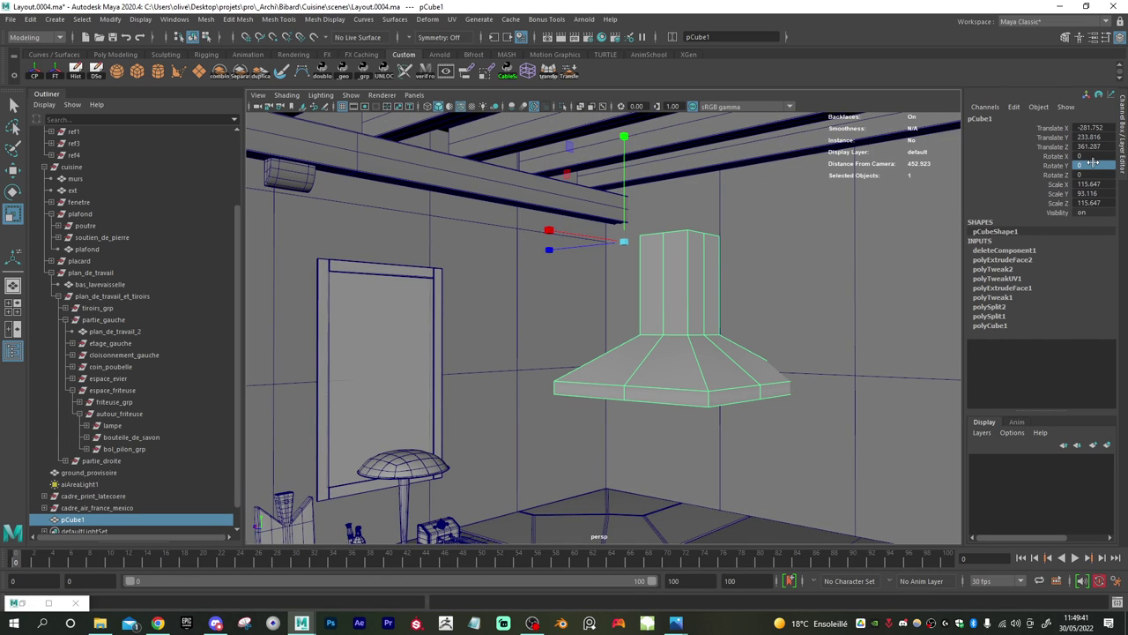
alt+drag(700, 393, 646, 322)
click(34, 71)
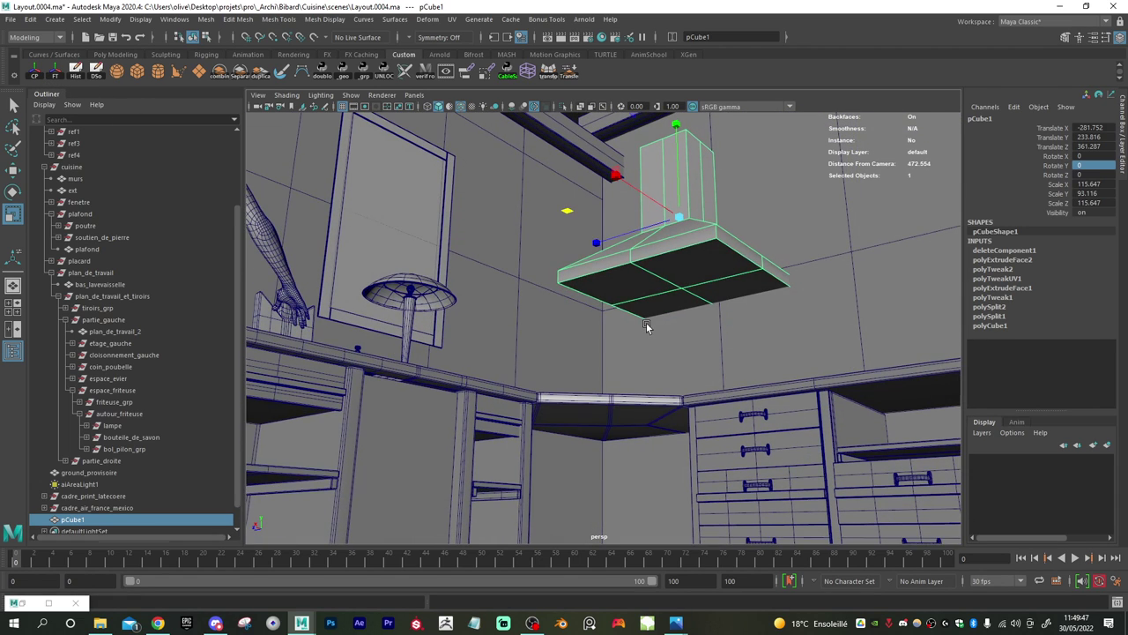
key(d)
drag(679, 218, 683, 284)
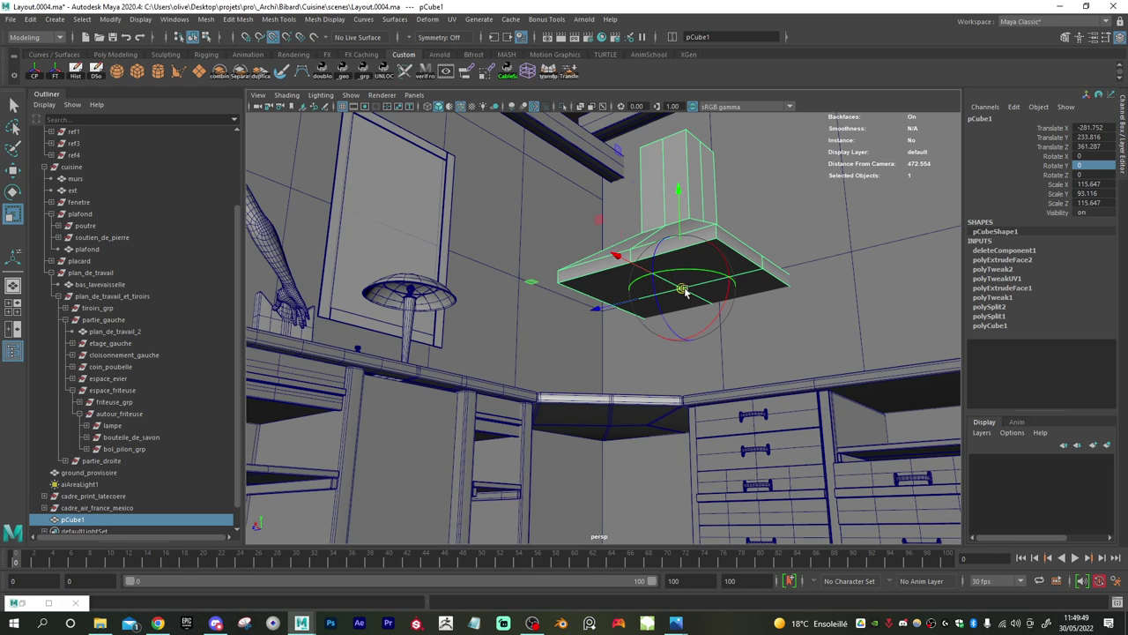
- Snap the hood by its pivot onto the center of the corner worktop at Translate -263.435, 150.955, 406.26
alt+drag(596, 285, 599, 357)
alt+right_drag(600, 357, 634, 392)
alt+middle_drag(634, 391, 659, 352)
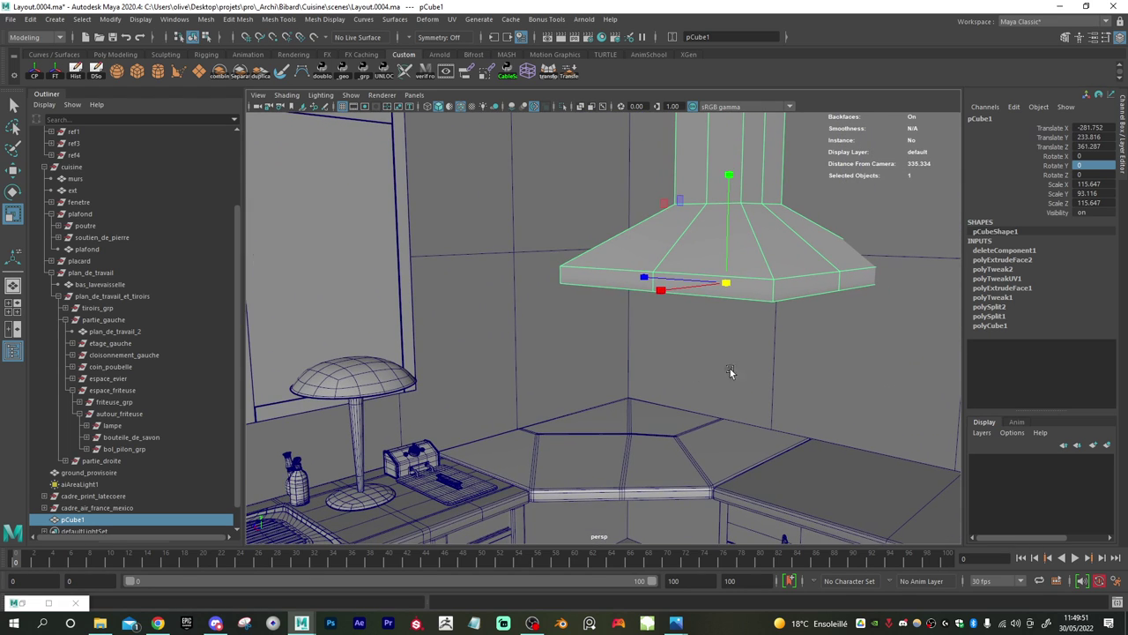
key(v)
key(w)
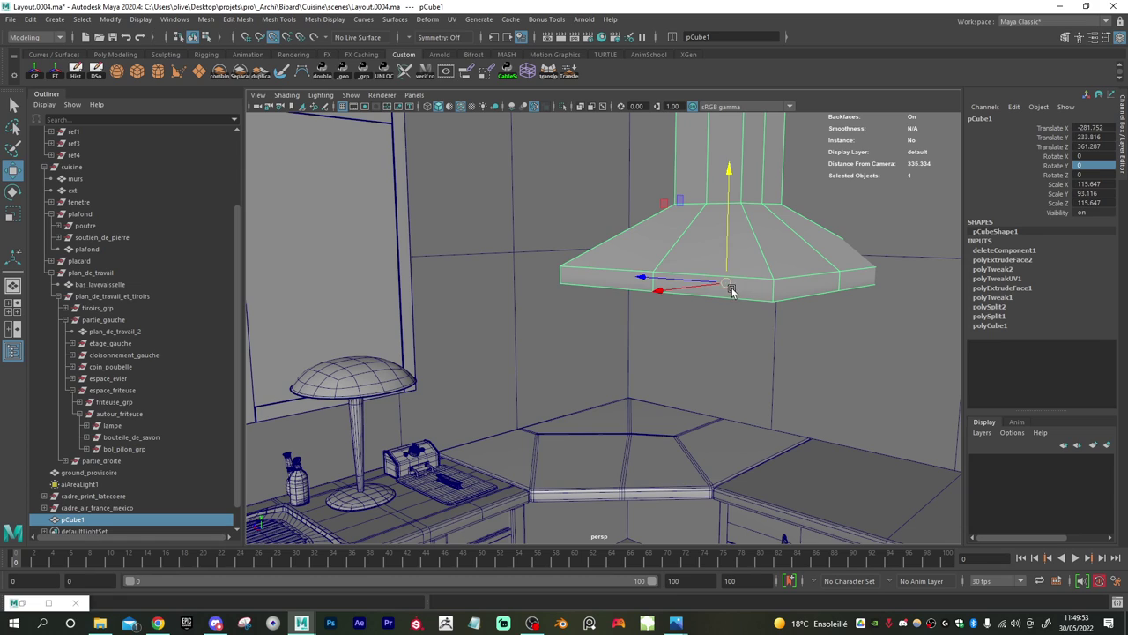
drag(732, 288, 637, 429)
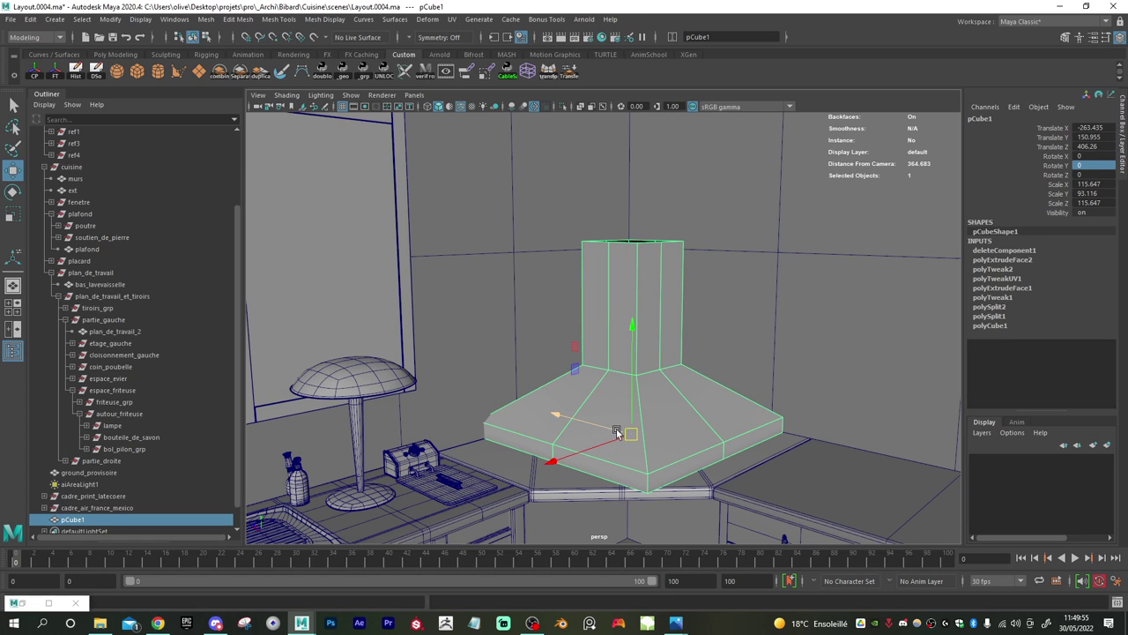
- Rotate the hood to about 45° in Y to face out of the corner, and hide the wireframe on shaded objects
key(e)
drag(609, 469, 680, 415)
drag(685, 267, 694, 270)
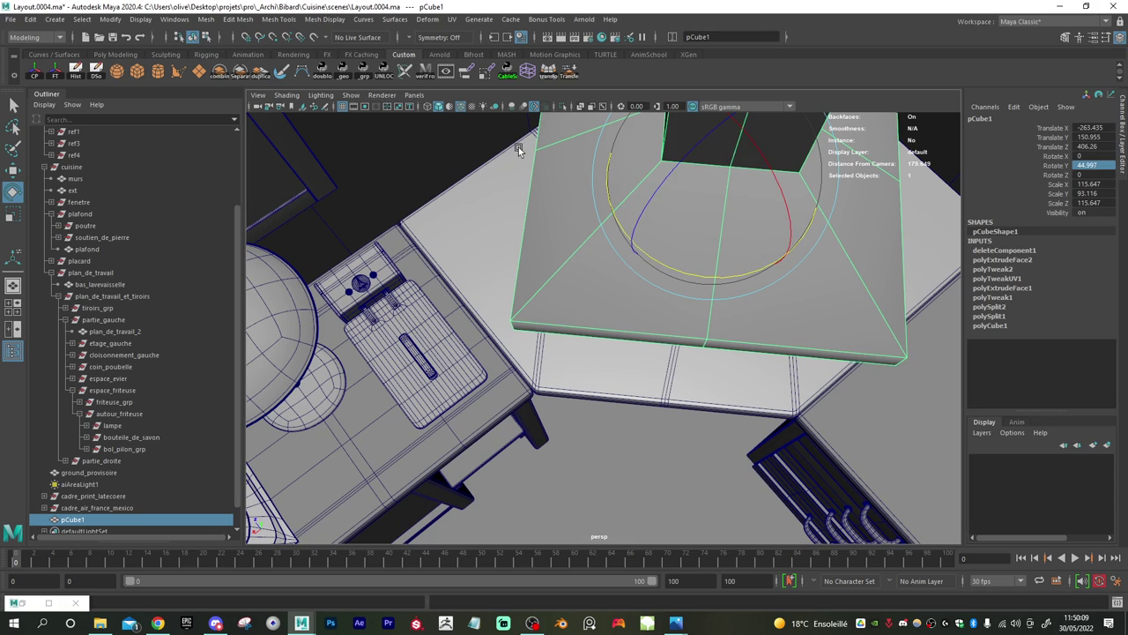
click(467, 106)
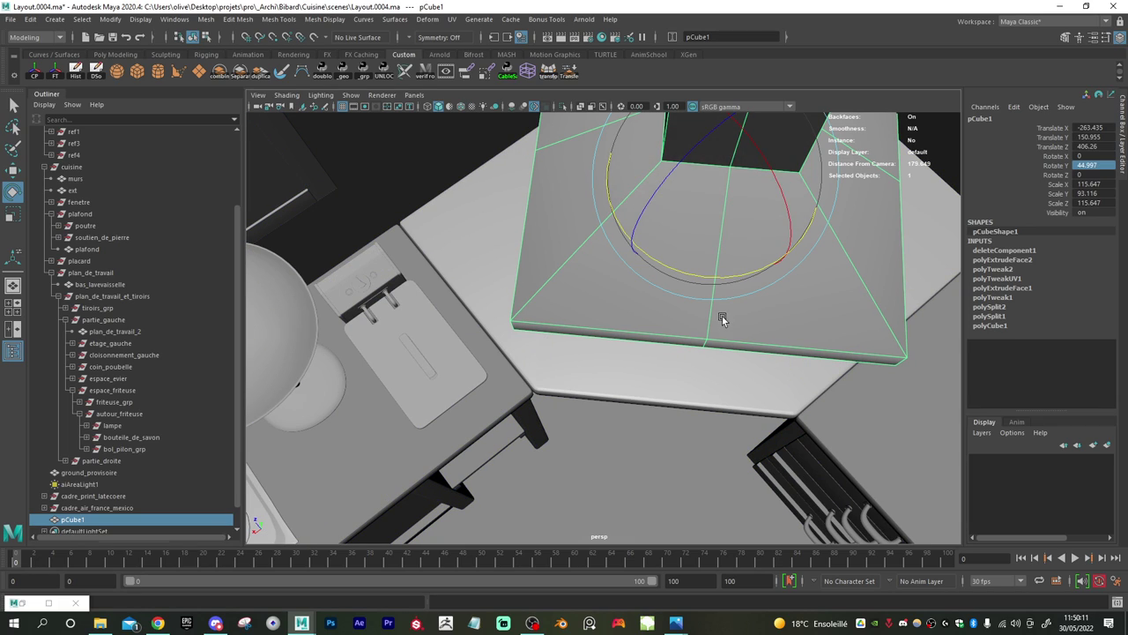
- Slide the hood along its front-to-back axis over the corner worktop to Translate X -257.7 and Z 400.525
key(w)
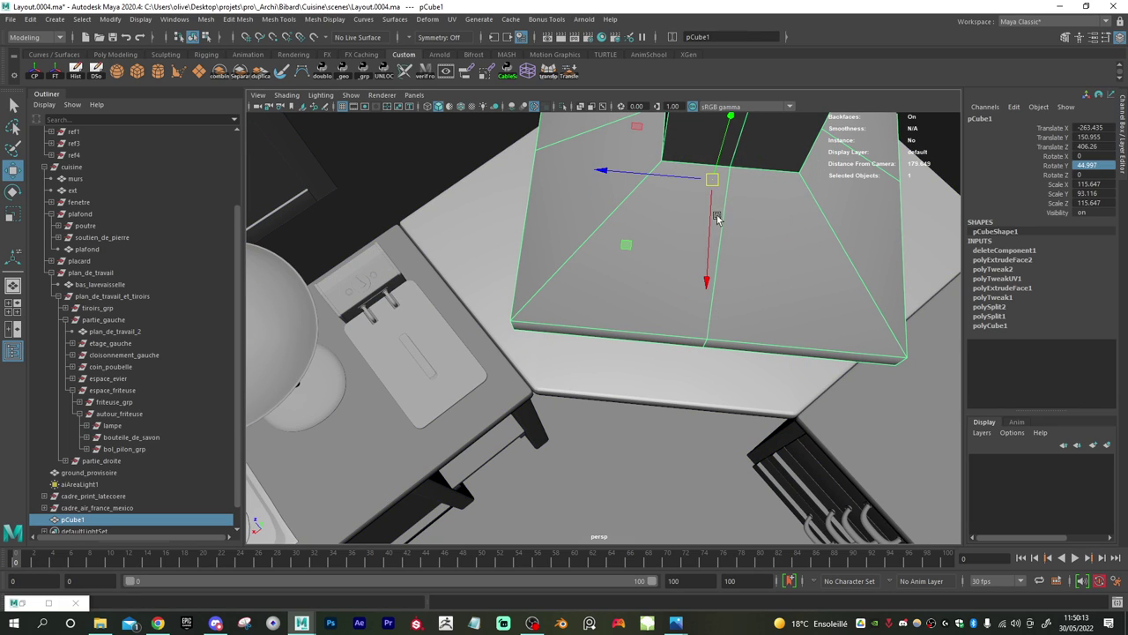
drag(715, 216, 690, 248)
scroll(691, 247, down, 5)
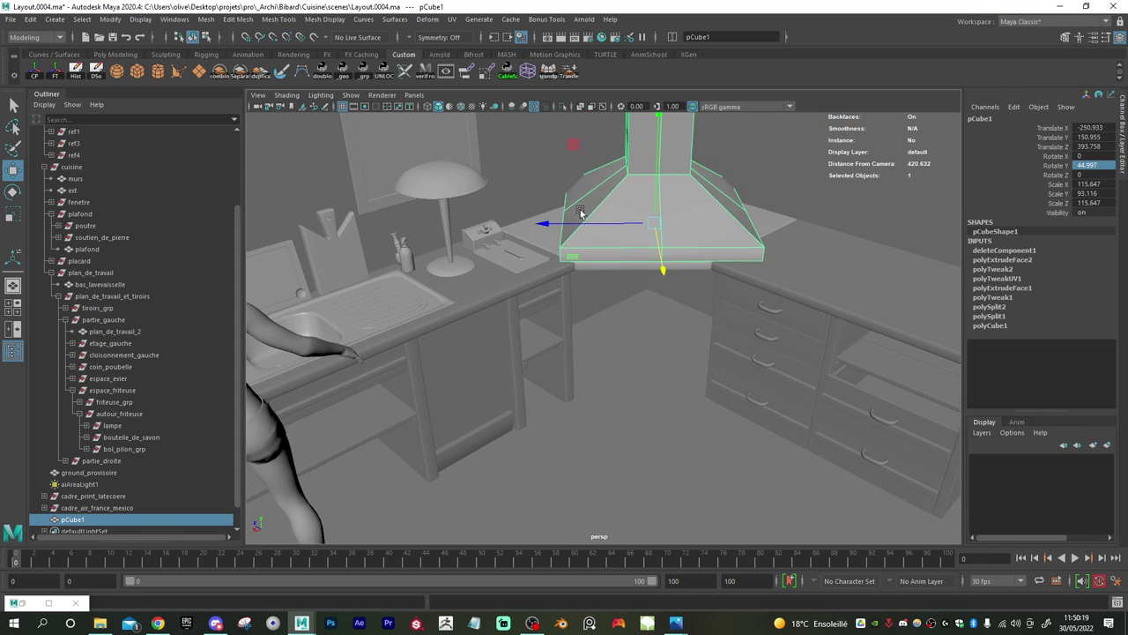
mouse_move(615, 335)
alt+mouse_down()
mouse_move(625, 257)
mouse_move(615, 325)
mouse_move(632, 360)
mouse_move(630, 351)
alt+mouse_up()
scroll(630, 351, up, 3)
drag(700, 453, 692, 447)
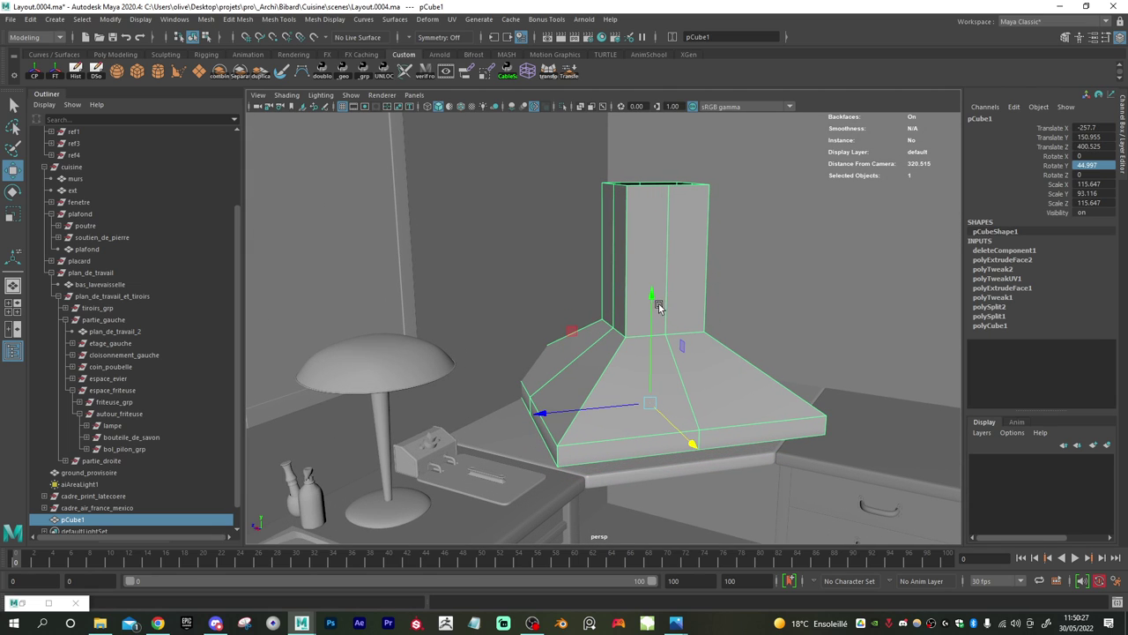
- Raise the hood above the corner worktop to Translate Y 242.457 and delete its construction history
drag(659, 305, 681, 196)
key(ctrl+z)
drag(650, 302, 657, 106)
alt+right_drag(622, 184, 536, 277)
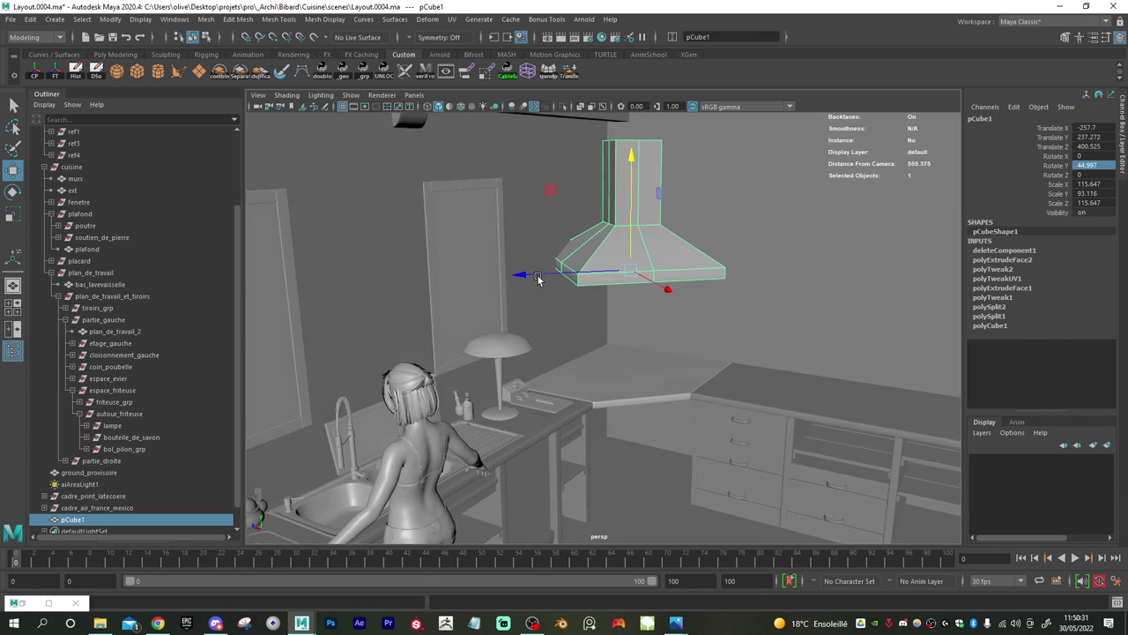
alt+drag(536, 276, 503, 271)
scroll(503, 273, down, 2)
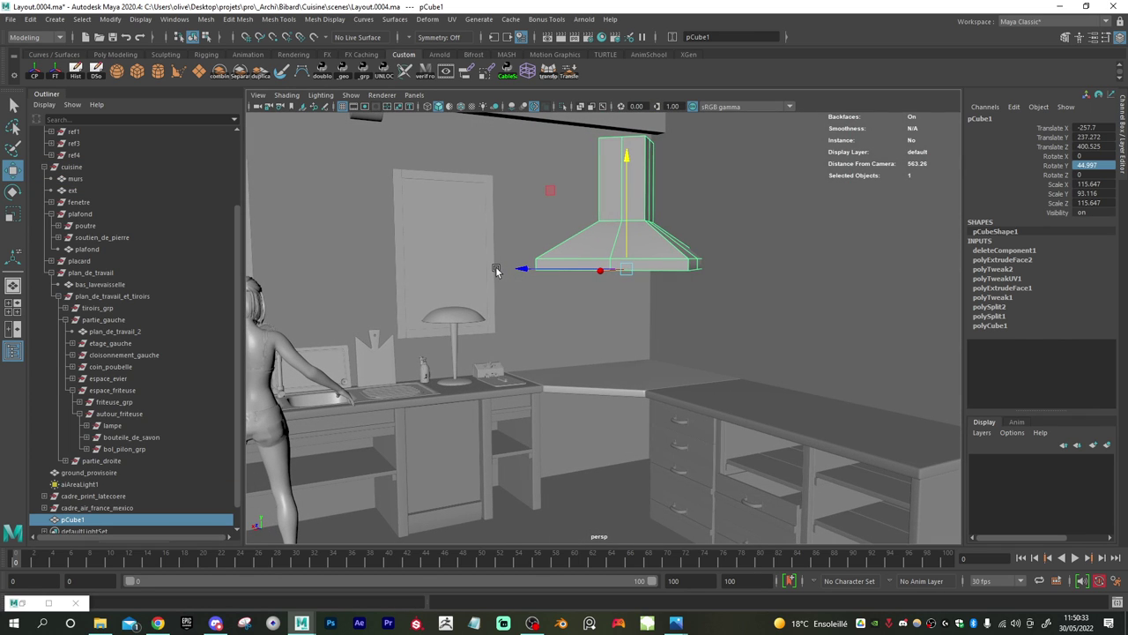
scroll(491, 282, up, 5)
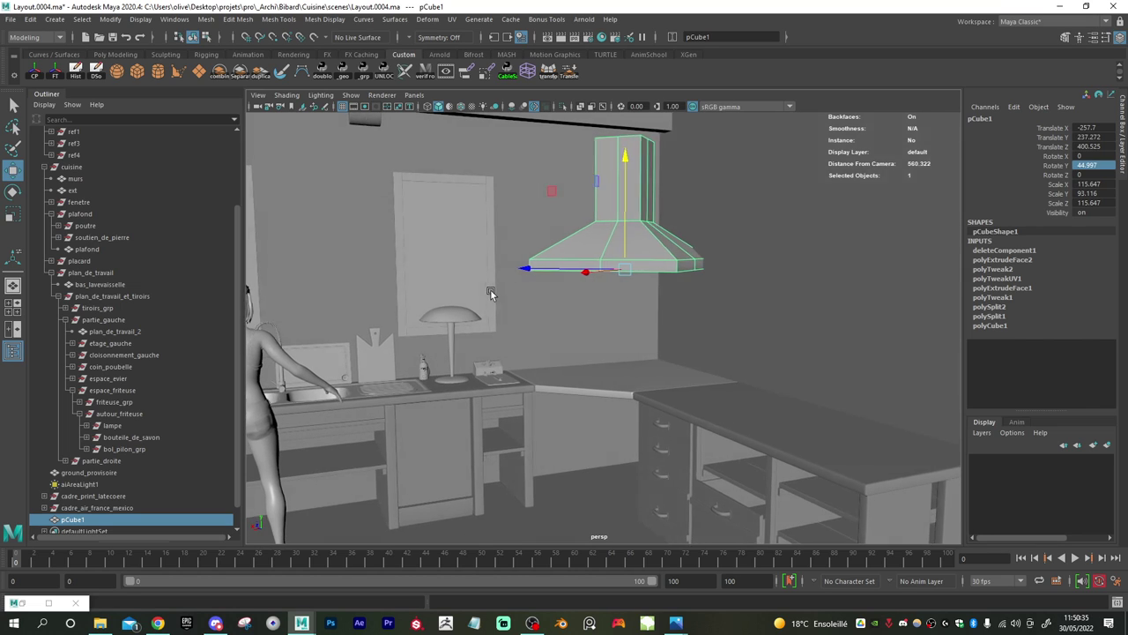
mouse_move(630, 184)
mouse_down()
mouse_move(629, 157)
mouse_move(632, 201)
mouse_move(638, 178)
mouse_up()
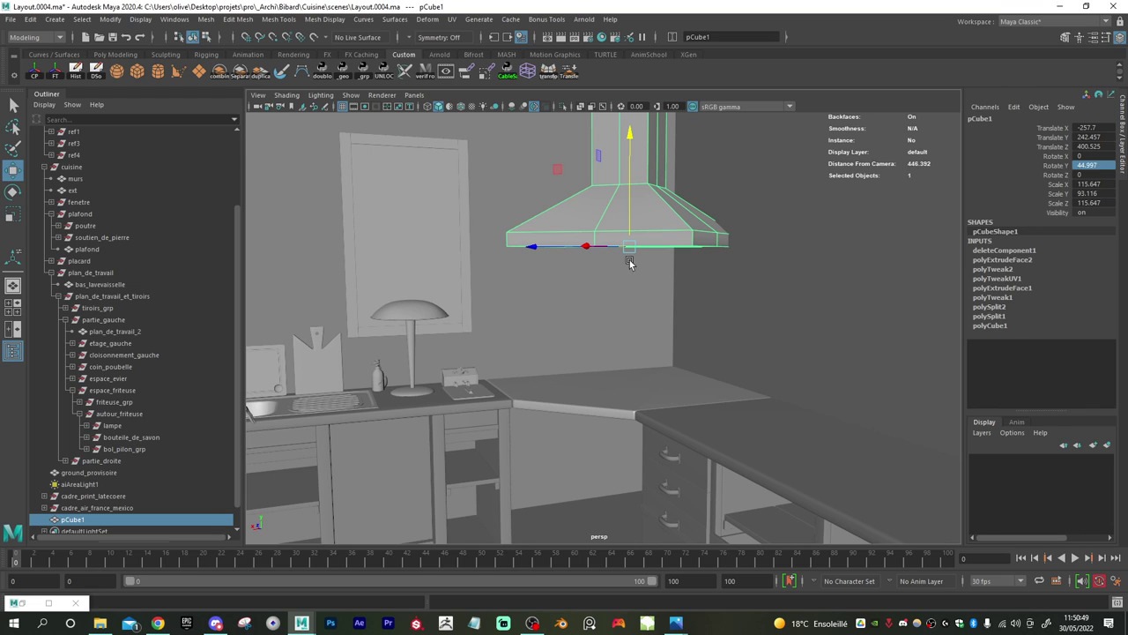
scroll(676, 276, down, 2)
click(76, 71)
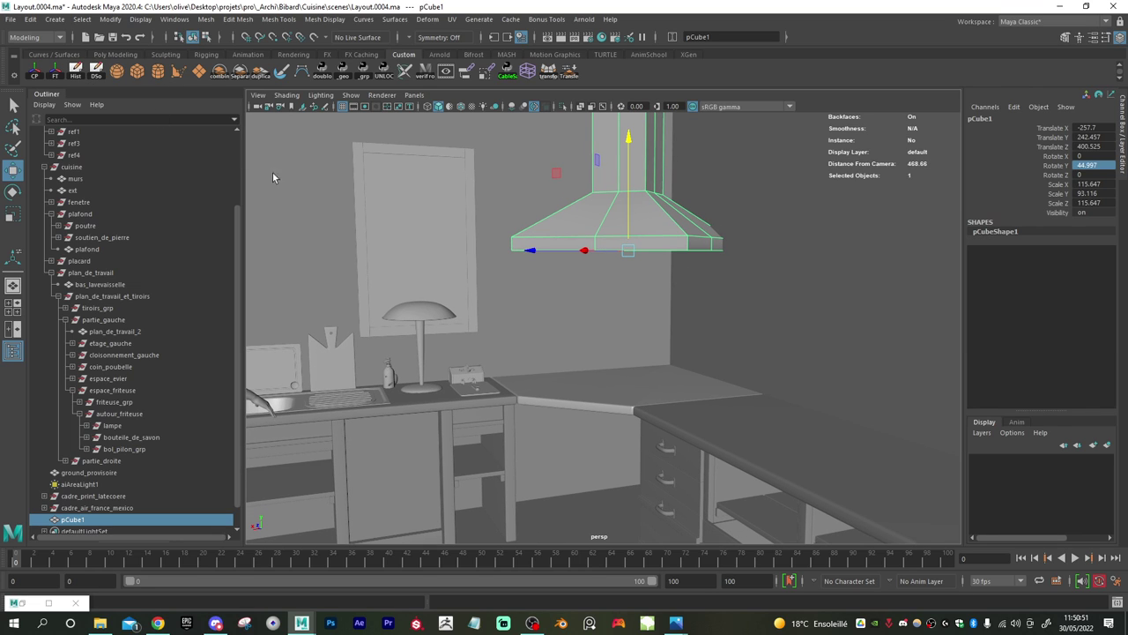
- Select the loop of side faces around the chimney and scale it narrower in width and depth
scroll(691, 329, down, 6)
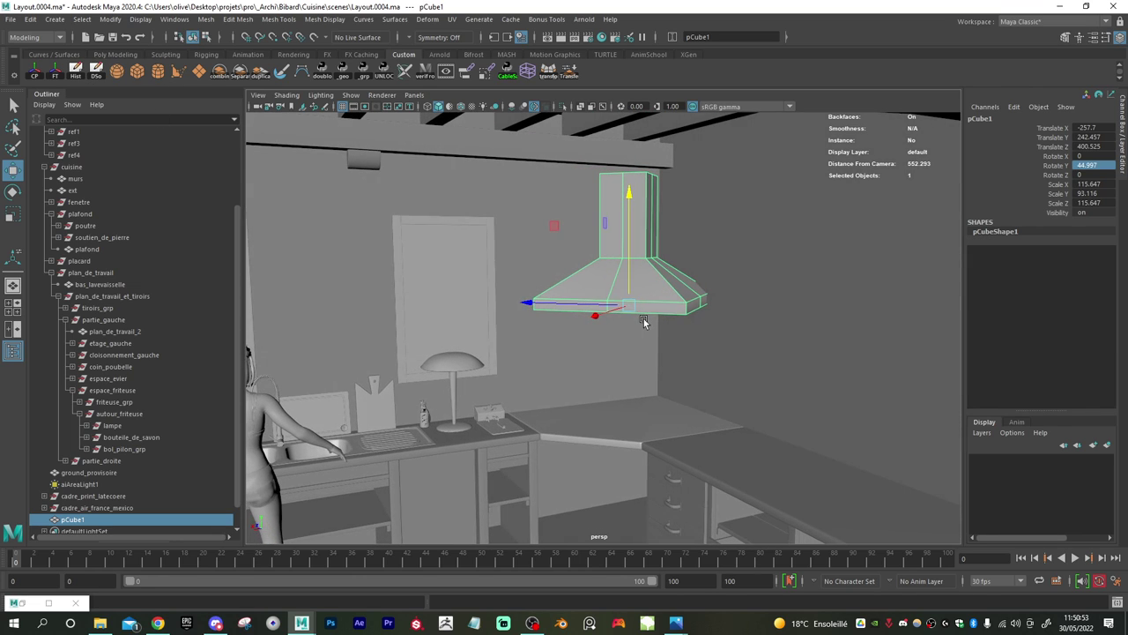
scroll(670, 333, up, 10)
right_drag(637, 161, 643, 169)
key(r)
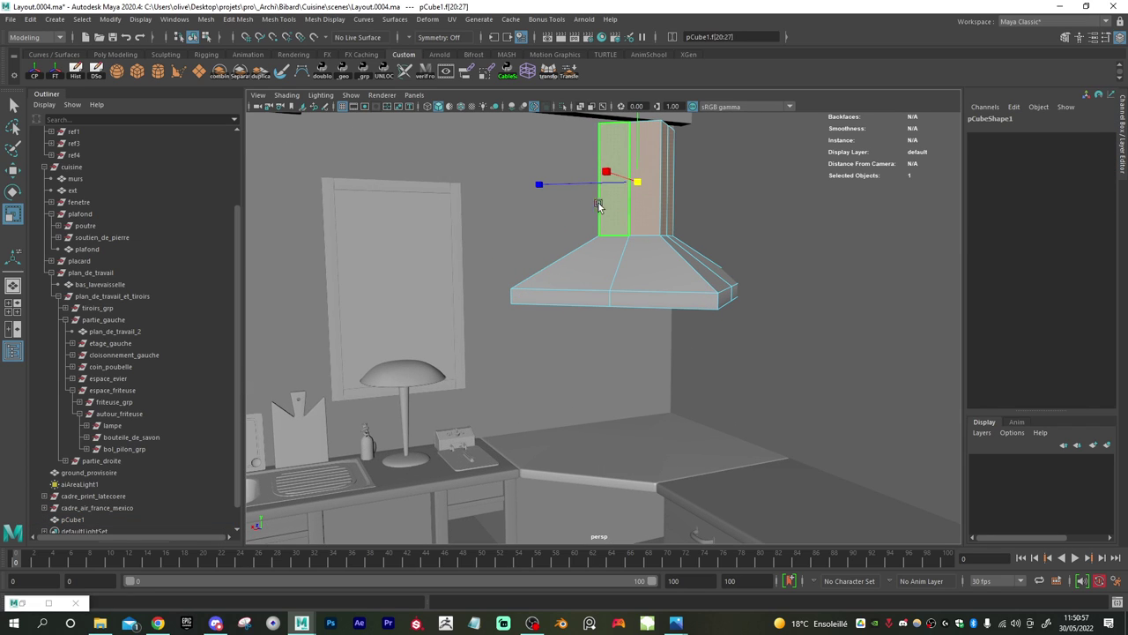
drag(638, 184, 538, 170)
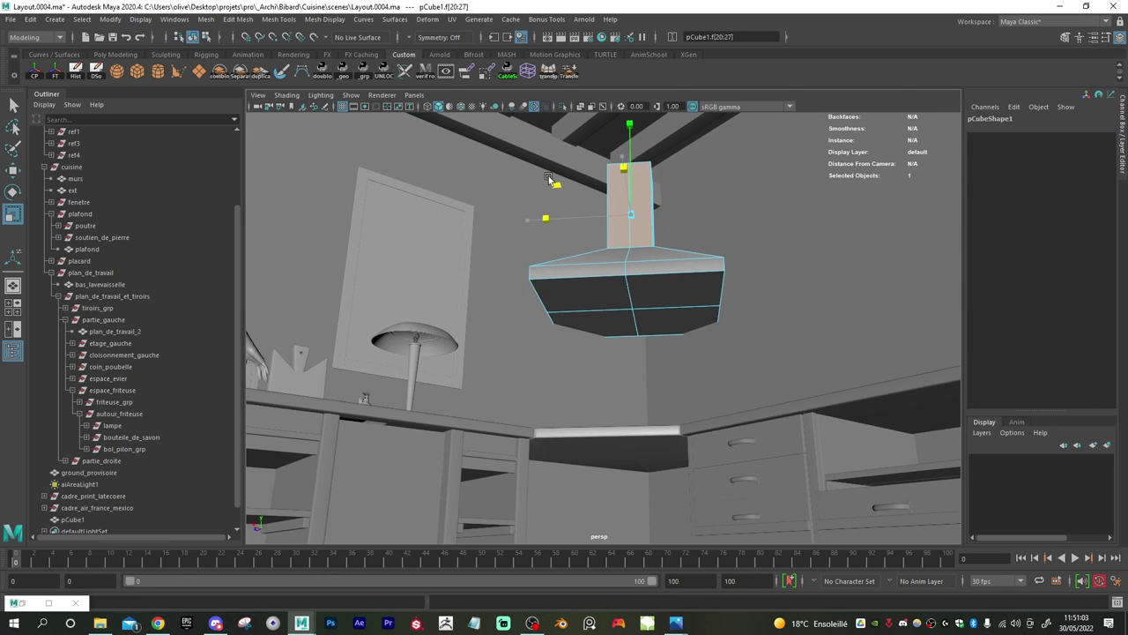
alt+drag(549, 180, 653, 289)
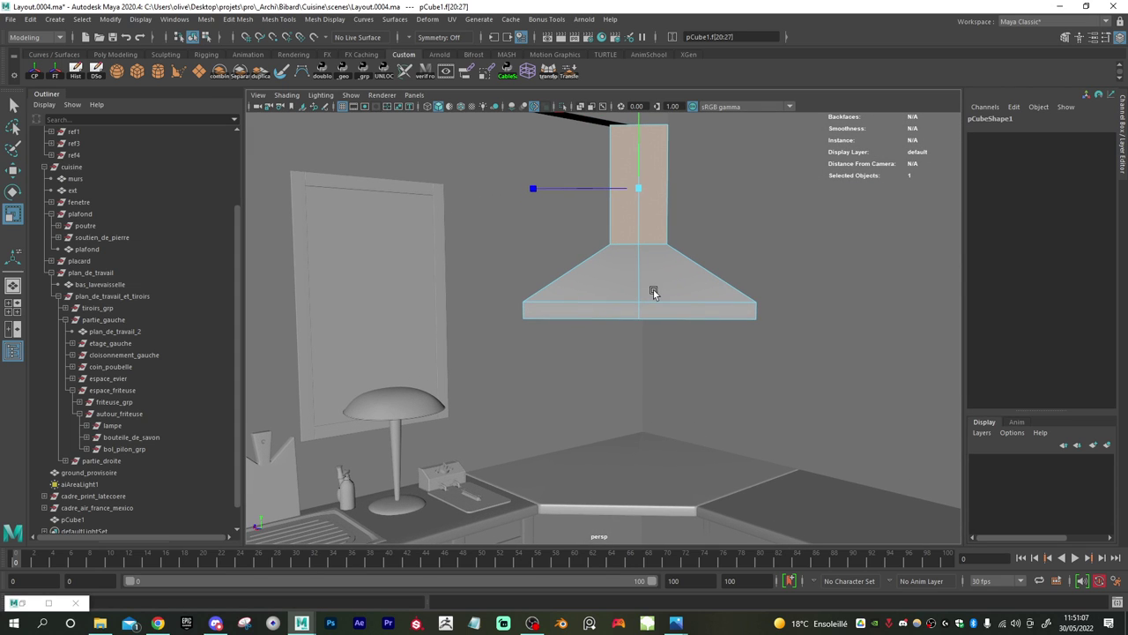
- Lower the edge loop along the top of the hood's rim slightly to thin the rim
right_drag(615, 295, 607, 267)
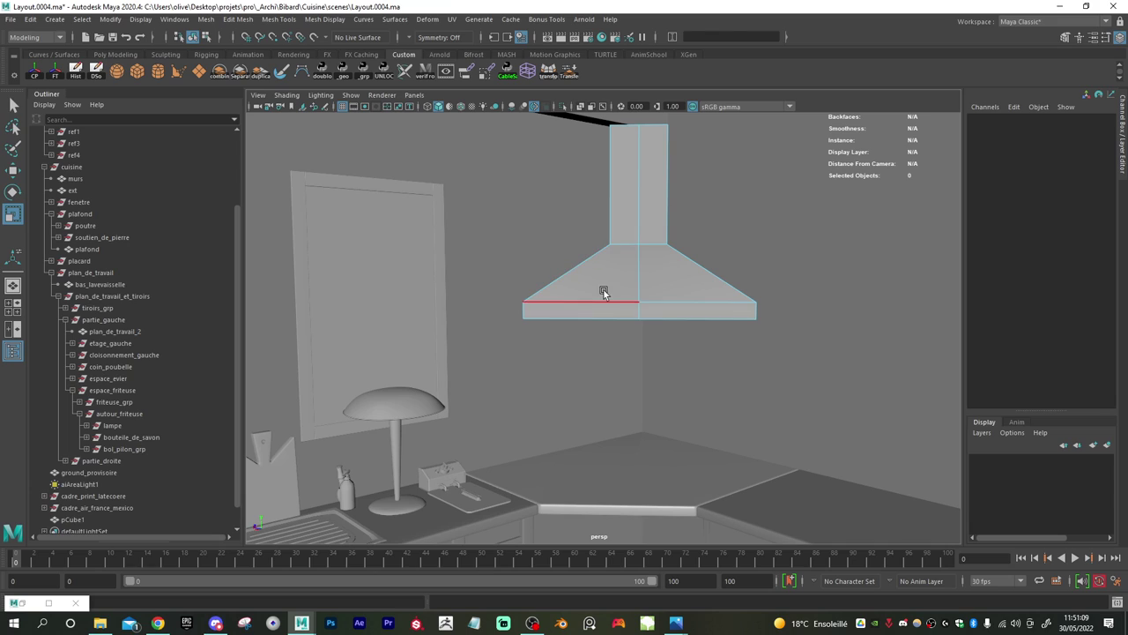
click(603, 288)
key(w)
drag(639, 240, 641, 243)
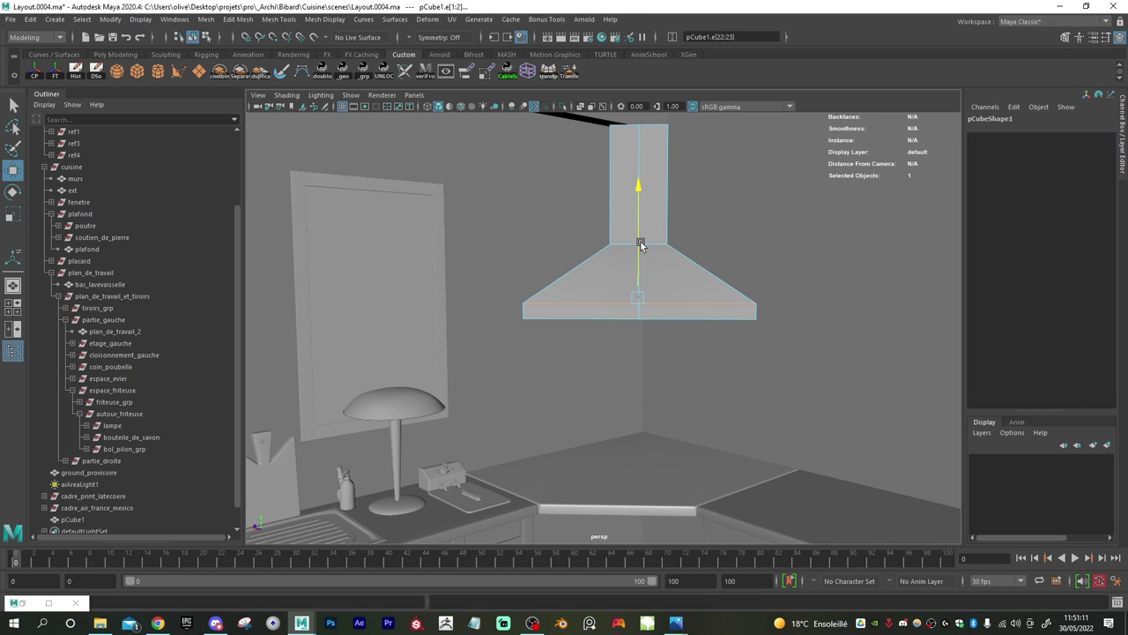
- Scale the band of faces around the hood's rim in width and depth, and return to object mode
right_drag(608, 298, 607, 313)
click(607, 312)
shift+click(652, 312)
key(r)
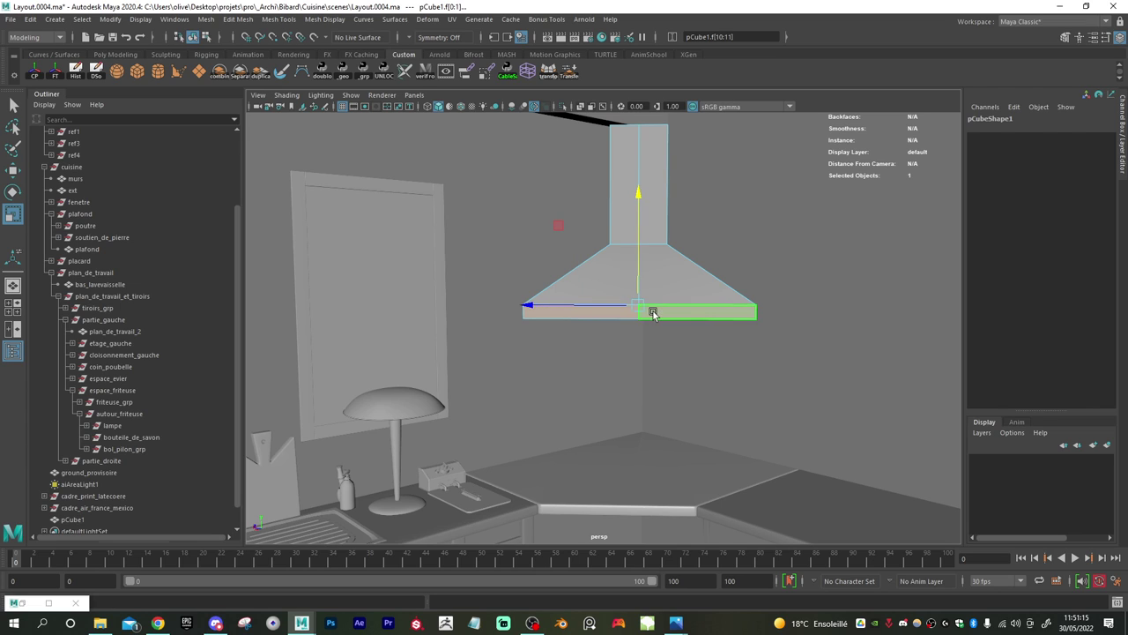
alt+drag(599, 315, 596, 291)
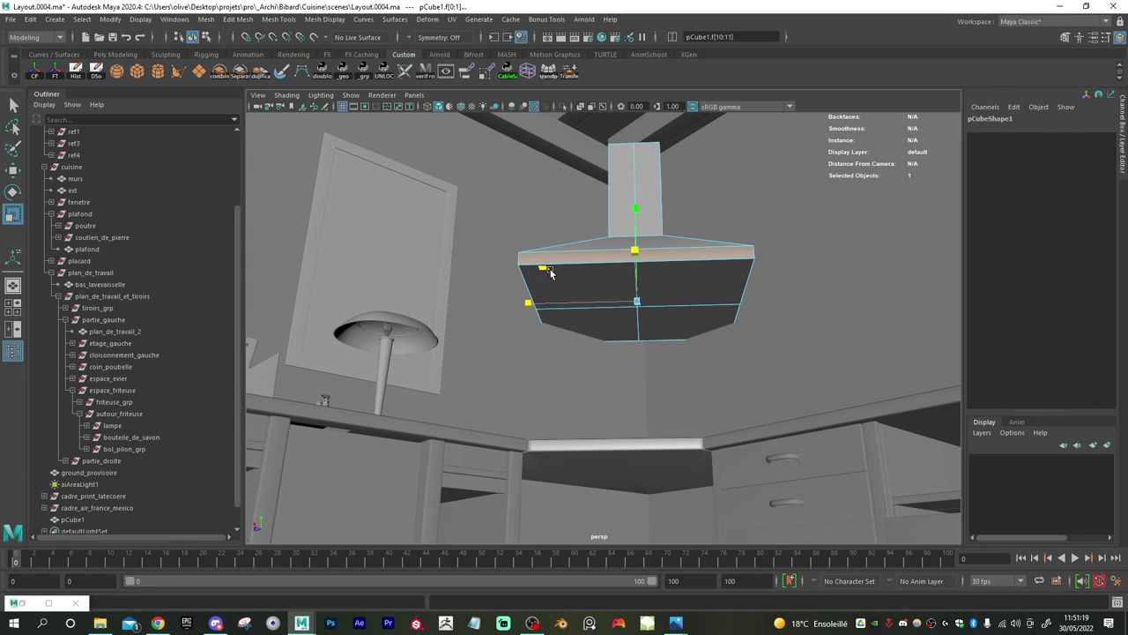
alt+drag(550, 273, 598, 328)
alt+right_drag(599, 328, 467, 307)
alt+drag(467, 308, 478, 314)
alt+right_drag(479, 314, 608, 348)
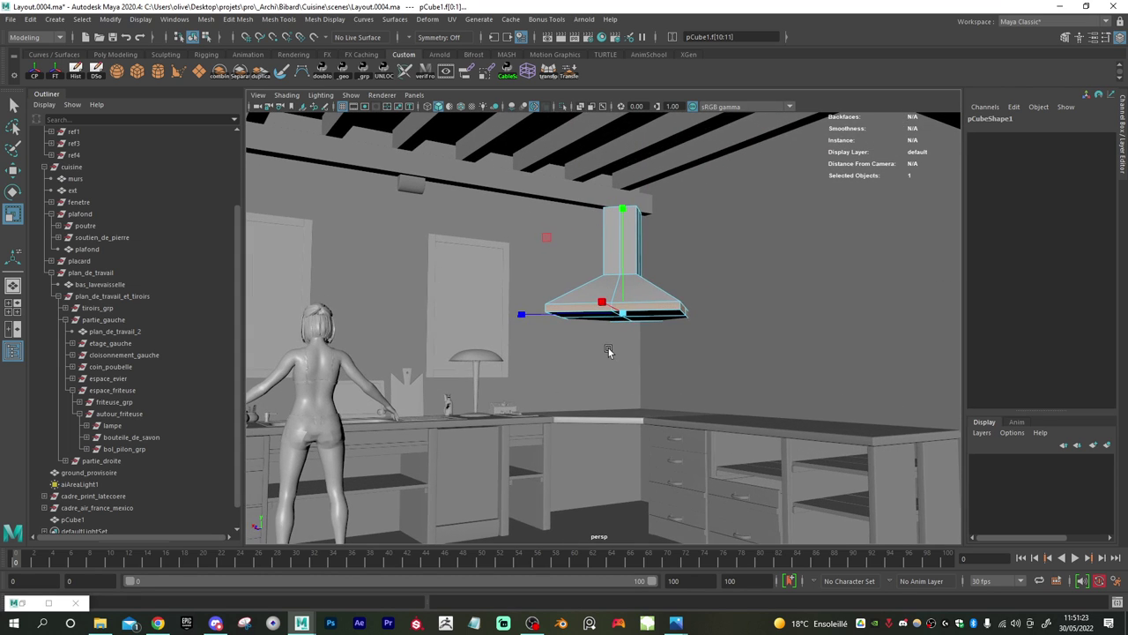
alt+middle_drag(609, 351, 692, 353)
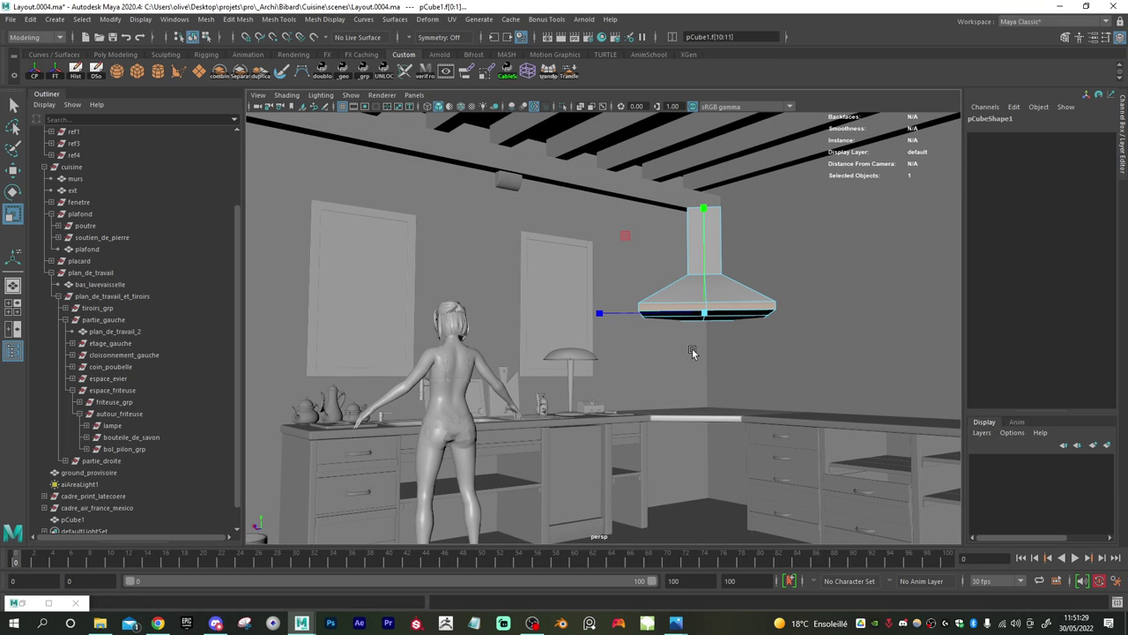
right_drag(720, 306, 749, 273)
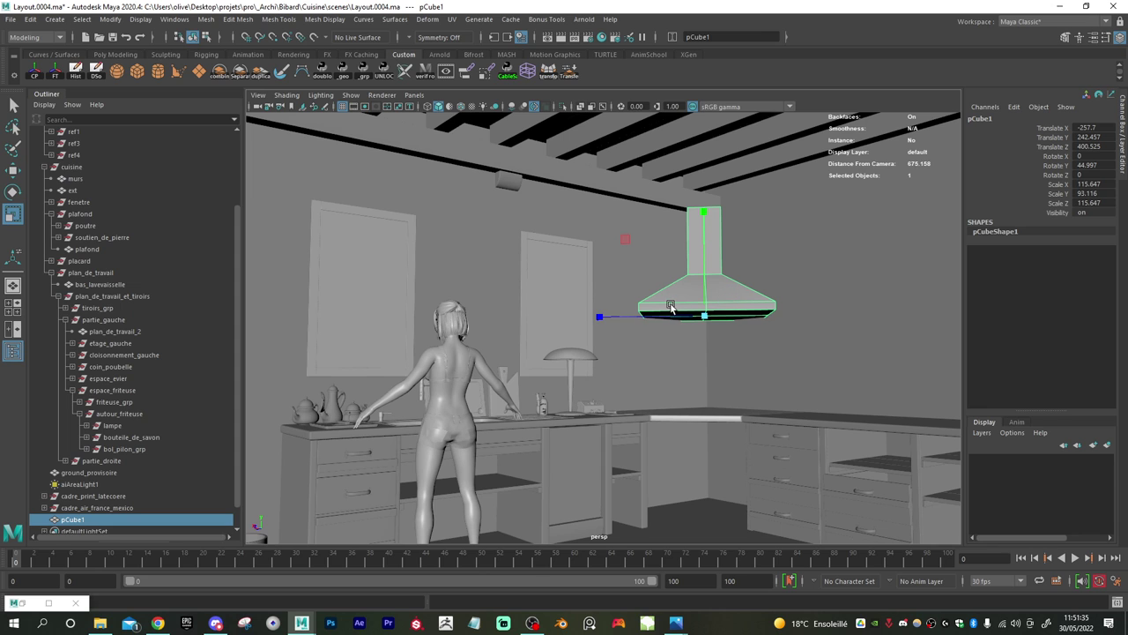
- Try to move the hood's rear vertices forward by about 35.6 units along the local X axis
alt+drag(641, 307, 667, 327)
alt+right_drag(667, 327, 797, 355)
mouse_move(797, 354)
alt+mouse_down()
mouse_move(728, 359)
mouse_move(728, 370)
mouse_move(814, 369)
mouse_move(773, 371)
mouse_move(794, 317)
mouse_move(809, 343)
alt+mouse_up()
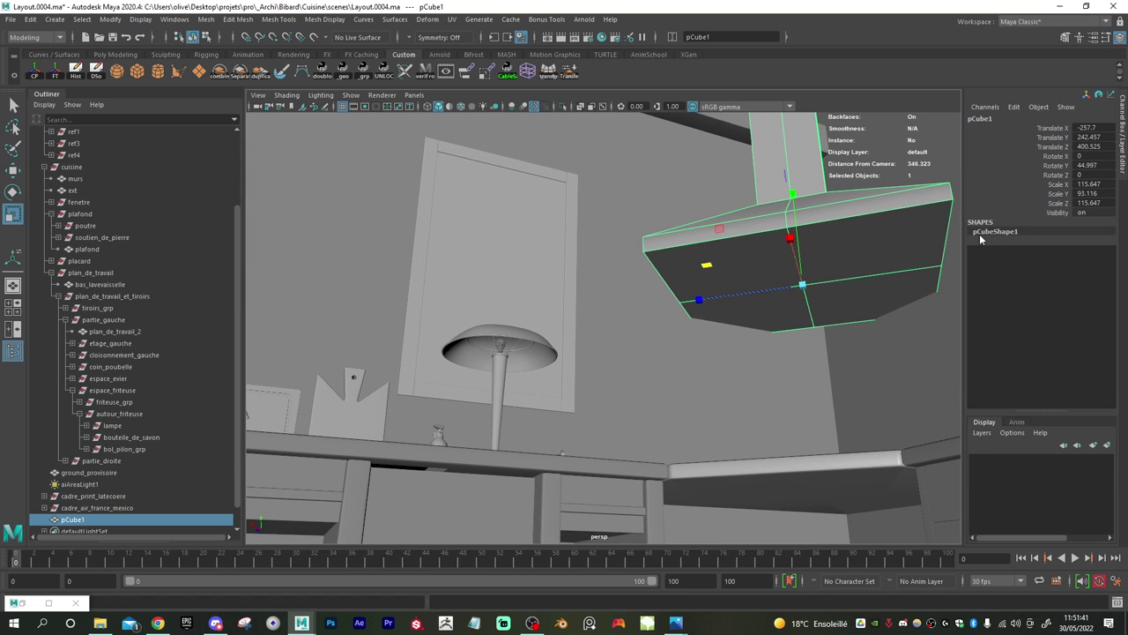
right_drag(864, 311, 804, 315)
drag(685, 385, 831, 315)
shift+drag(813, 398, 951, 294)
key(w)
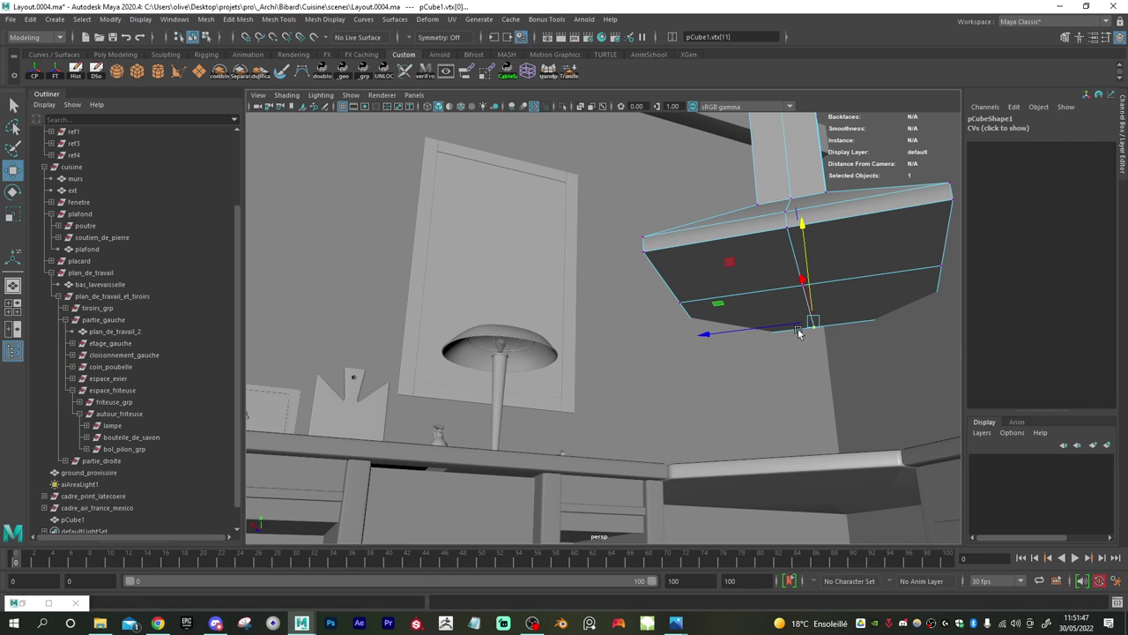
alt+drag(787, 299, 837, 325)
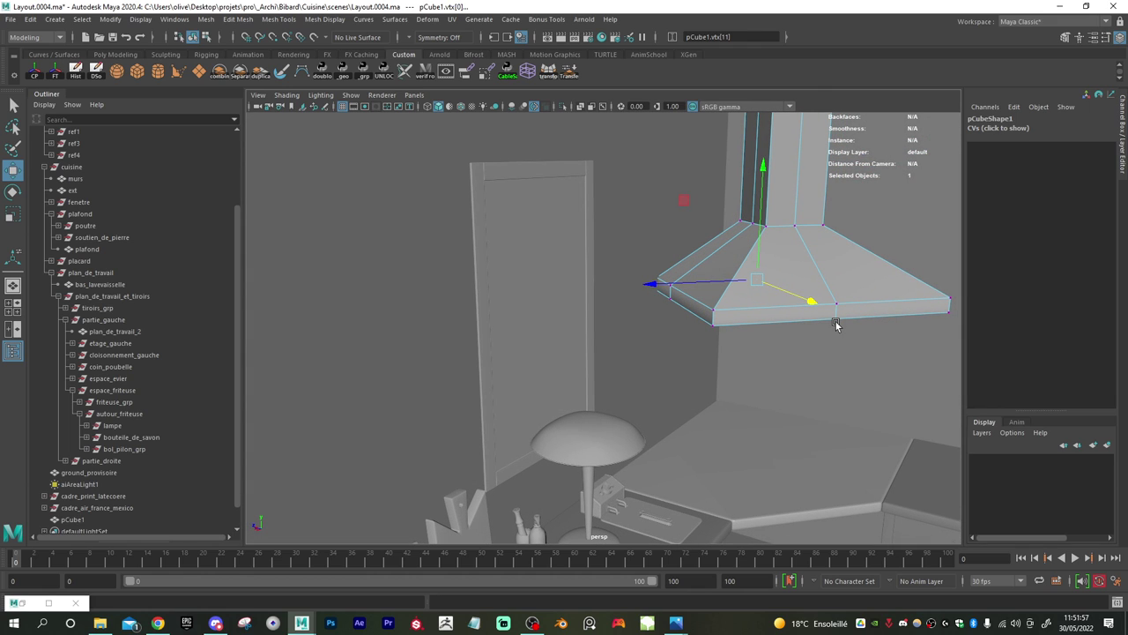
- Apply Edit Edge Flow to the edge loop through the hood's sides and chimney with Adjust Edge Flow 0, and return to object mode
right_drag(746, 244, 739, 201)
double_click(731, 244)
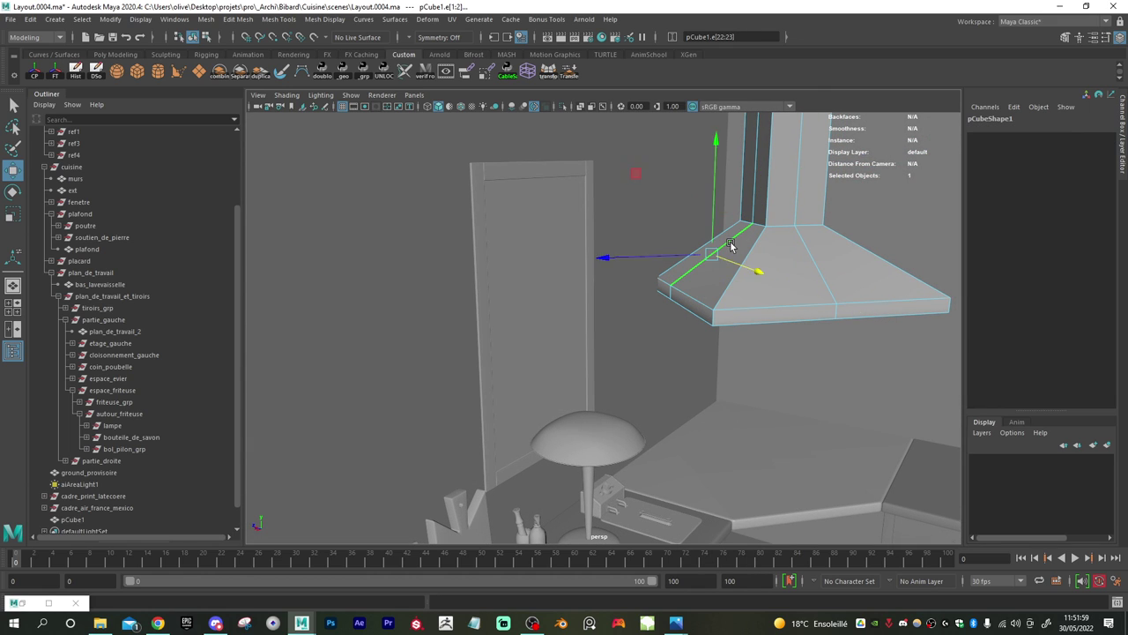
shift+right_click(730, 243)
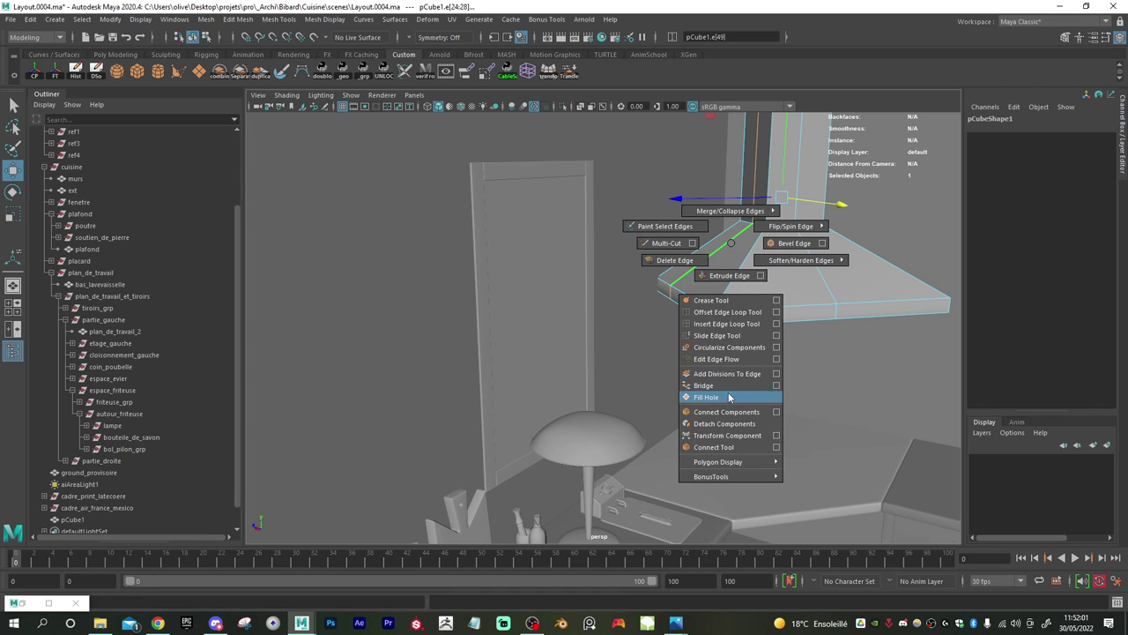
click(726, 360)
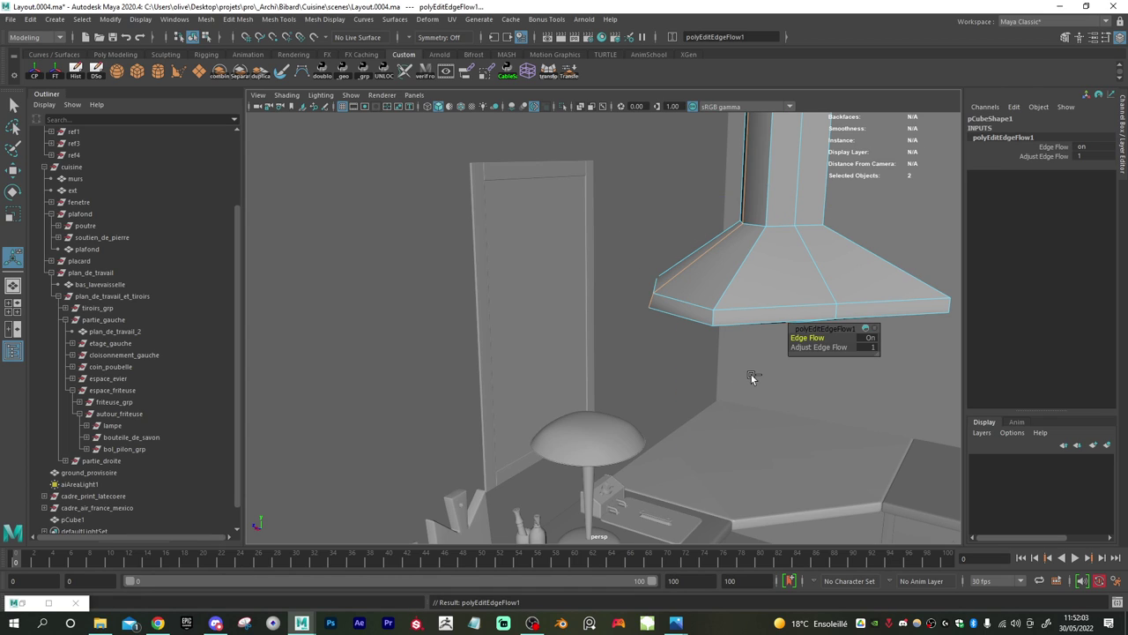
drag(788, 353, 777, 350)
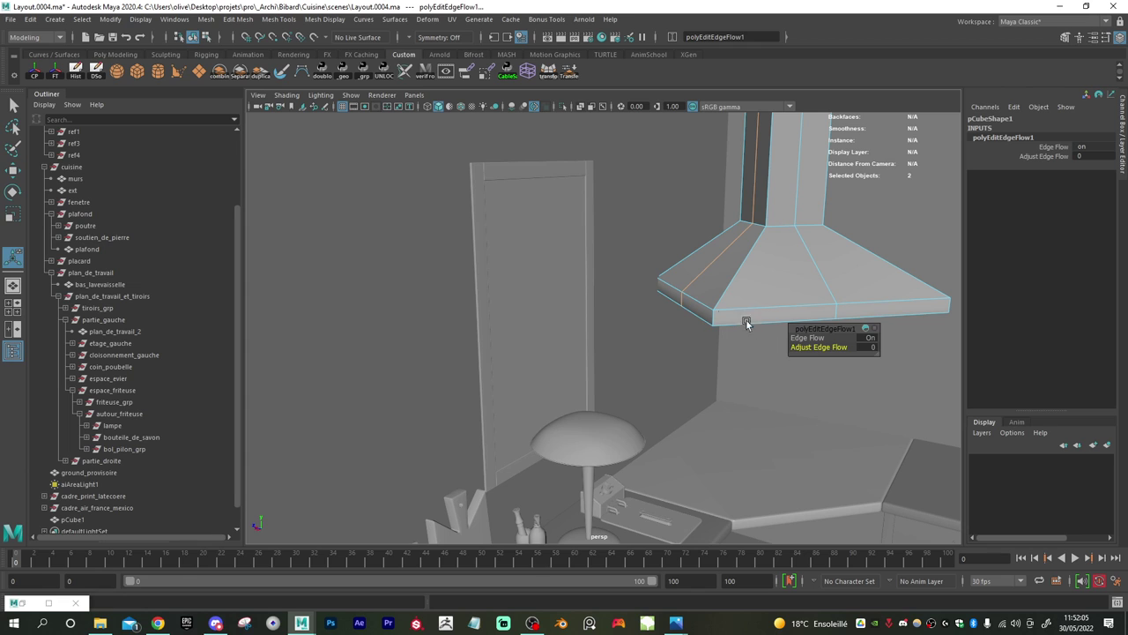
alt+drag(737, 285, 712, 312)
key(w)
click(745, 264)
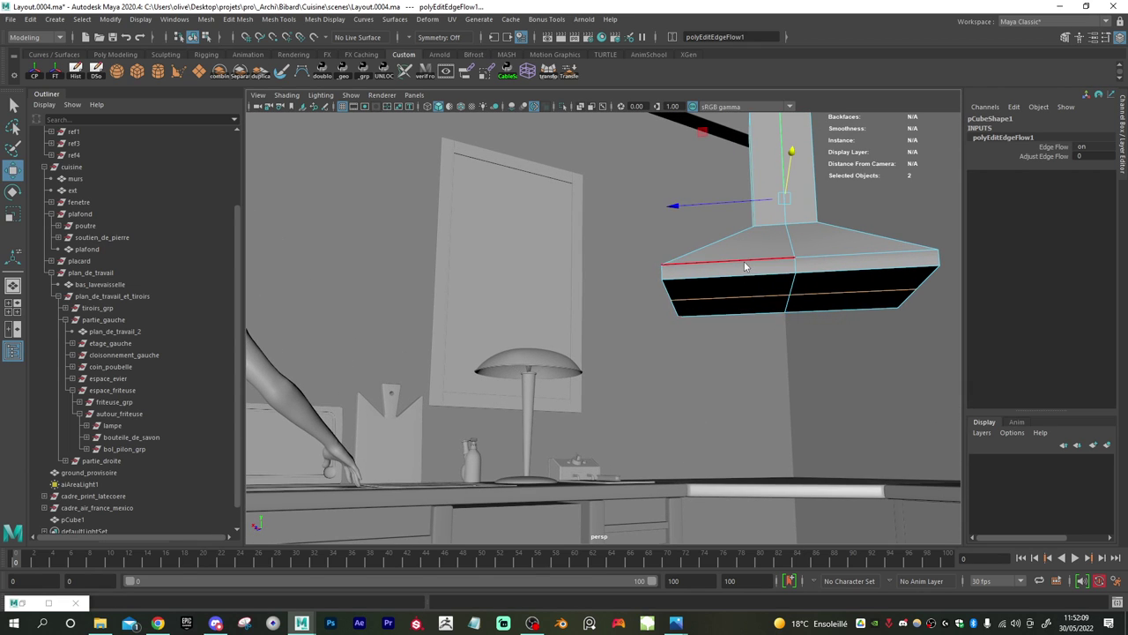
right_drag(745, 264, 775, 247)
alt+drag(769, 275, 767, 329)
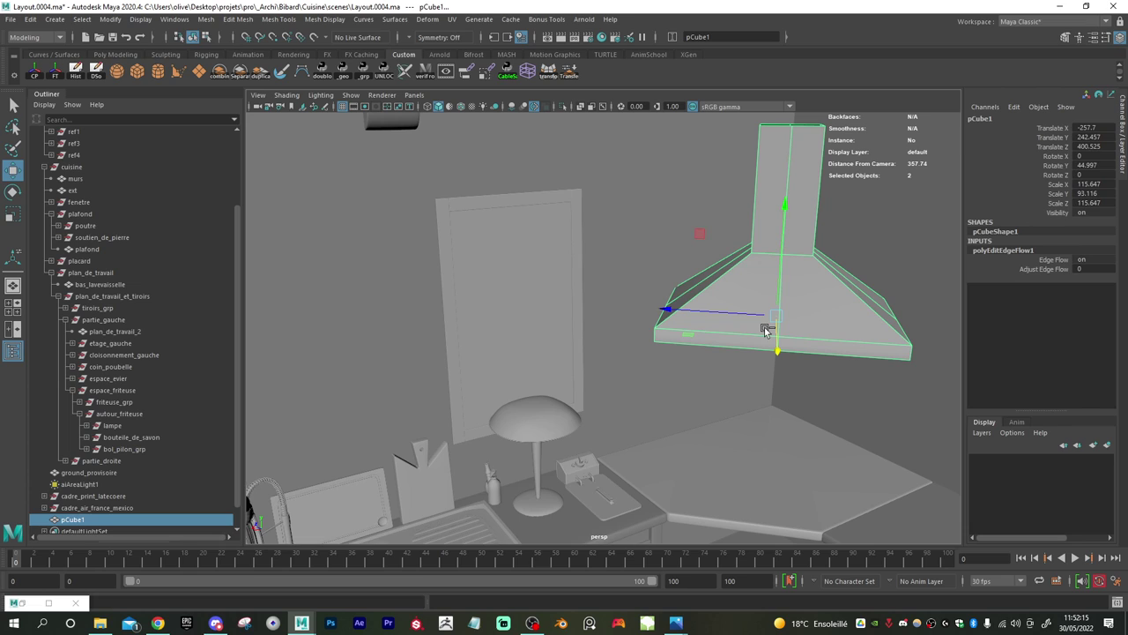
- Undo the edge flow edit and the forward move of the hood's rear vertices
key(ctrl+z)
key(ctrl+z)
key(ctrl+z)
key(ctrl+z)
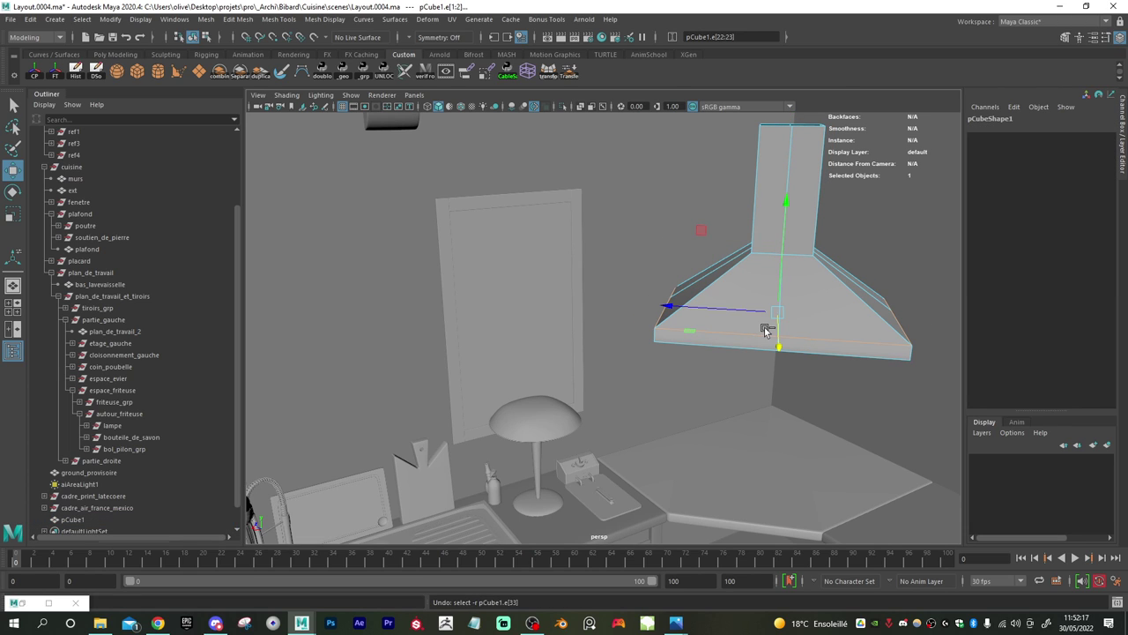
key(ctrl+z)
key(ctrl+z)
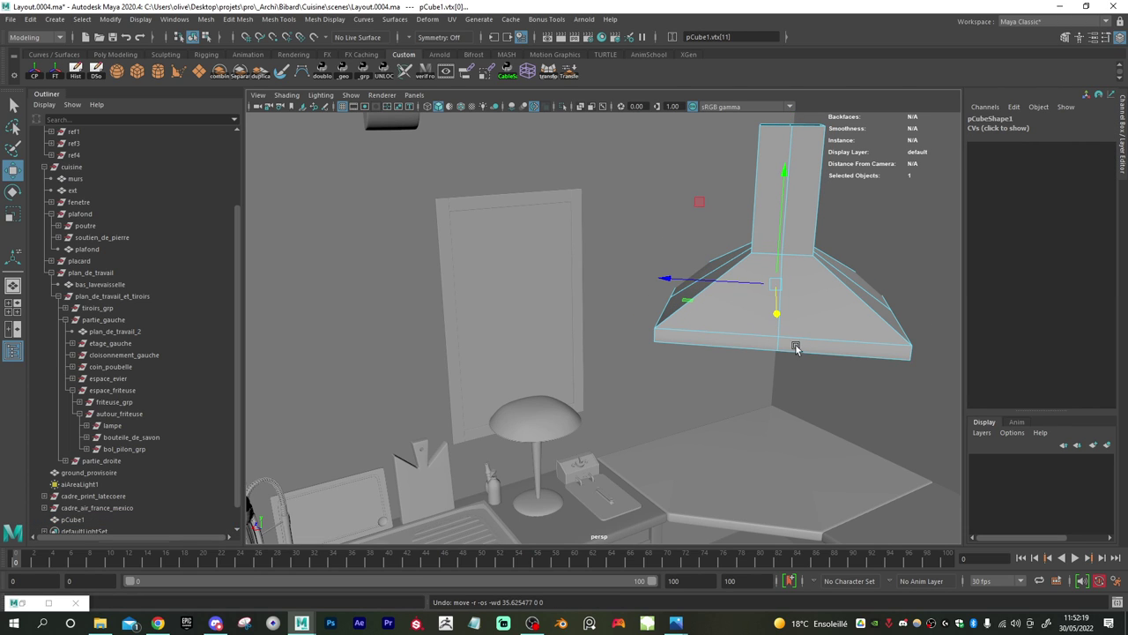
- Return to object mode and slide the hood forward out of the corner to Translate X -247.659 and Z 390.485
alt+drag(796, 348, 787, 342)
right_drag(811, 308, 859, 285)
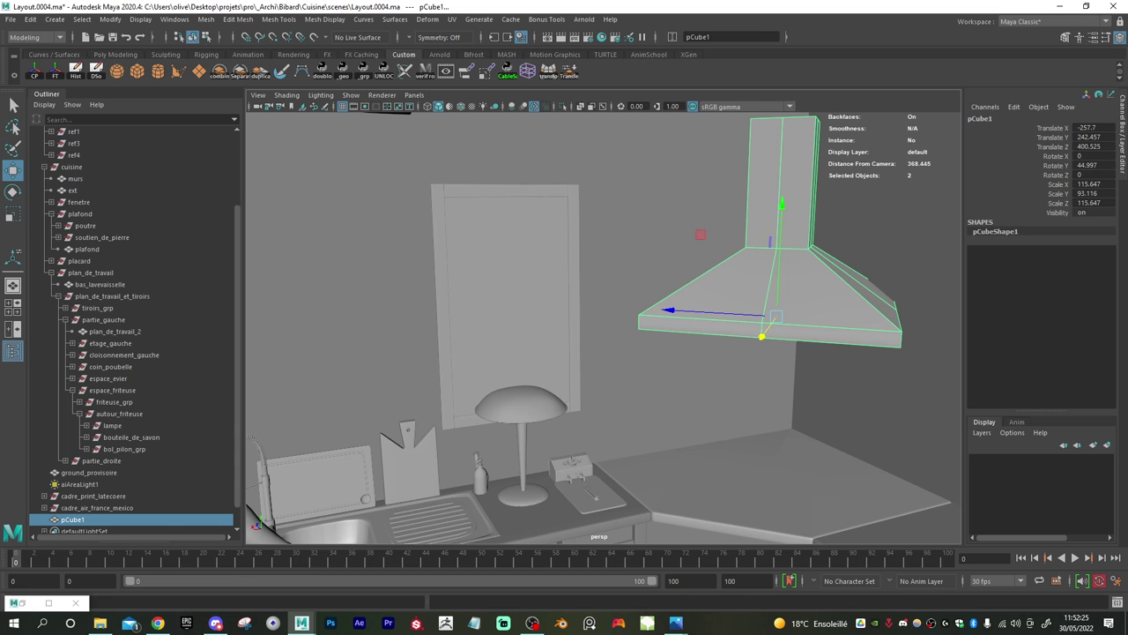
mouse_move(790, 350)
alt+mouse_down()
mouse_move(836, 351)
mouse_move(816, 314)
mouse_move(819, 344)
mouse_move(749, 346)
mouse_move(771, 357)
alt+mouse_up()
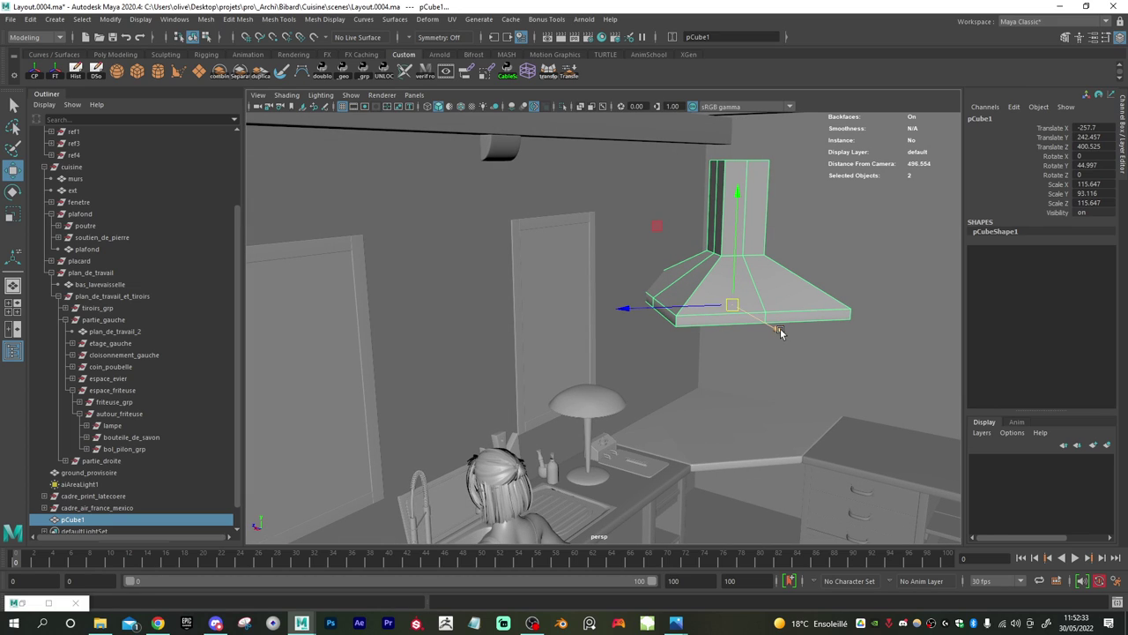
drag(777, 329, 790, 337)
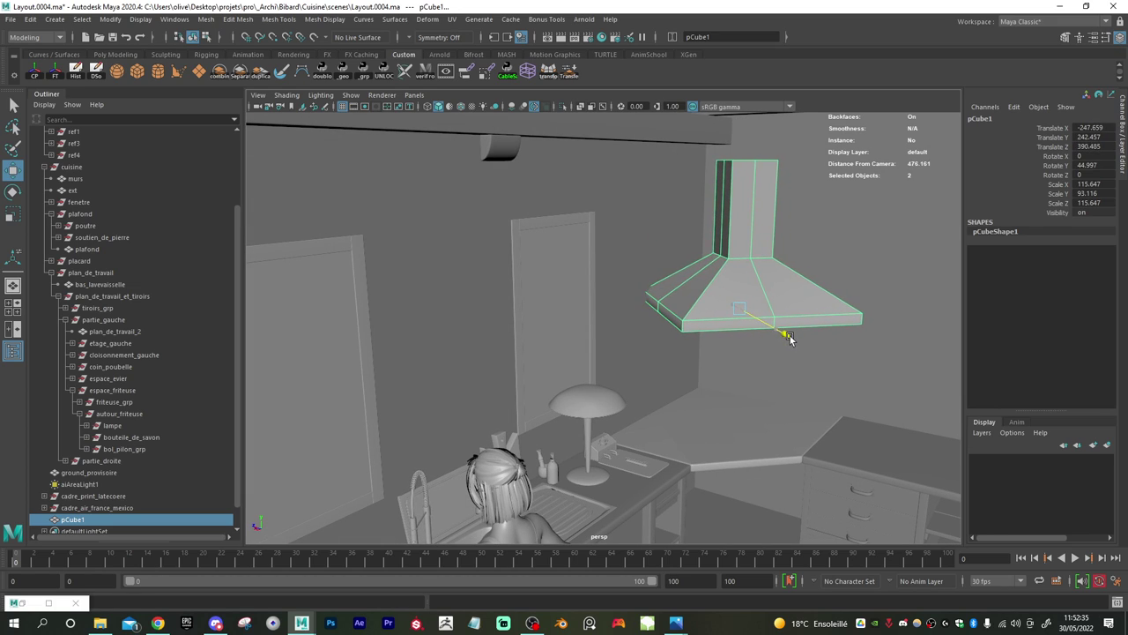
alt+drag(770, 376, 696, 380)
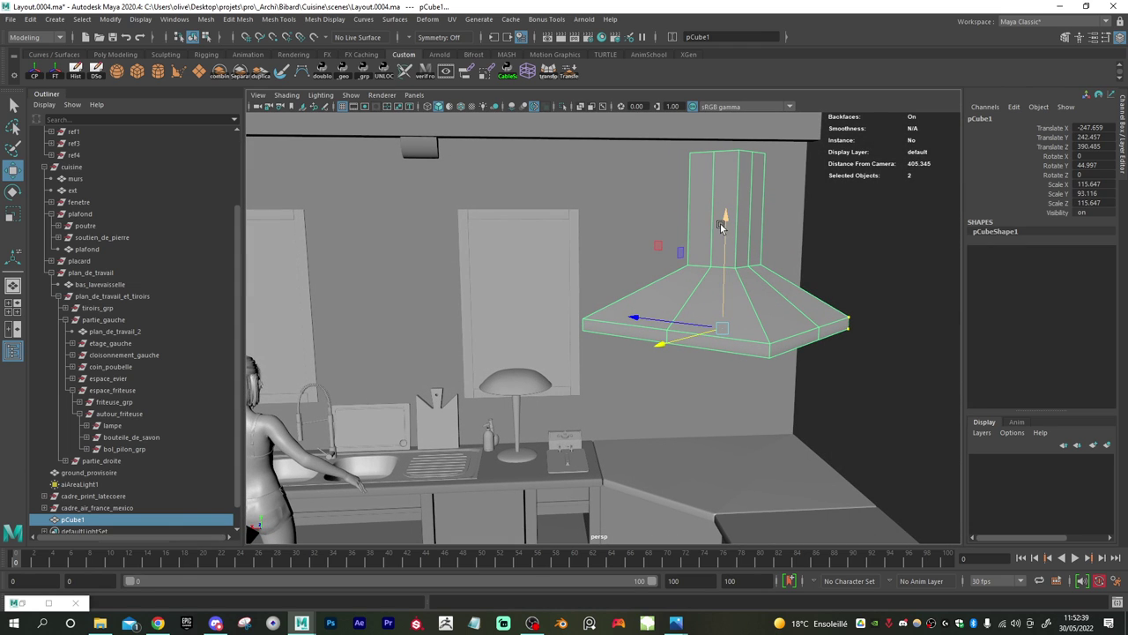
alt+drag(786, 310, 736, 284)
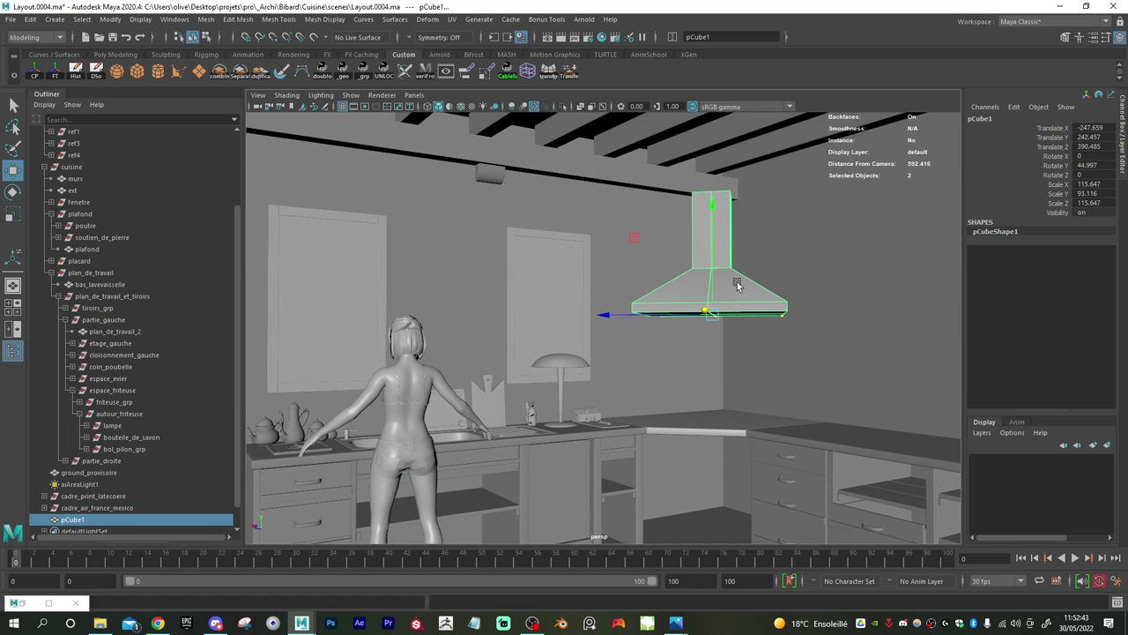
- Scale the faces around the hood's chimney inward horizontally to make the chimney slightly slimmer
right_drag(713, 252, 708, 253)
alt+drag(719, 250, 755, 236)
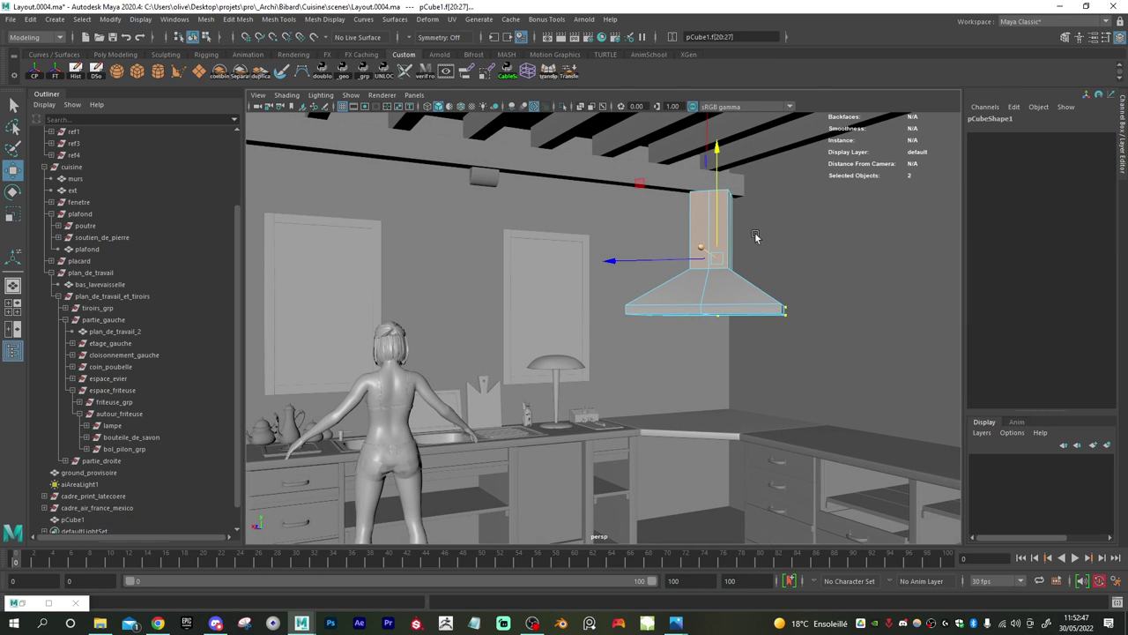
click(698, 253)
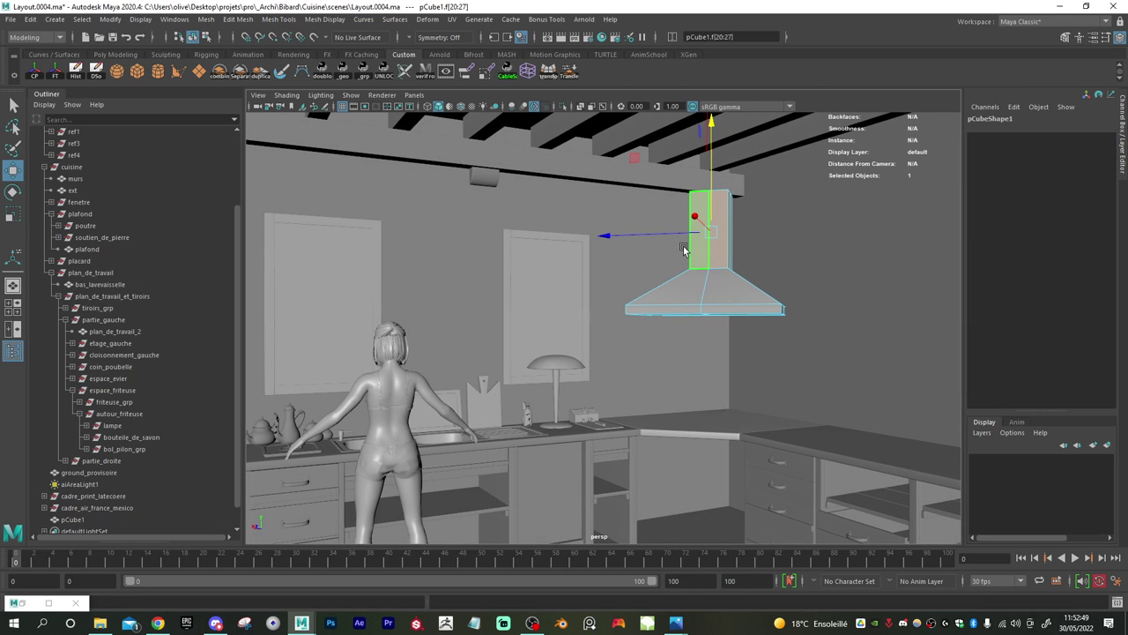
key(r)
mouse_move(682, 248)
alt+mouse_down()
mouse_move(678, 230)
mouse_move(688, 258)
mouse_move(680, 243)
alt+mouse_up()
alt+middle_drag(680, 242, 680, 260)
alt+right_drag(680, 260, 748, 308)
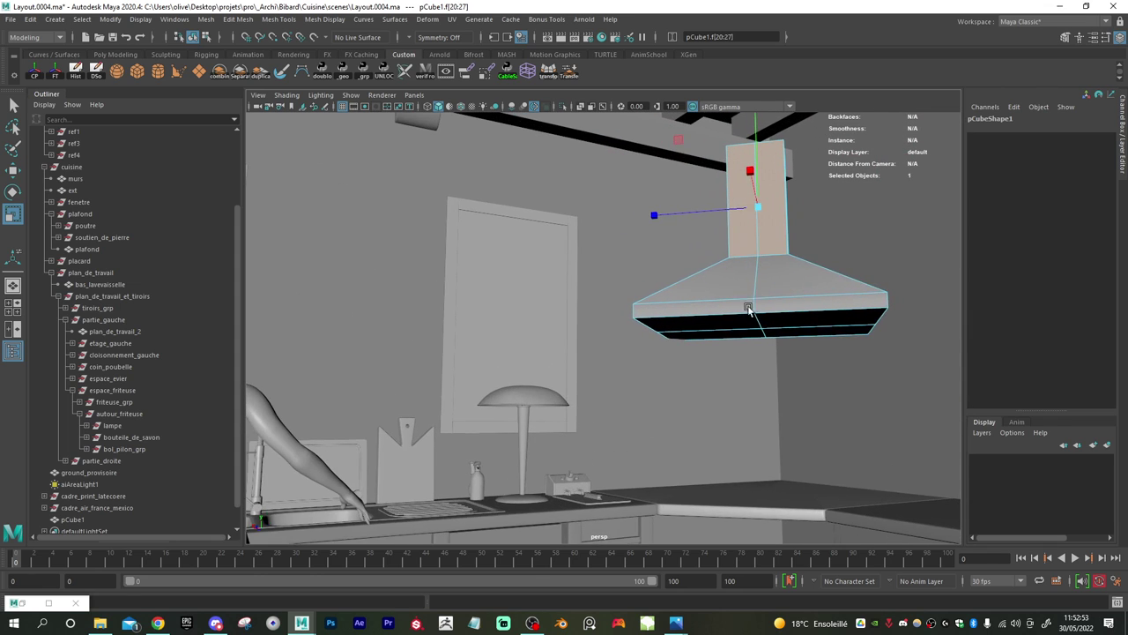
alt+drag(748, 308, 706, 273)
drag(657, 183, 690, 234)
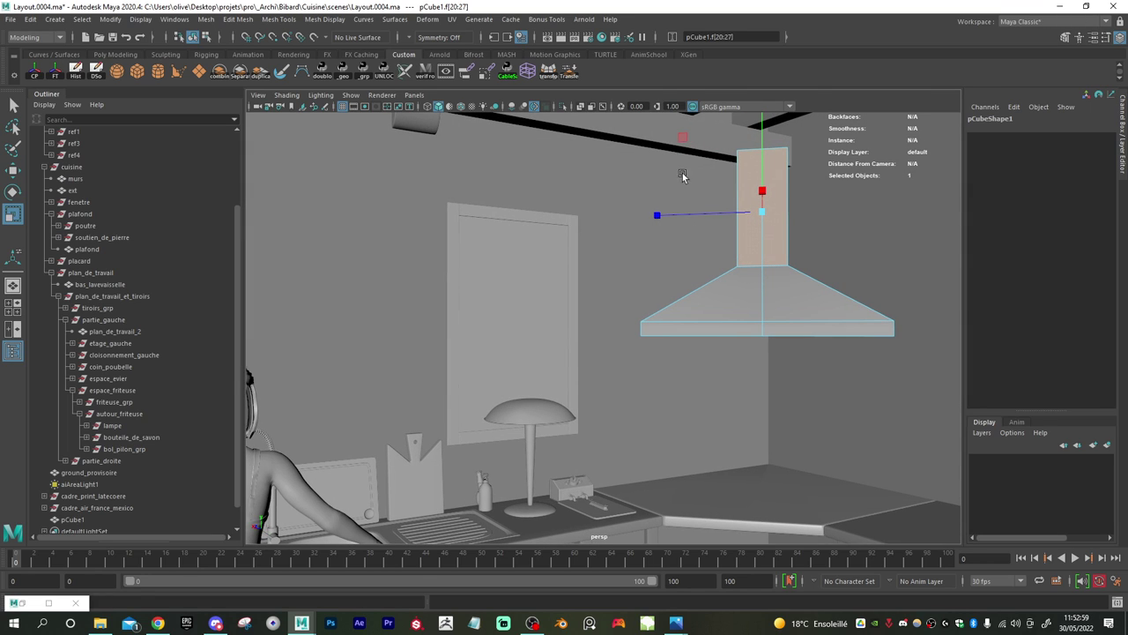
alt+drag(684, 177, 753, 267)
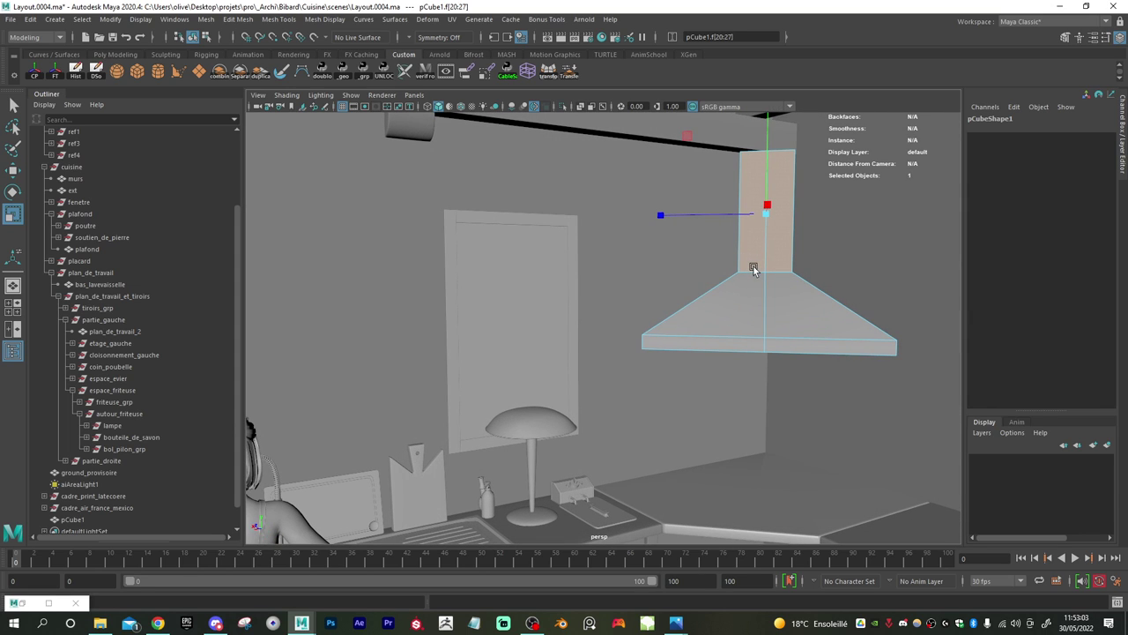
alt+right_drag(794, 309, 685, 288)
alt+drag(685, 289, 594, 287)
alt+right_drag(594, 286, 776, 331)
alt+drag(776, 331, 787, 326)
- Return to object mode and slide the hood back toward the corner to Translate X -252.237 and Z 385.907
right_drag(782, 267, 810, 253)
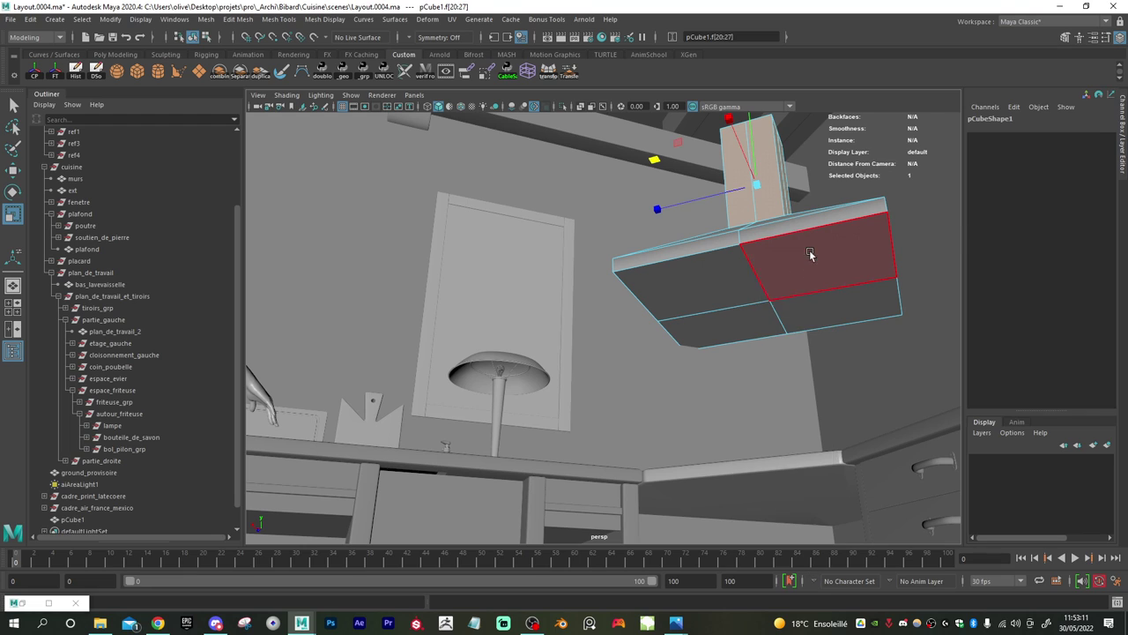
alt+drag(804, 255, 791, 284)
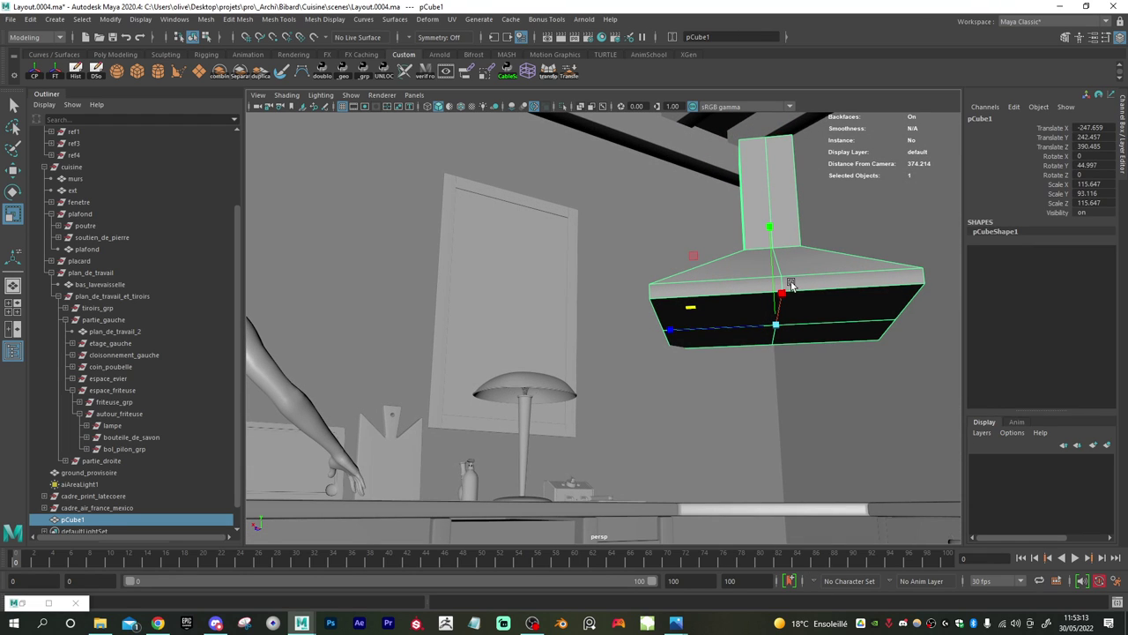
alt+drag(713, 329, 725, 354)
alt+right_drag(724, 354, 787, 374)
key(w)
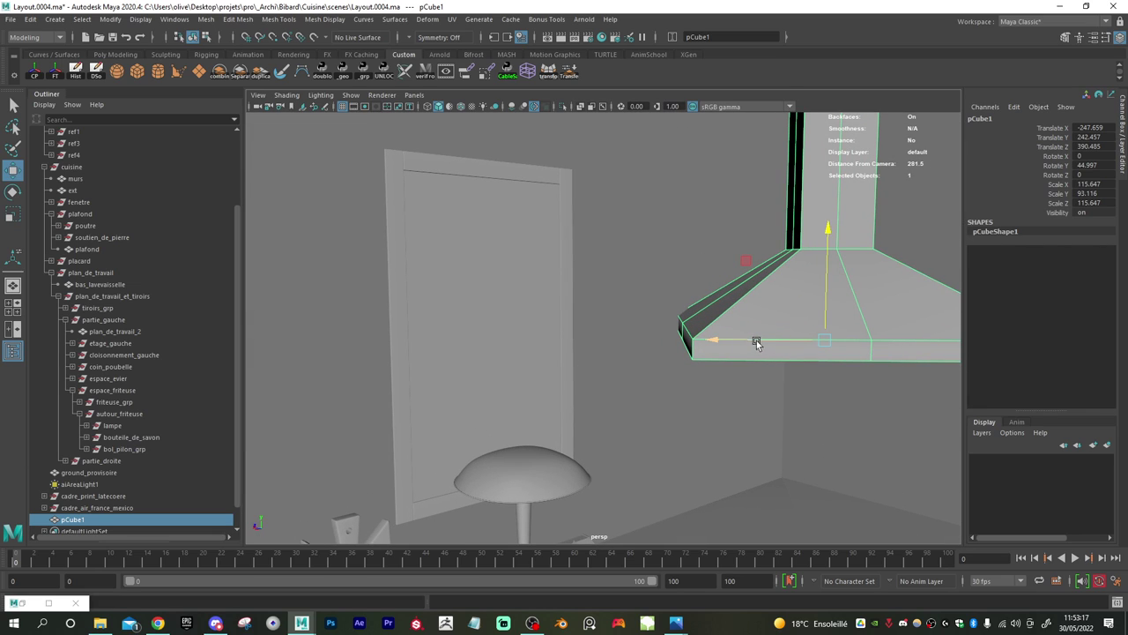
drag(757, 341, 765, 342)
alt+right_drag(806, 390, 721, 346)
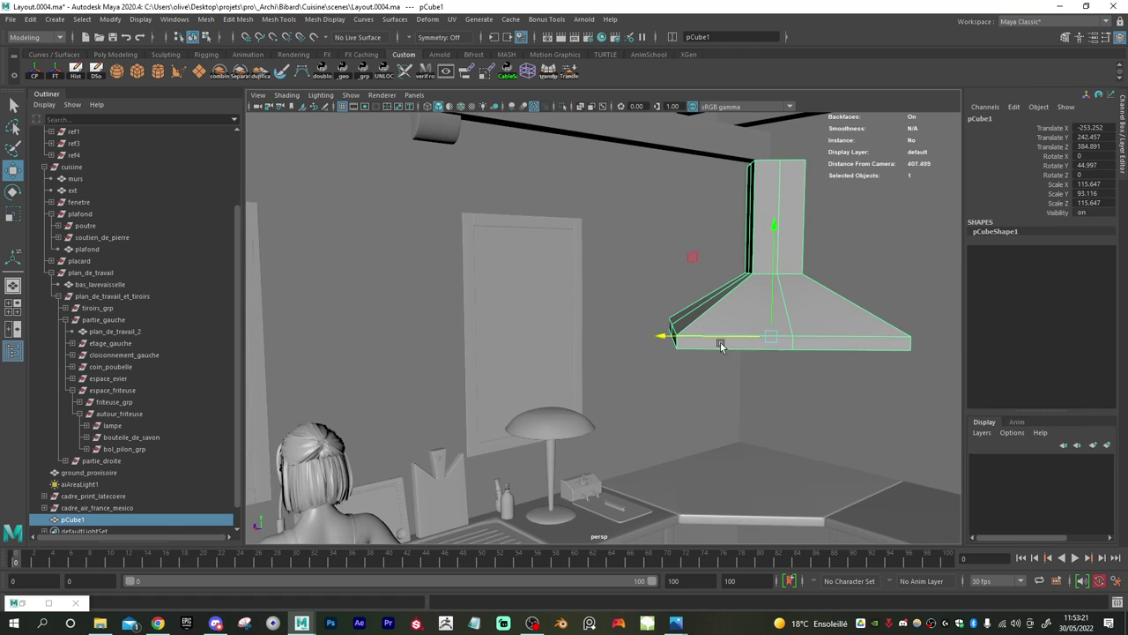
alt+middle_drag(793, 382, 750, 349)
mouse_move(747, 349)
alt+mouse_down()
mouse_move(699, 351)
mouse_move(744, 358)
alt+mouse_up()
drag(663, 304, 766, 343)
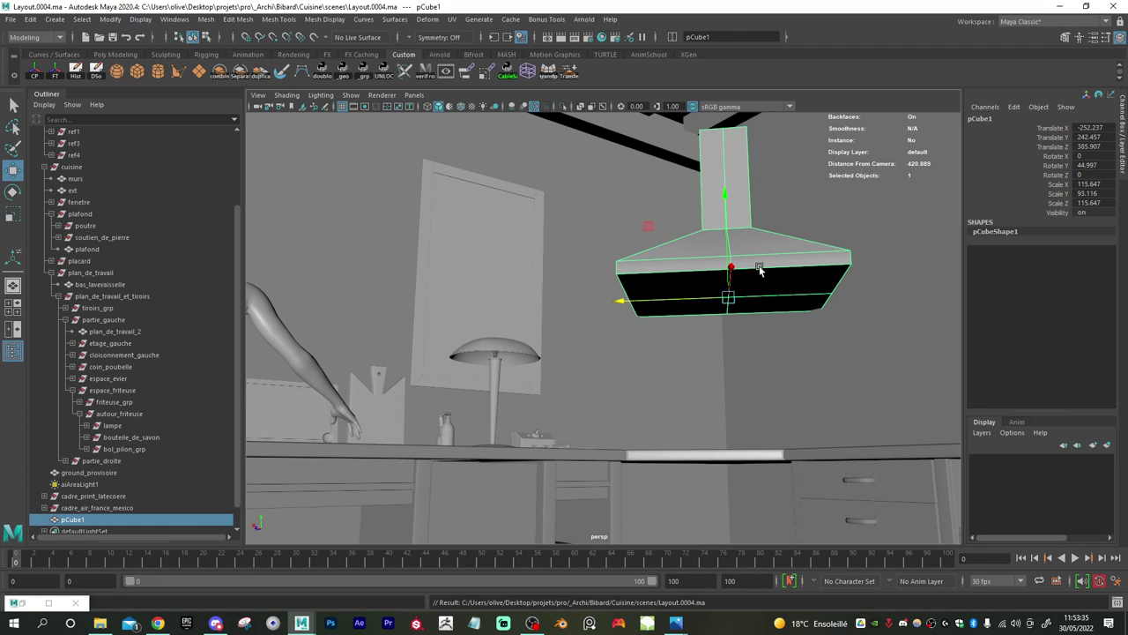
- Isolate the hood and close the open top of its chimney with Fill Hole on the border edges
key(ctrl+1)
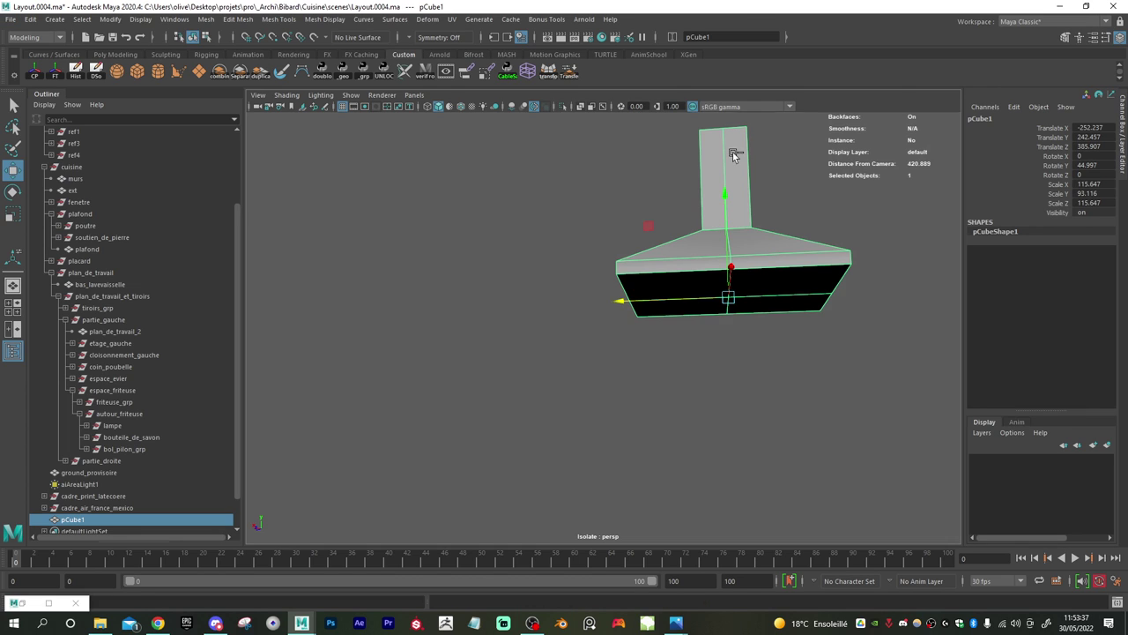
alt+drag(733, 174, 750, 271)
alt+right_drag(749, 271, 814, 292)
alt+drag(813, 292, 729, 281)
right_click(729, 280)
click(723, 246)
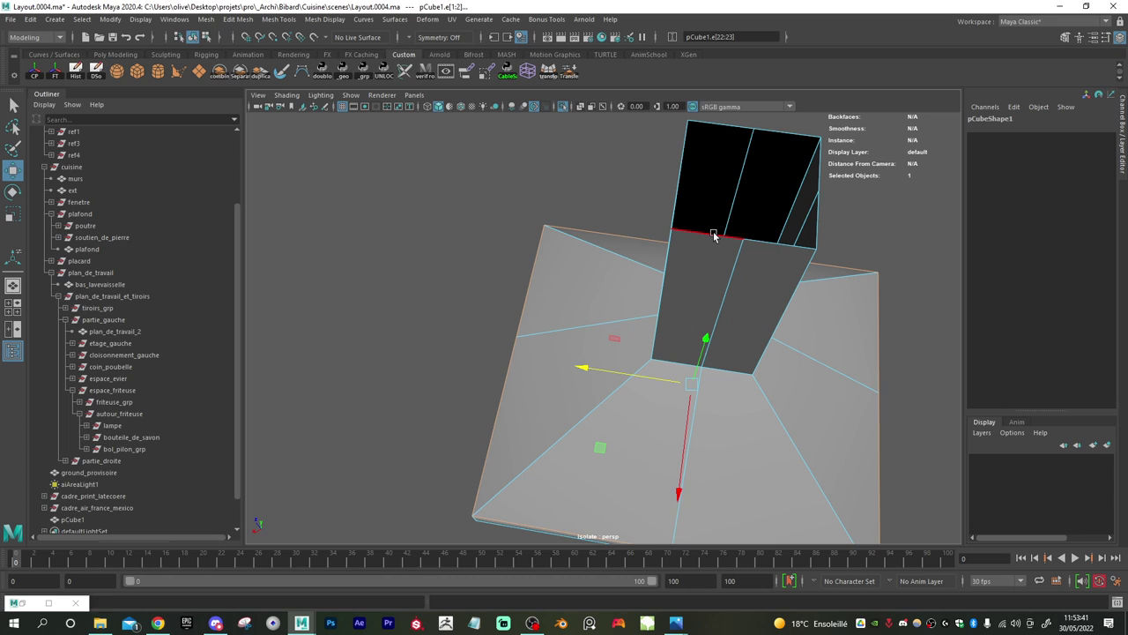
click(714, 235)
shift+right_click(714, 233)
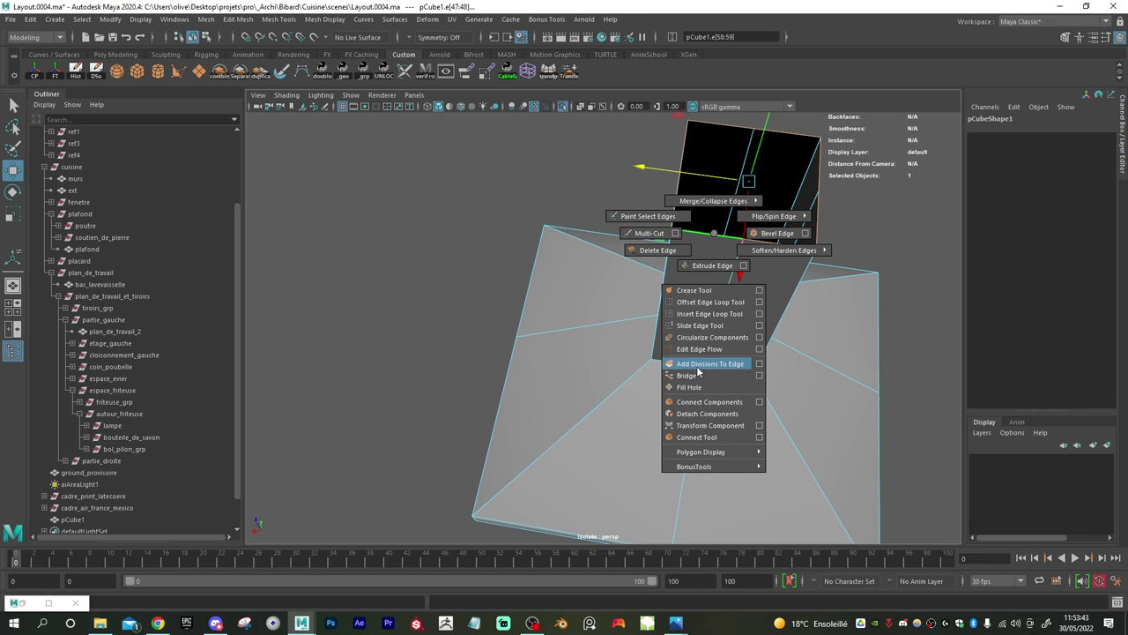
click(693, 390)
- Cut two crossing edges through the chimney's top cap with Multi-Cut, joining the midpoints of opposite sides, and discard the stray cut
shift+right_click(732, 308)
click(663, 308)
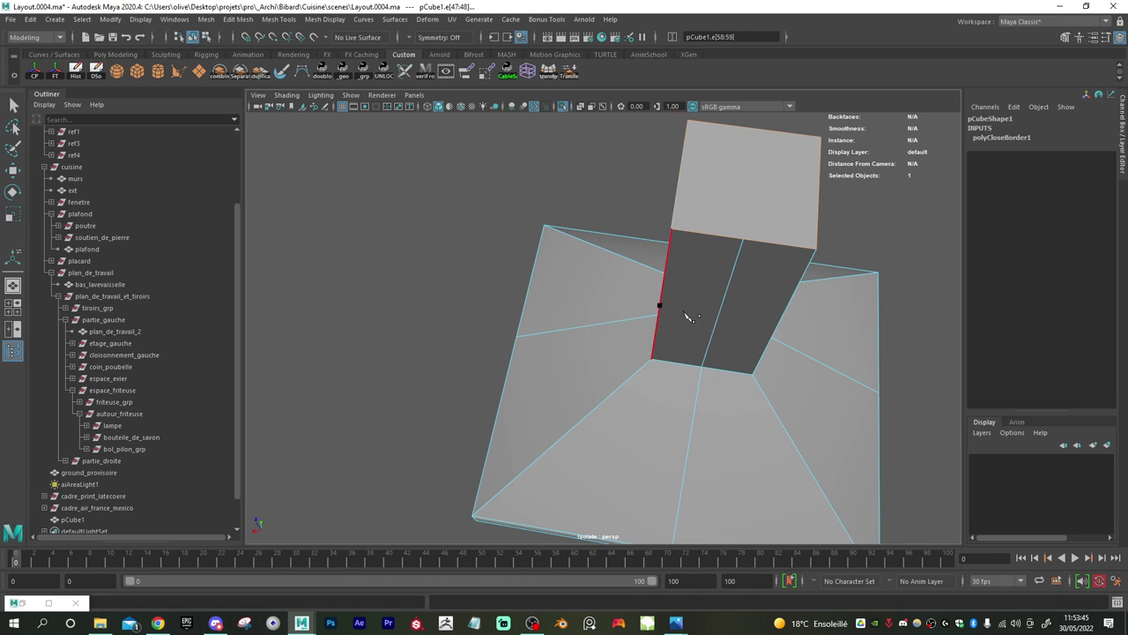
alt+drag(660, 308, 739, 249)
alt+middle_drag(739, 249, 714, 295)
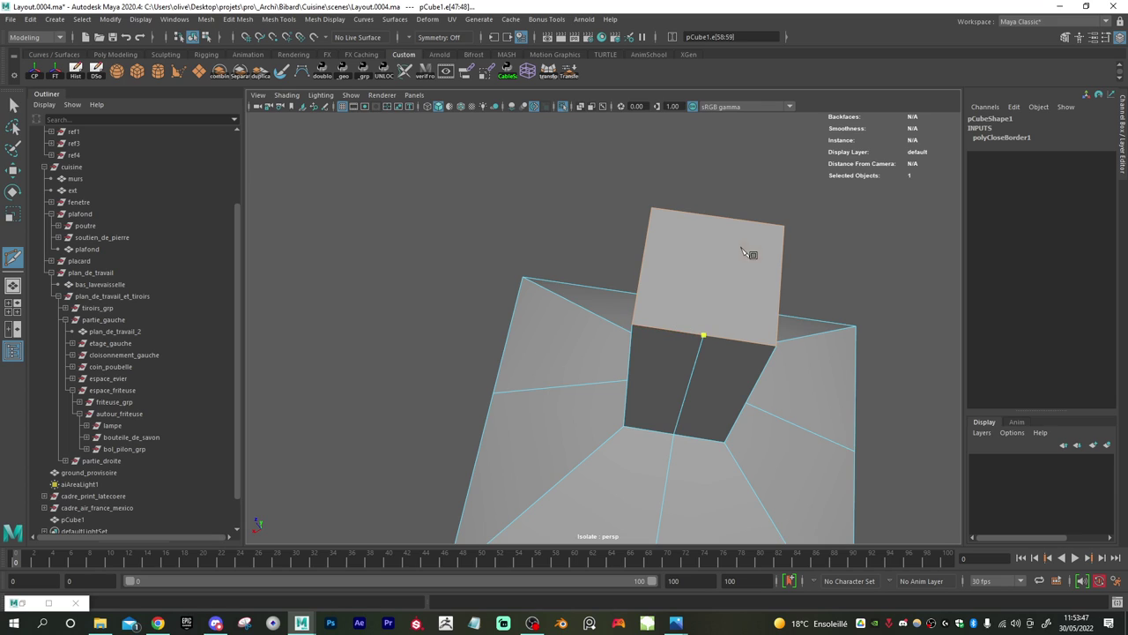
right_click(857, 253)
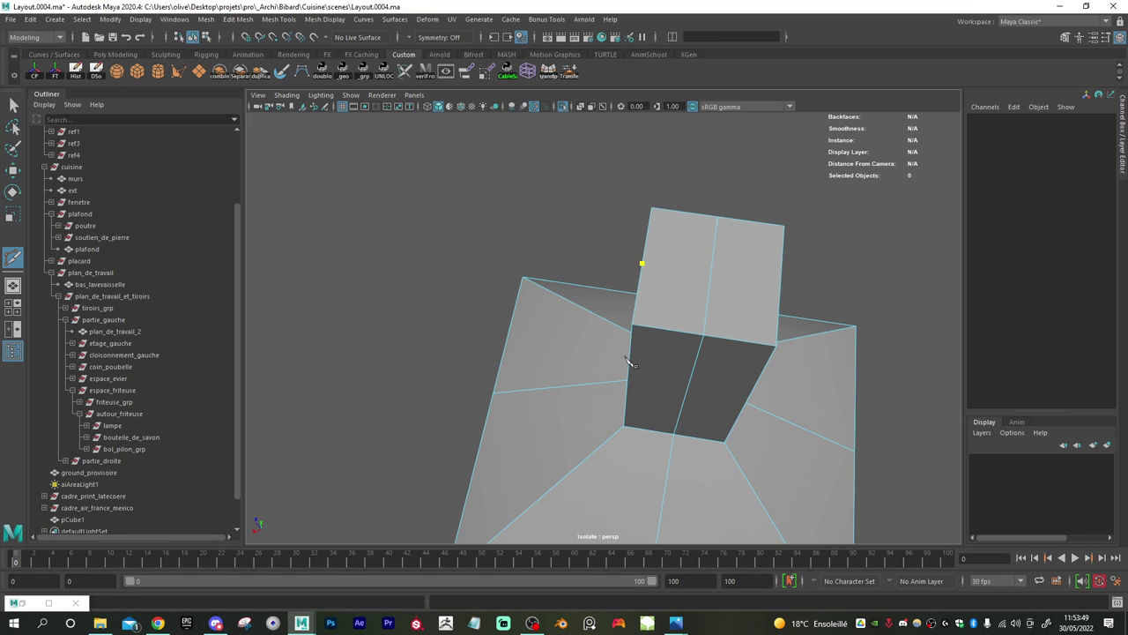
alt+right_drag(789, 397, 657, 374)
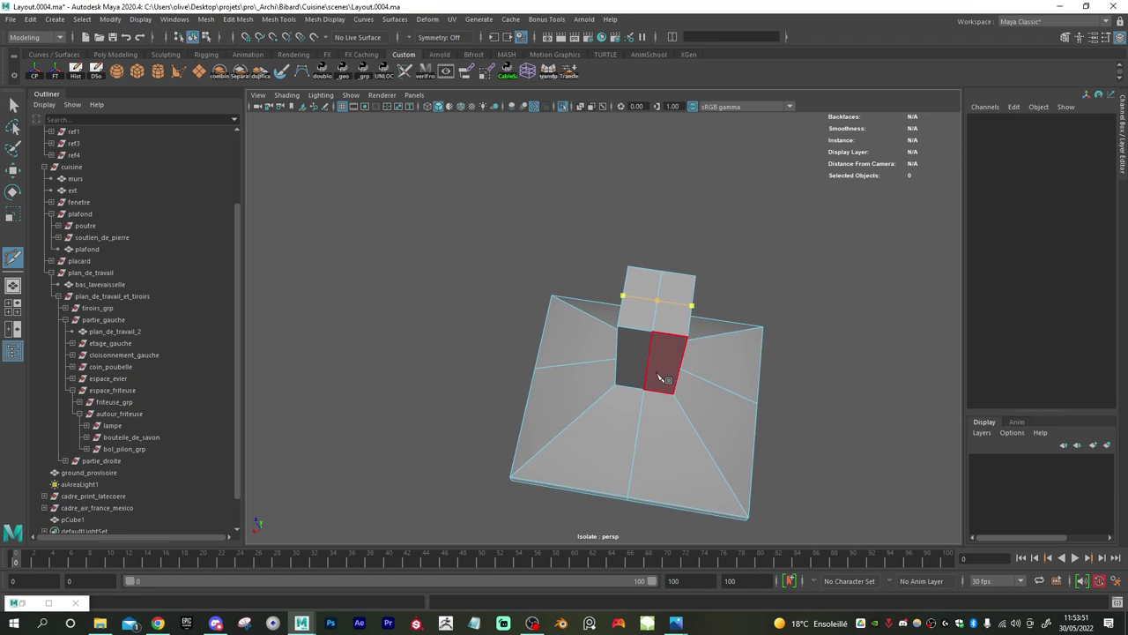
alt+drag(659, 379, 682, 366)
right_click(683, 364)
click(701, 334)
key(ctrl+z)
key(ctrl+z)
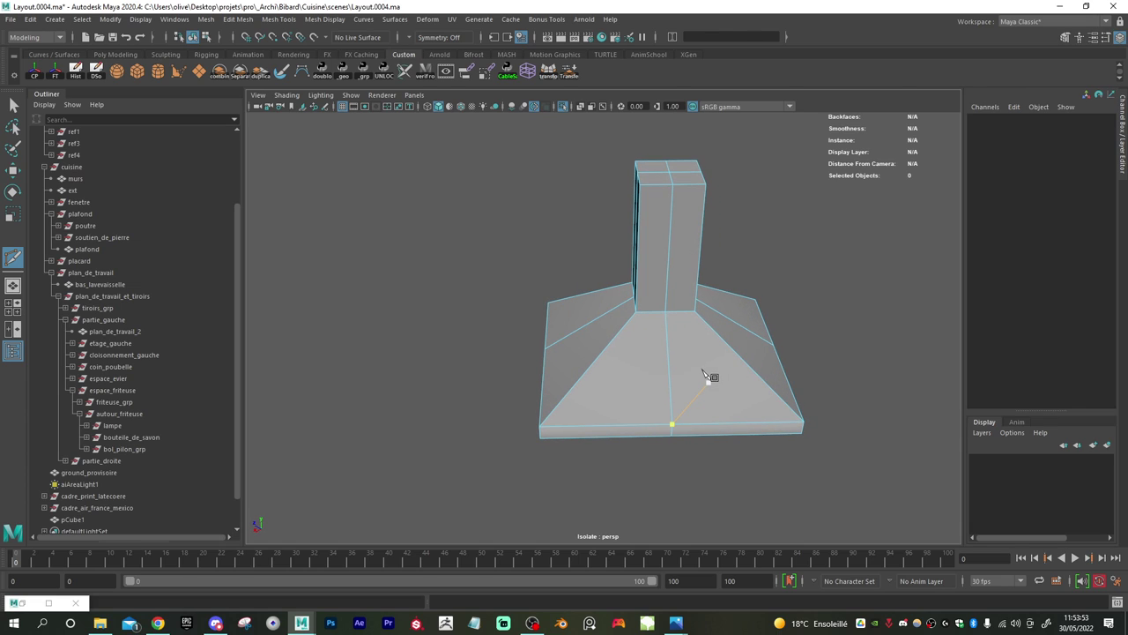
key(w)
- Bevel the outline edges of the hood's rim, slopes and chimney with Fraction 0.2 and 2 Segments, and return to object mode
right_drag(661, 356, 672, 279)
double_click(654, 314)
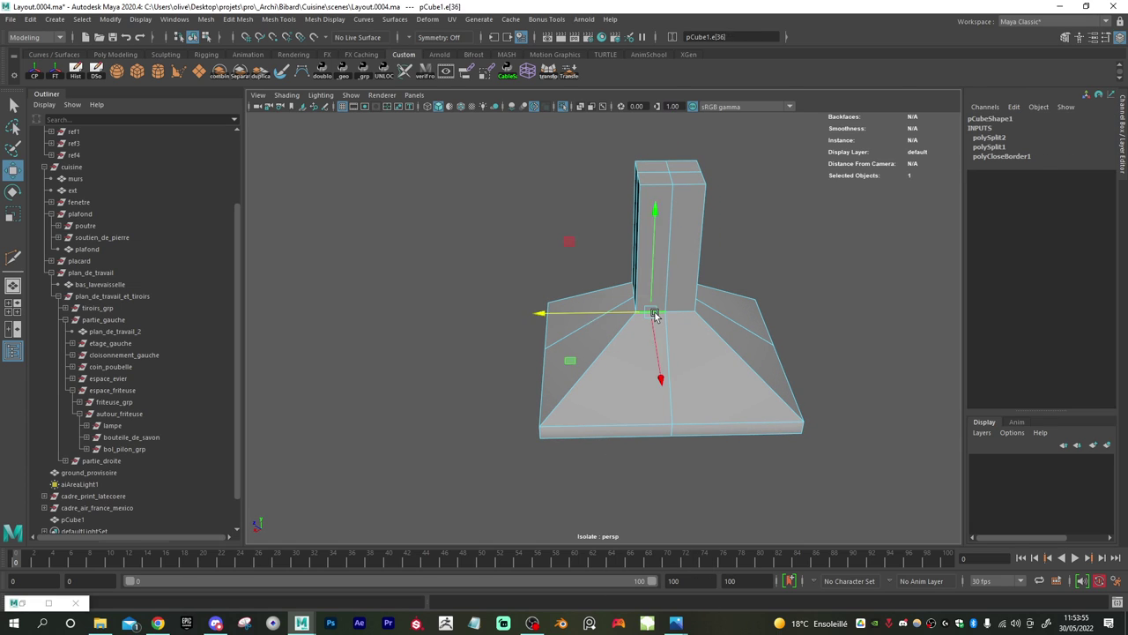
click(621, 422)
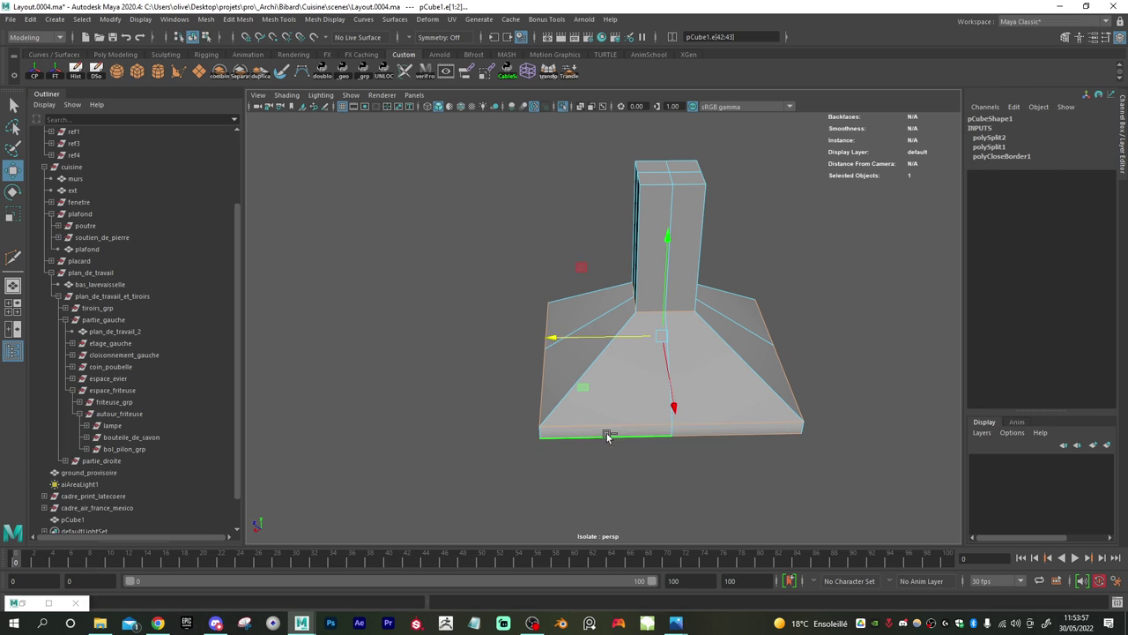
click(648, 188)
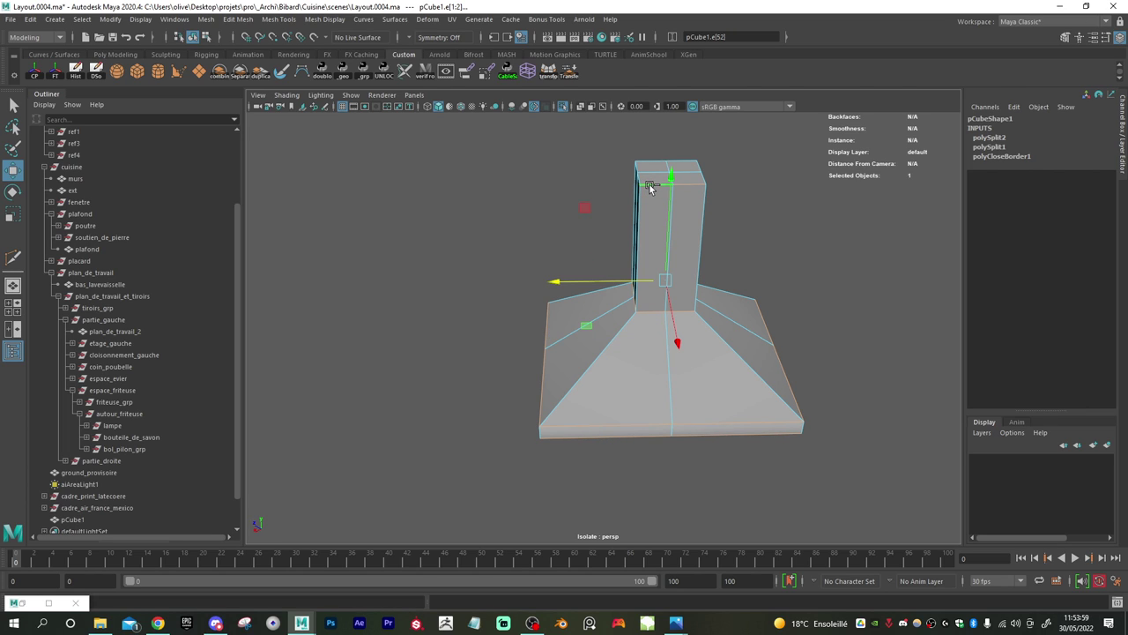
alt+drag(655, 207, 600, 219)
alt+right_drag(600, 220, 716, 237)
alt+middle_drag(716, 237, 726, 357)
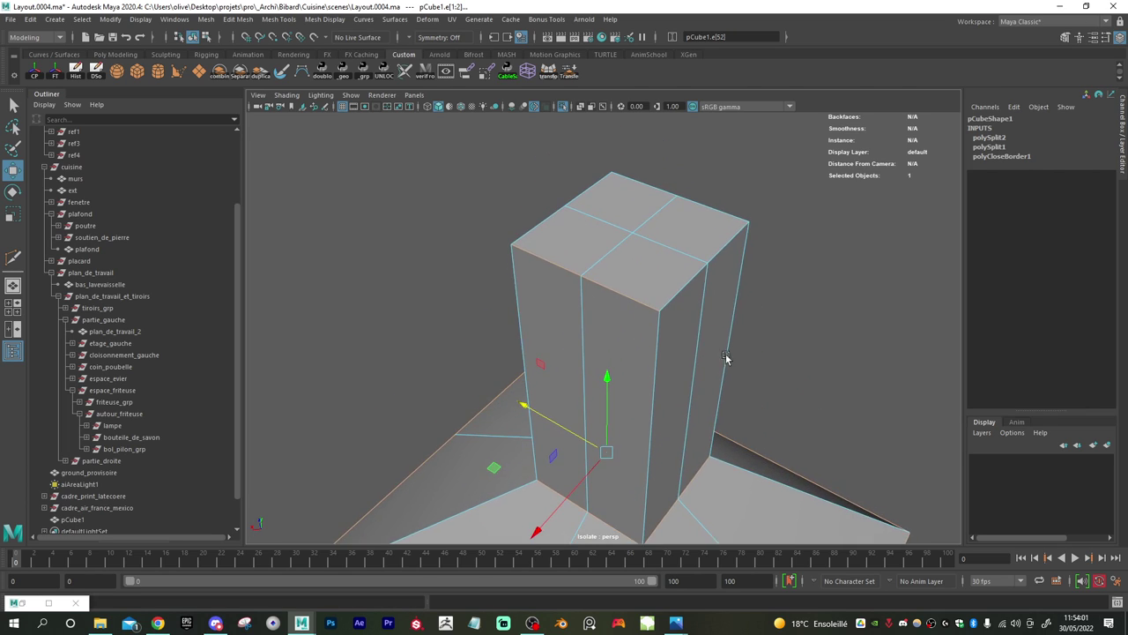
shift+click(703, 210)
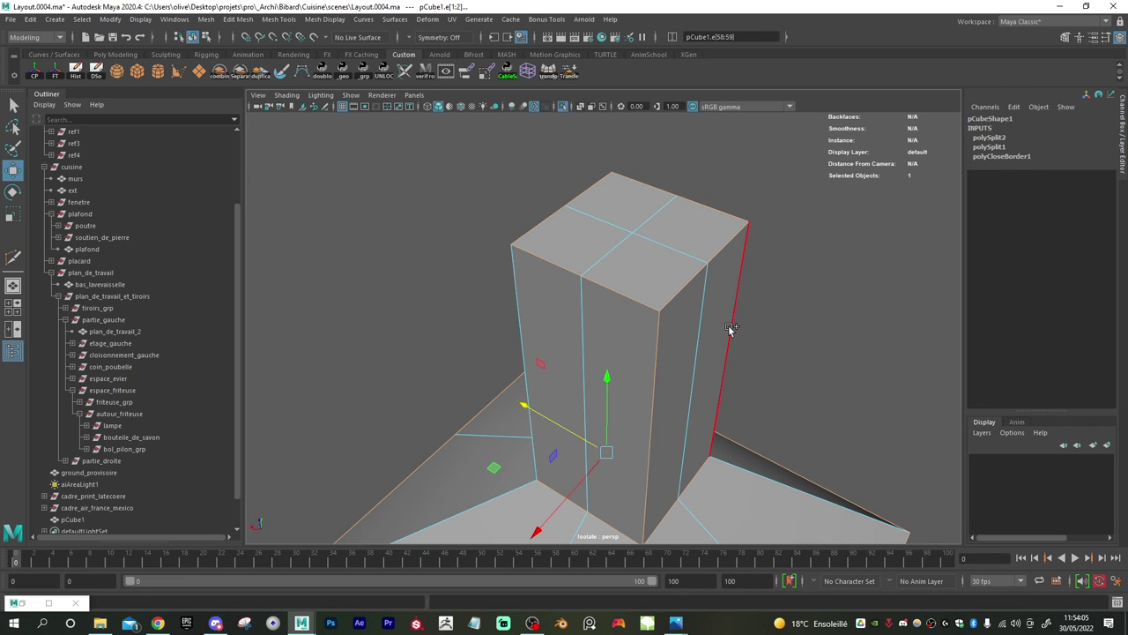
alt+drag(493, 330, 657, 295)
shift+click(779, 250)
alt+drag(704, 350, 685, 315)
alt+drag(790, 350, 755, 347)
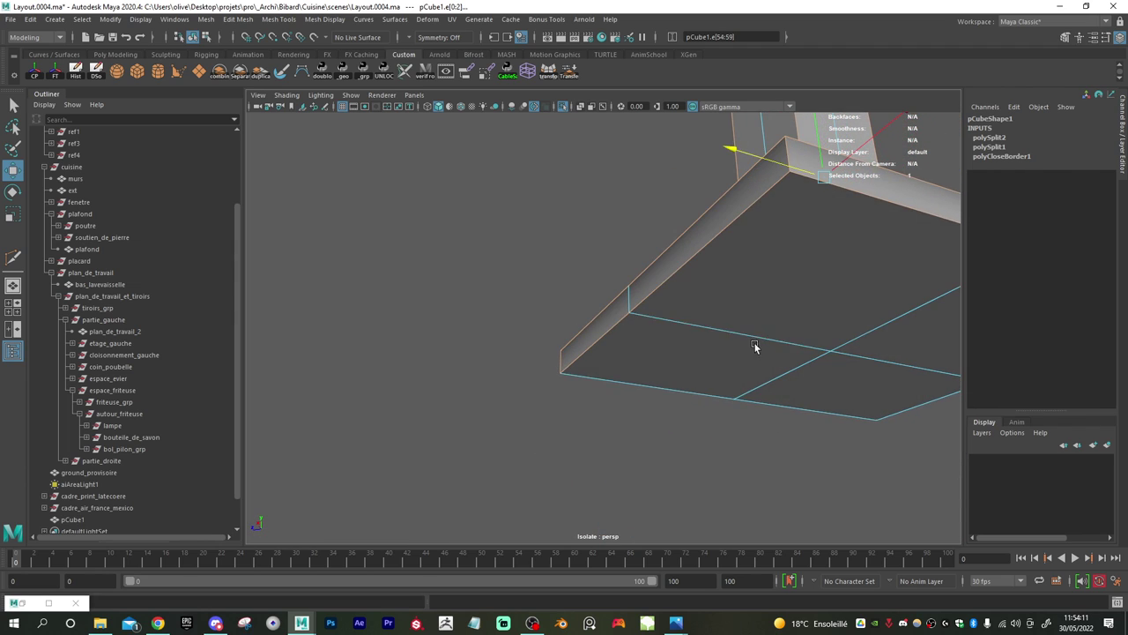
shift+click(796, 398)
alt+drag(796, 395, 749, 386)
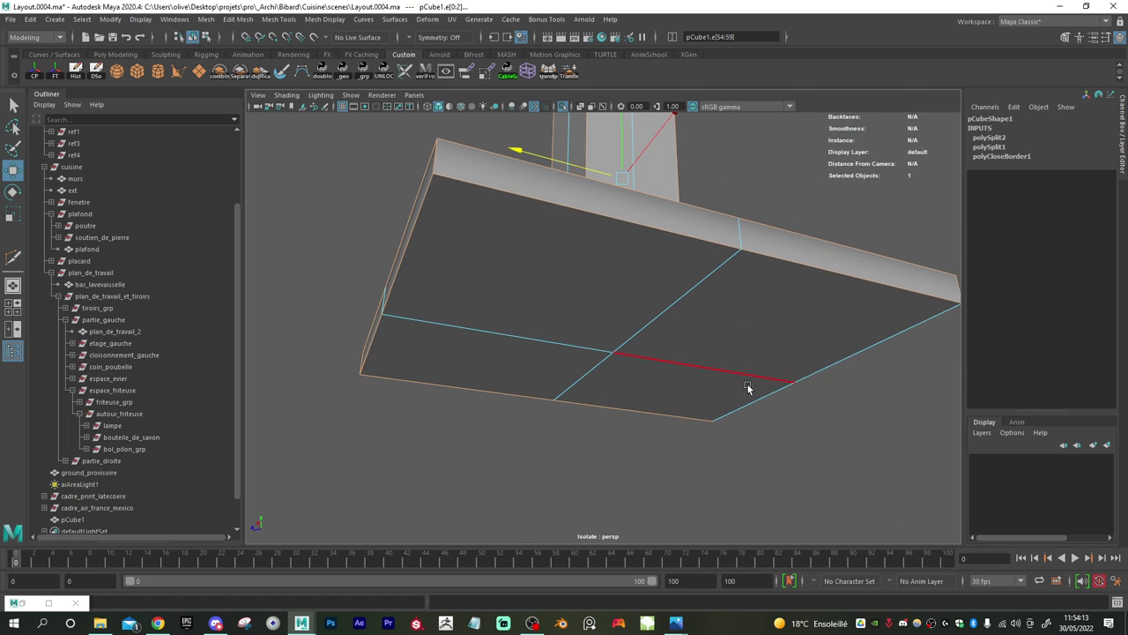
shift+click(845, 339)
shift+right_drag(844, 339, 820, 347)
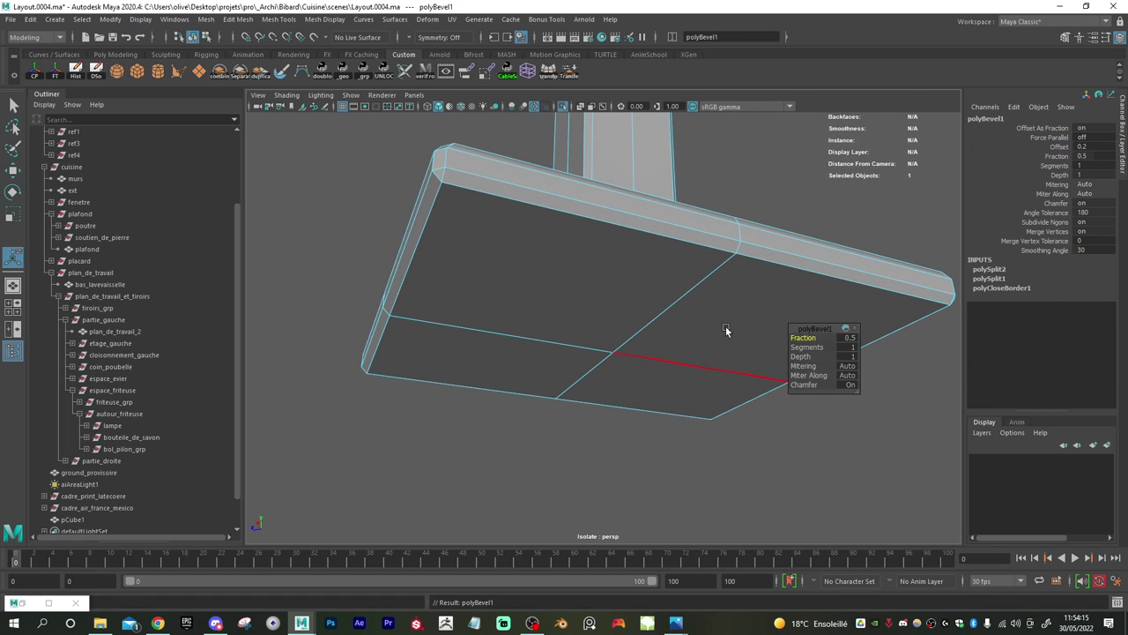
drag(809, 347, 571, 312)
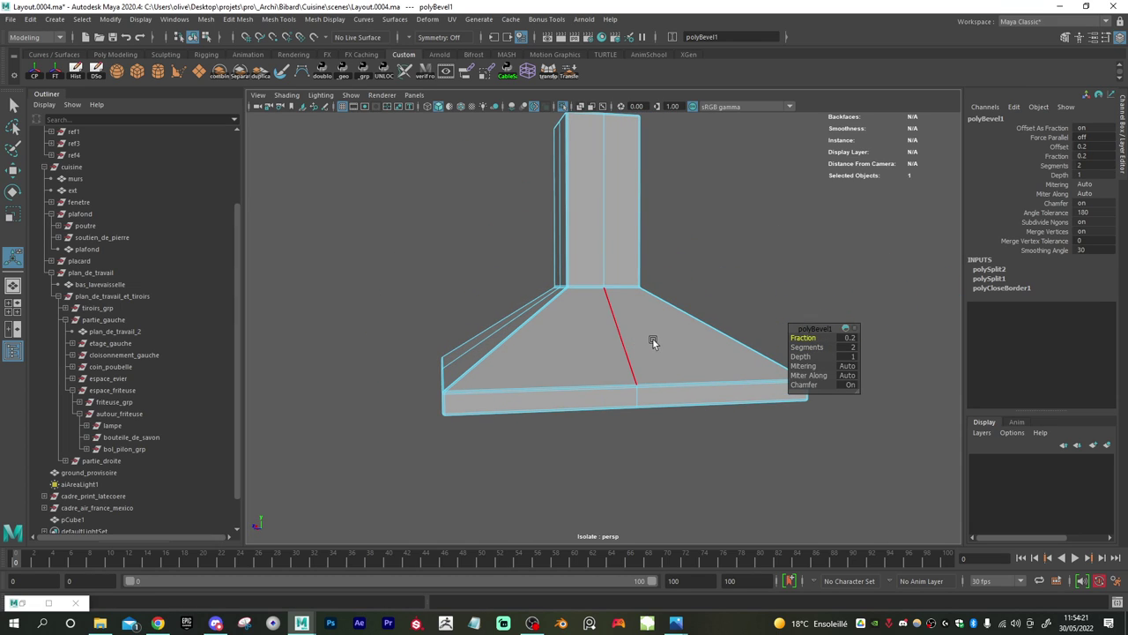
key(w)
right_drag(616, 256, 662, 244)
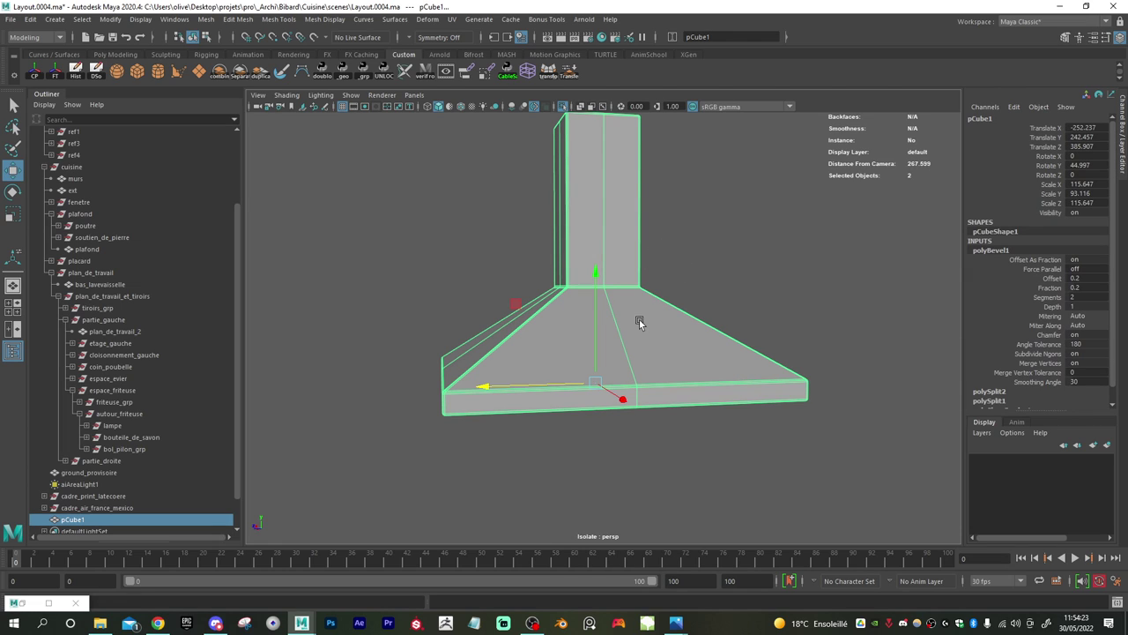
- Try horizontal Multi-Cut edge loops on the chimney and sloped body, undo them, and check the hood's smooth preview
alt+drag(680, 330, 648, 319)
shift+right_drag(649, 296, 592, 298)
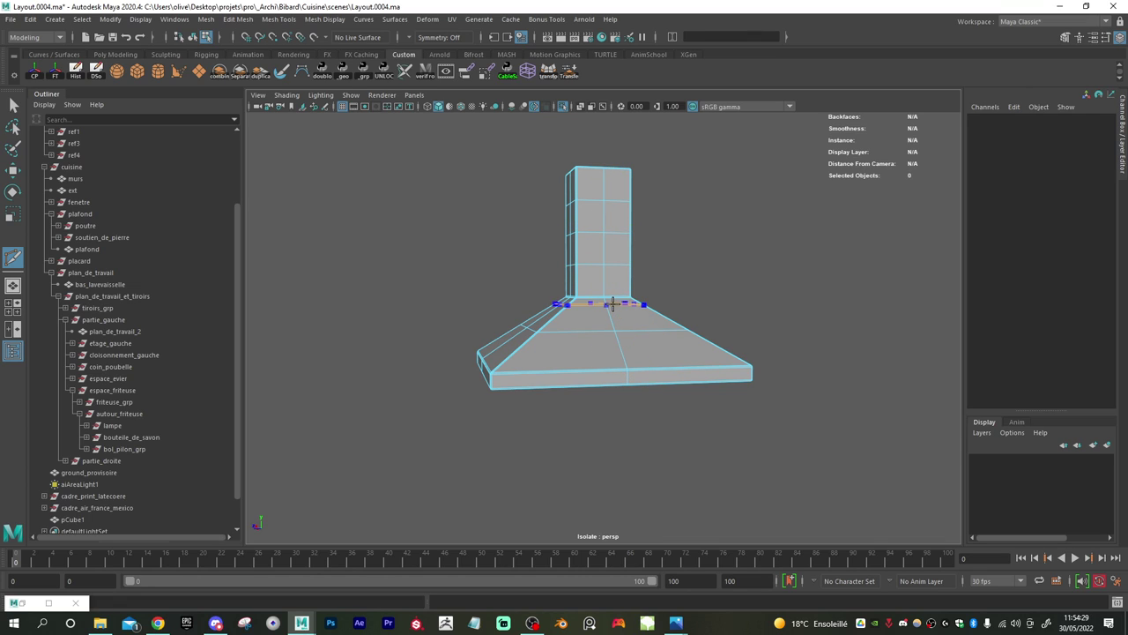
scroll(676, 377, down, 1)
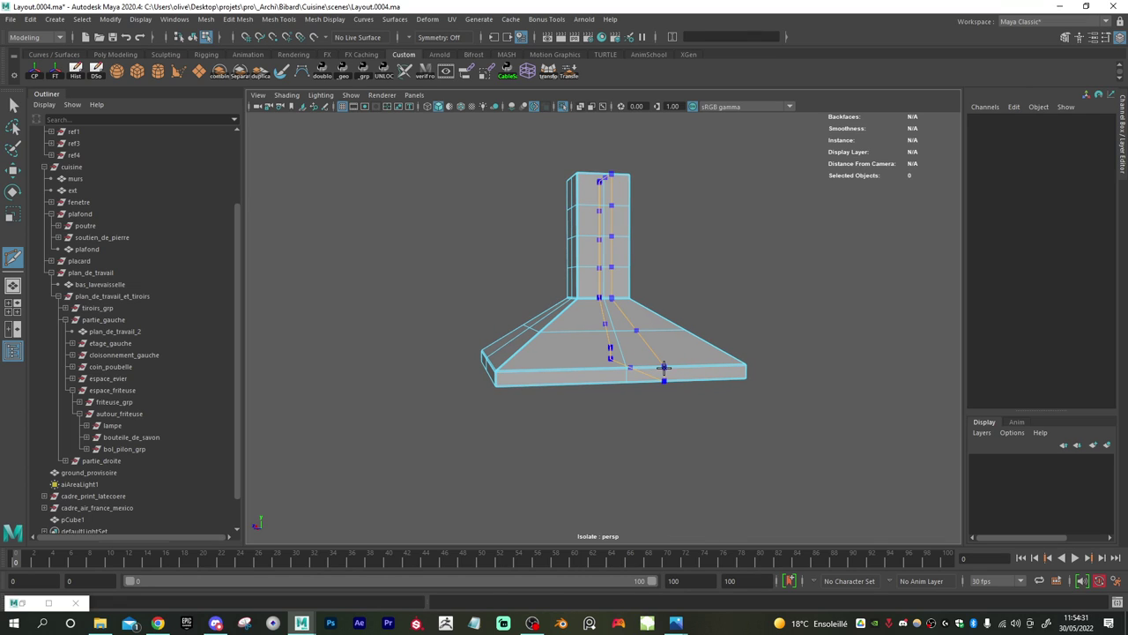
key(ctrl+z)
key(ctrl+z)
ctrl+click(664, 369)
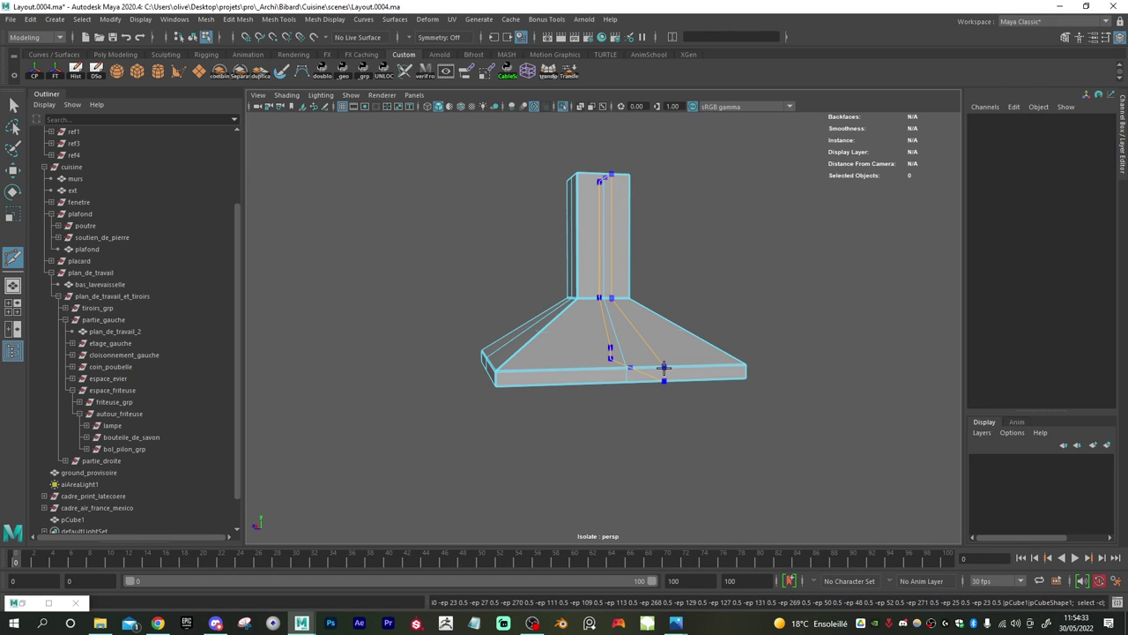
key(w)
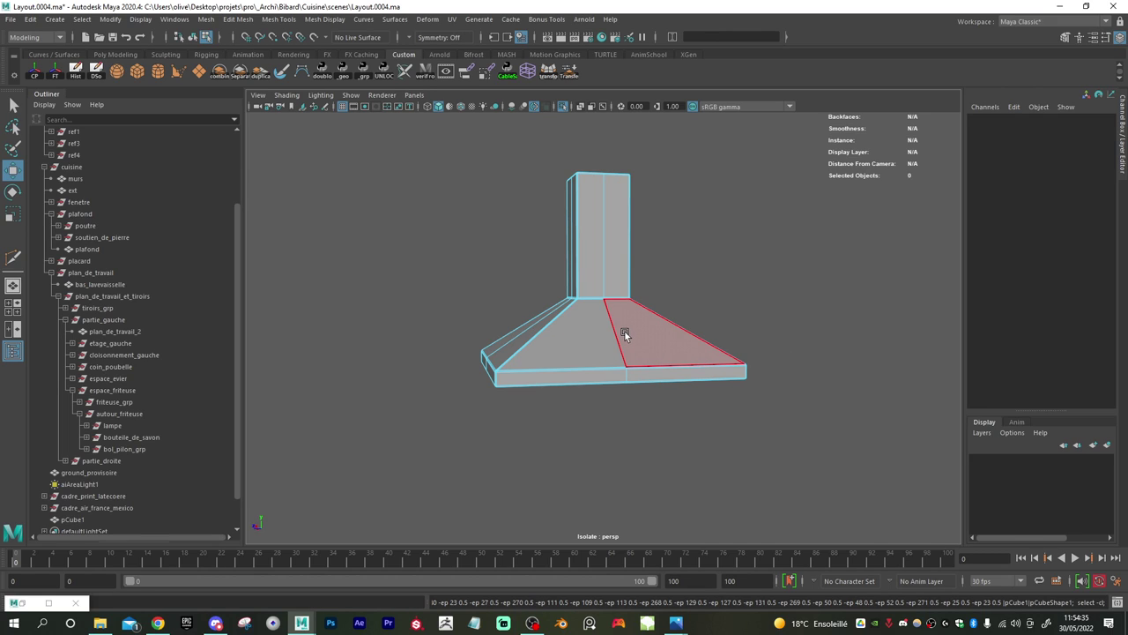
key(3)
key(1)
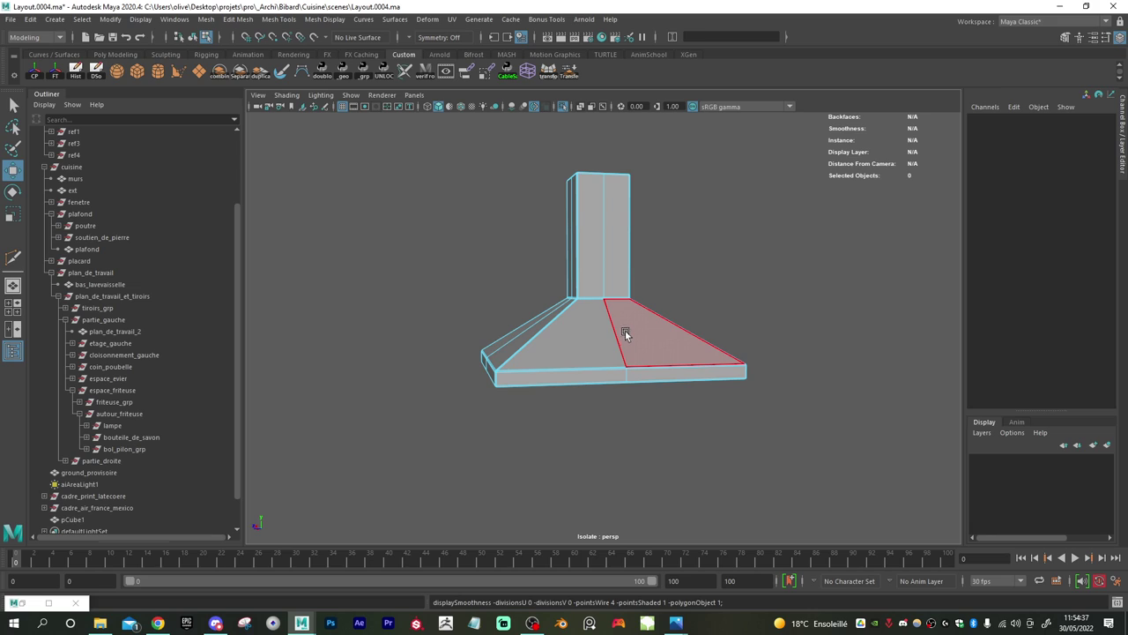
- Try three horizontal Multi-Cut edge loops around the hood's sloped body and three around the chimney, and return to object mode
shift+right_drag(598, 348, 542, 335)
ctrl+middle_click(614, 348)
ctrl+middle_click(610, 315)
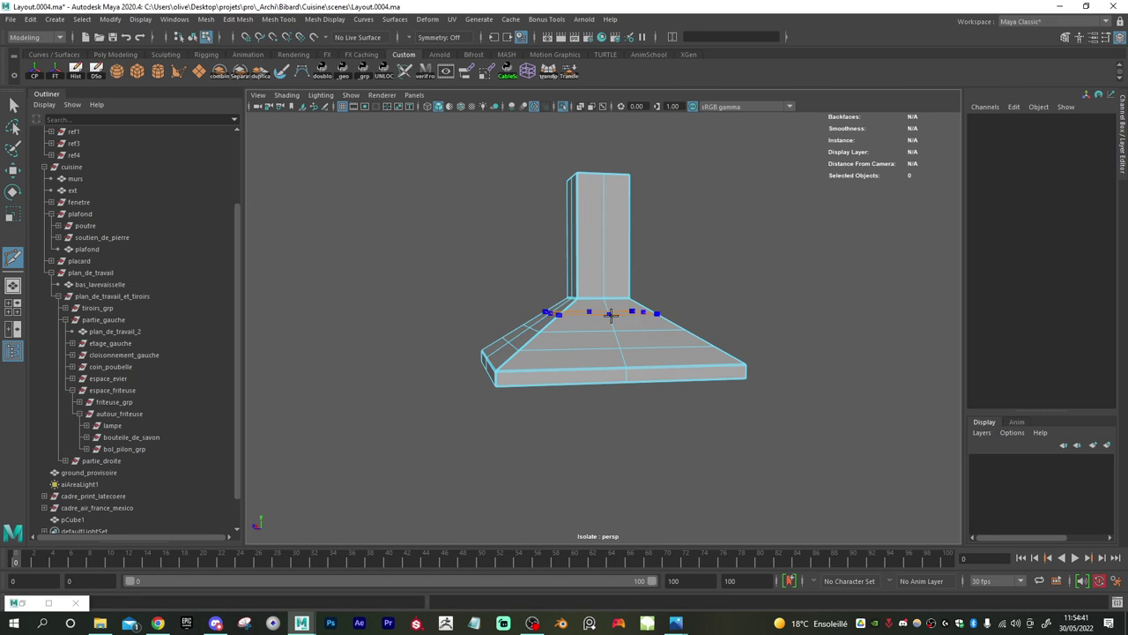
ctrl+middle_click(613, 274)
ctrl+middle_click(607, 217)
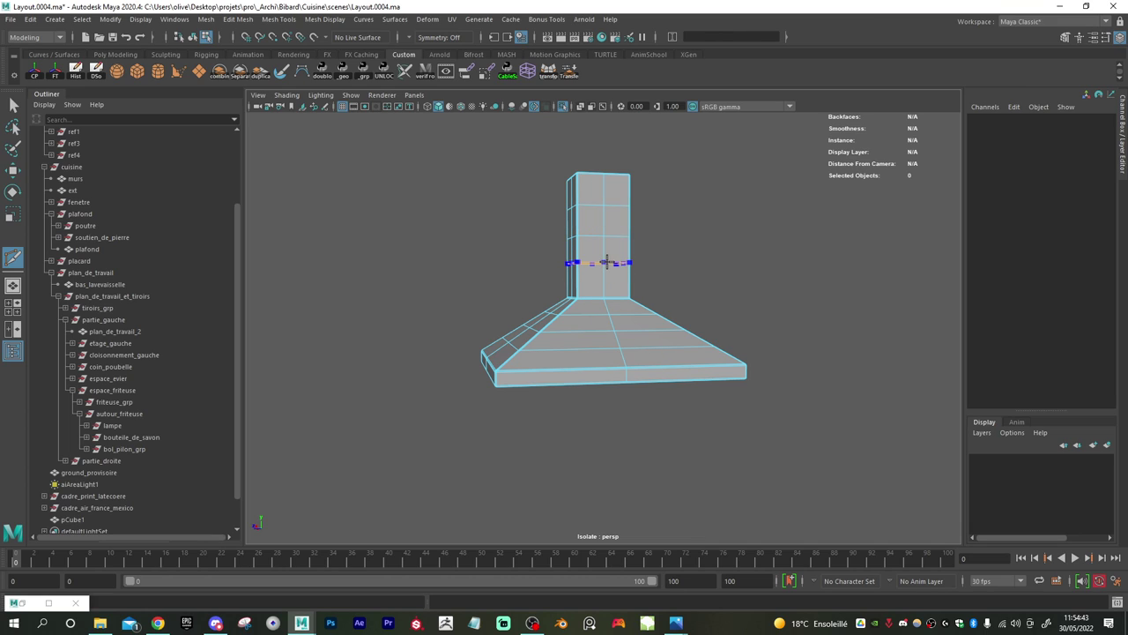
ctrl+middle_click(607, 261)
key(w)
key(F8)
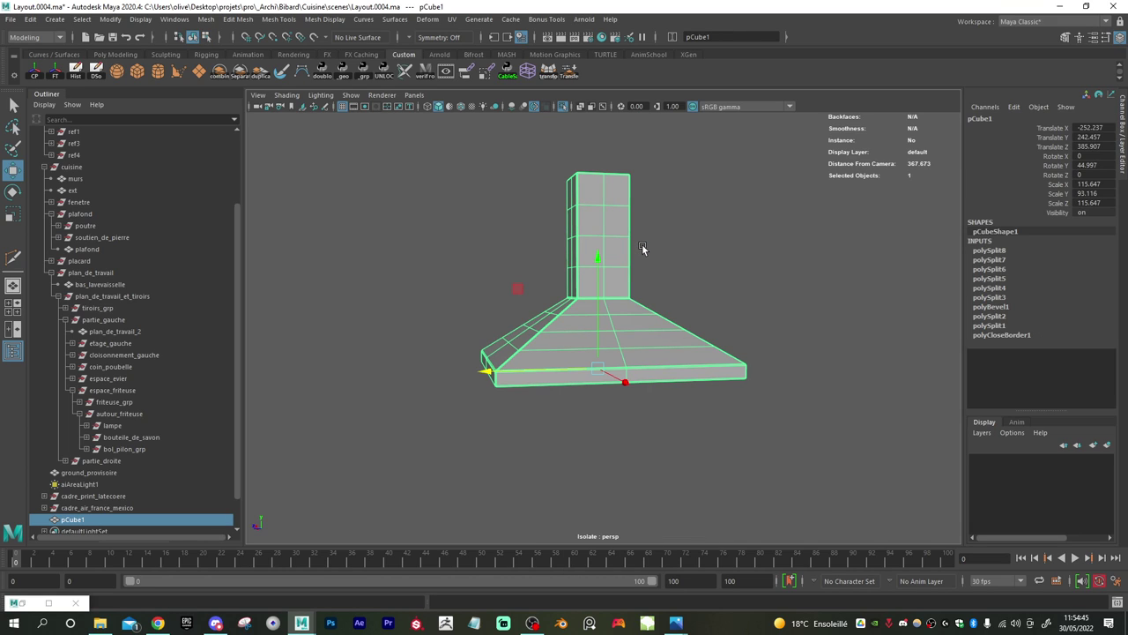
- Check the hood's smooth preview, return to the unsmoothed display, and delete the hood's construction history
key(3)
key(1)
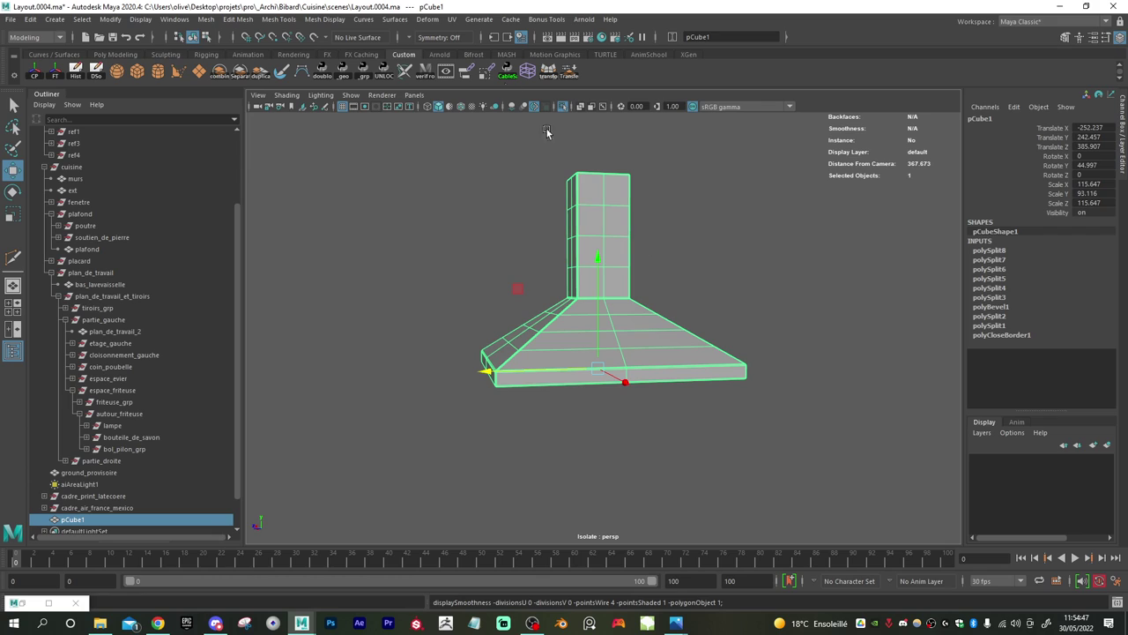
click(78, 76)
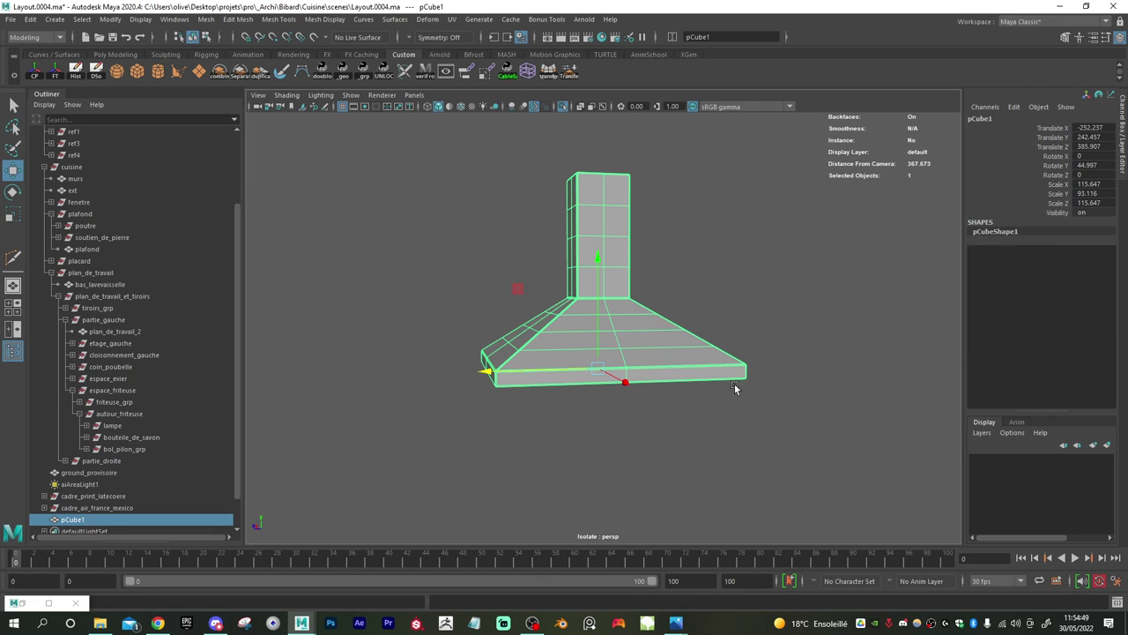
- Try insetting the hood's underside by extruding its four bottom faces together and scaling them slightly inward
scroll(736, 388, down, 3)
alt+drag(705, 372, 649, 330)
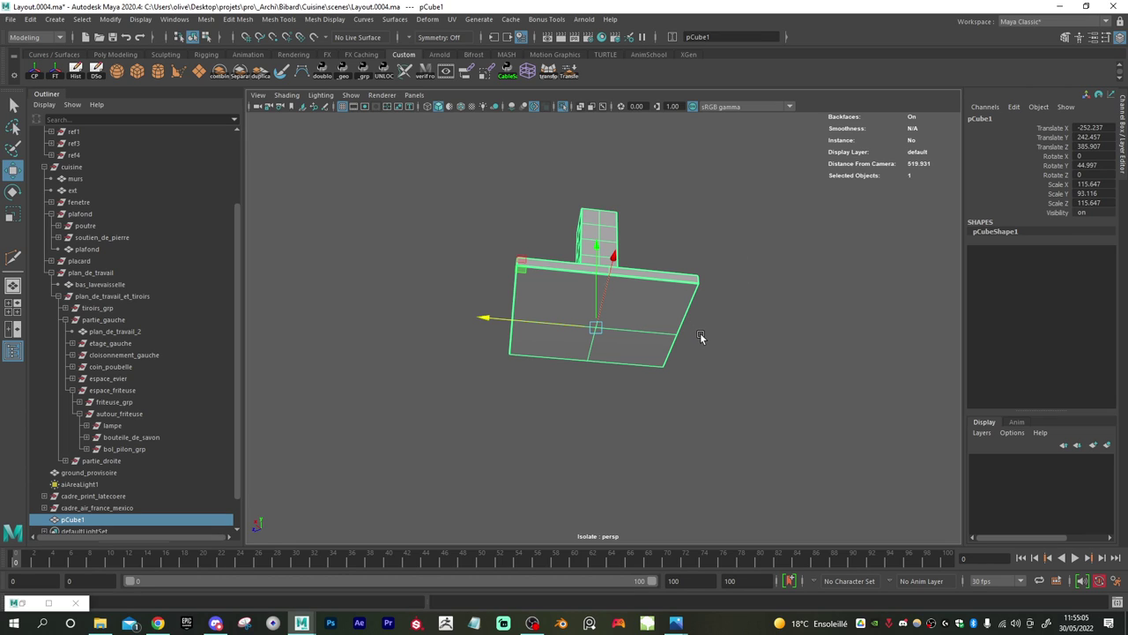
scroll(627, 360, up, 4)
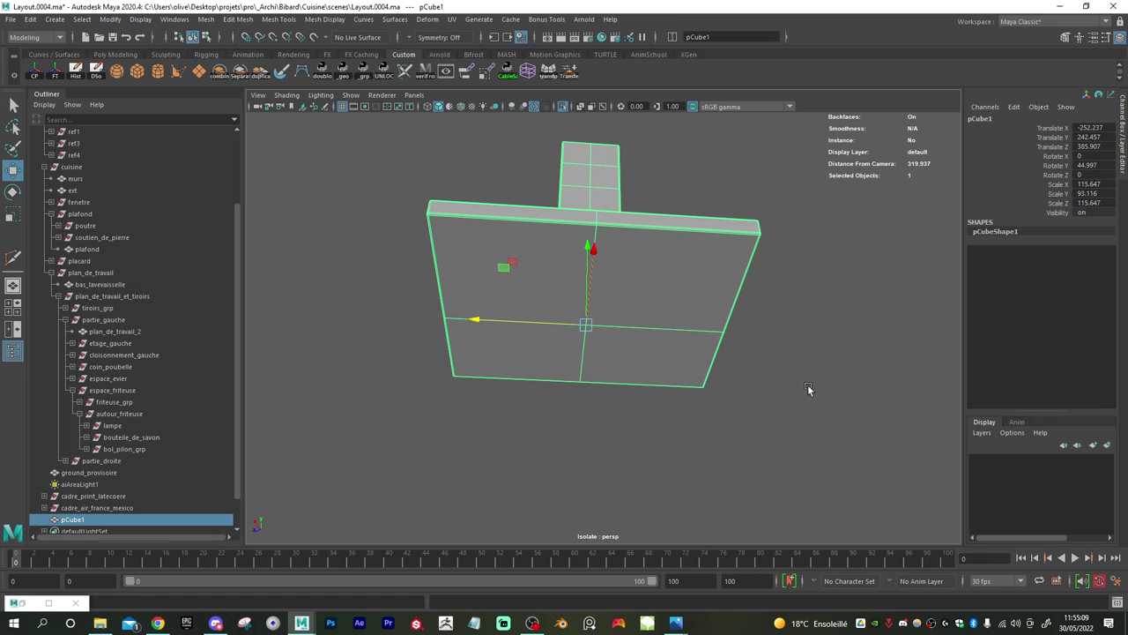
shift+right_drag(670, 305, 559, 297)
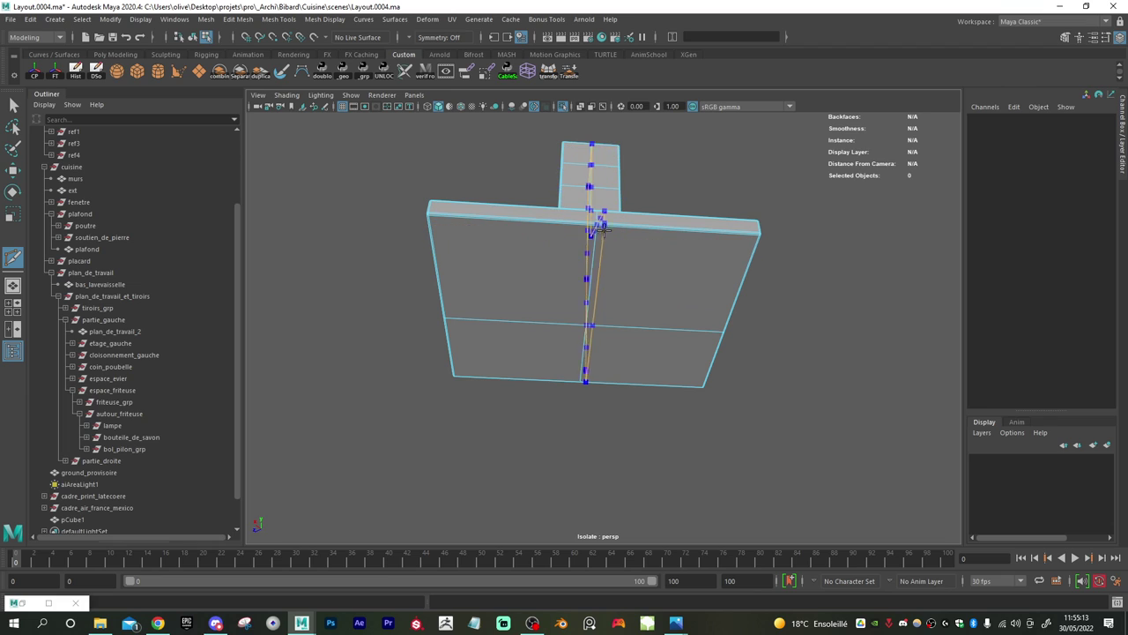
click(597, 227)
alt+drag(579, 273, 571, 214)
alt+middle_drag(572, 214, 573, 244)
alt+right_drag(573, 244, 657, 300)
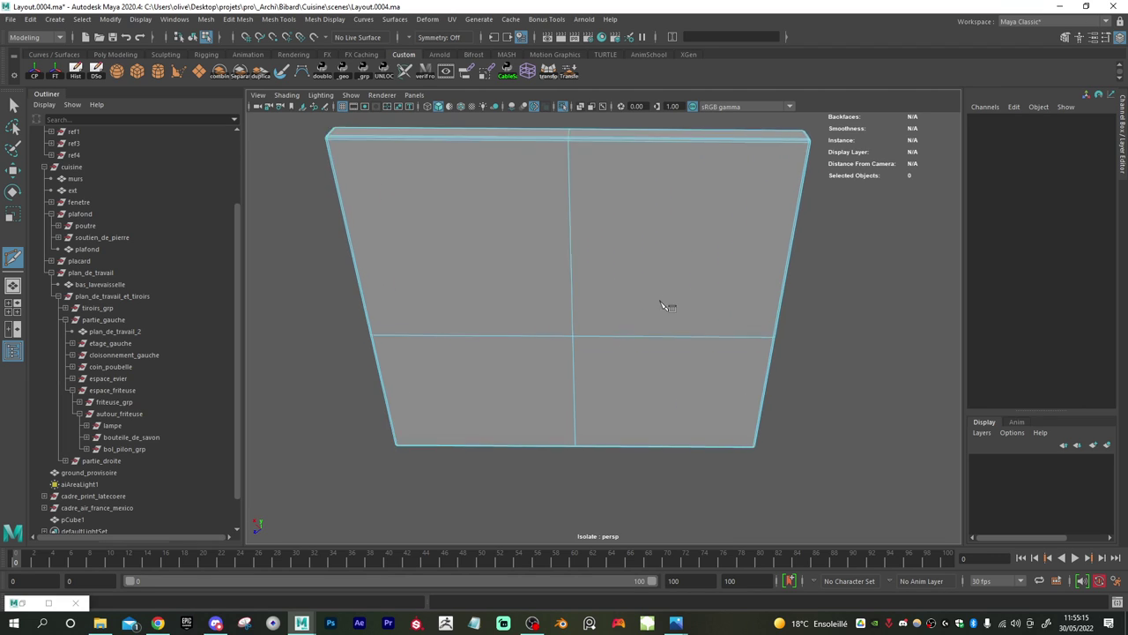
alt+middle_drag(583, 230, 593, 267)
alt+right_drag(592, 267, 630, 313)
key(w)
click(625, 290)
shift+click(510, 314)
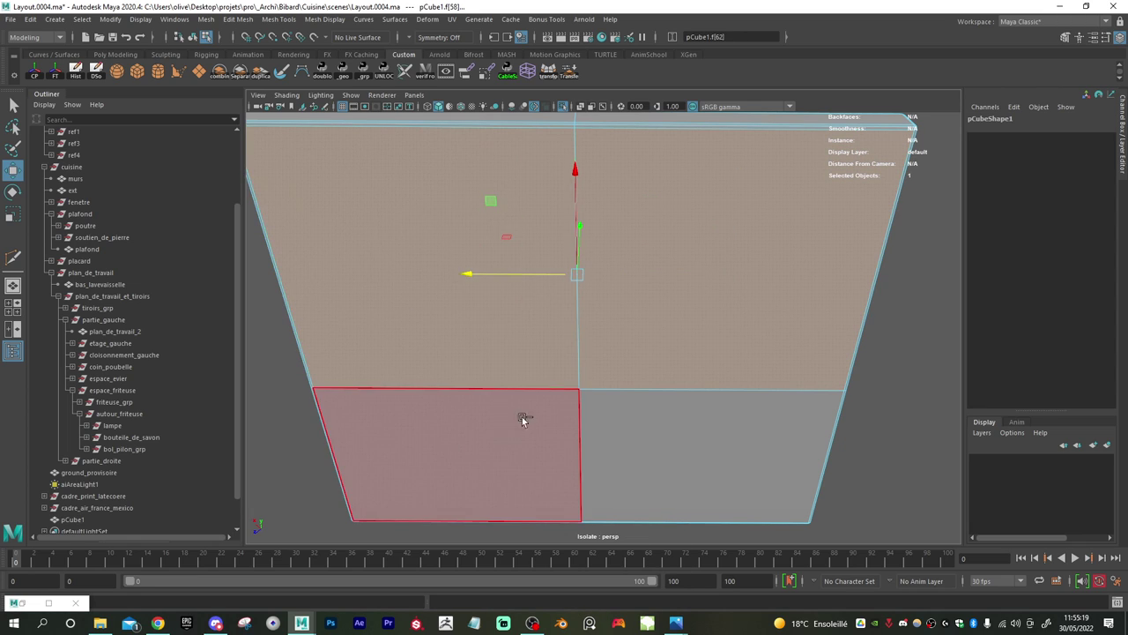
shift+click(625, 439)
key(ctrl+e)
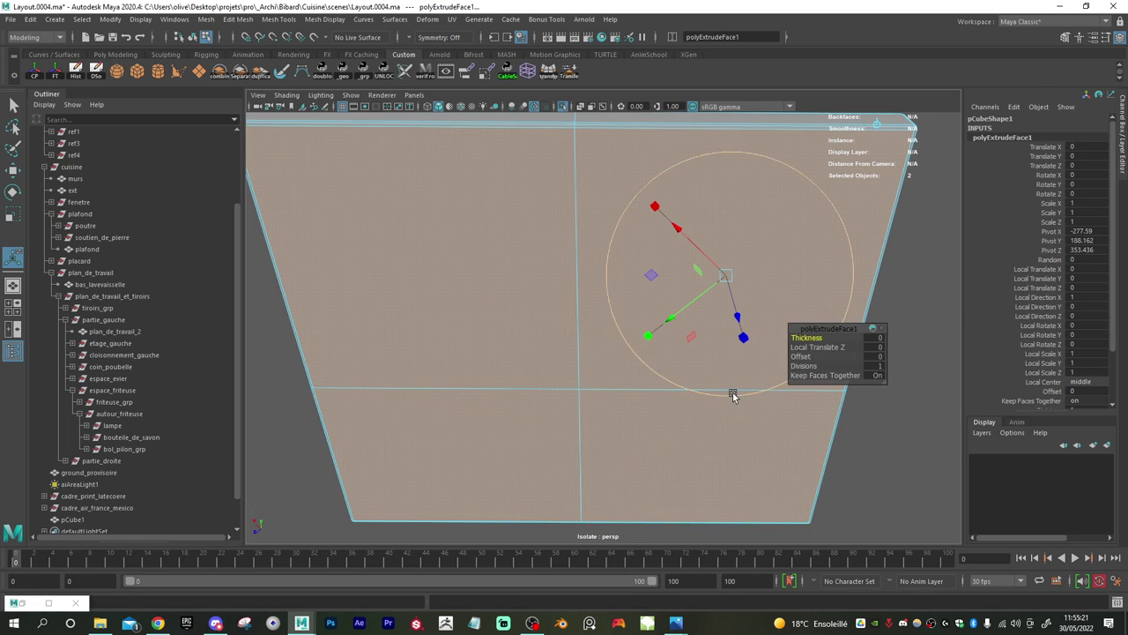
key(r)
drag(491, 297, 492, 299)
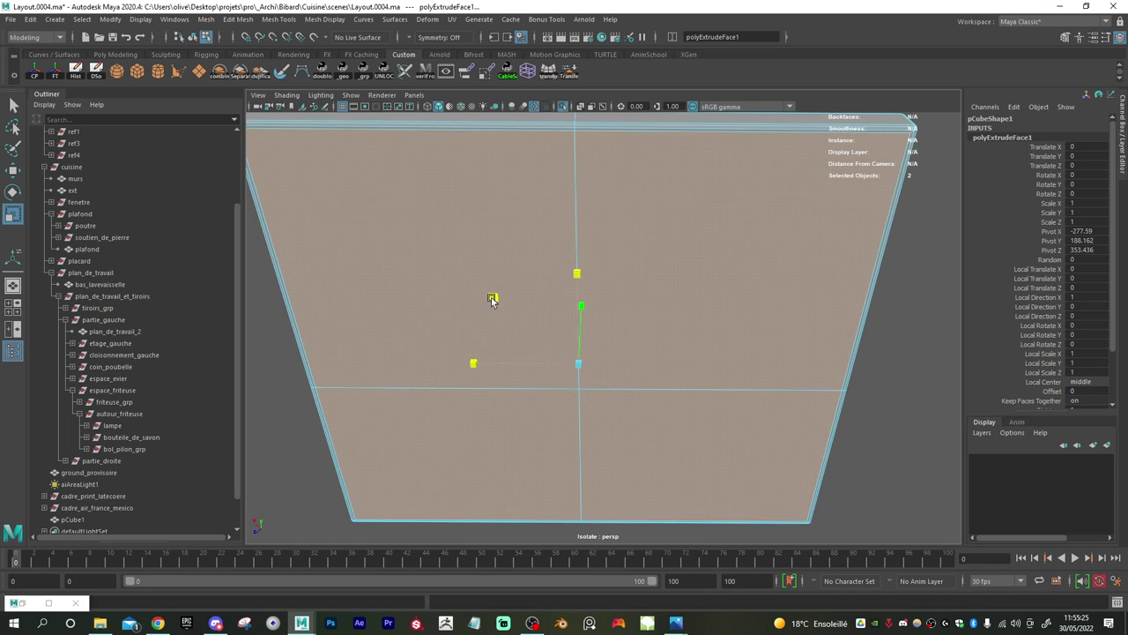
- Extrude the inset bottom faces again and move them up into the hood to try a shallow recess
key(ctrl+e)
click(680, 306)
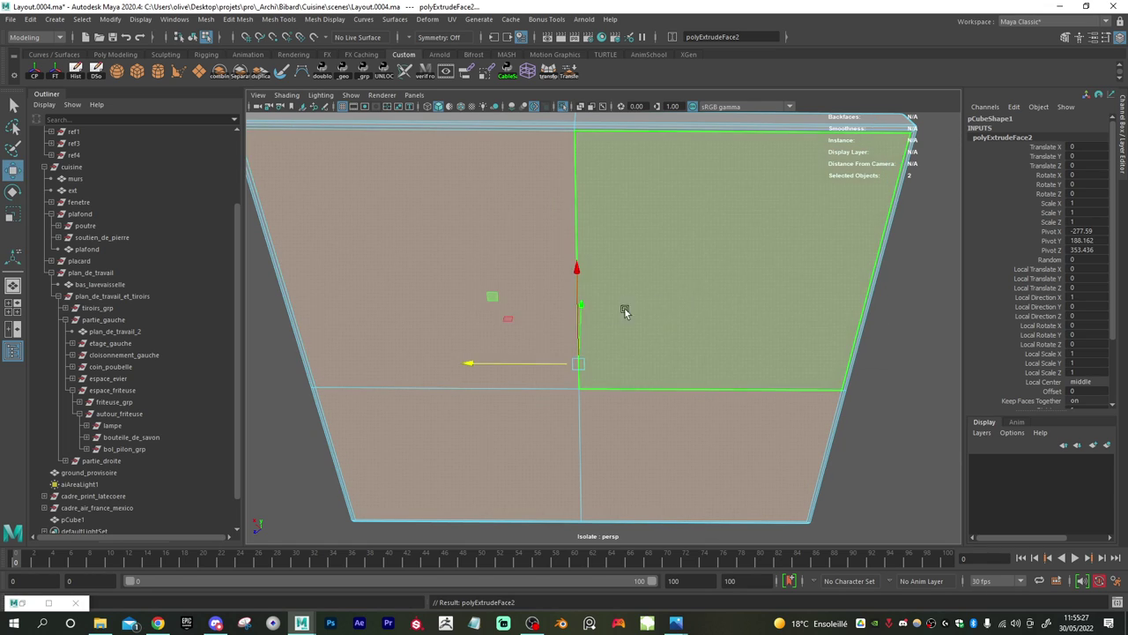
drag(578, 328, 581, 310)
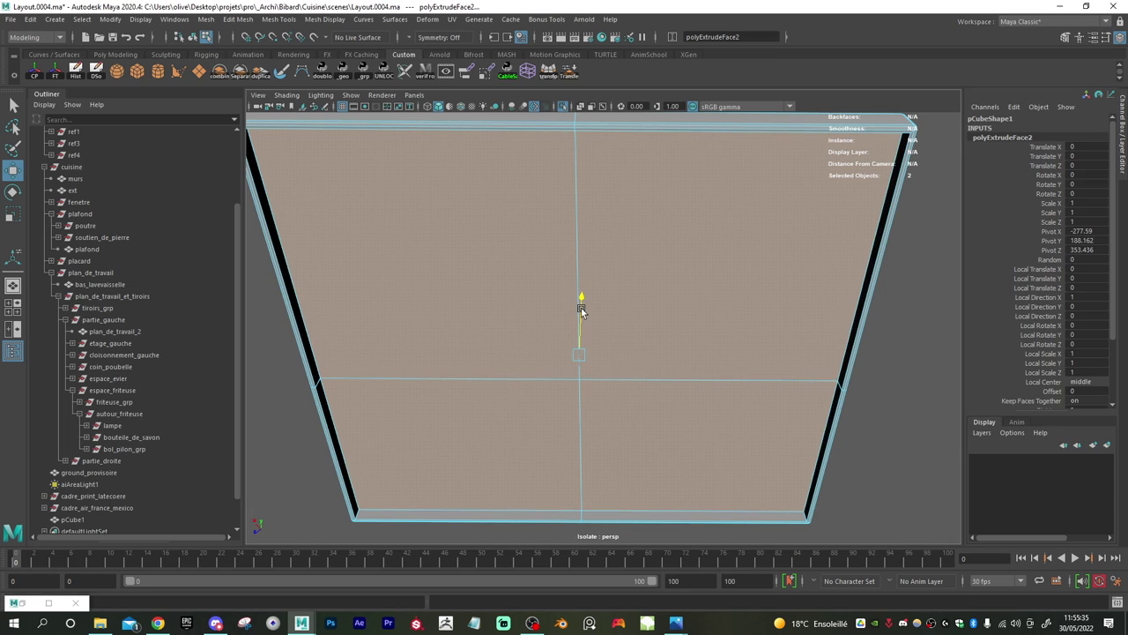
key(w)
- Select the inner edges around the recess in edge mode and inspect its corner up close
right_drag(451, 297, 454, 332)
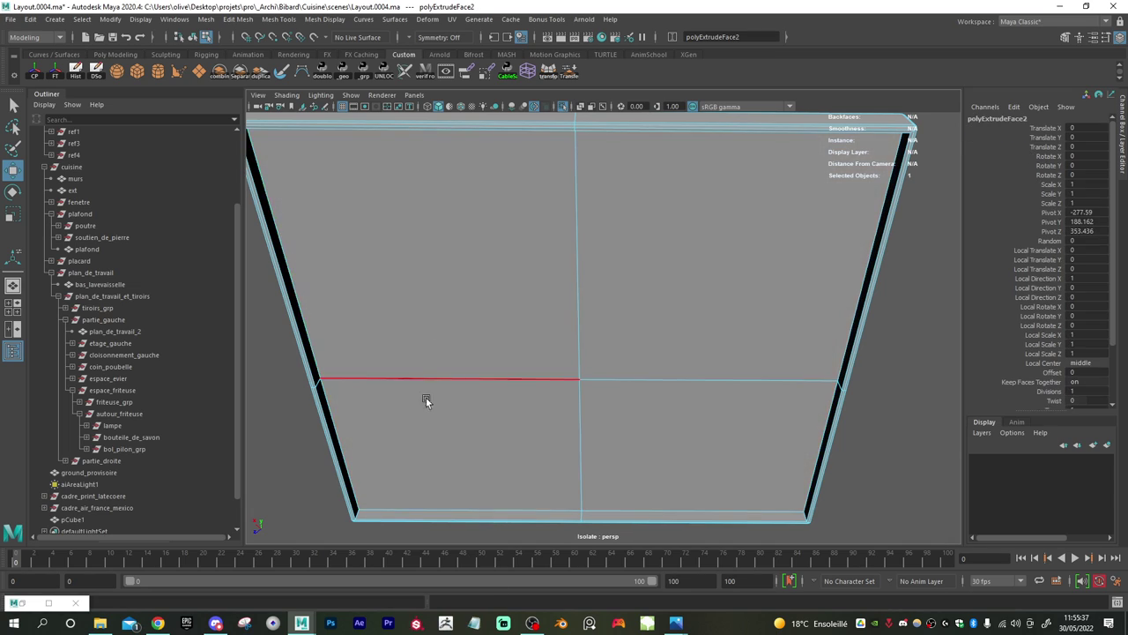
click(438, 504)
click(365, 445)
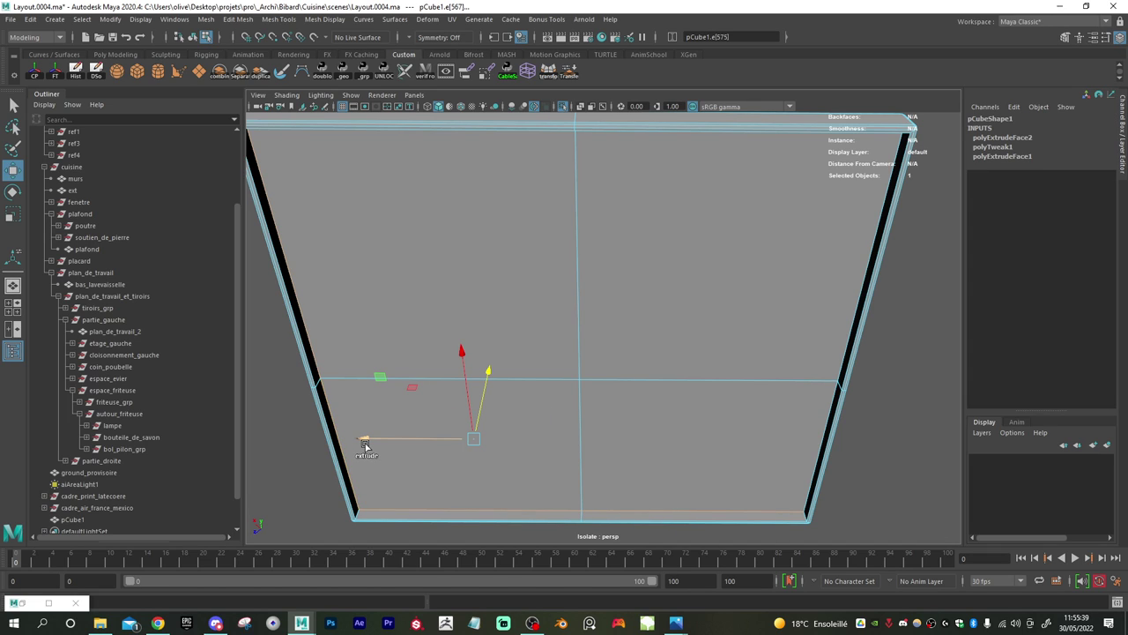
click(796, 377)
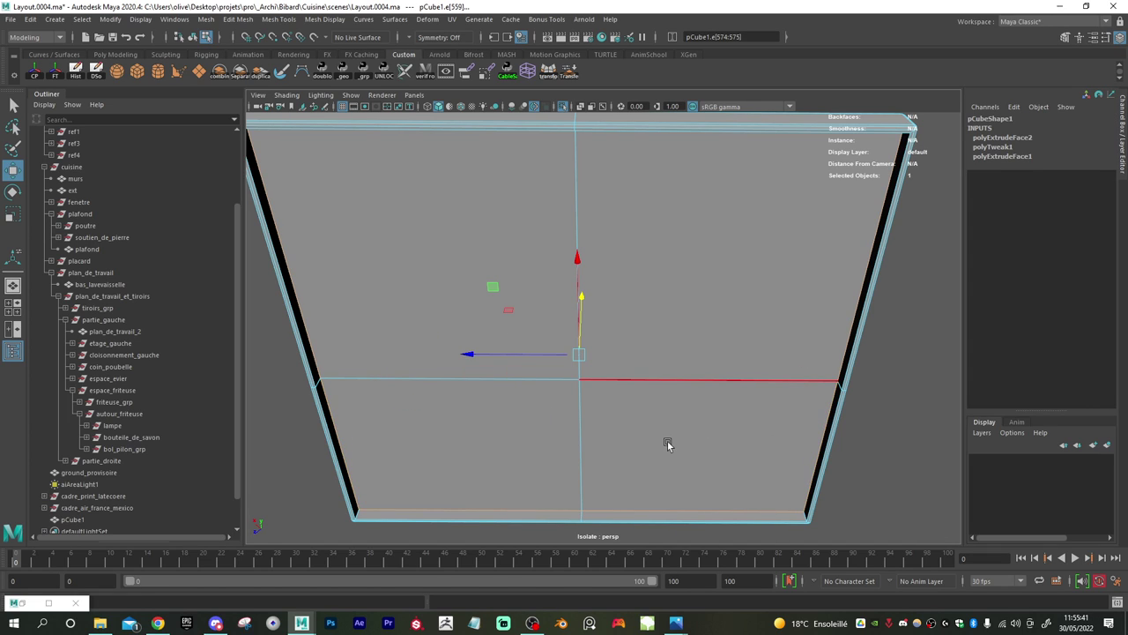
alt+drag(667, 446, 820, 397)
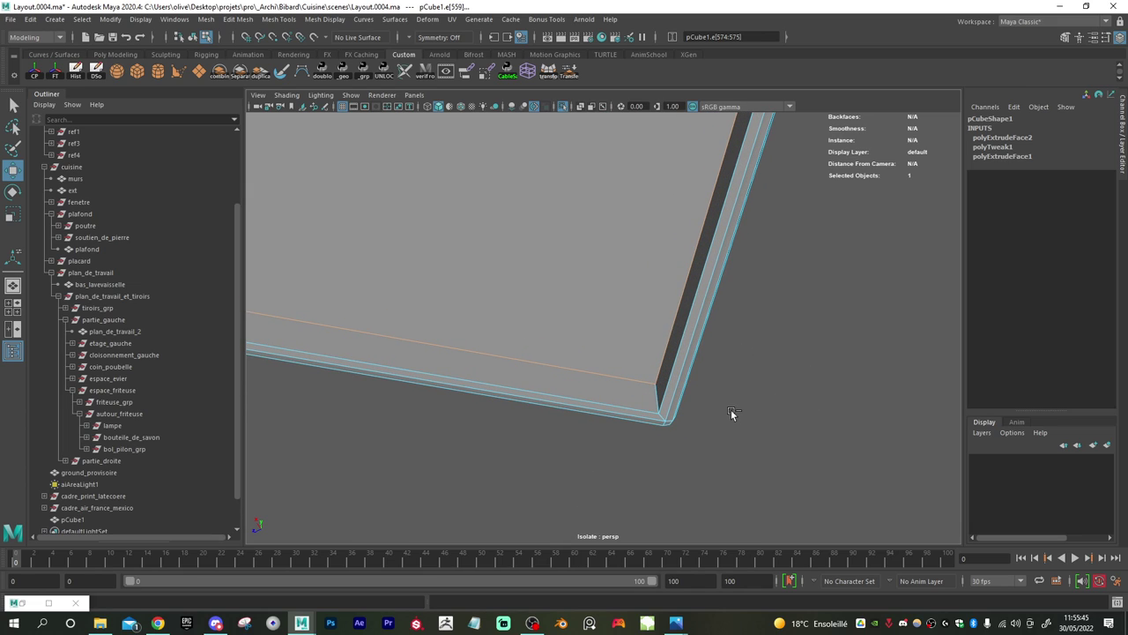
- Undo the underside recess, the history deletion and the horizontal edge loops on the hood's body and chimney
key(ctrl+z)
key(ctrl+z)
key(ctrl+z)
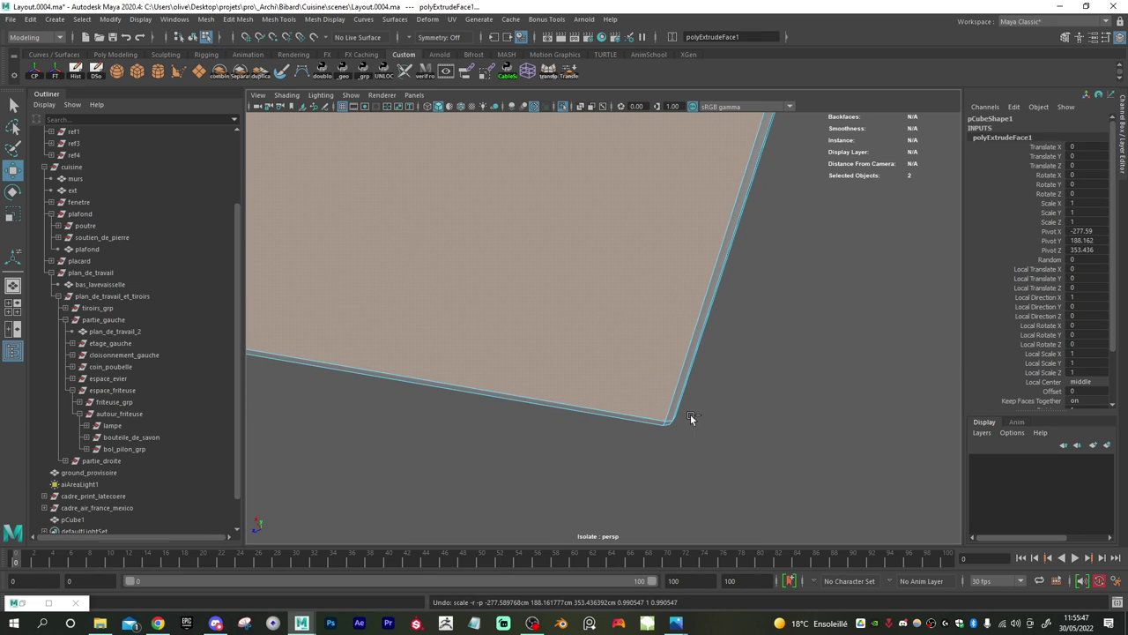
key(ctrl+z)
key(ctrl+z)
key(ctrl+z)
key(ctrl+z)
scroll(612, 327, down, 10)
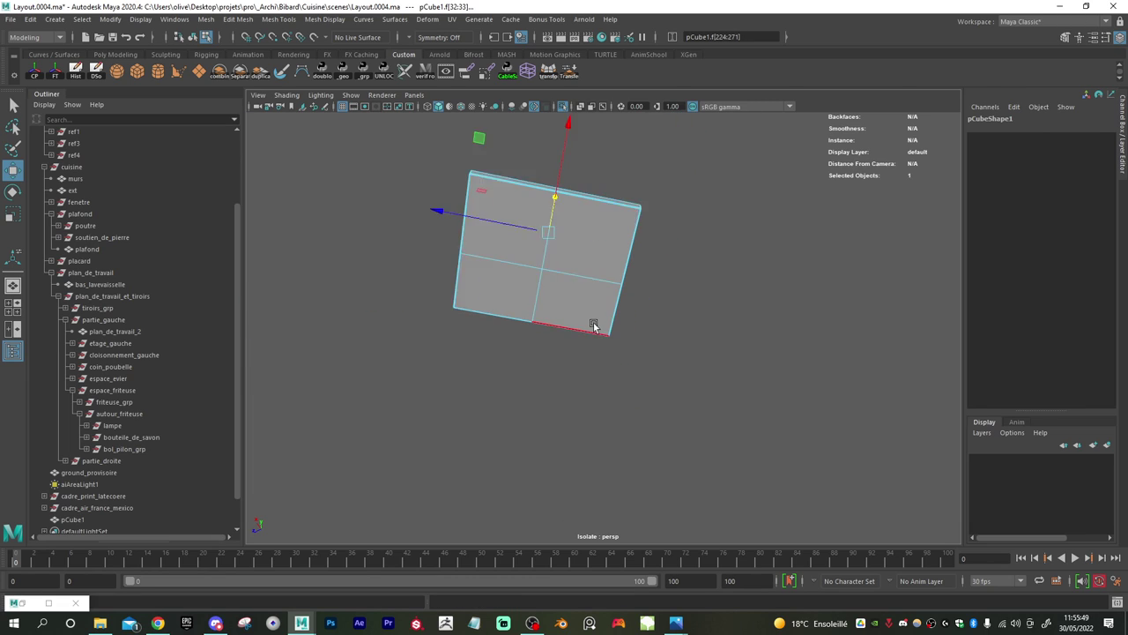
key(ctrl+z)
key(ctrl+z)
key(ctrl+z)
key(ctrl+z)
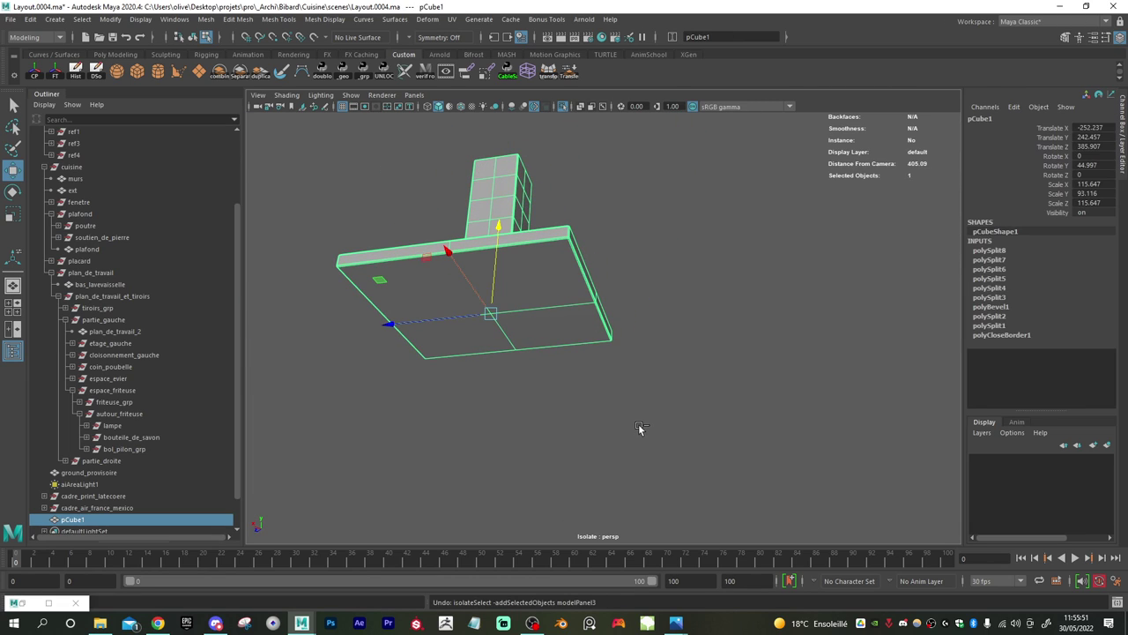
key(ctrl+z)
key(ctrl+z)
key(ctrl+z)
key(ctrl+z)
key(ctrl+z)
key(ctrl+z)
key(ctrl+z)
key(ctrl+z)
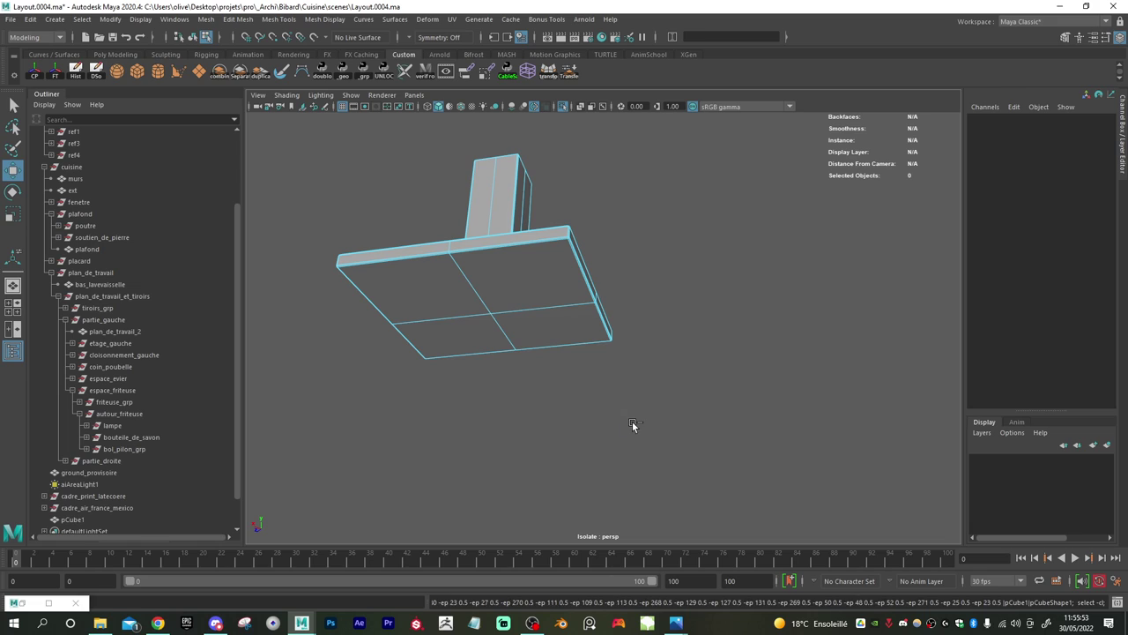
- Undo the bevel on the outline edges of the hood's rim, slopes and chimney
key(ctrl+z)
key(ctrl+z)
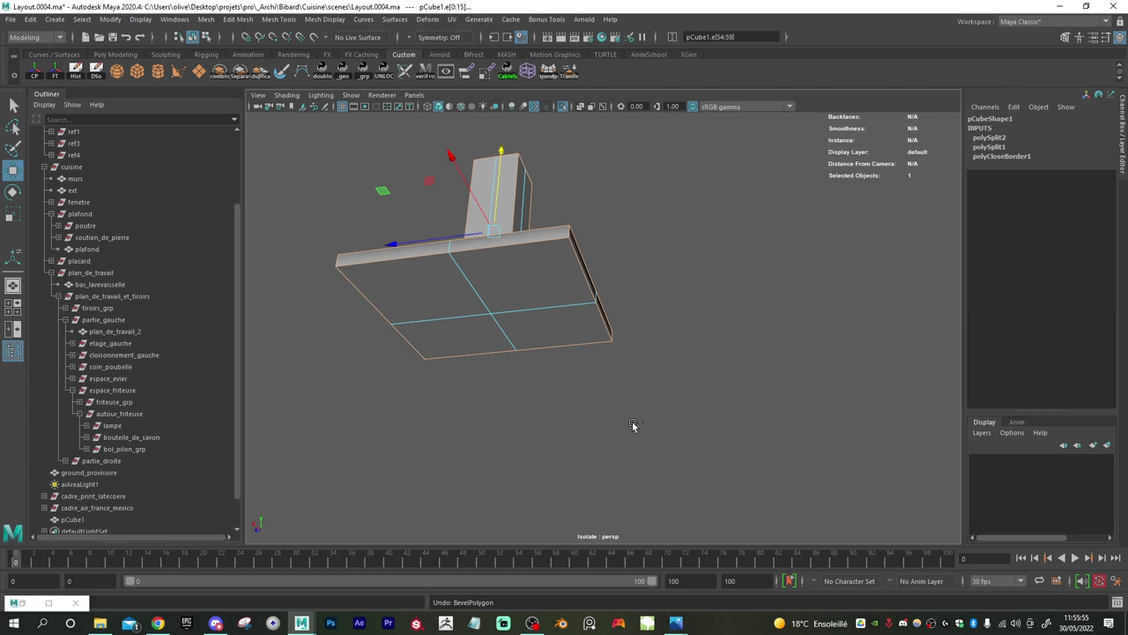
key(ctrl+z)
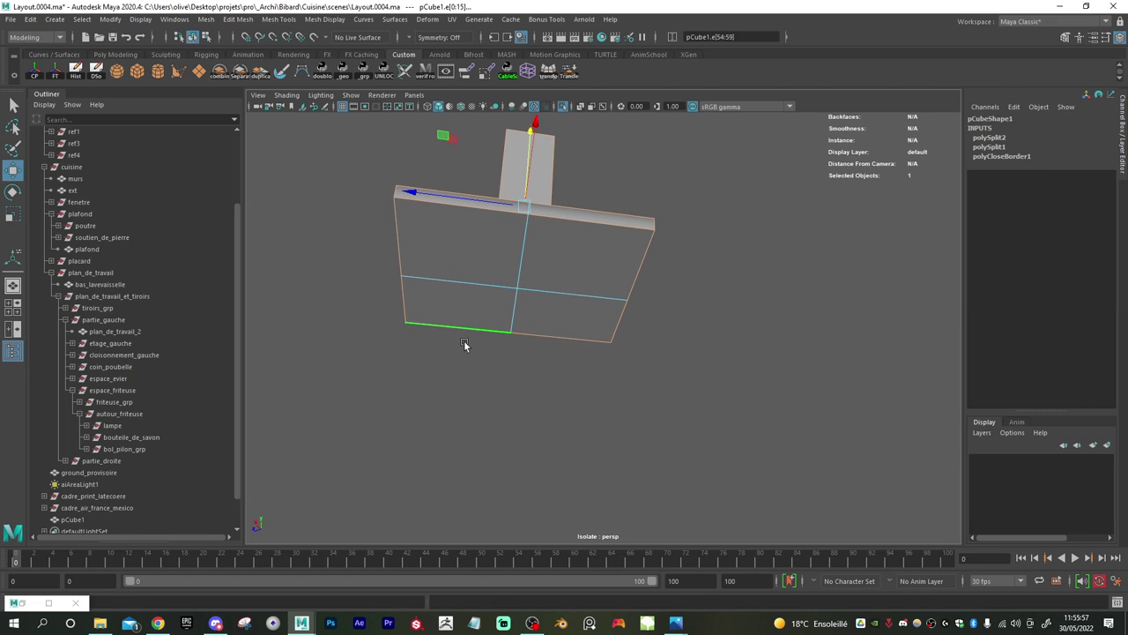
- Extrude the four bottom faces of the unbevelled hood together and scale them slightly inward to leave a thin border
right_drag(479, 286, 474, 247)
click(475, 247)
shift+click(568, 265)
shift+click(543, 300)
shift+click(451, 314)
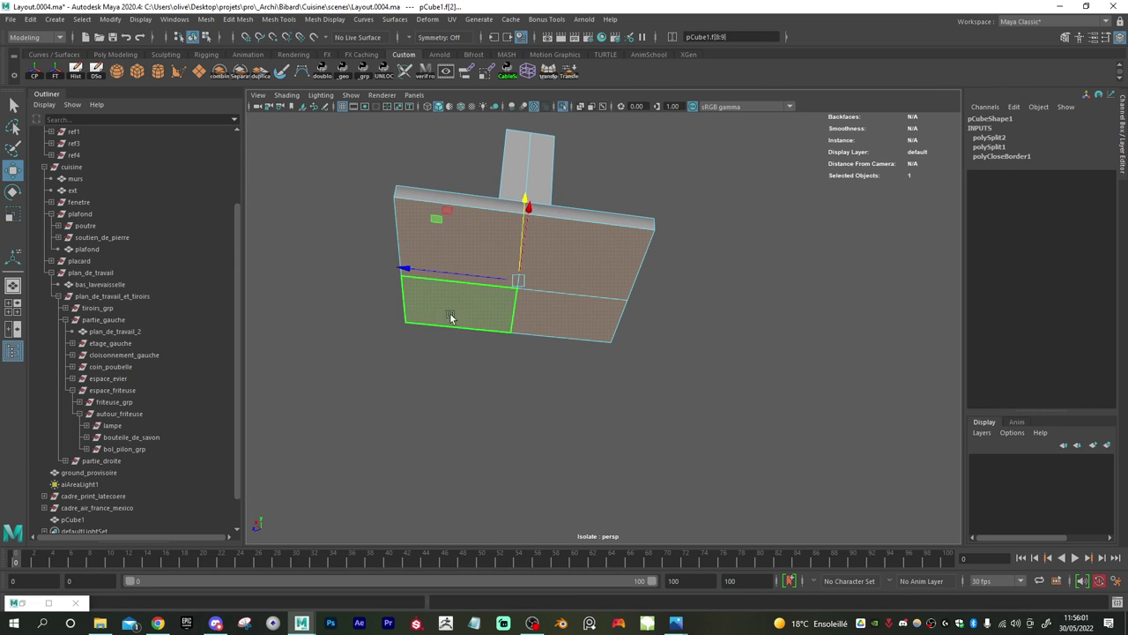
alt+right_drag(450, 314, 493, 315)
alt+middle_drag(494, 314, 584, 354)
alt+right_drag(584, 355, 620, 368)
key(ctrl+e)
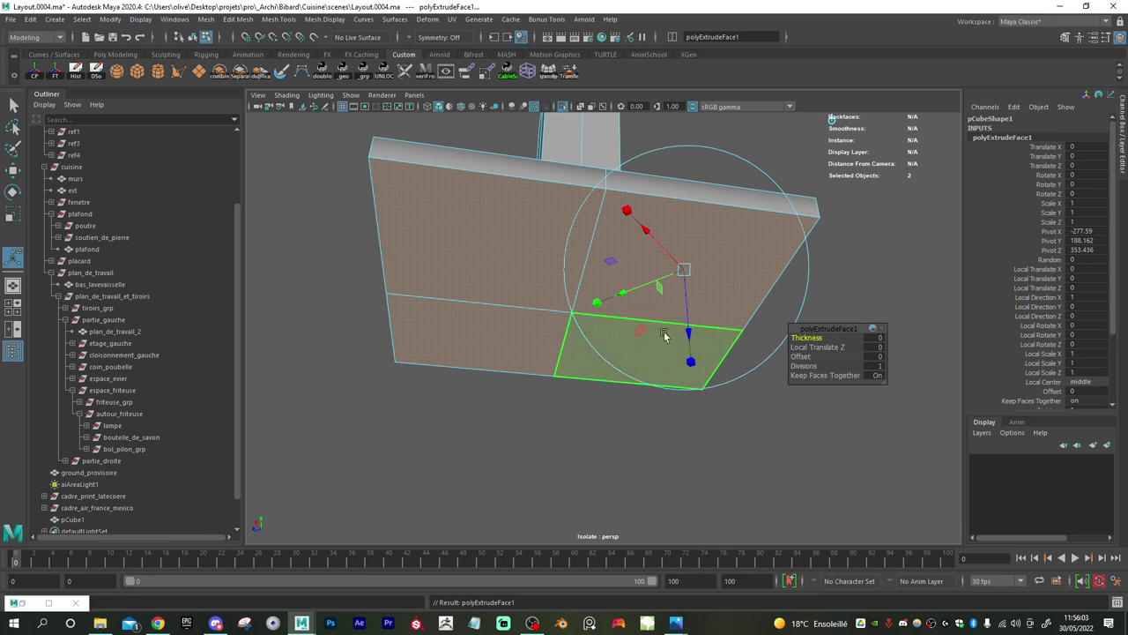
key(r)
alt+drag(500, 248, 500, 157)
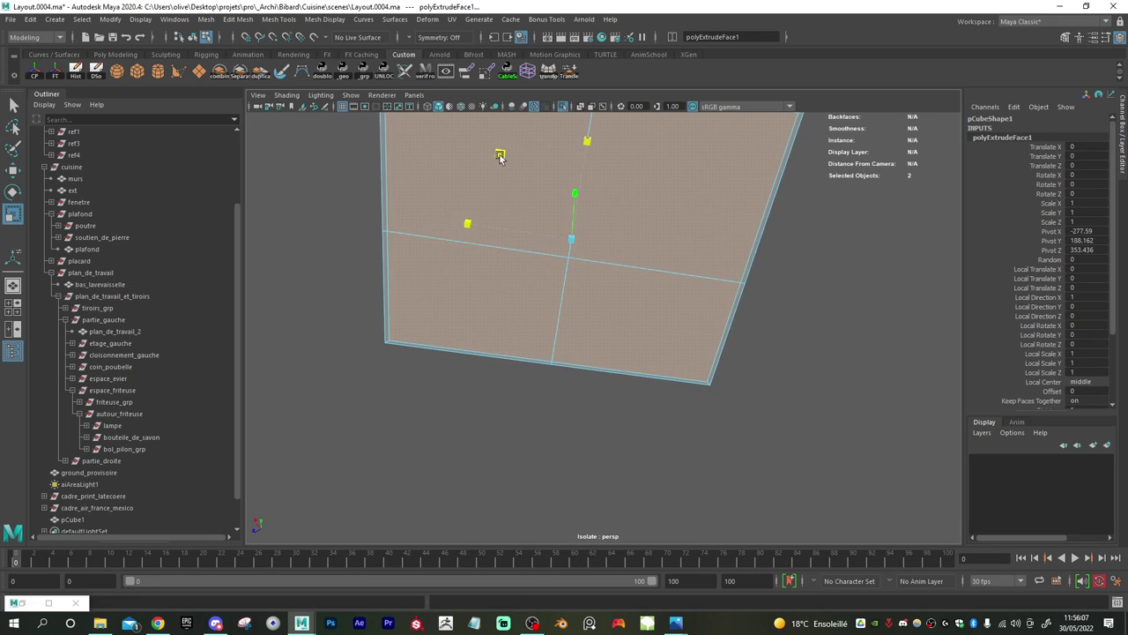
- Extrude the inset bottom faces again and move them upward to form a shallow recess under the hood
key(ctrl+e)
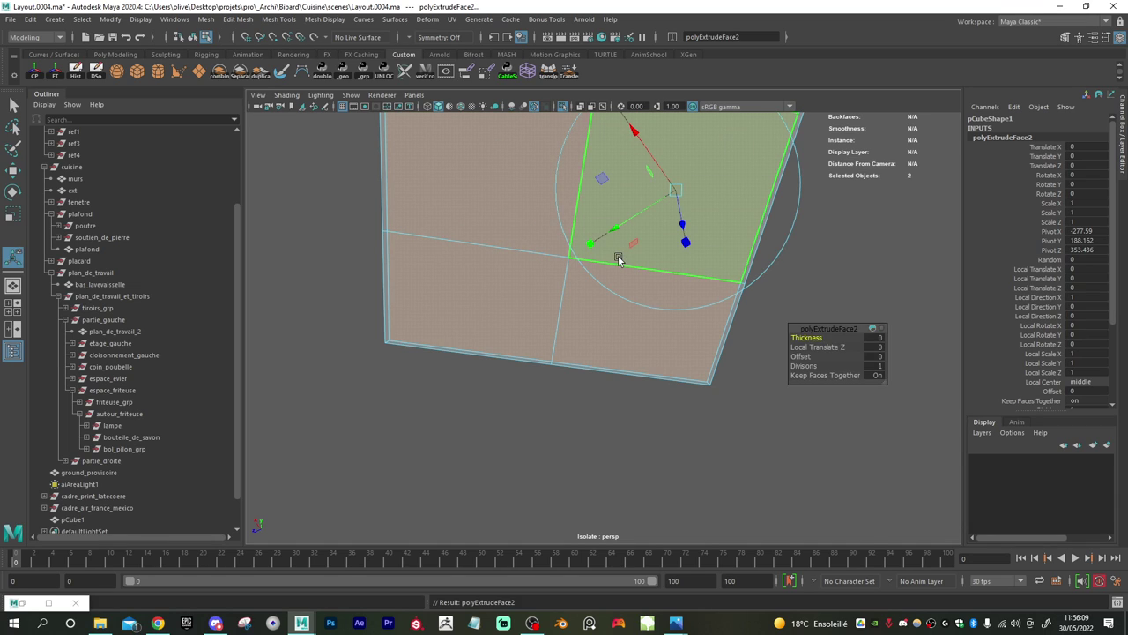
key(w)
drag(576, 194, 574, 192)
- Select the edges around the inner face of the recess under the hood in edge mode
right_drag(648, 270, 638, 233)
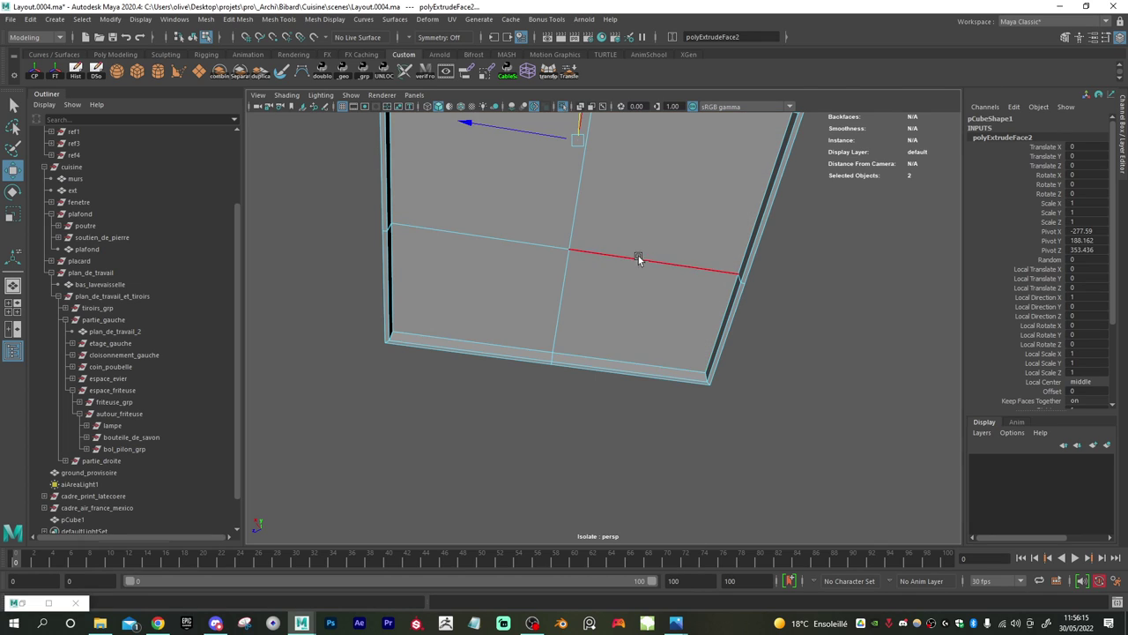
click(626, 346)
shift+double_click(407, 280)
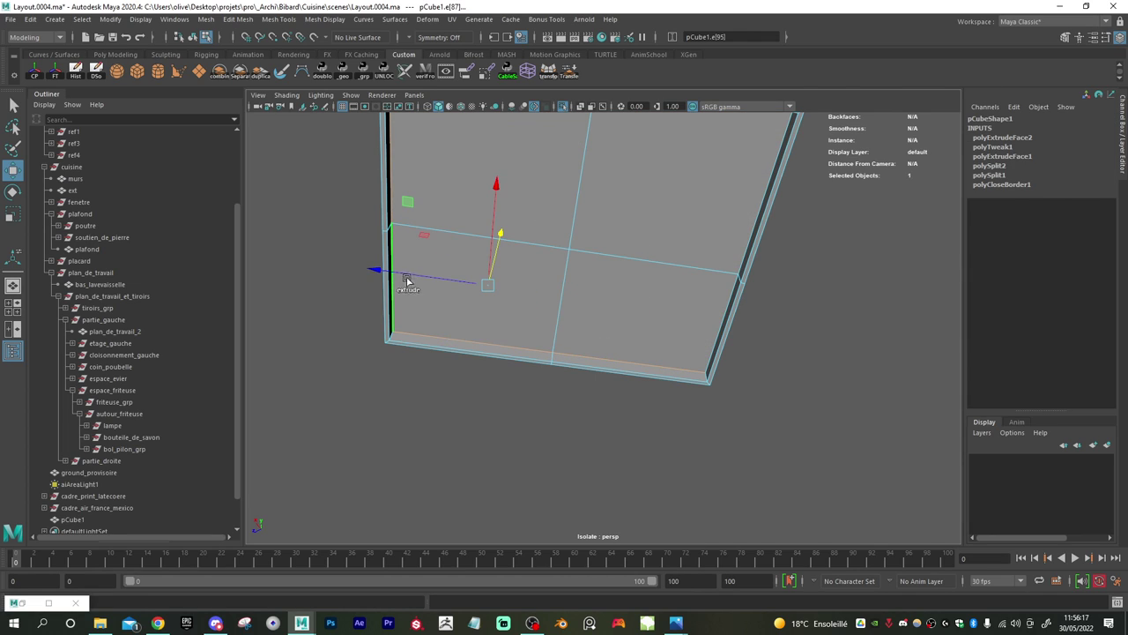
scroll(557, 303, down, 3)
alt+middle_drag(590, 280, 598, 323)
alt+drag(597, 323, 667, 312)
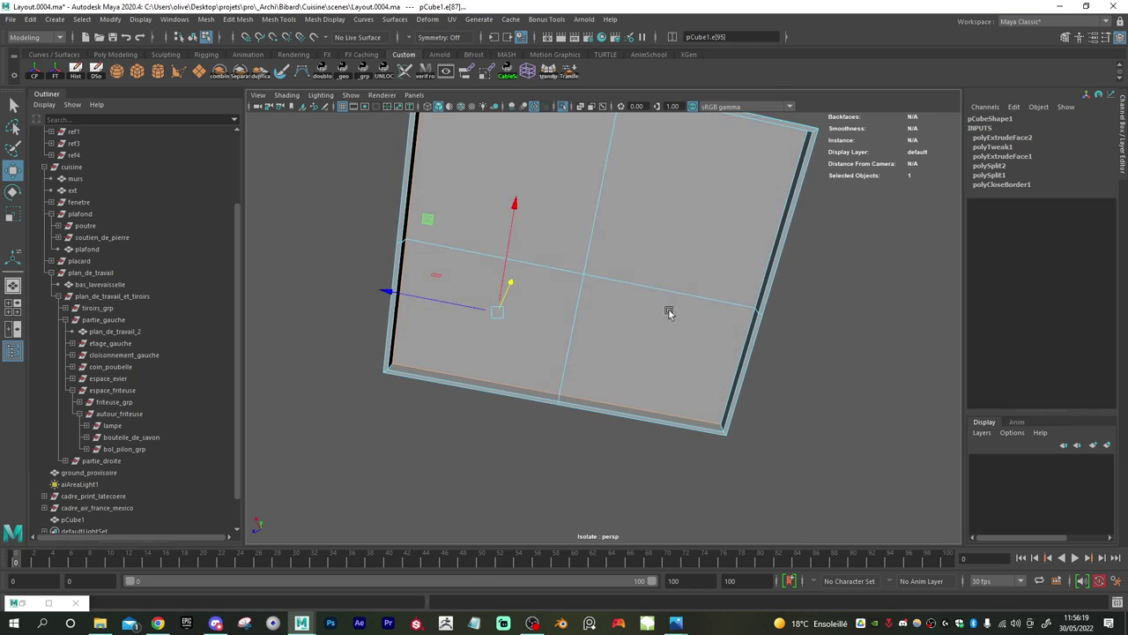
click(741, 247)
alt+middle_drag(688, 272, 693, 303)
alt+drag(691, 247, 691, 199)
alt+drag(696, 253, 623, 297)
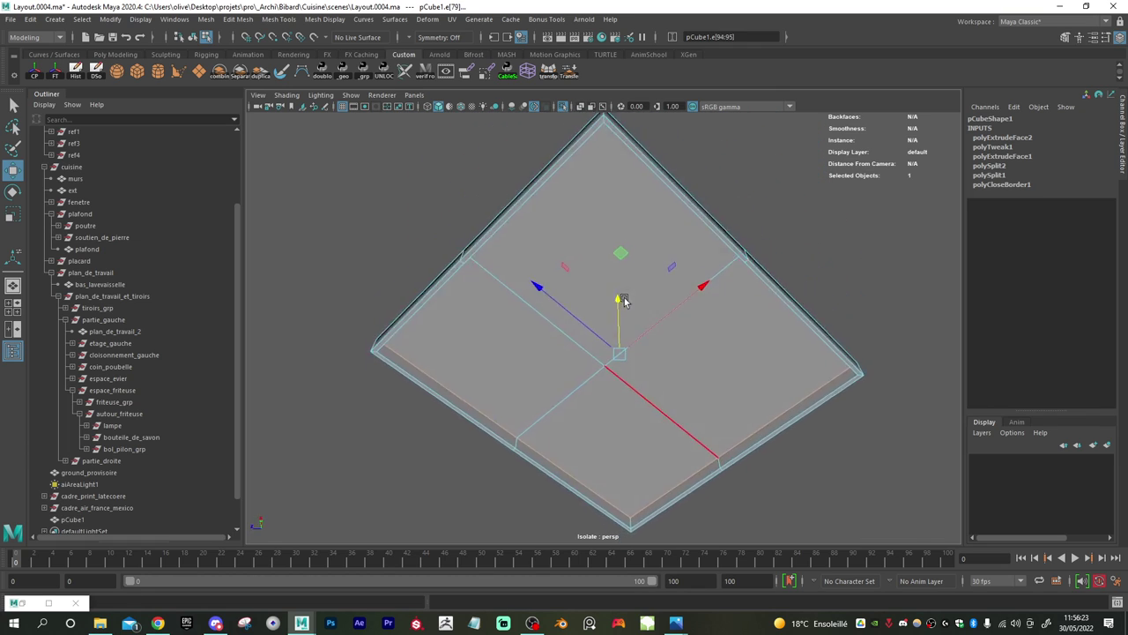
- Select the edge loops along the hood's outer rim and around the border of its underside recess
alt+right_drag(504, 302, 644, 379)
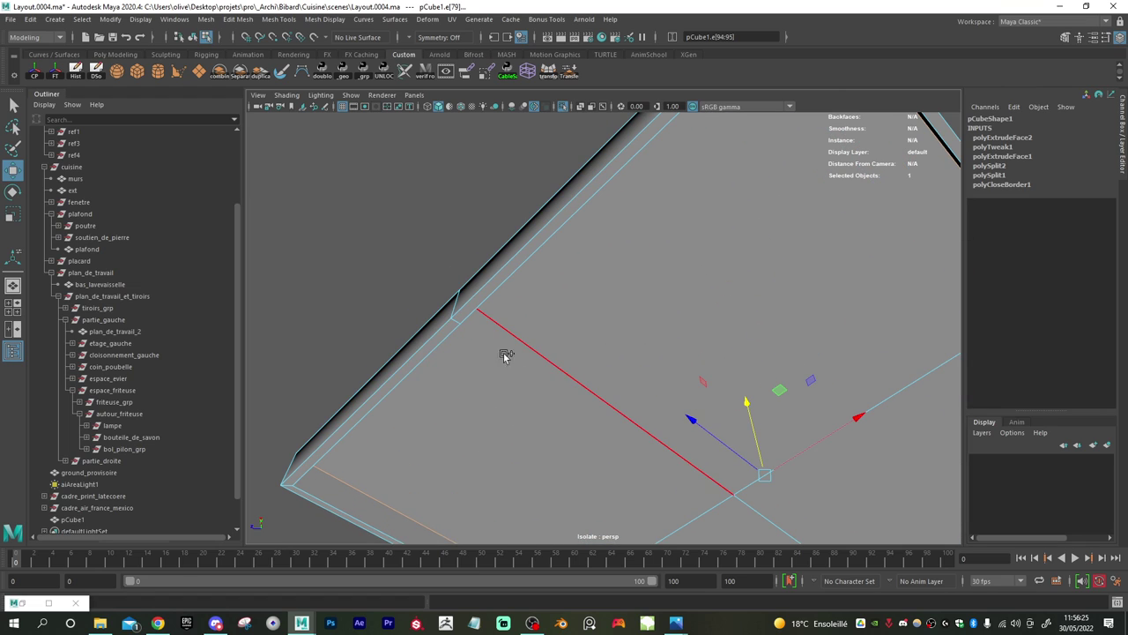
click(437, 355)
double_click(452, 313)
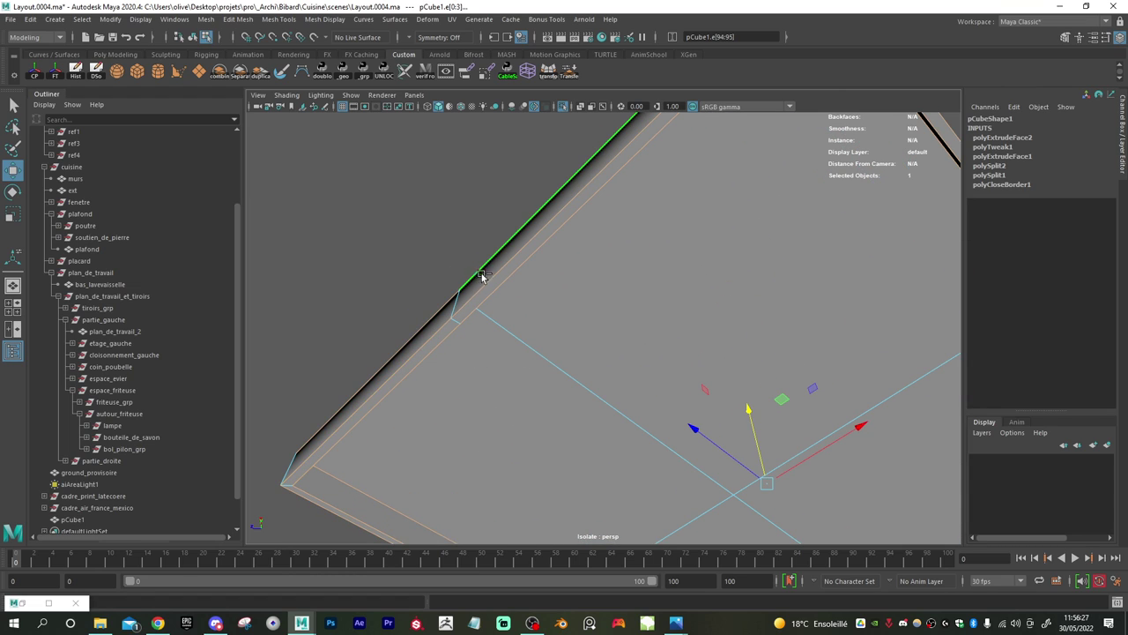
alt+drag(482, 277, 692, 389)
shift+click(520, 357)
click(665, 330)
key(q)
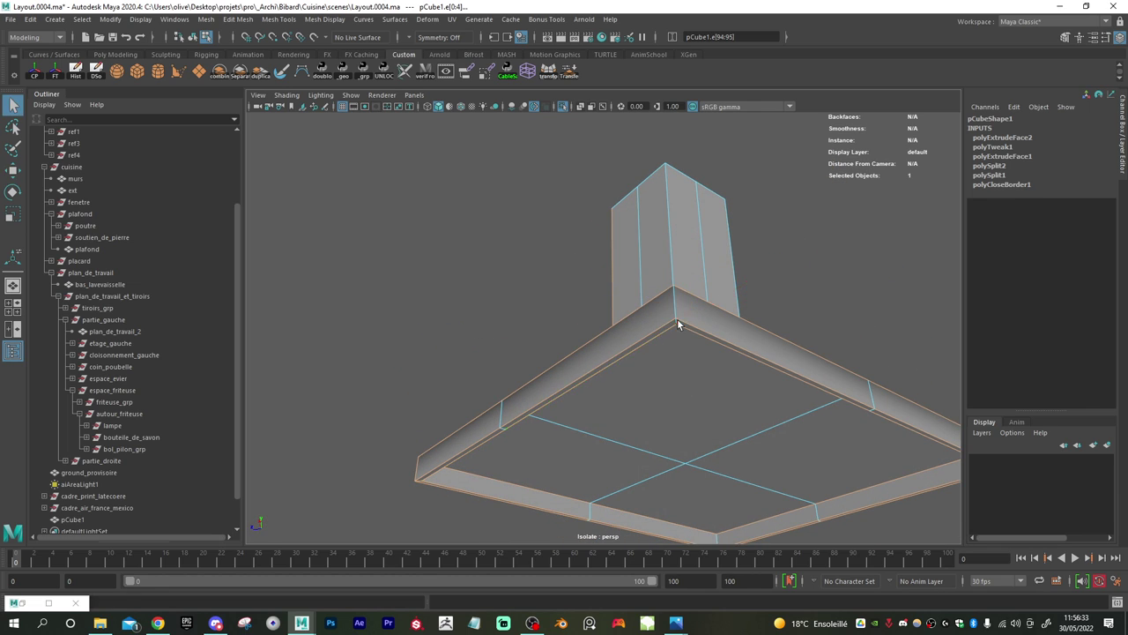
- Add the rim's vertical corner edges, the slope corner edges and the chimney's outline edges to the selection
shift+click(678, 307)
alt+drag(792, 379, 673, 382)
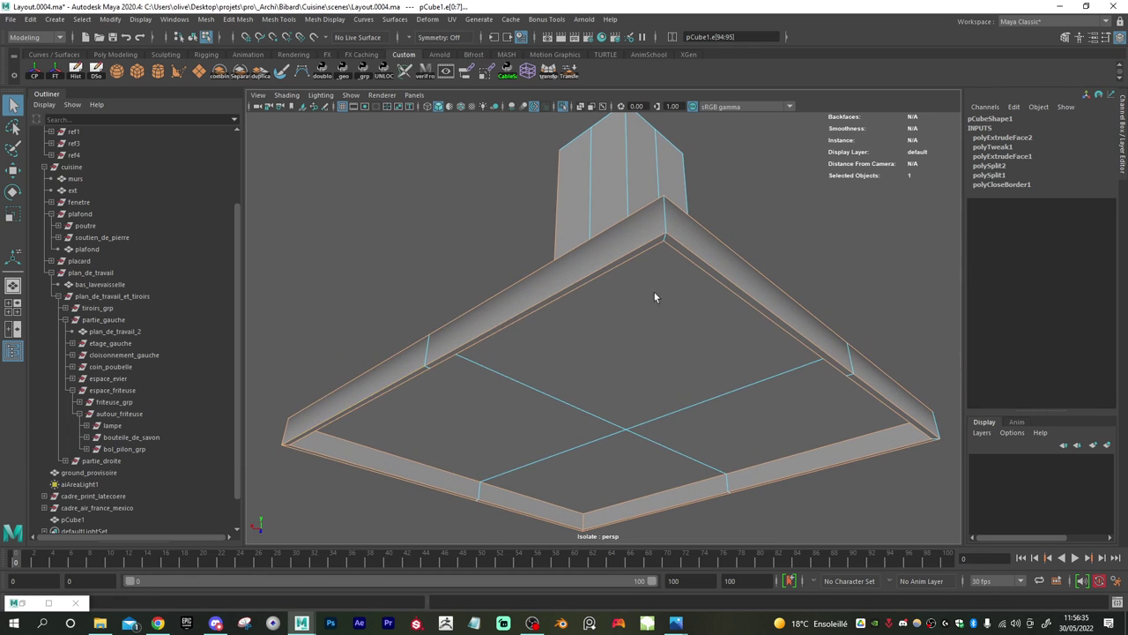
shift+click(668, 216)
alt+drag(667, 216, 672, 300)
shift+click(749, 231)
shift+click(557, 387)
alt+drag(582, 397, 539, 369)
alt+right_drag(539, 370, 577, 388)
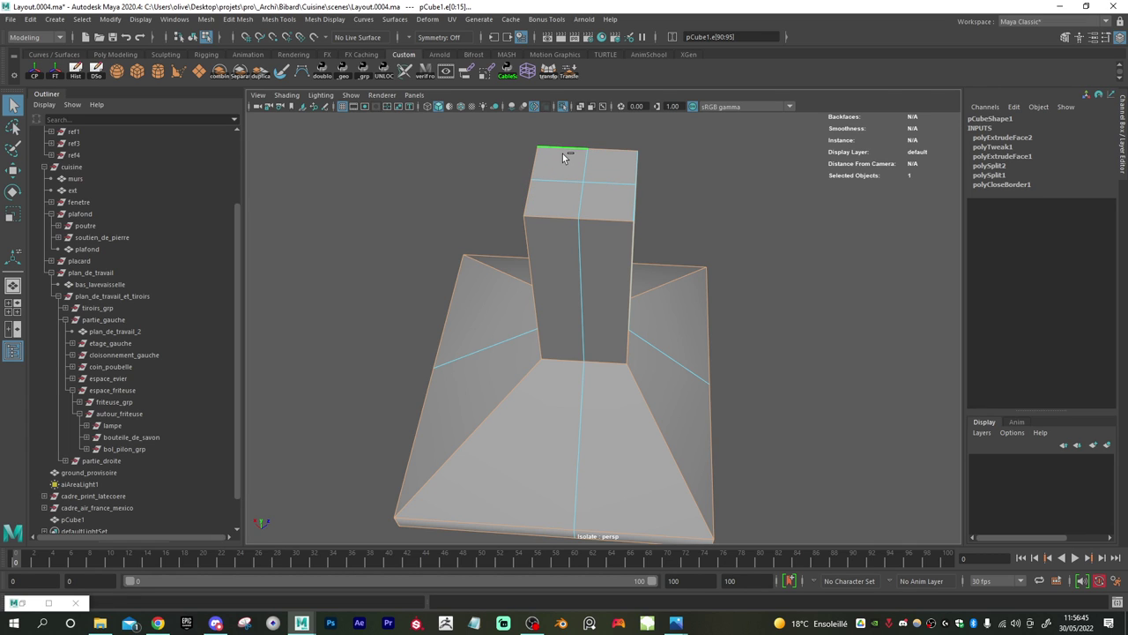
alt+drag(651, 214, 579, 212)
- Bevel the selected outline edges with a fraction of 0.5 and 2 segments
shift+right_click(581, 210)
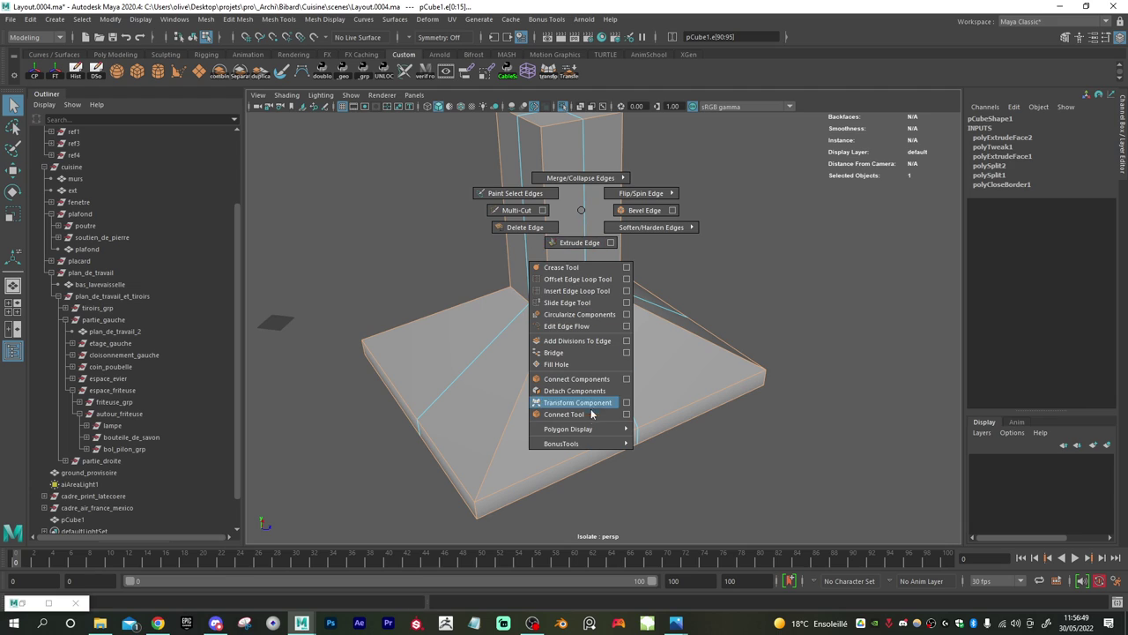
click(636, 210)
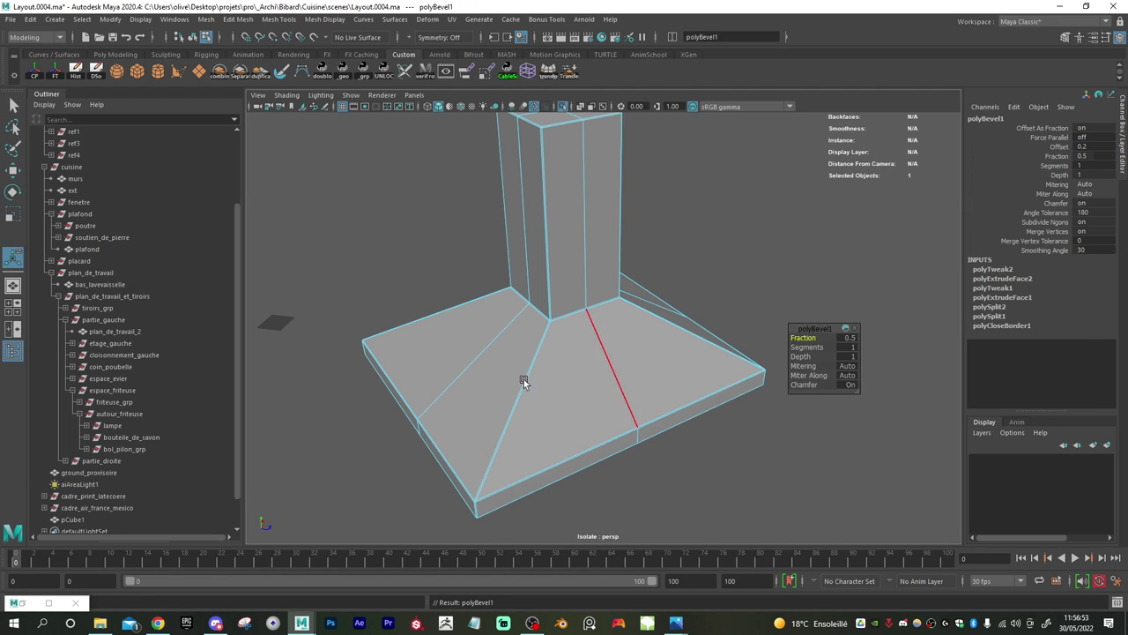
alt+middle_drag(523, 380, 576, 323)
alt+right_drag(576, 323, 594, 394)
alt+middle_drag(594, 394, 619, 322)
alt+right_drag(619, 322, 698, 362)
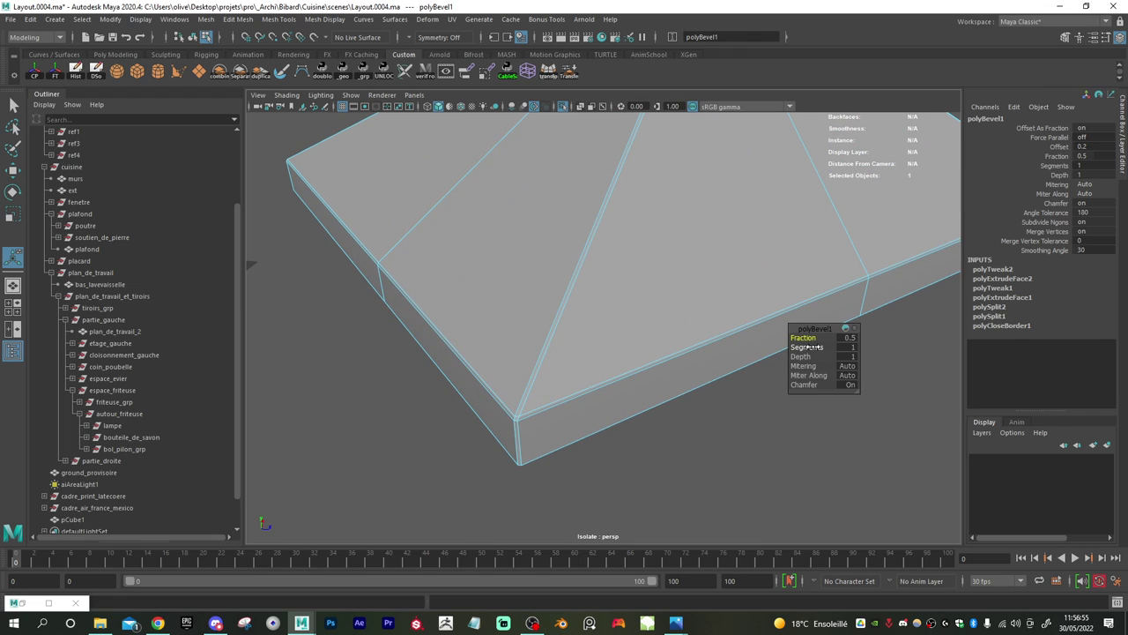
drag(813, 347, 821, 348)
alt+right_drag(710, 377, 627, 363)
key(w)
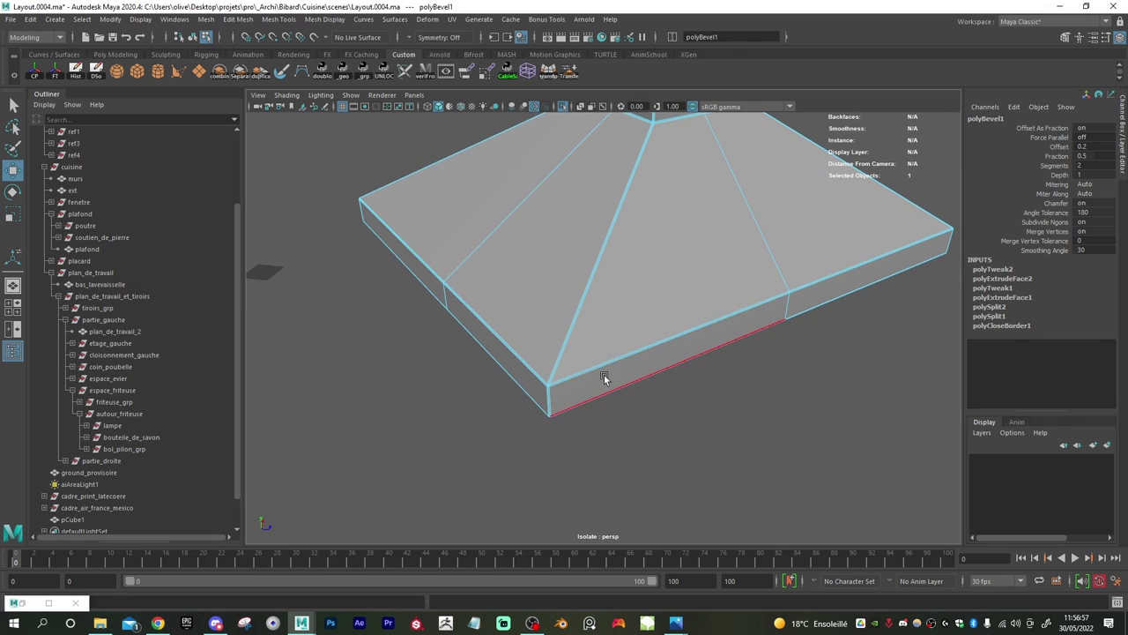
- With the smooth preview on, insert Multi-Cut edge loops around the middle of the hood's slopes, rim and chimney
alt+drag(585, 393, 594, 367)
key(3)
alt+right_drag(649, 288, 546, 260)
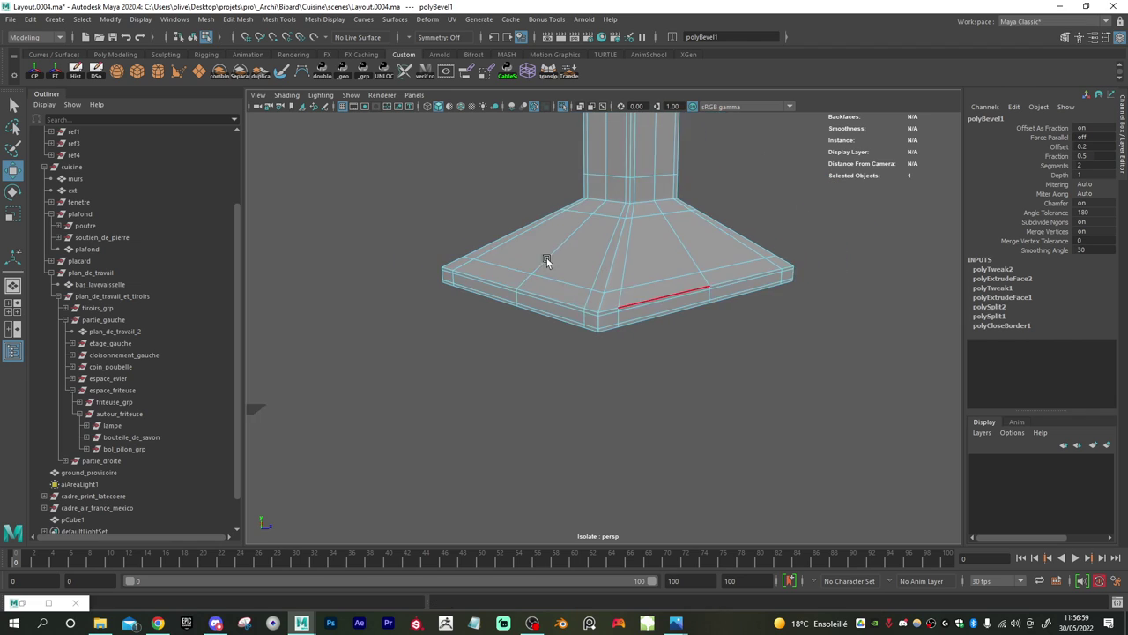
alt+drag(546, 262, 592, 247)
shift+right_drag(593, 241, 517, 248)
click(575, 241)
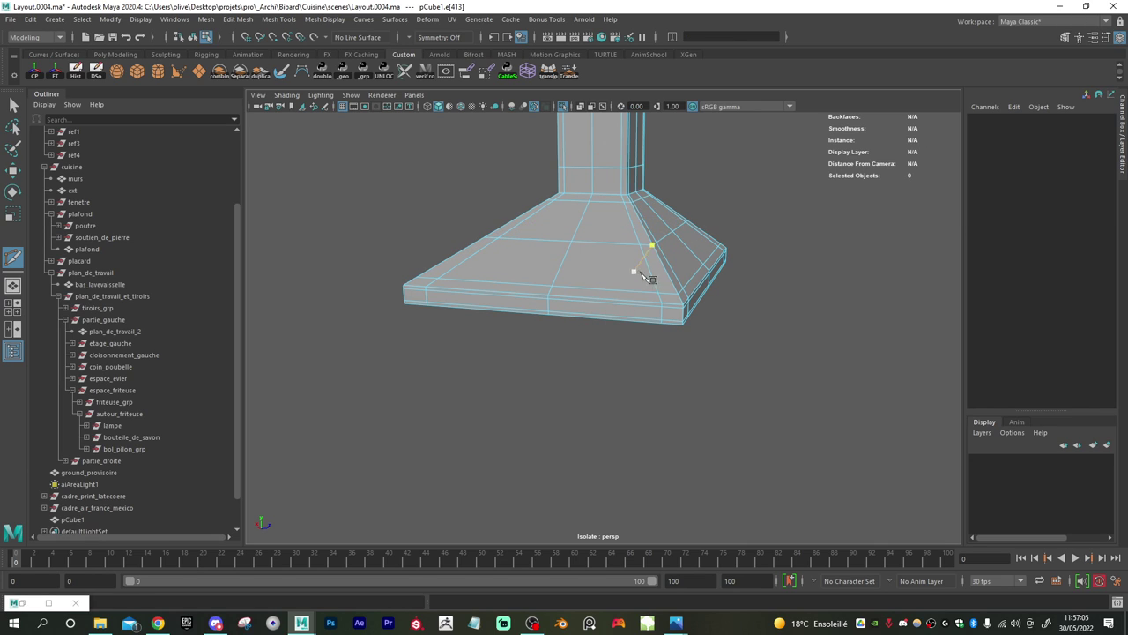
alt+drag(637, 269, 586, 296)
alt+drag(591, 365, 591, 319)
alt+right_drag(590, 319, 783, 389)
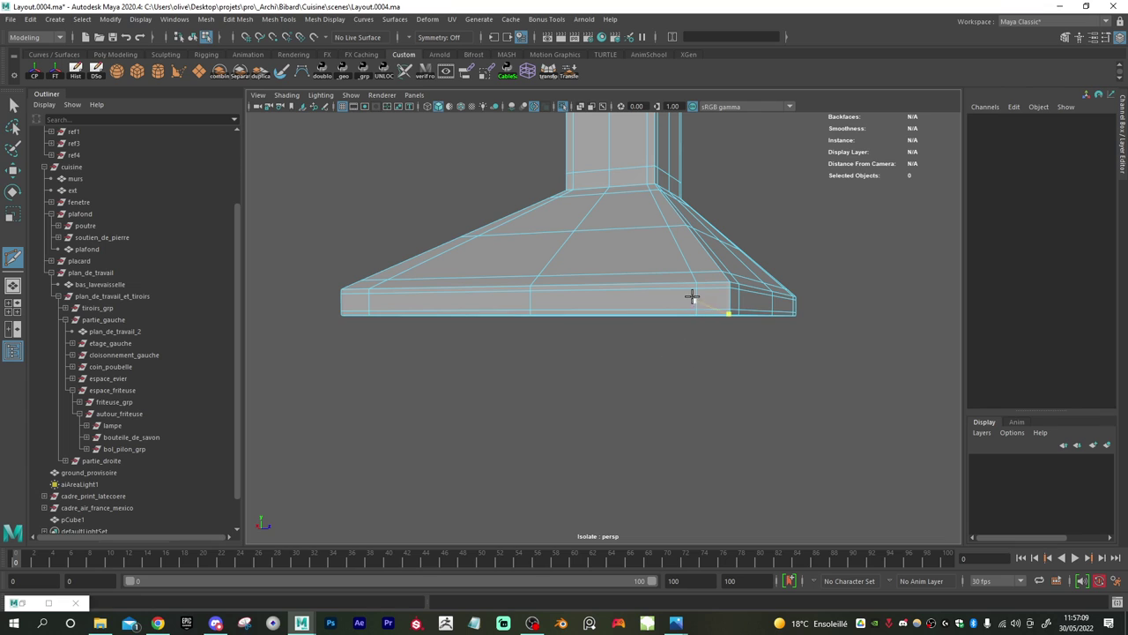
alt+drag(685, 294, 635, 361)
key(w)
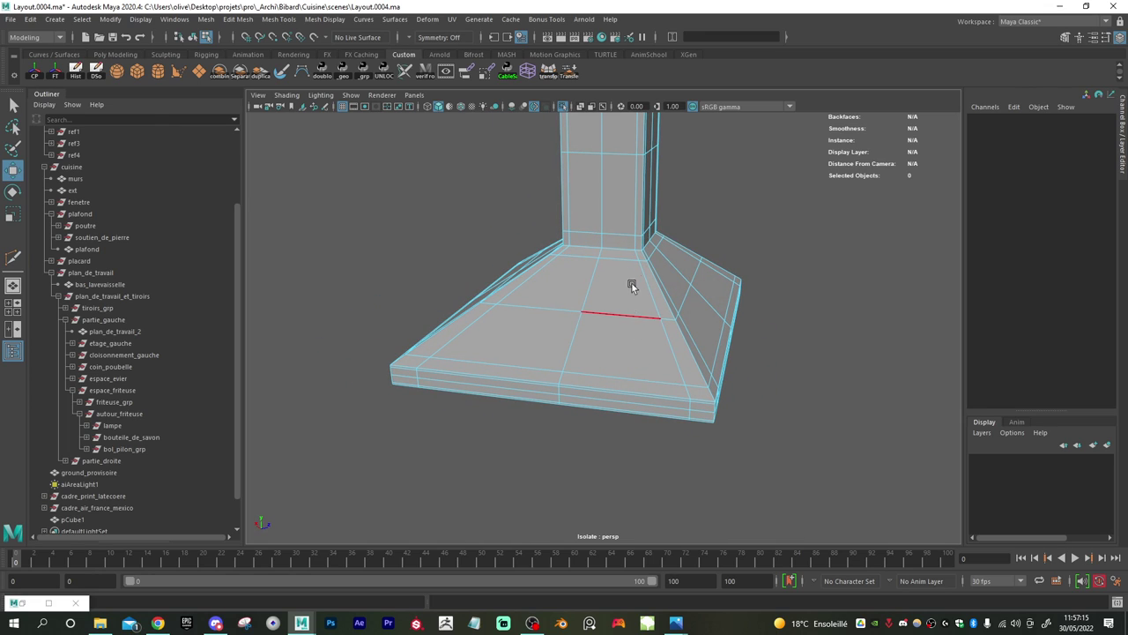
- Return the hood to object mode and end its isolation to show it in the kitchen scene
right_drag(629, 280, 679, 248)
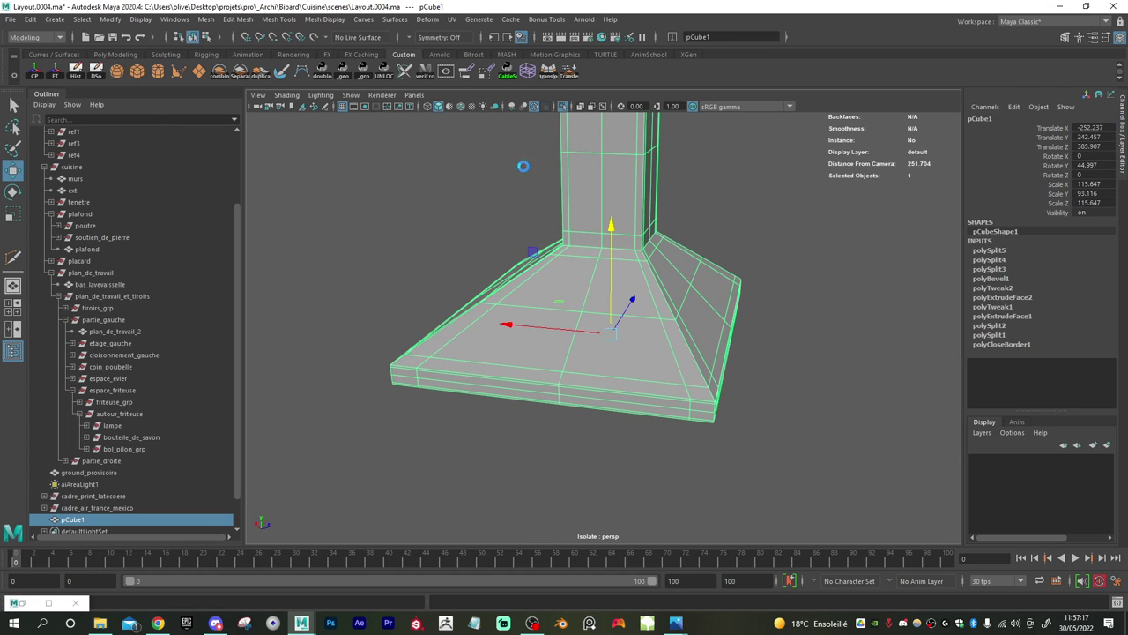
click(565, 108)
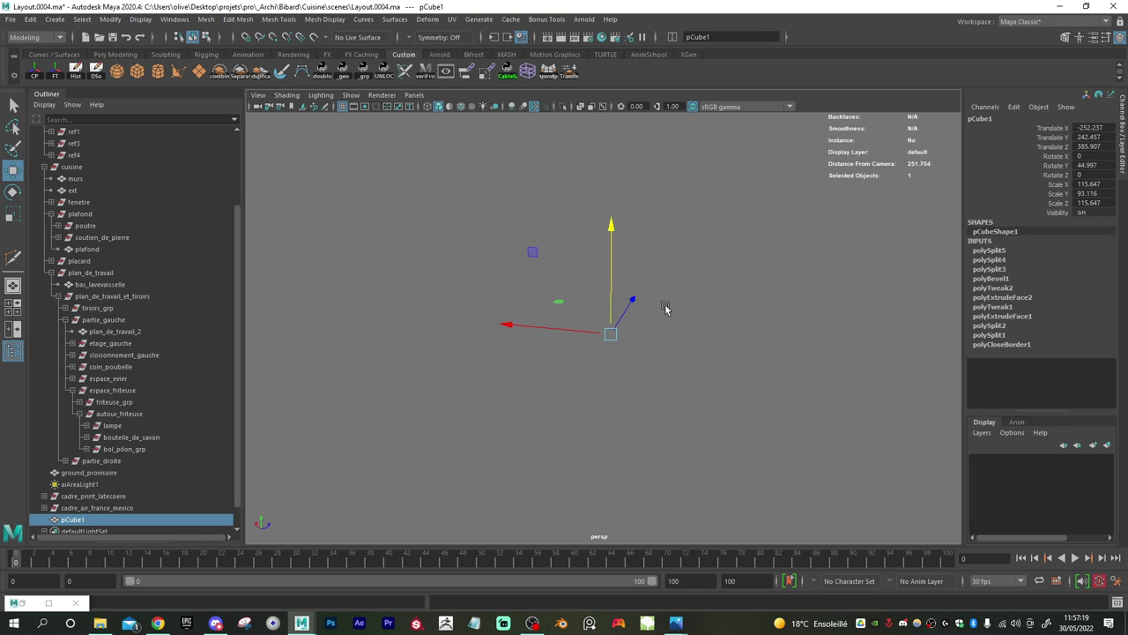
alt+drag(577, 340, 611, 325)
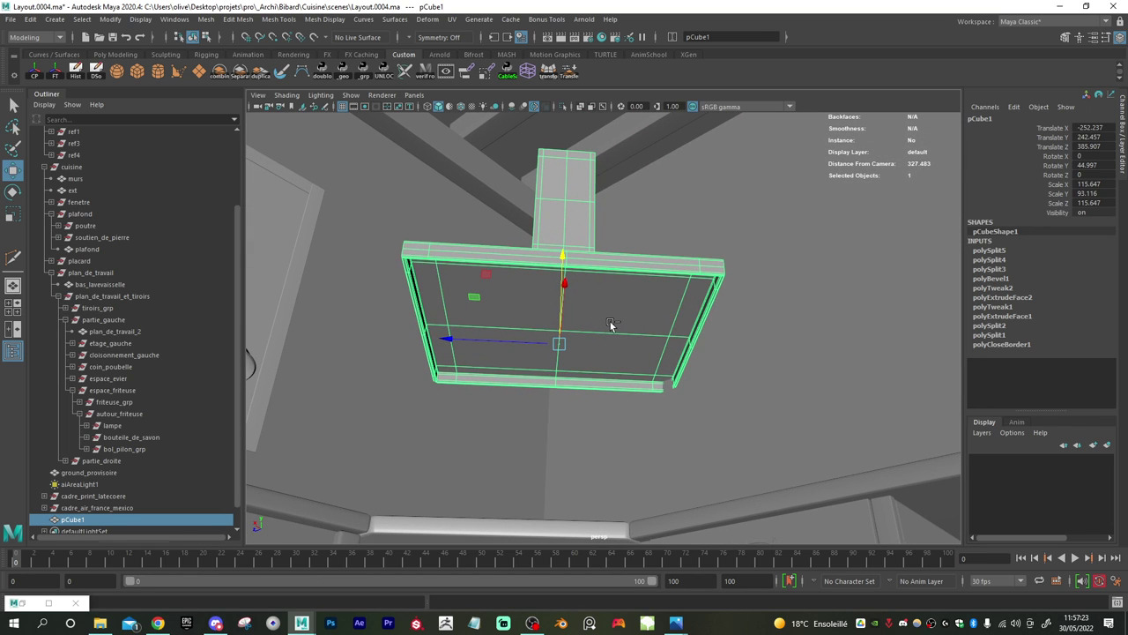
alt+right_drag(607, 323, 677, 321)
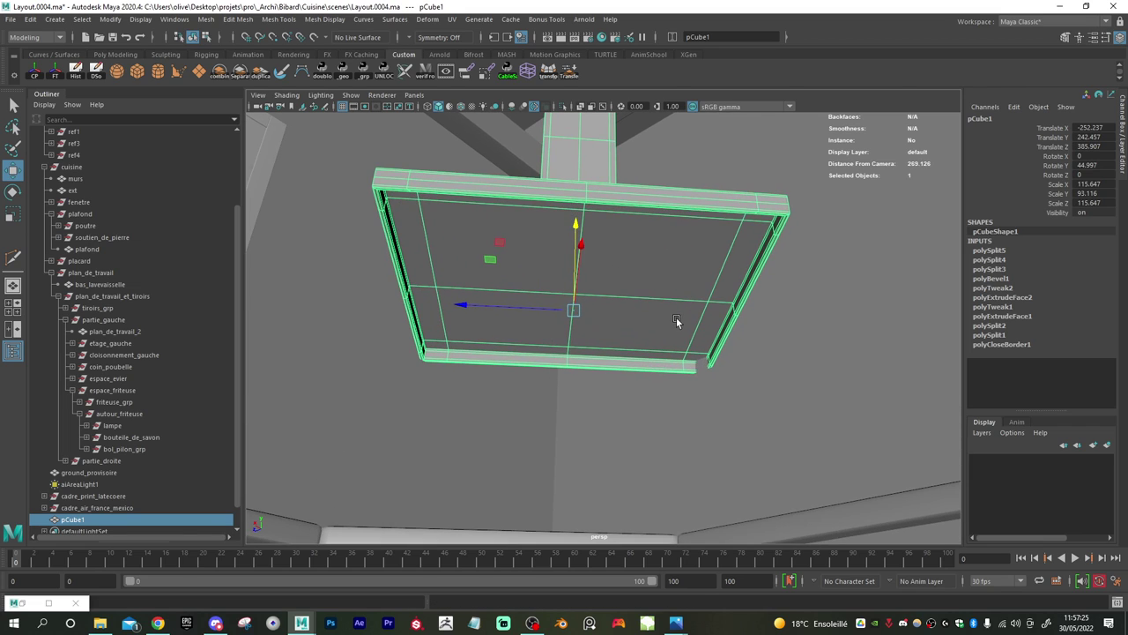
alt+right_drag(624, 292, 667, 327)
- Duplicate the hood in place, hide the original and switch the duplicate to unsmoothed display
key(ctrl+d)
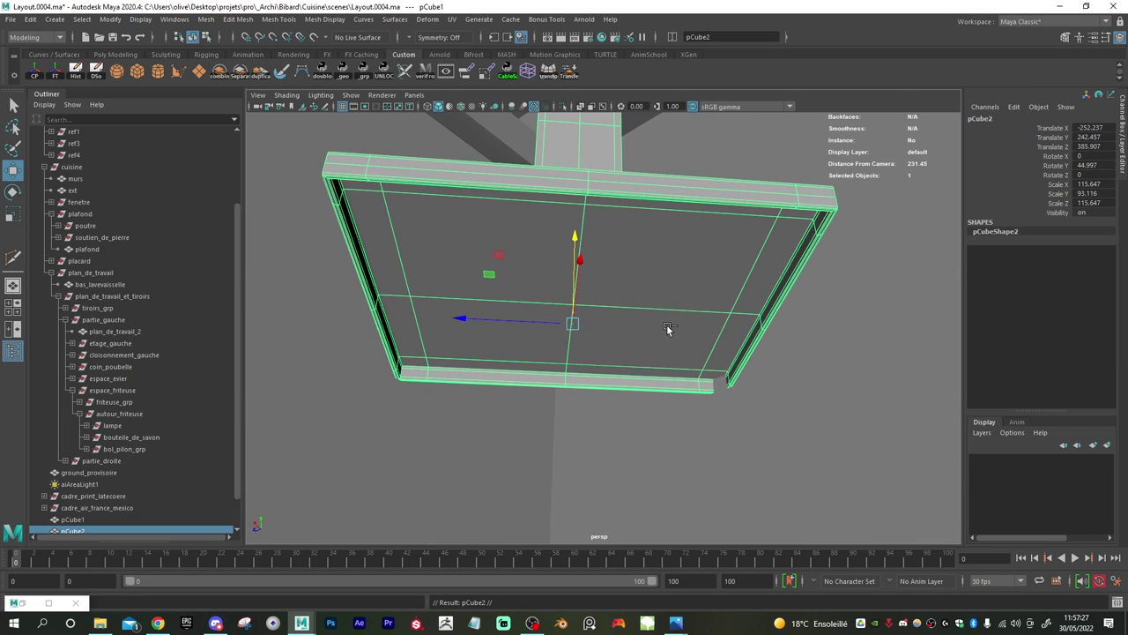
click(101, 519)
key(h)
click(618, 238)
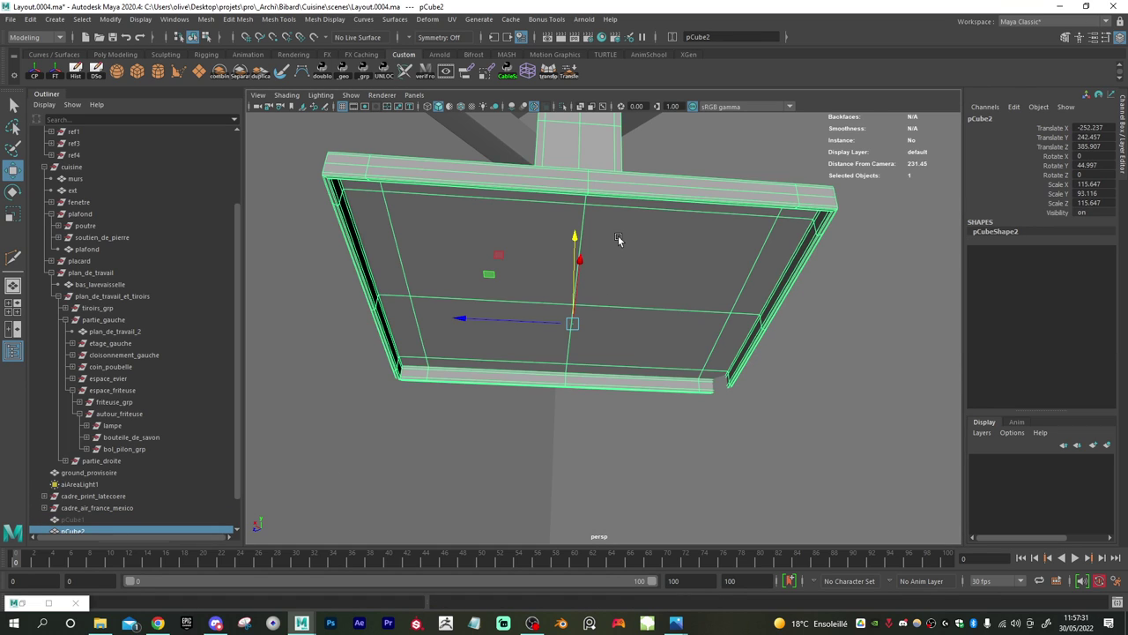
alt+drag(619, 271, 612, 231)
key(1)
alt+middle_drag(614, 223, 681, 414)
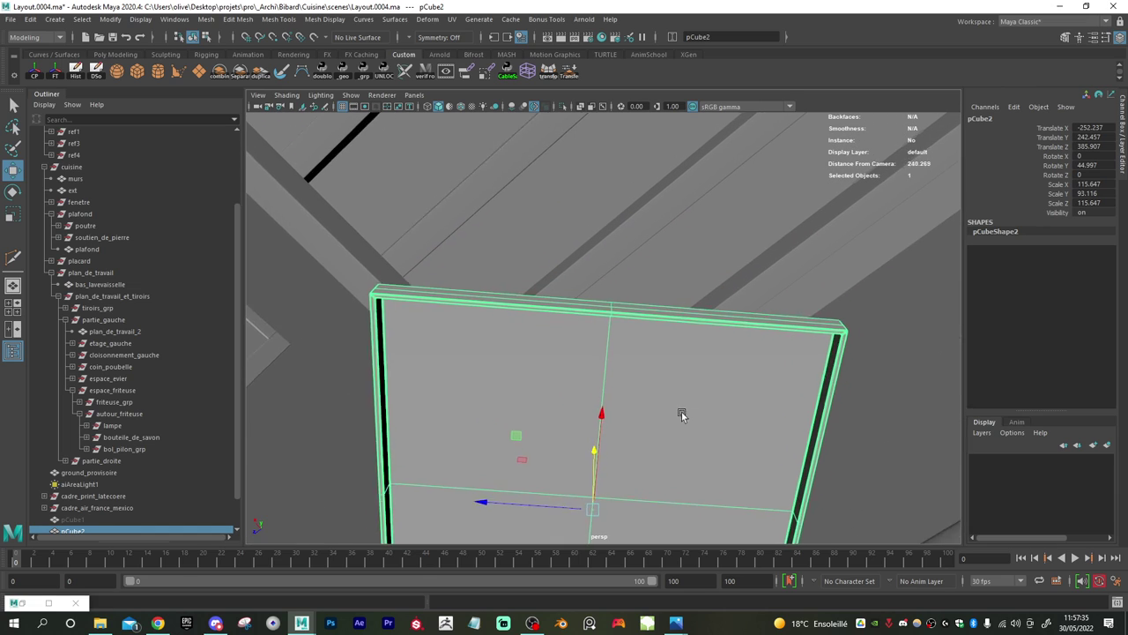
- Insert Multi-Cut edge loops on the duplicate's underside, one near the chimney-side edge and one on each side of the centre line
scroll(682, 412, up, 3)
shift+right_drag(658, 296, 594, 297)
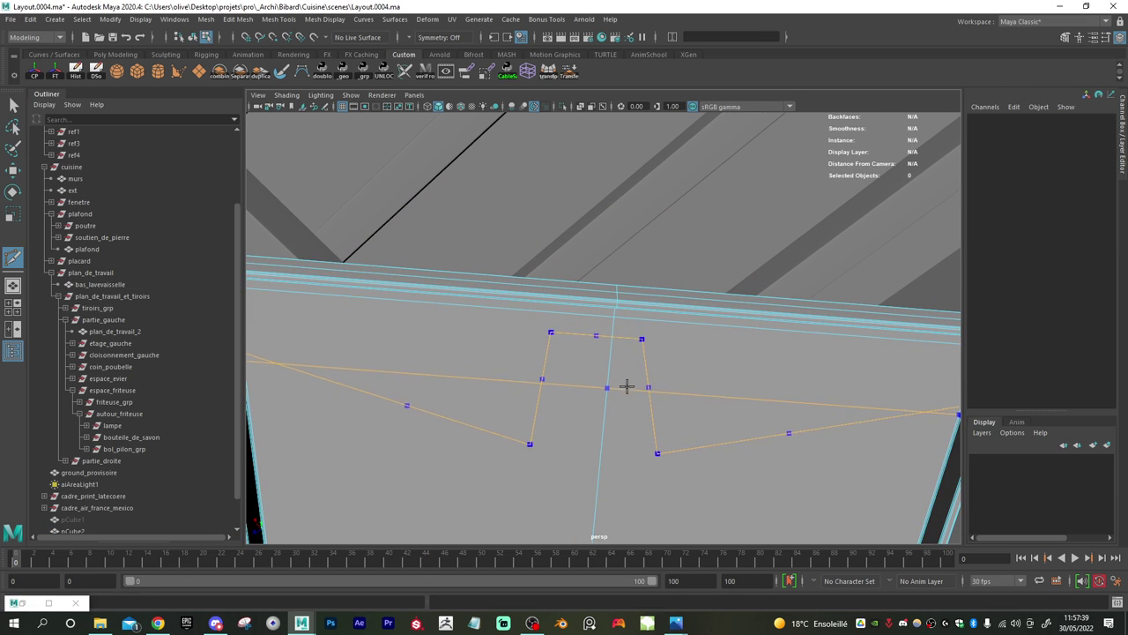
ctrl+click(626, 383)
scroll(652, 406, down, 3)
alt+drag(652, 406, 555, 453)
click(547, 432)
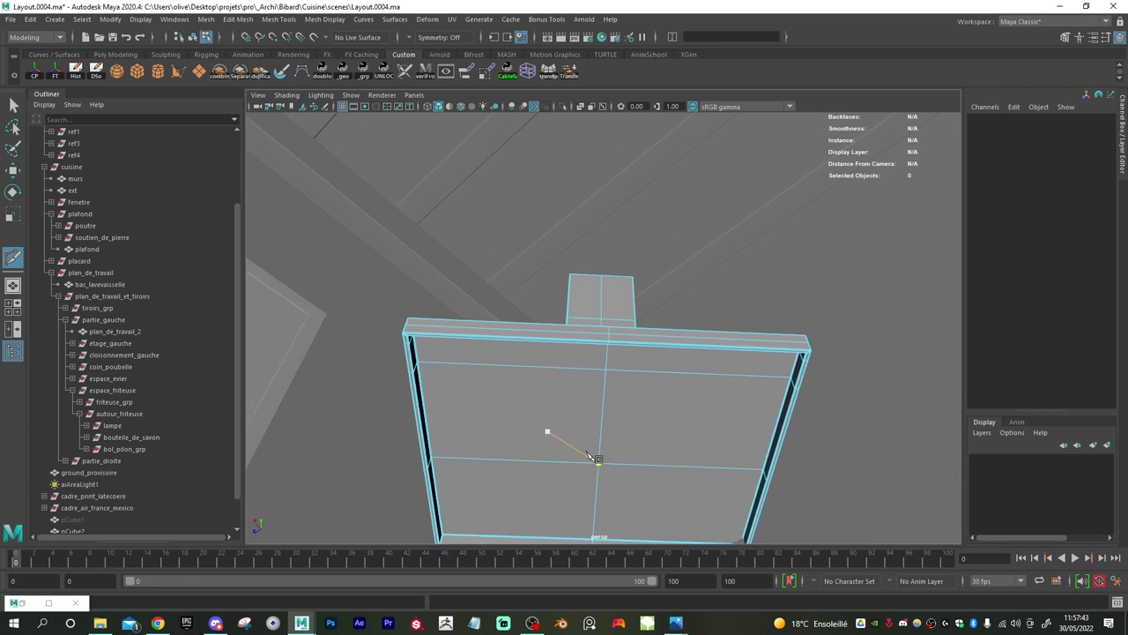
alt+right_drag(587, 452, 632, 463)
alt+drag(632, 463, 622, 448)
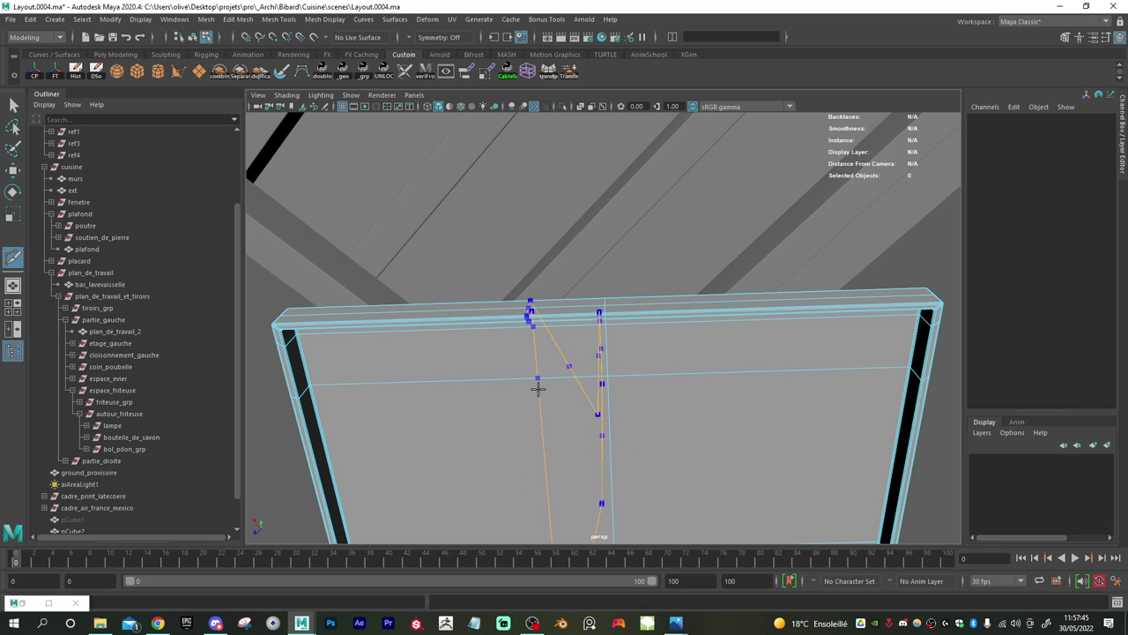
ctrl+middle_click(536, 388)
ctrl+middle_click(690, 391)
scroll(683, 430, down, 2)
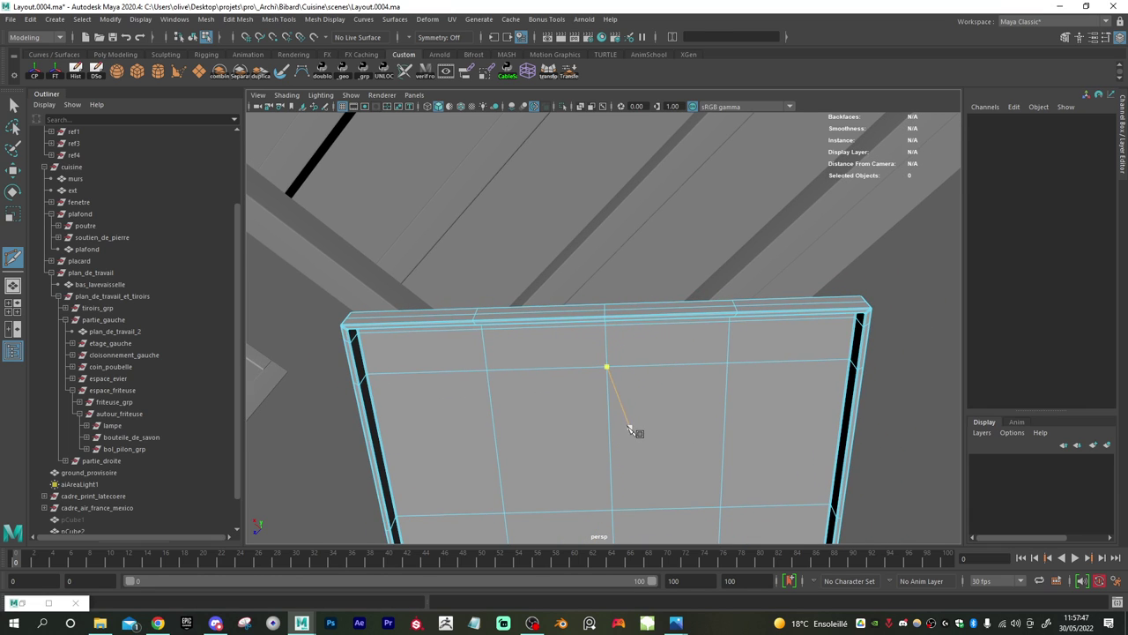
alt+drag(628, 425, 636, 456)
alt+middle_drag(636, 456, 670, 377)
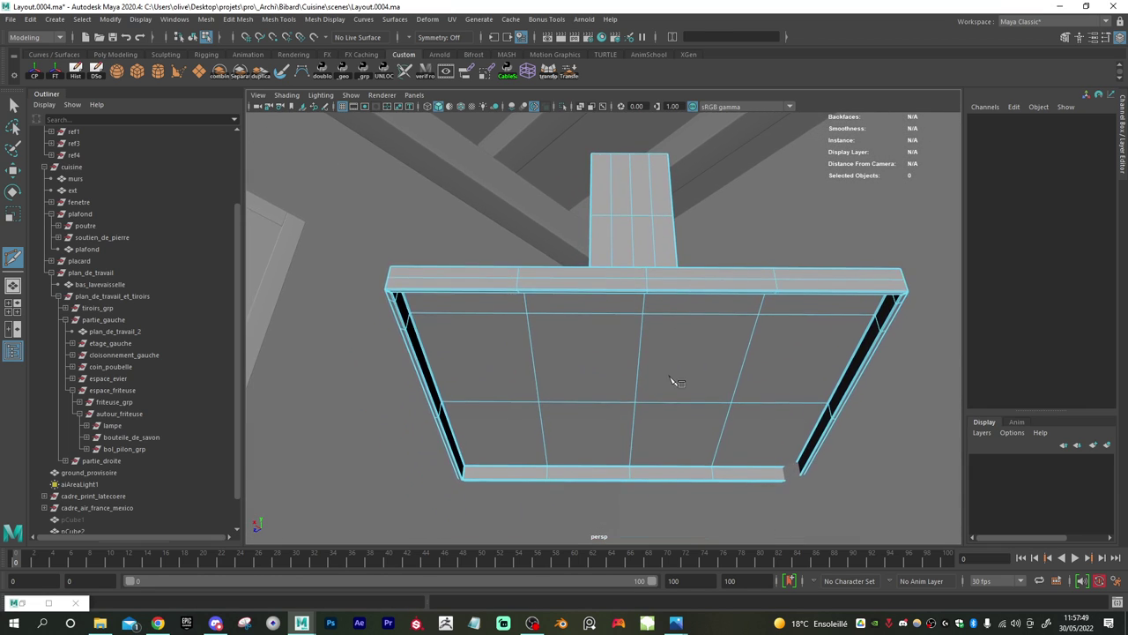
- Select the two middle underside faces near the chimney-side edge, invert the selection and delete all other faces of the duplicate
alt+drag(649, 402, 600, 371)
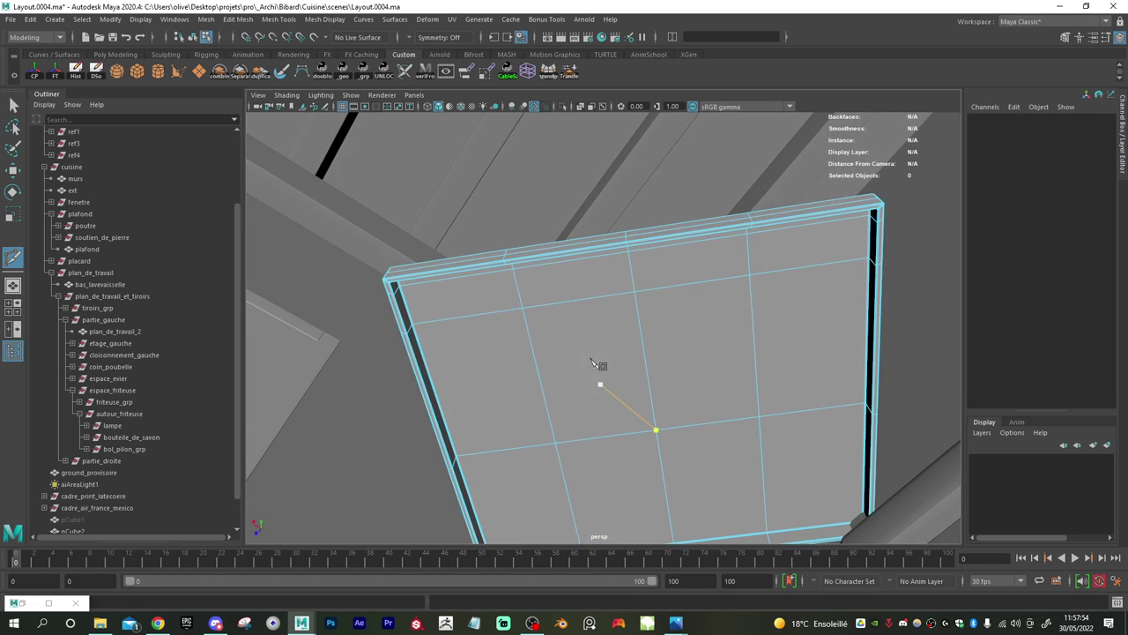
key(w)
right_drag(604, 277, 605, 303)
click(603, 278)
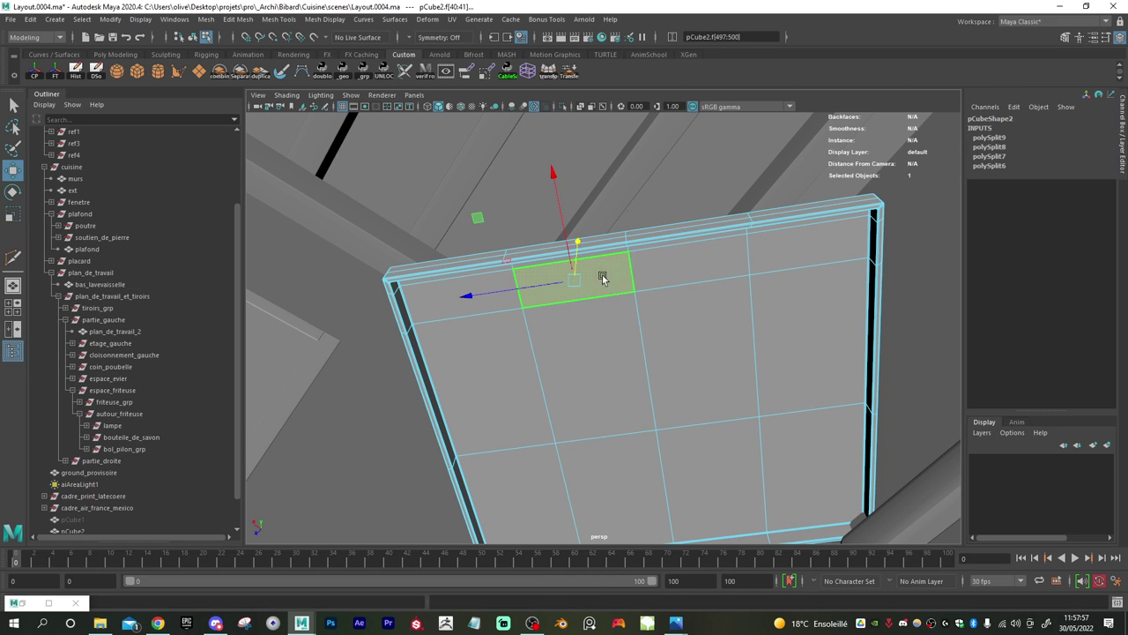
click(672, 262)
right_drag(673, 263, 672, 267)
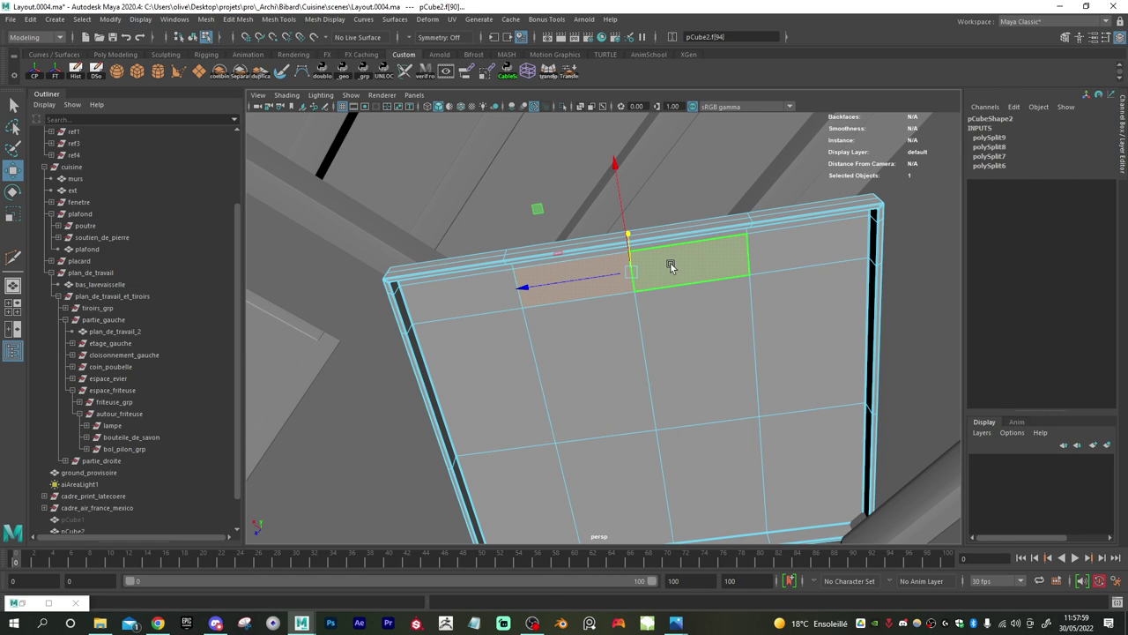
key(ctrl+shift+i)
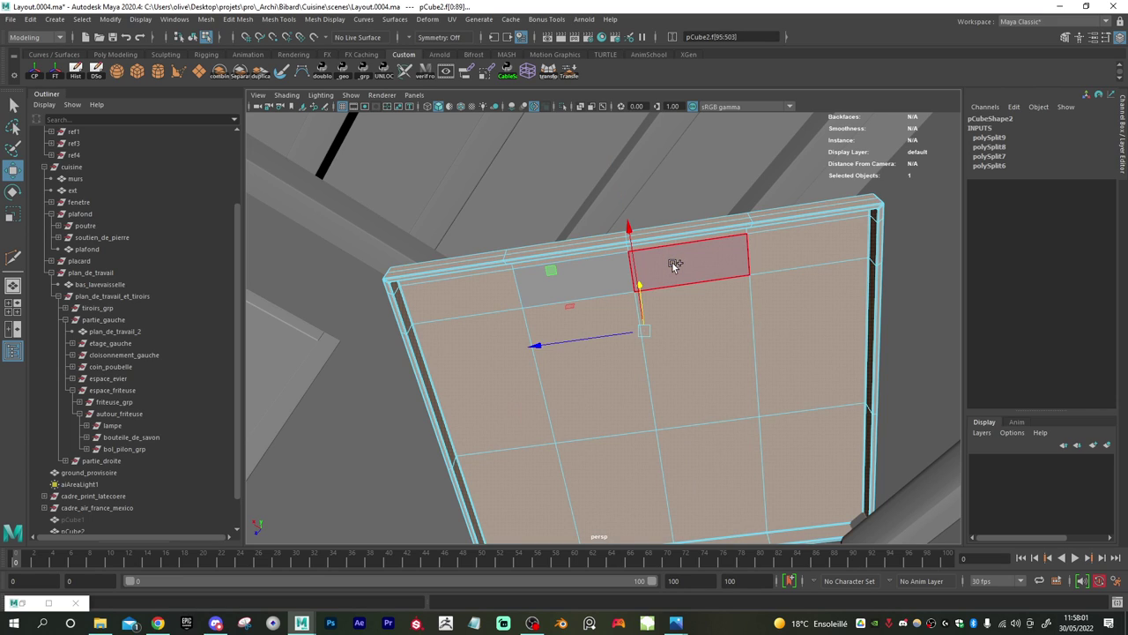
key(Delete)
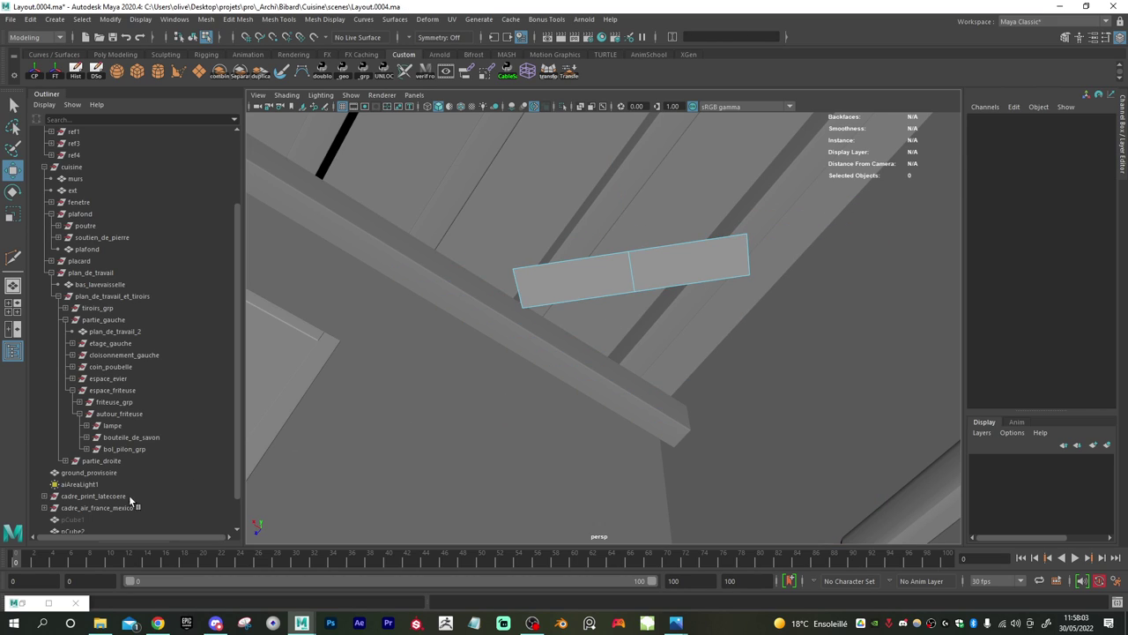
- Extrude the two remaining faces together downward into a shallow box and unhide the original hood
click(612, 271)
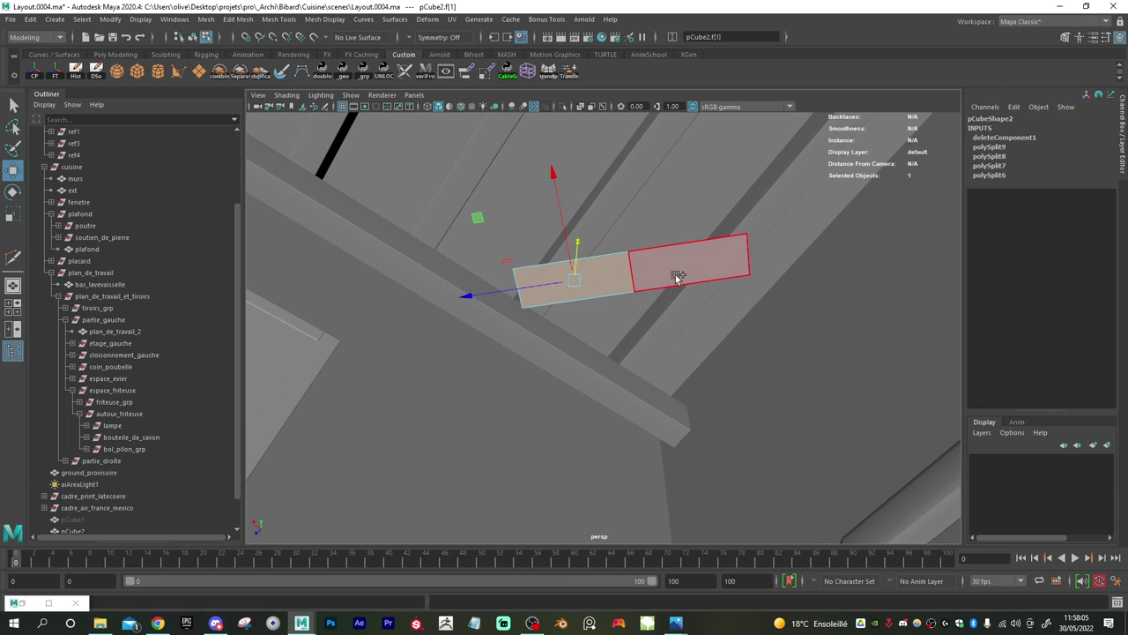
alt+drag(604, 301, 599, 312)
key(shift+period)
key(ctrl+e)
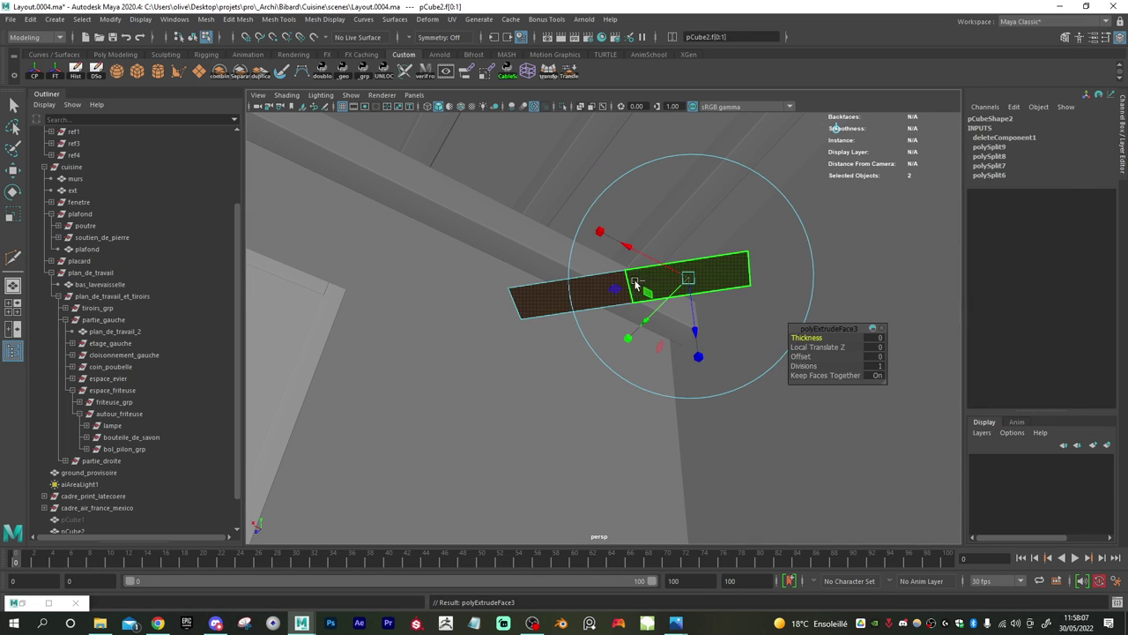
key(w)
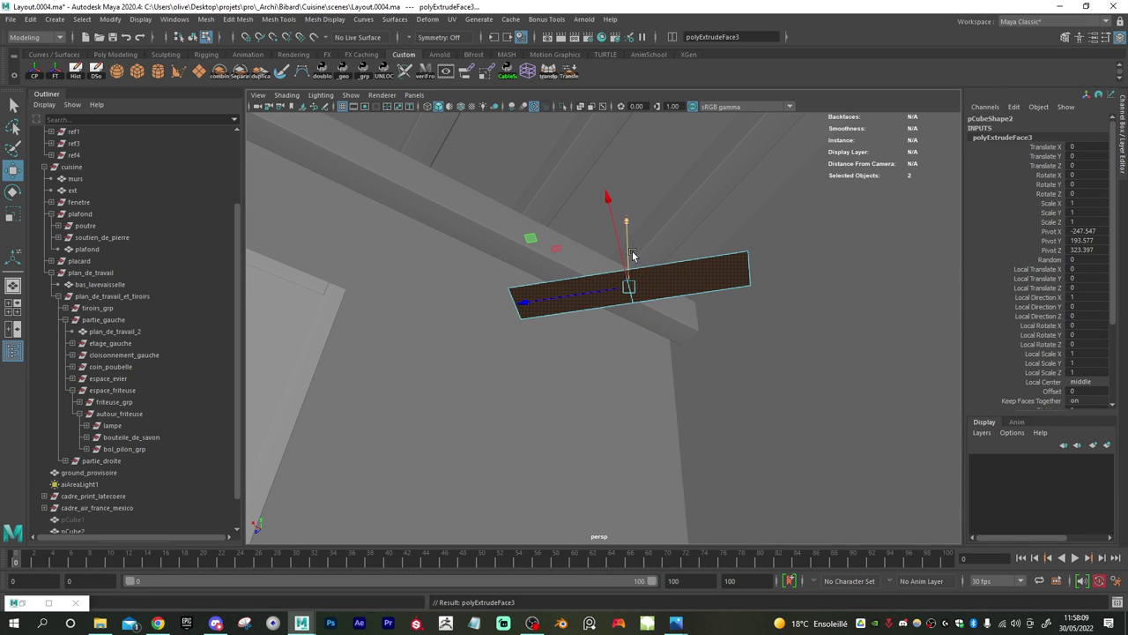
drag(629, 240, 629, 268)
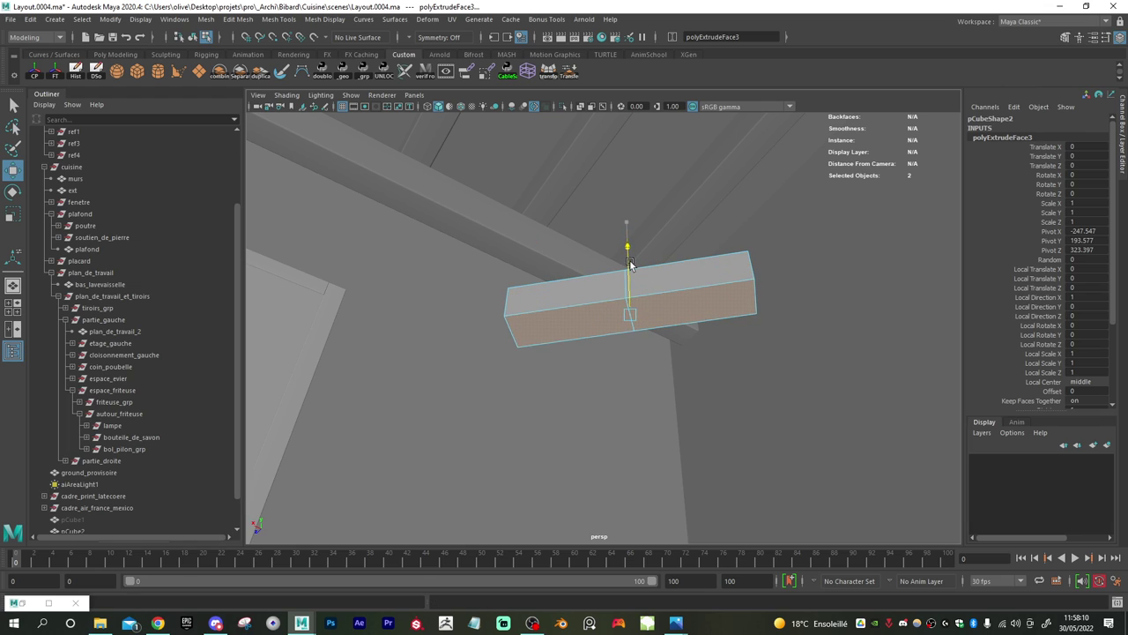
click(88, 520)
key(shift+h)
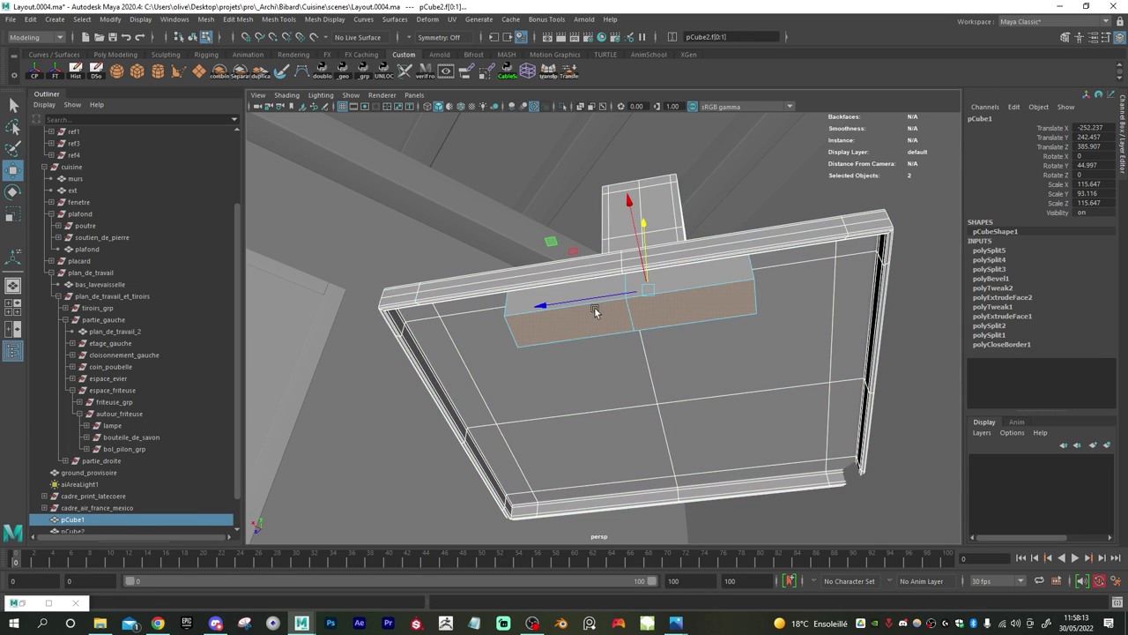
- Select the two side faces of the box facing the hood's interior and move them outward to deepen the box
alt+drag(595, 311, 597, 386)
right_drag(632, 366, 677, 283)
alt+middle_drag(636, 390, 615, 371)
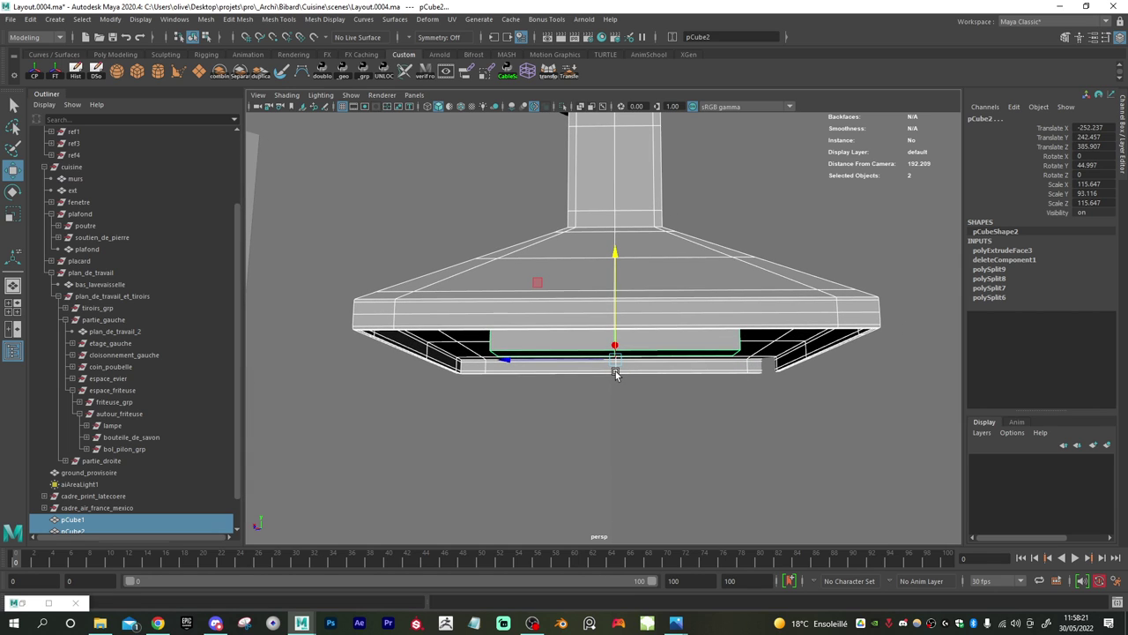
alt+drag(615, 371, 618, 342)
alt+right_drag(630, 351, 723, 385)
alt+drag(622, 377, 614, 329)
right_drag(601, 300, 600, 317)
click(607, 308)
shift+click(673, 309)
alt+right_drag(671, 310, 584, 335)
drag(624, 250, 533, 352)
click(511, 342)
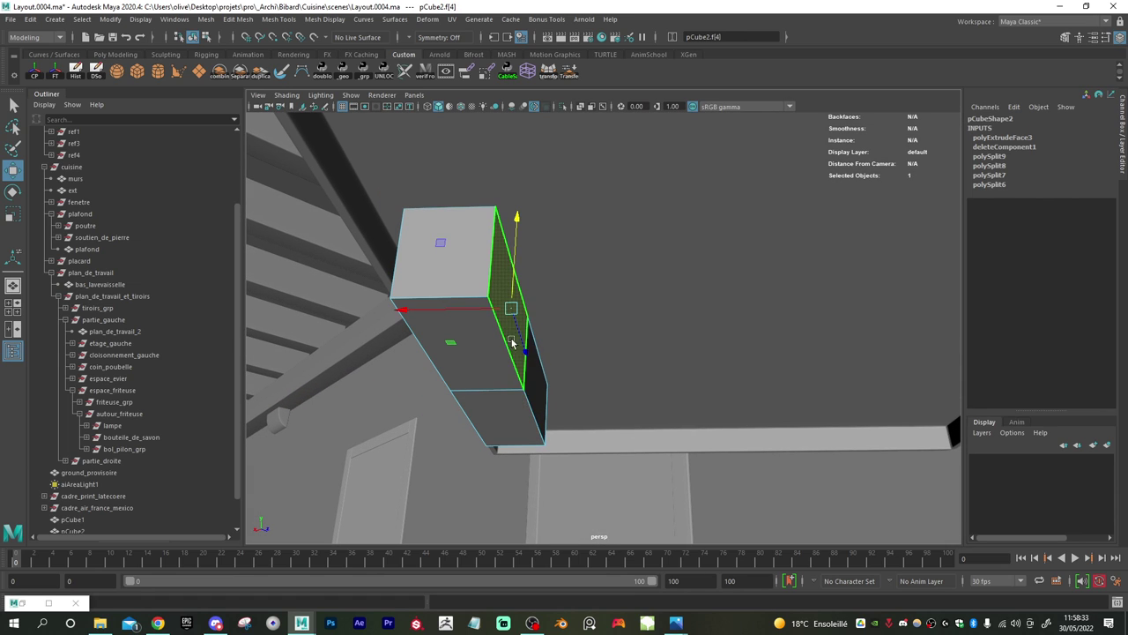
shift+click(546, 375)
drag(441, 356, 499, 356)
- Insert a centred Multi-Cut edge loop lengthwise around the box, crossing its end faces and underside
right_click(520, 274)
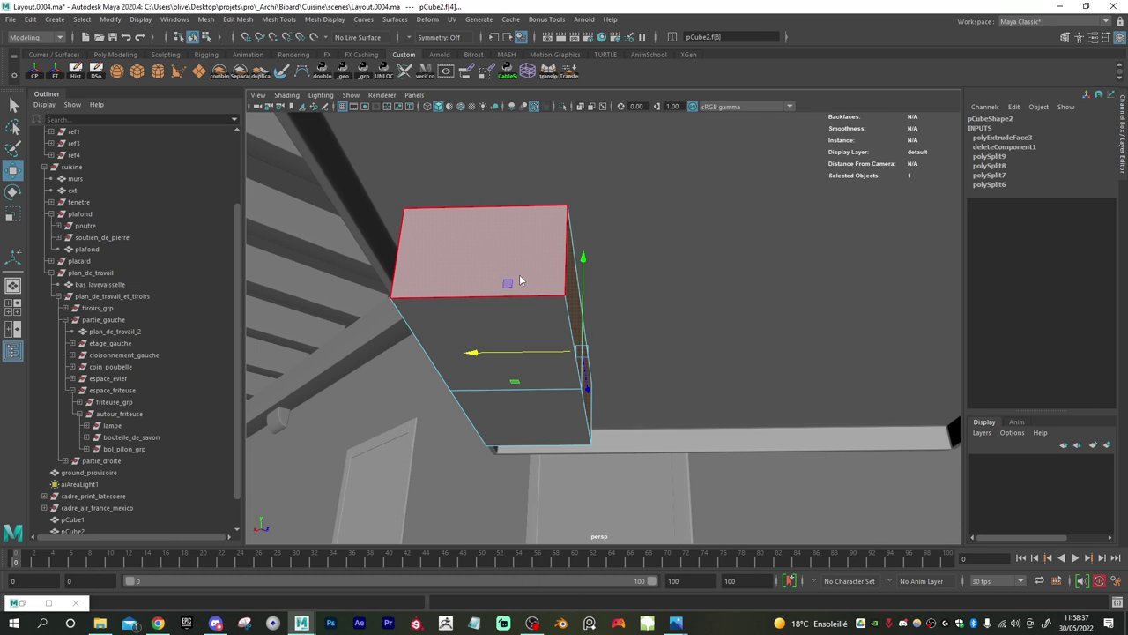
shift+right_drag(519, 274, 451, 276)
click(391, 298)
ctrl+middle_click(472, 288)
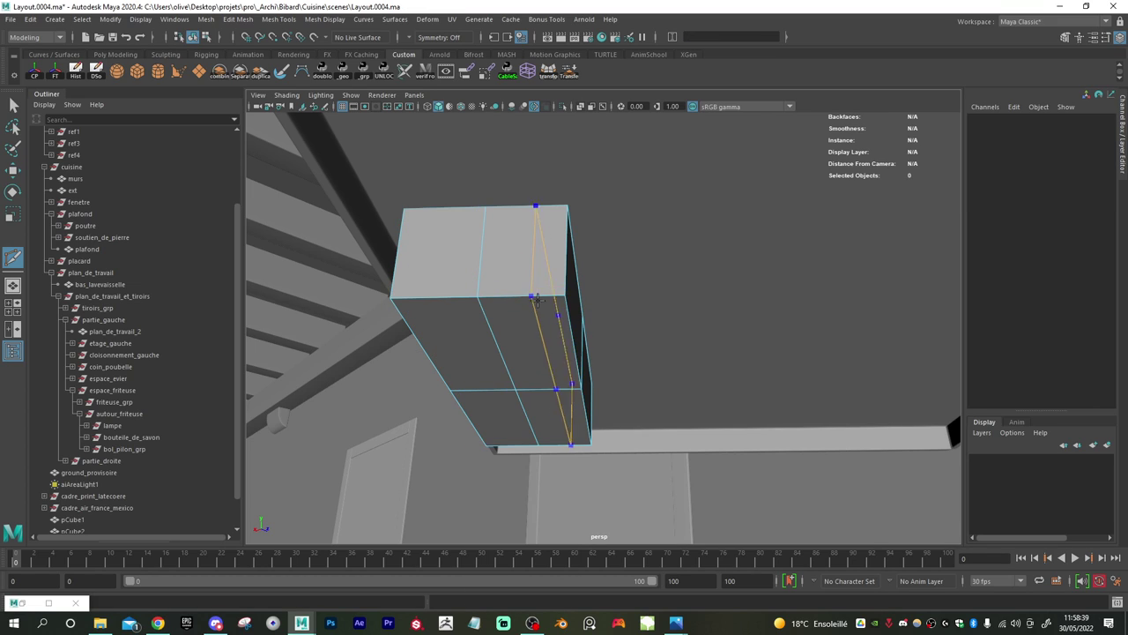
- Raise the box's two lower inner edges to slope the underside, and shift the centre edge loop toward the front face
key(w)
right_drag(573, 299, 572, 267)
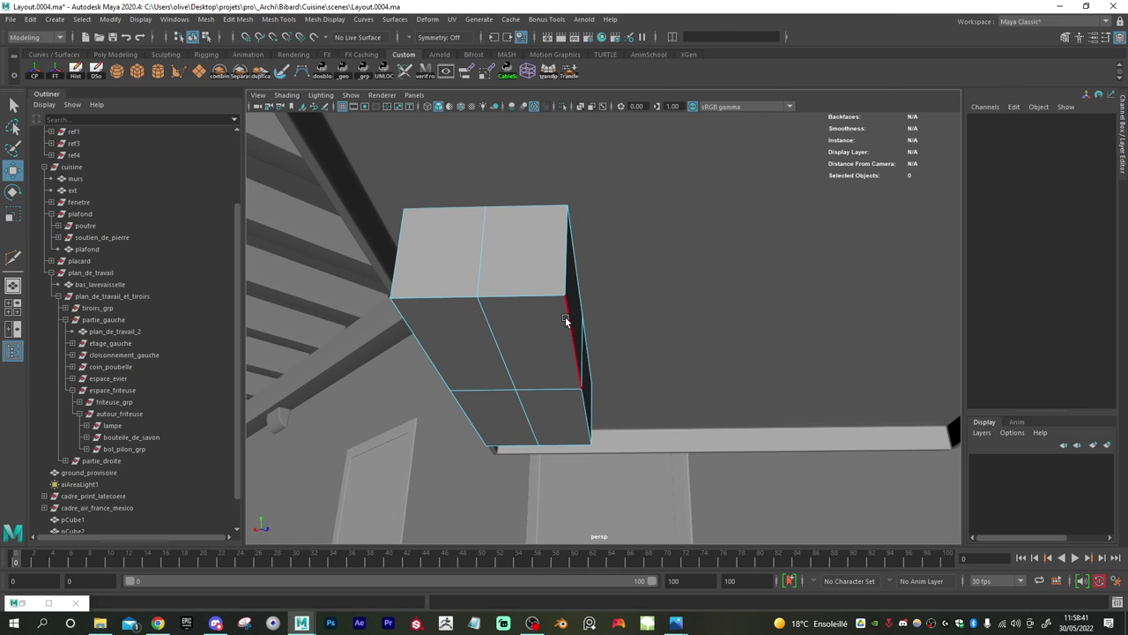
click(568, 321)
shift+click(577, 404)
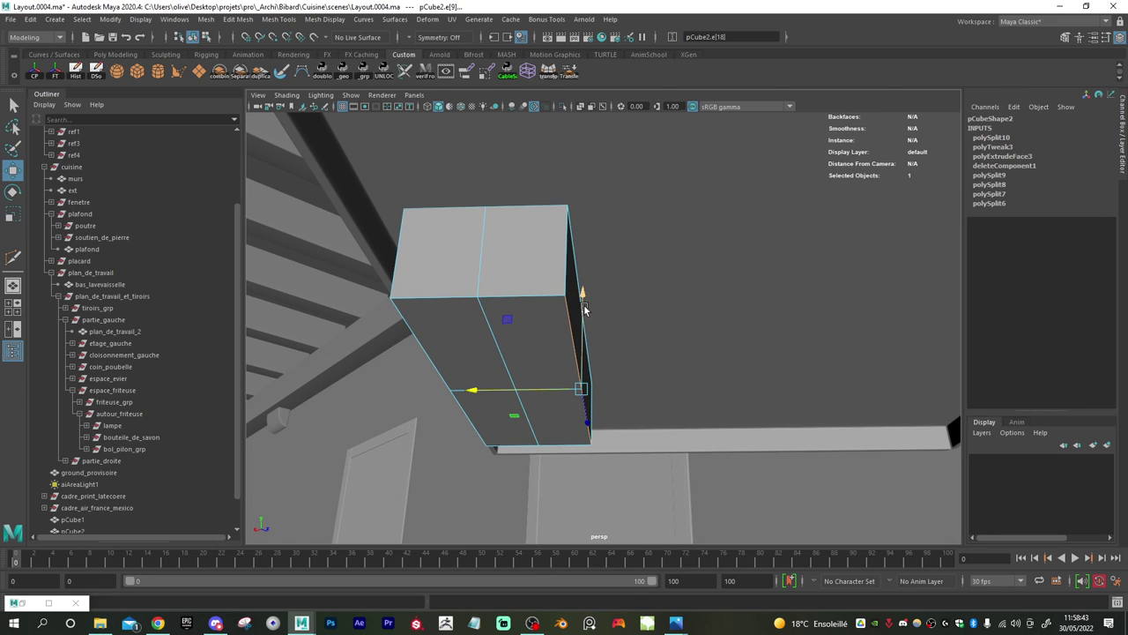
drag(584, 308, 529, 326)
double_click(569, 232)
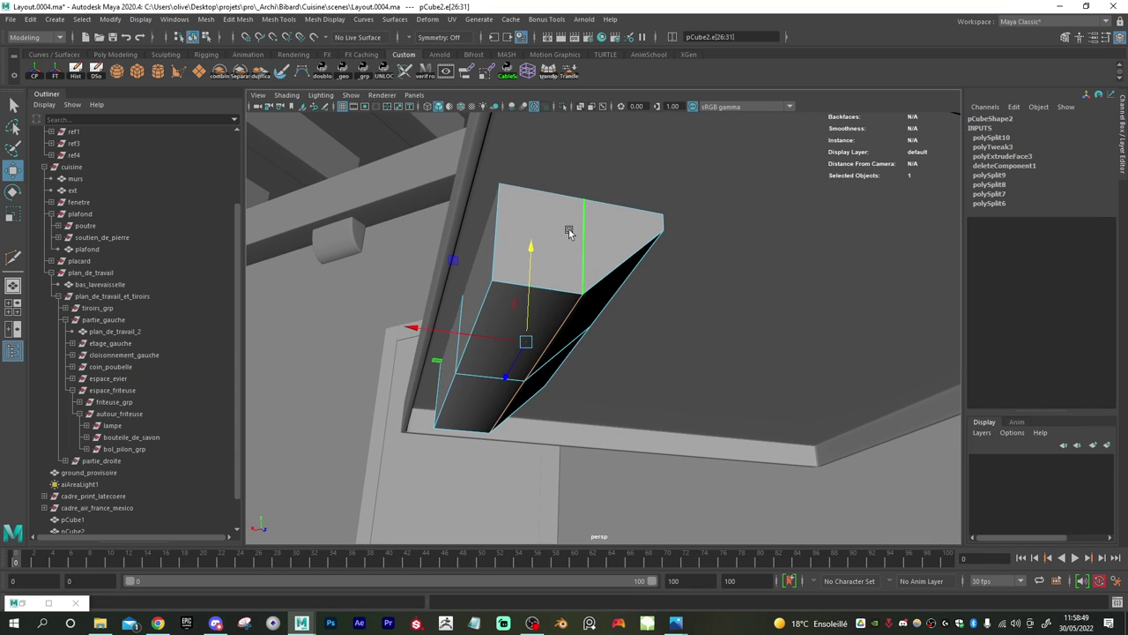
drag(455, 332, 425, 330)
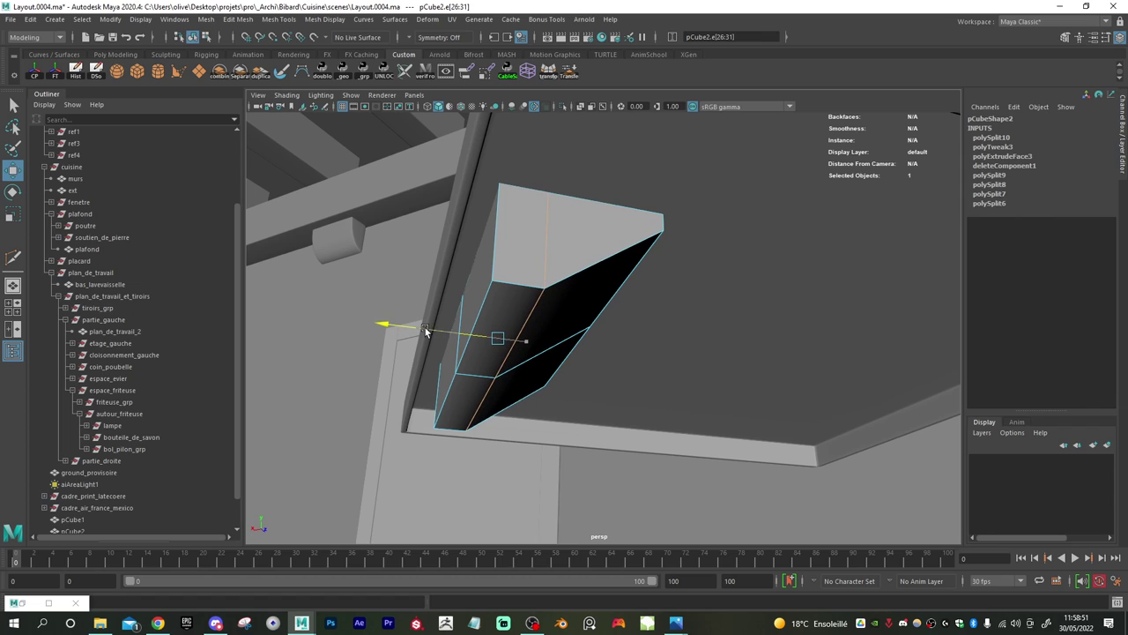
- Insert a centred edge loop along the sloped underside and apply Edit Edge Flow with Adjust Edge Flow at 0
shift+right_drag(599, 257, 600, 346)
ctrl+click(602, 255)
key(w)
double_click(607, 236)
shift+right_click(613, 231)
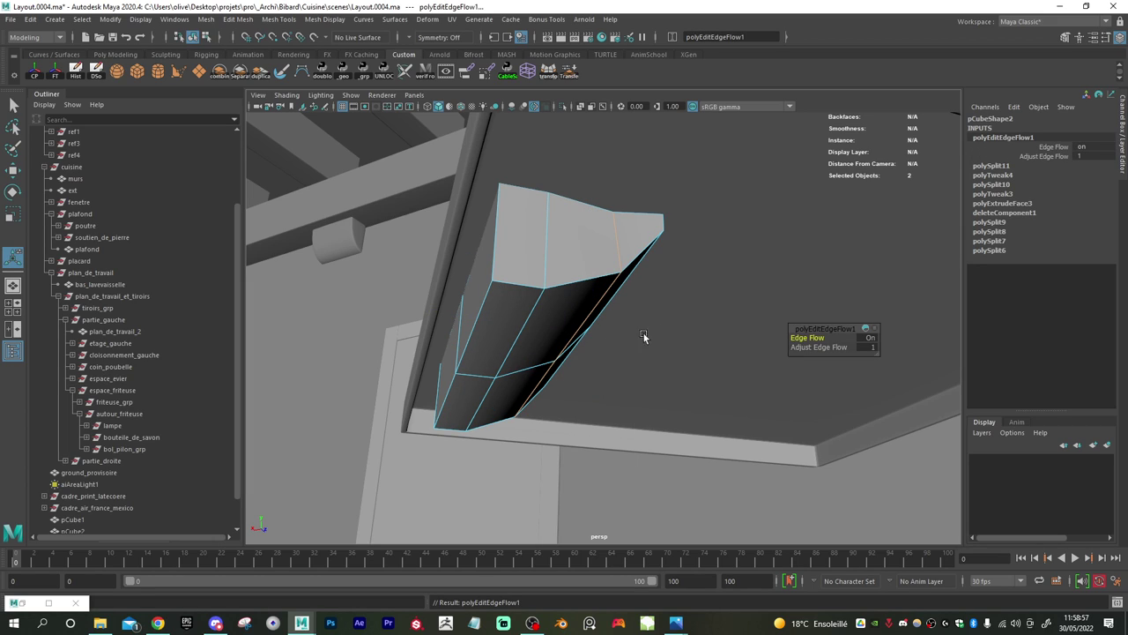
drag(833, 346, 819, 347)
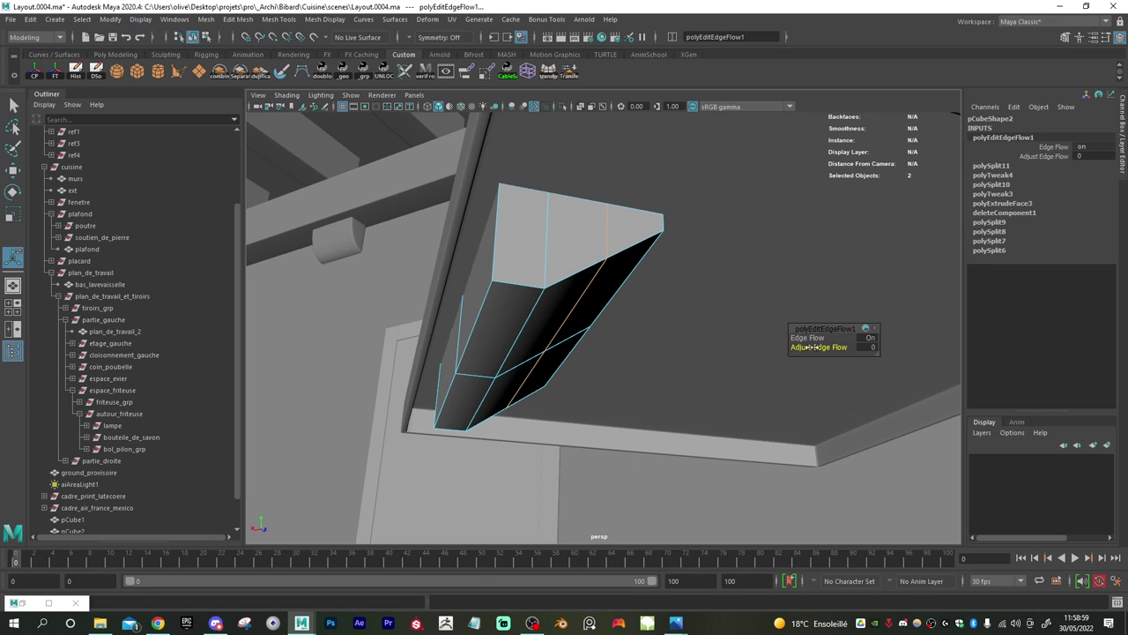
- Apply Edit Edge Flow with a value of 1 to only the loop's two edges on the sloped underside
click(581, 304)
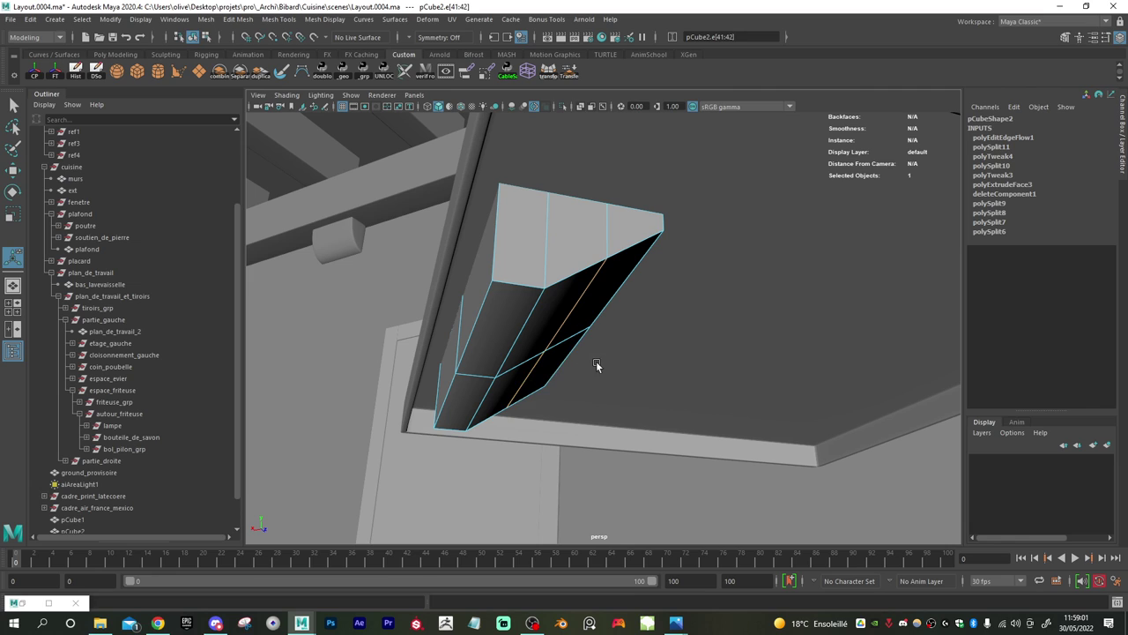
shift+right_drag(547, 324, 577, 439)
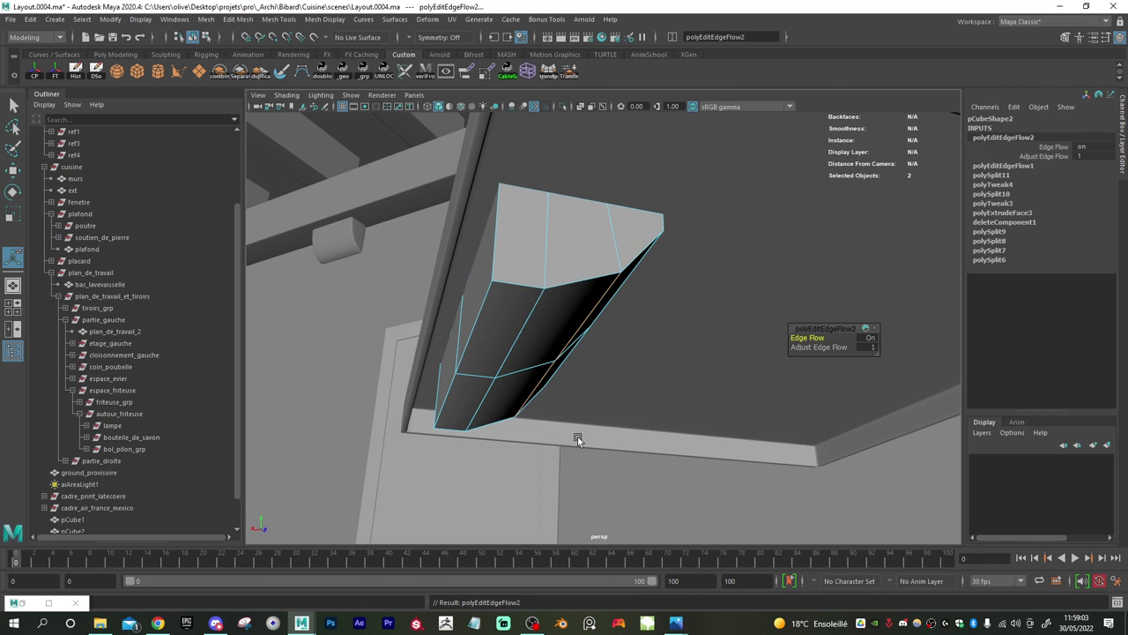
alt+drag(589, 405, 572, 340)
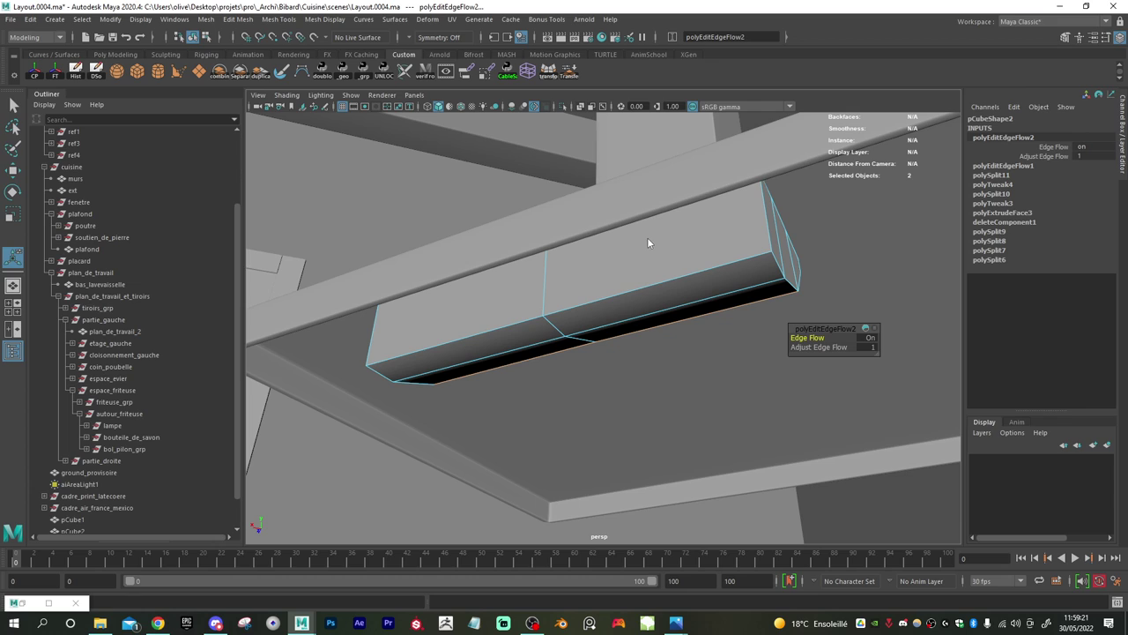
- Insert two horizontal Multi-Cut edge loops across the box's front face, one near the top and one at mid-height
mouse_move(647, 237)
right_down()
mouse_move(654, 226)
mouse_move(637, 247)
right_up()
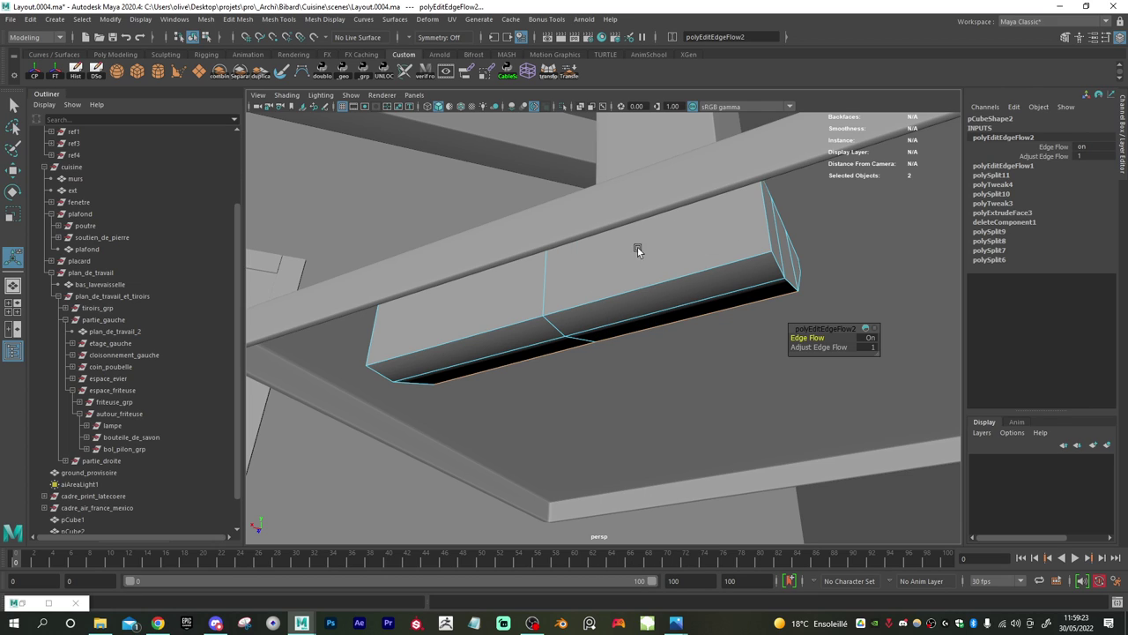
click(546, 270)
shift+right_drag(549, 271, 502, 281)
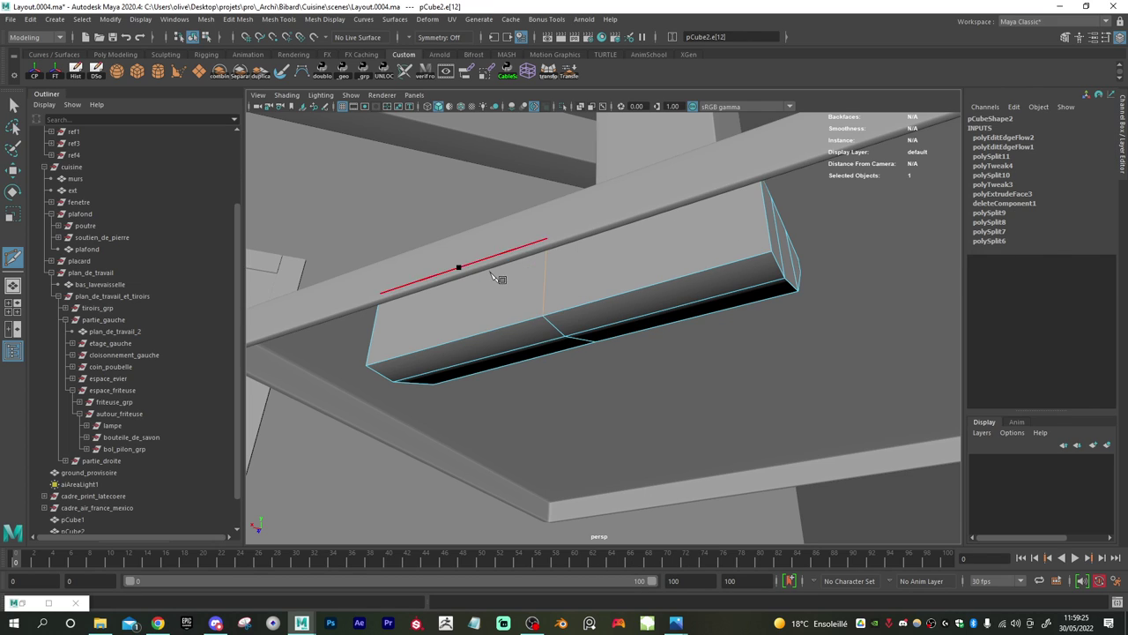
ctrl+click(546, 278)
alt+drag(503, 278, 573, 321)
key(w)
shift+right_drag(577, 325, 529, 329)
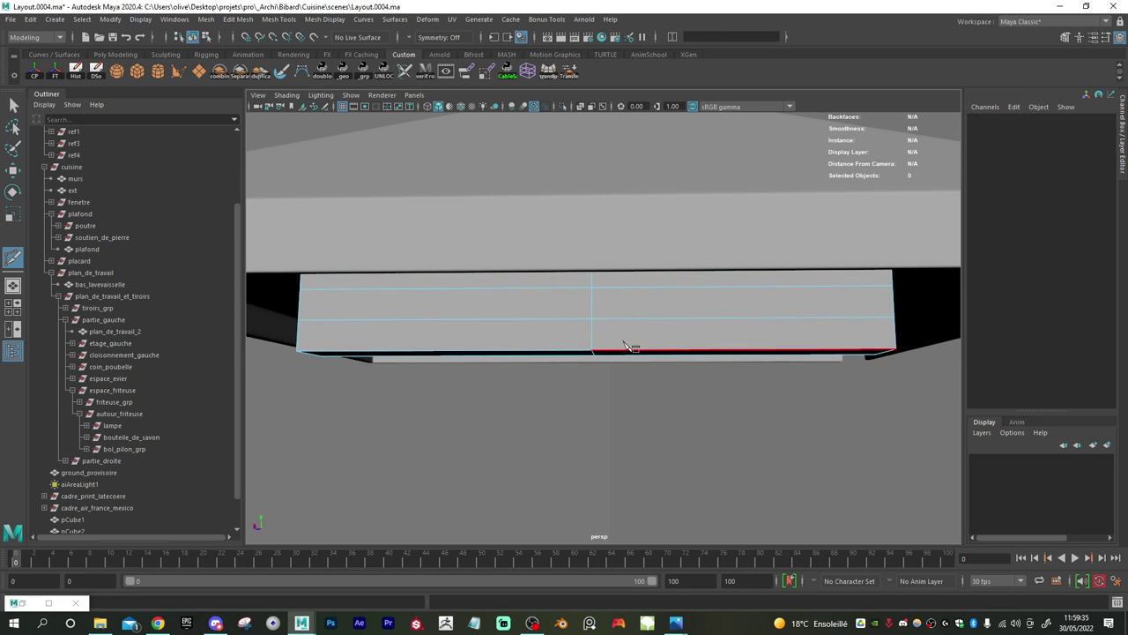
- Bevel the lower horizontal edge loop on the front face with 2 segments and a fraction of 3
click(542, 322)
shift+right_drag(542, 323, 604, 326)
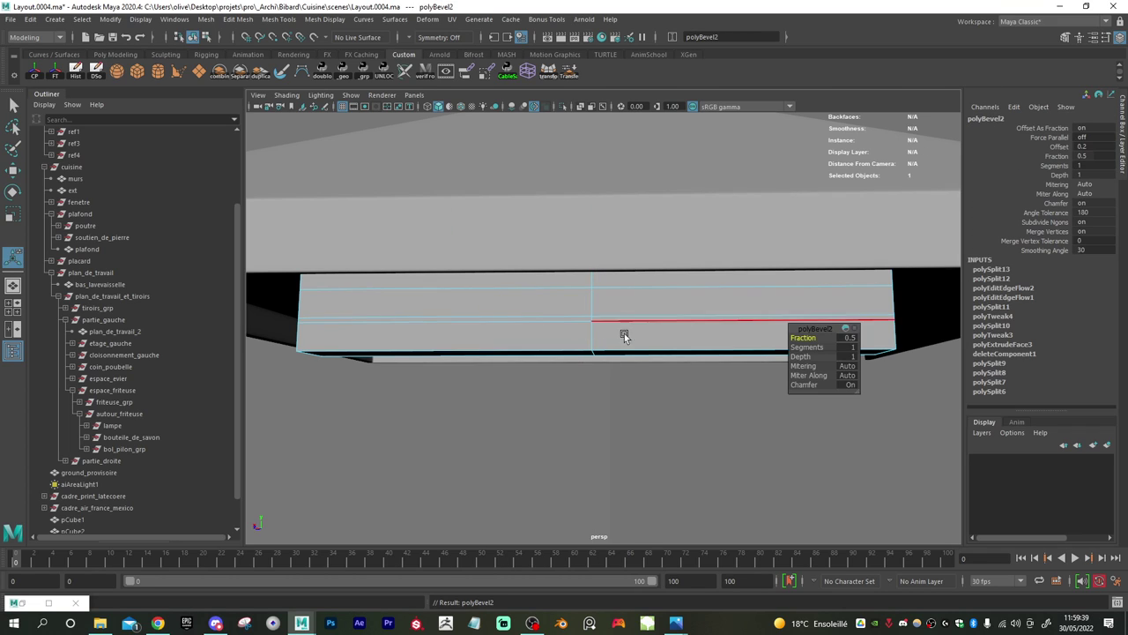
mouse_move(806, 348)
mouse_down()
mouse_move(816, 353)
mouse_move(820, 339)
mouse_up()
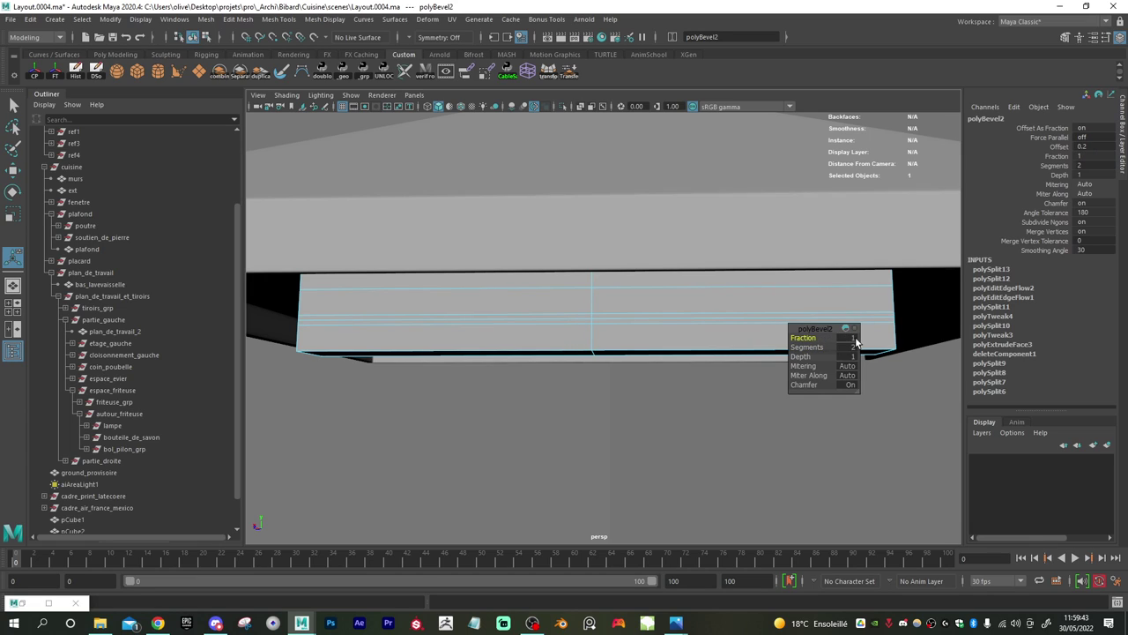
key(Return)
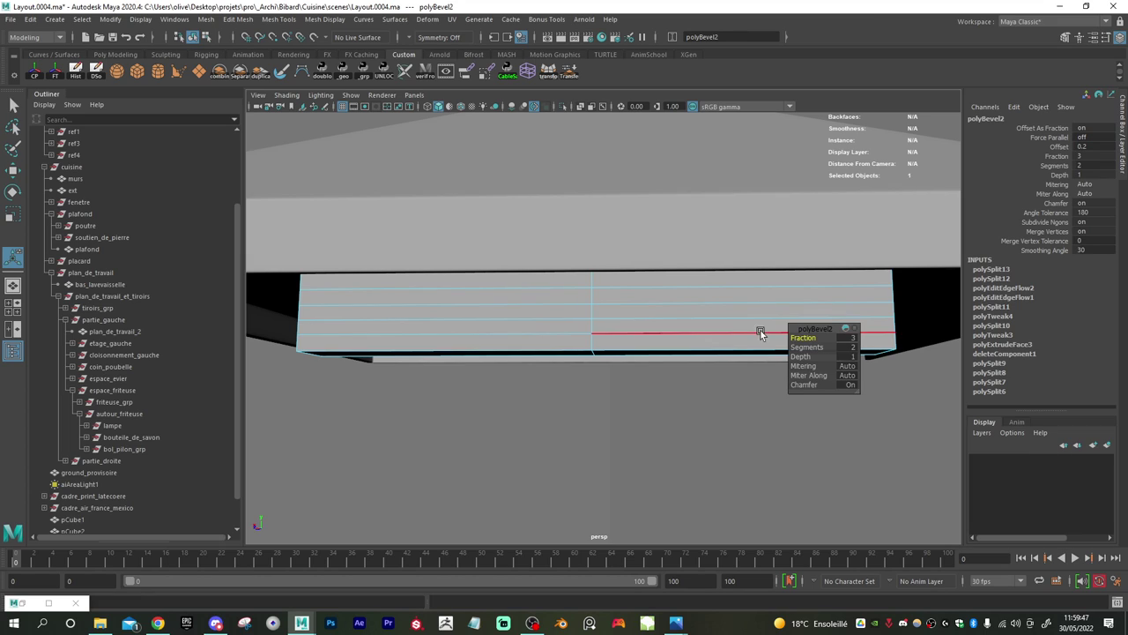
- Insert three evenly spaced vertical Multi-Cut edge loops on each side of the front face's centre line
shift+right_drag(562, 318, 545, 320)
key(w)
click(574, 314)
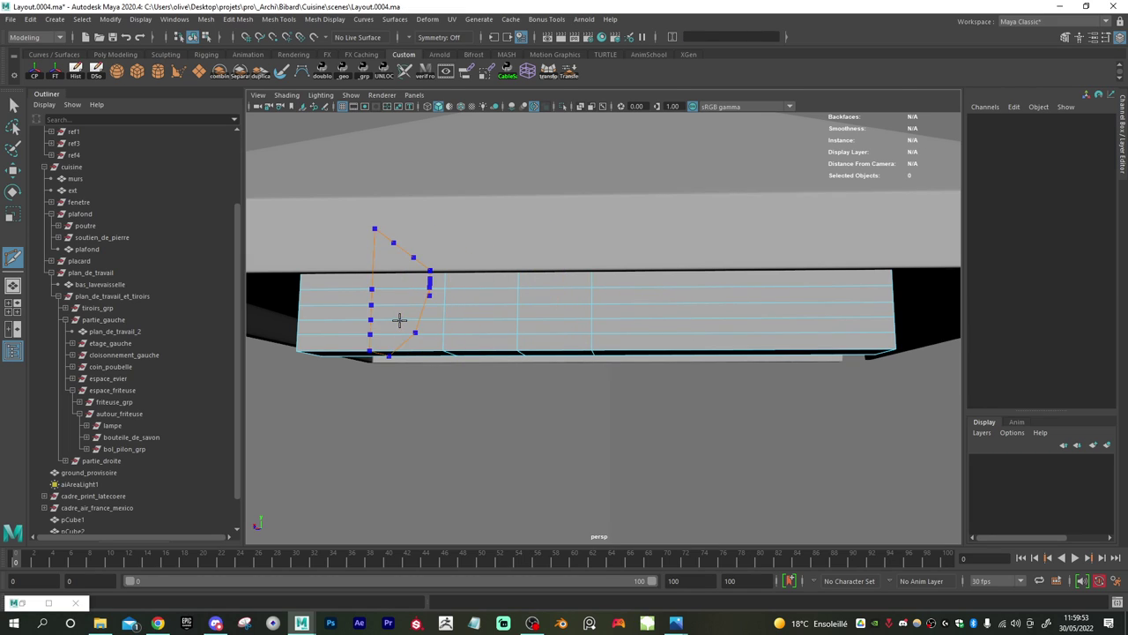
ctrl+middle_click(781, 338)
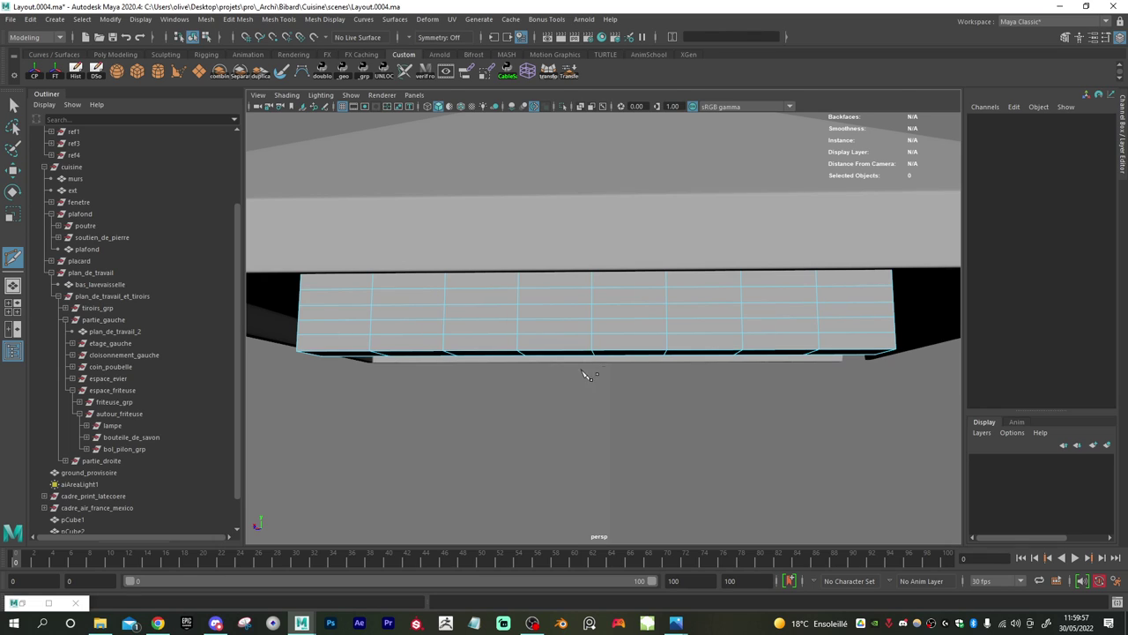
key(w)
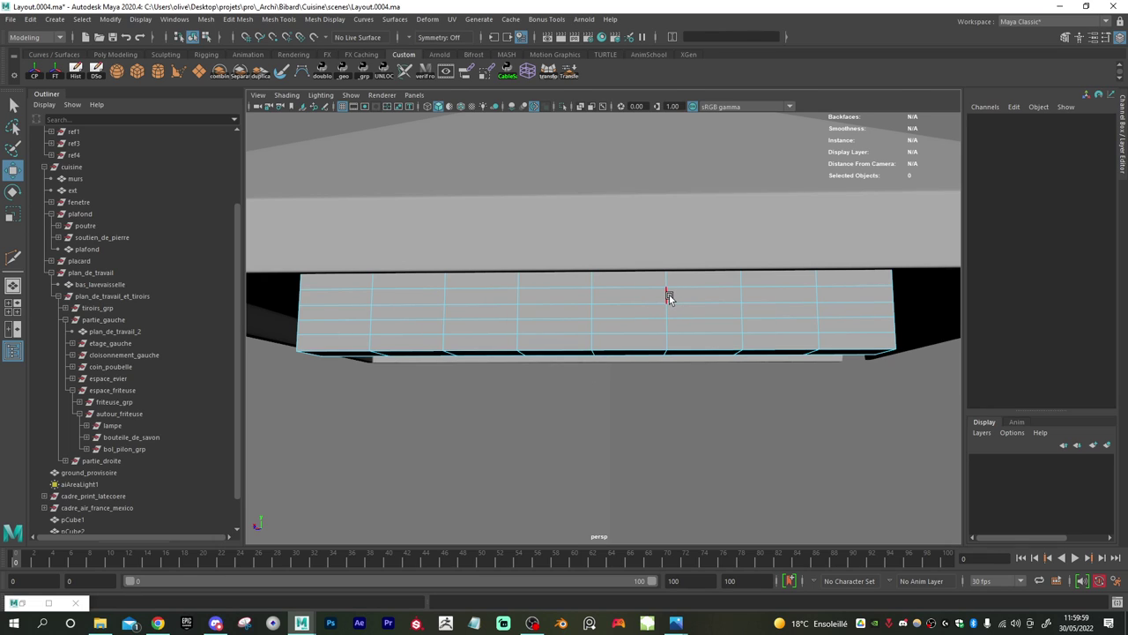
- Scale the inner and outer vertical loops on the right half of the front face closer to the loop between them
double_click(669, 297)
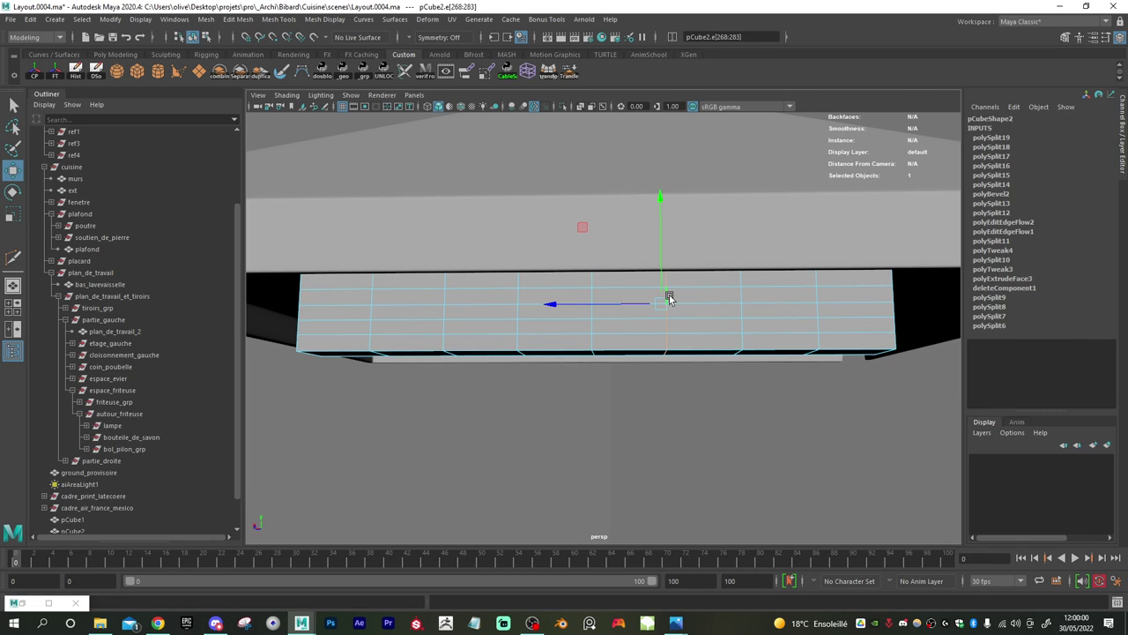
shift+double_click(817, 297)
key(r)
drag(620, 303, 670, 304)
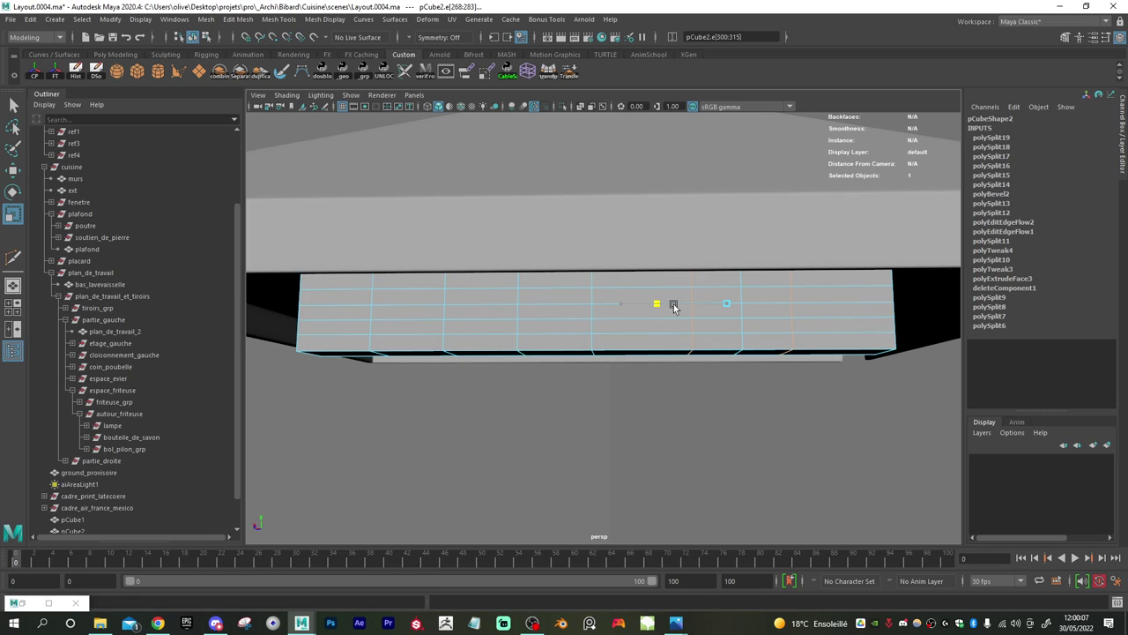
drag(673, 306, 673, 306)
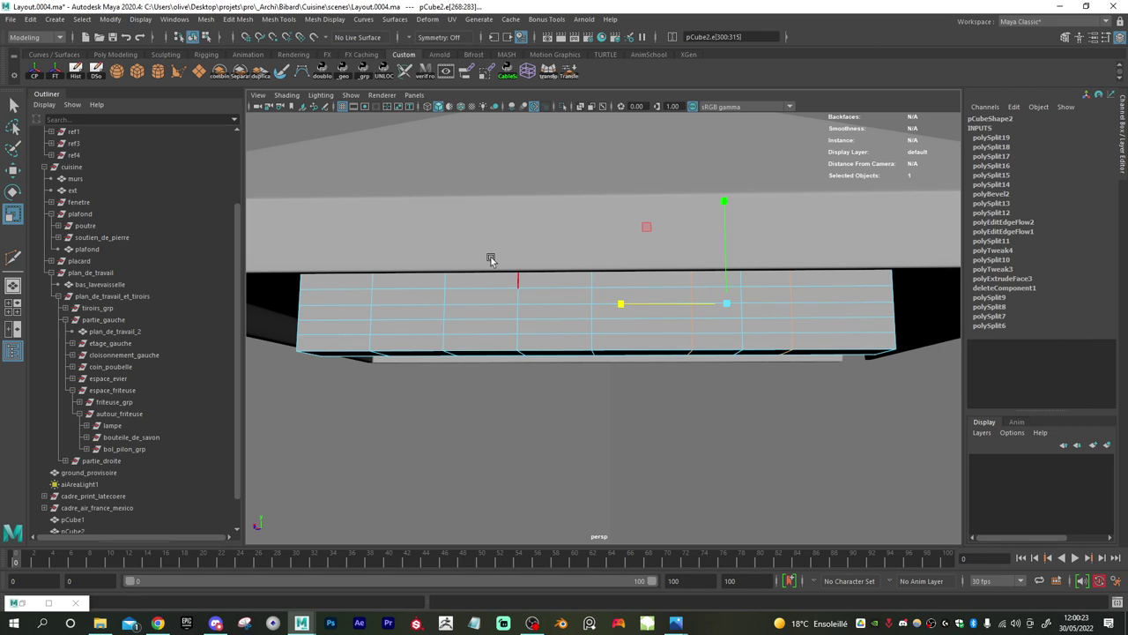
- Spread apart the middle-row vertices of the inner and outer vertical loops on the left half of the front face
right_drag(433, 295, 378, 304)
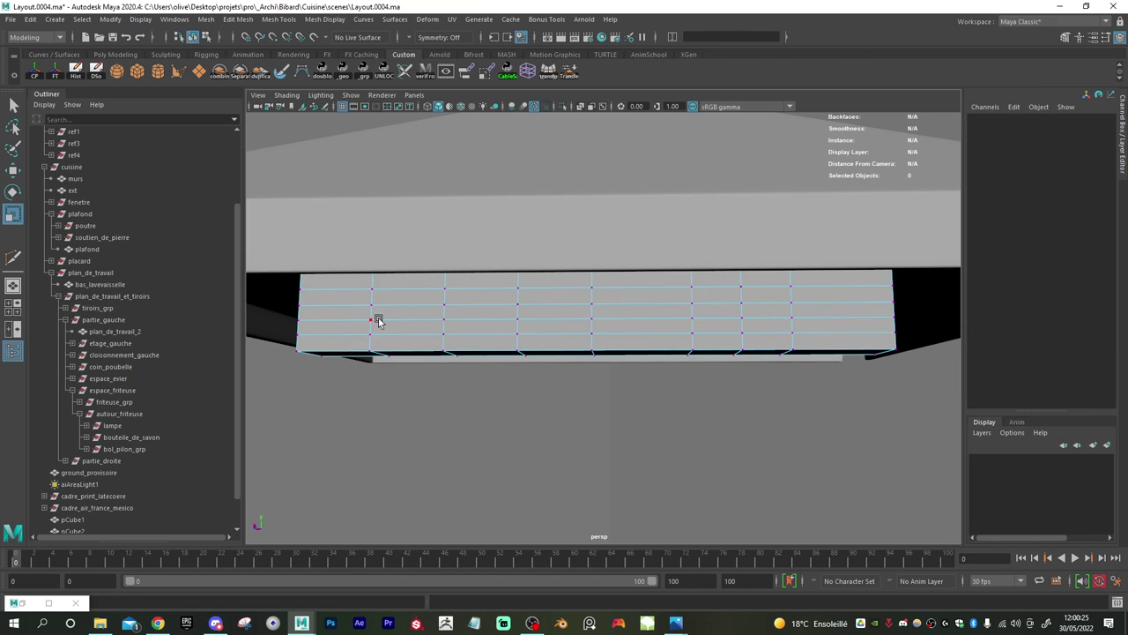
click(379, 306)
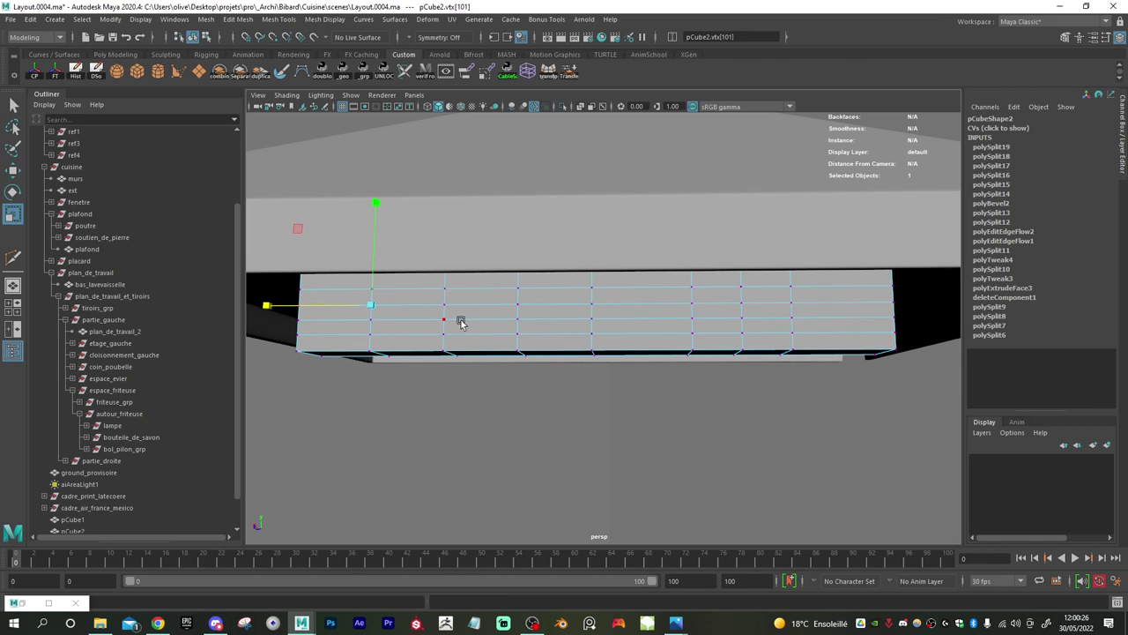
click(525, 318)
shift+click(374, 321)
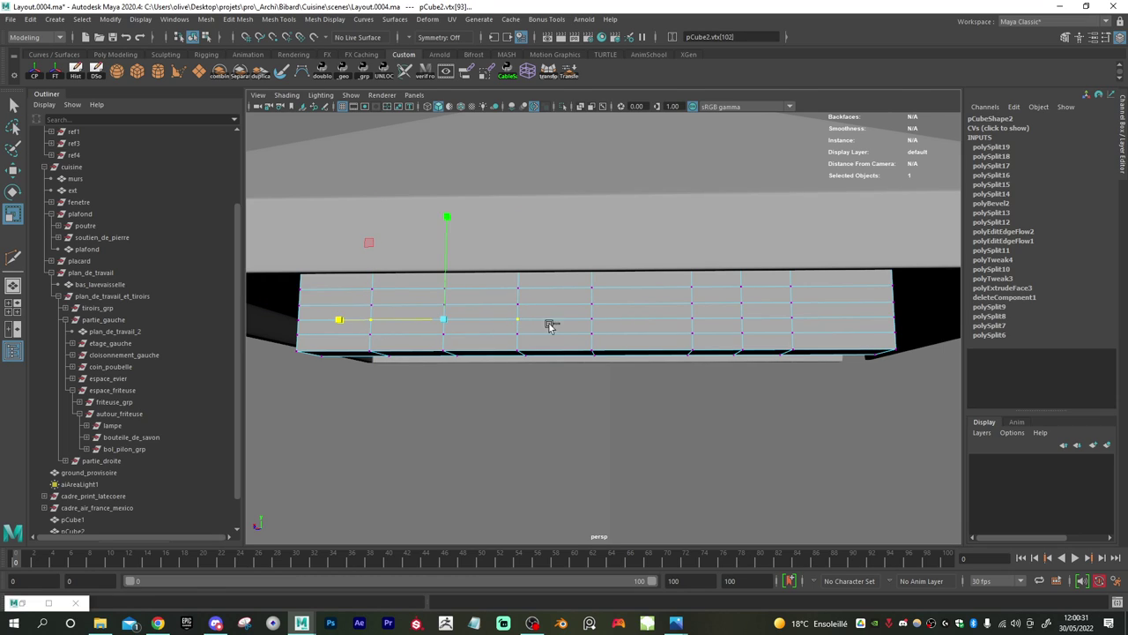
shift+click(696, 320)
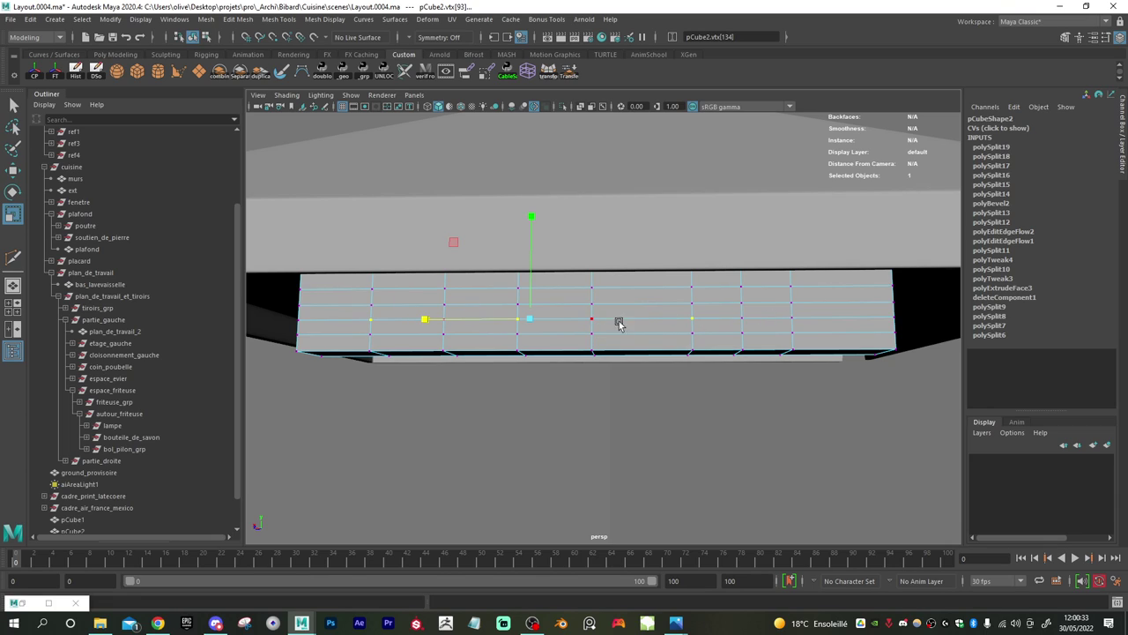
shift+click(688, 325)
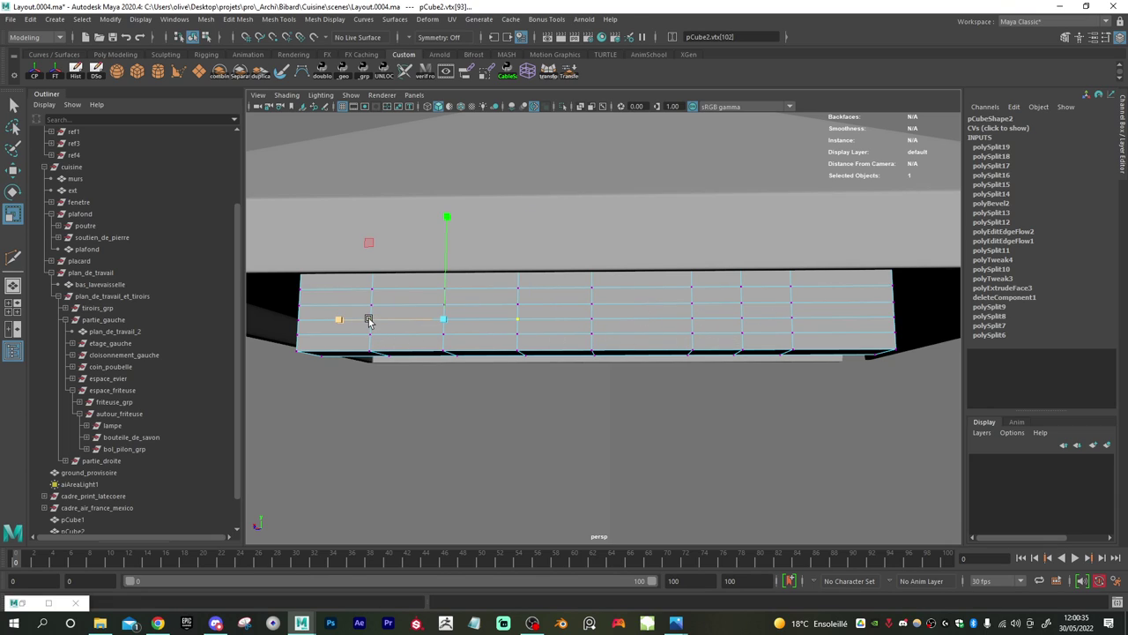
drag(370, 320, 359, 321)
ctrl+shift+right_click(360, 320)
click(340, 319)
drag(341, 321, 337, 321)
key(w)
- Spread apart the matching middle-row vertices of the two outer vertical loops on the right half of the front face
click(691, 318)
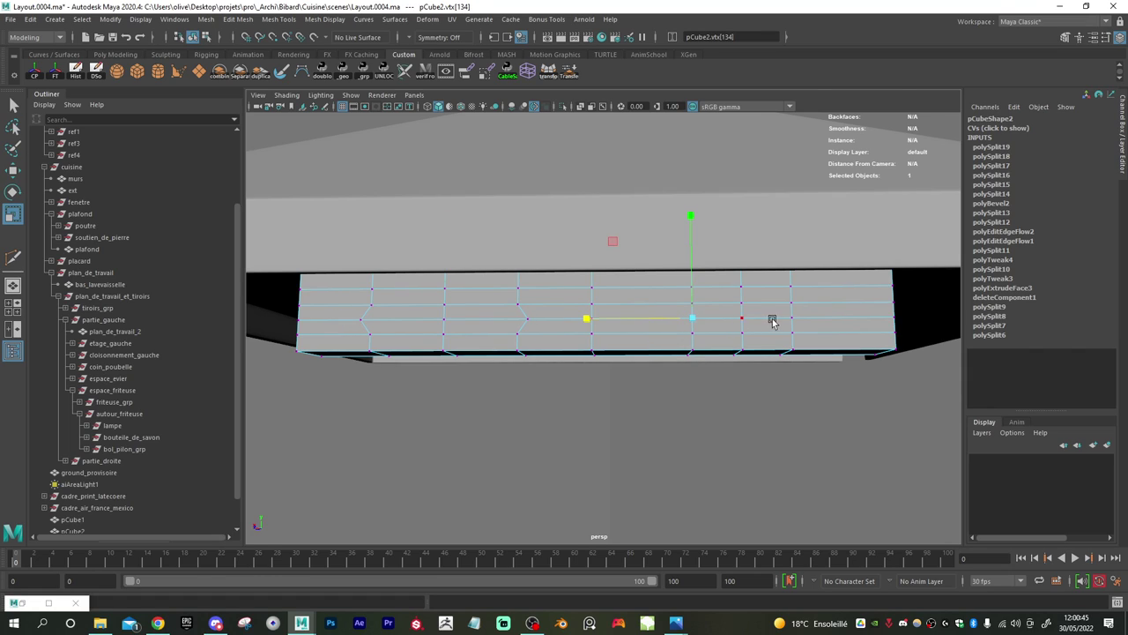
click(772, 322)
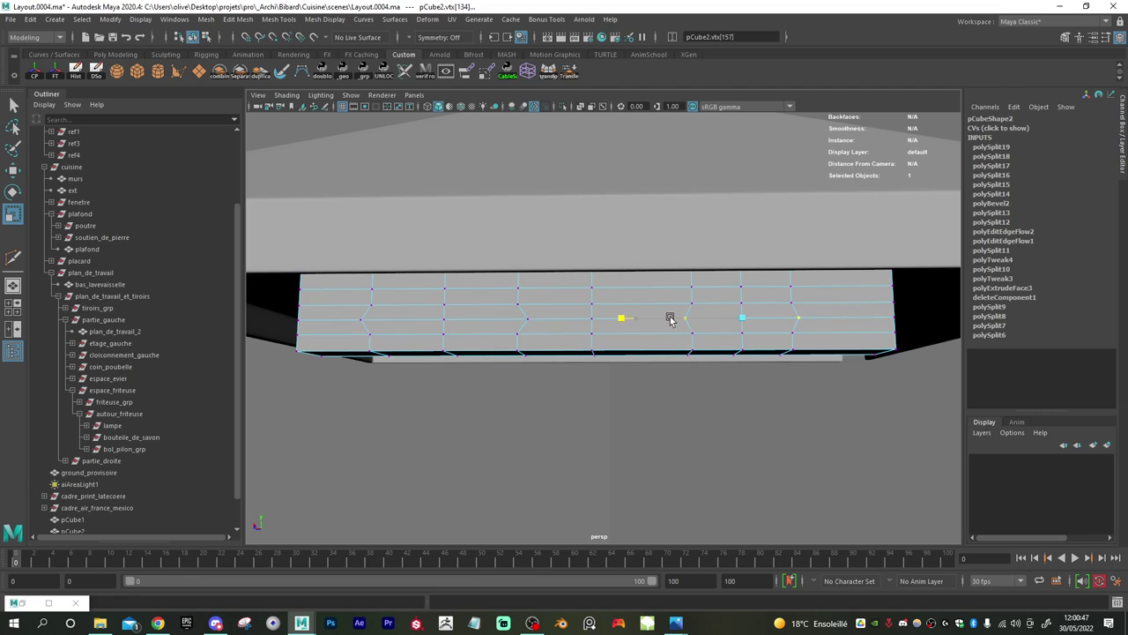
drag(670, 318, 661, 317)
- Insert two horizontal Multi-Cut edge loops across the front face, one just above and one just below the middle row
shift+right_click(489, 324)
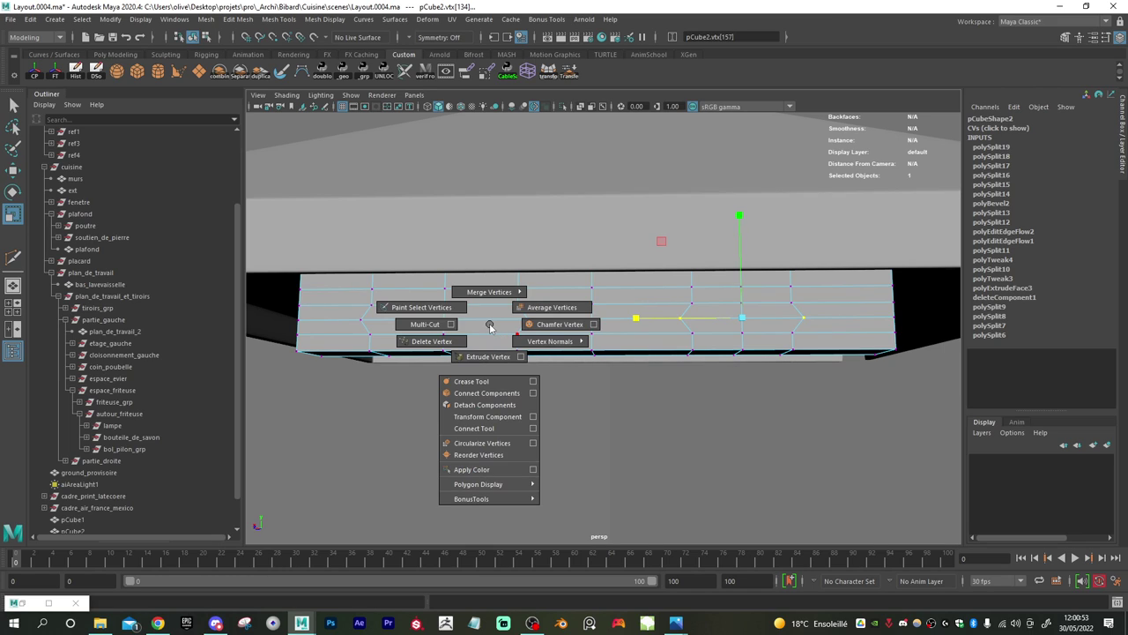
click(438, 327)
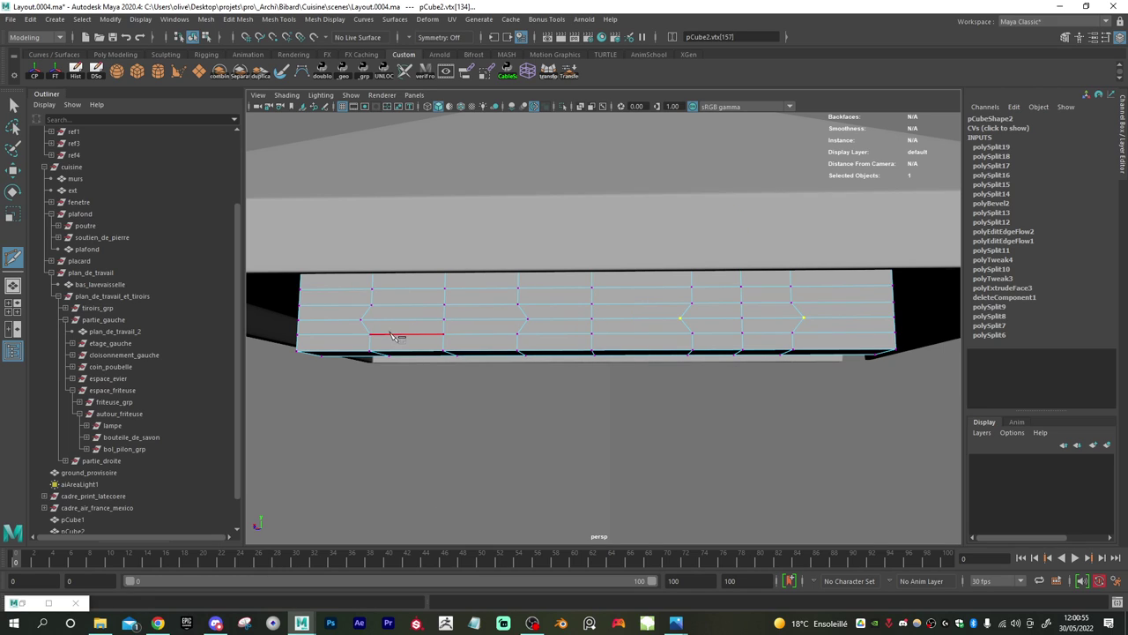
ctrl+click(369, 311)
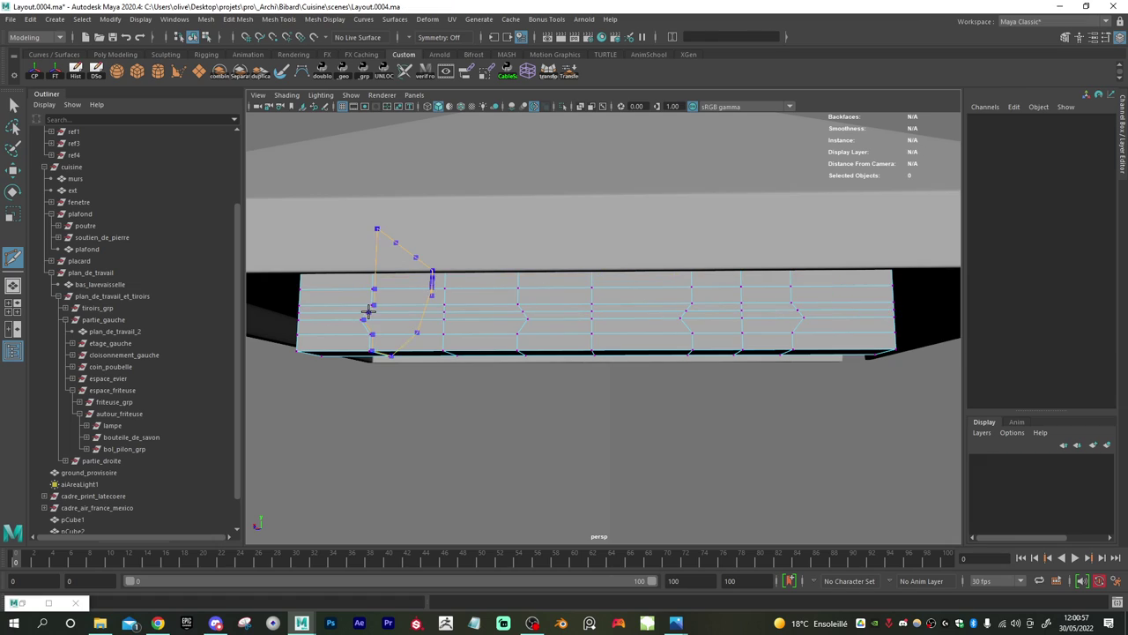
ctrl+click(368, 327)
key(w)
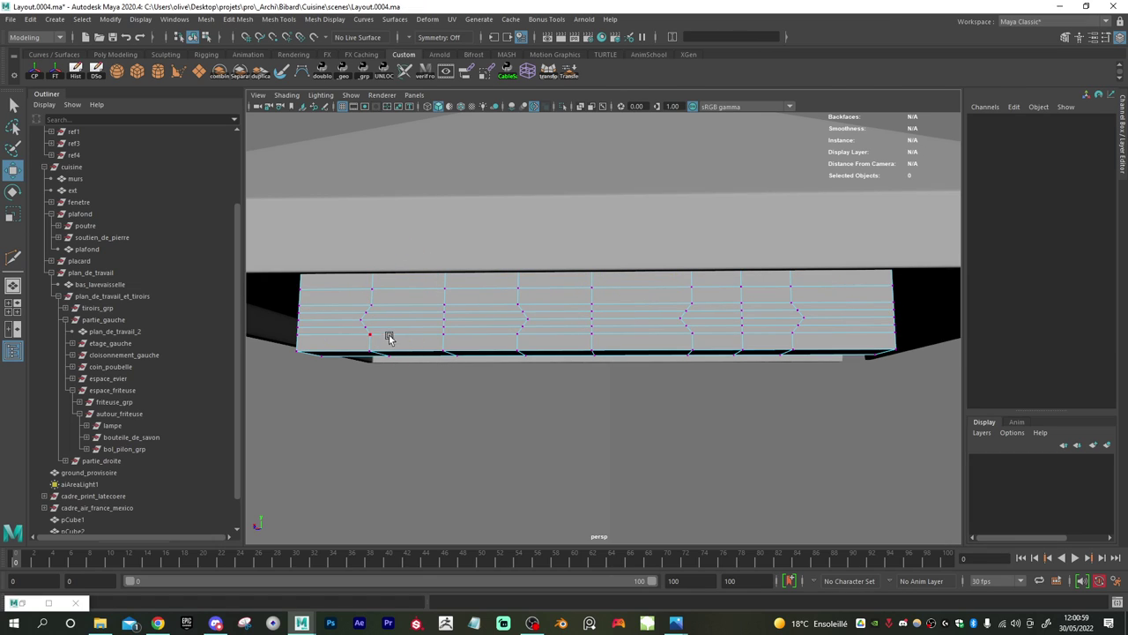
- Spread apart the four vertices of the outer vertical loops on the two new rows, on the front face's left half
right_drag(396, 299, 350, 298)
click(368, 315)
key(q)
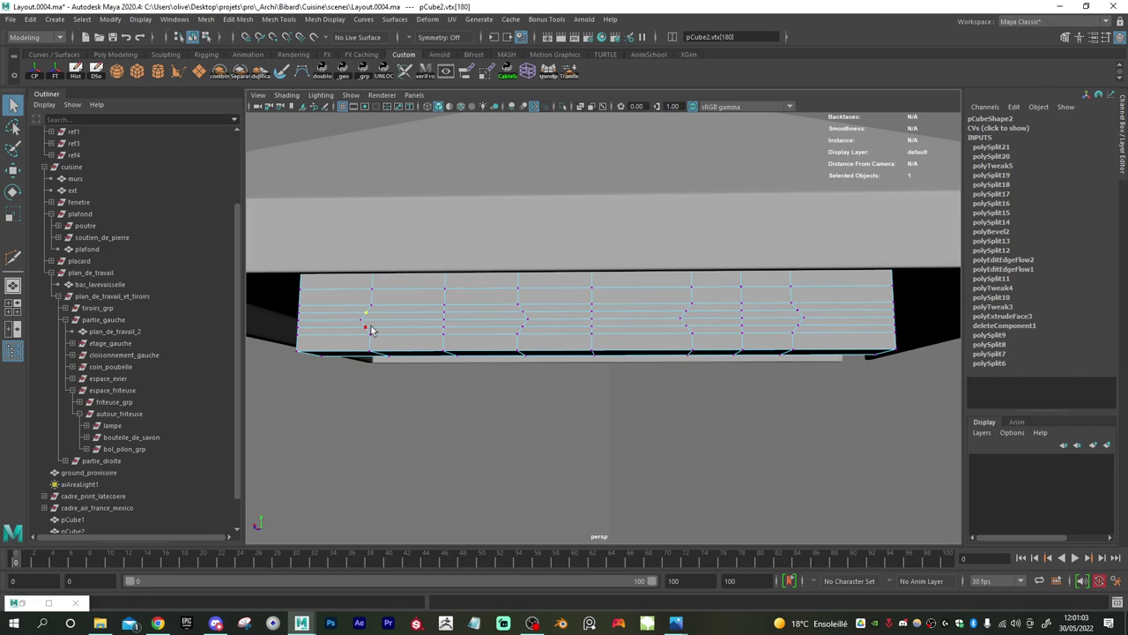
shift+click(366, 327)
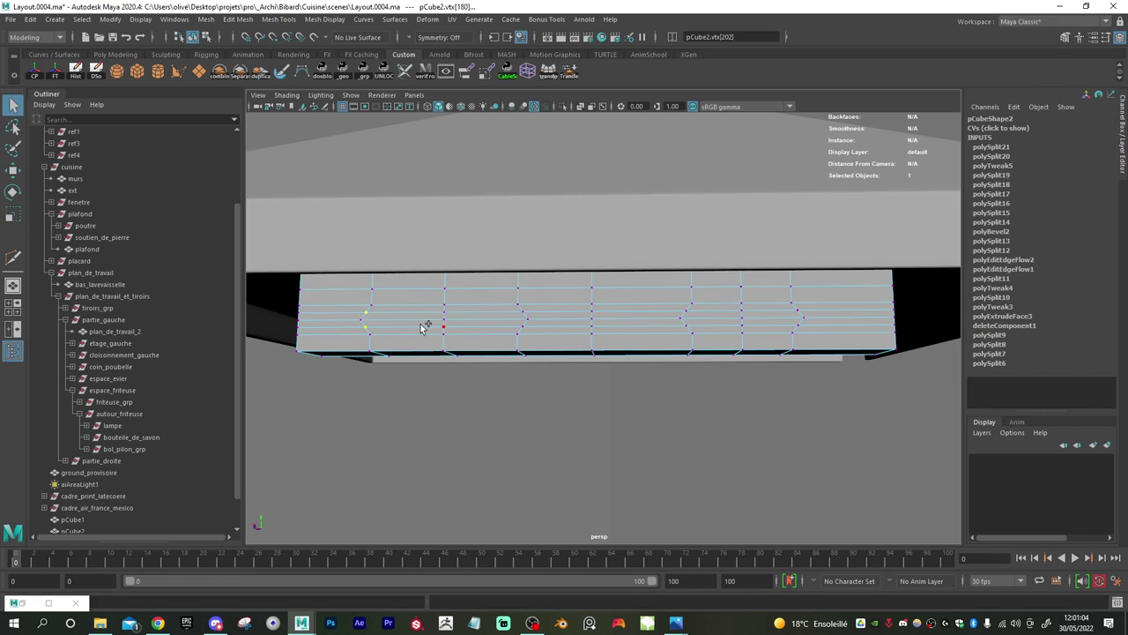
shift+click(521, 326)
shift+click(524, 313)
key(r)
drag(344, 323, 339, 322)
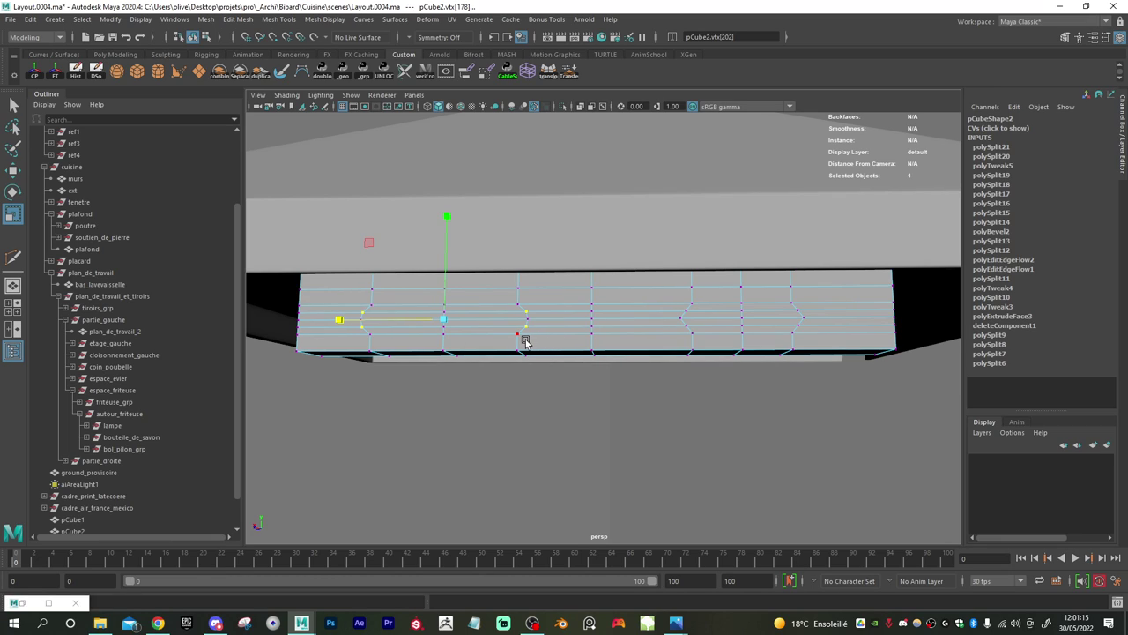
- Scale the upper and lower corner vertices of the left-half slot outline slightly closer together horizontally
click(518, 335)
key(q)
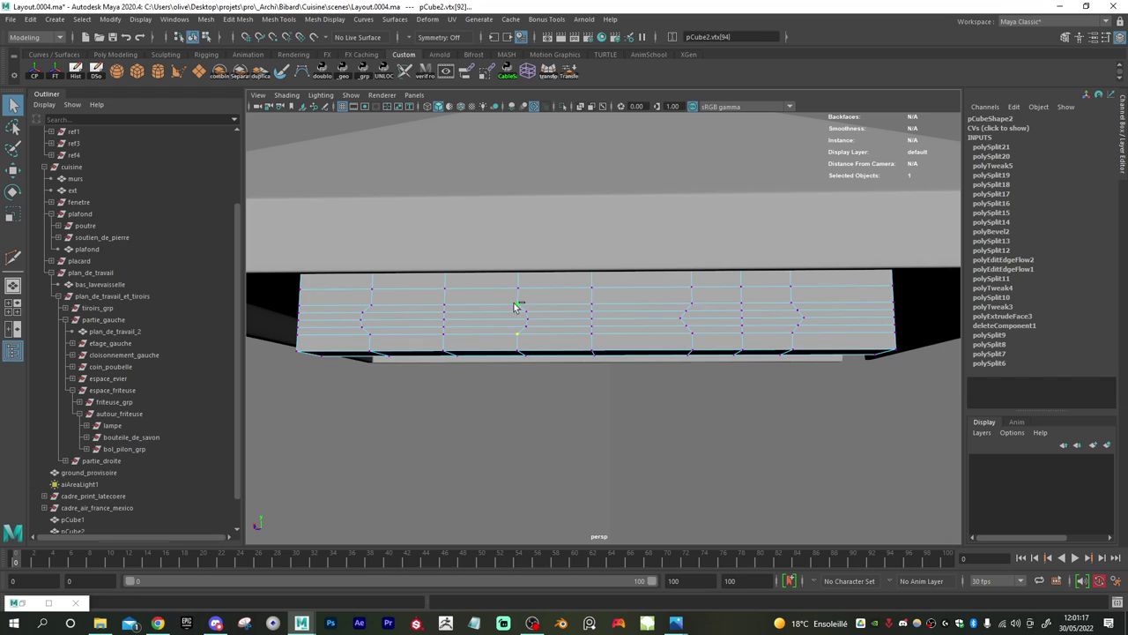
shift+click(389, 308)
key(r)
drag(356, 320, 353, 320)
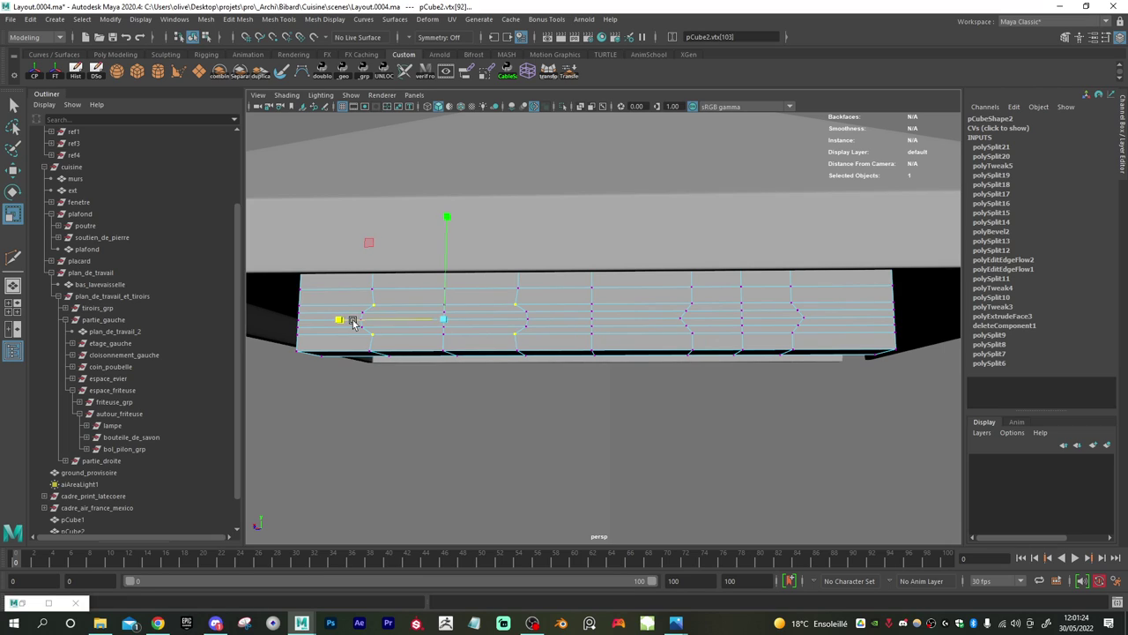
- Spread apart the four matching vertices on the new rows of the right half to round the second slot outline's ends
click(688, 310)
key(q)
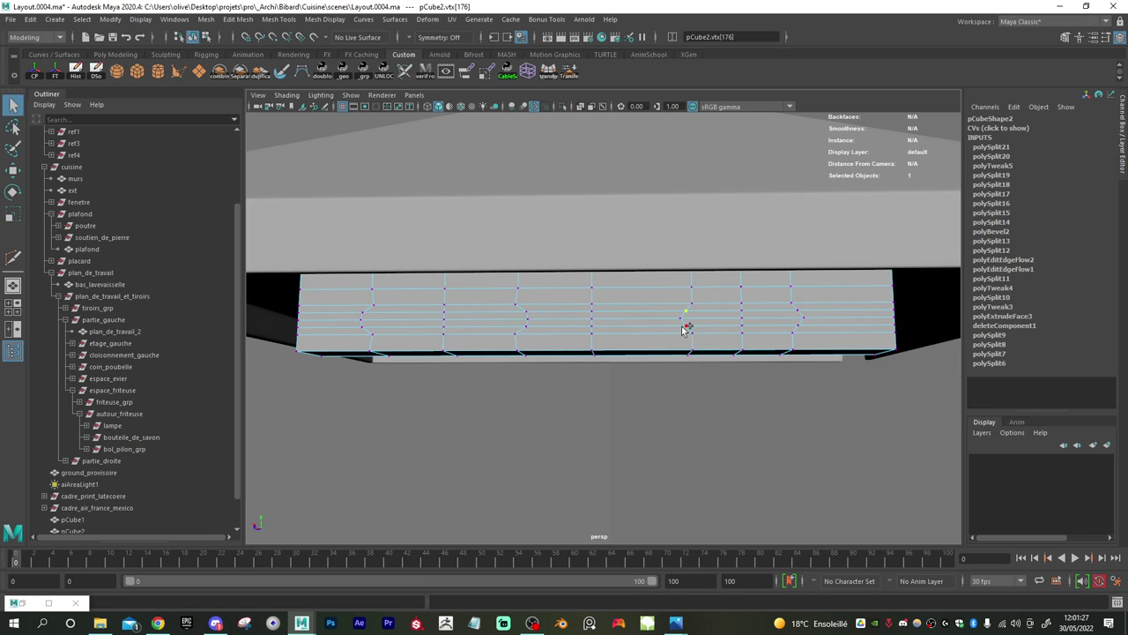
shift+click(682, 326)
shift+click(797, 325)
shift+click(798, 310)
key(r)
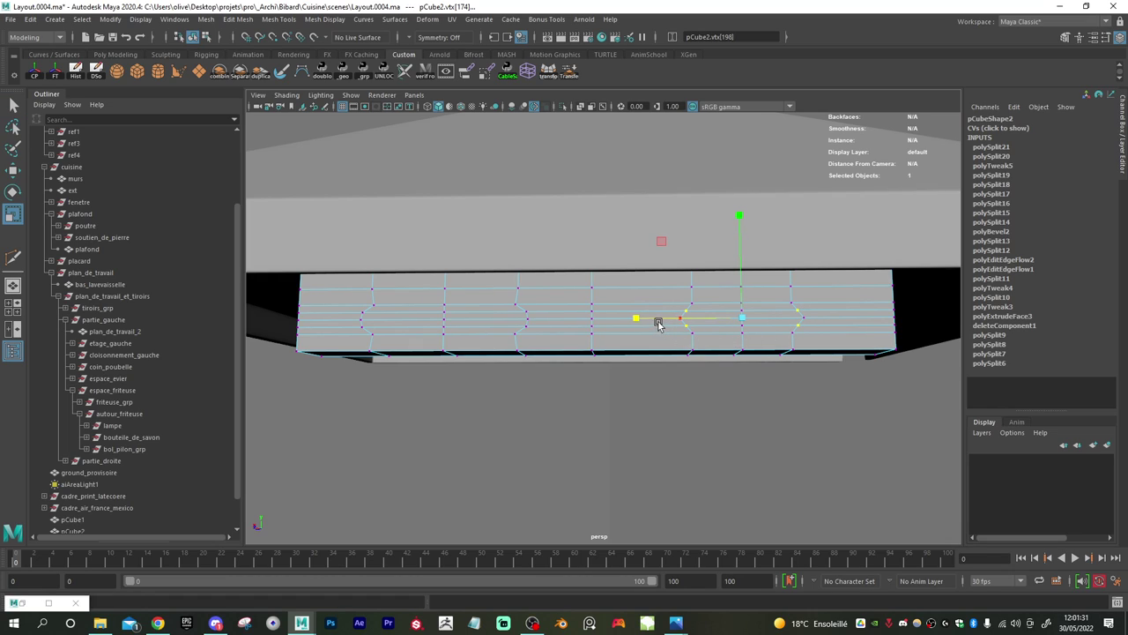
middle_drag(655, 322, 648, 323)
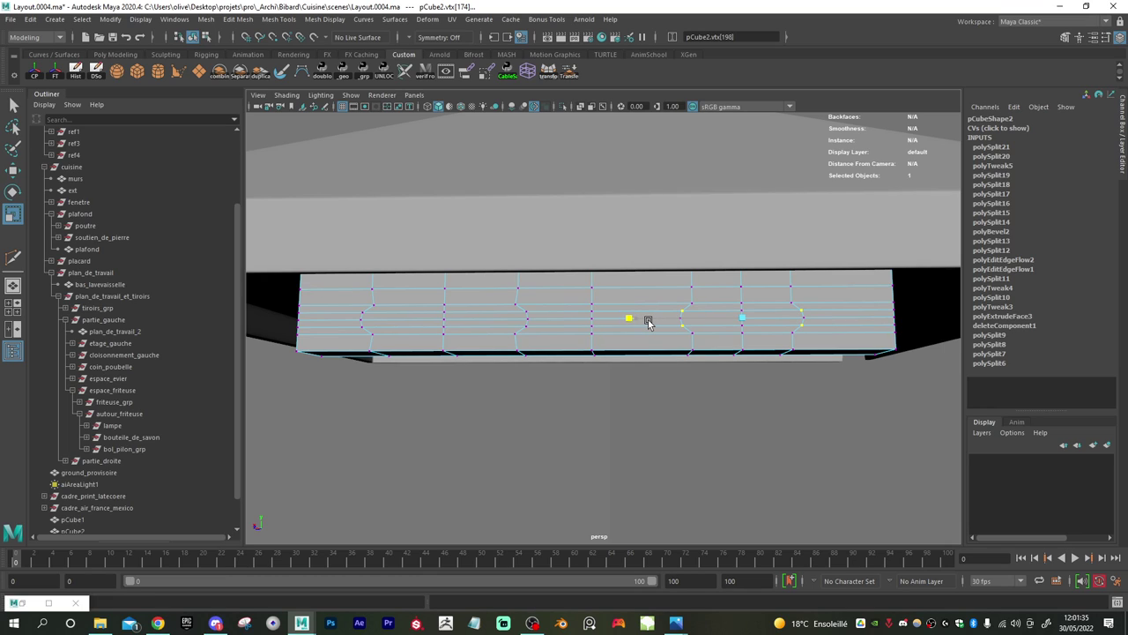
middle_drag(648, 322, 648, 322)
alt+middle_drag(408, 330, 434, 319)
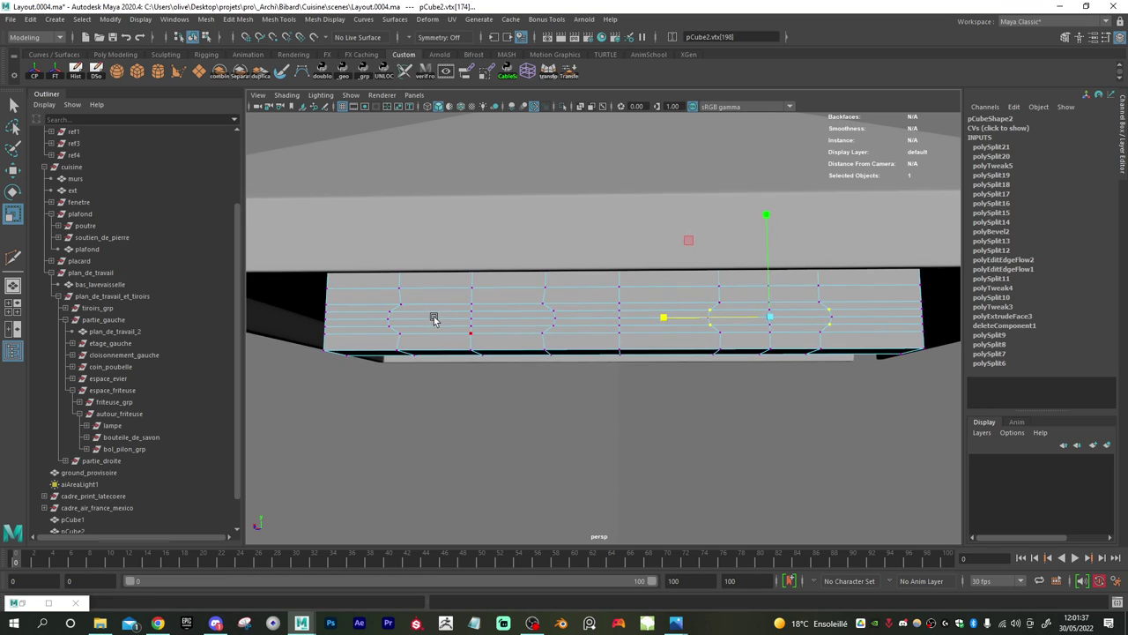
alt+middle_drag(645, 327, 573, 341)
alt+right_drag(573, 340, 638, 357)
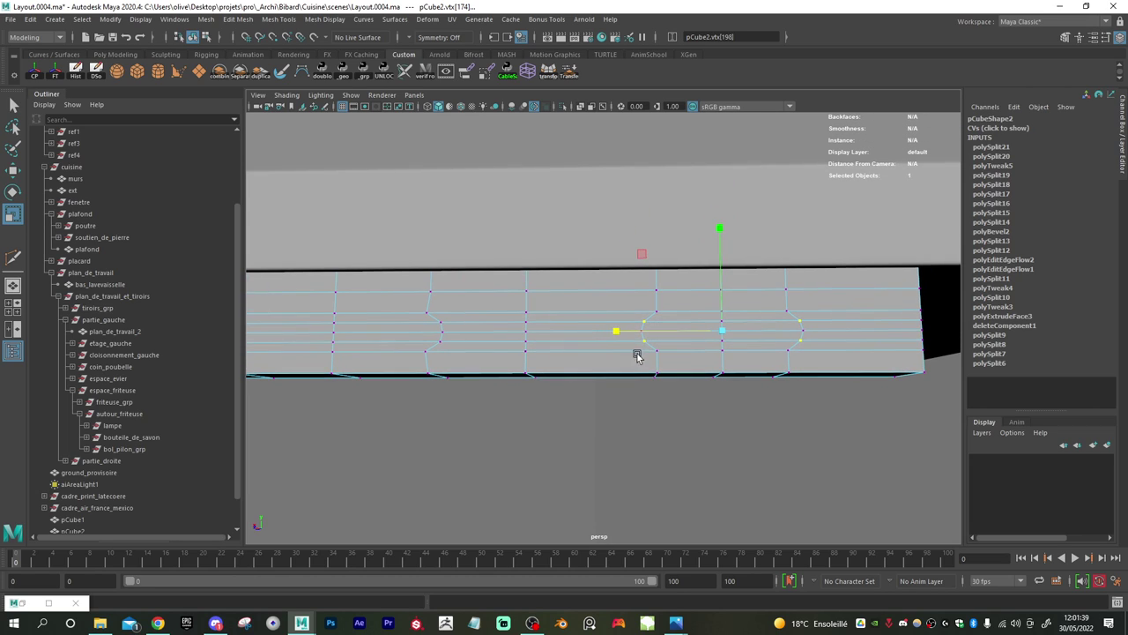
drag(623, 336, 624, 336)
drag(622, 336, 624, 336)
scroll(721, 357, up, 3)
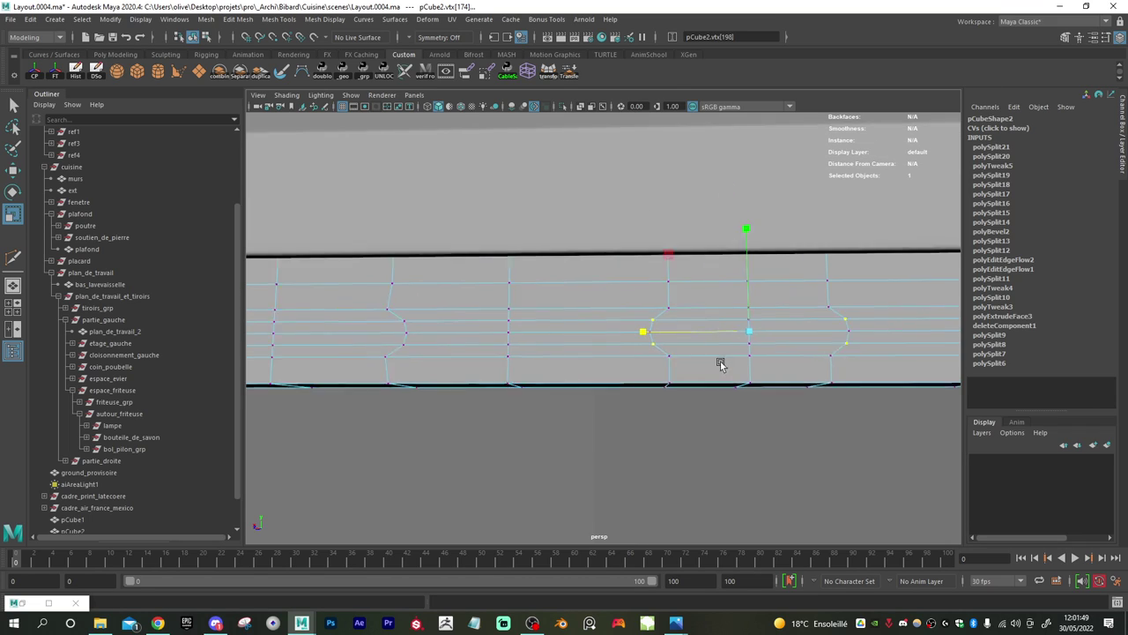
- Select the faces inside both rounded slot outlines and extrude them a short distance inward into the box
right_drag(721, 342, 713, 328)
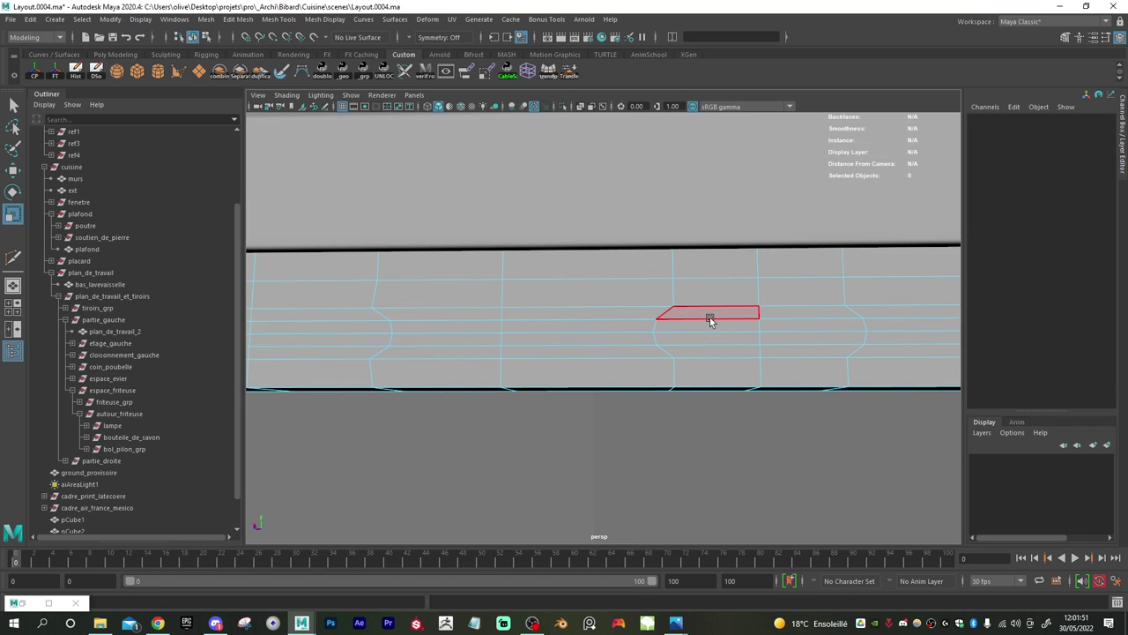
click(715, 329)
mouse_move(722, 330)
mouse_down()
mouse_move(776, 343)
mouse_move(784, 315)
mouse_up()
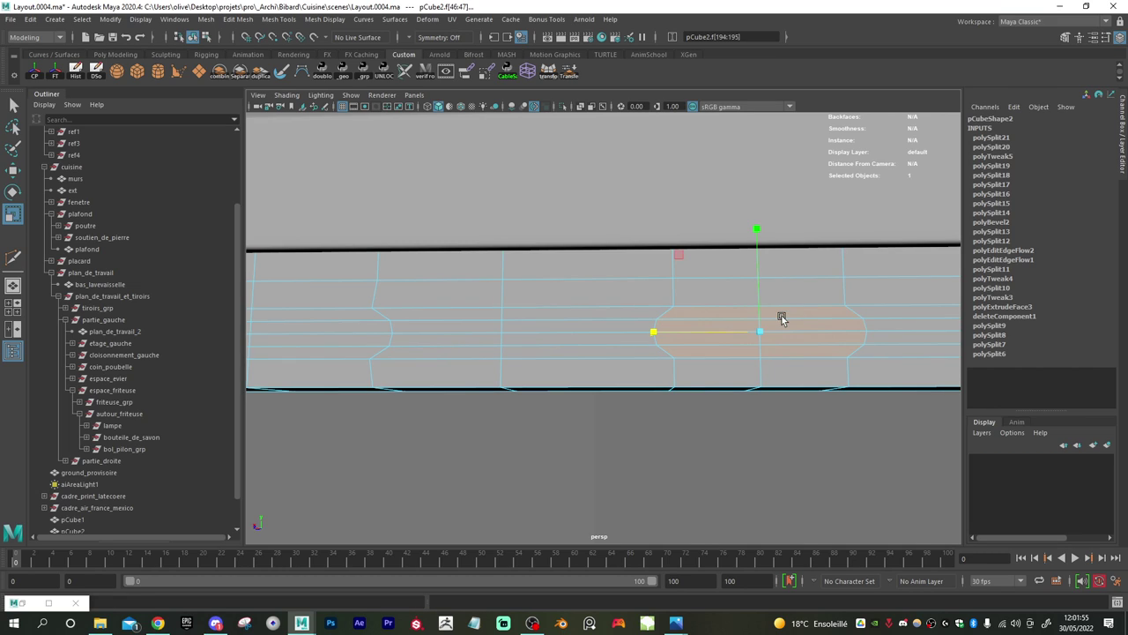
alt+middle_drag(428, 350, 633, 351)
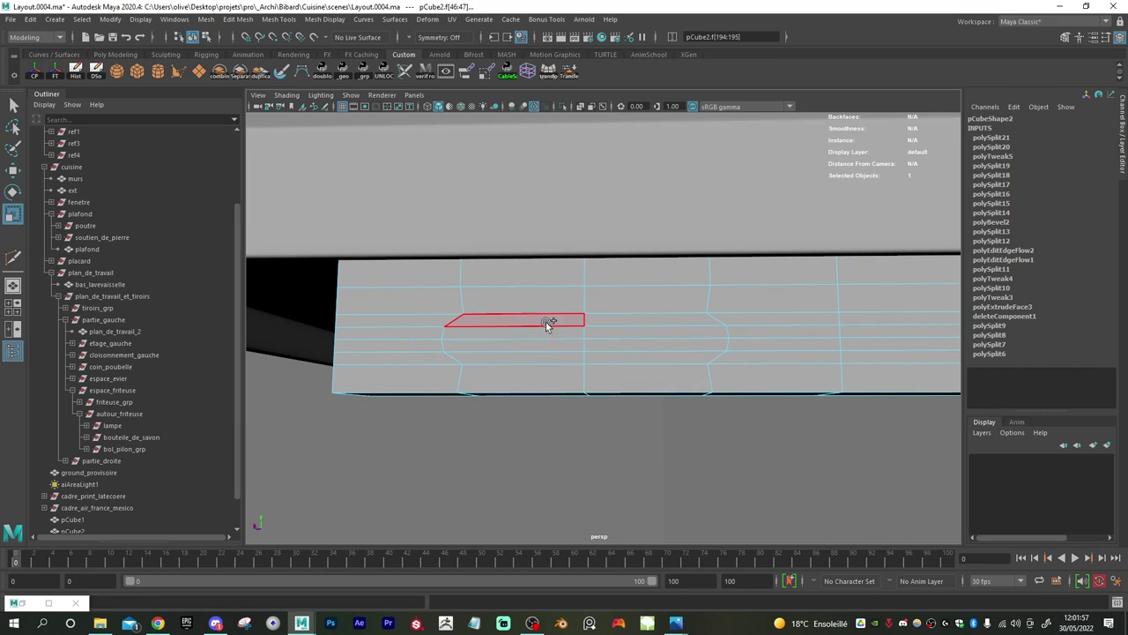
mouse_move(540, 328)
mouse_down()
mouse_move(554, 352)
mouse_move(607, 354)
mouse_move(611, 319)
mouse_up()
alt+right_drag(758, 370, 618, 357)
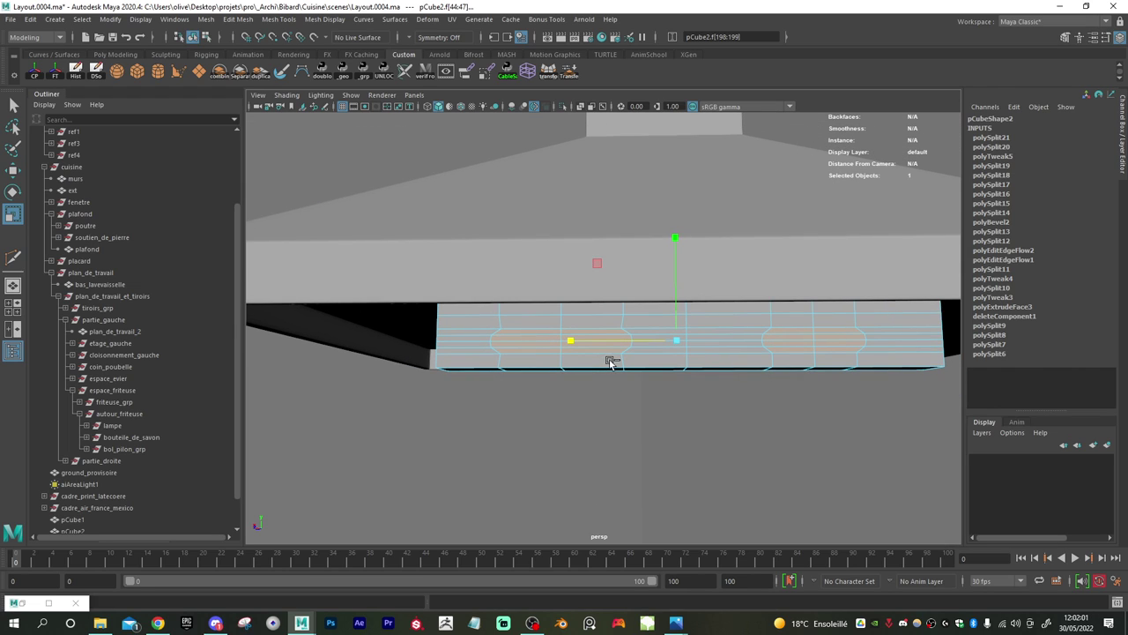
key(ctrl+e)
alt+drag(612, 365, 572, 403)
key(w)
alt+right_drag(571, 403, 595, 421)
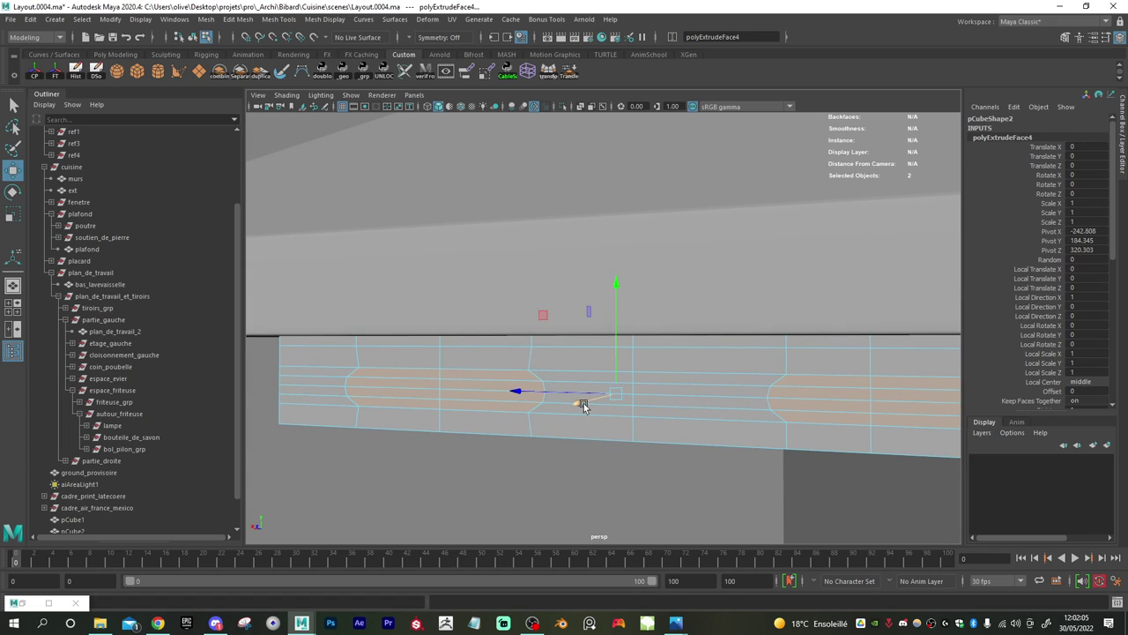
drag(577, 402, 588, 405)
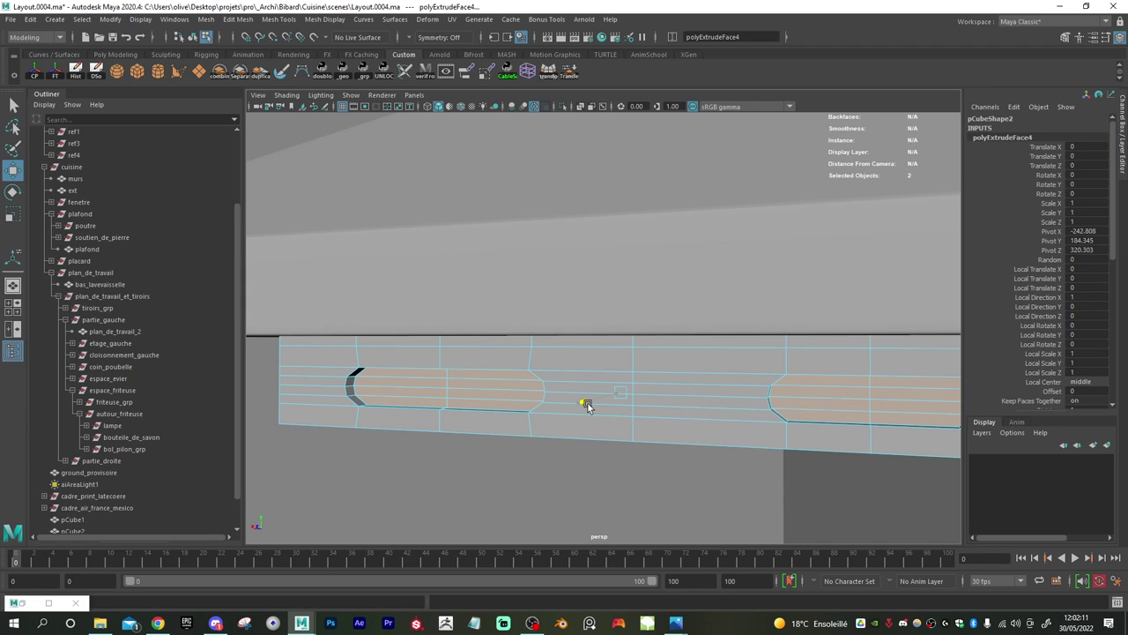
drag(588, 406, 588, 405)
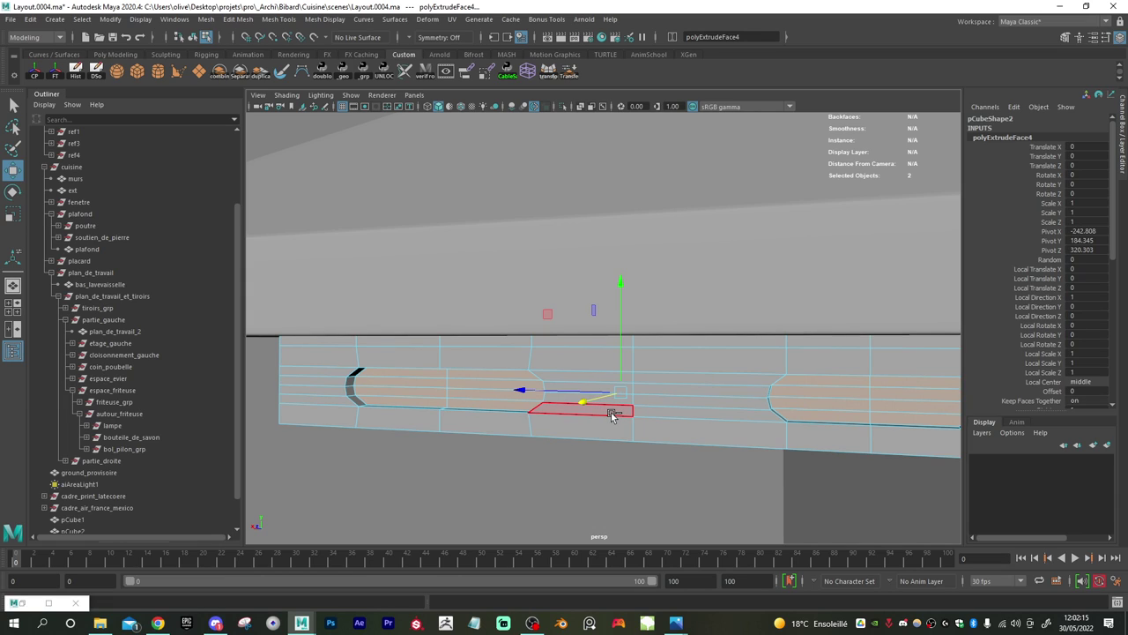
- Extrude the recessed faces of both slots again with an offset of 0.4
key(ctrl+e)
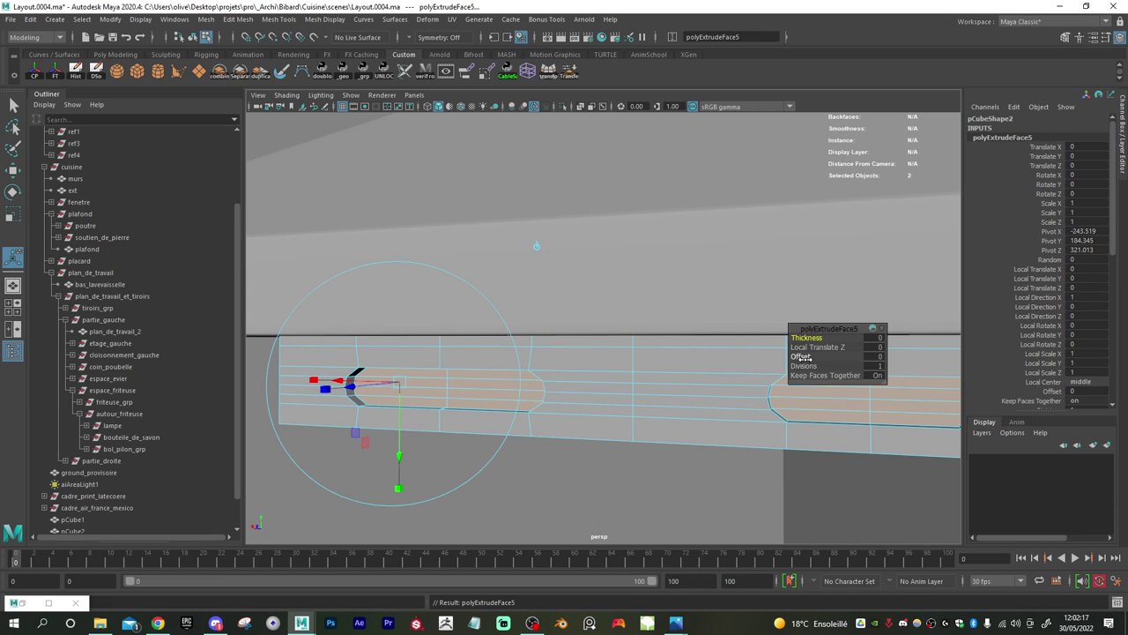
drag(800, 356, 807, 356)
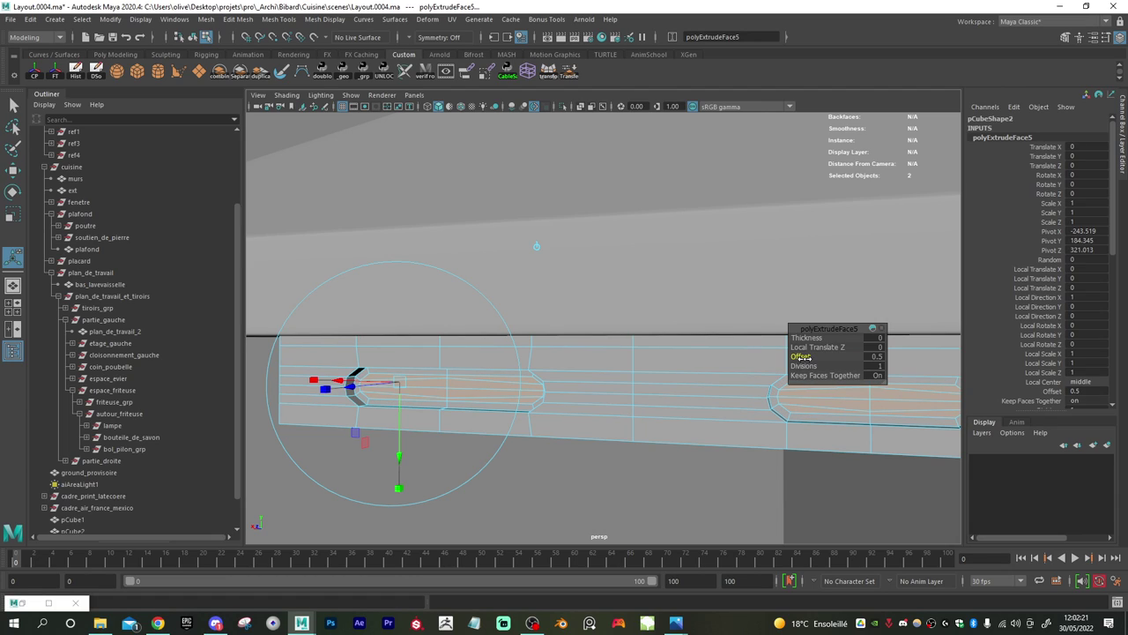
drag(807, 356, 804, 361)
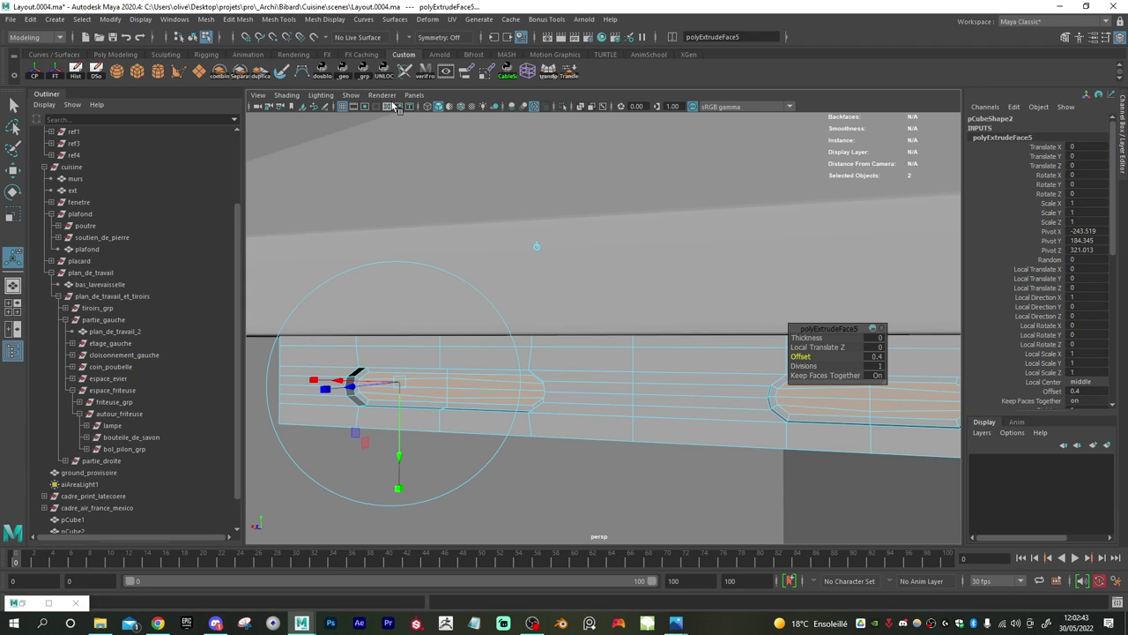
- Duplicate the inset faces of both slots as pieces separate from the box, leaving only the pieces selected
click(265, 76)
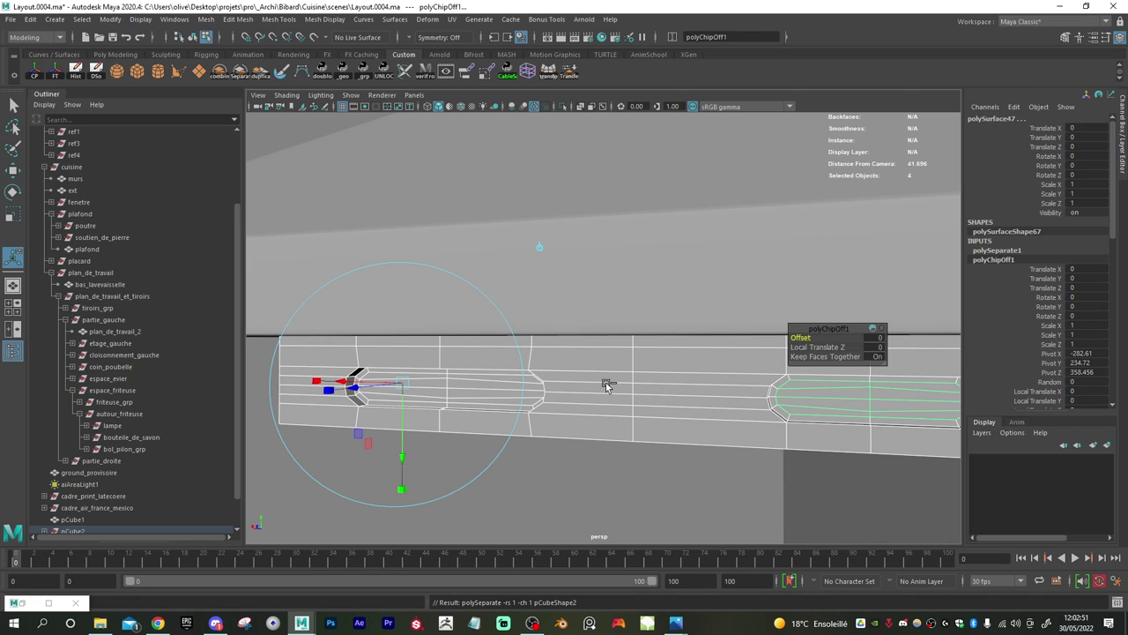
right_click(635, 377)
click(694, 282)
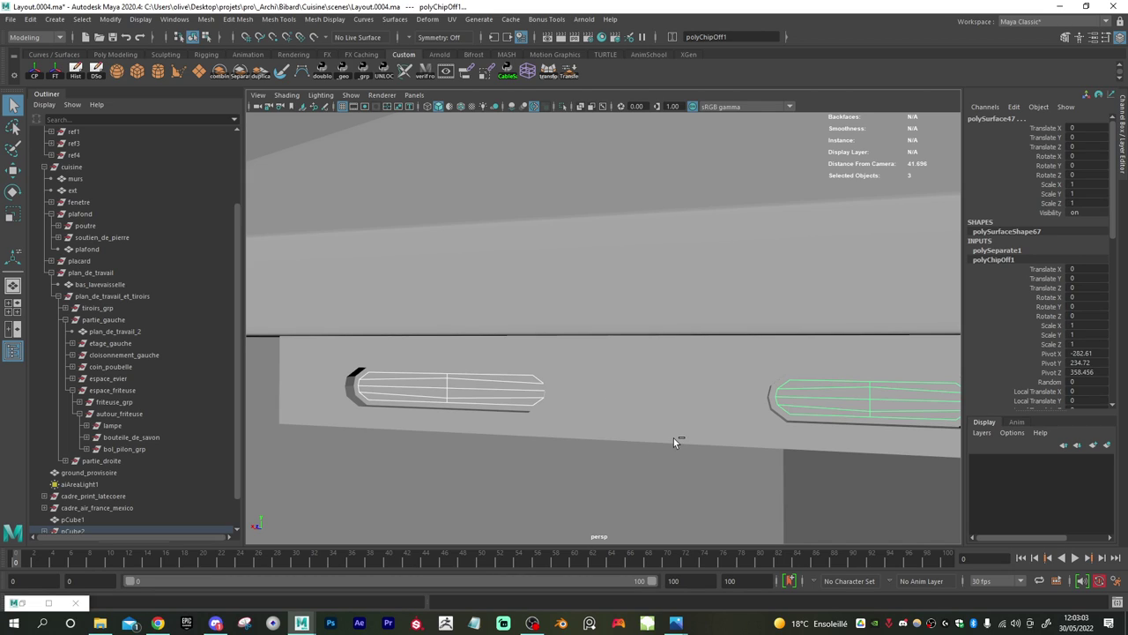
- Extrude the duplicated slot faces, try an offset of -0.3 and undo that offset
key(ctrl+e)
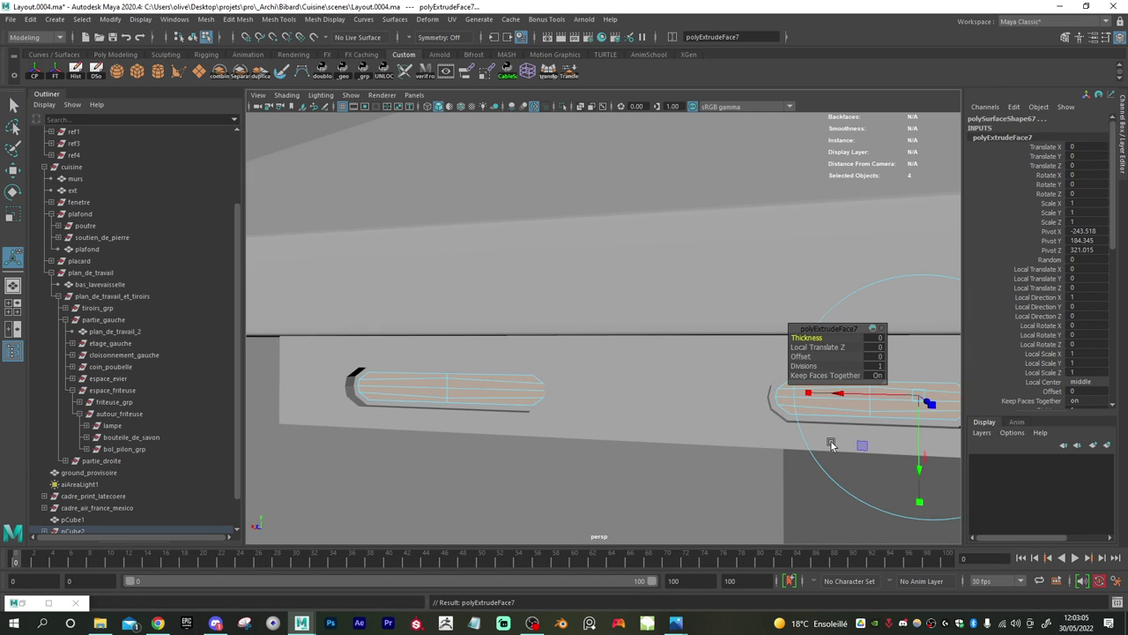
click(801, 356)
mouse_move(802, 357)
mouse_down()
mouse_move(791, 356)
mouse_move(800, 357)
mouse_up()
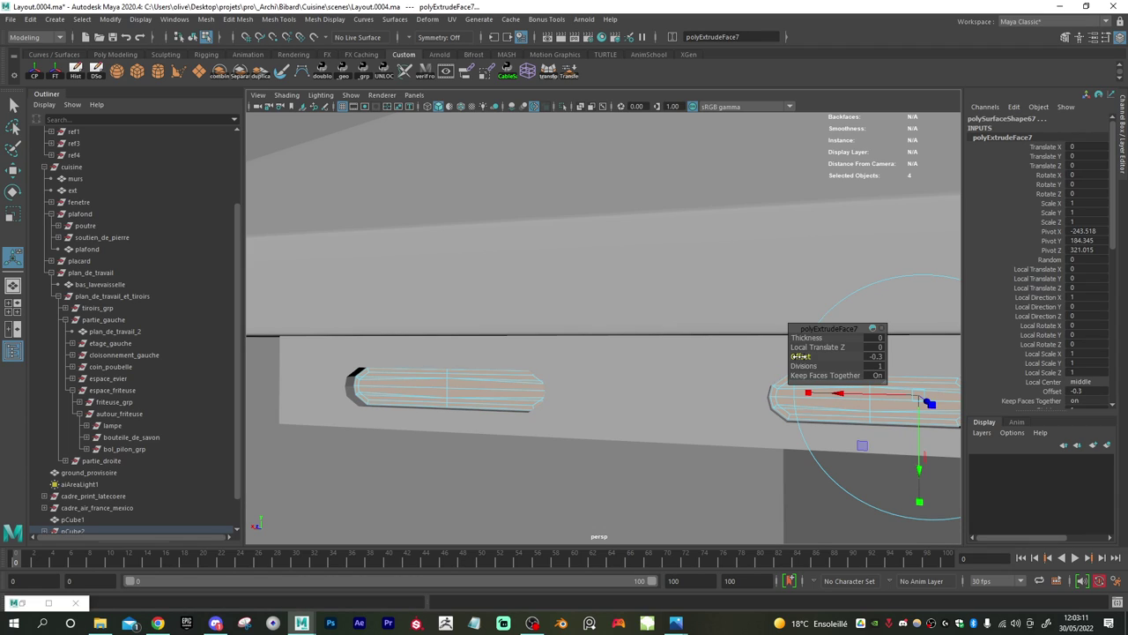
key(ctrl+z)
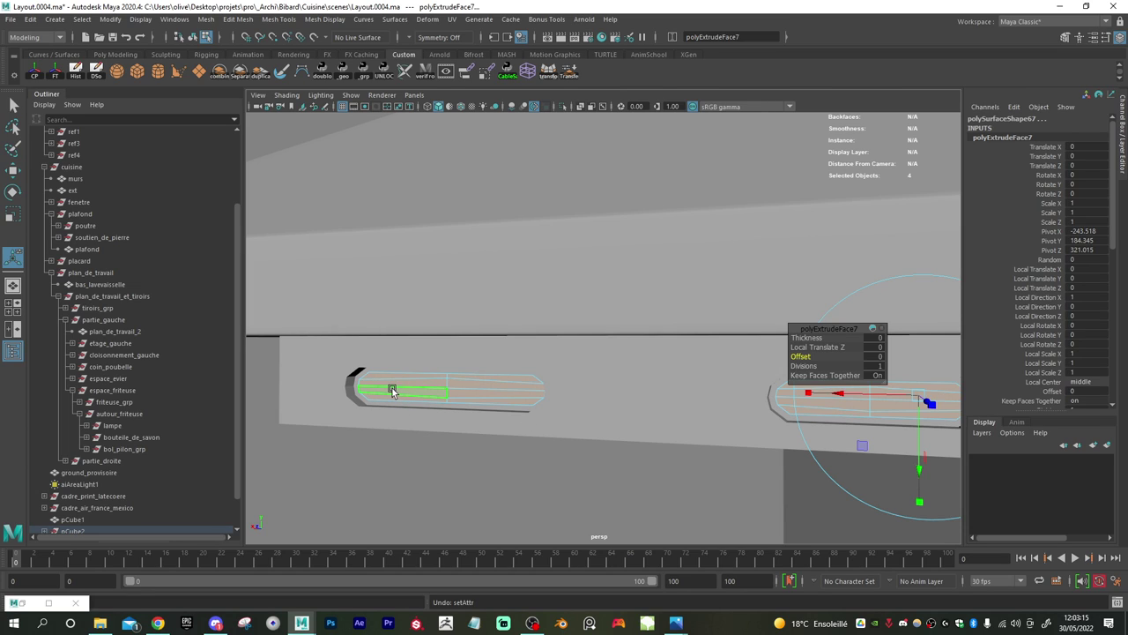
right_drag(392, 388, 391, 267)
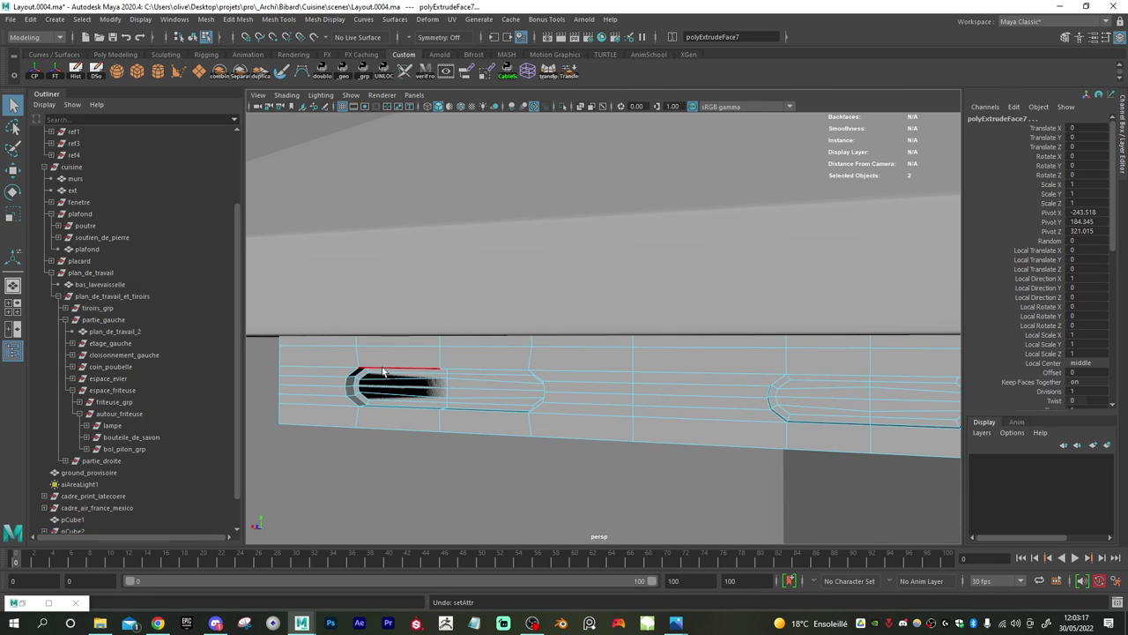
key(ctrl+z)
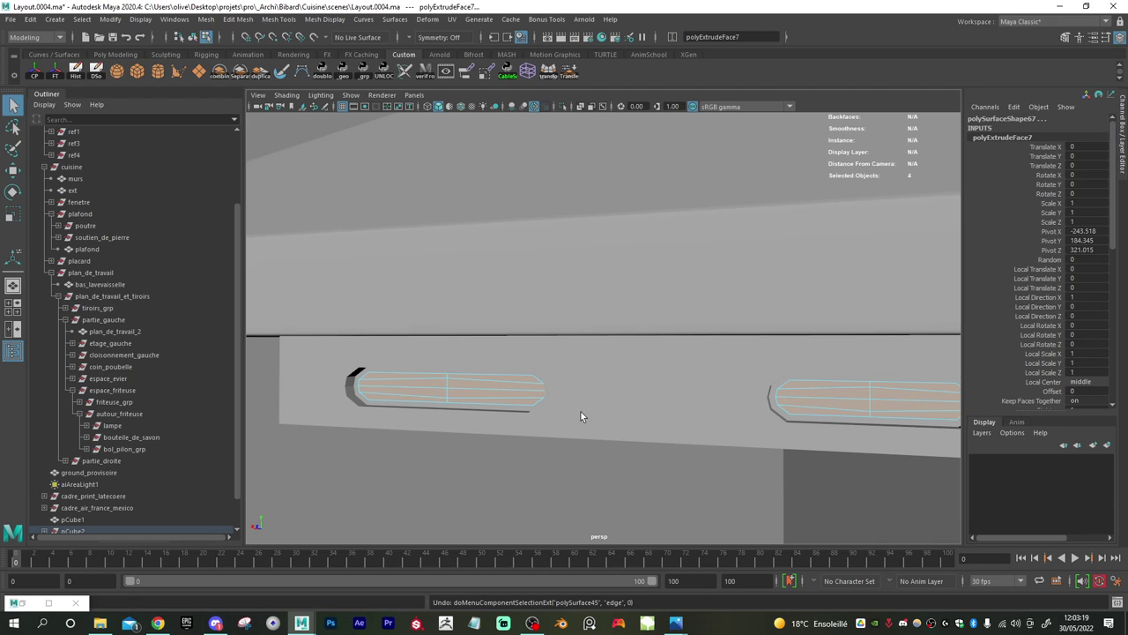
- Select the two duplicated slot pieces, polySurface46 and polySurface47, under pCube2 and isolate them in the view
alt+drag(431, 402, 458, 379)
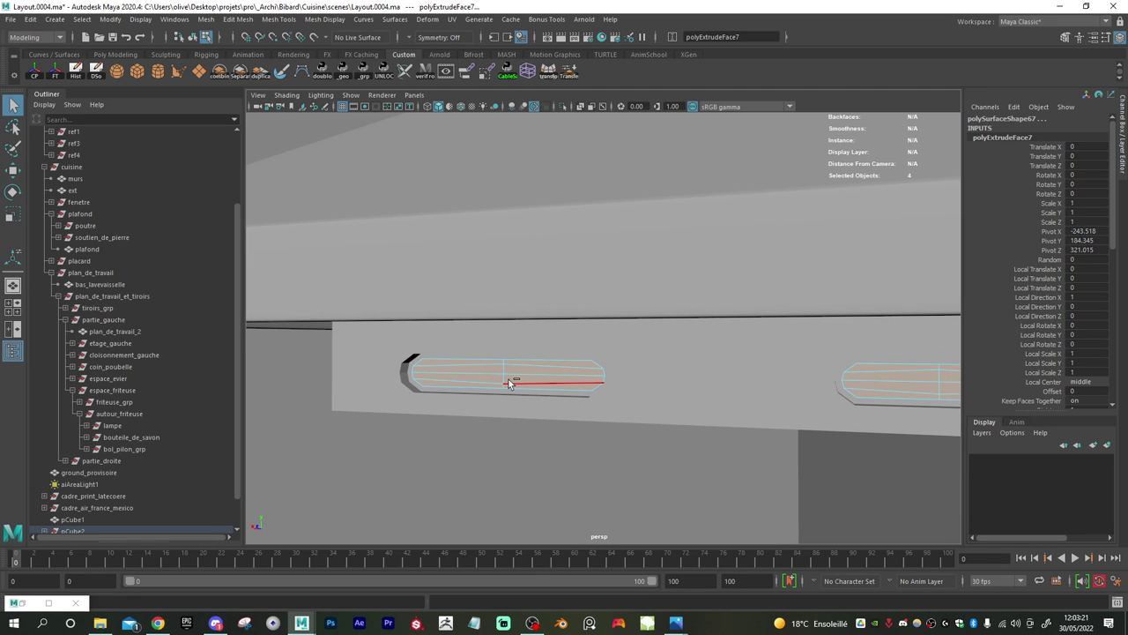
scroll(133, 476, down, 1)
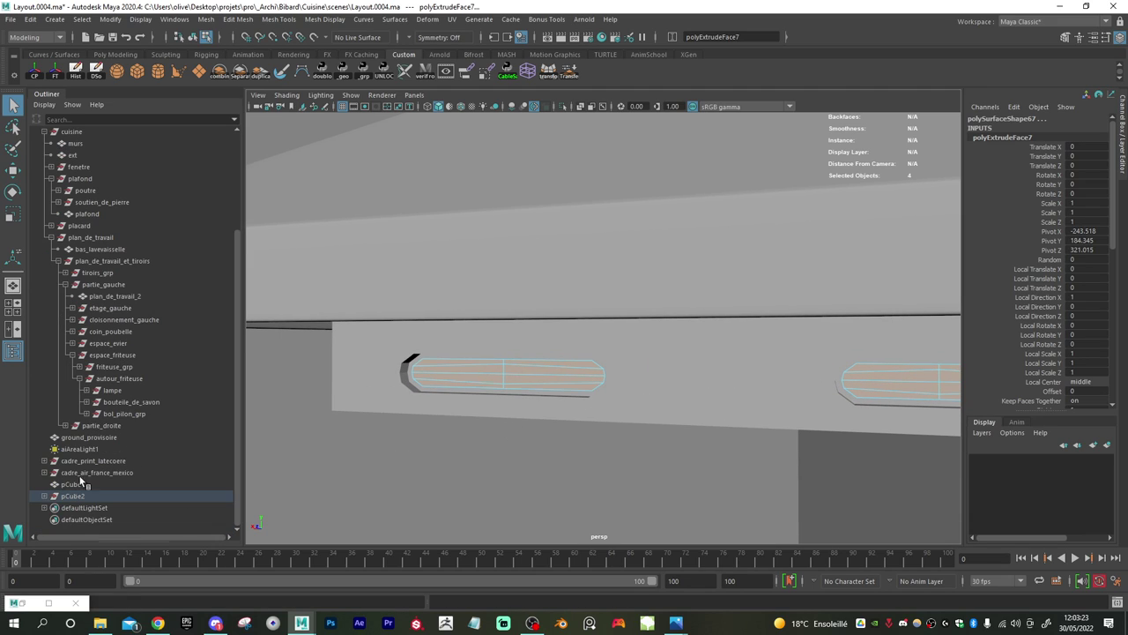
click(44, 495)
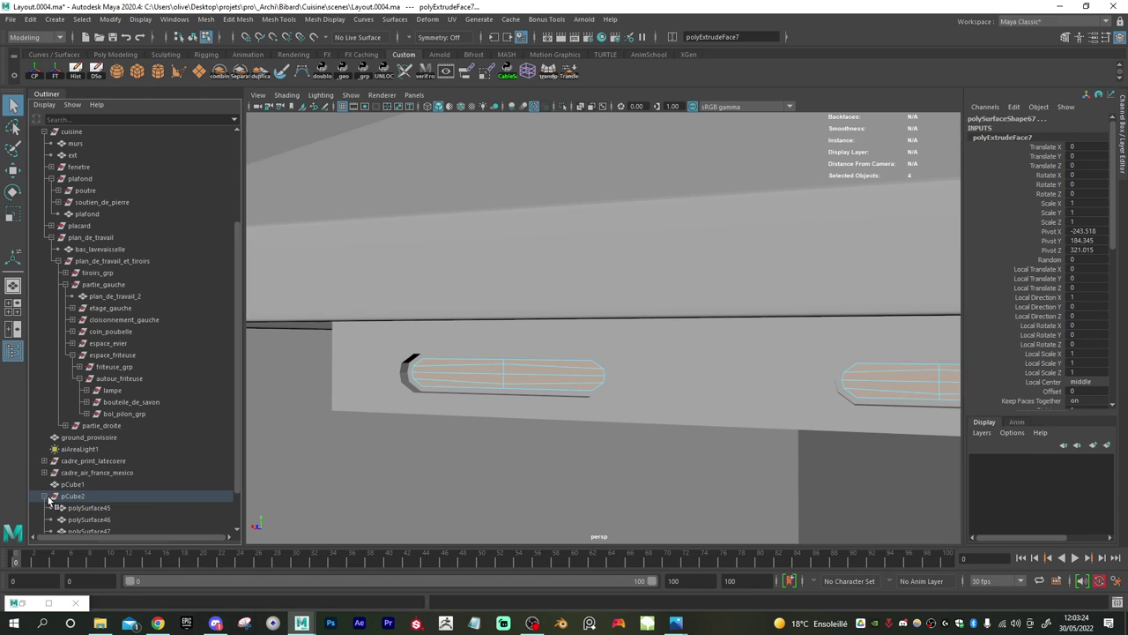
click(117, 518)
scroll(132, 504, down, 1)
ctrl+click(106, 485)
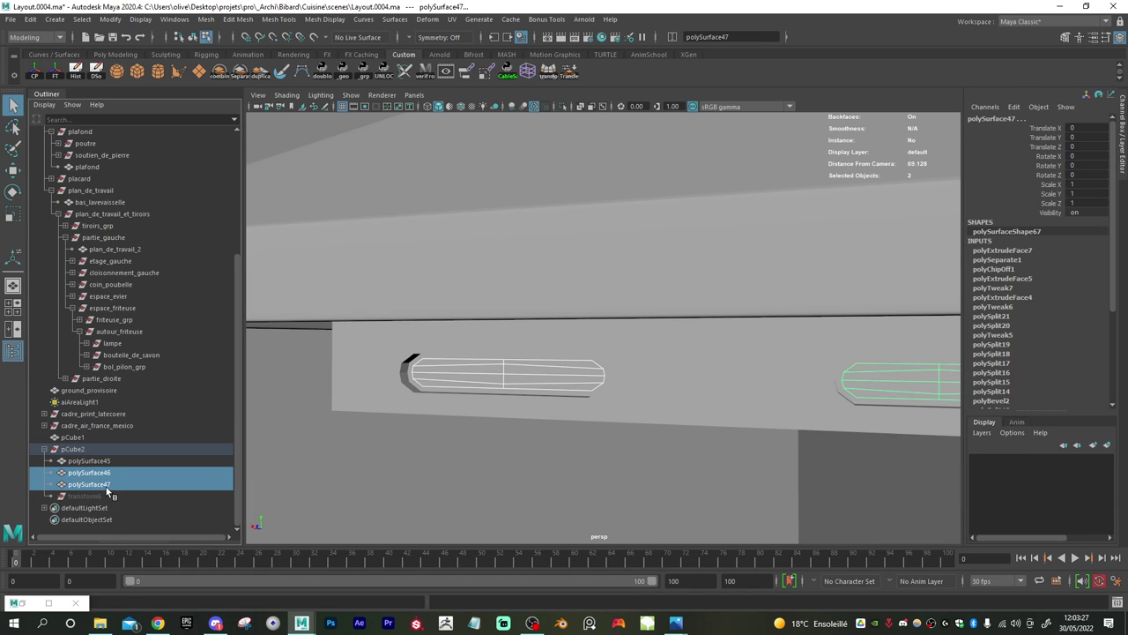
key(ctrl+1)
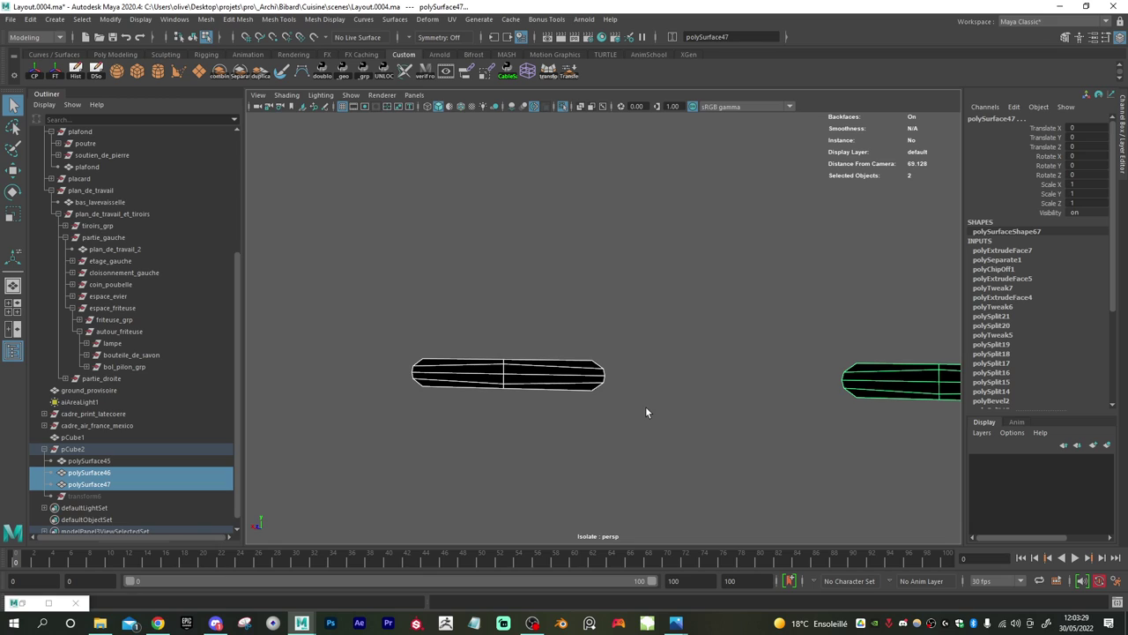
- Reverse the normals of both isolated slot pieces
alt+drag(500, 403, 515, 408)
alt+middle_drag(640, 394, 487, 392)
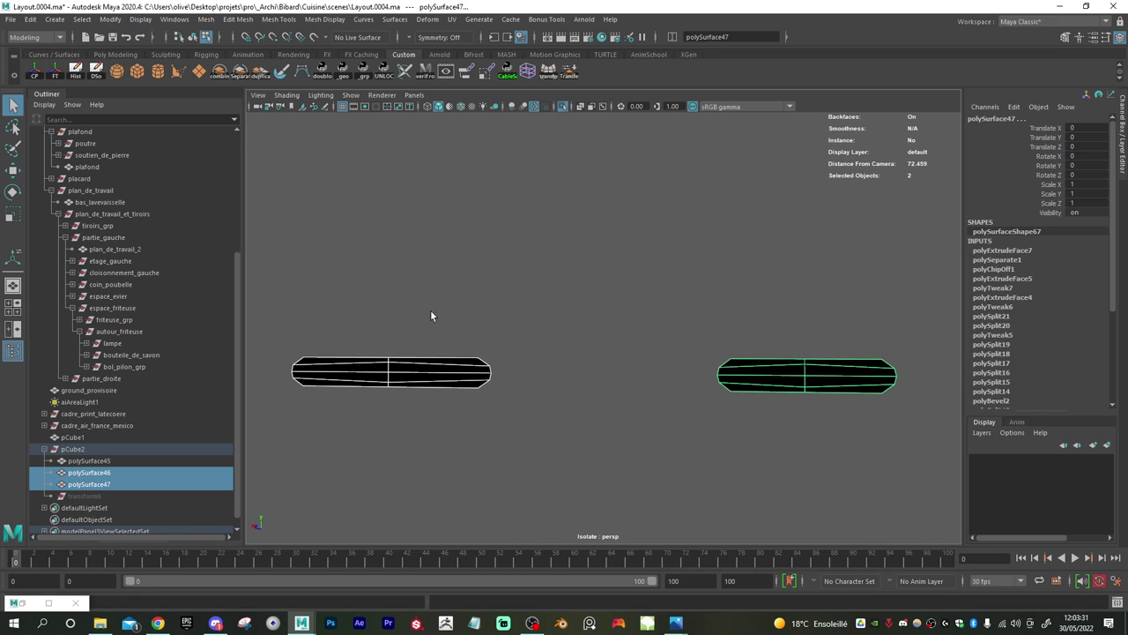
click(325, 18)
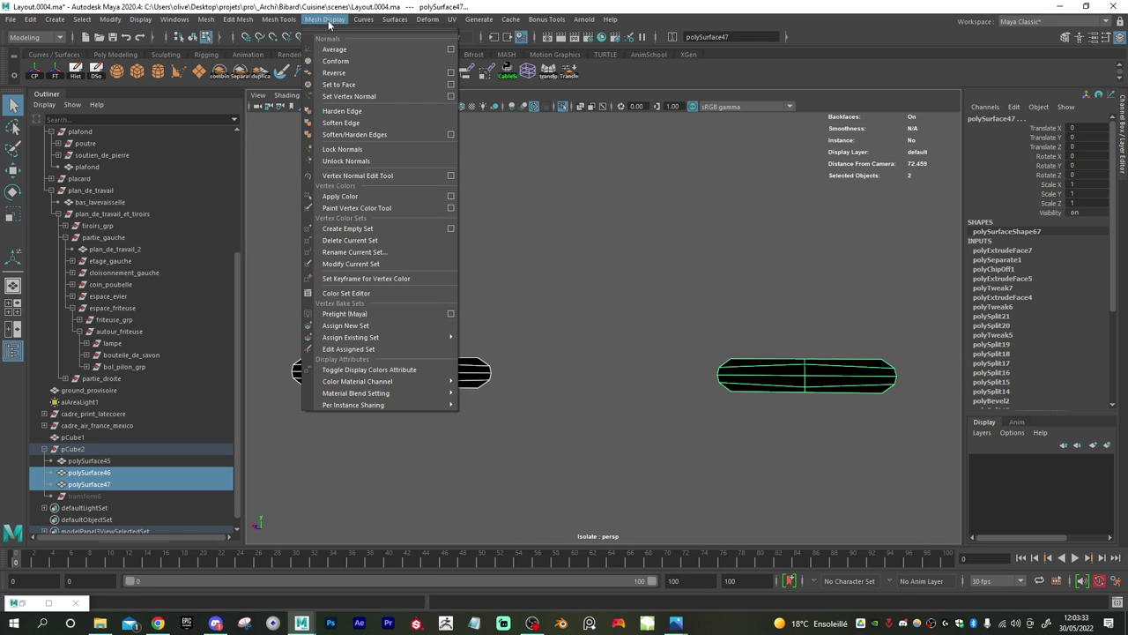
click(362, 72)
- Combine the two slot pieces into one mesh and delete its construction history
click(373, 372)
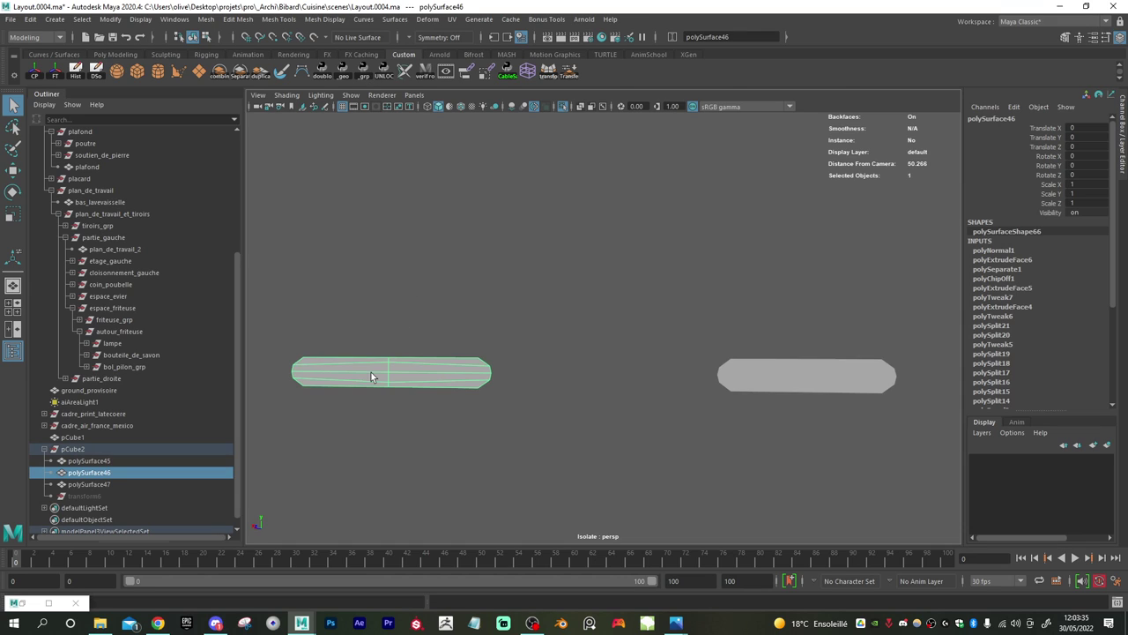
right_drag(371, 372, 372, 267)
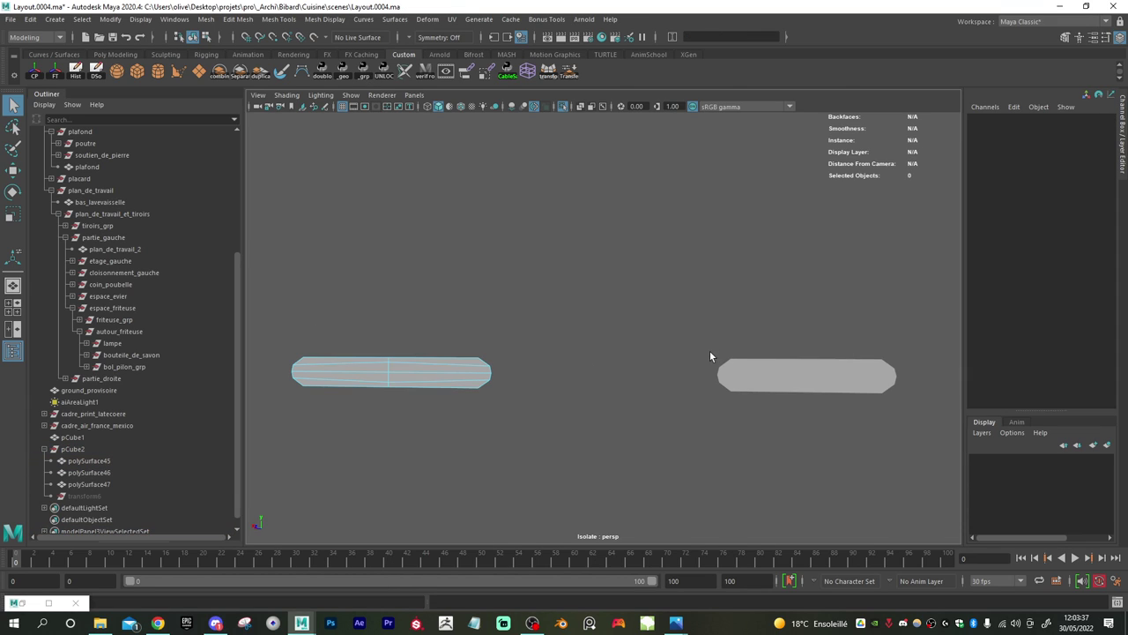
right_drag(794, 328, 849, 284)
drag(835, 300, 657, 384)
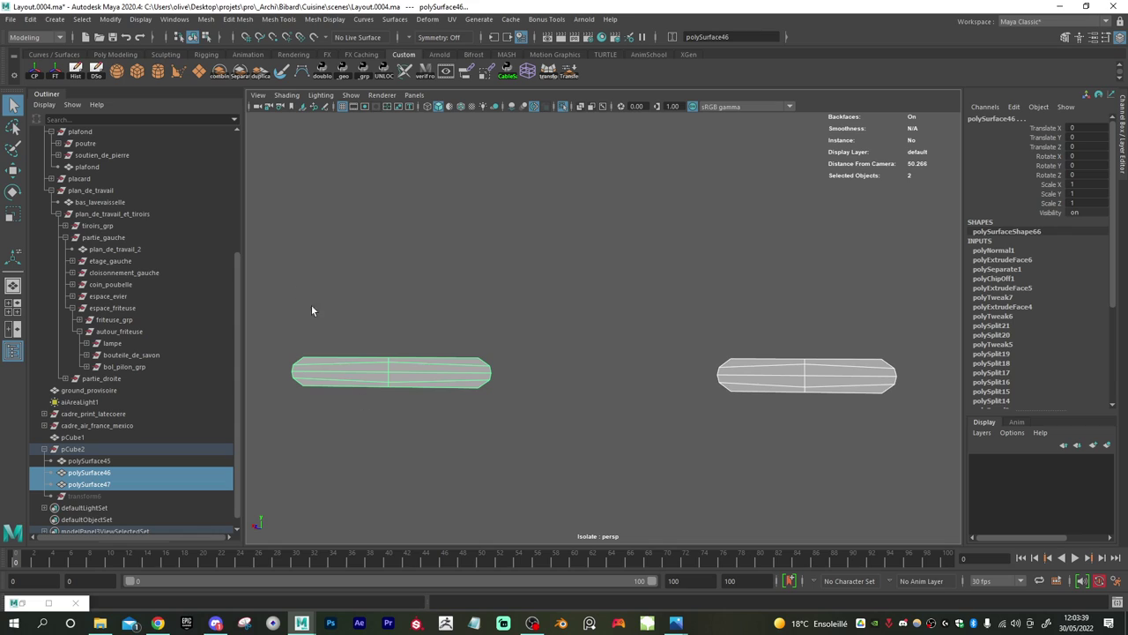
click(219, 71)
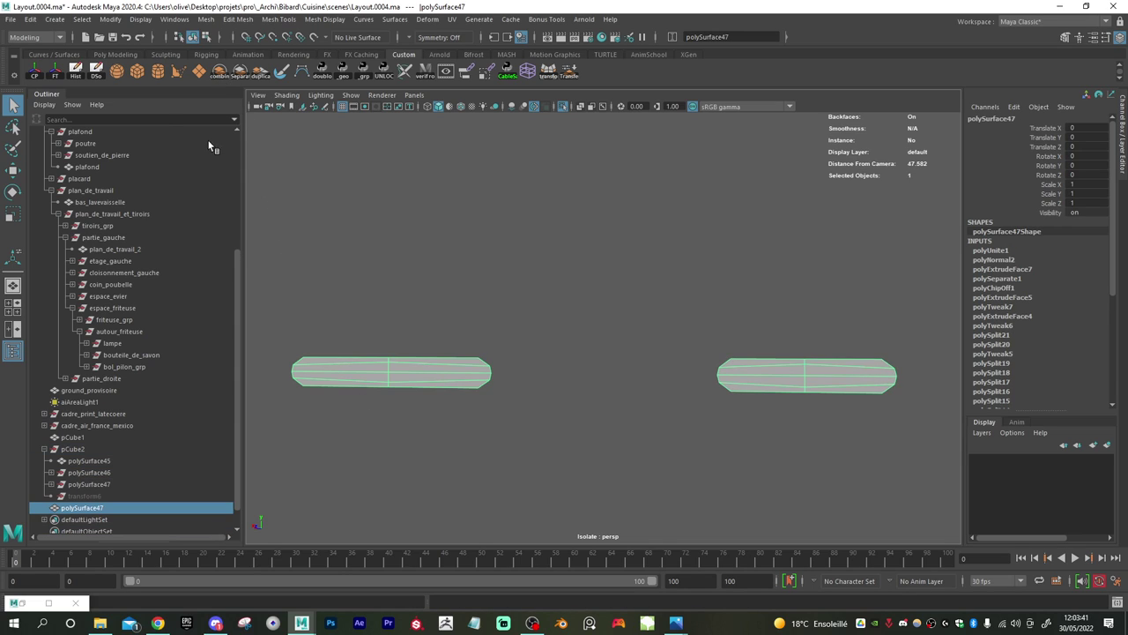
click(79, 71)
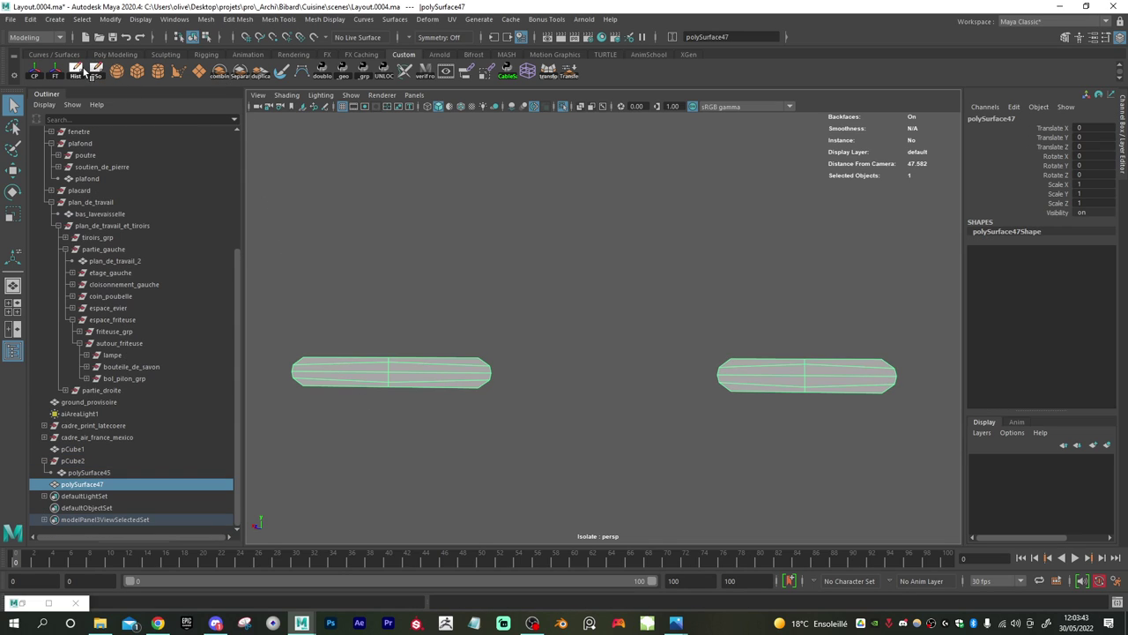
- Select the outer border edges of both slot shapes on the combined mesh and turn off the isolated view
right_drag(432, 380, 423, 258)
double_click(422, 362)
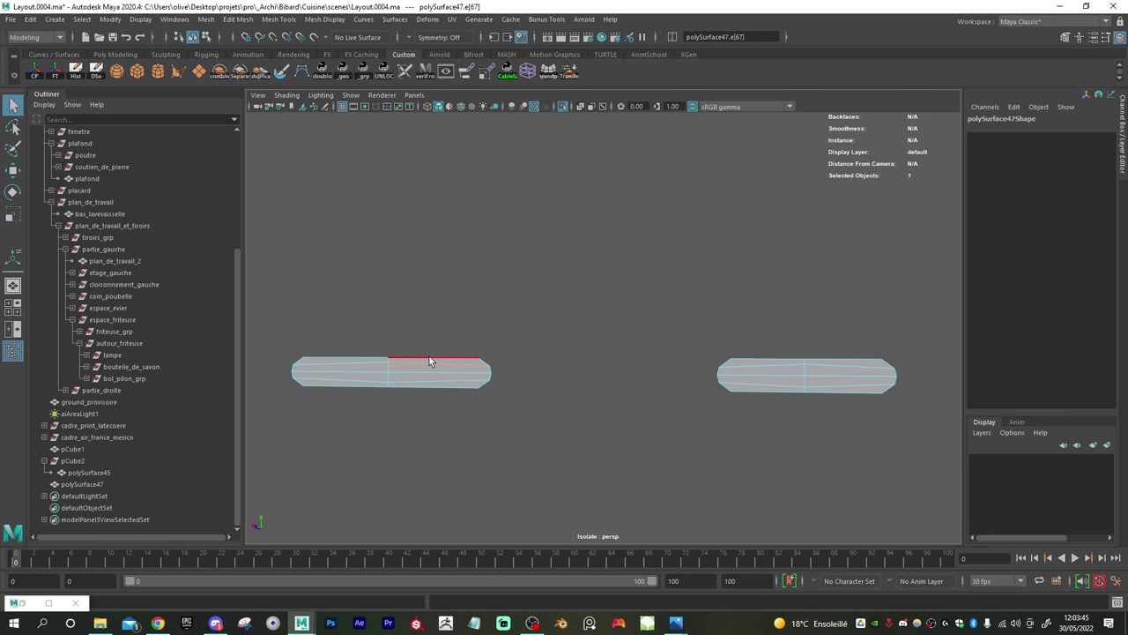
double_click(429, 356)
shift+double_click(289, 375)
click(562, 105)
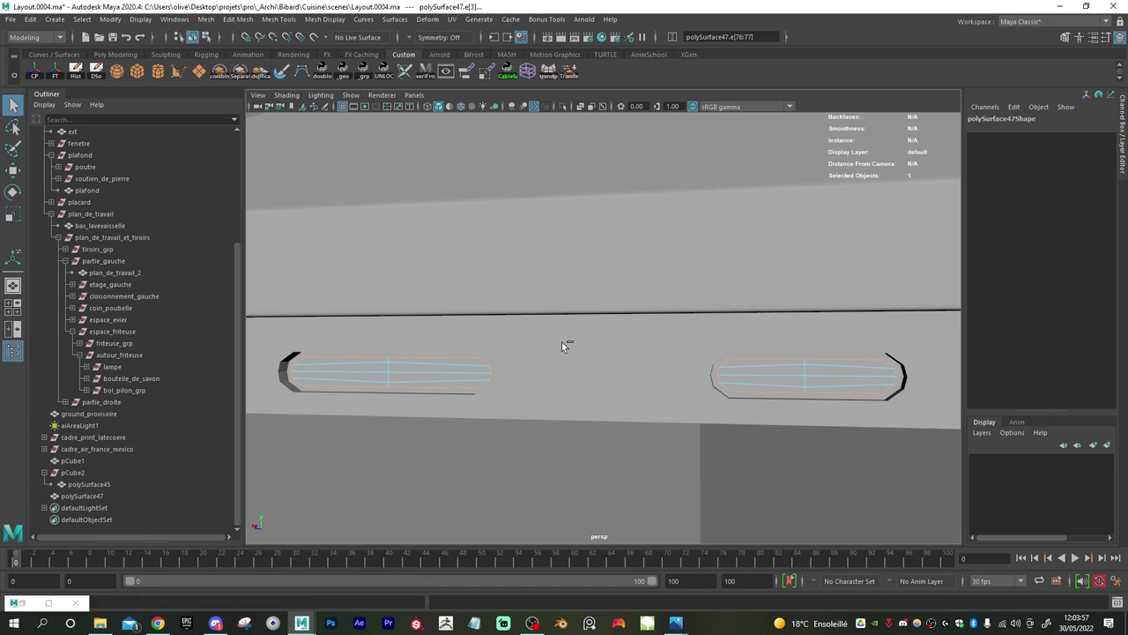
- Try extruding the border edges of both slot shapes with an offset of 1.4, and undo the extrusion
key(ctrl+e)
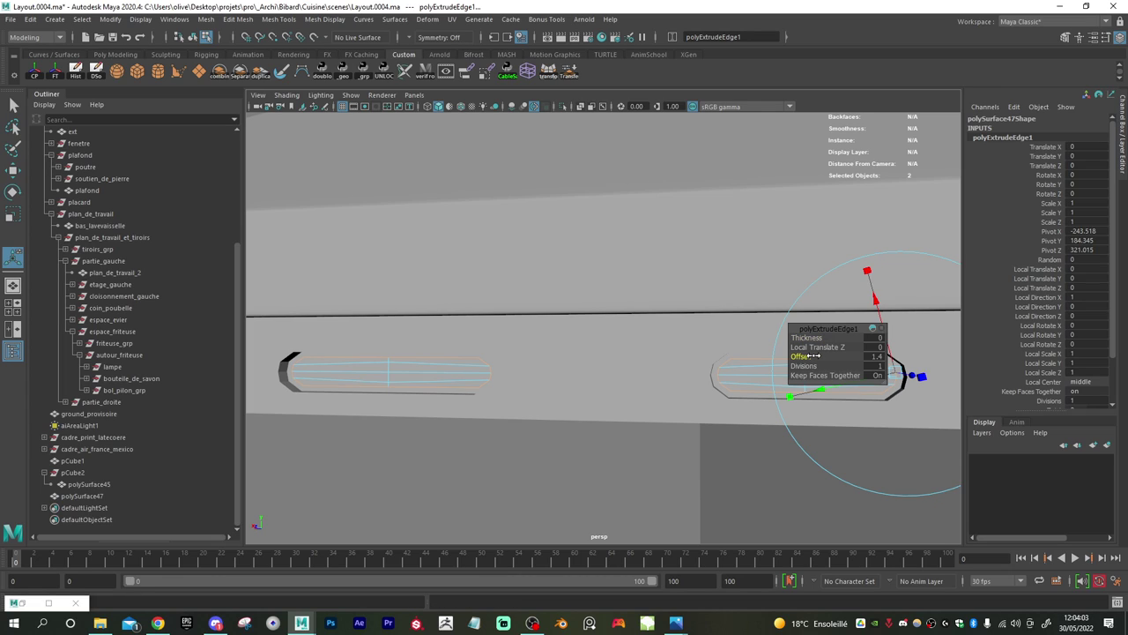
mouse_move(844, 351)
mouse_down()
mouse_move(952, 352)
mouse_move(622, 353)
mouse_move(855, 355)
mouse_up()
key(ctrl+z)
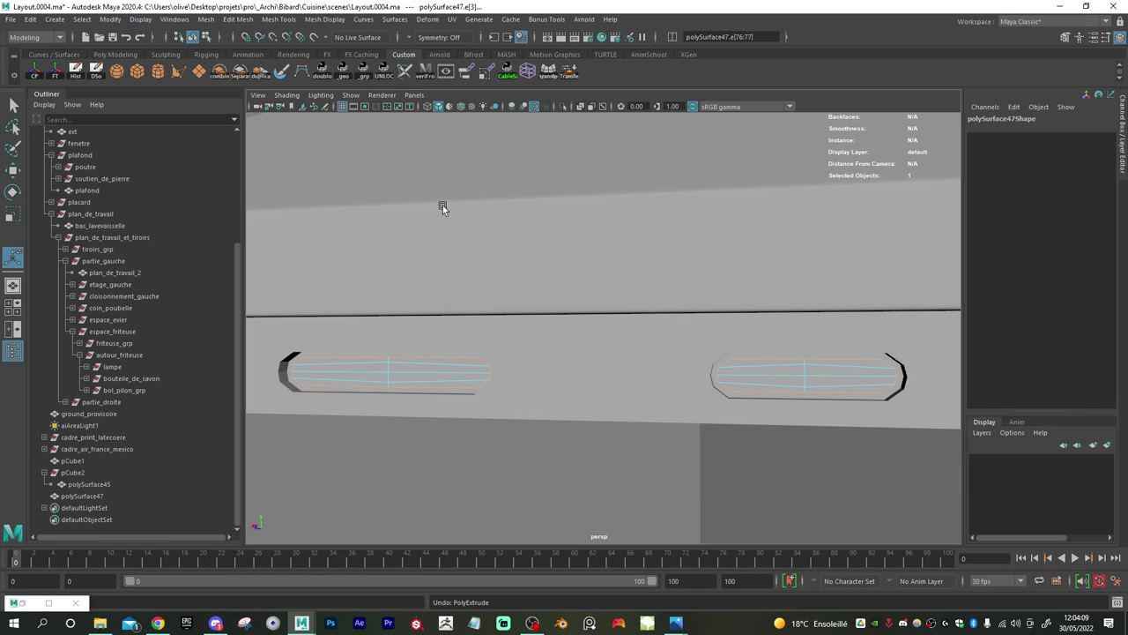
- Keep only one slot shape's border edges selected, try scaling them in a plane, and undo the scaling
ctrl+drag(667, 299, 917, 450)
alt+middle_drag(360, 357, 439, 371)
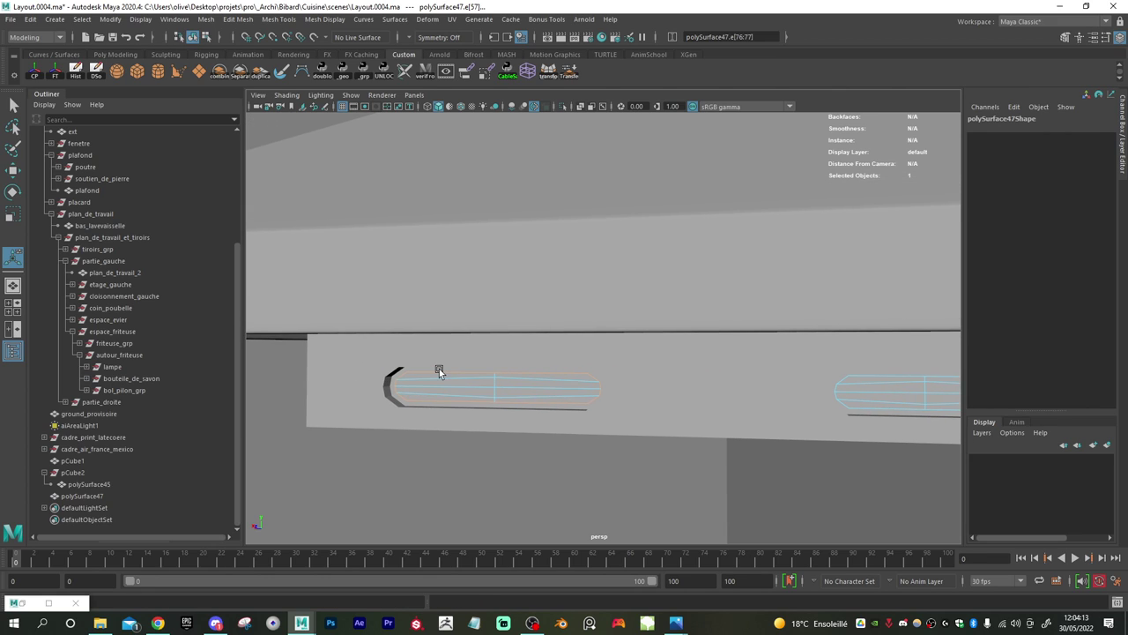
key(r)
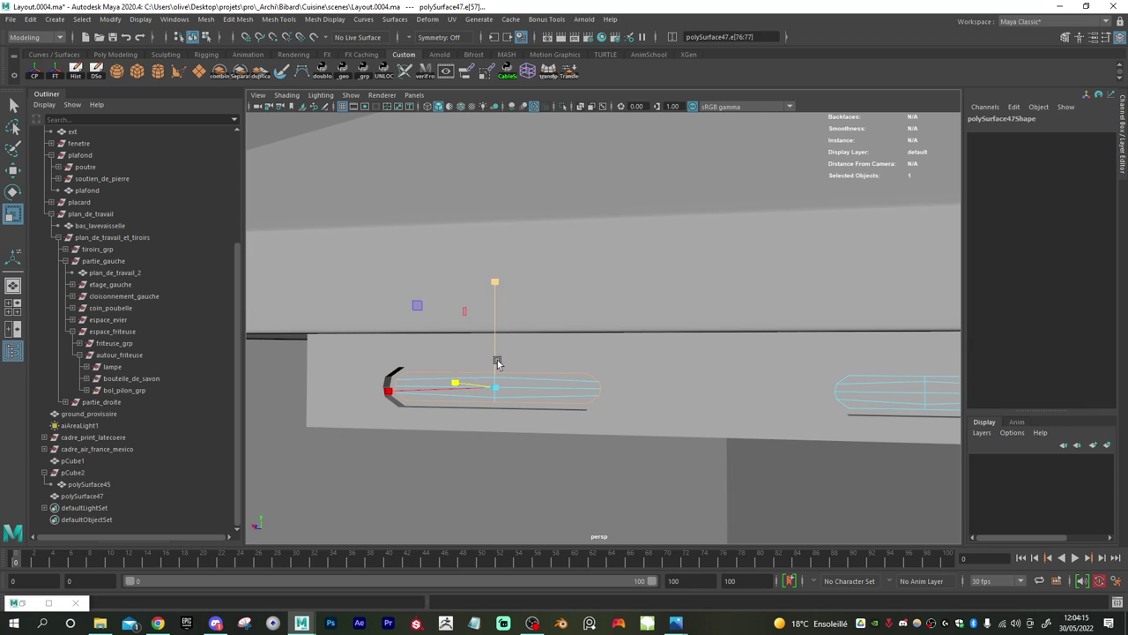
mouse_move(417, 308)
mouse_down()
mouse_move(450, 322)
mouse_move(435, 318)
mouse_up()
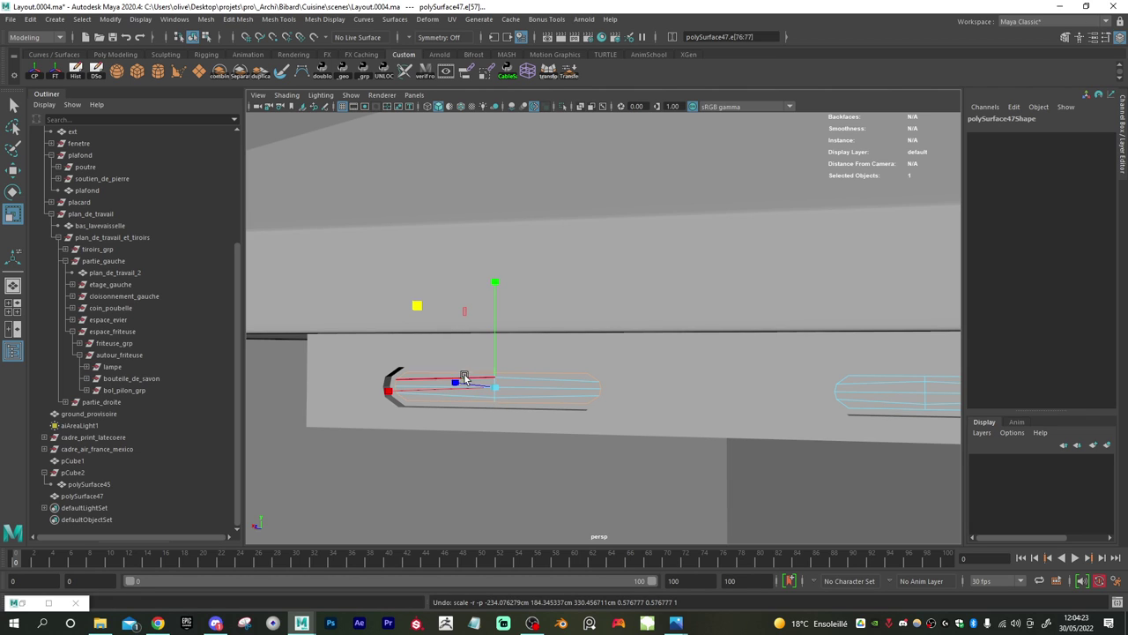
- Shift the border edges of that slot shape with the edge transform operation, using a local Y translation of about -0.412
alt+drag(469, 340, 505, 357)
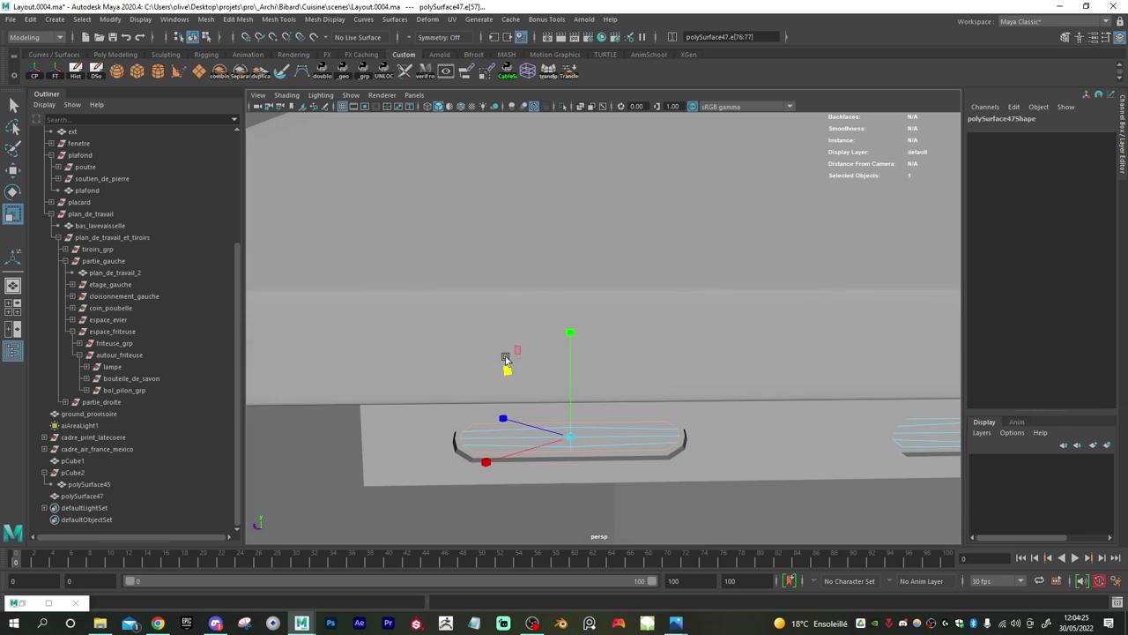
ctrl+shift+right_click(600, 444)
ctrl+shift+right_drag(602, 446, 618, 407)
drag(618, 406, 618, 405)
click(549, 74)
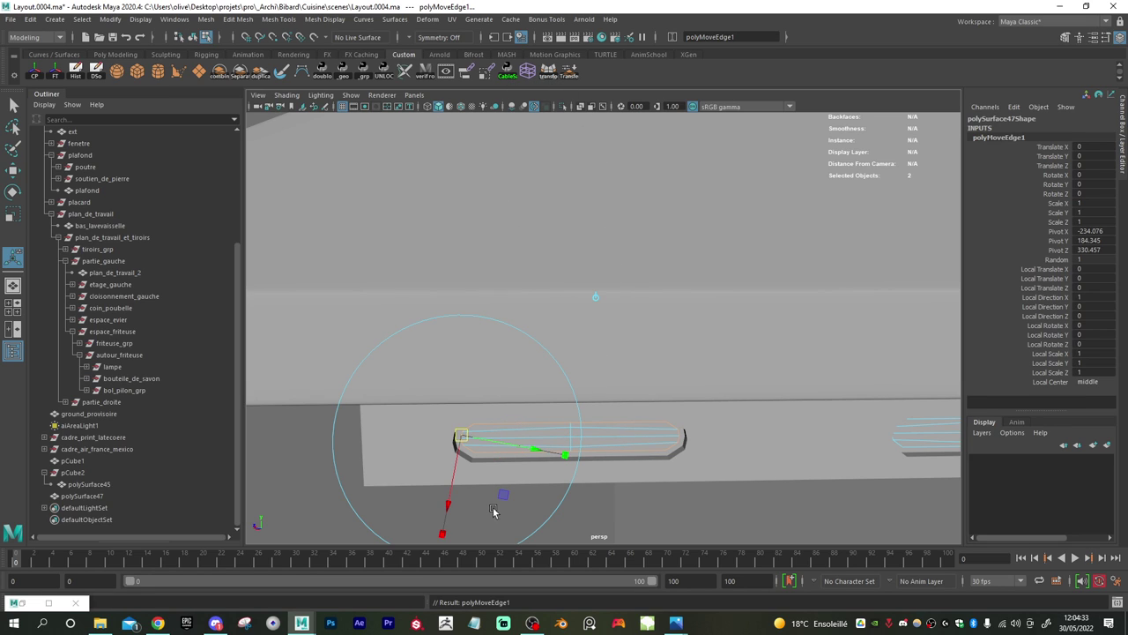
scroll(491, 439, up, 5)
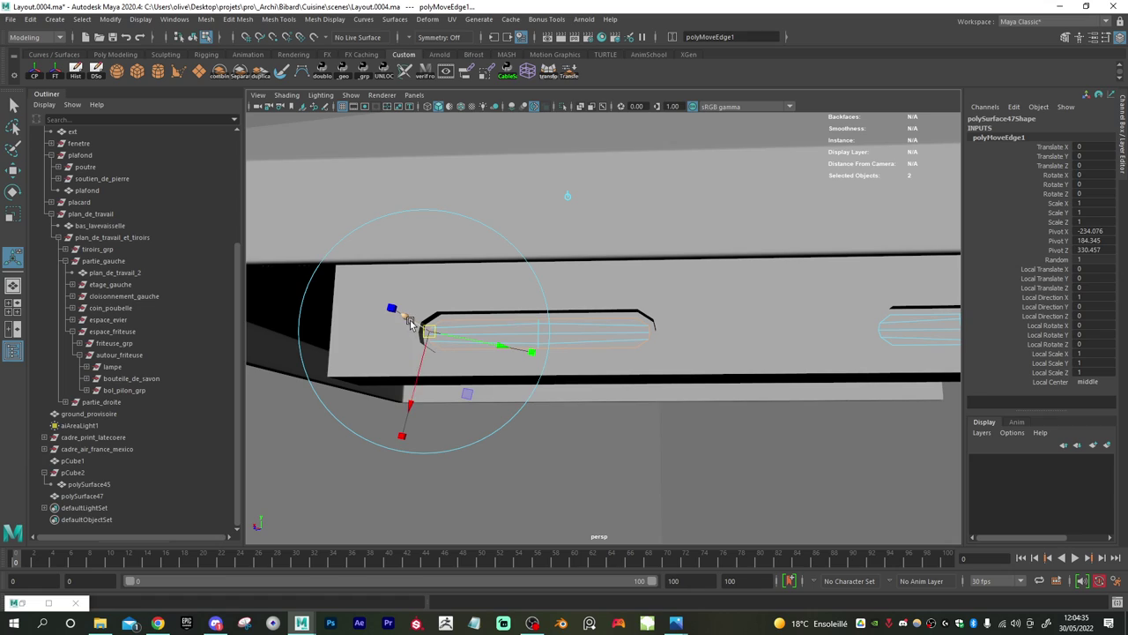
drag(410, 322, 495, 348)
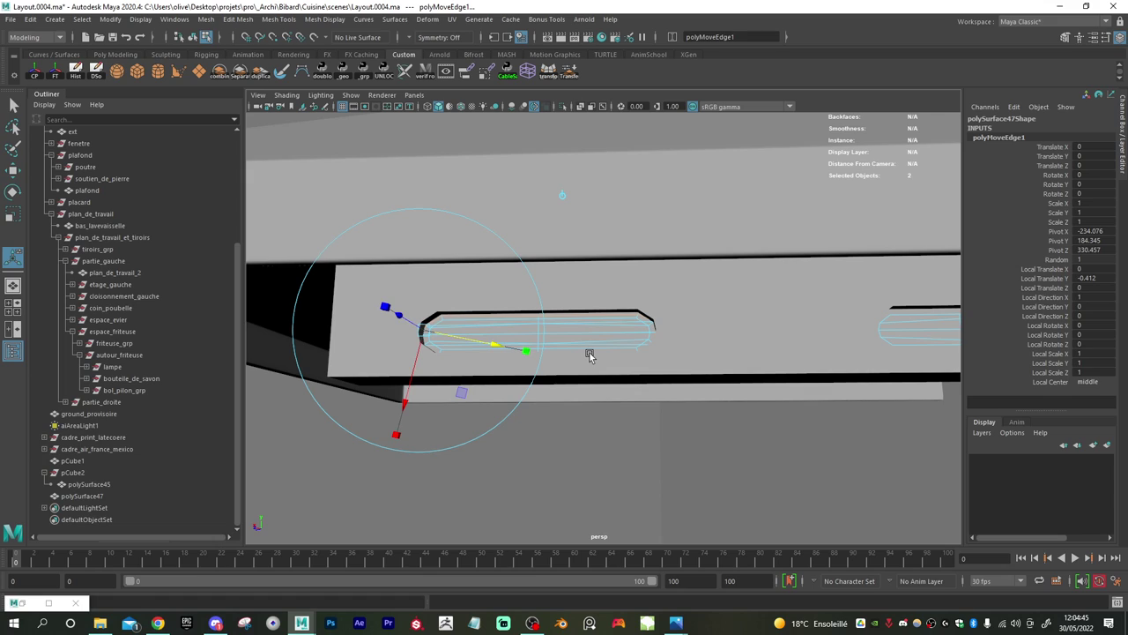
key(w)
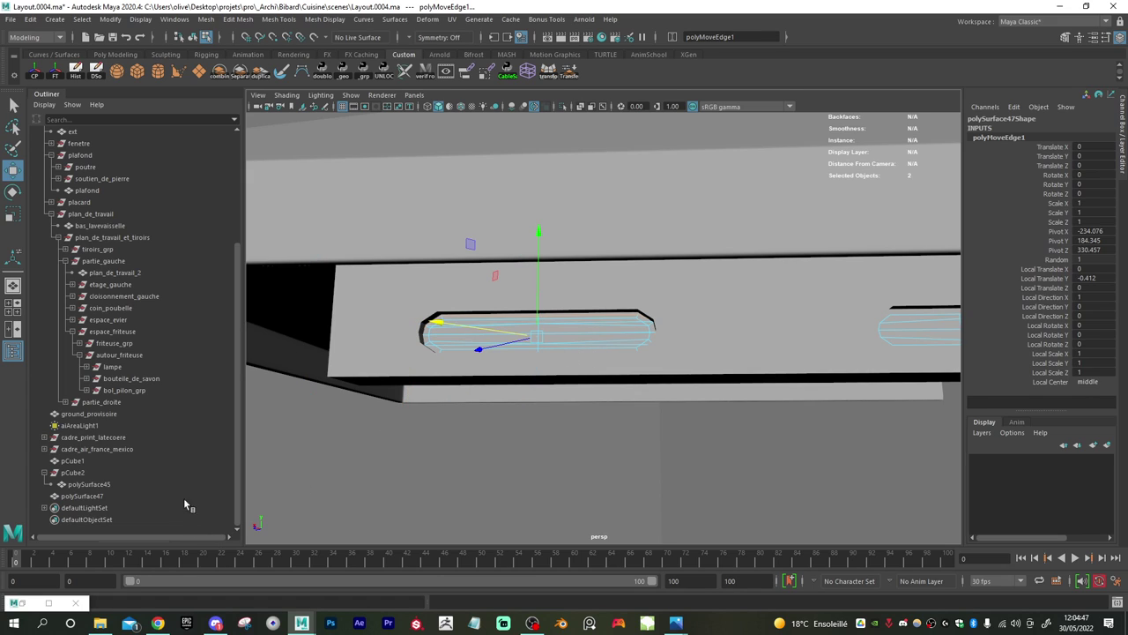
- Return to object selection and delete the combined slot mesh polySurface47
right_drag(633, 342, 730, 284)
drag(133, 484, 131, 496)
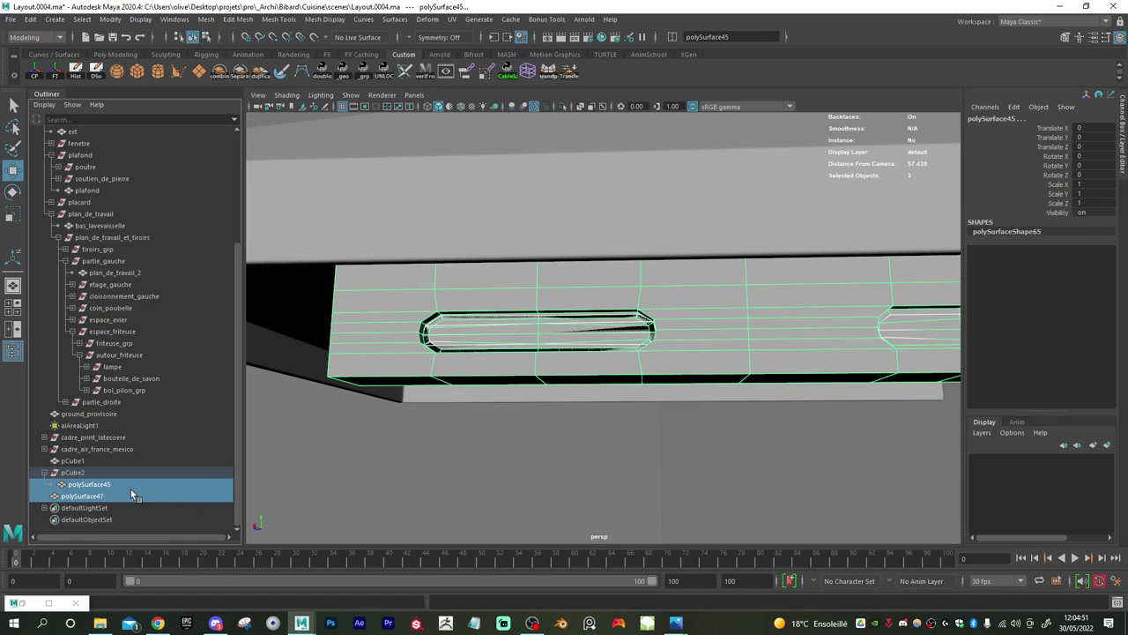
click(124, 500)
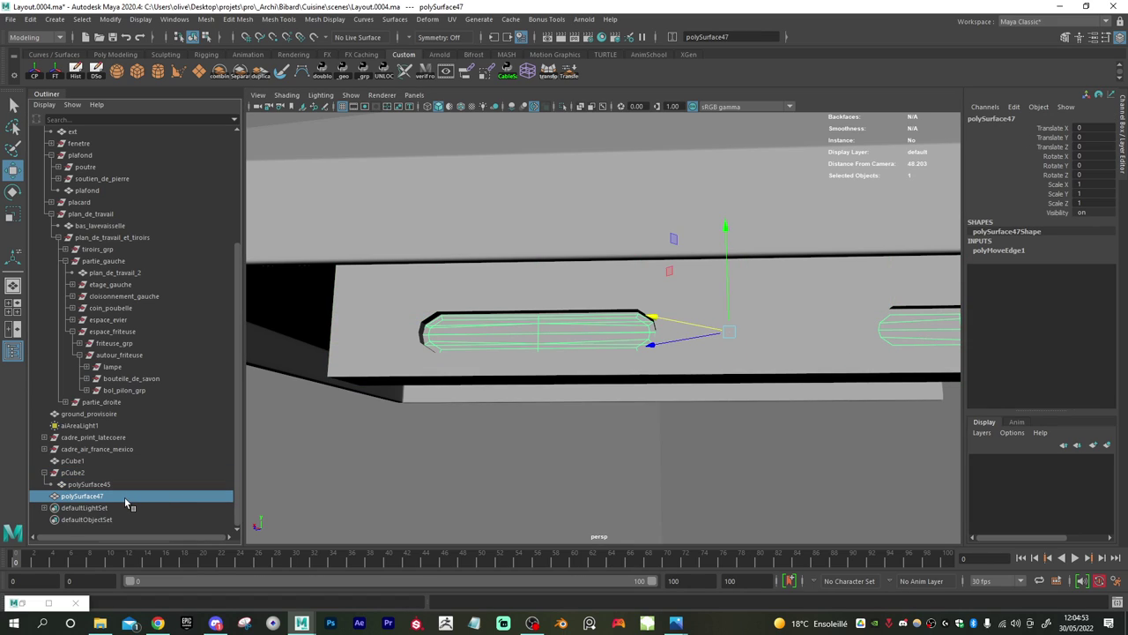
key(Delete)
- Unparent the slotted box polySurface45 from pCube2 and delete the emptied pCube2 group
click(494, 337)
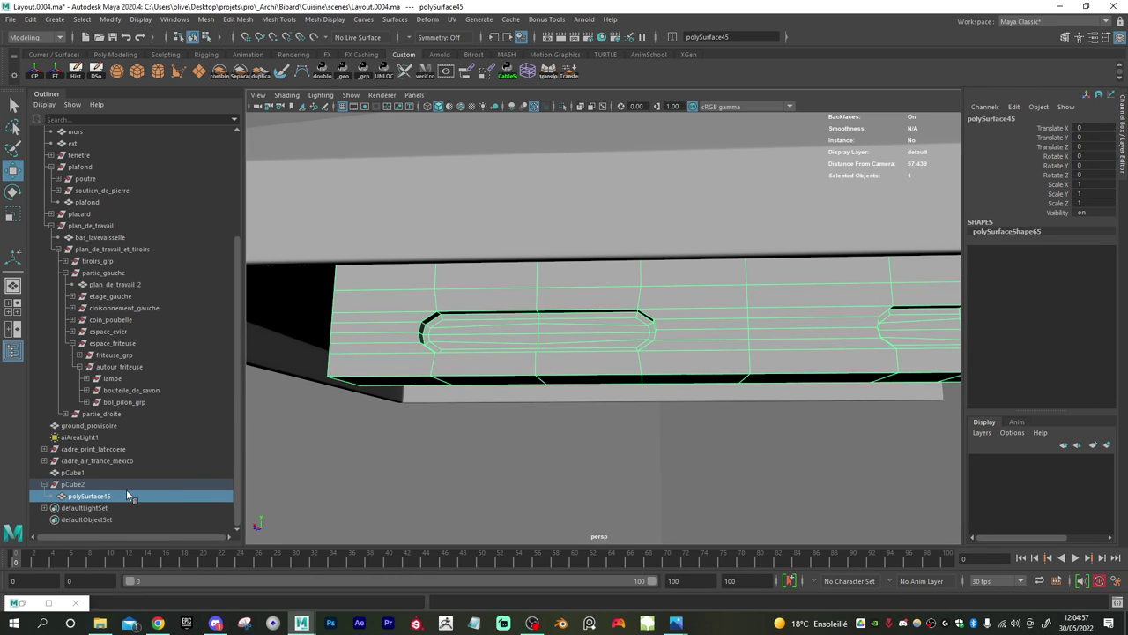
key(shift+p)
click(89, 484)
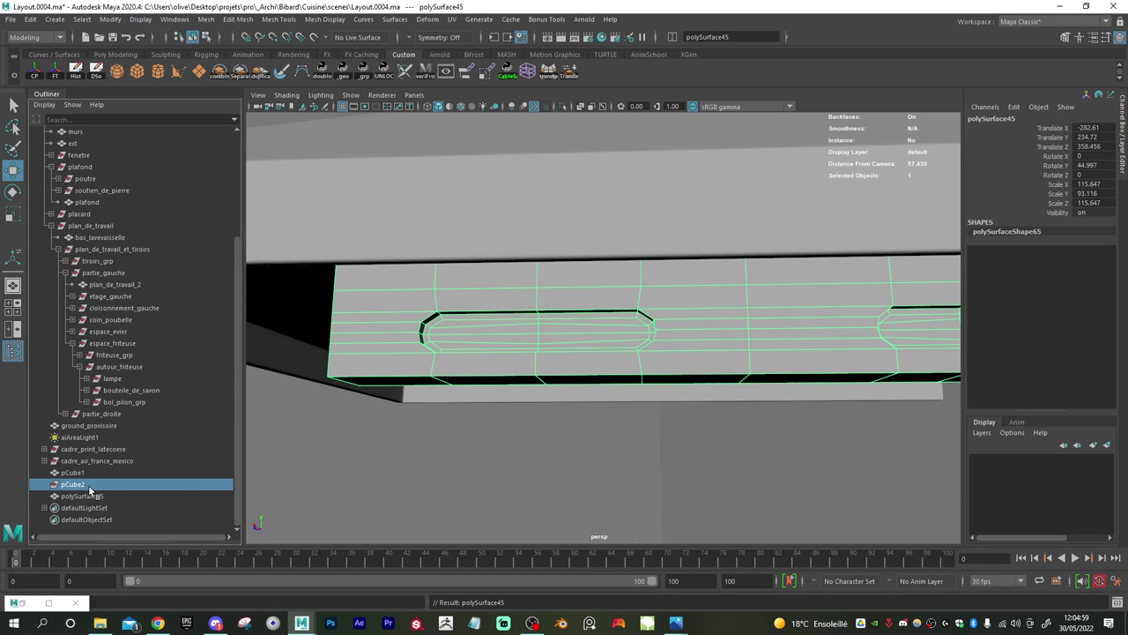
key(Delete)
- Select the recessed inner faces of both rounded slots on the box, grow the selection once, and duplicate them as separate meshes
click(494, 335)
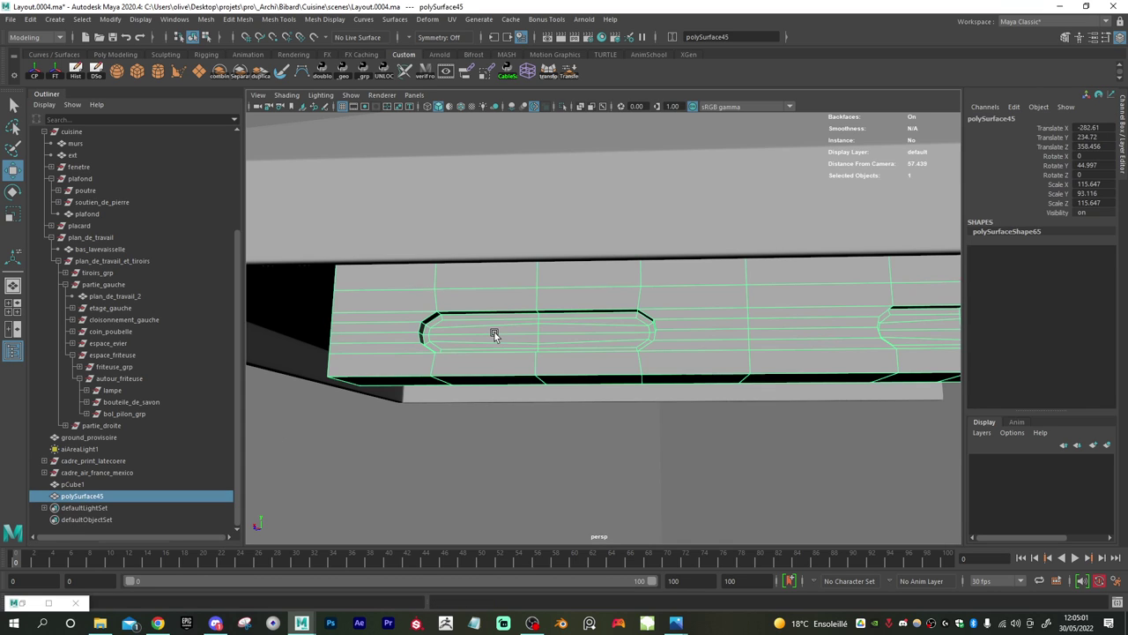
alt+drag(469, 347, 461, 365)
alt+right_drag(461, 365, 502, 397)
alt+middle_drag(503, 397, 524, 340)
alt+right_drag(483, 358, 461, 328)
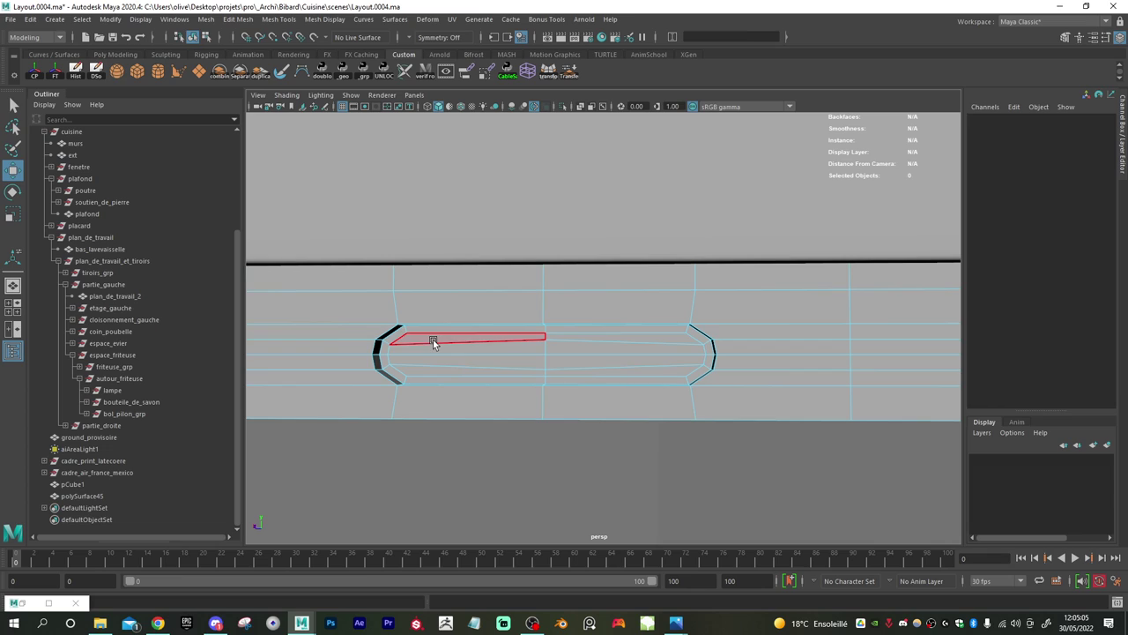
click(433, 339)
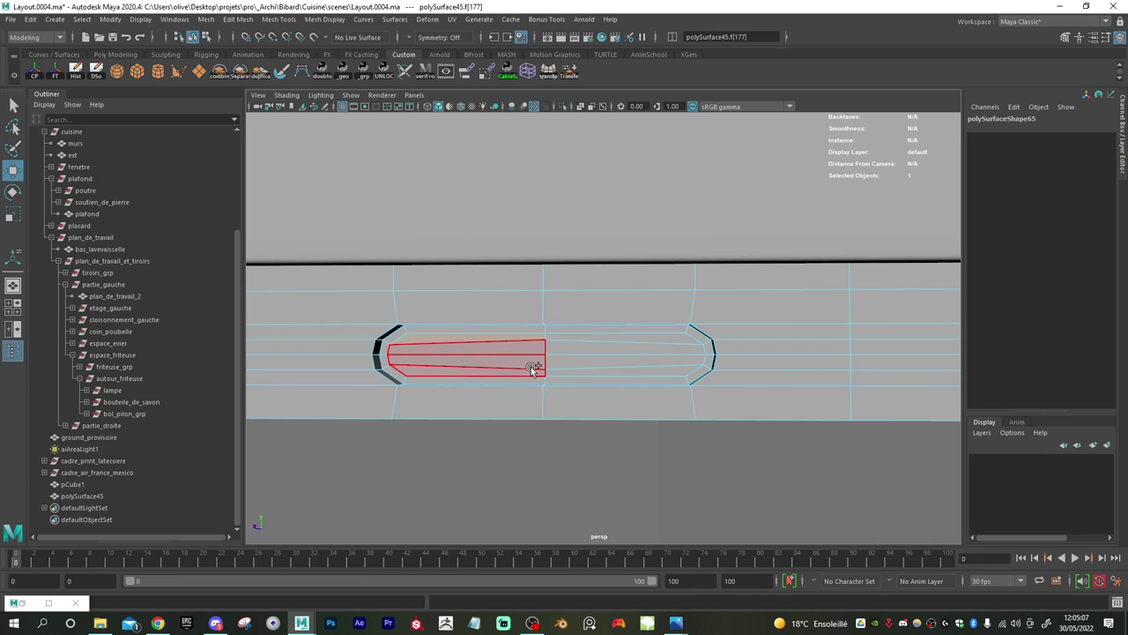
double_click(592, 338)
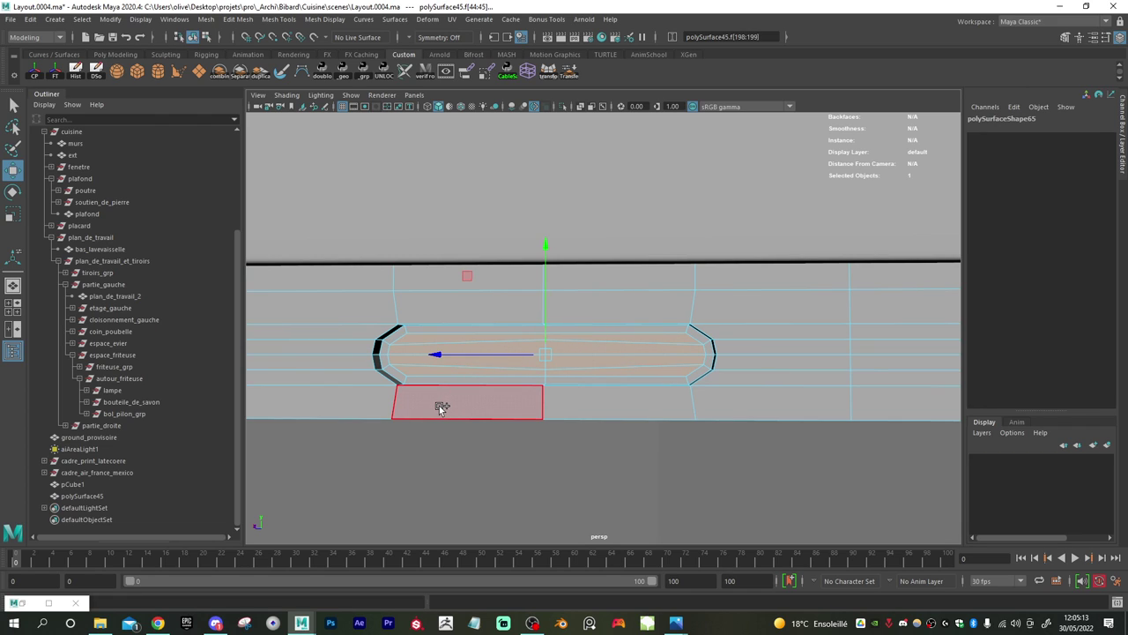
shift+double_click(637, 382)
alt+middle_drag(798, 347, 489, 345)
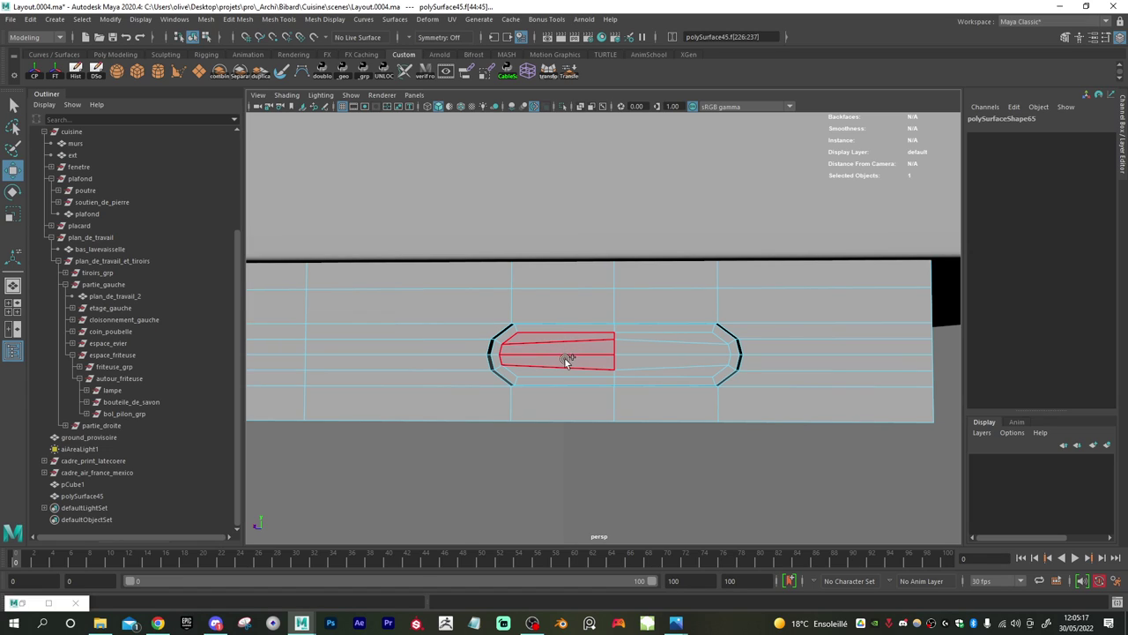
mouse_move(565, 368)
shift+mouse_down()
mouse_move(639, 370)
mouse_move(642, 336)
shift+mouse_up()
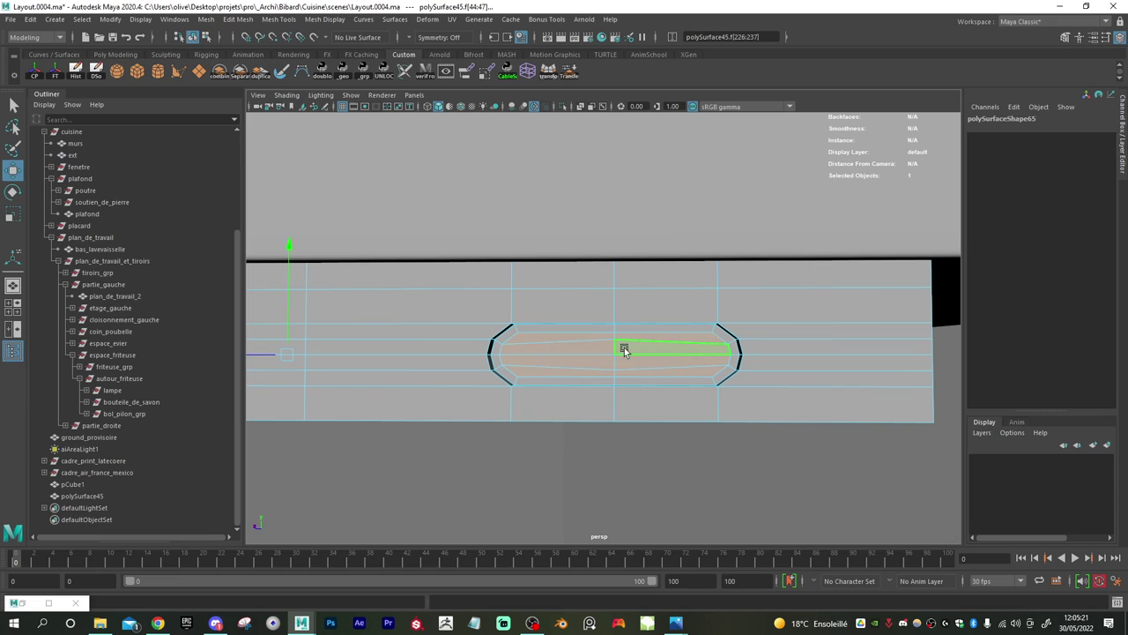
key(shift+period)
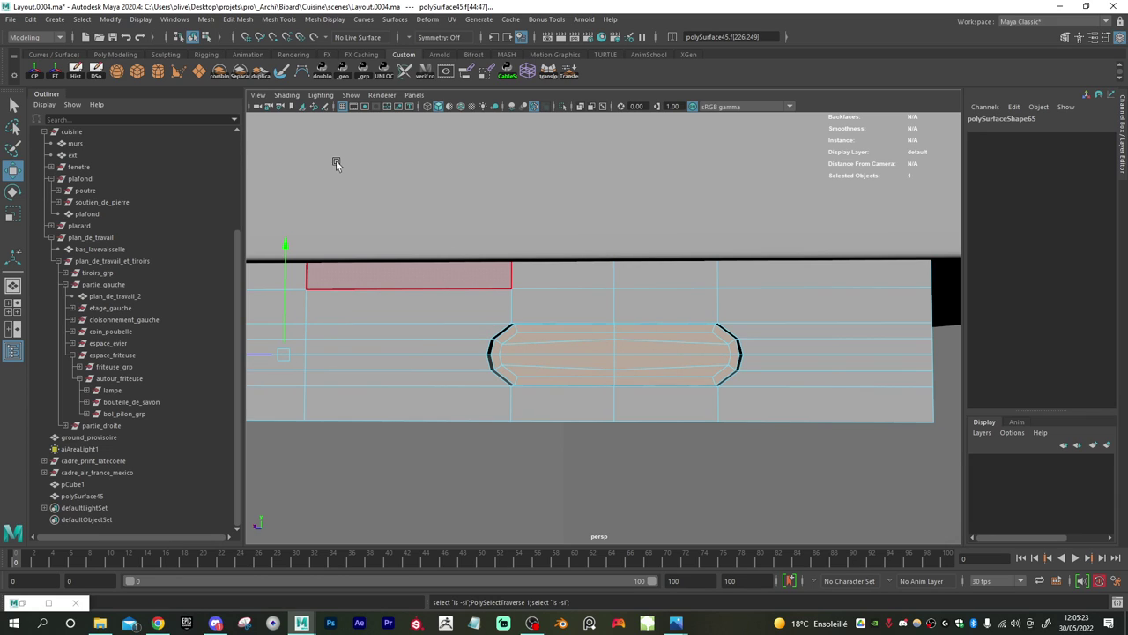
click(263, 73)
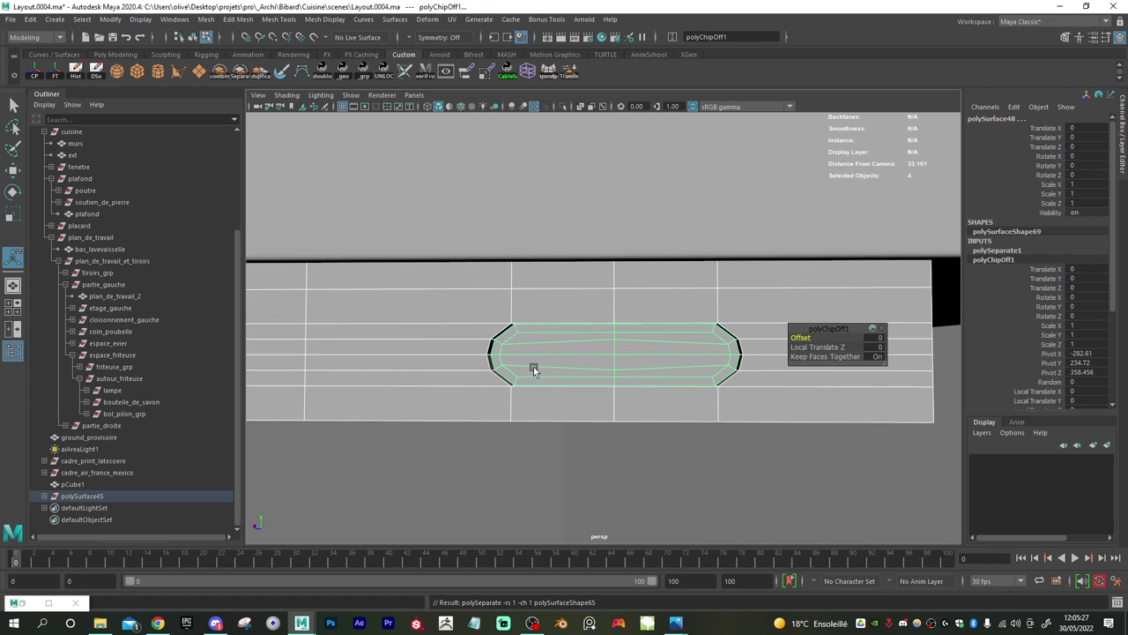
- Isolate the duplicated slot meshes and delete the ring of side wall faces around polySurface47
right_drag(486, 320, 511, 294)
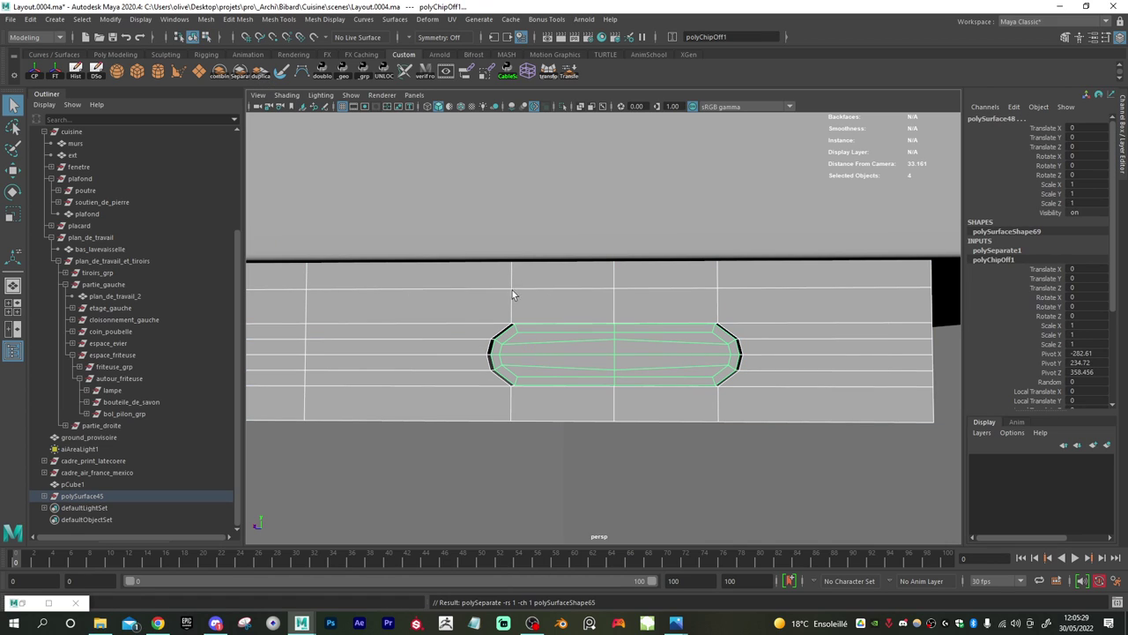
key(ctrl+1)
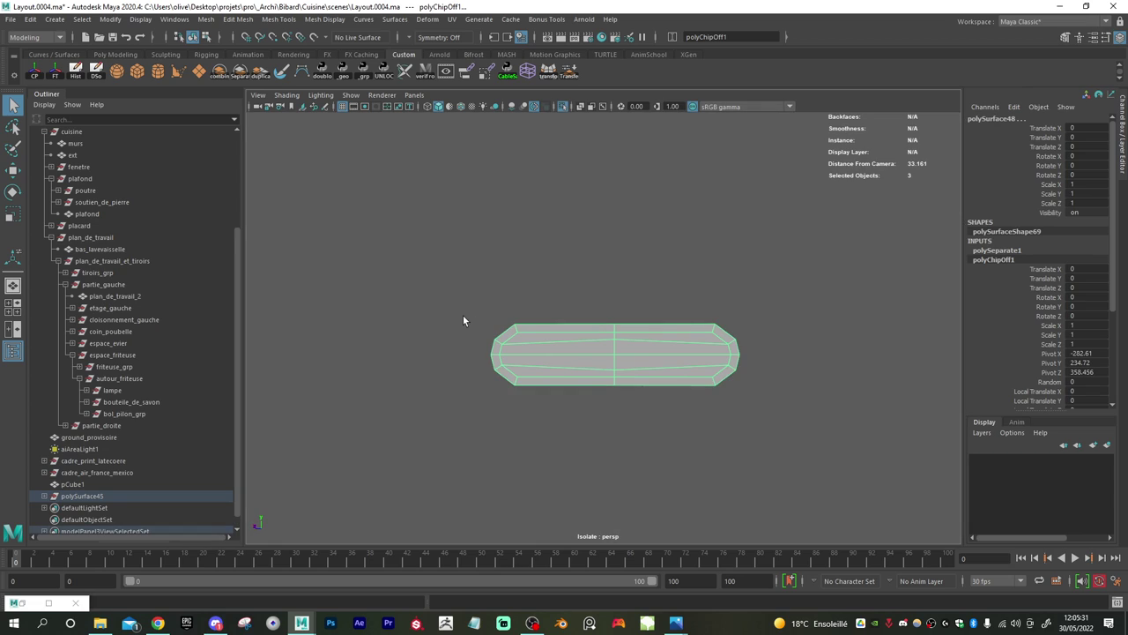
alt+drag(676, 386, 565, 385)
alt+right_drag(565, 387, 615, 444)
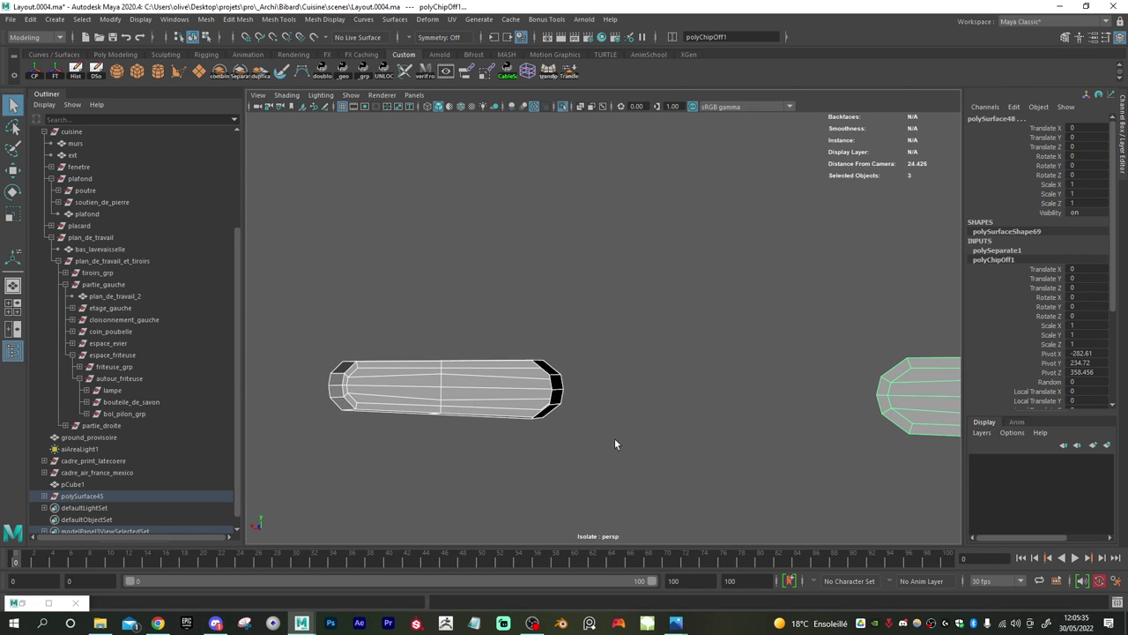
right_drag(325, 390, 317, 359)
click(335, 383)
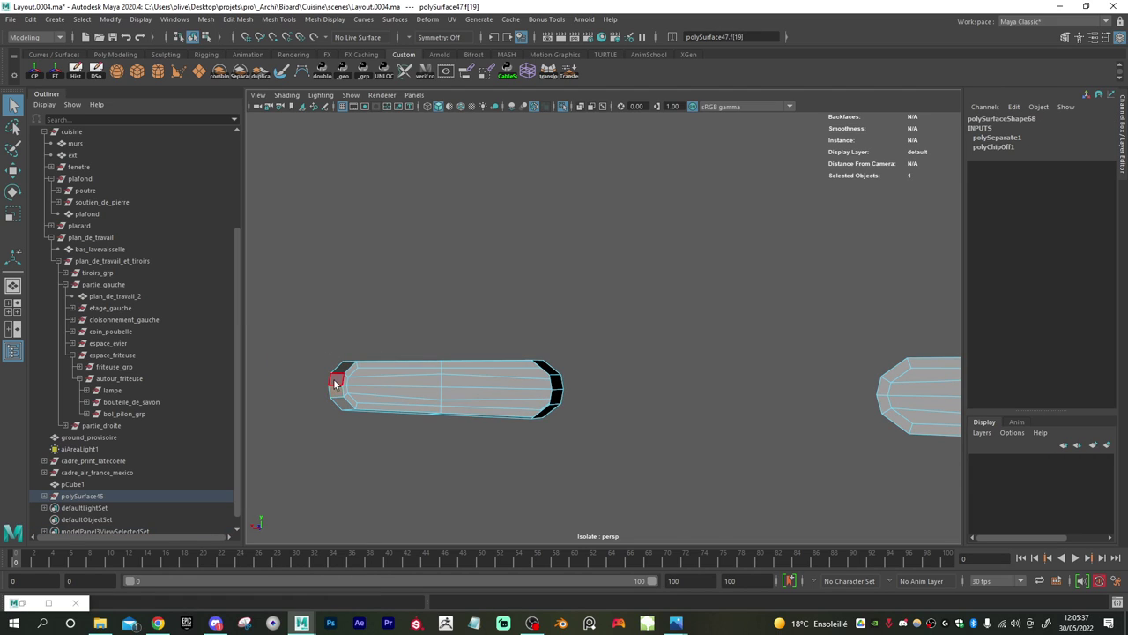
double_click(335, 383)
key(Delete)
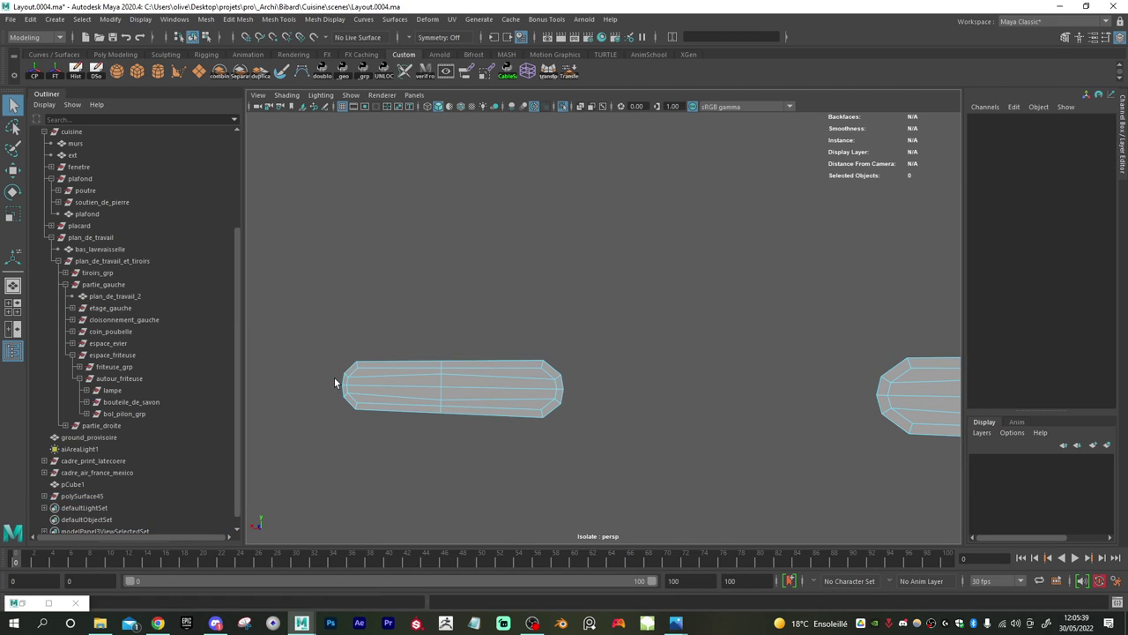
- Return to object selection on polySurface47 and exit the isolated view to show the whole scene
right_drag(532, 375, 576, 279)
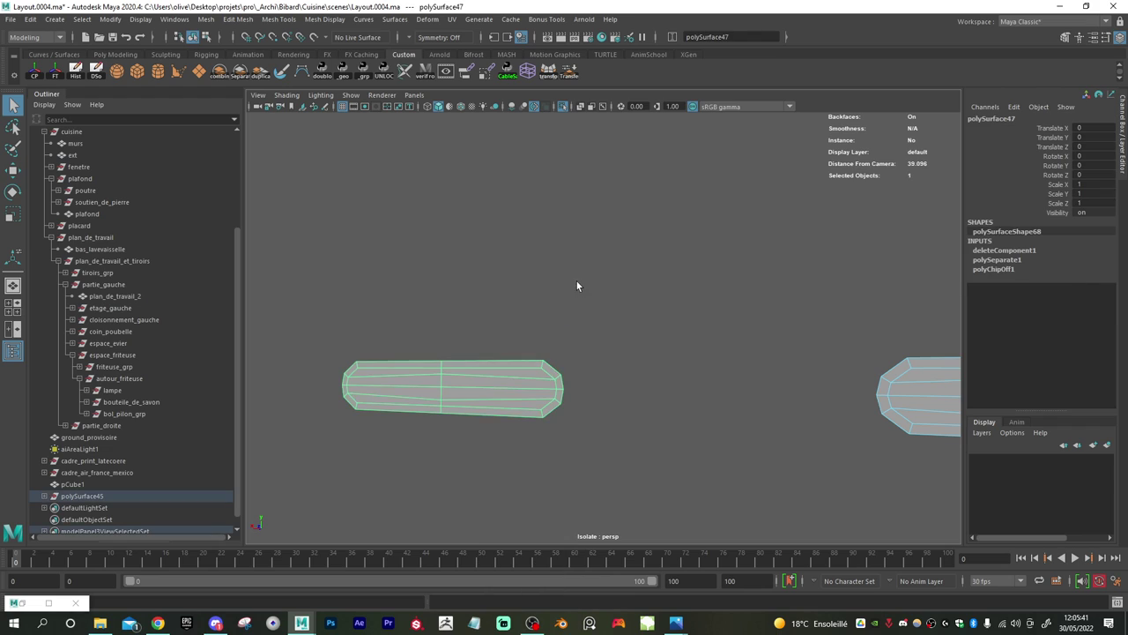
scroll(603, 415, down, 2)
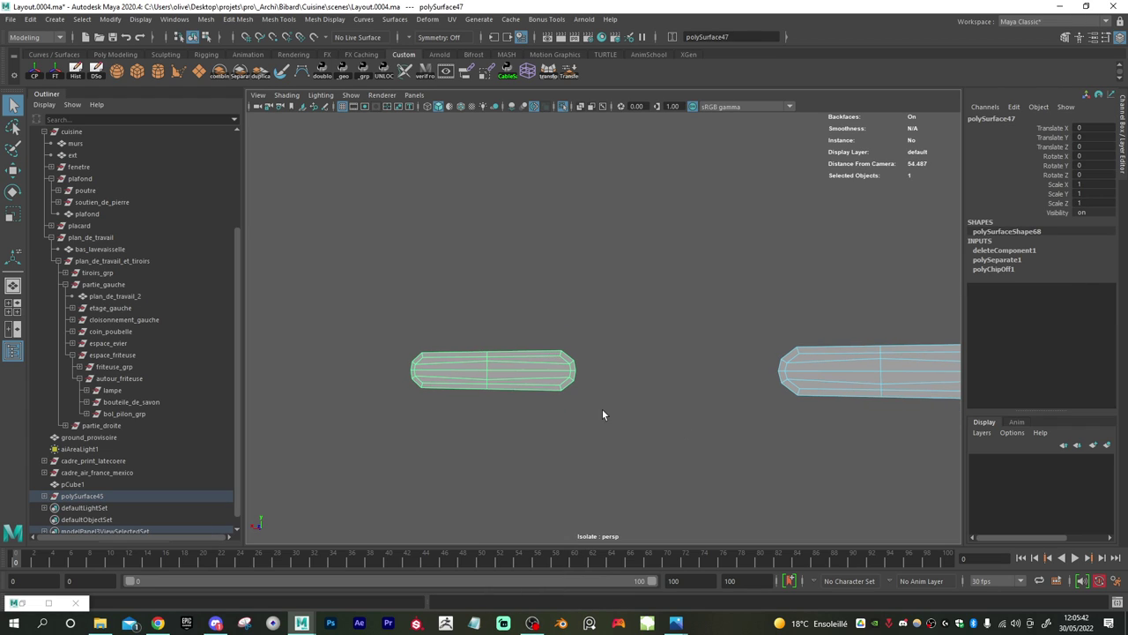
click(568, 106)
alt+drag(554, 292, 413, 410)
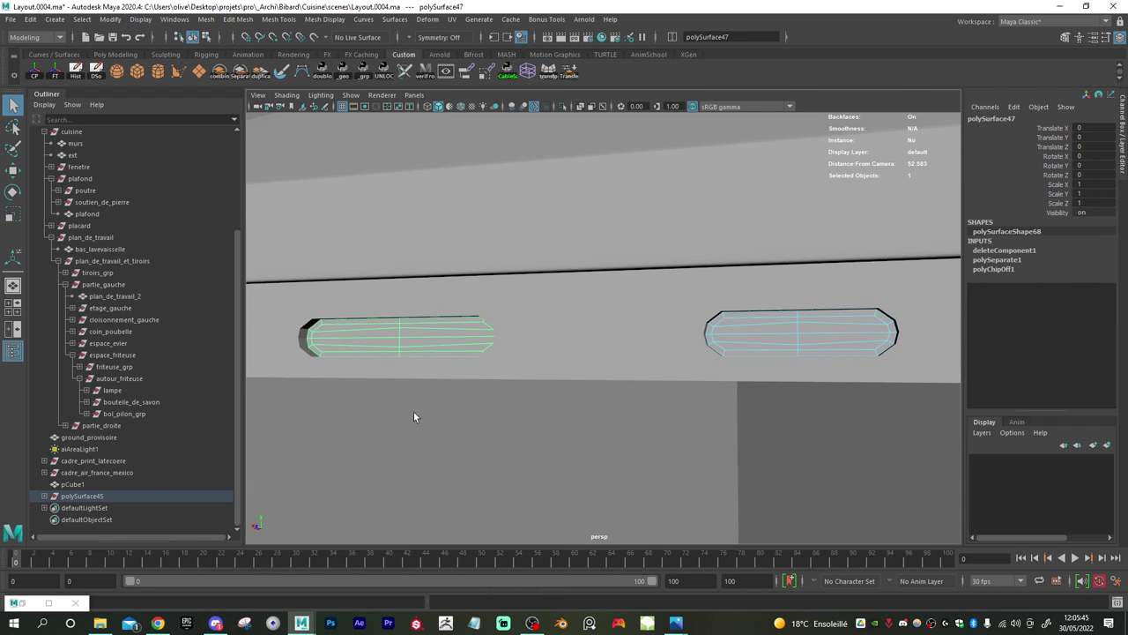
- Select the two duplicated slot meshes polySurface47 and polySurface48 together and extrude their faces
click(44, 496)
ctrl+click(82, 509)
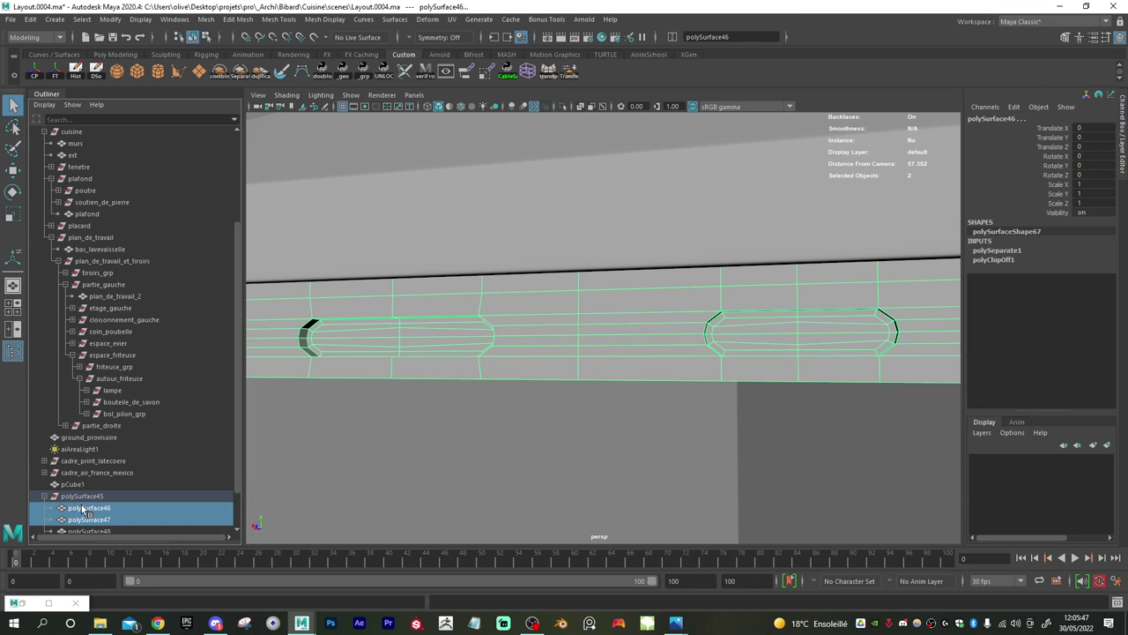
click(90, 519)
ctrl+click(101, 532)
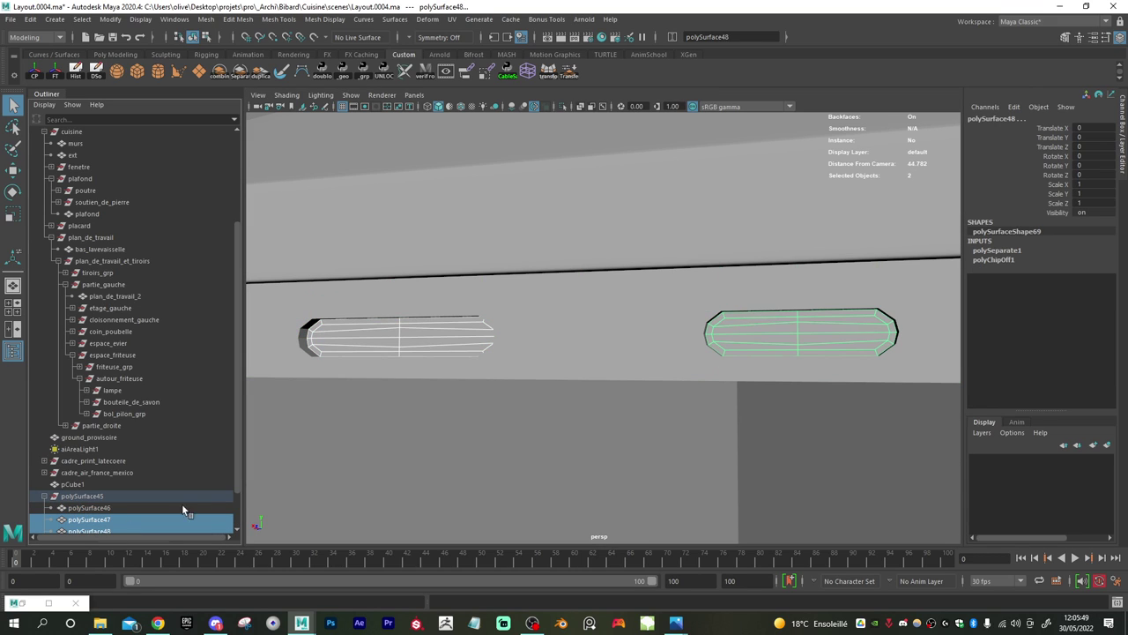
alt+drag(444, 411, 488, 366)
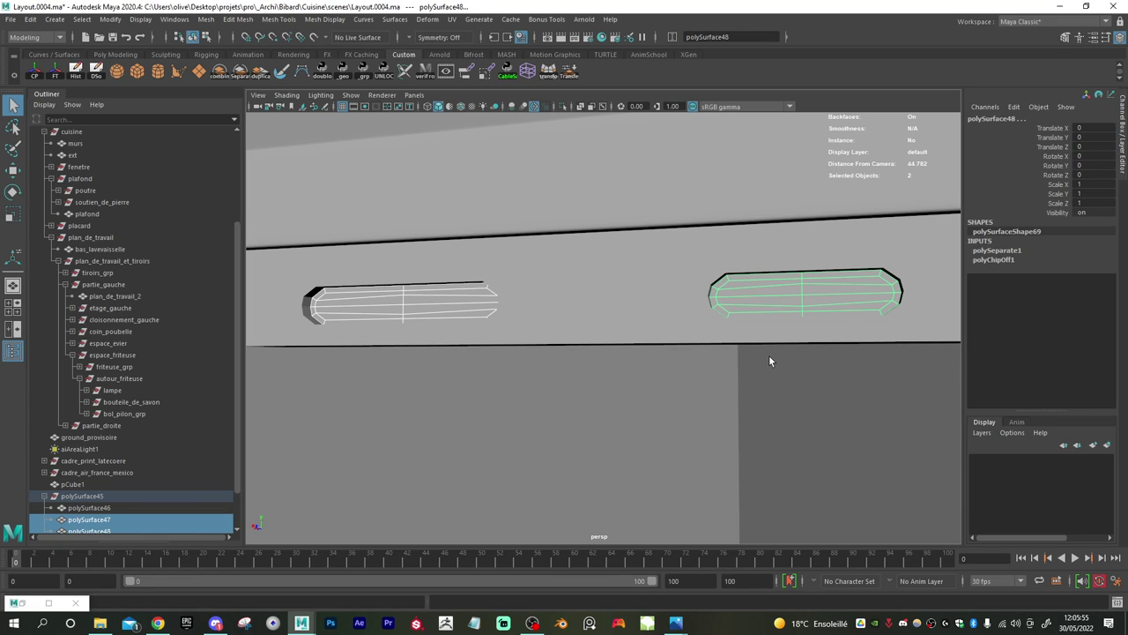
key(ctrl+e)
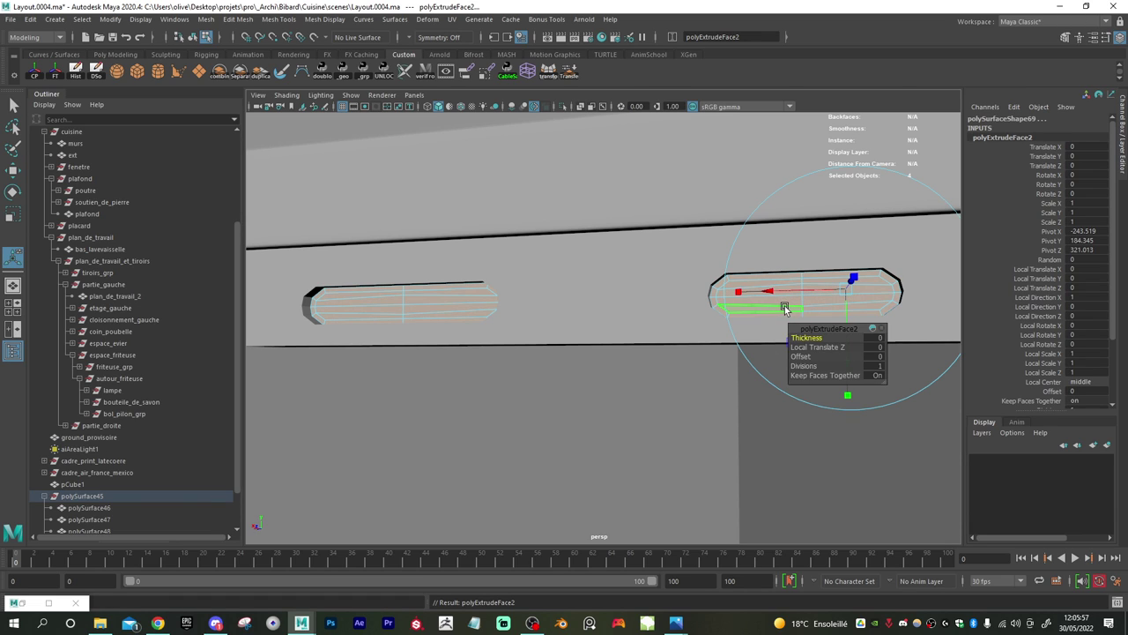
alt+drag(730, 314, 653, 310)
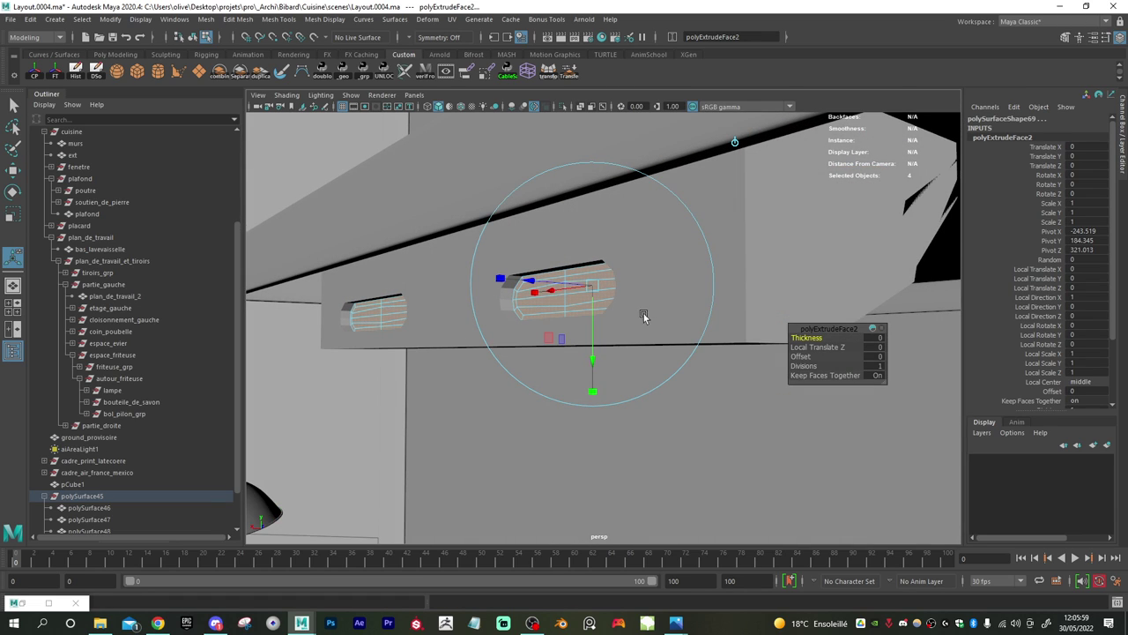
- Move the extruded front faces of both rounded slot shapes along X and delete them, leaving the recesses open
key(w)
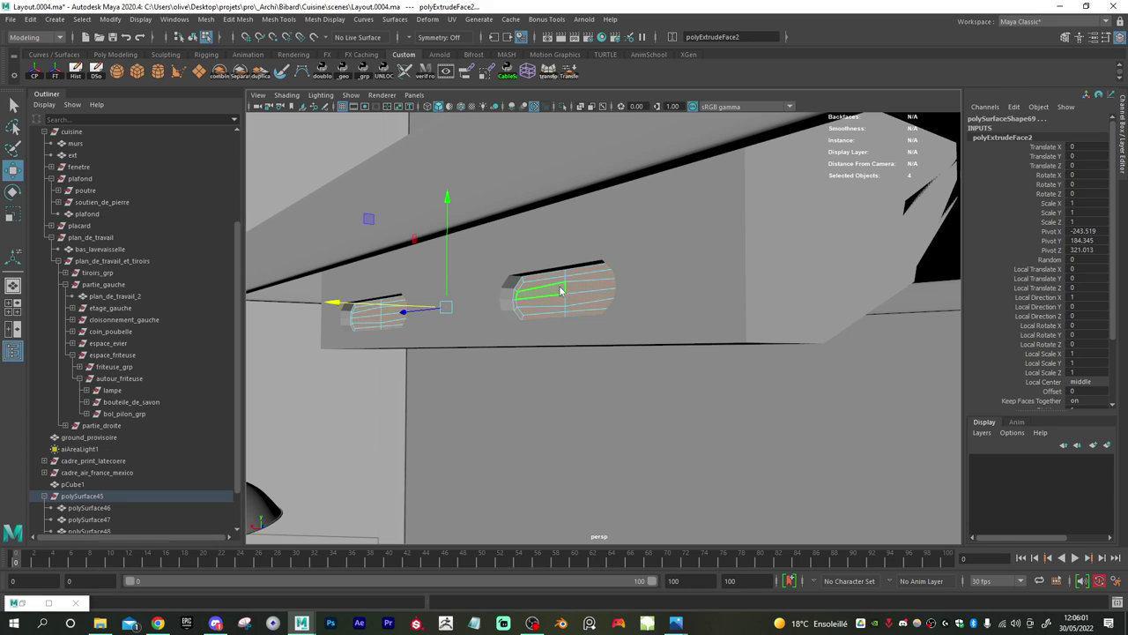
drag(563, 287, 615, 270)
alt+drag(526, 324, 506, 334)
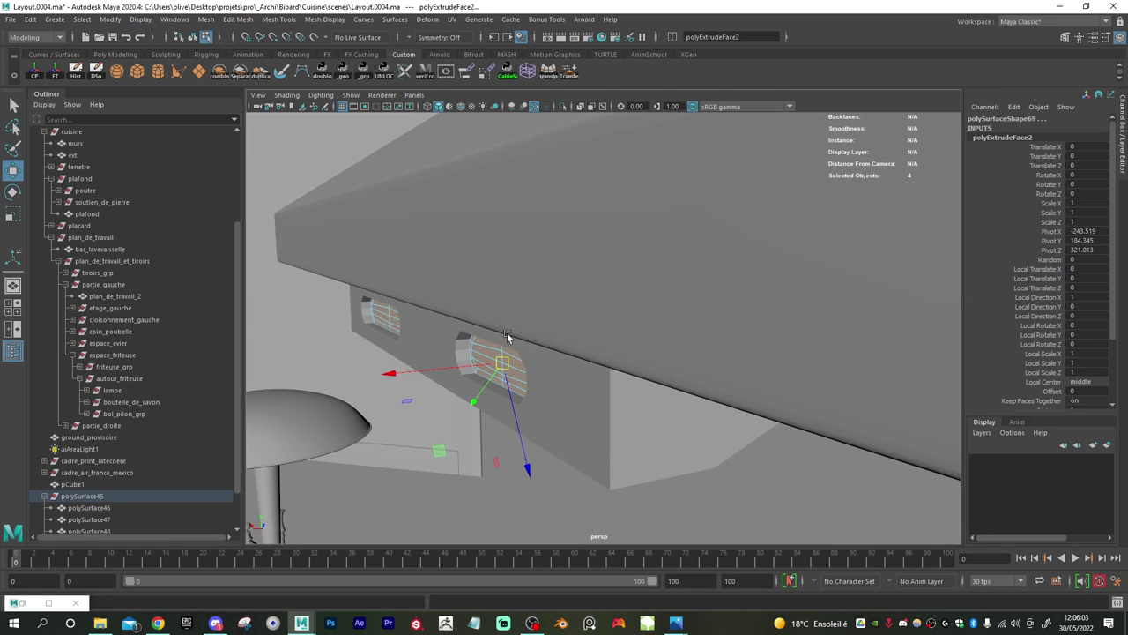
drag(384, 375, 362, 381)
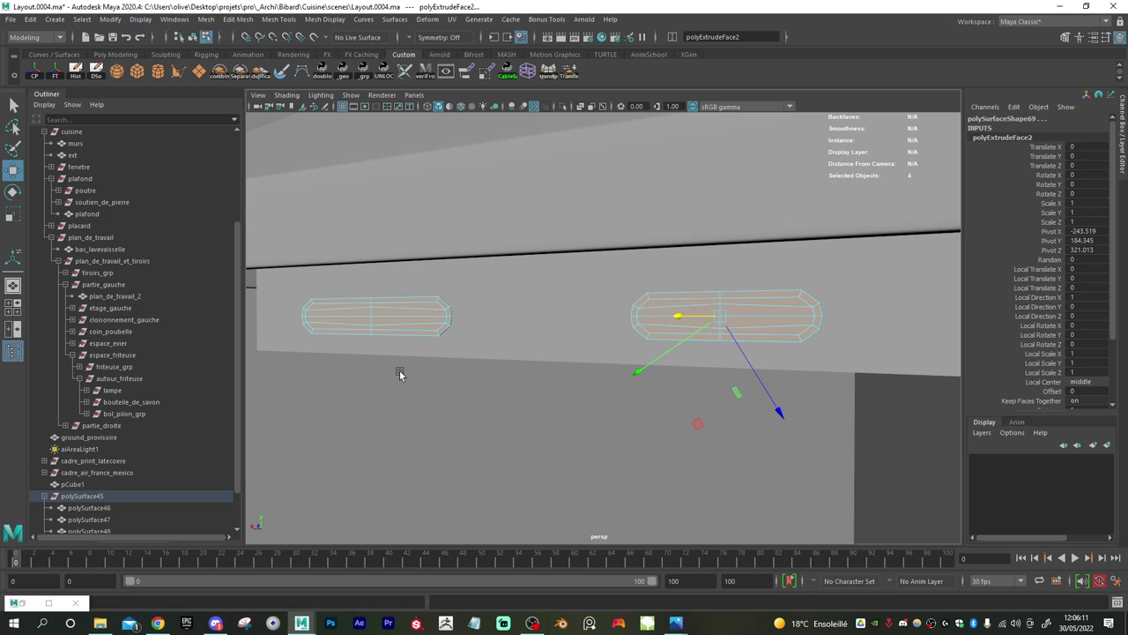
click(399, 373)
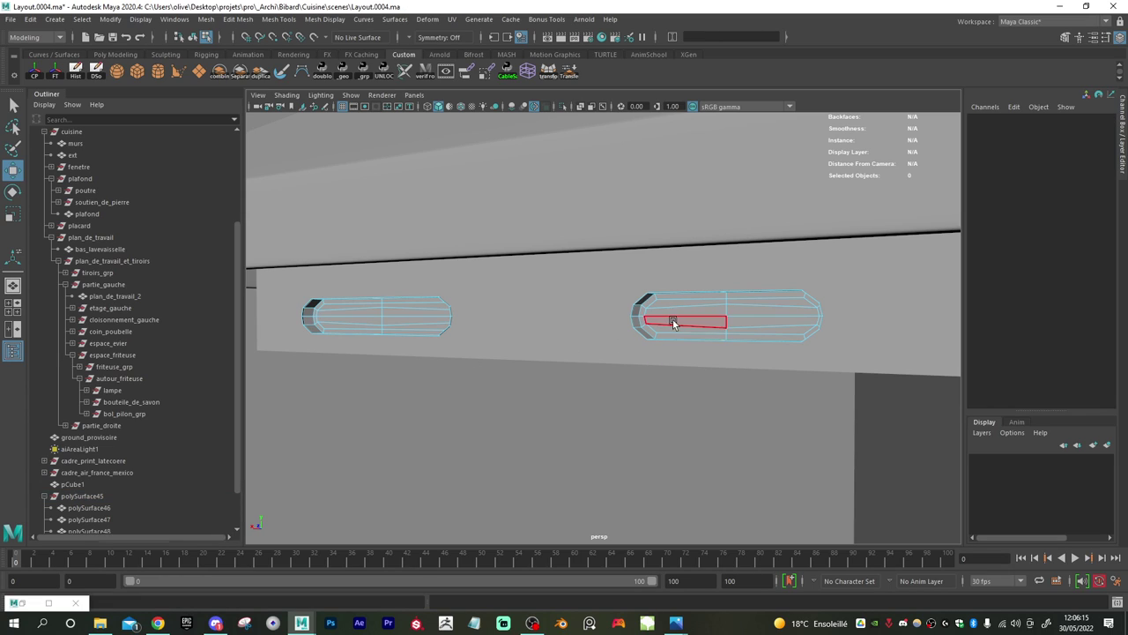
- Extrude all faces of polySurface47 and polySurface48 with a Local Translate Z of about 0.651
scroll(148, 486, down, 2)
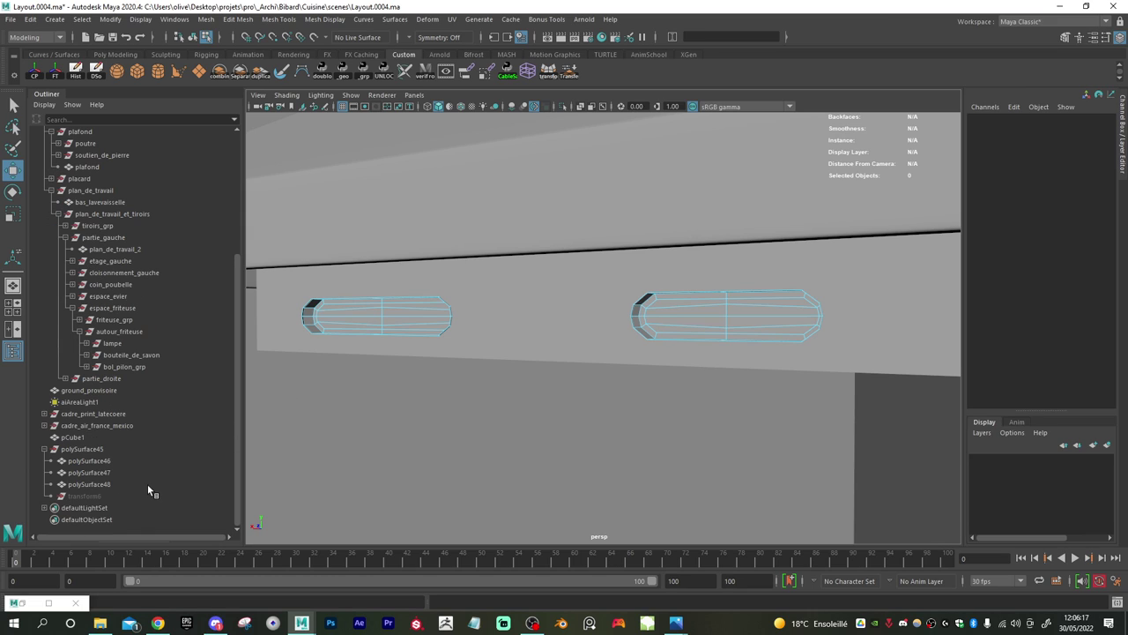
click(107, 483)
ctrl+click(95, 473)
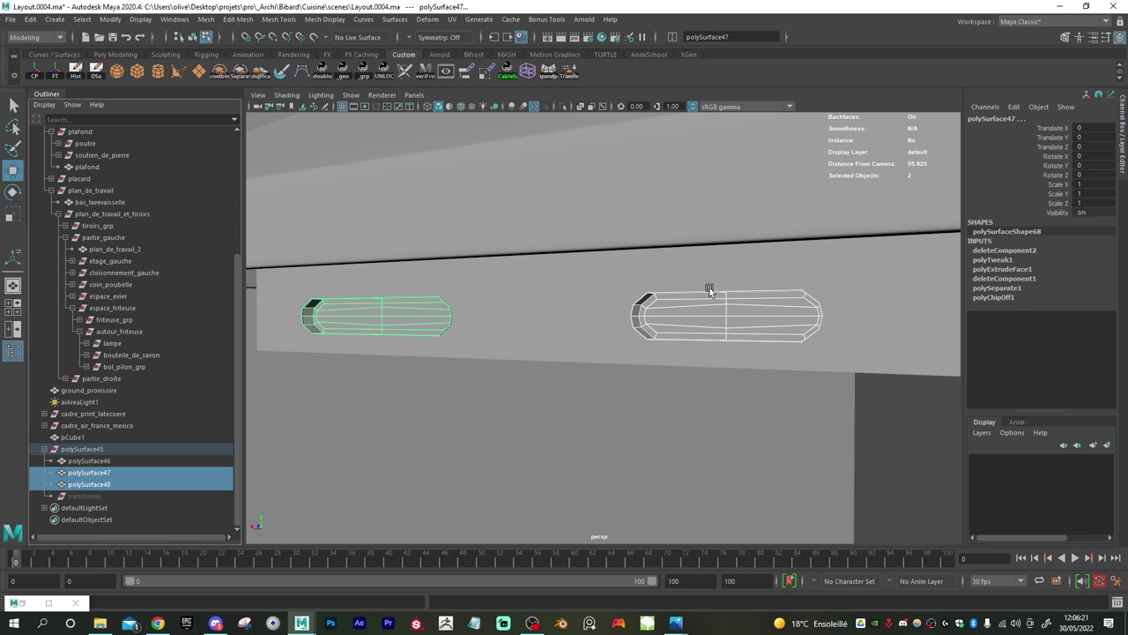
key(ctrl+e)
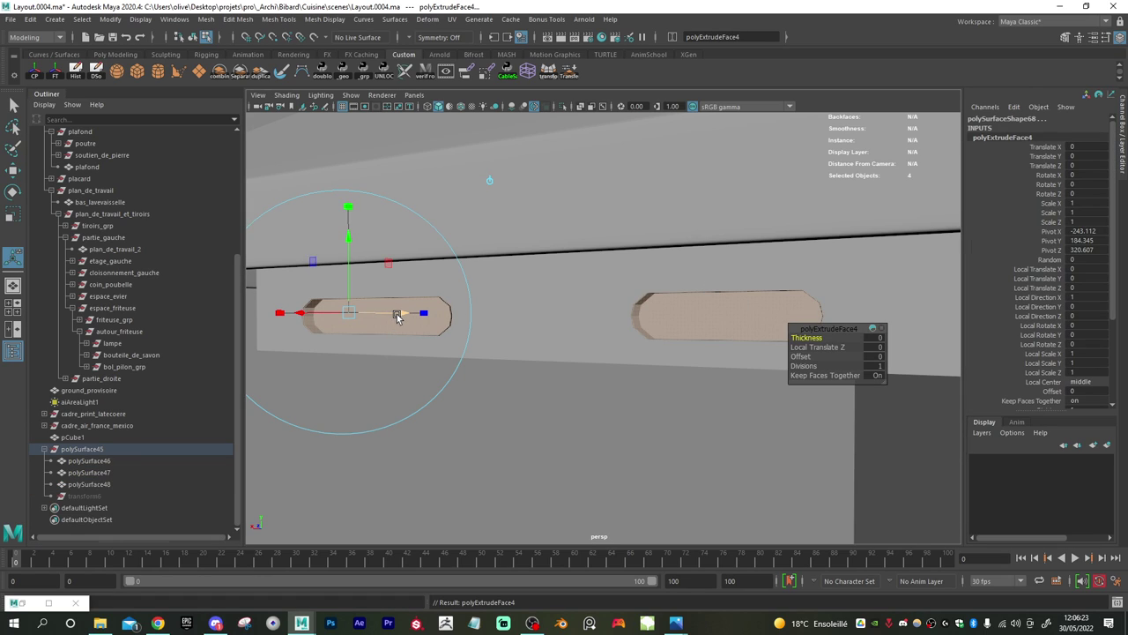
mouse_move(396, 317)
mouse_down()
mouse_move(428, 316)
mouse_move(403, 316)
mouse_up()
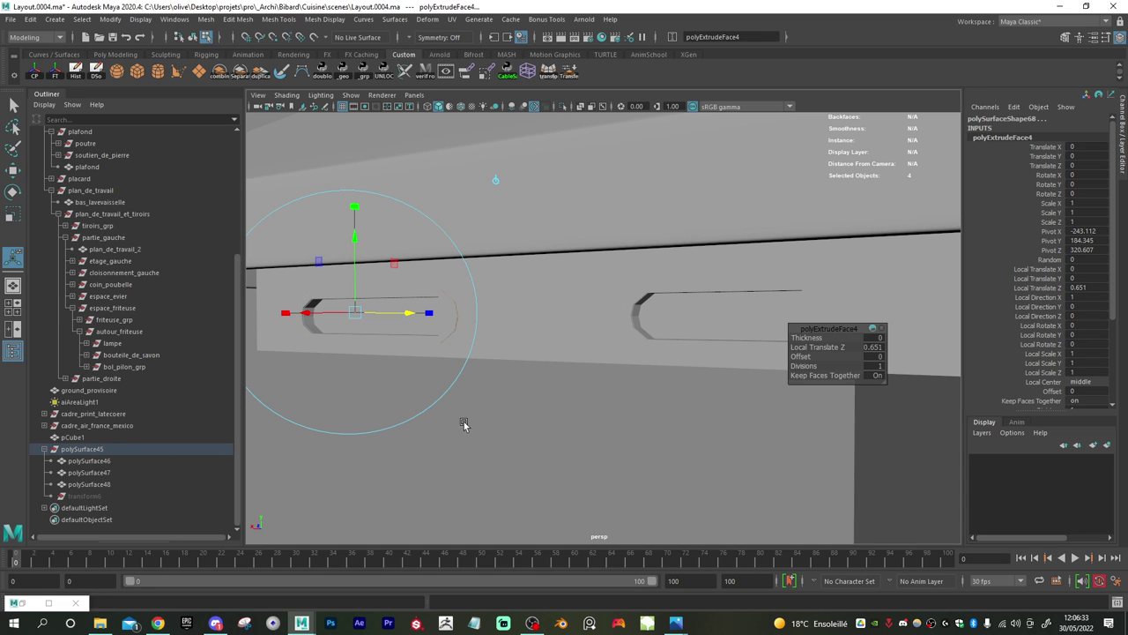
- Show wireframes over the shaded view and adjust the slot extrusion's Local Translate Z to about 0.403
alt+drag(461, 419, 413, 387)
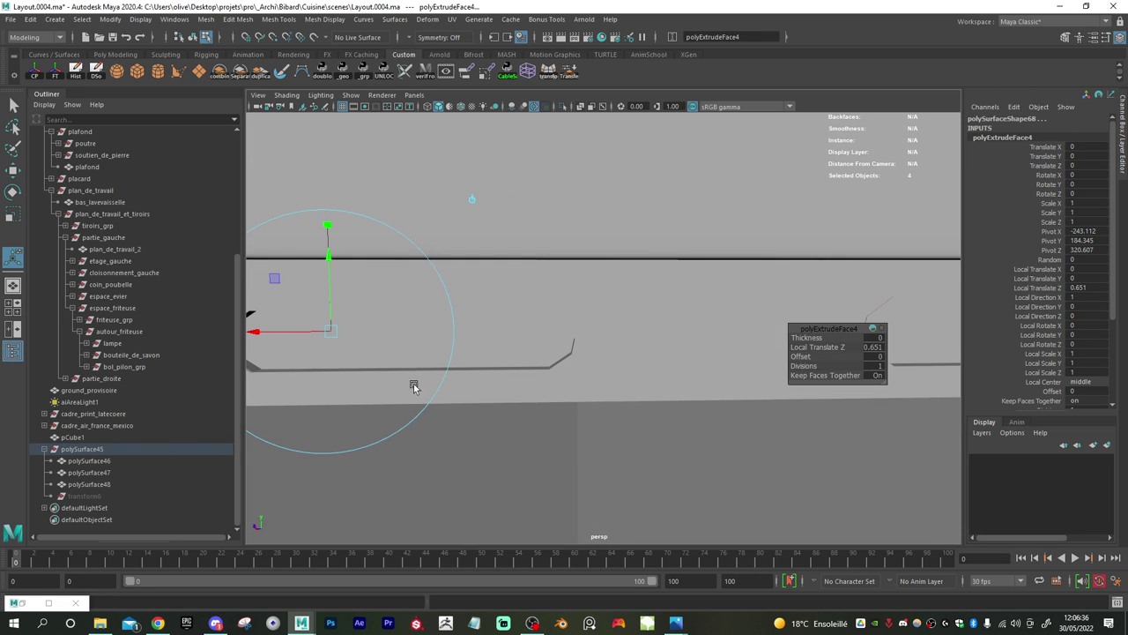
click(461, 106)
drag(294, 332, 294, 333)
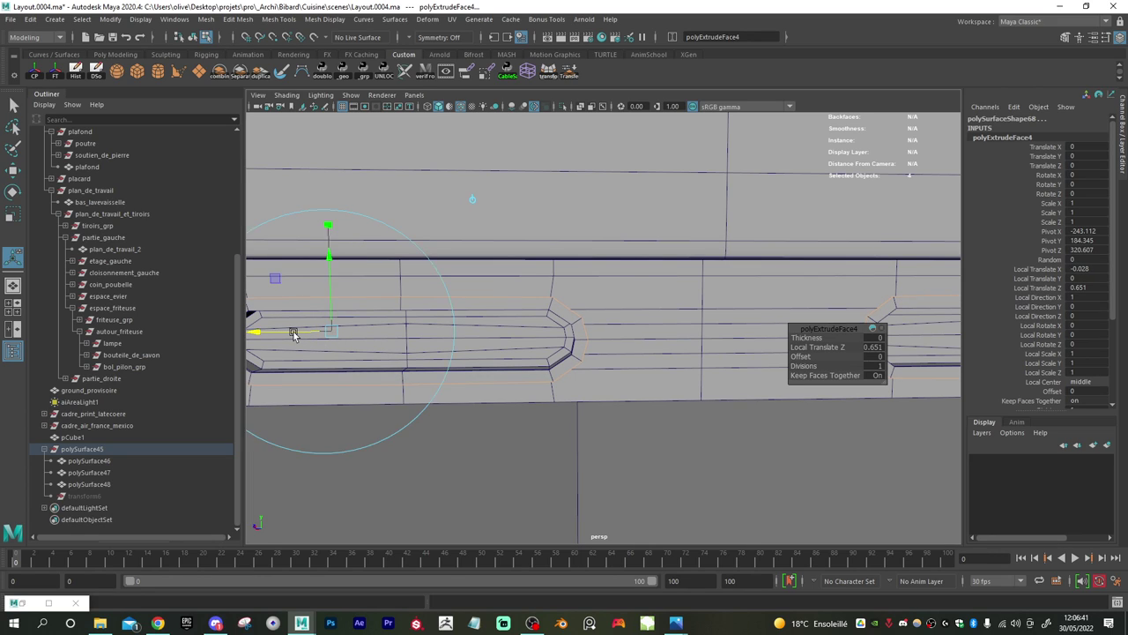
alt+right_drag(631, 401, 500, 388)
alt+drag(501, 390, 463, 387)
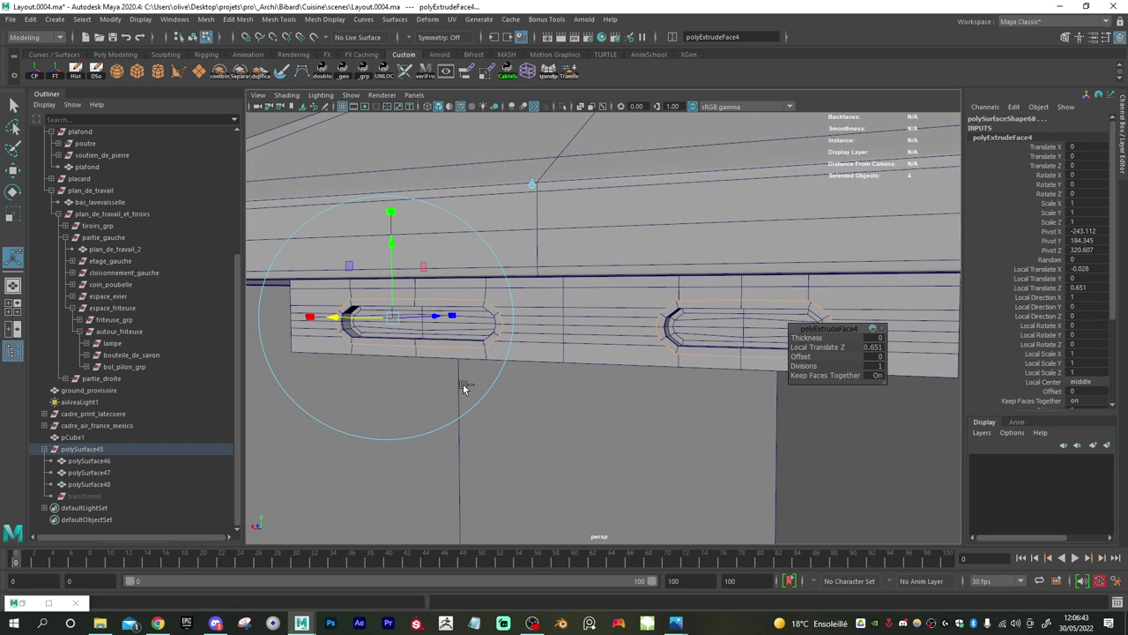
alt+middle_drag(425, 354, 503, 370)
alt+right_drag(504, 370, 626, 389)
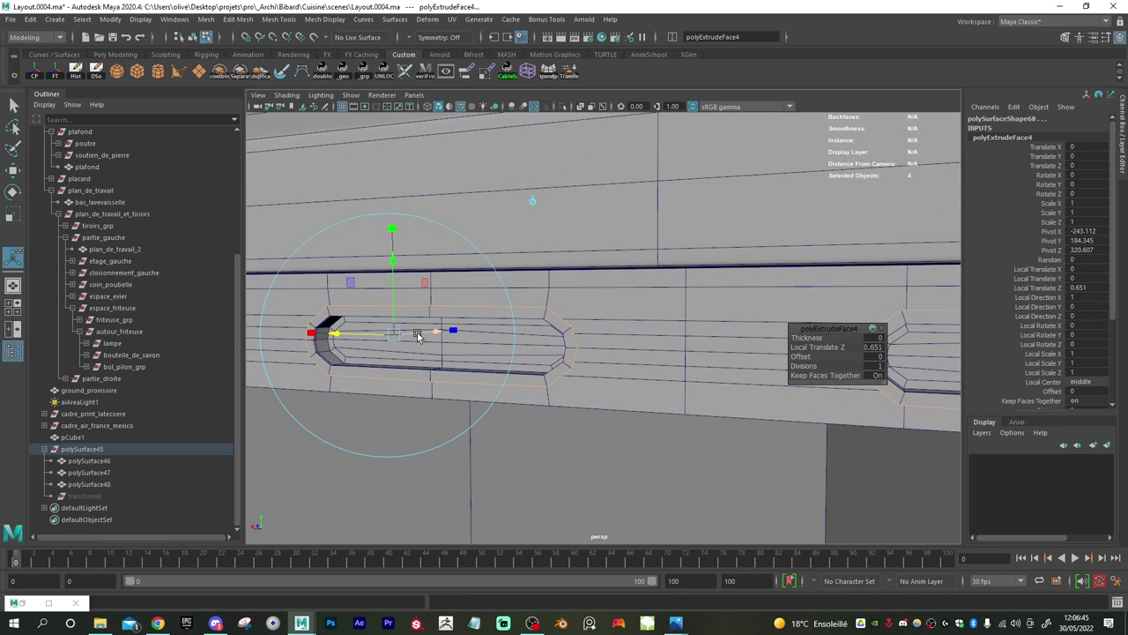
drag(419, 336, 429, 330)
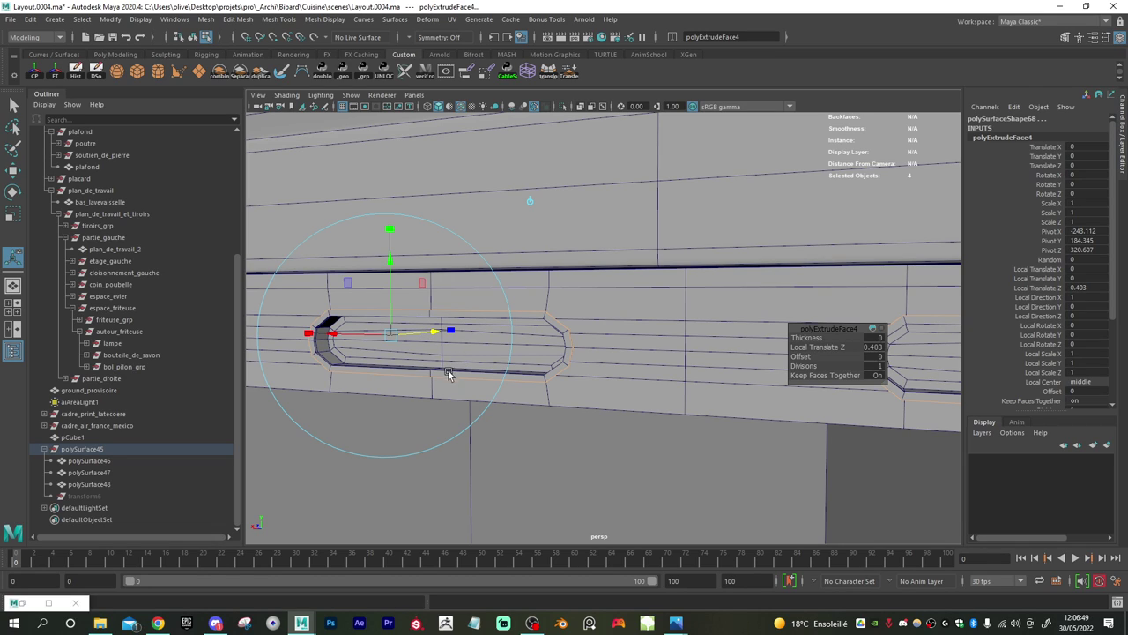
key(w)
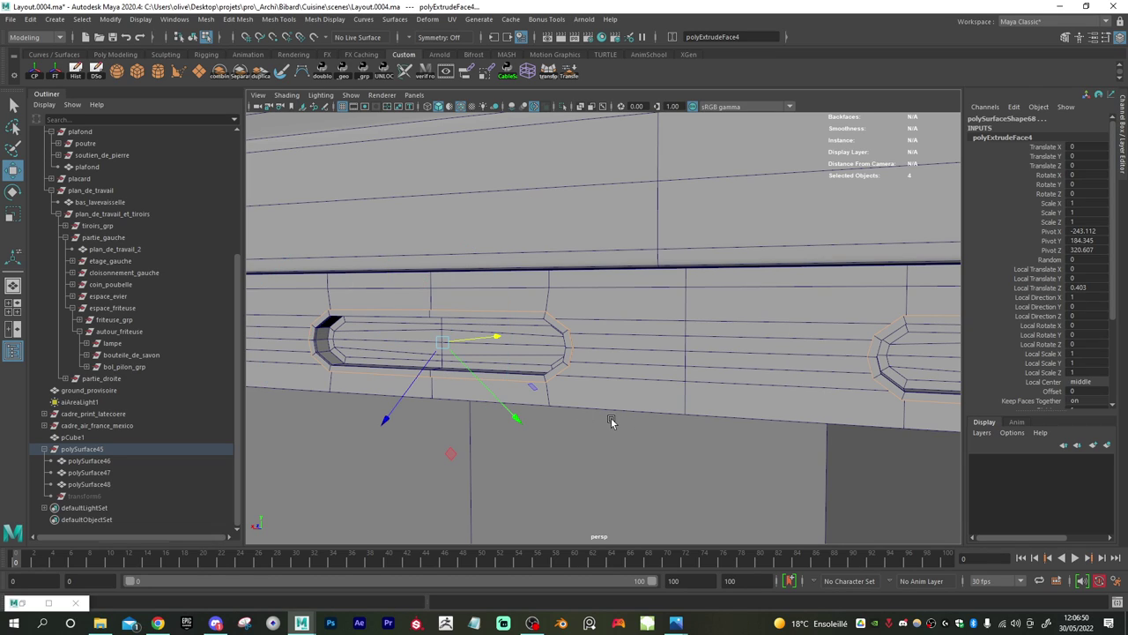
- Delete the construction history of polySurface47 and polySurface48 and isolate both objects in the viewport
click(110, 477)
shift+click(121, 481)
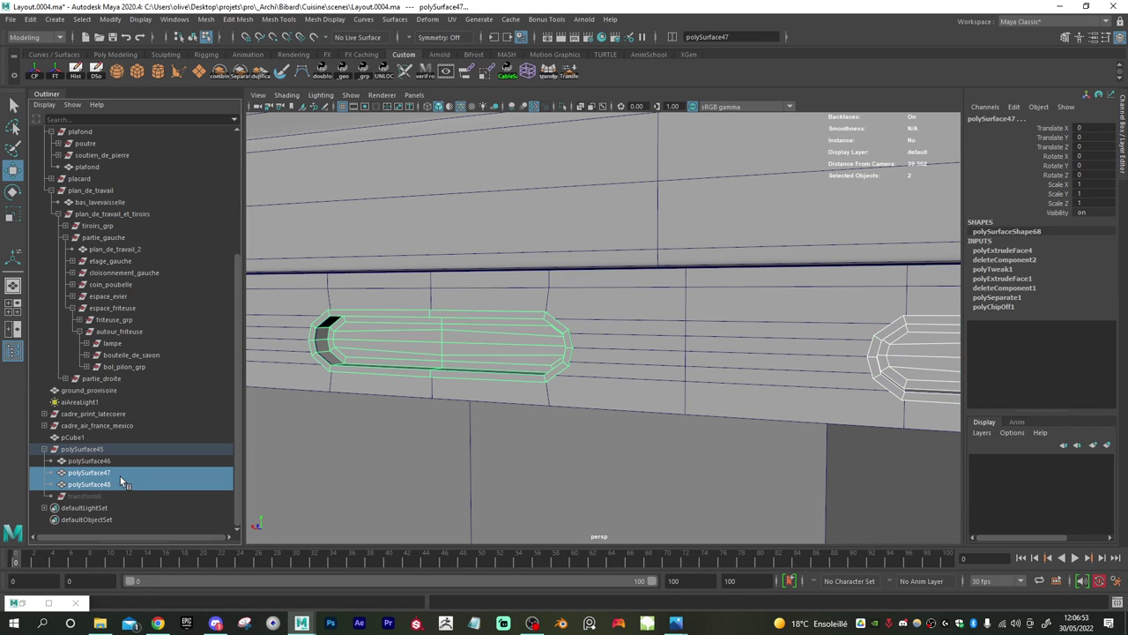
click(76, 74)
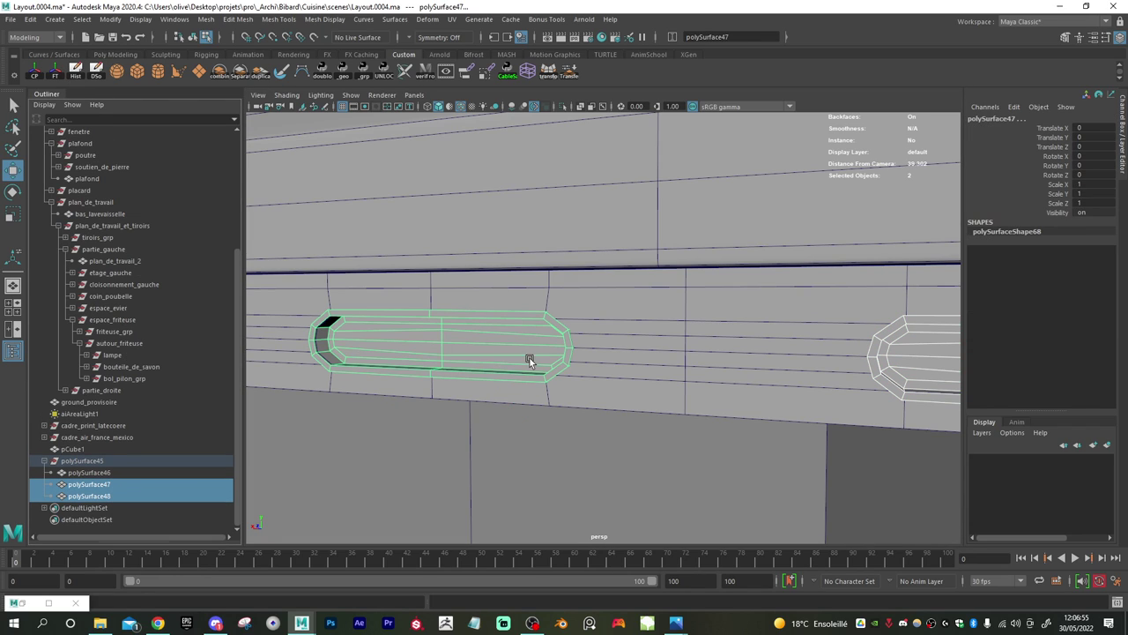
key(ctrl+1)
alt+drag(546, 353, 612, 341)
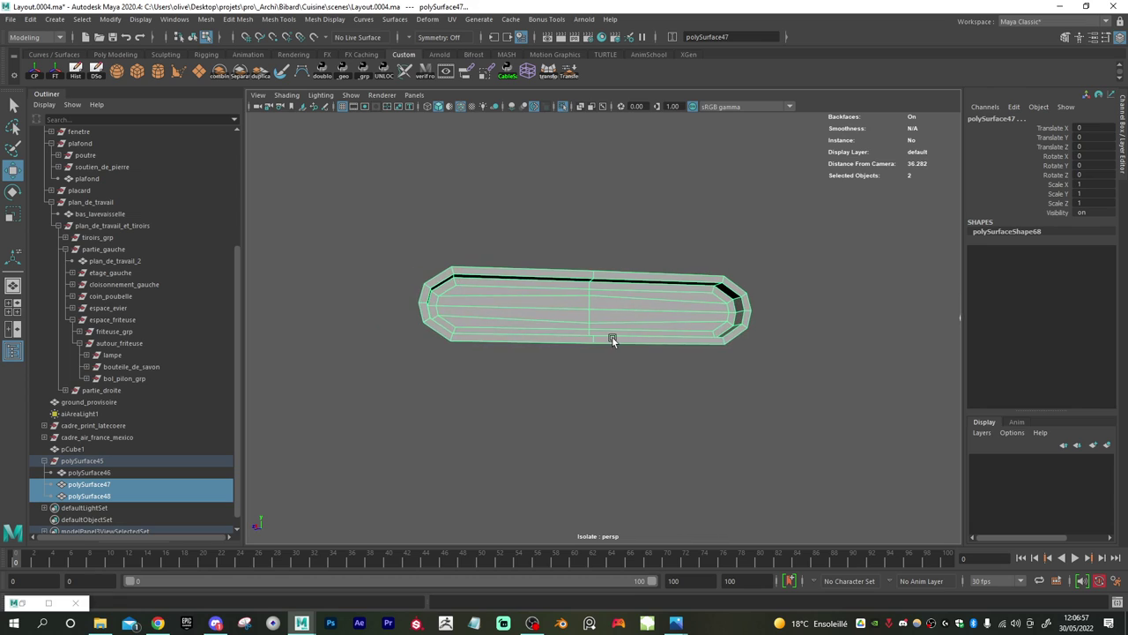
alt+right_drag(612, 340, 644, 345)
alt+drag(642, 344, 650, 361)
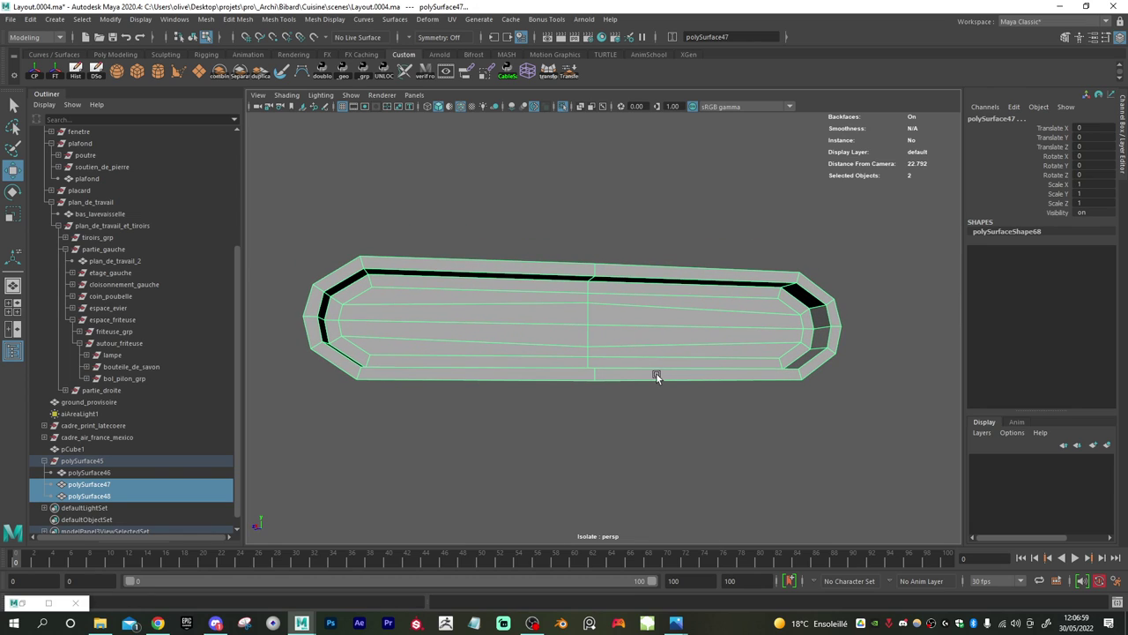
- Select the inner and outer rim edge loops of the polySurface47 slot shell
right_drag(721, 342, 749, 267)
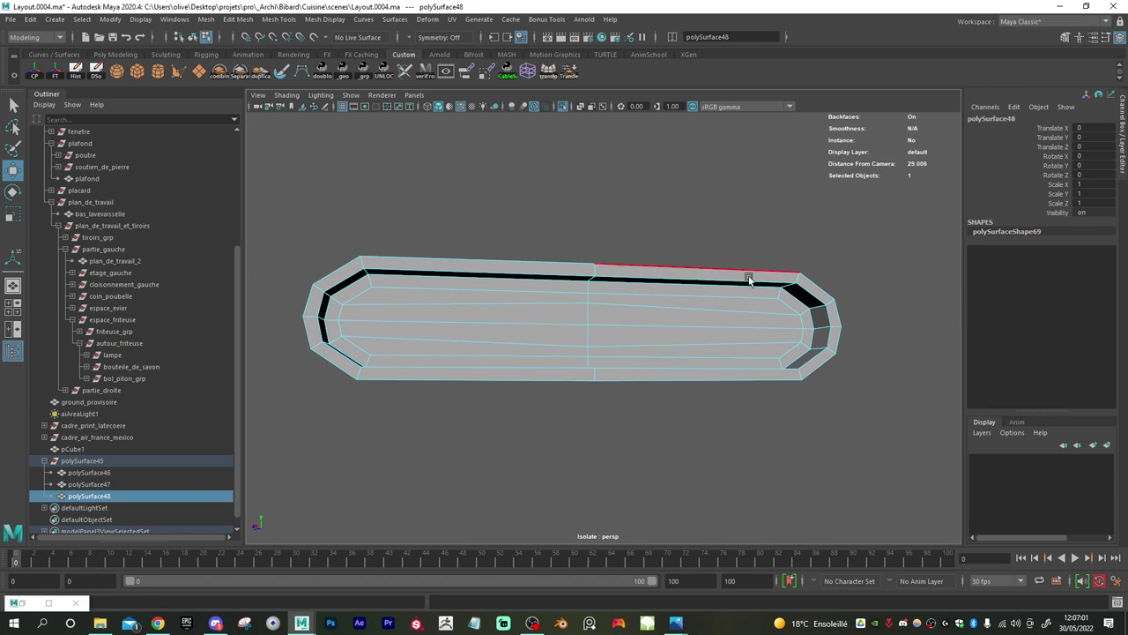
double_click(796, 302)
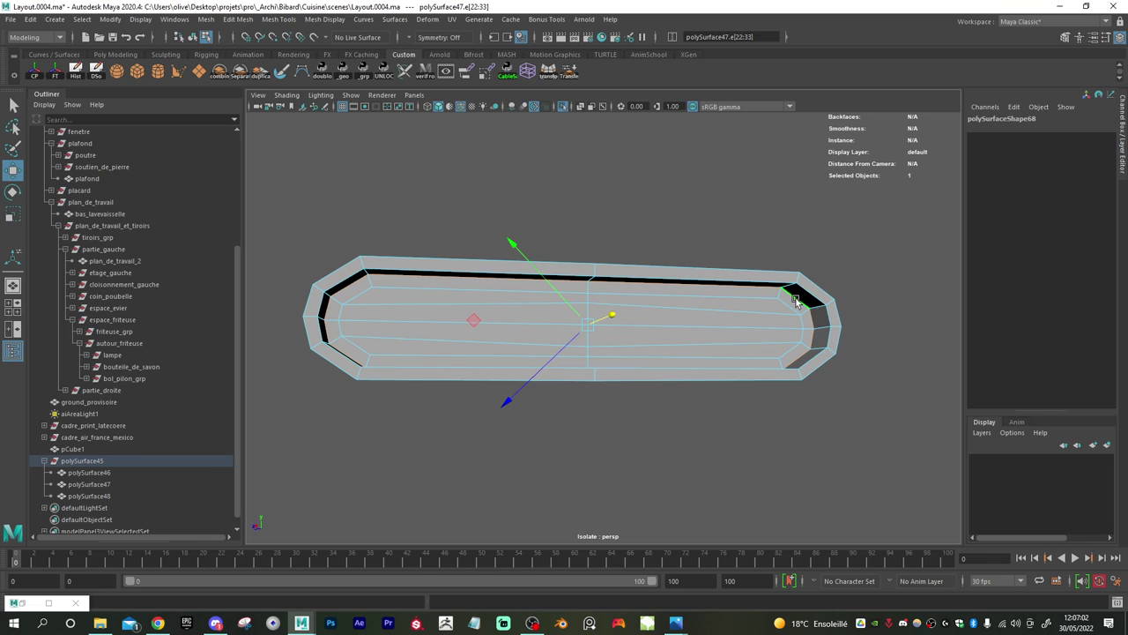
click(826, 366)
alt+drag(806, 373, 668, 326)
alt+drag(714, 335, 738, 347)
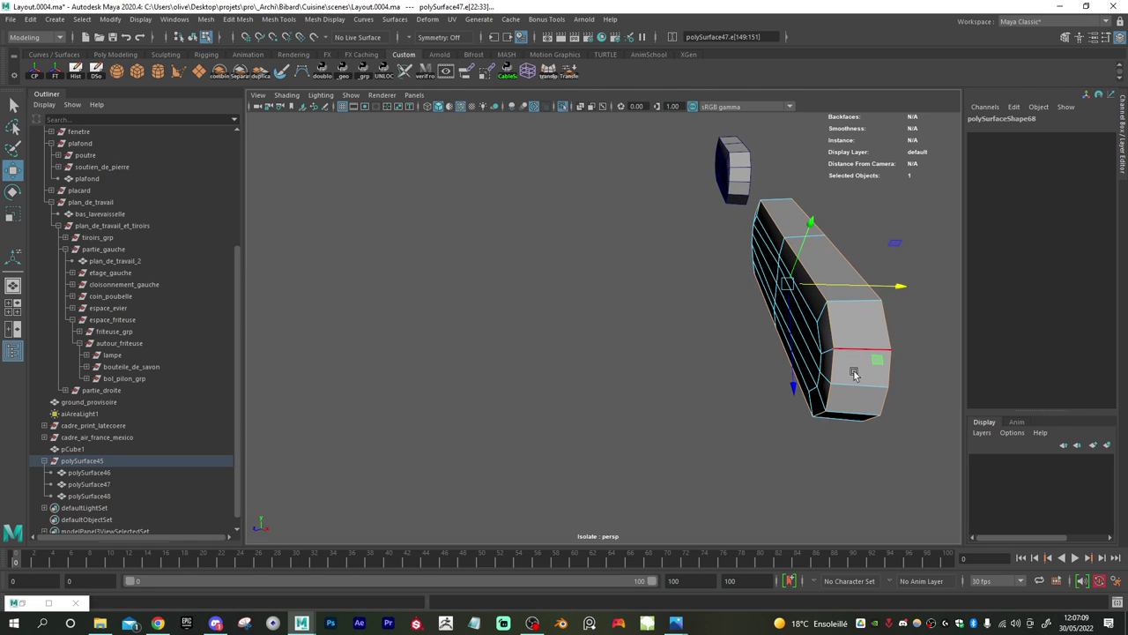
alt+drag(856, 373, 434, 351)
click(695, 328)
alt+middle_drag(595, 321, 597, 340)
alt+right_drag(596, 339, 565, 360)
scroll(566, 360, down, 5)
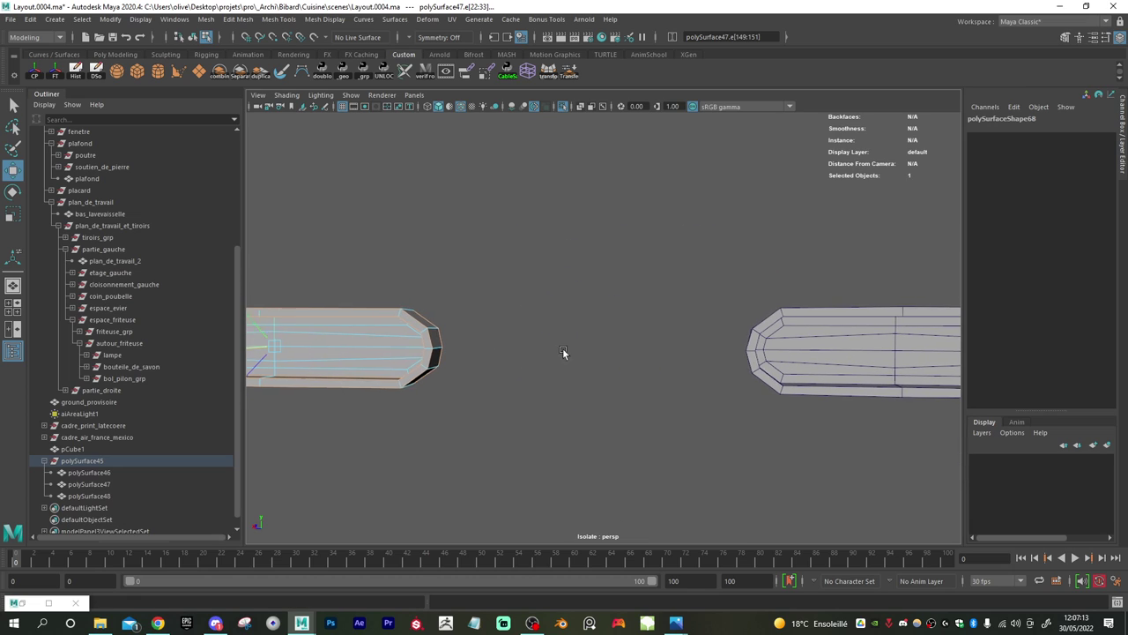
- Combine the two slot shells into one mesh and delete its construction history
right_drag(853, 322, 882, 272)
drag(849, 244, 375, 431)
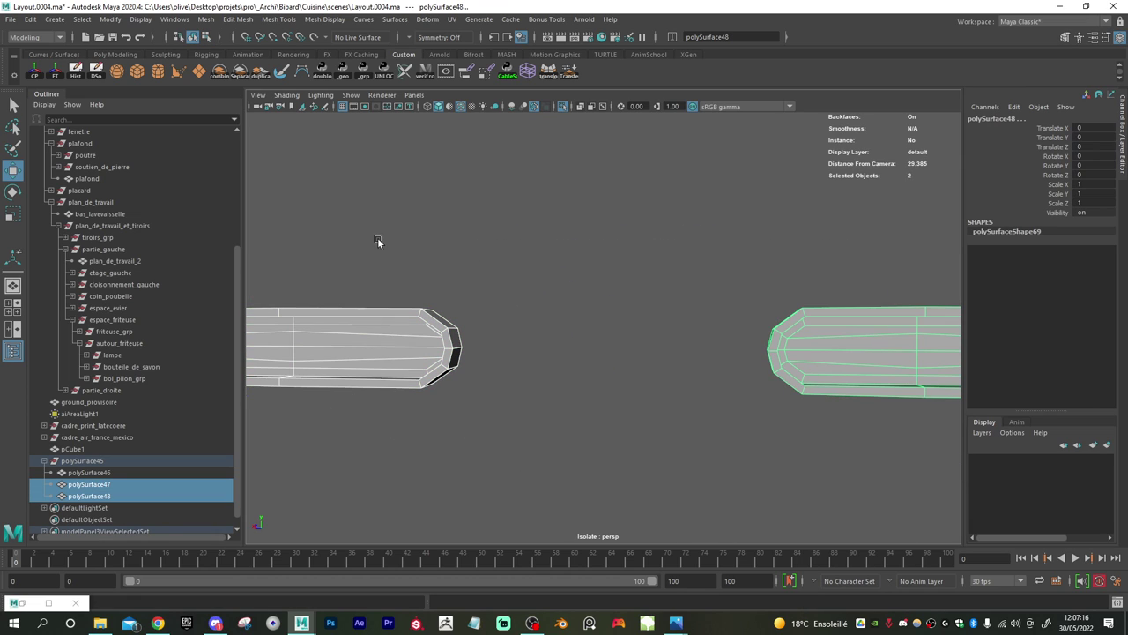
click(220, 72)
click(76, 71)
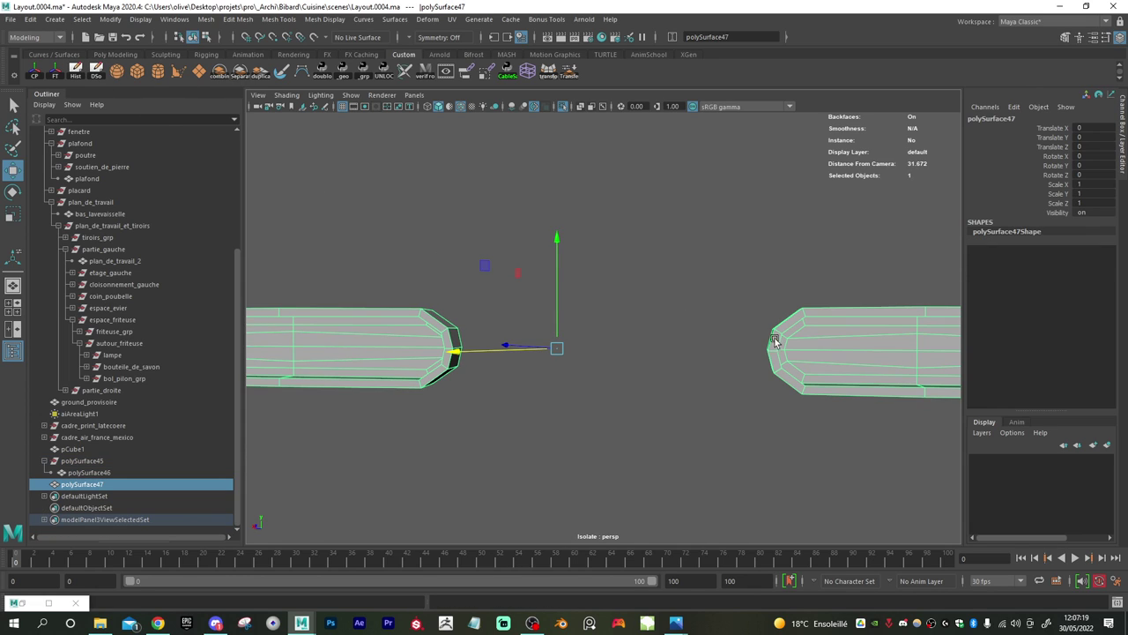
- Add the inner and outer rim edge loops of the second slot to the edge selection on the combined mesh
right_drag(774, 342, 789, 267)
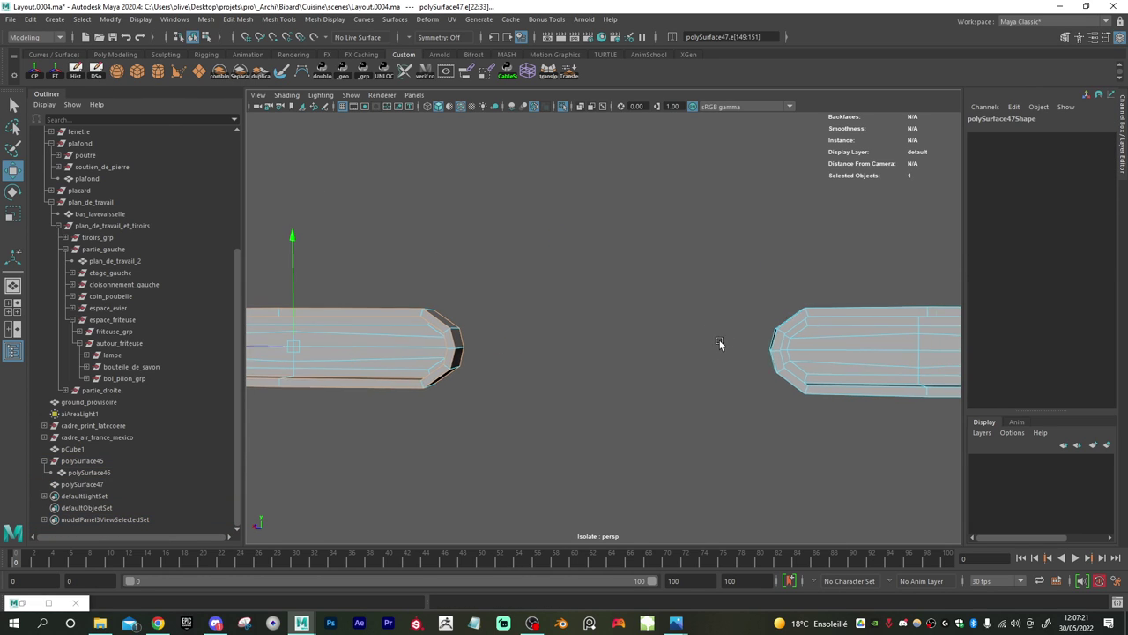
mouse_move(720, 344)
alt+mouse_down()
mouse_move(779, 353)
mouse_move(710, 352)
alt+mouse_up()
alt+middle_drag(761, 356, 606, 326)
scroll(605, 326, up, 5)
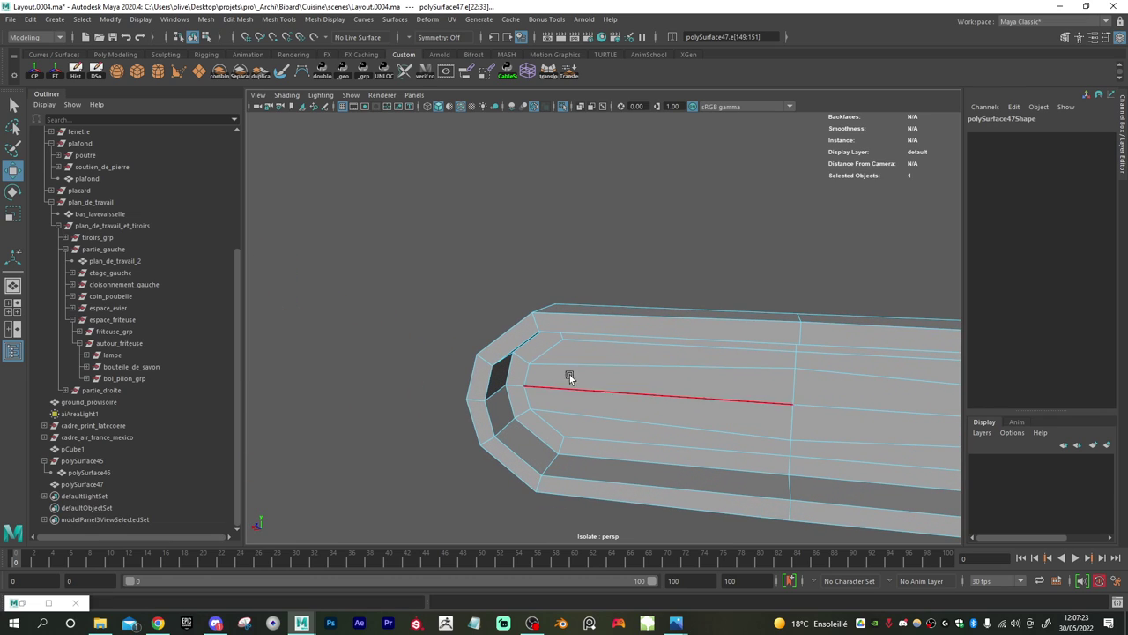
double_click(513, 367)
double_click(493, 336)
alt+drag(492, 336, 543, 370)
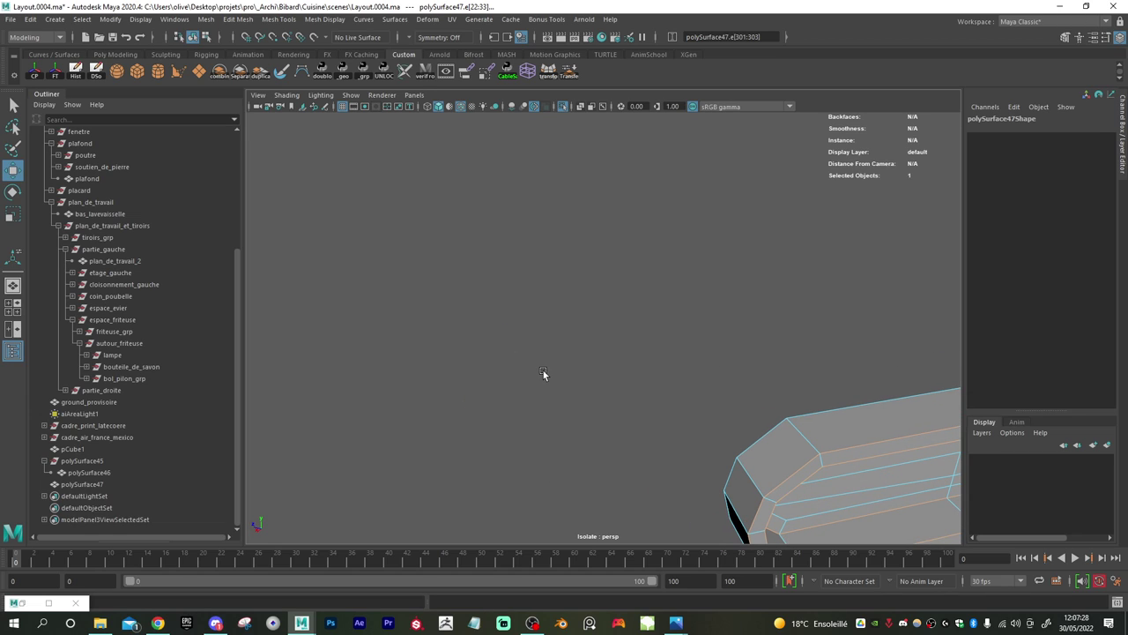
shift+double_click(760, 446)
scroll(765, 450, down, 6)
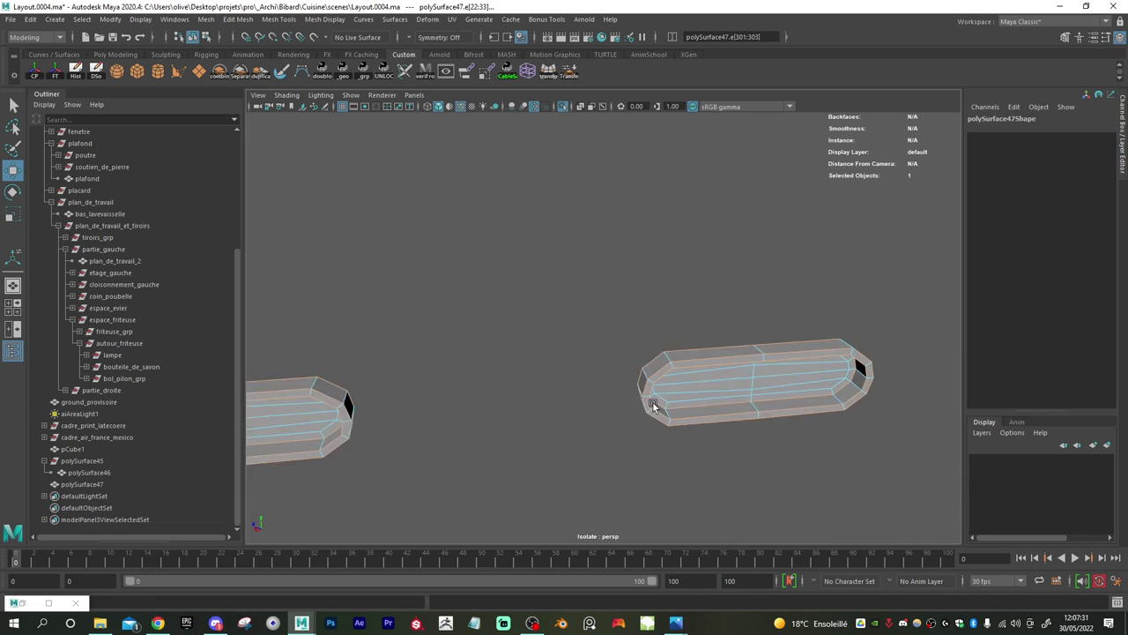
mouse_move(653, 405)
alt+mouse_down()
mouse_move(693, 396)
mouse_move(708, 358)
mouse_move(678, 396)
mouse_move(657, 387)
alt+mouse_up()
- Bevel the selected rim edges of both slots with a fraction of 0.5 and 2 segments
shift+right_drag(601, 313, 643, 312)
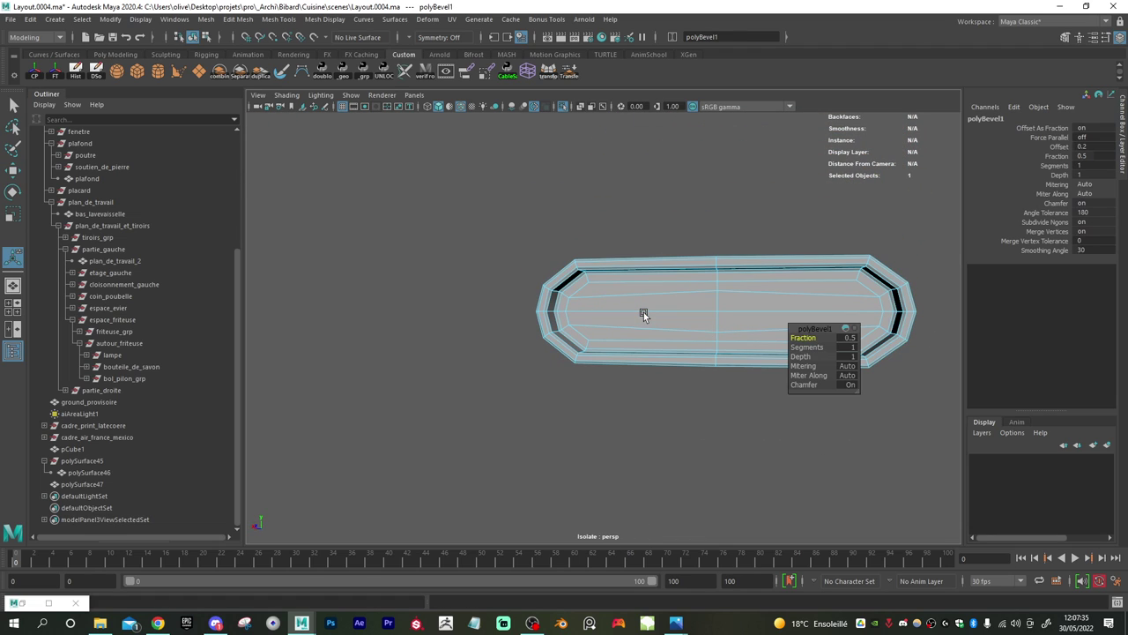
drag(816, 347, 819, 347)
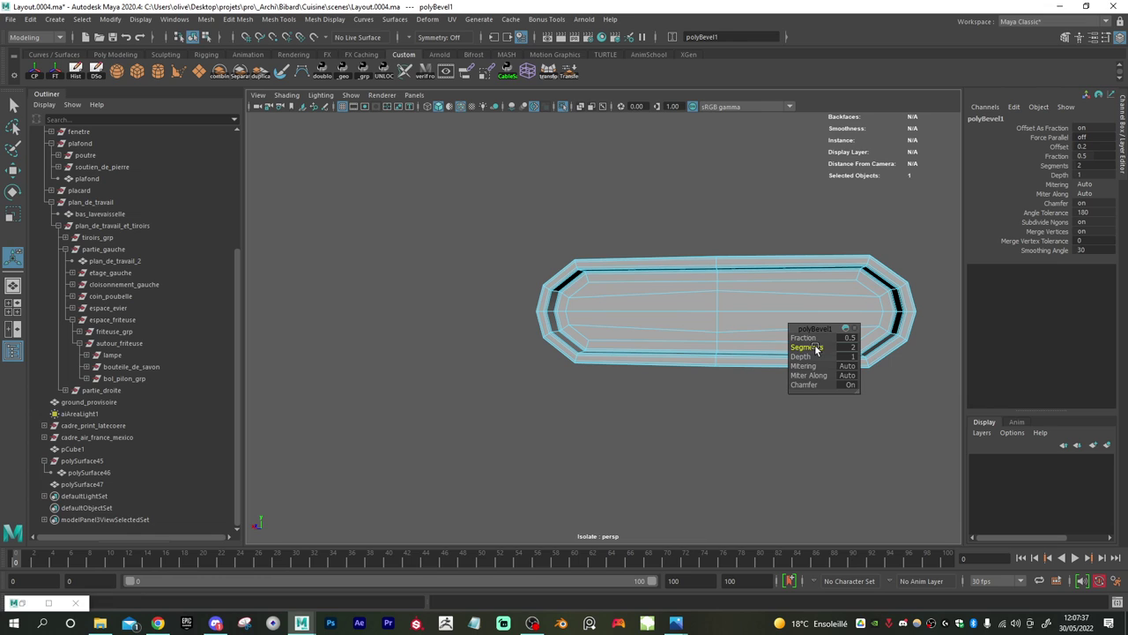
alt+drag(637, 335, 616, 330)
scroll(589, 335, up, 4)
scroll(573, 339, up, 1)
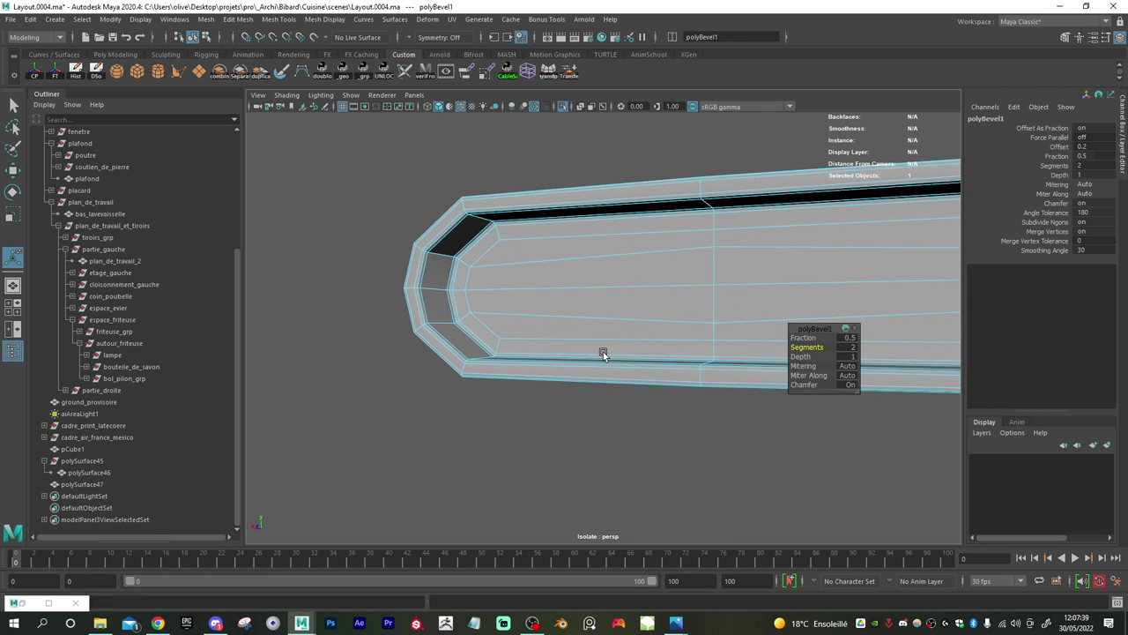
key(w)
scroll(588, 314, down, 4)
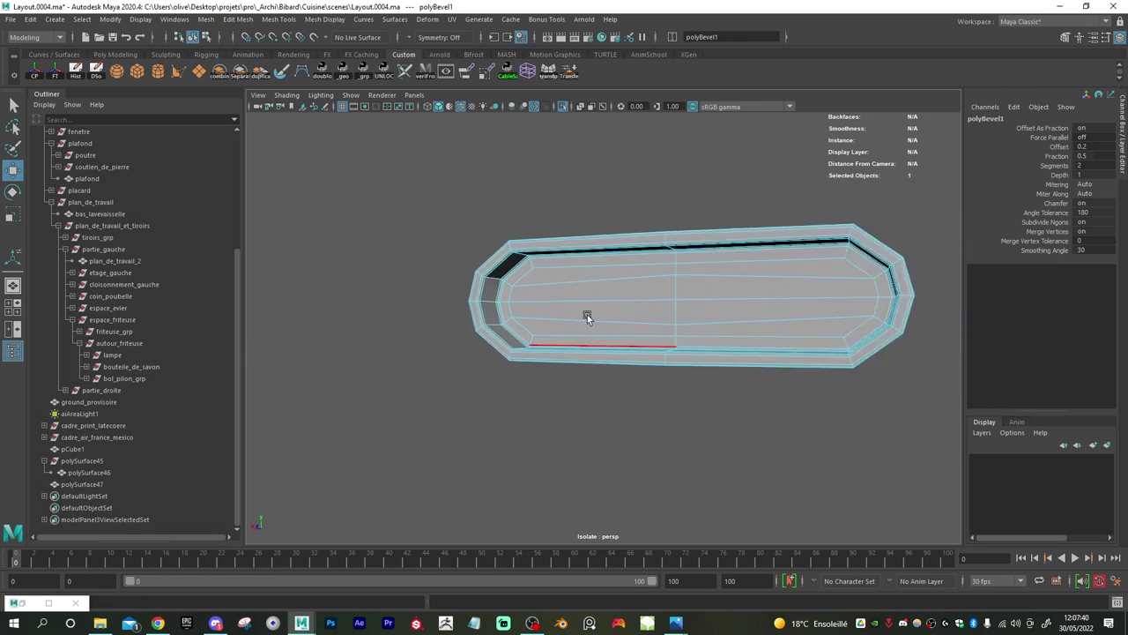
- Exit isolation to show the whole kitchen and select the combined slots in object mode
click(562, 106)
scroll(518, 316, down, 3)
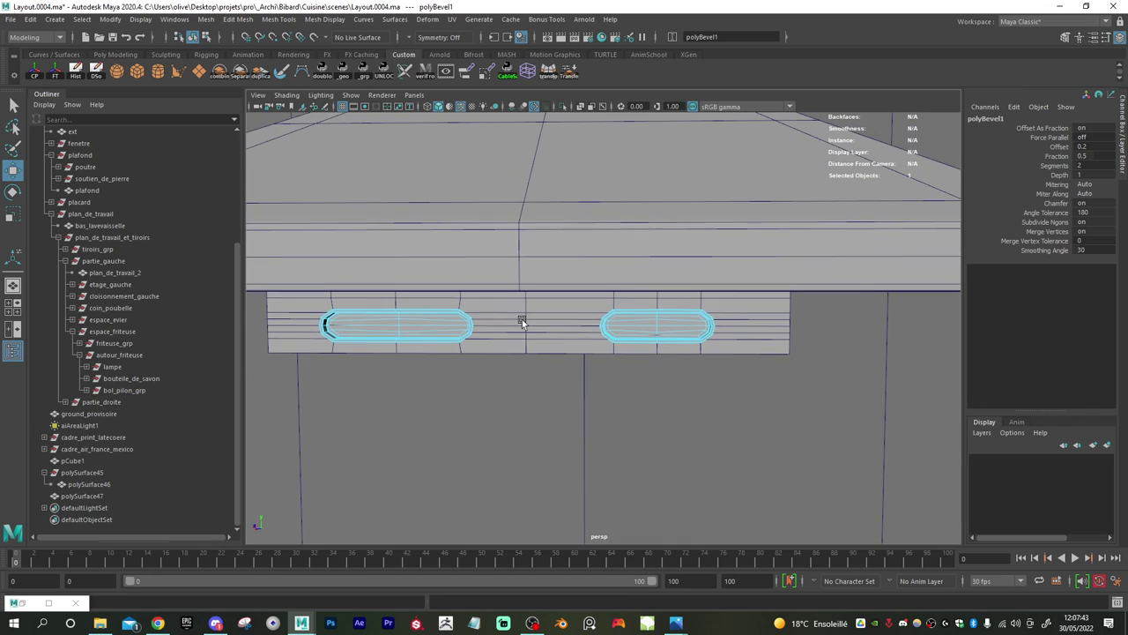
alt+drag(522, 319, 501, 320)
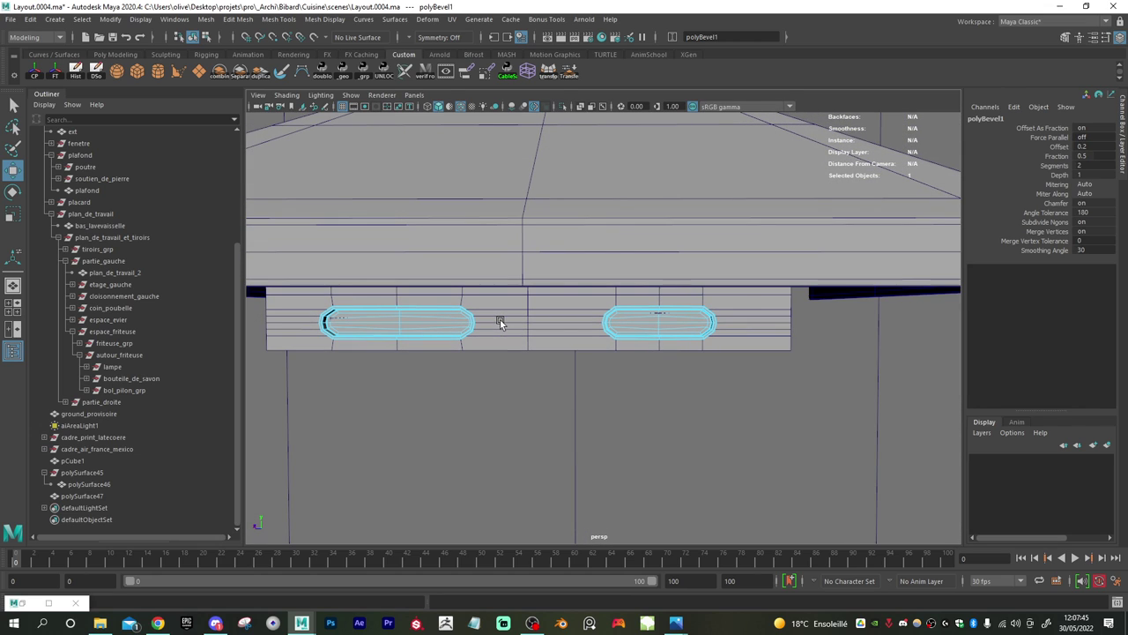
right_drag(497, 321, 538, 287)
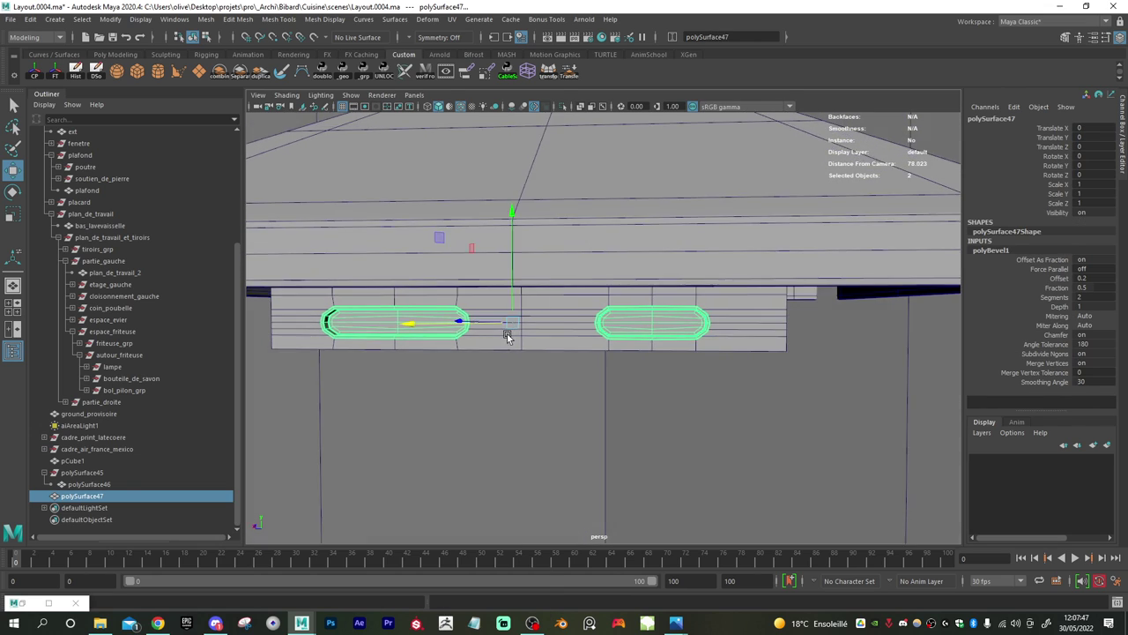
- Duplicate the fryer's voyant2 indicator light group and unparent the copy to the scene root
alt+middle_drag(507, 336, 596, 336)
alt+right_drag(595, 336, 627, 346)
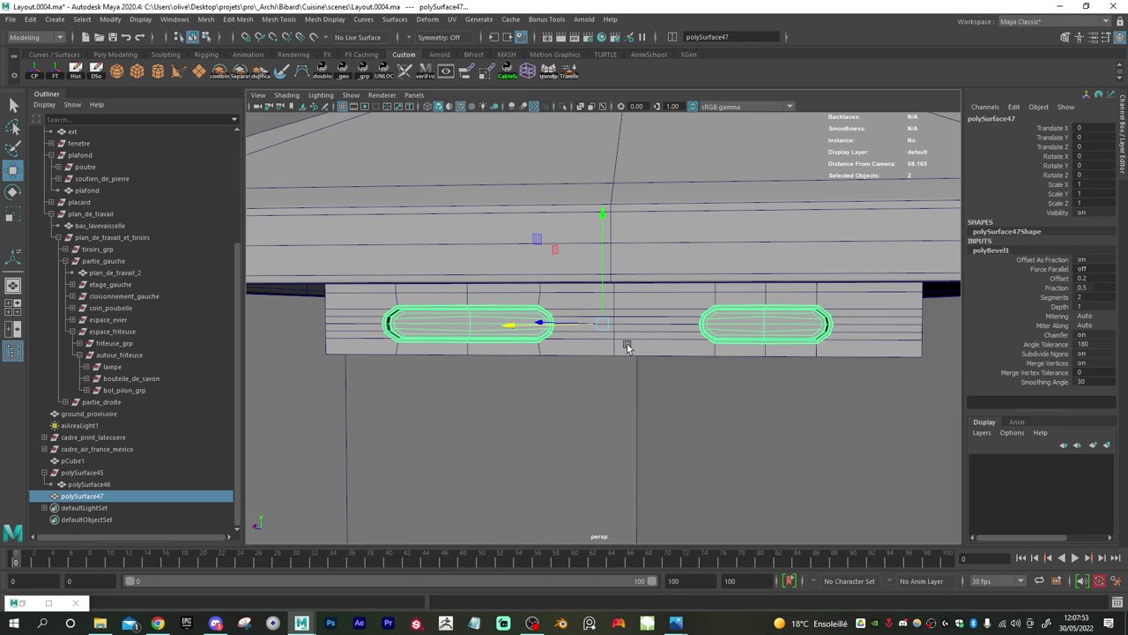
alt+right_drag(562, 397, 554, 400)
alt+drag(553, 399, 506, 416)
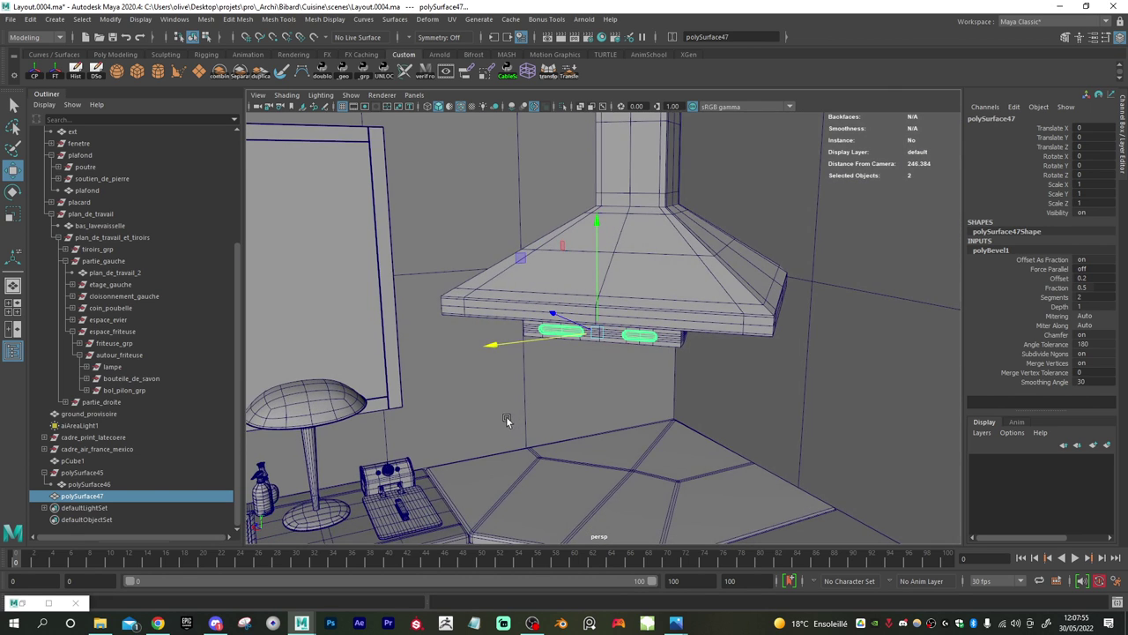
alt+middle_drag(506, 417, 681, 300)
alt+right_drag(680, 299, 677, 468)
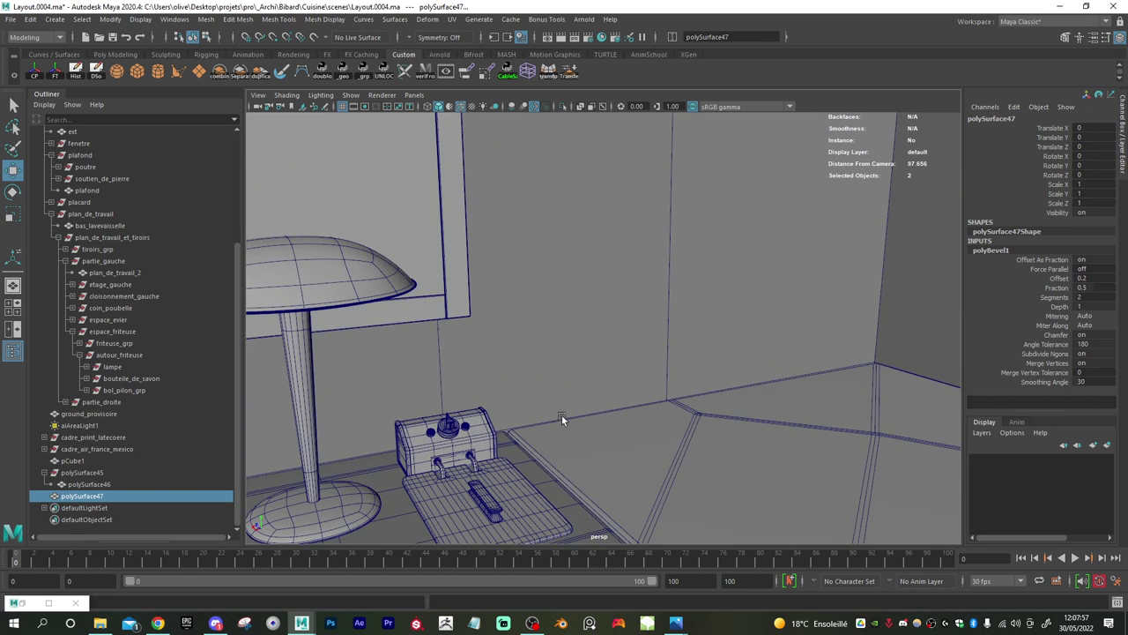
click(467, 428)
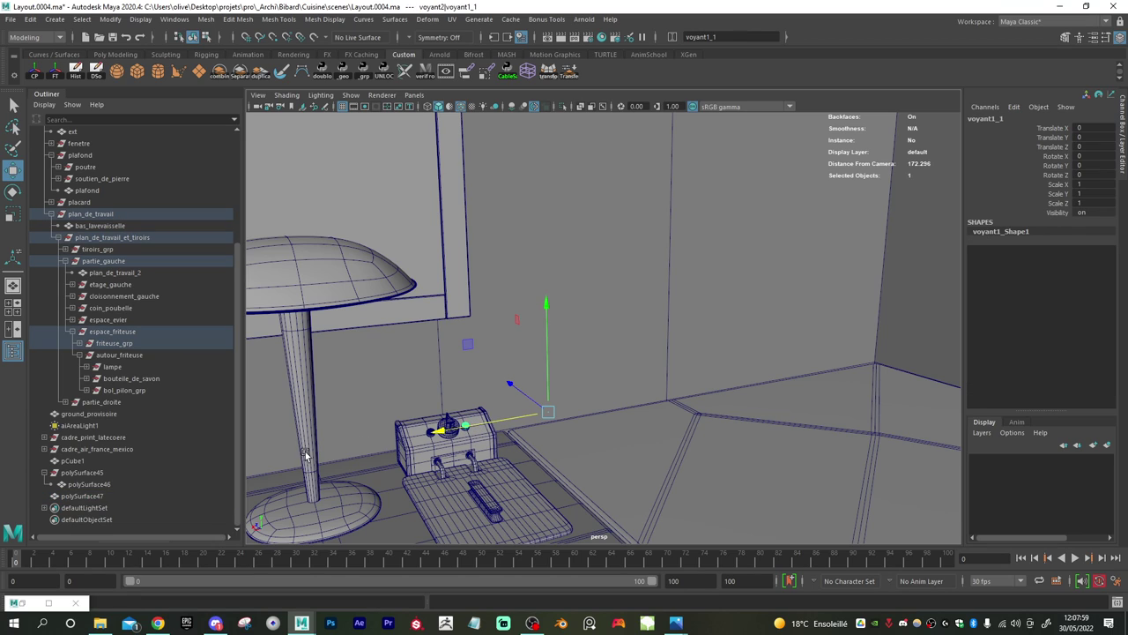
click(79, 343)
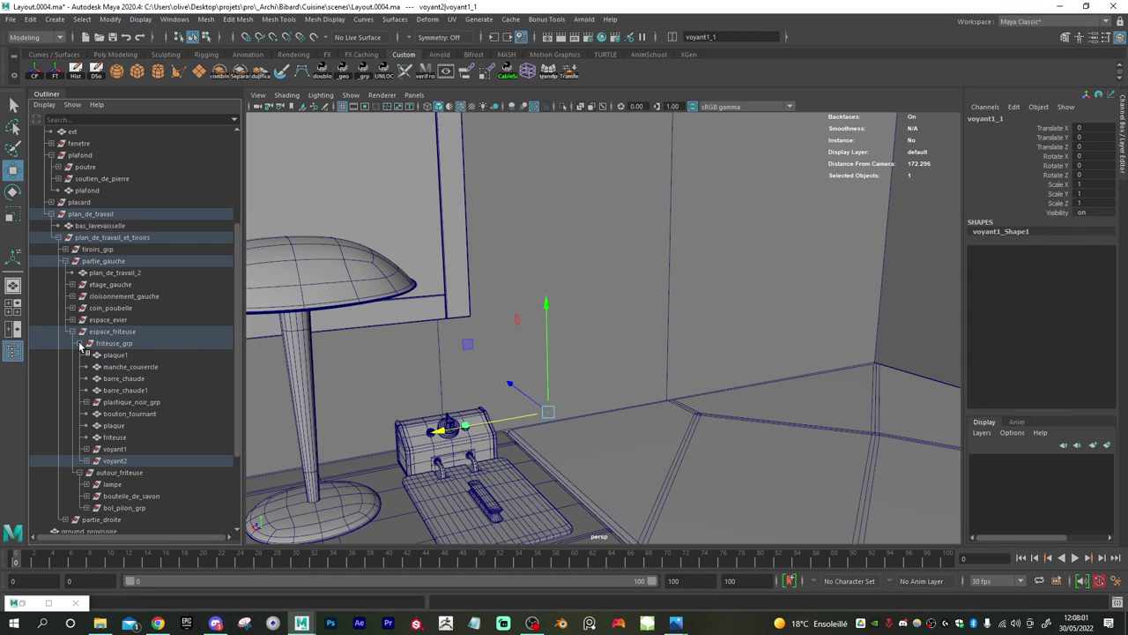
click(114, 460)
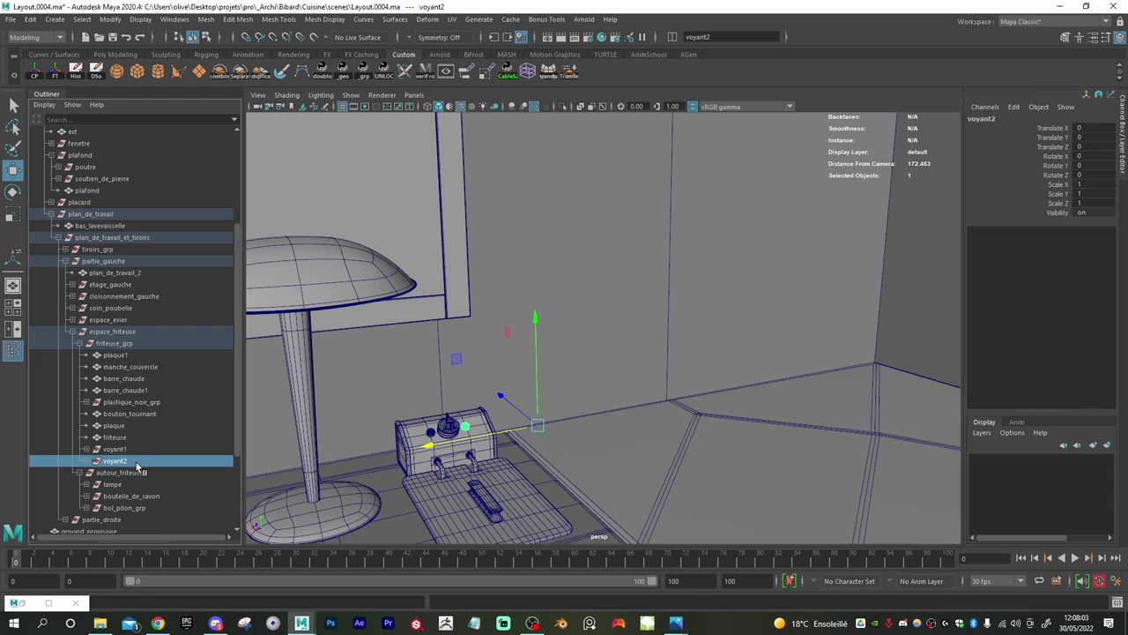
key(ctrl+d)
key(shift+p)
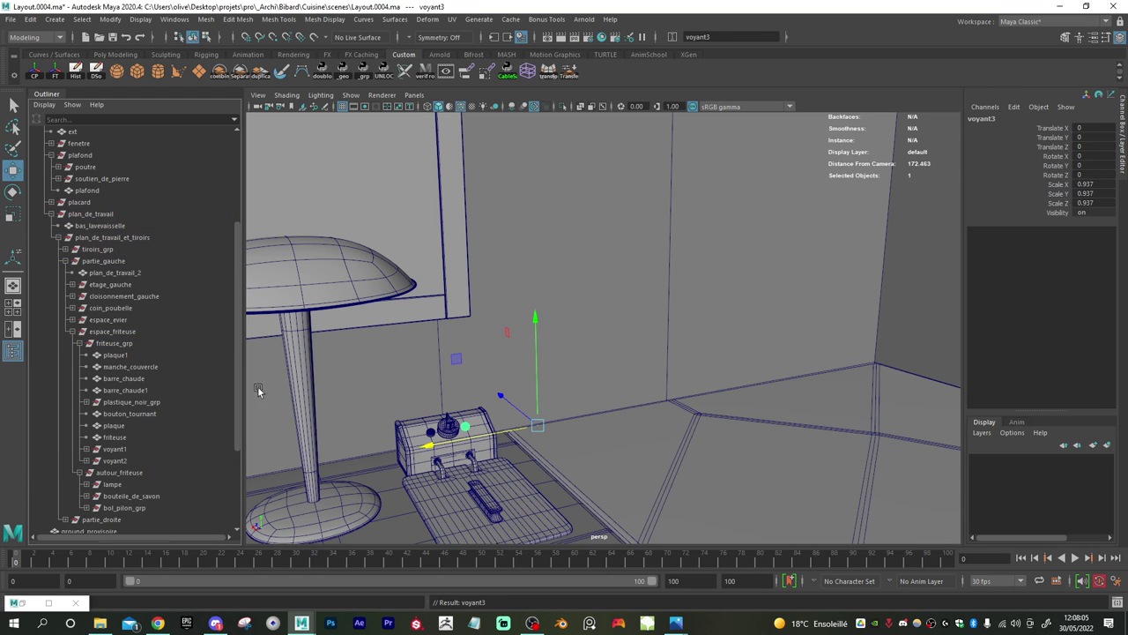
- Centre the copied light's pivot and move the light up and across to just below the slotted panel of the range hood
scroll(692, 335, down, 5)
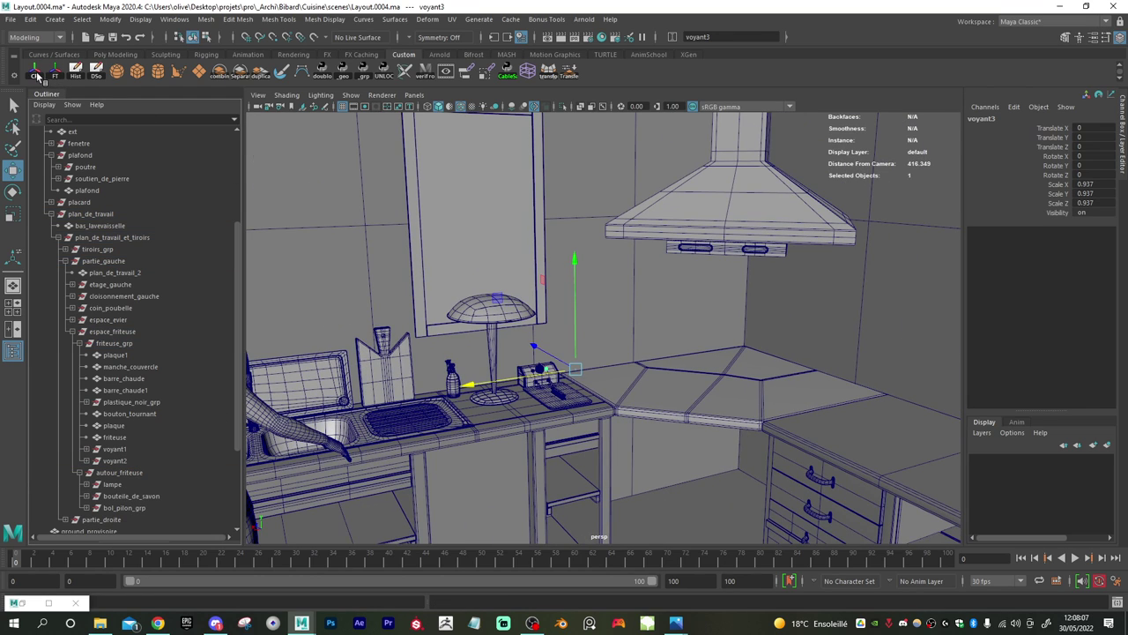
click(37, 75)
alt+middle_drag(591, 323, 563, 345)
drag(493, 367, 615, 220)
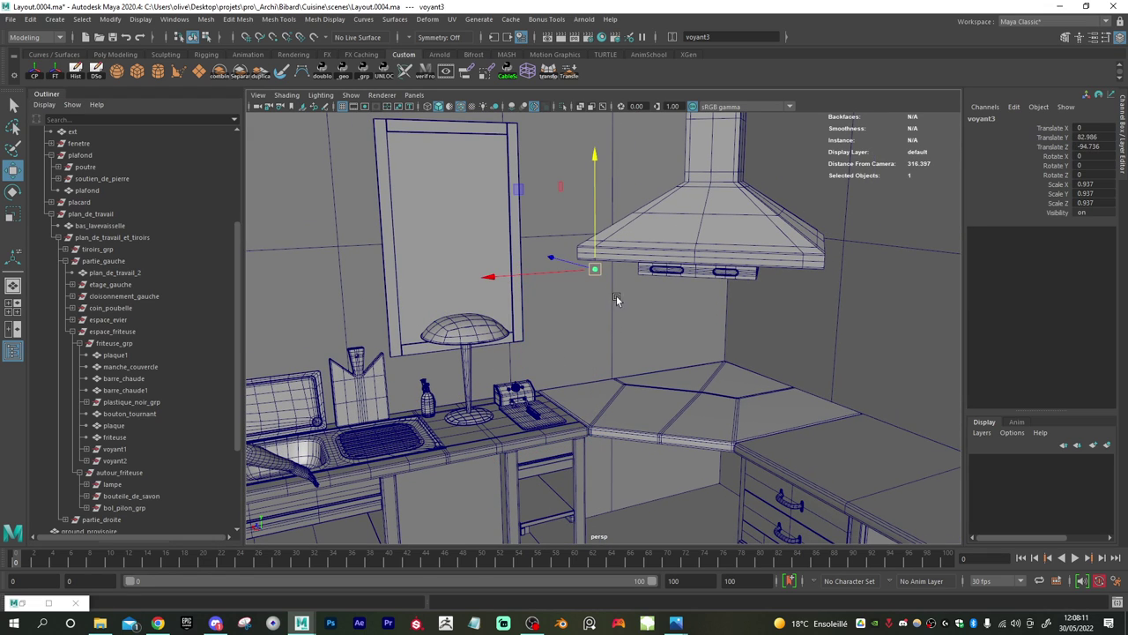
scroll(586, 352, up, 6)
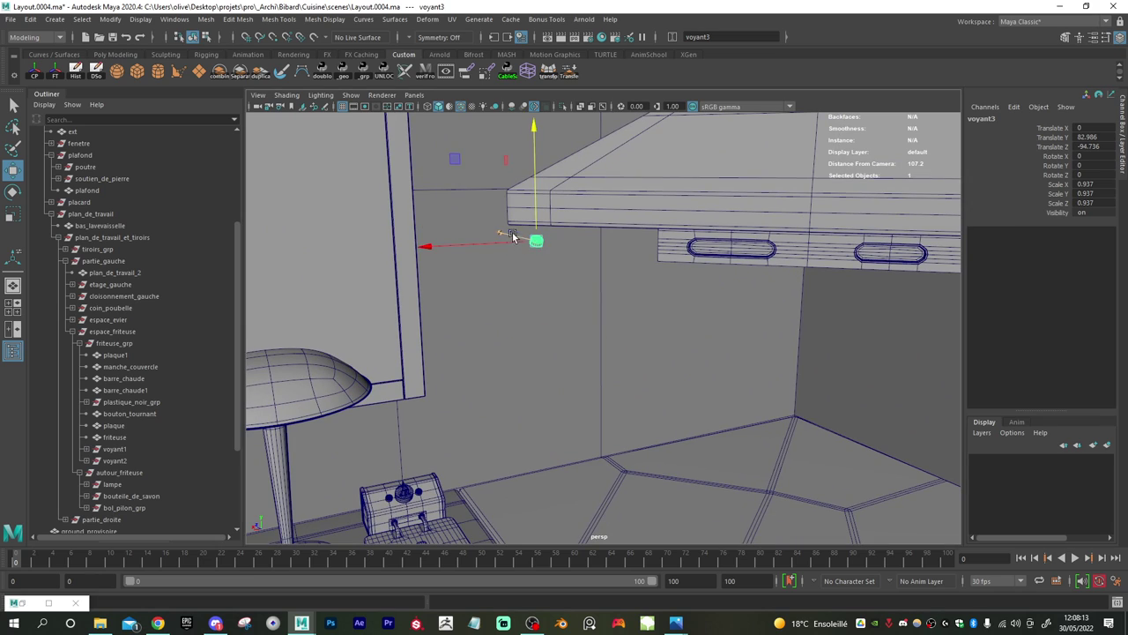
drag(500, 232, 743, 288)
alt+middle_drag(777, 284, 685, 304)
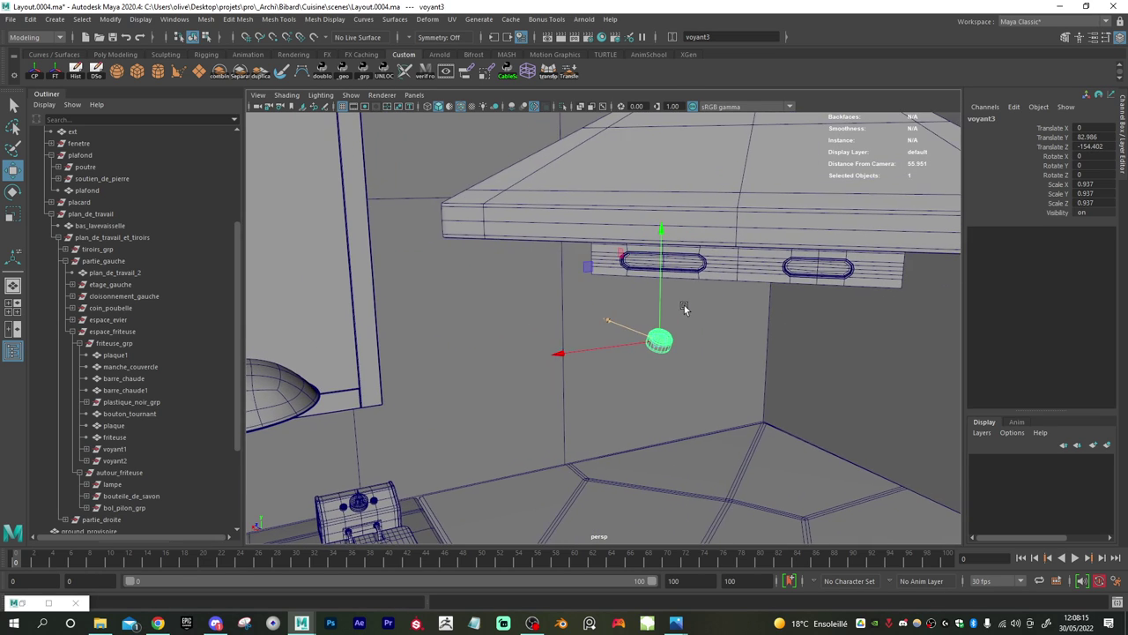
alt+right_drag(685, 304, 737, 321)
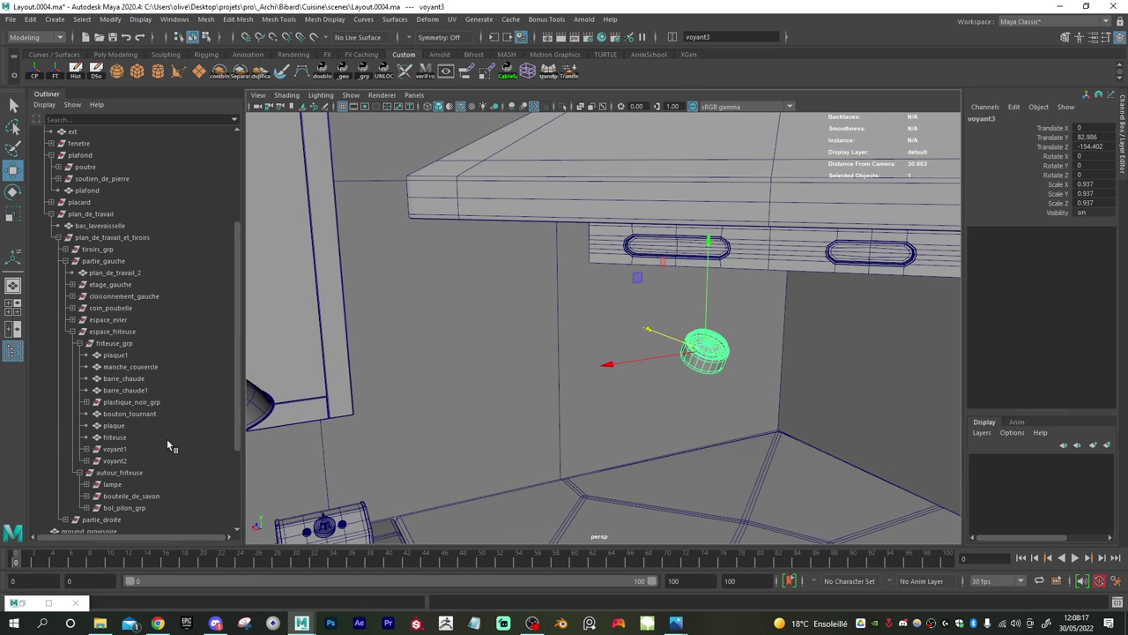
- Snap the copied light onto the hood panel's front face between the two slots with the Snap Together Tool, and reselect voyant3
scroll(167, 438, down, 5)
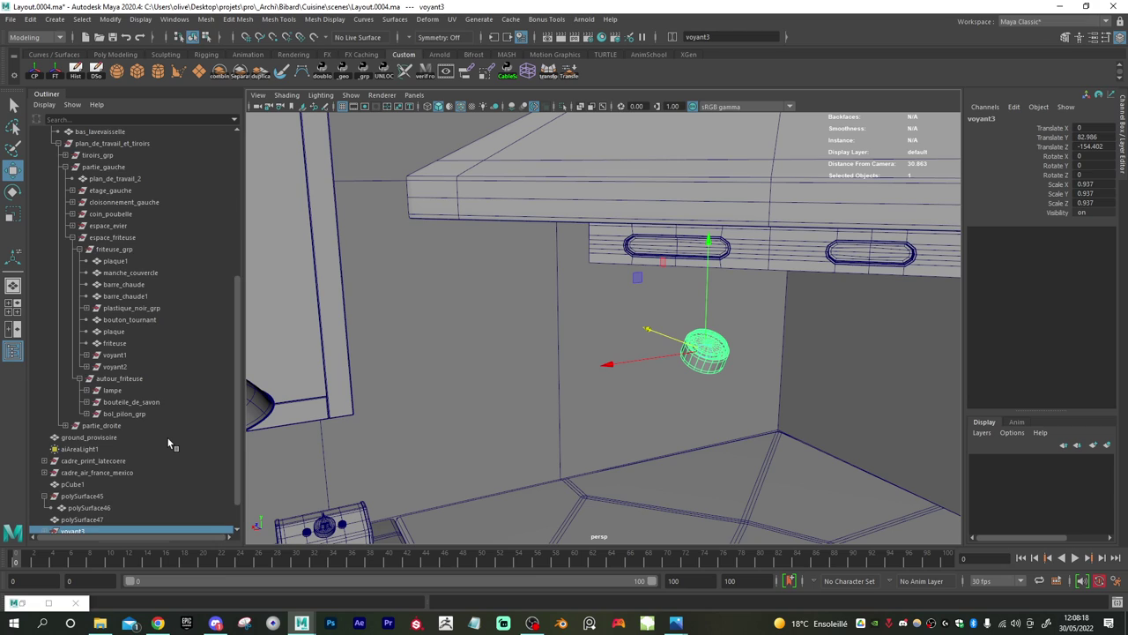
click(111, 18)
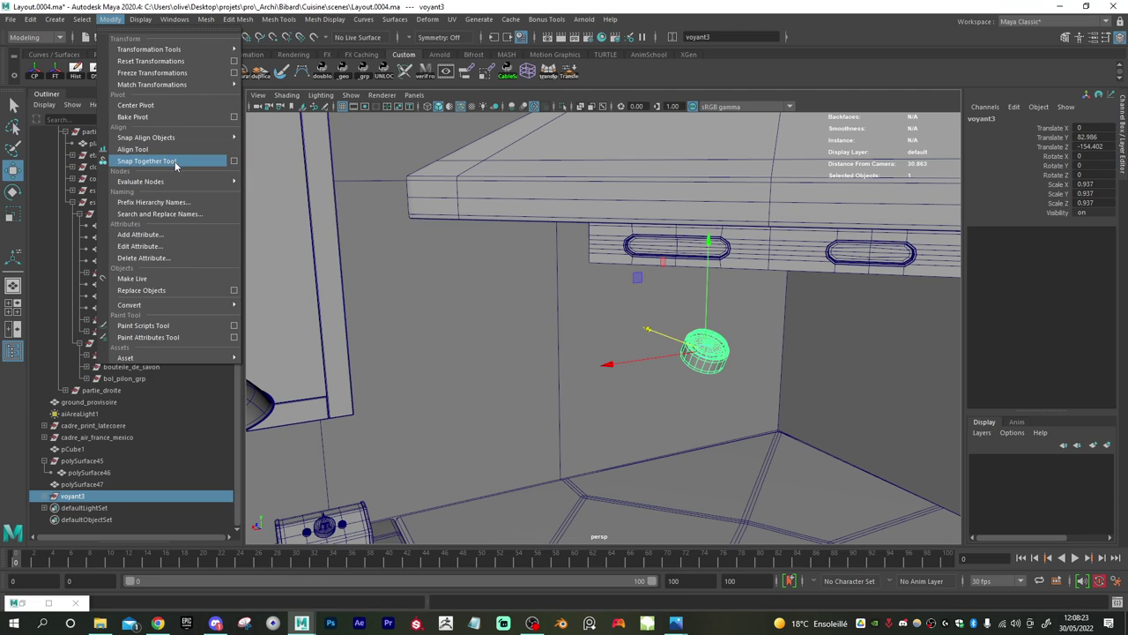
mouse_move(184, 137)
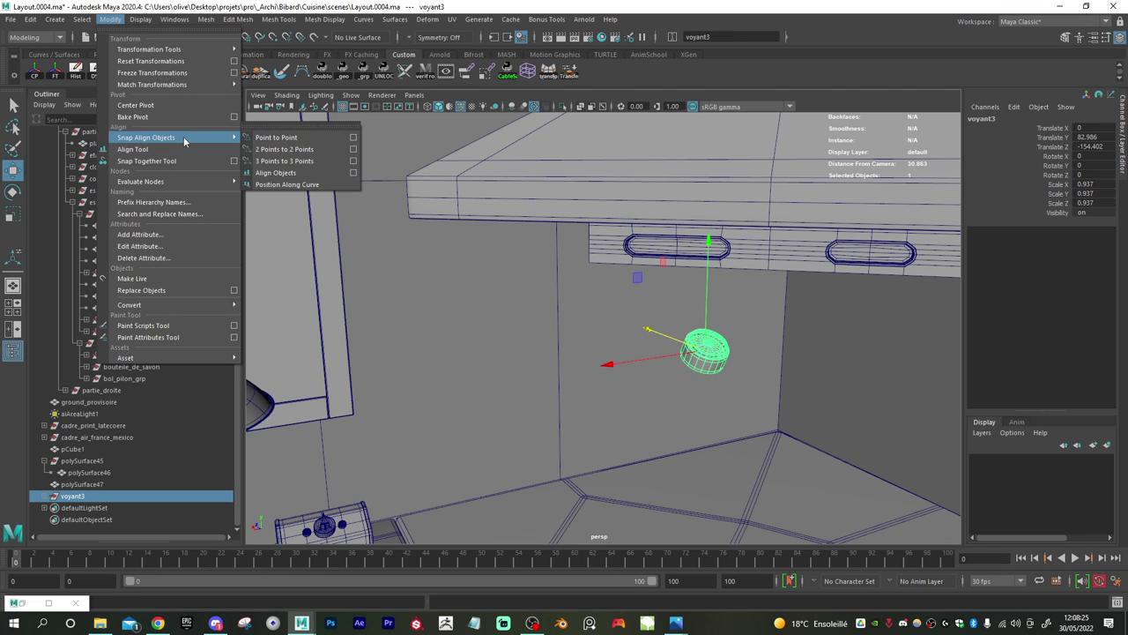
click(181, 161)
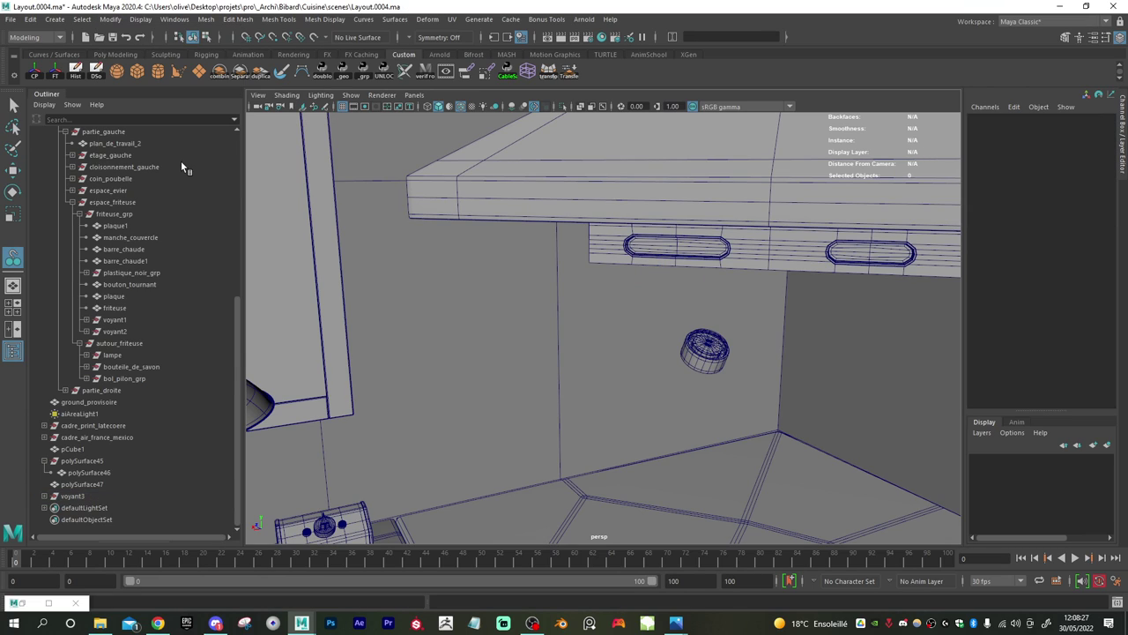
alt+drag(681, 358, 564, 361)
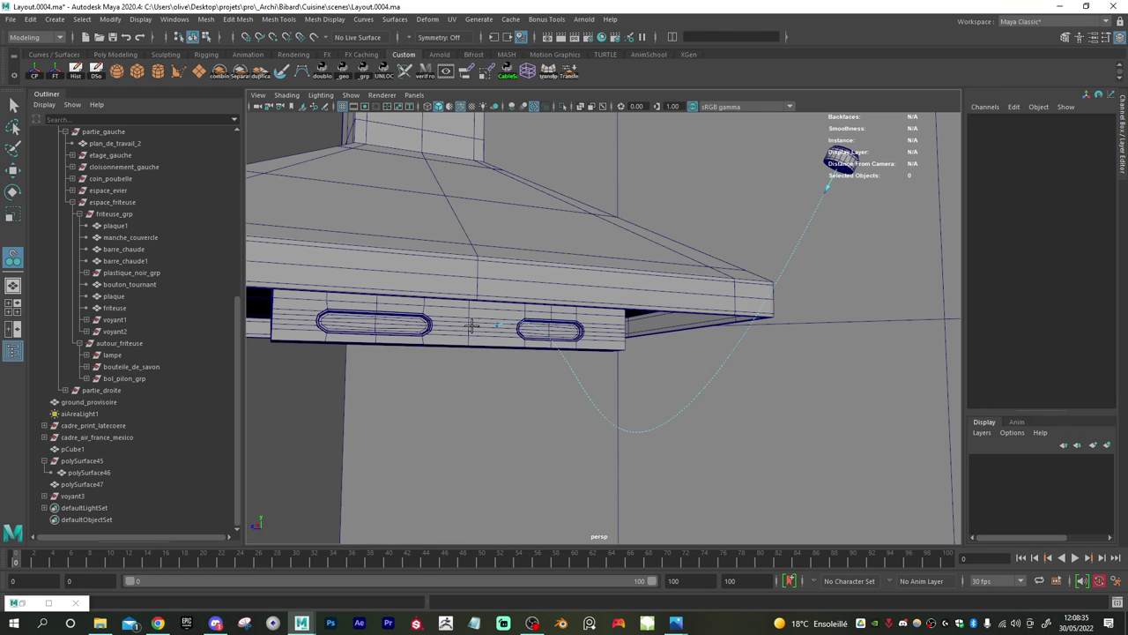
key(Return)
alt+drag(491, 329, 514, 391)
click(72, 496)
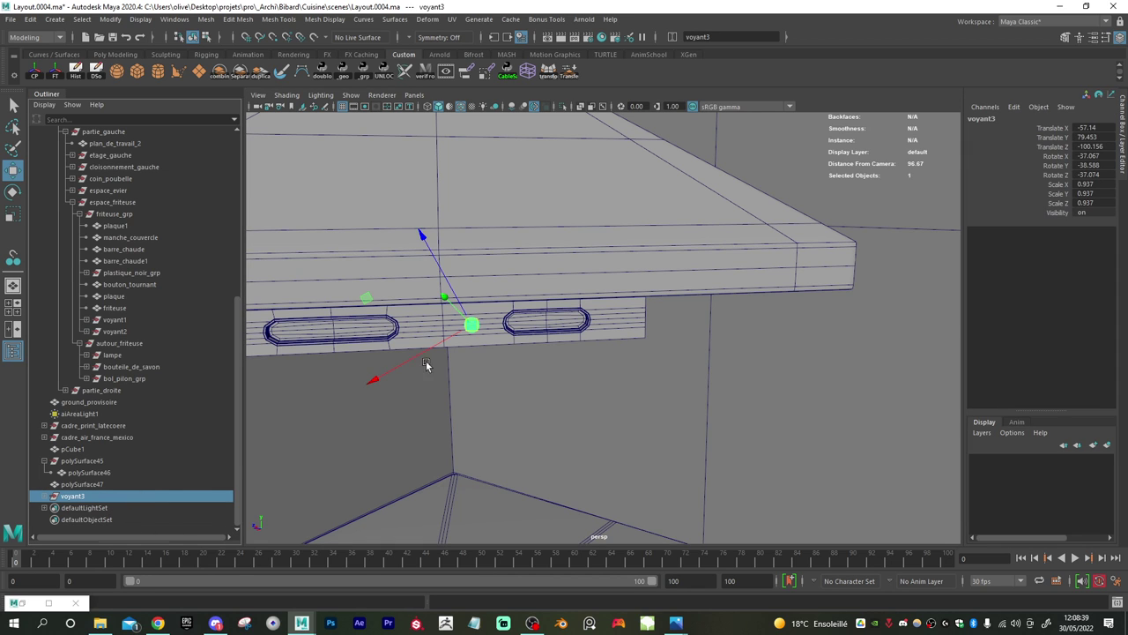
- Set the Move tool's axis orientation to Object so it follows the snapped light's rotation
alt+right_drag(426, 365, 759, 389)
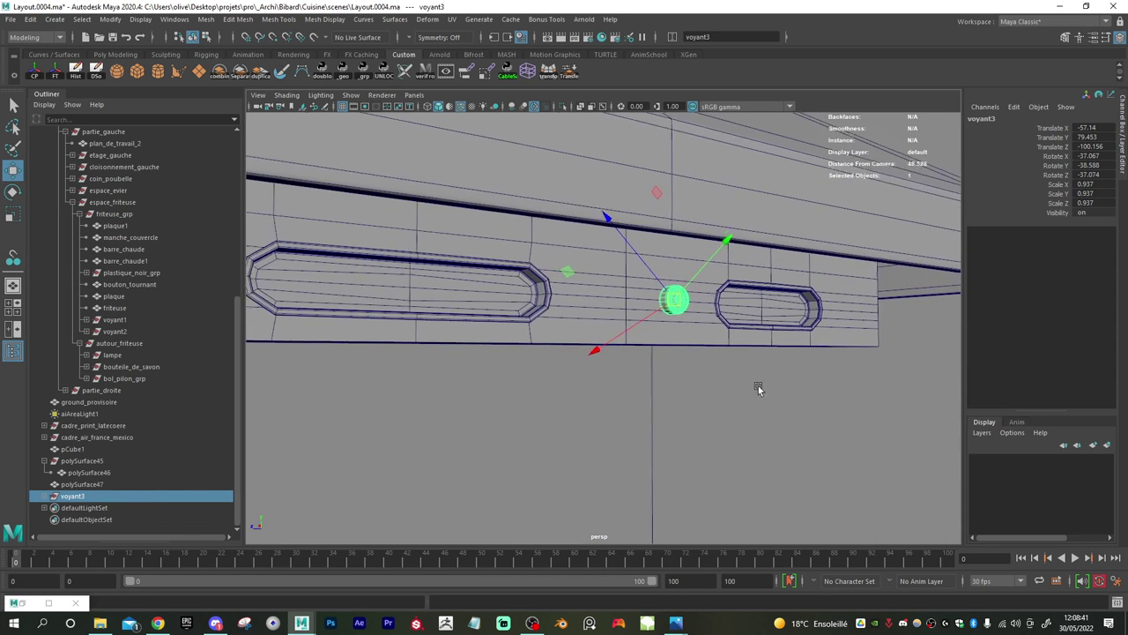
alt+drag(759, 390, 569, 336)
ctrl+shift+right_drag(641, 317, 605, 309)
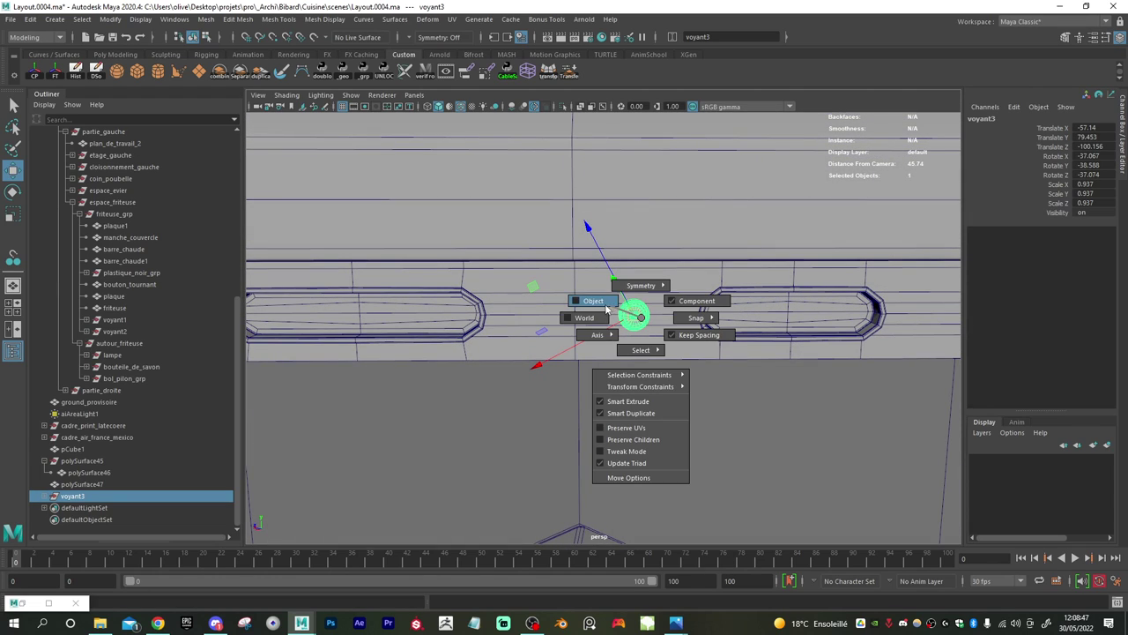
mouse_move(606, 307)
mouse_down()
mouse_move(633, 303)
mouse_move(605, 289)
mouse_up()
key(e)
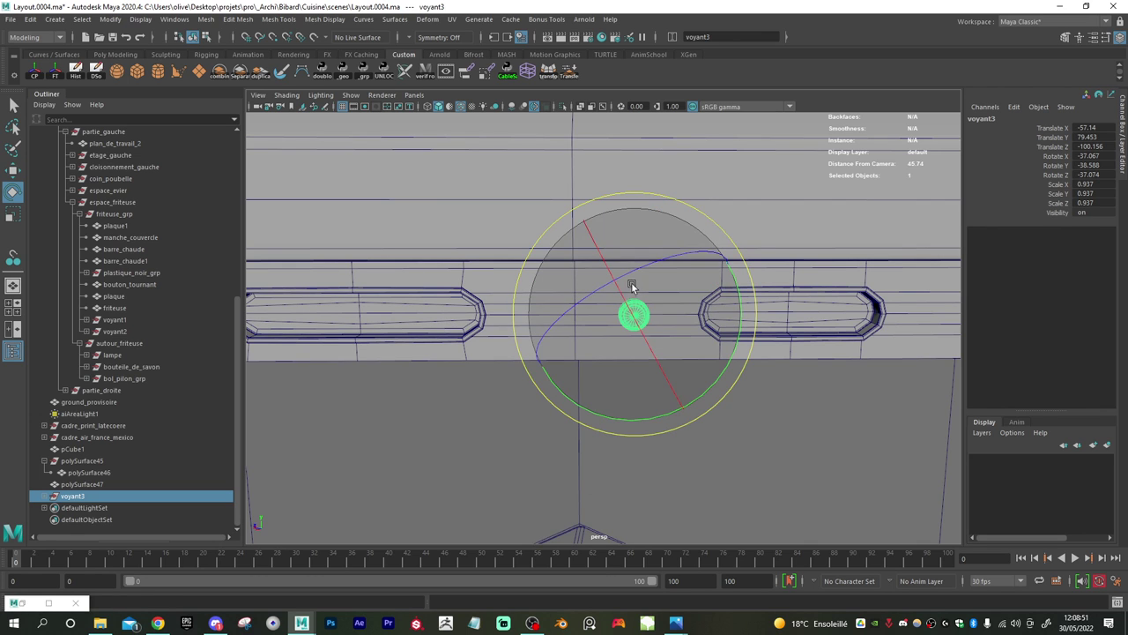
alt+drag(697, 325, 692, 353)
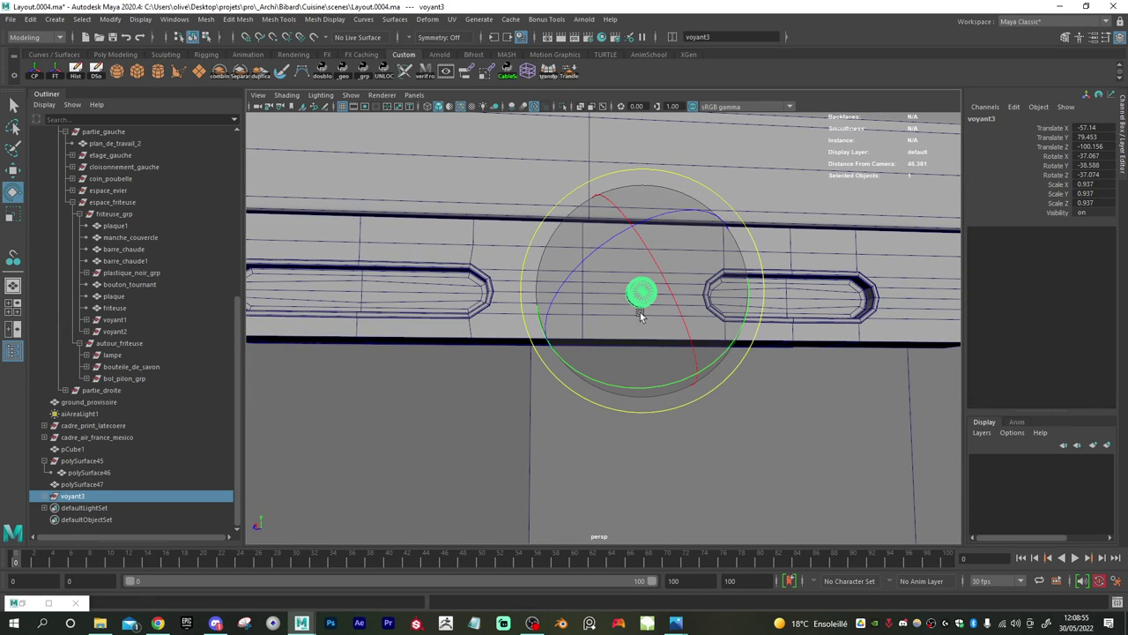
alt+drag(642, 295, 654, 321)
key(w)
key(w)
click(610, 302)
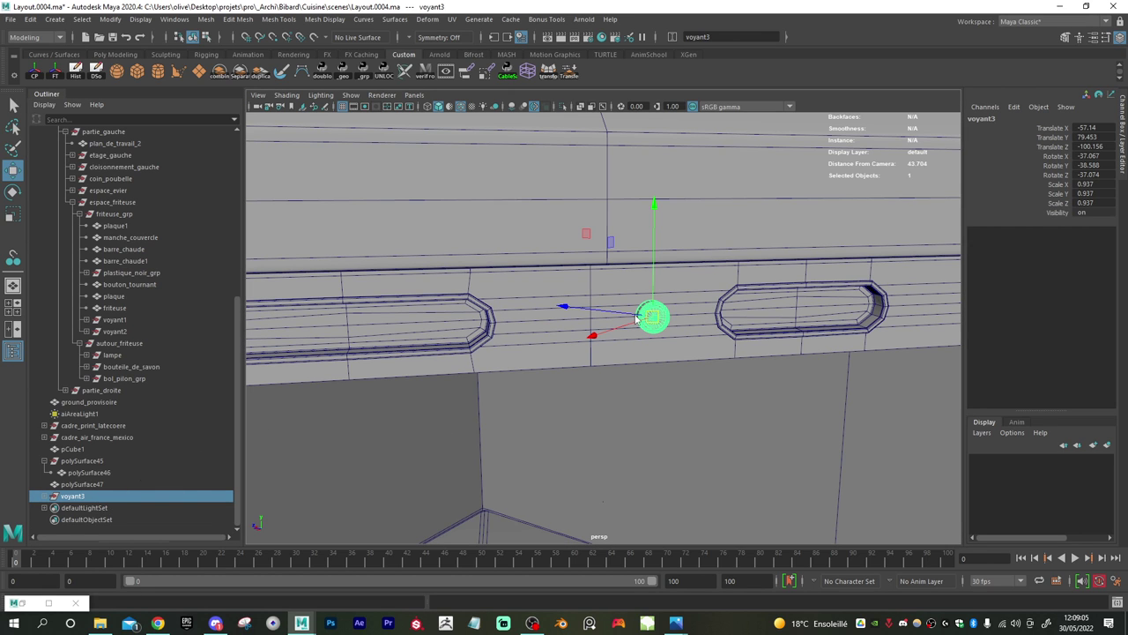
drag(633, 315, 667, 301)
- Slide the light along the panel face to midway between the two slots and freeze its transformations
mouse_move(621, 336)
alt+mouse_down()
mouse_move(556, 347)
mouse_move(635, 305)
mouse_move(729, 293)
mouse_move(615, 323)
alt+mouse_up()
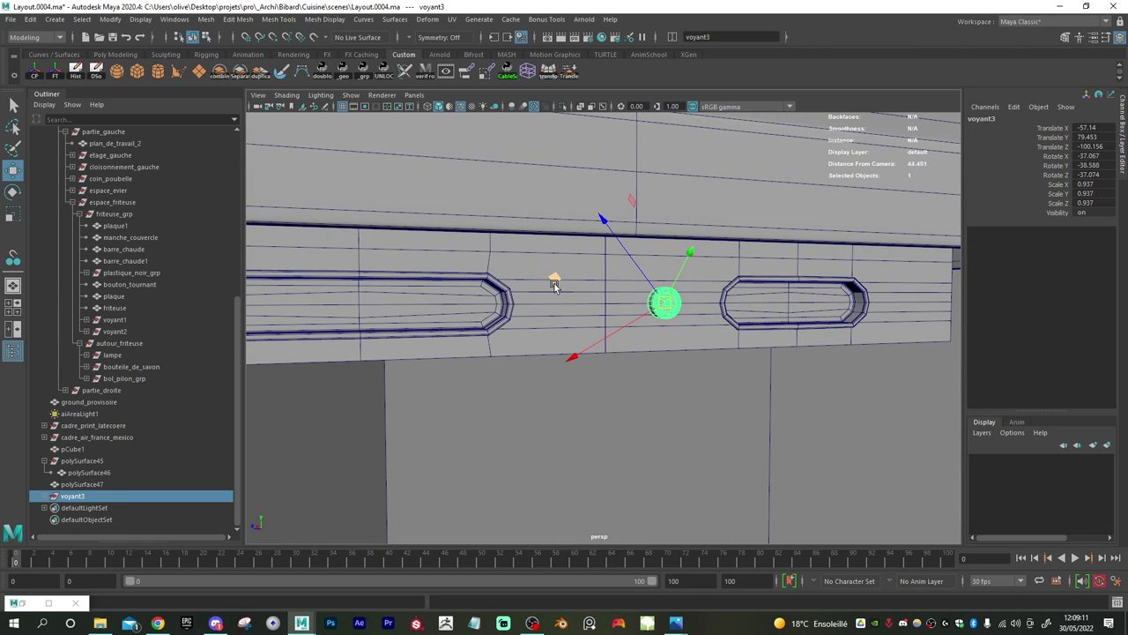
drag(554, 279, 497, 280)
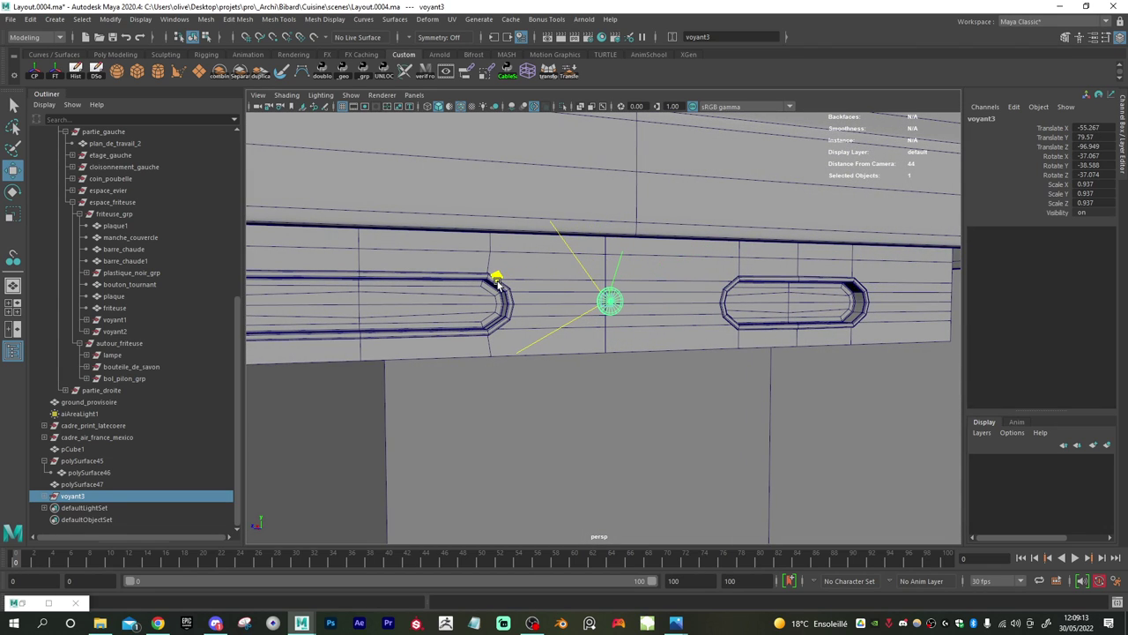
key(ctrl+z)
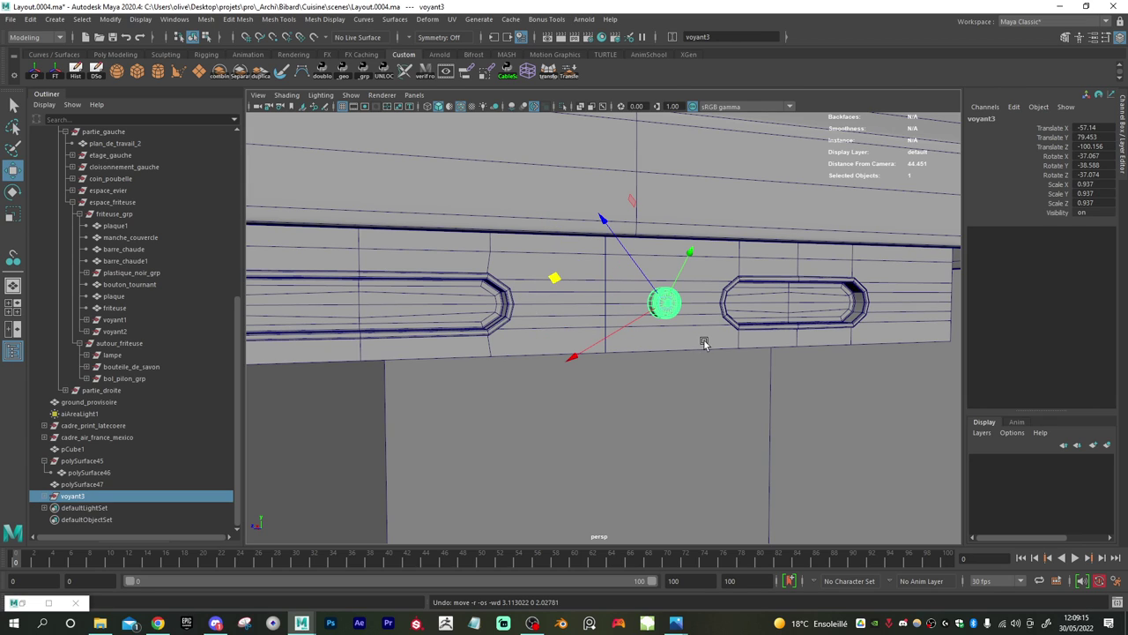
drag(664, 304, 587, 310)
key(w)
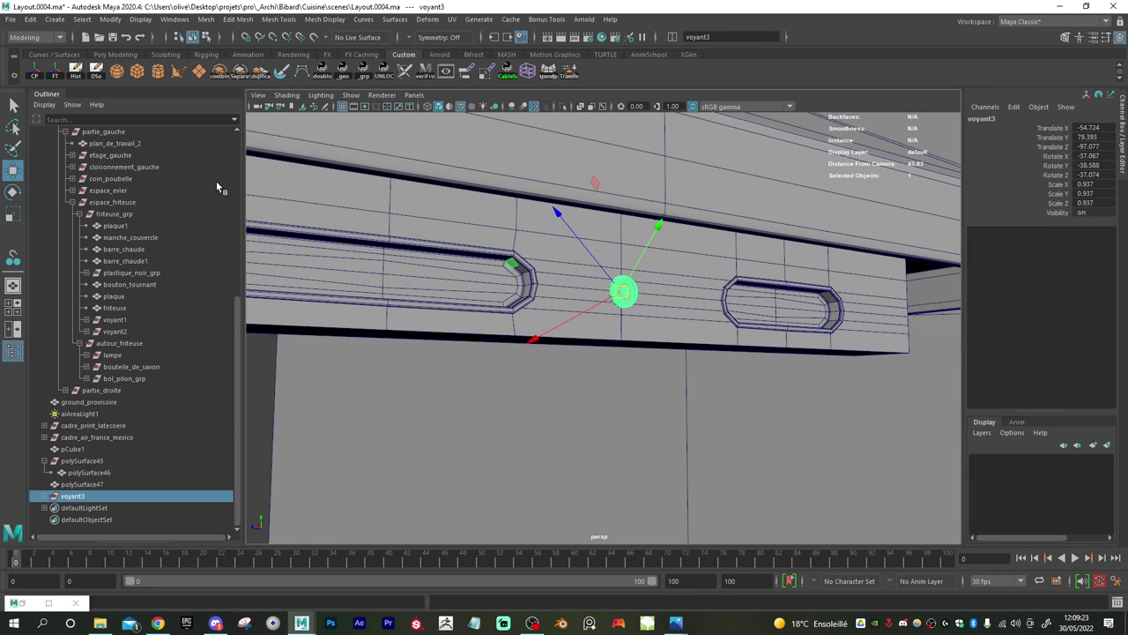
click(55, 72)
alt+drag(431, 260, 540, 351)
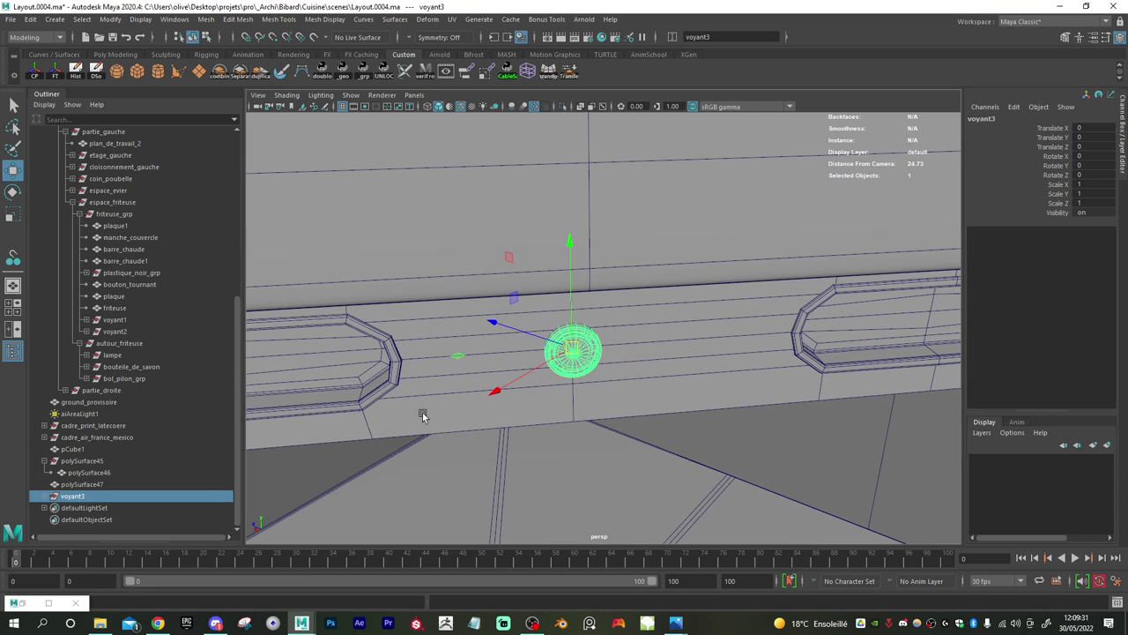
- Expand the voyant3 group and select all faces of its two meshes, voyant1_1 and voyant1_2
click(43, 497)
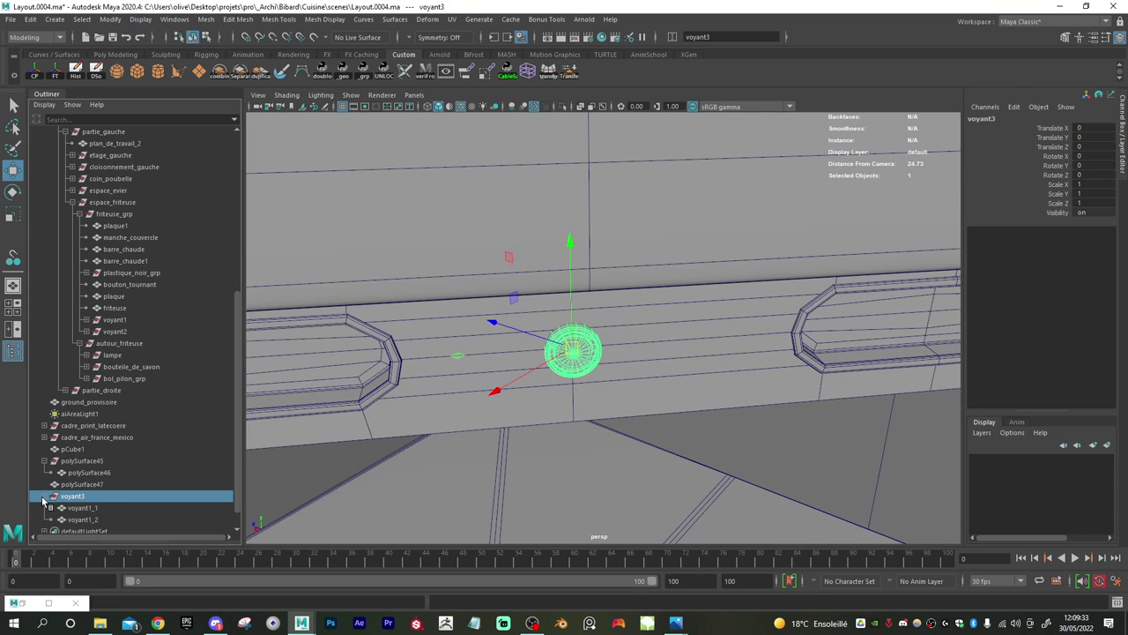
click(73, 511)
shift+click(81, 518)
right_drag(589, 338, 582, 332)
drag(492, 291, 654, 458)
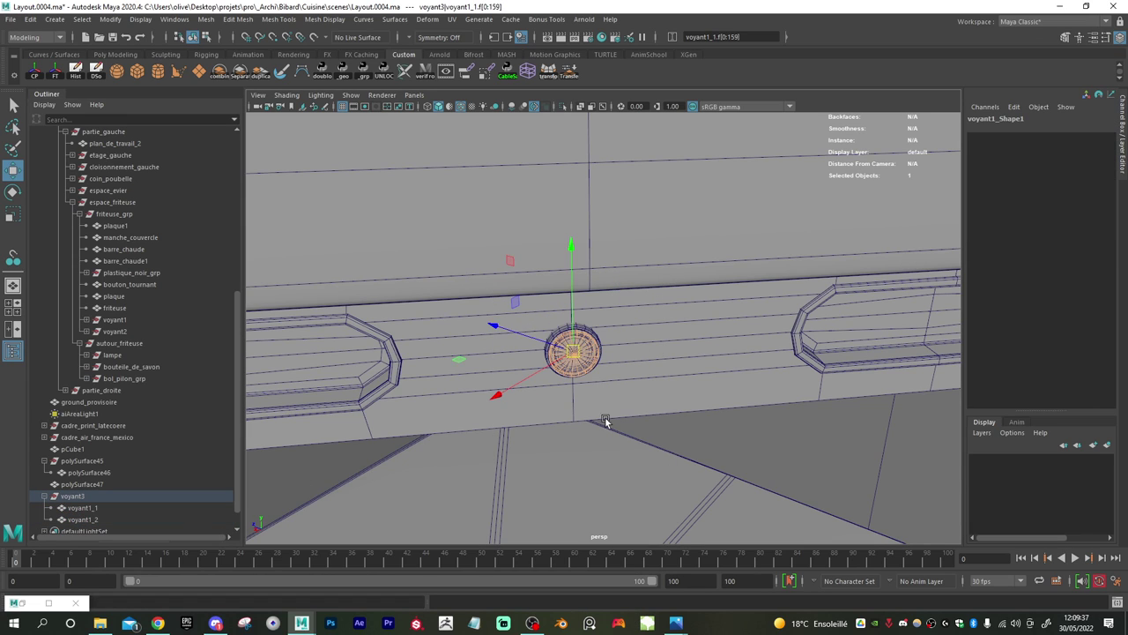
alt+drag(603, 415, 574, 388)
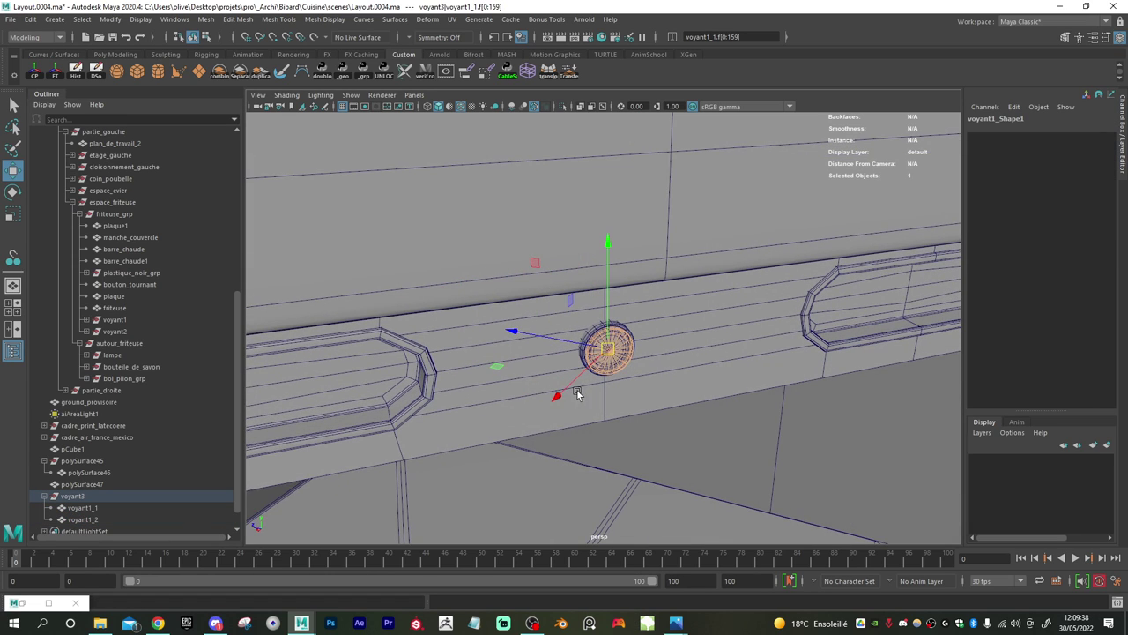
click(82, 509)
shift+click(83, 519)
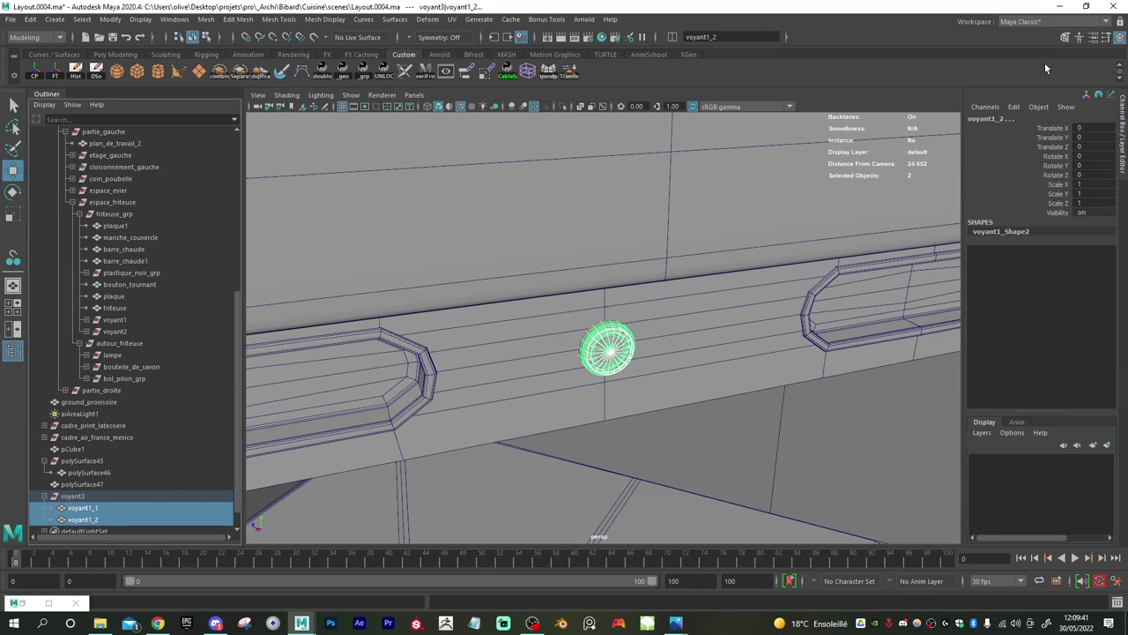
click(1066, 37)
click(1064, 135)
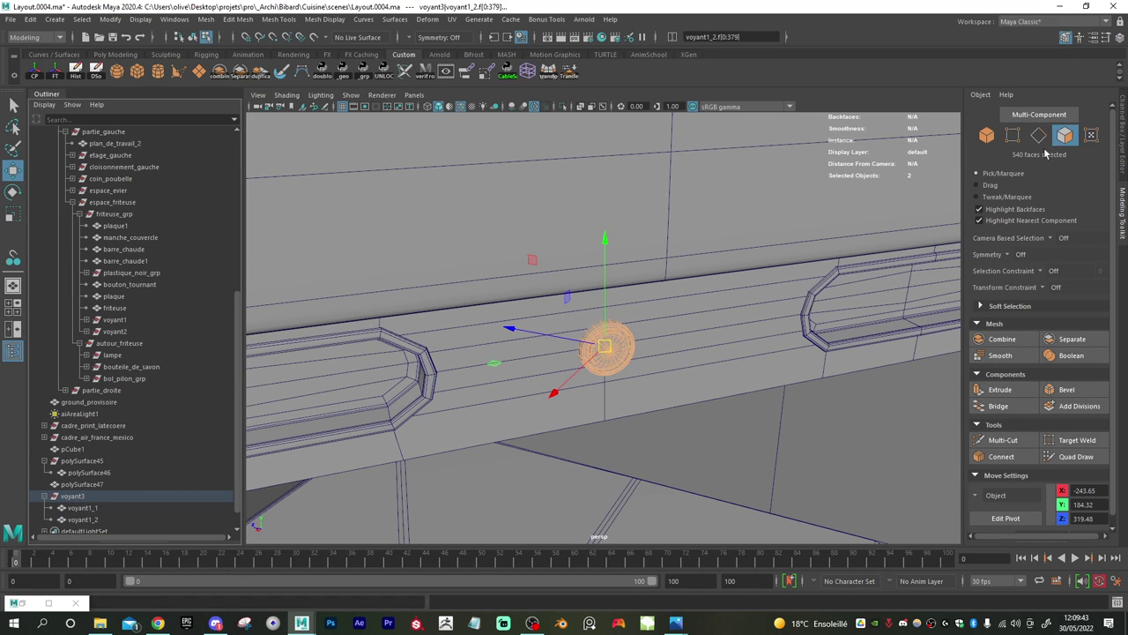
- Try to offset the light's faces from the hood panel along the component X axis, and undo the moves
key(w)
drag(629, 351, 660, 337)
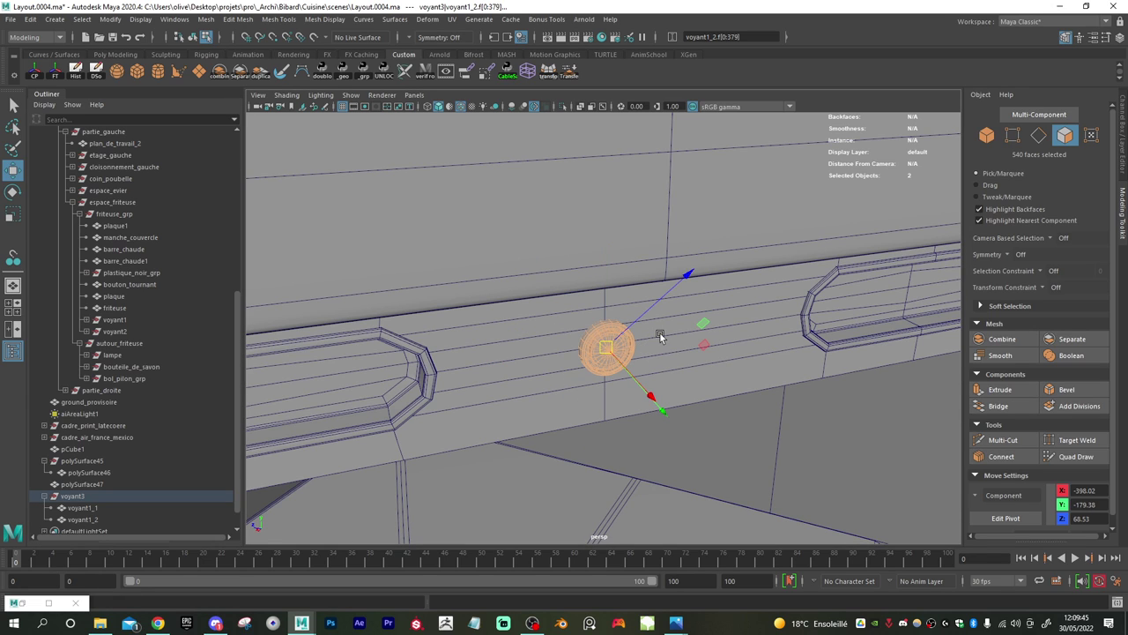
alt+drag(638, 392, 798, 266)
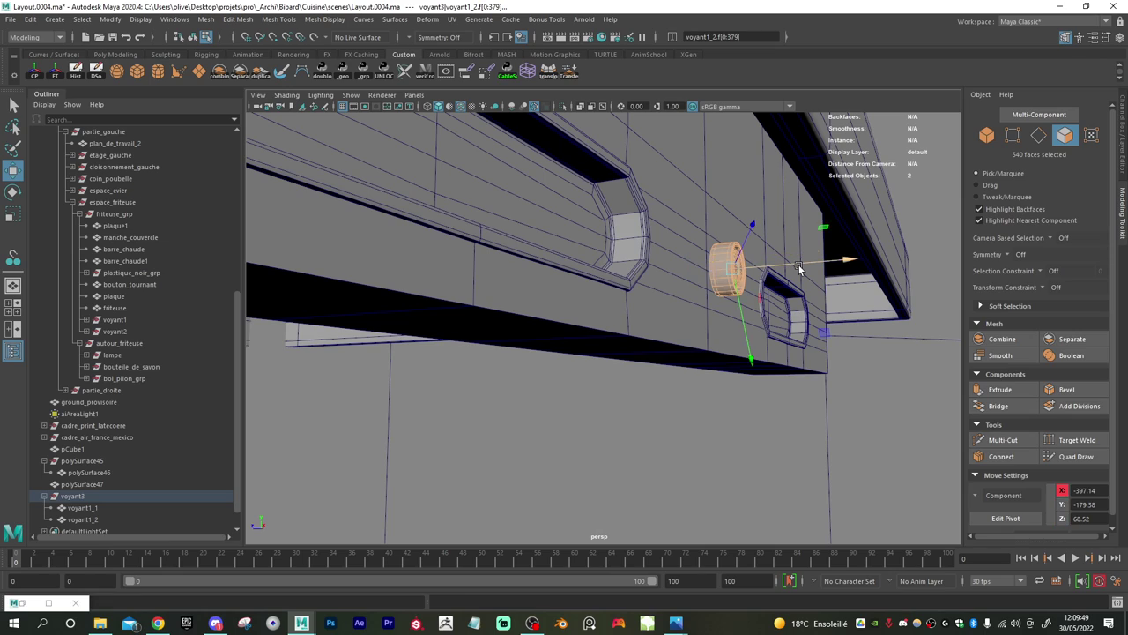
key(ctrl+z)
click(57, 76)
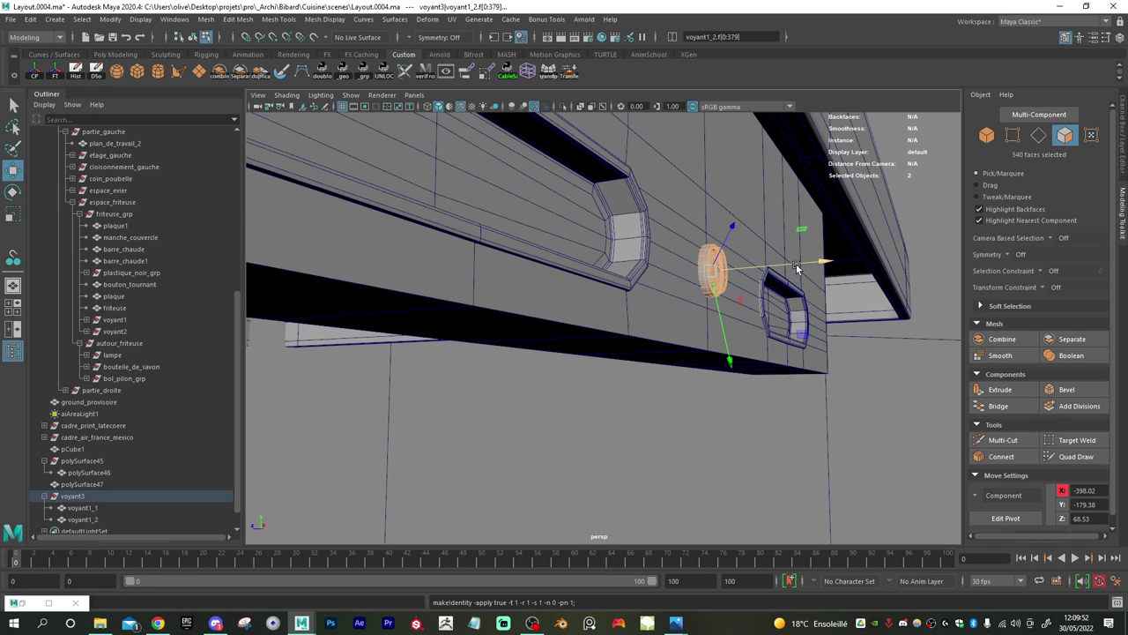
click(79, 75)
drag(830, 262, 845, 265)
key(ctrl+z)
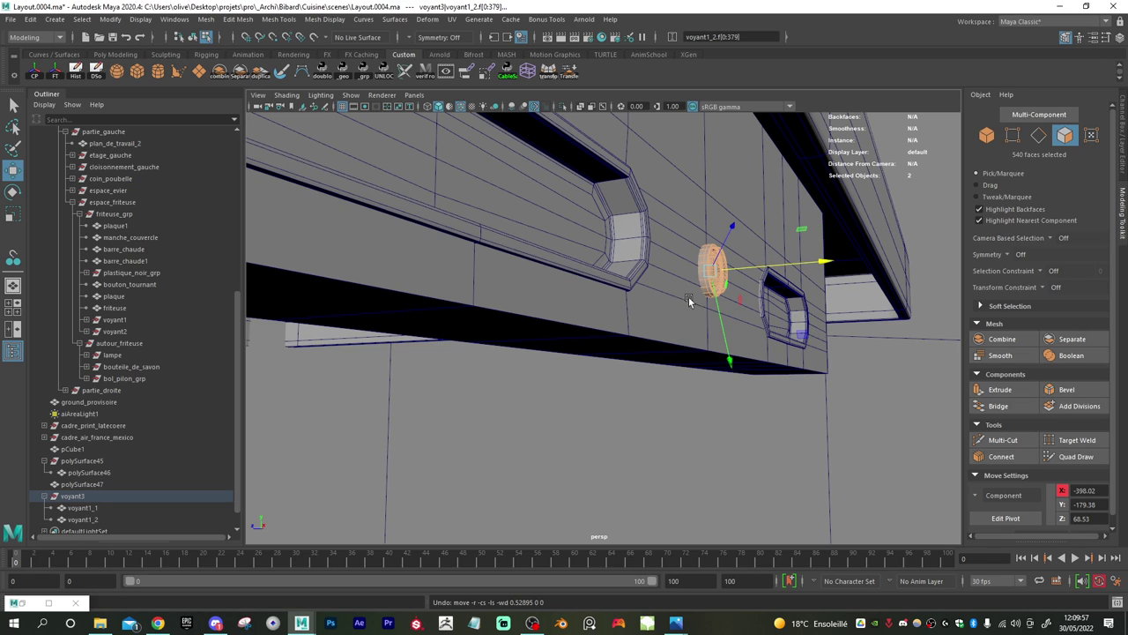
drag(716, 255, 658, 241)
alt+drag(744, 287, 692, 275)
alt+drag(651, 308, 709, 310)
drag(780, 300, 838, 315)
key(ctrl+z)
key(ctrl+z)
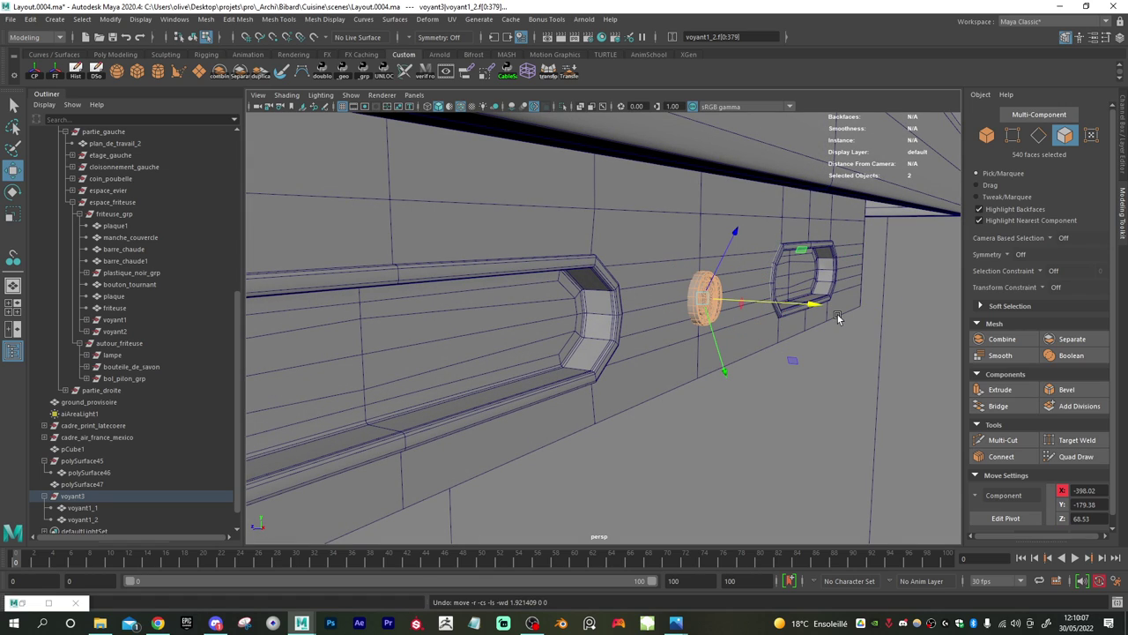
- Select the voyant3 group and orient its pivot to the hood panel's face so the Move tool follows custom axes
click(107, 496)
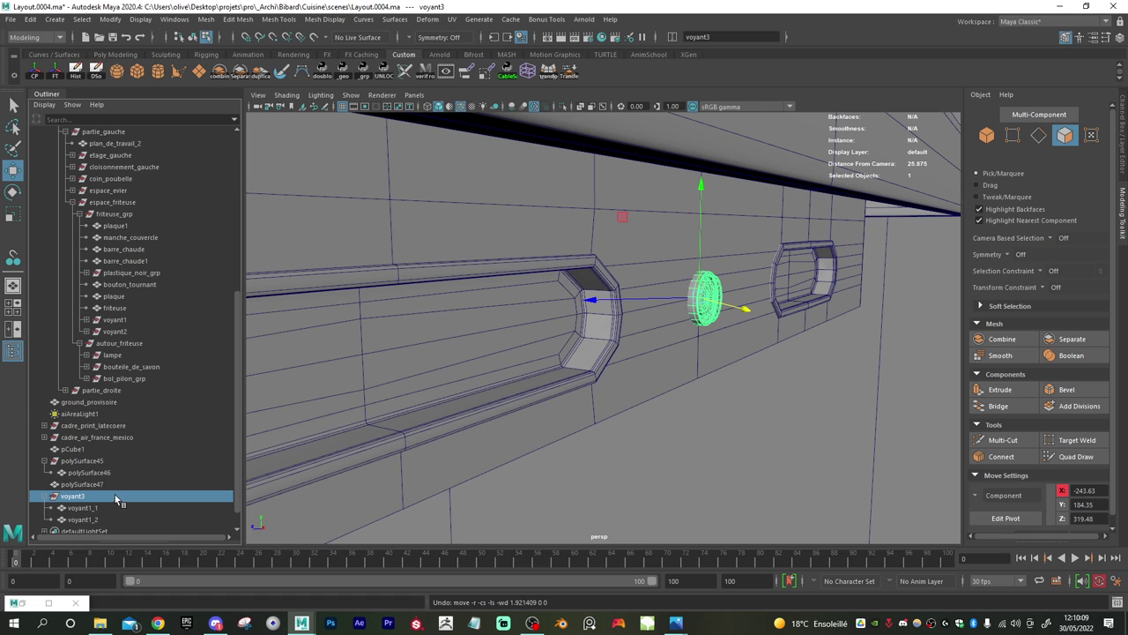
key(f)
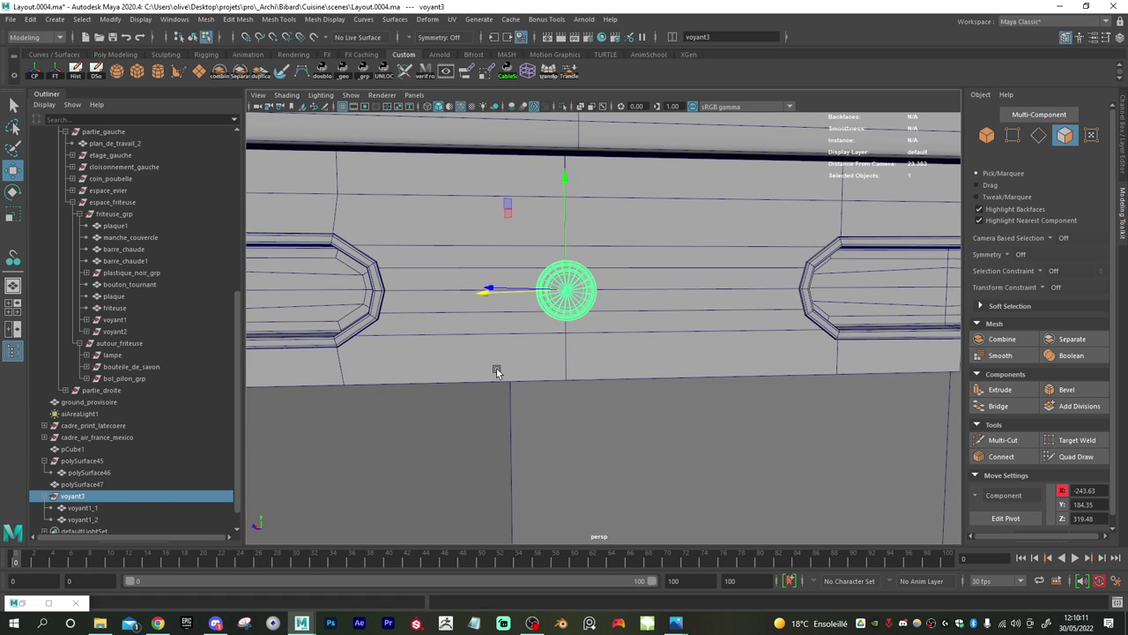
scroll(496, 370, up, 4)
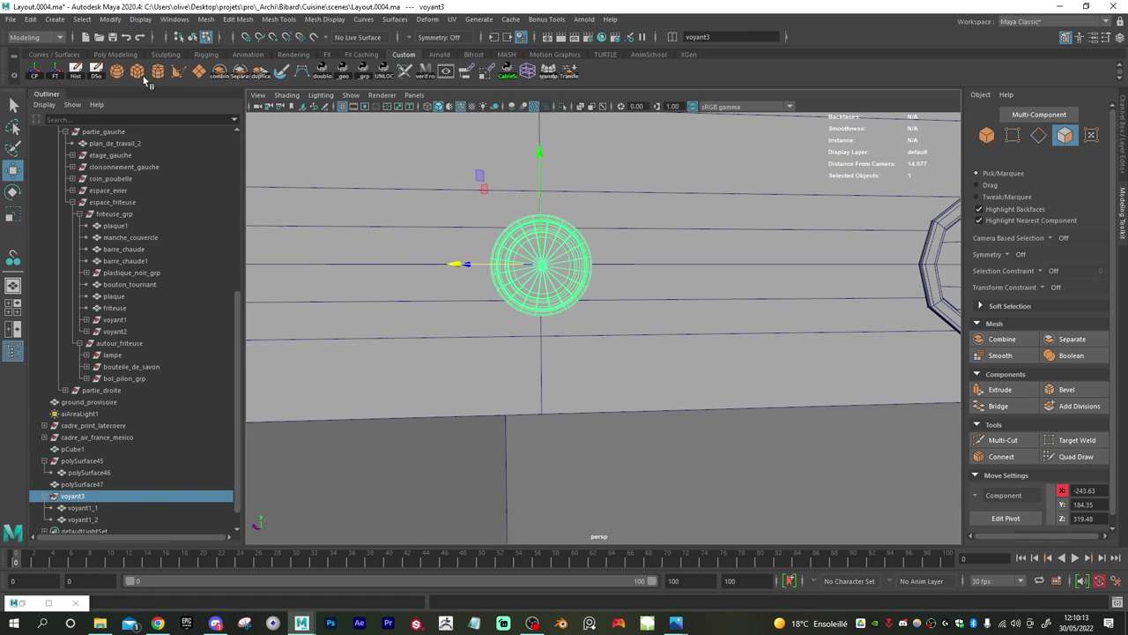
click(110, 20)
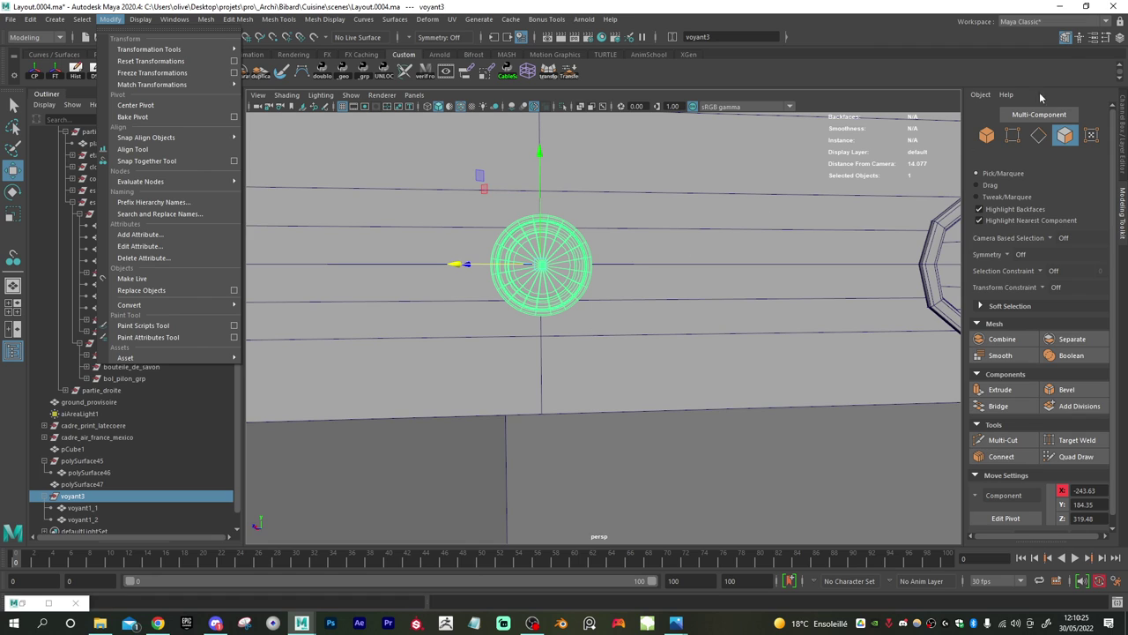
alt+drag(468, 258, 476, 289)
alt+middle_drag(498, 298, 519, 264)
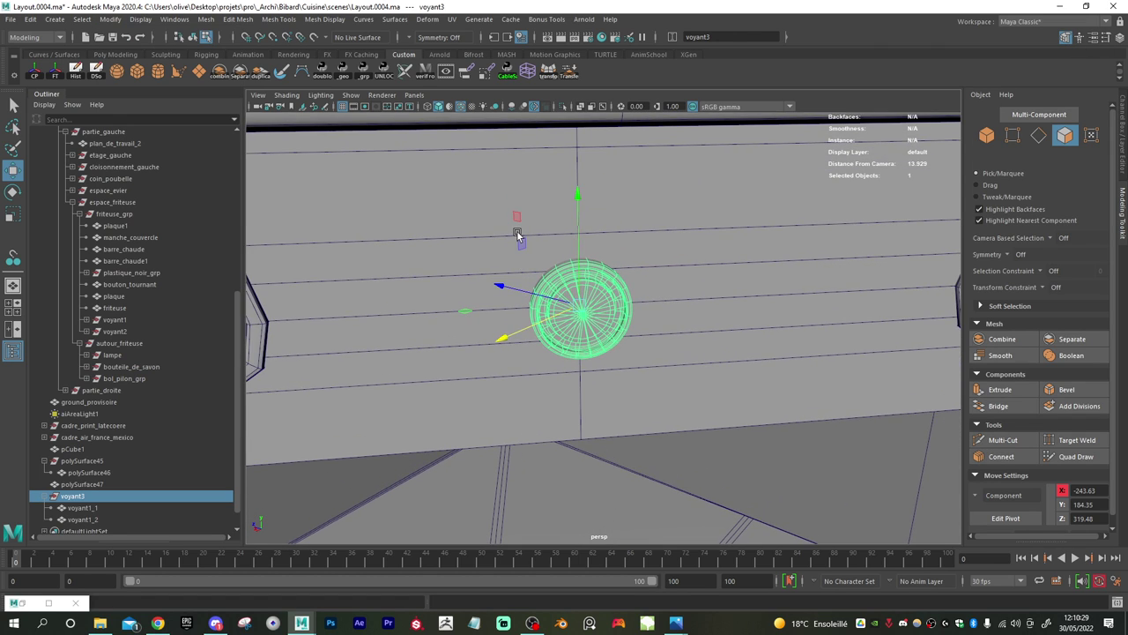
key(d)
alt+drag(636, 340, 615, 332)
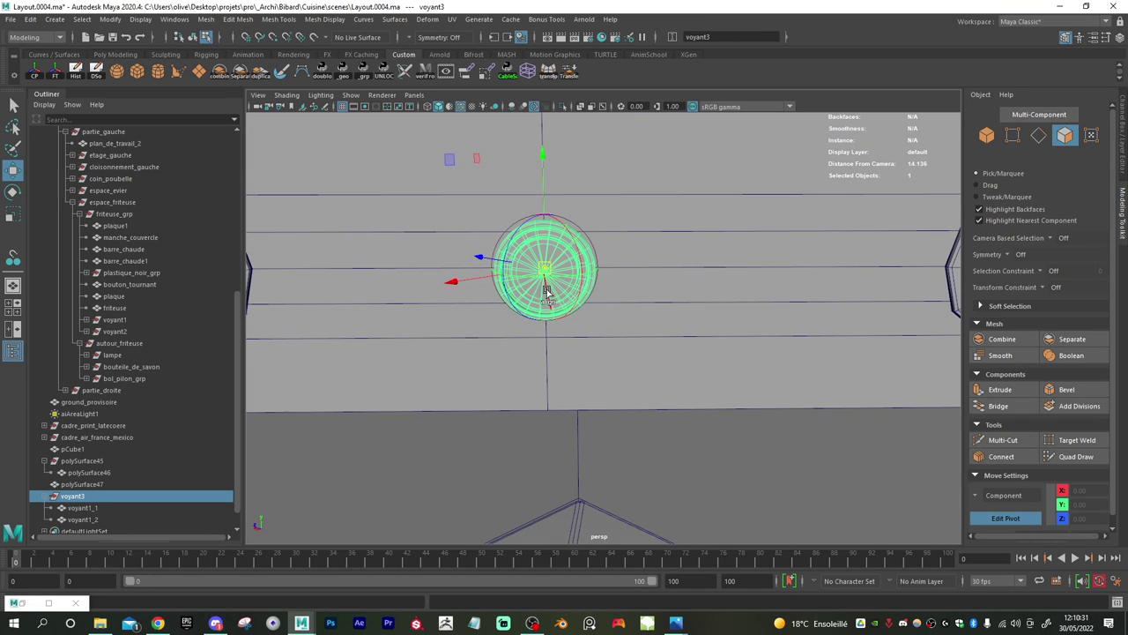
drag(537, 280, 658, 322)
key(d)
- Position the light on the hood panel along its custom axes, sliding it along the face to Z 25.69, and save the scene
drag(815, 334, 836, 346)
alt+drag(836, 346, 704, 356)
alt+right_drag(704, 357, 347, 286)
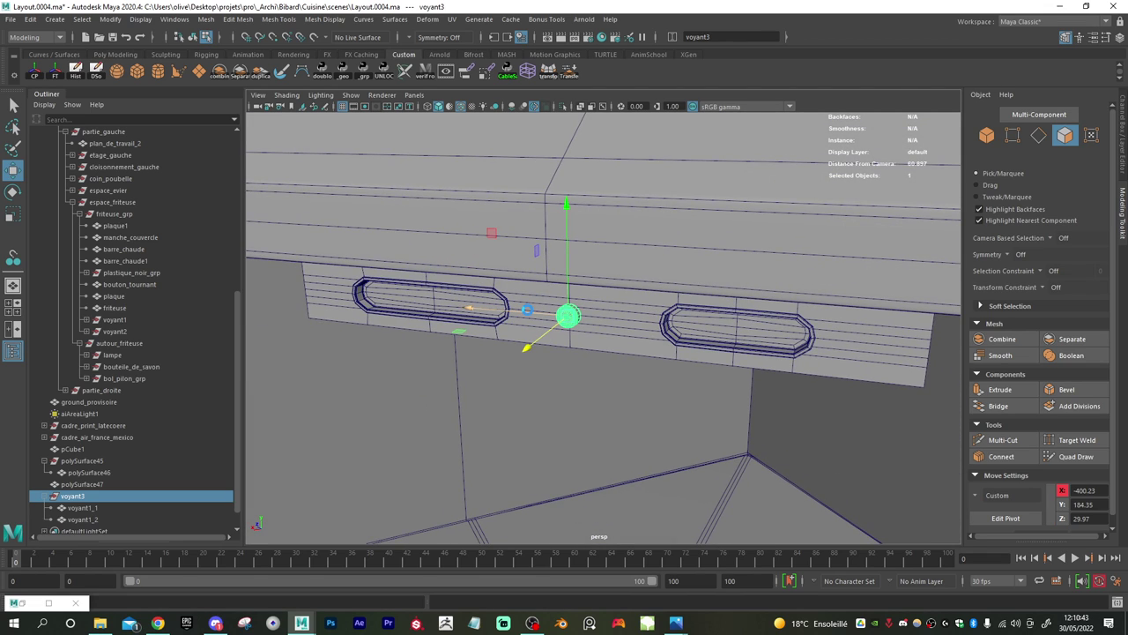
key(ctrl+s)
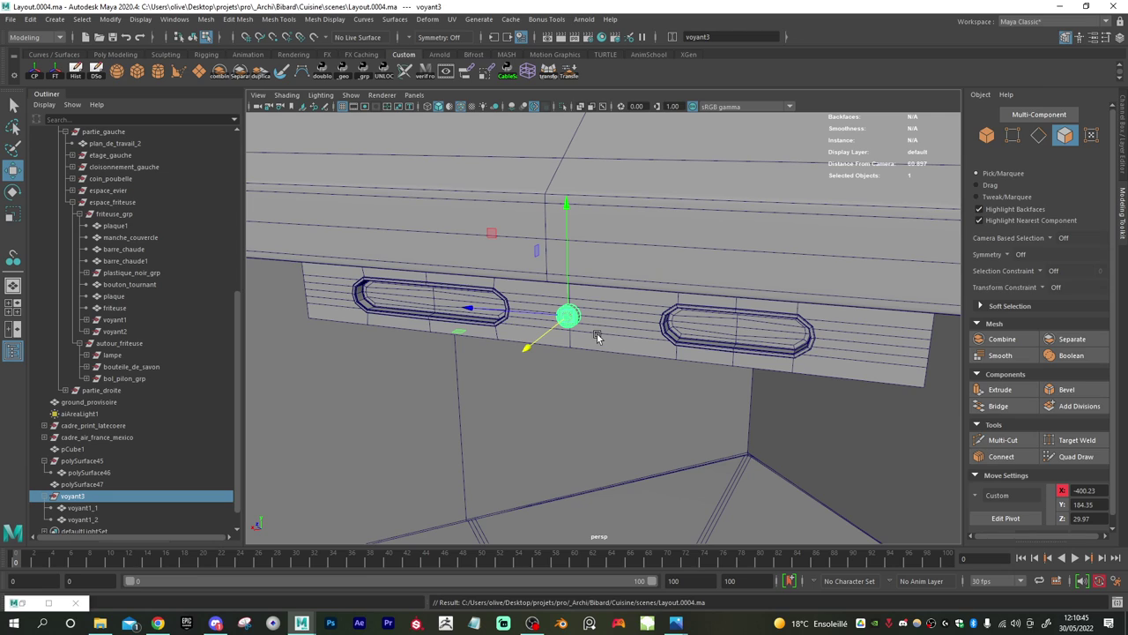
drag(542, 315, 580, 324)
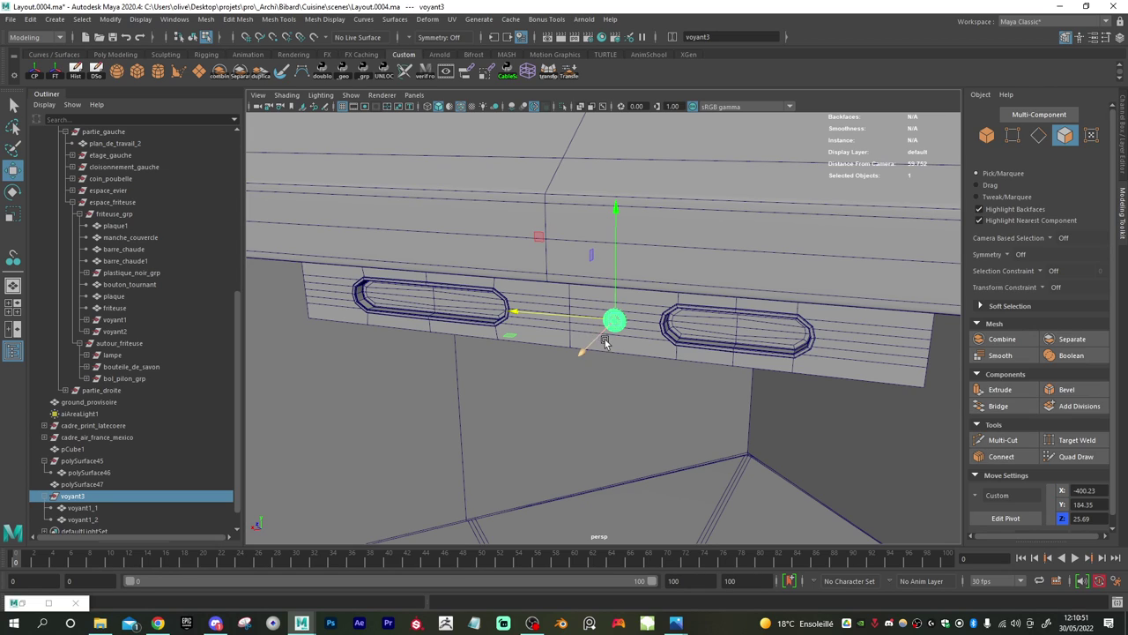
key(ctrl+s)
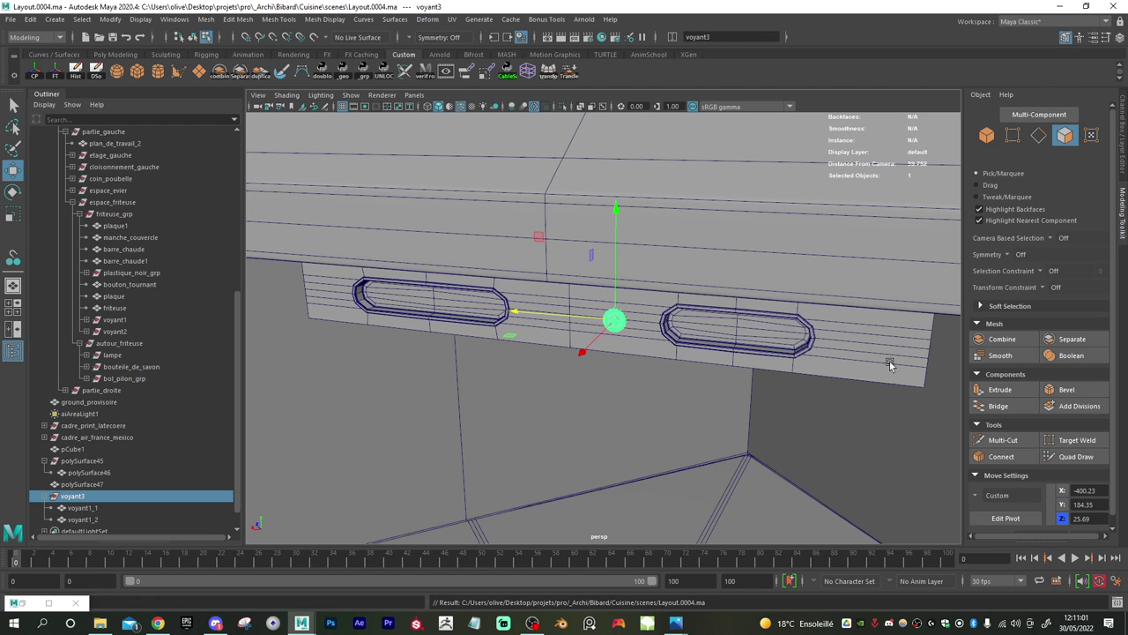
- Select the hood body mesh polySurface46 and switch it to edge selection with its rear side in view
key(F11)
alt+drag(853, 383, 804, 373)
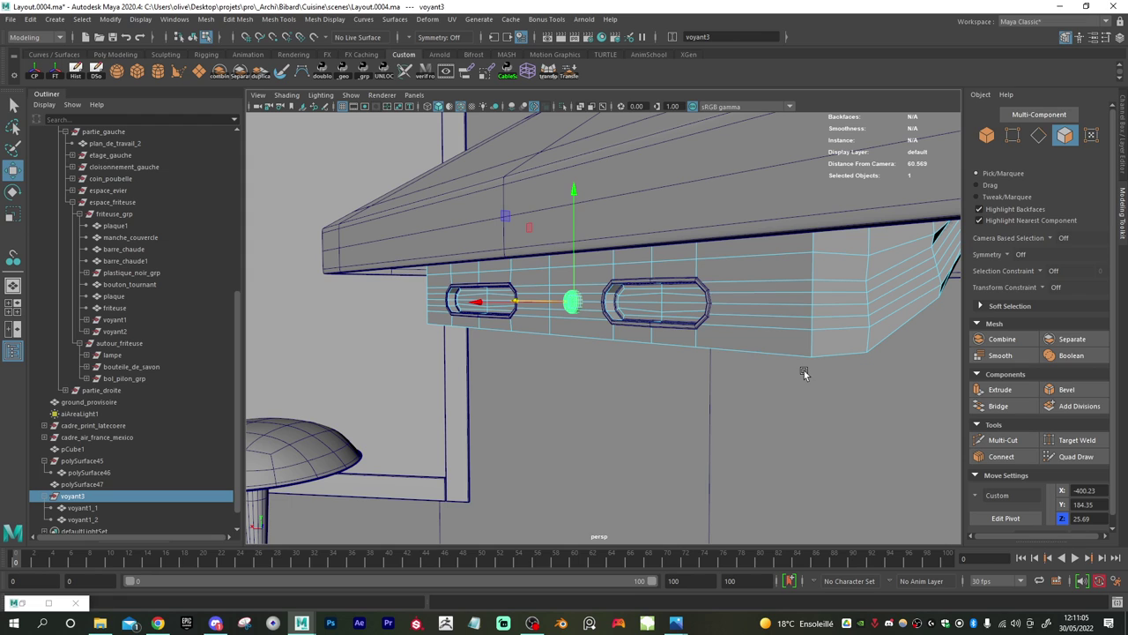
alt+drag(802, 377, 750, 305)
right_click(732, 227)
click(750, 211)
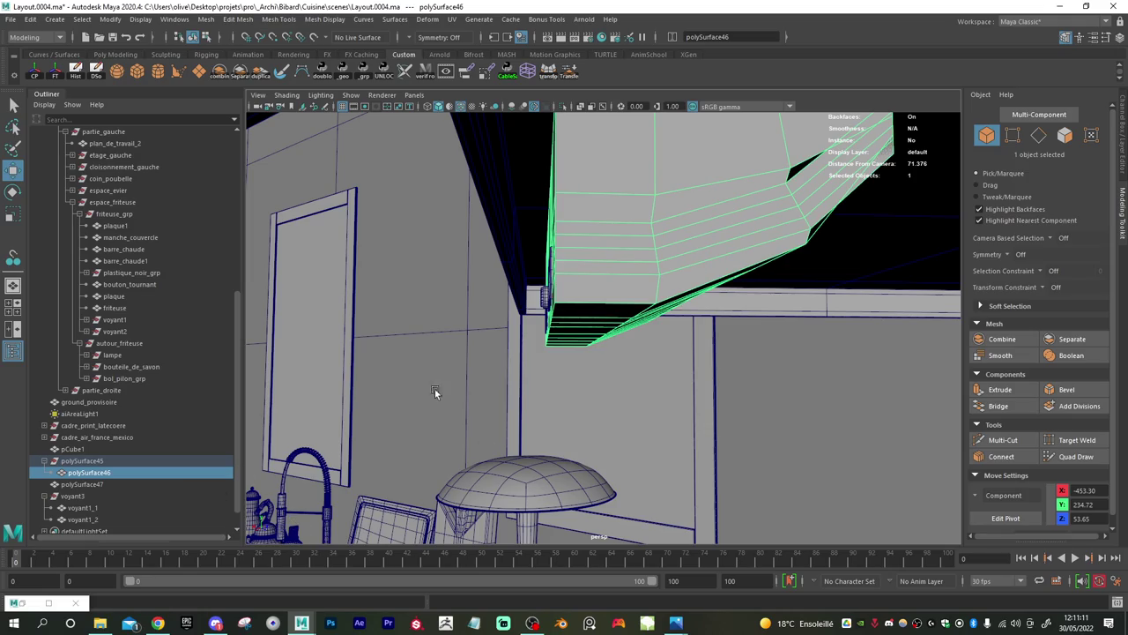
alt+drag(435, 388, 575, 258)
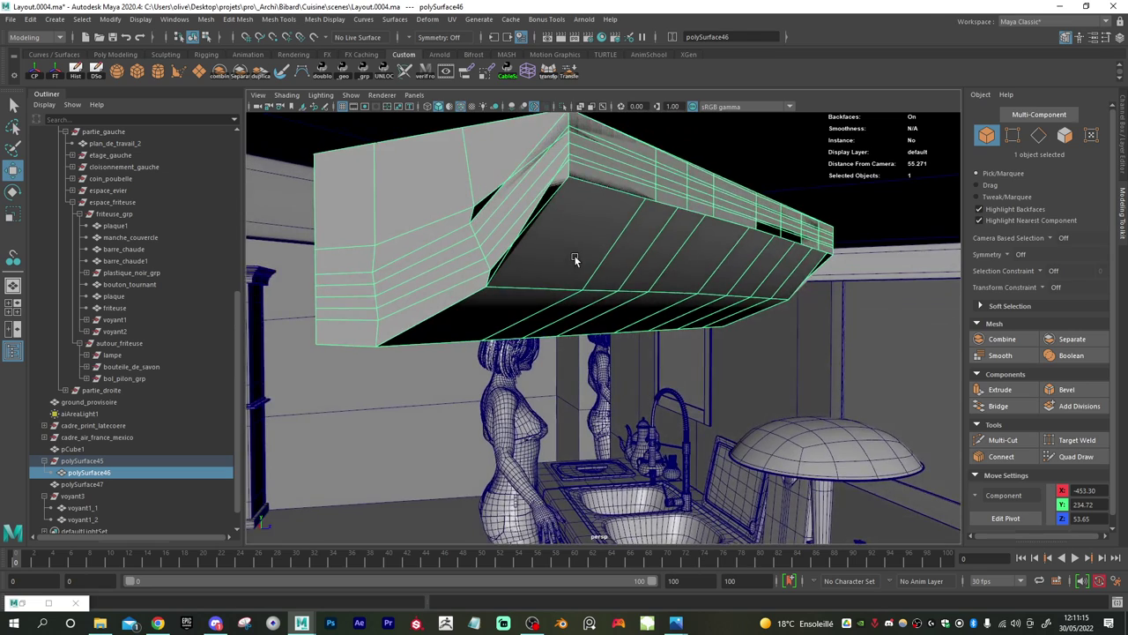
right_drag(511, 202, 505, 173)
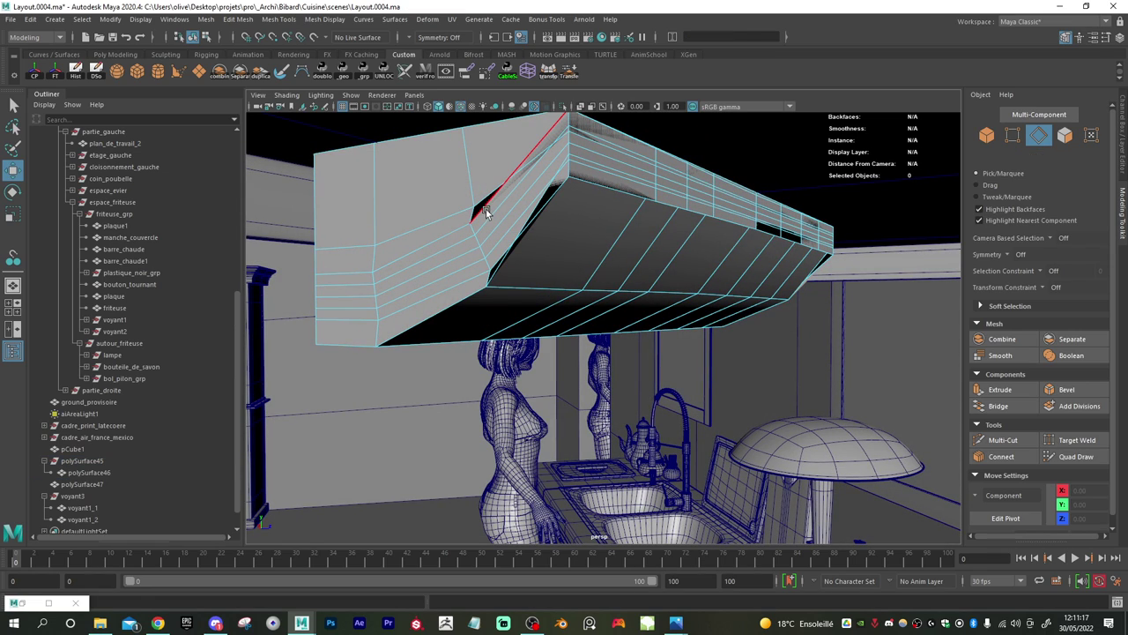
- Try to edit several horizontal edge loops running around the hood body all at once, and undo the change
double_click(486, 209)
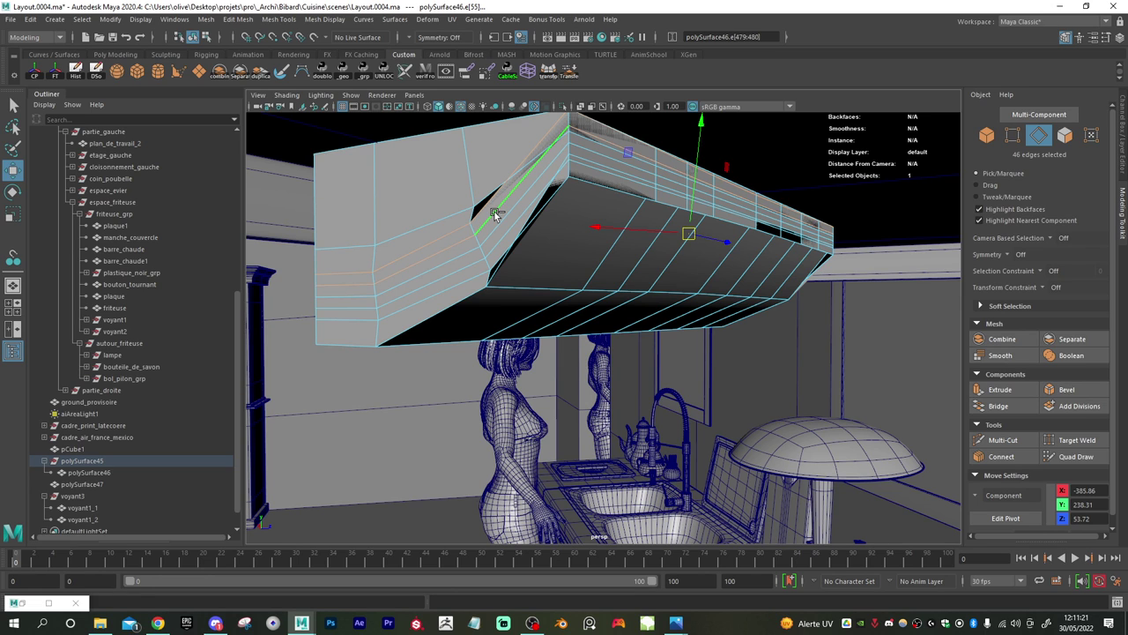
shift+double_click(505, 226)
shift+double_click(507, 230)
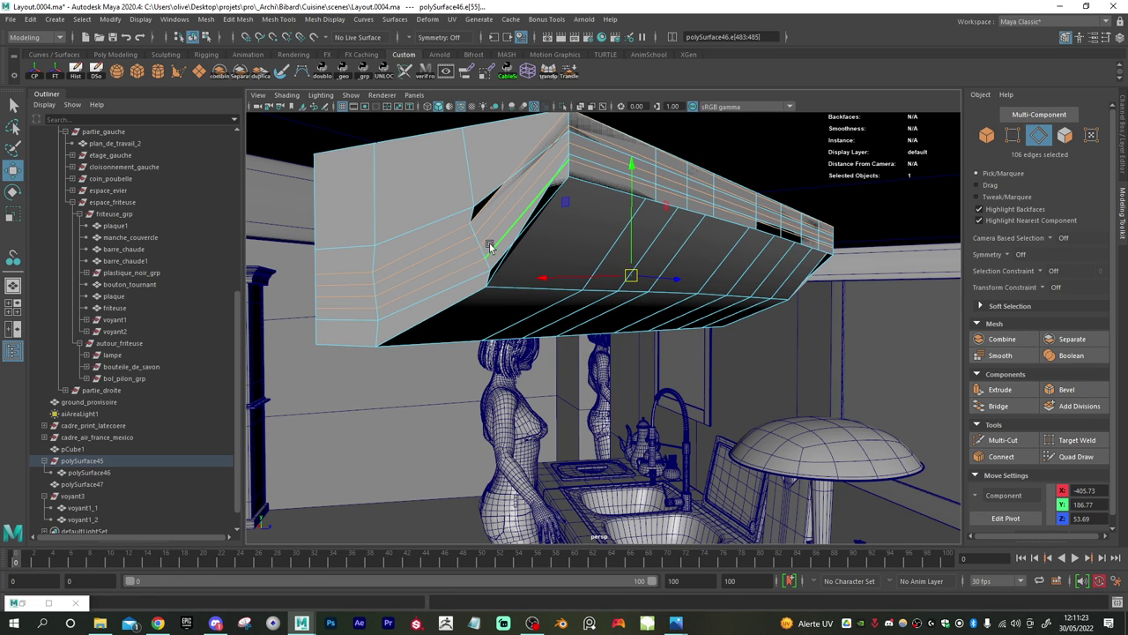
alt+drag(442, 254, 545, 250)
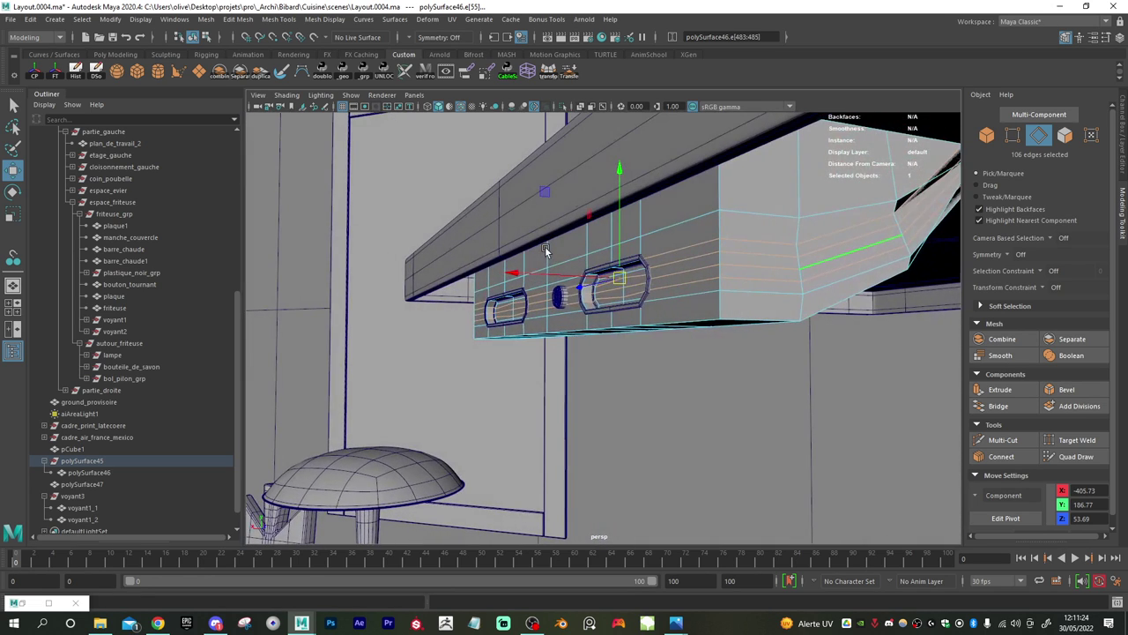
double_click(741, 279)
shift+double_click(738, 266)
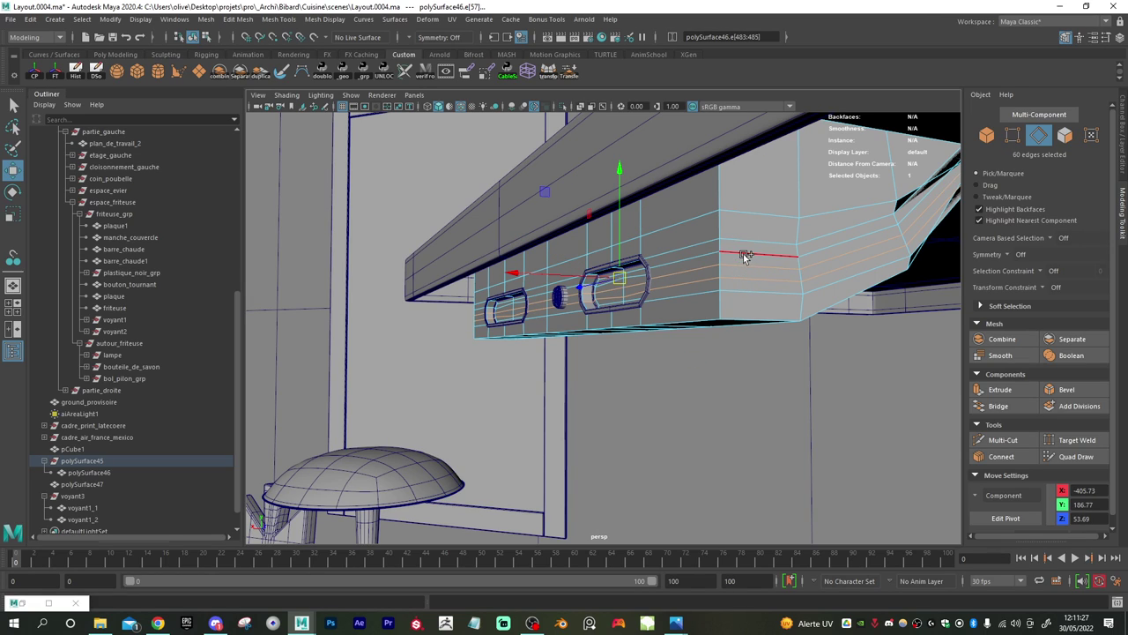
shift+double_click(745, 245)
ctrl+double_click(745, 245)
shift+right_drag(747, 247, 708, 262)
alt+drag(795, 270, 654, 289)
key(ctrl+z)
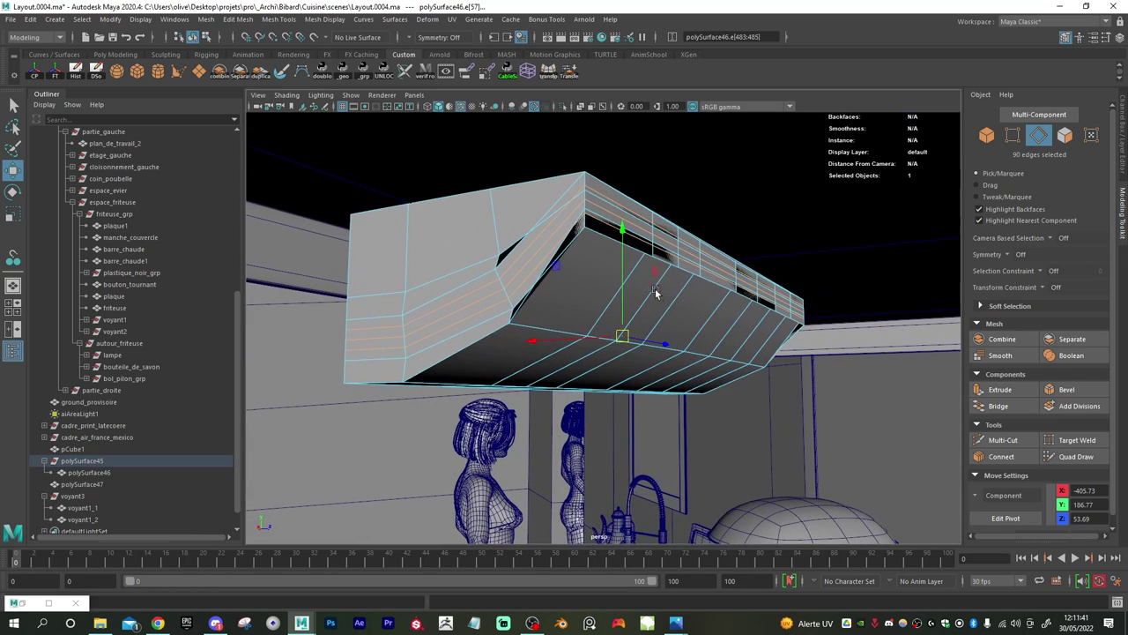
- Apply Edit Edge Flow to three horizontal edge rows on the hood body's narrow rear band, one row at a time, starting with the lowest
click(612, 229)
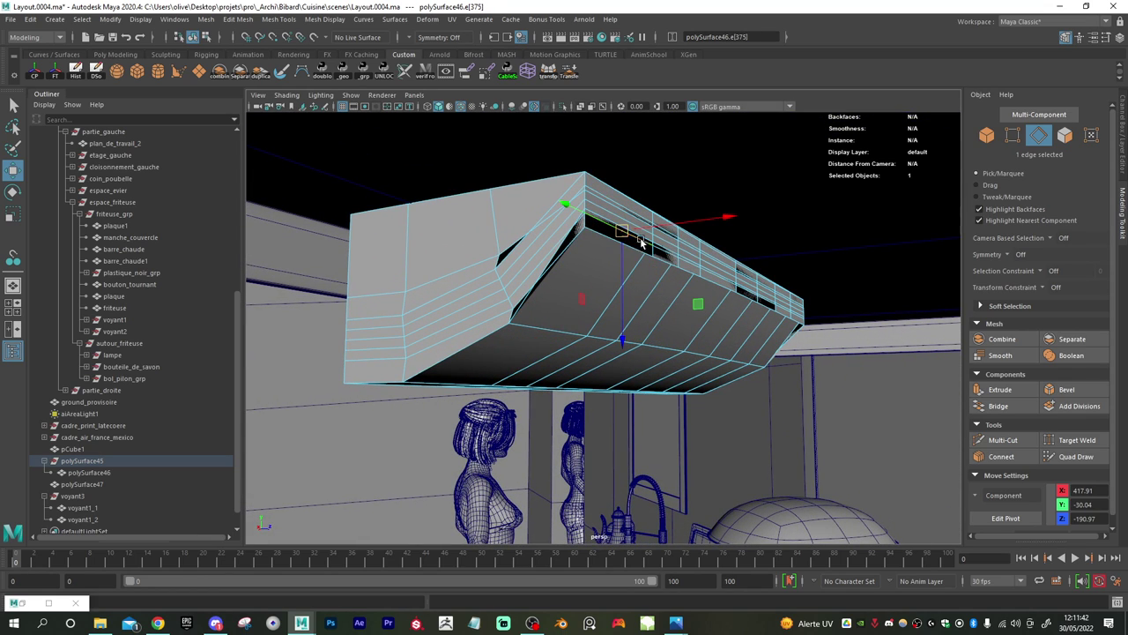
shift+double_click(801, 316)
shift+right_drag(800, 316, 791, 433)
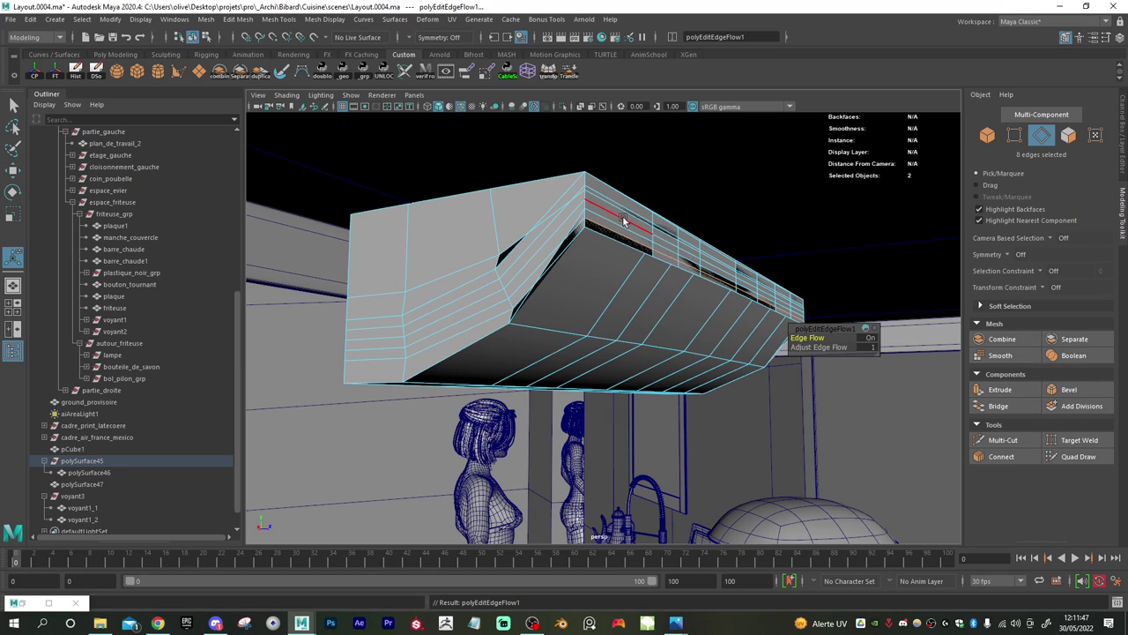
click(602, 201)
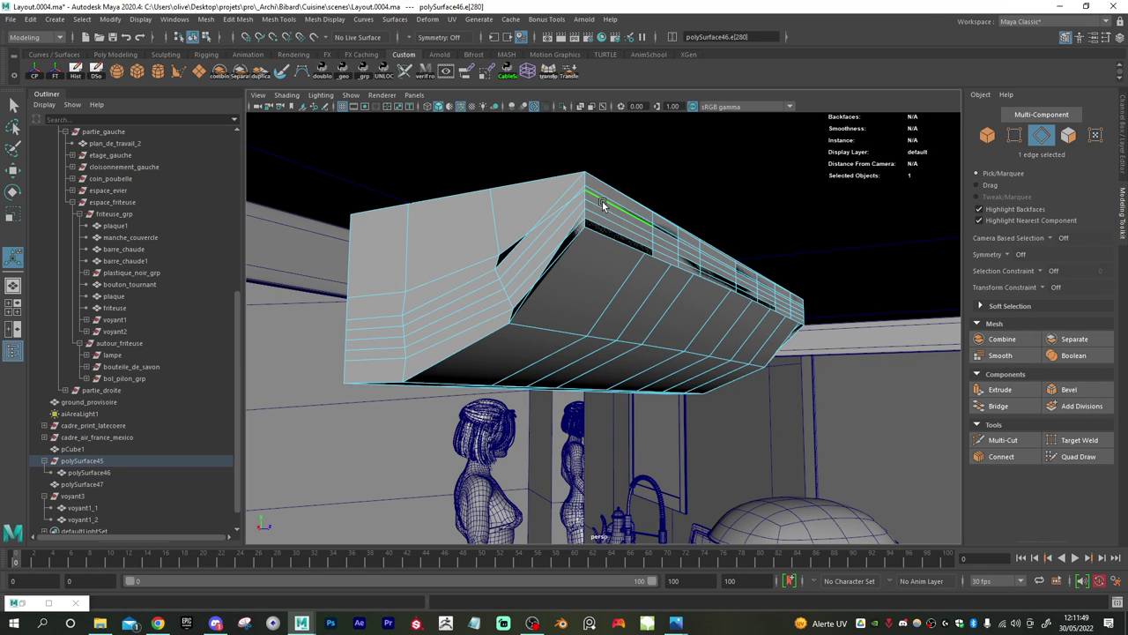
double_click(798, 305)
shift+right_drag(798, 305, 788, 423)
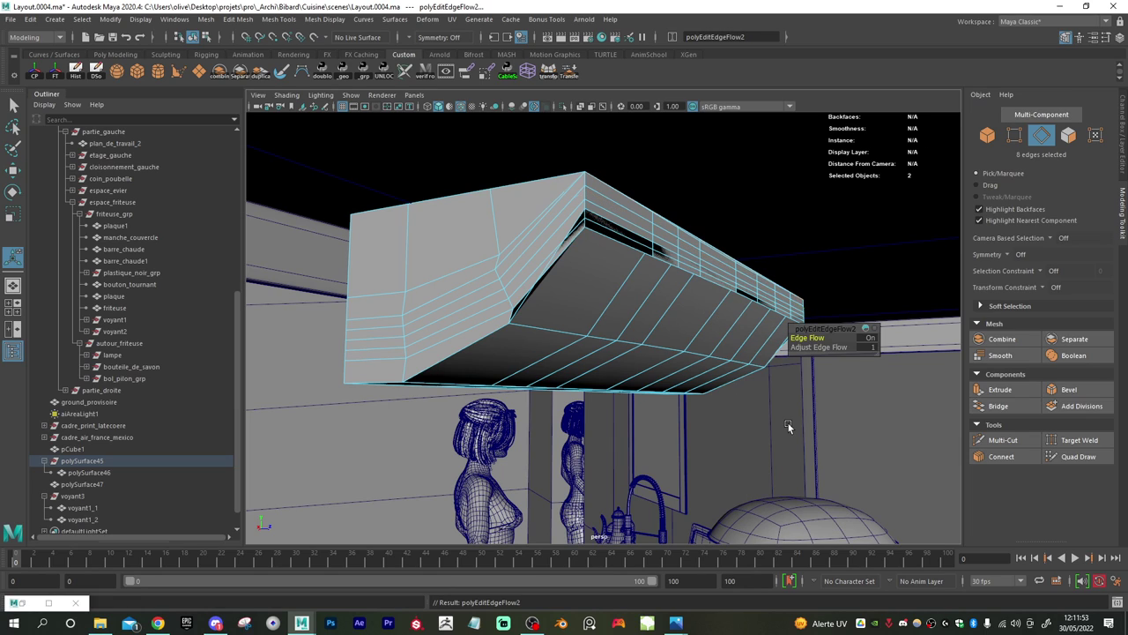
click(611, 224)
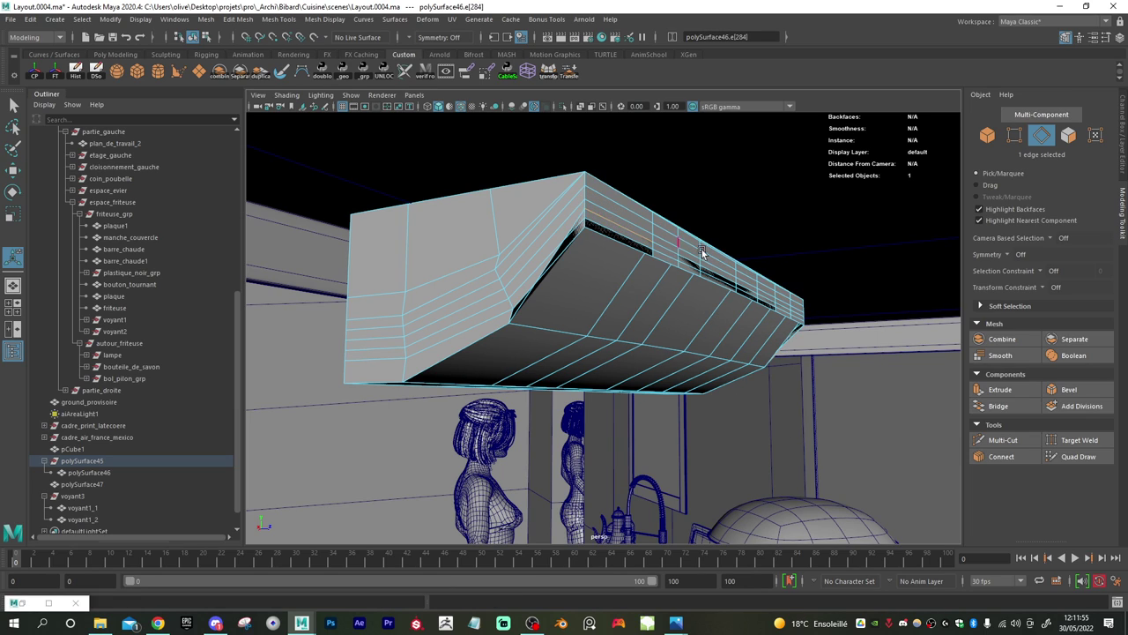
double_click(801, 313)
shift+right_drag(800, 314, 792, 423)
alt+drag(596, 284, 615, 299)
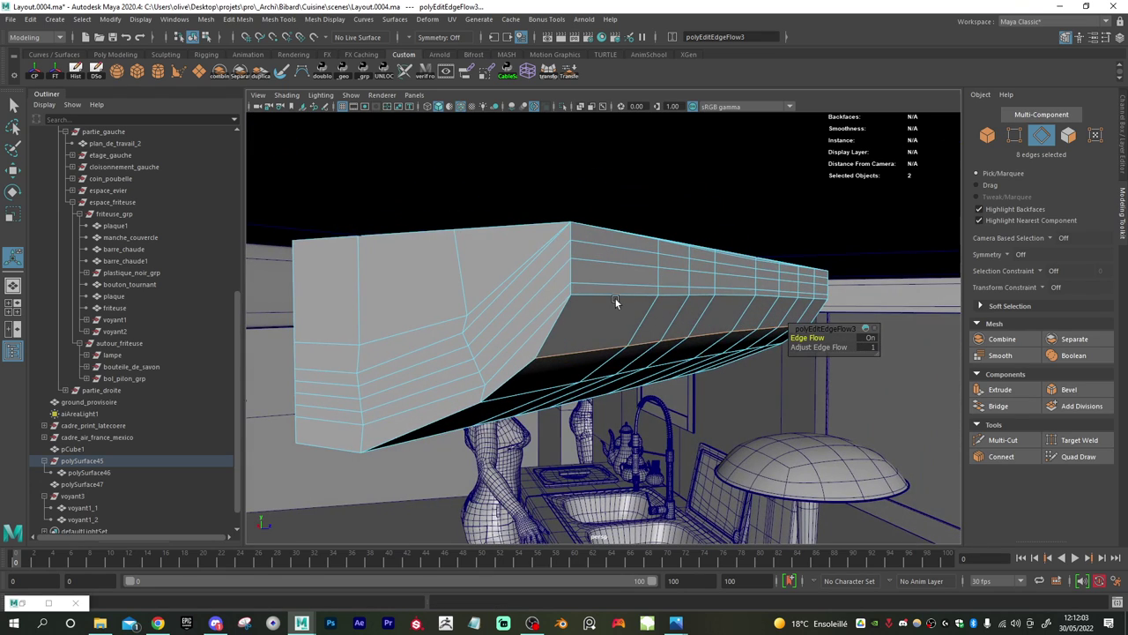
- Apply Edit Edge Flow to the uppermost inner edge row of the hood body's rear band
click(550, 251)
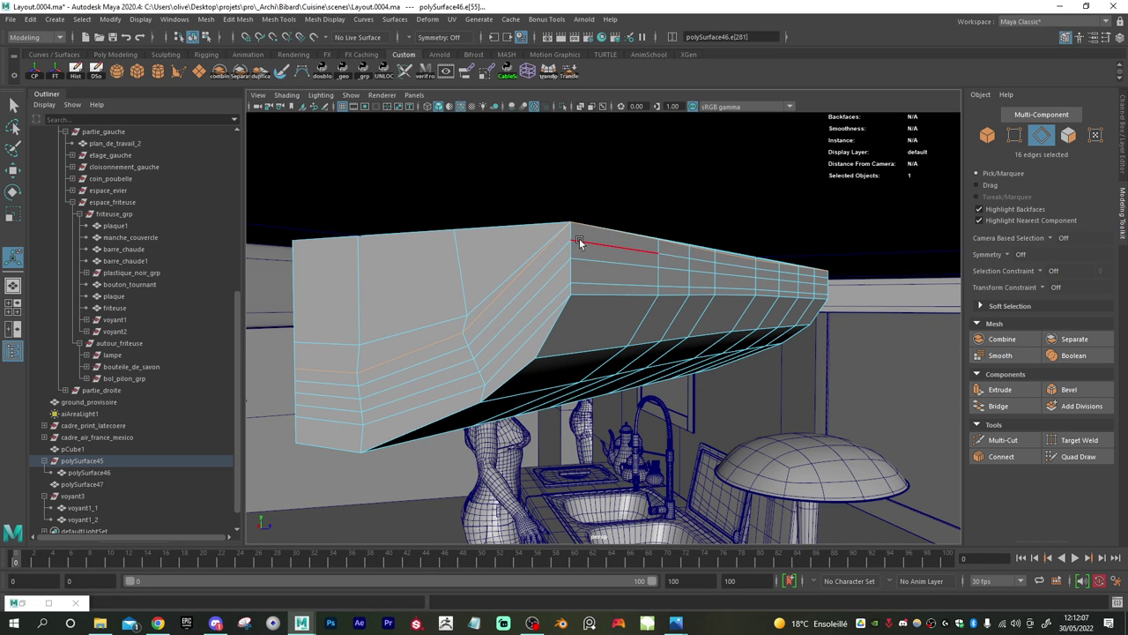
alt+drag(579, 238, 724, 279)
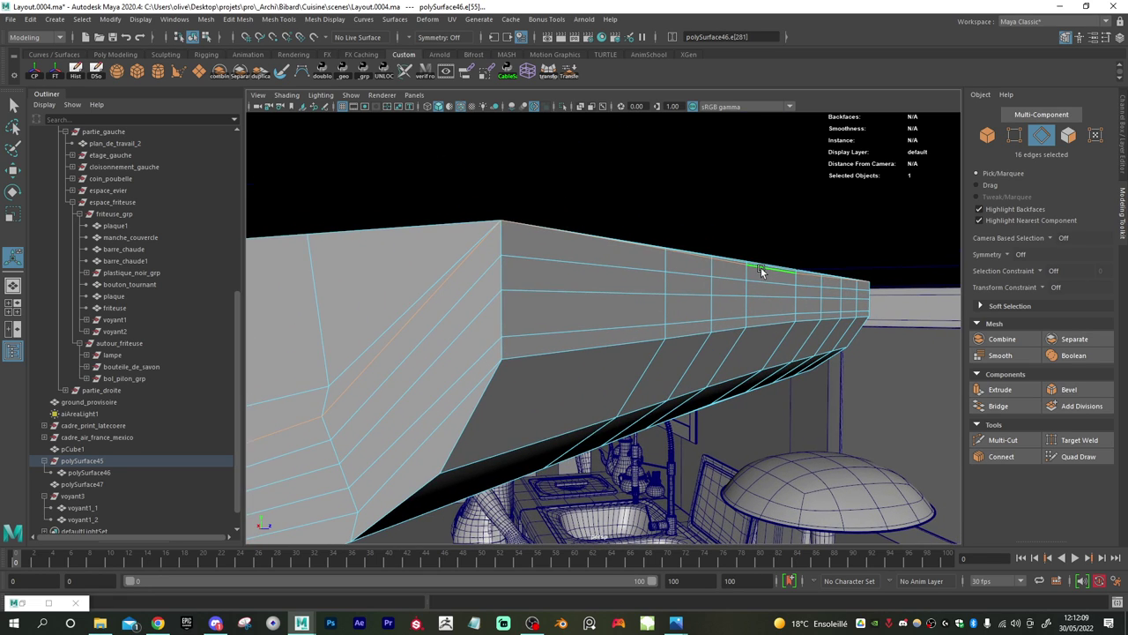
click(762, 268)
double_click(739, 264)
mouse_move(739, 265)
shift+right_down()
mouse_move(747, 469)
mouse_move(740, 267)
shift+right_up()
click(624, 251)
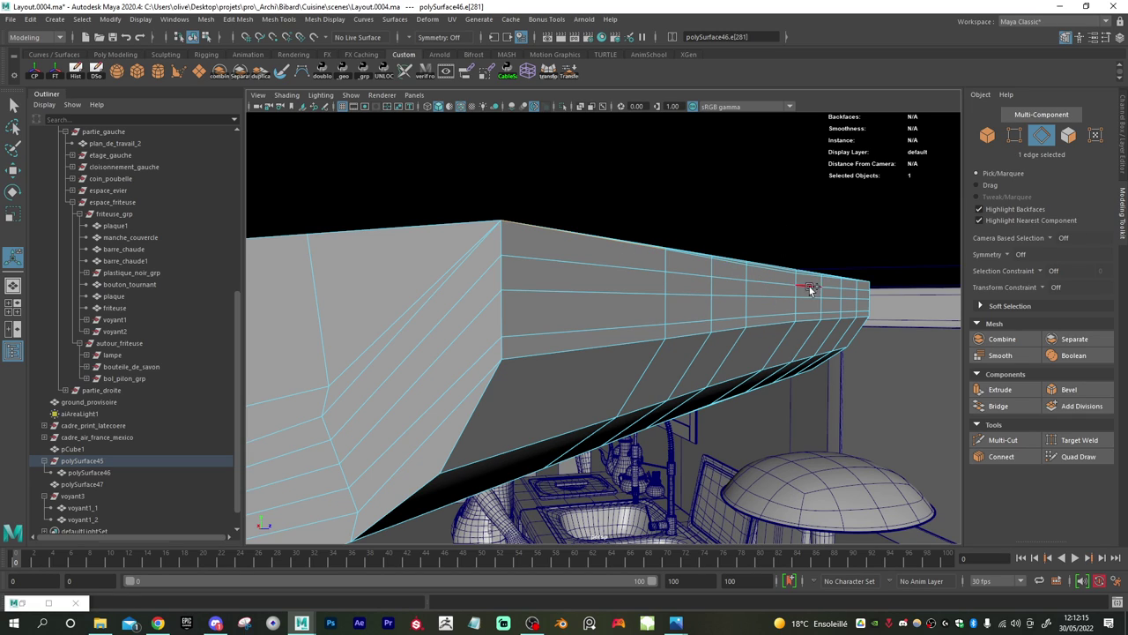
double_click(864, 285)
shift+right_drag(864, 285, 839, 400)
- Apply Edit Edge Flow together to the three middle horizontal edge rows of the hood body's narrow rear band
alt+drag(715, 353, 625, 308)
click(608, 266)
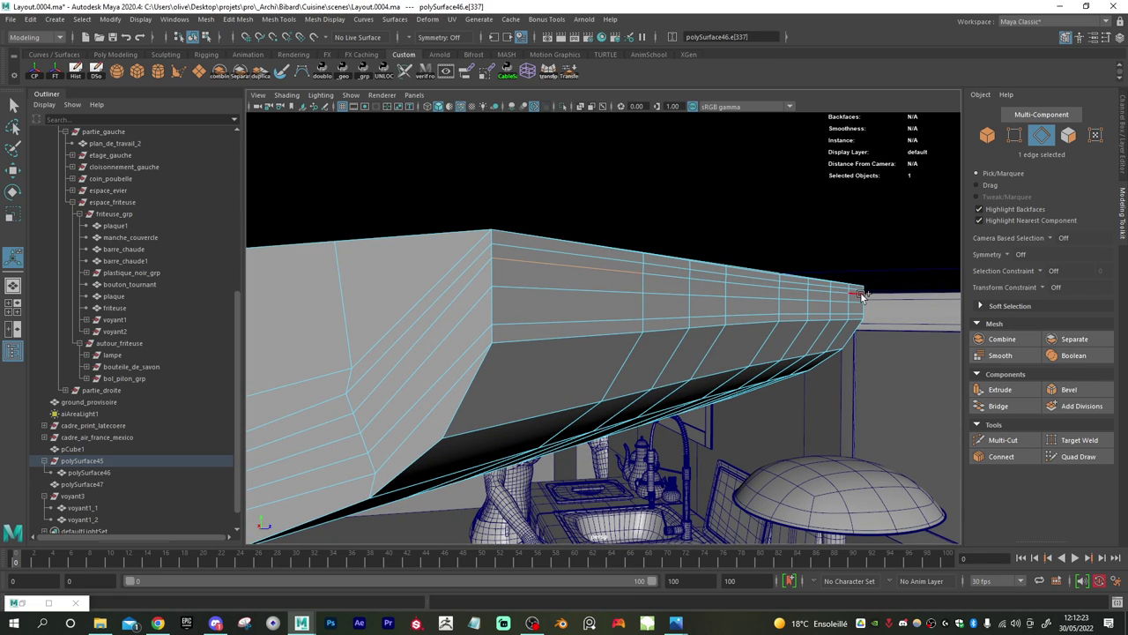
shift+double_click(859, 297)
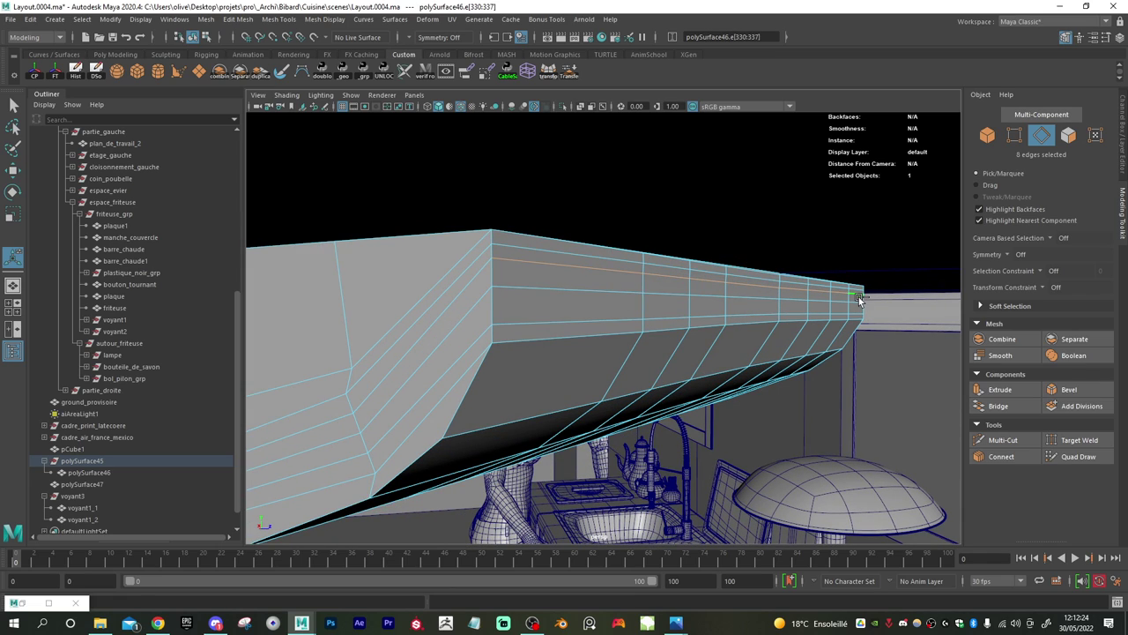
shift+double_click(585, 298)
shift+click(579, 319)
shift+double_click(860, 311)
shift+right_click(860, 311)
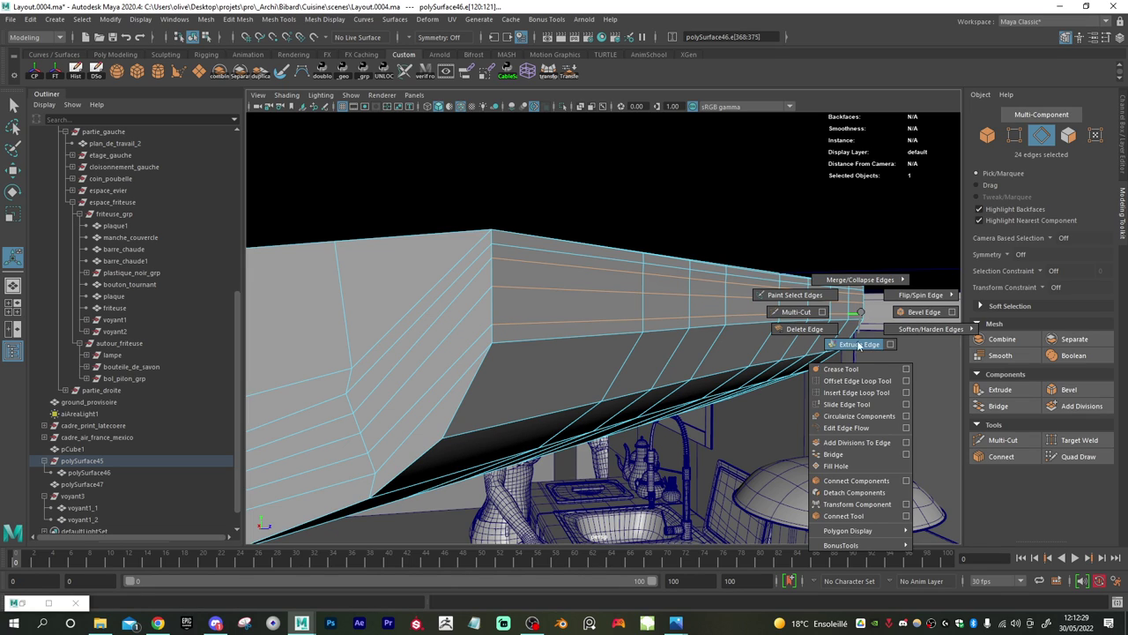
click(853, 429)
alt+drag(728, 374, 685, 360)
click(667, 316)
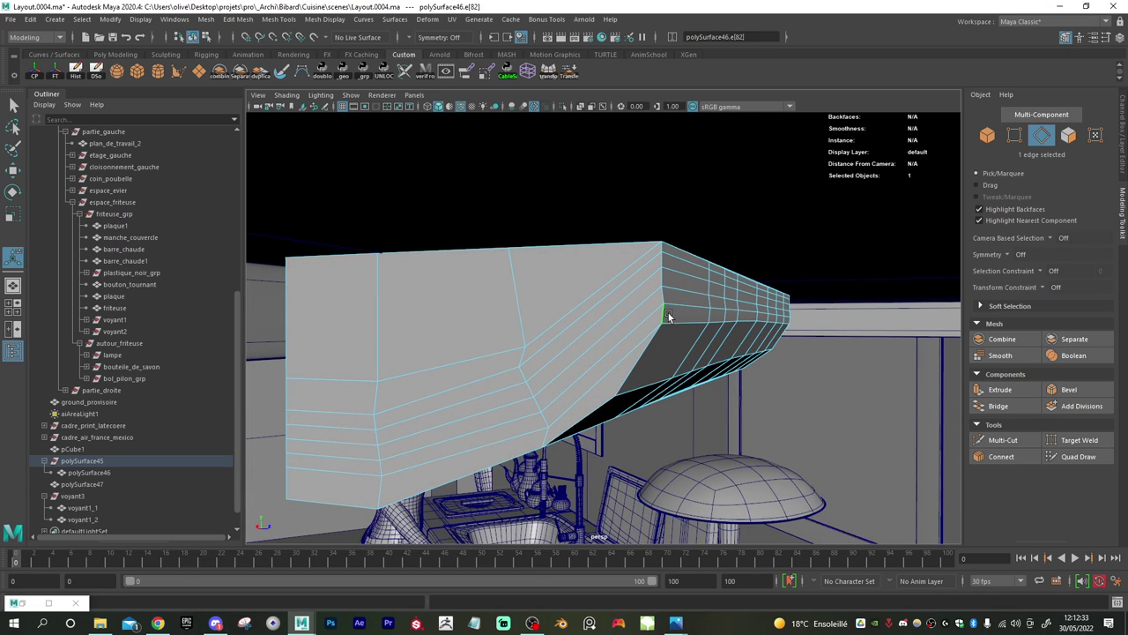
alt+drag(667, 283, 651, 306)
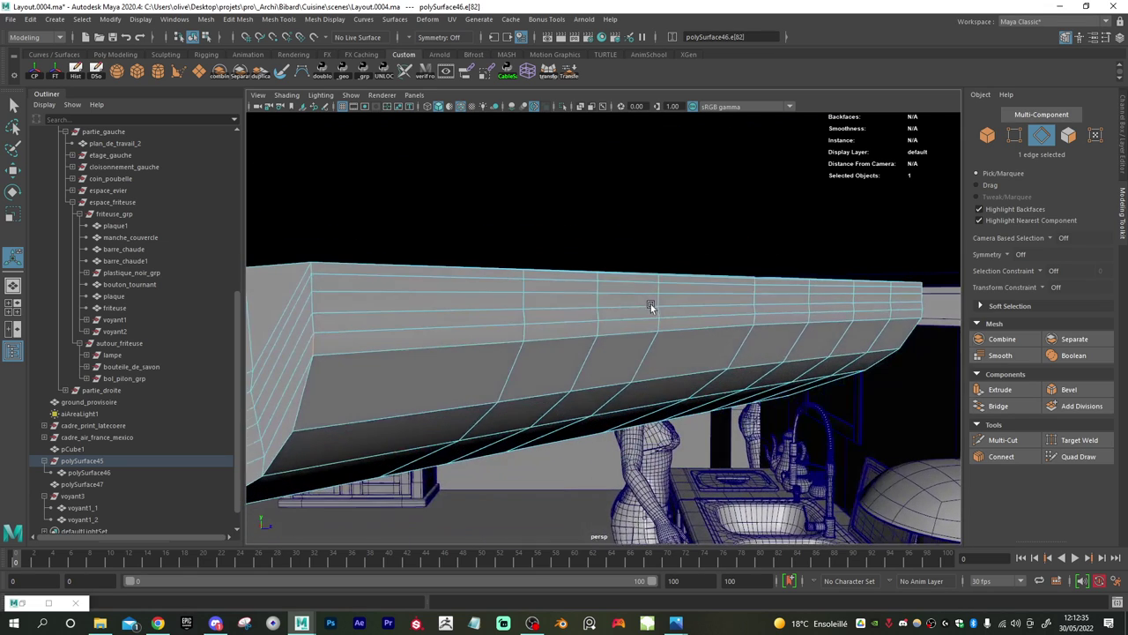
- Scale all faces of the hood body's rear band along X to flatten the band, and save the scene
right_drag(421, 281, 410, 278)
click(402, 272)
key(shift+Tab)
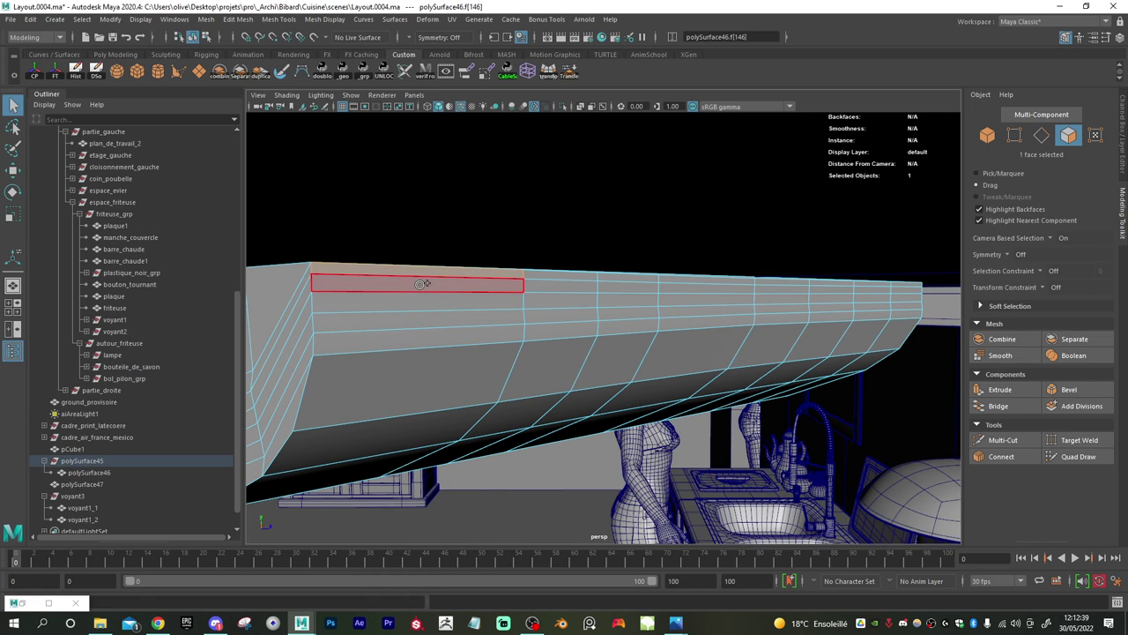
mouse_move(424, 283)
shift+mouse_down()
mouse_move(464, 339)
mouse_move(534, 323)
mouse_move(552, 277)
mouse_move(636, 282)
mouse_move(643, 323)
mouse_move(684, 280)
mouse_move(769, 310)
mouse_move(779, 282)
mouse_move(838, 309)
mouse_move(835, 286)
mouse_move(882, 313)
mouse_move(880, 286)
mouse_move(911, 313)
mouse_move(906, 286)
shift+mouse_up()
key(r)
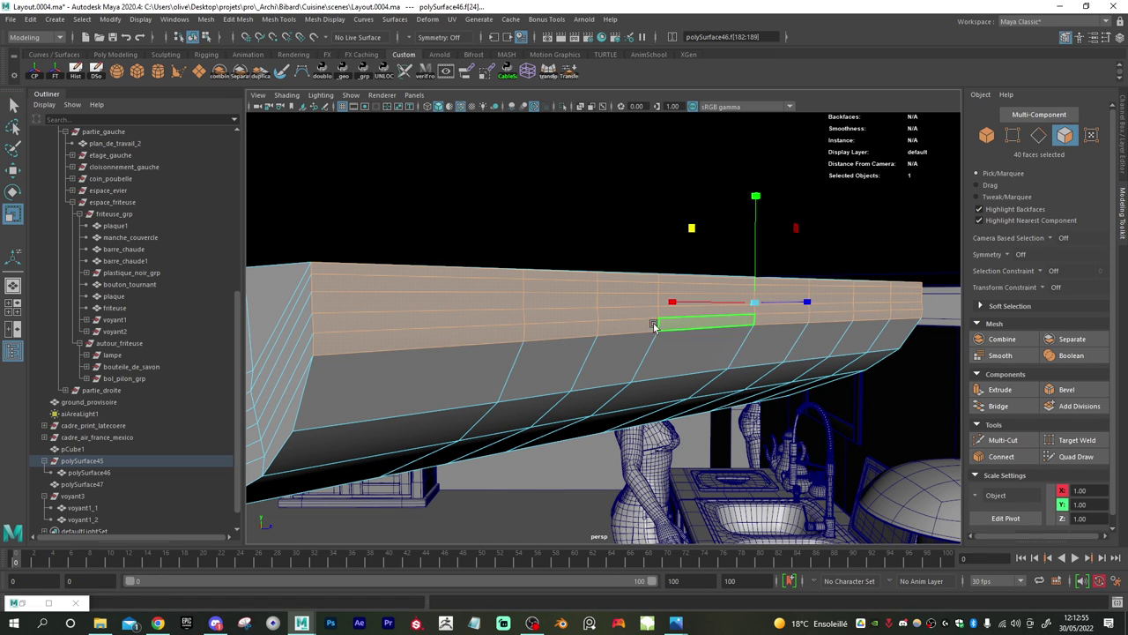
alt+drag(653, 322, 747, 313)
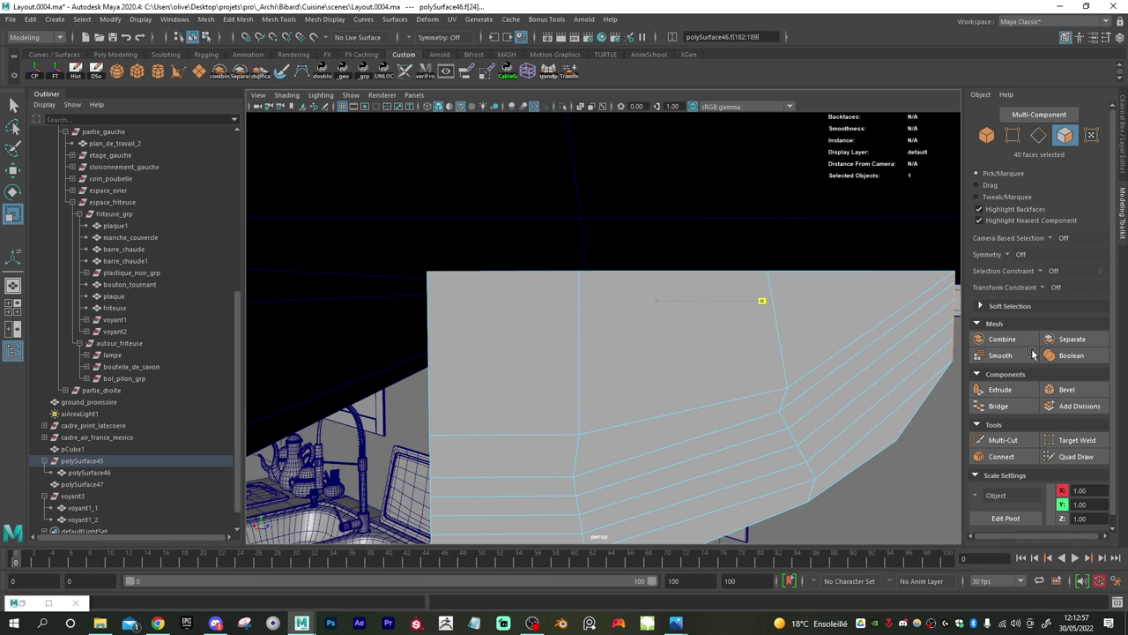
drag(1033, 353, 1034, 353)
scroll(794, 378, down, 8)
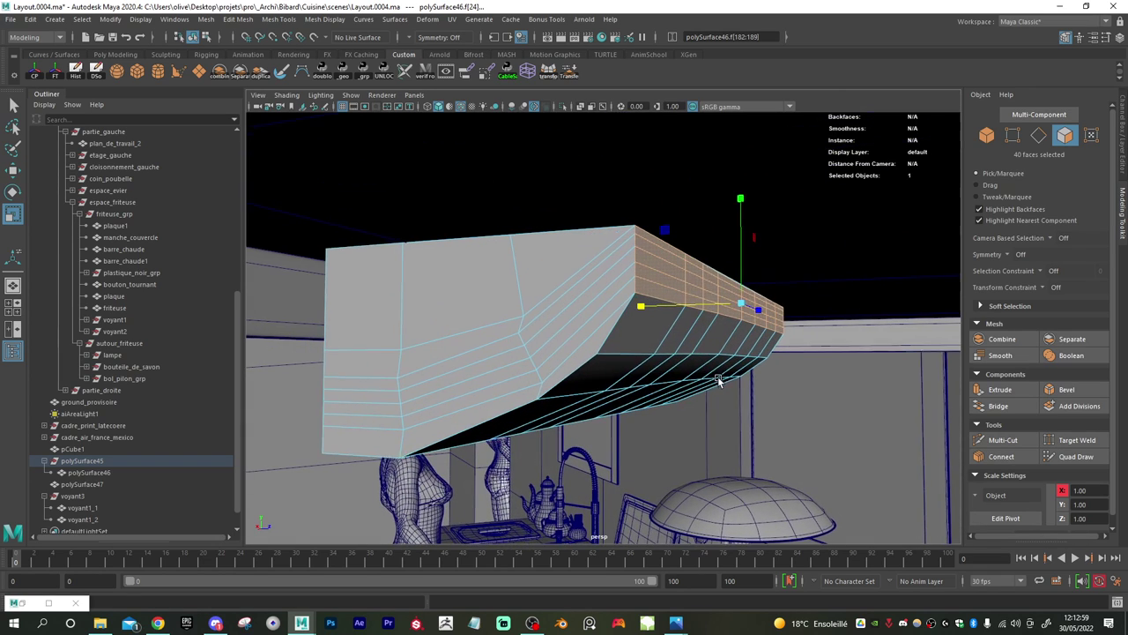
scroll(723, 381, up, 1)
key(ctrl+s)
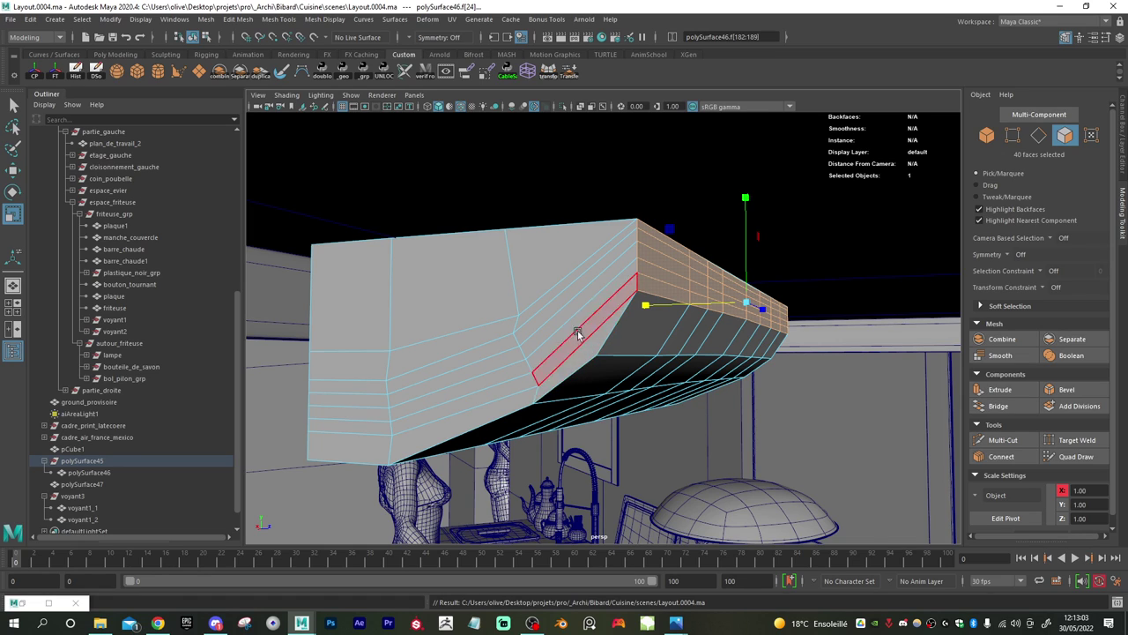
- Scale two vertical edge loops around the hood body's sides and underside along X, one at a time, and save the scene
right_drag(557, 290, 555, 261)
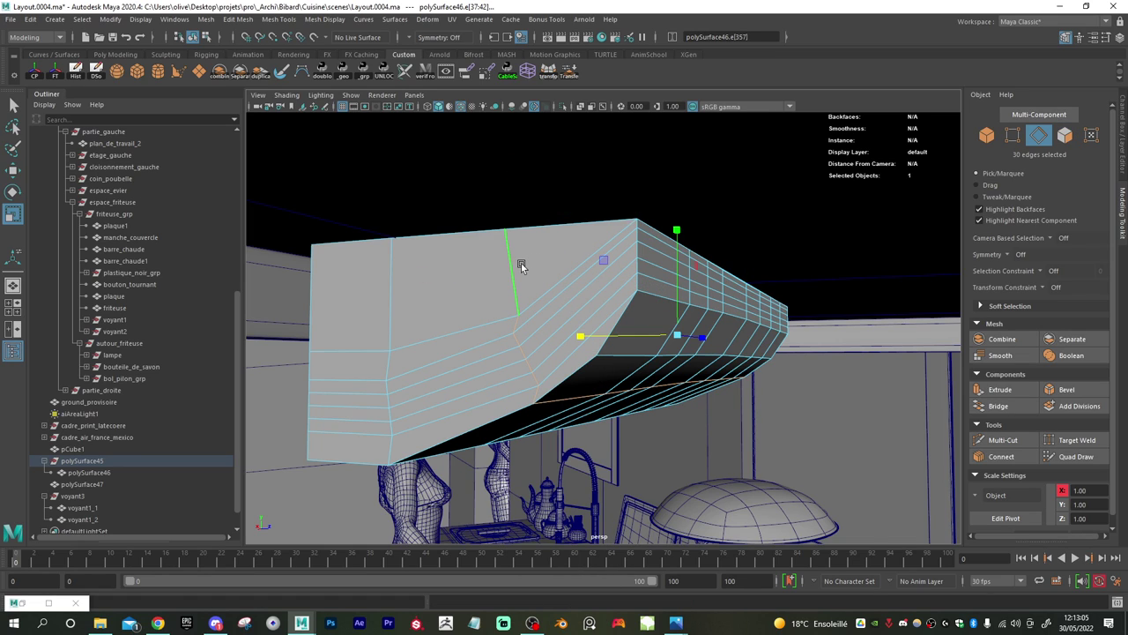
double_click(521, 262)
right_drag(583, 336, 589, 336)
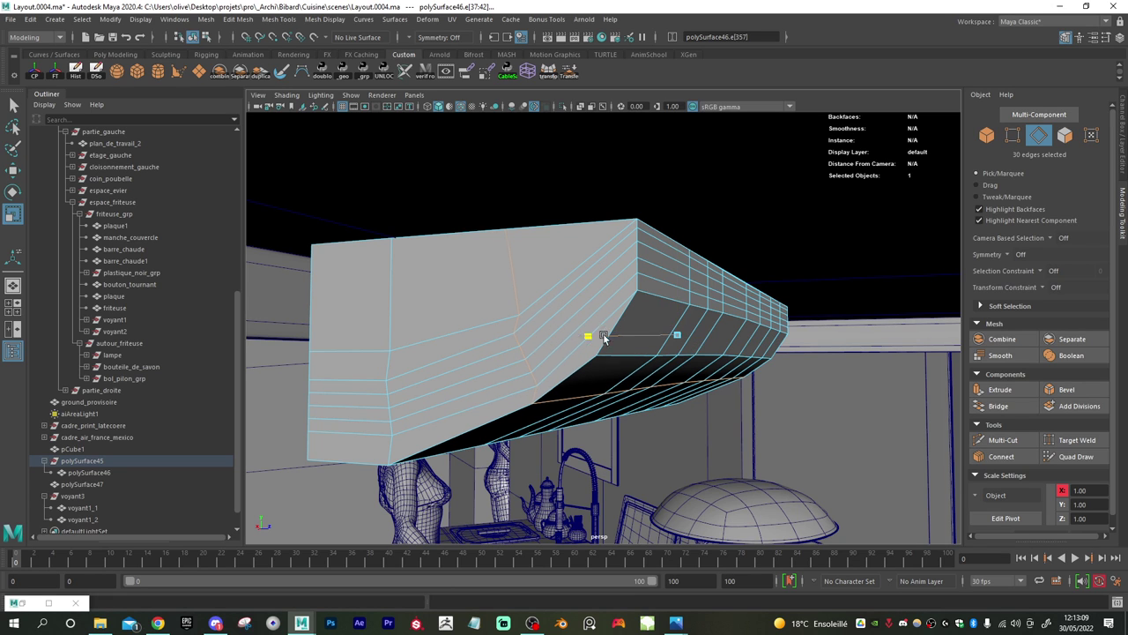
alt+drag(589, 336, 725, 234)
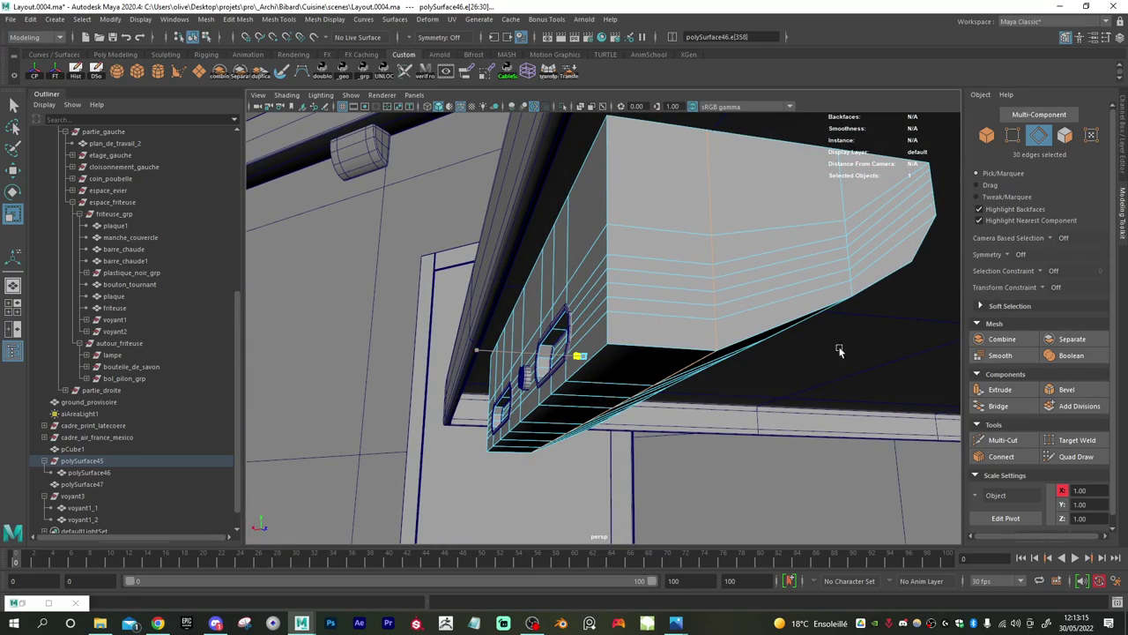
alt+drag(793, 347, 714, 351)
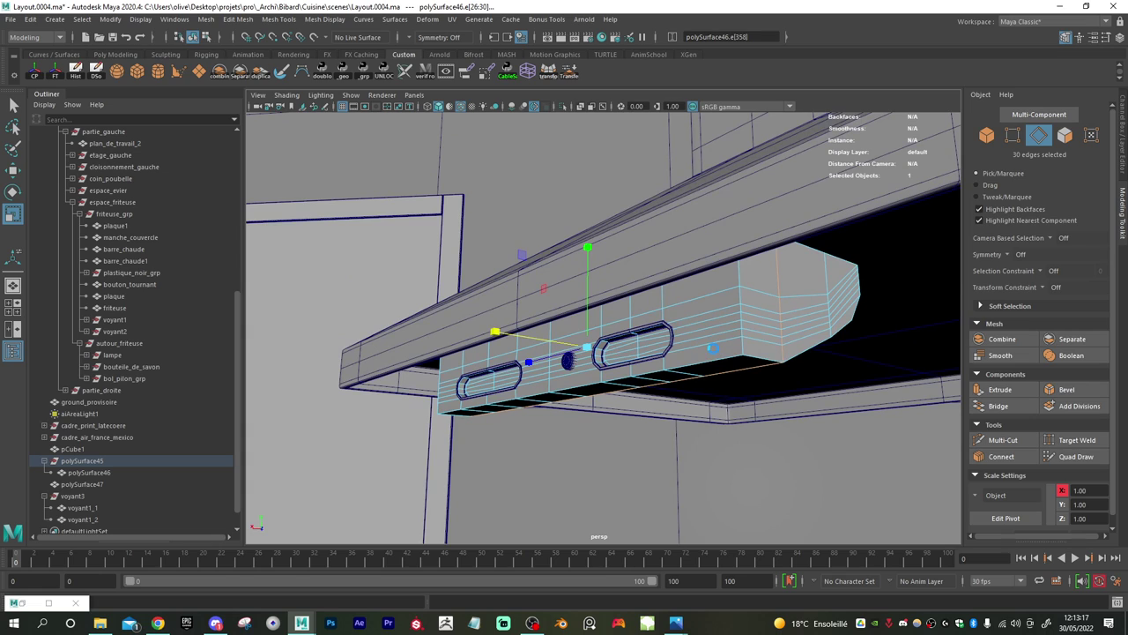
key(ctrl+s)
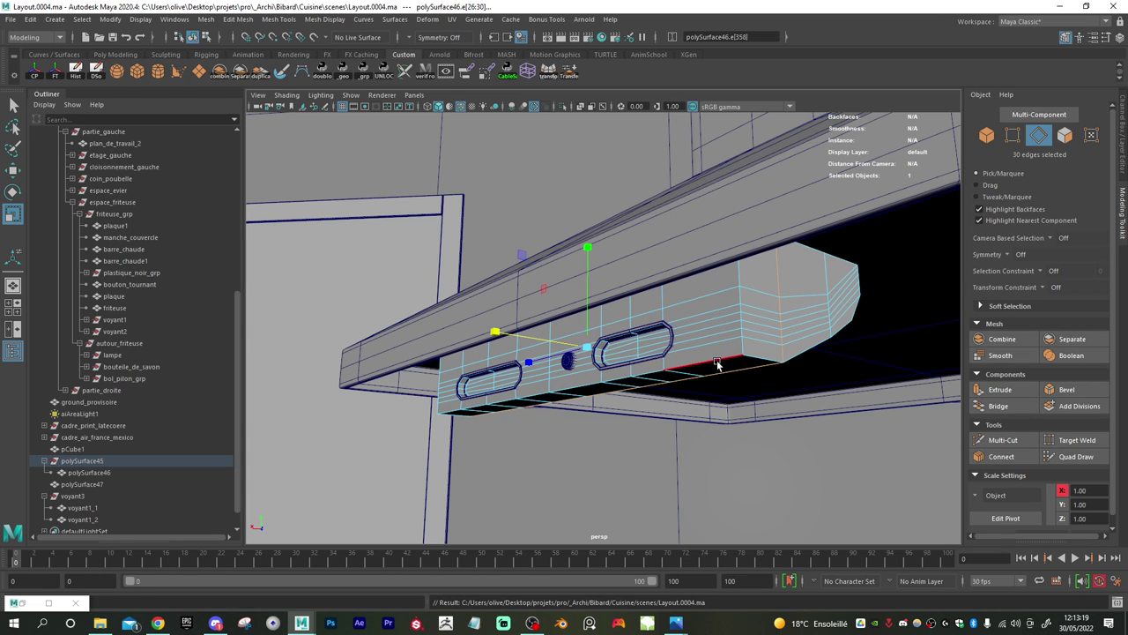
alt+drag(729, 395, 745, 350)
right_click(732, 328)
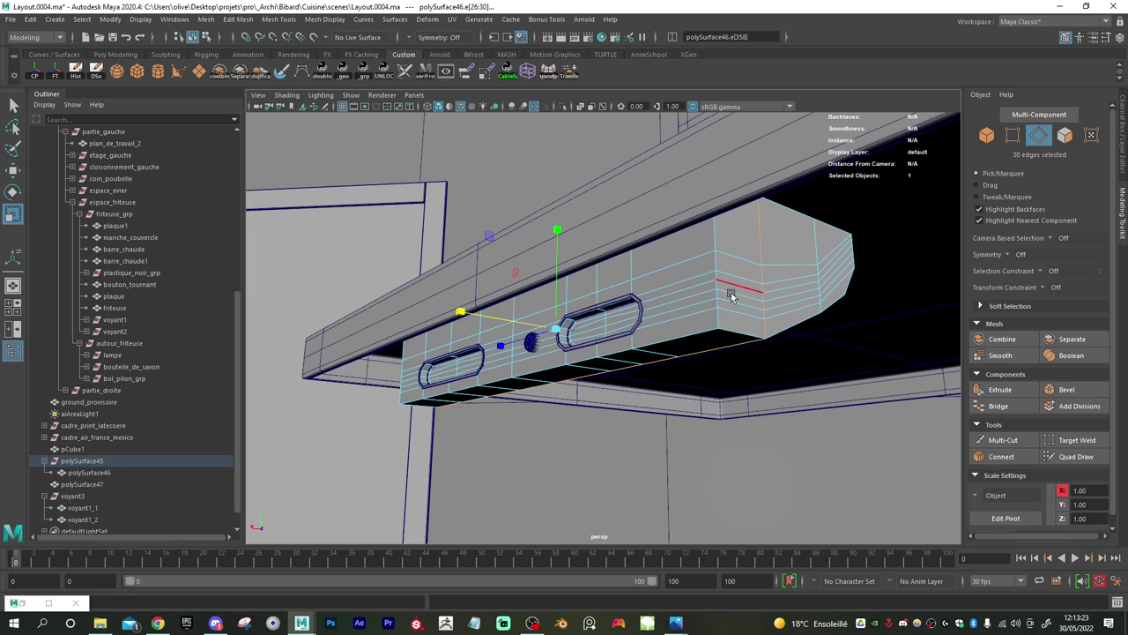
double_click(732, 332)
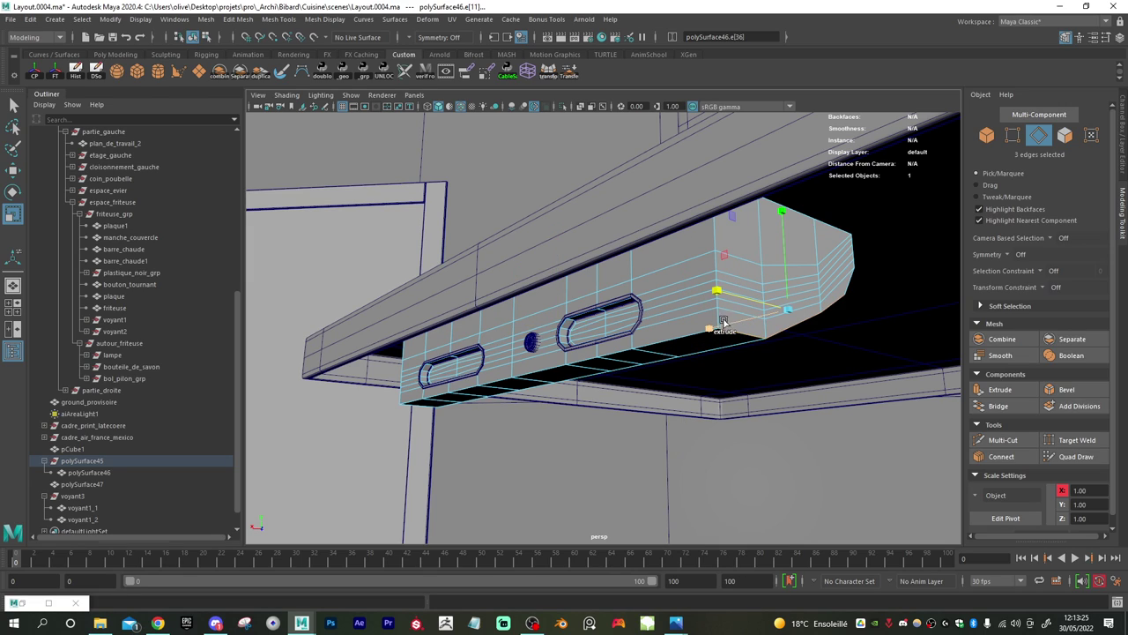
key(q)
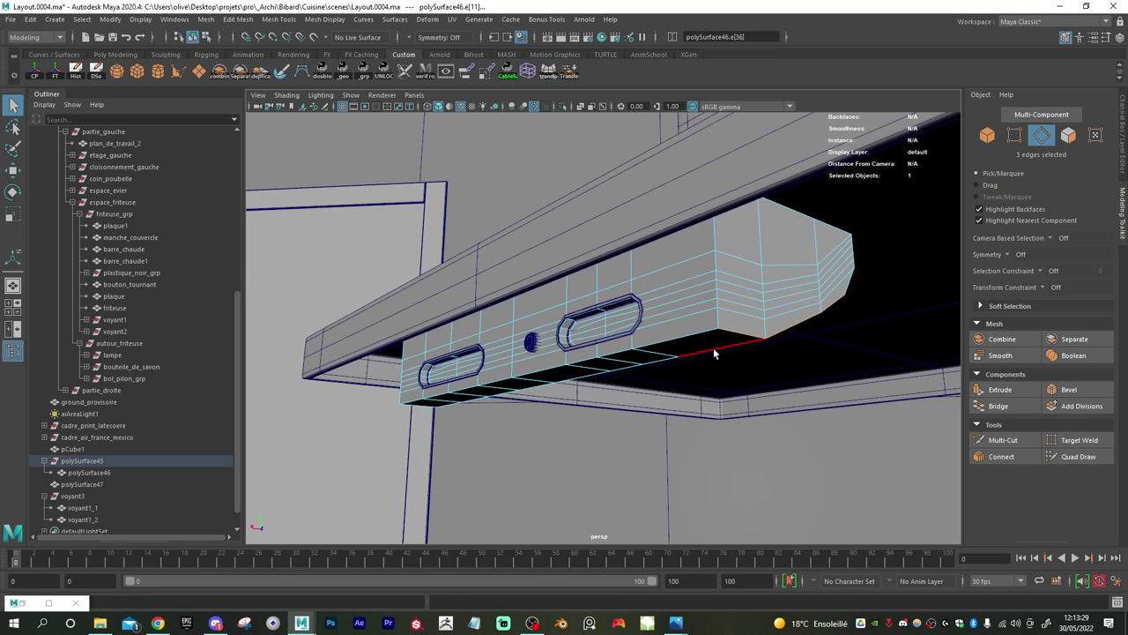
alt+drag(715, 354, 717, 305)
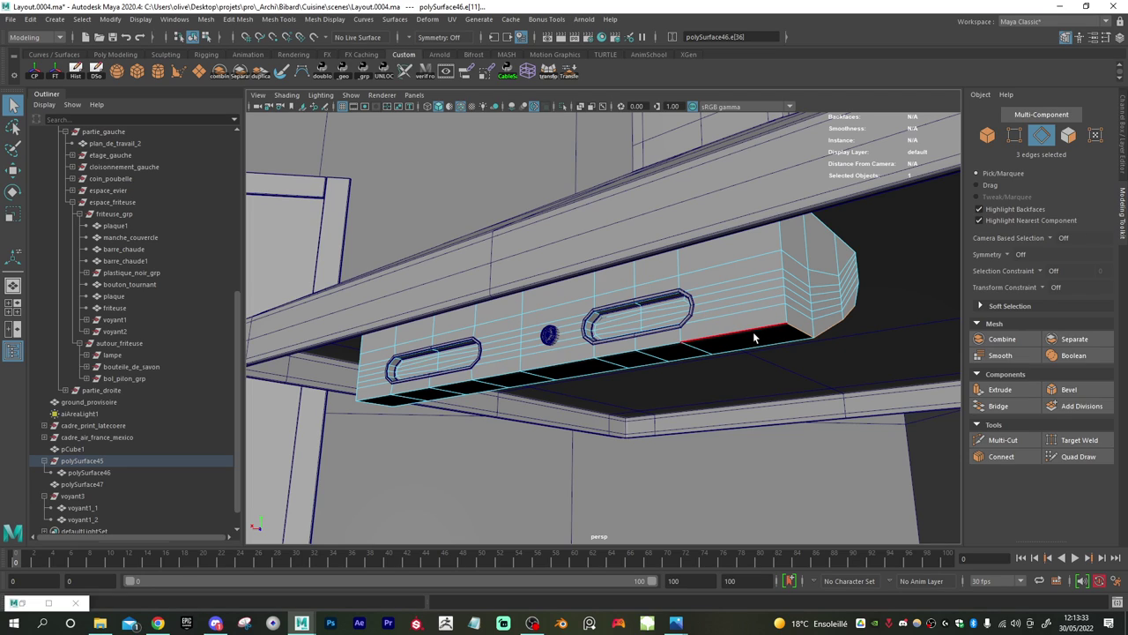
- Unparent the hood body polySurface46 in object mode and delete the leftover empty group polySurface45
right_drag(754, 304, 744, 301)
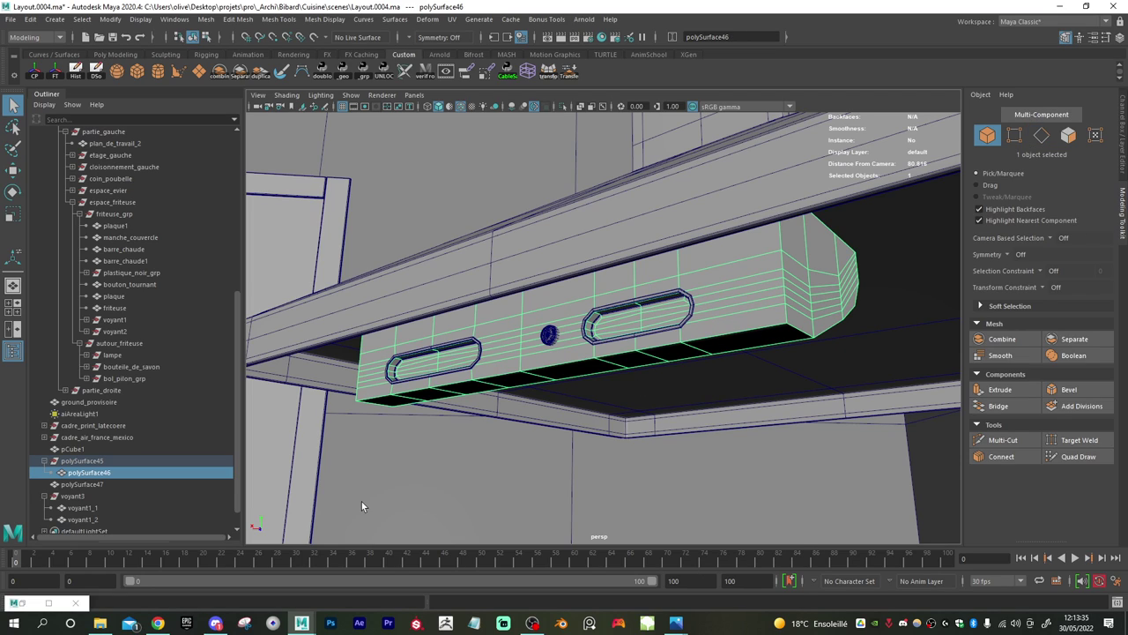
key(shift+p)
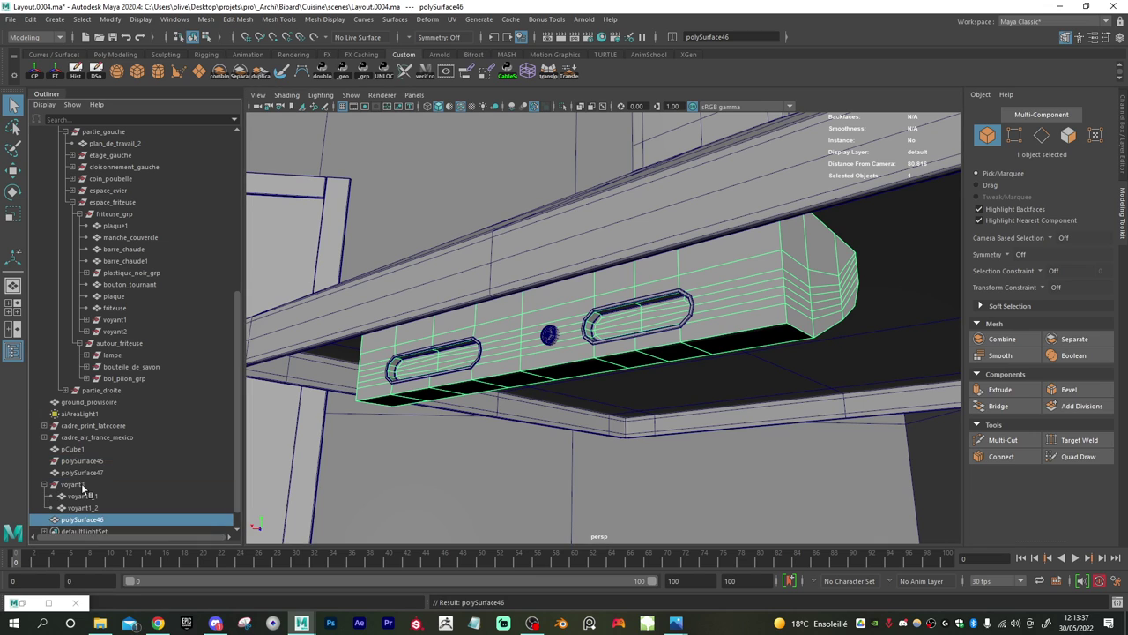
click(109, 461)
key(Delete)
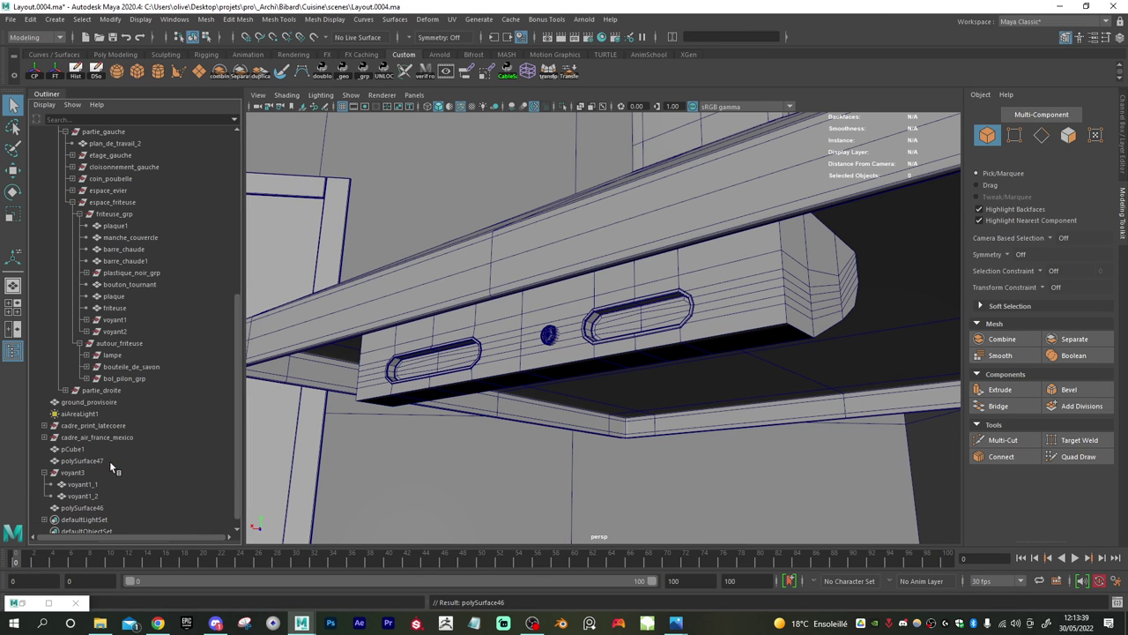
- Duplicate the hood body polySurface46, hide the original, and select the copy
alt+drag(538, 404, 586, 378)
click(595, 353)
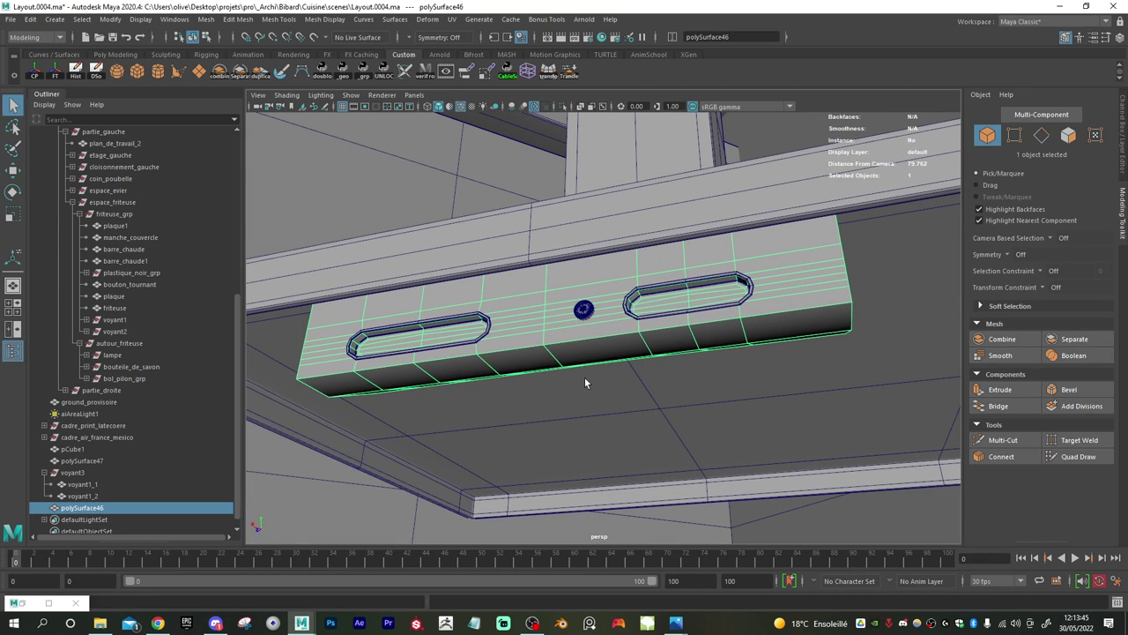
key(ctrl+d)
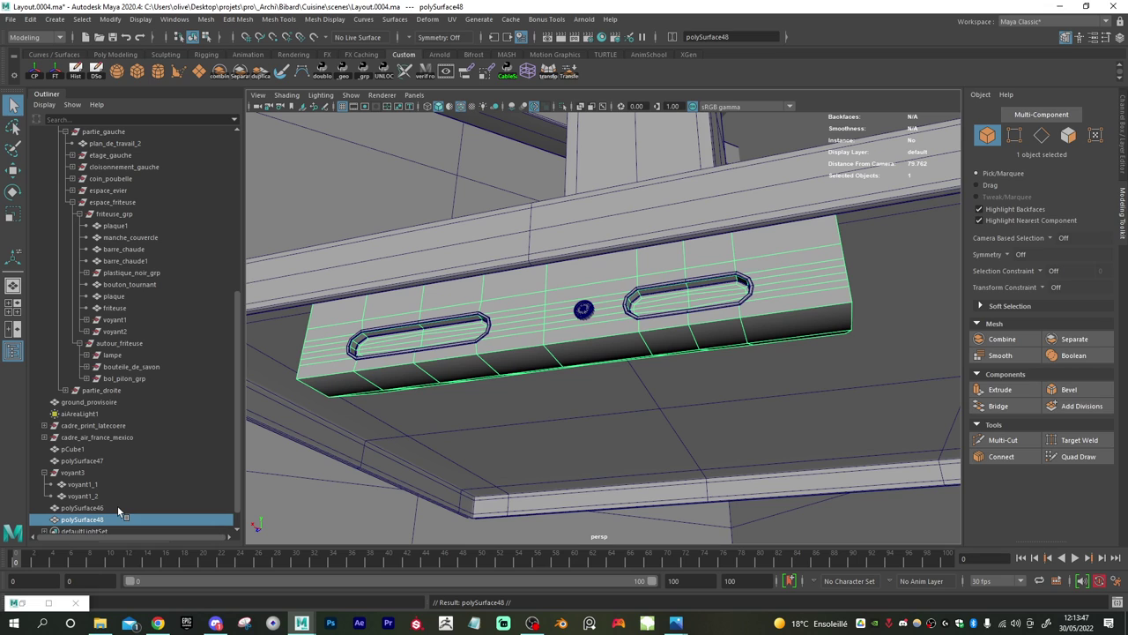
alt+drag(734, 379, 696, 336)
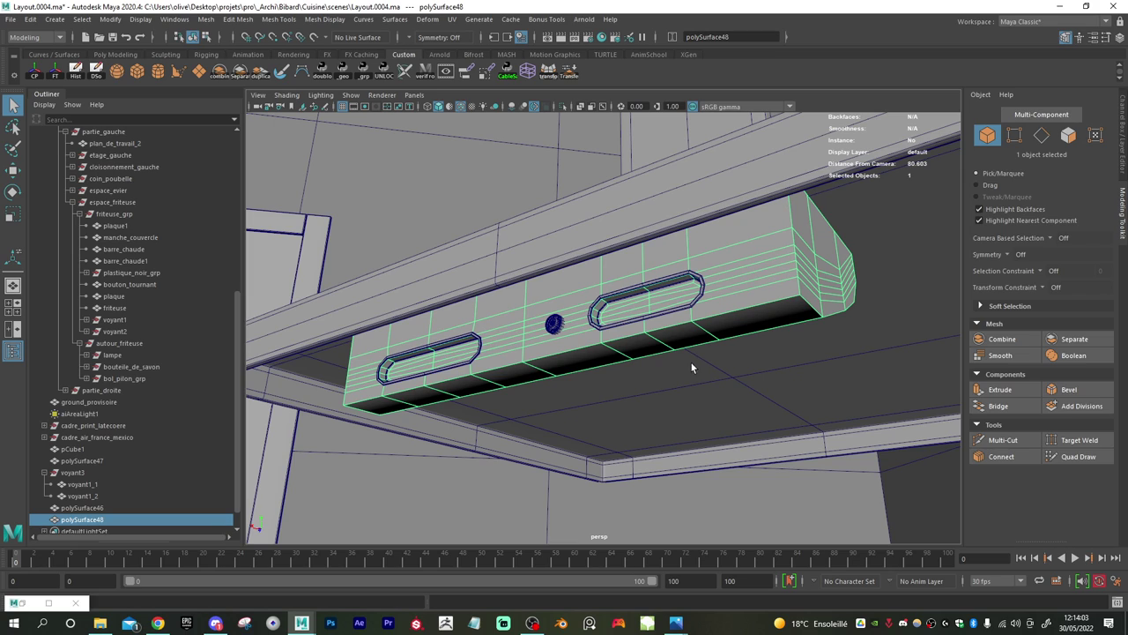
click(84, 513)
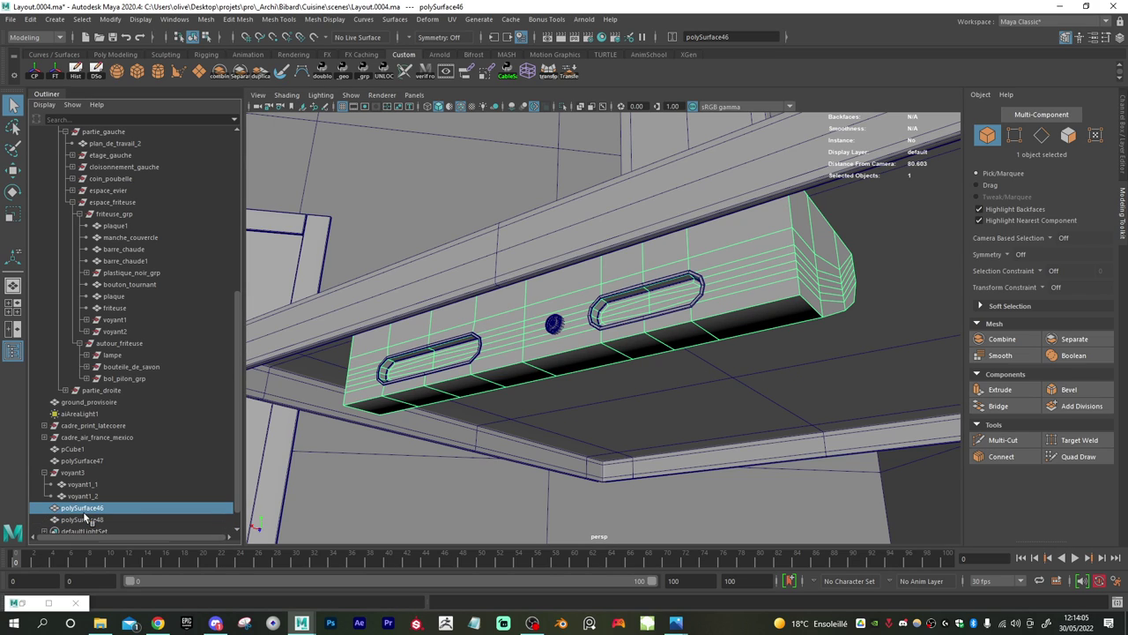
key(h)
click(85, 519)
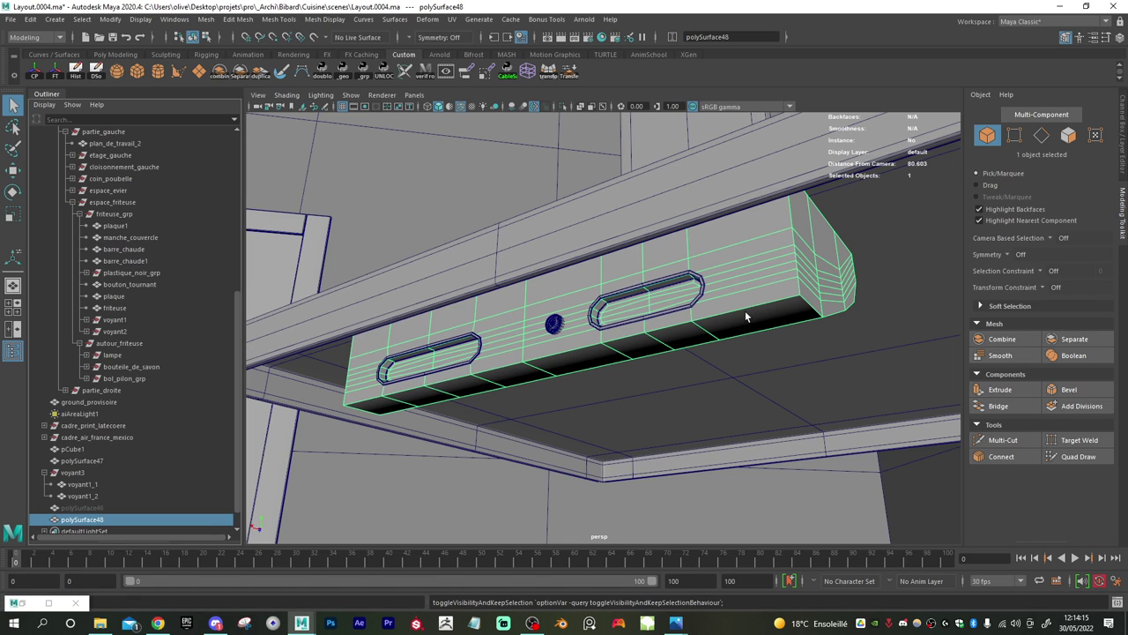
- Extrude all faces of the copied hood body's front panel around the two slots with an offset of 0.4
alt+drag(744, 309, 736, 298)
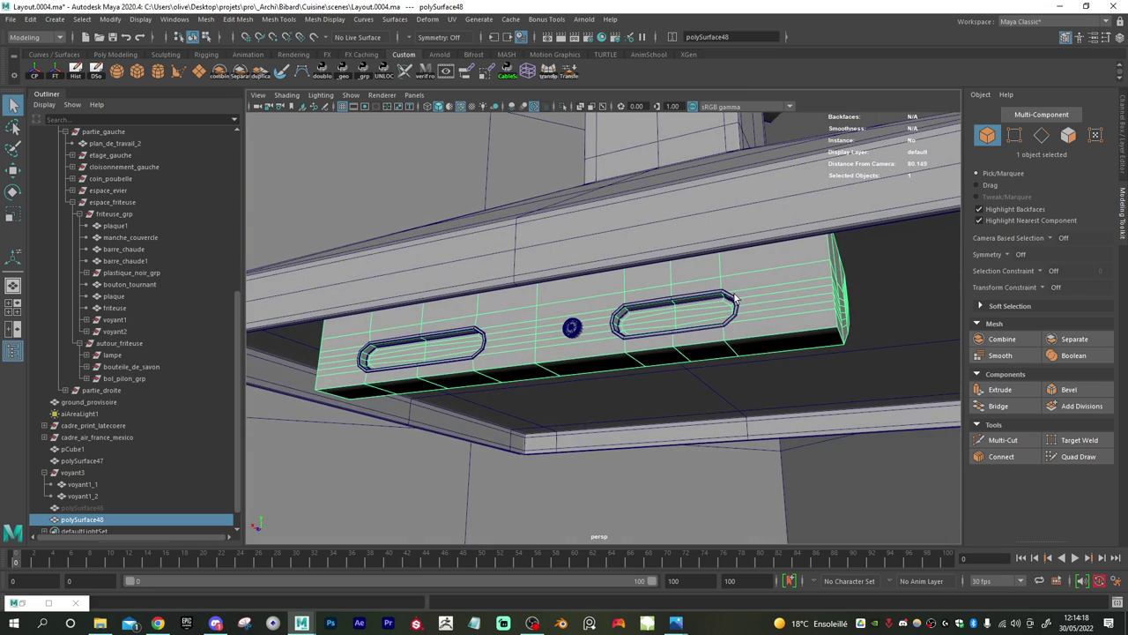
right_drag(771, 285, 780, 302)
click(778, 258)
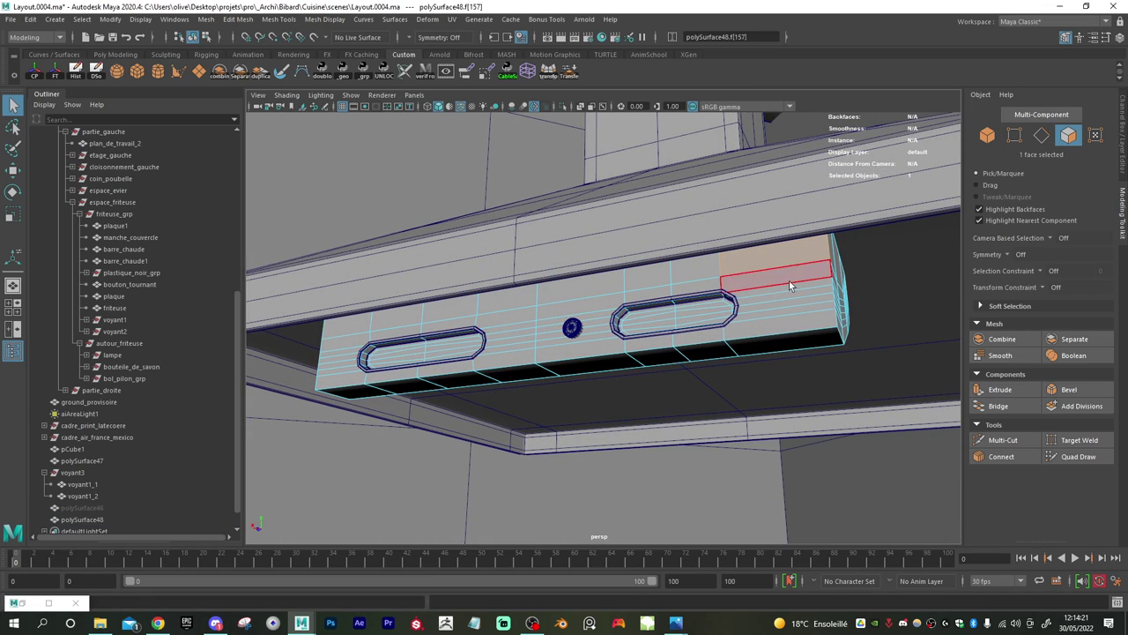
mouse_move(781, 273)
mouse_down()
mouse_move(787, 324)
mouse_move(629, 340)
mouse_move(590, 320)
mouse_move(634, 279)
mouse_move(697, 281)
mouse_move(529, 294)
mouse_move(356, 328)
mouse_move(502, 319)
mouse_move(490, 360)
mouse_move(344, 382)
mouse_move(354, 345)
mouse_up()
key(ctrl+e)
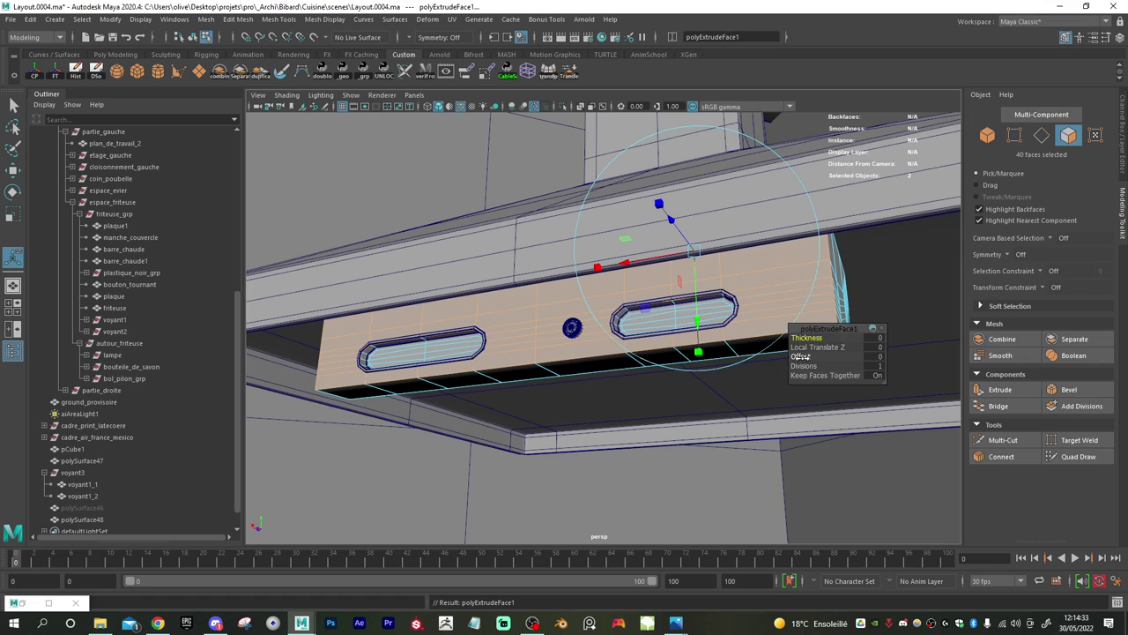
drag(800, 356, 804, 356)
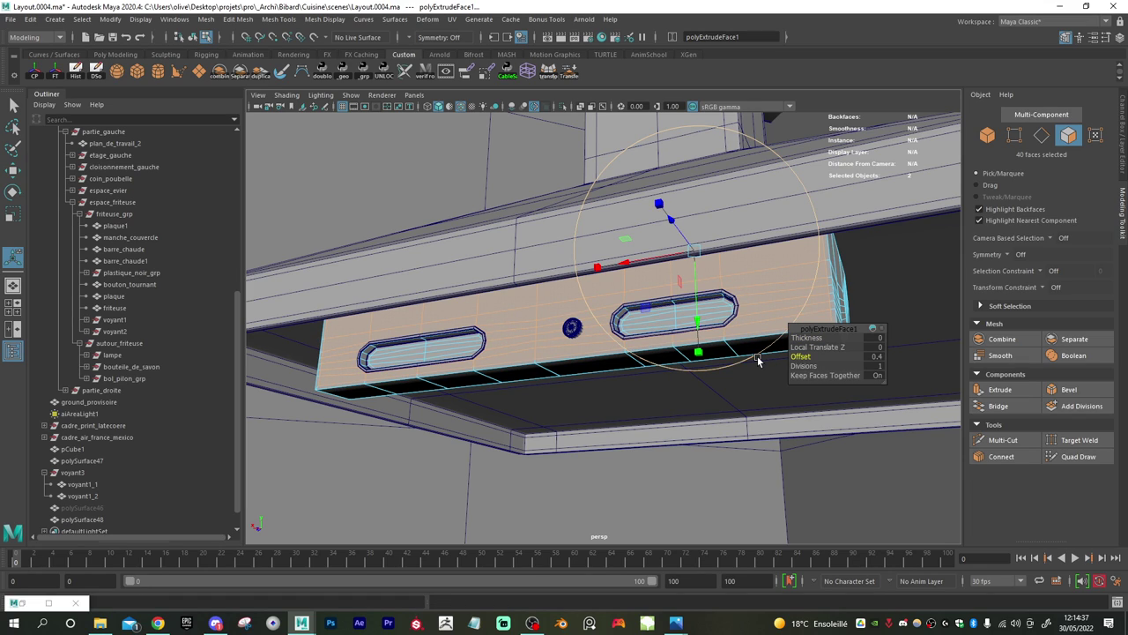
key(w)
alt+drag(756, 344, 795, 359)
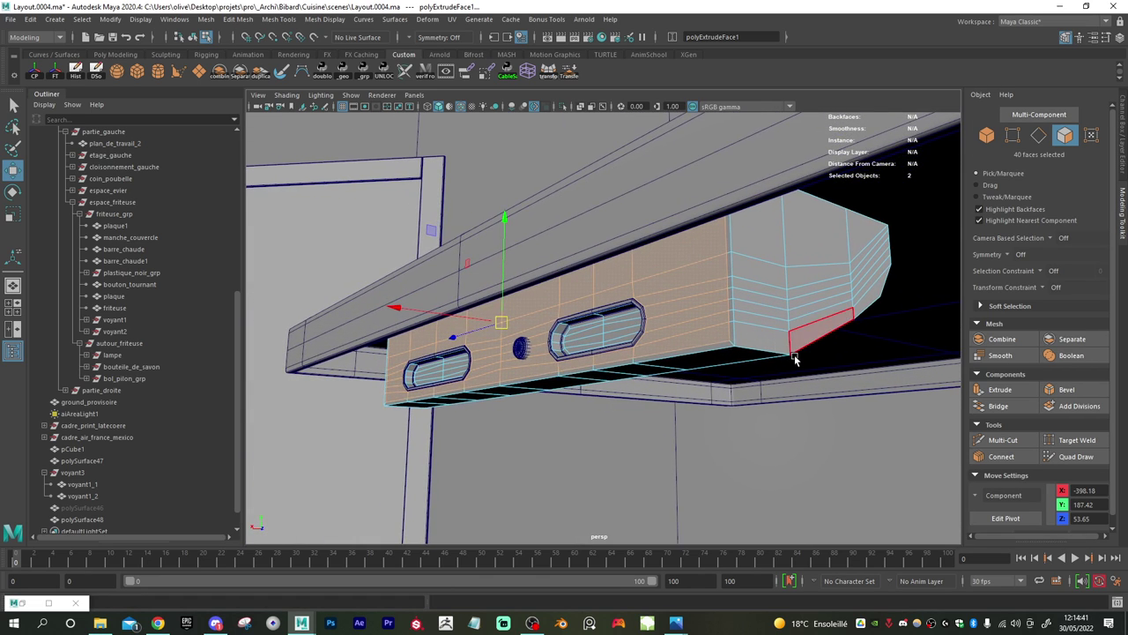
- Select the lower edge row on the copied hood body's side and isolate the copy in the viewport
right_drag(793, 360, 774, 269)
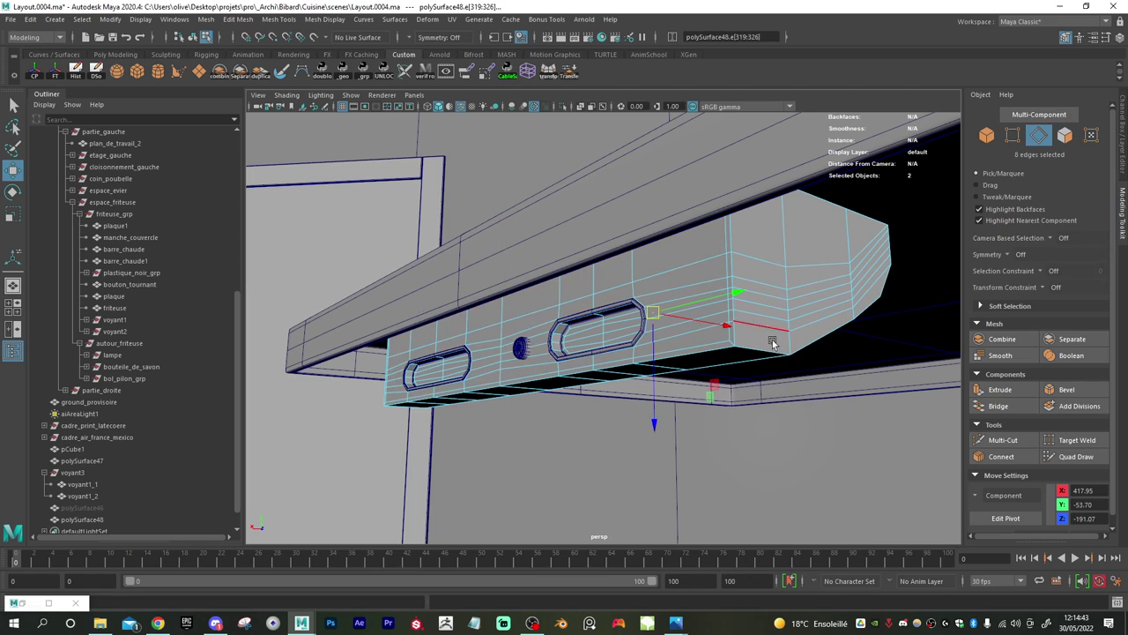
click(769, 349)
right_drag(769, 349, 797, 259)
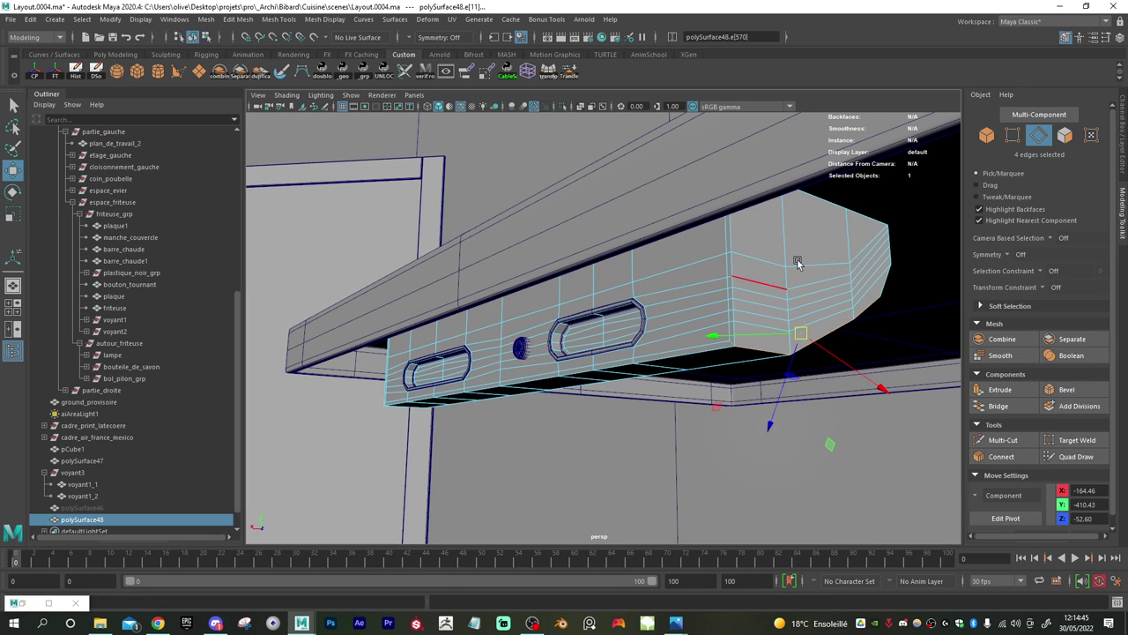
key(ctrl+1)
alt+drag(770, 311, 750, 327)
right_drag(763, 291, 776, 253)
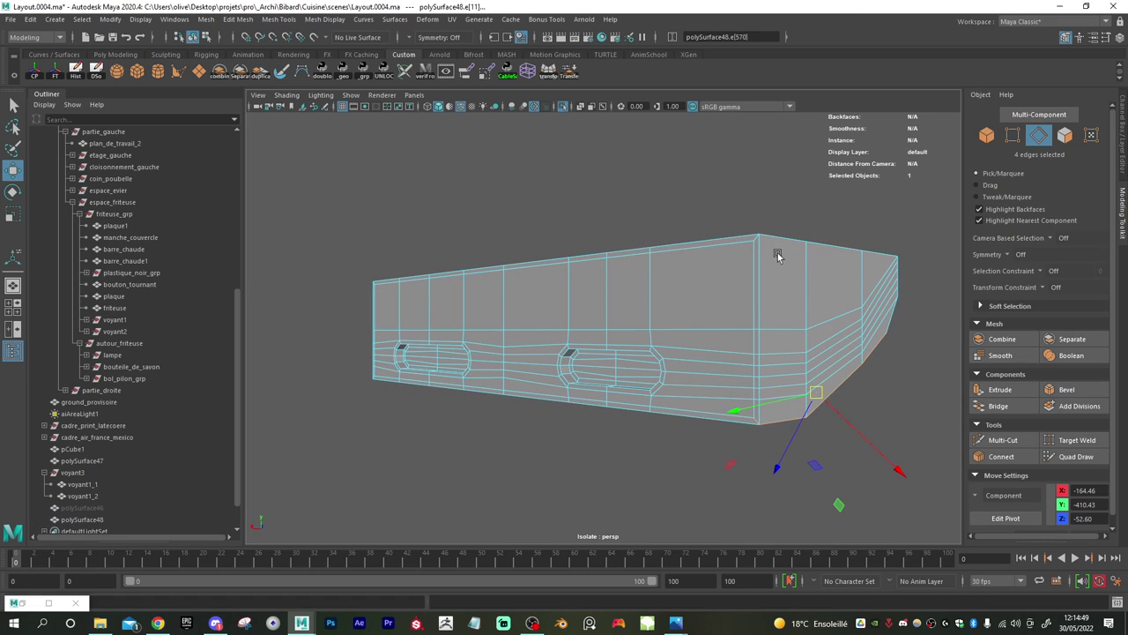
- Select the edge rows outlining the end of the copied hood body
double_click(787, 242)
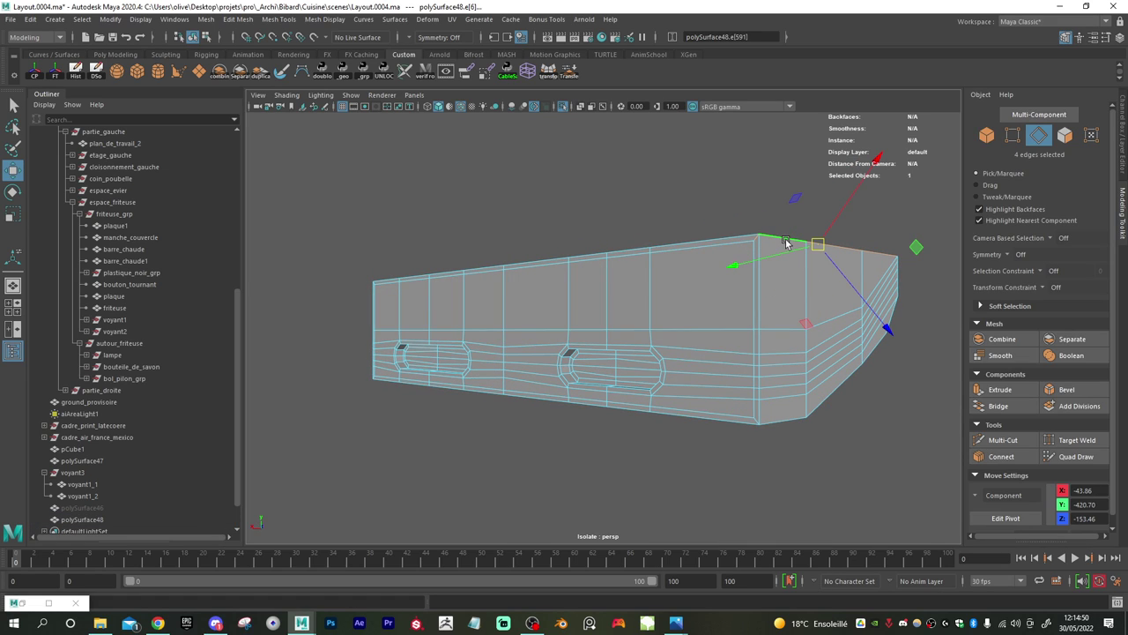
shift+double_click(789, 417)
alt+drag(789, 418, 708, 418)
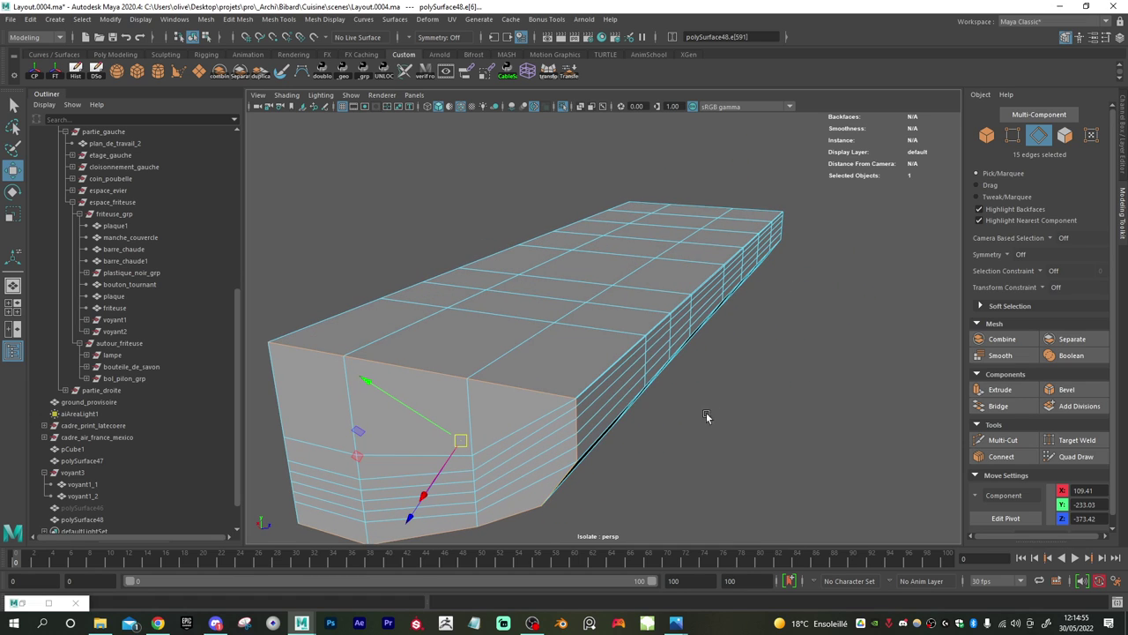
- Try Edit Edge Flow on the long upper back edge row of the copied hood body
alt+right_drag(559, 416, 793, 414)
double_click(851, 380)
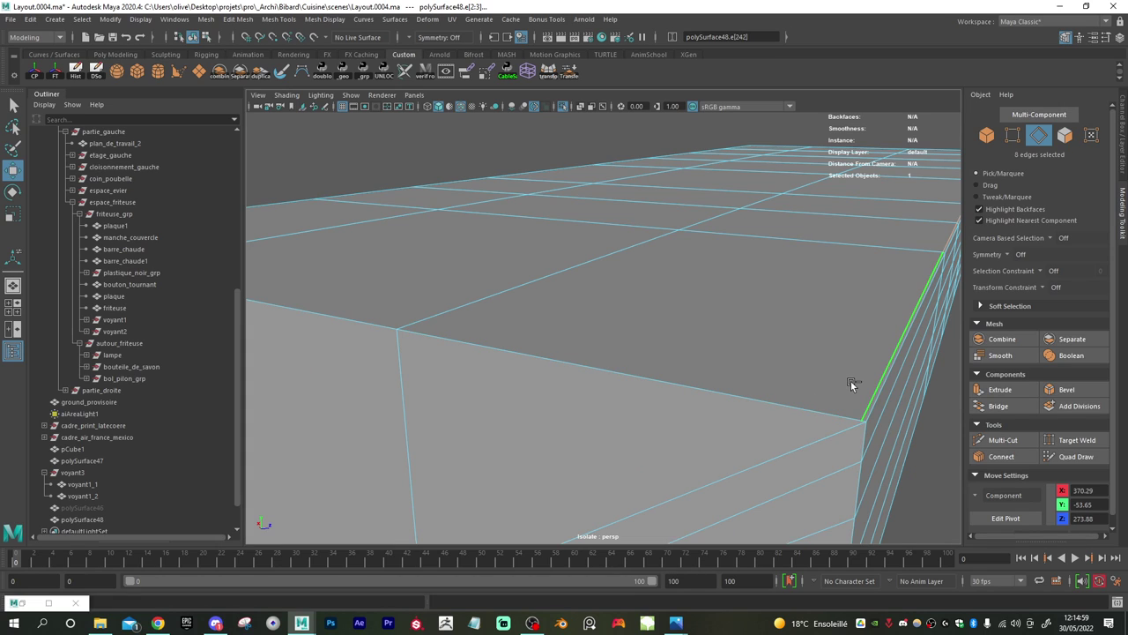
shift+right_drag(851, 379, 837, 500)
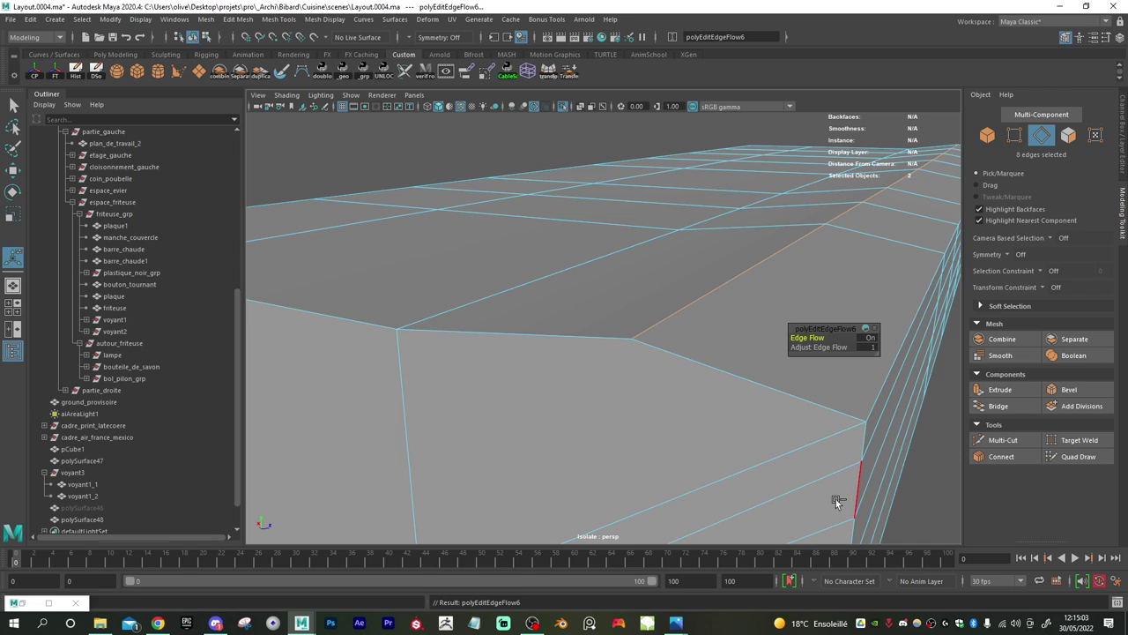
key(w)
alt+right_drag(876, 441, 705, 405)
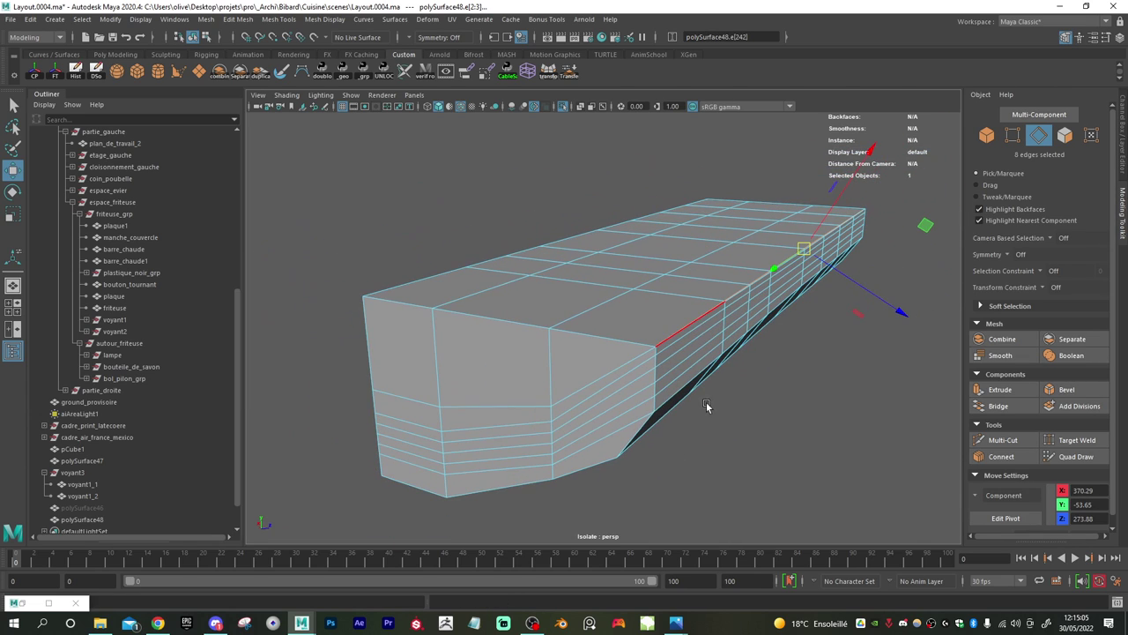
- Set the Move tool axis to Object and select the border edges of the body's end and slotted front panel
key(w)
drag(729, 285, 675, 264)
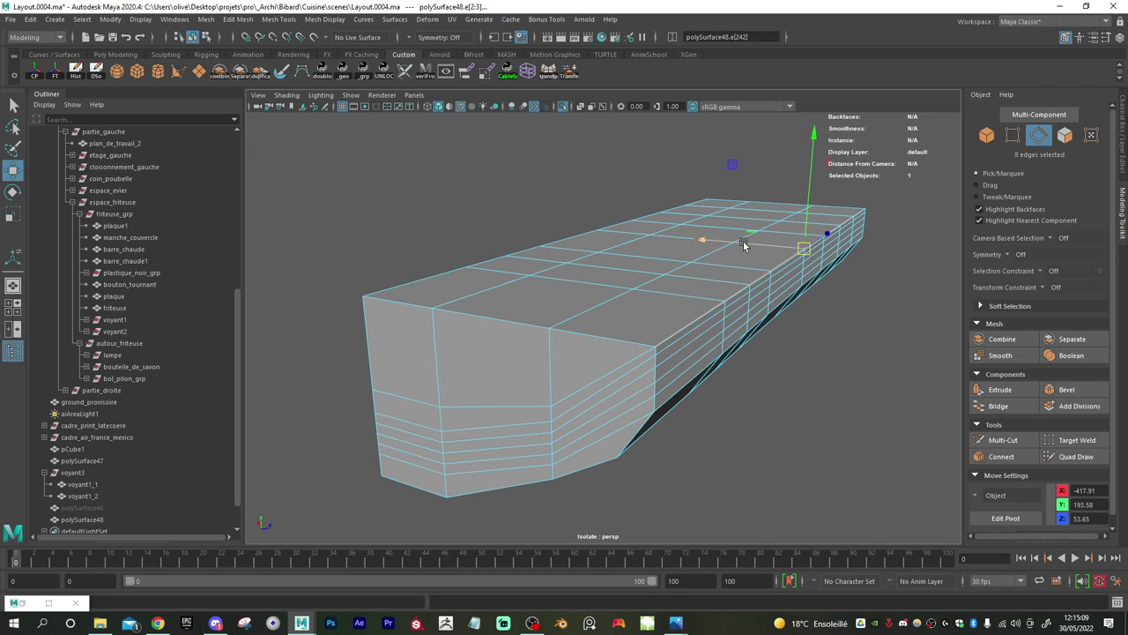
click(625, 329)
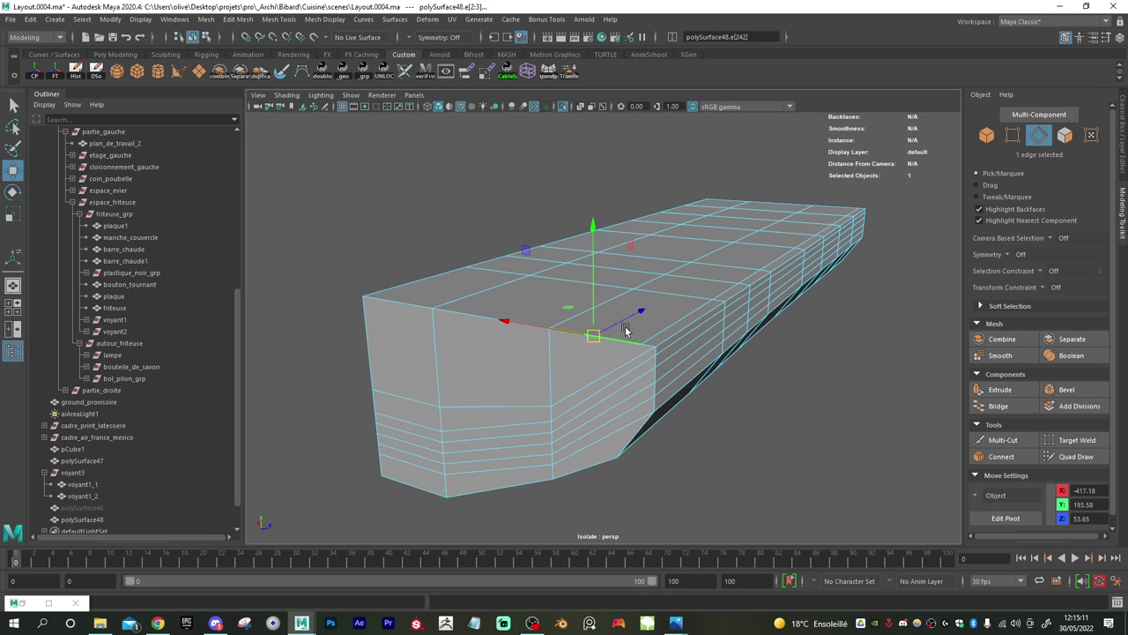
double_click(607, 463)
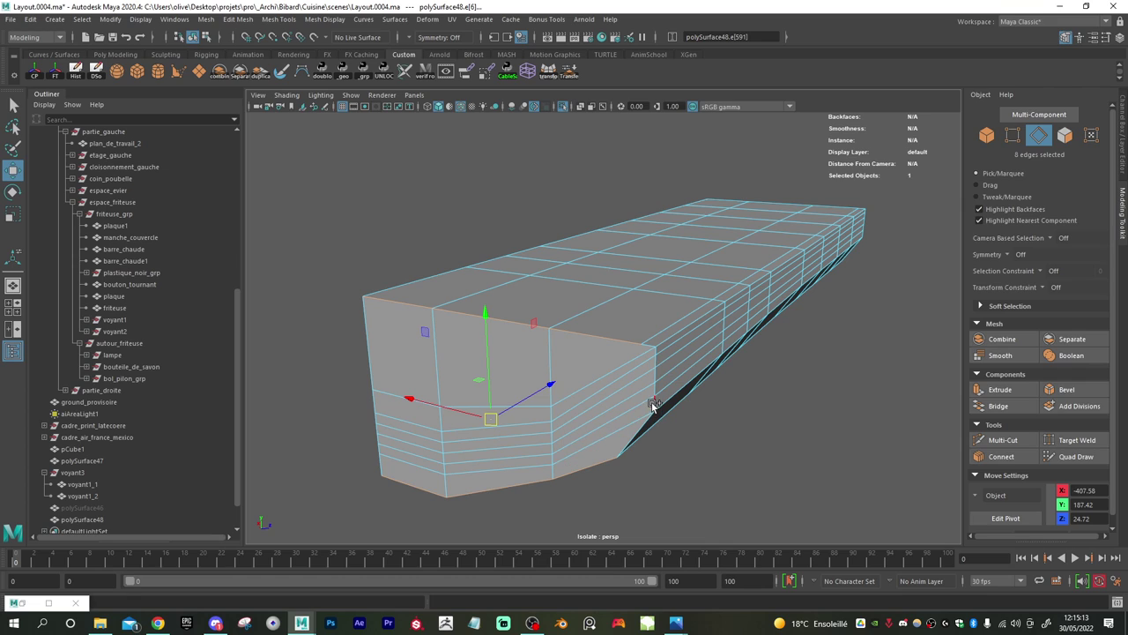
double_click(376, 359)
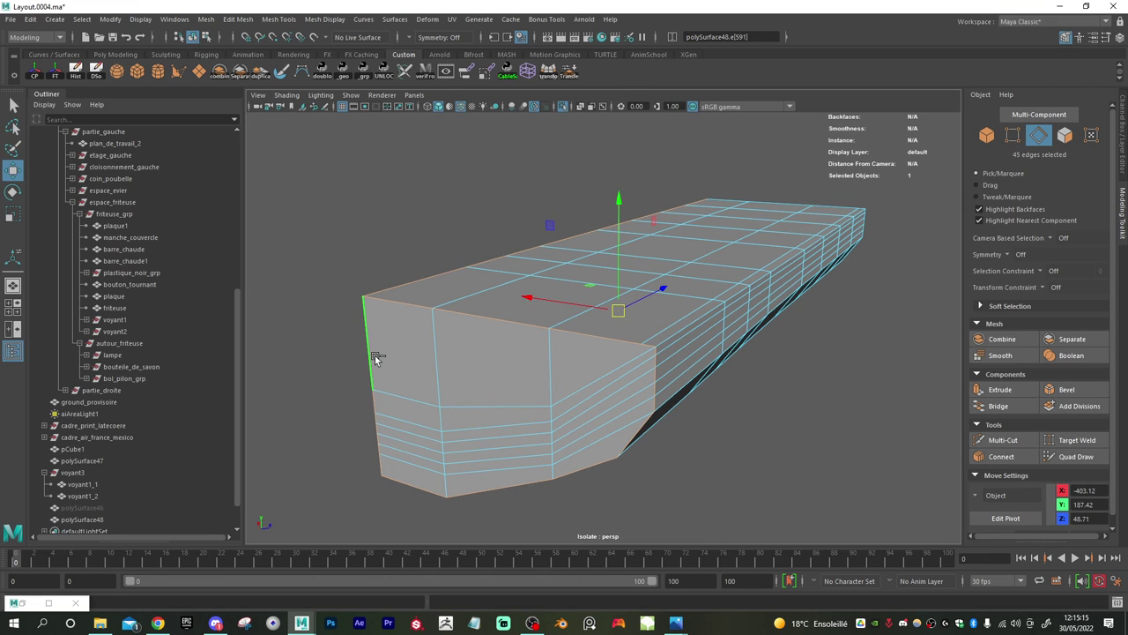
- Add the long upper back edge and the long edge at the base of the back strip to the selection
mouse_move(630, 422)
alt+mouse_down()
mouse_move(645, 437)
mouse_move(634, 405)
alt+mouse_up()
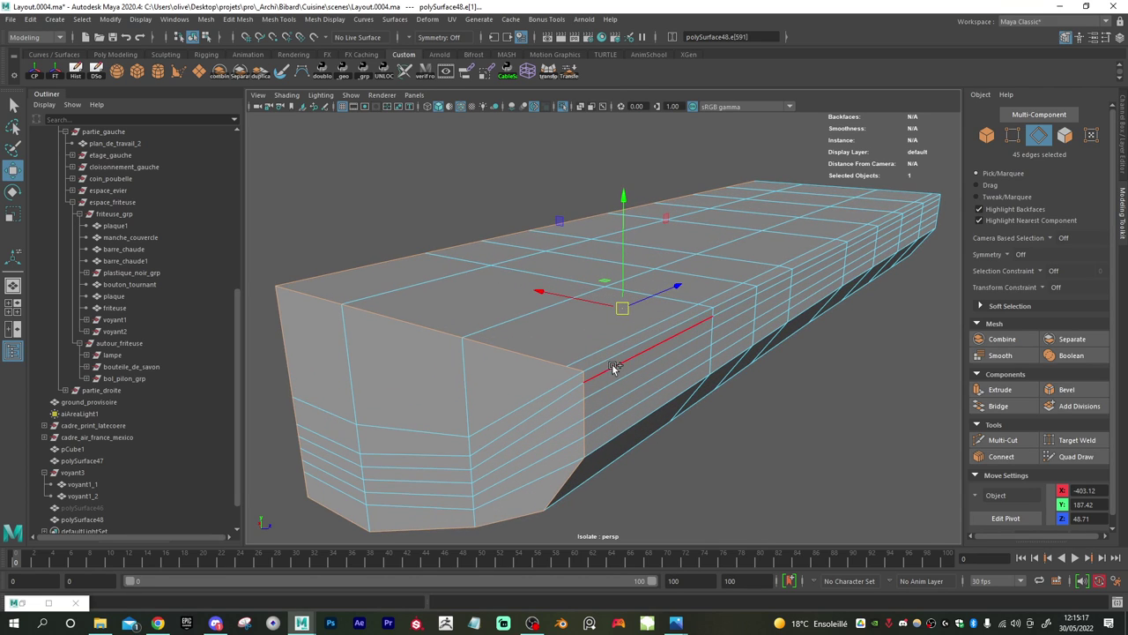
shift+double_click(612, 366)
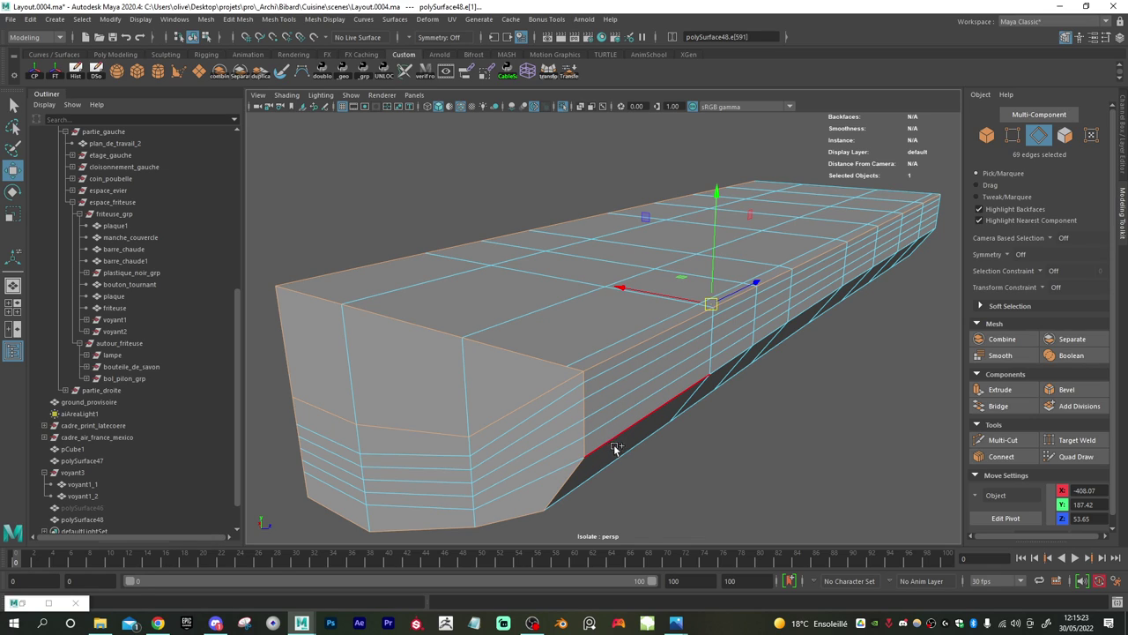
shift+click(515, 403)
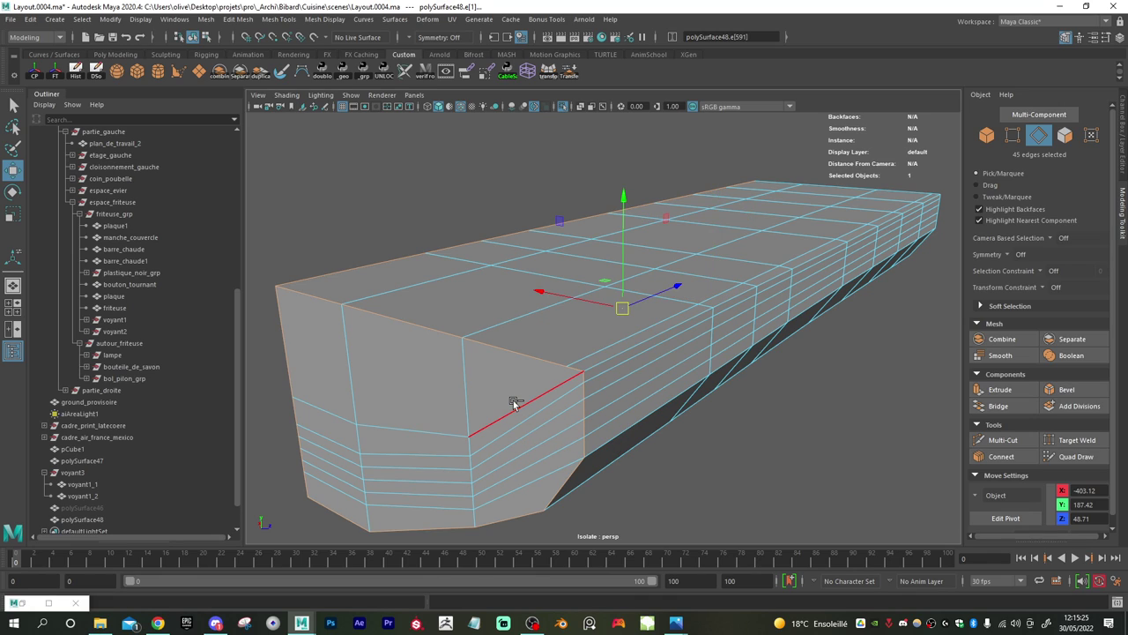
shift+click(591, 369)
shift+double_click(938, 196)
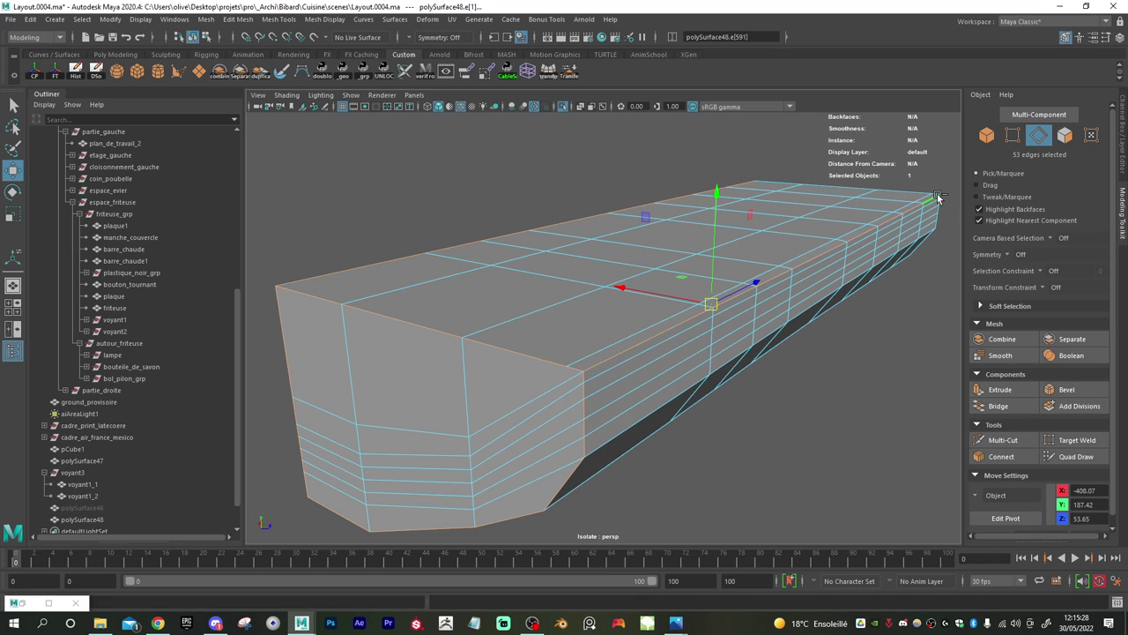
shift+click(621, 438)
alt+drag(667, 449, 655, 411)
shift+double_click(732, 403)
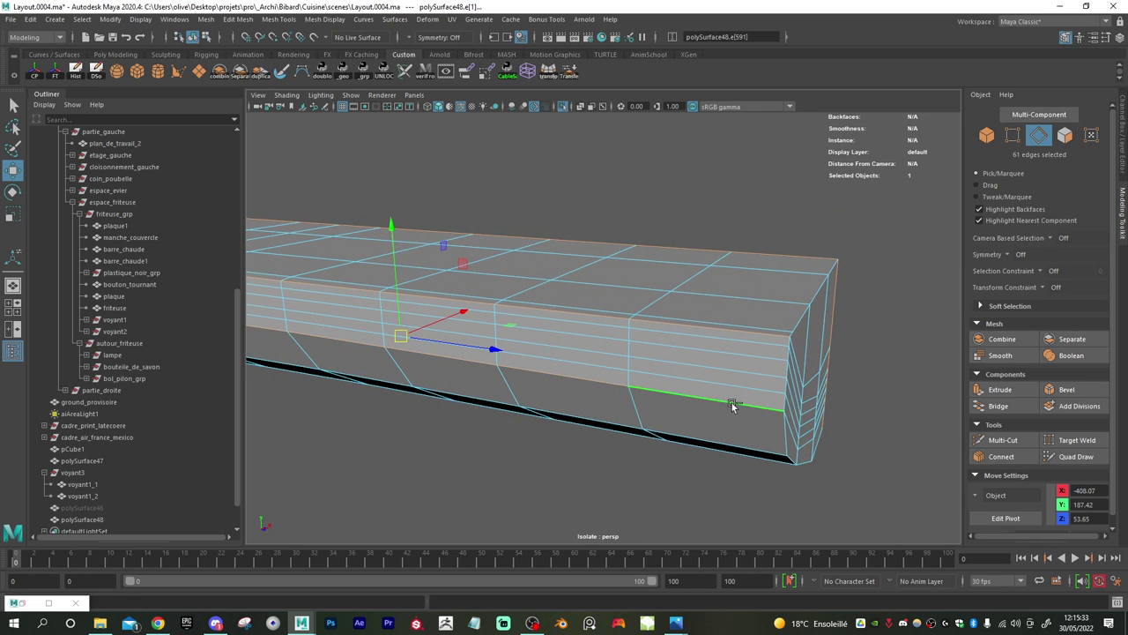
- Add the upper, lower and vertical border edges of the body's opposite end to the selection
alt+drag(731, 437, 697, 431)
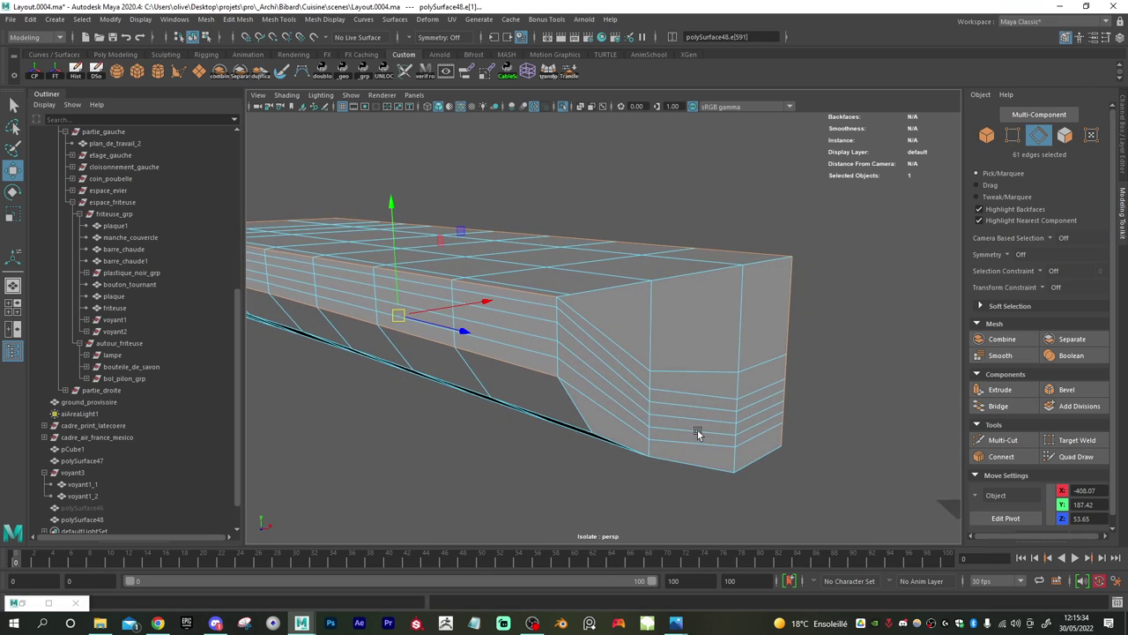
shift+double_click(556, 363)
shift+double_click(605, 288)
shift+double_click(612, 438)
alt+drag(652, 448, 662, 396)
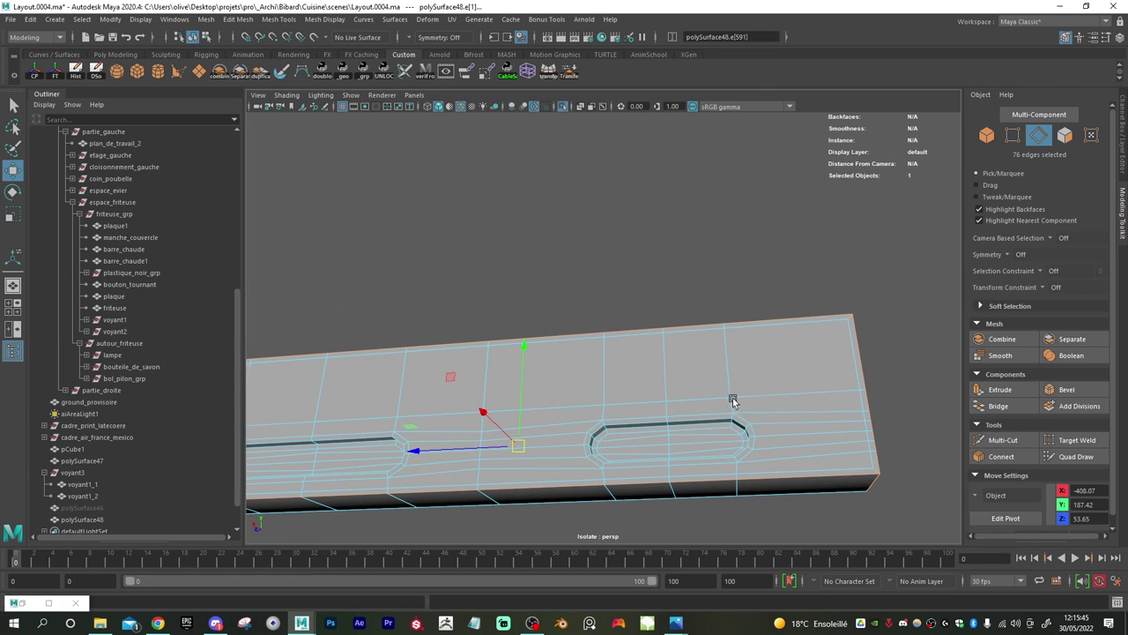
- Add the inset support edge rows around the front panel's border to the selection
alt+drag(733, 401, 804, 379)
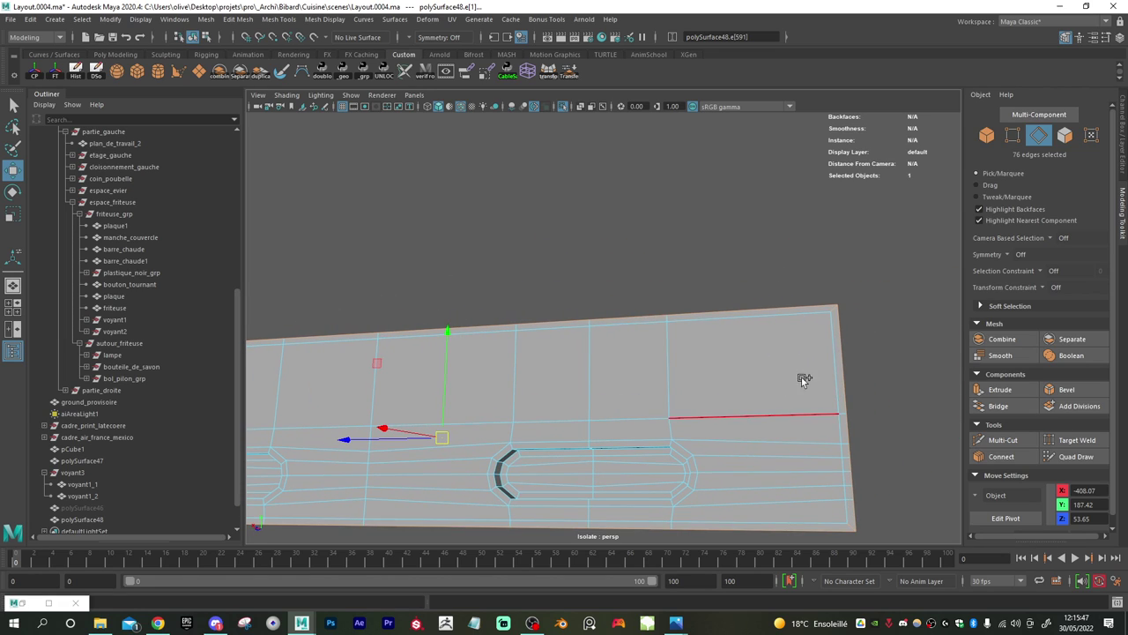
shift+double_click(816, 373)
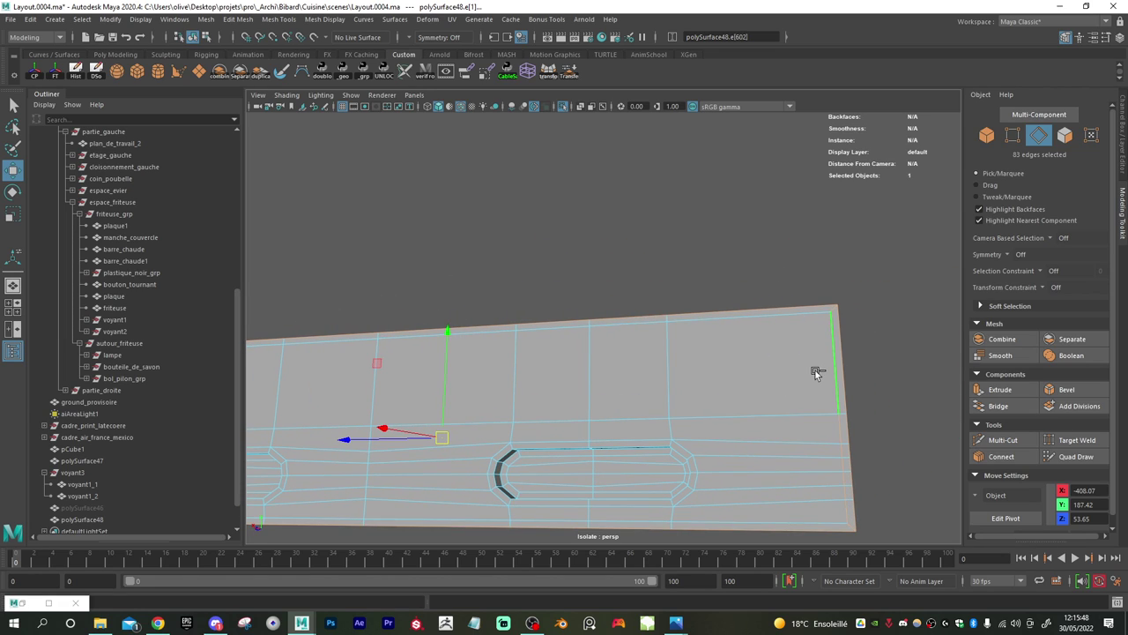
shift+double_click(784, 515)
shift+double_click(780, 329)
alt+middle_drag(481, 391, 493, 392)
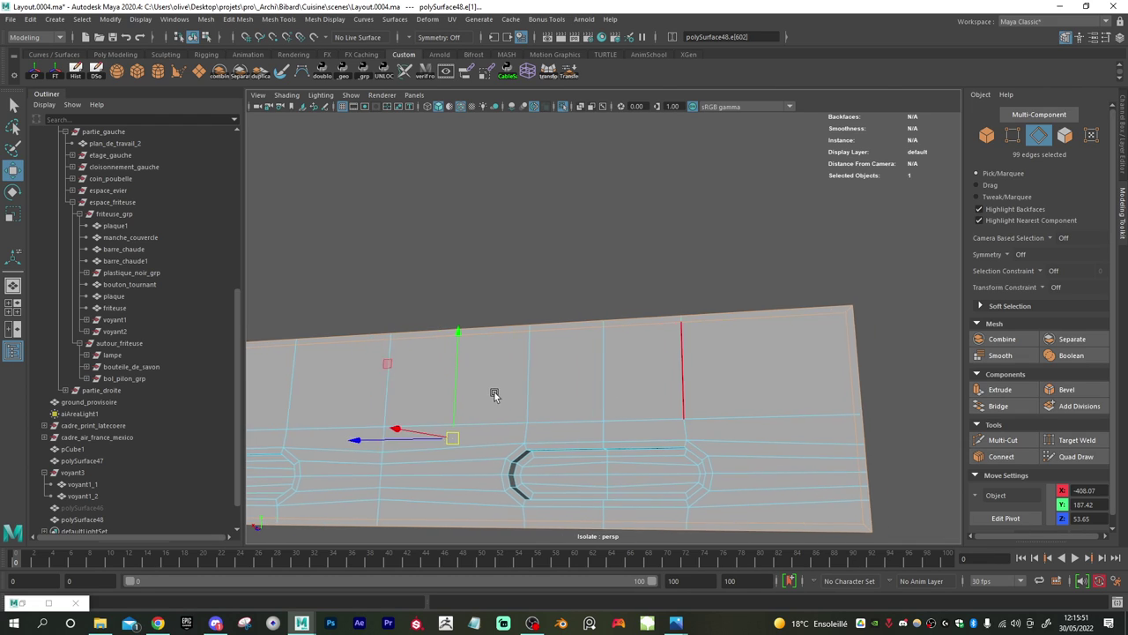
alt+drag(494, 394, 394, 440)
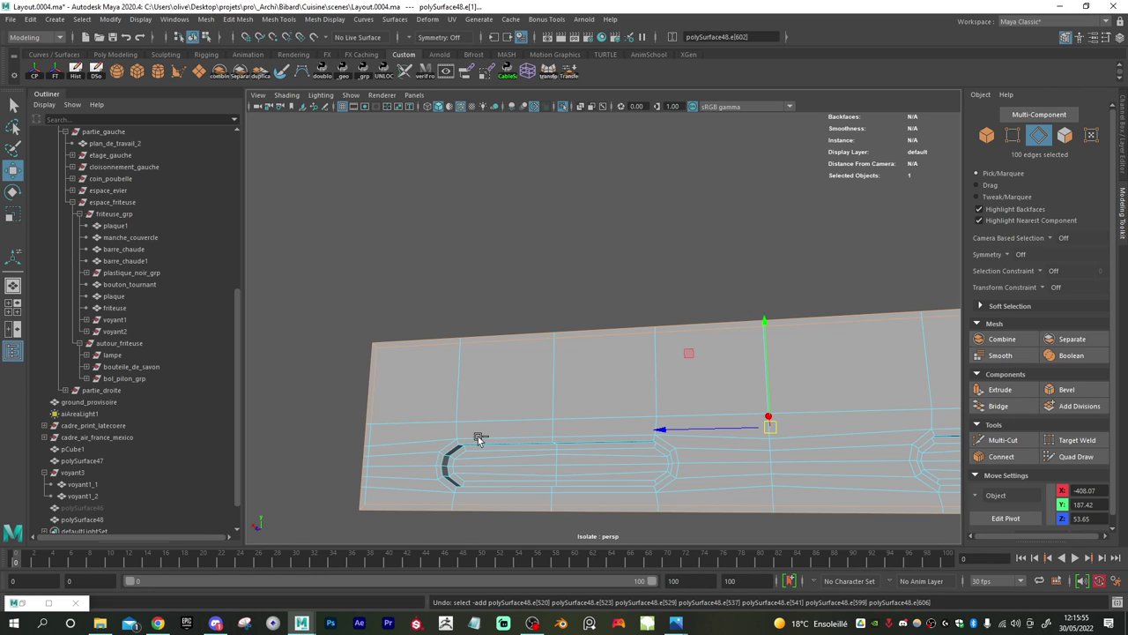
- Remove the front panel's inset support edges and short corner edges from the selection, keeping the outer border edges
key(ctrl+z)
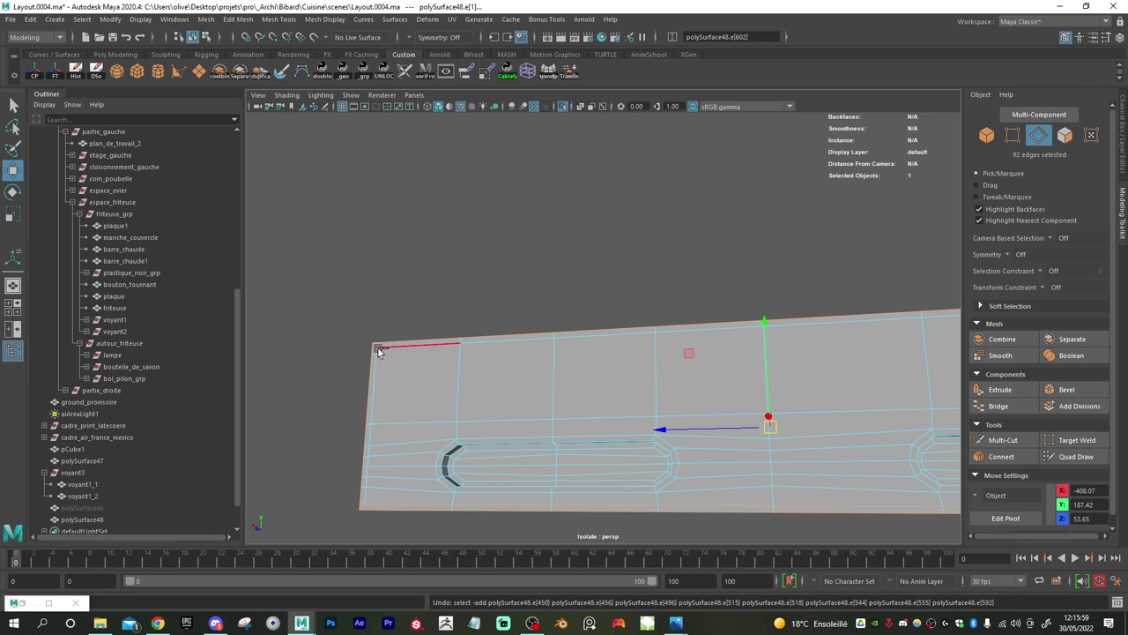
ctrl+click(375, 348)
alt+right_drag(496, 449, 485, 449)
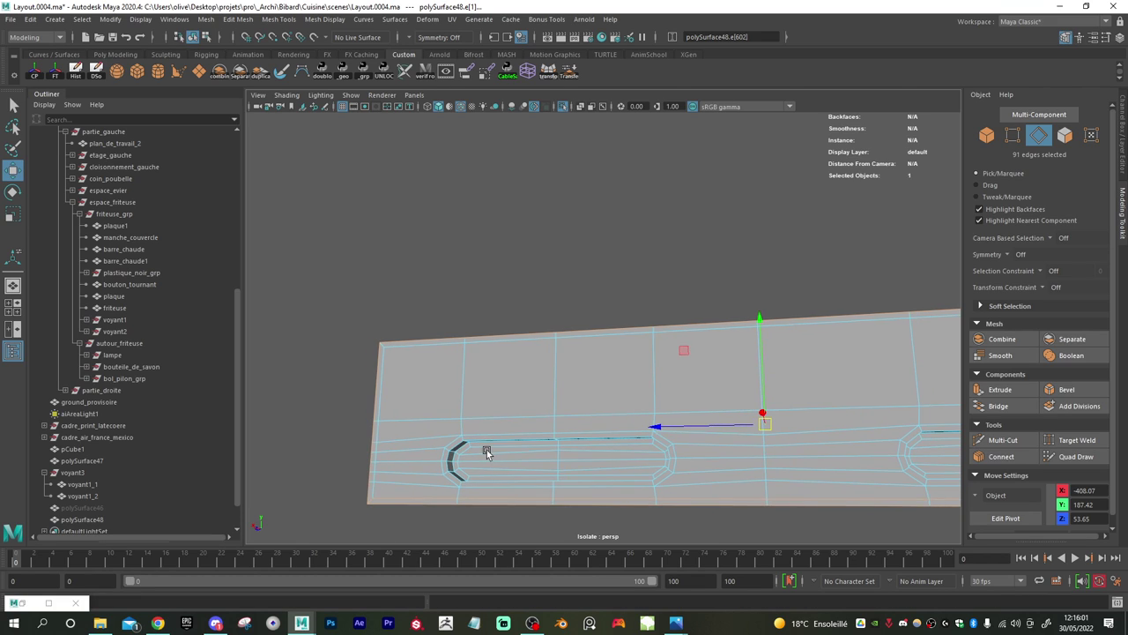
alt+middle_drag(486, 450, 585, 390)
alt+right_drag(585, 391, 631, 439)
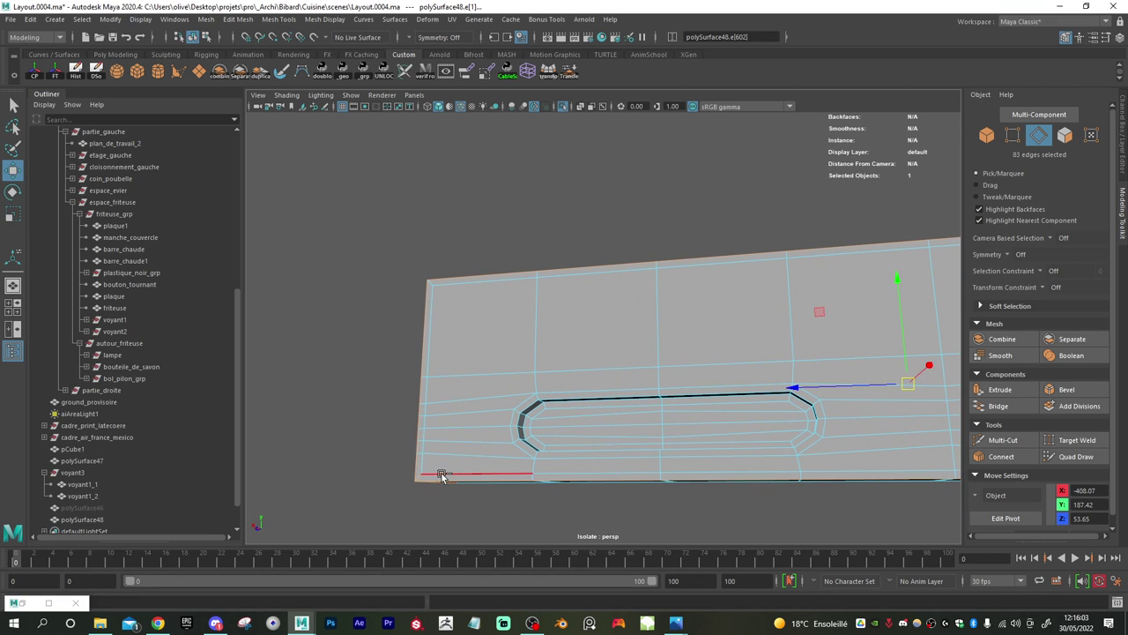
ctrl+click(420, 478)
alt+right_drag(762, 425, 685, 417)
alt+middle_drag(950, 418, 600, 423)
alt+right_drag(599, 423, 663, 418)
ctrl+double_click(676, 429)
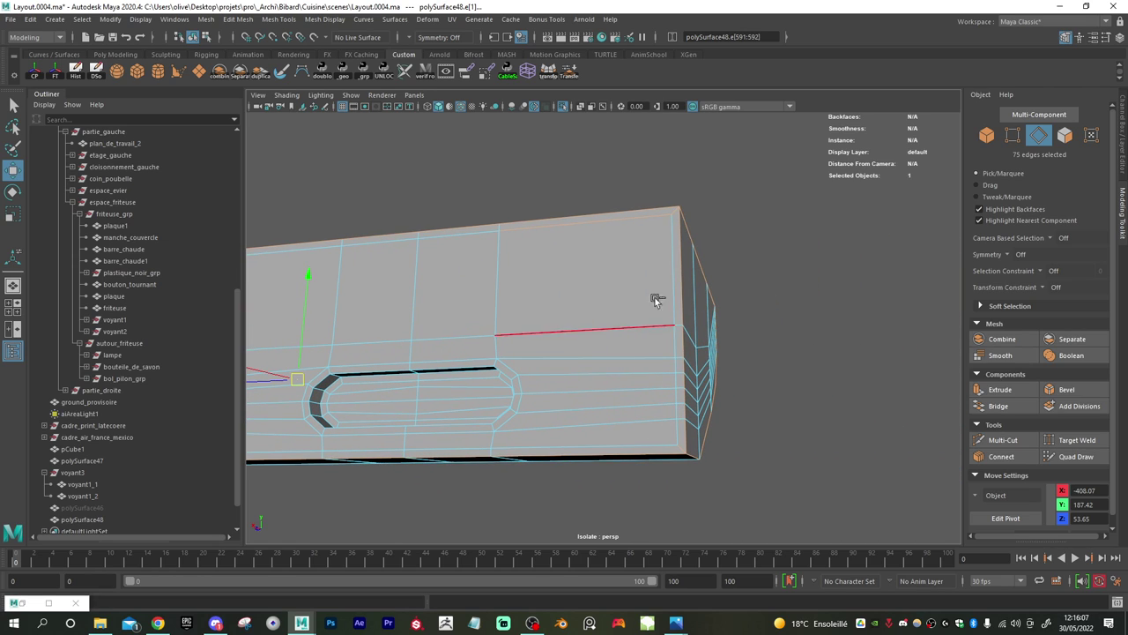
ctrl+click(610, 223)
ctrl+click(674, 212)
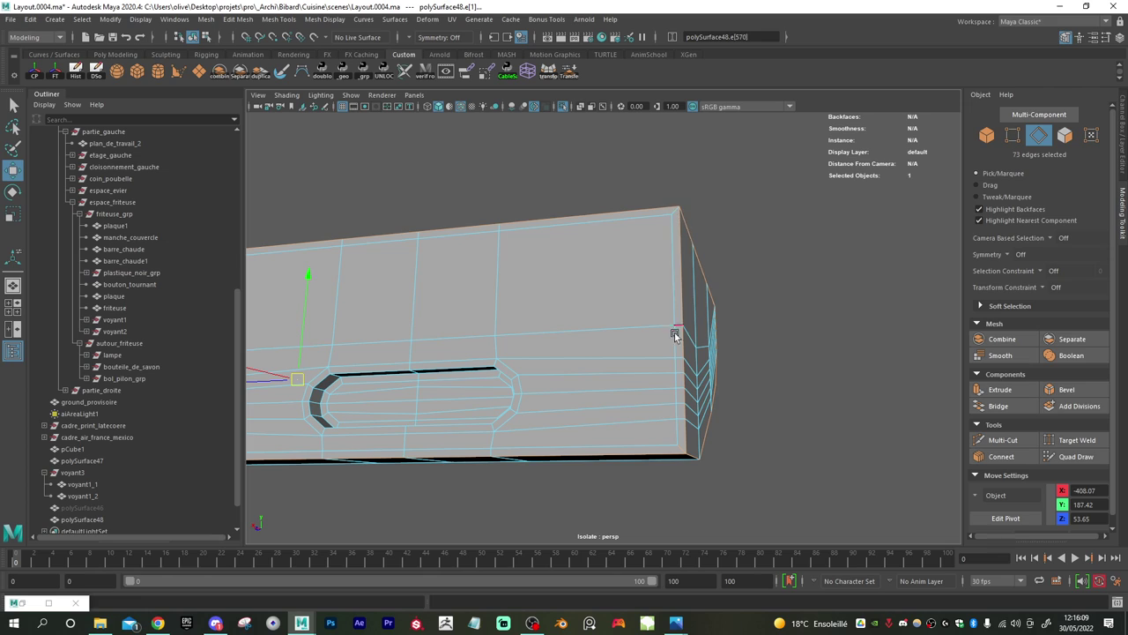
- Bevel the selected outer edges of the hood body with a fraction of 0.5 and 2 segments
alt+drag(675, 335, 562, 364)
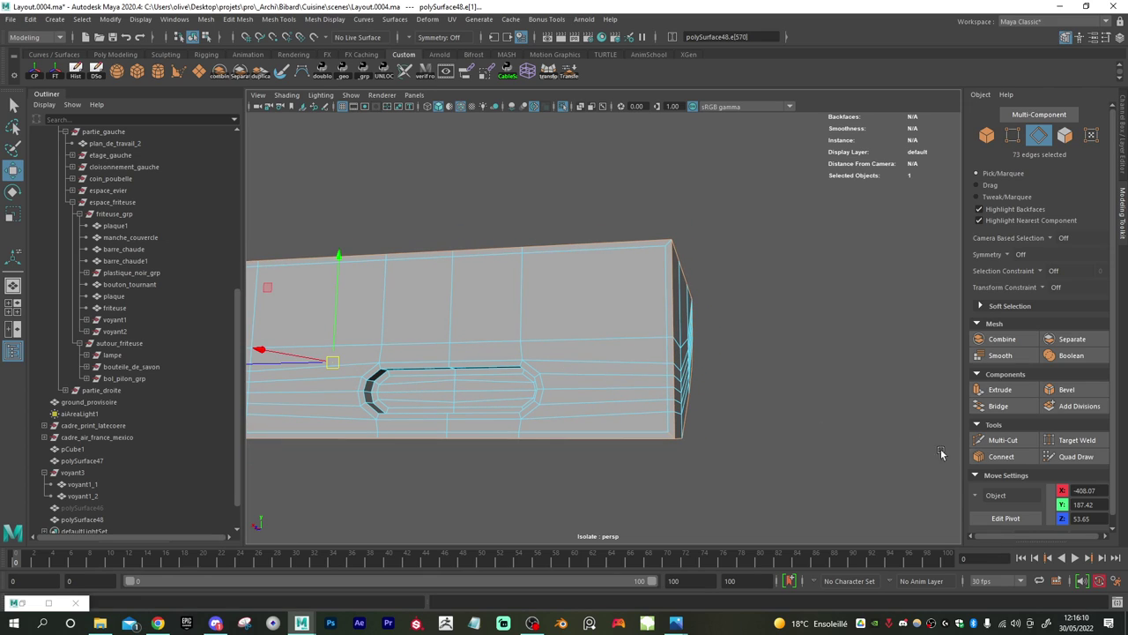
click(1066, 389)
drag(802, 347, 807, 348)
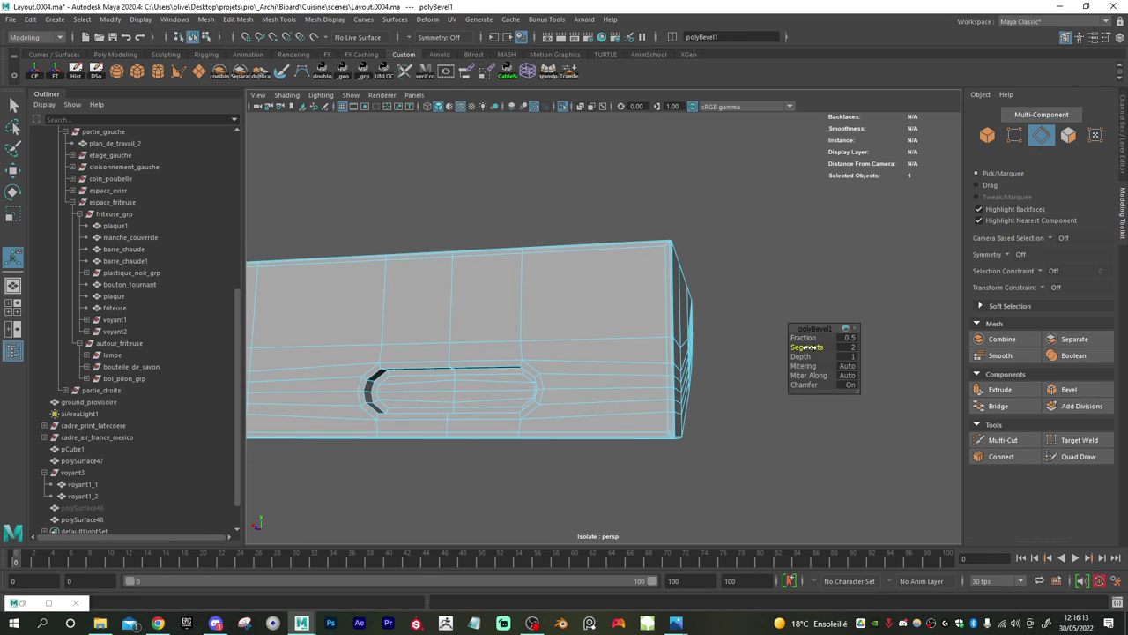
alt+drag(693, 357, 598, 410)
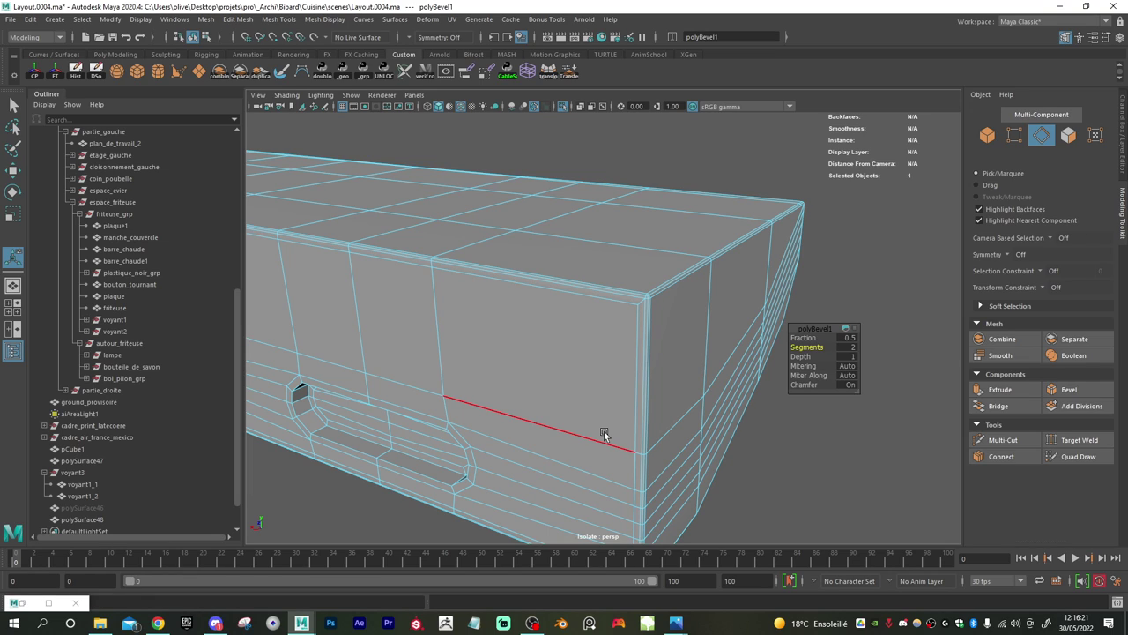
- Switch to face selection on the hood body and try selecting the front panel's faces from its upper corner face
right_drag(572, 298, 570, 330)
click(518, 354)
key(w)
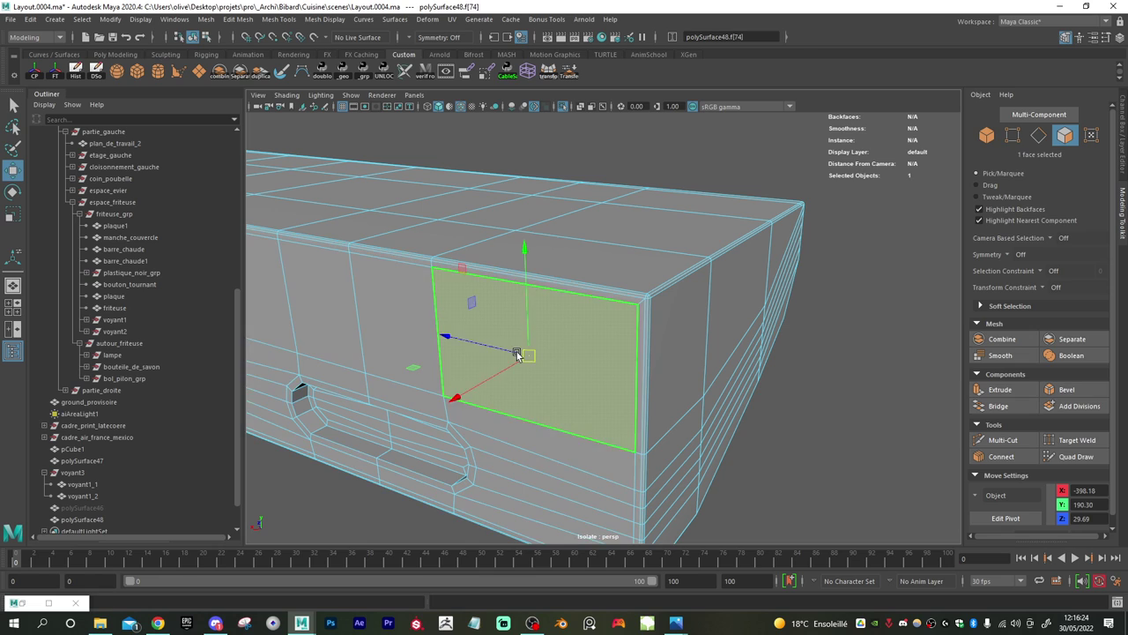
double_click(529, 522)
alt+right_drag(545, 463, 438, 423)
alt+drag(438, 423, 572, 365)
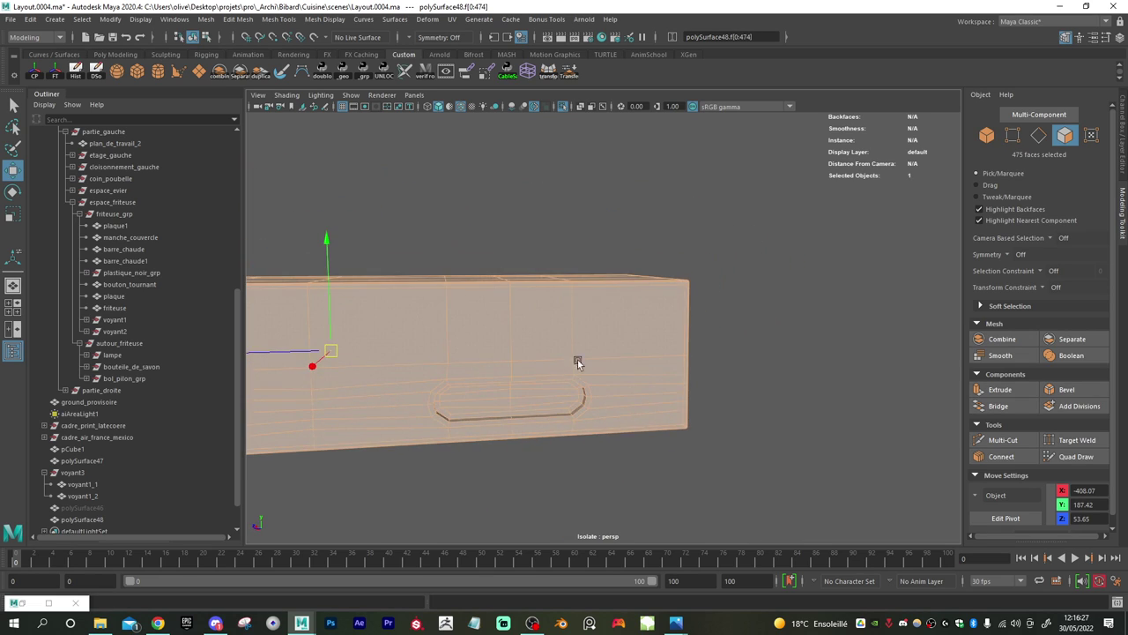
- Try to select the front panel's face rows and end column by extending the selection from corner to corner
click(591, 349)
alt+right_drag(602, 376, 397, 373)
alt+middle_drag(397, 374, 535, 377)
alt+drag(535, 379, 476, 370)
shift+click(425, 349)
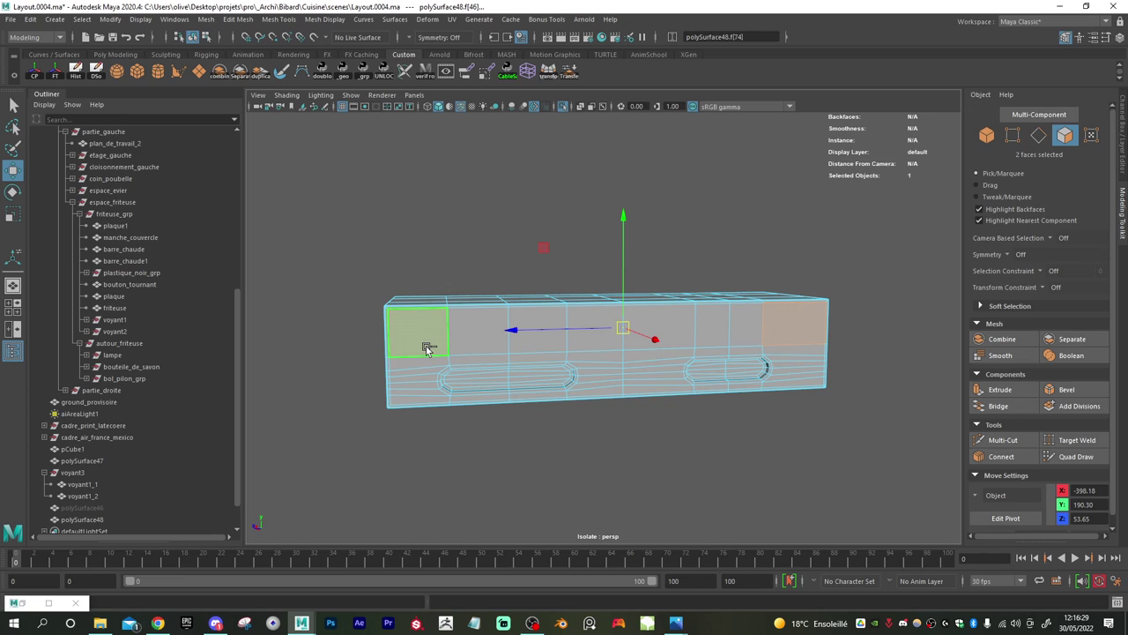
shift+click(419, 402)
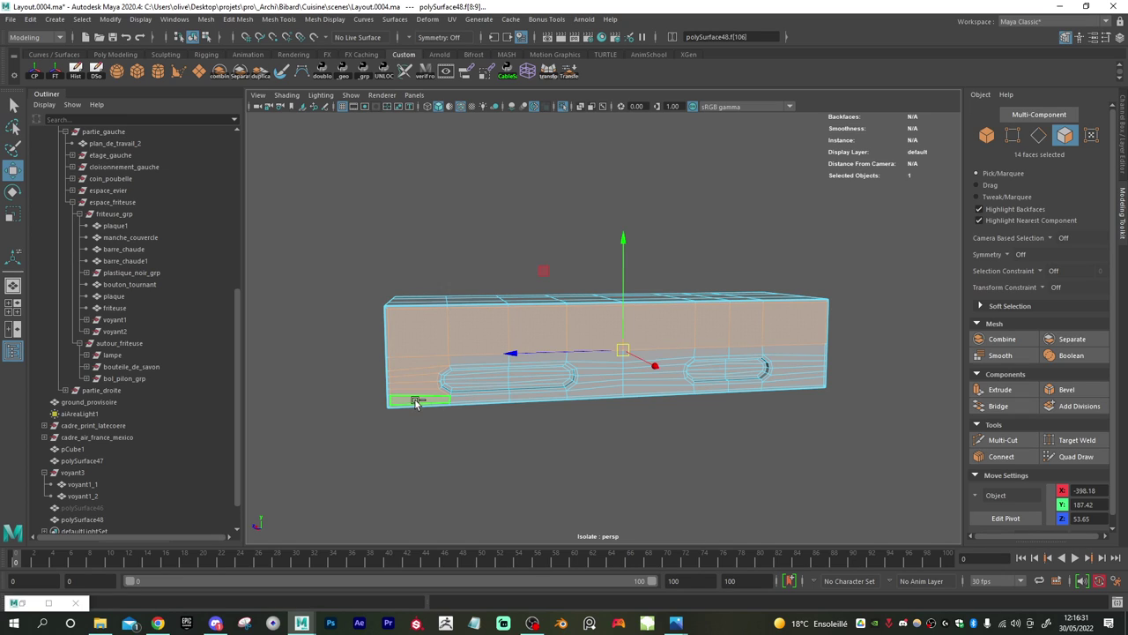
shift+double_click(809, 384)
shift+double_click(809, 385)
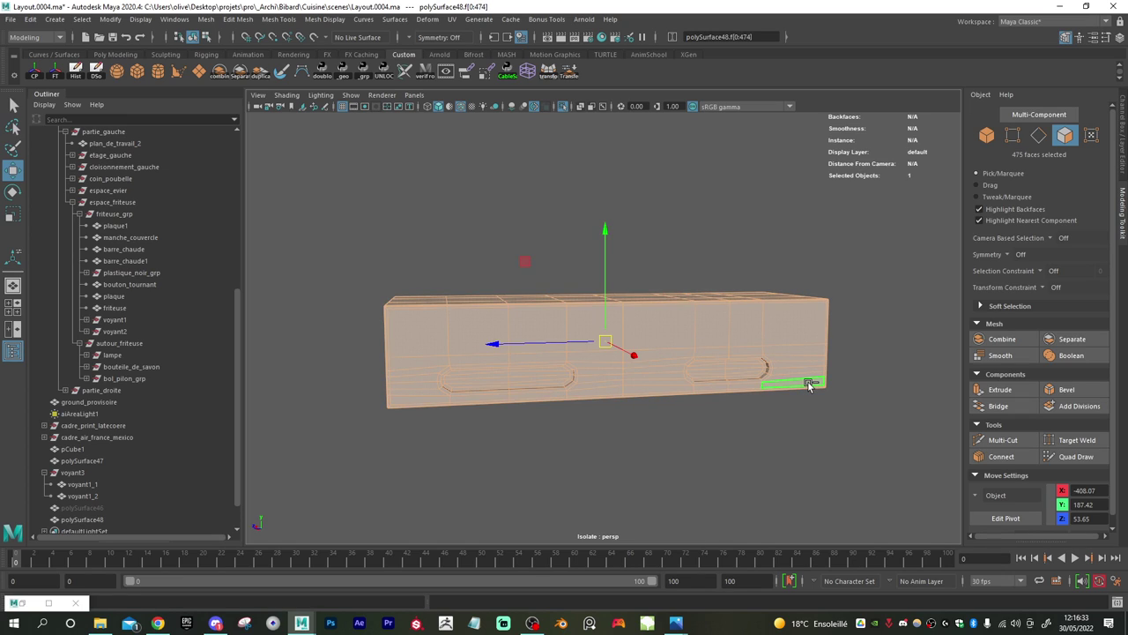
- Select the full row of large faces above the two slots on the front panel and delete it
click(429, 336)
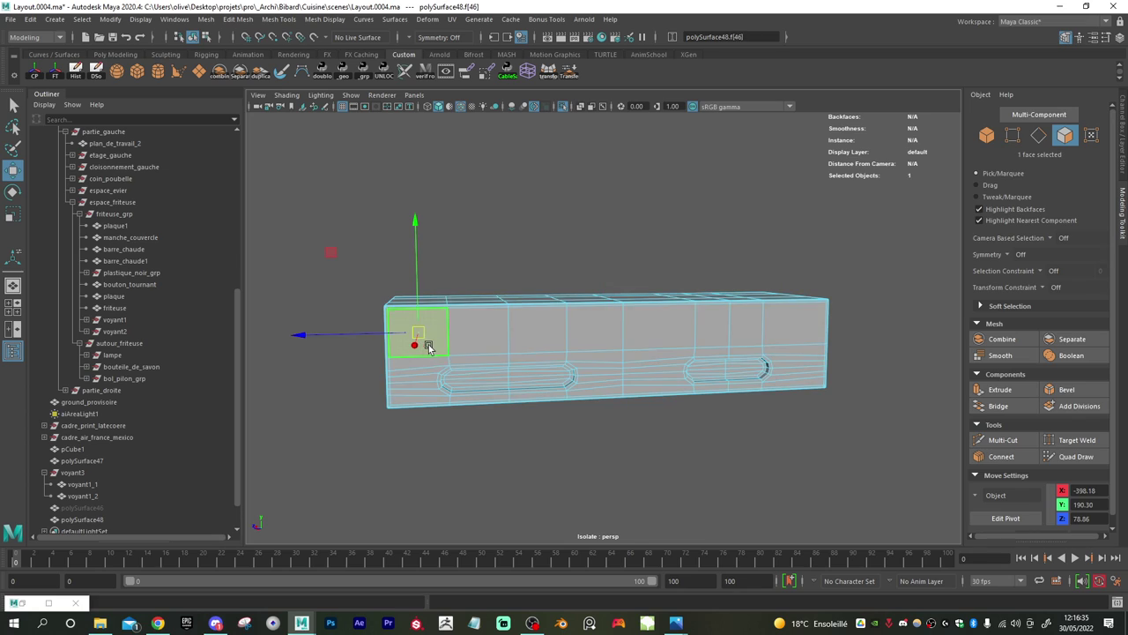
shift+double_click(806, 333)
key(Delete)
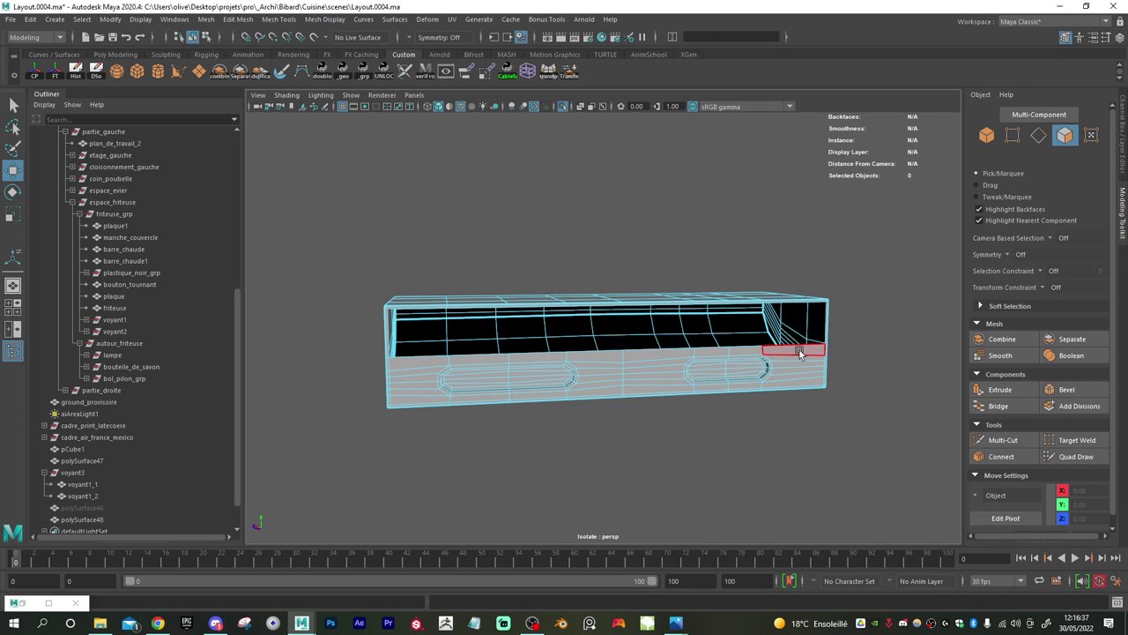
- Select the column of faces at the front panel's end beside the shorter slot and delete it
click(816, 378)
double_click(815, 380)
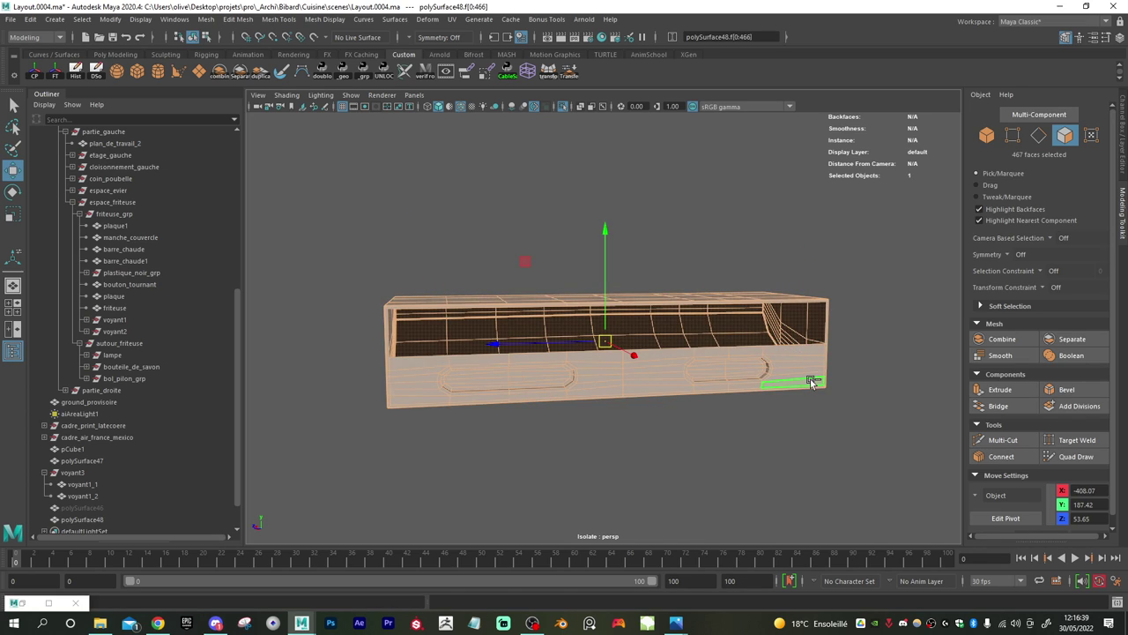
click(806, 349)
key(Tab)
shift+drag(806, 352, 803, 376)
key(w)
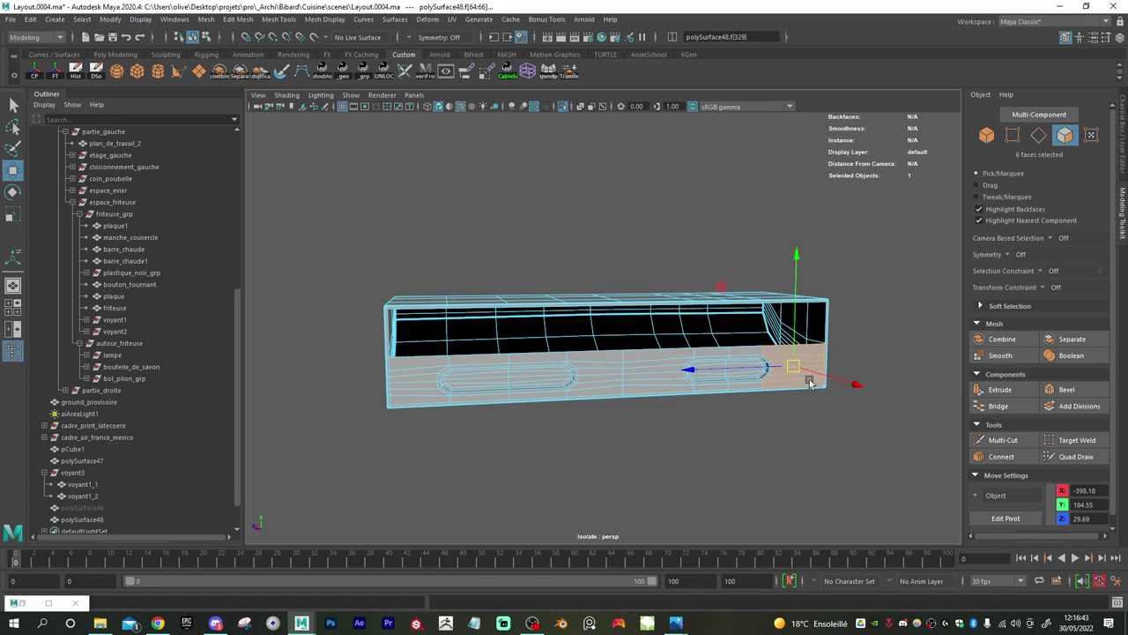
key(Delete)
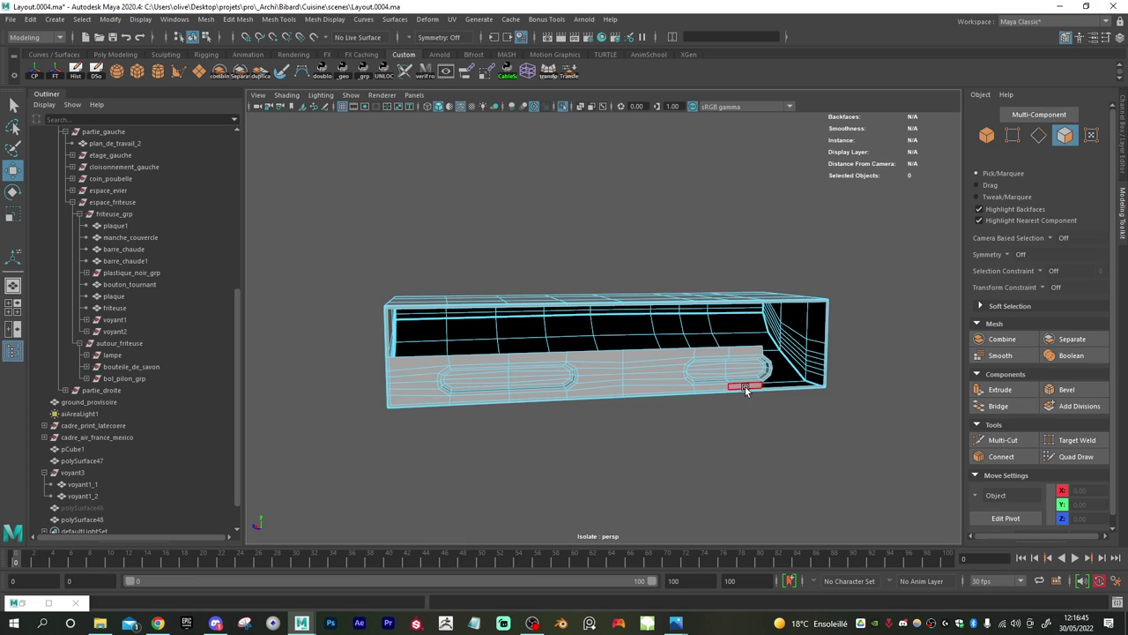
- Delete the front panel's lower face row, its other end column, and the remaining connected faces around the slots
click(740, 388)
shift+click(404, 400)
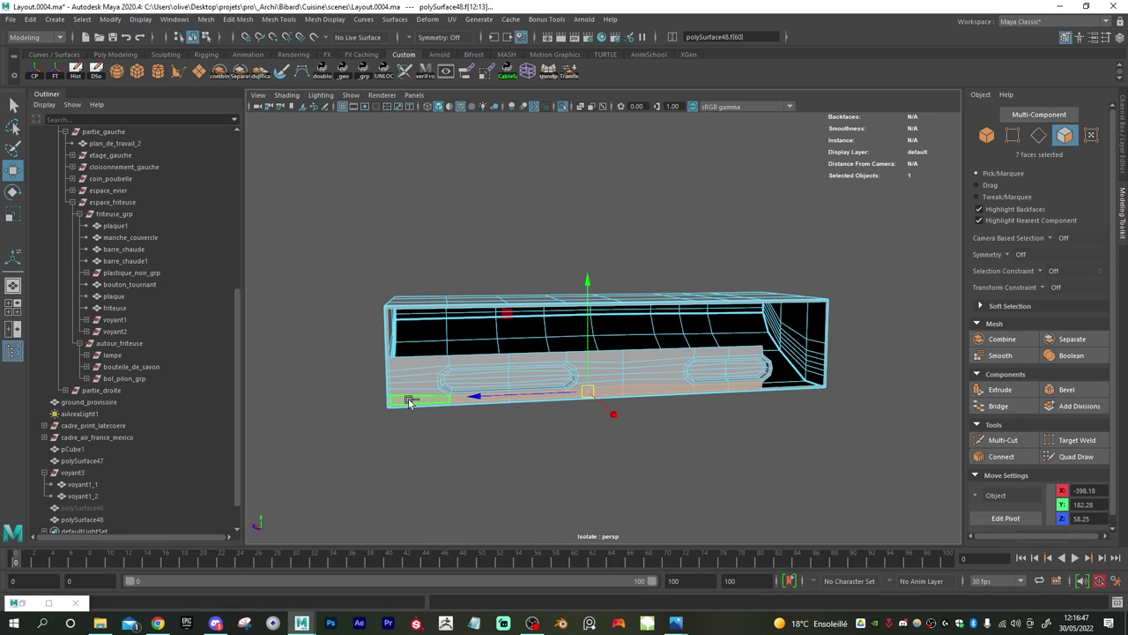
click(408, 401)
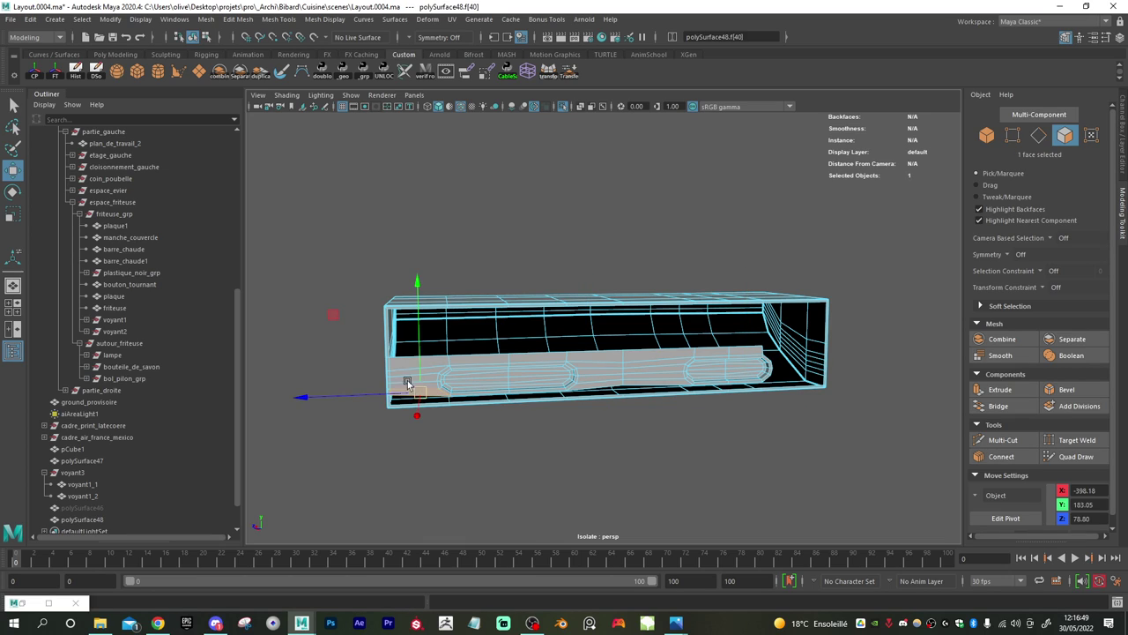
shift+click(403, 361)
key(Delete)
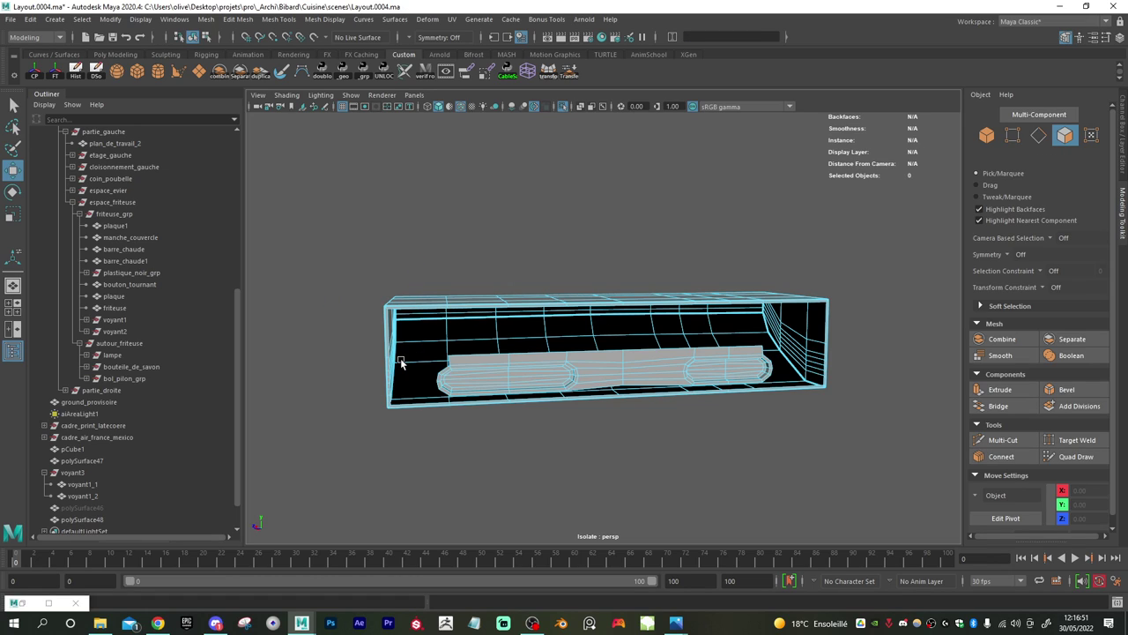
double_click(542, 378)
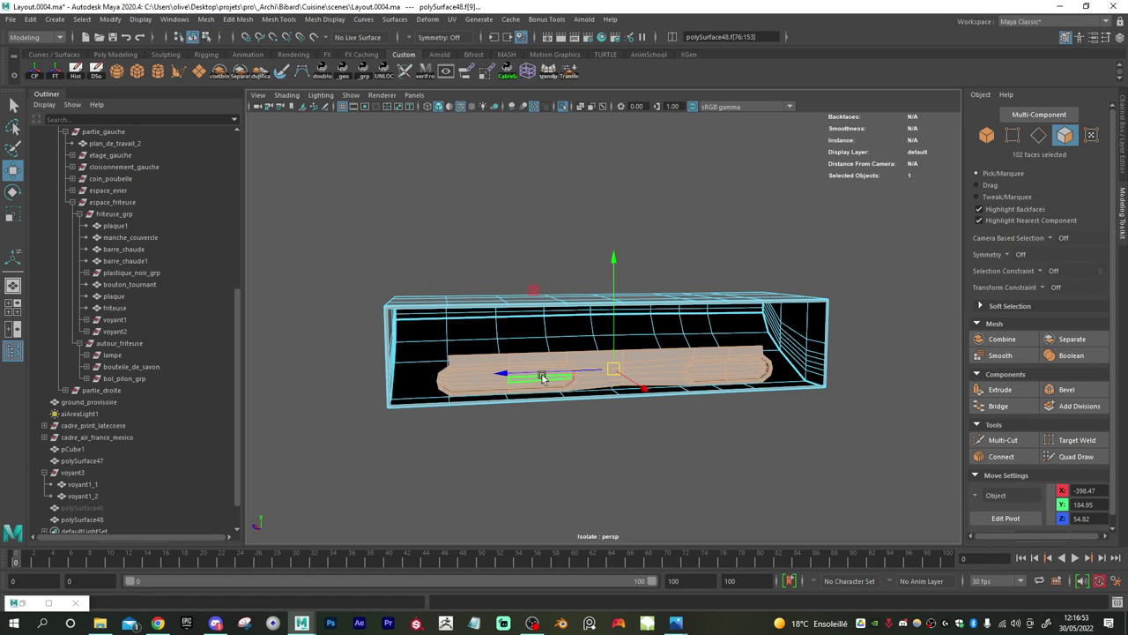
key(Delete)
- Delete the narrow loop of front-facing border faces around the hood body's opening
alt+drag(500, 422, 408, 379)
alt+right_drag(408, 378, 688, 434)
alt+middle_drag(522, 386, 597, 399)
alt+right_drag(598, 399, 700, 451)
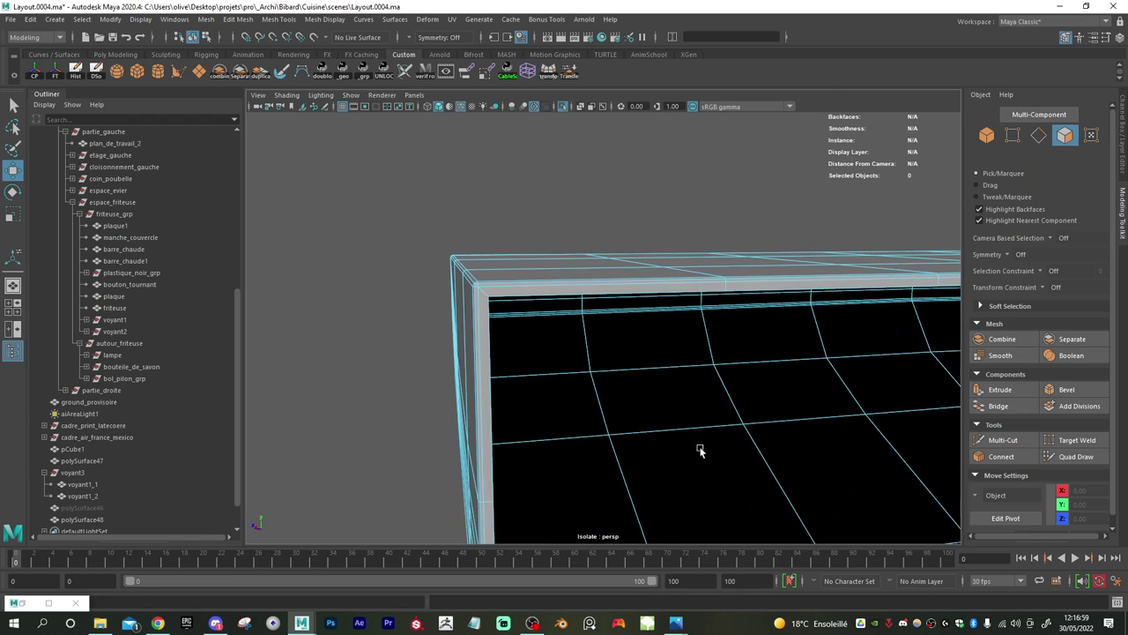
alt+right_drag(502, 387, 524, 398)
scroll(524, 398, up, 2)
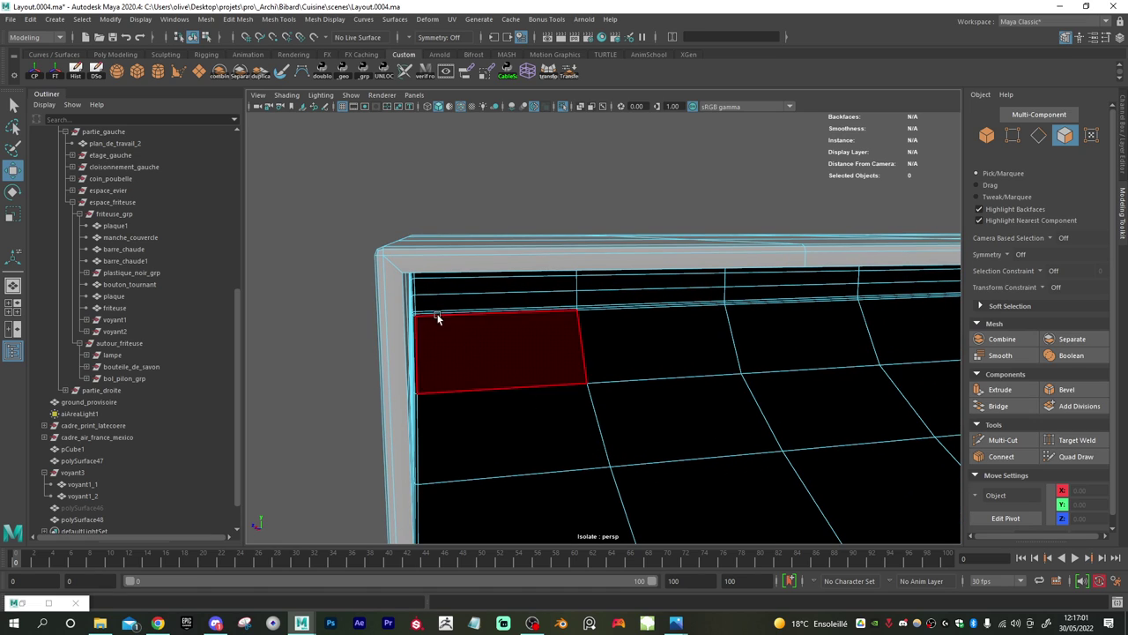
click(392, 294)
key(Delete)
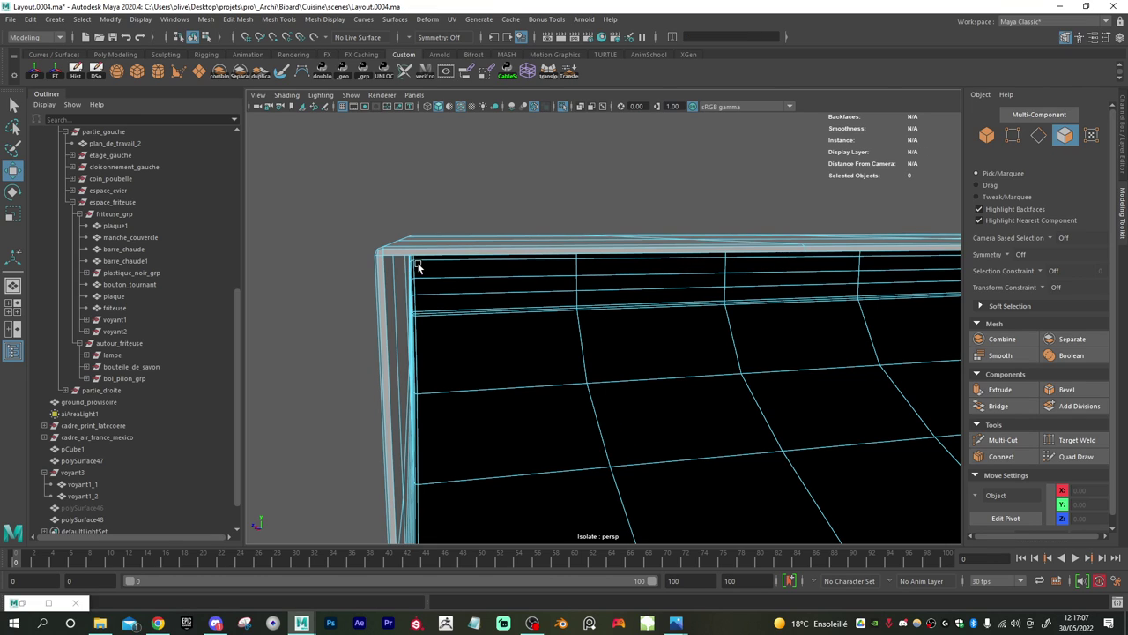
- Extrude all faces of polySurface48 with a Local Translate Z of 0.557 to give the open hood body thickness
alt+drag(459, 311, 434, 311)
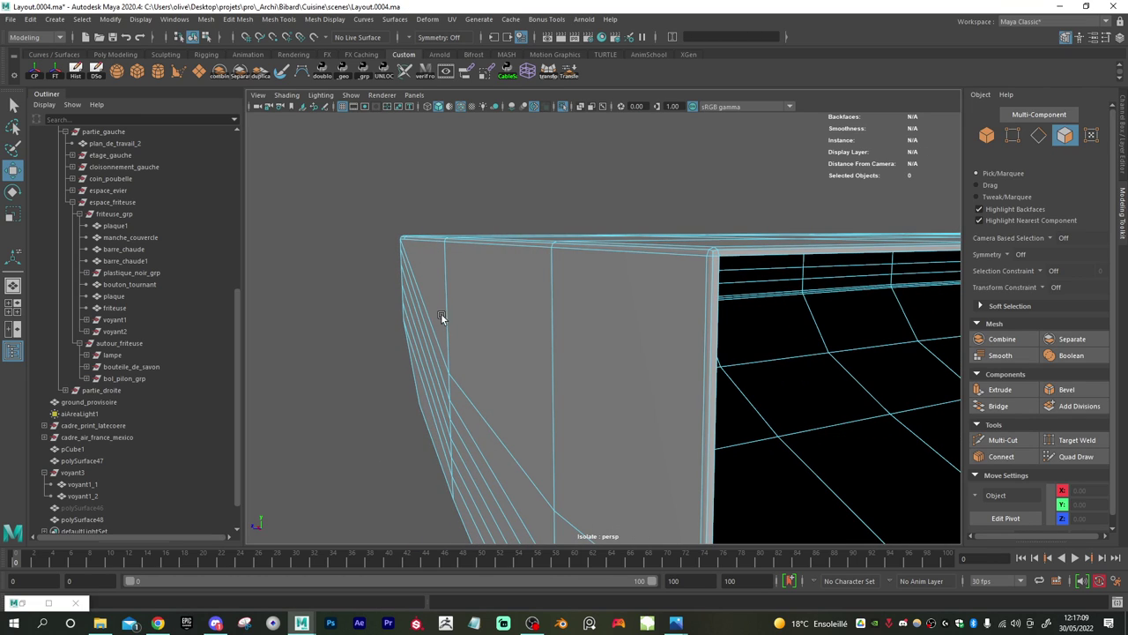
alt+drag(552, 342, 572, 328)
right_drag(646, 256, 668, 248)
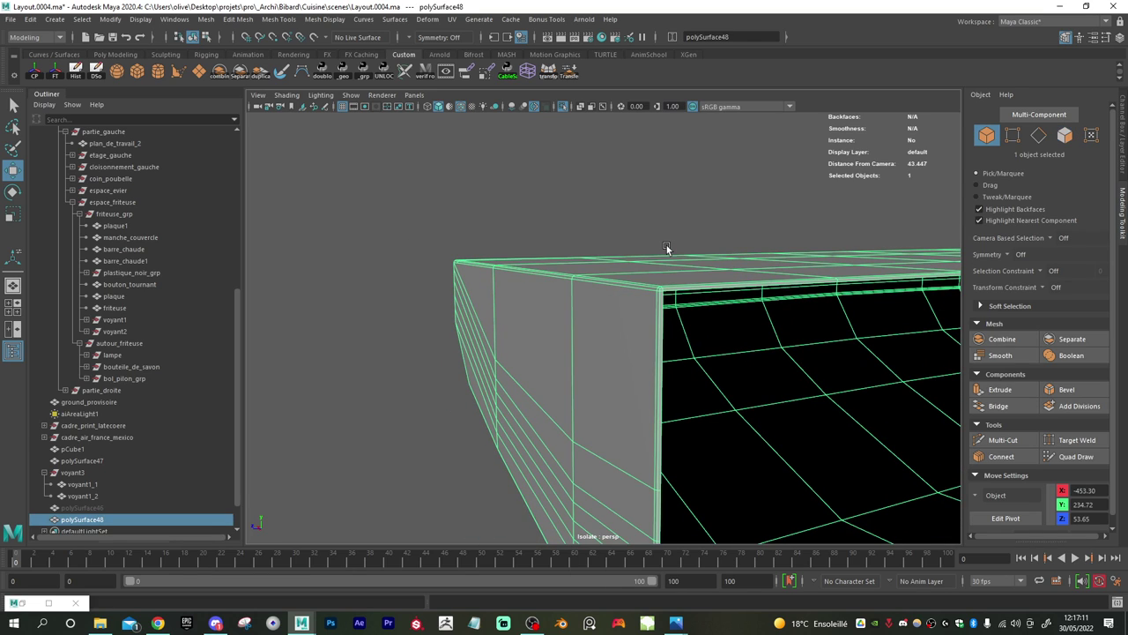
key(ctrl+e)
alt+drag(688, 373, 563, 368)
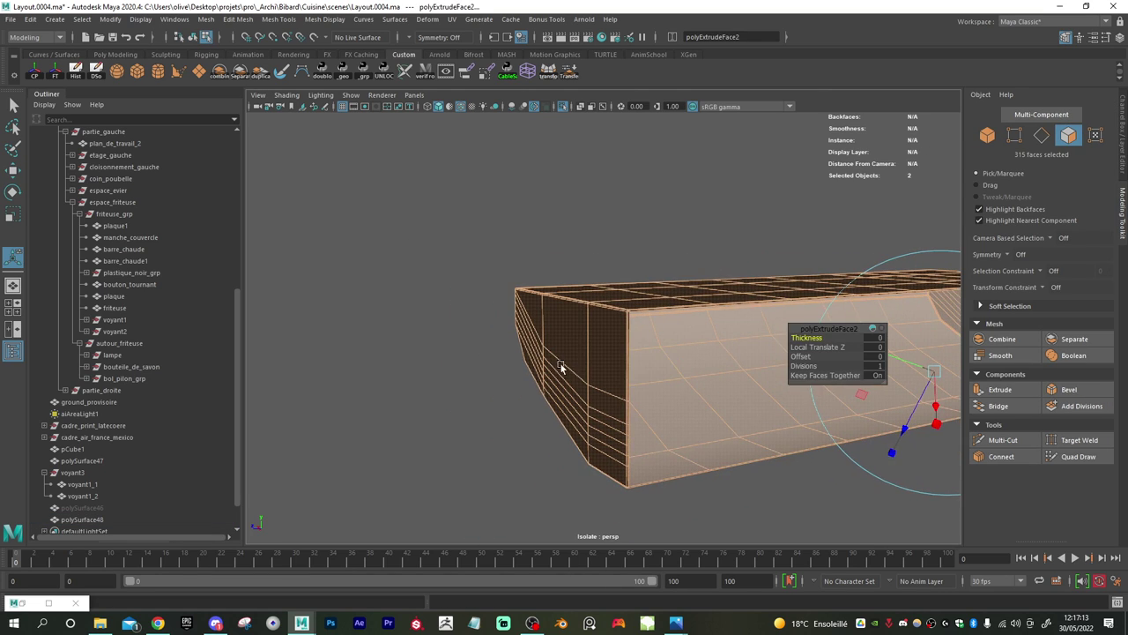
drag(905, 431, 908, 434)
alt+drag(628, 351, 437, 398)
alt+right_drag(437, 398, 648, 412)
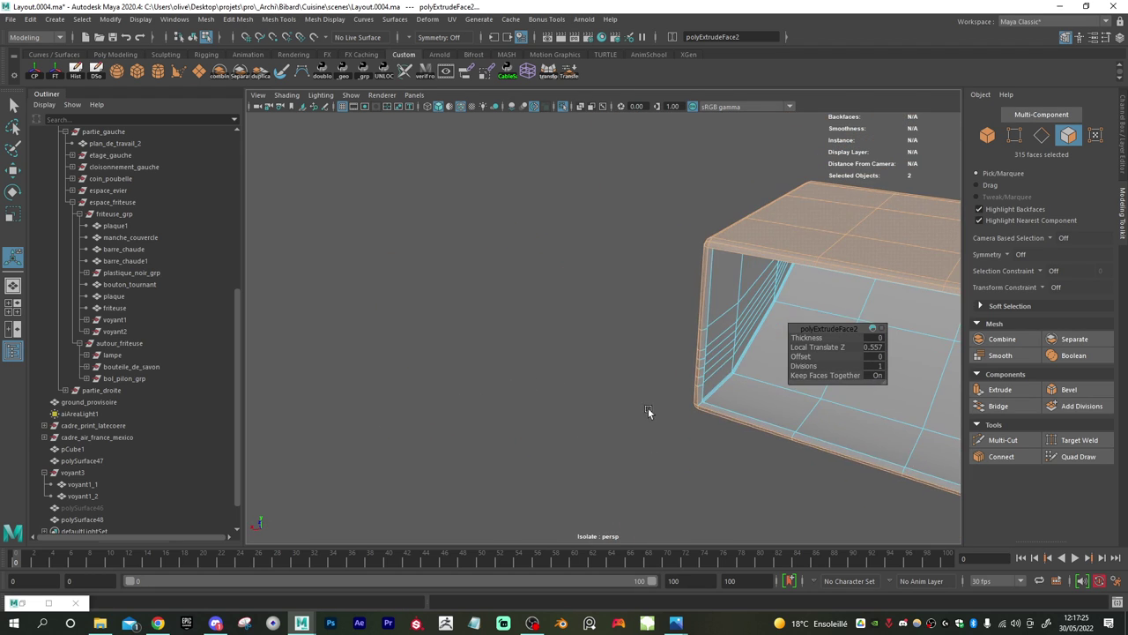
- Exit isolation and unhide polySurface46 to bring back the original body with the slotted front panel
click(564, 107)
alt+drag(613, 379, 637, 345)
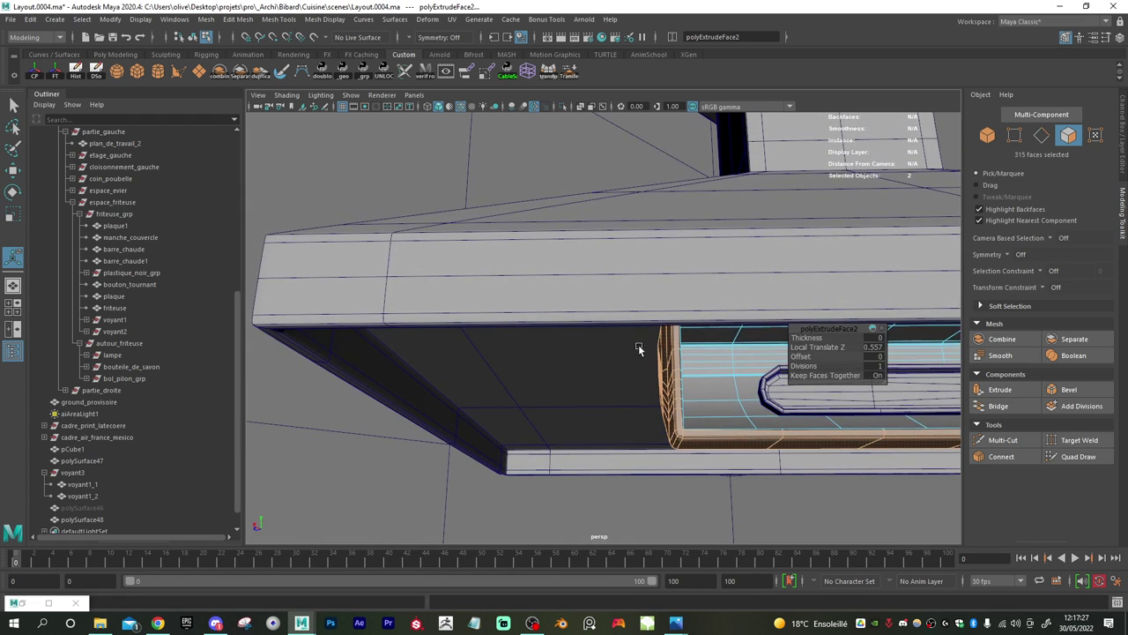
click(118, 509)
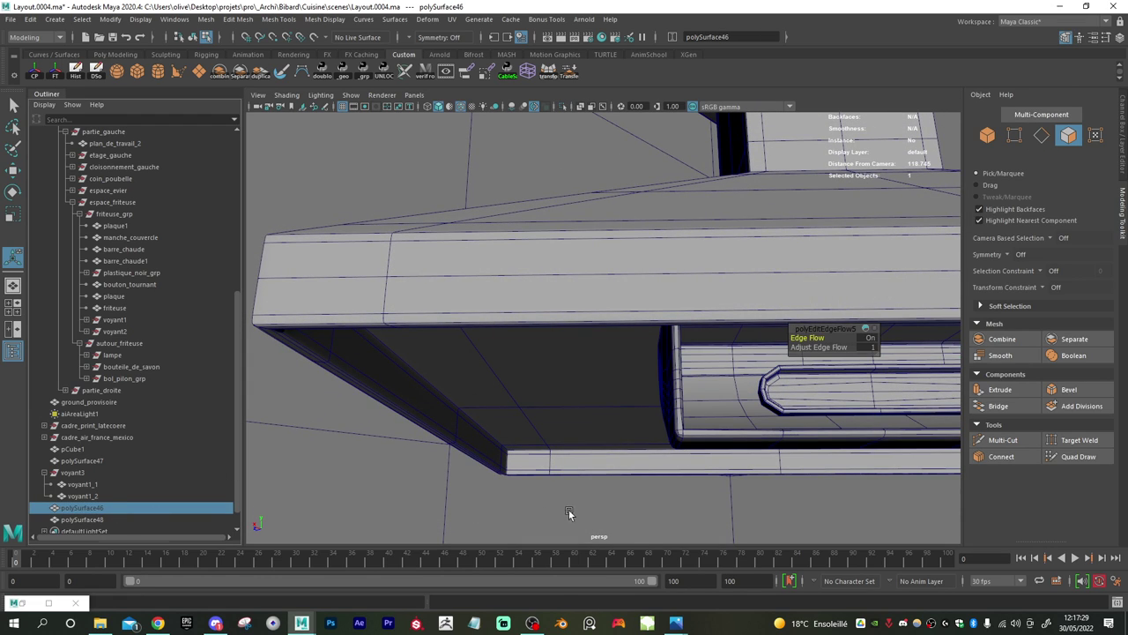
alt+drag(600, 499, 562, 431)
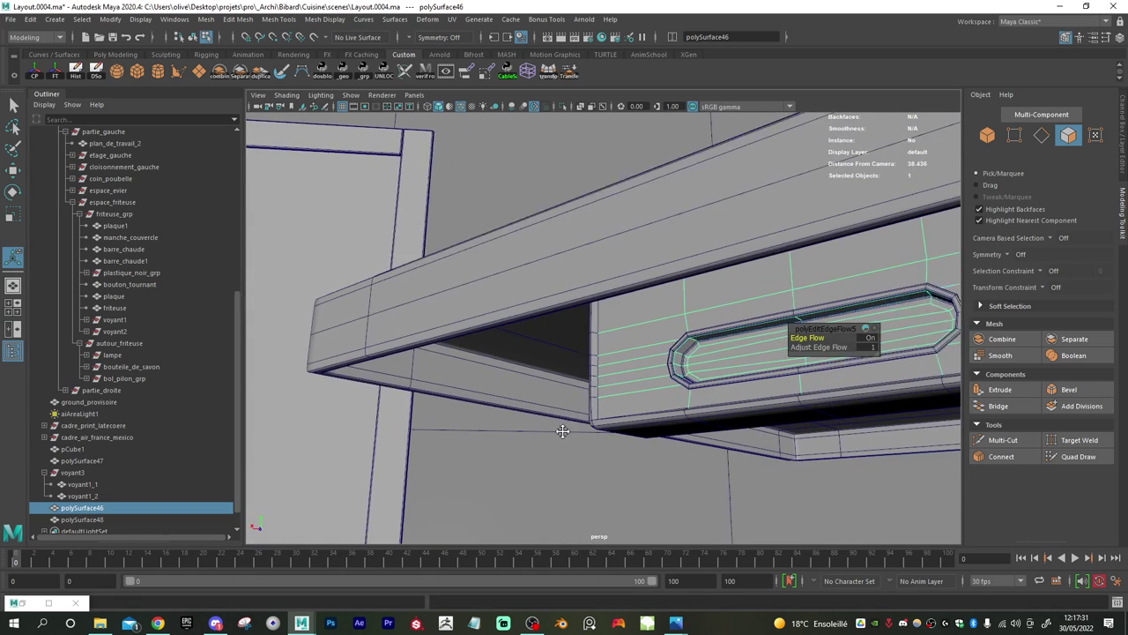
alt+right_drag(563, 431, 653, 477)
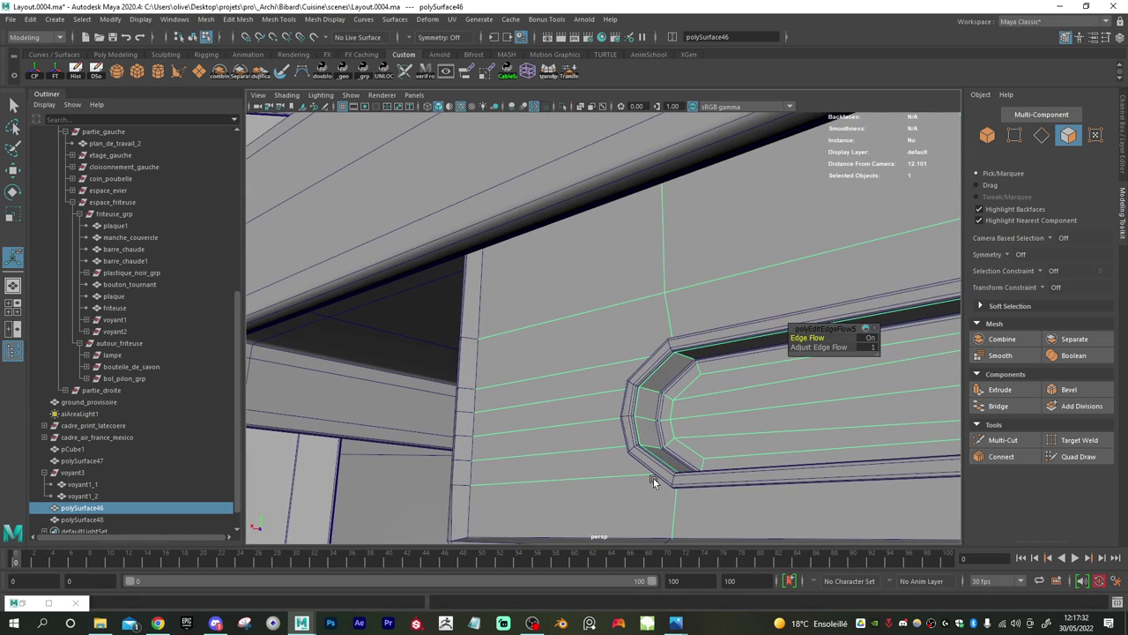
- Insert an edge loop with Multi-Cut along the narrow front rim of the extruded hood body
double_click(467, 390)
click(1003, 440)
click(752, 336)
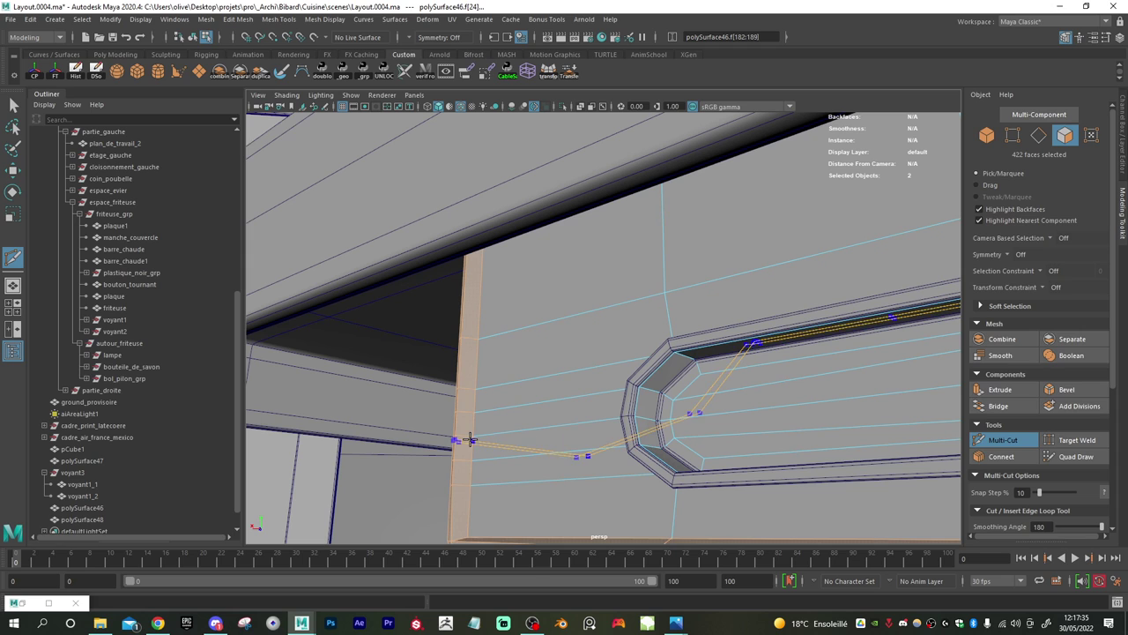
ctrl+click(464, 431)
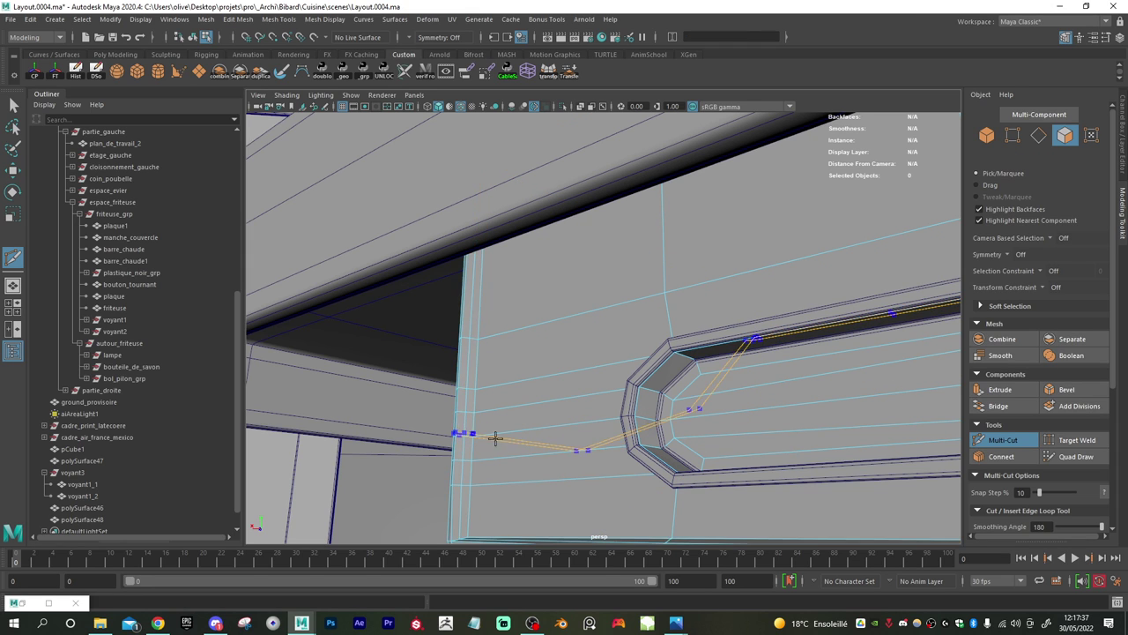
alt+right_drag(496, 438, 441, 438)
alt+drag(440, 438, 648, 441)
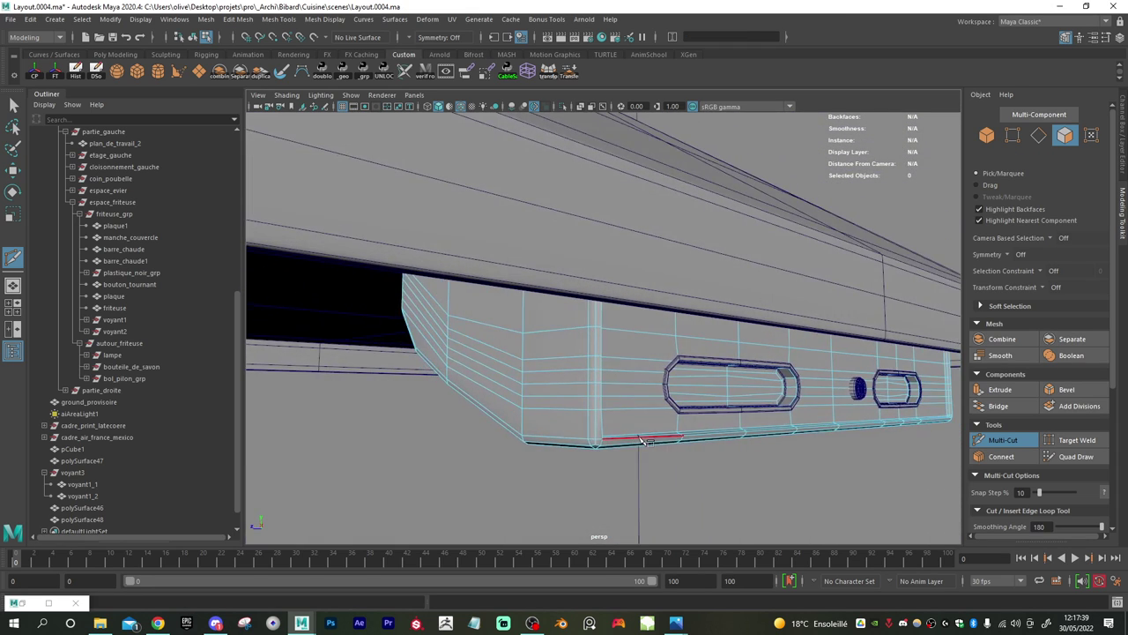
alt+right_drag(648, 441, 598, 441)
- Select polySurface46 in object mode and isolate it in the viewport
key(w)
right_drag(617, 297, 675, 284)
key(f)
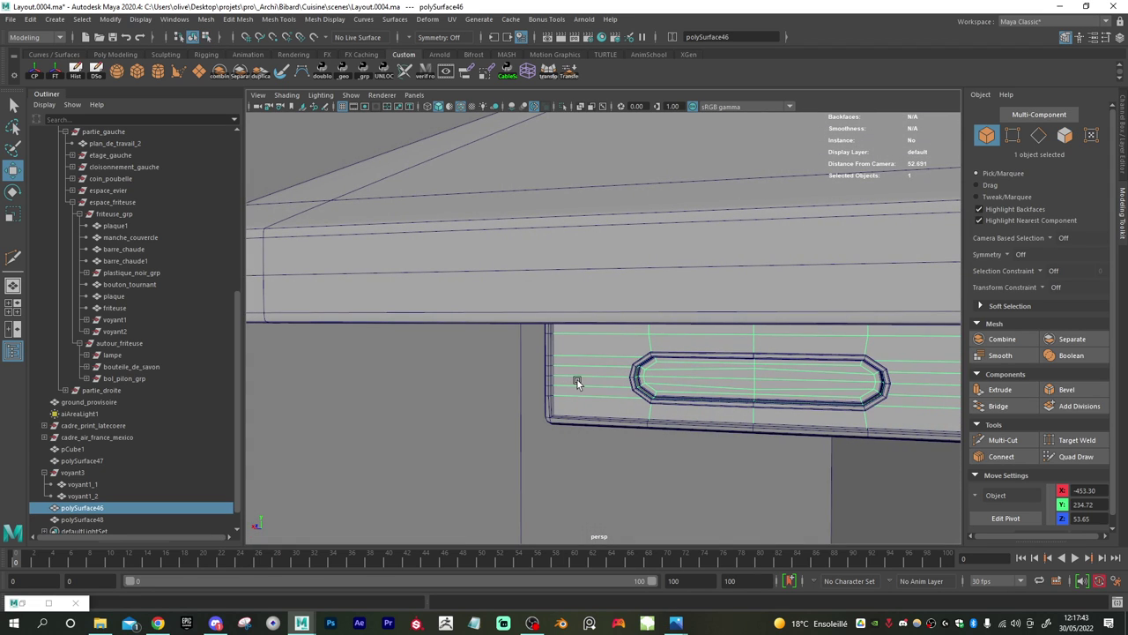
alt+drag(577, 382, 566, 382)
key(ctrl+1)
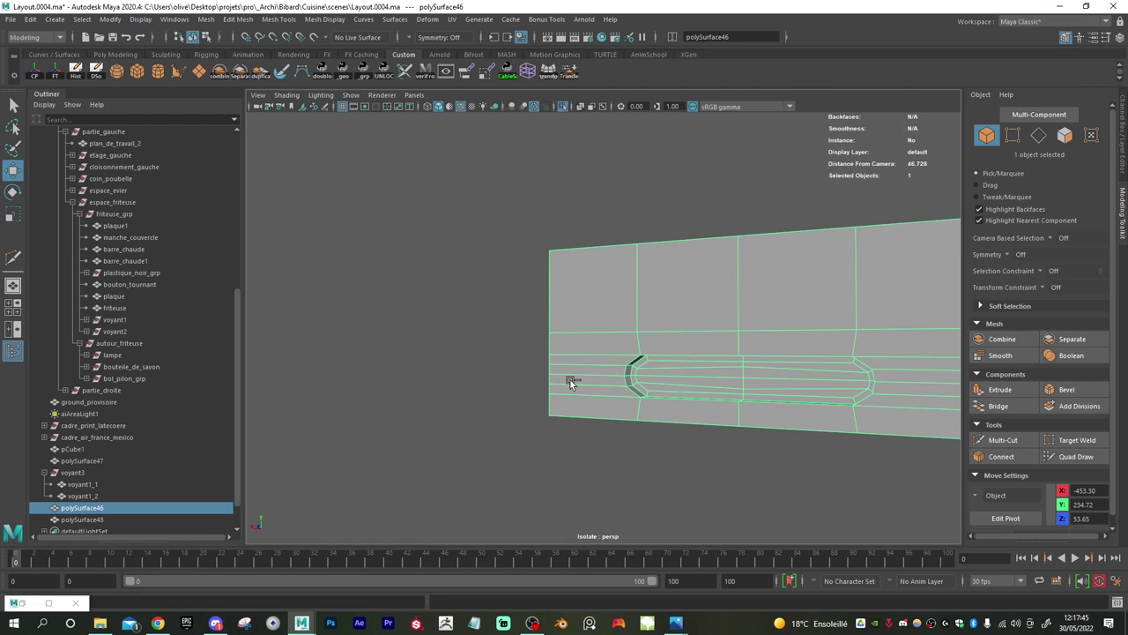
- Delete the face loop directly behind polySurface46's front panel and the rest of the body, keeping only the slotted panel
alt+drag(750, 395, 692, 412)
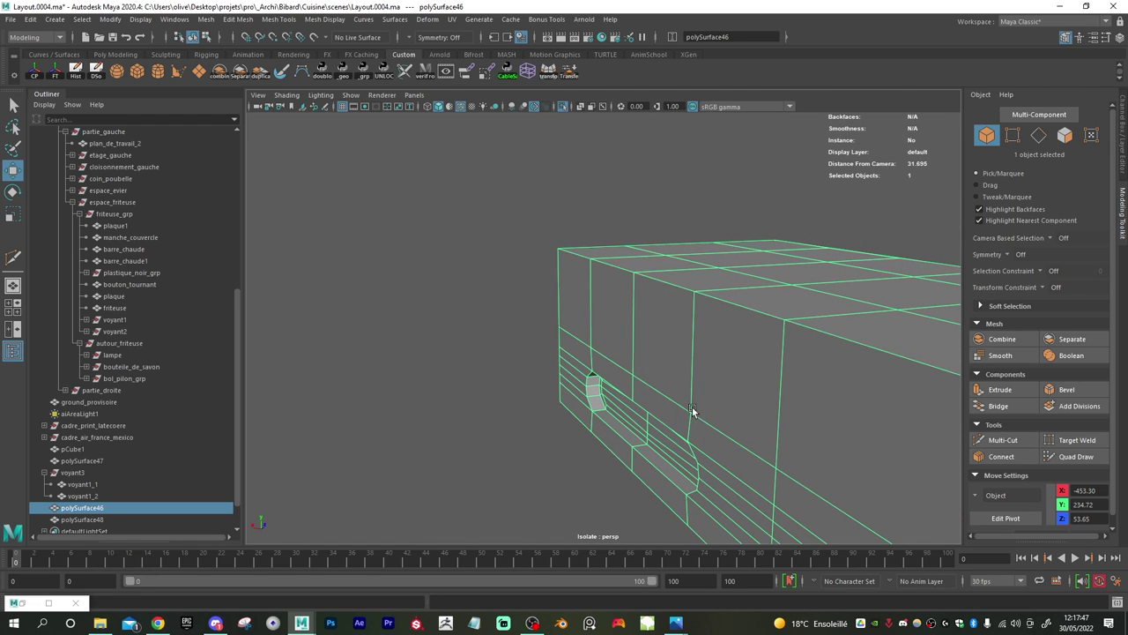
right_drag(766, 318, 763, 333)
click(781, 308)
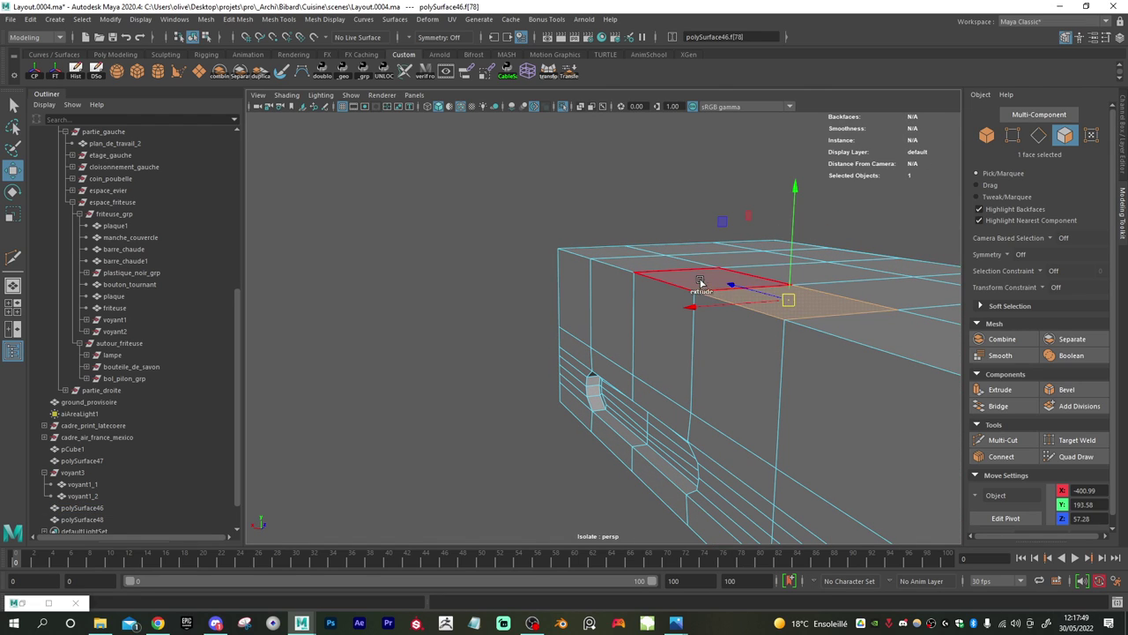
shift+double_click(700, 281)
key(Delete)
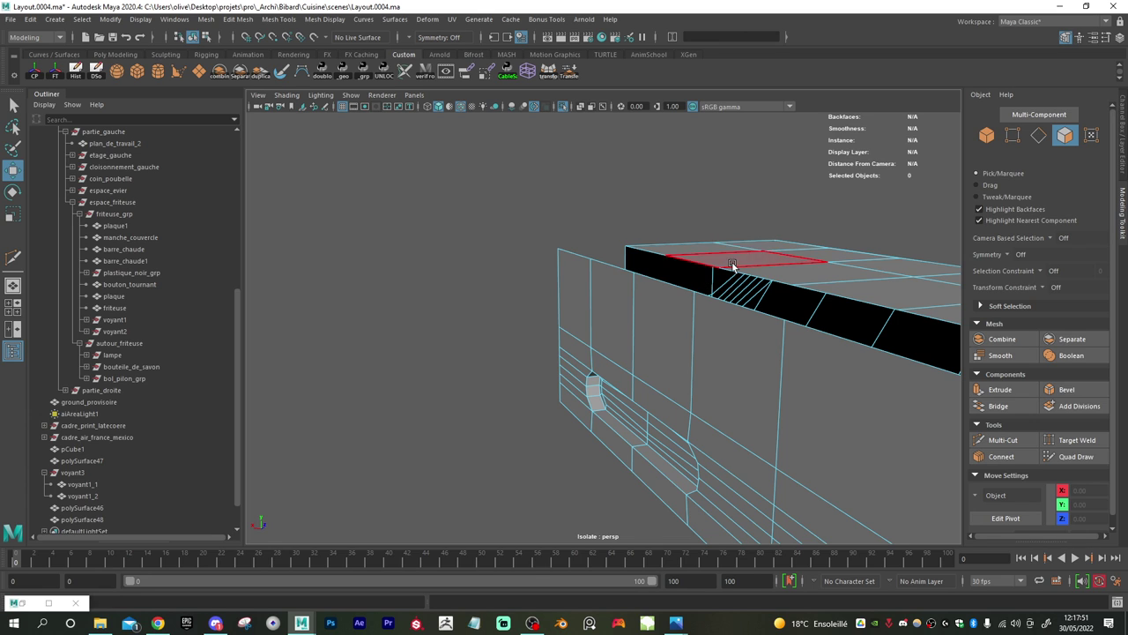
double_click(732, 261)
key(Delete)
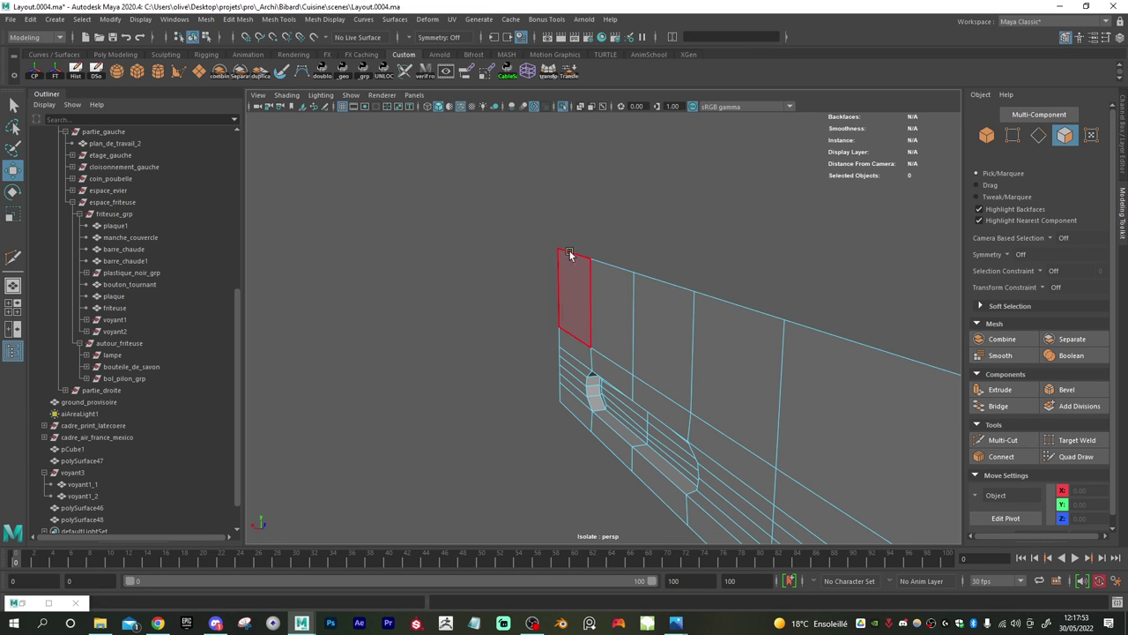
- Exit isolation and try the smooth preview on the slotted front panel, then restore its unsmoothed display
click(565, 106)
alt+drag(629, 311, 697, 297)
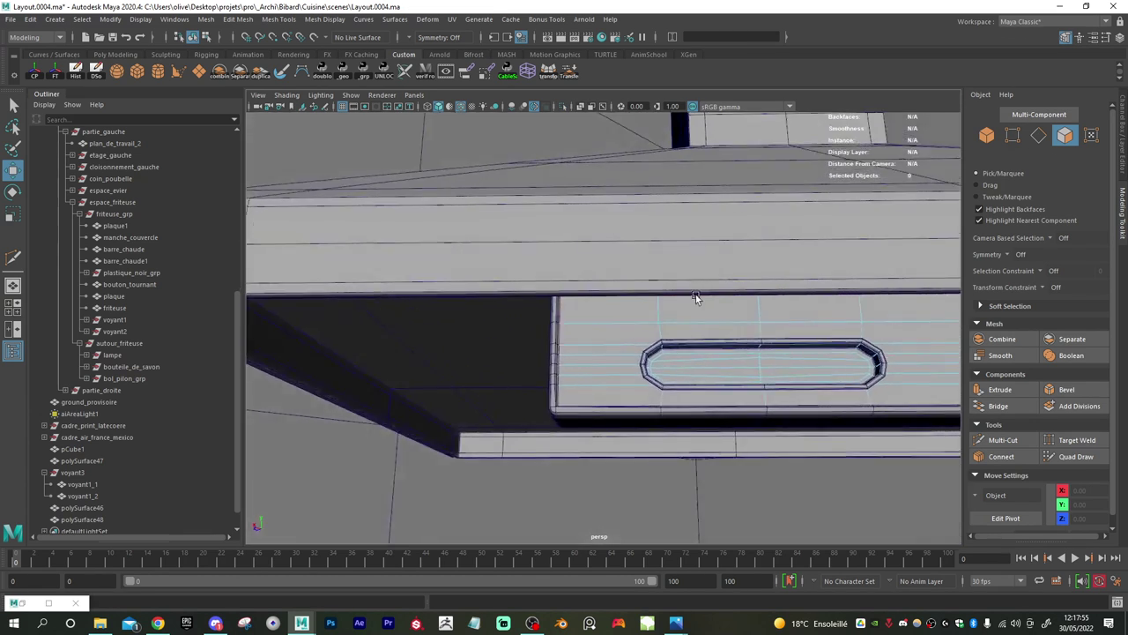
alt+middle_drag(736, 342, 676, 340)
alt+right_drag(675, 340, 707, 359)
right_drag(518, 327, 576, 286)
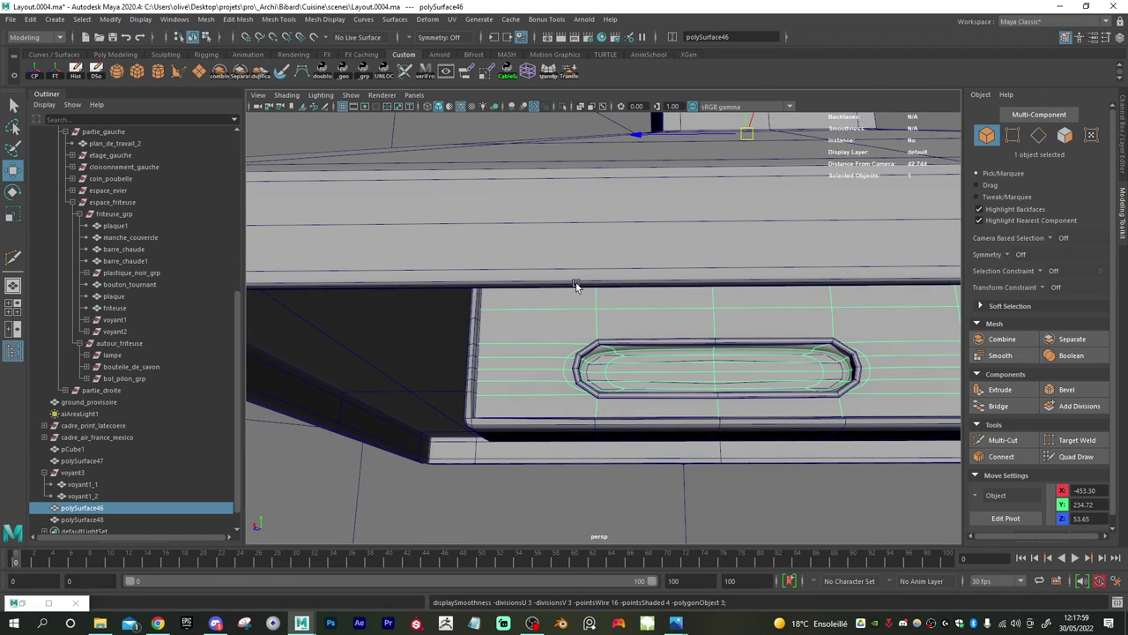
key(1)
- Turn on the smooth preview for the hood body polySurface48 and save the scene
click(474, 335)
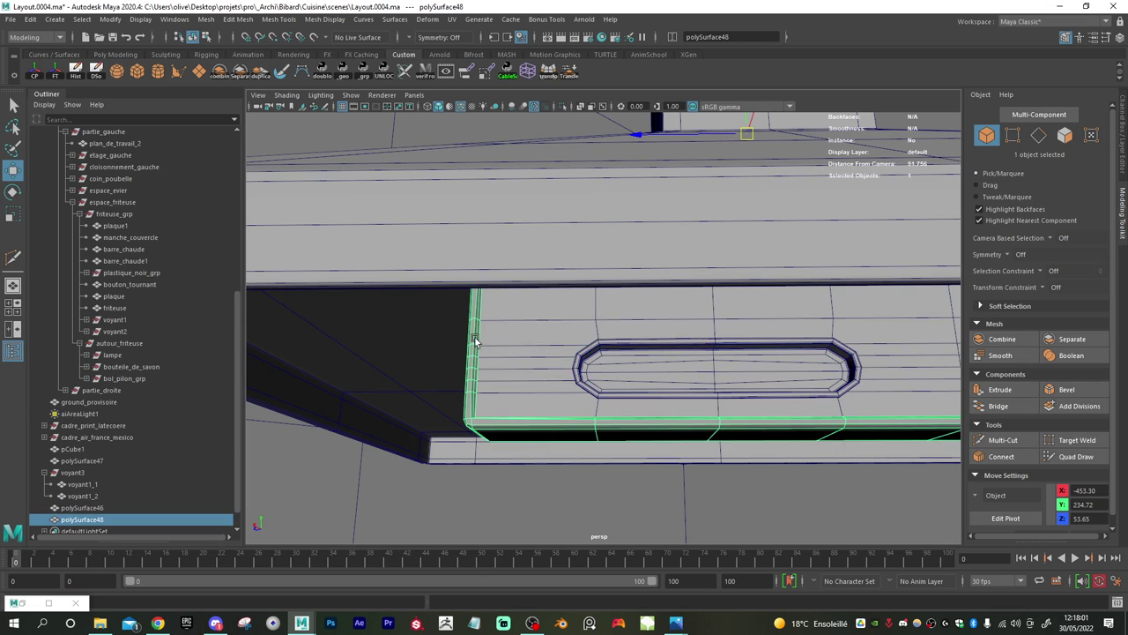
key(3)
alt+drag(448, 335, 532, 384)
key(ctrl+s)
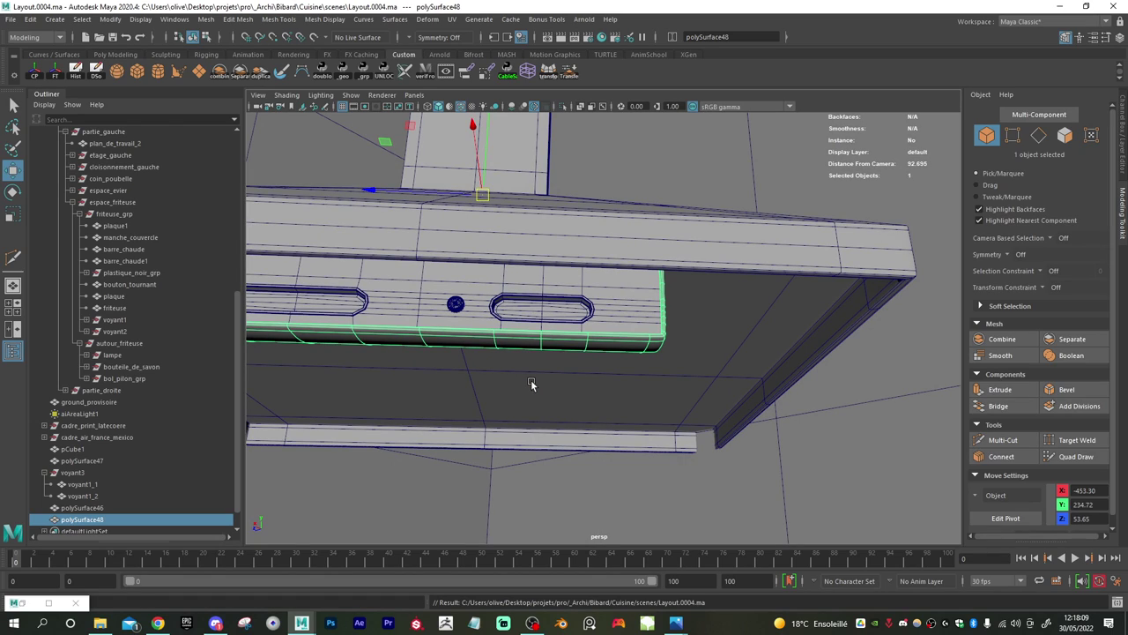
- Duplicate voyant1_1 from the voyant3 indicator light group, placing the copy outside the group
alt+drag(554, 352, 710, 384)
scroll(703, 410, up, 3)
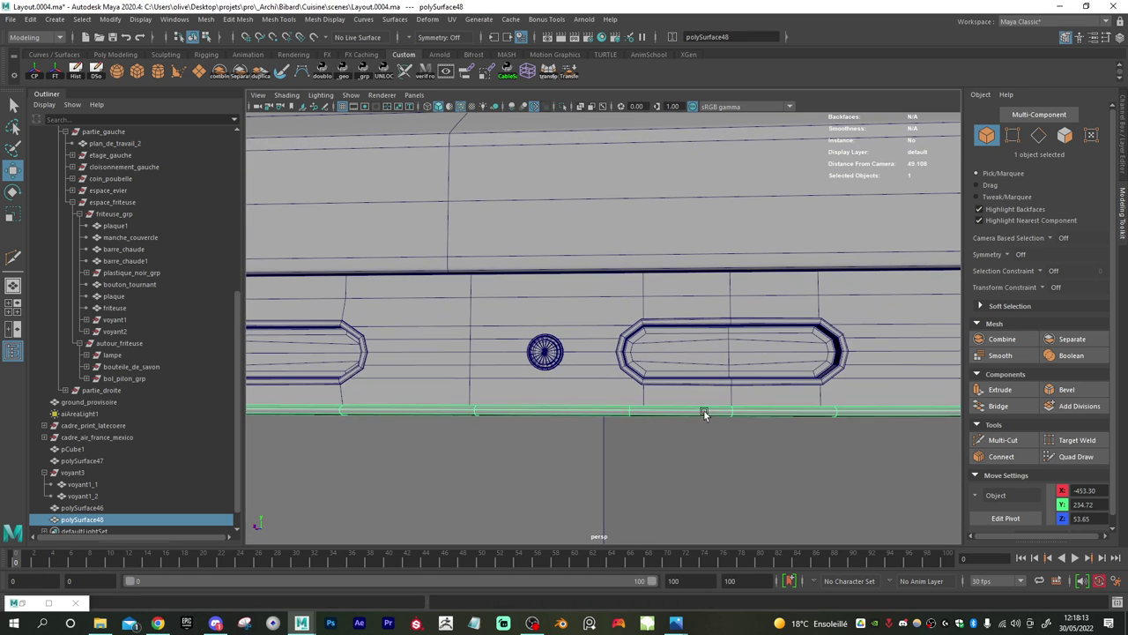
scroll(92, 513, down, 1)
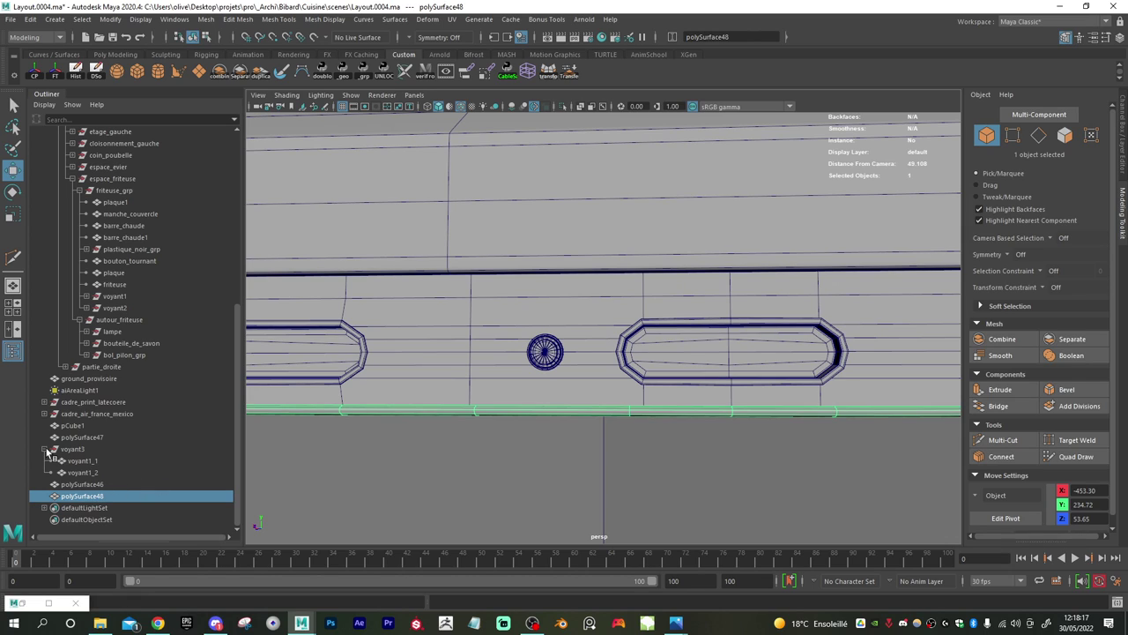
click(81, 461)
click(107, 473)
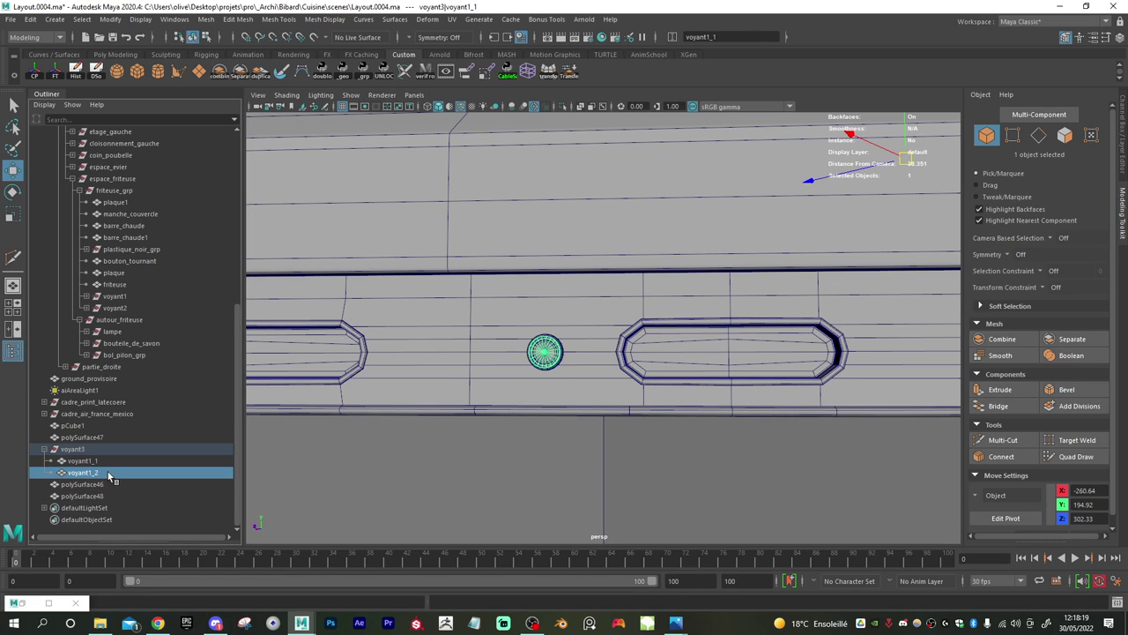
click(103, 461)
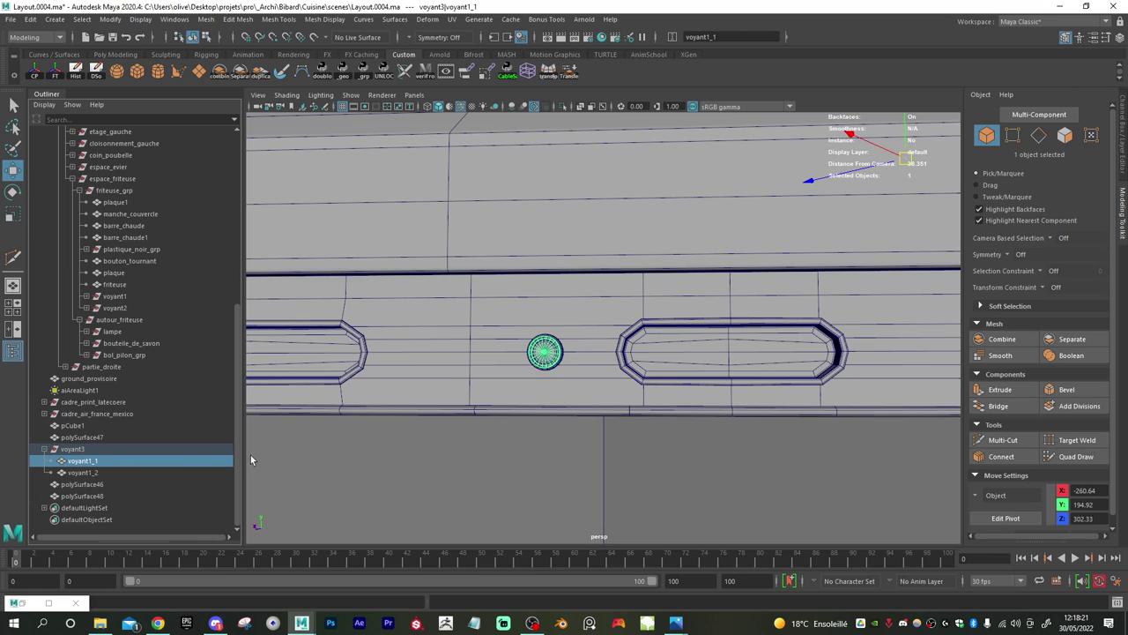
key(ctrl+d)
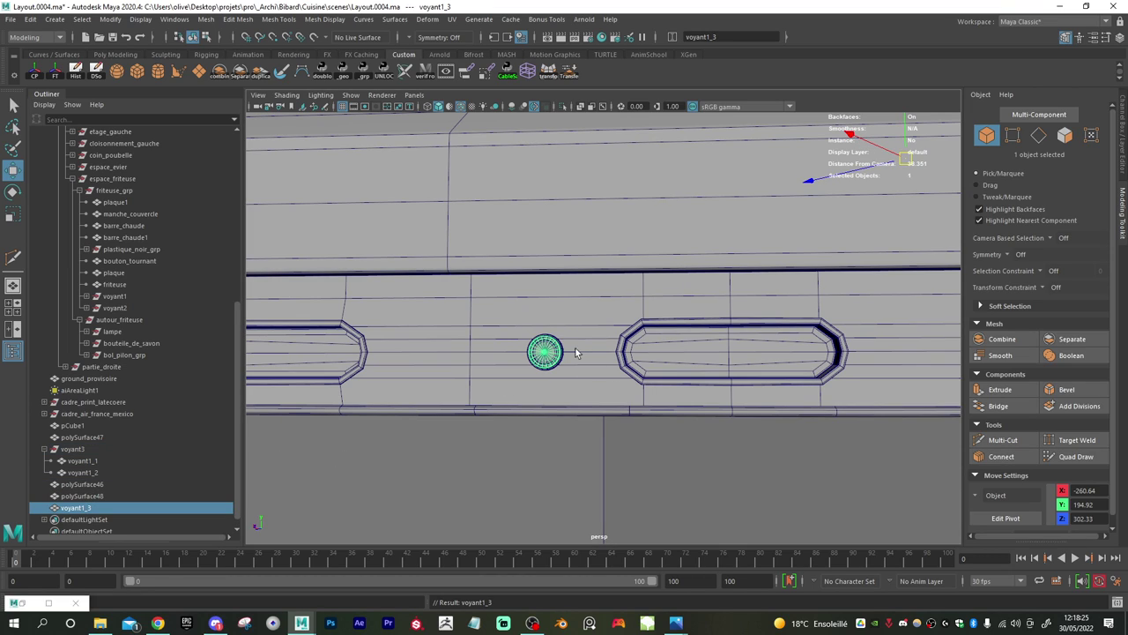
- Center the light copy's pivot, align its axes to the hood's front panel, freeze its transformations and delete its history
click(37, 77)
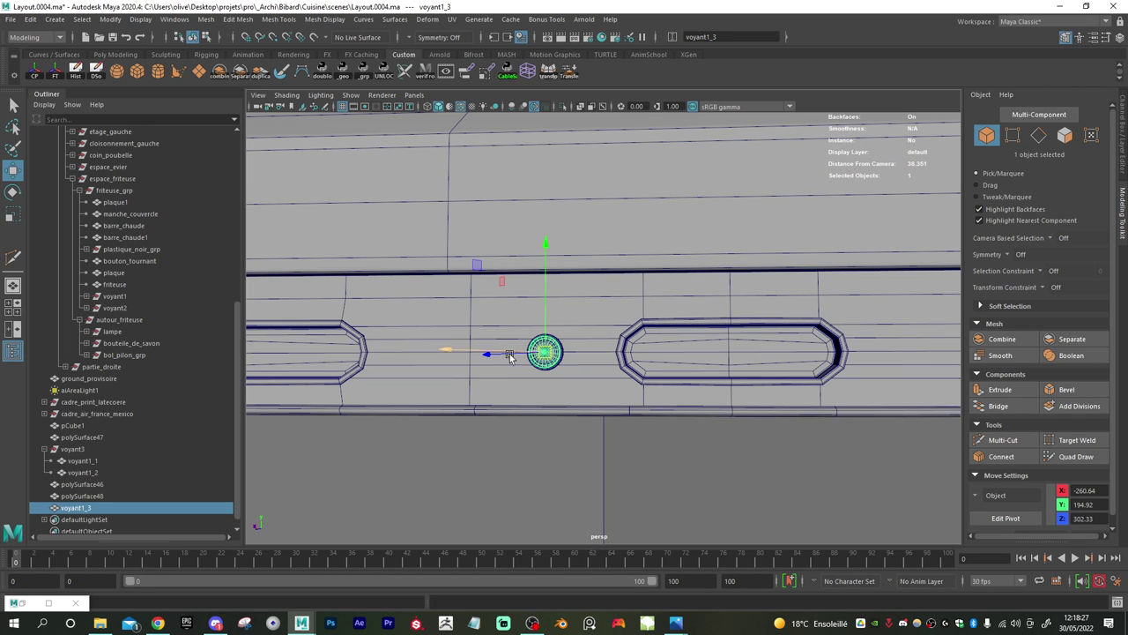
alt+drag(472, 368, 559, 355)
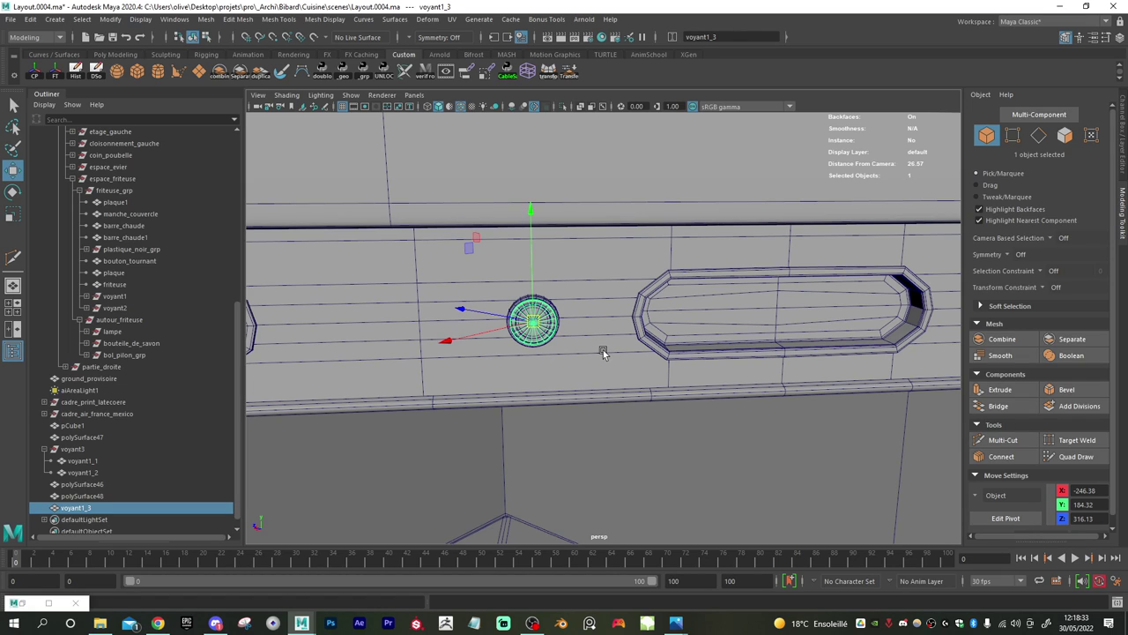
key(d)
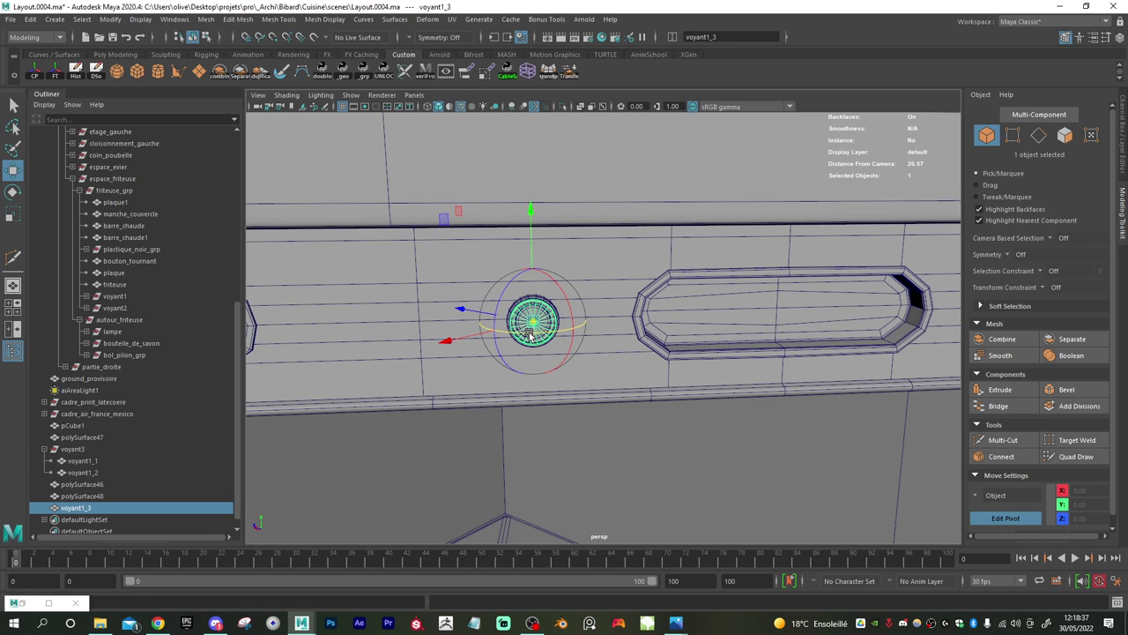
drag(529, 333, 571, 336)
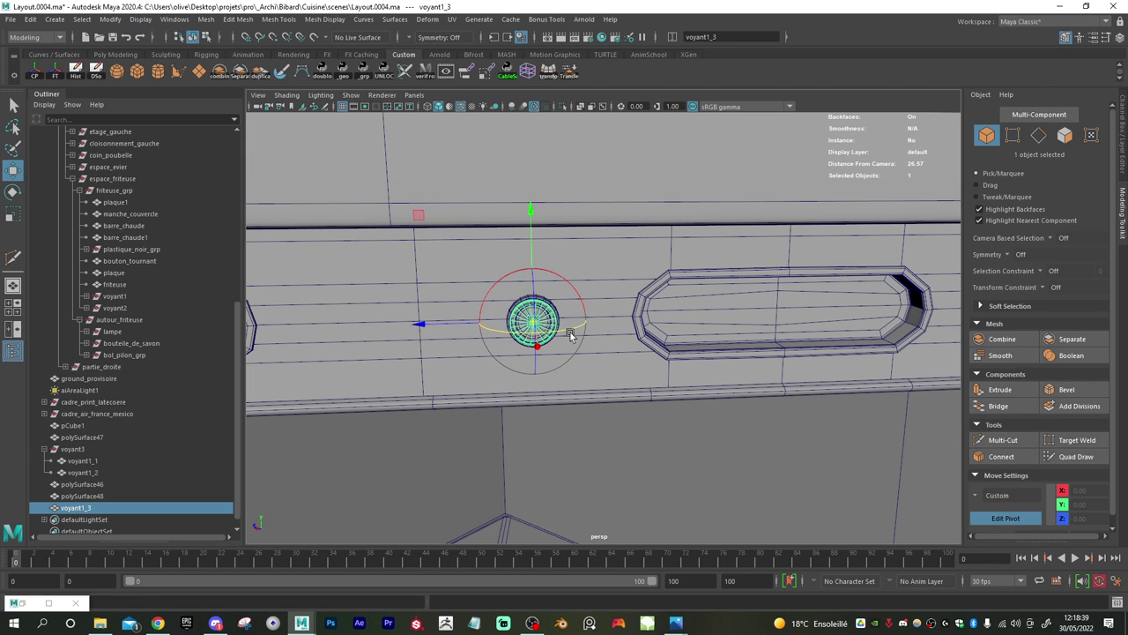
alt+drag(510, 352, 542, 357)
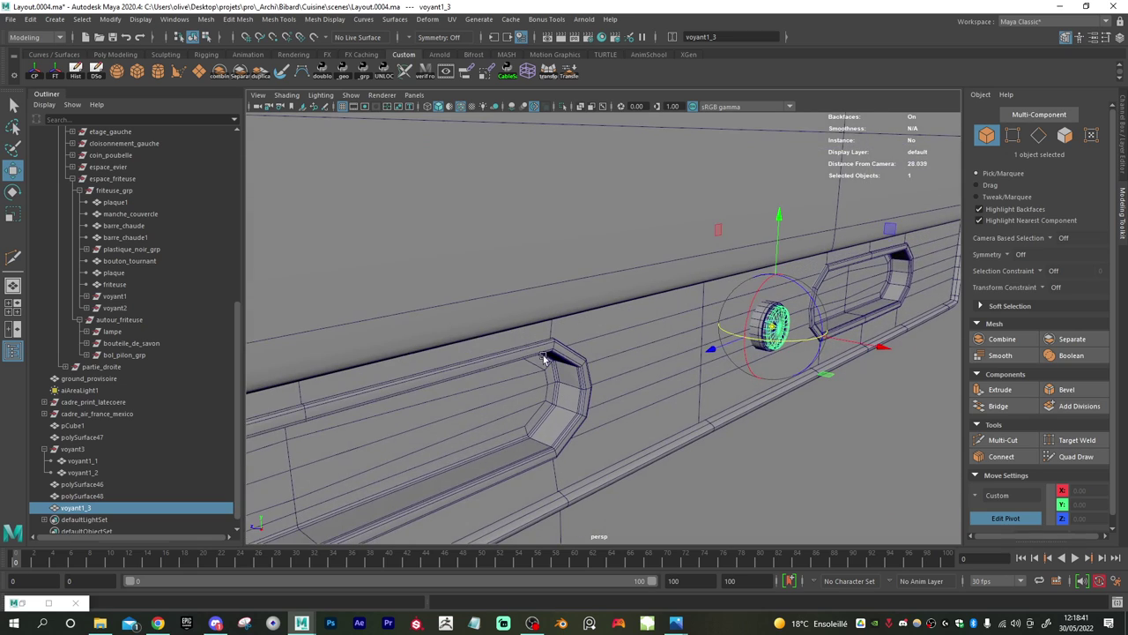
drag(794, 337, 667, 373)
key(Insert)
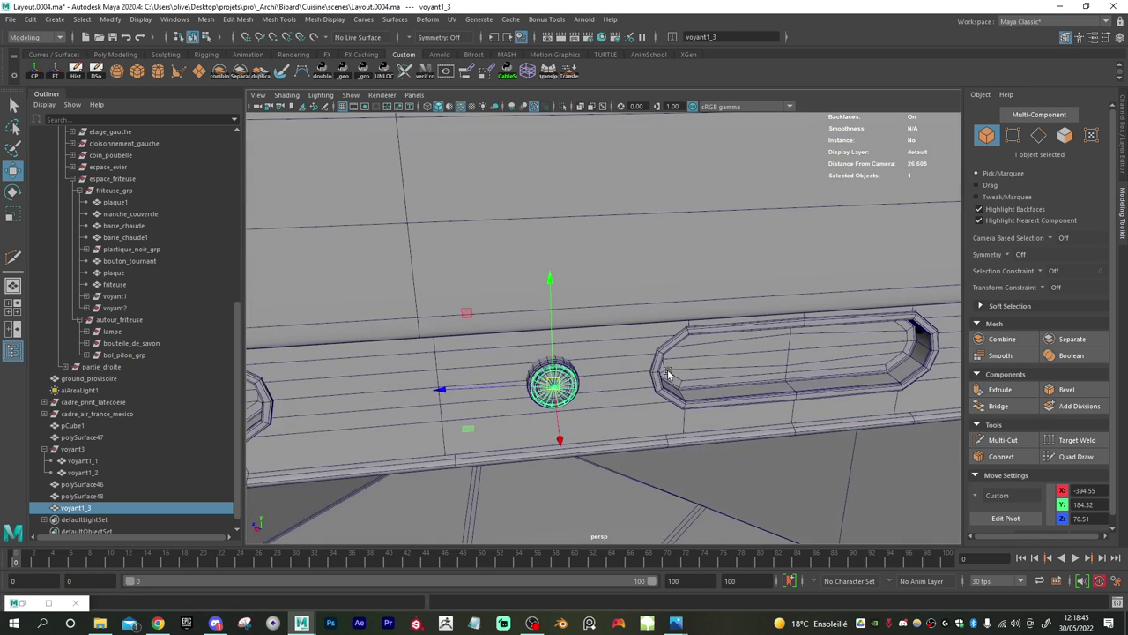
click(56, 72)
click(77, 73)
- Move the light copy over to the neighbouring slot and assign it the aiStandardSurface2 material
drag(552, 385, 791, 373)
shift+right_drag(790, 296, 902, 516)
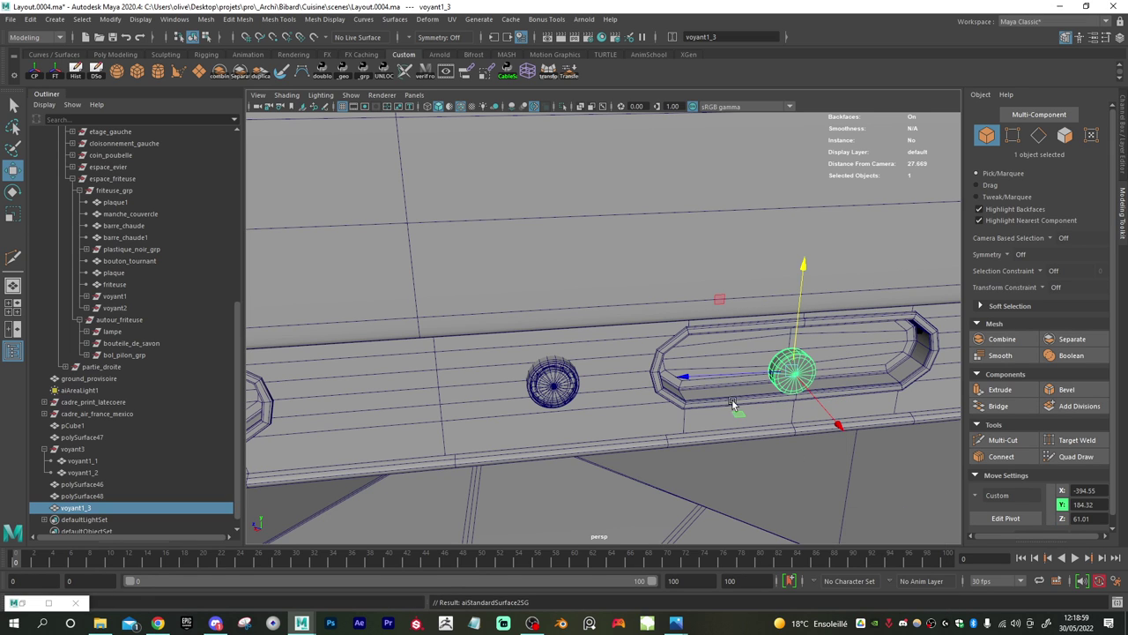
- Snap the copied light disc onto the recessed back face of the slot with the Snap Together Tool
alt+drag(732, 405, 646, 378)
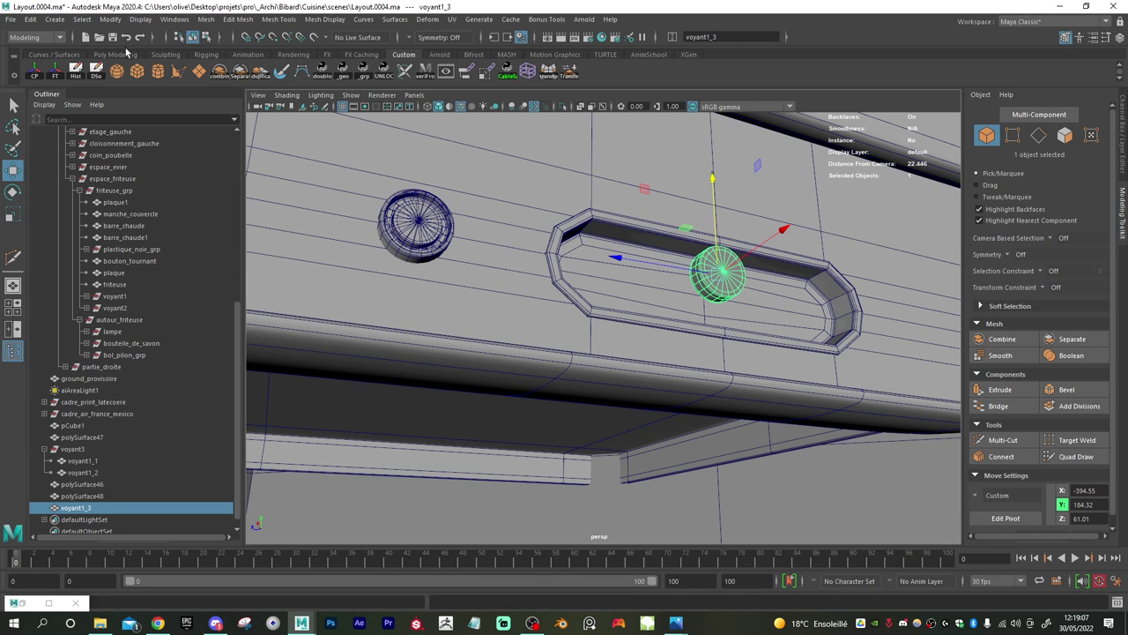
alt+drag(672, 247, 792, 284)
scroll(791, 287, down, 6)
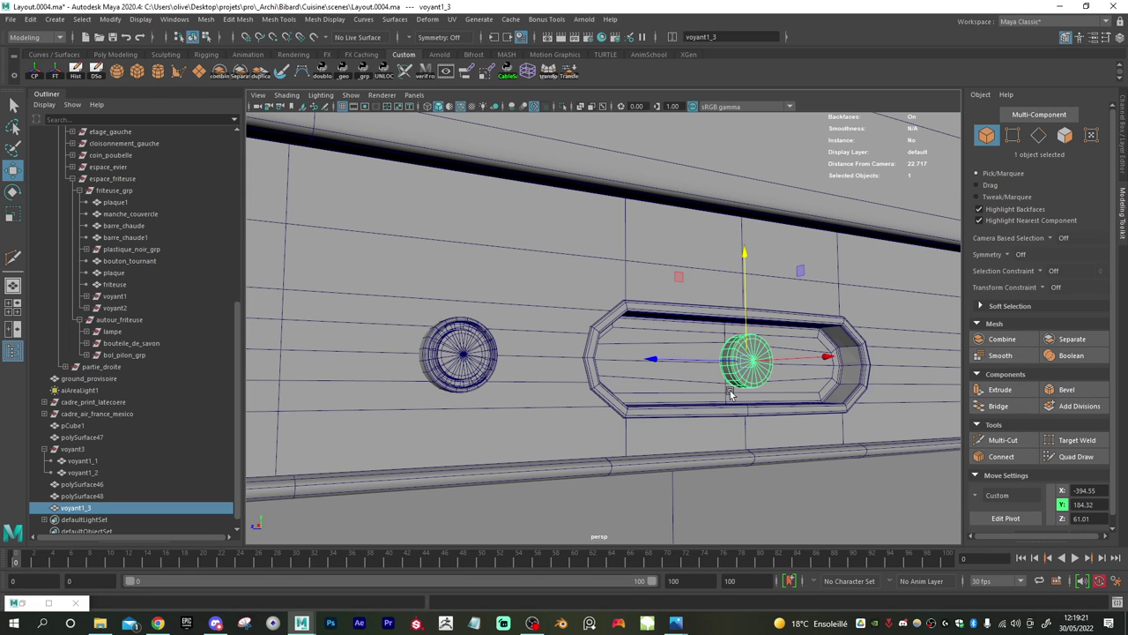
scroll(739, 407, up, 3)
alt+drag(739, 407, 715, 394)
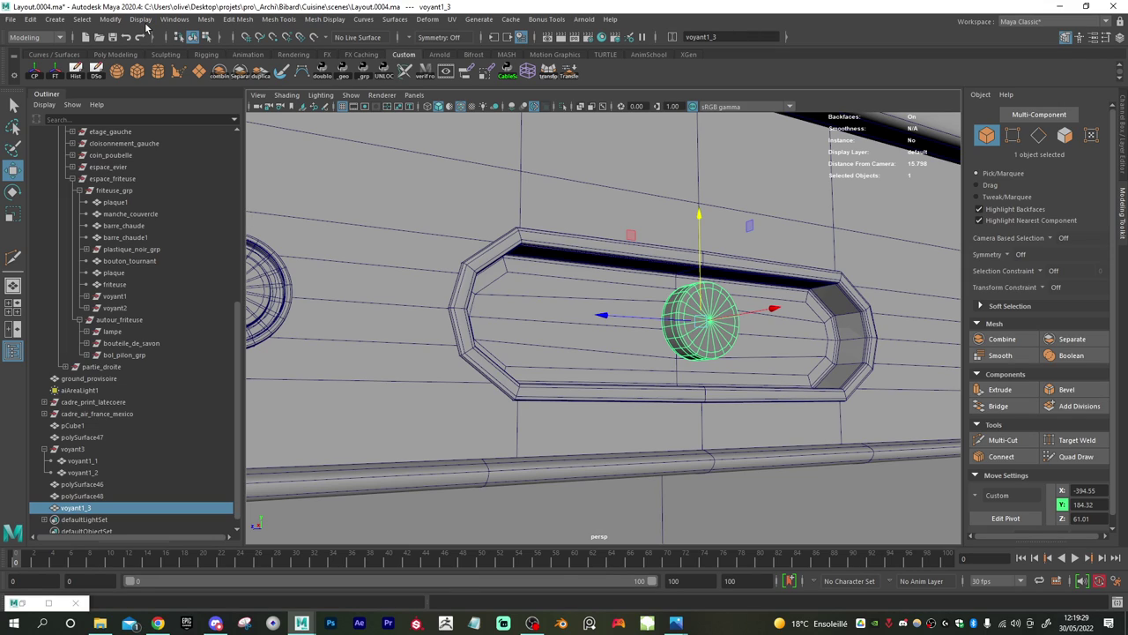
click(111, 19)
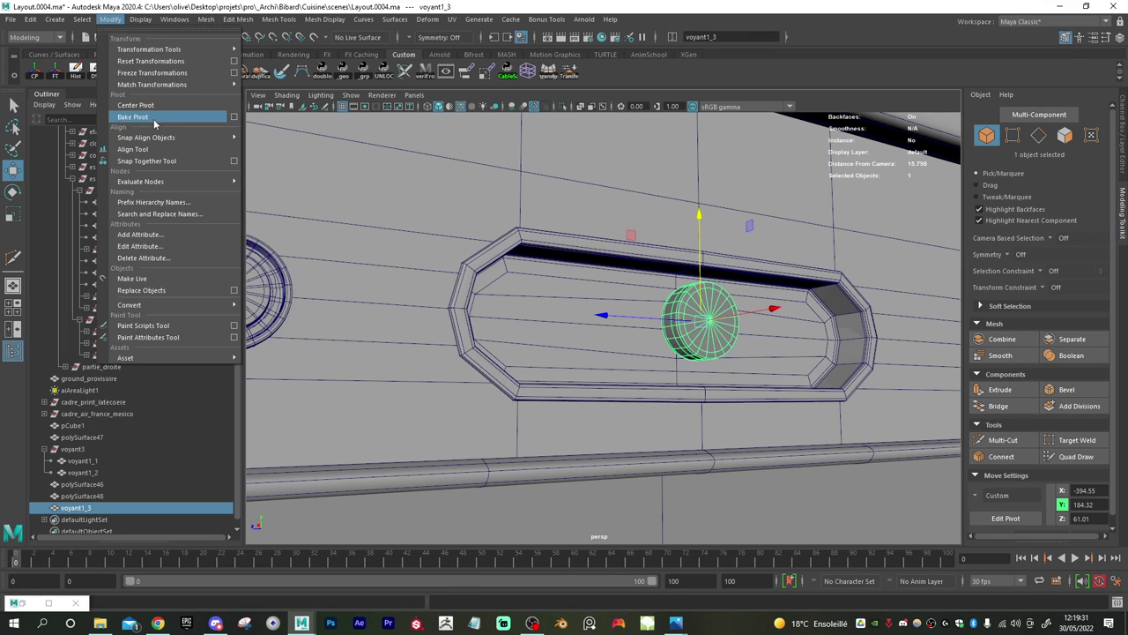
click(159, 161)
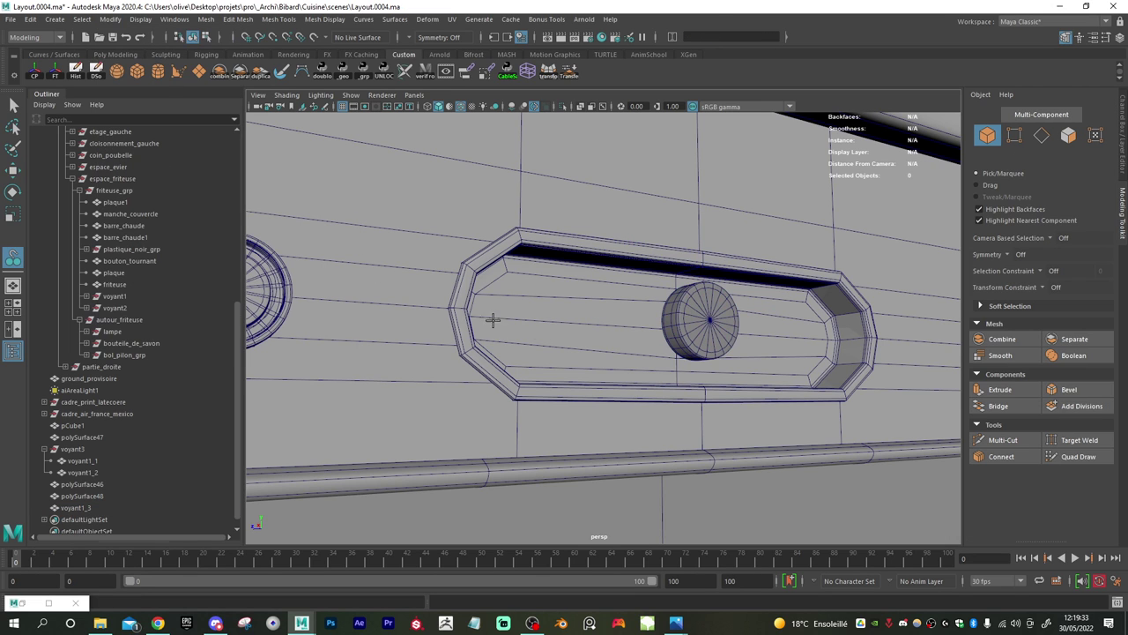
alt+drag(660, 346, 827, 311)
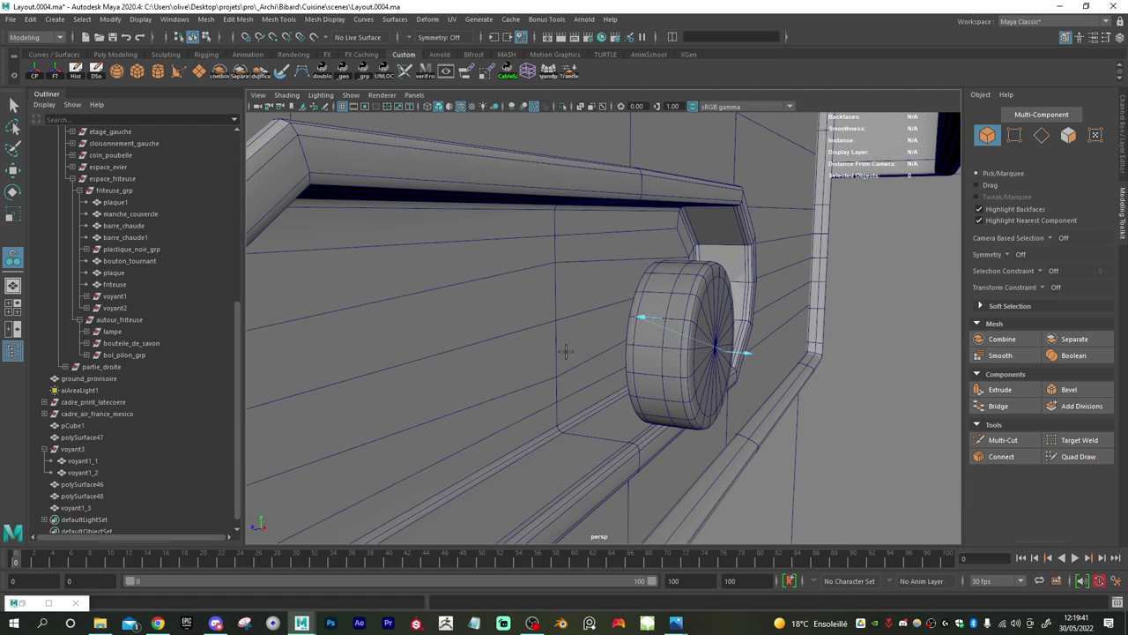
alt+drag(575, 350, 587, 350)
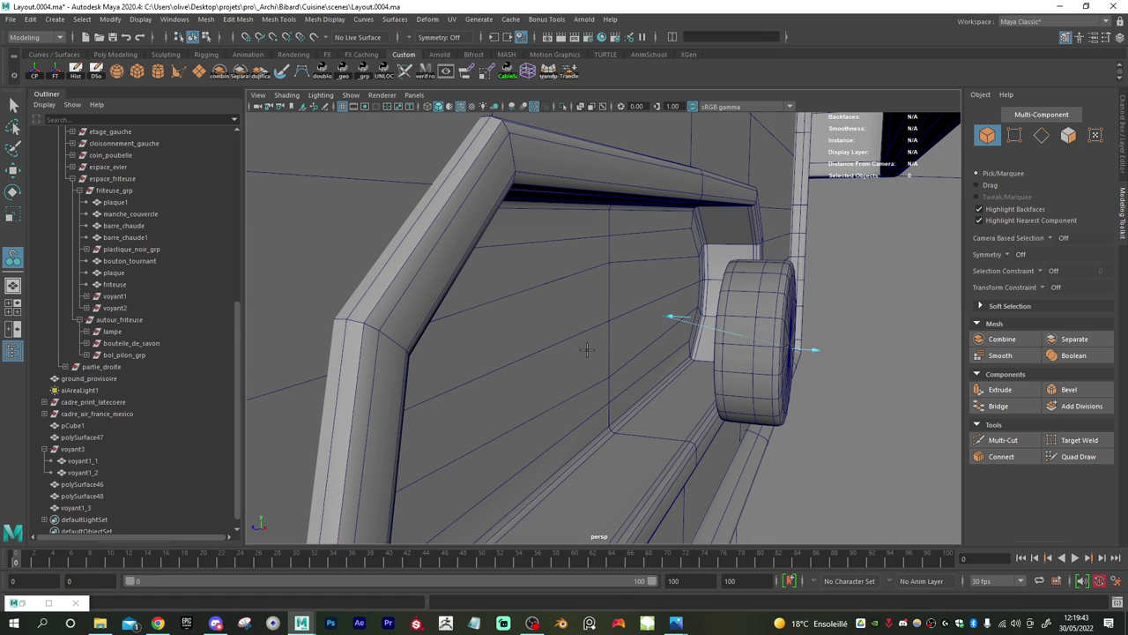
key(Return)
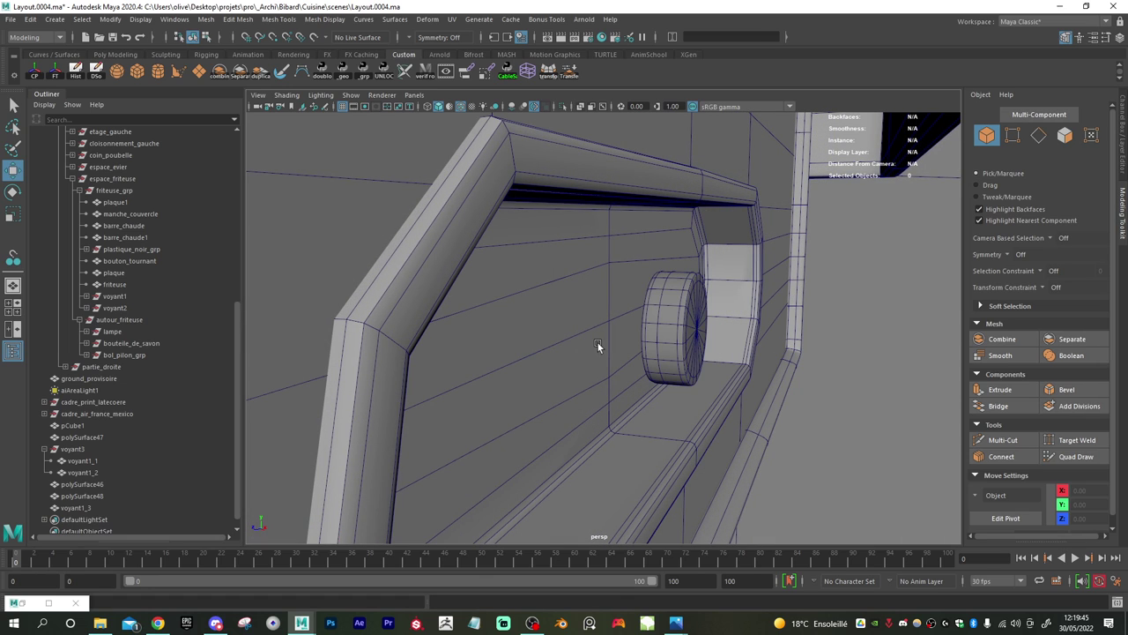
- Select the snapped disc voyant1_3 and reorient its pivot so the axes line up with the slot and the disc's face
alt+drag(597, 346, 511, 391)
click(519, 346)
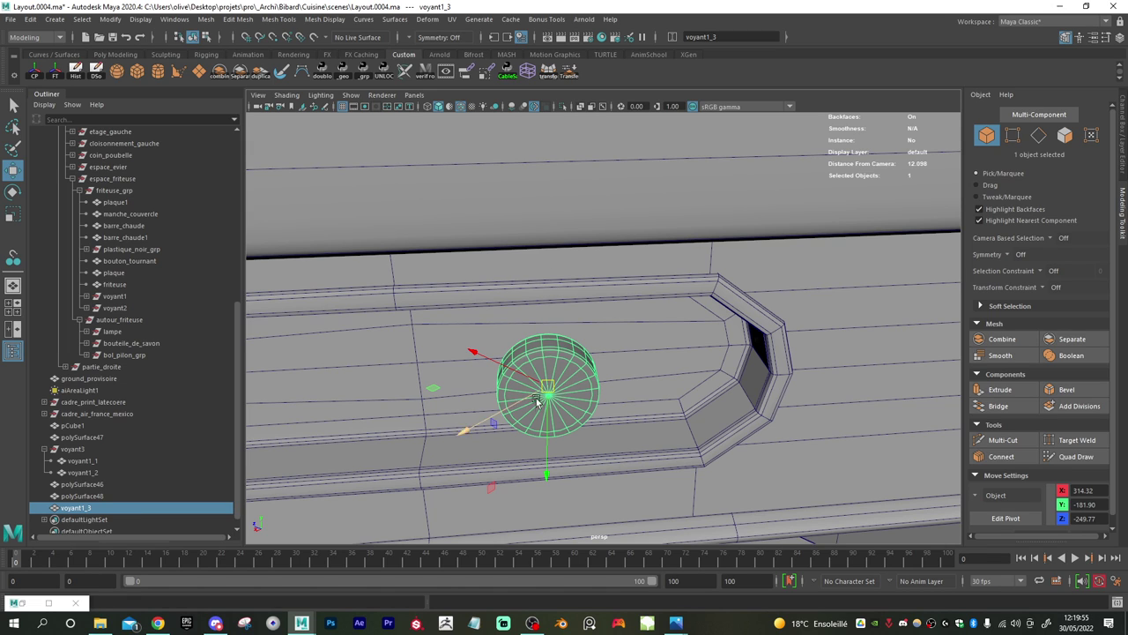
alt+right_drag(627, 394, 546, 374)
alt+middle_drag(571, 342, 675, 302)
alt+drag(674, 303, 728, 265)
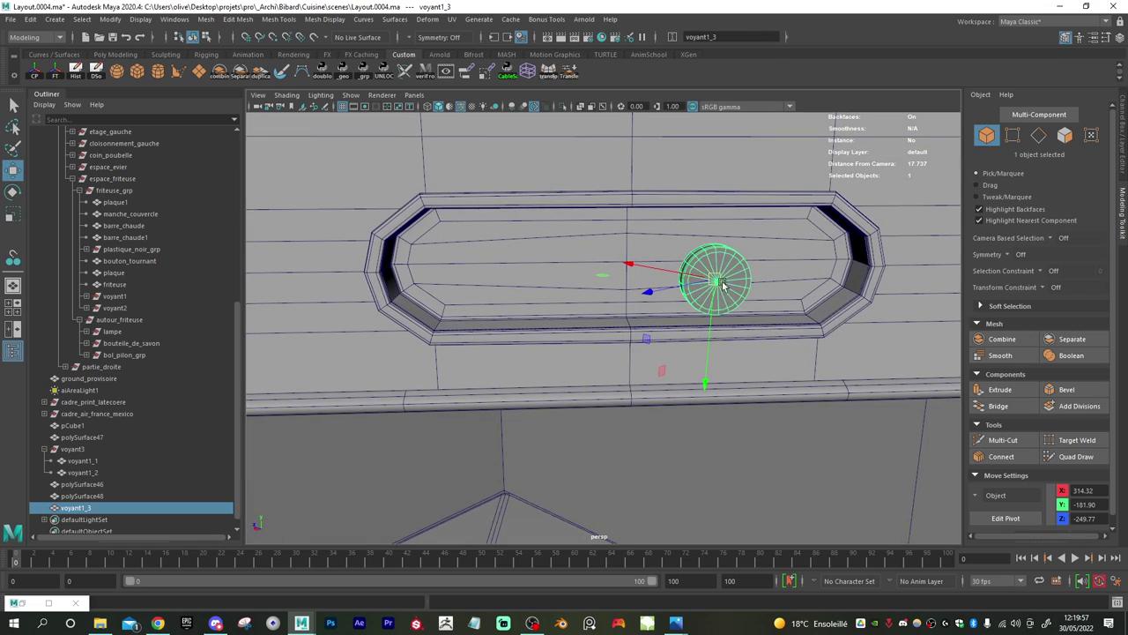
right_drag(728, 264, 776, 263)
alt+drag(689, 340, 668, 342)
alt+right_drag(653, 350, 754, 359)
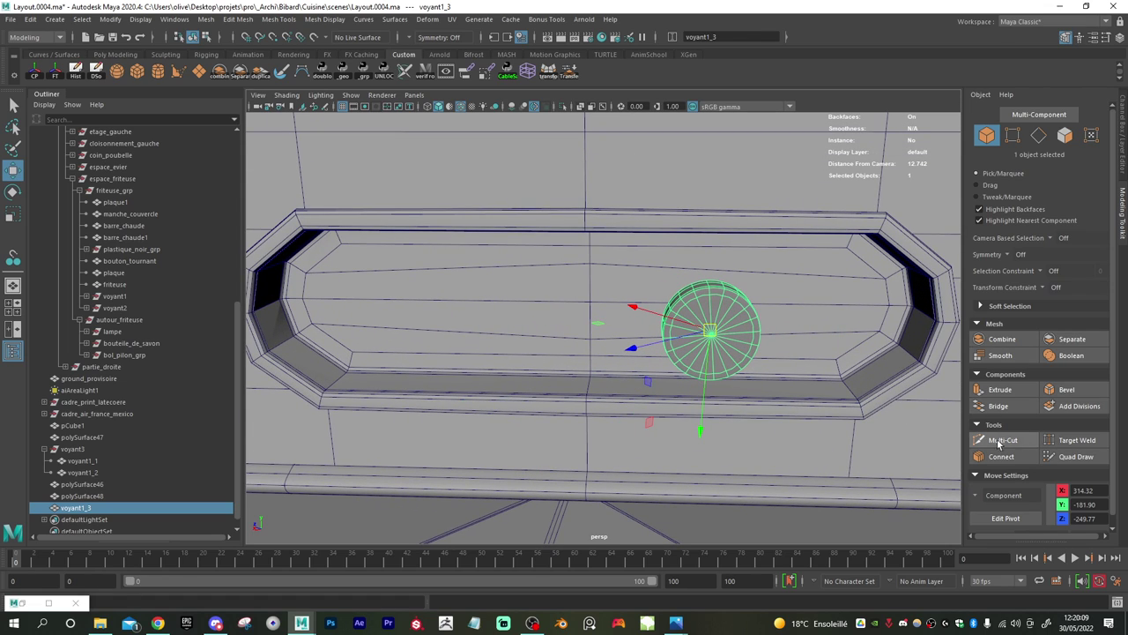
scroll(1018, 507, down, 1)
click(1012, 509)
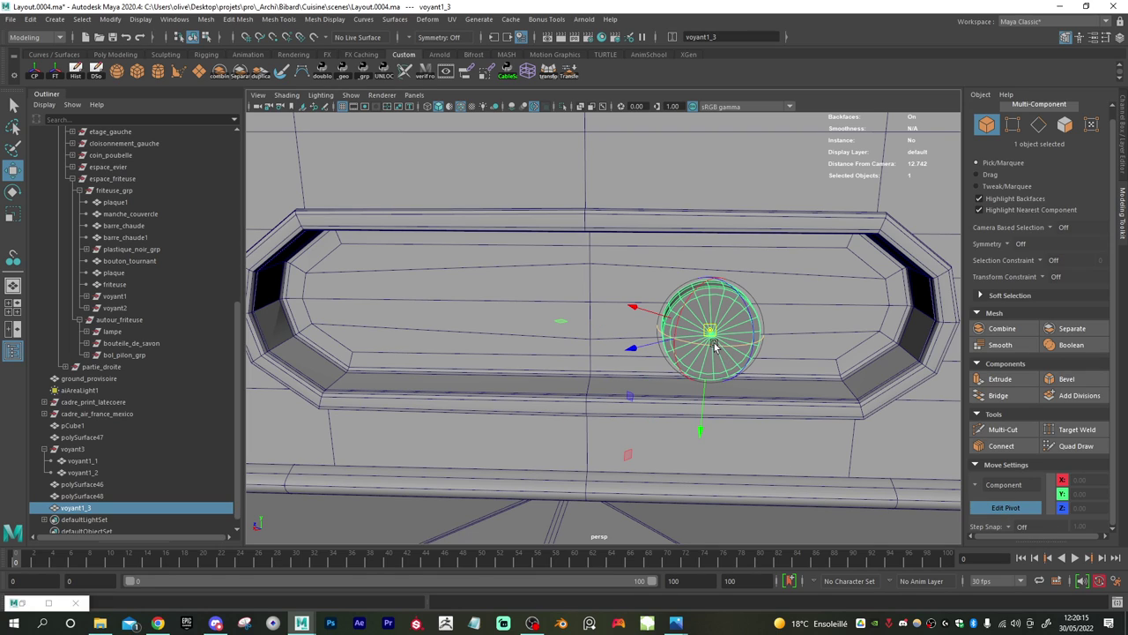
drag(715, 347, 749, 344)
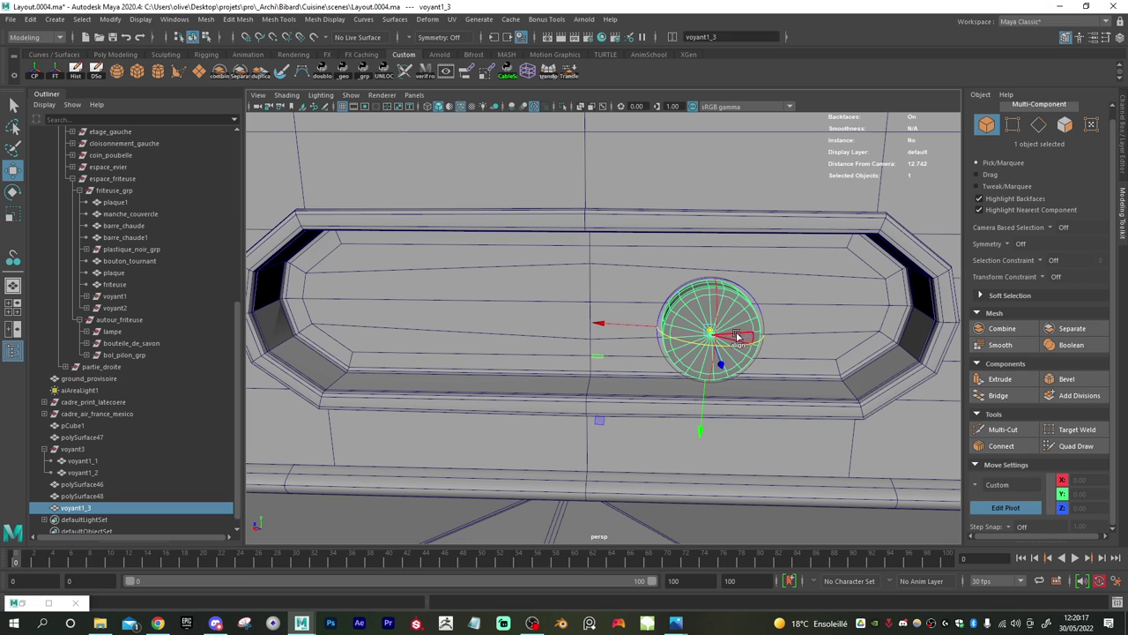
drag(686, 286, 681, 289)
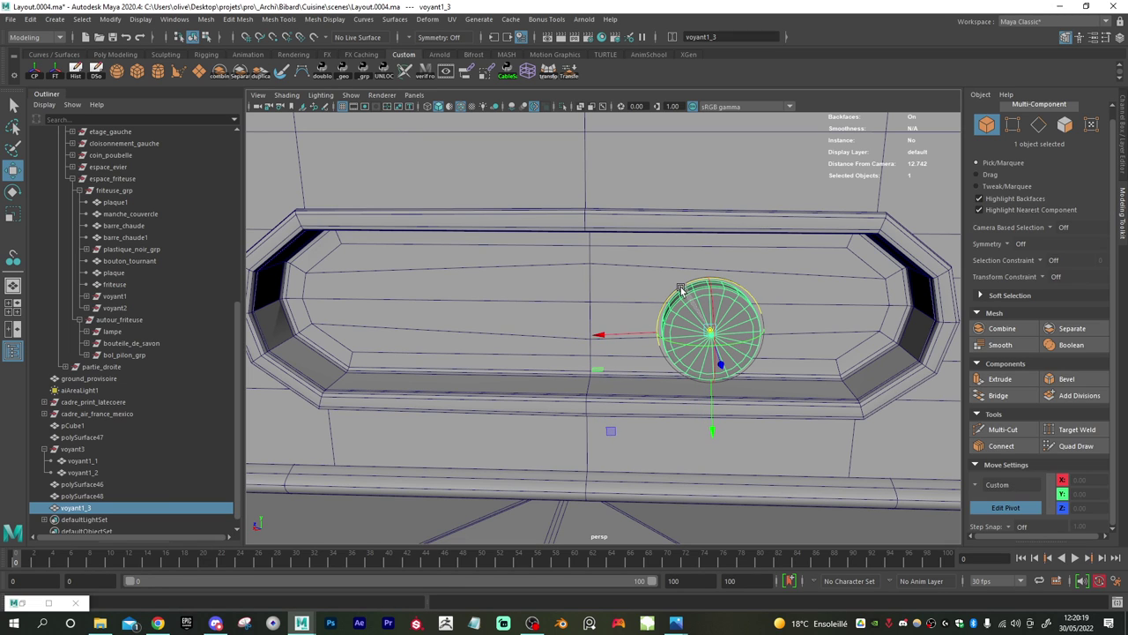
scroll(693, 385, up, 5)
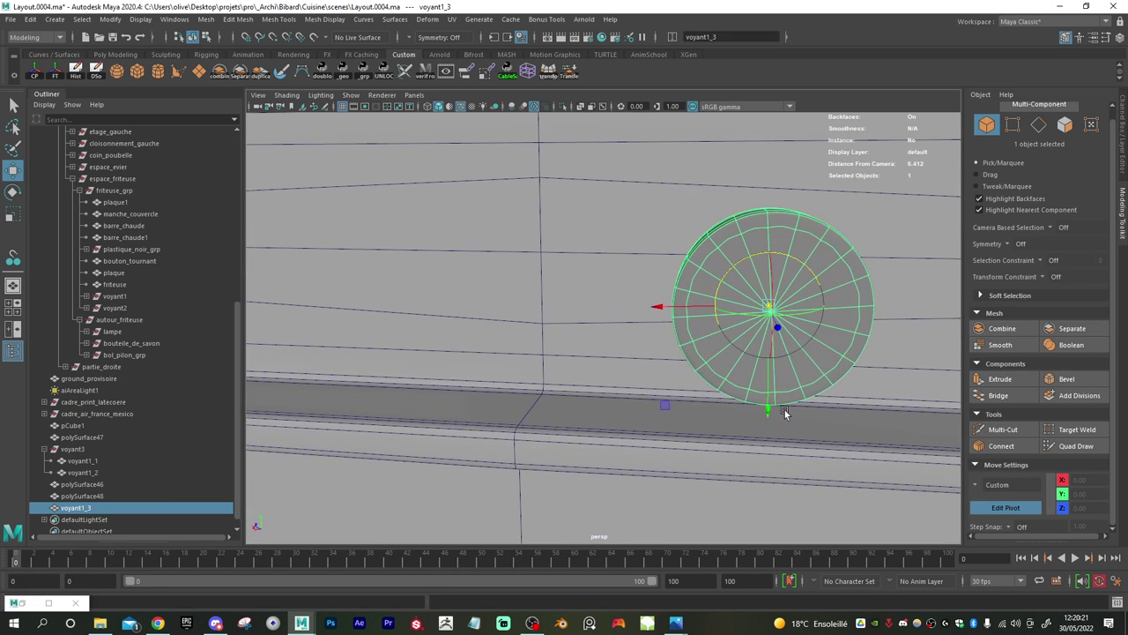
alt+drag(785, 413, 834, 376)
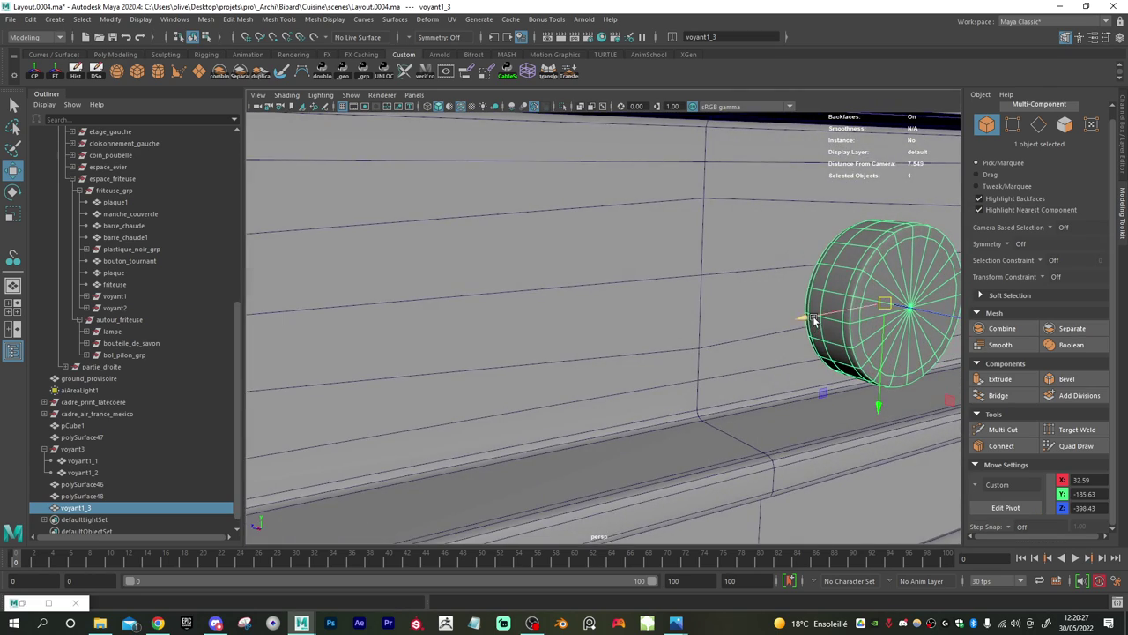
- Raise the disc slightly within the slot and scale it up to nearly fill the slot's height
alt+drag(811, 370, 653, 378)
drag(669, 427, 670, 403)
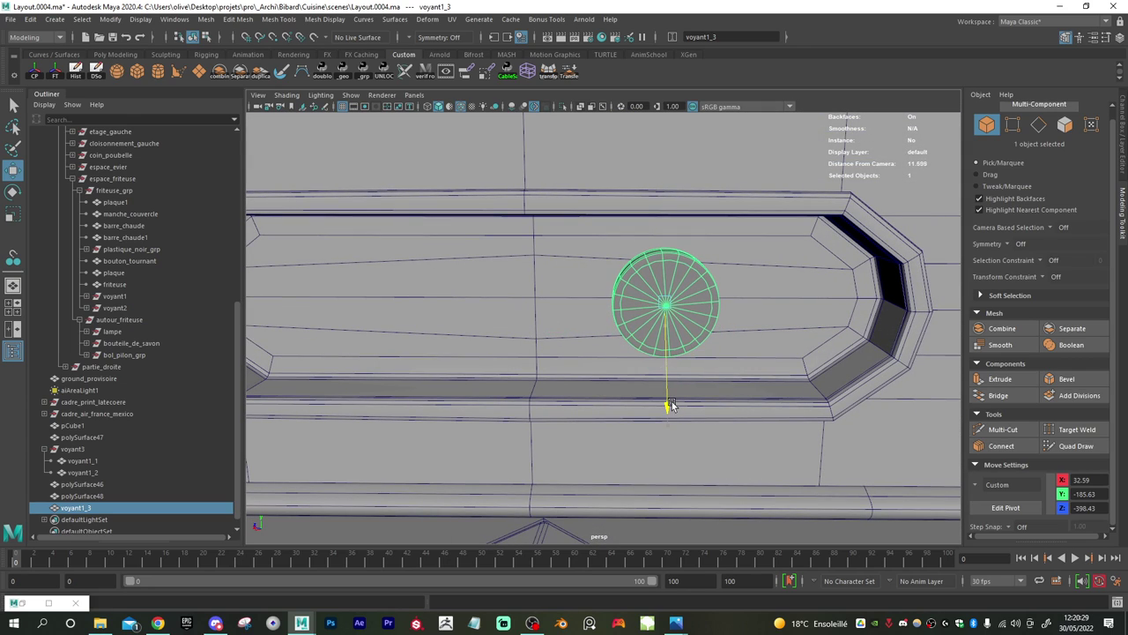
key(r)
drag(663, 305, 682, 340)
- Select the edge loop around the disc's front face and scale it inward to a smaller ring
key(w)
right_drag(679, 304, 650, 278)
click(705, 329)
double_click(639, 298)
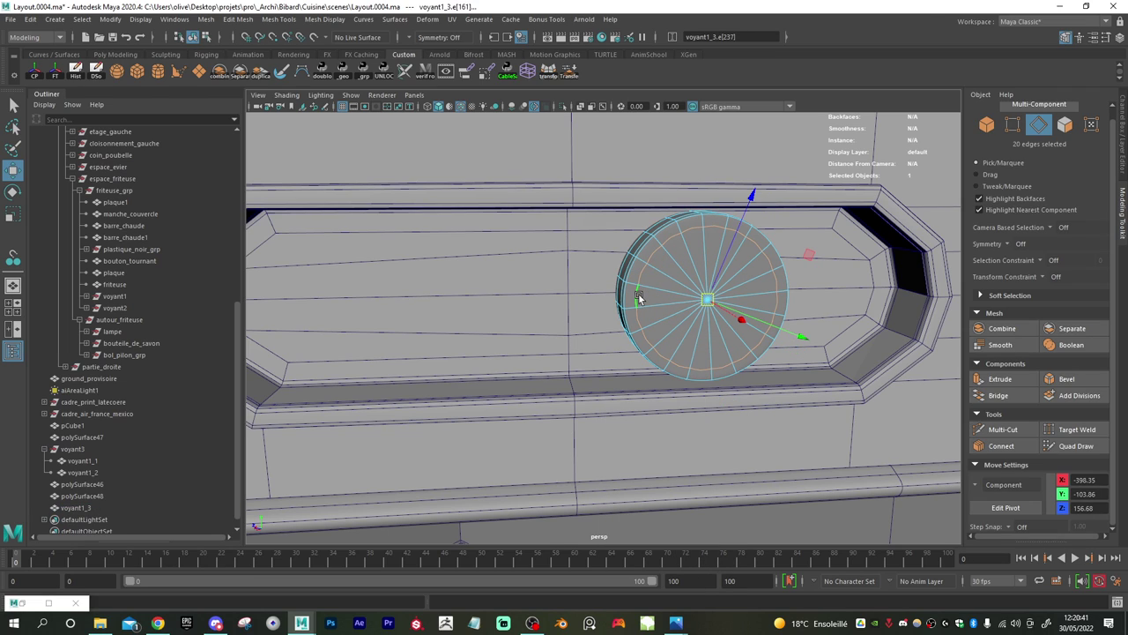
key(r)
alt+drag(706, 315, 695, 306)
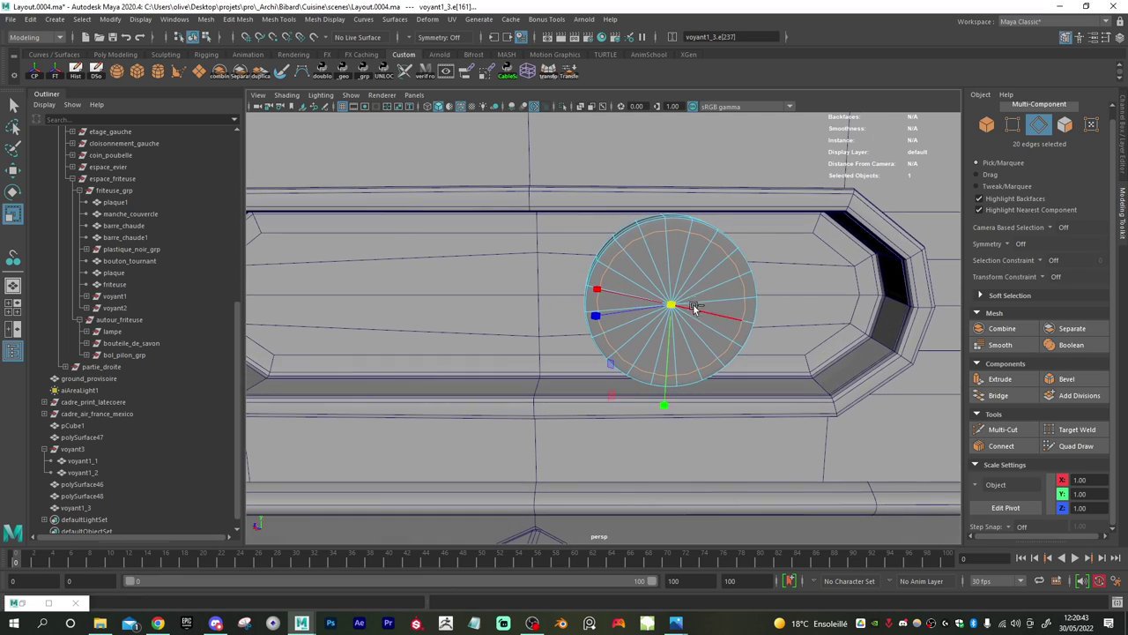
ctrl+shift+right_drag(693, 301, 729, 283)
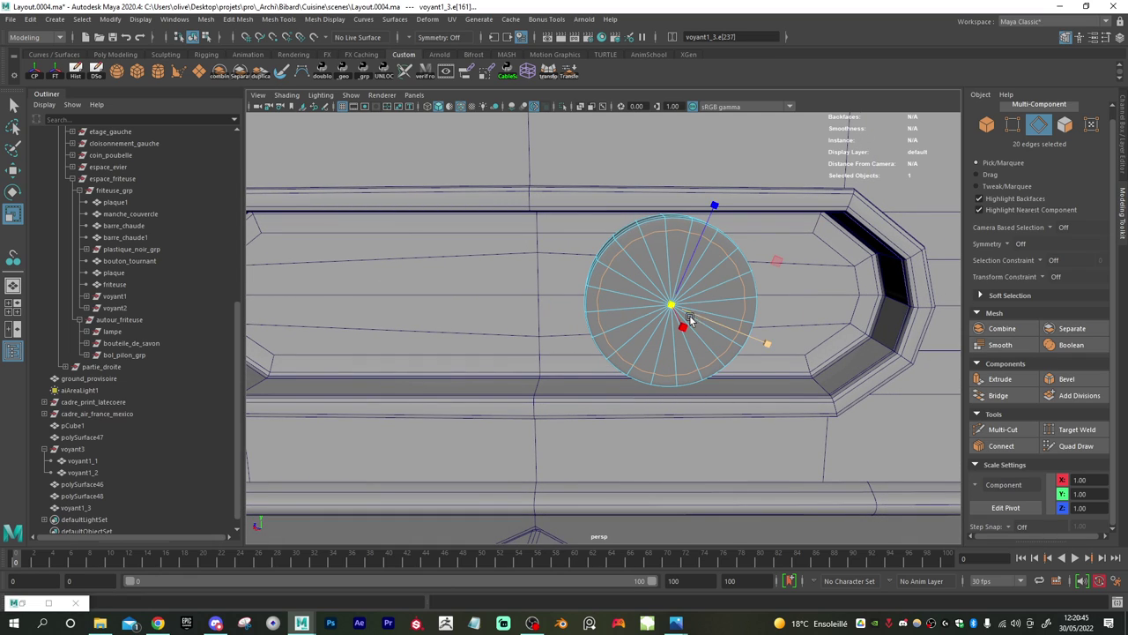
drag(675, 304, 703, 324)
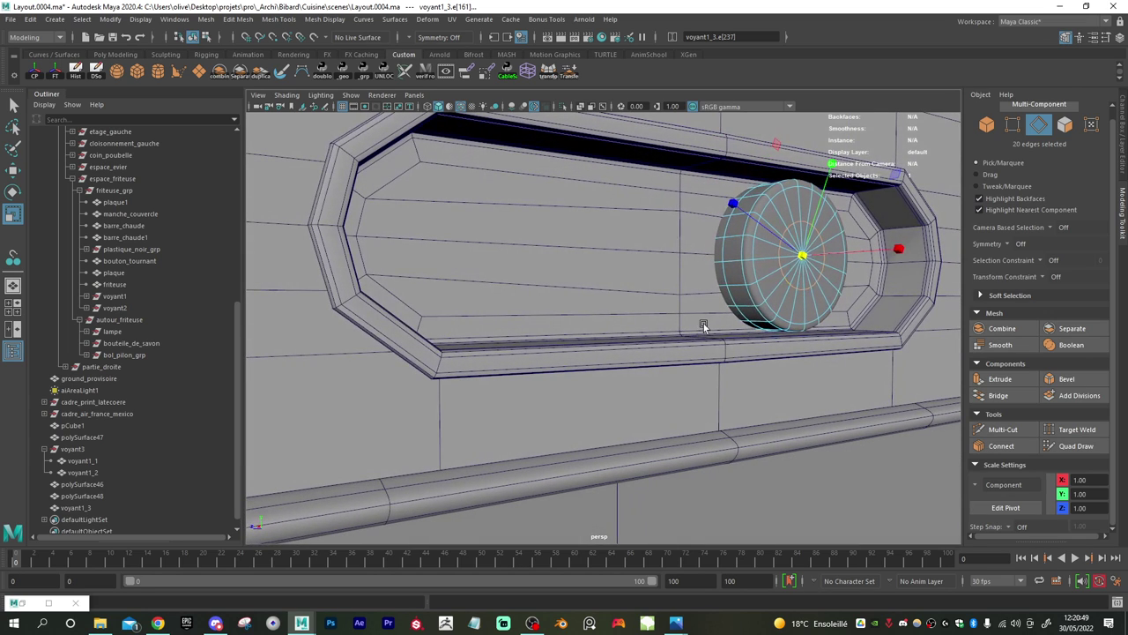
- Try pulling the smaller edge ring outward from the disc's front face, and undo the move
key(w)
drag(852, 267, 894, 251)
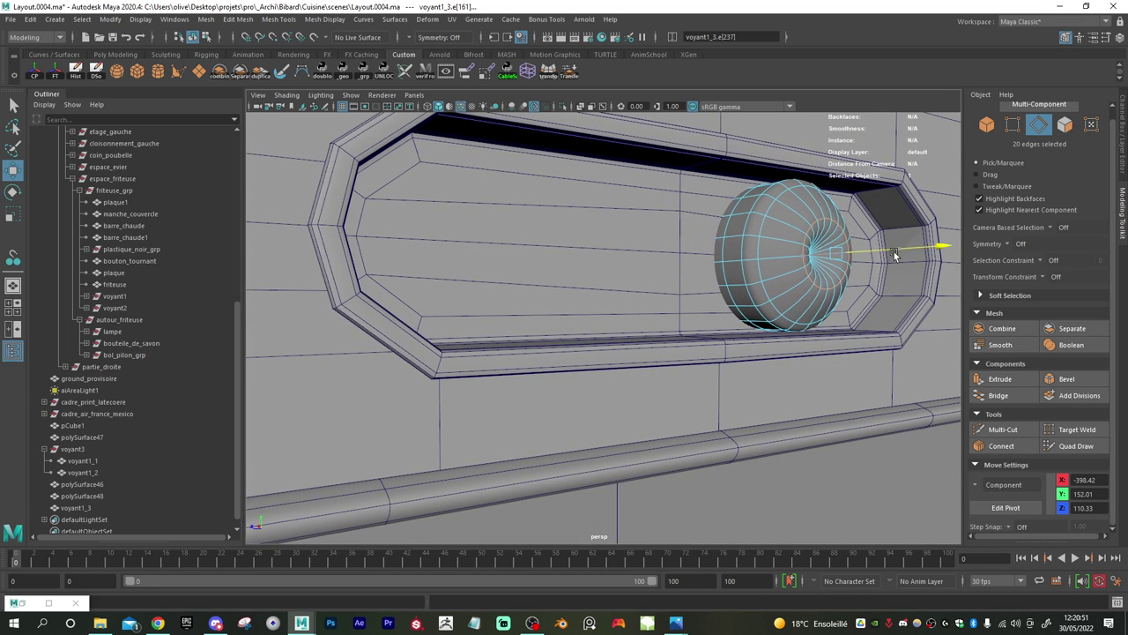
key(ctrl+z)
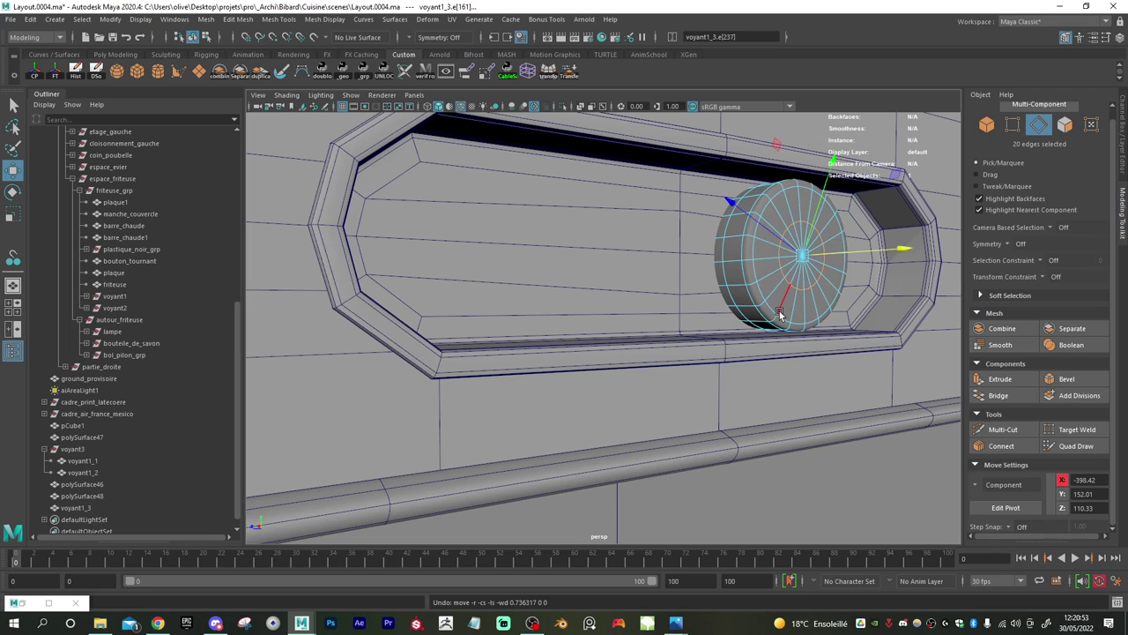
- Select the 20 faces inside the small ring on the disc's front and pull them outward to form a dome
right_drag(803, 281, 802, 259)
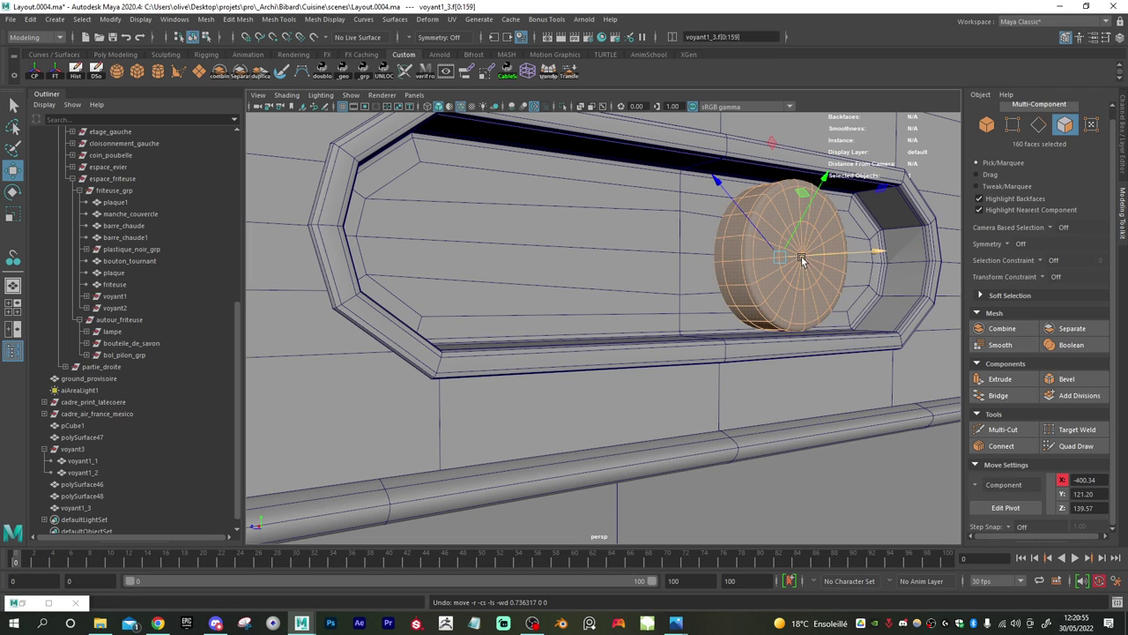
click(805, 233)
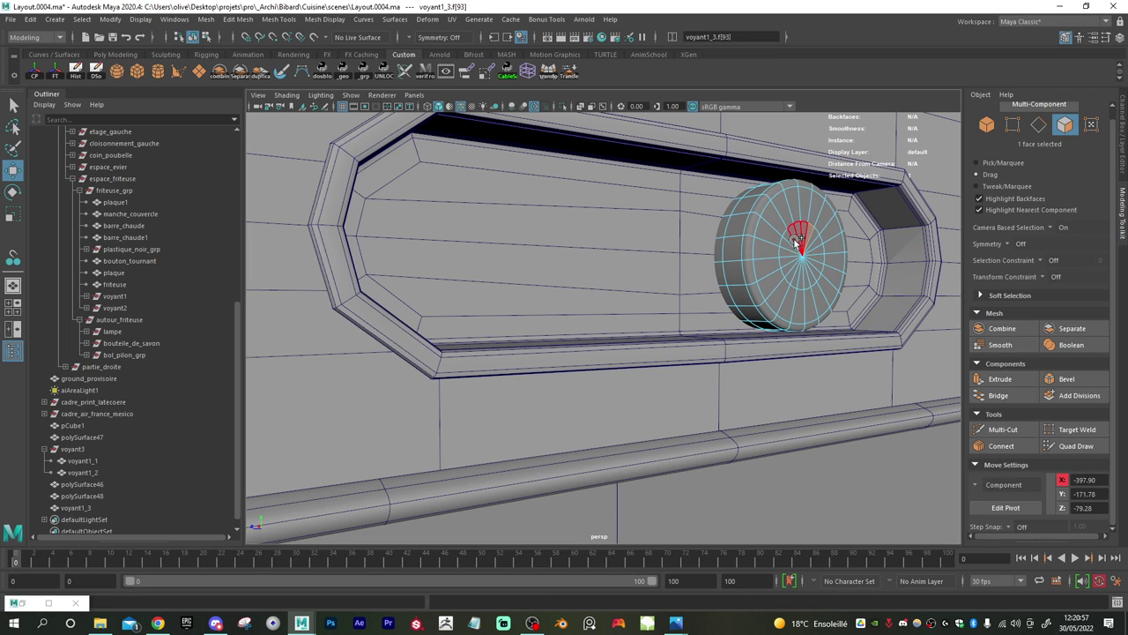
mouse_move(796, 240)
mouse_down()
mouse_move(811, 269)
mouse_move(812, 234)
mouse_up()
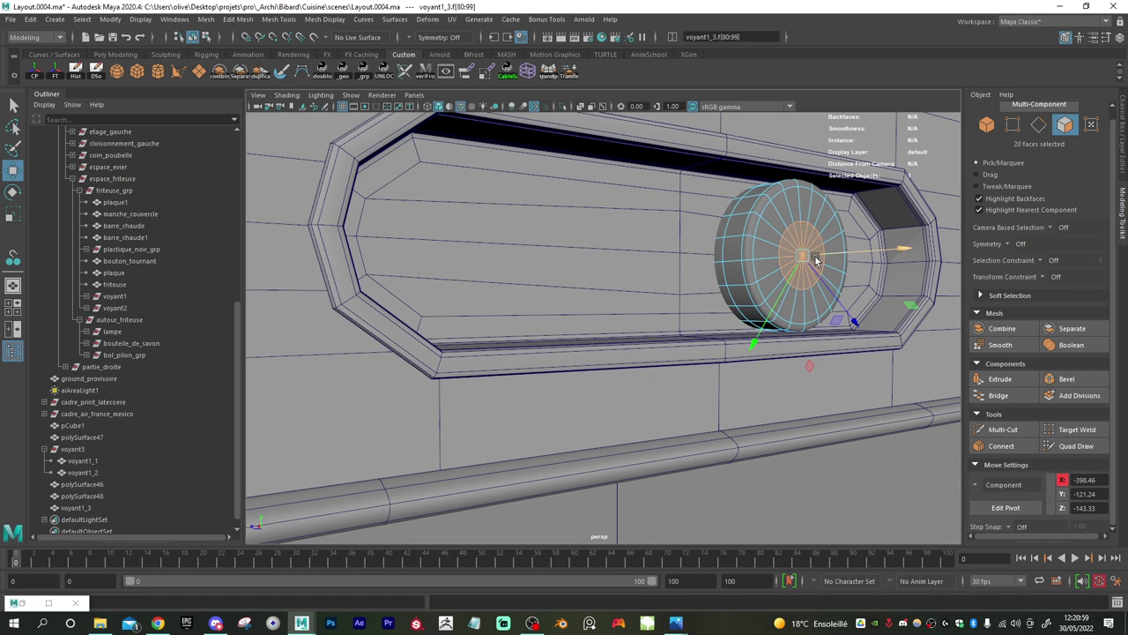
alt+drag(829, 277, 797, 256)
alt+drag(791, 303, 878, 311)
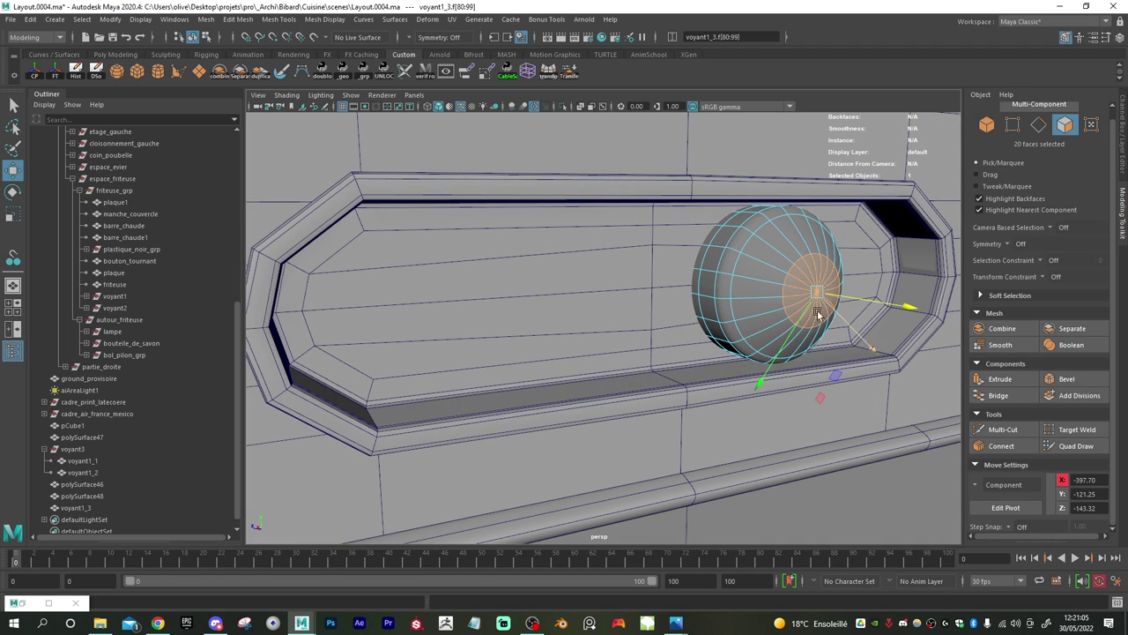
- Cut an additional edge loop around the button's domed face and apply Edge Flow to the two selected loops
click(1003, 429)
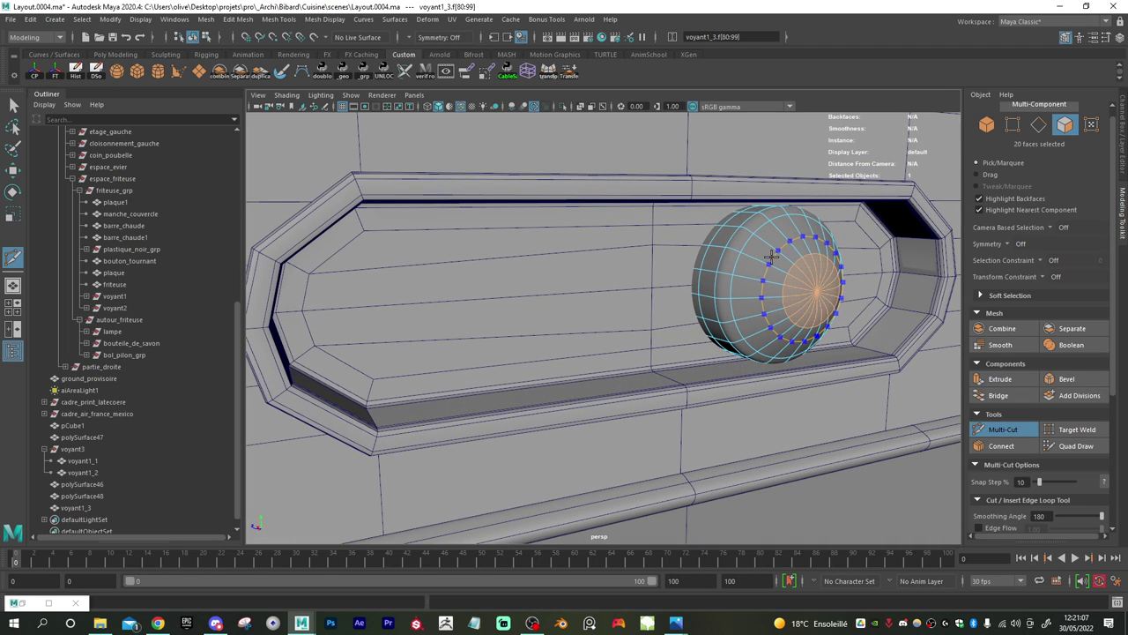
key(w)
key(1)
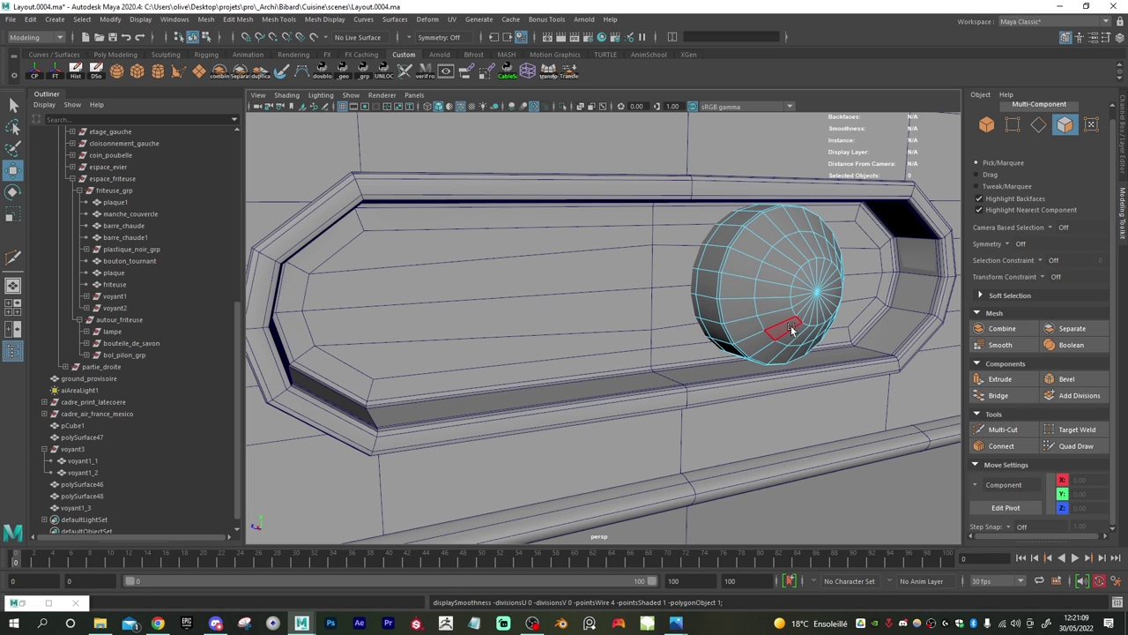
alt+drag(732, 286, 725, 285)
scroll(725, 285, up, 1)
right_drag(723, 254, 730, 382)
double_click(703, 253)
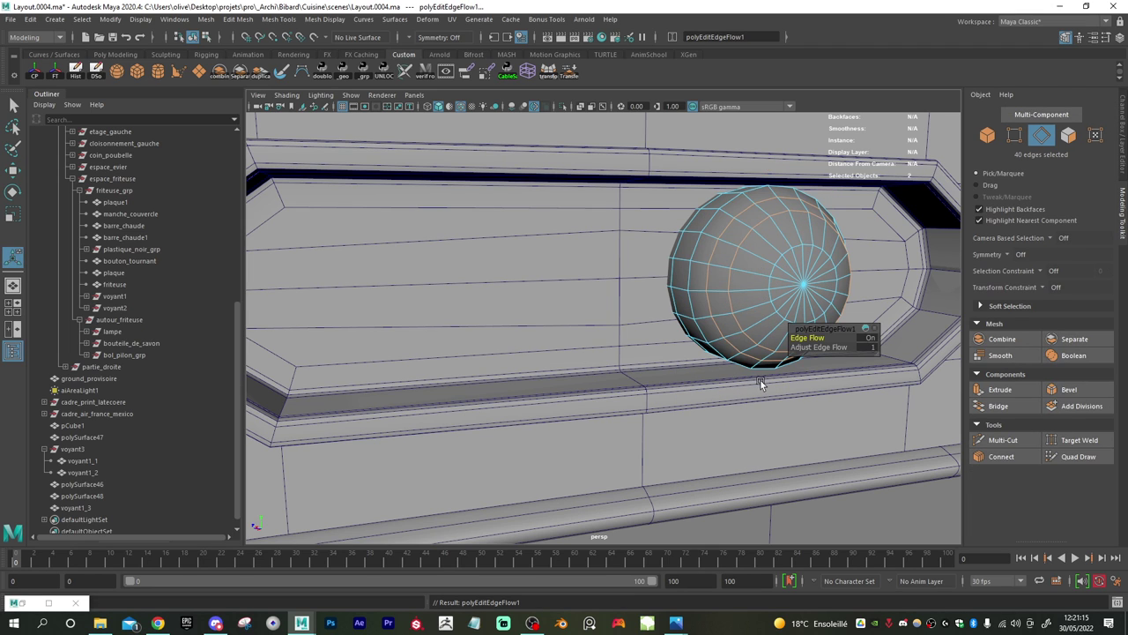
- Turn on smooth preview for the button and adjust the centre vertex of its domed face
alt+drag(760, 381, 699, 321)
alt+drag(675, 200, 725, 344)
key(3)
scroll(726, 345, up, 4)
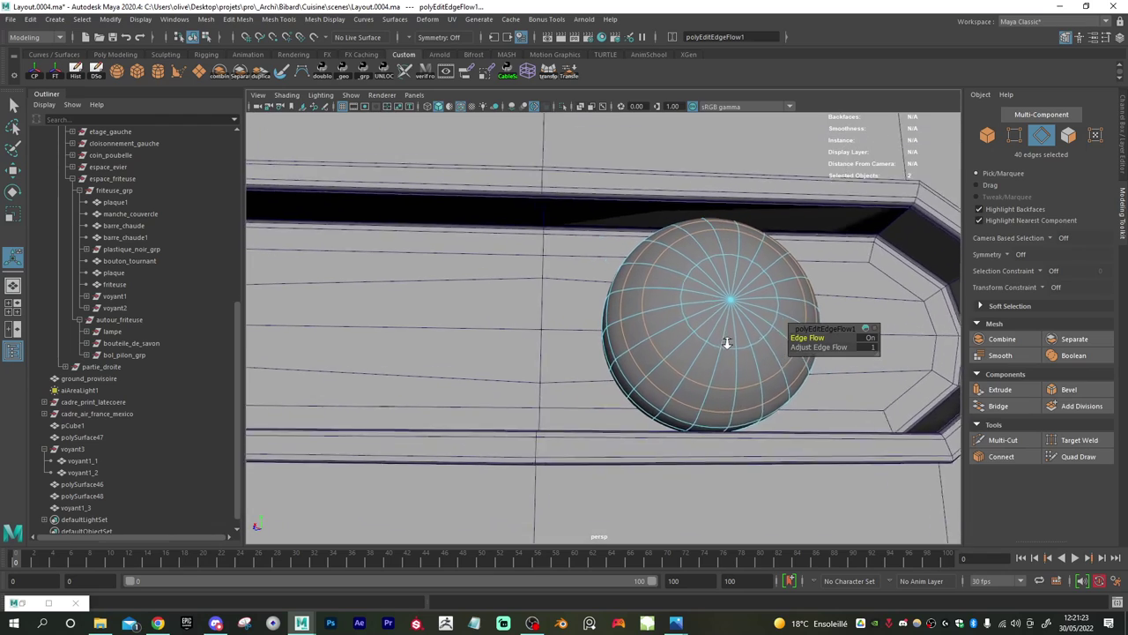
right_drag(754, 301, 740, 298)
click(758, 296)
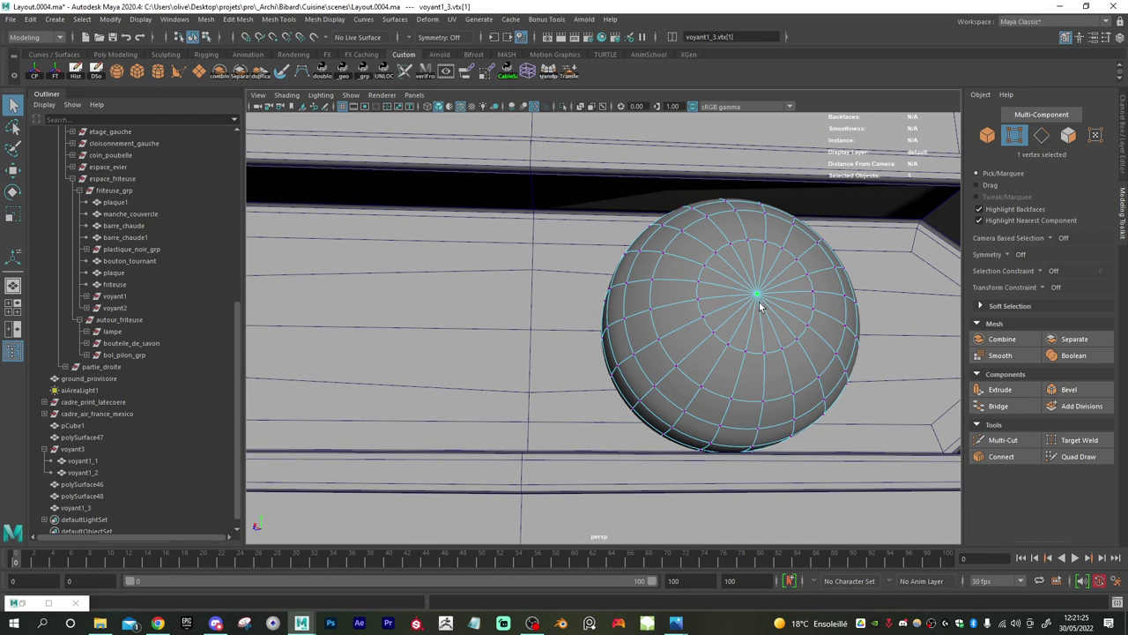
key(w)
drag(790, 268, 583, 382)
right_drag(636, 332, 683, 286)
alt+drag(714, 363, 522, 373)
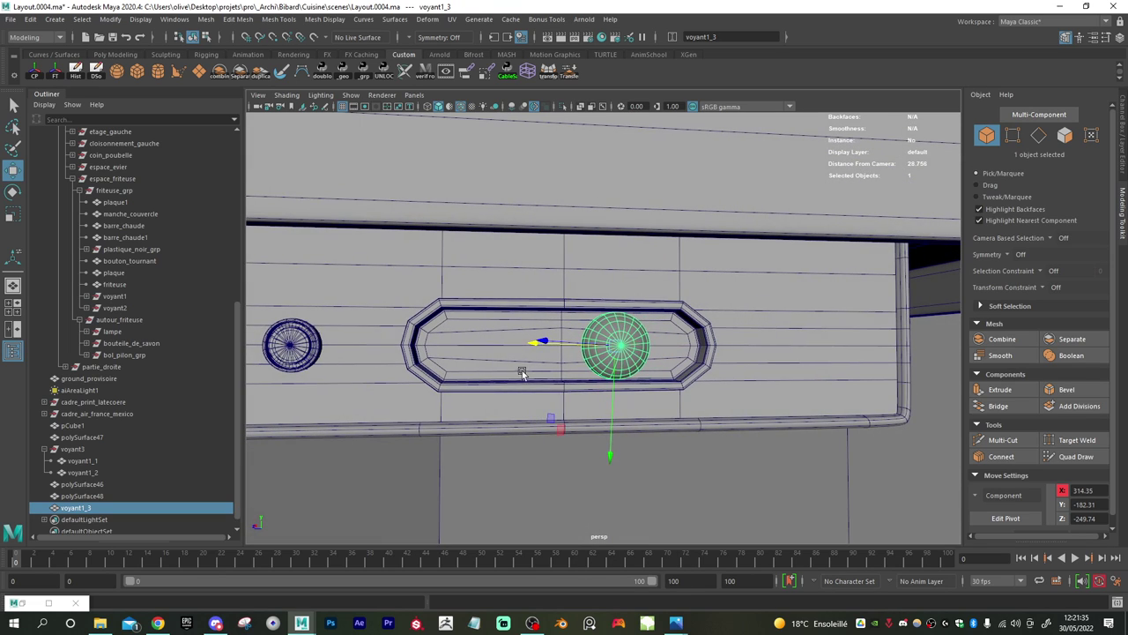
- Select all the button's faces and slide the button along the slot to its end nearest the panel's outer side
alt+drag(618, 358, 647, 383)
scroll(647, 384, up, 2)
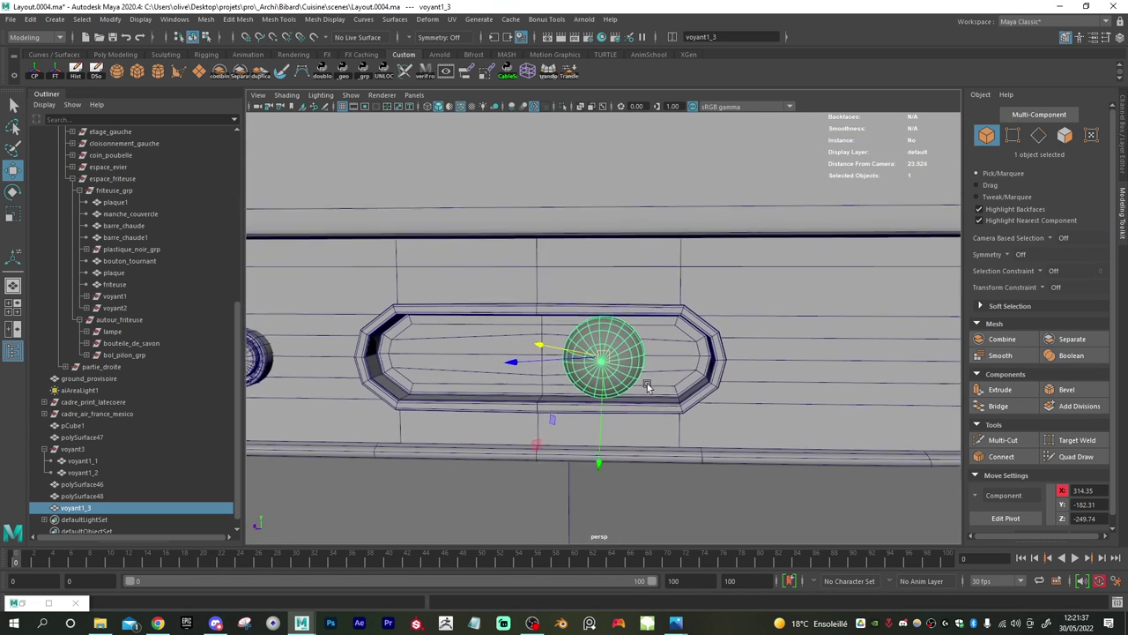
key(w)
mouse_move(622, 336)
mouse_down()
mouse_move(665, 320)
mouse_move(623, 348)
mouse_up()
click(1065, 134)
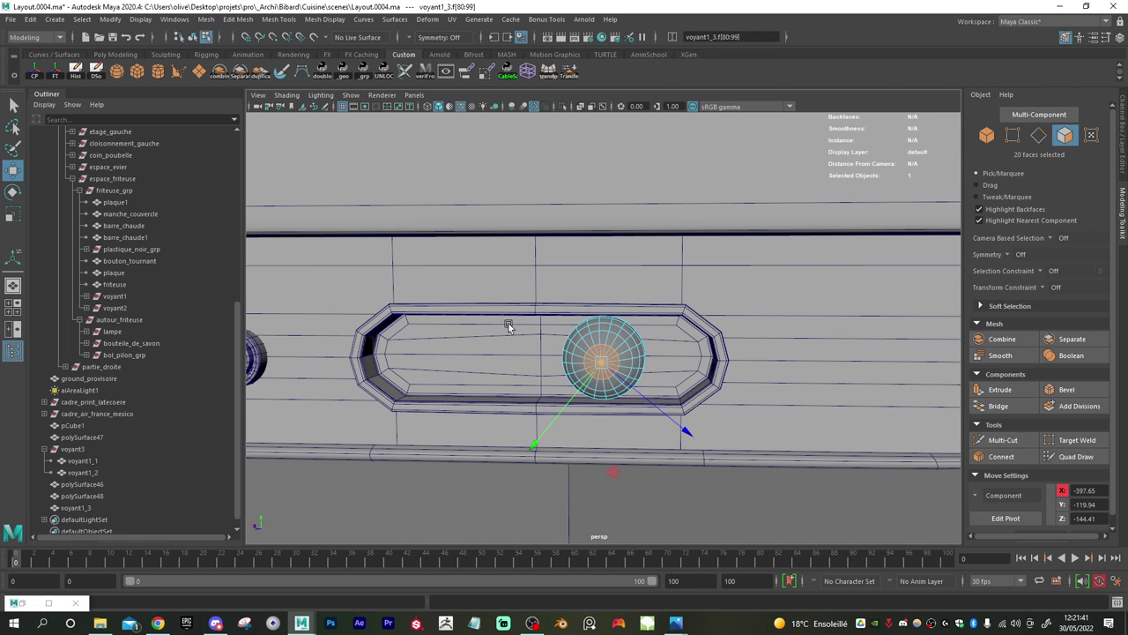
drag(509, 323, 673, 416)
mouse_move(619, 367)
alt+mouse_down()
mouse_move(649, 315)
mouse_move(625, 317)
mouse_move(577, 360)
mouse_move(534, 352)
mouse_move(535, 370)
mouse_move(631, 370)
alt+mouse_up()
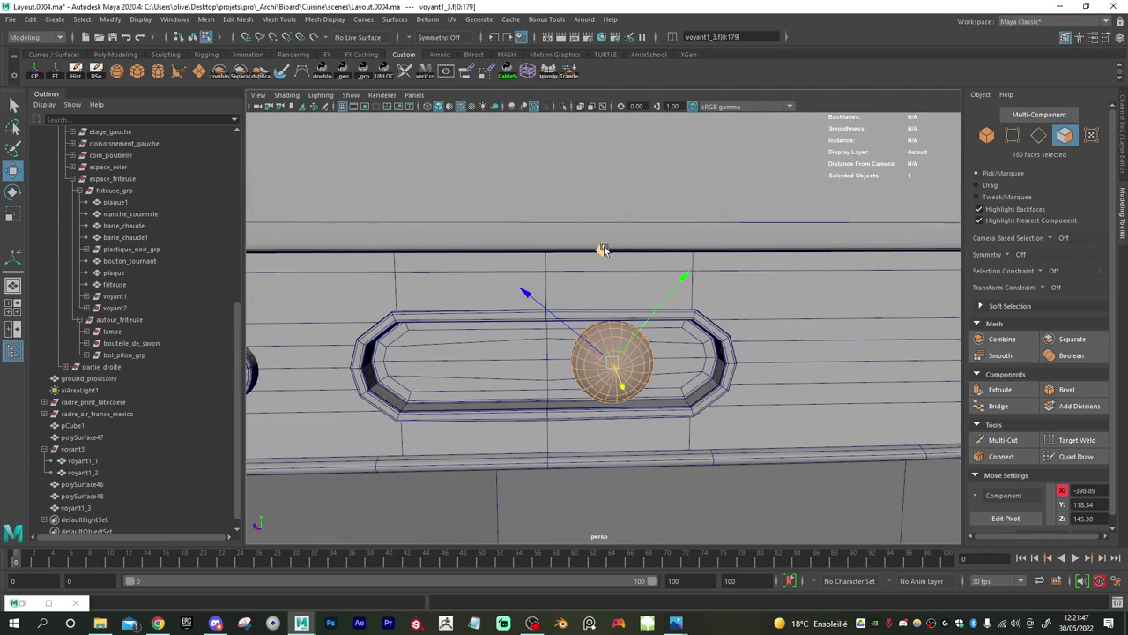
middle_drag(602, 249, 653, 253)
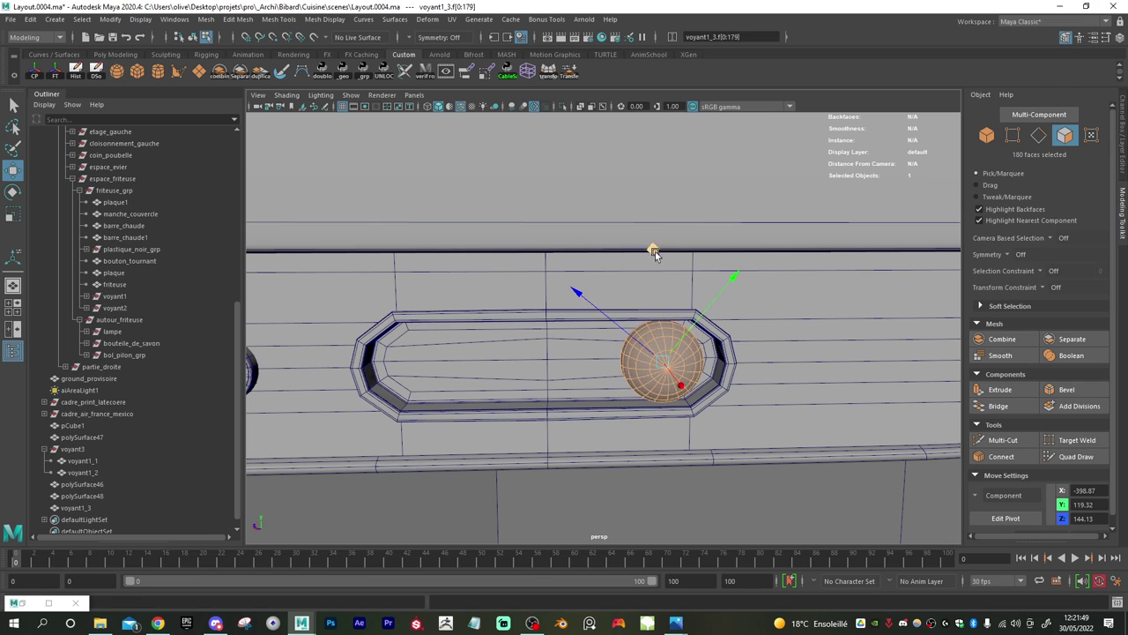
- Duplicate the button and place the copy at the matching end of the other slot on the front panel
alt+right_drag(655, 253, 501, 344)
alt+middle_drag(501, 344, 699, 337)
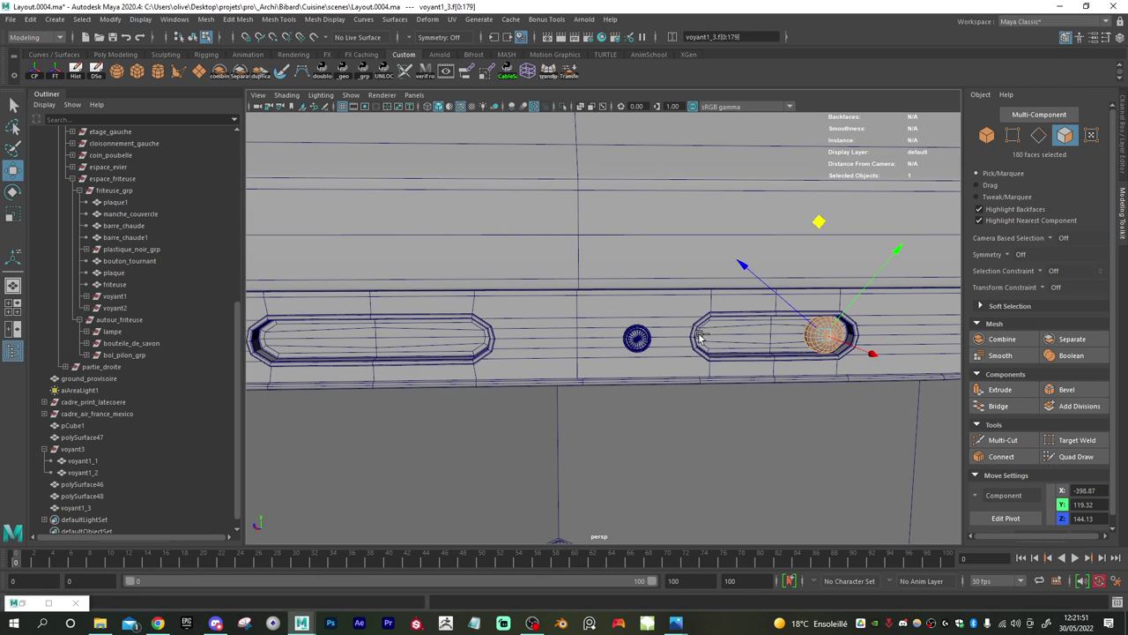
key(ctrl+d)
middle_drag(817, 221, 452, 226)
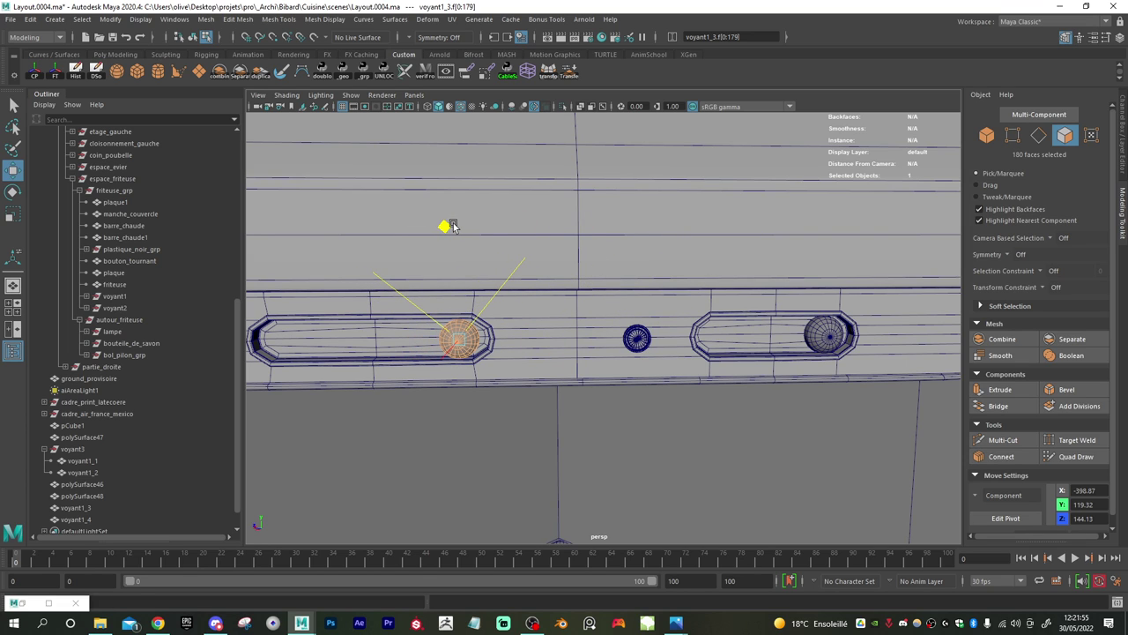
alt+drag(452, 227, 467, 267)
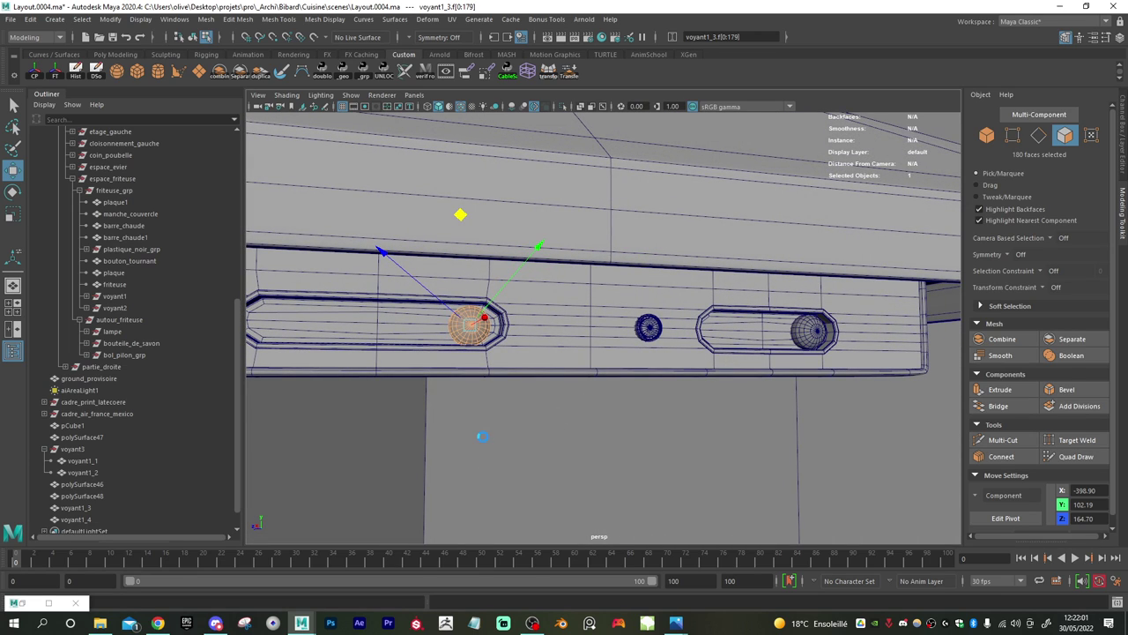
alt+drag(512, 356, 534, 367)
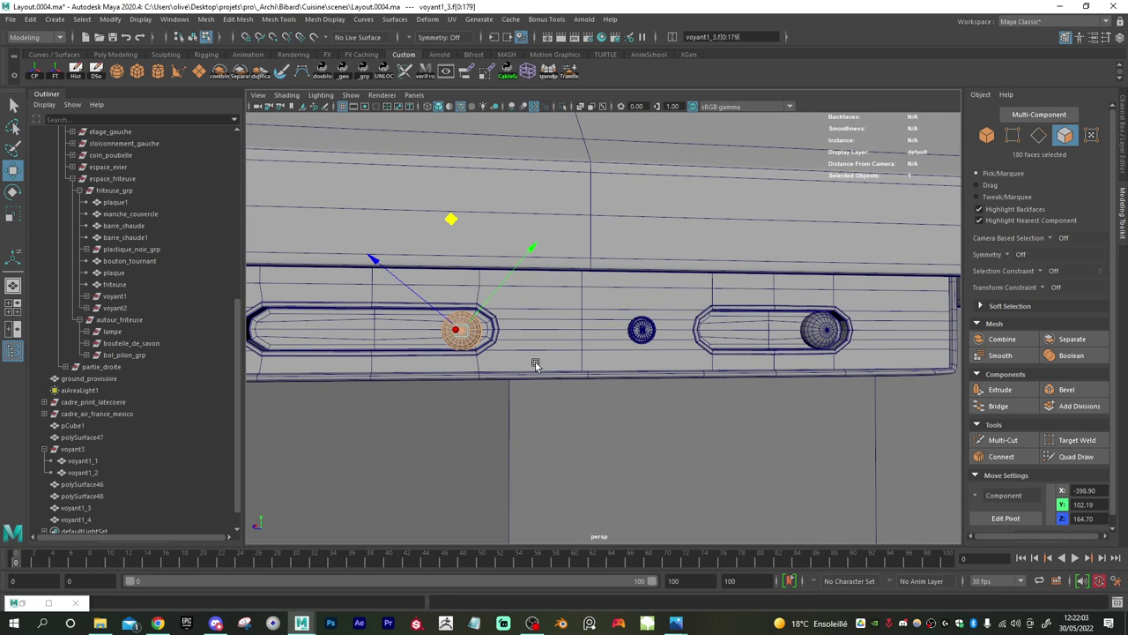
- Turn on smooth preview for the front panel polySurface46 and the surrounding hood body polySurface48
click(535, 361)
key(3)
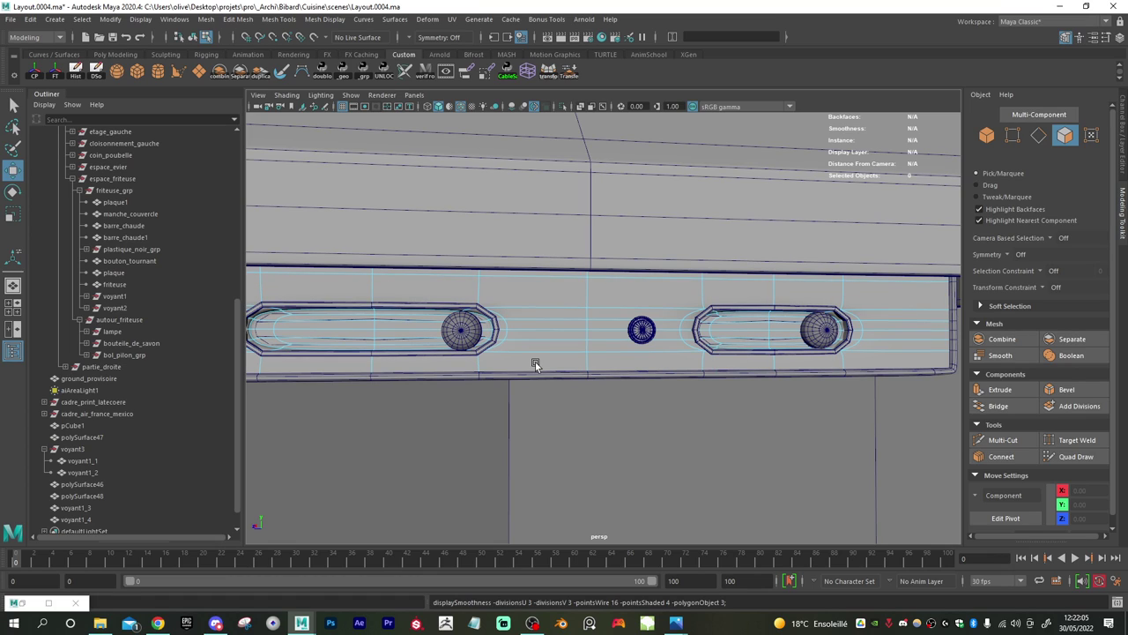
click(555, 379)
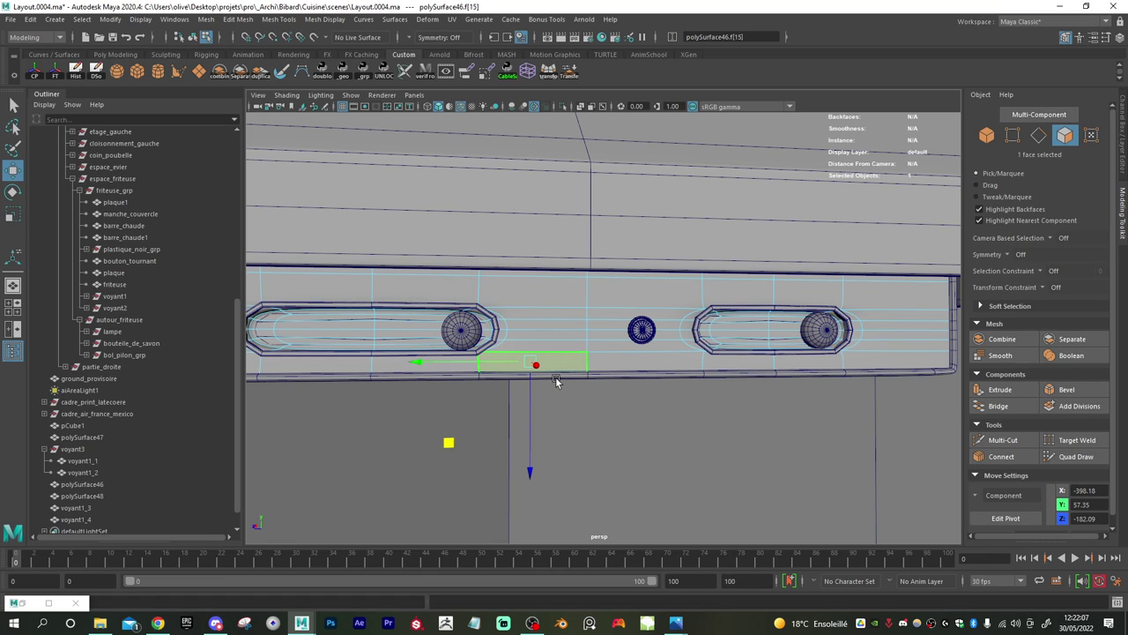
right_drag(578, 324, 639, 294)
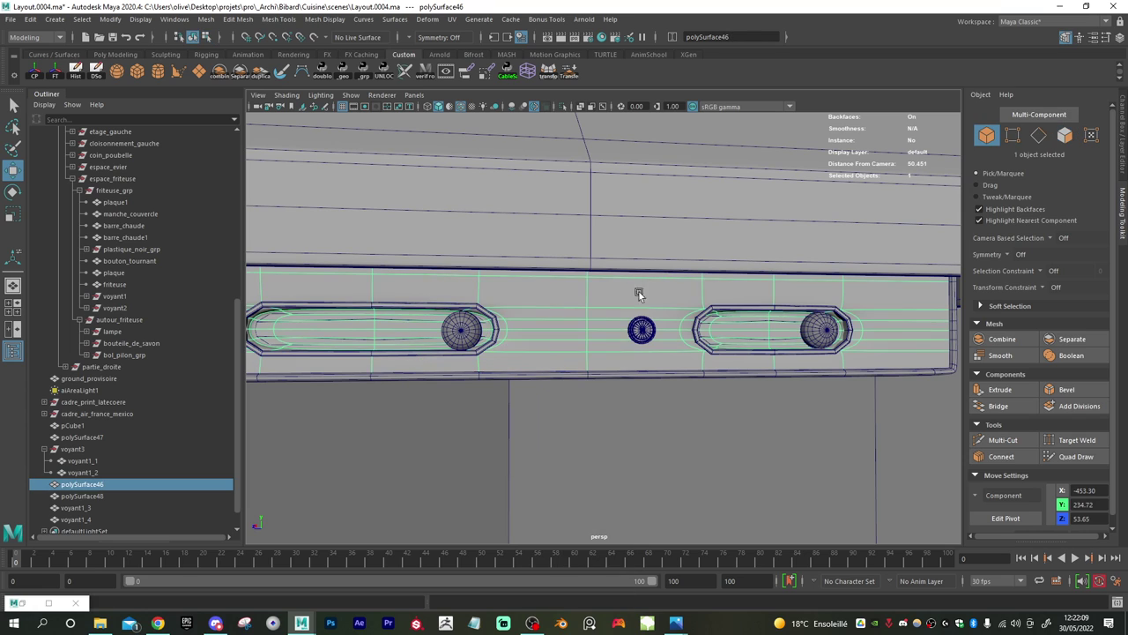
click(560, 374)
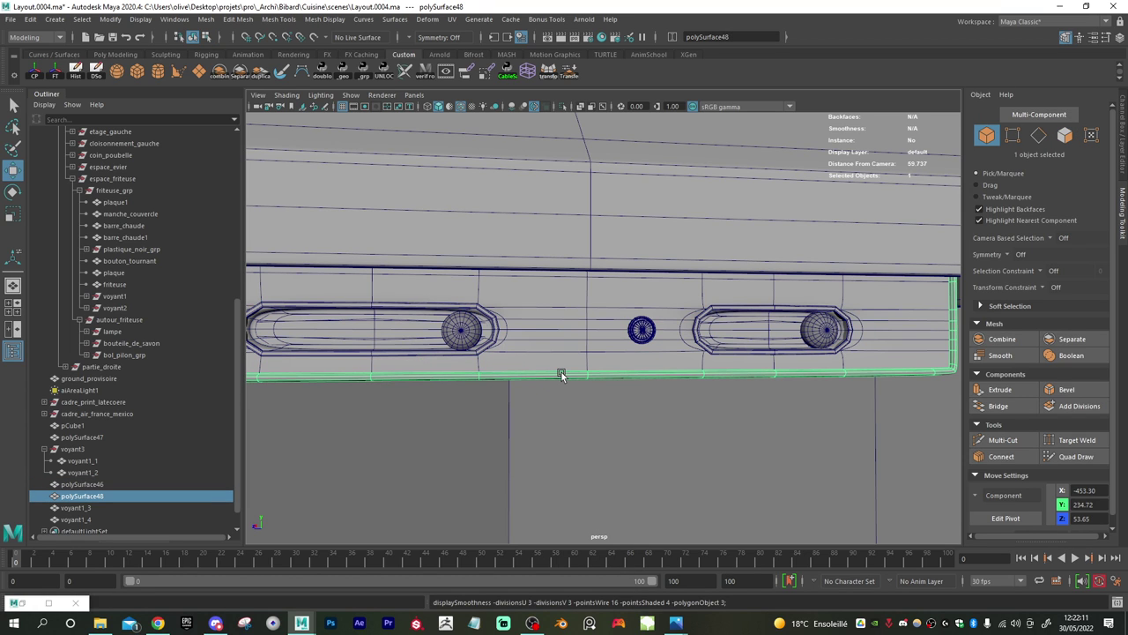
- Switch the hood body polySurface48 back to unsmoothed display and insert support edge loops near both ends of its lower edge
mouse_move(617, 373)
alt+mouse_down()
mouse_move(695, 373)
mouse_move(631, 380)
alt+mouse_up()
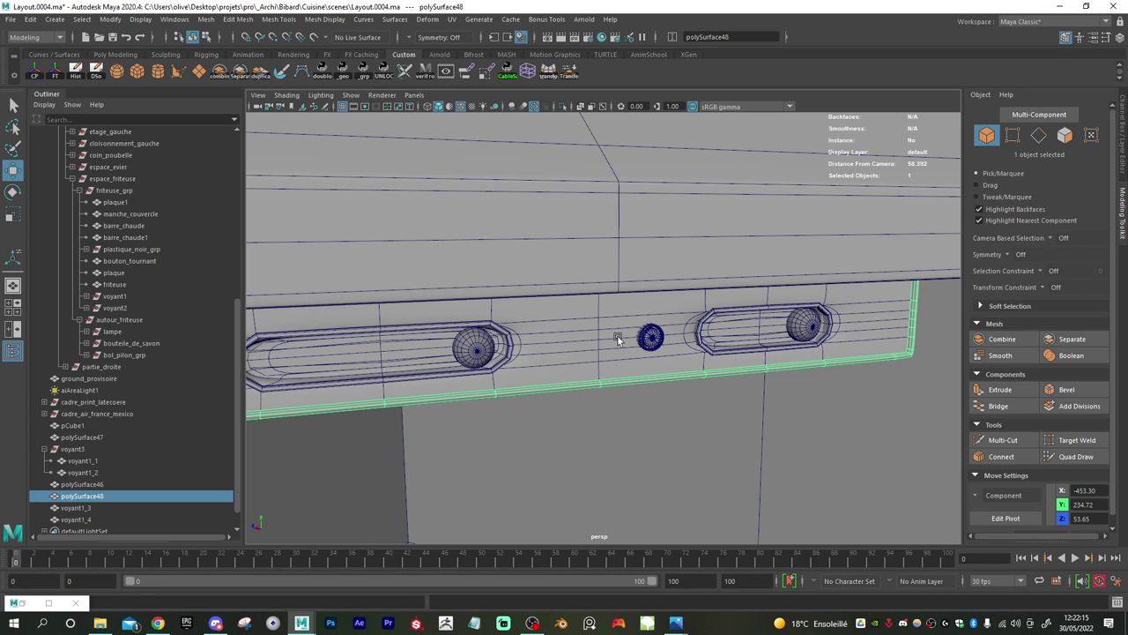
scroll(618, 336, down, 5)
alt+drag(478, 389, 634, 342)
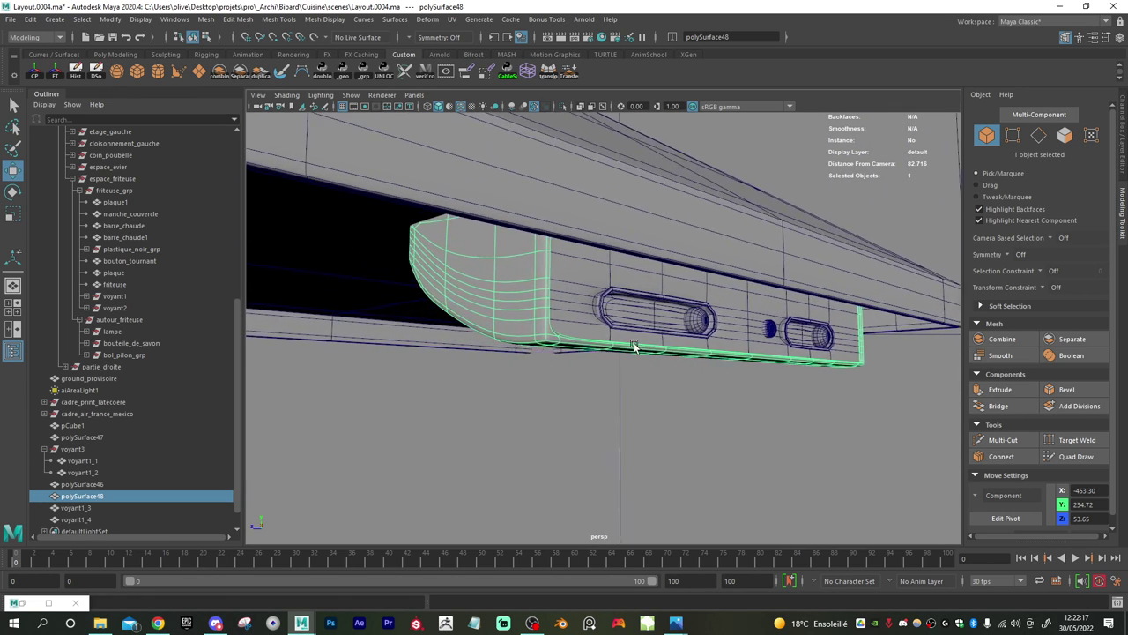
scroll(597, 374, up, 4)
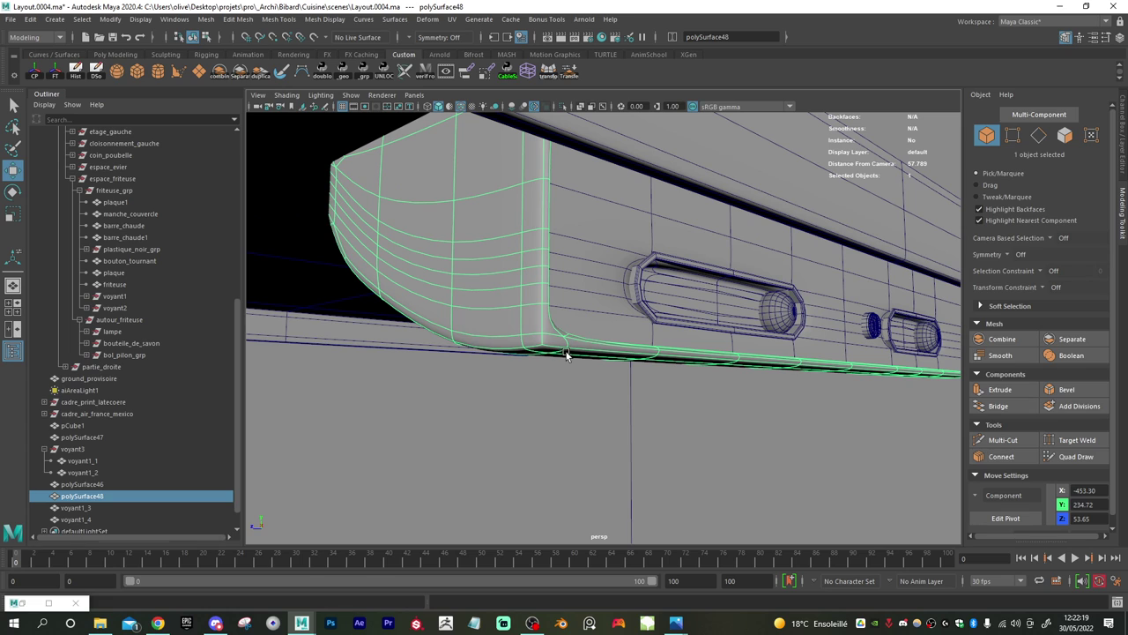
key(1)
click(1012, 443)
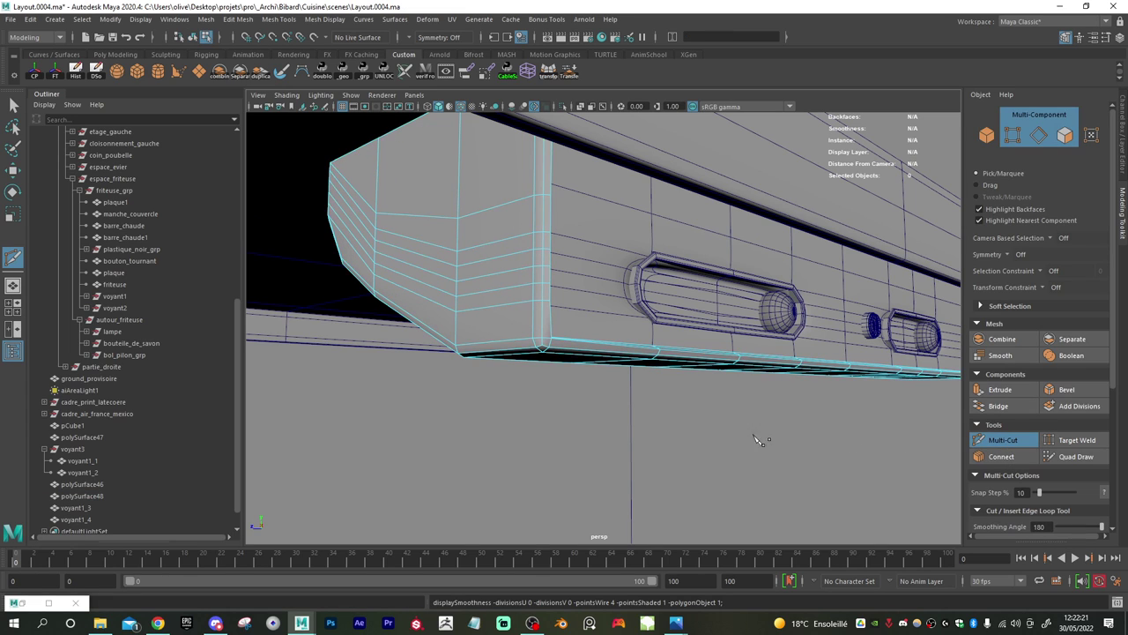
alt+drag(458, 372, 431, 410)
scroll(429, 411, up, 1)
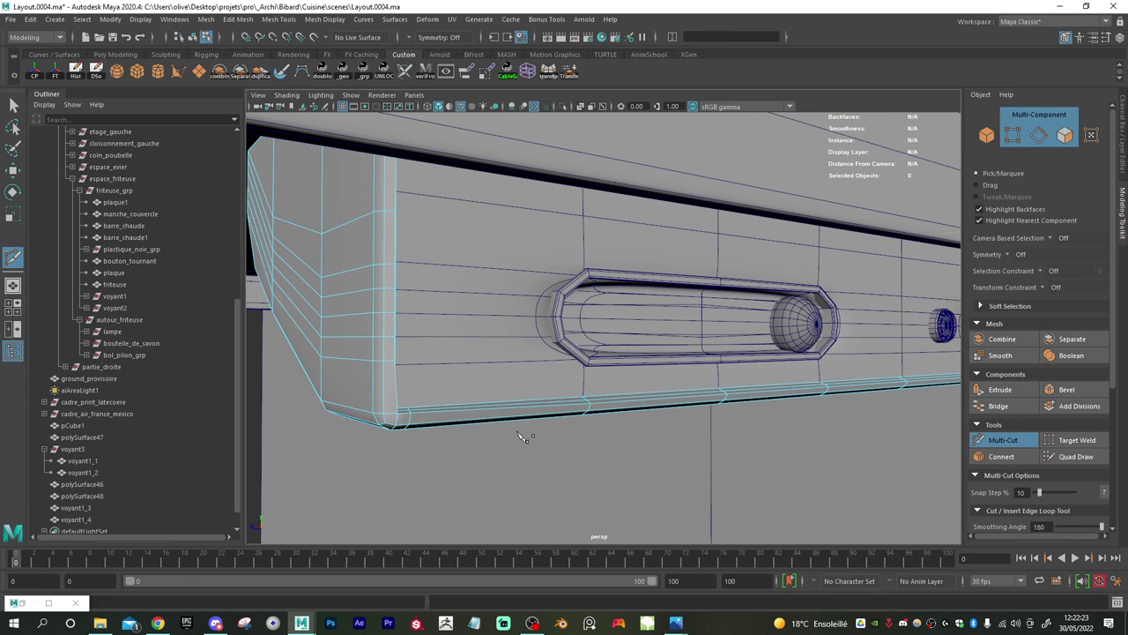
alt+drag(521, 428, 692, 400)
alt+middle_drag(718, 388, 396, 403)
alt+drag(396, 402, 564, 383)
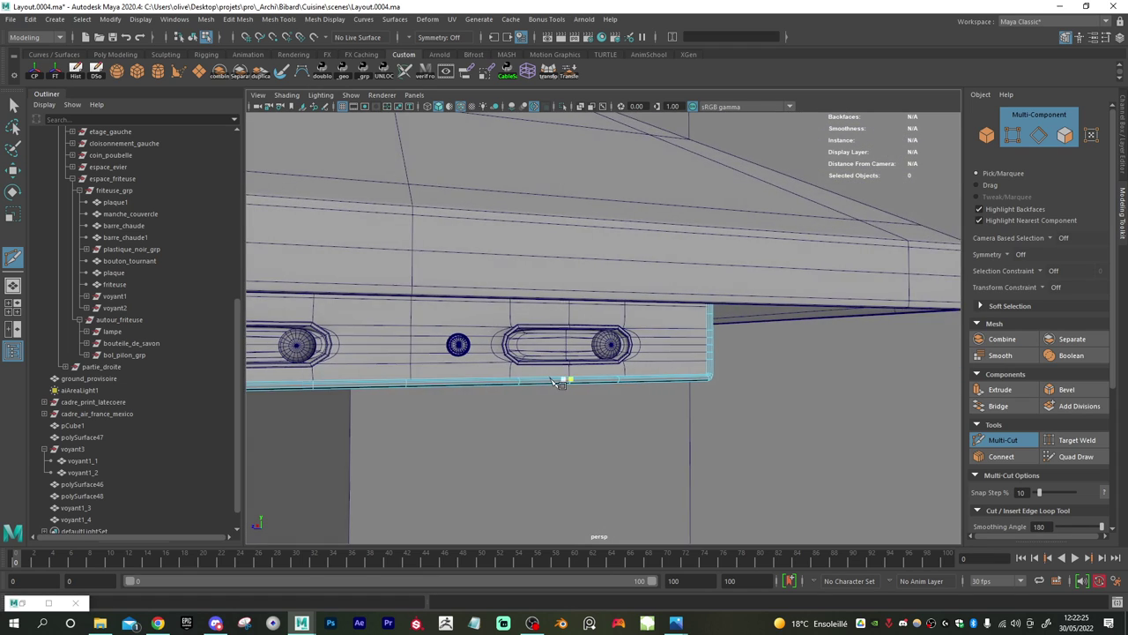
alt+right_drag(564, 383, 675, 474)
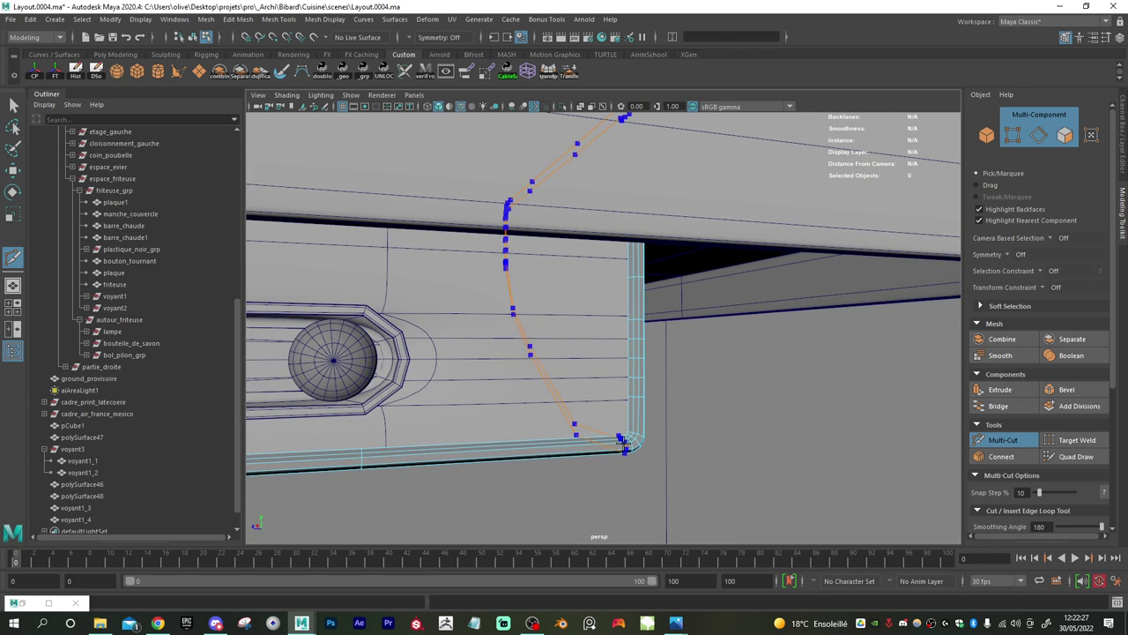
alt+drag(677, 468, 691, 460)
- Isolate the hood body, cut a support edge loop near the upper corner of its open front, and preview it smoothed
key(w)
right_drag(646, 309, 709, 294)
key(ctrl+1)
alt+middle_drag(627, 270, 624, 406)
alt+right_drag(624, 406, 696, 432)
click(994, 441)
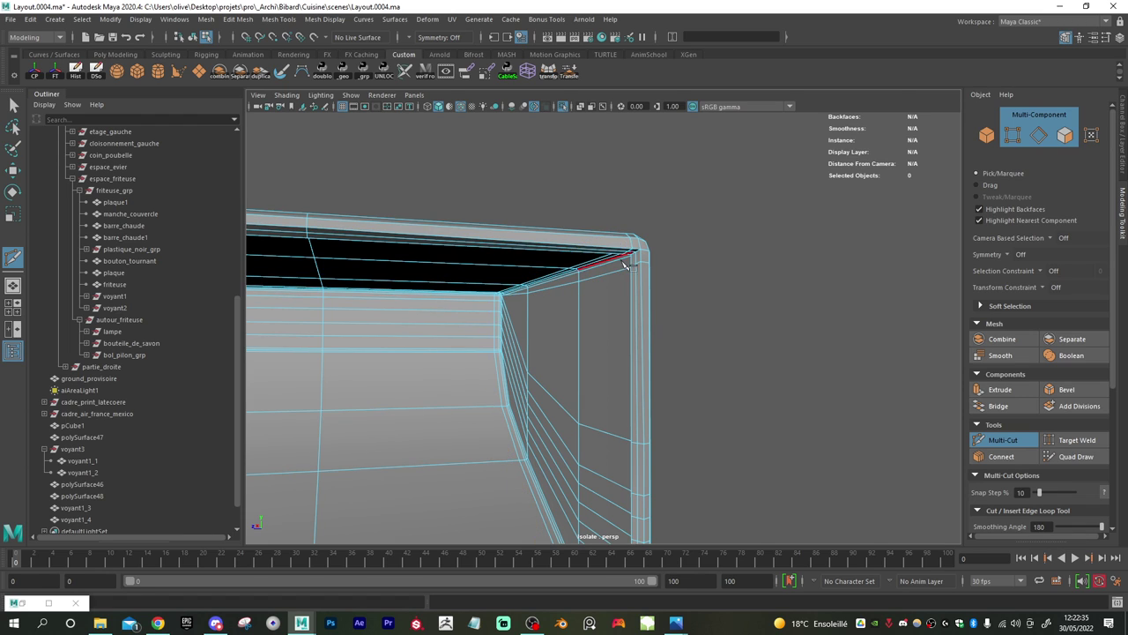
alt+drag(631, 252, 512, 317)
key(w)
right_drag(569, 292, 603, 264)
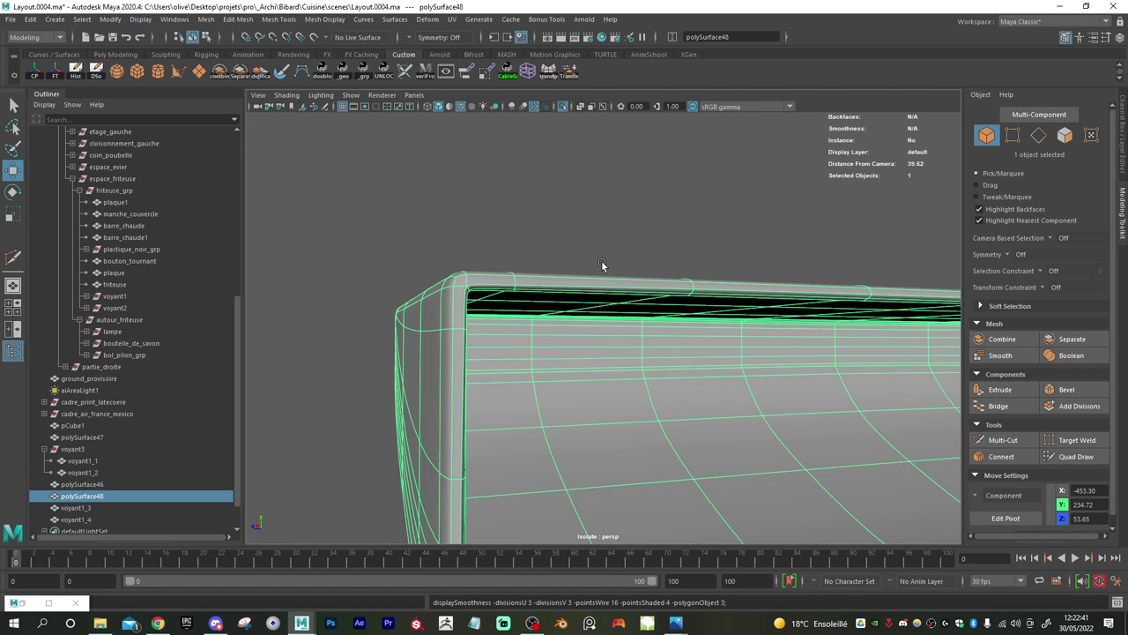
- Select the surplus horizontal edge loops around the hood body's curved sides and delete them, returning to unsmoothed display
alt+drag(602, 264, 556, 329)
right_drag(558, 299, 564, 257)
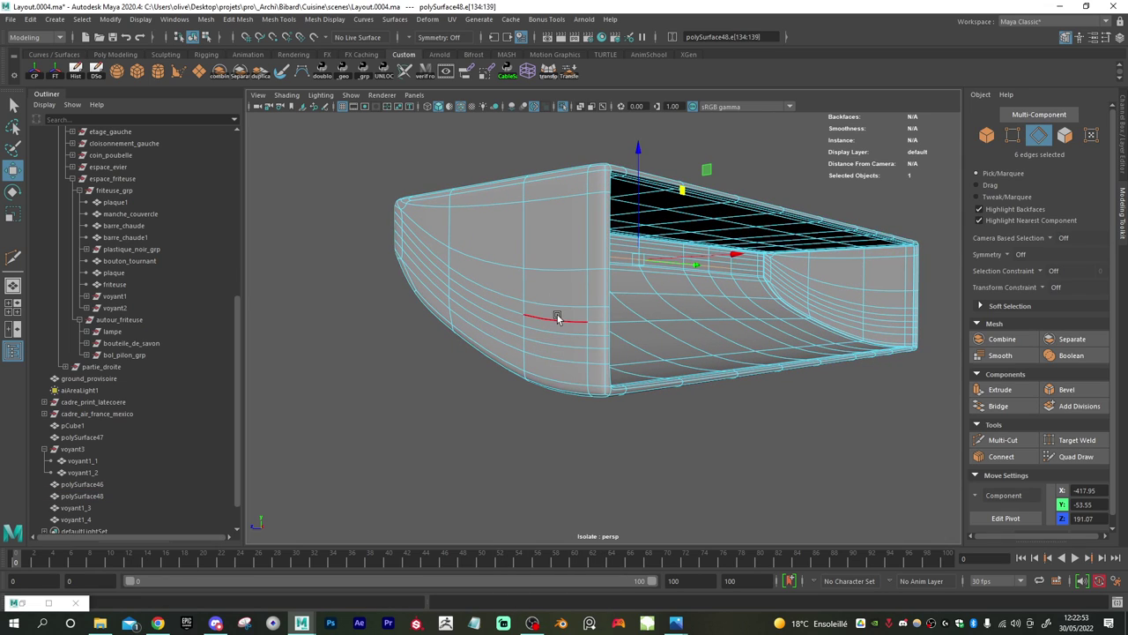
double_click(557, 315)
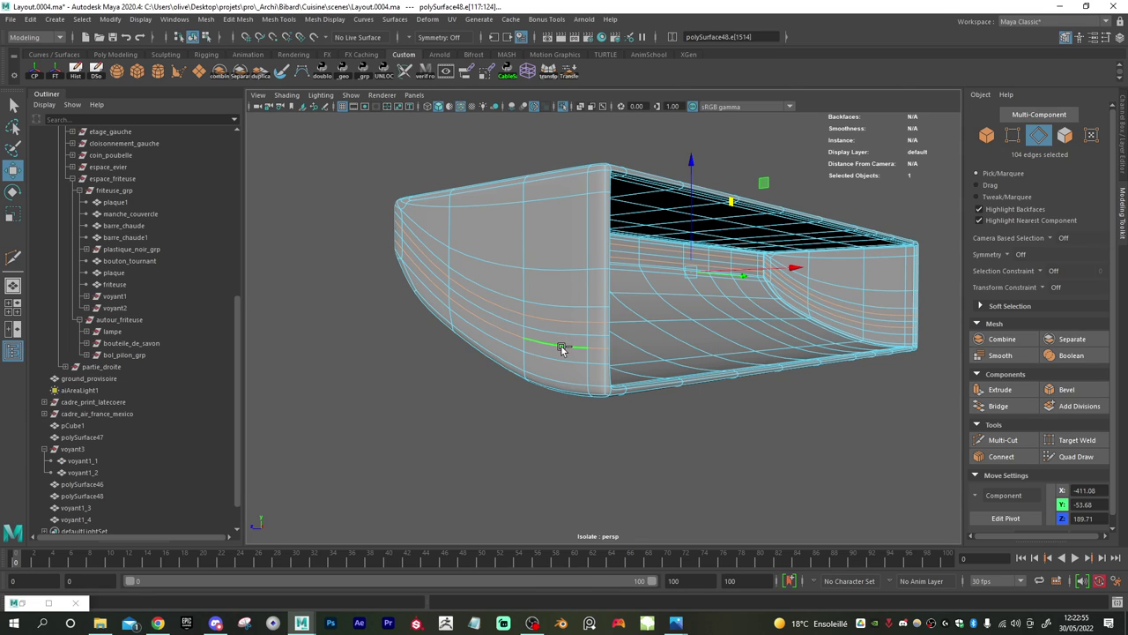
shift+right_drag(562, 349, 518, 361)
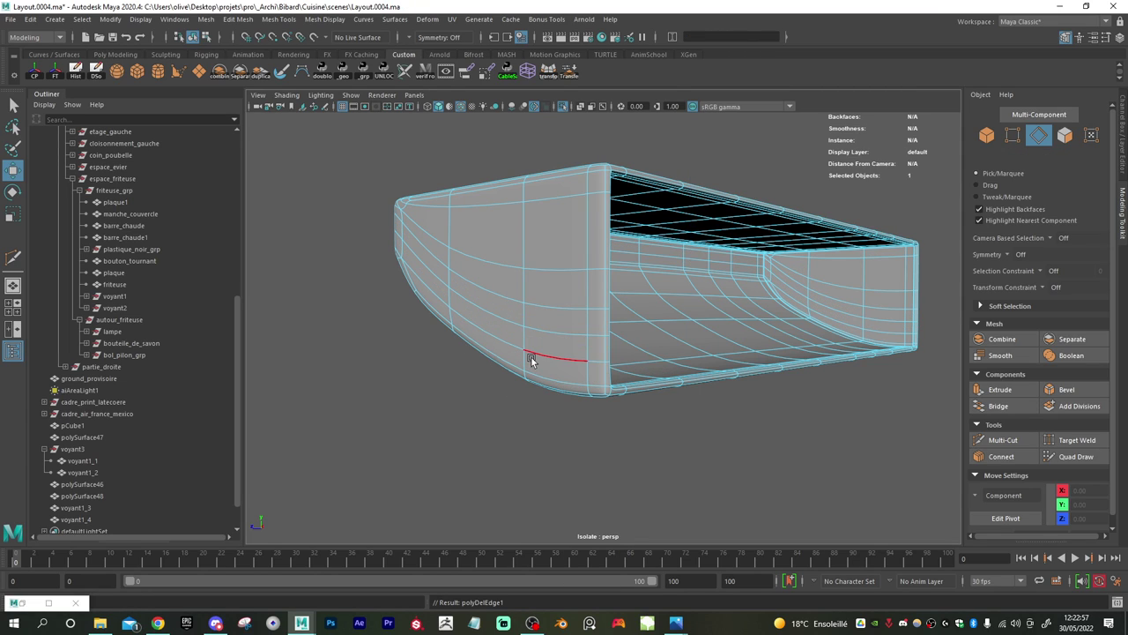
key(1)
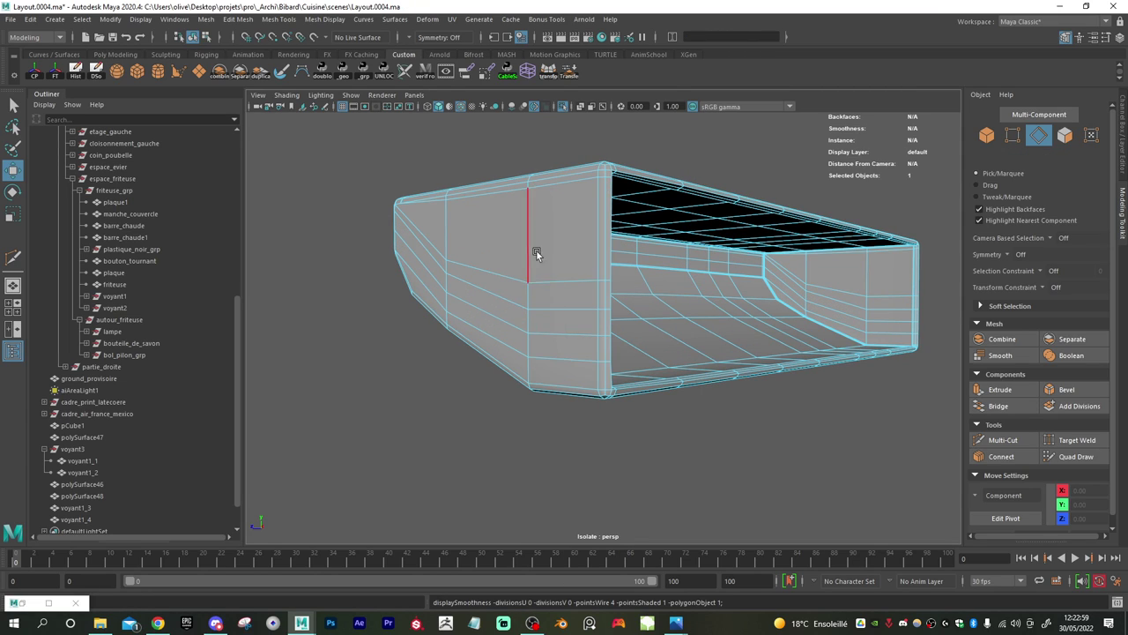
- Select the uppermost horizontal edge loop segments across both curved side walls of the hood body and apply Edit Edge Flow
alt+drag(536, 249, 534, 253)
double_click(569, 309)
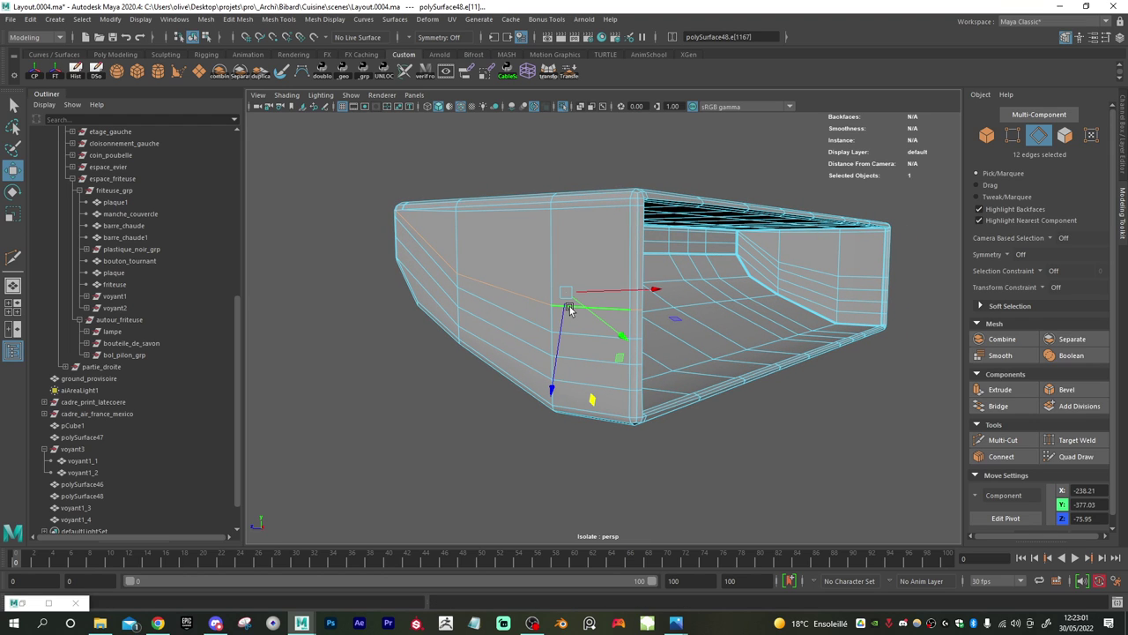
alt+drag(570, 306, 519, 307)
shift+double_click(576, 313)
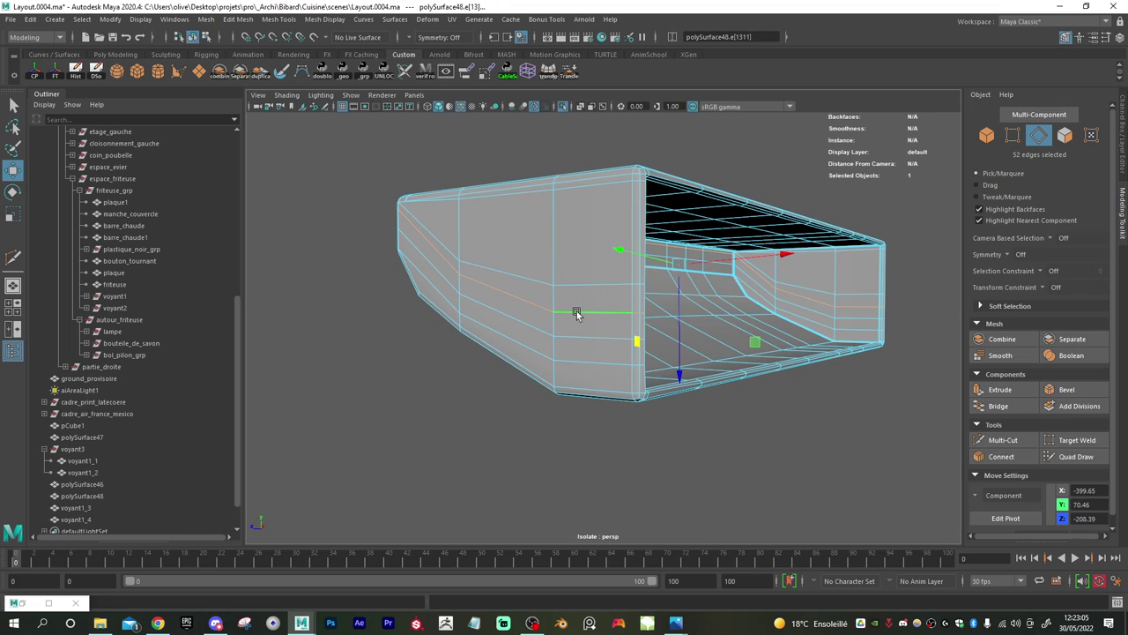
double_click(586, 294)
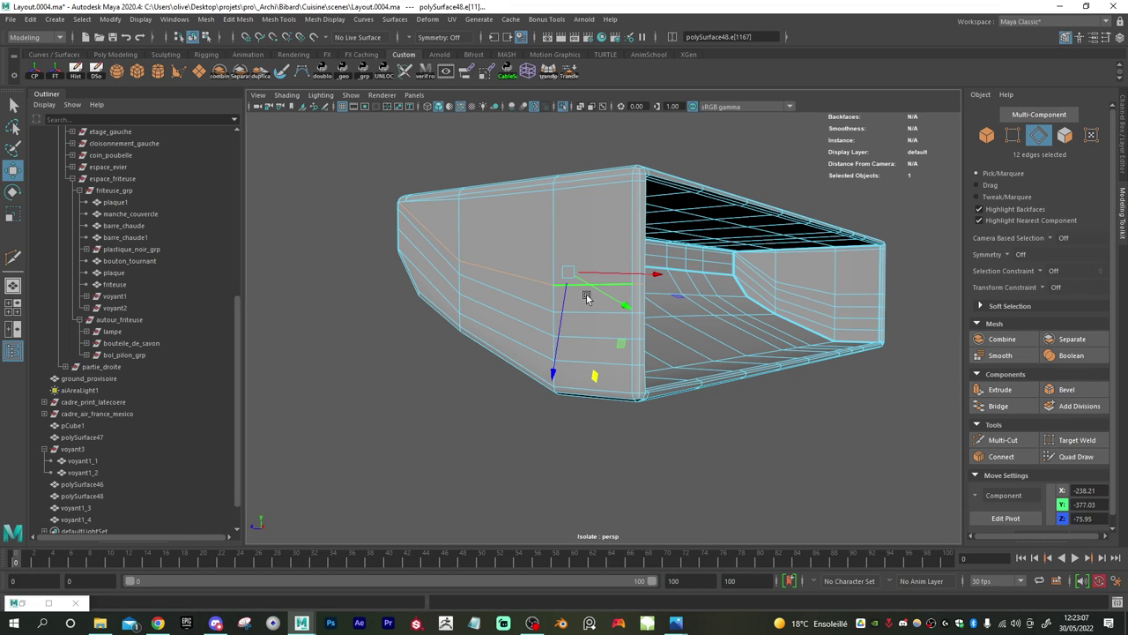
double_click(468, 262)
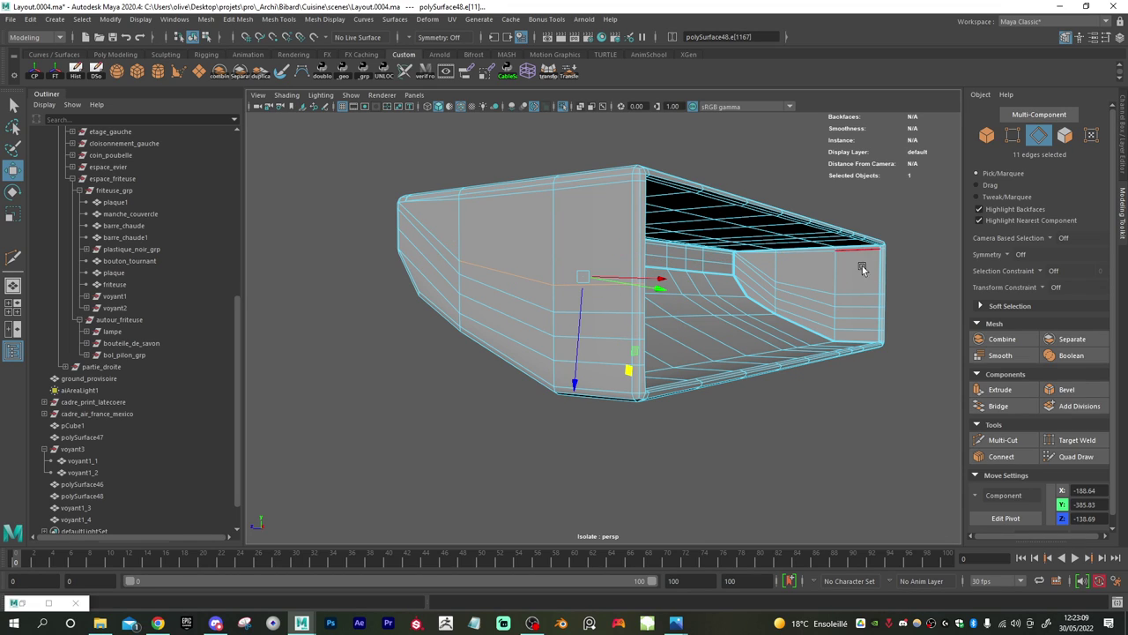
alt+drag(862, 269, 770, 337)
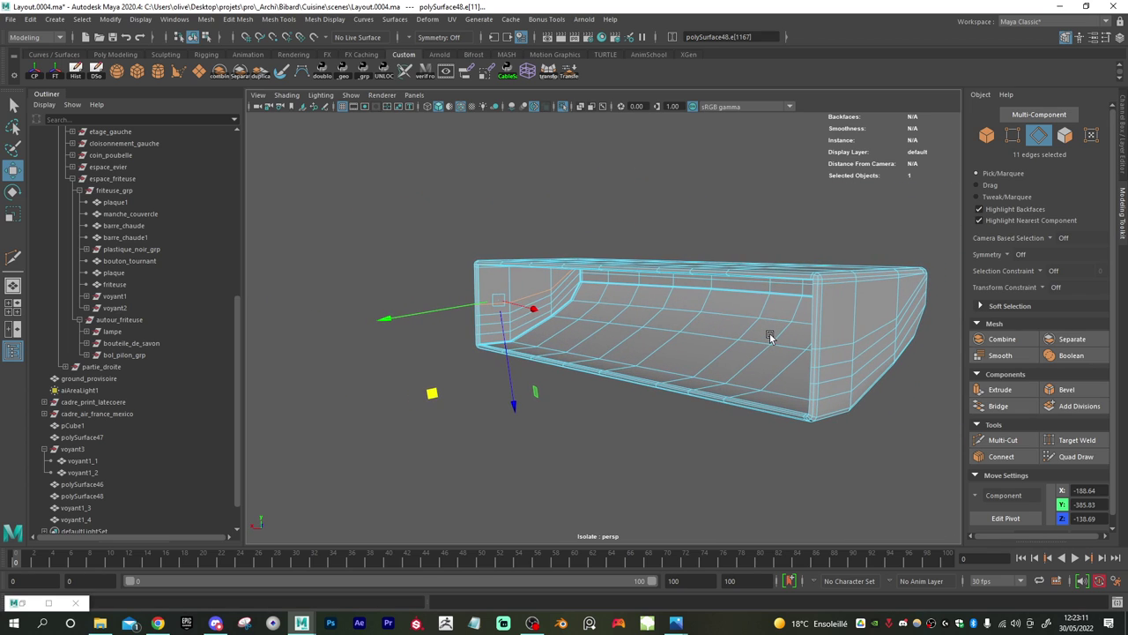
double_click(834, 345)
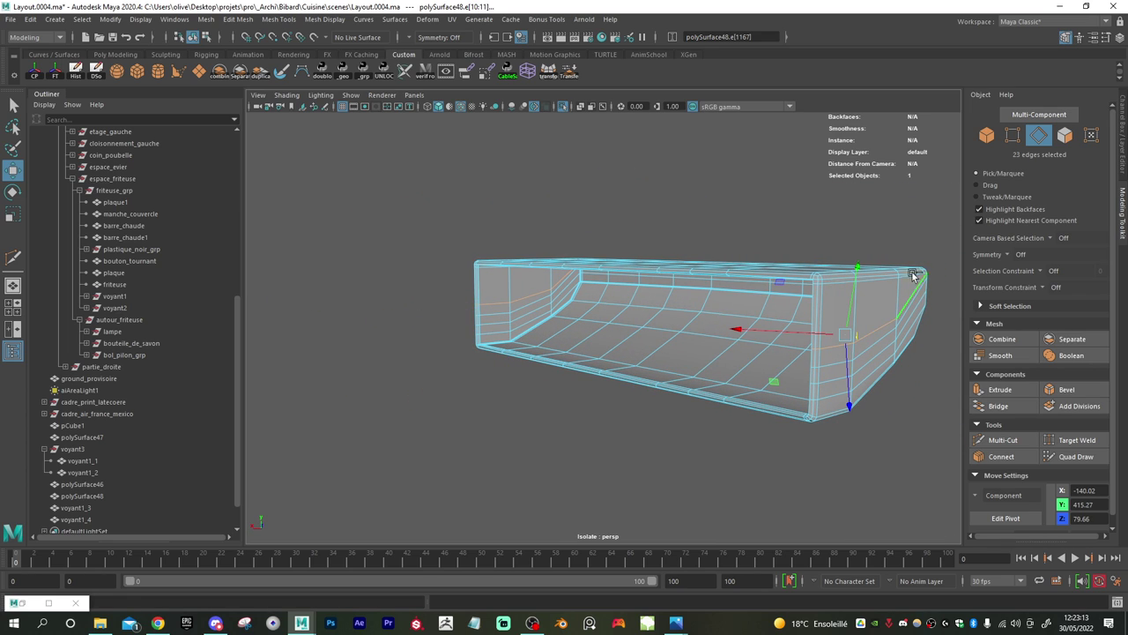
ctrl+drag(941, 298, 630, 331)
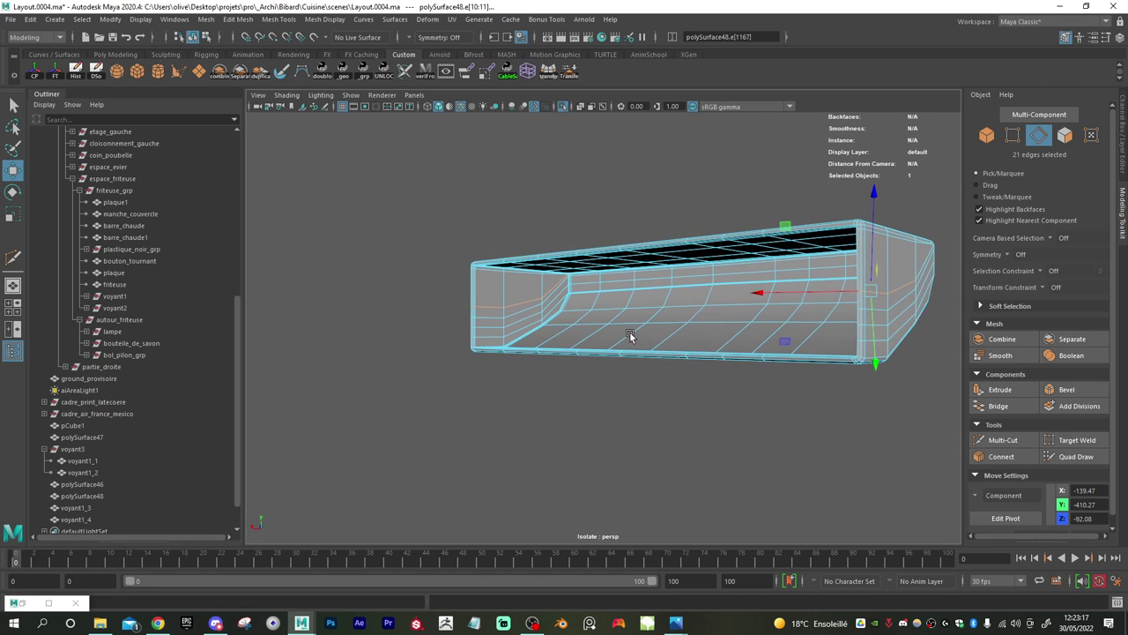
shift+right_drag(617, 322, 608, 429)
alt+drag(570, 369, 599, 373)
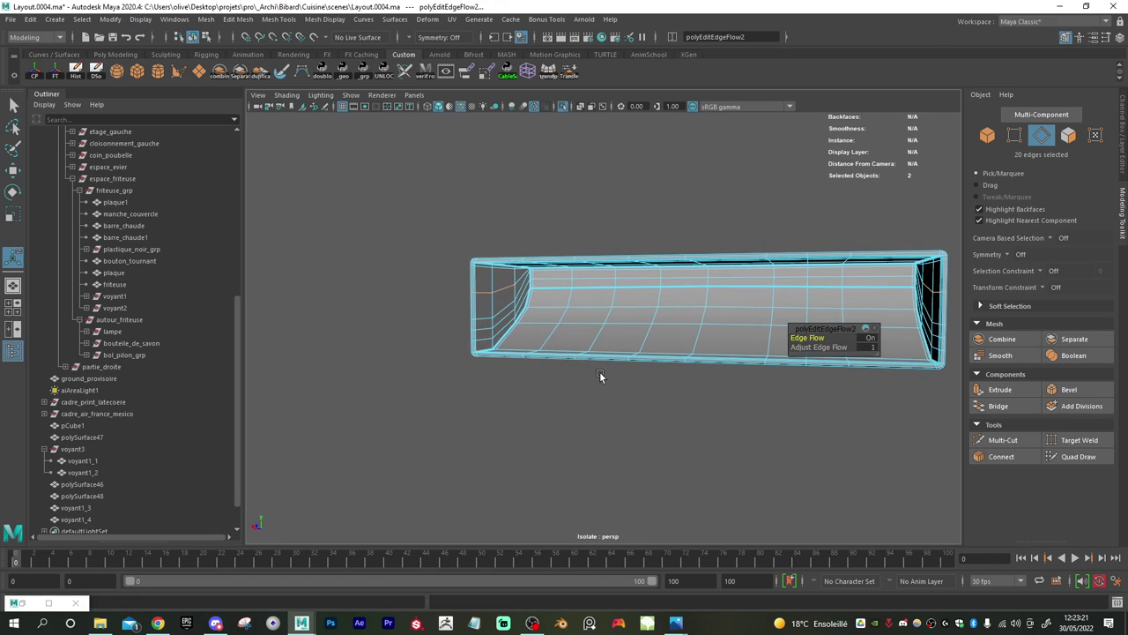
- Apply Edit Edge Flow to the next two lower horizontal edge loops on the hood body, with Adjust Edge Flow set to 0
click(501, 311)
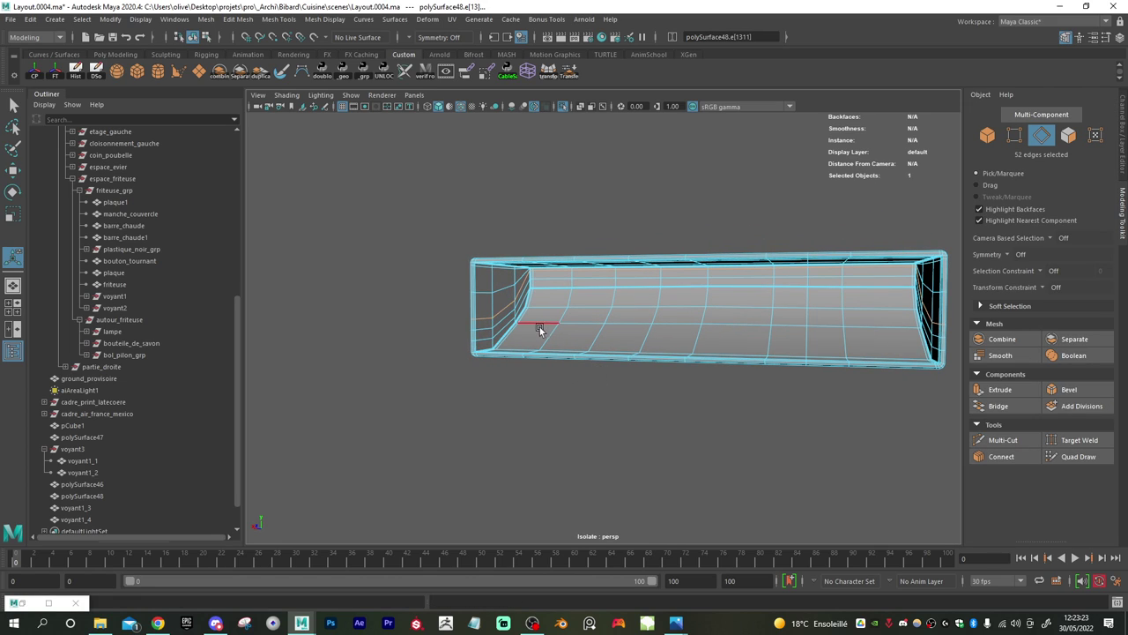
alt+drag(596, 342, 738, 340)
alt+right_drag(609, 320, 650, 427)
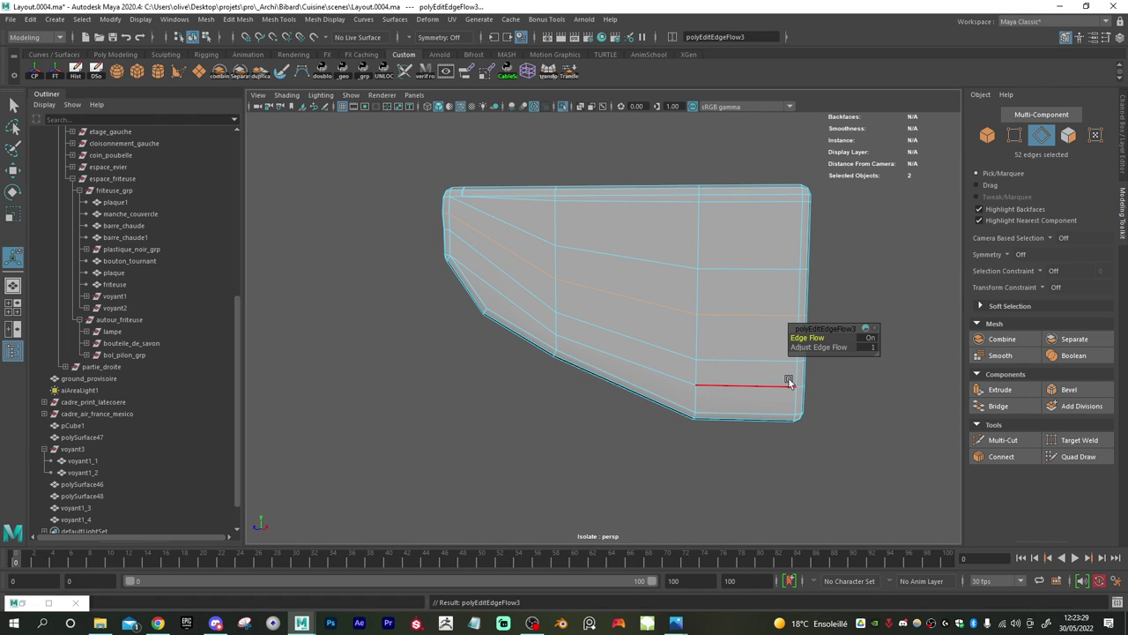
drag(824, 349, 727, 350)
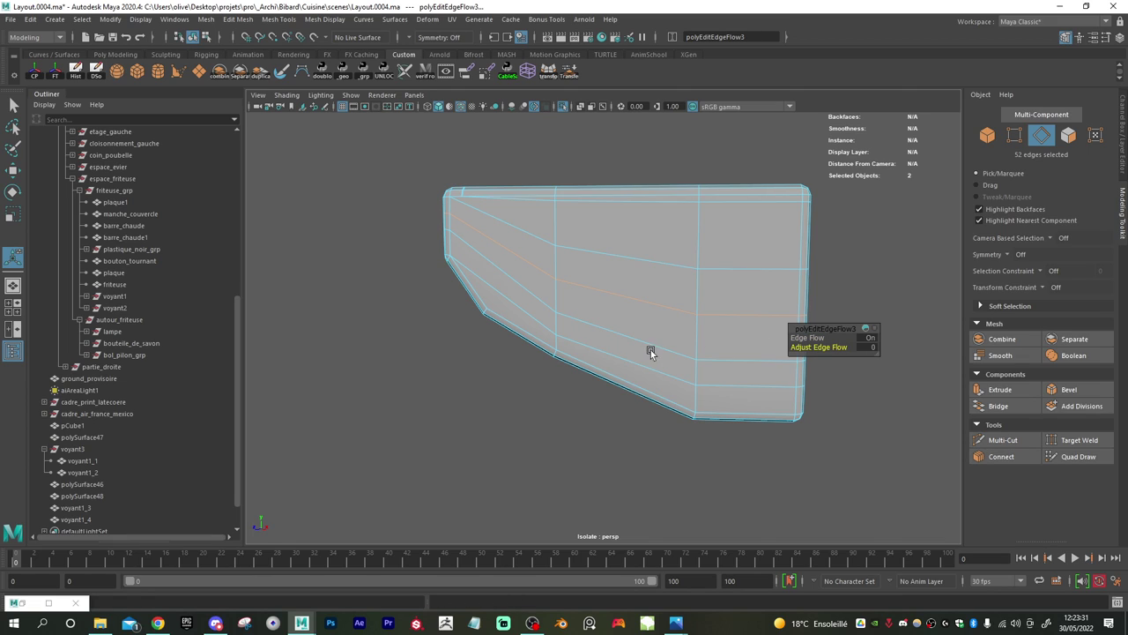
click(740, 367)
shift+right_drag(740, 367, 736, 485)
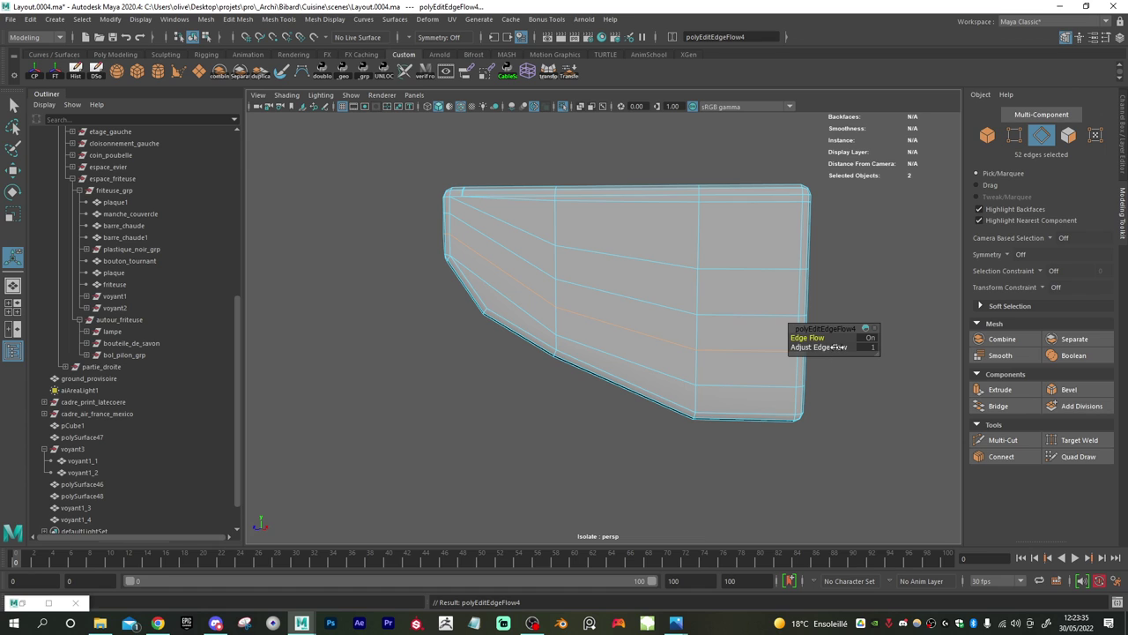
drag(835, 347, 579, 347)
- Return the hood body to object mode, freeze its transformations, and show the rest of the kitchen again
alt+drag(655, 356, 550, 330)
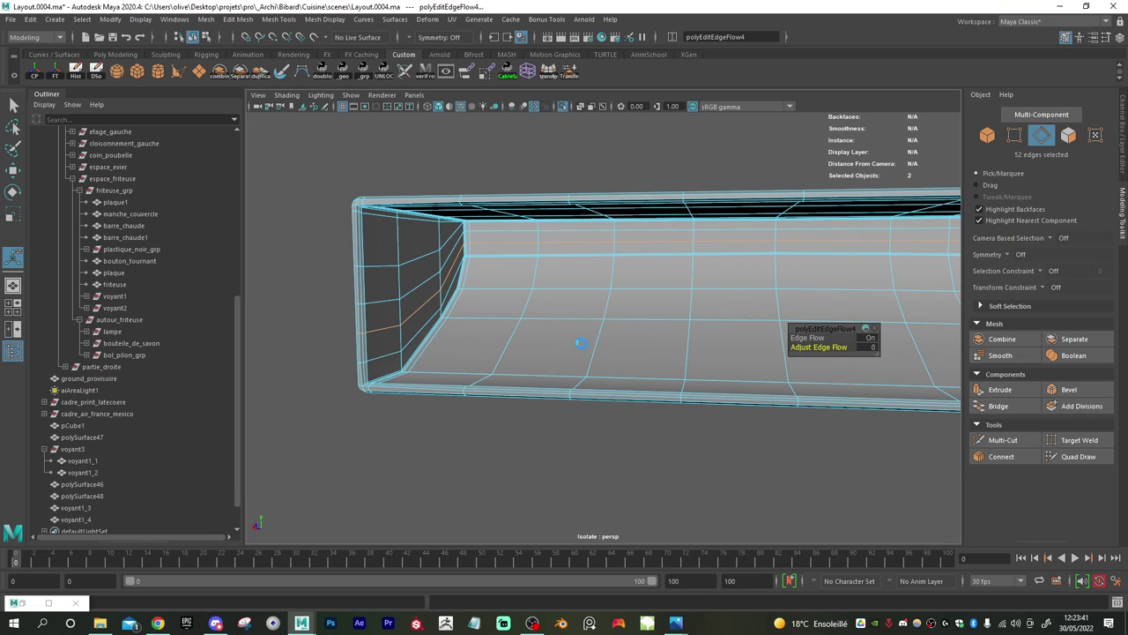
alt+right_drag(648, 320, 530, 301)
alt+drag(531, 300, 599, 322)
right_drag(618, 274, 640, 256)
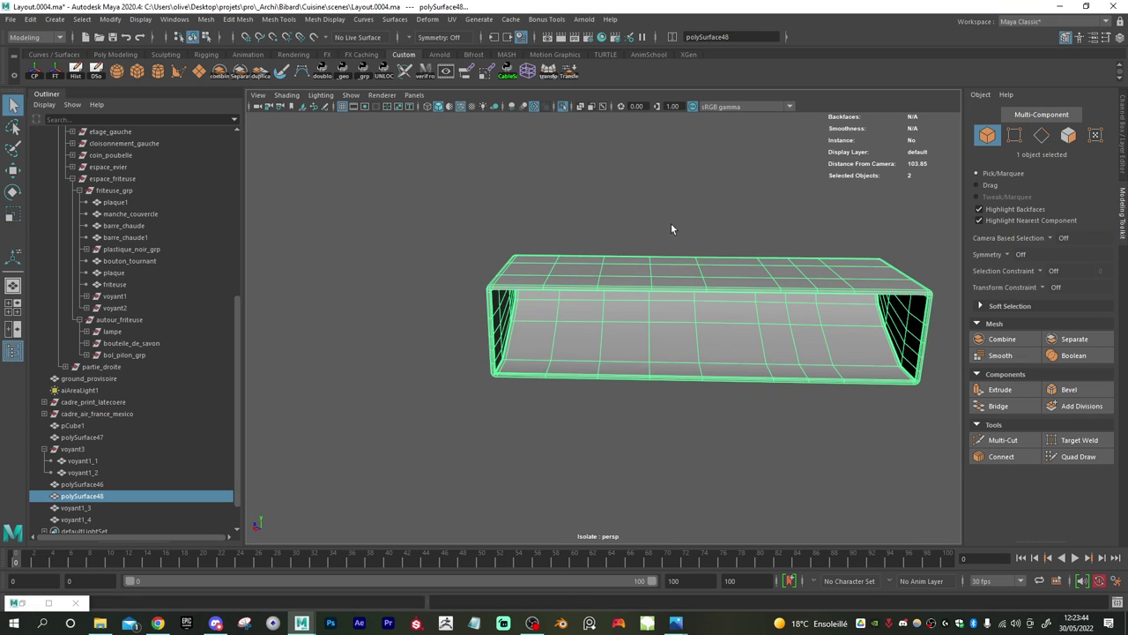
click(62, 74)
click(564, 107)
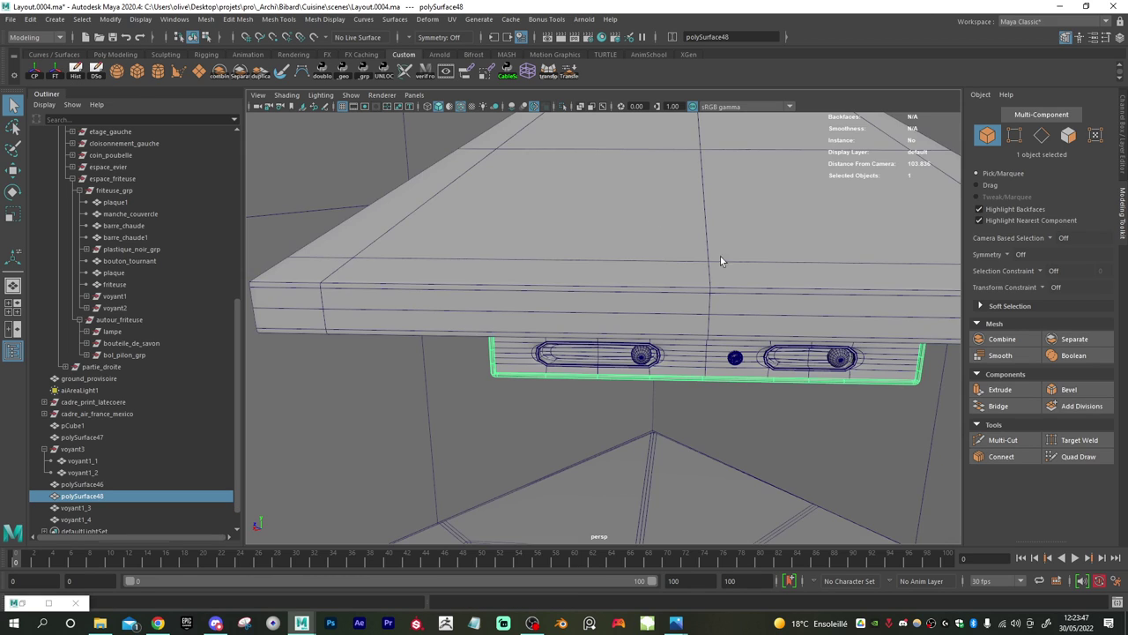
key(ctrl+s)
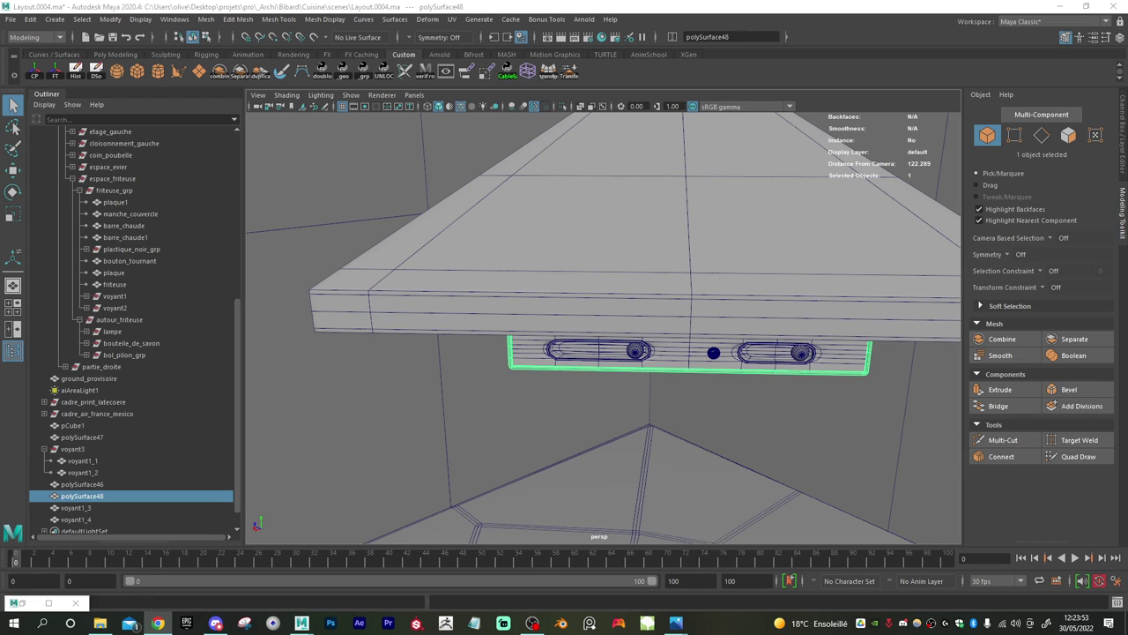
- Examine the range hood in the kitchen corner from several angles and distances, and save the scene
scroll(575, 286, down, 5)
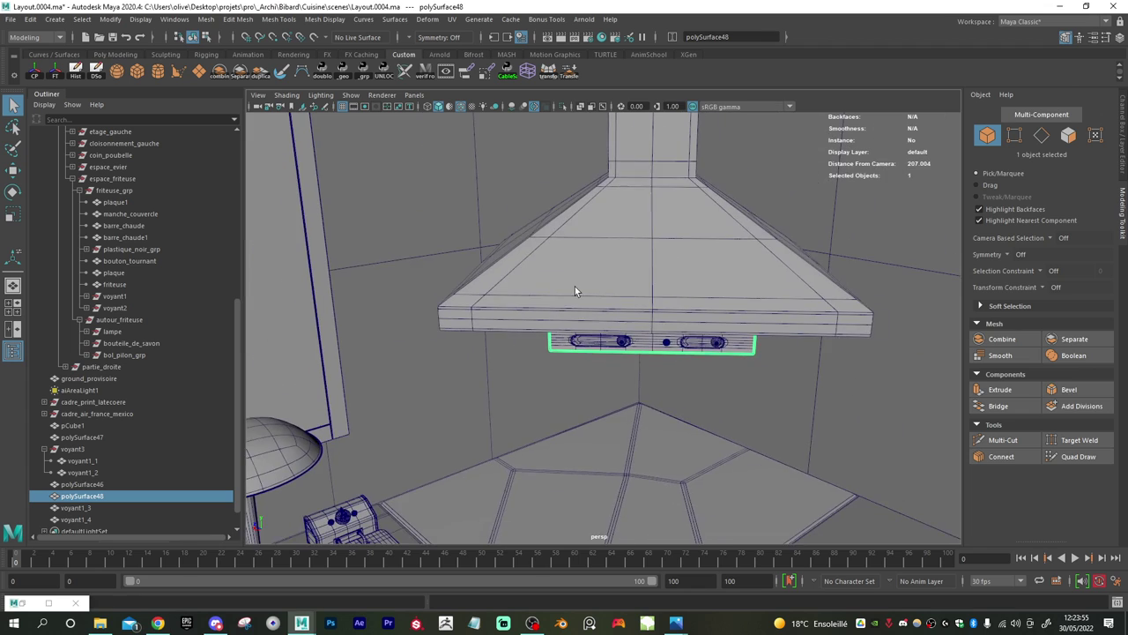
alt+drag(575, 286, 609, 271)
alt+right_drag(610, 271, 597, 277)
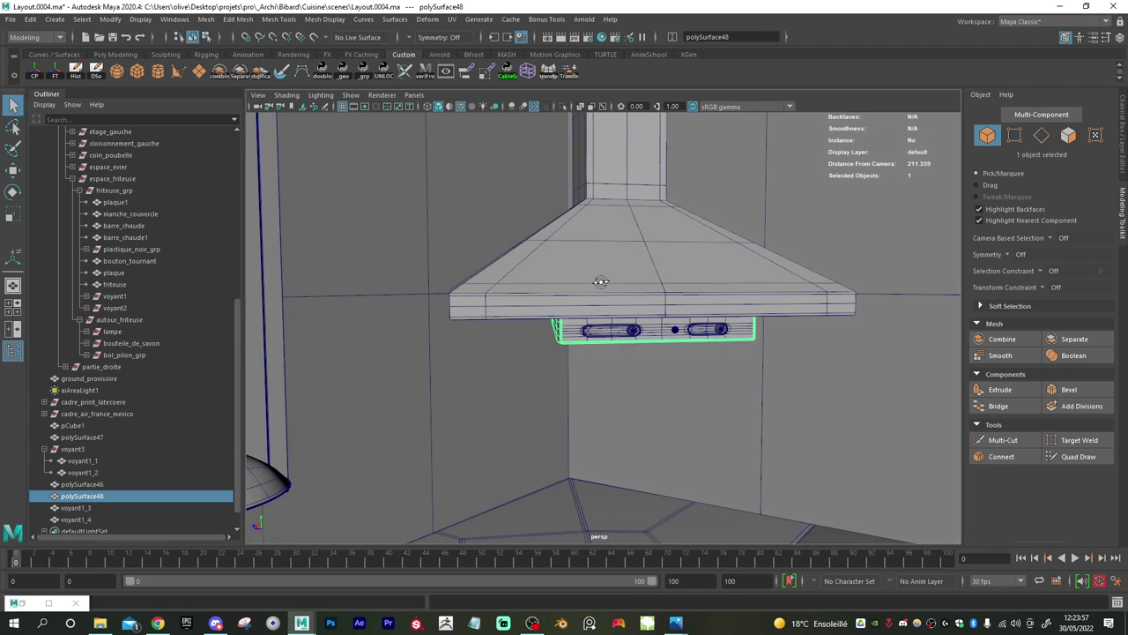
alt+drag(596, 277, 555, 260)
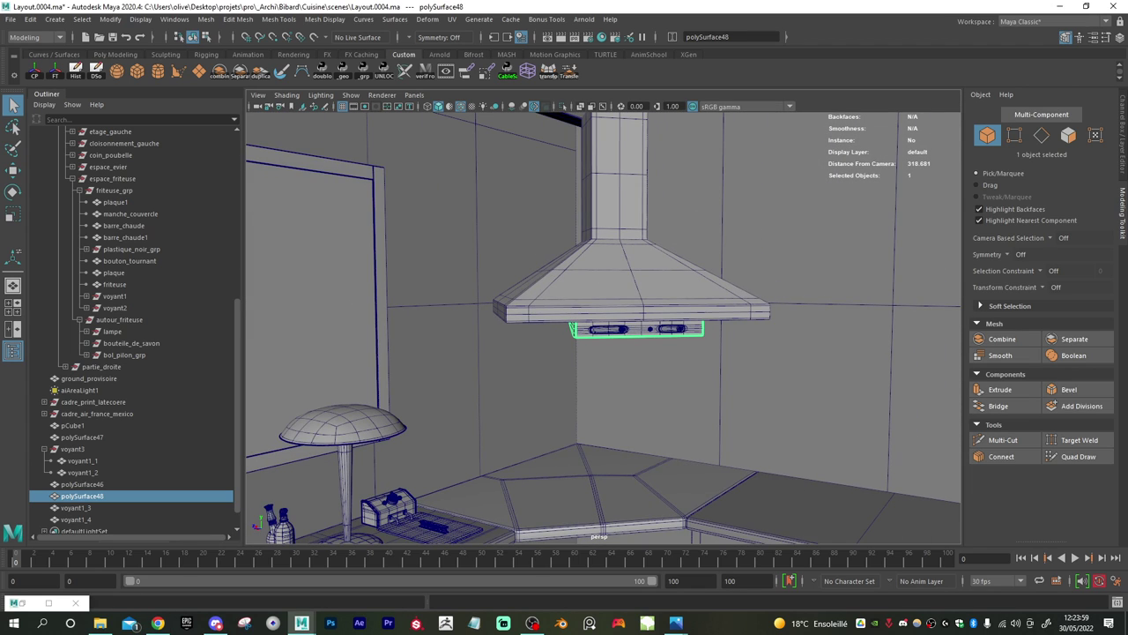
key(alt+Tab)
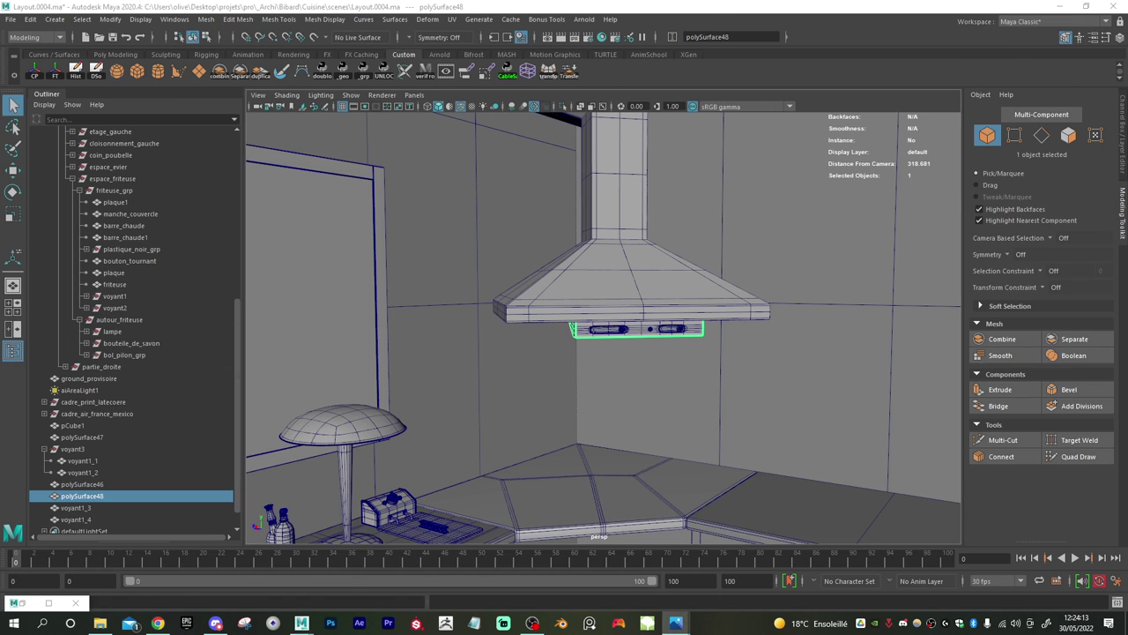
scroll(627, 404, down, 5)
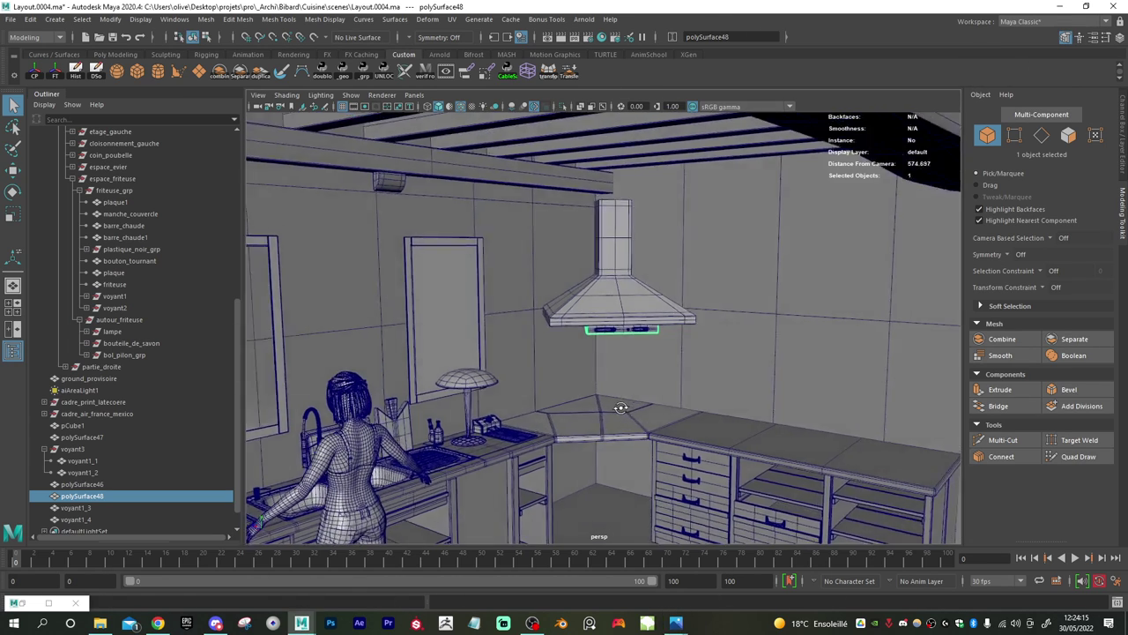
scroll(616, 409, up, 4)
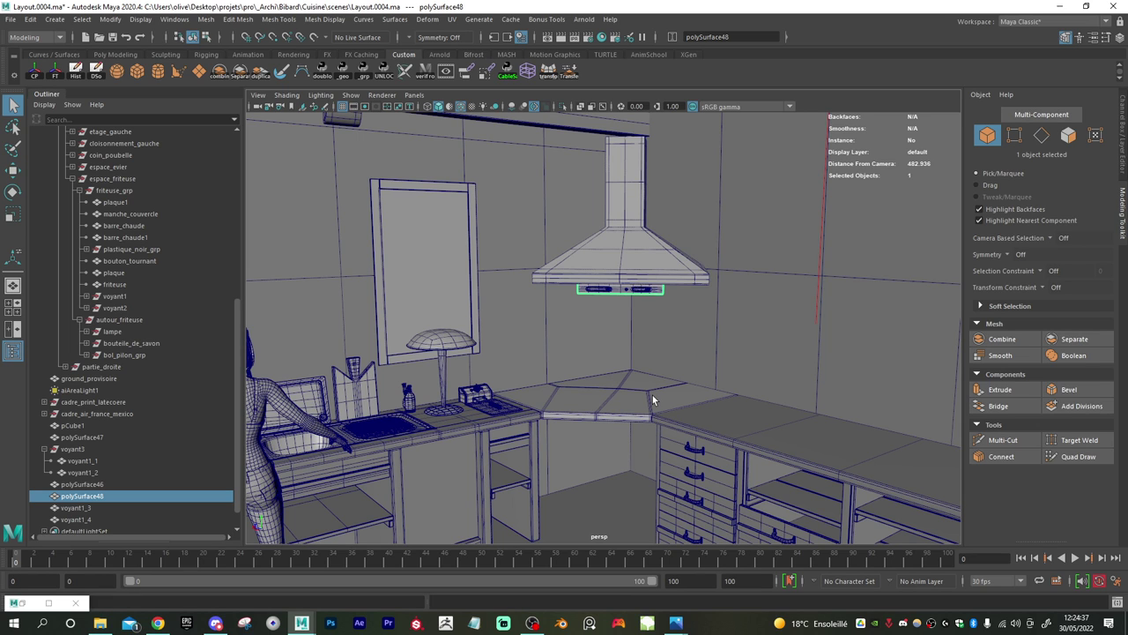
alt+drag(735, 315, 683, 238)
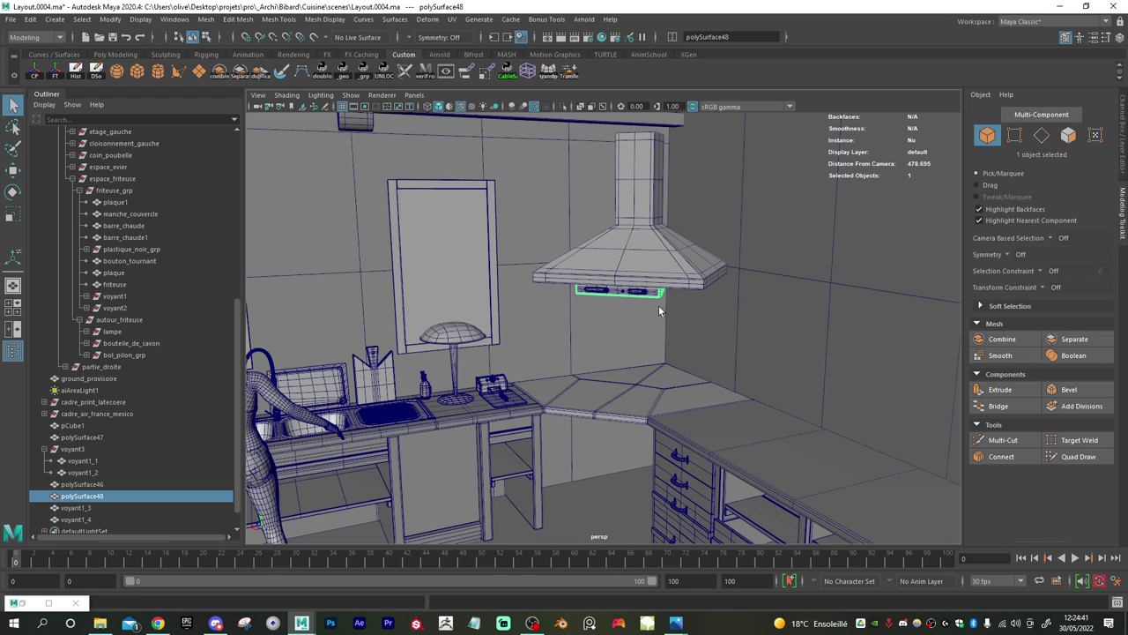
alt+drag(658, 305, 651, 286)
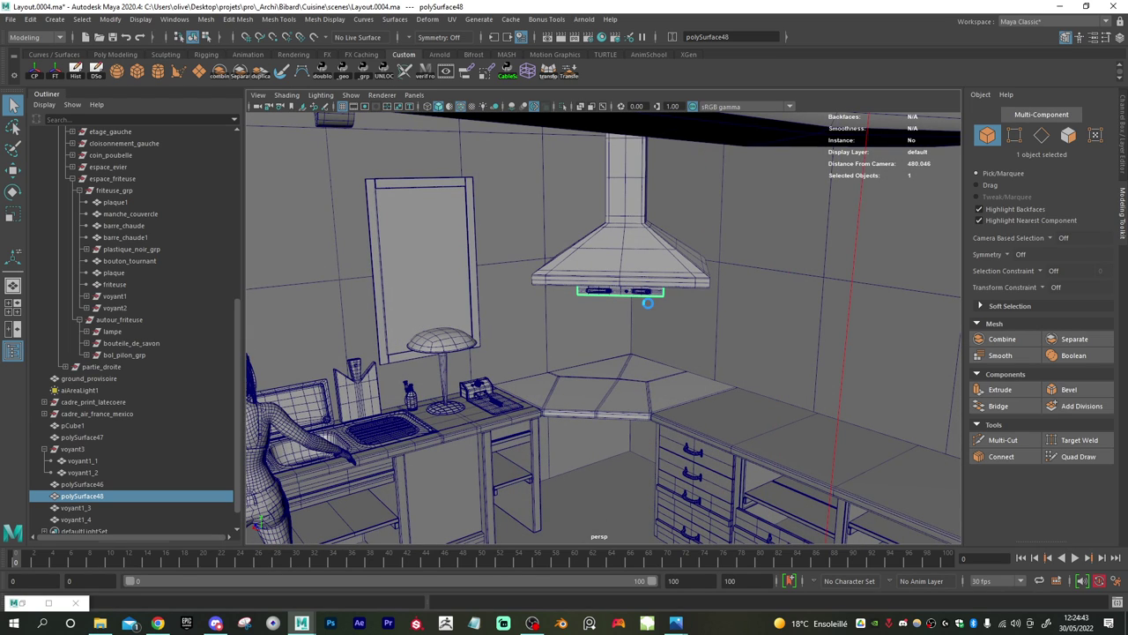
key(ctrl+s)
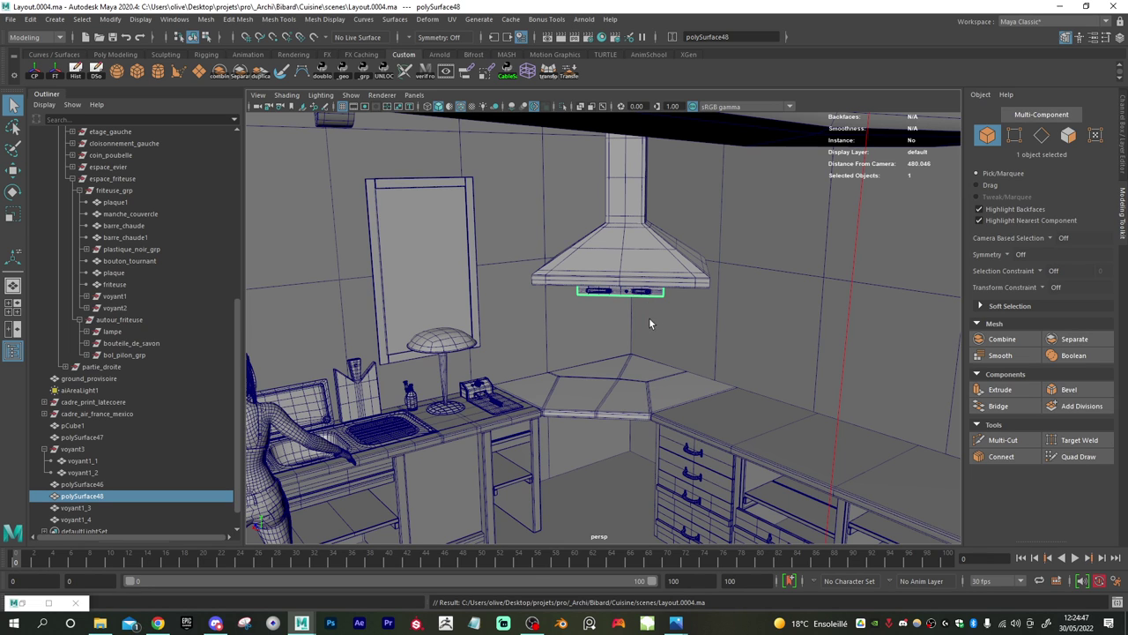
- Rename the main hood canopy object pCube1 as hotte
alt+drag(649, 314, 649, 309)
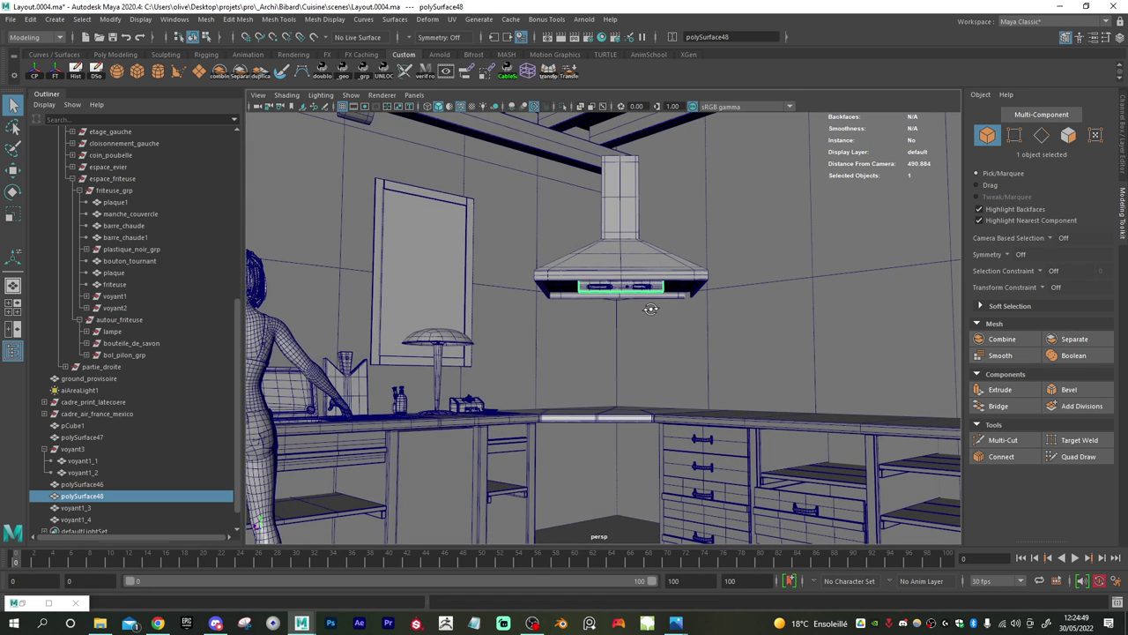
alt+right_drag(591, 306, 671, 341)
alt+drag(671, 342, 667, 349)
alt+right_drag(667, 349, 721, 370)
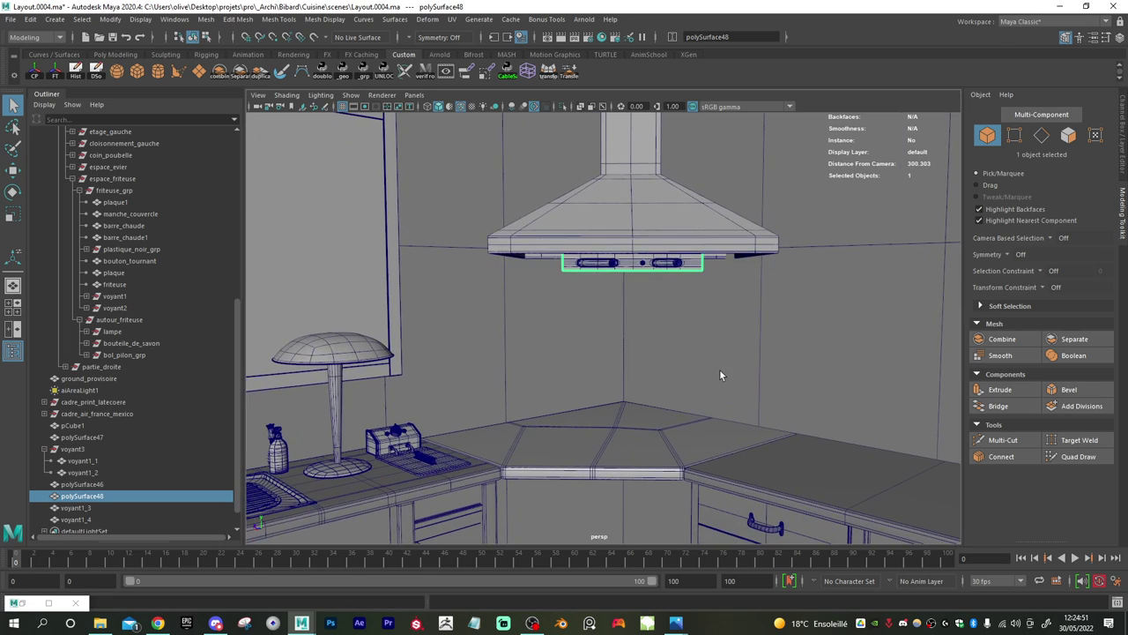
click(97, 485)
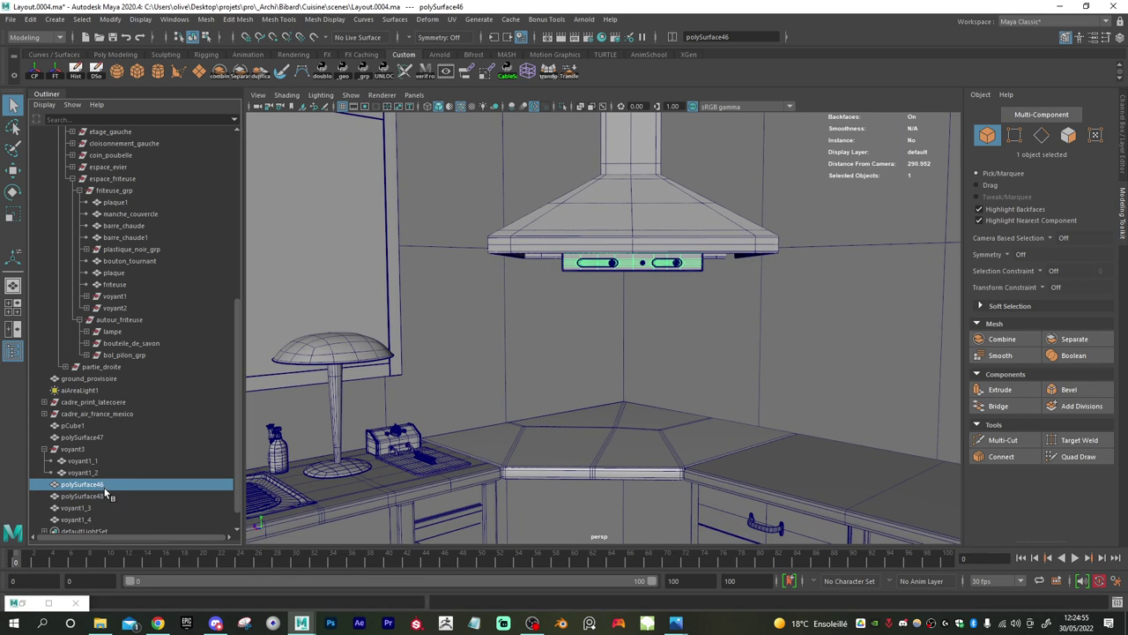
click(76, 428)
double_click(75, 427)
text(hotte)
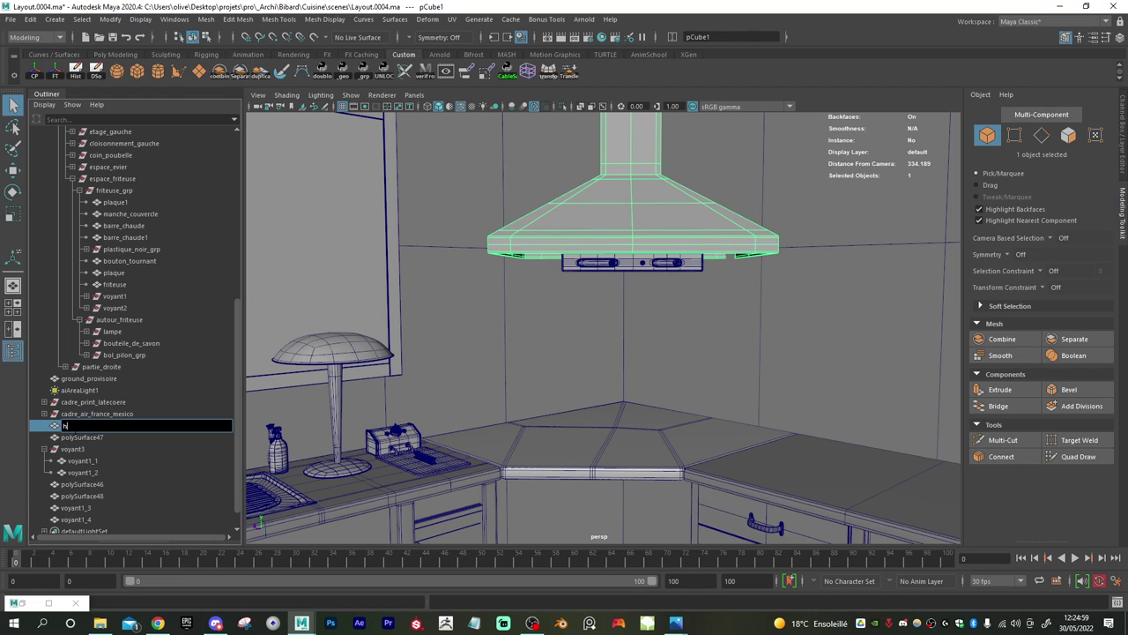
key(Return)
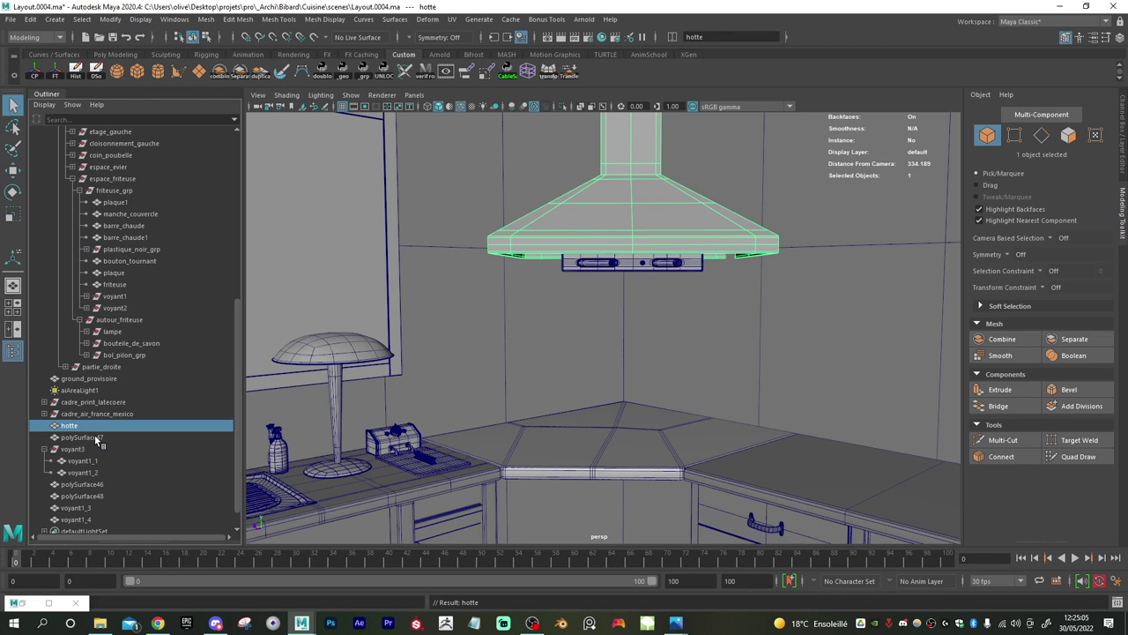
- Move the cadre_print_latecoere and cadre_air_france_mexico groups into the plan_de_travail_et_tiroirs group
click(105, 414)
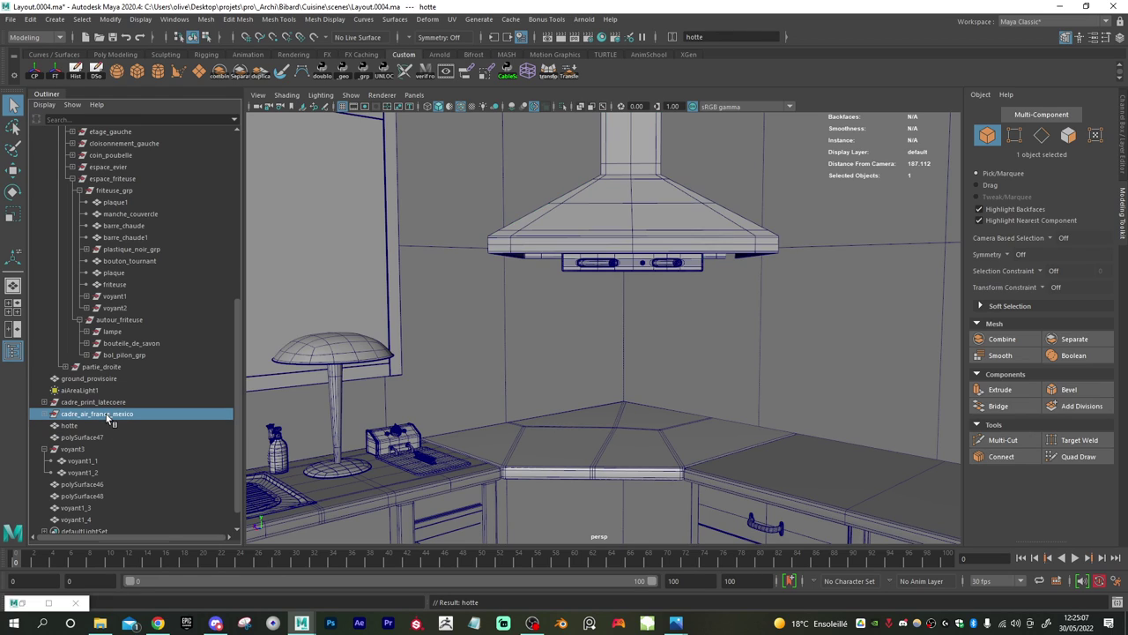
ctrl+click(114, 404)
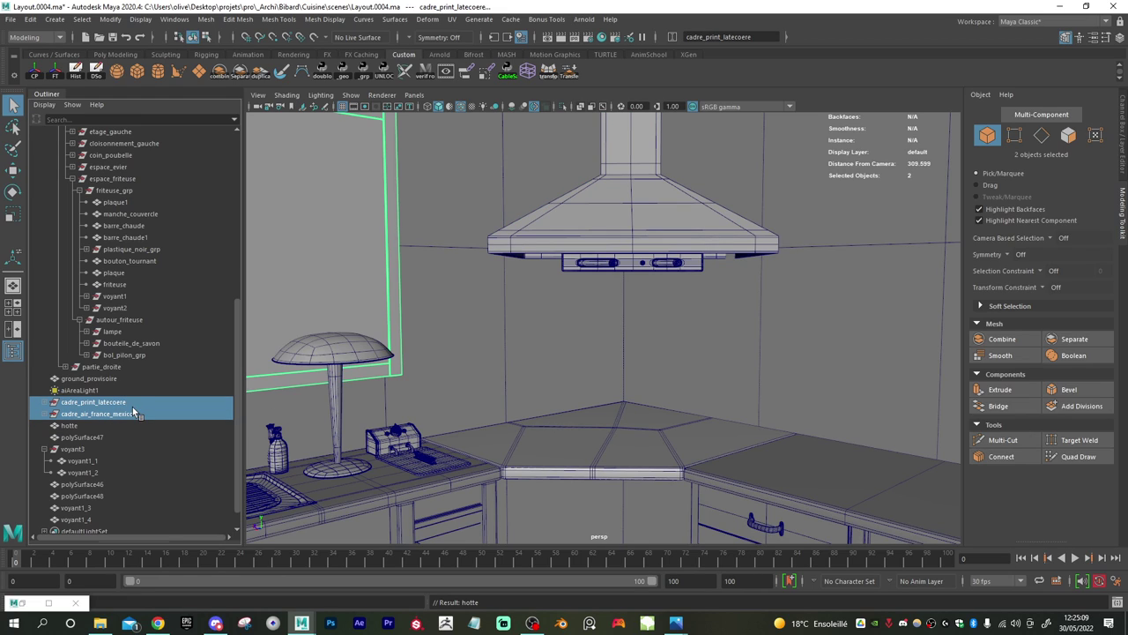
click(71, 178)
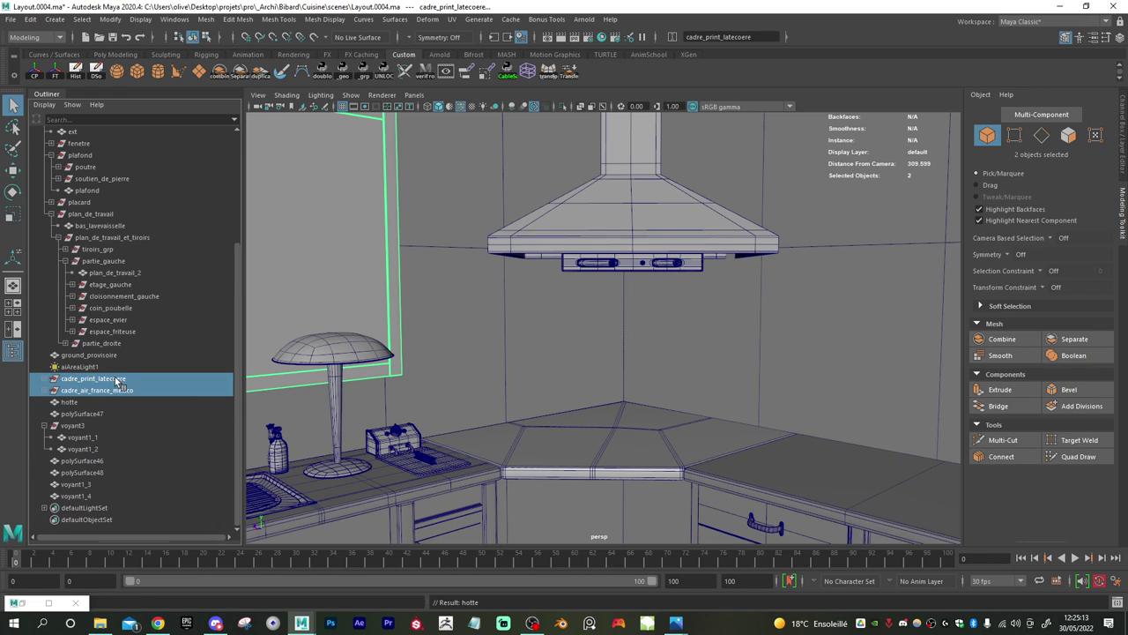
middle_drag(118, 280, 110, 238)
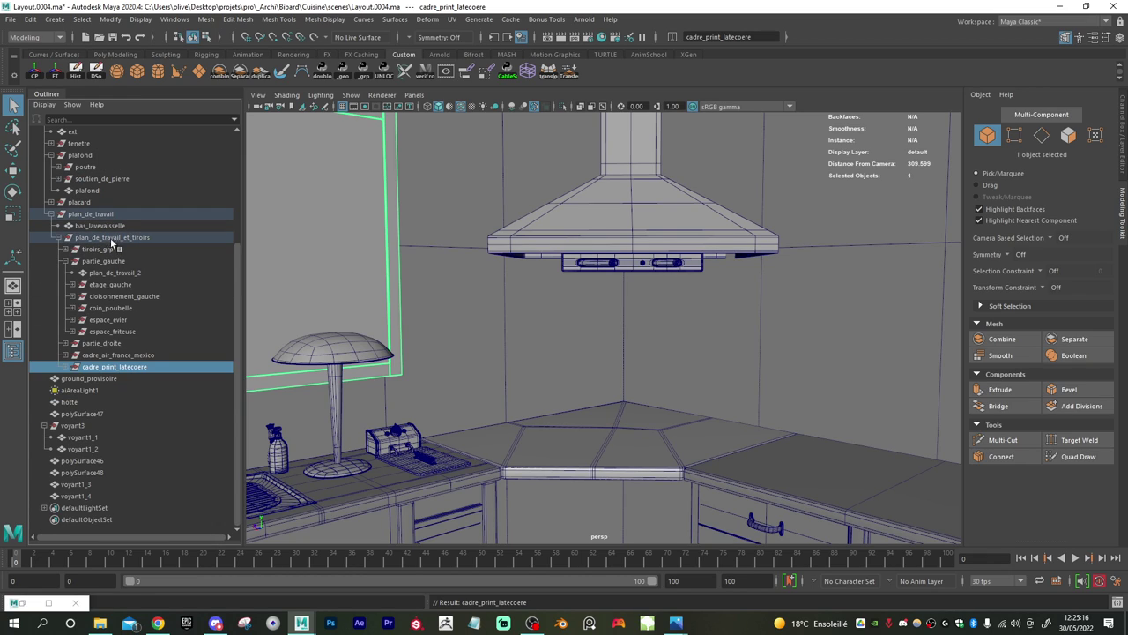
- Rename the indicator light group voyant3 as voyant_blanc
click(74, 428)
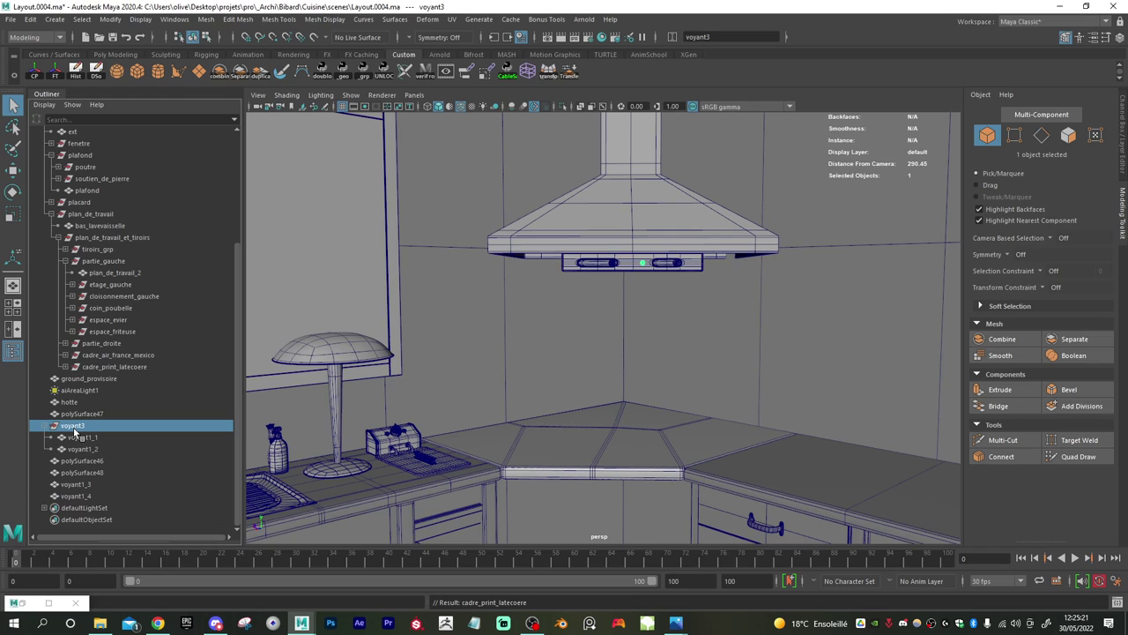
double_click(102, 425)
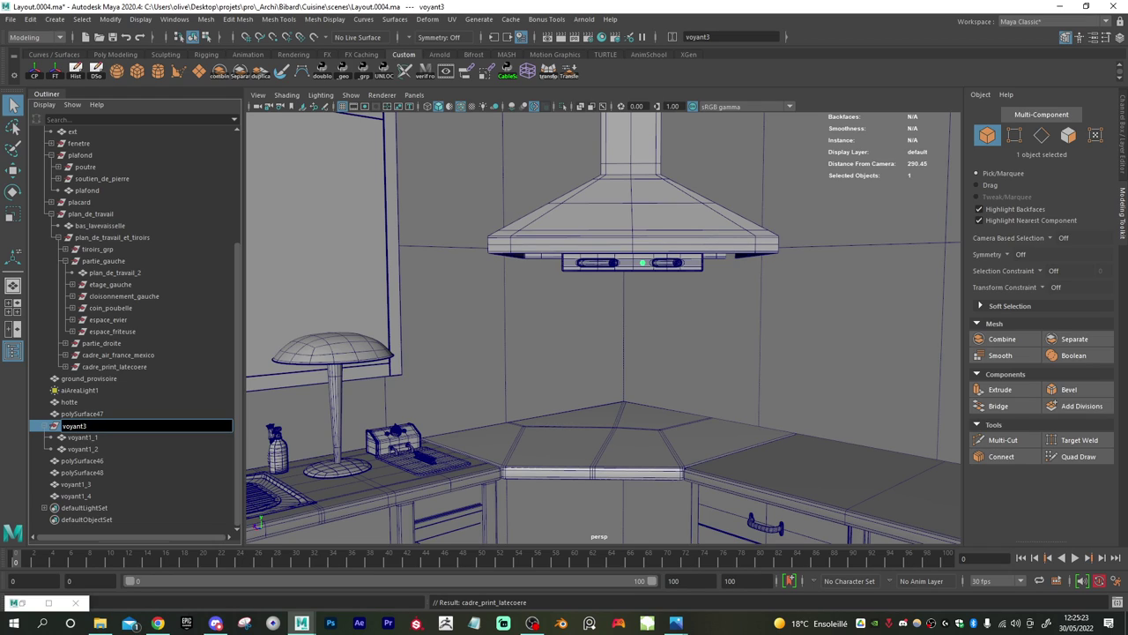
text(_blanc)
key(Return)
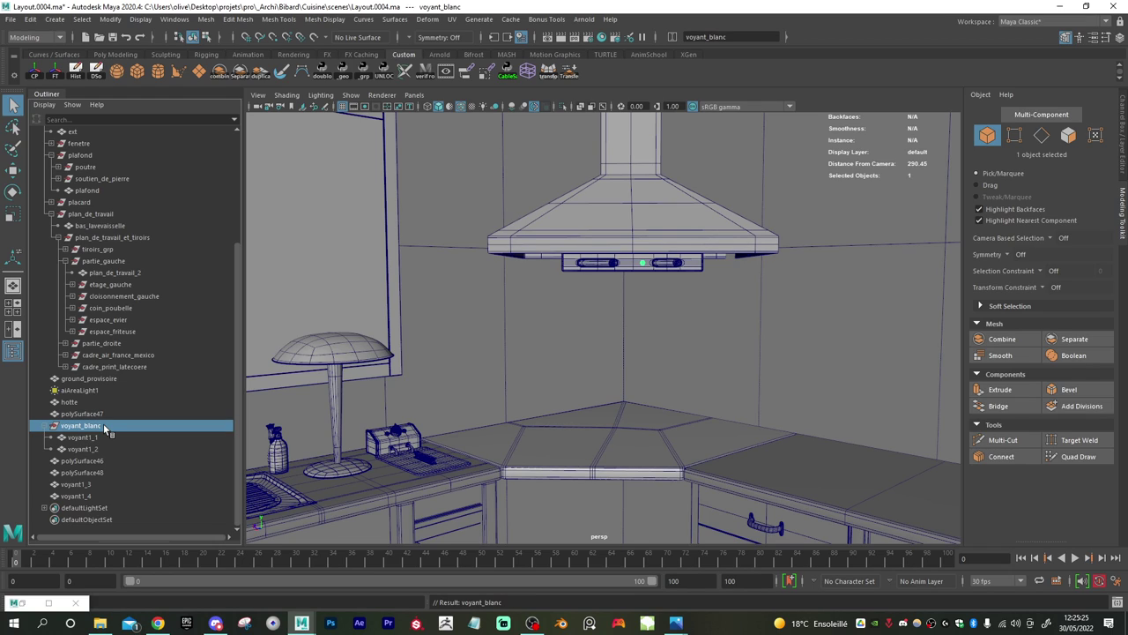
- Rename the indicator part voyant1_1 in the voyant_blanc group as voyant_transparent
click(114, 437)
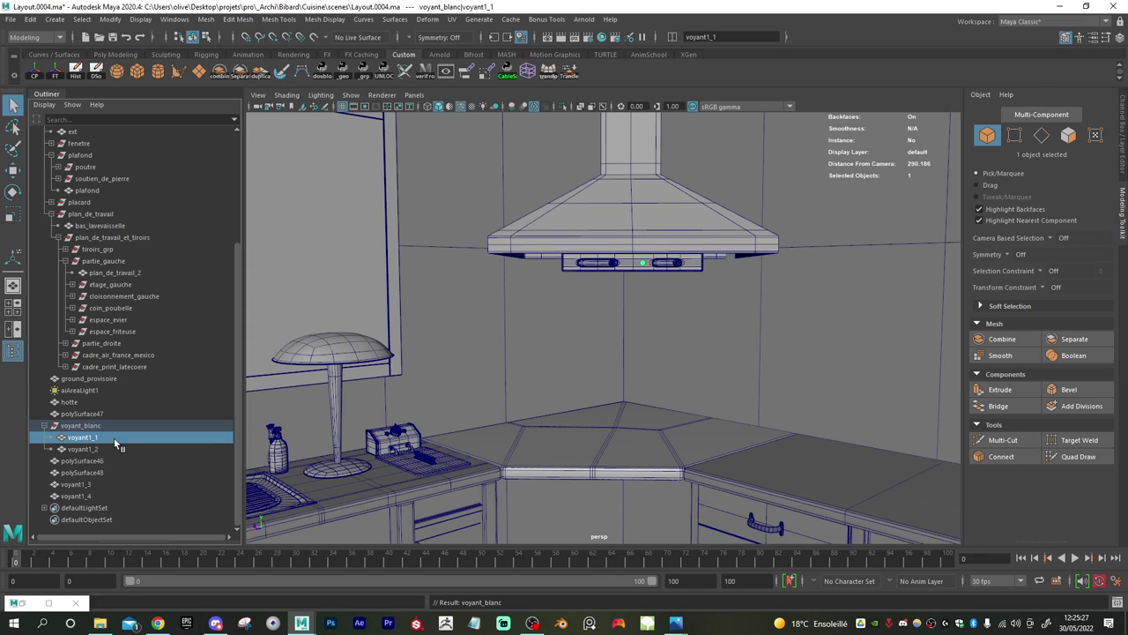
key(f)
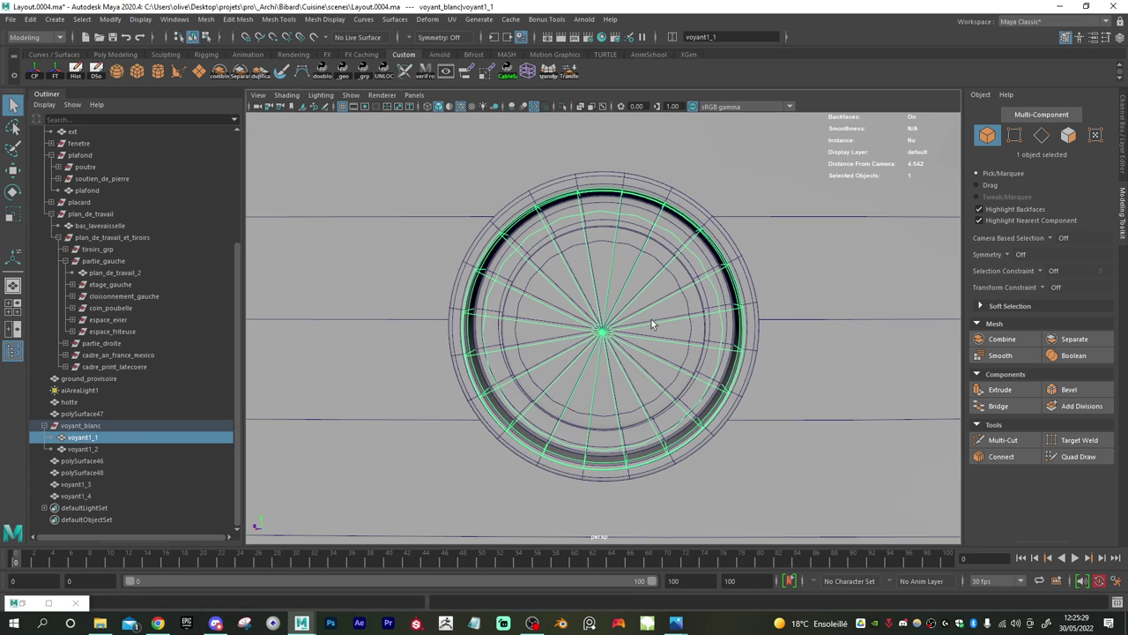
double_click(104, 438)
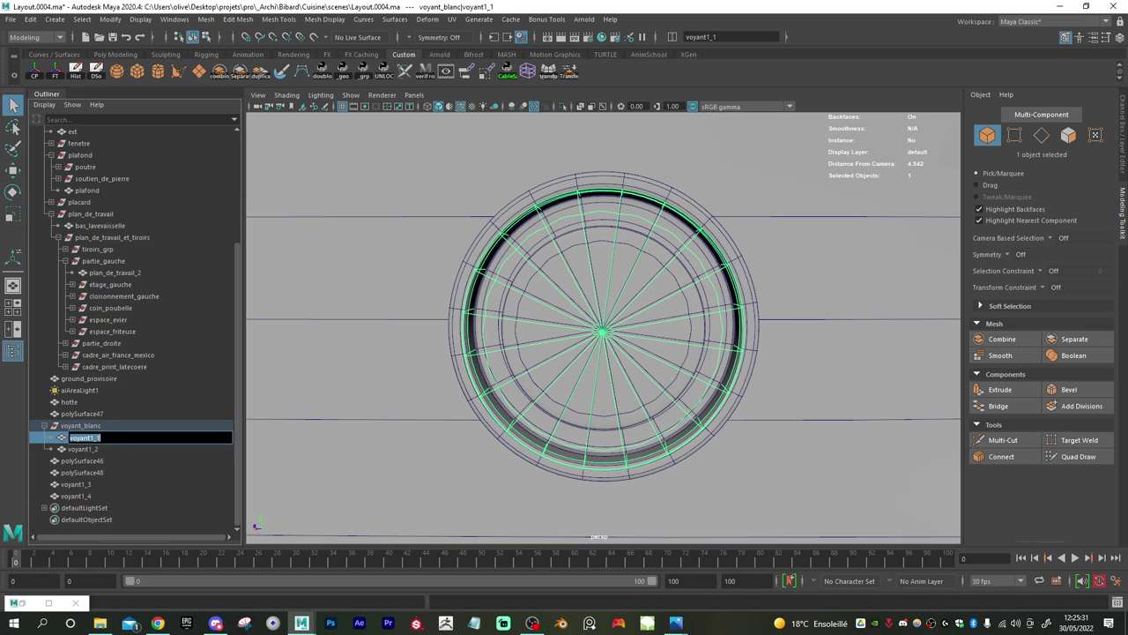
drag(103, 438, 95, 444)
key(BackSpace)
key(BackSpace)
key(BackSpace)
text(_transparent)
key(Return)
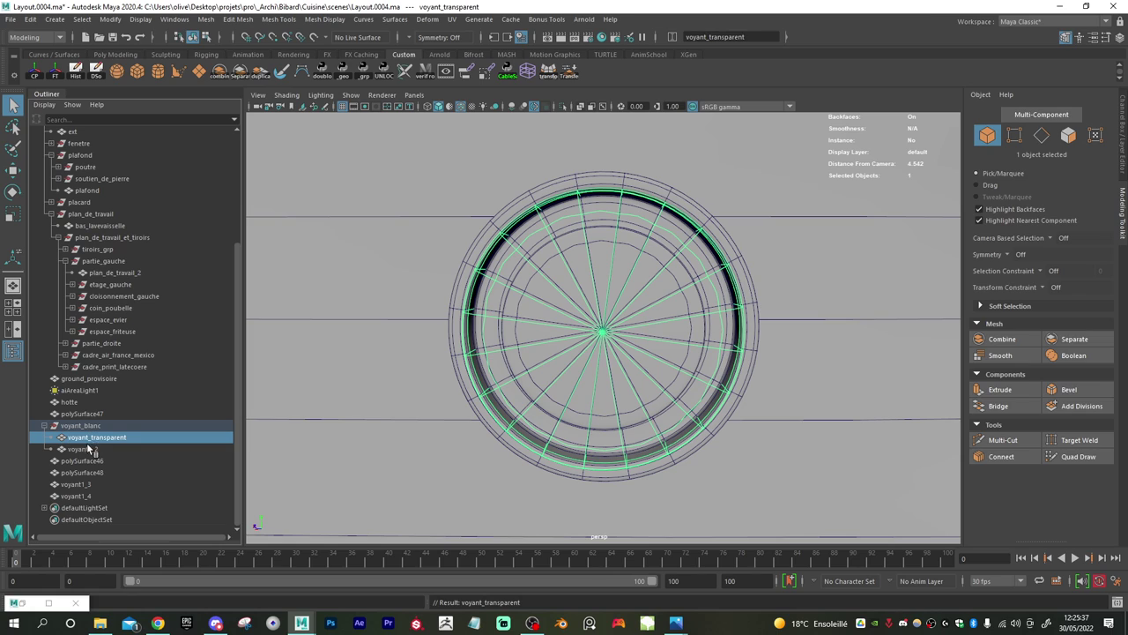
- Rename the indicator part voyant1_2 as voyant_plein and collapse the voyant_blanc group
double_click(88, 450)
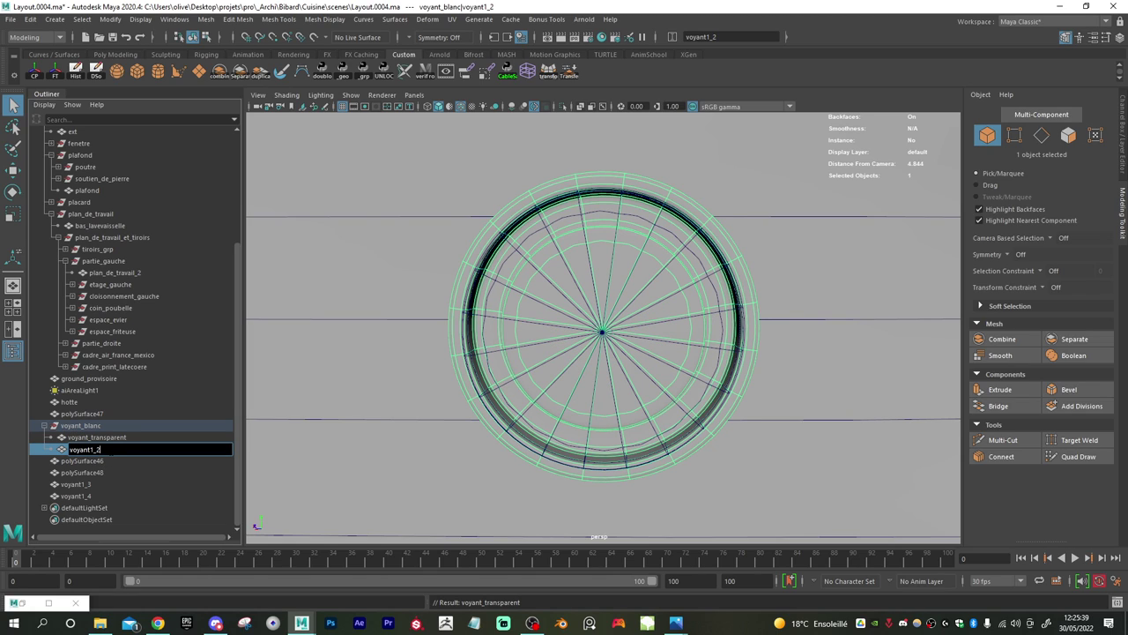
key(BackSpace)
key(BackSpace)
key(BackSpace)
text(_plein)
key(Return)
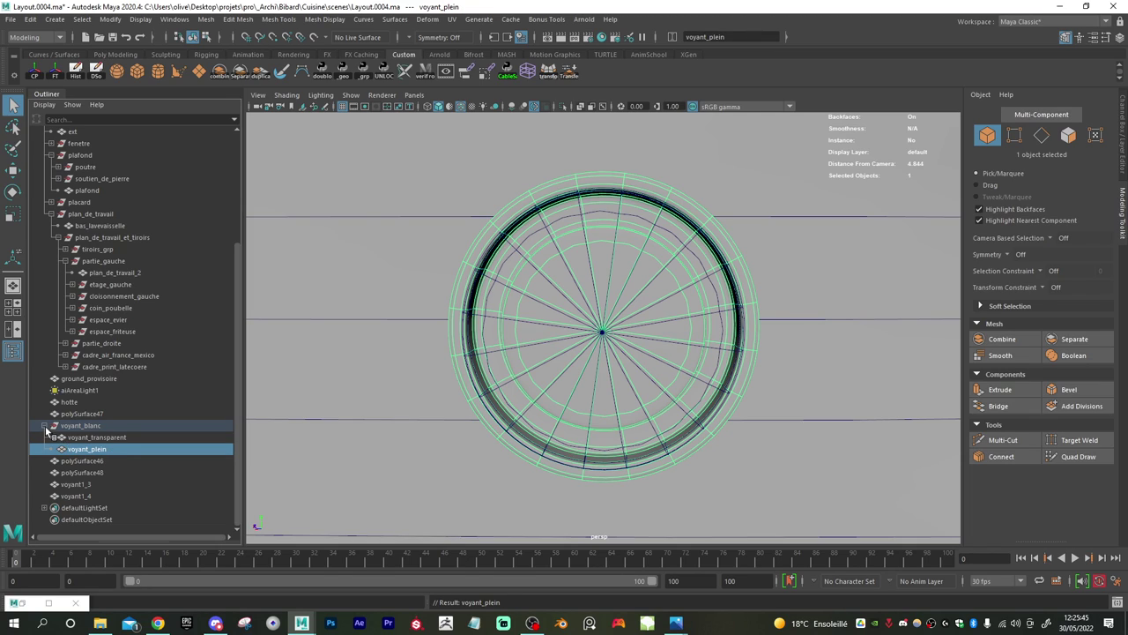
click(44, 424)
- Turn on smooth mesh preview for polySurface47, the trim rings around the two slots of the hood's control panel
click(101, 463)
click(107, 437)
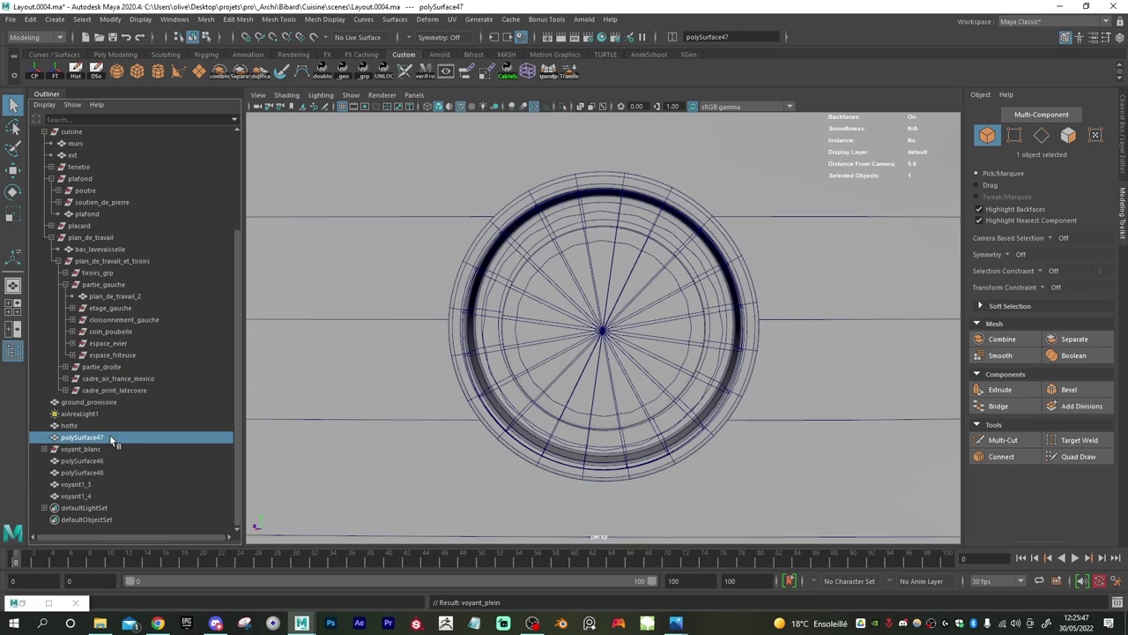
scroll(622, 373, down, 5)
scroll(622, 372, down, 5)
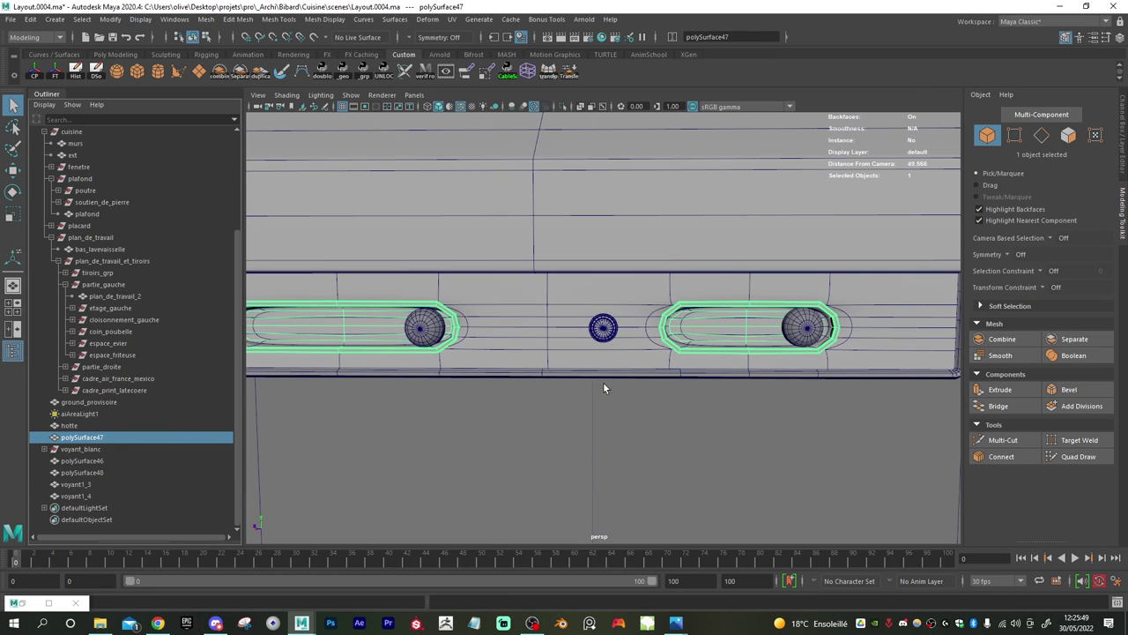
click(720, 354)
scroll(688, 370, up, 3)
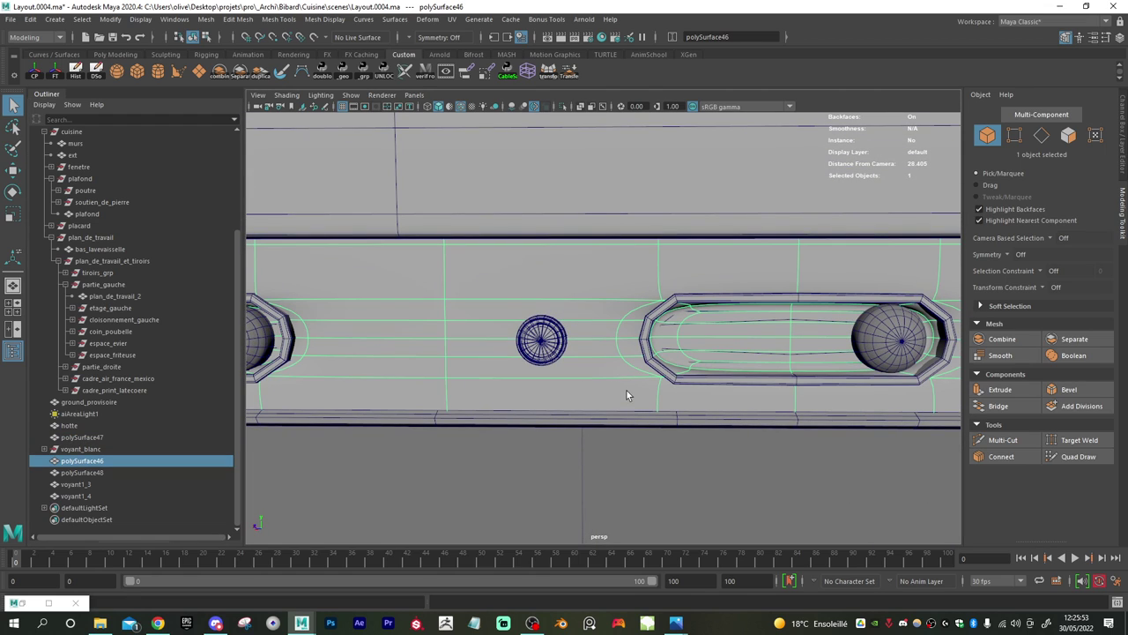
click(668, 377)
scroll(594, 312, down, 2)
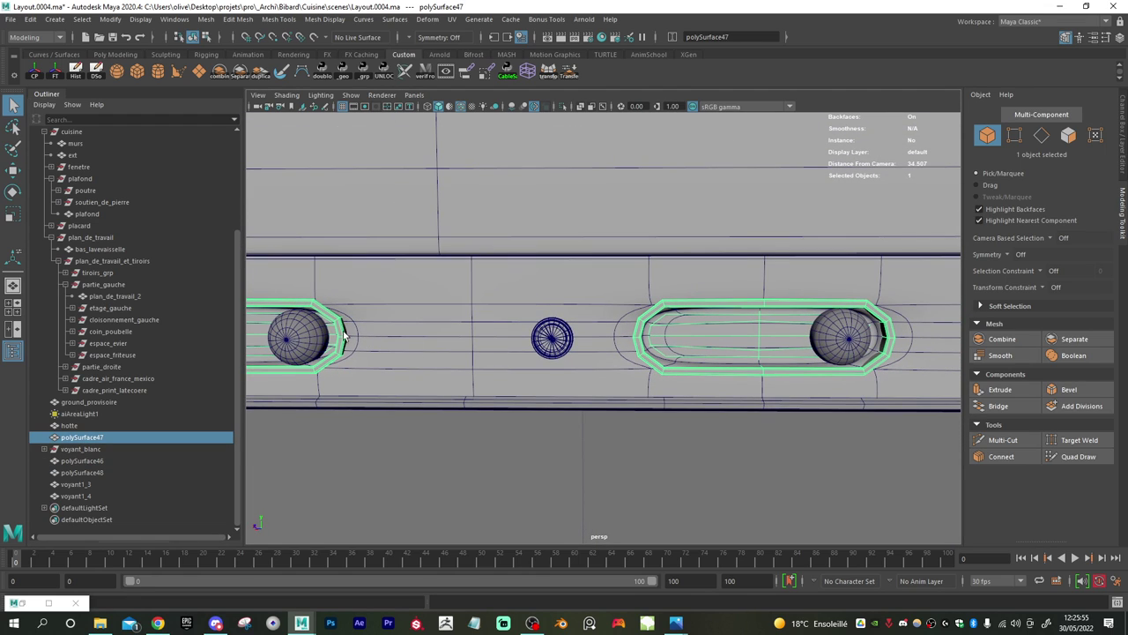
key(3)
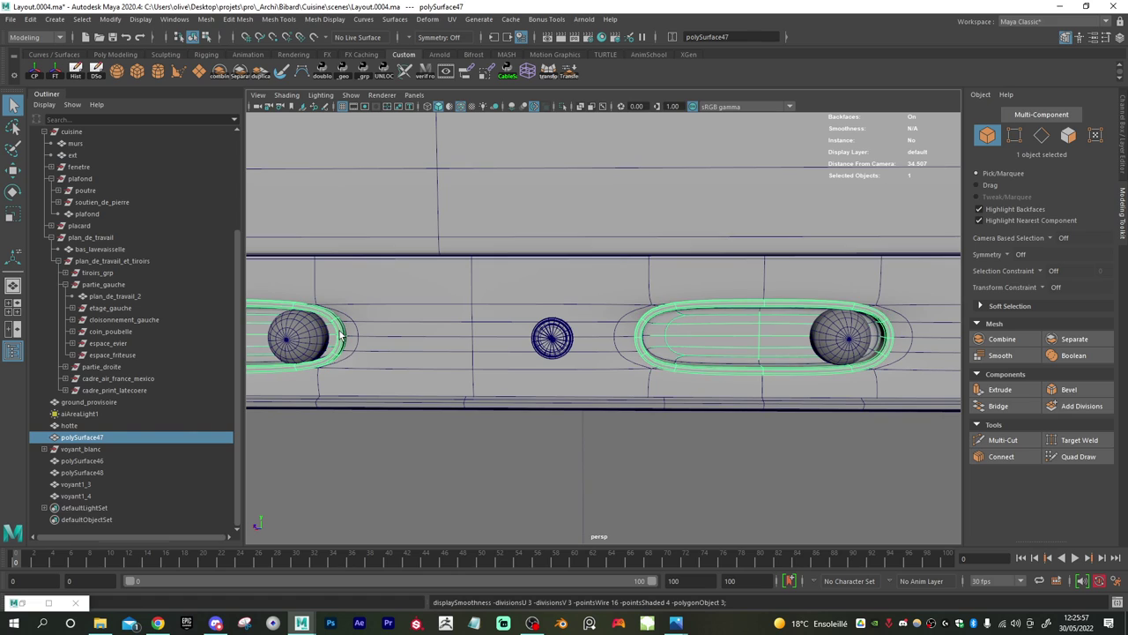
- Isolate the control panel body polySurface46 and turn off its smooth mesh preview
click(495, 368)
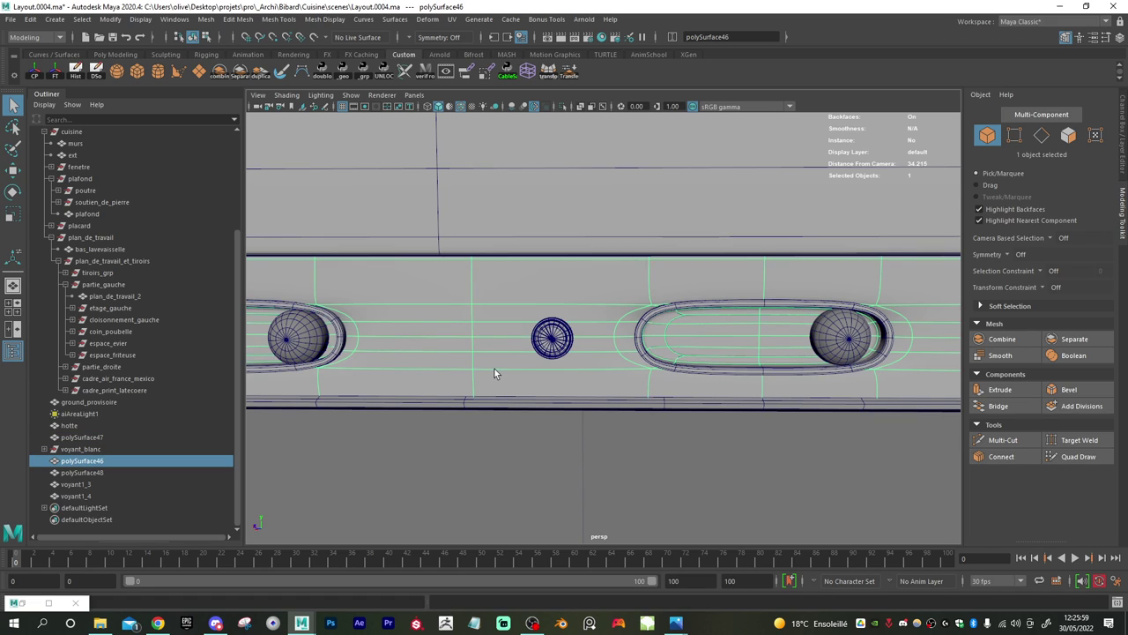
key(ctrl+1)
mouse_move(631, 360)
alt+mouse_down()
mouse_move(623, 351)
mouse_move(640, 352)
alt+mouse_up()
key(1)
alt+middle_drag(640, 353, 587, 354)
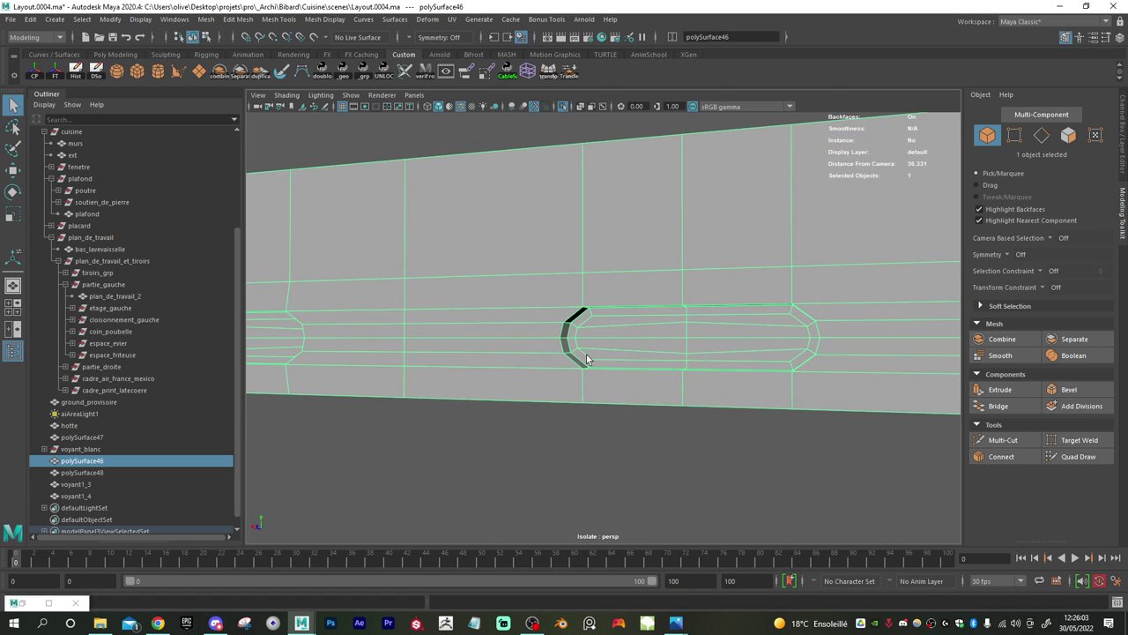
alt+right_drag(586, 355, 625, 365)
- Bevel the inner and outer border edges of the control panel's right slot recess with 2 segments
right_drag(608, 328, 604, 265)
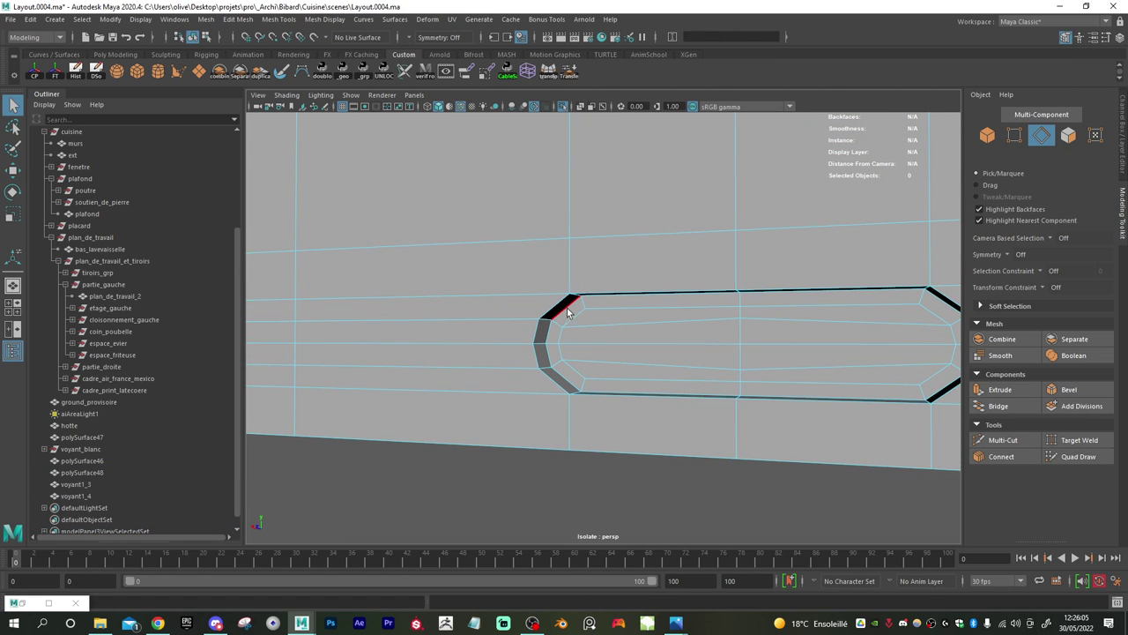
double_click(567, 309)
shift+double_click(557, 305)
alt+right_drag(599, 347, 494, 344)
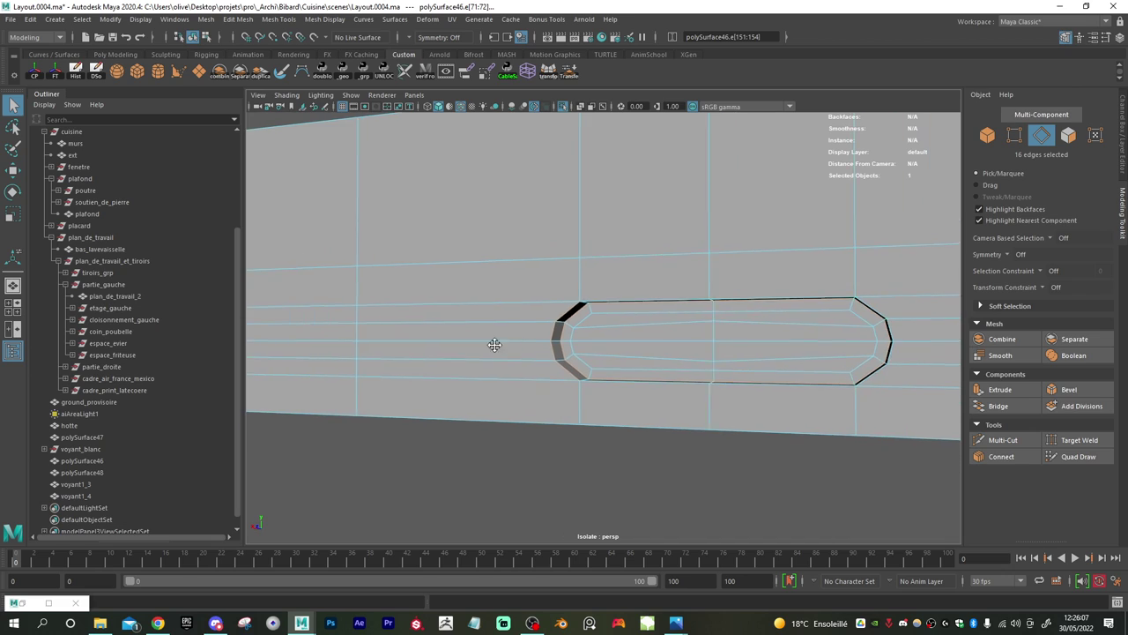
alt+middle_drag(495, 345, 563, 351)
alt+drag(564, 351, 677, 398)
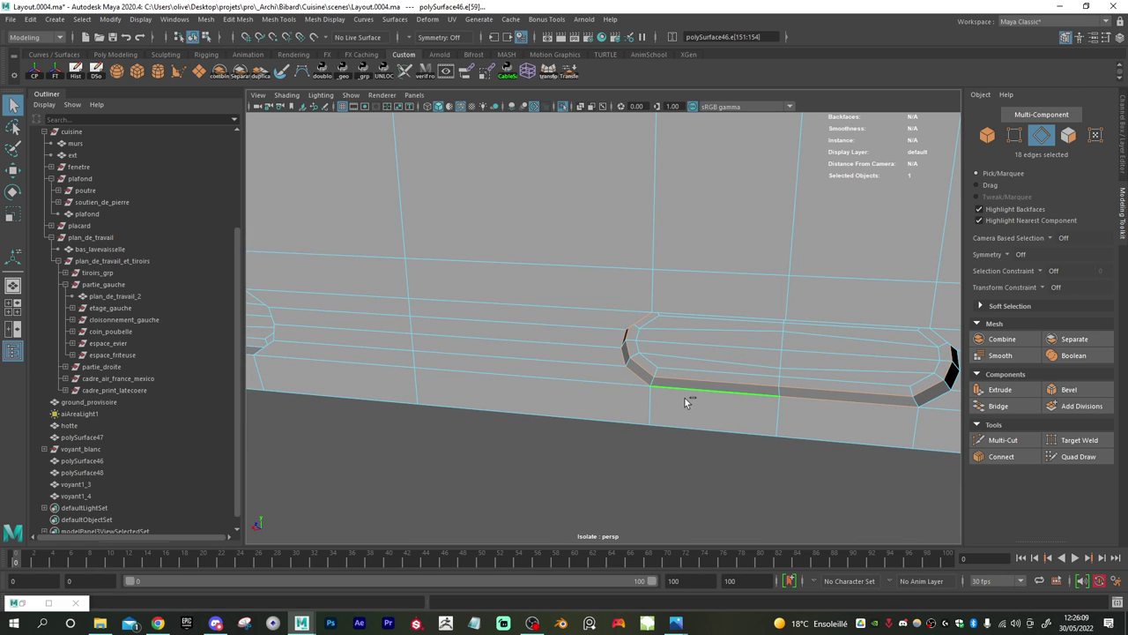
shift+click(684, 395)
shift+double_click(710, 313)
alt+drag(941, 369, 918, 377)
alt+middle_drag(918, 377, 833, 371)
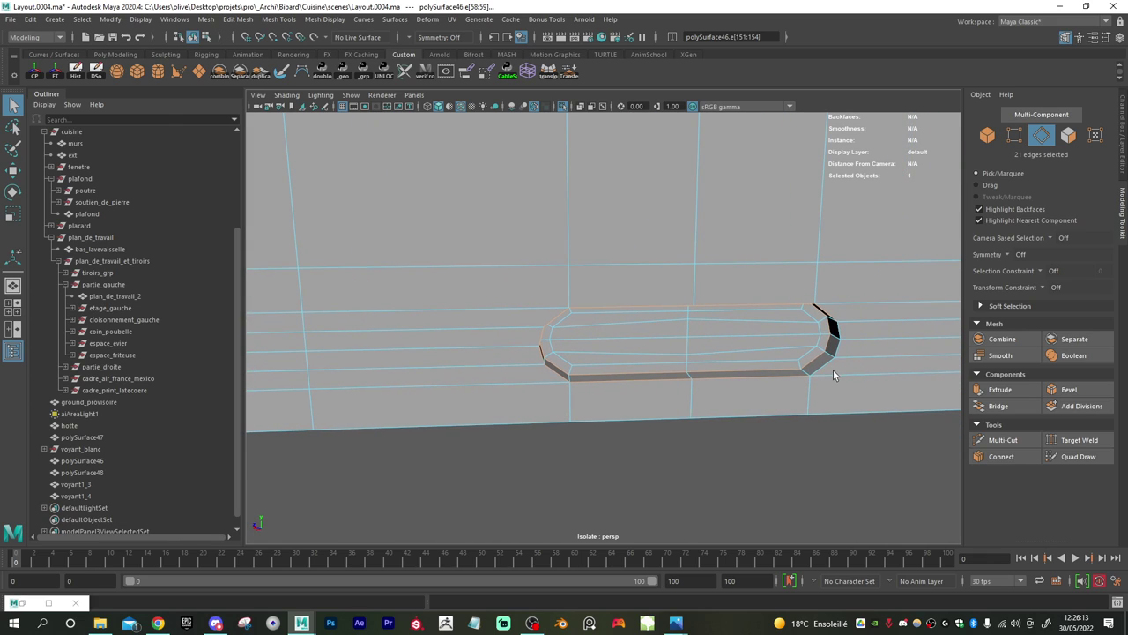
shift+click(838, 348)
shift+click(824, 368)
shift+click(745, 412)
alt+drag(740, 406, 675, 411)
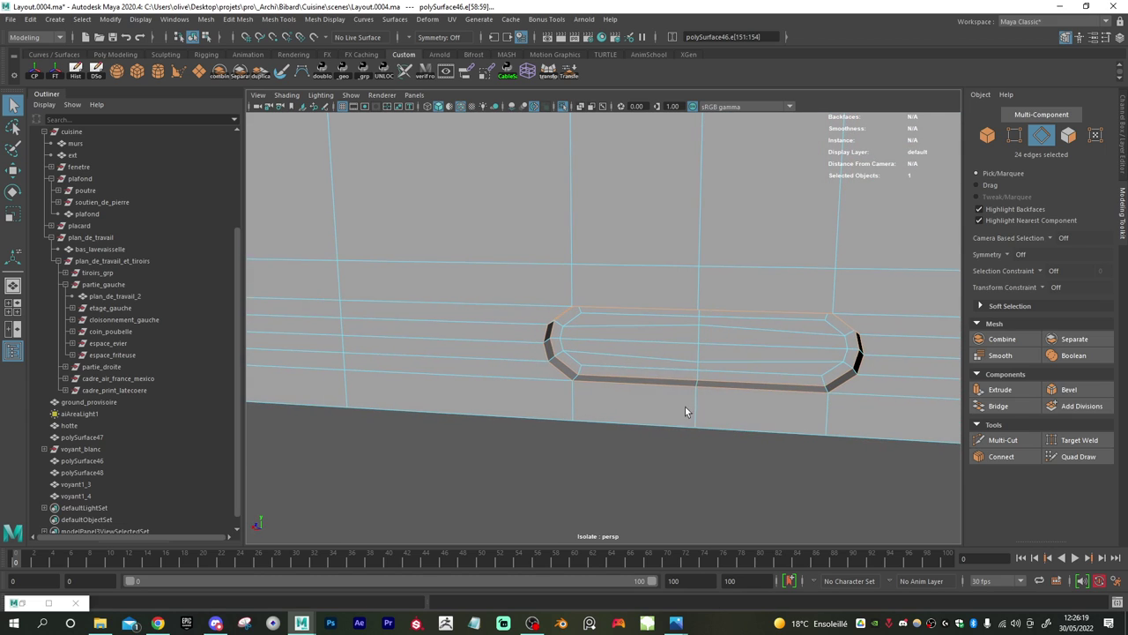
shift+right_drag(637, 366, 688, 367)
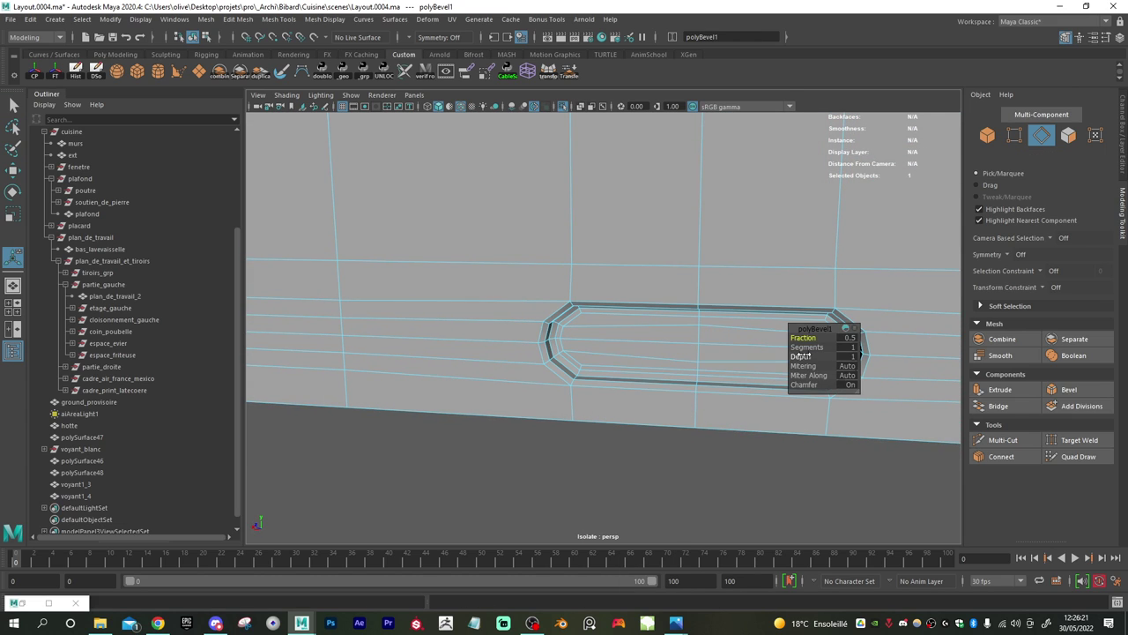
drag(810, 348, 816, 349)
- Bevel the border edges of the control panel's left slot recess with 2 segments and a fraction of 0.2
alt+middle_drag(520, 355, 743, 357)
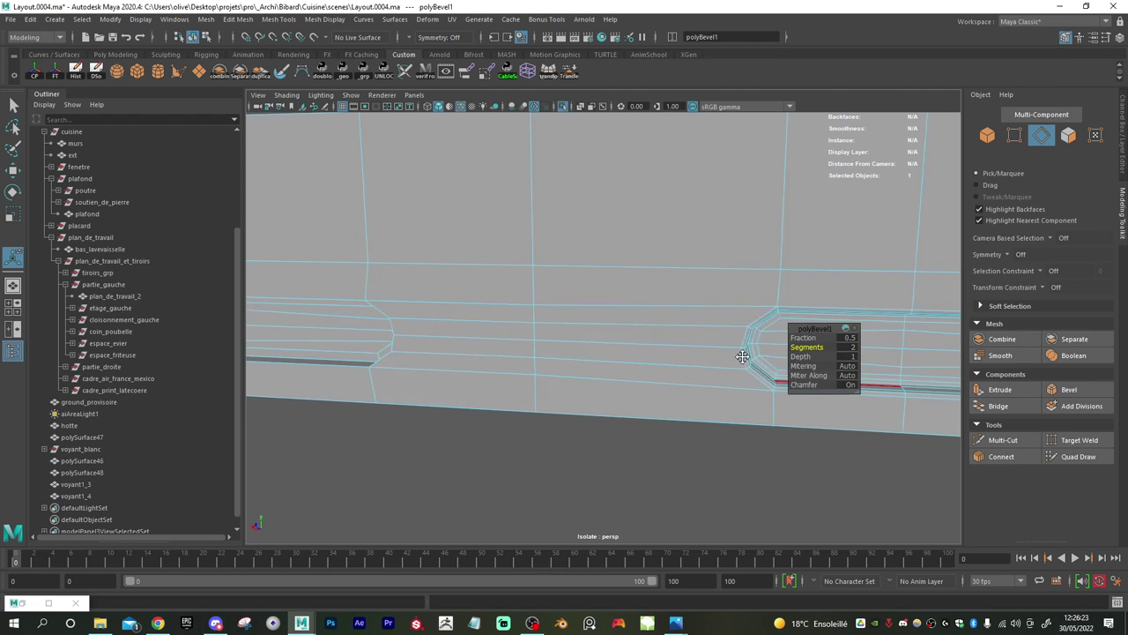
alt+middle_drag(396, 357, 577, 361)
alt+drag(577, 361, 708, 411)
alt+drag(569, 396, 642, 383)
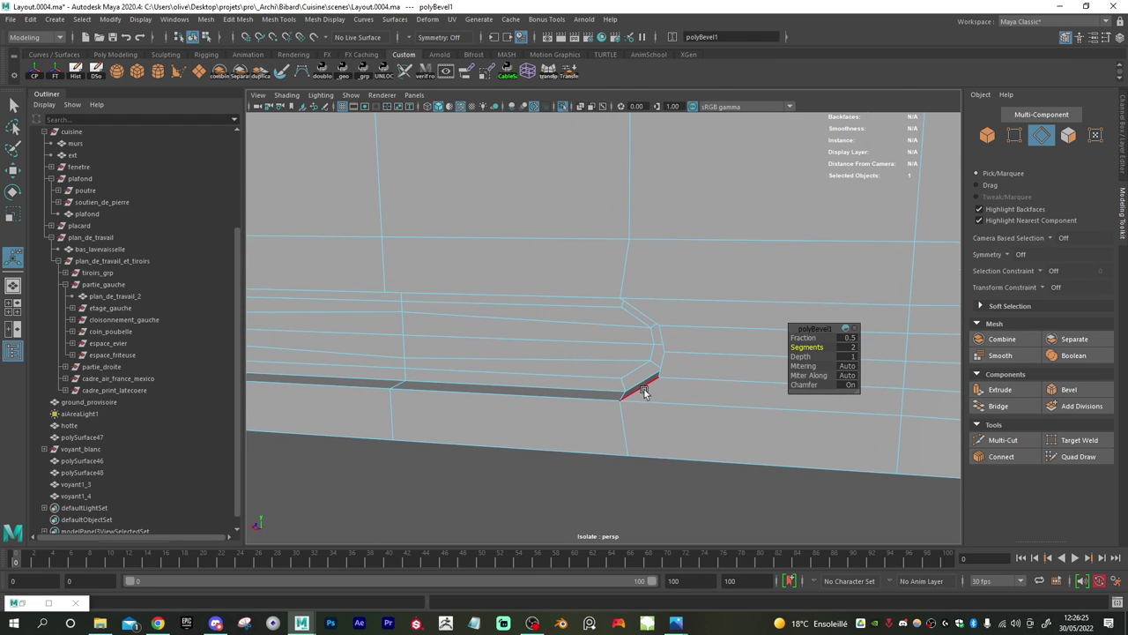
click(644, 391)
shift+double_click(521, 287)
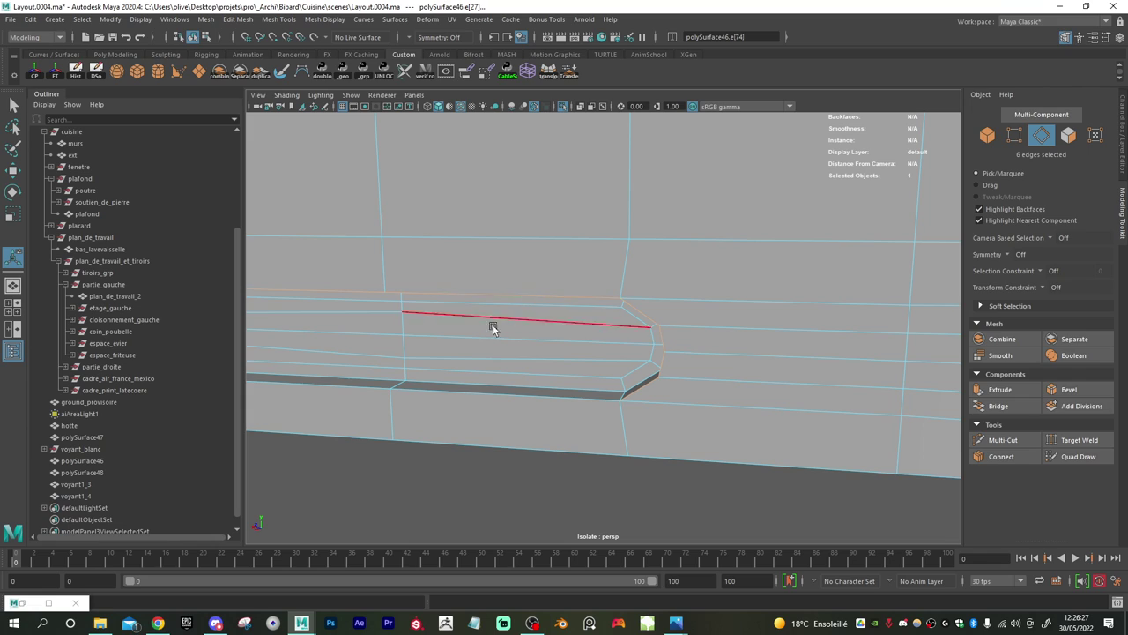
shift+double_click(496, 390)
alt+drag(564, 415, 396, 390)
shift+double_click(371, 374)
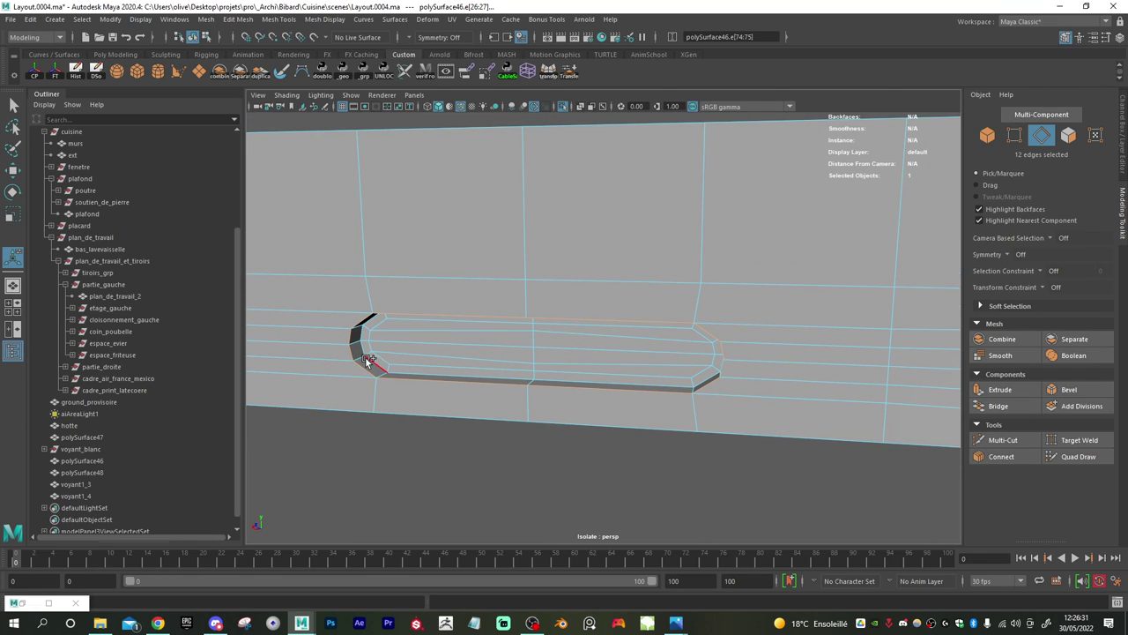
shift+double_click(365, 346)
shift+double_click(476, 374)
alt+drag(492, 378, 531, 346)
shift+right_drag(479, 382, 642, 389)
drag(821, 347, 810, 340)
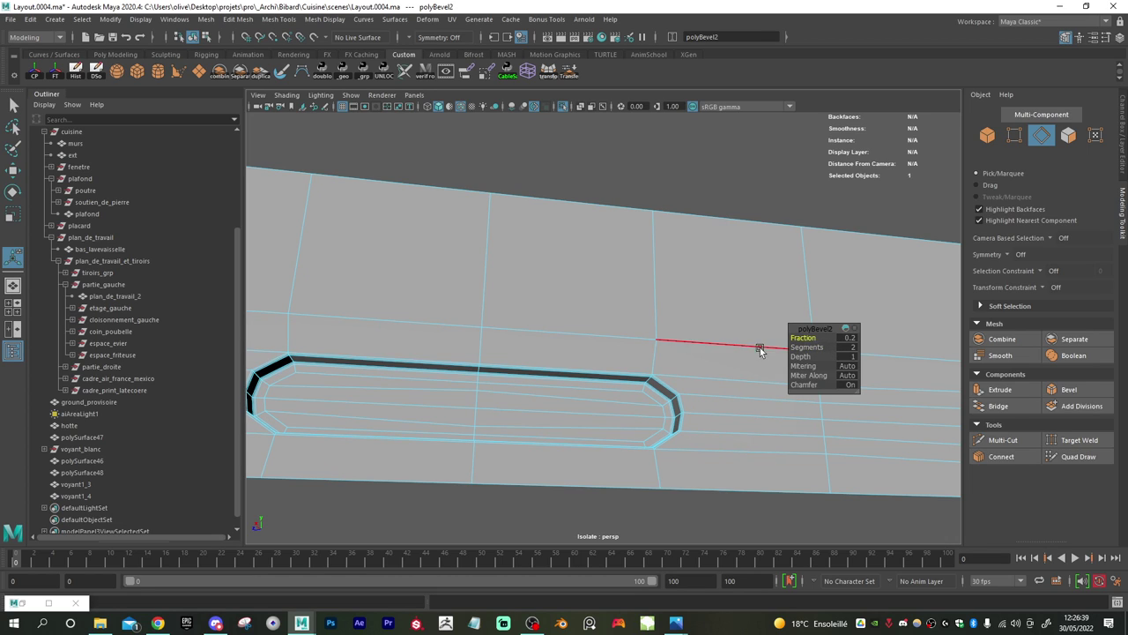
- Return the control panel body to object mode, turn on its smooth mesh preview, and show the rest of the scene again
key(w)
right_drag(626, 338, 676, 275)
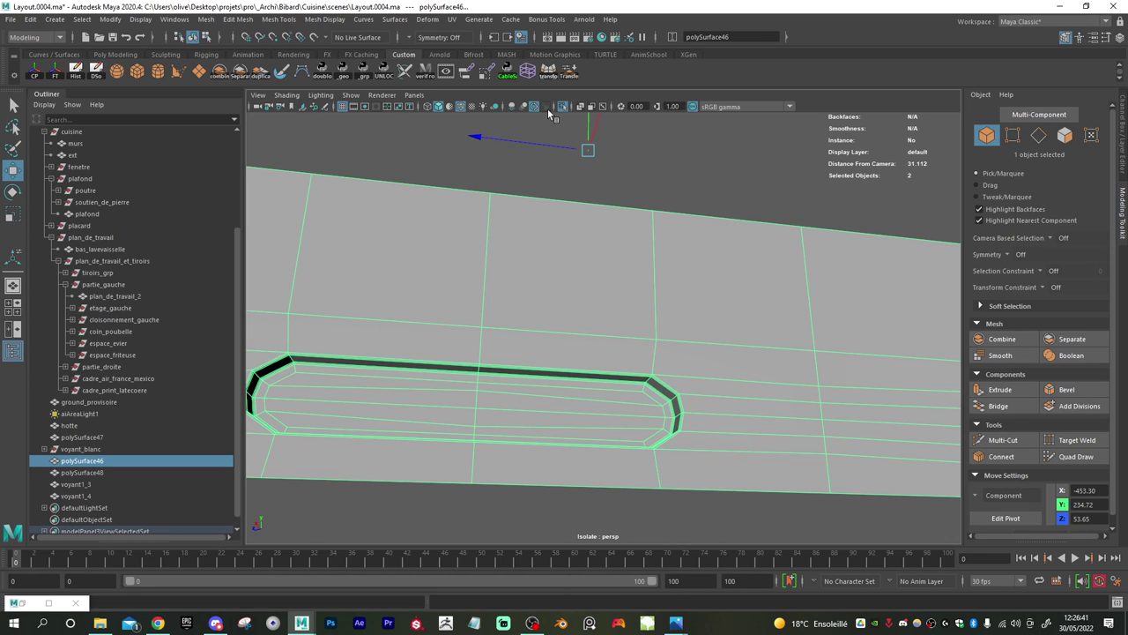
key(3)
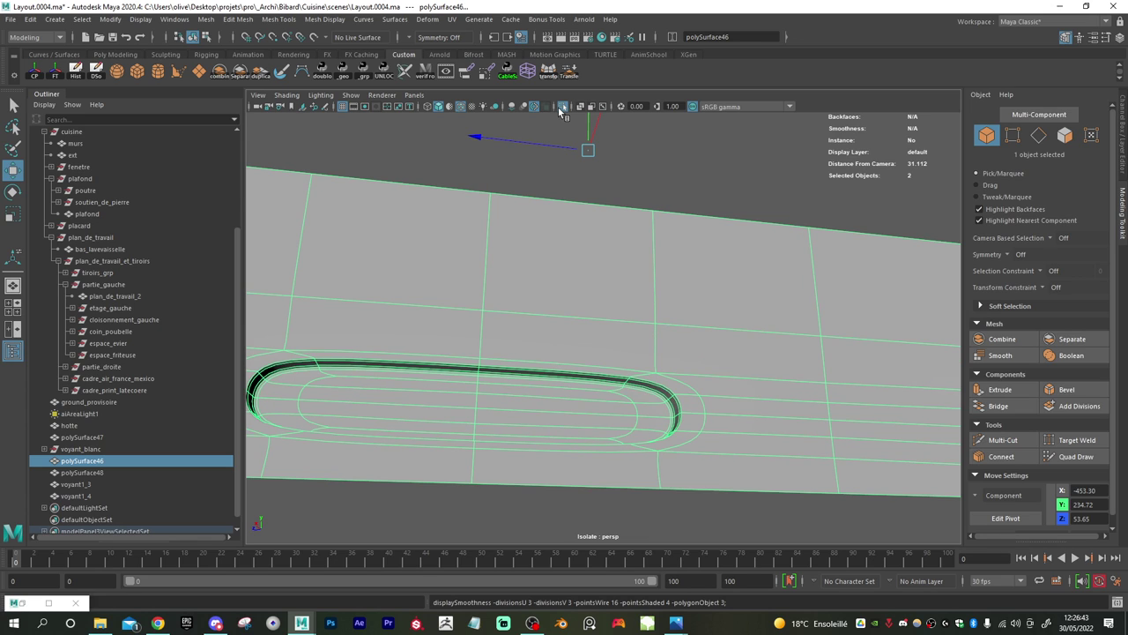
click(560, 109)
alt+drag(779, 388, 717, 416)
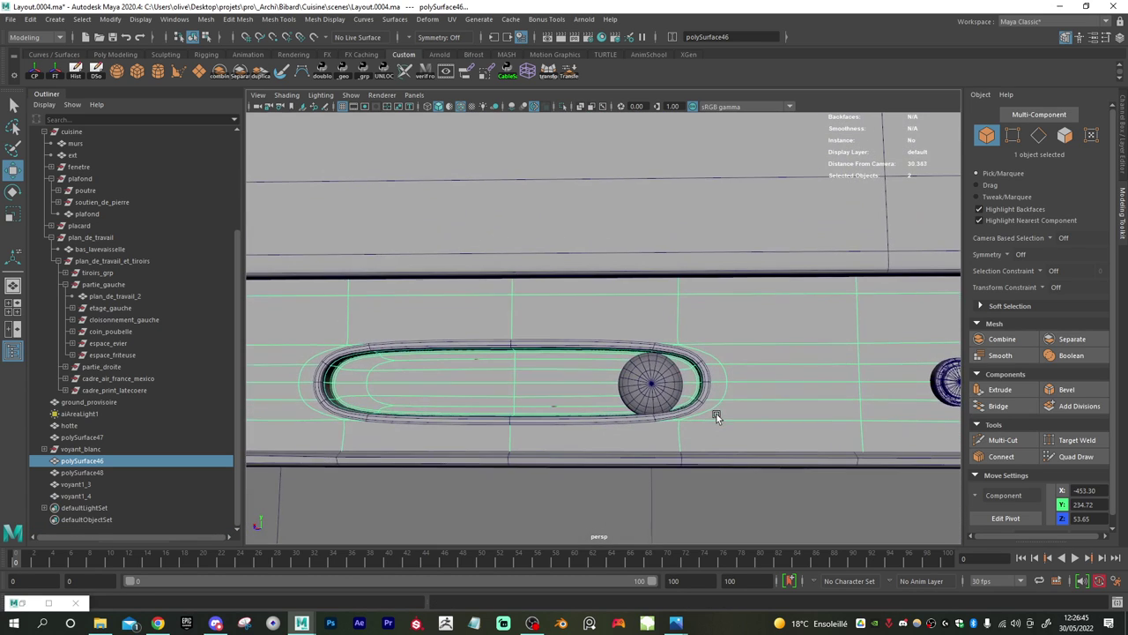
alt+drag(782, 381, 607, 419)
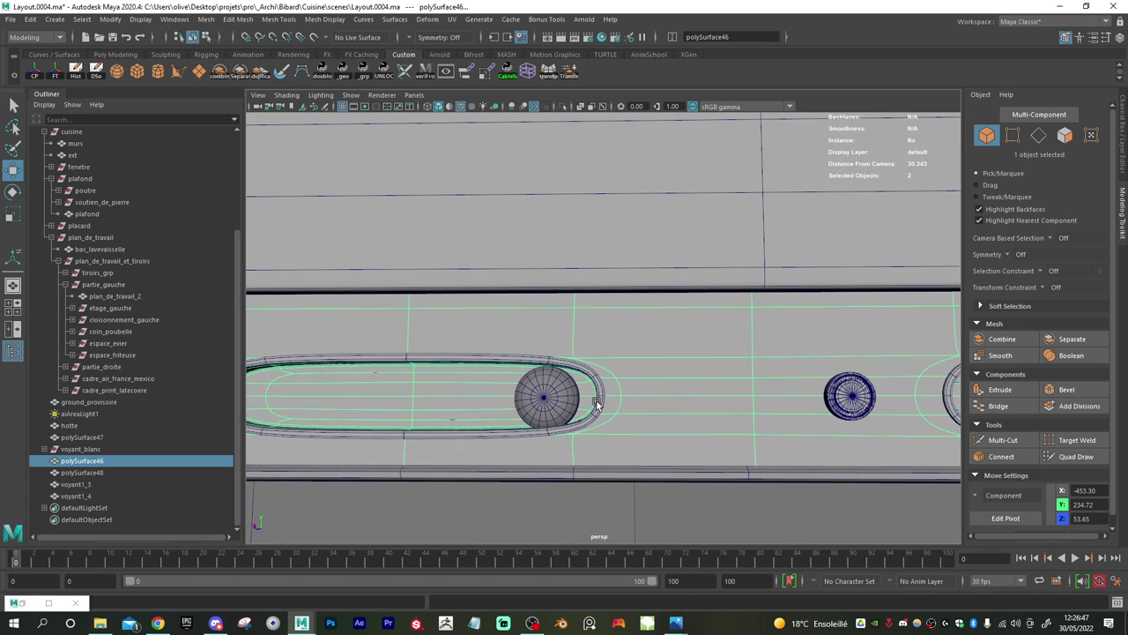
- Examine how the smoothed slot trims and the control panel body fit together around the right slot
click(597, 404)
alt+drag(526, 446, 445, 419)
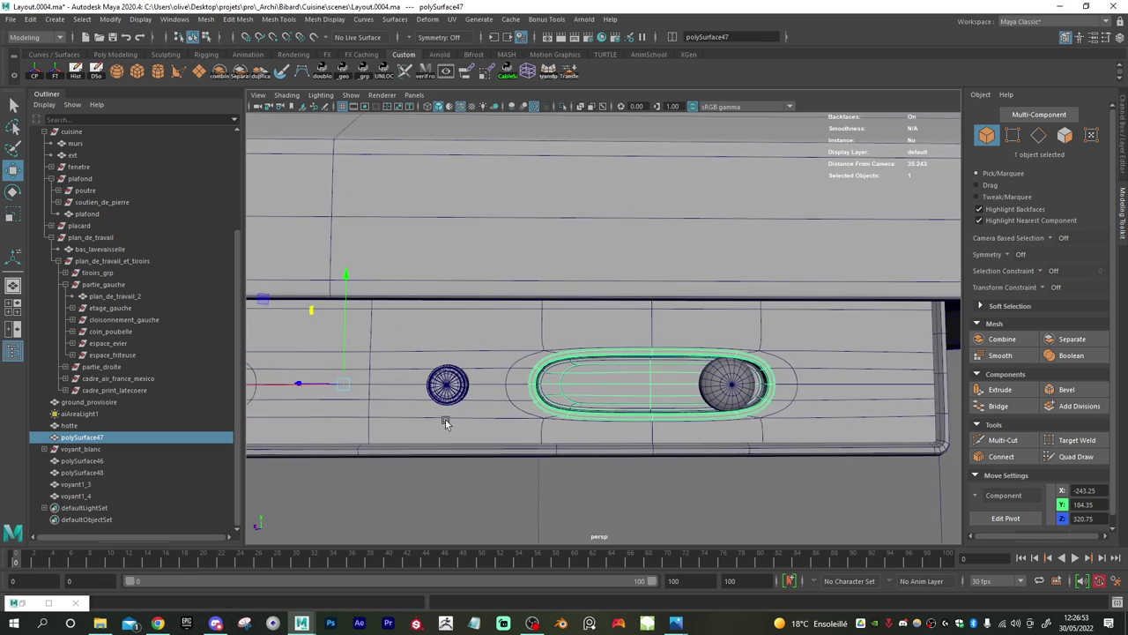
alt+right_drag(446, 419, 632, 463)
alt+middle_drag(633, 464, 506, 424)
alt+right_drag(506, 423, 627, 467)
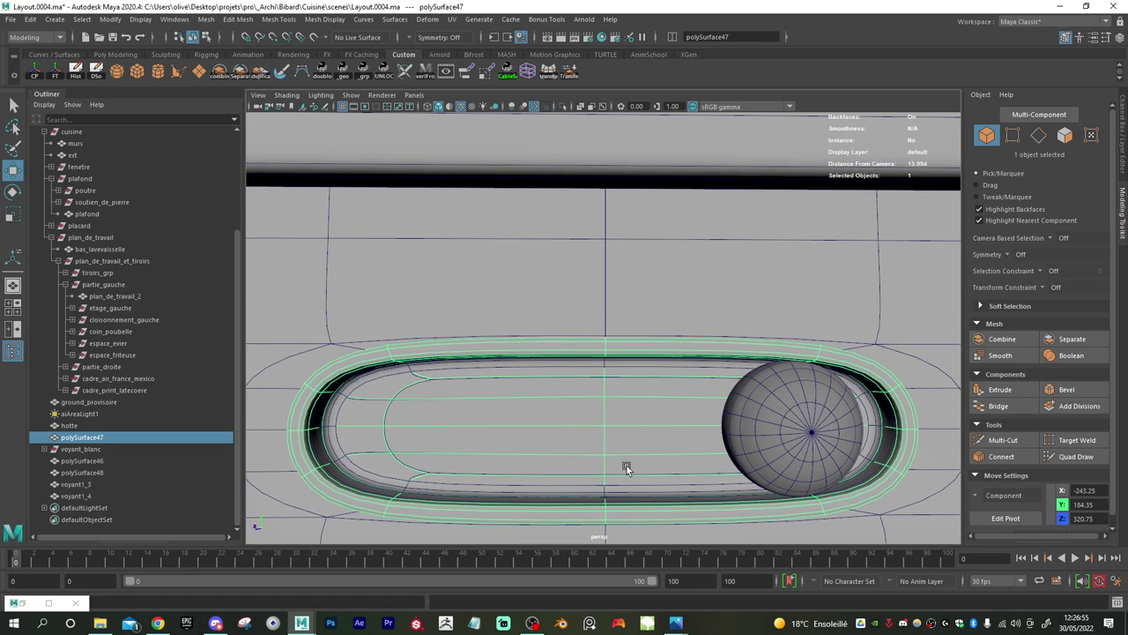
scroll(626, 468, down, 3)
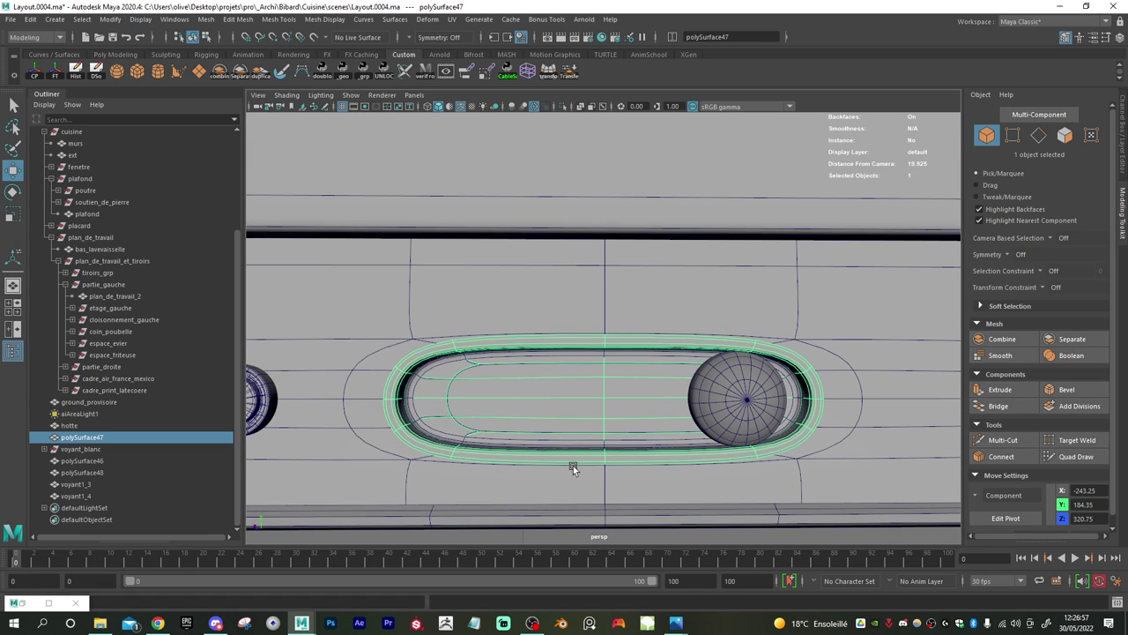
alt+right_drag(648, 461, 537, 425)
click(549, 448)
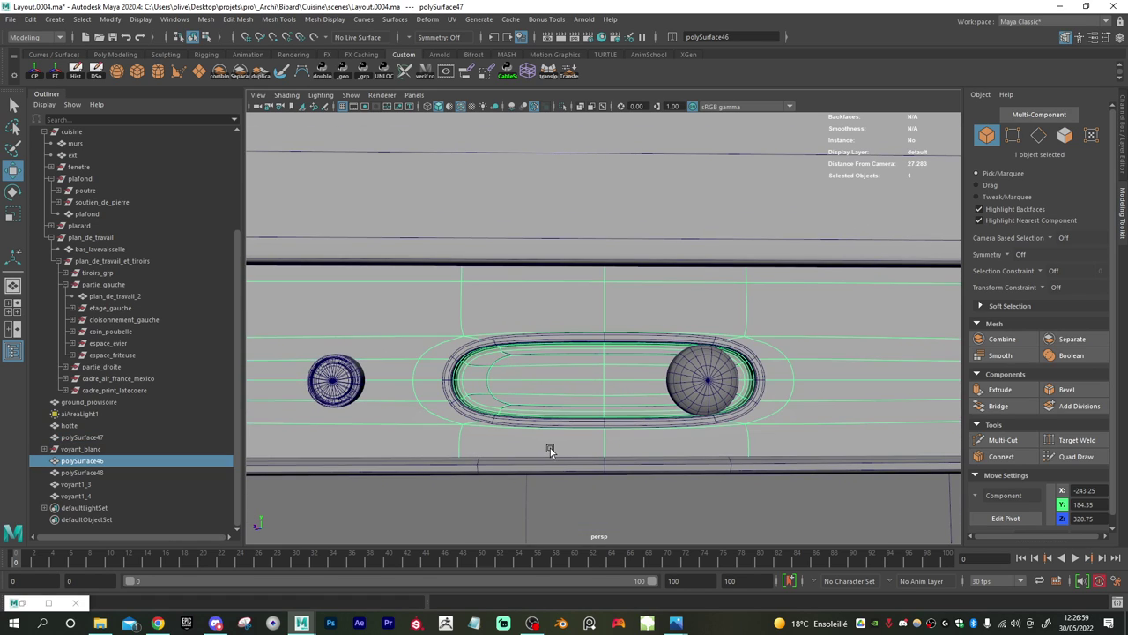
- Save the scene and insert vertical edge loops on both sides of each slot recess's centre on the control panel body with Multi-Cut
alt+right_drag(656, 451, 433, 409)
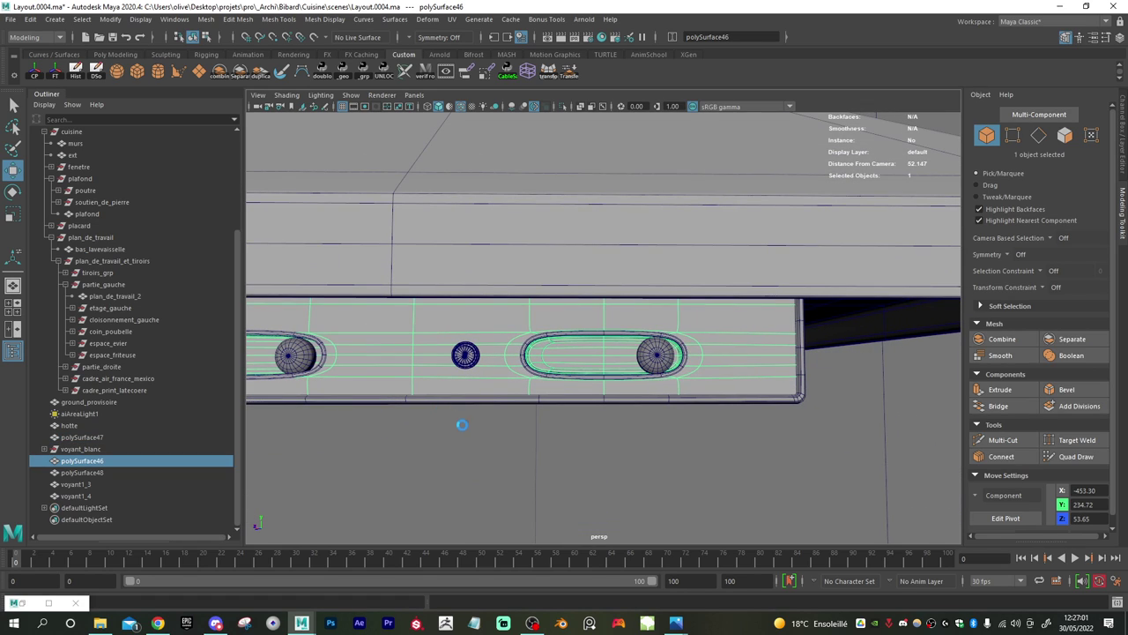
key(ctrl+s)
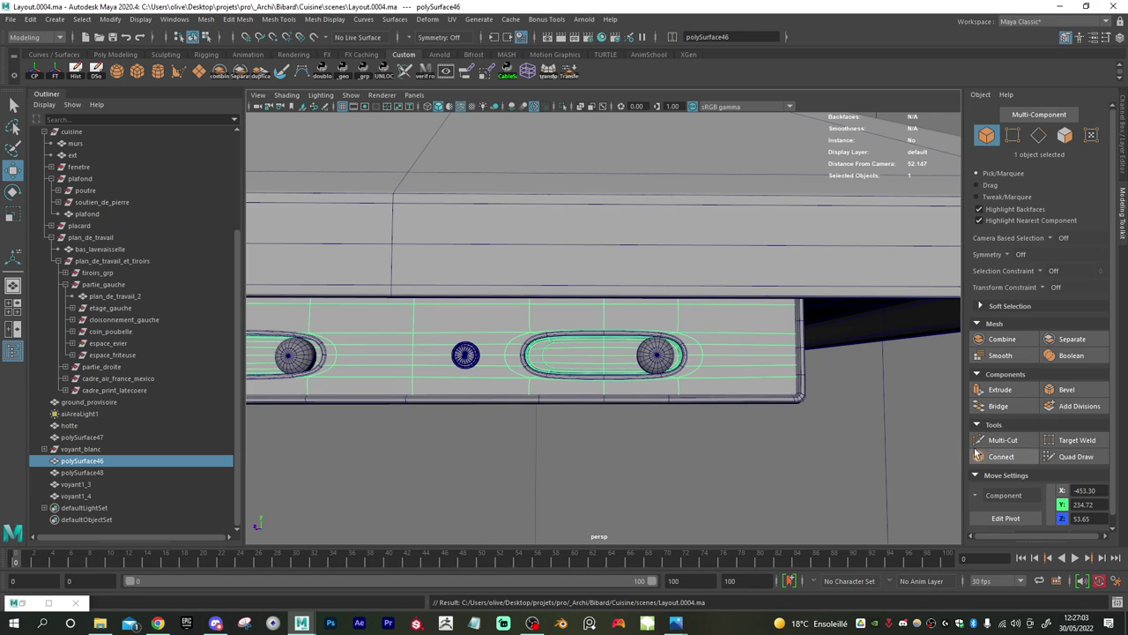
click(1002, 440)
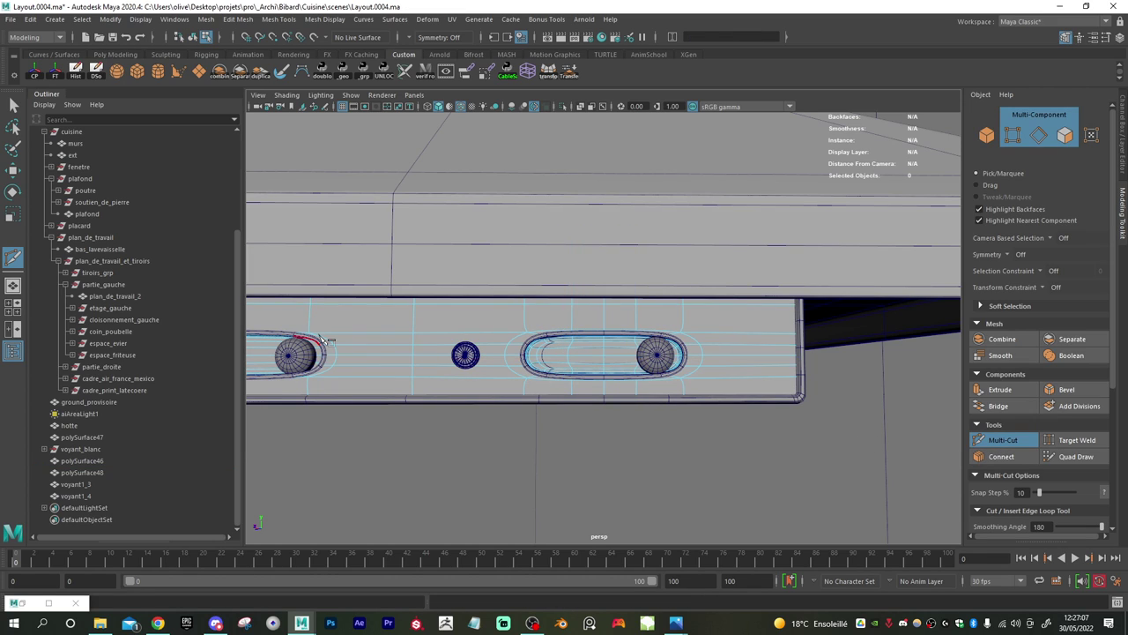
alt+middle_drag(328, 341, 633, 352)
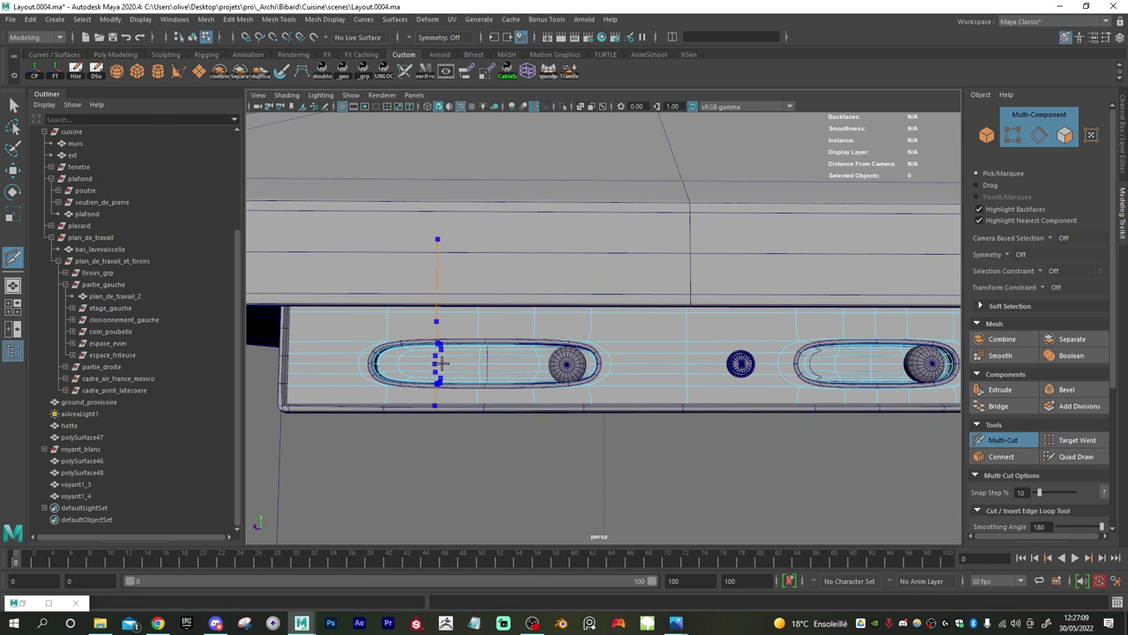
scroll(504, 398, up, 6)
scroll(605, 450, down, 3)
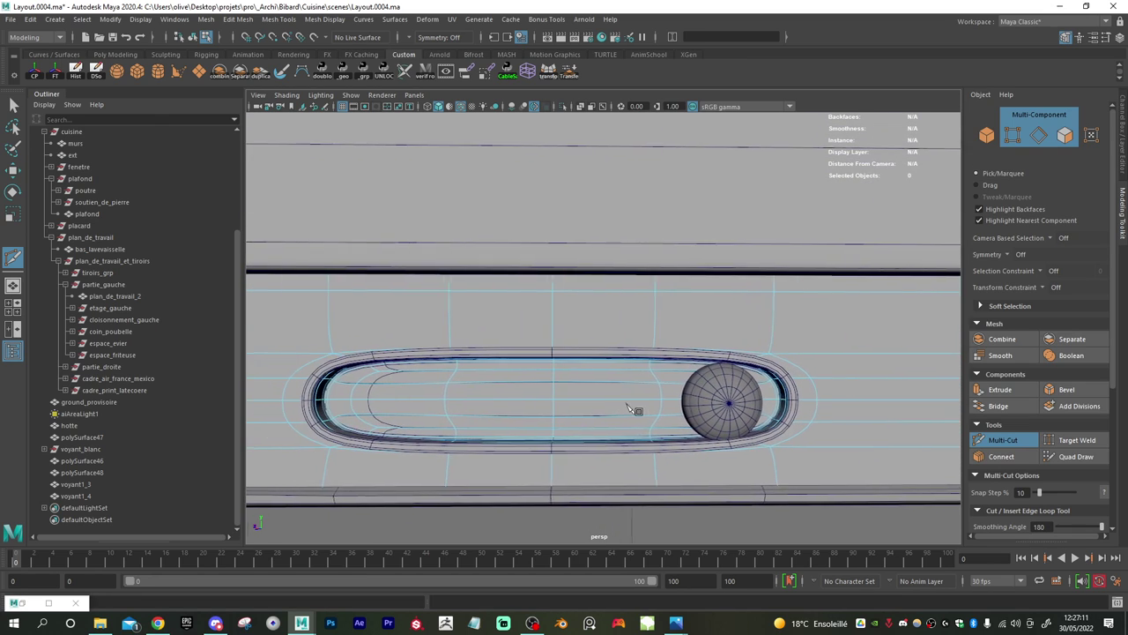
key(w)
right_click(592, 377)
click(614, 356)
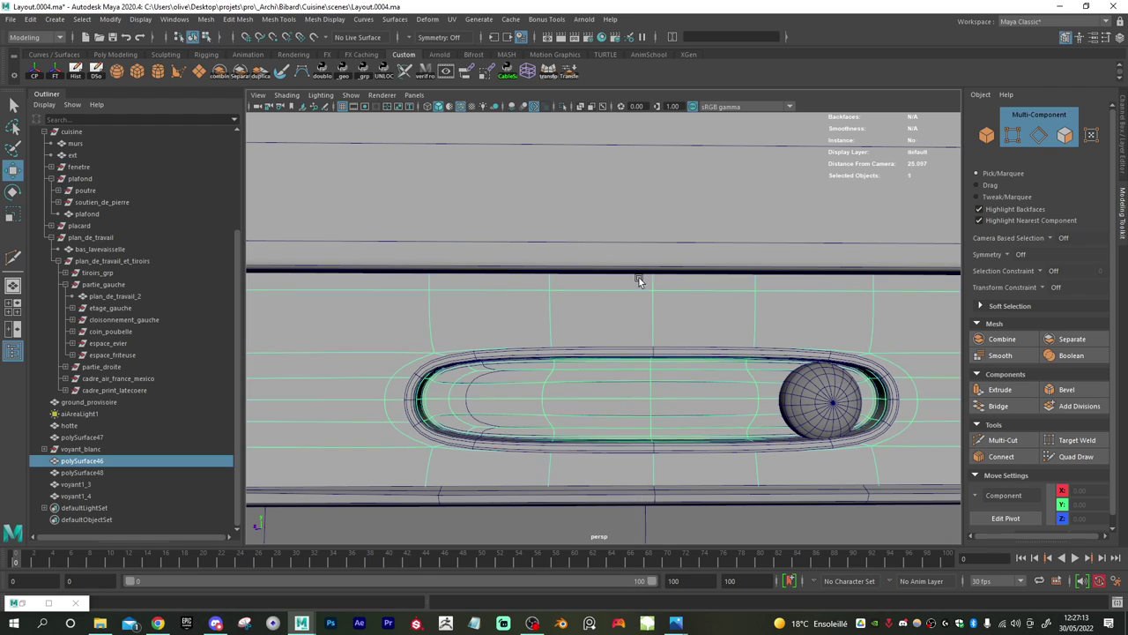
- Frame the control panel's left slot recess at a slight angle and start an Arnold render of it
alt+drag(637, 277, 436, 354)
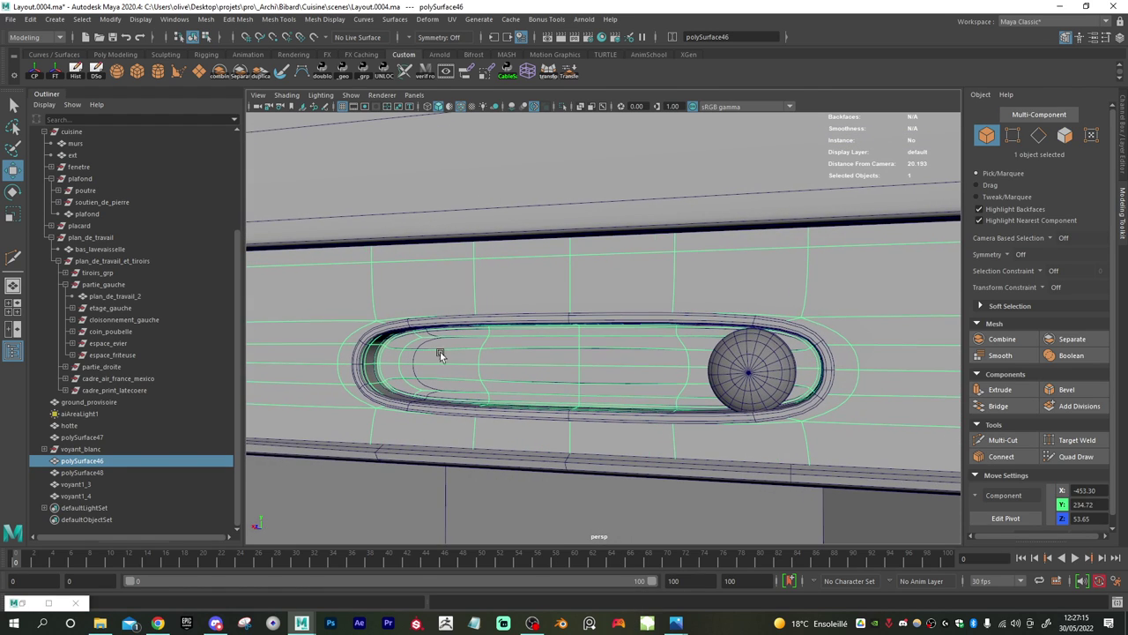
click(585, 19)
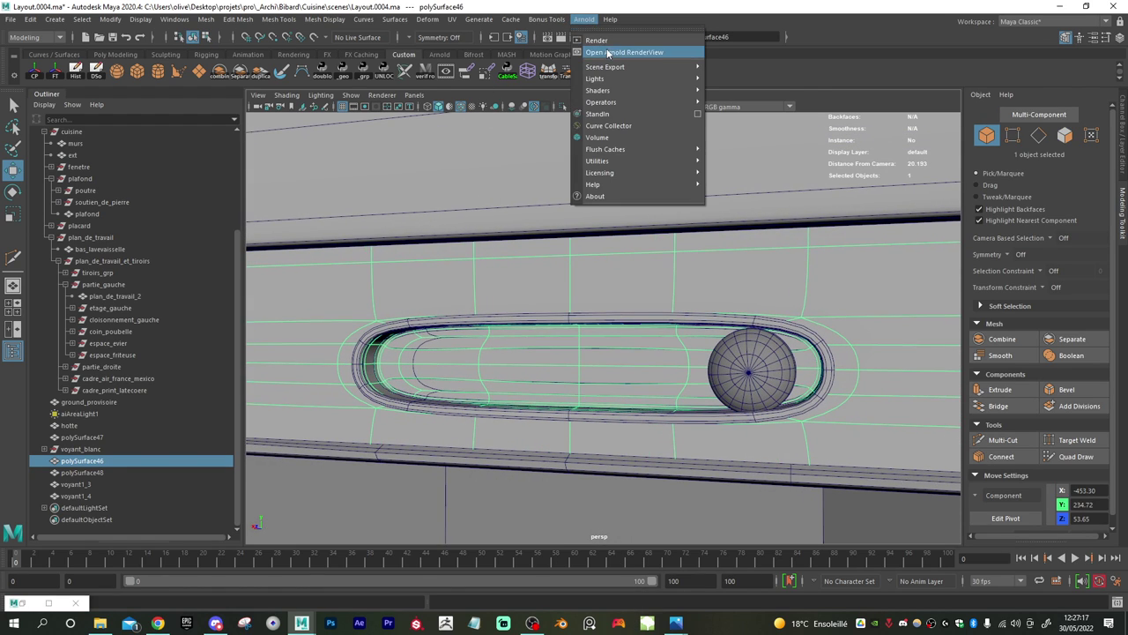
click(608, 43)
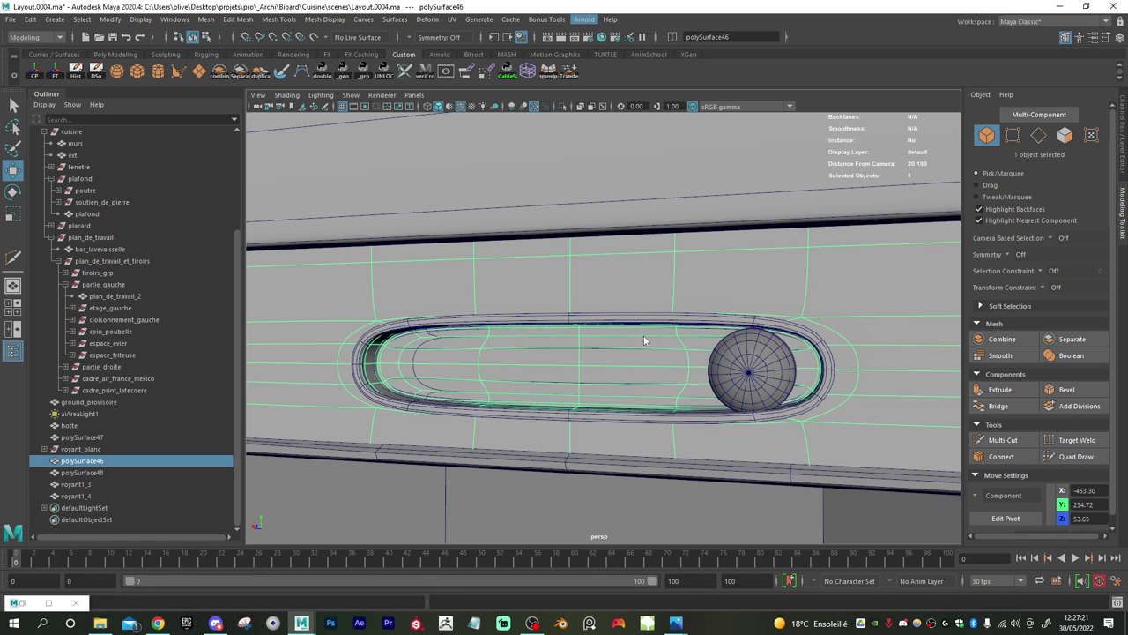
- Run an Arnold preview render of the hood's slotted control panel, stopping and closing it once checked
key(ctrl+r)
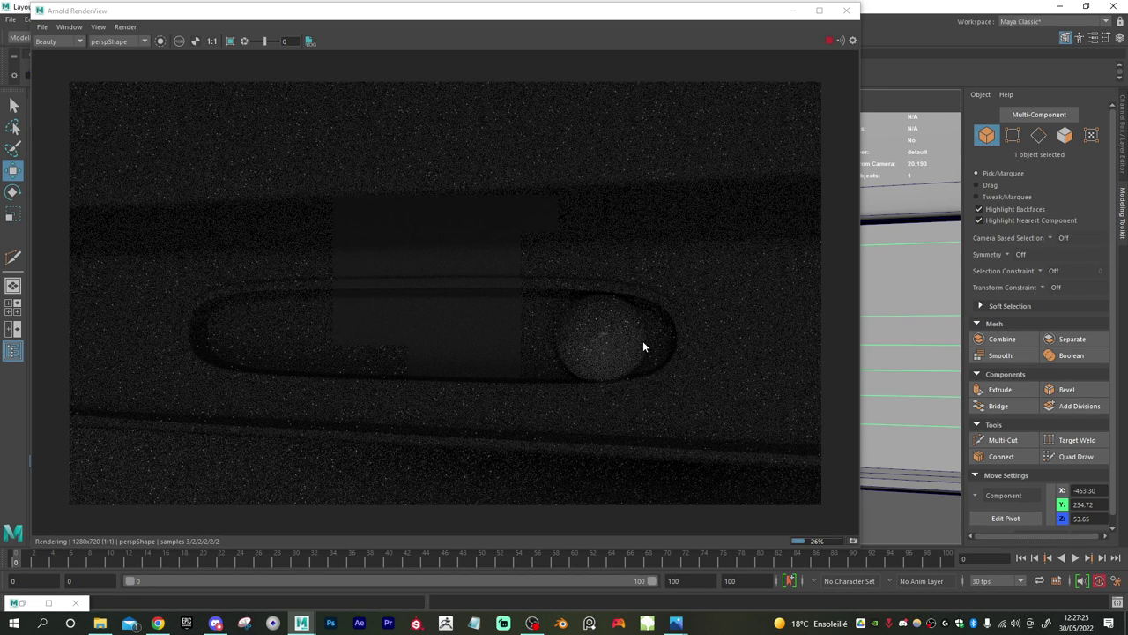
click(830, 40)
click(848, 10)
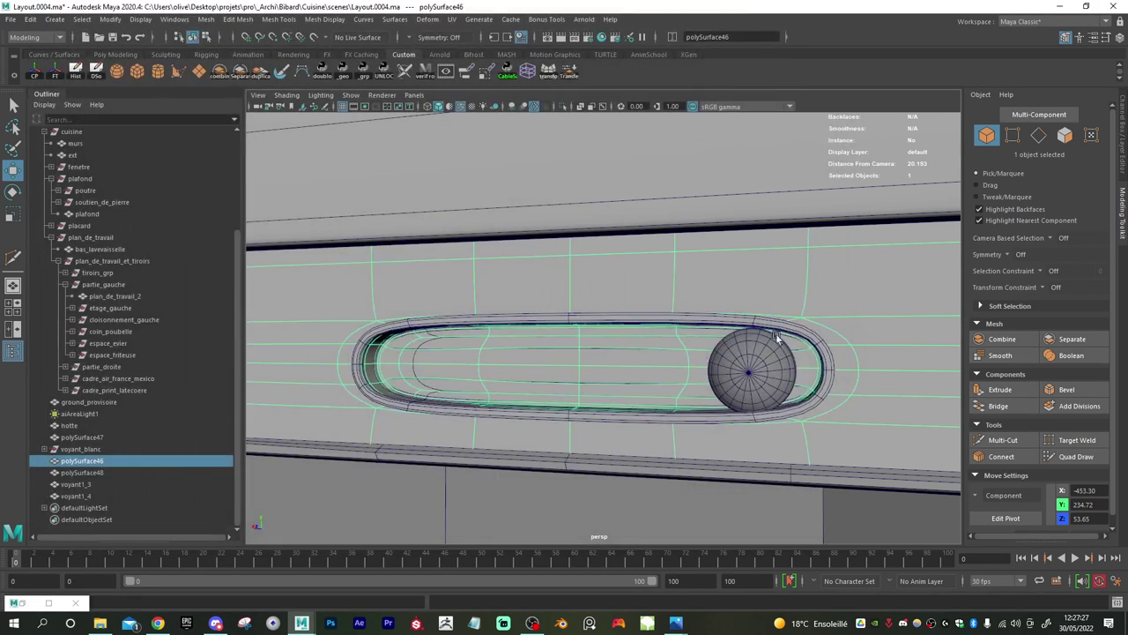
- Rename the hood control panel's front surface, polySurface46, as surface_inox
scroll(660, 386, down, 8)
scroll(646, 390, down, 3)
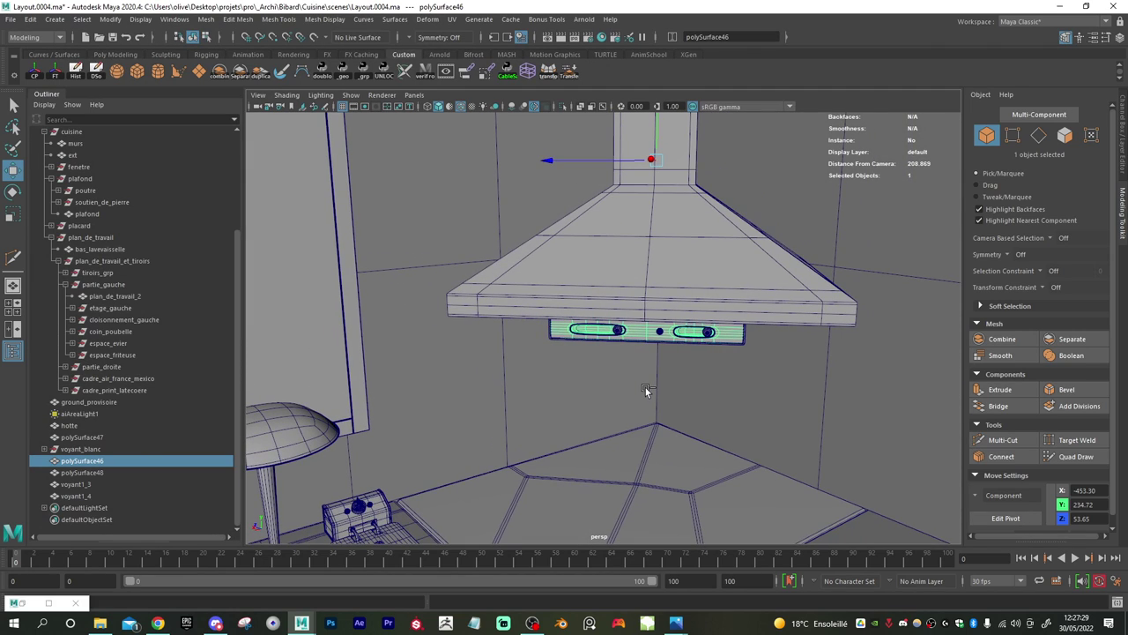
alt+drag(644, 390, 644, 373)
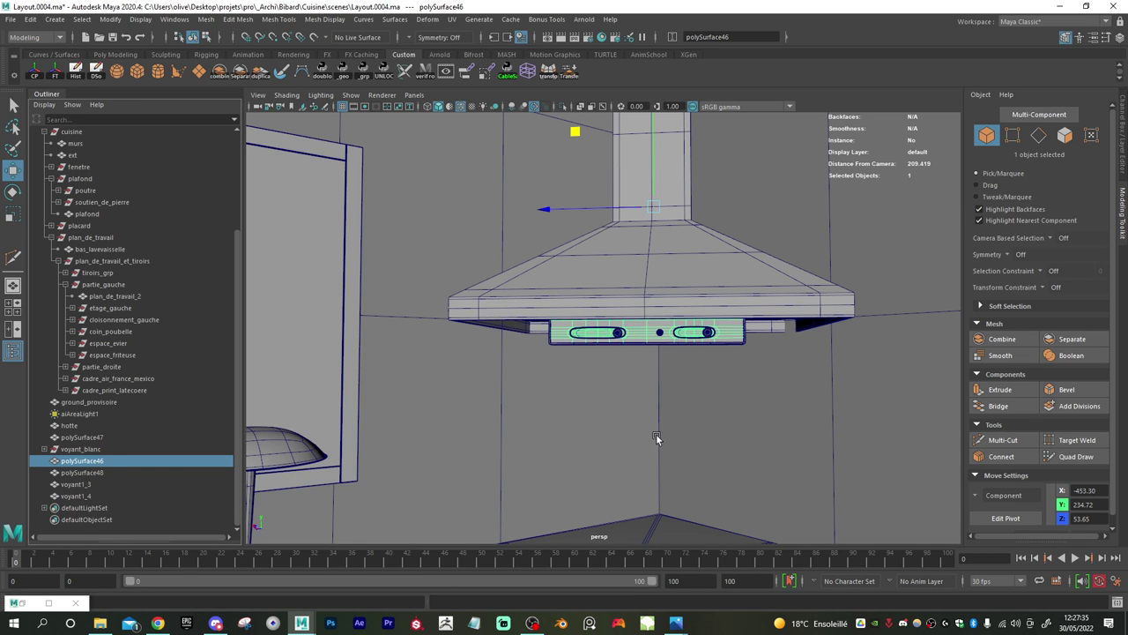
alt+drag(656, 434, 448, 465)
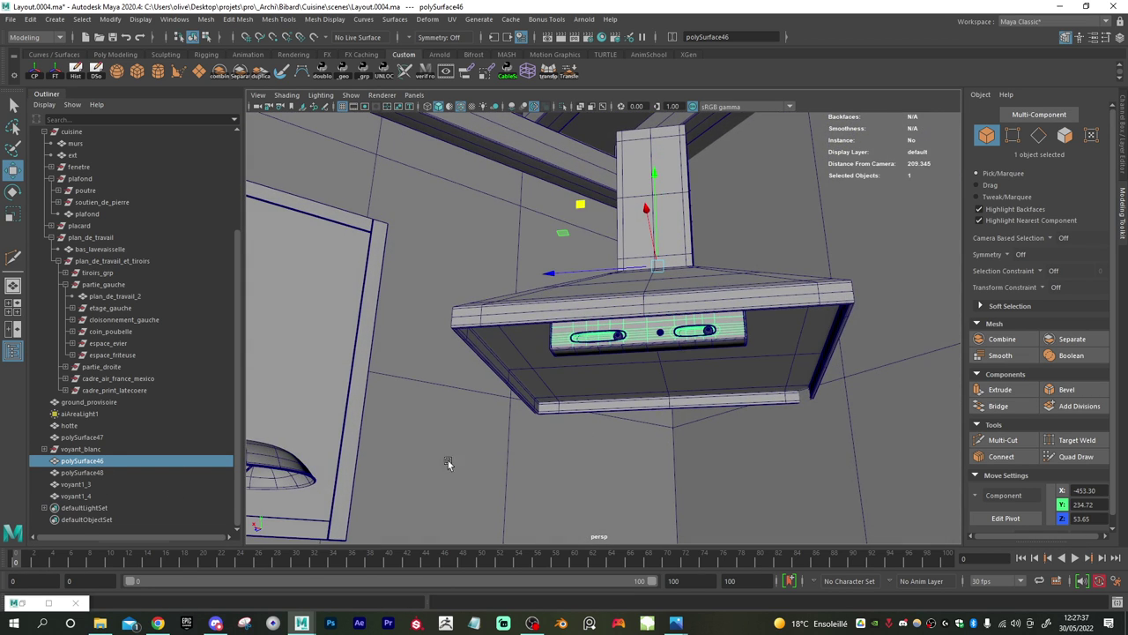
double_click(105, 463)
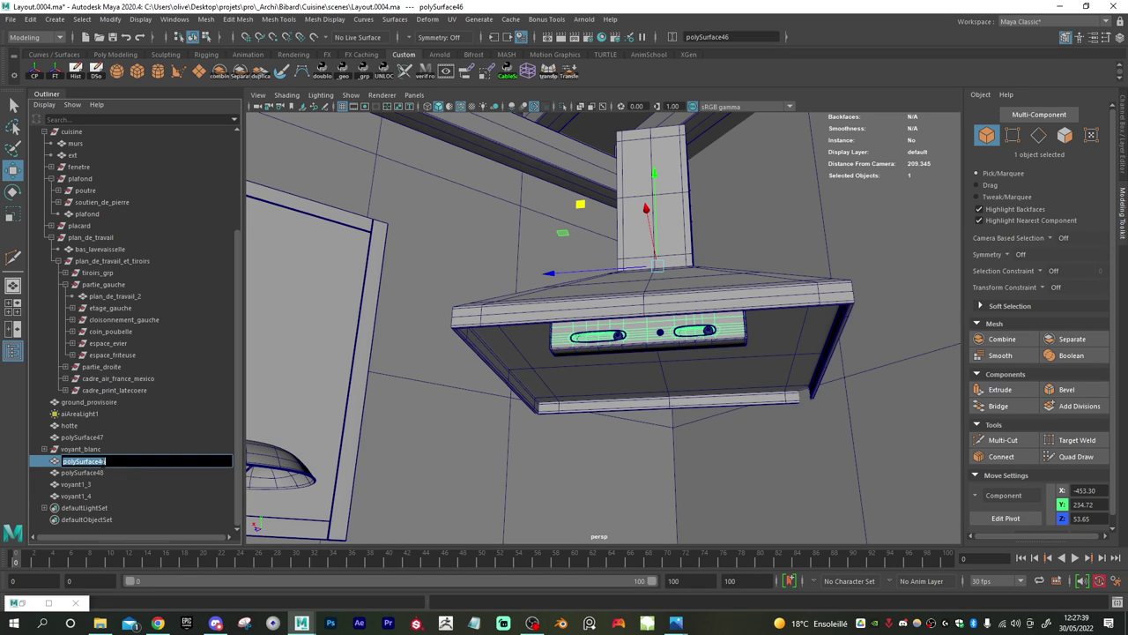
text(surface_inox)
key(Return)
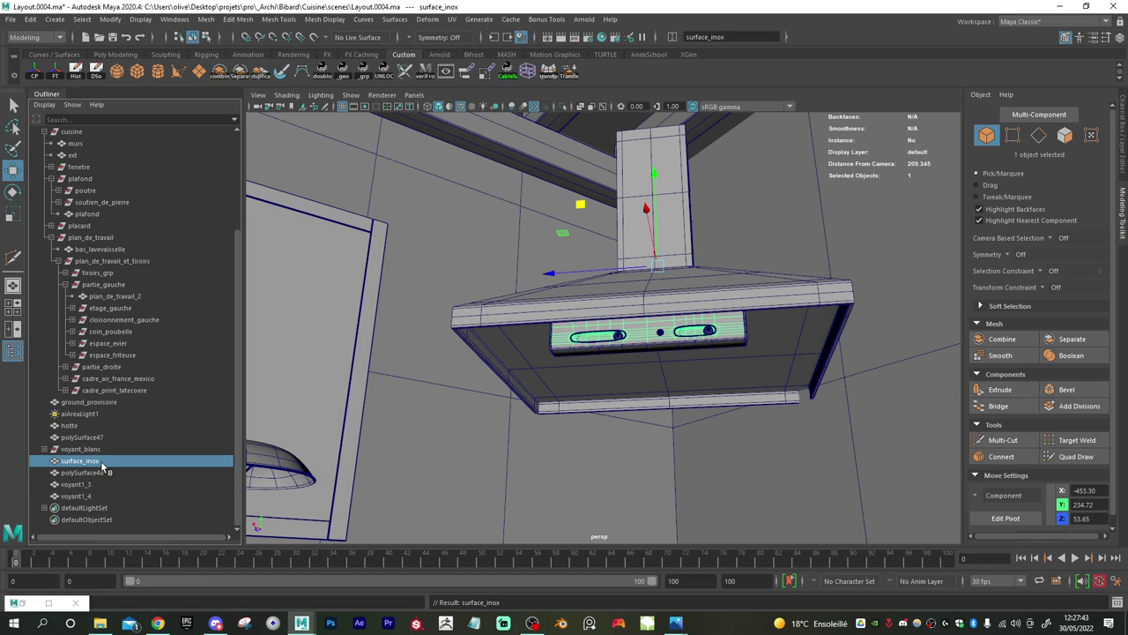
- Rename the control panel's surrounding shell, polySurface48, as surface_plastique_noir
click(105, 472)
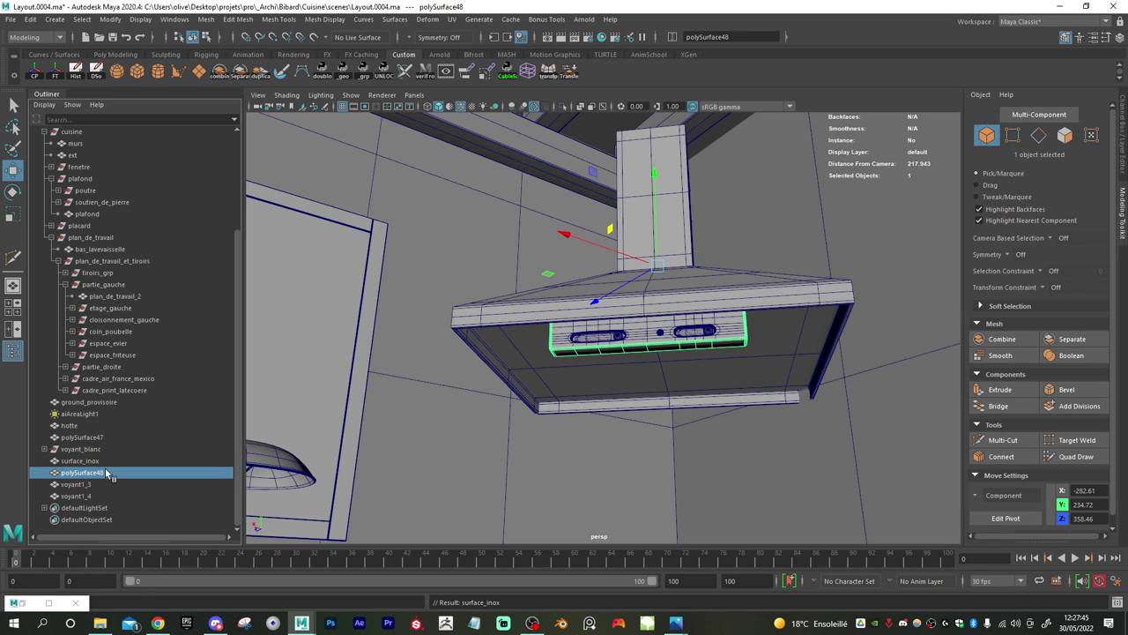
double_click(105, 471)
text(surface )
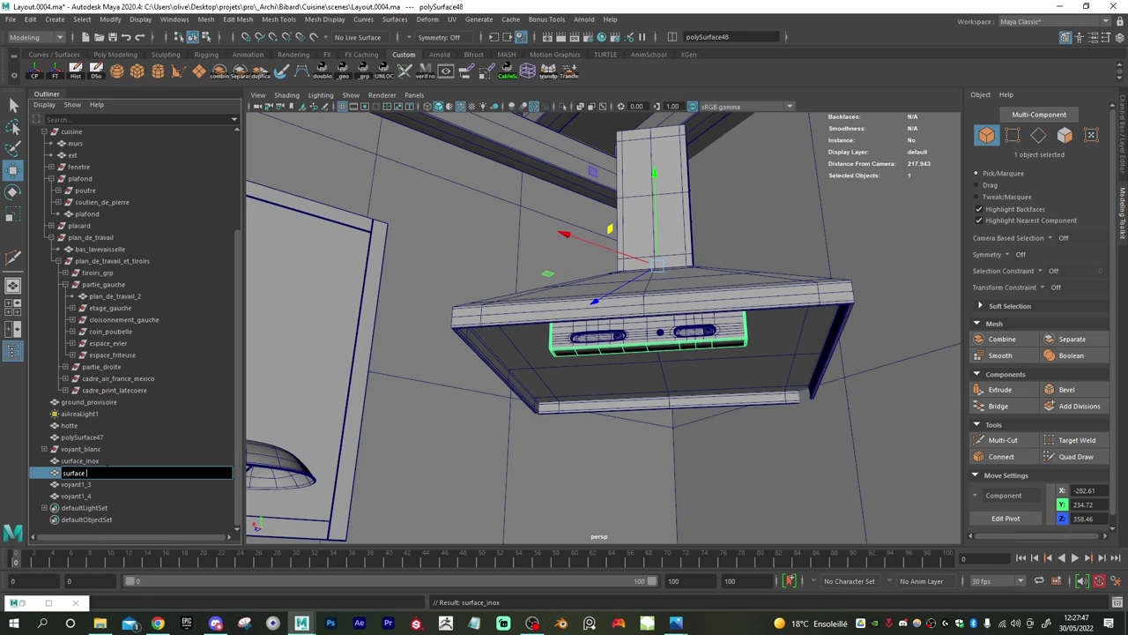
text(plastique noir)
key(Return)
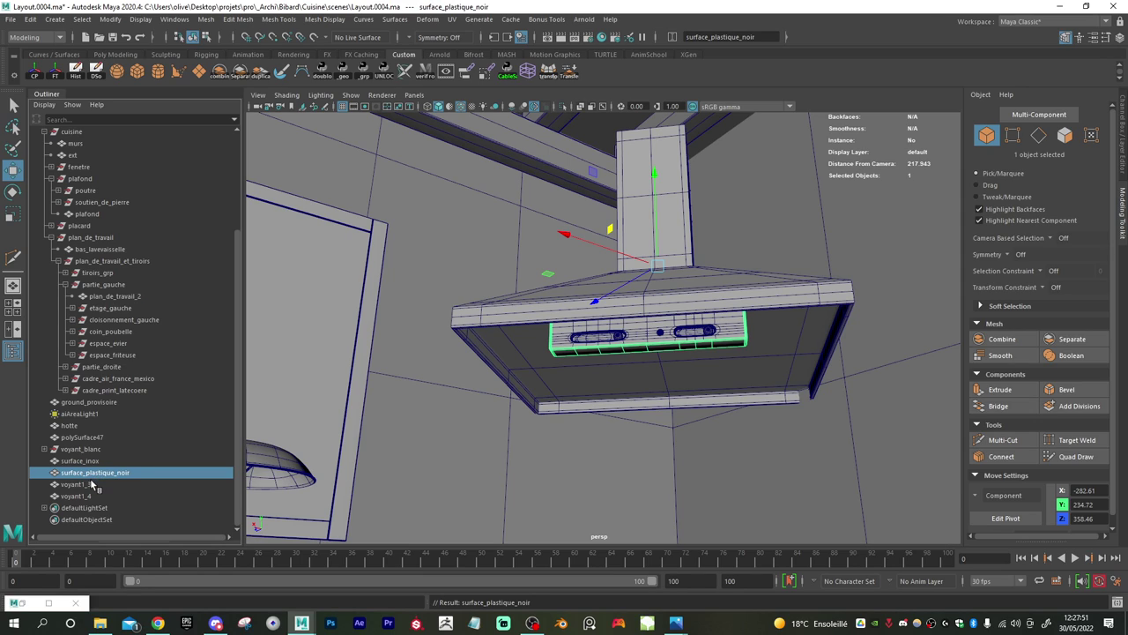
- Try to rename voyant1_3 and voyant1_4 together as "bouton ventilation"
click(90, 484)
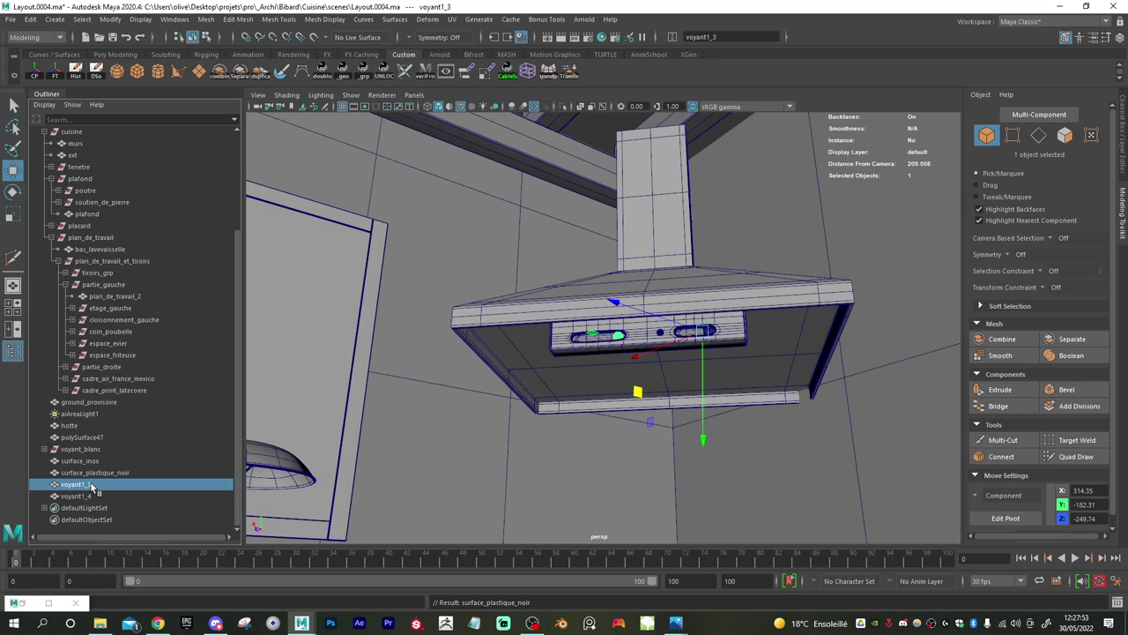
ctrl+click(86, 496)
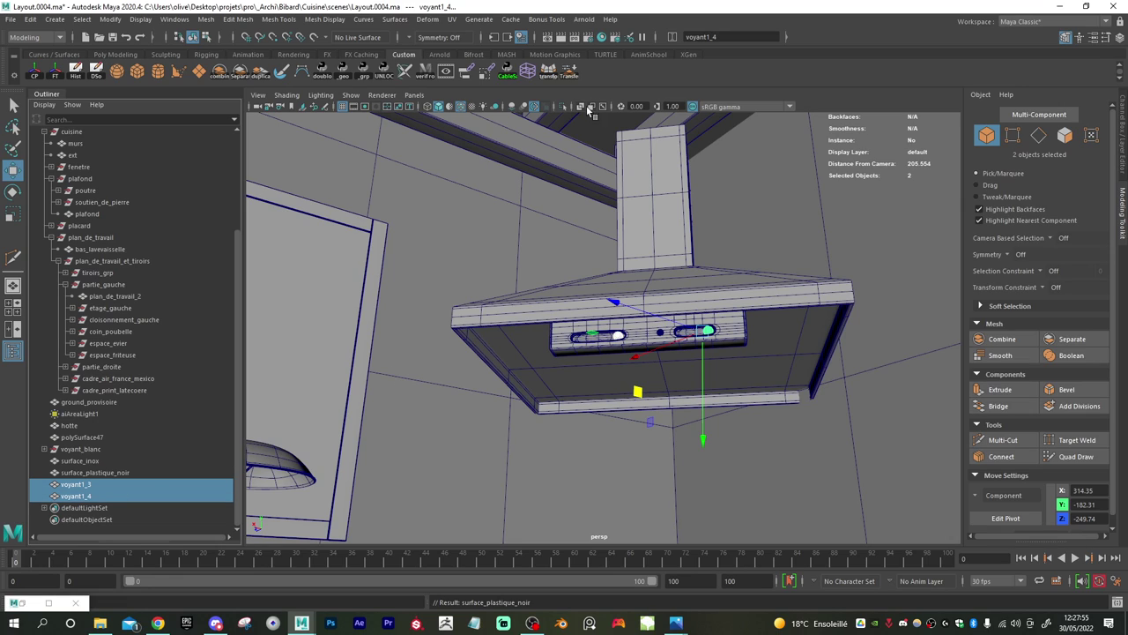
click(739, 37)
text(b)
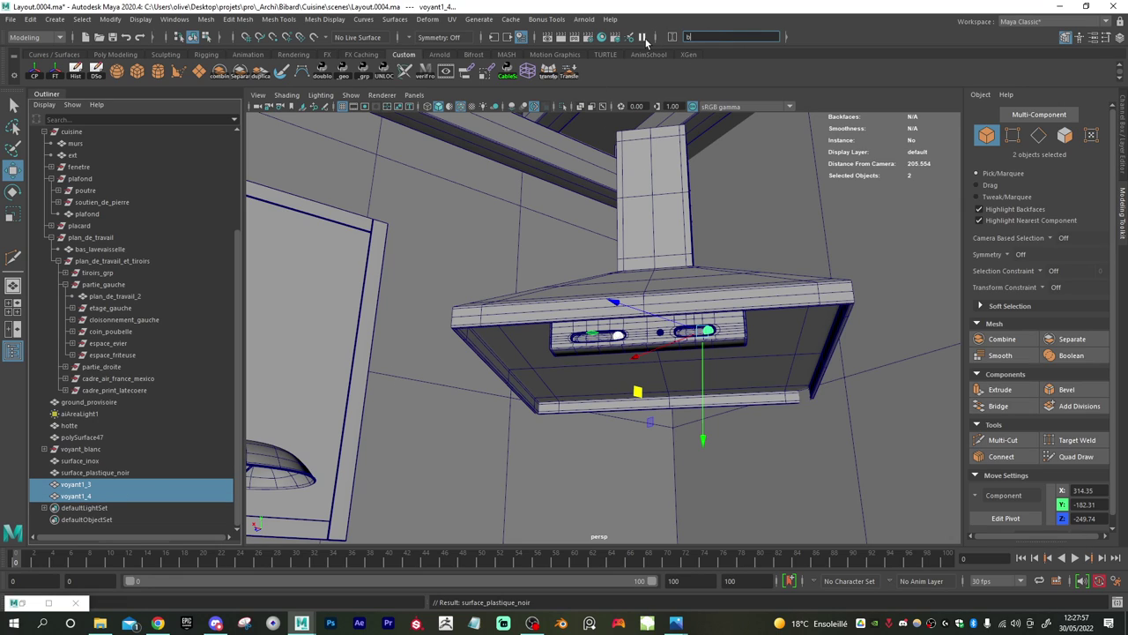
text(outon ventilation)
key(Return)
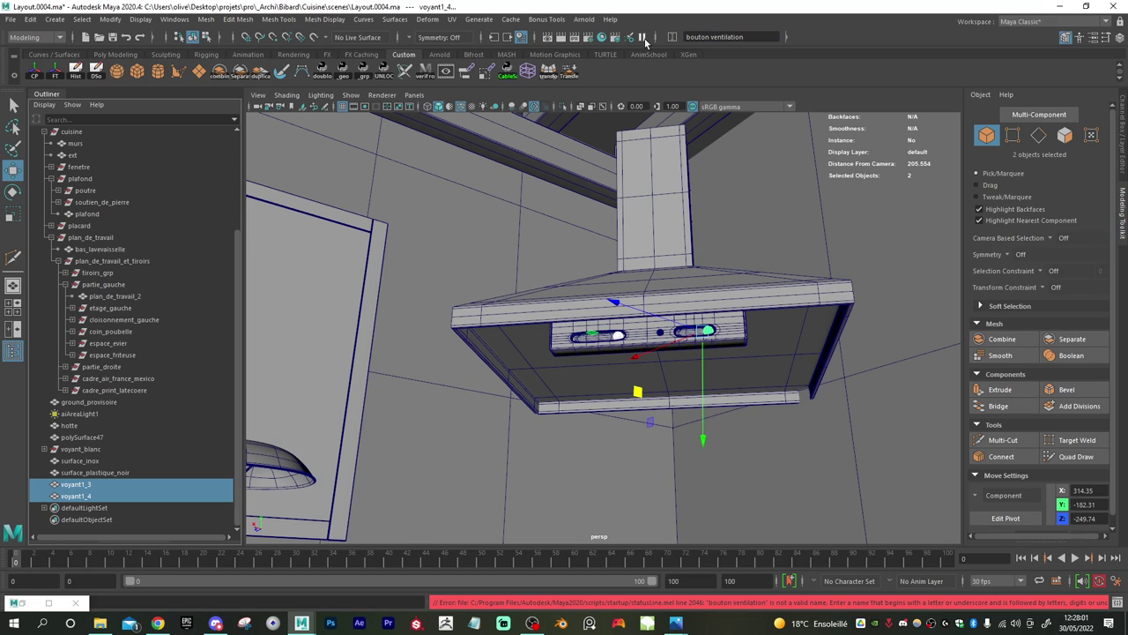
- Rename voyant1_3 as bouton_ventilation and voyant1_4 as bouton_lumiere
double_click(113, 484)
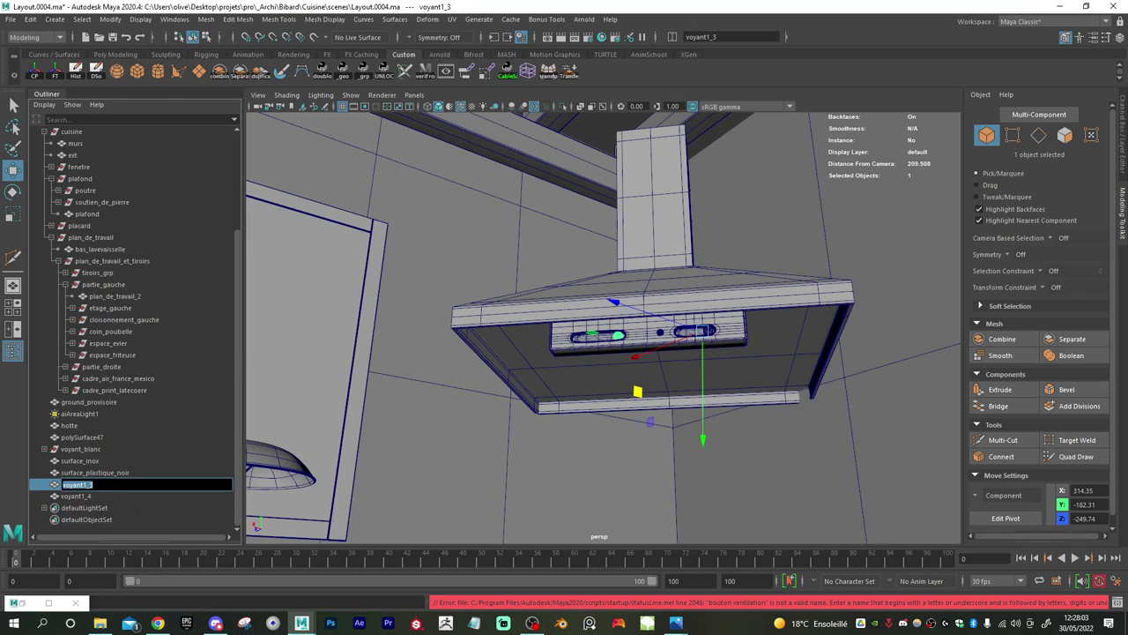
text(bouton ventilation)
key(Return)
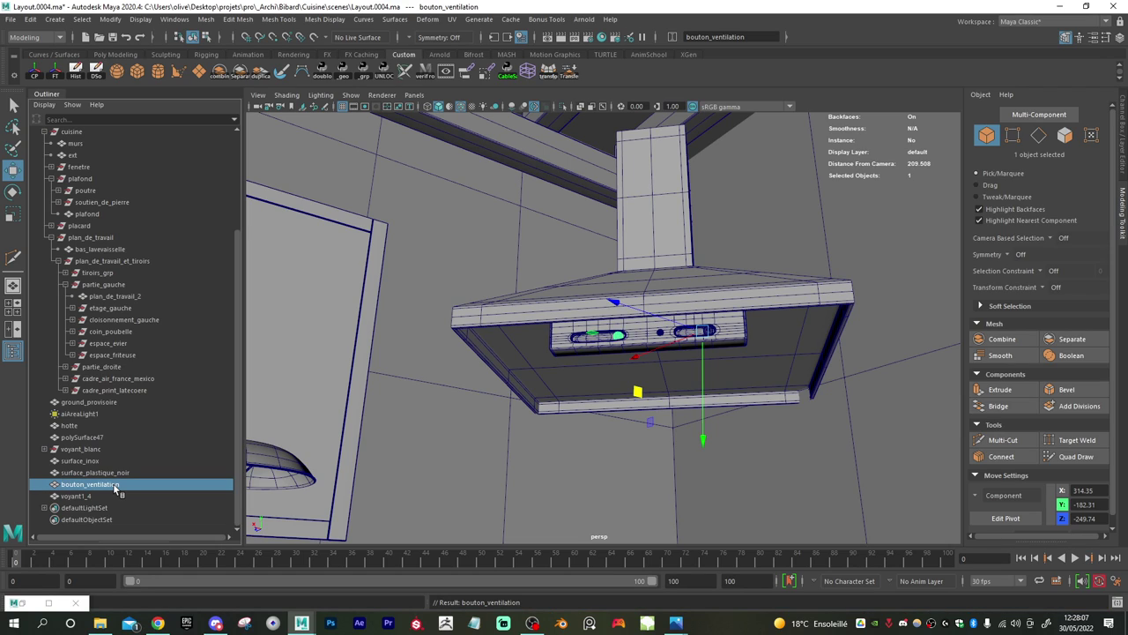
double_click(108, 496)
text(b)
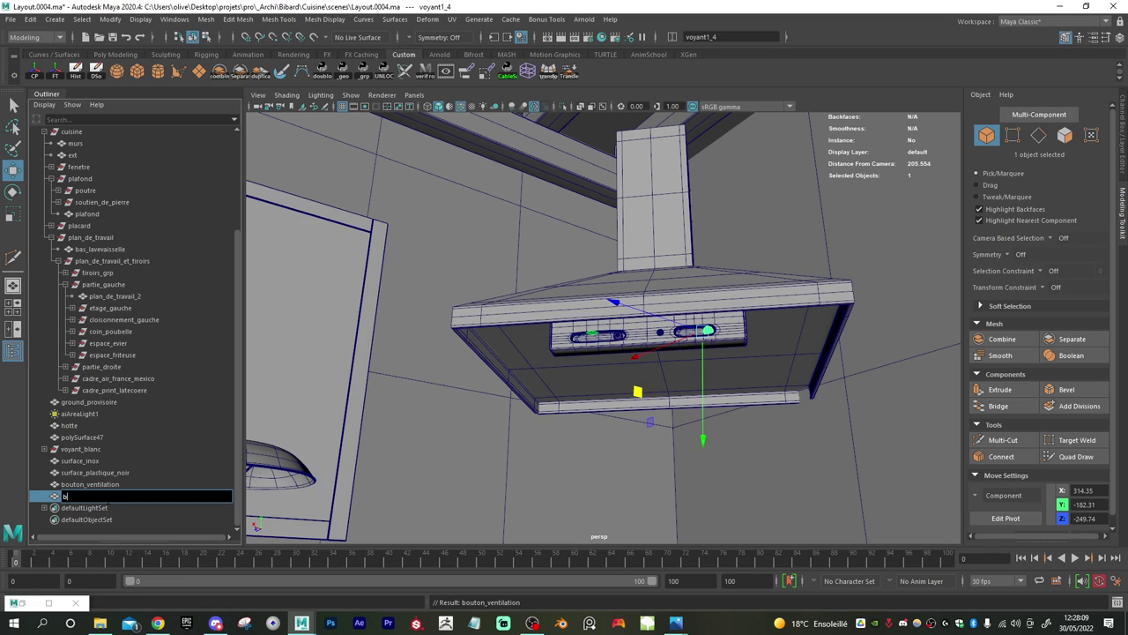
text(outon lumiere)
key(Return)
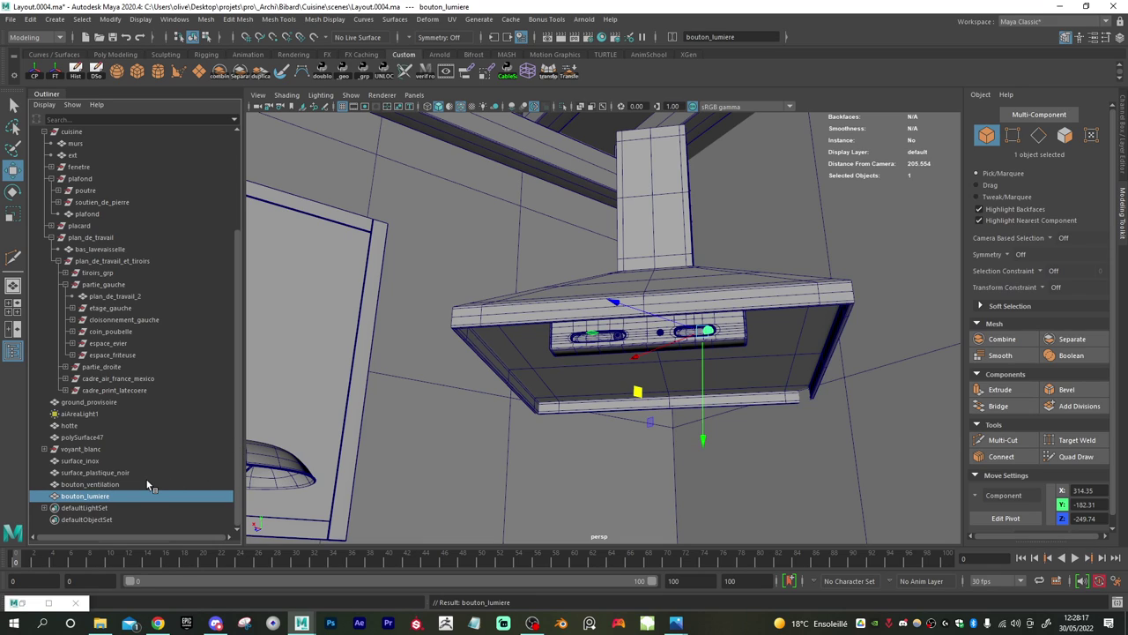
- Rename the slot inserts of the control panel, polySurface47, as plastique_noir
click(86, 437)
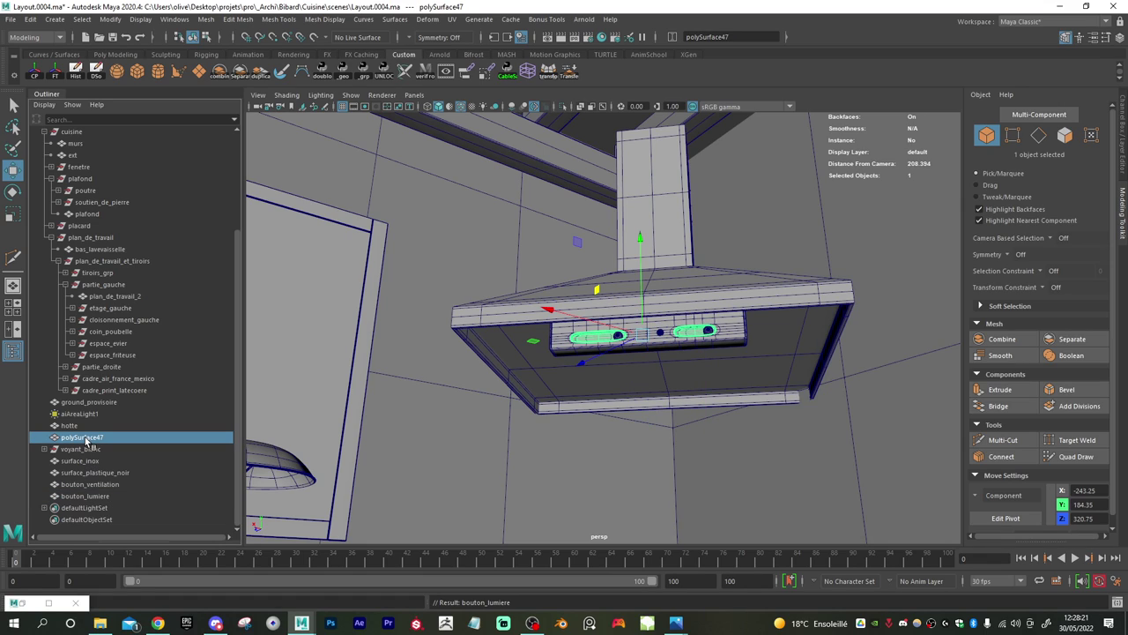
double_click(85, 438)
text(plas)
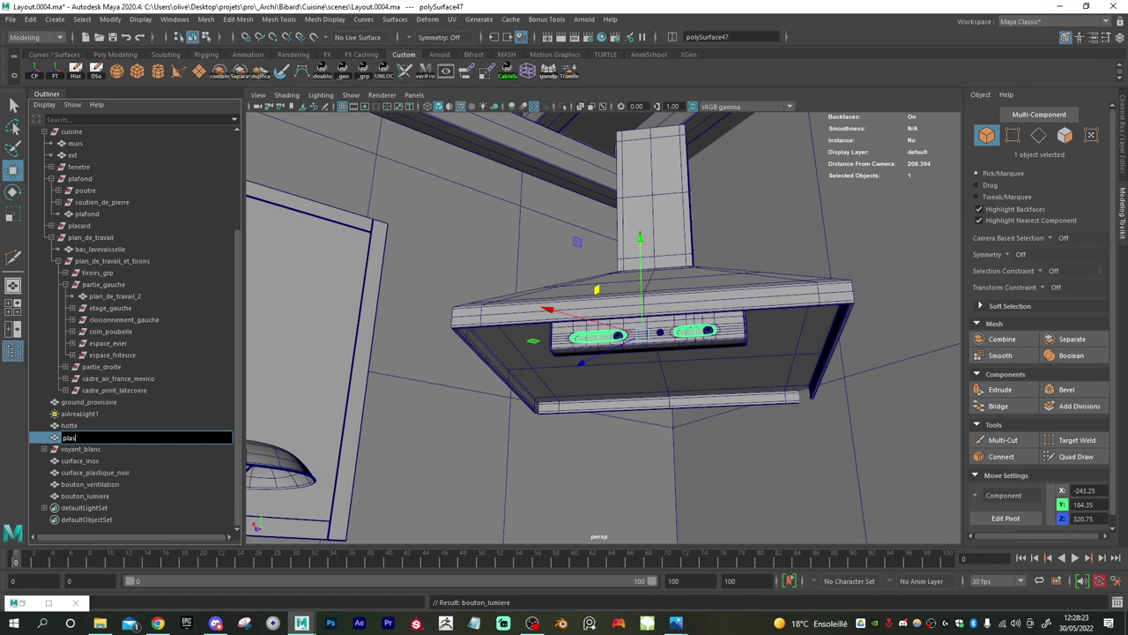
text(tique_noir)
key(Return)
- Group the hood parts from the hotte mesh through bouton_ventilation and name the group hotte
click(88, 426)
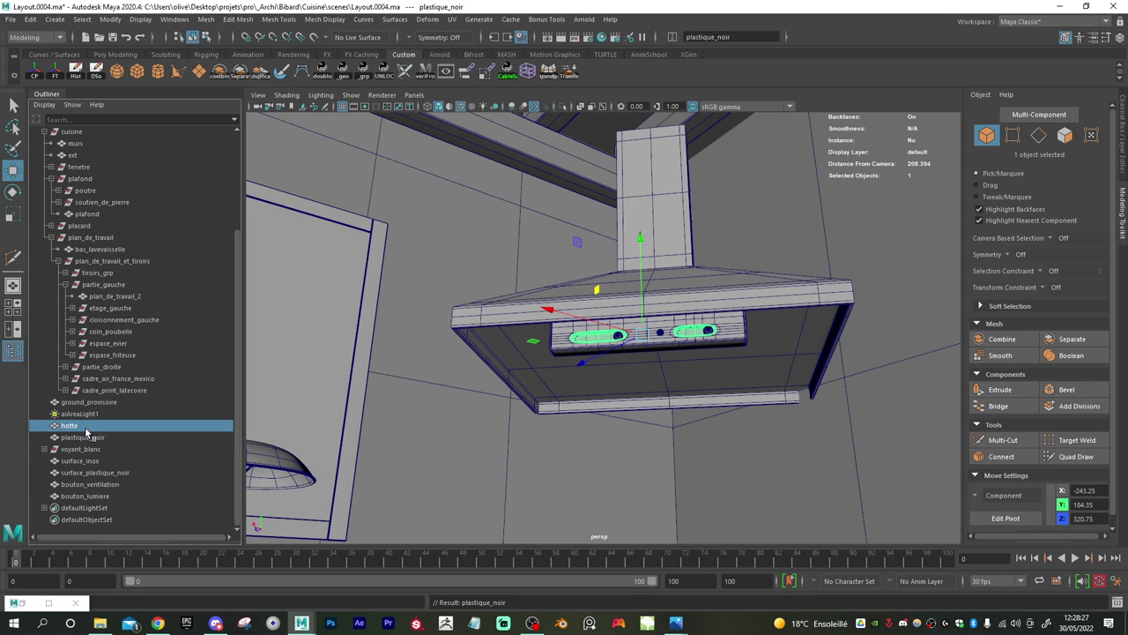
shift+click(91, 484)
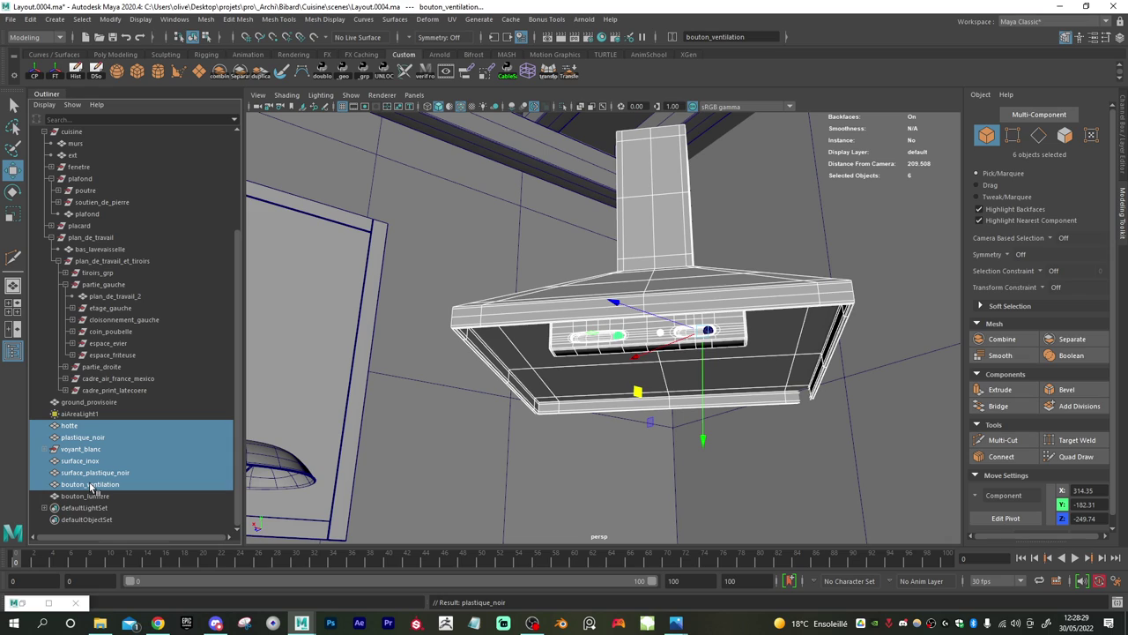
key(ctrl+g)
double_click(88, 498)
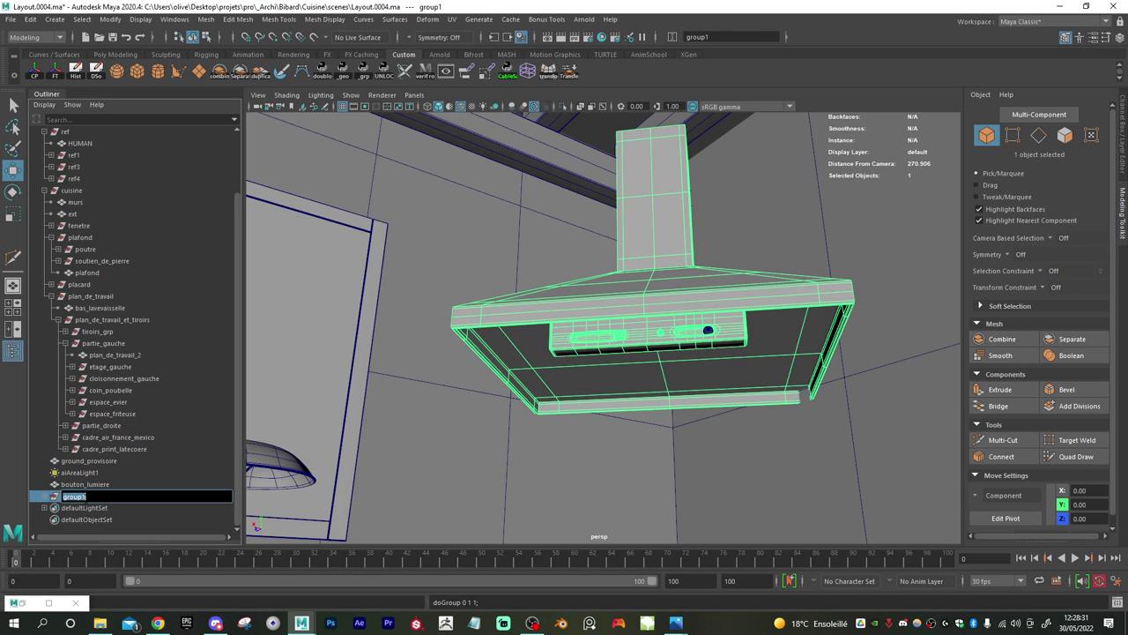
text(hotte)
key(Return)
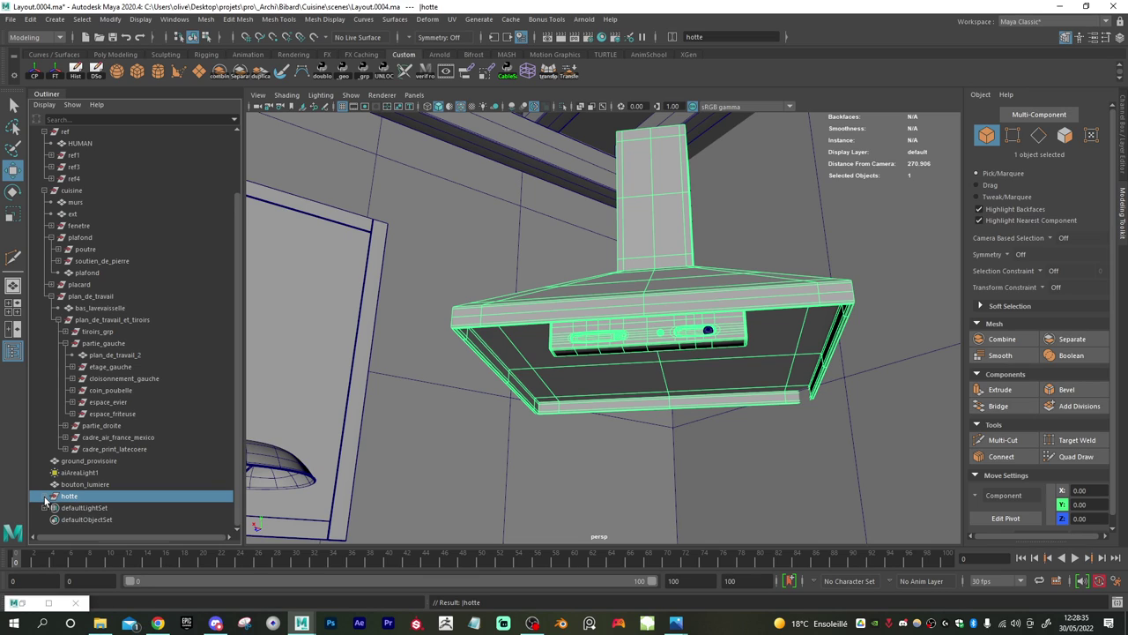
- Check the hotte mesh inside the new hotte group and center the group's pivot
click(46, 497)
click(97, 507)
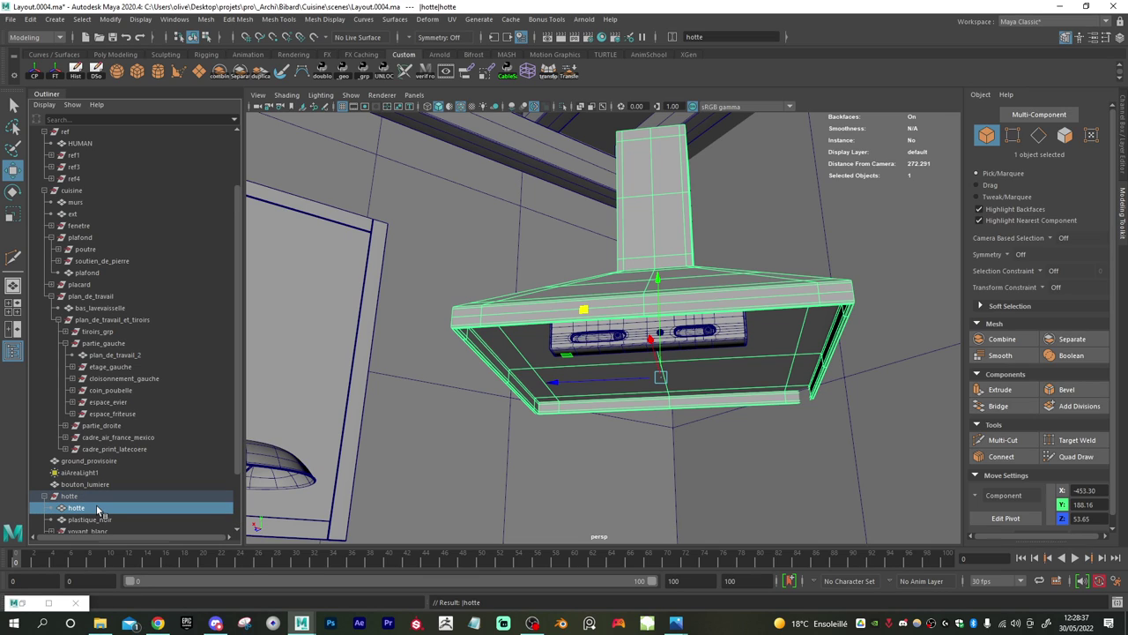
click(96, 495)
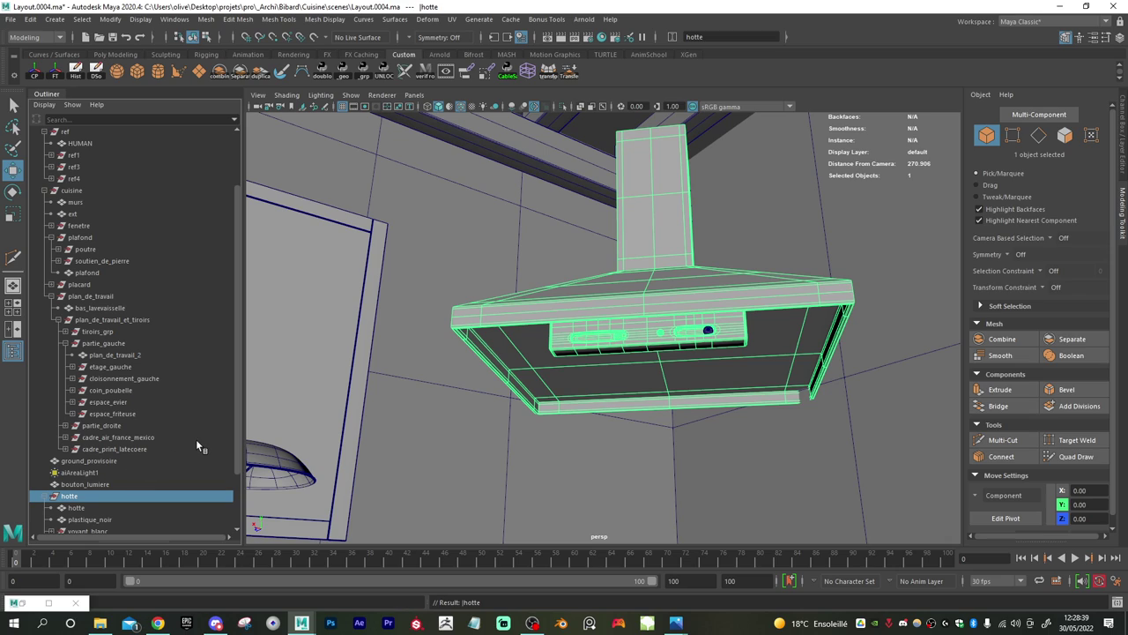
click(36, 71)
click(45, 496)
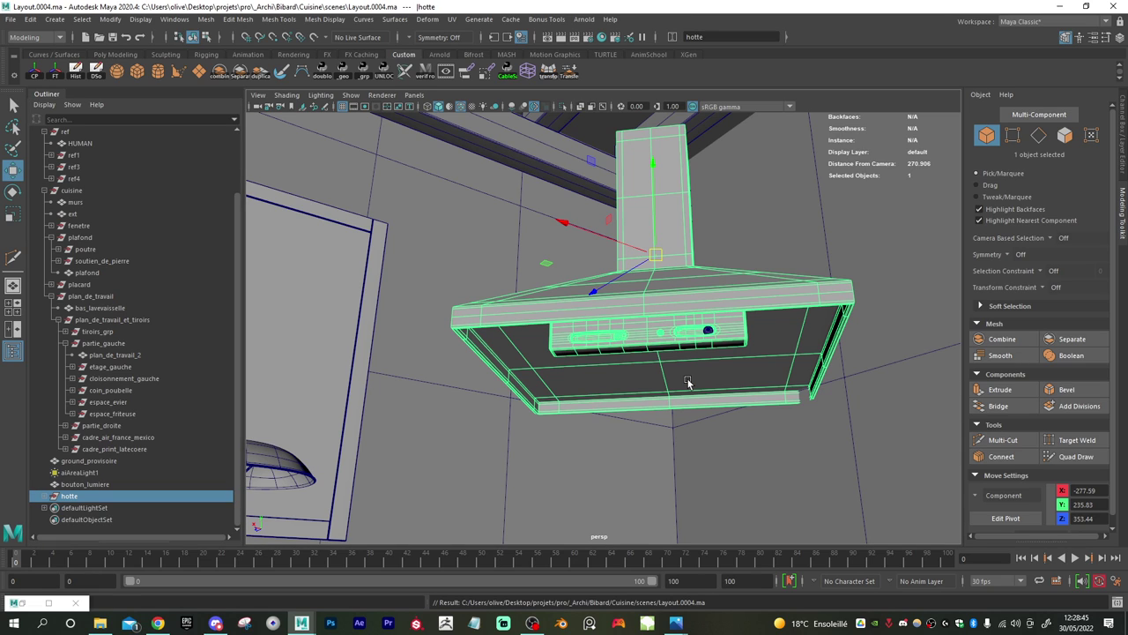
- Switch the move axis to Object and shift the hotte group to about X -275.25, Z 354.08
alt+drag(667, 317, 686, 279)
right_click(676, 288)
right_drag(686, 279, 655, 262)
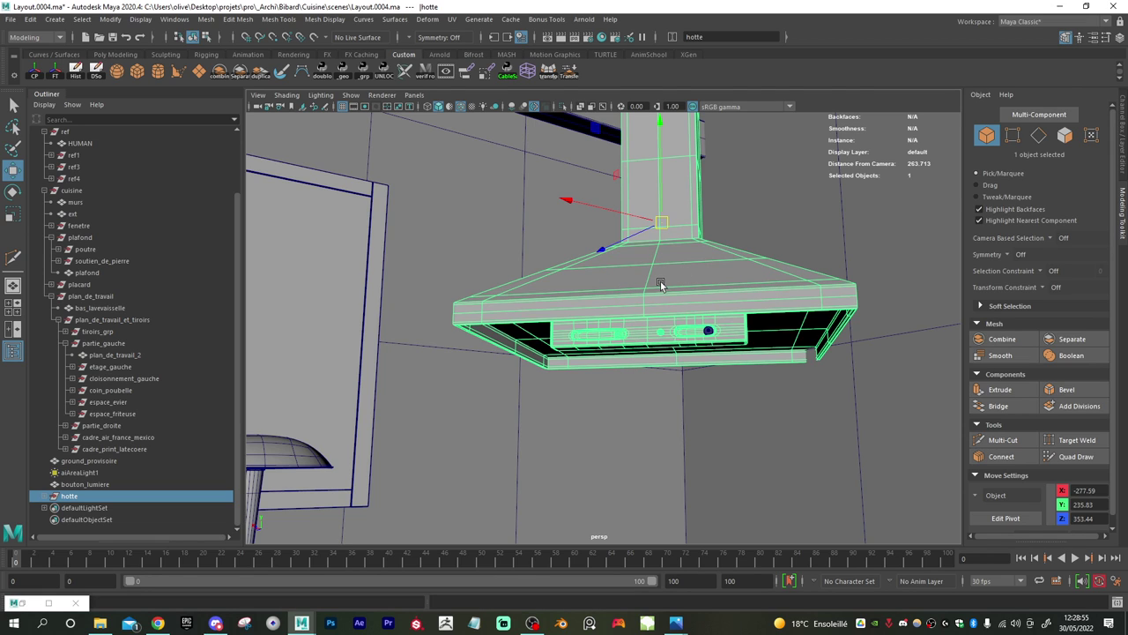
alt+drag(660, 282, 633, 301)
alt+drag(571, 392, 562, 436)
drag(473, 324, 427, 417)
- Freeze the hotte group's transformations and save the scene
click(55, 74)
alt+drag(652, 387, 679, 415)
key(ctrl+s)
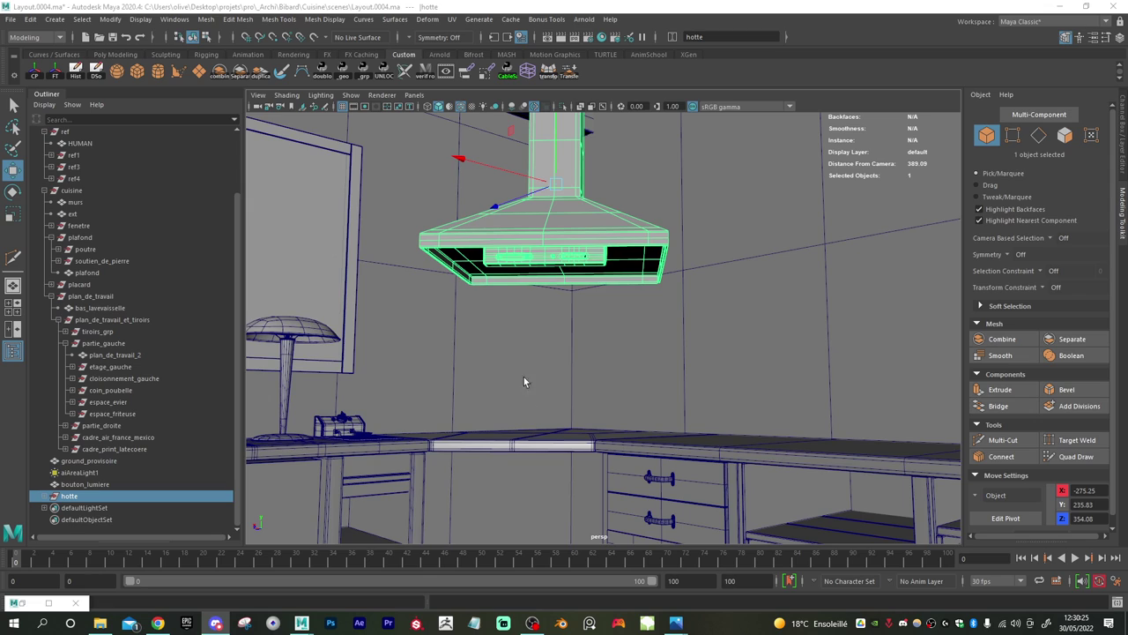
scroll(524, 381, down, 3)
mouse_move(502, 388)
alt+mouse_down()
mouse_move(534, 393)
mouse_move(502, 383)
alt+mouse_up()
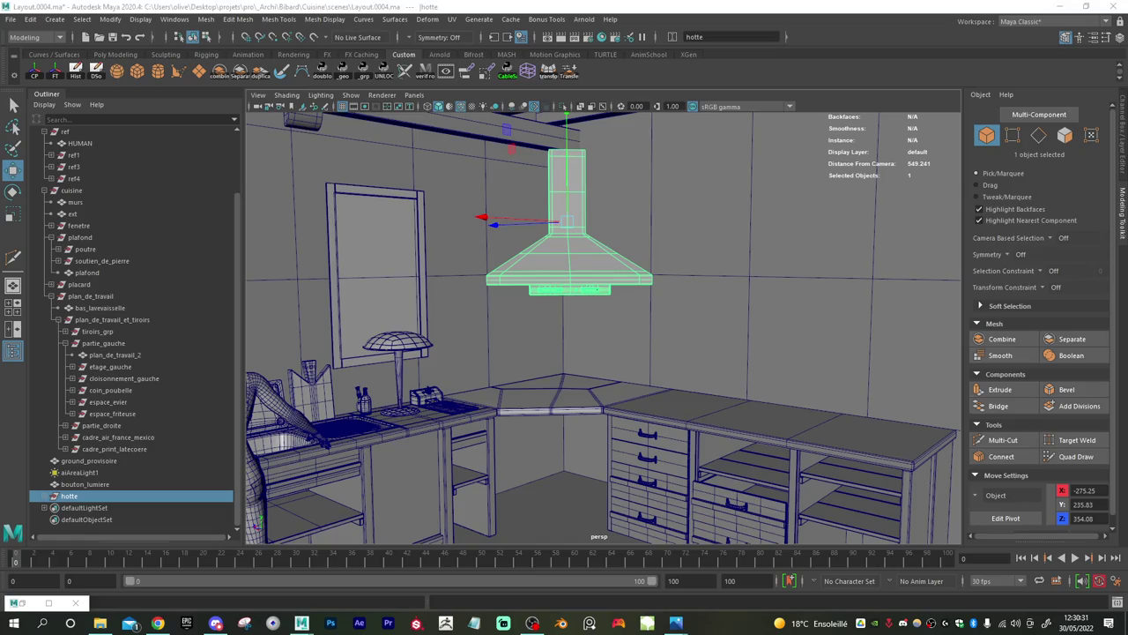
key(super+d)
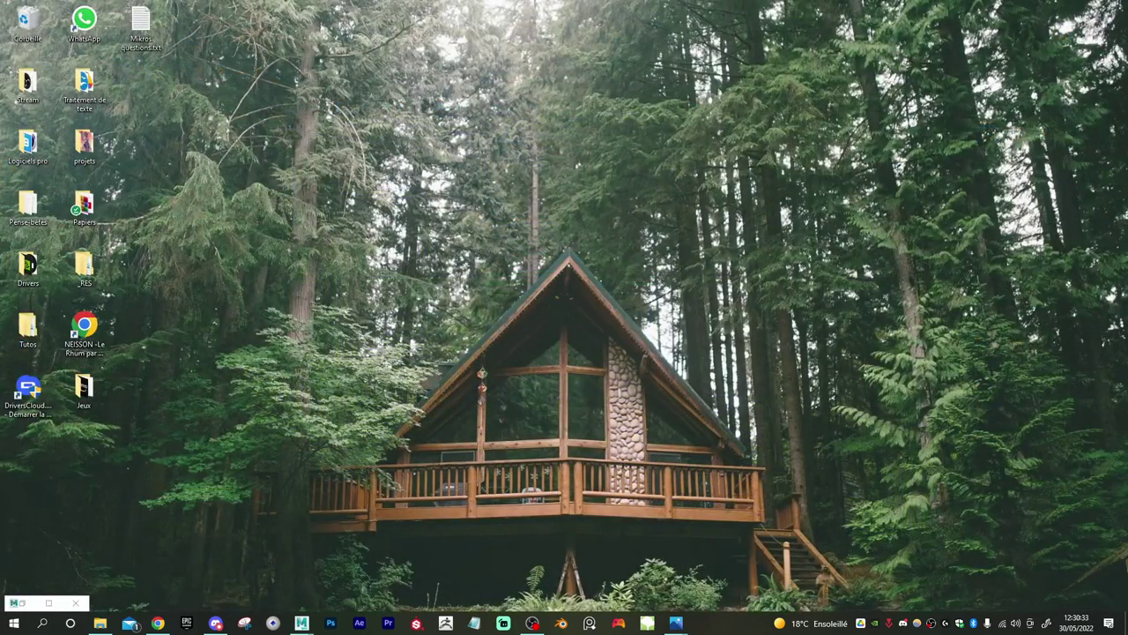
key(super+d)
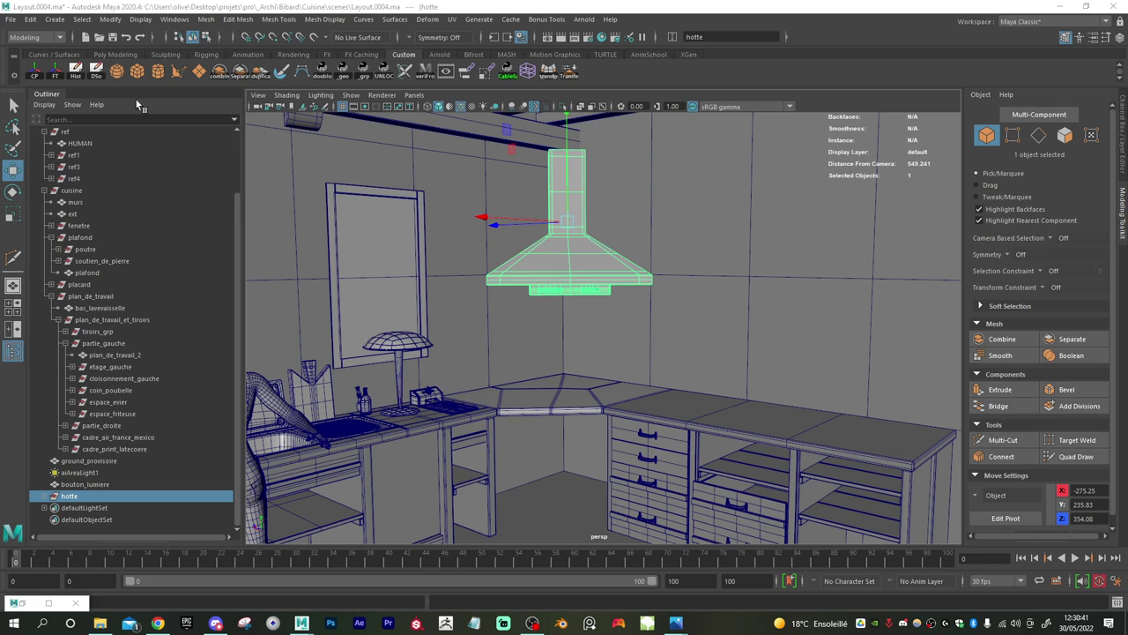
- Create a polygon cube at the origin and raise it to about Y 103.72
click(139, 74)
scroll(588, 450, down, 5)
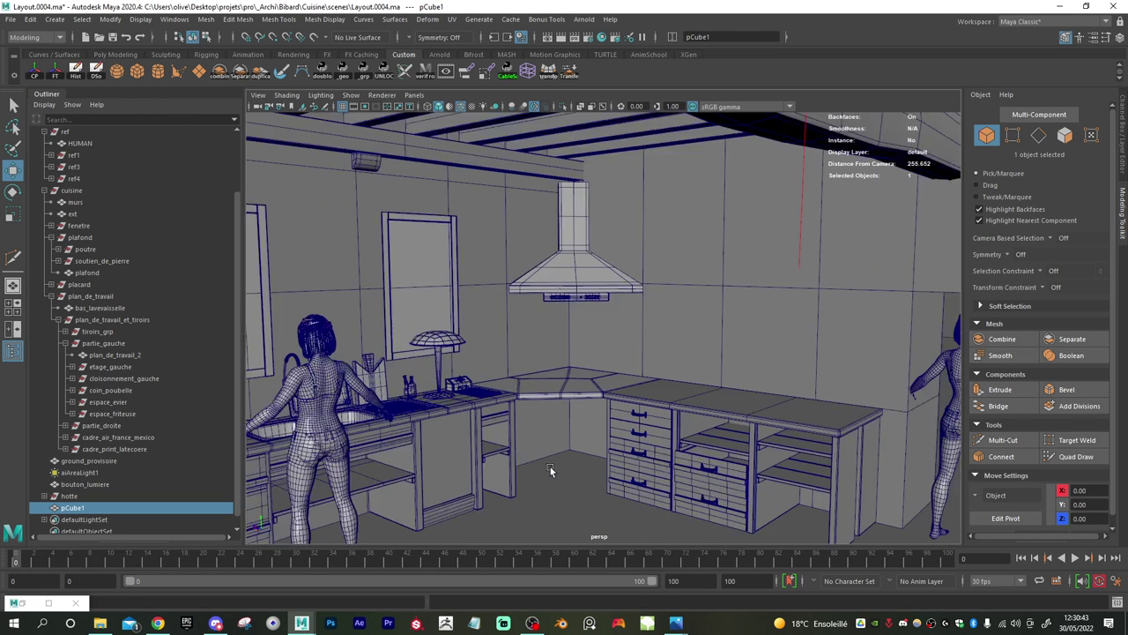
alt+middle_drag(582, 467, 561, 377)
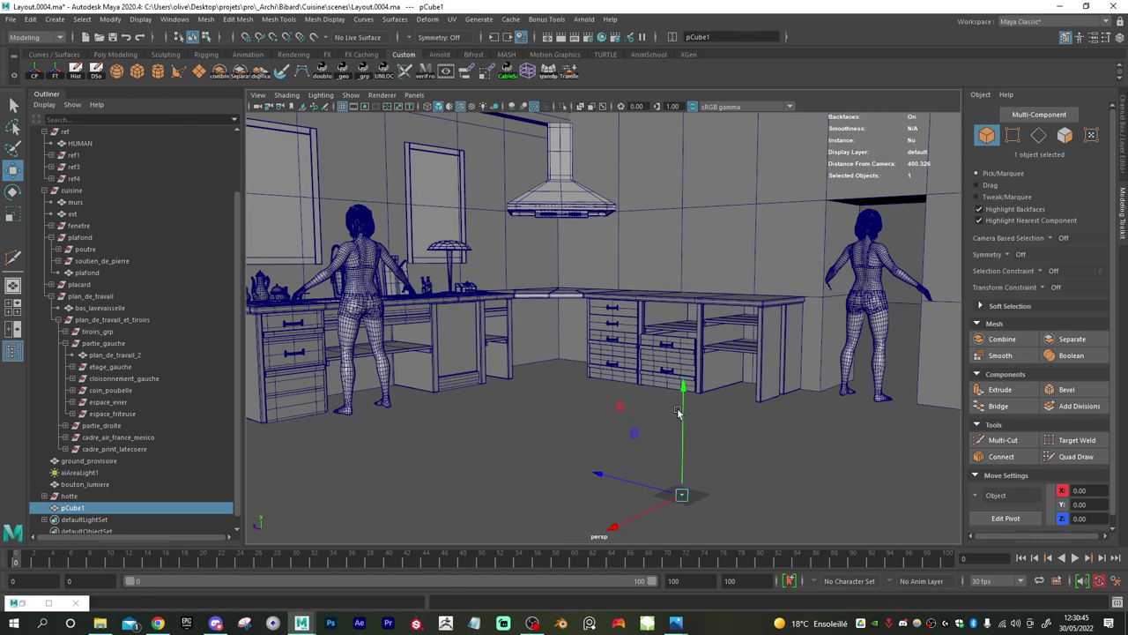
drag(678, 413, 640, 448)
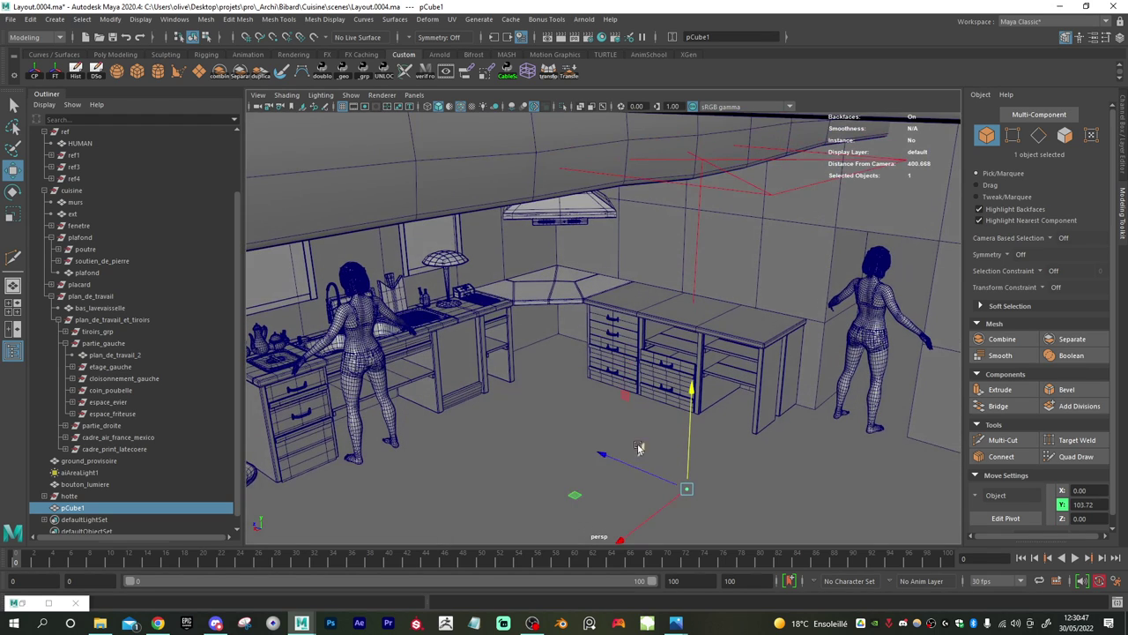
- Move the cube horizontally into the corner of the worktop beneath the hood, at about X -313.05, Z 407.24
drag(583, 504, 448, 319)
key(f)
scroll(587, 360, down, 6)
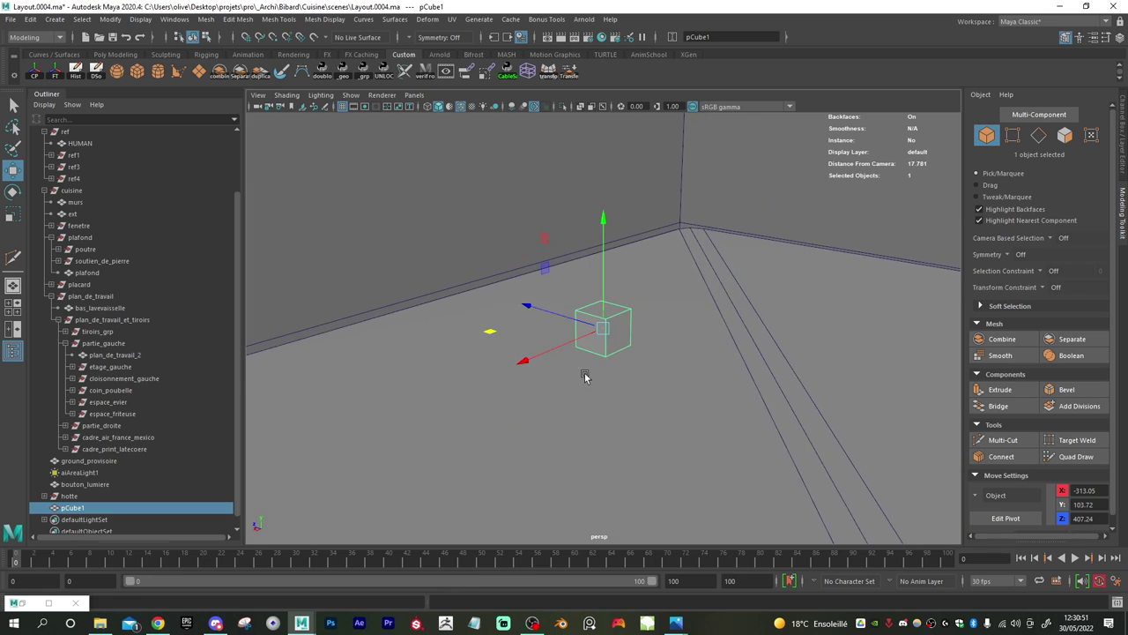
alt+drag(586, 374, 529, 391)
- Scale the cube into a thin upright rectangular panel and raise it to about Y 126.19 so it stands on the worktop
key(r)
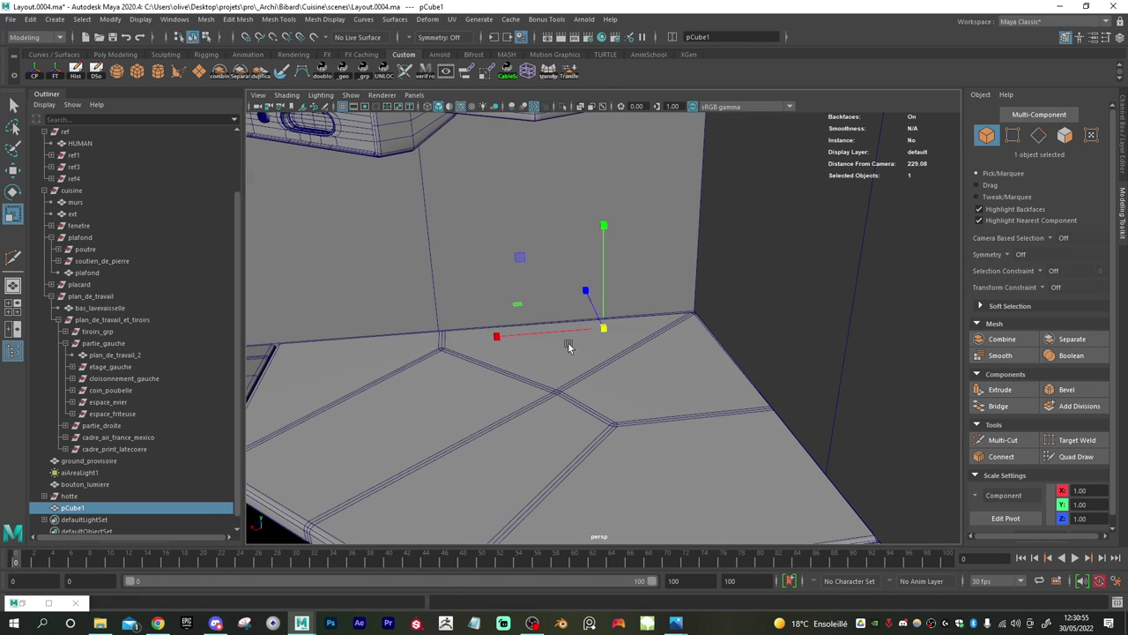
drag(548, 333, 327, 343)
drag(572, 328, 441, 335)
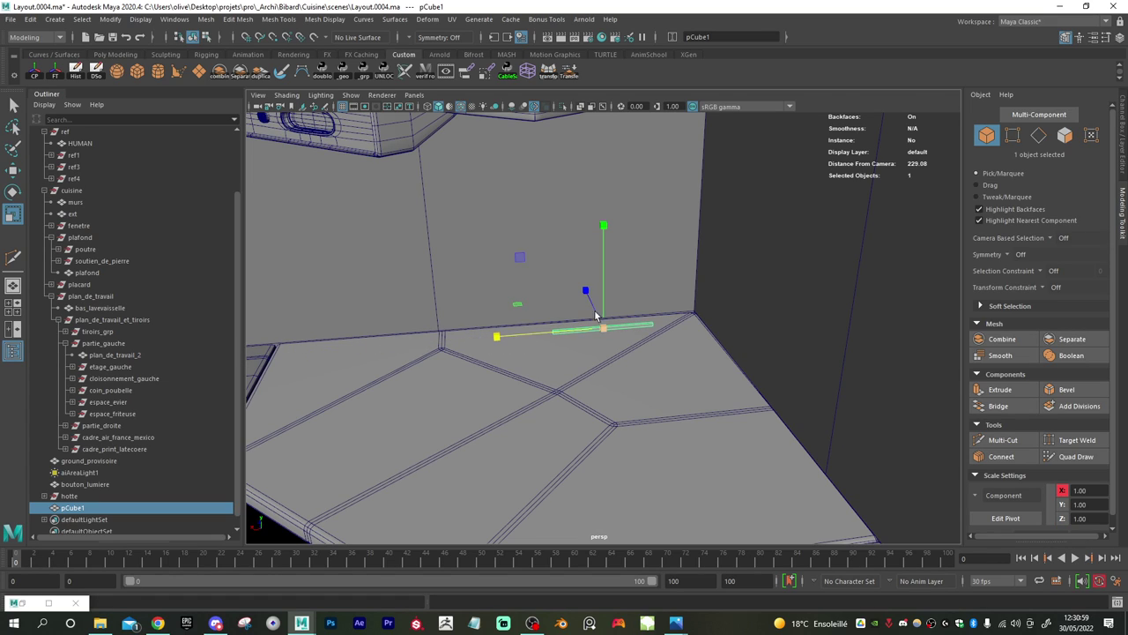
drag(606, 269, 626, 149)
drag(605, 234, 600, 185)
drag(604, 227, 613, 169)
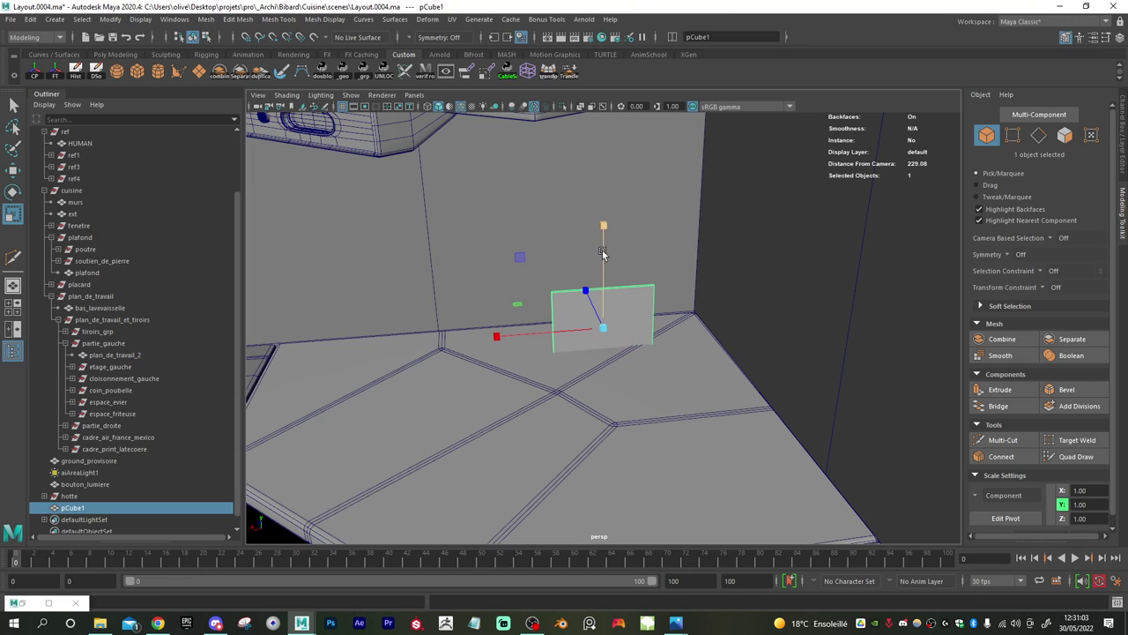
drag(604, 248, 615, 175)
key(w)
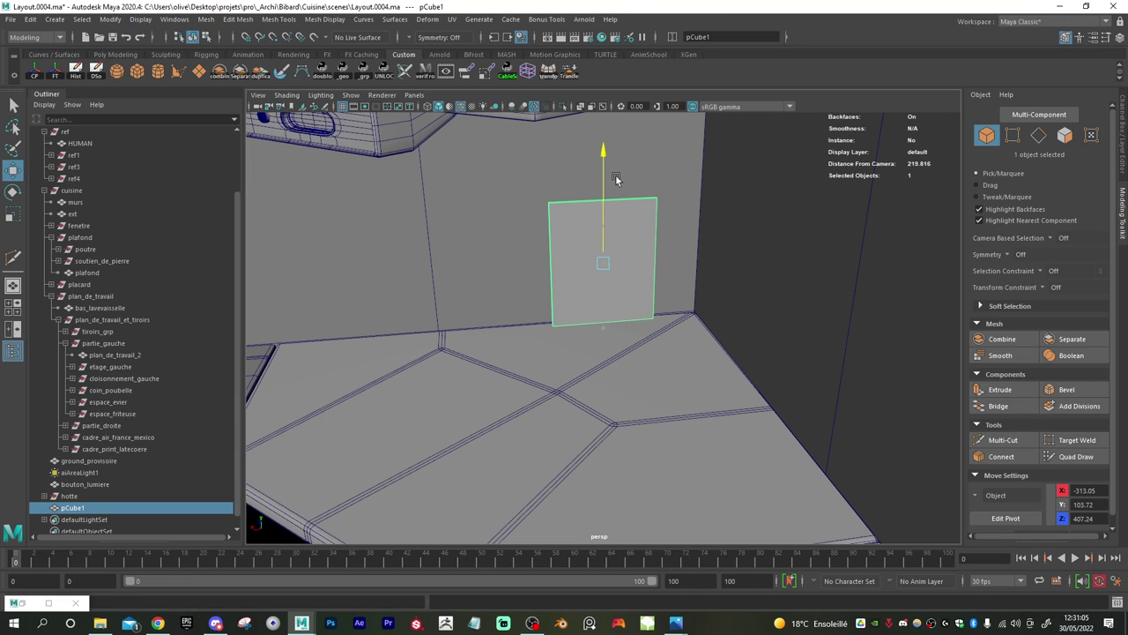
scroll(664, 279, down, 3)
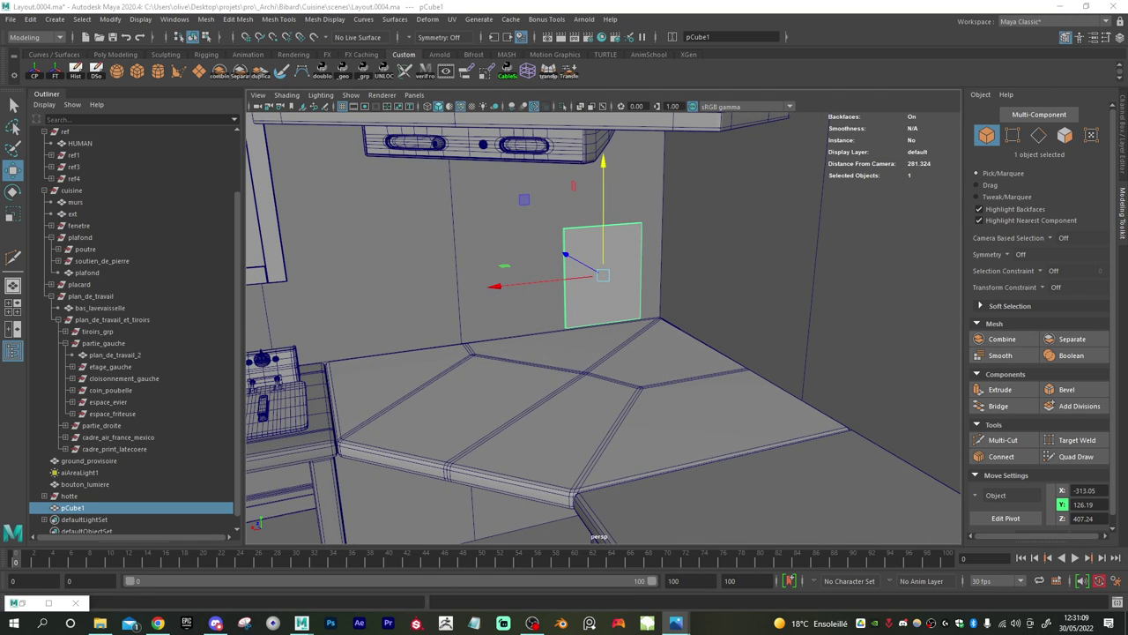
- Group plastique_noir, voyant_blanc, surface_inox, surface_plastique_noir and bouton_ventilation together inside the hotte group
alt+drag(496, 298, 543, 311)
click(548, 158)
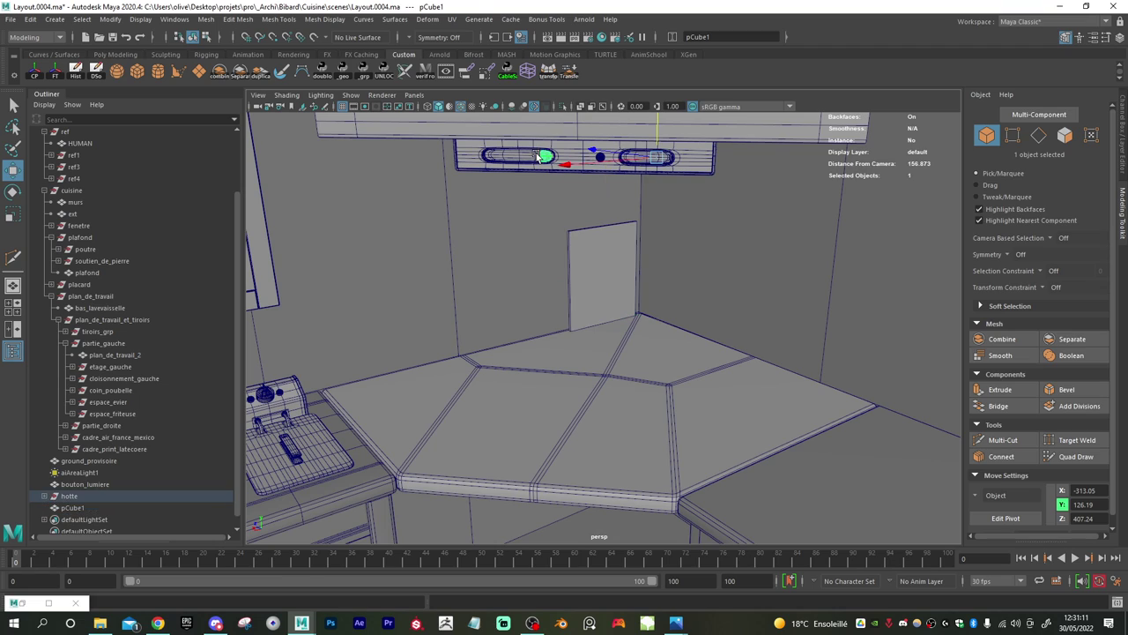
click(44, 496)
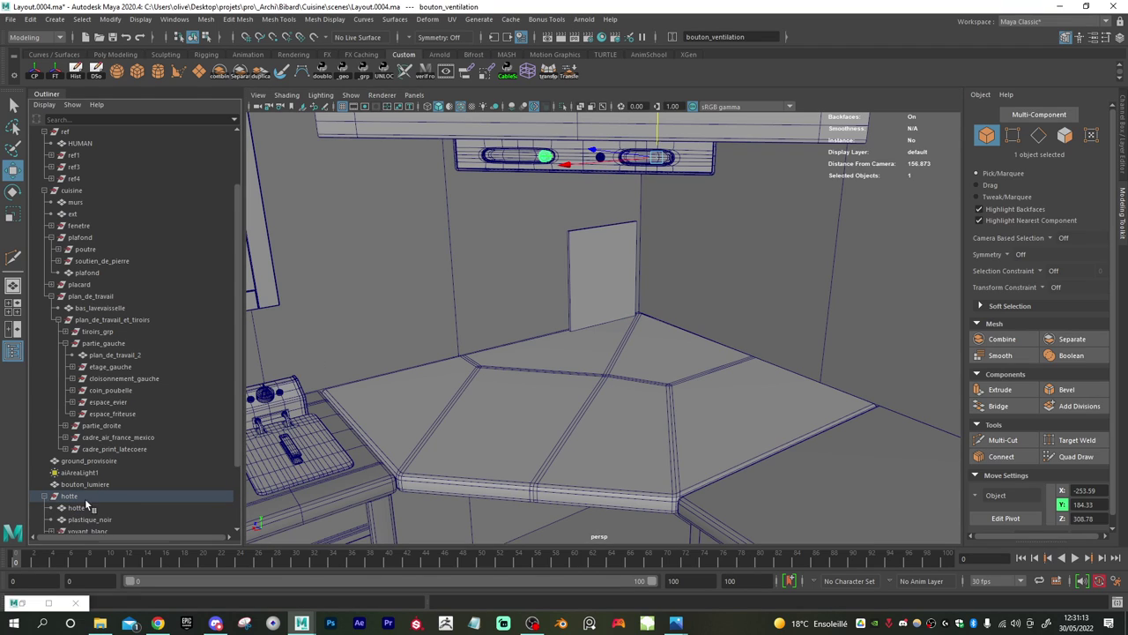
click(90, 438)
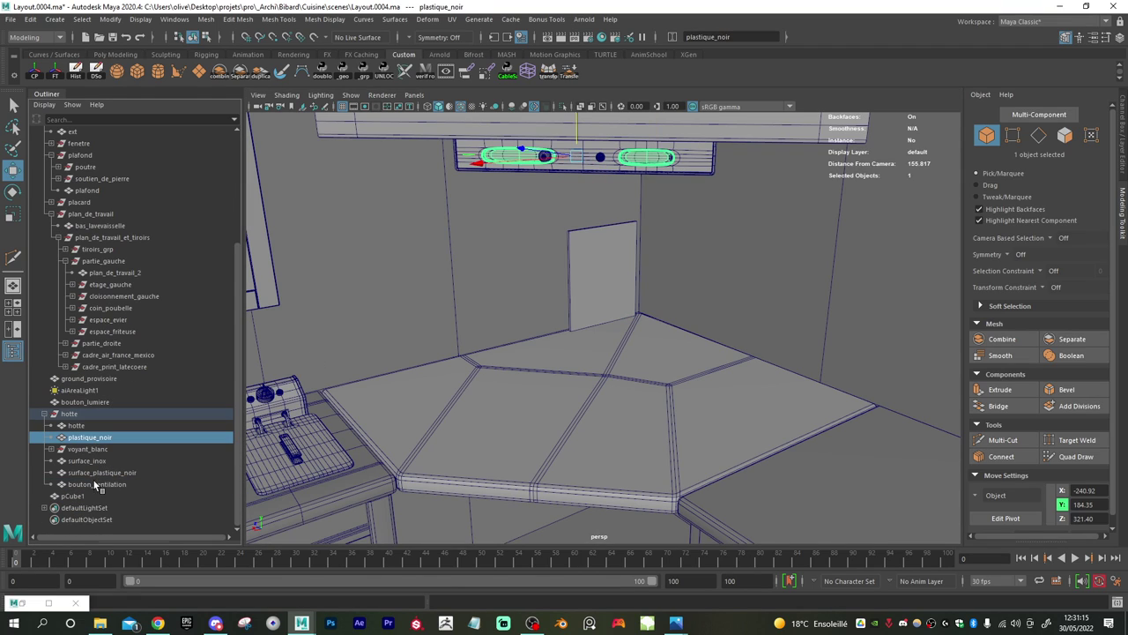
shift+click(95, 484)
ctrl+click(84, 496)
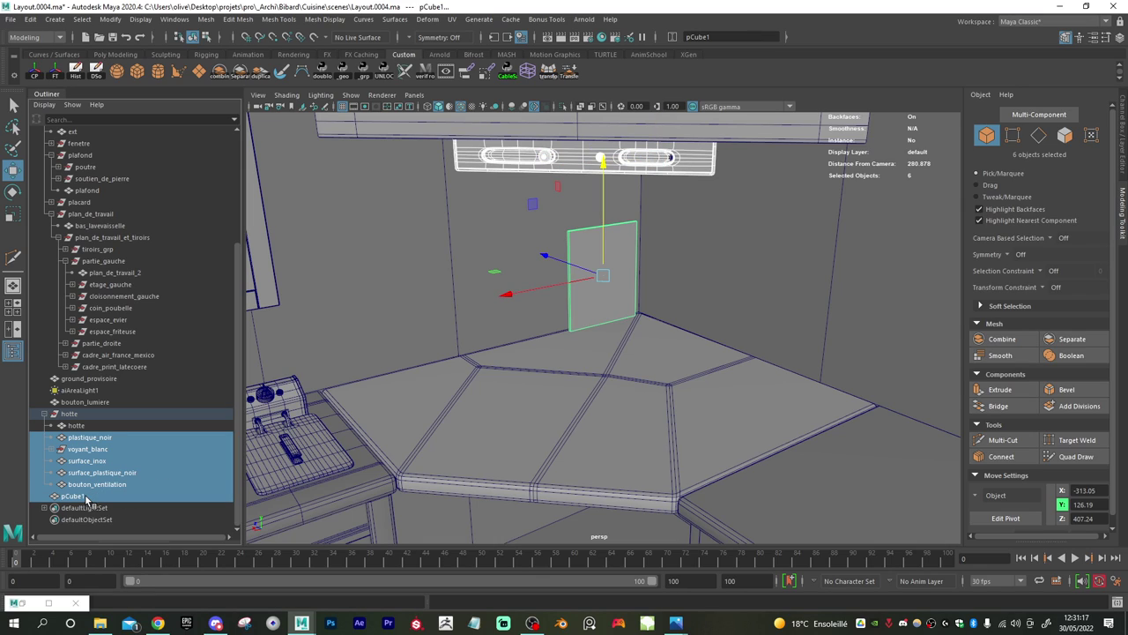
ctrl+click(89, 497)
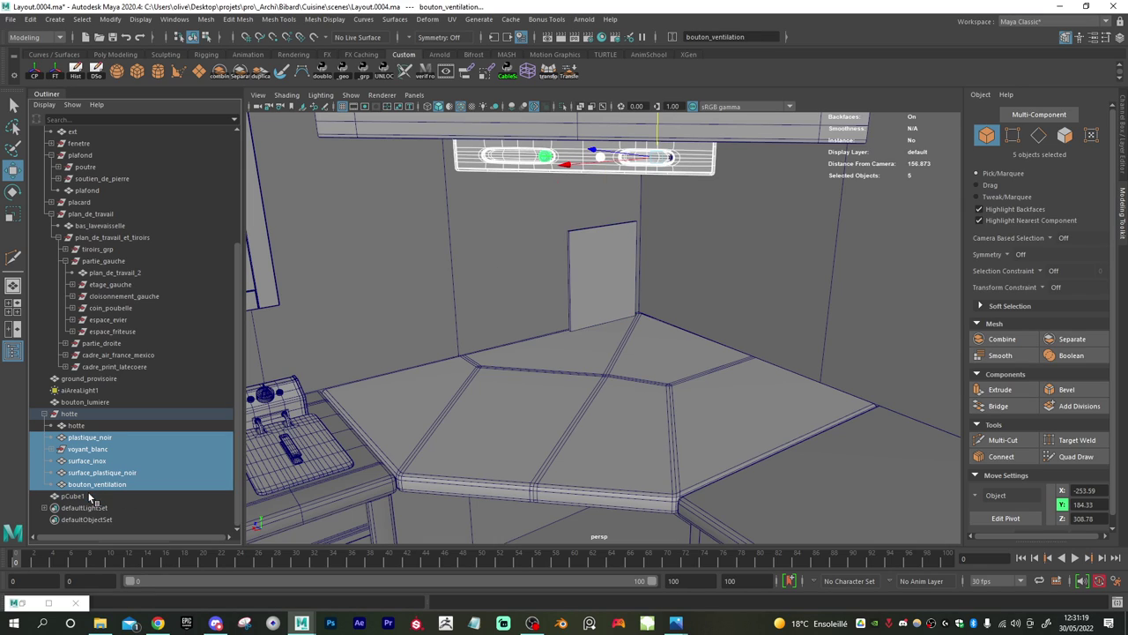
key(ctrl+g)
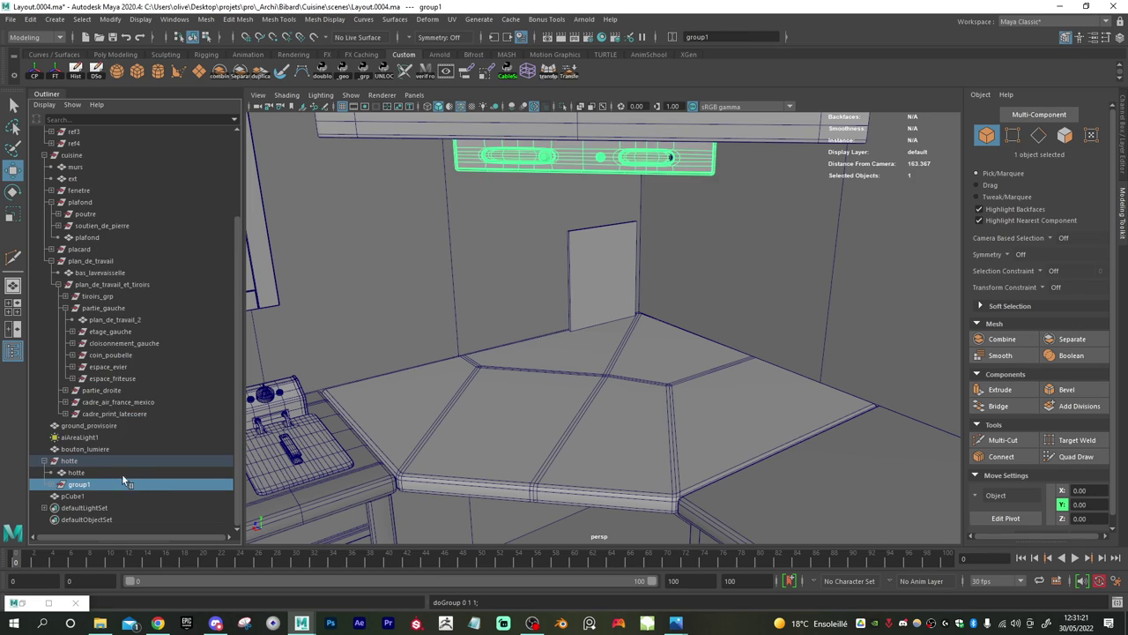
- Rename the new group of hood control parts panel_control and center its pivot
double_click(100, 484)
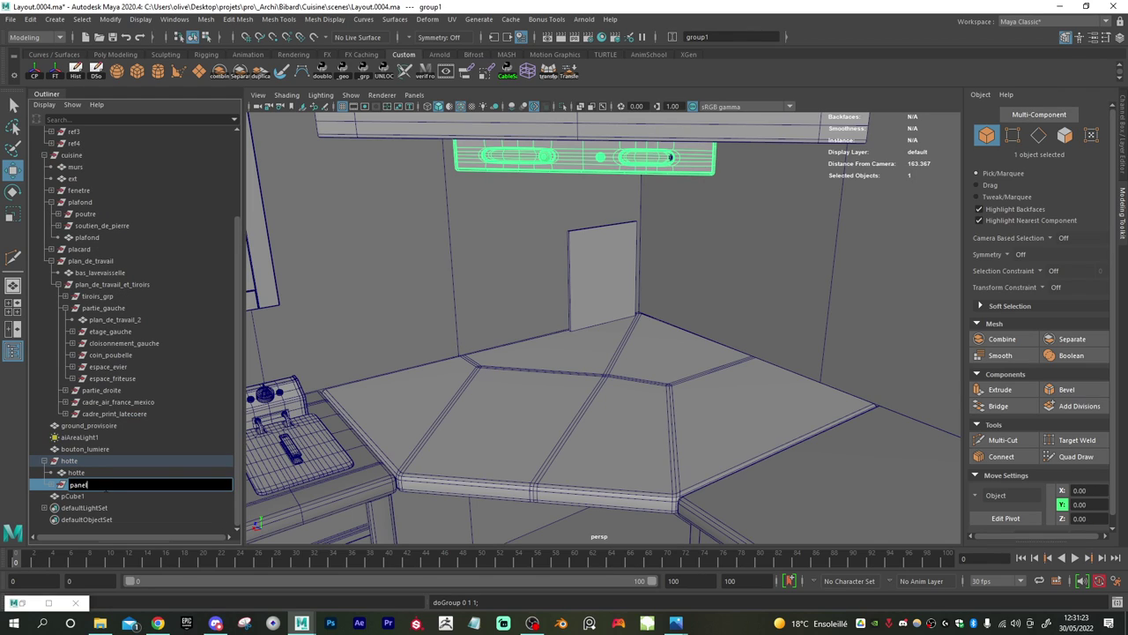
text(panel_control)
key(Return)
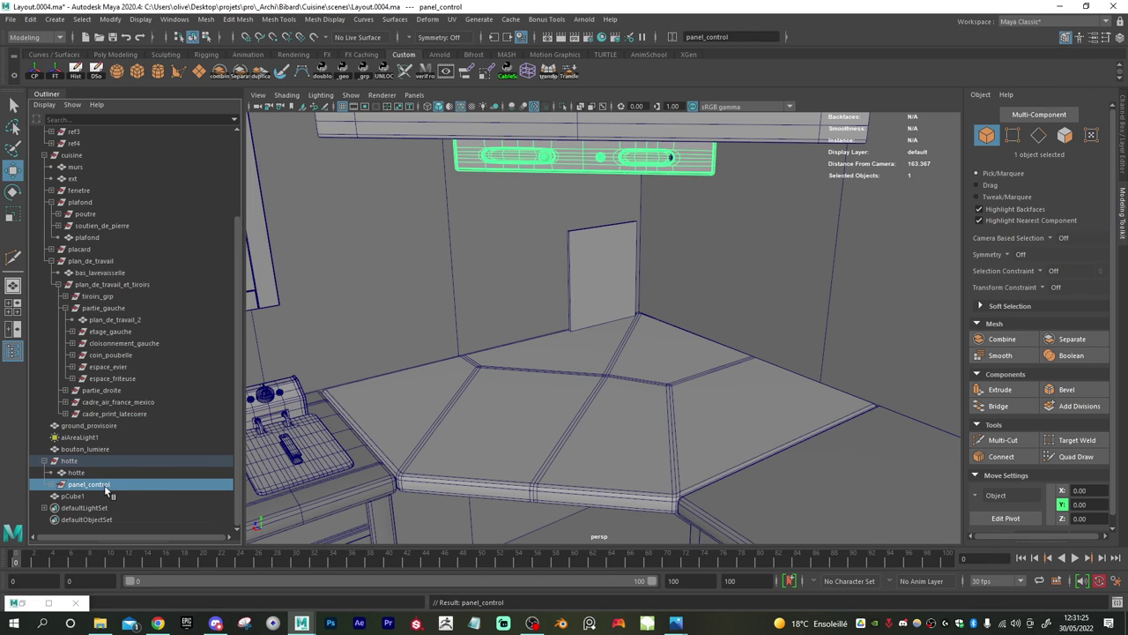
click(41, 70)
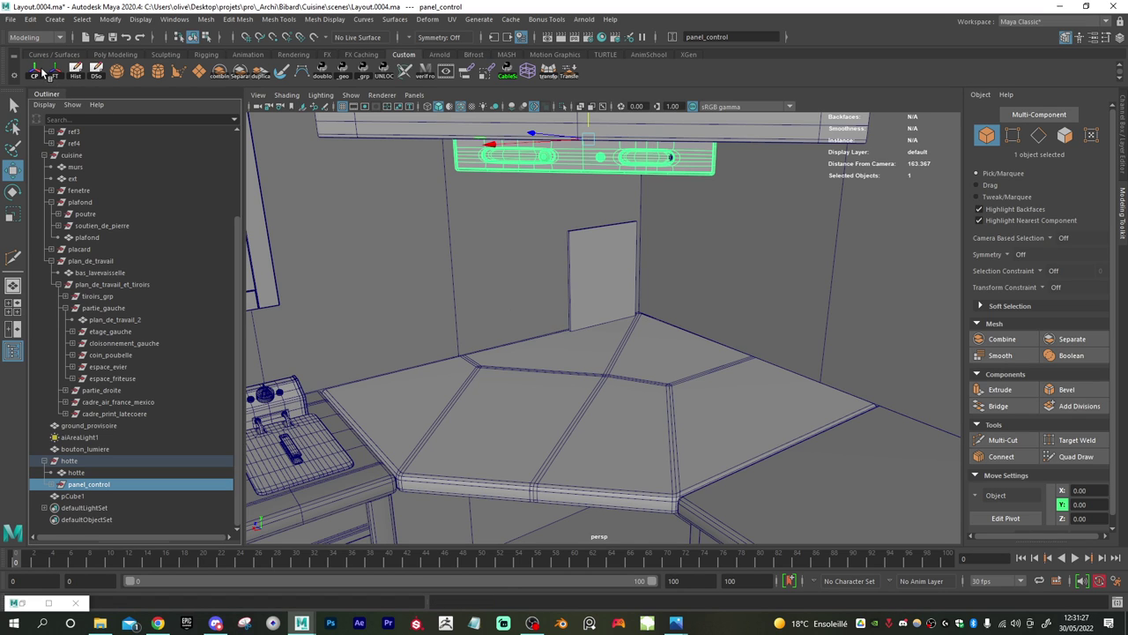
- Try to scale the panel_control group down uniformly to about 0.78
alt+drag(518, 271, 582, 342)
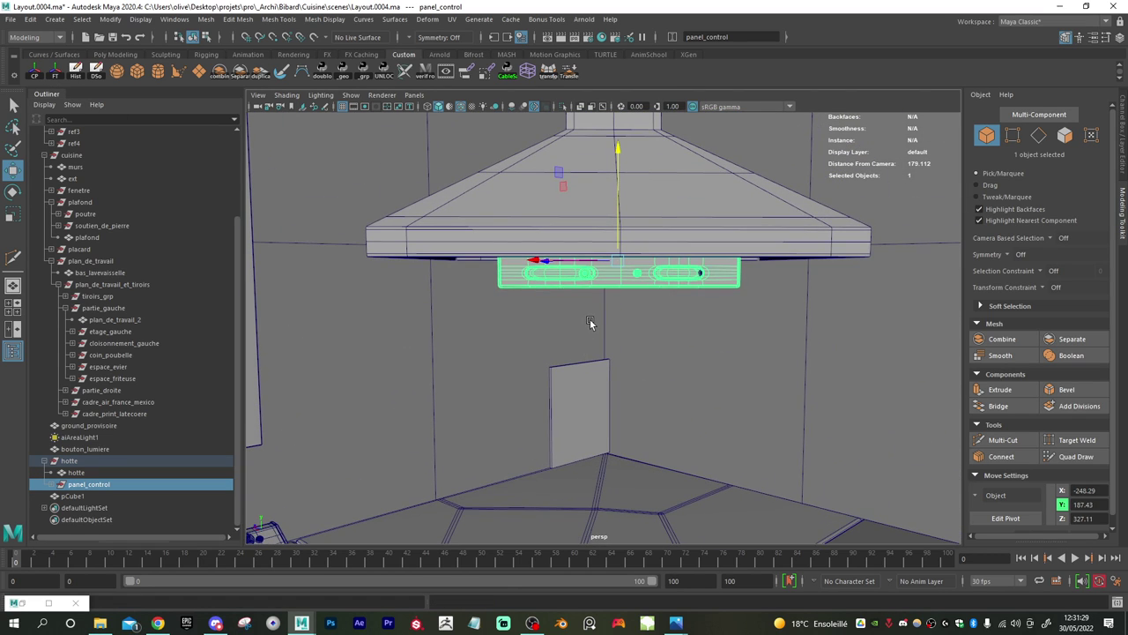
key(r)
alt+drag(625, 309, 632, 333)
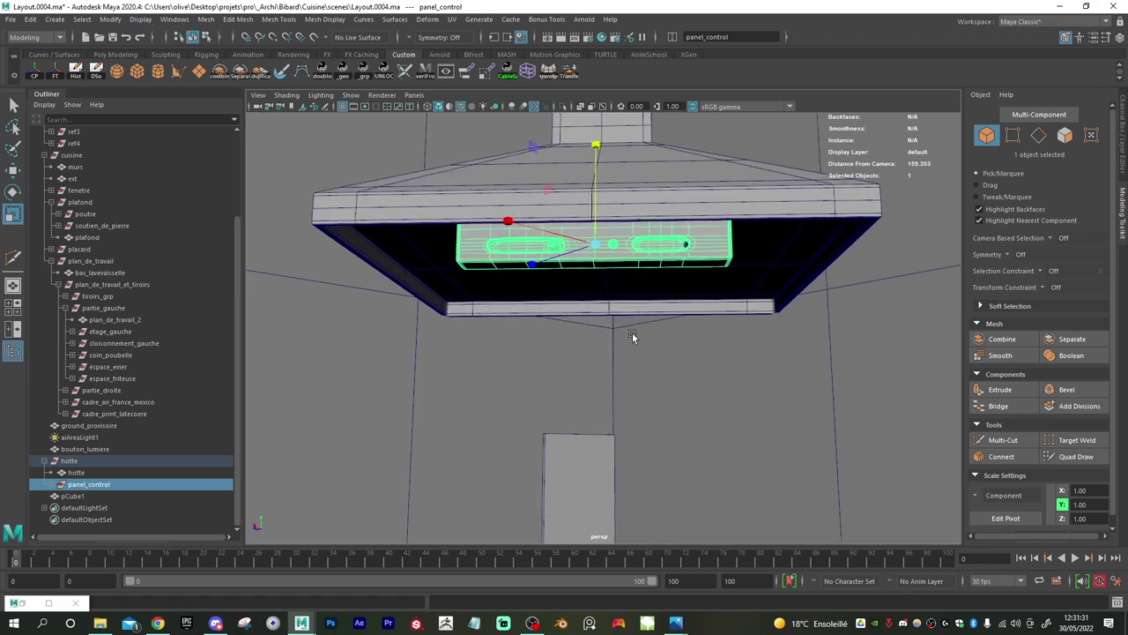
scroll(632, 332, up, 1)
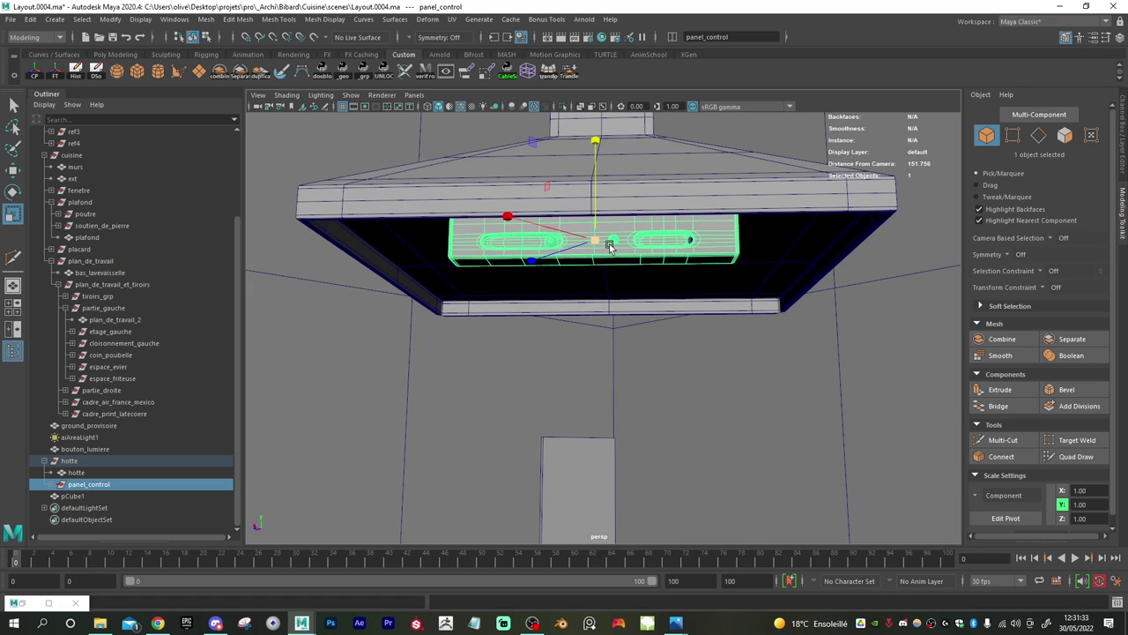
drag(598, 246, 558, 245)
key(ctrl+z)
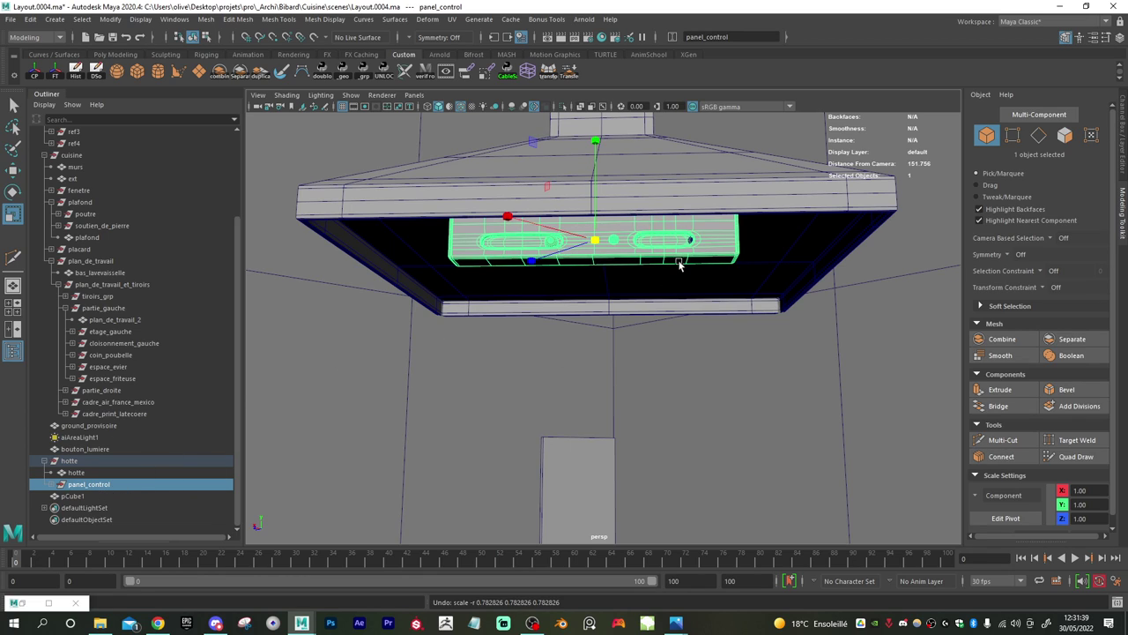
- Check which control panel parts the panel_control group contains, including the meshes inside voyant_blanc
click(57, 485)
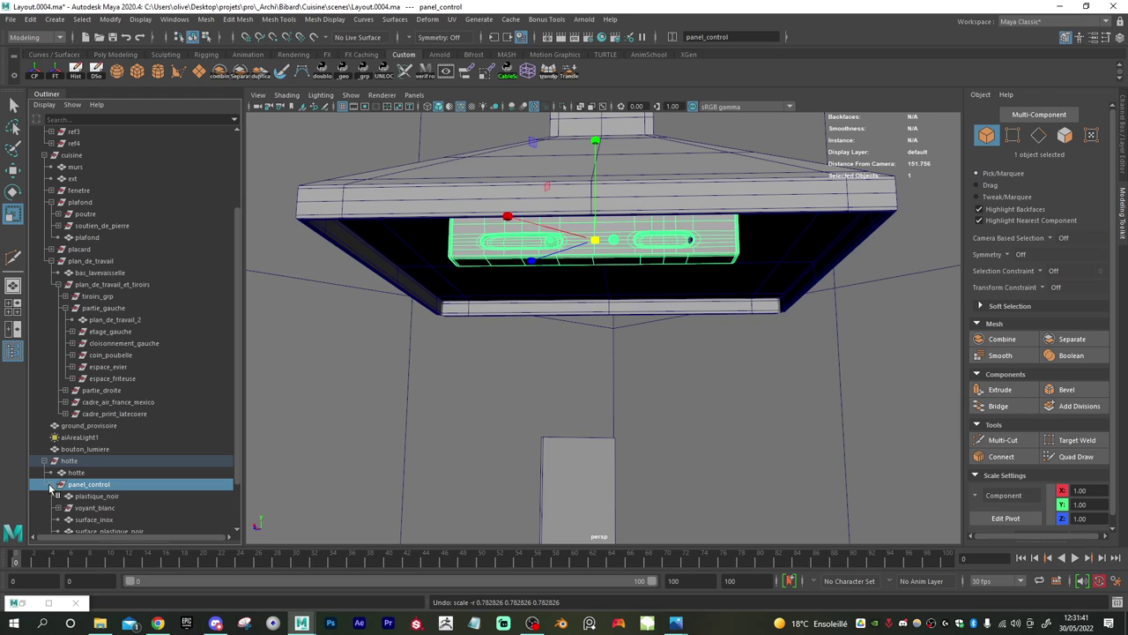
scroll(119, 498, down, 2)
click(109, 472)
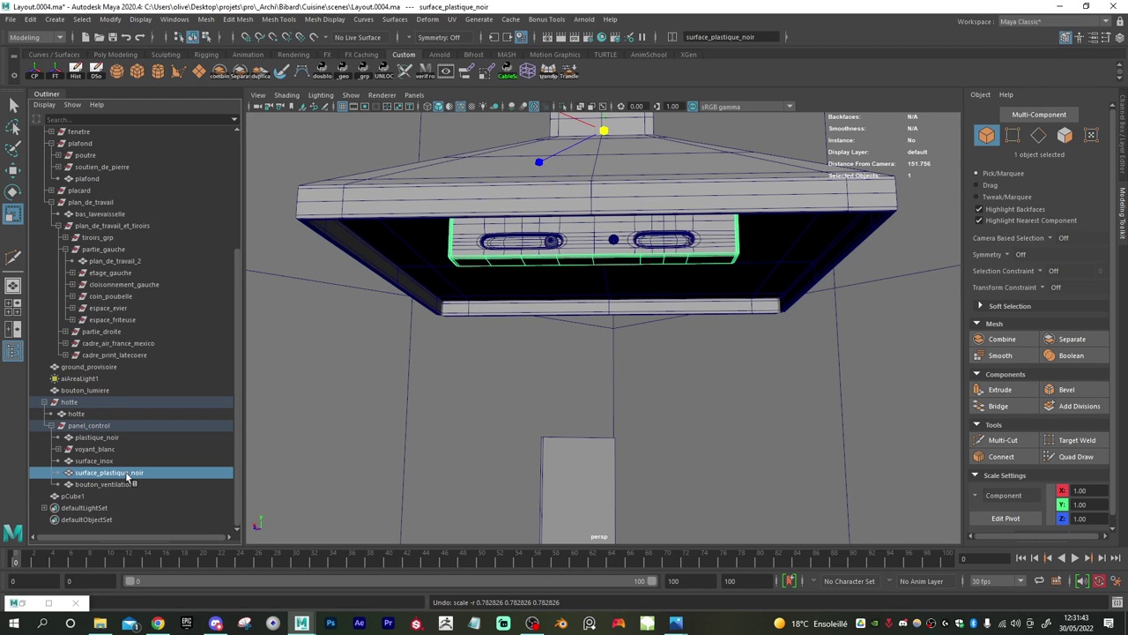
click(104, 484)
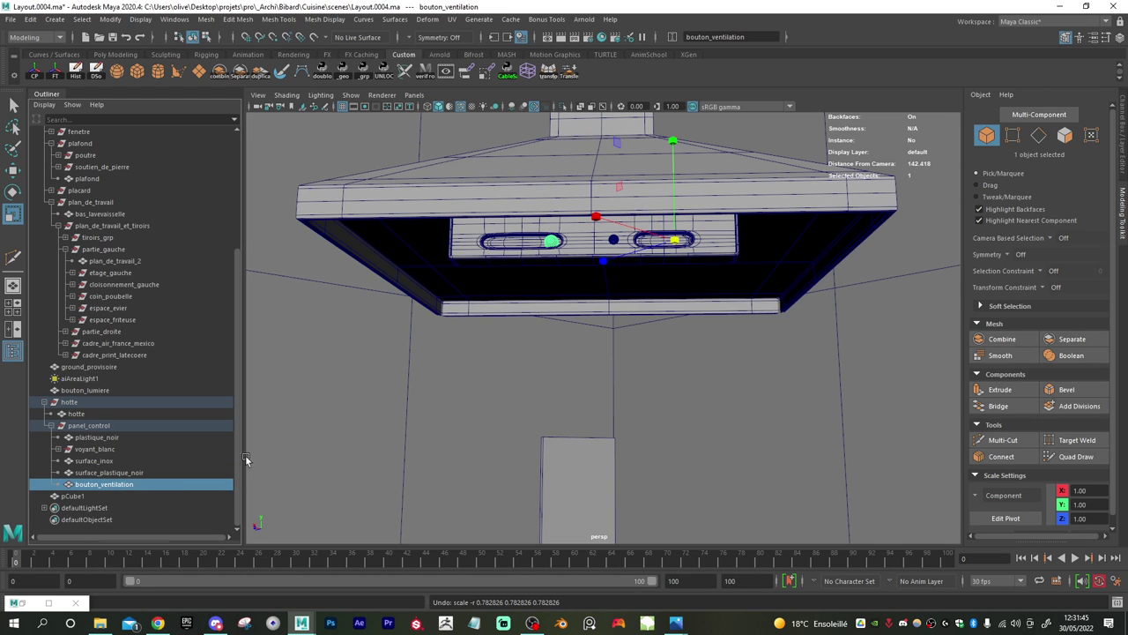
alt+drag(552, 284, 553, 297)
alt+right_drag(554, 298, 614, 341)
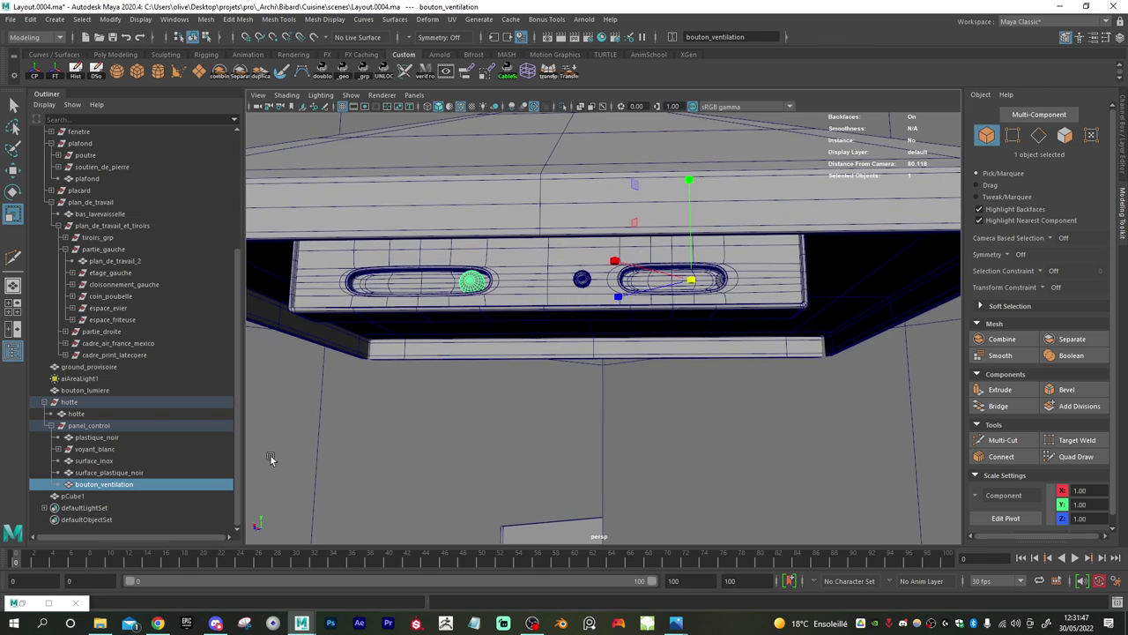
click(58, 449)
click(111, 461)
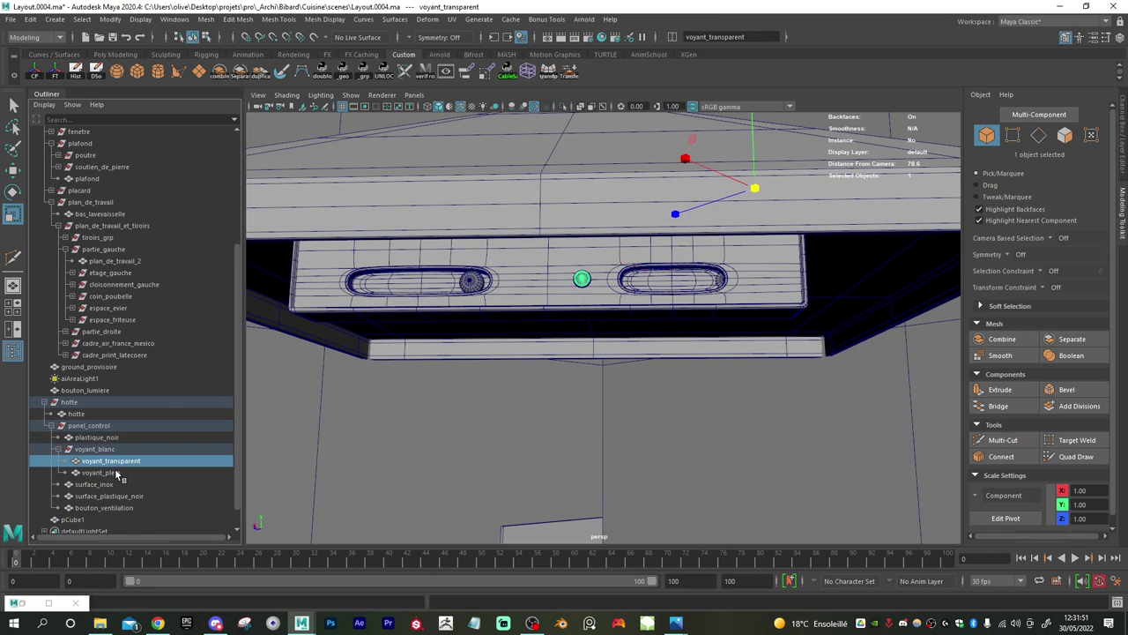
click(107, 472)
click(58, 450)
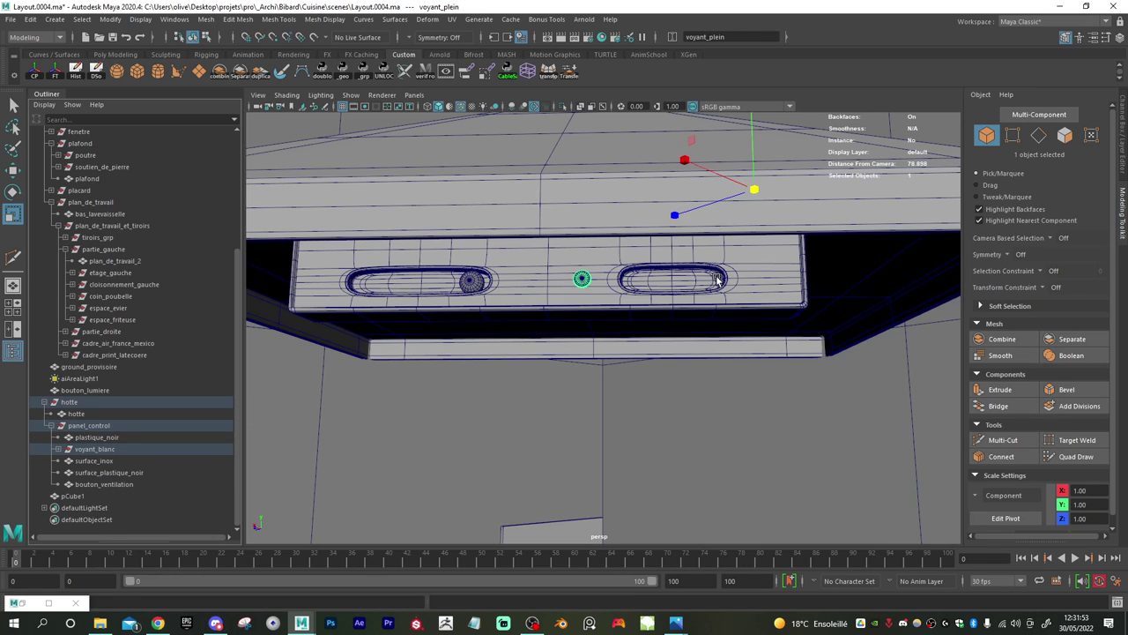
- Move the bouton_lumiere mesh into the panel_control group inside hotte
click(718, 280)
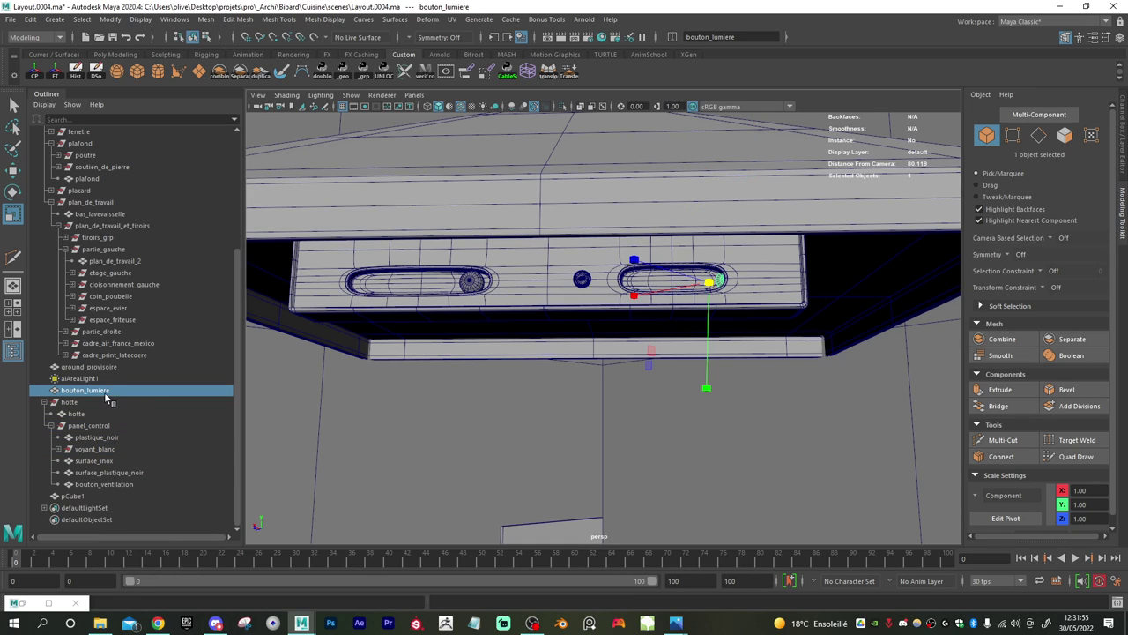
middle_drag(105, 393, 85, 406)
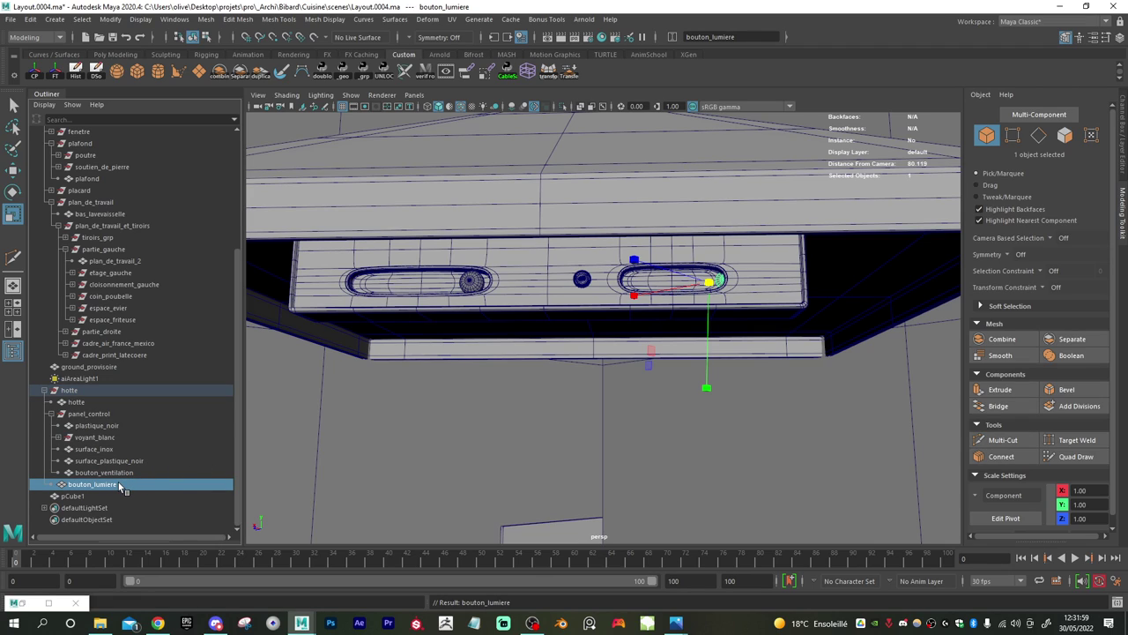
middle_drag(118, 482, 102, 421)
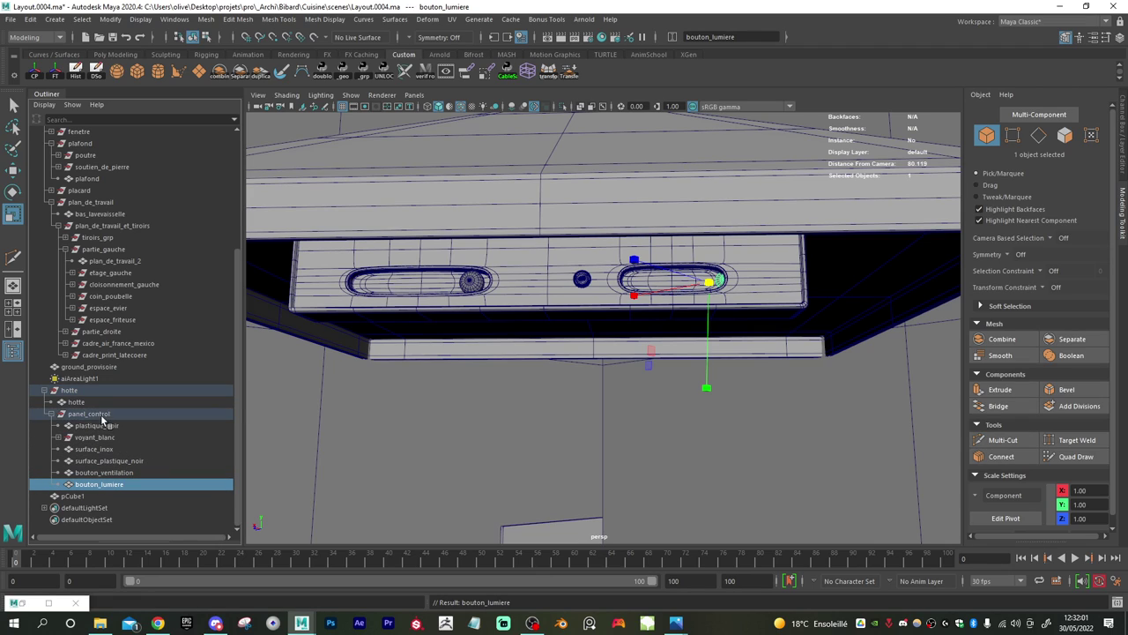
- Center the pivot of bouton_lumiere and shift the button within its slot to about X 314.48, Y -182.15, Z -249.46
alt+drag(691, 333, 680, 348)
alt+middle_drag(694, 347, 711, 297)
alt+right_drag(711, 297, 718, 332)
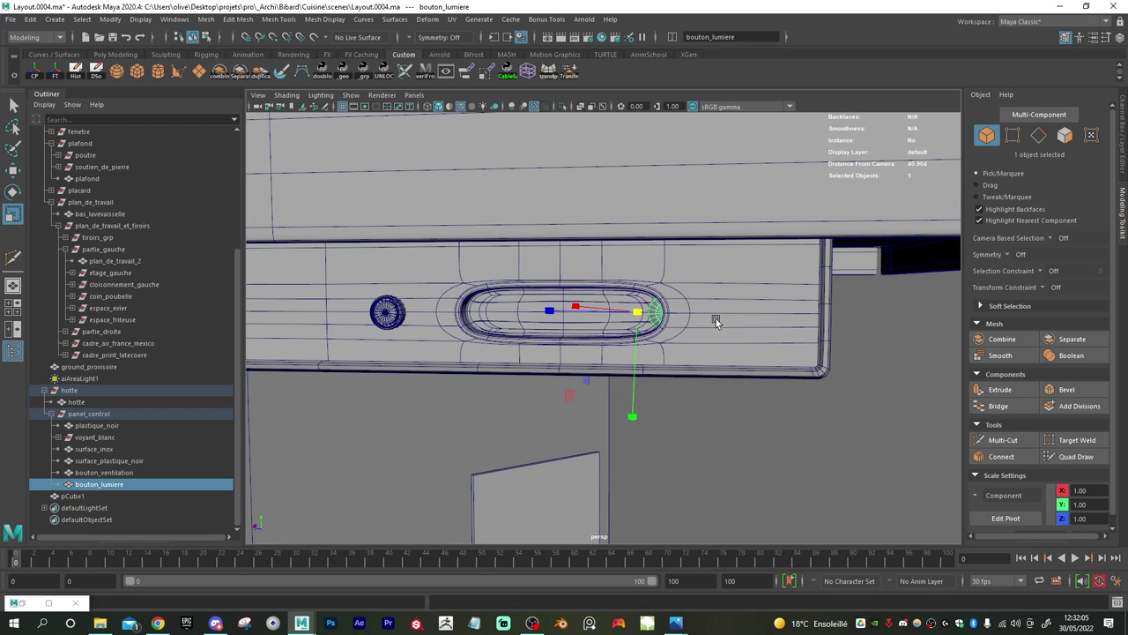
key(w)
alt+drag(573, 322, 650, 310)
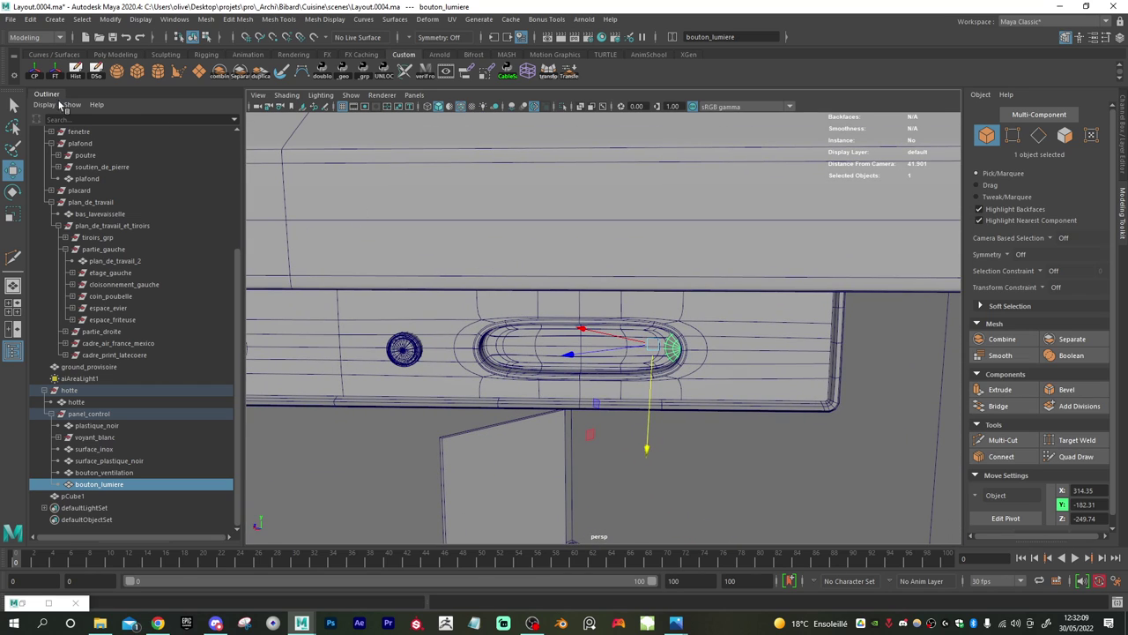
click(39, 77)
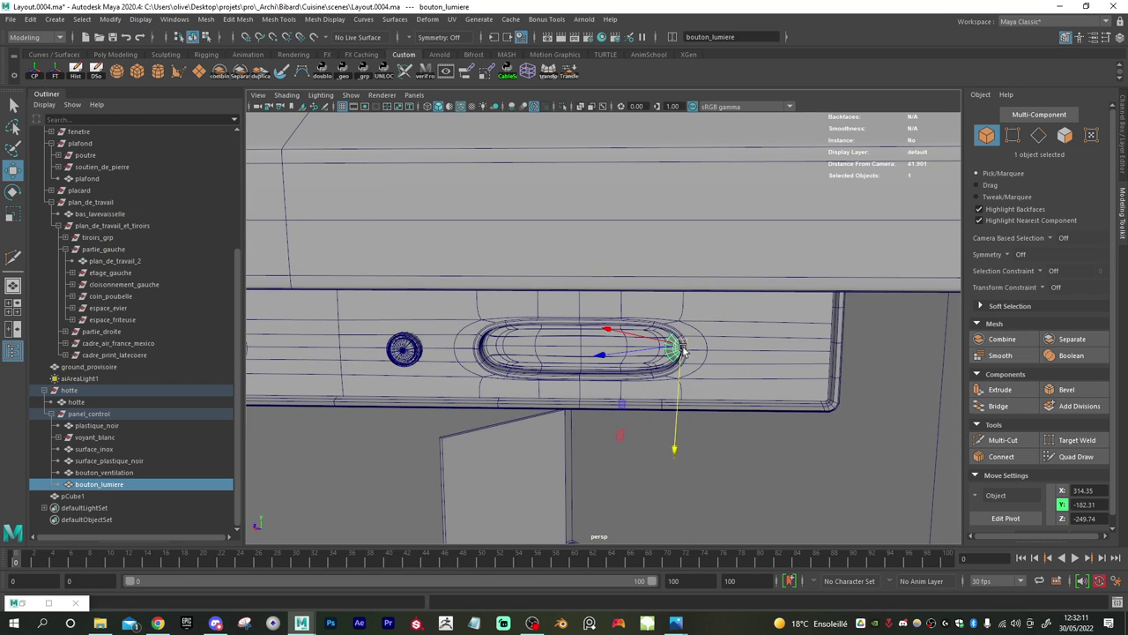
alt+drag(674, 373, 676, 371)
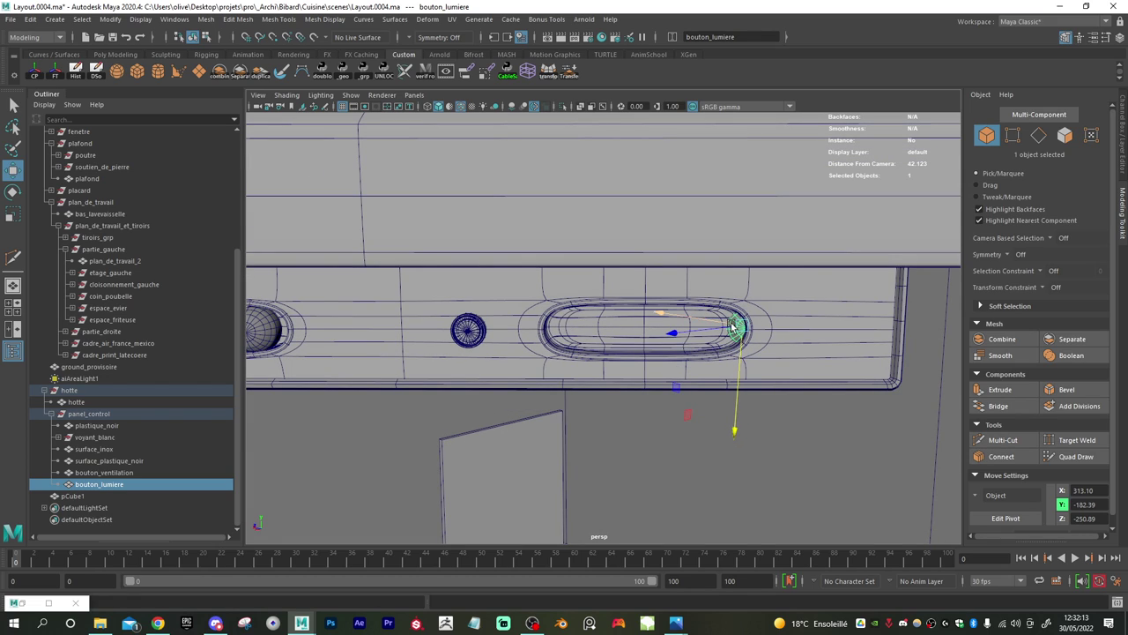
drag(742, 325, 712, 327)
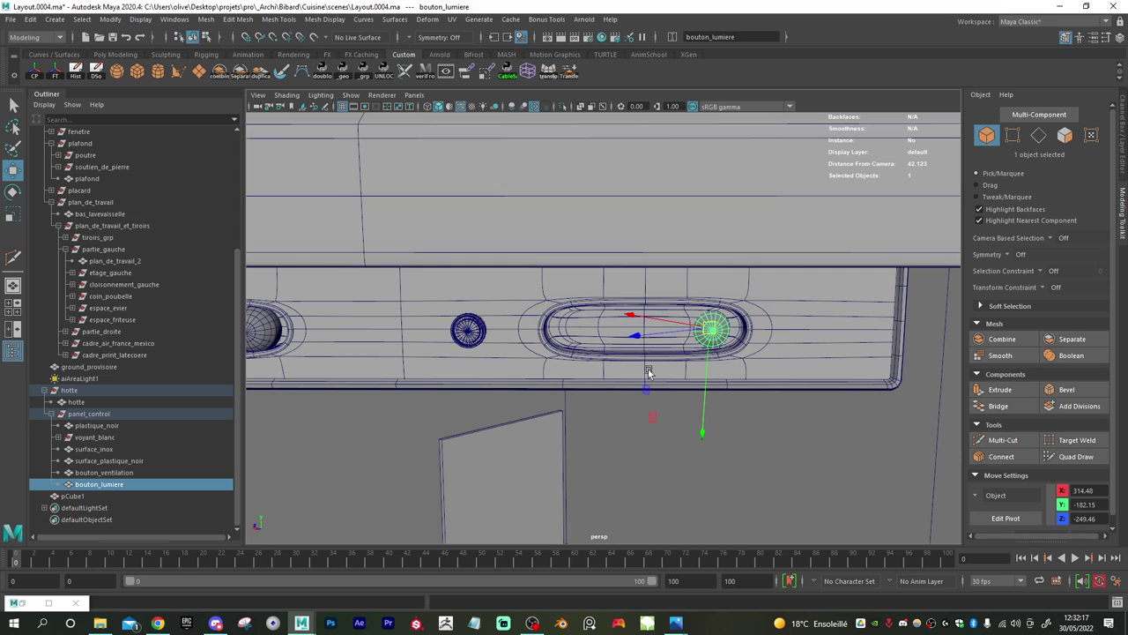
- Switch the move axis orientation to World for the bouton_lumiere button on the range hood's control panel
alt+drag(636, 367, 631, 371)
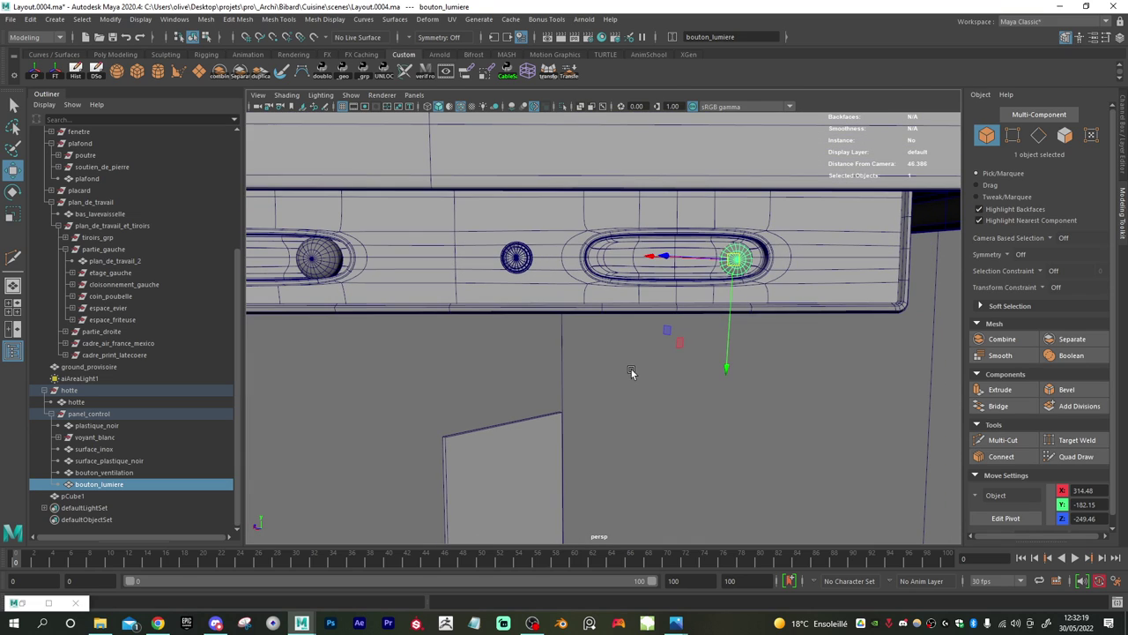
click(327, 267)
click(737, 257)
alt+drag(727, 300, 750, 322)
alt+middle_drag(751, 322, 688, 317)
scroll(693, 331, up, 1)
key(w)
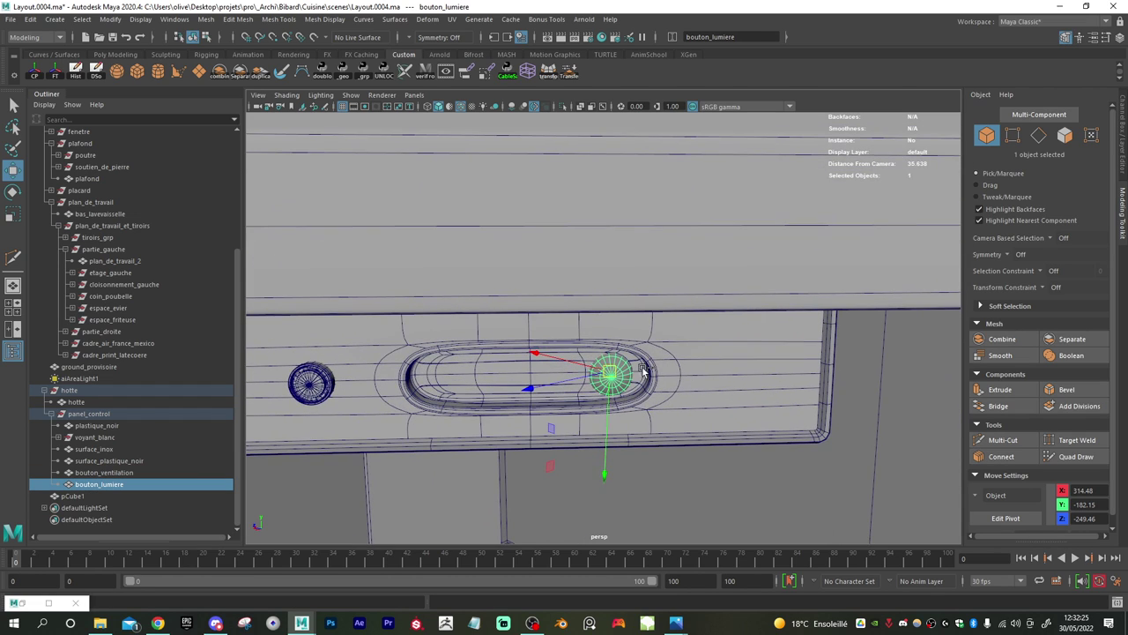
drag(624, 369, 629, 402)
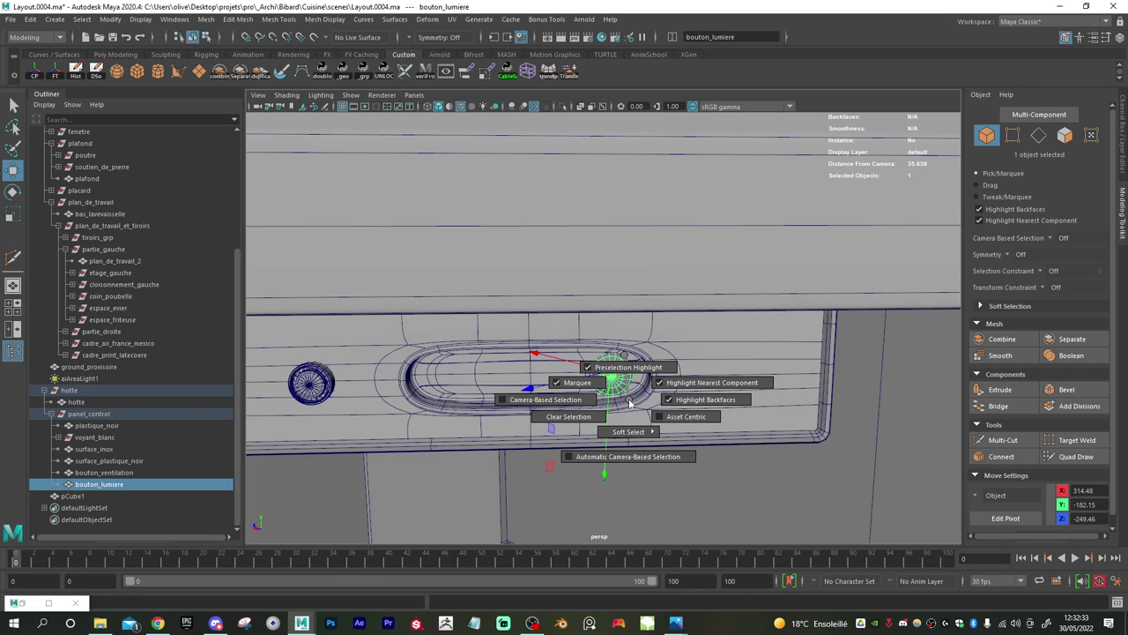
drag(630, 400, 595, 383)
drag(582, 293, 583, 292)
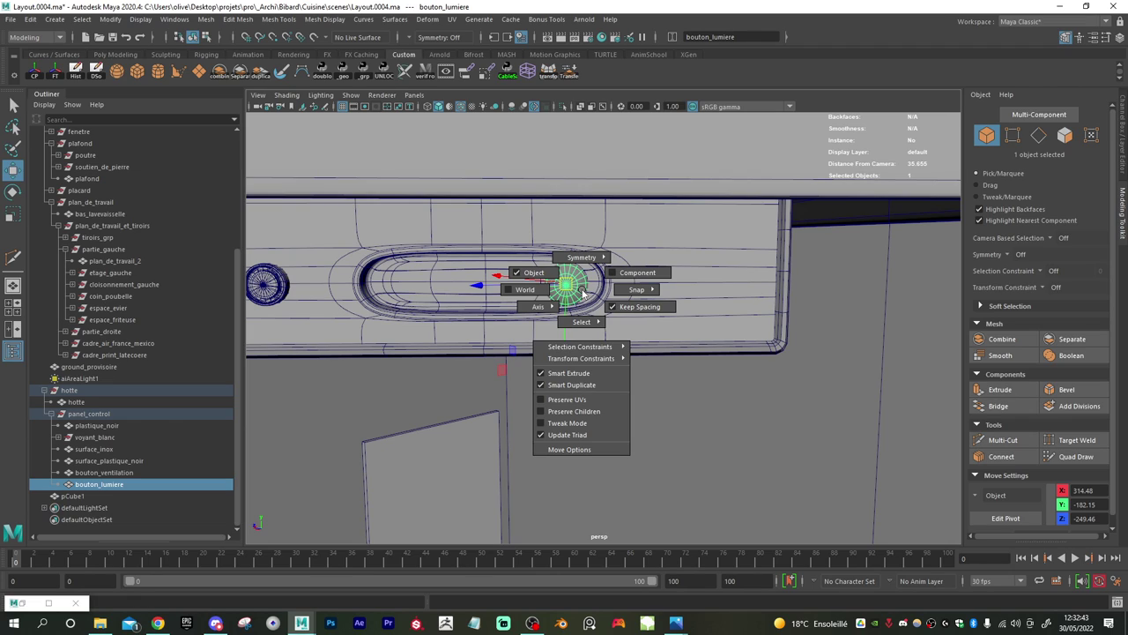
drag(583, 294, 504, 294)
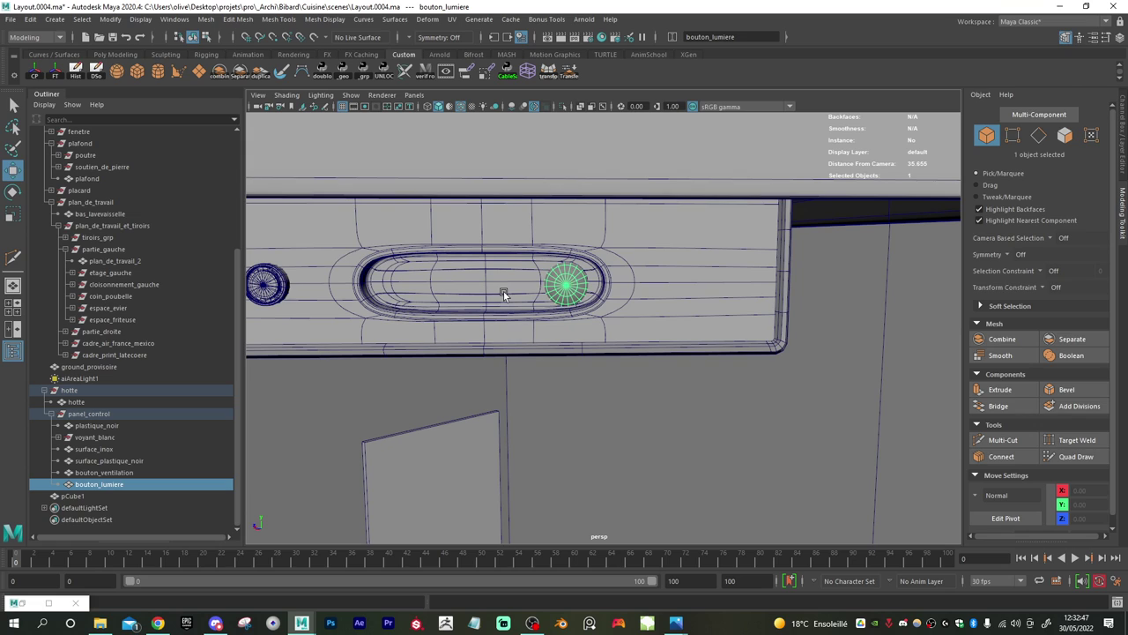
scroll(538, 298, down, 2)
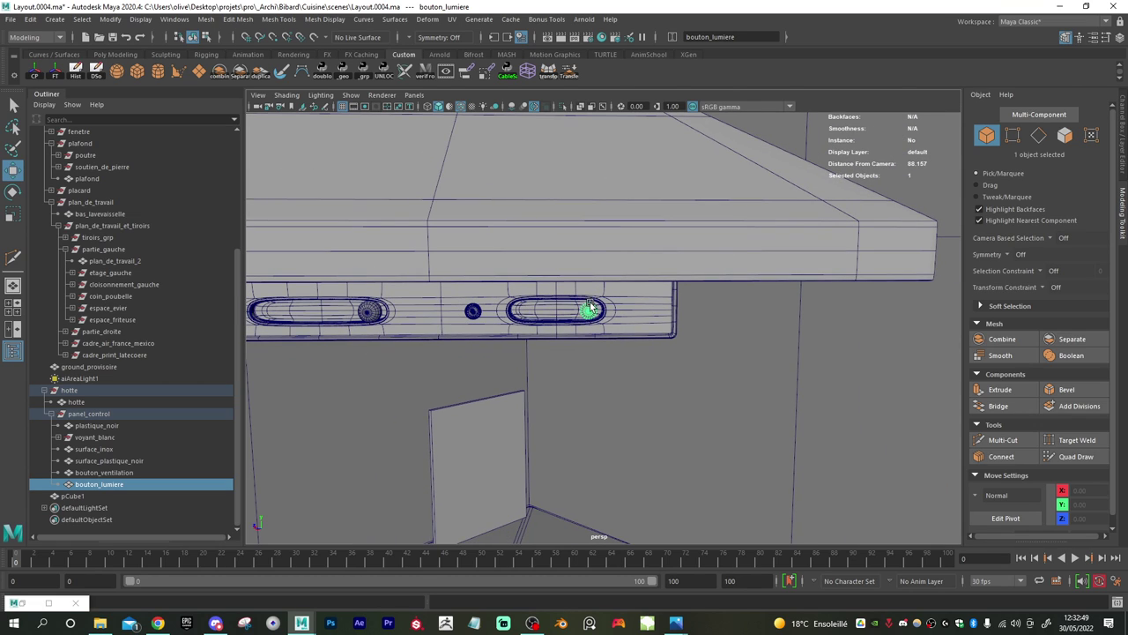
drag(592, 311, 561, 308)
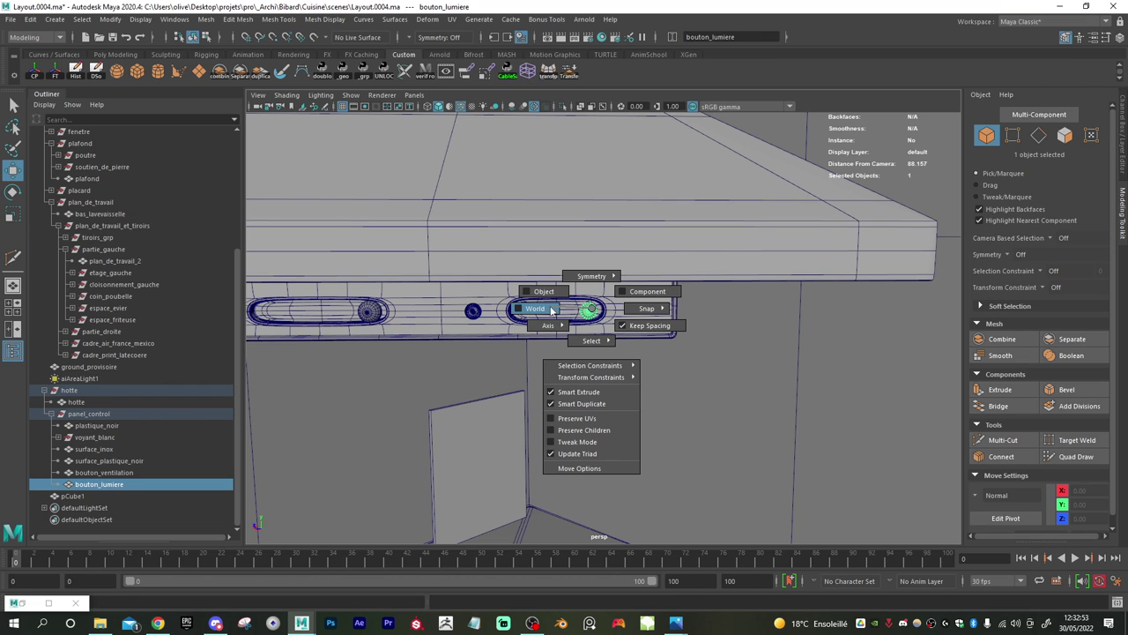
drag(546, 311, 546, 312)
- Move bouton_lumiere in the horizontal plane out of its slot to about X -255.01, Z 307.66
scroll(608, 344, up, 5)
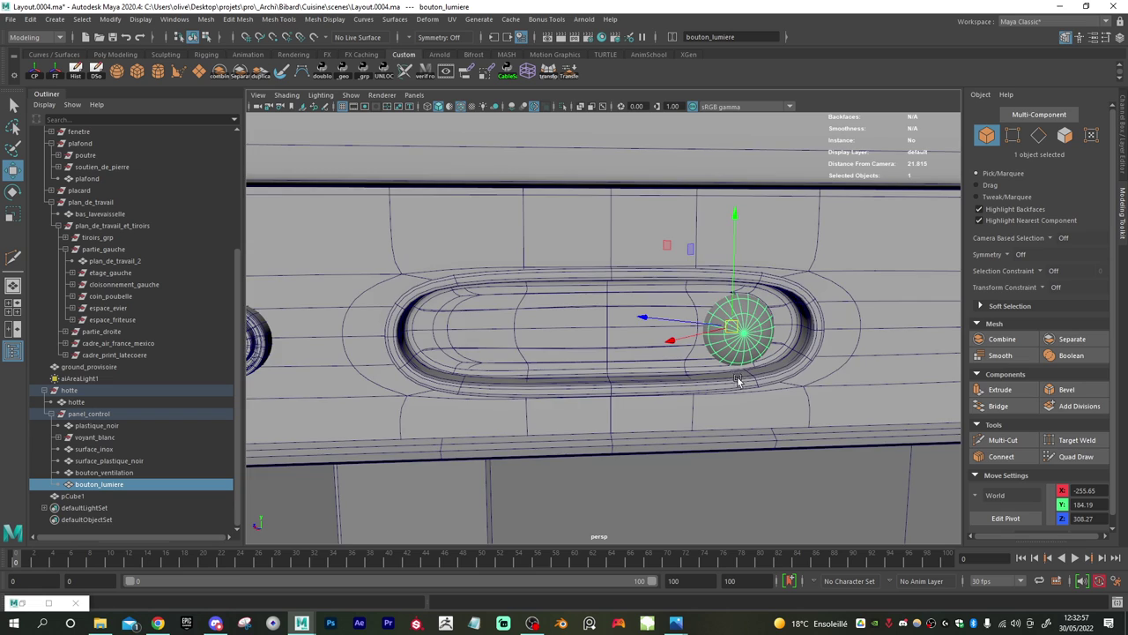
alt+right_drag(738, 379, 697, 385)
alt+drag(697, 385, 661, 238)
alt+middle_drag(661, 238, 645, 388)
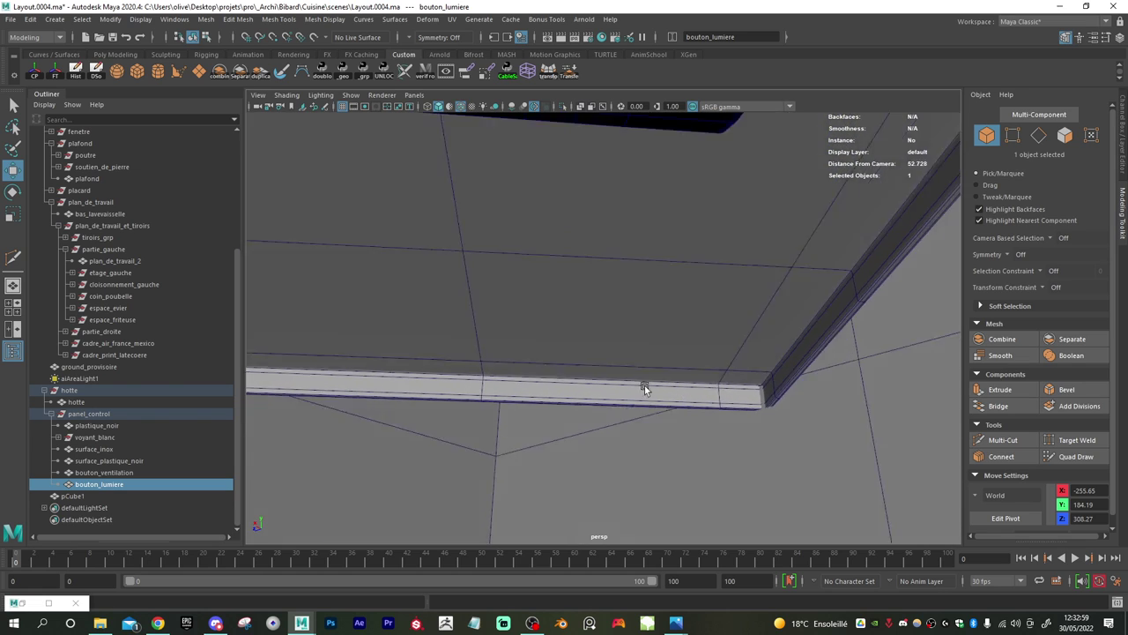
alt+drag(644, 388, 629, 459)
key(f)
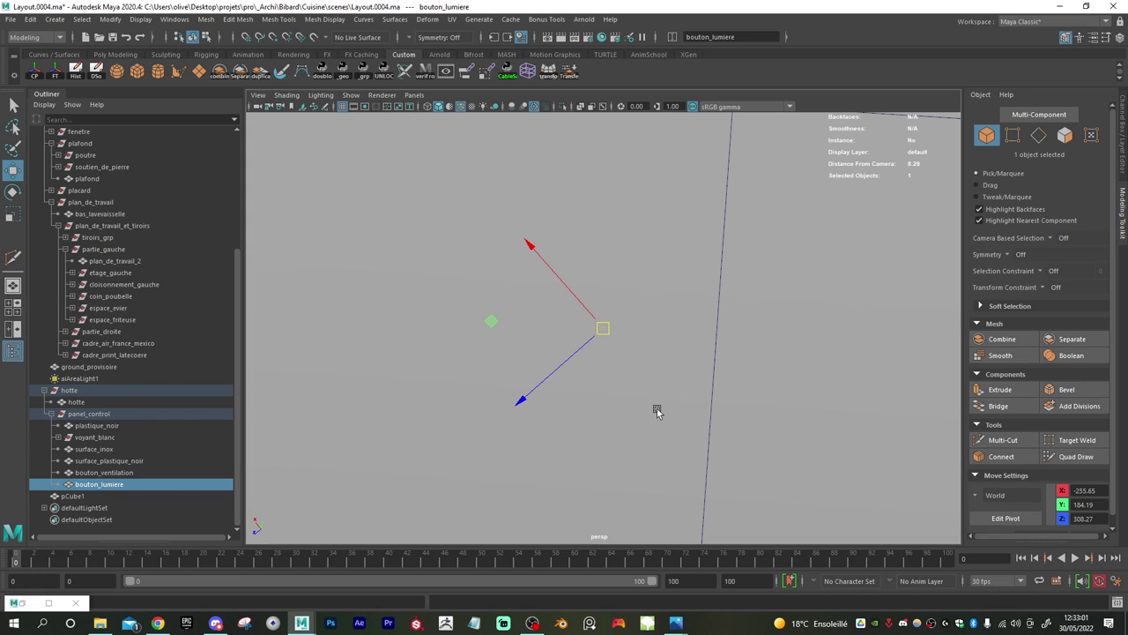
scroll(632, 408, up, 6)
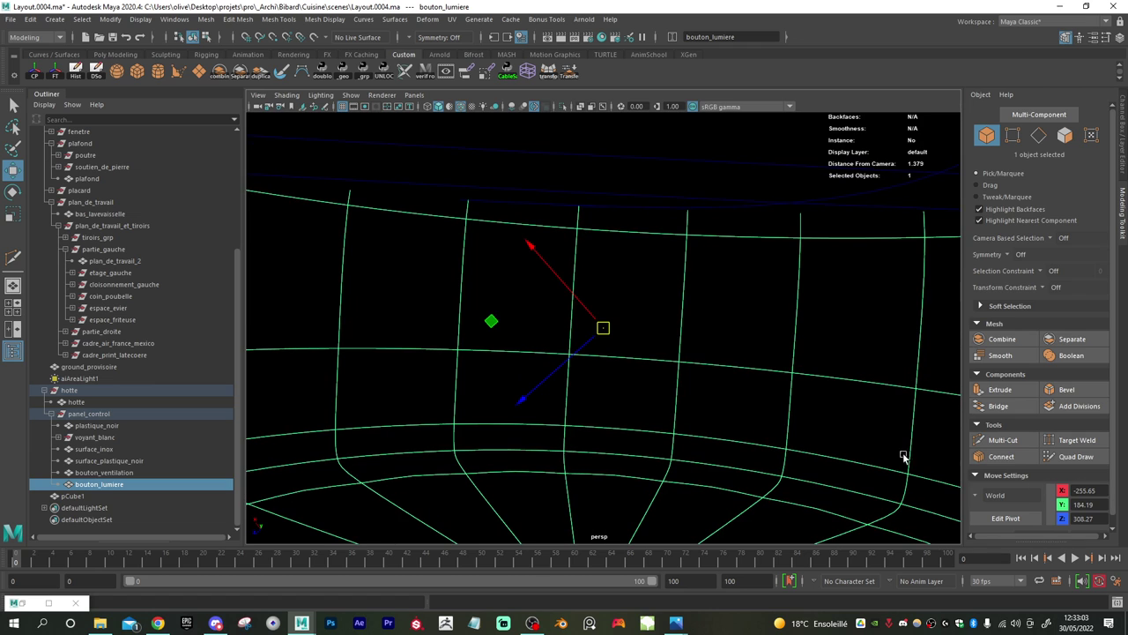
scroll(554, 377, down, 3)
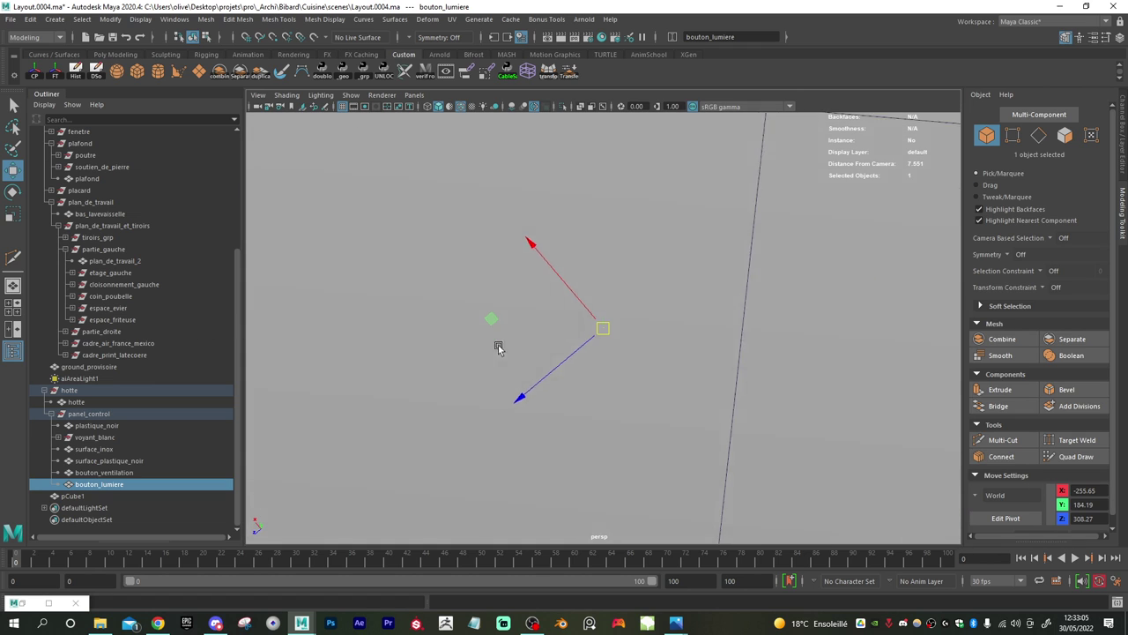
scroll(493, 403, down, 3)
scroll(498, 401, down, 5)
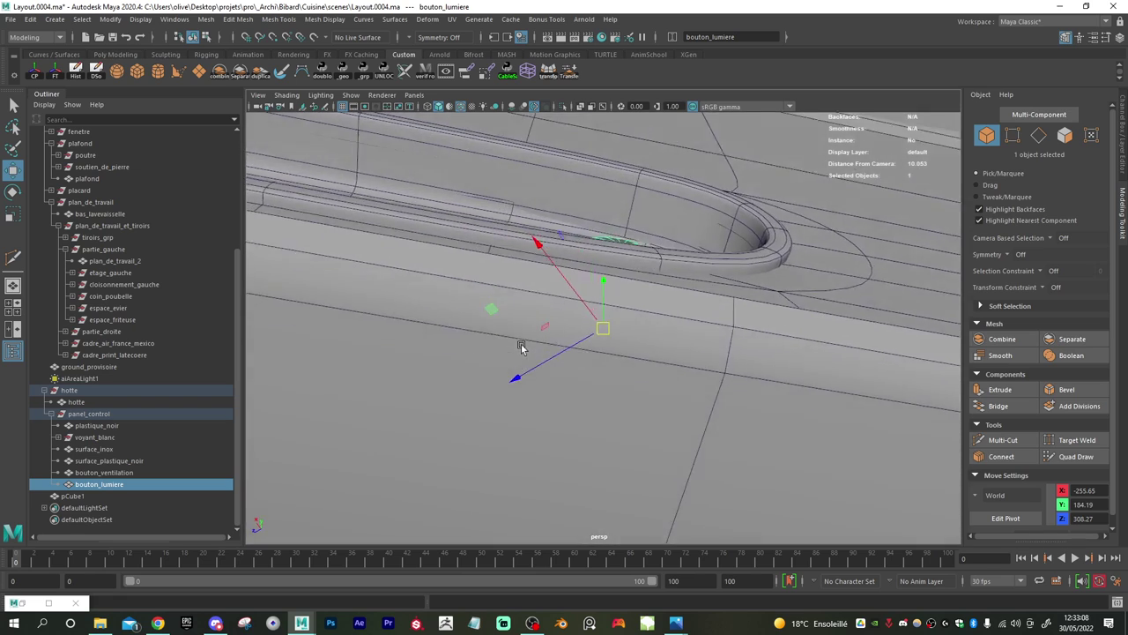
alt+drag(521, 348, 527, 339)
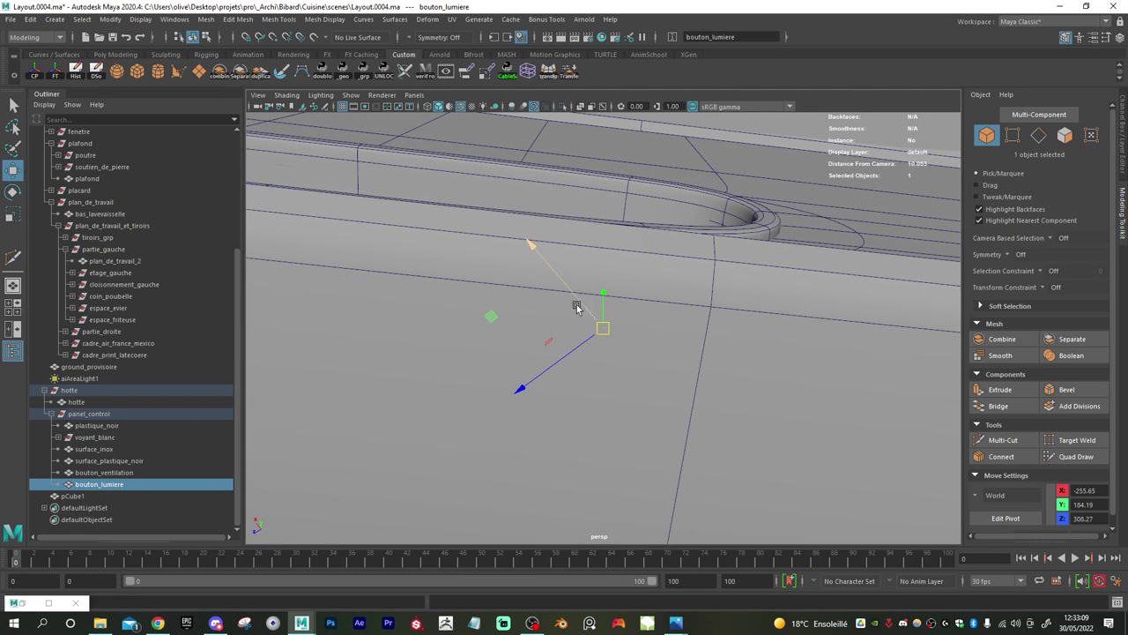
middle_drag(490, 318, 496, 257)
key(f)
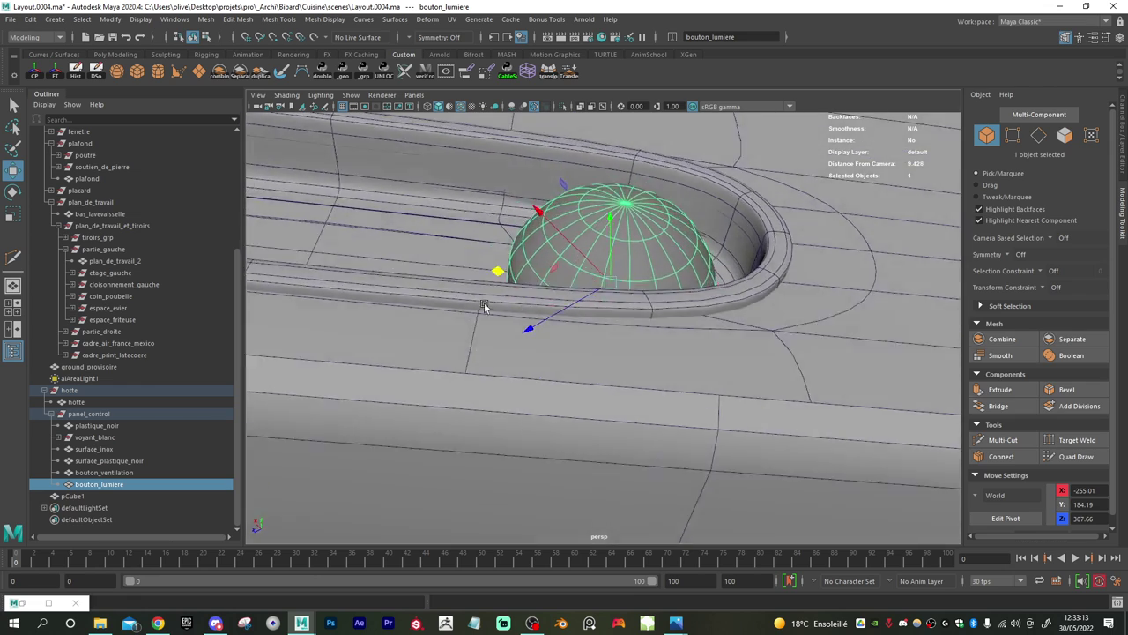
- Adjust bouton_lumiere's horizontal position within its slot to about X -254.37, Z 308.05 and save the scene
alt+drag(496, 338, 493, 344)
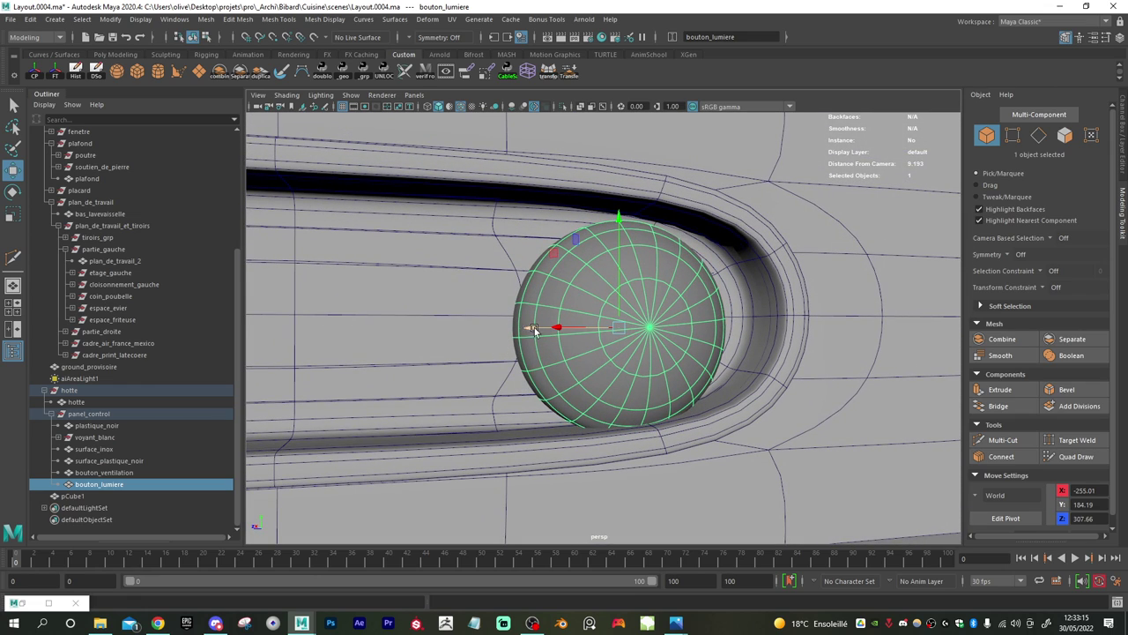
alt+drag(609, 344, 494, 270)
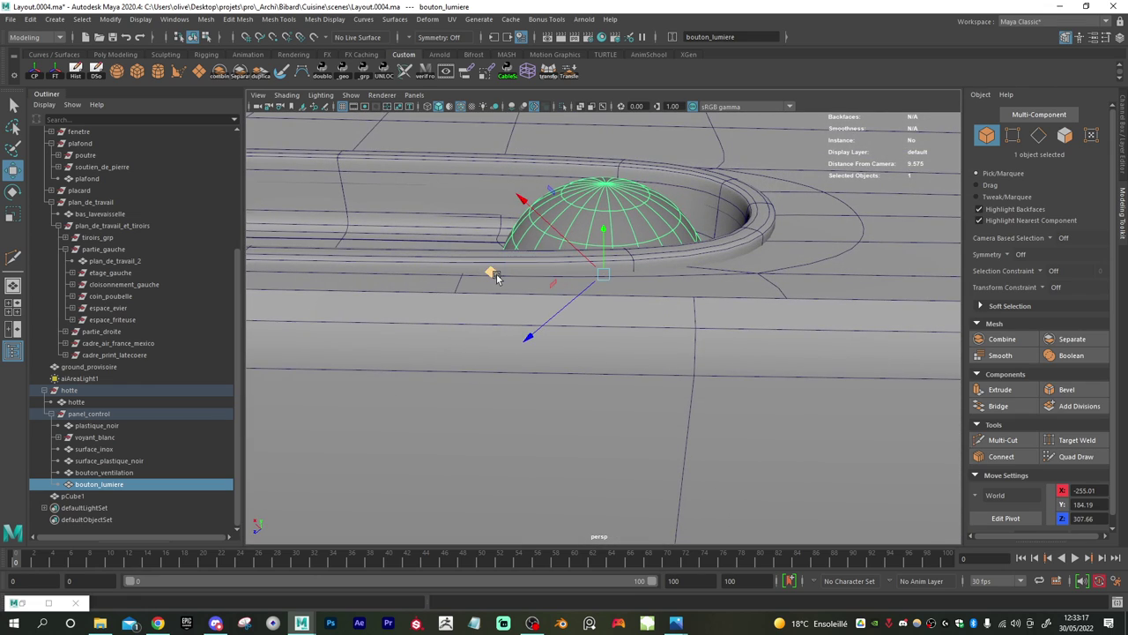
middle_drag(497, 276, 461, 254)
alt+drag(461, 255, 504, 289)
middle_drag(479, 254, 455, 255)
alt+drag(456, 255, 384, 361)
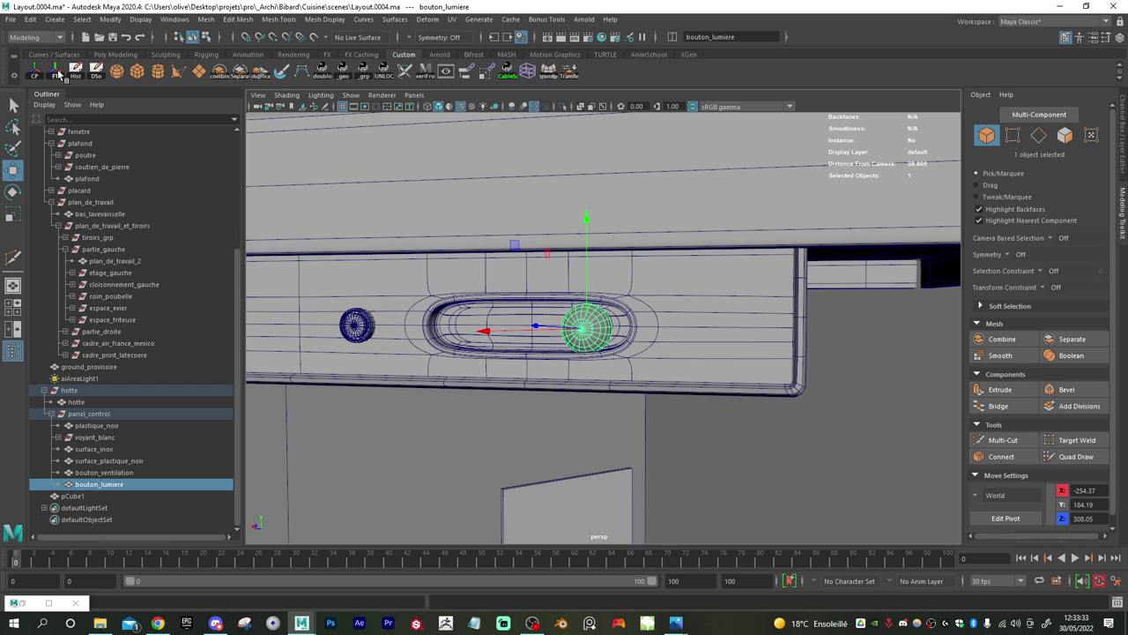
scroll(534, 348, down, 4)
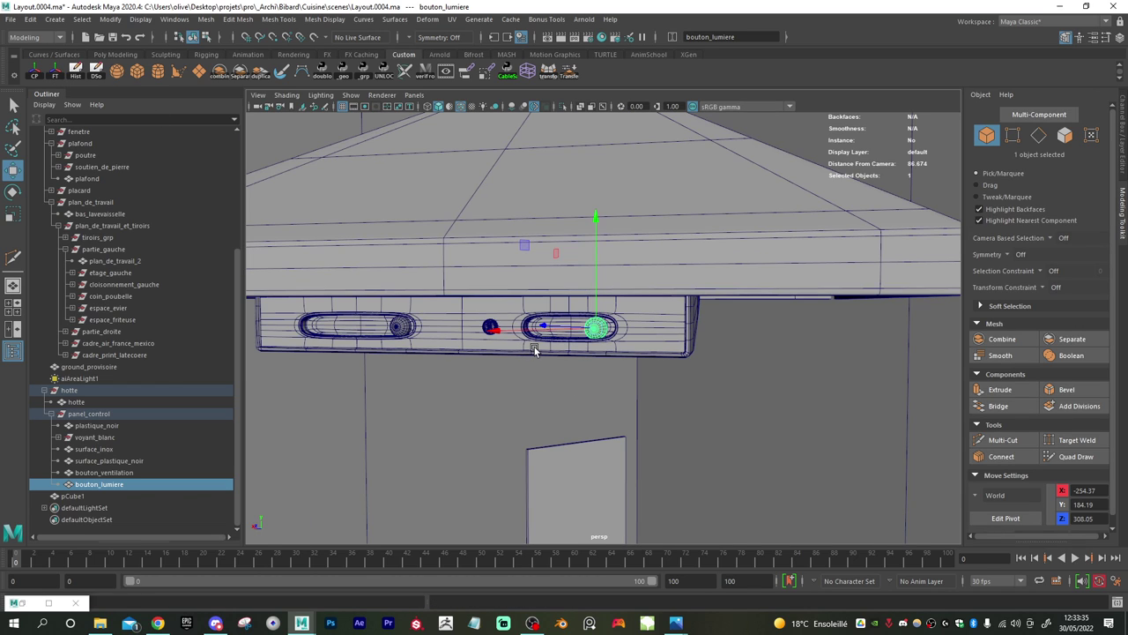
alt+drag(547, 385, 527, 366)
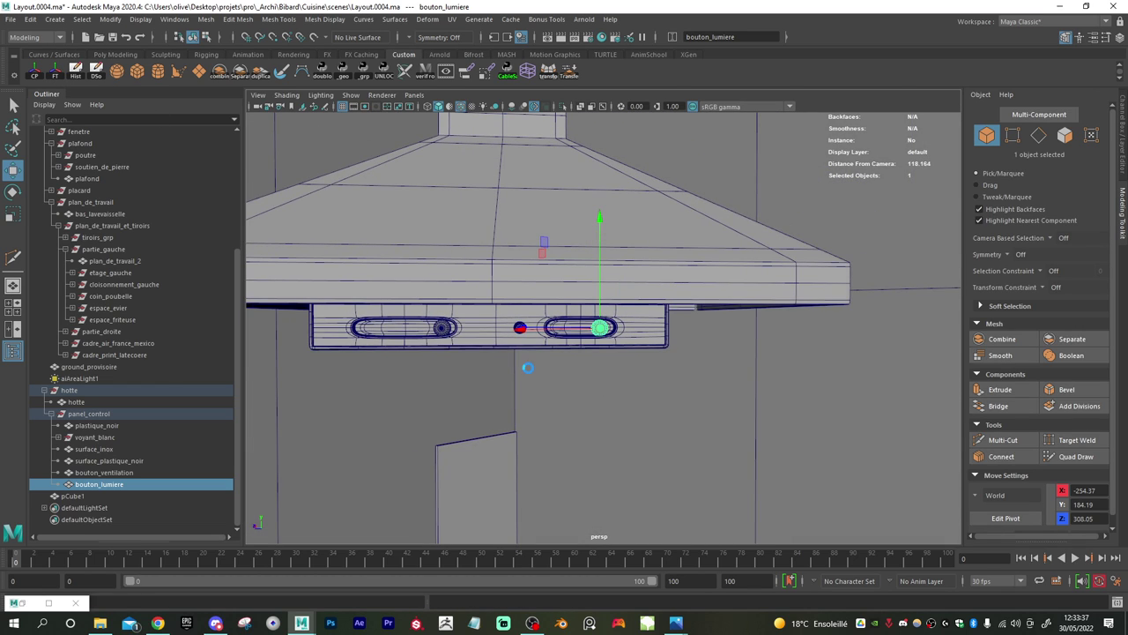
key(ctrl+s)
- Scale the panel_control group down uniformly and shift it along the world X axis to about -245.51
click(108, 414)
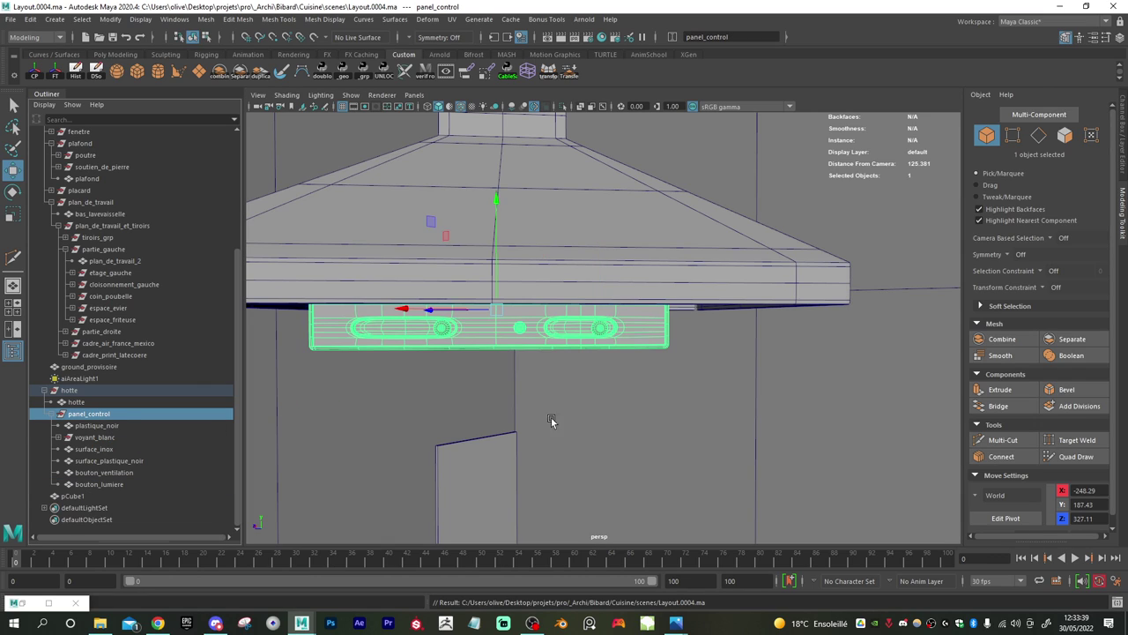
key(r)
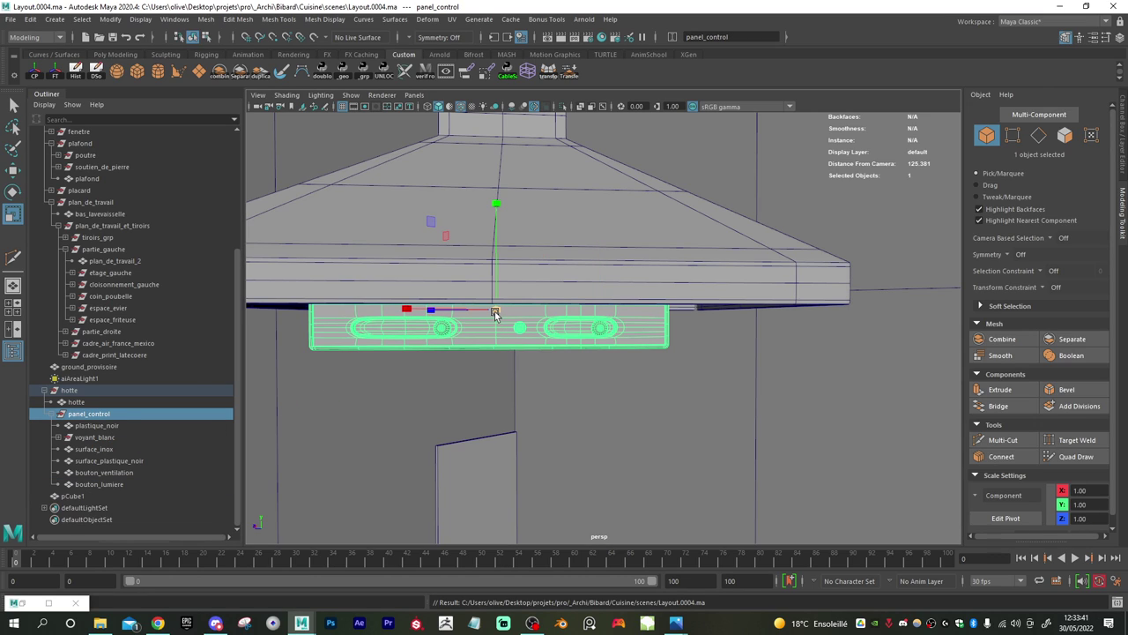
drag(495, 314, 408, 318)
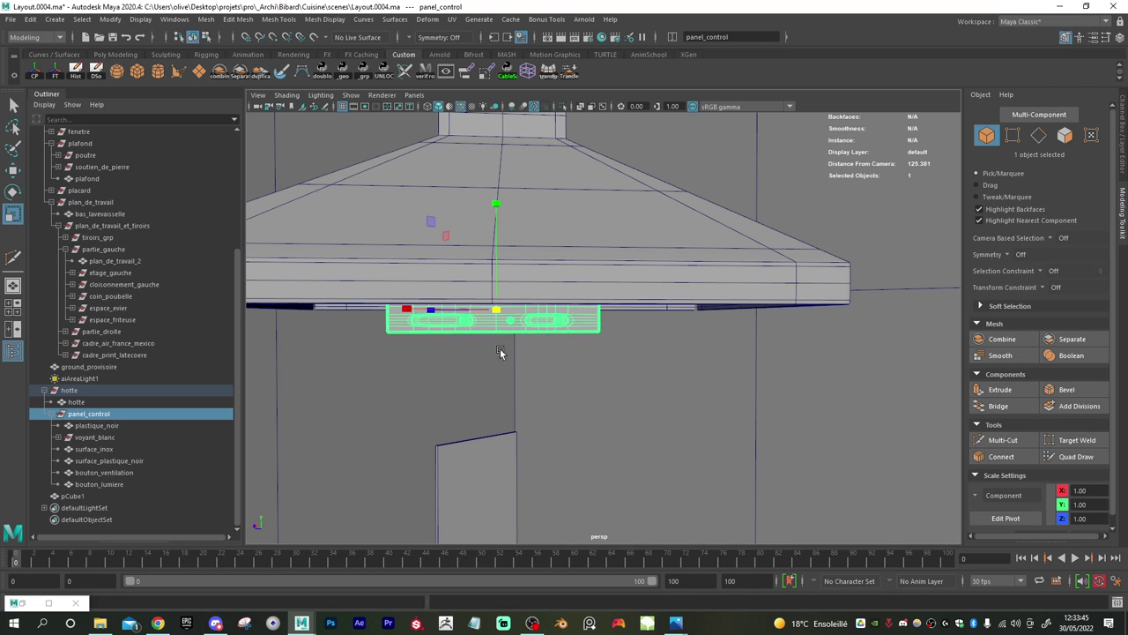
alt+drag(499, 352, 433, 350)
drag(462, 352, 532, 385)
alt+right_drag(532, 385, 371, 364)
alt+drag(370, 363, 448, 386)
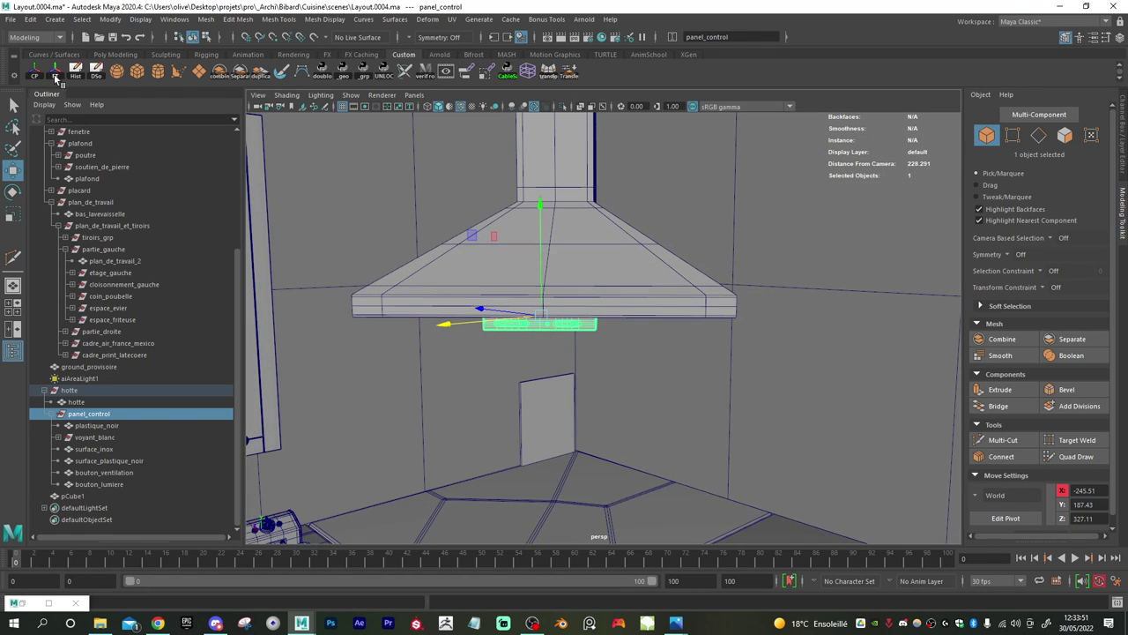
- Turn off the wireframe overlay on the shaded view, looking at the corner worktop below the hood
scroll(545, 372, down, 5)
click(588, 491)
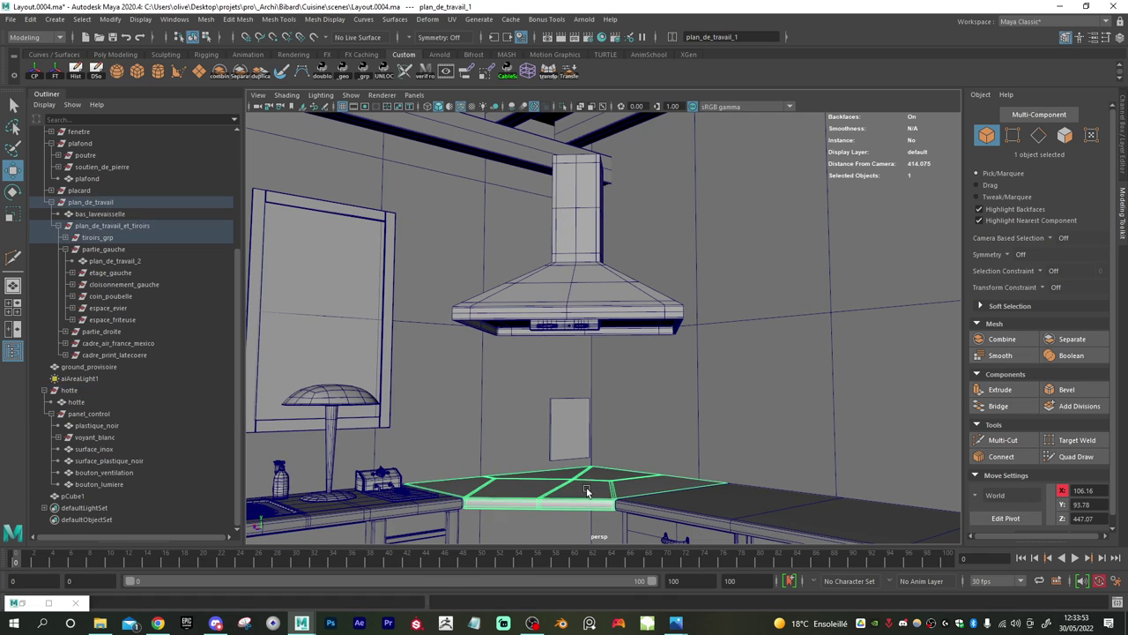
alt+drag(586, 490, 578, 500)
click(458, 108)
mouse_move(498, 229)
alt+mouse_down()
mouse_move(525, 299)
mouse_move(543, 297)
mouse_move(551, 395)
mouse_move(569, 370)
alt+mouse_up()
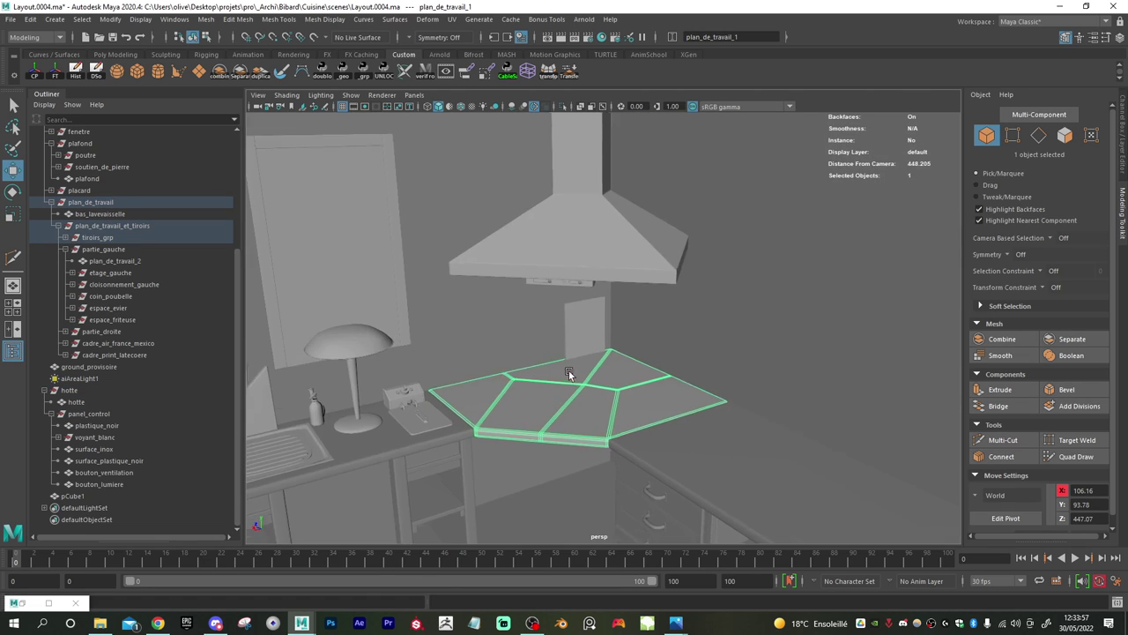
alt+right_drag(568, 371, 622, 402)
alt+drag(622, 402, 570, 410)
- Select the pCube1 slab above the corner worktop and rotate it freehand about Y to roughly -51.5 degrees
click(556, 309)
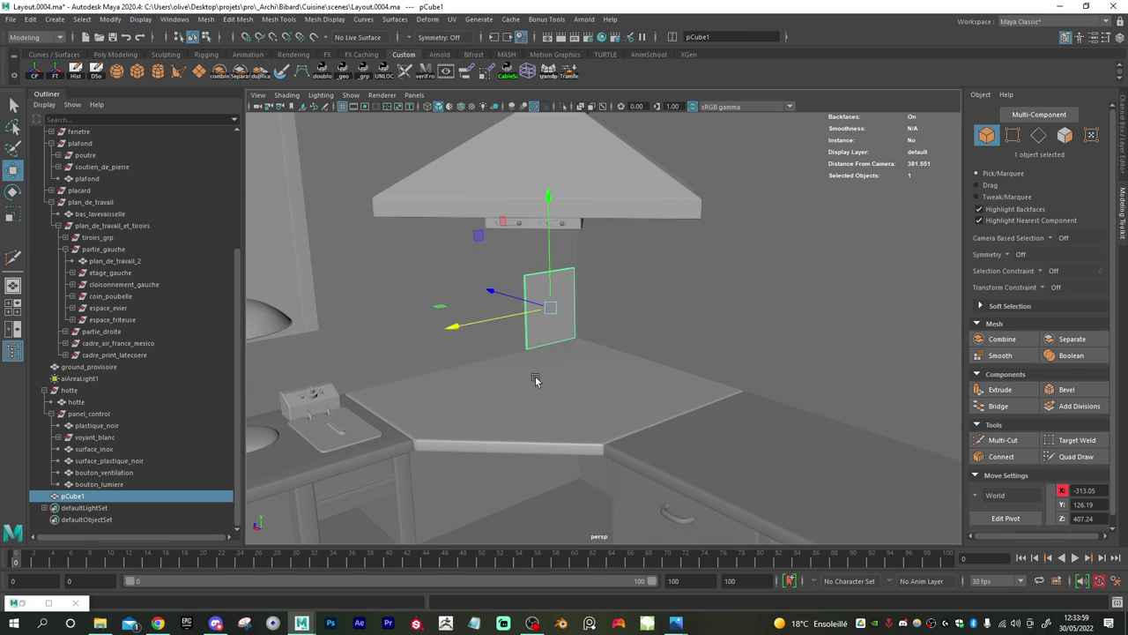
alt+drag(534, 376, 535, 390)
alt+right_drag(535, 389, 590, 403)
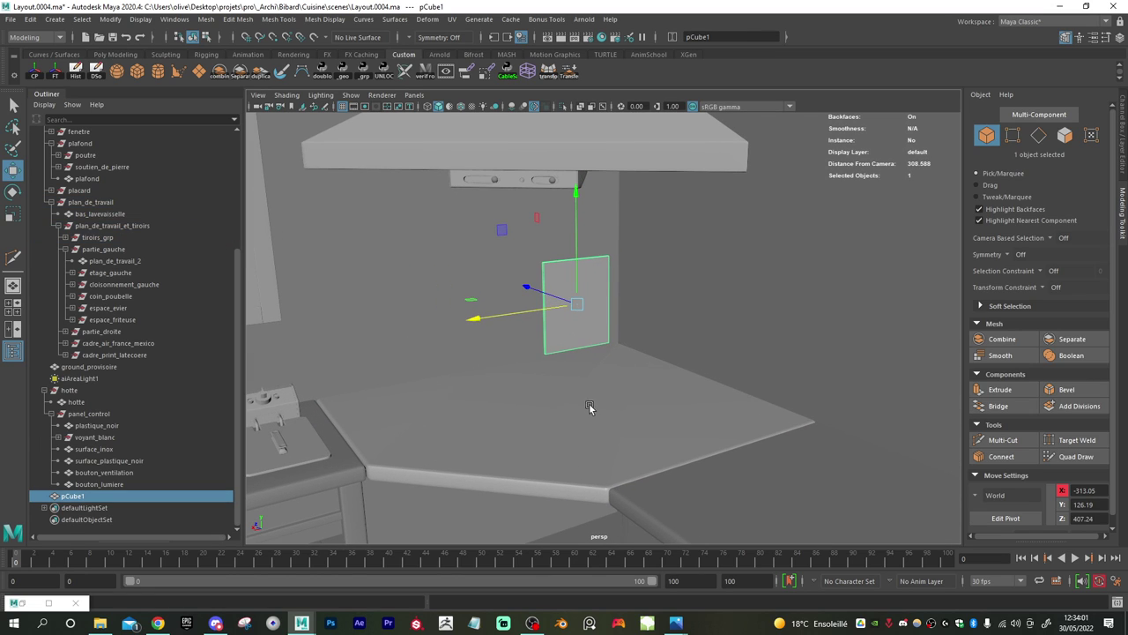
key(e)
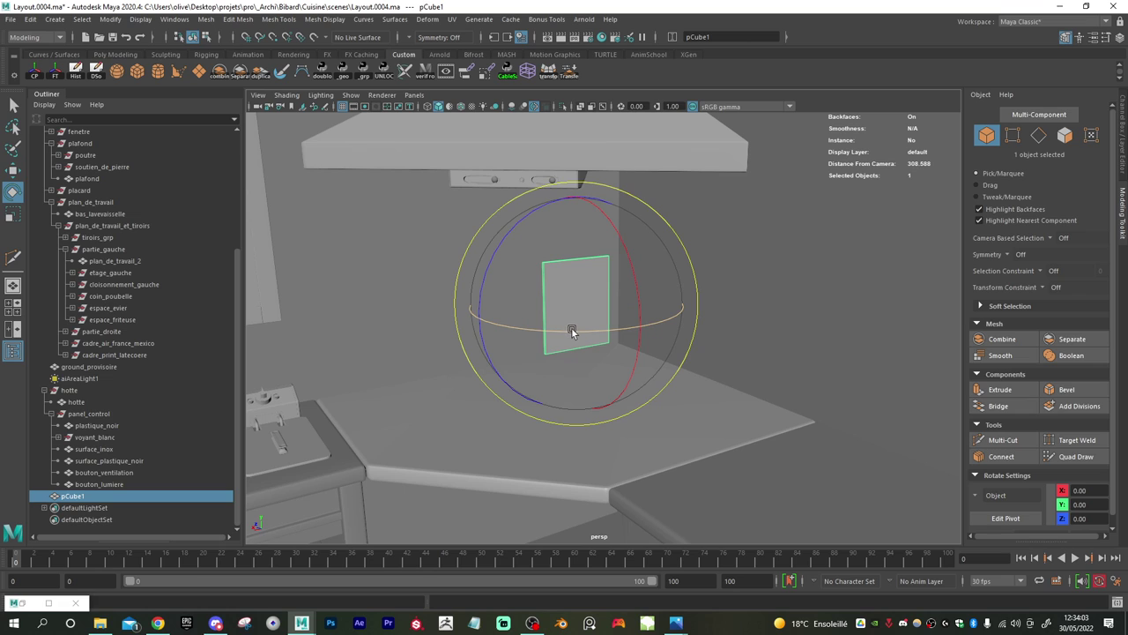
drag(571, 331, 483, 316)
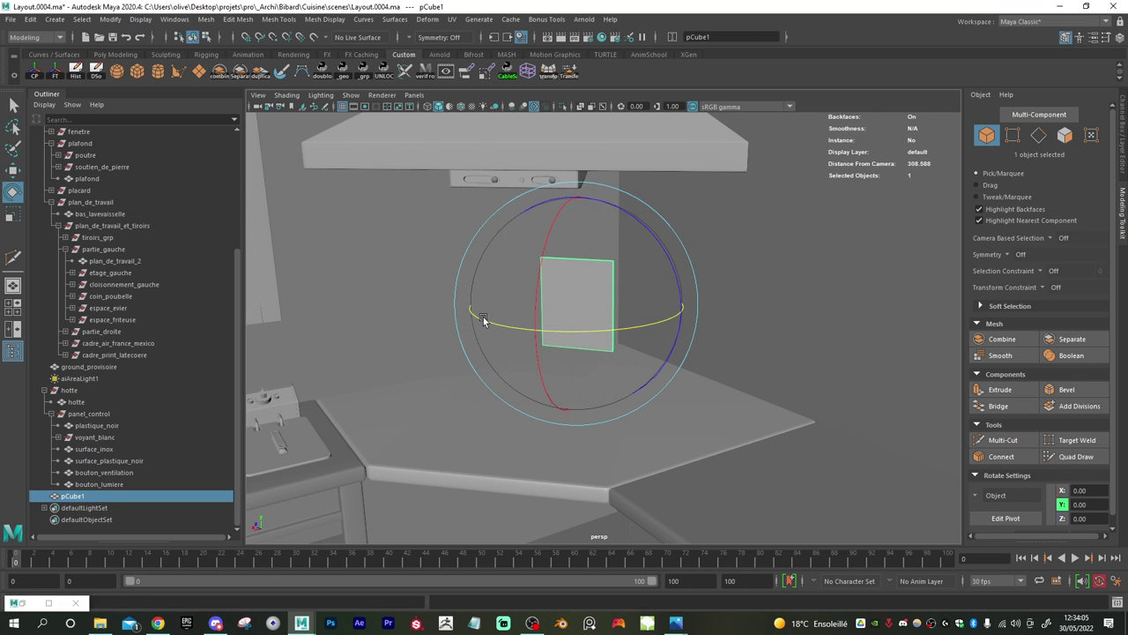
key(w)
- Set the pCube1 slab's Rotate Y to exactly -45 degrees
alt+drag(576, 355, 509, 343)
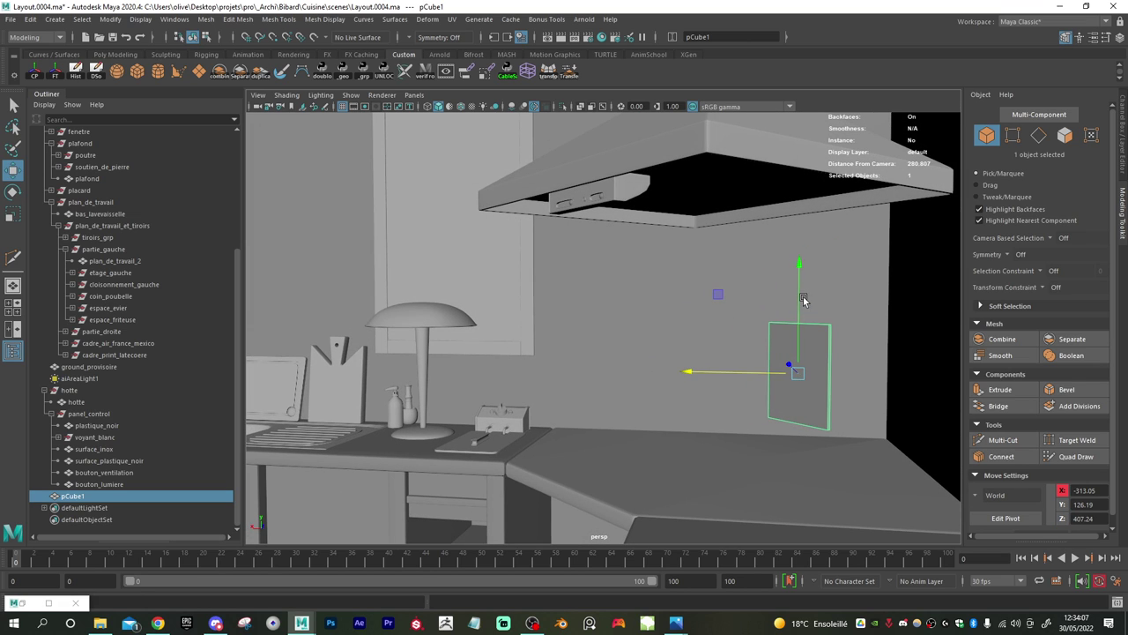
alt+drag(657, 353, 762, 342)
click(1066, 40)
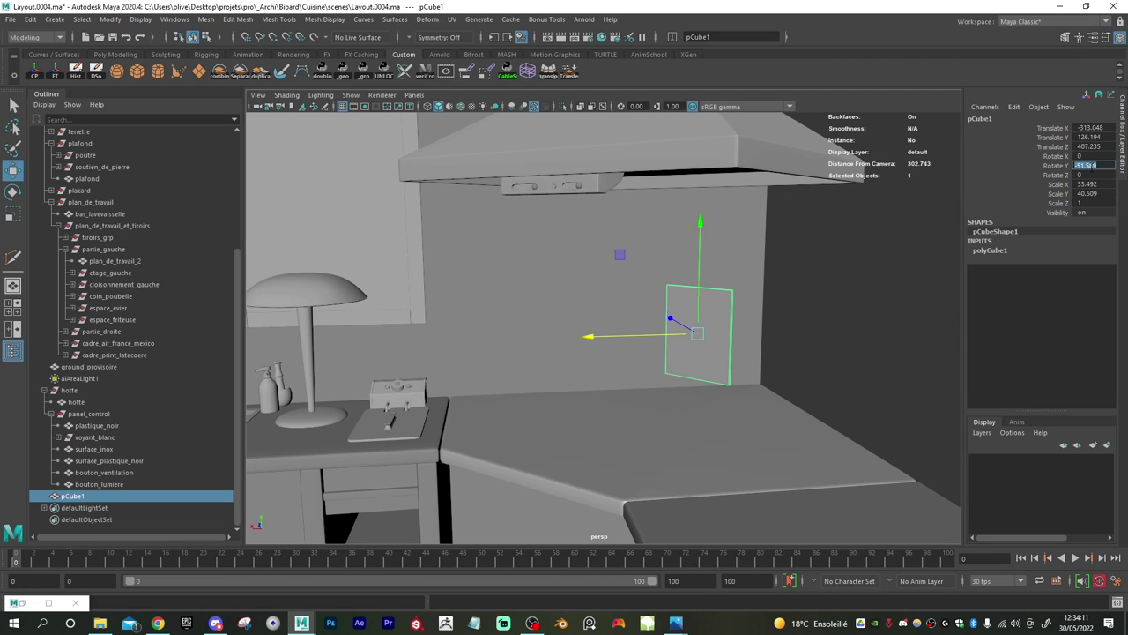
key(Return)
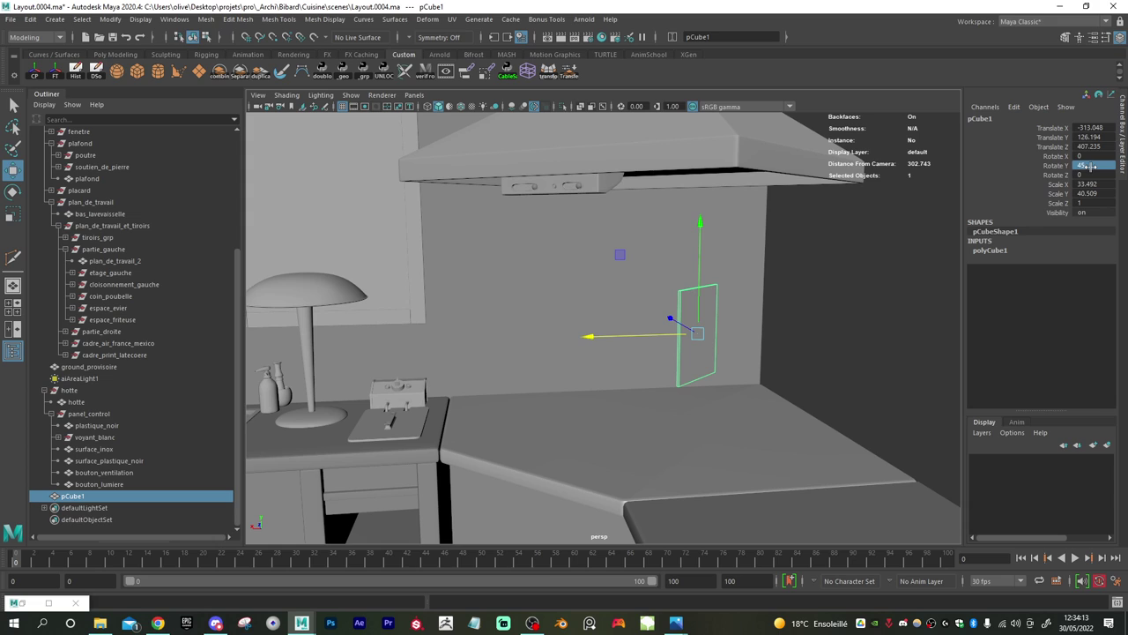
click(1091, 166)
text(-45)
key(Return)
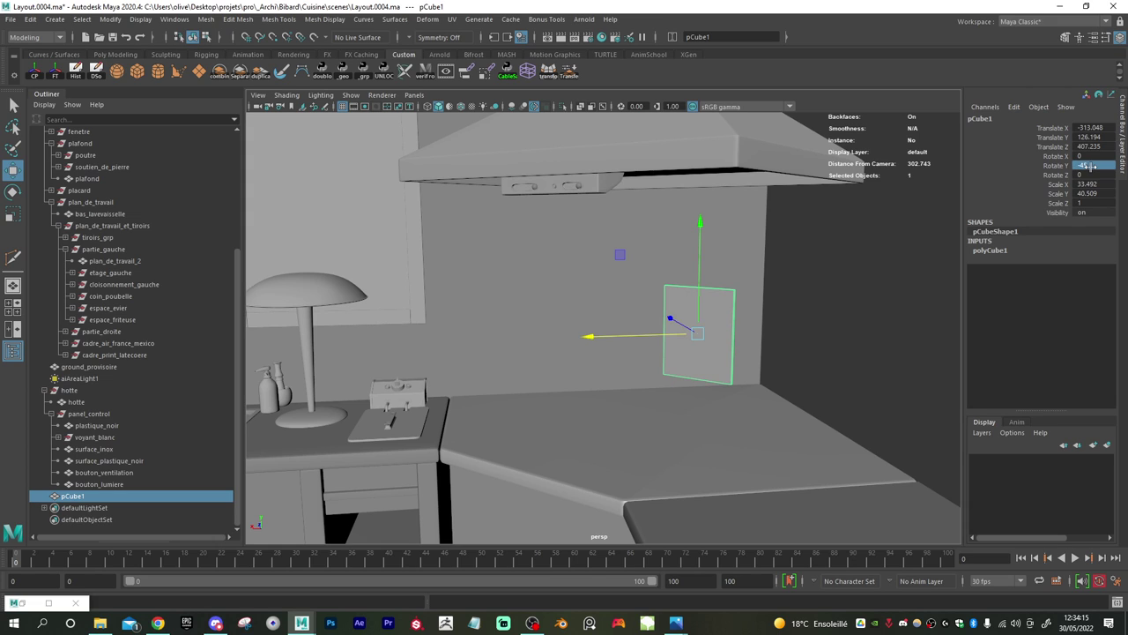
- Slide the pCube1 slab along its own X axis to about Translate X -320.4 and Translate Z 399.9
key(w)
alt+drag(807, 296, 528, 304)
key(w)
alt+right_drag(525, 322, 570, 350)
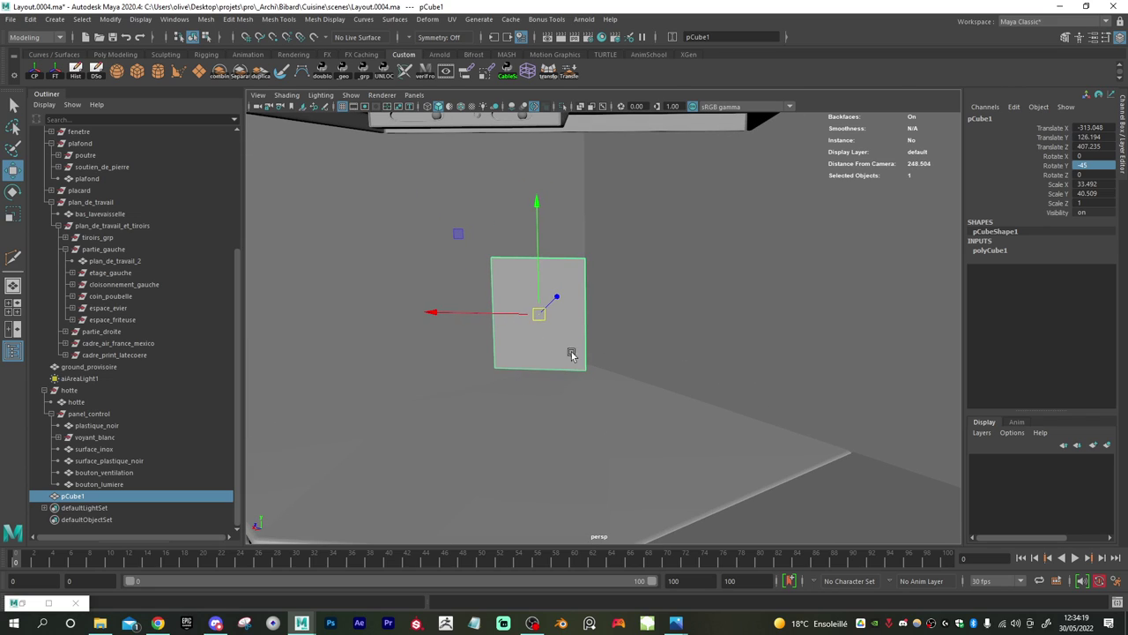
drag(484, 317, 606, 333)
- Scale the pCube1 slab up uniformly to about 49.83 × 60.27 × 1.488 and raise it to Translate Y of about 127.0
key(r)
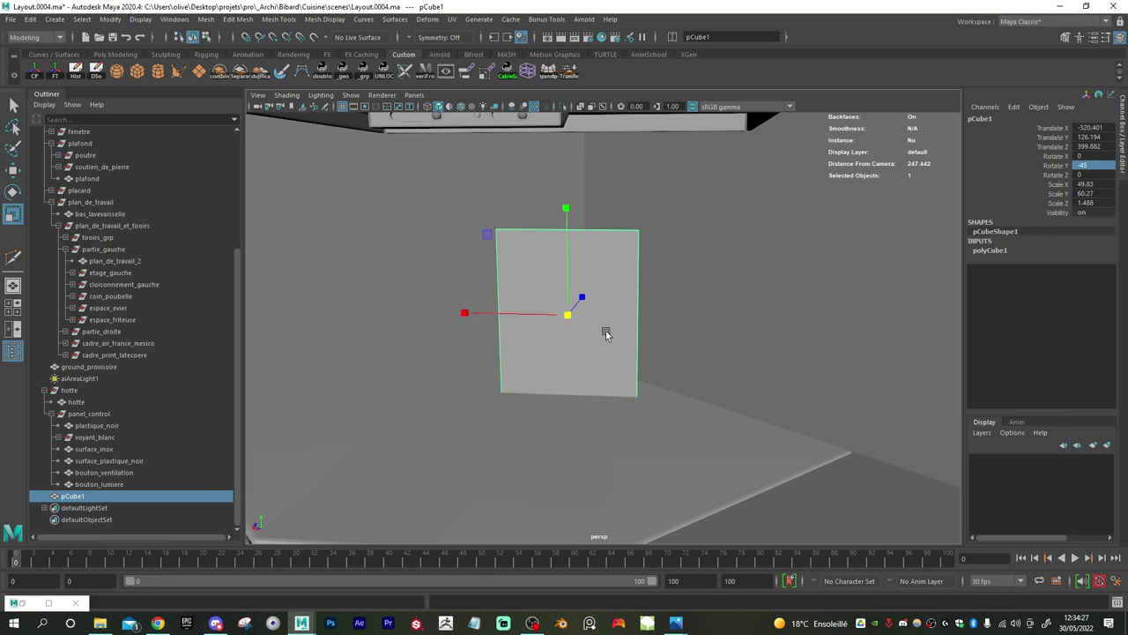
key(w)
mouse_move(573, 244)
mouse_down()
mouse_move(566, 221)
mouse_move(572, 238)
mouse_up()
alt+drag(536, 294, 581, 323)
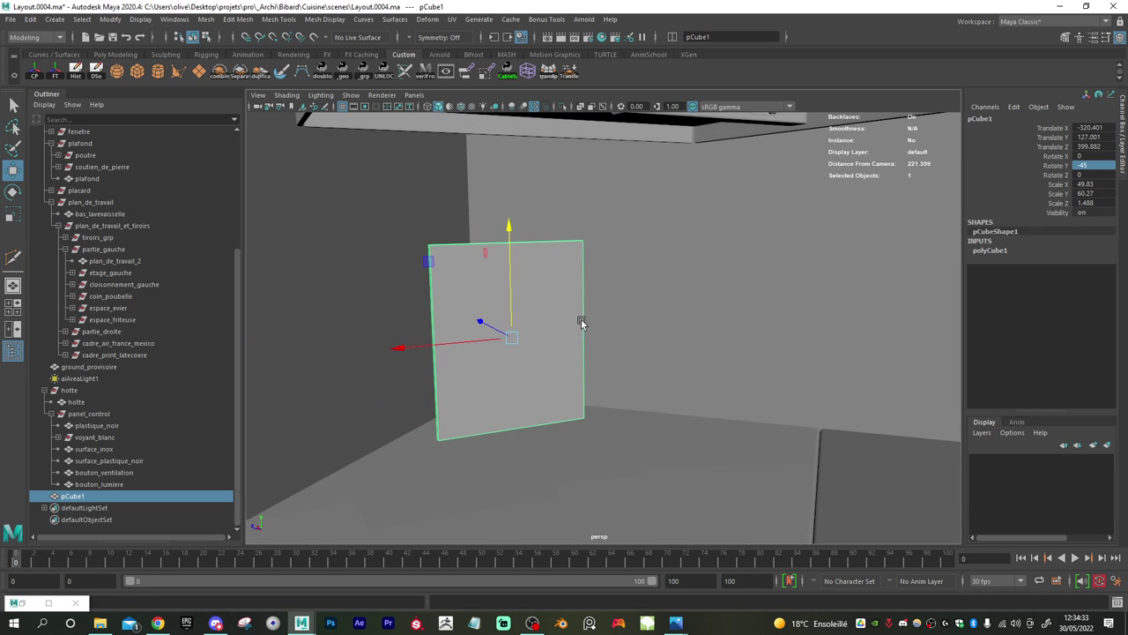
- Cut three vertical edge loops into the slab with Multi-Cut, one at mid-width and one midway through each half
shift+right_drag(524, 331, 479, 294)
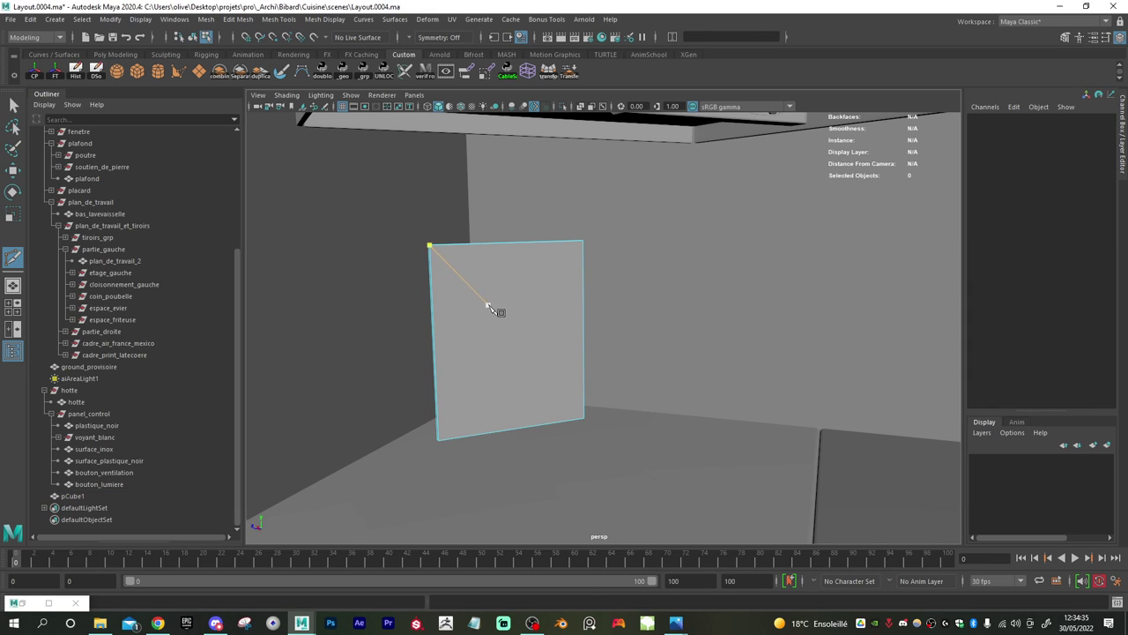
ctrl+click(507, 308)
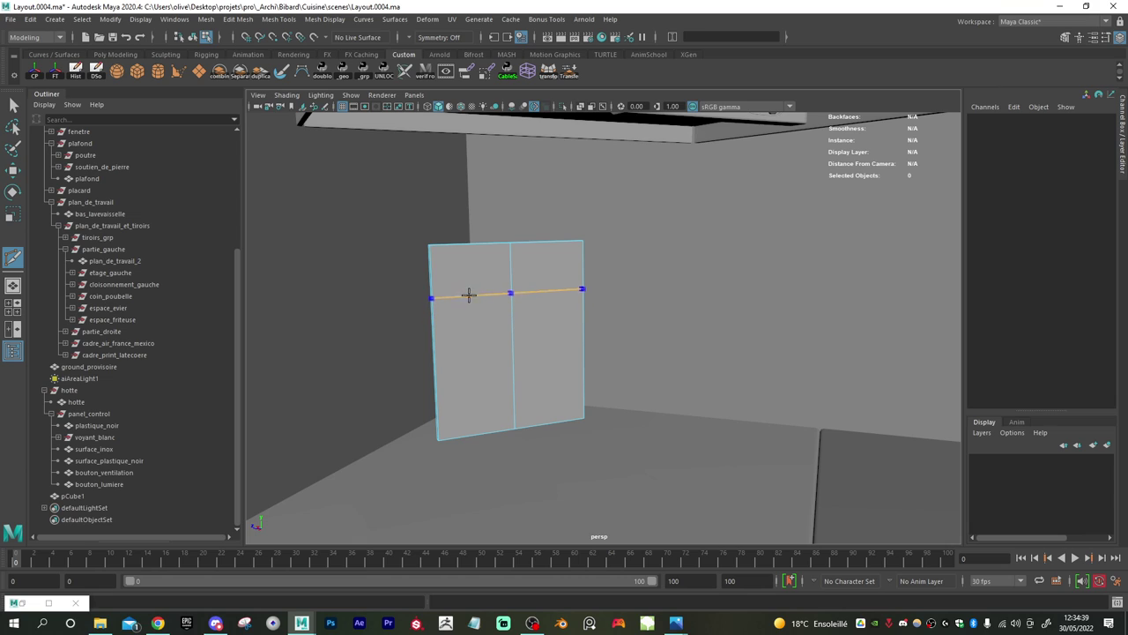
ctrl+click(476, 254)
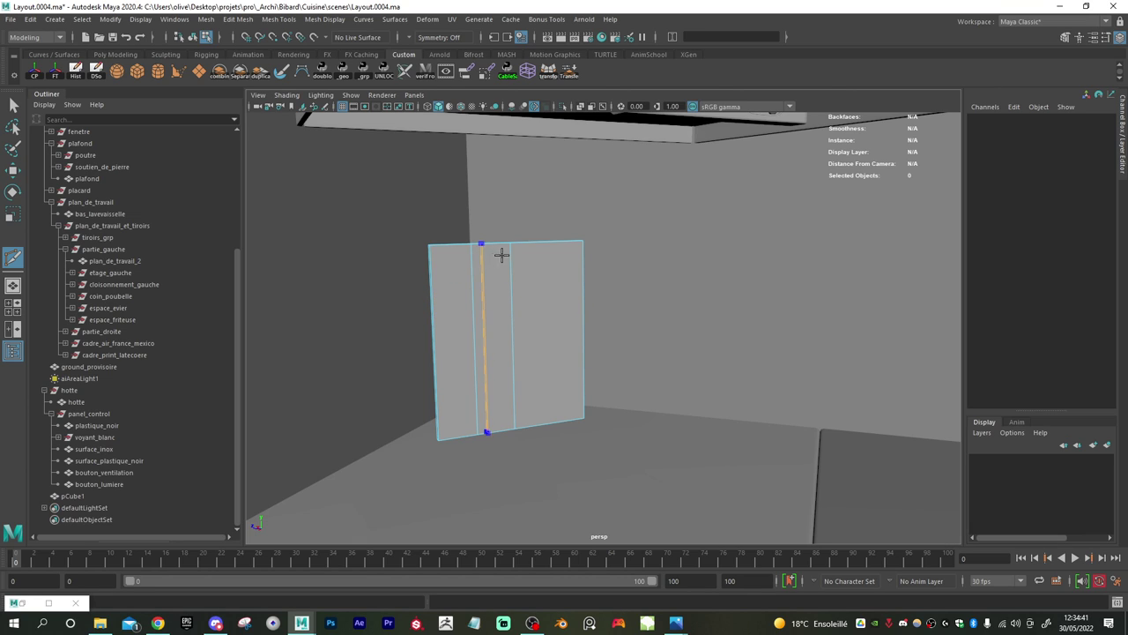
ctrl+click(548, 261)
- Cut two more vertical edge loops, one on each side of the slab's central loop, and leave Multi-Cut
alt+drag(522, 316, 625, 368)
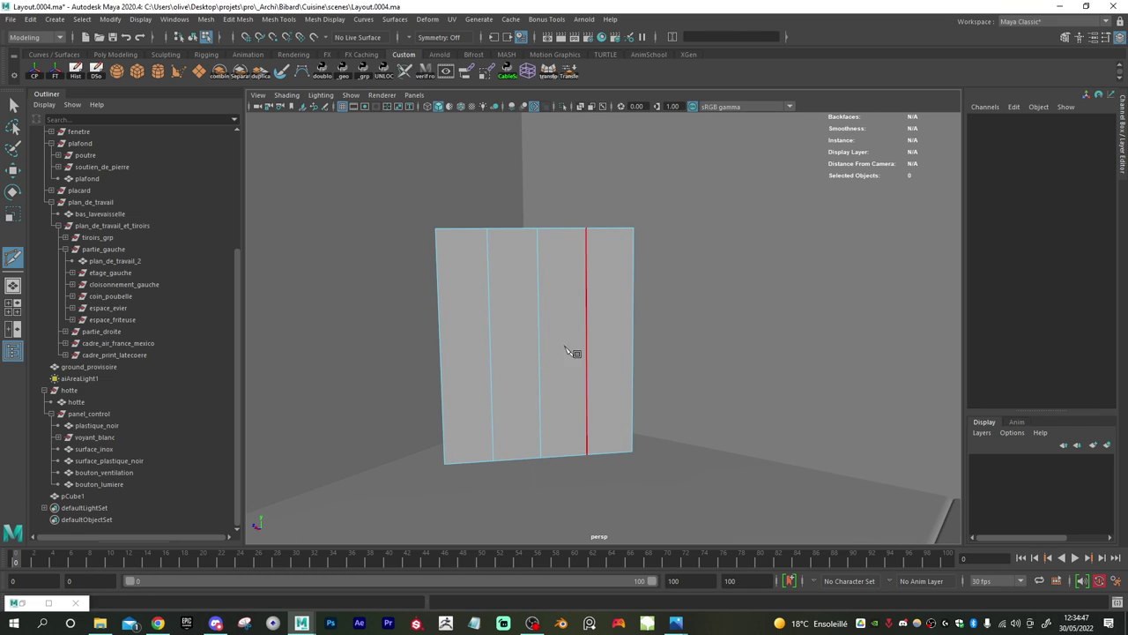
ctrl+click(515, 233)
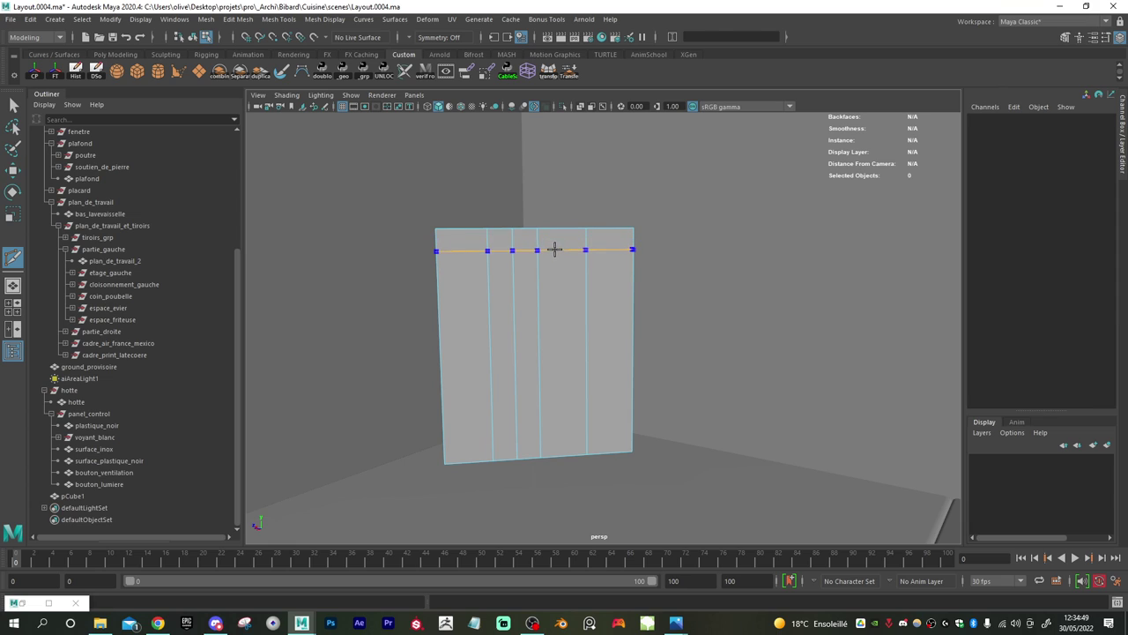
ctrl+click(562, 231)
alt+drag(536, 282, 540, 296)
click(545, 177)
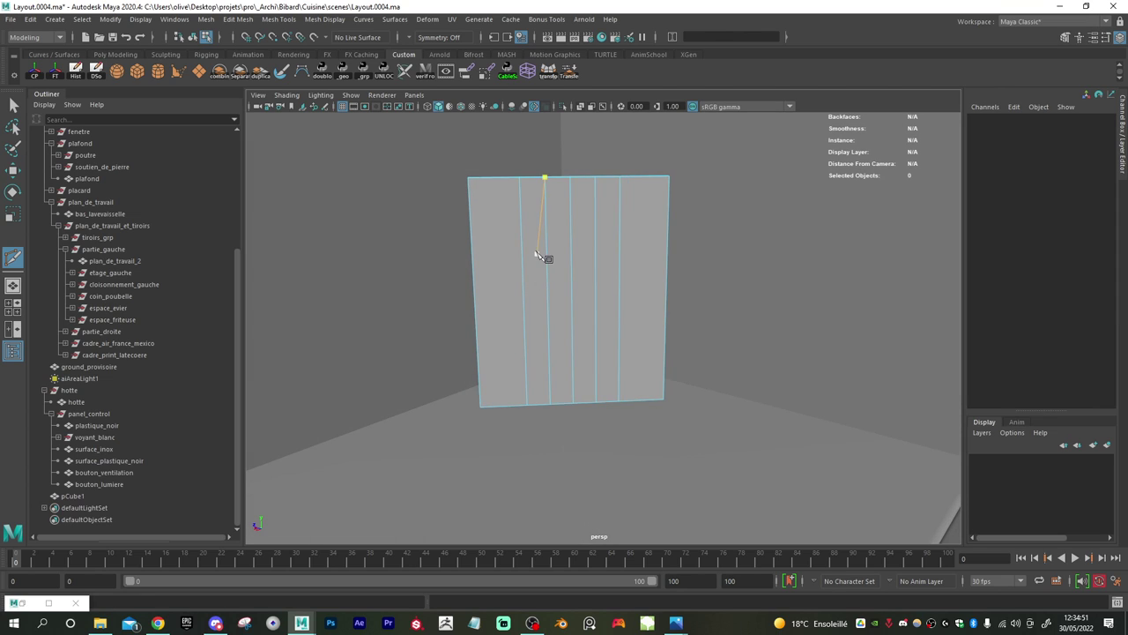
alt+middle_drag(535, 252, 533, 350)
scroll(551, 245, up, 4)
alt+middle_drag(549, 213, 571, 376)
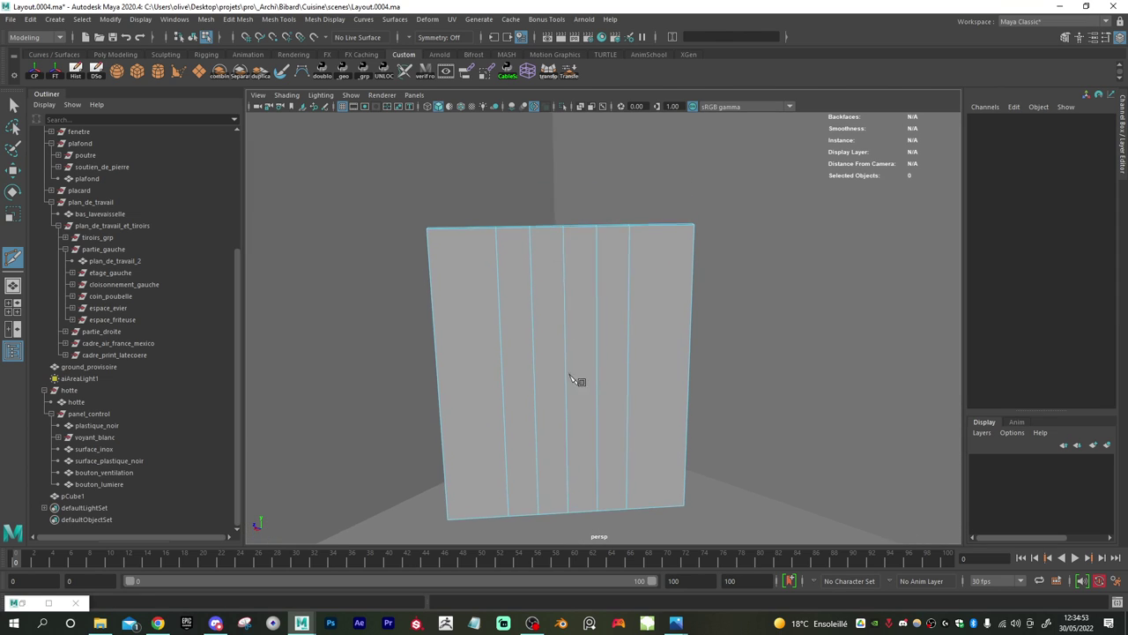
alt+drag(571, 380, 575, 344)
key(w)
- Select the two central faces on the slab's top edge and raise them slightly to form sloped shoulders
alt+drag(559, 282, 677, 395)
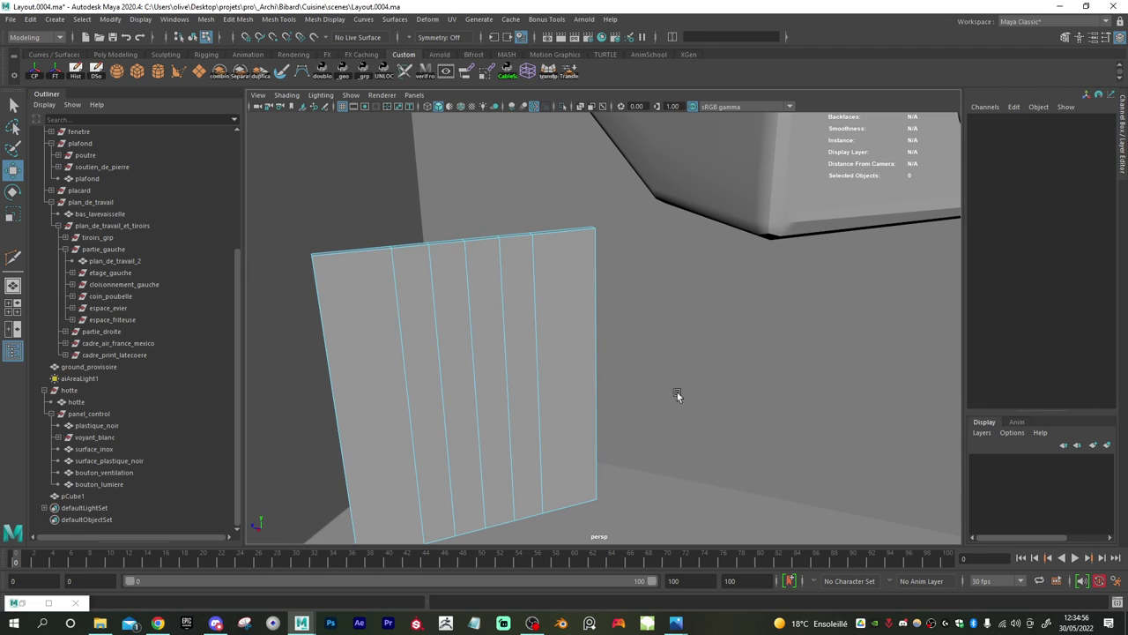
click(447, 243)
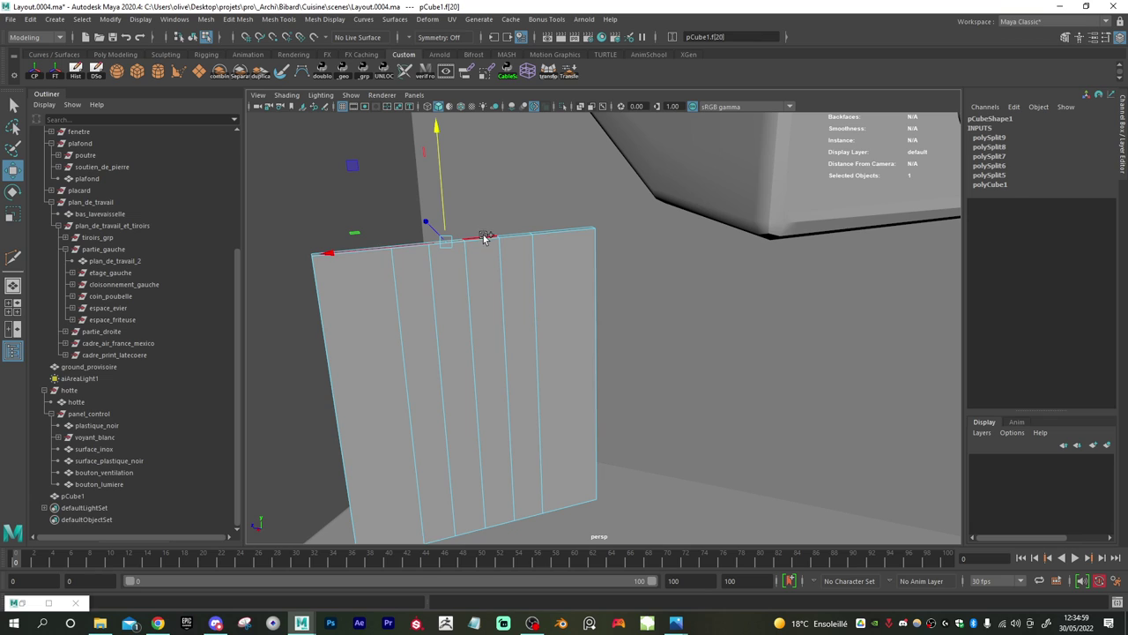
alt+drag(433, 309, 461, 312)
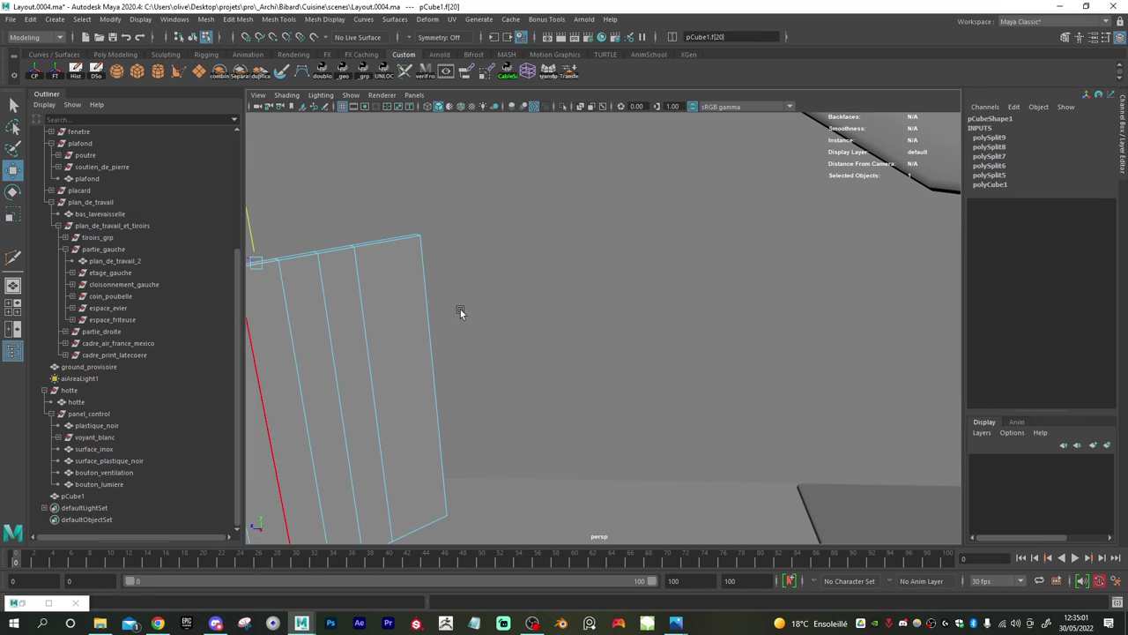
key(f)
alt+drag(746, 391, 470, 332)
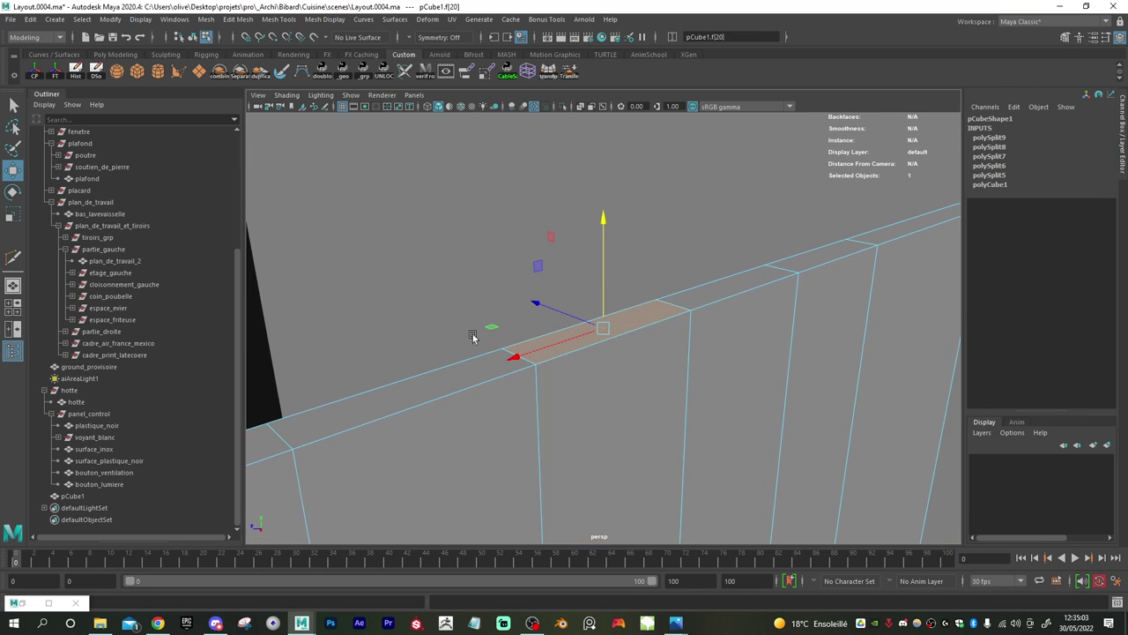
shift+click(717, 295)
alt+drag(805, 344, 566, 352)
drag(631, 258, 602, 292)
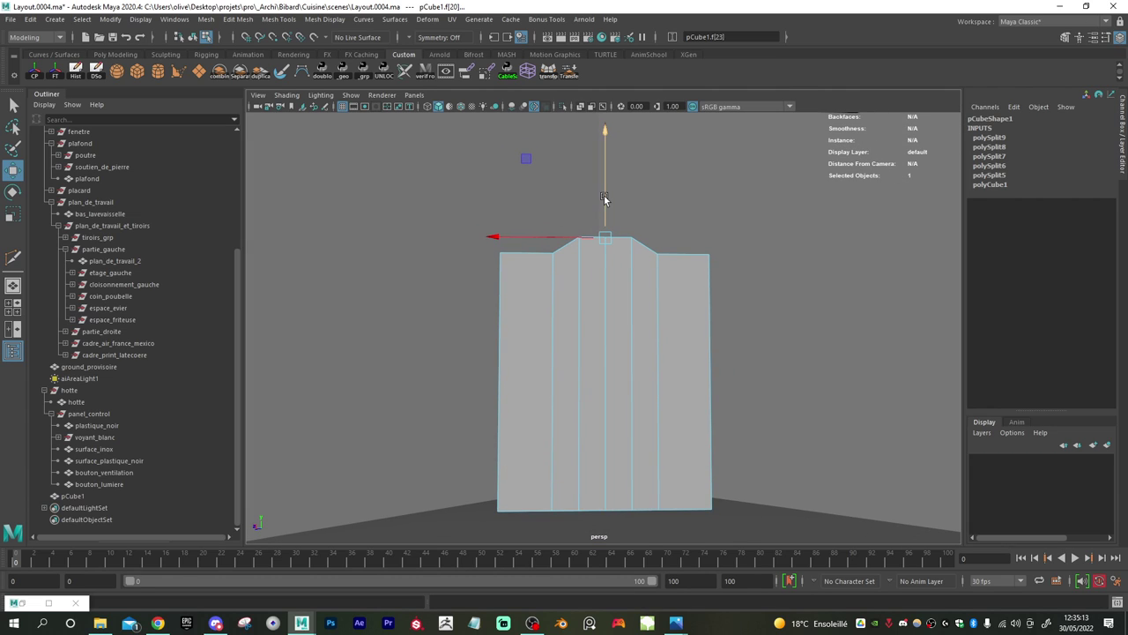
drag(604, 195, 606, 197)
key(ctrl+z)
key(ctrl+z)
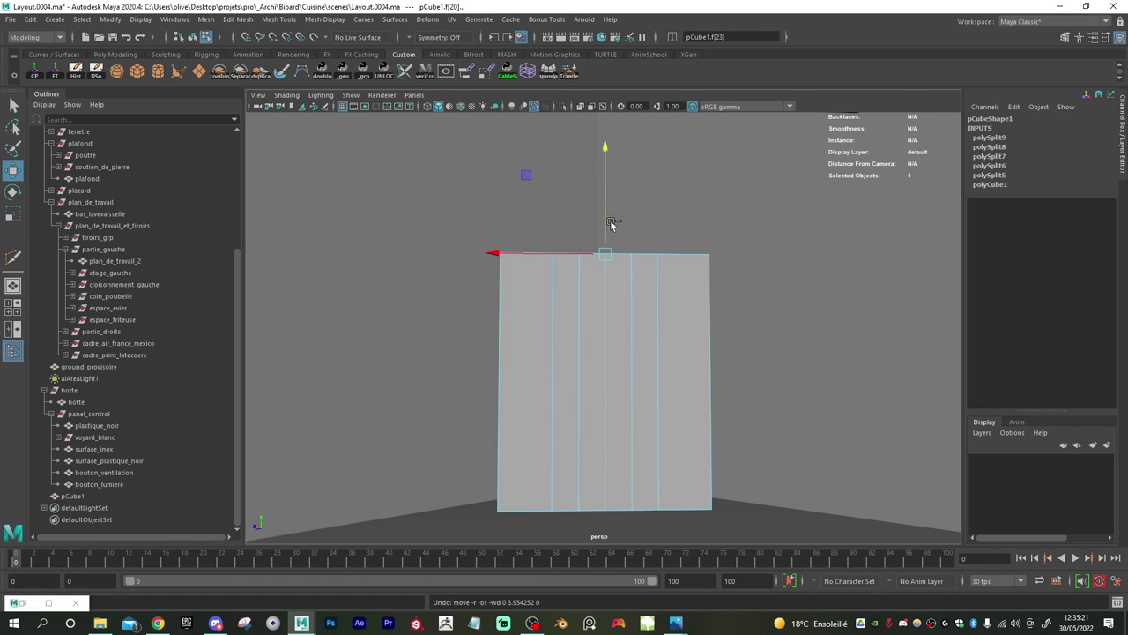
drag(605, 217, 606, 194)
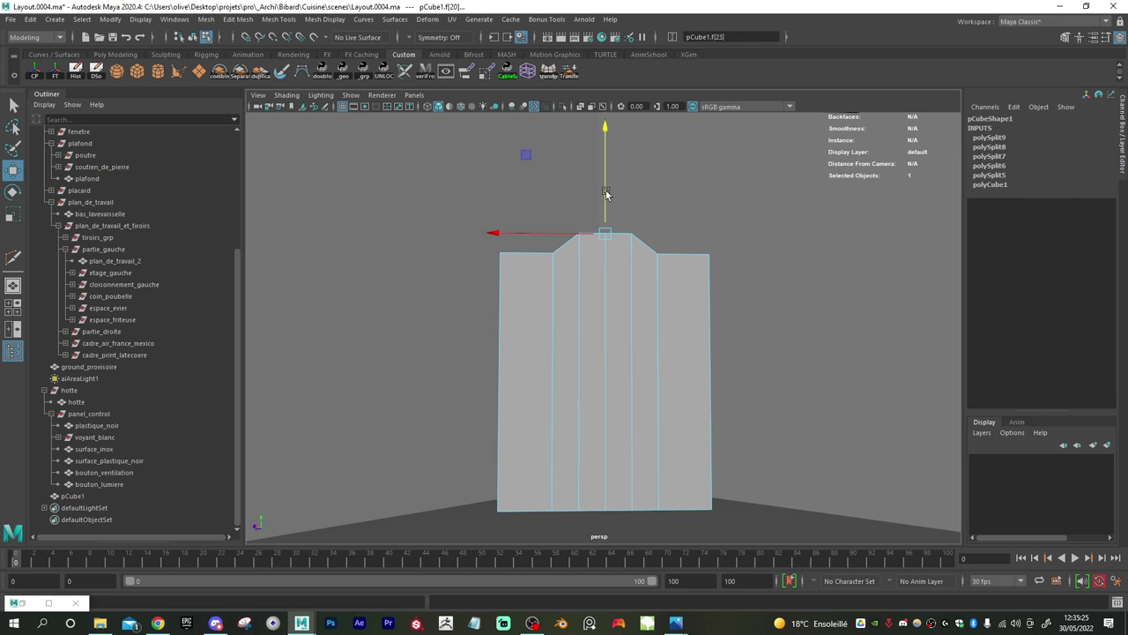
- Extrude the raised top faces upward about 19.4 into a neck and cut a horizontal edge loop at its mid-height
key(ctrl+e)
drag(595, 184, 615, 107)
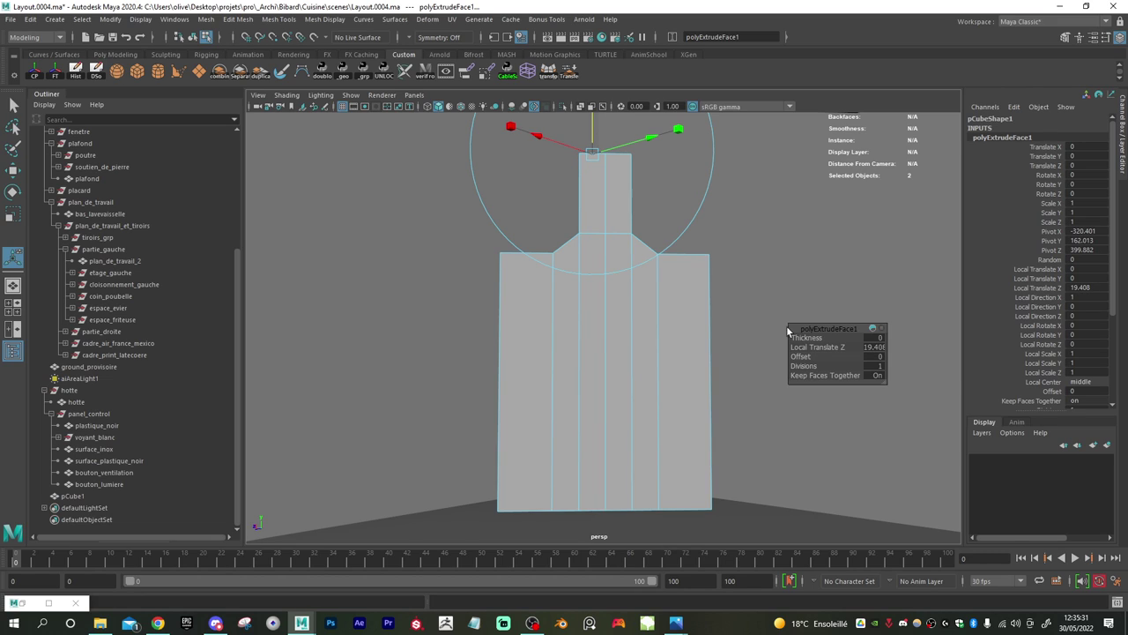
shift+right_drag(670, 328, 617, 335)
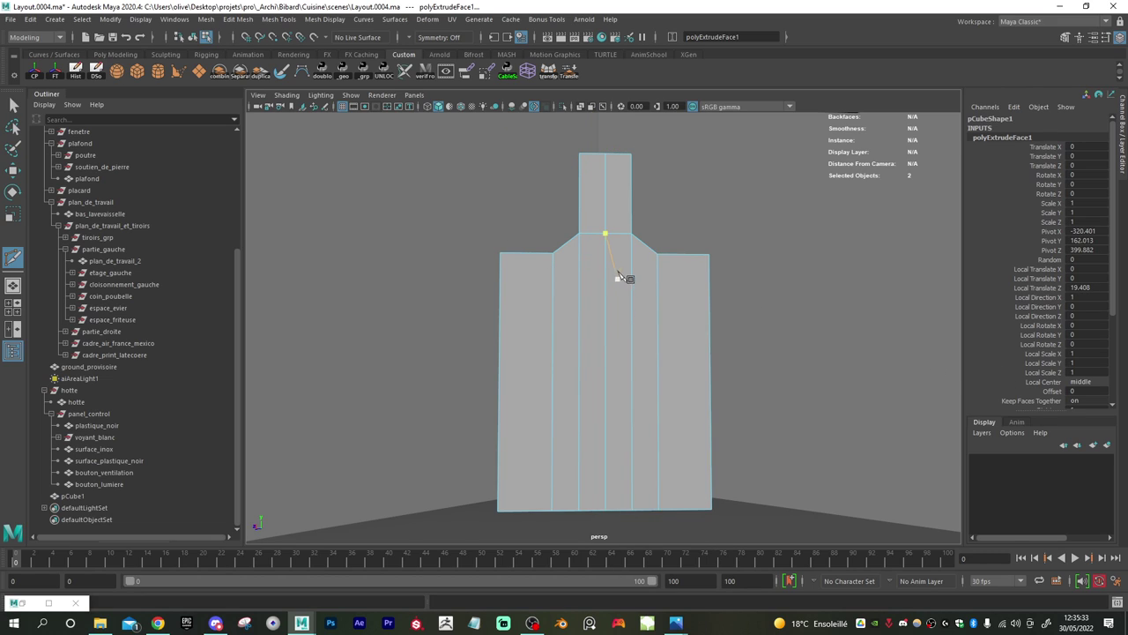
ctrl+middle_click(613, 202)
- Select the edge loop at the neck's mid-height and scale it slightly narrower across the slab's width
key(w)
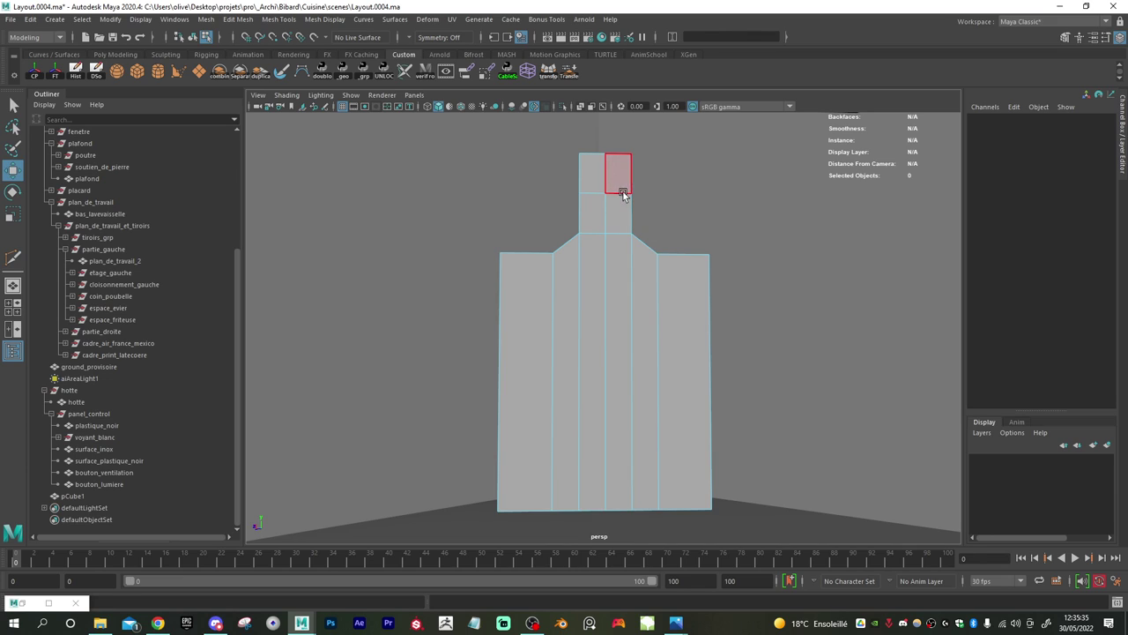
mouse_move(622, 195)
right_down()
mouse_move(614, 181)
mouse_move(617, 192)
right_up()
click(619, 194)
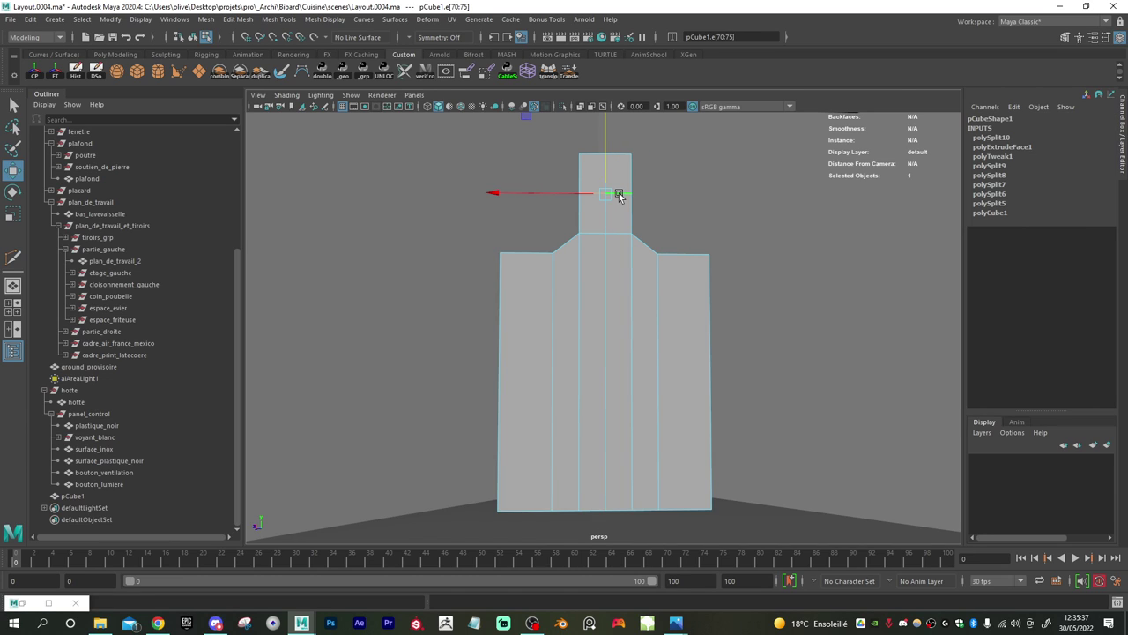
key(r)
drag(535, 192, 544, 192)
alt+middle_drag(602, 190, 591, 281)
alt+right_drag(592, 280, 577, 244)
alt+right_drag(648, 316, 584, 278)
alt+drag(584, 277, 582, 274)
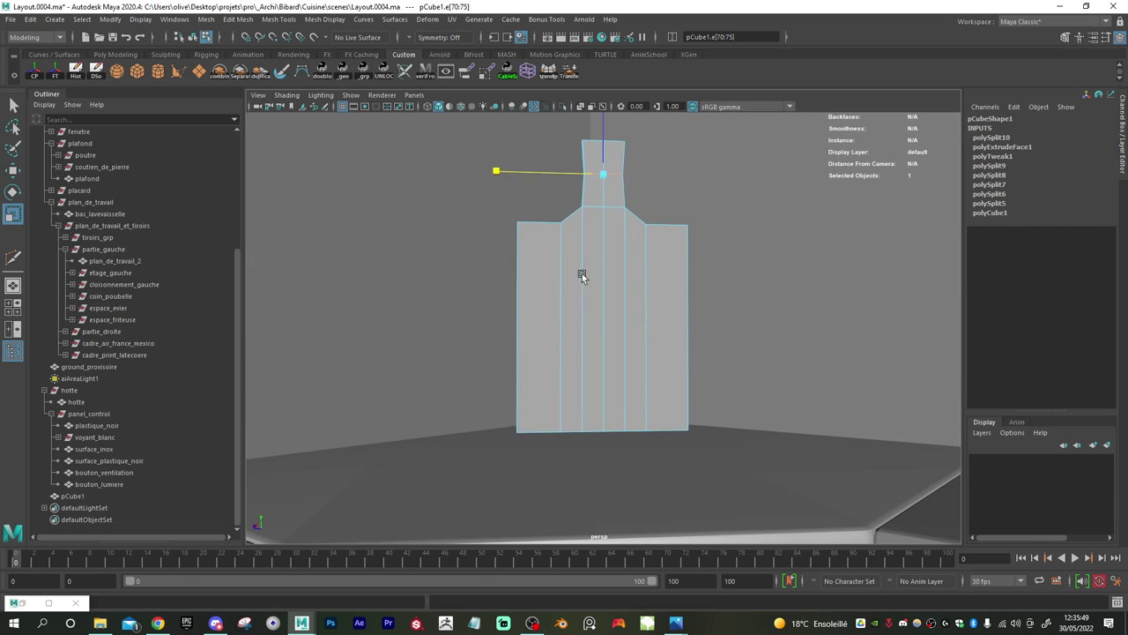
alt+right_drag(606, 232, 625, 347)
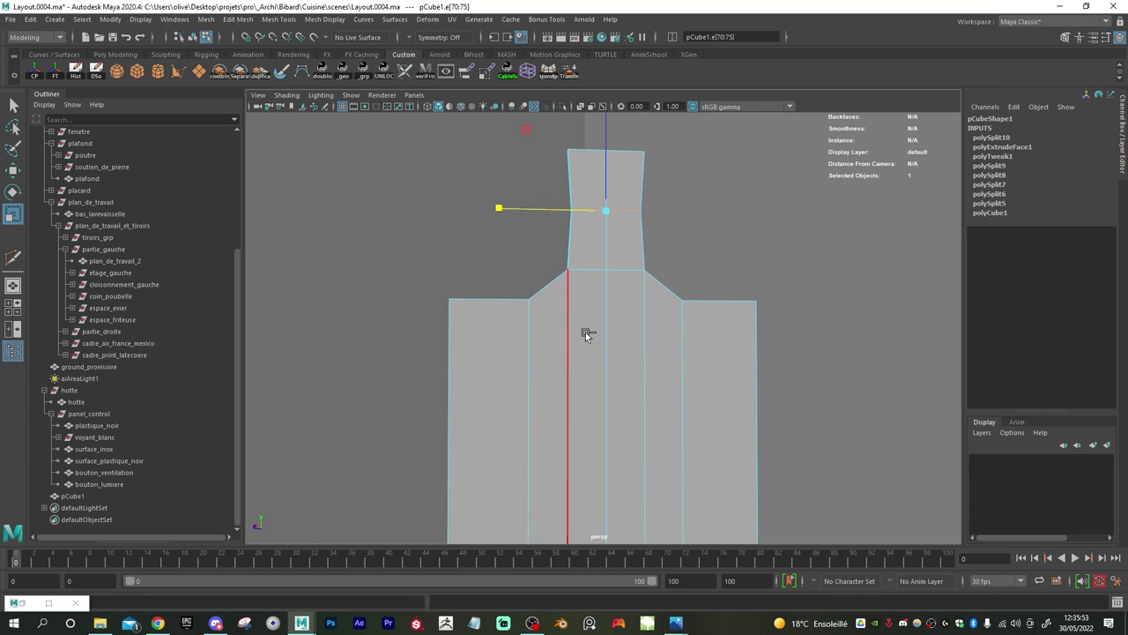
- Undo the neck narrowing, its edge loop, the extrusion and the raised shoulders back to the flat-topped slab
key(ctrl+z)
key(ctrl+z)
key(ctrl+z)
key(ctrl+z)
key(ctrl+z)
key(ctrl+z)
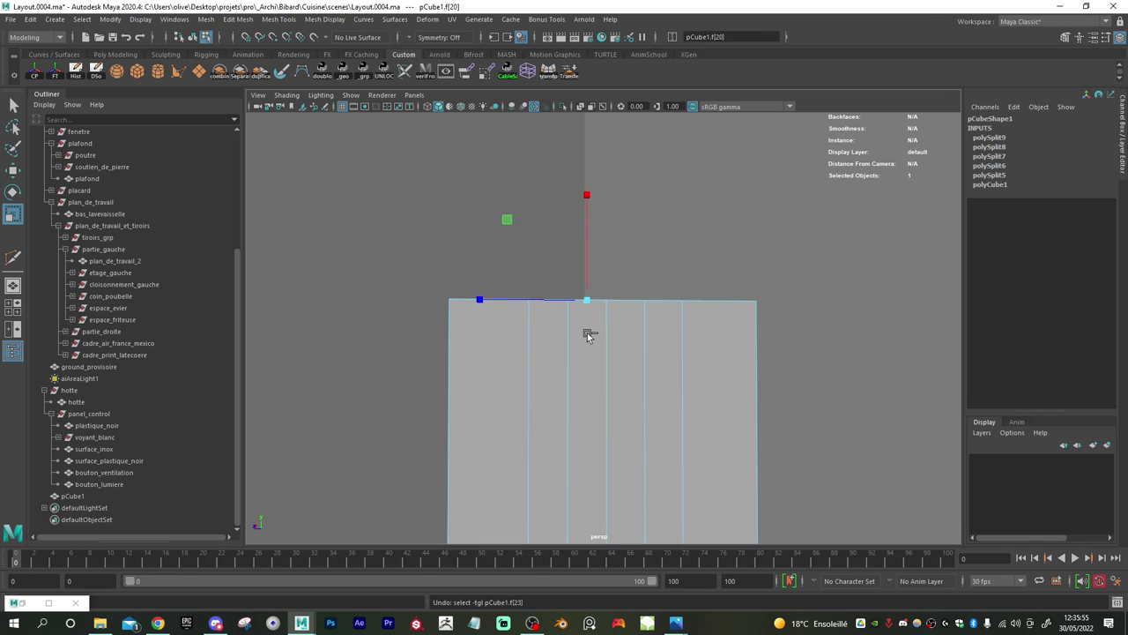
alt+right_drag(577, 323, 711, 387)
alt+drag(712, 387, 661, 387)
alt+right_drag(550, 326, 497, 315)
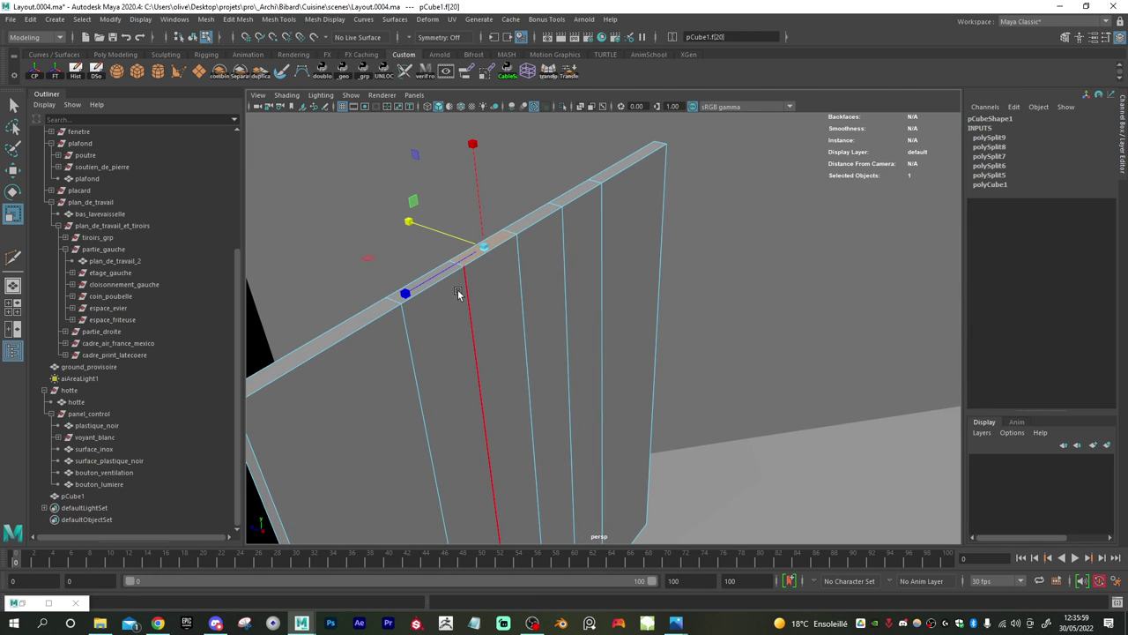
key(q)
right_drag(446, 267, 450, 279)
click(526, 231)
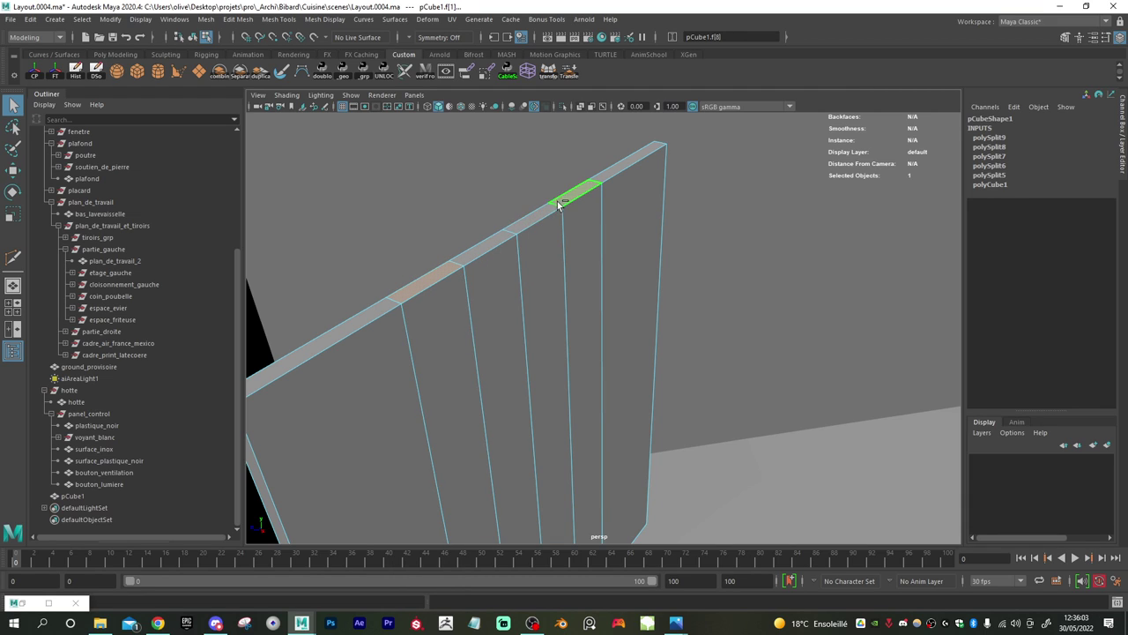
shift+click(536, 223)
alt+drag(553, 279, 467, 264)
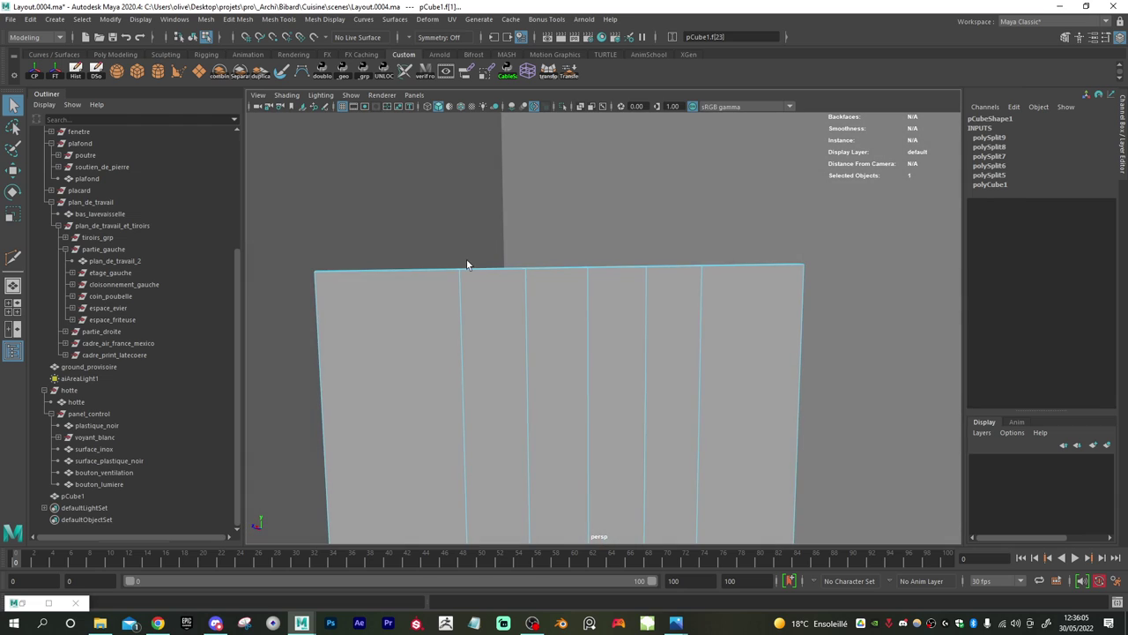
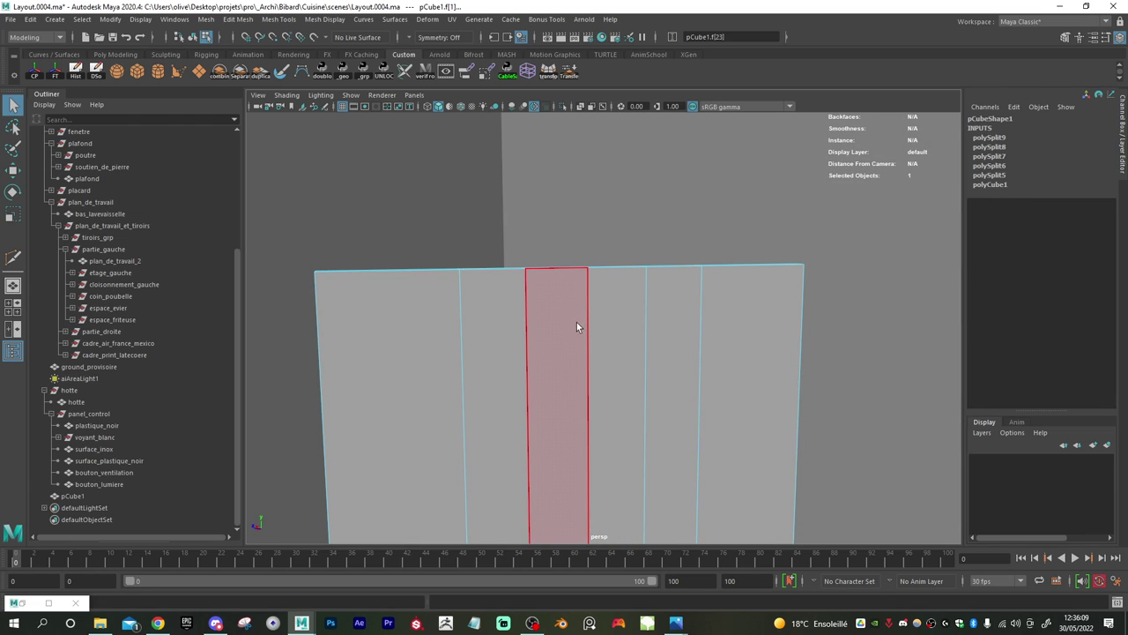
- Return to object mode on the pCube1 slab and isolate it in the viewport
right_drag(576, 297, 623, 291)
key(ctrl+1)
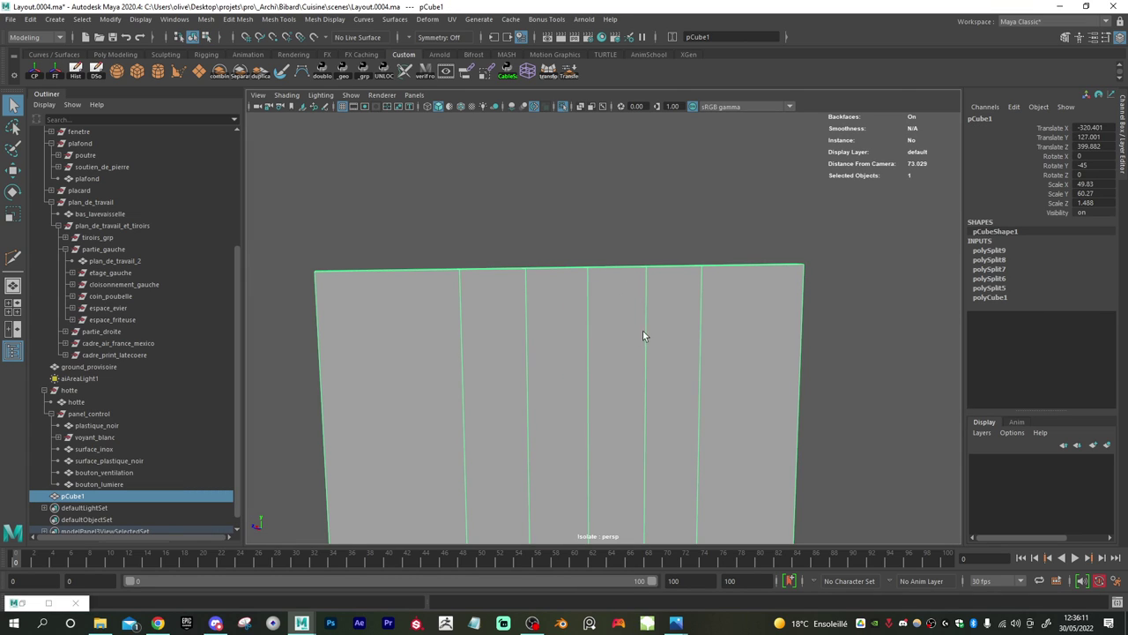
alt+right_drag(642, 331, 630, 353)
alt+drag(630, 353, 564, 385)
alt+right_drag(563, 386, 710, 429)
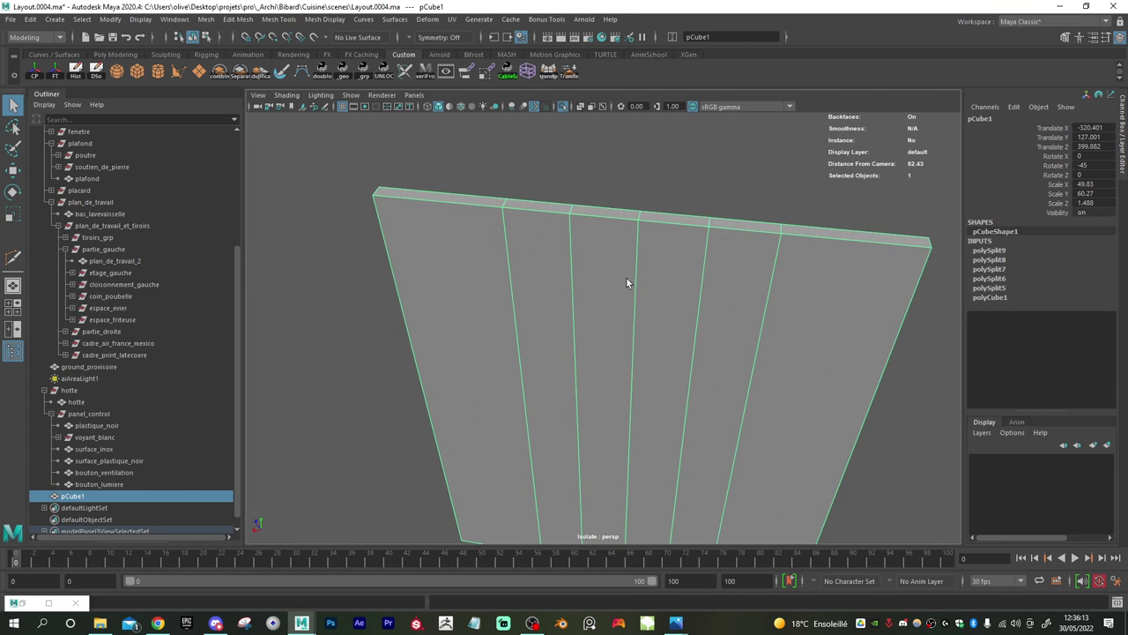
alt+middle_drag(626, 278, 621, 333)
- Select the two central faces on the isolated slab's top edge and raise them slightly to form sloped shoulders
right_drag(592, 279, 592, 315)
click(601, 269)
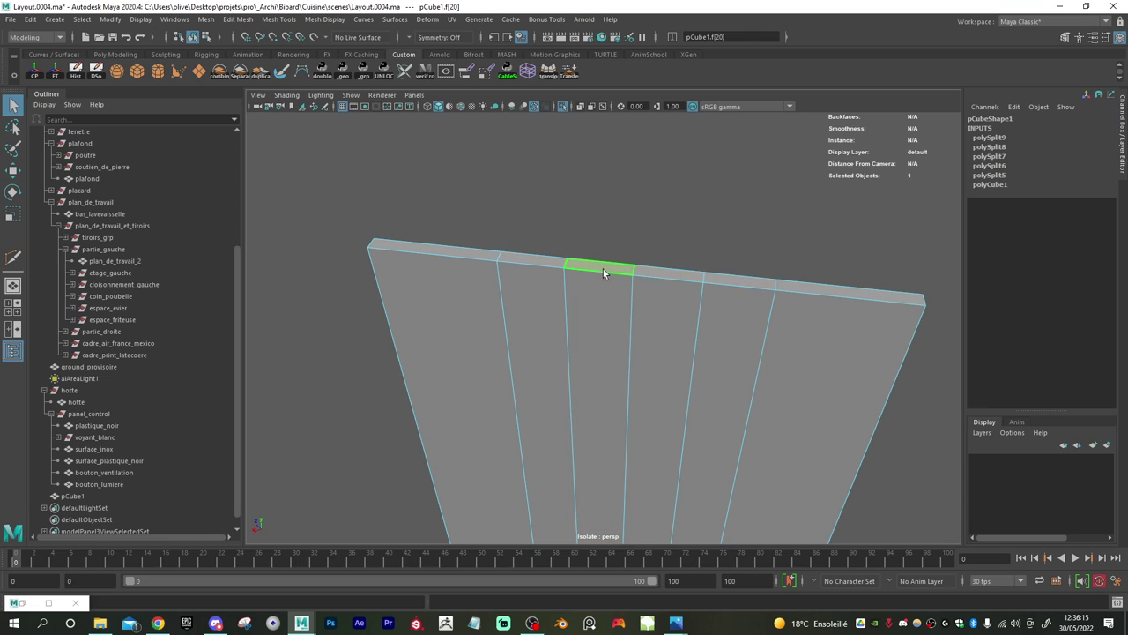
alt+right_drag(678, 274, 547, 325)
alt+drag(546, 325, 609, 236)
key(w)
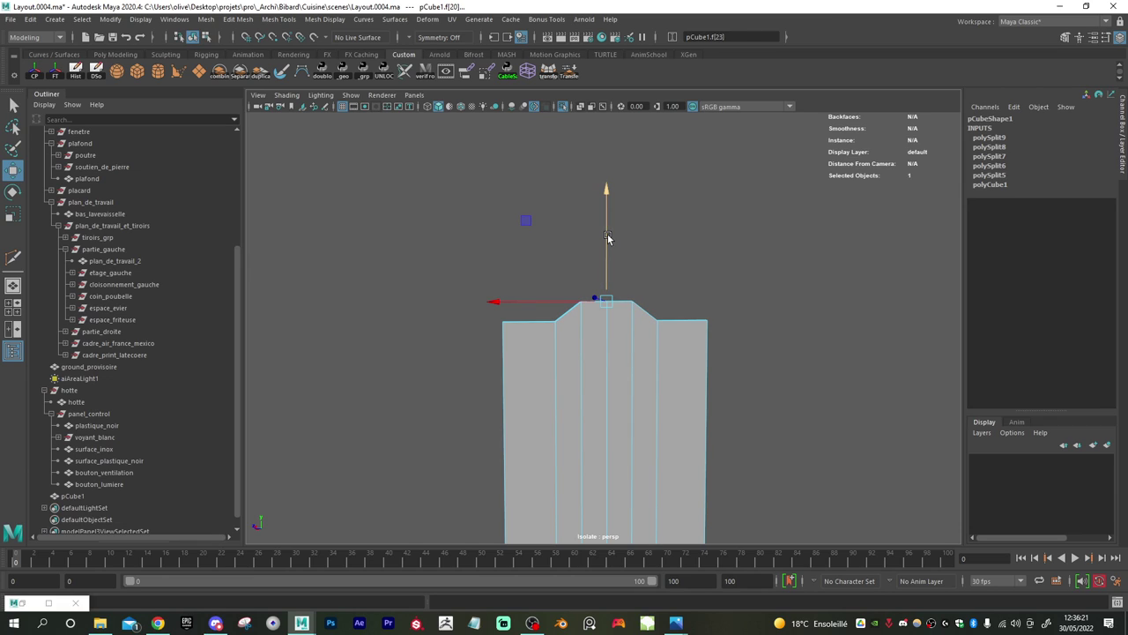
- Extrude the two raised central faces upward about 18.4 units for the handle, and again about 5.2 units for its tip
key(ctrl+e)
drag(603, 196, 604, 150)
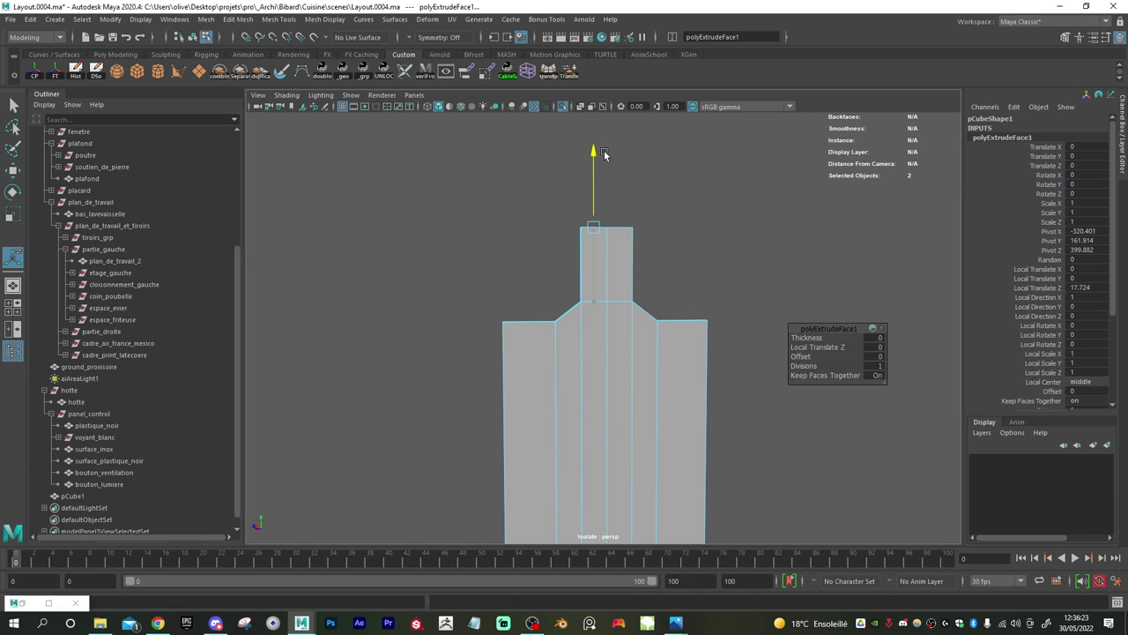
key(ctrl+e)
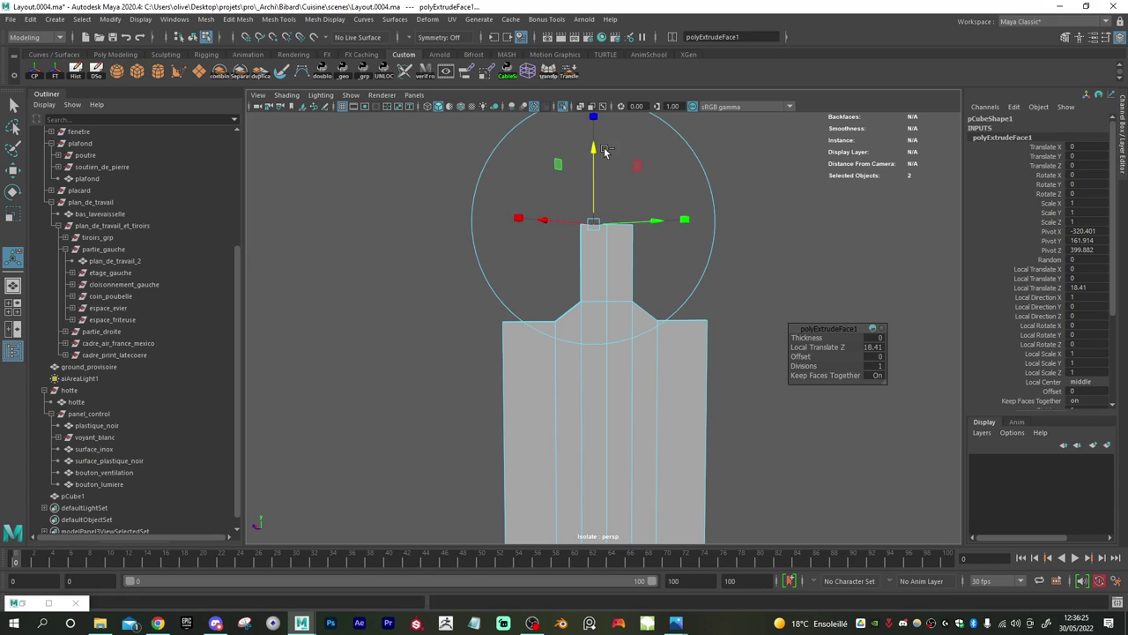
drag(602, 154, 602, 130)
- Scale the handle's end faces narrower across the board's width to taper the tip
alt+drag(606, 196, 602, 210)
key(r)
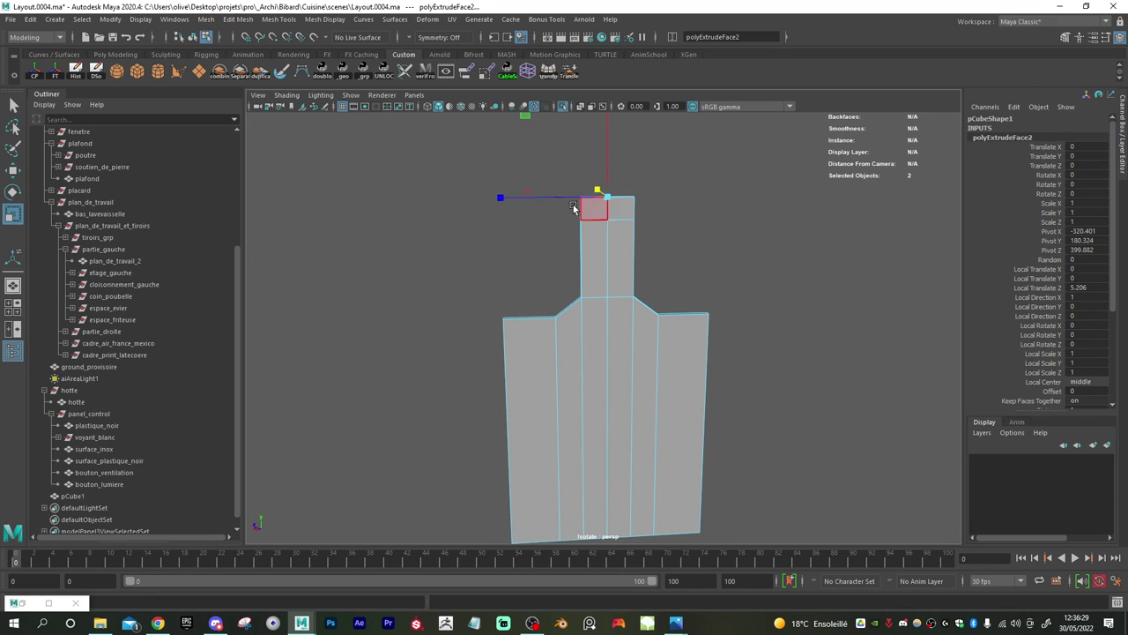
drag(534, 197, 583, 204)
- Insert an edge loop halfway up the tapered handle tip and round it with Edit Edge Flow
mouse_move(611, 218)
shift+right_down()
mouse_move(557, 223)
mouse_move(600, 210)
shift+right_up()
ctrl+click(606, 209)
key(w)
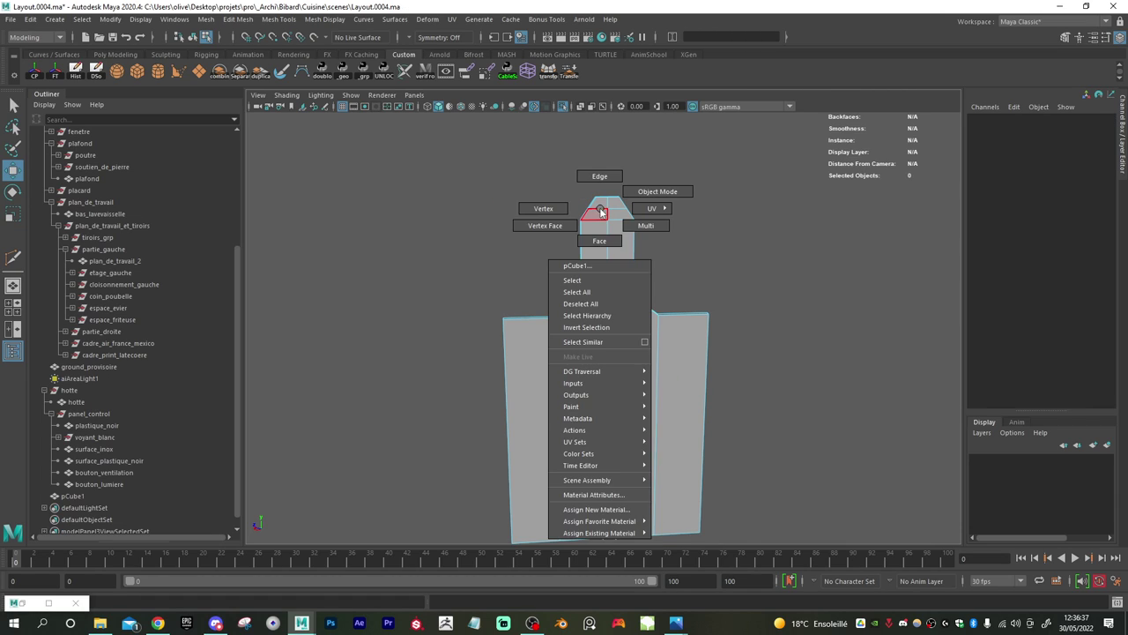
double_click(603, 209)
shift+right_click(601, 212)
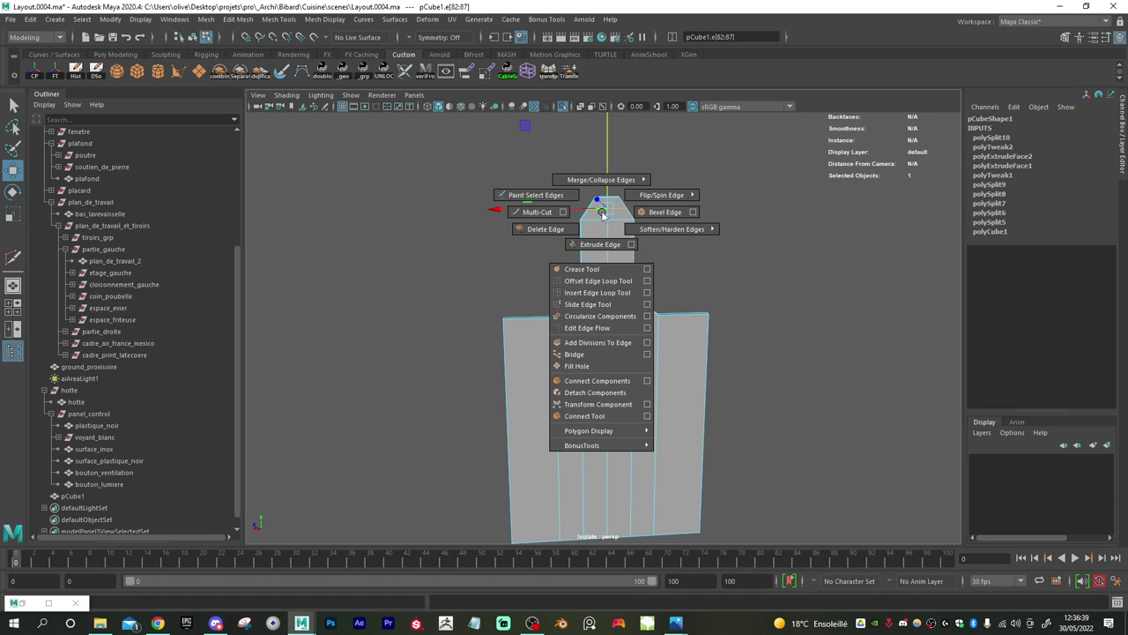
click(598, 327)
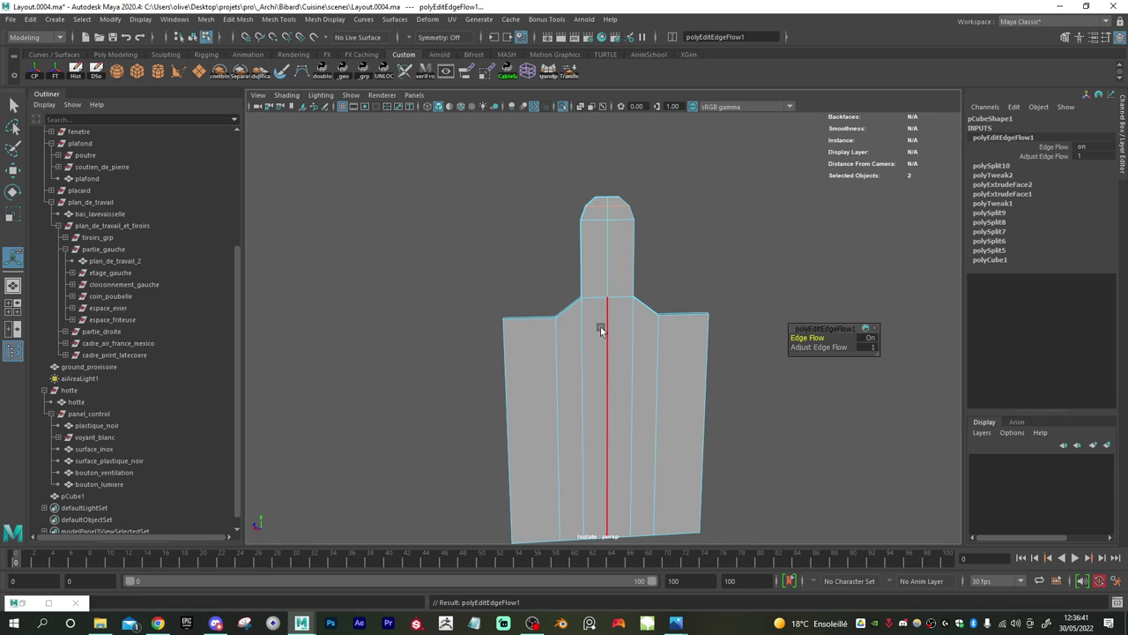
- Flatten the tip's new edge loop vertically and move it slightly up toward the handle's end
alt+middle_drag(577, 217, 576, 251)
scroll(578, 250, up, 3)
key(w)
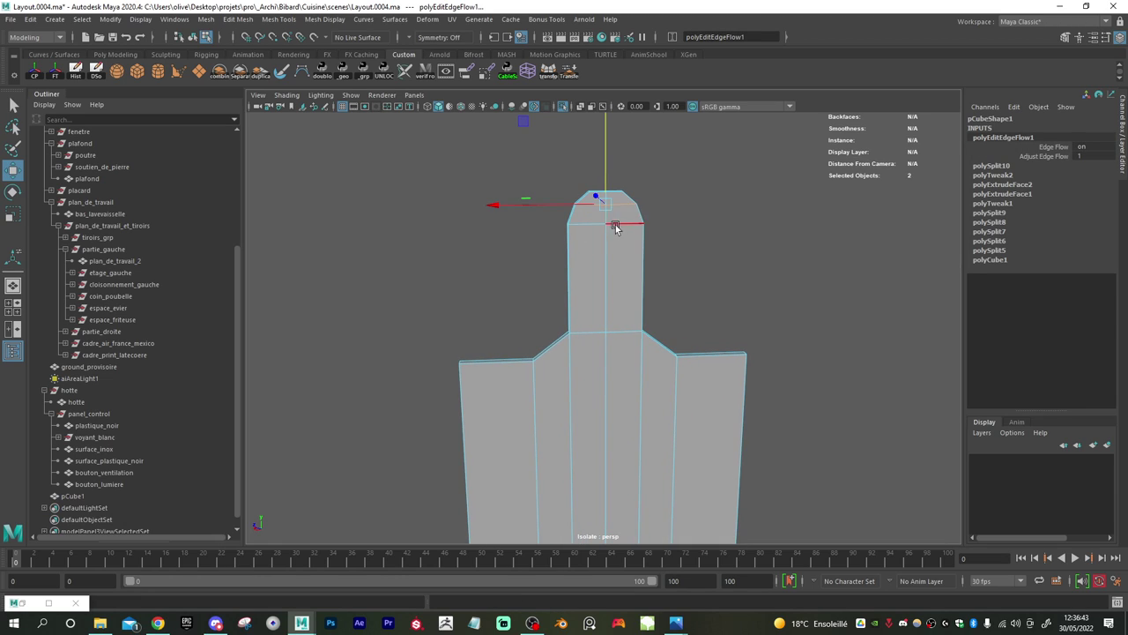
key(r)
drag(606, 167, 602, 375)
key(w)
drag(605, 160, 604, 156)
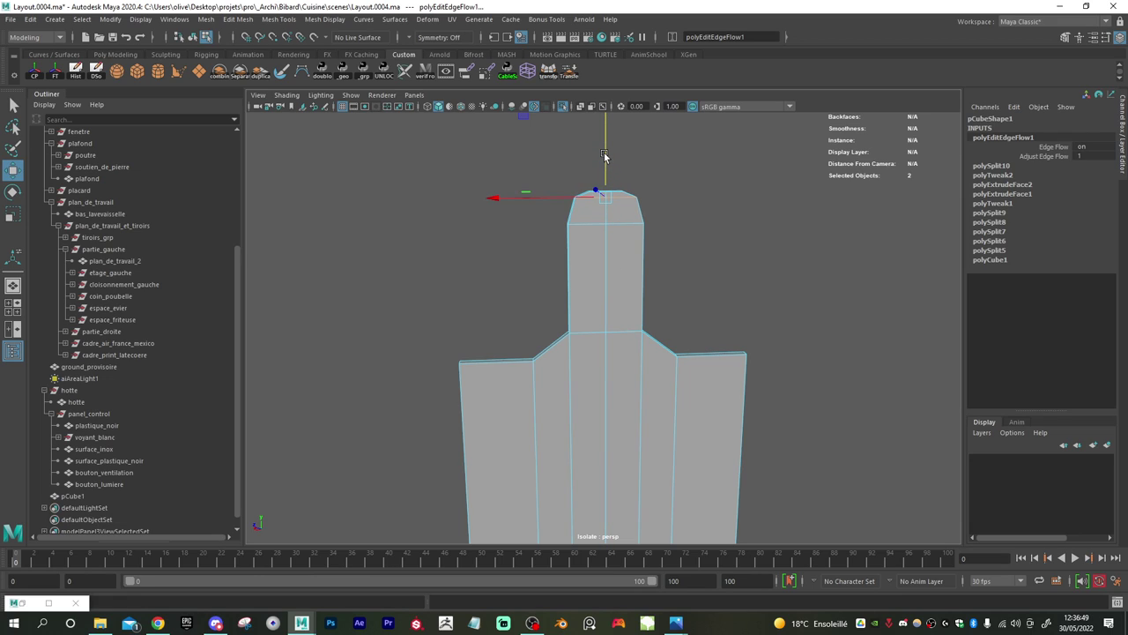
- Insert a second edge loop in the lower part of the handle tip and smooth it with Edit Edge Flow
mouse_move(585, 229)
shift+right_down()
mouse_move(541, 246)
mouse_move(569, 227)
shift+right_up()
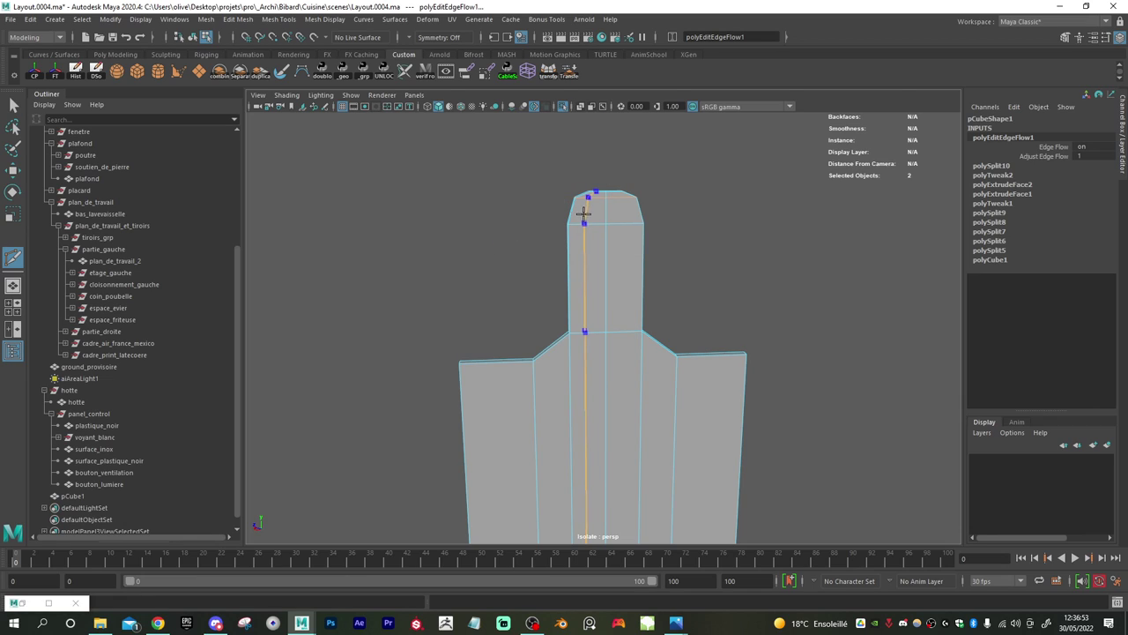
ctrl+click(577, 211)
key(w)
double_click(587, 212)
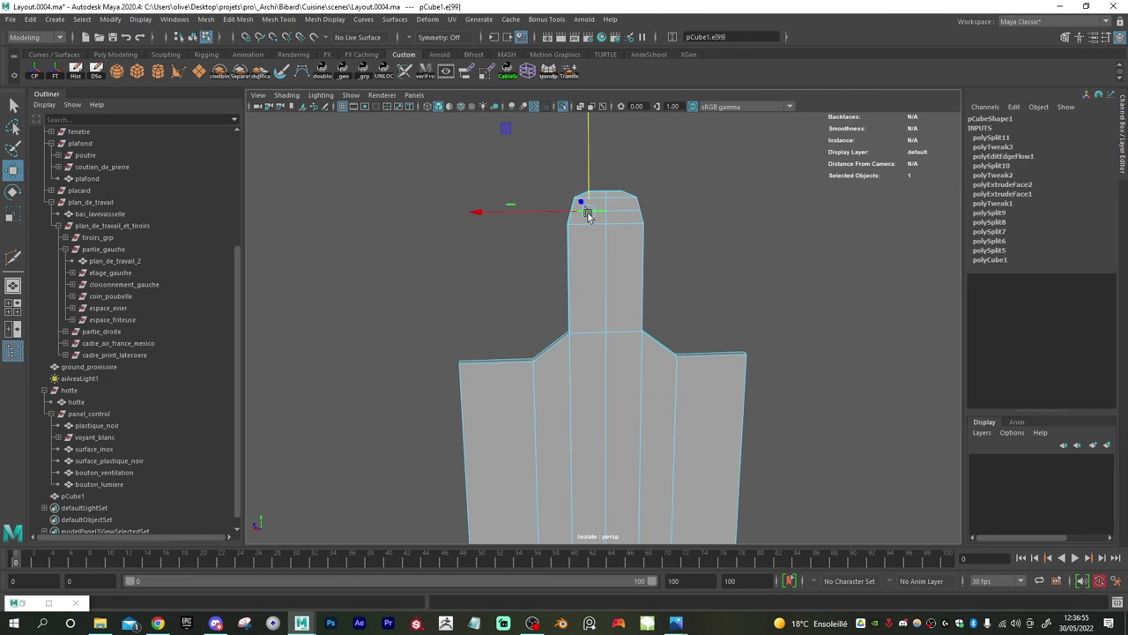
shift+right_drag(589, 217, 588, 331)
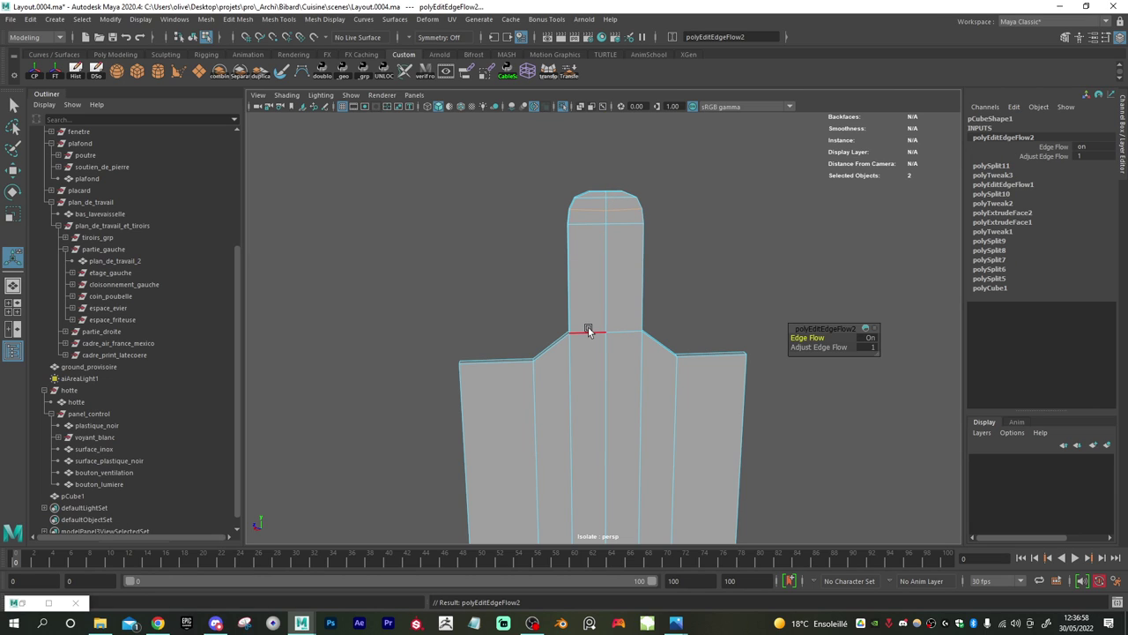
- Insert an edge loop at the handle's mid-height and scale it narrower across the width to form a waist
shift+right_drag(598, 274, 541, 277)
ctrl+middle_click(601, 272)
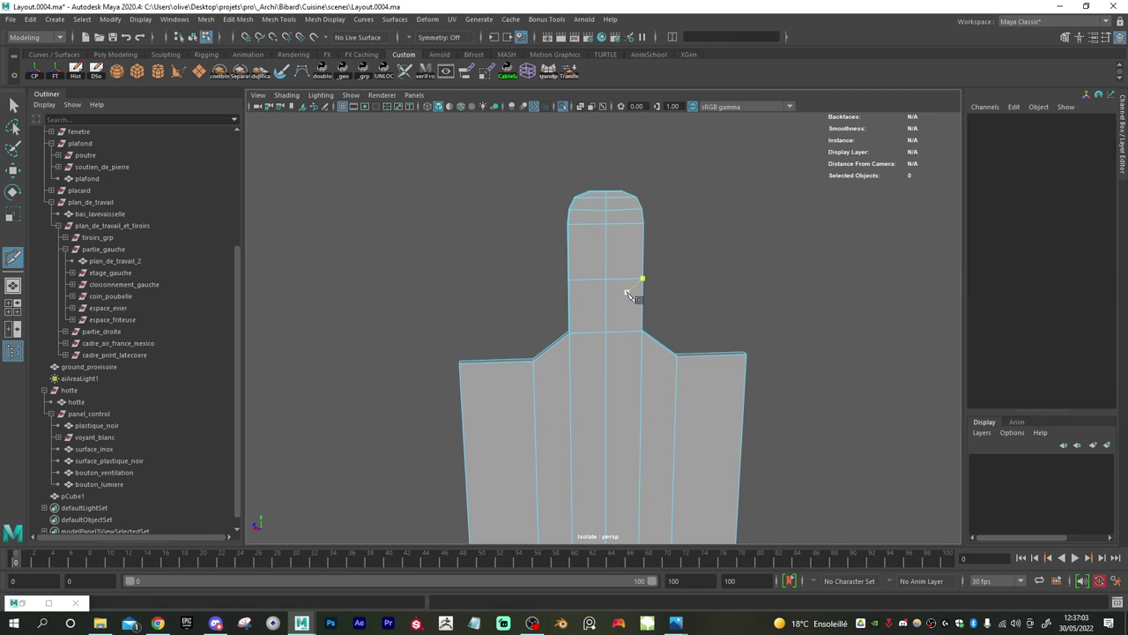
key(w)
double_click(582, 281)
key(r)
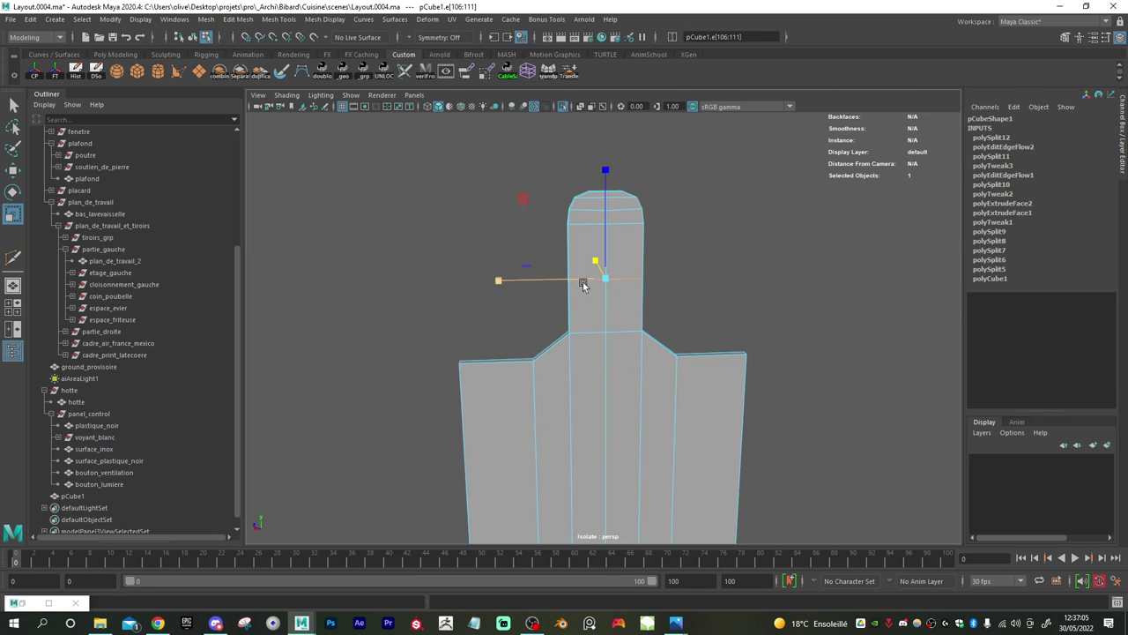
drag(520, 285, 523, 283)
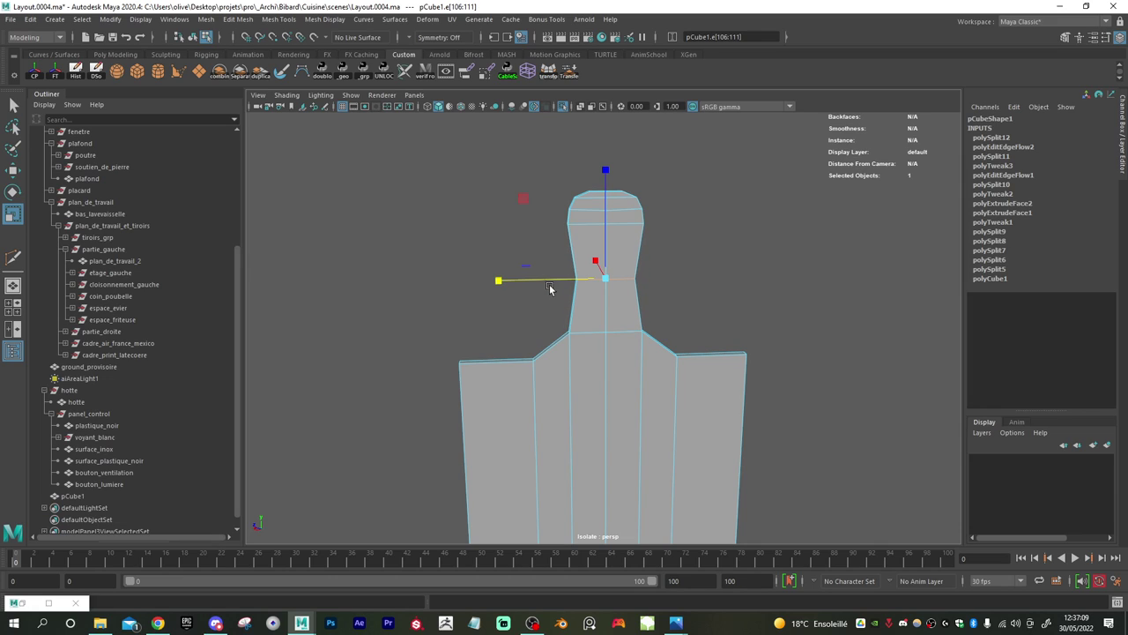
- Insert edge loops just above and below the handle's waist and smooth both with Edit Edge Flow
shift+right_drag(597, 295, 531, 299)
ctrl+click(586, 258)
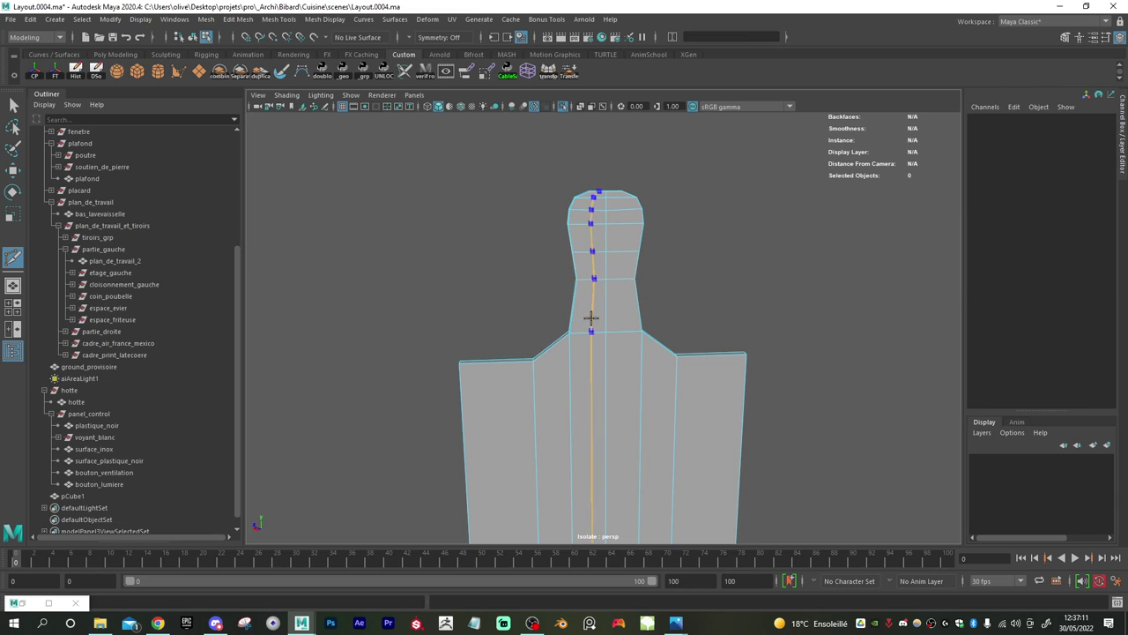
key(w)
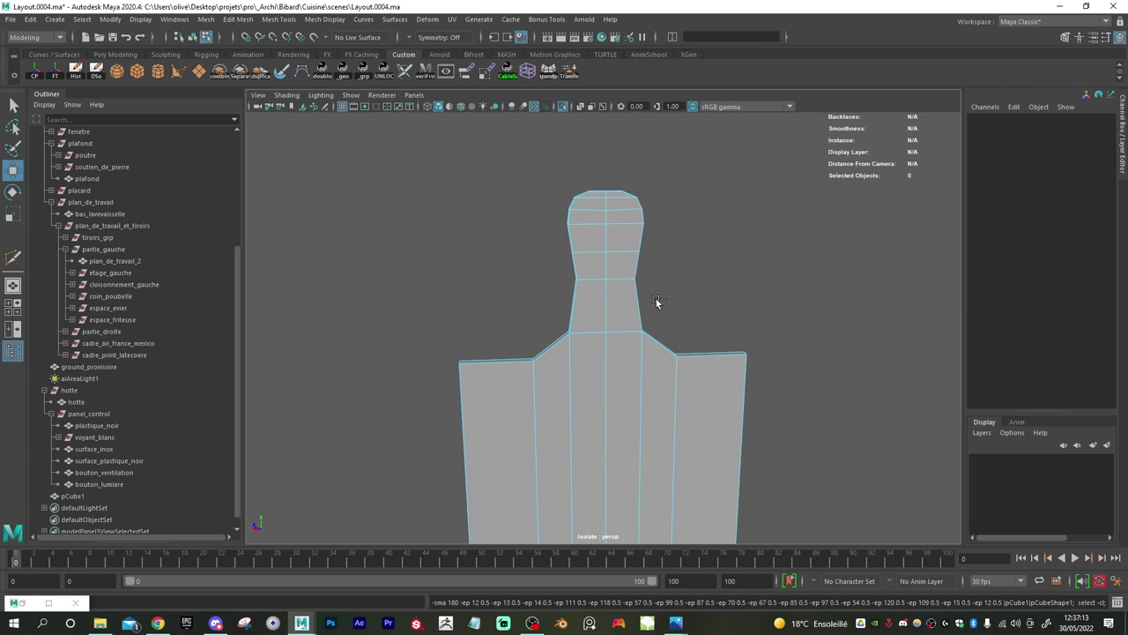
shift+right_drag(604, 304, 579, 305)
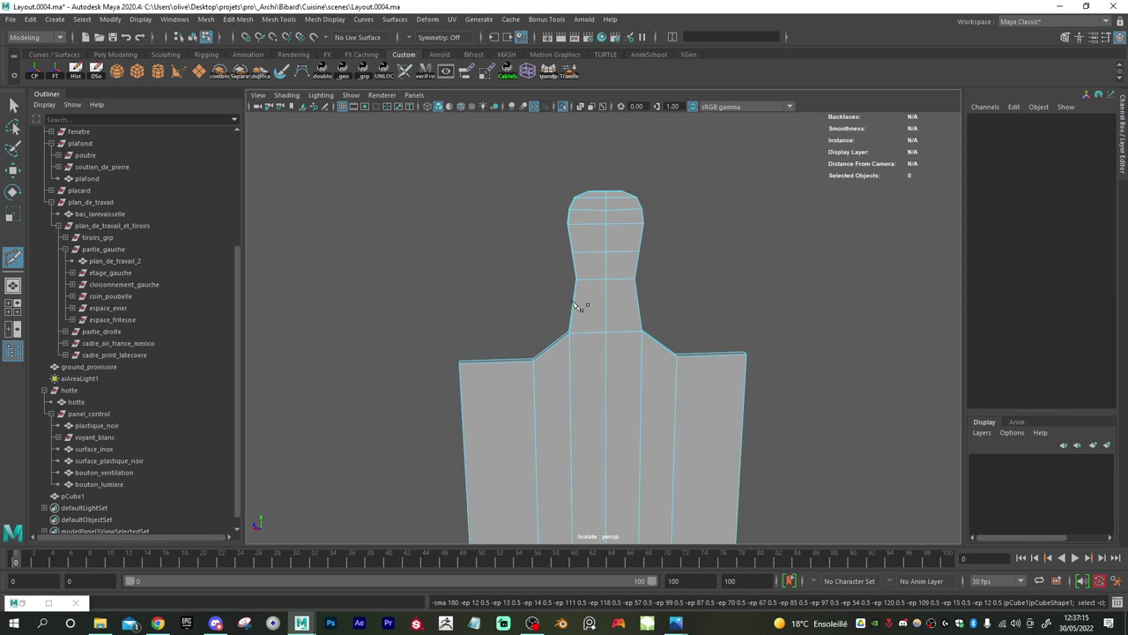
ctrl+click(592, 304)
key(w)
double_click(589, 308)
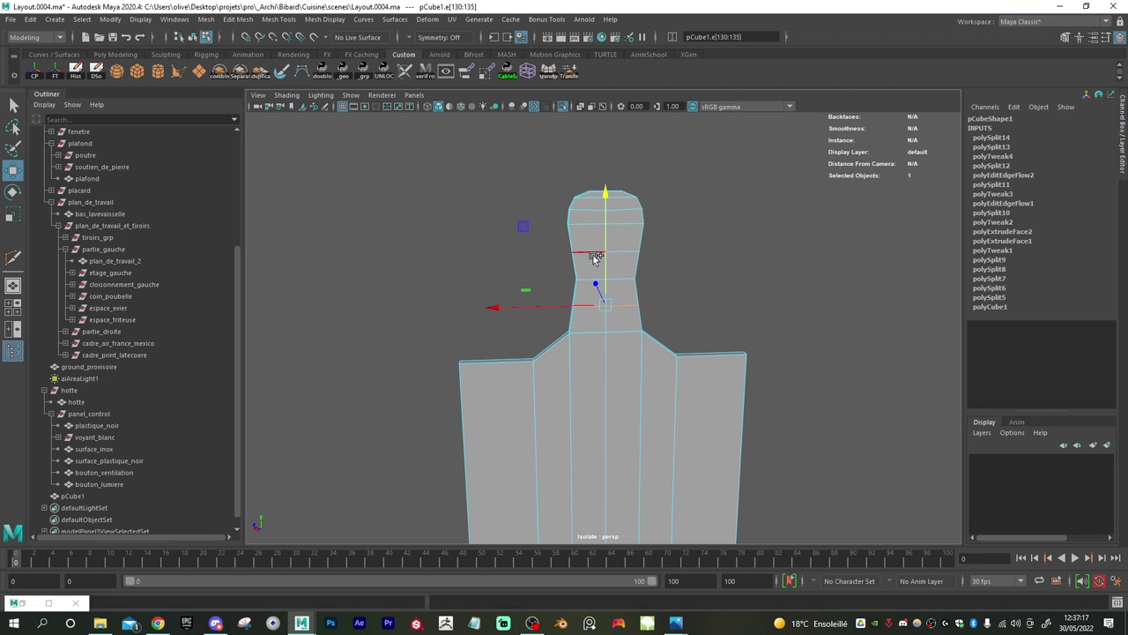
shift+right_drag(593, 254, 577, 368)
alt+drag(550, 343, 560, 332)
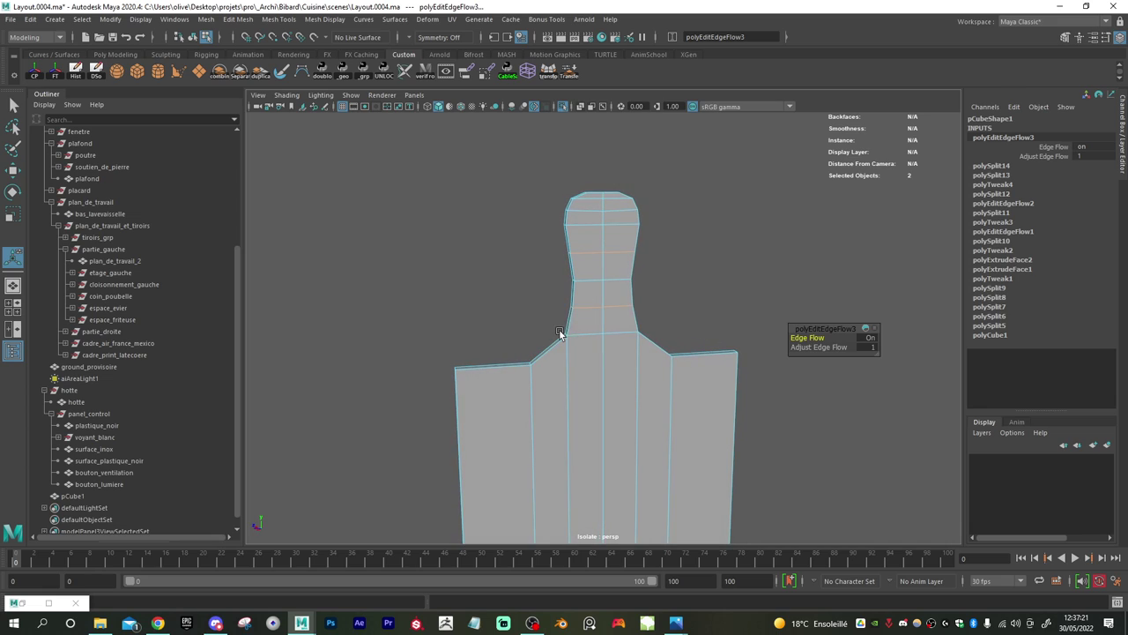
- Select the two opposite outer side faces of the board's body for scaling
alt+right_drag(621, 340, 564, 333)
alt+middle_drag(573, 333, 564, 252)
alt+drag(598, 317, 584, 339)
right_drag(503, 300, 500, 341)
click(501, 341)
alt+drag(501, 341, 695, 352)
shift+click(697, 353)
key(r)
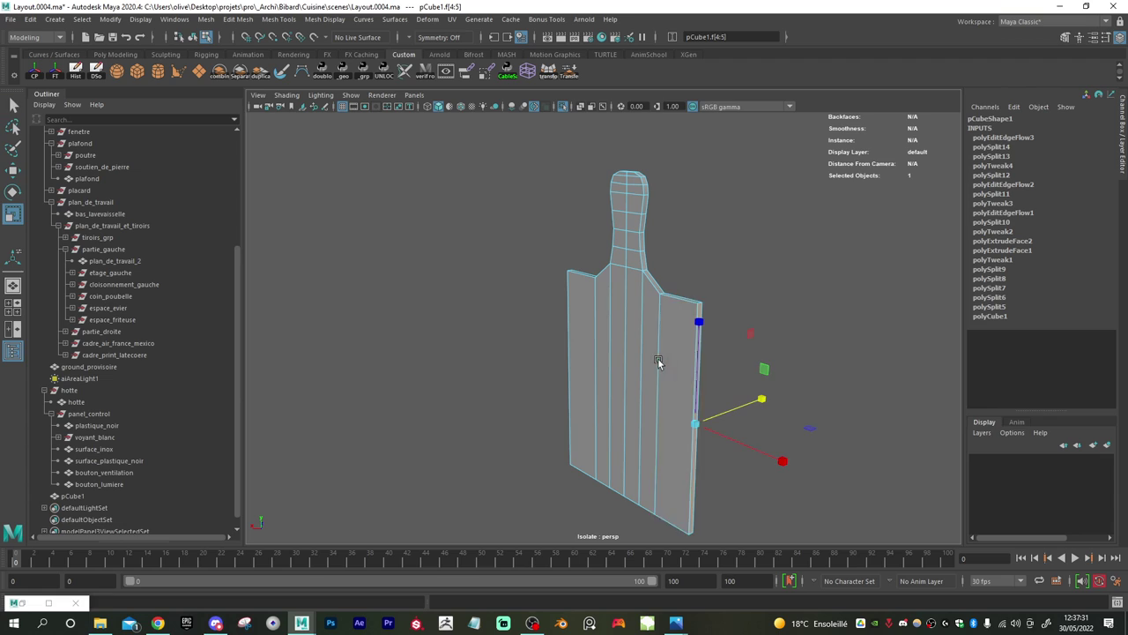
- Try to scale the two side faces apart with the component axis orientation, checking both sides of the board
drag(739, 443, 756, 451)
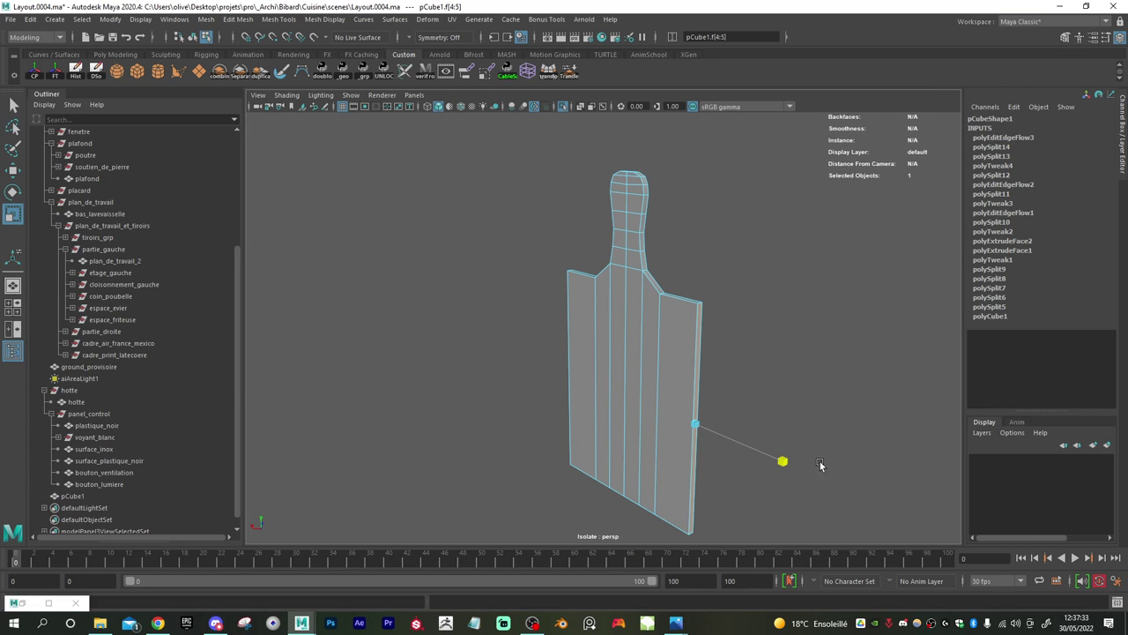
drag(820, 463, 854, 468)
alt+drag(596, 379, 761, 379)
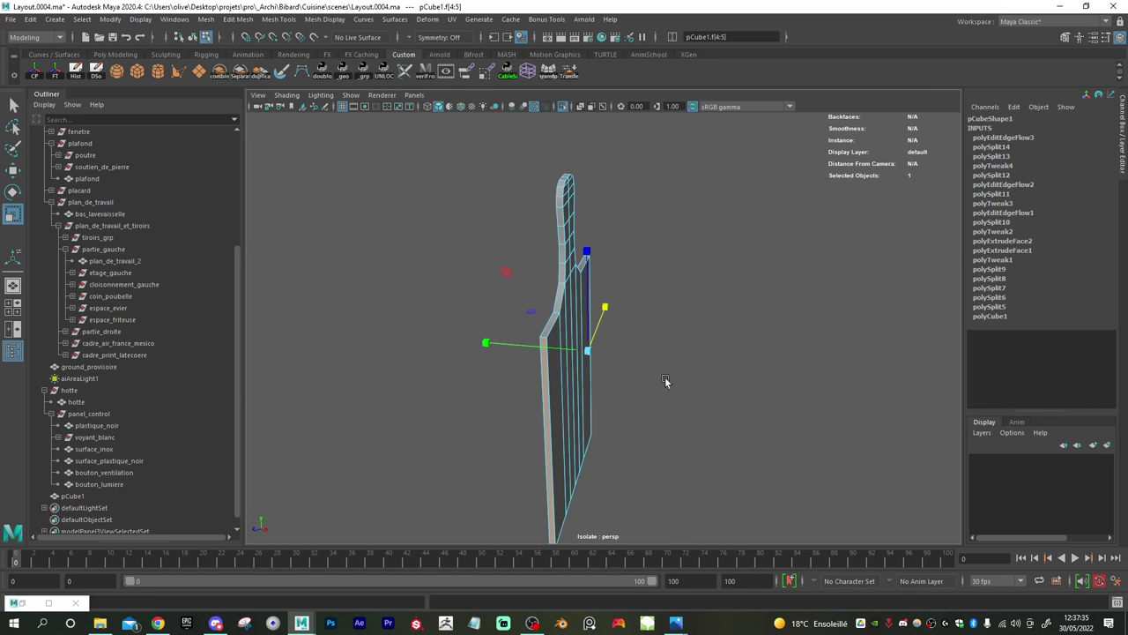
alt+drag(666, 381, 524, 360)
alt+right_drag(524, 361, 591, 417)
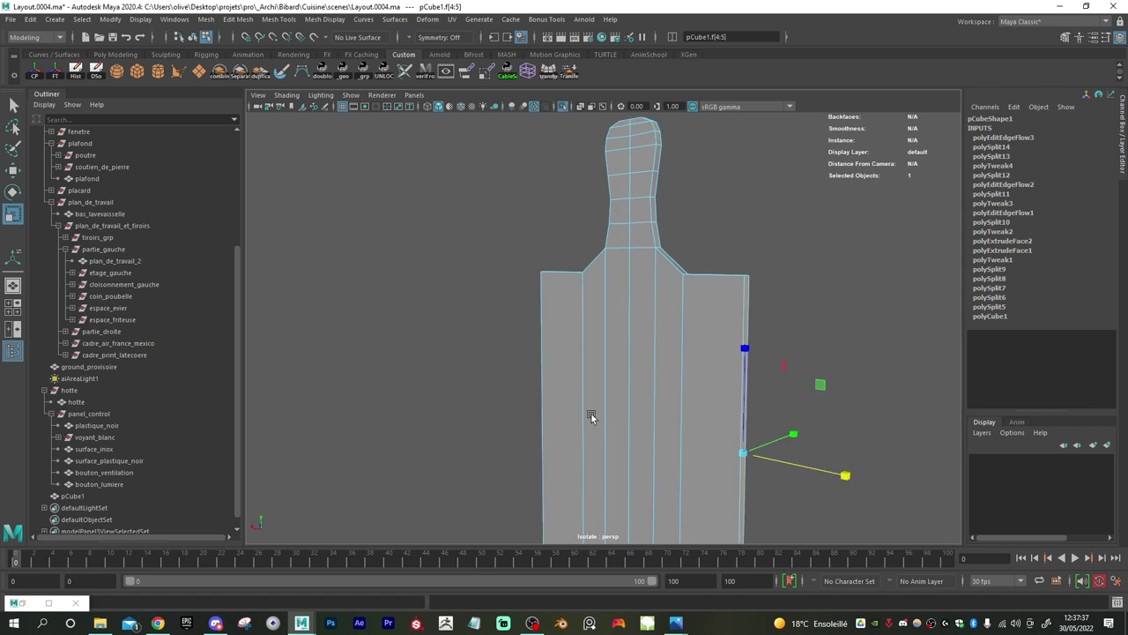
alt+drag(591, 417, 812, 360)
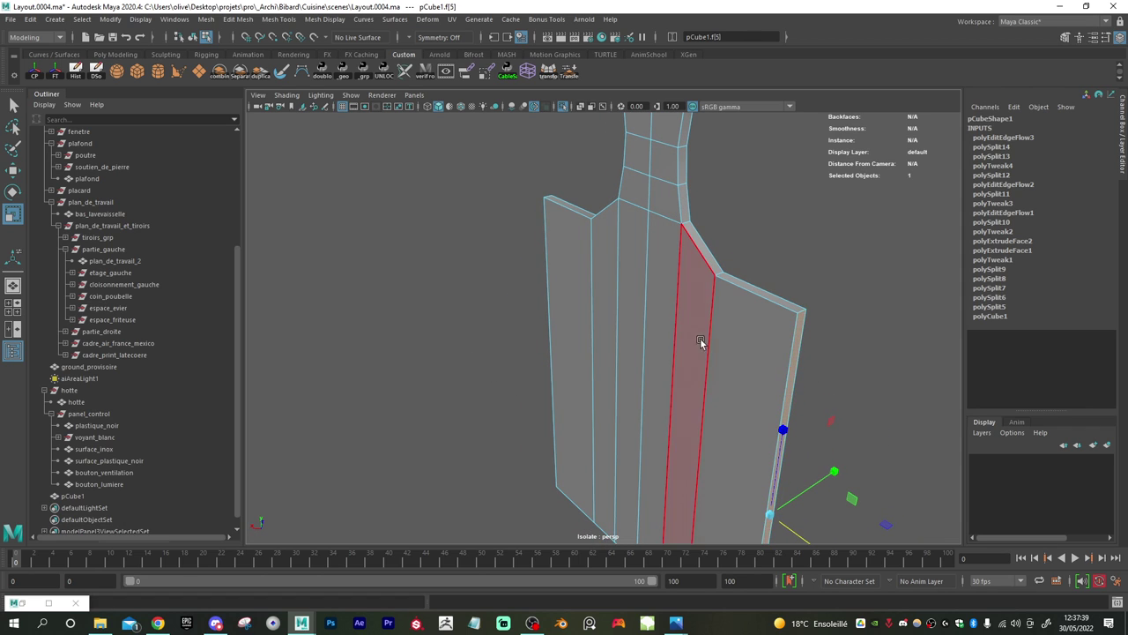
alt+drag(700, 345, 531, 355)
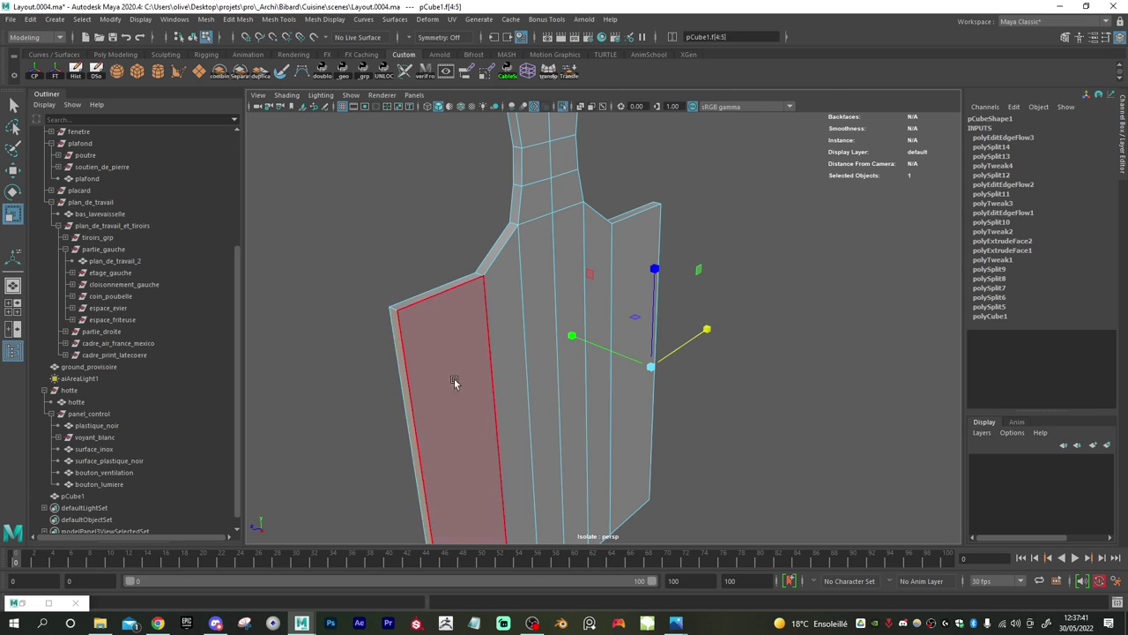
alt+right_drag(596, 393, 386, 362)
alt+drag(548, 380, 562, 347)
shift+click(514, 387)
key(w)
key(r)
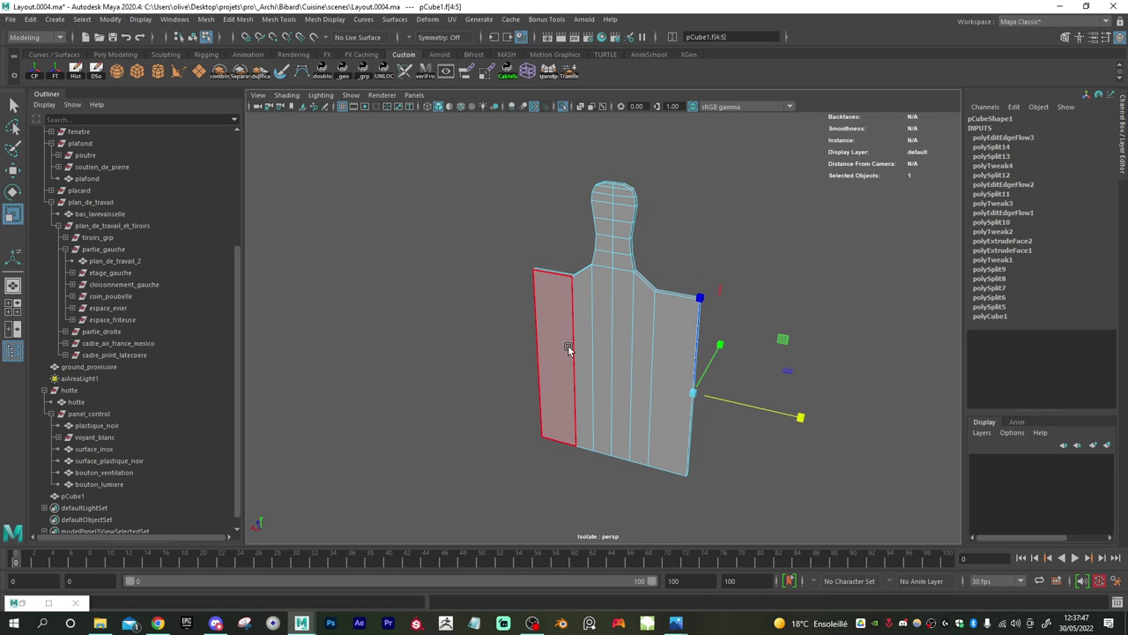
- Set the scale orientation to World and scale the two side faces apart to widen the board's body slightly
click(619, 300)
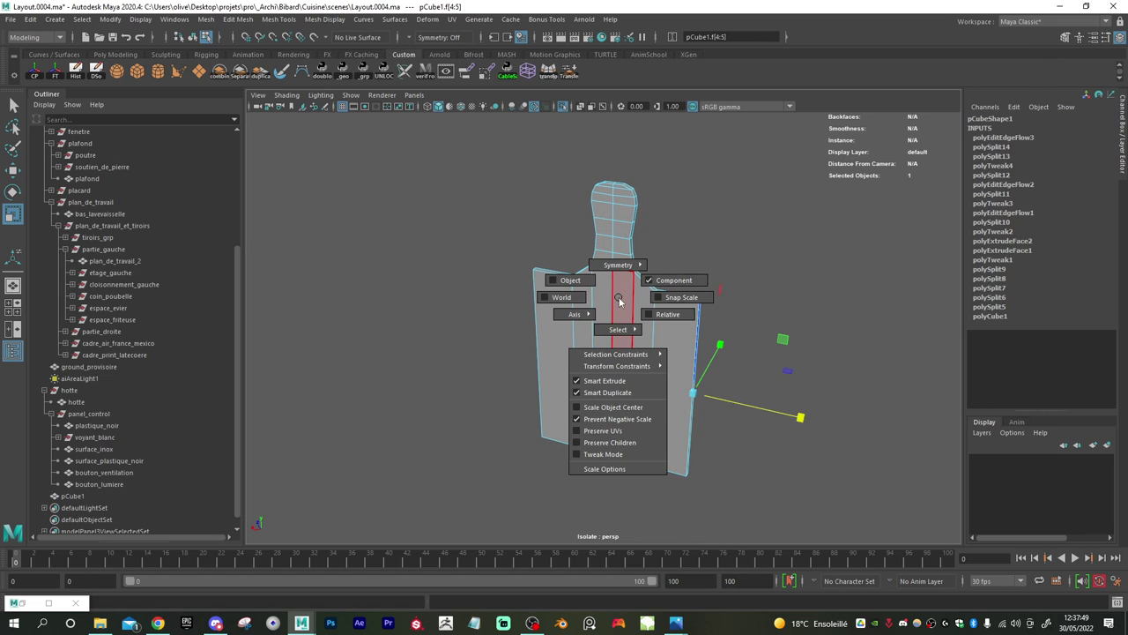
click(588, 300)
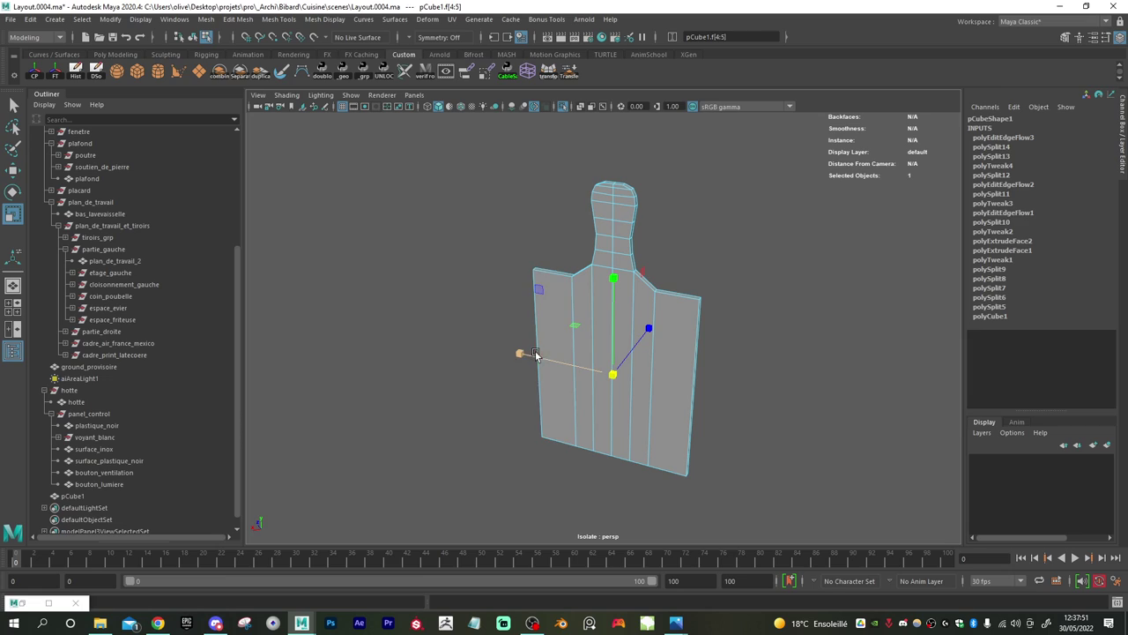
drag(532, 354, 520, 353)
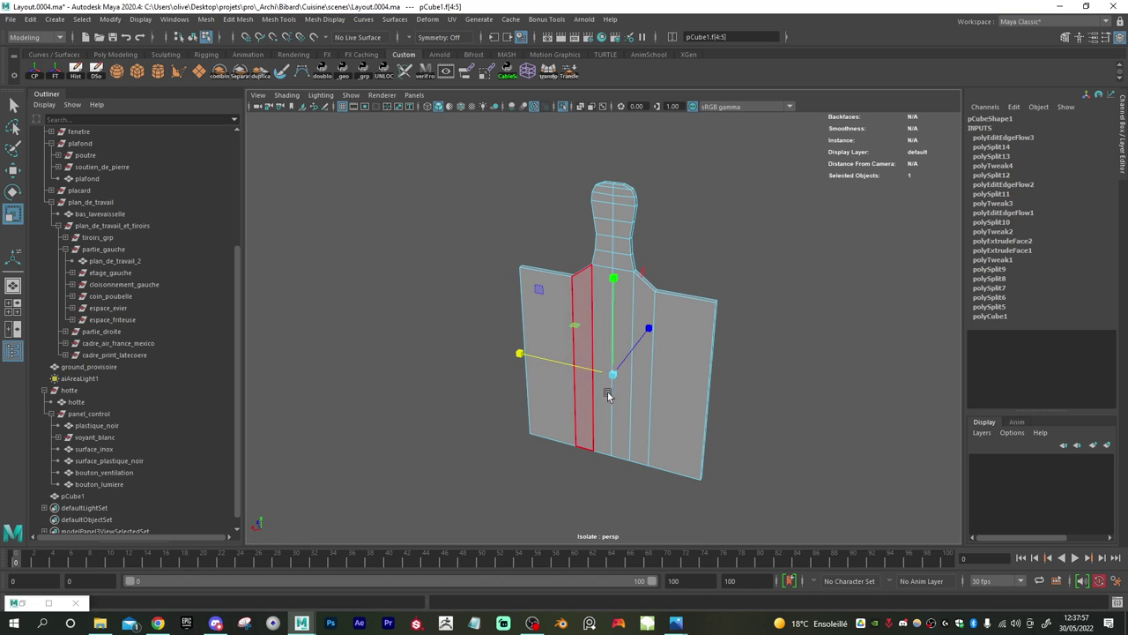
- Select all vertices along the board's bottom edge and move them down to lengthen the body
right_drag(630, 299, 557, 308)
drag(423, 388, 848, 541)
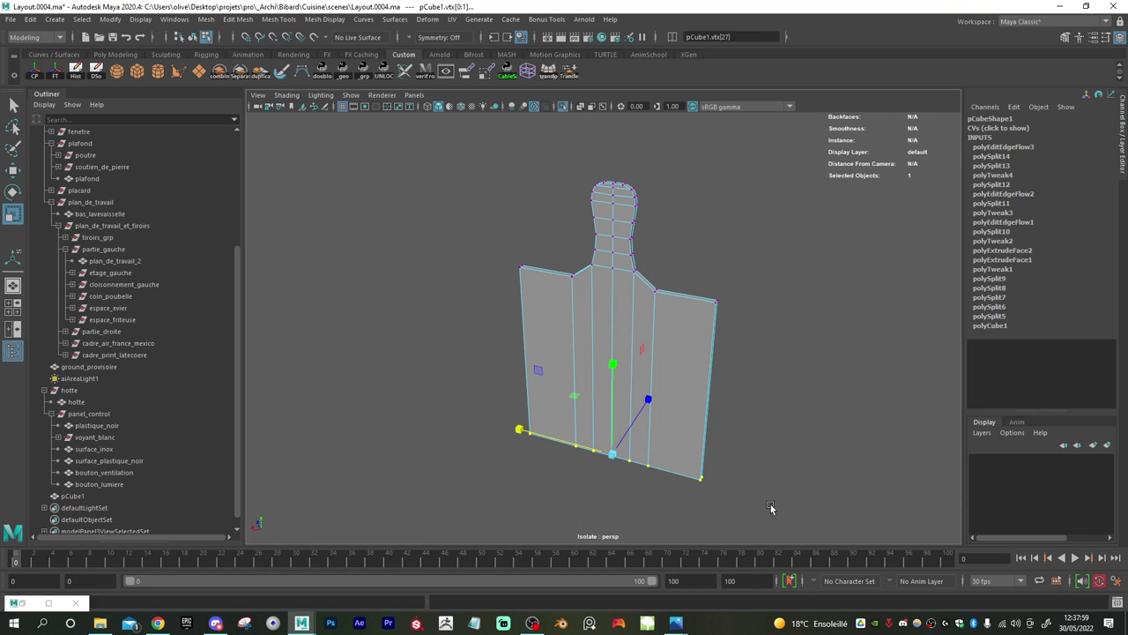
alt+drag(600, 434, 630, 407)
key(w)
alt+middle_drag(664, 422, 671, 286)
alt+right_drag(671, 285, 702, 304)
drag(617, 270, 620, 303)
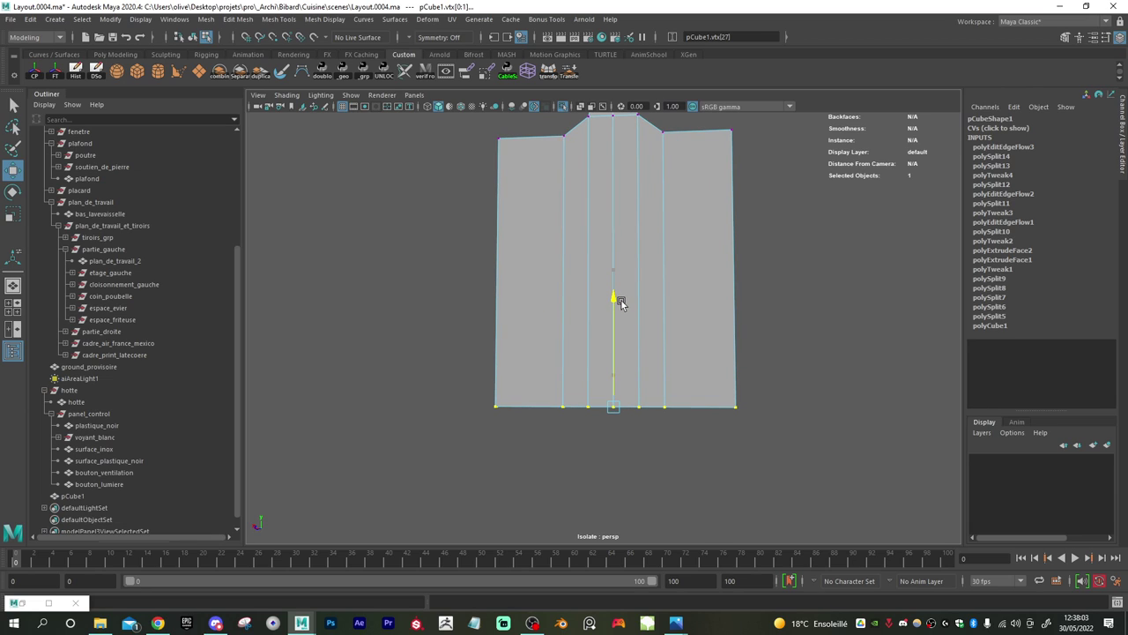
scroll(732, 324, down, 4)
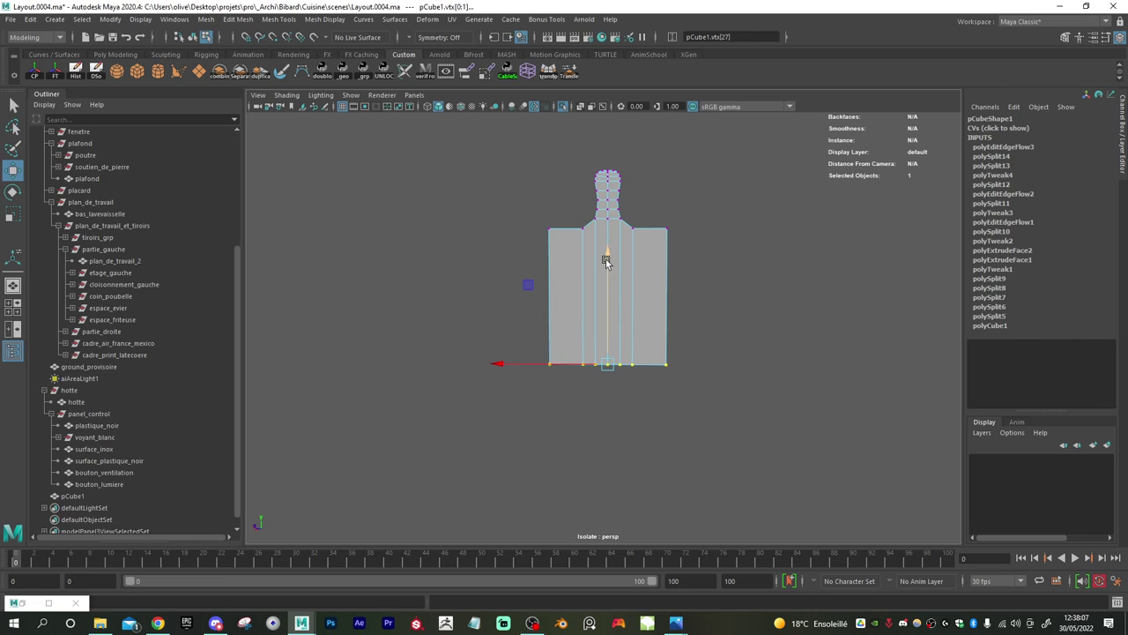
drag(606, 260, 607, 267)
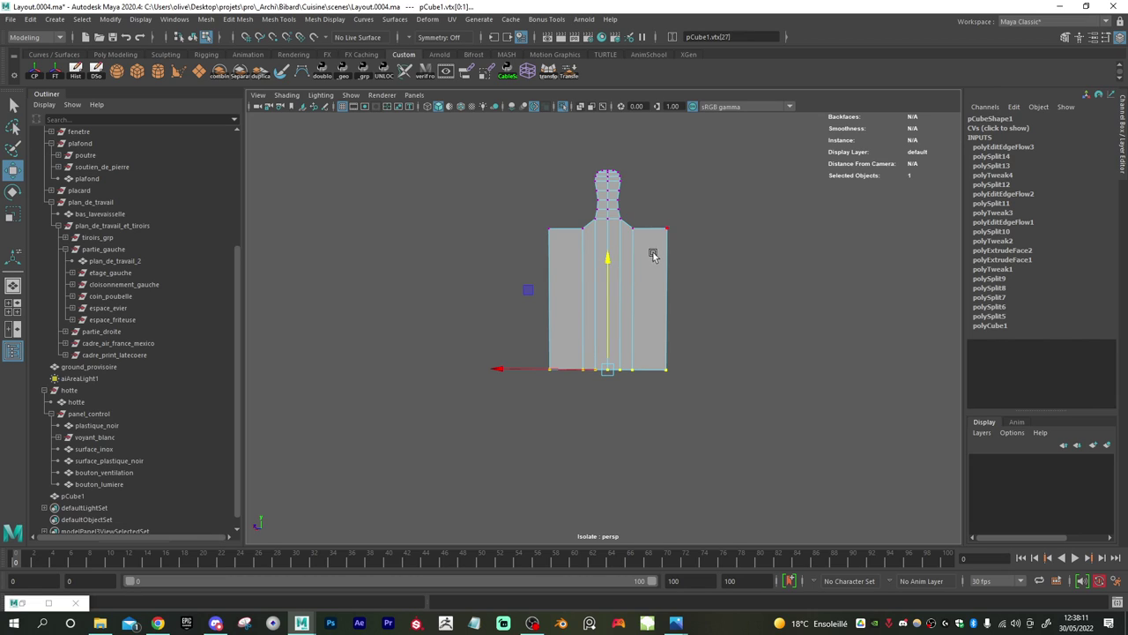
- Select the vertices on both outer sides of the board and scale them outward to widen the body further
right_click(655, 254)
click(618, 254)
drag(735, 193, 650, 433)
drag(477, 198, 577, 421)
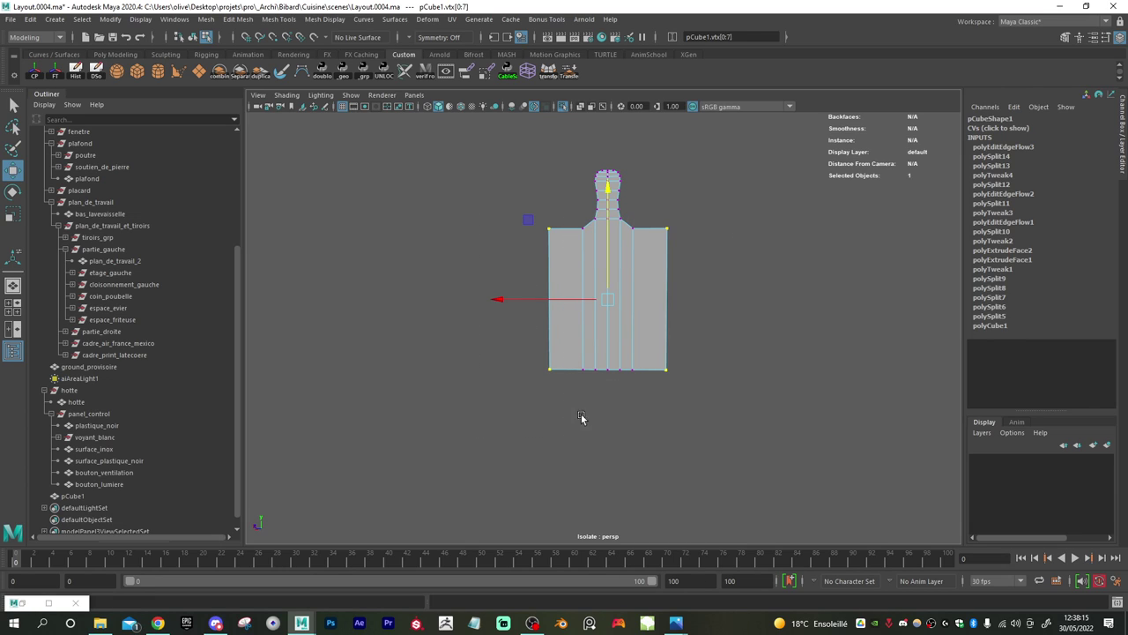
key(r)
drag(516, 304, 508, 298)
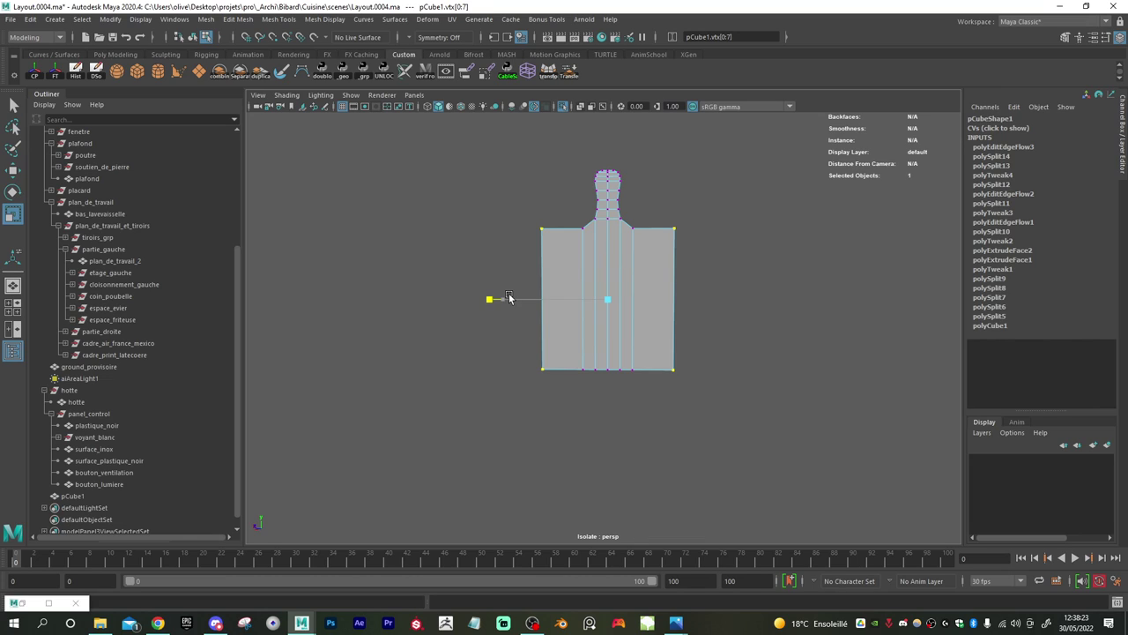
- Scale the body's side vertices slightly inward and insert a vertical edge loop through each half of the handle
drag(509, 298, 512, 298)
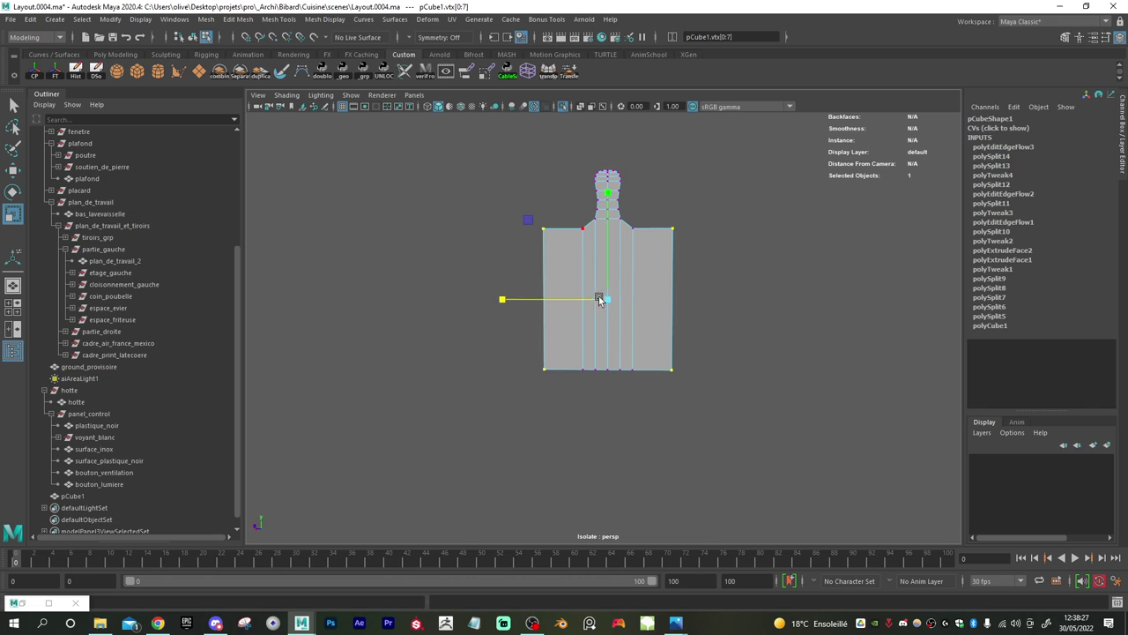
scroll(622, 245, up, 3)
shift+right_drag(608, 260, 582, 267)
scroll(621, 299, up, 3)
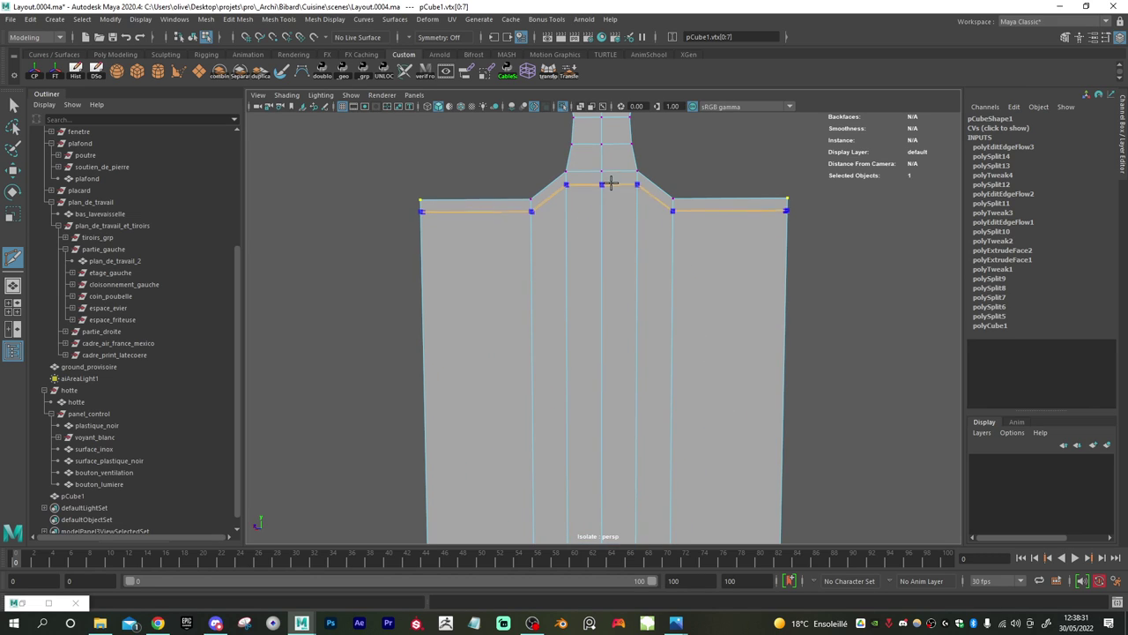
ctrl+middle_click(613, 172)
alt+middle_drag(603, 205, 625, 333)
ctrl+middle_click(606, 300)
alt+middle_drag(596, 245, 608, 312)
alt+right_drag(609, 312, 679, 340)
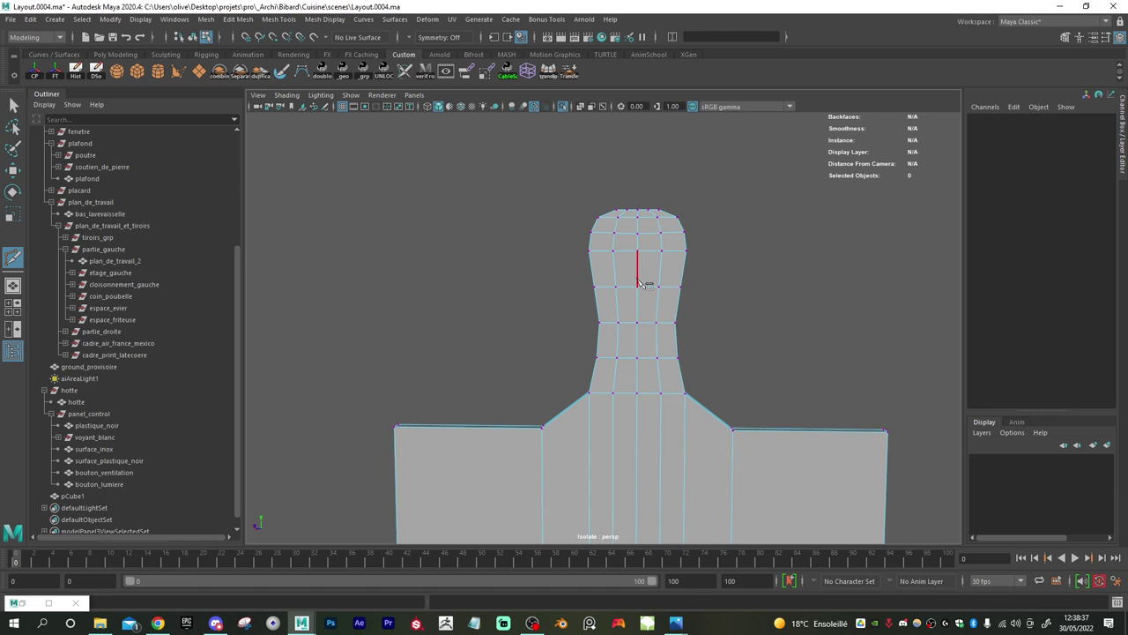
- Insert a horizontal edge loop across the handle's upper section and apply Edit Edge Flow to it
alt+middle_drag(637, 259, 675, 341)
scroll(706, 333, up, 3)
alt+right_drag(675, 341, 703, 337)
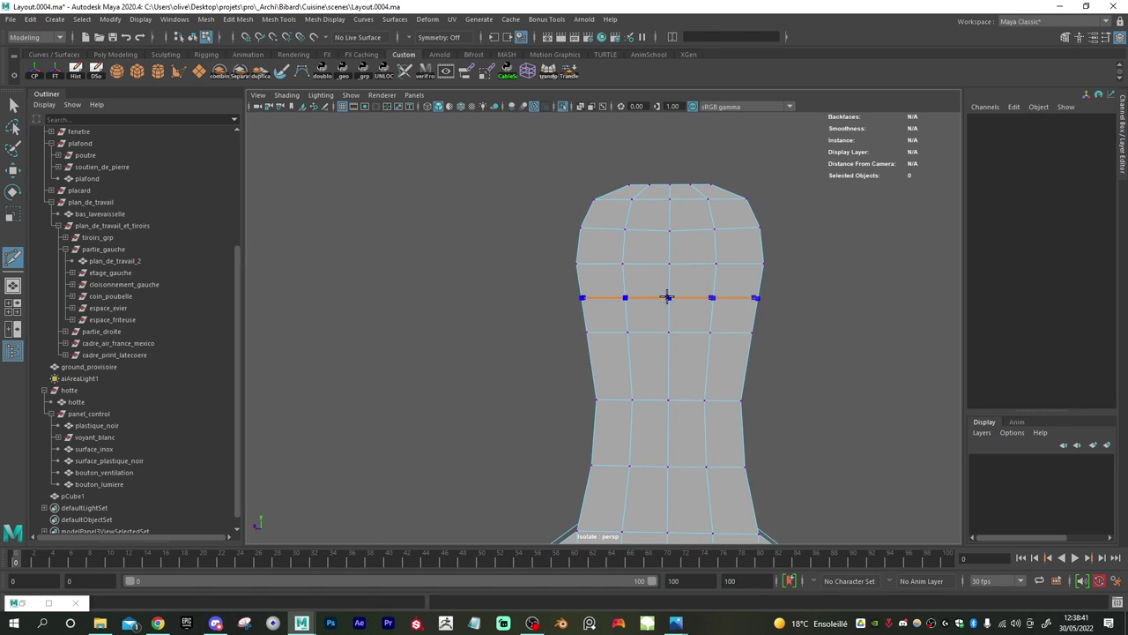
ctrl+middle_click(669, 298)
key(w)
right_drag(645, 301, 643, 417)
double_click(647, 300)
scroll(552, 378, down, 3)
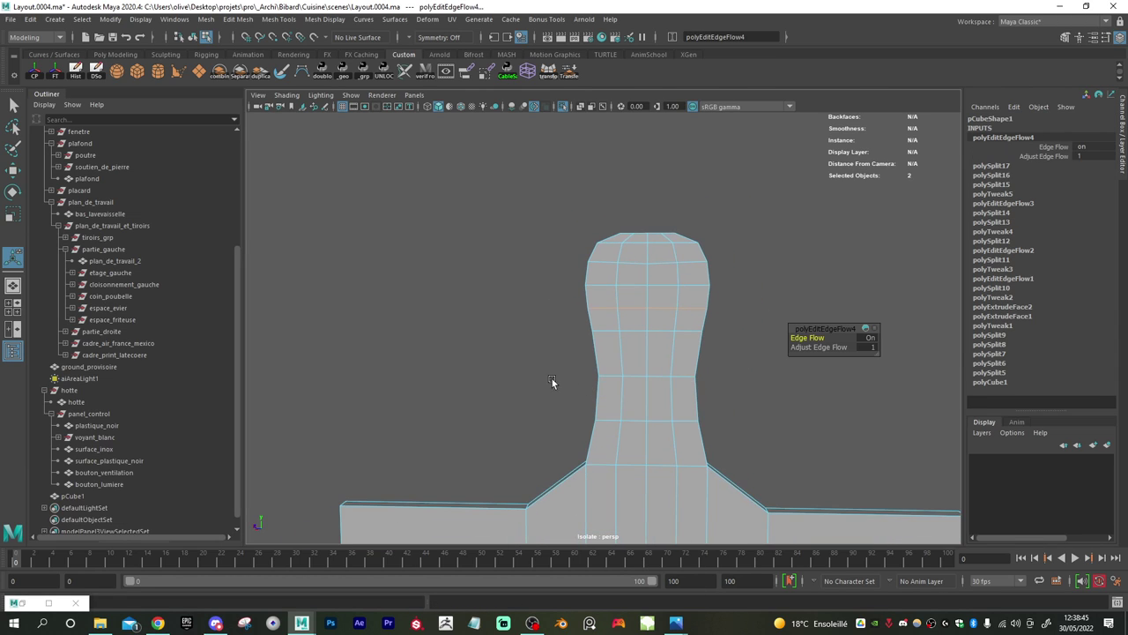
- Select the four central faces near the top of the handle, on both sides of the board, and circularize them
click(638, 261)
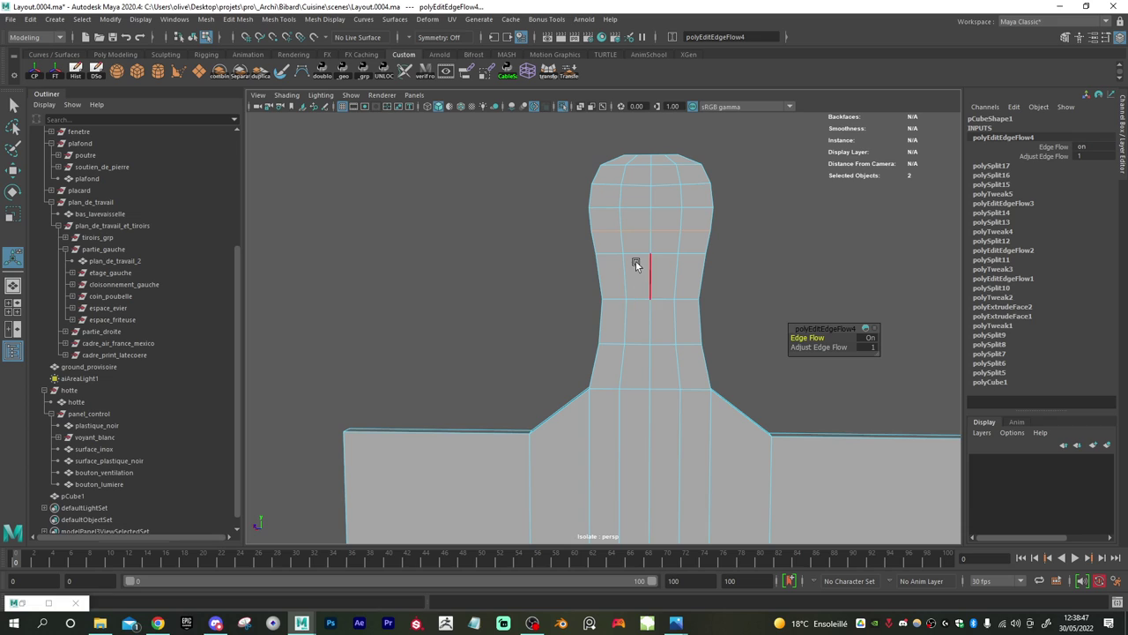
scroll(627, 291, up, 2)
right_drag(634, 256, 635, 289)
key(q)
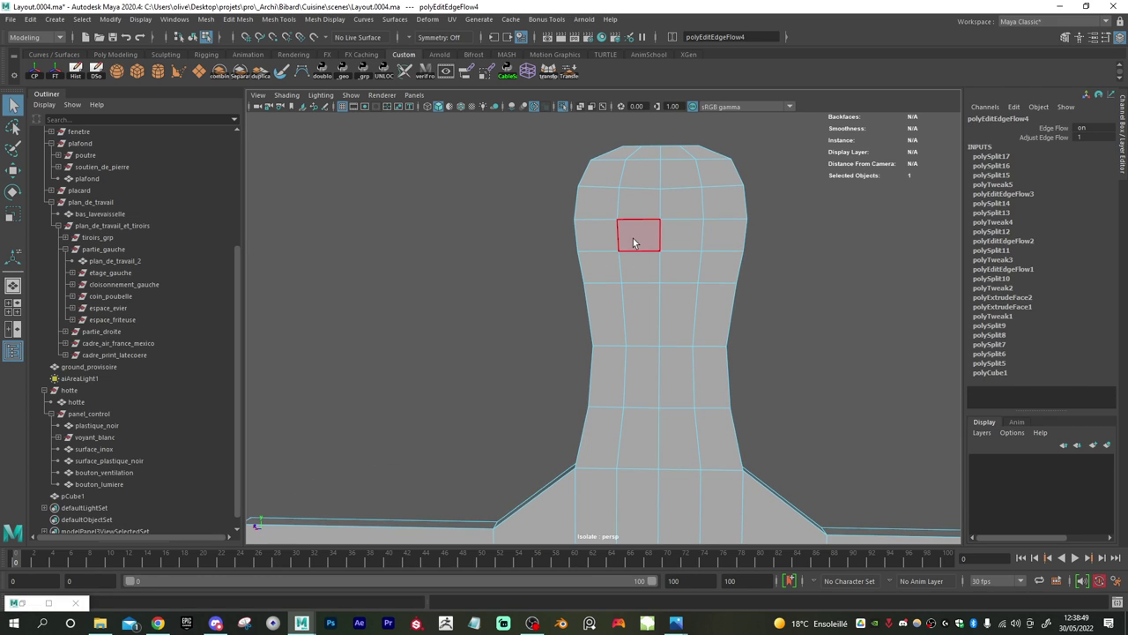
click(637, 243)
shift+click(641, 265)
shift+click(675, 265)
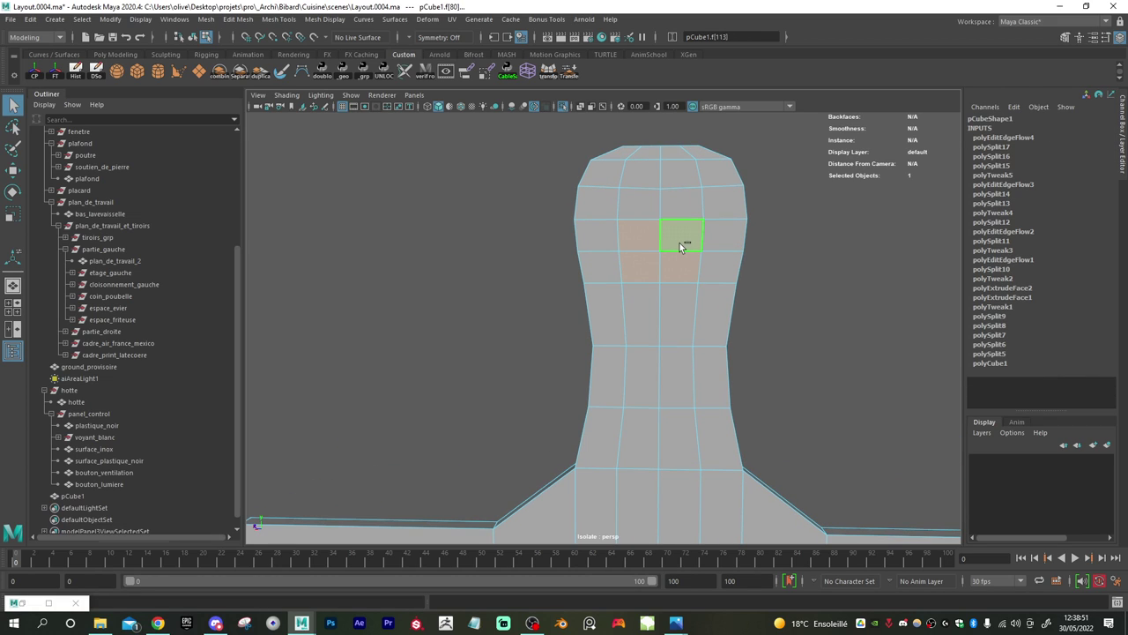
right_drag(680, 245, 679, 246)
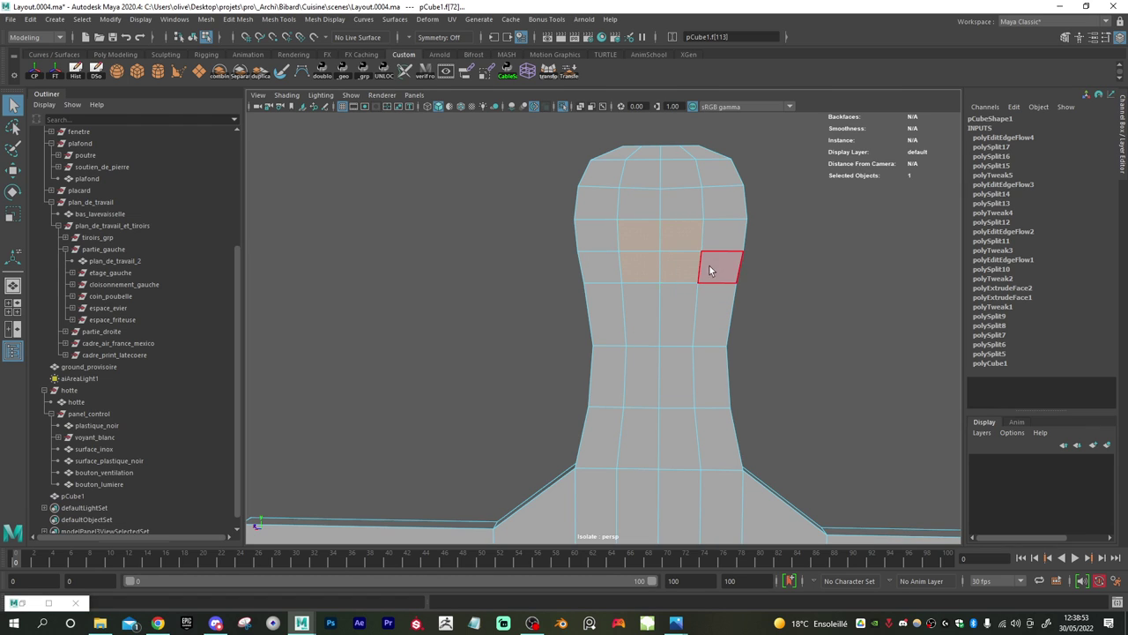
alt+drag(712, 270, 732, 279)
shift+right_drag(680, 254, 680, 254)
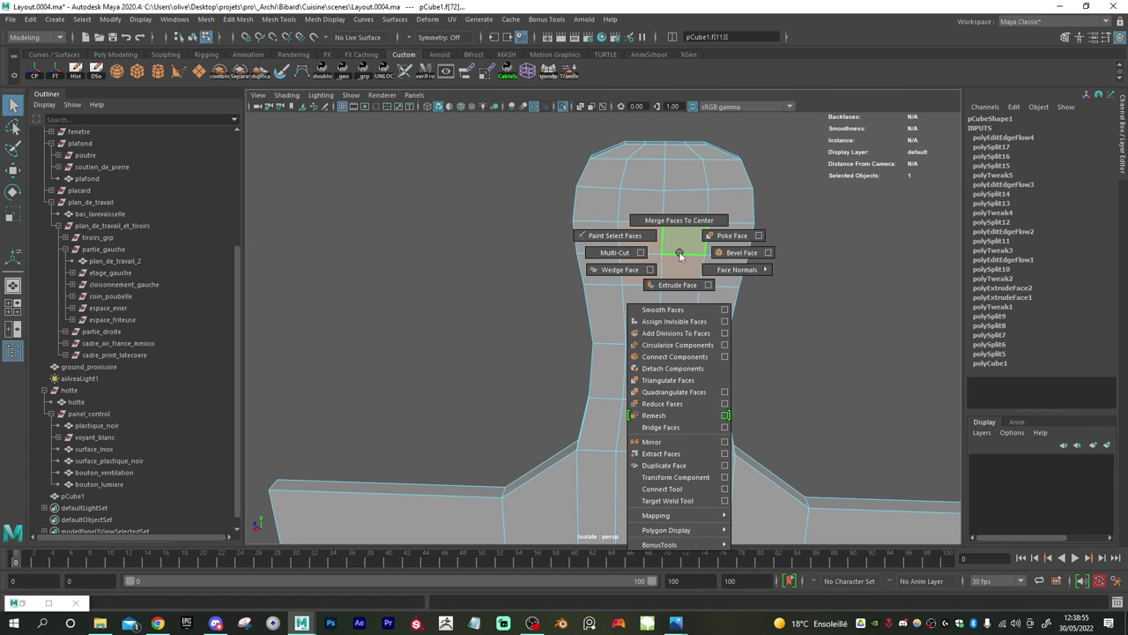
click(670, 344)
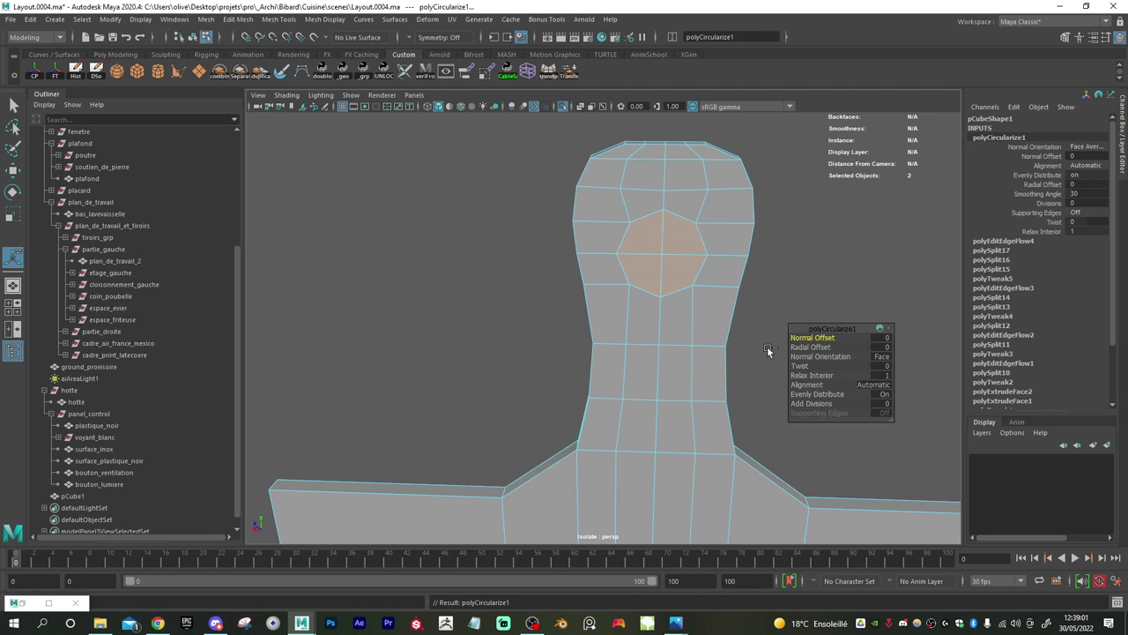
- Extrude the circular faces with an inward offset and delete the inner faces to open a hole through the handle
key(ctrl+e)
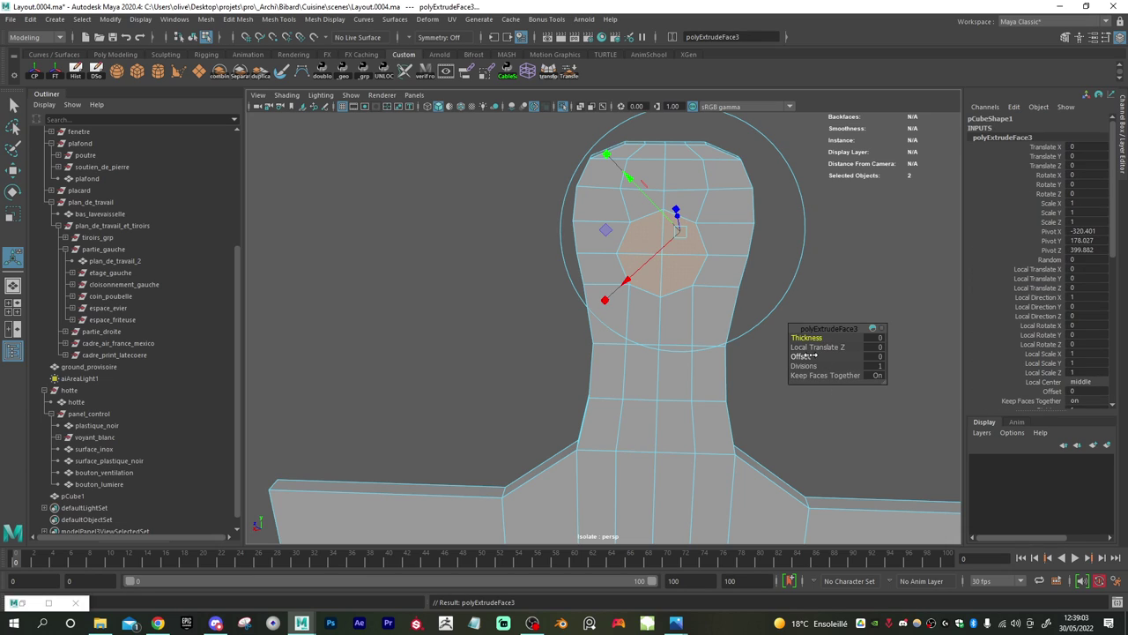
drag(808, 357, 810, 357)
key(Delete)
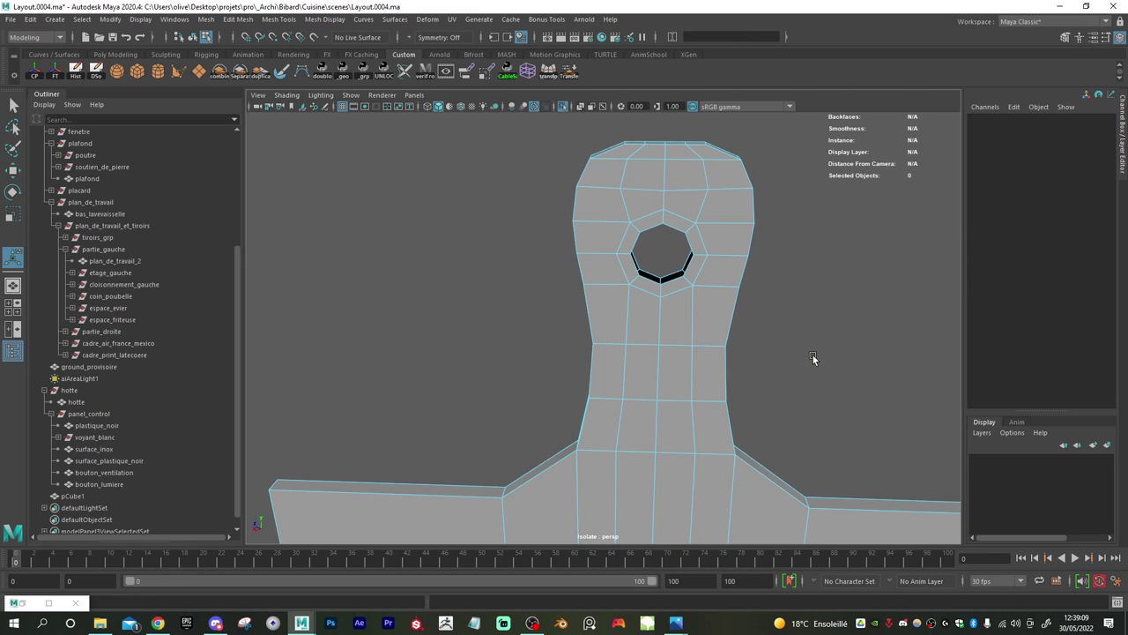
- Select the border edges of the handle hole and bridge them to form its inner wall
right_drag(721, 304, 658, 426)
click(668, 280)
alt+right_drag(712, 399, 566, 367)
scroll(566, 367, down, 3)
alt+middle_drag(566, 368, 604, 252)
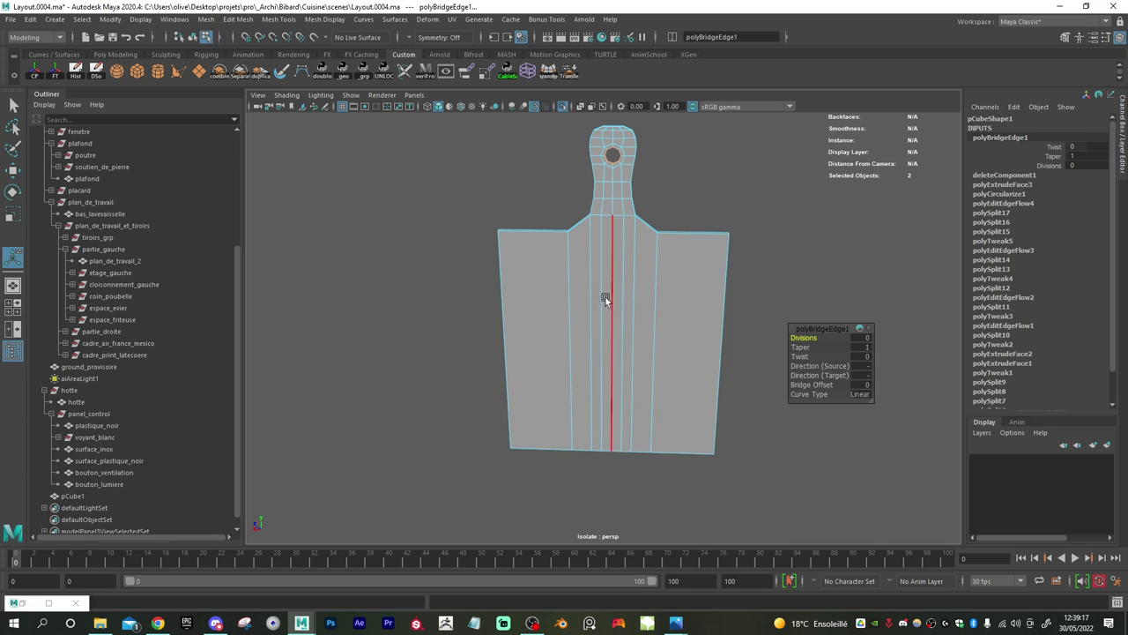
- Select the whole board and thicken it by scaling it to a Scale Z of 3.215
alt+drag(535, 288, 523, 310)
alt+middle_drag(524, 310, 595, 292)
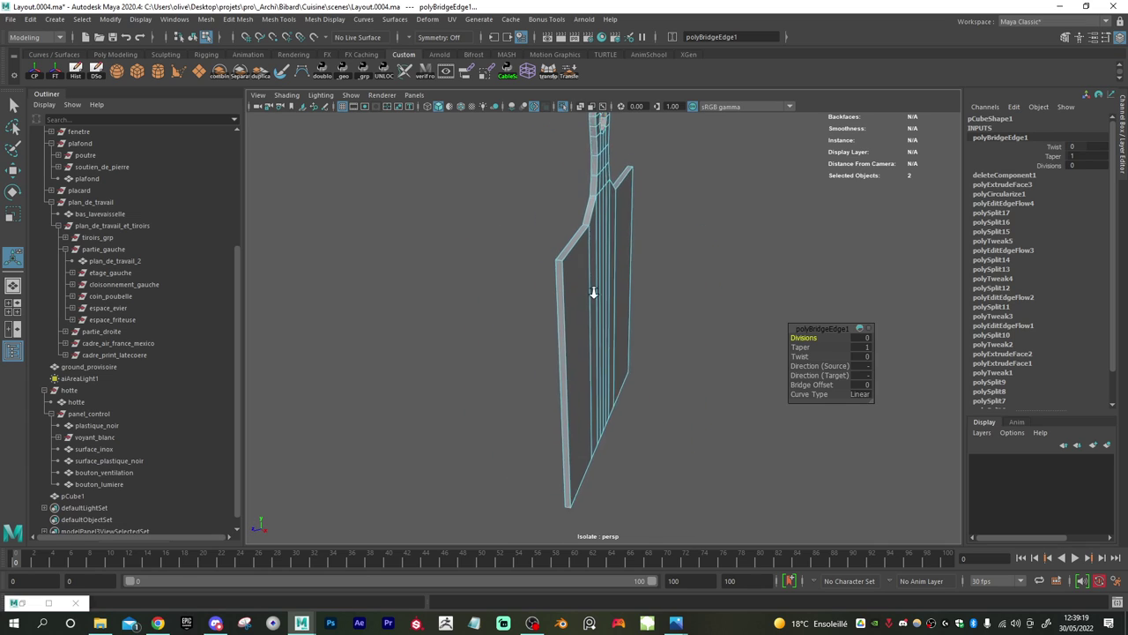
scroll(603, 318, up, 4)
alt+drag(603, 318, 582, 304)
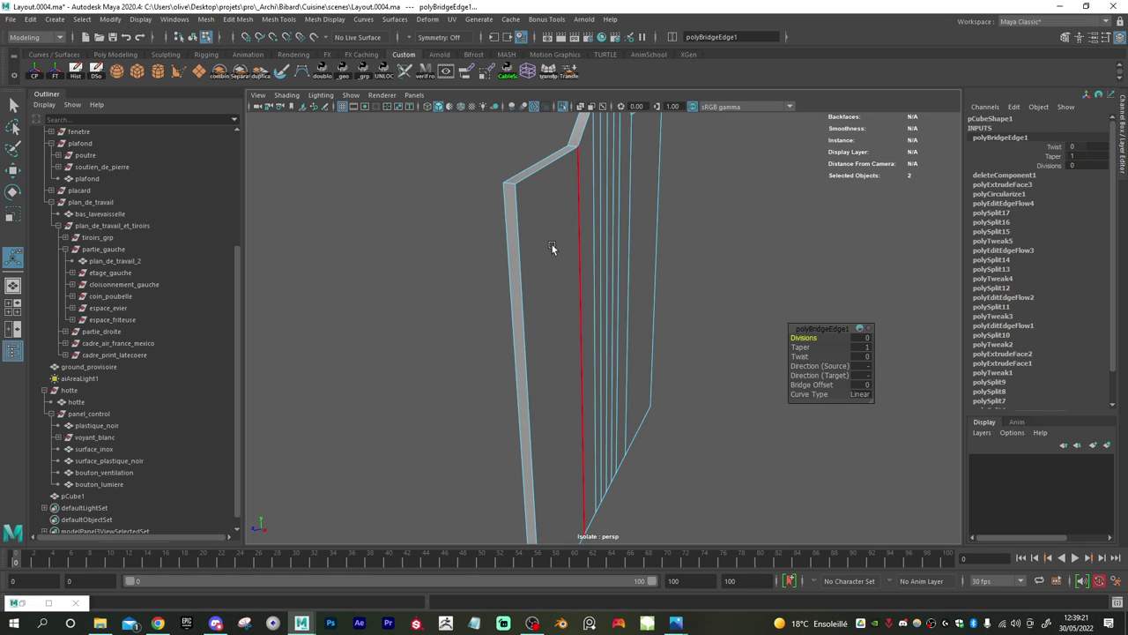
right_drag(572, 231, 588, 221)
alt+drag(588, 220, 560, 251)
key(w)
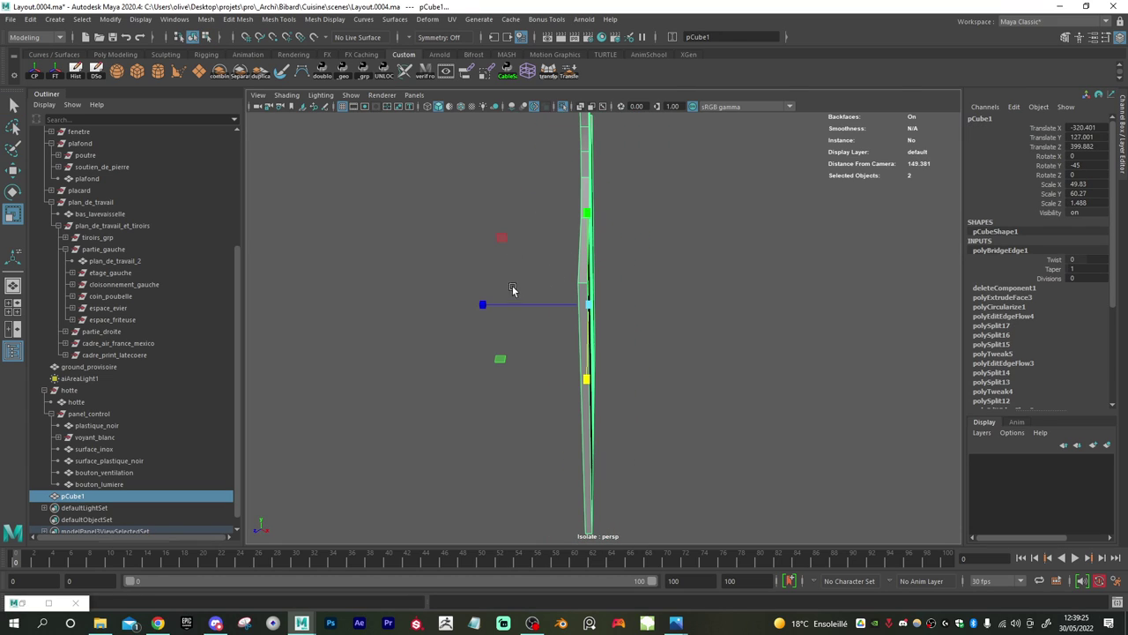
drag(508, 305, 412, 305)
scroll(653, 285, down, 5)
alt+drag(652, 285, 550, 259)
key(w)
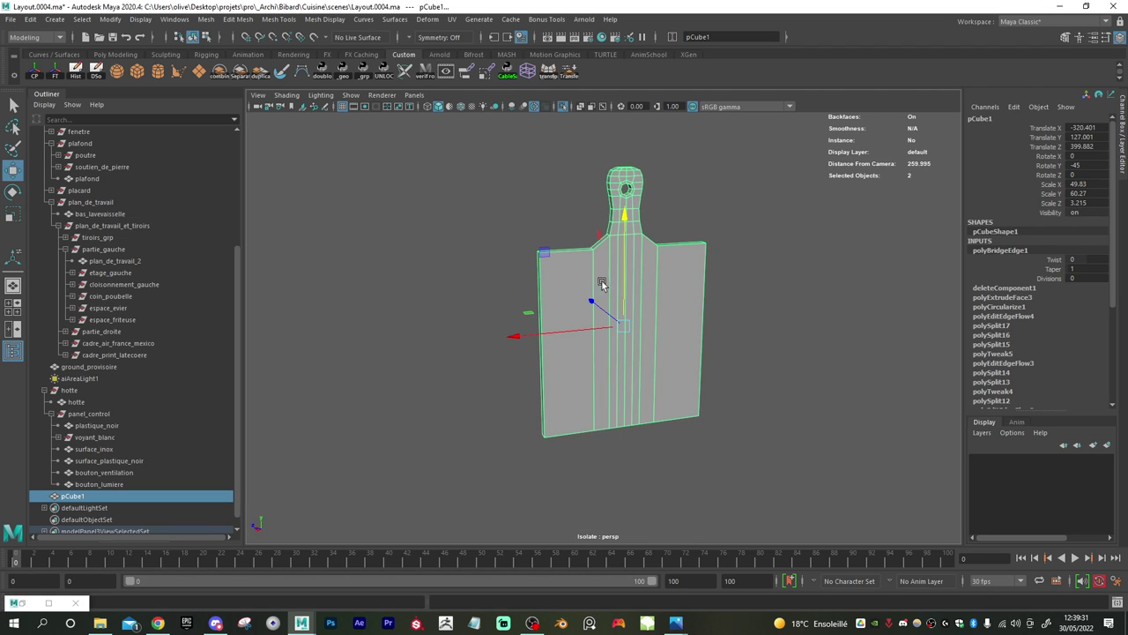
- Select the front and back outline edges along the board's sloped and flat shoulders
alt+drag(599, 285, 574, 295)
scroll(648, 324, up, 3)
right_drag(601, 284, 601, 249)
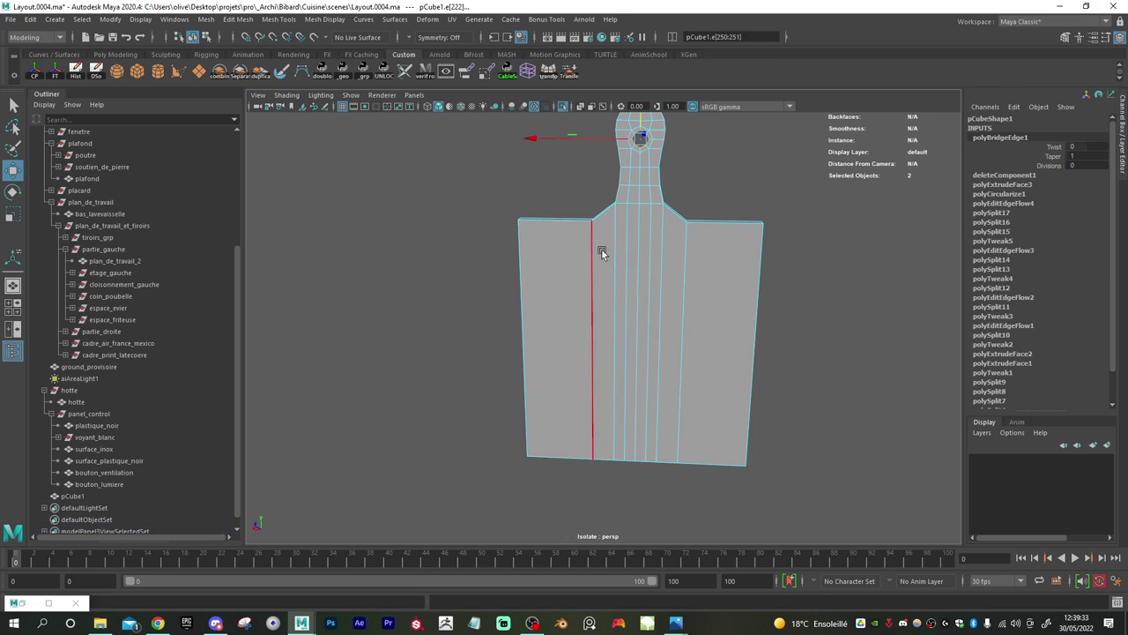
alt+drag(602, 249, 631, 280)
alt+middle_drag(582, 256, 585, 365)
mouse_move(586, 368)
alt+mouse_down()
mouse_move(512, 342)
mouse_move(587, 358)
alt+mouse_up()
click(588, 361)
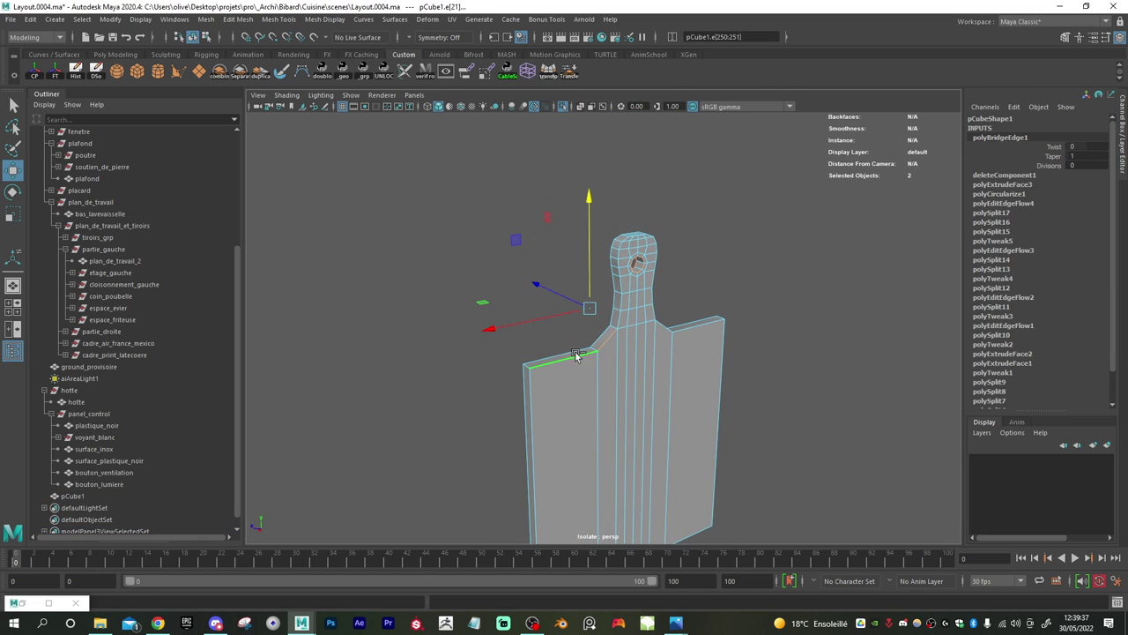
shift+click(557, 356)
shift+click(690, 331)
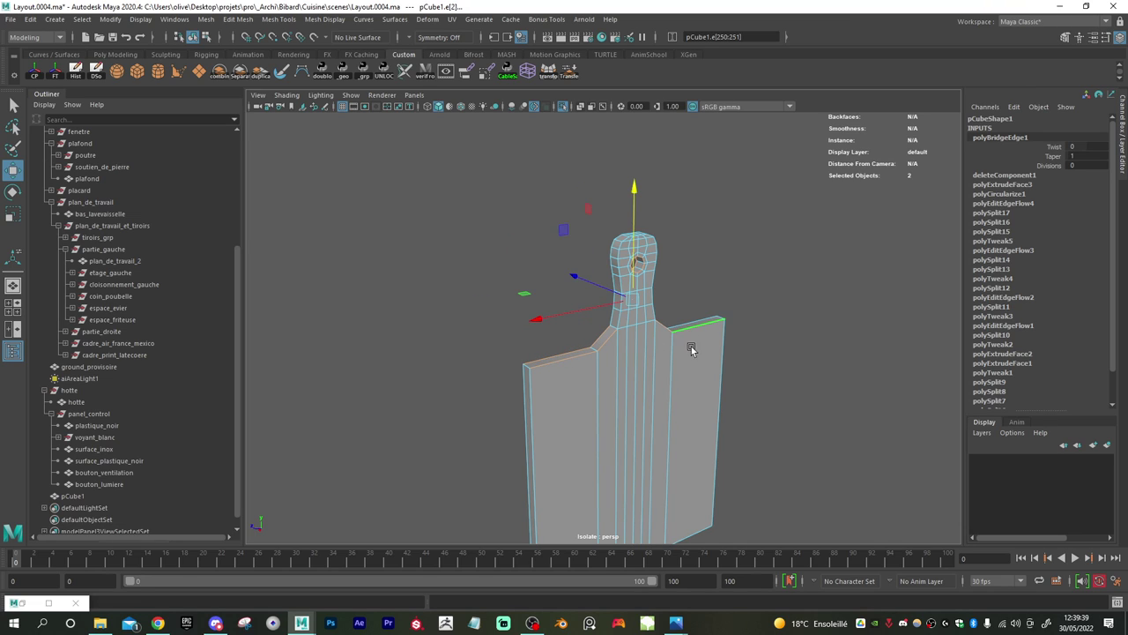
- Add the outline edges along the handle's sides and rounded top to the edge selection
mouse_move(693, 350)
alt+mouse_down()
mouse_move(638, 359)
mouse_move(693, 353)
mouse_move(653, 331)
mouse_move(634, 336)
mouse_move(690, 355)
alt+mouse_up()
shift+click(642, 358)
shift+click(673, 358)
click(627, 316)
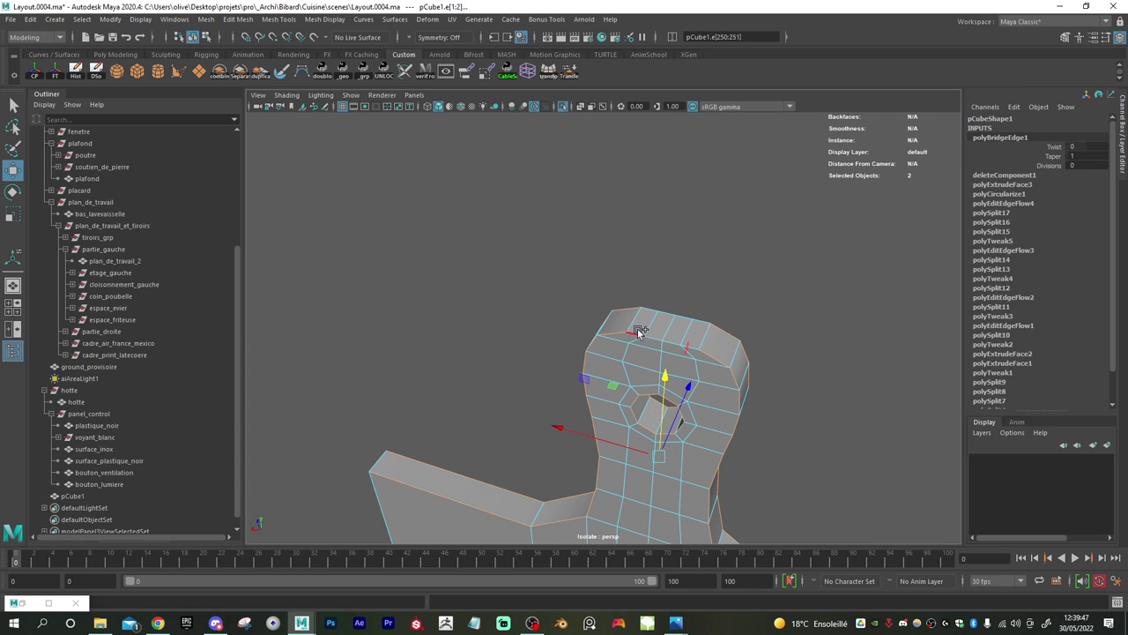
alt+drag(648, 313, 556, 353)
- Add the front vertical side edges and bottom edge of the board's body to the selection
shift+click(530, 345)
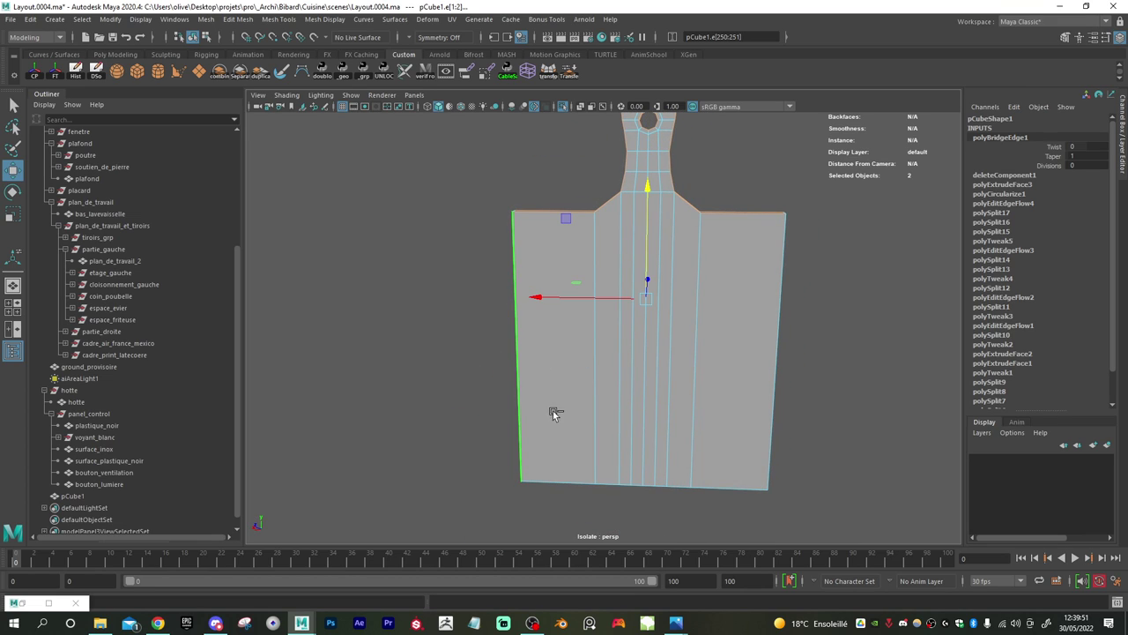
shift+double_click(558, 462)
click(766, 448)
alt+drag(763, 446, 638, 461)
shift+click(717, 453)
alt+right_drag(782, 454, 635, 428)
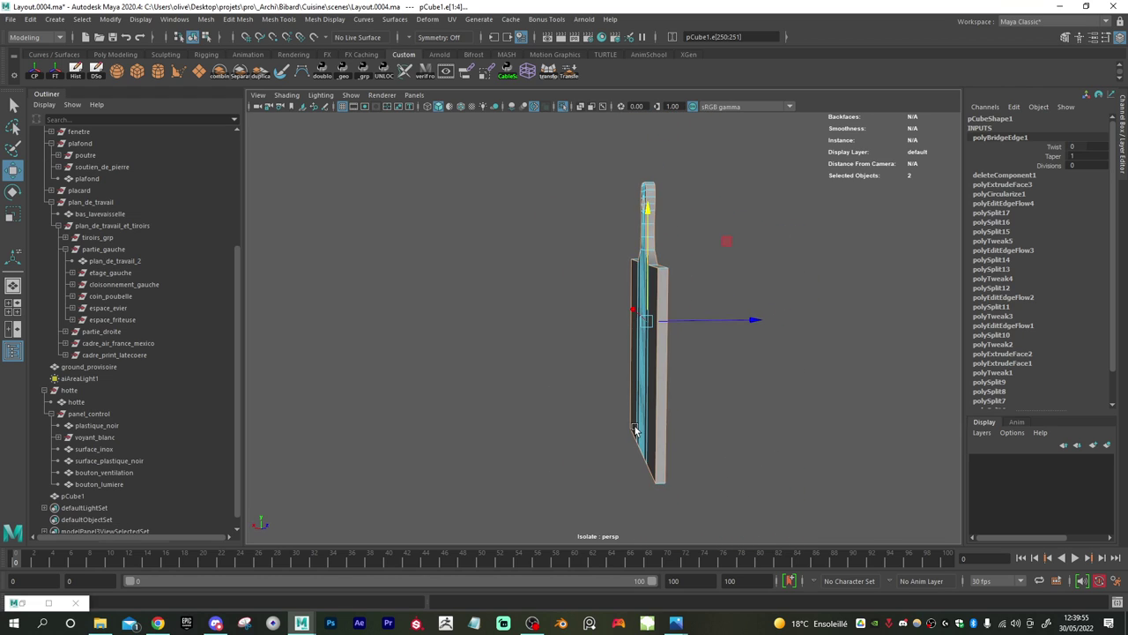
- Add the remaining side and bottom edges on the back of the board's body to the selection
alt+drag(635, 428, 564, 427)
alt+drag(723, 460, 631, 439)
shift+click(665, 431)
alt+right_drag(631, 439, 670, 468)
alt+drag(670, 469, 718, 426)
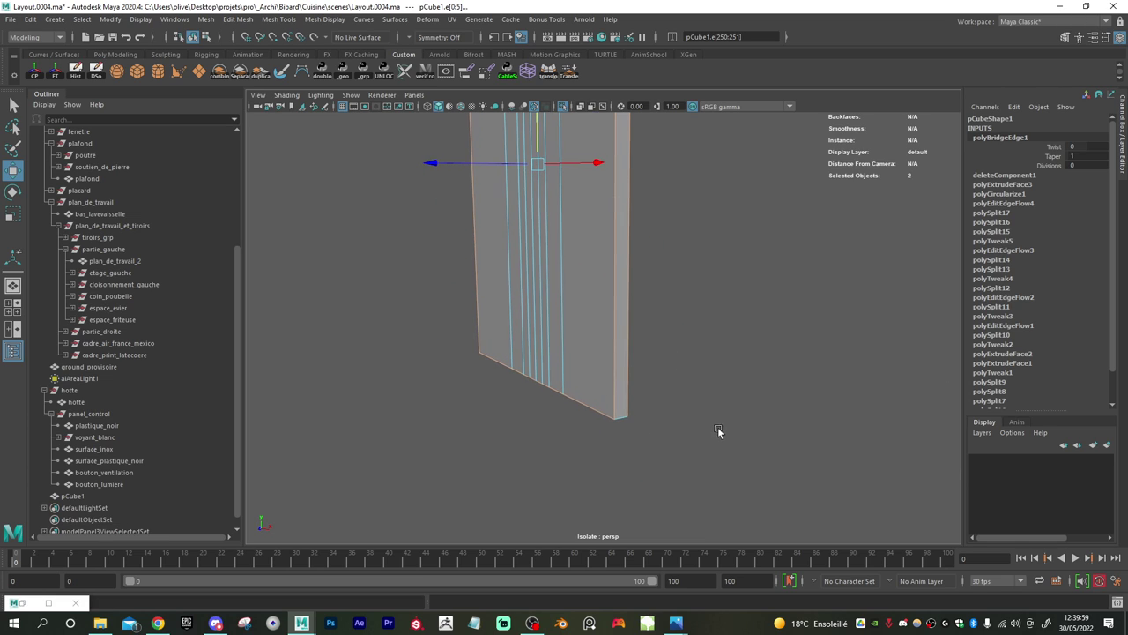
alt+drag(624, 419, 641, 361)
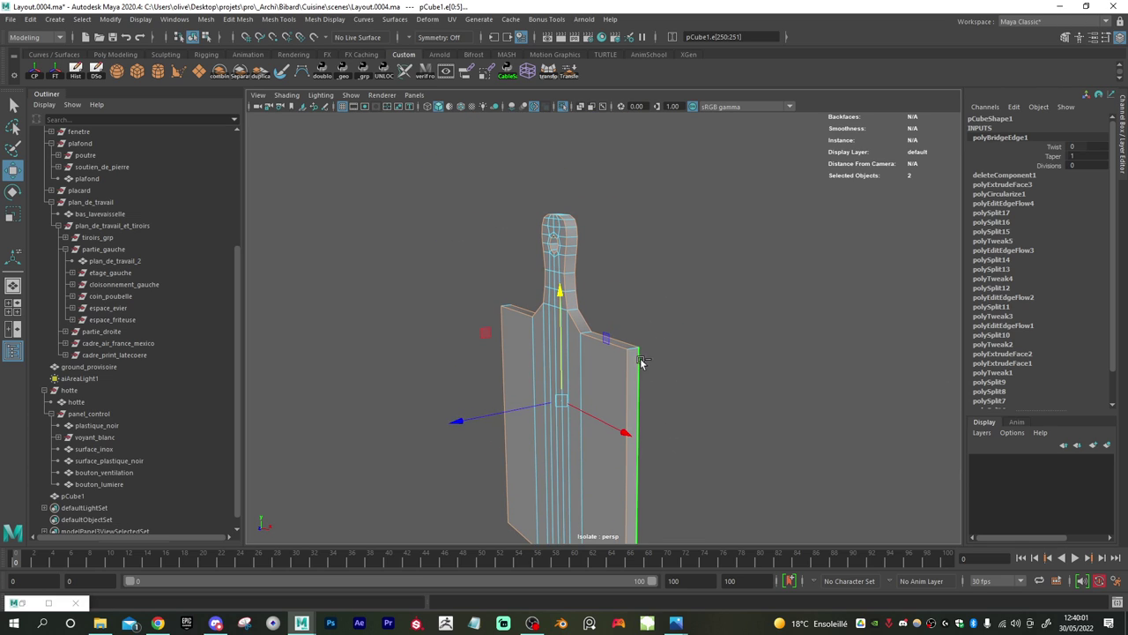
alt+drag(476, 385, 635, 372)
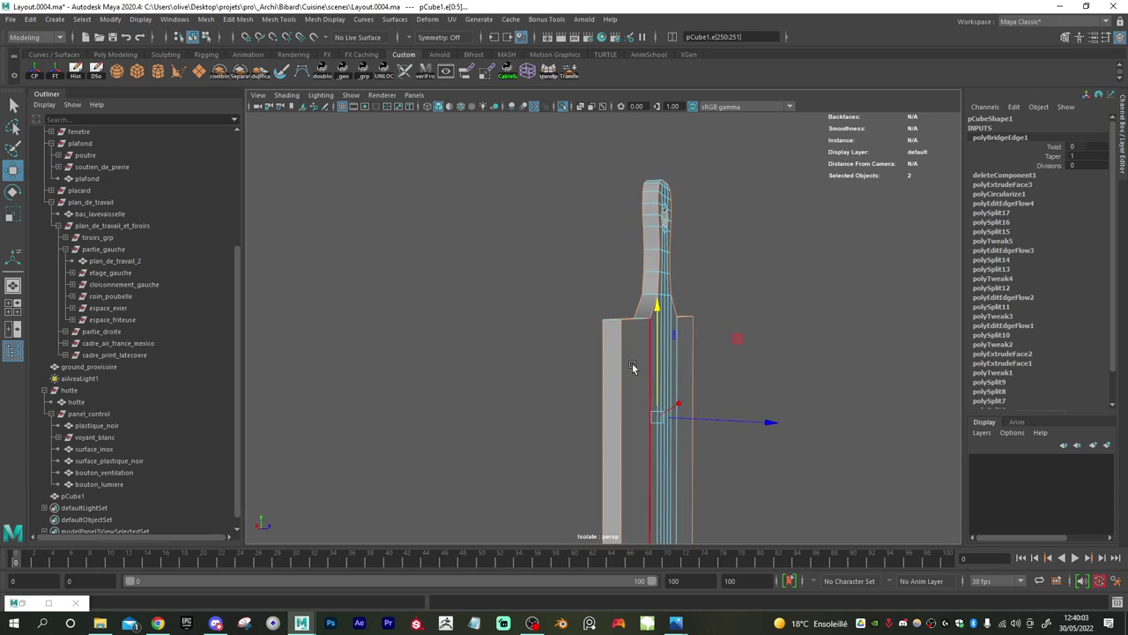
shift+click(610, 323)
- Complete the board's outline edge selection and bevel it with 2 segments and a fraction of 1
alt+right_drag(609, 324, 573, 394)
alt+middle_drag(573, 393, 569, 234)
alt+right_drag(569, 234, 739, 393)
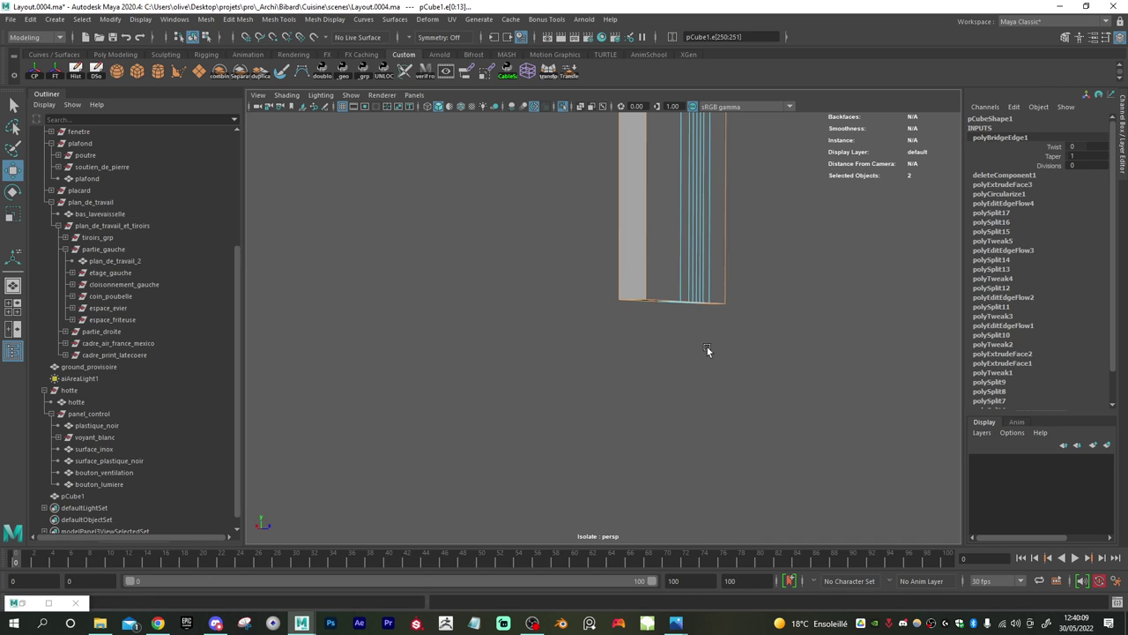
alt+drag(707, 346, 621, 332)
click(624, 328)
shift+right_drag(624, 328, 664, 328)
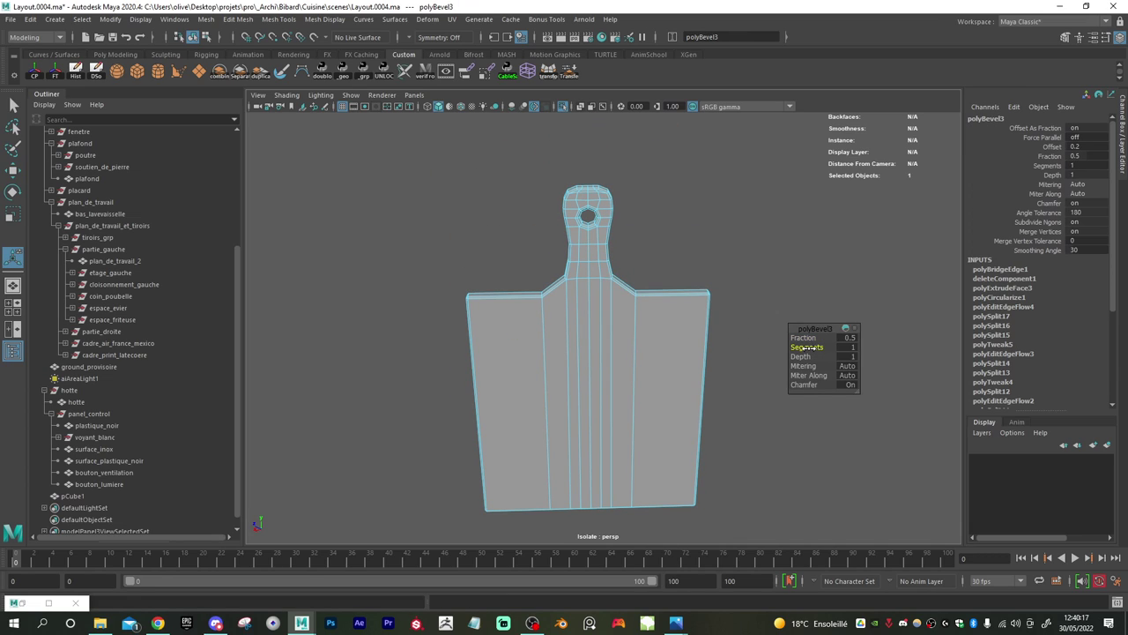
drag(808, 346, 812, 347)
alt+middle_drag(542, 327, 534, 367)
alt+right_drag(534, 367, 778, 430)
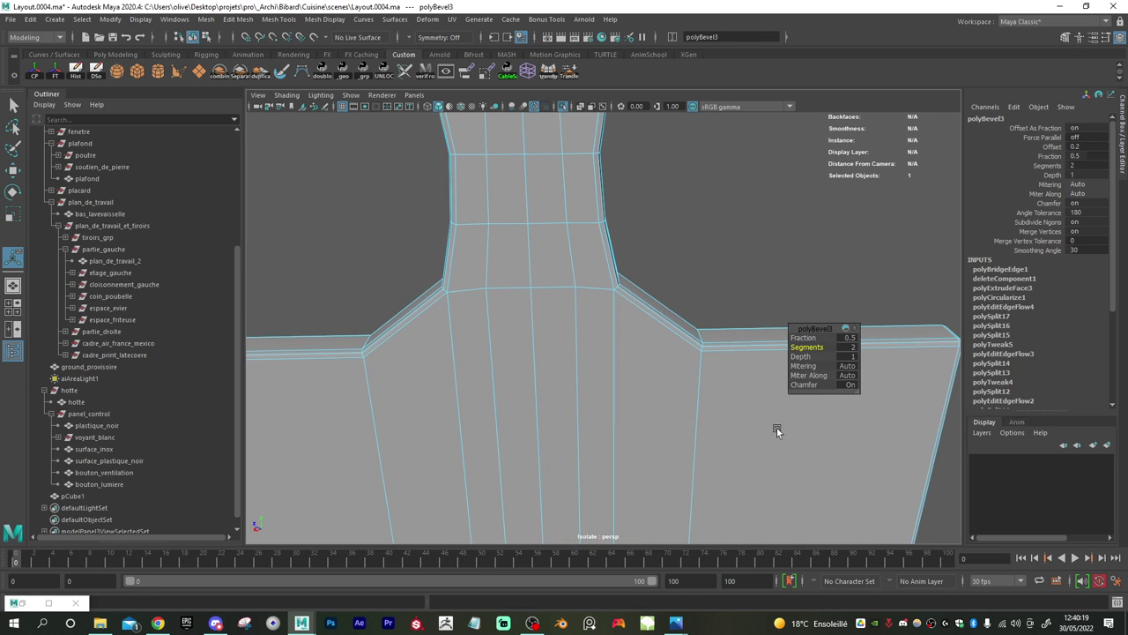
drag(798, 337, 803, 338)
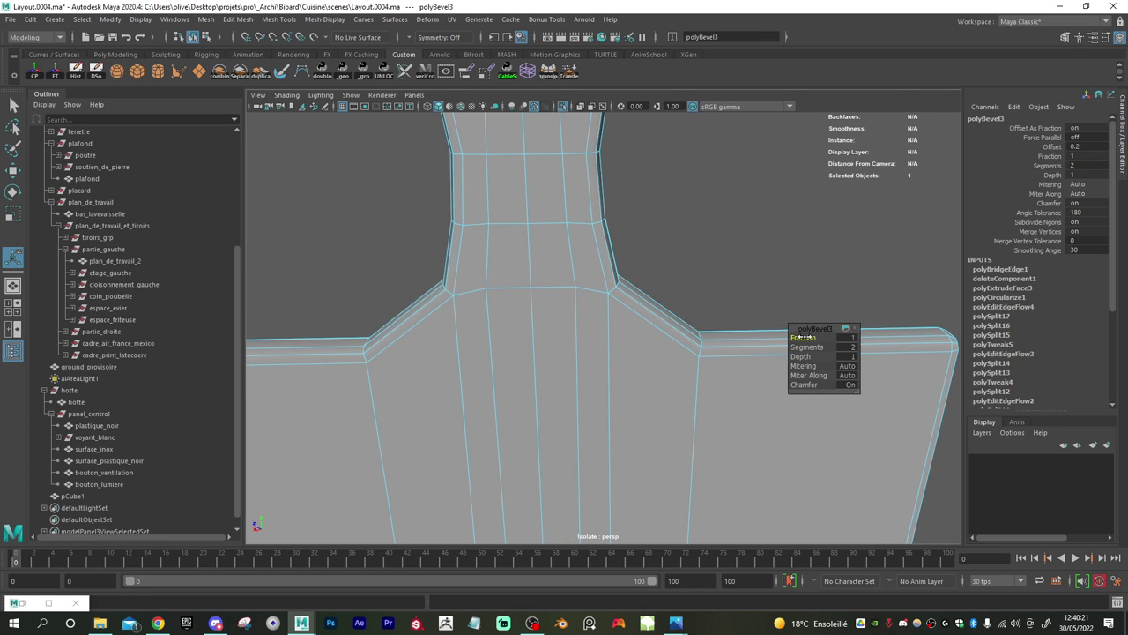
- Select the innermost bevel edges along both shoulders on the board's face and move them slightly down
alt+right_drag(758, 340, 529, 341)
alt+drag(529, 340, 550, 367)
alt+middle_drag(623, 412, 623, 405)
alt+drag(620, 382, 597, 384)
alt+drag(434, 350, 597, 398)
click(557, 288)
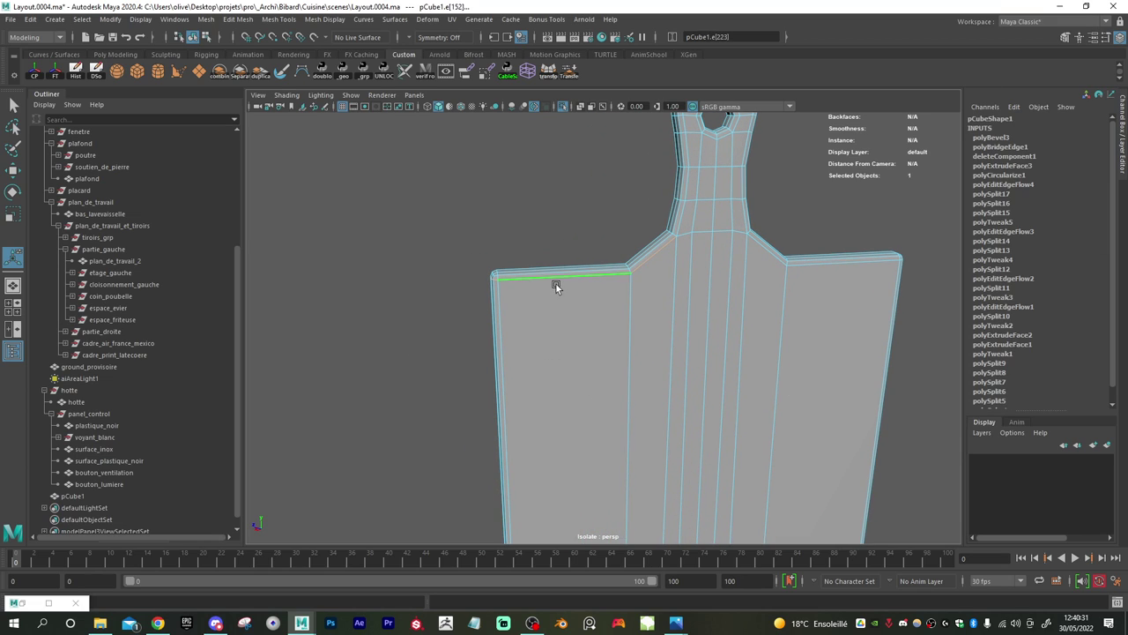
click(835, 265)
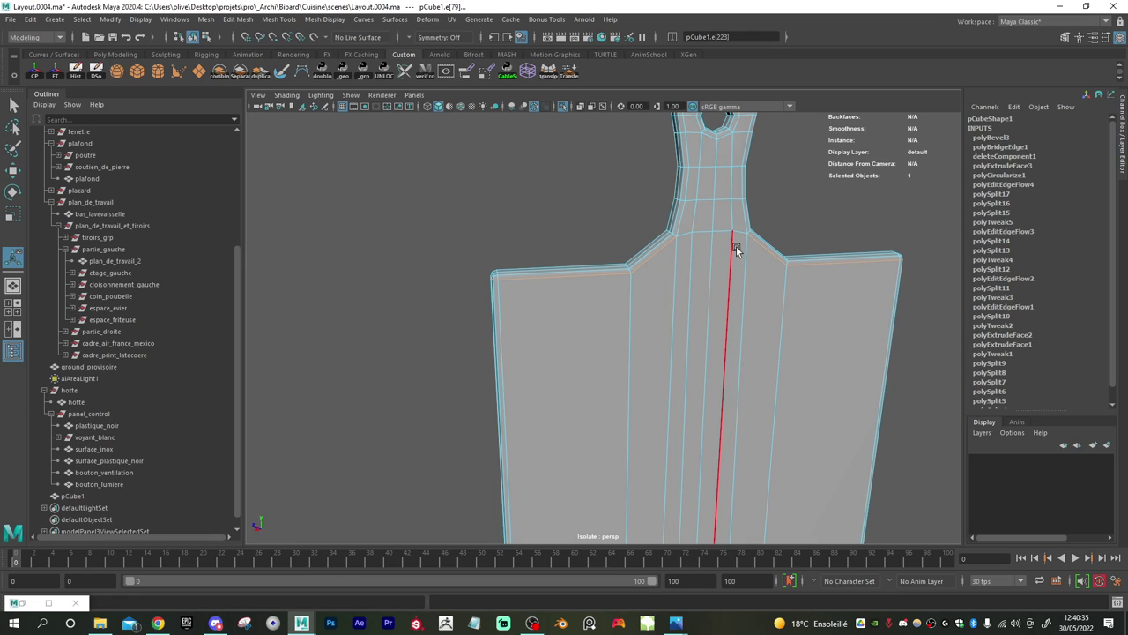
key(w)
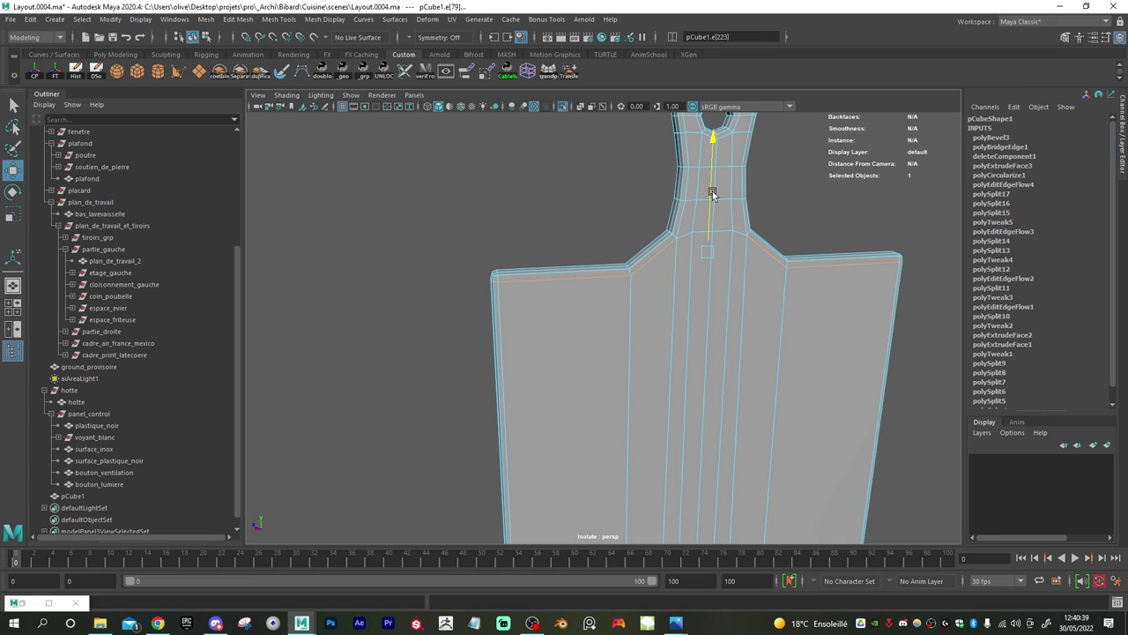
drag(713, 198, 714, 206)
scroll(552, 288, up, 2)
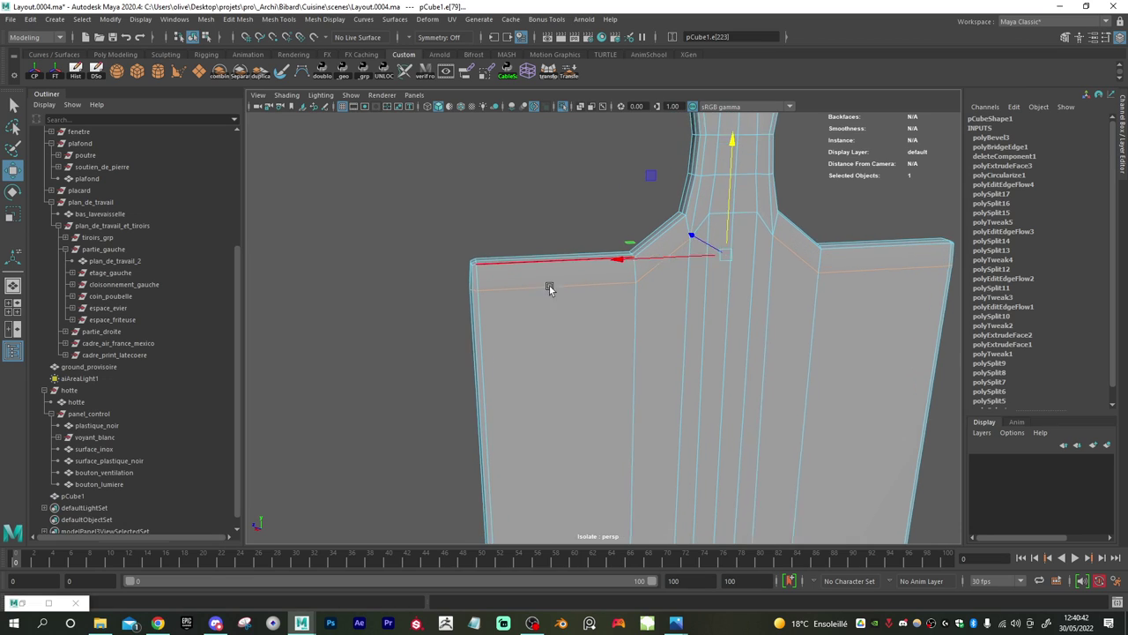
- Select the inner bevel edges along both sides of the board's face, scale them slightly inward, and check the result in smooth preview
click(468, 304)
scroll(609, 312, down, 4)
alt+drag(609, 312, 713, 302)
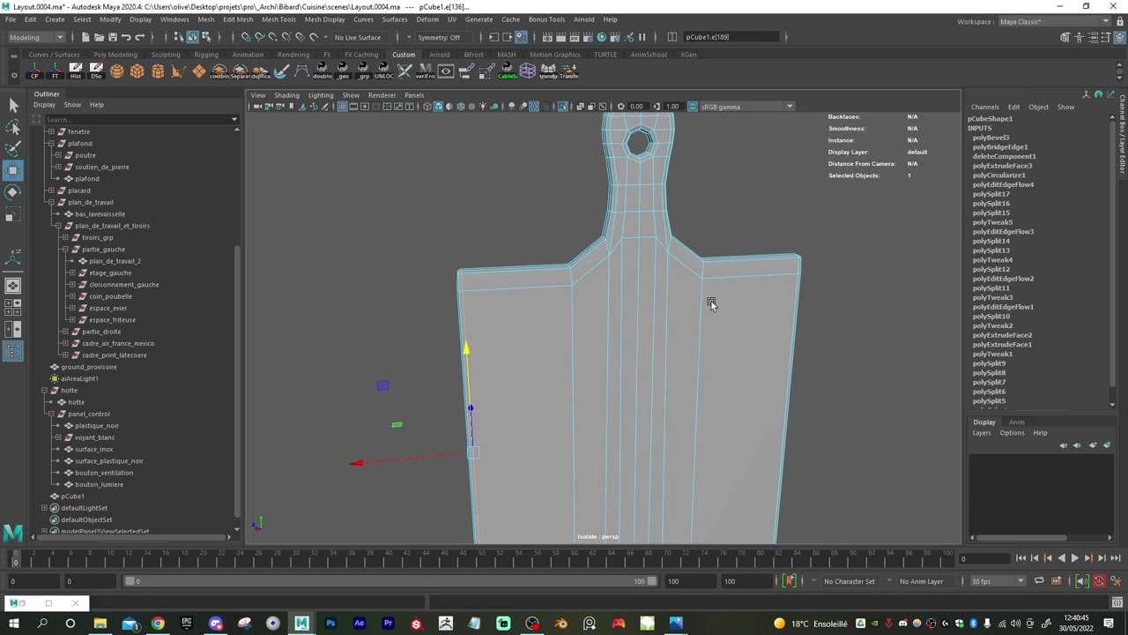
shift+click(772, 328)
key(r)
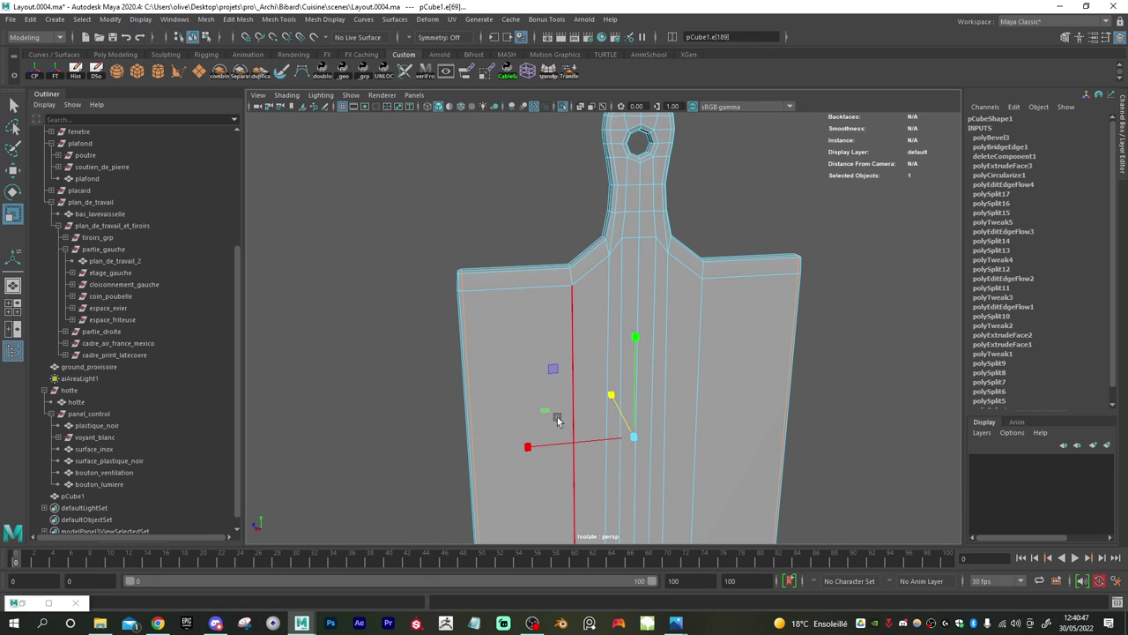
drag(542, 441, 550, 445)
key(3)
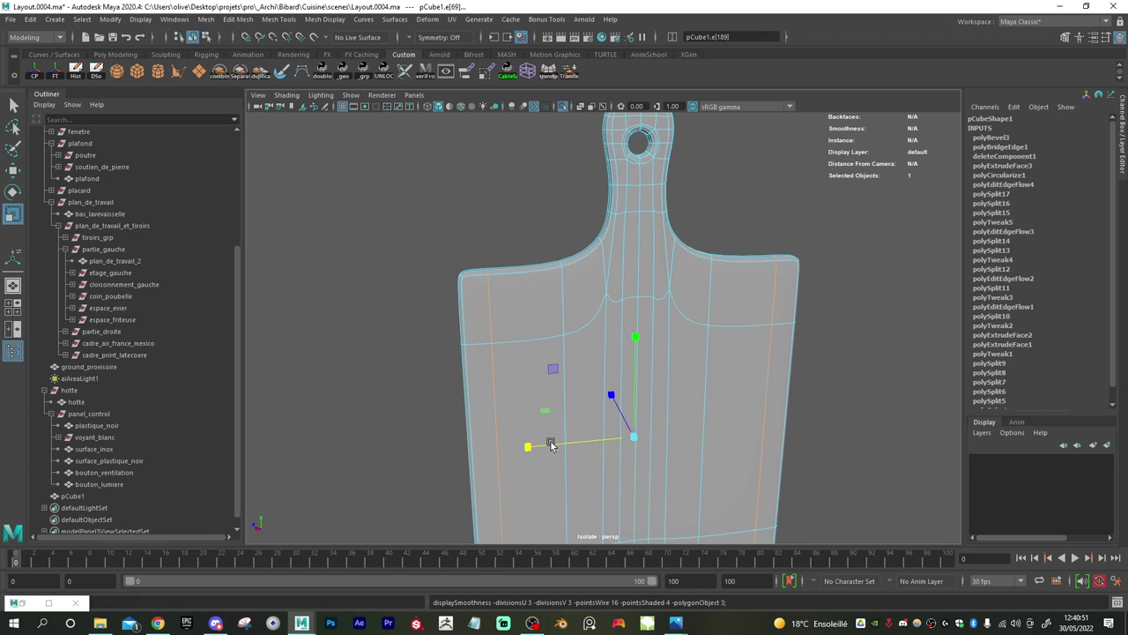
key(1)
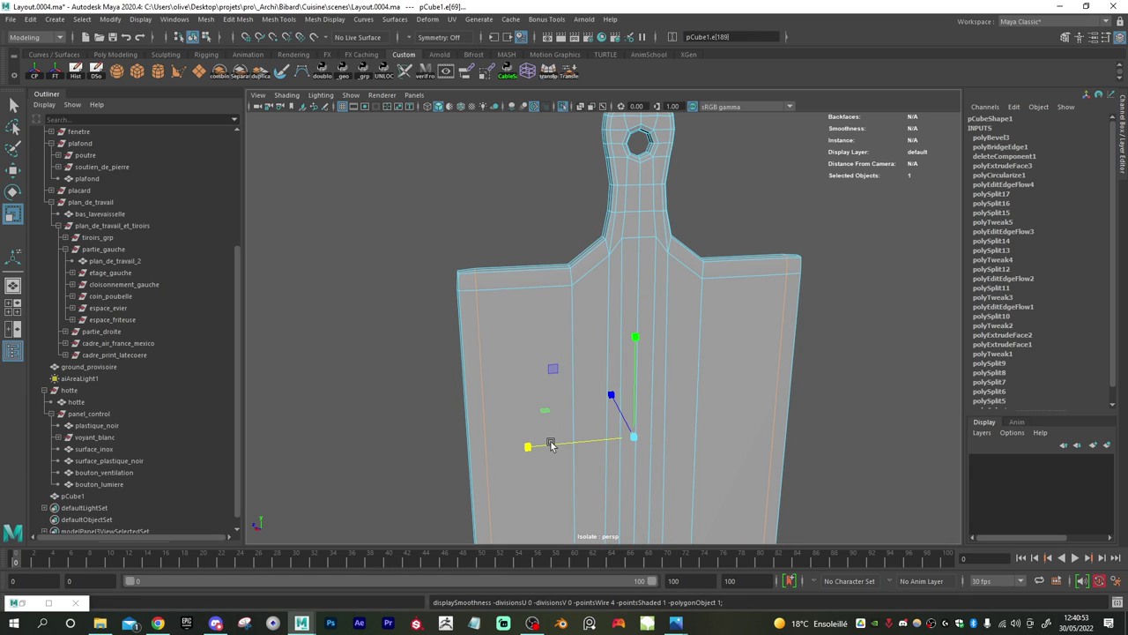
- Select the inner bevel edge loop along the bottom of the board's face and move it slightly up
alt+drag(506, 312, 634, 358)
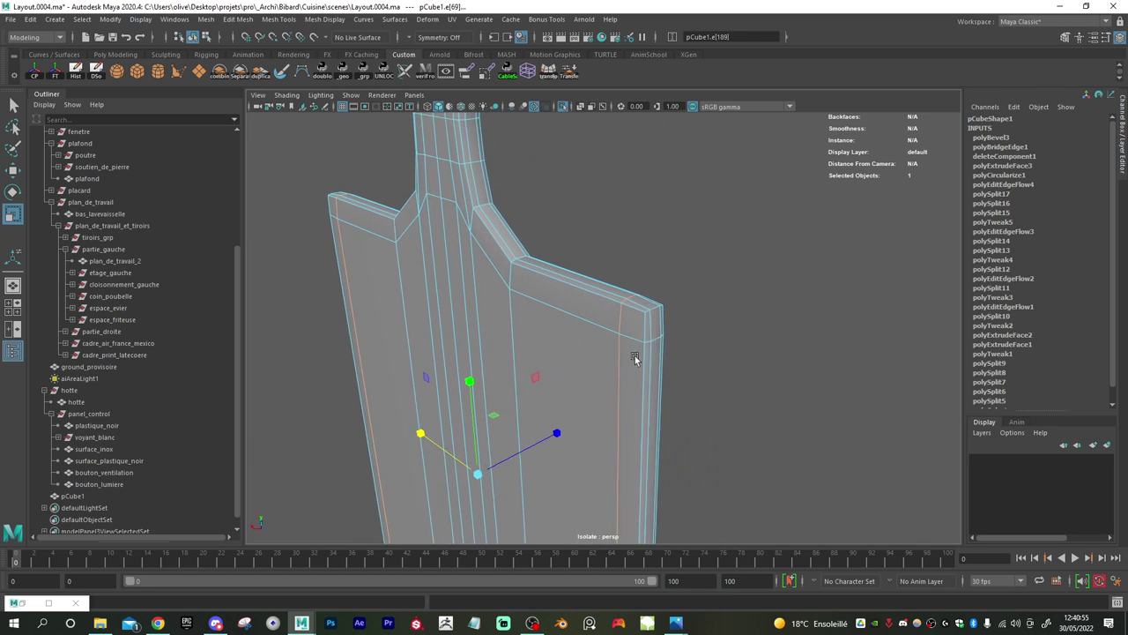
alt+right_drag(635, 357, 501, 412)
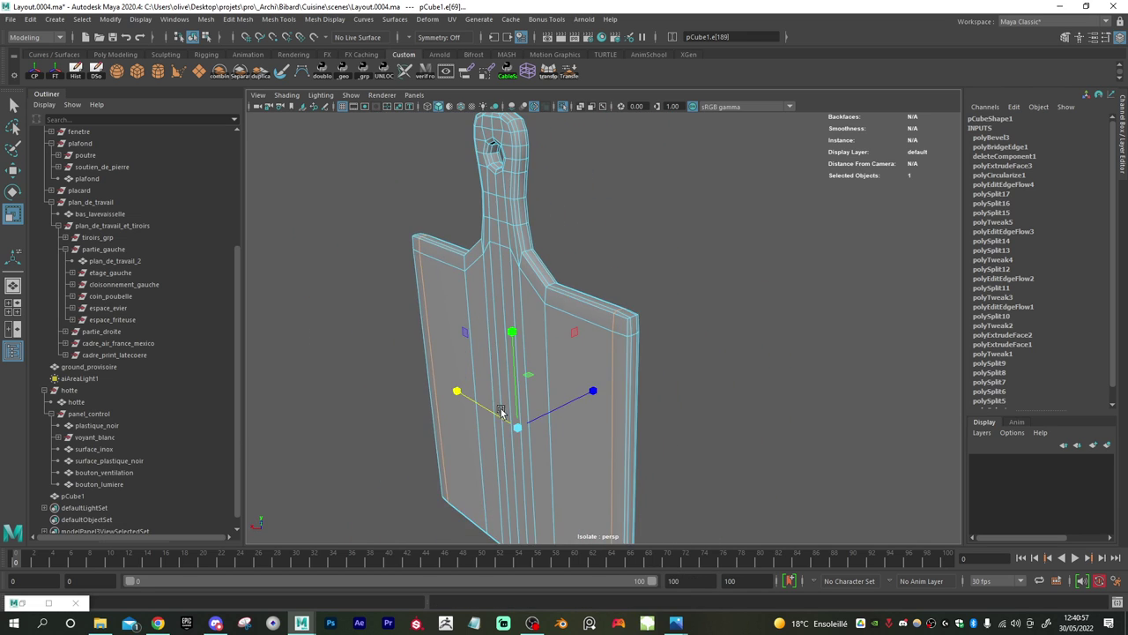
alt+middle_drag(501, 411, 538, 215)
alt+right_drag(539, 214, 625, 411)
alt+middle_drag(625, 411, 585, 296)
alt+drag(585, 296, 684, 363)
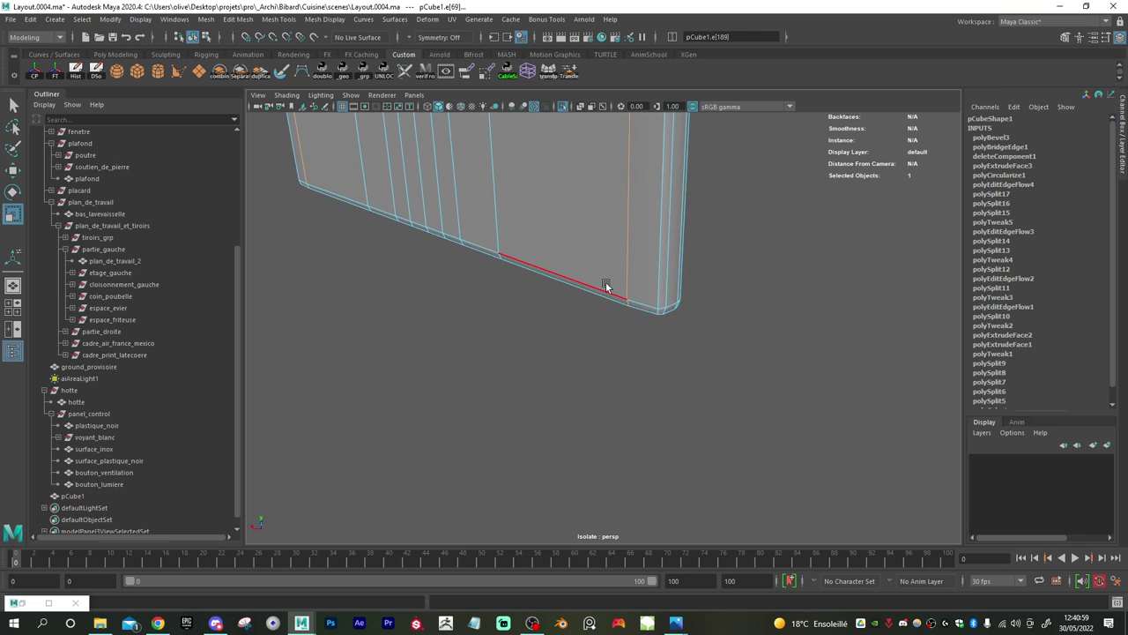
double_click(605, 283)
key(w)
drag(435, 180, 436, 152)
alt+drag(513, 200, 545, 245)
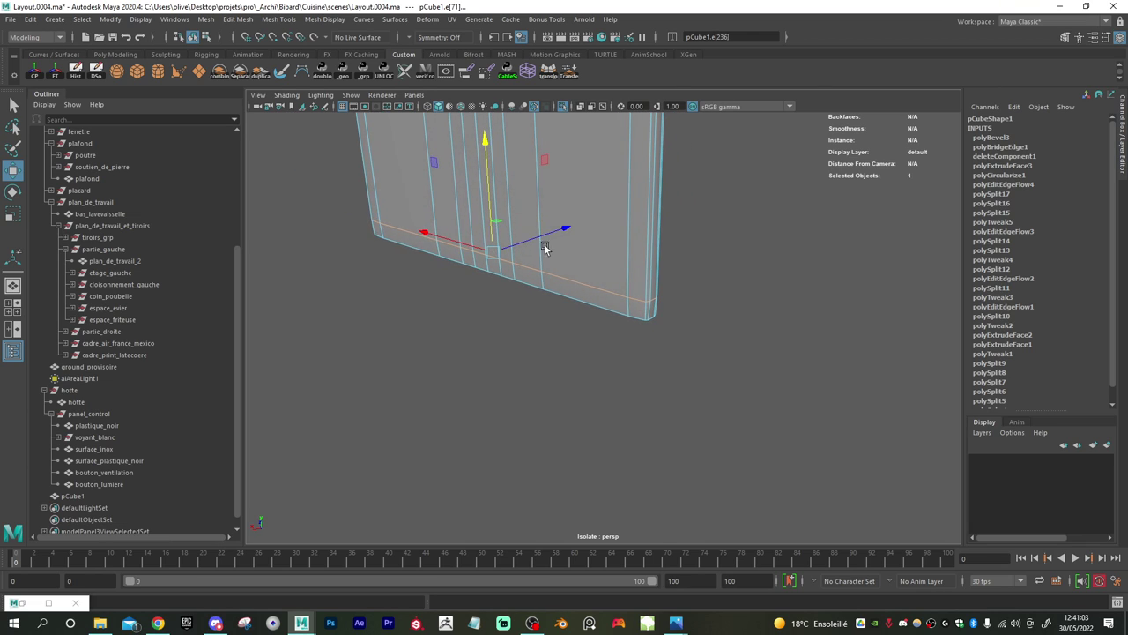
- Apply Edit Edge Flow to the outline corner edges of the board's body to round them, and check them in smooth preview
alt+drag(674, 308, 665, 273)
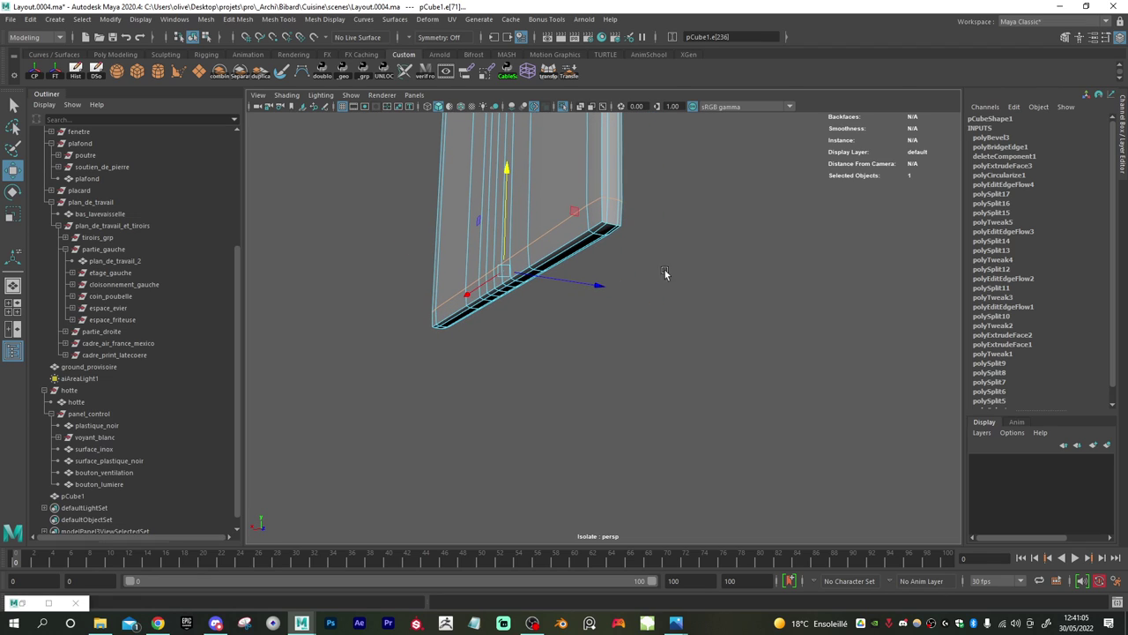
click(611, 227)
alt+drag(611, 227, 632, 285)
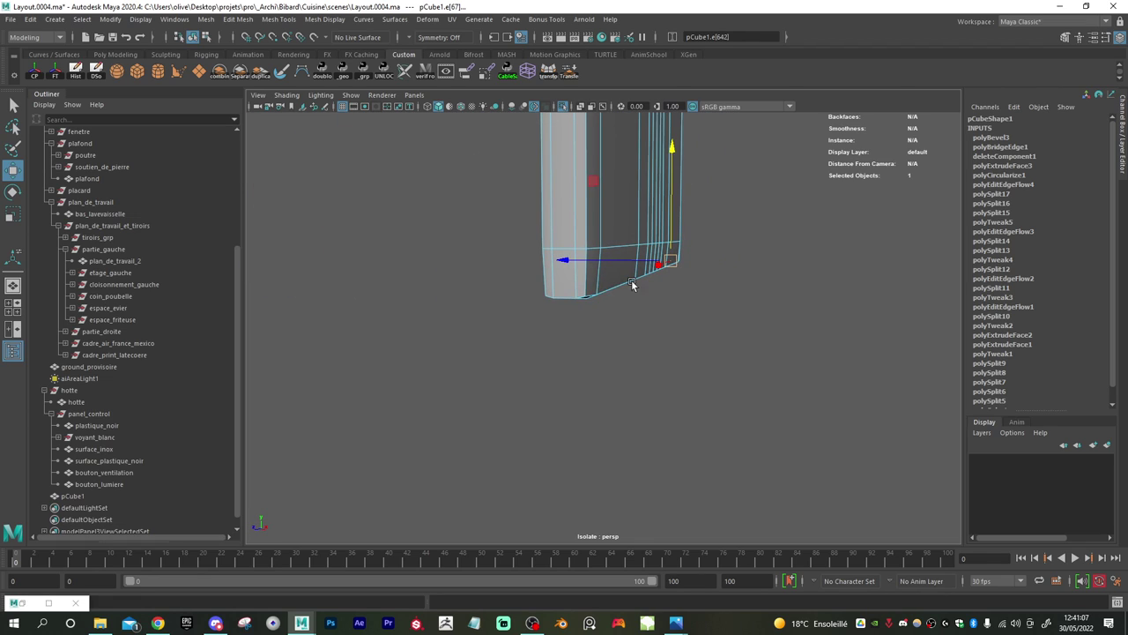
alt+drag(565, 298, 542, 295)
alt+right_drag(542, 294, 590, 363)
alt+middle_drag(590, 363, 776, 276)
alt+right_drag(776, 277, 794, 365)
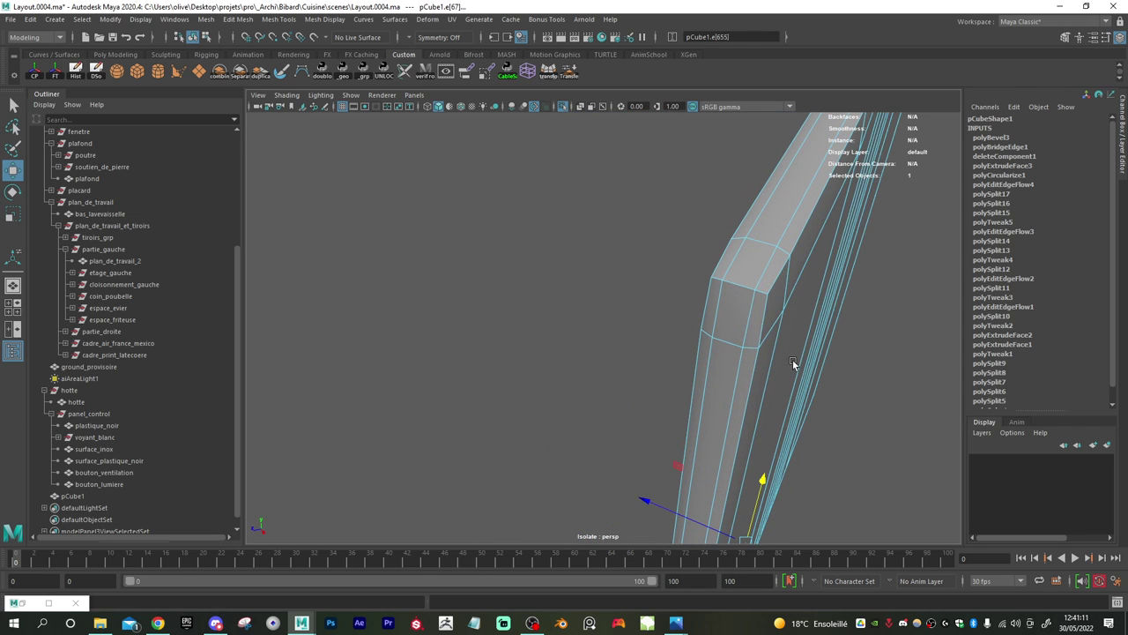
shift+click(744, 284)
alt+right_drag(743, 284, 534, 287)
alt+drag(723, 276, 573, 284)
alt+right_drag(574, 284, 573, 357)
shift+right_drag(501, 328, 493, 438)
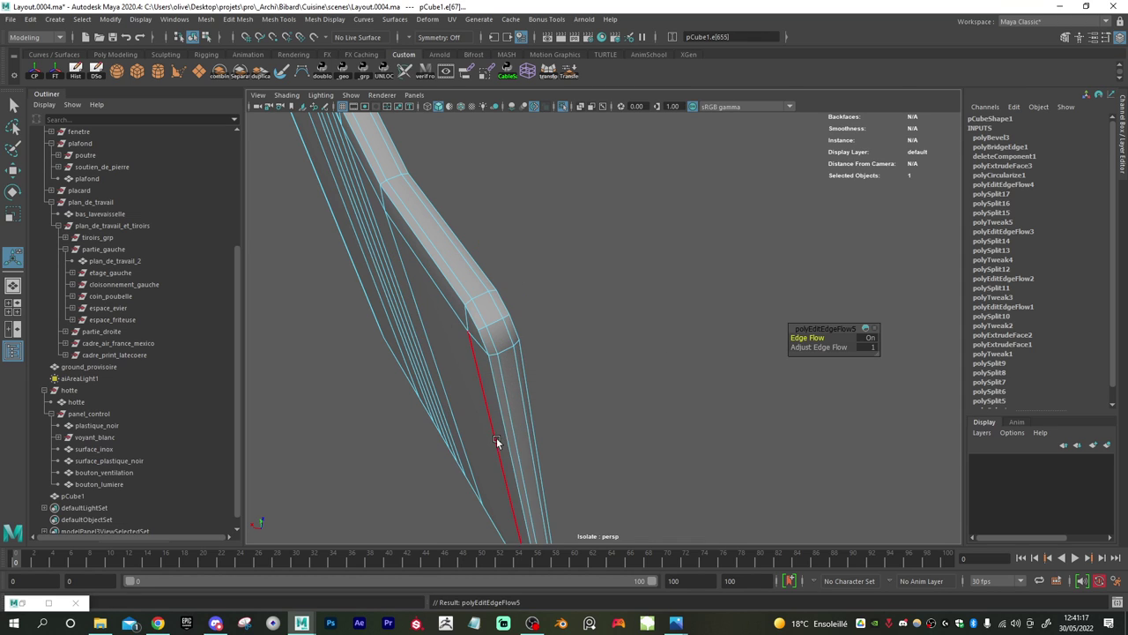
alt+drag(496, 441, 570, 348)
key(3)
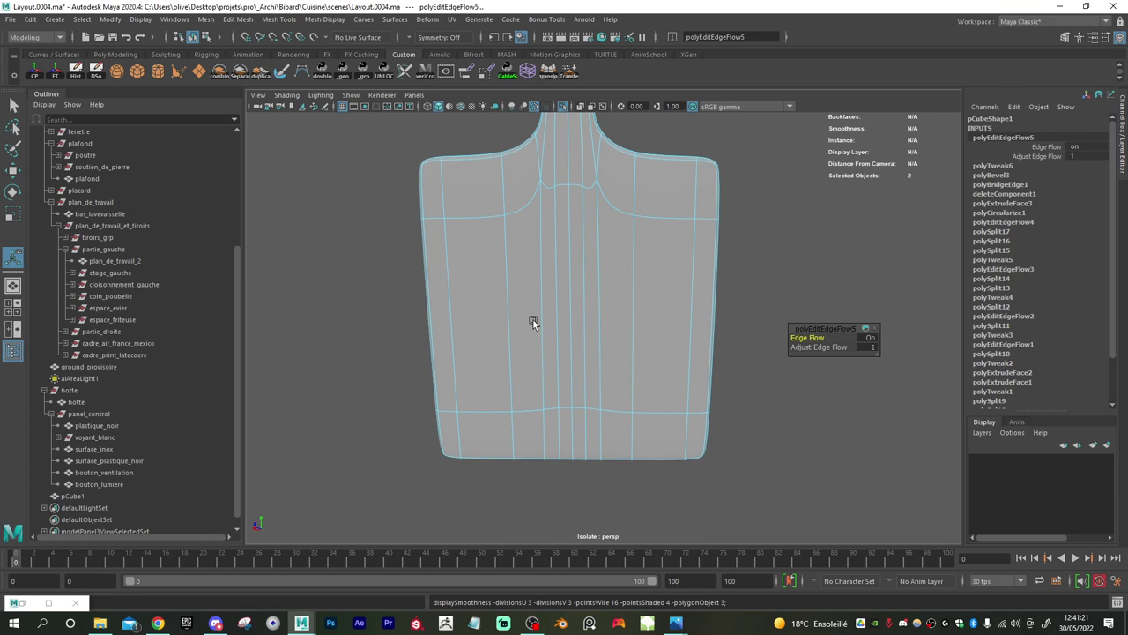
key(1)
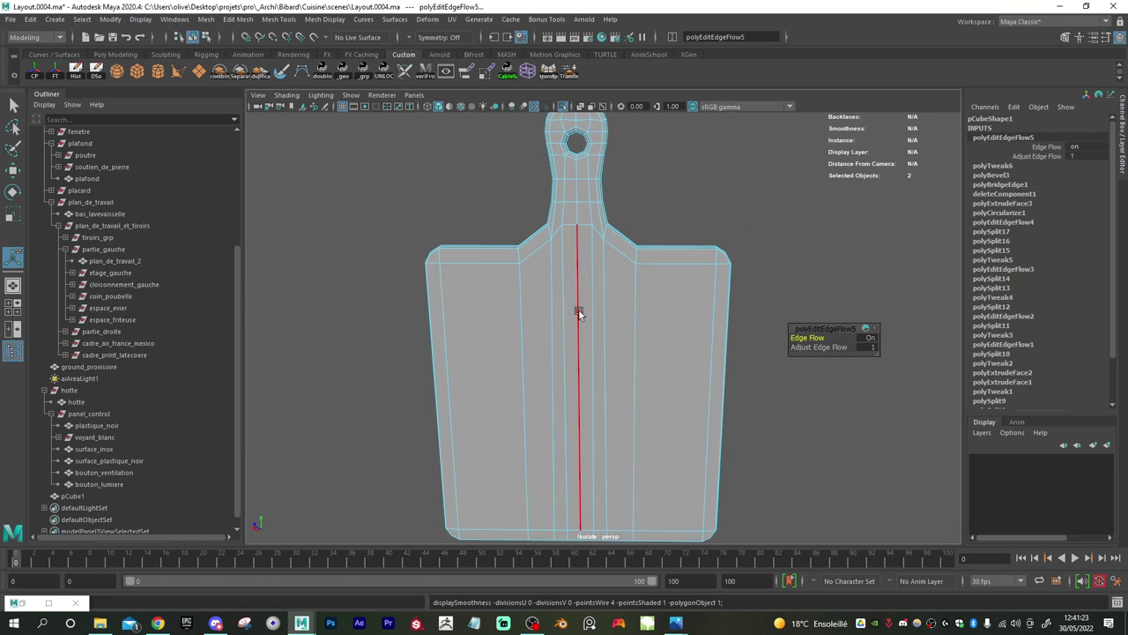
- Insert three horizontal edge loops across the board's body, one at mid-height and one centred in each half
shift+right_drag(604, 278, 548, 281)
ctrl+middle_click(588, 352)
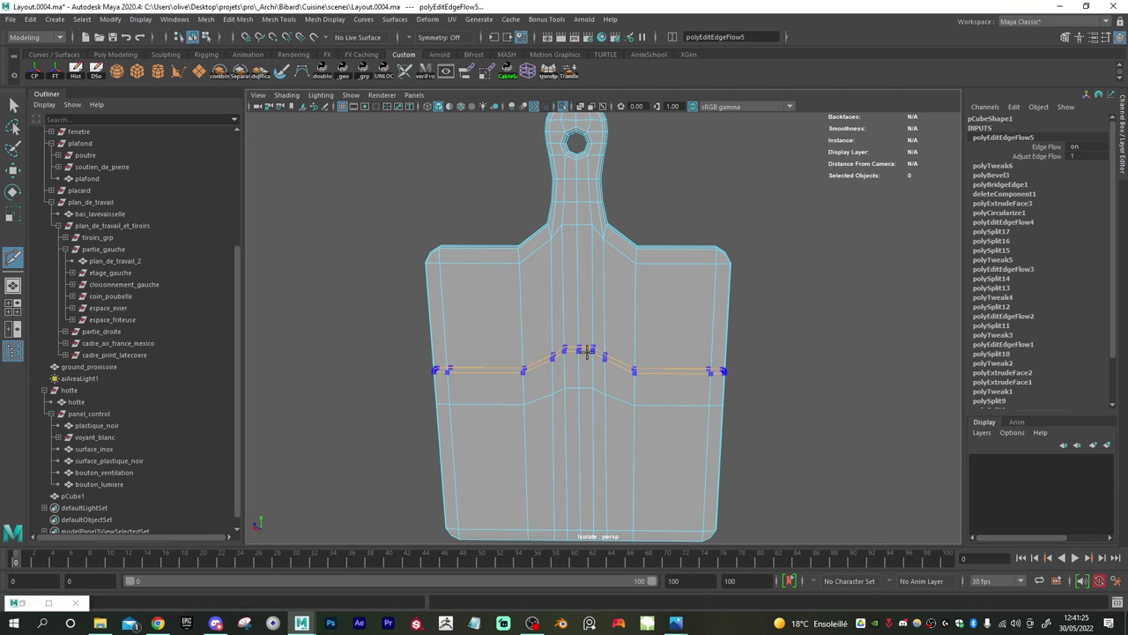
ctrl+middle_click(572, 436)
ctrl+middle_click(563, 333)
key(w)
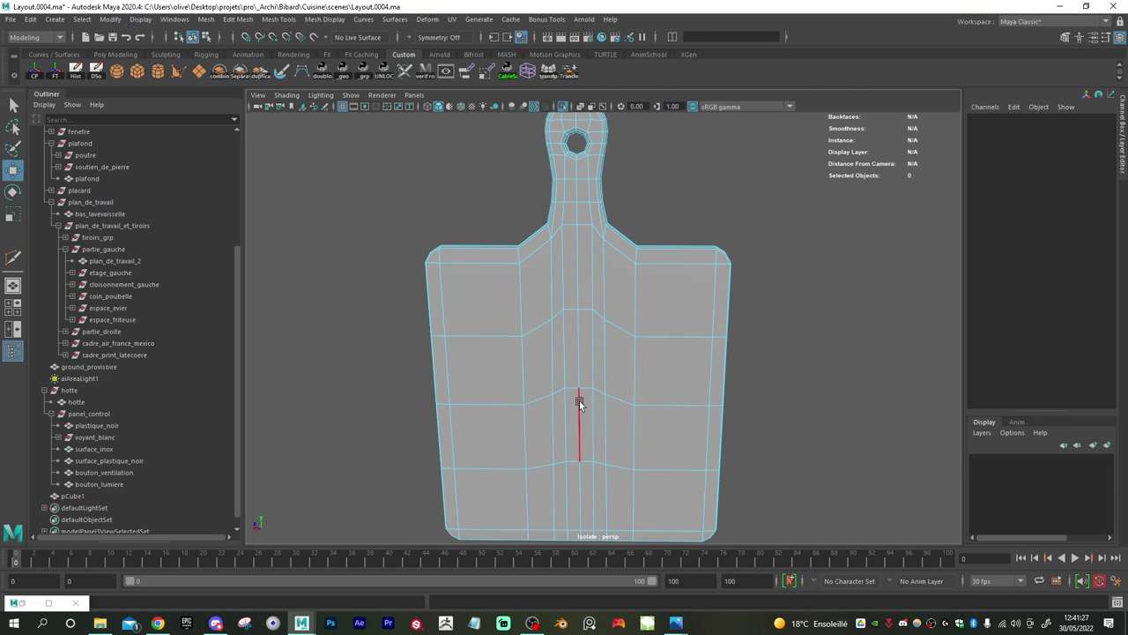
- Flatten the body's middle horizontal edge loop and straighten the lower one with Edit Edge Flow, setting Adjust Edge Flow to 0
double_click(507, 401)
key(r)
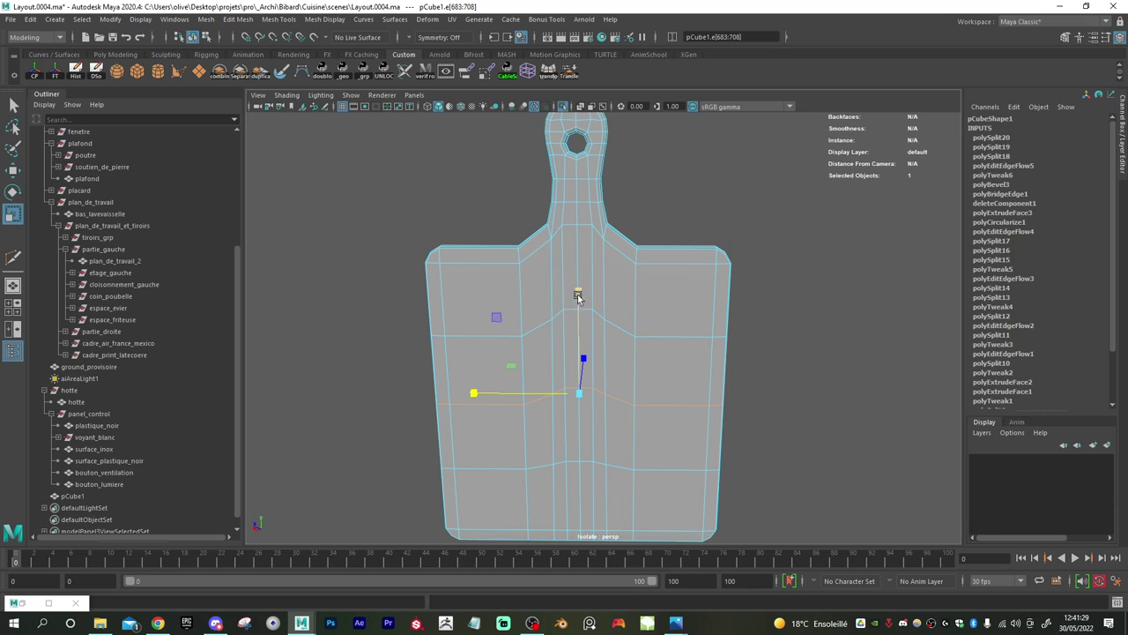
click(495, 474)
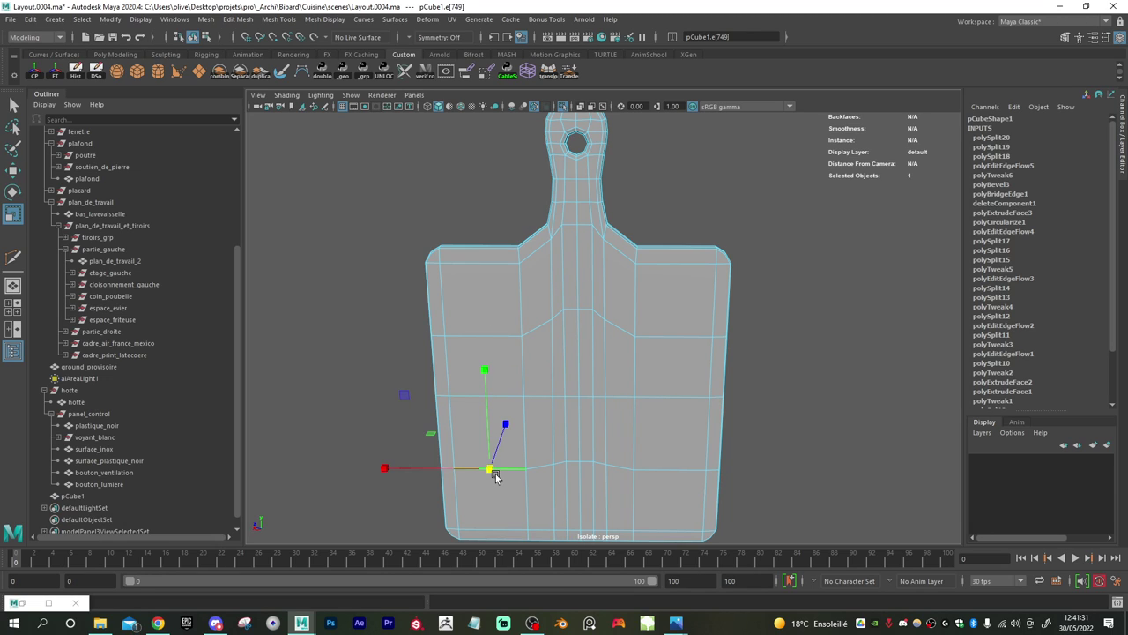
shift+right_click(496, 473)
shift+right_drag(499, 432, 496, 390)
double_click(644, 472)
shift+right_drag(644, 471, 644, 507)
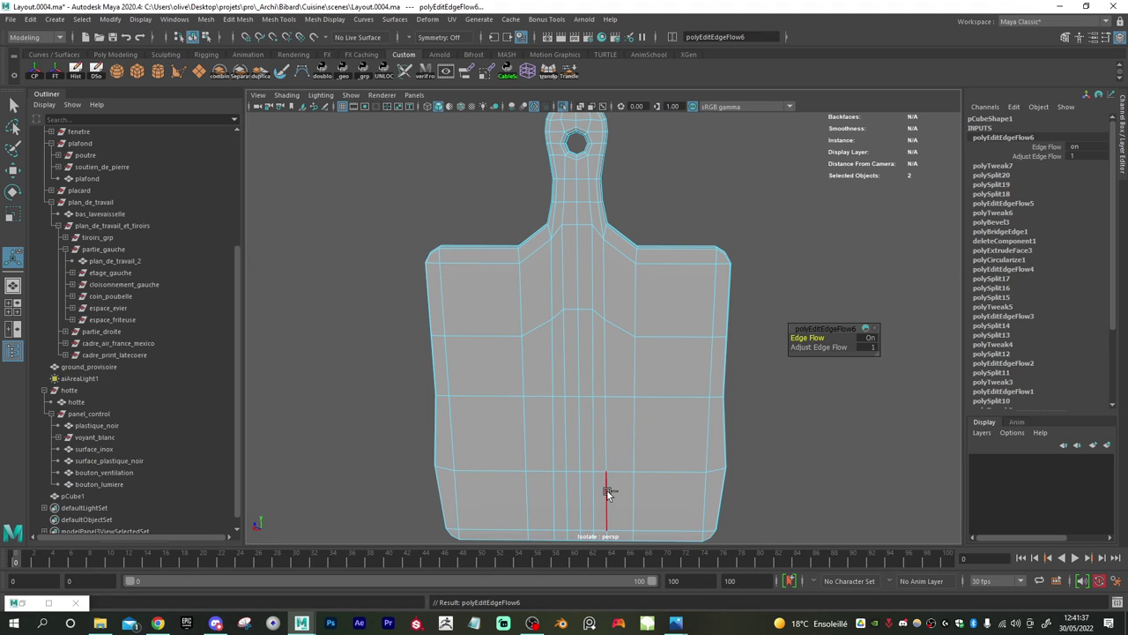
drag(820, 347, 675, 353)
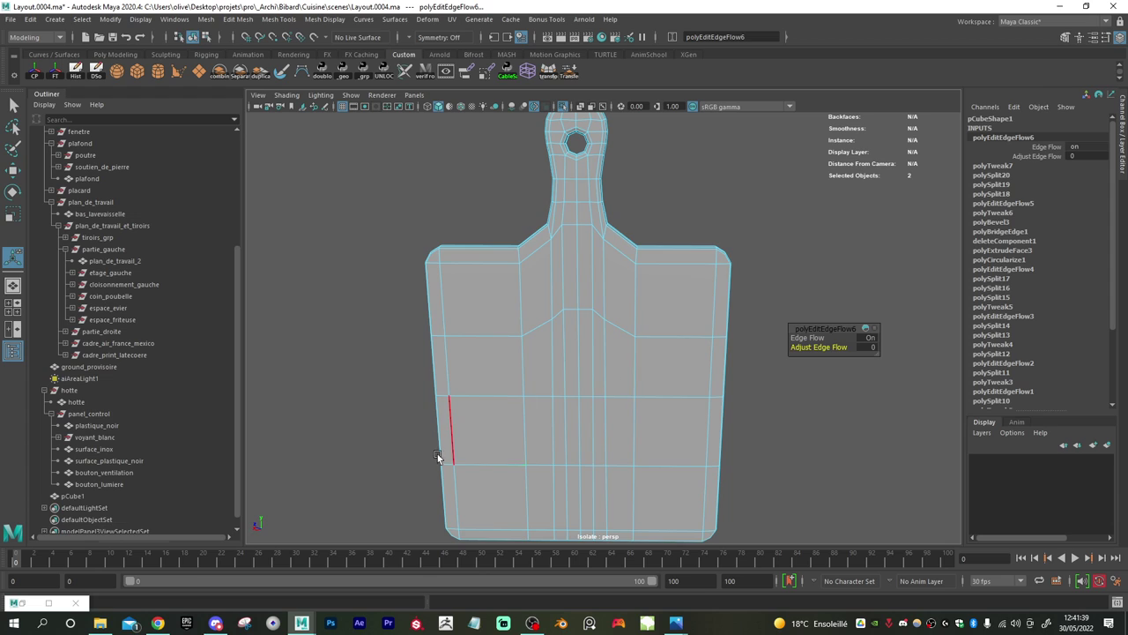
- Insert a centred vertical edge loop through each shoulder slope and round both loops with Edit Edge Flow at a value of 1
alt+drag(435, 453, 507, 293)
alt+middle_drag(507, 292, 518, 332)
scroll(546, 356, up, 2)
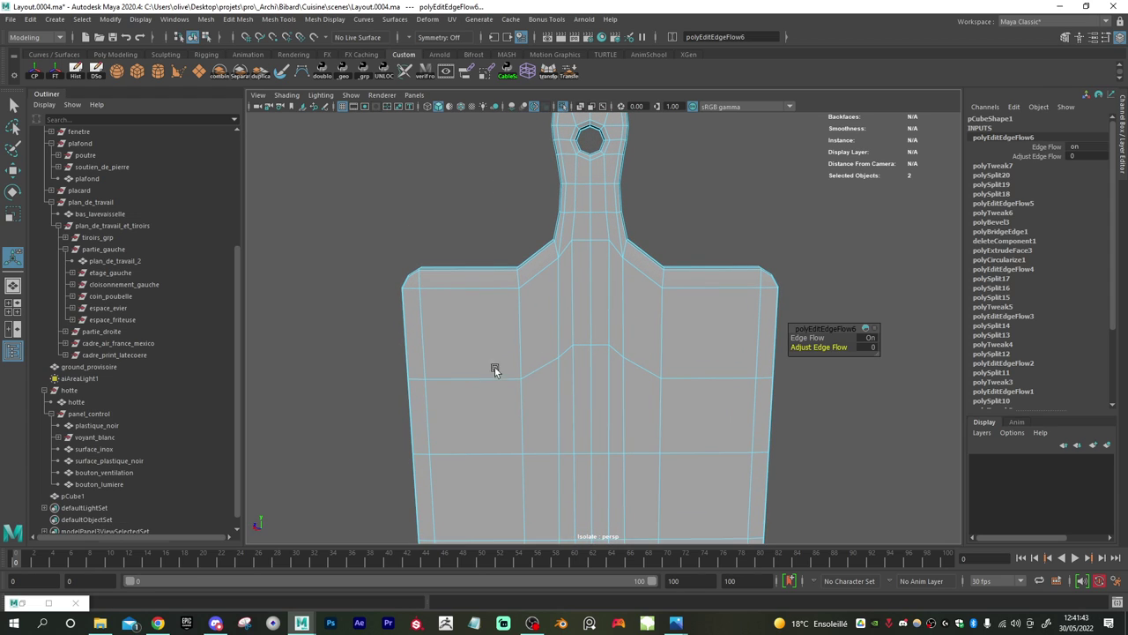
shift+right_drag(516, 365, 449, 365)
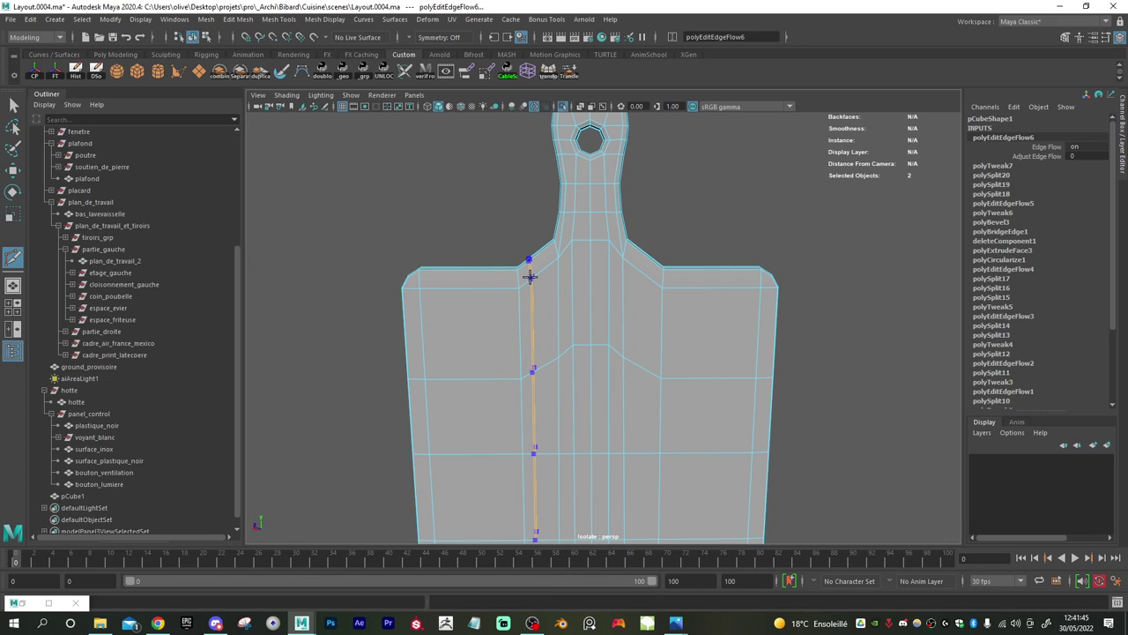
ctrl+middle_click(531, 278)
ctrl+middle_click(641, 283)
key(w)
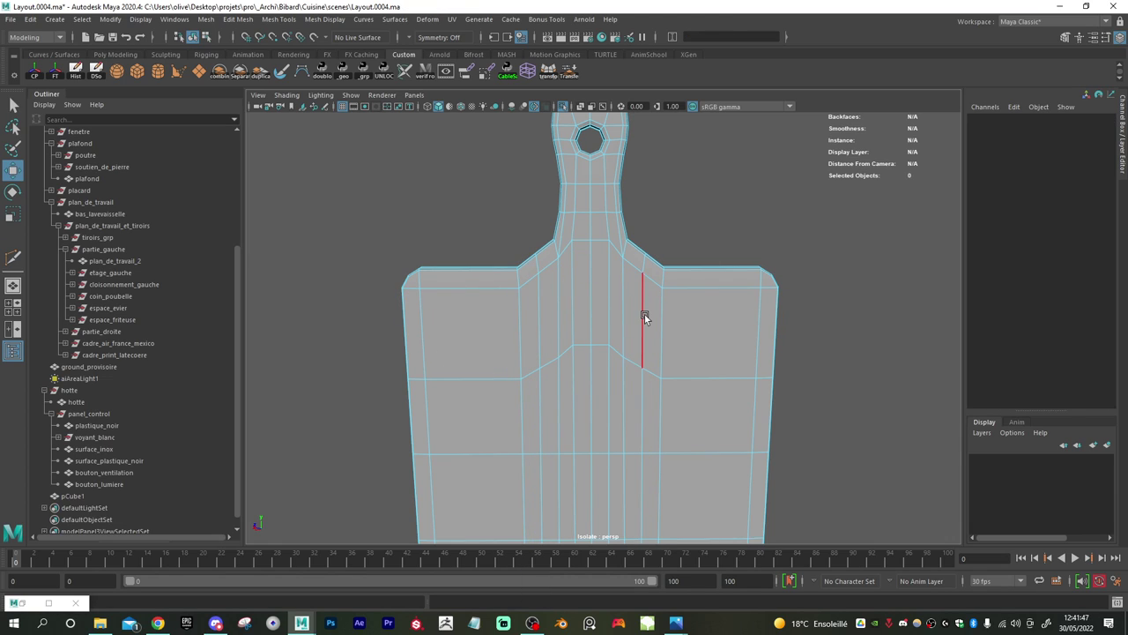
double_click(644, 318)
shift+double_click(544, 307)
shift+right_drag(544, 308, 538, 424)
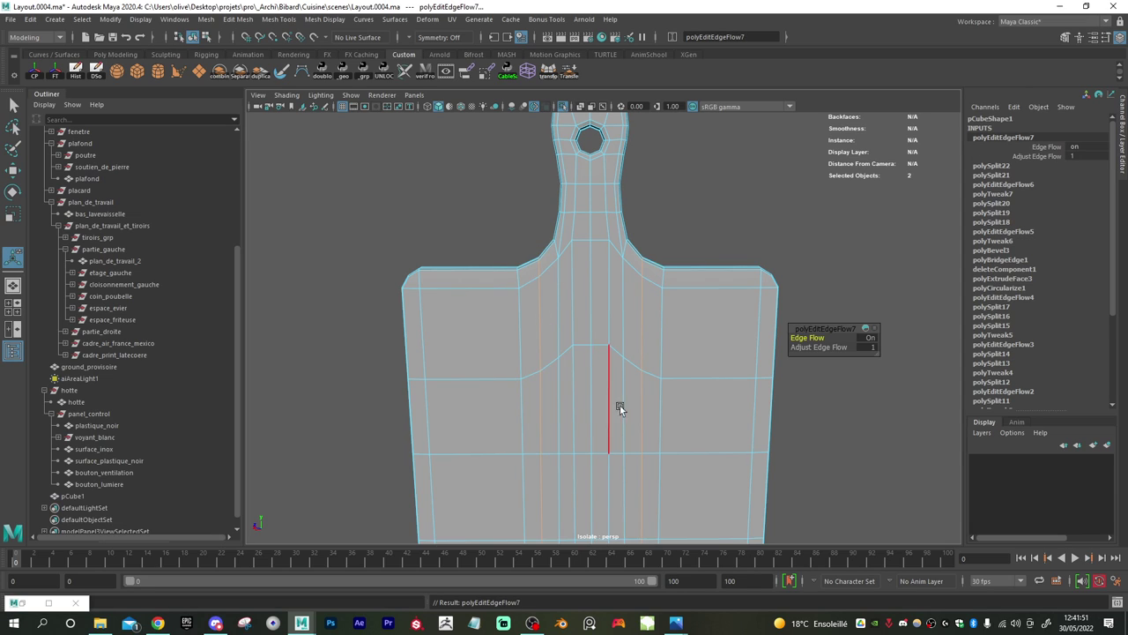
- Insert a centred vertical edge loop in each of the two wide outer sections of the board's body
scroll(620, 408, down, 5)
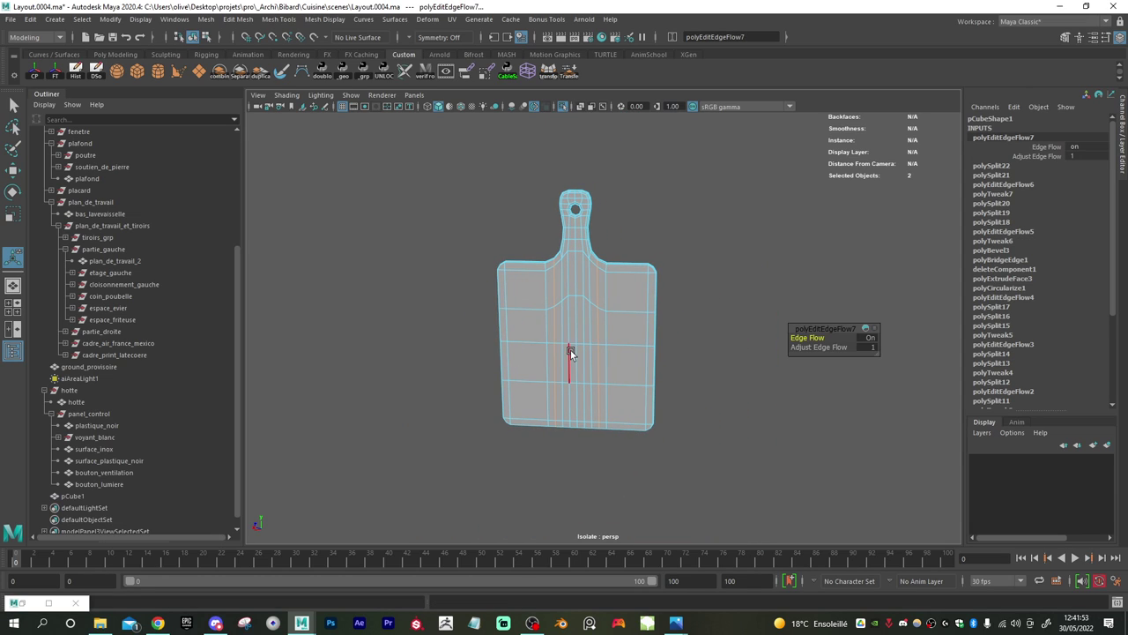
shift+right_drag(530, 346, 479, 350)
ctrl+middle_click(532, 323)
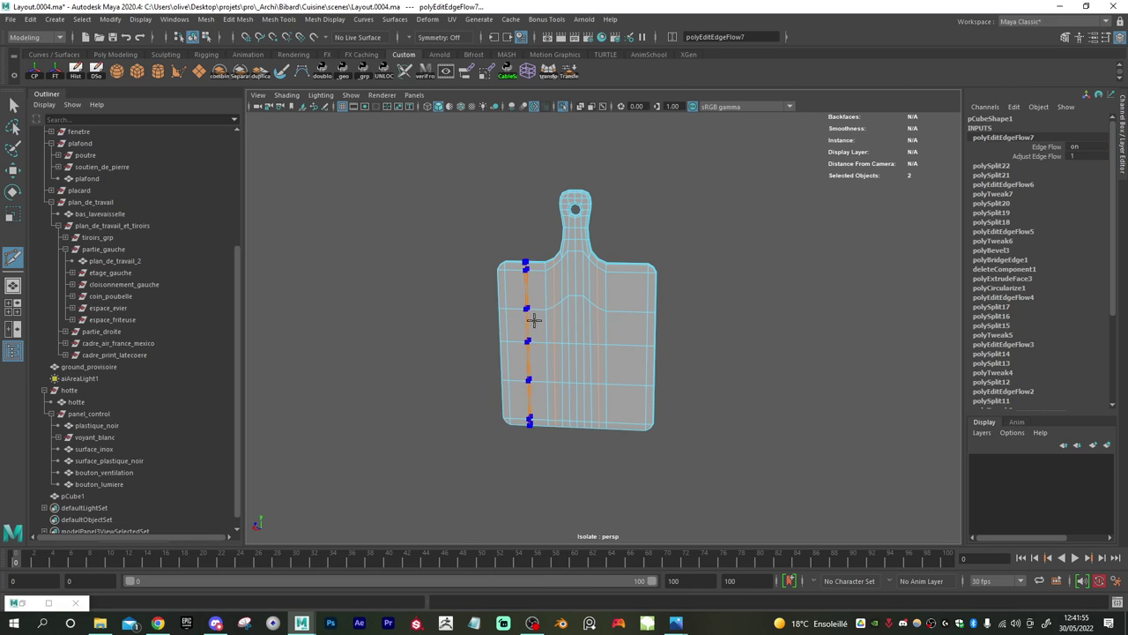
key(w)
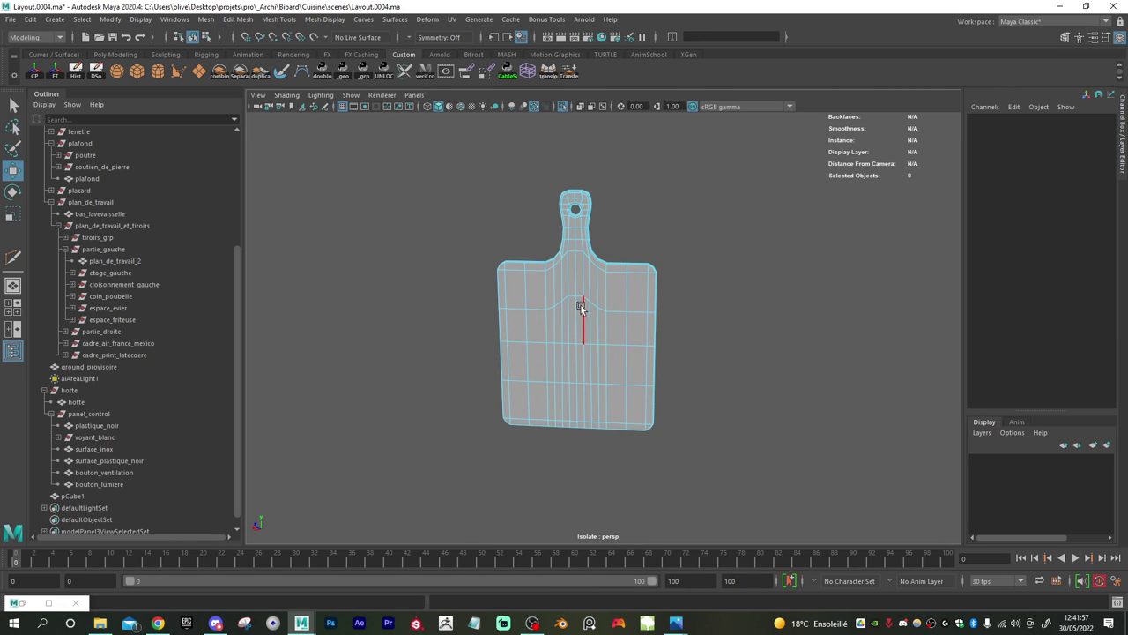
- Select pCube1 in object mode, show it in smooth preview, and delete its construction history
right_drag(581, 306, 629, 284)
key(3)
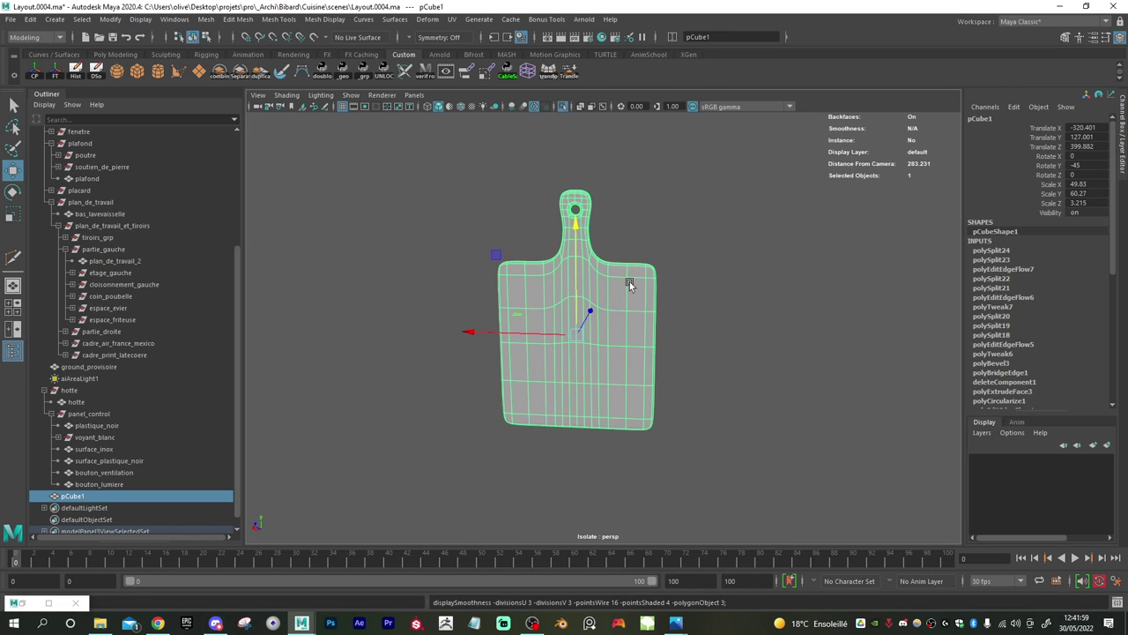
click(74, 77)
- Insert an edge loop along the middle of the board's thickness and apply Edit Edge Flow to it with an adjustment of 1
alt+drag(625, 308, 534, 316)
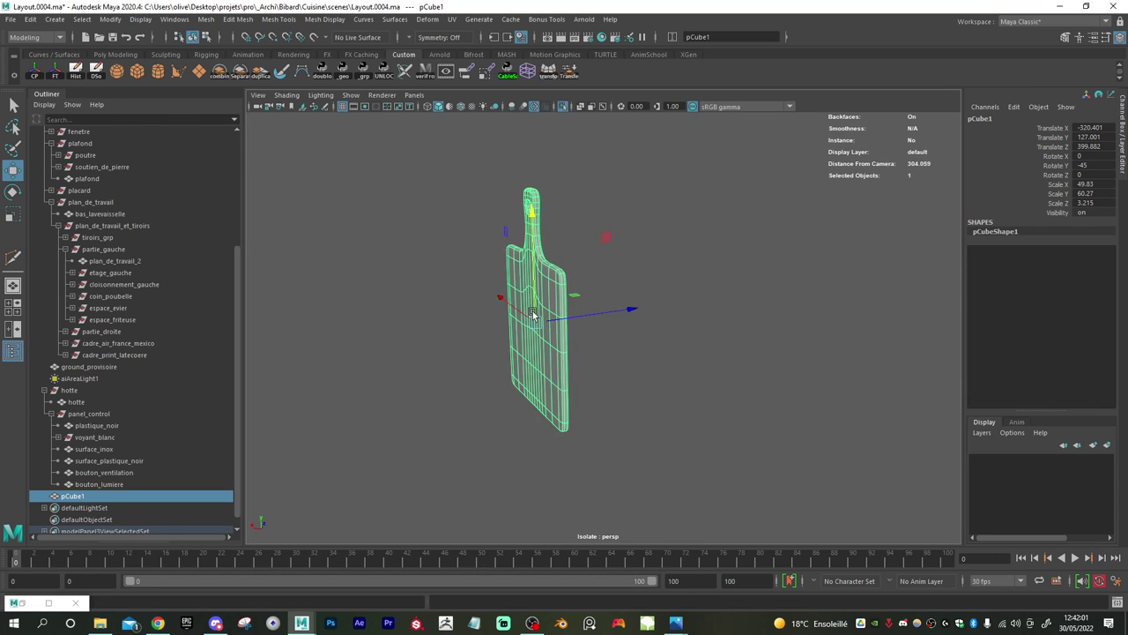
alt+right_drag(534, 317, 649, 425)
alt+middle_drag(404, 224, 450, 319)
alt+drag(451, 320, 501, 360)
key(1)
alt+right_drag(500, 360, 410, 304)
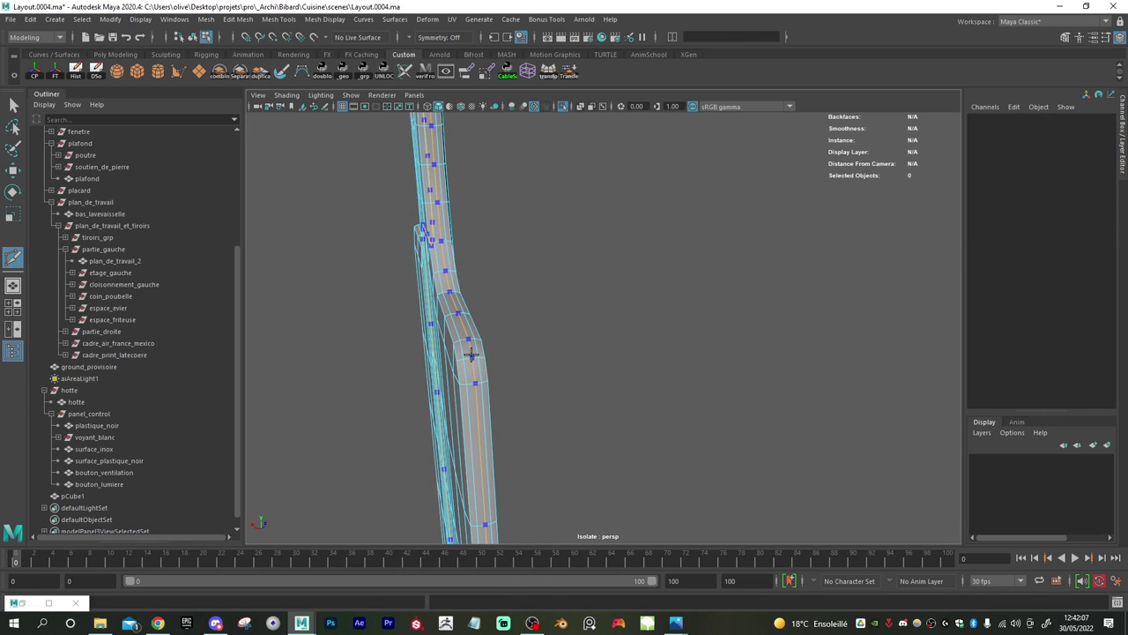
key(w)
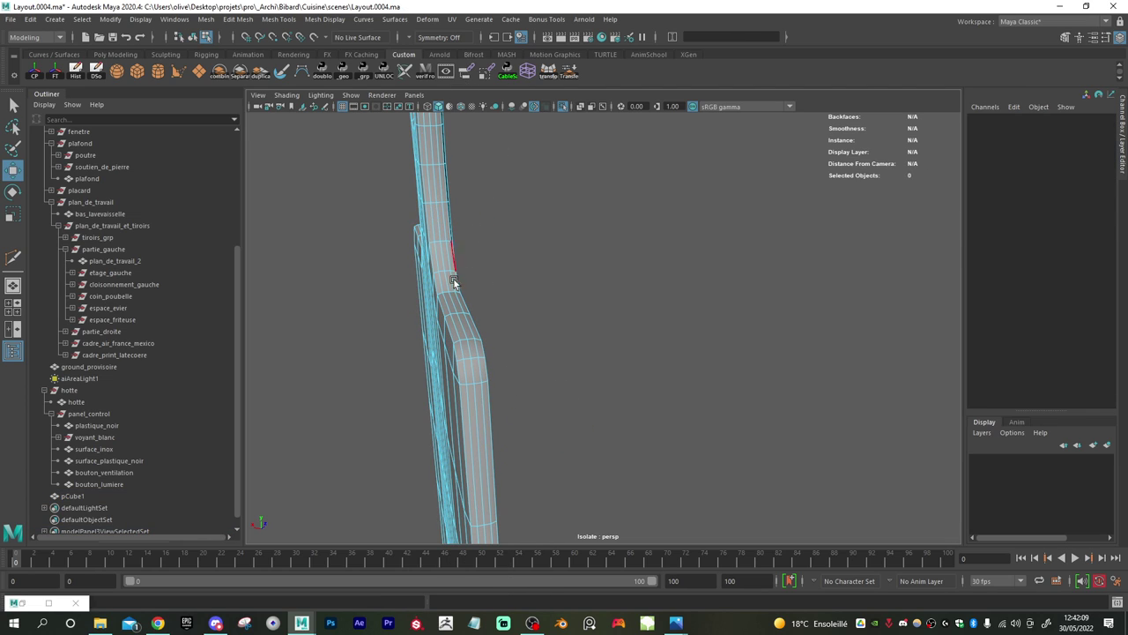
click(468, 350)
shift+right_drag(469, 349, 457, 465)
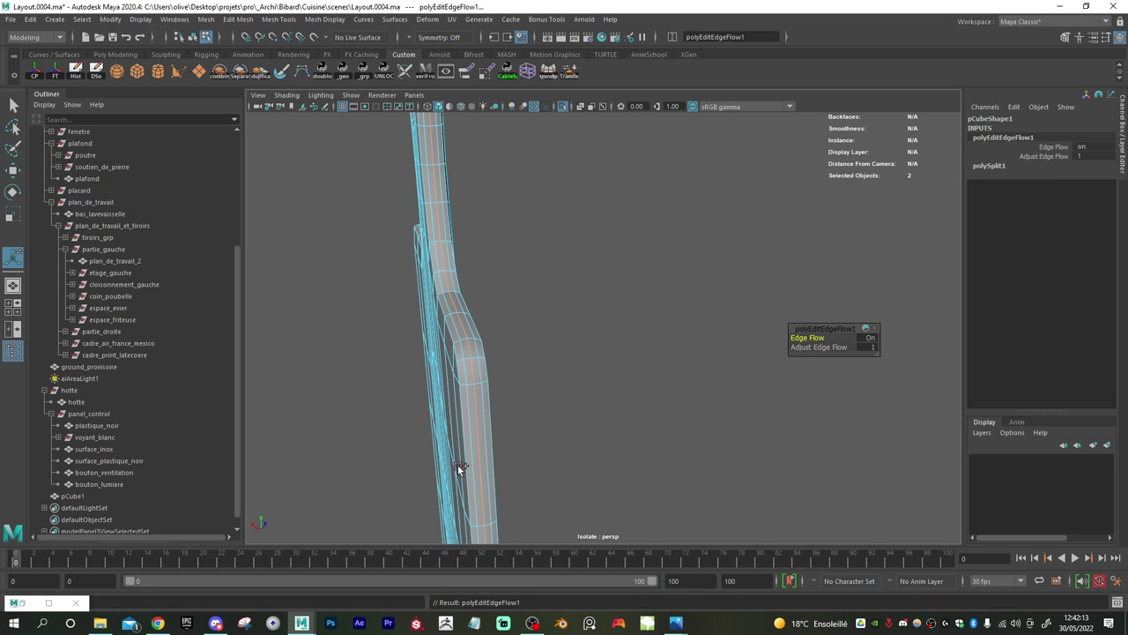
- Insert an edge loop around the middle of the handle hole's inner wall
alt+drag(457, 465, 474, 292)
alt+middle_drag(475, 292, 481, 374)
alt+right_drag(482, 374, 629, 453)
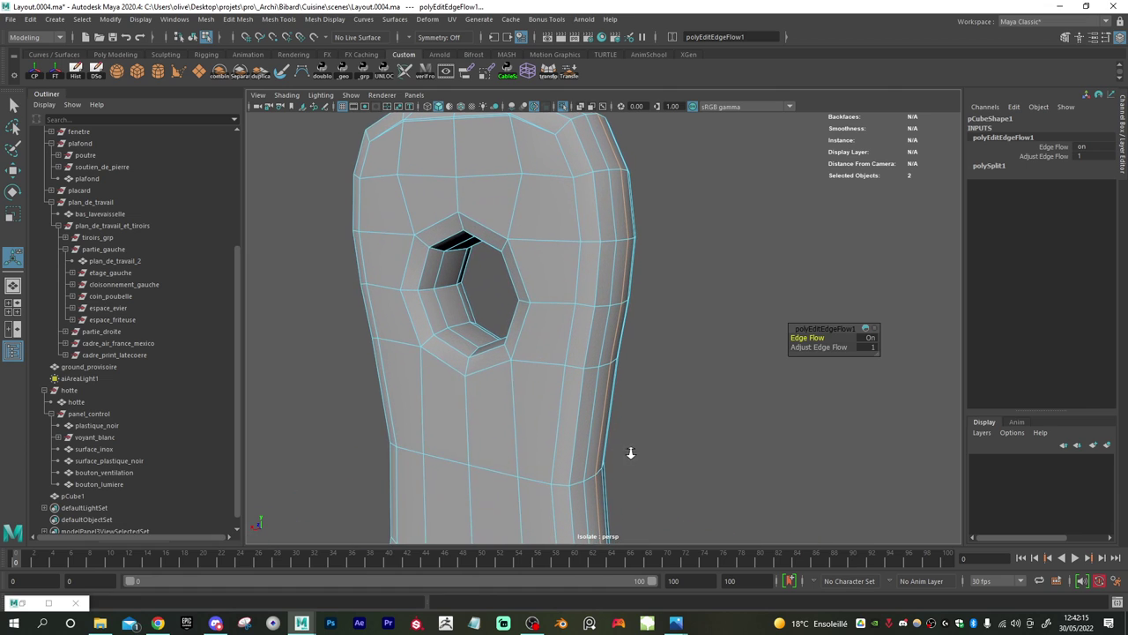
alt+drag(462, 335, 470, 357)
shift+right_click(425, 360)
click(360, 358)
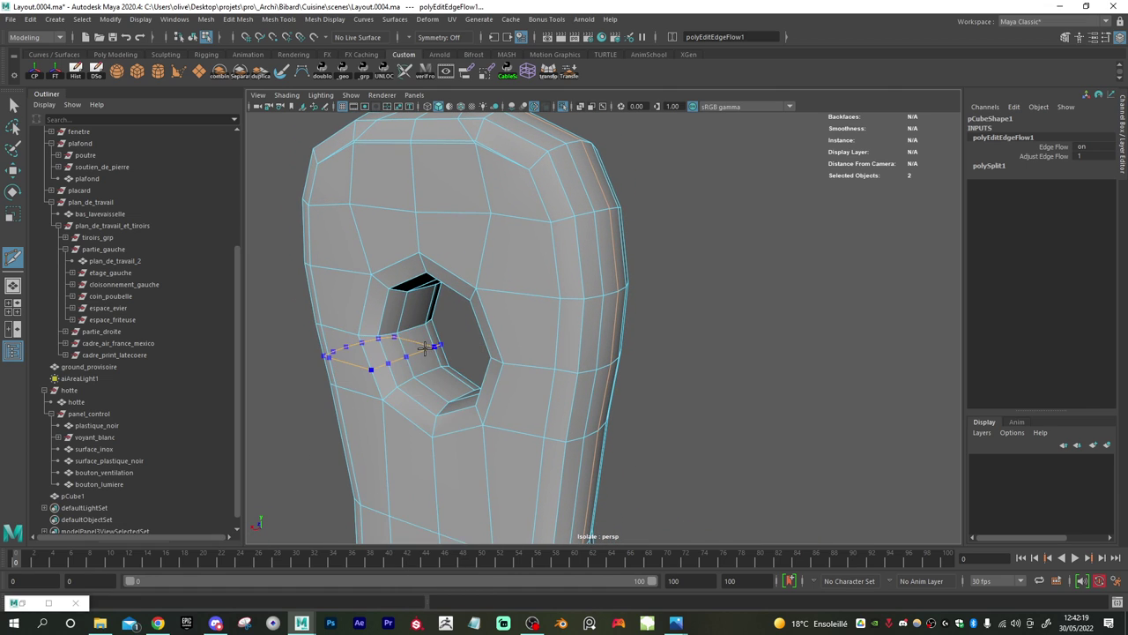
key(w)
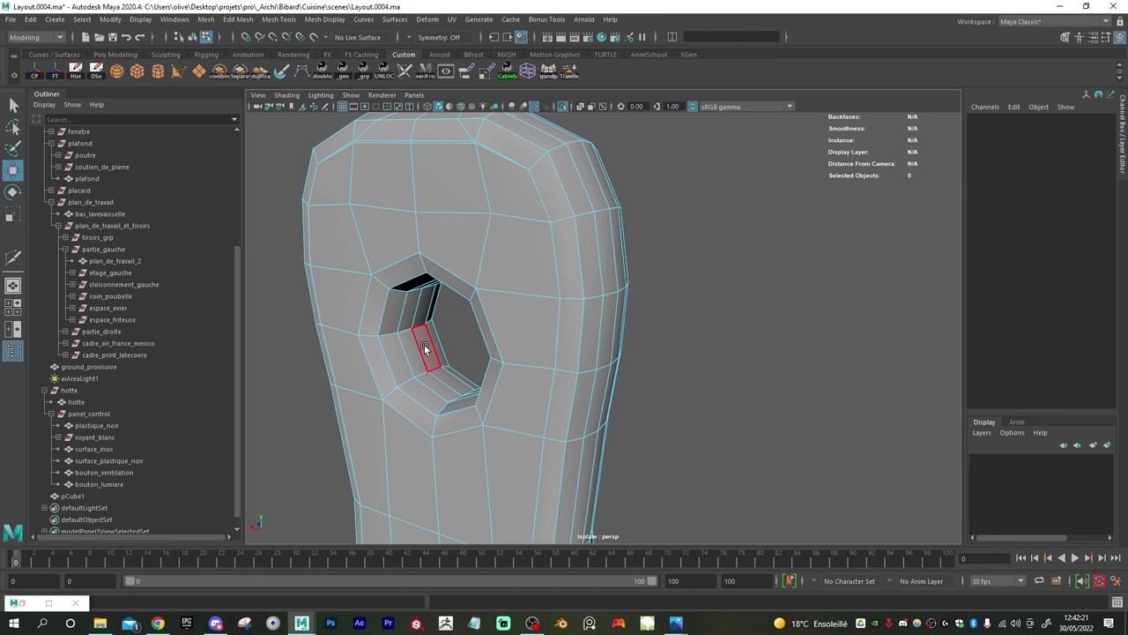
- Apply Edit Edge Flow with an adjustment of 1 to the middle edge loop of the handle hole's inner wall
click(423, 347)
shift+right_click(419, 342)
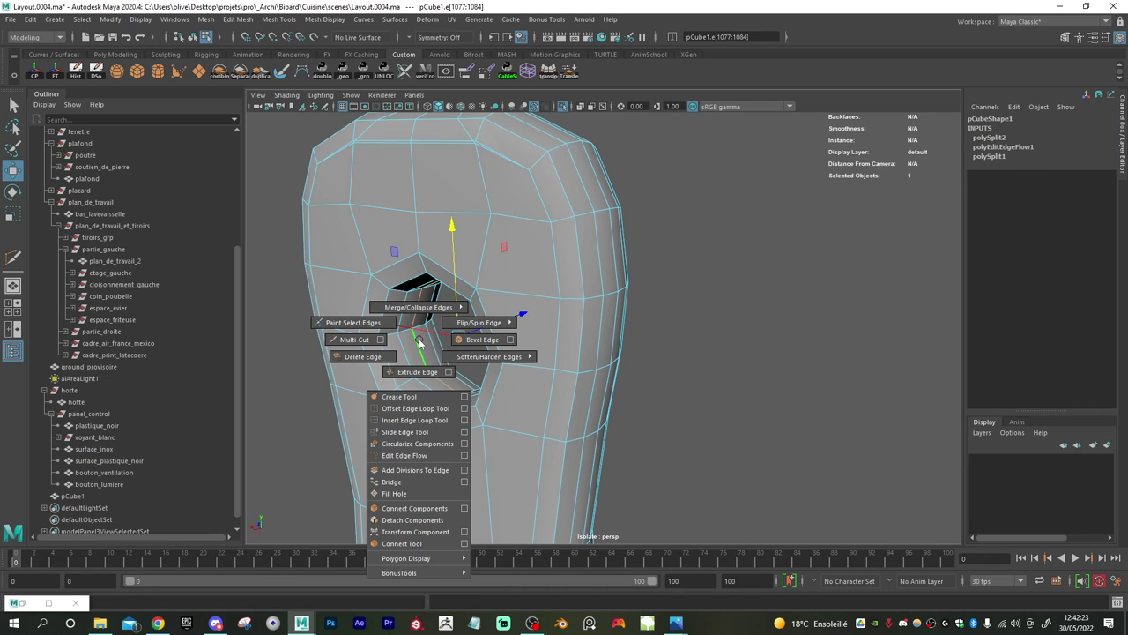
click(416, 455)
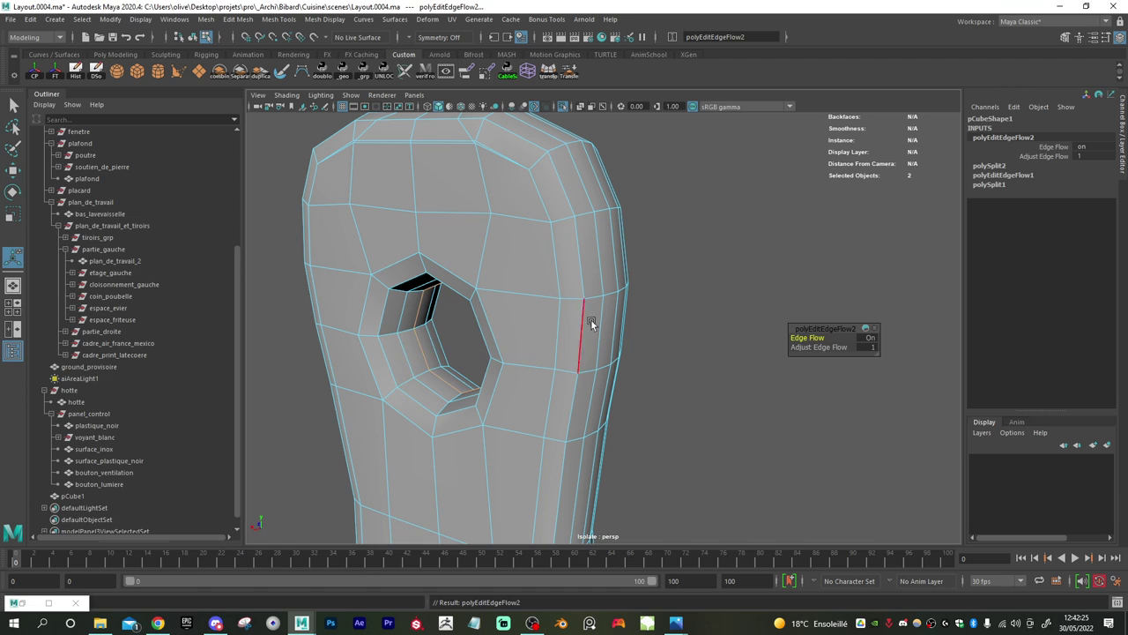
- Cut the UVs along the middle edge loop of the board's thickness with the 3D Cut and Sew UV Tool
alt+drag(591, 319, 490, 279)
shift+double_click(434, 251)
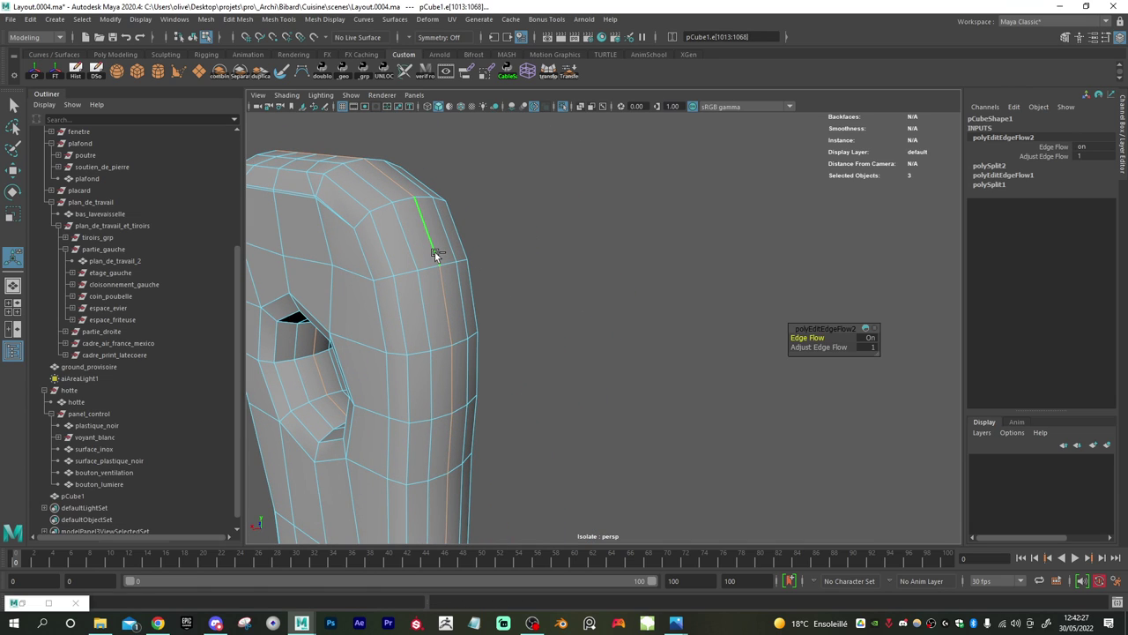
click(404, 71)
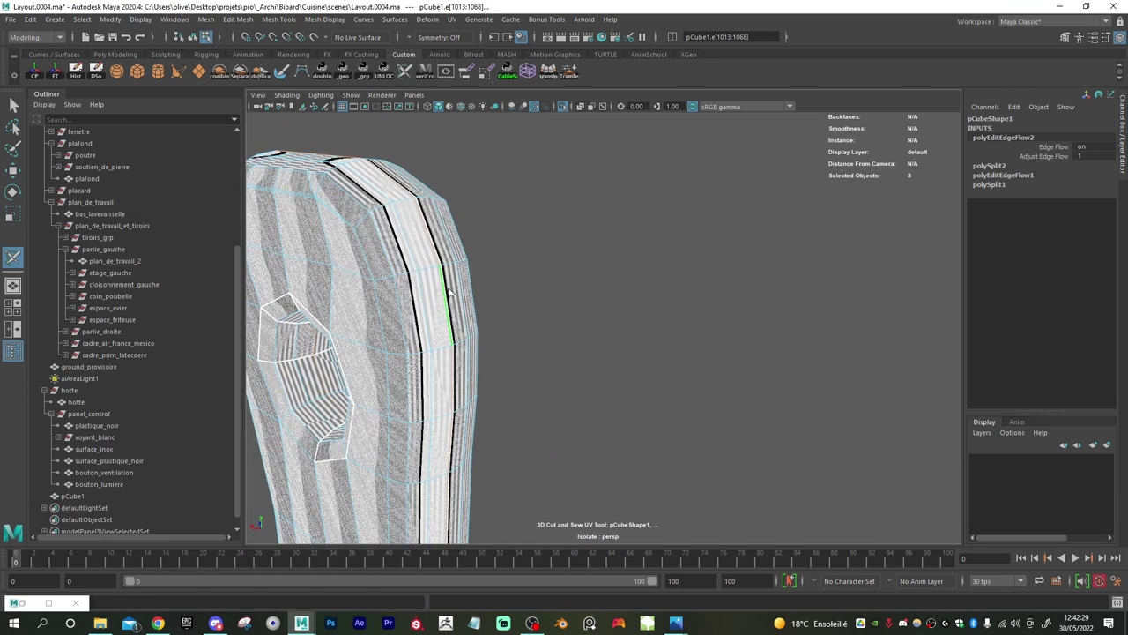
click(447, 300)
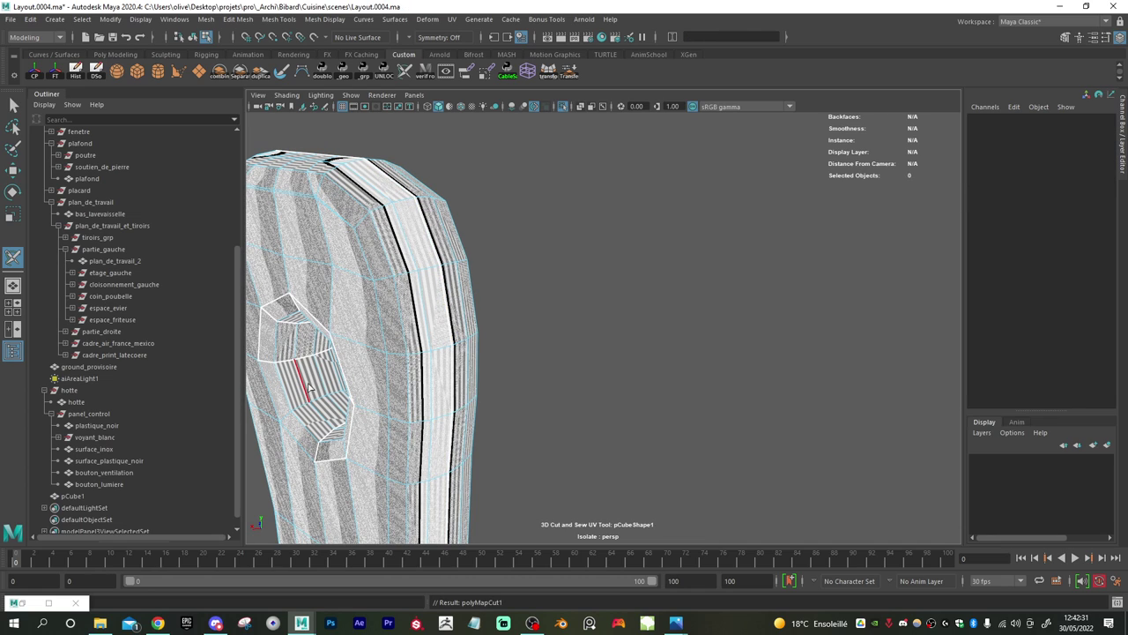
- Select the whole board in object mode and apply a camera-based UV projection to it
key(w)
right_drag(403, 238, 463, 231)
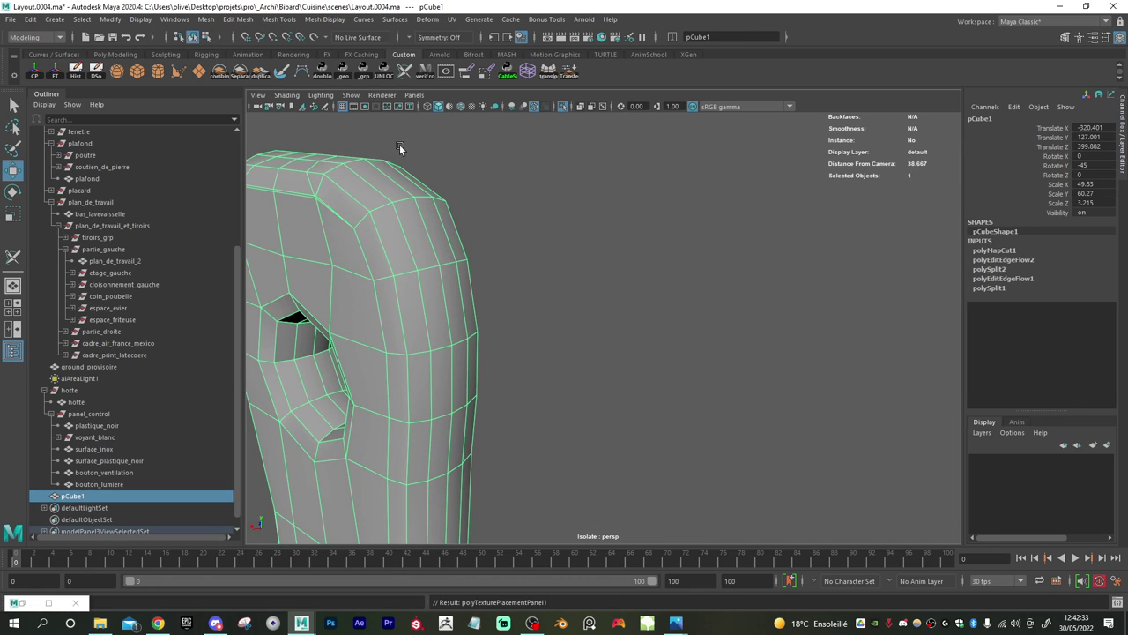
click(452, 20)
click(496, 107)
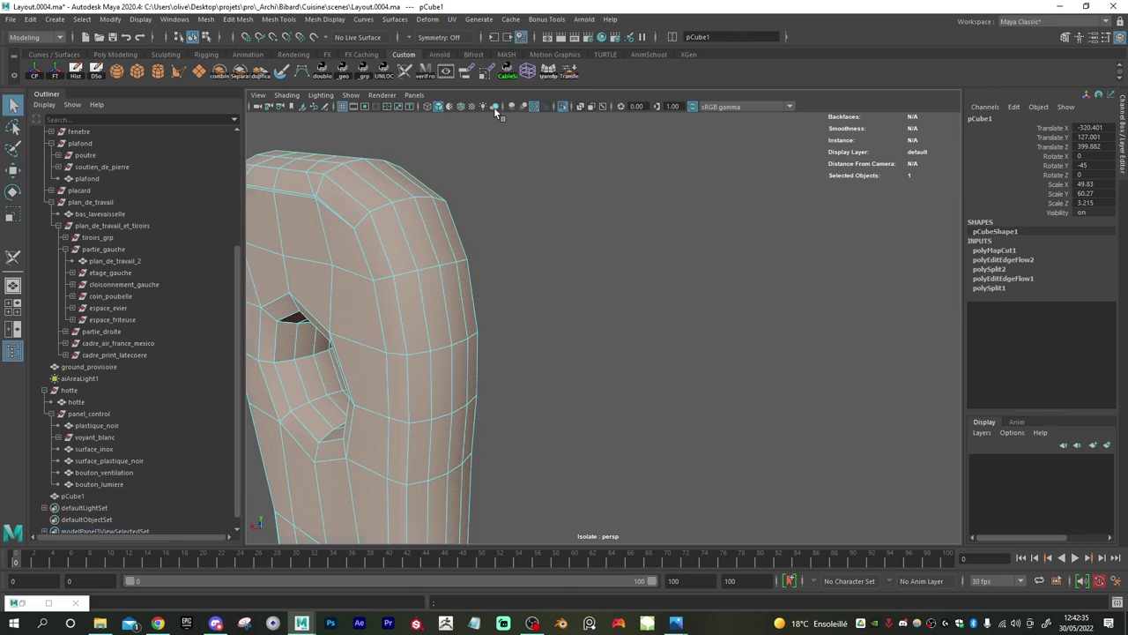
right_drag(432, 256, 484, 233)
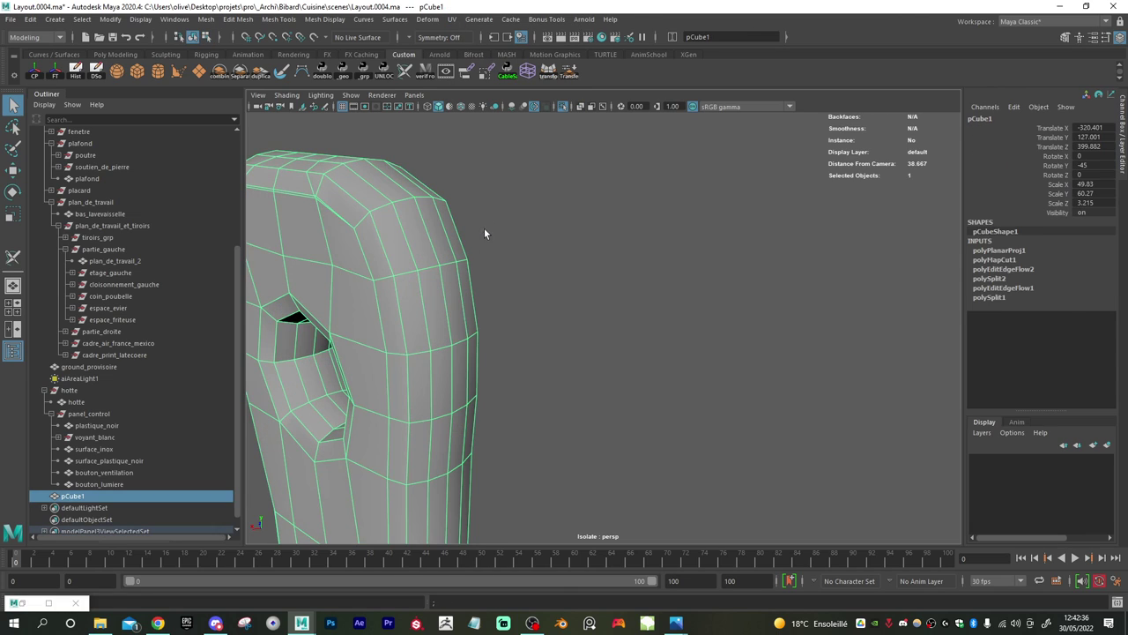
click(76, 602)
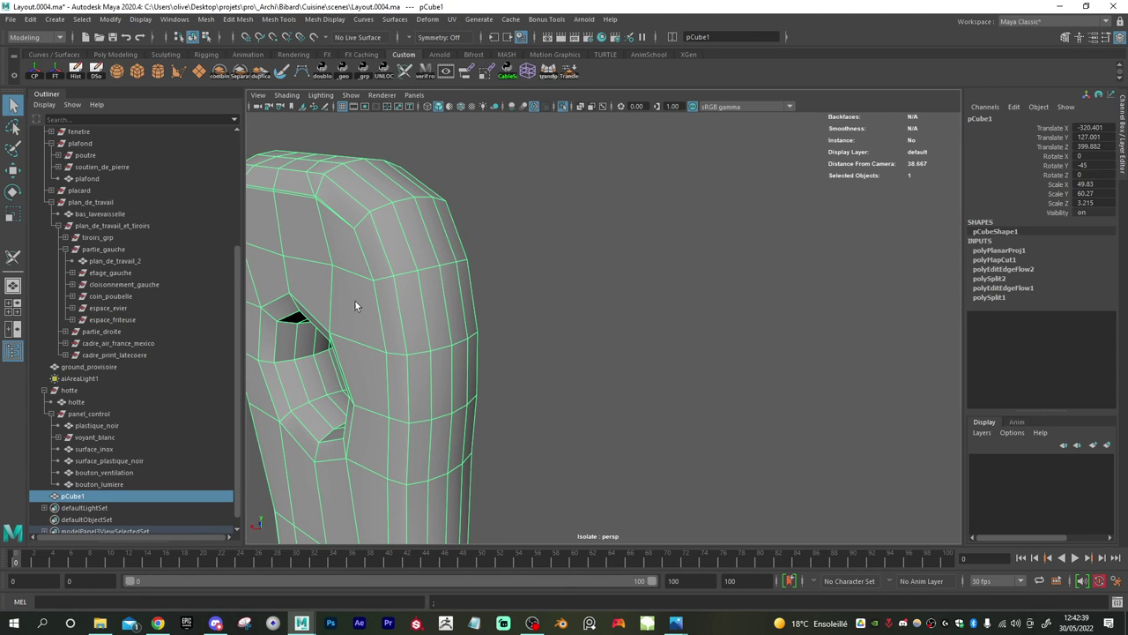
- Cut UV seams along the middle edge loops of the handle hole's inner wall and of the board's outer thickness
key(y)
double_click(326, 389)
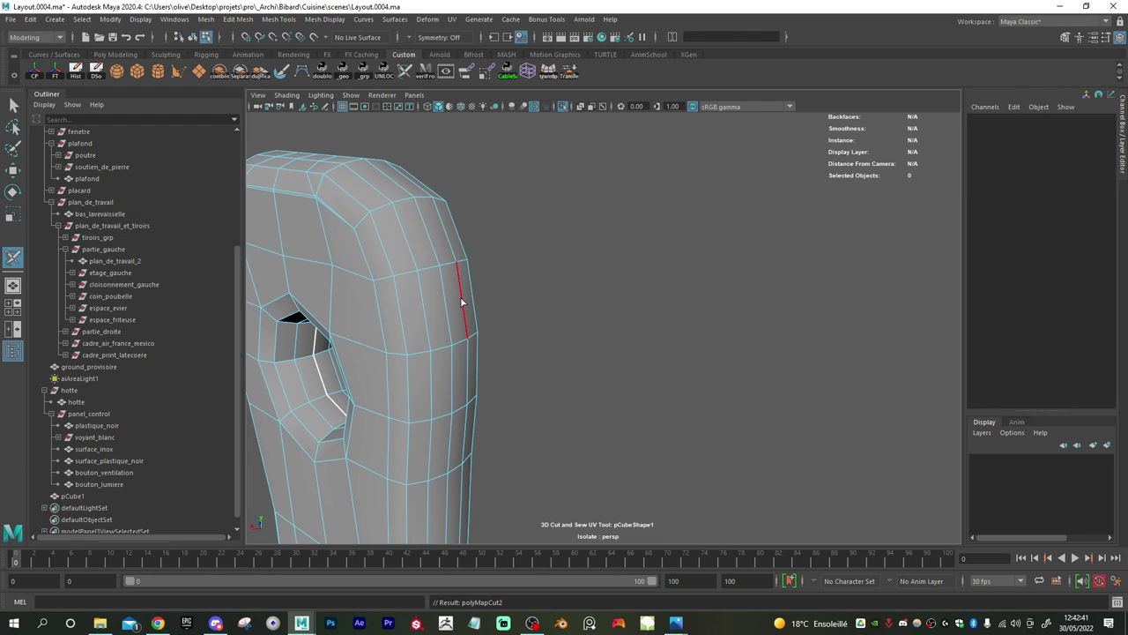
alt+drag(450, 309, 454, 380)
alt+right_drag(454, 381, 308, 375)
alt+right_drag(658, 441, 624, 441)
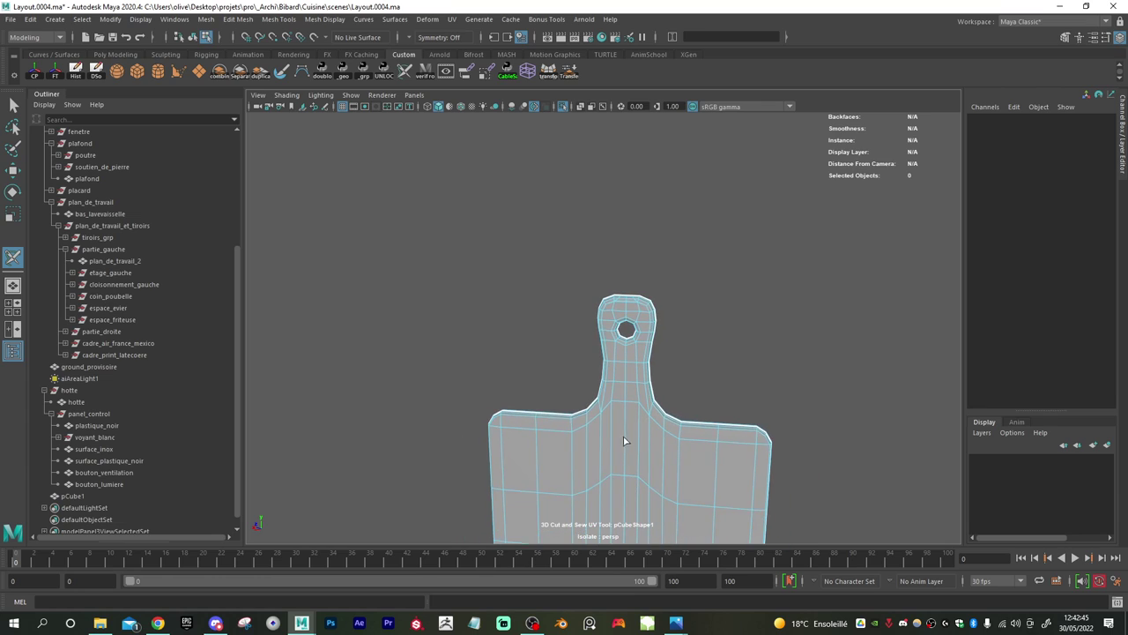
scroll(579, 355, down, 2)
alt+drag(573, 350, 565, 430)
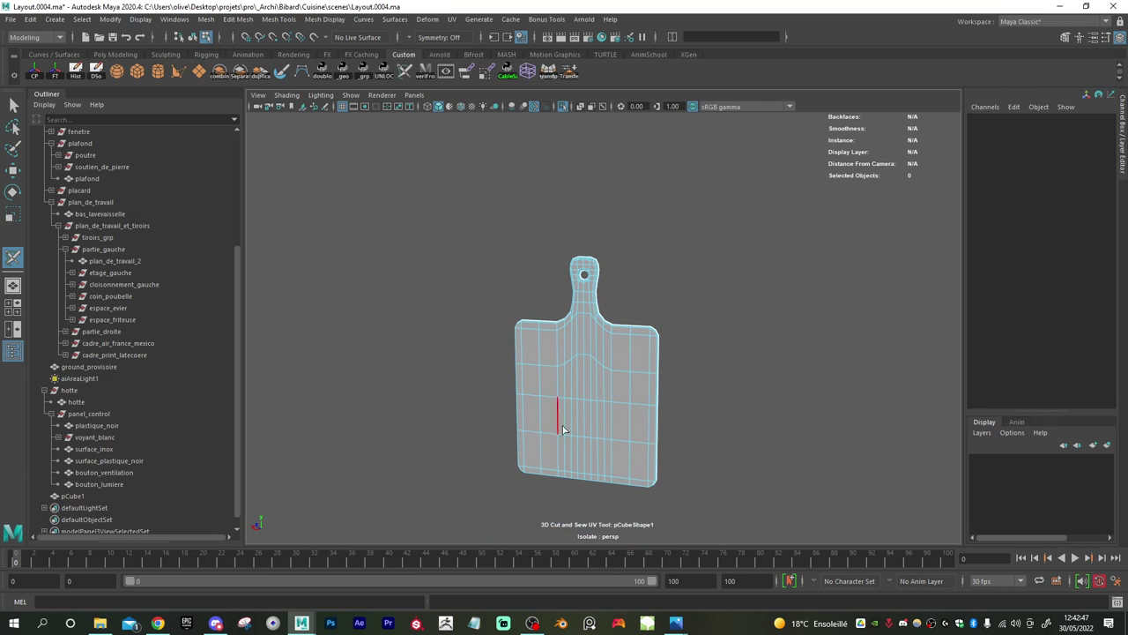
- Select pCube1 in object mode, freeze its transformations and delete its construction history
key(w)
right_drag(583, 299, 649, 280)
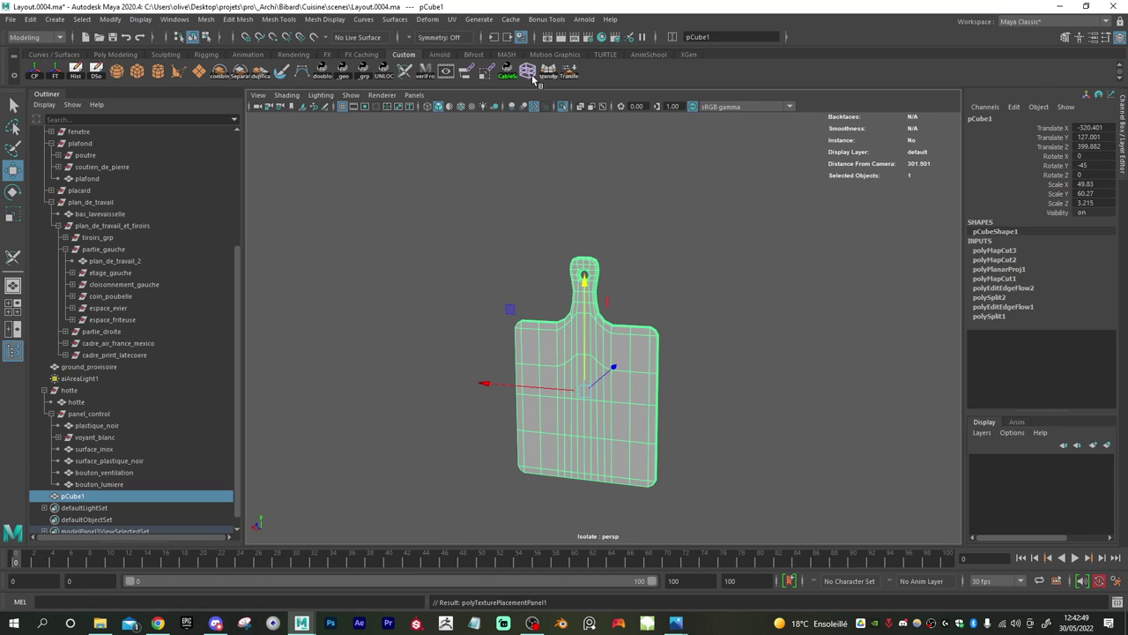
click(451, 20)
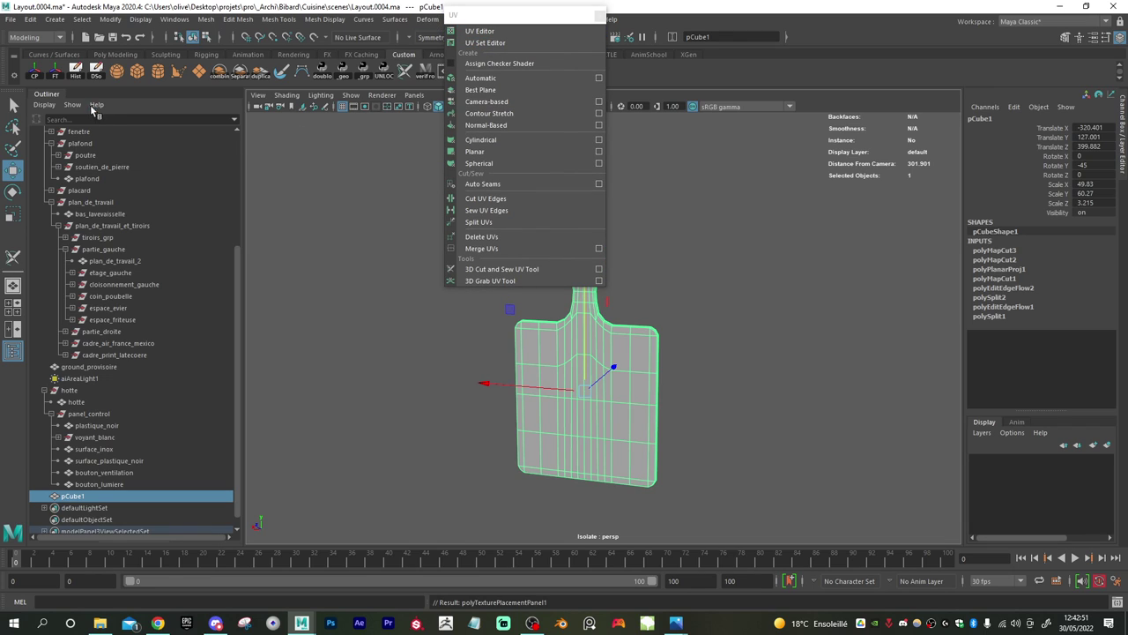
click(55, 75)
click(76, 72)
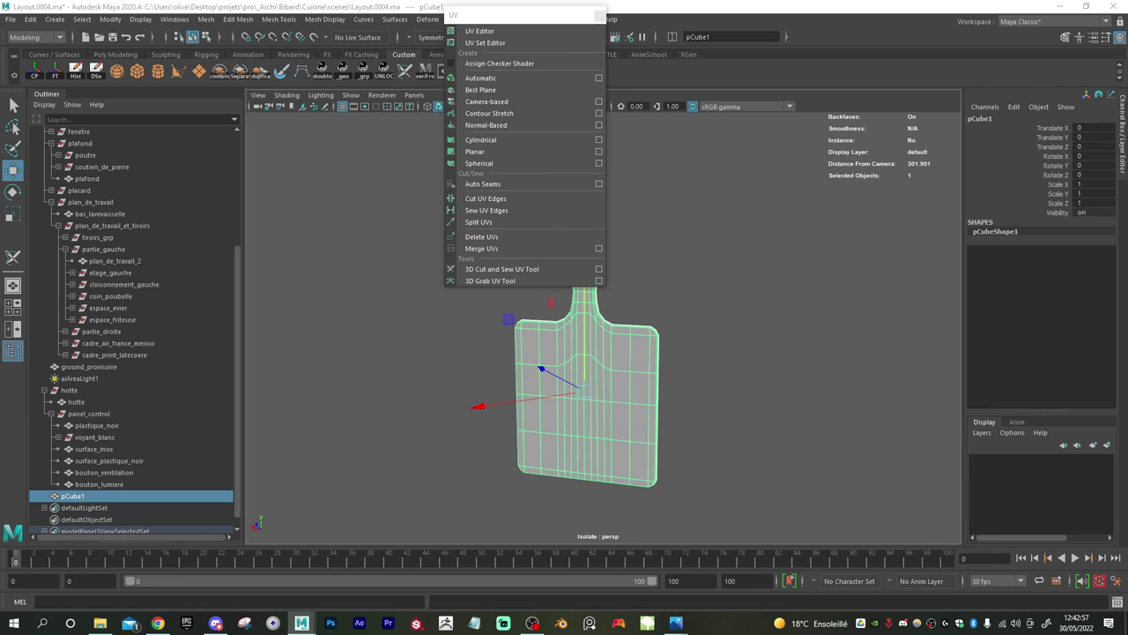
- Select all faces of the board, unfold their UVs and lay out the resulting shells
key(ctrl+F11)
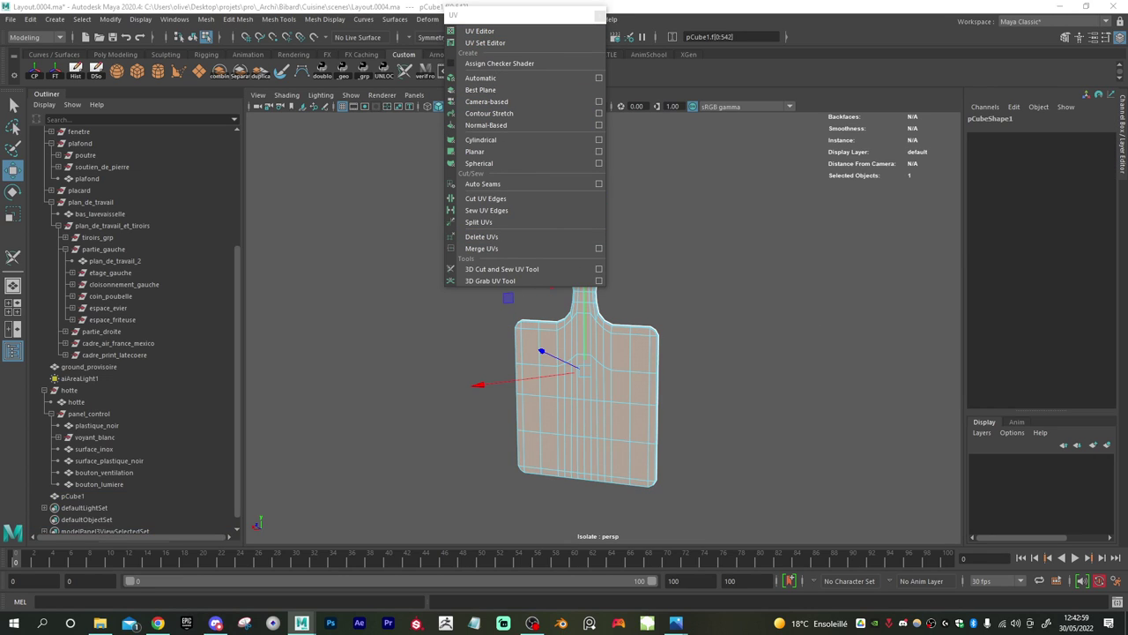
key(ctrl+u)
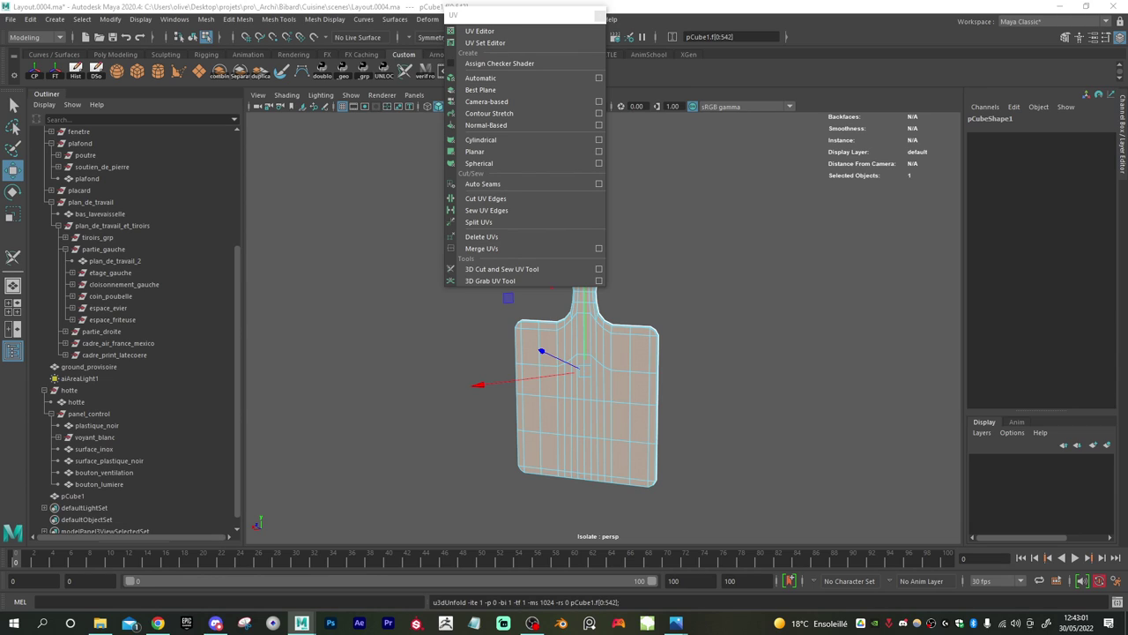
key(ctrl+l)
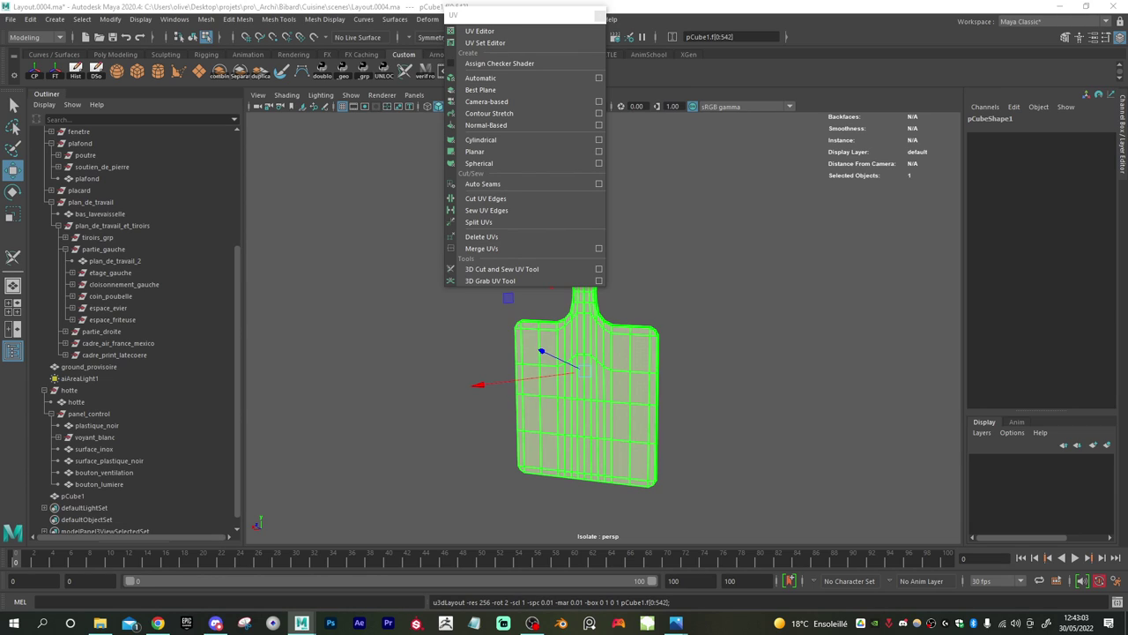
- Select an edge in the UV shell of the board's thickness and apply Straighten Shell to it repeatedly
key(F10)
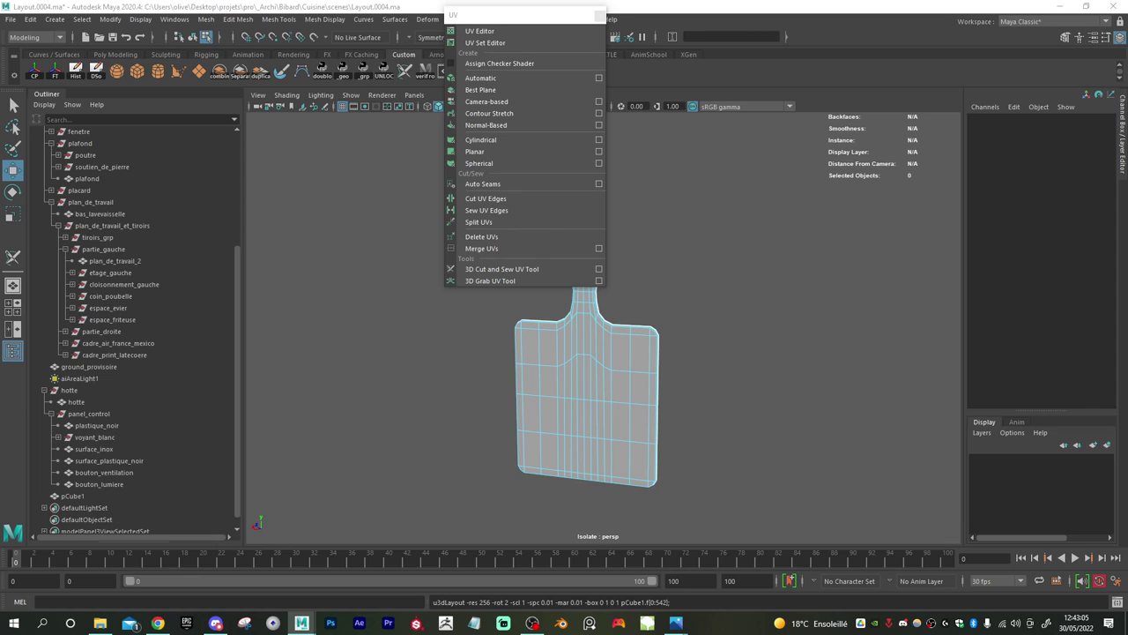
click(586, 382)
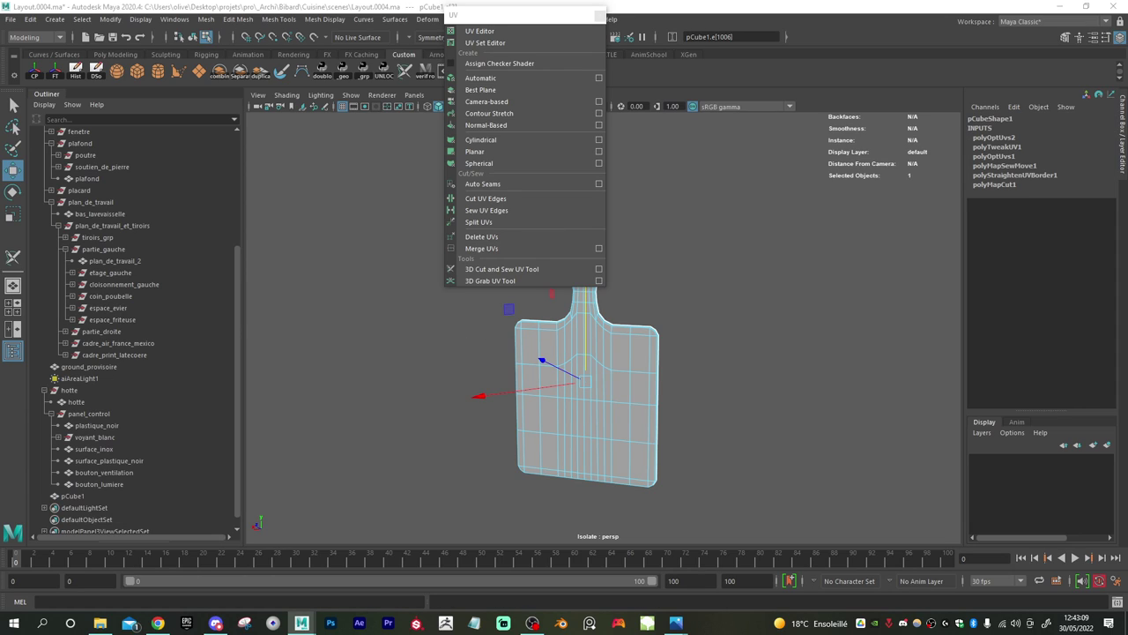
key(g)
key(g)
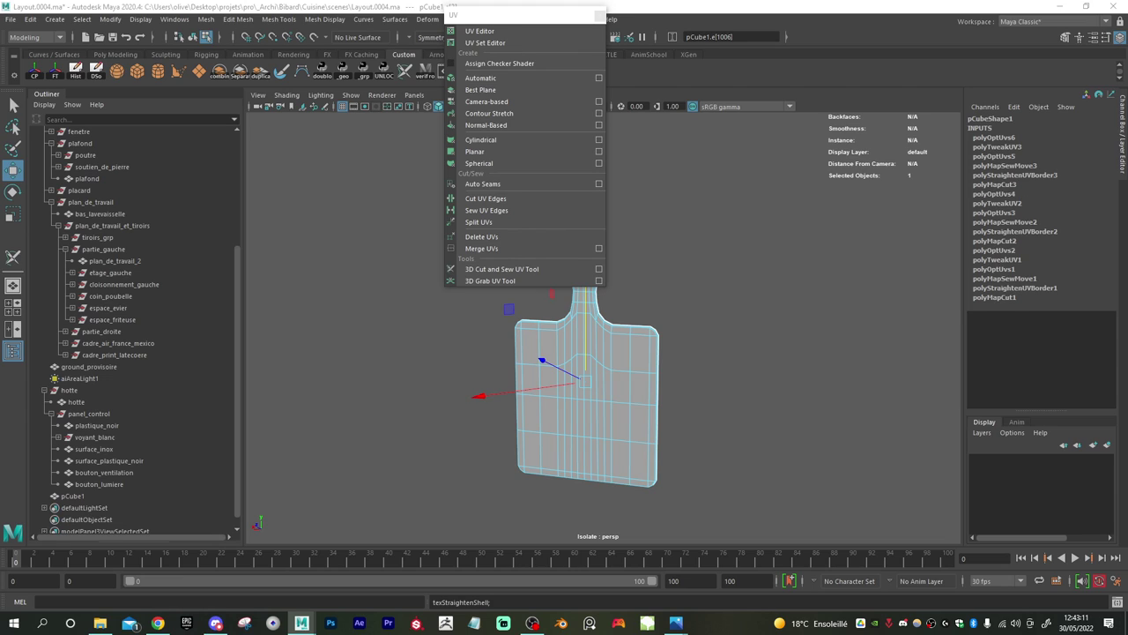
key(g)
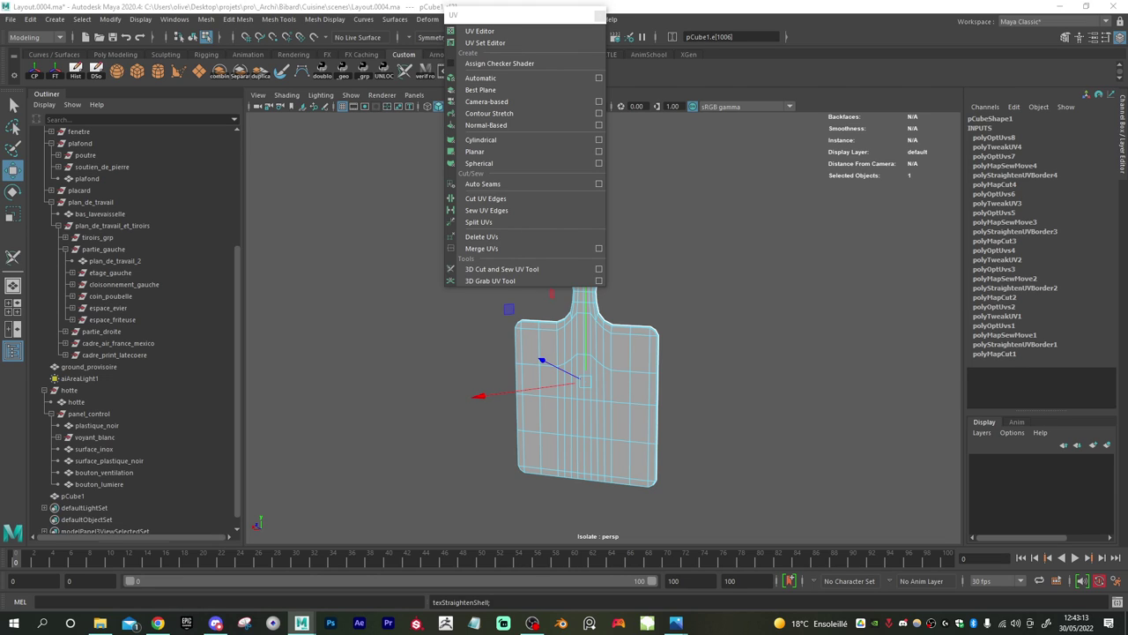
- Try an automatic layout of all the board's UV shells
key(F11)
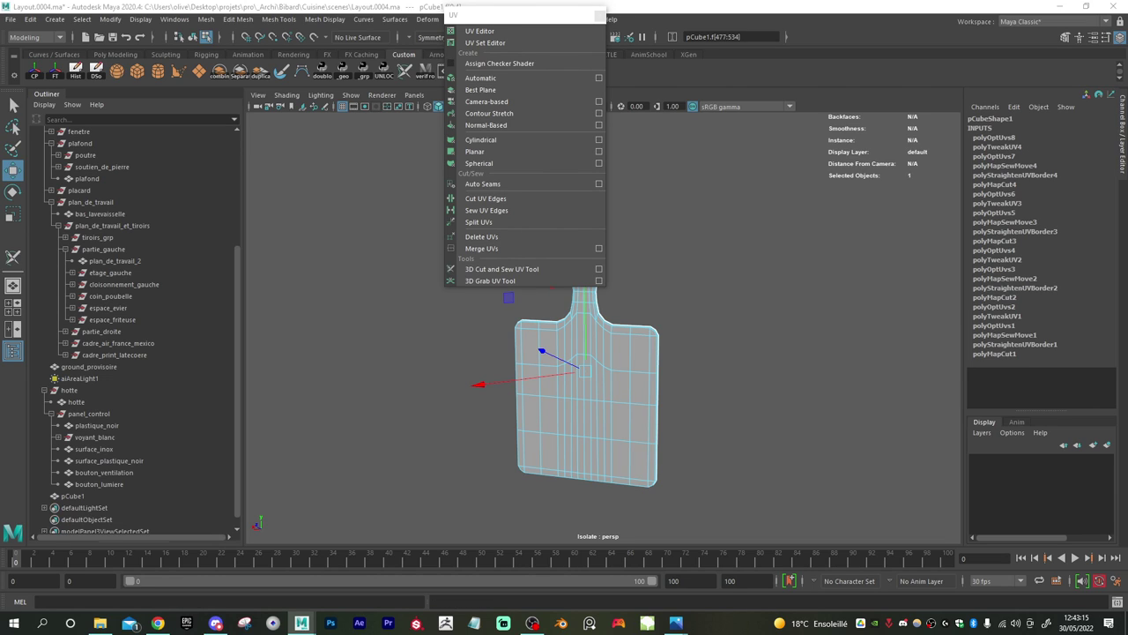
key(ctrl+l)
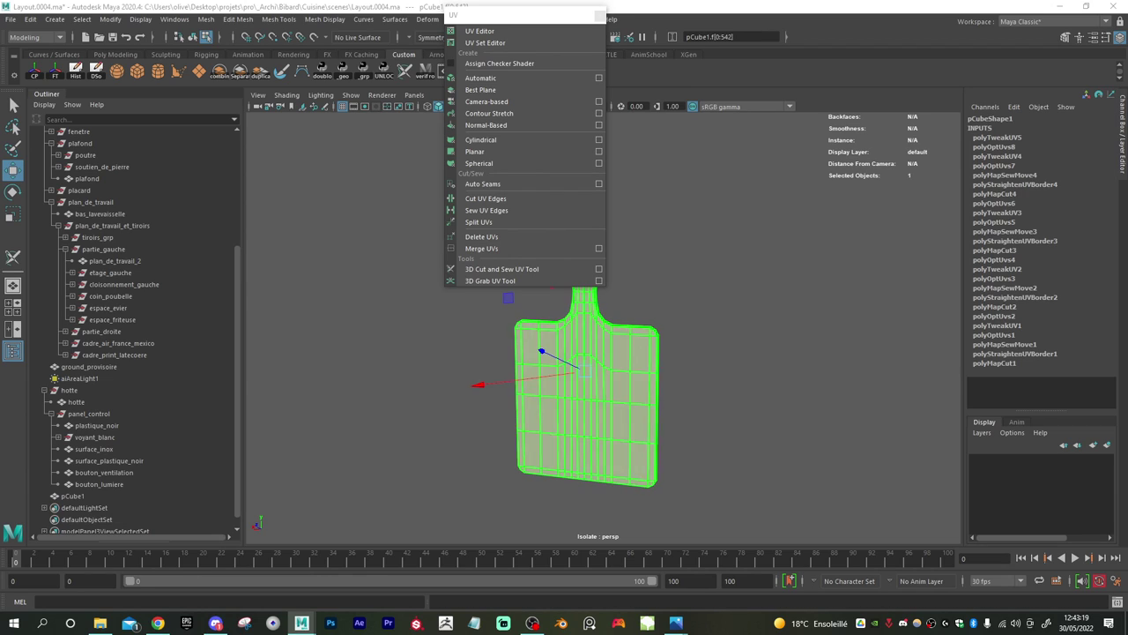
key(ctrl+l)
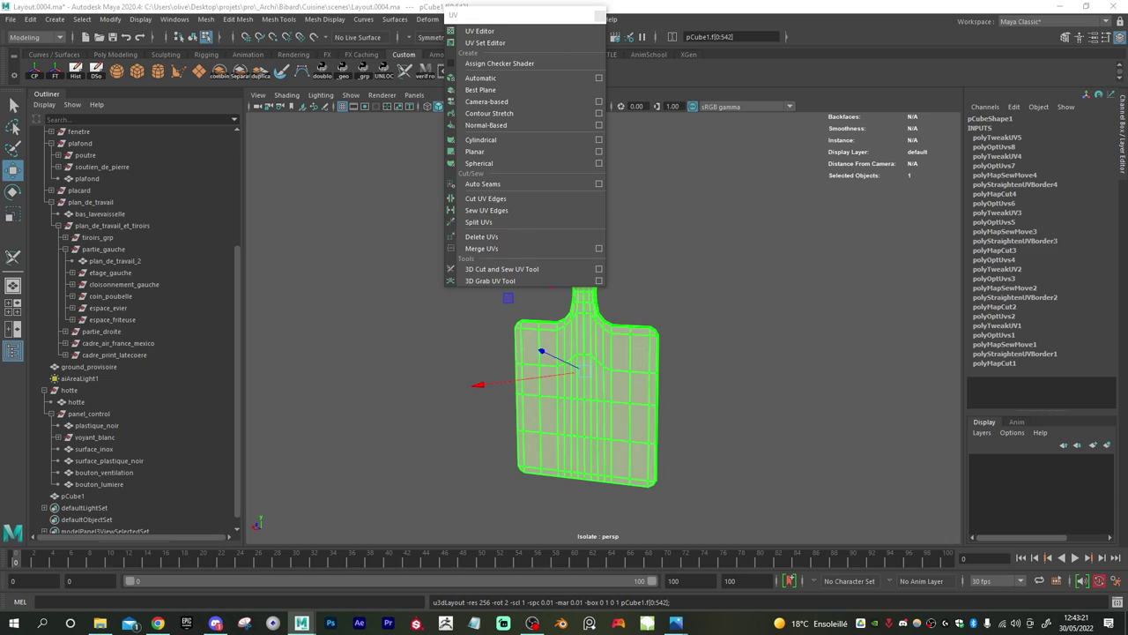
key(ctrl+z)
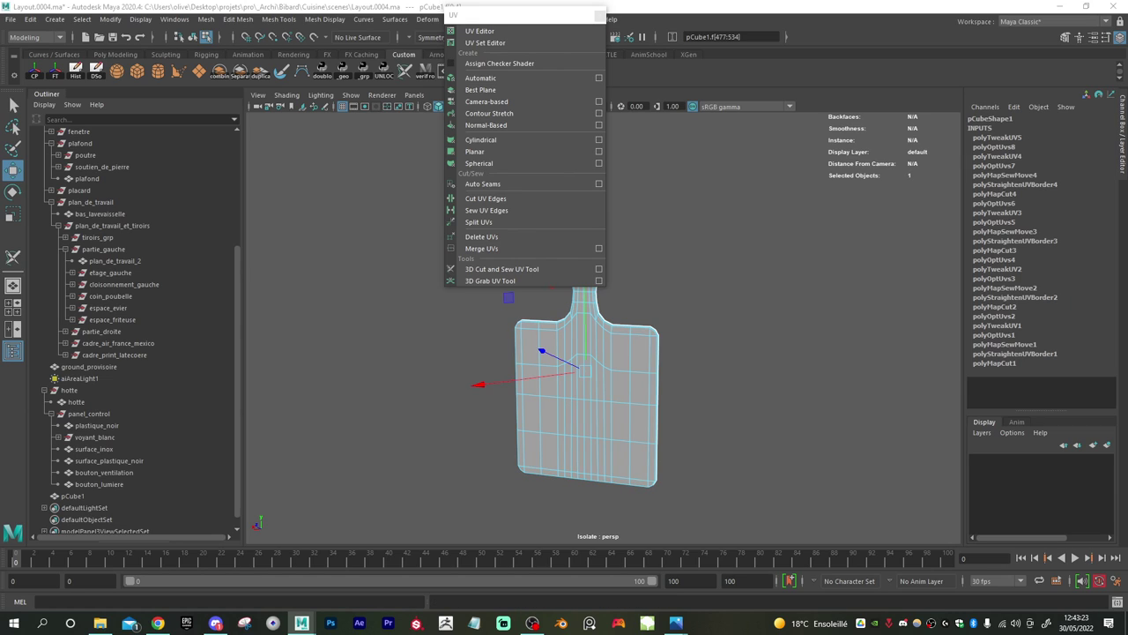
- Save the scene and delete the board's construction history
key(e)
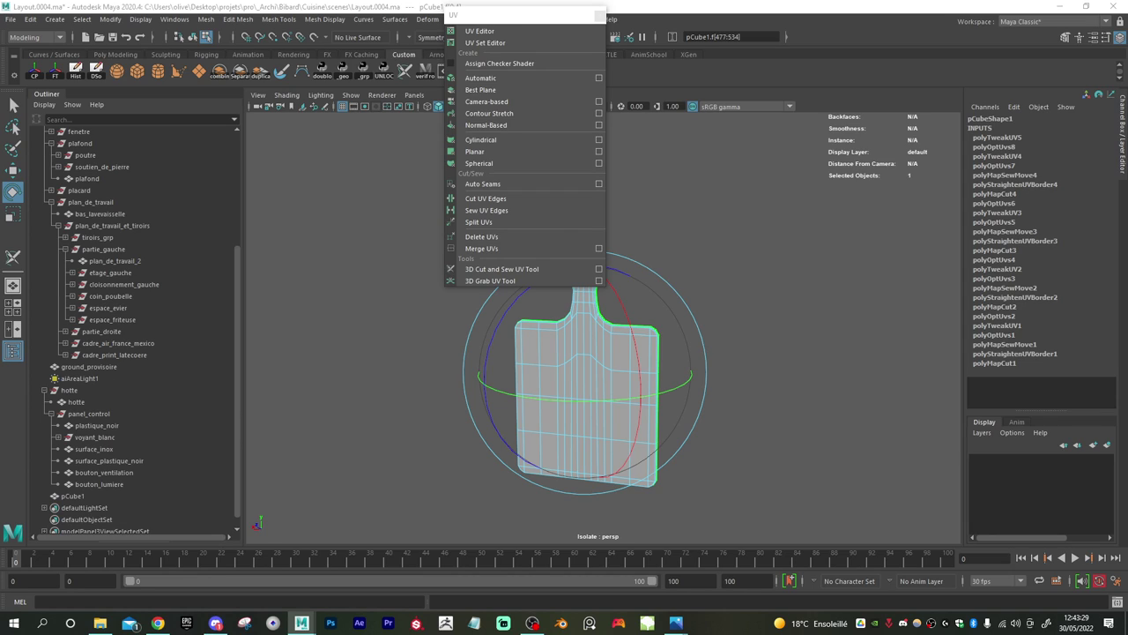
key(ctrl+s)
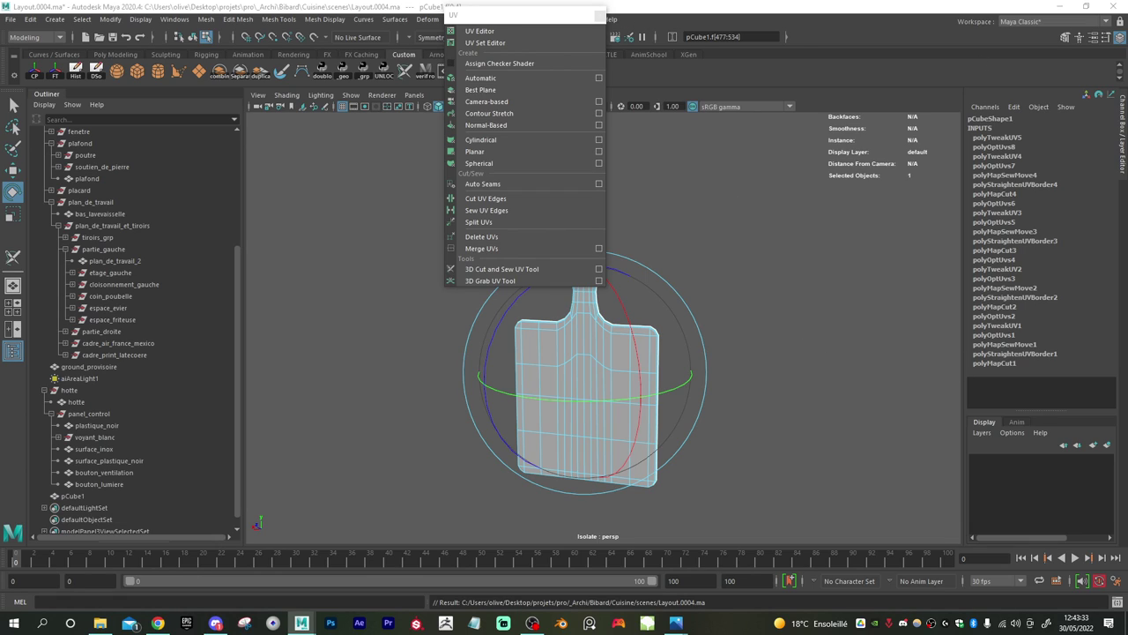
click(75, 69)
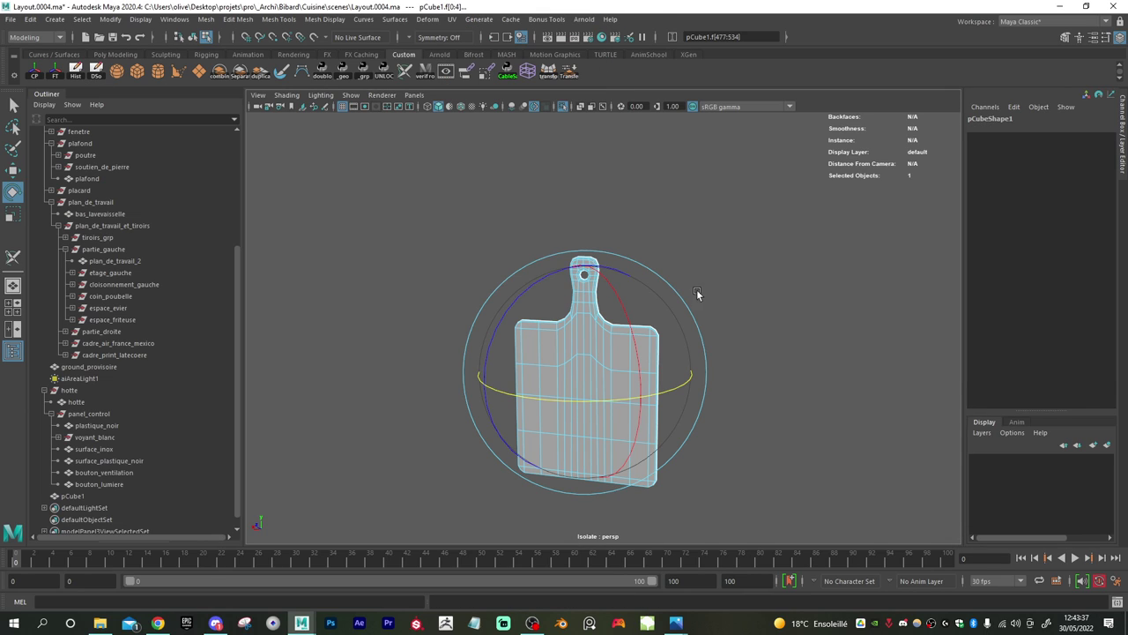
- Select pCube1 in object mode and end its isolation so the whole kitchen is shown
right_drag(697, 289, 734, 242)
click(734, 241)
click(596, 354)
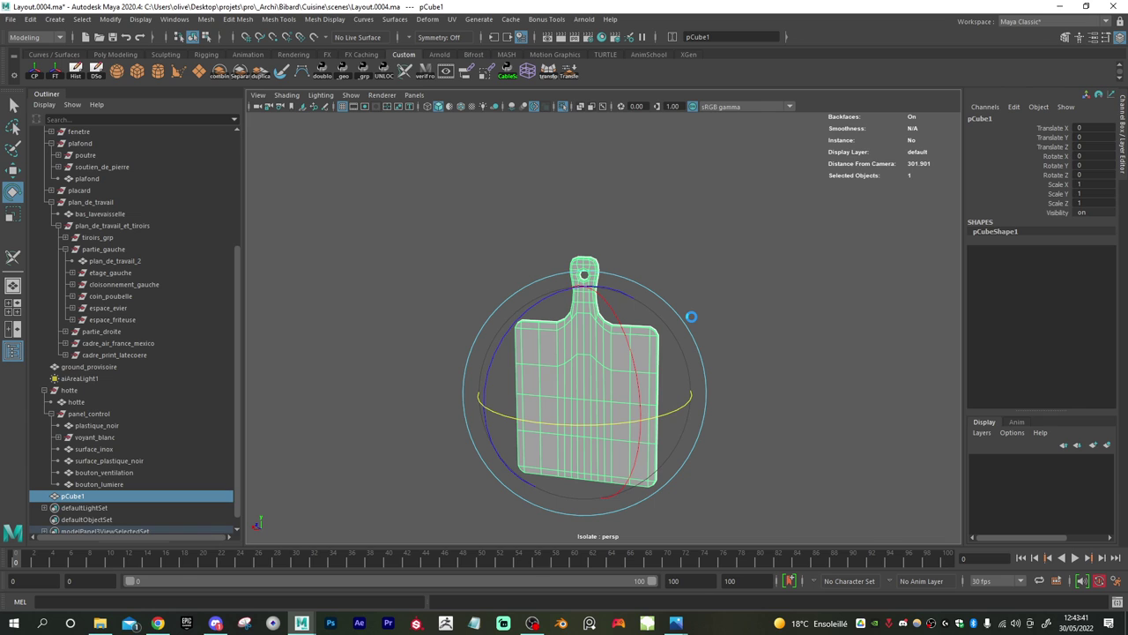
key(ctrl+1)
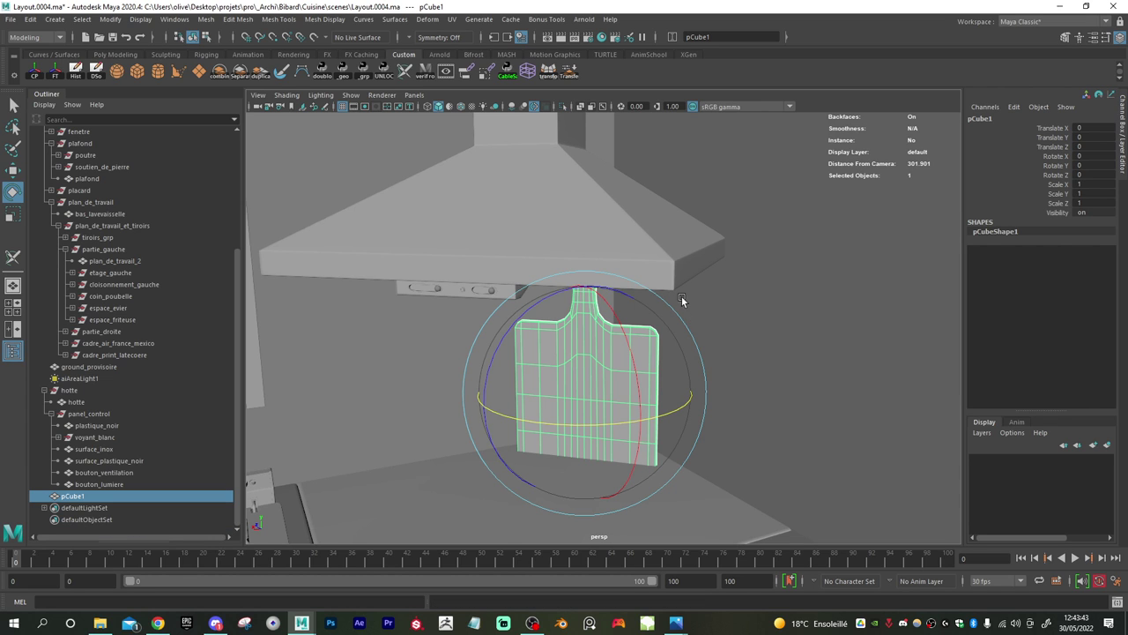
- Raise the cutting board above the worktop to a Translate Y of 10.454
alt+drag(681, 295, 653, 336)
key(w)
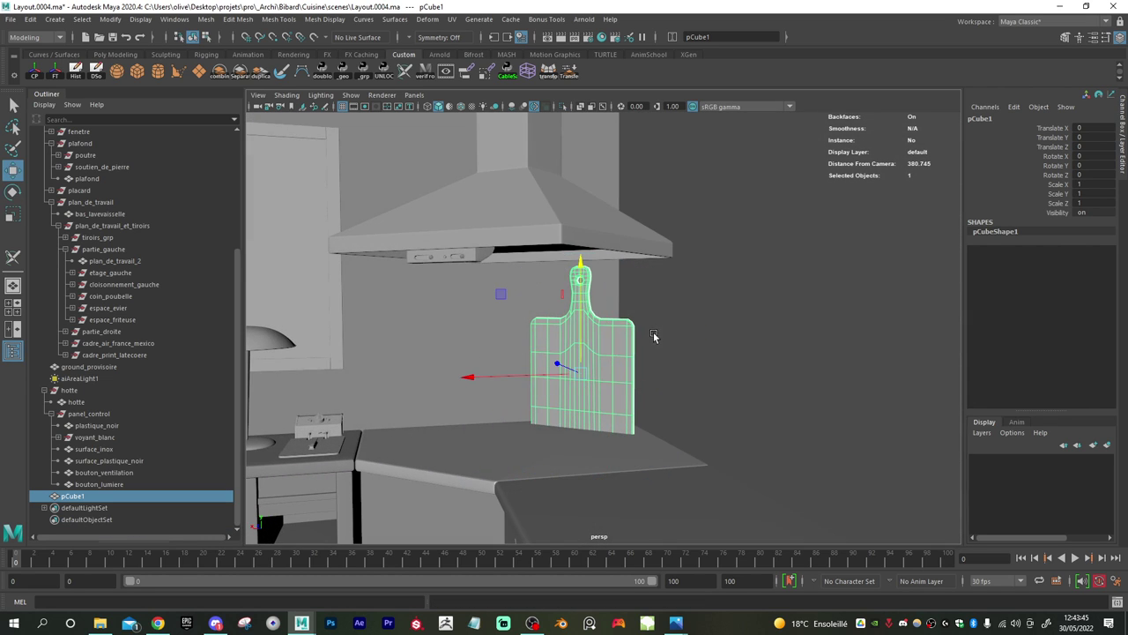
alt+drag(552, 358, 520, 354)
alt+drag(555, 362, 583, 369)
- Try to tilt the cutting board below the hood by rotating it freely
key(e)
click(614, 316)
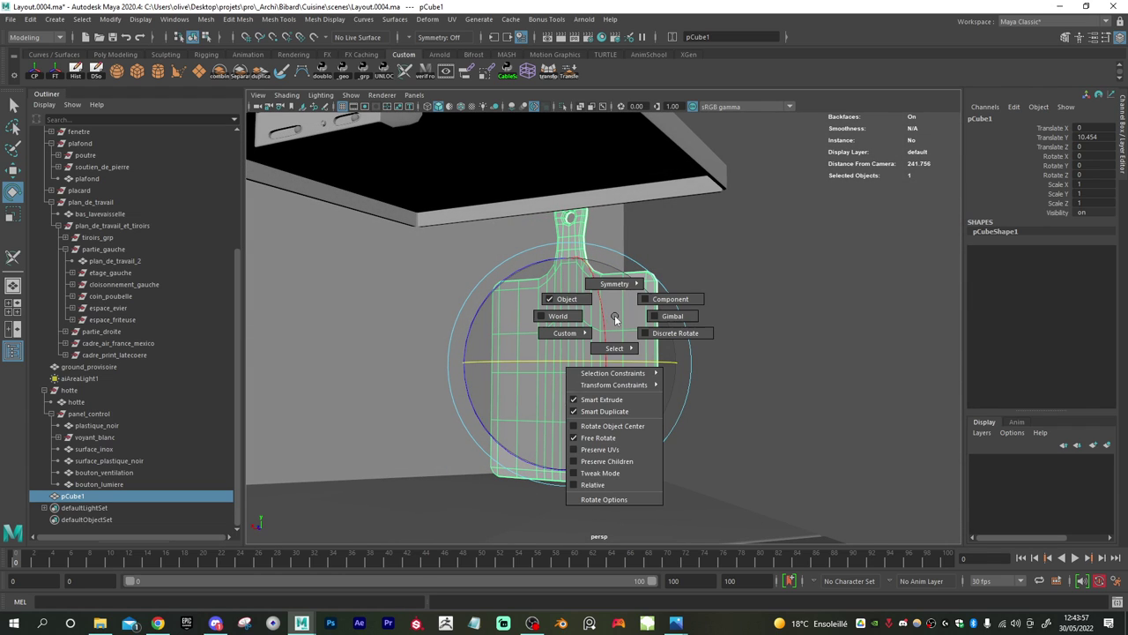
drag(614, 316, 654, 299)
alt+drag(599, 351, 539, 352)
key(w)
key(ctrl+z)
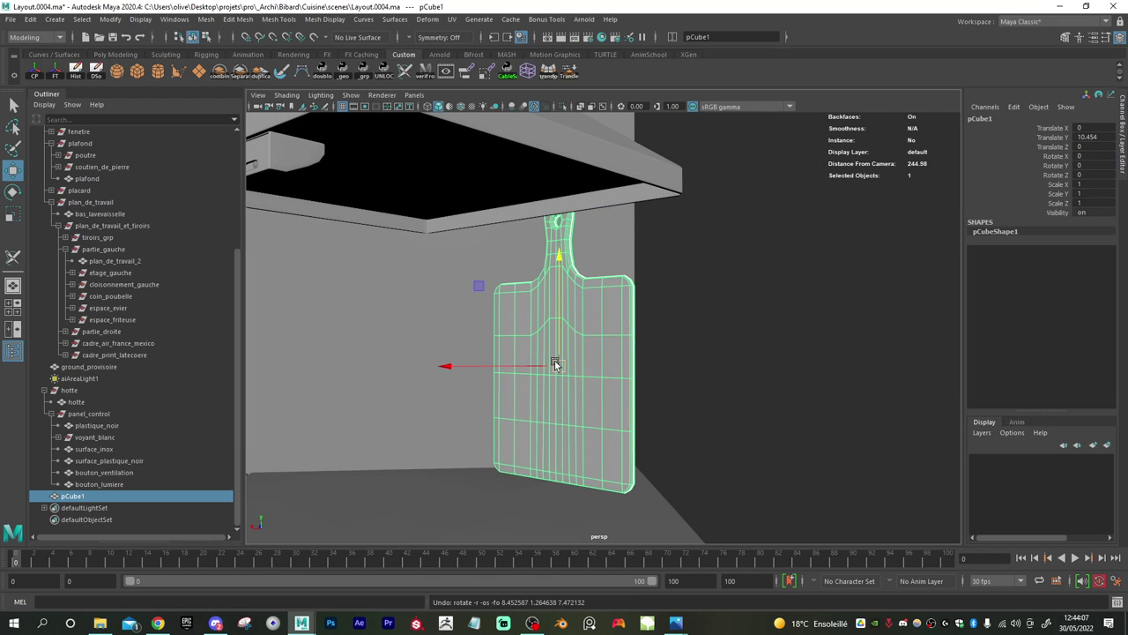
- Isolate pCube1 in the viewport
key(ctrl+1)
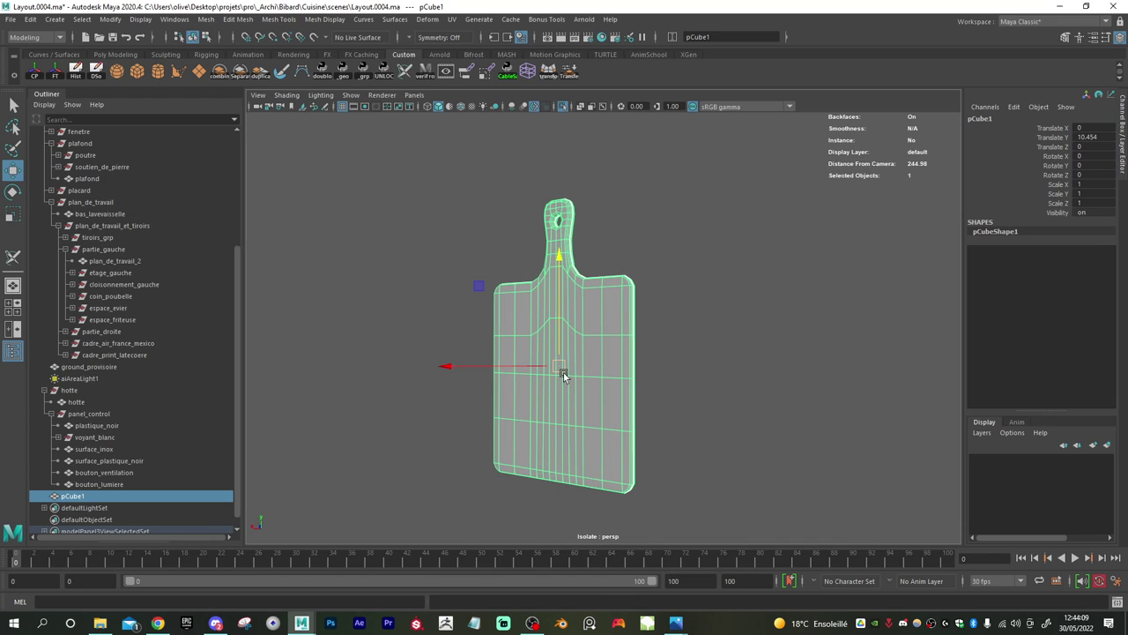
- Move pCube1's pivot to the middle of the cutting board's bottom edge and end the isolation
key(d)
drag(562, 374, 567, 532)
key(d)
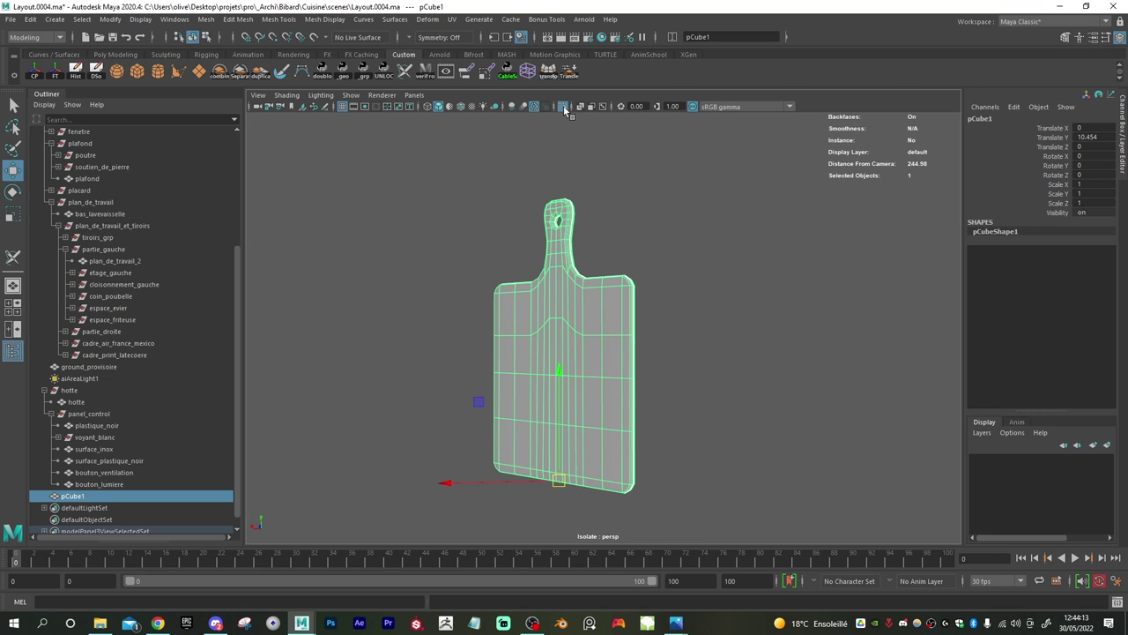
click(565, 110)
key(f)
- Align pCube1's pivot orientation with the board's face and lean the board back to Rotate X 6.372, Y -0.32, Z 5.738
key(e)
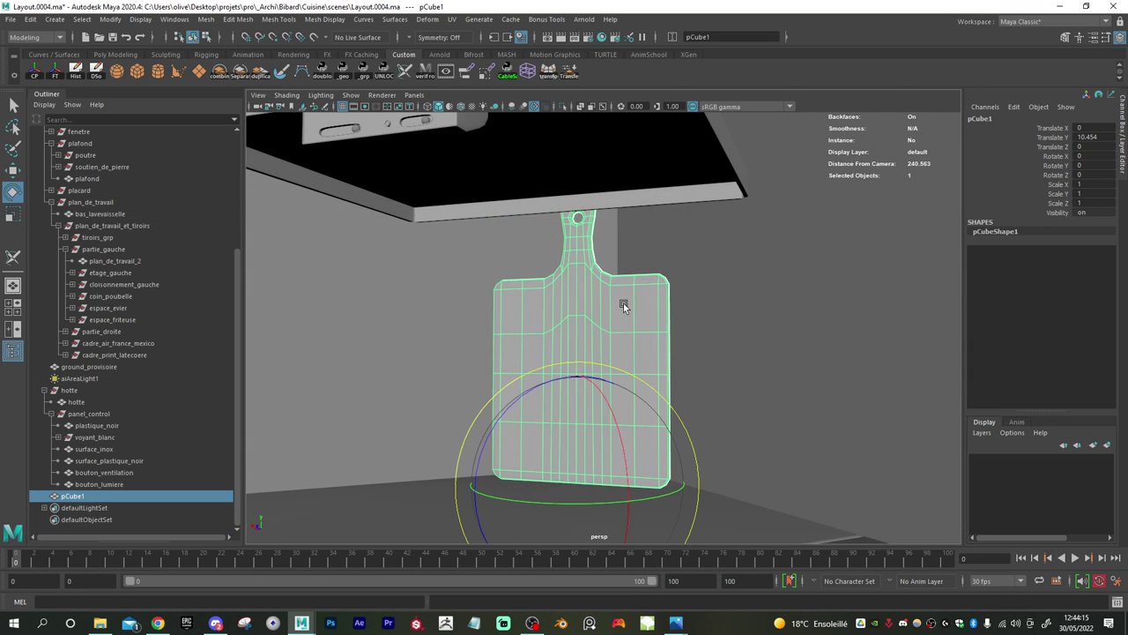
alt+drag(592, 387, 611, 401)
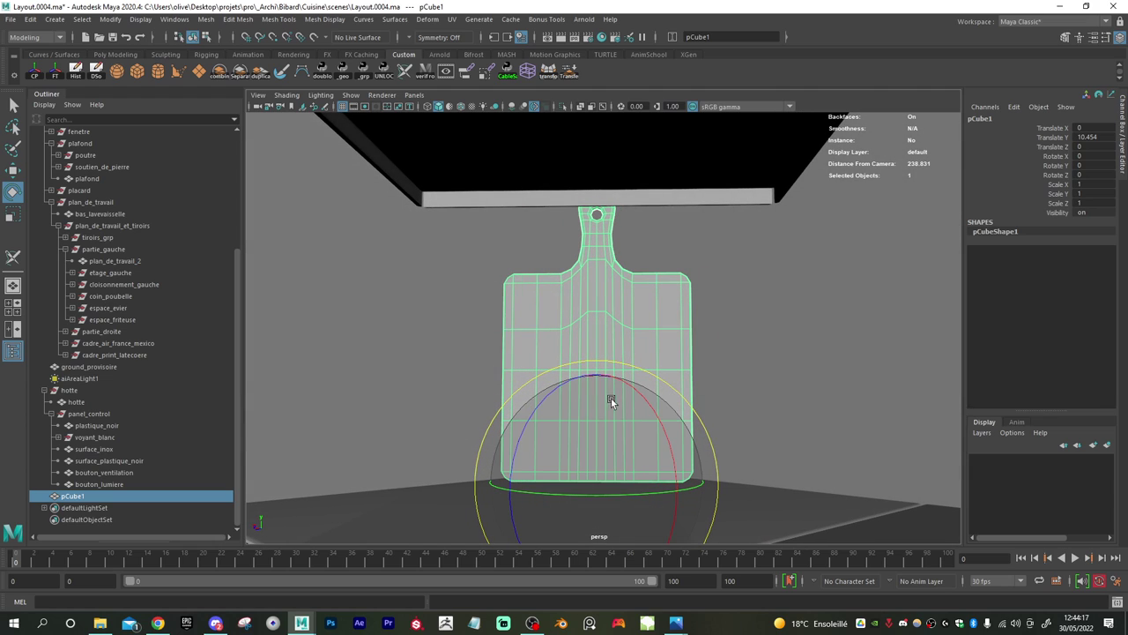
key(d)
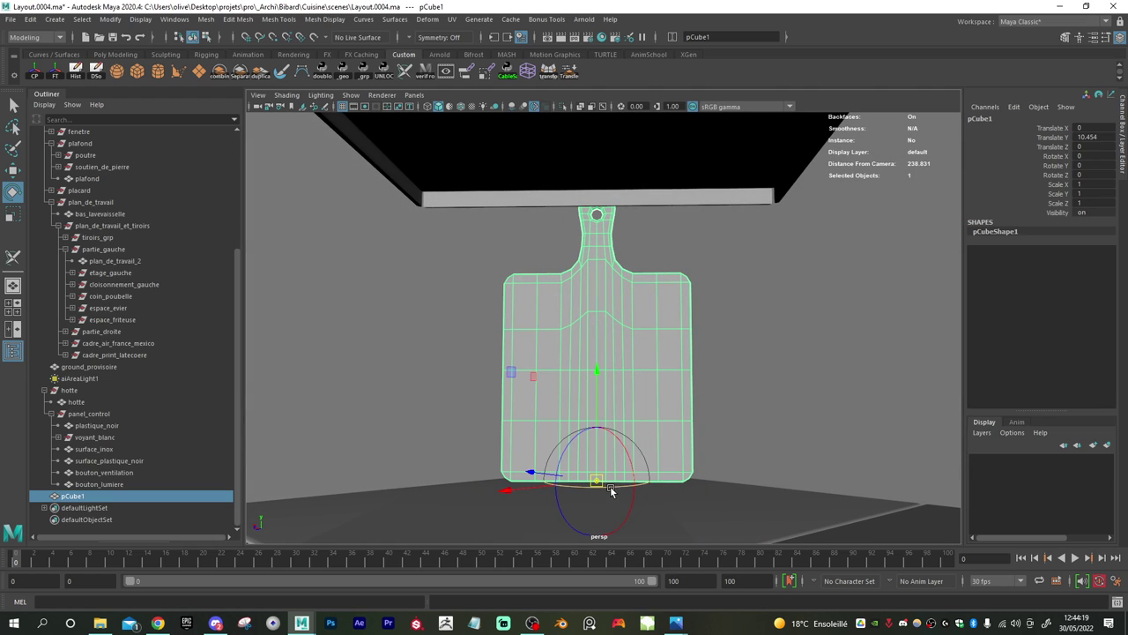
drag(621, 487, 645, 487)
key(d)
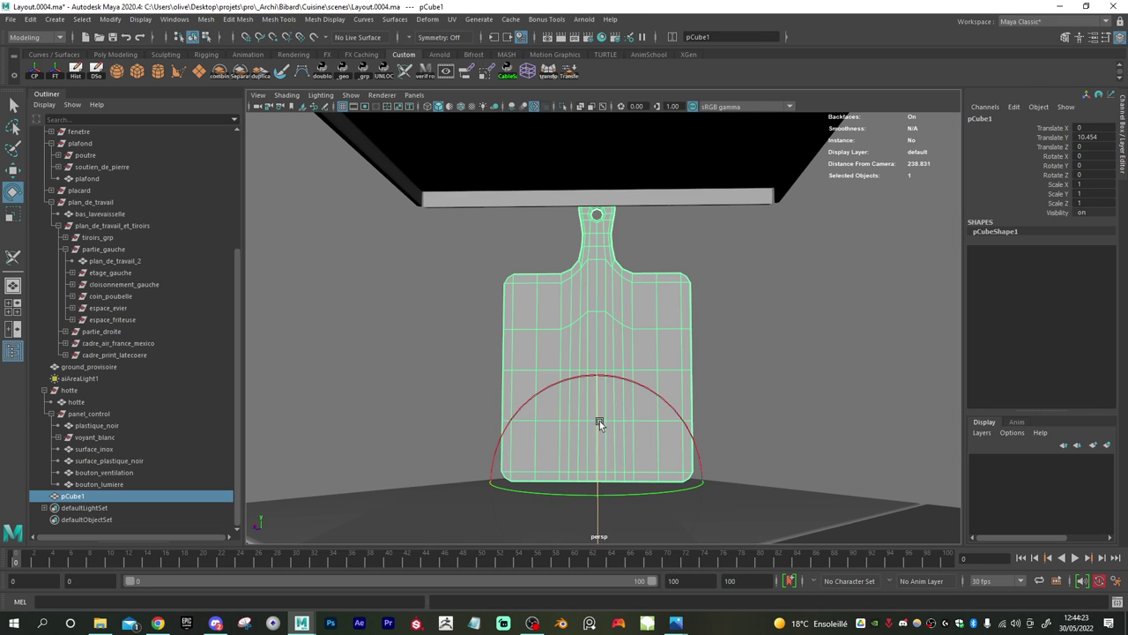
drag(600, 424, 535, 406)
key(w)
alt+right_drag(714, 423, 485, 371)
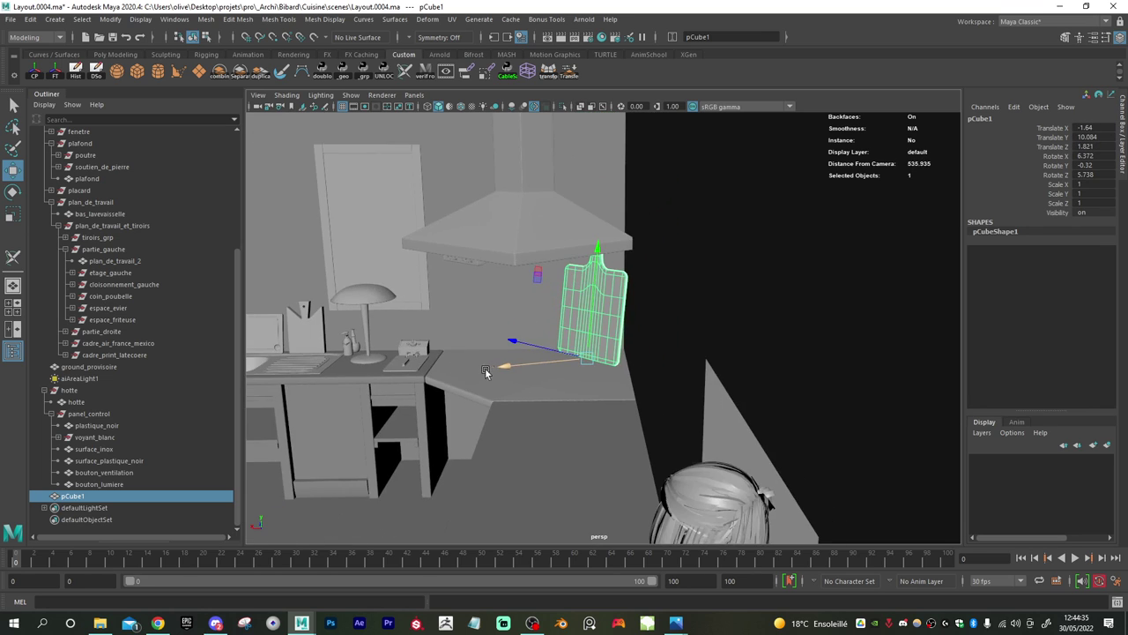
- Scale the cutting board down uniformly to 0.692 from its base and compare it with the reference image
alt+drag(485, 371, 565, 371)
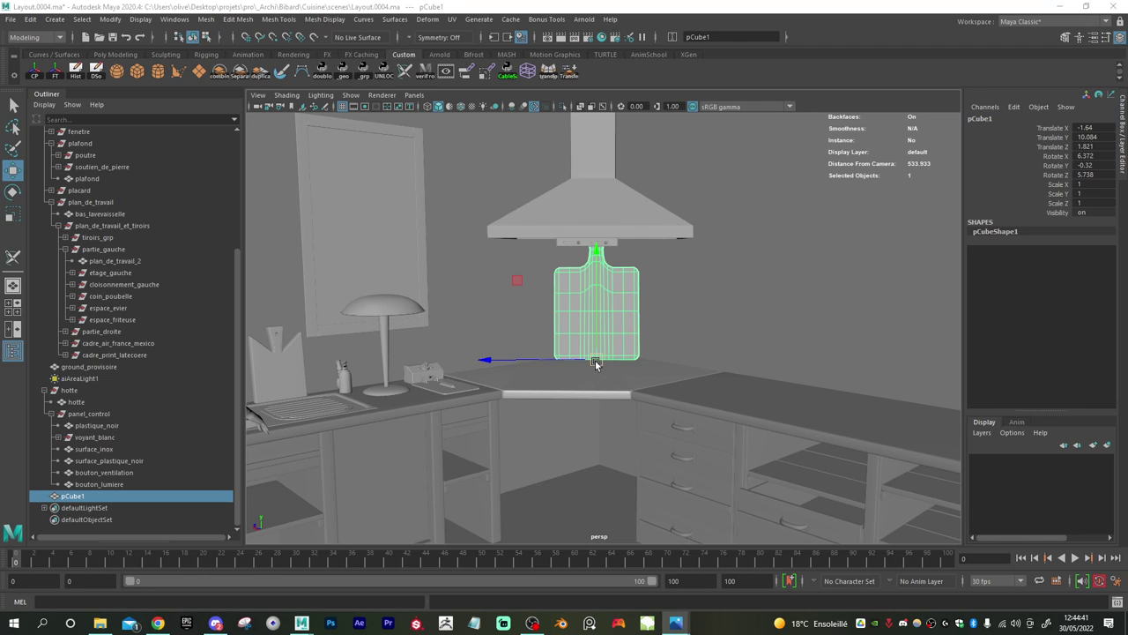
alt+right_drag(621, 342, 660, 367)
key(r)
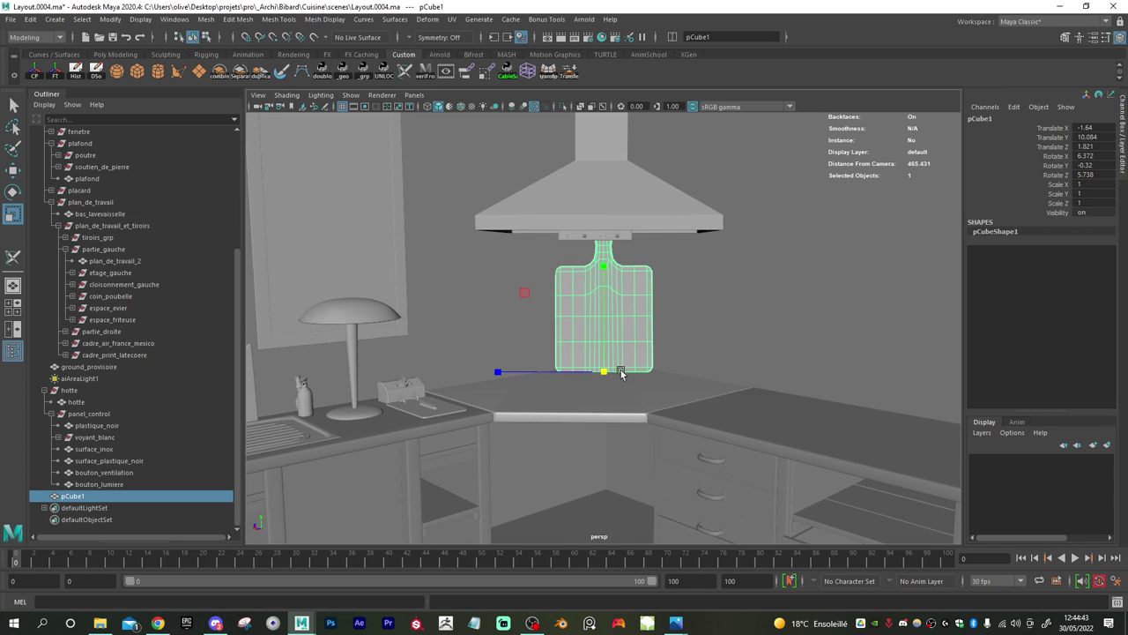
drag(607, 373, 554, 369)
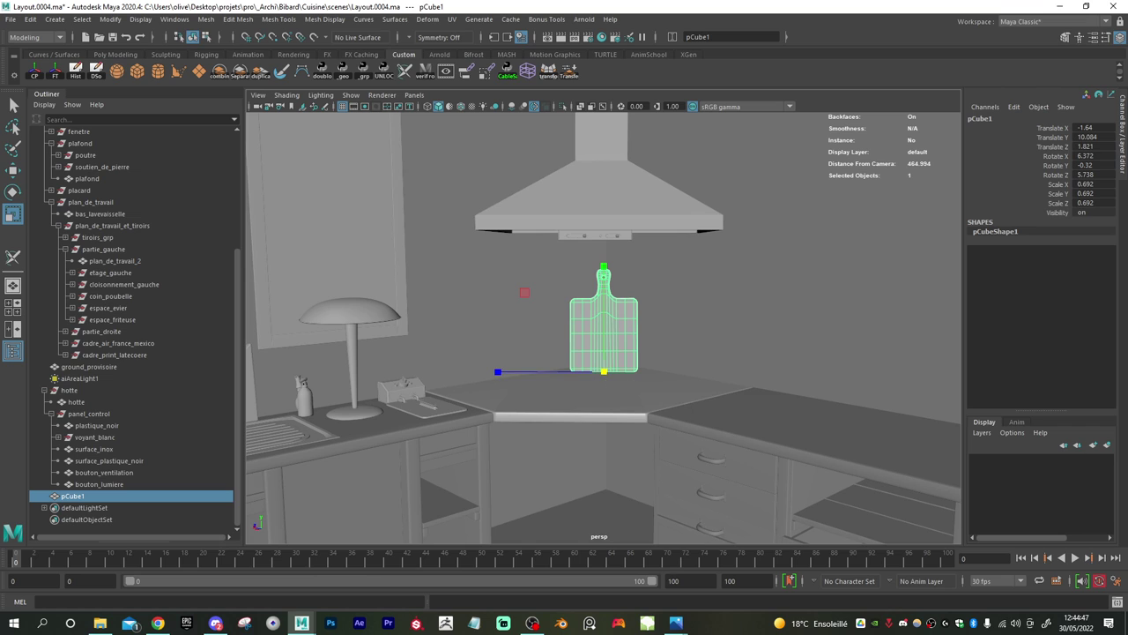
key(alt+Tab)
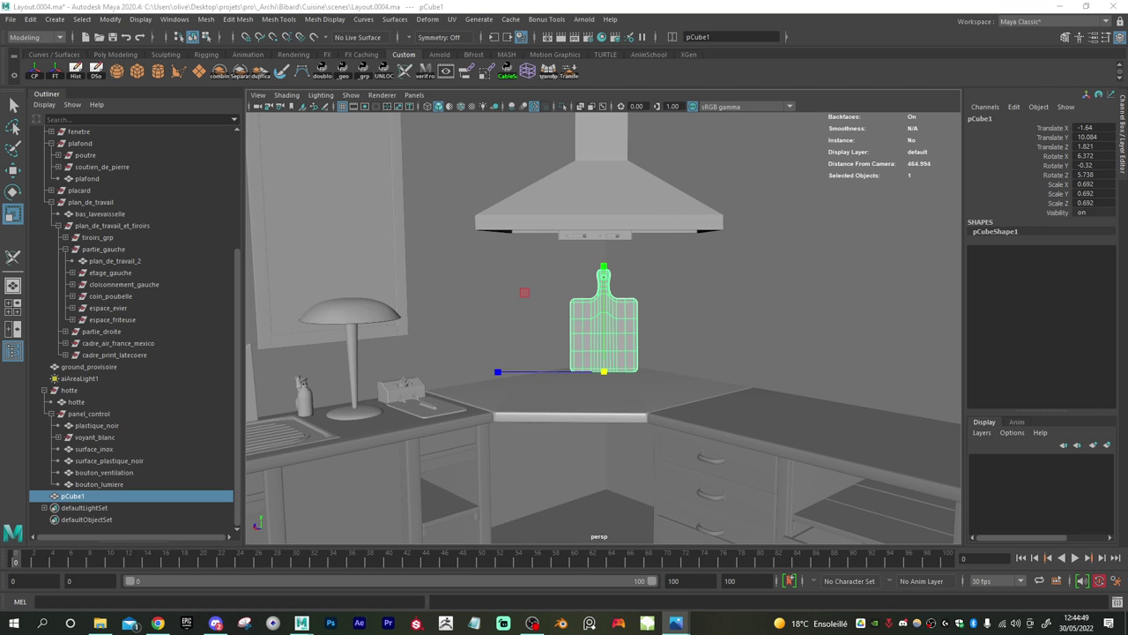
- Move the cutting board back toward the wall and down onto the worktop, to Translate X -11.077, Y 10.078, Z 10.527
alt+drag(750, 420, 743, 413)
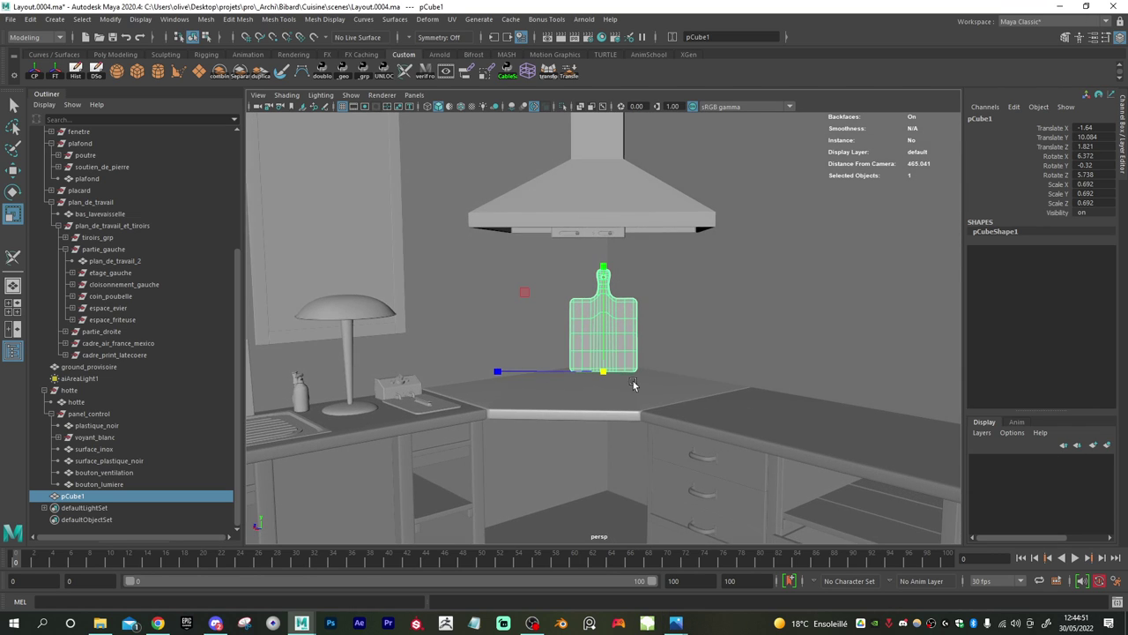
alt+drag(635, 385, 631, 401)
scroll(631, 401, up, 5)
key(w)
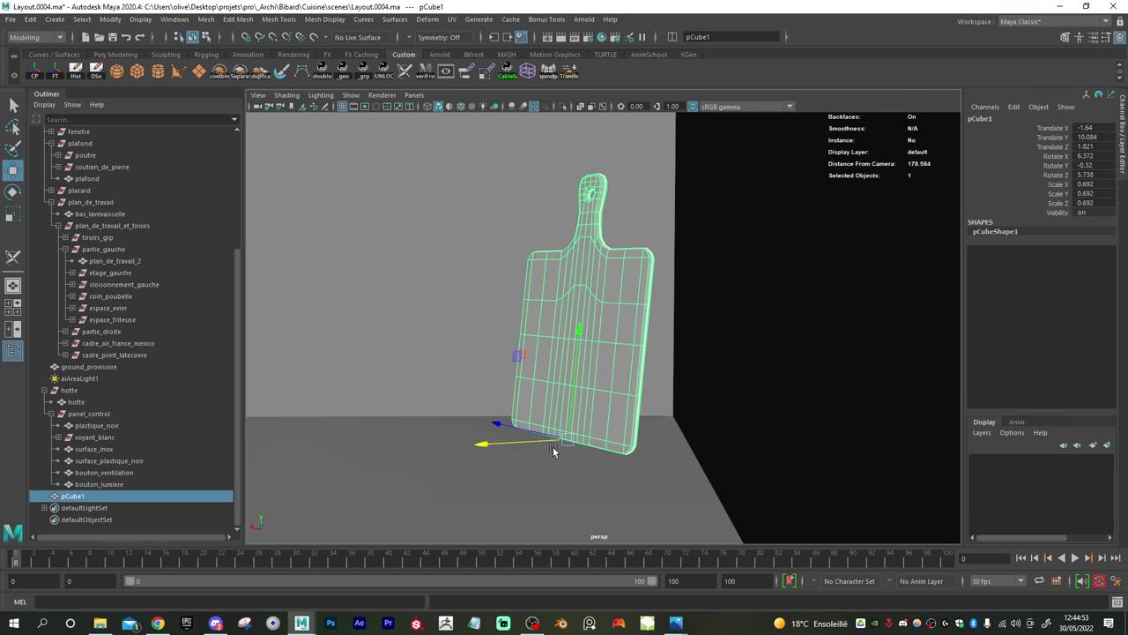
drag(493, 448, 598, 456)
mouse_move(613, 387)
mouse_down()
mouse_move(615, 367)
mouse_move(615, 379)
mouse_up()
drag(593, 450, 590, 454)
alt+drag(663, 419, 684, 433)
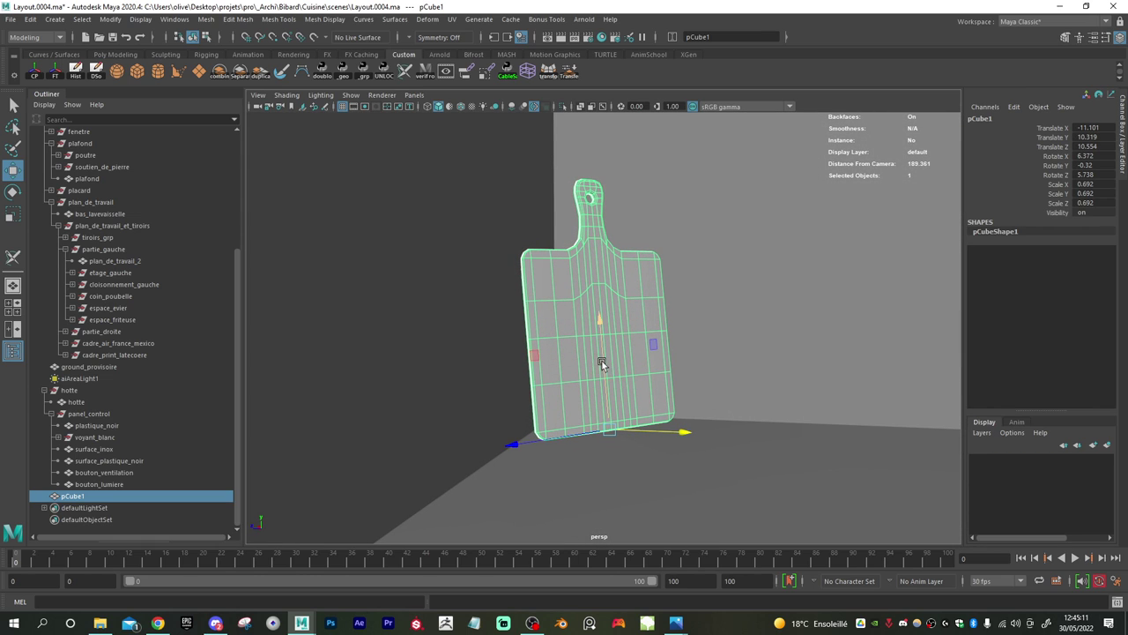
drag(602, 360, 636, 405)
alt+right_drag(637, 406, 535, 385)
alt+drag(535, 384, 648, 423)
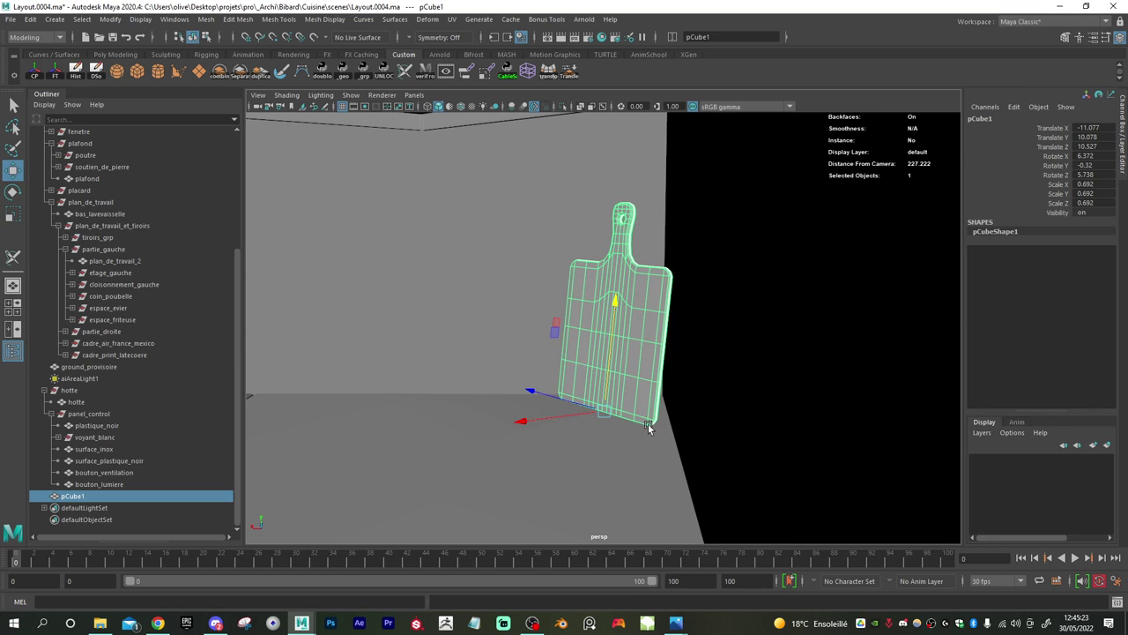
- Straighten the cutting board to Rotate X 2.299, Z 2.071 and slide it against the wall at Translate X -14.912, Y 9.768, Z 14.784
key(e)
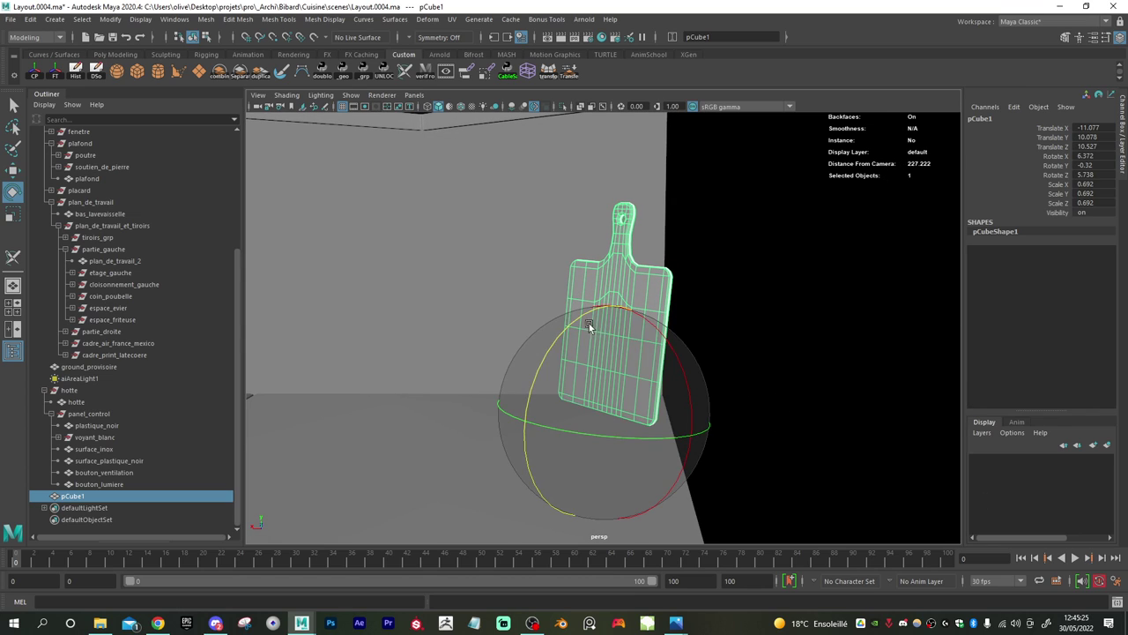
mouse_move(573, 318)
mouse_down()
mouse_move(544, 322)
mouse_move(570, 331)
mouse_up()
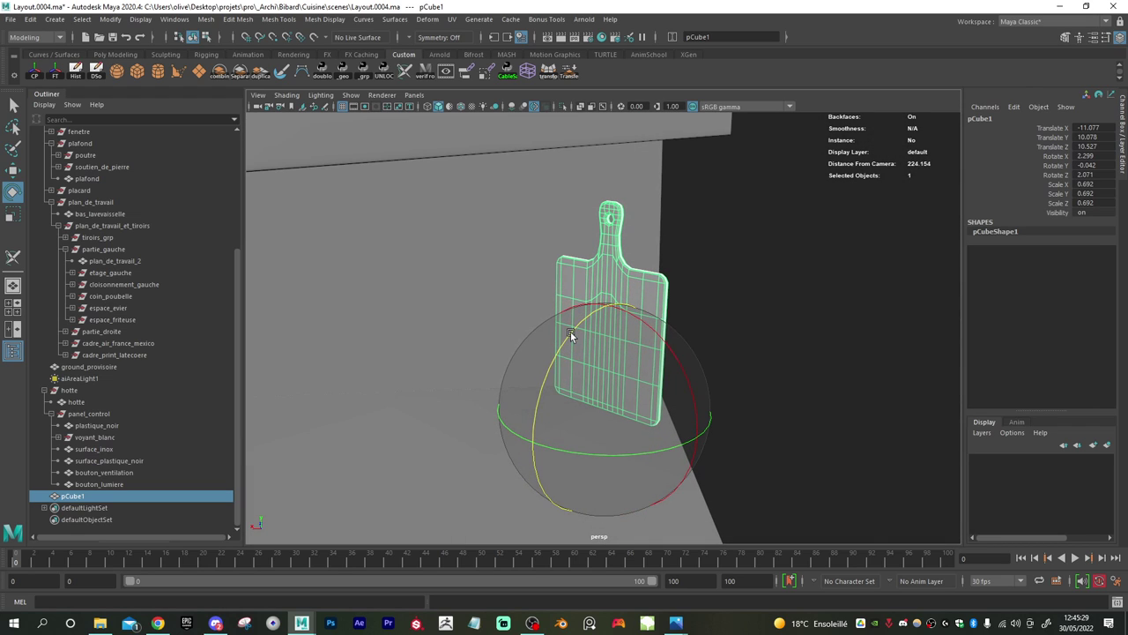
key(w)
drag(549, 432, 605, 425)
alt+right_drag(605, 425, 379, 419)
alt+drag(379, 419, 460, 446)
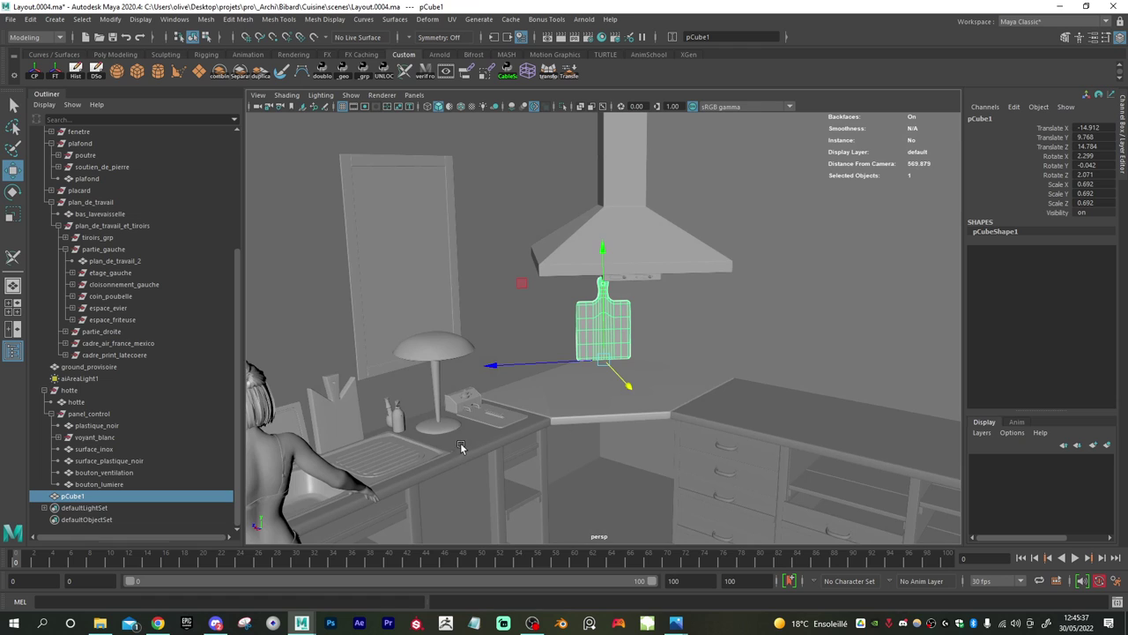
- Freeze the transformations of the cutting board pCube1
click(60, 74)
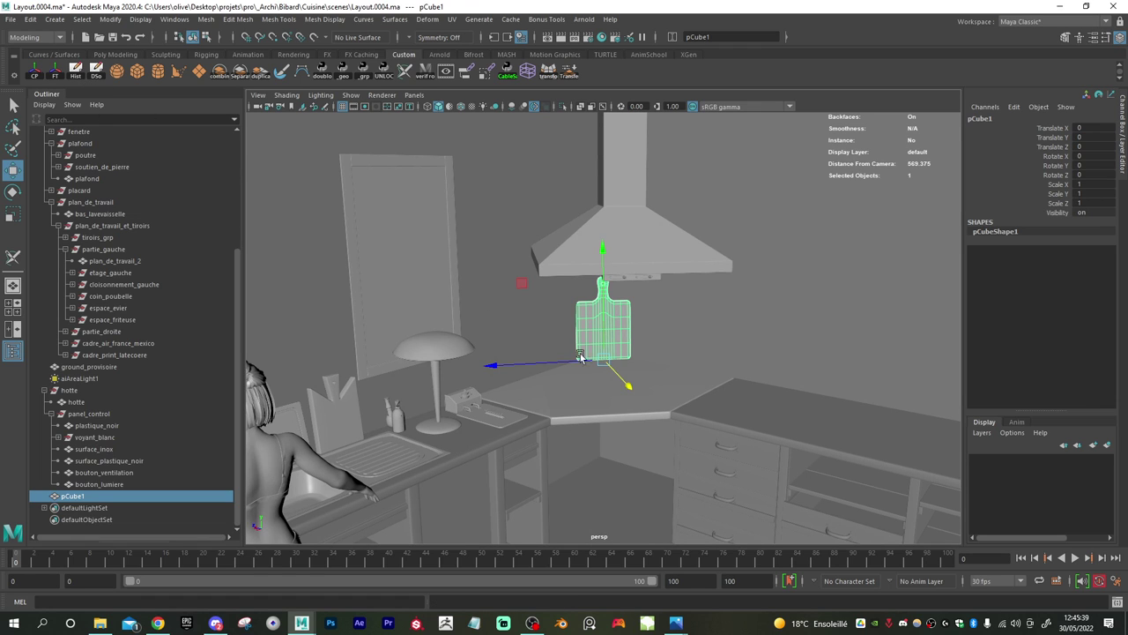
mouse_move(640, 420)
alt+mouse_down()
mouse_move(649, 430)
mouse_move(626, 438)
mouse_move(642, 424)
mouse_move(633, 431)
alt+mouse_up()
alt+right_drag(634, 431, 679, 453)
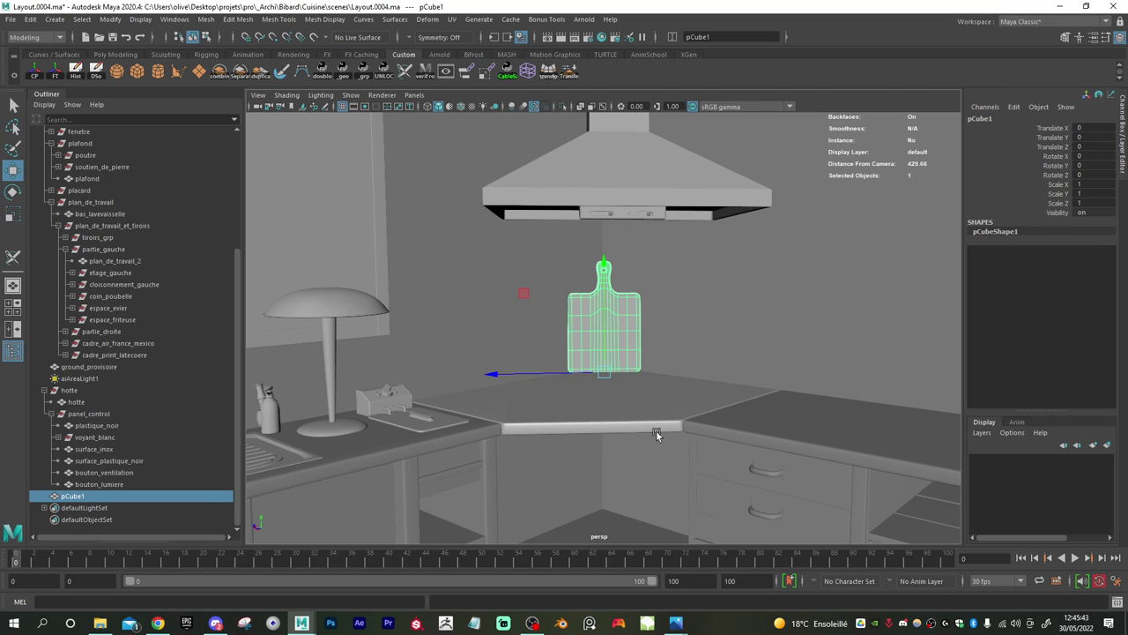
alt+drag(656, 430, 636, 418)
- Rename pCube1 as planche_a_decouper_3 and collapse the hotte group in the outliner
double_click(149, 498)
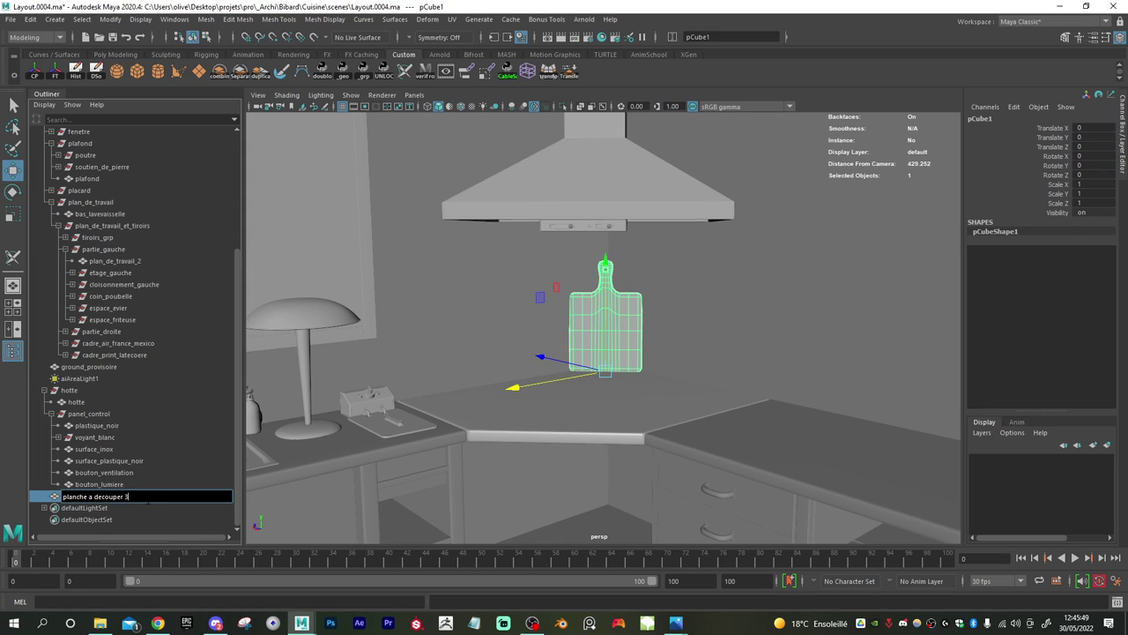
text(planche_a_decouper_3)
key(Return)
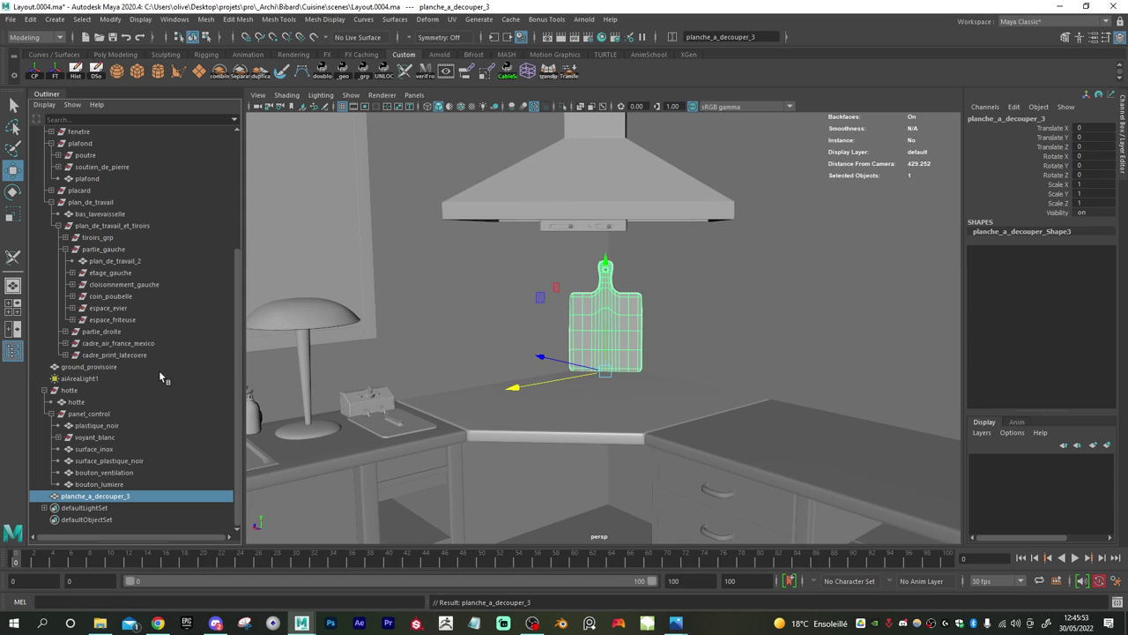
click(44, 390)
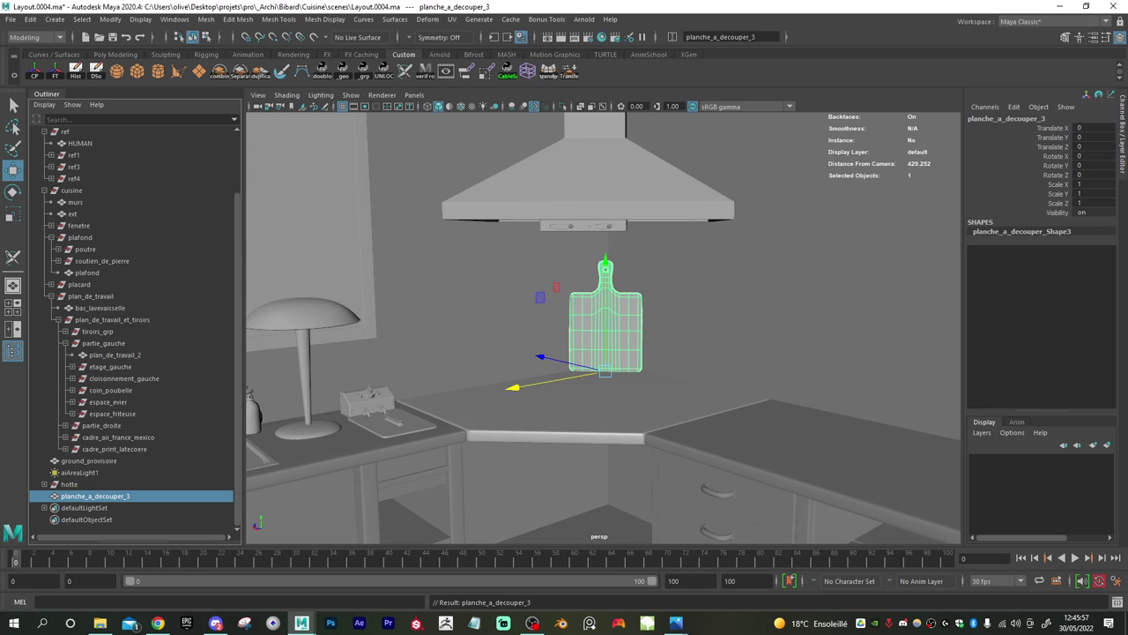
- Duplicate the round plant pot pot_plante_rond beside the lower cabinets and unparent the copy to the scene's root
alt+right_drag(520, 443, 490, 407)
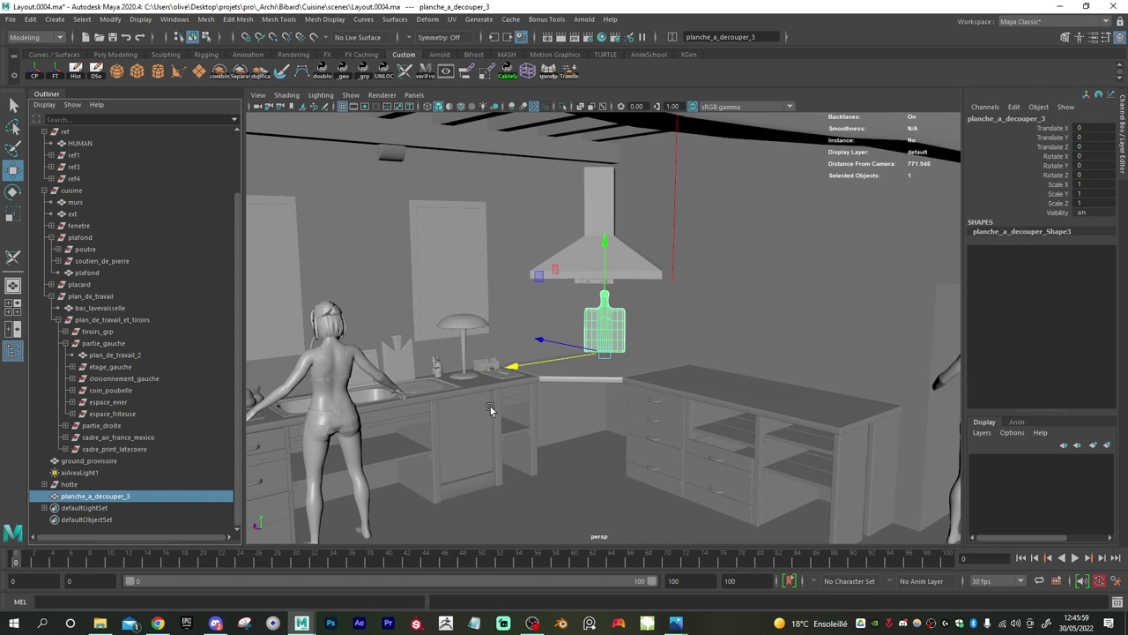
alt+middle_drag(477, 433, 738, 383)
alt+middle_drag(596, 392, 483, 436)
click(398, 486)
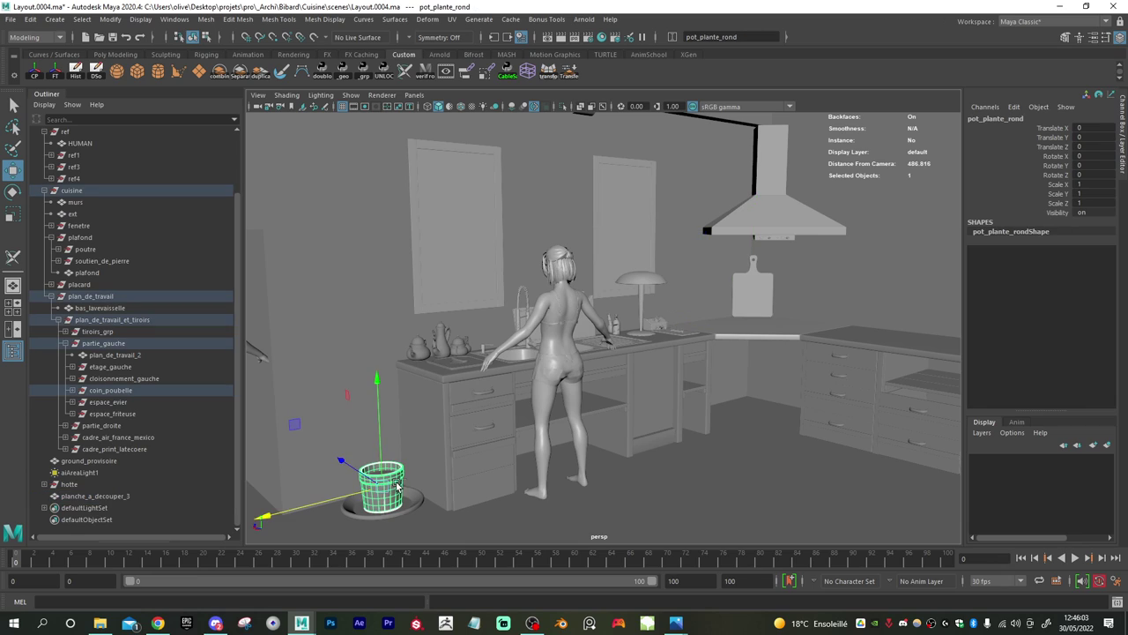
key(ctrl+d)
key(shift+p)
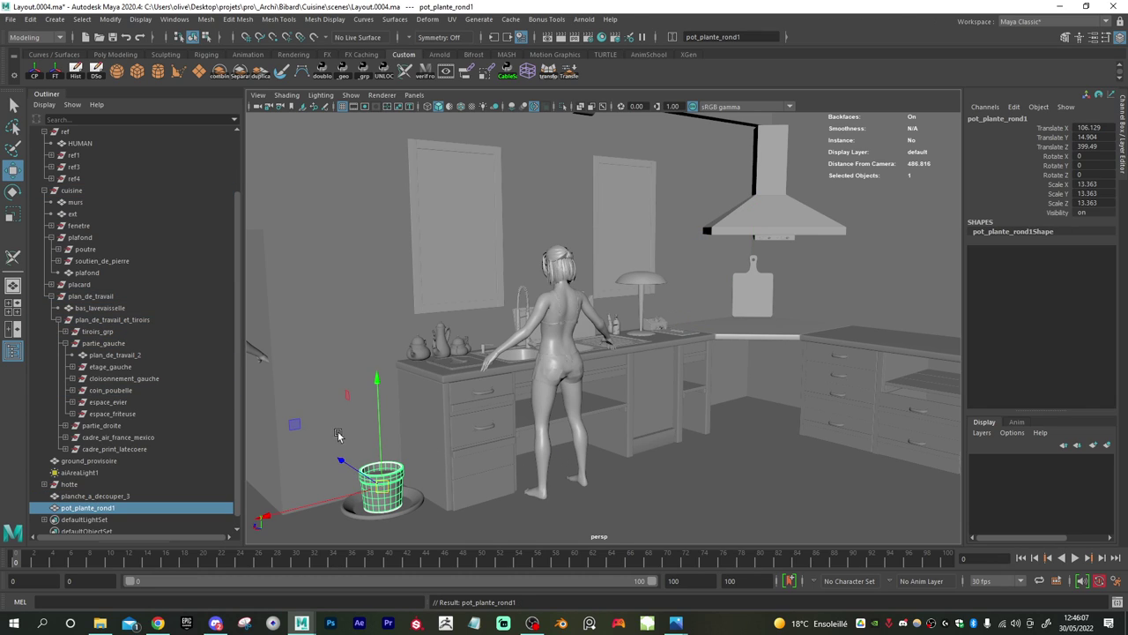
- Move the pot copy up and across to the corner worktop near the cutting board, at Translate X -311.558, Y 115.737, Z 382.602
drag(379, 421, 392, 271)
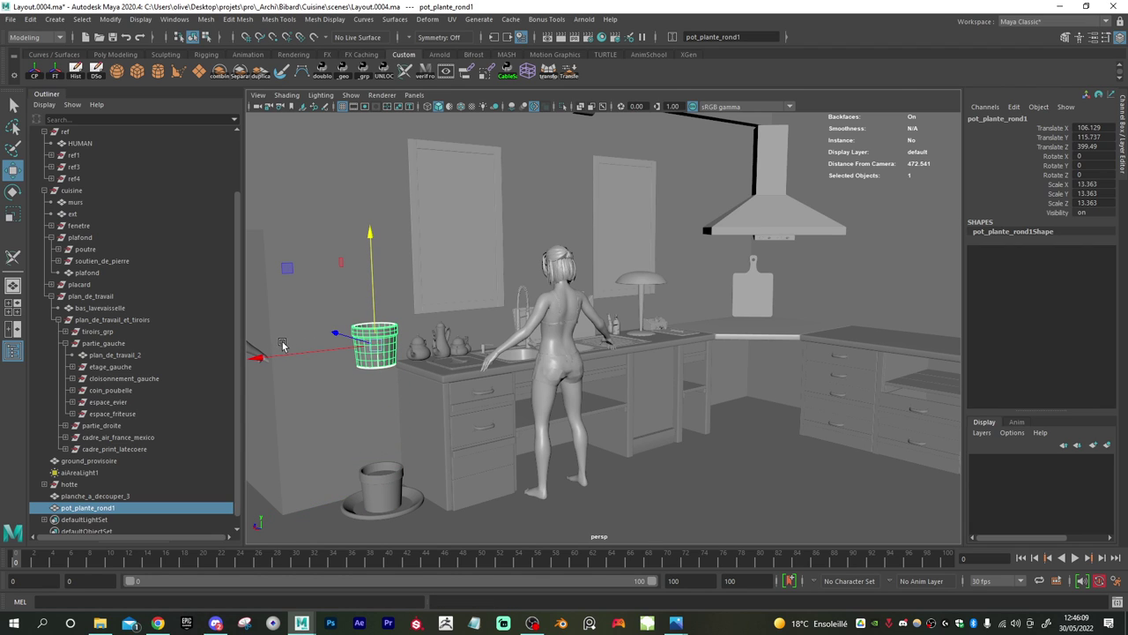
alt+drag(324, 346, 298, 349)
alt+middle_drag(298, 349, 475, 323)
drag(417, 331, 820, 283)
- Lower the pot copy toward the worktop surface to Translate Y 110.638 and check it against the reference image
key(f)
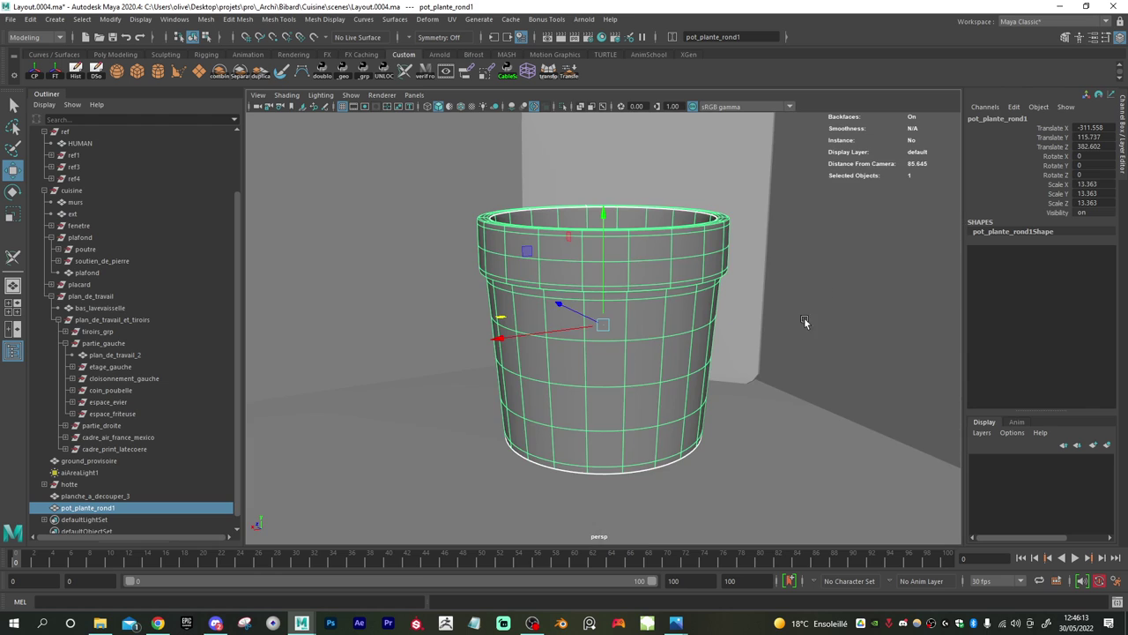
alt+drag(804, 320, 769, 371)
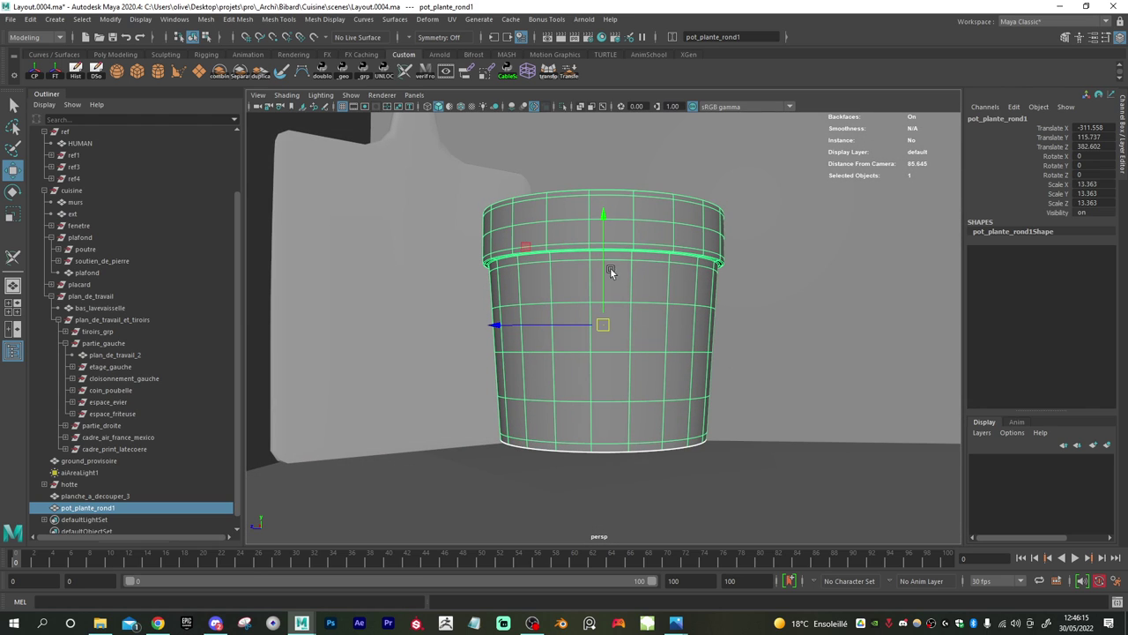
drag(610, 267, 613, 302)
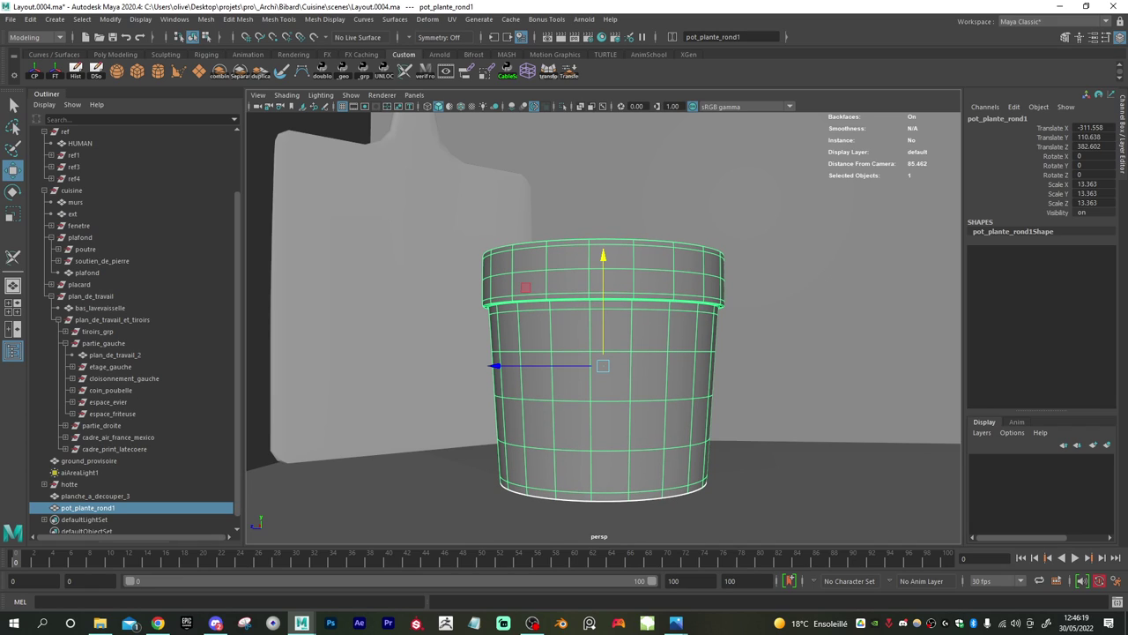
key(alt+Tab)
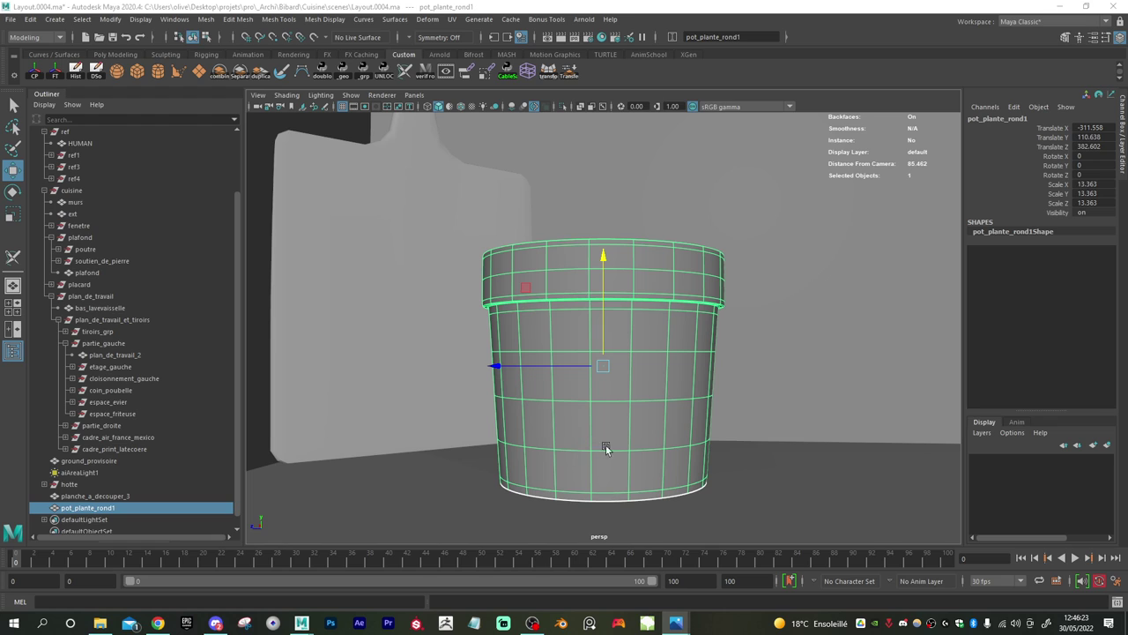
- Slide the pot copy across the worktop closer to the cutting board, to Translate X -337.762 and Z 390.096
alt+drag(530, 422, 544, 429)
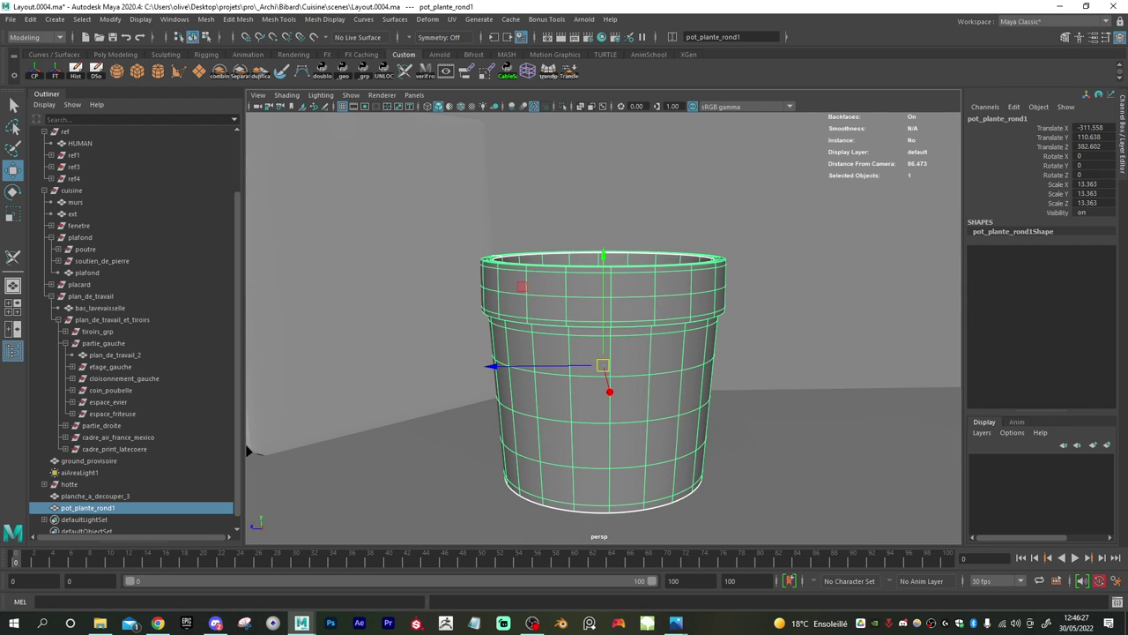
alt+right_drag(639, 439, 617, 435)
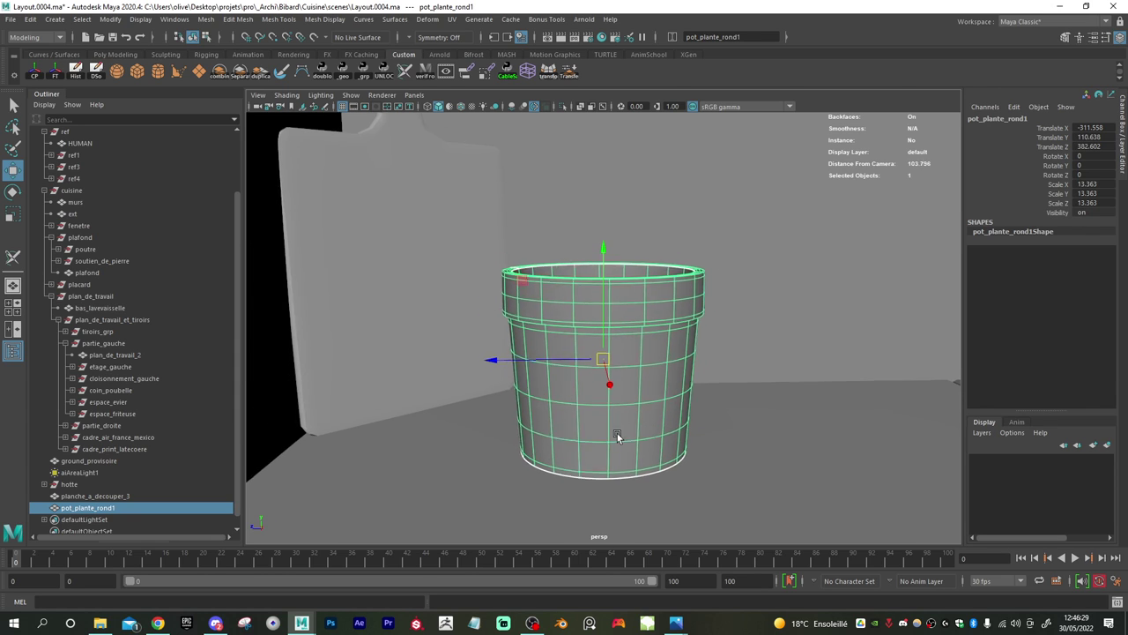
alt+drag(617, 435, 589, 448)
drag(498, 382, 508, 346)
middle_drag(508, 347, 499, 319)
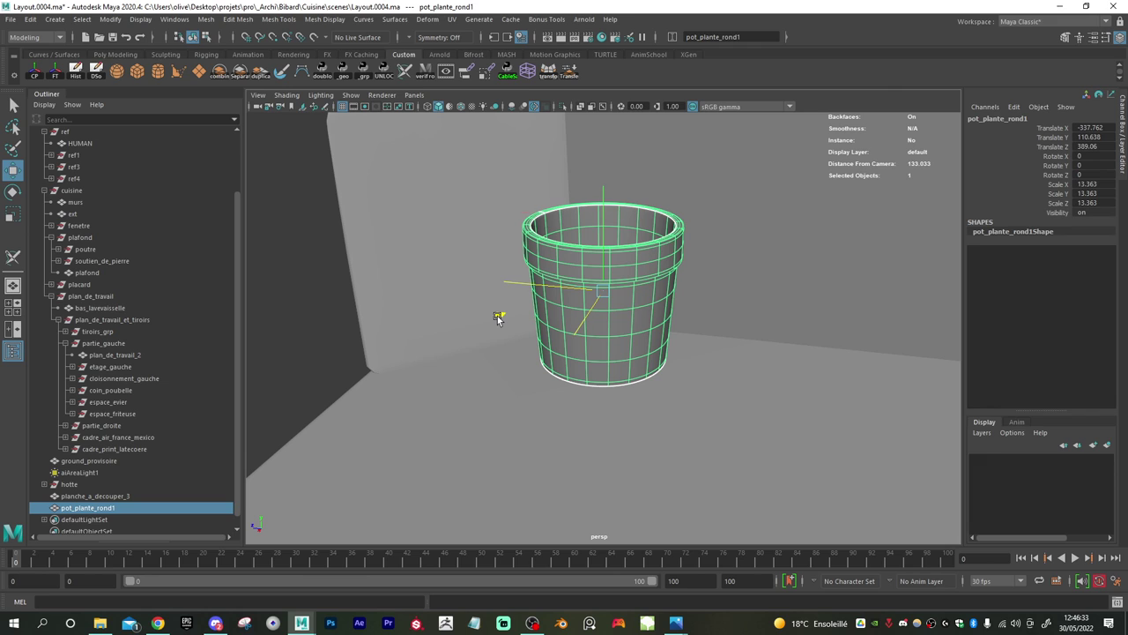
alt+drag(498, 317, 659, 345)
drag(573, 269, 565, 270)
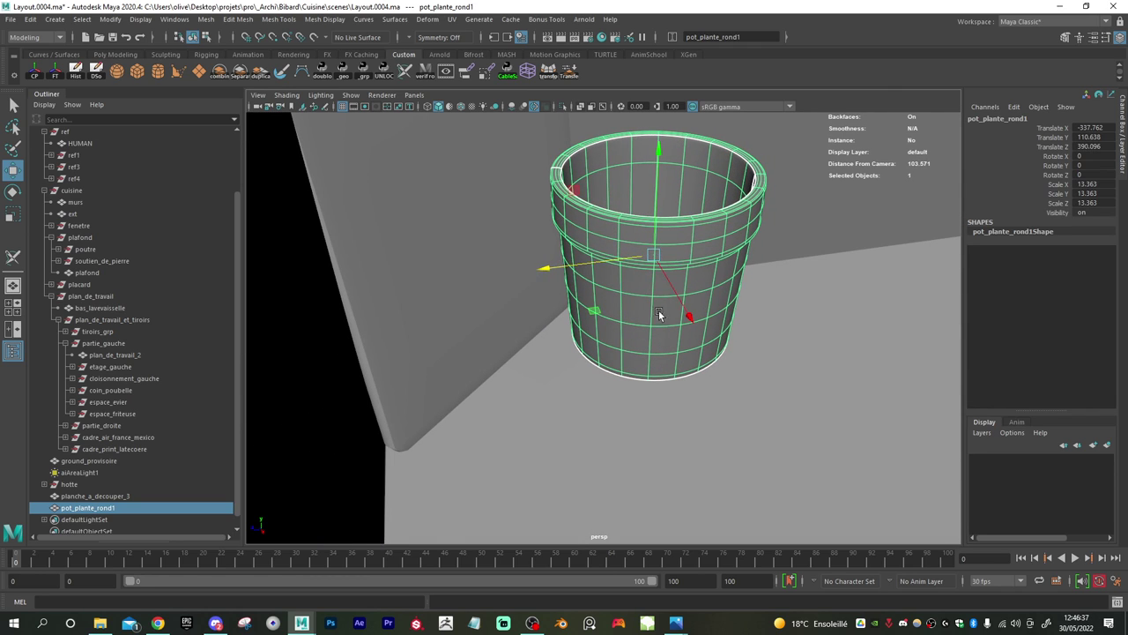
alt+drag(659, 315, 618, 328)
mouse_move(709, 326)
alt+mouse_down()
mouse_move(711, 343)
mouse_move(692, 316)
alt+mouse_up()
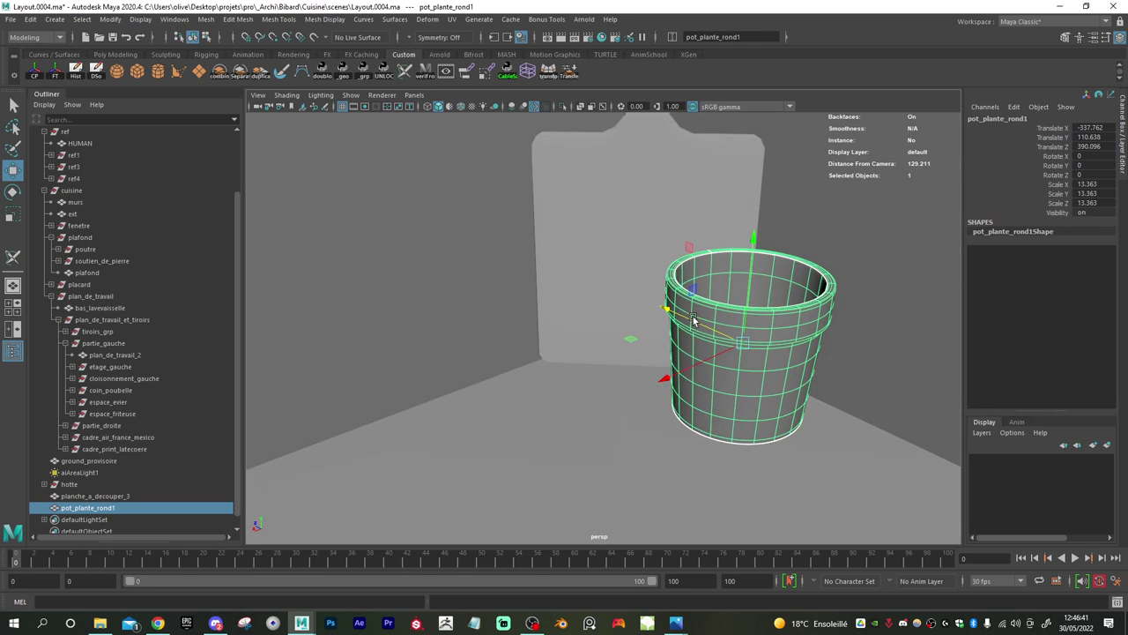
- Scale the pot copy uniformly to 9.067 and lower it to the worktop surface at Translate Y 106.248
alt+right_drag(693, 317, 585, 327)
key(r)
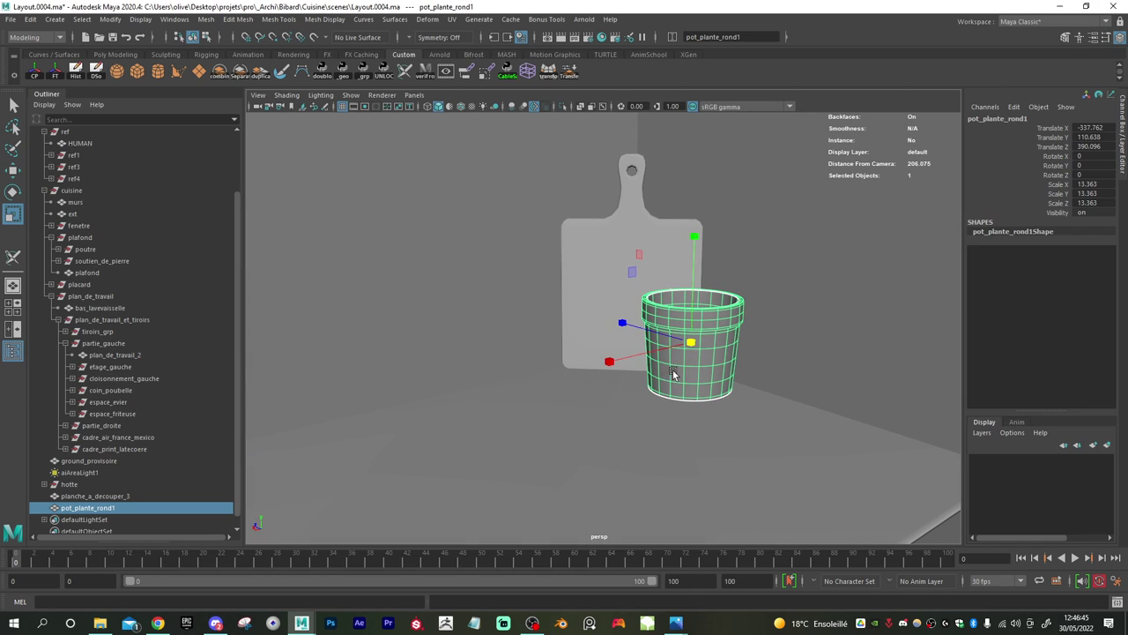
middle_drag(673, 374, 667, 353)
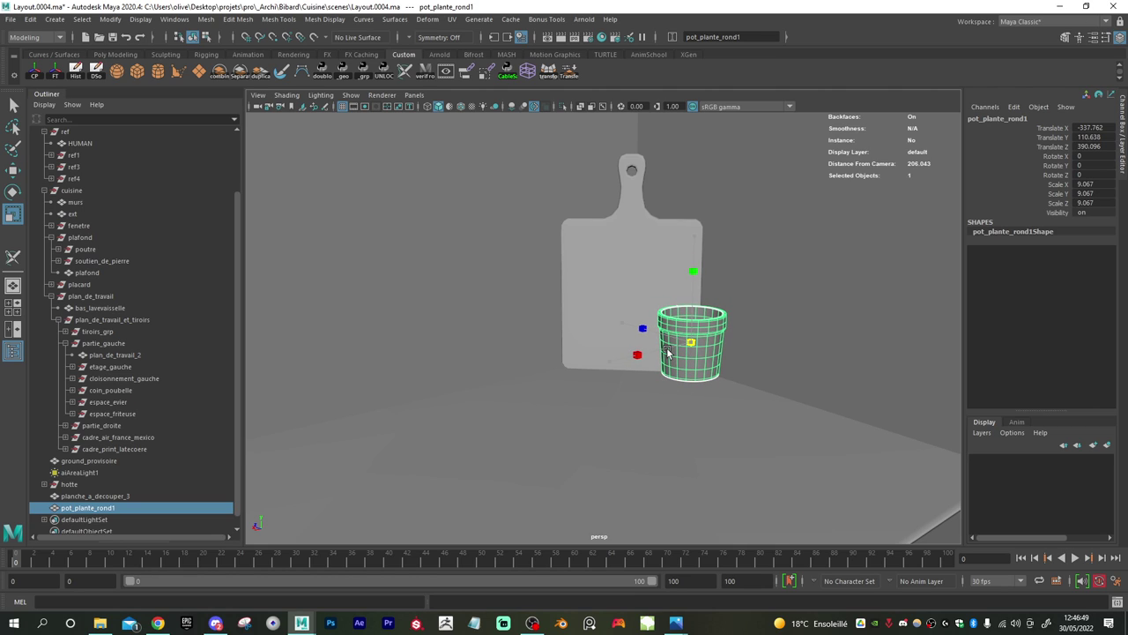
key(w)
alt+right_drag(668, 353, 730, 351)
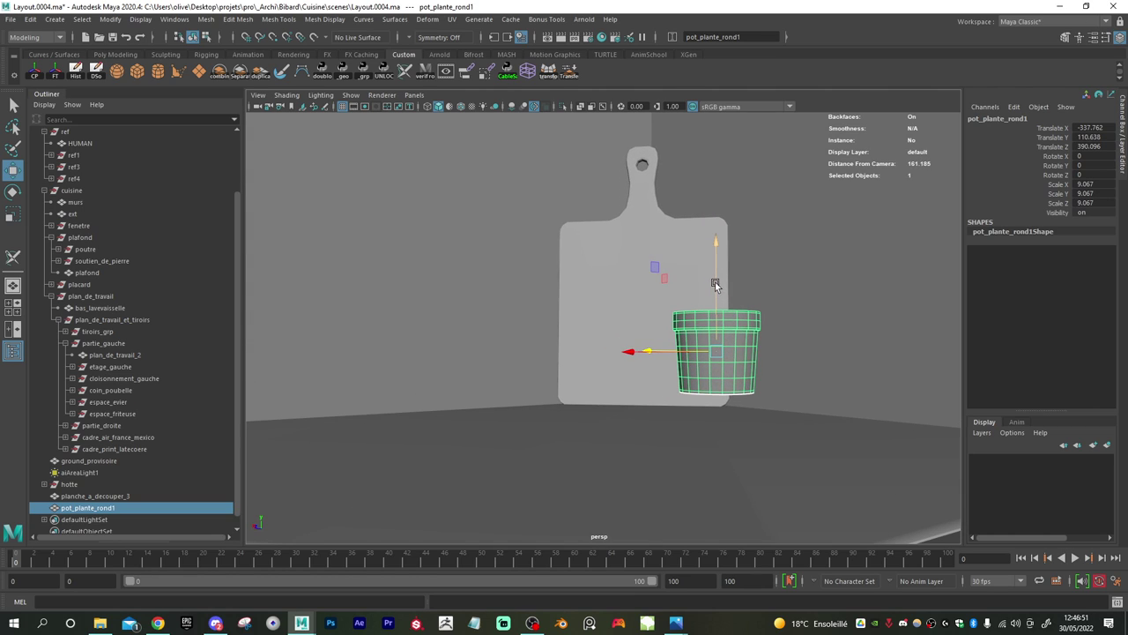
drag(715, 284, 728, 357)
alt+right_drag(730, 359, 478, 321)
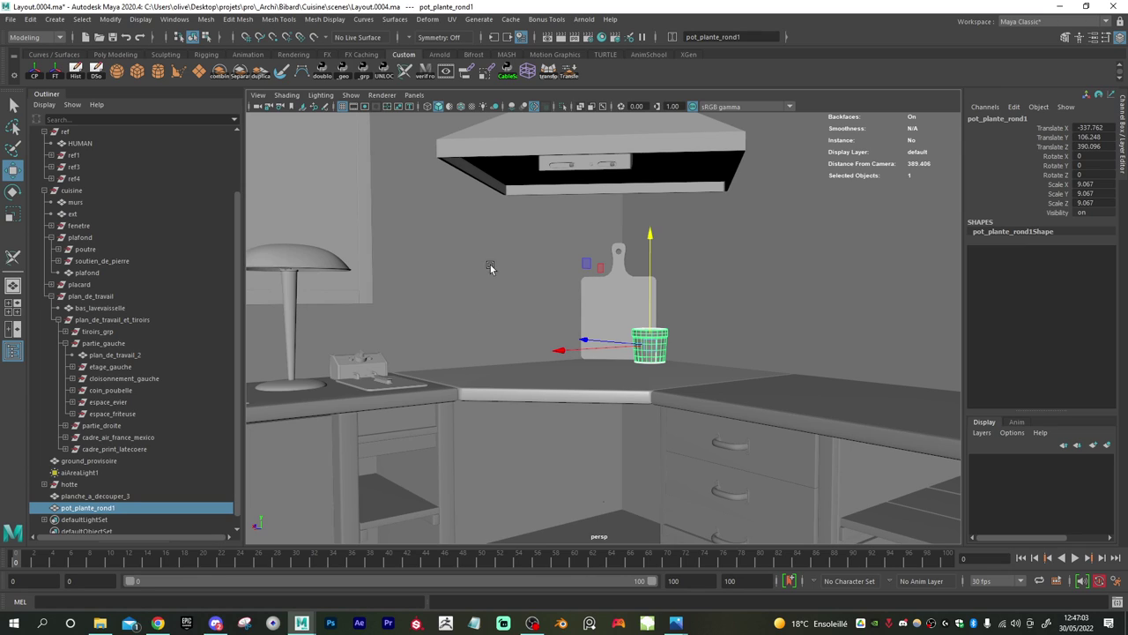
- Delete the three horizontal edge loops around the pot copy's body and the one in the middle of its rim band
alt+drag(536, 338, 544, 340)
alt+right_drag(545, 340, 676, 368)
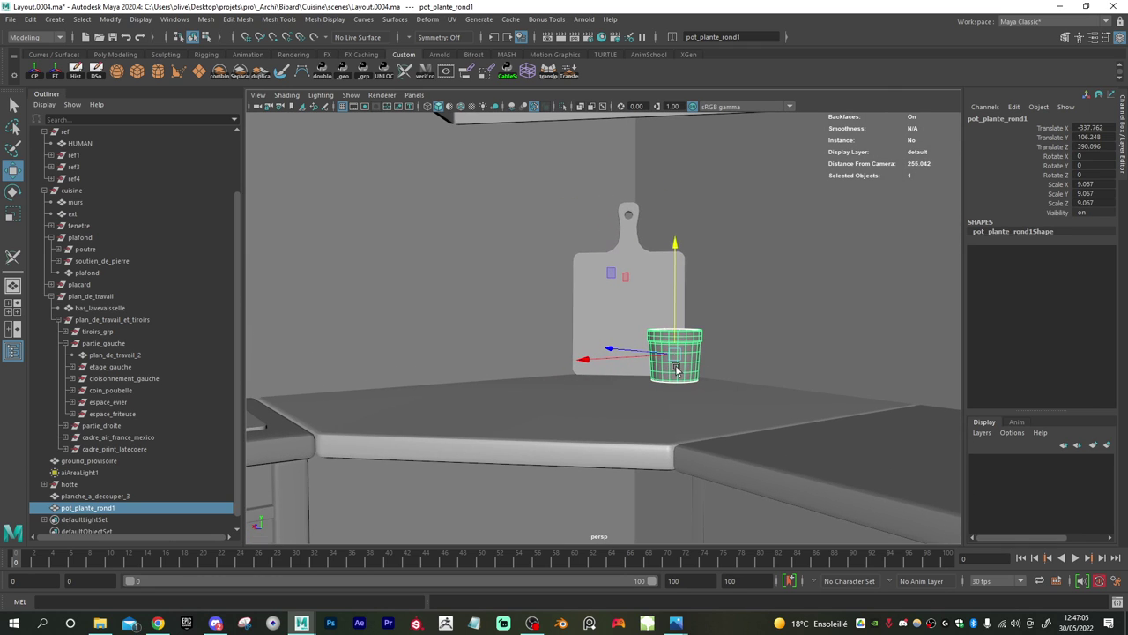
alt+middle_drag(675, 342, 604, 333)
alt+right_drag(556, 377, 670, 423)
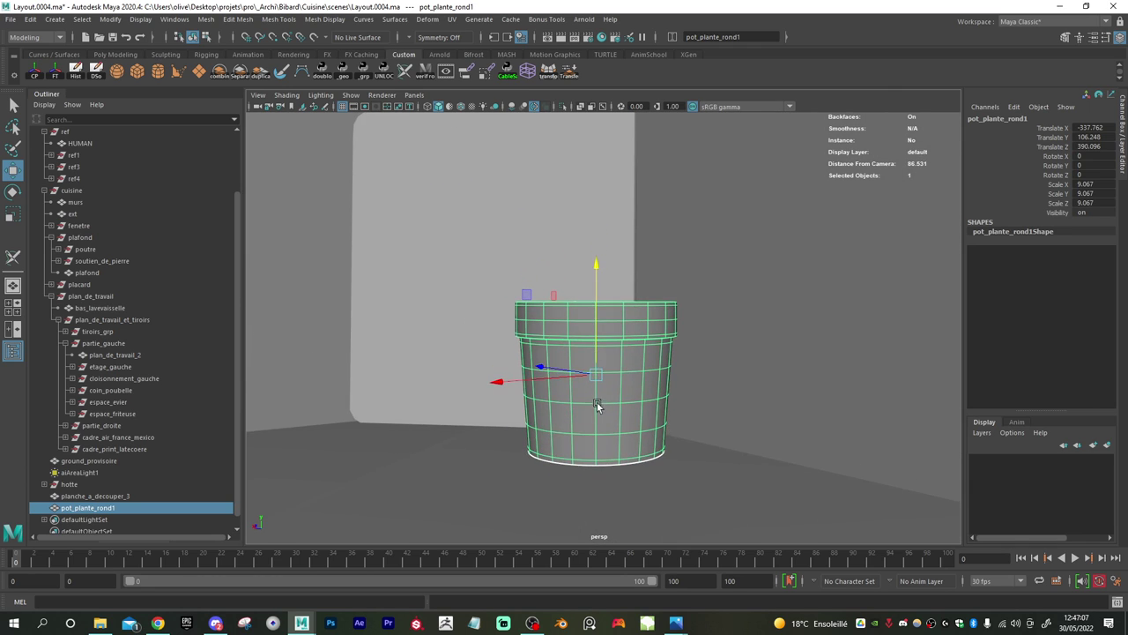
alt+drag(597, 405, 606, 399)
alt+right_drag(593, 364, 617, 375)
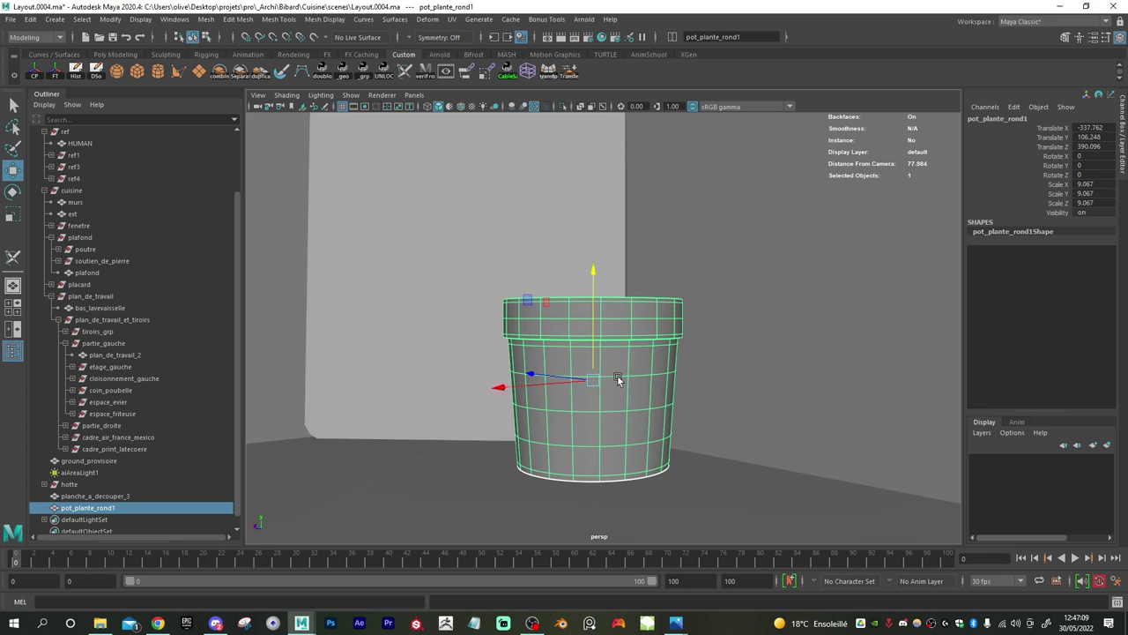
right_drag(630, 301, 672, 287)
right_drag(634, 380, 629, 273)
double_click(615, 373)
shift+double_click(611, 410)
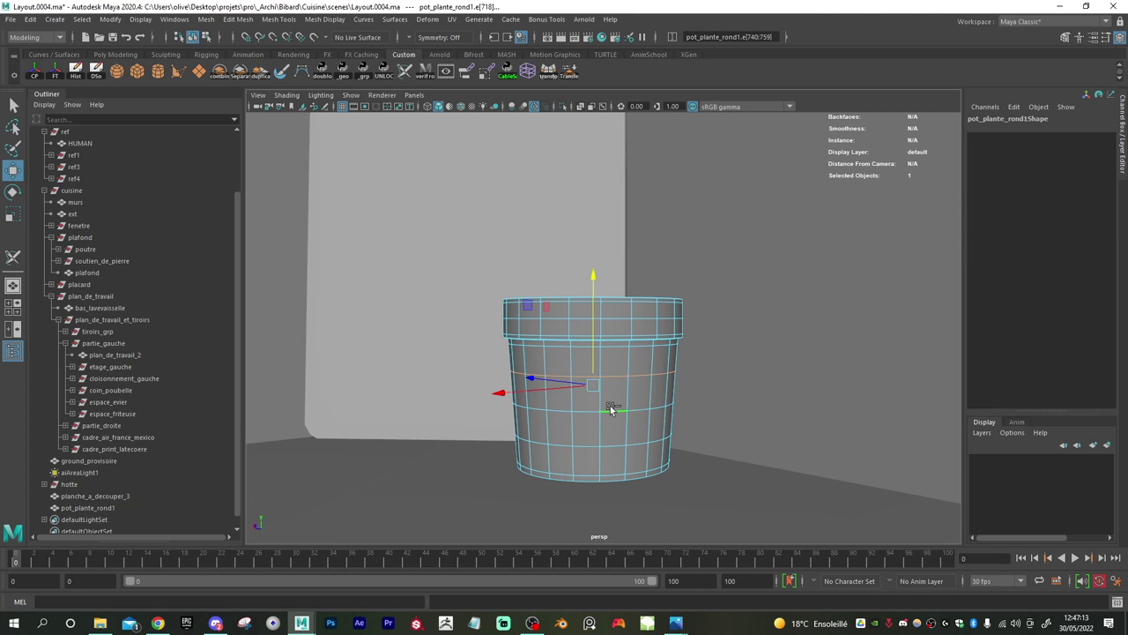
shift+double_click(615, 443)
shift+right_drag(613, 389, 566, 268)
double_click(585, 315)
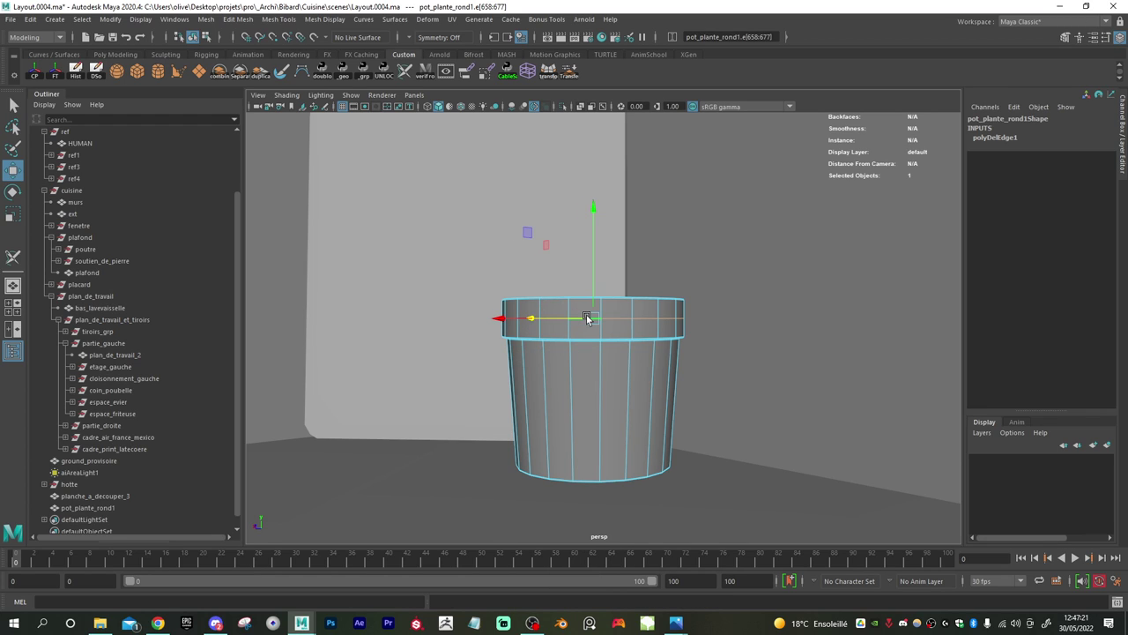
shift+right_drag(586, 315, 535, 303)
- Raise the pot's top rim vertices to make the band taller and scale them slightly outward so it flares
drag(511, 401, 795, 311)
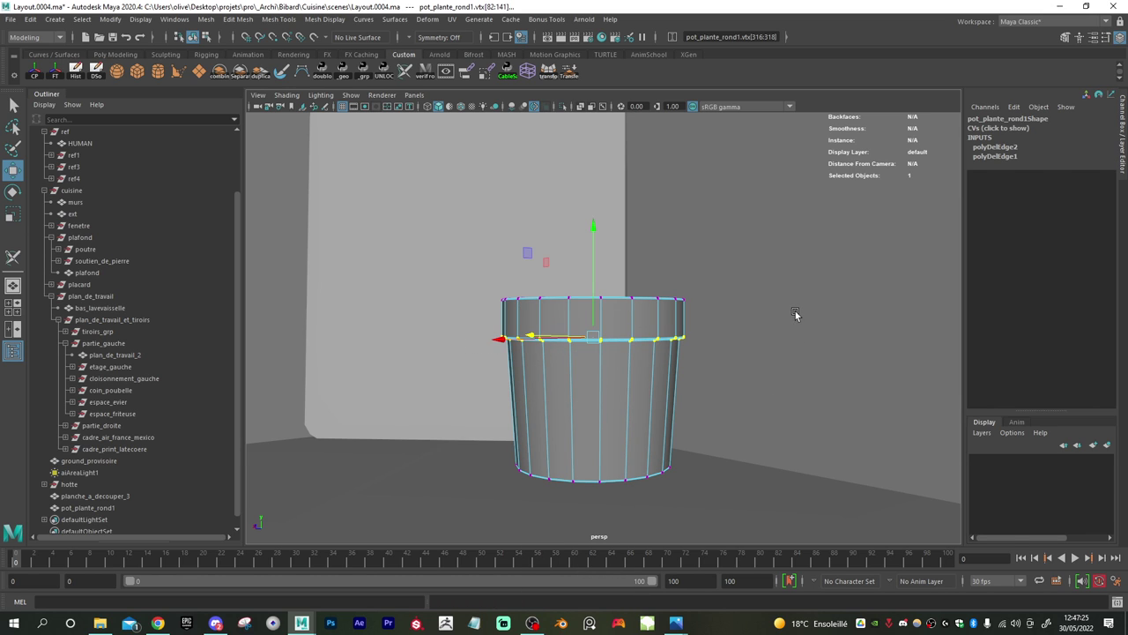
mouse_move(624, 385)
alt+mouse_down()
mouse_move(675, 368)
mouse_move(746, 390)
mouse_move(678, 400)
mouse_move(614, 386)
alt+mouse_up()
drag(476, 313, 752, 254)
drag(594, 206, 602, 176)
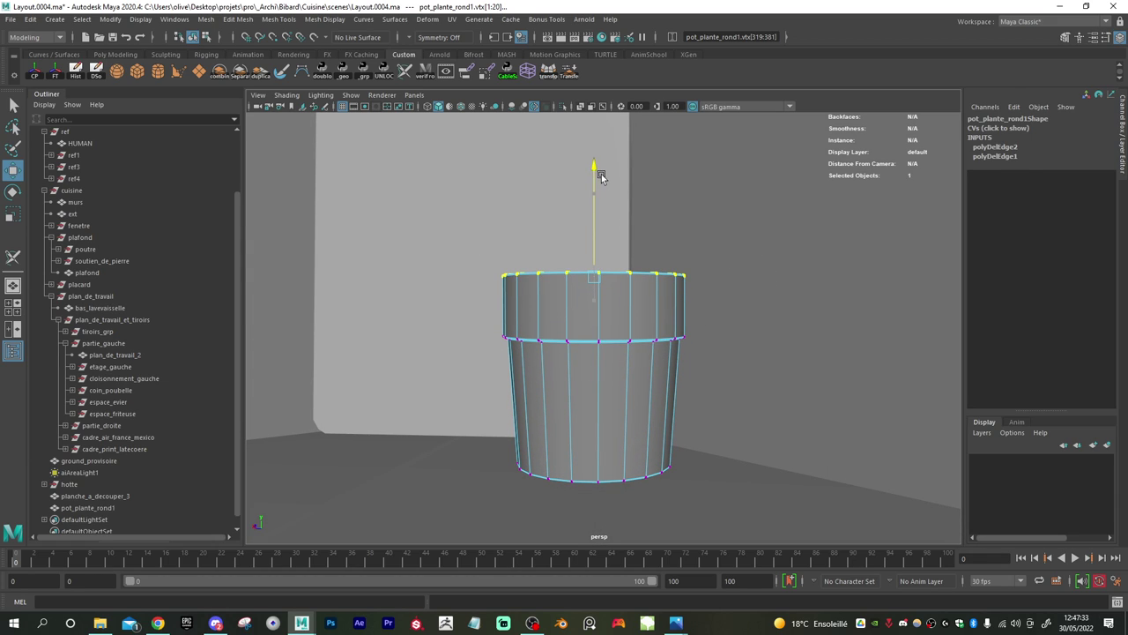
key(r)
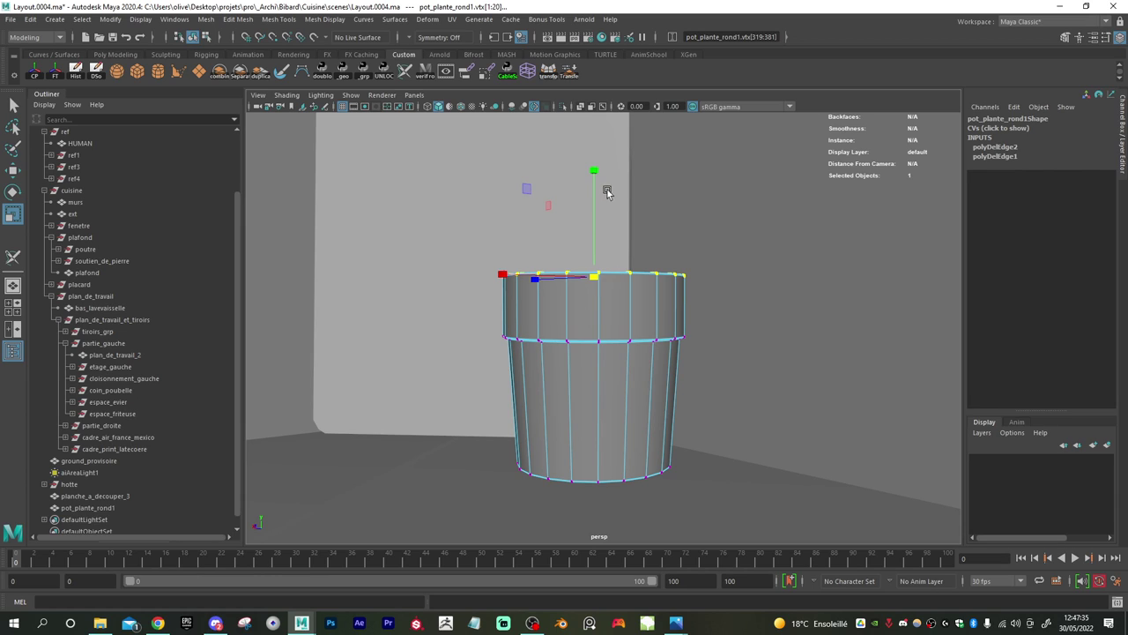
drag(596, 276, 607, 280)
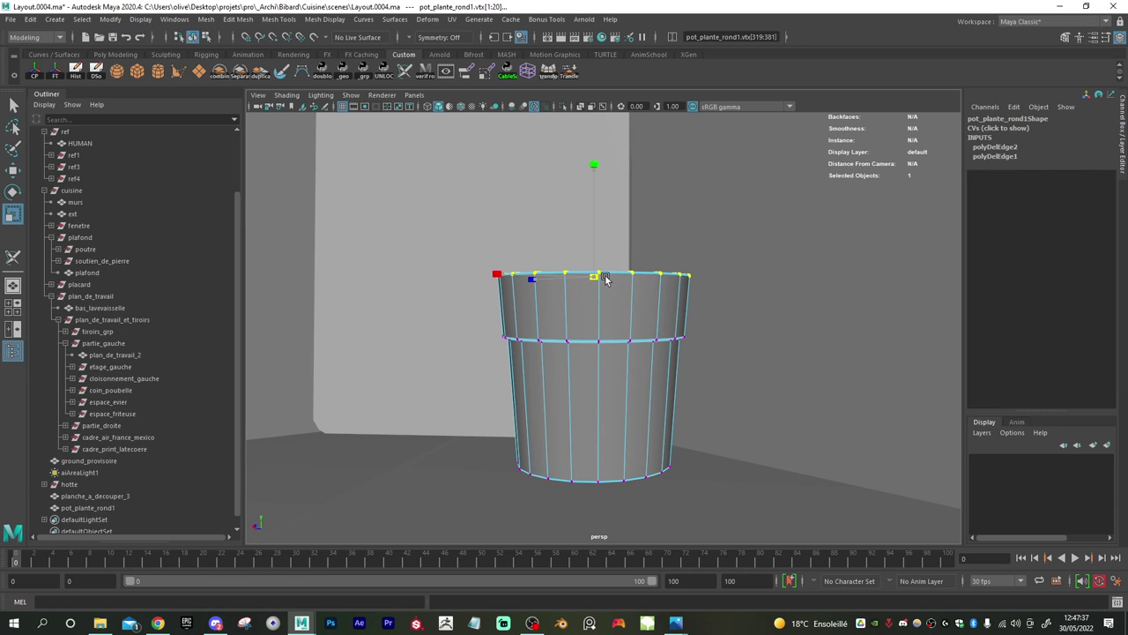
key(w)
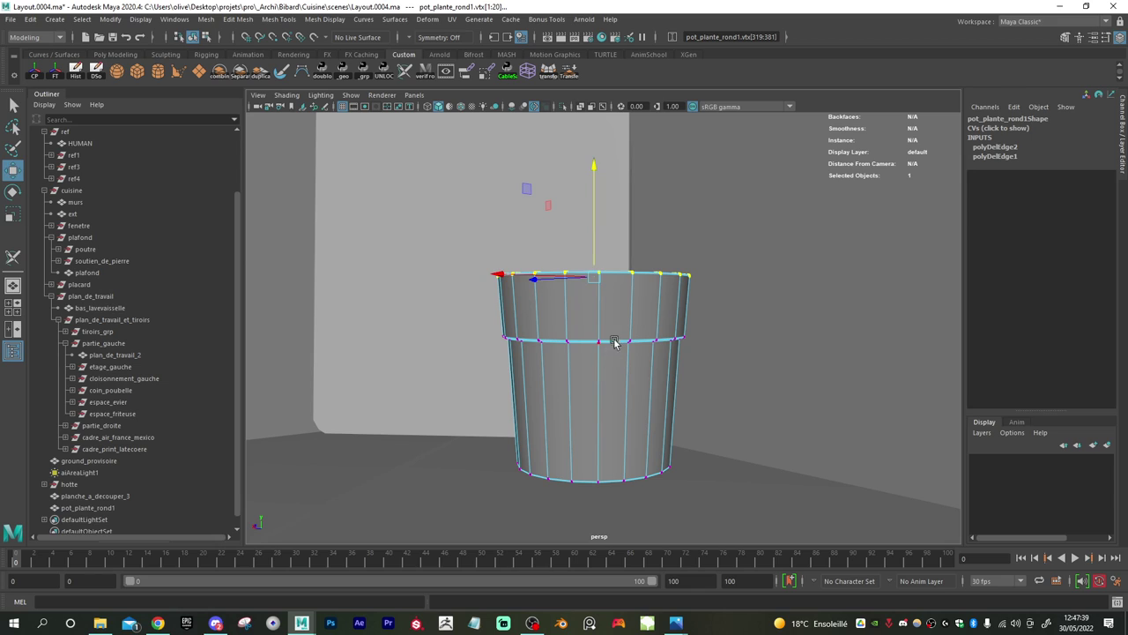
- Insert three evenly spaced horizontal edge loops around the pot's body and one around its rim band with Multi-Cut
right_drag(622, 300, 660, 274)
shift+right_drag(629, 392, 546, 314)
click(588, 388)
ctrl+middle_click(589, 375)
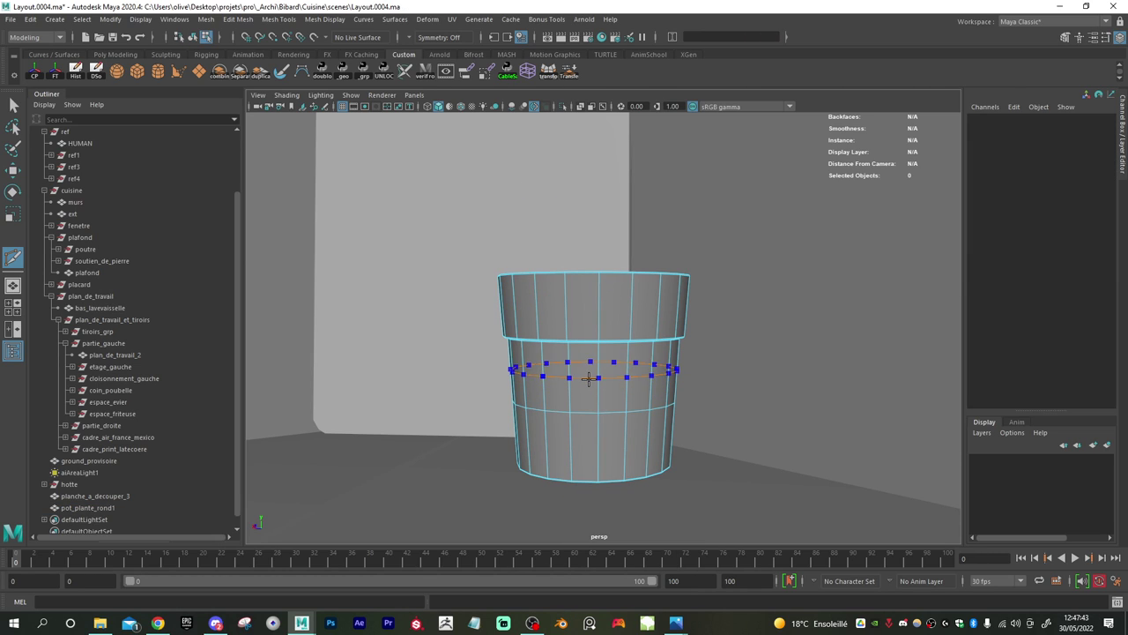
ctrl+middle_click(581, 426)
click(582, 308)
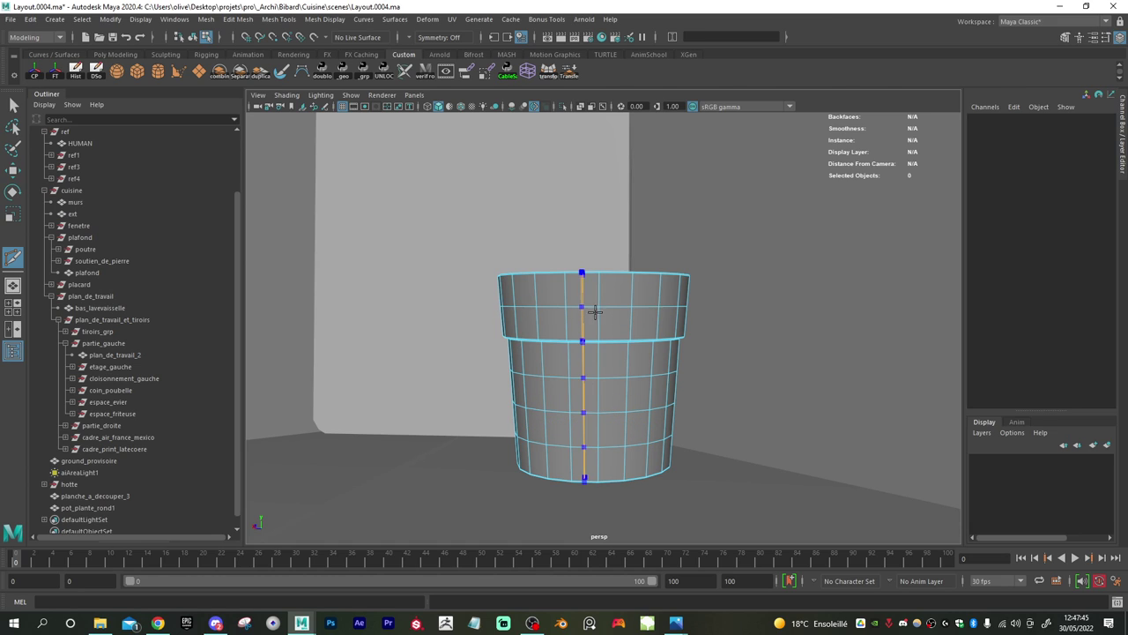
key(w)
right_drag(589, 310, 640, 282)
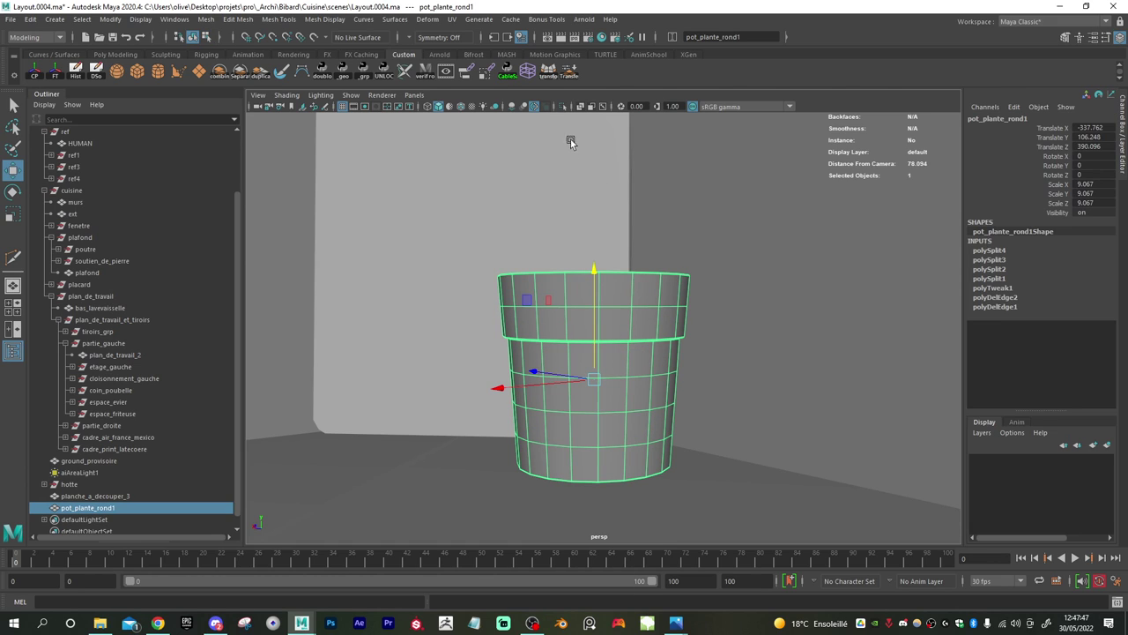
- Lay out the UVs of all the pot's faces in the UV editor and save the scene
click(453, 19)
click(491, 42)
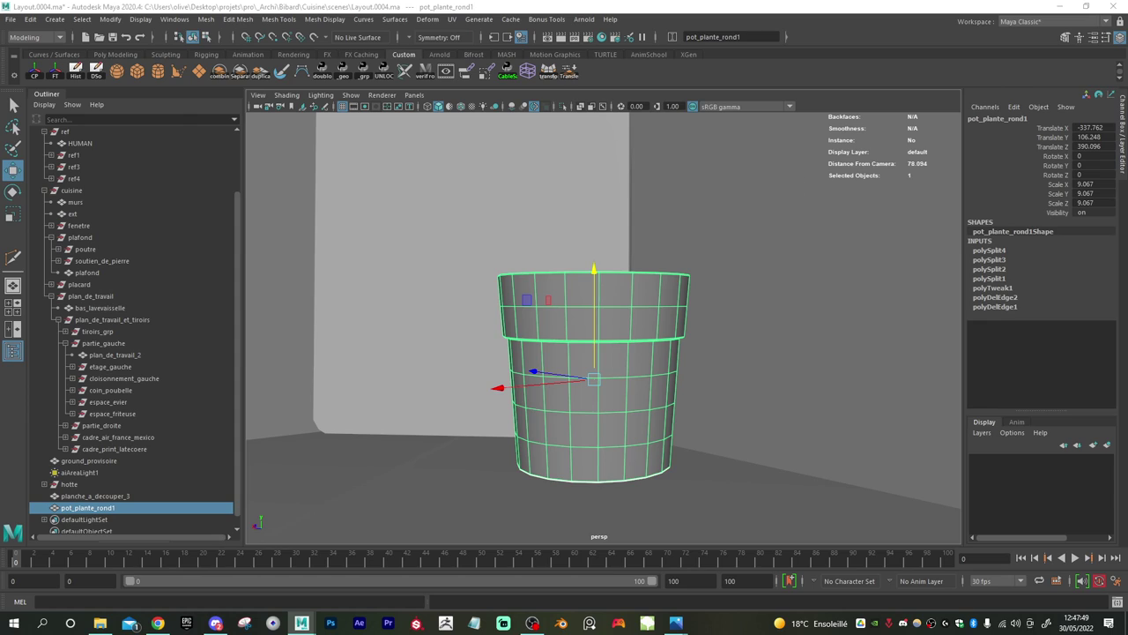
key(F10)
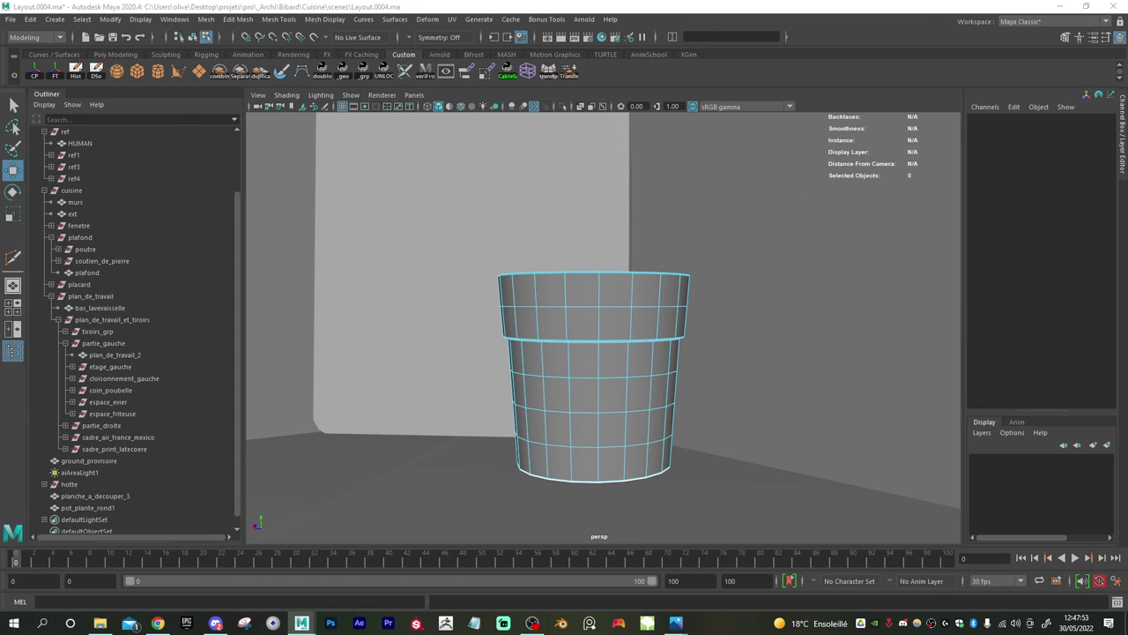
key(ctrl+shift+a)
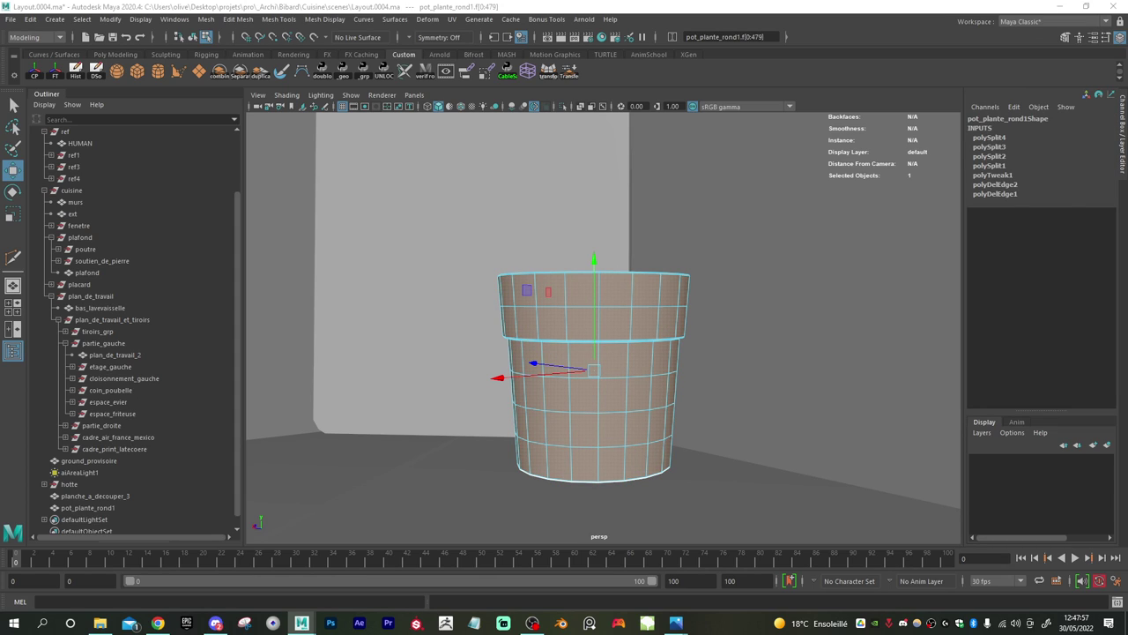
key(ctrl+l)
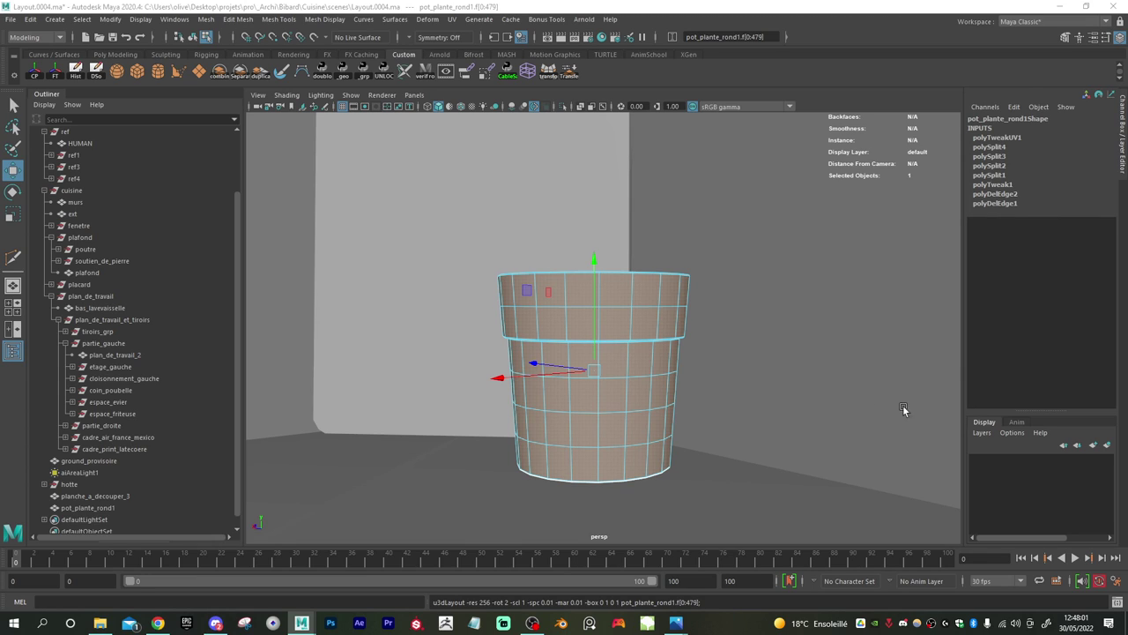
key(ctrl+s)
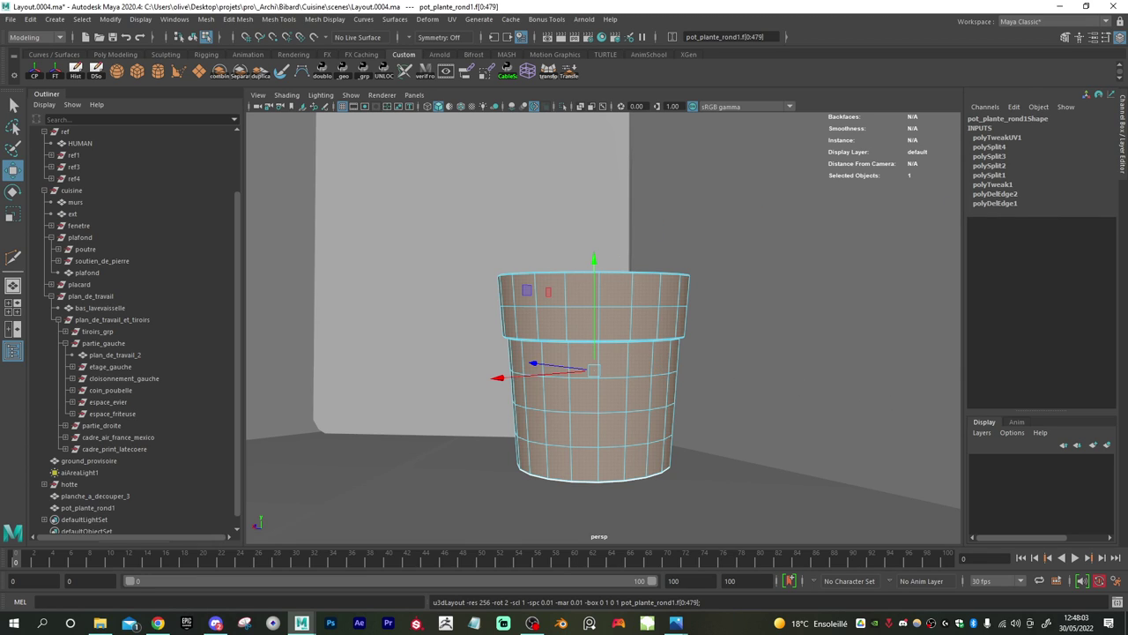
- Check the pot's UVs with the checker texture displayed, restore plain shading and reselect the pot as a whole object
key(F8)
key(6)
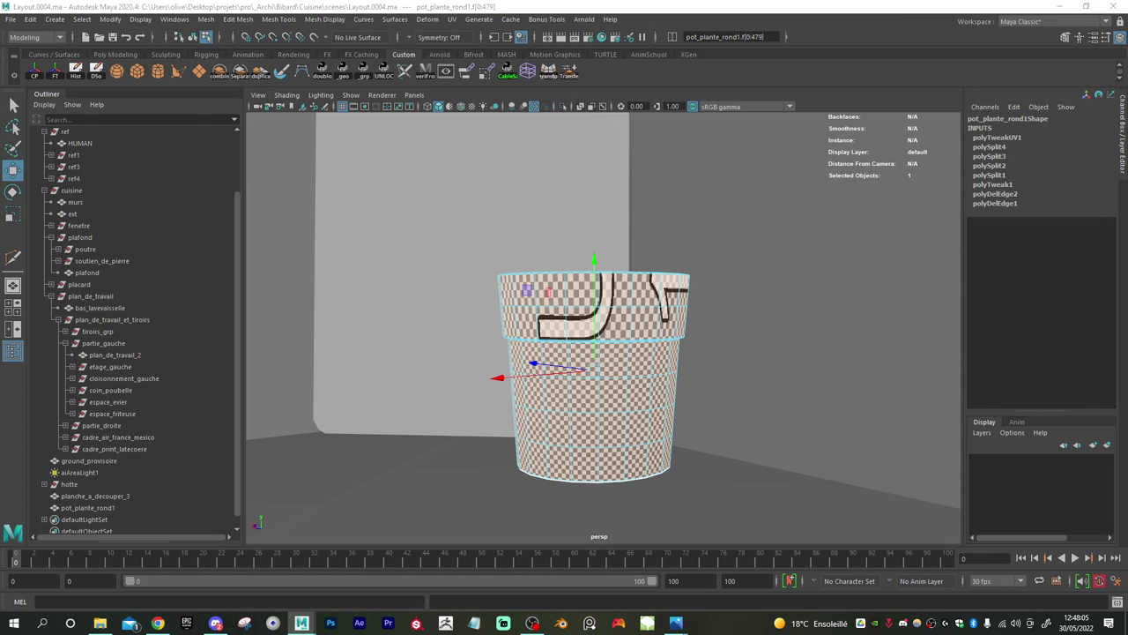
key(5)
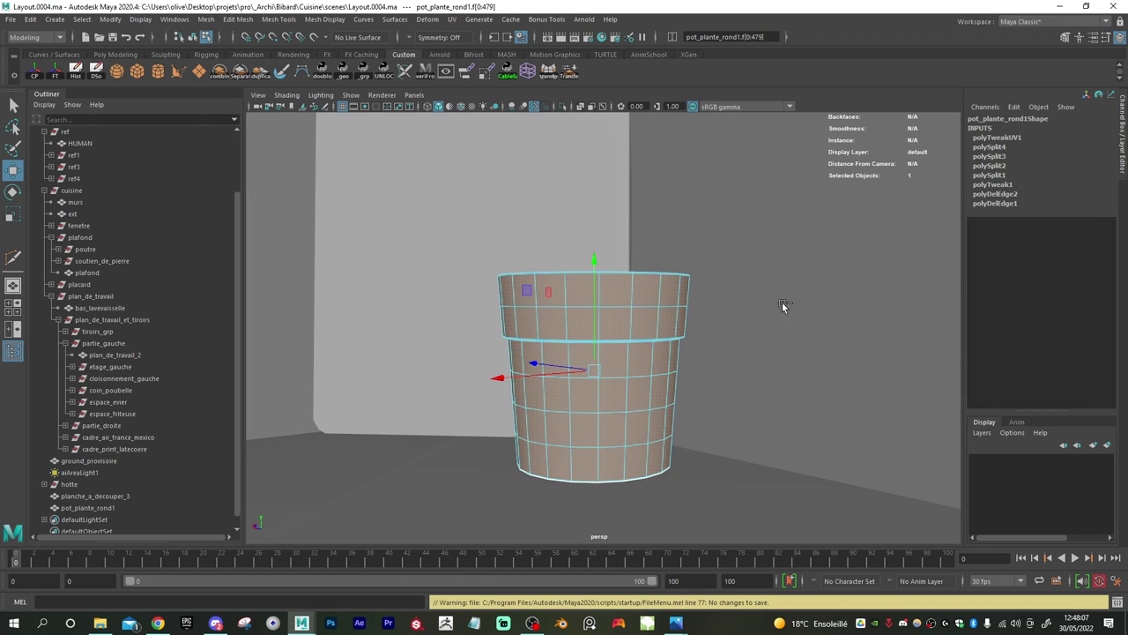
right_drag(672, 290, 728, 270)
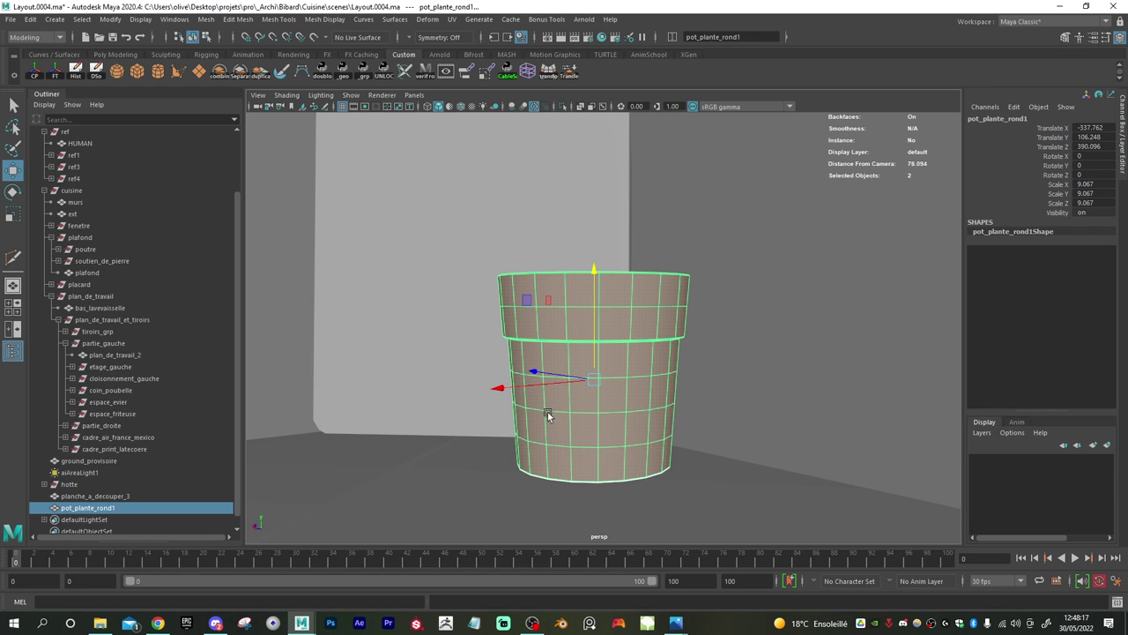
alt+drag(549, 442, 569, 469)
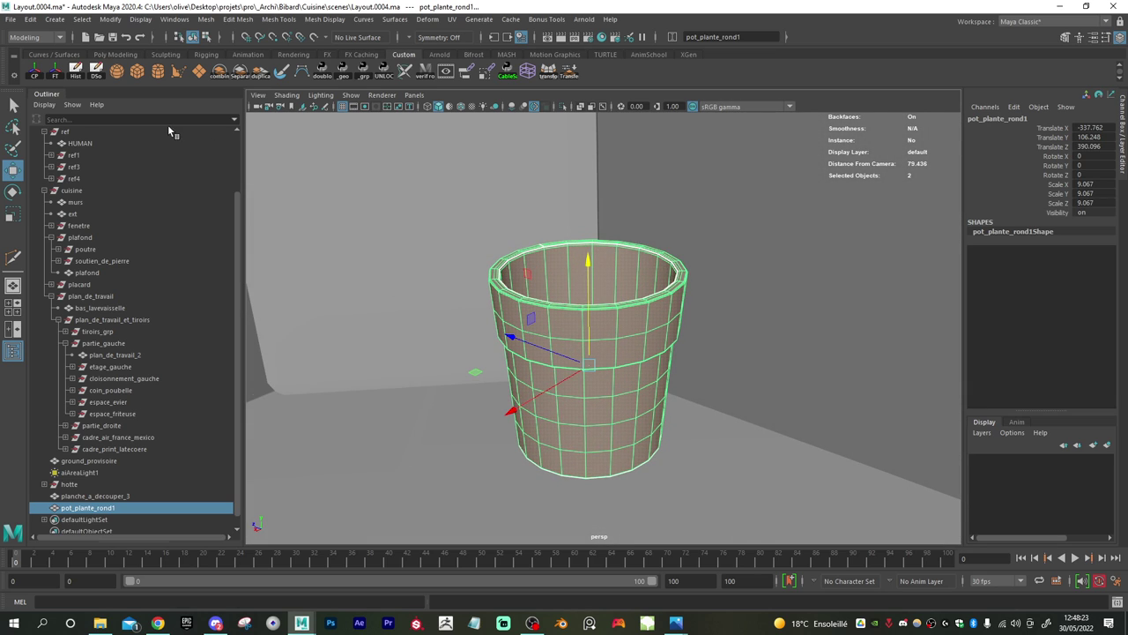
right_drag(678, 294, 706, 280)
click(642, 298)
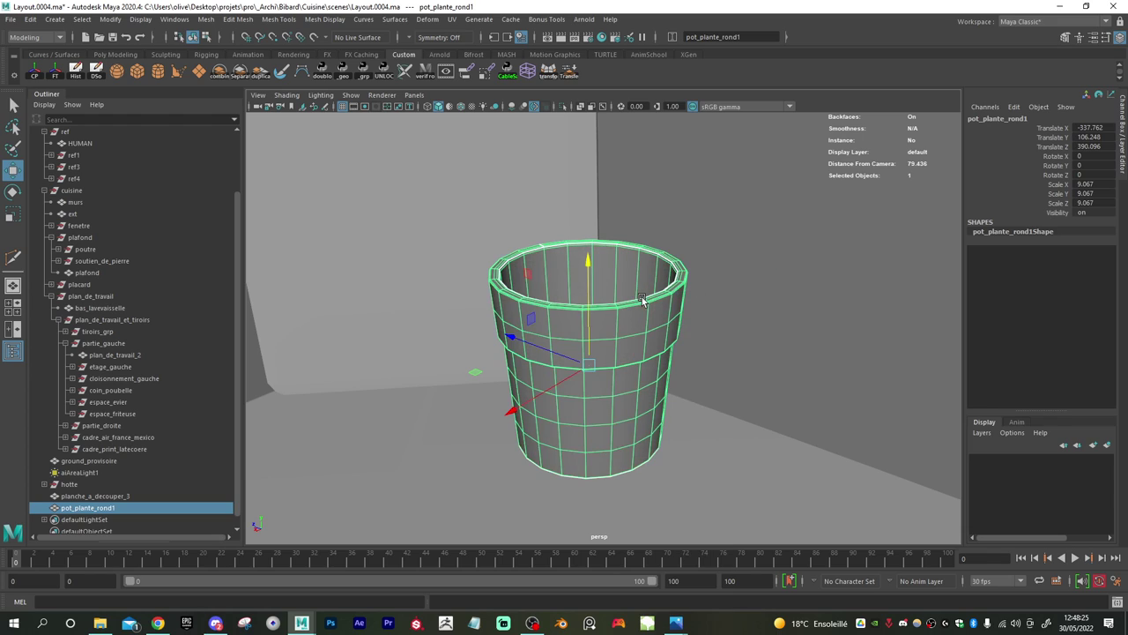
- Rename the pot copy on the corner worktop as pot_hotte_1
mouse_move(631, 300)
alt+right_down()
mouse_move(567, 304)
mouse_move(509, 288)
alt+right_up()
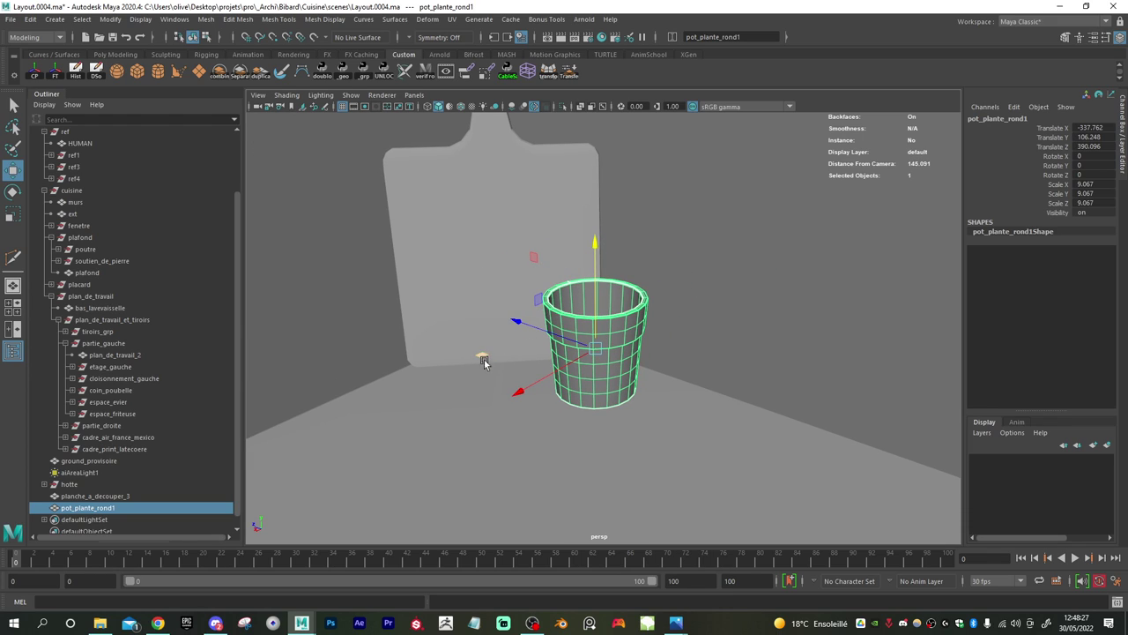
double_click(134, 508)
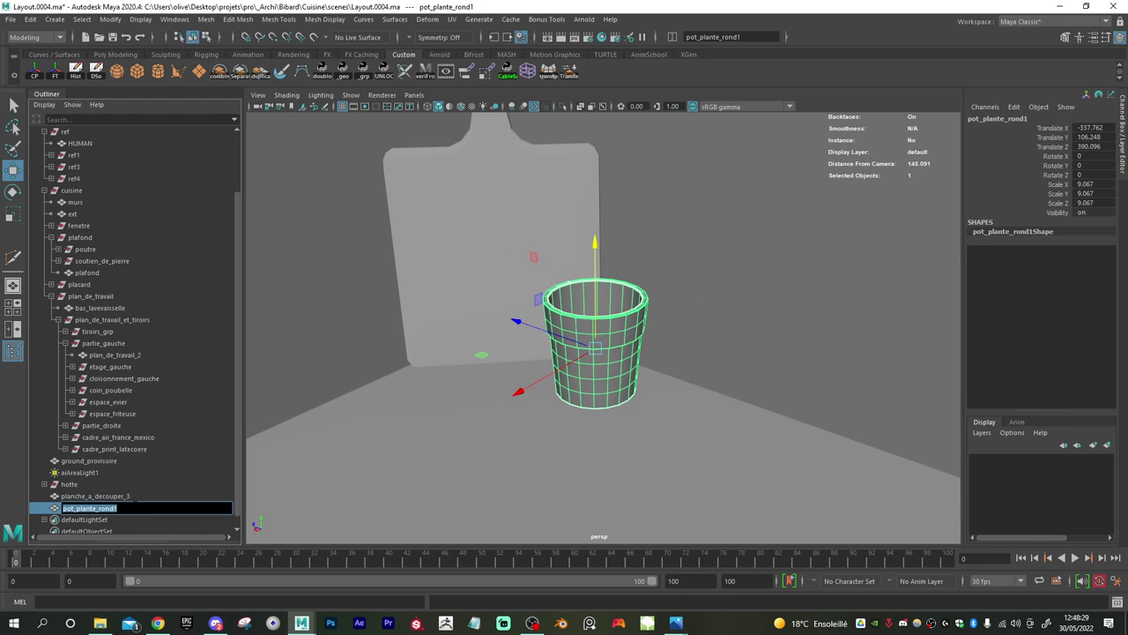
text(pot hotte 1)
key(Return)
- Duplicate pot_hotte_1 and slide the duplicate across the worktop in front of the cutting board, to Translate X -316.875 and Z 411.329
key(ctrl+d)
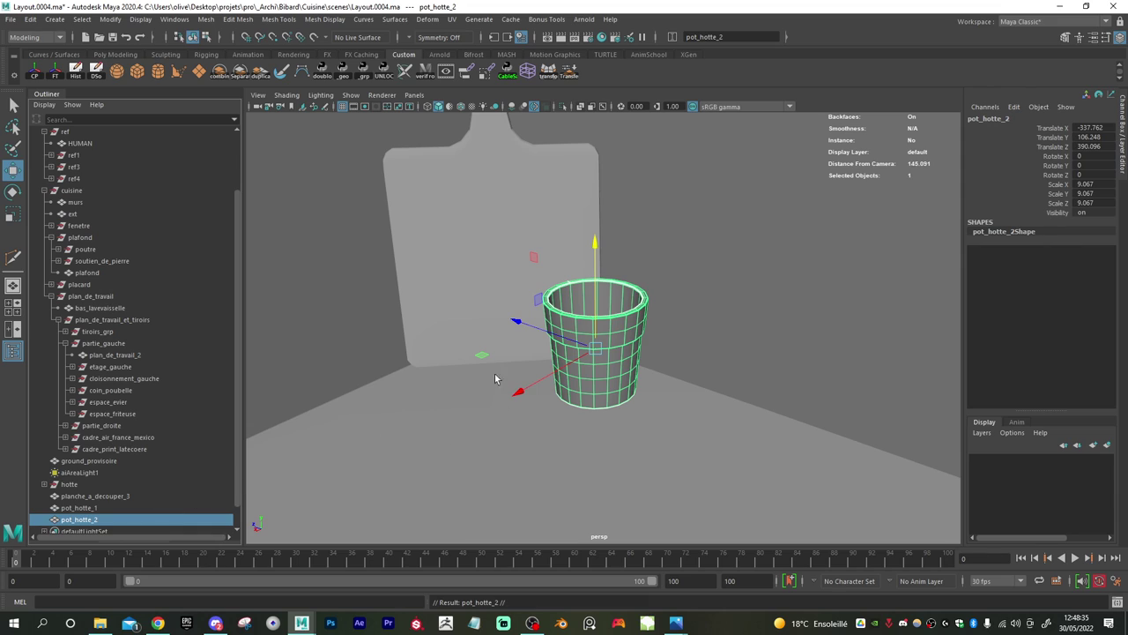
drag(482, 357, 336, 367)
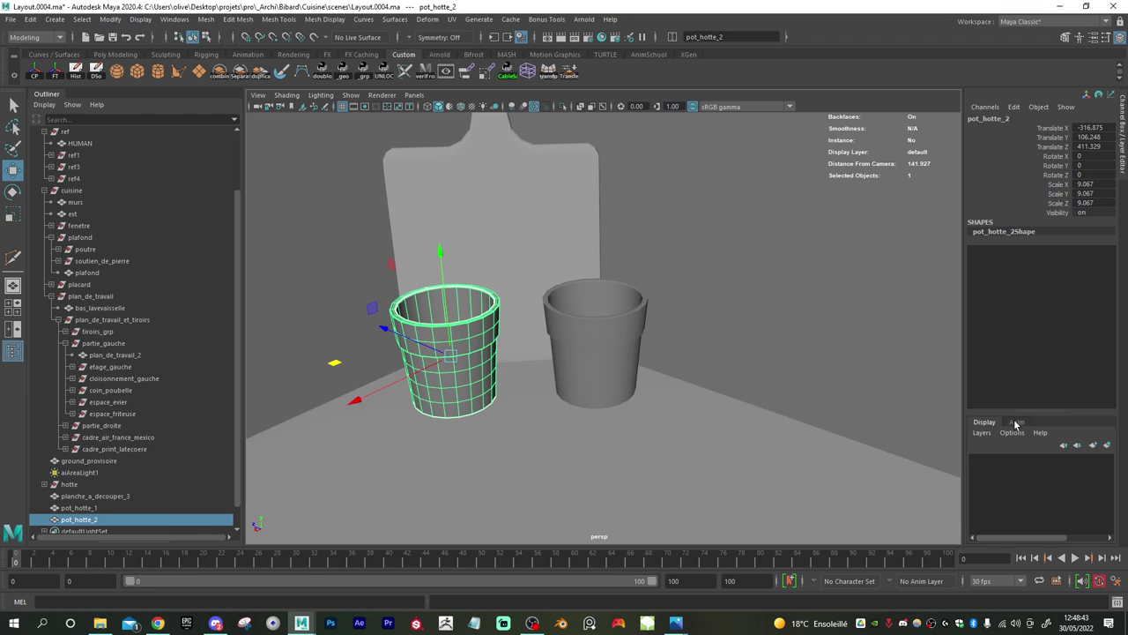
alt+drag(571, 412, 533, 362)
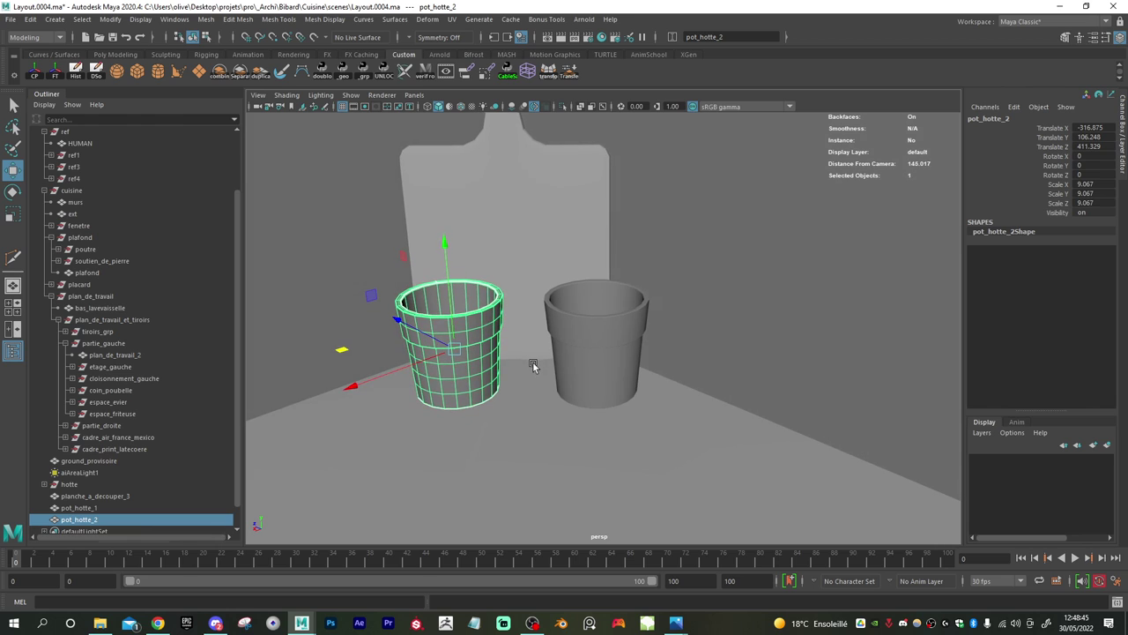
- Select both pots and slide them together across the worktop, bringing pot_hotte_1 to Translate X -338.631 and Z 395.496
shift+click(593, 363)
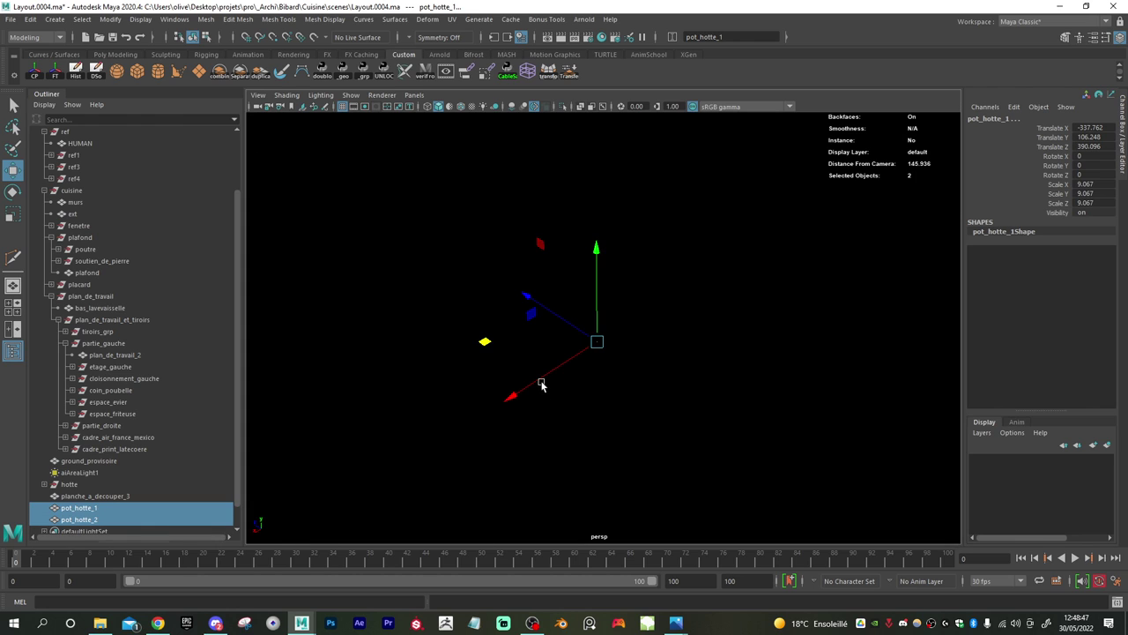
alt+right_drag(539, 382, 667, 418)
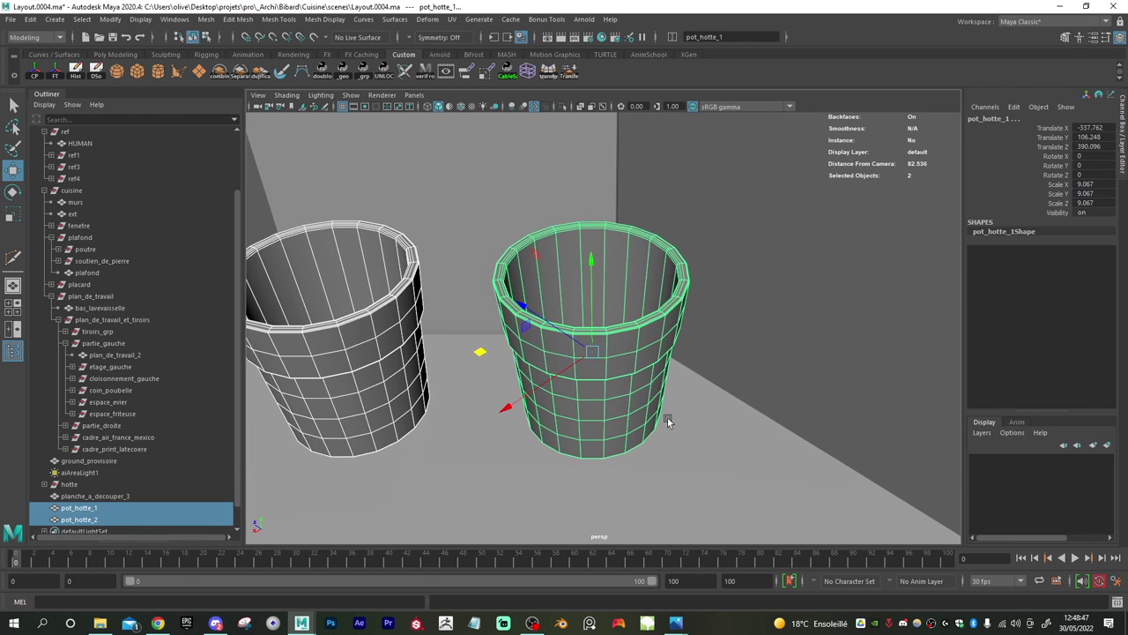
alt+drag(481, 348, 456, 324)
scroll(693, 386, down, 1)
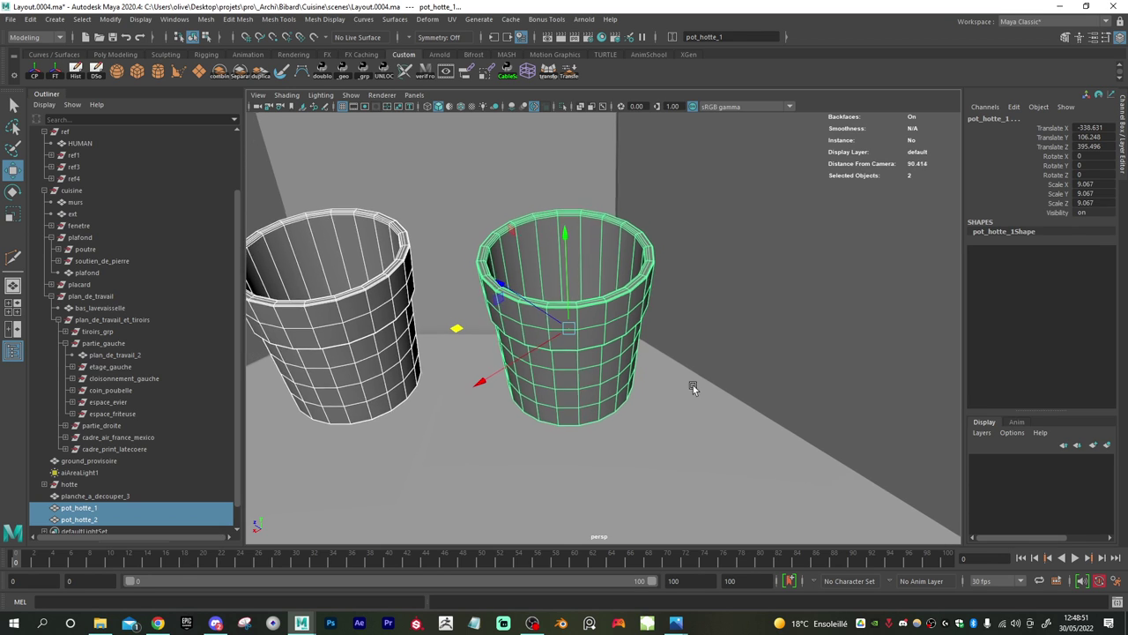
- Try sliding both pots slightly across the worktop, bringing pot_hotte_1 to Translate X -338.147 and Z 397.911, and undo the move
alt+drag(693, 385, 622, 359)
alt+right_drag(622, 358, 487, 350)
alt+drag(487, 350, 531, 358)
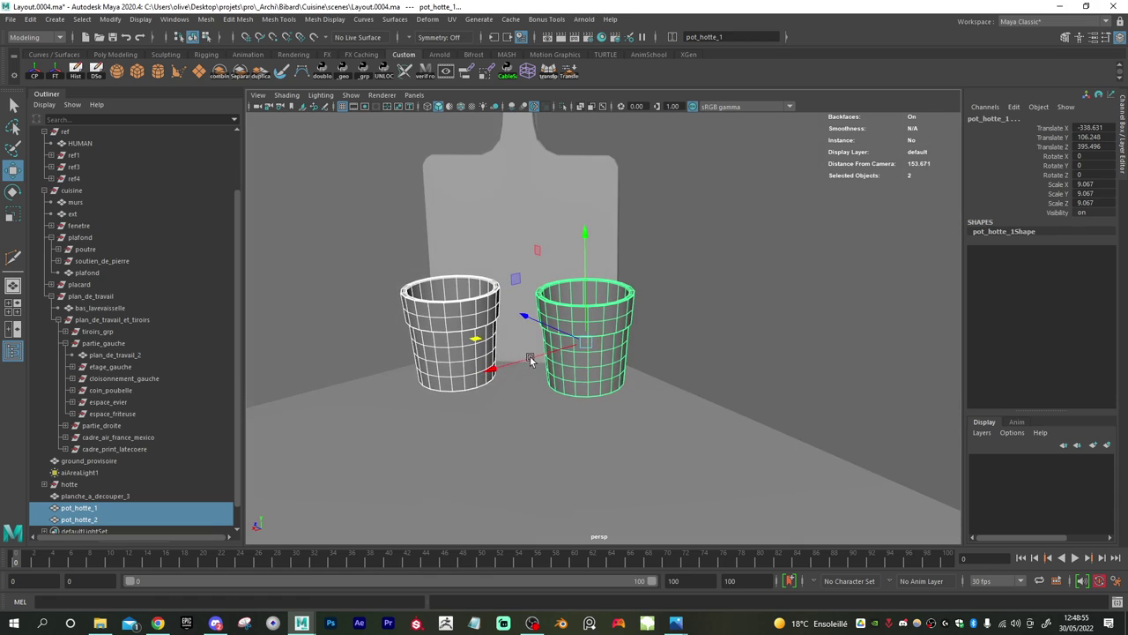
alt+right_drag(654, 379, 559, 381)
alt+drag(559, 380, 580, 386)
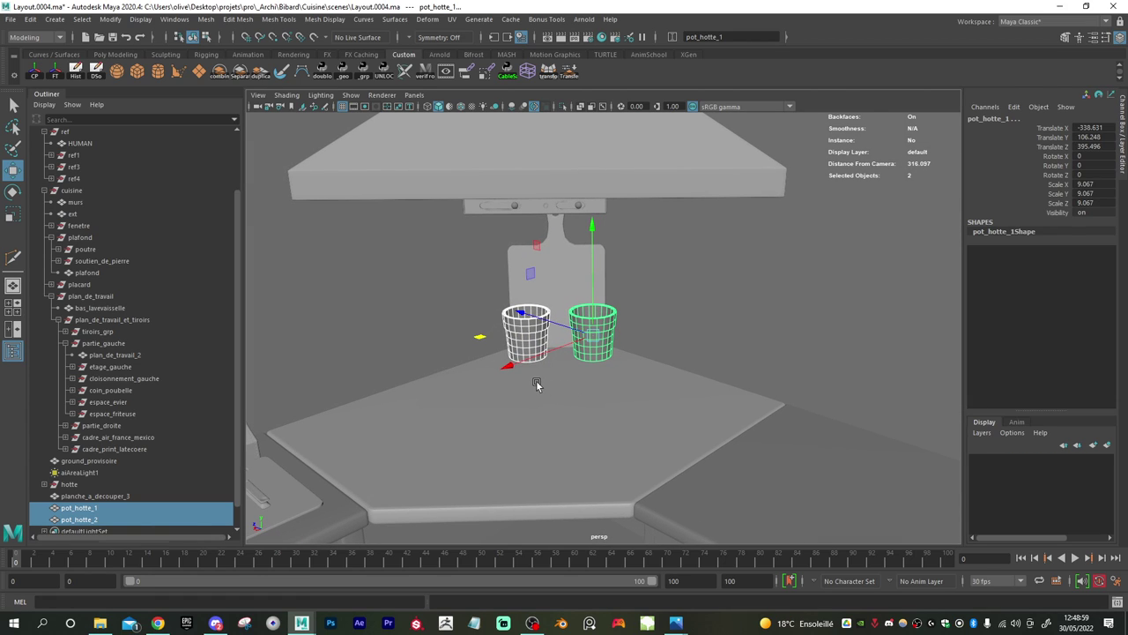
mouse_move(536, 384)
alt+mouse_down()
mouse_move(476, 382)
mouse_move(578, 379)
mouse_move(522, 380)
mouse_move(469, 357)
mouse_move(520, 378)
alt+mouse_up()
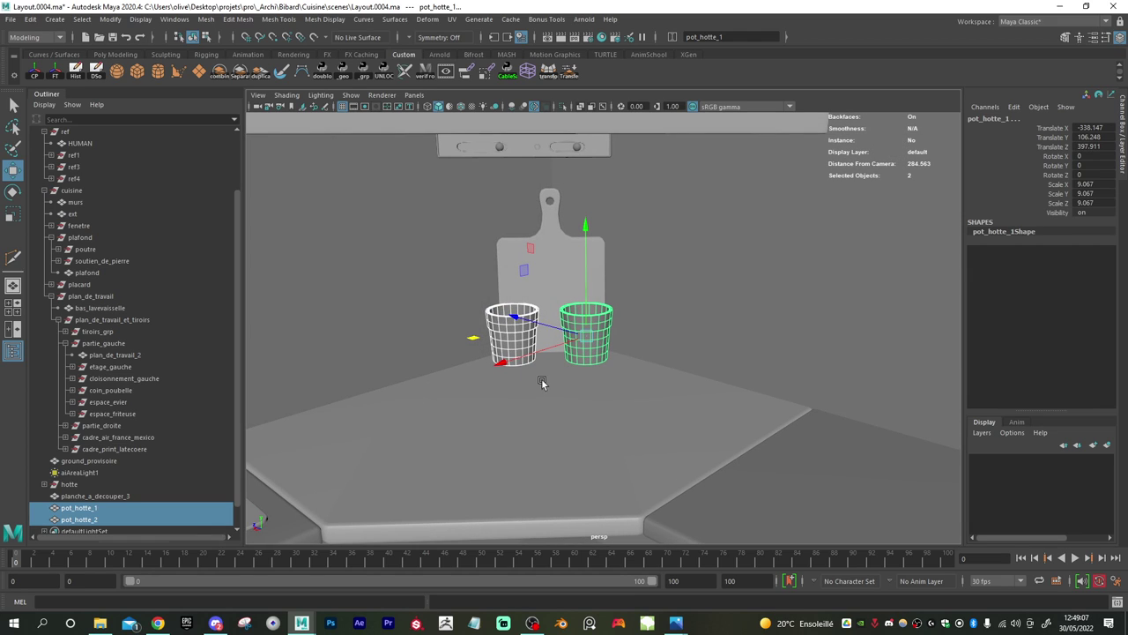
key(ctrl+z)
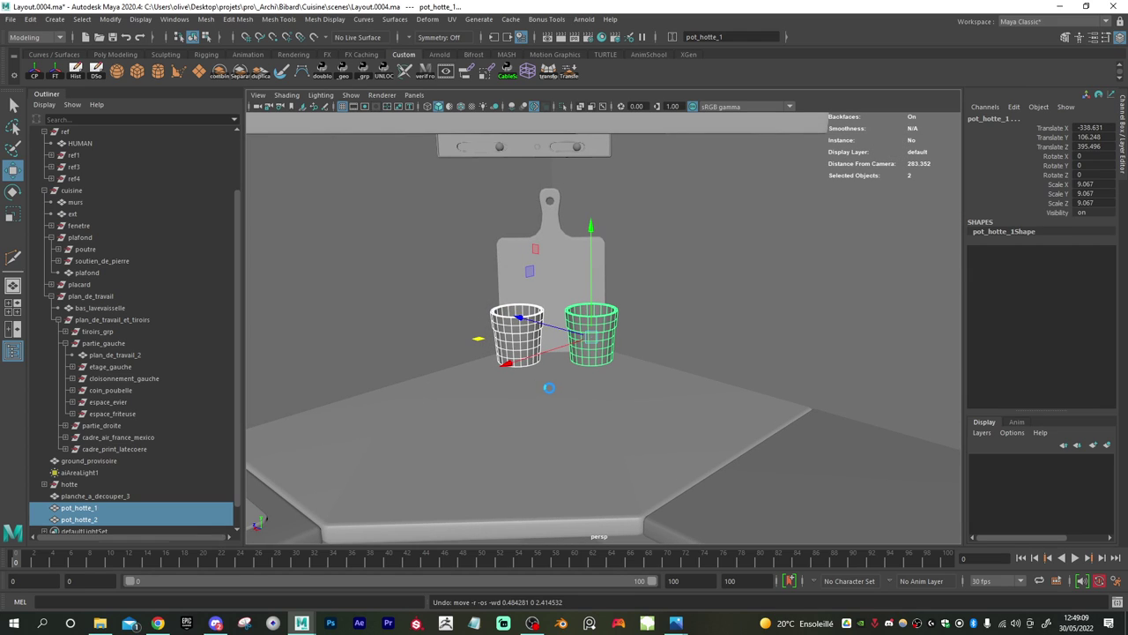
- Save the kitchen scene with both pots in front of the cutting board
scroll(601, 424, down, 3)
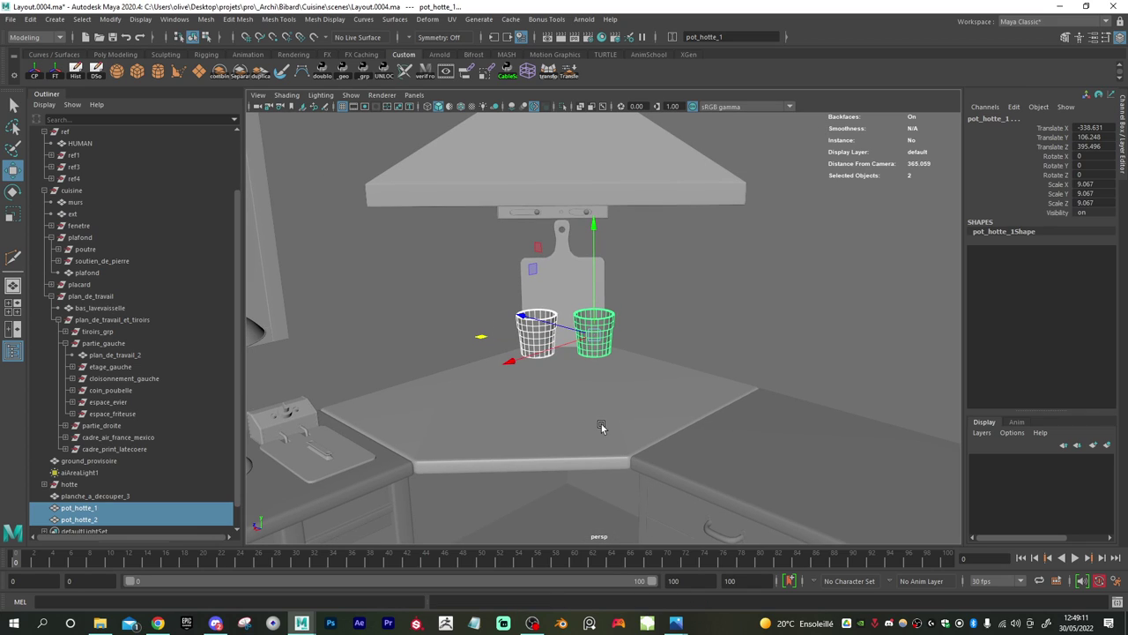
key(ctrl+s)
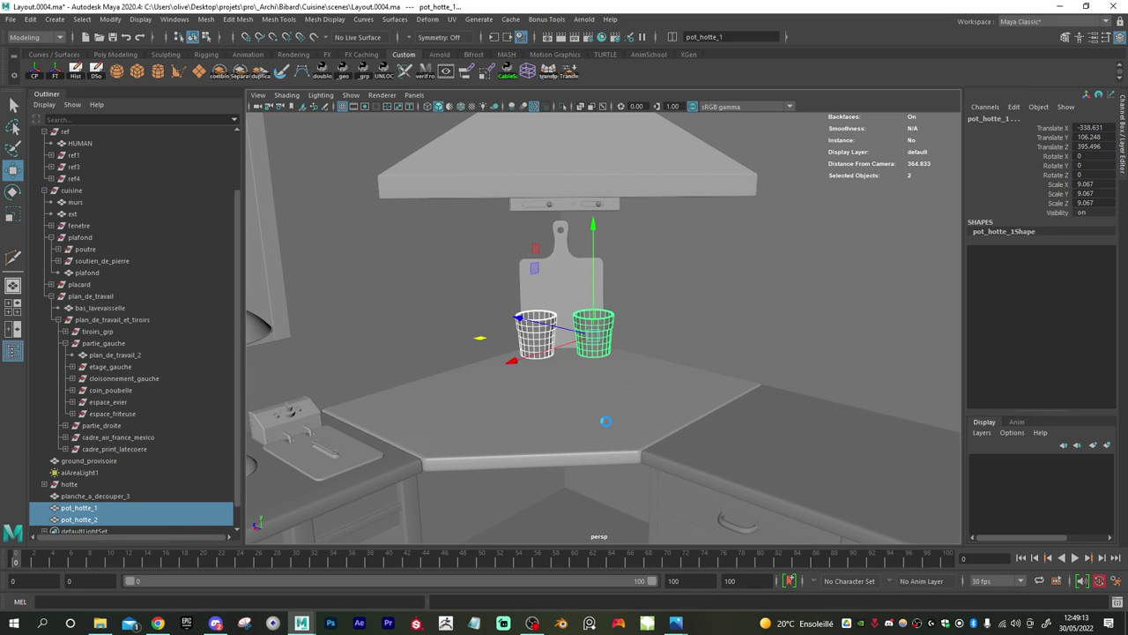